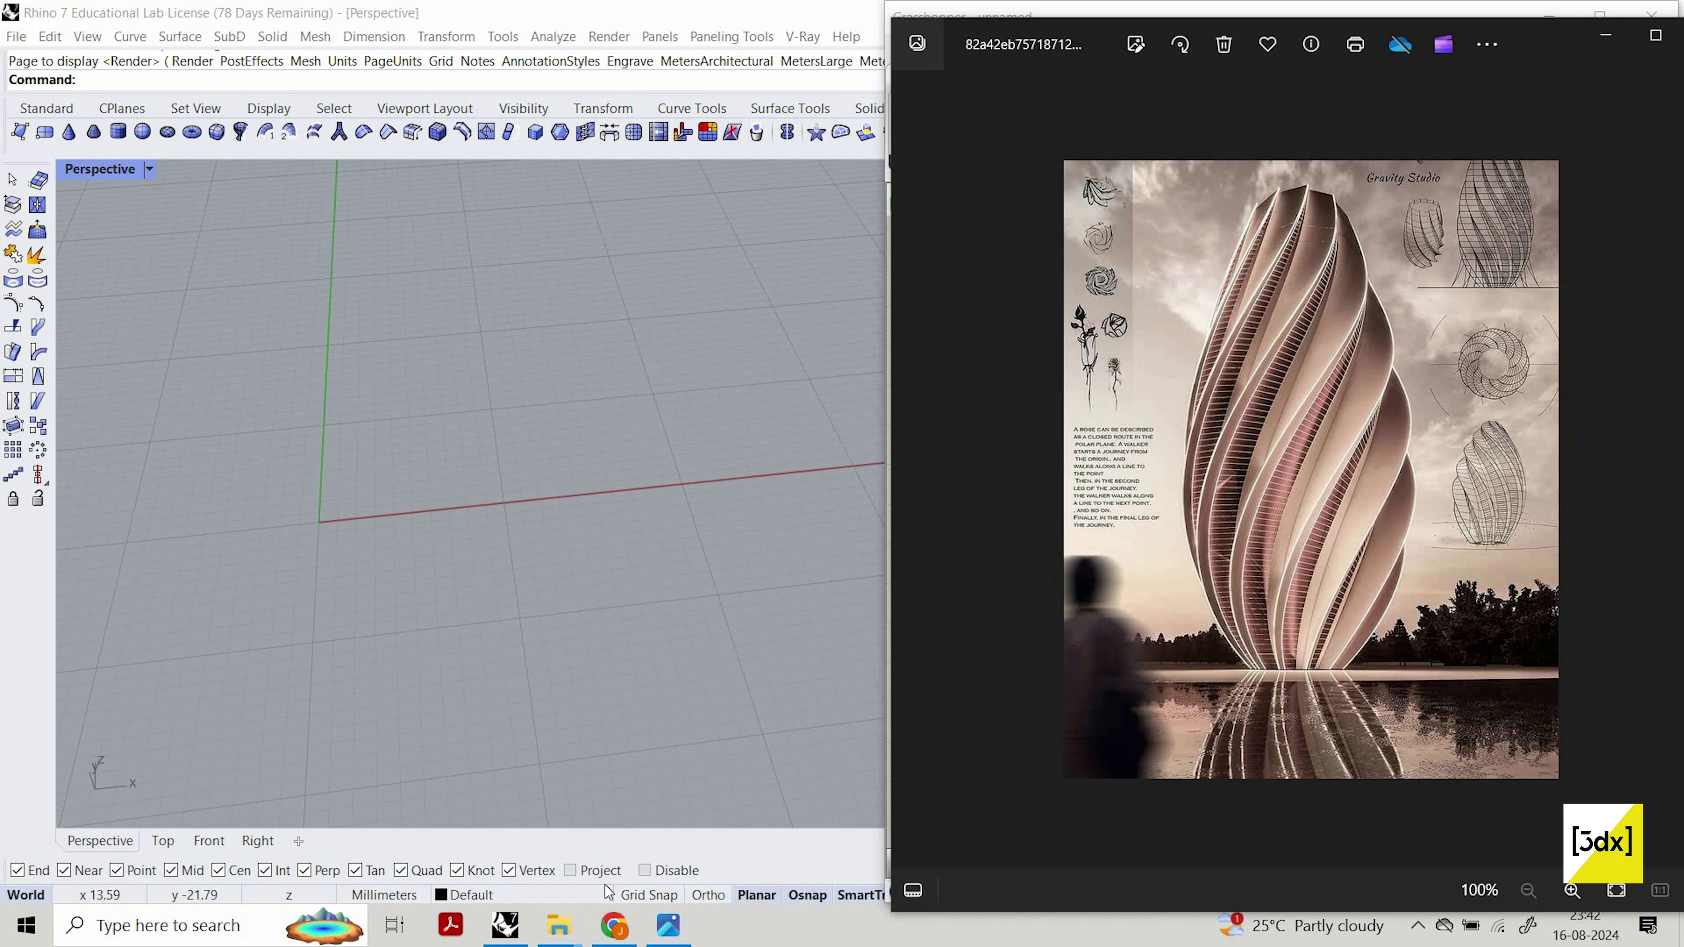
{"action": "left_click", "coordinate": [616, 925]}
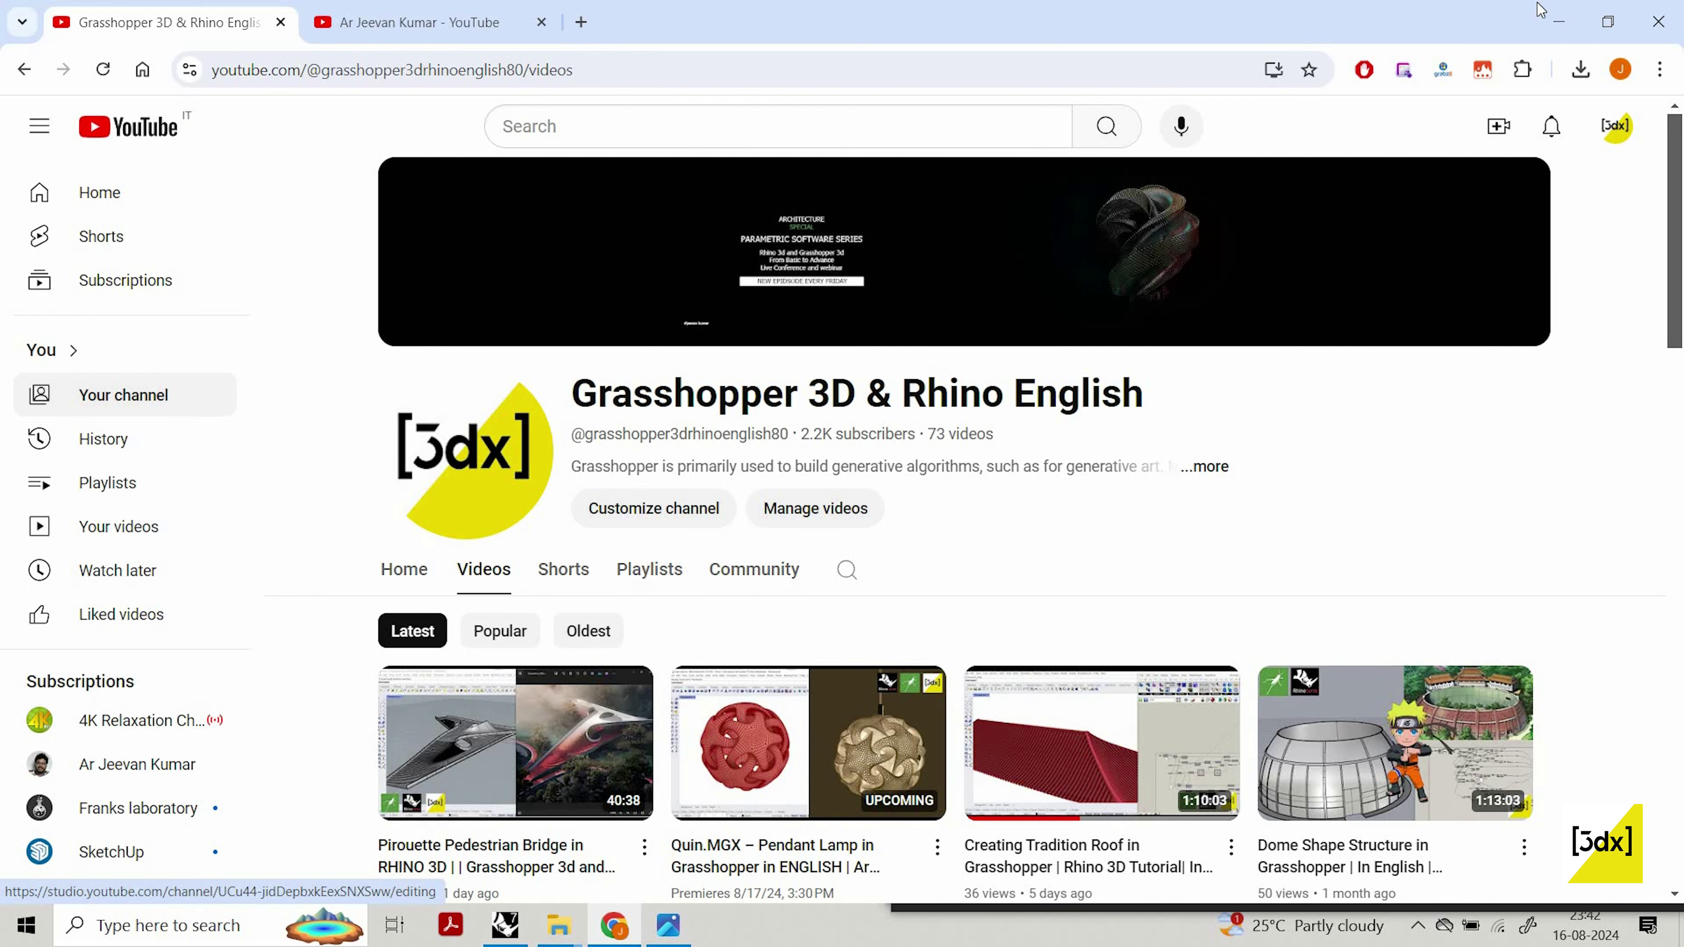
{"action": "left_click", "coordinate": [1557, 22]}
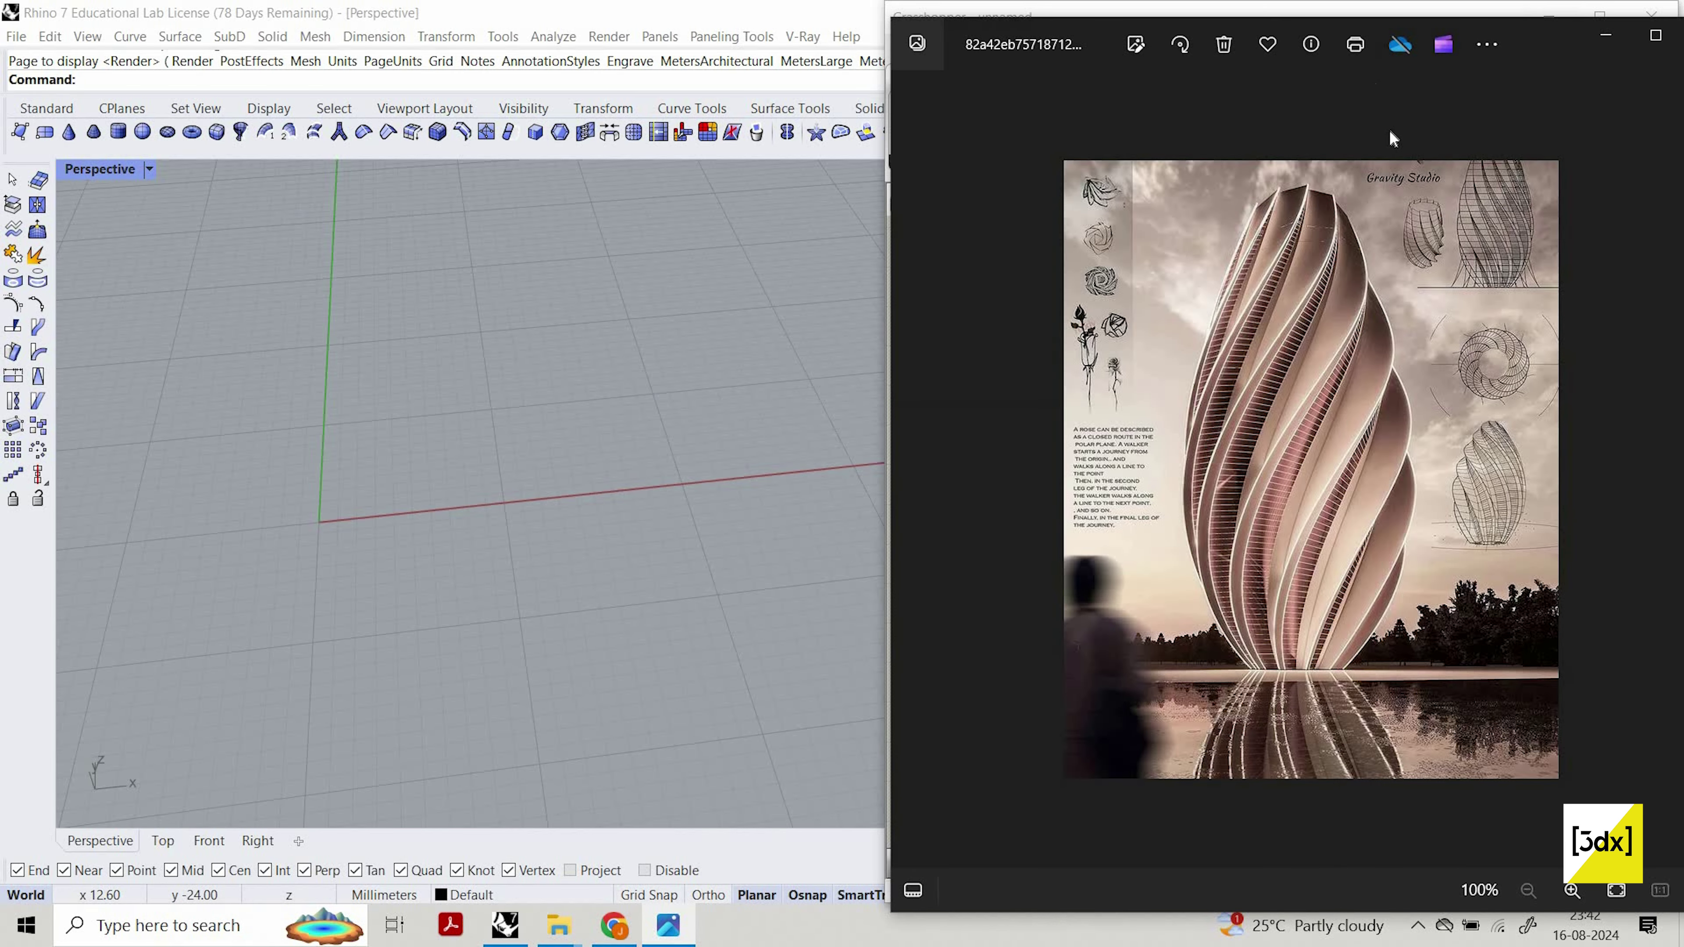
Hide the tower reference image to uncover the empty Grasshopper canvas.
{"action": "left_click", "coordinate": [1596, 37]}
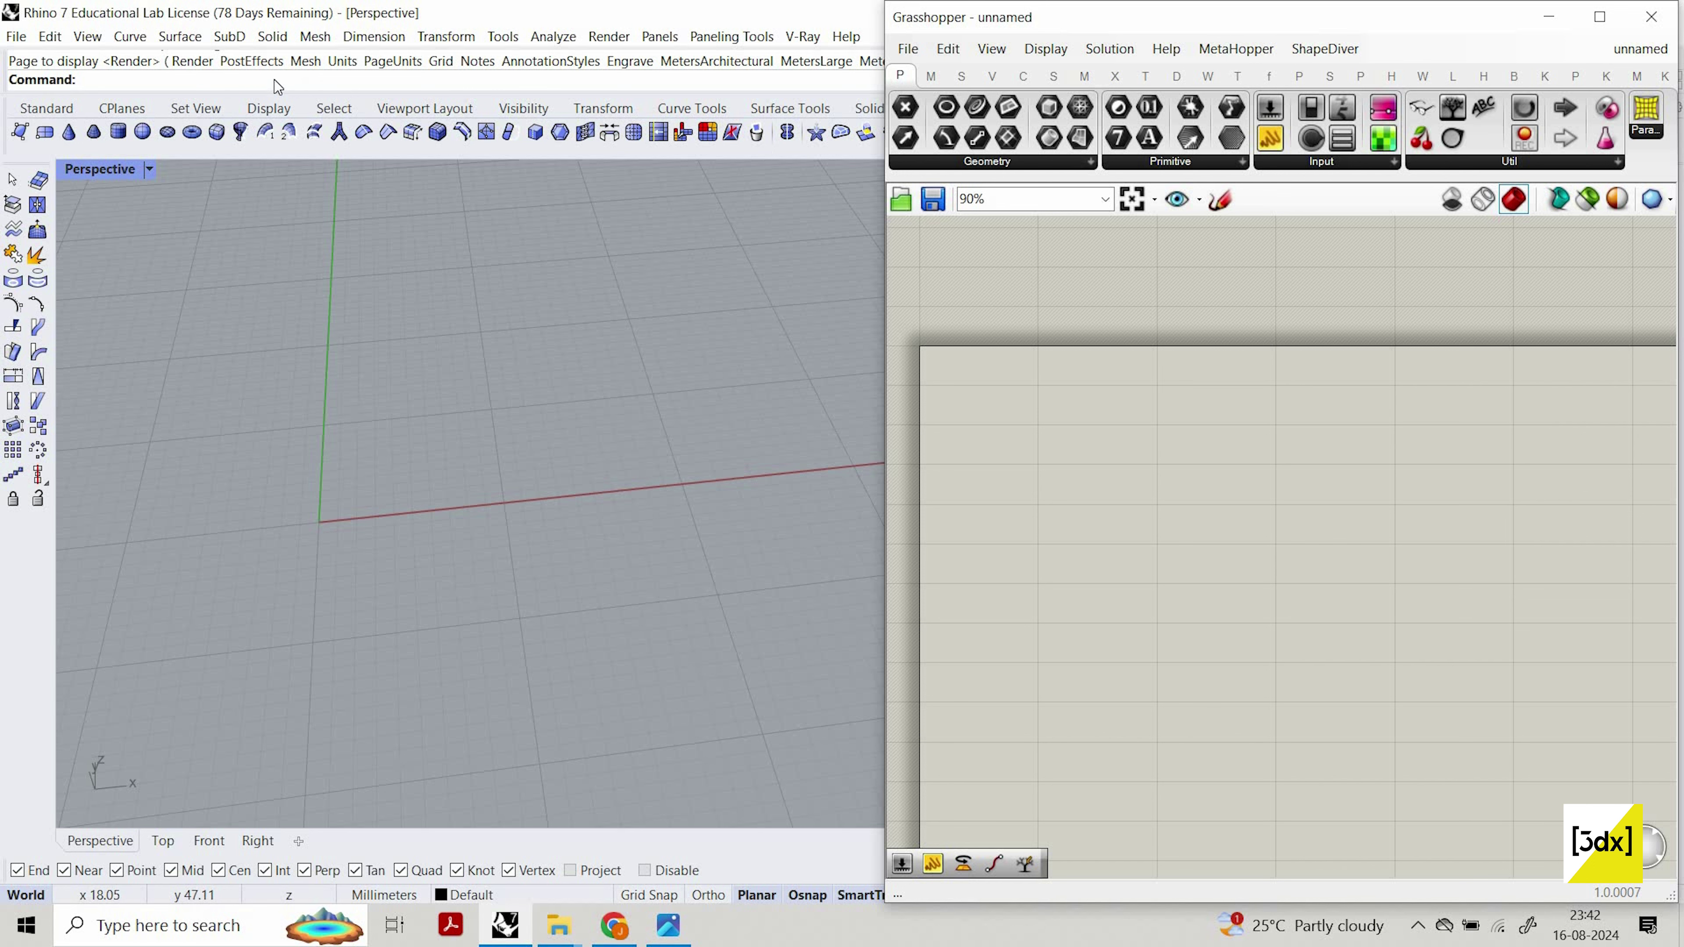
{"action": "type", "text": "Grasshopper"}
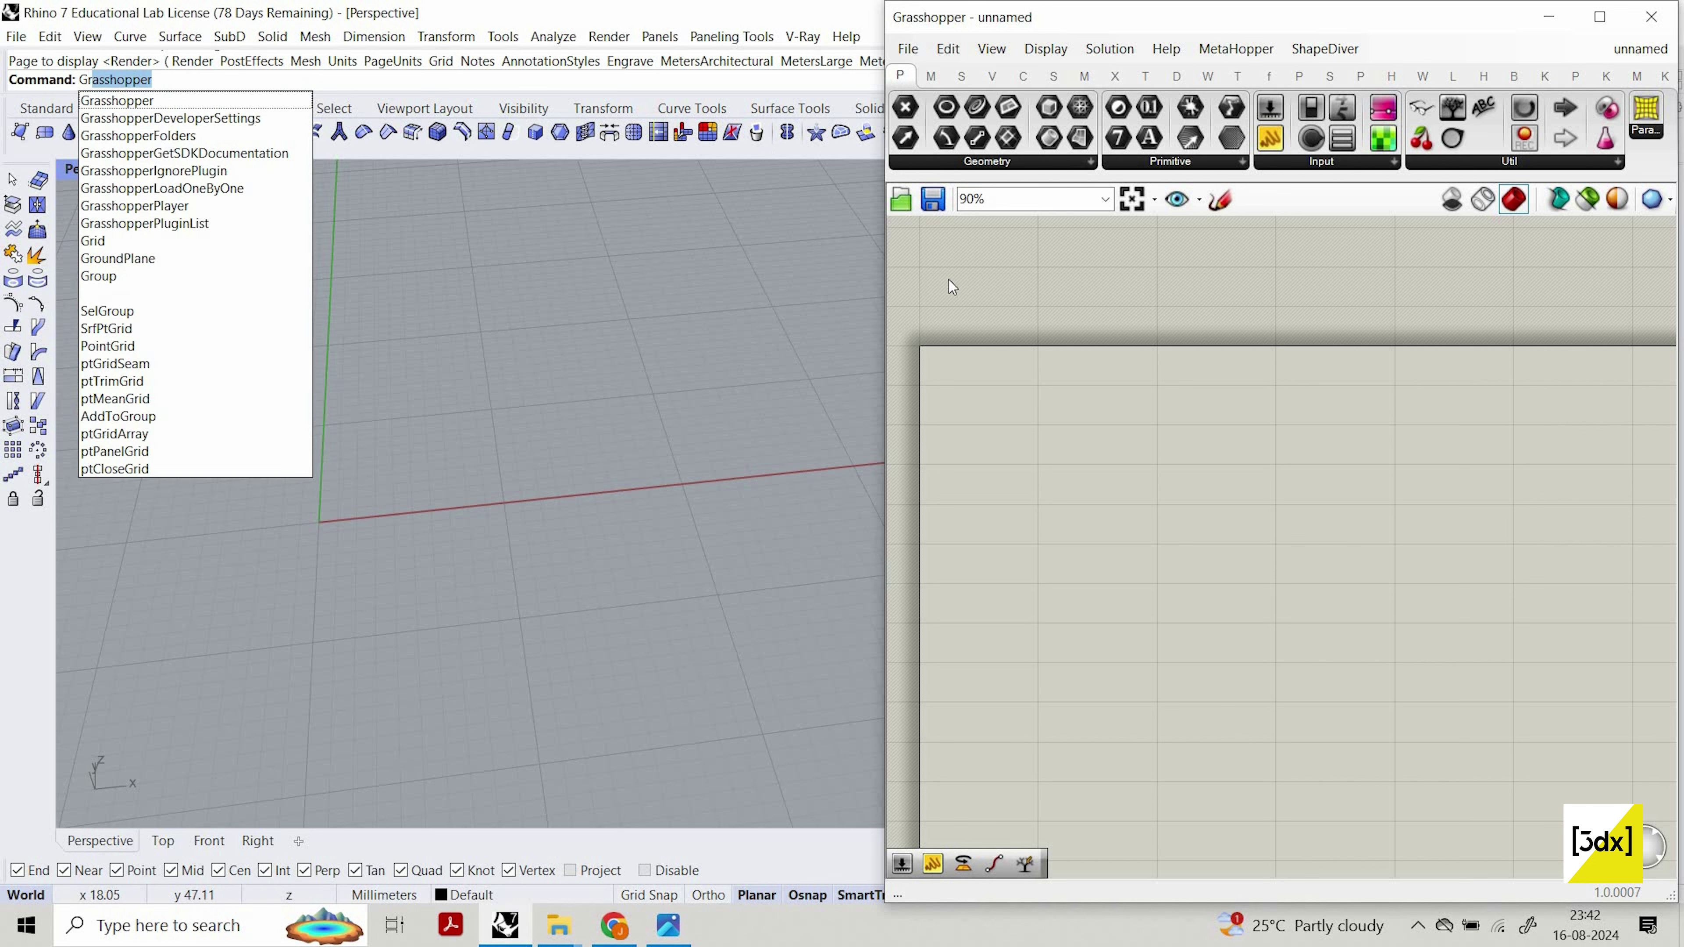
{"action": "key", "text": "Escape"}
Sketch the tower's bulging outline as two freehand curves on the empty canvas and discard the sketch.
{"action": "scroll", "coordinate": [1187, 398], "scroll_direction": "down", "scroll_amount": 2}
{"action": "left_click", "coordinate": [1220, 199]}
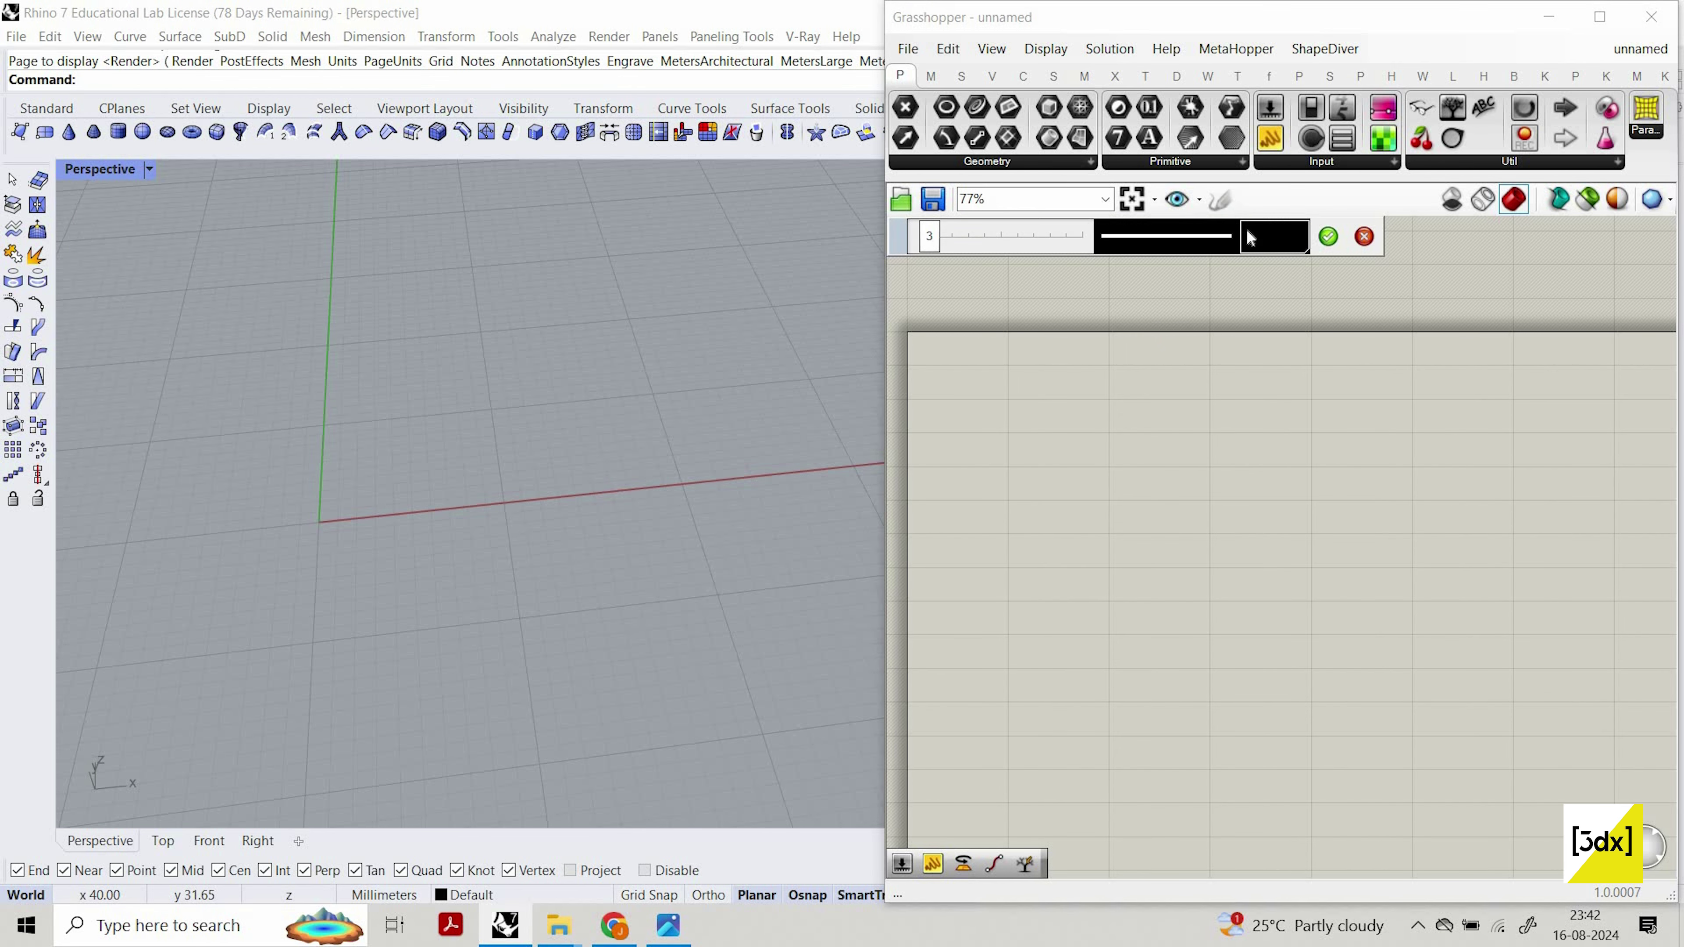
{"action": "left_click", "coordinate": [1259, 313]}
{"action": "scroll", "coordinate": [1247, 310], "scroll_direction": "down", "scroll_amount": 3}
{"action": "scroll", "coordinate": [1247, 310], "scroll_direction": "up", "scroll_amount": 1}
{"action": "left_click", "coordinate": [1220, 201]}
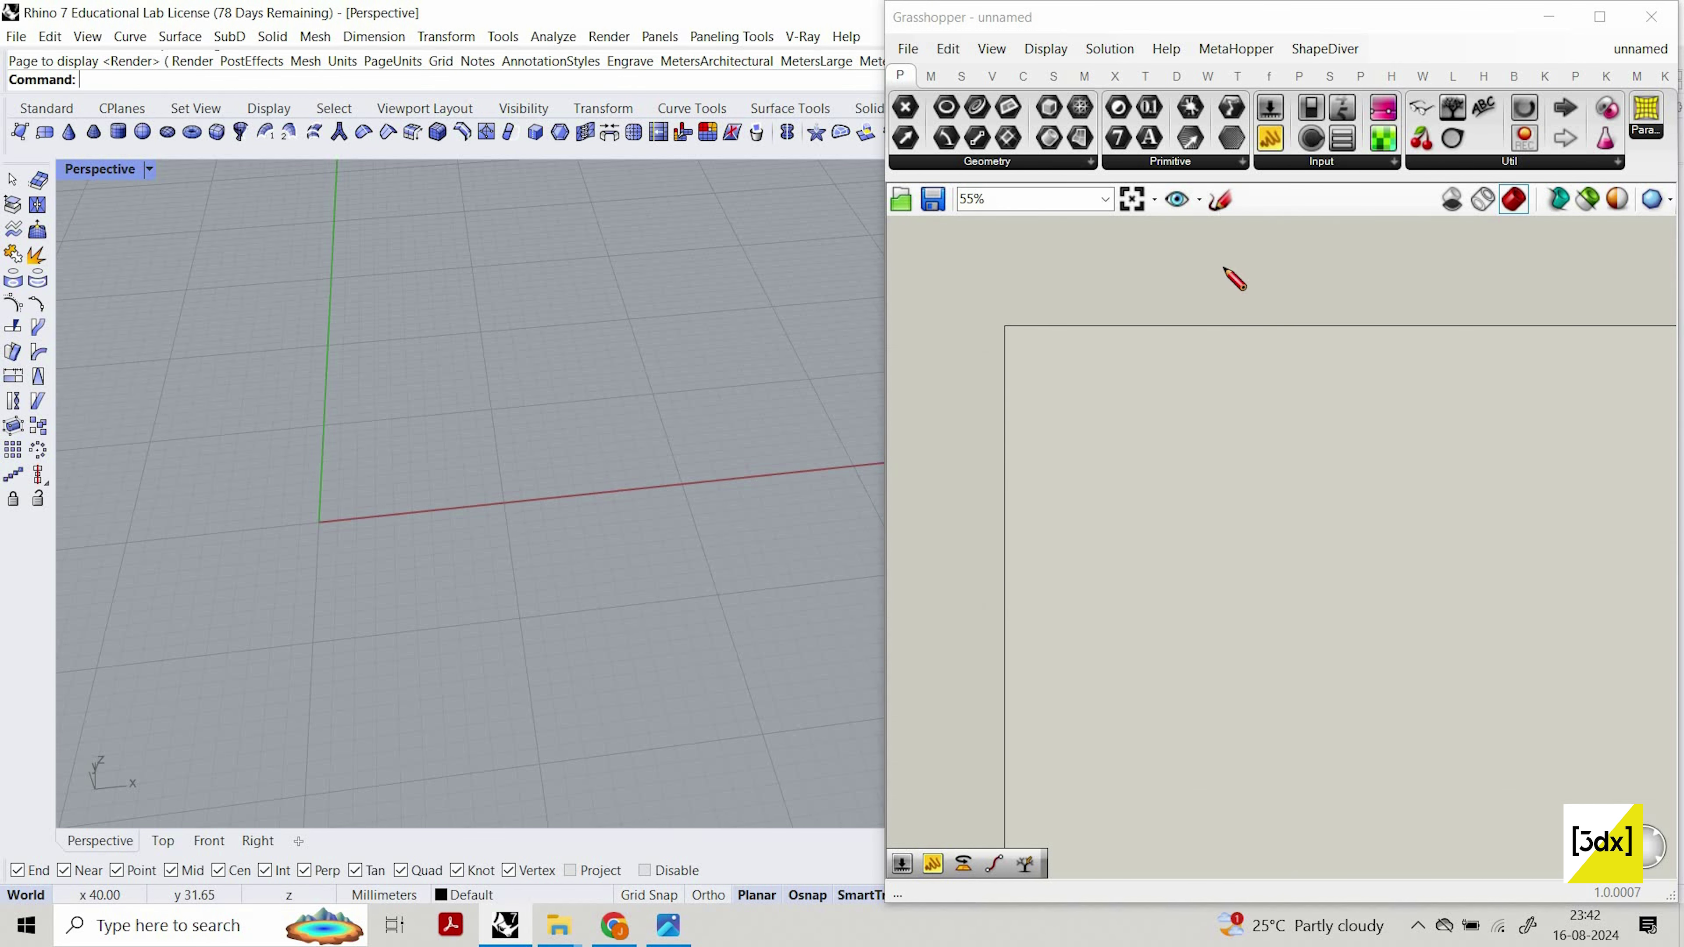
{"action": "left_click", "coordinate": [1220, 199]}
{"action": "mouse_move", "coordinate": [1239, 302]}
{"action": "left_mouse_down"}
{"action": "mouse_move", "coordinate": [1187, 673]}
{"action": "mouse_move", "coordinate": [1253, 703]}
{"action": "left_mouse_up"}
{"action": "left_click_drag", "start_coordinate": [1395, 702], "coordinate": [1341, 297]}
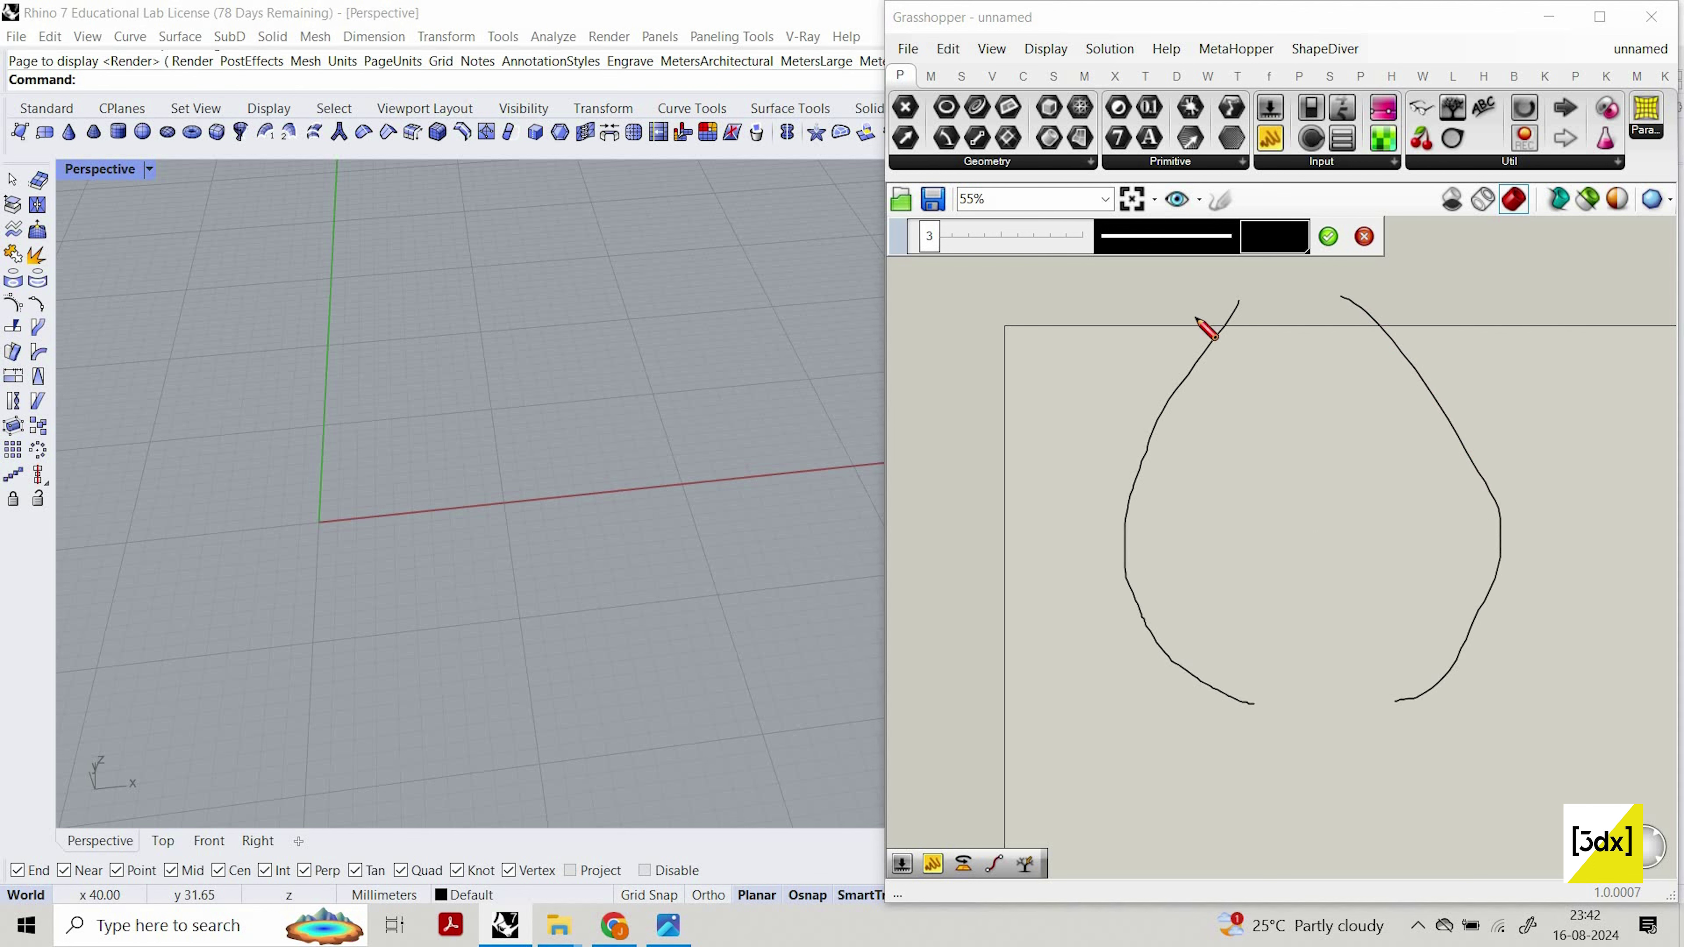
{"action": "mouse_move", "coordinate": [1097, 316]}
{"action": "left_mouse_down"}
{"action": "mouse_move", "coordinate": [1166, 323]}
{"action": "mouse_move", "coordinate": [1109, 337]}
{"action": "left_mouse_up"}
{"action": "left_click_drag", "start_coordinate": [1113, 669], "coordinate": [1256, 672]}
{"action": "key", "text": "Escape"}
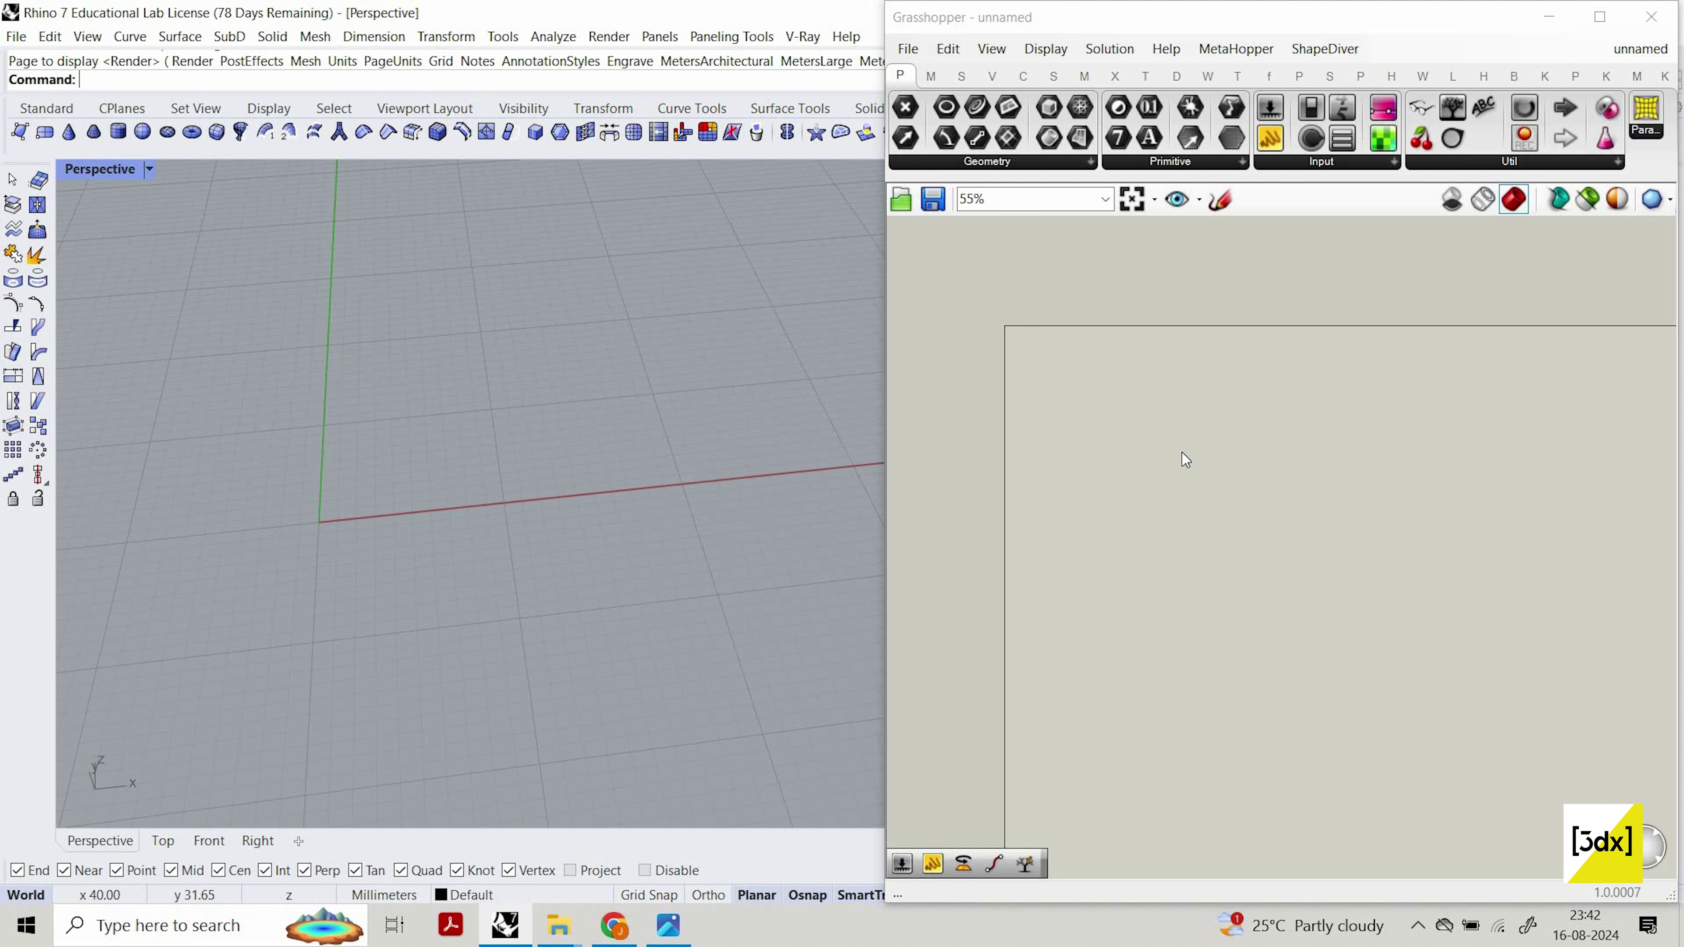
Check the tower reference image and add a Construct Point component to the canvas.
{"action": "left_click", "coordinate": [691, 928]}
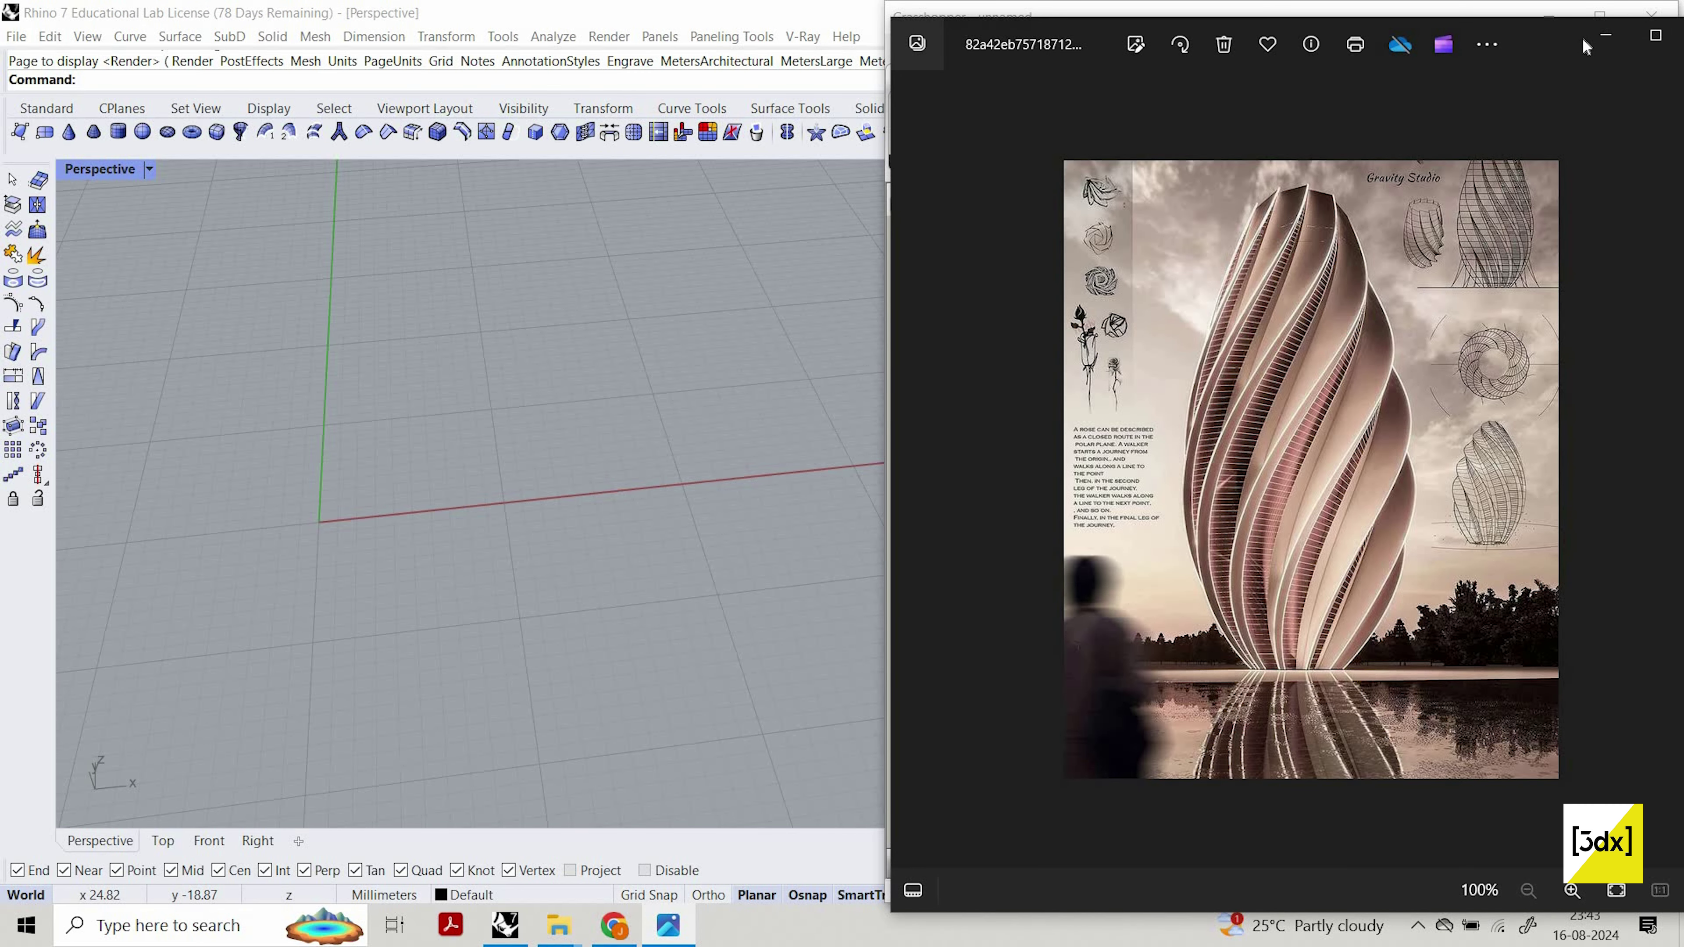
{"action": "left_click", "coordinate": [1596, 44]}
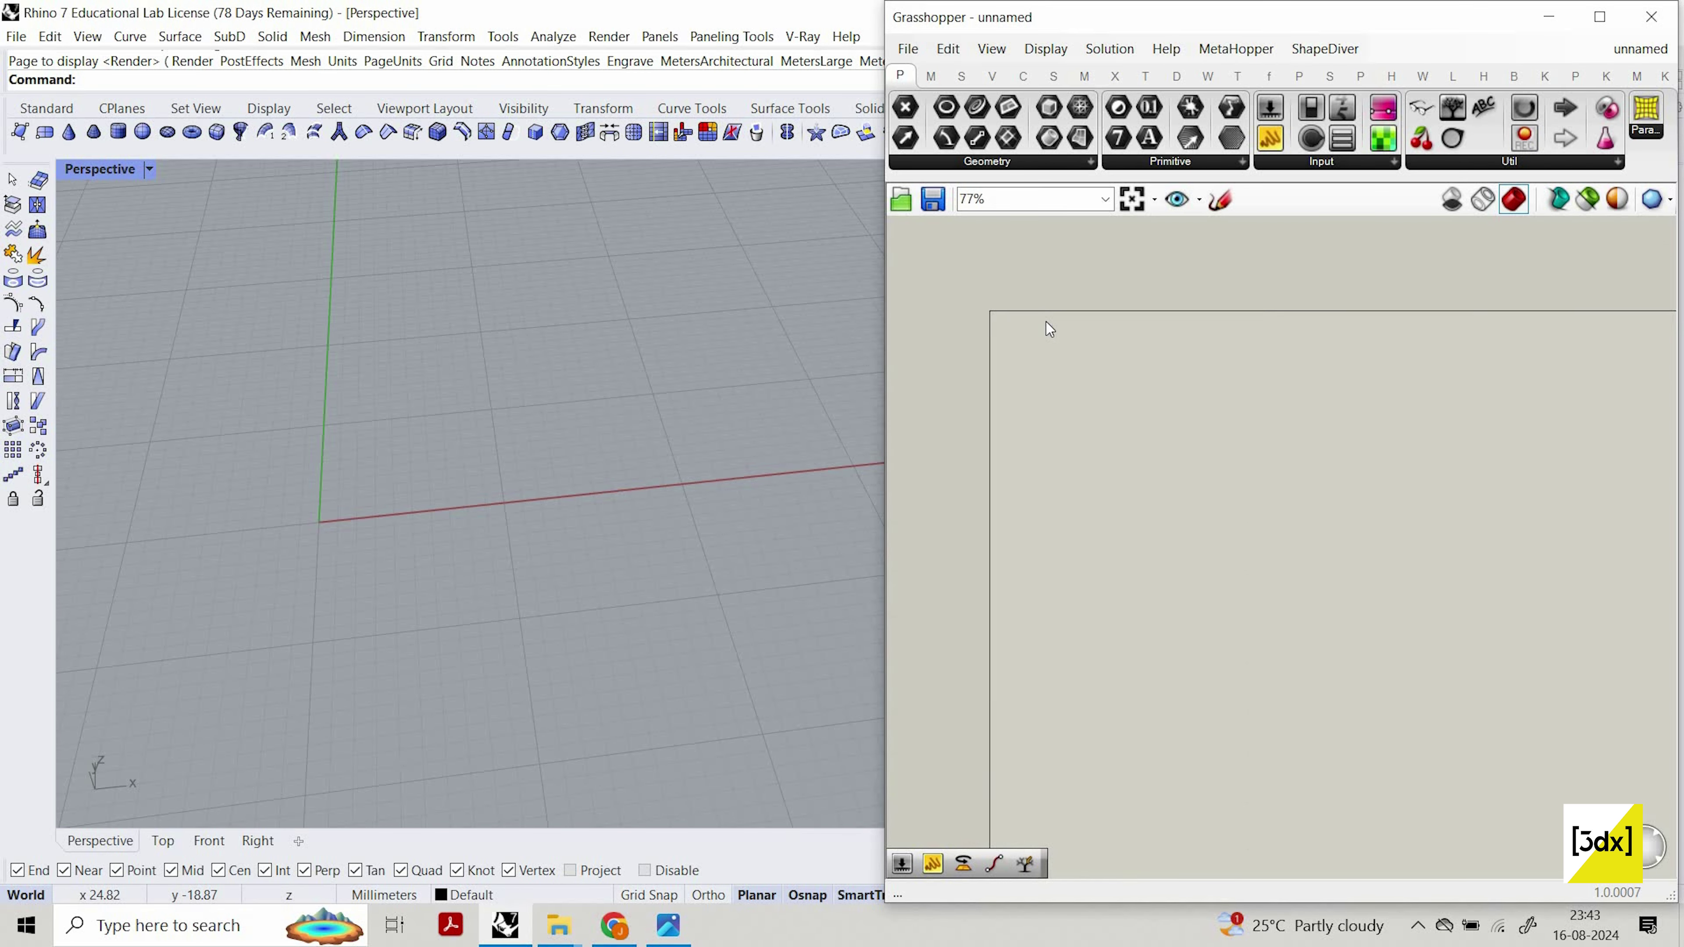
{"action": "scroll", "coordinate": [1051, 328], "scroll_direction": "up", "scroll_amount": 3}
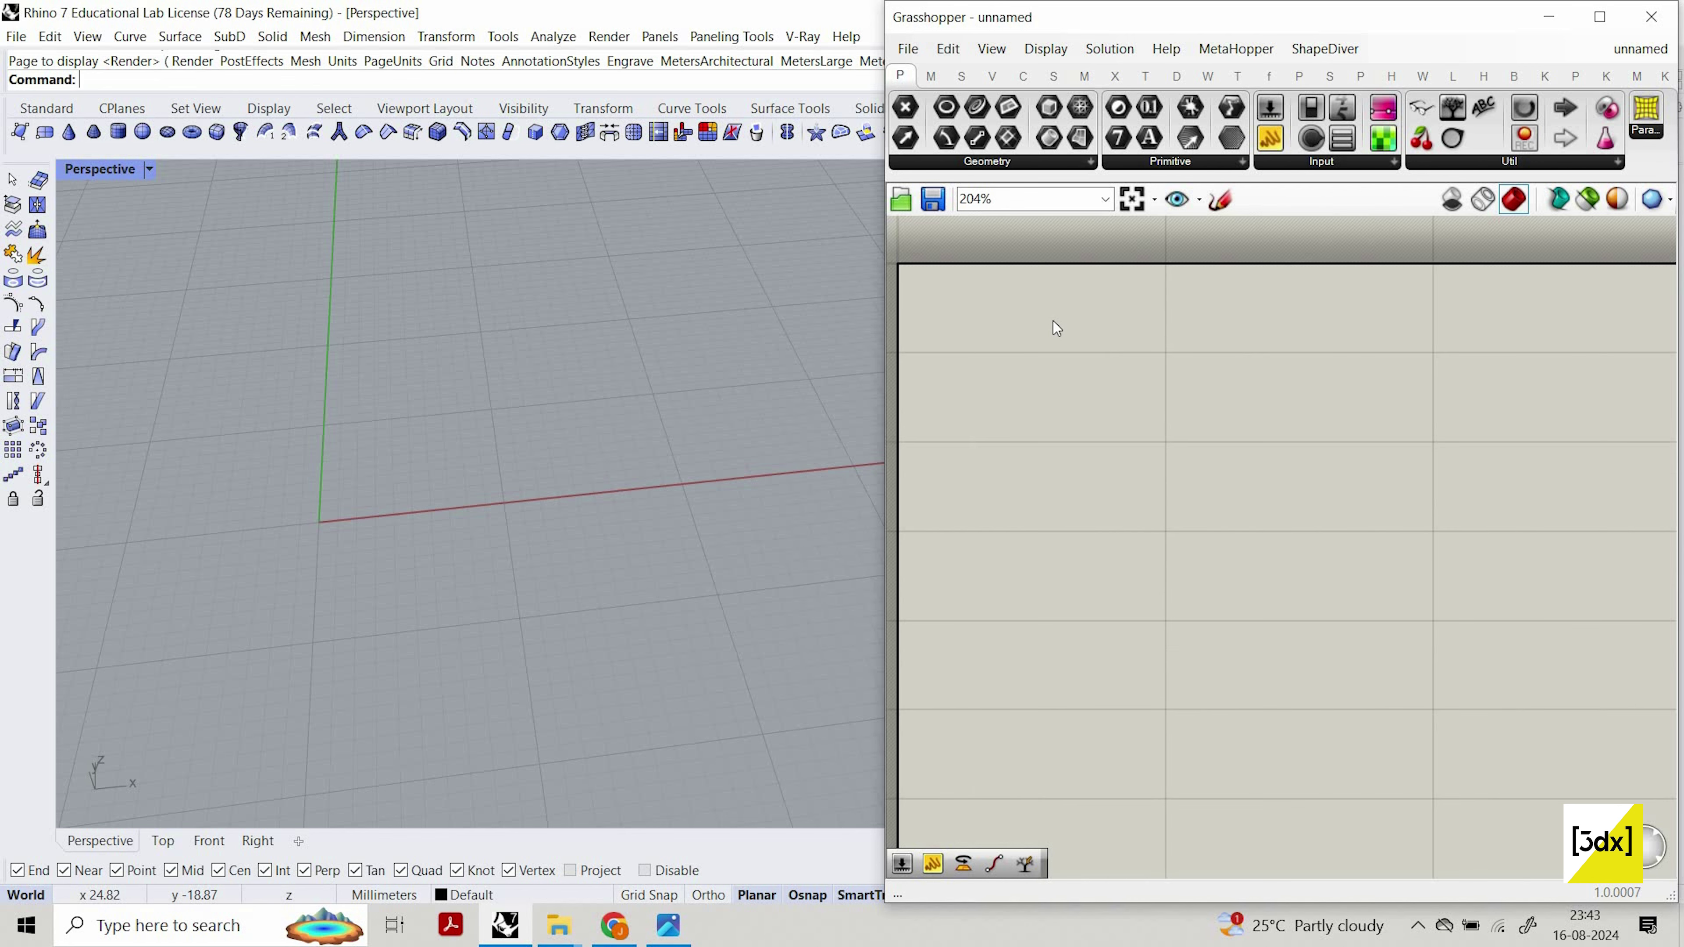
{"action": "double_click", "coordinate": [1141, 357]}
{"action": "type", "text": "con"}
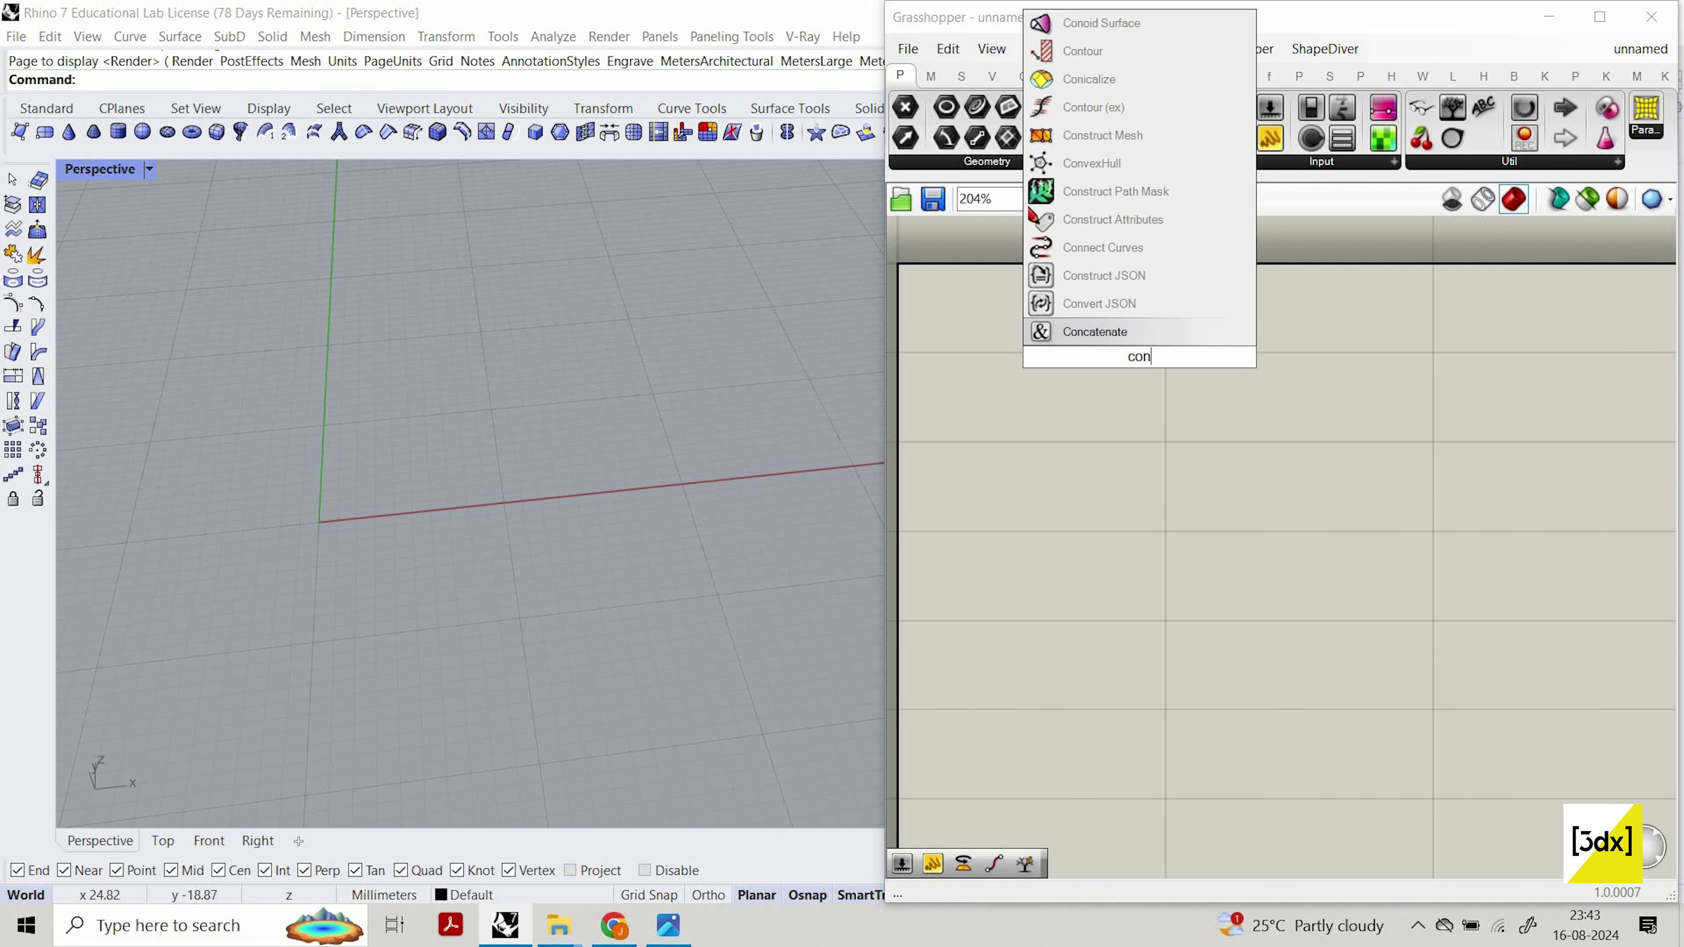
{"action": "type", "text": "struc"}
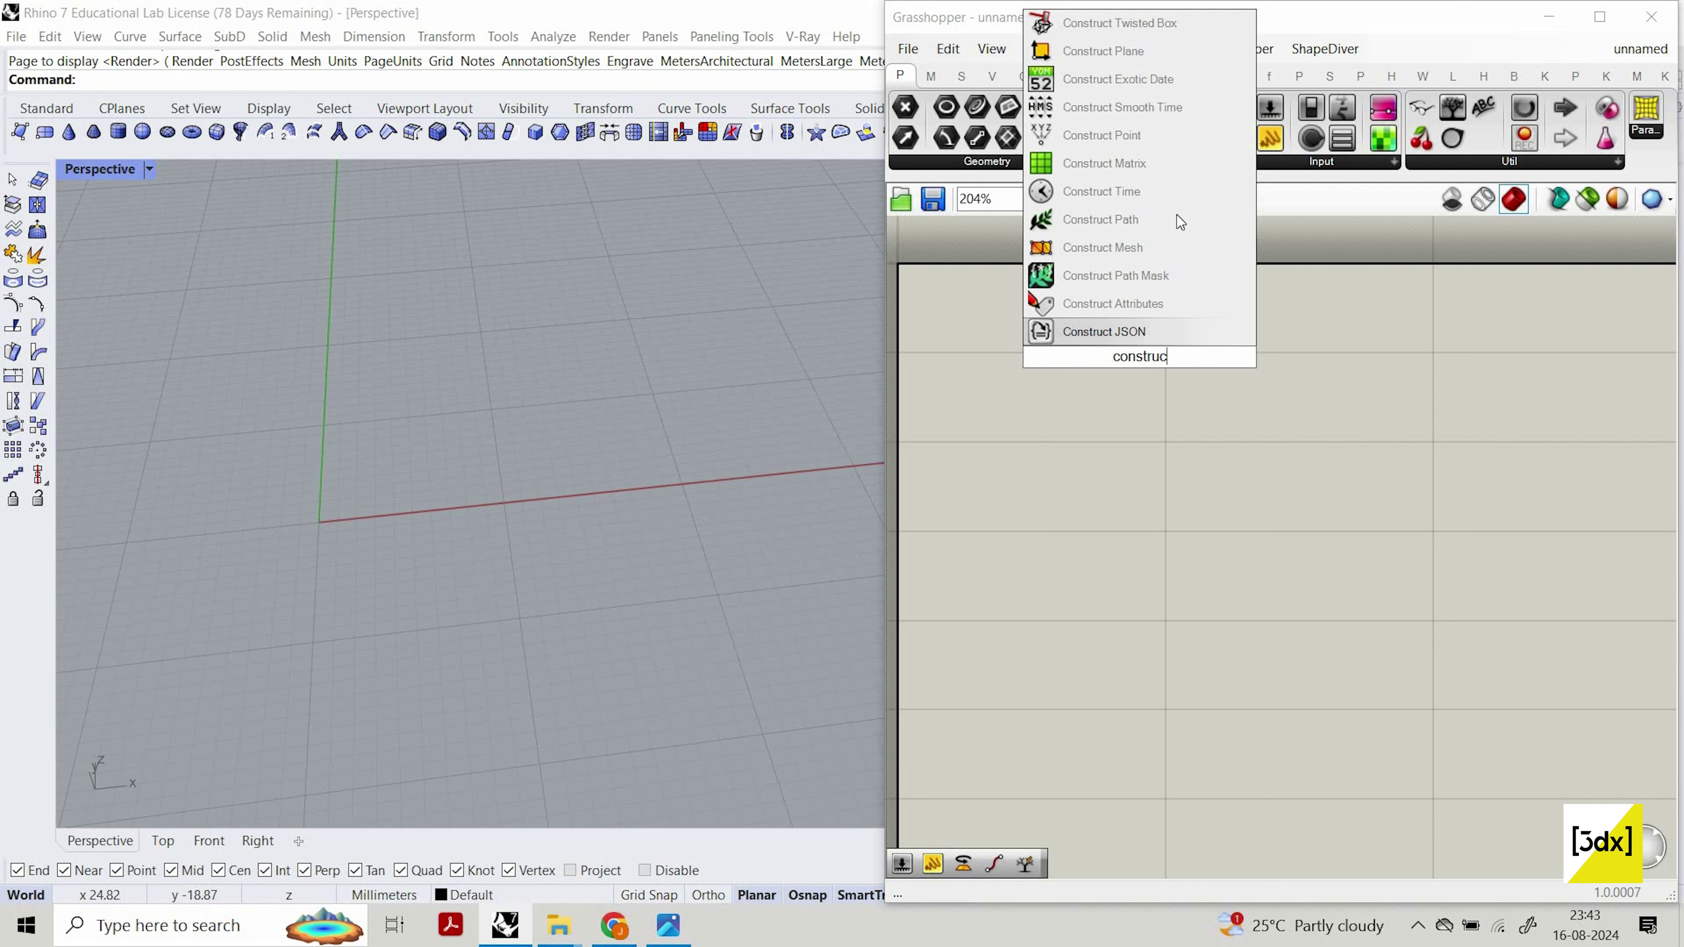
{"action": "type", "text": "t po"}
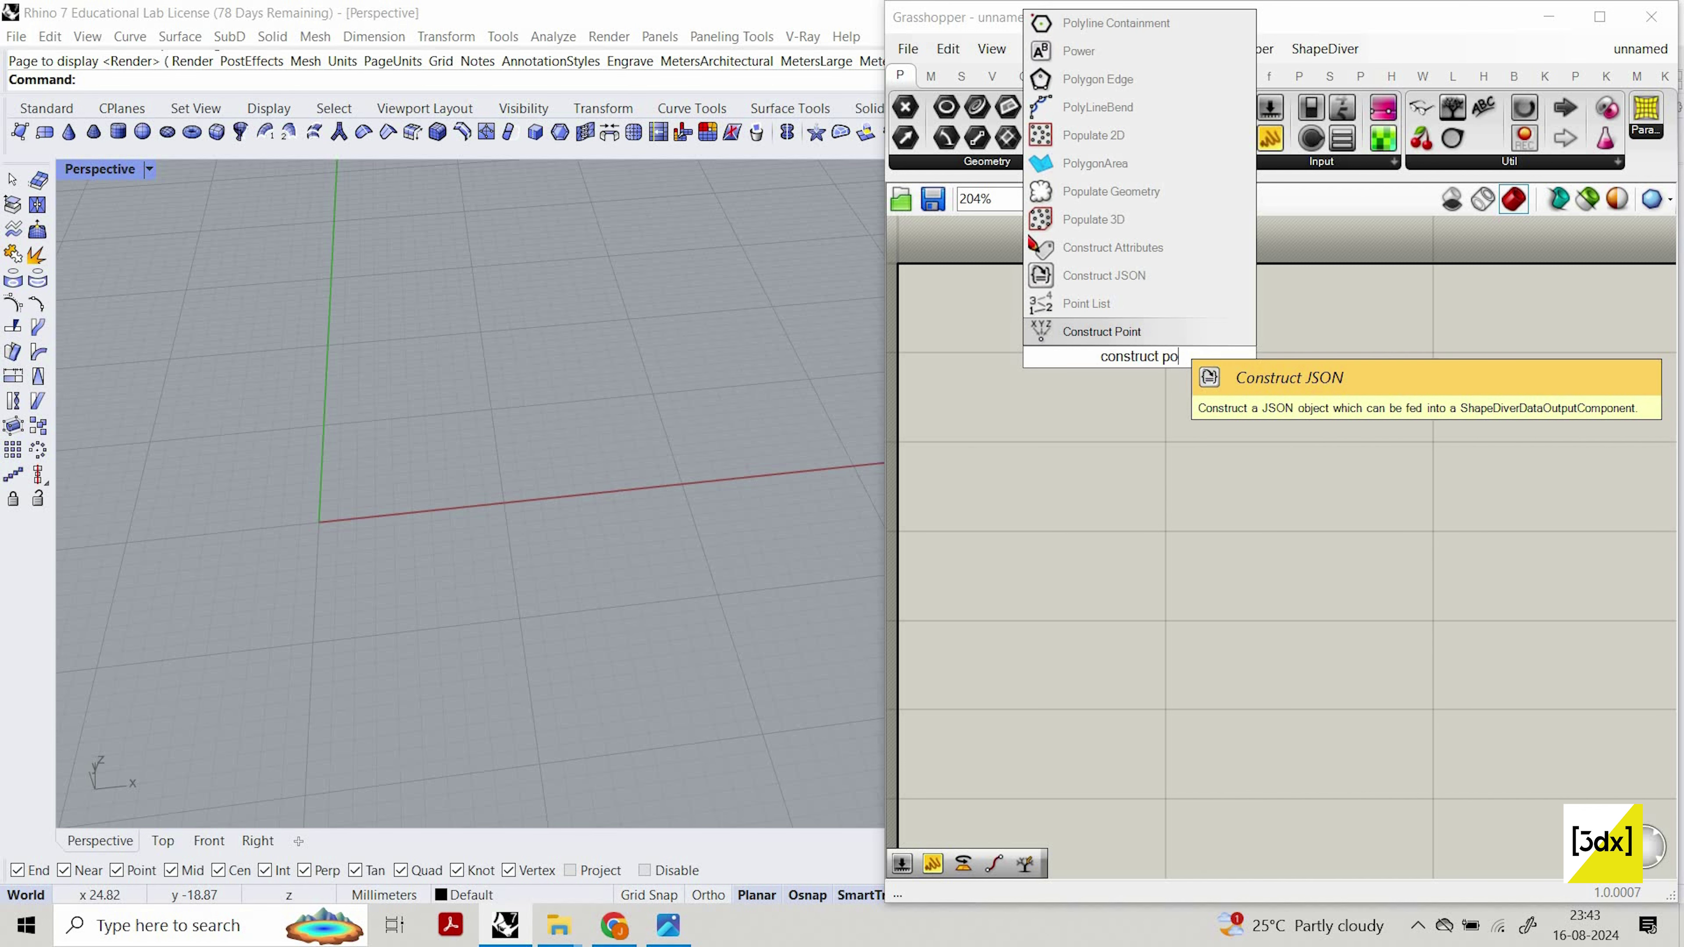
{"action": "type", "text": "int"}
{"action": "key", "text": "Return"}
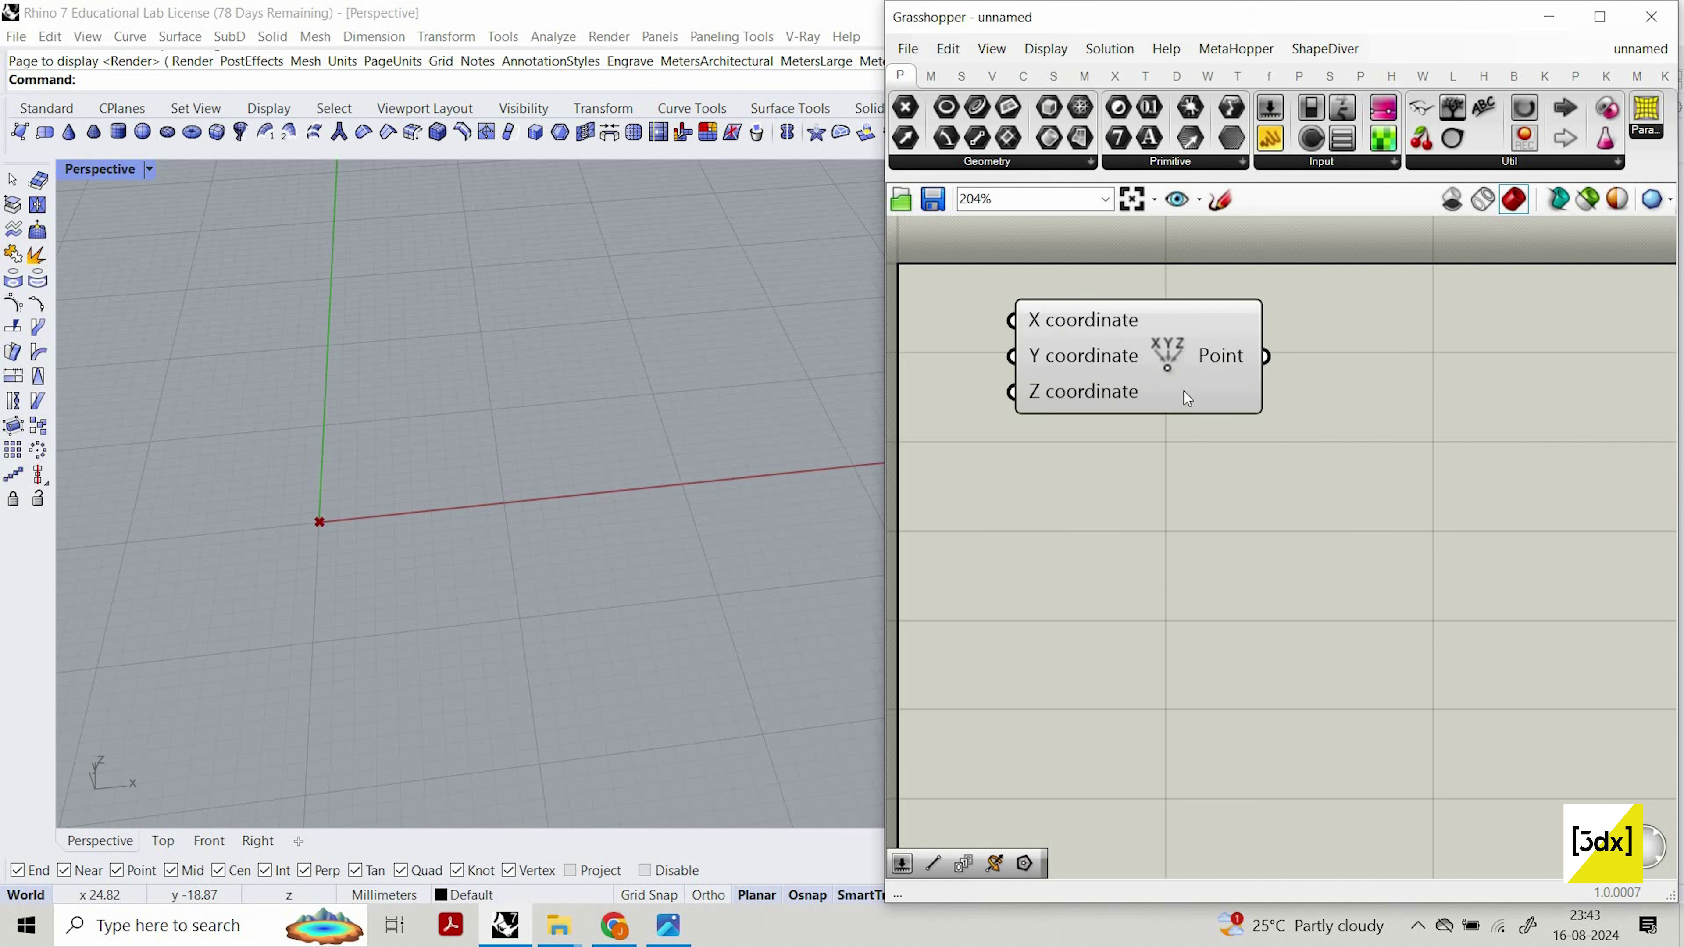
Move the Construct Point component up towards the corner of the canvas.
{"action": "scroll", "coordinate": [1137, 361], "scroll_direction": "down", "scroll_amount": 4}
{"action": "scroll", "coordinate": [1134, 366], "scroll_direction": "up", "scroll_amount": 4}
{"action": "scroll", "coordinate": [280, 486], "scroll_direction": "up", "scroll_amount": 1}
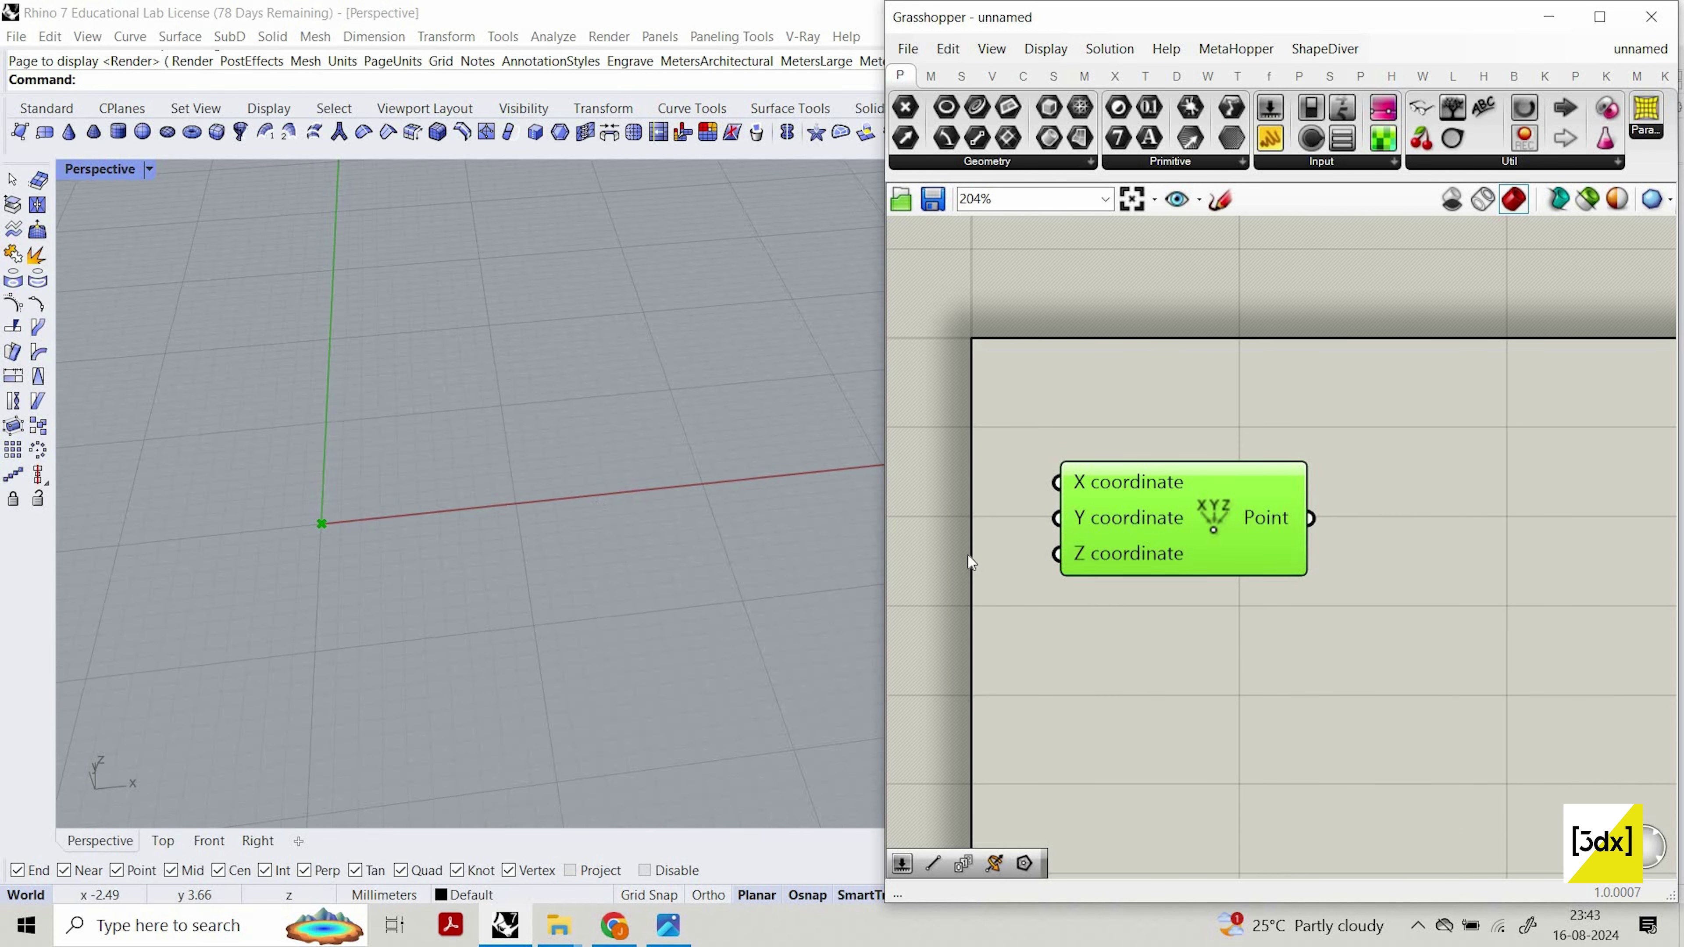
{"action": "middle_click", "coordinate": [1228, 513]}
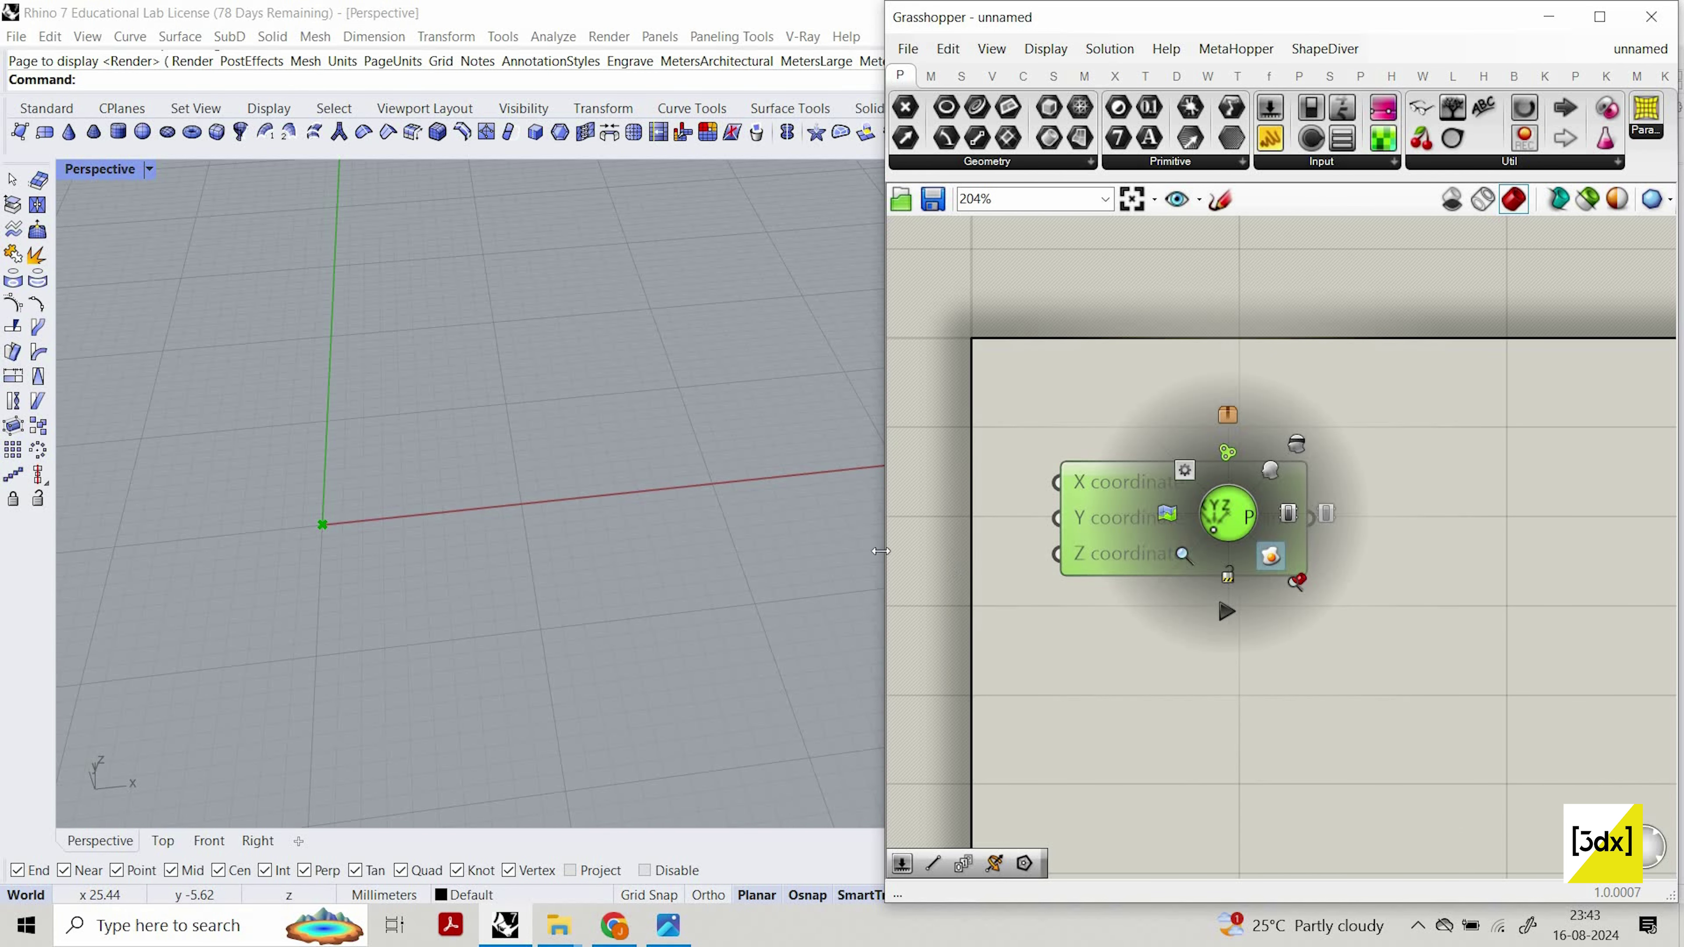
{"action": "left_click", "coordinate": [1271, 556]}
{"action": "scroll", "coordinate": [579, 550], "scroll_direction": "down", "scroll_amount": 6}
{"action": "right_click_drag", "start_coordinate": [671, 524], "coordinate": [762, 524]}
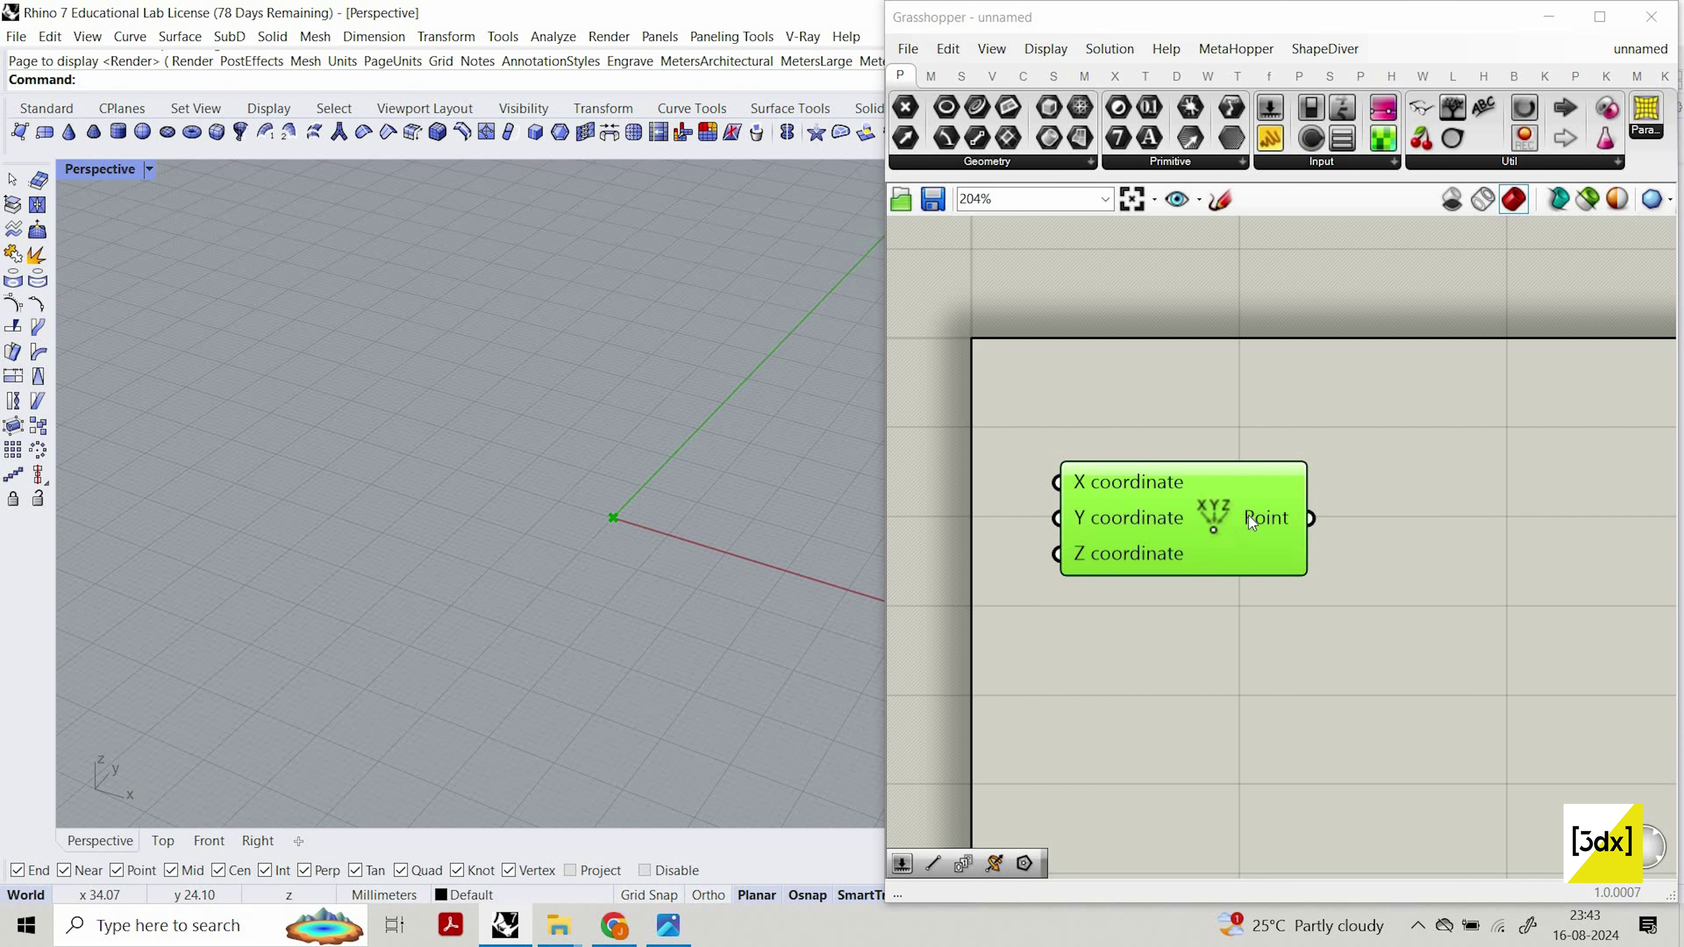
{"action": "left_click_drag", "start_coordinate": [1145, 467], "coordinate": [1114, 395]}
Add a Bifocals component above Construct Point to label components by name, and move Construct Point slightly down.
{"action": "double_click", "coordinate": [1261, 298]}
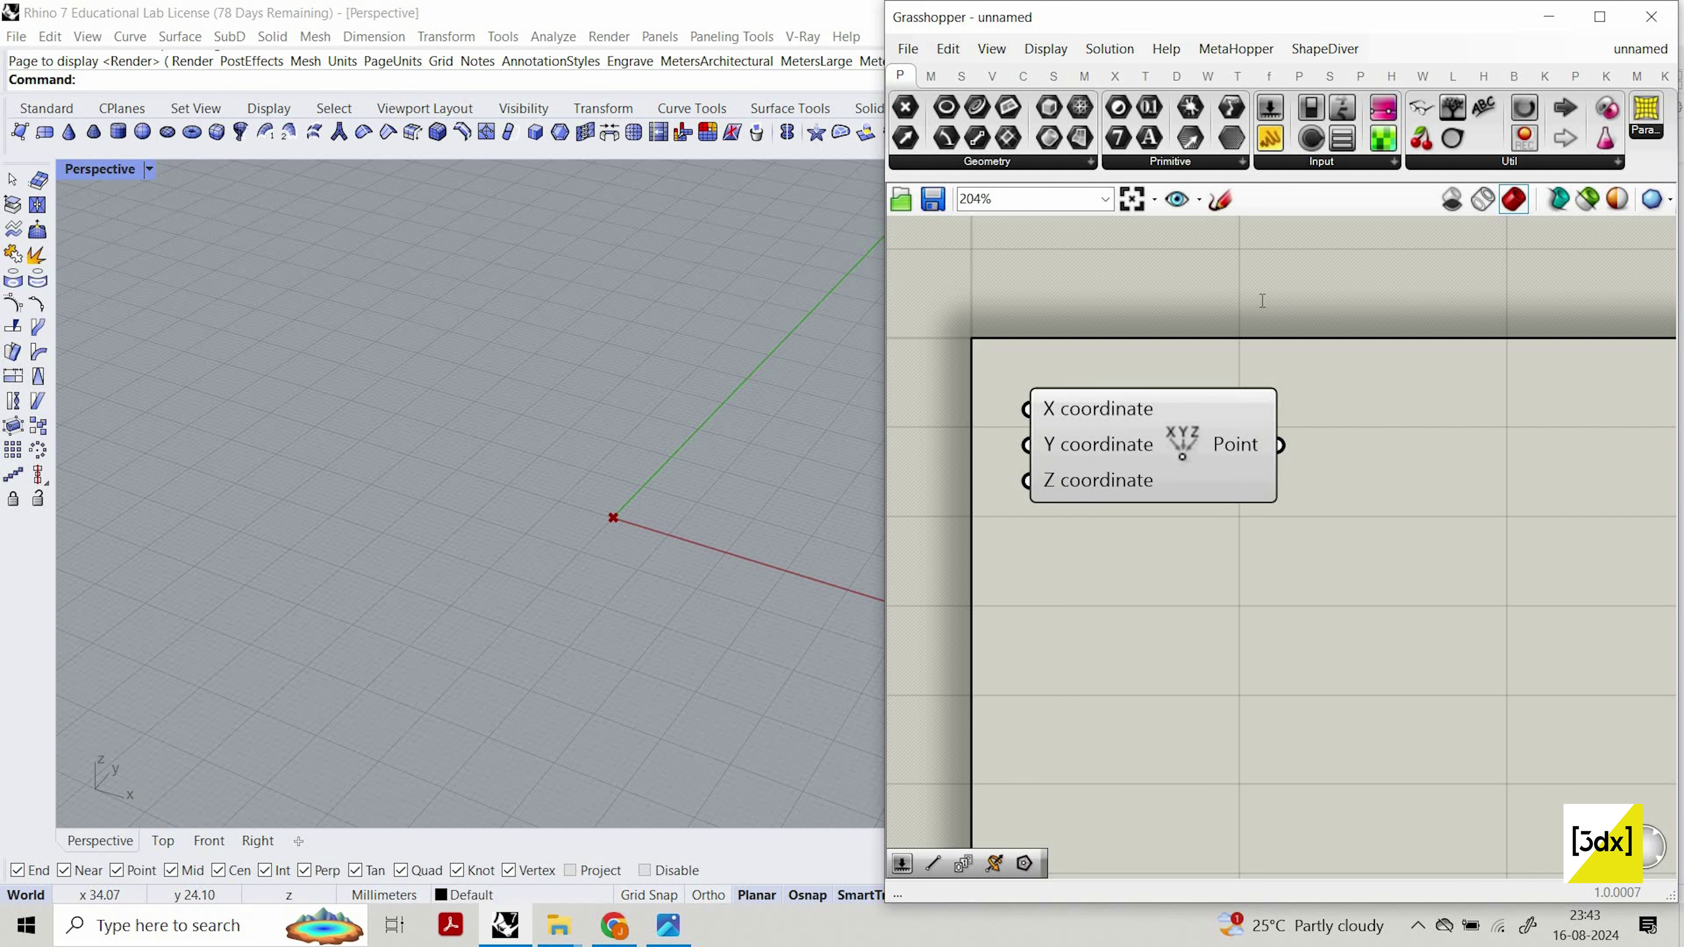
{"action": "type", "text": "bif"}
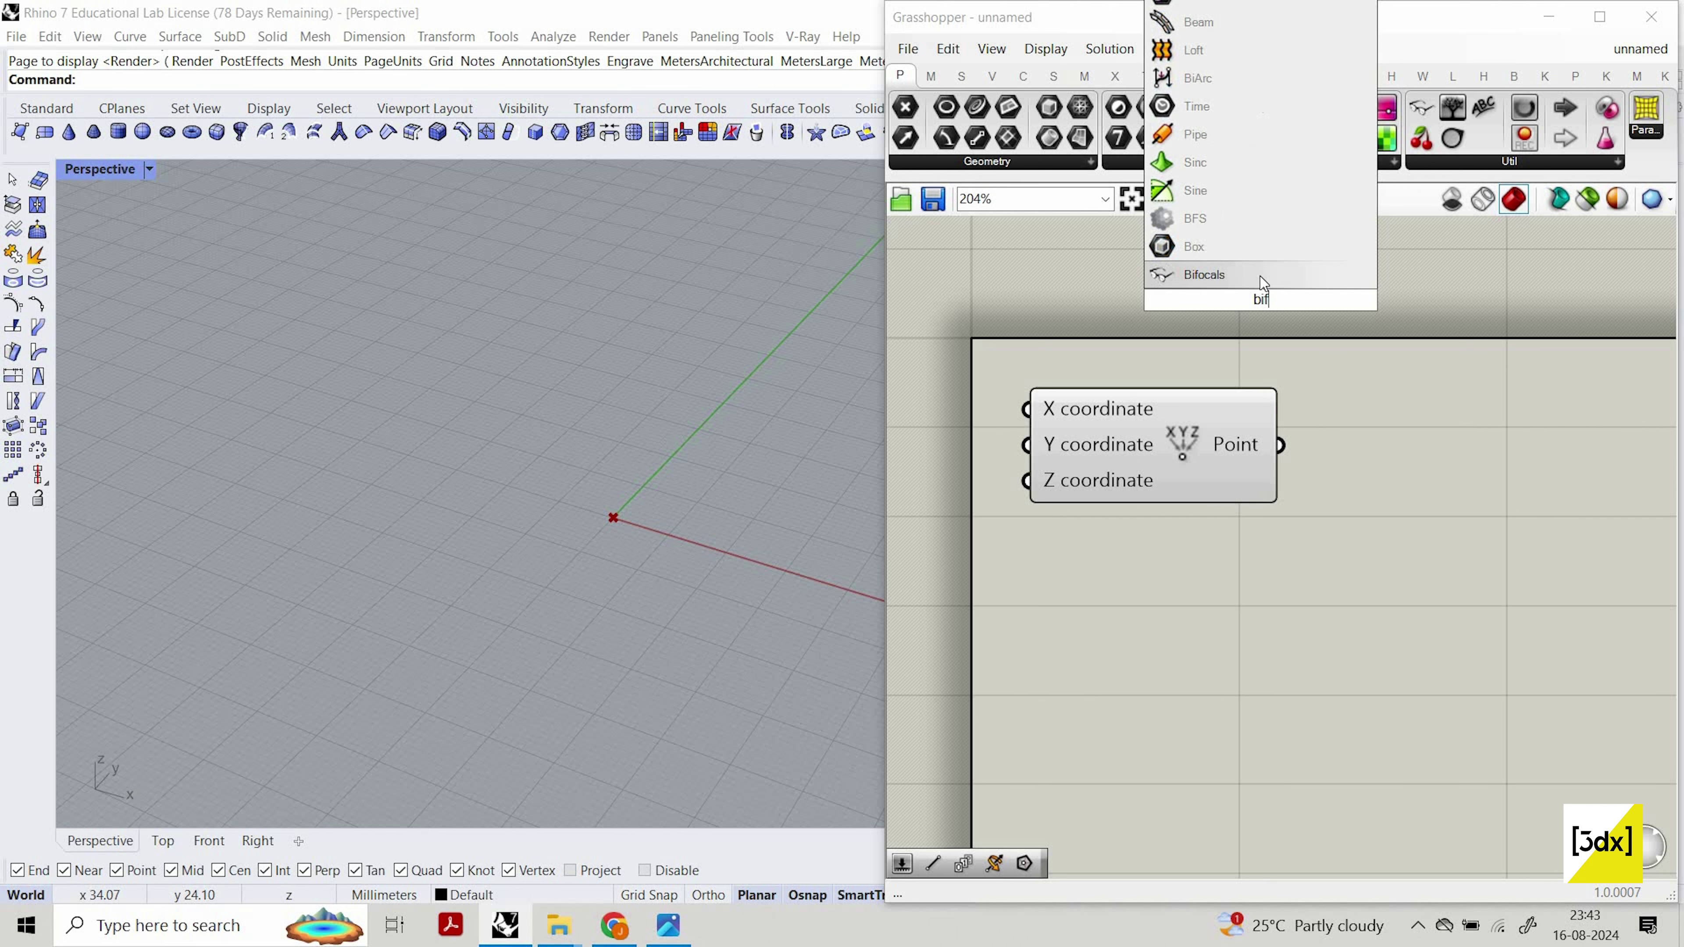
{"action": "left_click", "coordinate": [1216, 267]}
{"action": "left_click_drag", "start_coordinate": [1257, 337], "coordinate": [1244, 284]}
{"action": "scroll", "coordinate": [1184, 355], "scroll_direction": "down", "scroll_amount": 3}
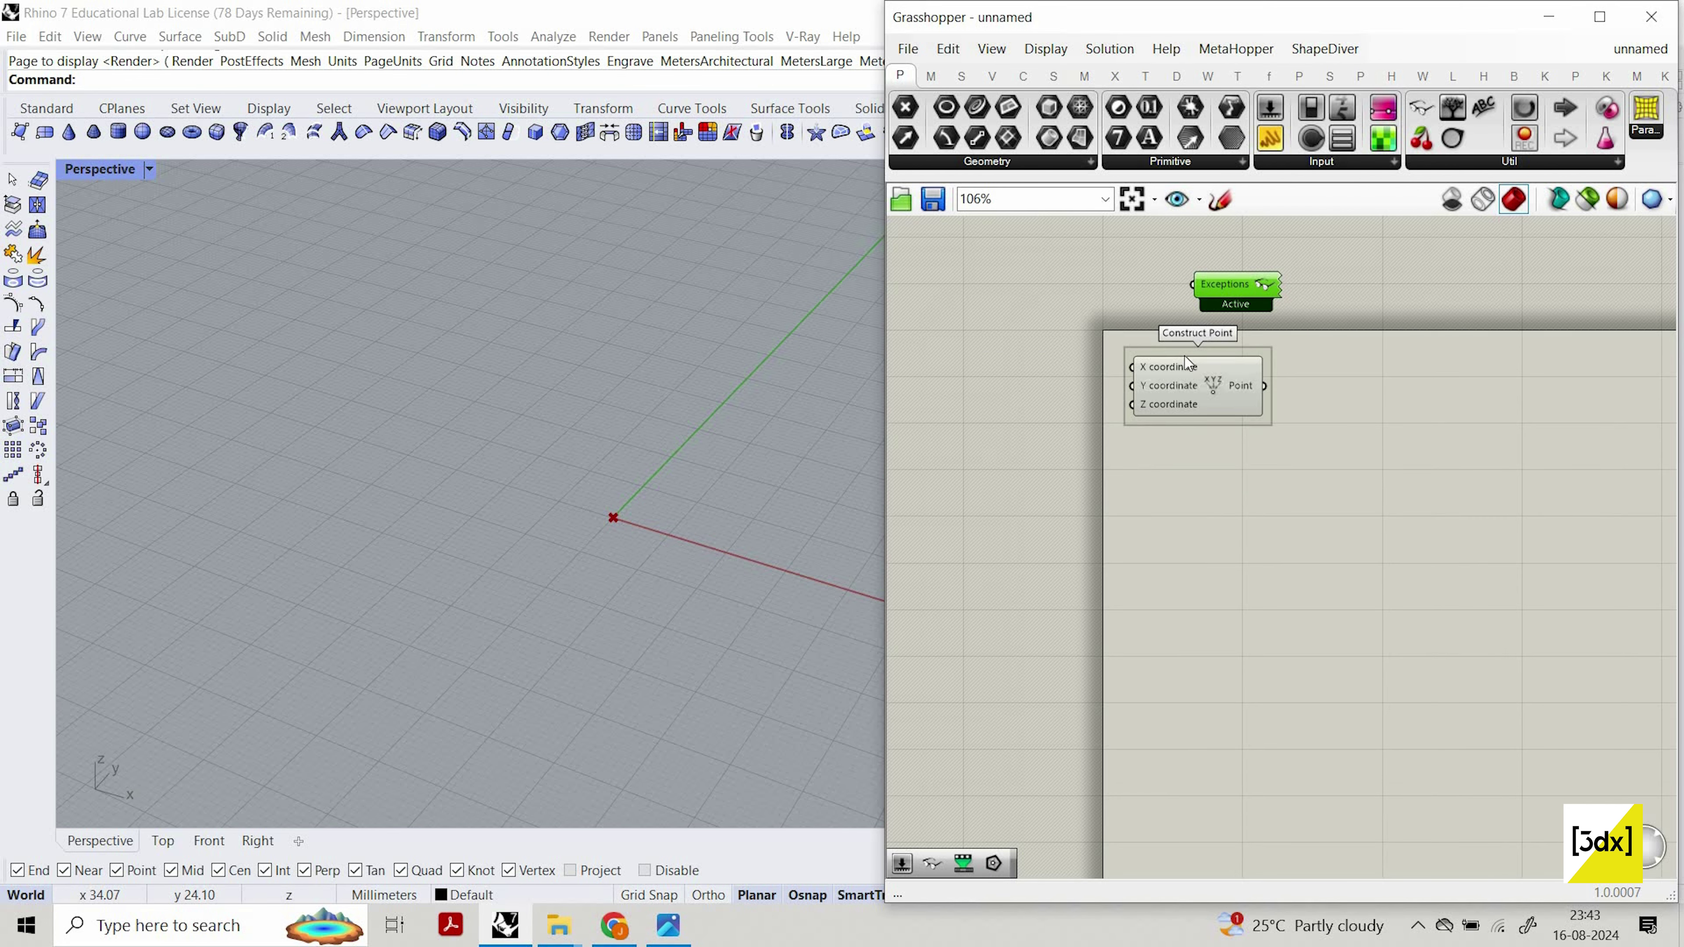
{"action": "scroll", "coordinate": [1261, 374], "scroll_direction": "up", "scroll_amount": 2}
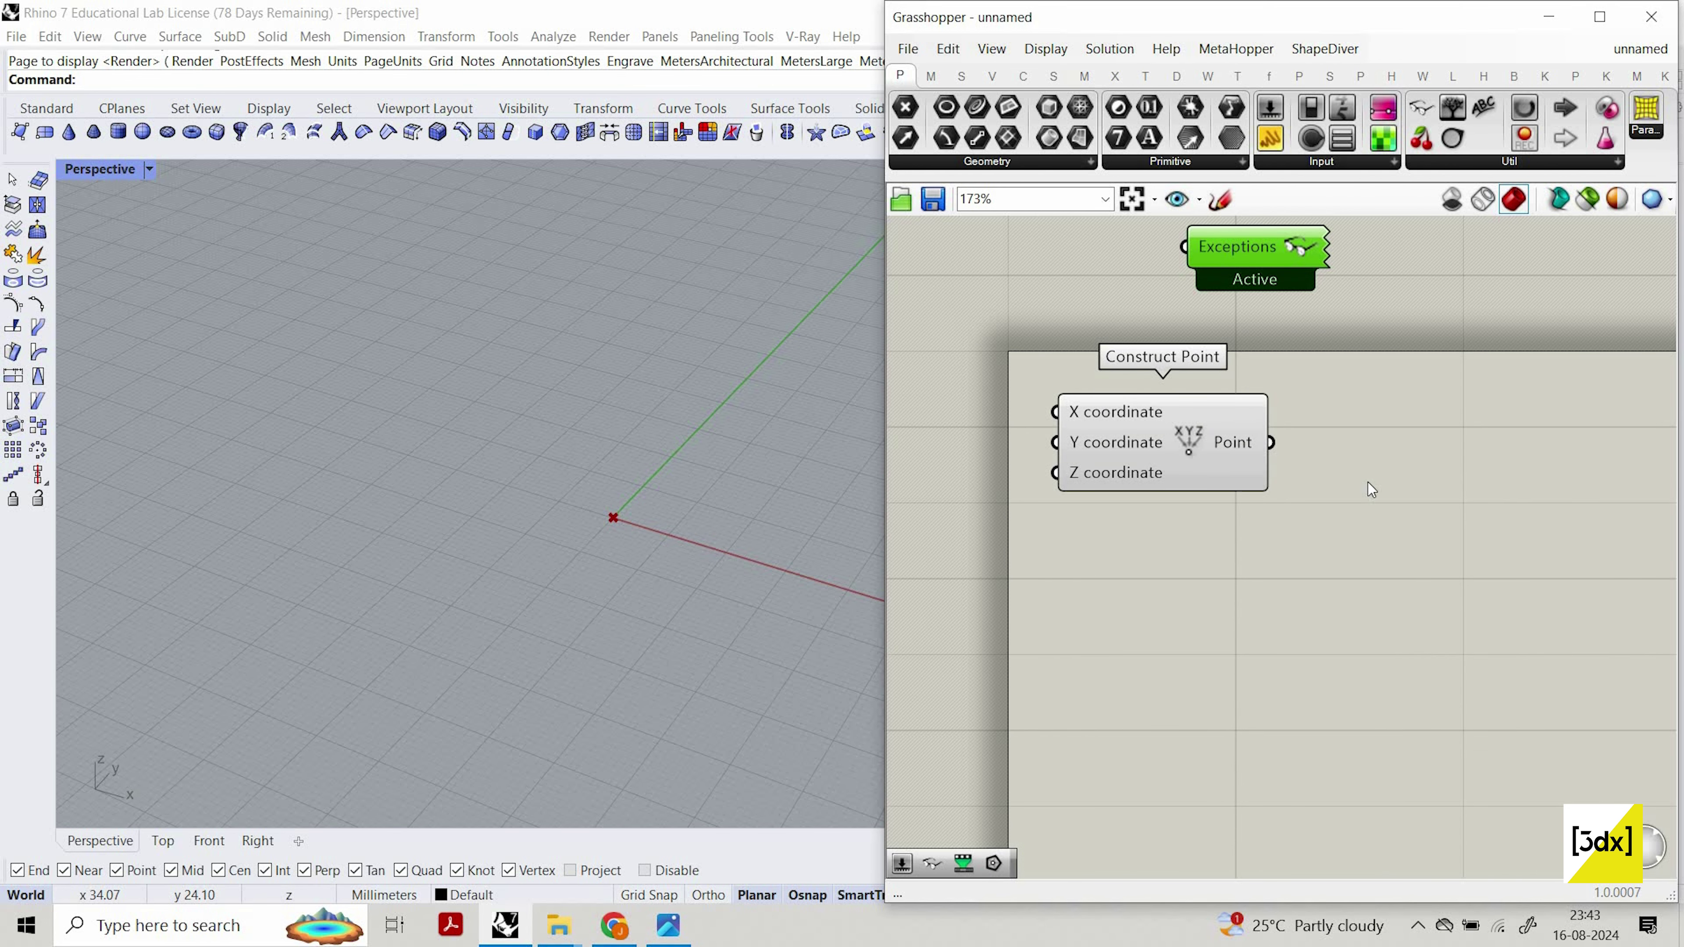
{"action": "left_click_drag", "start_coordinate": [1190, 435], "coordinate": [1197, 515]}
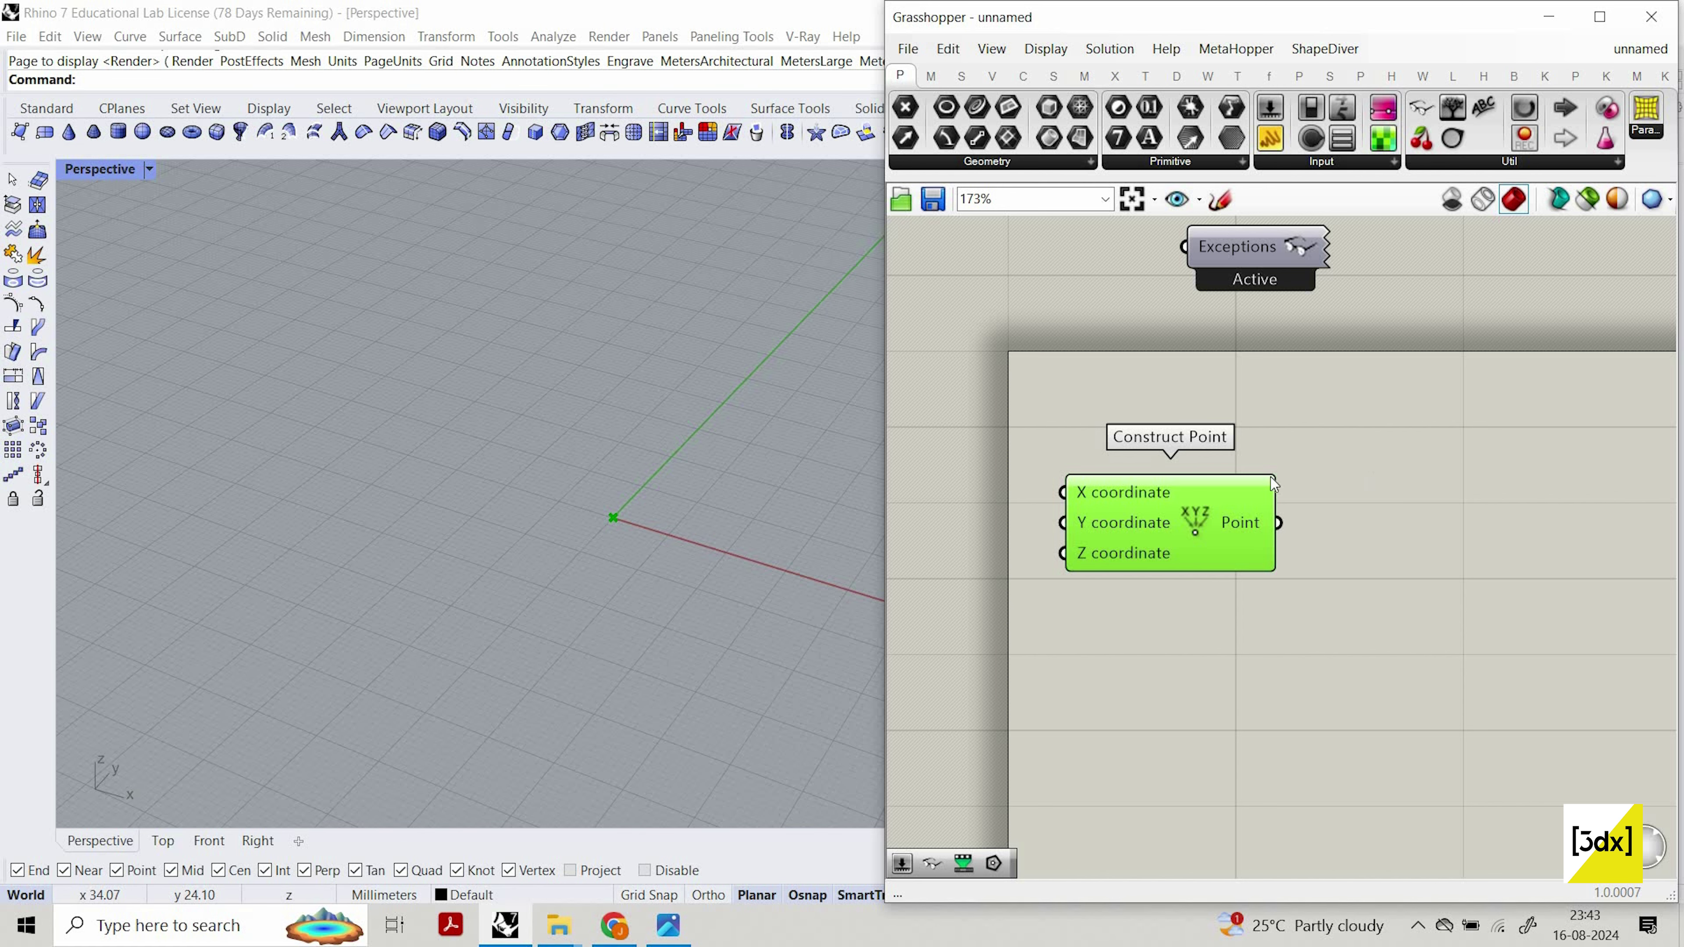
Add a Polygon component beside Construct Point and connect the Point output to its Plane input.
{"action": "scroll", "coordinate": [1252, 451], "scroll_direction": "down", "scroll_amount": 3}
{"action": "scroll", "coordinate": [1253, 450], "scroll_direction": "up", "scroll_amount": 2}
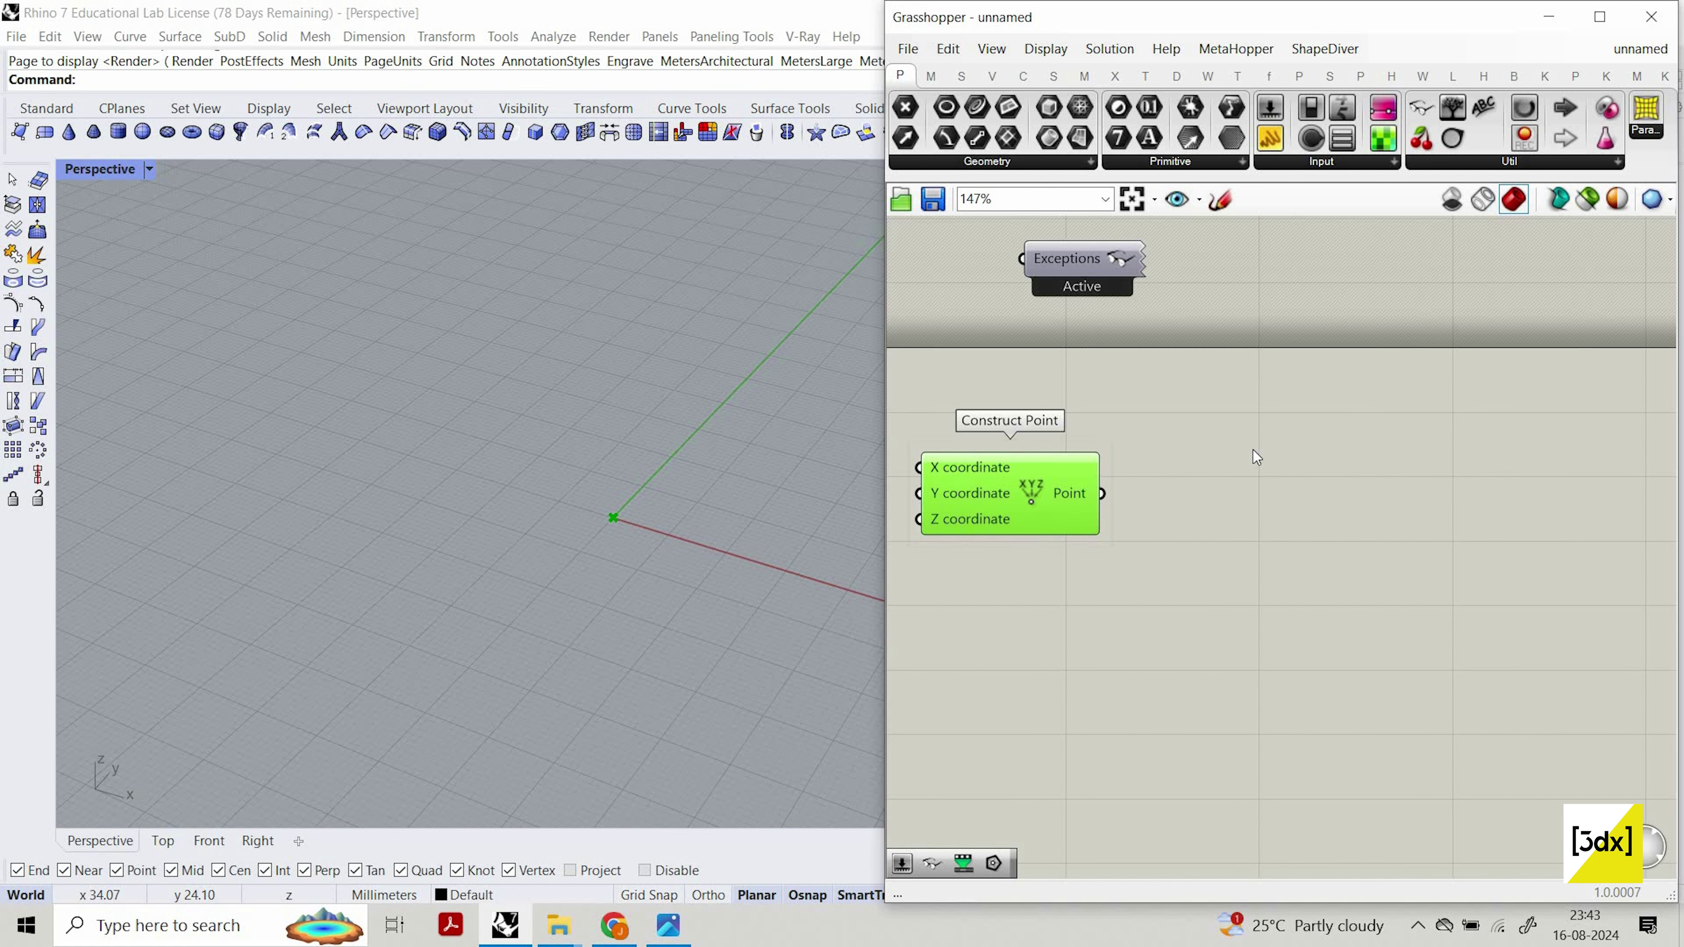
{"action": "double_click", "coordinate": [1252, 451]}
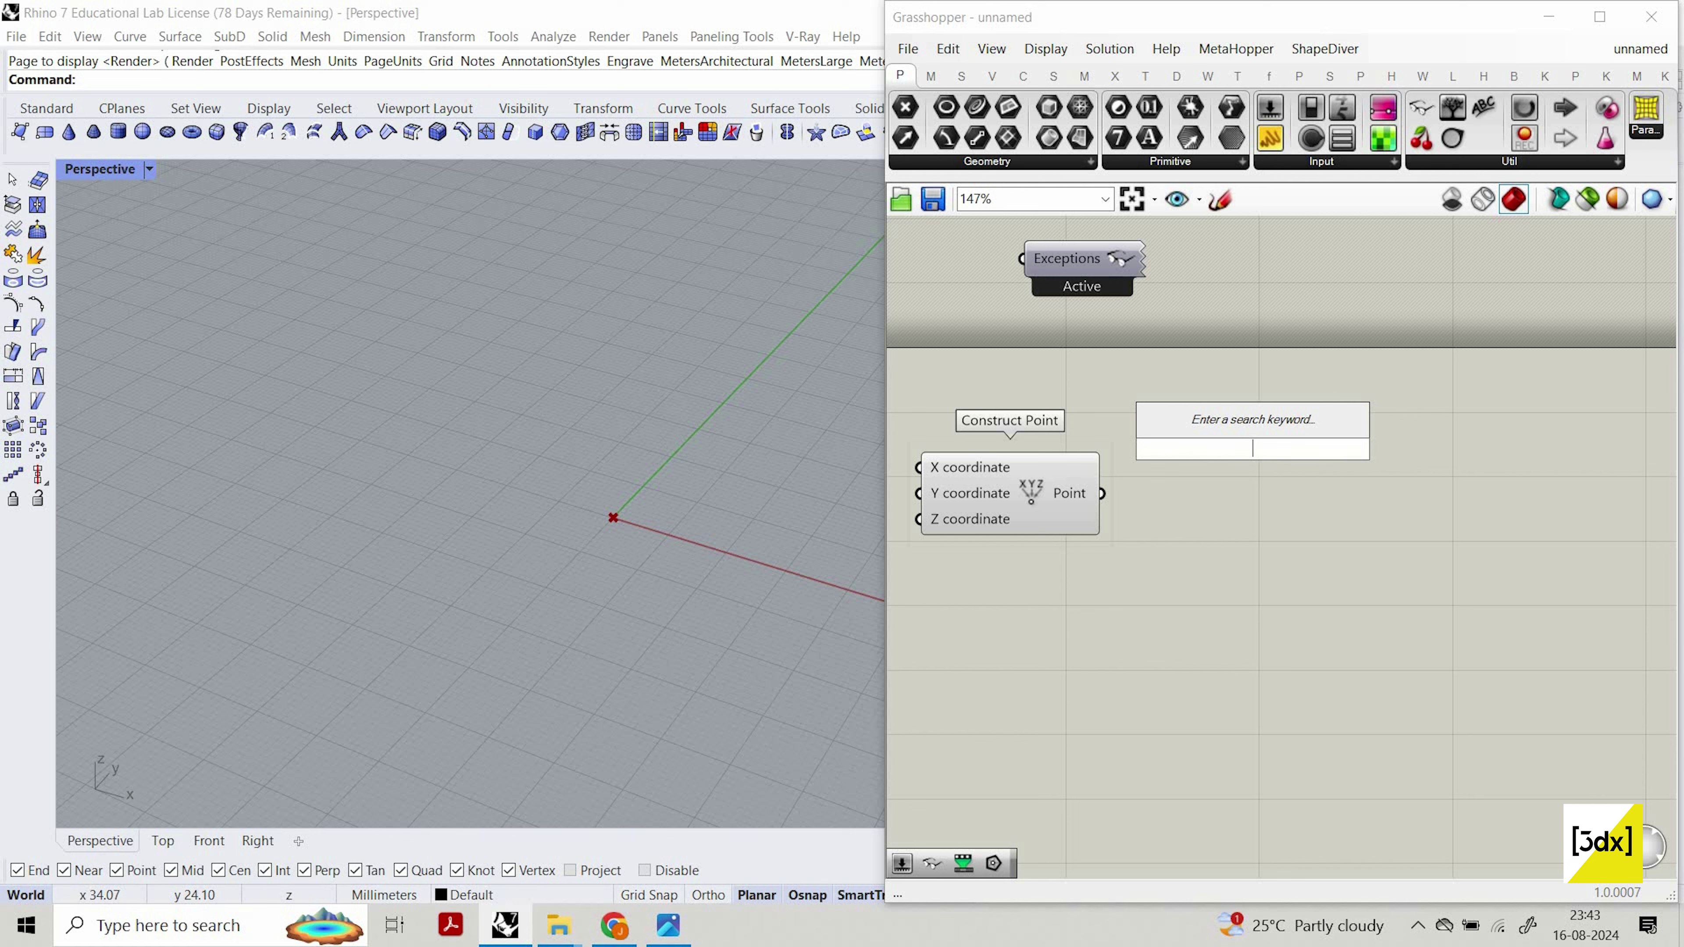
{"action": "type", "text": "poly"}
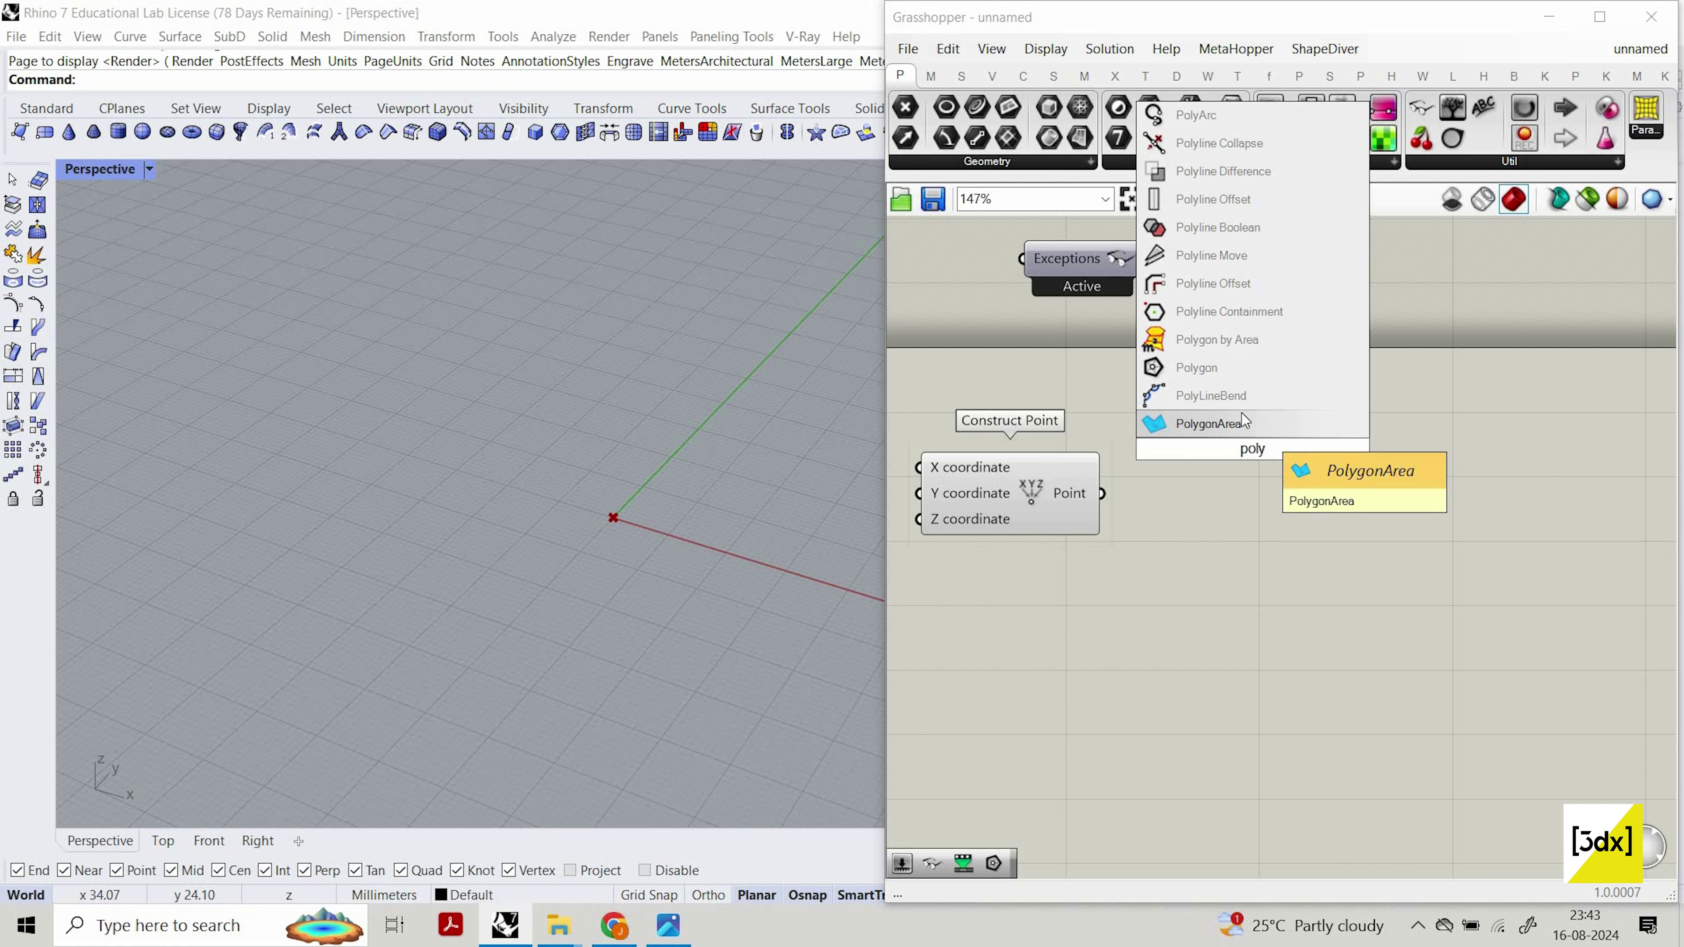
{"action": "left_click", "coordinate": [1197, 368]}
{"action": "left_click_drag", "start_coordinate": [1247, 430], "coordinate": [1351, 514]}
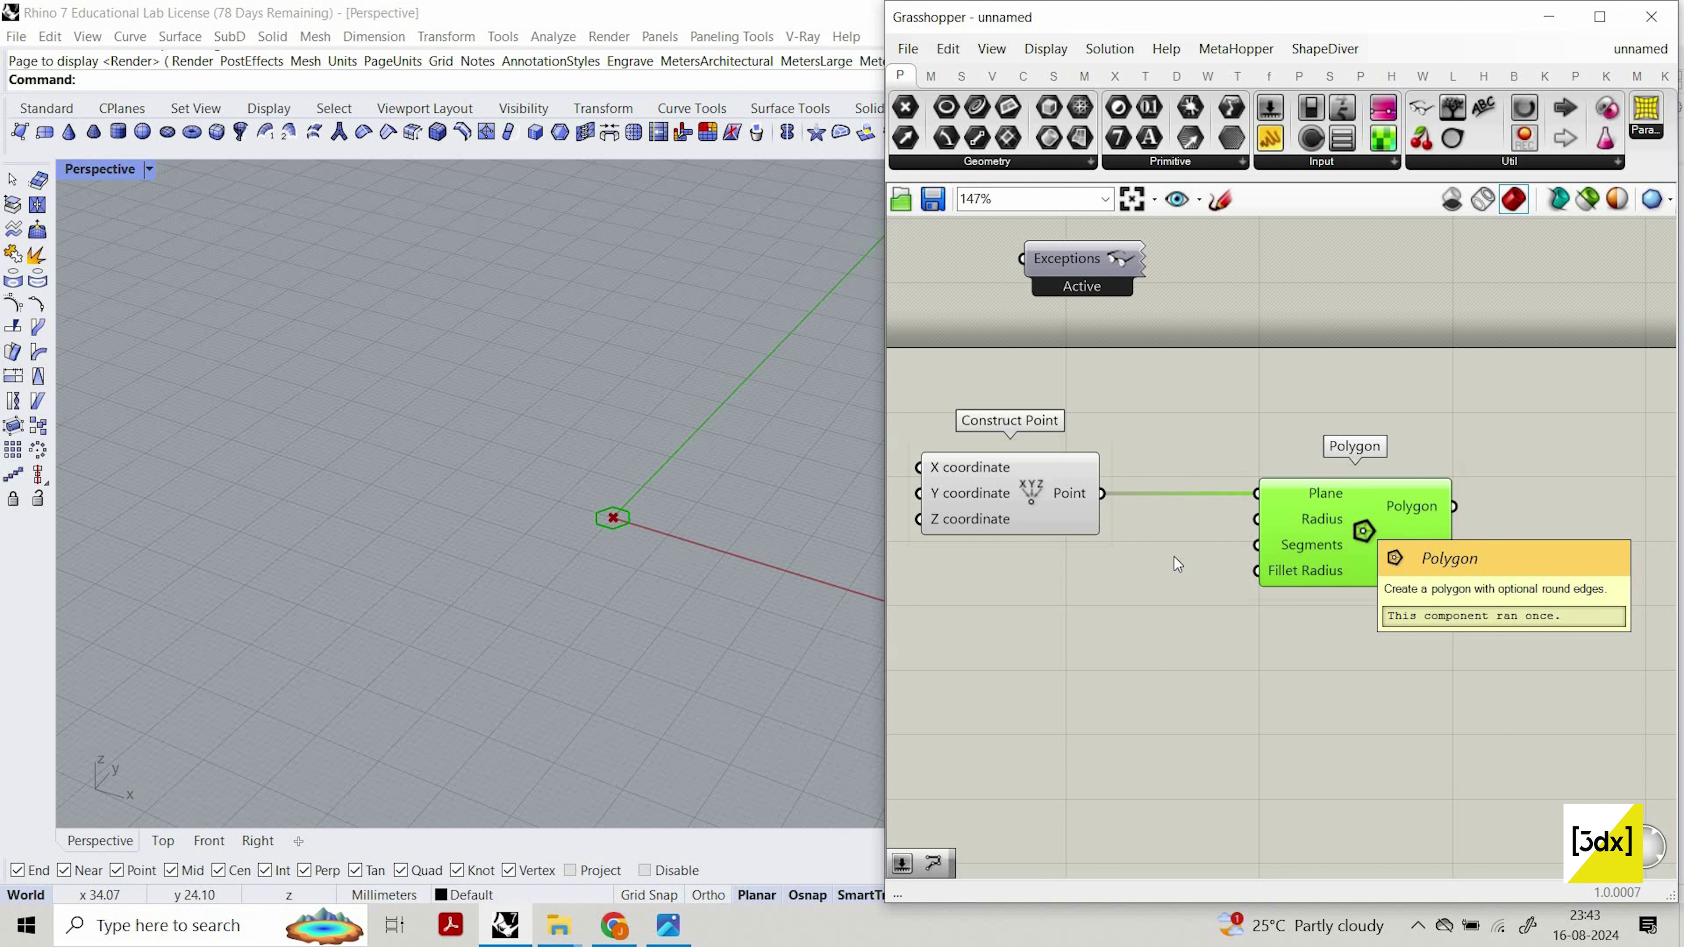
Create two number sliders below Construct Point with the values 20 and 15.
{"action": "double_click", "coordinate": [1104, 564]}
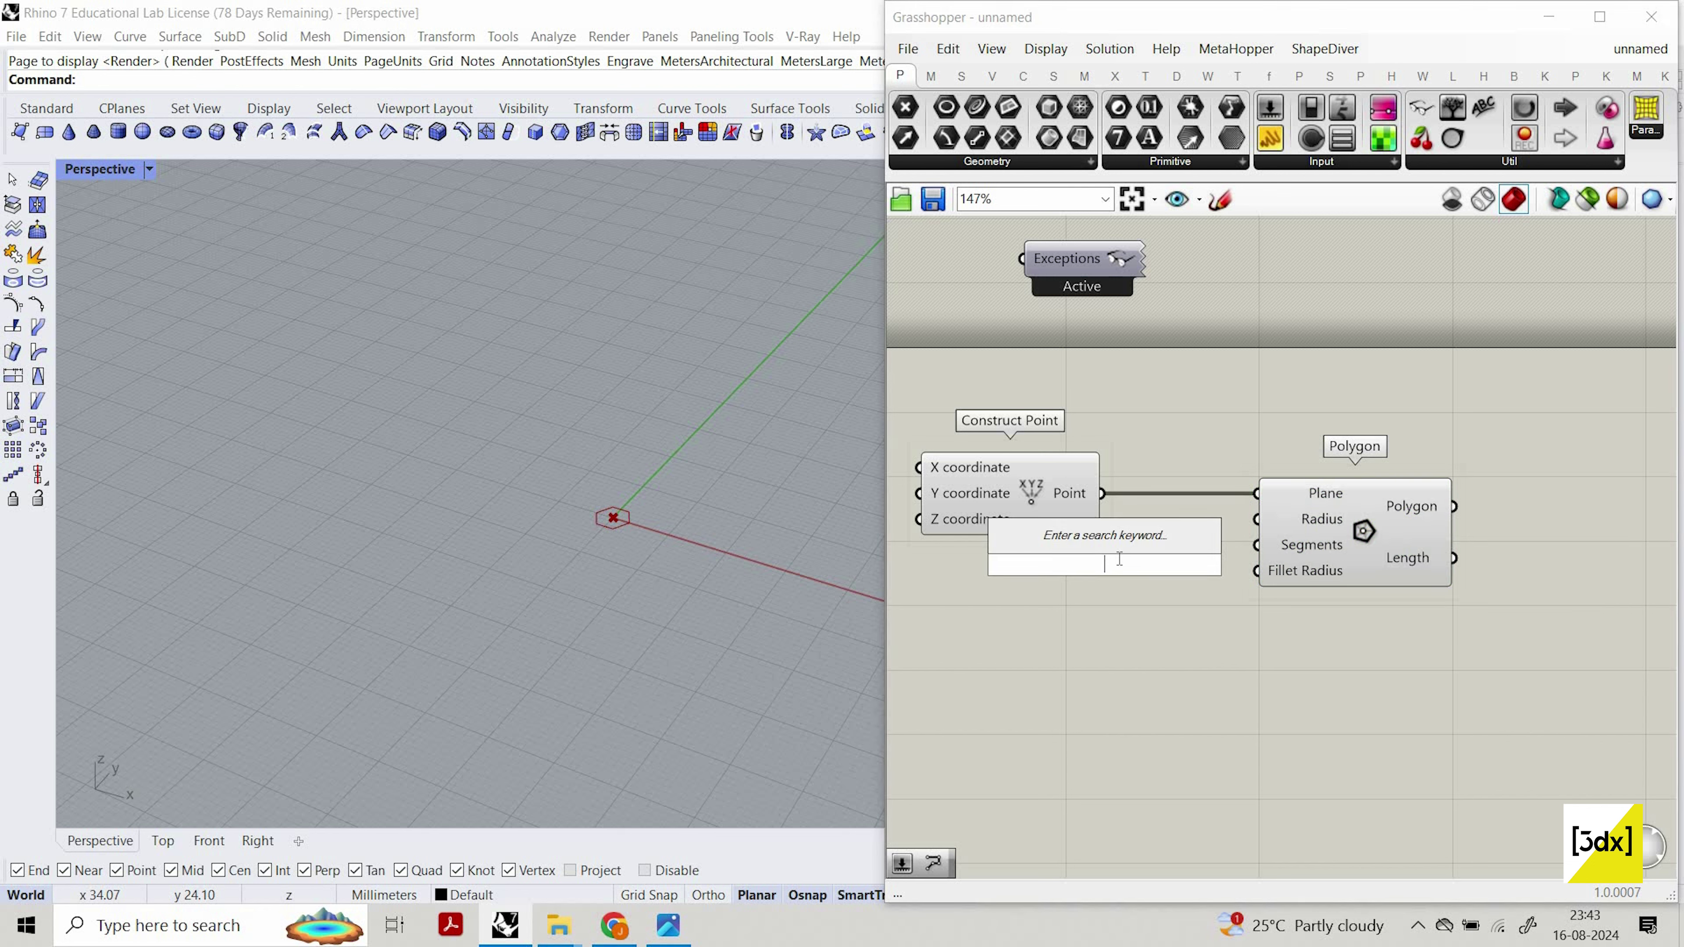
{"action": "type", "text": "20"}
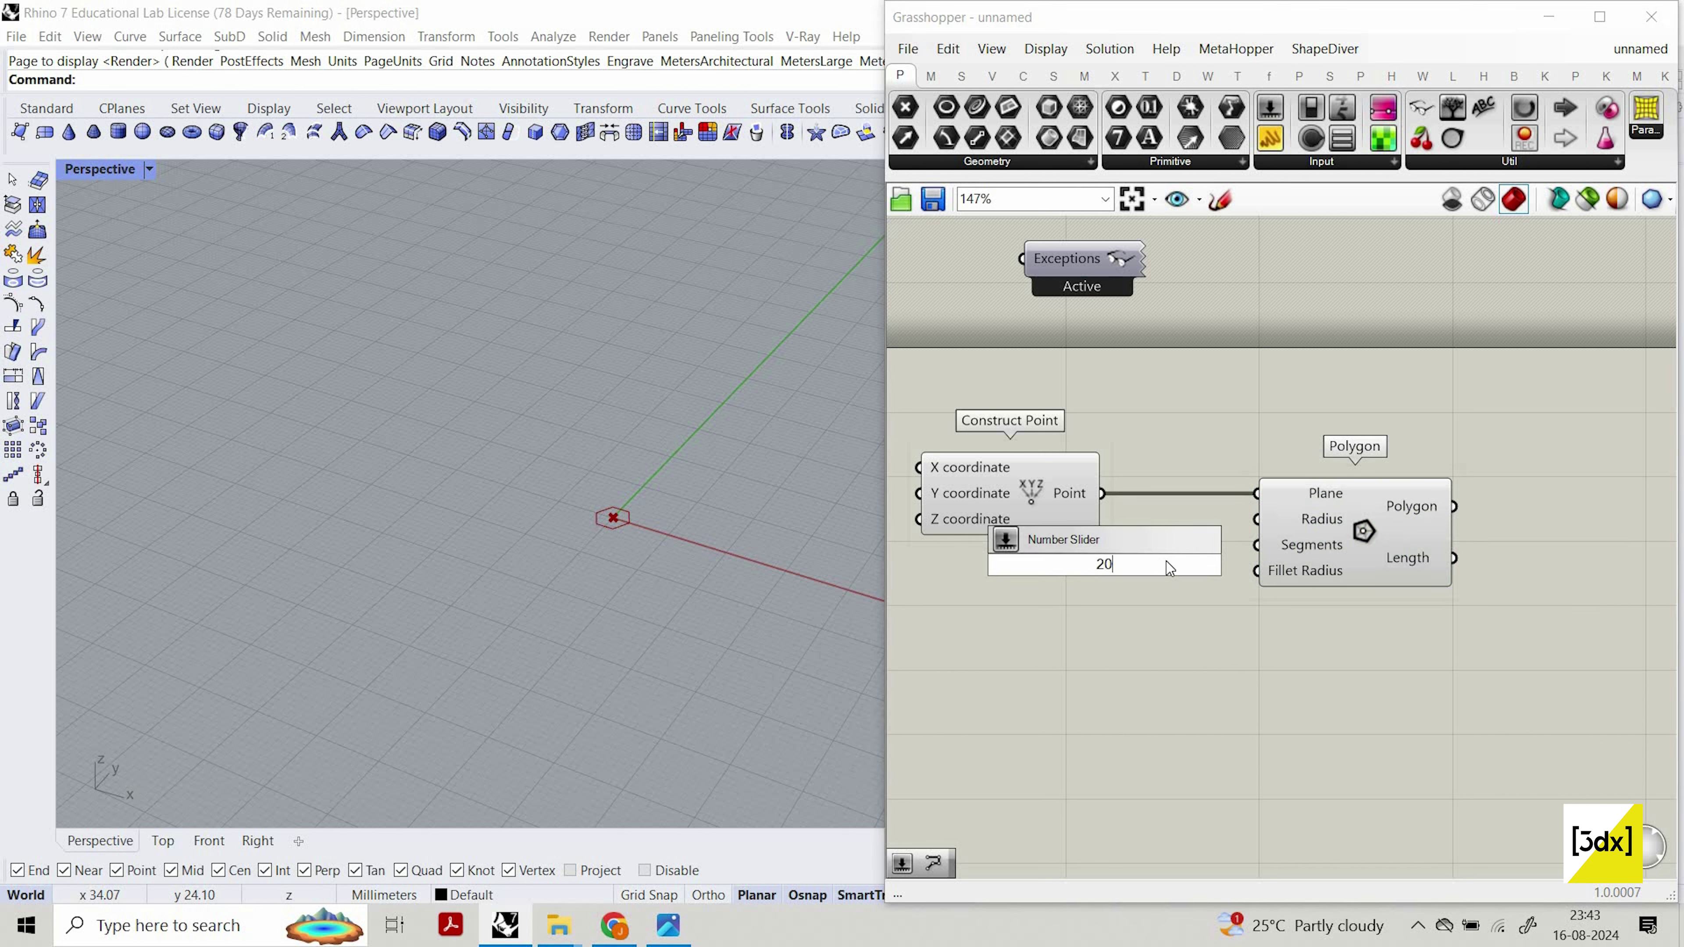
{"action": "key", "text": "Return"}
{"action": "double_click", "coordinate": [1012, 644]}
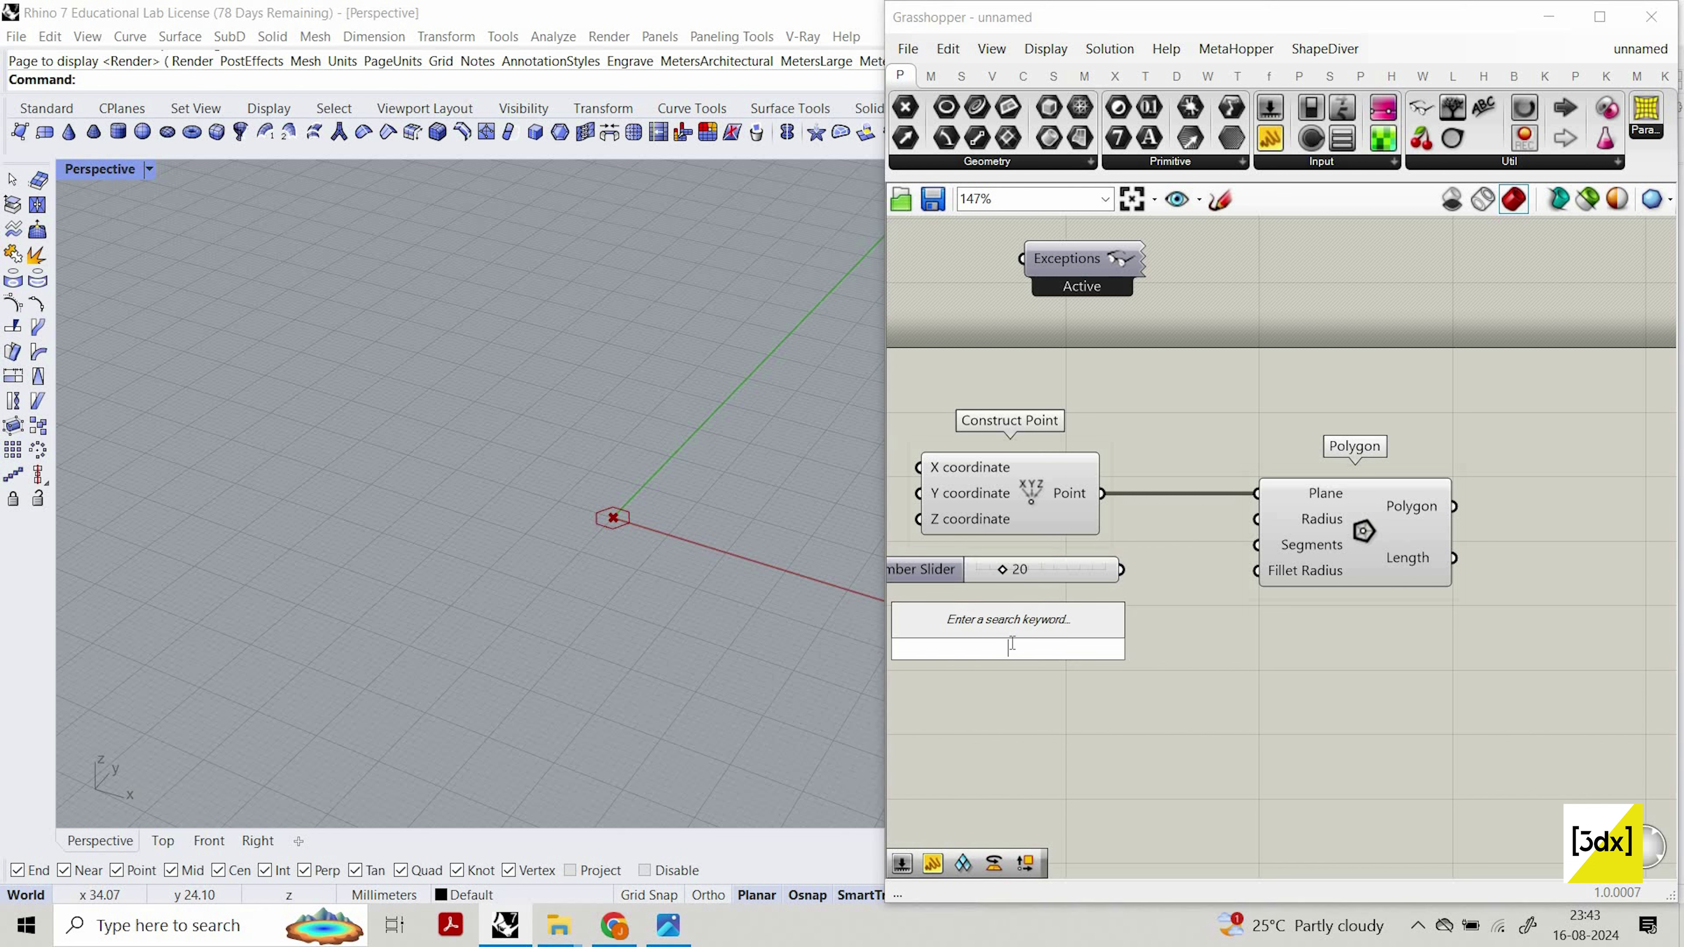
{"action": "type", "text": "15"}
{"action": "key", "text": "Return"}
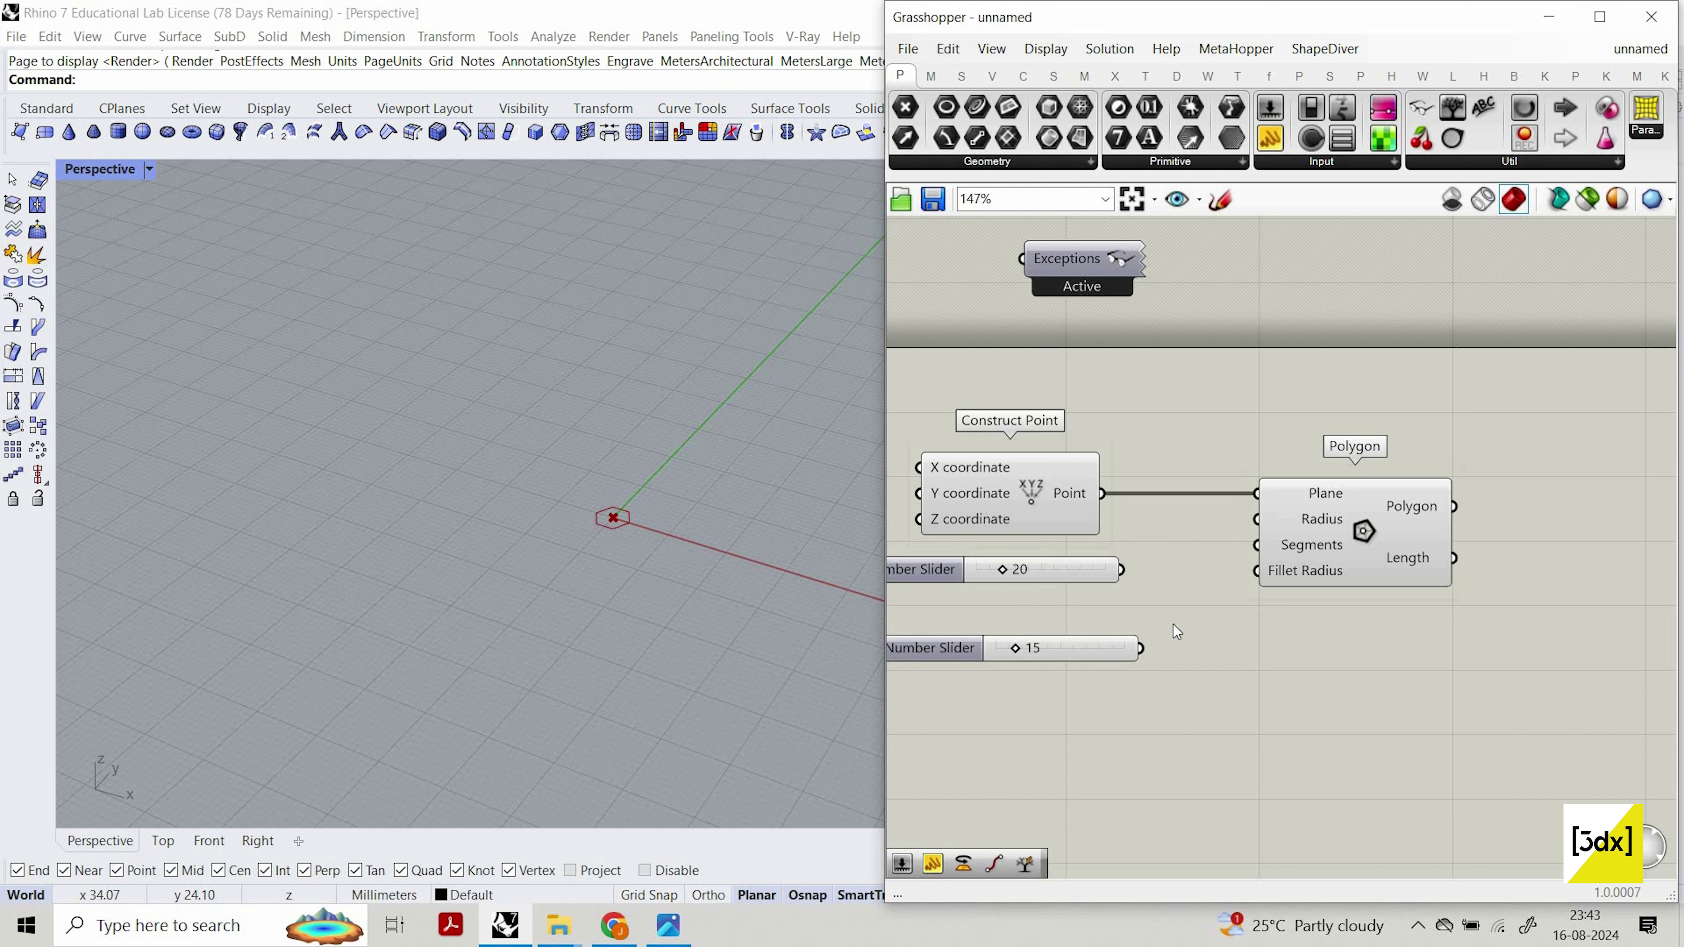
Connect the 20 slider to the Polygon's Radius input and the 15 slider to its Segments input.
{"action": "double_click", "coordinate": [1174, 624]}
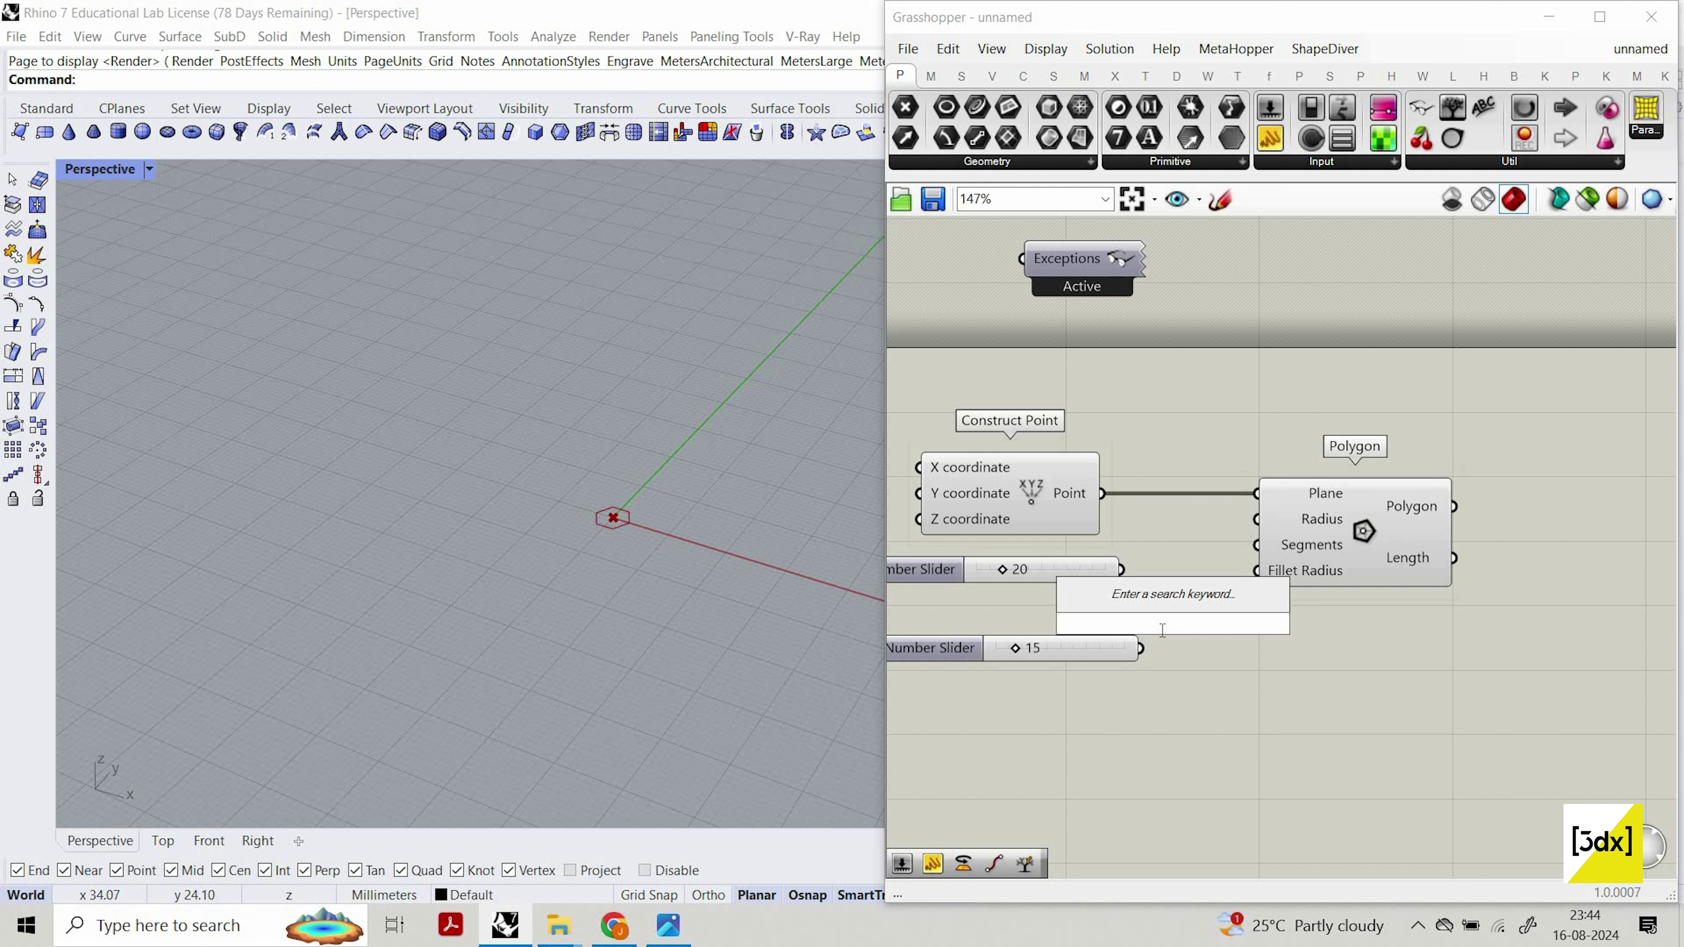
{"action": "left_click_drag", "start_coordinate": [1117, 567], "coordinate": [1254, 520]}
{"action": "mouse_move", "coordinate": [1140, 647]}
{"action": "left_mouse_down"}
{"action": "mouse_move", "coordinate": [1243, 552]}
{"action": "mouse_move", "coordinate": [1142, 649]}
{"action": "left_mouse_up"}
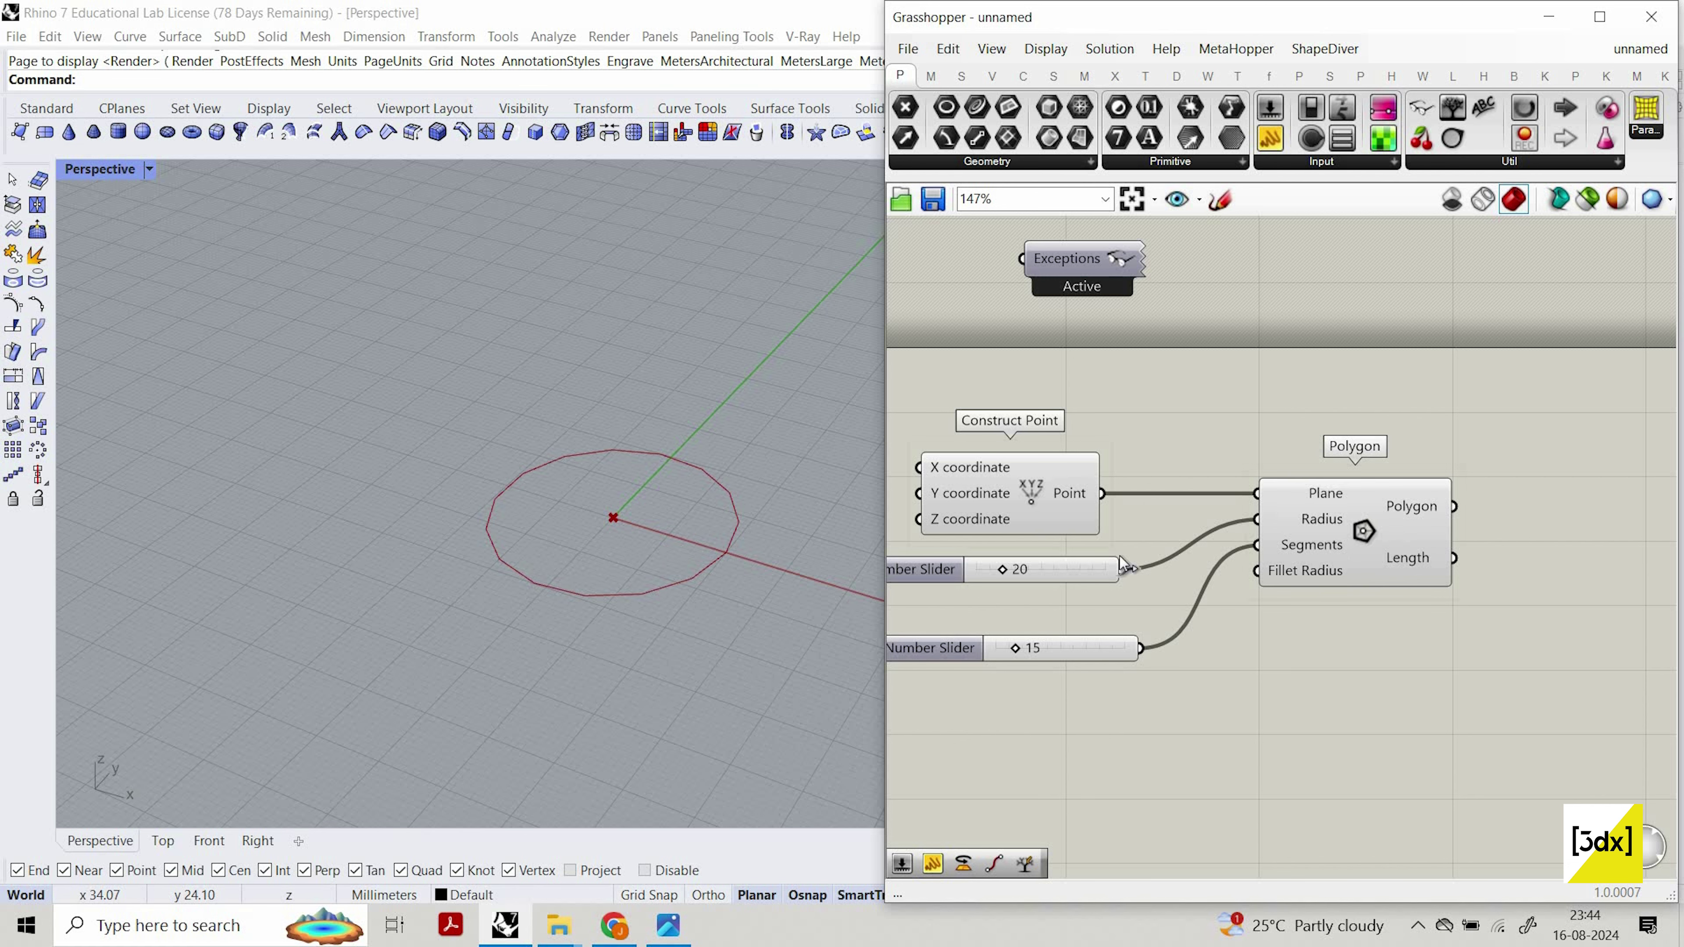
Shift the Polygon component slightly away from its inputs and stack the 15 slider directly beneath the 20 slider.
{"action": "left_click_drag", "start_coordinate": [1350, 554], "coordinate": [1364, 554]}
{"action": "scroll", "coordinate": [676, 499], "scroll_direction": "up", "scroll_amount": 10}
{"action": "scroll", "coordinate": [620, 496], "scroll_direction": "down", "scroll_amount": 3}
{"action": "right_click_drag", "start_coordinate": [620, 496], "coordinate": [663, 511]}
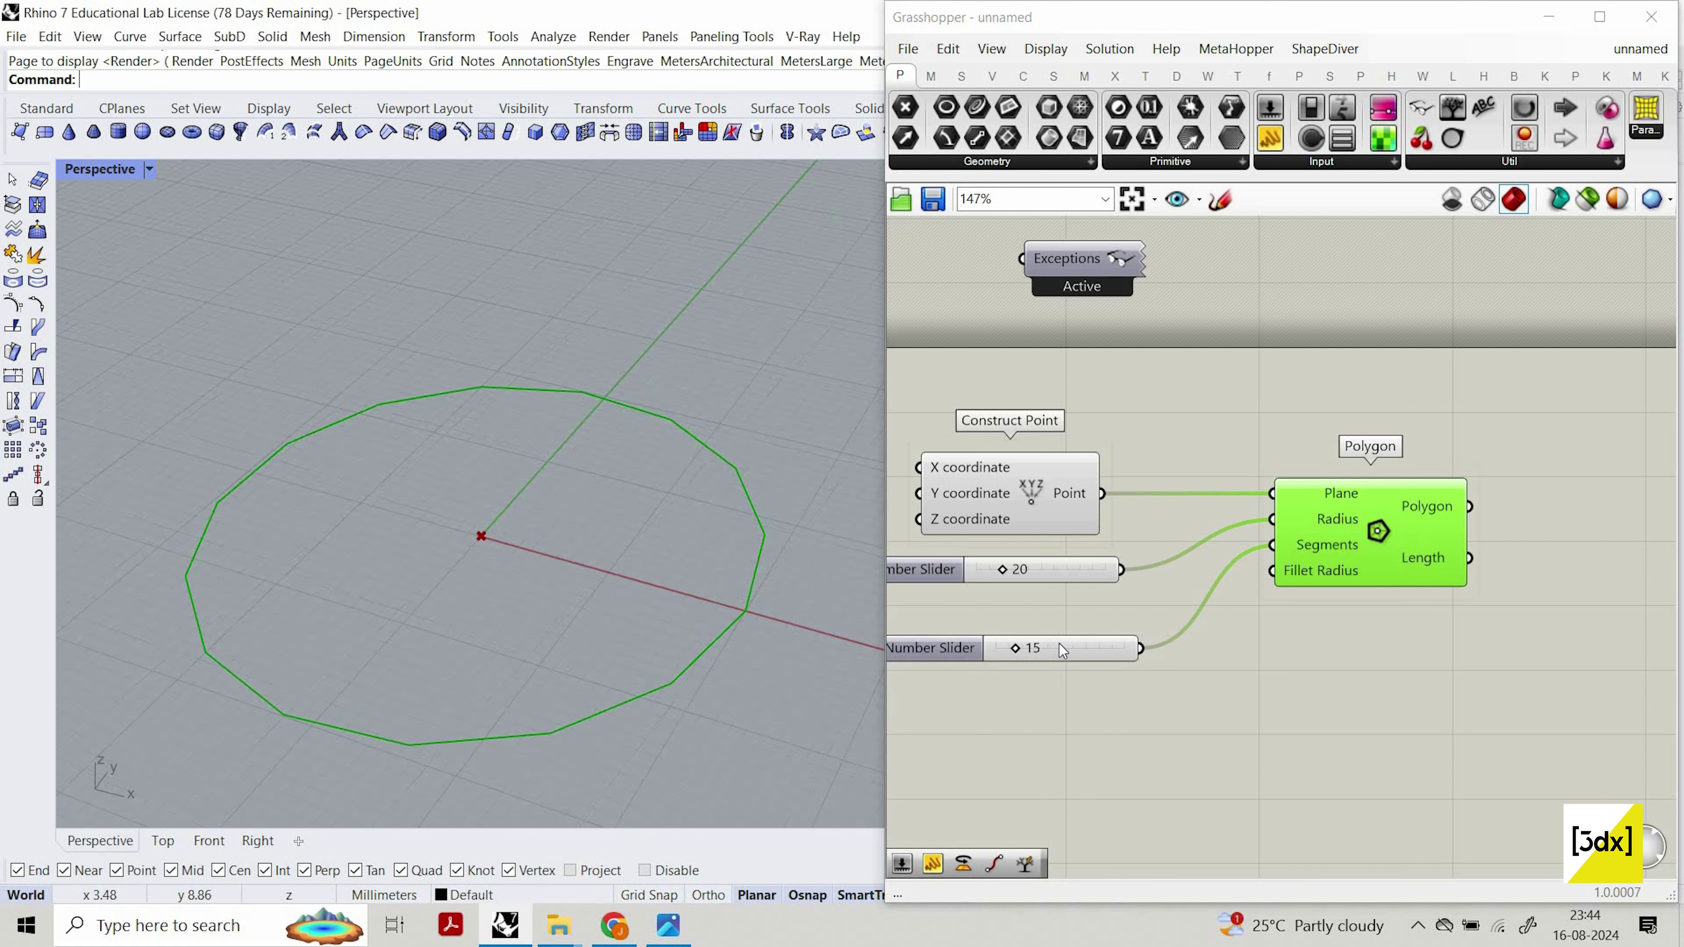
{"action": "left_click_drag", "start_coordinate": [1059, 643], "coordinate": [1039, 602]}
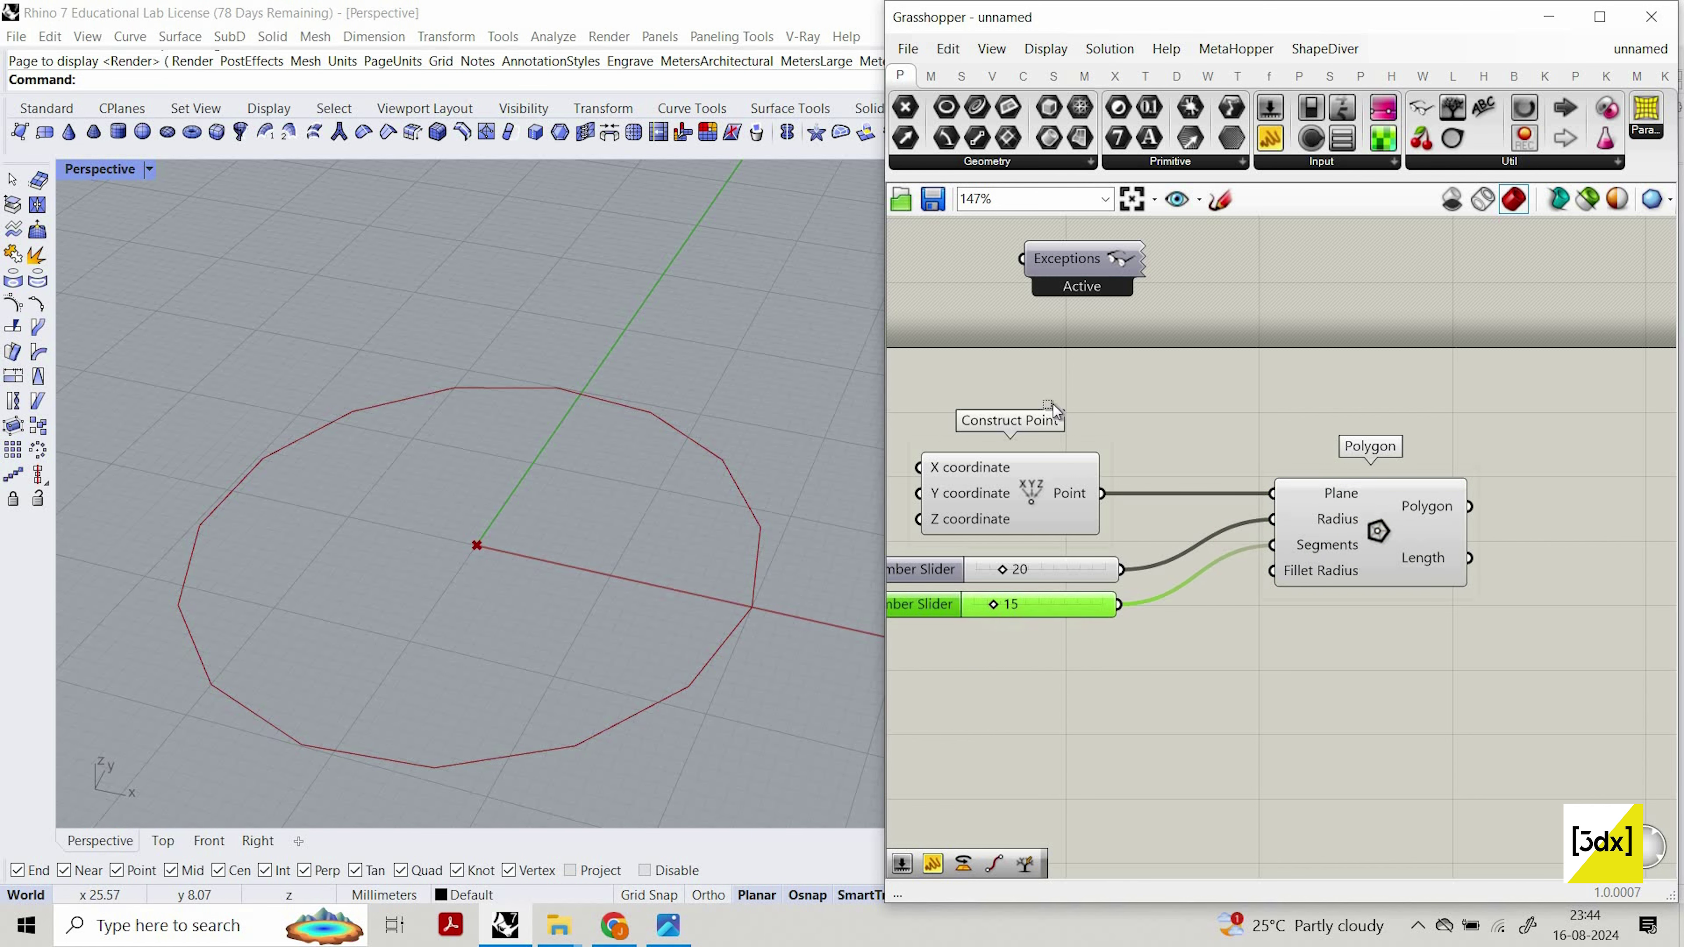
Right-align the Construct Point component with the 20 and 15 number sliders beneath it.
{"action": "left_click_drag", "start_coordinate": [1124, 678], "coordinate": [1074, 480]}
{"action": "left_click", "coordinate": [1003, 631]}
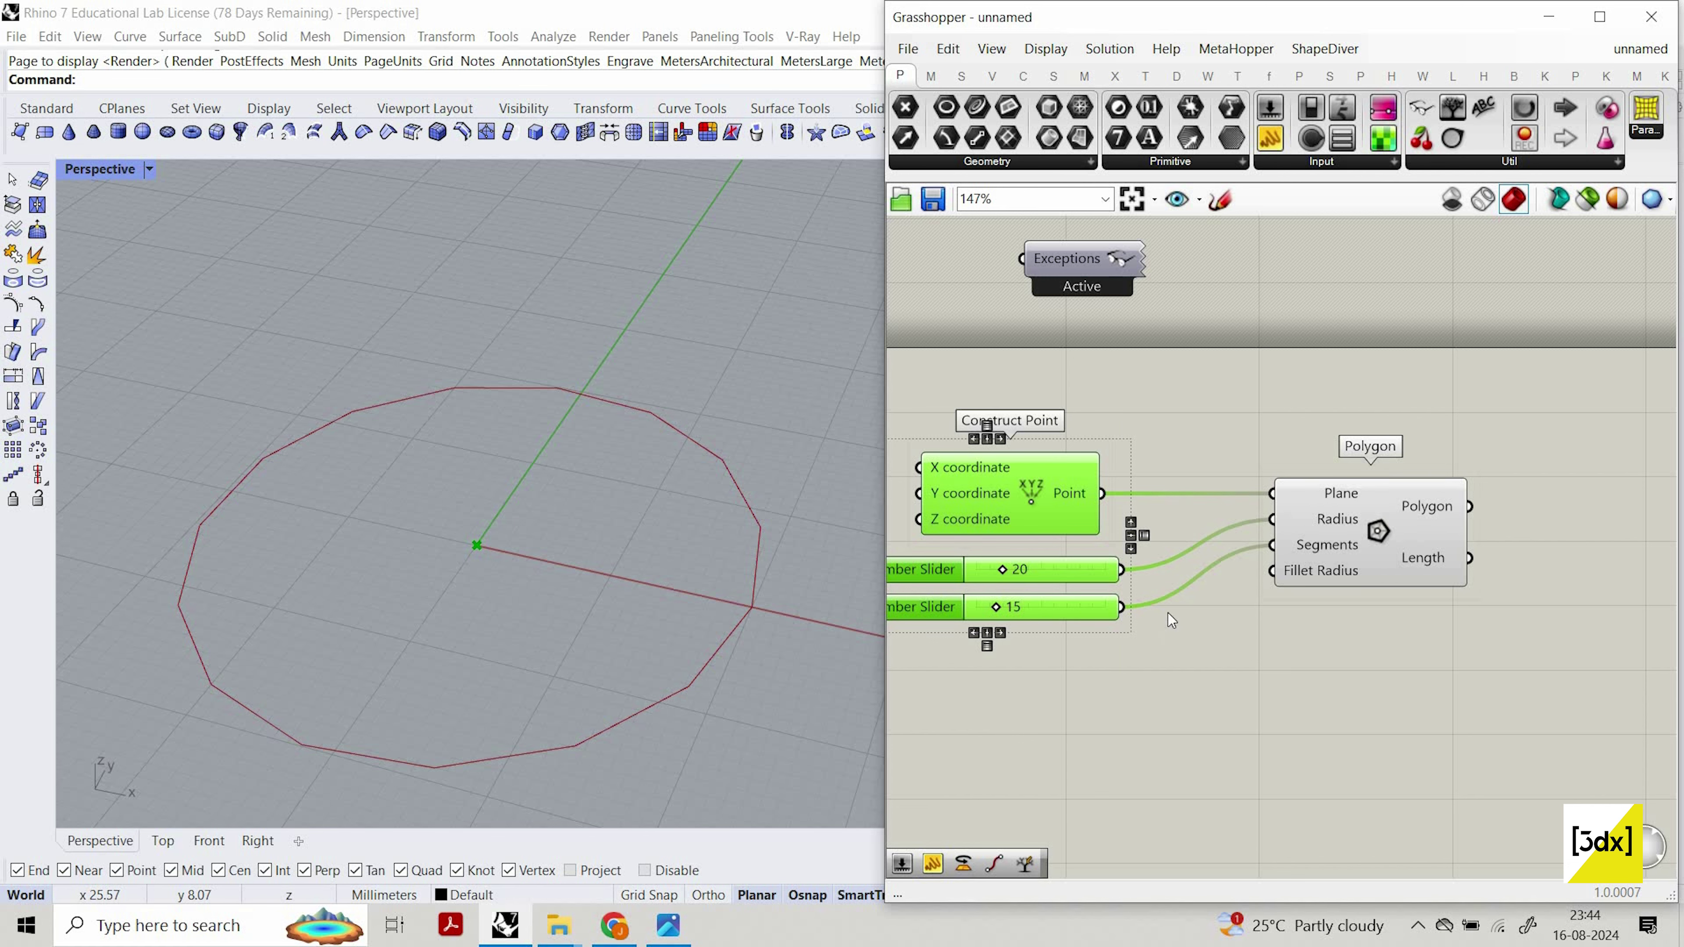
{"action": "scroll", "coordinate": [1219, 497], "scroll_direction": "down", "scroll_amount": 3}
{"action": "left_click", "coordinate": [1261, 620]}
{"action": "scroll", "coordinate": [1263, 624], "scroll_direction": "up", "scroll_amount": 2}
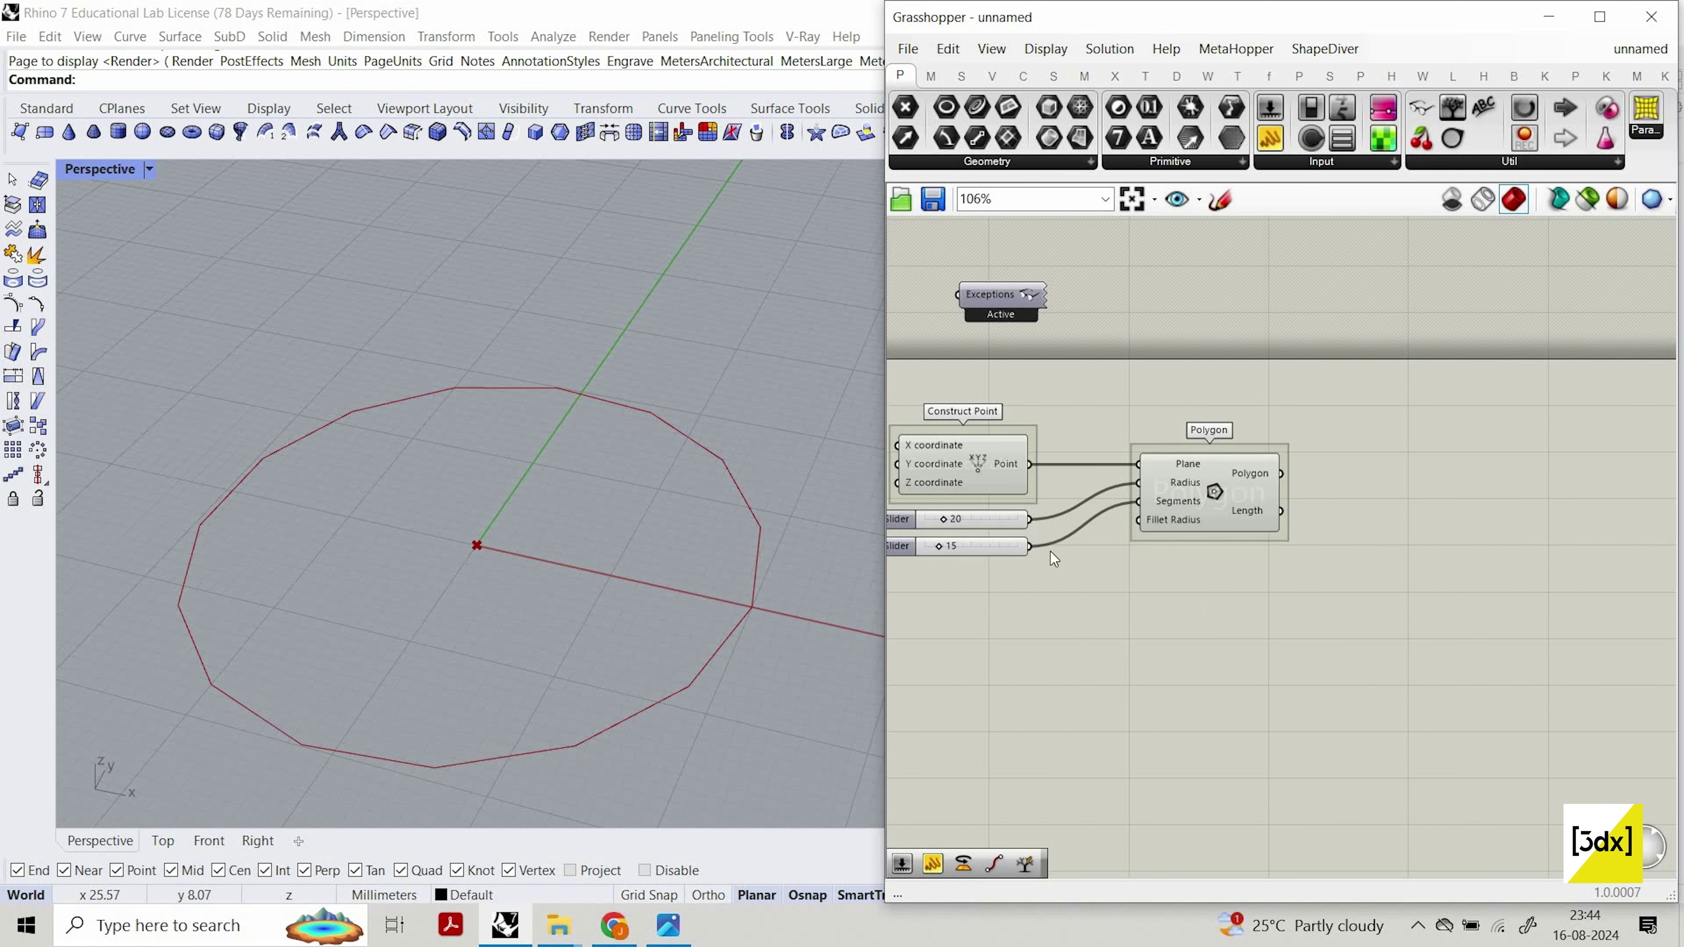
Add a Move component well beyond the Polygon and connect the Polygon output to its Geometry input.
{"action": "scroll", "coordinate": [705, 556], "scroll_direction": "down", "scroll_amount": 5}
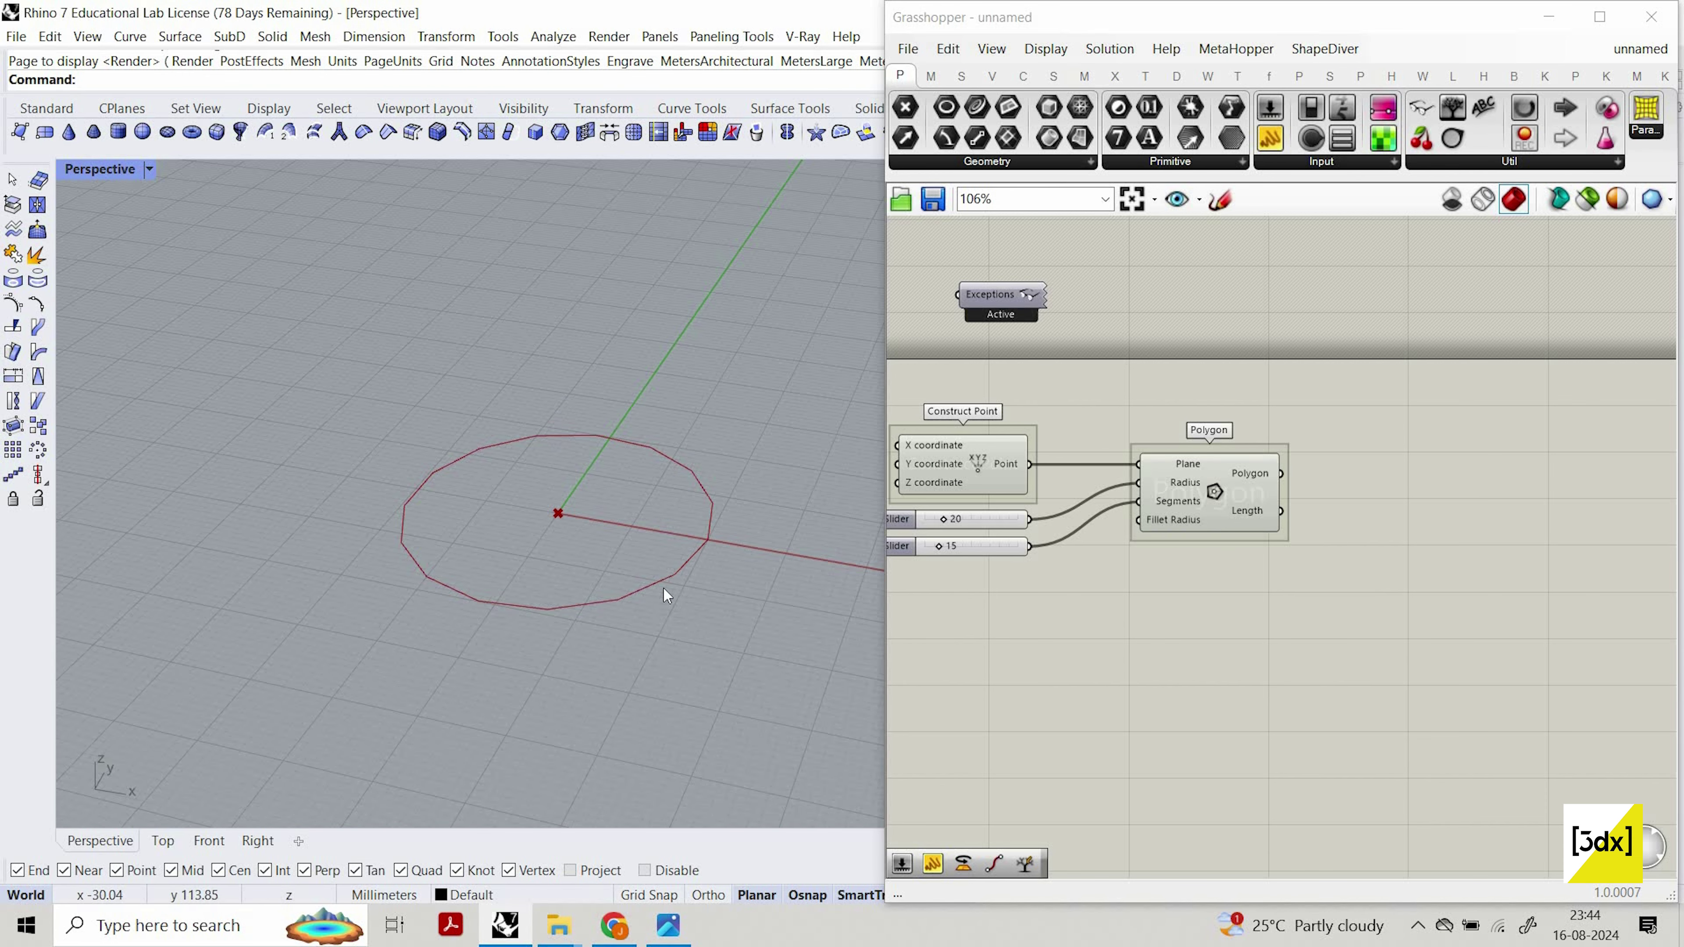
{"action": "scroll", "coordinate": [593, 468], "scroll_direction": "down", "scroll_amount": 4}
{"action": "scroll", "coordinate": [613, 543], "scroll_direction": "up", "scroll_amount": 2}
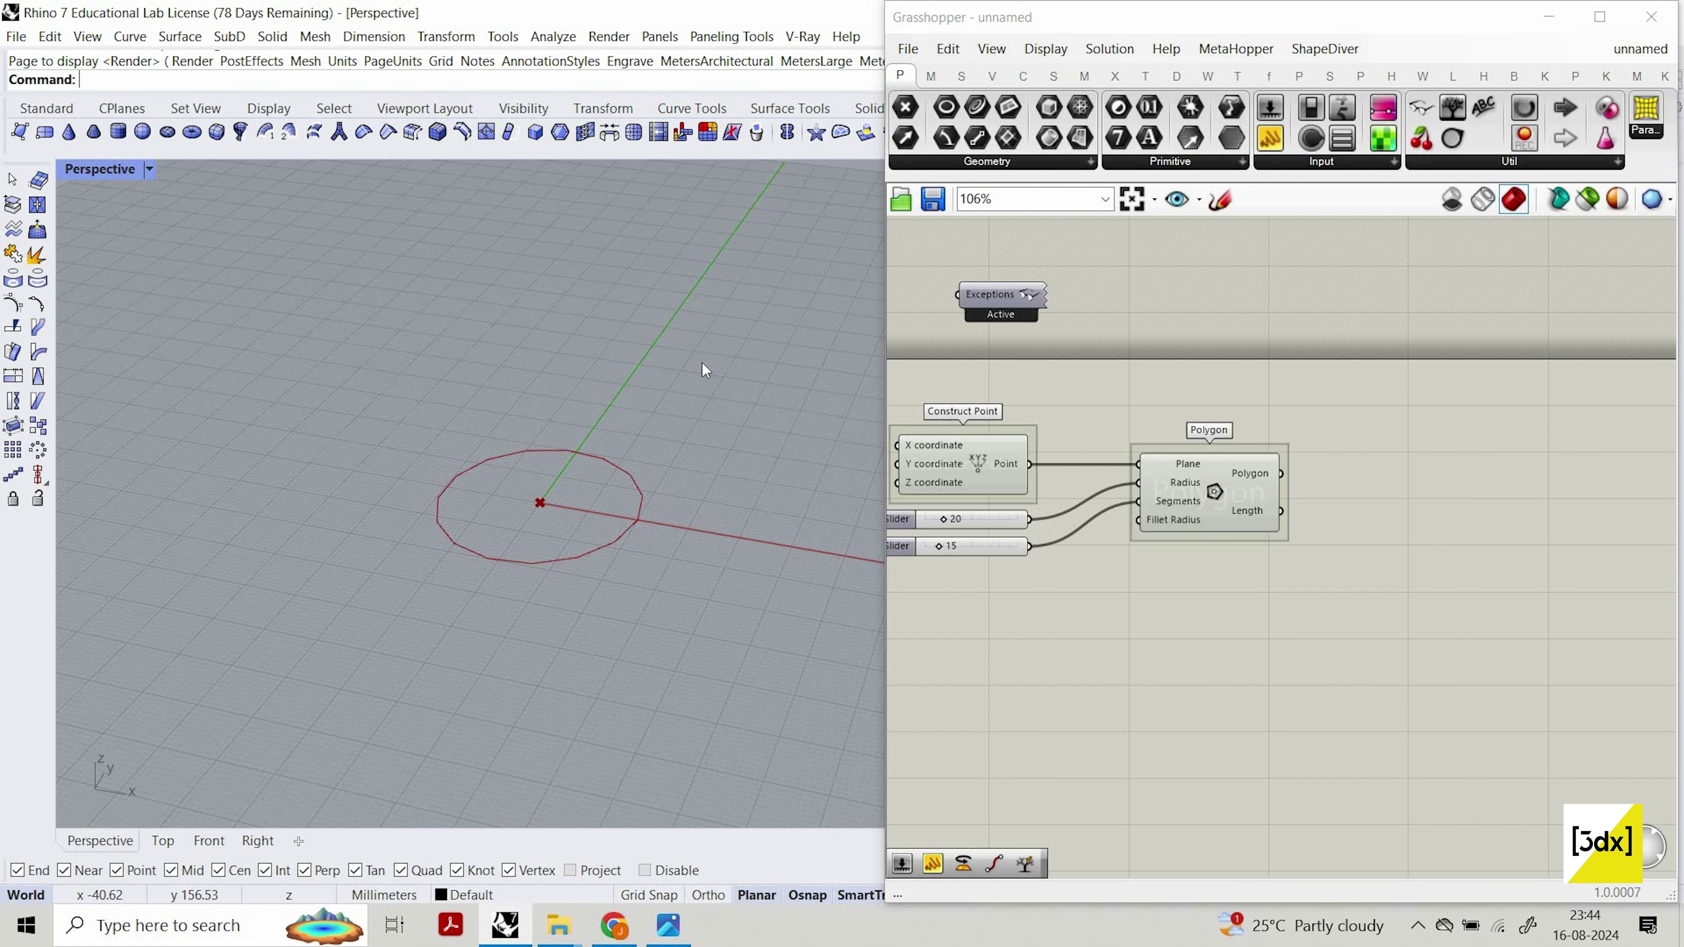
{"action": "scroll", "coordinate": [1439, 469], "scroll_direction": "down", "scroll_amount": 2}
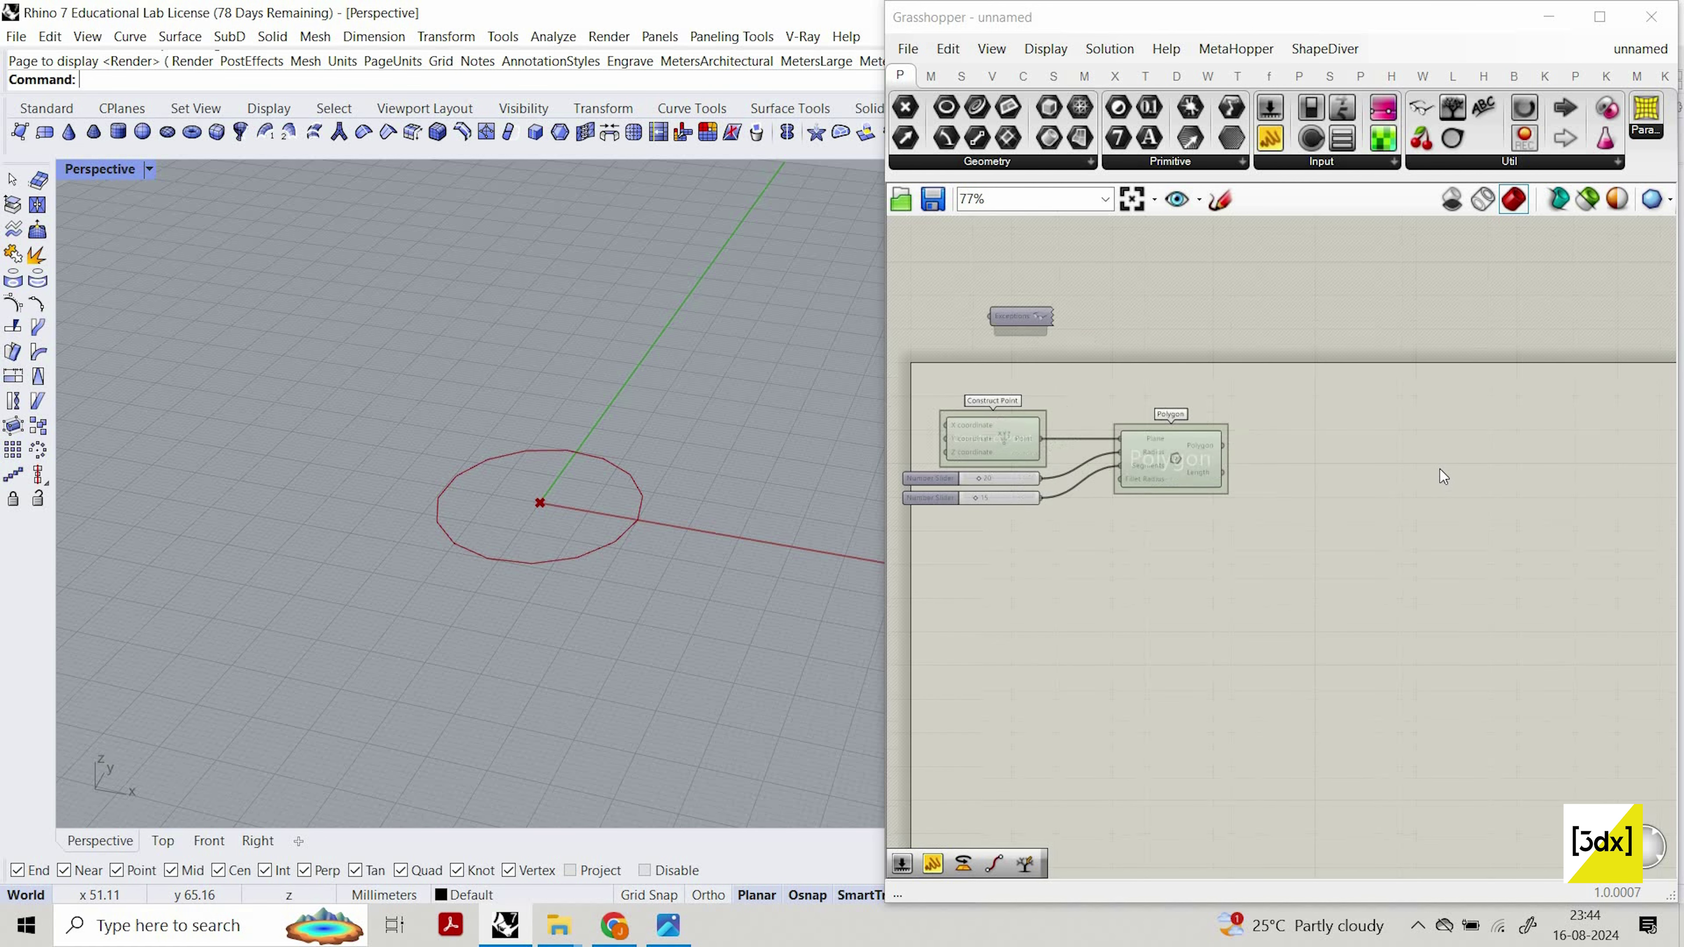
{"action": "double_click", "coordinate": [1440, 469]}
{"action": "type", "text": "mo"}
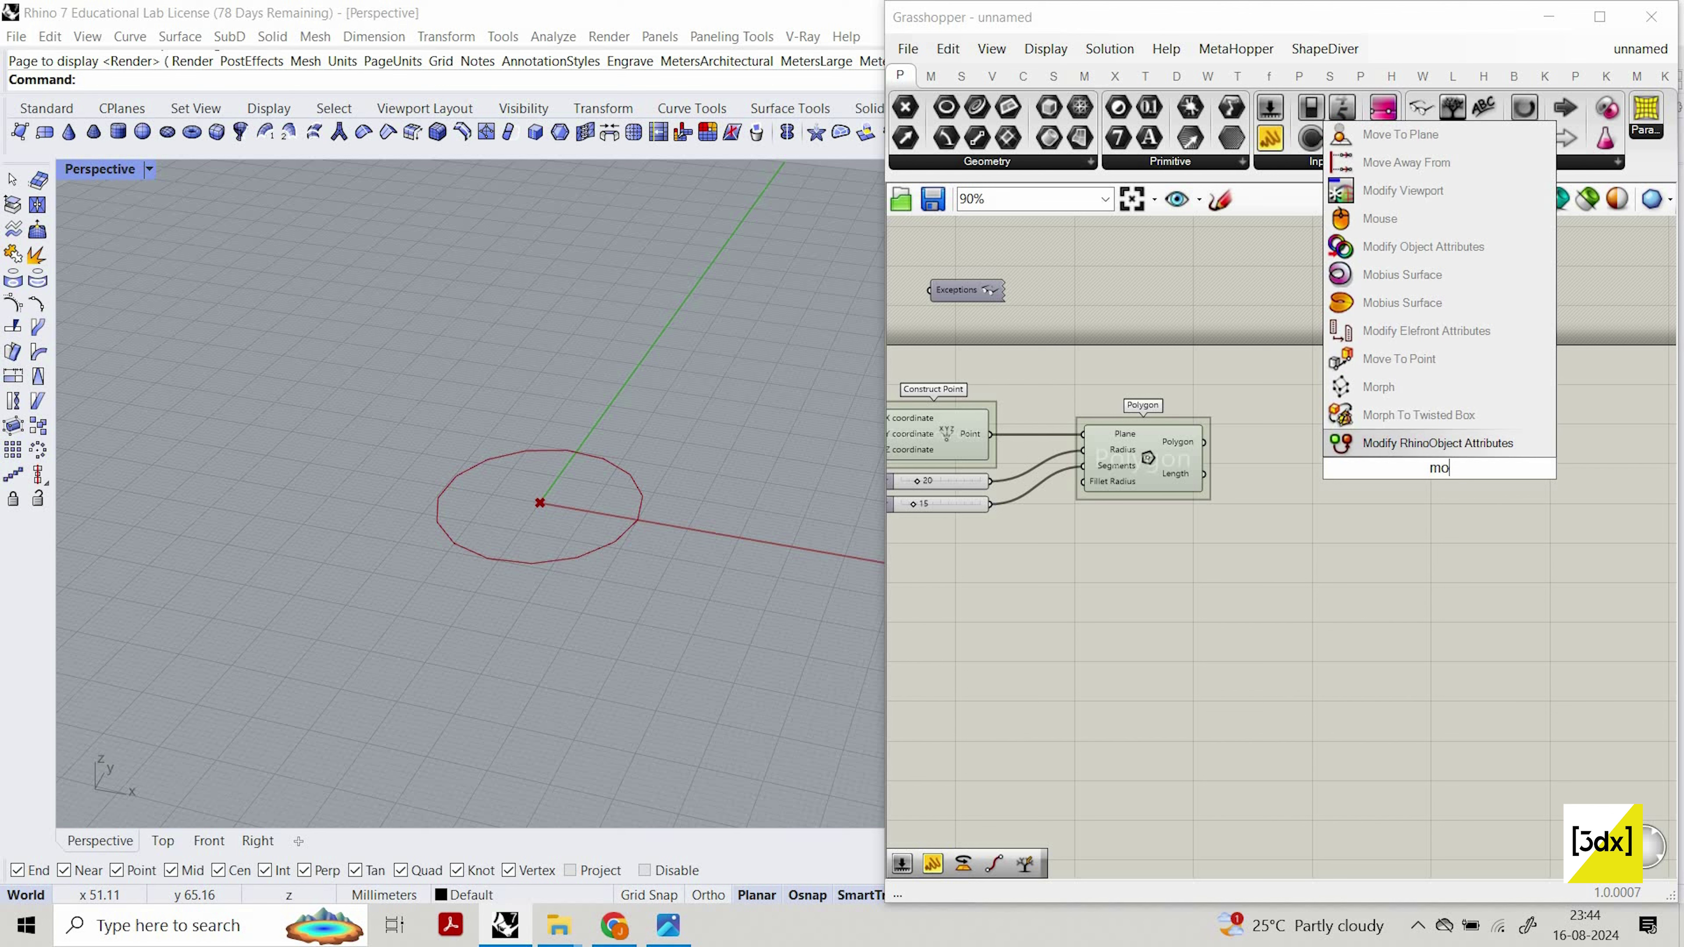
{"action": "type", "text": "ve"}
{"action": "key", "text": "Return"}
{"action": "left_click_drag", "start_coordinate": [1203, 442], "coordinate": [1517, 461]}
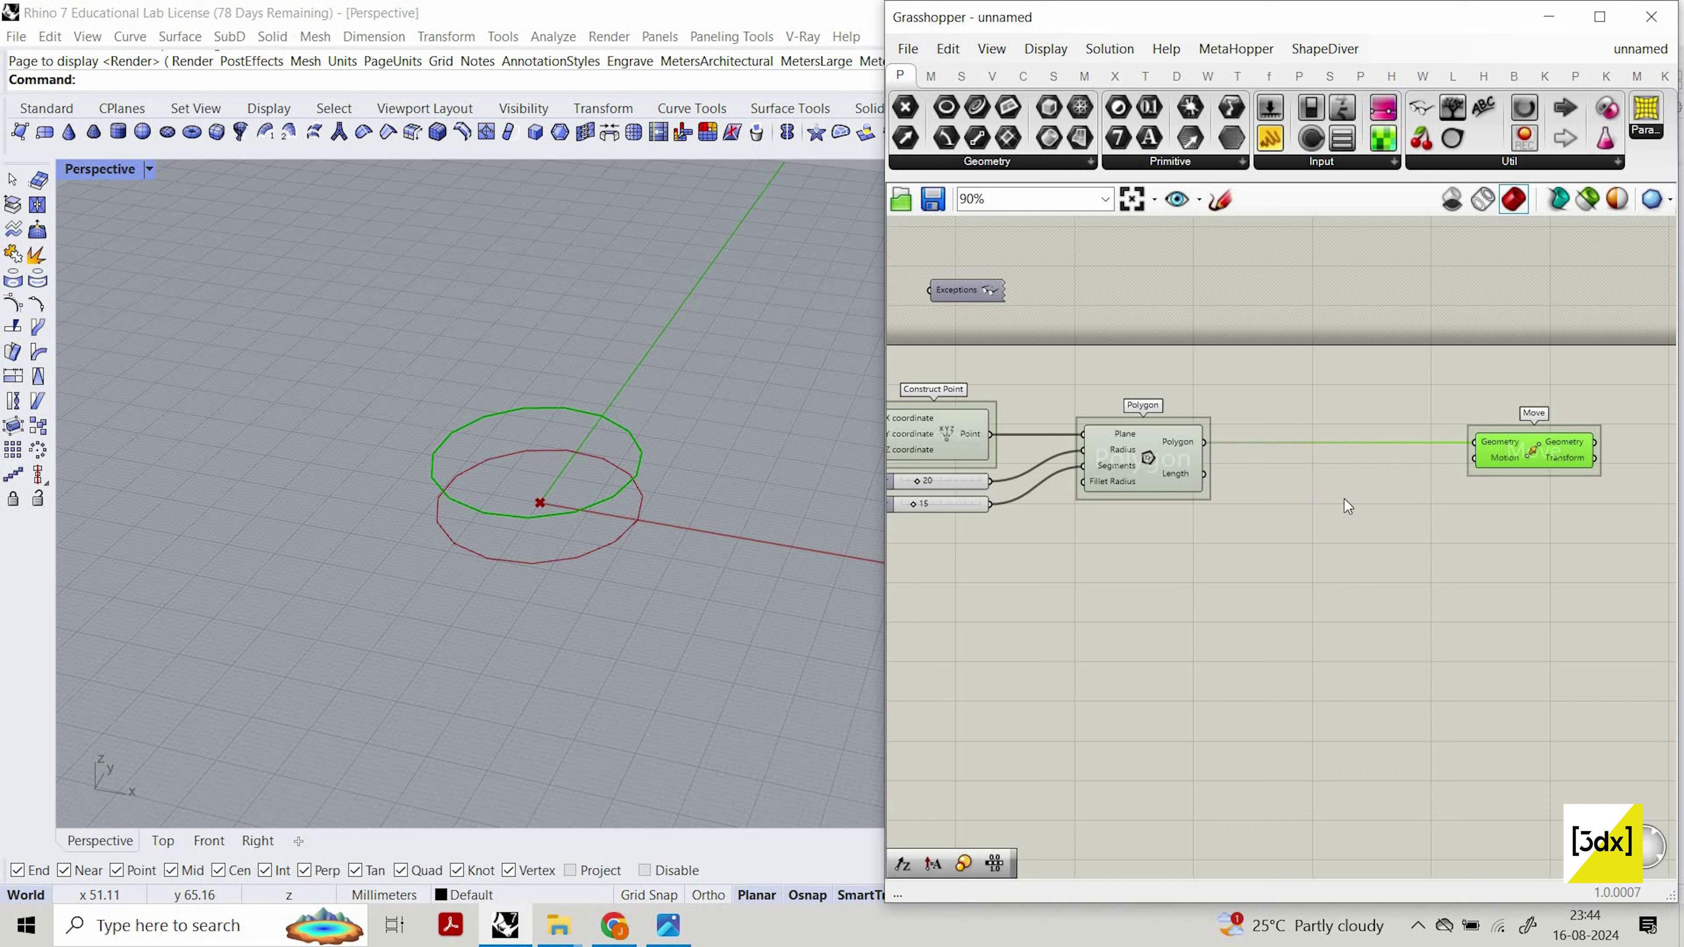
Add a Range component in the empty canvas area below the Polygon component.
{"action": "right_click_drag", "start_coordinate": [1397, 532], "coordinate": [1307, 482]}
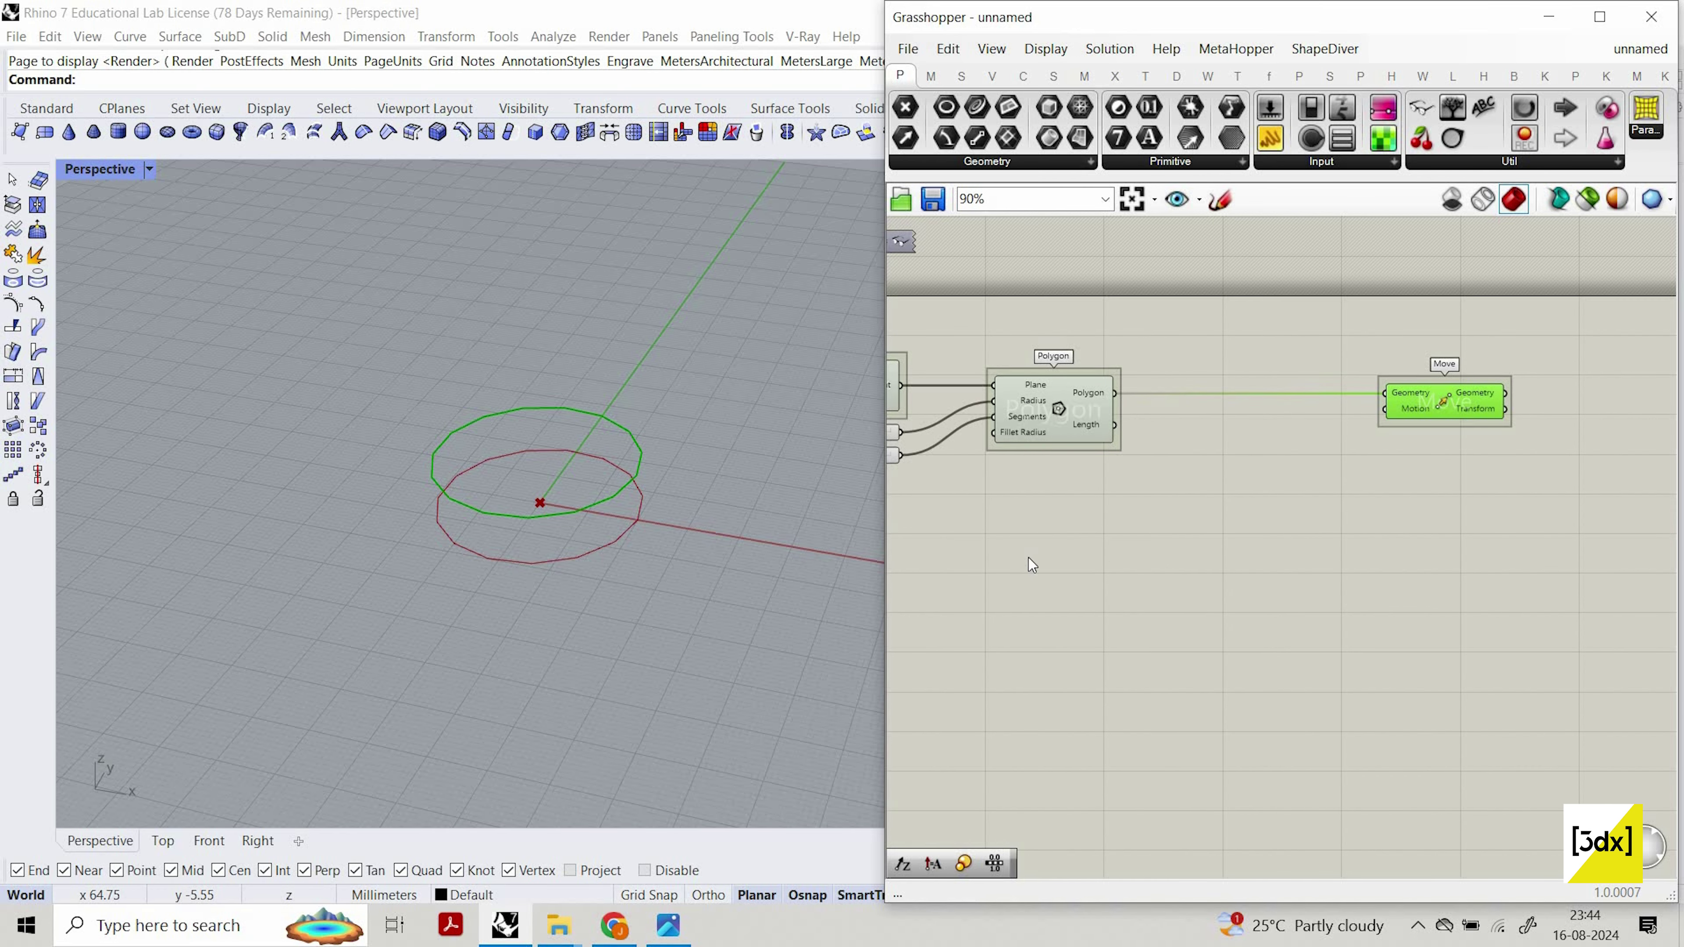
{"action": "scroll", "coordinate": [1029, 558], "scroll_direction": "down", "scroll_amount": 3}
{"action": "scroll", "coordinate": [992, 558], "scroll_direction": "up", "scroll_amount": 3}
{"action": "scroll", "coordinate": [1173, 542], "scroll_direction": "down", "scroll_amount": 3}
{"action": "scroll", "coordinate": [1138, 539], "scroll_direction": "up", "scroll_amount": 3}
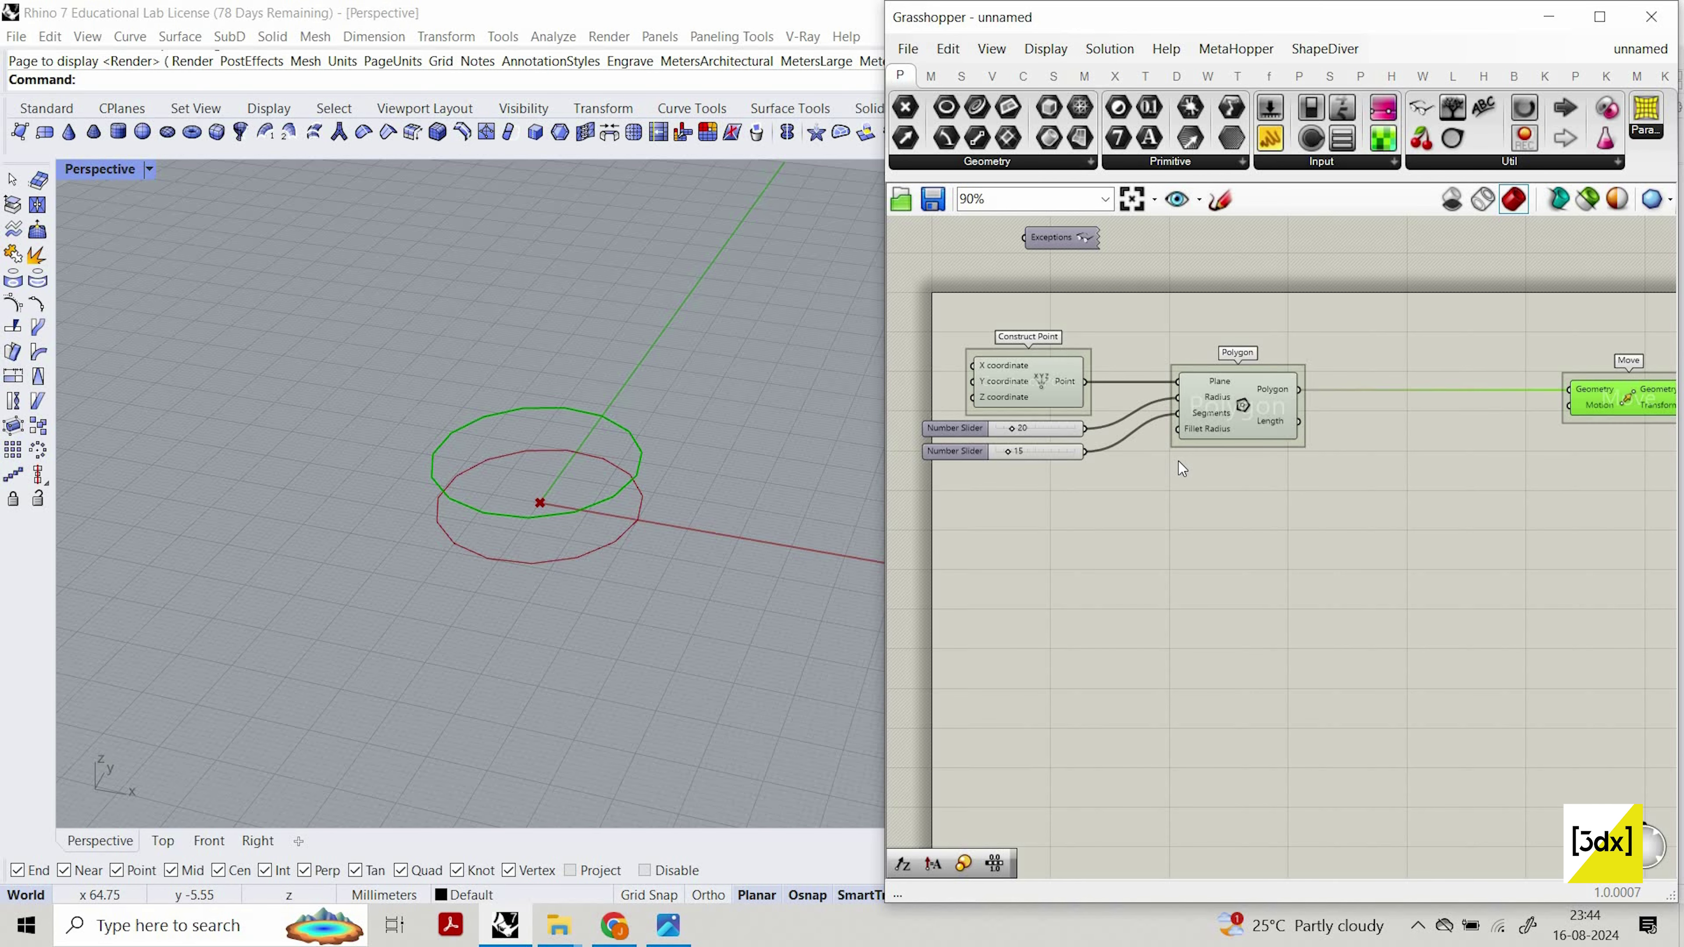
{"action": "scroll", "coordinate": [1181, 467], "scroll_direction": "up", "scroll_amount": 2}
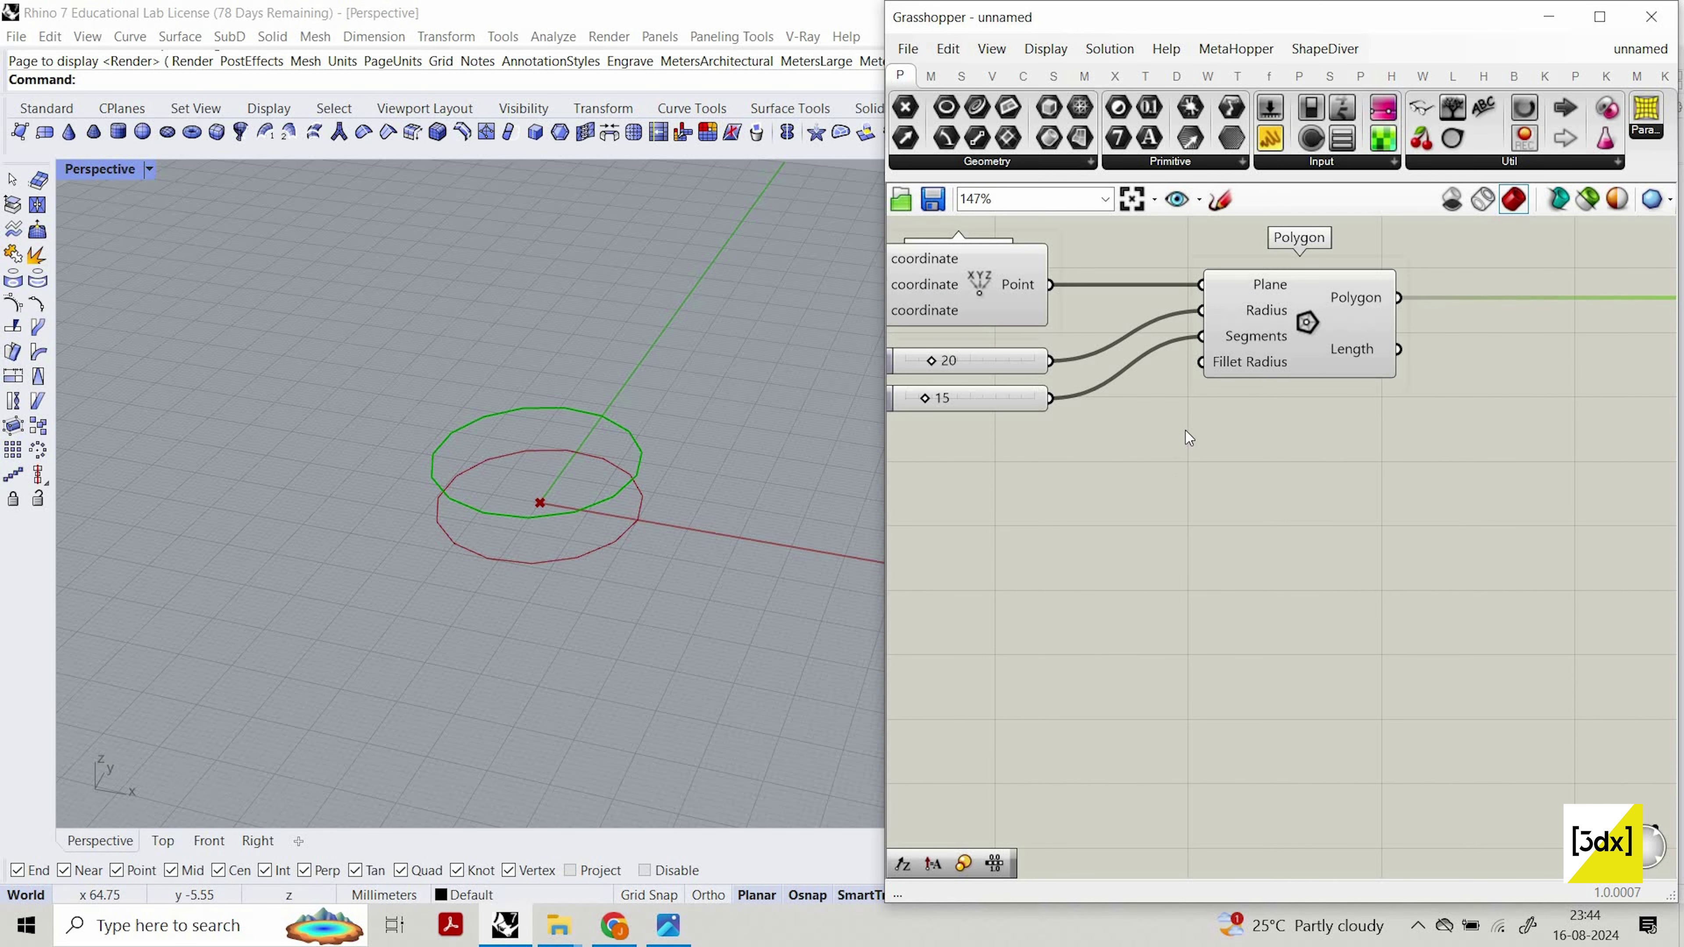
{"action": "double_click", "coordinate": [1165, 677]}
{"action": "type", "text": "range"}
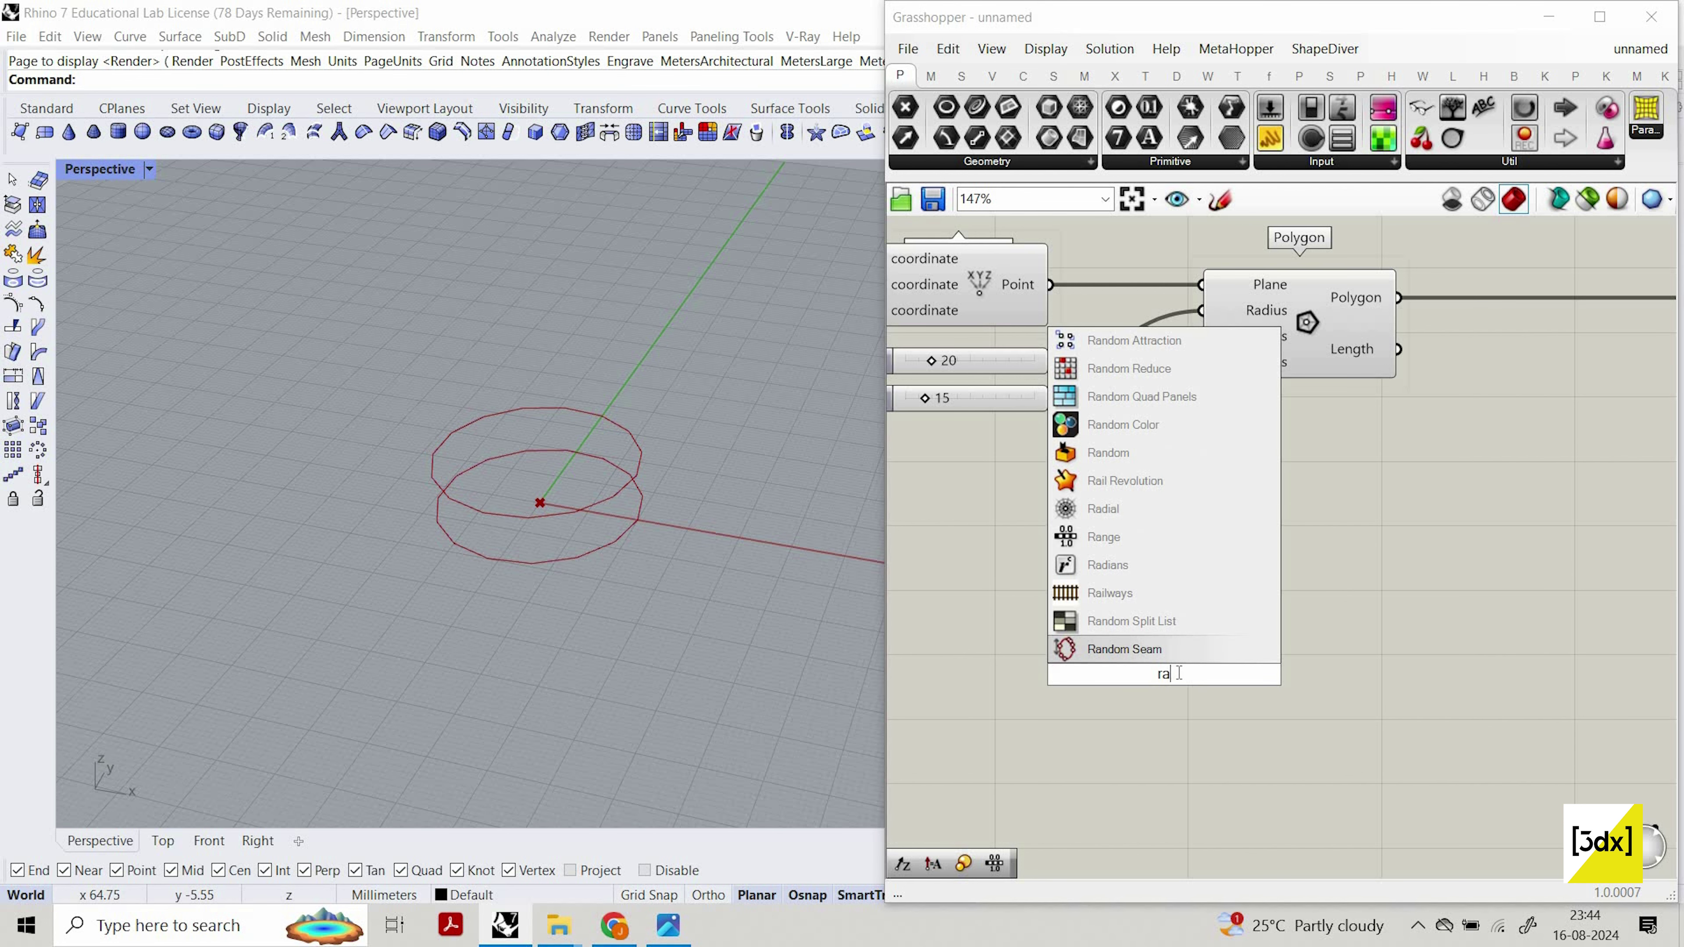
{"action": "left_click", "coordinate": [1181, 657]}
{"action": "left_click_drag", "start_coordinate": [1182, 663], "coordinate": [1249, 651]}
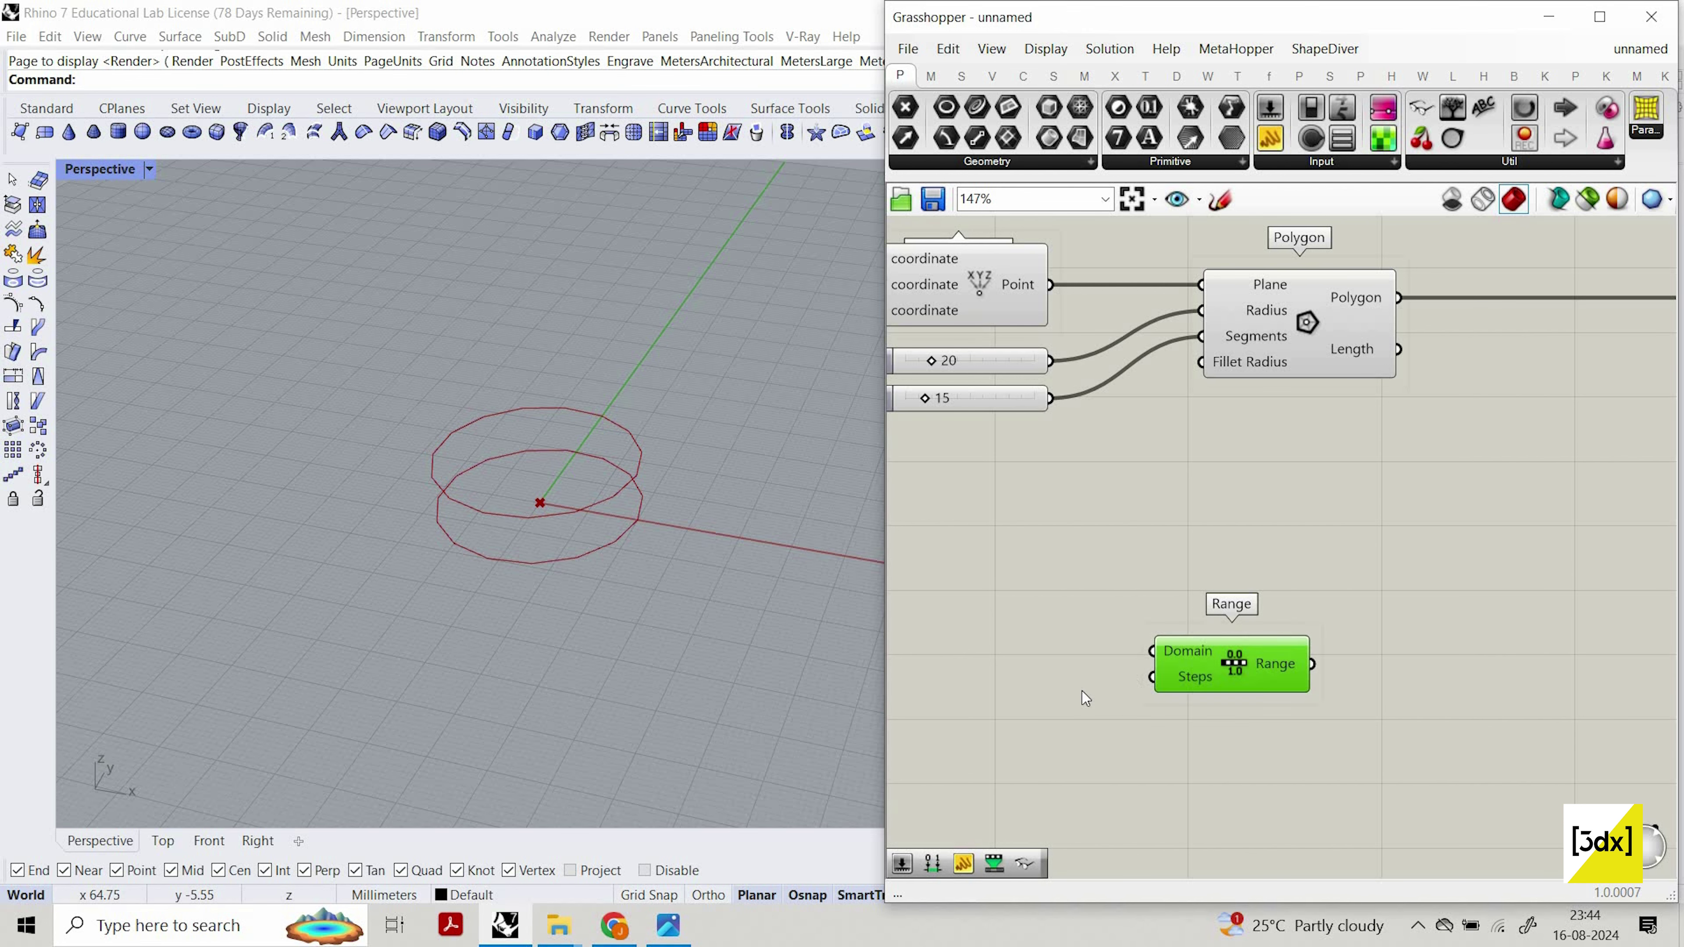
Create a panel containing "0 to 100" beside the Range component and make it more compact.
{"action": "scroll", "coordinate": [1034, 688], "scroll_direction": "down", "scroll_amount": 3}
{"action": "scroll", "coordinate": [1113, 538], "scroll_direction": "up", "scroll_amount": 2}
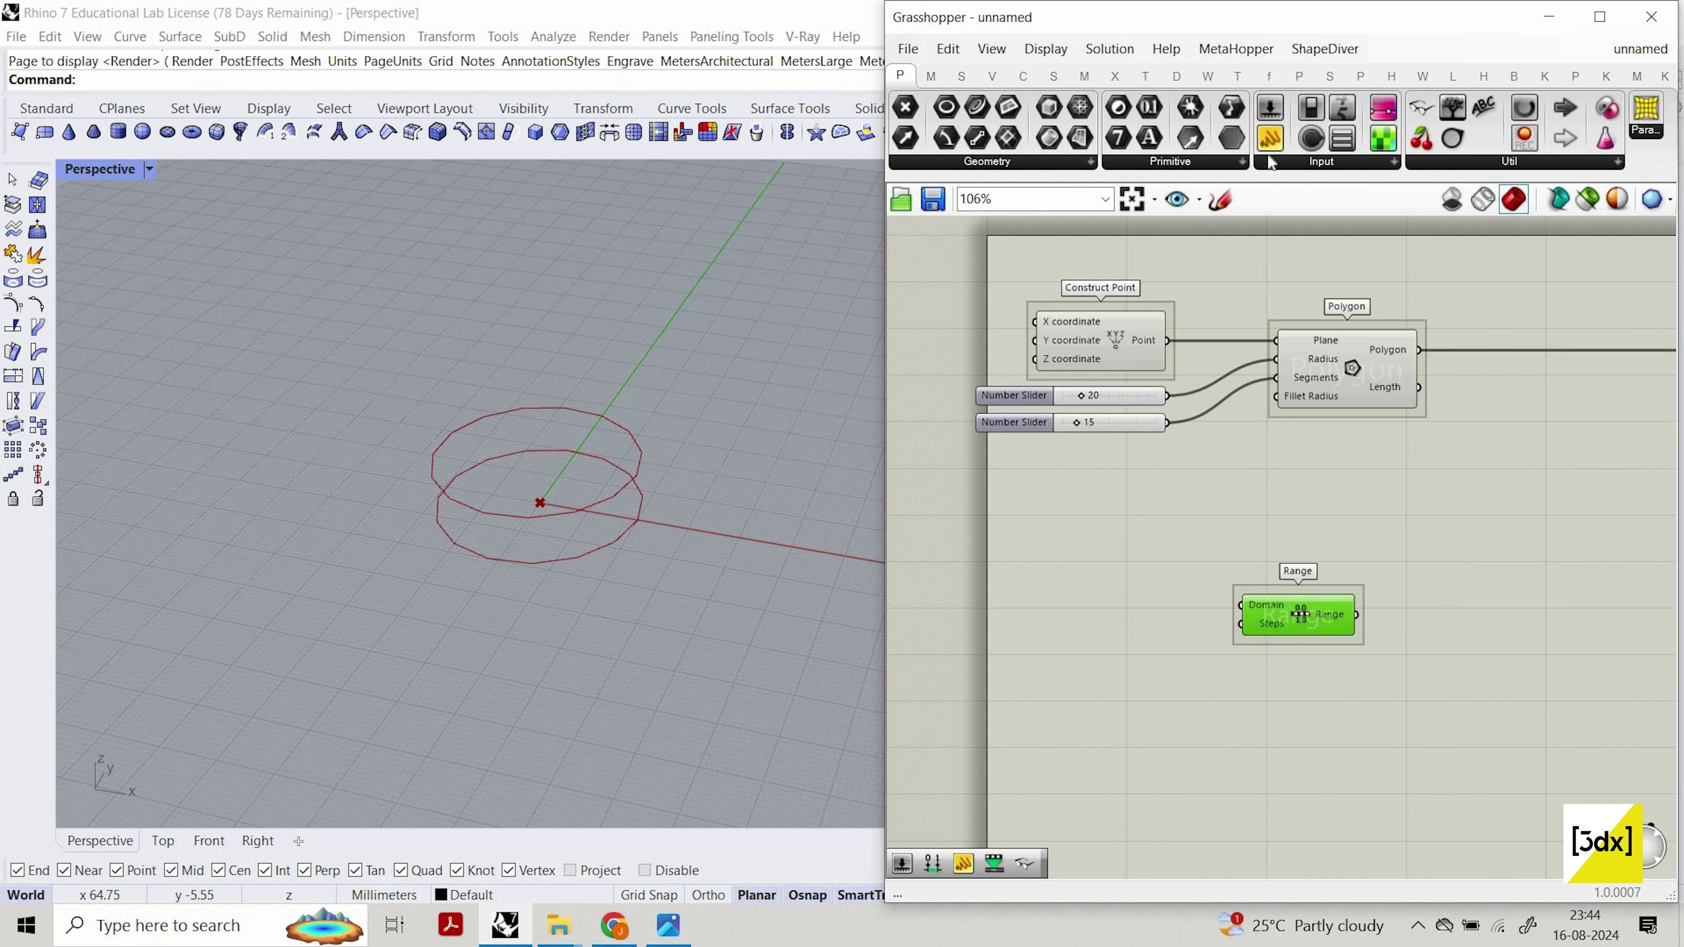
{"action": "double_click", "coordinate": [1076, 606]}
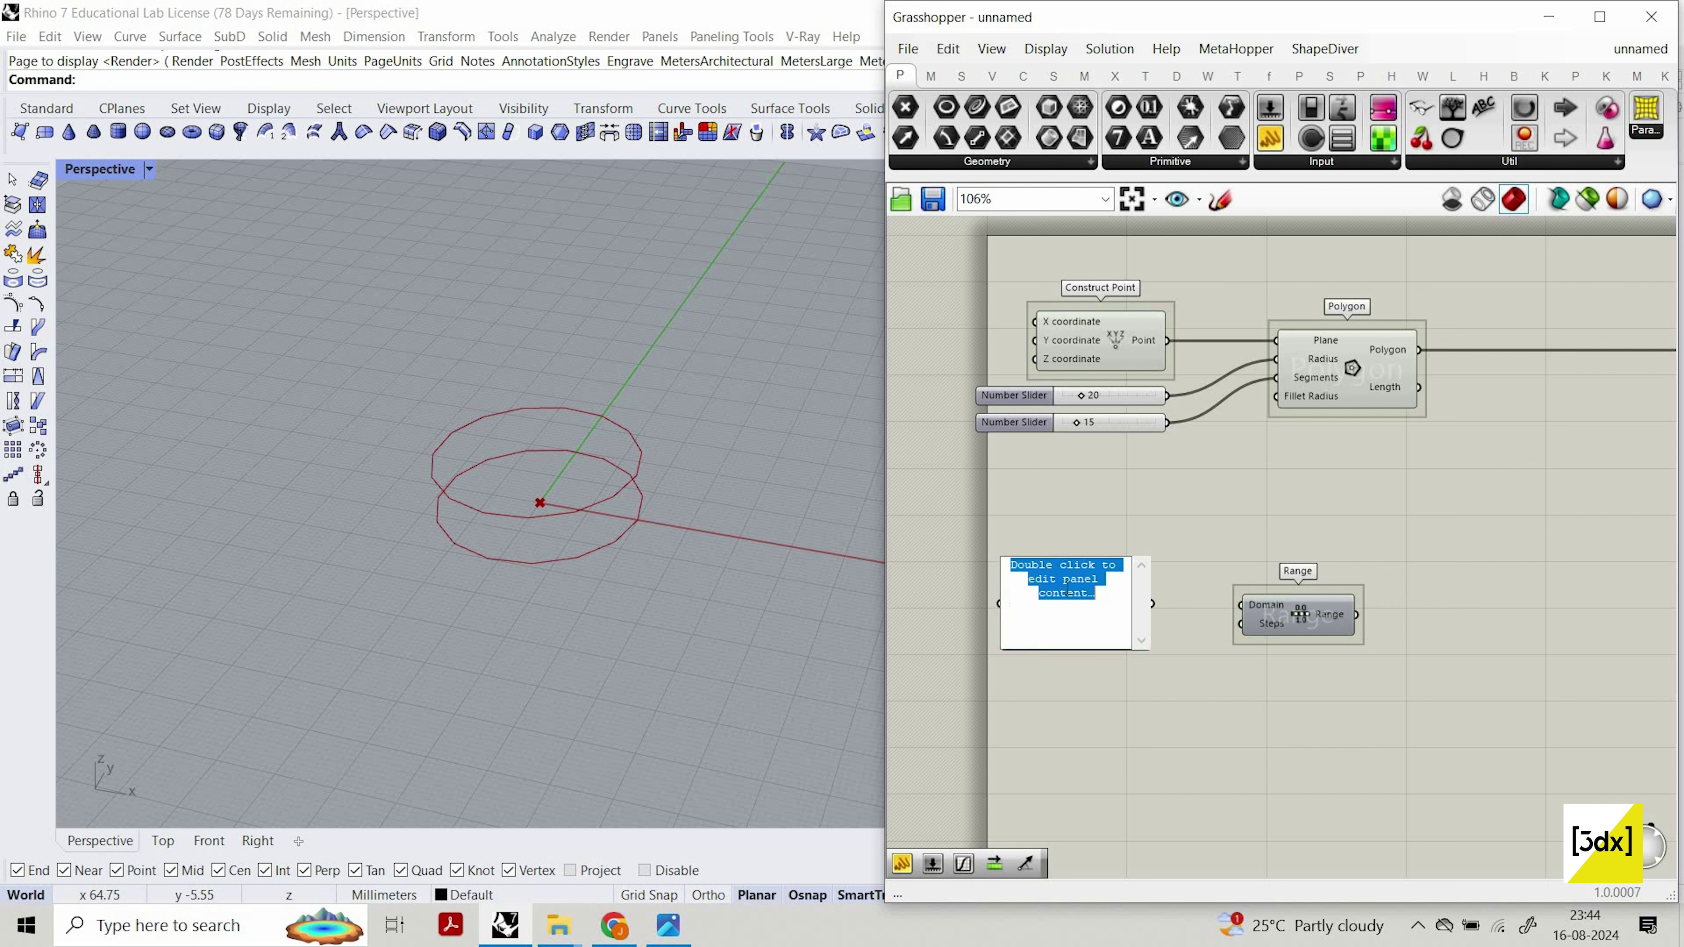
{"action": "type", "text": "0 to 100"}
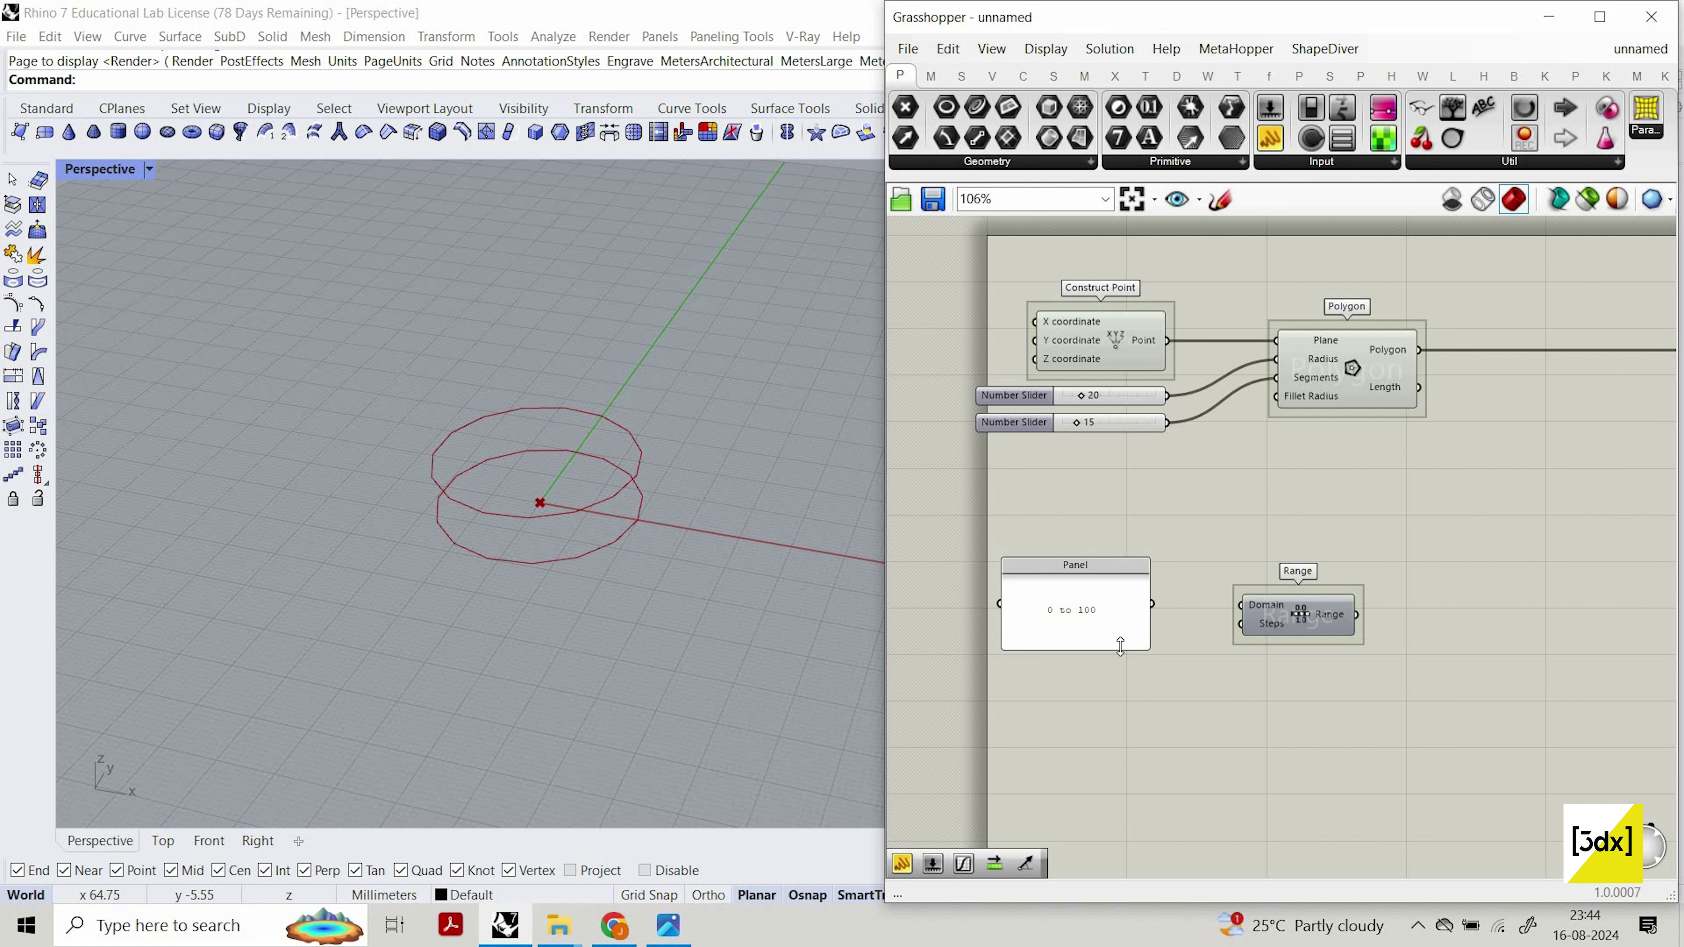
{"action": "left_click", "coordinate": [1164, 607]}
Create a number slider with the value 50 below the panel and connect it to the Range's Steps input.
{"action": "scroll", "coordinate": [1016, 700], "scroll_direction": "up", "scroll_amount": 3}
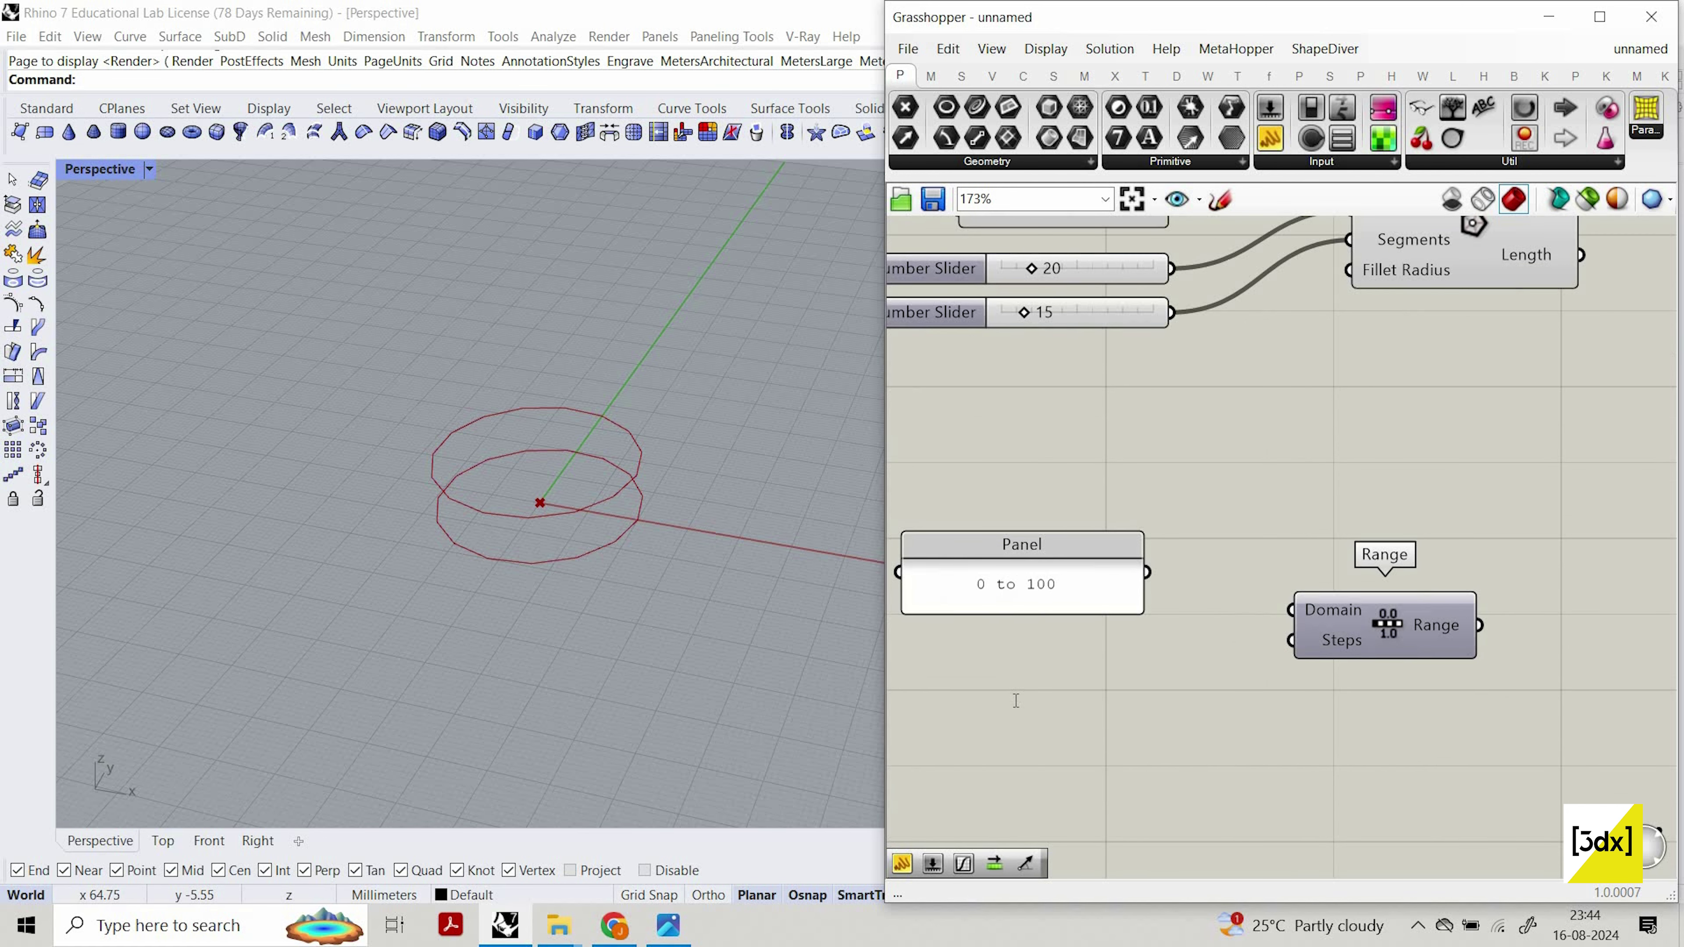
{"action": "double_click", "coordinate": [1016, 700]}
{"action": "type", "text": "50"}
{"action": "key", "text": "Return"}
{"action": "left_click_drag", "start_coordinate": [1171, 699], "coordinate": [1291, 642]}
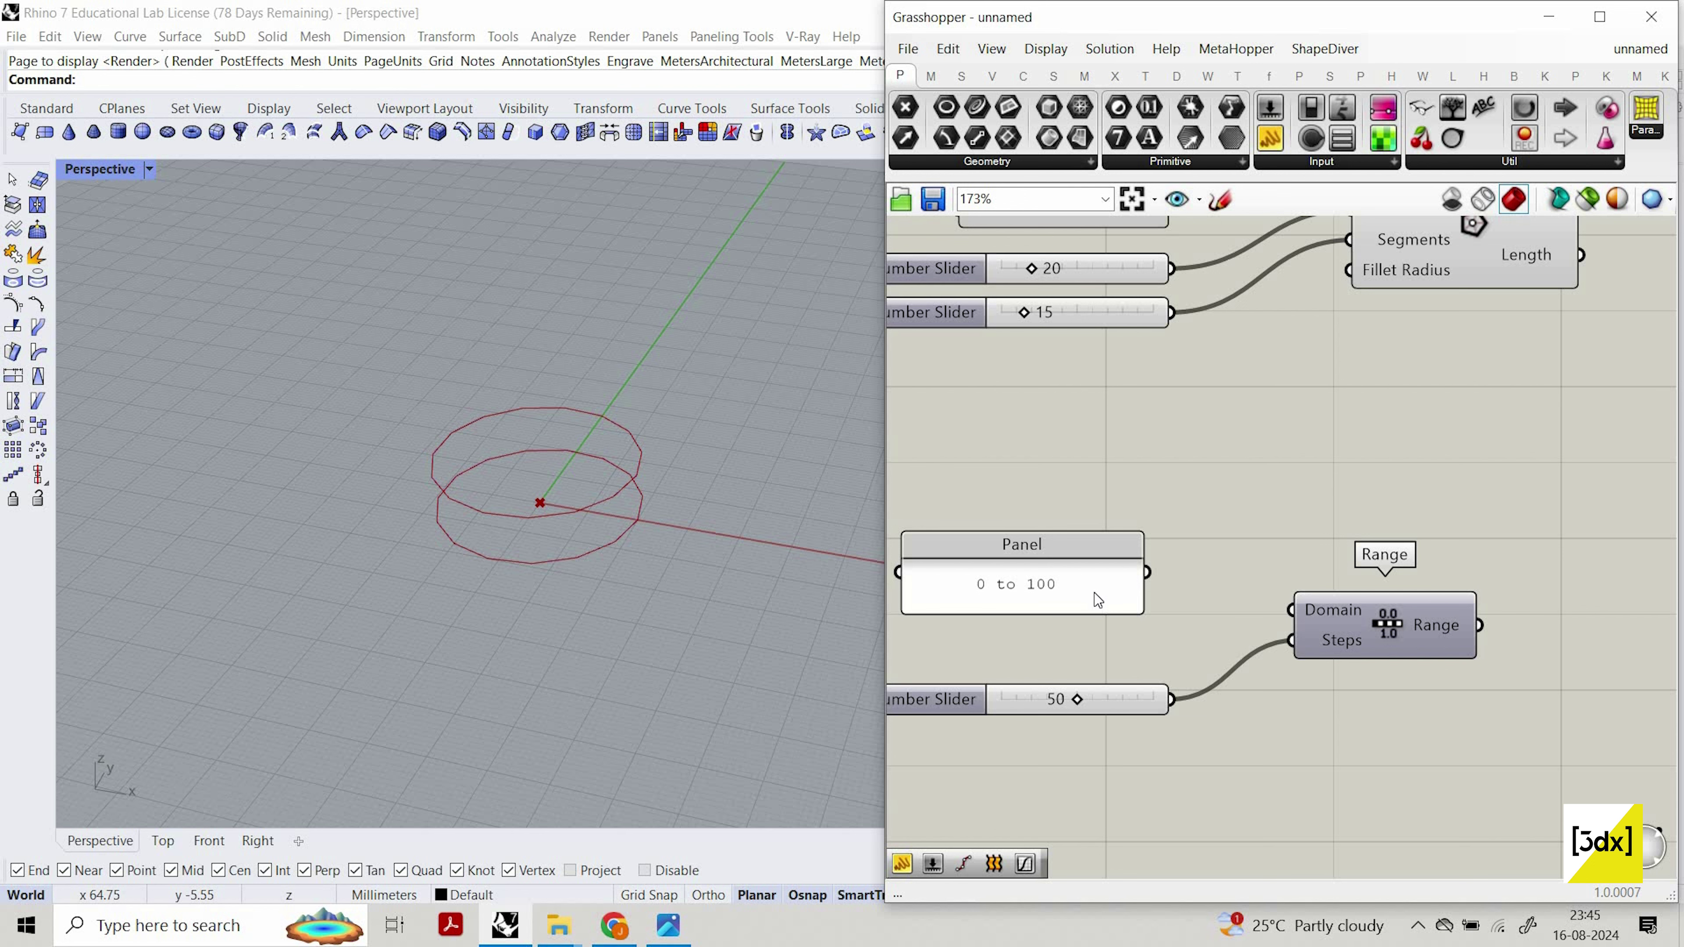
{"action": "left_click", "coordinate": [1219, 200]}
{"action": "mouse_move", "coordinate": [1490, 409]}
{"action": "left_mouse_down"}
{"action": "mouse_move", "coordinate": [983, 428]}
{"action": "mouse_move", "coordinate": [998, 437]}
{"action": "left_mouse_up"}
{"action": "mouse_move", "coordinate": [1467, 468]}
{"action": "left_mouse_down"}
{"action": "mouse_move", "coordinate": [1466, 429]}
{"action": "mouse_move", "coordinate": [1509, 432]}
{"action": "left_mouse_up"}
{"action": "left_click_drag", "start_coordinate": [1503, 424], "coordinate": [1529, 443]}
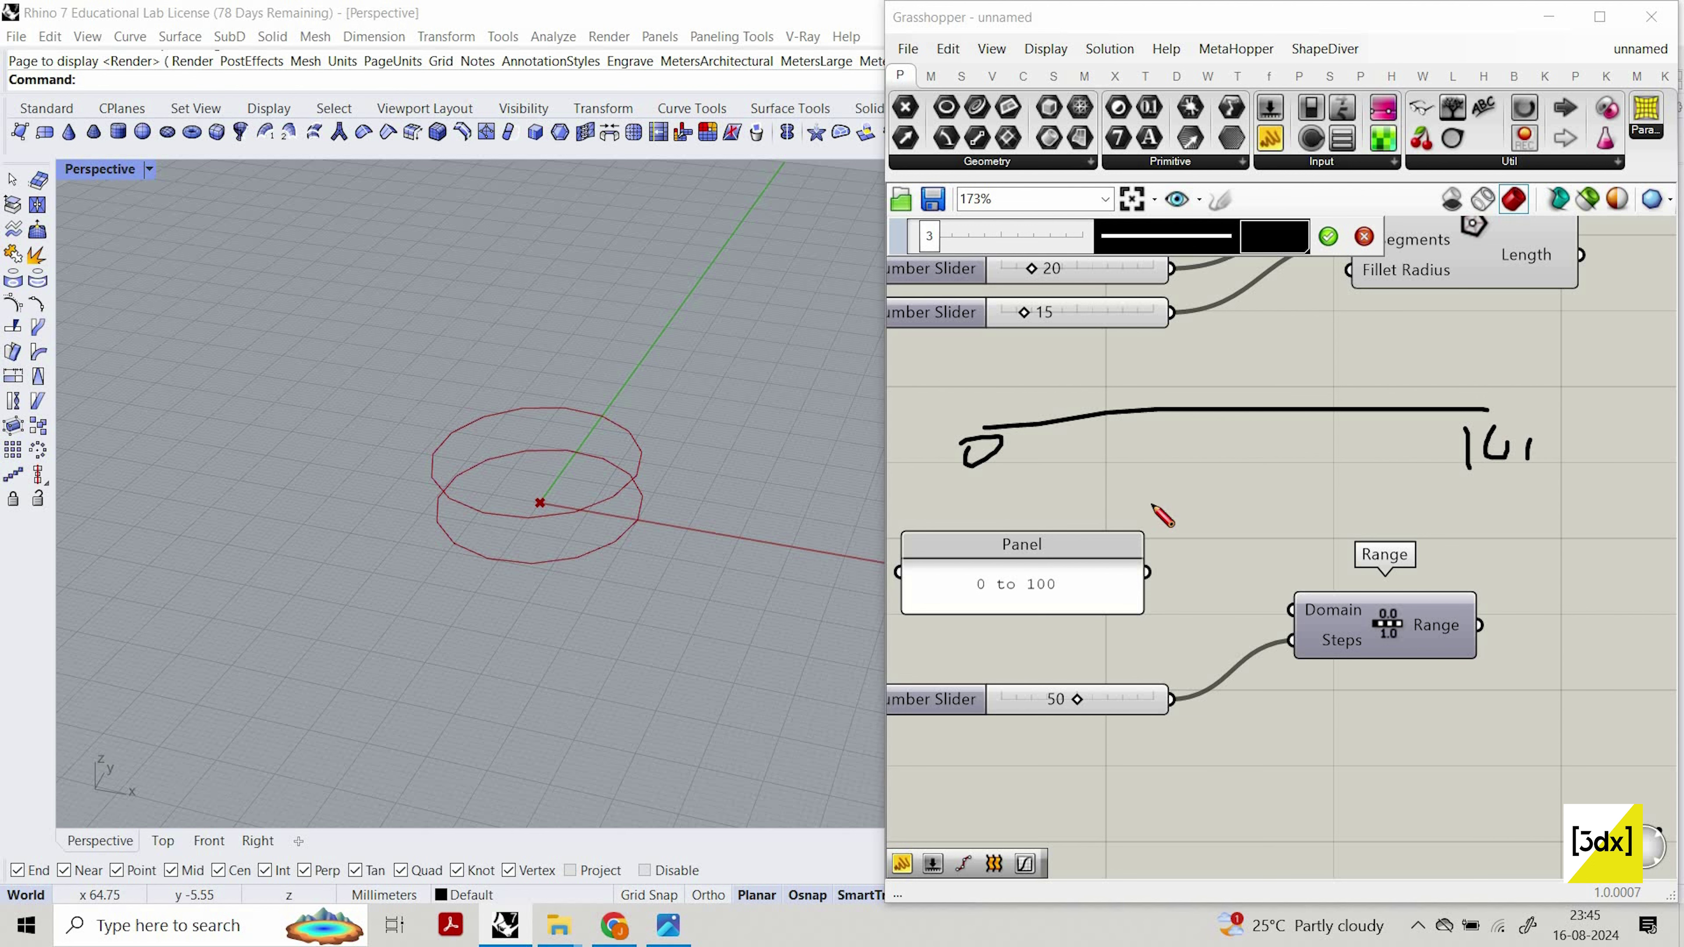
{"action": "mouse_move", "coordinate": [1138, 469]}
{"action": "left_mouse_down"}
{"action": "mouse_move", "coordinate": [1178, 487]}
{"action": "mouse_move", "coordinate": [1177, 527]}
{"action": "mouse_move", "coordinate": [1192, 456]}
{"action": "left_mouse_up"}
{"action": "mouse_move", "coordinate": [1208, 456]}
{"action": "left_mouse_down"}
{"action": "mouse_move", "coordinate": [1281, 473]}
{"action": "mouse_move", "coordinate": [1212, 463]}
{"action": "left_mouse_up"}
{"action": "key", "text": "Escape"}
Connect the "0 to 100" panel to the Range's Domain input and position the panel just above the 50 slider.
{"action": "left_click_drag", "start_coordinate": [1154, 574], "coordinate": [1292, 609]}
{"action": "left_click_drag", "start_coordinate": [1095, 590], "coordinate": [1079, 628]}
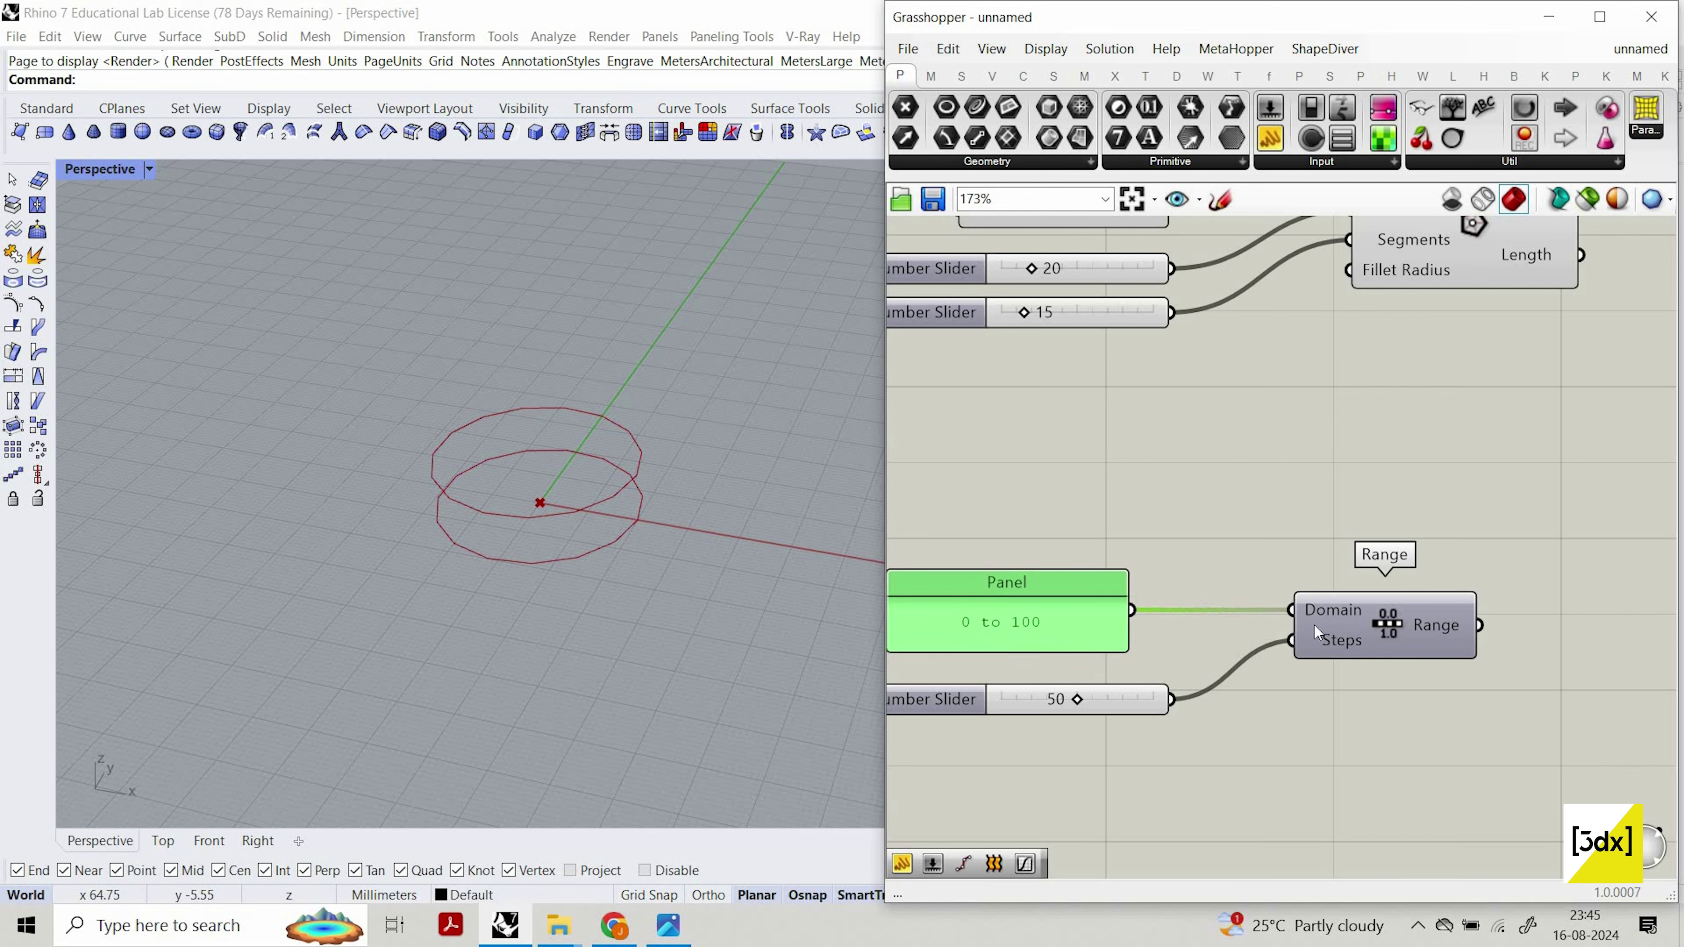
{"action": "scroll", "coordinate": [1087, 626], "scroll_direction": "down", "scroll_amount": 3}
{"action": "scroll", "coordinate": [1263, 619], "scroll_direction": "up", "scroll_amount": 3}
{"action": "mouse_move", "coordinate": [1264, 622]}
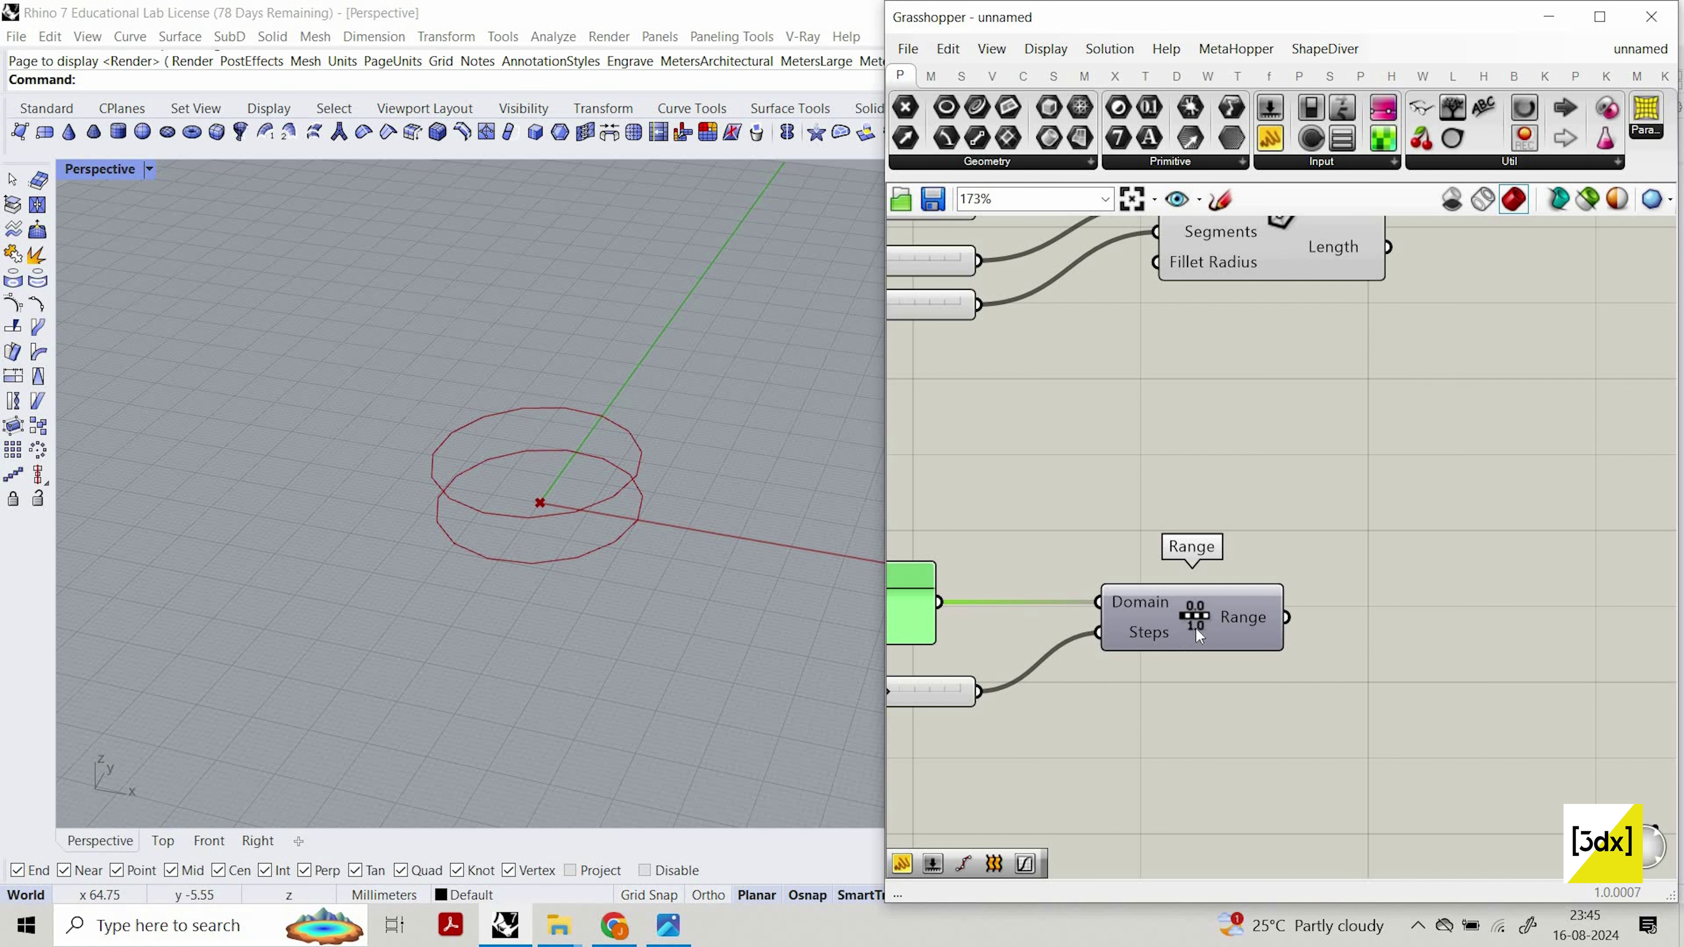
{"action": "right_click_drag", "start_coordinate": [1077, 643], "coordinate": [1228, 592]}
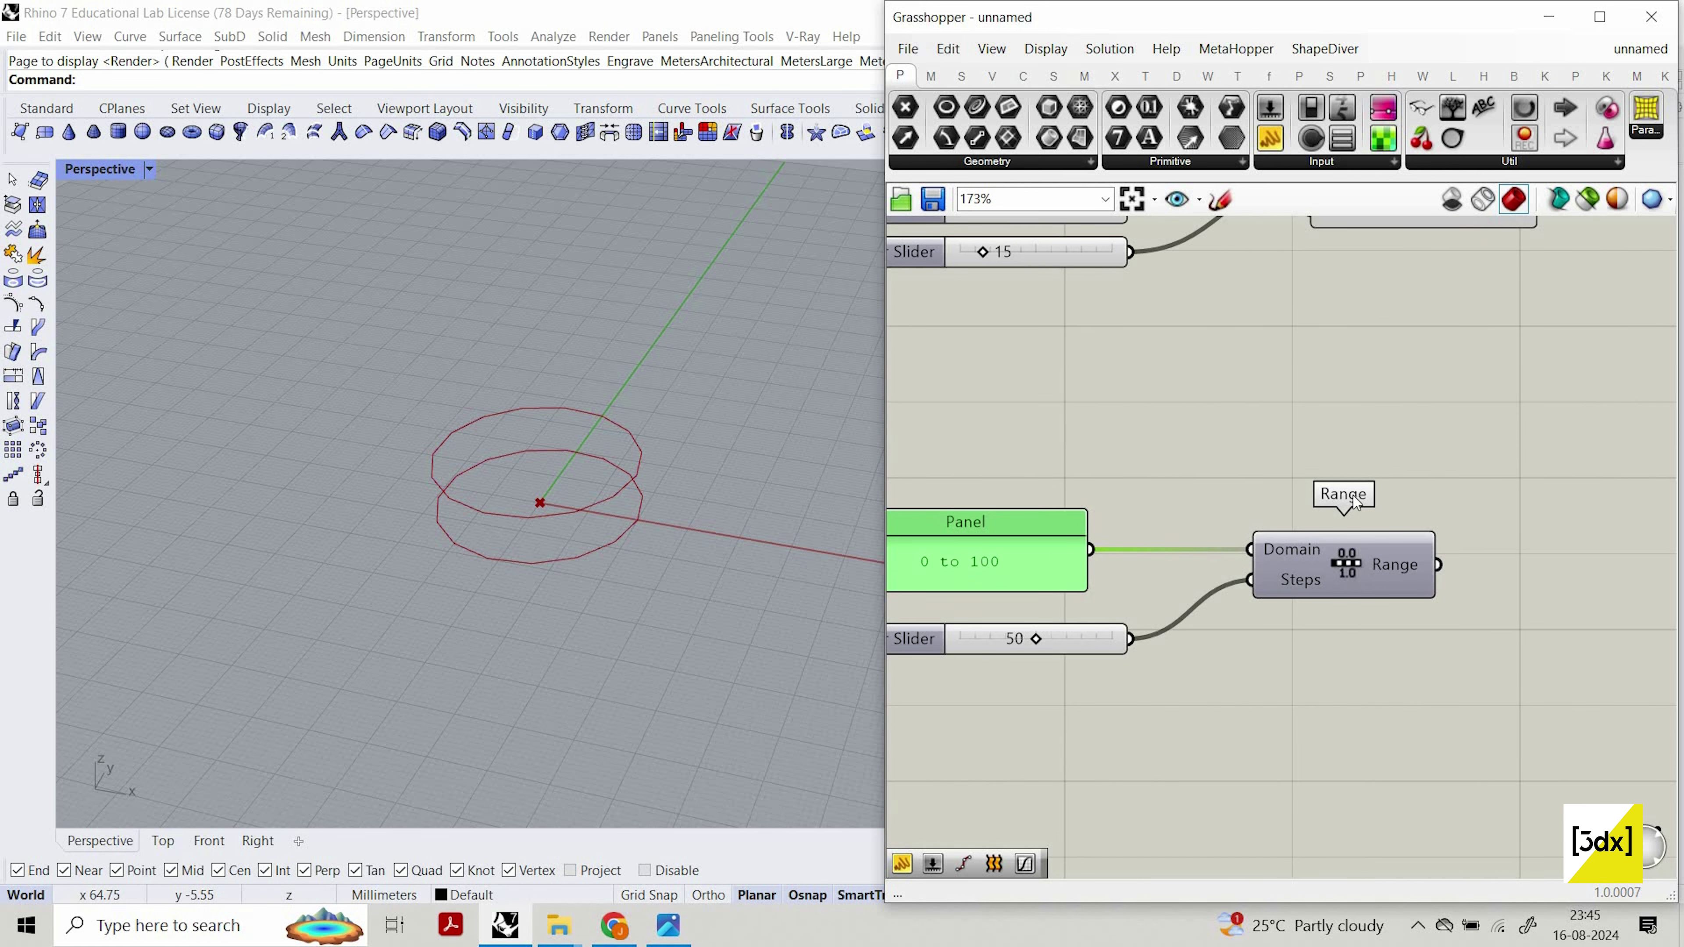
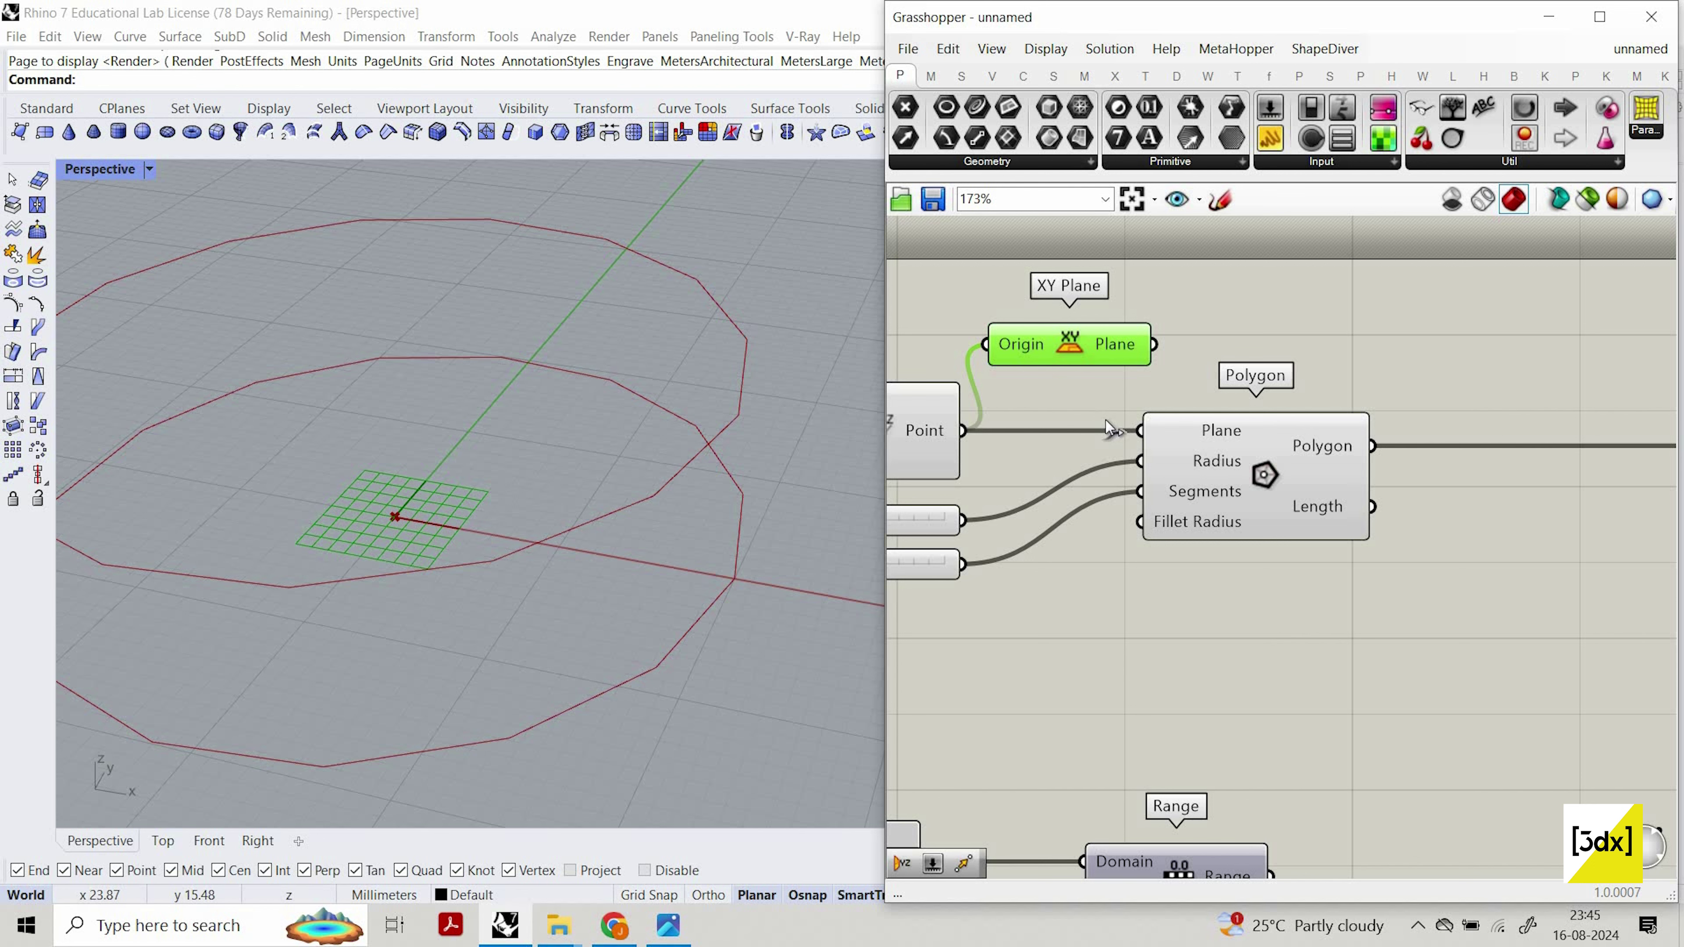
Connect the XY Plane output to the Polygon's Plane input and fit XY Plane between Construct Point and Polygon, shifting Polygon to make room.
{"action": "left_click_drag", "start_coordinate": [1157, 349], "coordinate": [1071, 425]}
{"action": "left_click_drag", "start_coordinate": [1297, 475], "coordinate": [1373, 475]}
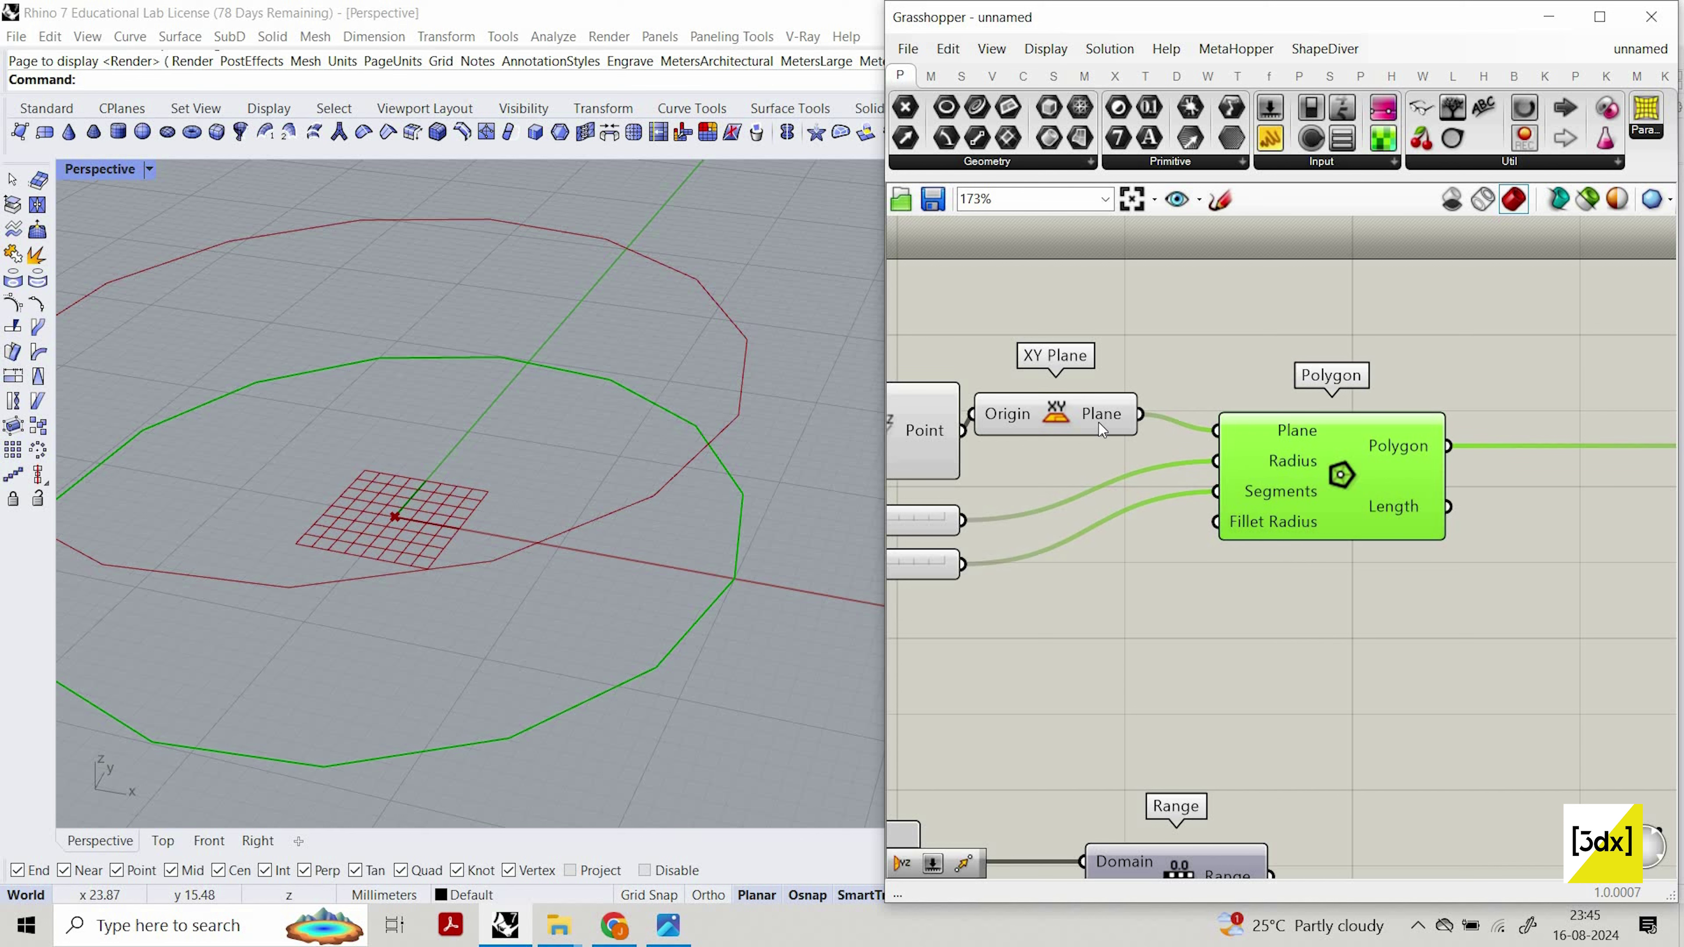
{"action": "left_click", "coordinate": [1124, 436]}
{"action": "scroll", "coordinate": [1186, 348], "scroll_direction": "down", "scroll_amount": 3}
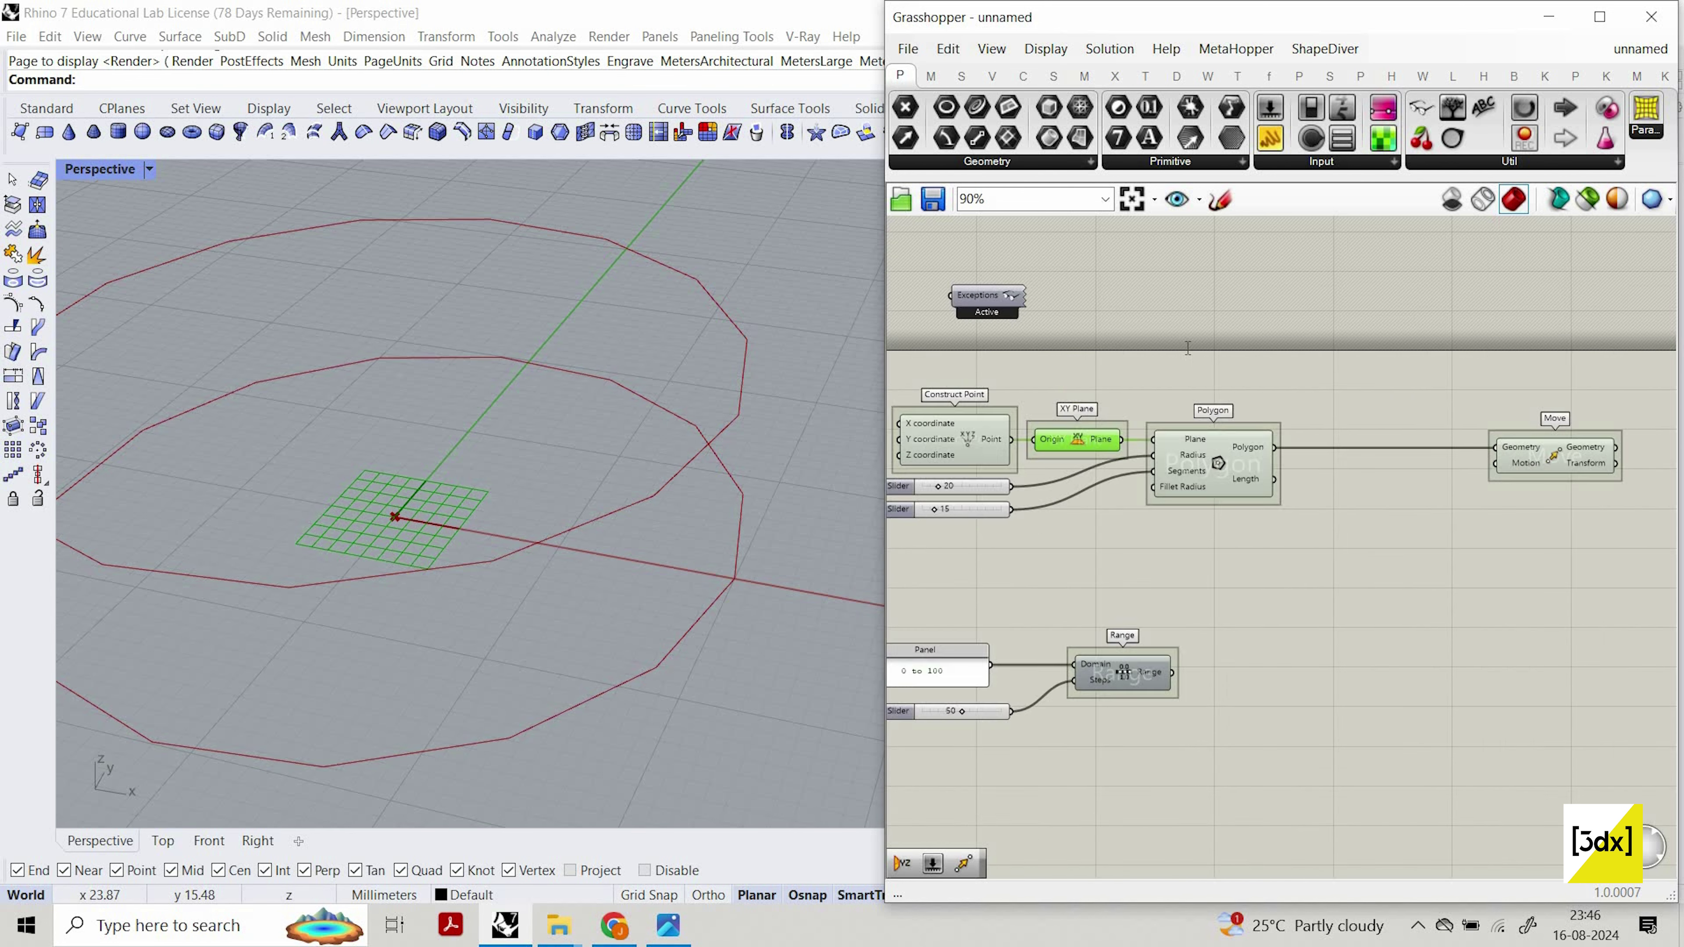
Add a Deconstruct Plane component above Polygon and connect the XY Plane output to its Plane input.
{"action": "scroll", "coordinate": [1187, 348], "scroll_direction": "up", "scroll_amount": 3}
{"action": "double_click", "coordinate": [1187, 348]}
{"action": "type", "text": "dec"}
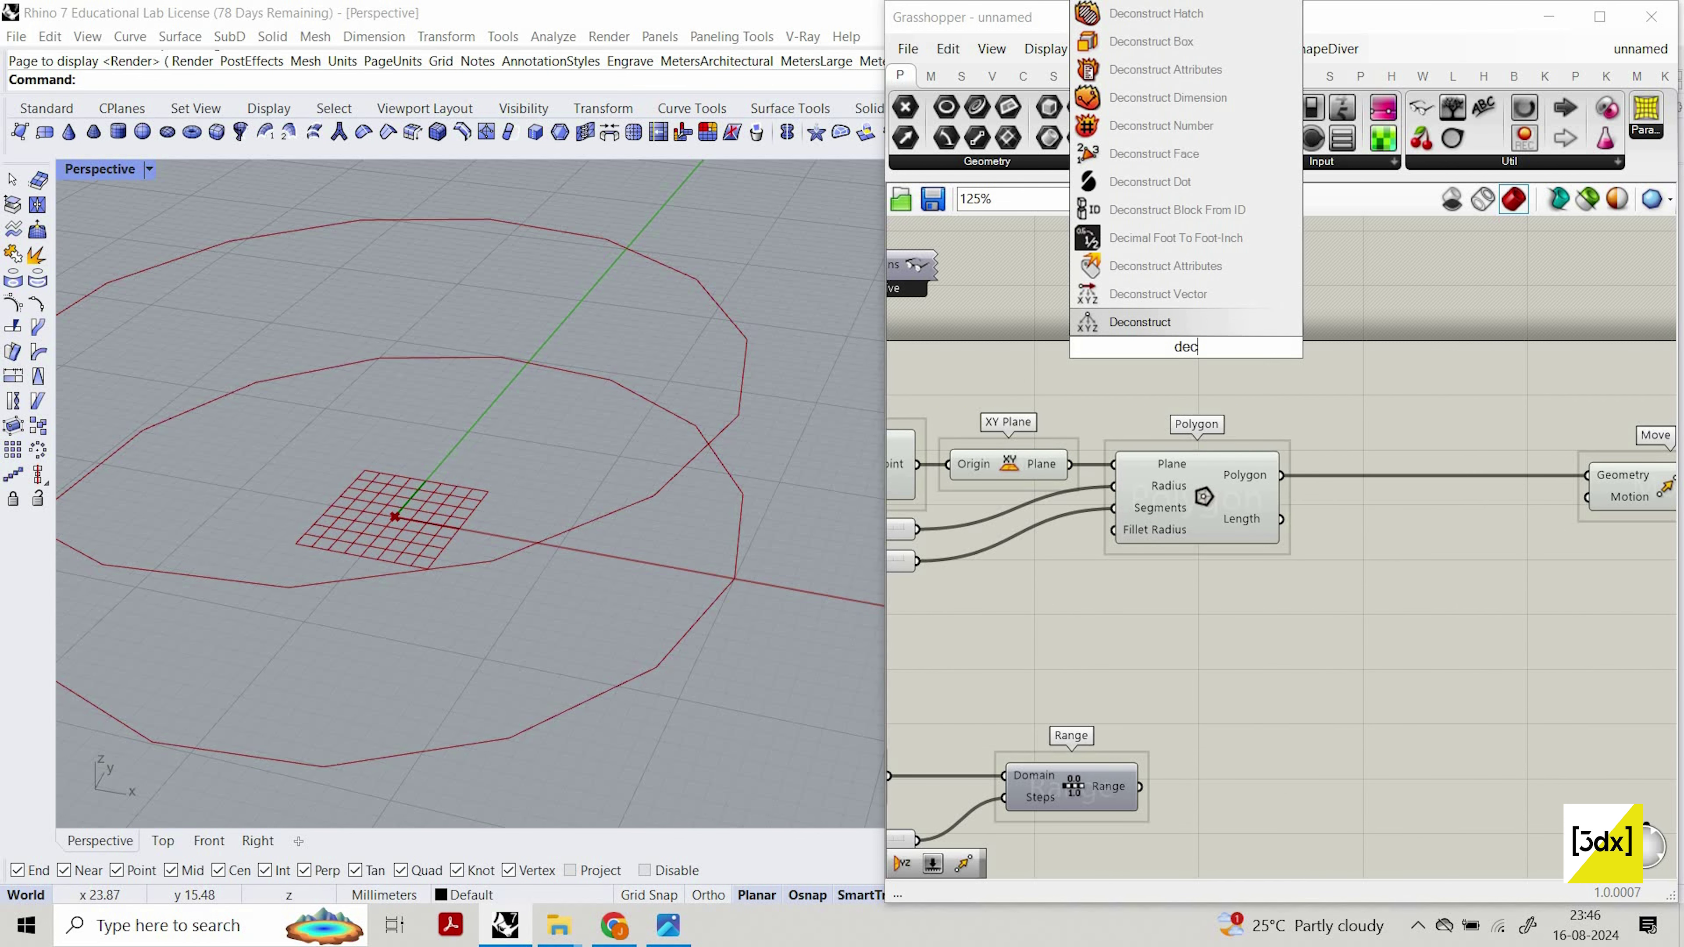
{"action": "type", "text": "on"}
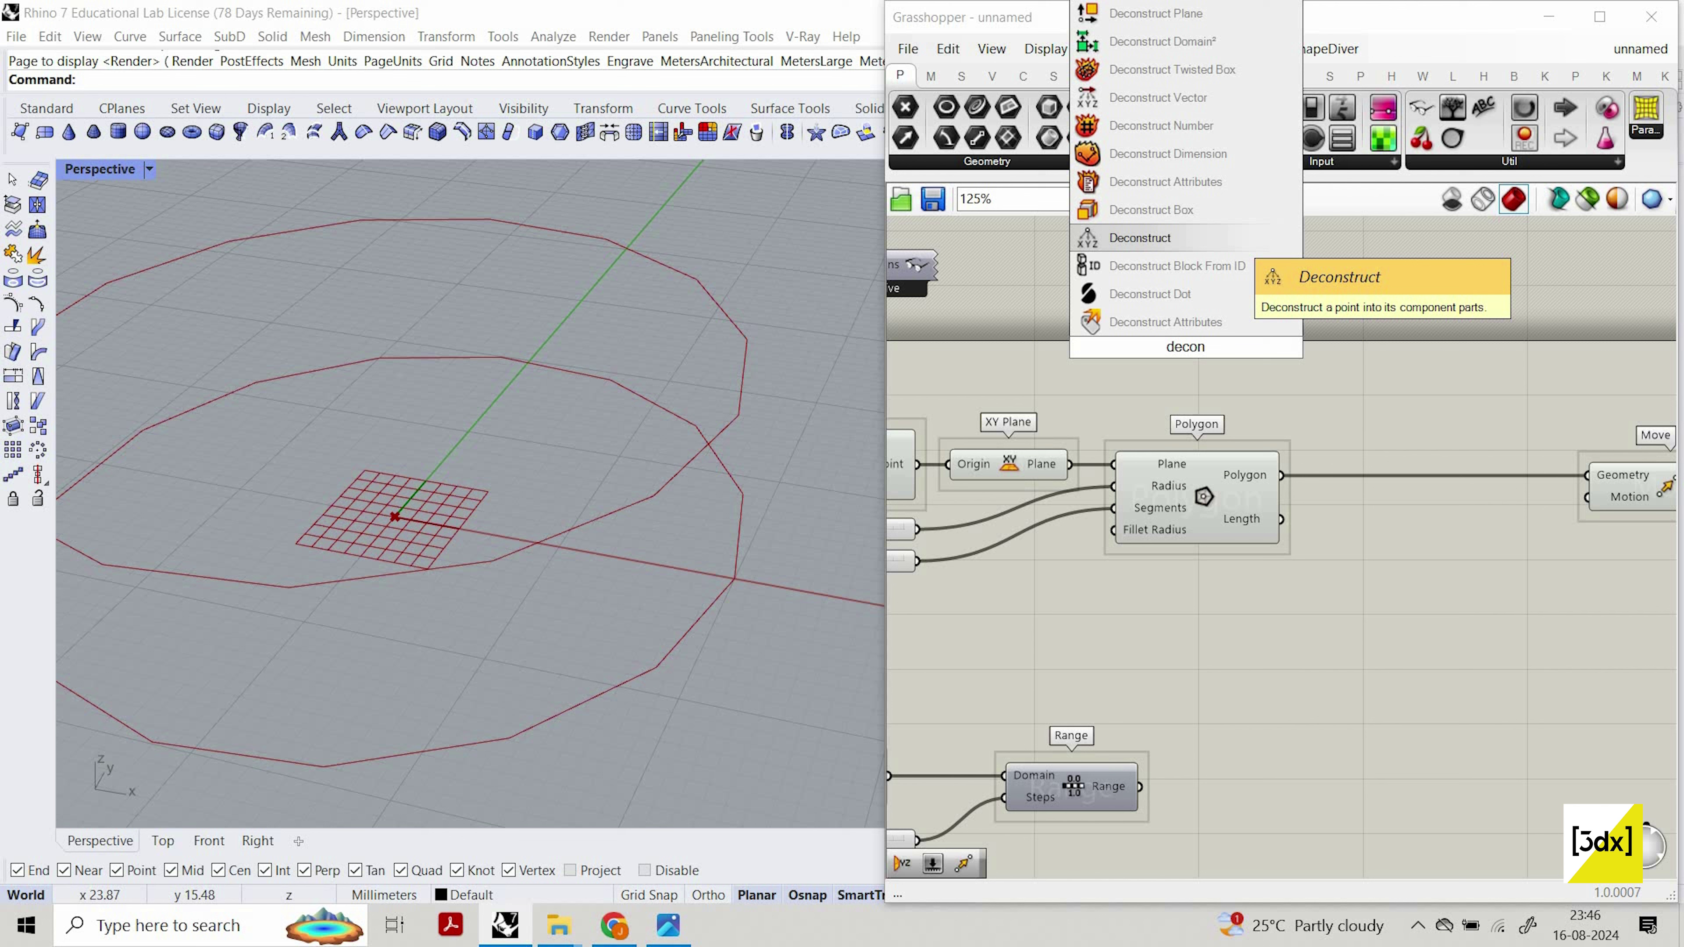
{"action": "type", "text": "str"}
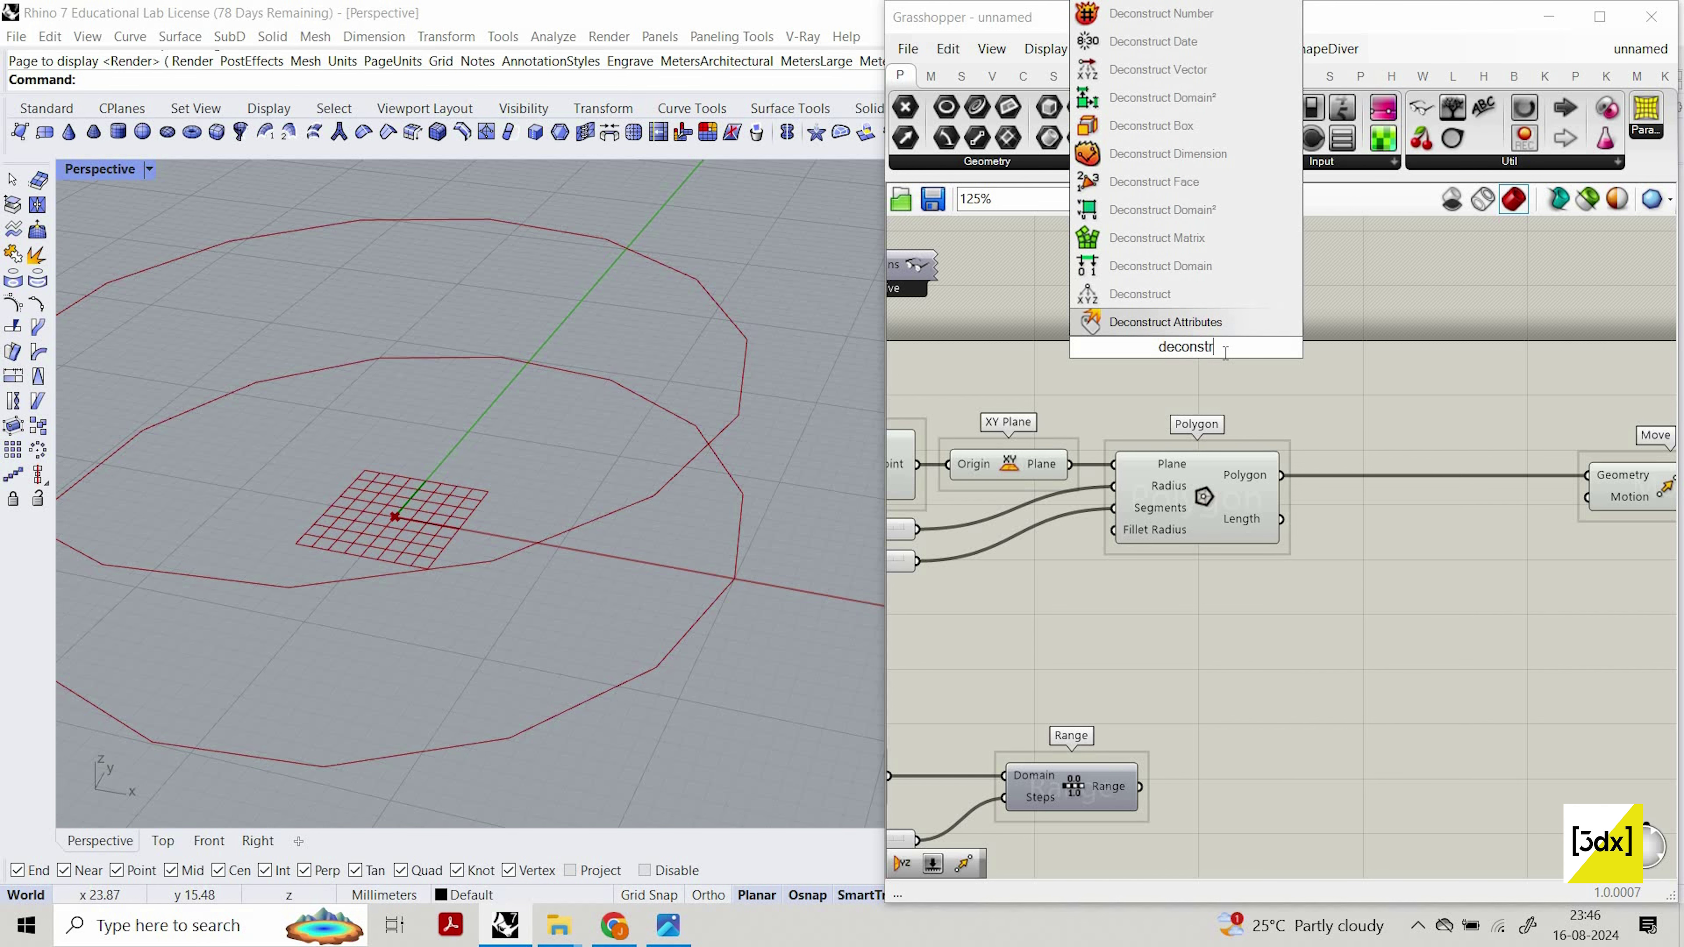
{"action": "type", "text": "uct"}
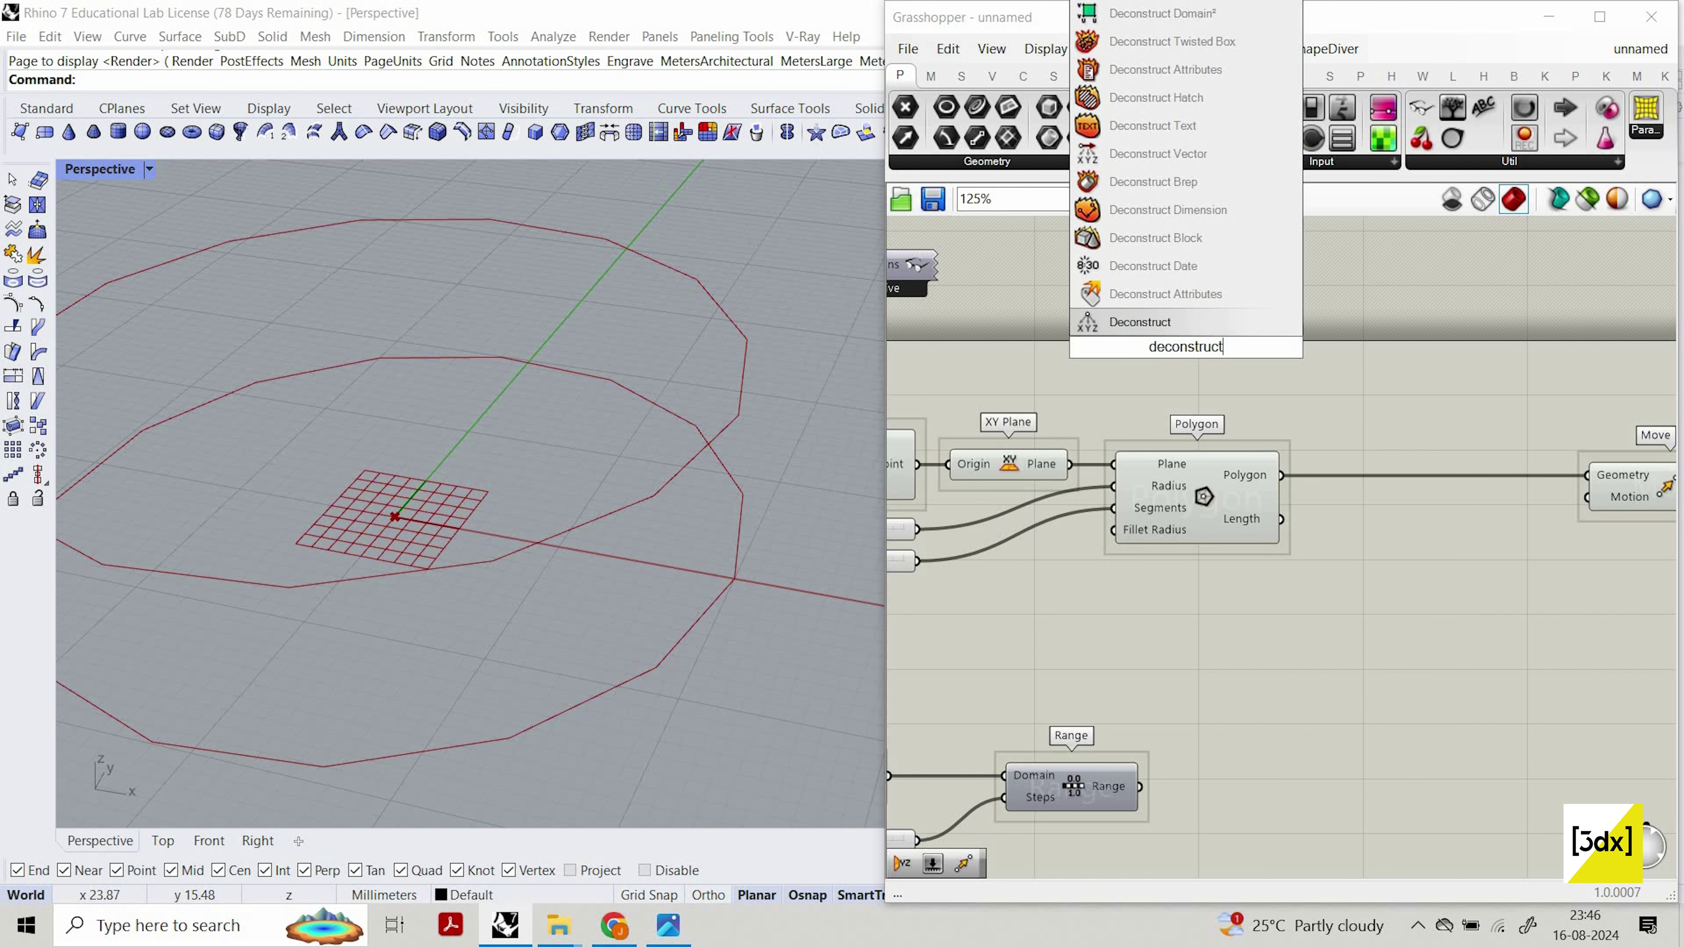
{"action": "type", "text": "p"}
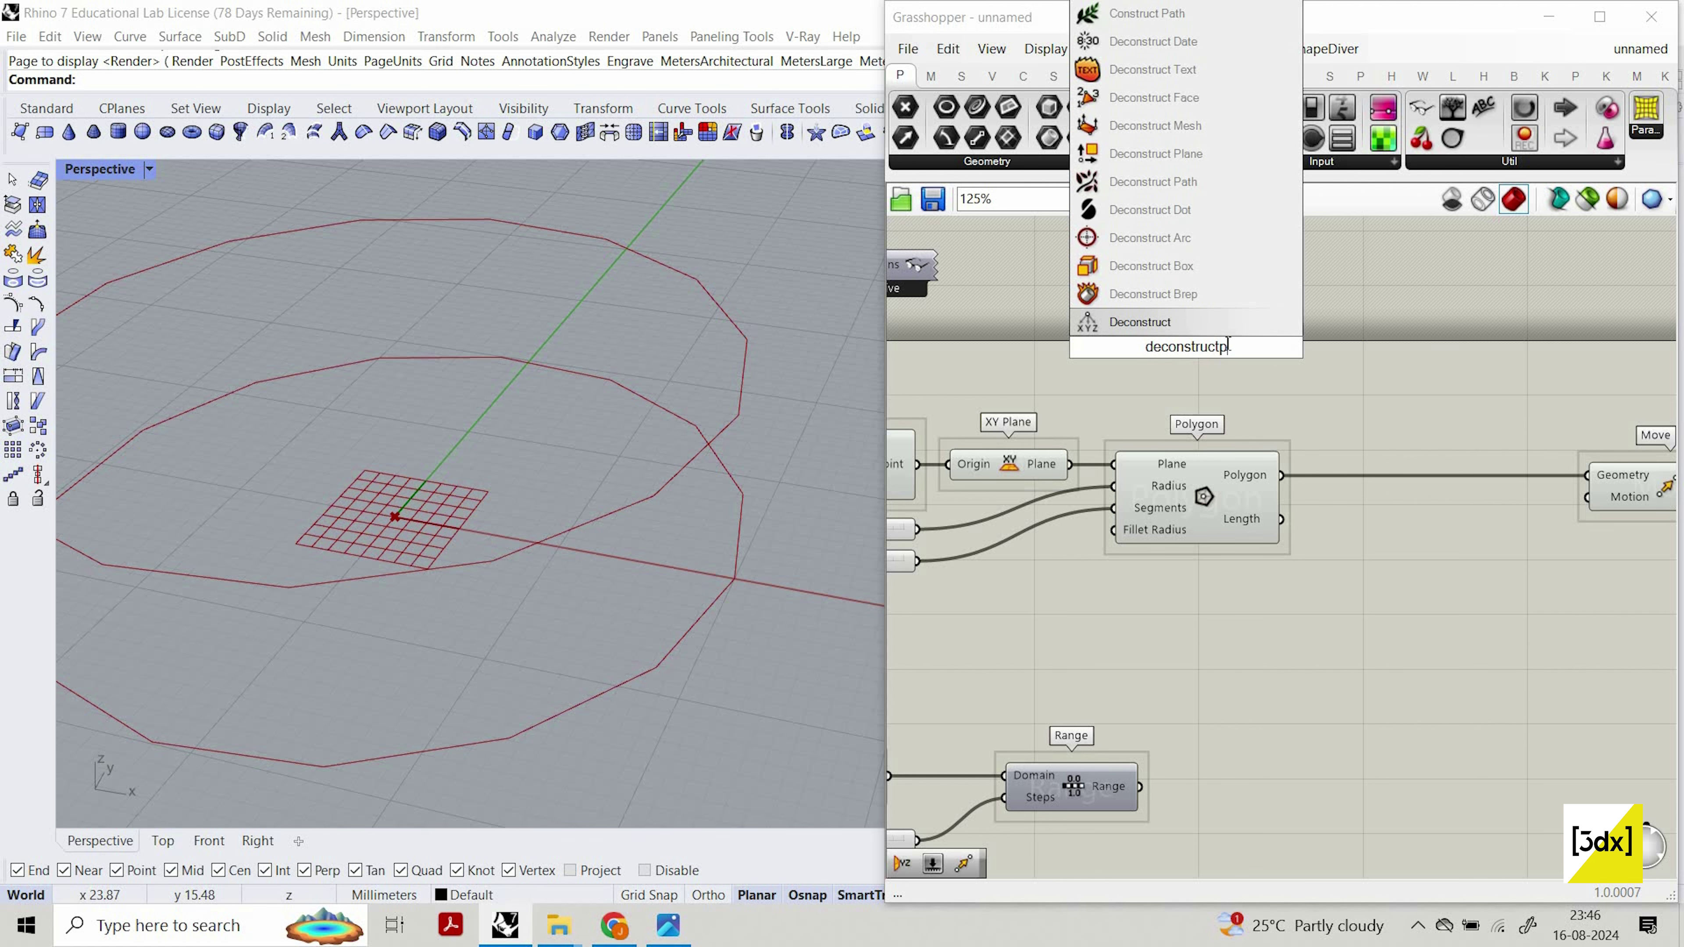
{"action": "key", "text": "BackSpace"}
{"action": "type", "text": "pl"}
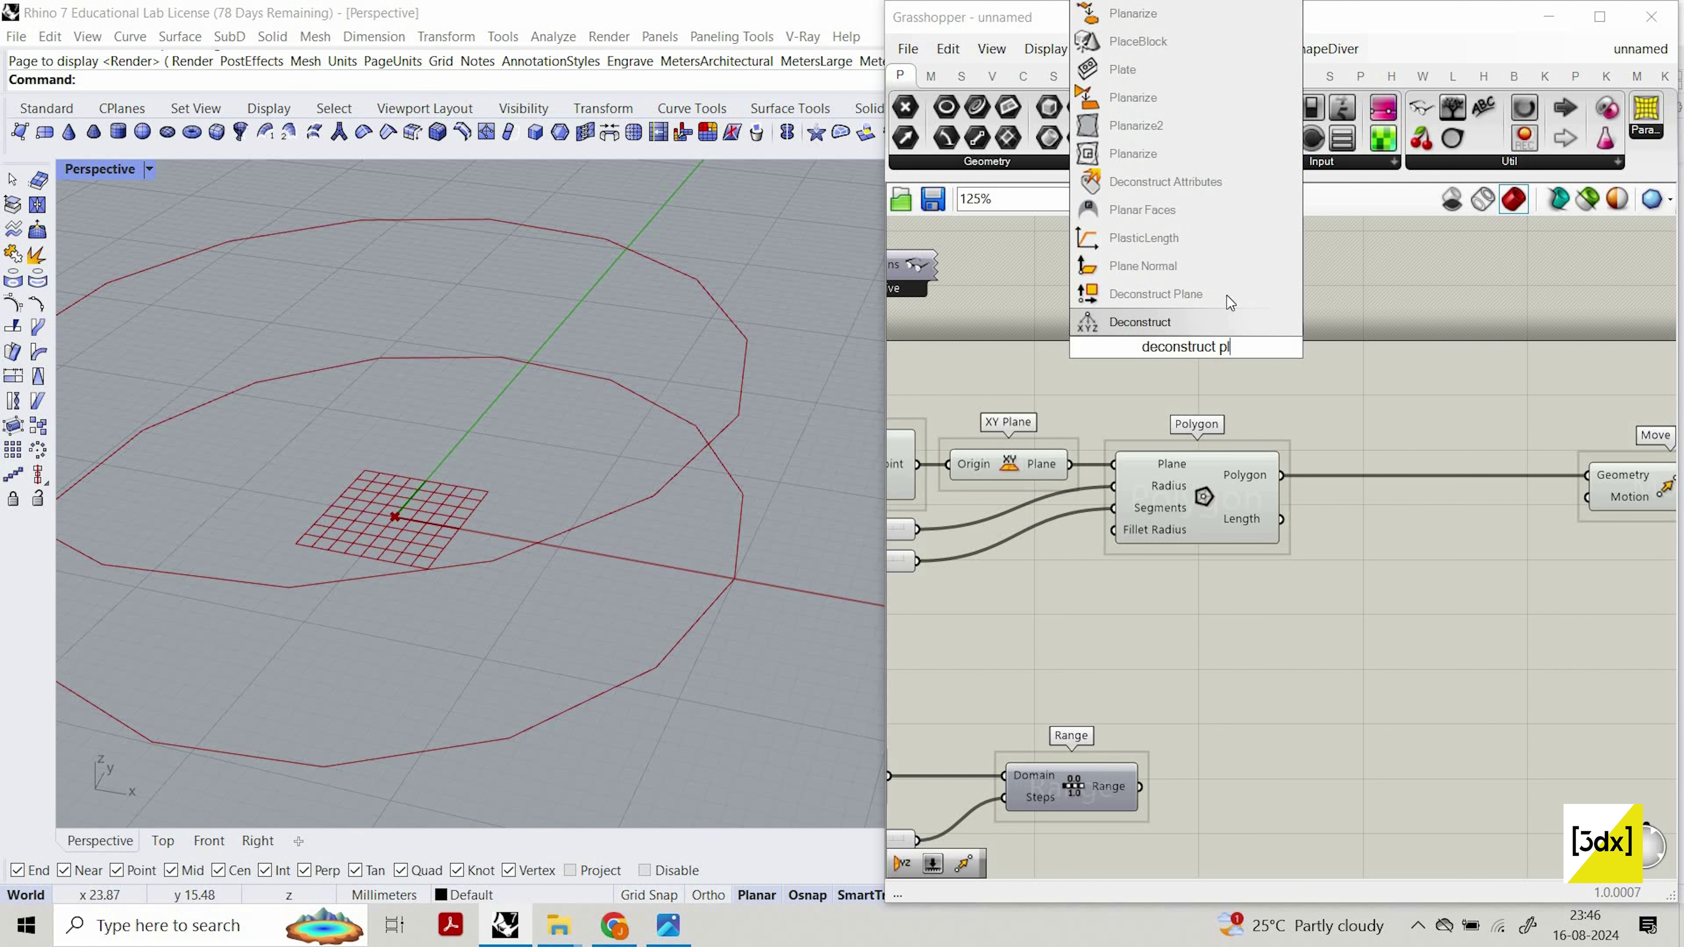
{"action": "key", "text": "Return"}
{"action": "scroll", "coordinate": [1120, 367], "scroll_direction": "up", "scroll_amount": 1}
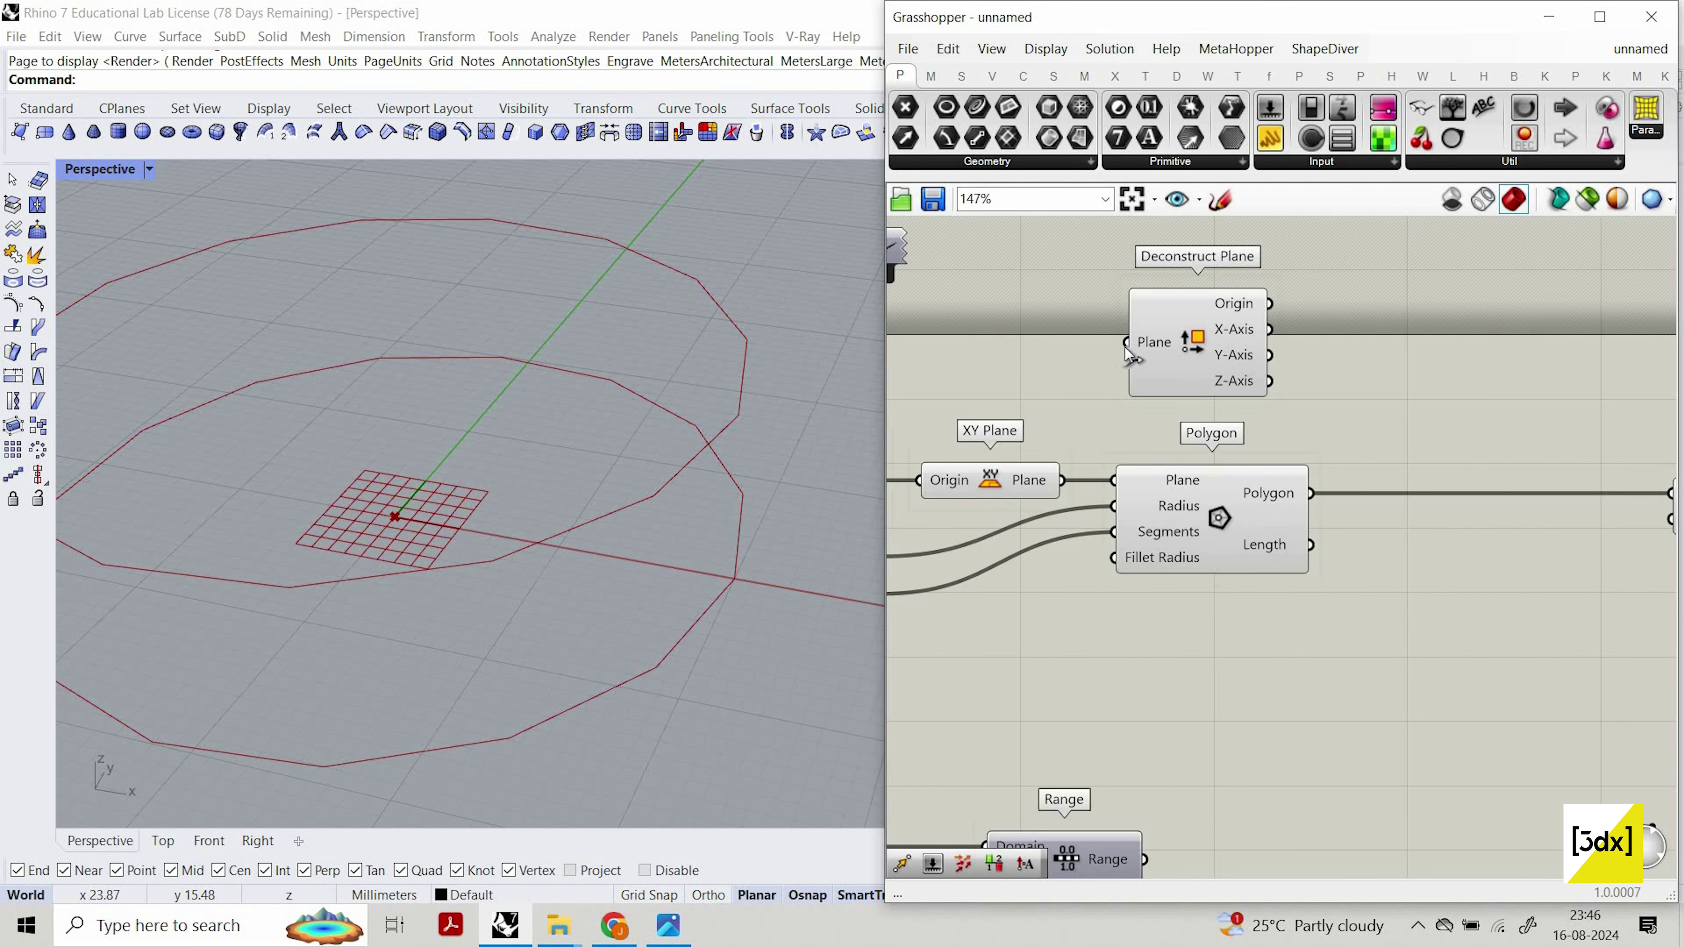
{"action": "left_click_drag", "start_coordinate": [1125, 342], "coordinate": [1061, 480]}
{"action": "right_click_drag", "start_coordinate": [1256, 308], "coordinate": [1160, 311]}
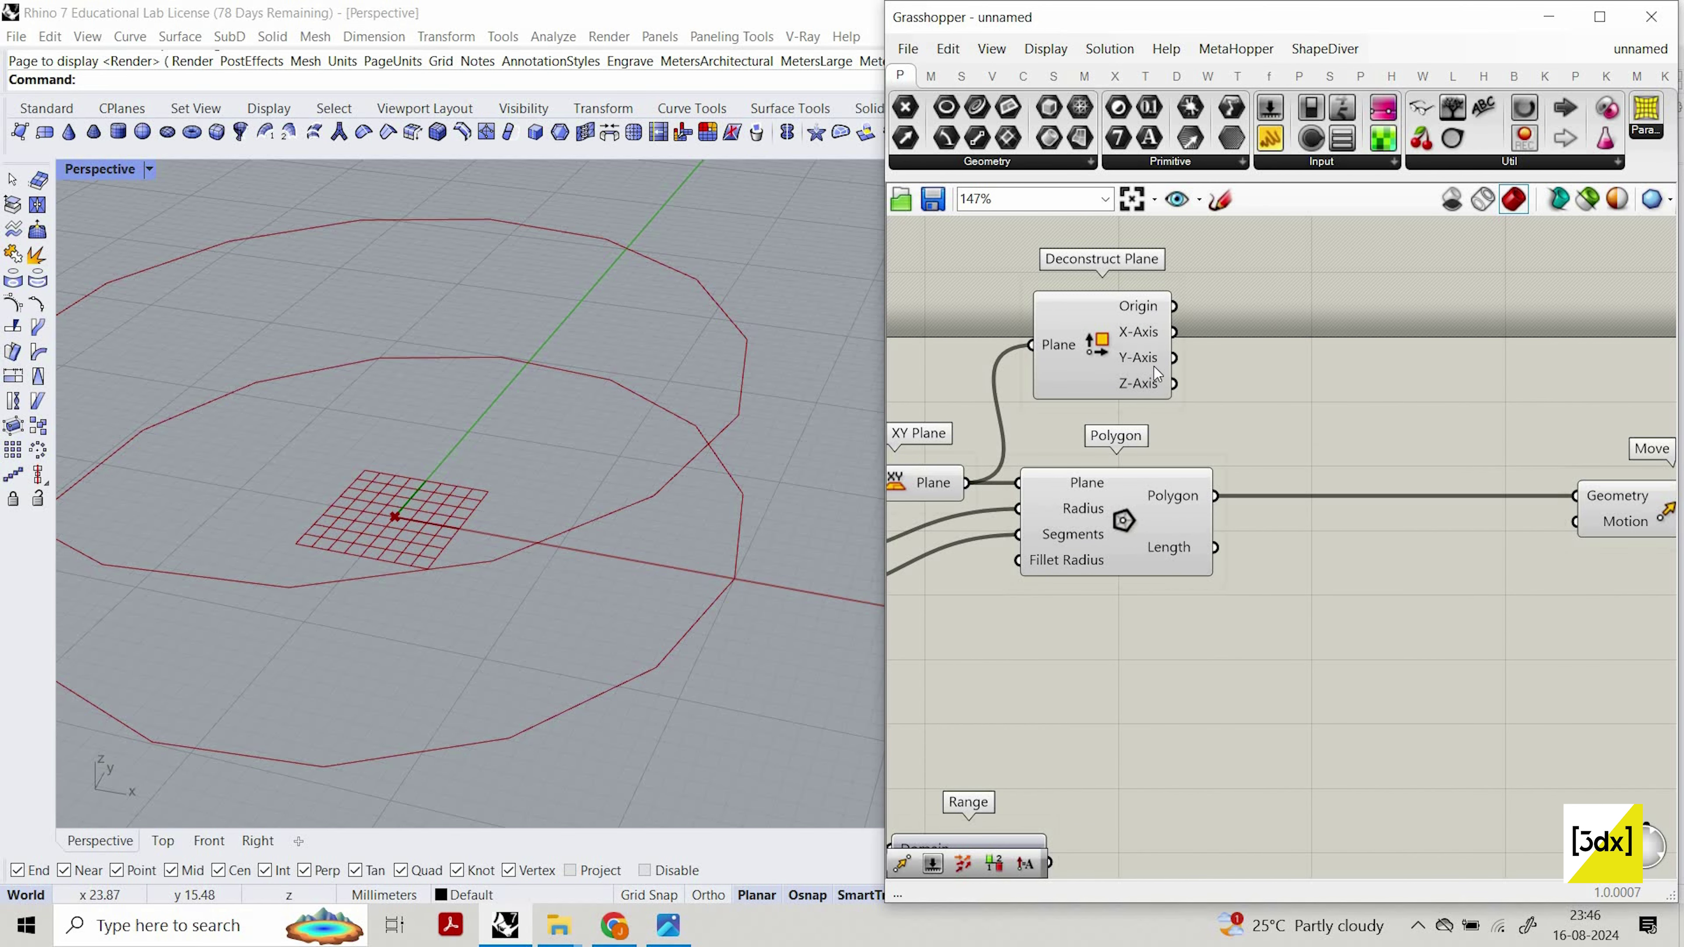
{"action": "mouse_move", "coordinate": [1165, 364]}
{"action": "left_click", "coordinate": [1220, 200]}
{"action": "left_click_drag", "start_coordinate": [1288, 309], "coordinate": [1252, 395]}
{"action": "left_click", "coordinate": [1226, 204]}
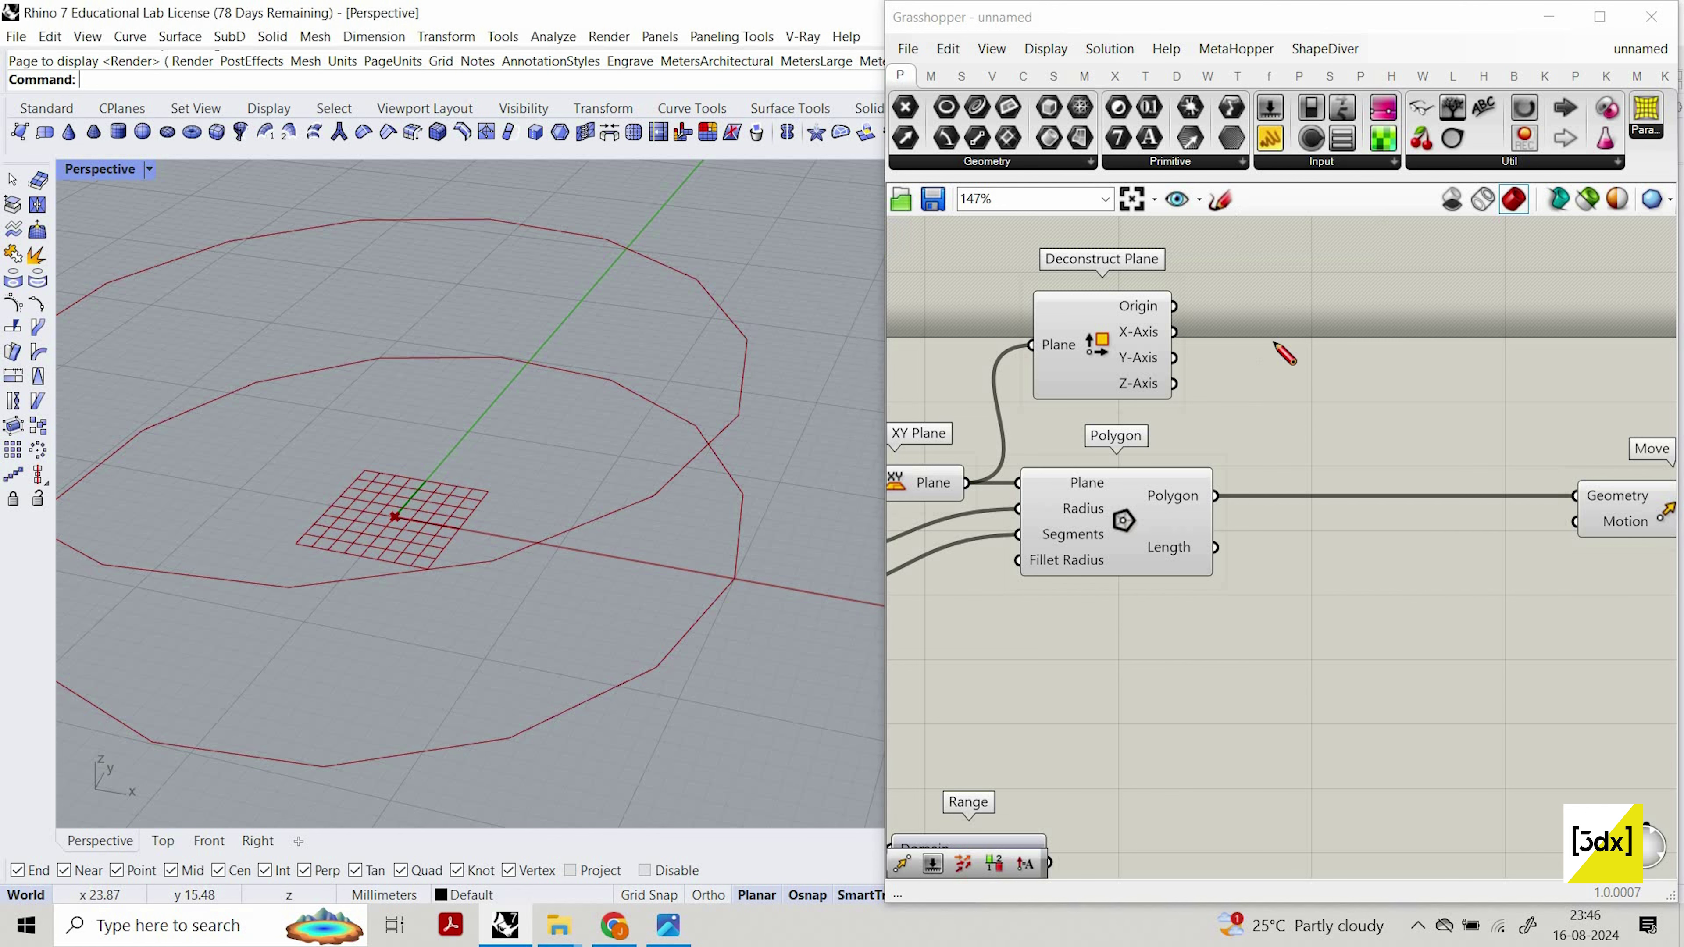
{"action": "scroll", "coordinate": [1333, 371], "scroll_direction": "down", "scroll_amount": 4}
{"action": "scroll", "coordinate": [1359, 391], "scroll_direction": "up", "scroll_amount": 3}
{"action": "mouse_move", "coordinate": [1350, 279]}
{"action": "left_mouse_down"}
{"action": "mouse_move", "coordinate": [1353, 403]}
{"action": "mouse_move", "coordinate": [1554, 456]}
{"action": "left_mouse_up"}
{"action": "left_click_drag", "start_coordinate": [1359, 394], "coordinate": [1478, 289]}
{"action": "mouse_move", "coordinate": [1465, 449]}
{"action": "left_mouse_down"}
{"action": "mouse_move", "coordinate": [1416, 334]}
{"action": "mouse_move", "coordinate": [1410, 364]}
{"action": "left_mouse_up"}
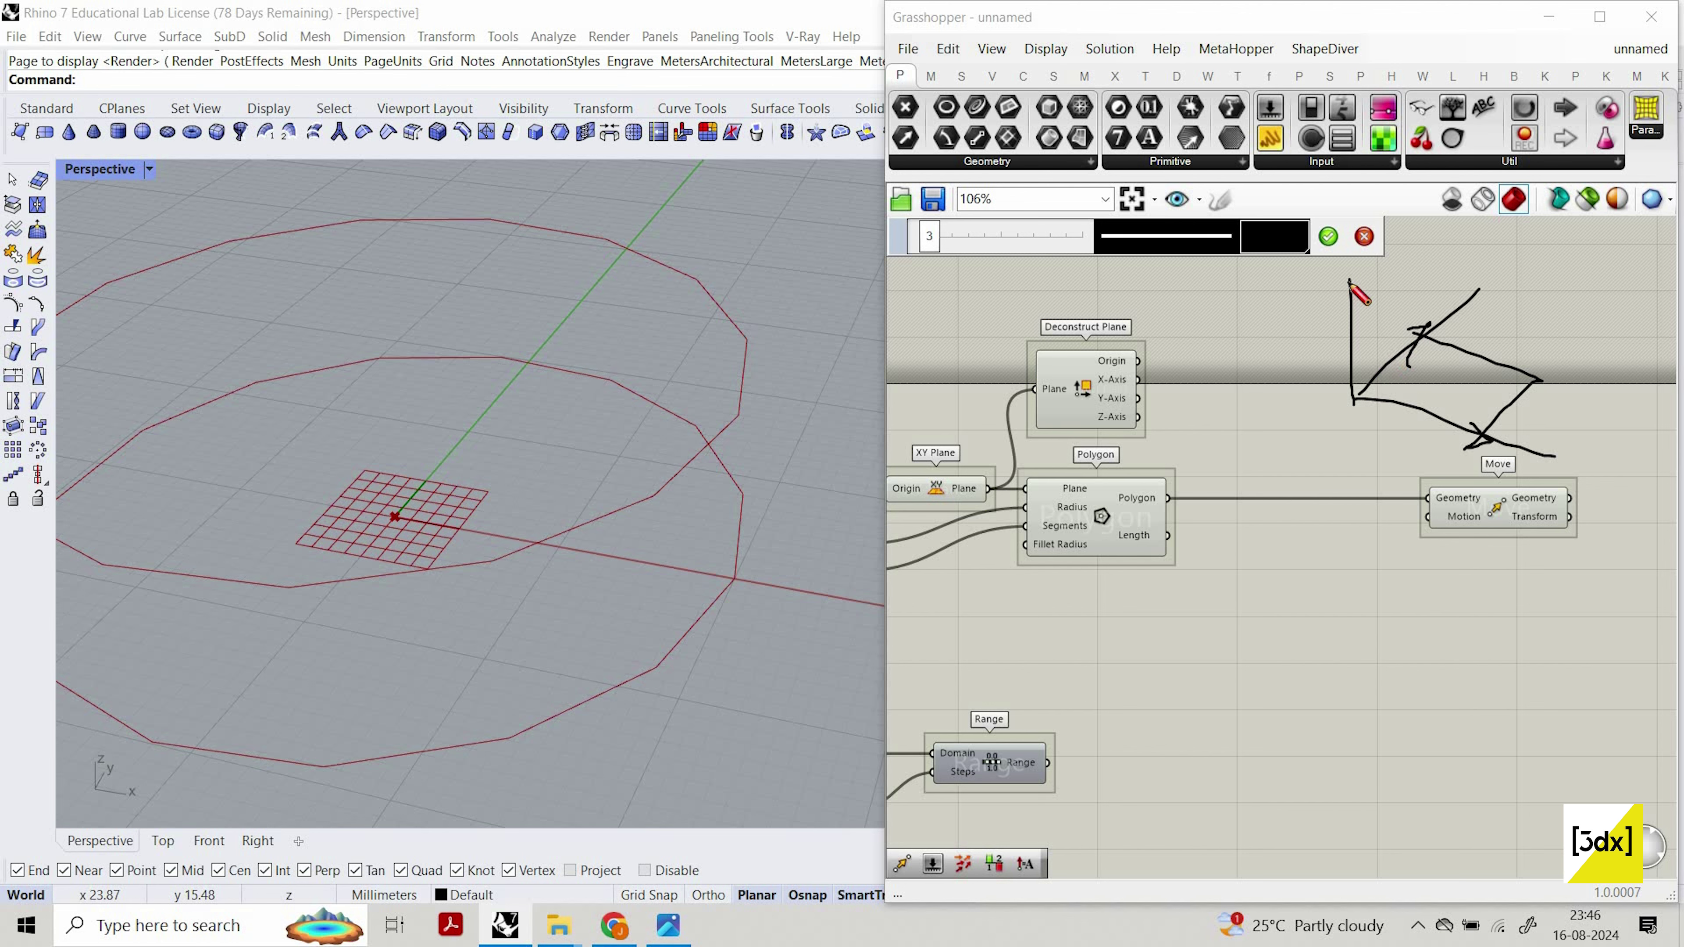
{"action": "mouse_move", "coordinate": [1332, 312]}
{"action": "left_mouse_down"}
{"action": "mouse_move", "coordinate": [1346, 285]}
{"action": "mouse_move", "coordinate": [1363, 300]}
{"action": "left_mouse_up"}
{"action": "key", "text": "Escape"}
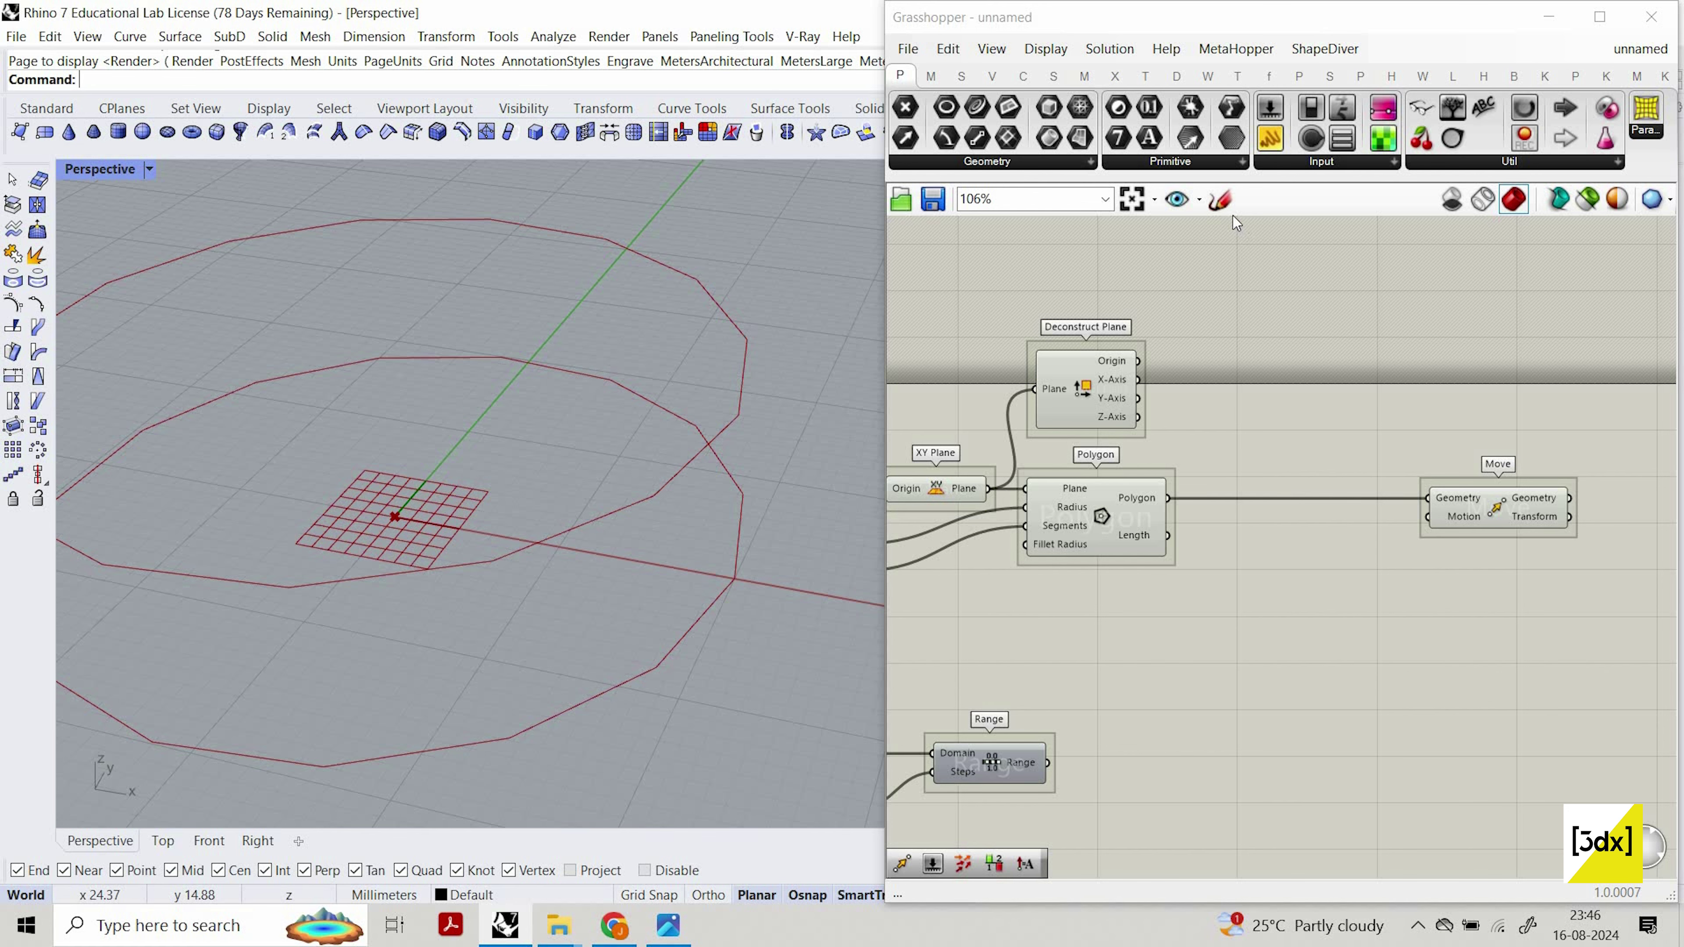
{"action": "left_click", "coordinate": [1224, 209]}
{"action": "left_click_drag", "start_coordinate": [1288, 400], "coordinate": [1332, 277]}
{"action": "right_click", "coordinate": [1473, 252]}
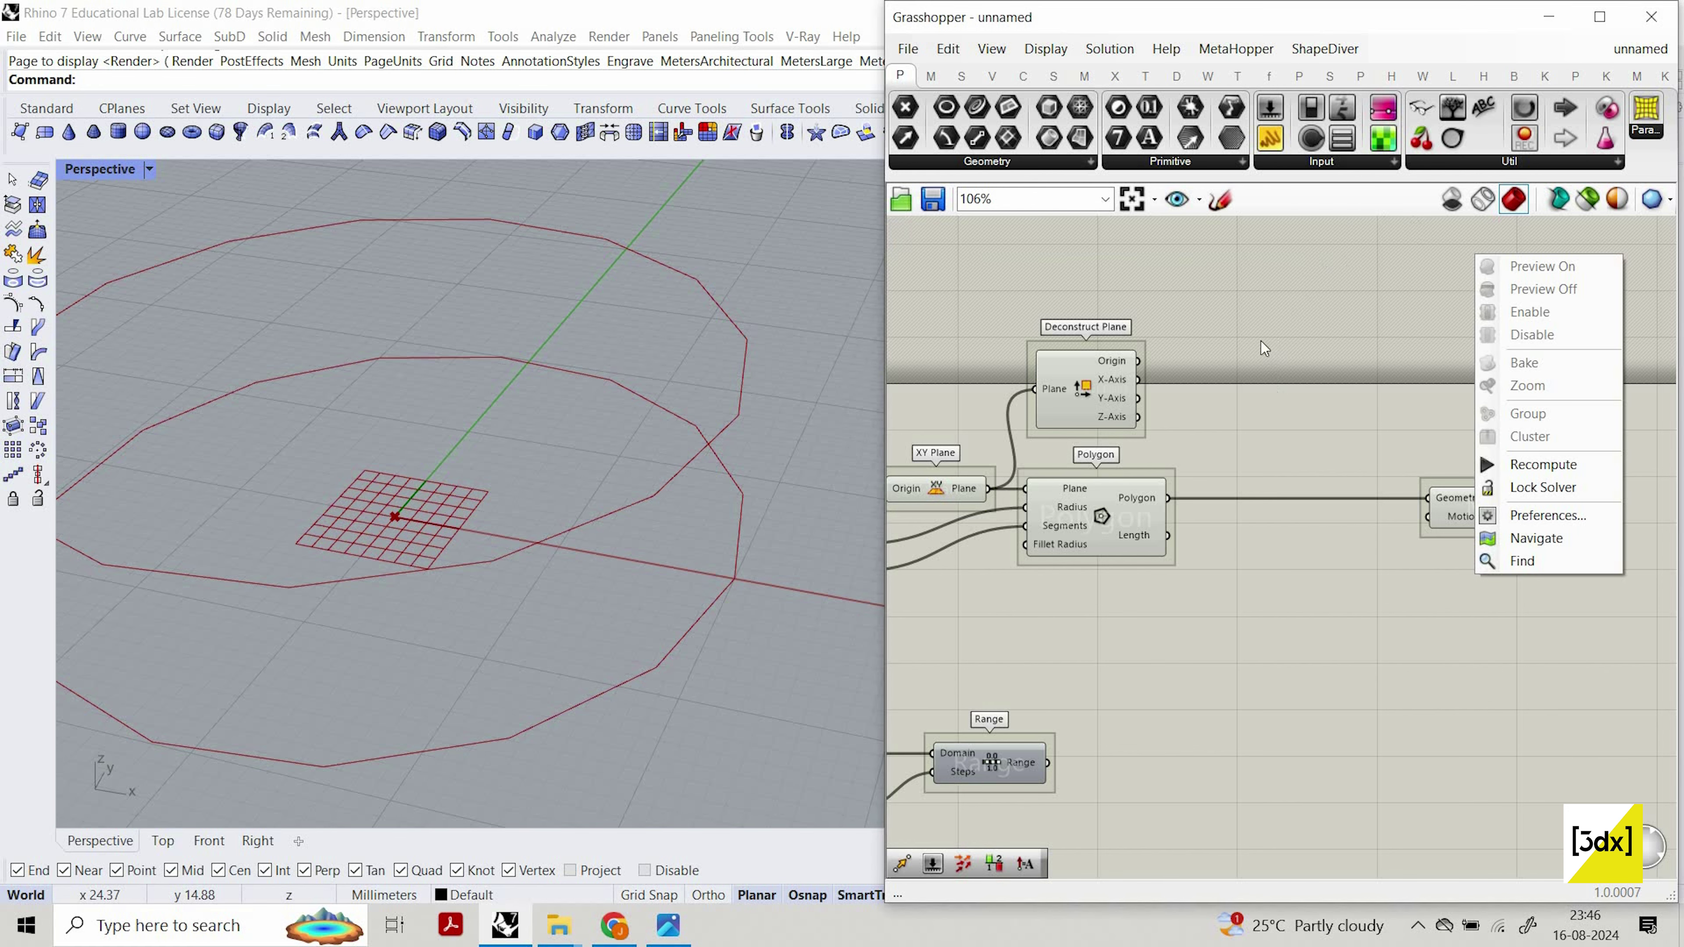
{"action": "left_click", "coordinate": [1160, 397]}
{"action": "scroll", "coordinate": [1167, 398], "scroll_direction": "down", "scroll_amount": 2}
{"action": "scroll", "coordinate": [1182, 398], "scroll_direction": "up", "scroll_amount": 3}
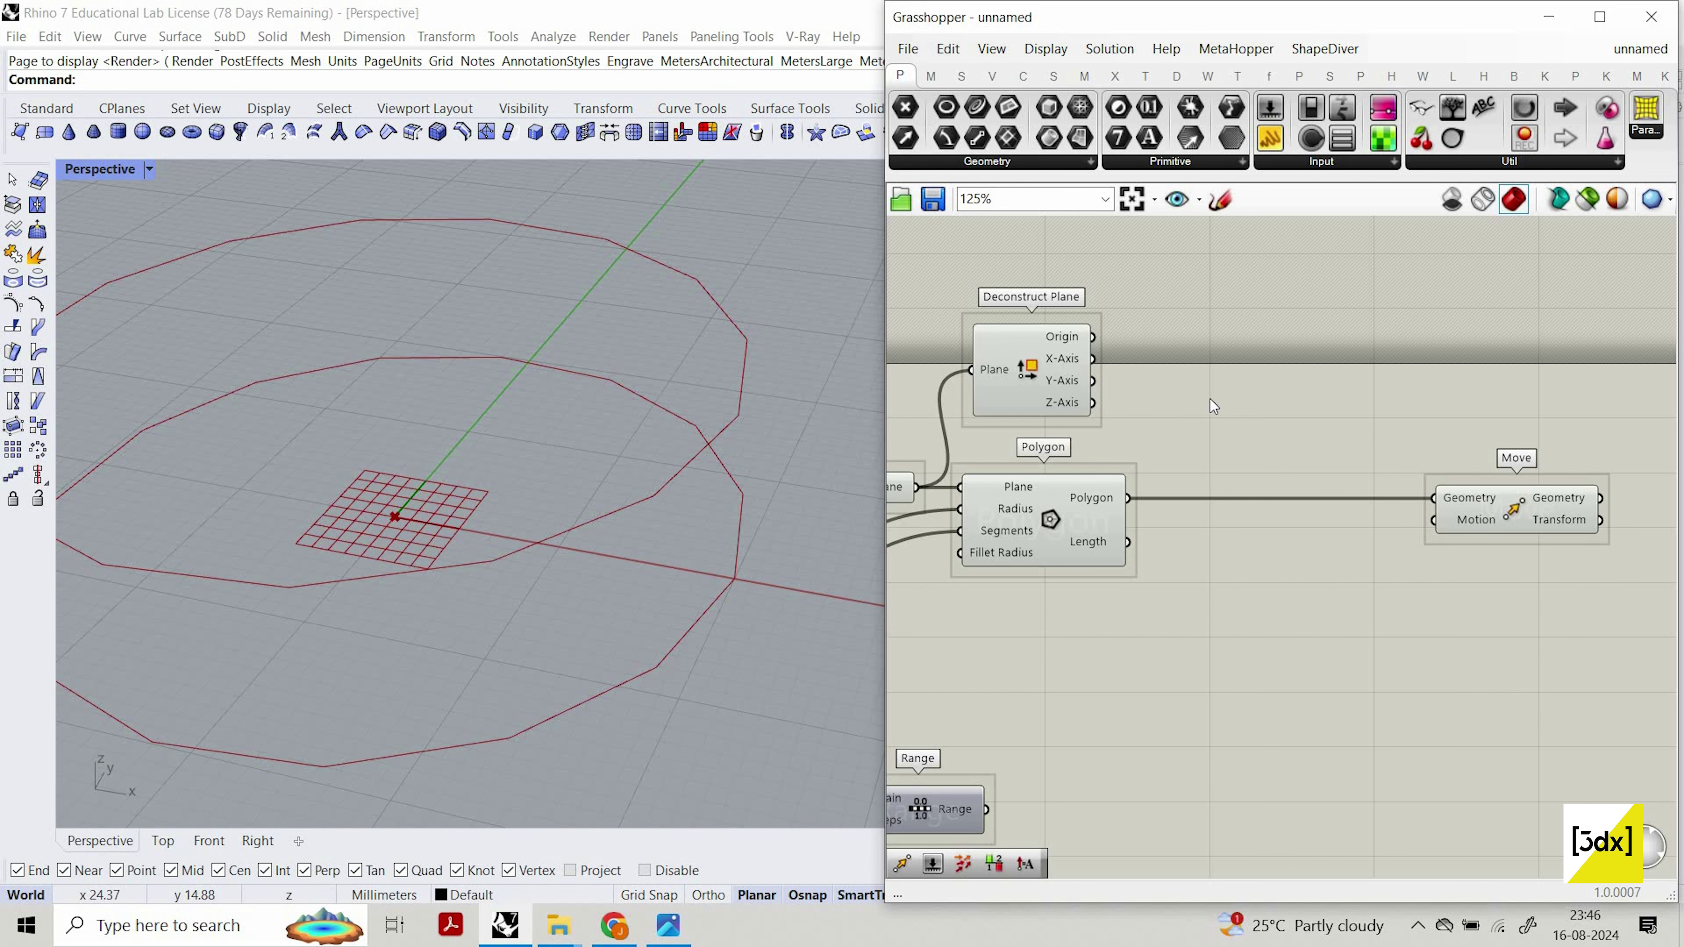
{"action": "scroll", "coordinate": [1229, 537], "scroll_direction": "down", "scroll_amount": 2}
{"action": "scroll", "coordinate": [1228, 537], "scroll_direction": "up", "scroll_amount": 2}
Add an Amplitude component between Polygon and Move, slightly below the wire joining them.
{"action": "double_click", "coordinate": [1193, 494]}
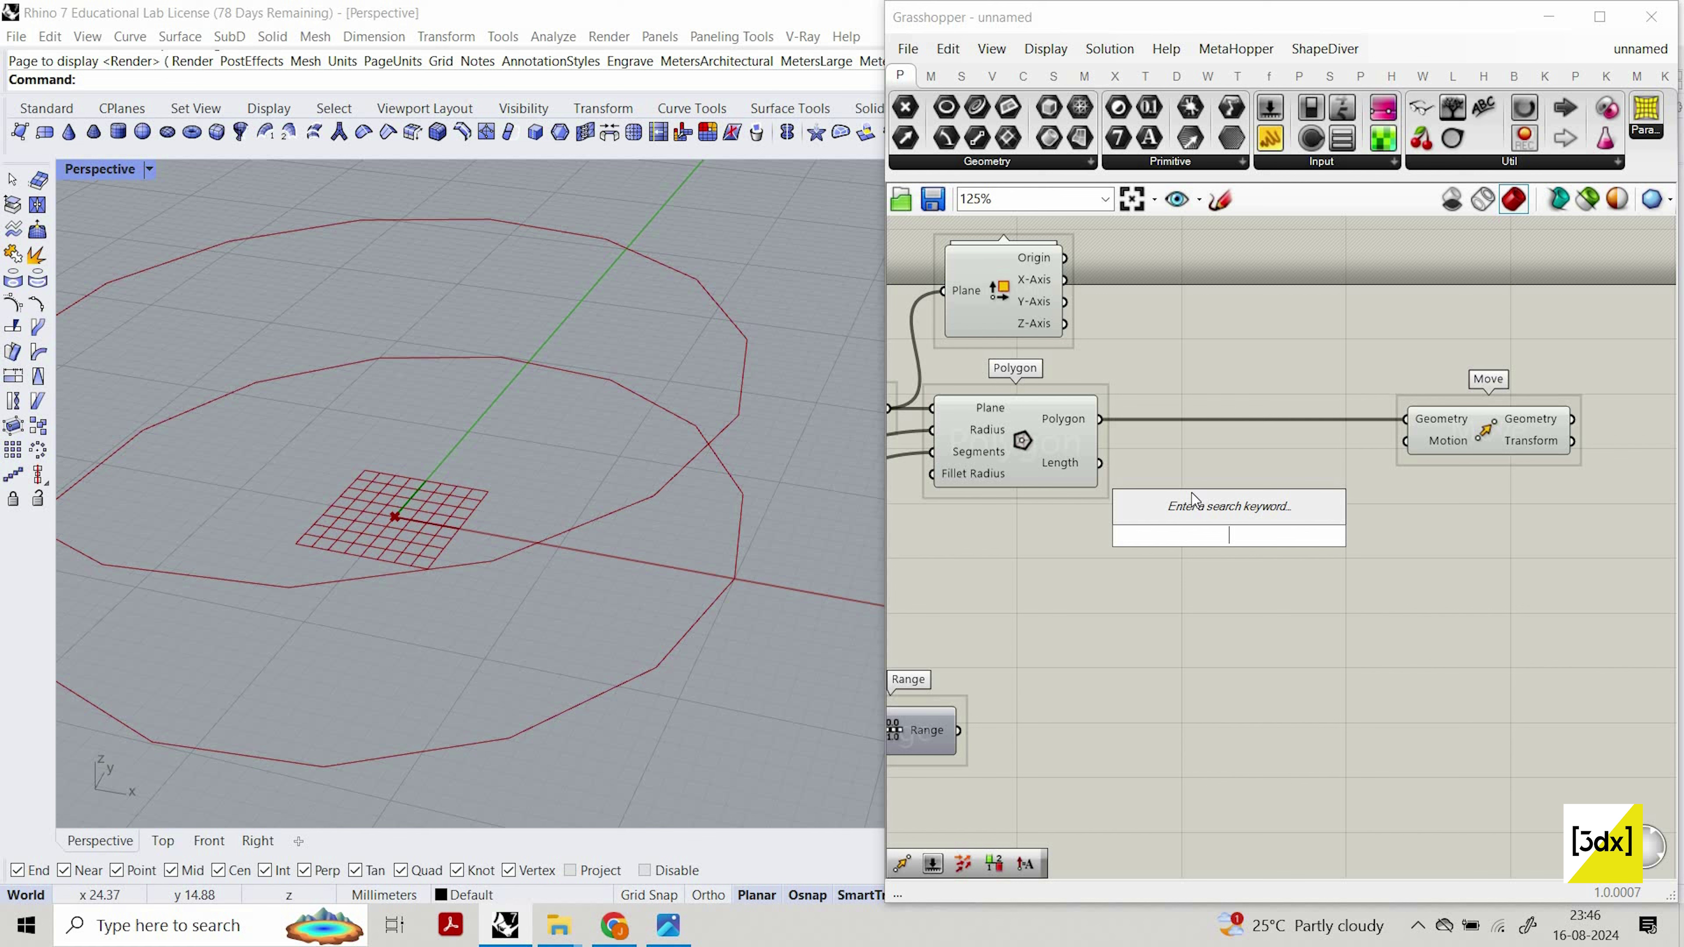
{"action": "key", "text": "Escape"}
{"action": "type", "text": "ampl"}
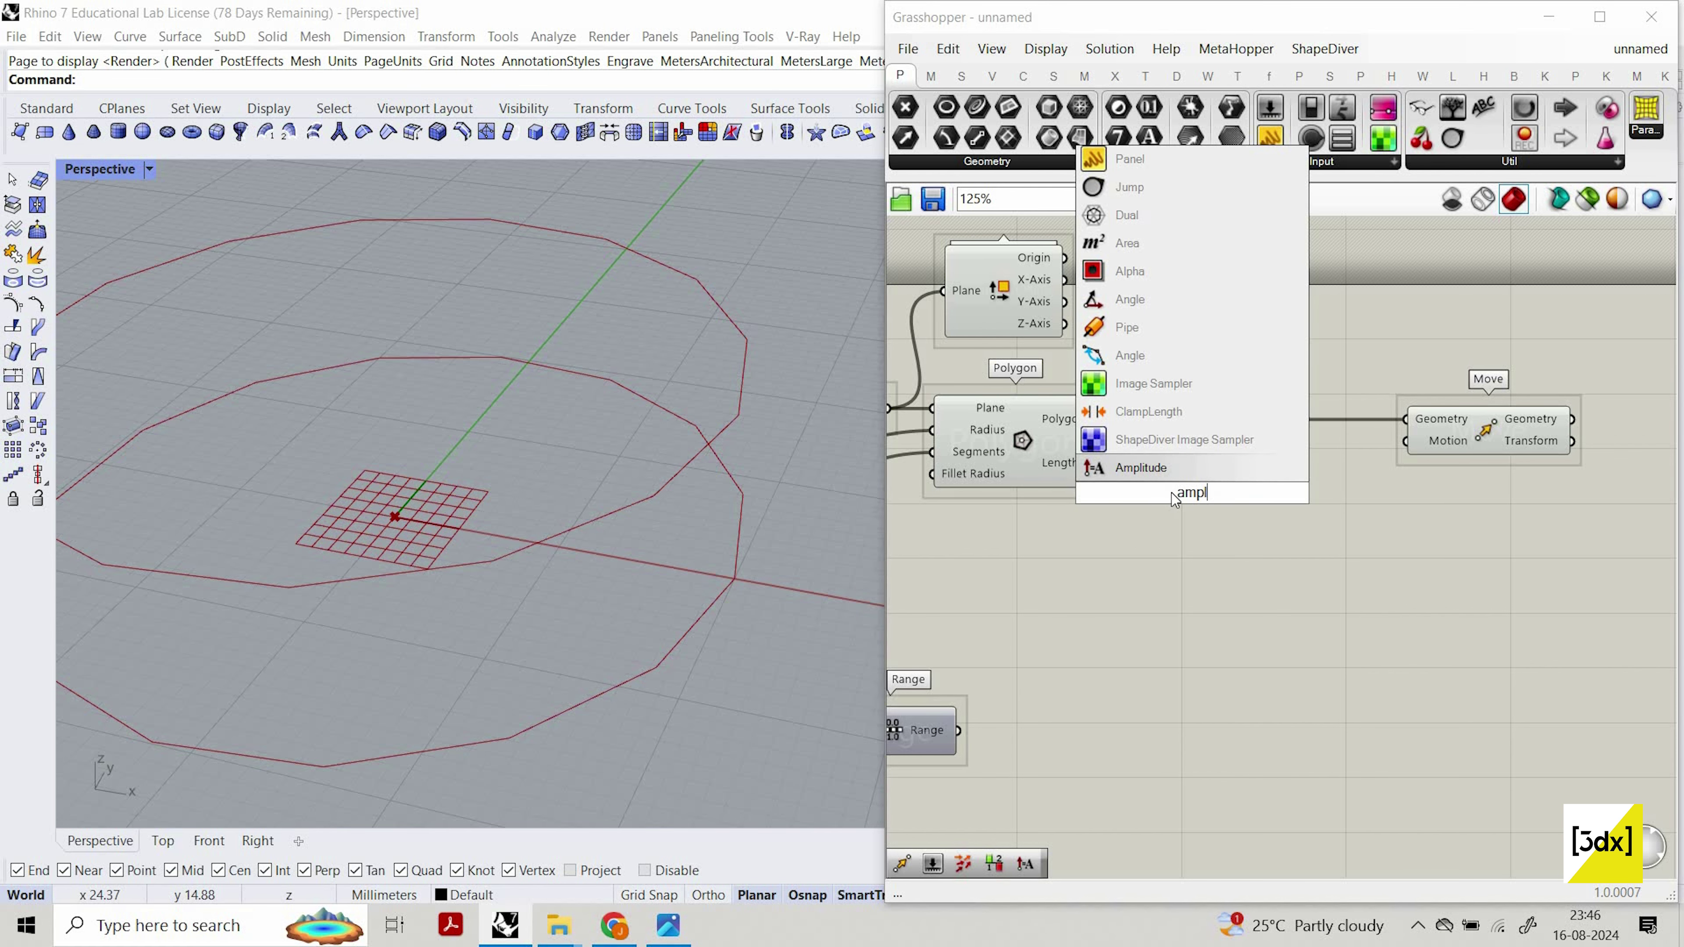
{"action": "left_click", "coordinate": [1203, 473]}
{"action": "left_click_drag", "start_coordinate": [1238, 512], "coordinate": [1309, 521]}
{"action": "scroll", "coordinate": [1213, 524], "scroll_direction": "down", "scroll_amount": 3}
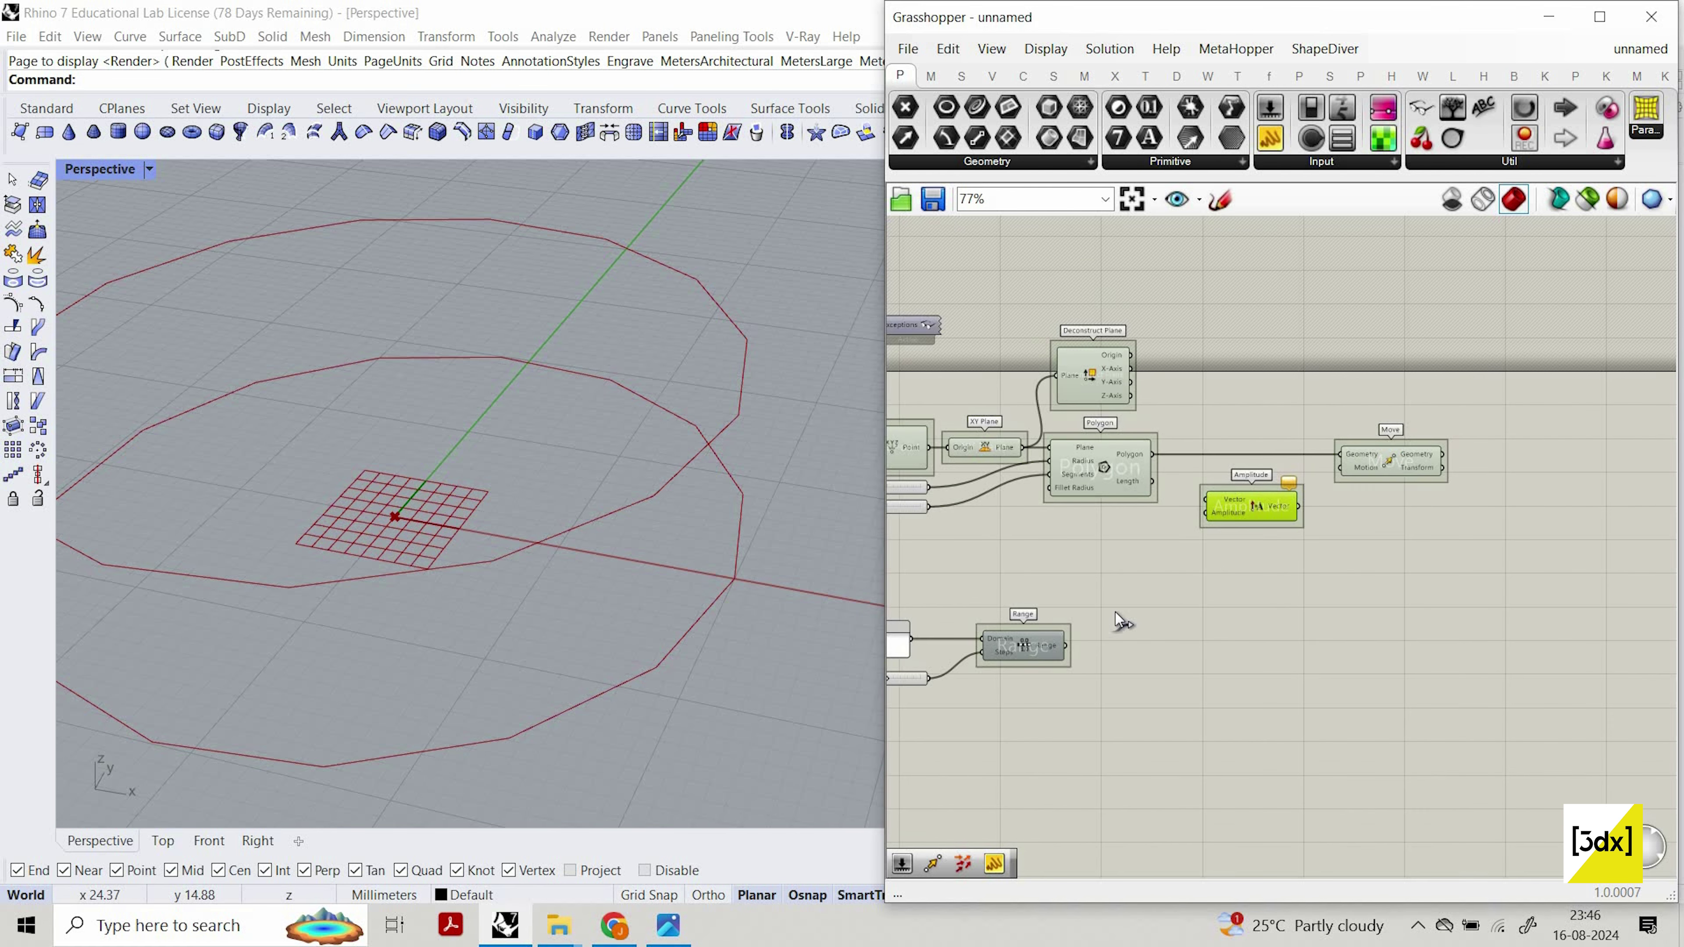
Connect Deconstruct Plane's Z-Axis output to Amplitude's Vector input and the Range output to its Amplitude input.
{"action": "scroll", "coordinate": [1055, 660], "scroll_direction": "up", "scroll_amount": 4}
{"action": "left_click_drag", "start_coordinate": [1346, 366], "coordinate": [1283, 238]}
{"action": "scroll", "coordinate": [1320, 252], "scroll_direction": "down", "scroll_amount": 3}
{"action": "scroll", "coordinate": [1323, 443], "scroll_direction": "down", "scroll_amount": 4}
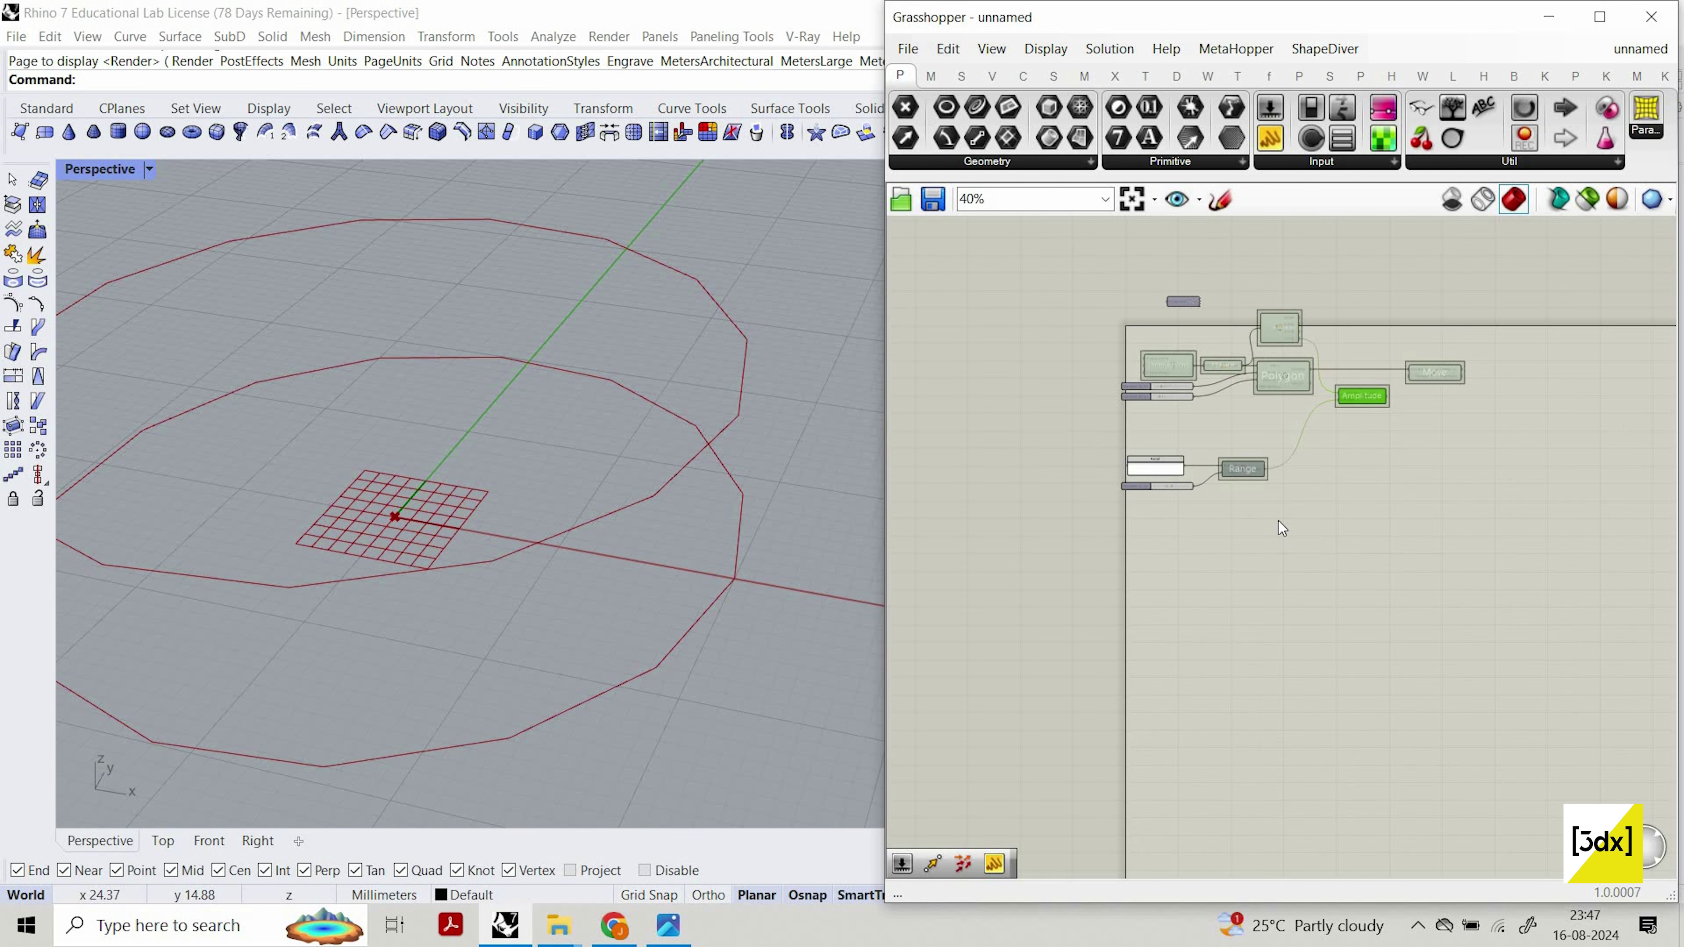
{"action": "scroll", "coordinate": [1478, 292], "scroll_direction": "up", "scroll_amount": 5}
{"action": "scroll", "coordinate": [1300, 481], "scroll_direction": "up", "scroll_amount": 3}
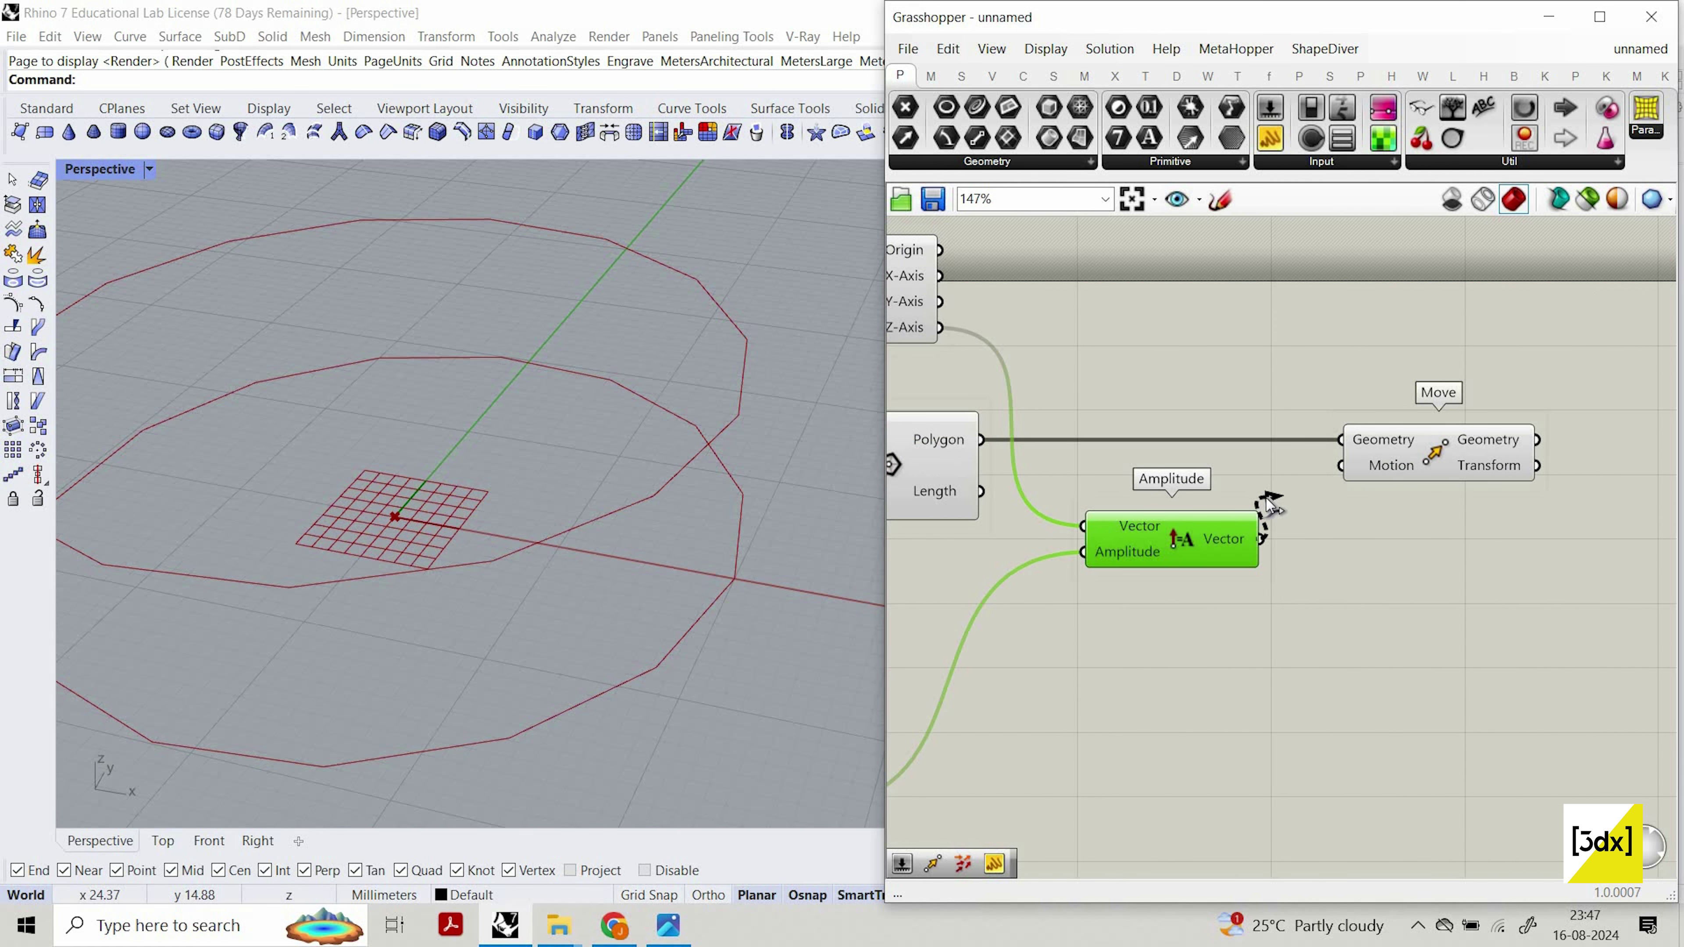
Connect Amplitude's Vector output to Move's Motion input and check the stacked polygons in the Rhino viewport.
{"action": "left_click_drag", "start_coordinate": [1262, 538], "coordinate": [1340, 465]}
{"action": "scroll", "coordinate": [636, 465], "scroll_direction": "down", "scroll_amount": 12}
{"action": "right_click_drag", "start_coordinate": [782, 359], "coordinate": [714, 316]}
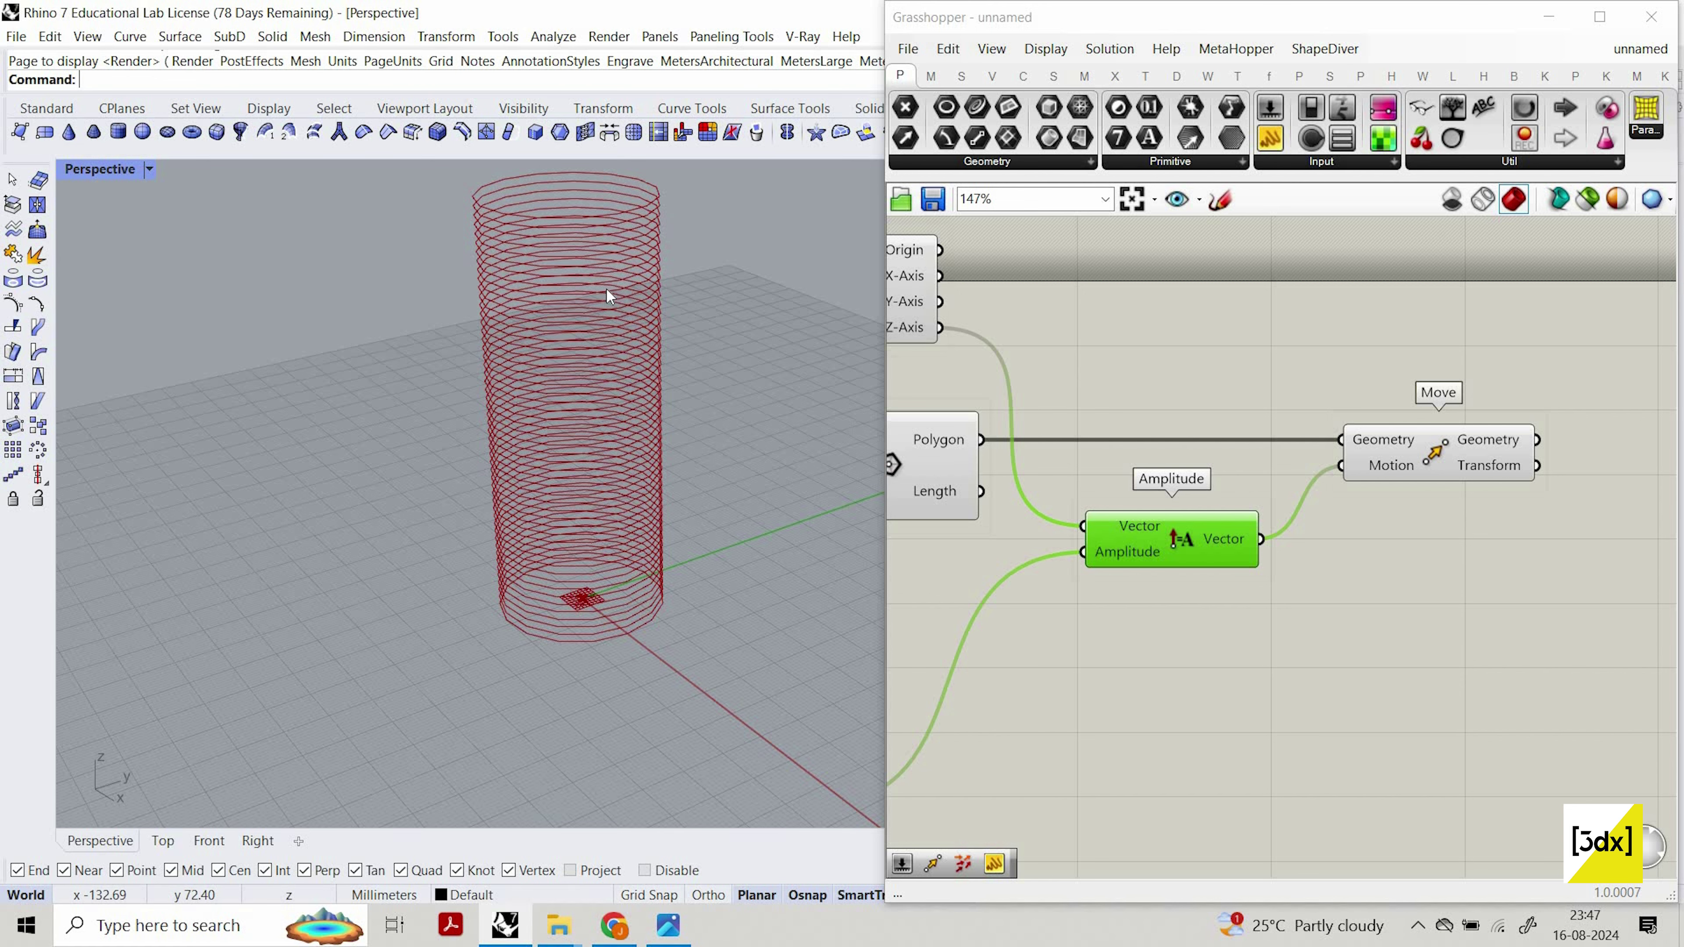
{"action": "scroll", "coordinate": [1330, 429], "scroll_direction": "down", "scroll_amount": 3}
{"action": "scroll", "coordinate": [1469, 454], "scroll_direction": "up", "scroll_amount": 3}
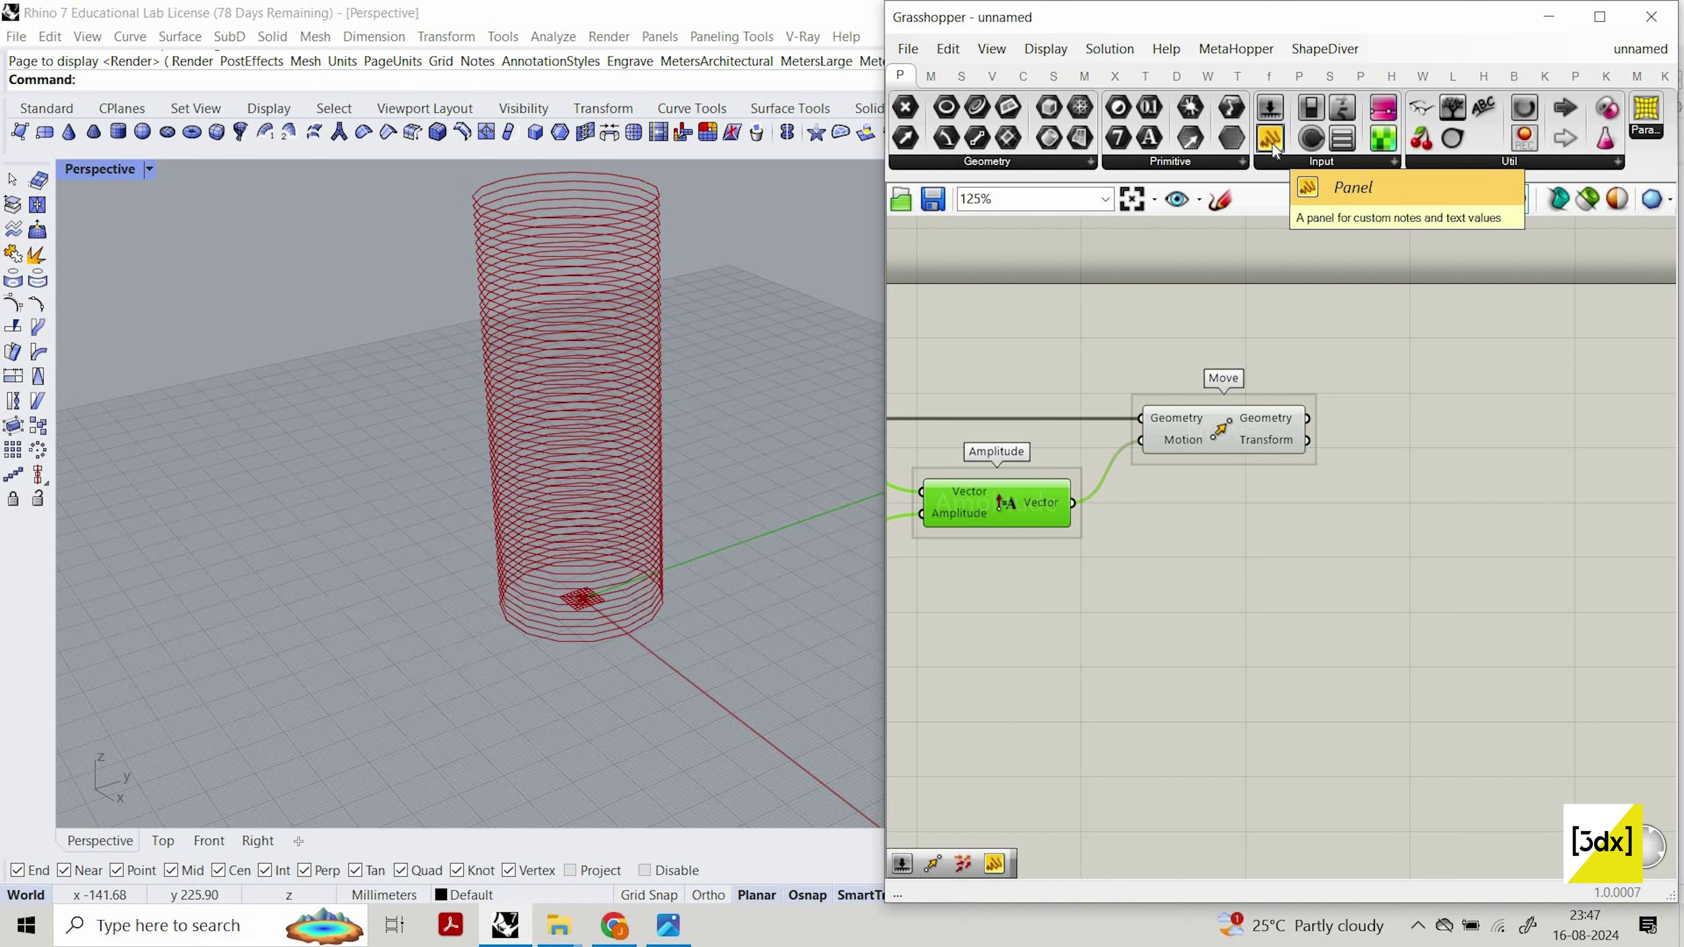
{"action": "left_click", "coordinate": [1459, 386]}
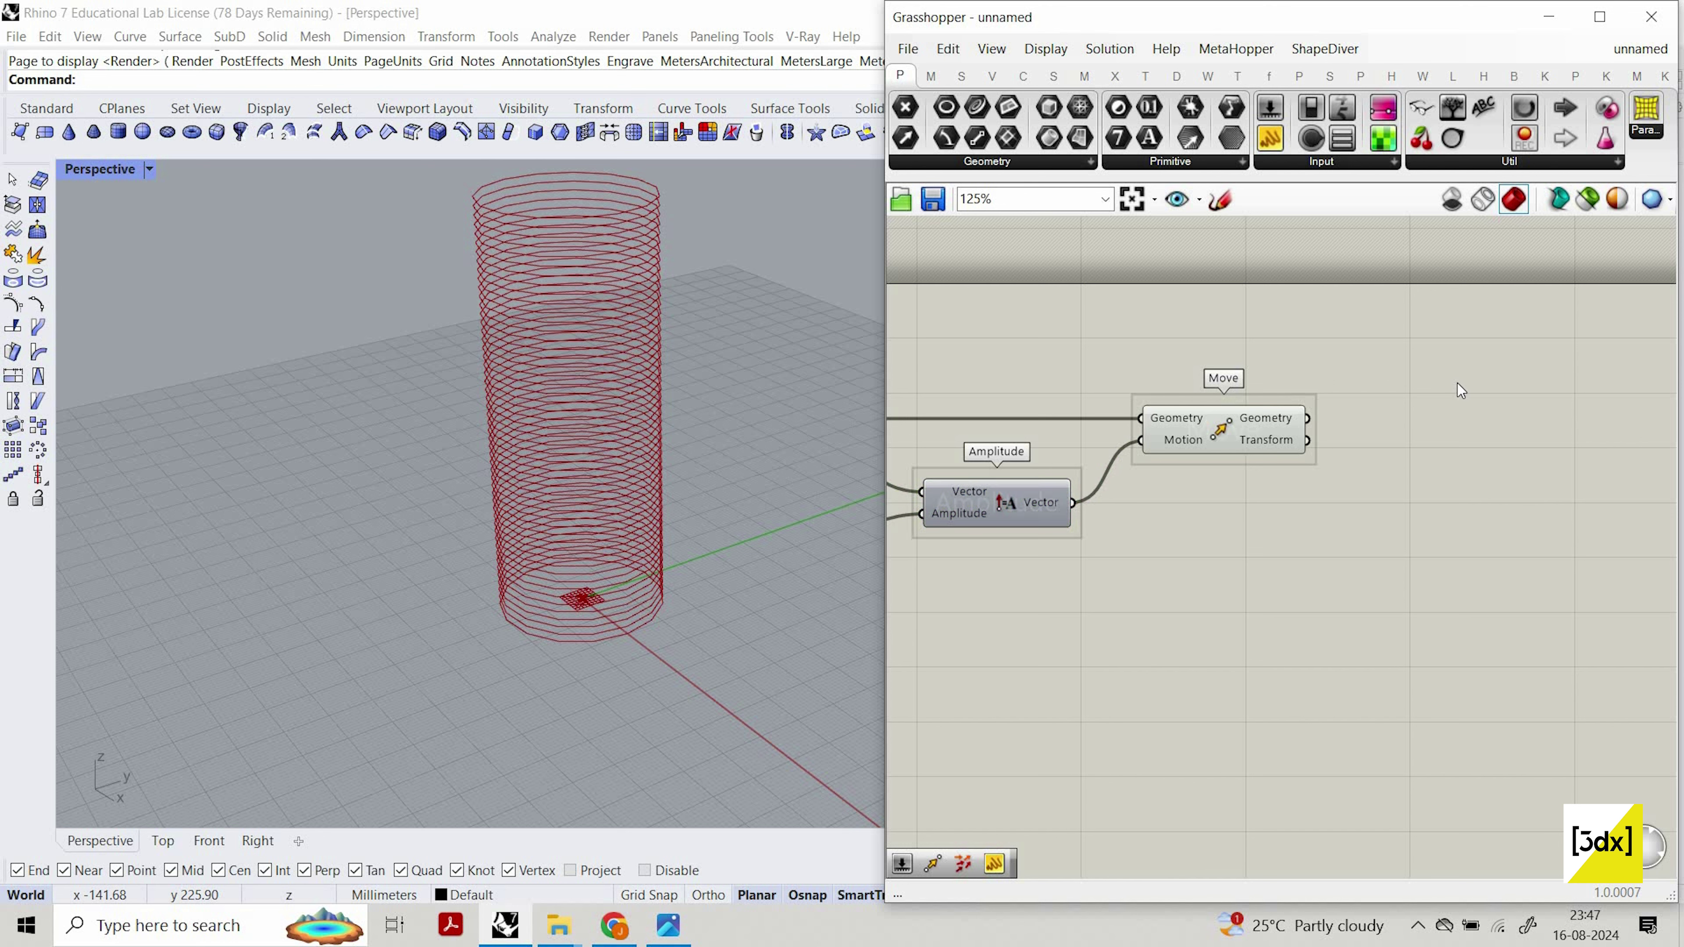
Add a Scale component beyond Move and connect Move's Geometry output to its Geometry input, checking the scaled polygons in Rhino.
{"action": "double_click", "coordinate": [1554, 439]}
{"action": "type", "text": "sc"}
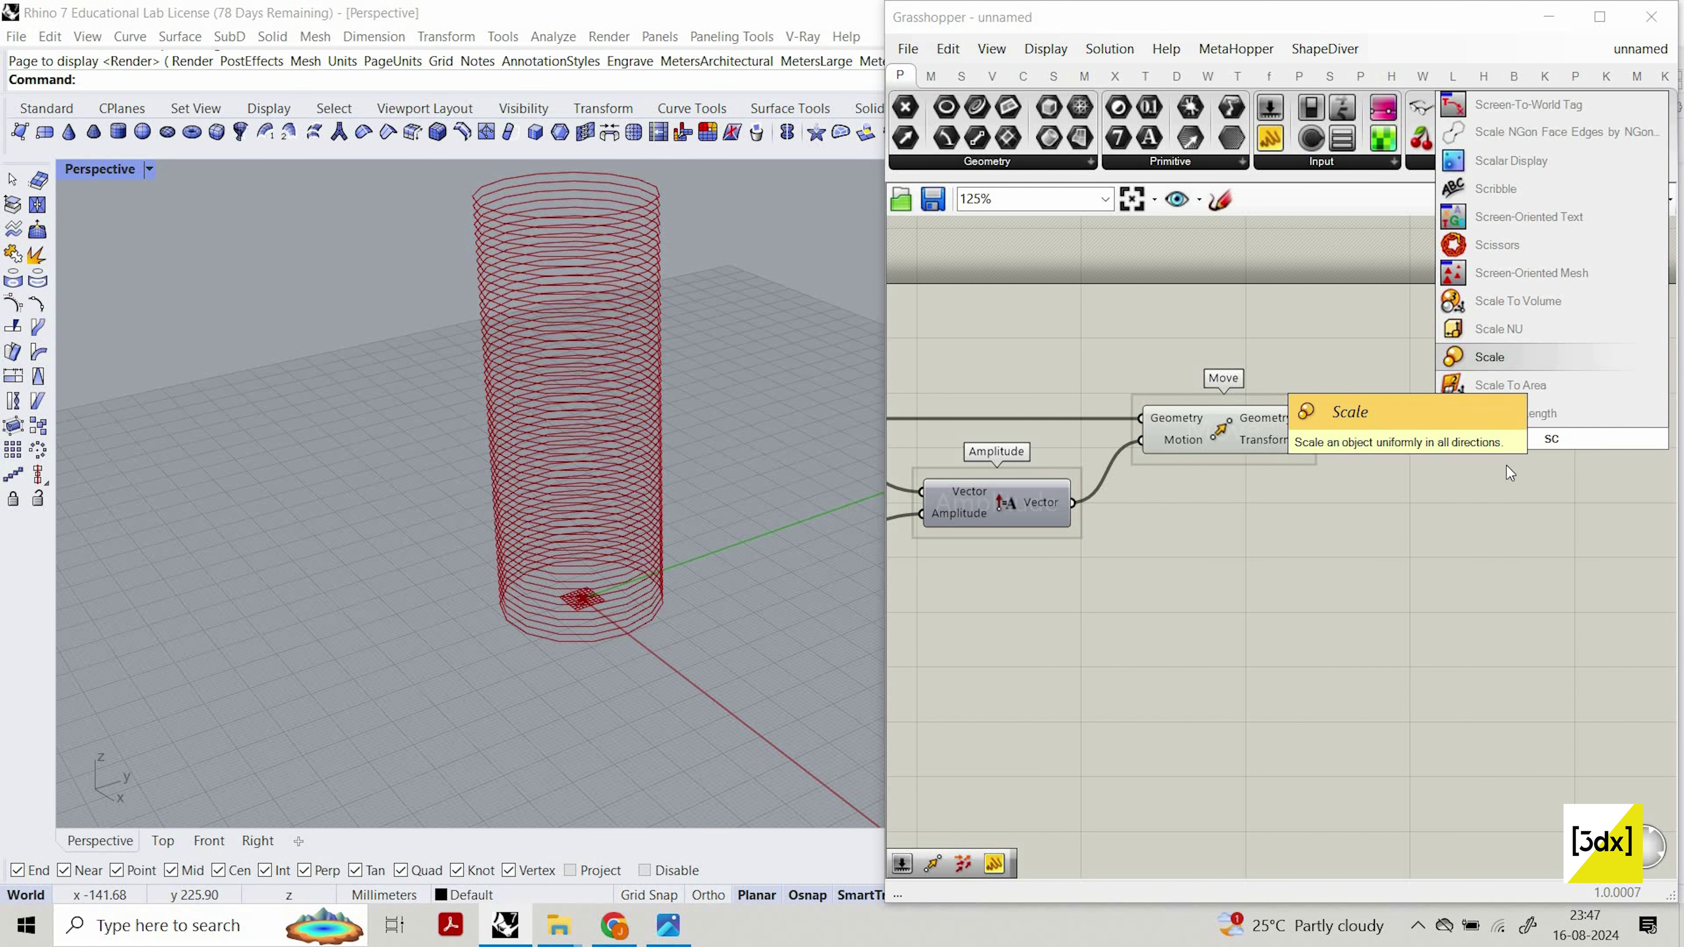
{"action": "key", "text": "Return"}
{"action": "scroll", "coordinate": [1259, 435], "scroll_direction": "down", "scroll_amount": 3}
{"action": "scroll", "coordinate": [1322, 428], "scroll_direction": "up", "scroll_amount": 2}
{"action": "right_click_drag", "start_coordinate": [1323, 418], "coordinate": [1189, 405]}
{"action": "left_click_drag", "start_coordinate": [1321, 435], "coordinate": [1419, 434]}
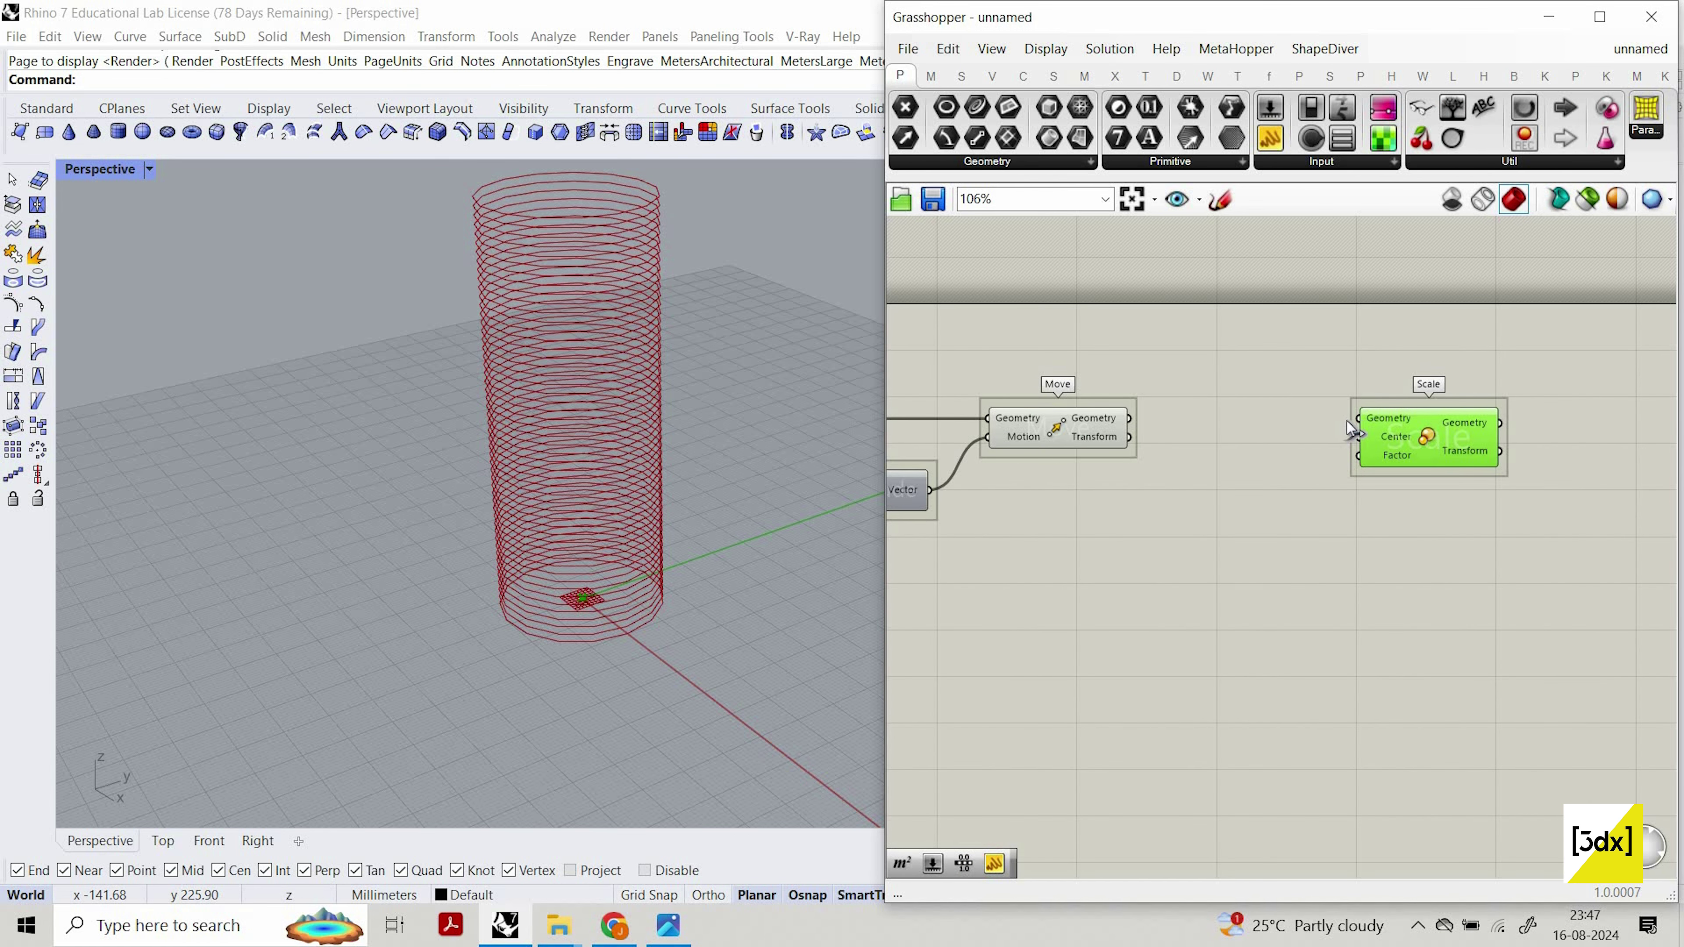
{"action": "left_click_drag", "start_coordinate": [1130, 418], "coordinate": [1358, 417]}
{"action": "left_click", "coordinate": [1048, 486]}
{"action": "scroll", "coordinate": [1048, 485], "scroll_direction": "up", "scroll_amount": 6}
{"action": "scroll", "coordinate": [554, 645], "scroll_direction": "up", "scroll_amount": 6}
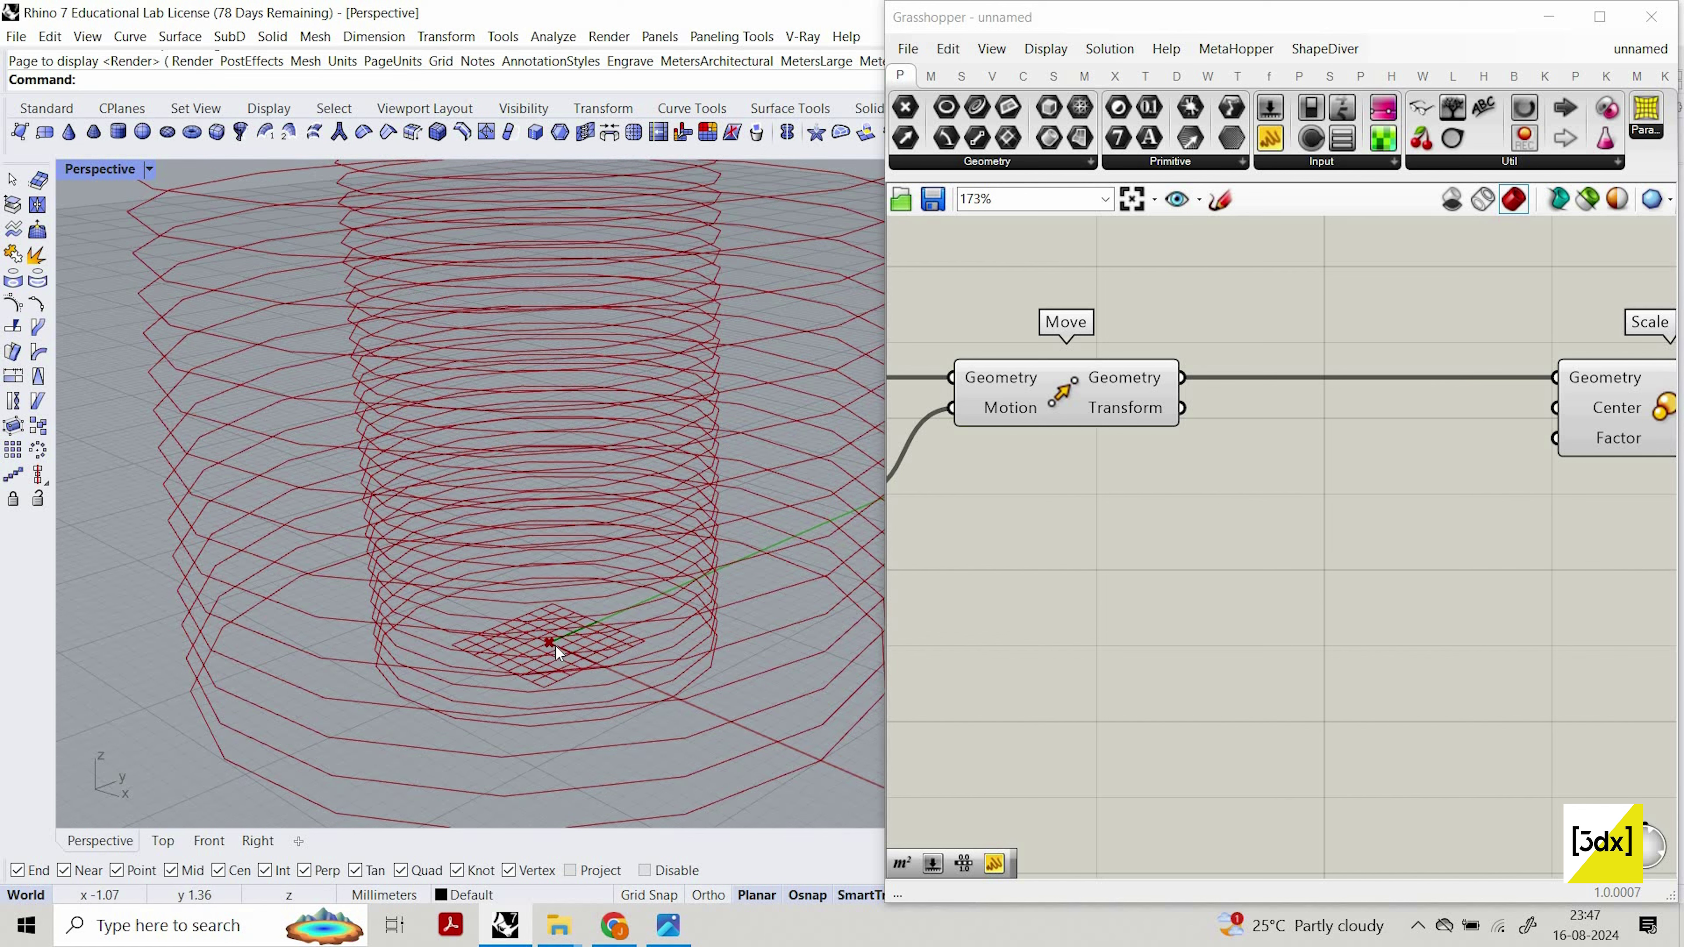
{"action": "scroll", "coordinate": [663, 411], "scroll_direction": "down", "scroll_amount": 5}
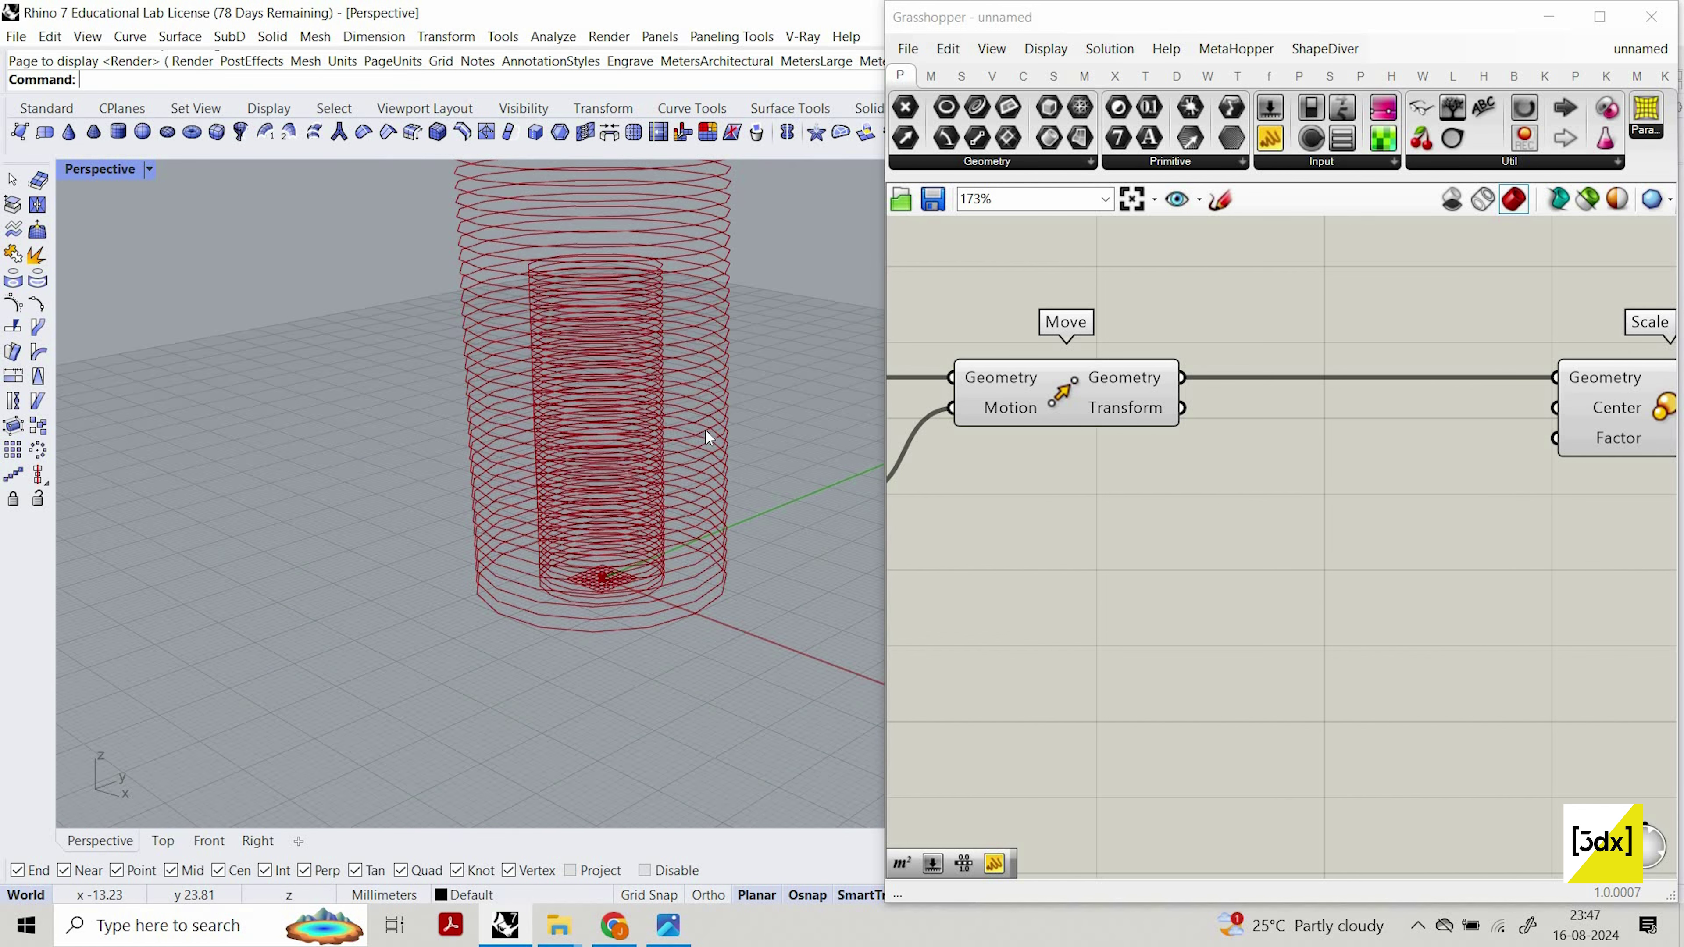
{"action": "scroll", "coordinate": [656, 197], "scroll_direction": "down", "scroll_amount": 2}
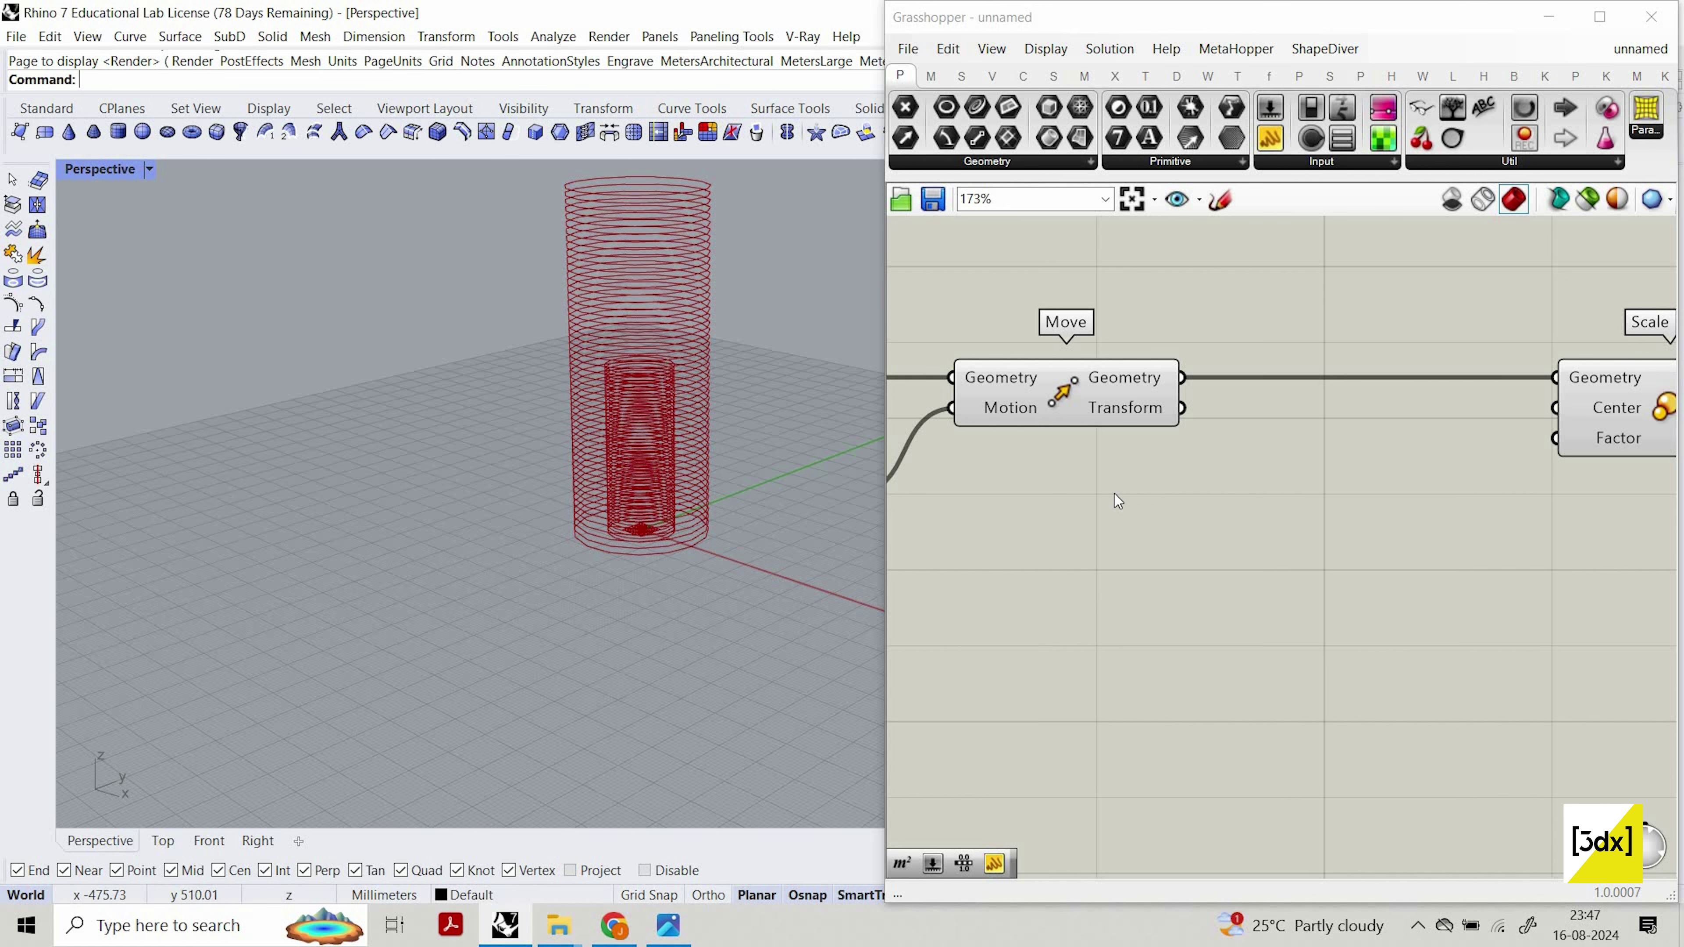
Add an Area component below Amplitude and connect the Polygon output to its Geometry input.
{"action": "scroll", "coordinate": [1209, 547], "scroll_direction": "down", "scroll_amount": 2}
{"action": "scroll", "coordinate": [1103, 543], "scroll_direction": "down", "scroll_amount": 1}
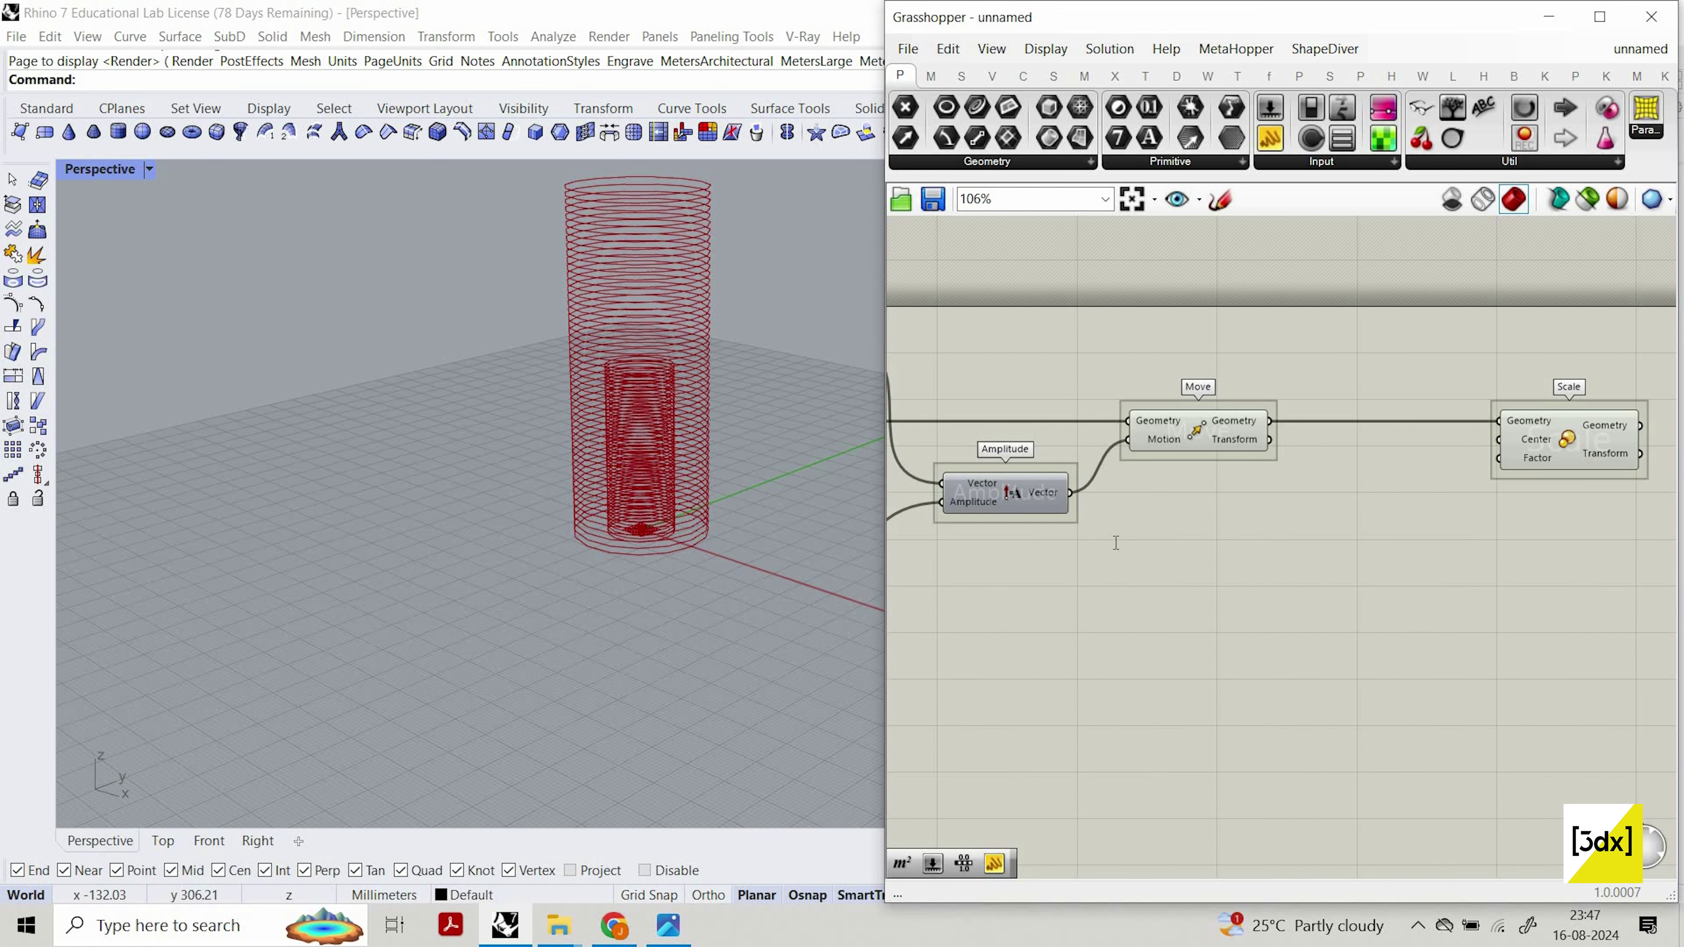
{"action": "double_click", "coordinate": [1104, 543]}
{"action": "type", "text": "are"}
{"action": "key", "text": "Return"}
{"action": "scroll", "coordinate": [1026, 495], "scroll_direction": "down", "scroll_amount": 1}
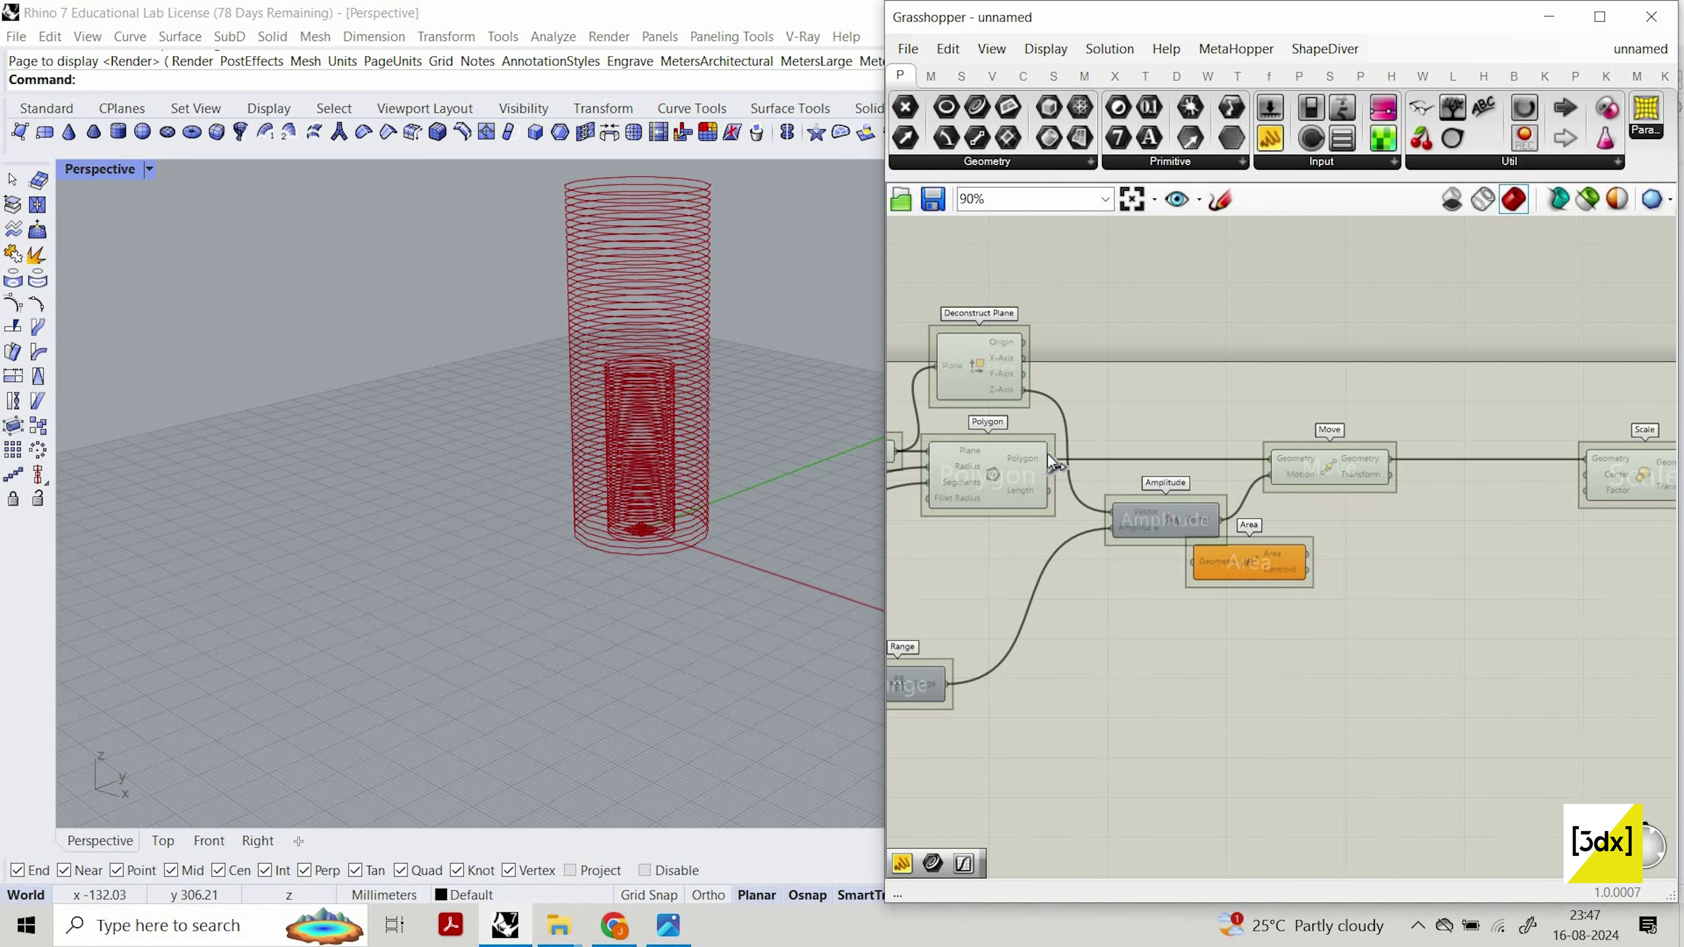
{"action": "left_click_drag", "start_coordinate": [1025, 584], "coordinate": [994, 462]}
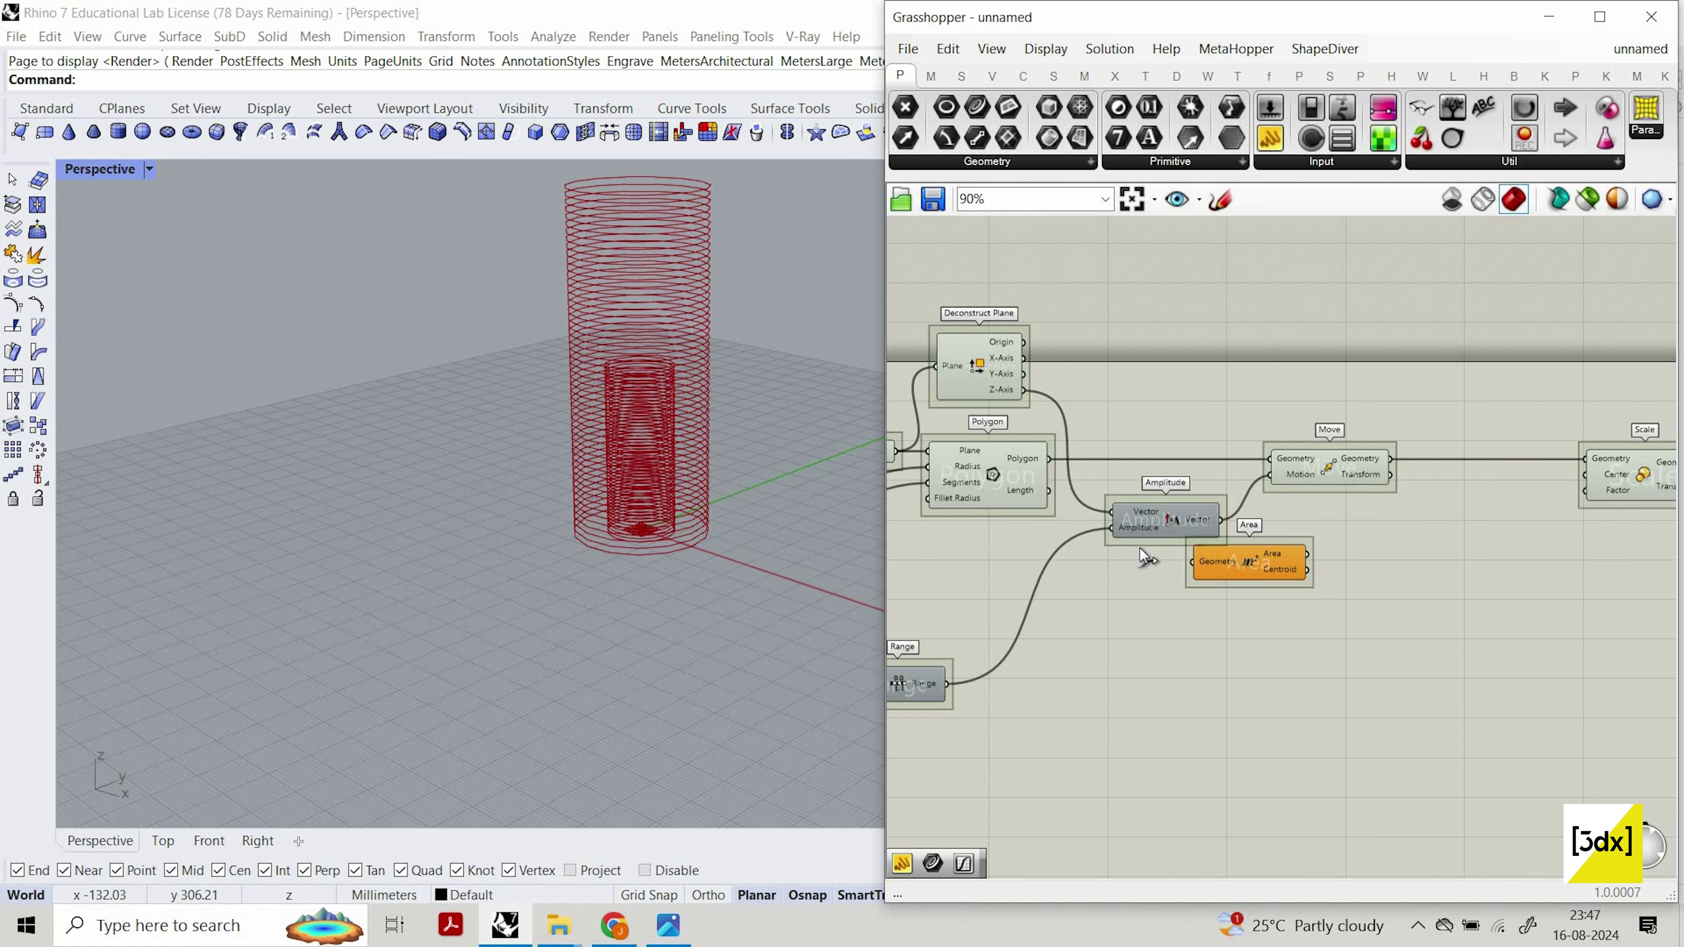
{"action": "left_click_drag", "start_coordinate": [1190, 561], "coordinate": [1050, 458]}
{"action": "left_click", "coordinate": [1334, 563]}
Connect Area's Centroid output to Scale's Center input and reposition Area below Move.
{"action": "scroll", "coordinate": [1082, 545], "scroll_direction": "down", "scroll_amount": 4}
{"action": "scroll", "coordinate": [1330, 568], "scroll_direction": "up", "scroll_amount": 4}
{"action": "left_click_drag", "start_coordinate": [1085, 544], "coordinate": [1363, 450]}
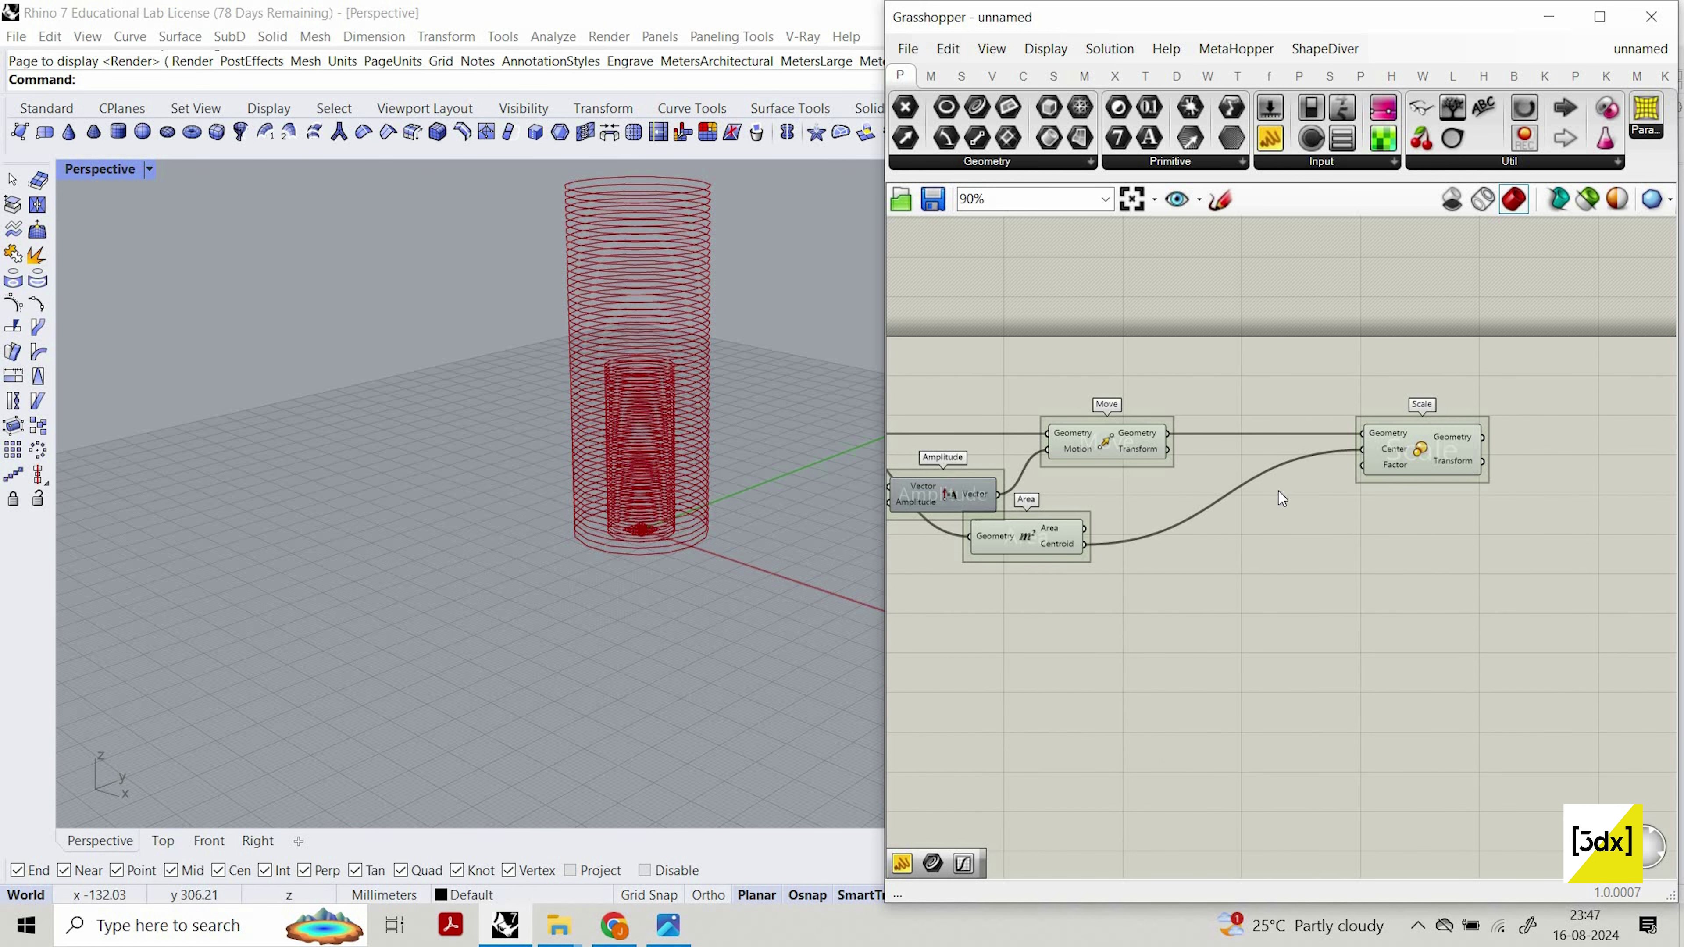
{"action": "scroll", "coordinate": [1222, 537], "scroll_direction": "down", "scroll_amount": 2}
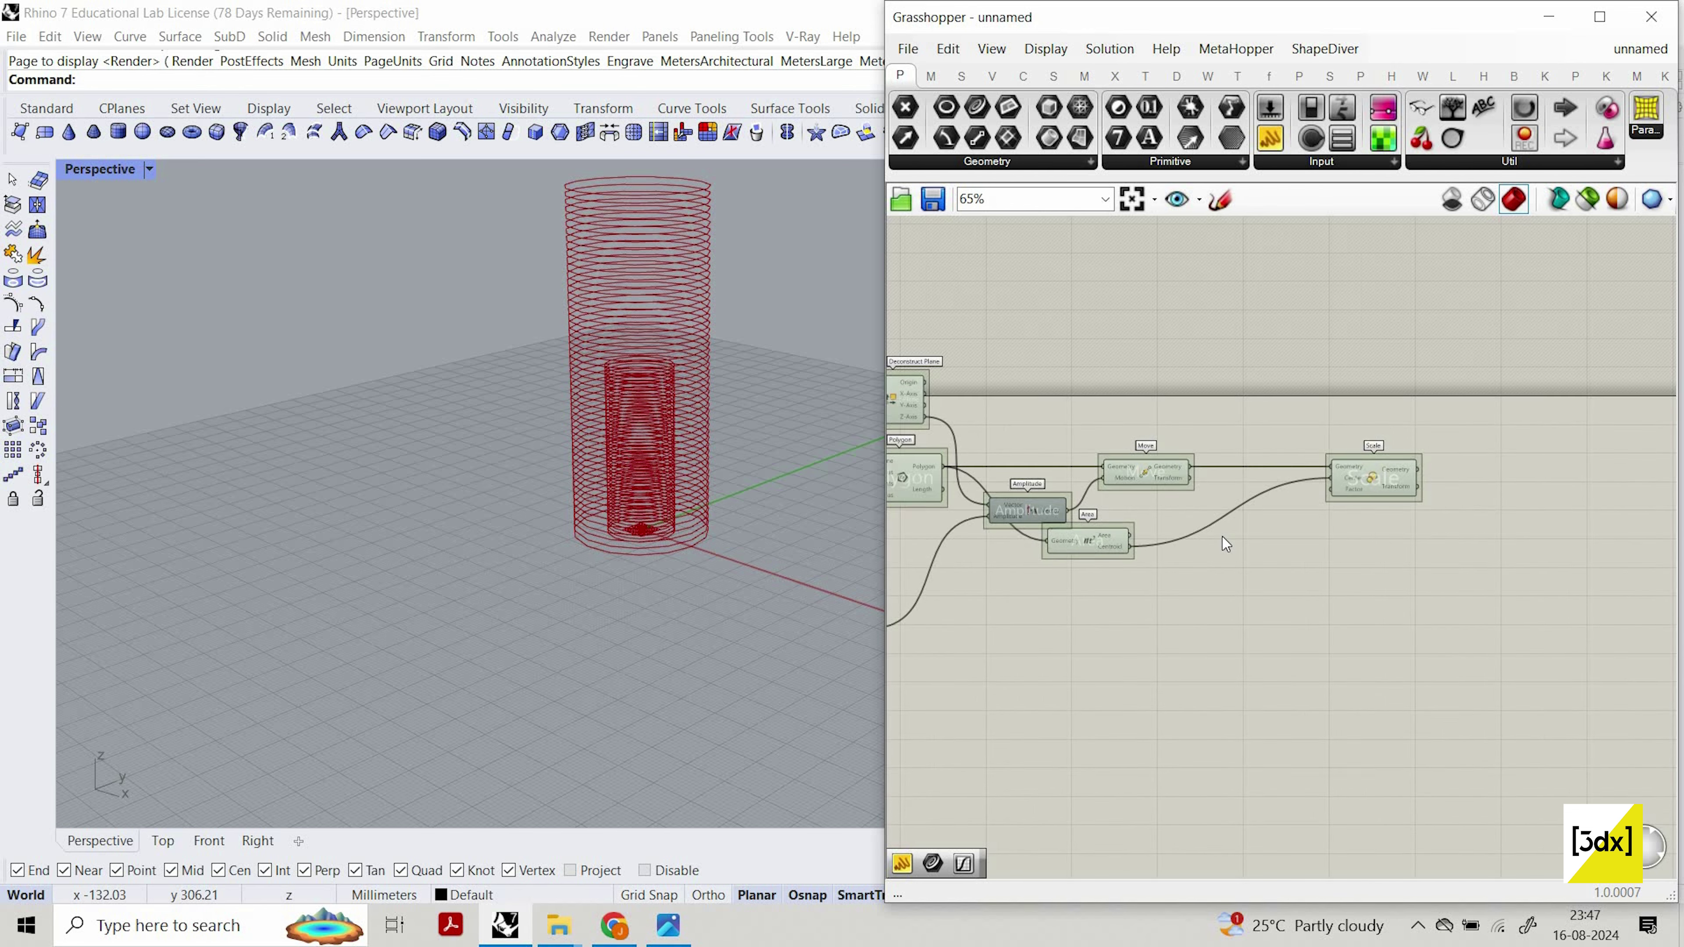
{"action": "scroll", "coordinate": [1094, 537], "scroll_direction": "up", "scroll_amount": 2}
{"action": "left_click_drag", "start_coordinate": [1064, 550], "coordinate": [1194, 554]}
{"action": "scroll", "coordinate": [1193, 554], "scroll_direction": "down", "scroll_amount": 3}
{"action": "scroll", "coordinate": [1002, 481], "scroll_direction": "up", "scroll_amount": 3}
{"action": "scroll", "coordinate": [1059, 494], "scroll_direction": "up", "scroll_amount": 2}
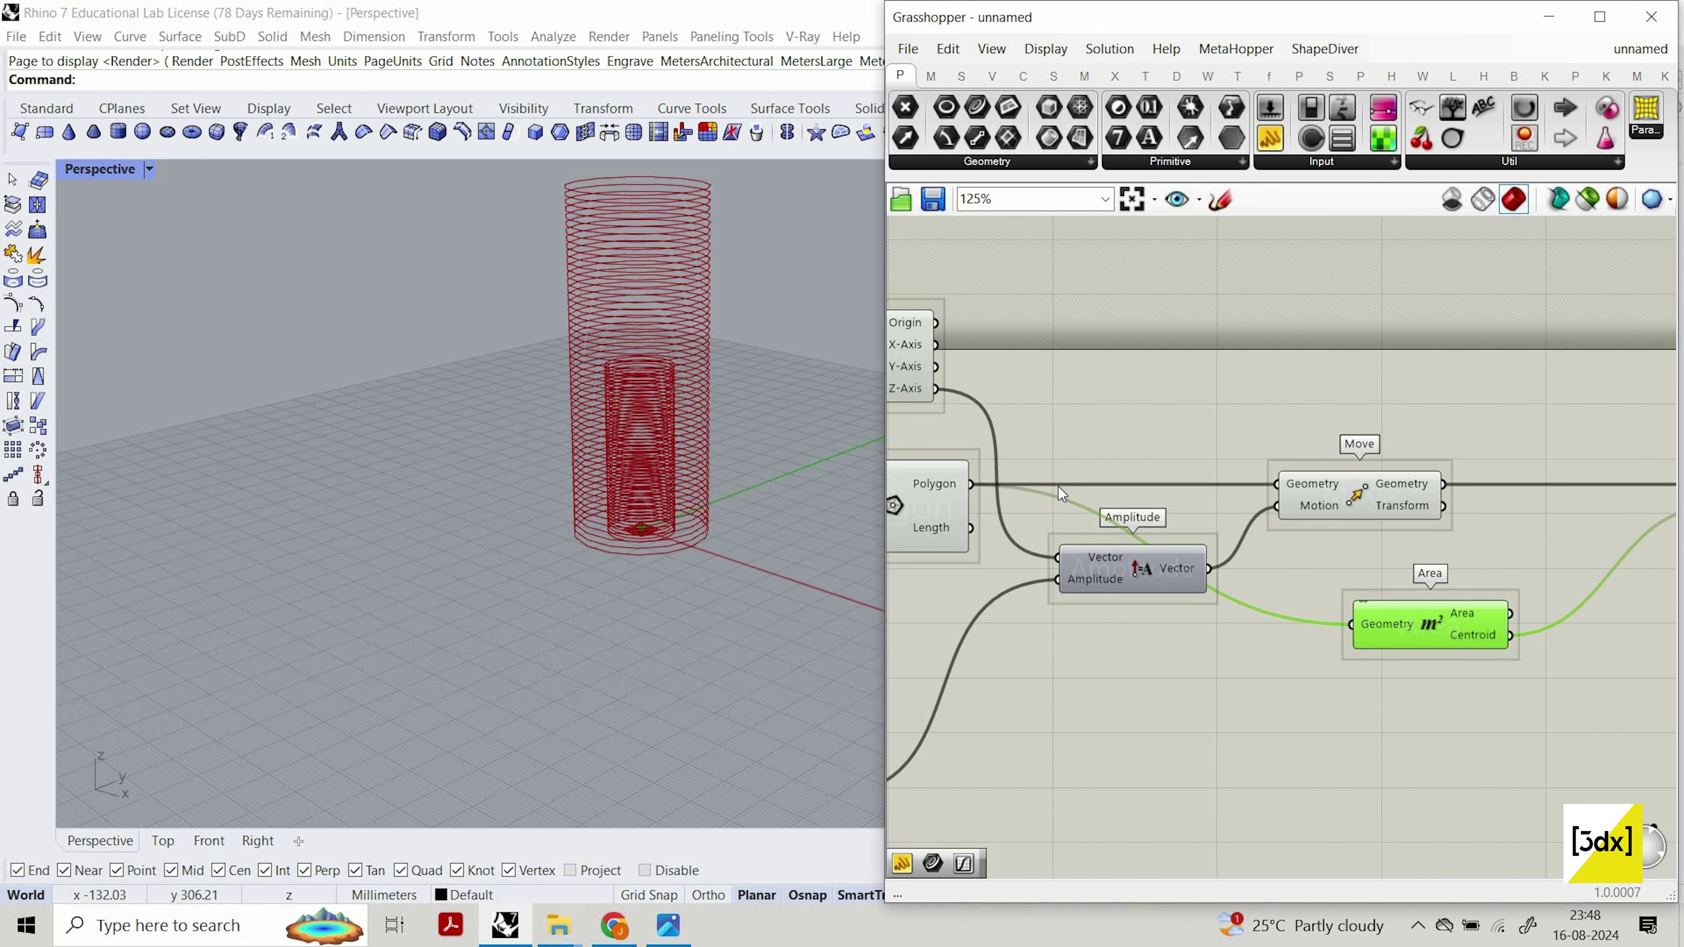
Try feeding the Area component's Geometry input from Move's Geometry output in addition to or instead of Polygon.
{"action": "scroll", "coordinate": [1400, 499], "scroll_direction": "down", "scroll_amount": 1}
{"action": "right_click_drag", "start_coordinate": [1401, 499], "coordinate": [1325, 490]}
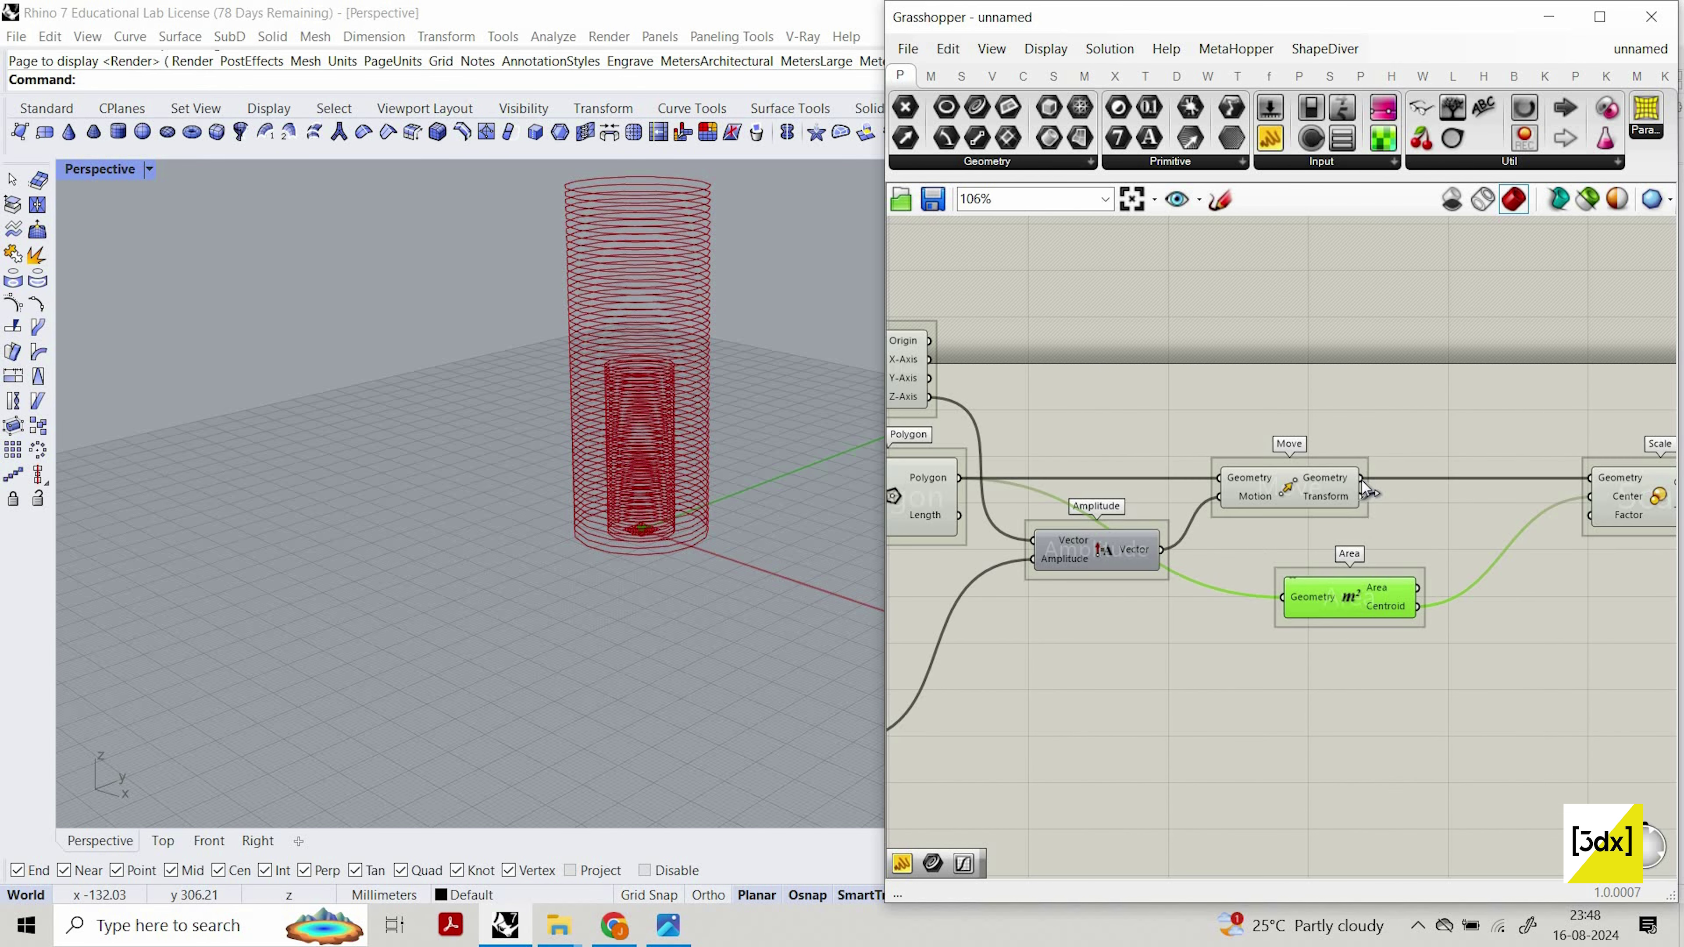
{"action": "left_click_drag", "start_coordinate": [1361, 479], "coordinate": [1282, 596], "text": "shift"}
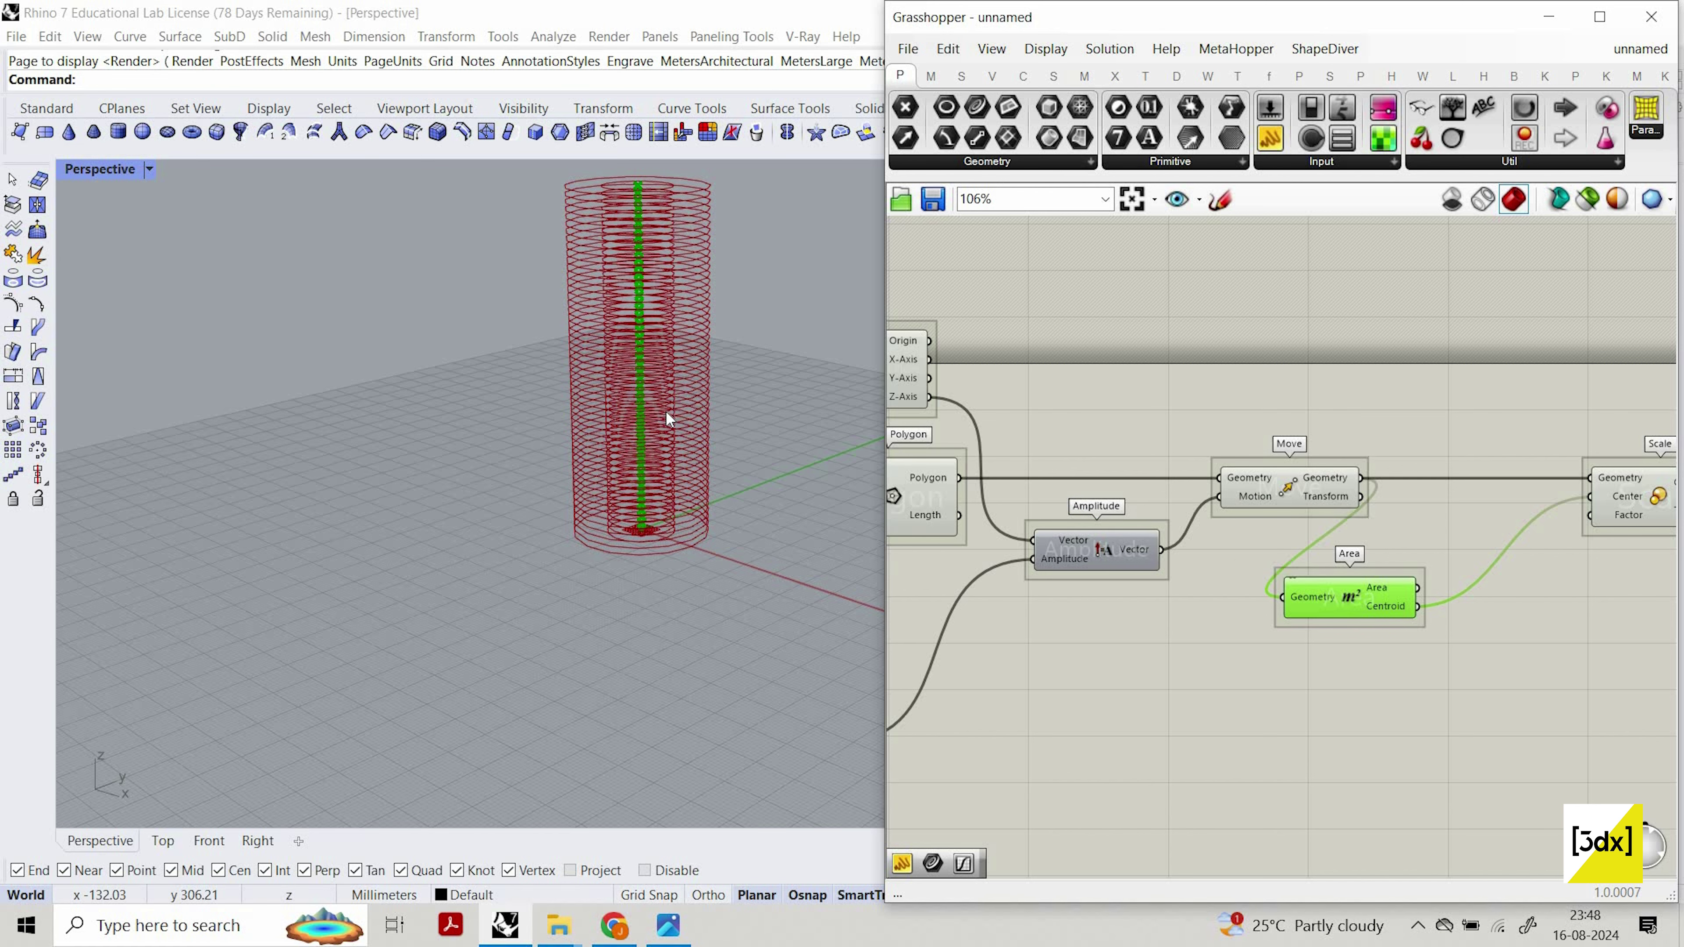
Delete the Area component that feeds Scale's Center input.
{"action": "scroll", "coordinate": [1383, 497], "scroll_direction": "up", "scroll_amount": 3}
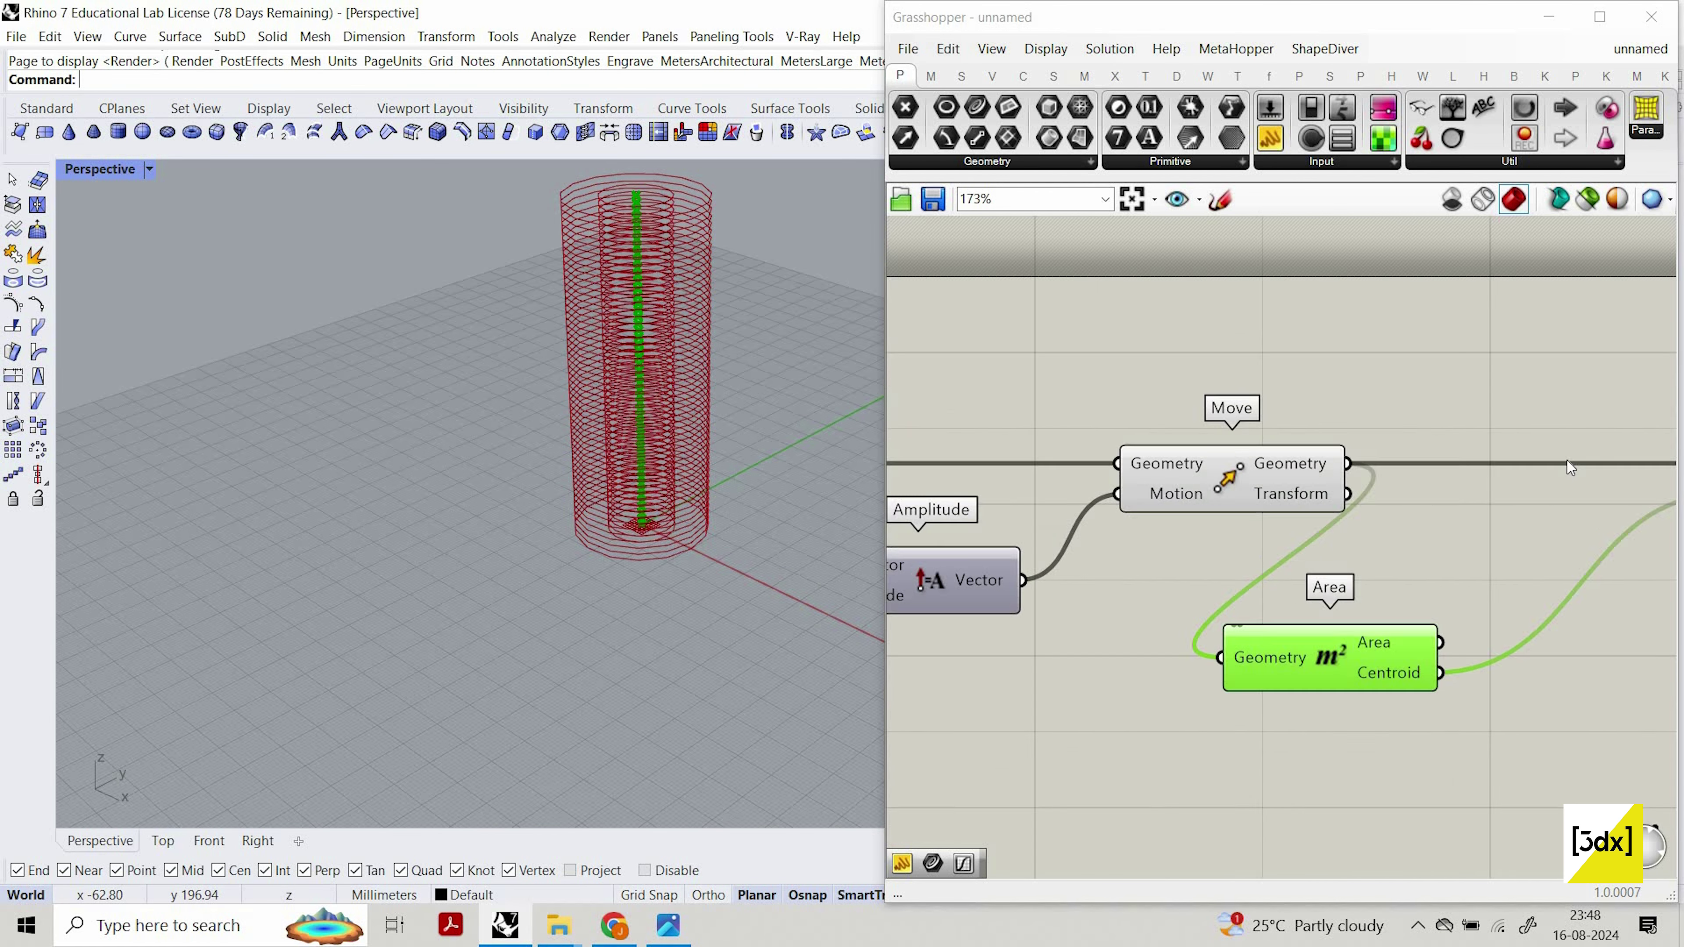
{"action": "scroll", "coordinate": [1193, 470], "scroll_direction": "down", "scroll_amount": 3}
{"action": "scroll", "coordinate": [1452, 519], "scroll_direction": "up", "scroll_amount": 3}
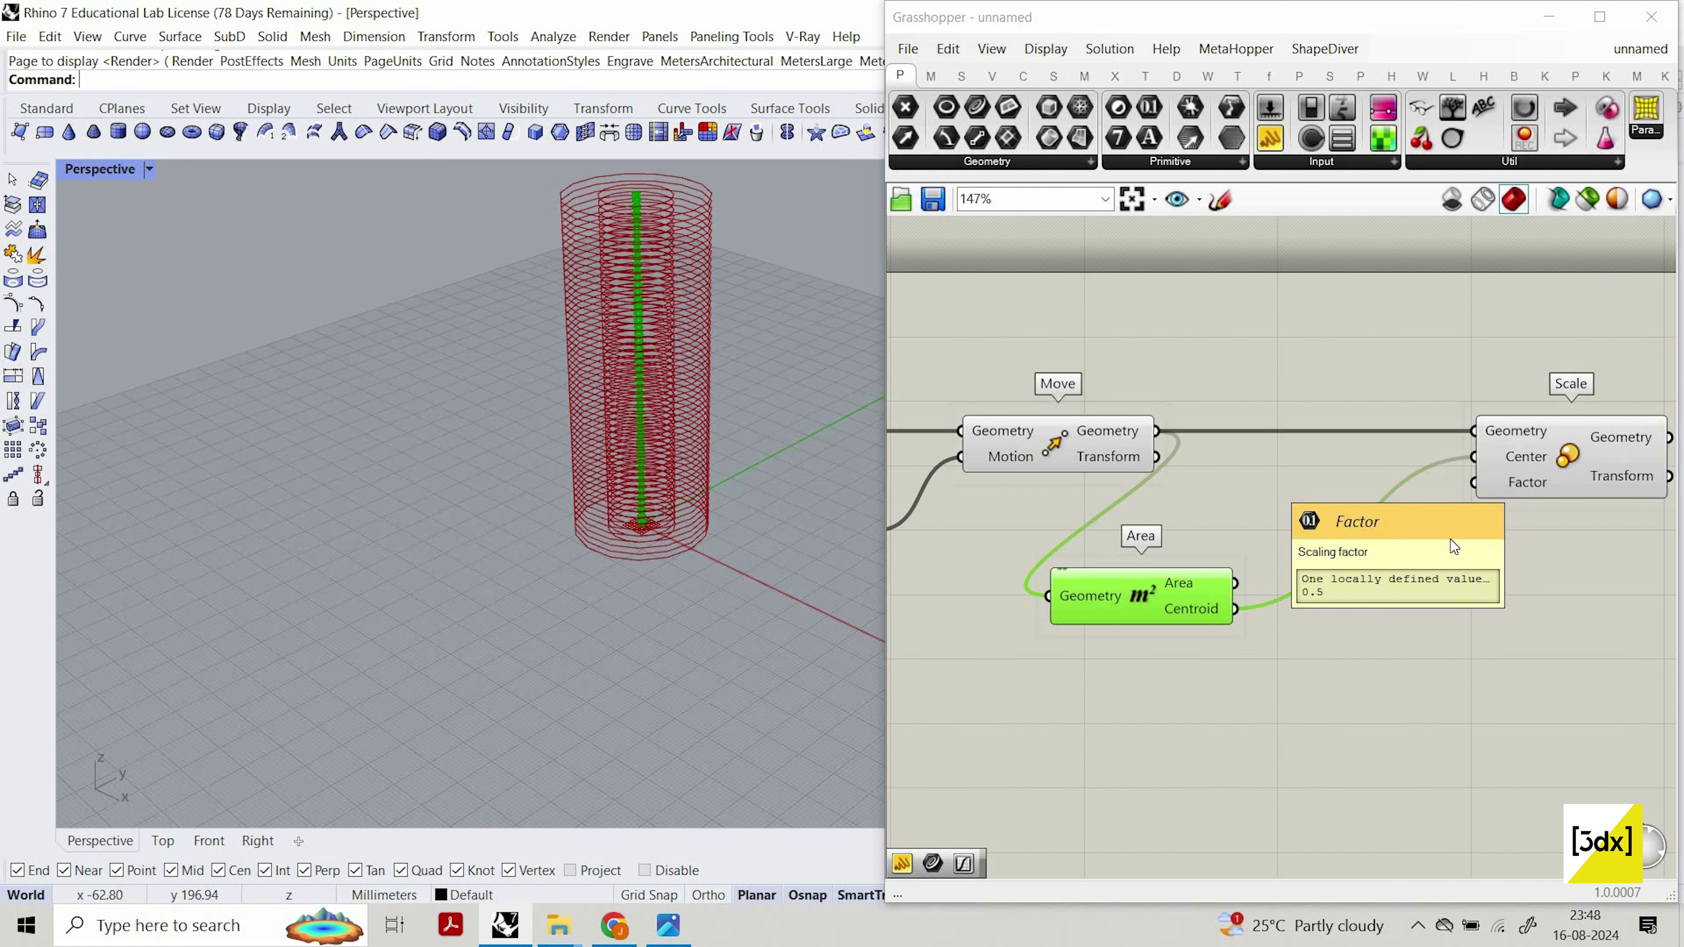
{"action": "scroll", "coordinate": [1294, 540], "scroll_direction": "up", "scroll_amount": 2}
{"action": "scroll", "coordinate": [1601, 381], "scroll_direction": "down", "scroll_amount": 3}
{"action": "left_click", "coordinate": [1313, 478]}
{"action": "left_click", "coordinate": [1303, 535]}
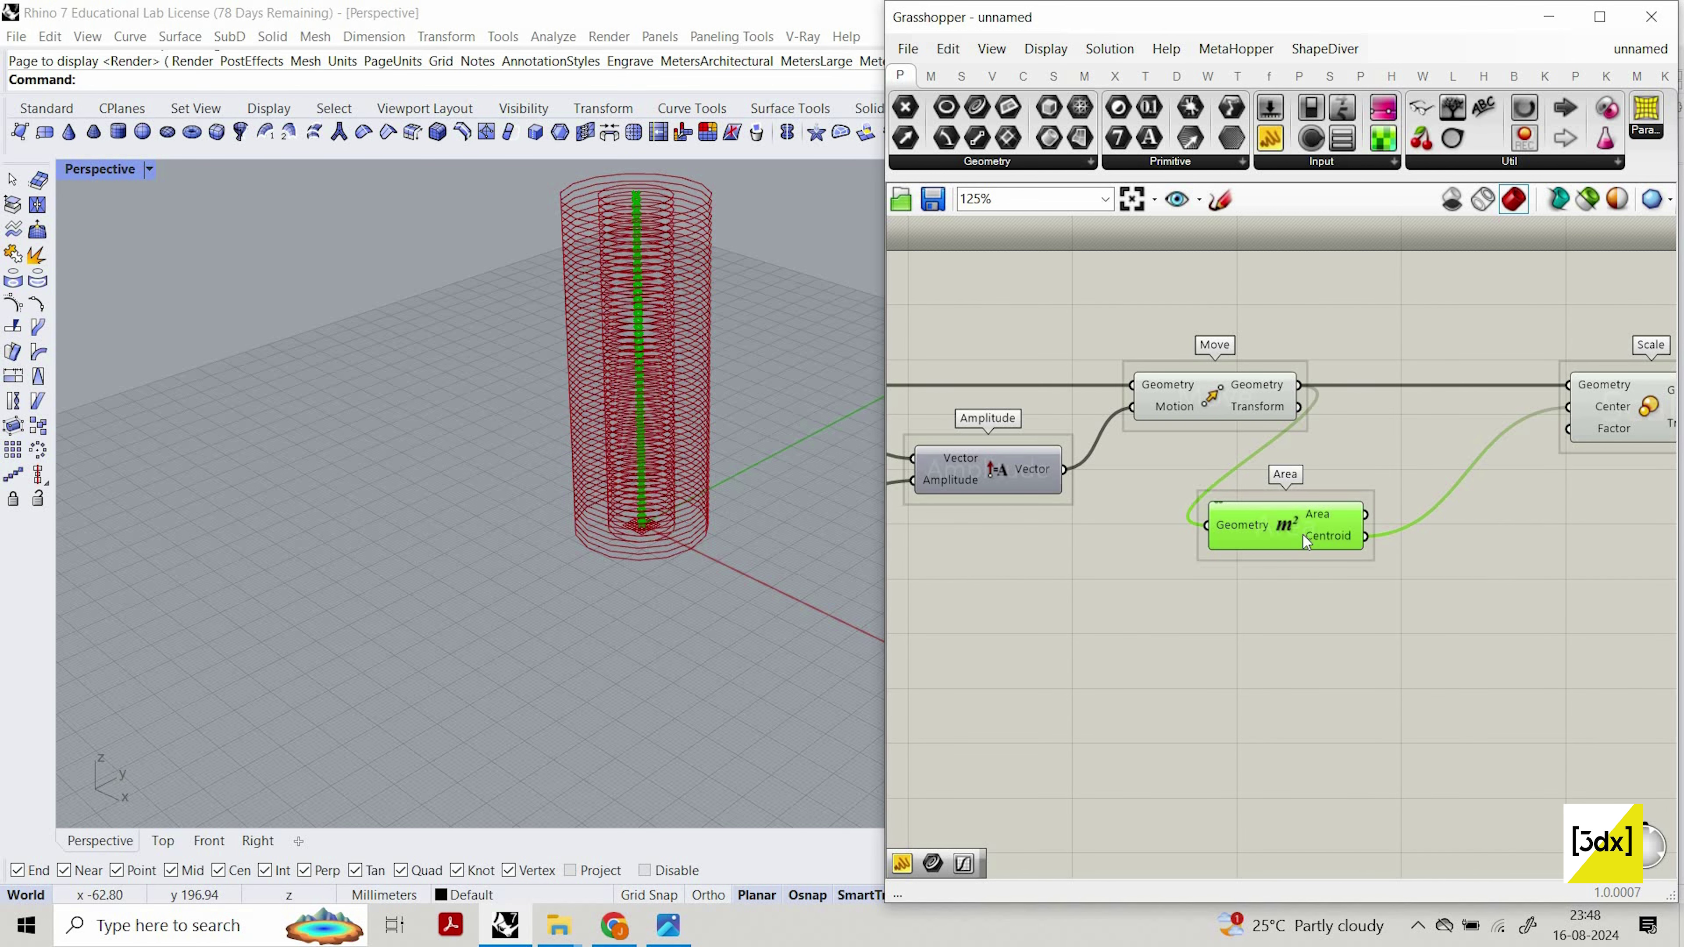
{"action": "key", "text": "Delete"}
Add a second Move component below the existing Move.
{"action": "double_click", "coordinate": [1301, 560]}
{"action": "type", "text": "m"}
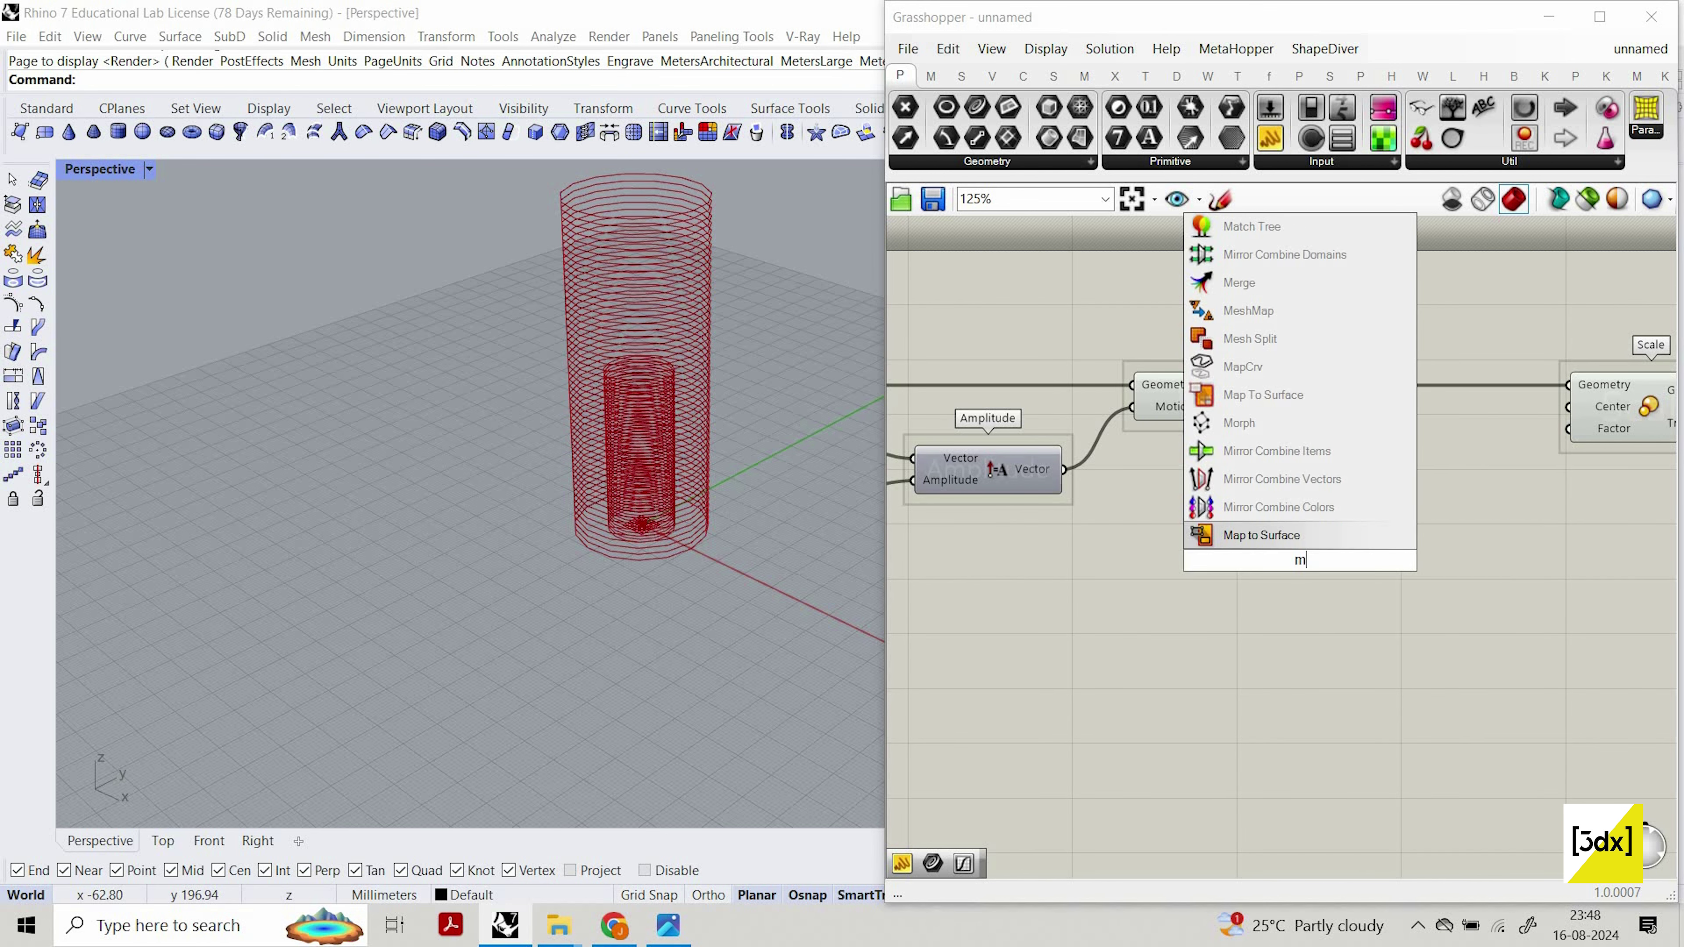
{"action": "type", "text": "ove"}
{"action": "left_click", "coordinate": [1298, 535]}
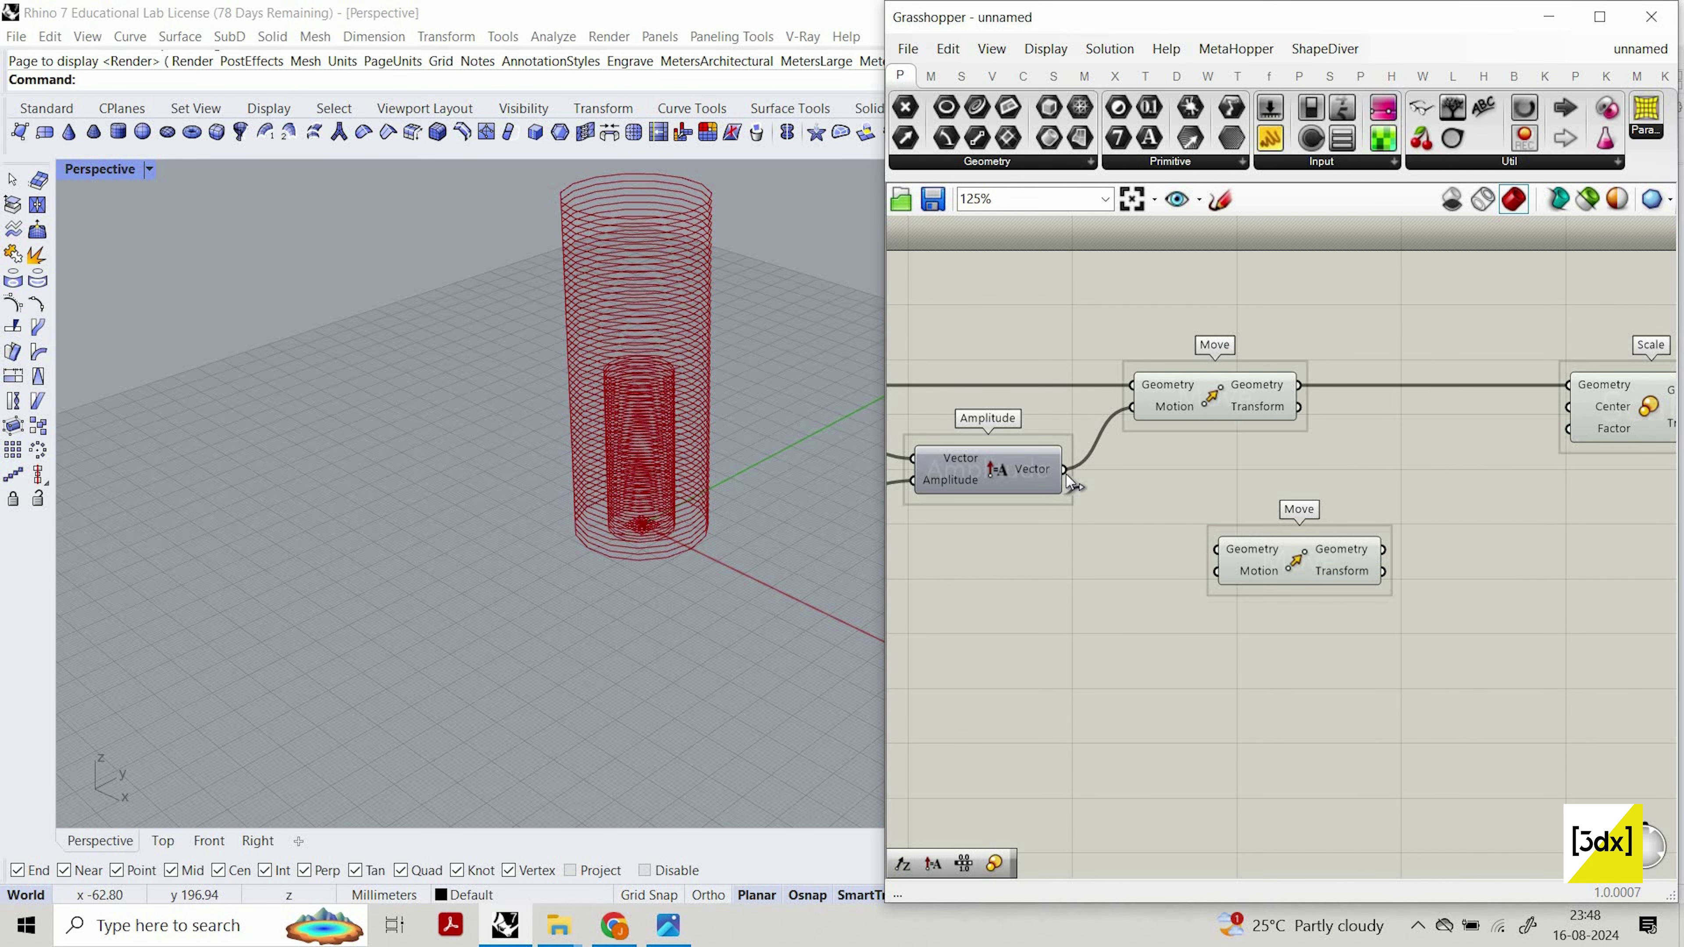
Connect Amplitude's Vector output to the second Move's Motion input and Construct Point's Point output to its Geometry input.
{"action": "scroll", "coordinate": [1061, 490], "scroll_direction": "down", "scroll_amount": 2}
{"action": "right_click_drag", "start_coordinate": [1051, 502], "coordinate": [1436, 530]}
{"action": "scroll", "coordinate": [1431, 534], "scroll_direction": "up", "scroll_amount": 3}
{"action": "left_click_drag", "start_coordinate": [1424, 528], "coordinate": [1602, 646]}
{"action": "left_click_drag", "start_coordinate": [1602, 621], "coordinate": [1099, 457]}
Reposition the second Move so it lines up directly beneath the first Move.
{"action": "scroll", "coordinate": [1576, 492], "scroll_direction": "down", "scroll_amount": 4}
{"action": "scroll", "coordinate": [1167, 438], "scroll_direction": "up", "scroll_amount": 2}
{"action": "scroll", "coordinate": [1591, 604], "scroll_direction": "down", "scroll_amount": 2}
{"action": "right_click_drag", "start_coordinate": [1591, 603], "coordinate": [1220, 527]}
{"action": "scroll", "coordinate": [1442, 528], "scroll_direction": "up", "scroll_amount": 5}
{"action": "left_click_drag", "start_coordinate": [1237, 504], "coordinate": [1117, 504]}
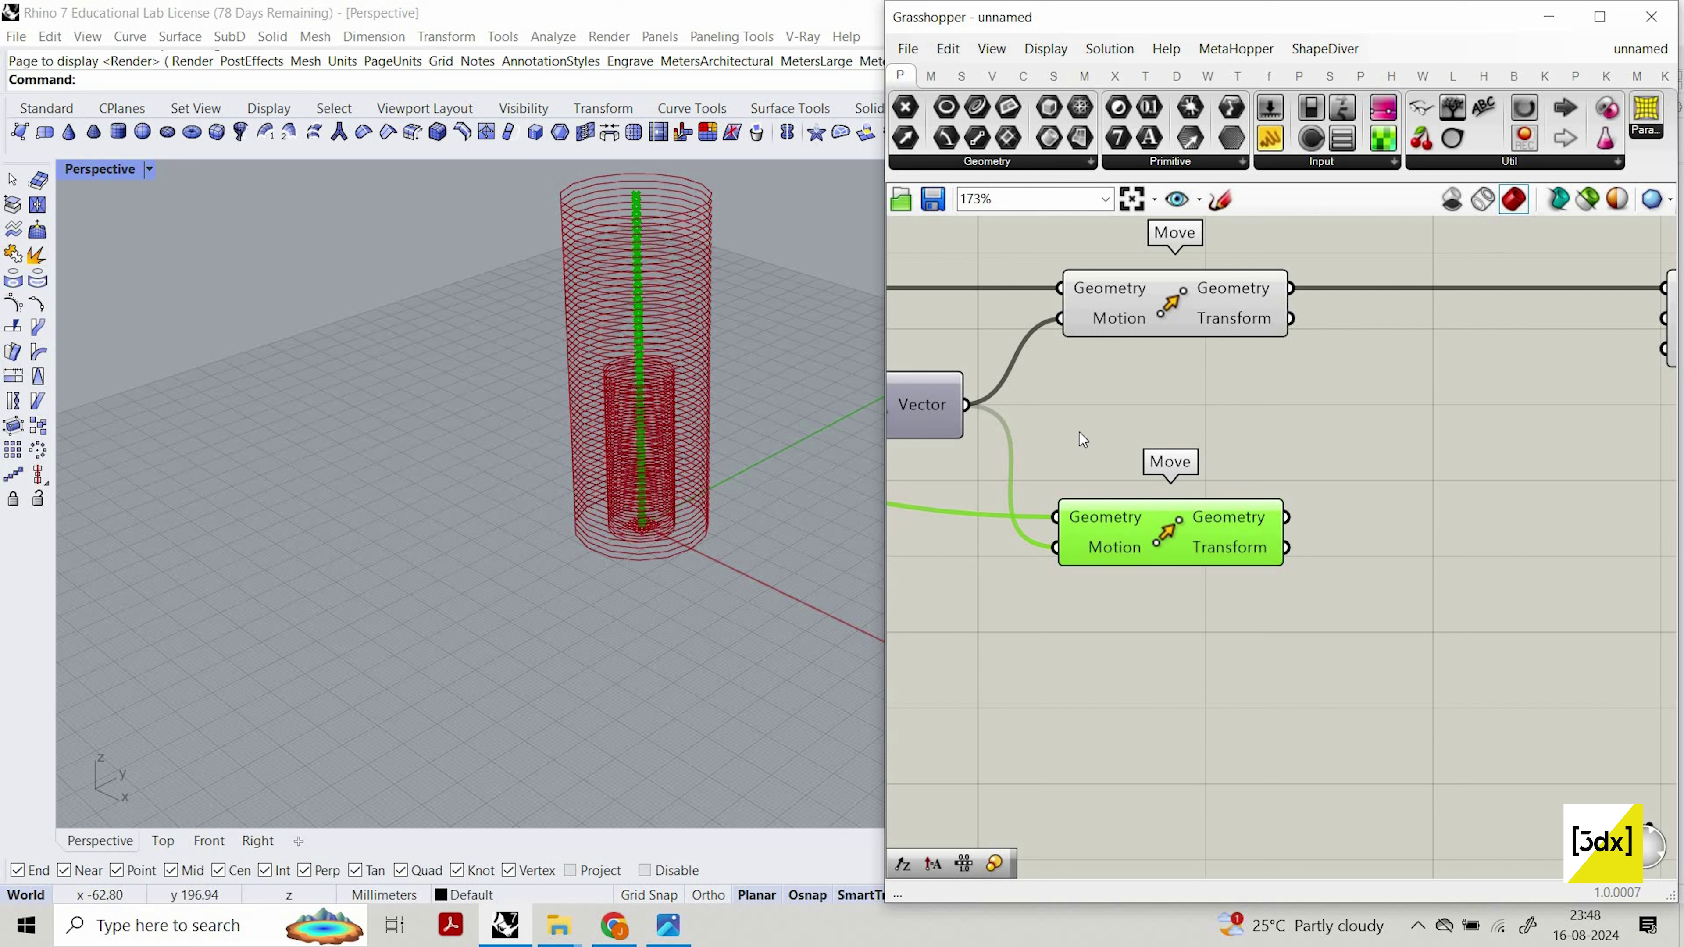
Connect the second Move's Geometry output to Scale's Center input.
{"action": "scroll", "coordinate": [1502, 536], "scroll_direction": "down", "scroll_amount": 4}
{"action": "scroll", "coordinate": [1415, 510], "scroll_direction": "down", "scroll_amount": 4}
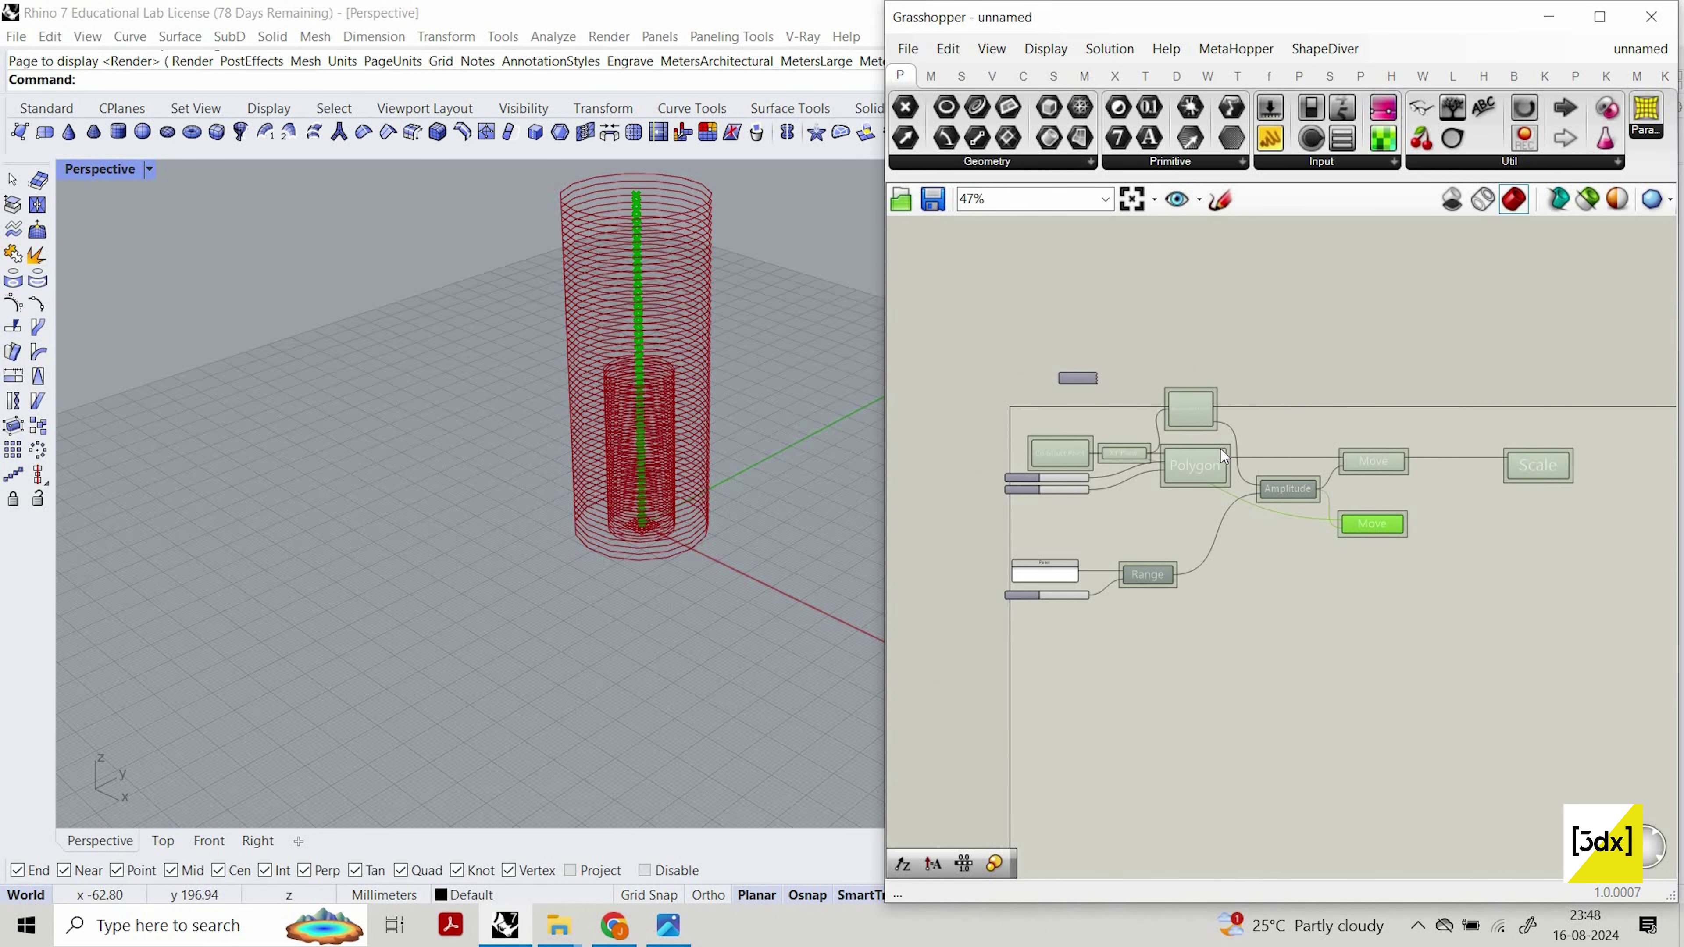
{"action": "scroll", "coordinate": [1187, 475], "scroll_direction": "up", "scroll_amount": 4}
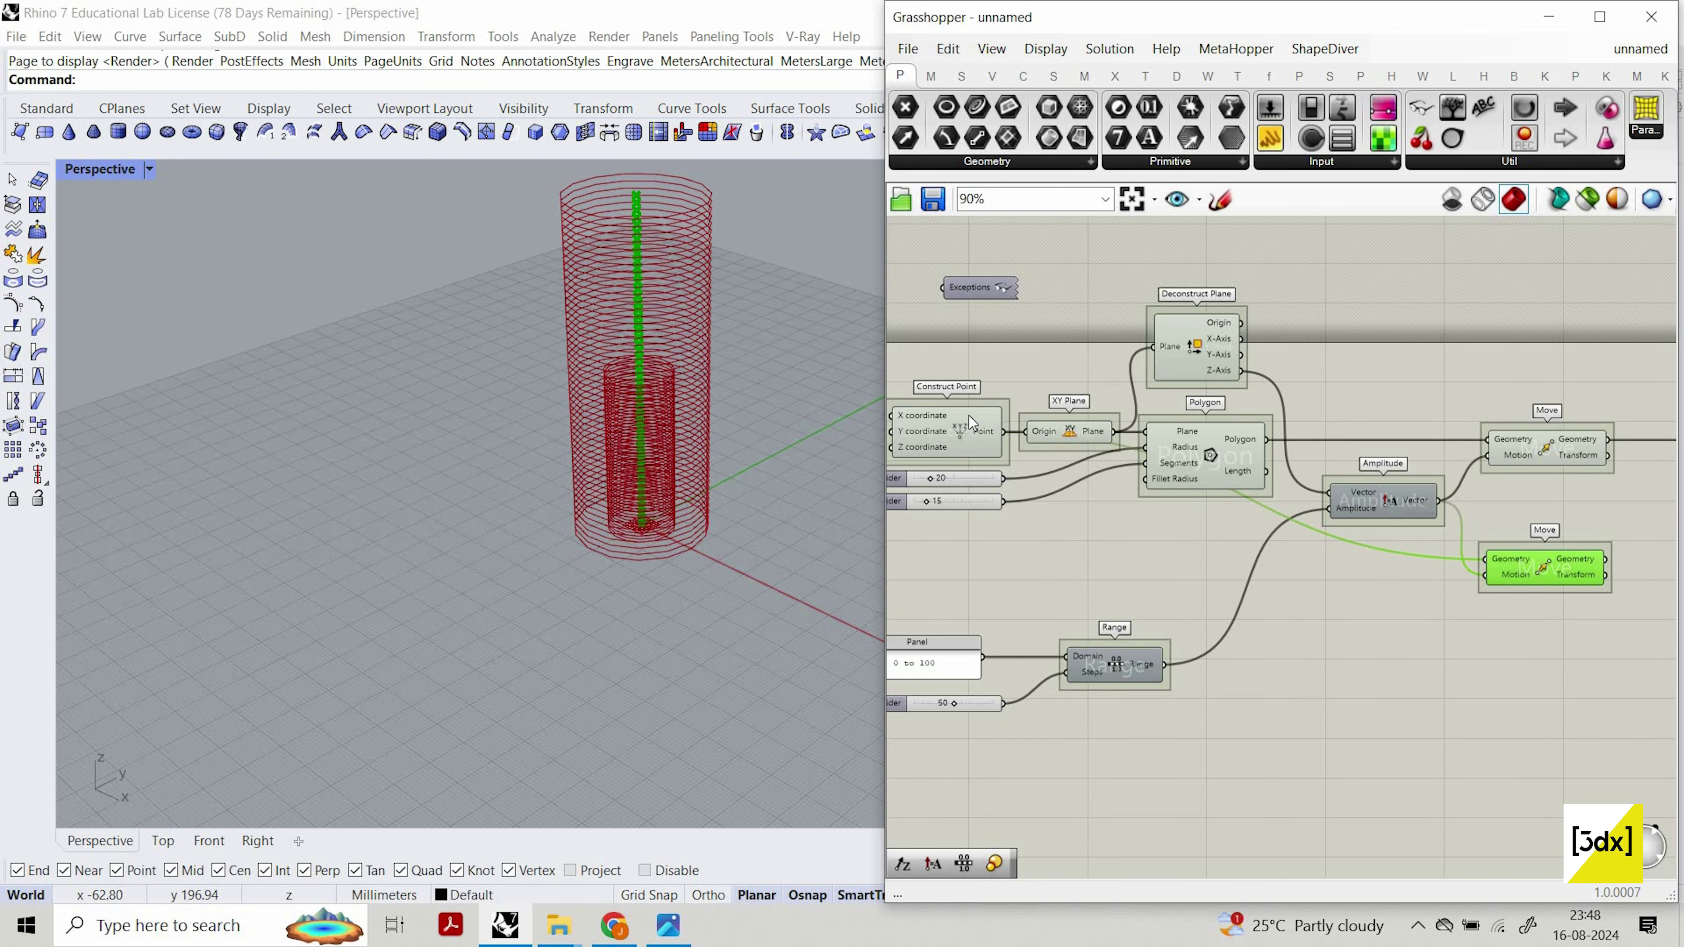
{"action": "scroll", "coordinate": [1312, 501], "scroll_direction": "down", "scroll_amount": 2}
{"action": "scroll", "coordinate": [1406, 471], "scroll_direction": "up", "scroll_amount": 1}
{"action": "right_click_drag", "start_coordinate": [1416, 441], "coordinate": [1225, 413]}
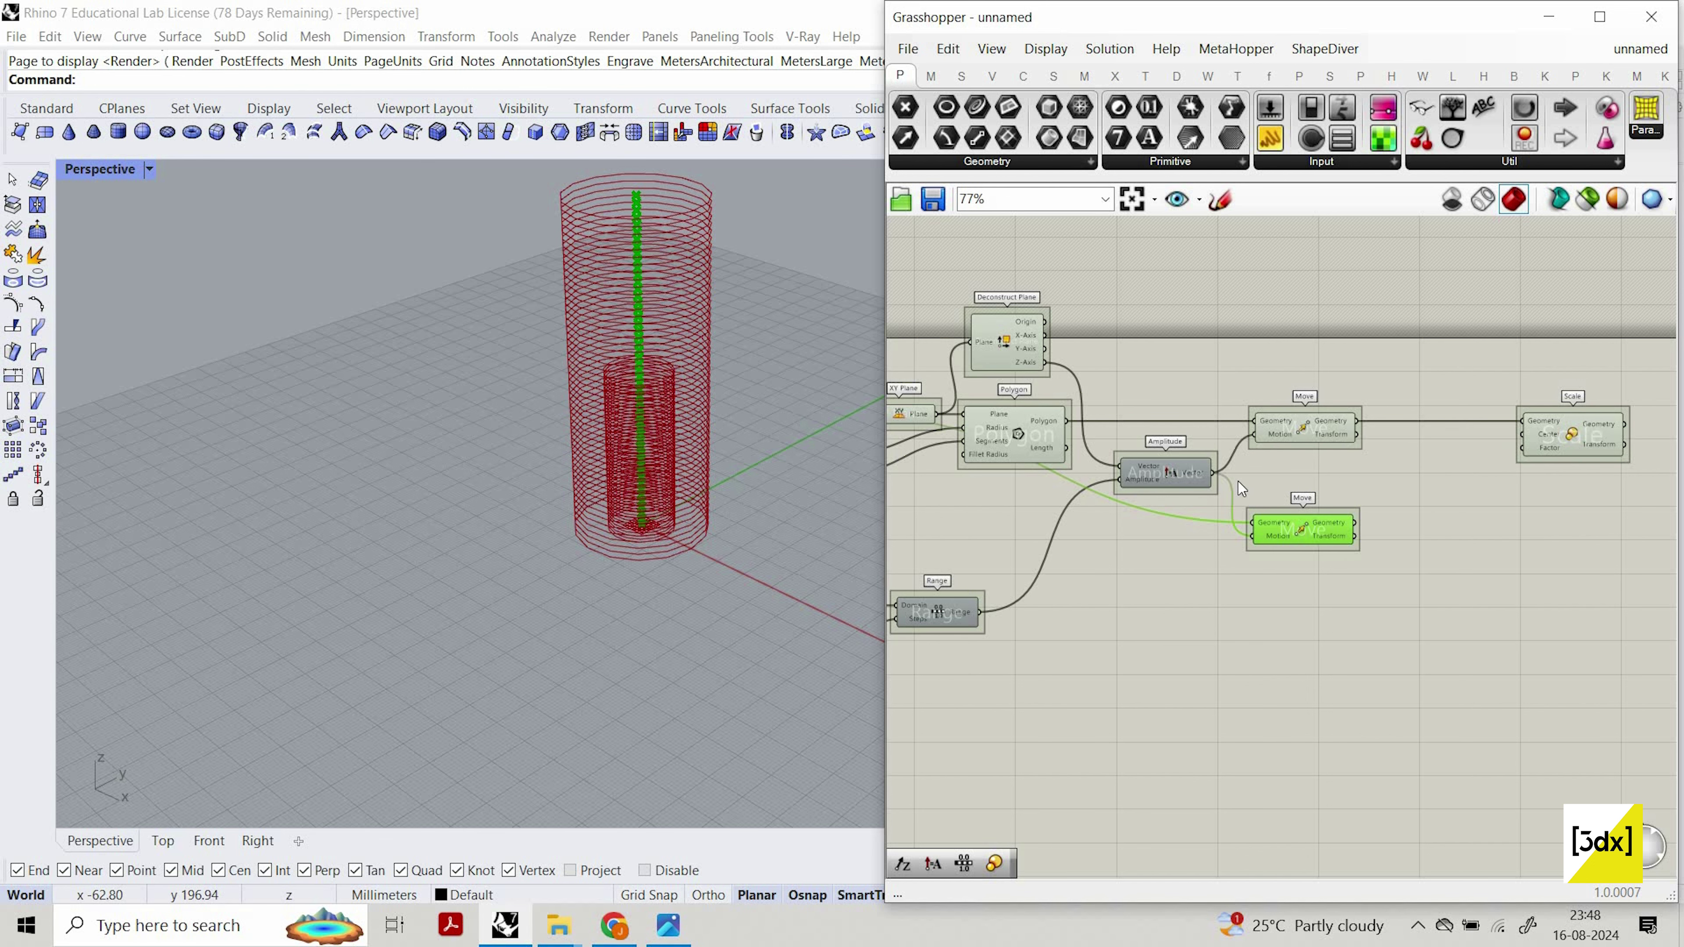
{"action": "scroll", "coordinate": [1220, 484], "scroll_direction": "up", "scroll_amount": 4}
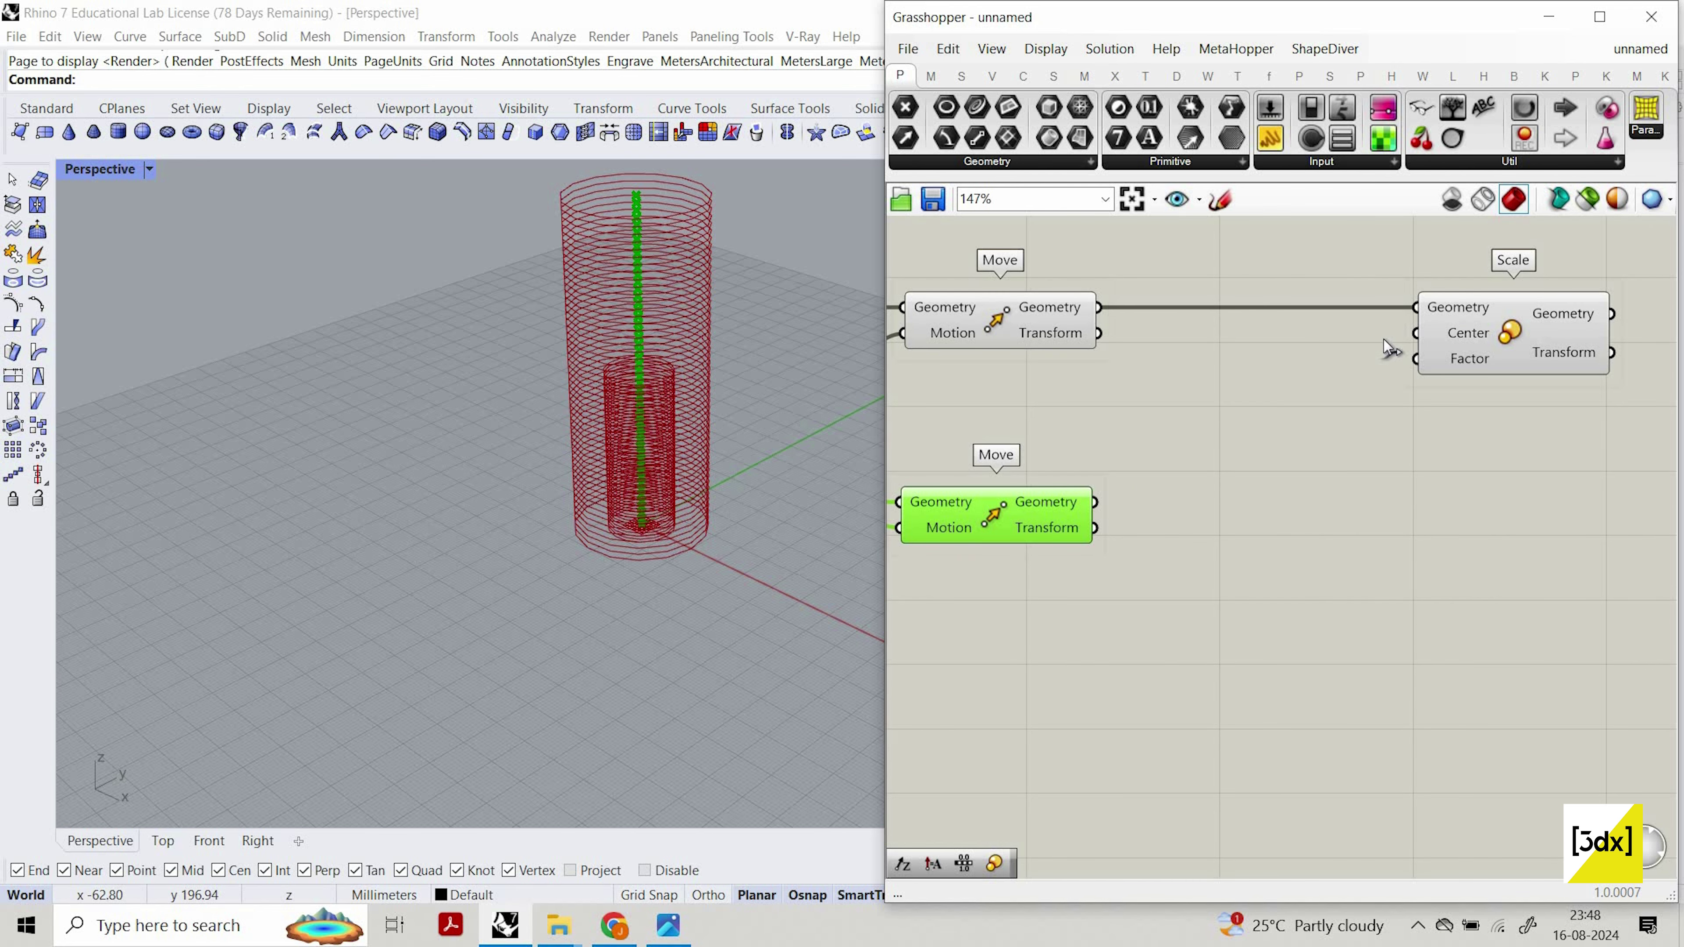
{"action": "left_click_drag", "start_coordinate": [1407, 332], "coordinate": [1095, 502]}
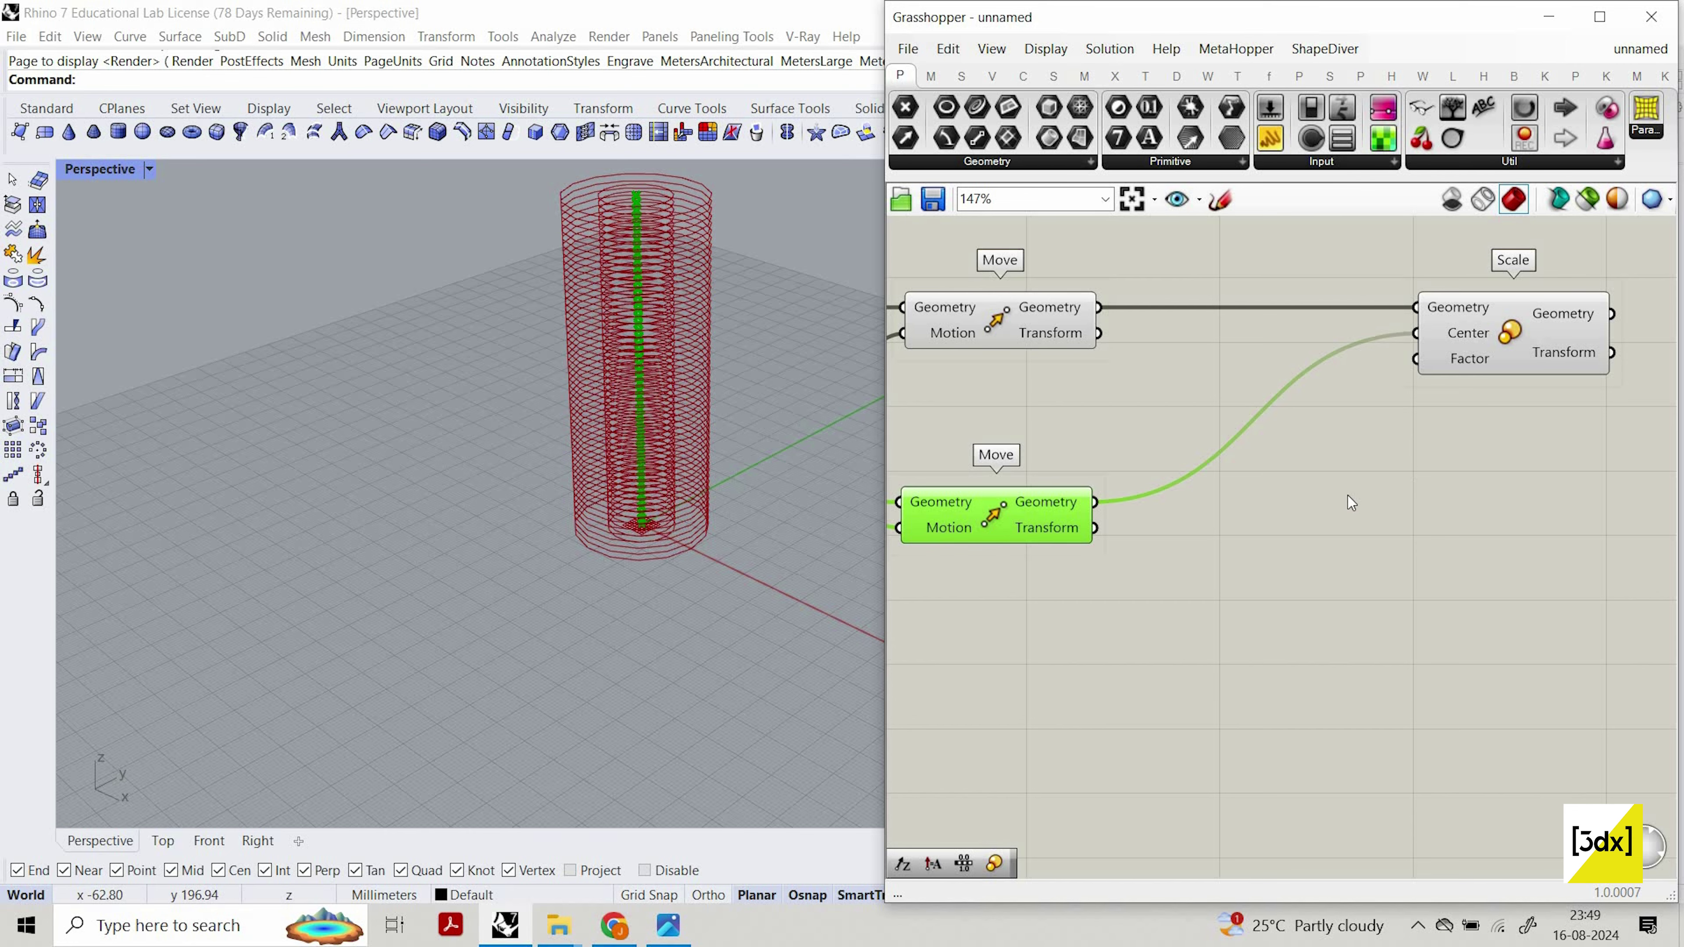
{"action": "scroll", "coordinate": [1347, 495], "scroll_direction": "down", "scroll_amount": 4}
{"action": "scroll", "coordinate": [1247, 493], "scroll_direction": "up", "scroll_amount": 3}
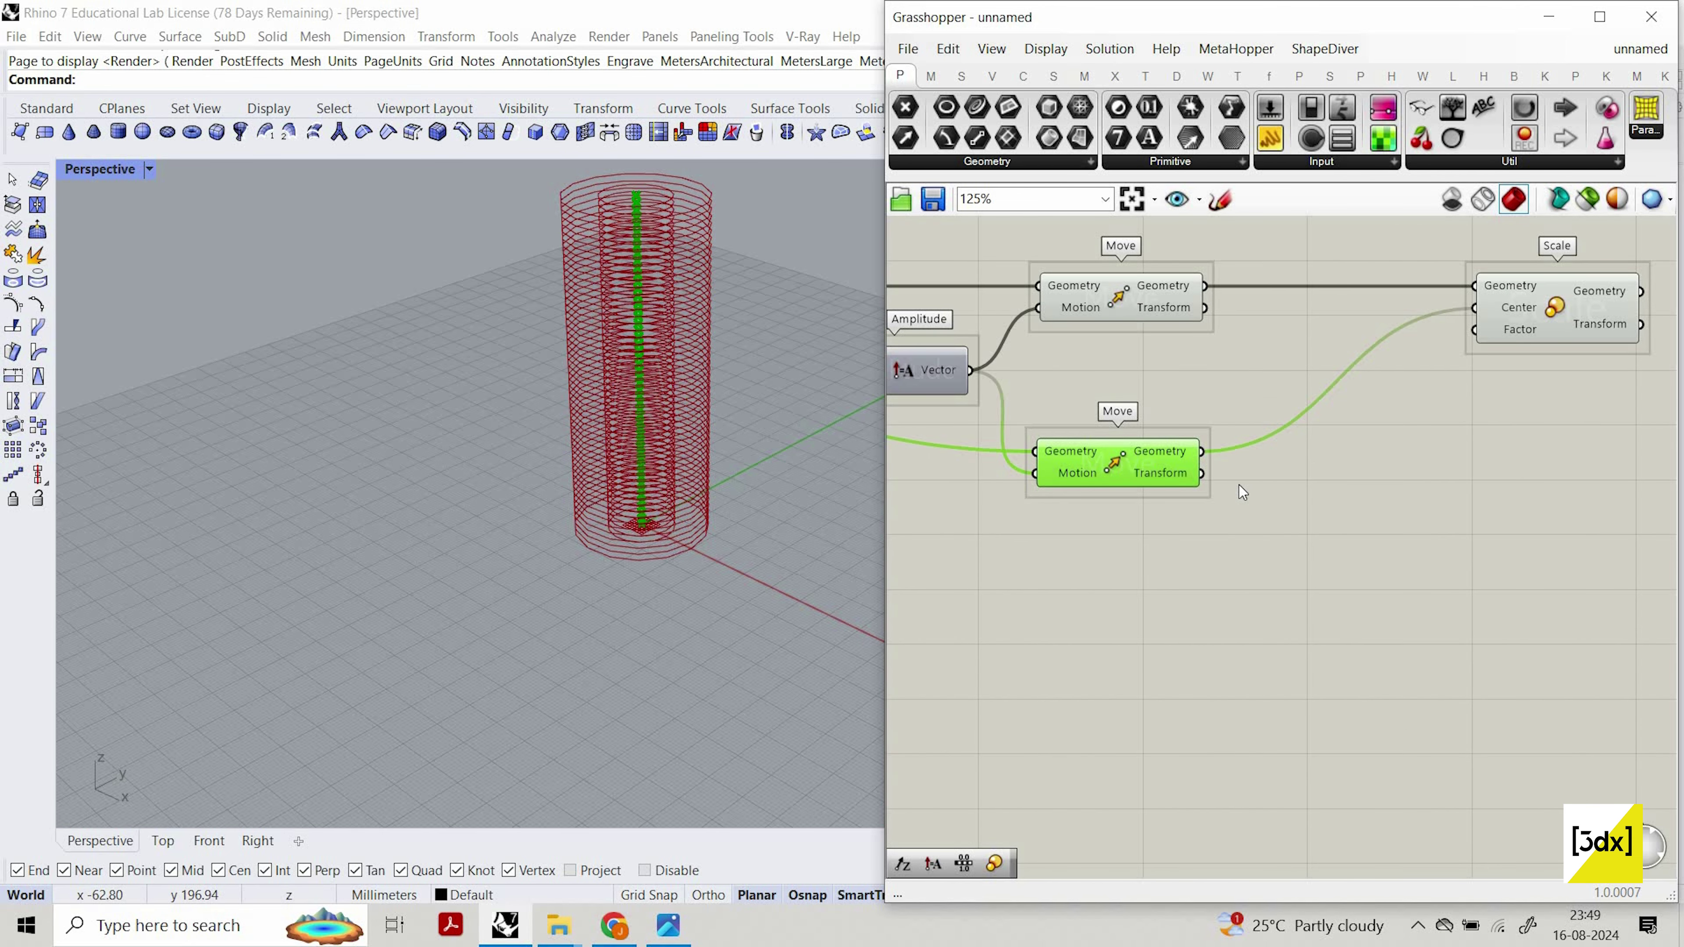
Move the second Move component up so it sits closer beneath the first Move.
{"action": "left_click_drag", "start_coordinate": [1239, 410], "coordinate": [1241, 380]}
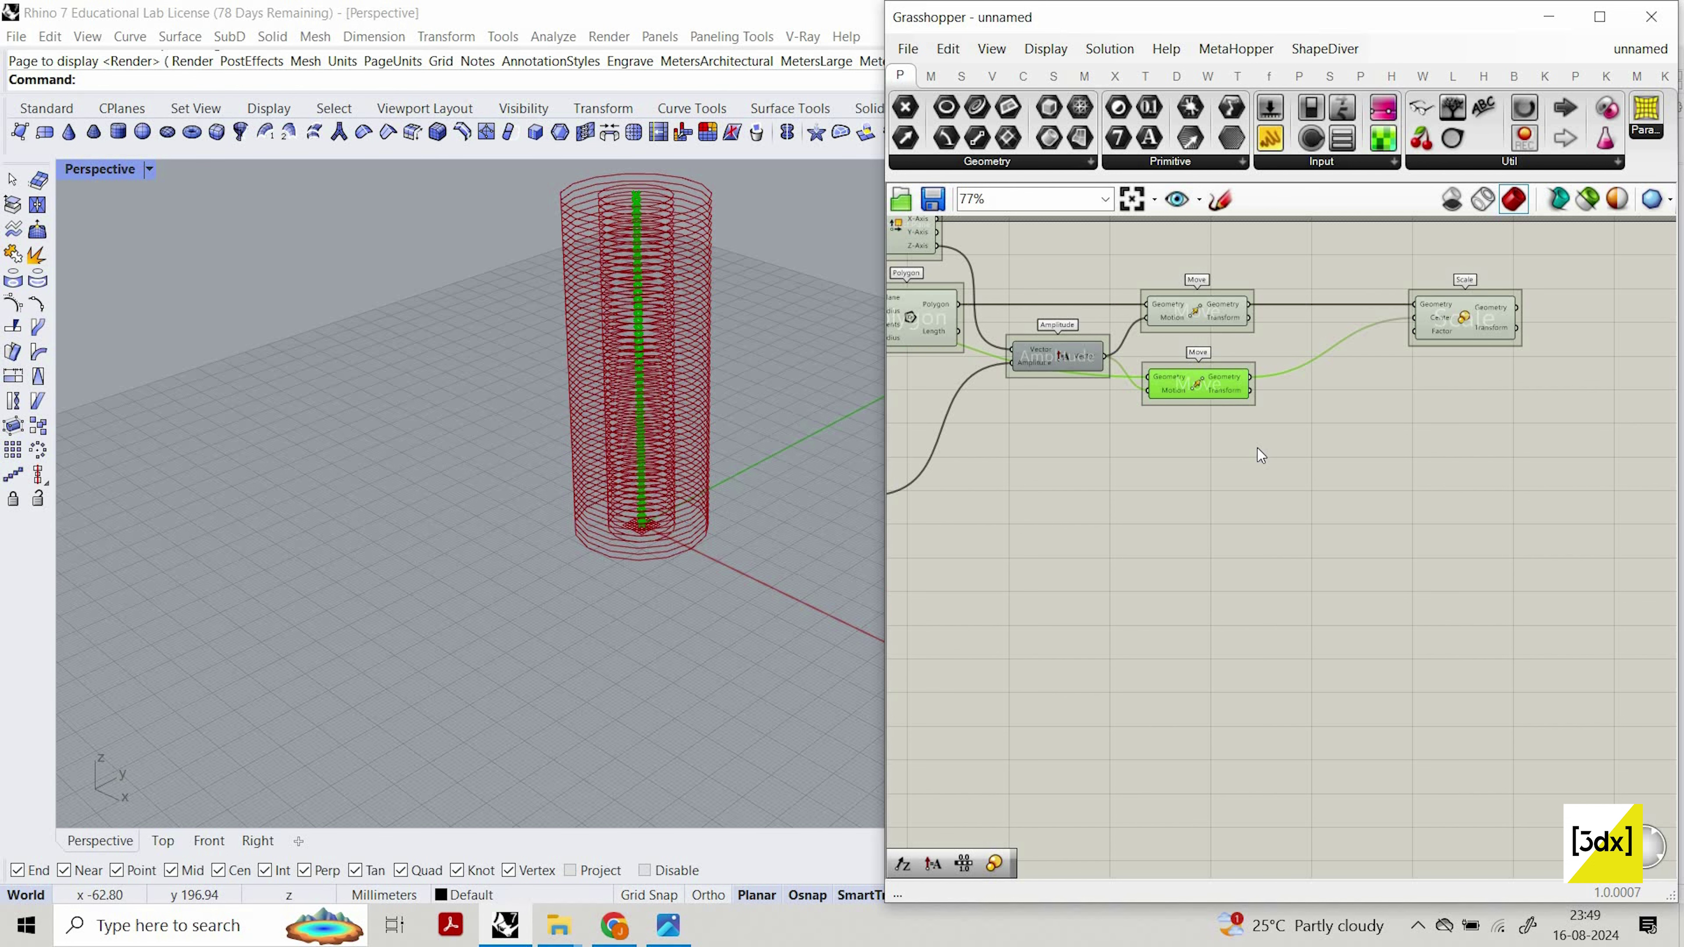
{"action": "scroll", "coordinate": [1349, 394], "scroll_direction": "up", "scroll_amount": 3}
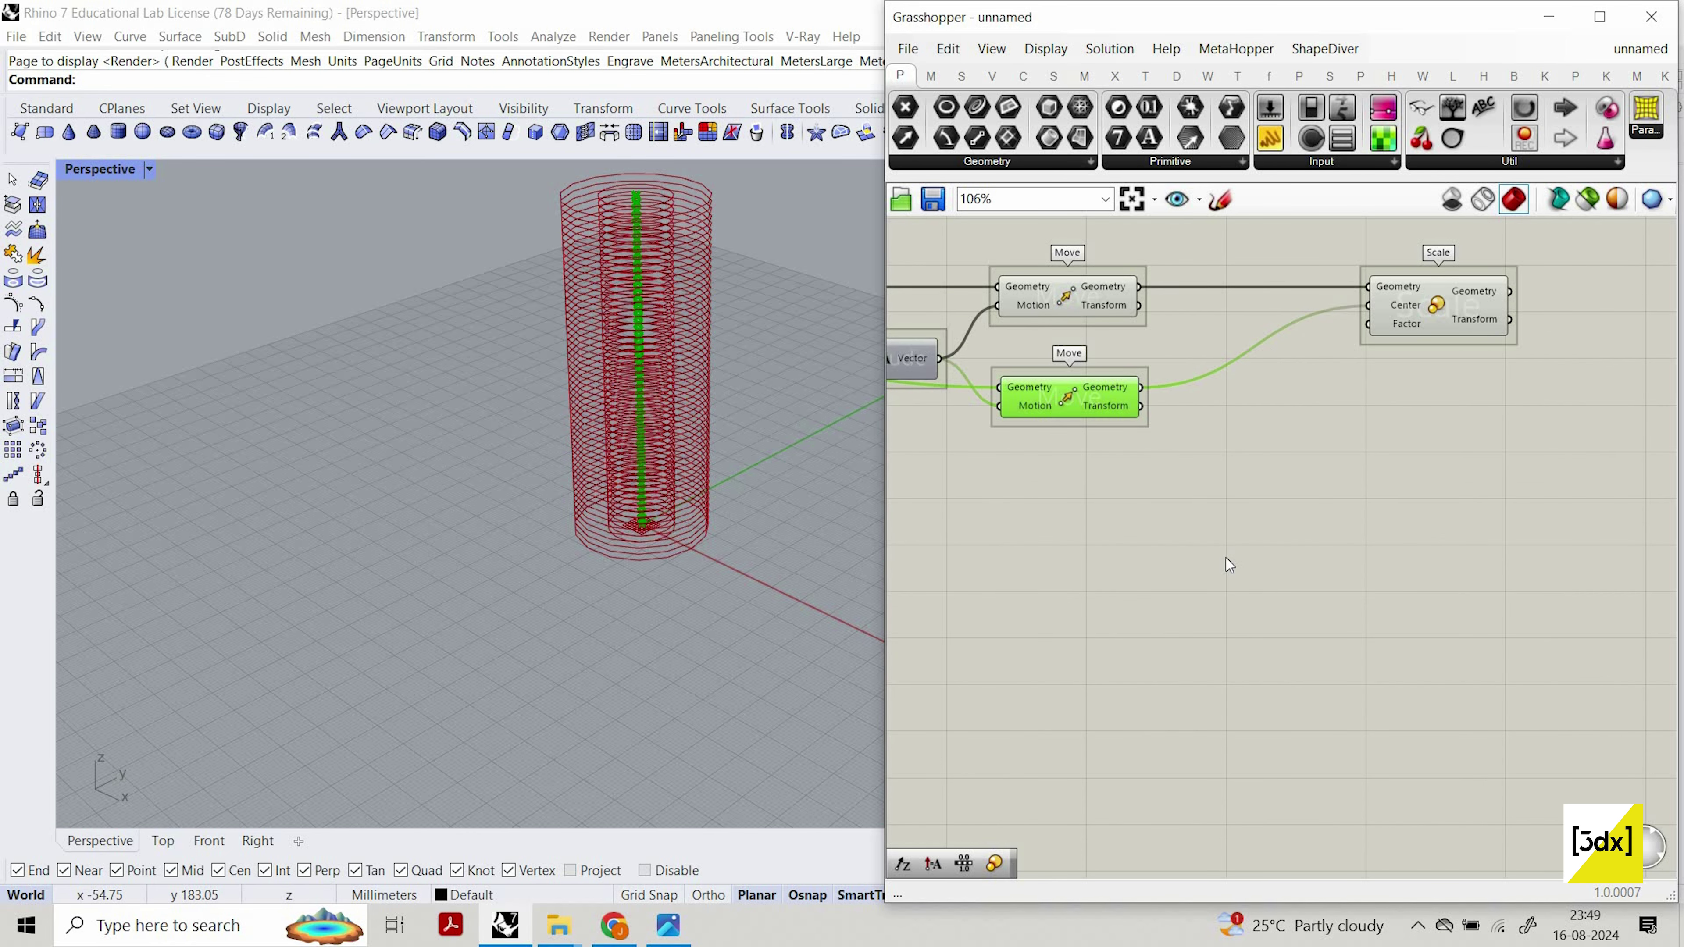
{"action": "scroll", "coordinate": [1031, 583], "scroll_direction": "down", "scroll_amount": 2}
{"action": "scroll", "coordinate": [1031, 583], "scroll_direction": "up", "scroll_amount": 2}
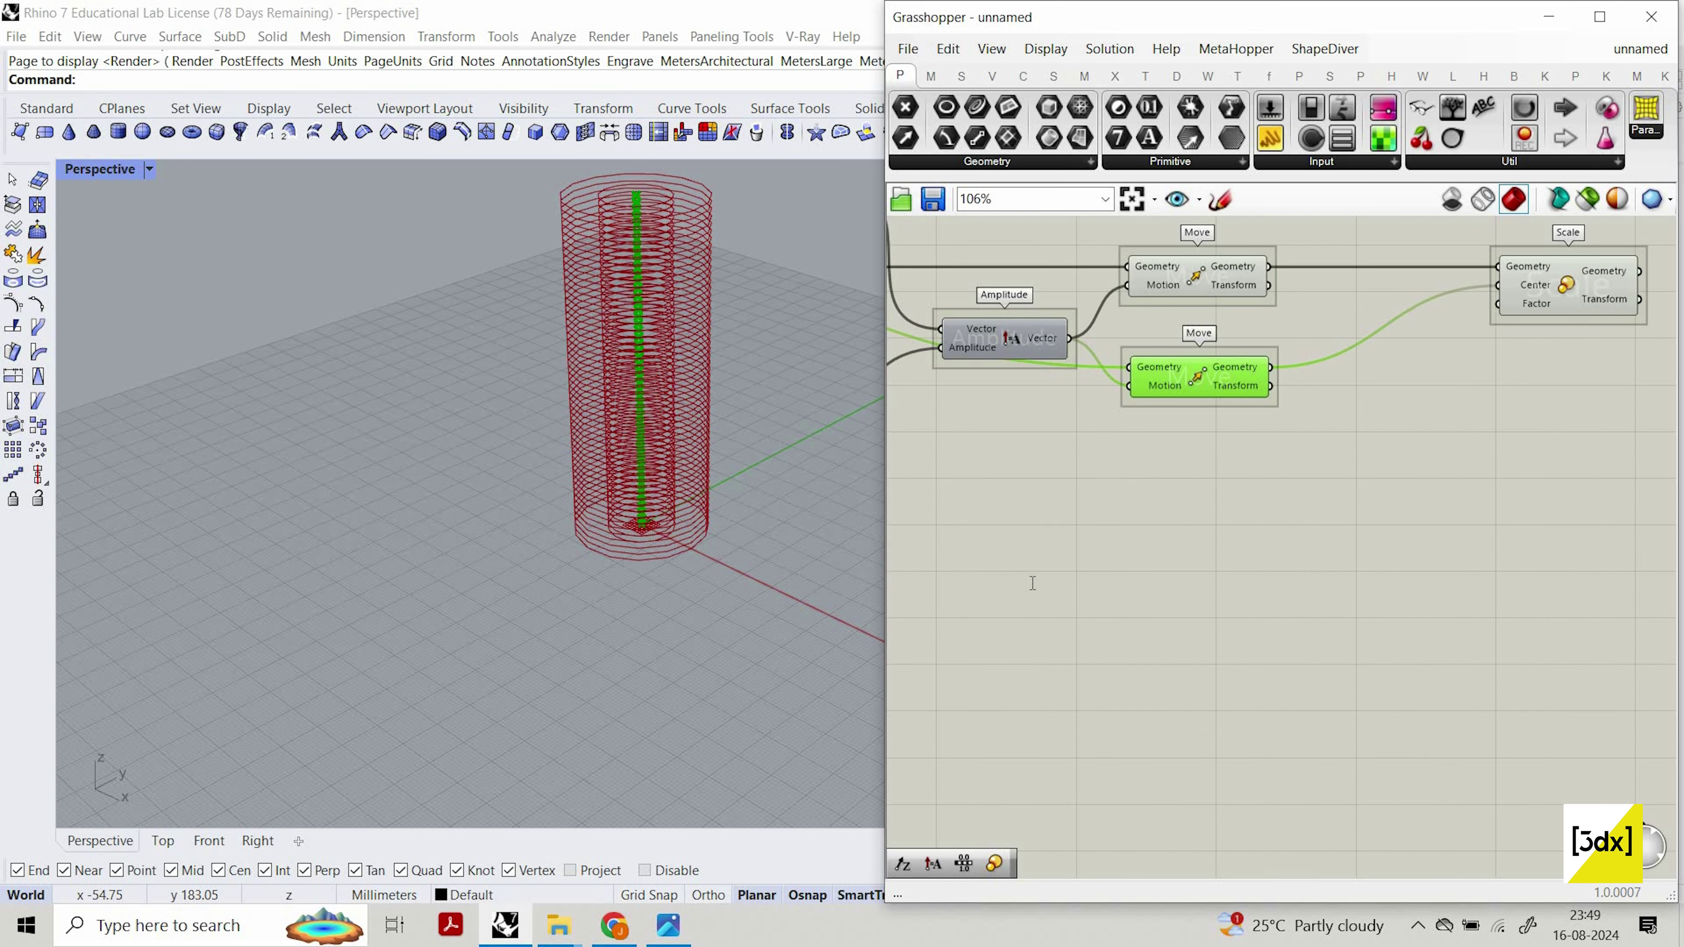
Add a second Range component below the Move components and connect the existing steps slider to its Steps input.
{"action": "double_click", "coordinate": [1031, 582]}
{"action": "type", "text": "ra"}
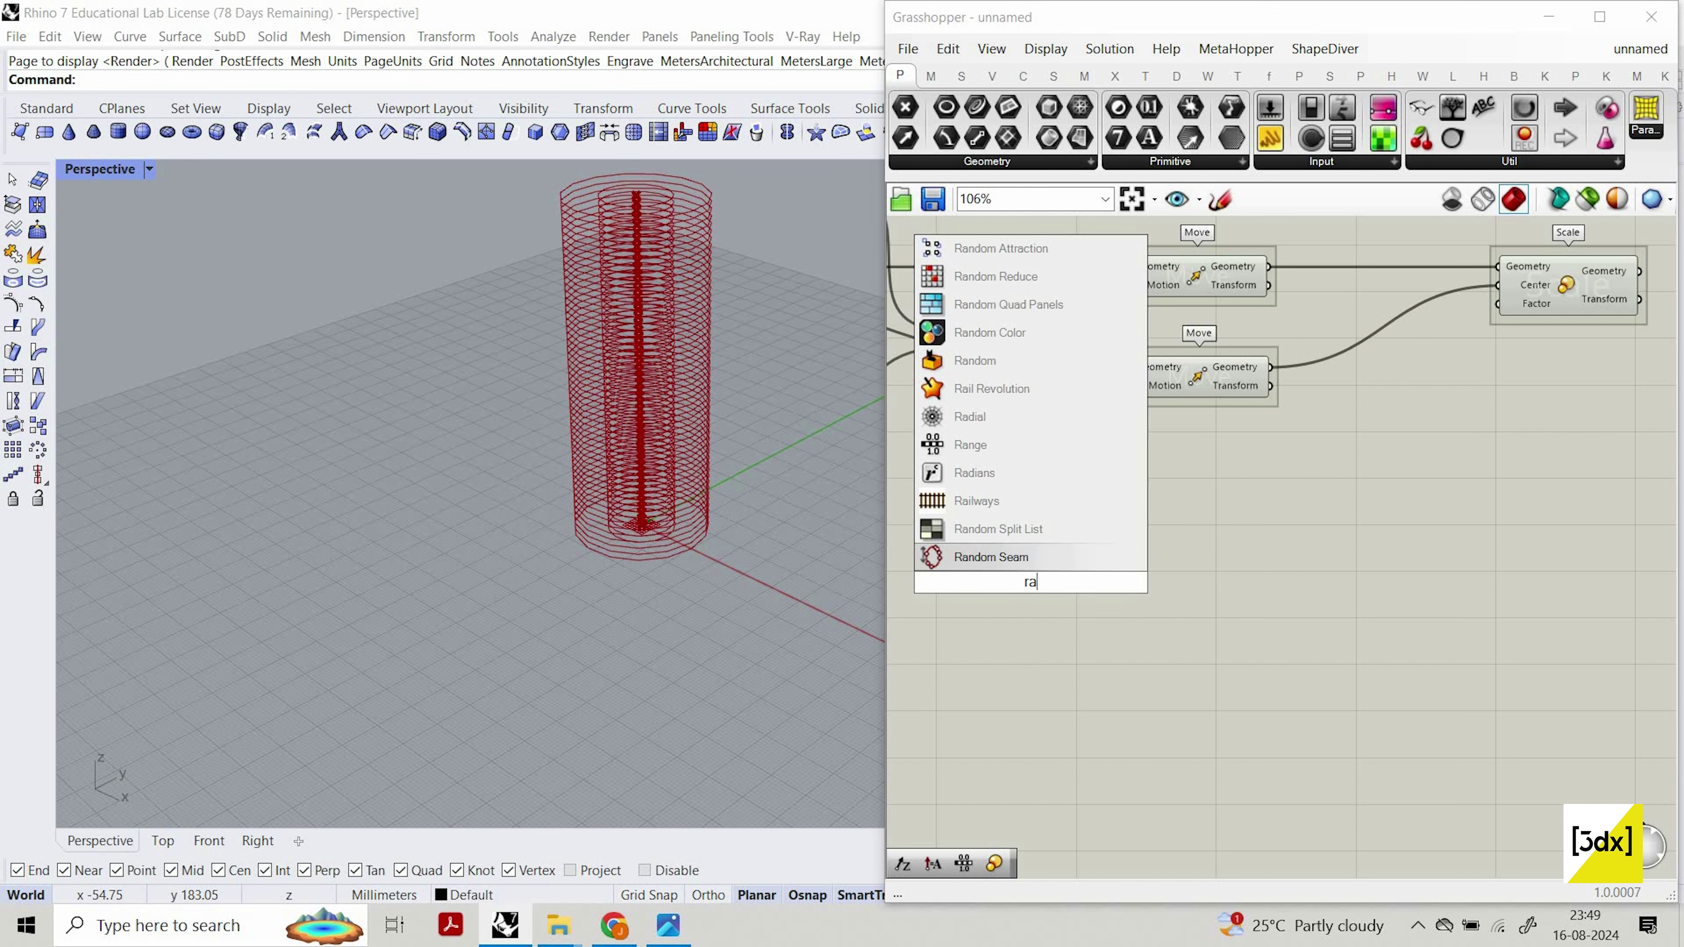
{"action": "type", "text": "nge"}
{"action": "key", "text": "Return"}
{"action": "scroll", "coordinate": [1359, 643], "scroll_direction": "down", "scroll_amount": 3}
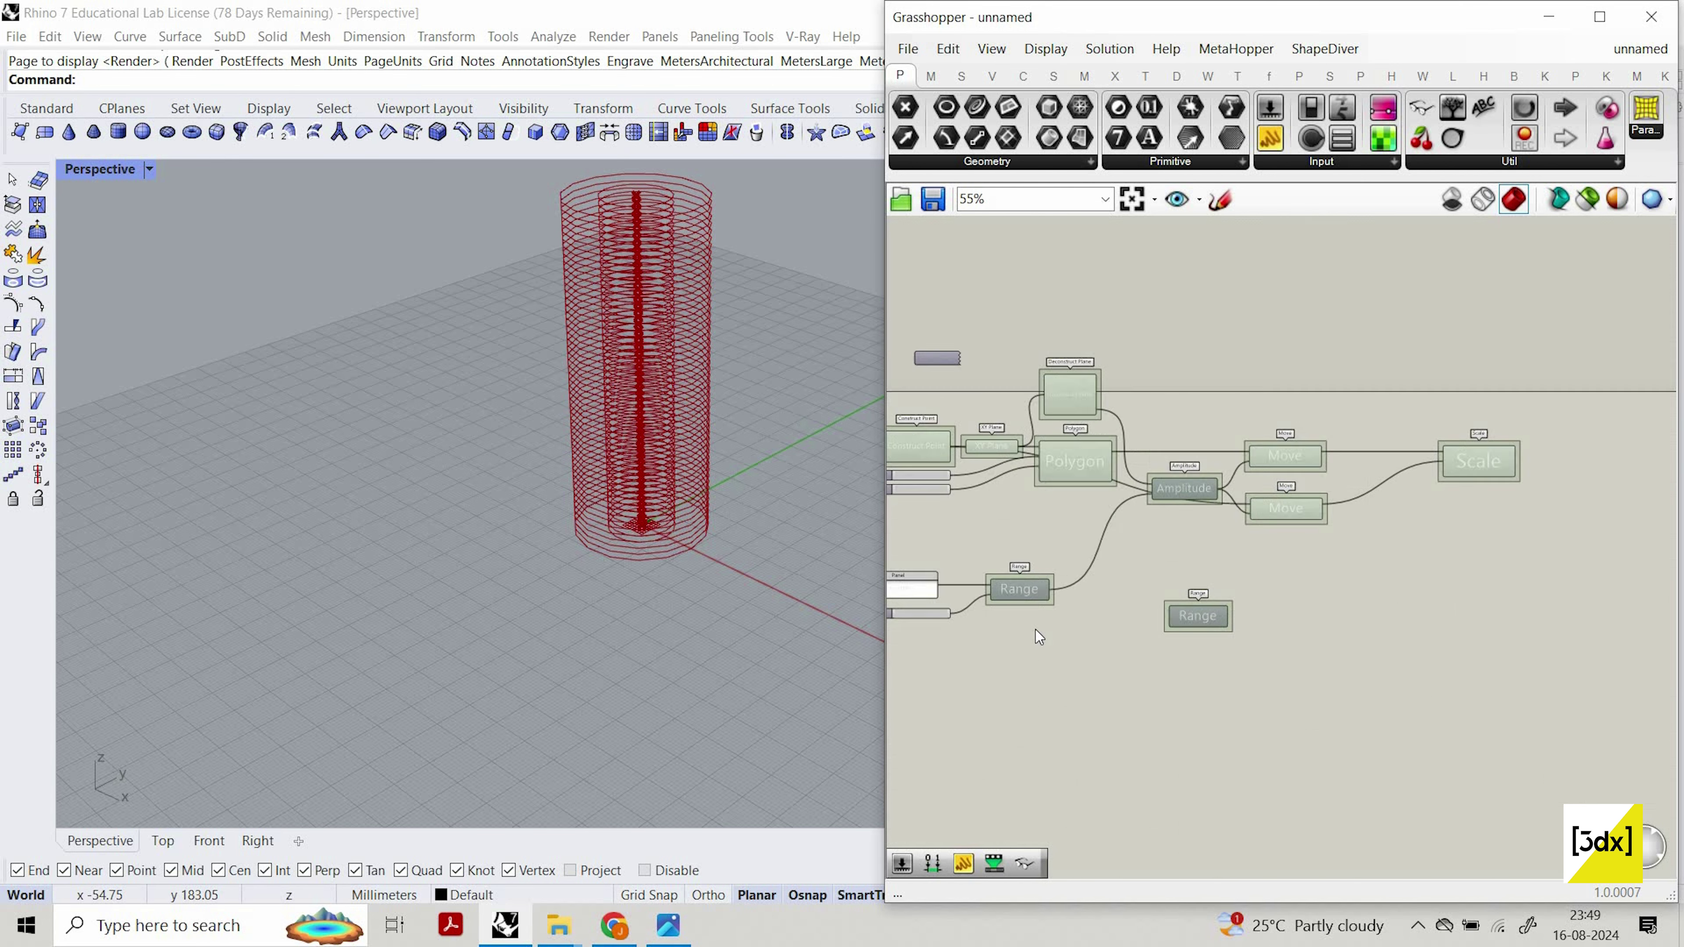
{"action": "scroll", "coordinate": [1003, 637], "scroll_direction": "up", "scroll_amount": 4}
{"action": "left_click_drag", "start_coordinate": [1007, 639], "coordinate": [1409, 622]}
{"action": "scroll", "coordinate": [1139, 560], "scroll_direction": "down", "scroll_amount": 2}
{"action": "scroll", "coordinate": [1356, 532], "scroll_direction": "up", "scroll_amount": 3}
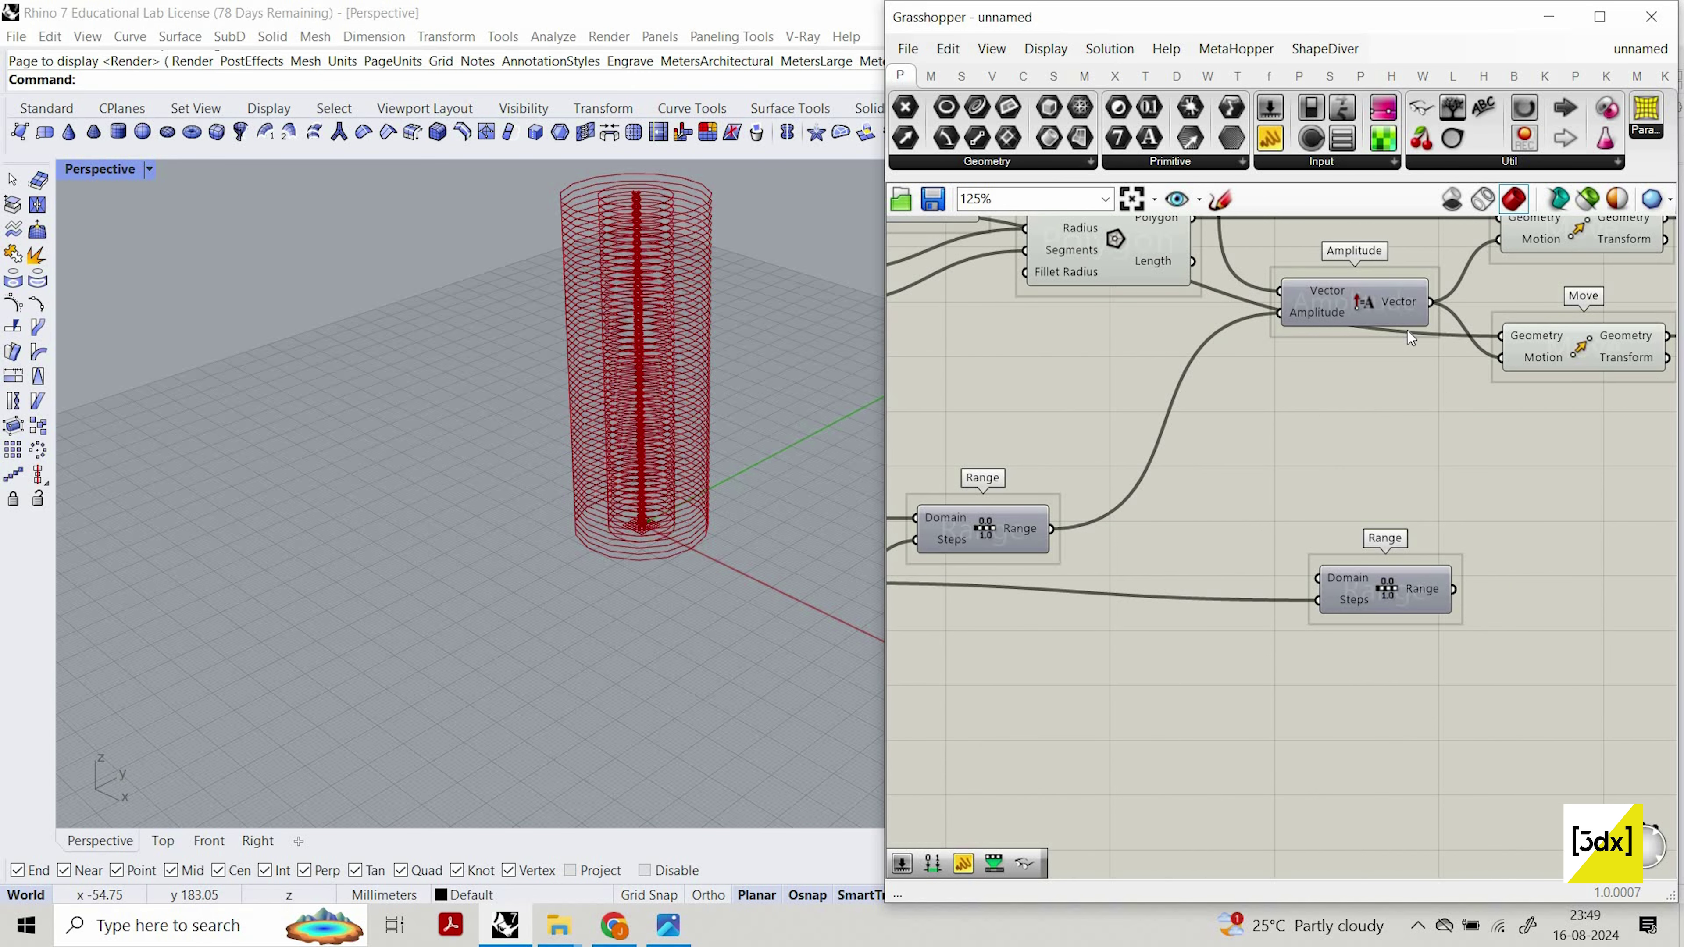
Add a Graph Mapper beside the new Range and connect the Range output to its input.
{"action": "scroll", "coordinate": [1326, 419], "scroll_direction": "down", "scroll_amount": 3}
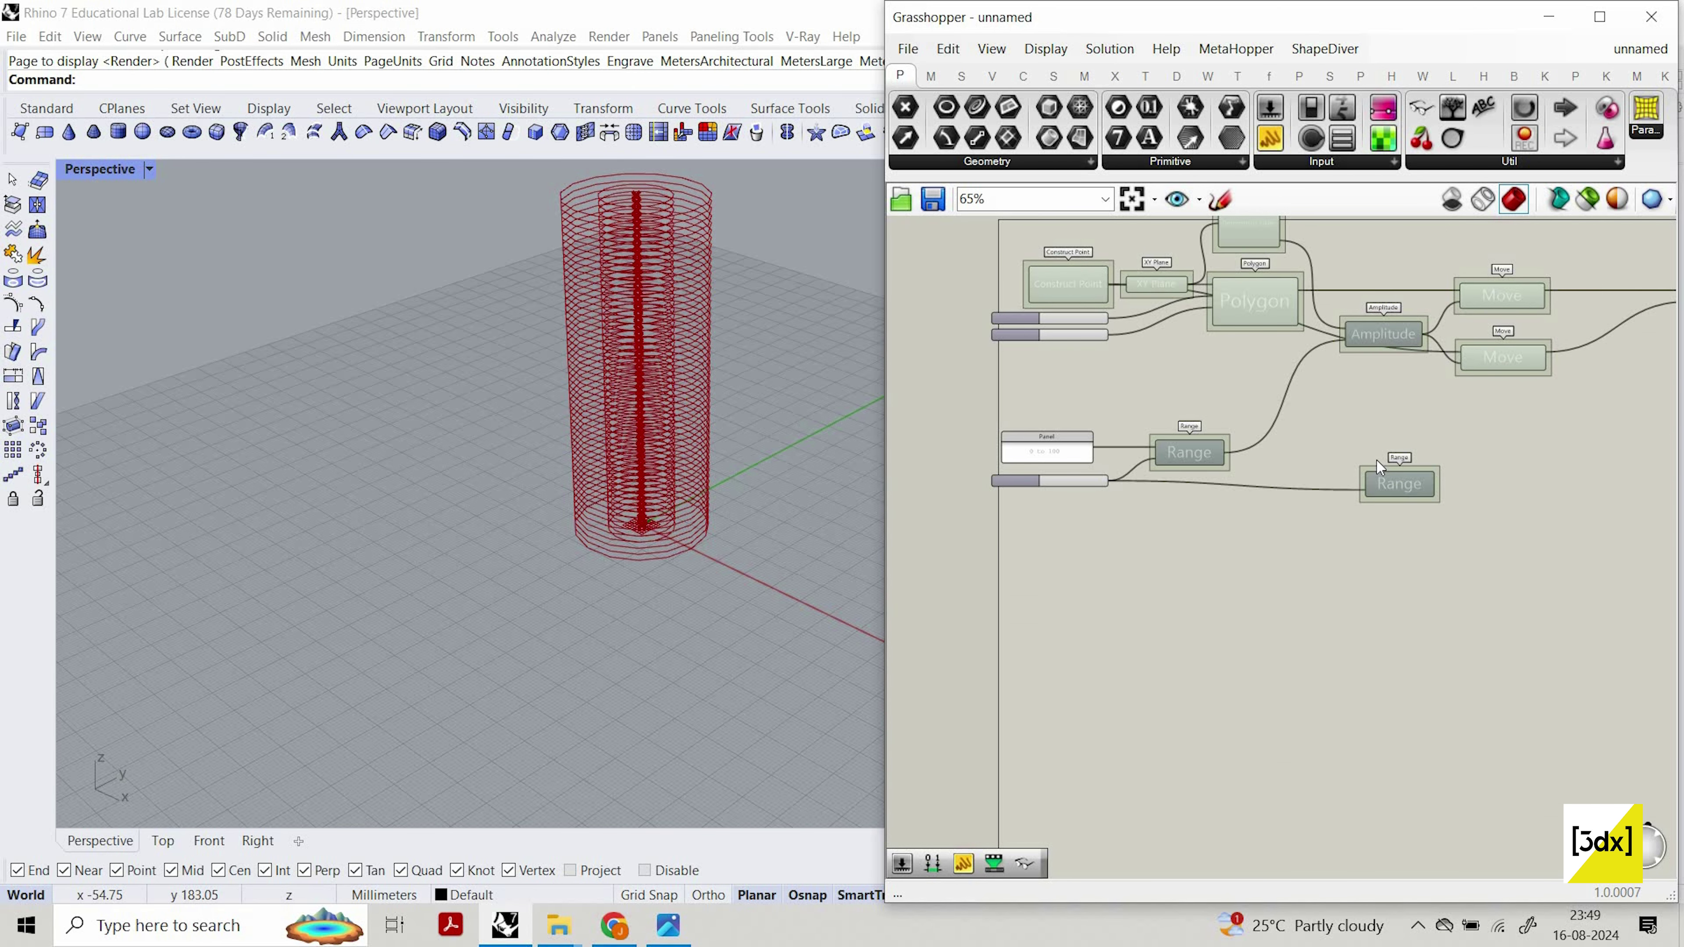
{"action": "scroll", "coordinate": [1137, 433], "scroll_direction": "up", "scroll_amount": 8}
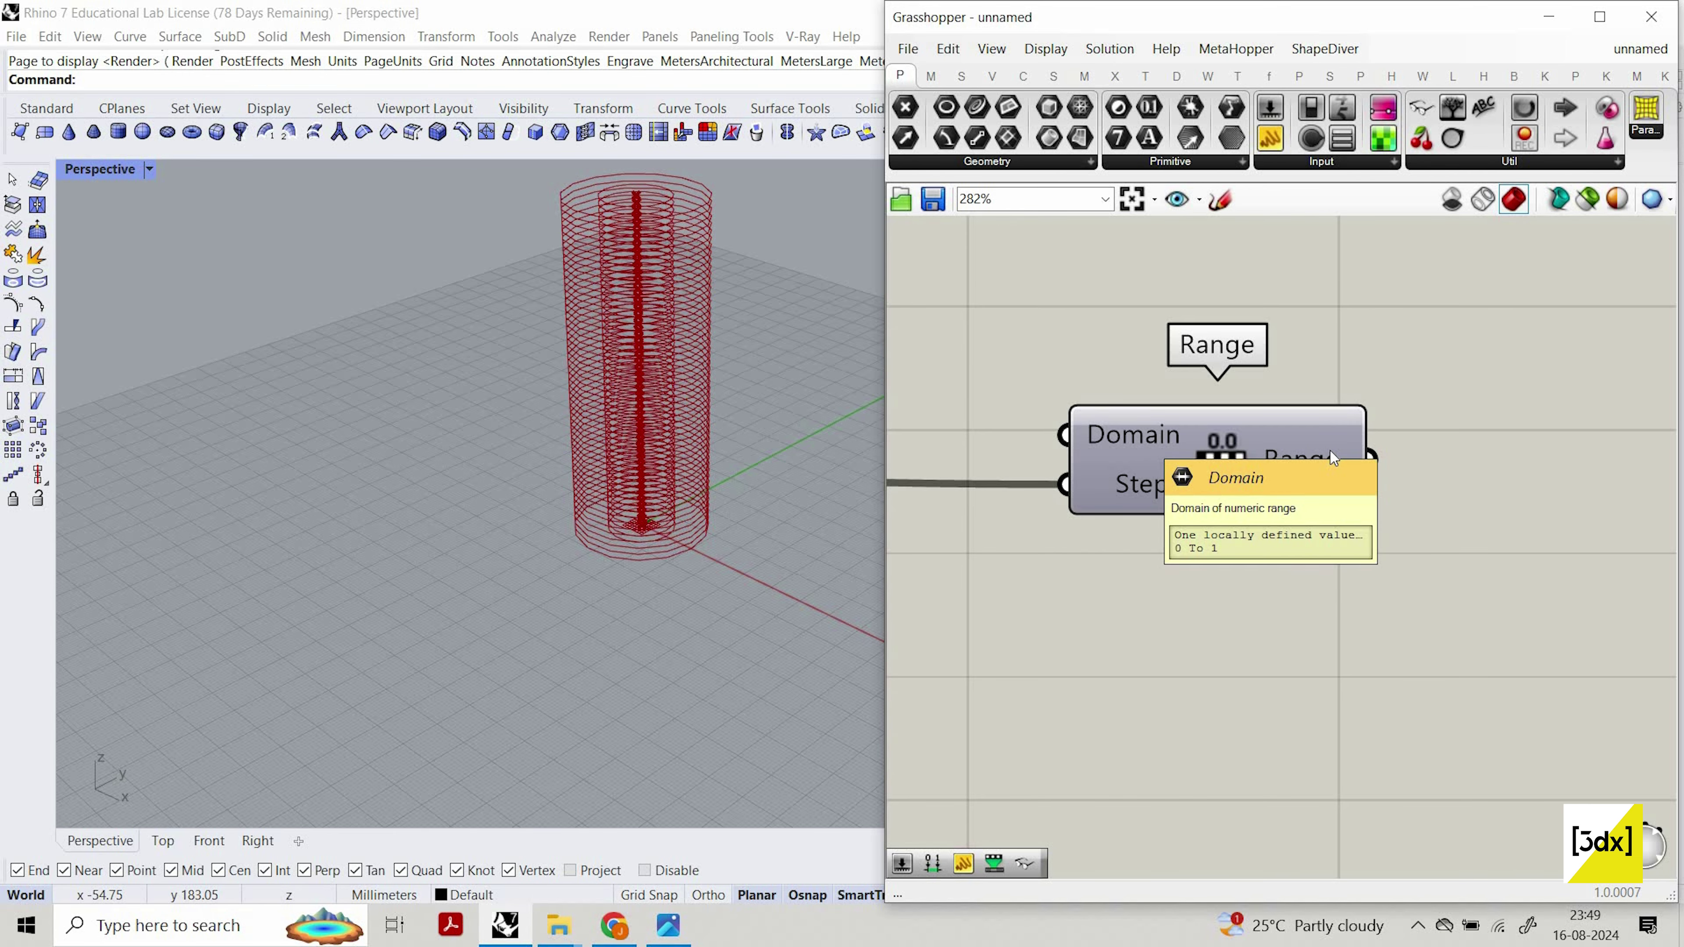
{"action": "scroll", "coordinate": [1340, 455], "scroll_direction": "down", "scroll_amount": 6}
{"action": "scroll", "coordinate": [1346, 459], "scroll_direction": "up", "scroll_amount": 5}
{"action": "double_click", "coordinate": [1348, 458]}
{"action": "type", "text": "gra"}
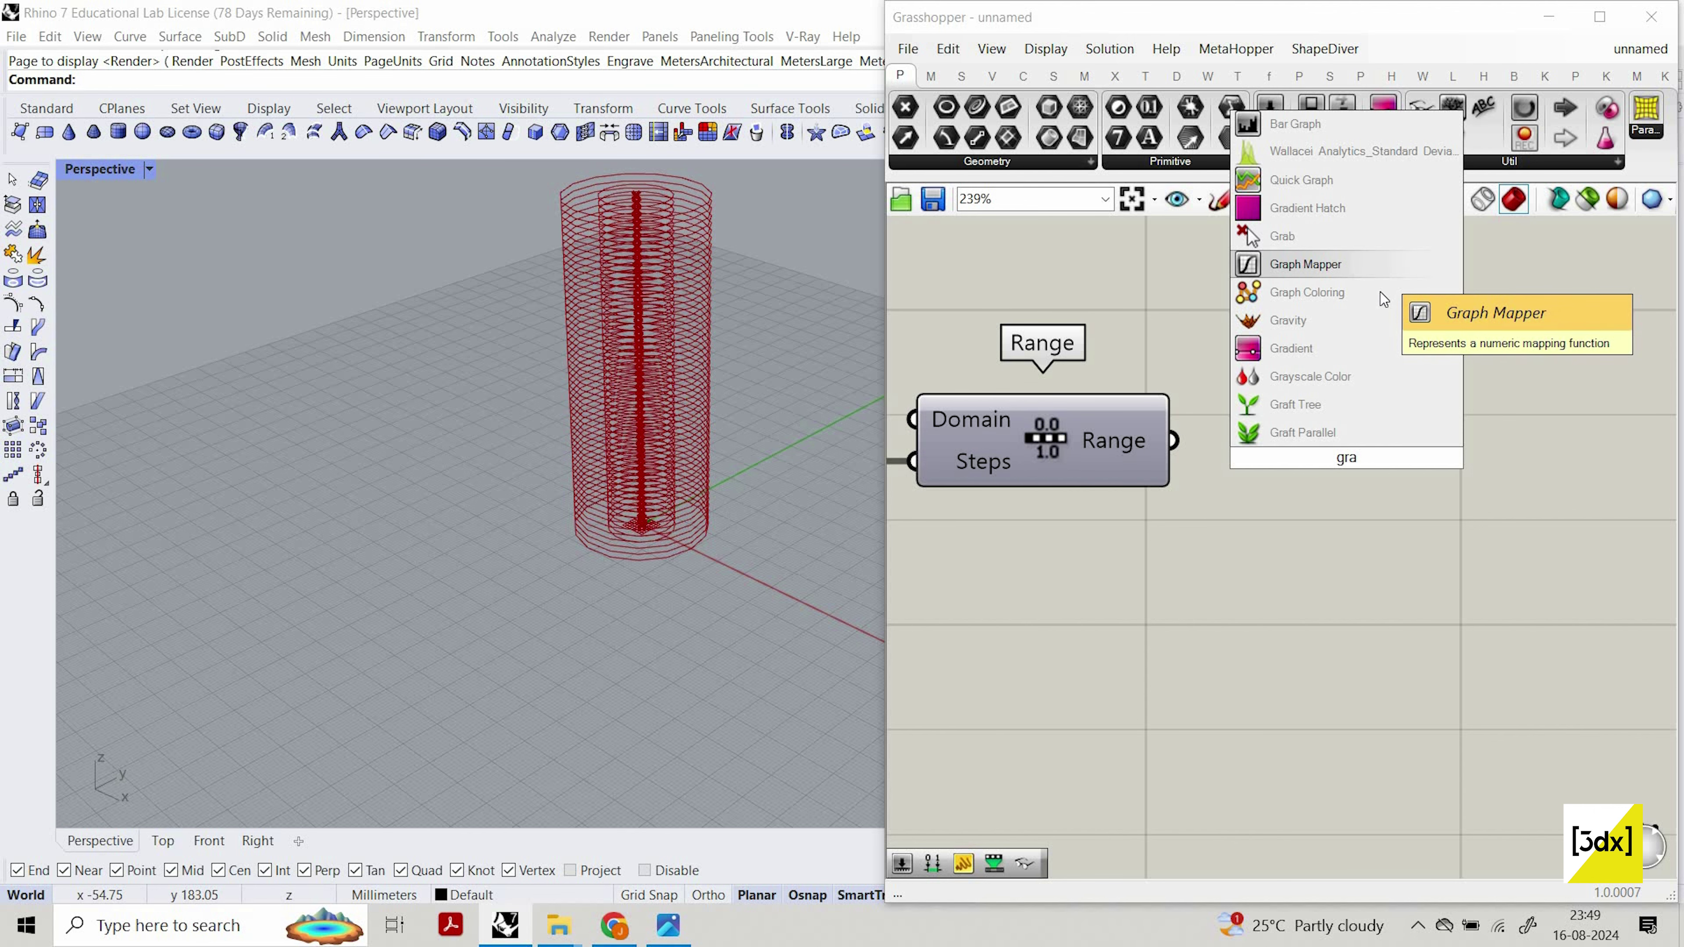
{"action": "left_click", "coordinate": [1378, 266]}
{"action": "left_click_drag", "start_coordinate": [1173, 440], "coordinate": [1320, 441]}
Set the Graph Mapper's graph type to Bezier.
{"action": "scroll", "coordinate": [1212, 421], "scroll_direction": "down", "scroll_amount": 4}
{"action": "scroll", "coordinate": [1212, 422], "scroll_direction": "up", "scroll_amount": 1}
{"action": "right_click_drag", "start_coordinate": [1298, 425], "coordinate": [1216, 416]}
{"action": "right_click", "coordinate": [1213, 419]}
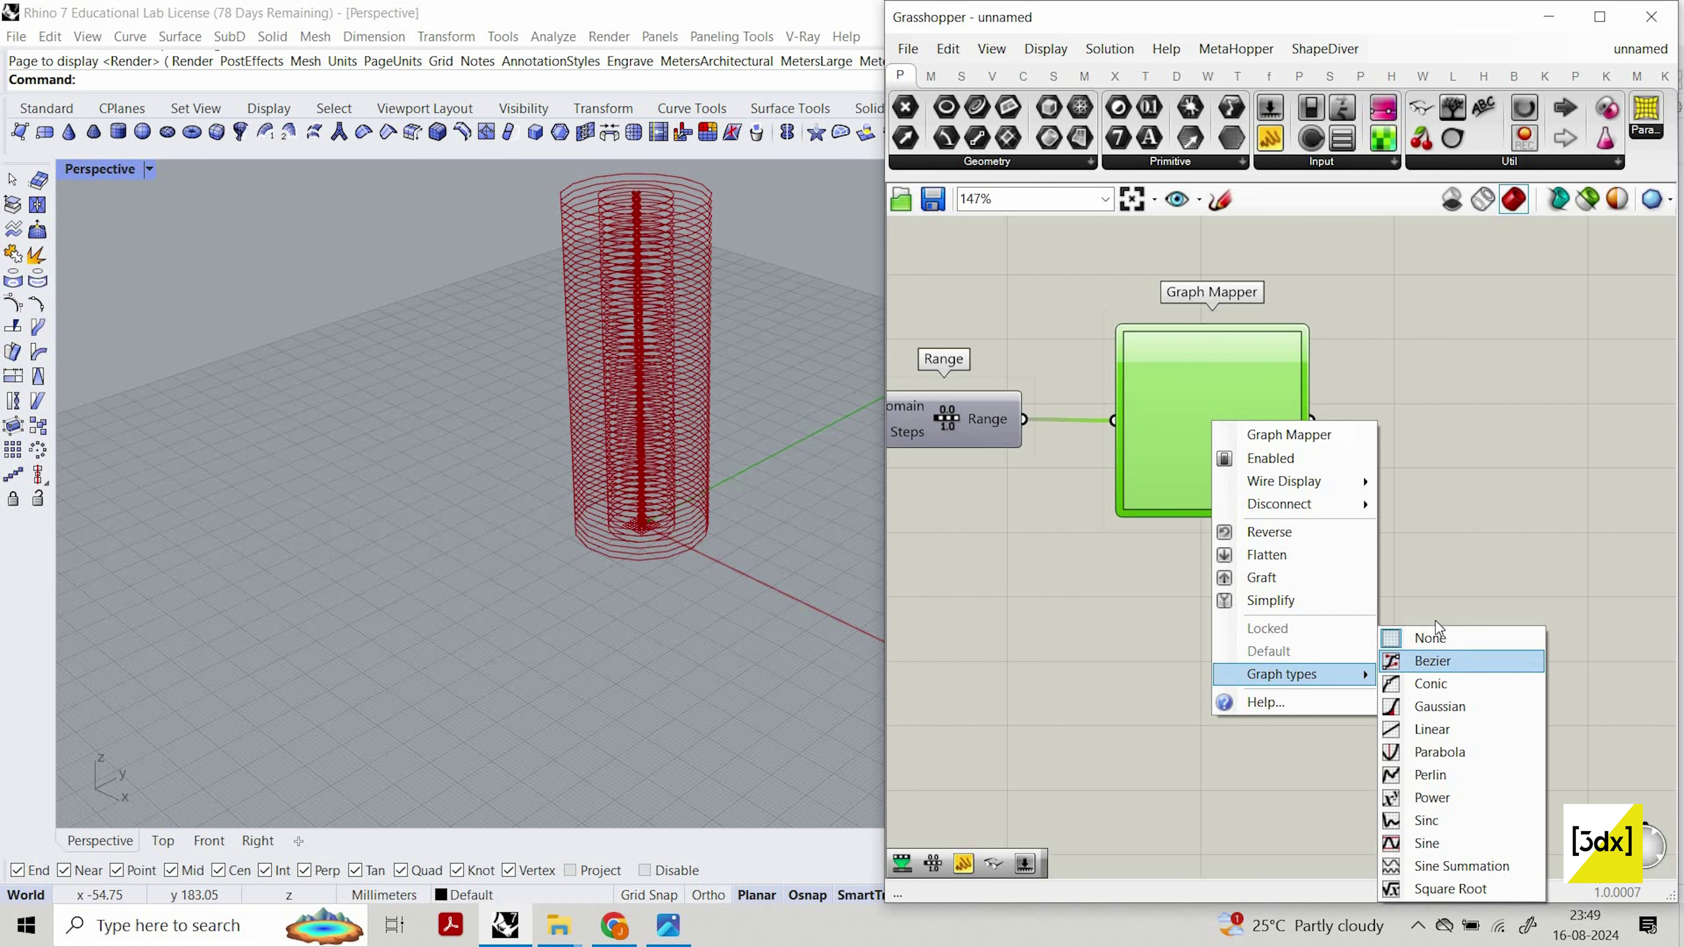
{"action": "left_click", "coordinate": [1426, 733]}
{"action": "scroll", "coordinate": [1329, 408], "scroll_direction": "down", "scroll_amount": 2}
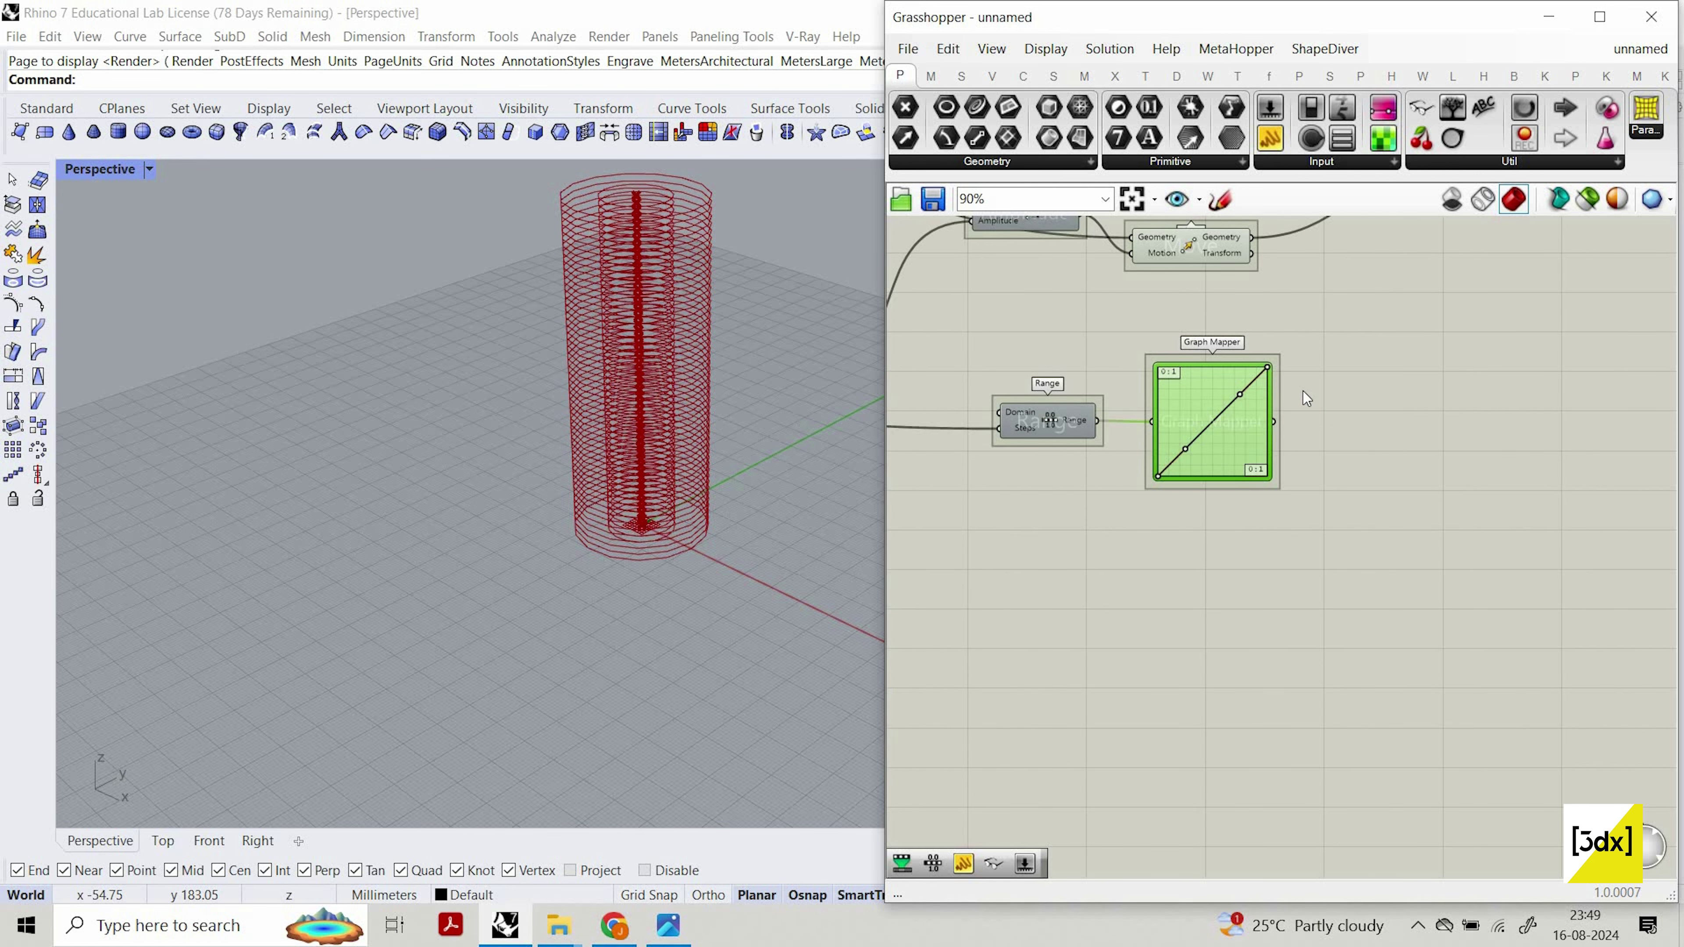
Reshape the Bezier graph by lowering its end point almost to the base and raising its start point to about a third of the height.
{"action": "scroll", "coordinate": [1320, 395], "scroll_direction": "up", "scroll_amount": 3}
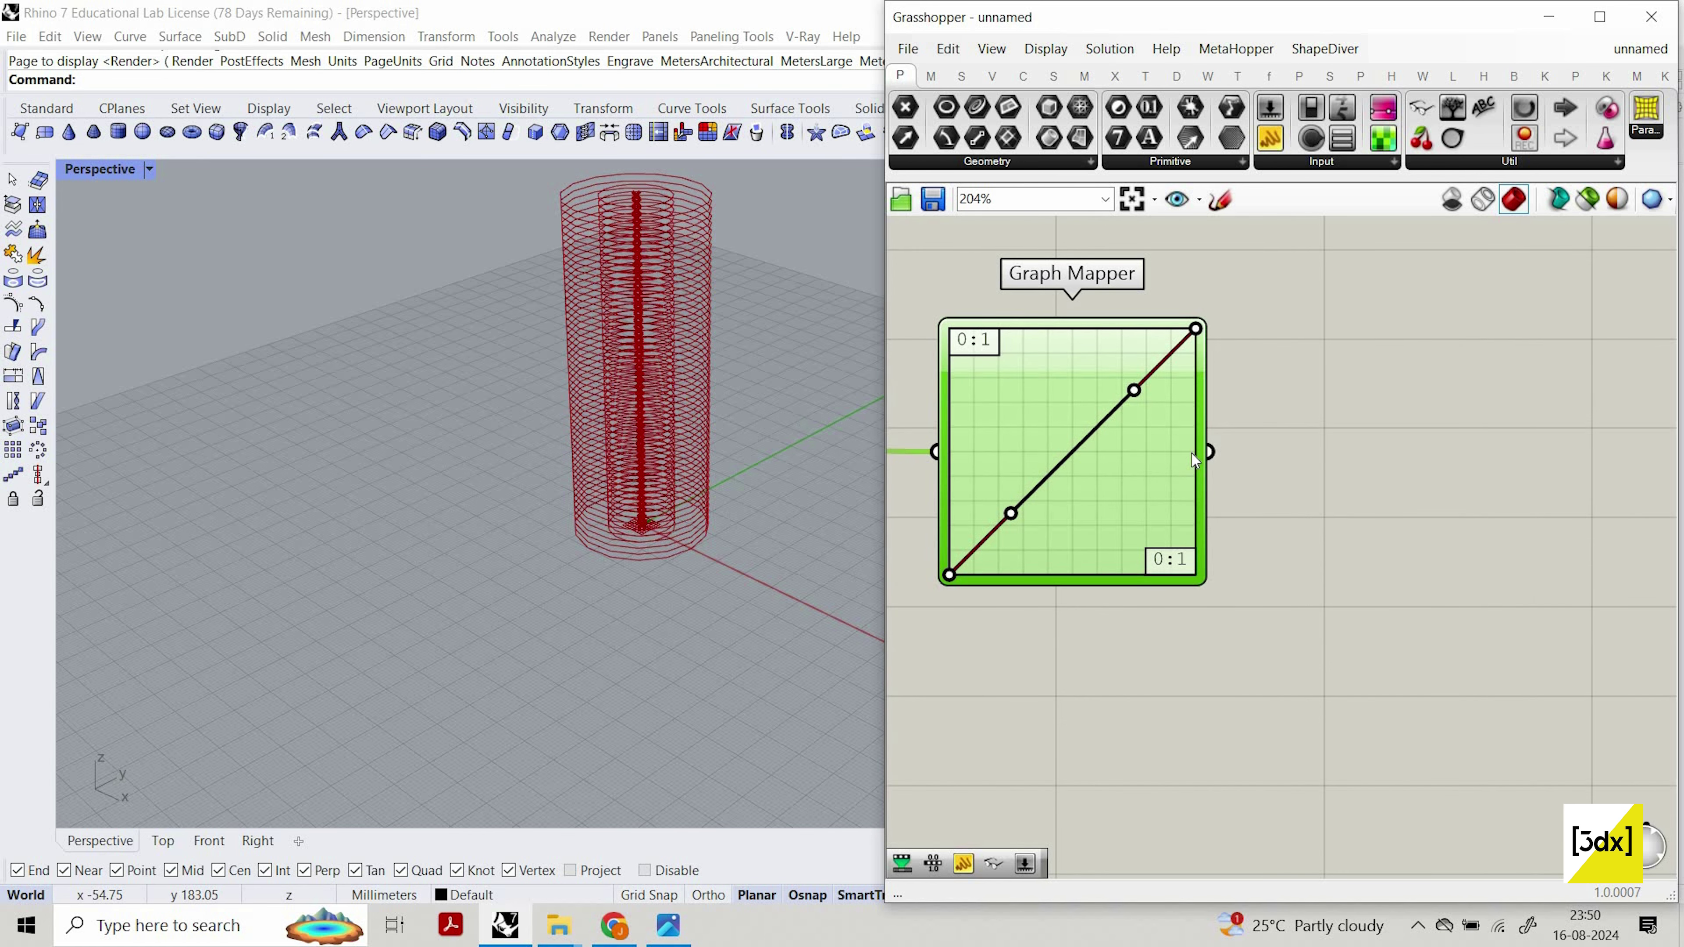
{"action": "scroll", "coordinate": [1197, 335], "scroll_direction": "up", "scroll_amount": 2}
{"action": "left_click_drag", "start_coordinate": [1198, 329], "coordinate": [1199, 687]}
{"action": "scroll", "coordinate": [1126, 633], "scroll_direction": "down", "scroll_amount": 4}
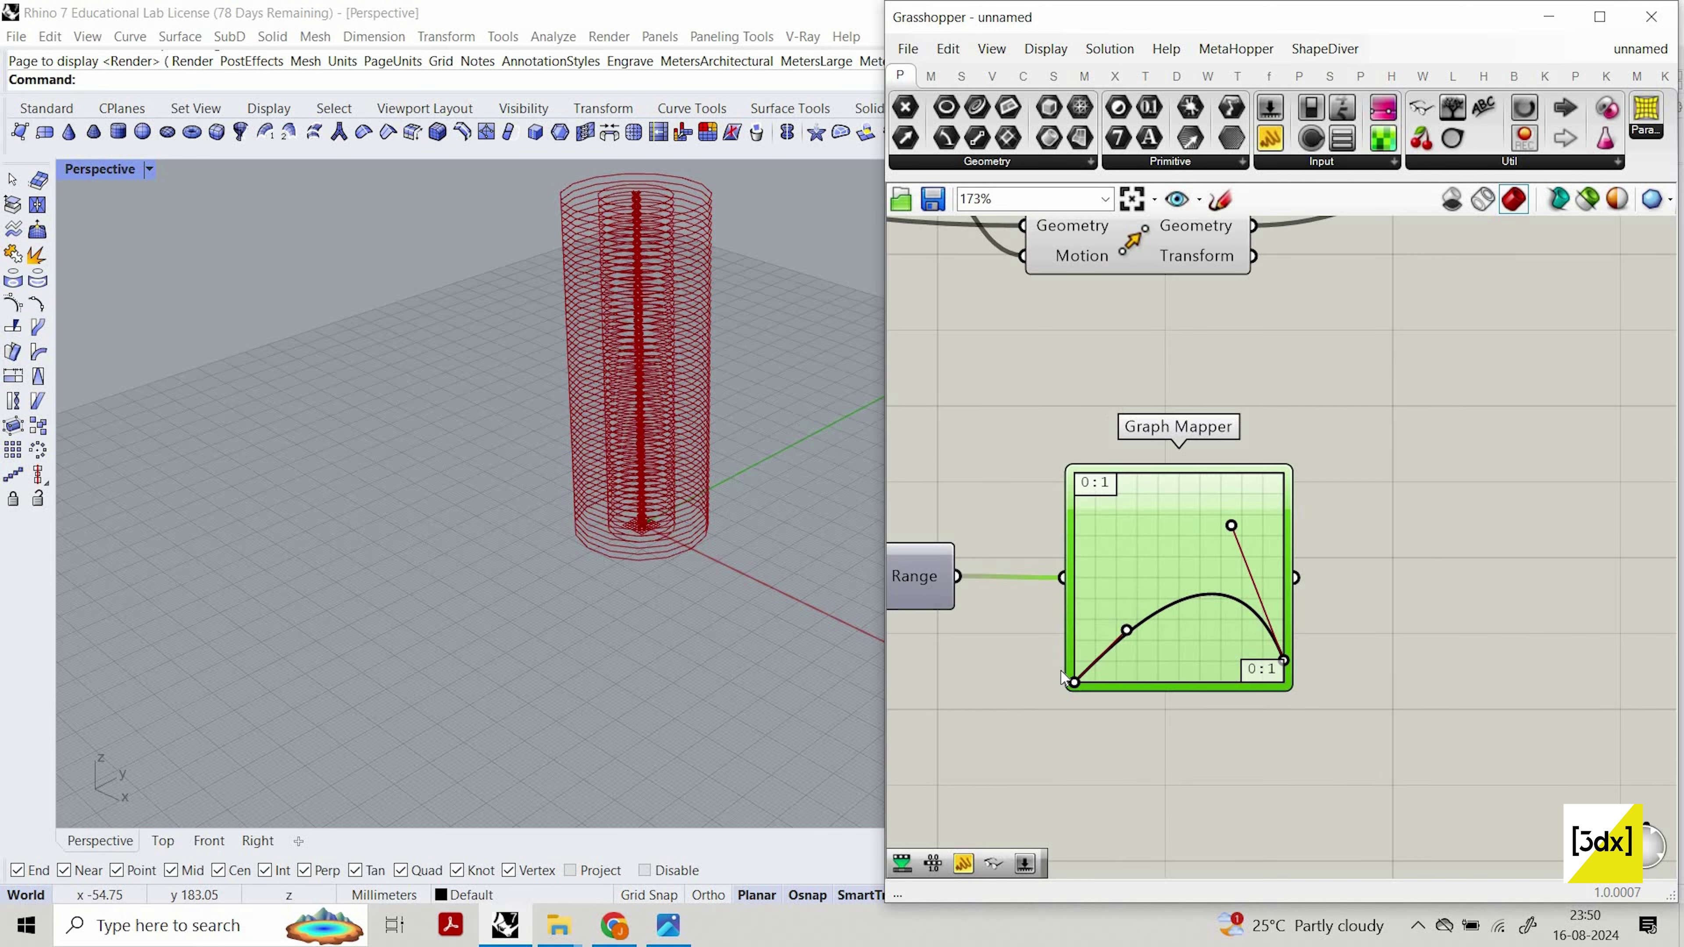
{"action": "scroll", "coordinate": [1094, 663], "scroll_direction": "up", "scroll_amount": 2}
{"action": "left_click_drag", "start_coordinate": [1065, 620], "coordinate": [1061, 621]}
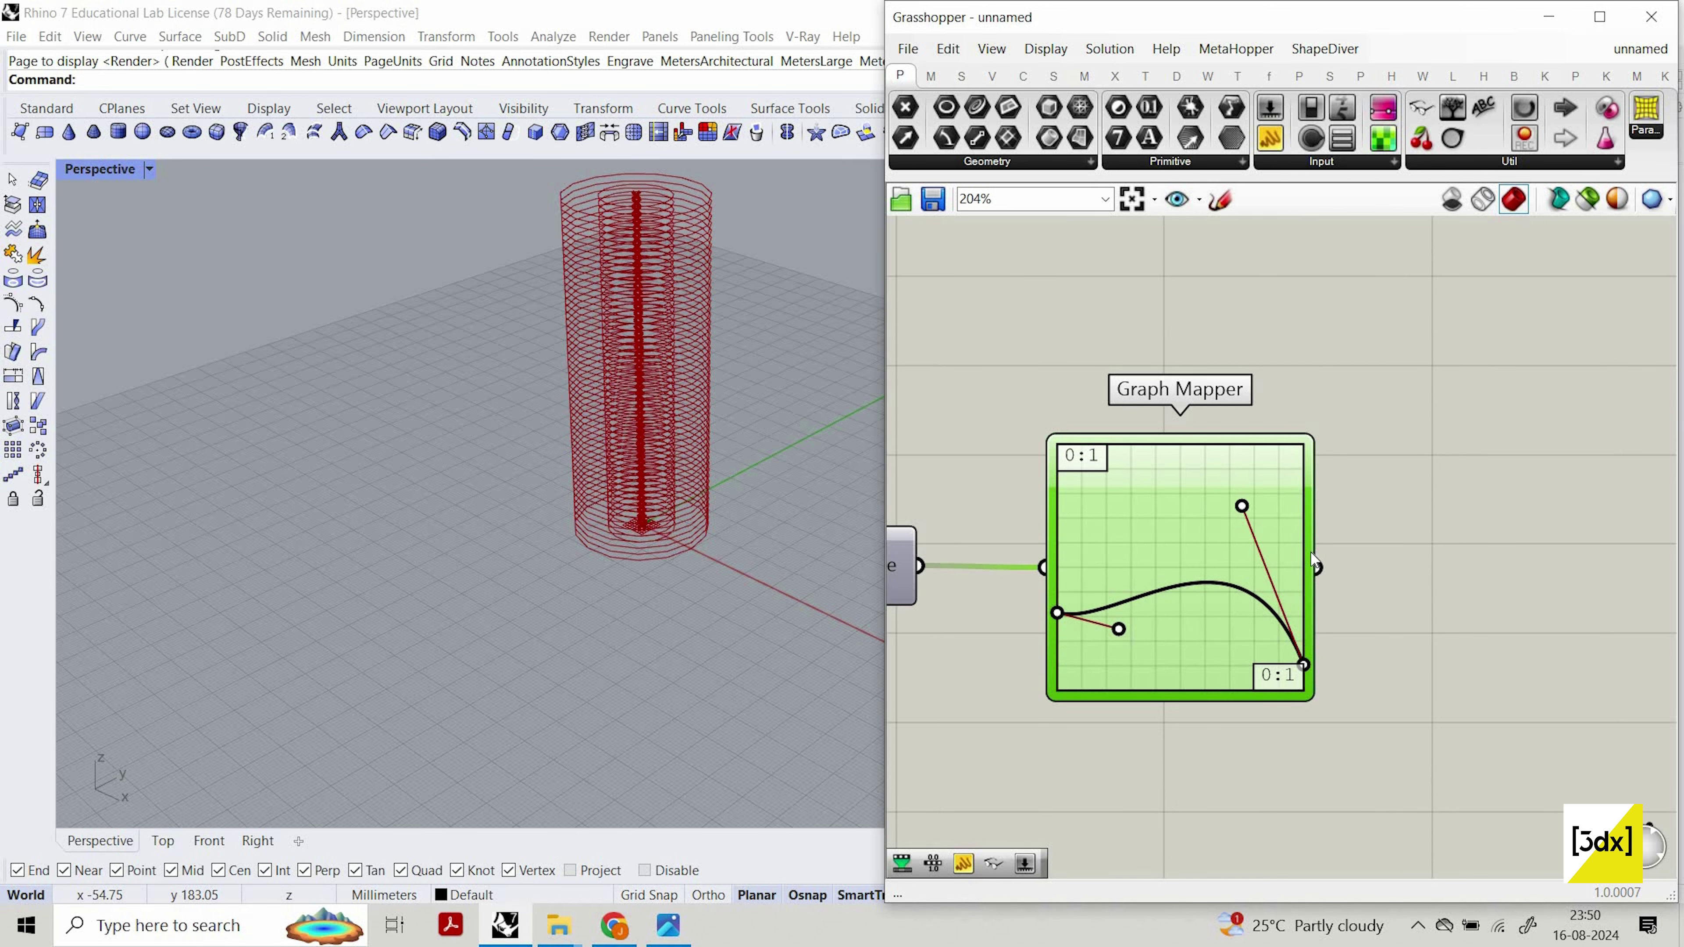
Add a Remap Numbers component beyond the Graph Mapper and connect the mapper's output to its Value input.
{"action": "scroll", "coordinate": [1342, 552], "scroll_direction": "down", "scroll_amount": 3}
{"action": "double_click", "coordinate": [1344, 552]}
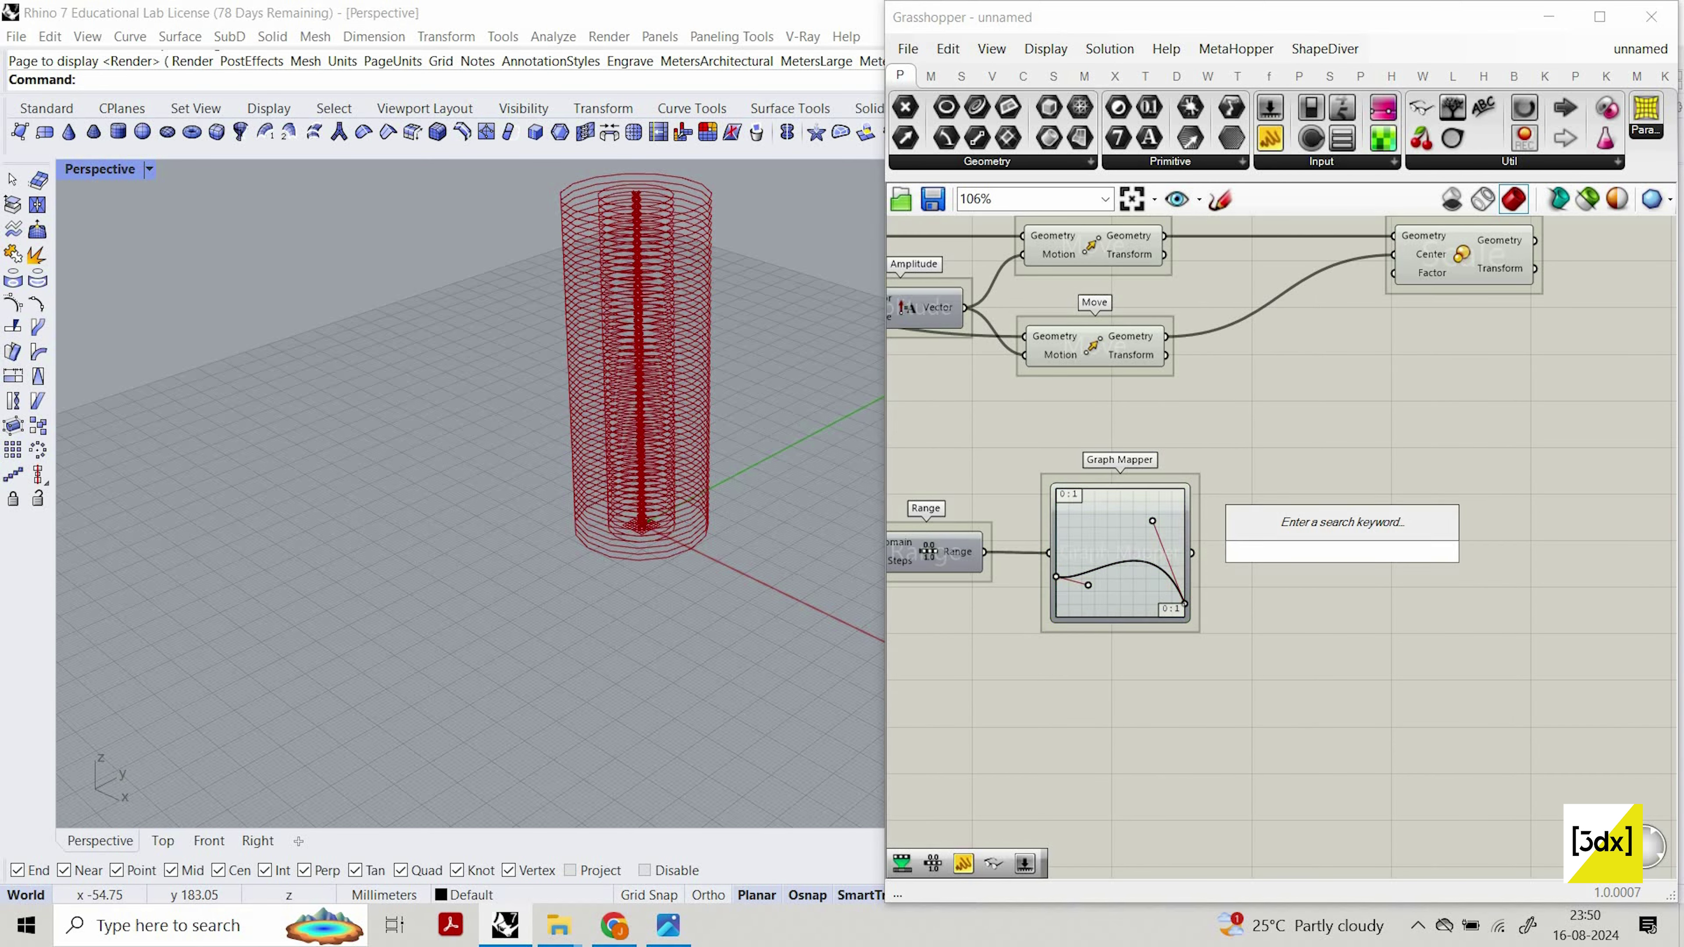
{"action": "type", "text": "rema"}
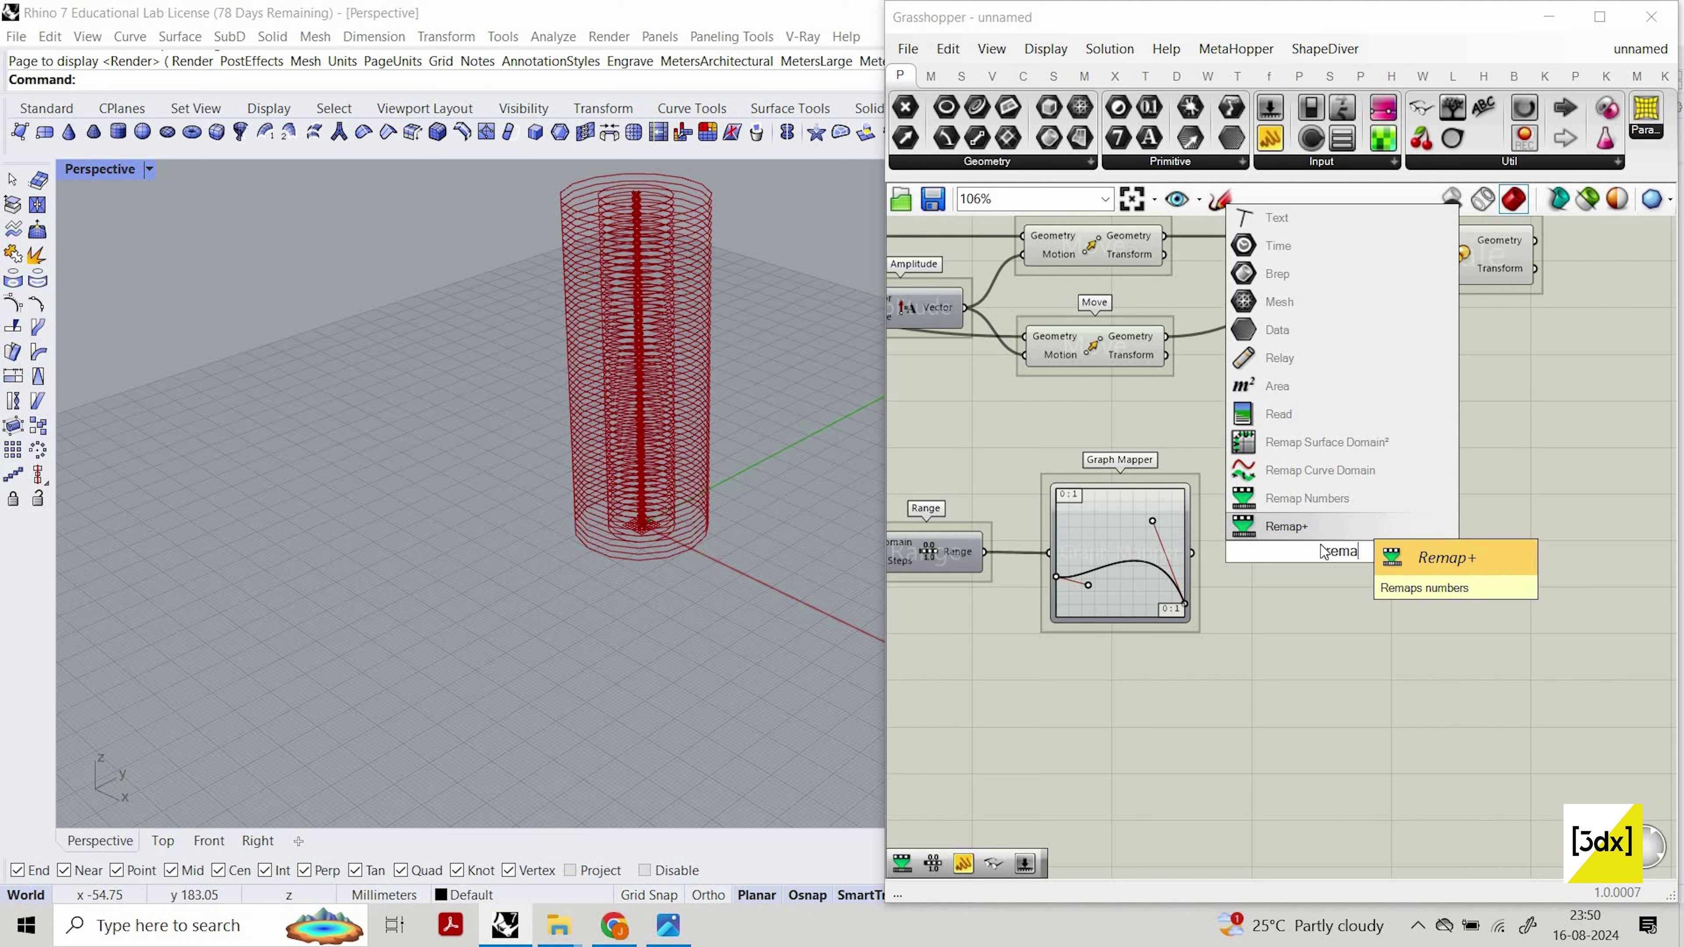
{"action": "left_click", "coordinate": [1306, 498]}
{"action": "scroll", "coordinate": [1129, 555], "scroll_direction": "up", "scroll_amount": 3}
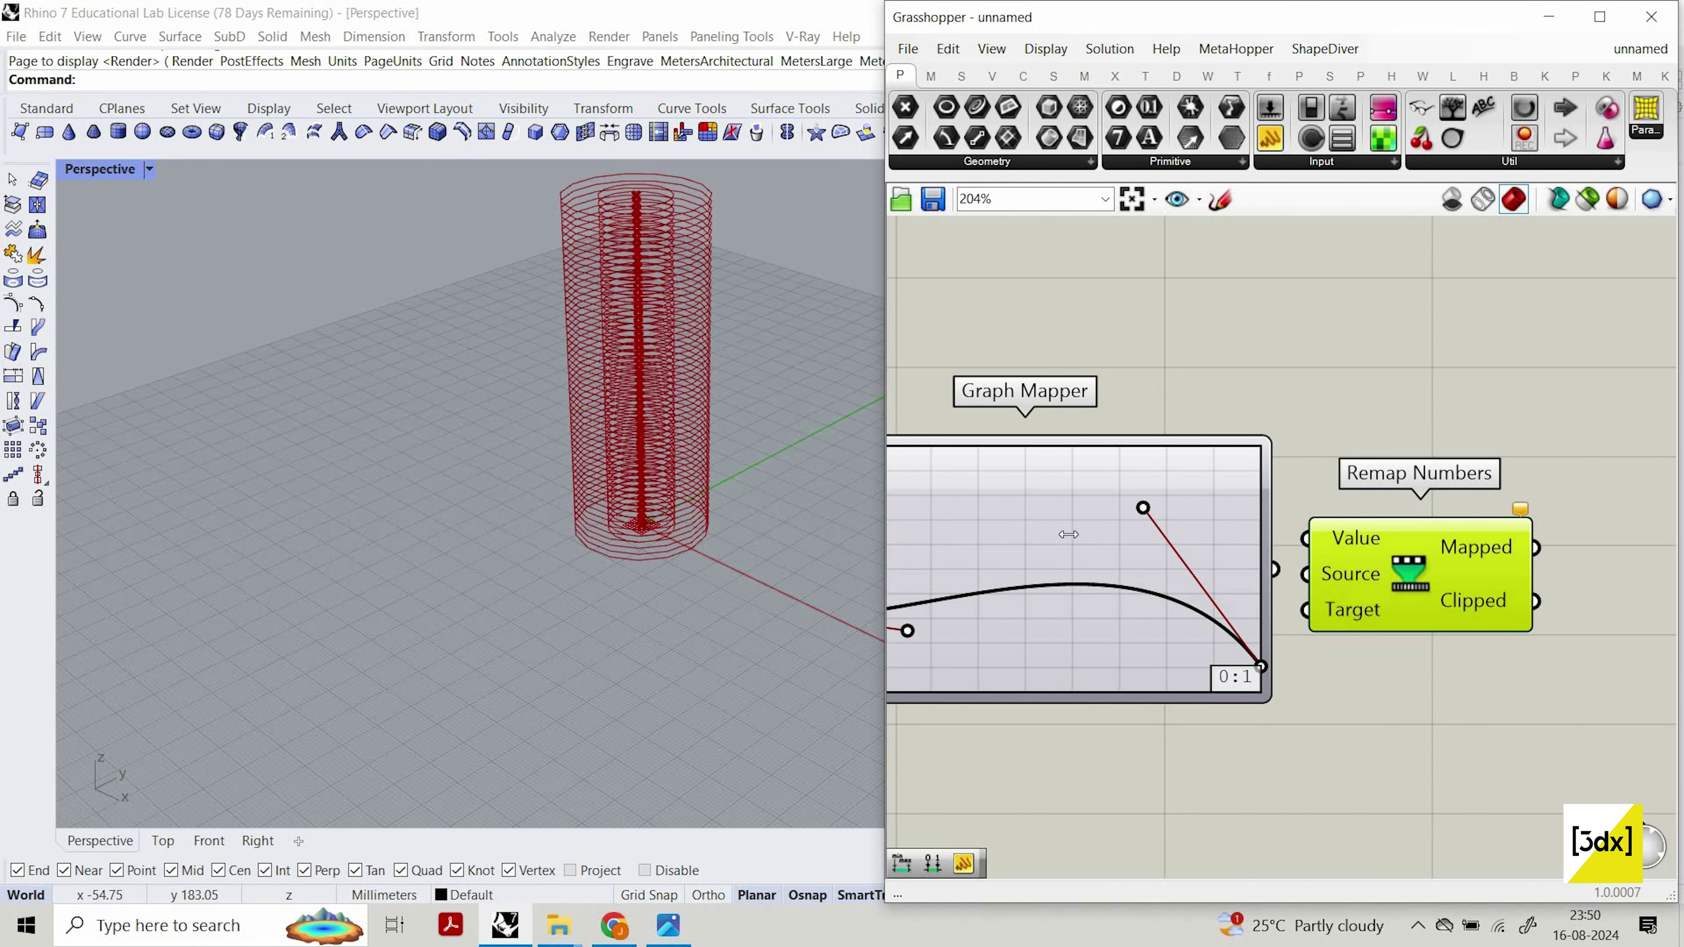
{"action": "left_click_drag", "start_coordinate": [1267, 534], "coordinate": [1067, 534]}
{"action": "scroll", "coordinate": [1132, 571], "scroll_direction": "down", "scroll_amount": 3}
{"action": "scroll", "coordinate": [1135, 576], "scroll_direction": "up", "scroll_amount": 2}
{"action": "left_click_drag", "start_coordinate": [1165, 554], "coordinate": [1409, 533]}
{"action": "left_click_drag", "start_coordinate": [1493, 564], "coordinate": [1578, 590]}
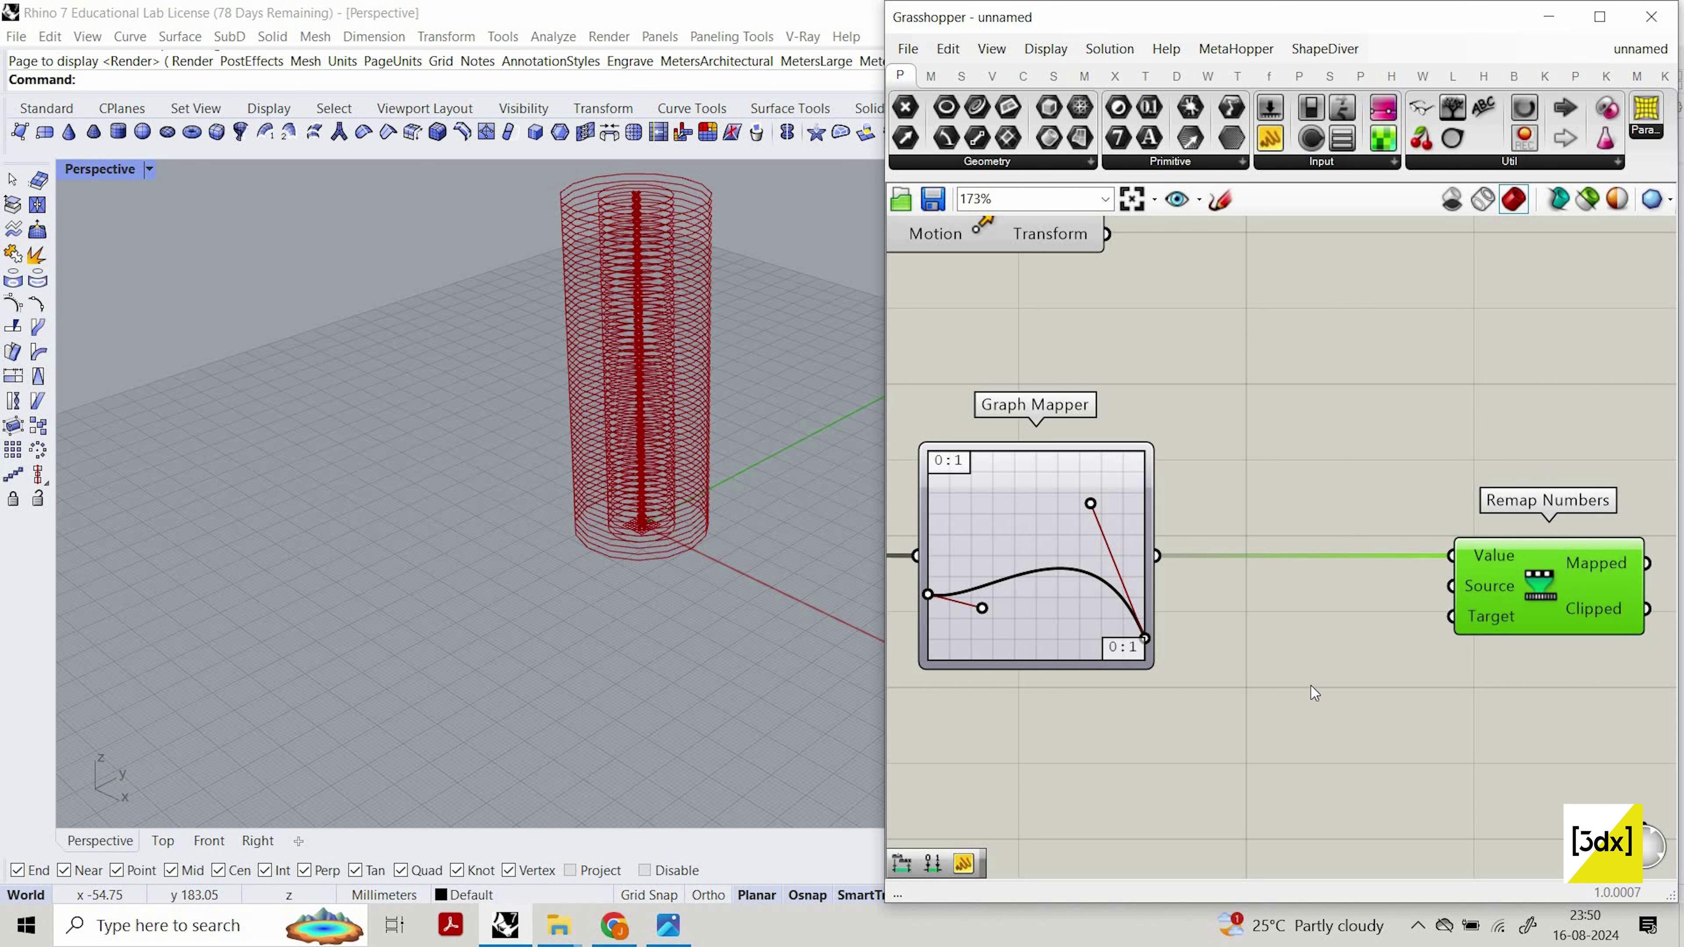
Add a Bounds component between the Graph Mapper and Remap Numbers.
{"action": "double_click", "coordinate": [1287, 713]}
{"action": "type", "text": "bo"}
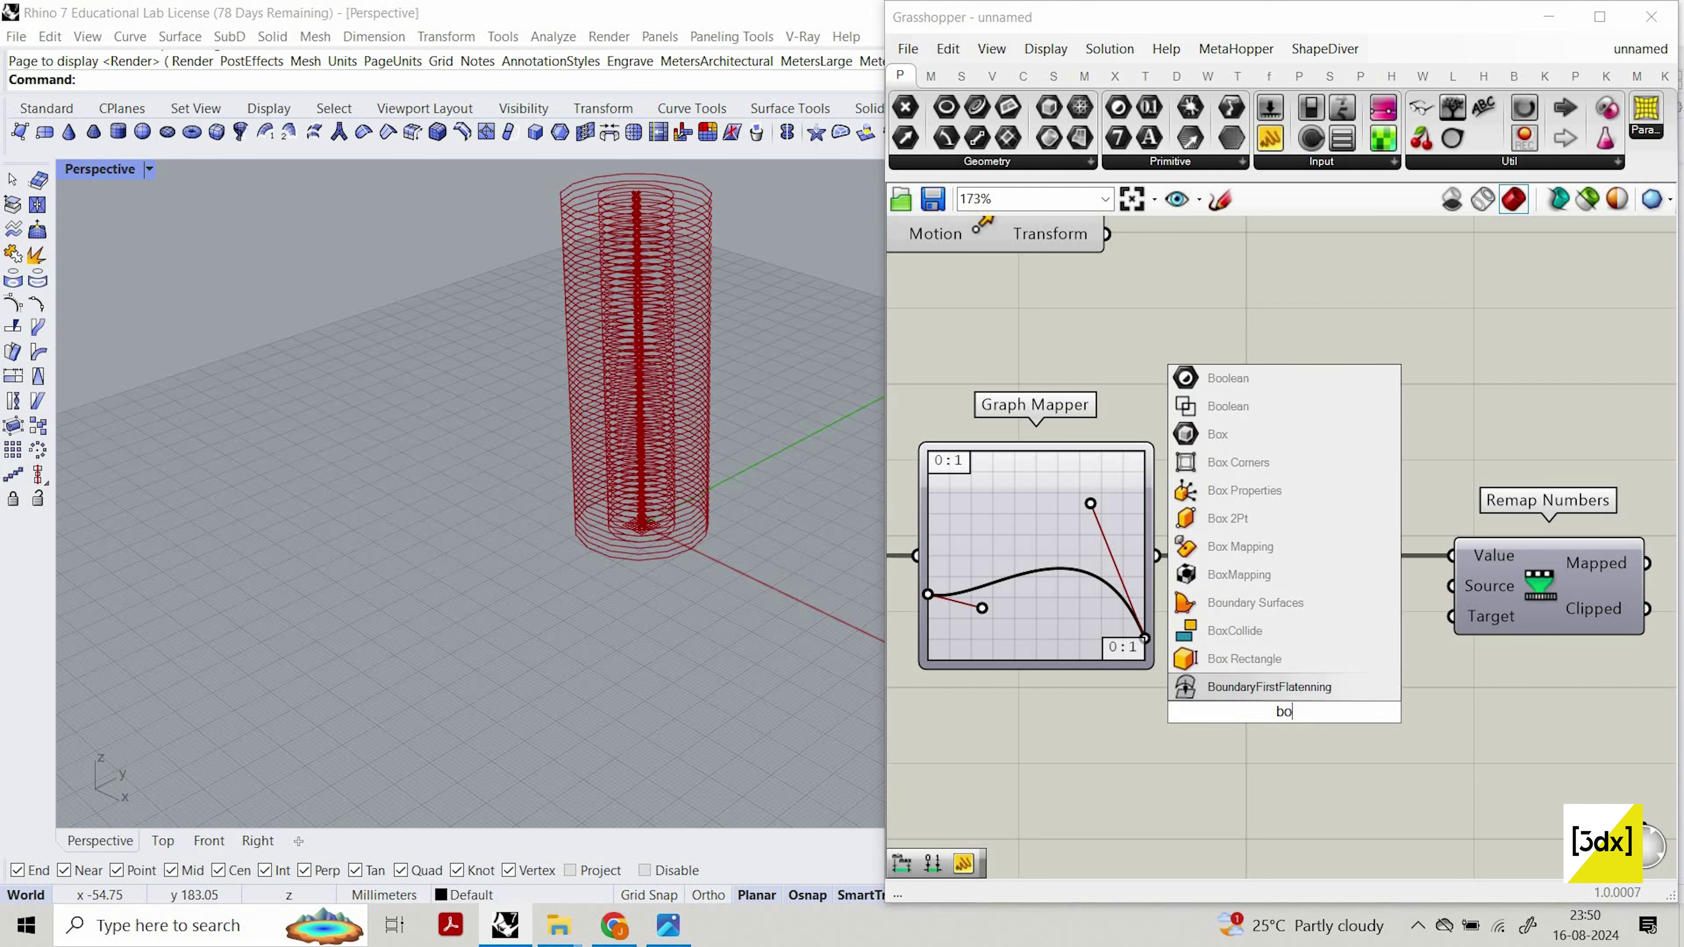
{"action": "type", "text": "unds"}
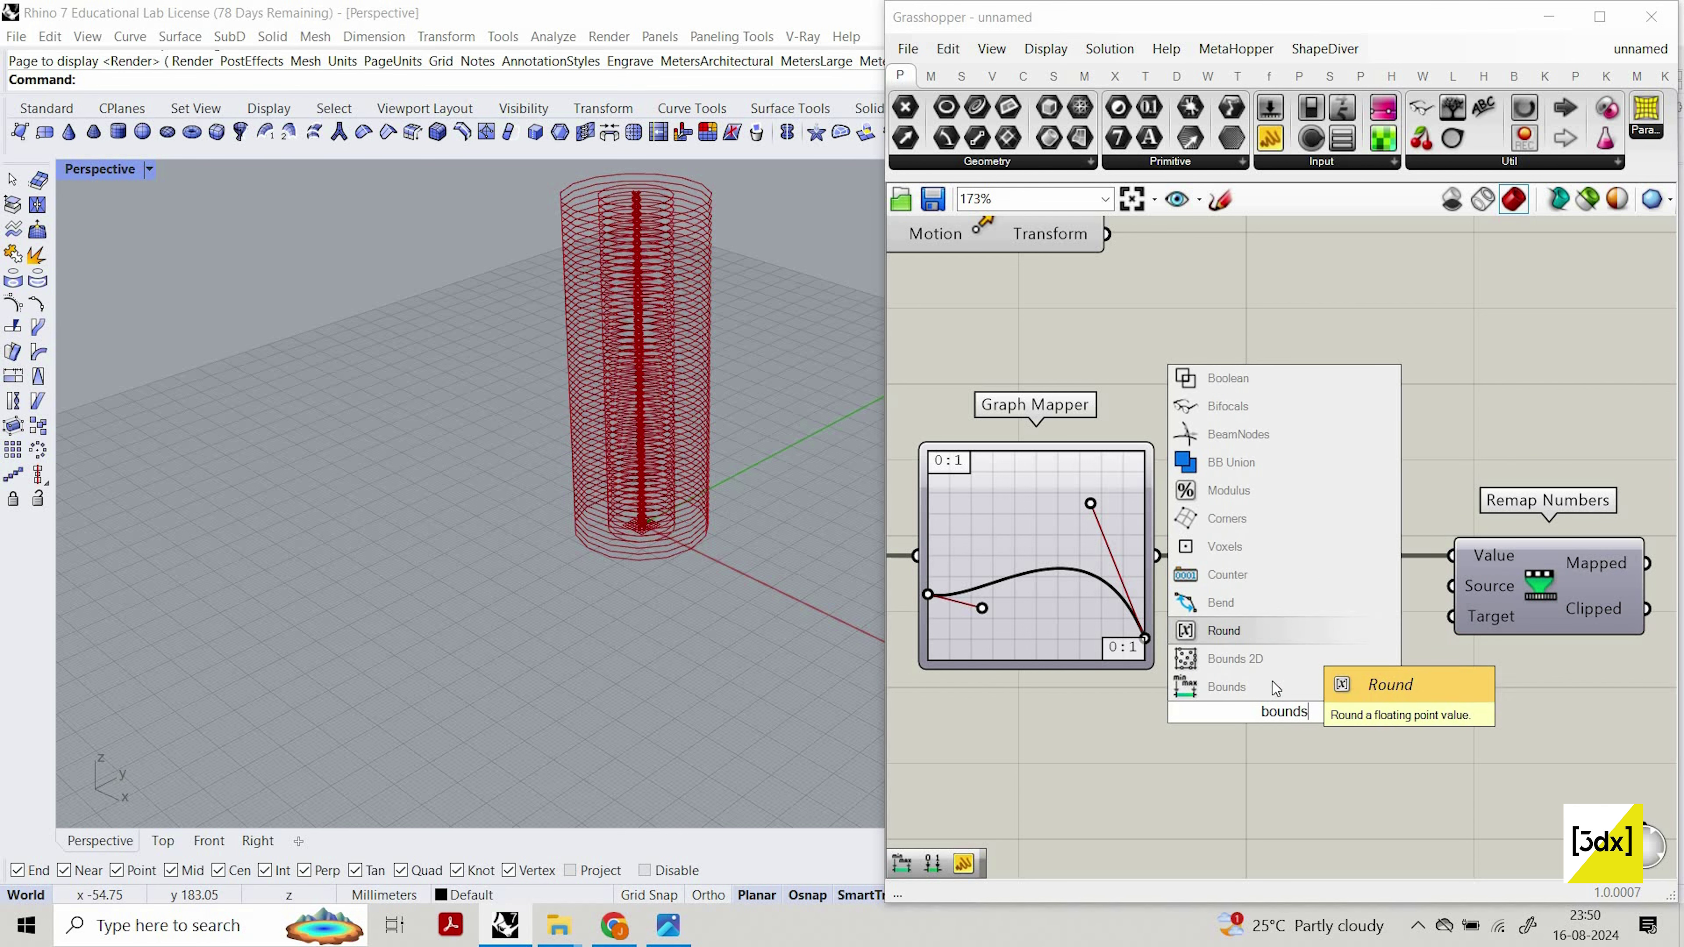
{"action": "key", "text": "Return"}
{"action": "scroll", "coordinate": [1305, 635], "scroll_direction": "down", "scroll_amount": 4}
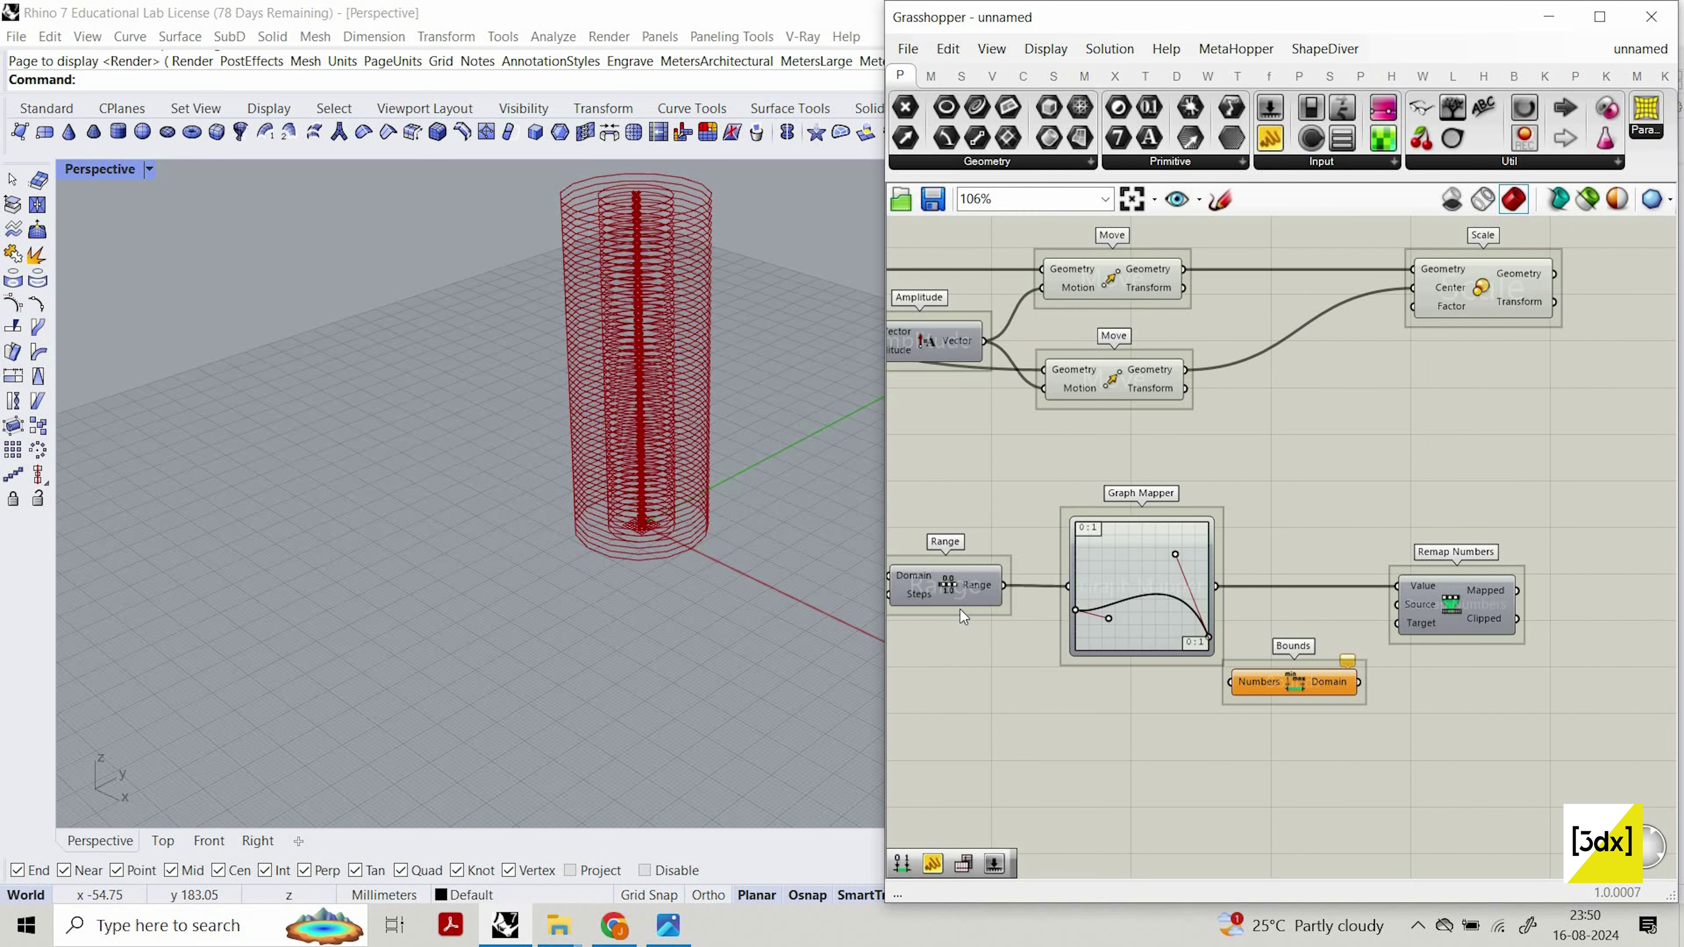
Connect the Graph Mapper's output to Bounds' Numbers input and Bounds' Domain output to Remap Numbers' Source, aligning Bounds between them.
{"action": "scroll", "coordinate": [988, 607], "scroll_direction": "up", "scroll_amount": 4}
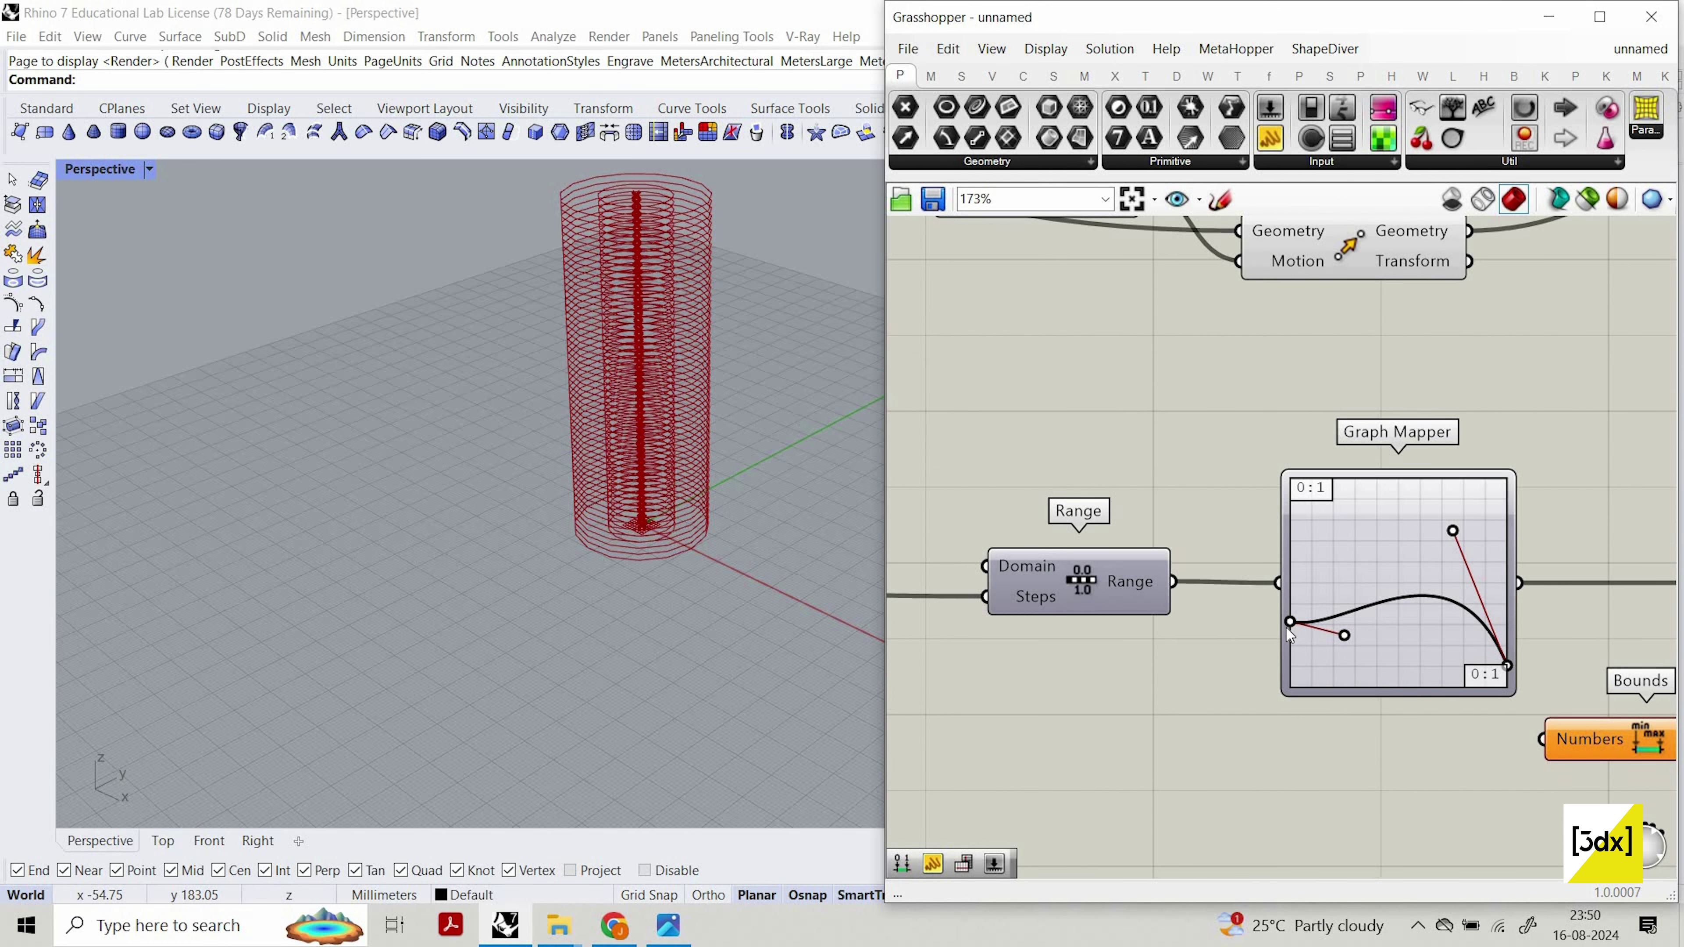
{"action": "scroll", "coordinate": [1286, 628], "scroll_direction": "down", "scroll_amount": 3}
{"action": "scroll", "coordinate": [1241, 536], "scroll_direction": "up", "scroll_amount": 2}
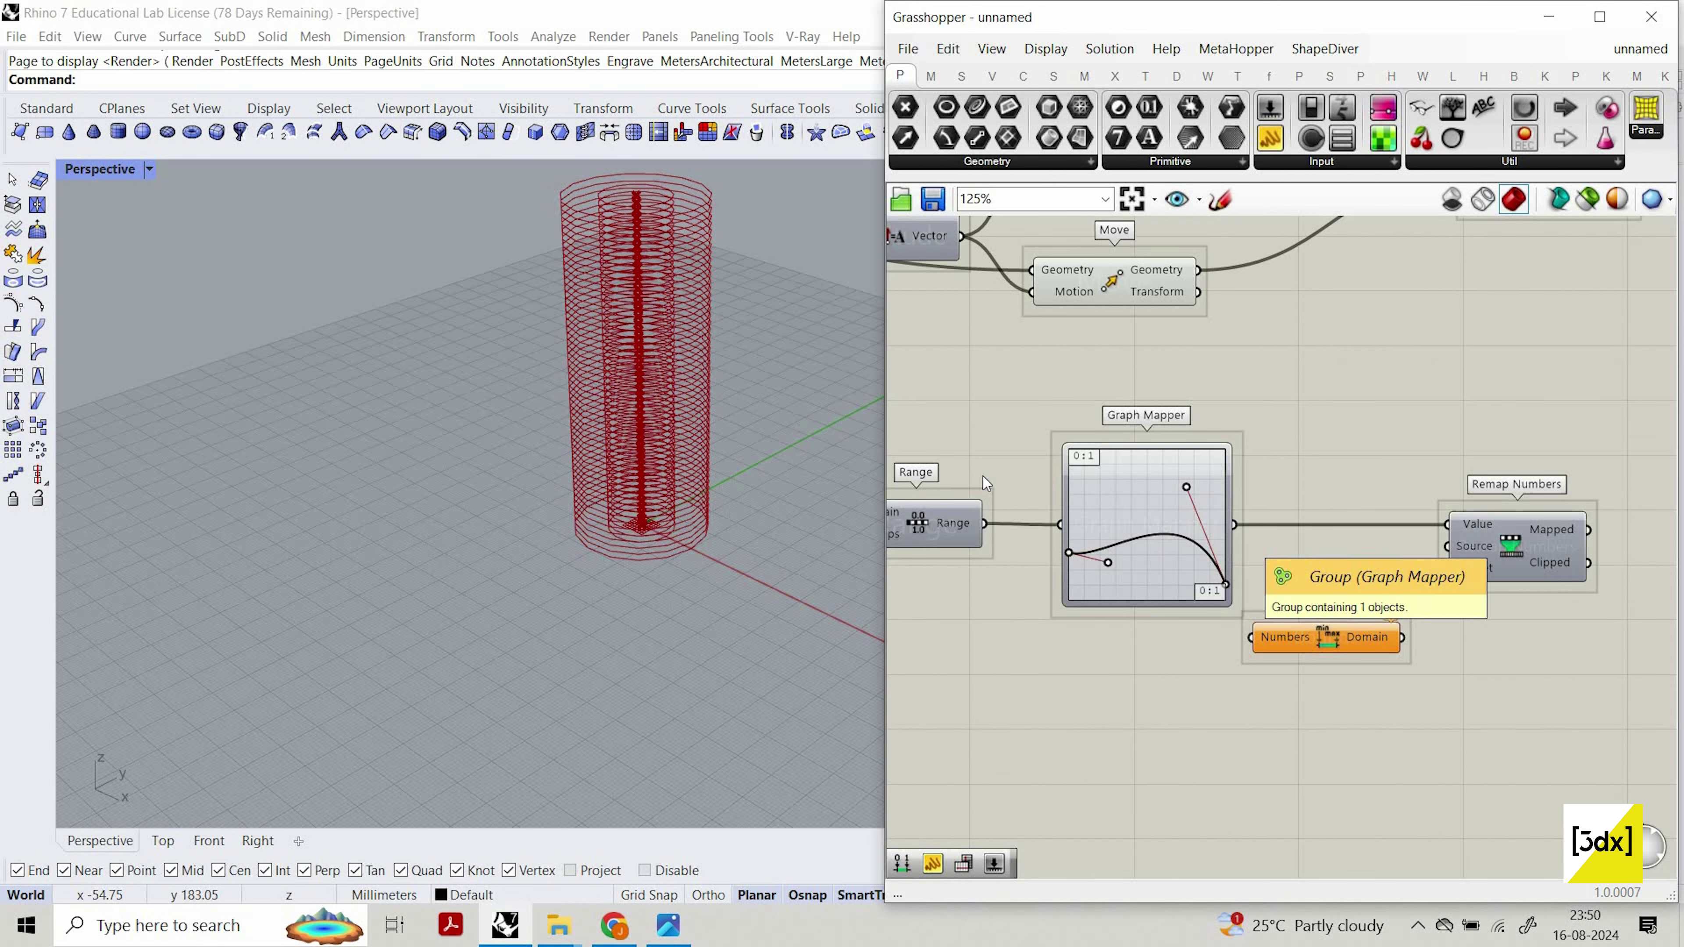
{"action": "scroll", "coordinate": [983, 476], "scroll_direction": "down", "scroll_amount": 5}
{"action": "scroll", "coordinate": [919, 464], "scroll_direction": "up", "scroll_amount": 4}
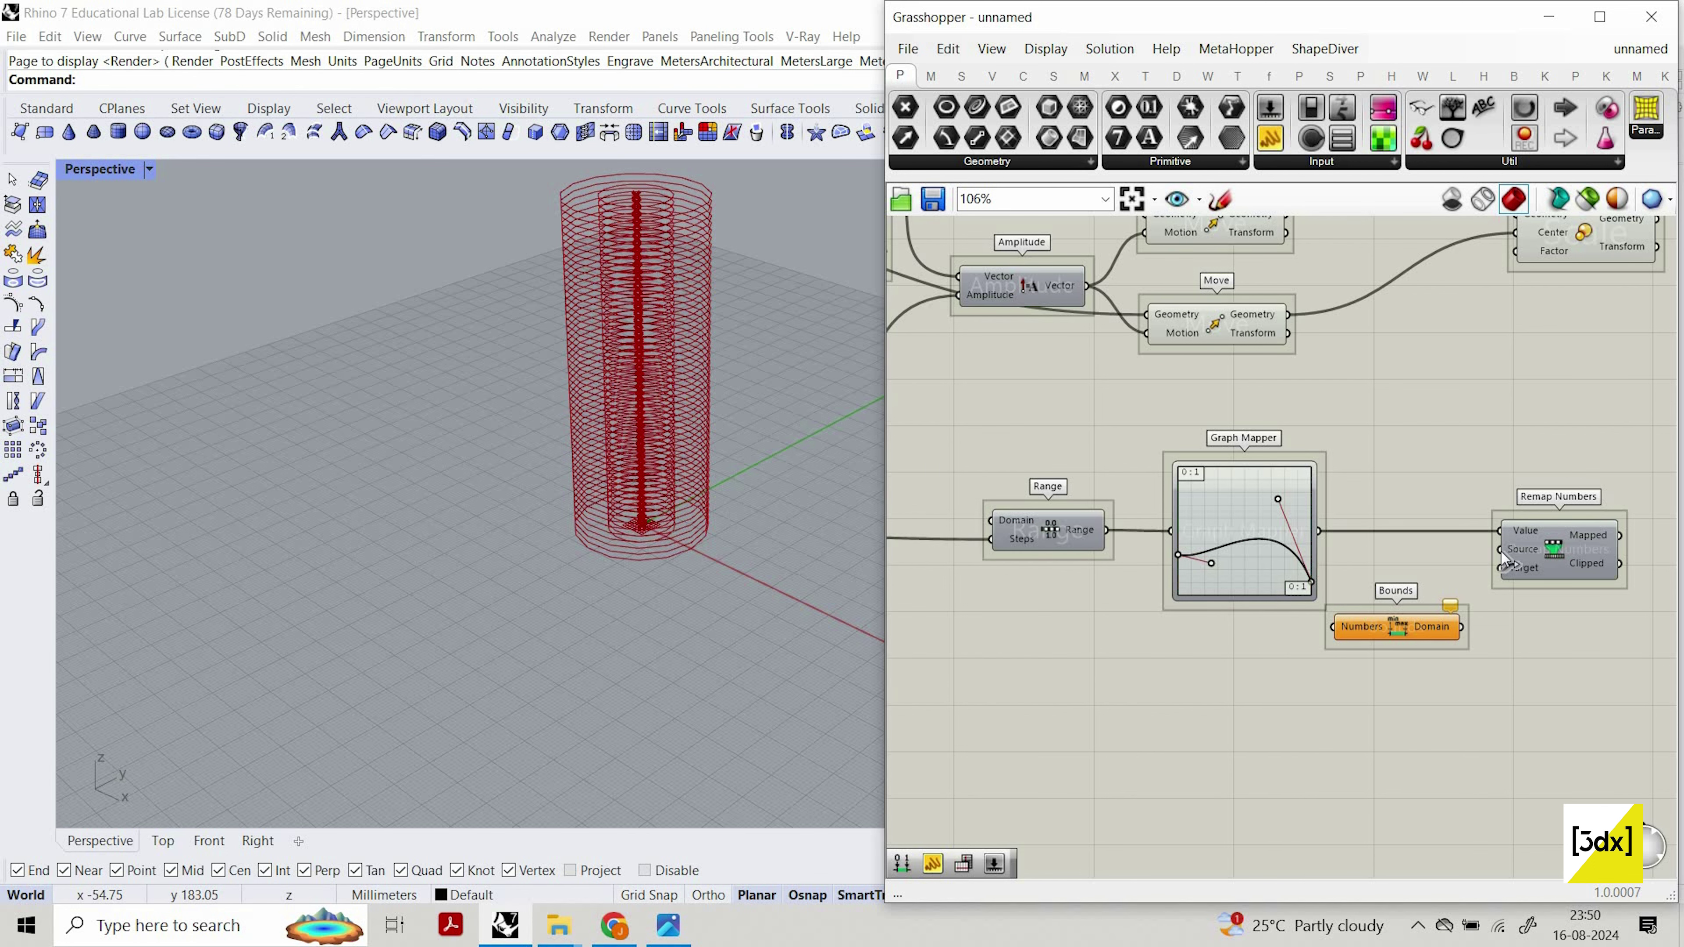
{"action": "scroll", "coordinate": [1256, 553], "scroll_direction": "up", "scroll_amount": 2}
{"action": "left_click_drag", "start_coordinate": [1248, 522], "coordinate": [1267, 655]}
{"action": "left_click_drag", "start_coordinate": [1473, 628], "coordinate": [1499, 549]}
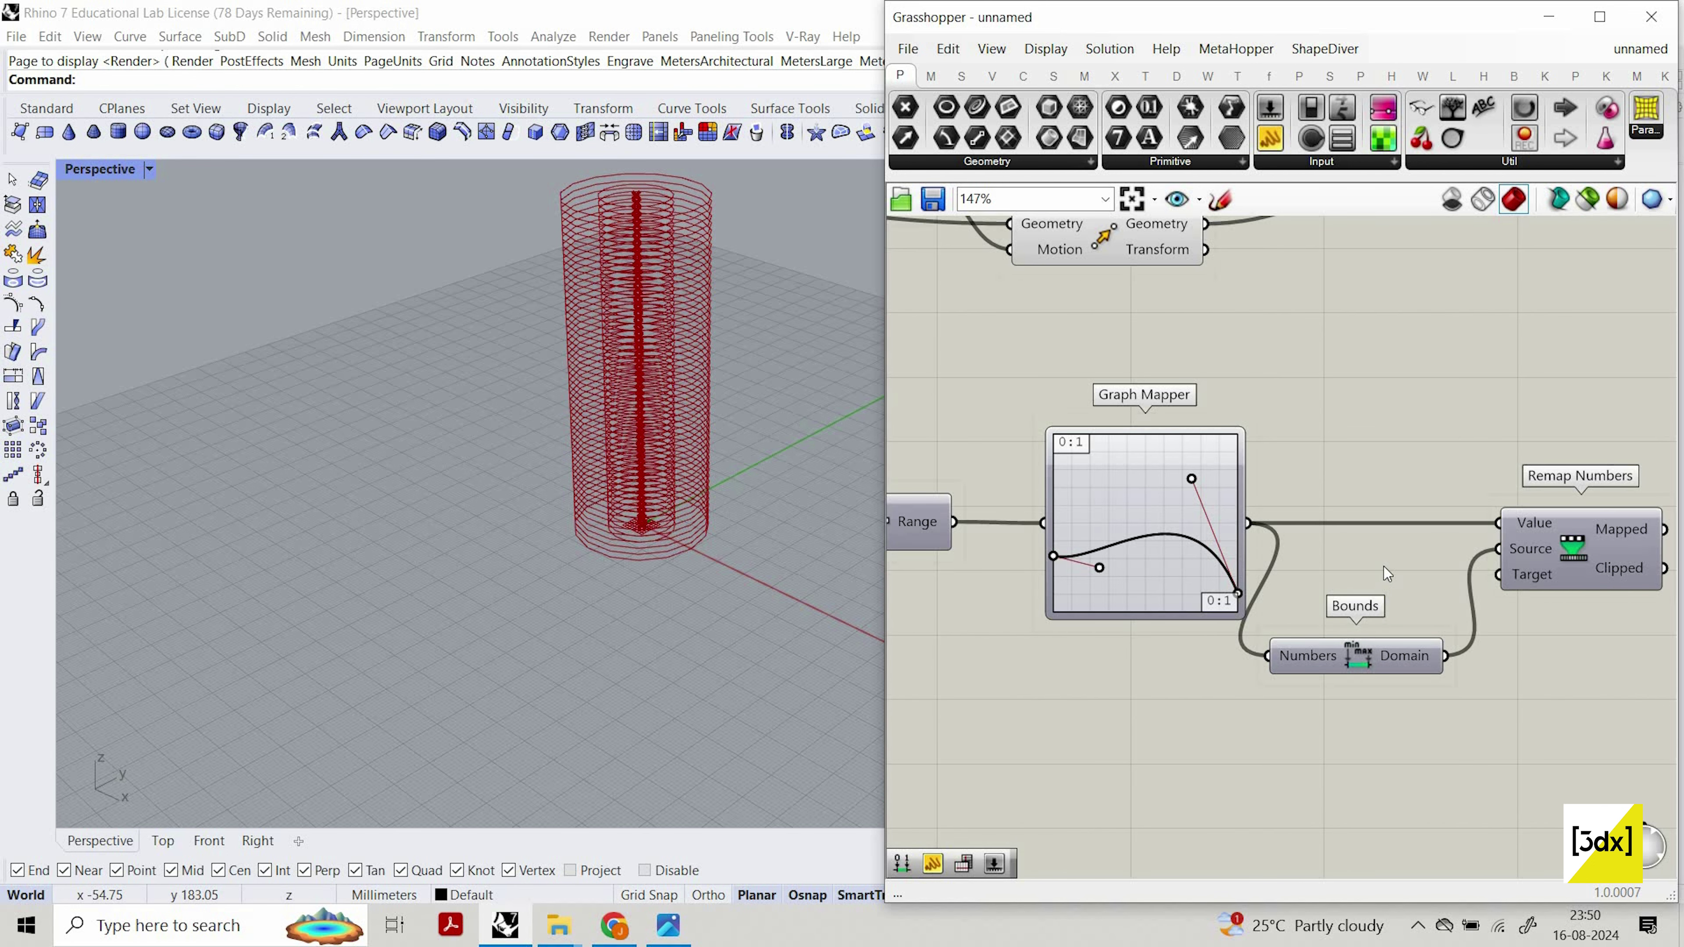
{"action": "left_click_drag", "start_coordinate": [1357, 647], "coordinate": [1380, 554]}
Add a Construct Domain component below the Graph Mapper and connect its Domain output to Remap Numbers' Target input.
{"action": "scroll", "coordinate": [1253, 632], "scroll_direction": "down", "scroll_amount": 5}
{"action": "scroll", "coordinate": [1252, 632], "scroll_direction": "up", "scroll_amount": 6}
{"action": "double_click", "coordinate": [1252, 631]}
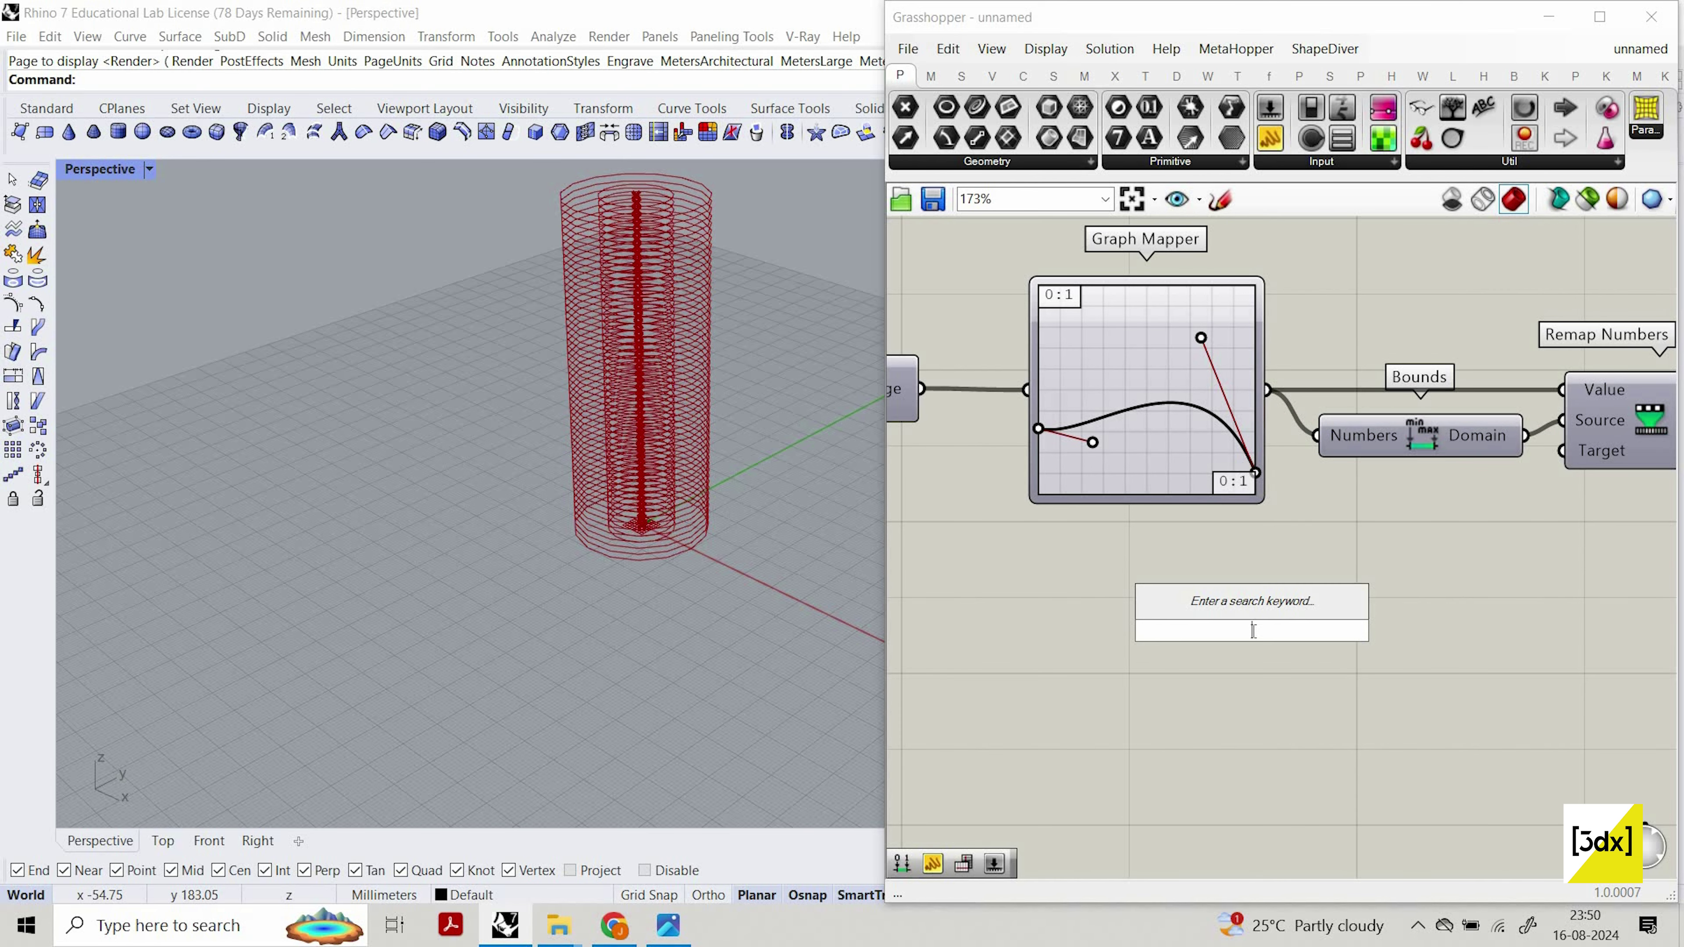
{"action": "type", "text": "const"}
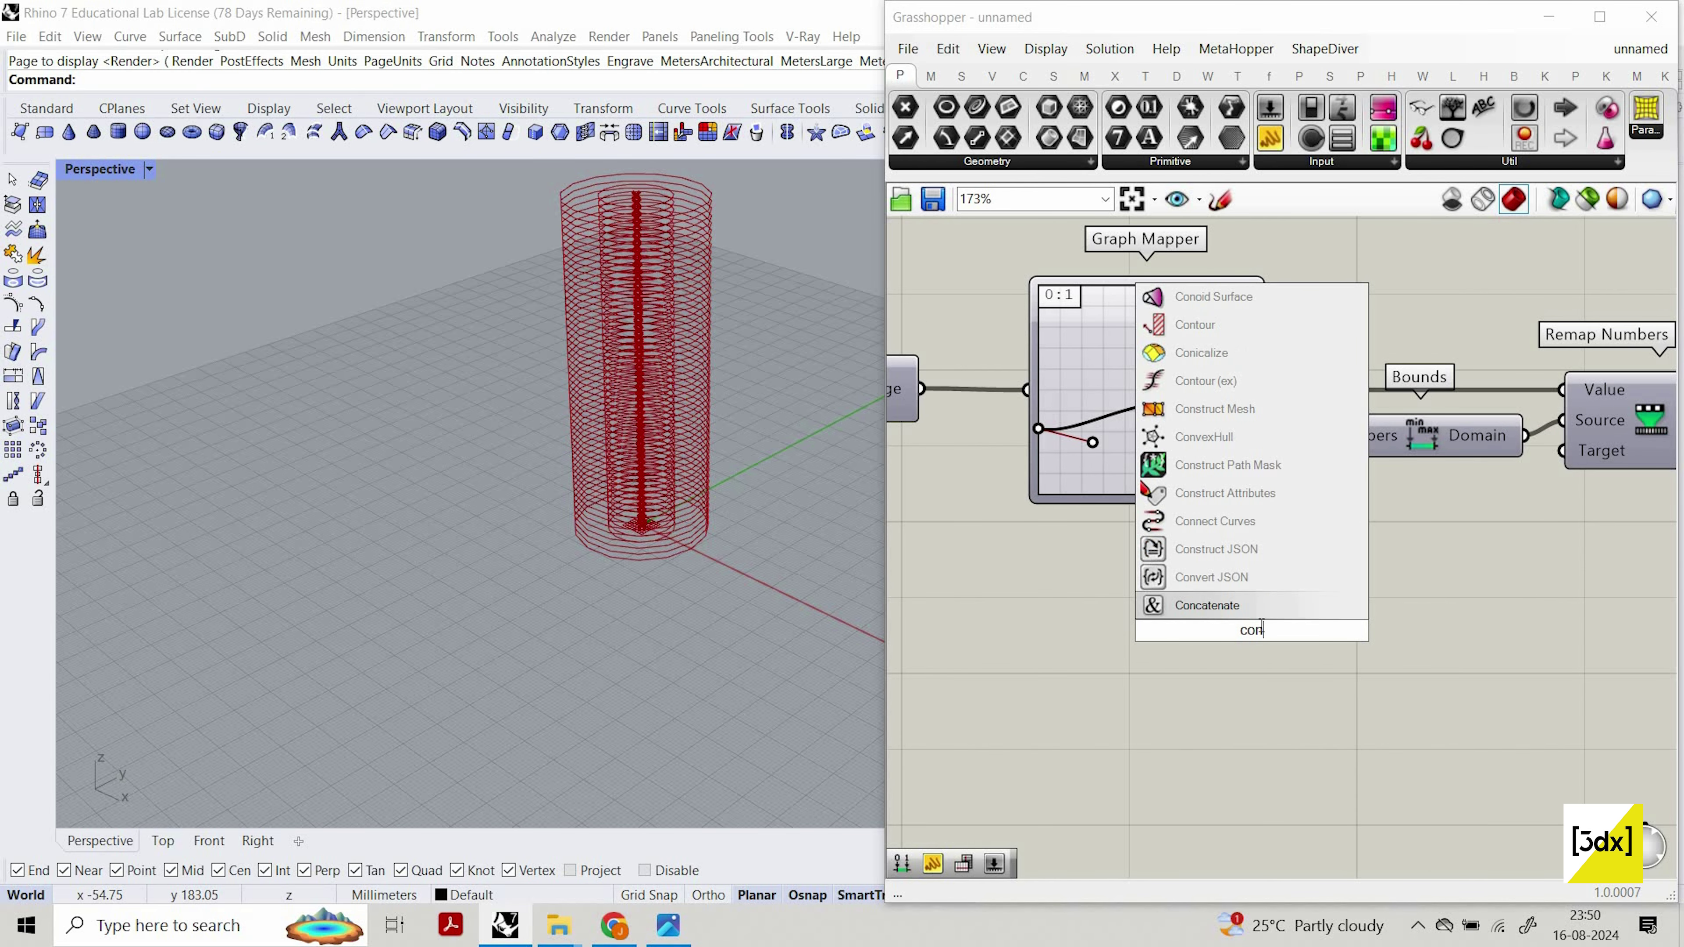
{"action": "key", "text": "Up"}
{"action": "key", "text": "Up"}
{"action": "key", "text": "Up"}
{"action": "key", "text": "Up"}
{"action": "key", "text": "Up"}
{"action": "key", "text": "Up"}
{"action": "key", "text": "Up"}
{"action": "key", "text": "Up"}
{"action": "key", "text": "Up"}
{"action": "key", "text": "Up"}
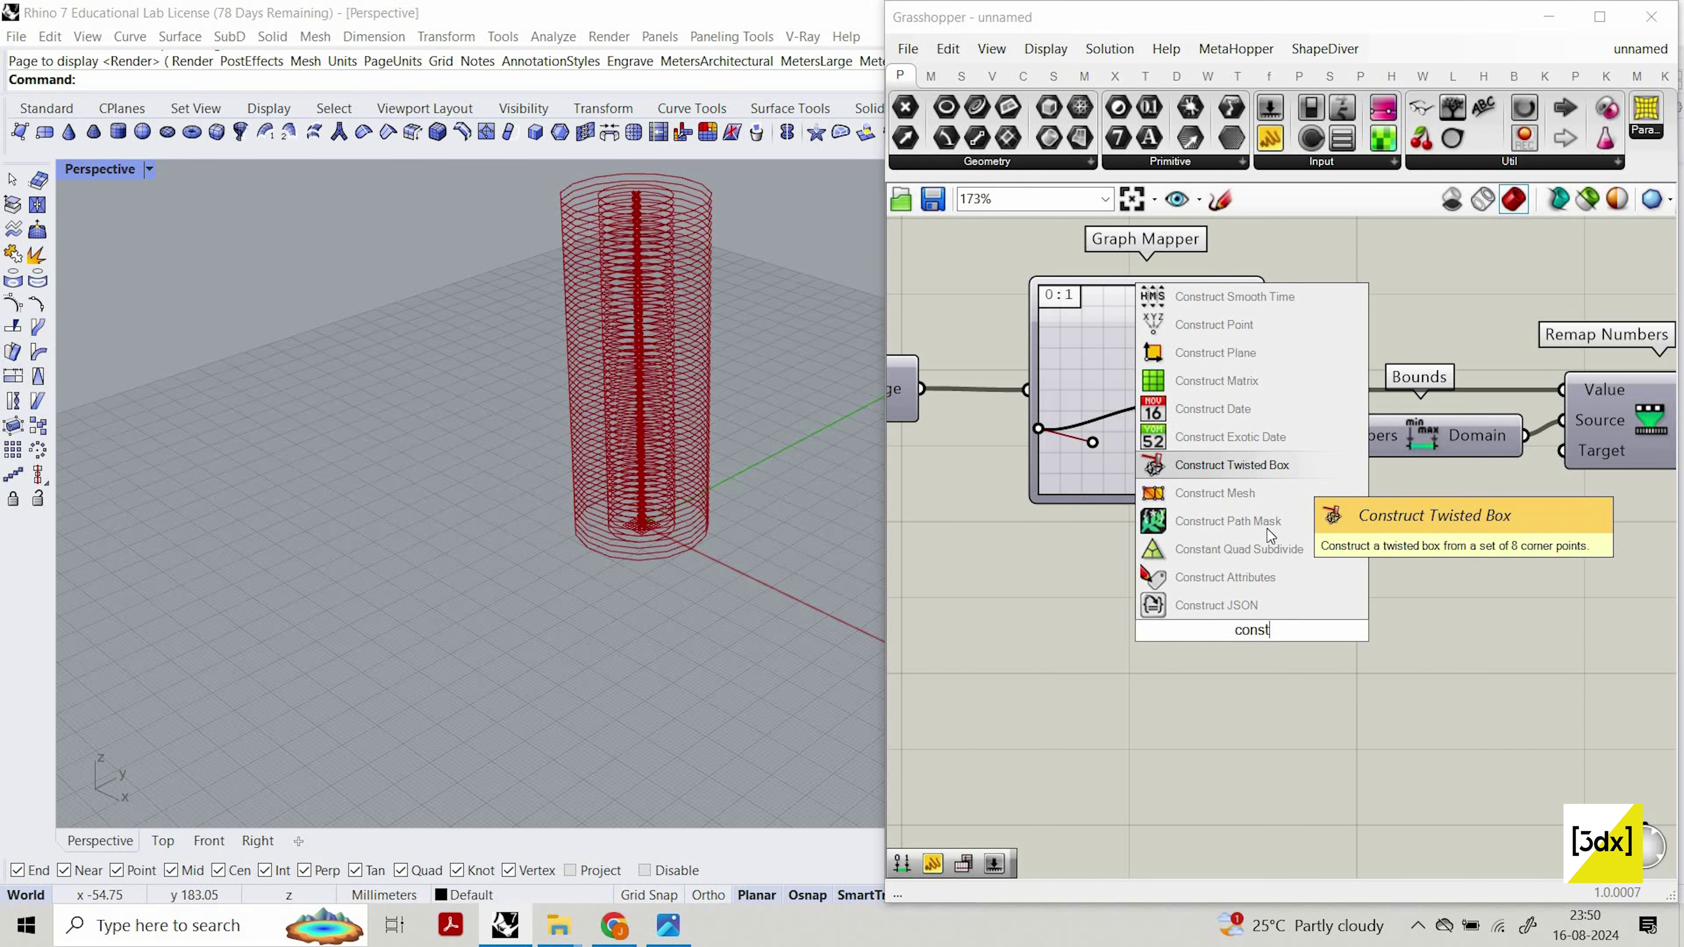
{"action": "type", "text": "r"}
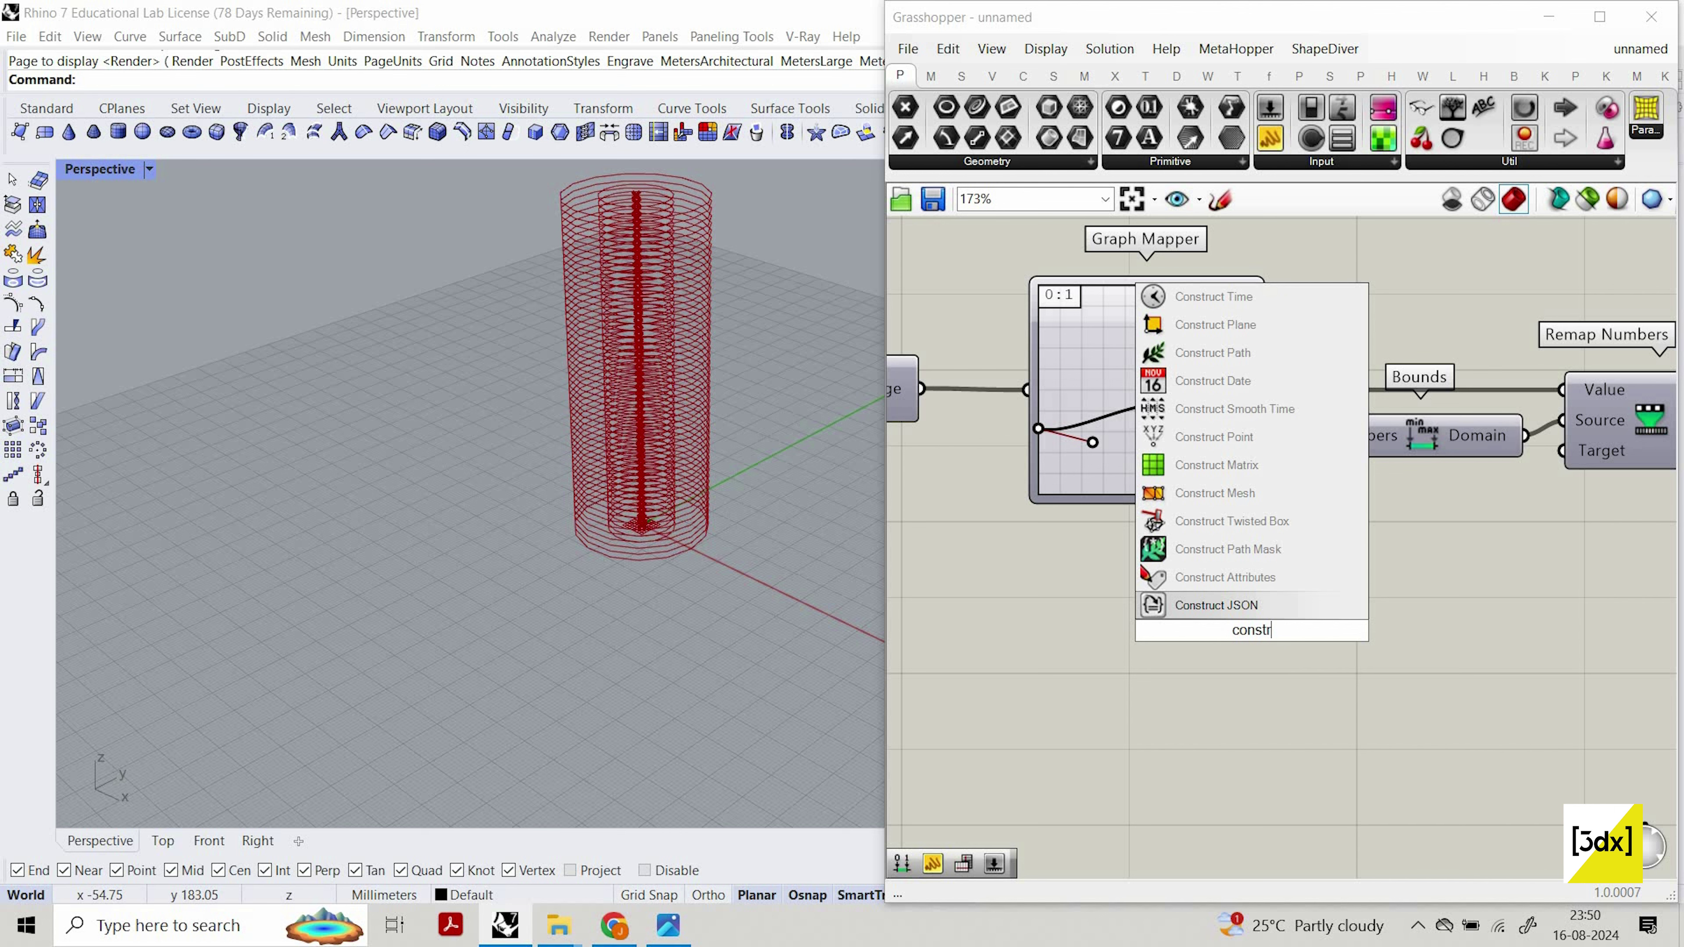
{"action": "type", "text": "uct"}
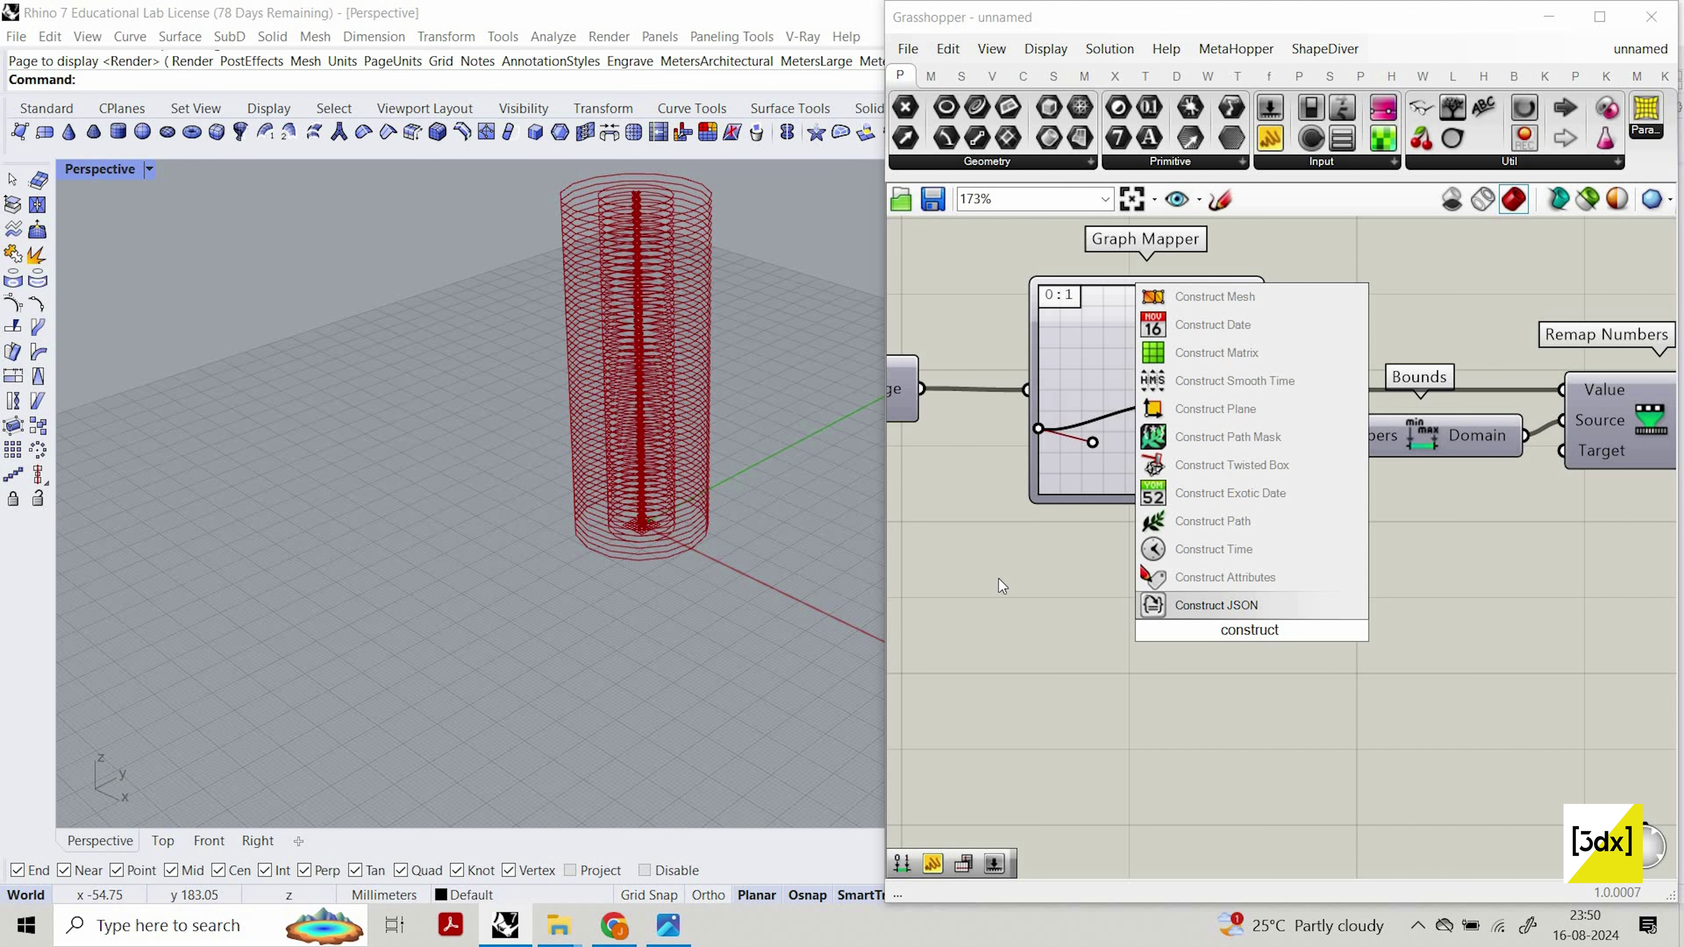
{"action": "type", "text": " dom"}
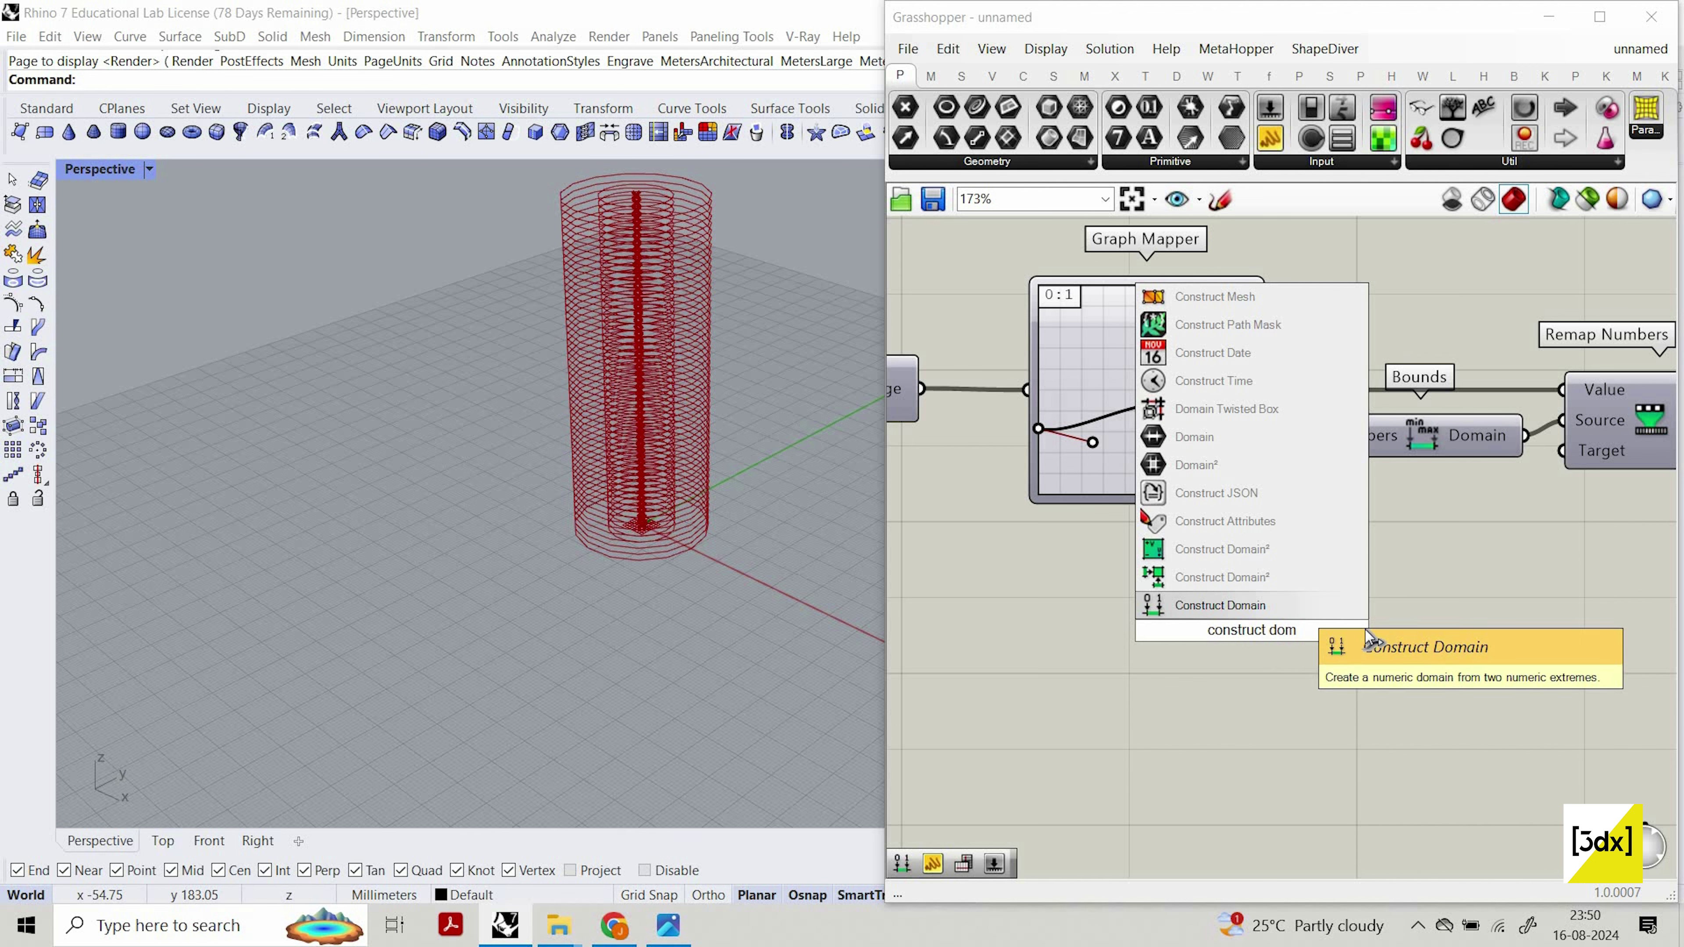
{"action": "key", "text": "Return"}
{"action": "left_click_drag", "start_coordinate": [1552, 511], "coordinate": [1563, 451]}
{"action": "left_click_drag", "start_coordinate": [1333, 630], "coordinate": [1473, 576]}
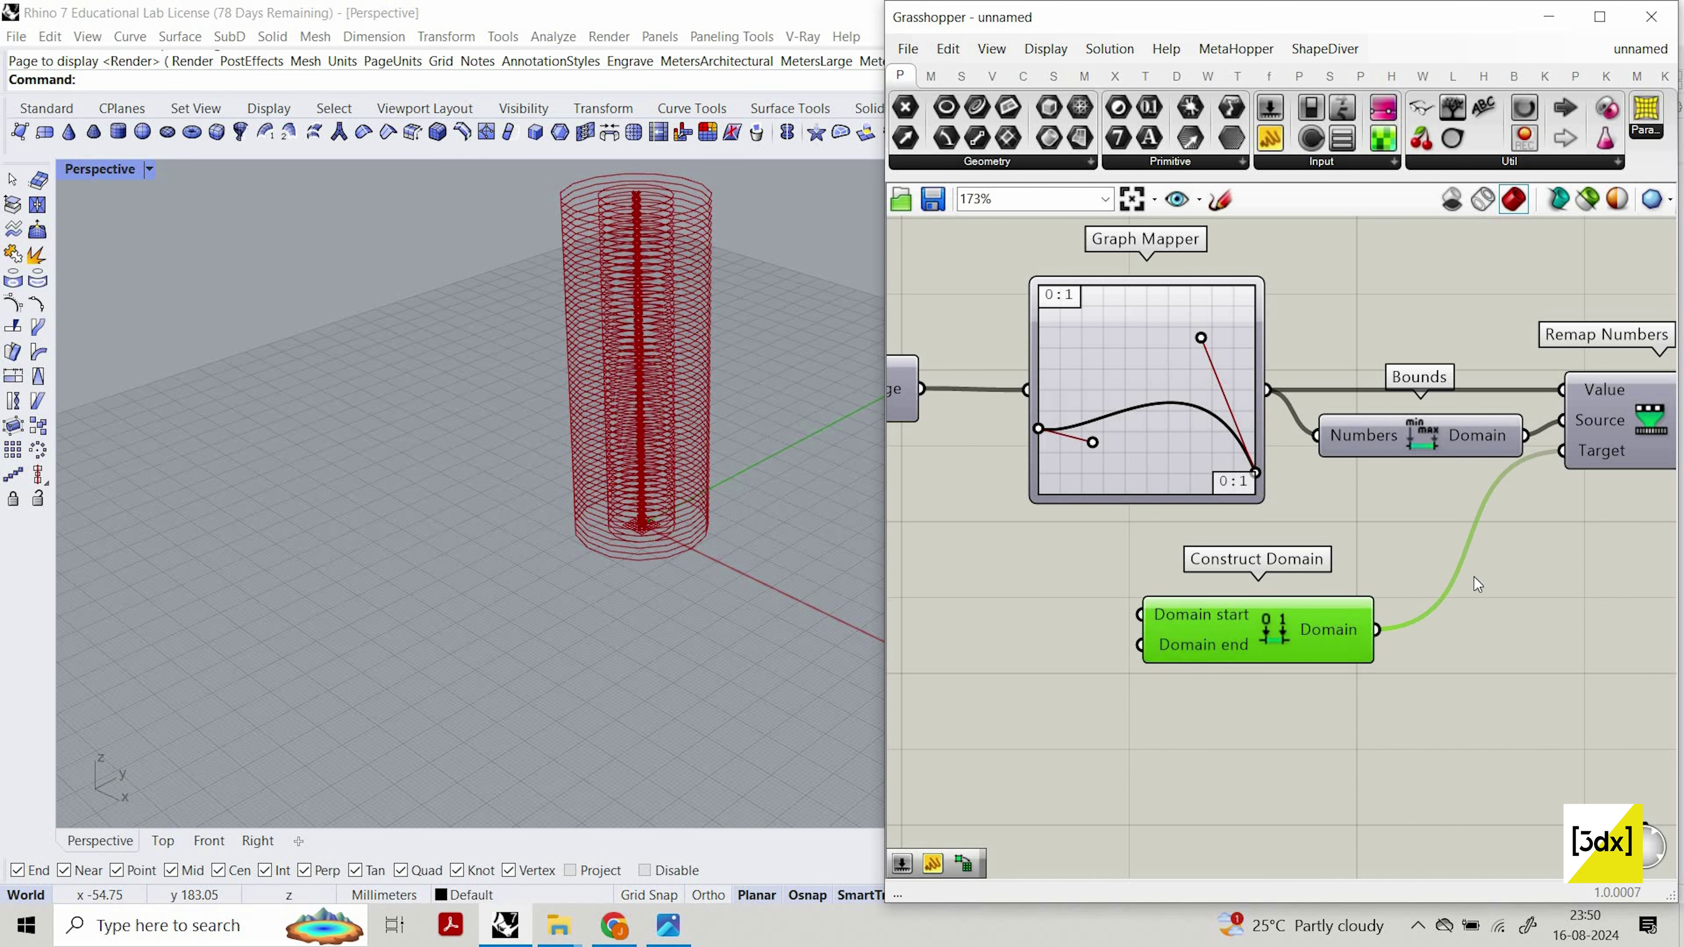
Add a number slider set to 0.55 beside Construct Domain and connect it to the Domain start input.
{"action": "scroll", "coordinate": [1473, 577], "scroll_direction": "down", "scroll_amount": 2}
{"action": "scroll", "coordinate": [1094, 508], "scroll_direction": "up", "scroll_amount": 4}
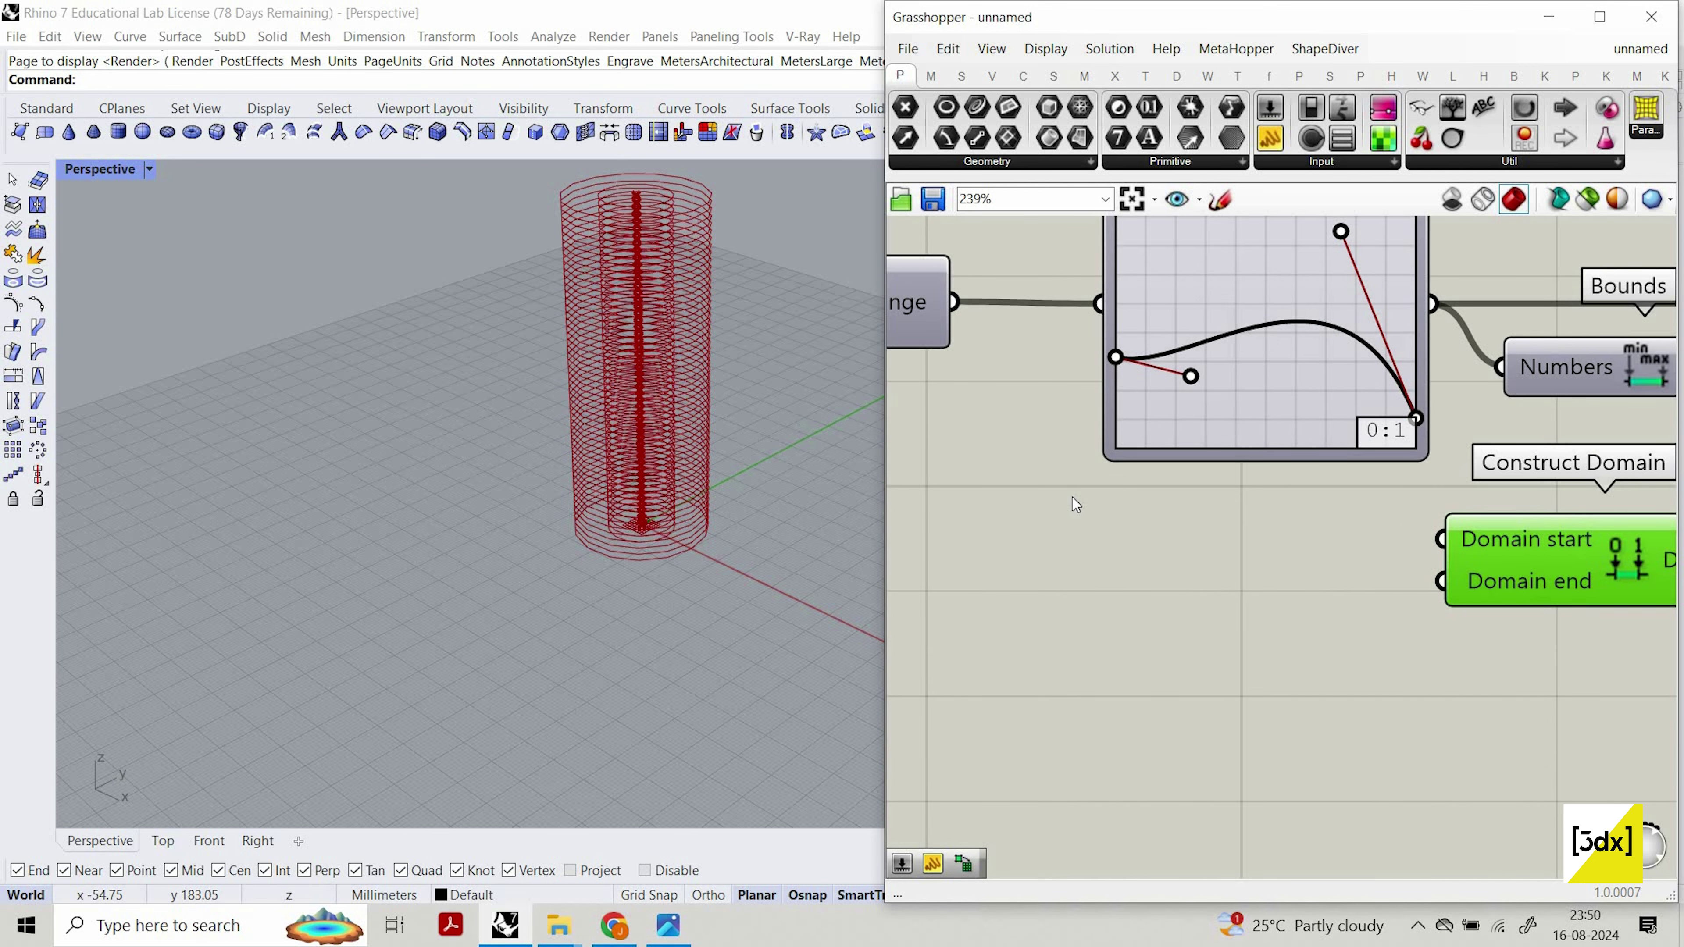
{"action": "double_click", "coordinate": [1075, 507]}
{"action": "type", "text": "0.55"}
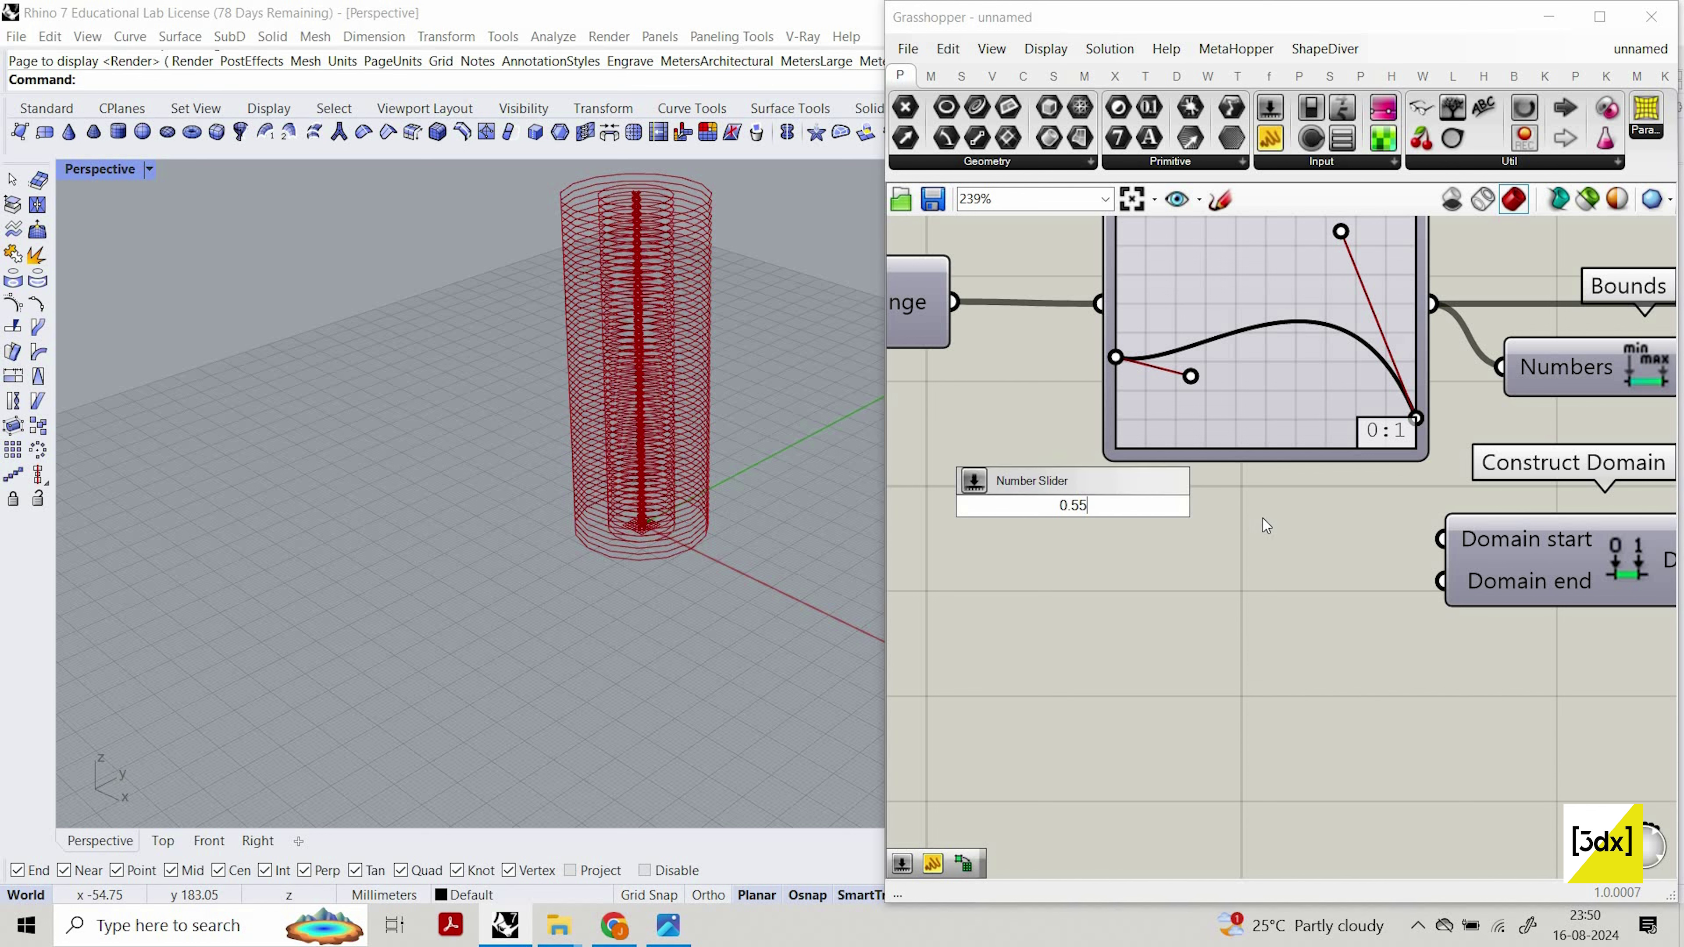
{"action": "key", "text": "Return"}
{"action": "left_click_drag", "start_coordinate": [1288, 505], "coordinate": [1443, 540]}
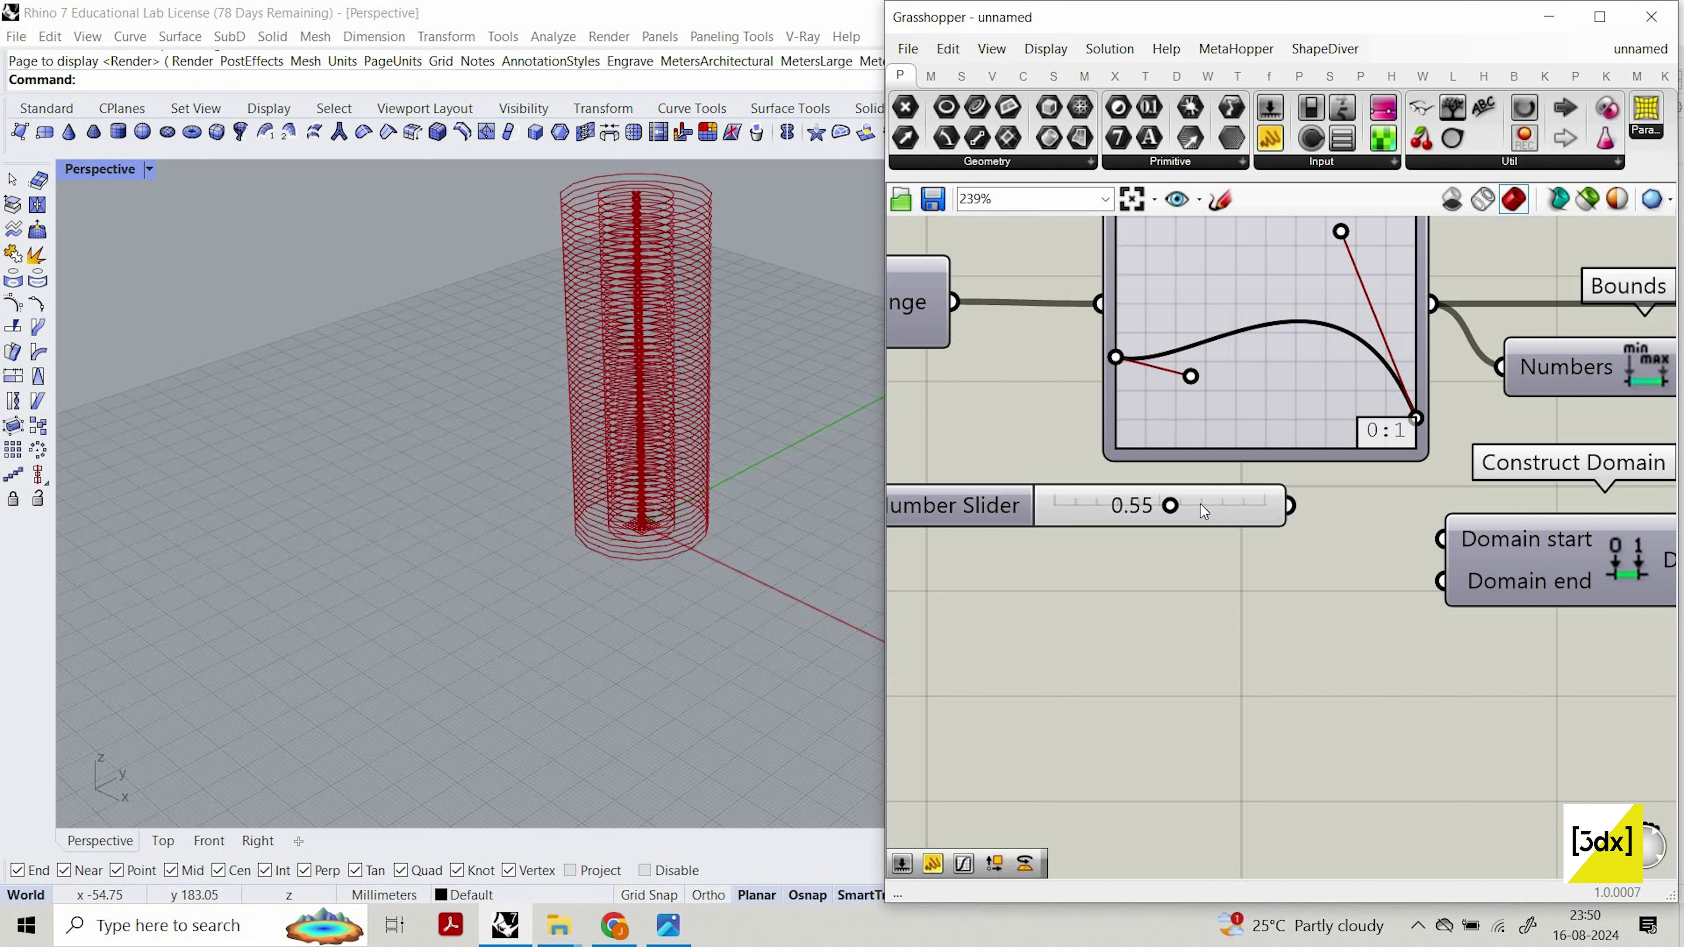
{"action": "left_click_drag", "start_coordinate": [1216, 522], "coordinate": [1224, 555]}
Add a number slider set to 1.37 for Construct Domain's Domain end and connect Remap Numbers' Mapped output to Scale's Factor input.
{"action": "double_click", "coordinate": [1104, 633]}
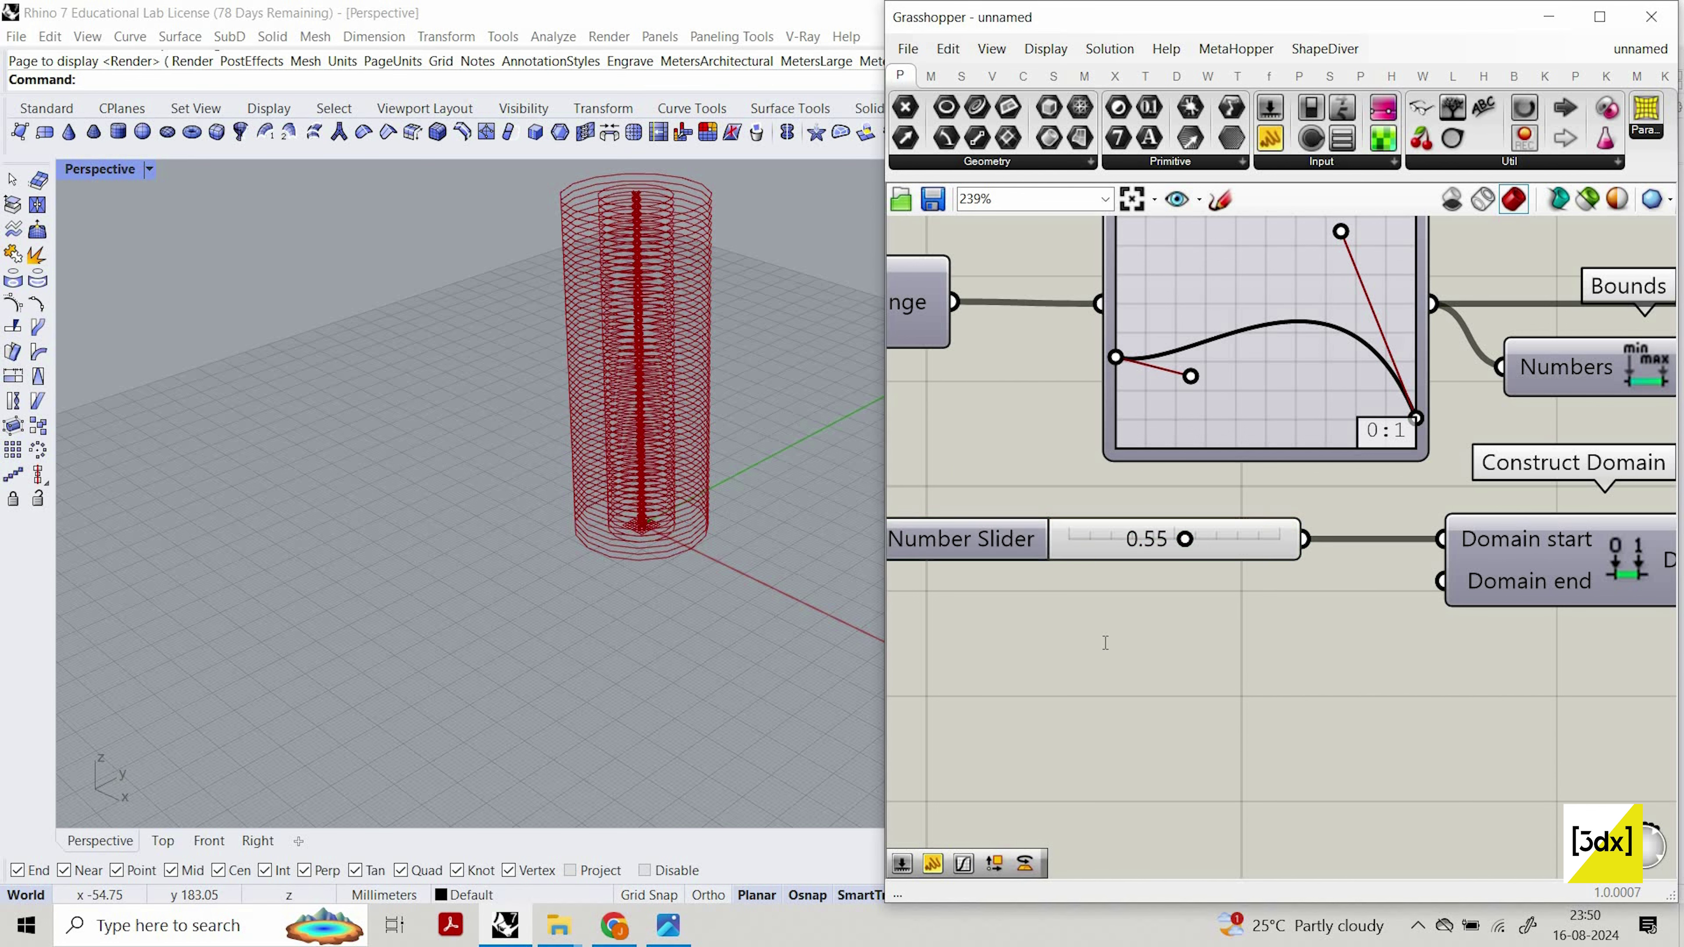
{"action": "type", "text": "1.37"}
{"action": "key", "text": "Return"}
{"action": "left_click_drag", "start_coordinate": [1303, 620], "coordinate": [1362, 287]}
{"action": "type", "text": "."}
{"action": "scroll", "coordinate": [1435, 481], "scroll_direction": "down", "scroll_amount": 2}
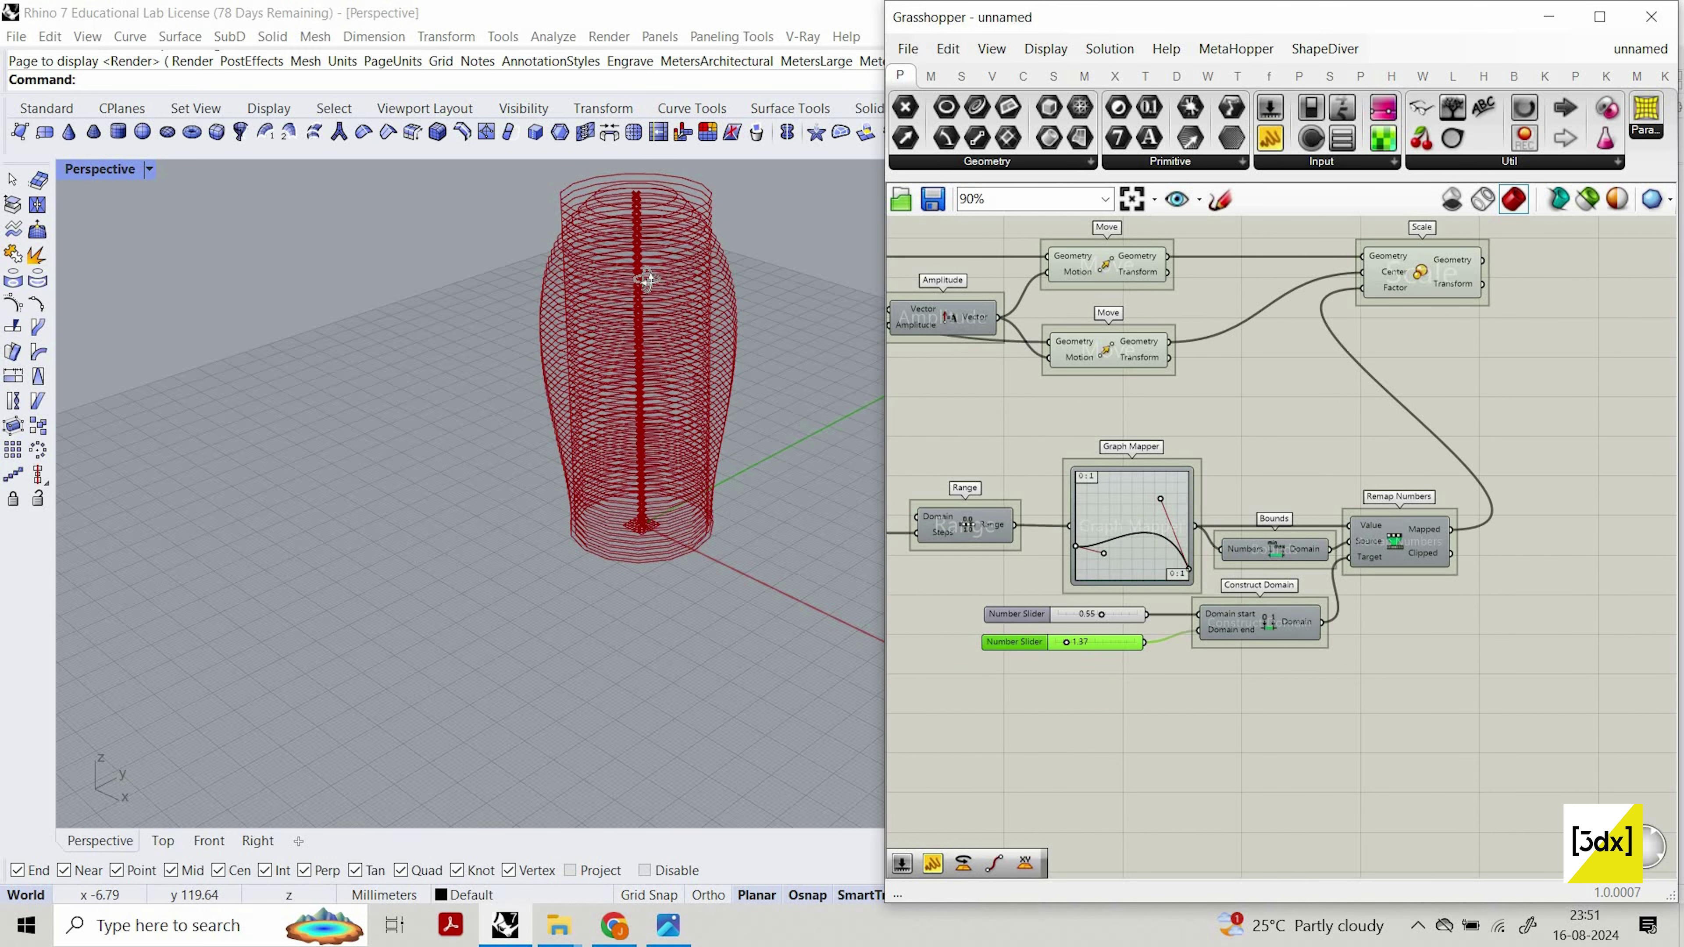
Turn off the preview of the components upstream of Scale, including Polygon, Amplitude and both Move components.
{"action": "scroll", "coordinate": [697, 232], "scroll_direction": "up", "scroll_amount": 3}
{"action": "right_click_drag", "start_coordinate": [729, 238], "coordinate": [1333, 538]}
{"action": "scroll", "coordinate": [1333, 537], "scroll_direction": "down", "scroll_amount": 2}
{"action": "scroll", "coordinate": [1312, 298], "scroll_direction": "up", "scroll_amount": 1}
{"action": "right_click_drag", "start_coordinate": [1312, 299], "coordinate": [1440, 361]}
{"action": "scroll", "coordinate": [1440, 361], "scroll_direction": "down", "scroll_amount": 1}
{"action": "scroll", "coordinate": [1444, 368], "scroll_direction": "down", "scroll_amount": 1}
{"action": "left_click_drag", "start_coordinate": [1442, 360], "coordinate": [1038, 579]}
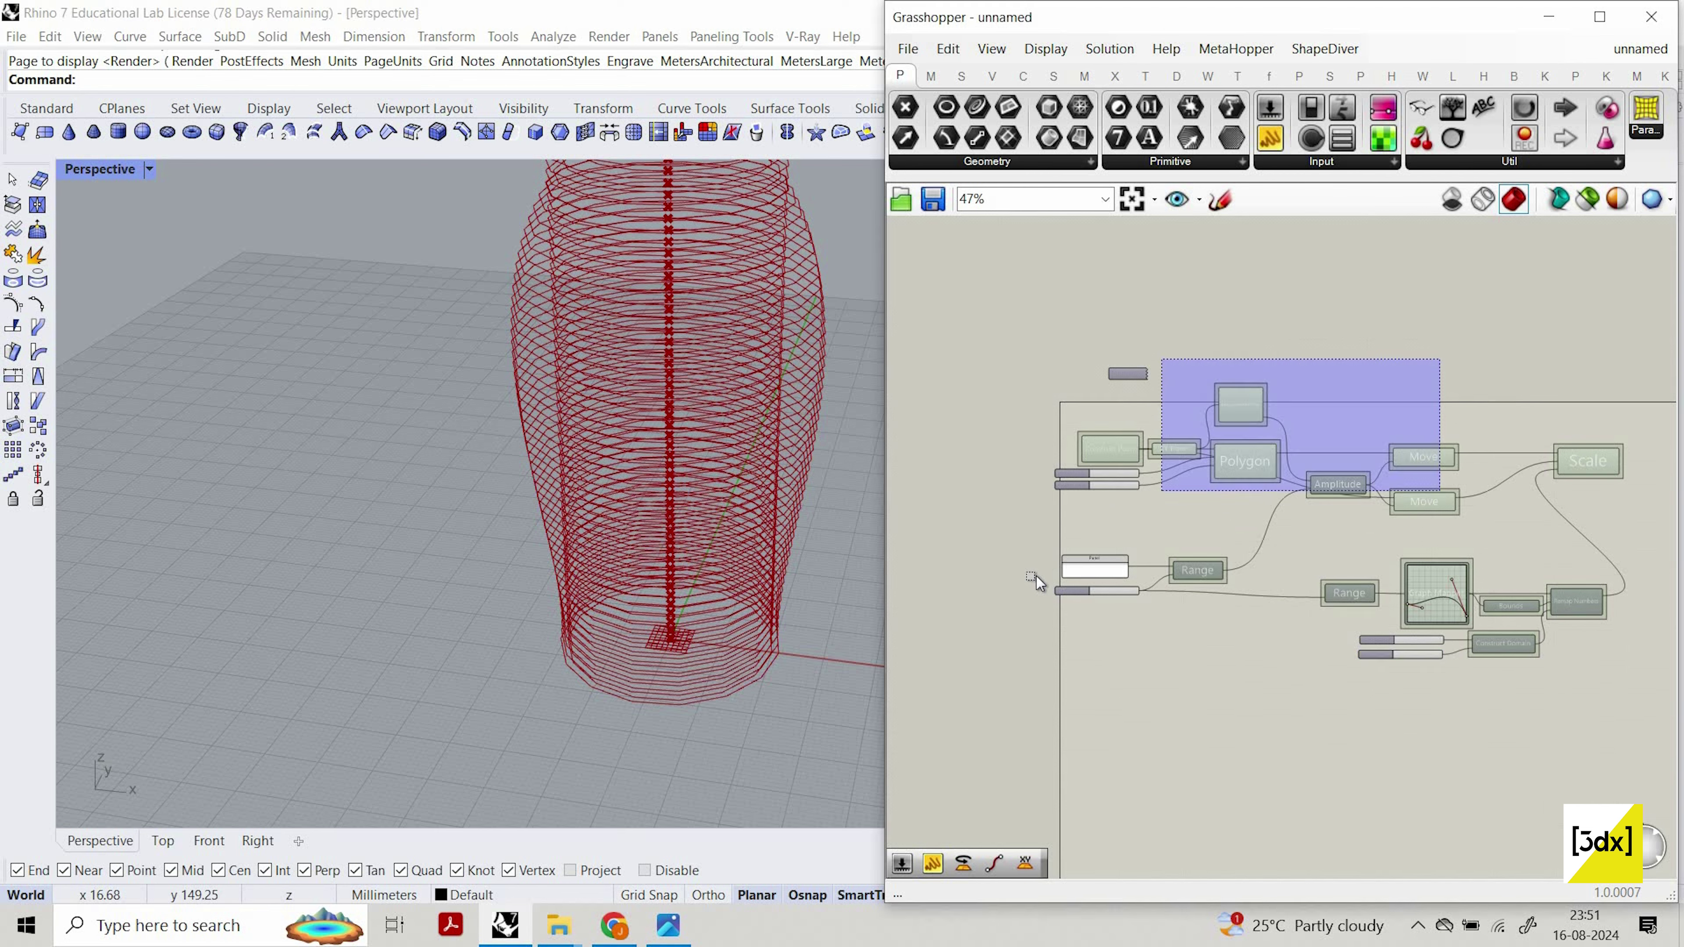
{"action": "right_click", "coordinate": [1397, 463]}
{"action": "left_click", "coordinate": [1505, 489]}
Reshape the Graph Mapper's Bezier curve into a high arch by lowering its start point, raising both handles and slightly raising its end point.
{"action": "scroll", "coordinate": [1491, 616], "scroll_direction": "up", "scroll_amount": 3}
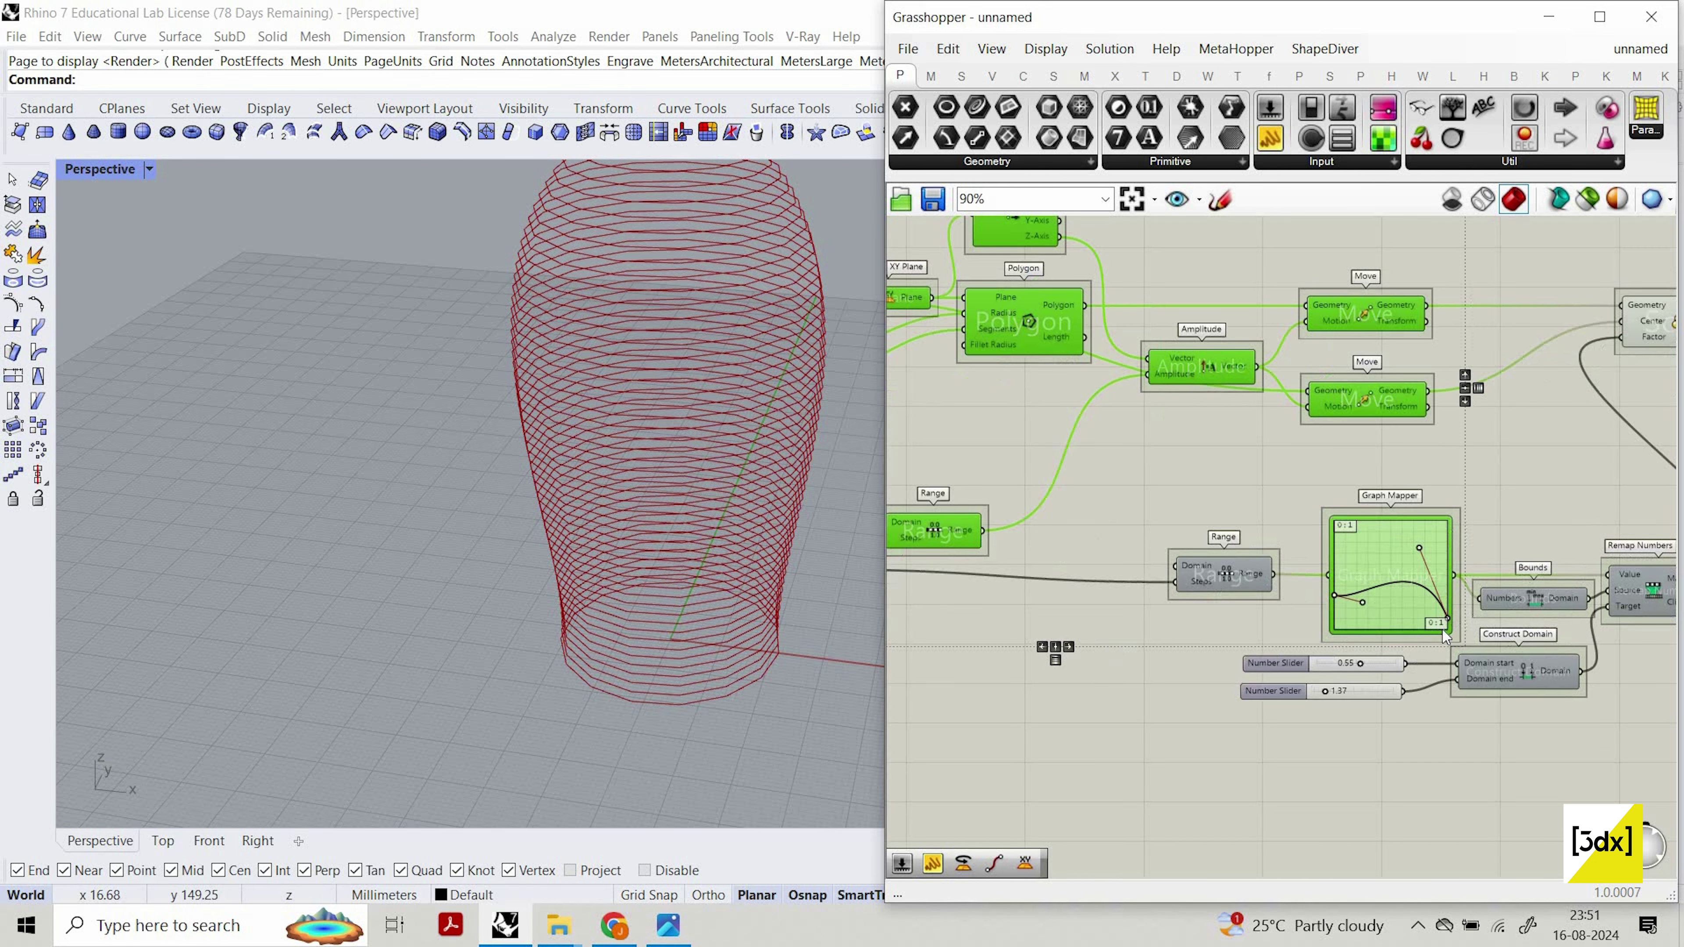
{"action": "scroll", "coordinate": [1202, 554], "scroll_direction": "up", "scroll_amount": 5}
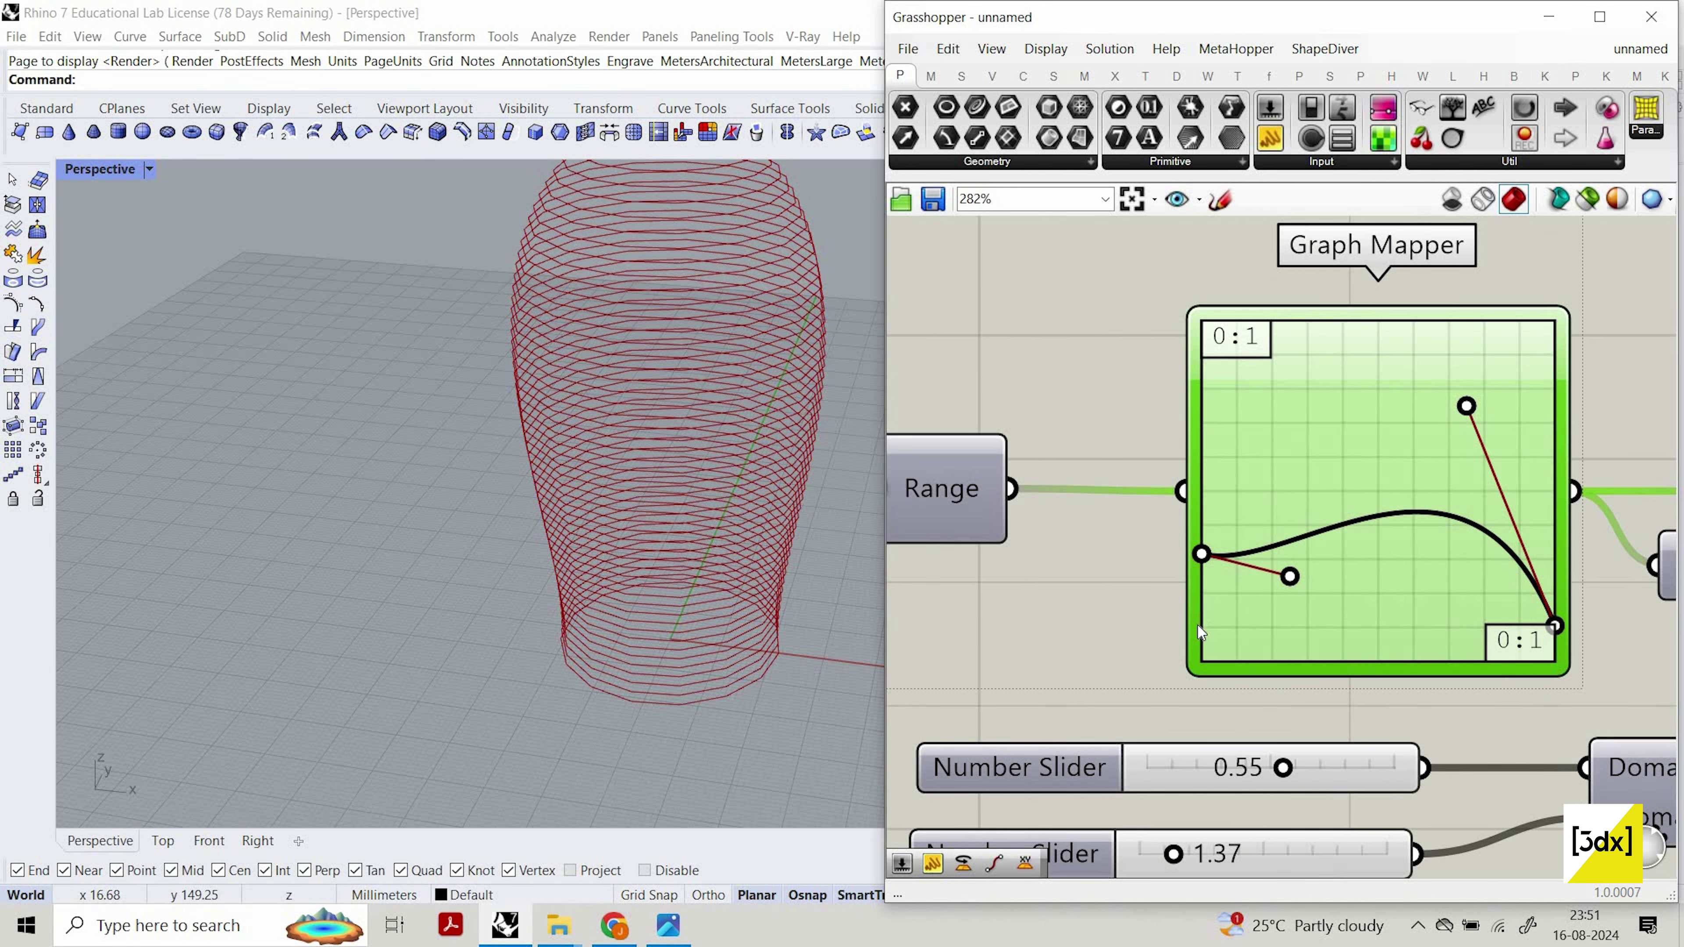
{"action": "left_click_drag", "start_coordinate": [1197, 625], "coordinate": [1201, 625]}
{"action": "left_click_drag", "start_coordinate": [1197, 392], "coordinate": [1227, 387]}
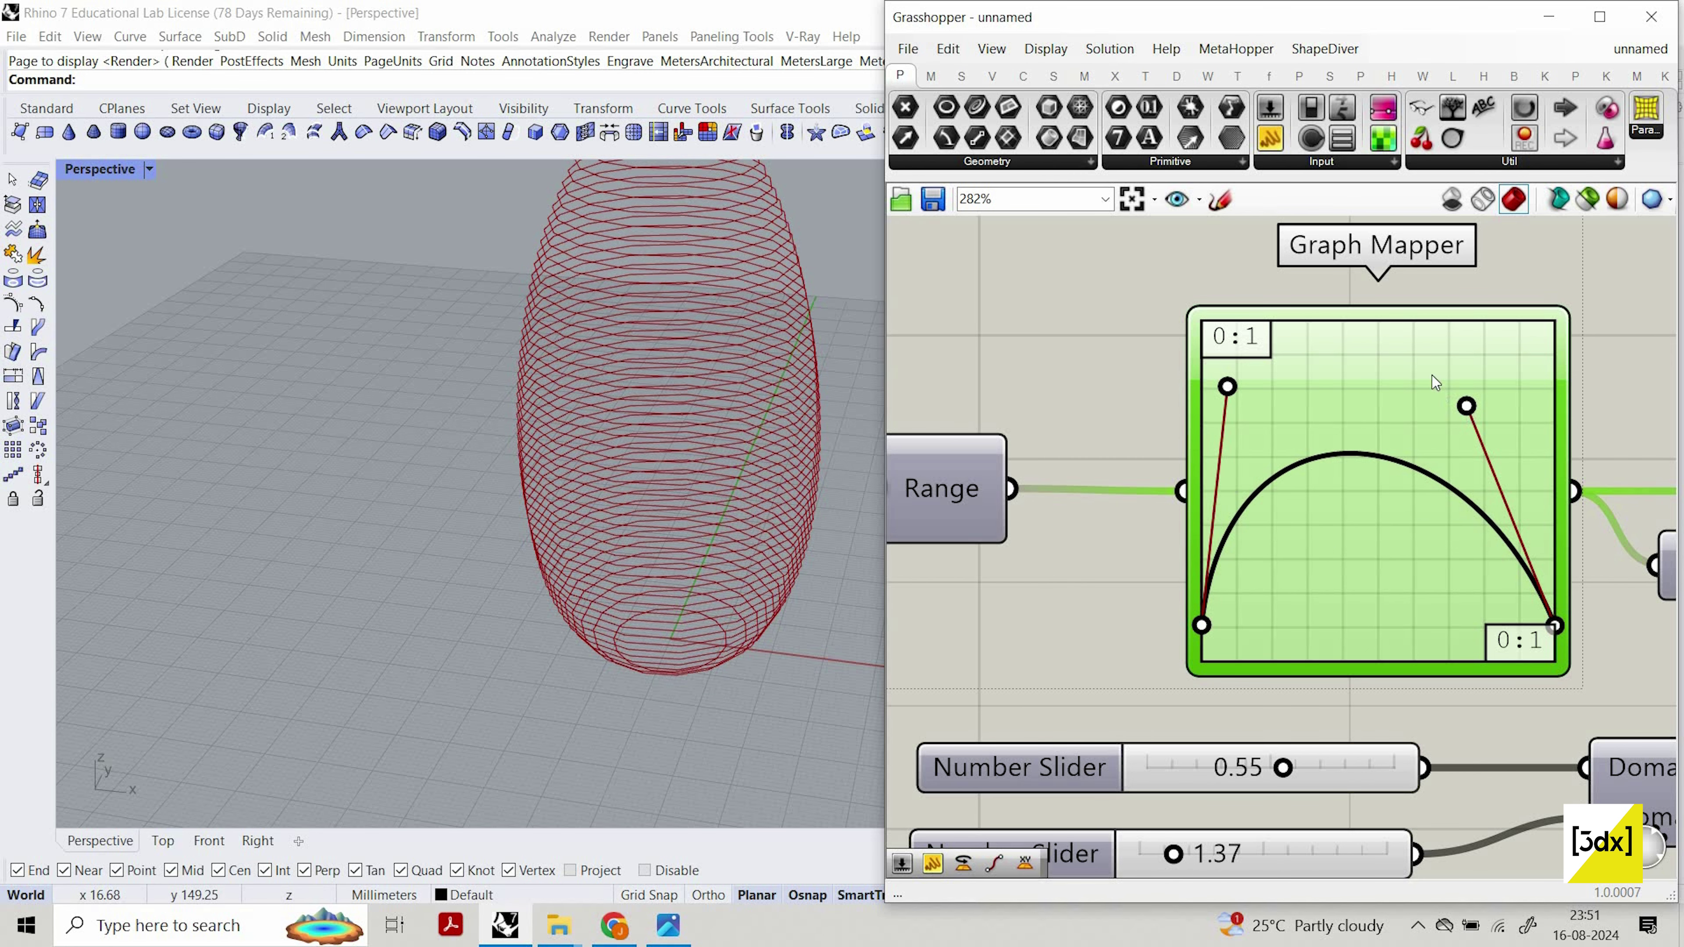
{"action": "left_click_drag", "start_coordinate": [1466, 405], "coordinate": [1390, 344]}
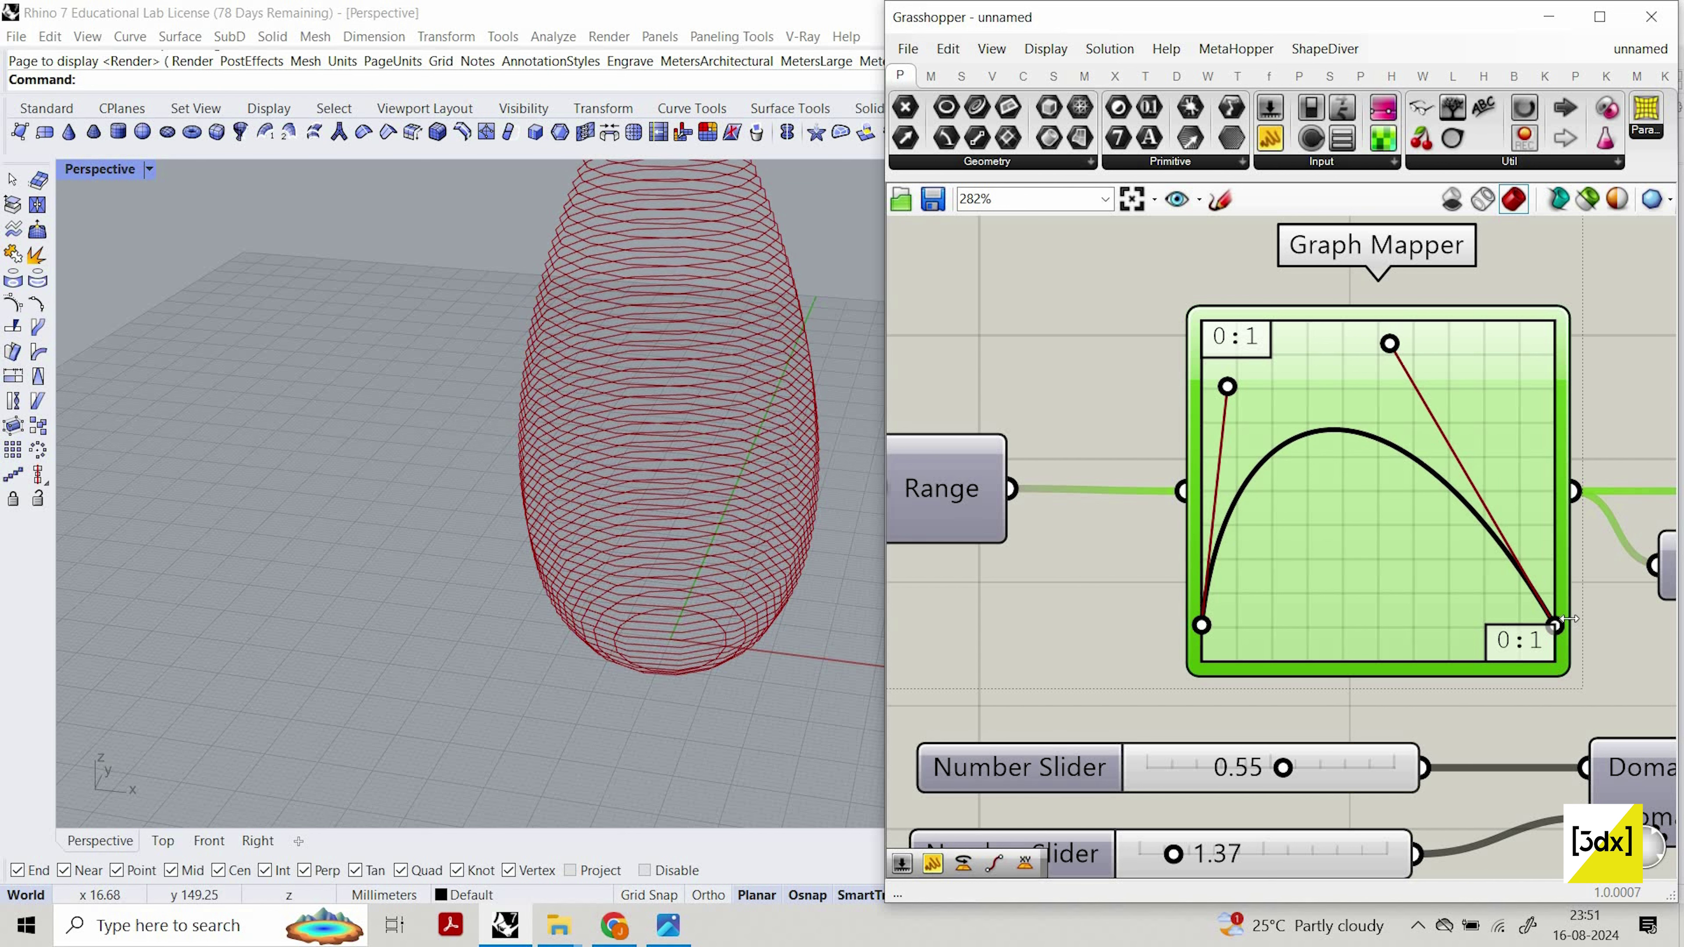
{"action": "left_click_drag", "start_coordinate": [1558, 620], "coordinate": [1557, 598]}
{"action": "scroll", "coordinate": [735, 378], "scroll_direction": "down", "scroll_amount": 3}
{"action": "scroll", "coordinate": [734, 378], "scroll_direction": "up", "scroll_amount": 4}
{"action": "right_click_drag", "start_coordinate": [735, 378], "coordinate": [653, 358]}
{"action": "scroll", "coordinate": [1258, 545], "scroll_direction": "down", "scroll_amount": 3}
{"action": "scroll", "coordinate": [1426, 472], "scroll_direction": "down", "scroll_amount": 3}
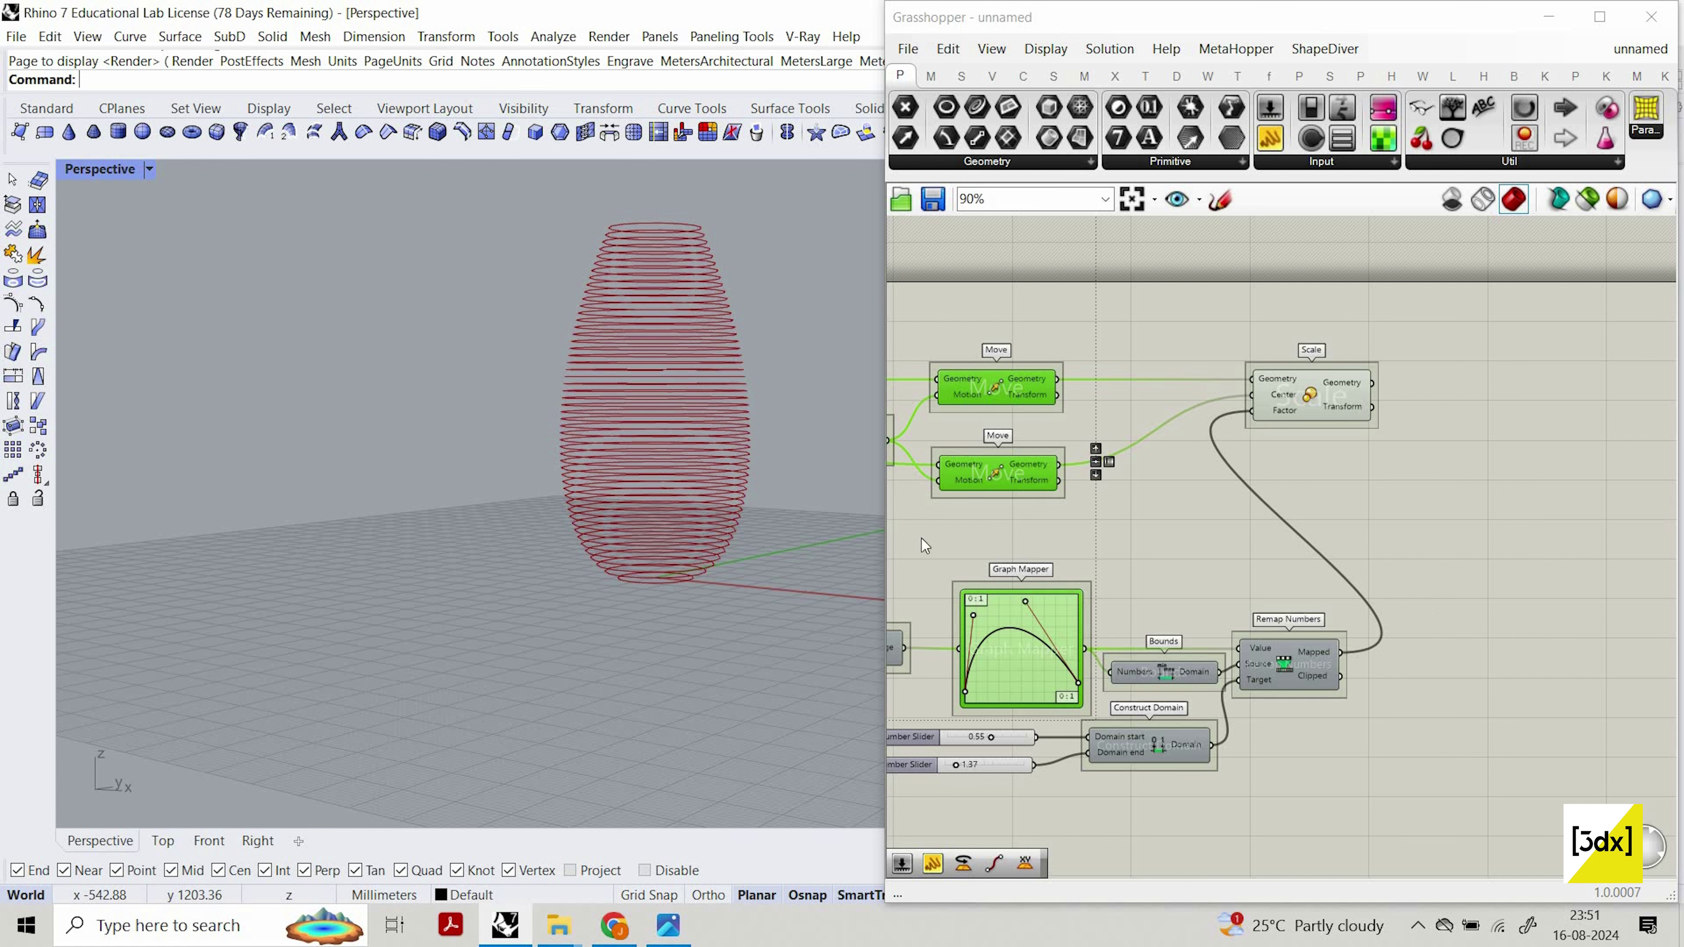
{"action": "right_click_drag", "start_coordinate": [774, 473], "coordinate": [773, 553]}
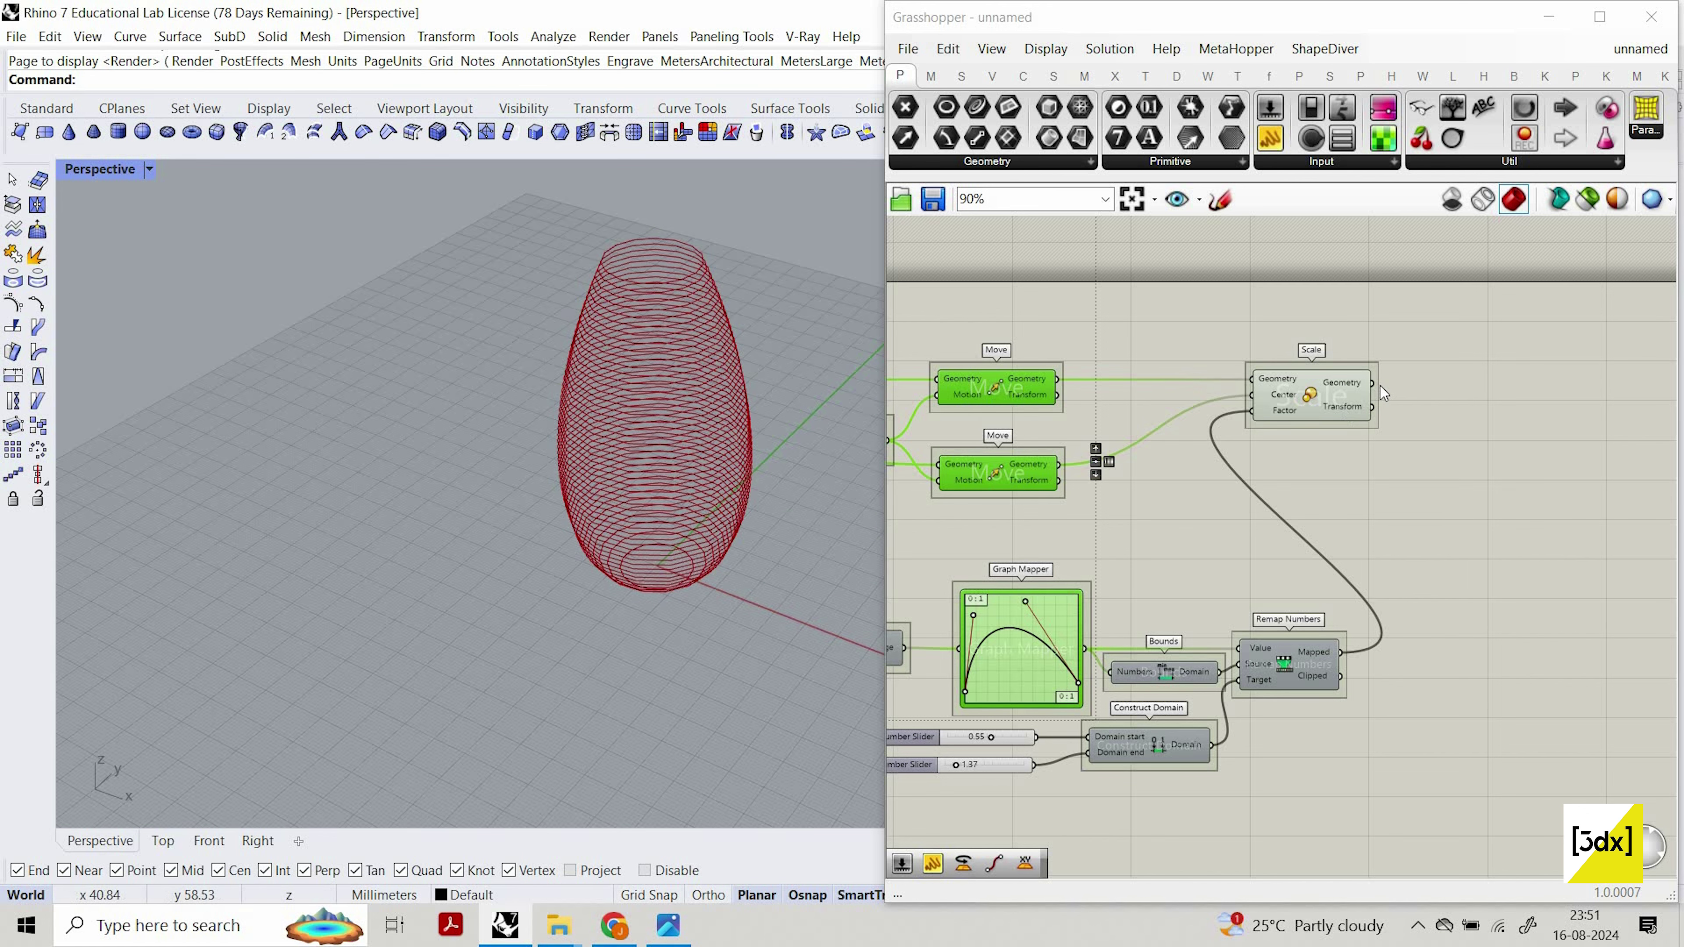
Add a Rotate component beyond Scale and connect Scale's Geometry output to its Geometry input, leaving space between them.
{"action": "right_click_drag", "start_coordinate": [1380, 386], "coordinate": [1176, 376]}
{"action": "double_click", "coordinate": [1380, 389]}
{"action": "type", "text": "ro"}
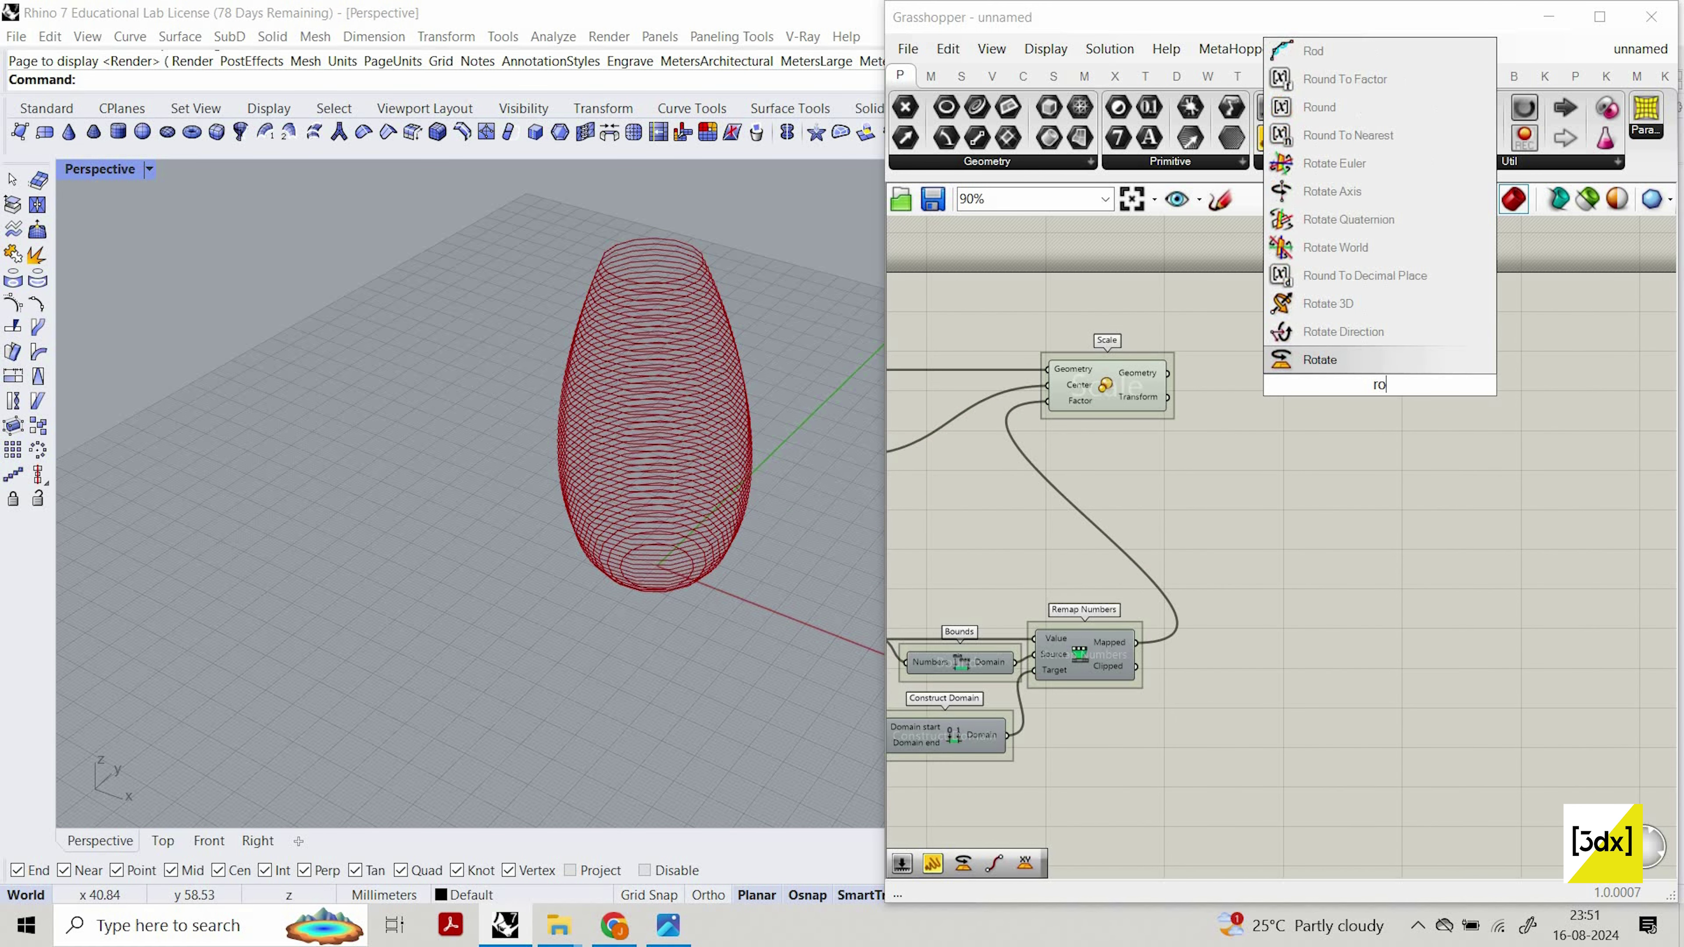
{"action": "type", "text": "tate"}
{"action": "key", "text": "Return"}
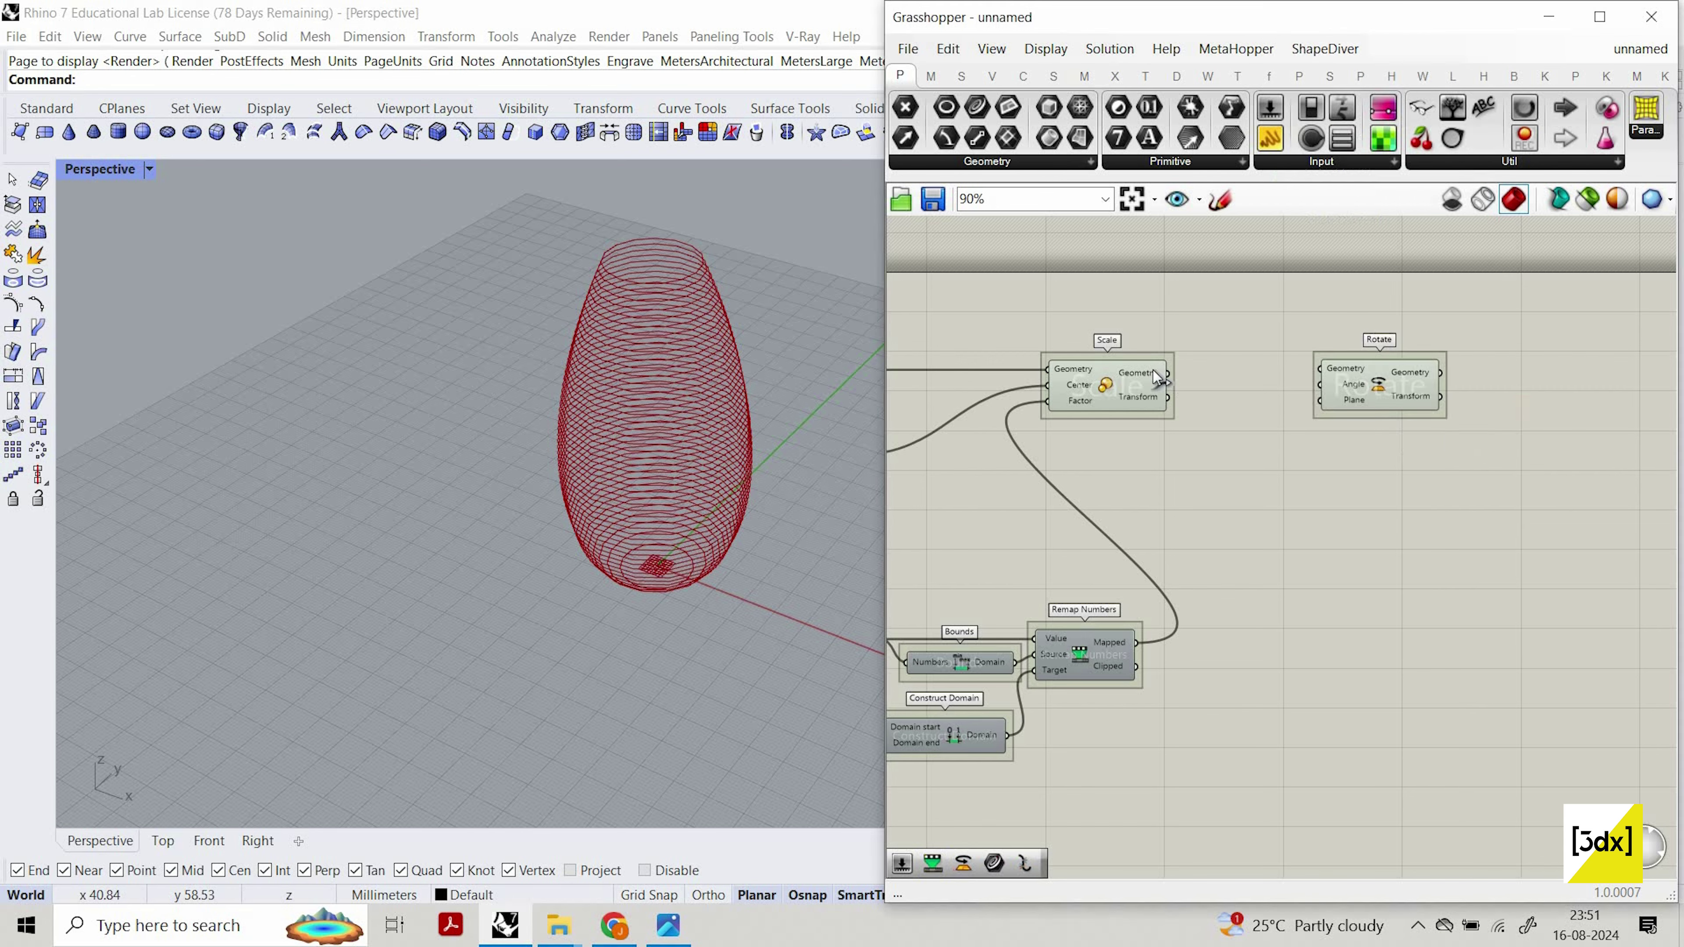
{"action": "scroll", "coordinate": [1198, 385], "scroll_direction": "up", "scroll_amount": 2}
{"action": "left_click_drag", "start_coordinate": [1153, 368], "coordinate": [1364, 363]}
{"action": "left_click_drag", "start_coordinate": [1488, 385], "coordinate": [1556, 386]}
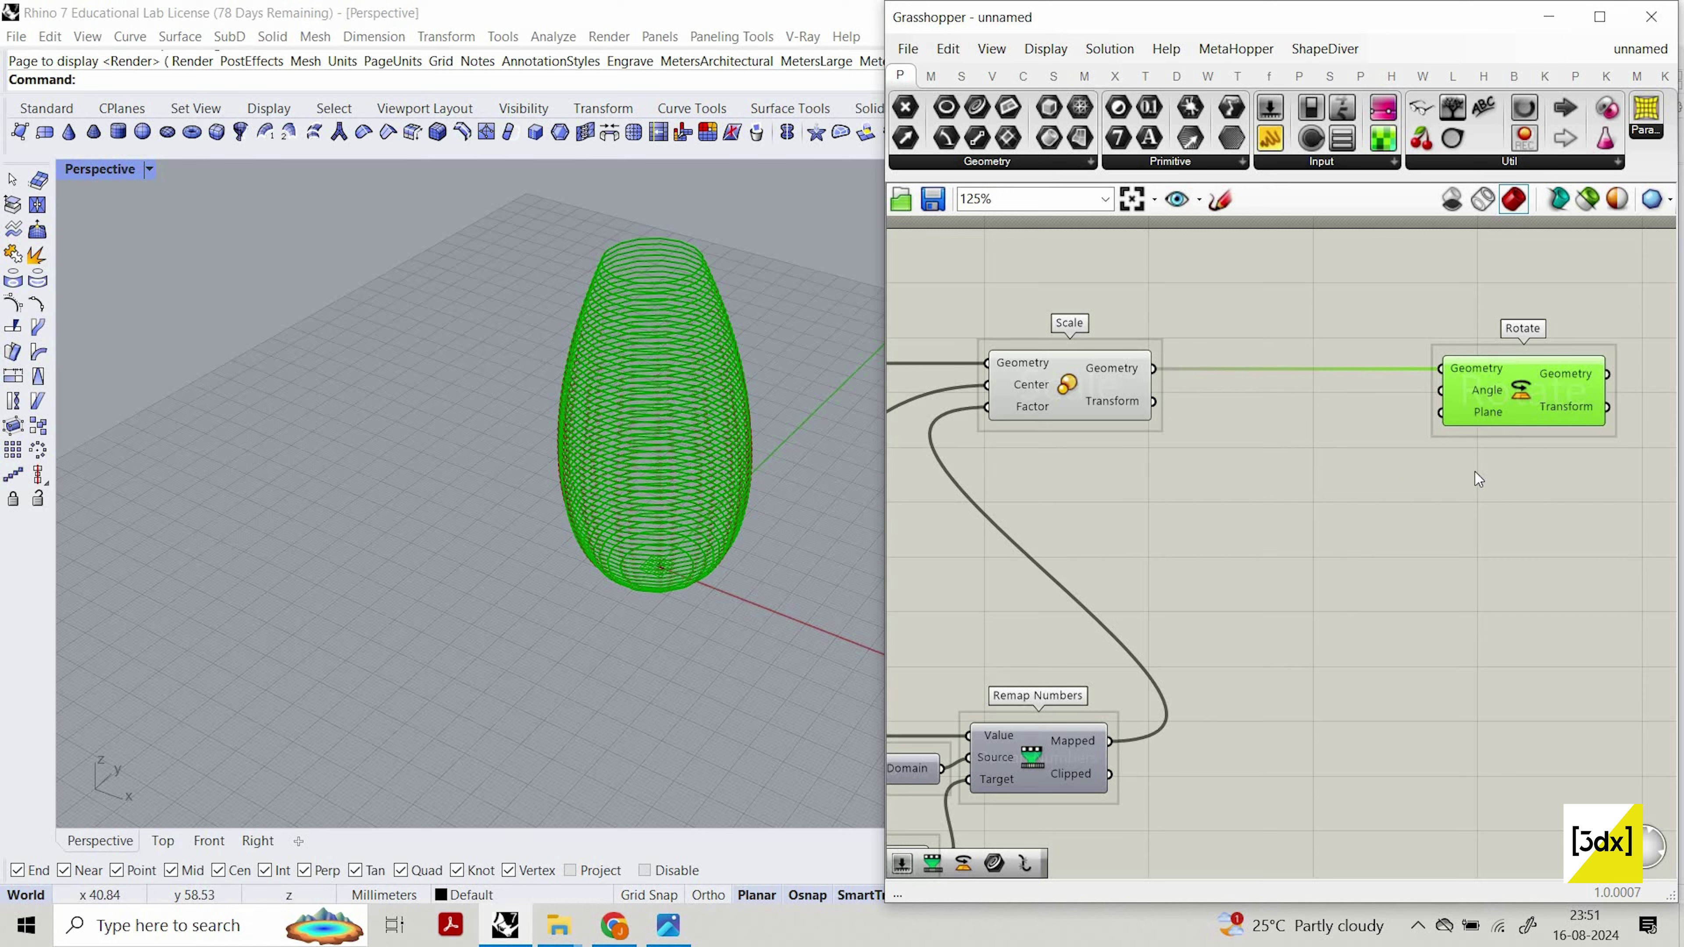
Examine the scaled, stacked polygons up close in the Perspective viewport.
{"action": "scroll", "coordinate": [1167, 416], "scroll_direction": "down", "scroll_amount": 2}
{"action": "scroll", "coordinate": [1474, 471], "scroll_direction": "up", "scroll_amount": 2}
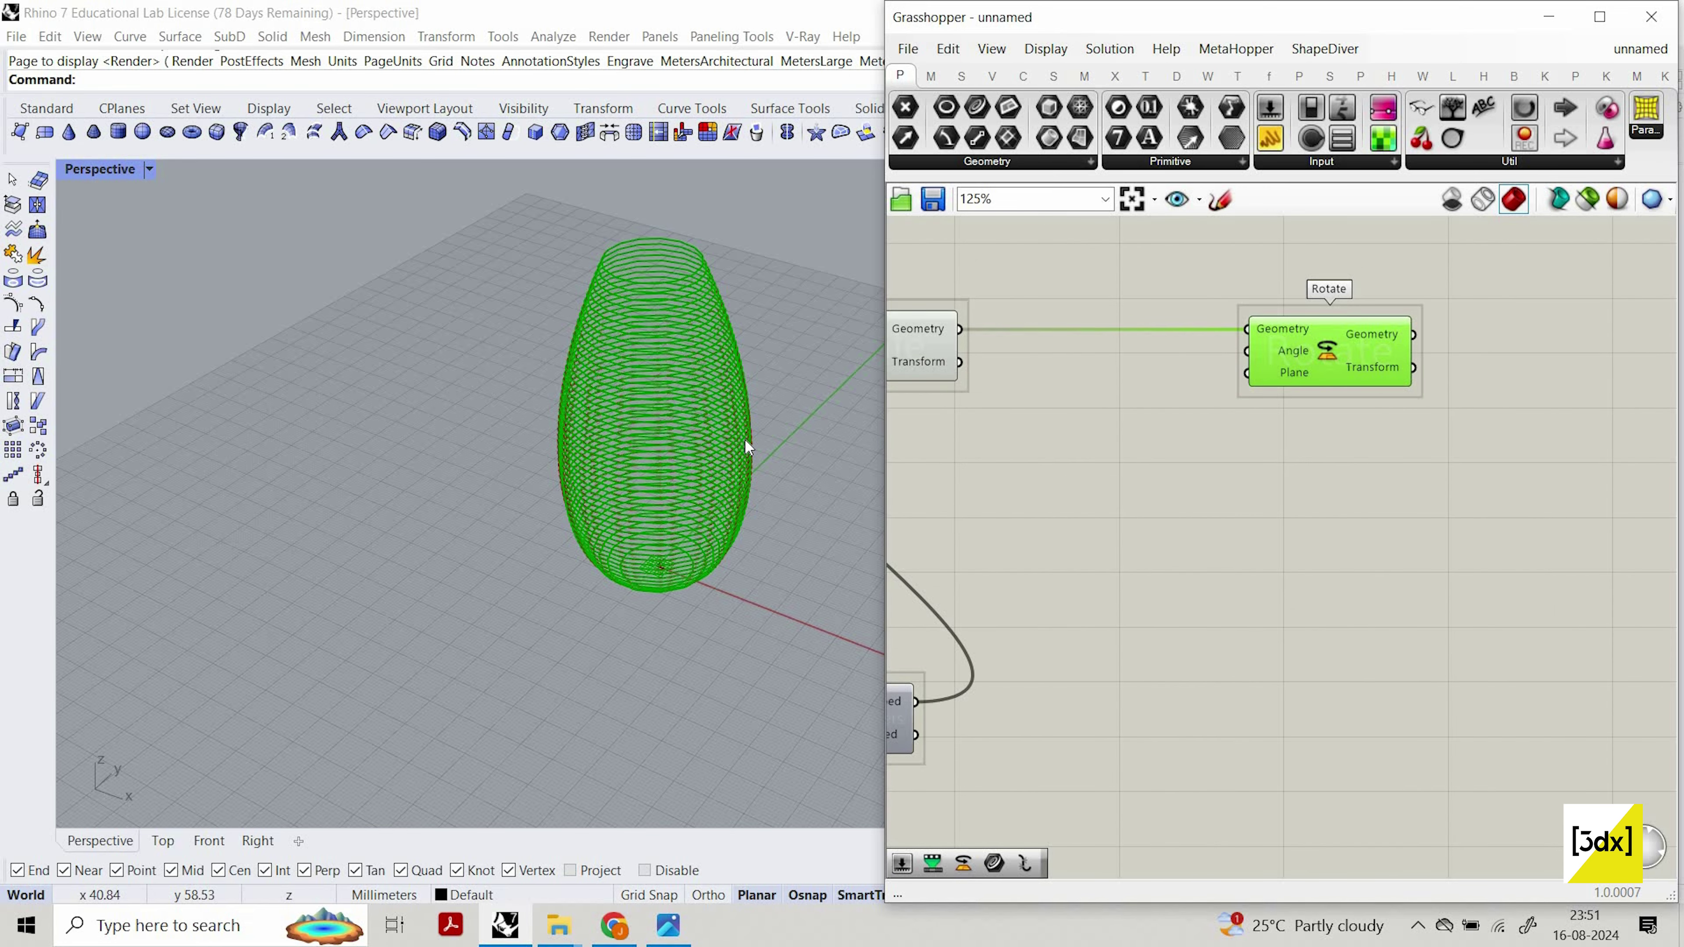
{"action": "scroll", "coordinate": [1286, 489], "scroll_direction": "down", "scroll_amount": 3}
{"action": "scroll", "coordinate": [729, 439], "scroll_direction": "up", "scroll_amount": 7}
{"action": "mouse_move", "coordinate": [739, 717]}
{"action": "right_mouse_down"}
{"action": "mouse_move", "coordinate": [692, 534]}
{"action": "mouse_move", "coordinate": [745, 738]}
{"action": "right_mouse_up"}
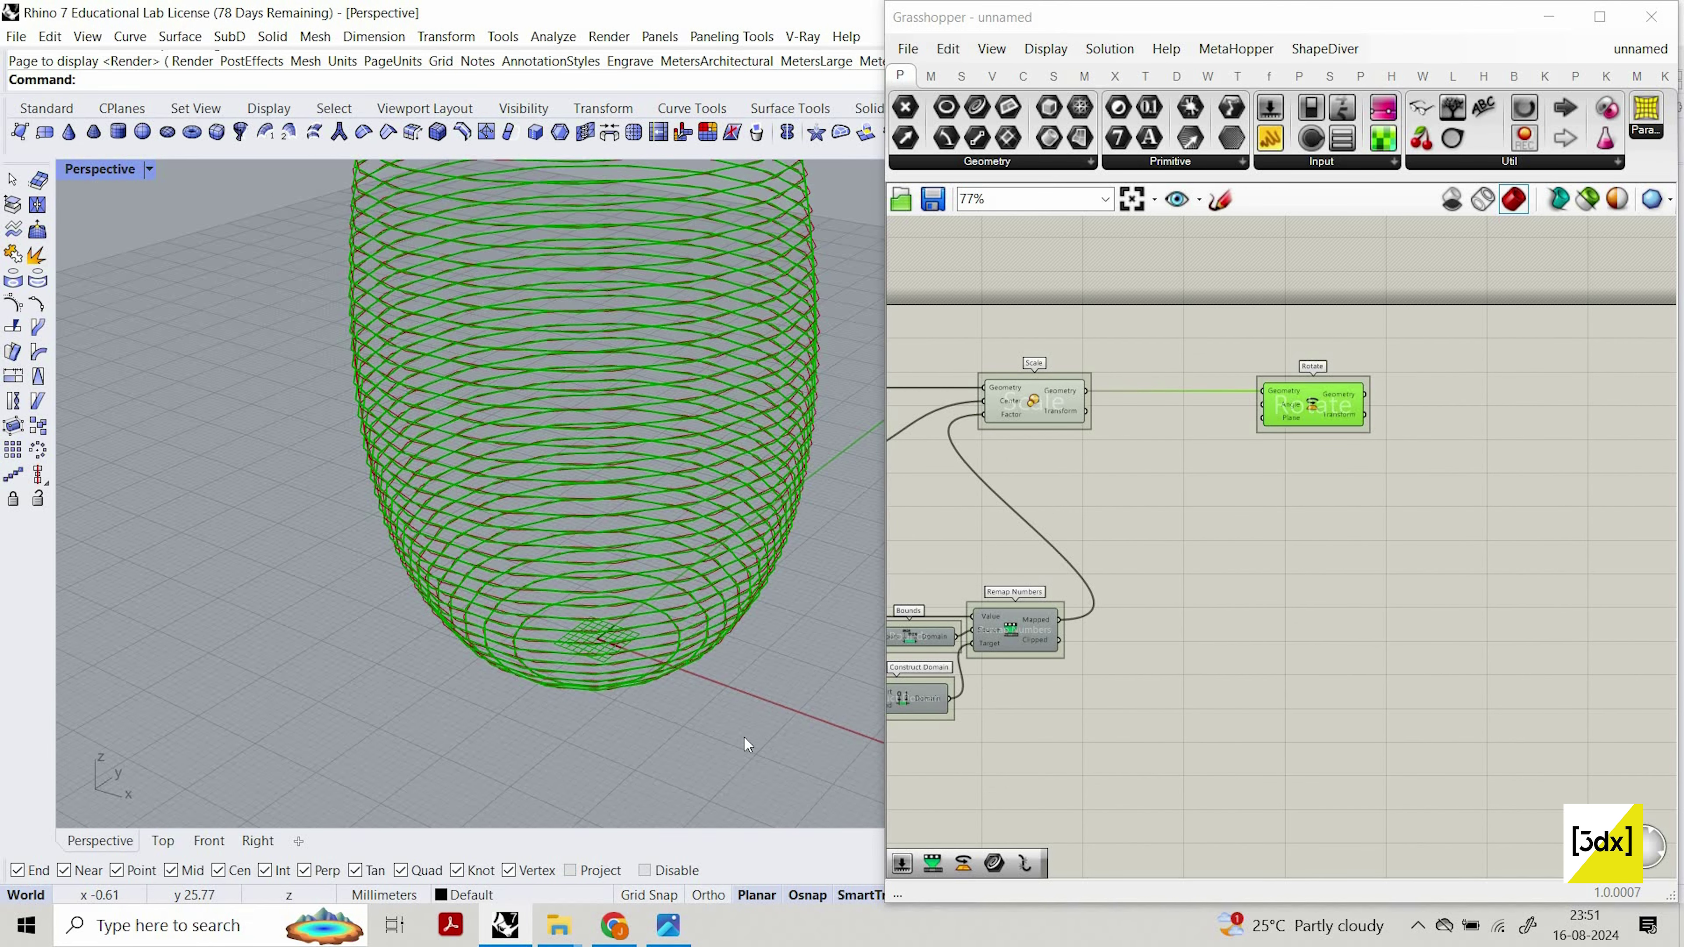
{"action": "scroll", "coordinate": [593, 673], "scroll_direction": "down", "scroll_amount": 5}
{"action": "scroll", "coordinate": [610, 660], "scroll_direction": "up", "scroll_amount": 3}
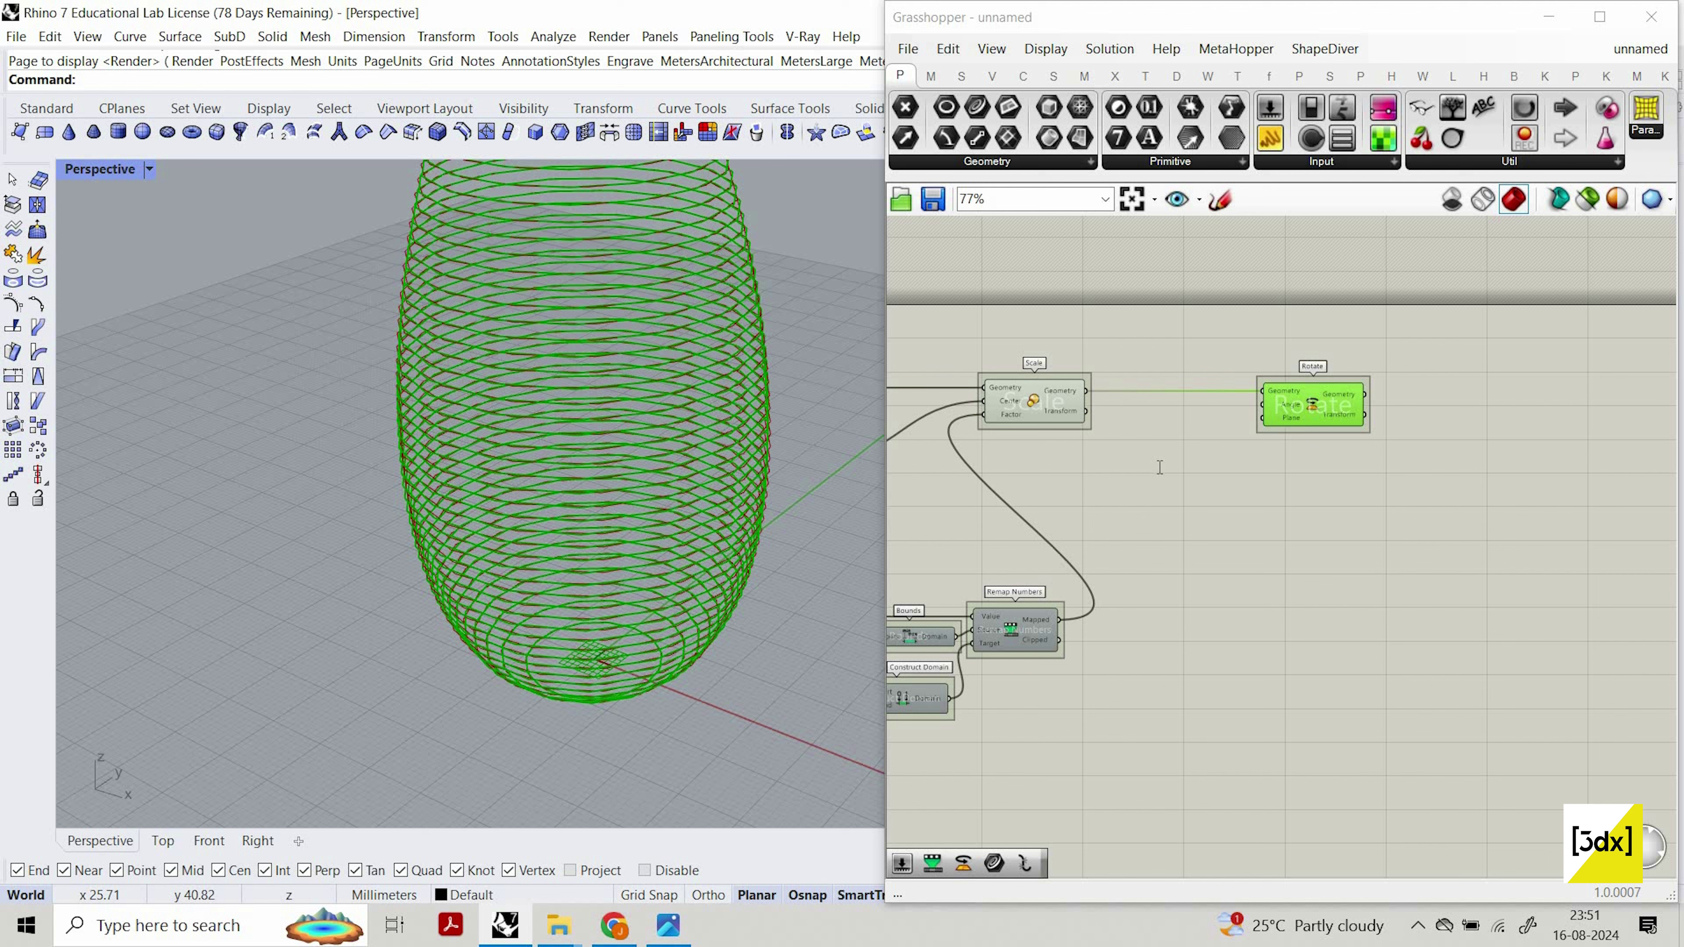
Add an Explode component between Scale and Rotate, place it above their wire, and connect Scale's Geometry output to its Curve input.
{"action": "double_click", "coordinate": [1160, 467]}
{"action": "type", "text": "exp"}
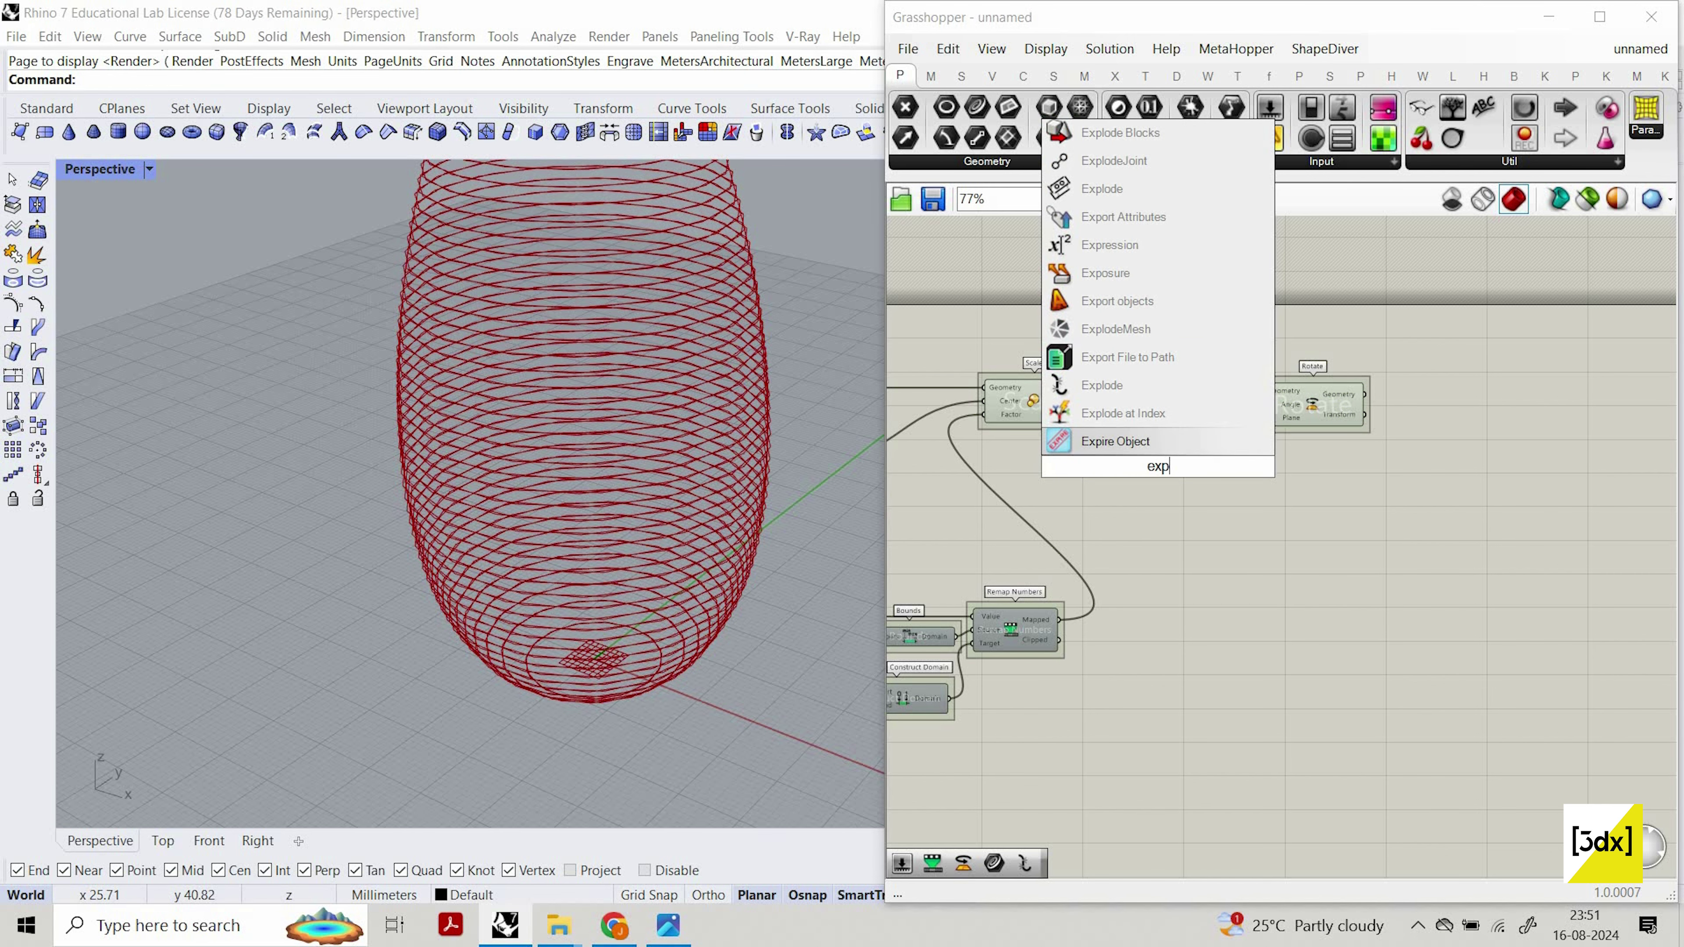
{"action": "type", "text": "lode"}
{"action": "key", "text": "Return"}
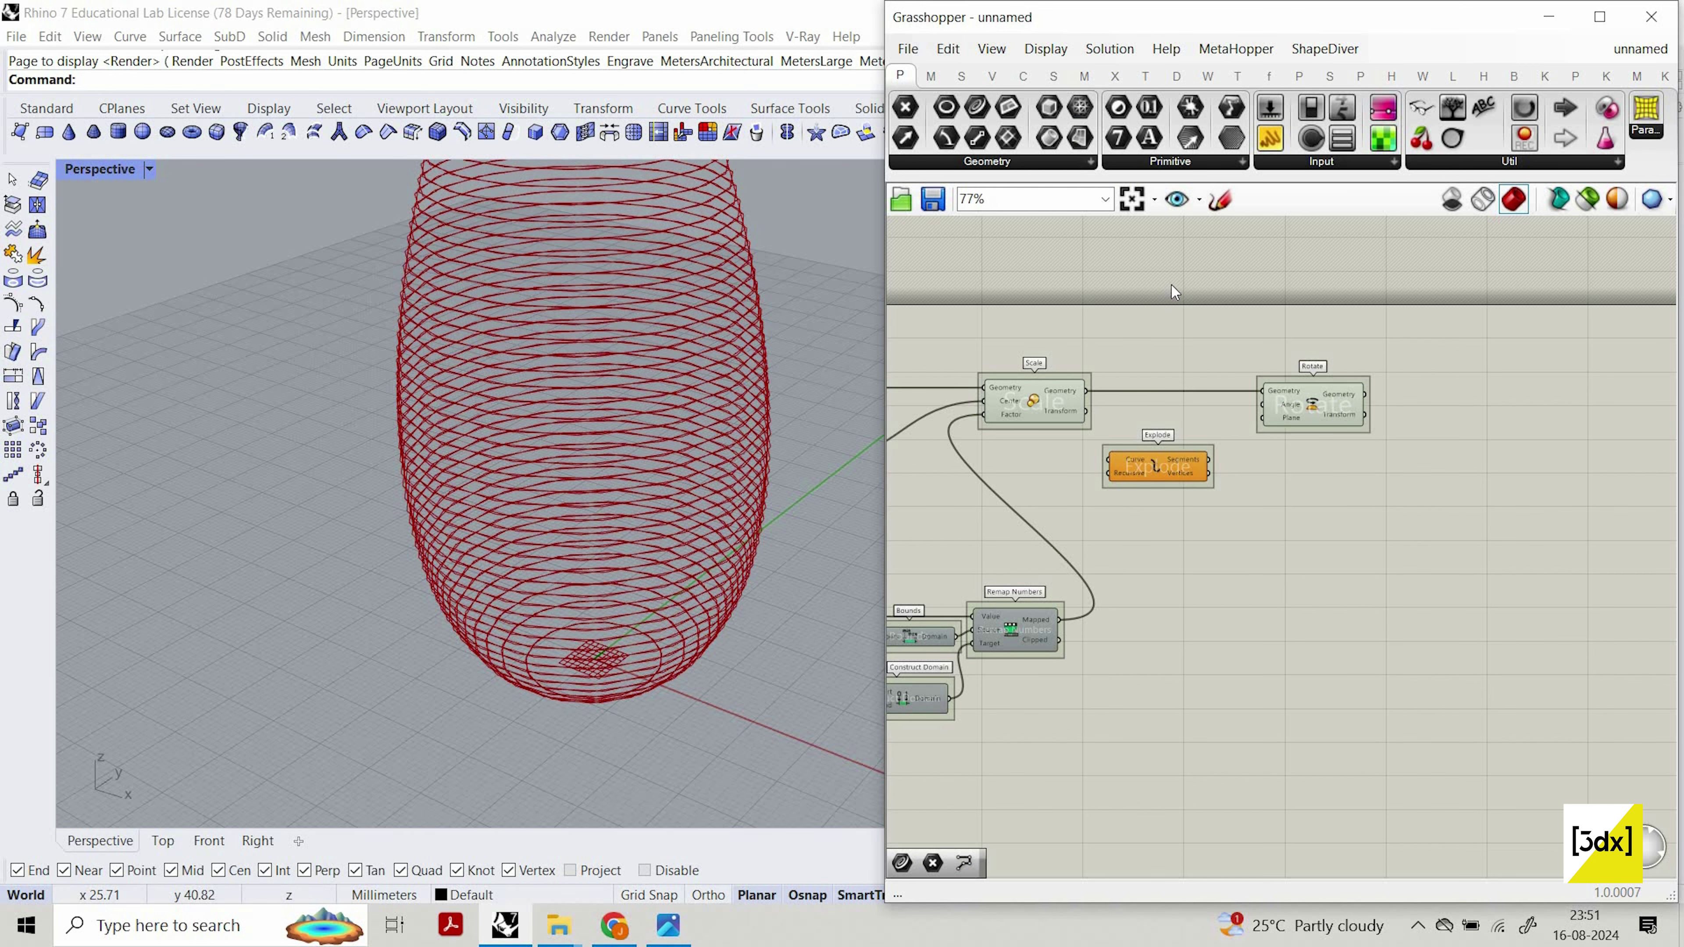
{"action": "scroll", "coordinate": [1146, 473], "scroll_direction": "up", "scroll_amount": 2}
{"action": "left_click_drag", "start_coordinate": [1147, 474], "coordinate": [1169, 288]}
{"action": "left_click_drag", "start_coordinate": [1062, 358], "coordinate": [1118, 270]}
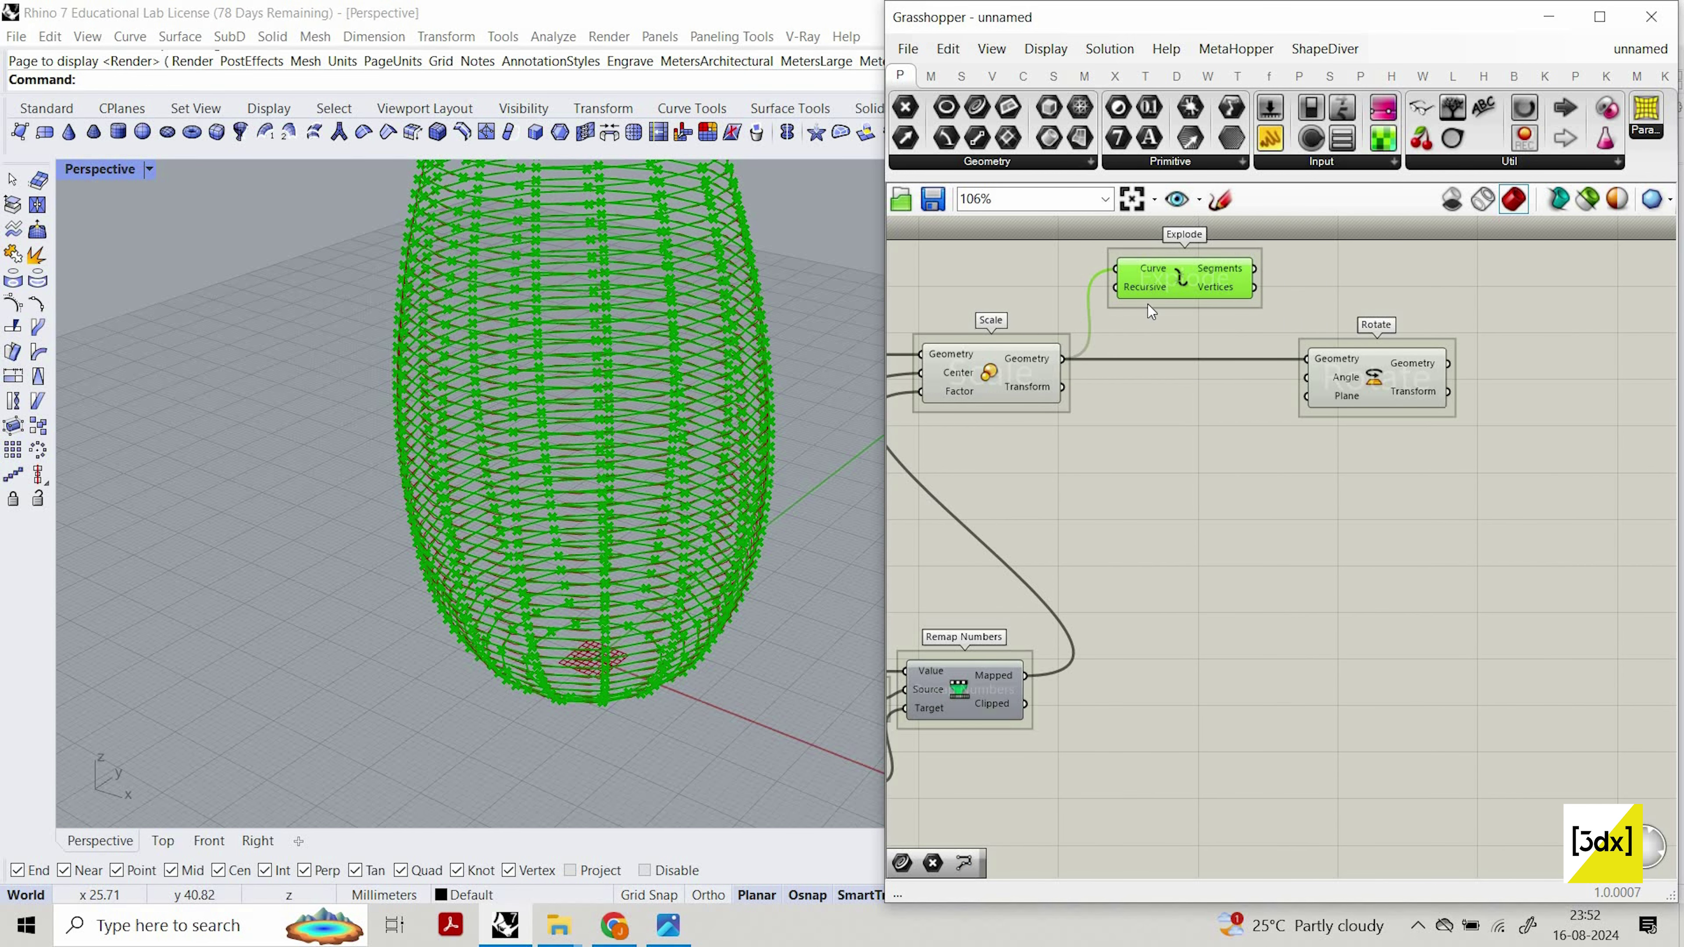
Add a PolyLine component beyond Explode, connect Explode's Vertices output to its Vertices input, and move it farther away.
{"action": "scroll", "coordinate": [1248, 349], "scroll_direction": "up", "scroll_amount": 2}
{"action": "double_click", "coordinate": [1248, 349]}
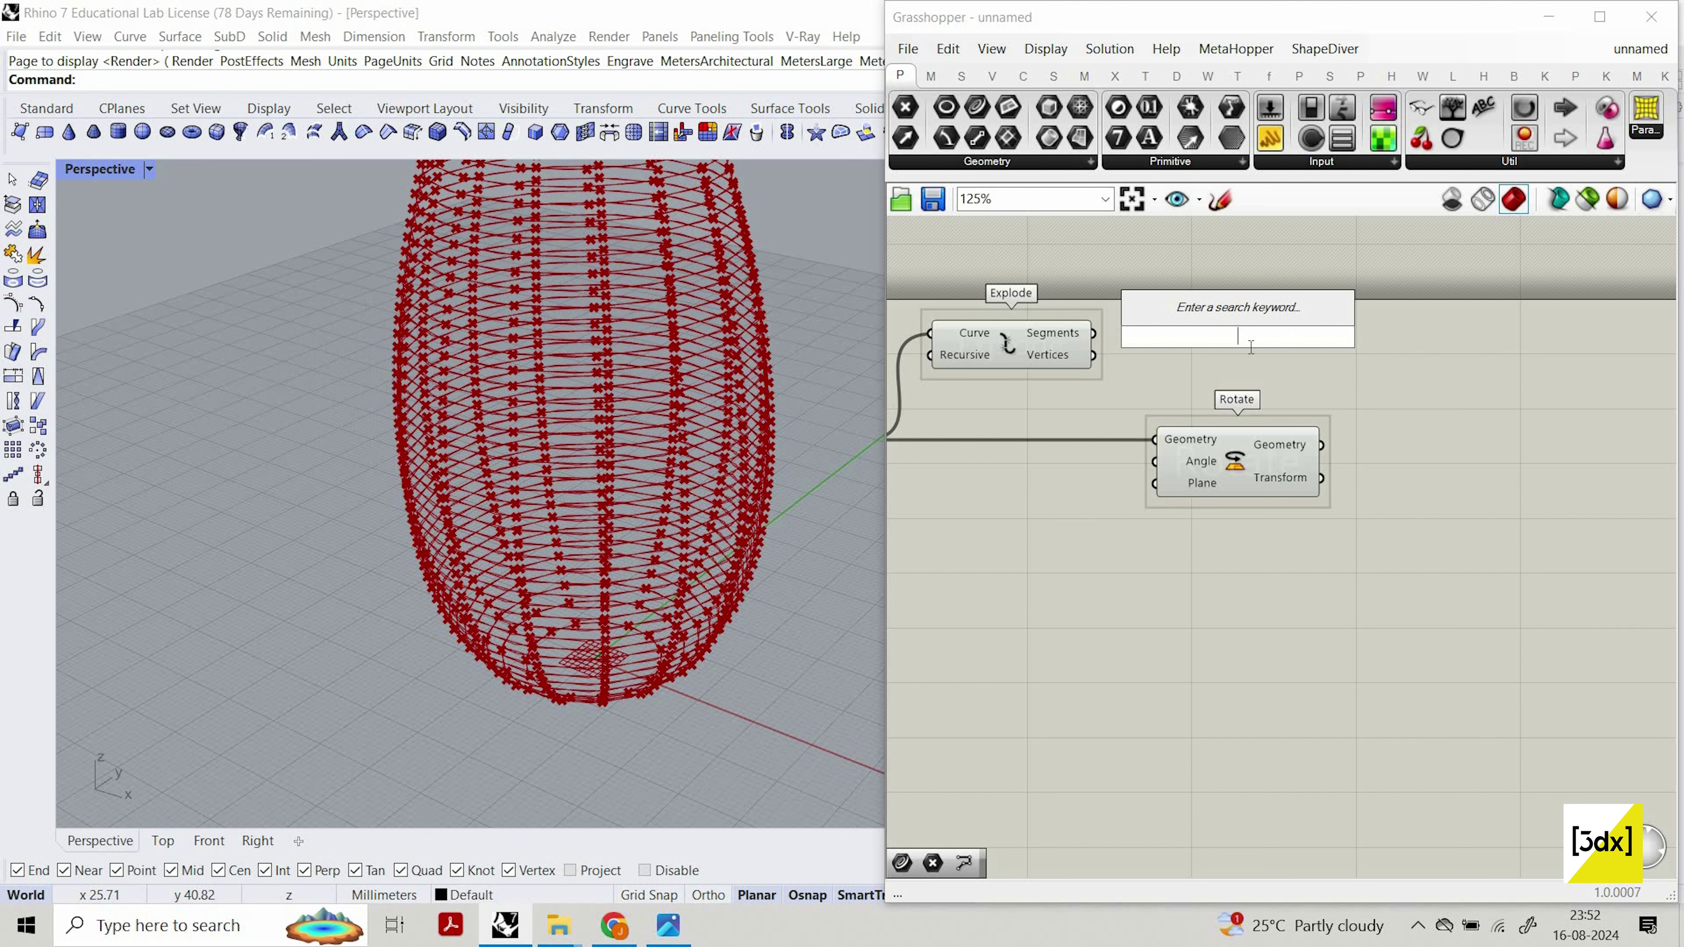
{"action": "type", "text": "pol"}
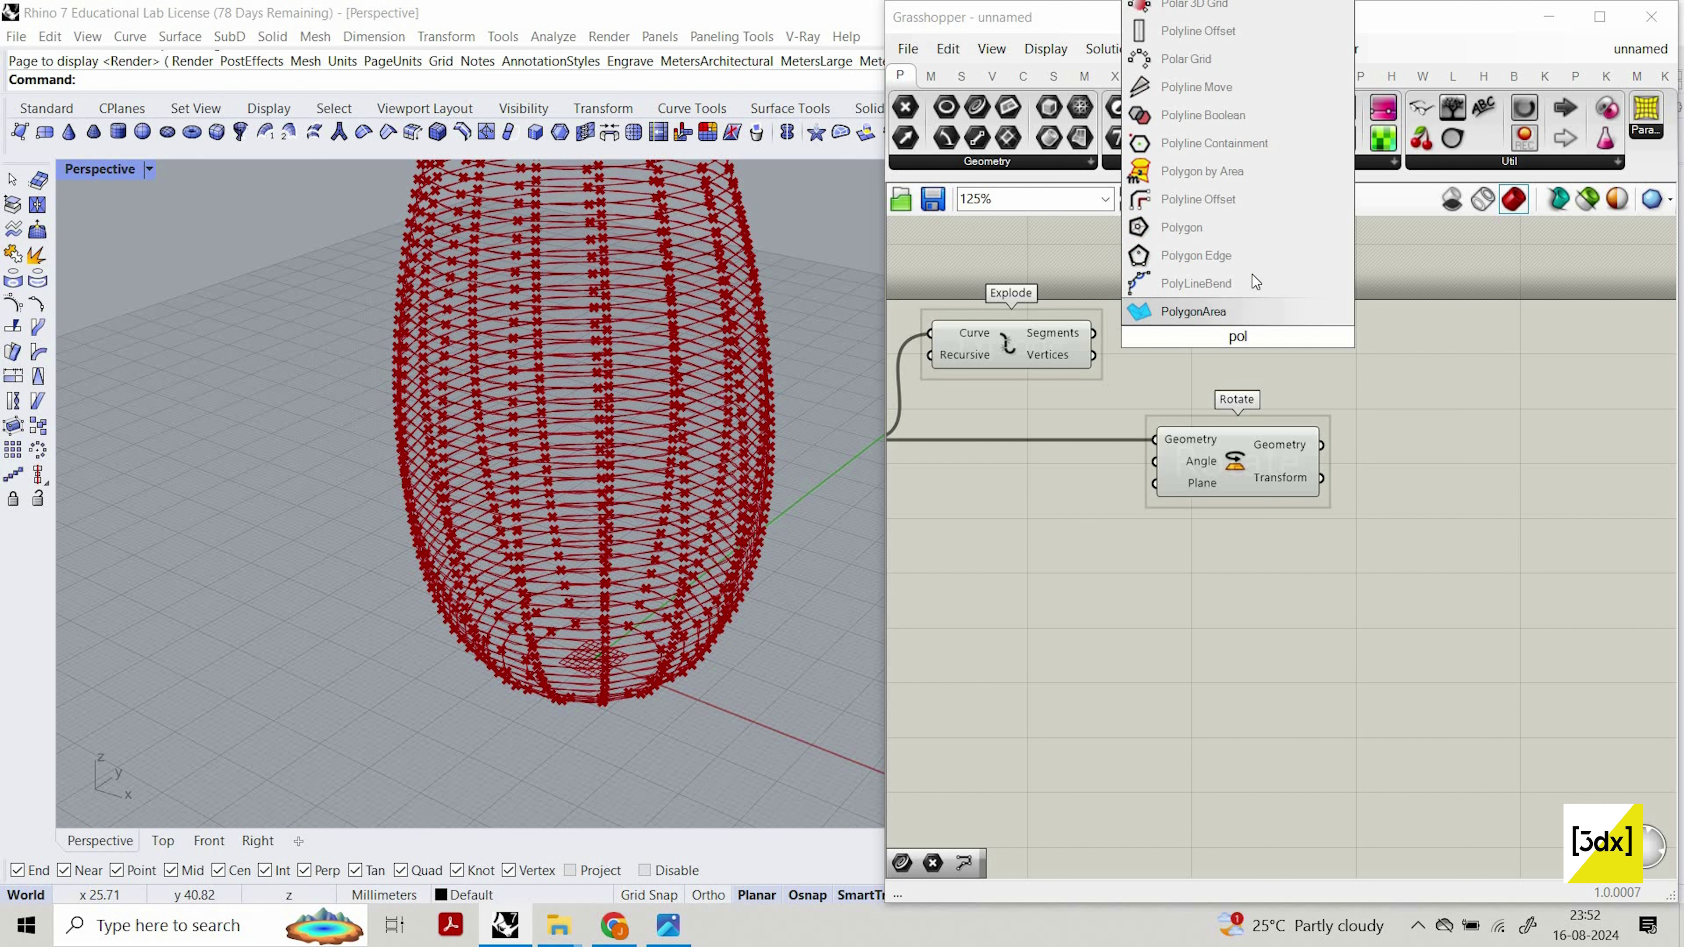
{"action": "type", "text": "y"}
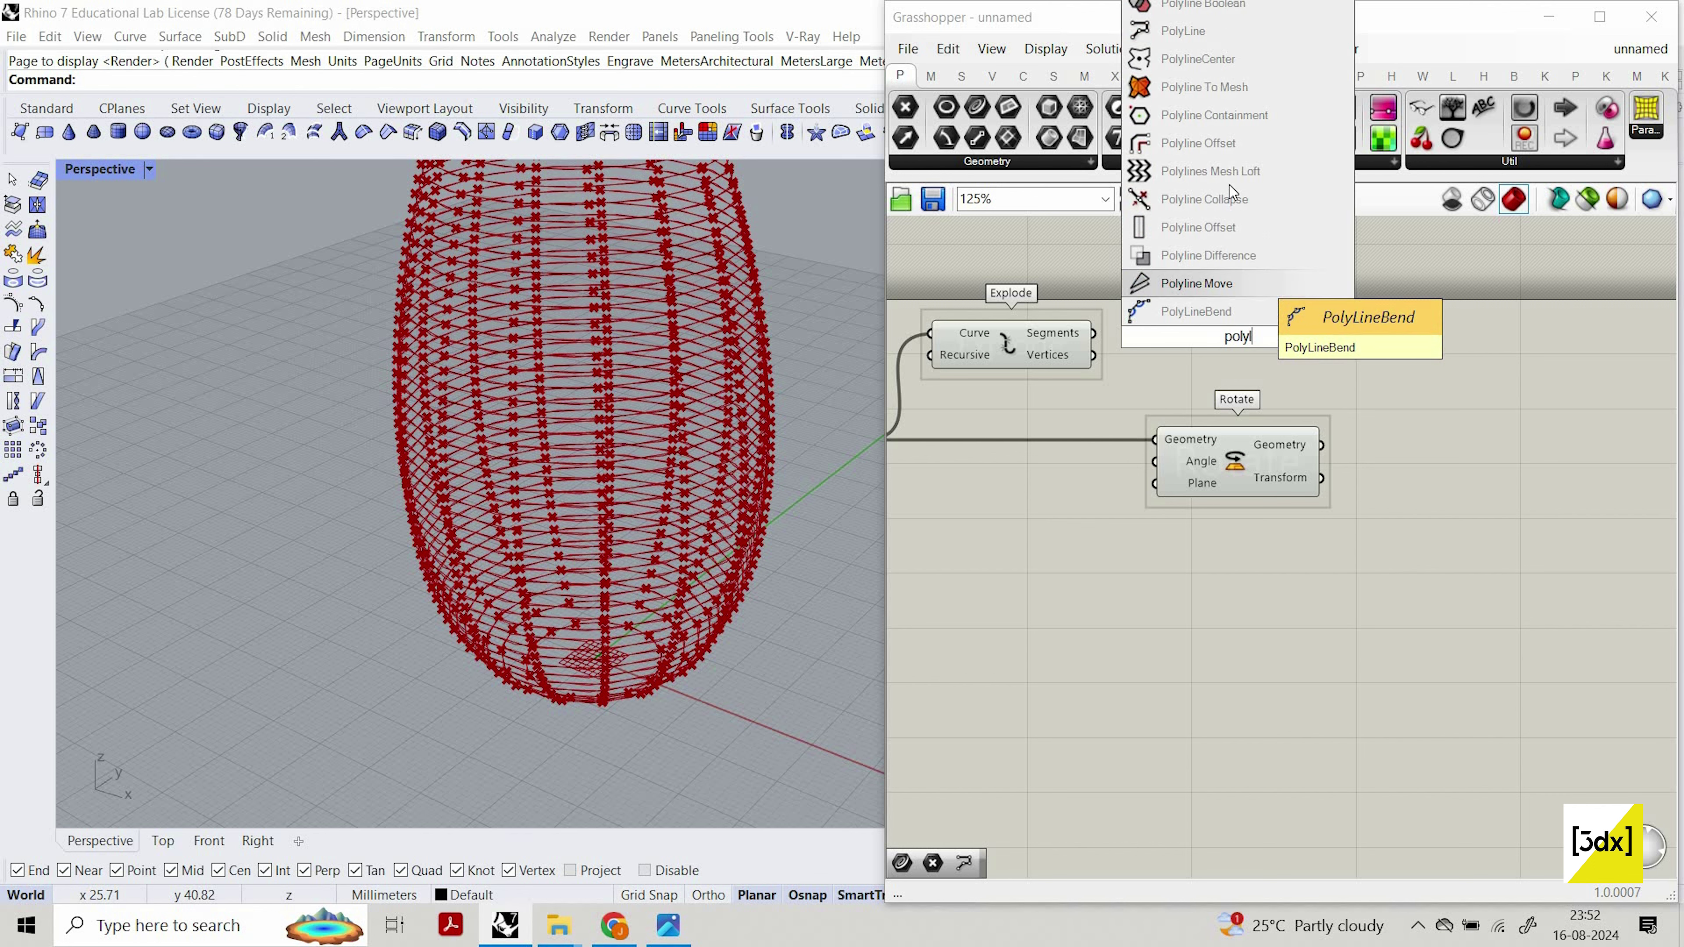
{"action": "type", "text": "l"}
{"action": "key", "text": "Up"}
{"action": "key", "text": "Return"}
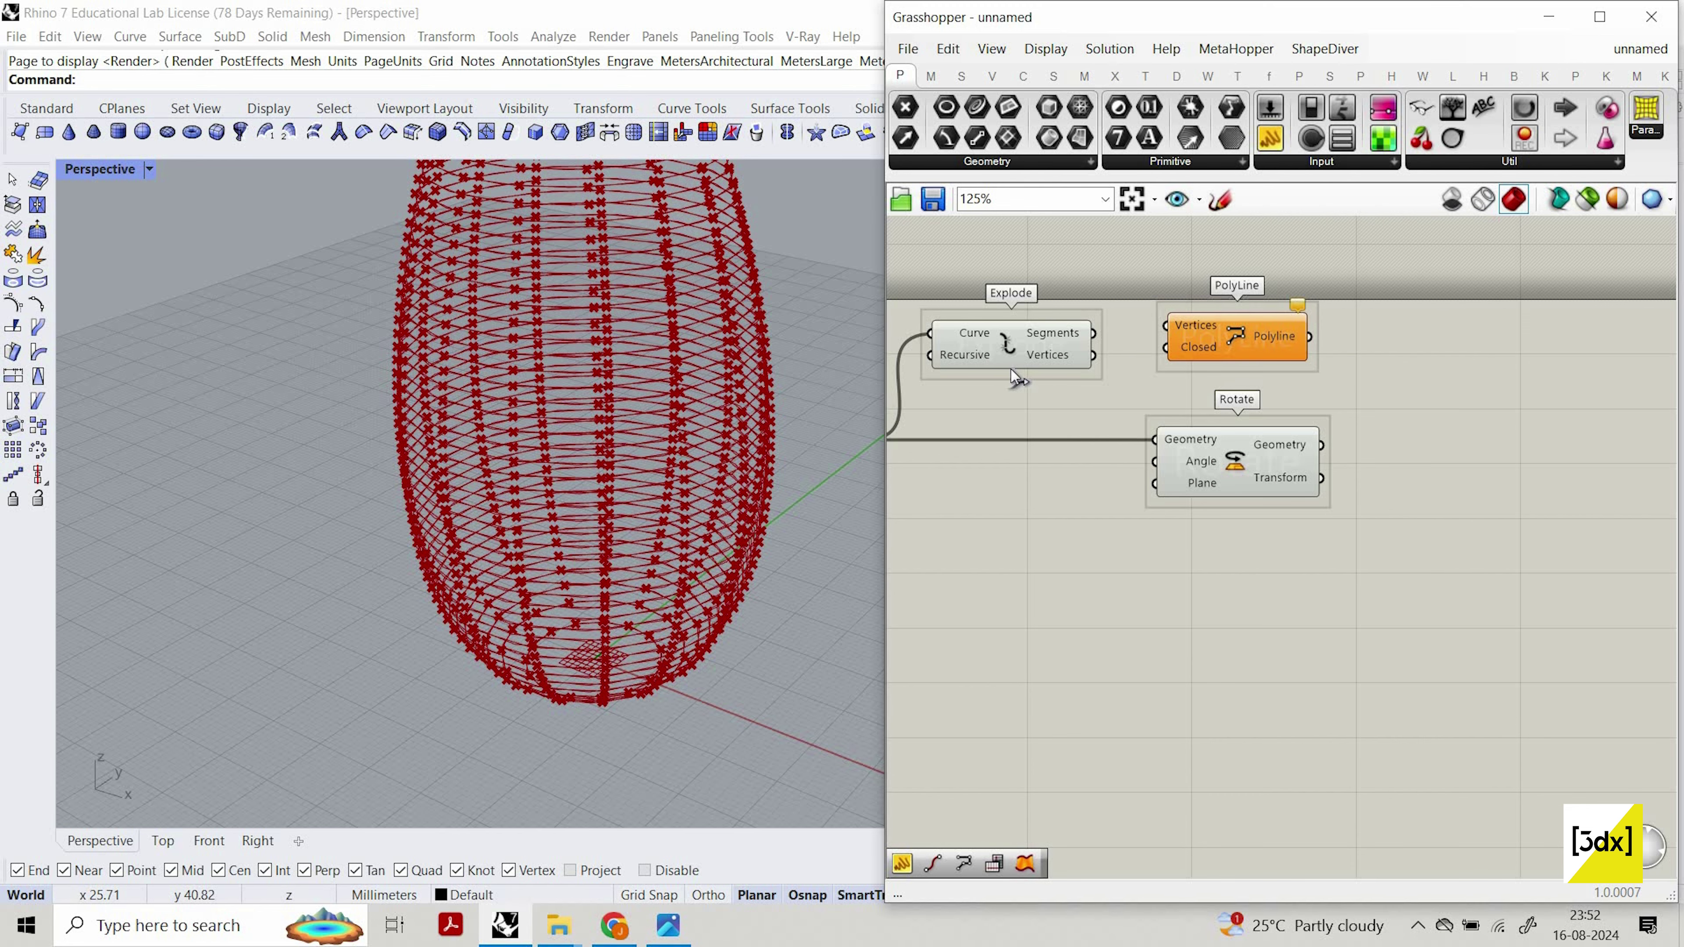
{"action": "scroll", "coordinate": [1298, 292], "scroll_direction": "up", "scroll_amount": 2}
{"action": "left_click_drag", "start_coordinate": [1014, 378], "coordinate": [1114, 338]}
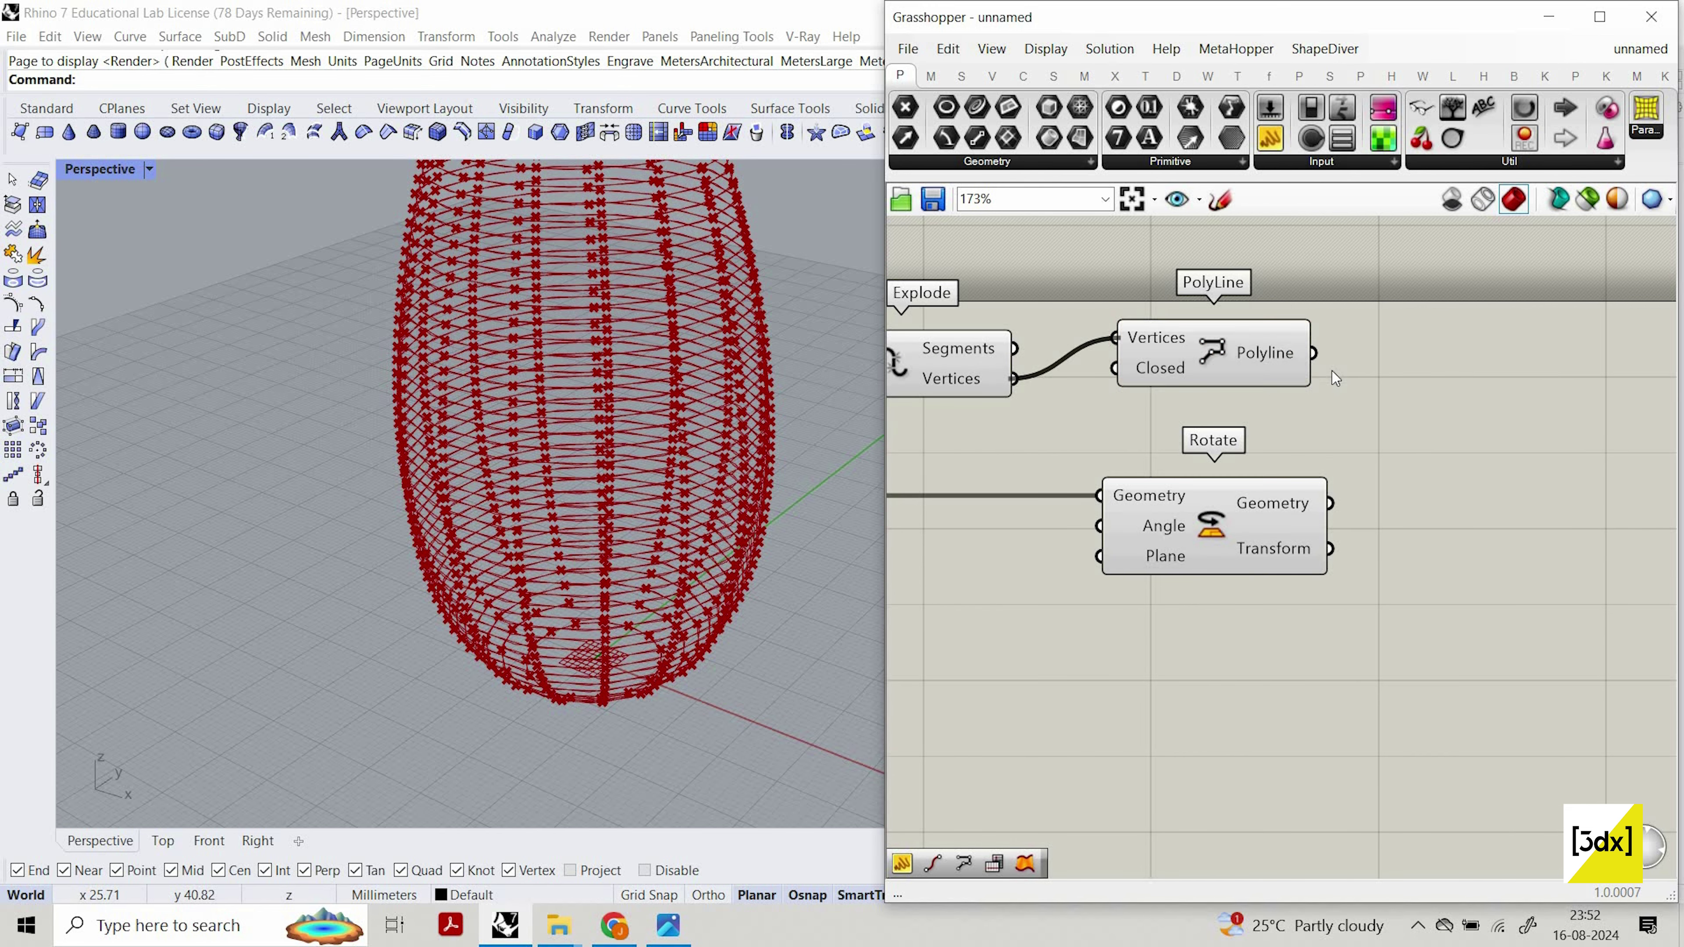
{"action": "left_click_drag", "start_coordinate": [1246, 365], "coordinate": [1355, 365]}
Insert a Flip Matrix component between Explode's Vertices output and PolyLine's Vertices input, rewiring the vertices through it.
{"action": "scroll", "coordinate": [1287, 375], "scroll_direction": "down", "scroll_amount": 3}
{"action": "scroll", "coordinate": [1195, 336], "scroll_direction": "up", "scroll_amount": 3}
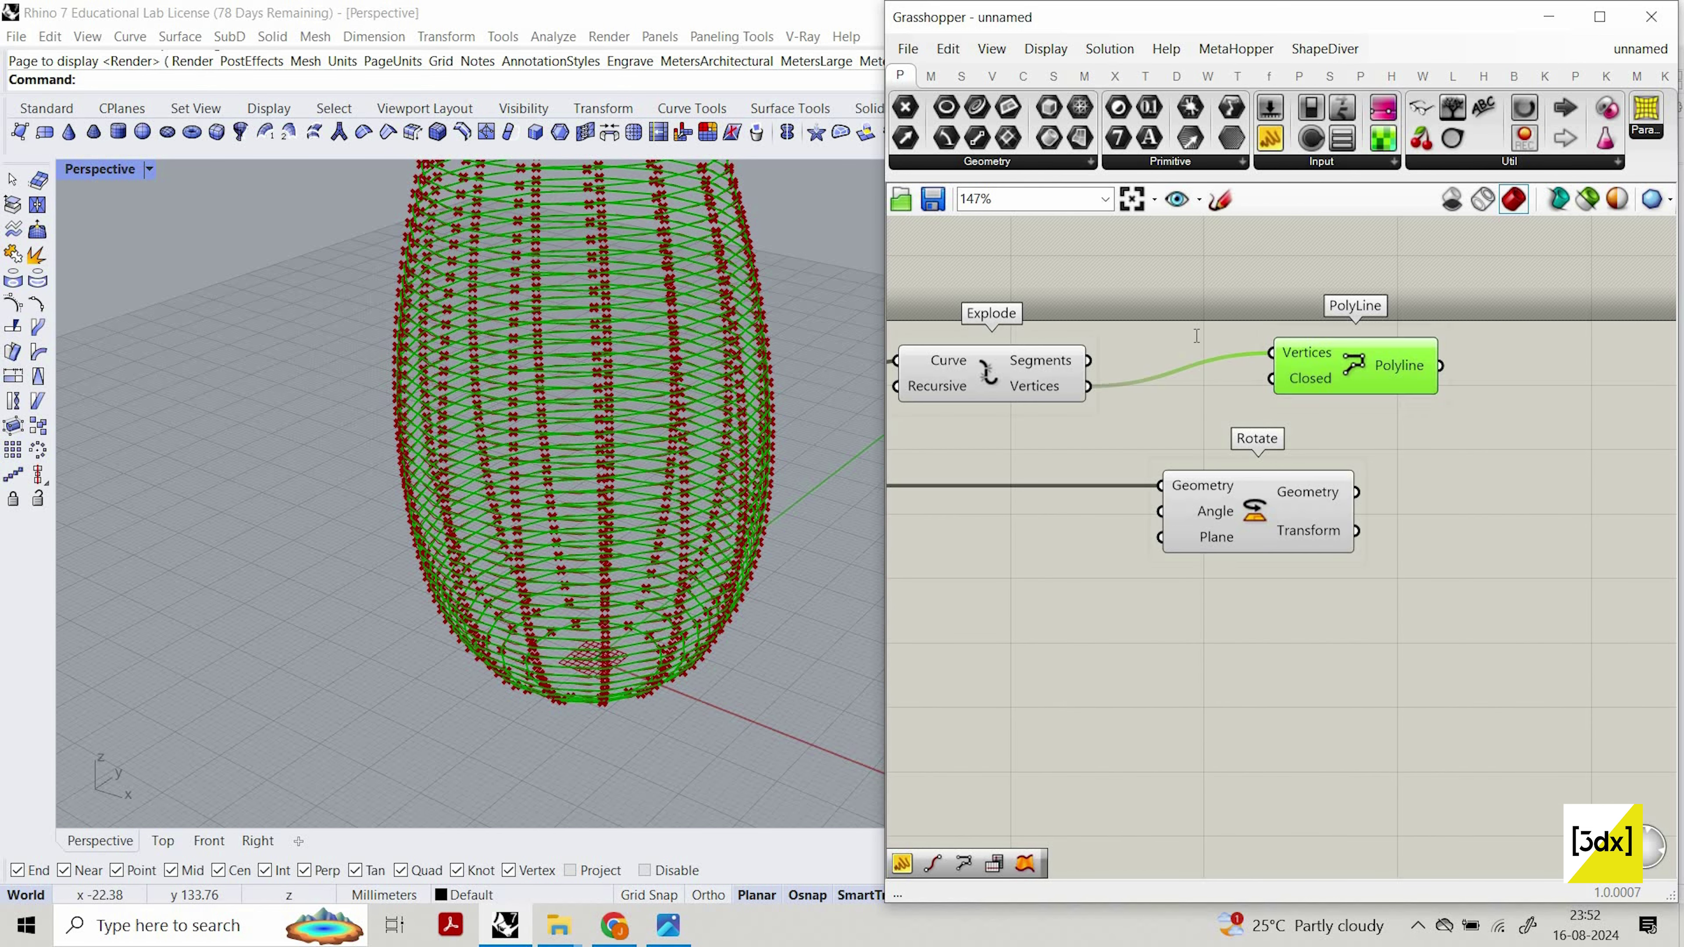
{"action": "double_click", "coordinate": [1195, 335]}
{"action": "type", "text": "flip"}
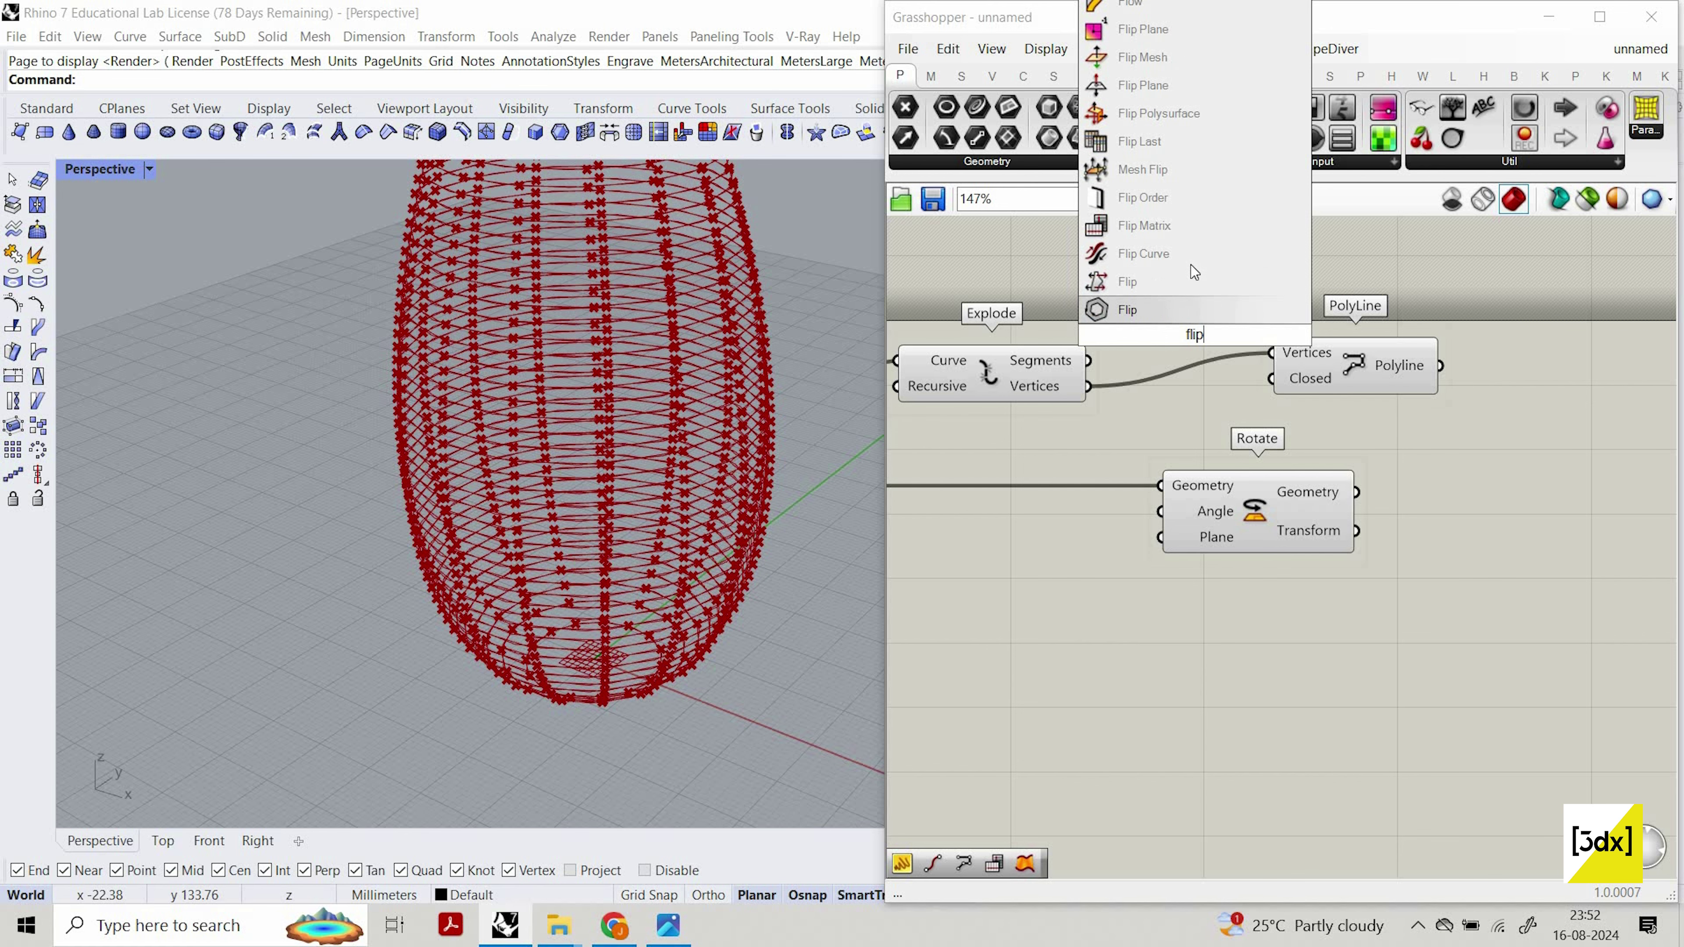
{"action": "left_click", "coordinate": [1154, 310]}
{"action": "left_click_drag", "start_coordinate": [1088, 386], "coordinate": [1135, 333]}
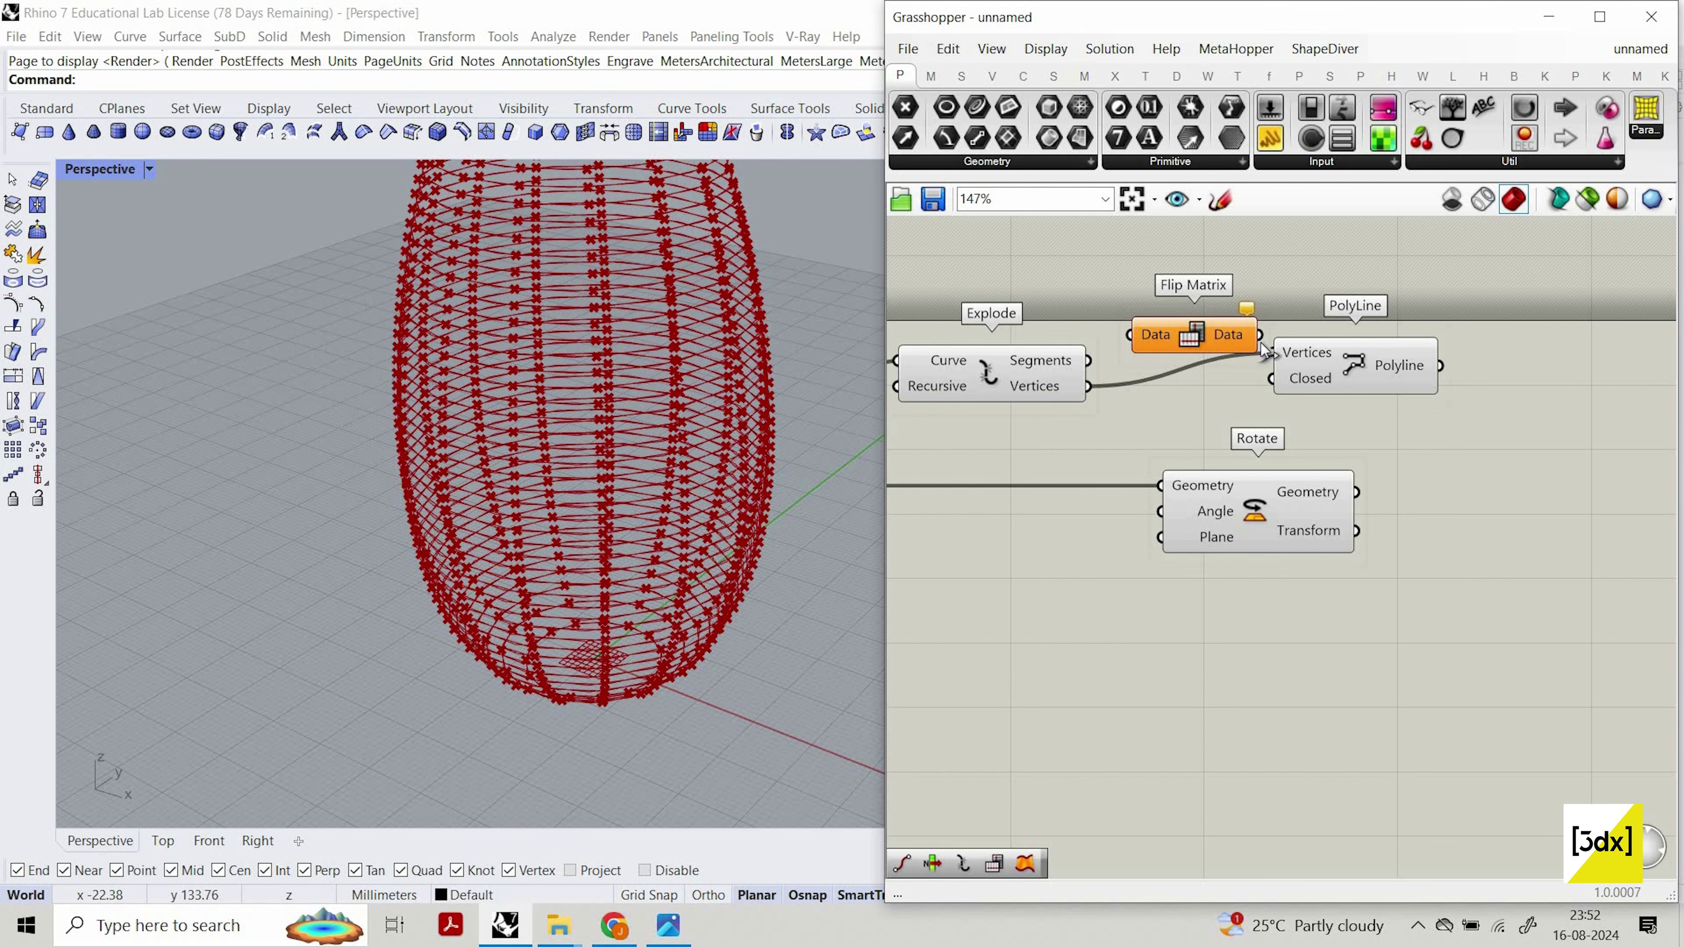
{"action": "left_click_drag", "start_coordinate": [1259, 336], "coordinate": [1324, 366]}
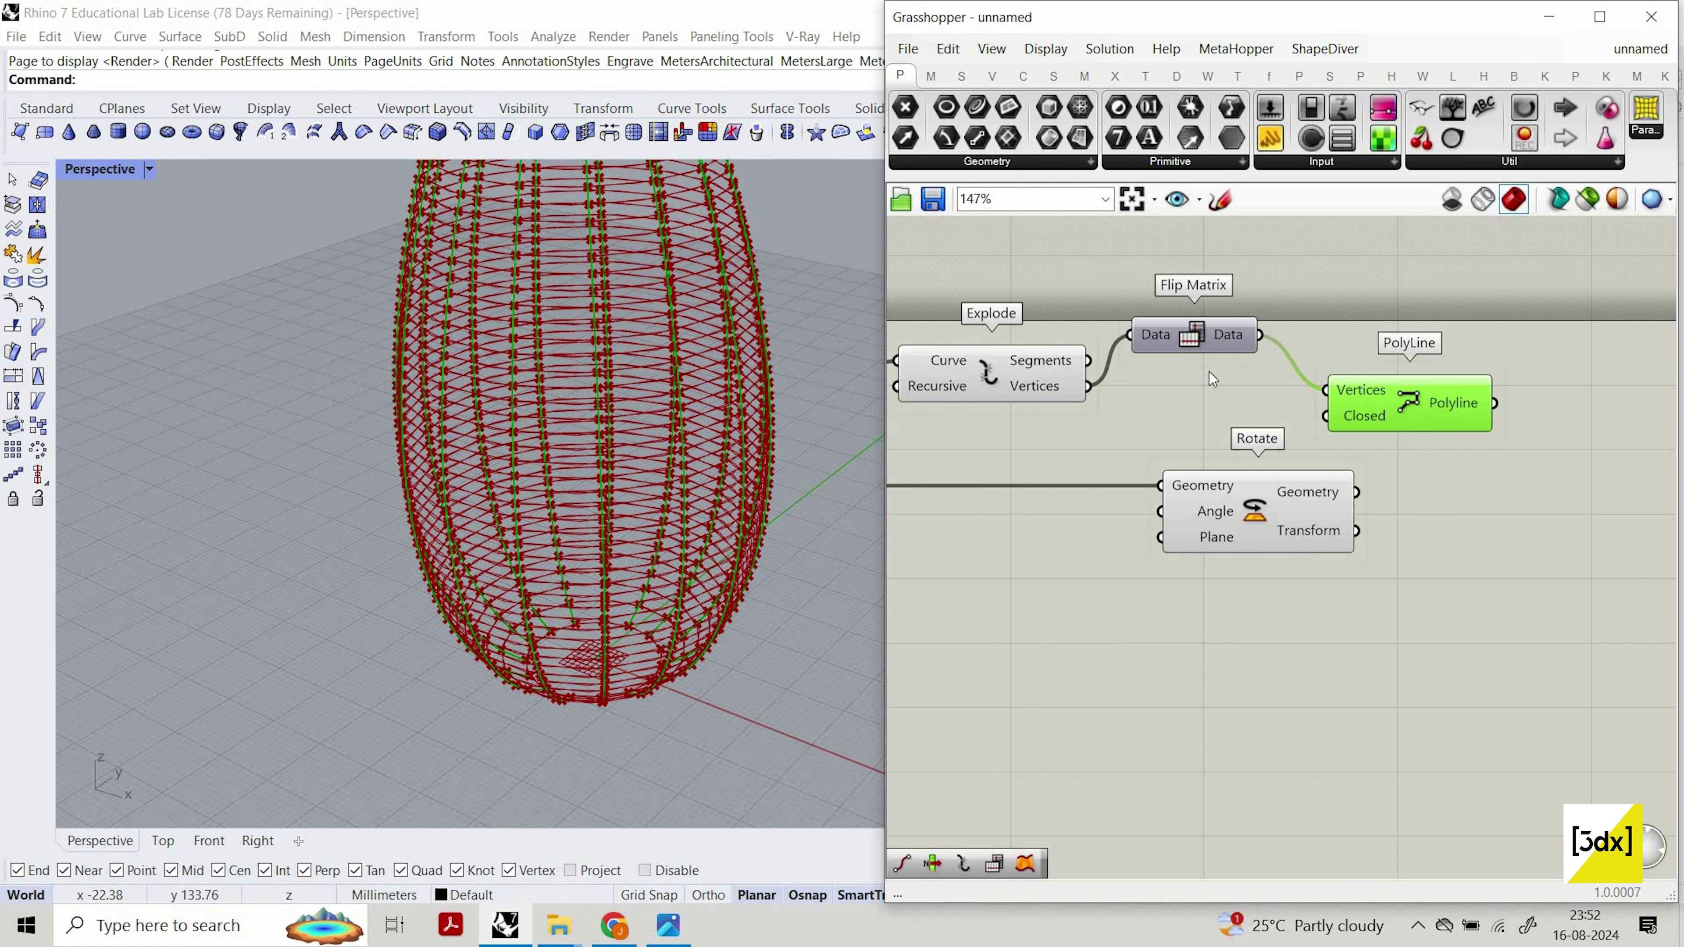
Turn off the preview of Scale, Explode and Rotate so that only the PolyLine curves are displayed.
{"action": "left_click", "coordinate": [1214, 339]}
{"action": "scroll", "coordinate": [1212, 372], "scroll_direction": "down", "scroll_amount": 6}
{"action": "left_click_drag", "start_coordinate": [1195, 444], "coordinate": [1082, 263]}
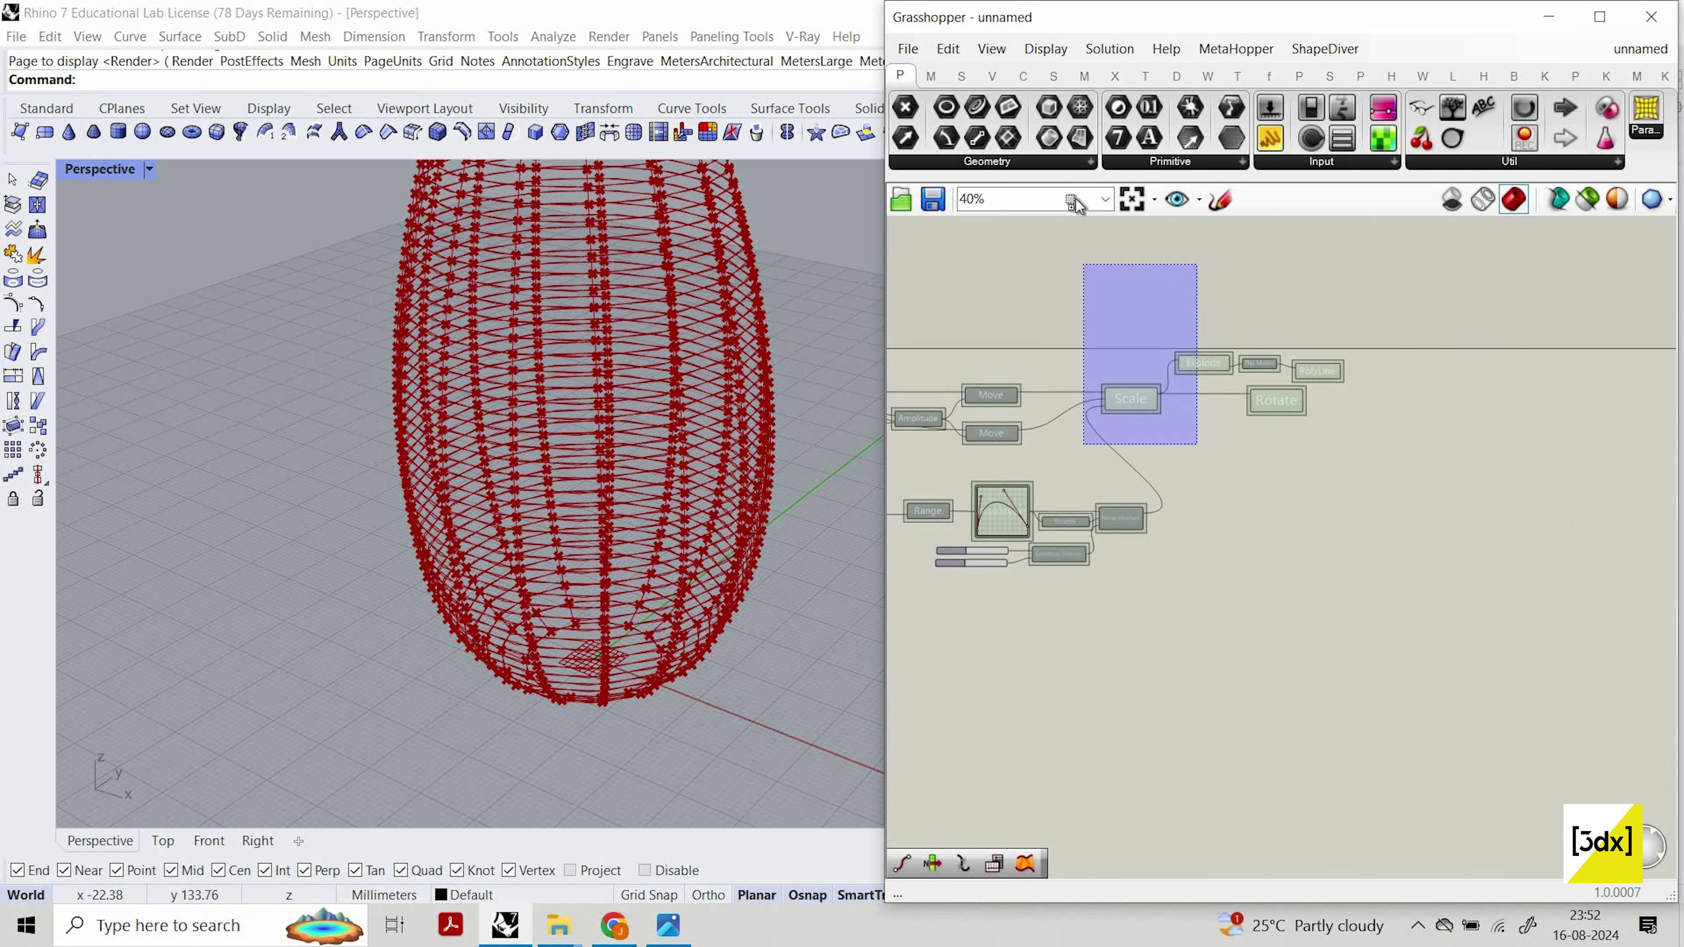
{"action": "scroll", "coordinate": [1127, 278], "scroll_direction": "up", "scroll_amount": 5}
{"action": "right_click", "coordinate": [1162, 233]}
{"action": "left_click", "coordinate": [1229, 267]}
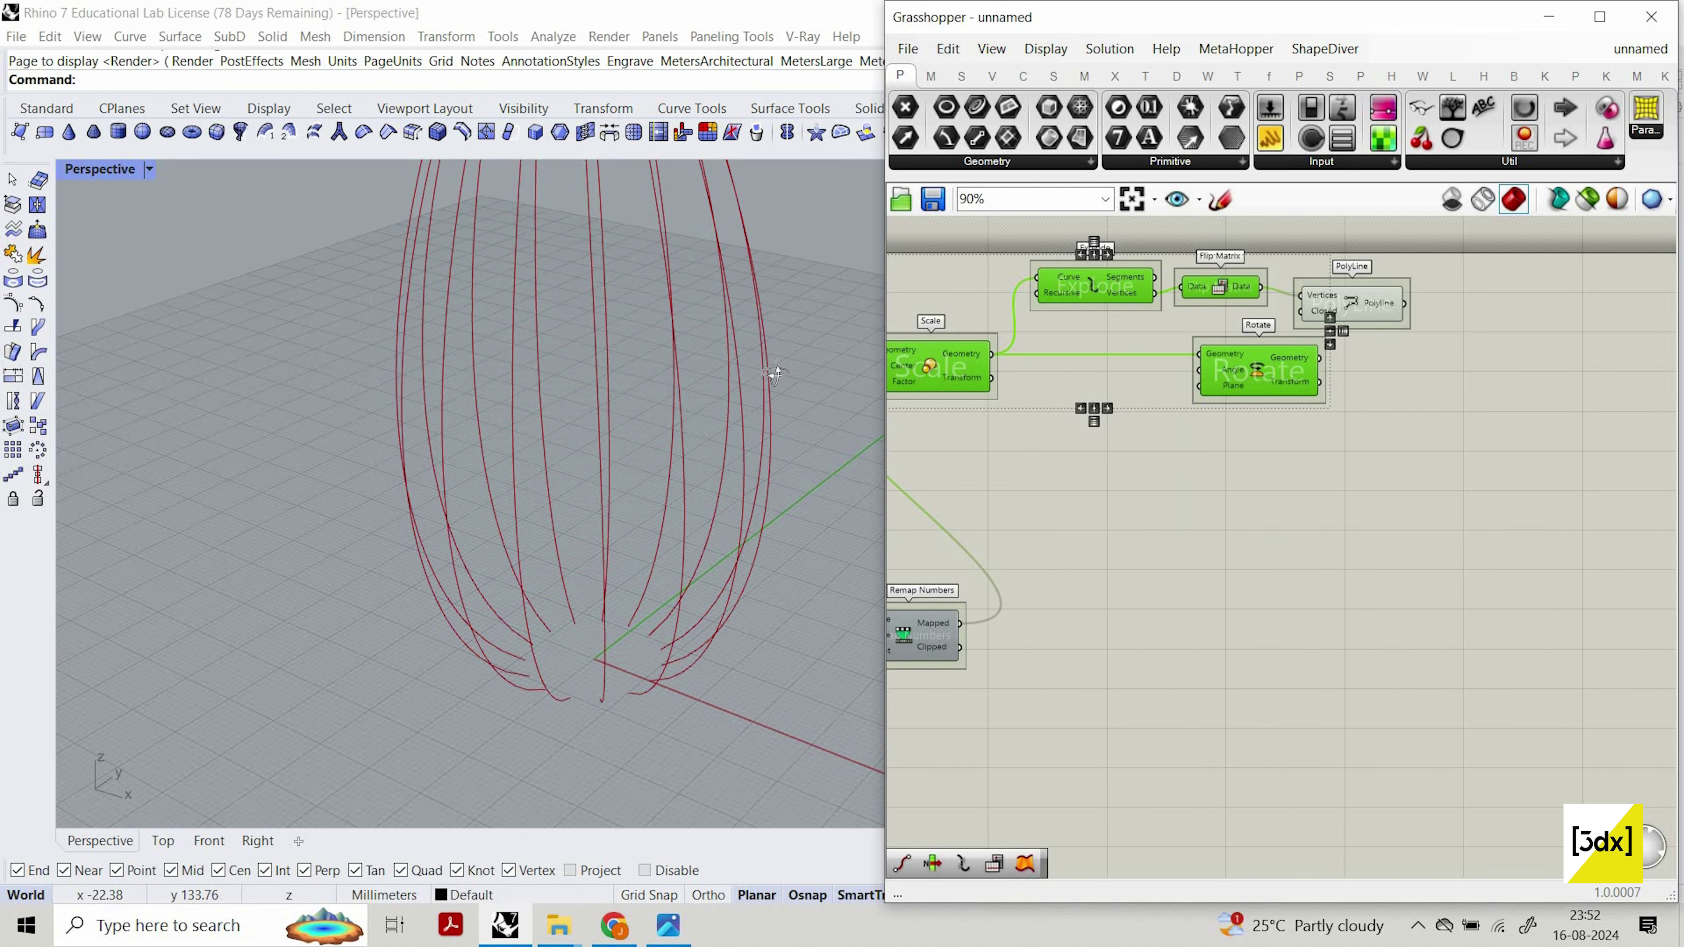
Align PolyLine beside Flip Matrix and examine its vertical curves in the Perspective viewport.
{"action": "right_click_drag", "start_coordinate": [603, 424], "coordinate": [604, 464]}
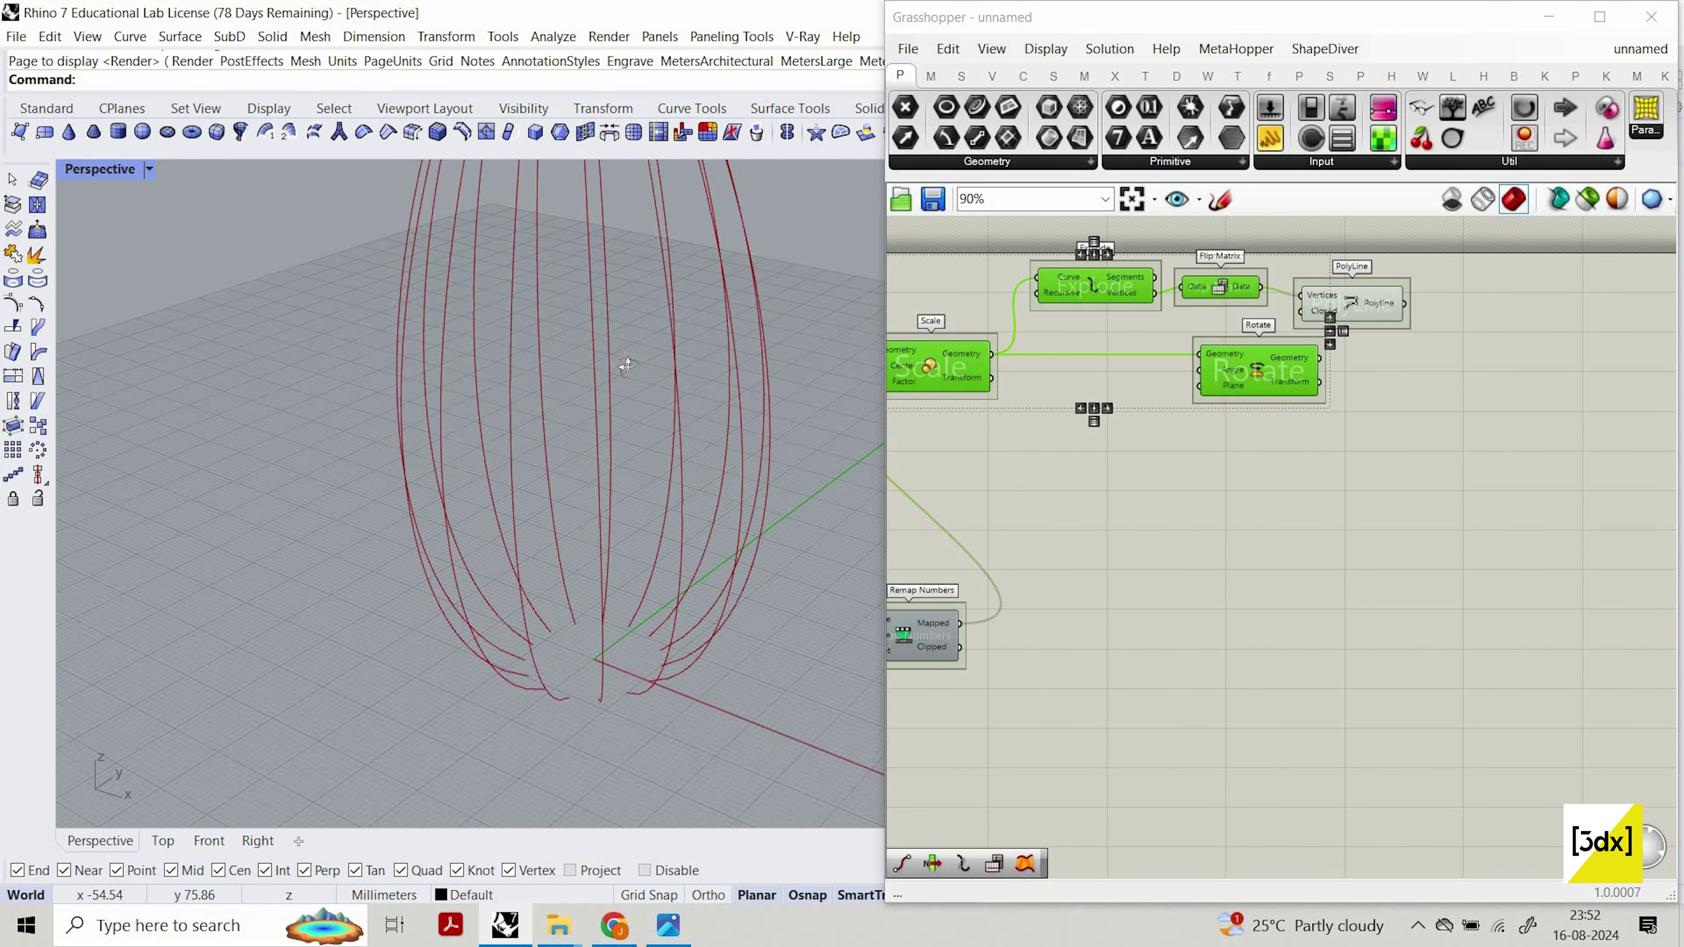
{"action": "scroll", "coordinate": [603, 424], "scroll_direction": "down", "scroll_amount": 9}
{"action": "left_click_drag", "start_coordinate": [1456, 318], "coordinate": [1473, 297]}
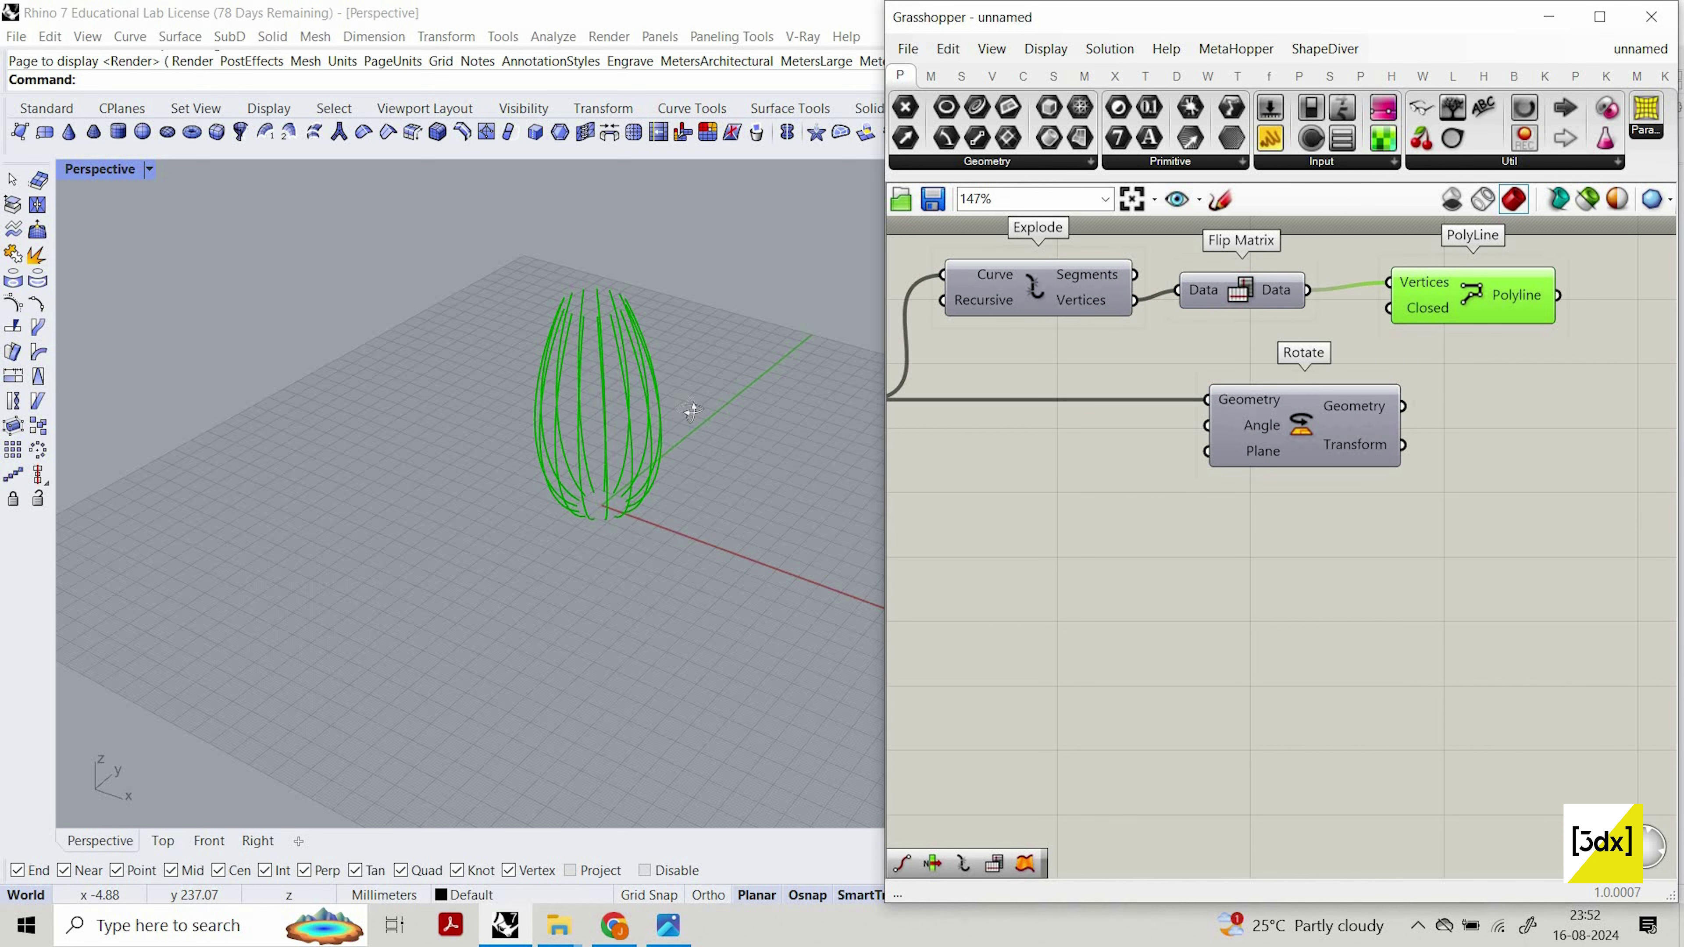
{"action": "scroll", "coordinate": [683, 414], "scroll_direction": "up", "scroll_amount": 4}
{"action": "right_click_drag", "start_coordinate": [643, 418], "coordinate": [596, 378]}
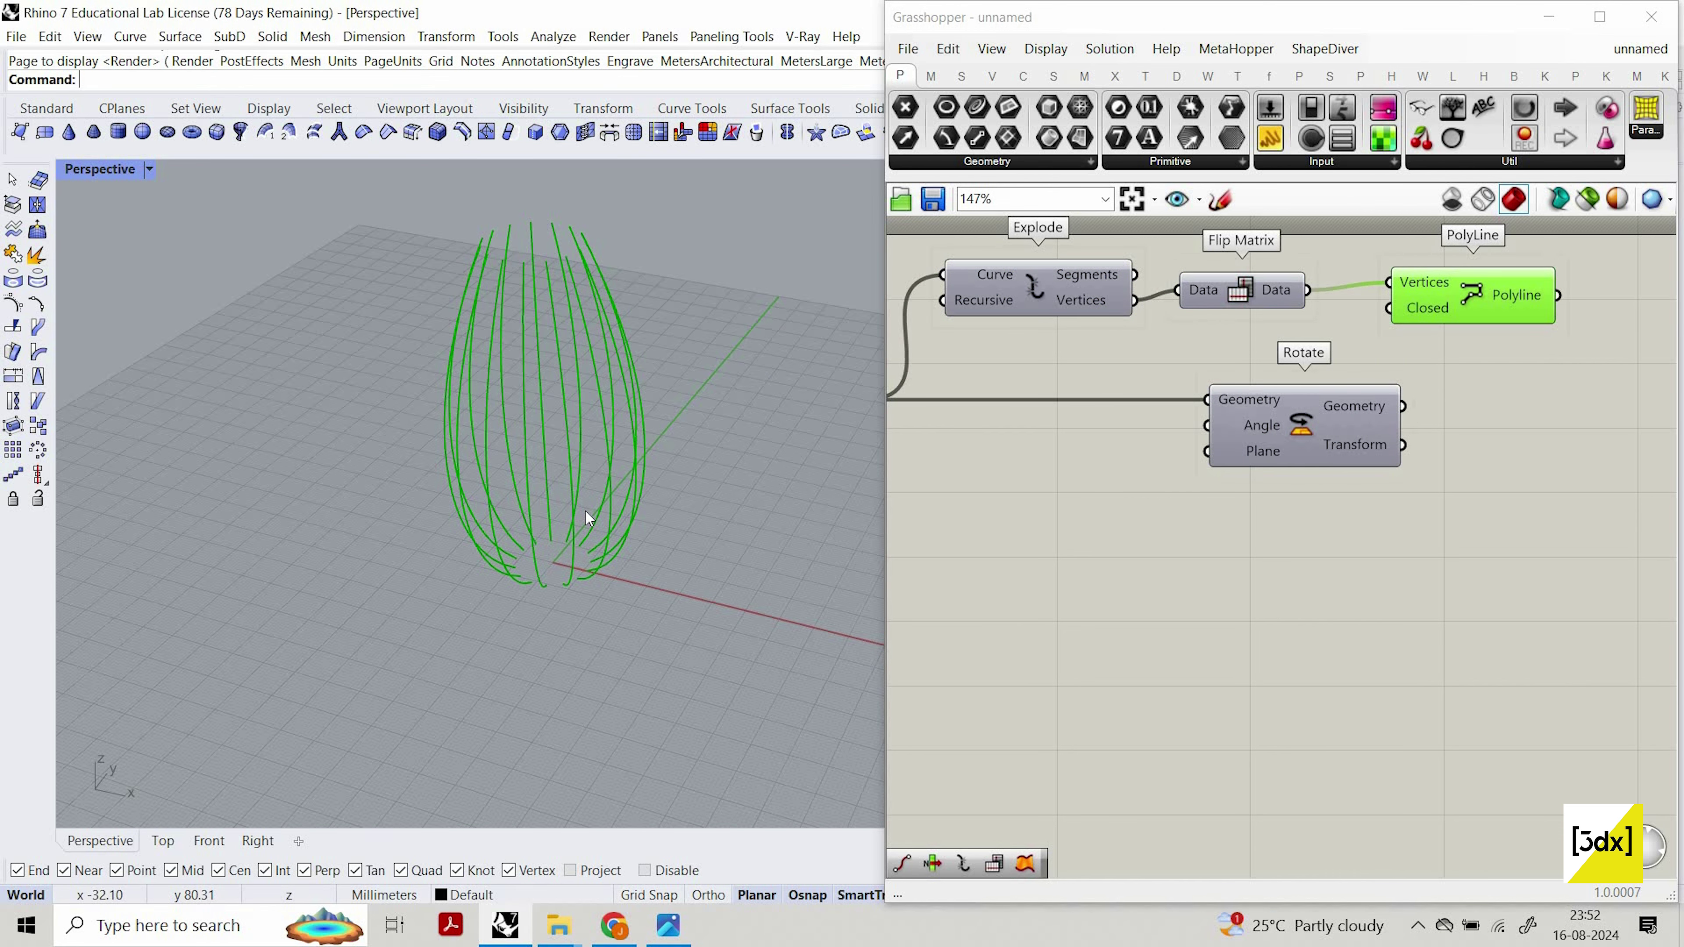
{"action": "right_click_drag", "start_coordinate": [586, 517], "coordinate": [575, 601]}
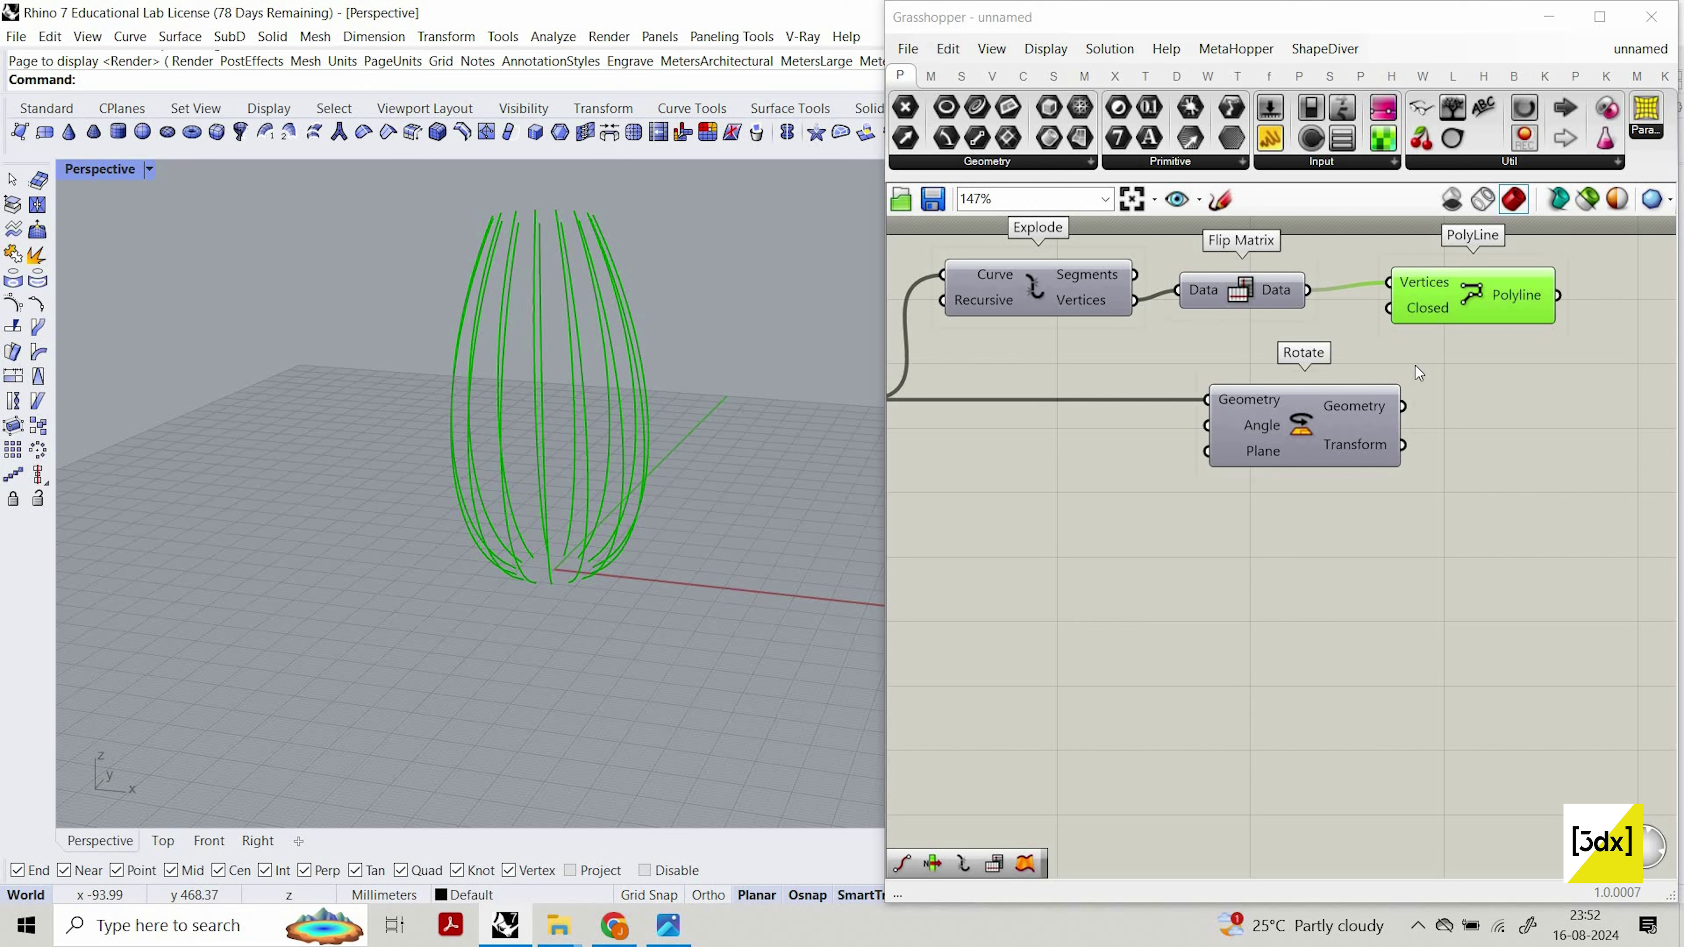
{"action": "scroll", "coordinate": [1330, 422], "scroll_direction": "down", "scroll_amount": 4}
{"action": "scroll", "coordinate": [1330, 422], "scroll_direction": "up", "scroll_amount": 3}
{"action": "scroll", "coordinate": [1107, 587], "scroll_direction": "down", "scroll_amount": 3}
{"action": "scroll", "coordinate": [1107, 587], "scroll_direction": "up", "scroll_amount": 3}
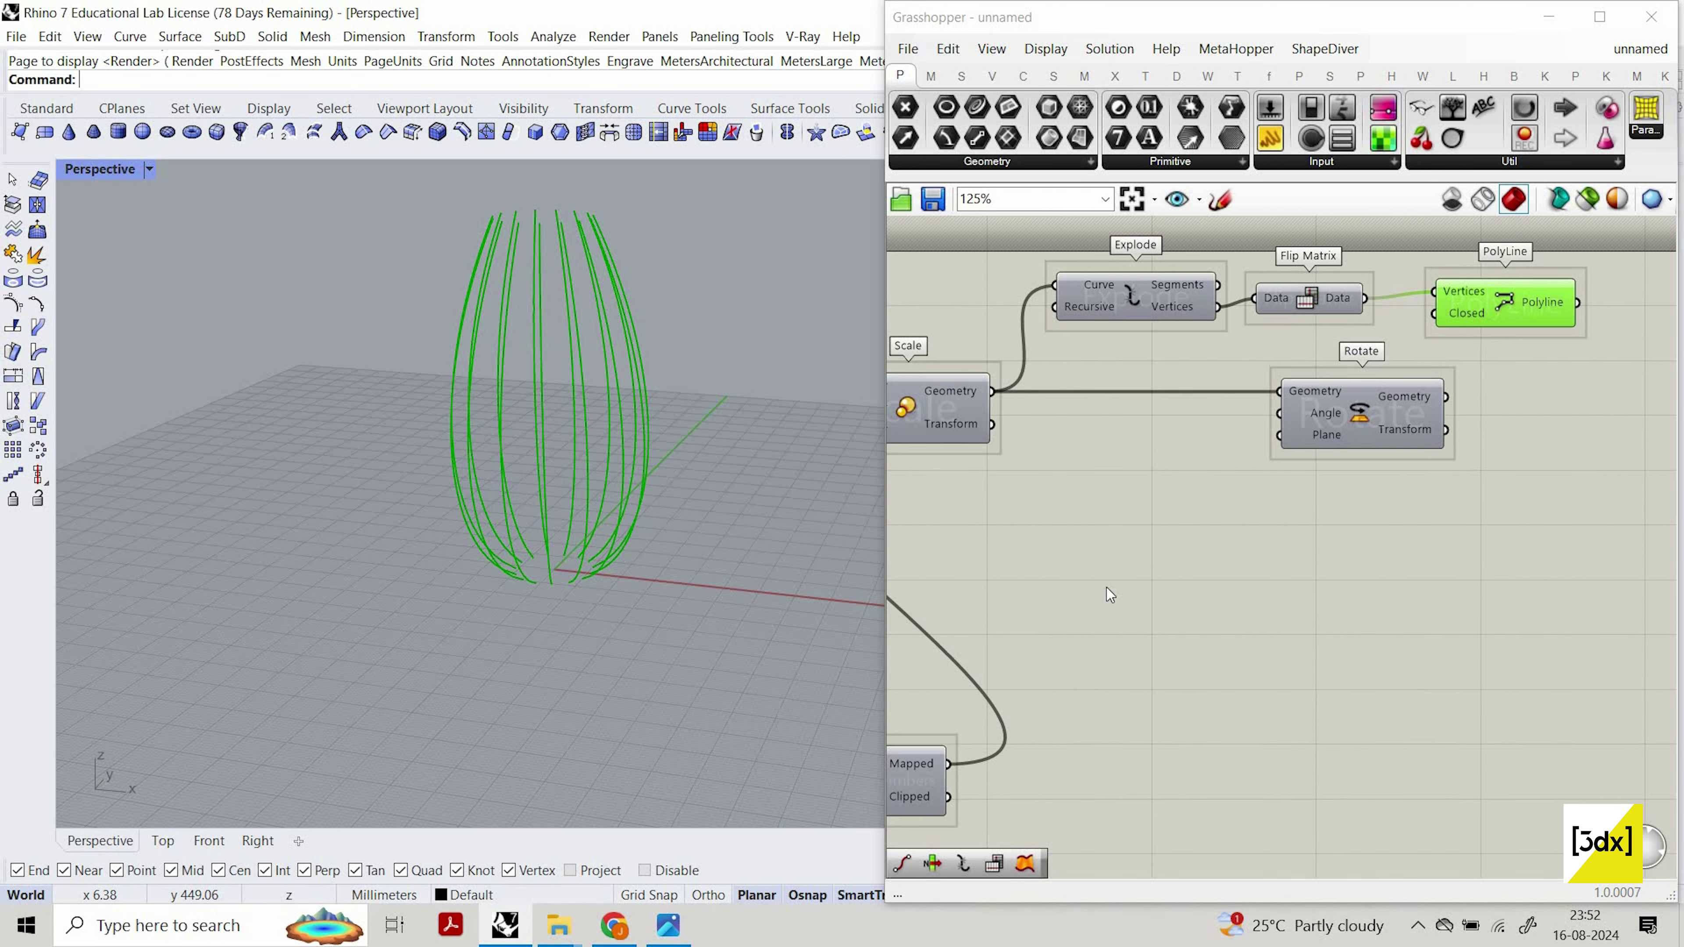
{"action": "left_click", "coordinate": [1106, 587]}
{"action": "type", "text": "Revolve"}
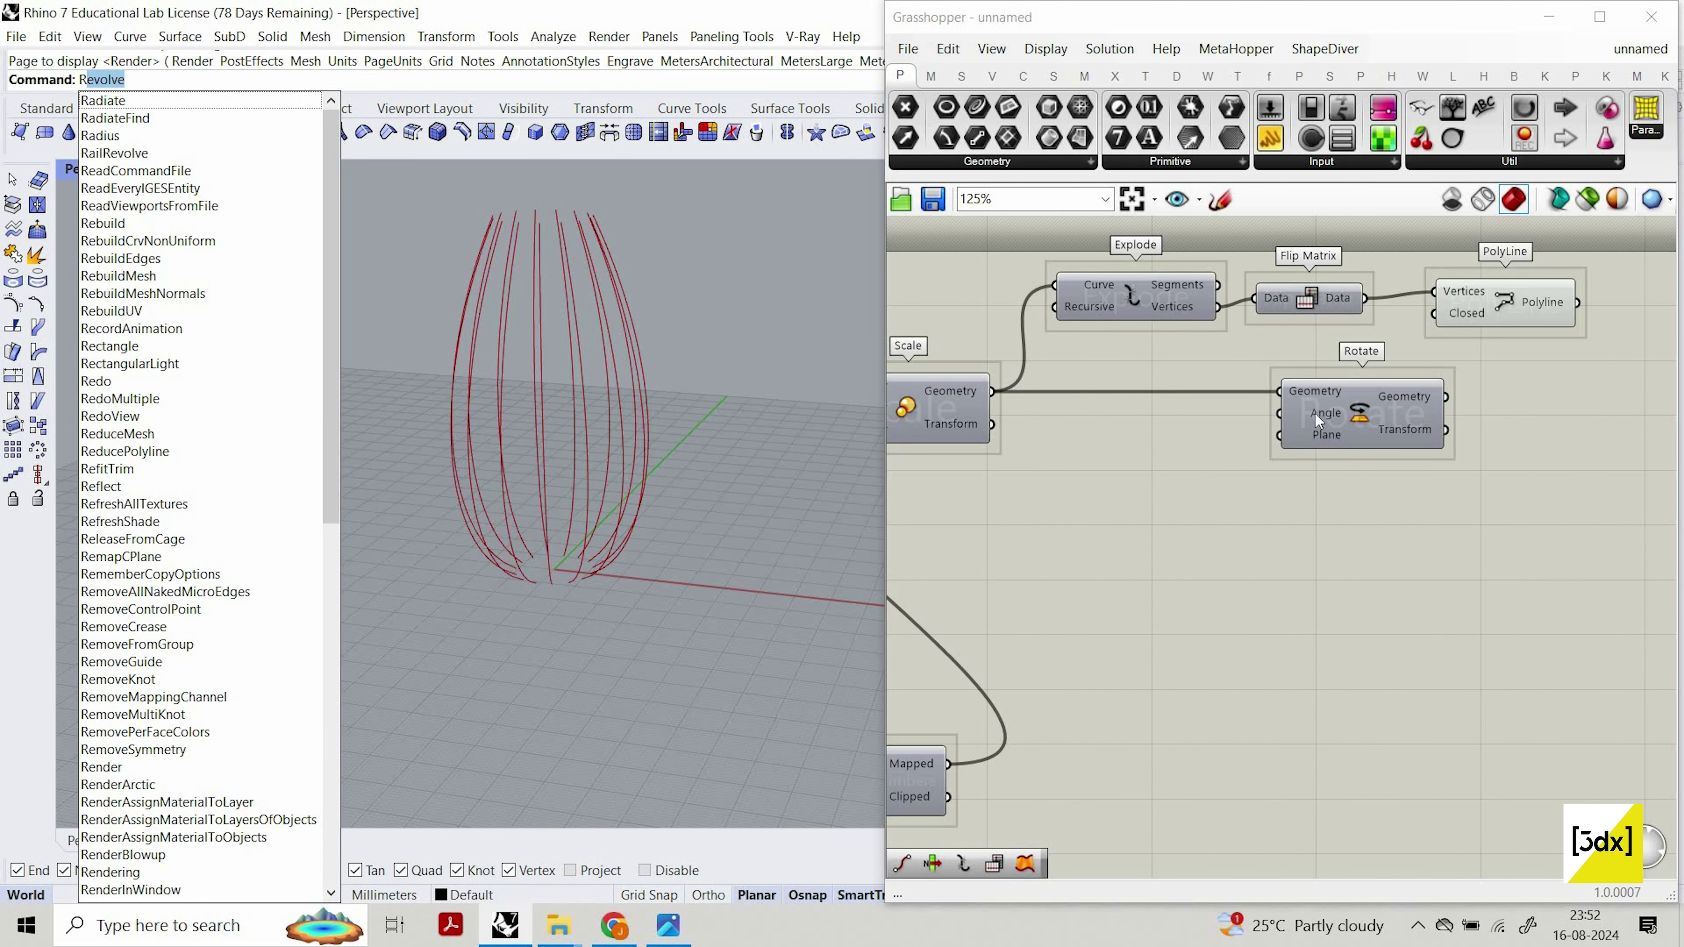
{"action": "mouse_move", "coordinate": [1315, 413]}
{"action": "key", "text": "Escape"}
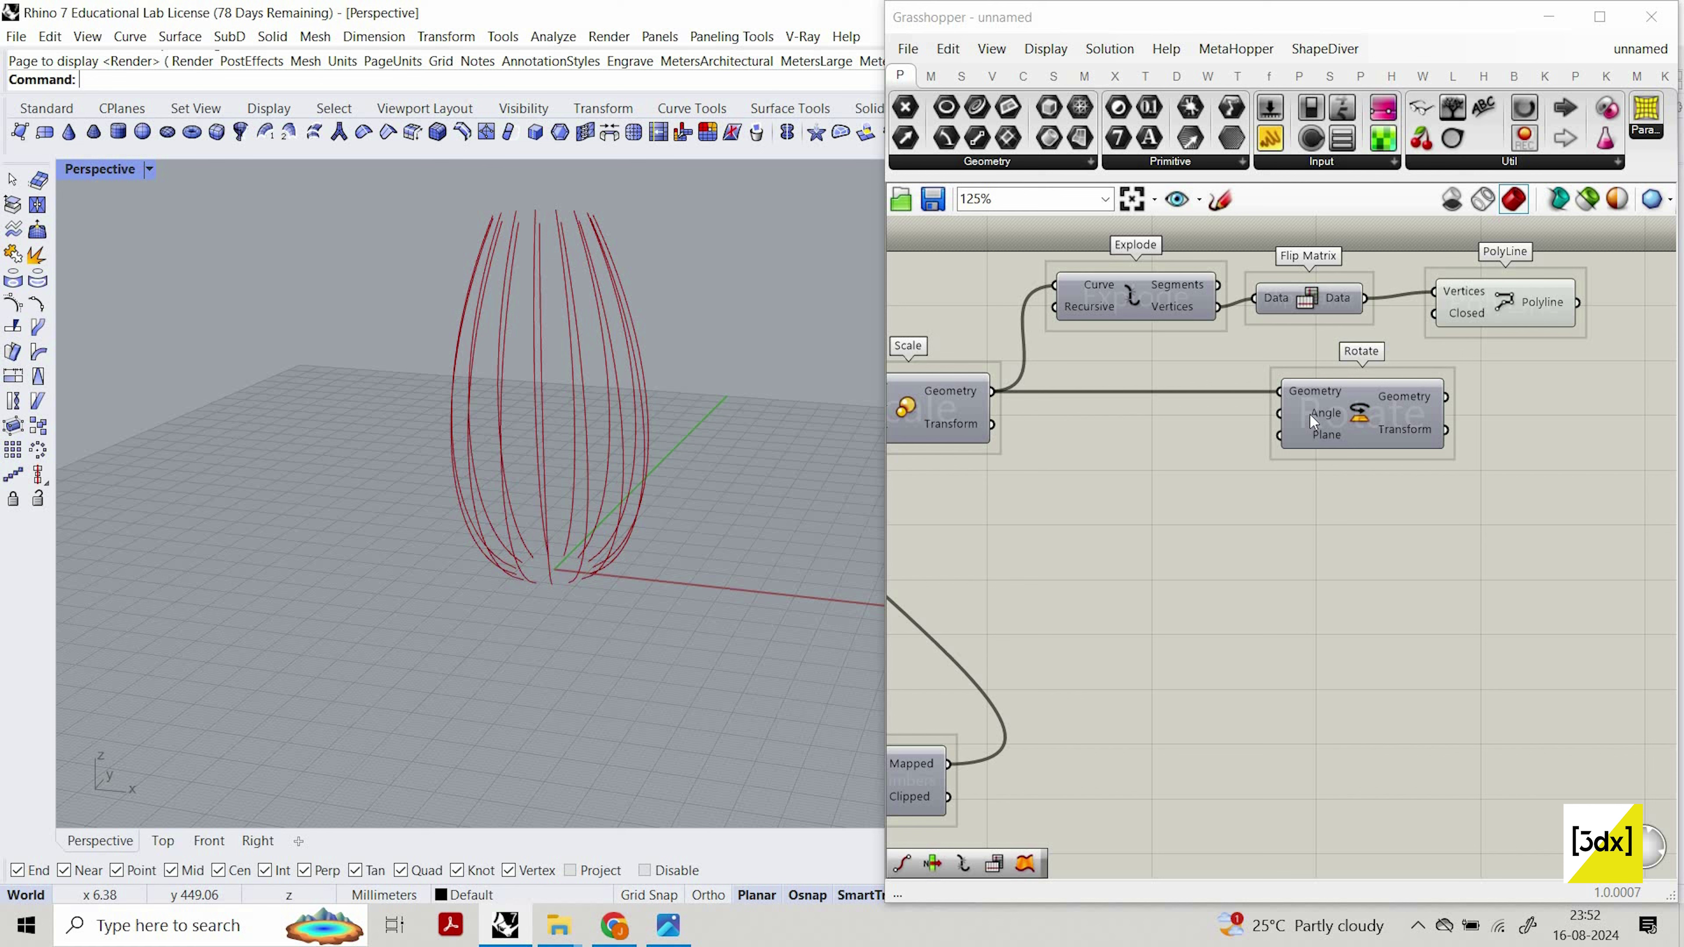
{"action": "right_click", "coordinate": [1310, 414]}
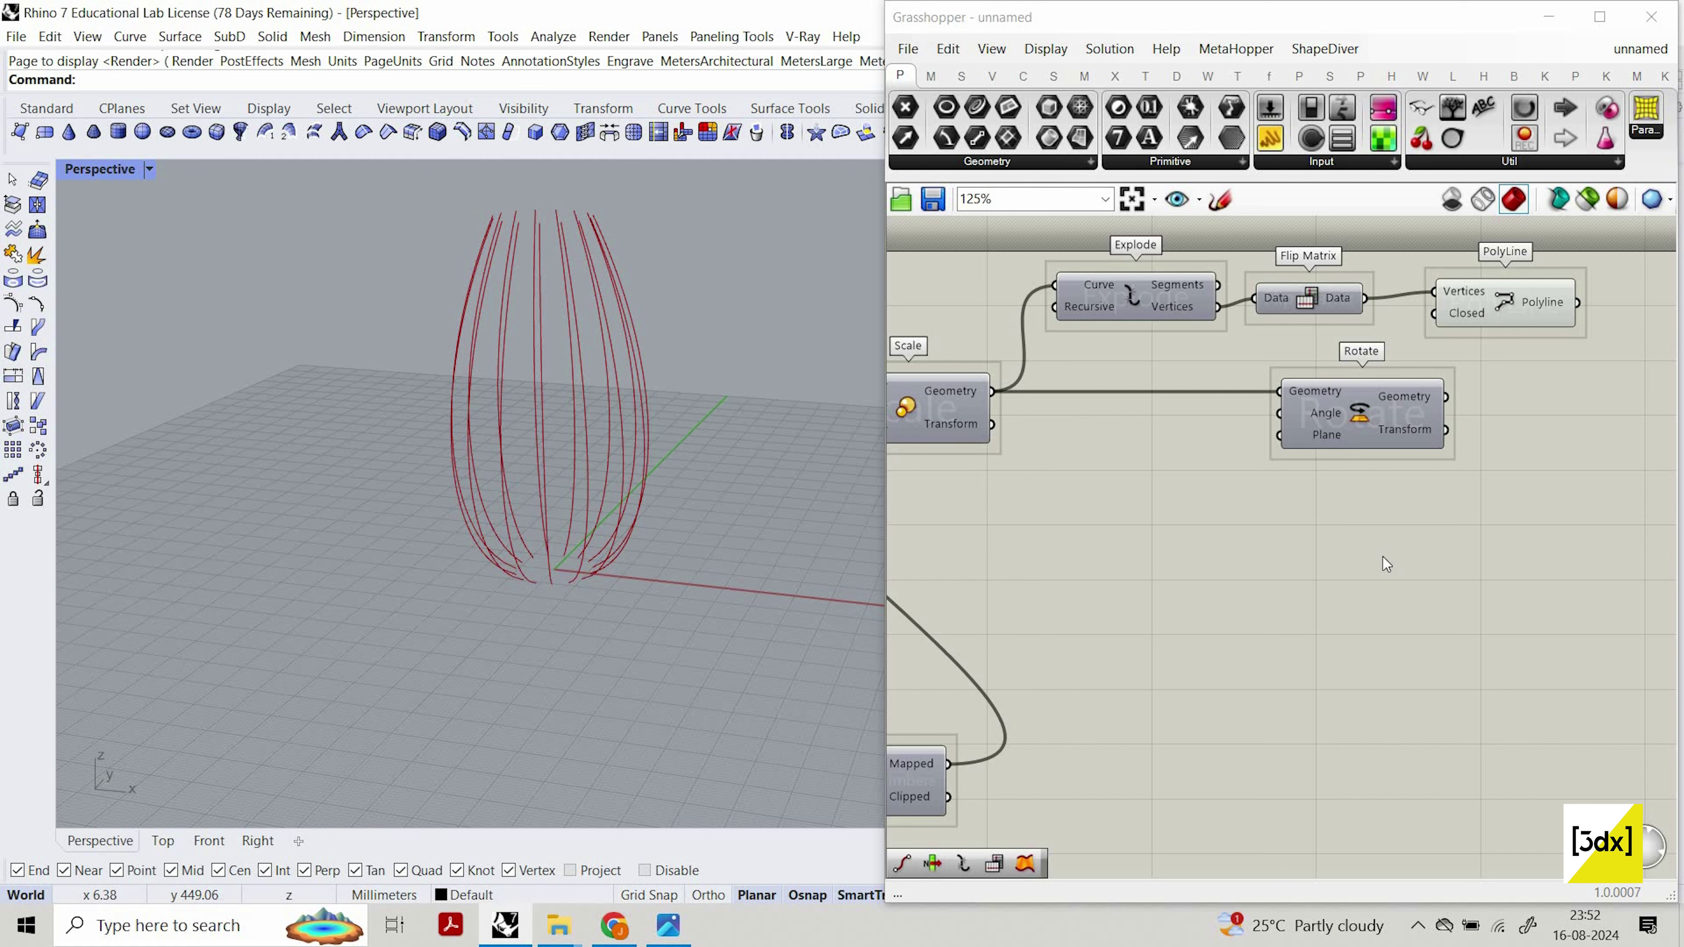
Add a Radians component below Rotate and connect its Radians output to Rotate's Angle input.
{"action": "left_click", "coordinate": [1103, 545]}
{"action": "double_click", "coordinate": [1104, 545]}
{"action": "type", "text": "radi"}
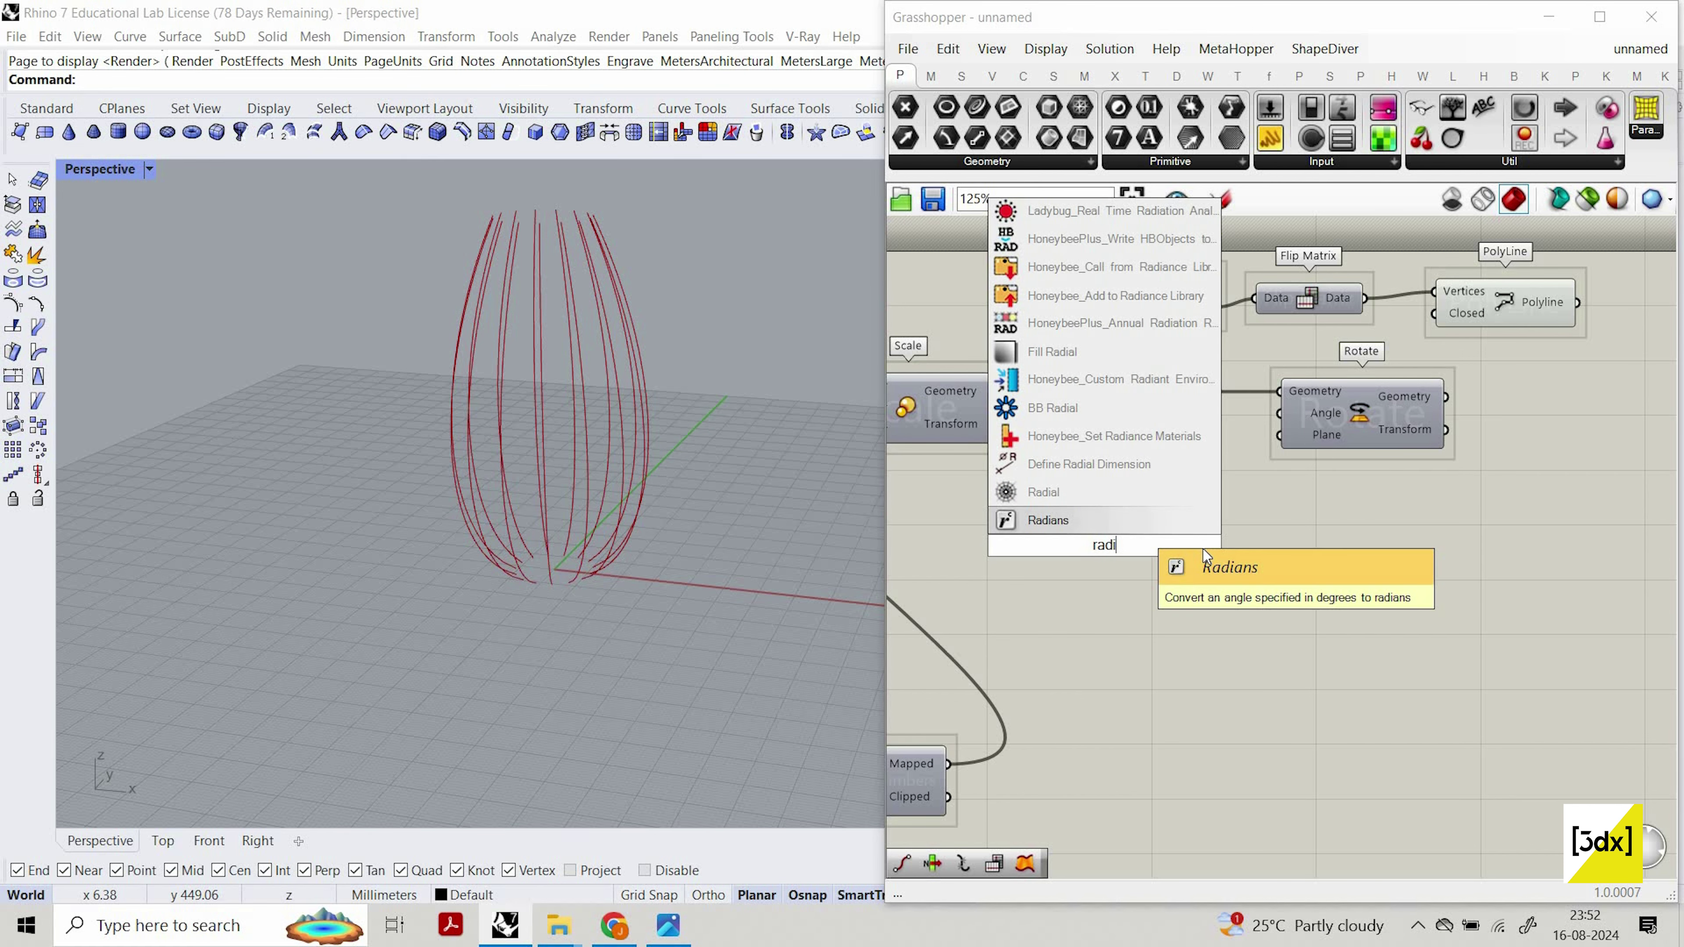
{"action": "left_click", "coordinate": [1135, 524]}
{"action": "left_click_drag", "start_coordinate": [1151, 555], "coordinate": [1250, 560]}
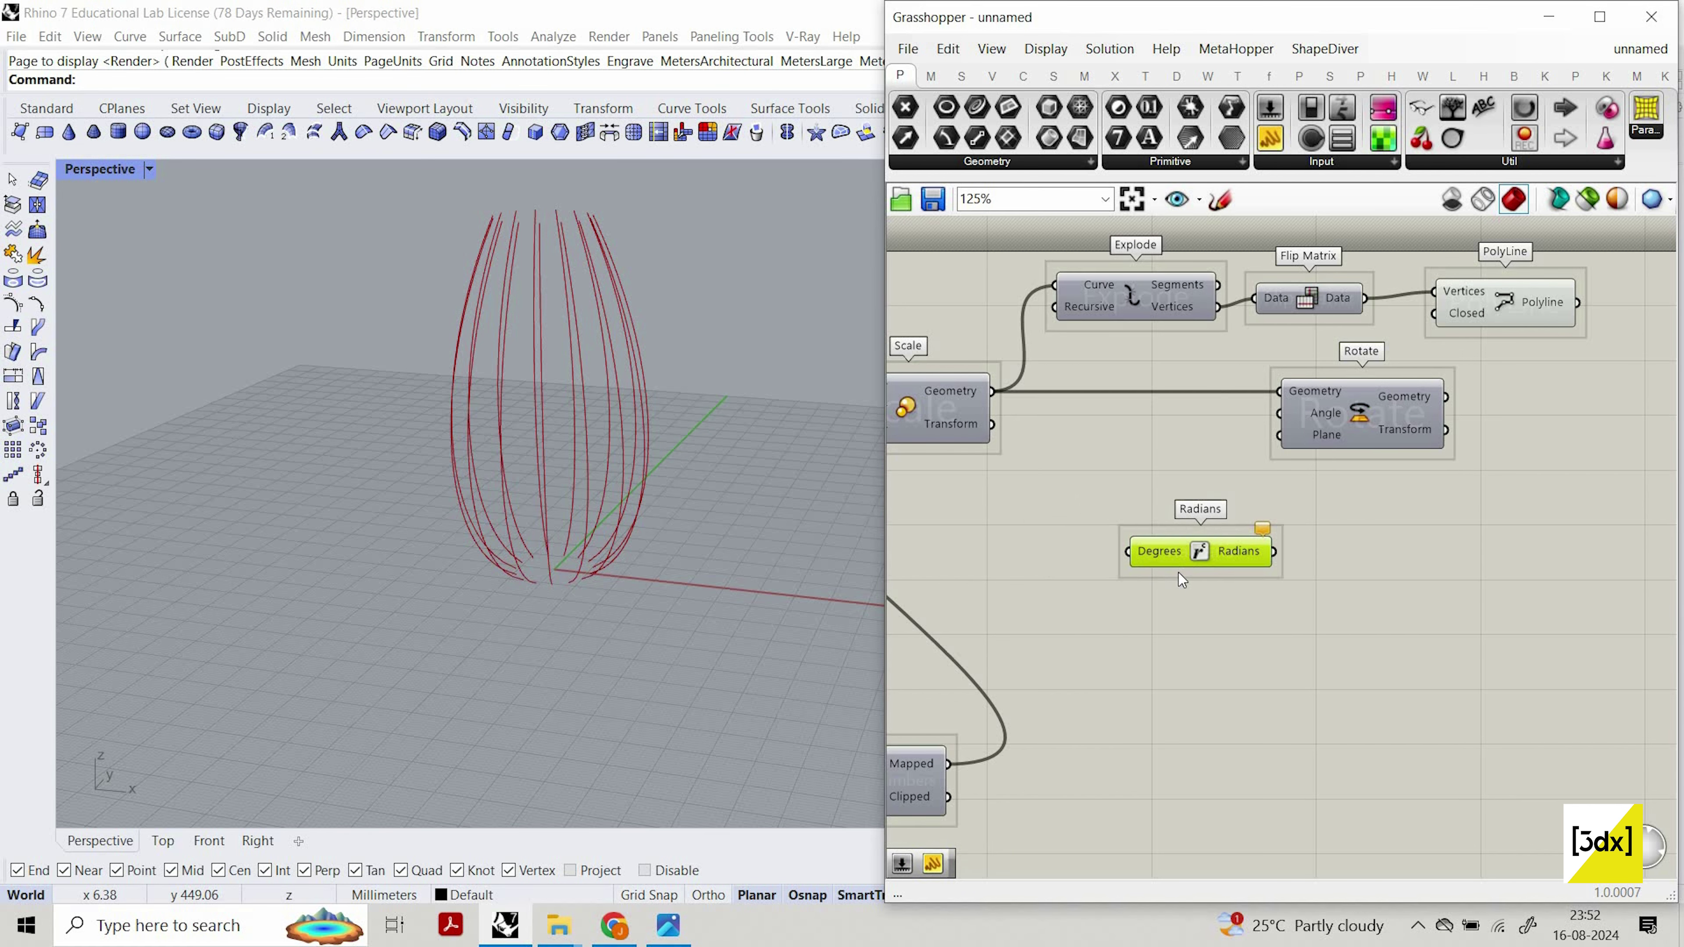
{"action": "scroll", "coordinate": [1158, 553], "scroll_direction": "up", "scroll_amount": 4}
{"action": "mouse_move", "coordinate": [1158, 553]}
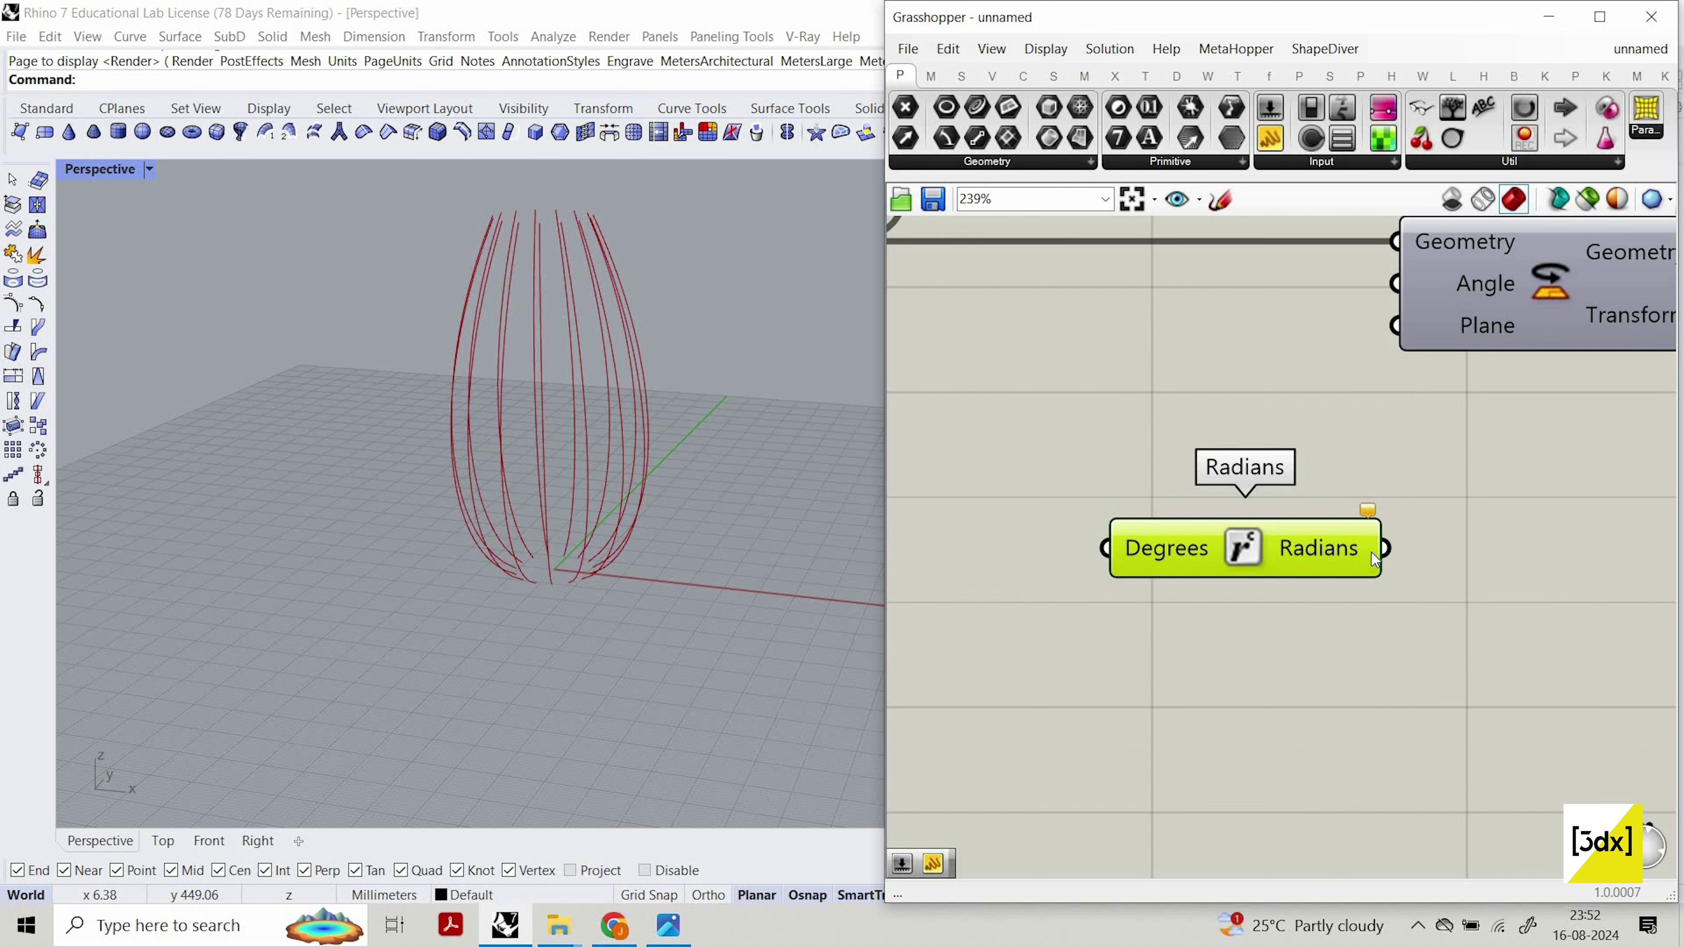
{"action": "left_click_drag", "start_coordinate": [1370, 552], "coordinate": [1501, 289]}
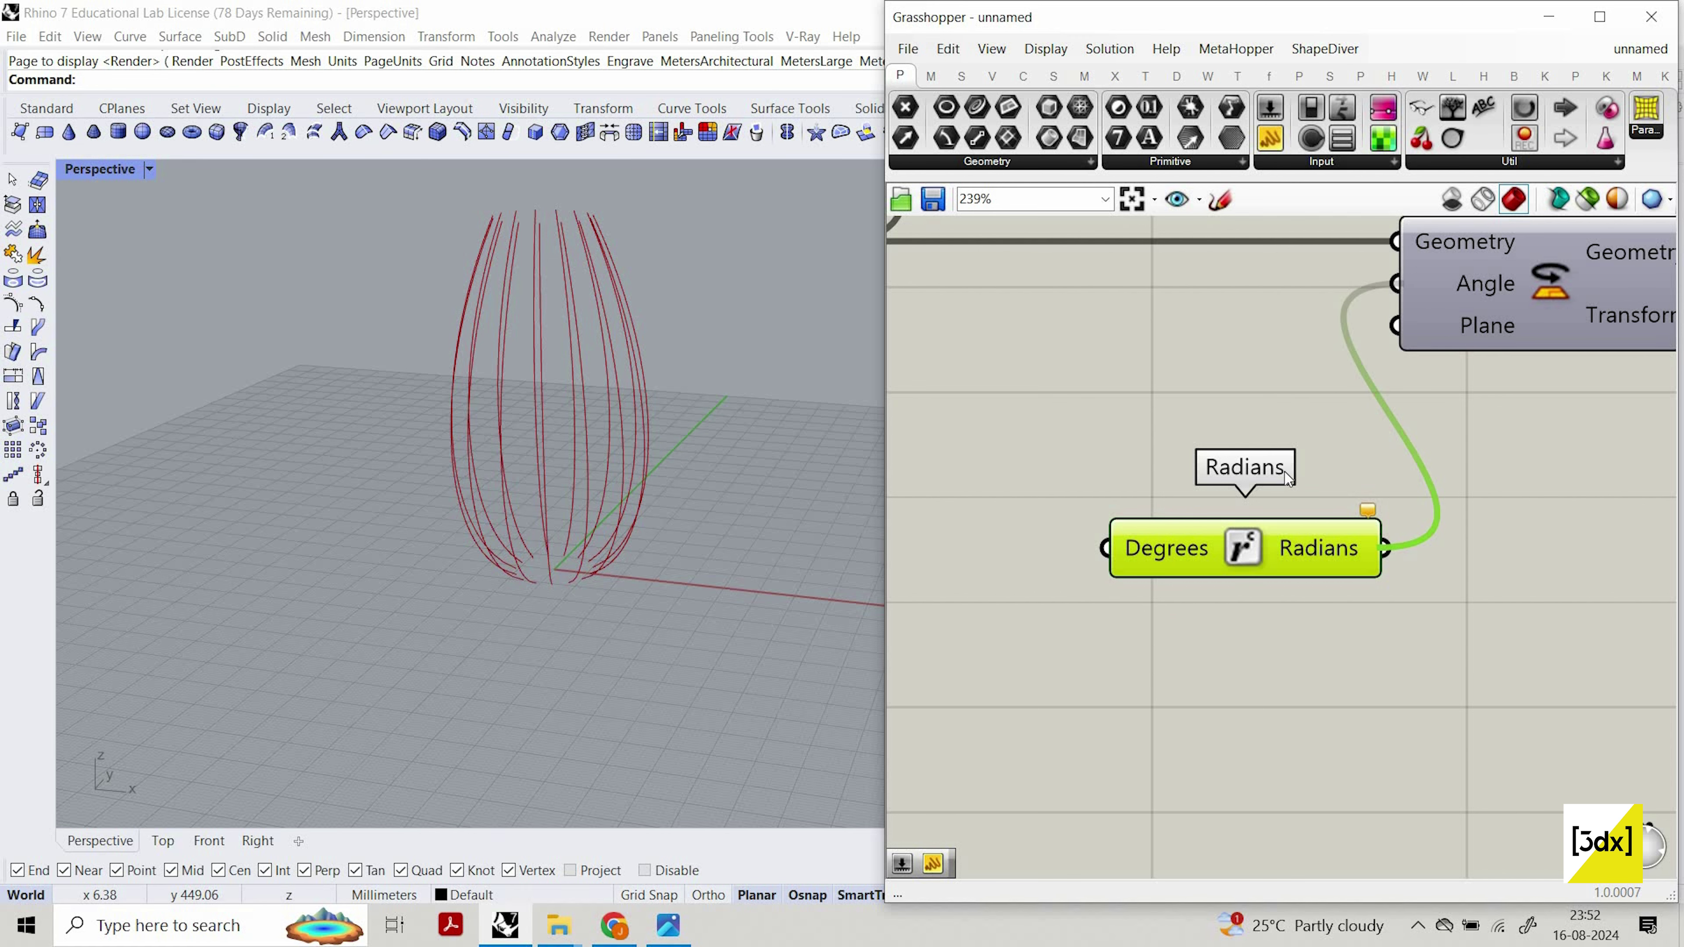
Add a Range component before Radians and connect its Range output to the Degrees input.
{"action": "scroll", "coordinate": [1511, 334], "scroll_direction": "down", "scroll_amount": 3}
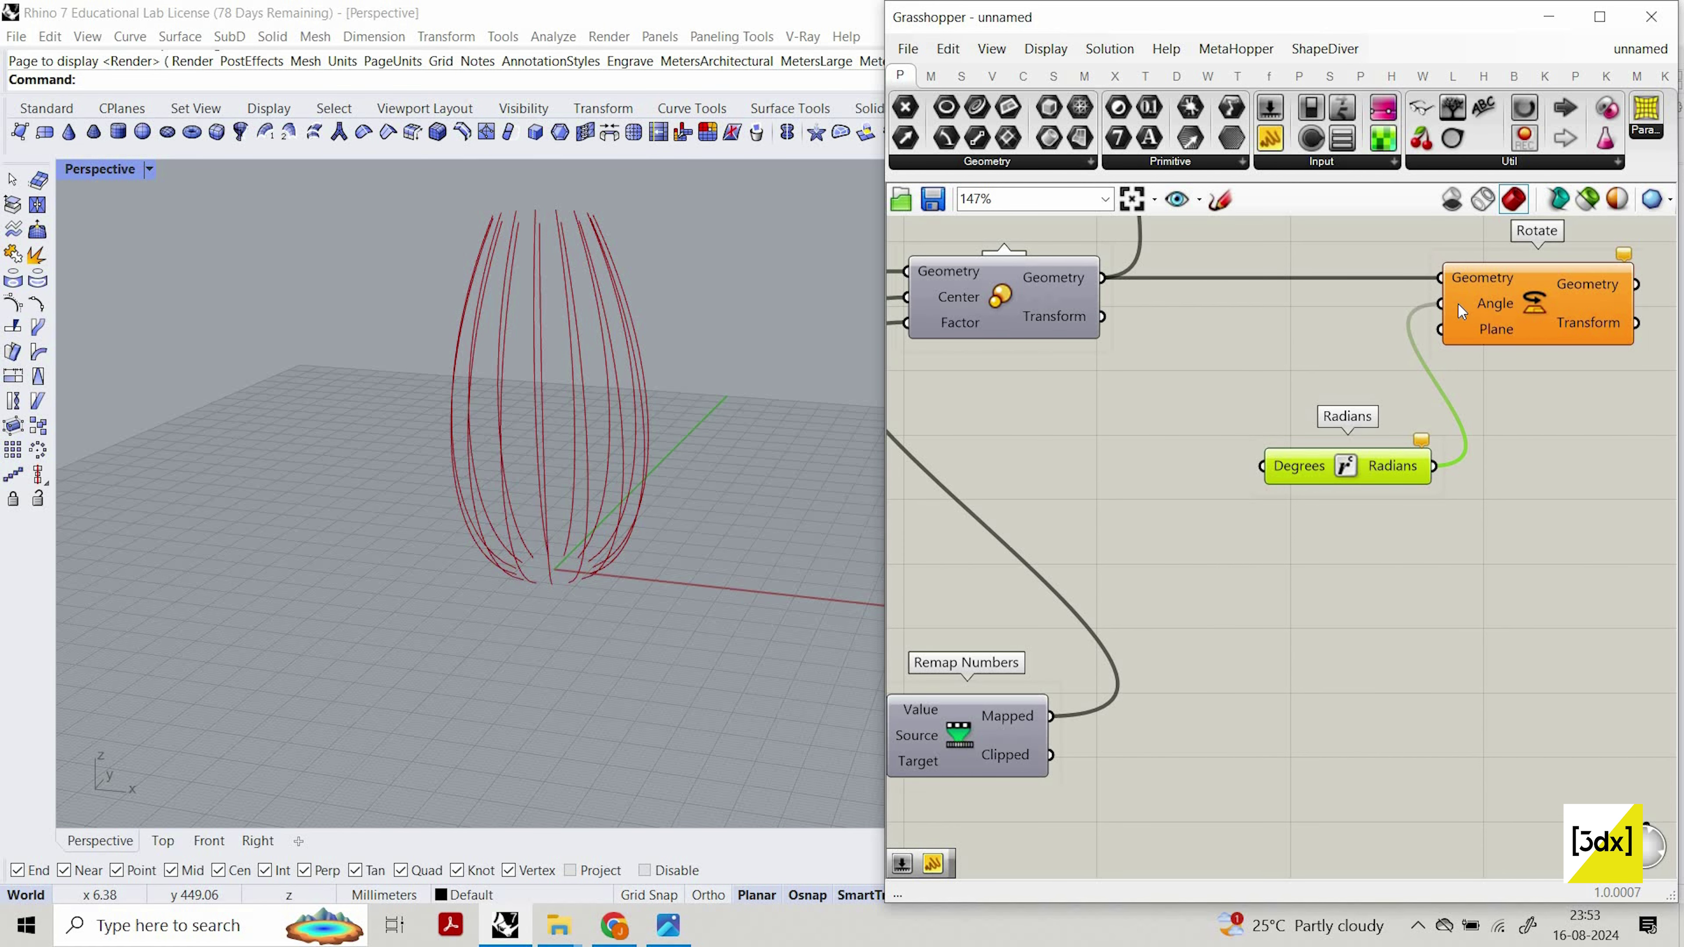
{"action": "left_click", "coordinate": [1136, 439]}
{"action": "double_click", "coordinate": [1136, 439]}
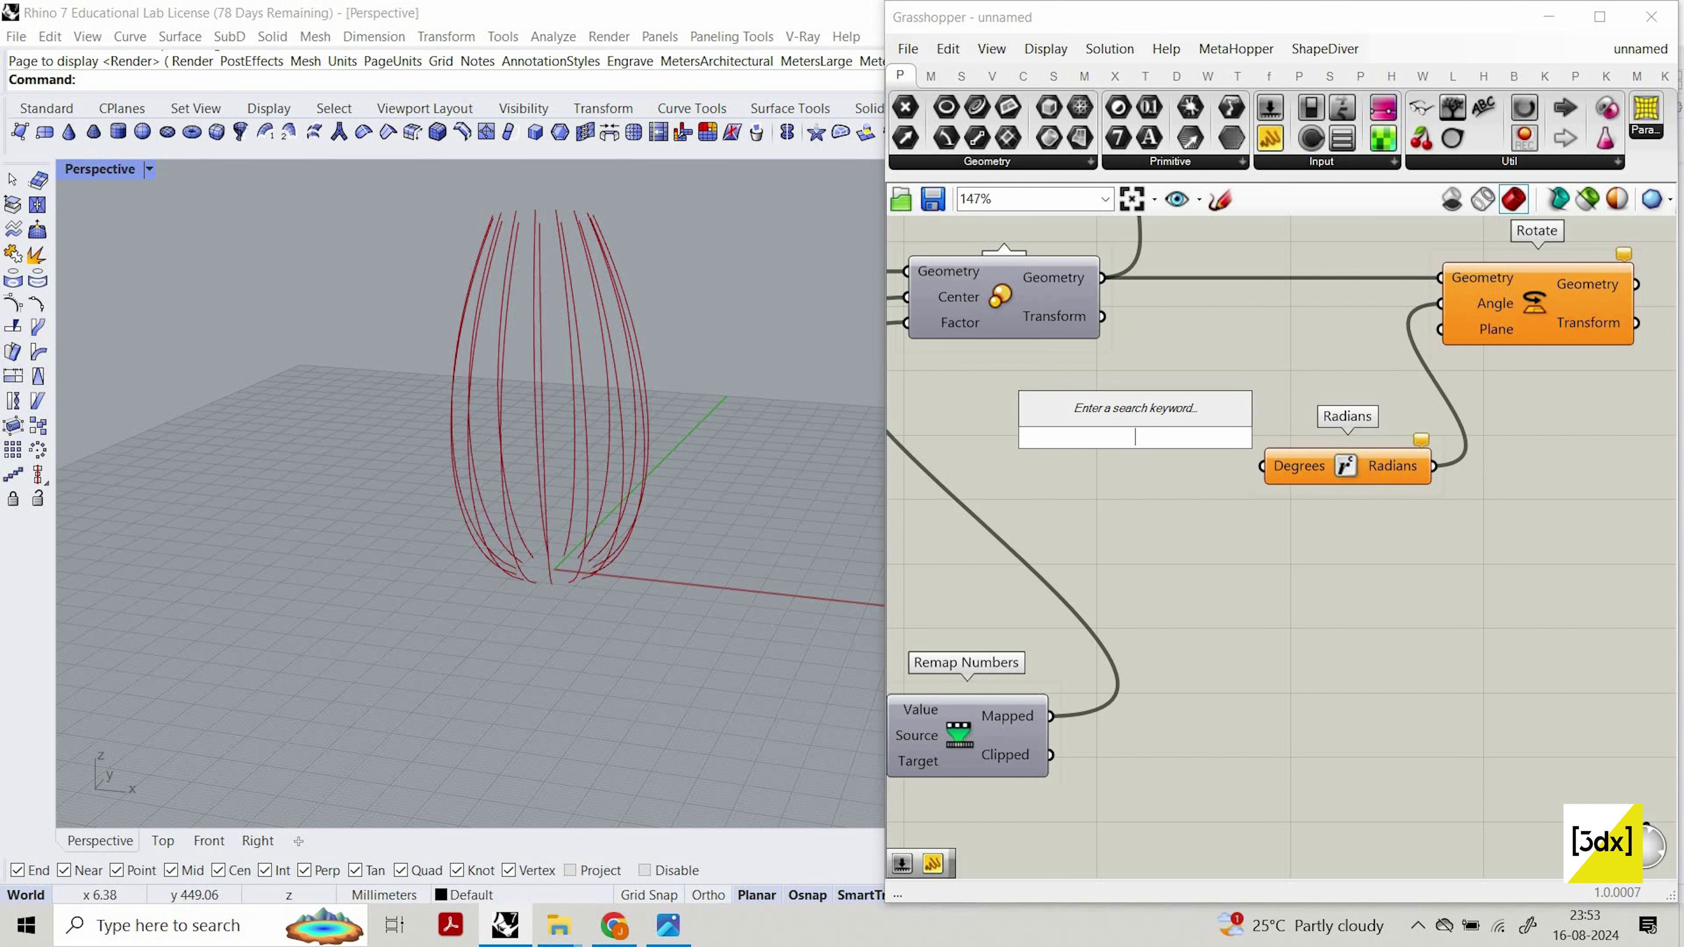
{"action": "type", "text": "range"}
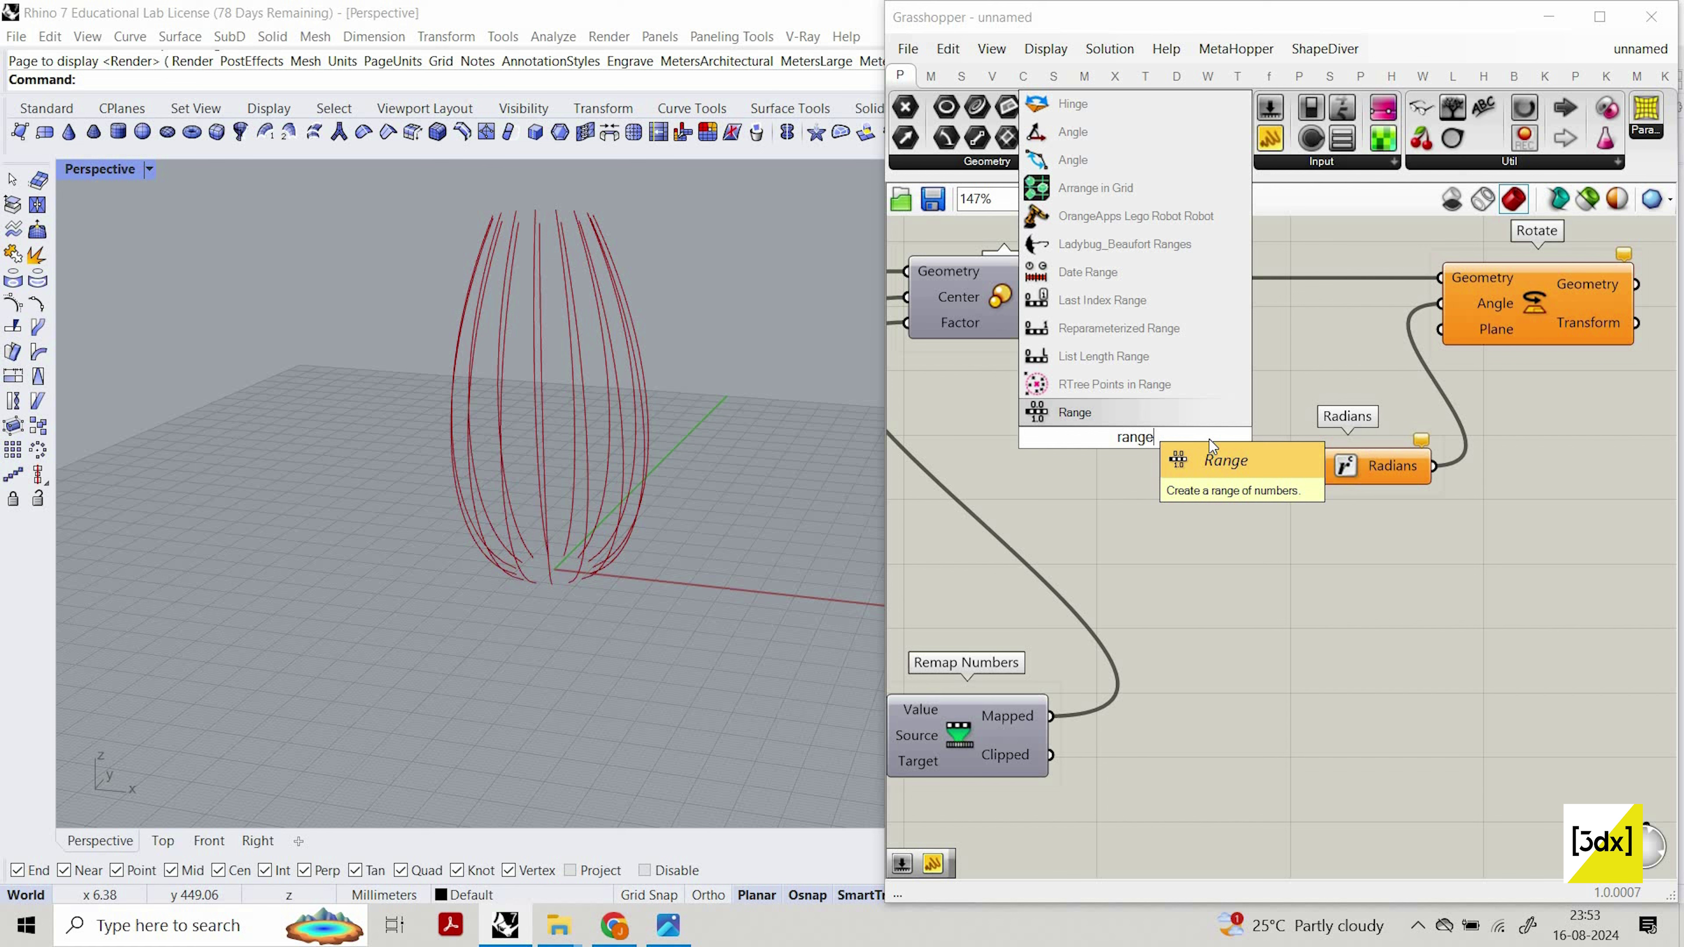
{"action": "left_click", "coordinate": [1135, 415]}
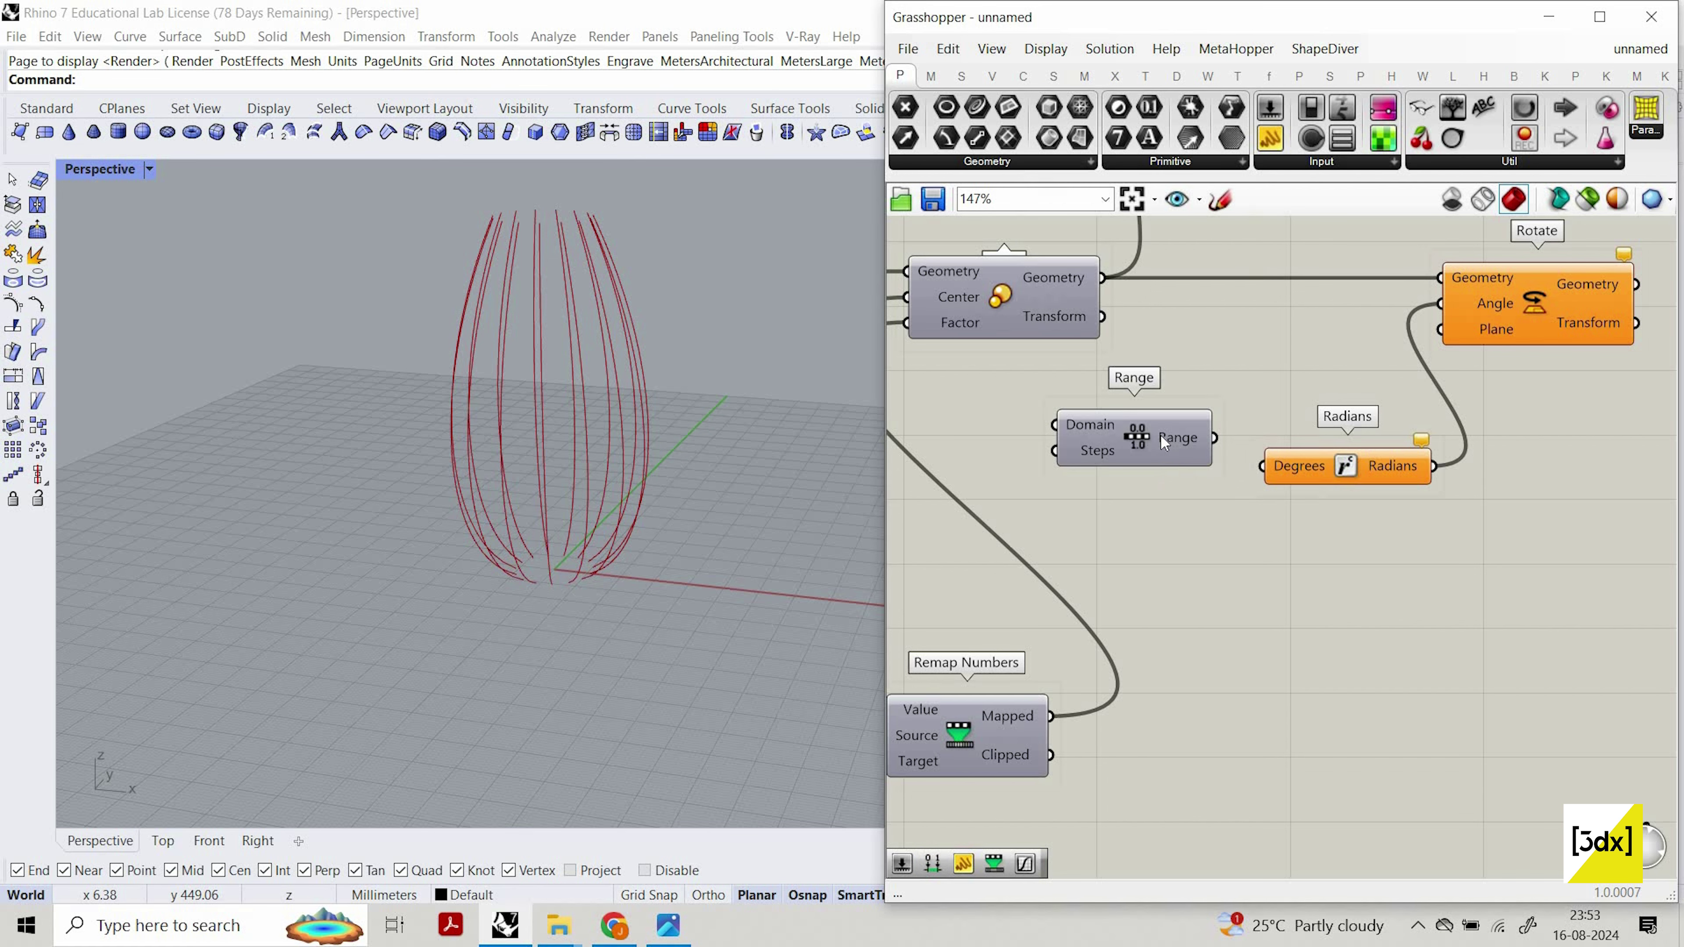
{"action": "left_click", "coordinate": [1179, 458]}
{"action": "scroll", "coordinate": [1165, 322], "scroll_direction": "down", "scroll_amount": 3}
{"action": "scroll", "coordinate": [1166, 323], "scroll_direction": "up", "scroll_amount": 2}
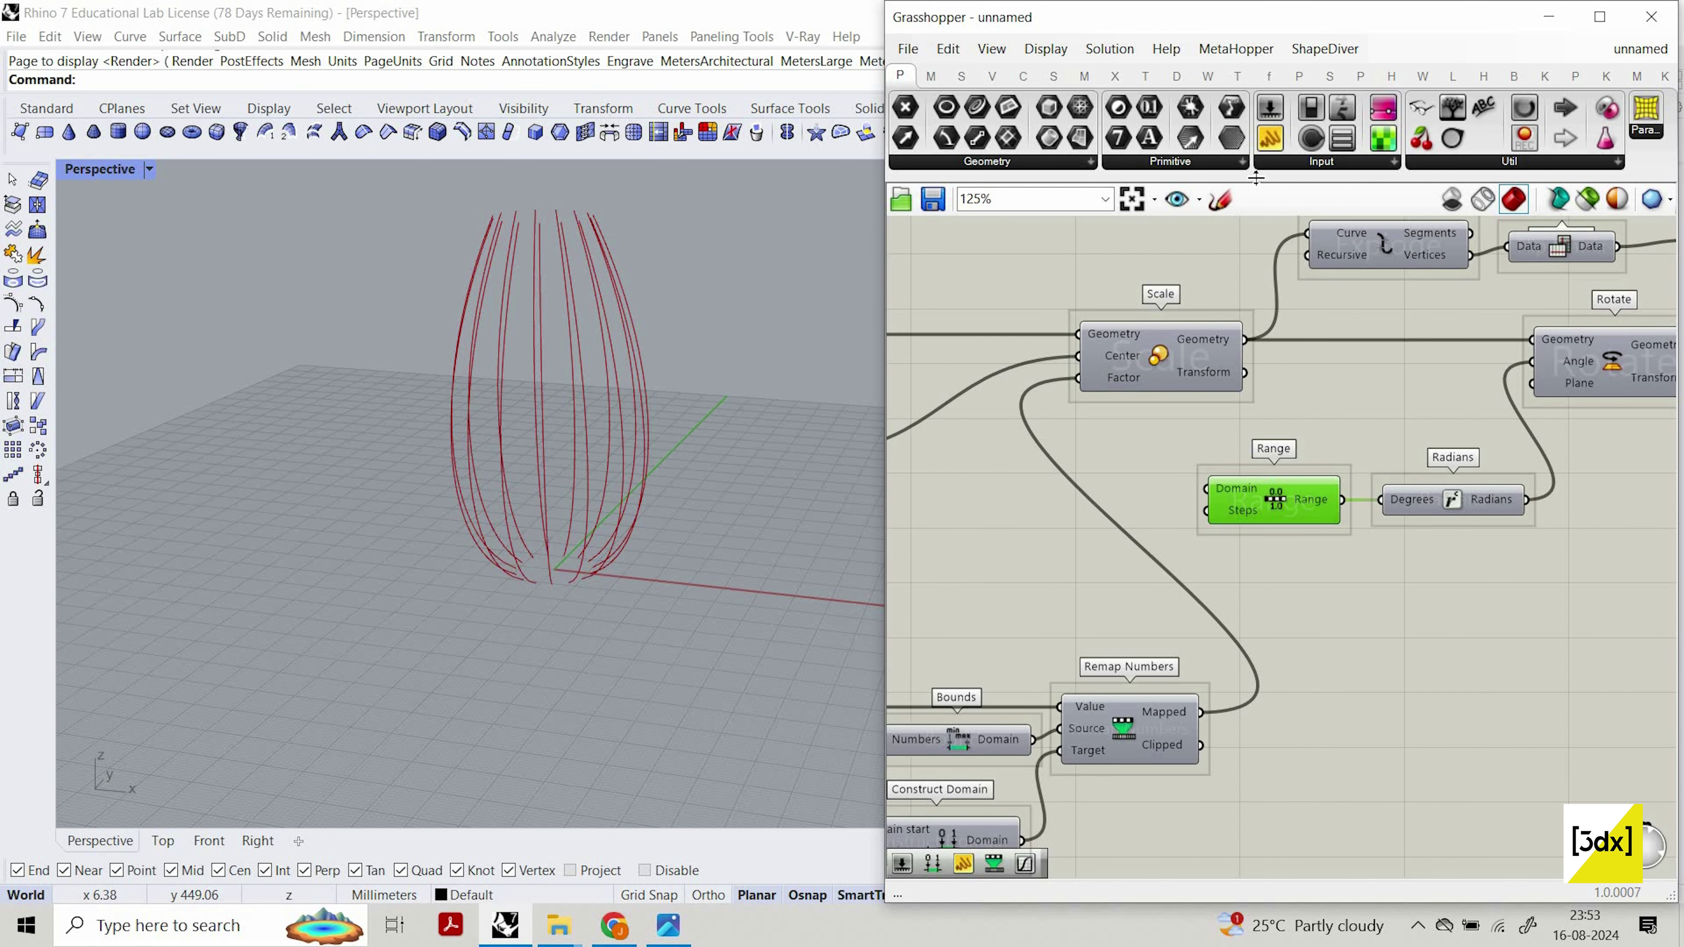
Add a panel containing "0 to 180", shrink it, and connect it to the new Range component's Domain input.
{"action": "left_click_drag", "start_coordinate": [1255, 178], "coordinate": [1131, 439]}
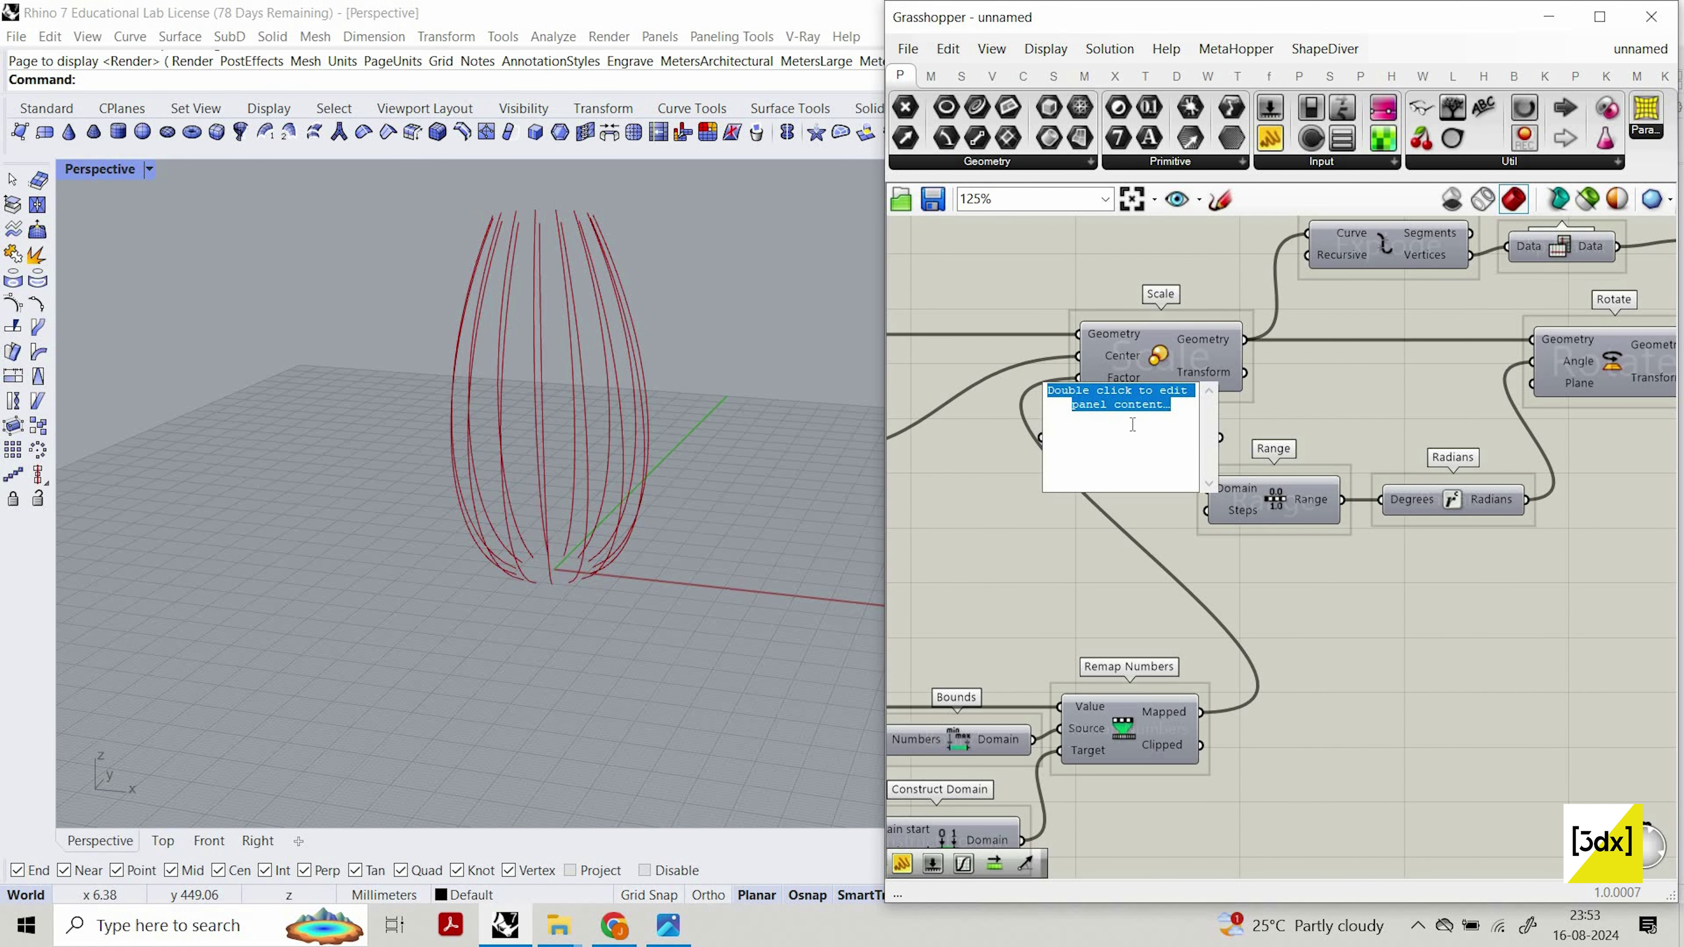
{"action": "type", "text": "0 to 180"}
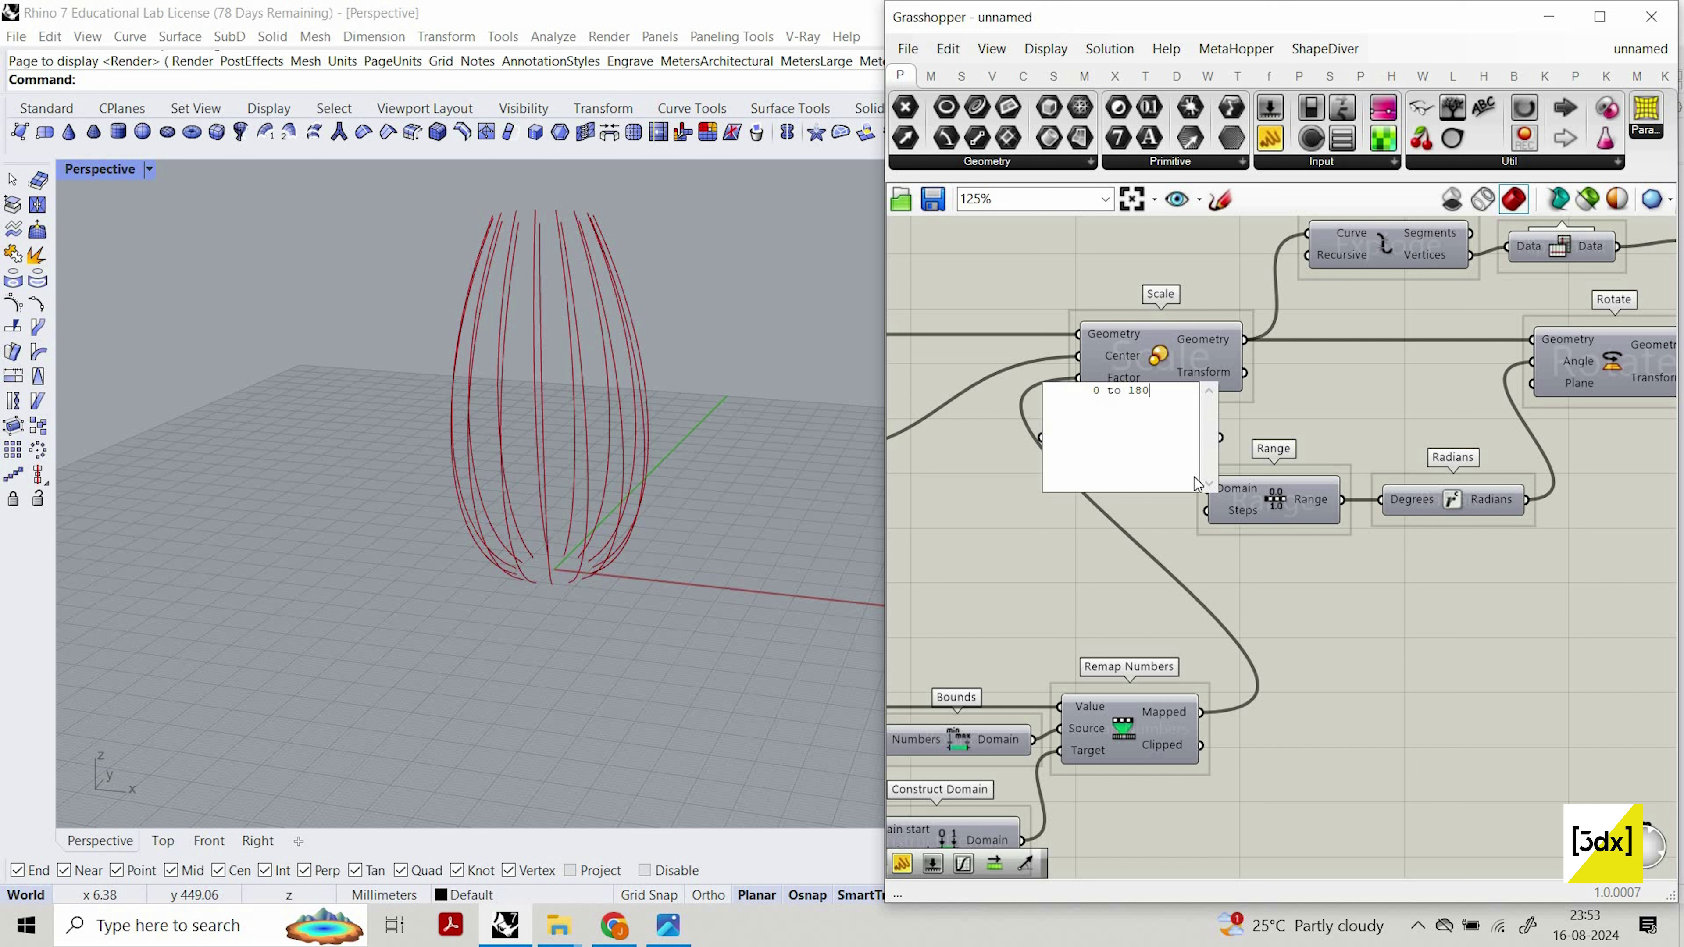
{"action": "left_click", "coordinate": [1207, 487]}
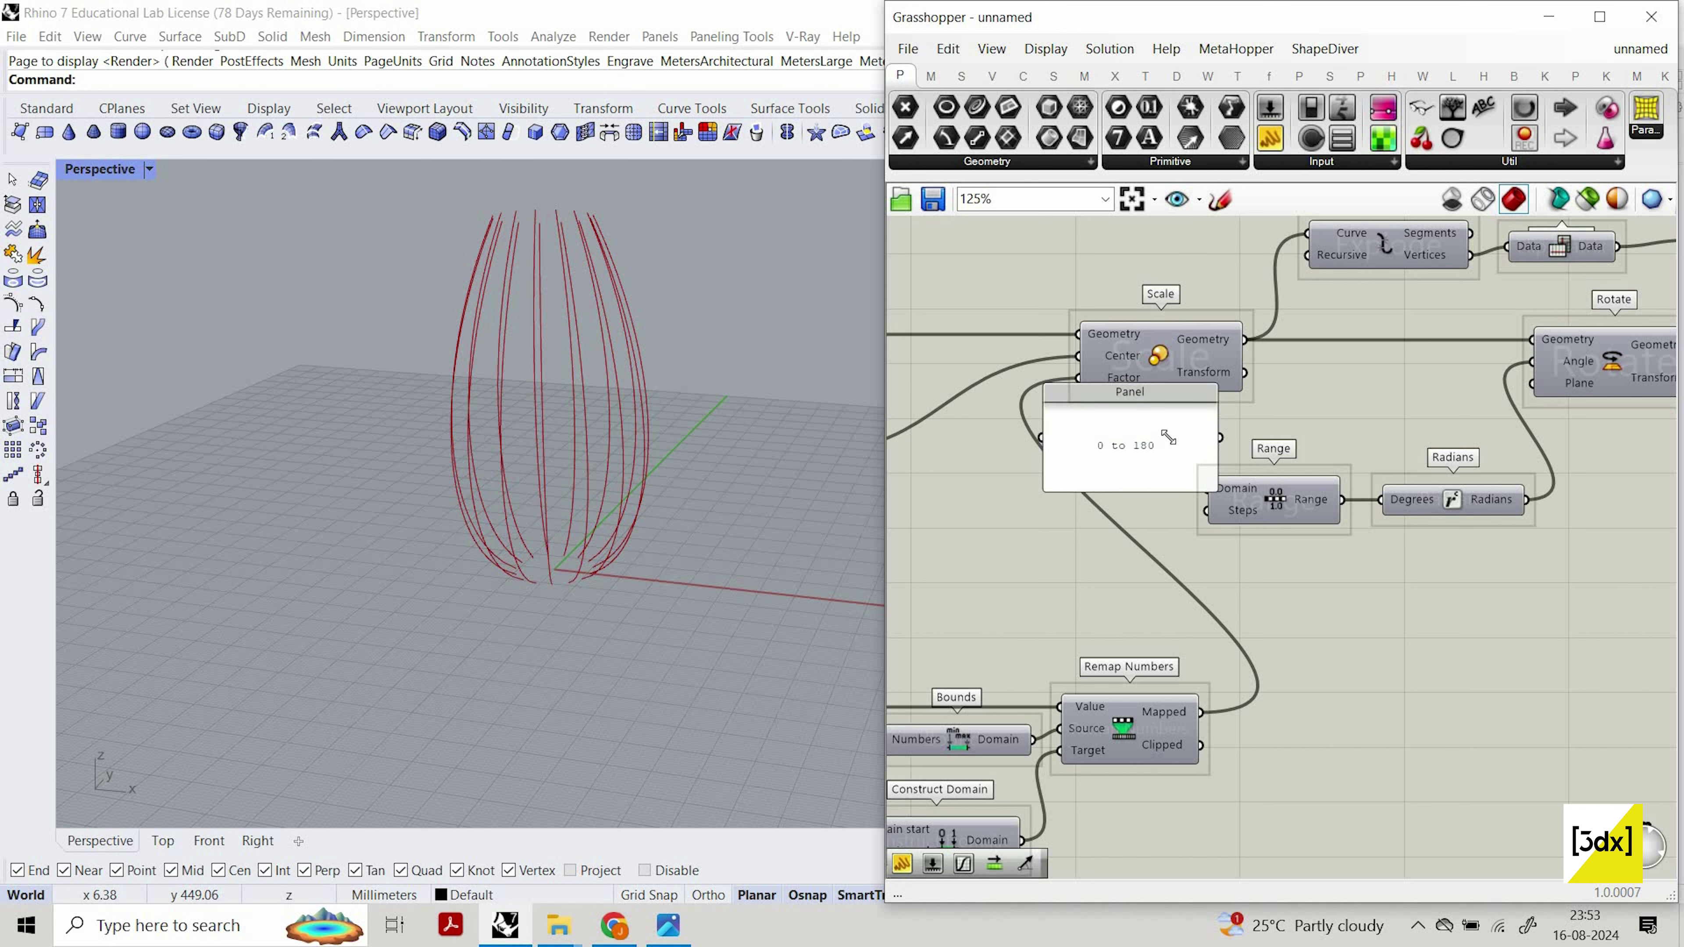
{"action": "mouse_move", "coordinate": [1217, 491]}
{"action": "left_mouse_down"}
{"action": "mouse_move", "coordinate": [1173, 435]}
{"action": "mouse_move", "coordinate": [1206, 488]}
{"action": "left_mouse_up"}
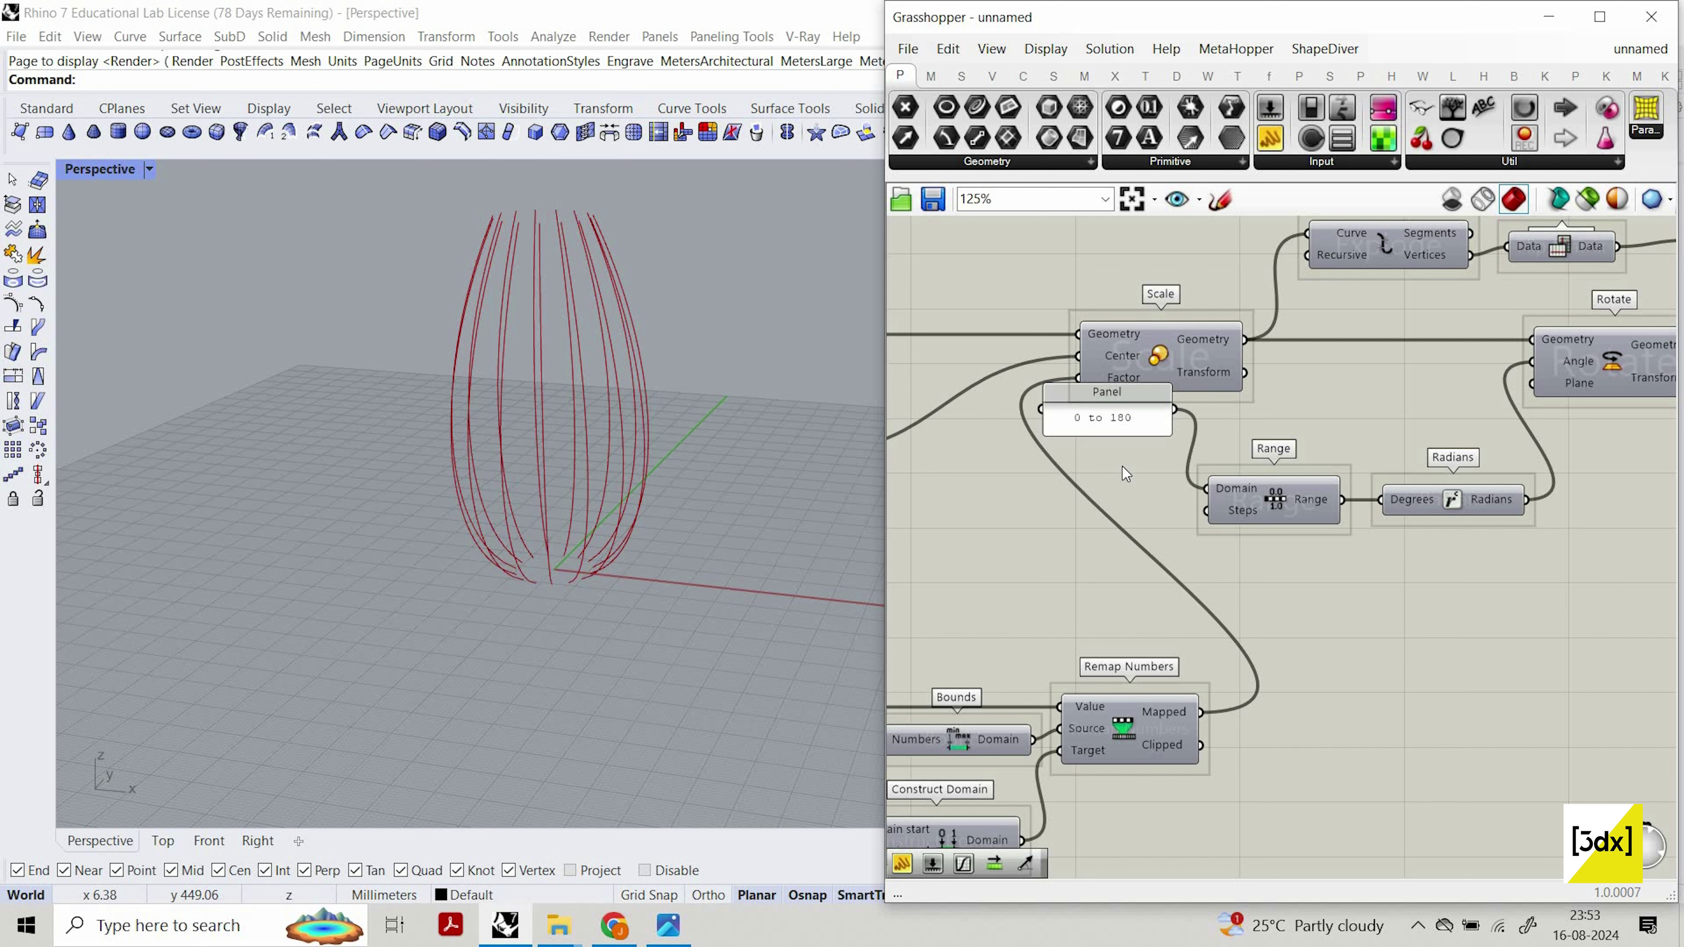
Connect the number slider set to 50 to the Steps input of the Range component that feeds Radians.
{"action": "left_click_drag", "start_coordinate": [1127, 422], "coordinate": [1018, 687]}
{"action": "scroll", "coordinate": [1185, 495], "scroll_direction": "down", "scroll_amount": 8}
{"action": "scroll", "coordinate": [1210, 489], "scroll_direction": "up", "scroll_amount": 9}
{"action": "scroll", "coordinate": [1203, 492], "scroll_direction": "up", "scroll_amount": 2}
{"action": "scroll", "coordinate": [1226, 527], "scroll_direction": "down", "scroll_amount": 5}
{"action": "scroll", "coordinate": [1259, 713], "scroll_direction": "up", "scroll_amount": 2}
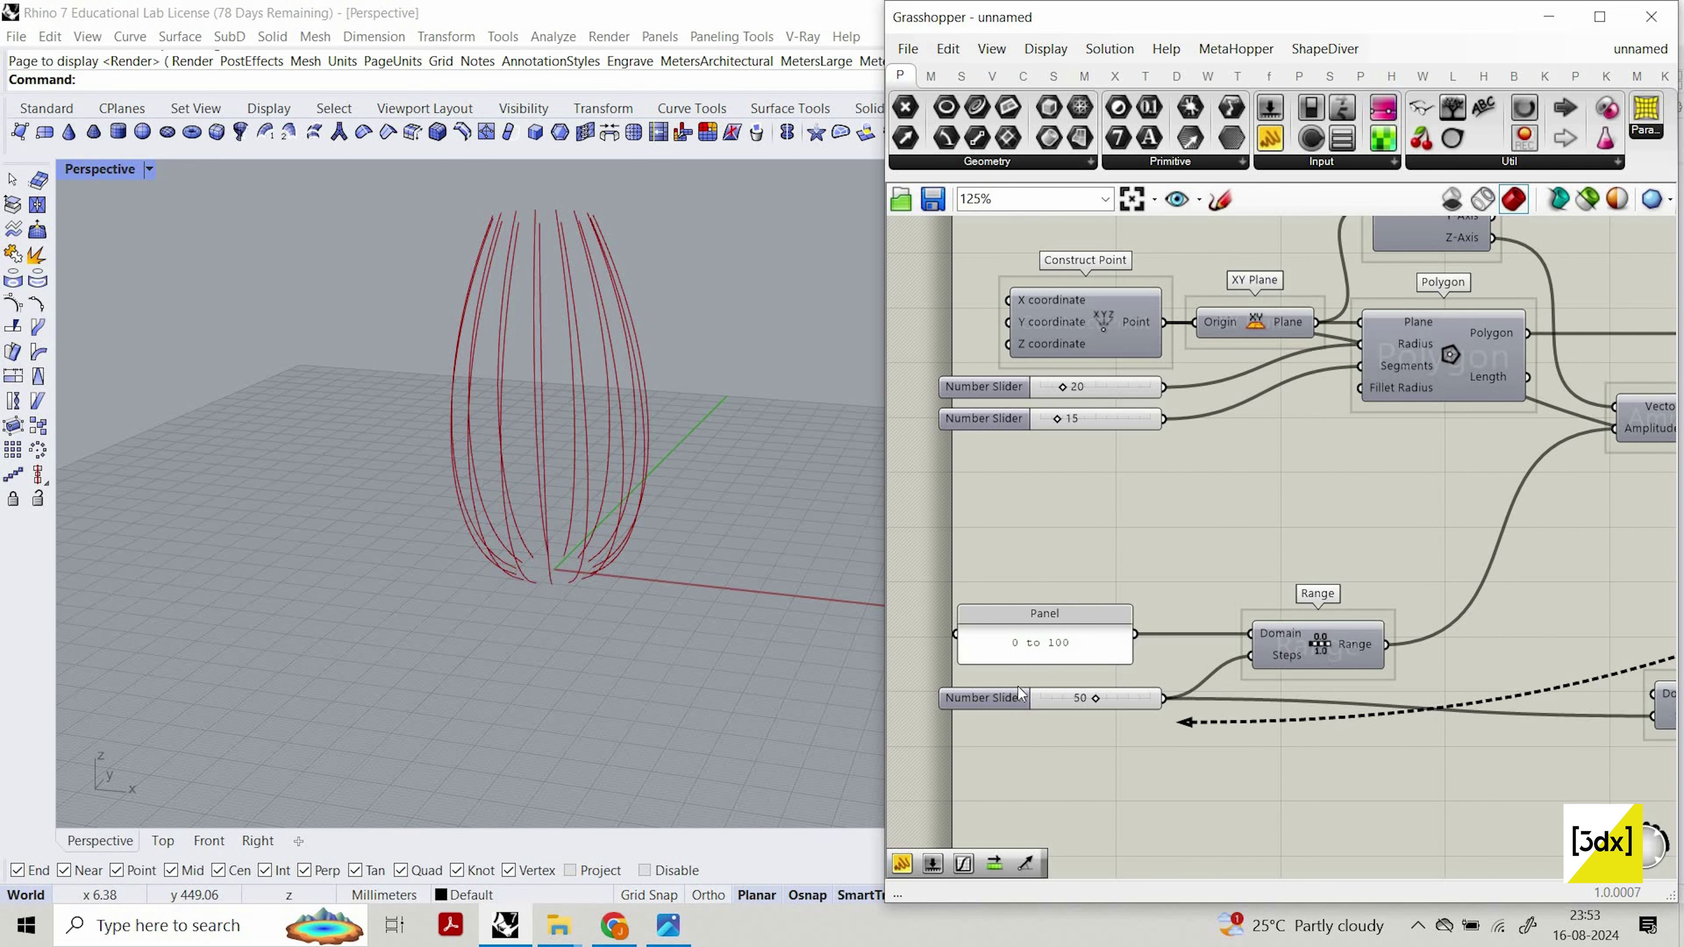
{"action": "scroll", "coordinate": [1011, 662], "scroll_direction": "down", "scroll_amount": 7}
{"action": "scroll", "coordinate": [1226, 642], "scroll_direction": "up", "scroll_amount": 6}
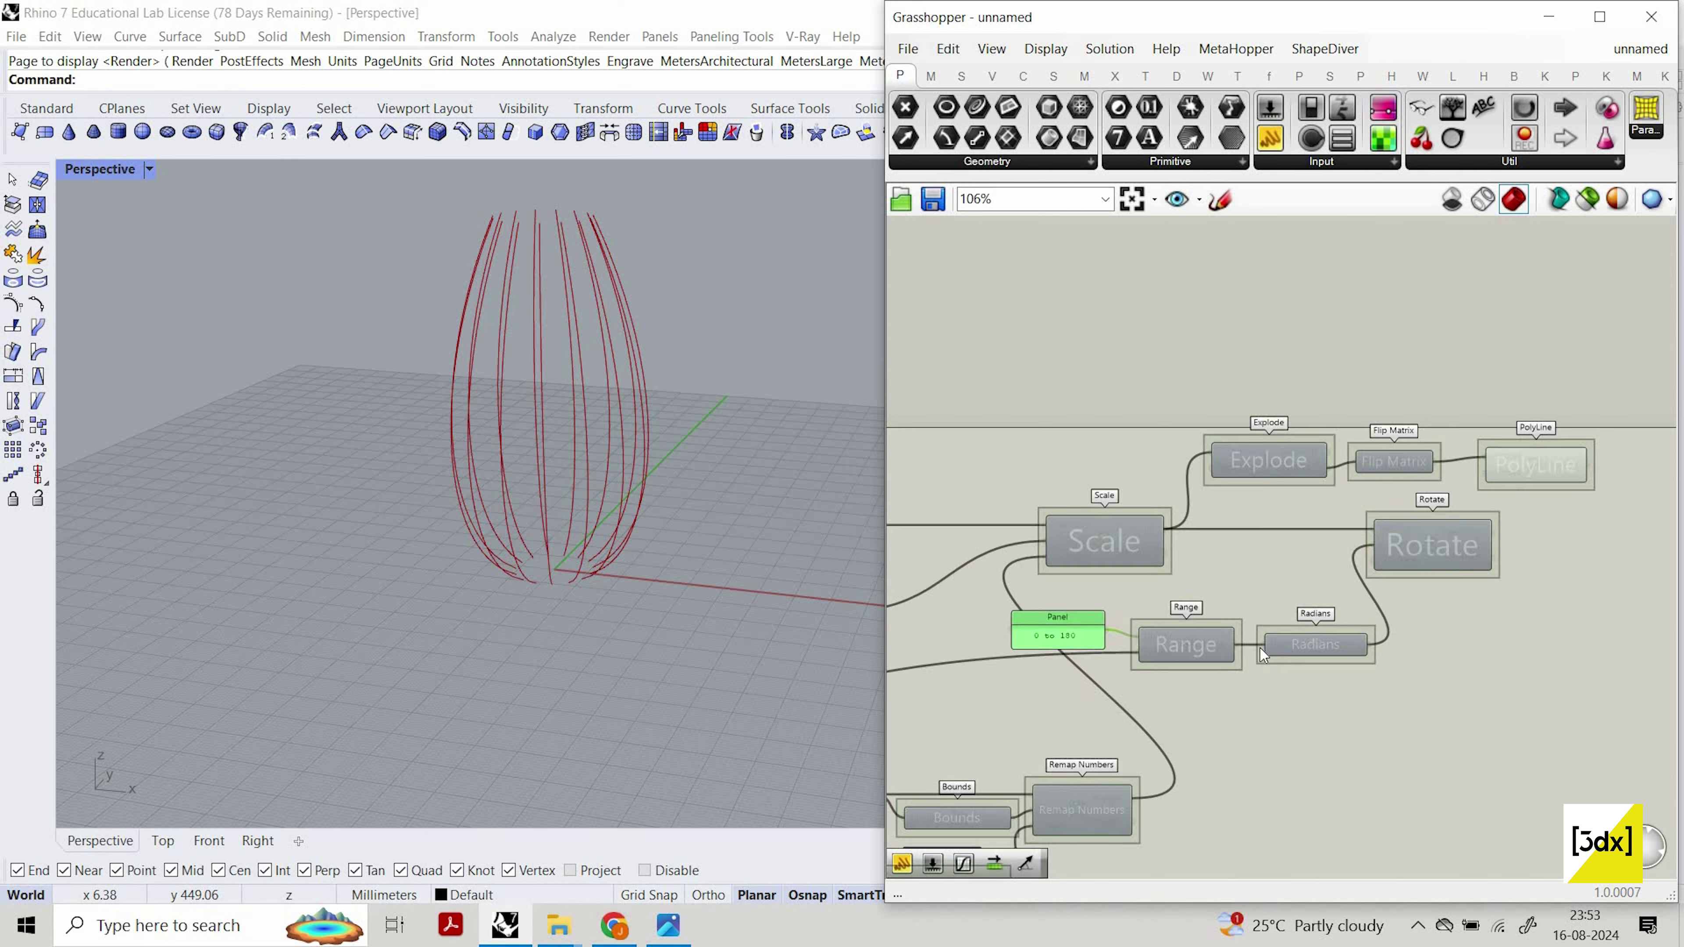
{"action": "scroll", "coordinate": [1261, 648], "scroll_direction": "up", "scroll_amount": 2}
{"action": "scroll", "coordinate": [1473, 544], "scroll_direction": "down", "scroll_amount": 3}
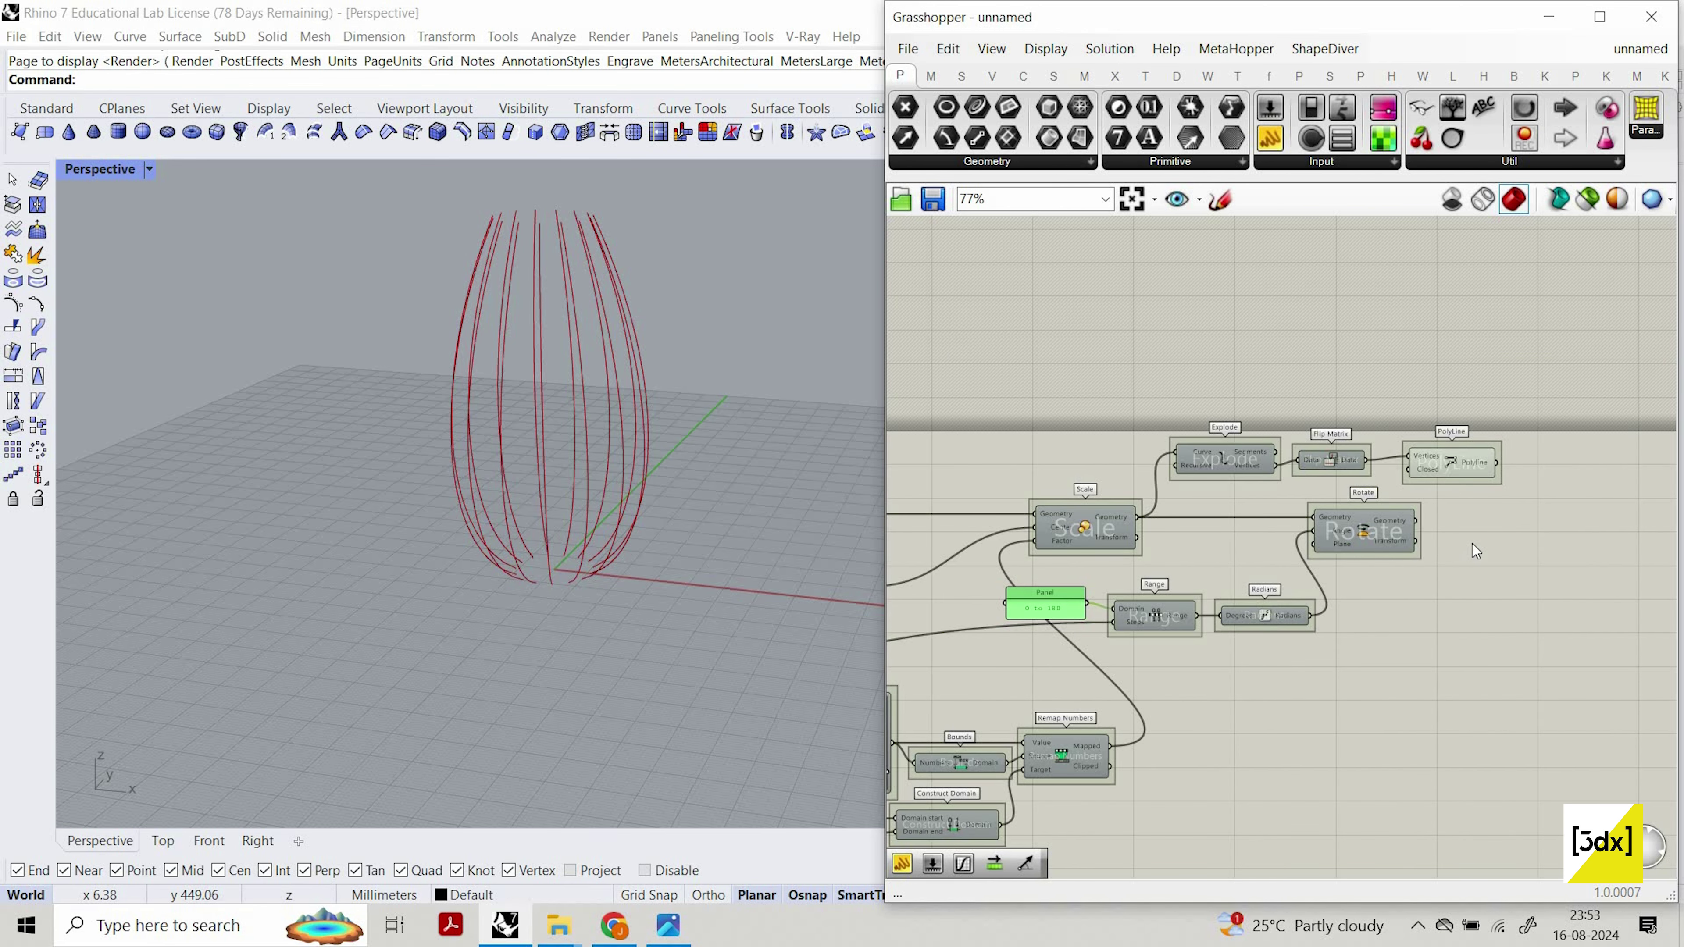
Move PolyLine and Rotate farther from Flip Matrix and Radians to open up space on the canvas.
{"action": "scroll", "coordinate": [1186, 669], "scroll_direction": "down", "scroll_amount": 6}
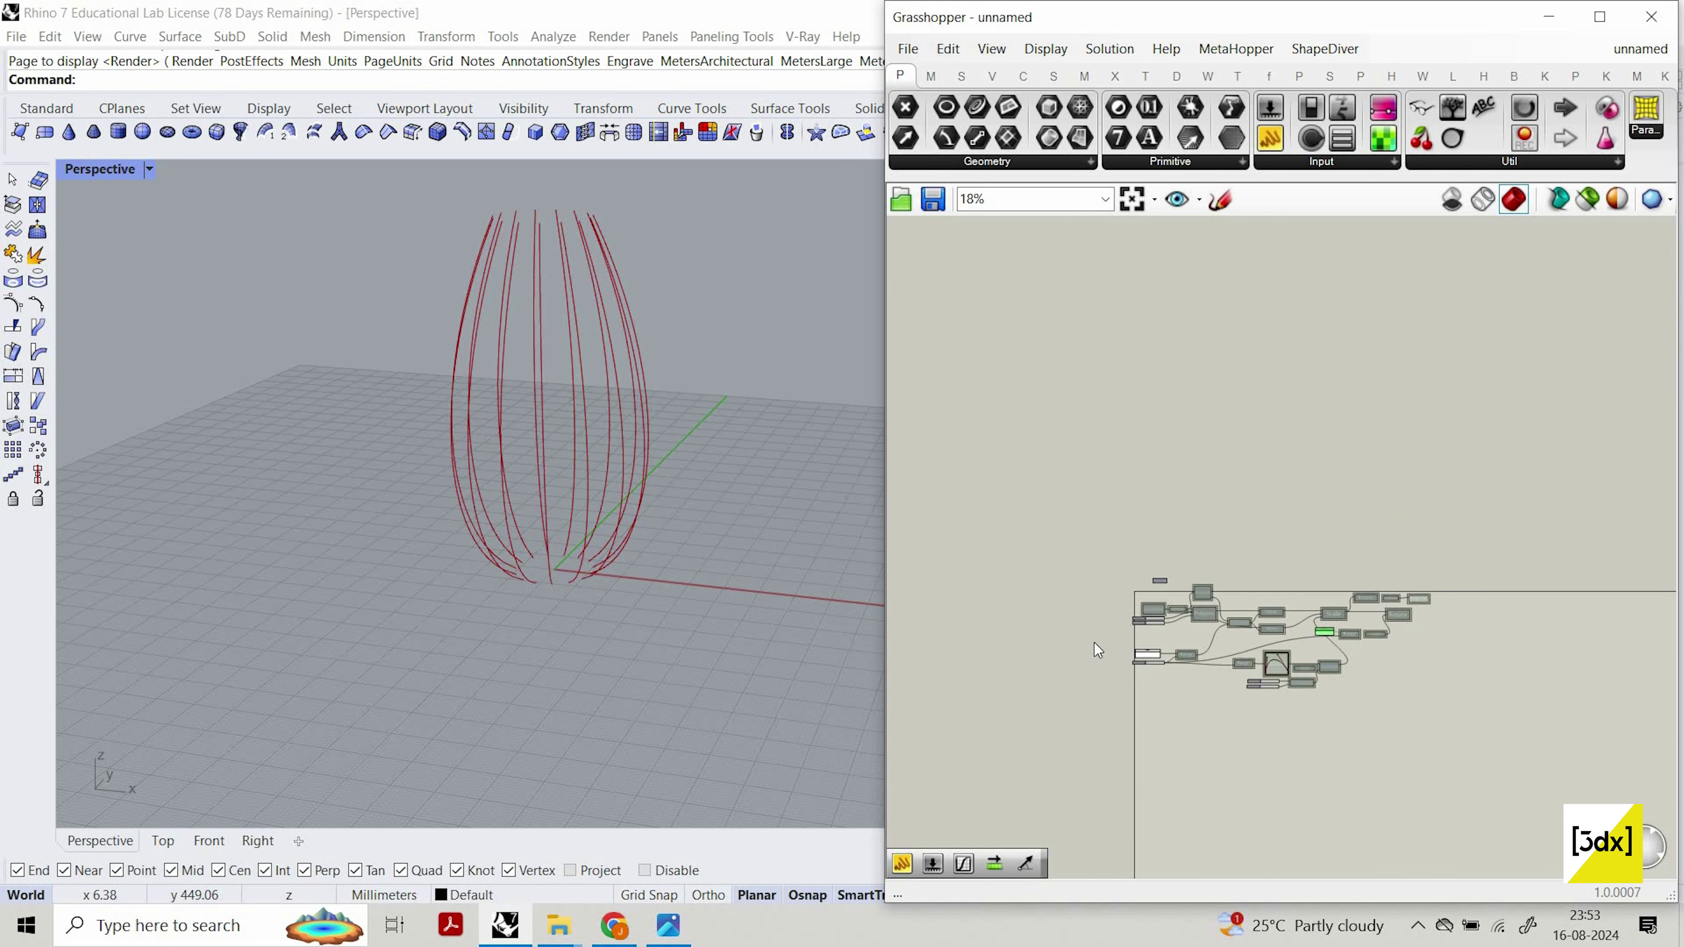
{"action": "scroll", "coordinate": [1165, 619], "scroll_direction": "up", "scroll_amount": 8}
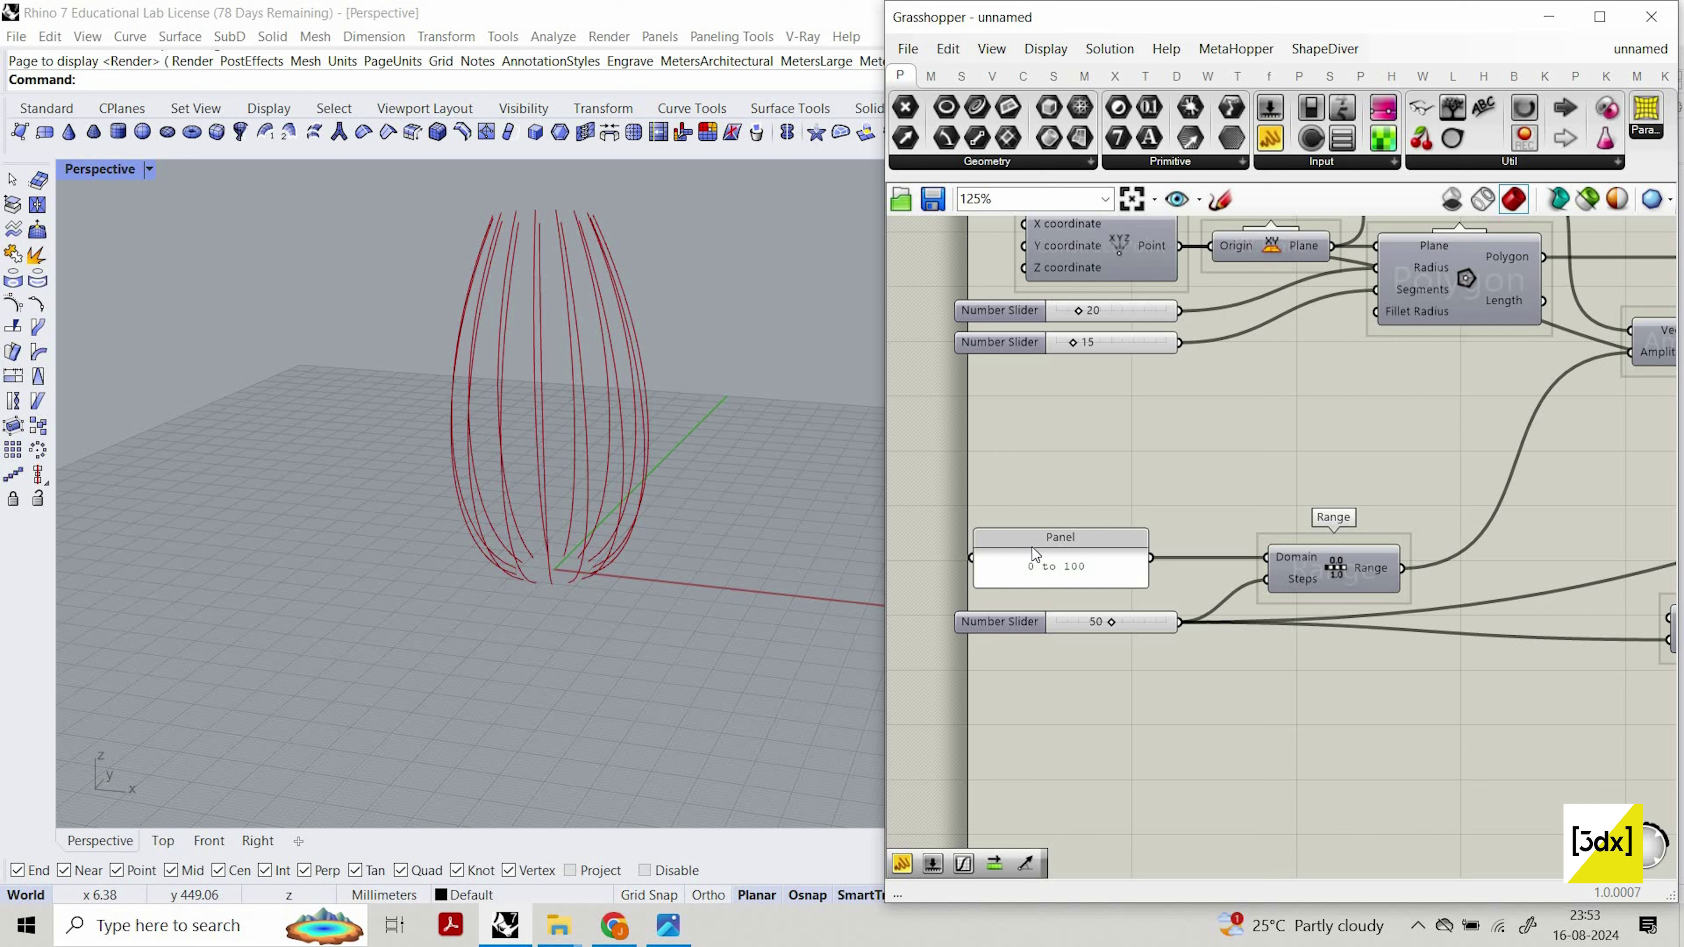
{"action": "scroll", "coordinate": [1567, 489], "scroll_direction": "down", "scroll_amount": 4}
{"action": "scroll", "coordinate": [1382, 473], "scroll_direction": "up", "scroll_amount": 4}
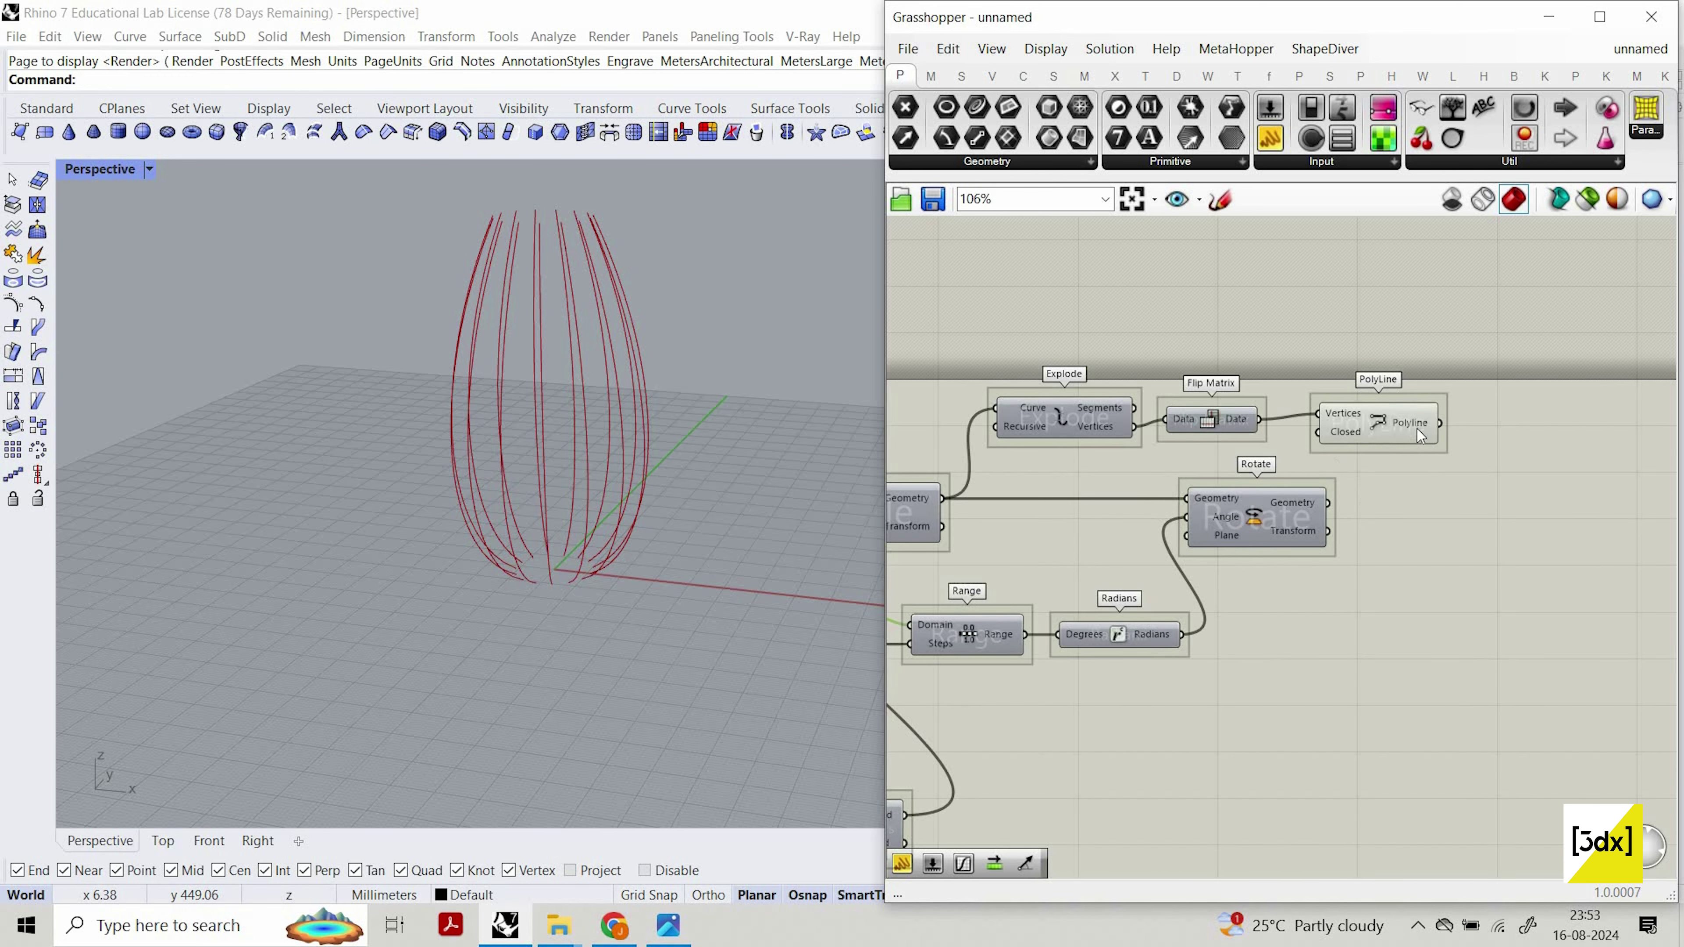
{"action": "left_click_drag", "start_coordinate": [1412, 424], "coordinate": [1520, 430]}
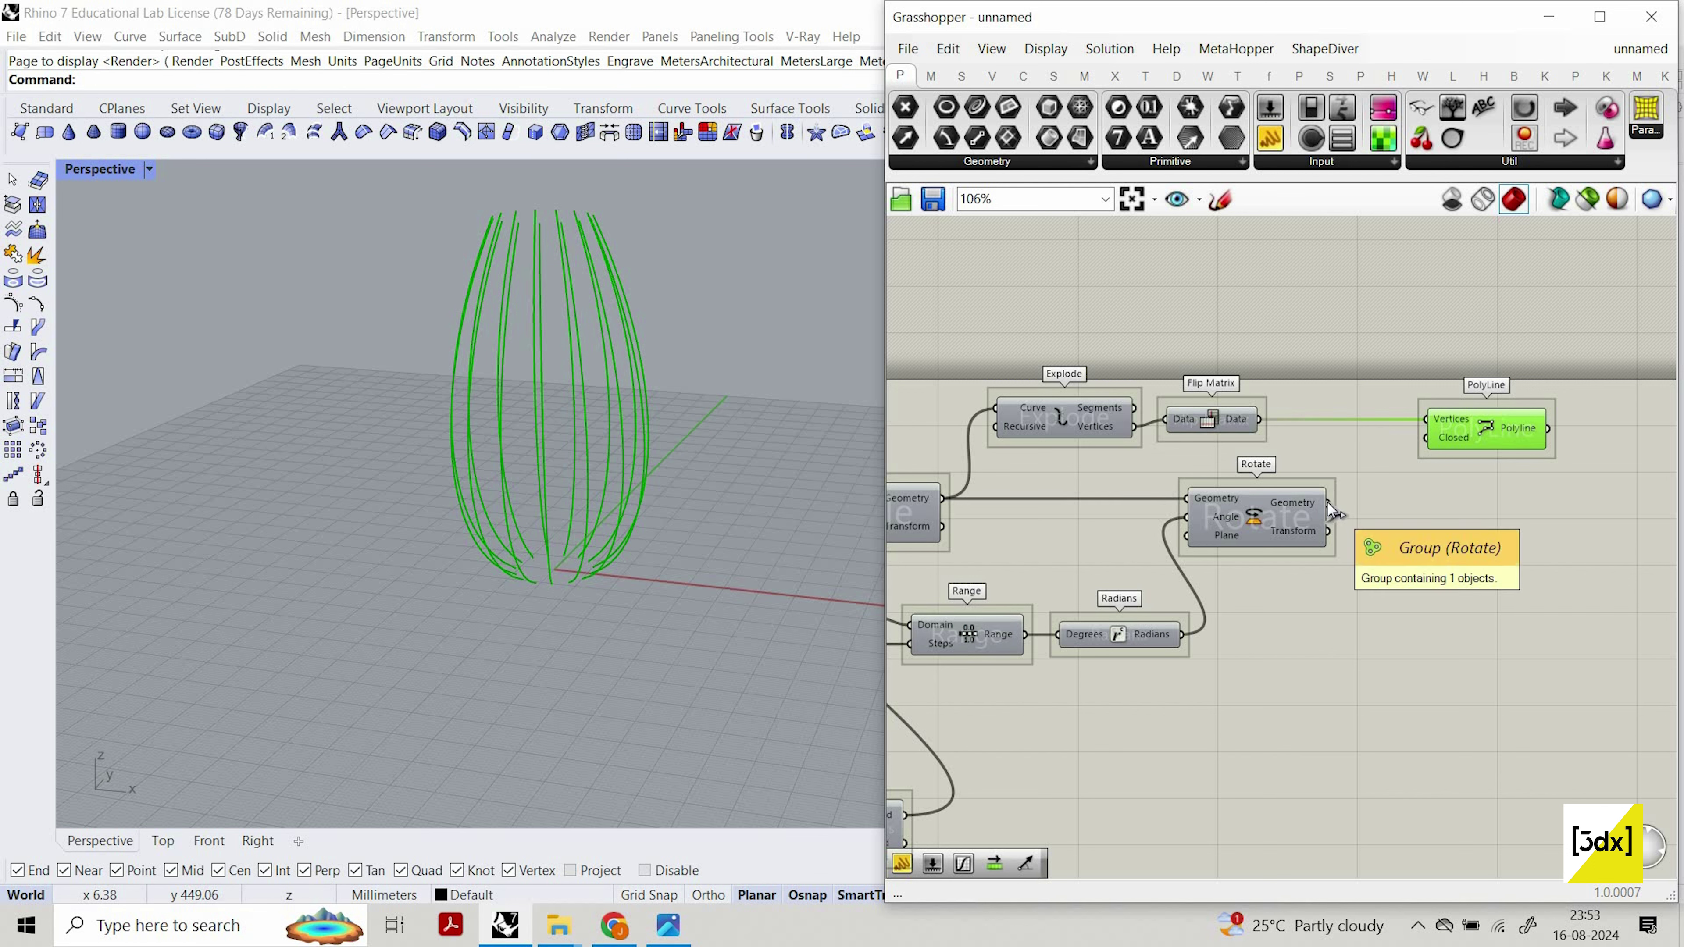
{"action": "left_click_drag", "start_coordinate": [1290, 500], "coordinate": [1465, 495]}
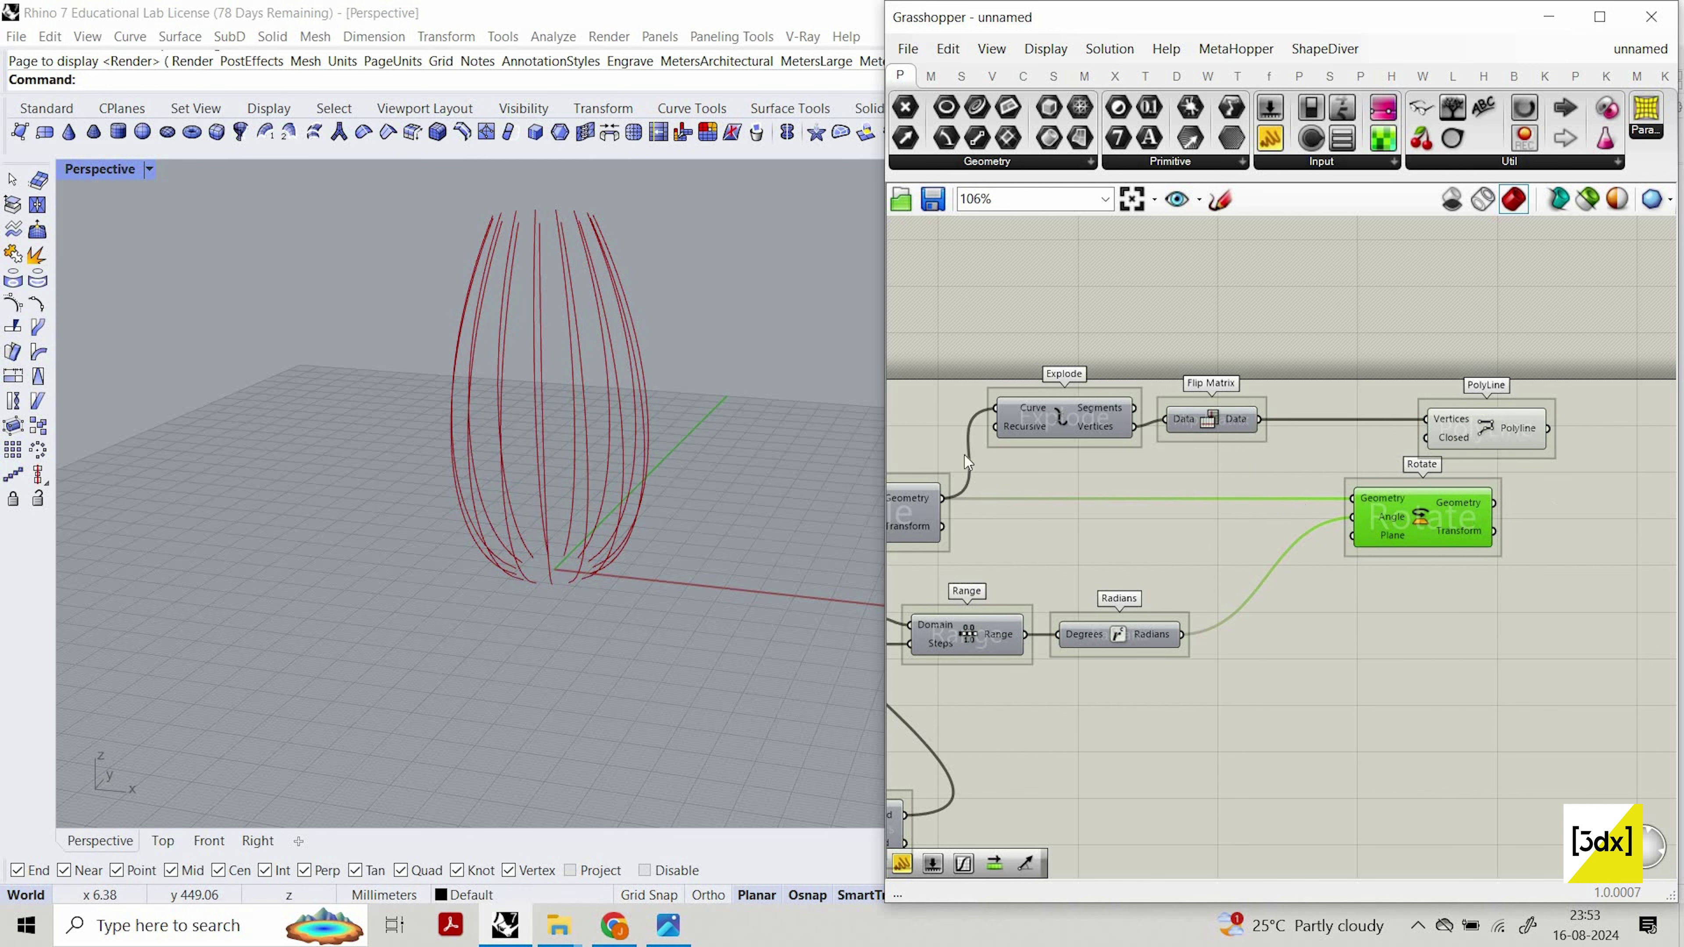
Turn on Rotate's preview and examine the rotated polygons in the Perspective viewport.
{"action": "left_click", "coordinate": [609, 450]}
{"action": "scroll", "coordinate": [610, 451], "scroll_direction": "up", "scroll_amount": 6}
{"action": "right_click_drag", "start_coordinate": [668, 412], "coordinate": [681, 402]}
{"action": "scroll", "coordinate": [682, 403], "scroll_direction": "down", "scroll_amount": 6}
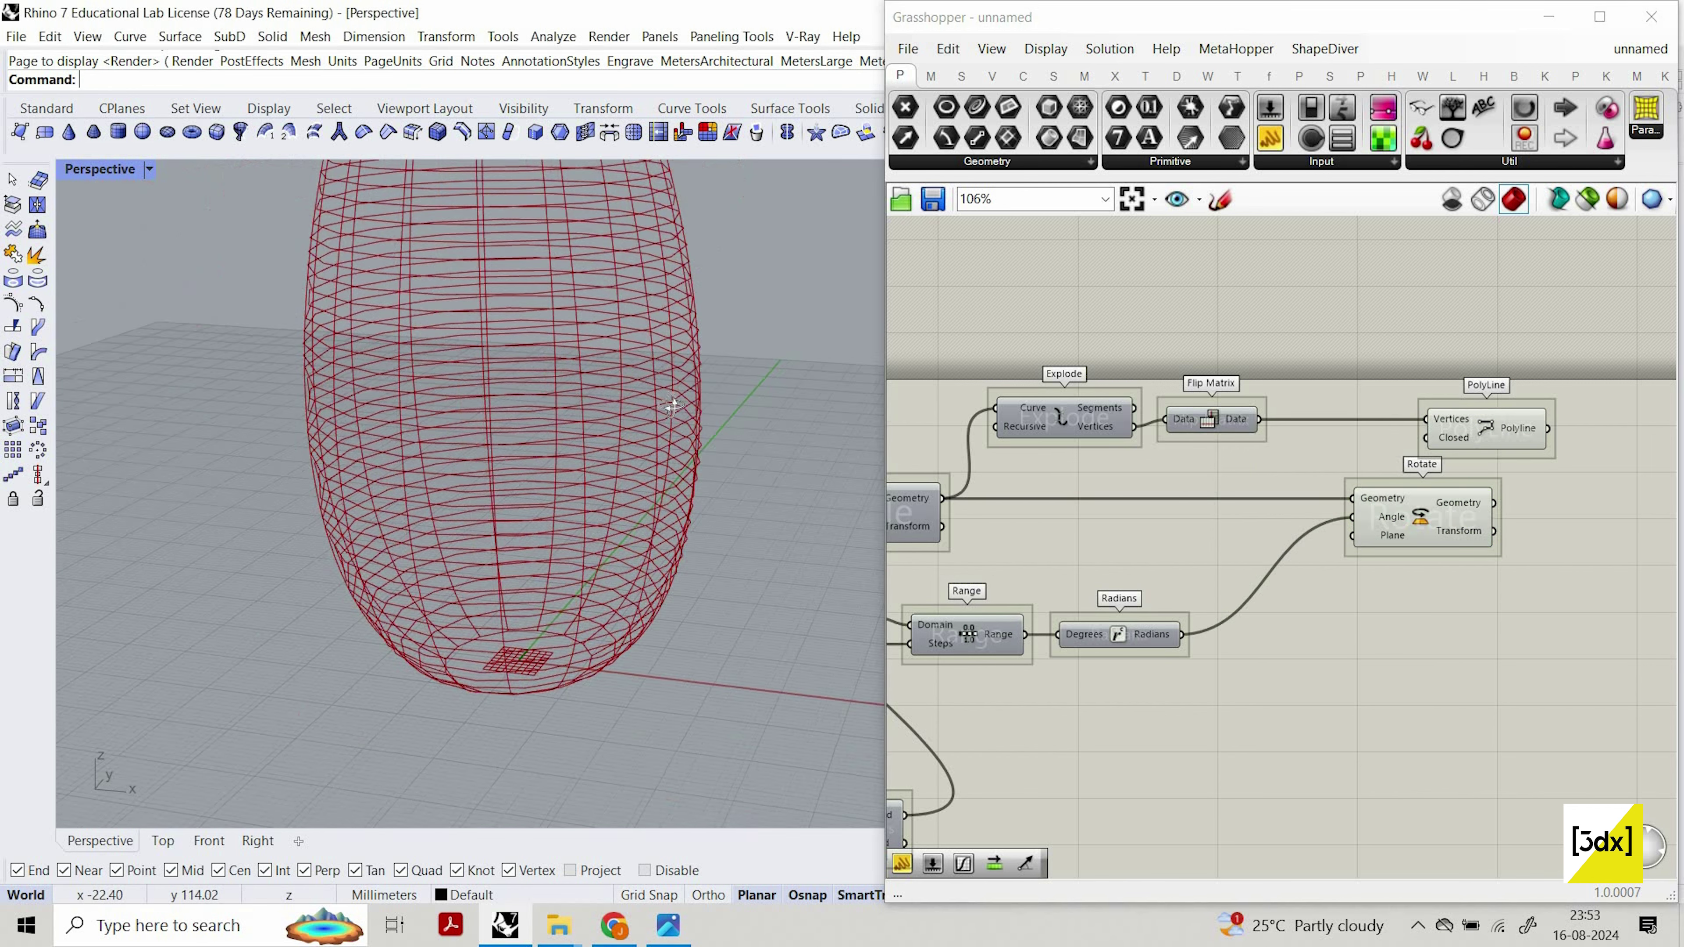
{"action": "scroll", "coordinate": [1393, 443], "scroll_direction": "down", "scroll_amount": 3}
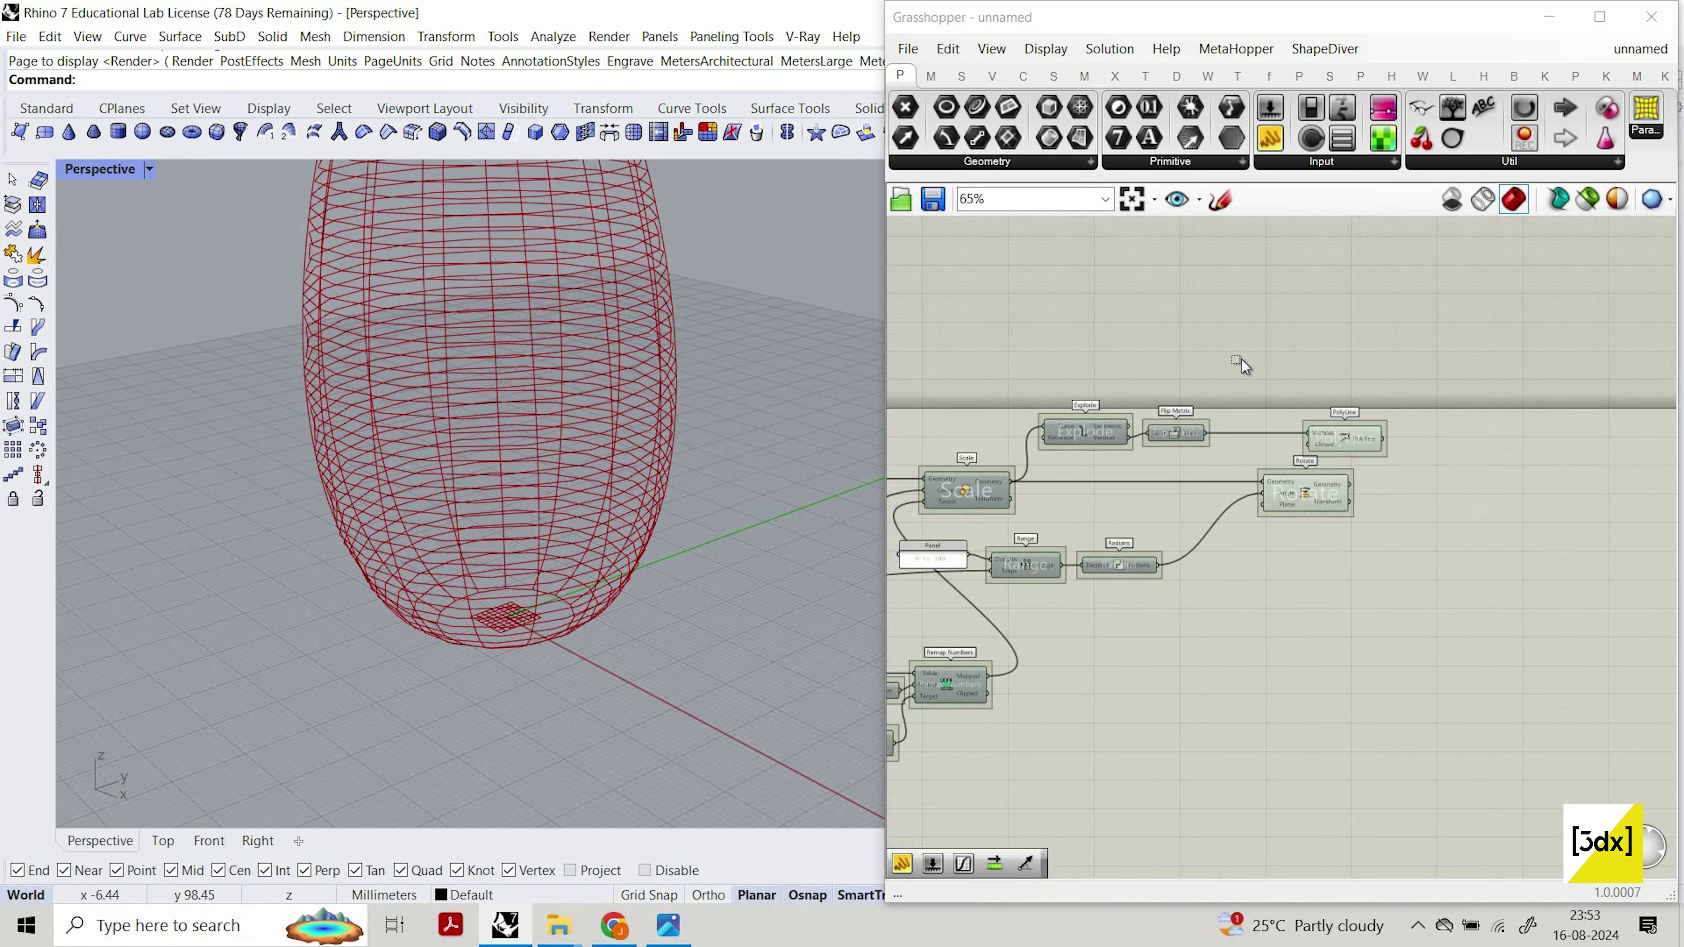
Duplicate the Explode, Flip Matrix and PolyLine chain beyond Rotate and connect Rotate's Geometry output to the copied Explode's Curve input.
{"action": "scroll", "coordinate": [1242, 360], "scroll_direction": "up", "scroll_amount": 2}
{"action": "left_click_drag", "start_coordinate": [992, 271], "coordinate": [1504, 462]}
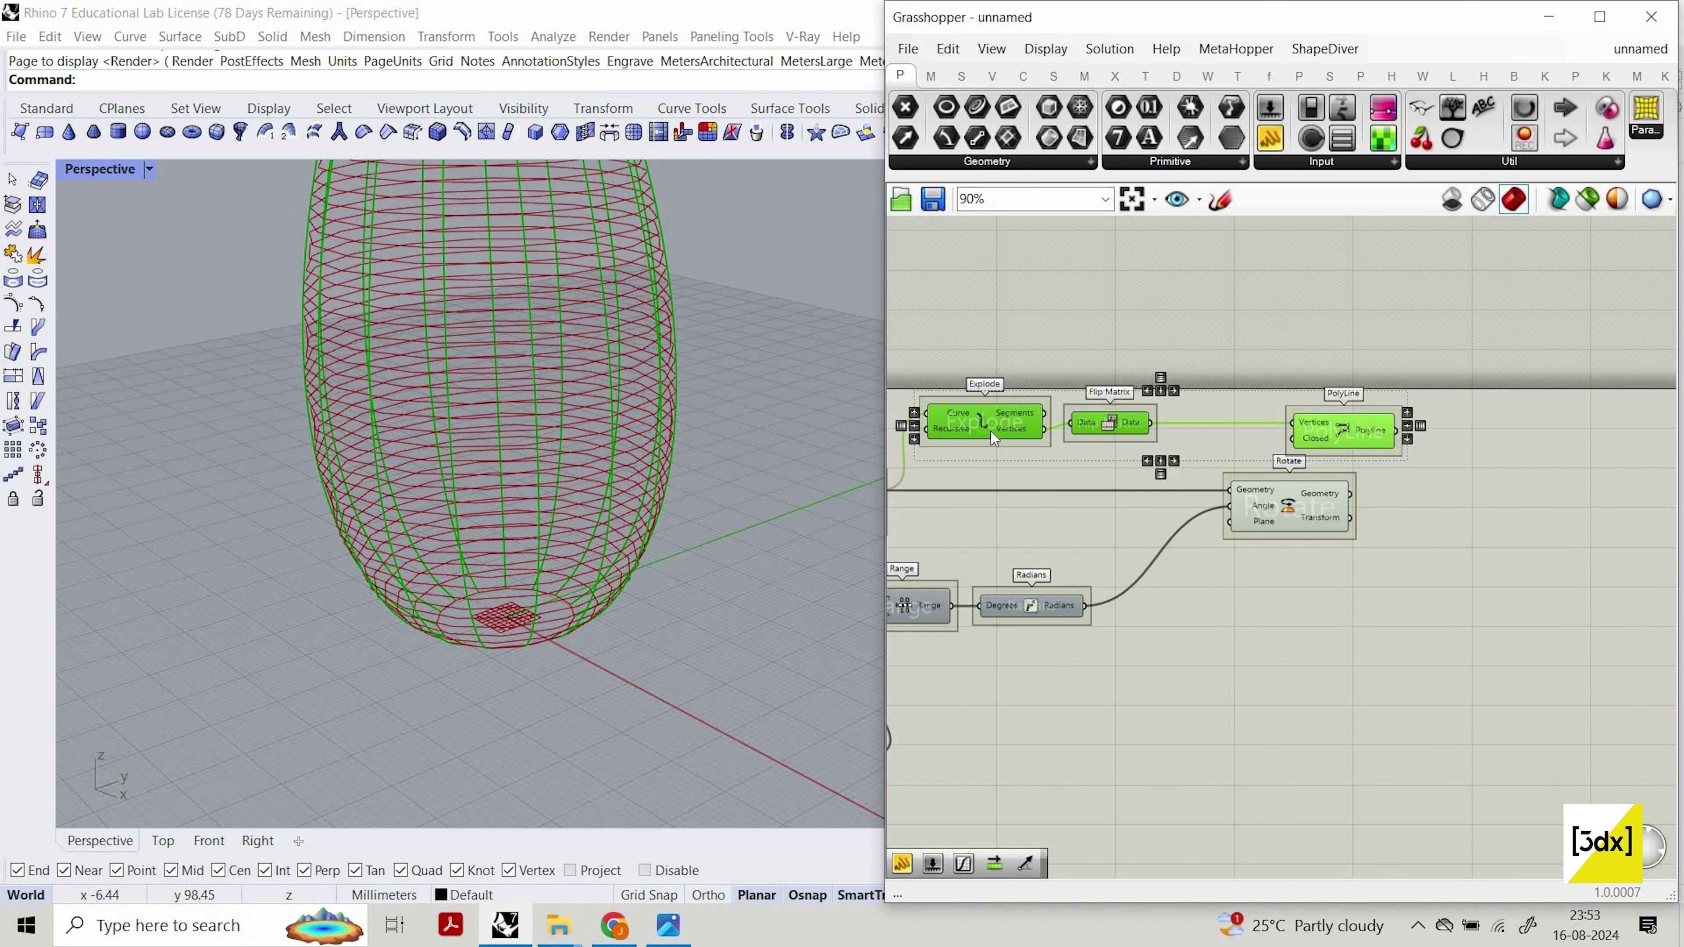
{"action": "left_click_drag", "start_coordinate": [991, 432], "coordinate": [1494, 540], "text": "alt"}
{"action": "scroll", "coordinate": [1352, 503], "scroll_direction": "up", "scroll_amount": 3}
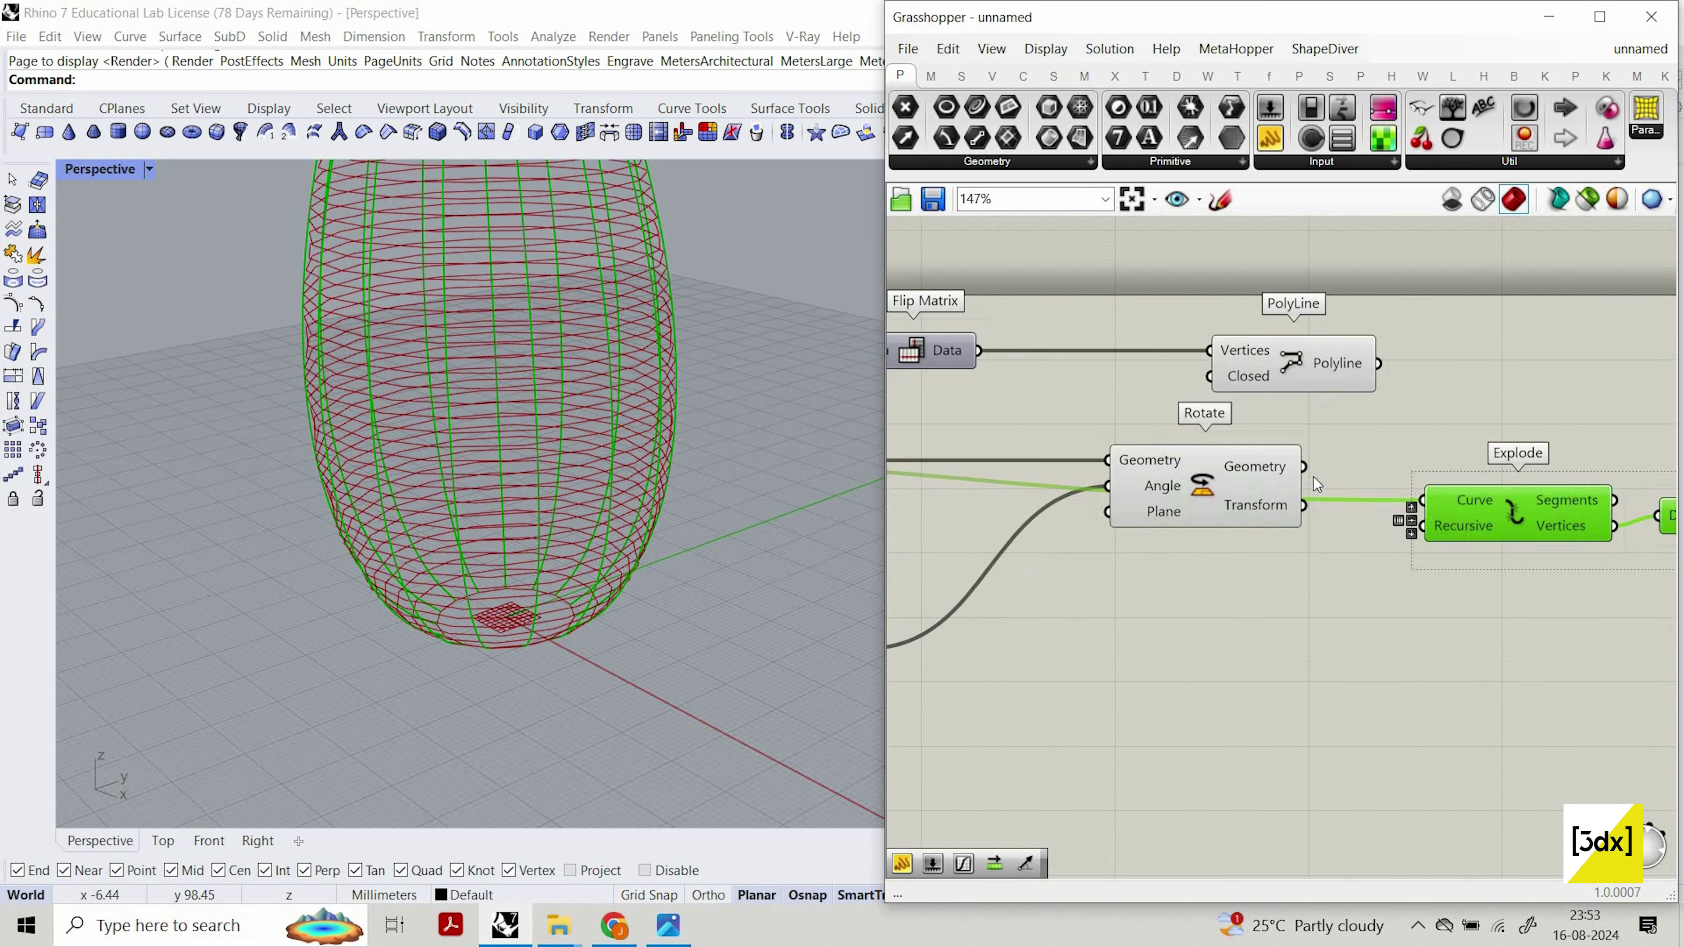
{"action": "left_click_drag", "start_coordinate": [1320, 477], "coordinate": [1439, 514]}
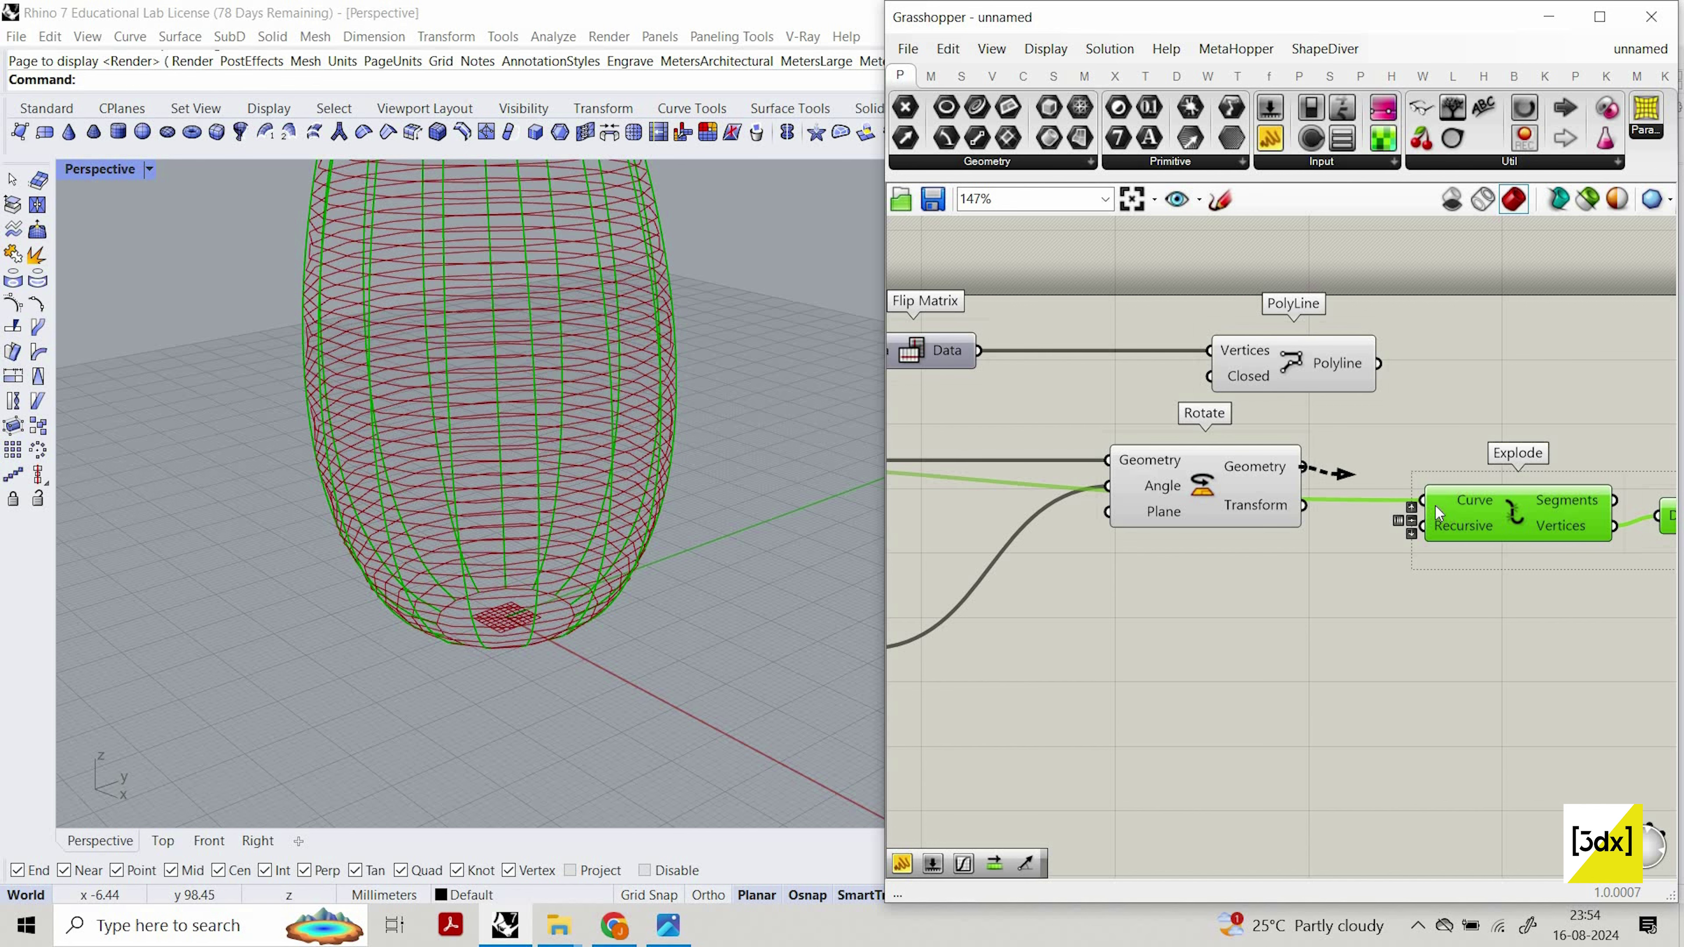
Turn off Rotate's preview so that only the straight and twisted polylines are displayed.
{"action": "scroll", "coordinate": [1317, 505], "scroll_direction": "down", "scroll_amount": 4}
{"action": "left_click", "coordinate": [1212, 456]}
{"action": "left_click", "coordinate": [1271, 484]}
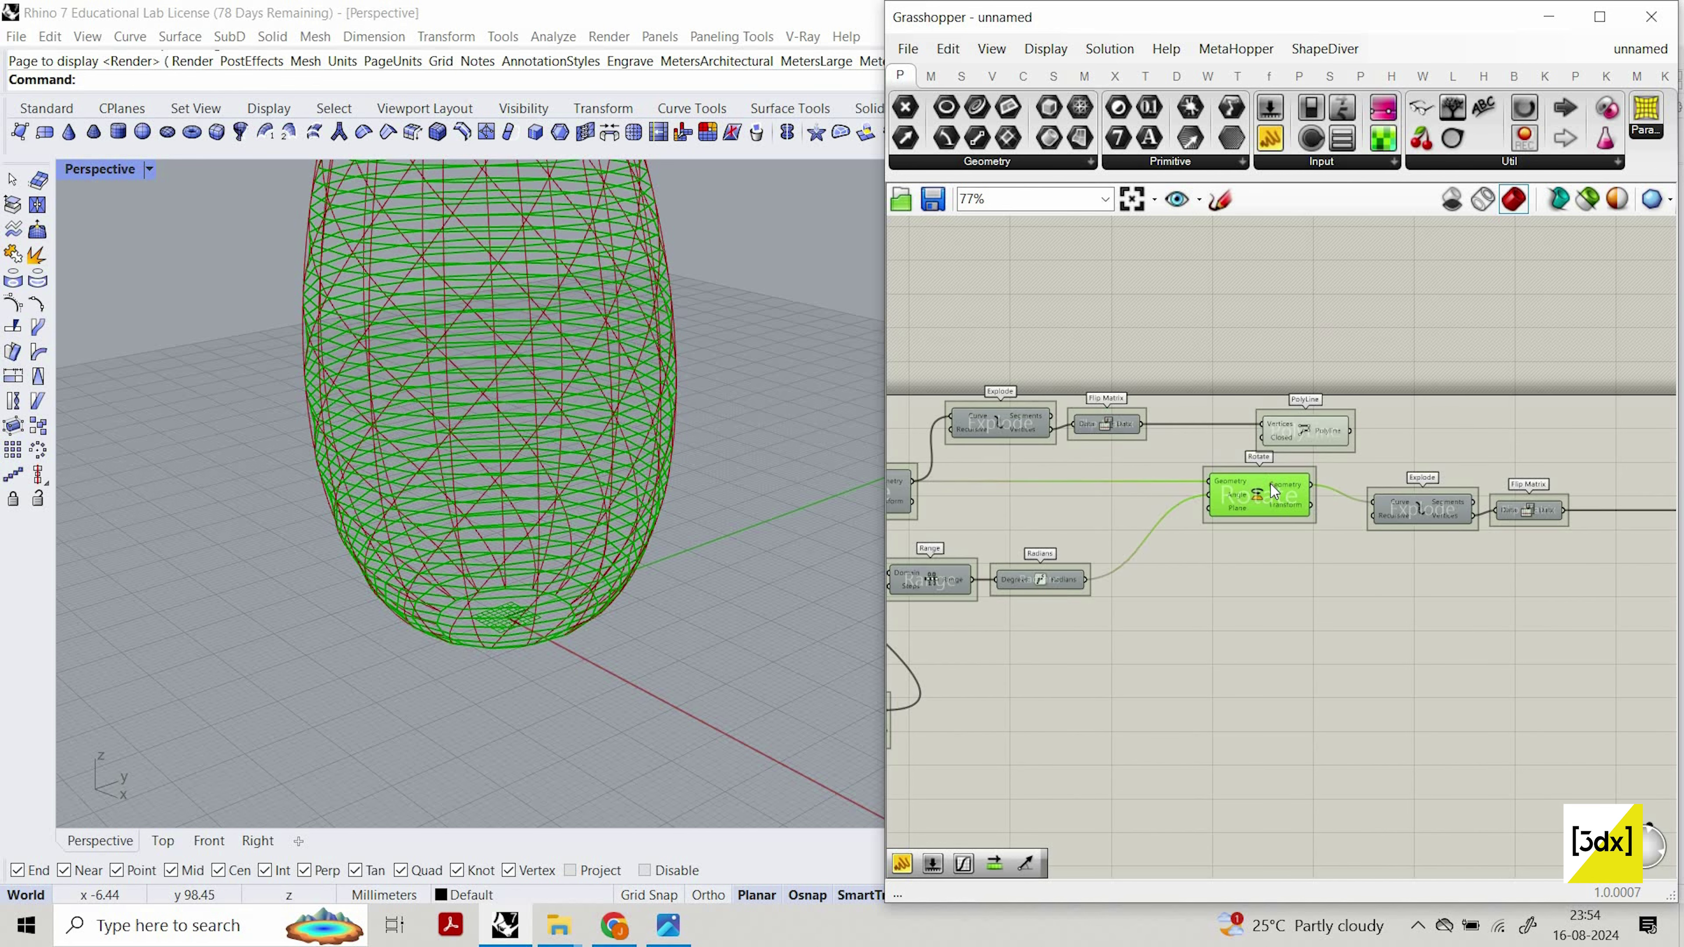
{"action": "middle_click", "coordinate": [1213, 457]}
{"action": "left_click", "coordinate": [1278, 491]}
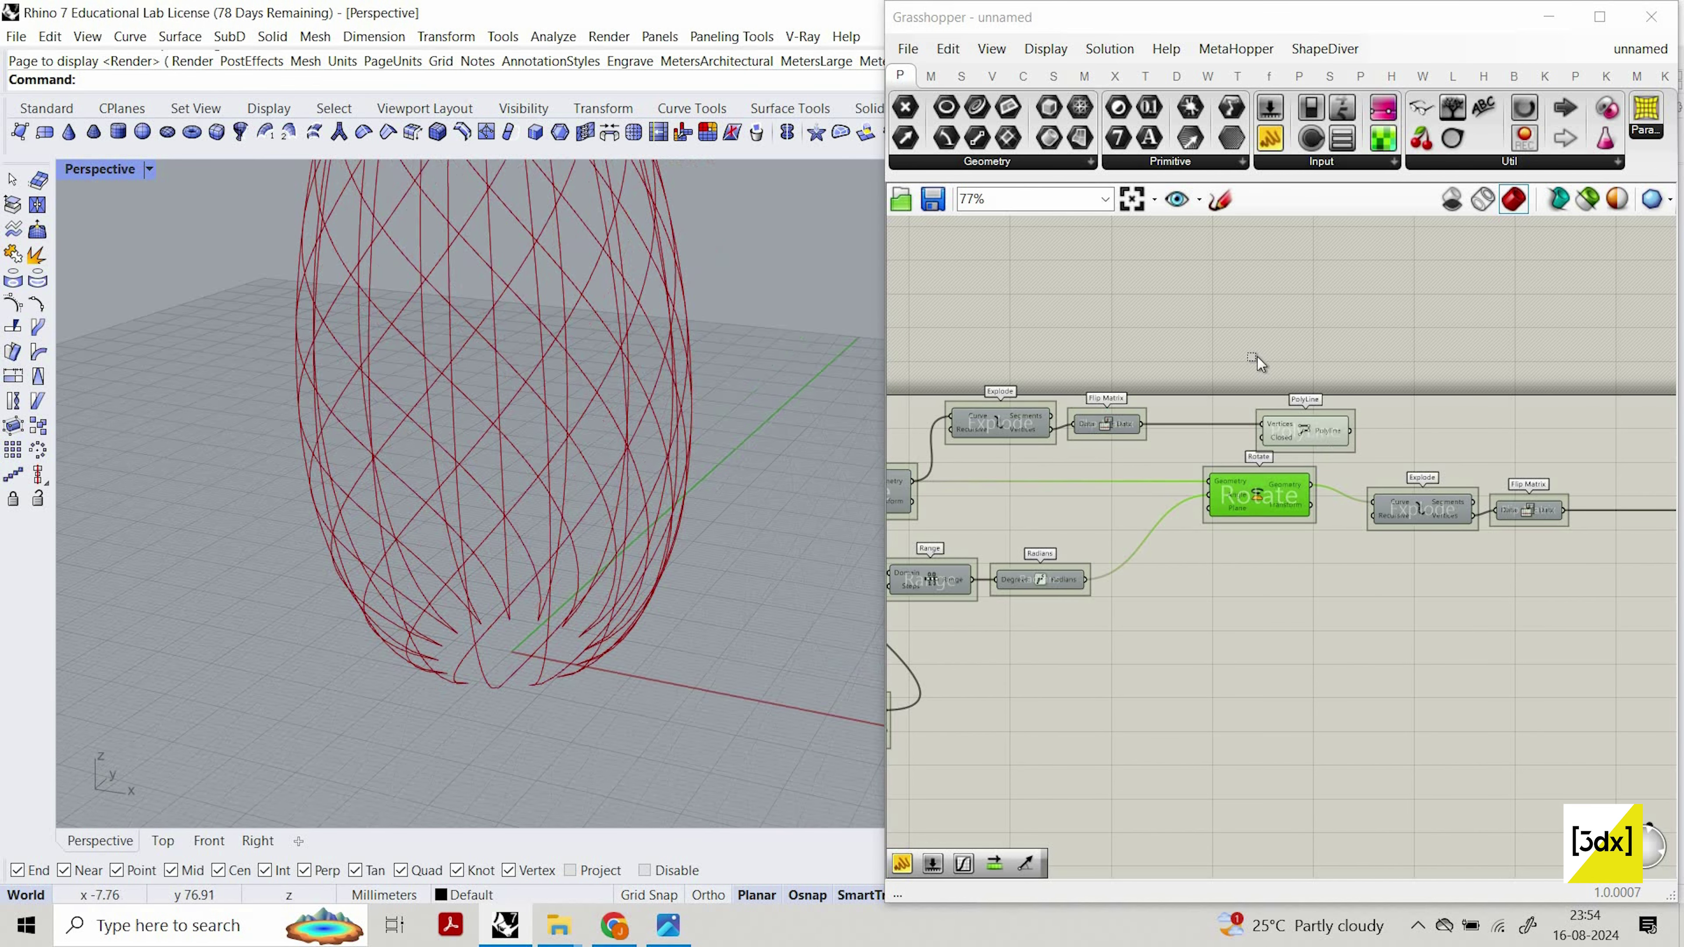
Turn off the preview of the original PolyLine fed by the unrotated polygons.
{"action": "left_click_drag", "start_coordinate": [1364, 353], "coordinate": [1246, 458]}
{"action": "right_click", "coordinate": [1338, 341]}
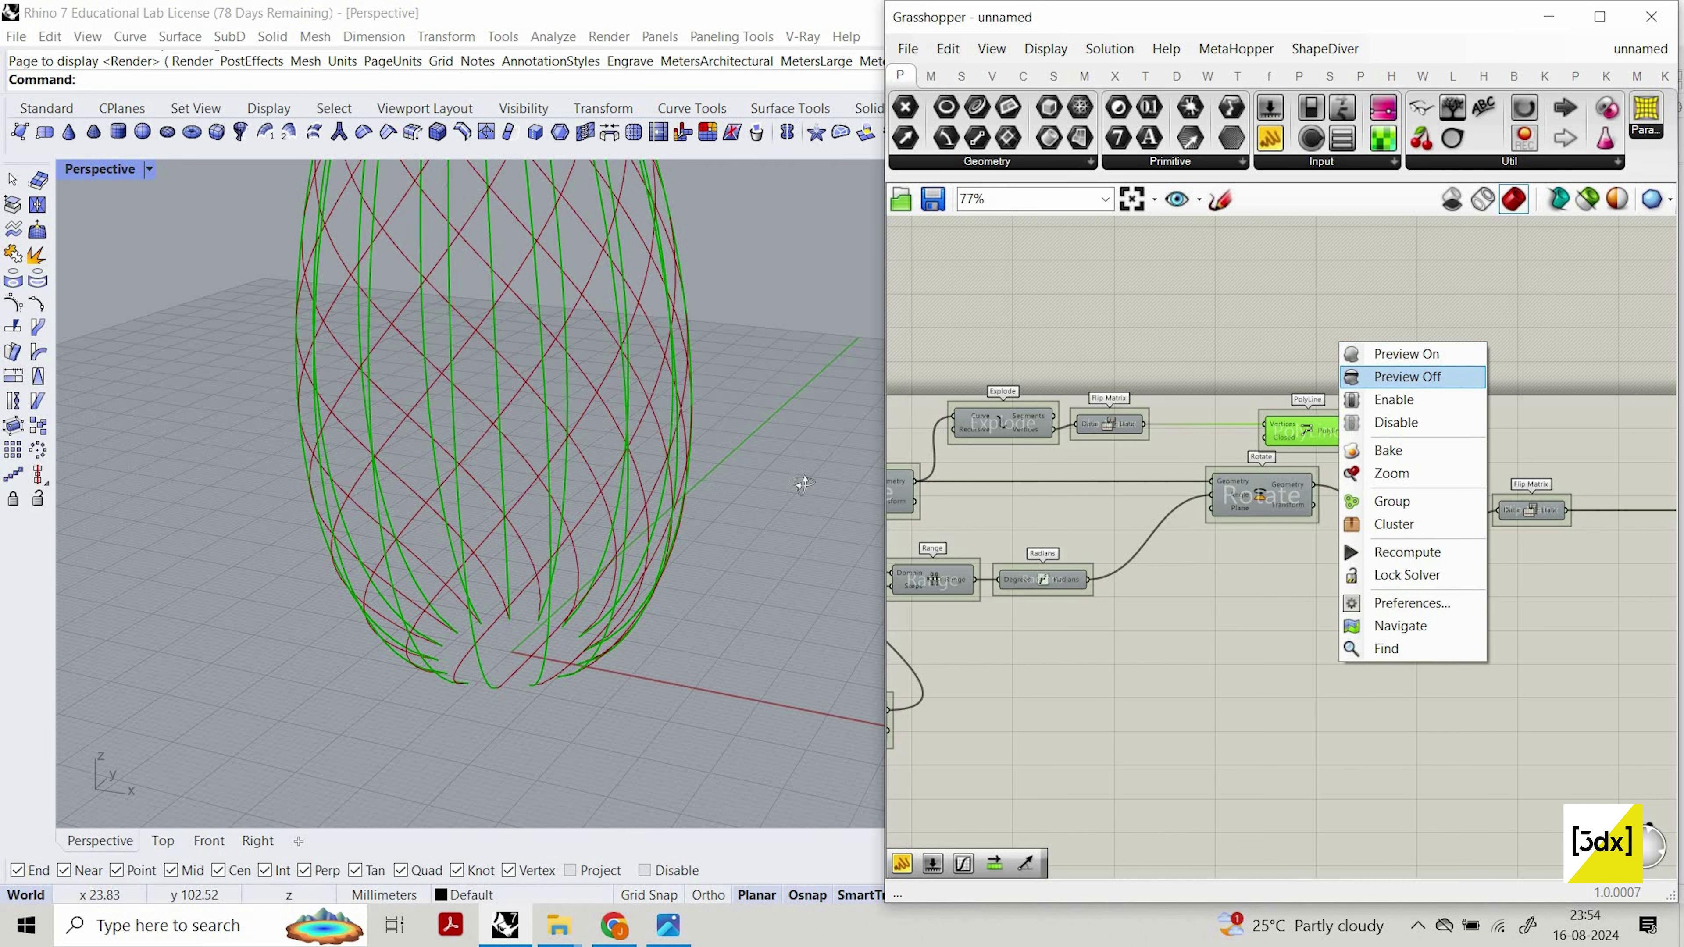
{"action": "left_click", "coordinate": [1392, 376]}
{"action": "scroll", "coordinate": [1259, 491], "scroll_direction": "up", "scroll_amount": 3}
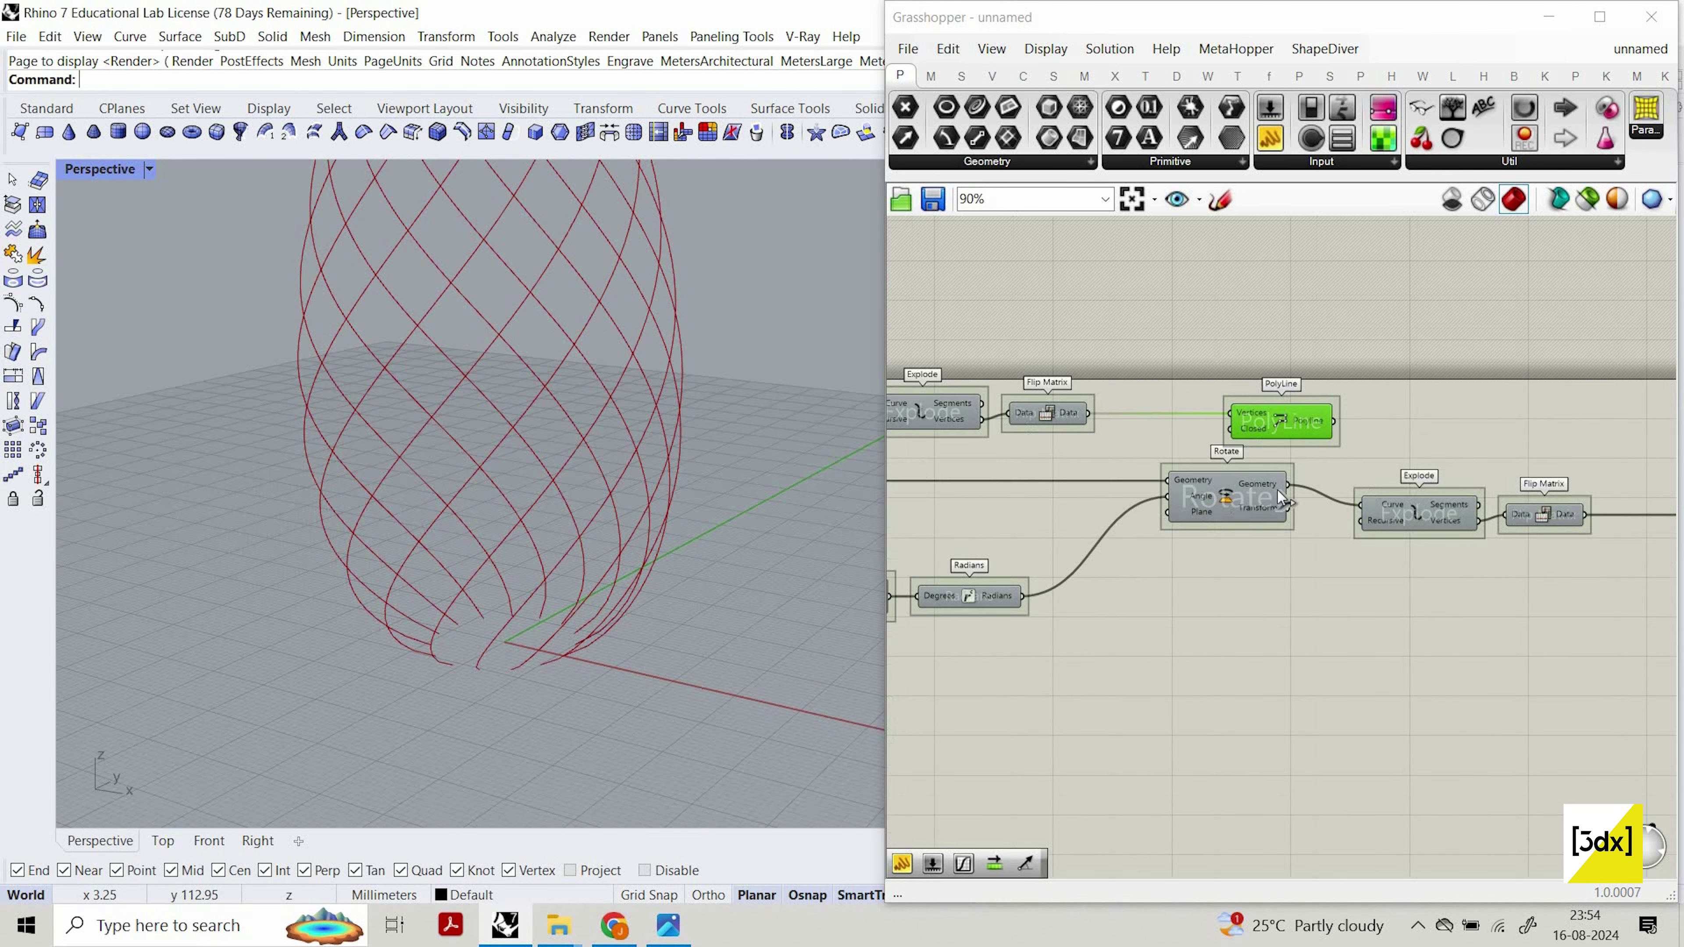
Add an End Points component, connect Scale's Geometry output to its Curve input, and examine the resulting points in the Perspective viewport.
{"action": "scroll", "coordinate": [1257, 490], "scroll_direction": "down", "scroll_amount": 3}
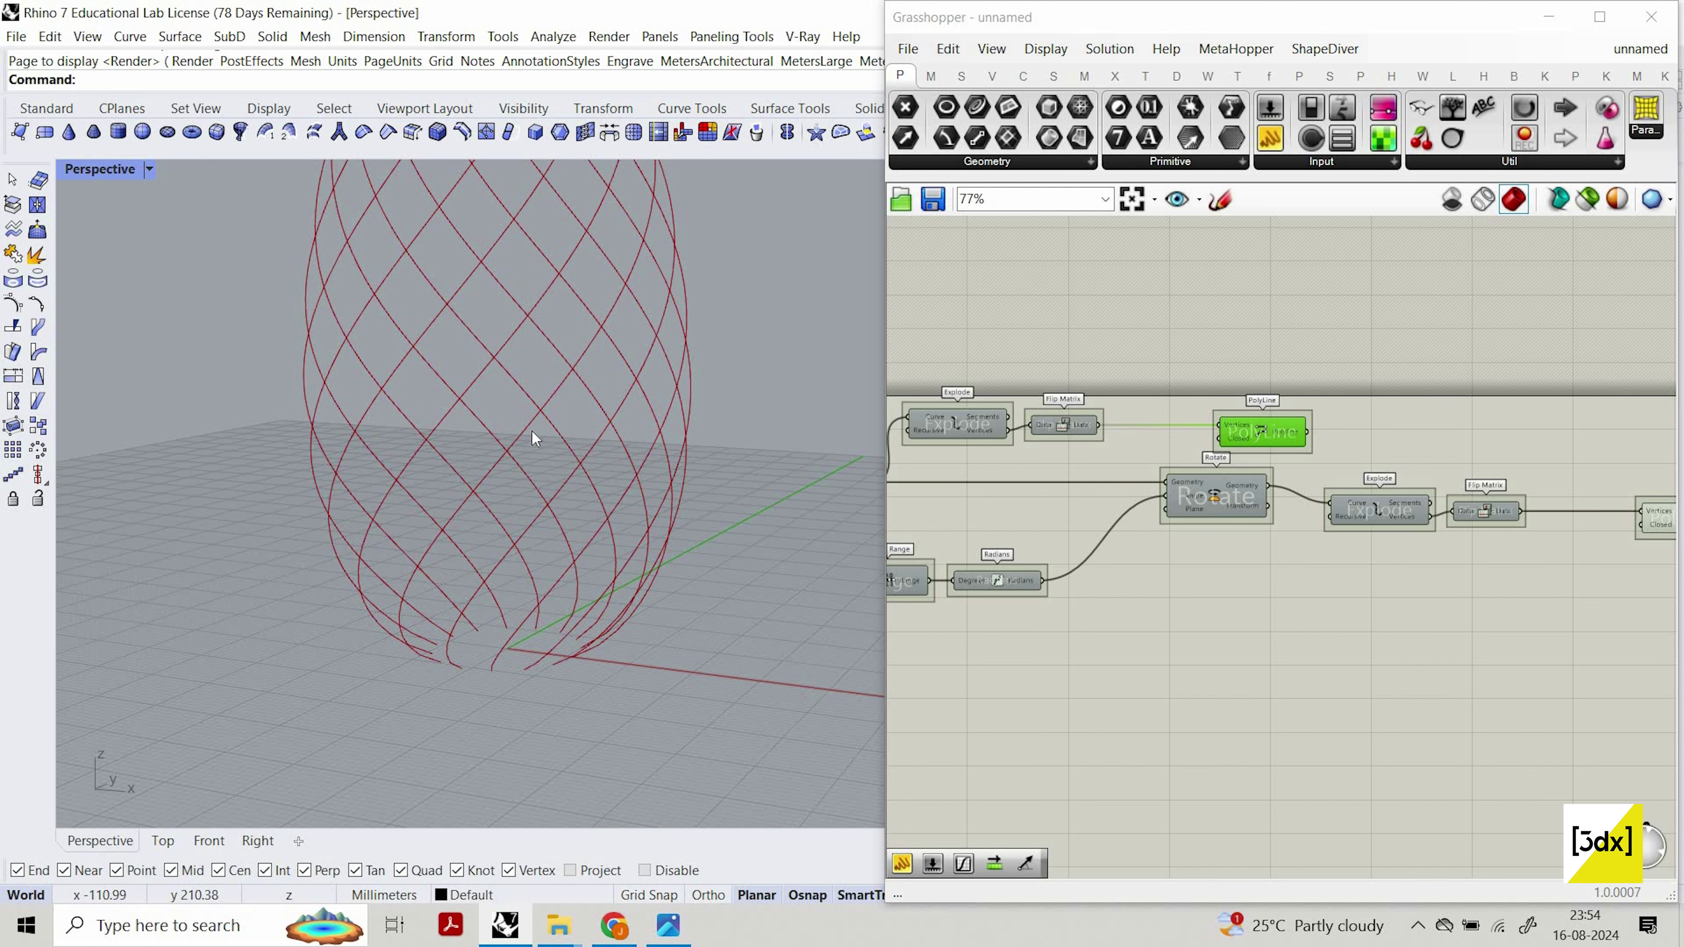
{"action": "scroll", "coordinate": [1130, 487], "scroll_direction": "up", "scroll_amount": 3}
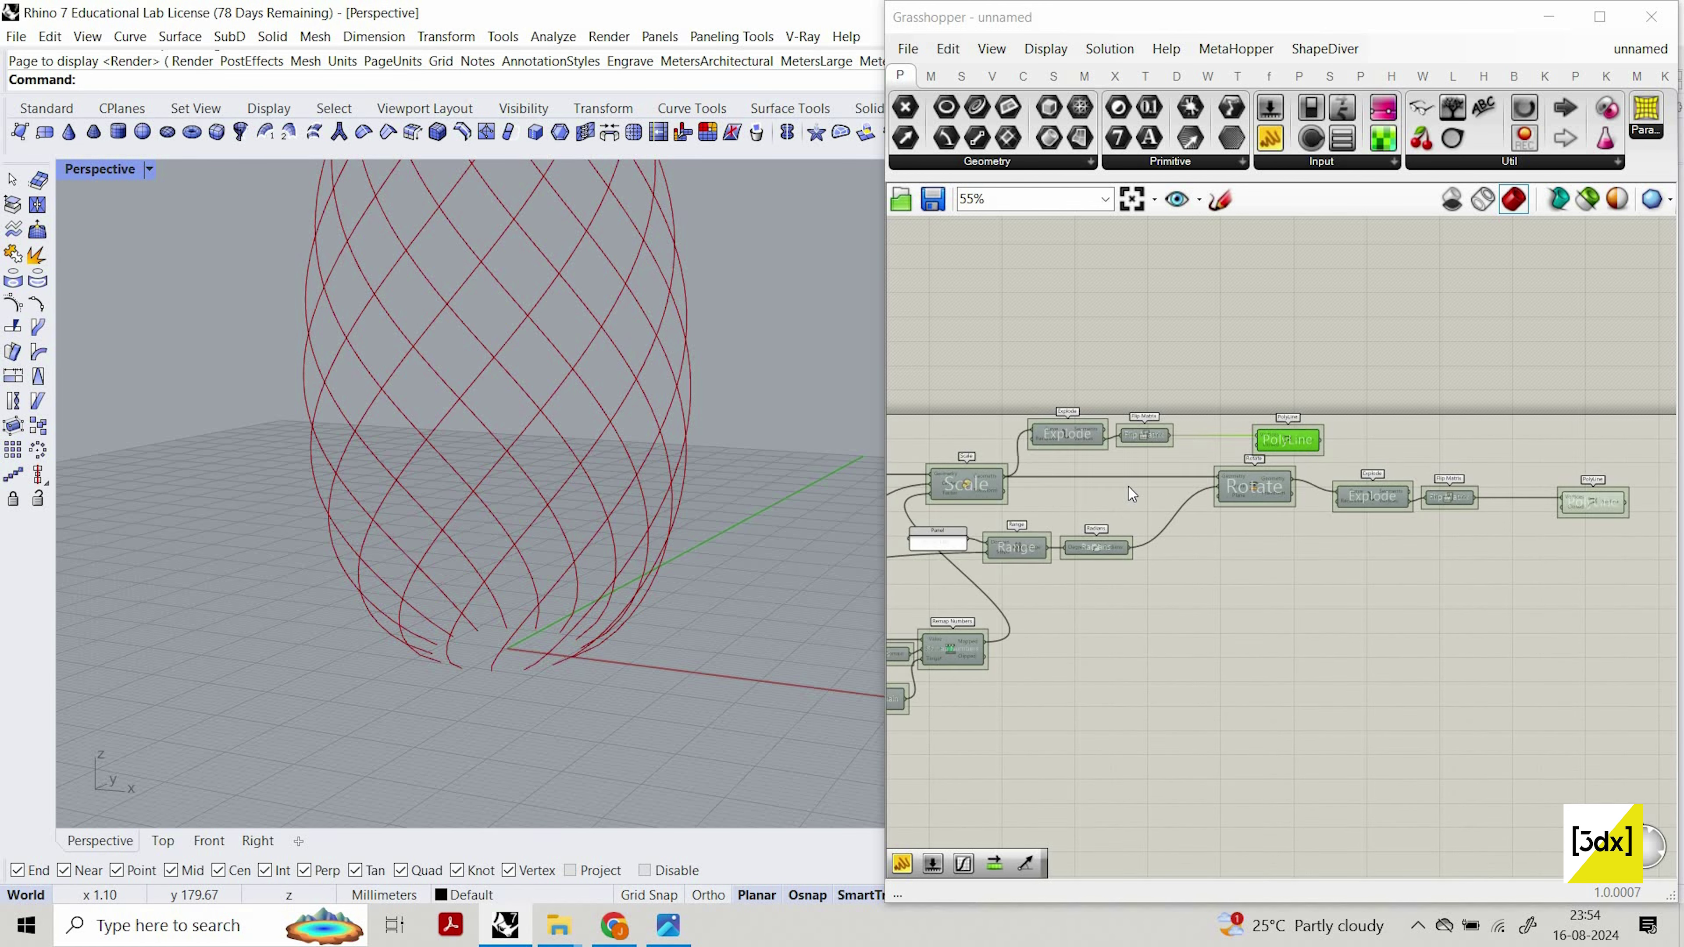
{"action": "double_click", "coordinate": [1130, 487]}
{"action": "type", "text": "end"}
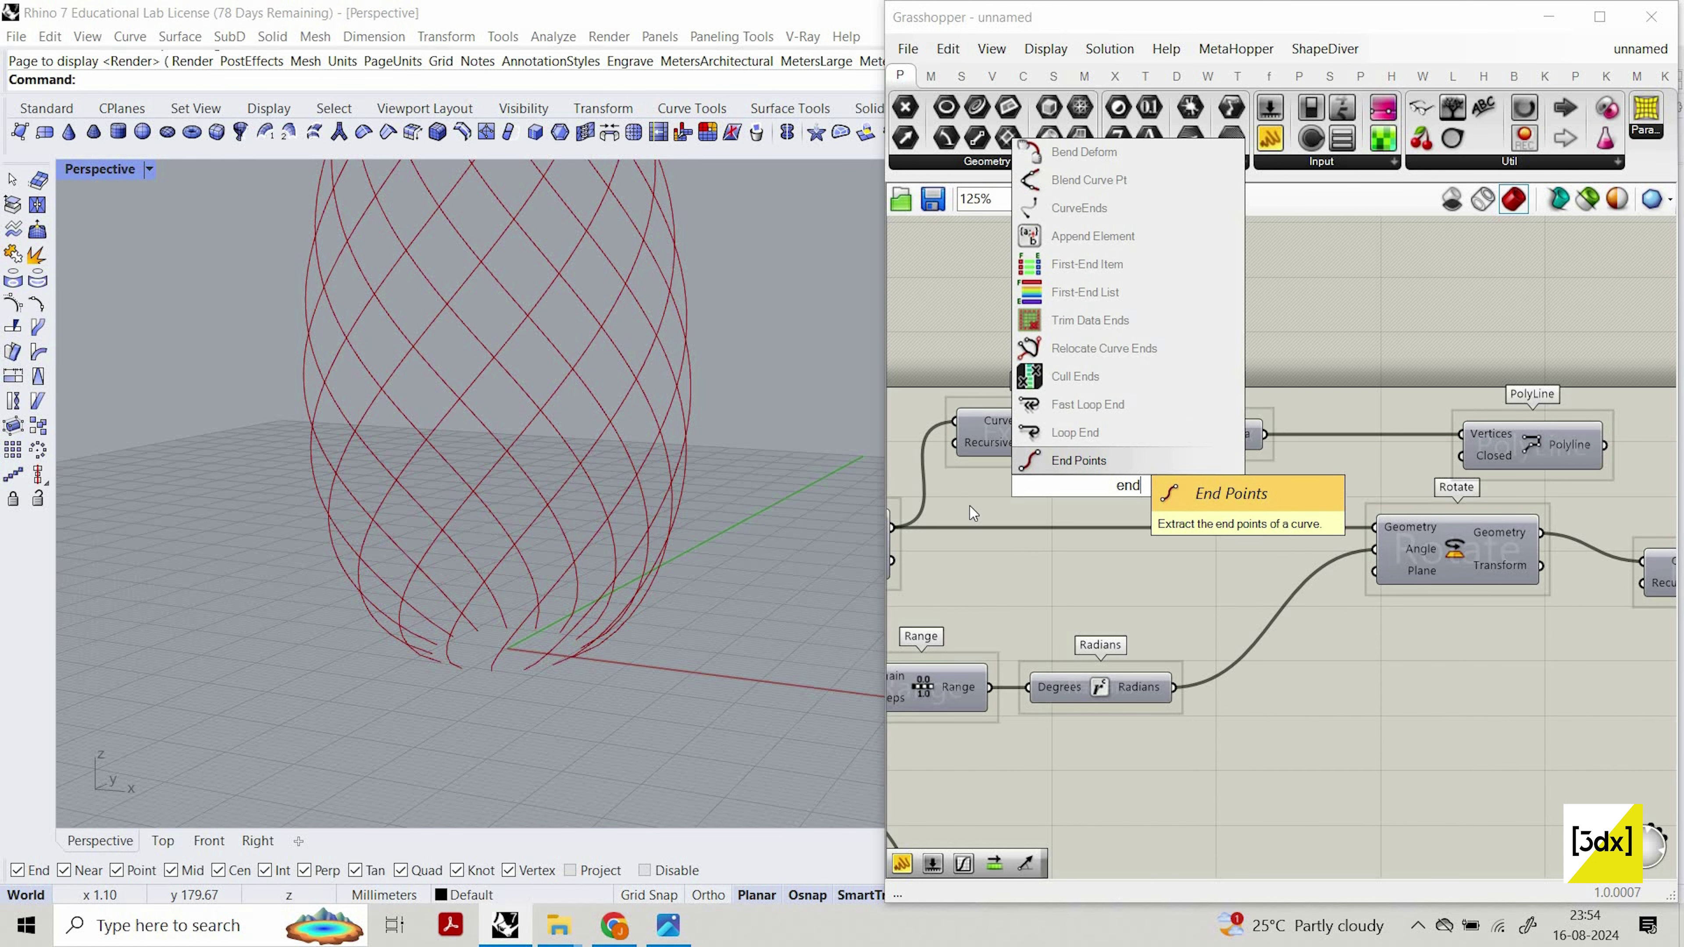
{"action": "key", "text": "Return"}
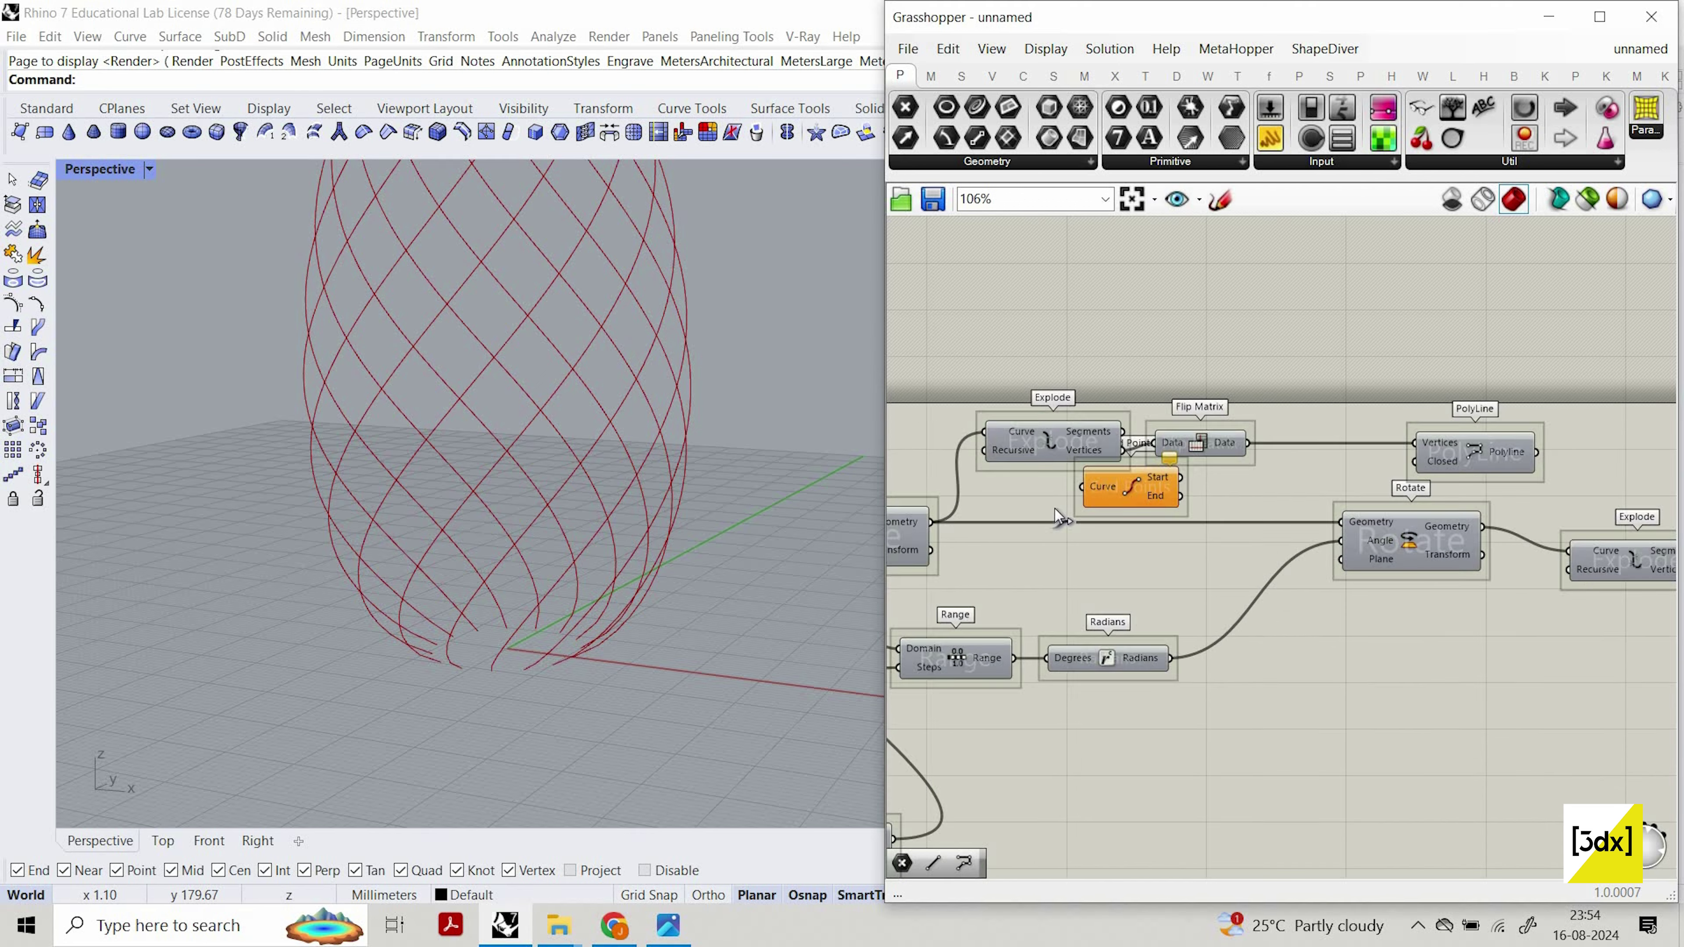
{"action": "right_click_drag", "start_coordinate": [969, 505], "coordinate": [1080, 499]}
{"action": "left_click_drag", "start_coordinate": [1002, 520], "coordinate": [1180, 479]}
{"action": "right_click_drag", "start_coordinate": [663, 432], "coordinate": [613, 590]}
{"action": "right_click_drag", "start_coordinate": [557, 344], "coordinate": [577, 353]}
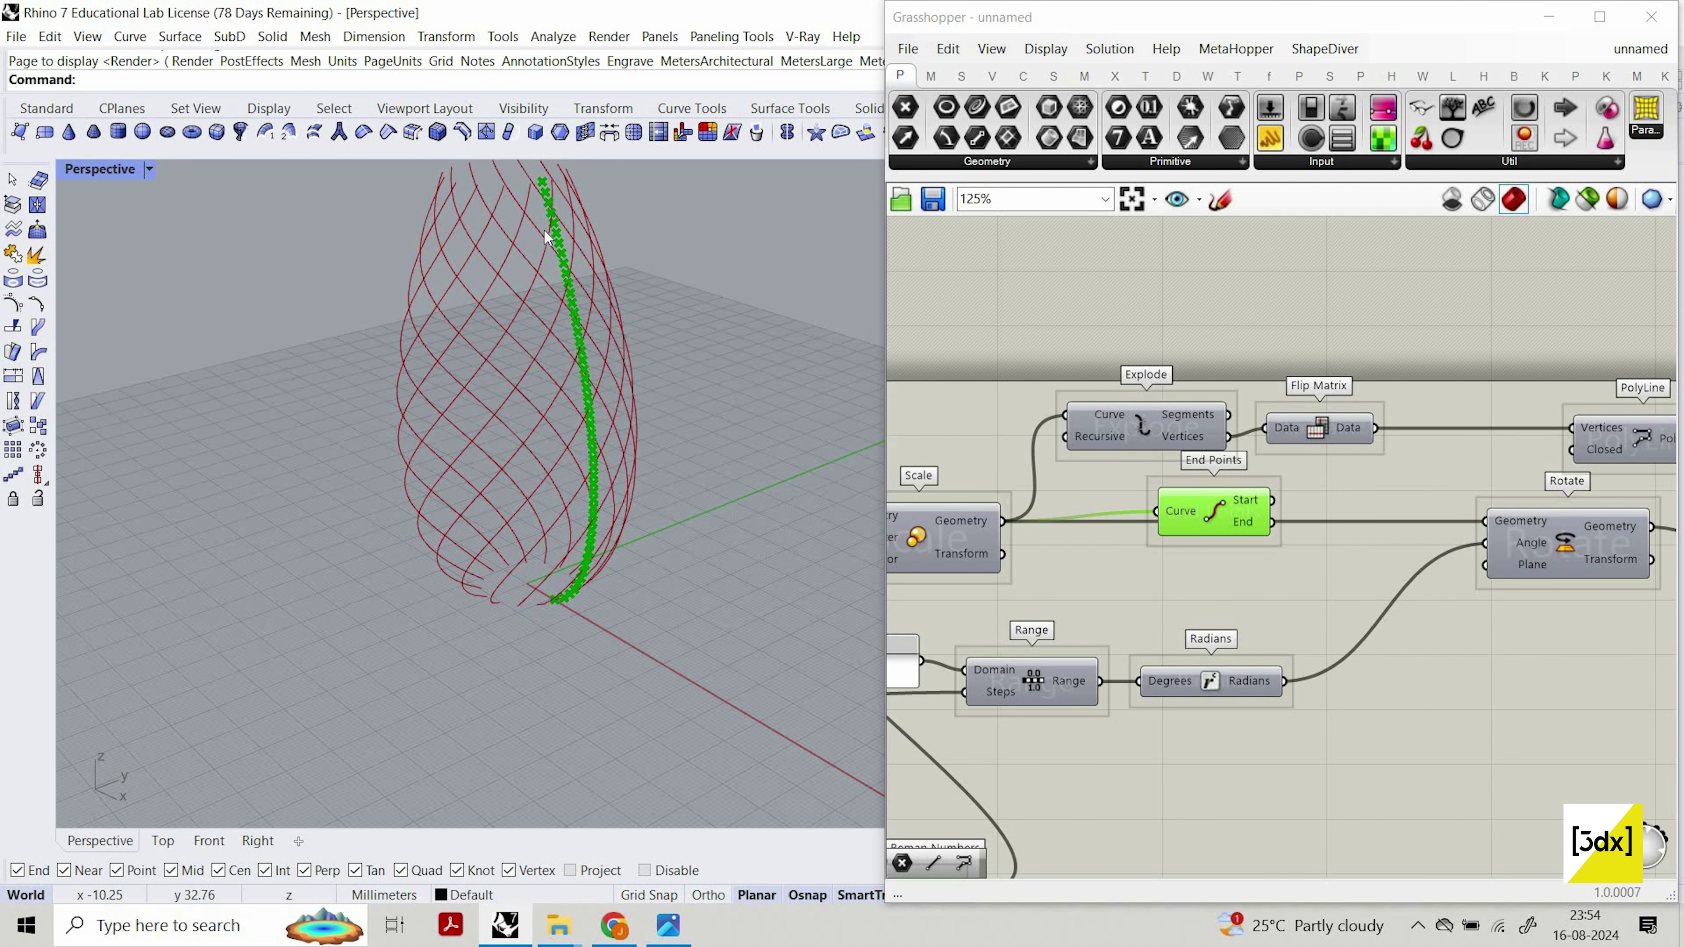
Move End Points below Rotate and connect Rotate's Geometry output to its Curve input instead of Scale's.
{"action": "left_click_drag", "start_coordinate": [1213, 510], "coordinate": [1582, 656]}
{"action": "scroll", "coordinate": [1260, 554], "scroll_direction": "down", "scroll_amount": 2}
{"action": "scroll", "coordinate": [1427, 622], "scroll_direction": "up", "scroll_amount": 3}
{"action": "scroll", "coordinate": [1346, 596], "scroll_direction": "down", "scroll_amount": 4}
{"action": "scroll", "coordinate": [1114, 650], "scroll_direction": "up", "scroll_amount": 1}
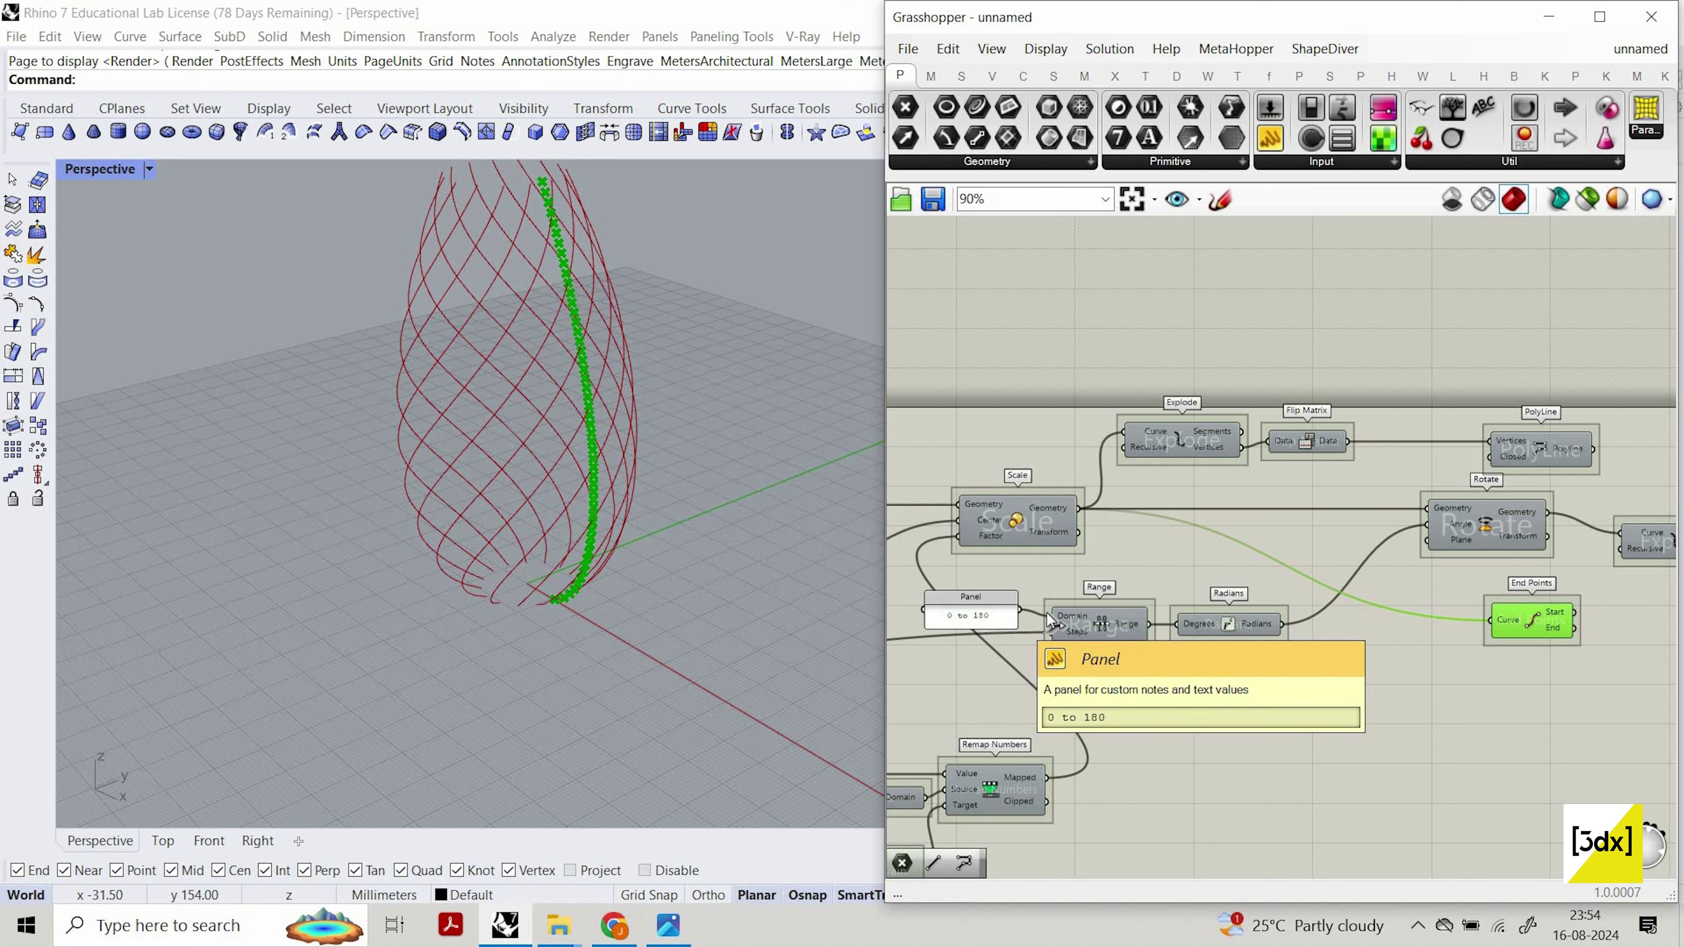
{"action": "mouse_move", "coordinate": [1136, 631]}
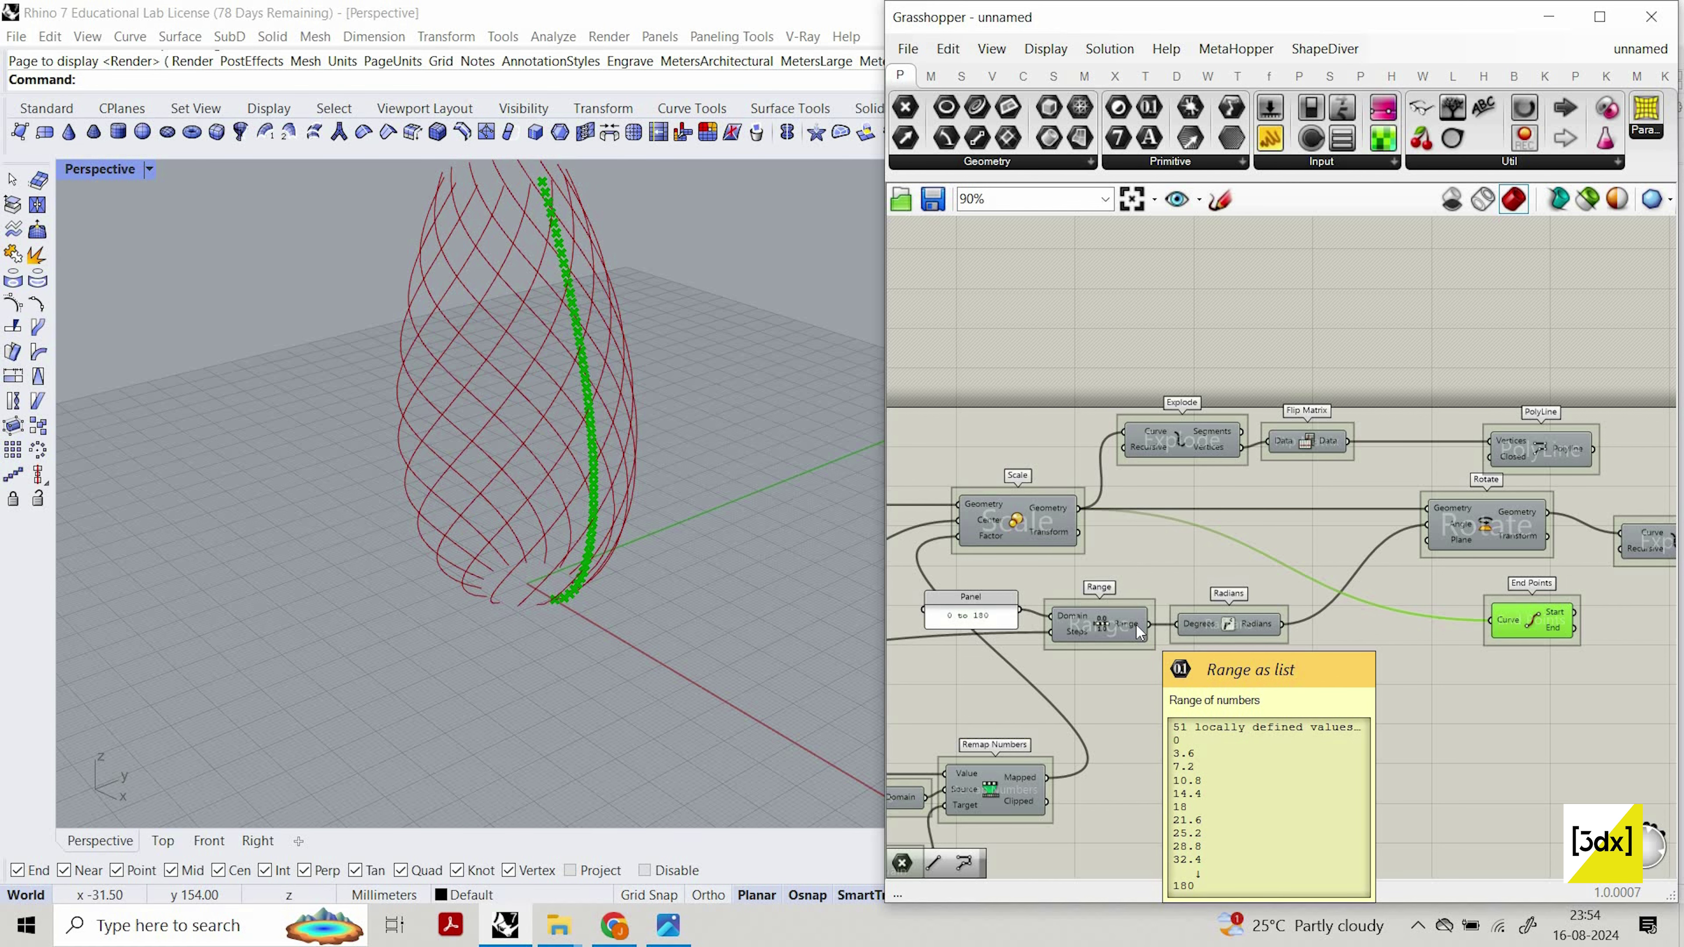
{"action": "scroll", "coordinate": [1550, 442], "scroll_direction": "up", "scroll_amount": 4}
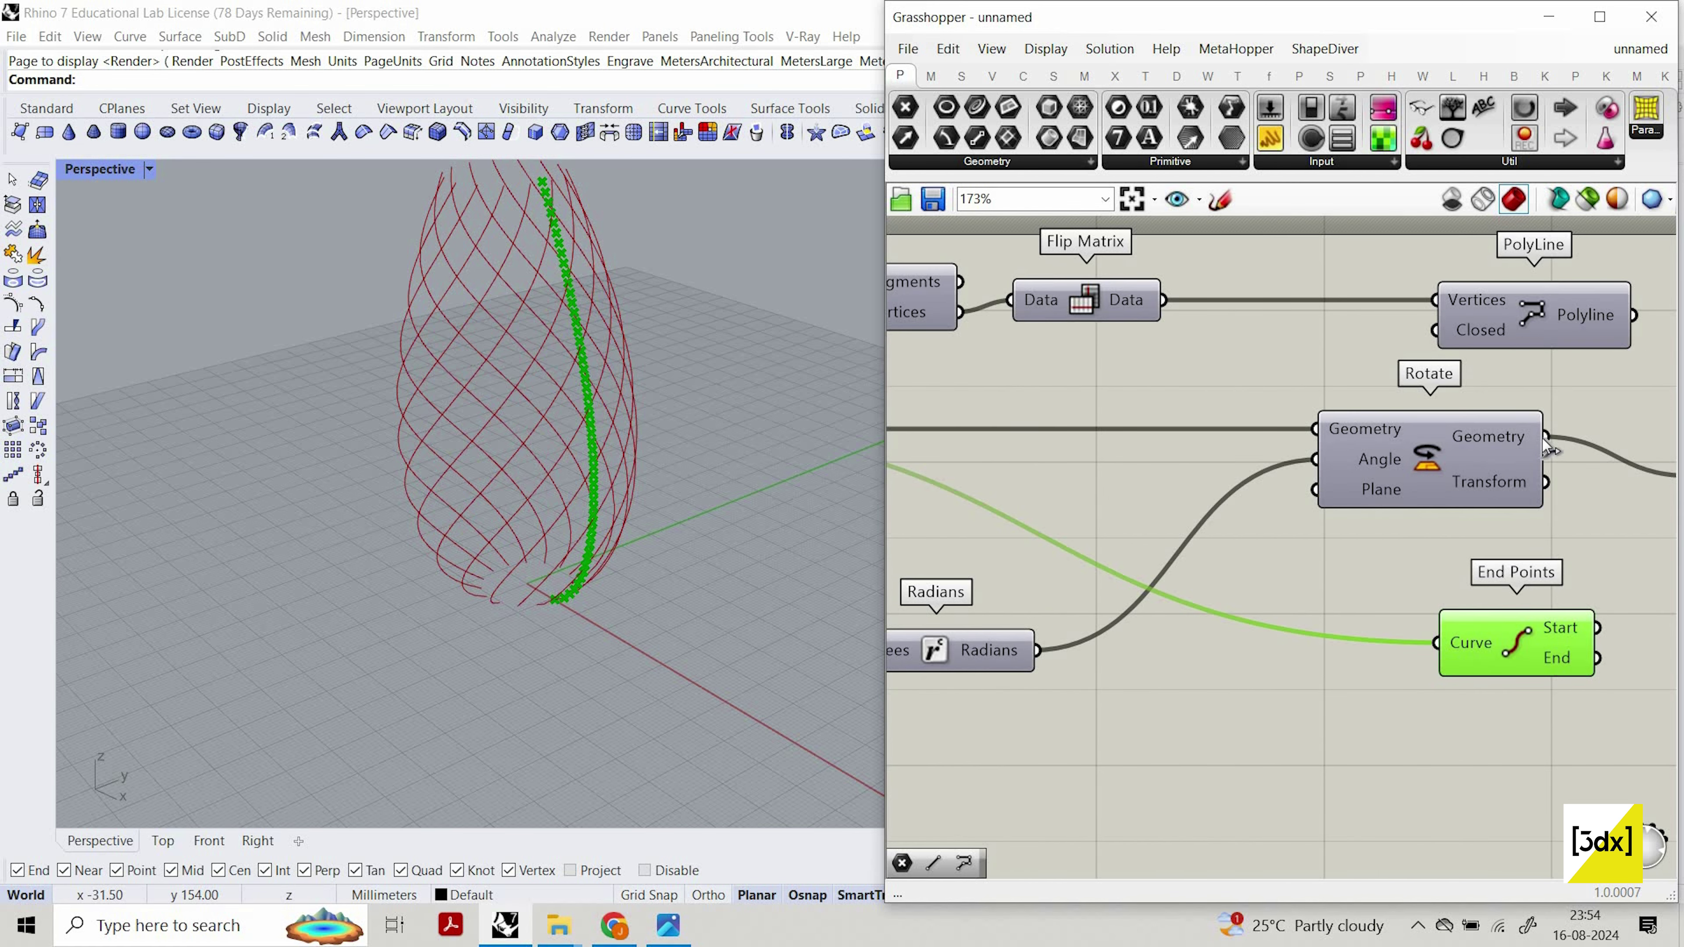
{"action": "left_click_drag", "start_coordinate": [1545, 436], "coordinate": [1435, 642]}
{"action": "right_click_drag", "start_coordinate": [692, 425], "coordinate": [650, 515]}
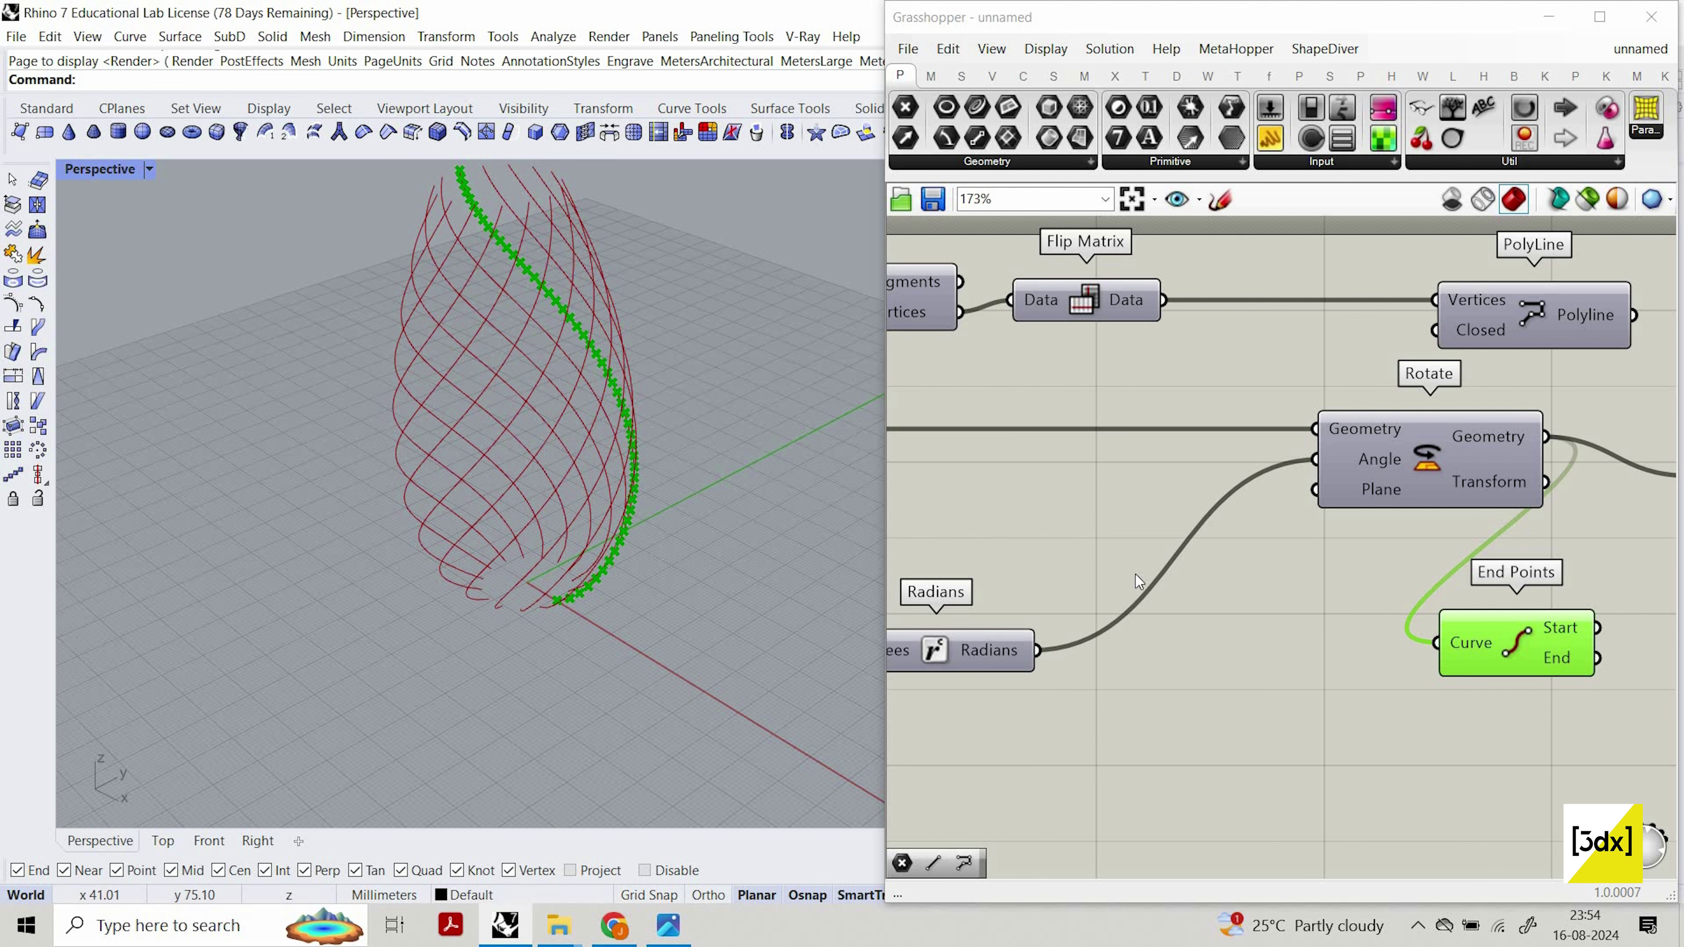
Try connecting the rotated Explode's Vertices directly to PolyLine's Vertices, bypassing Flip Matrix, and restore the Flip Matrix connection.
{"action": "scroll", "coordinate": [1171, 584], "scroll_direction": "down", "scroll_amount": 5}
{"action": "right_click_drag", "start_coordinate": [1395, 536], "coordinate": [1072, 495]}
{"action": "scroll", "coordinate": [1140, 497], "scroll_direction": "up", "scroll_amount": 4}
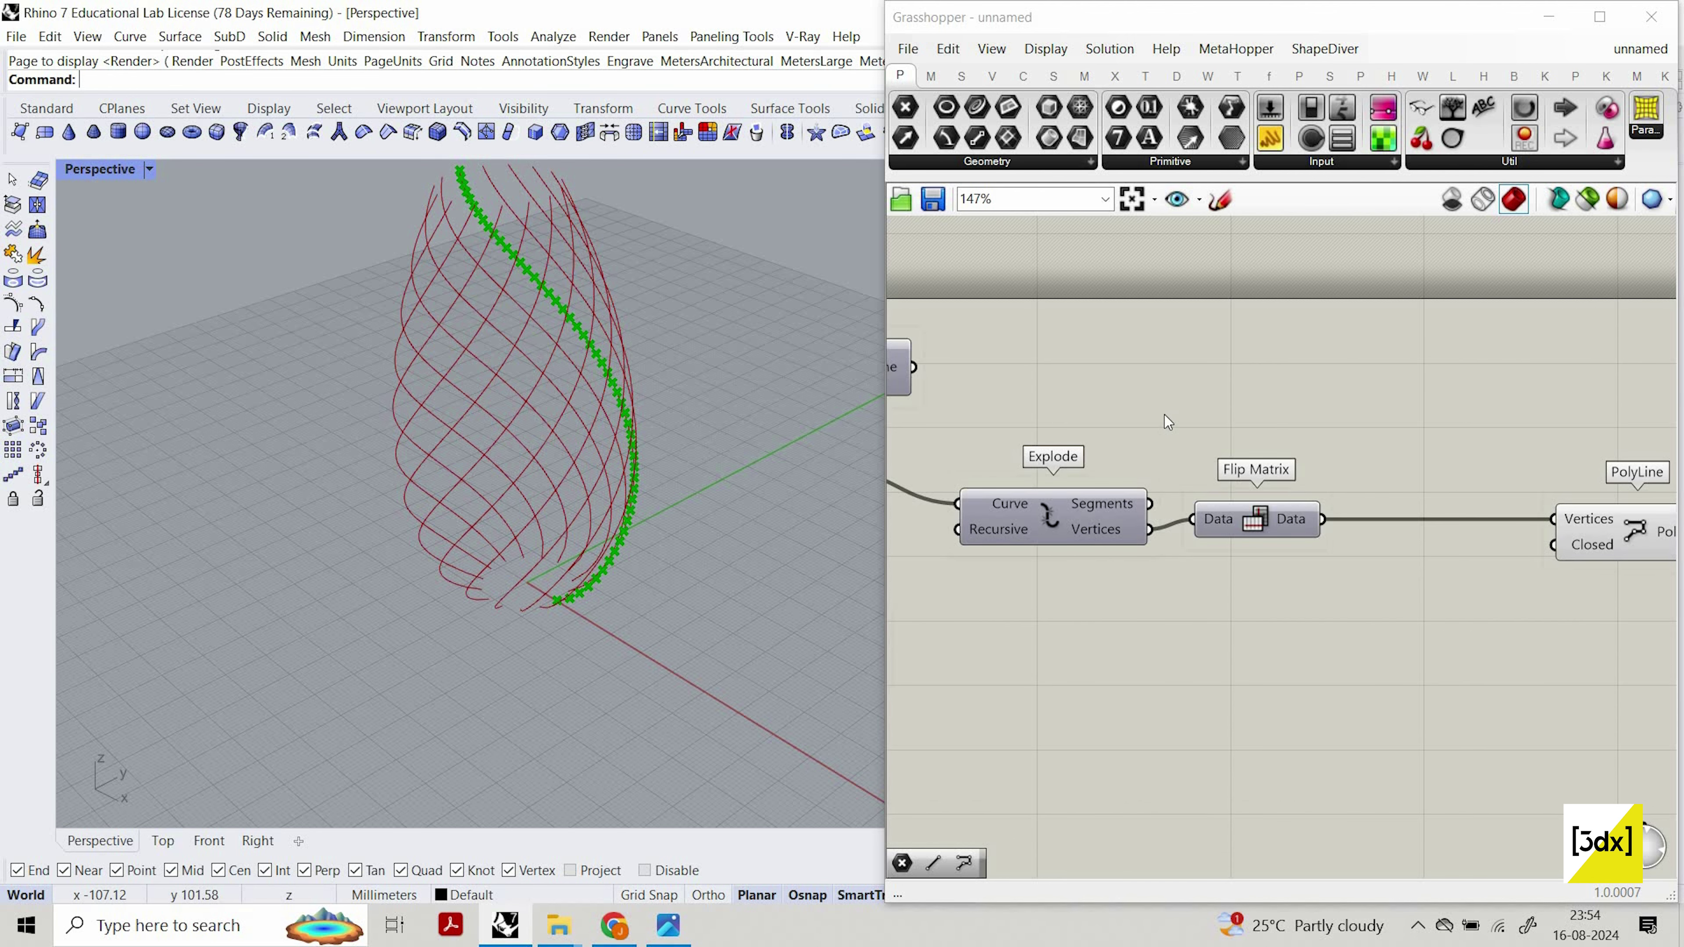
{"action": "scroll", "coordinate": [1497, 506], "scroll_direction": "down", "scroll_amount": 3}
{"action": "scroll", "coordinate": [1390, 495], "scroll_direction": "up", "scroll_amount": 1}
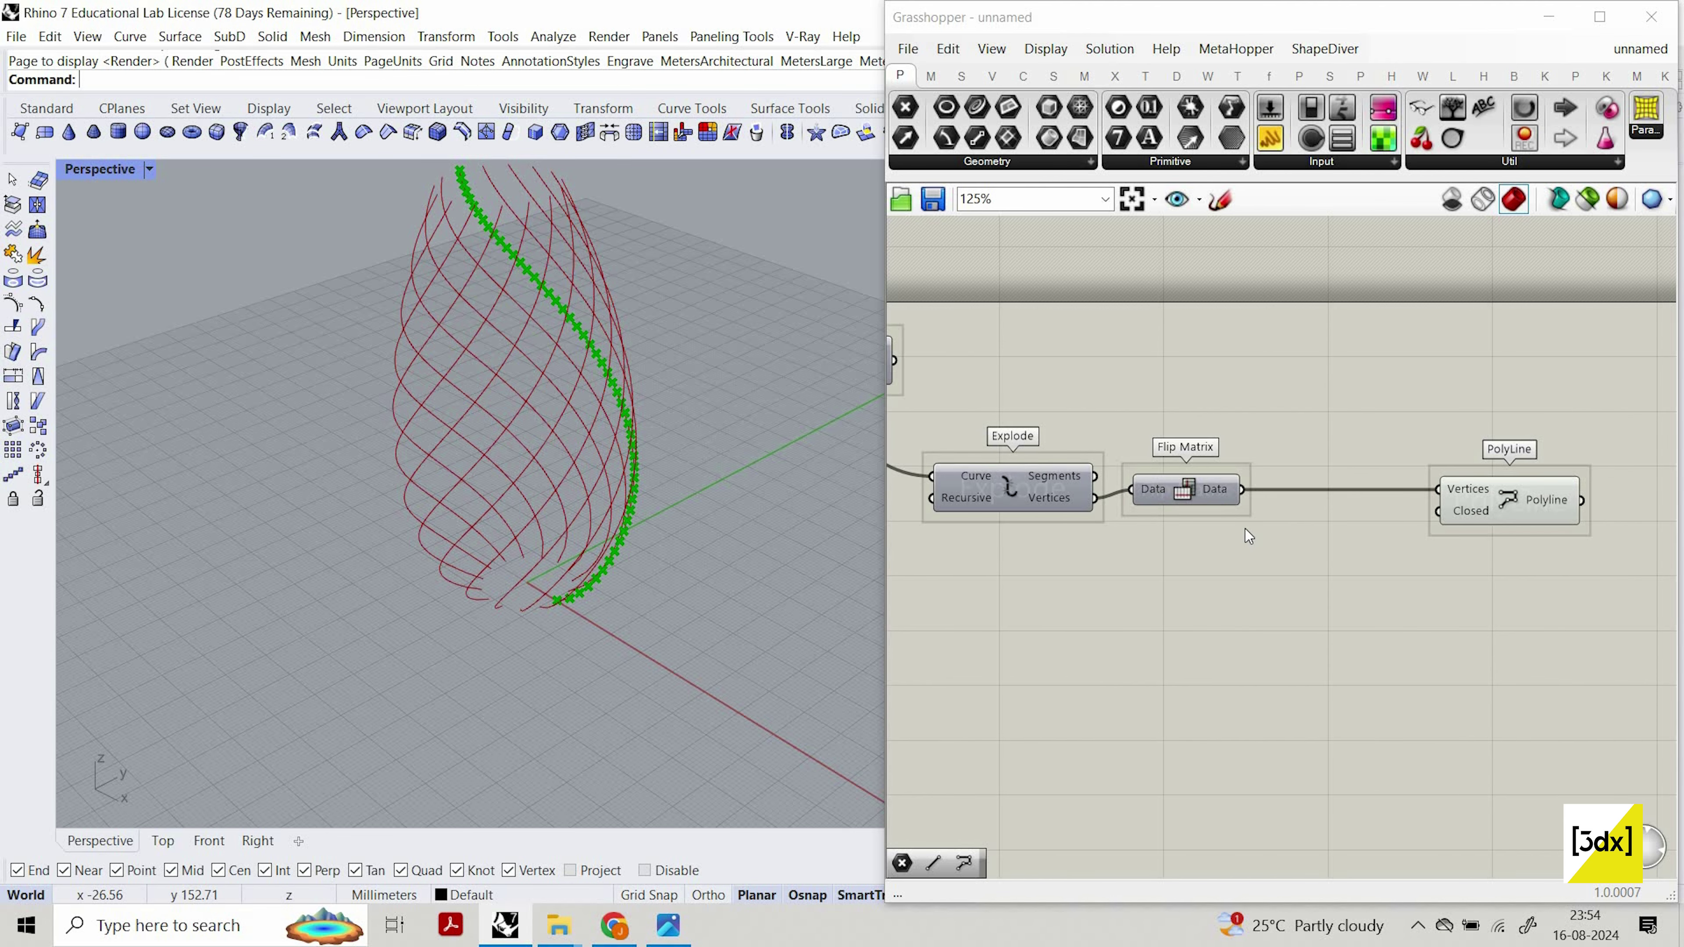
{"action": "scroll", "coordinate": [1245, 529], "scroll_direction": "down", "scroll_amount": 1}
{"action": "left_click_drag", "start_coordinate": [1525, 524], "coordinate": [1223, 521]}
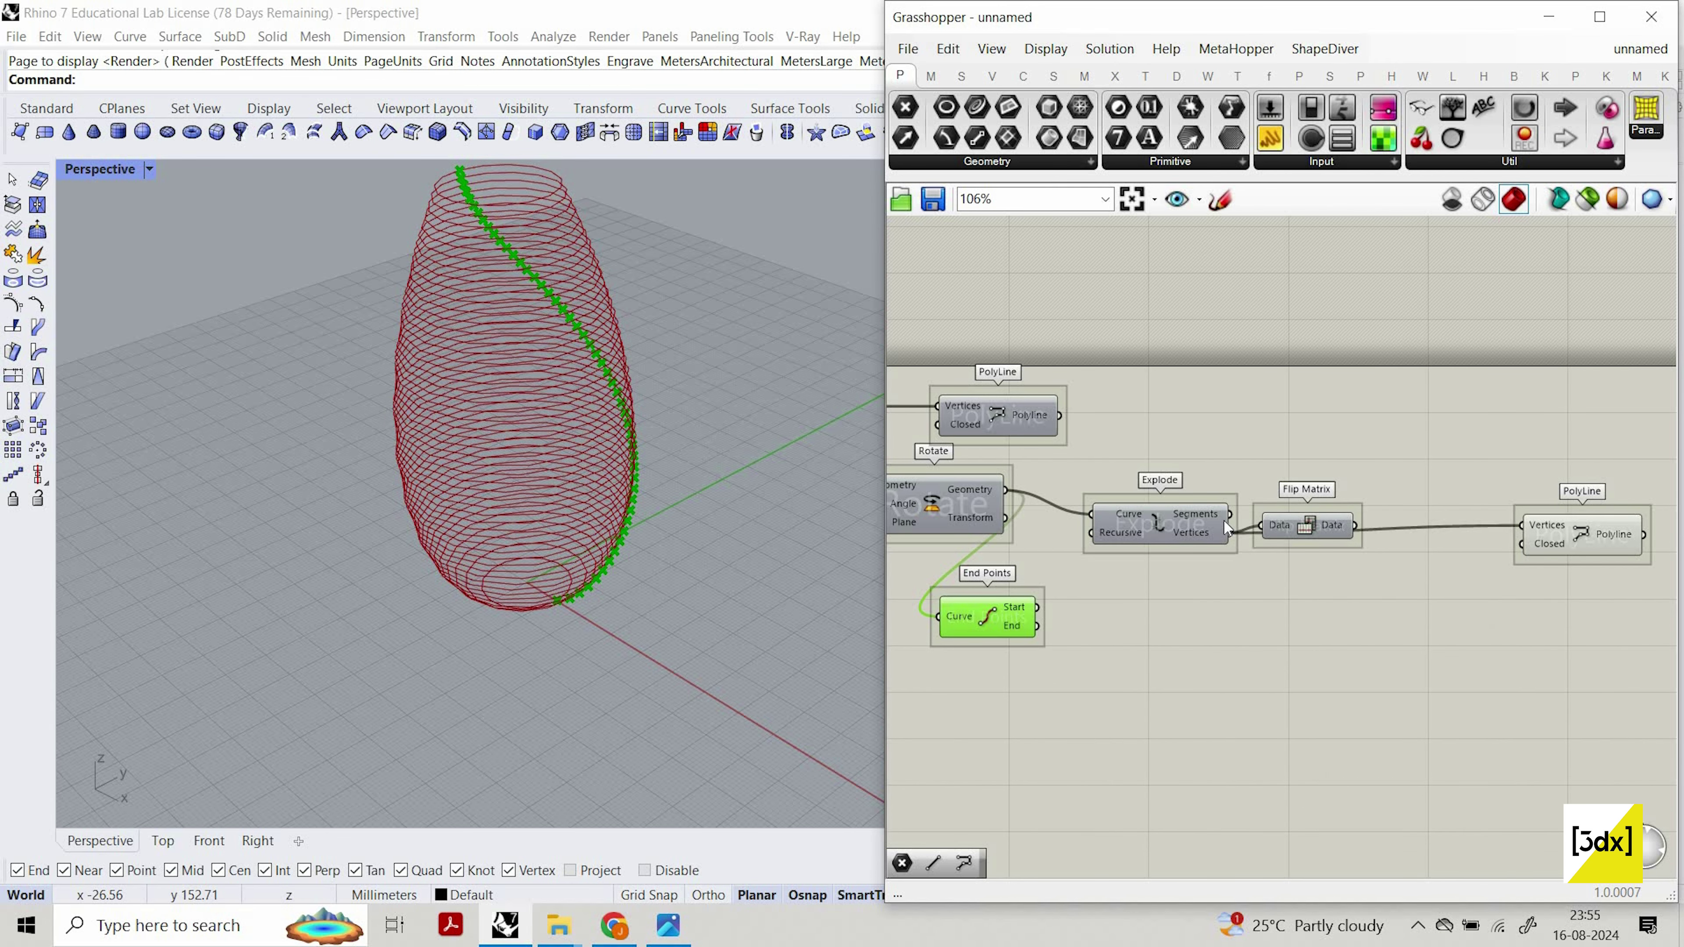
{"action": "scroll", "coordinate": [1320, 524], "scroll_direction": "up", "scroll_amount": 2}
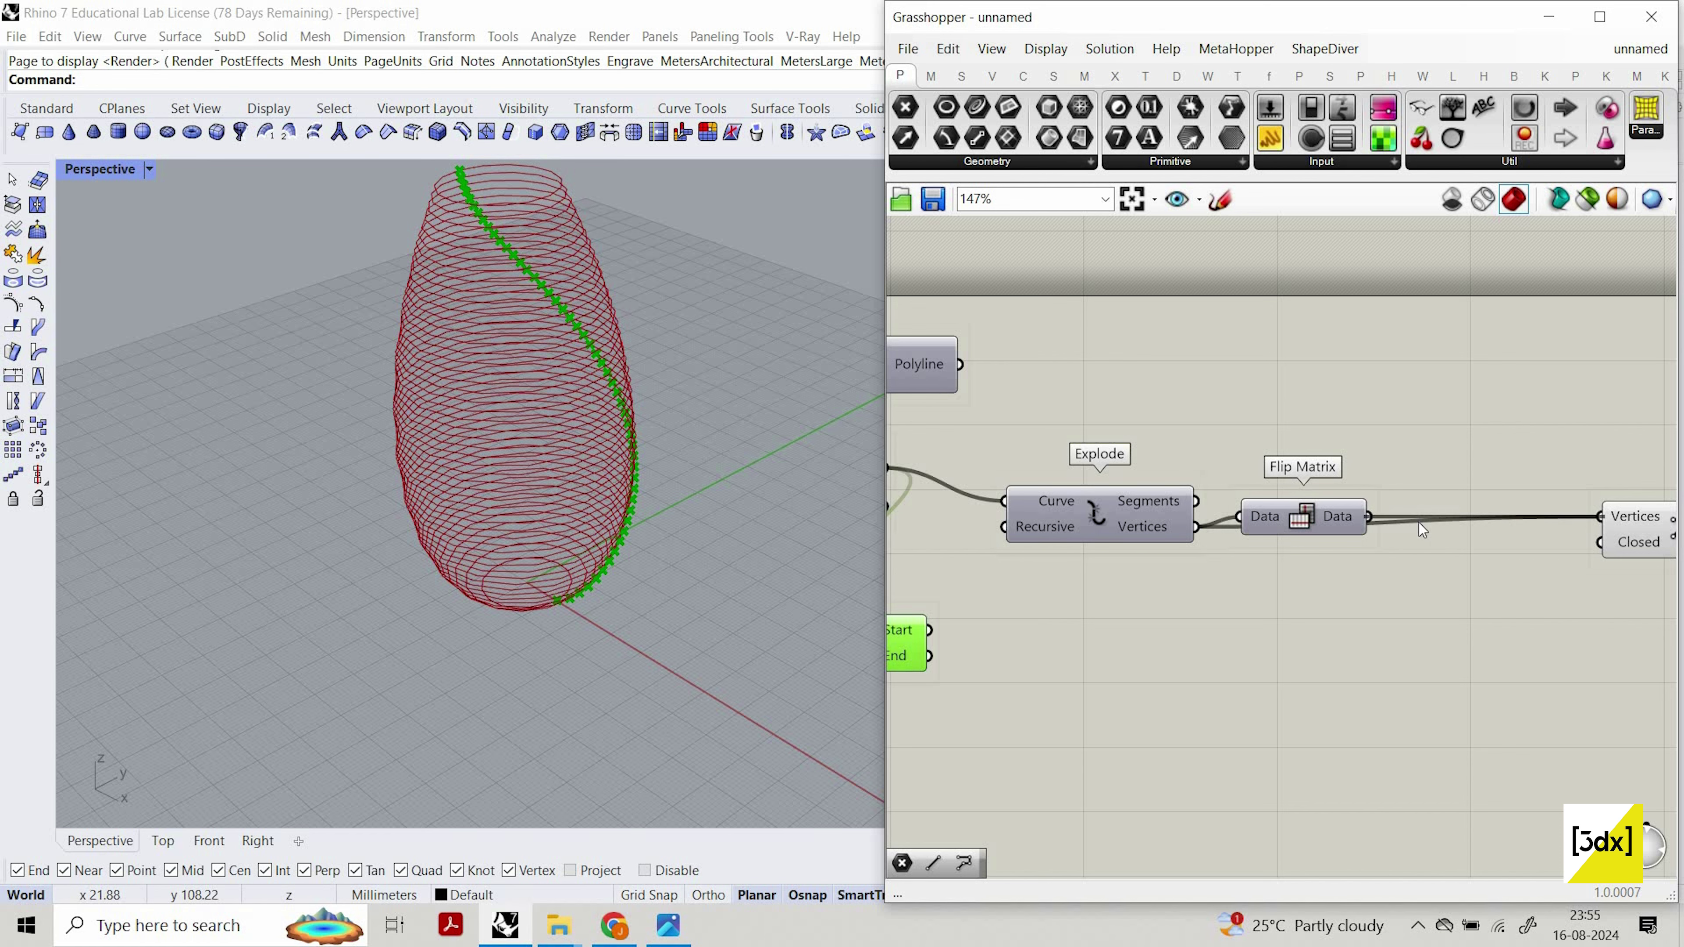
{"action": "left_click_drag", "start_coordinate": [1418, 523], "coordinate": [1370, 517]}
Highlight the rotated chain's Explode, Flip Matrix and PolyLine components and inspect the twisted polylines in the Perspective viewport.
{"action": "left_click_drag", "start_coordinate": [1015, 414], "coordinate": [1402, 583]}
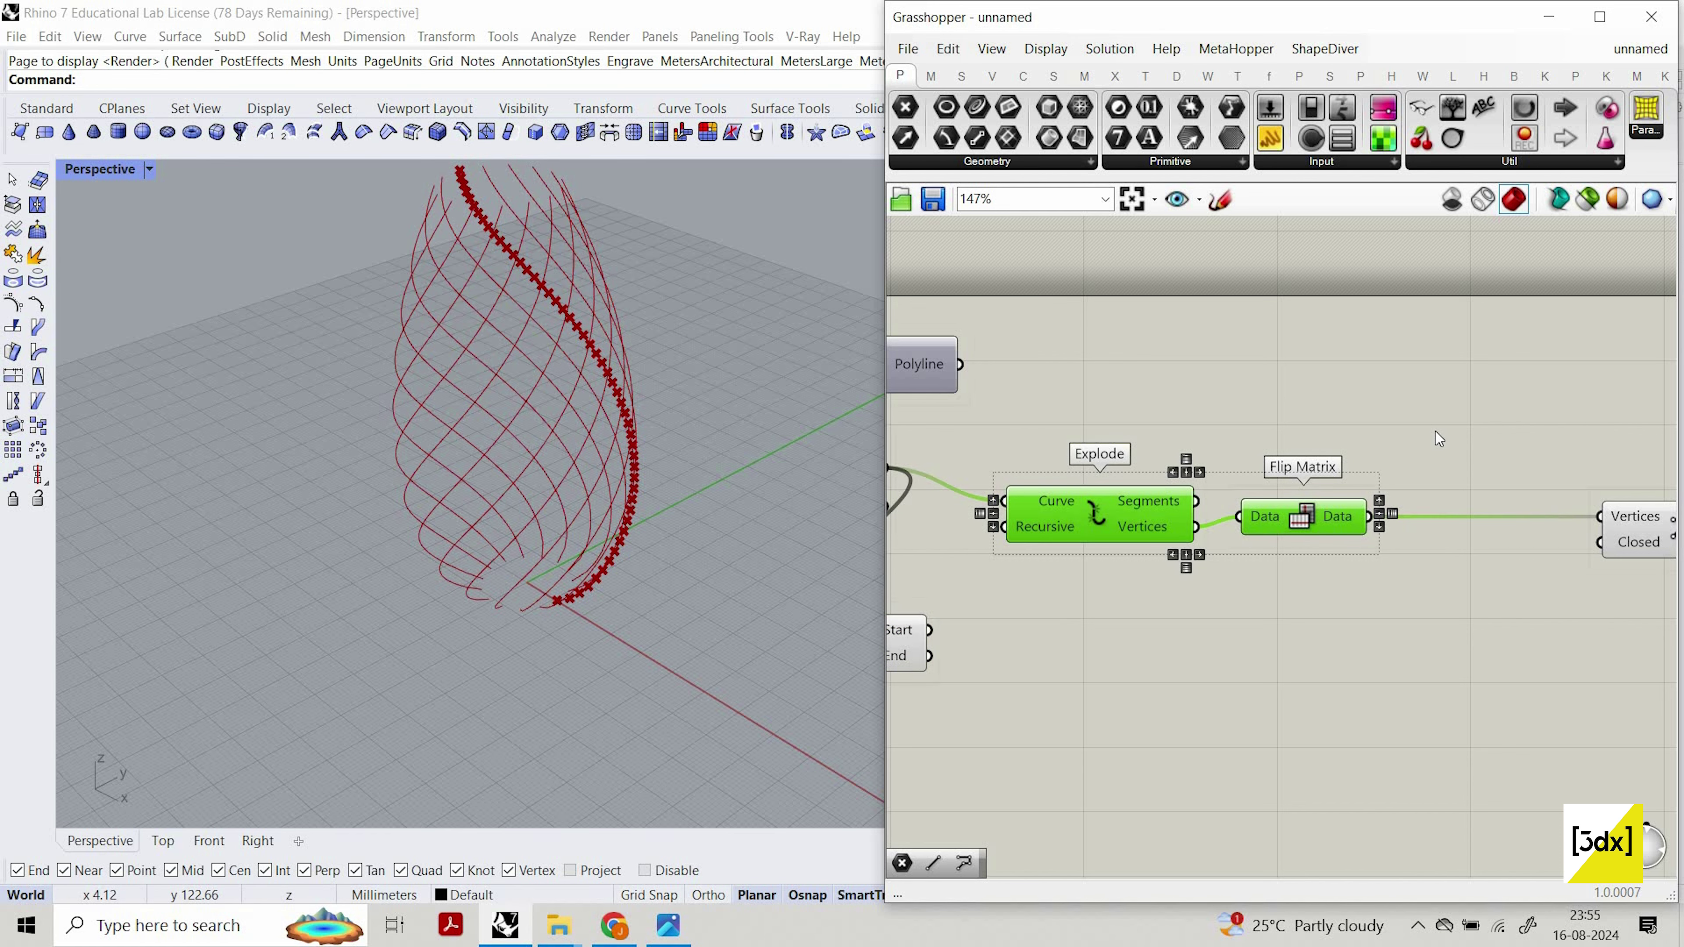
{"action": "right_click", "coordinate": [1364, 386]}
{"action": "scroll", "coordinate": [1497, 499], "scroll_direction": "down", "scroll_amount": 2}
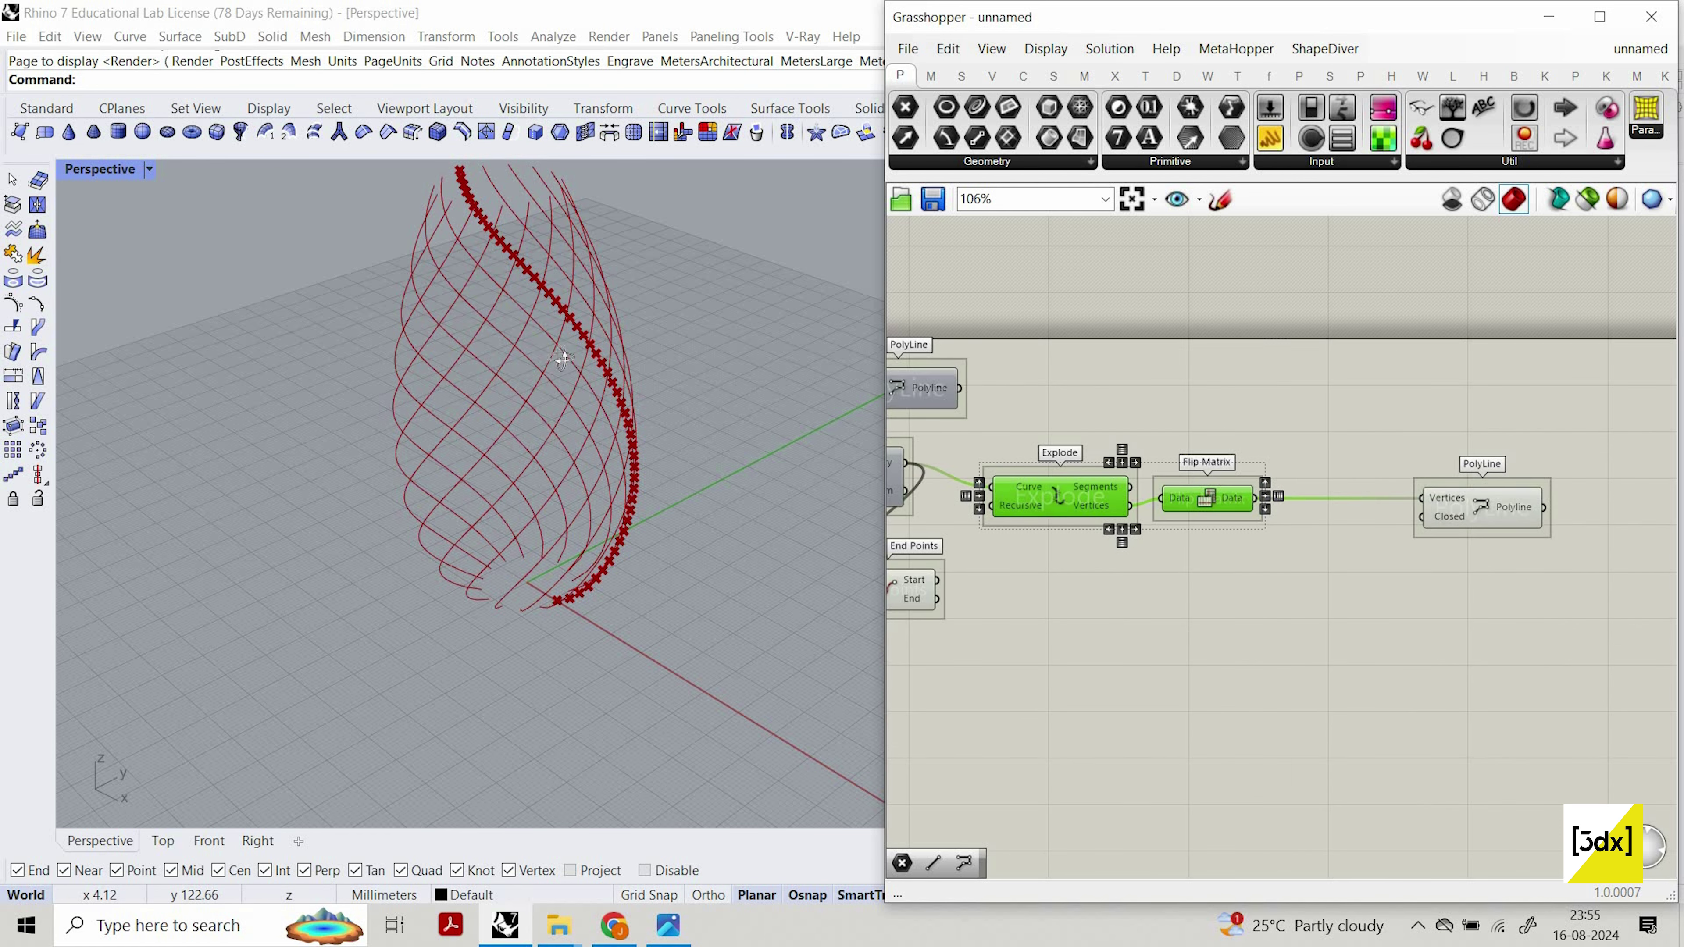
{"action": "left_click", "coordinate": [1492, 511]}
{"action": "right_click_drag", "start_coordinate": [512, 191], "coordinate": [529, 236]}
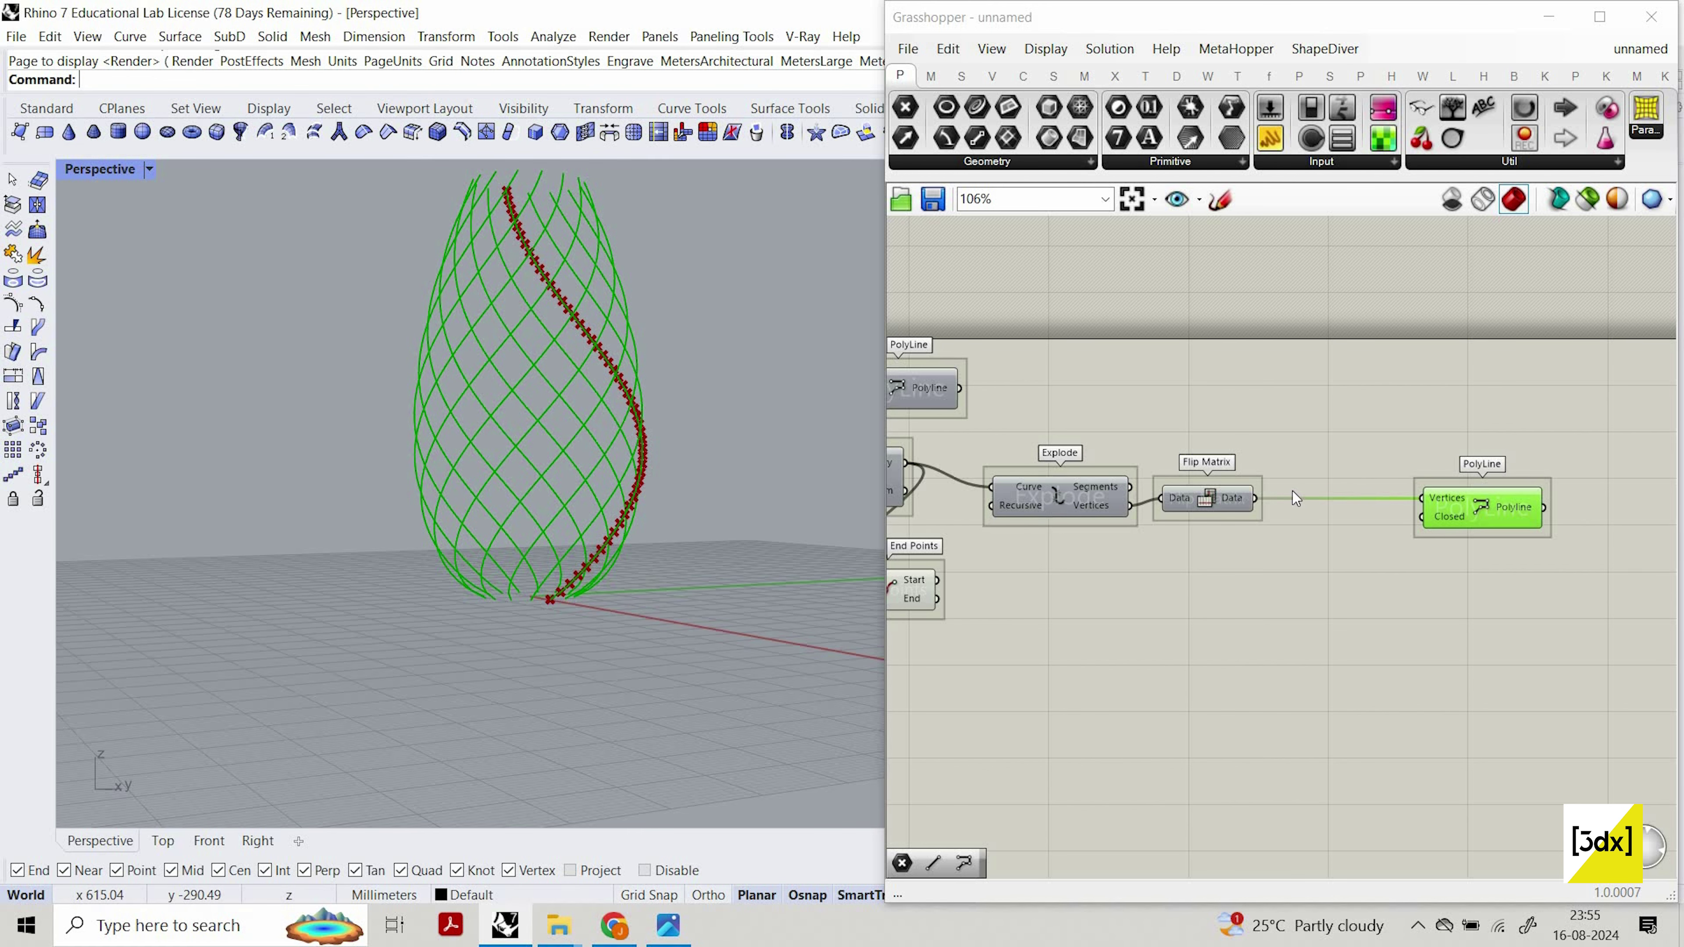
Add a panel above Flip Matrix listing 0, 1, 2 and 3 on separate lines, and disable Multiline Data.
{"action": "scroll", "coordinate": [1253, 332], "scroll_direction": "up", "scroll_amount": 3}
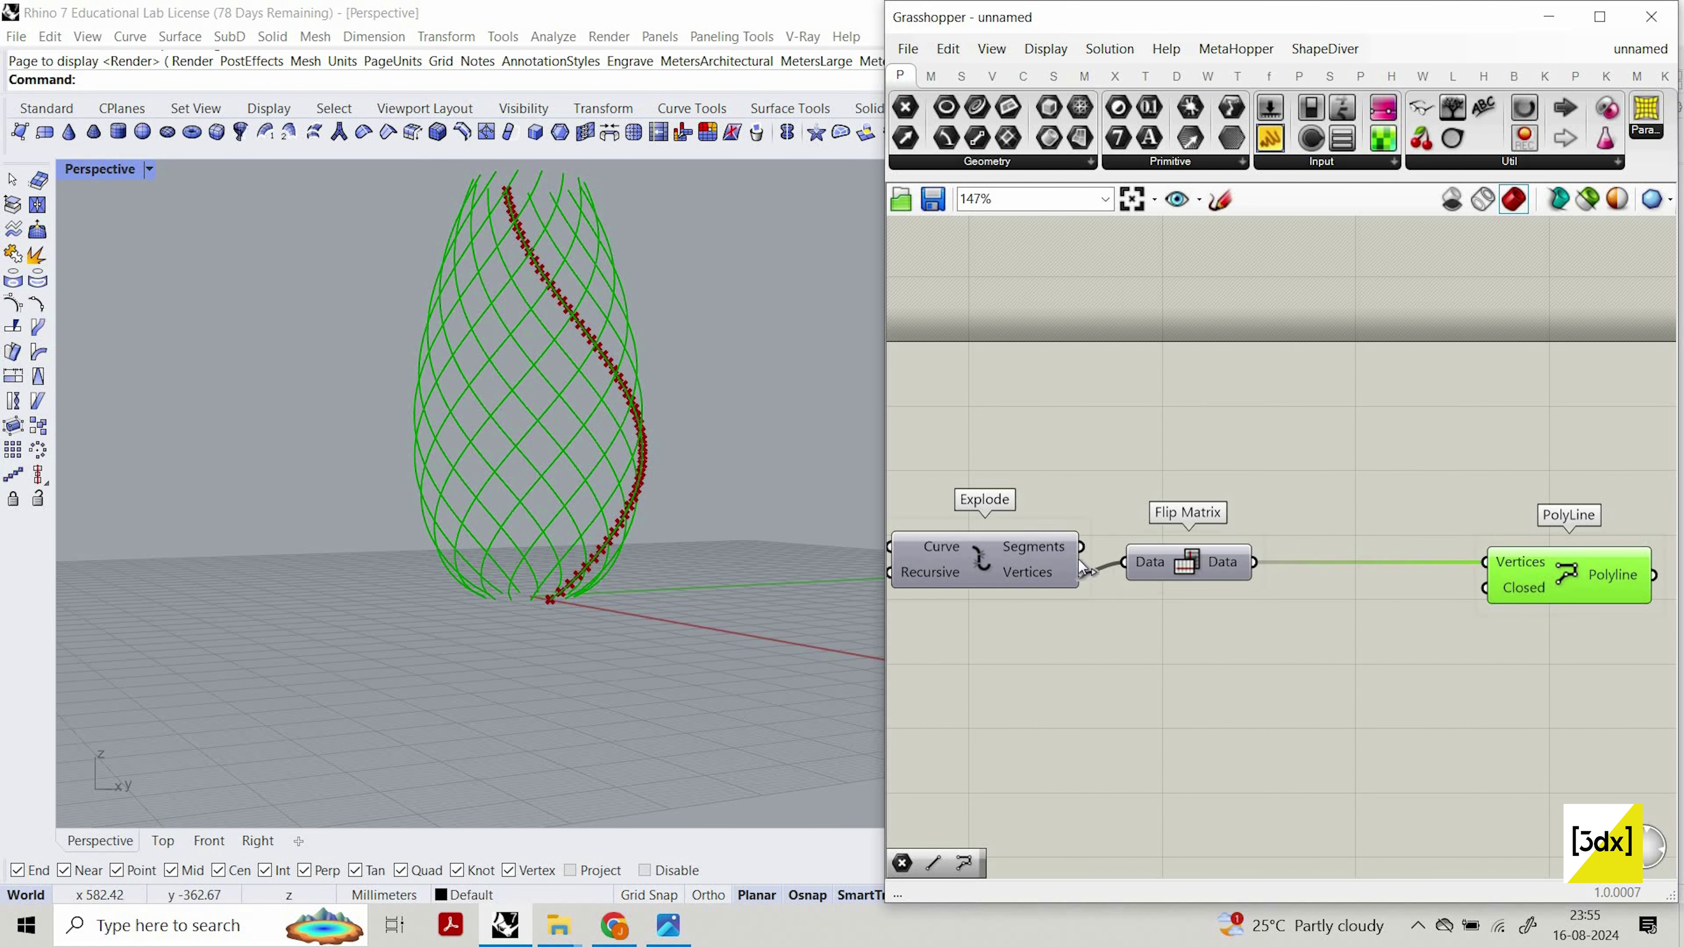
{"action": "left_click", "coordinate": [1227, 347]}
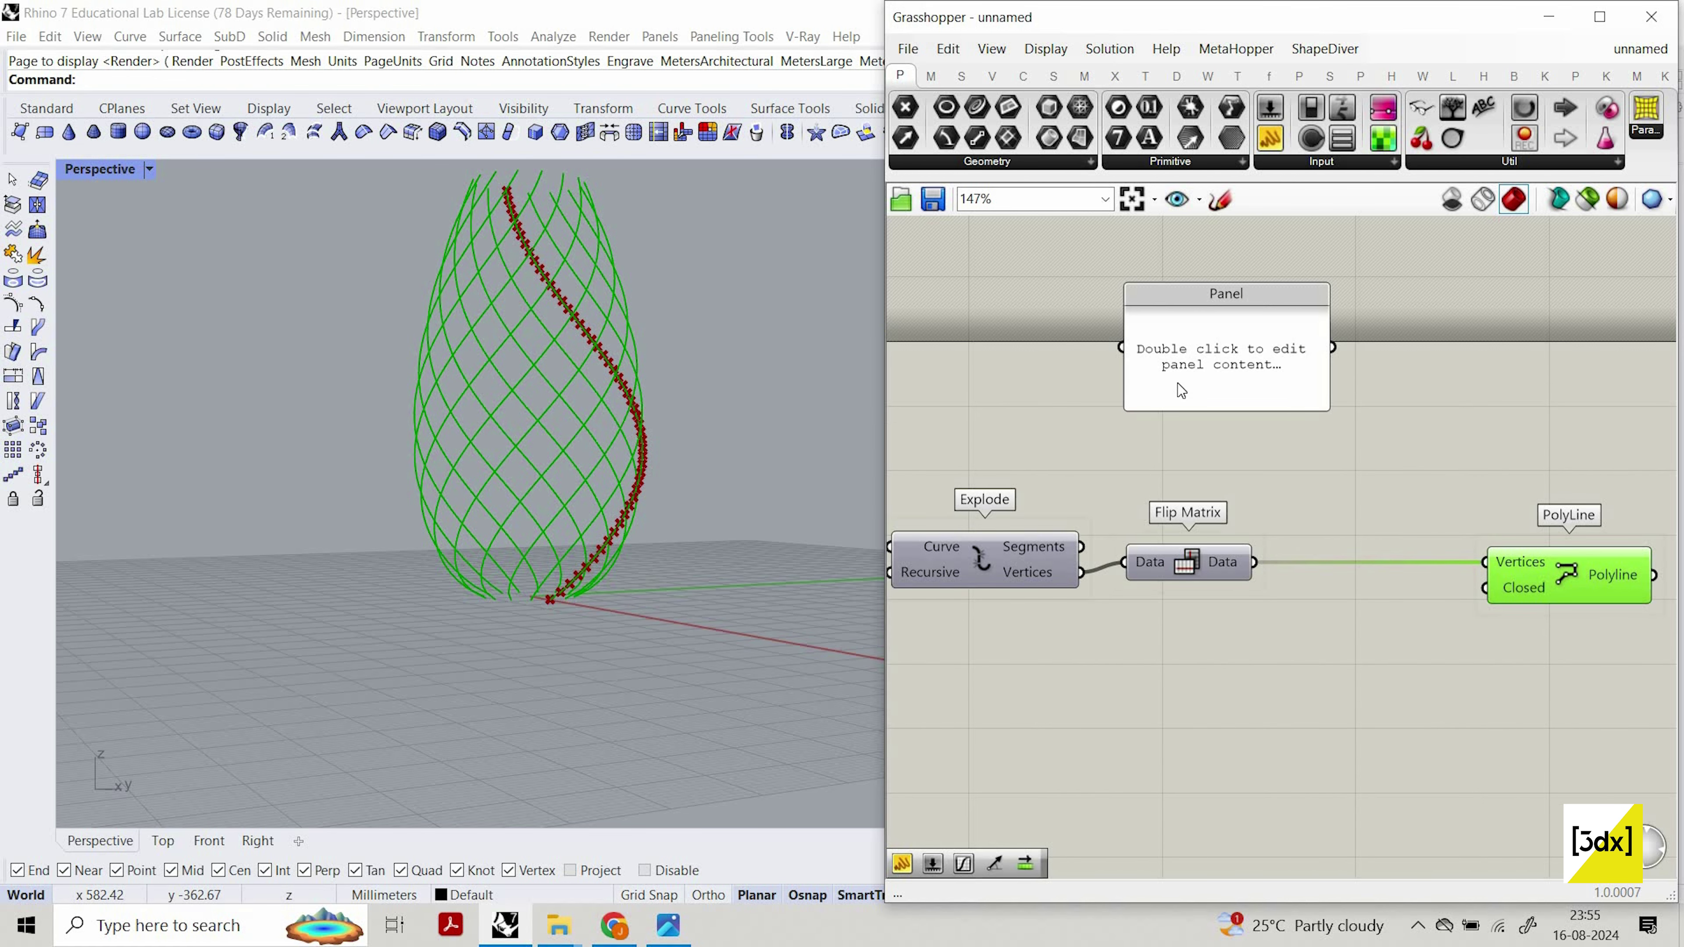
{"action": "double_click", "coordinate": [1164, 360]}
{"action": "type", "text": "0"}
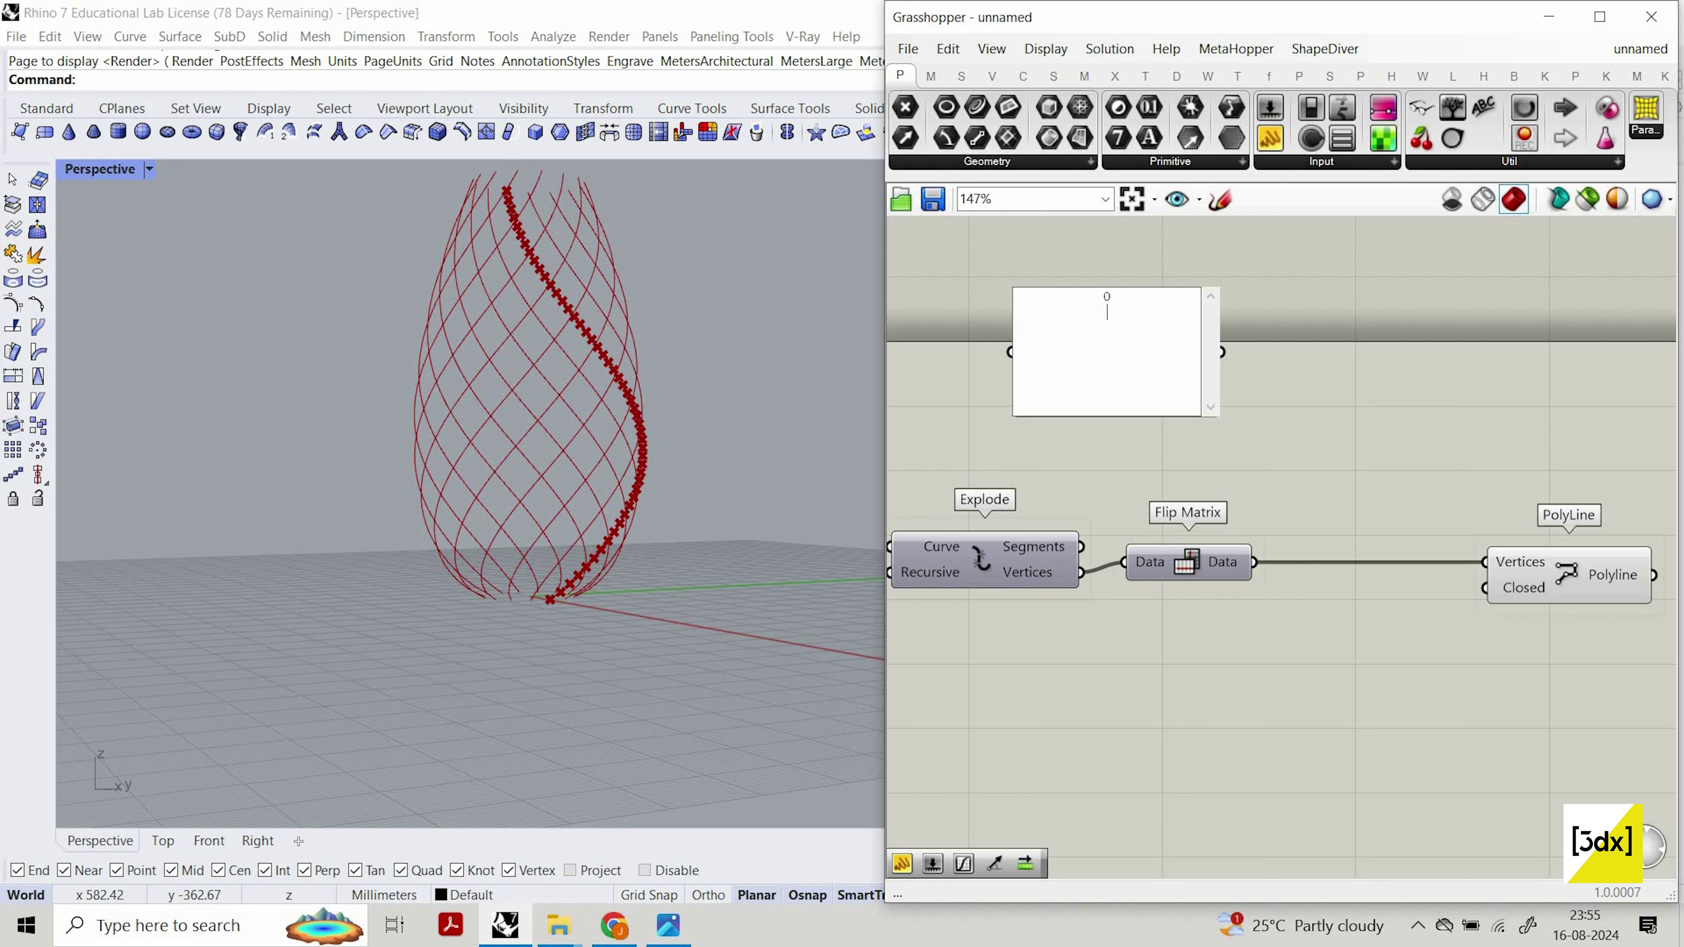
{"action": "type", "text": " 1 2 3"}
{"action": "left_click", "coordinate": [1304, 367]}
{"action": "right_click", "coordinate": [1235, 431]}
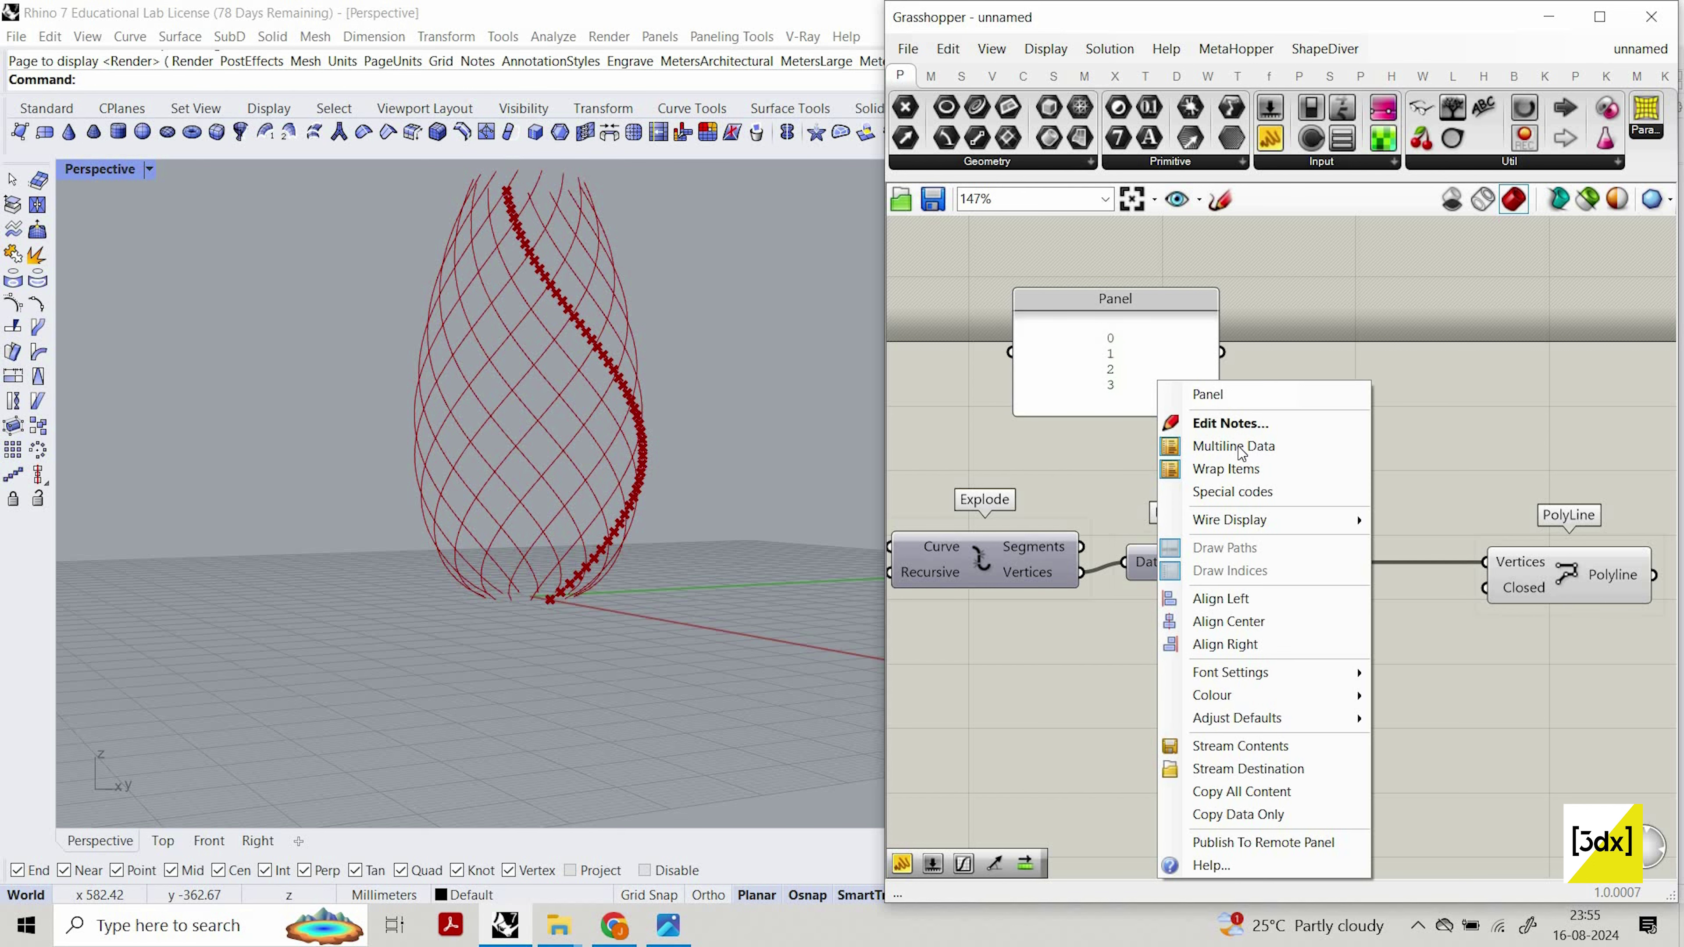
{"action": "left_click", "coordinate": [1300, 446]}
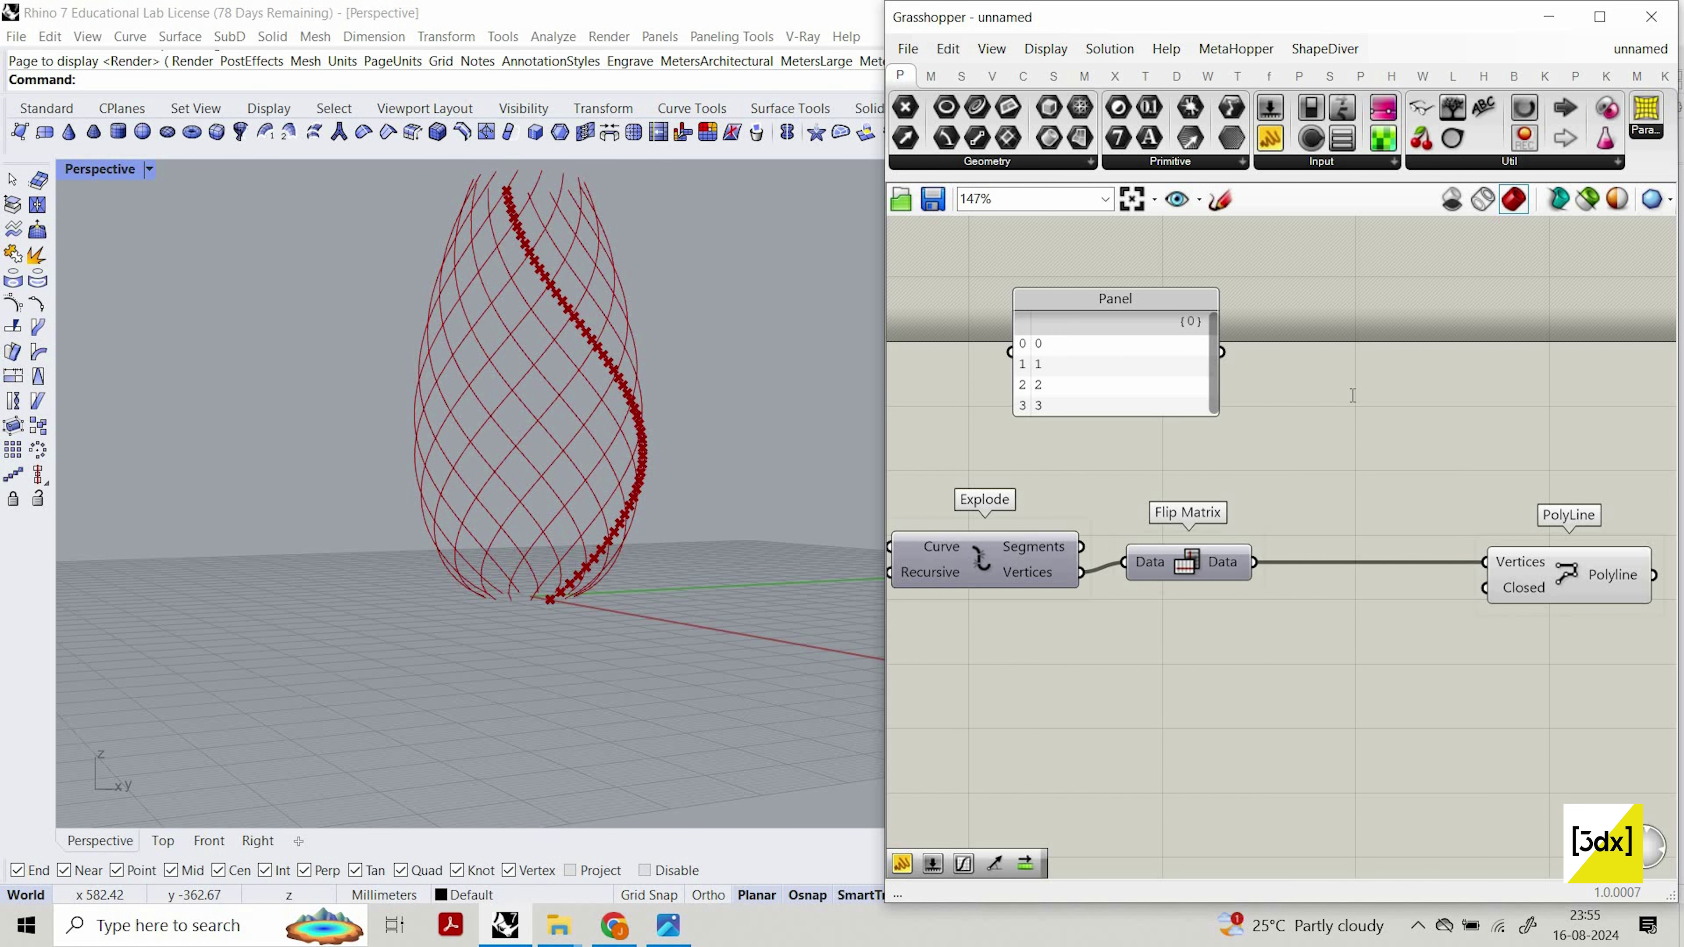
Add an Entwine component beside the number panel and connect the panel to Branch {0;0}, {0;1} and {0;2}.
{"action": "double_click", "coordinate": [1353, 396]}
{"action": "type", "text": "entw"}
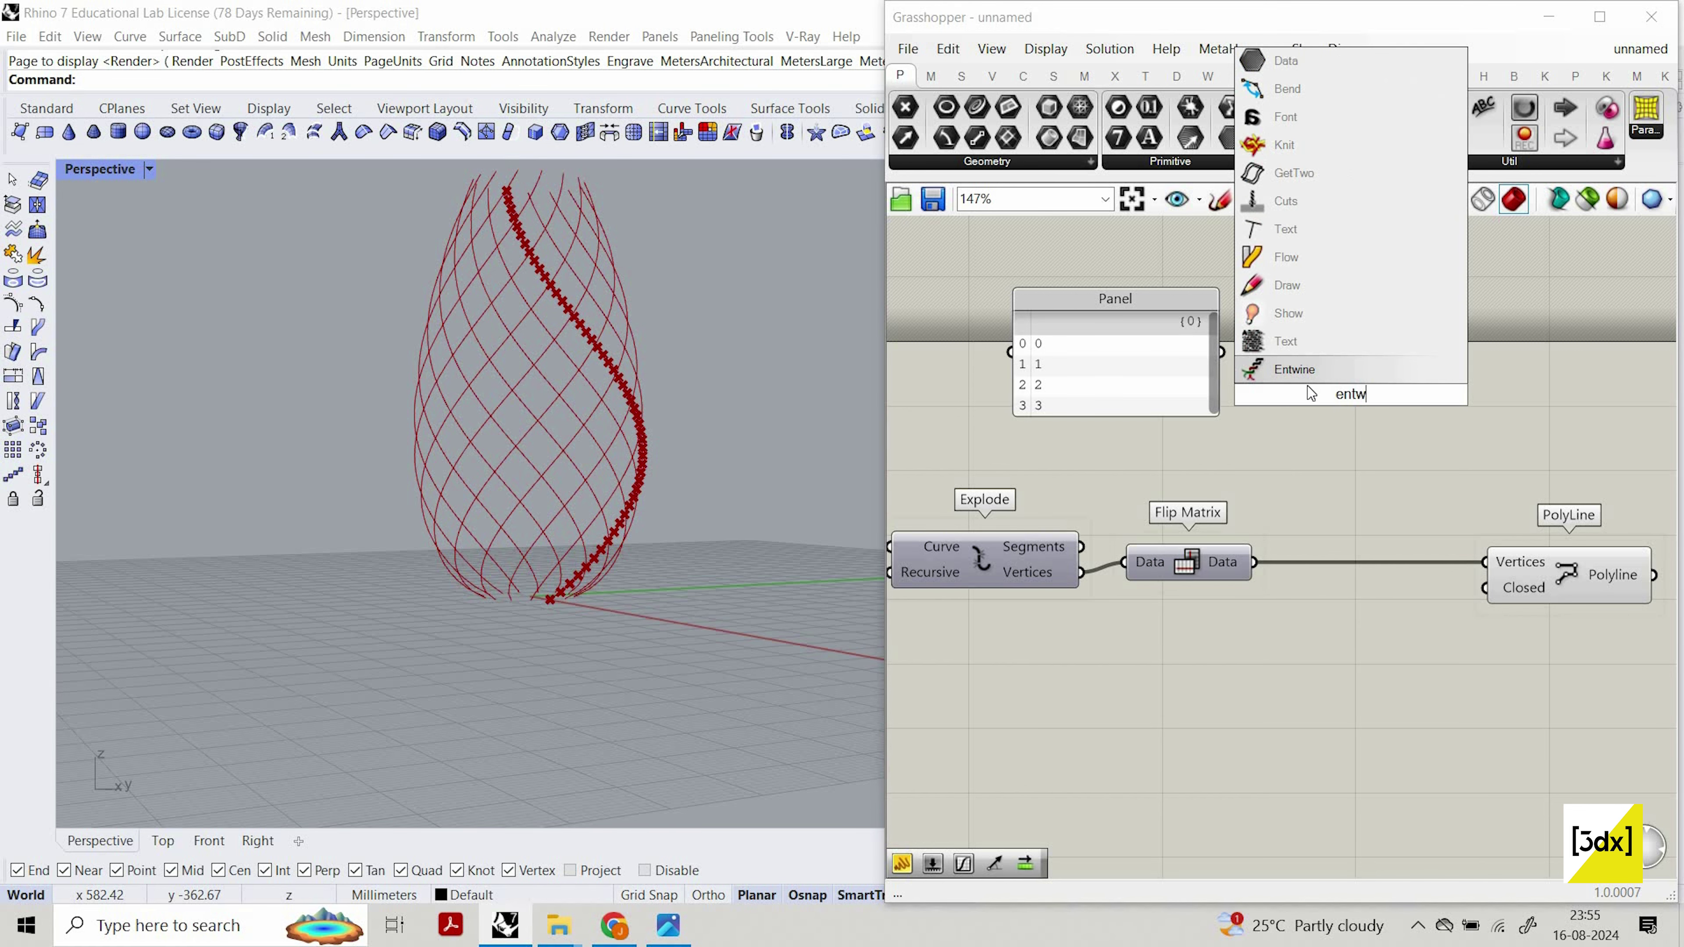
{"action": "key", "text": "Return"}
{"action": "scroll", "coordinate": [1303, 381], "scroll_direction": "up", "scroll_amount": 1}
{"action": "left_click_drag", "start_coordinate": [1268, 406], "coordinate": [1201, 346]}
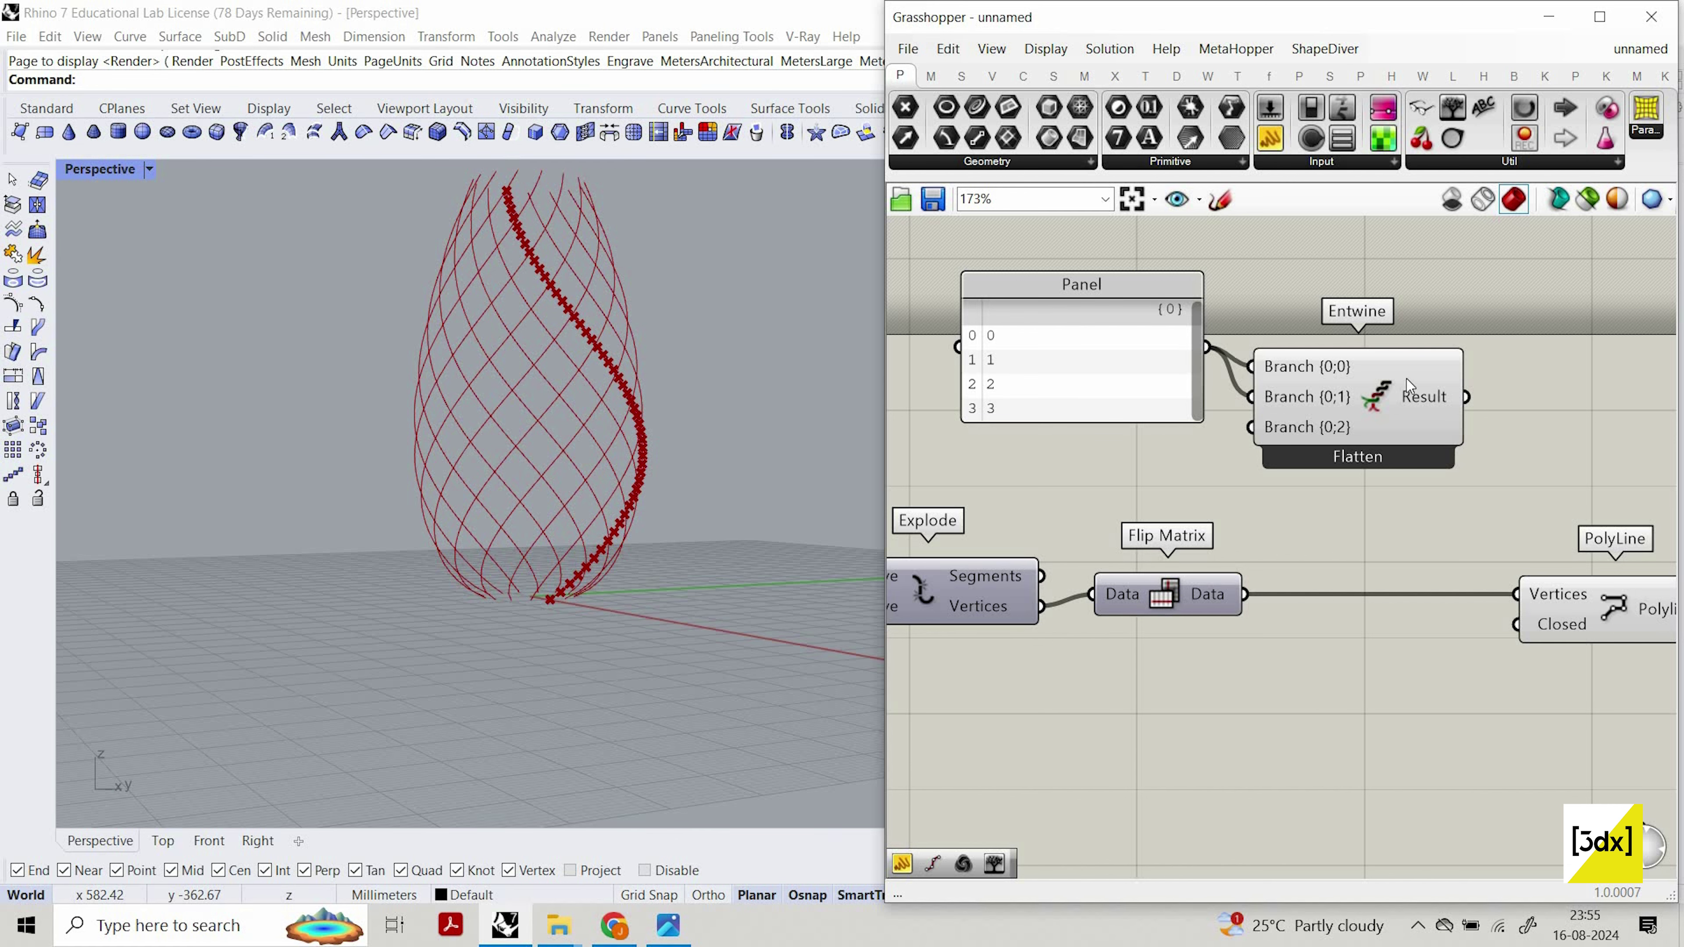
{"action": "scroll", "coordinate": [1278, 223], "scroll_direction": "down", "scroll_amount": 3}
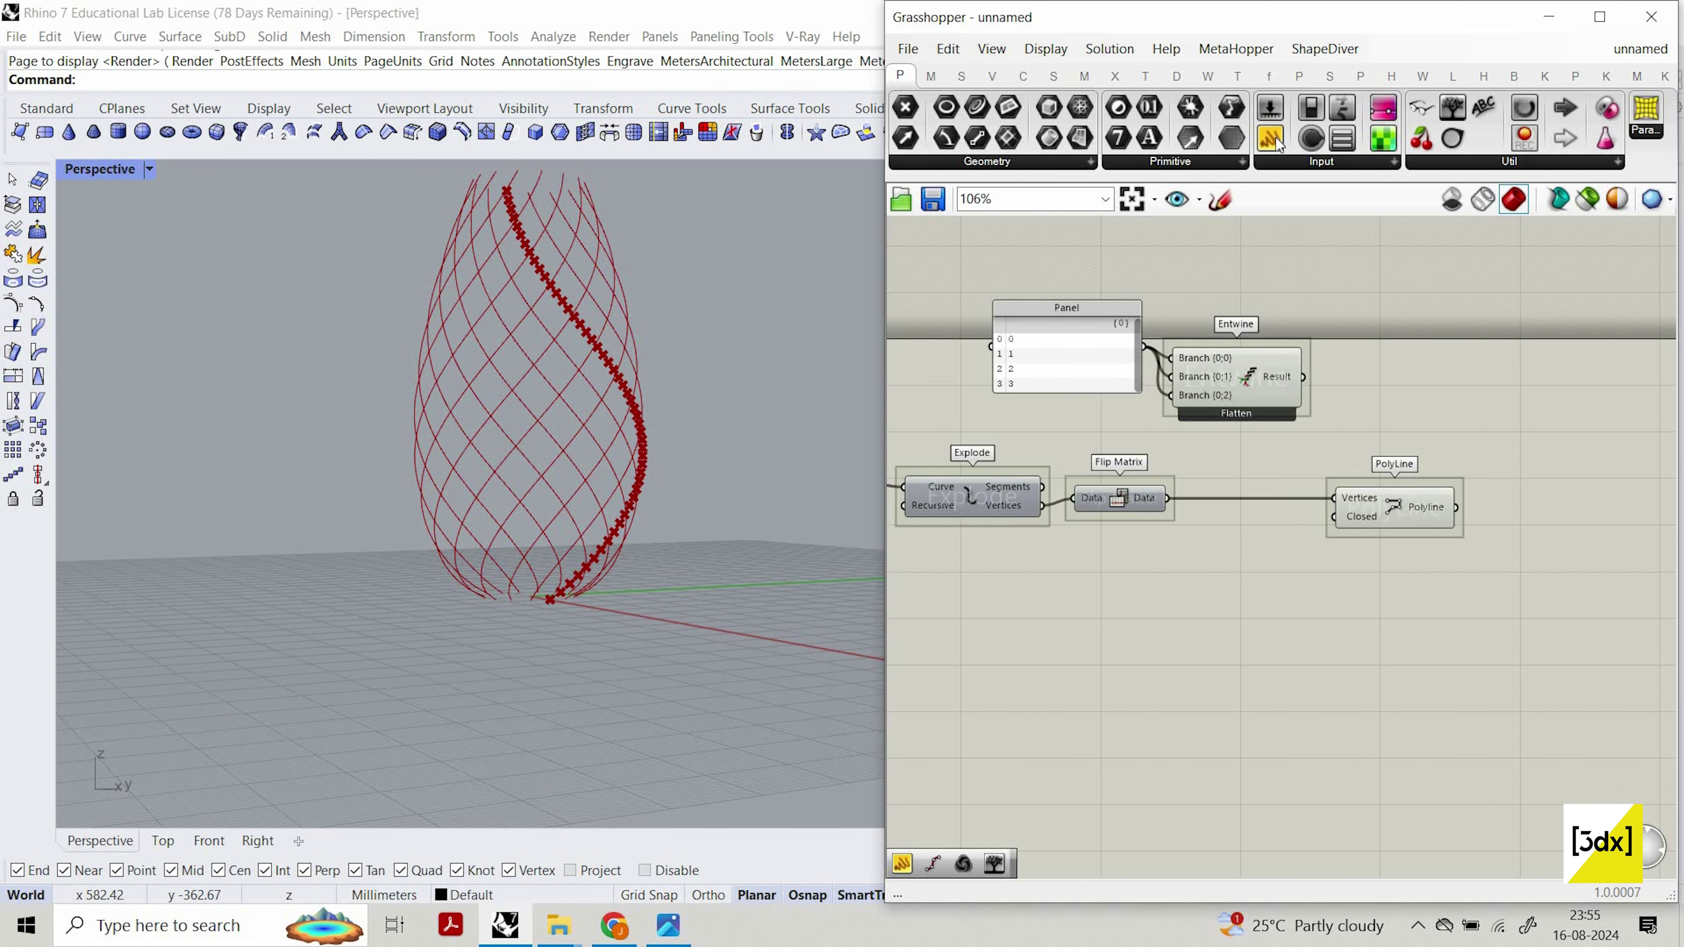
Add a panel fed by Entwine's Result, enlarge it to show all three branches, and place it above Entwine.
{"action": "left_click", "coordinate": [1273, 138]}
{"action": "scroll", "coordinate": [1253, 315], "scroll_direction": "down", "scroll_amount": 4}
{"action": "scroll", "coordinate": [1257, 406], "scroll_direction": "up", "scroll_amount": 3}
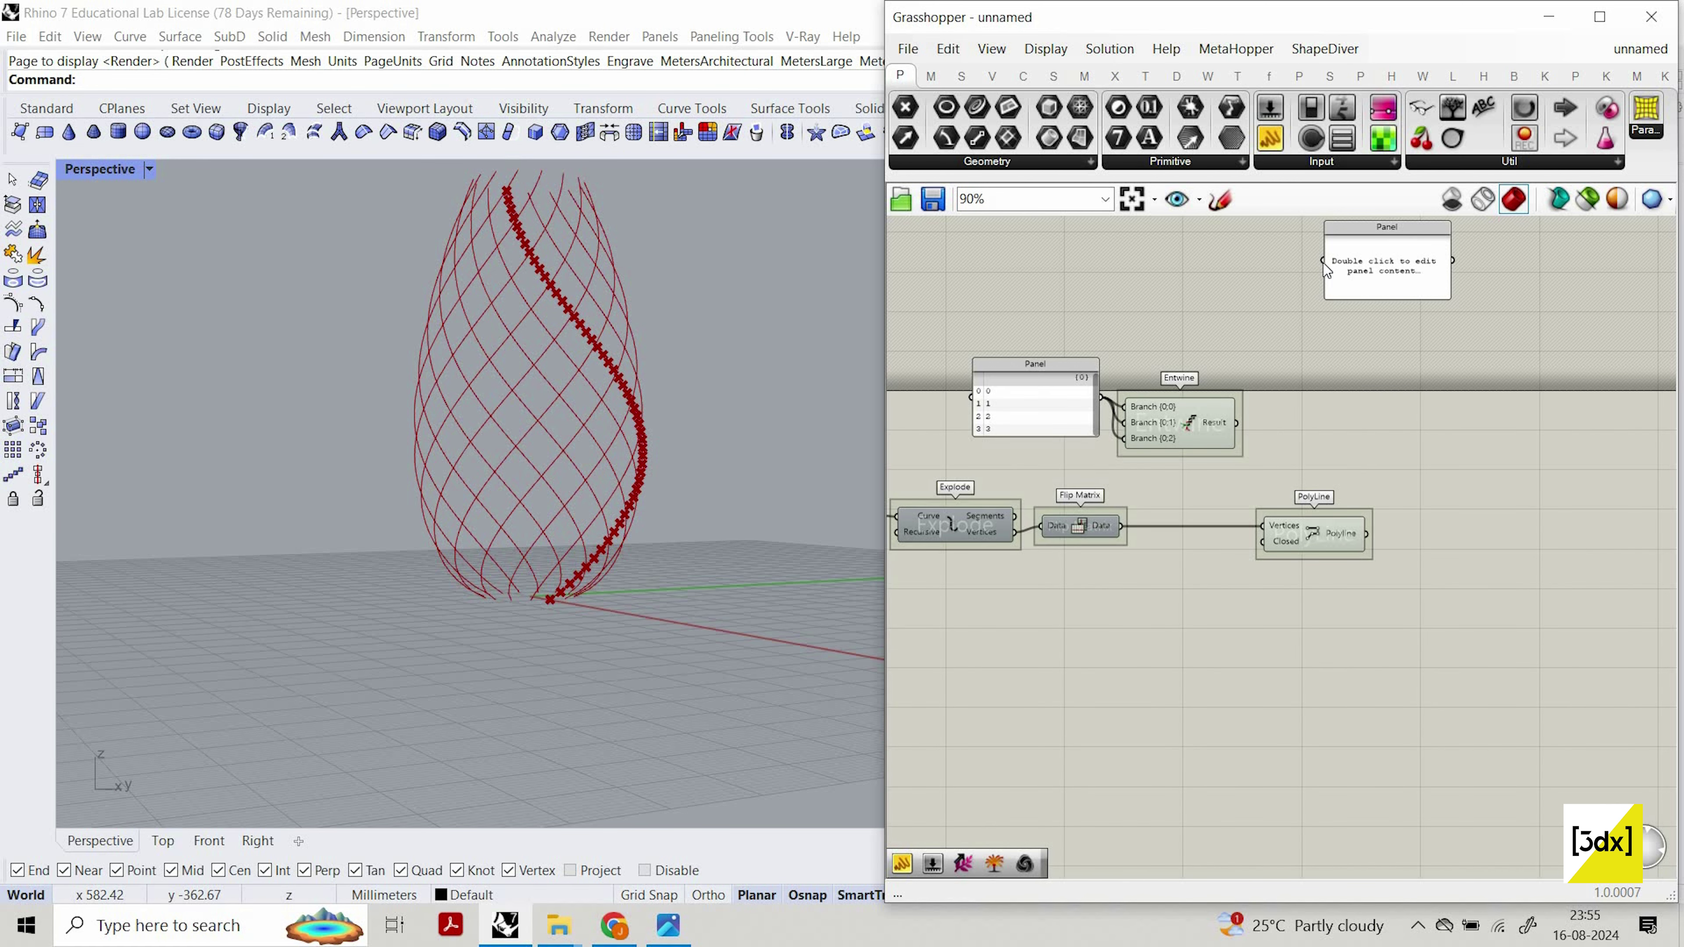
{"action": "left_click_drag", "start_coordinate": [1323, 262], "coordinate": [1237, 423]}
{"action": "left_click_drag", "start_coordinate": [1404, 493], "coordinate": [1419, 443]}
{"action": "left_click_drag", "start_coordinate": [1437, 311], "coordinate": [1470, 245]}
{"action": "right_click_drag", "start_coordinate": [1292, 271], "coordinate": [1177, 333]}
{"action": "scroll", "coordinate": [1260, 287], "scroll_direction": "down", "scroll_amount": 1}
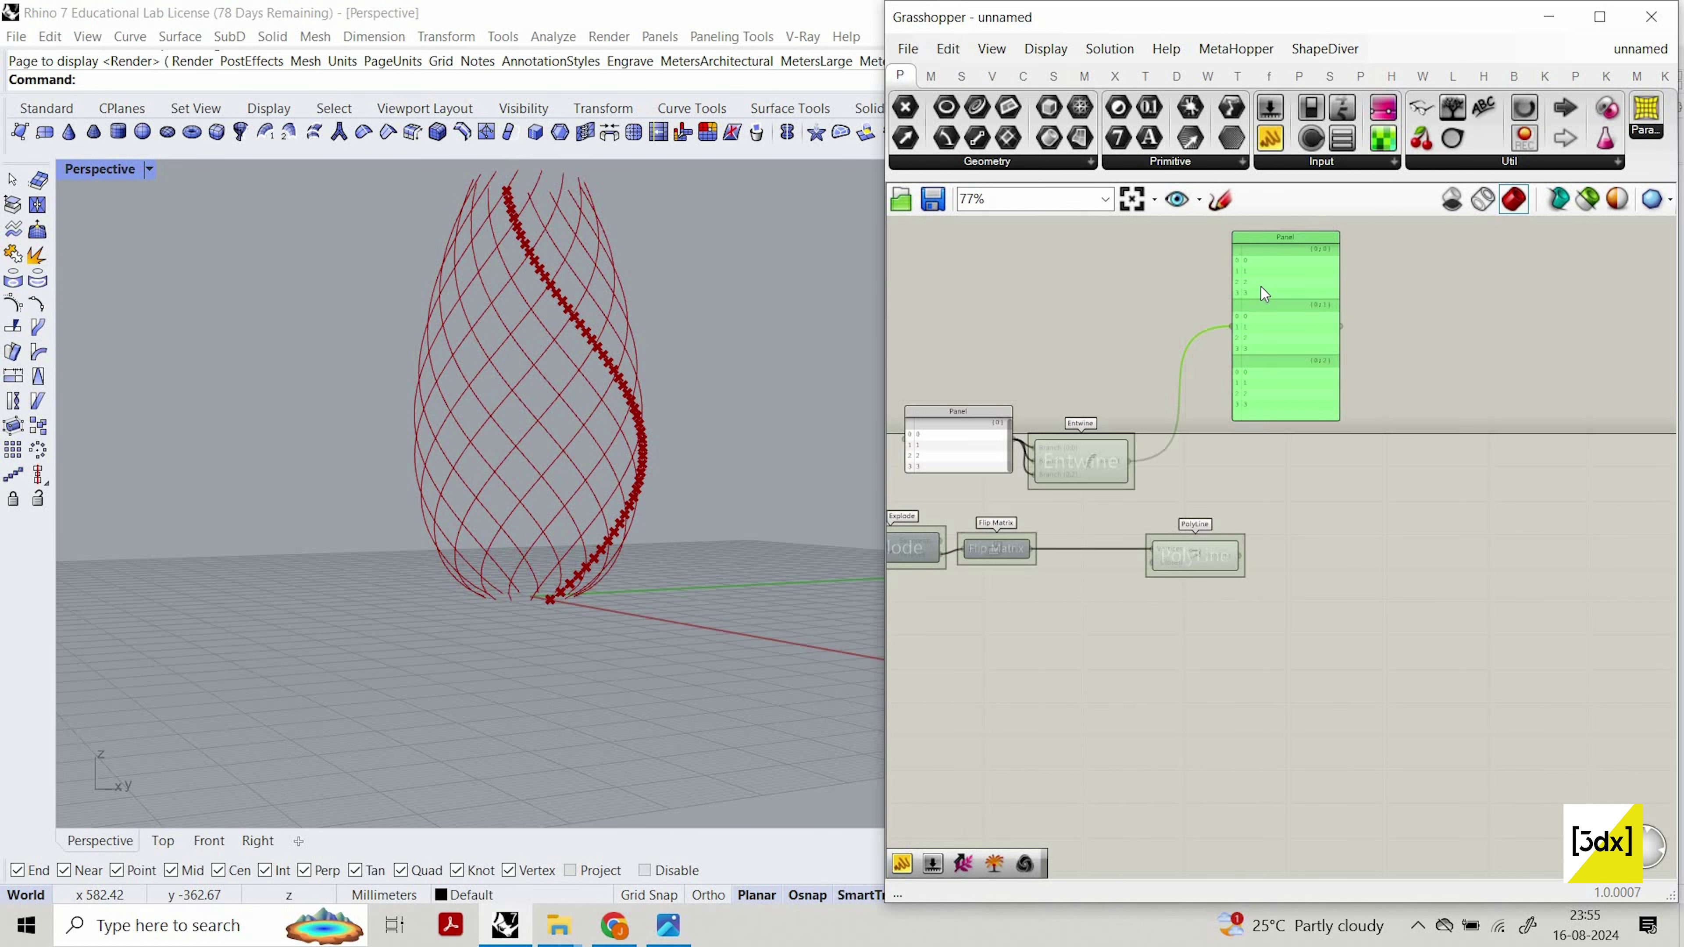
Examine the branch paths and items in Entwine's result panel against the Entwine inputs.
{"action": "scroll", "coordinate": [1281, 278], "scroll_direction": "up", "scroll_amount": 2}
{"action": "scroll", "coordinate": [1279, 283], "scroll_direction": "up", "scroll_amount": 1}
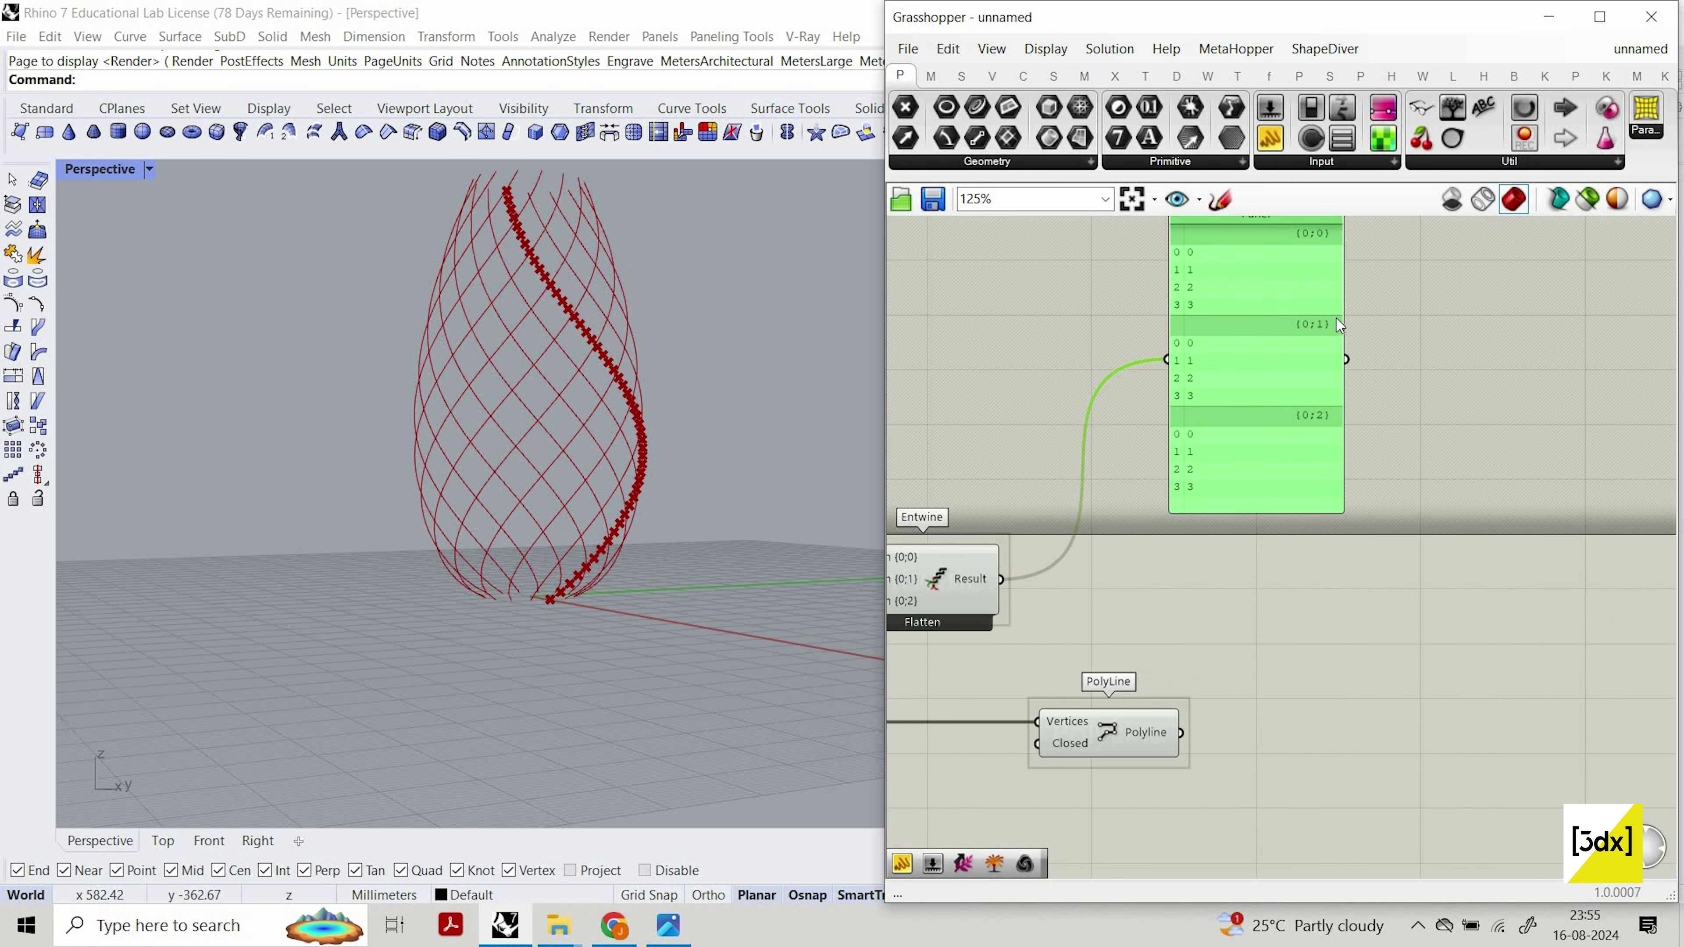
{"action": "scroll", "coordinate": [1396, 350], "scroll_direction": "down", "scroll_amount": 2}
{"action": "scroll", "coordinate": [1306, 301], "scroll_direction": "up", "scroll_amount": 3}
{"action": "scroll", "coordinate": [1390, 287], "scroll_direction": "down", "scroll_amount": 2}
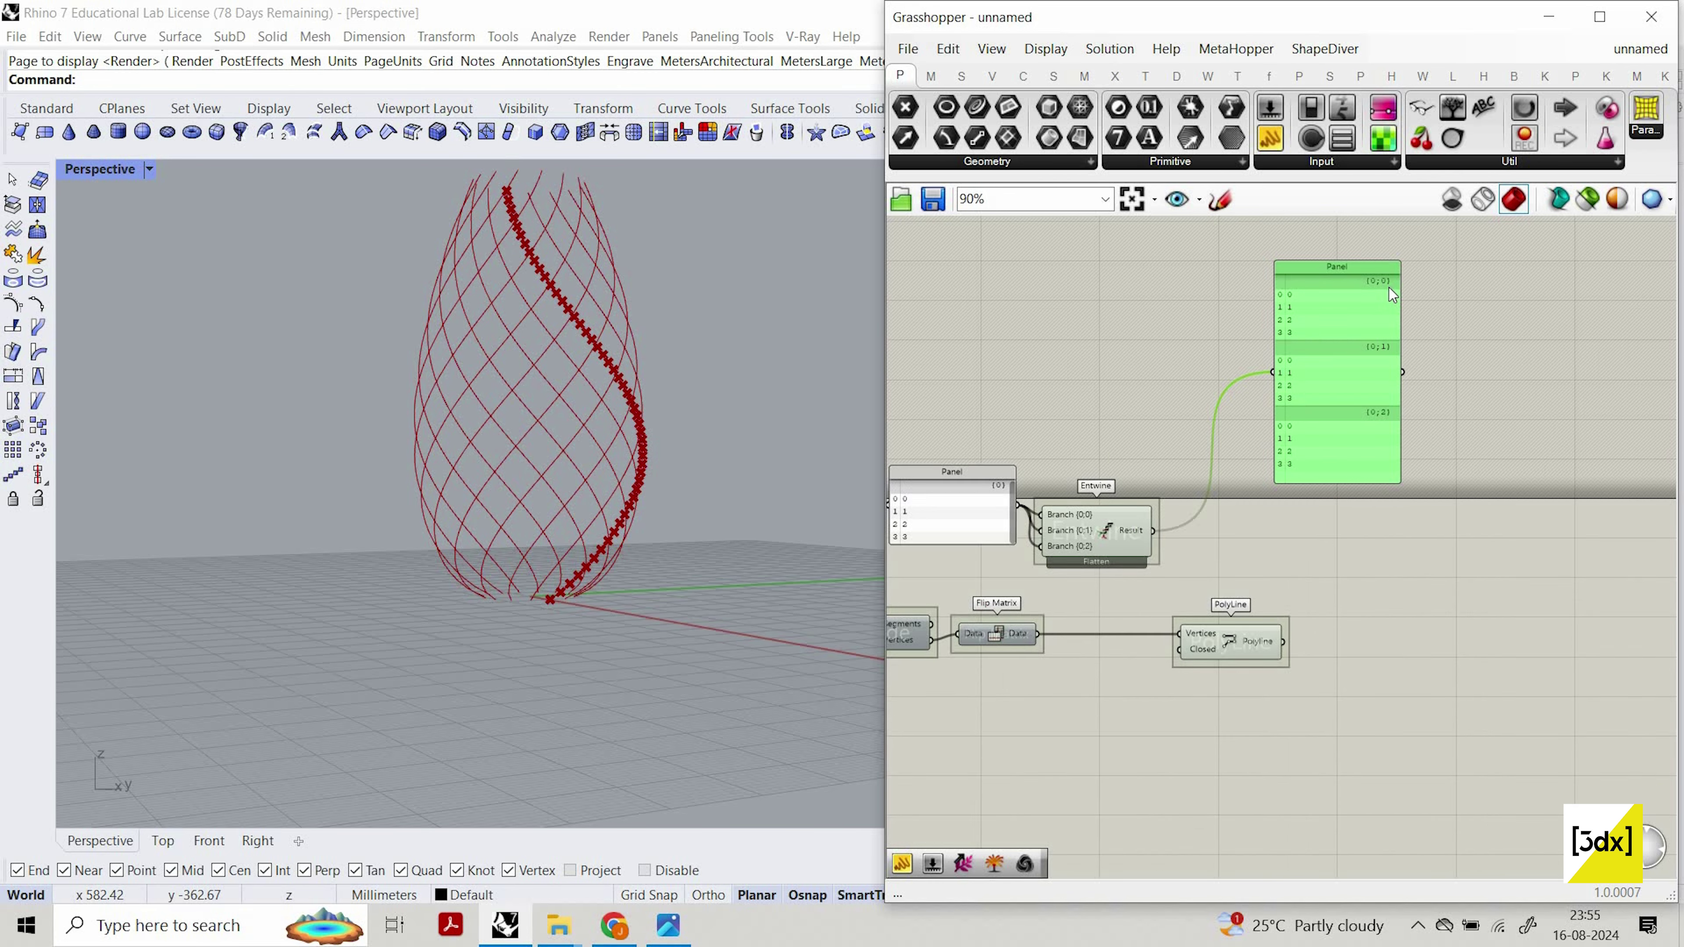
{"action": "scroll", "coordinate": [1016, 469], "scroll_direction": "up", "scroll_amount": 5}
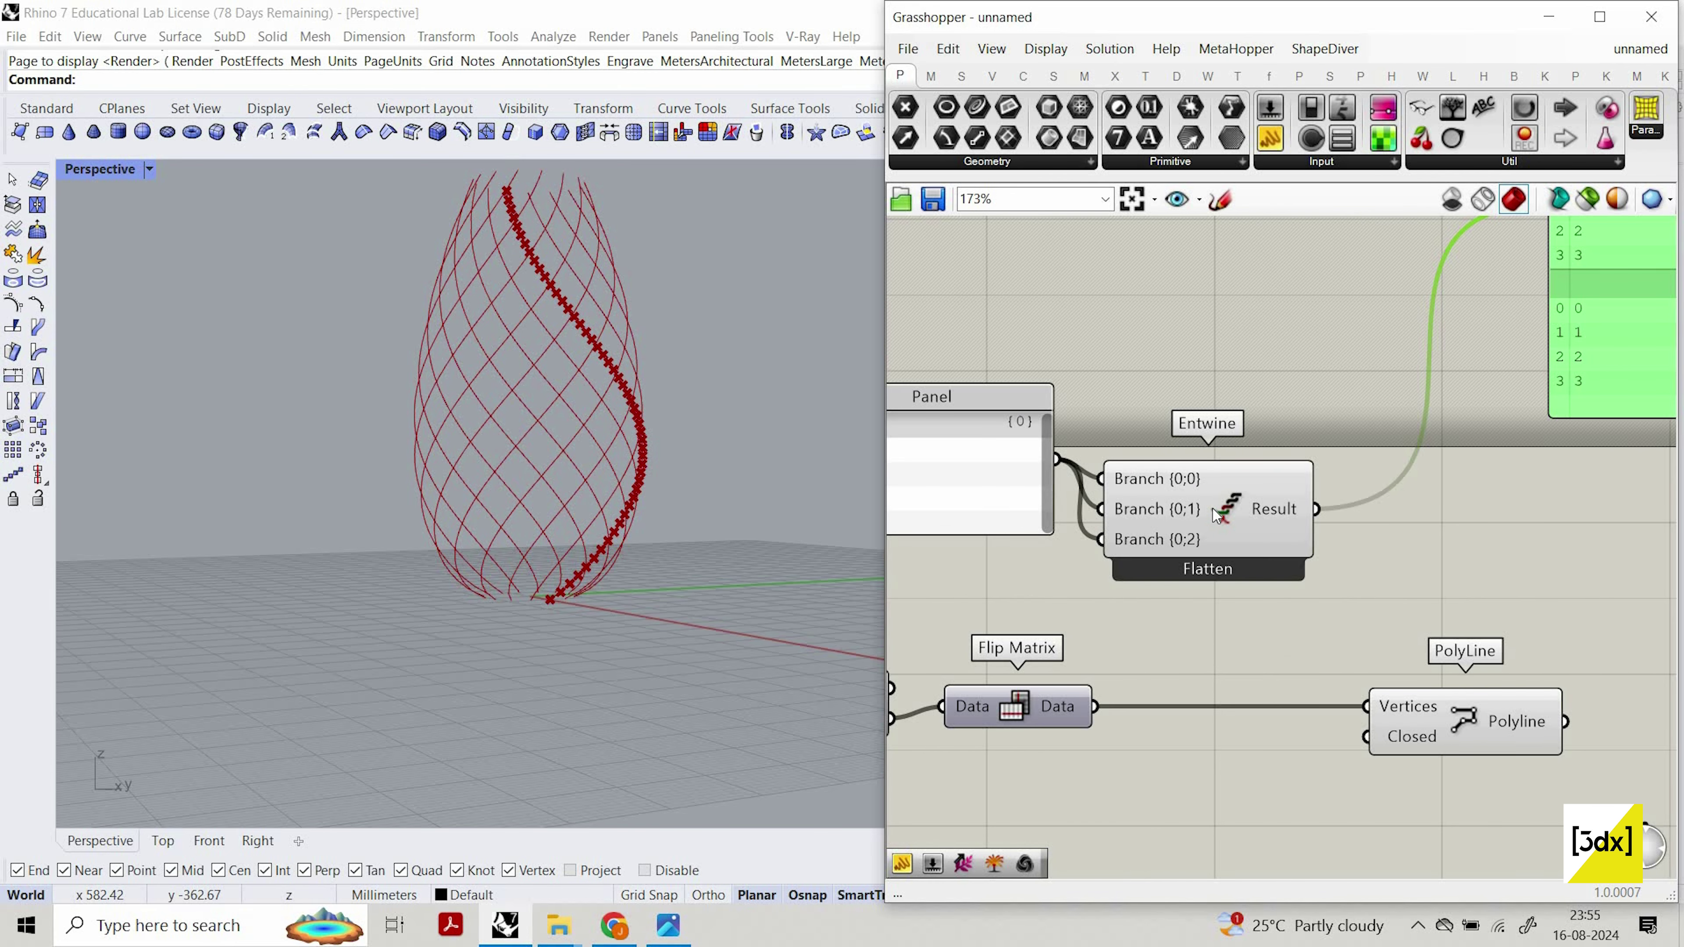
{"action": "scroll", "coordinate": [1411, 360], "scroll_direction": "down", "scroll_amount": 3}
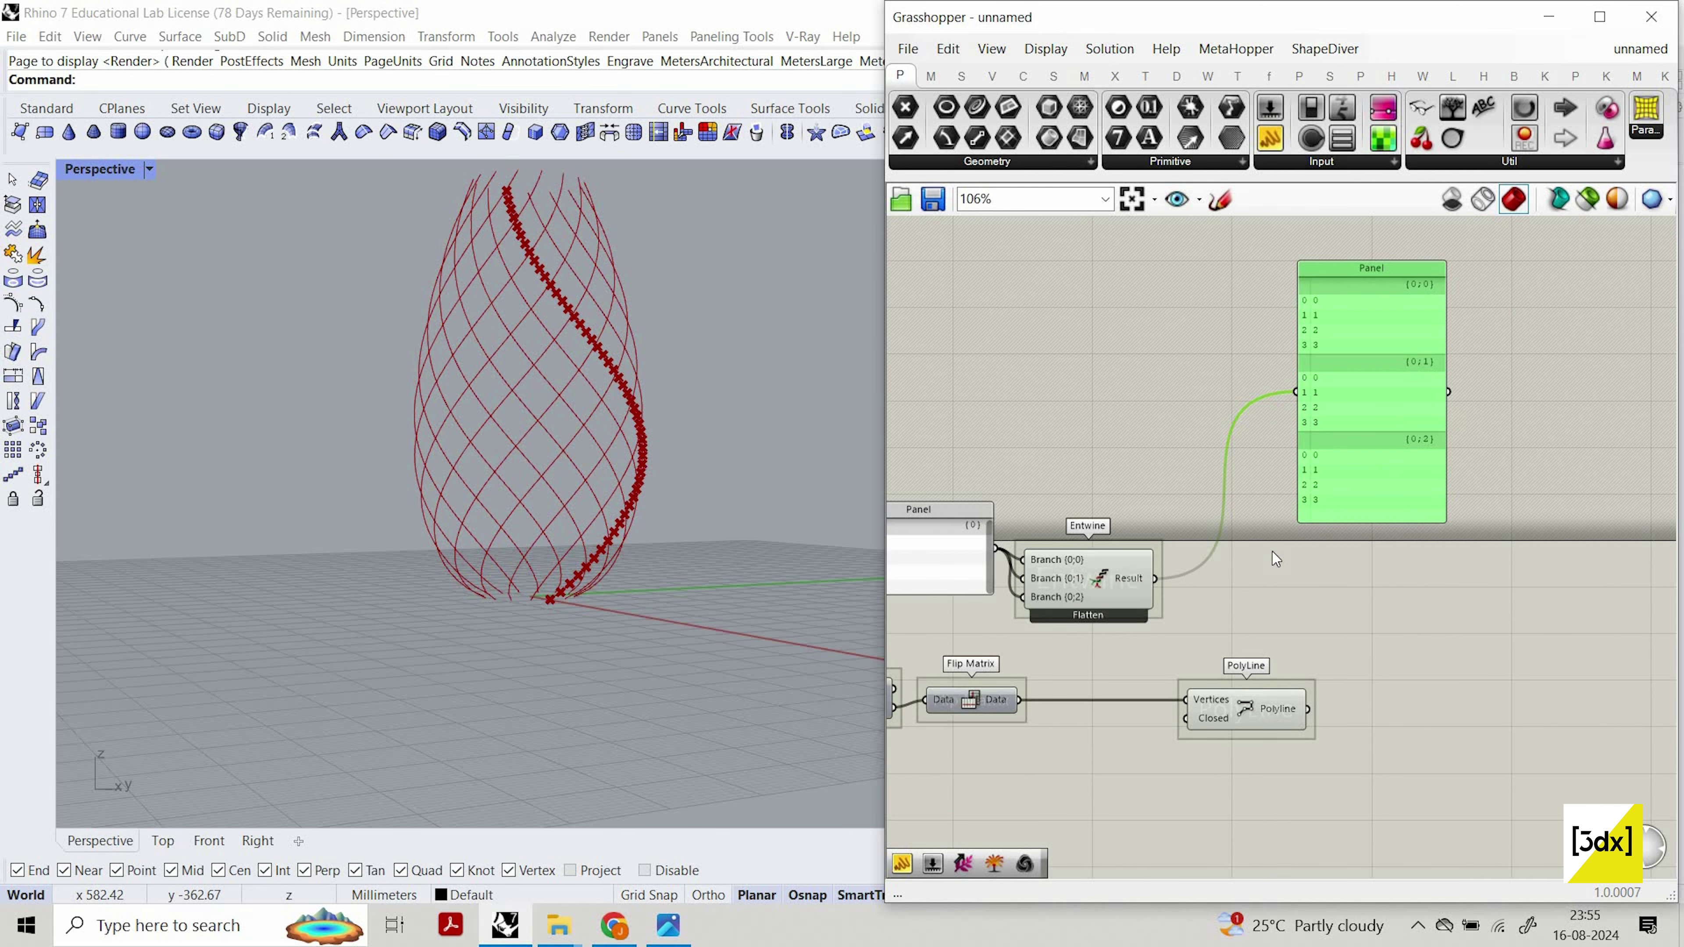
Duplicate Flip Matrix, place the copy beside Entwine, and connect Entwine's Result output to its Data input.
{"action": "left_click", "coordinate": [992, 701]}
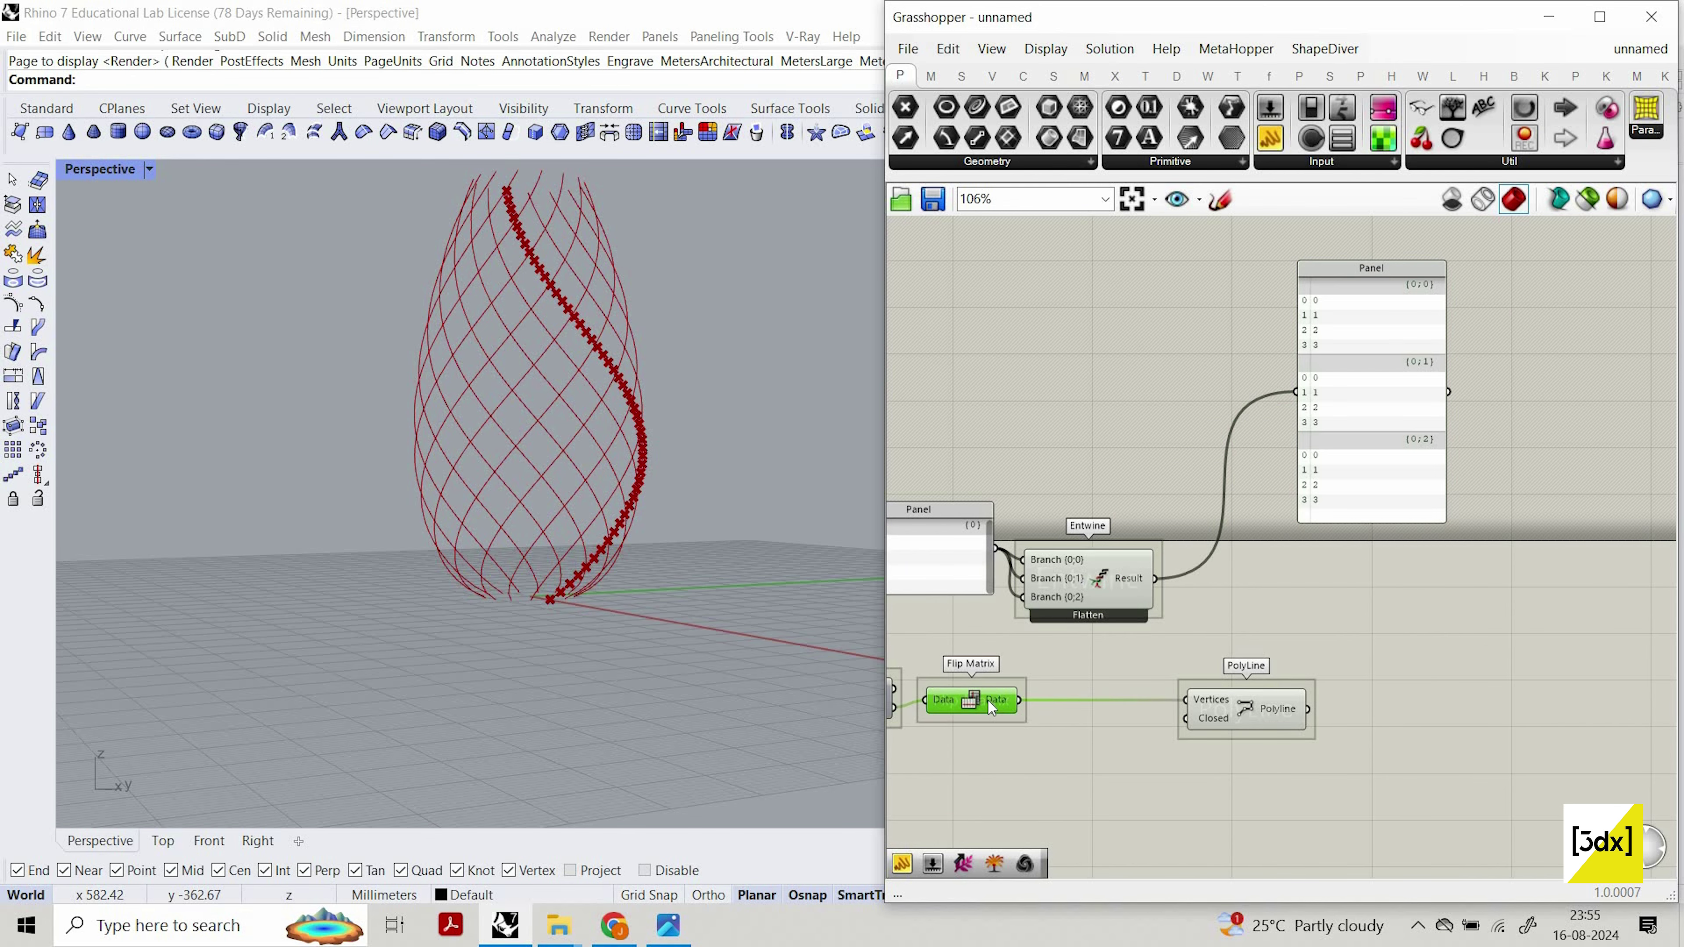
{"action": "key", "text": "ctrl+c"}
{"action": "key", "text": "ctrl+v"}
{"action": "left_click_drag", "start_coordinate": [977, 708], "coordinate": [1311, 613]}
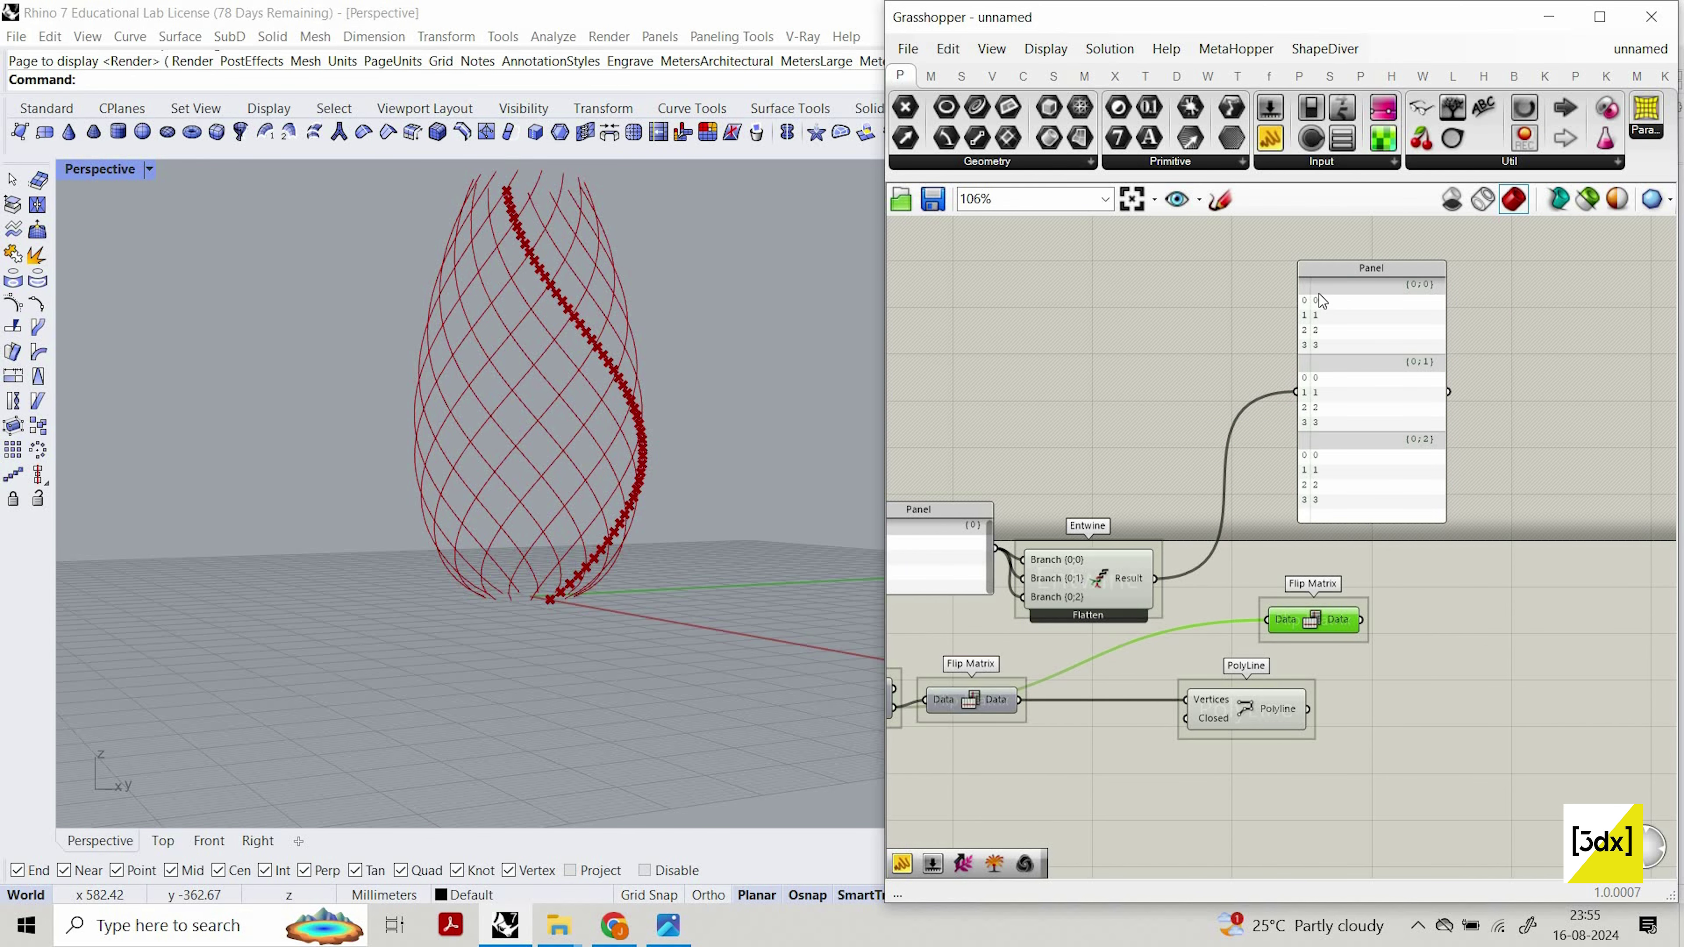
{"action": "scroll", "coordinate": [1333, 371], "scroll_direction": "up", "scroll_amount": 2}
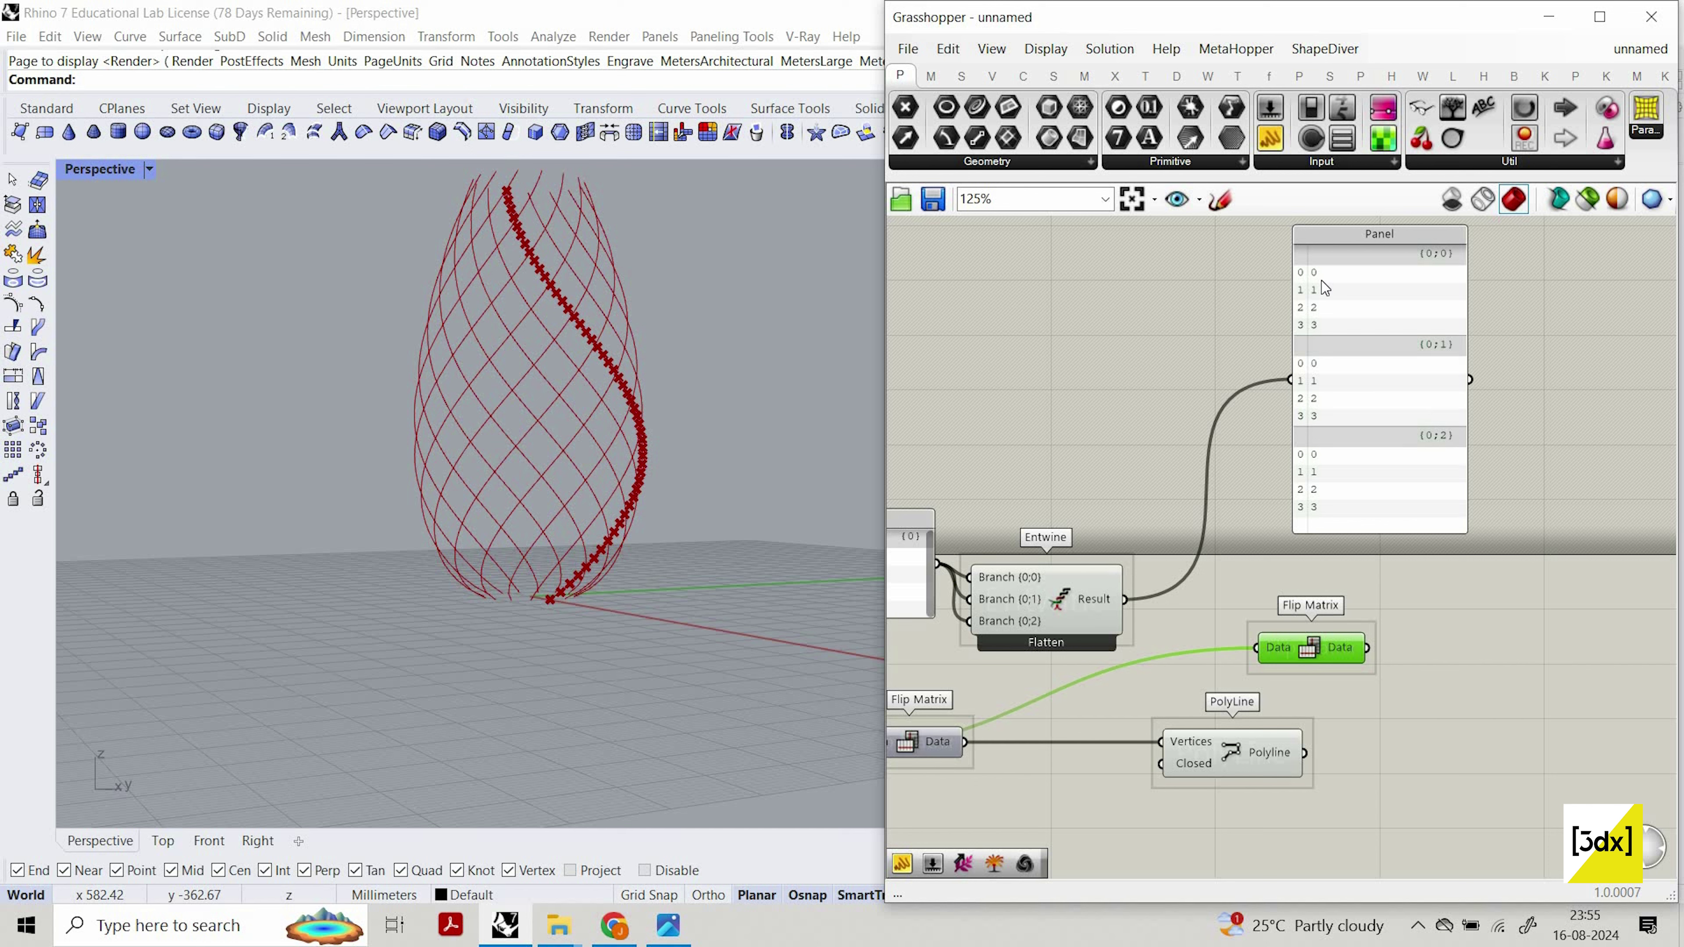
{"action": "left_click_drag", "start_coordinate": [1142, 616], "coordinate": [1300, 434]}
{"action": "left_click_drag", "start_coordinate": [1384, 472], "coordinate": [1525, 602]}
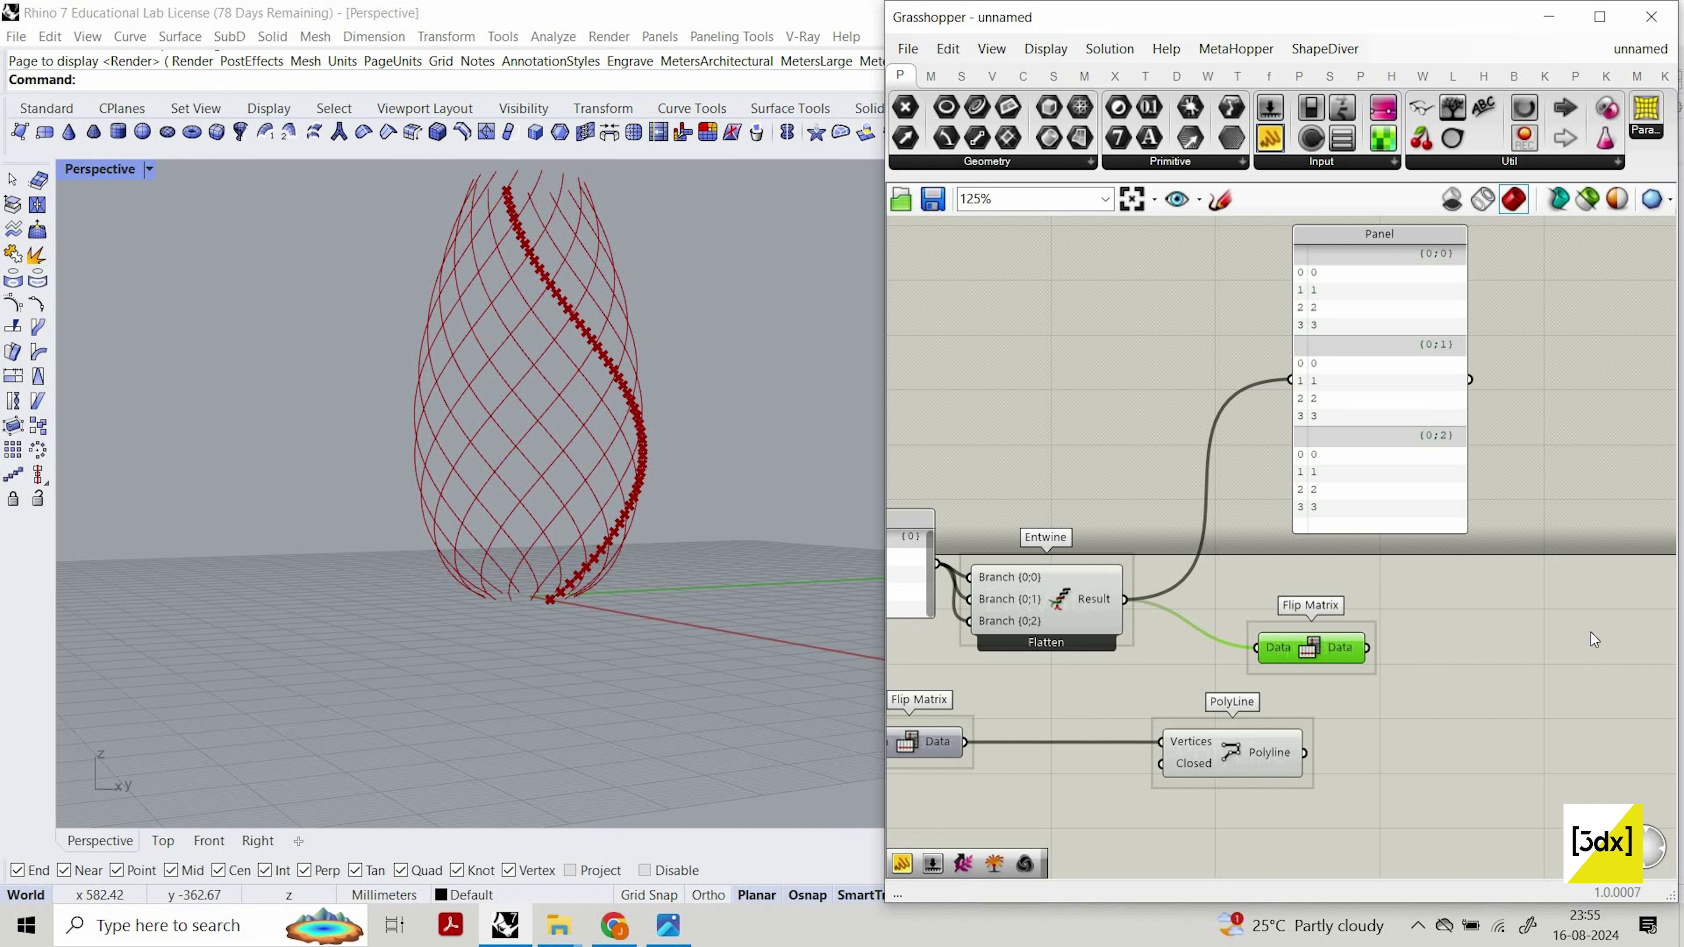
Add a panel beside the copied Flip Matrix and connect its Data output to display the flipped branches.
{"action": "left_click", "coordinate": [1590, 634]}
{"action": "left_click_drag", "start_coordinate": [1367, 647], "coordinate": [1474, 806]}
{"action": "scroll", "coordinate": [1462, 610], "scroll_direction": "down", "scroll_amount": 4}
{"action": "scroll", "coordinate": [1463, 602], "scroll_direction": "up", "scroll_amount": 2}
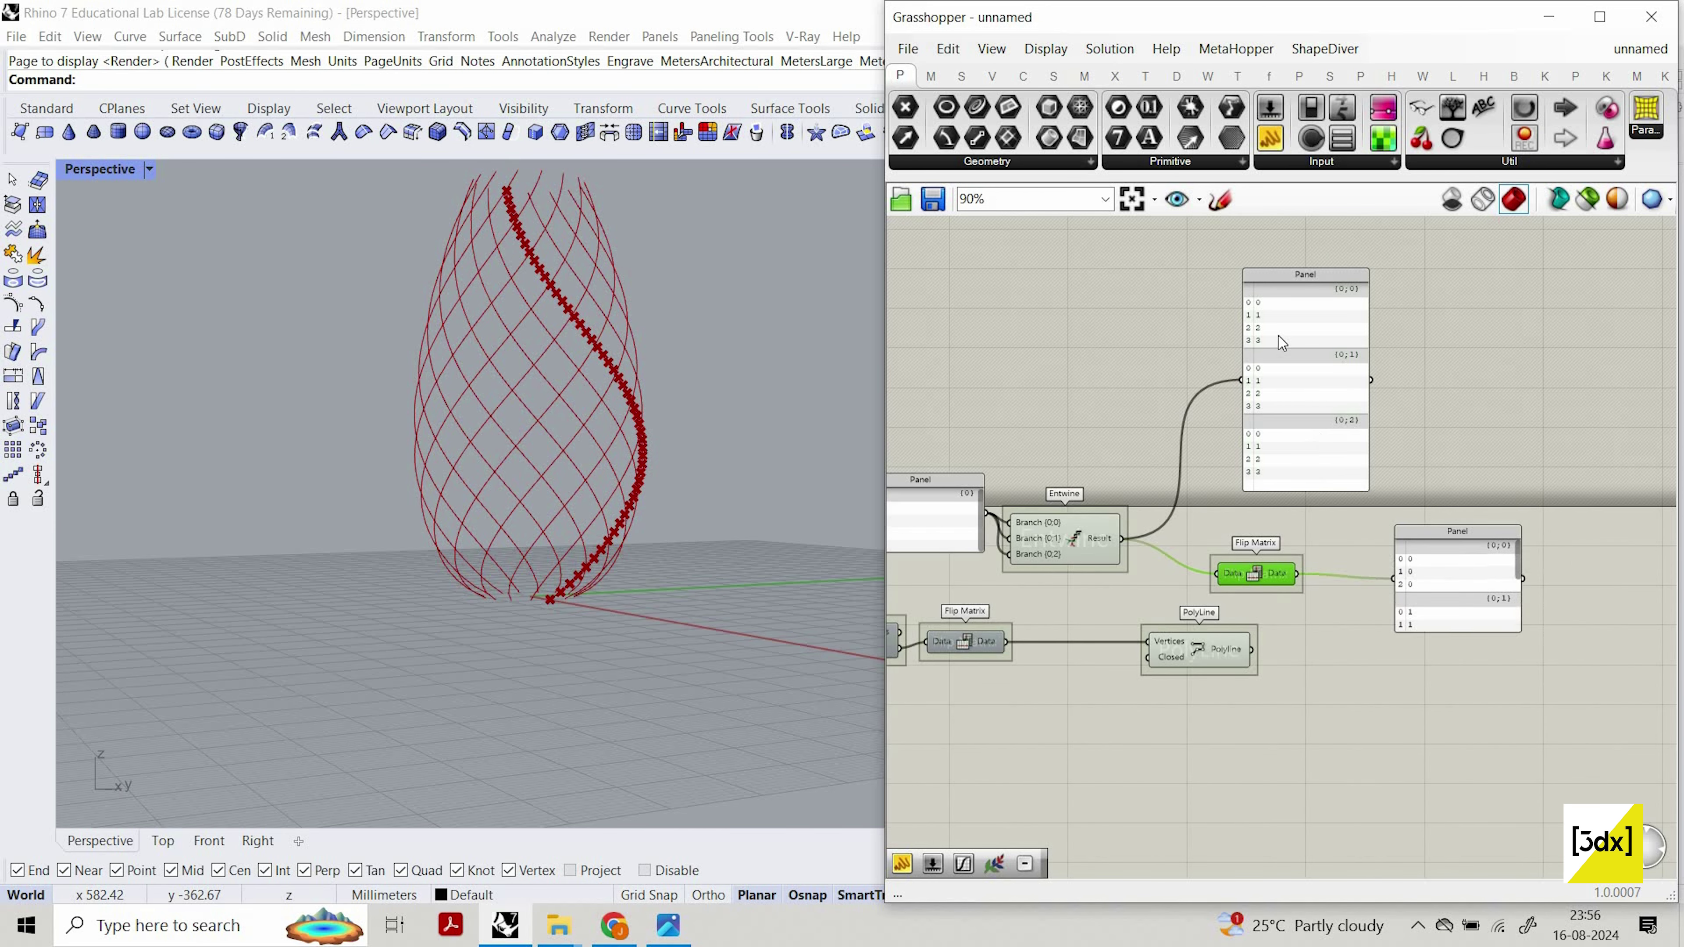
Compare the branch paths and items in Entwine's panel with those in the flipped data panel.
{"action": "scroll", "coordinate": [1244, 300], "scroll_direction": "up", "scroll_amount": 2}
{"action": "scroll", "coordinate": [1237, 279], "scroll_direction": "up", "scroll_amount": 2}
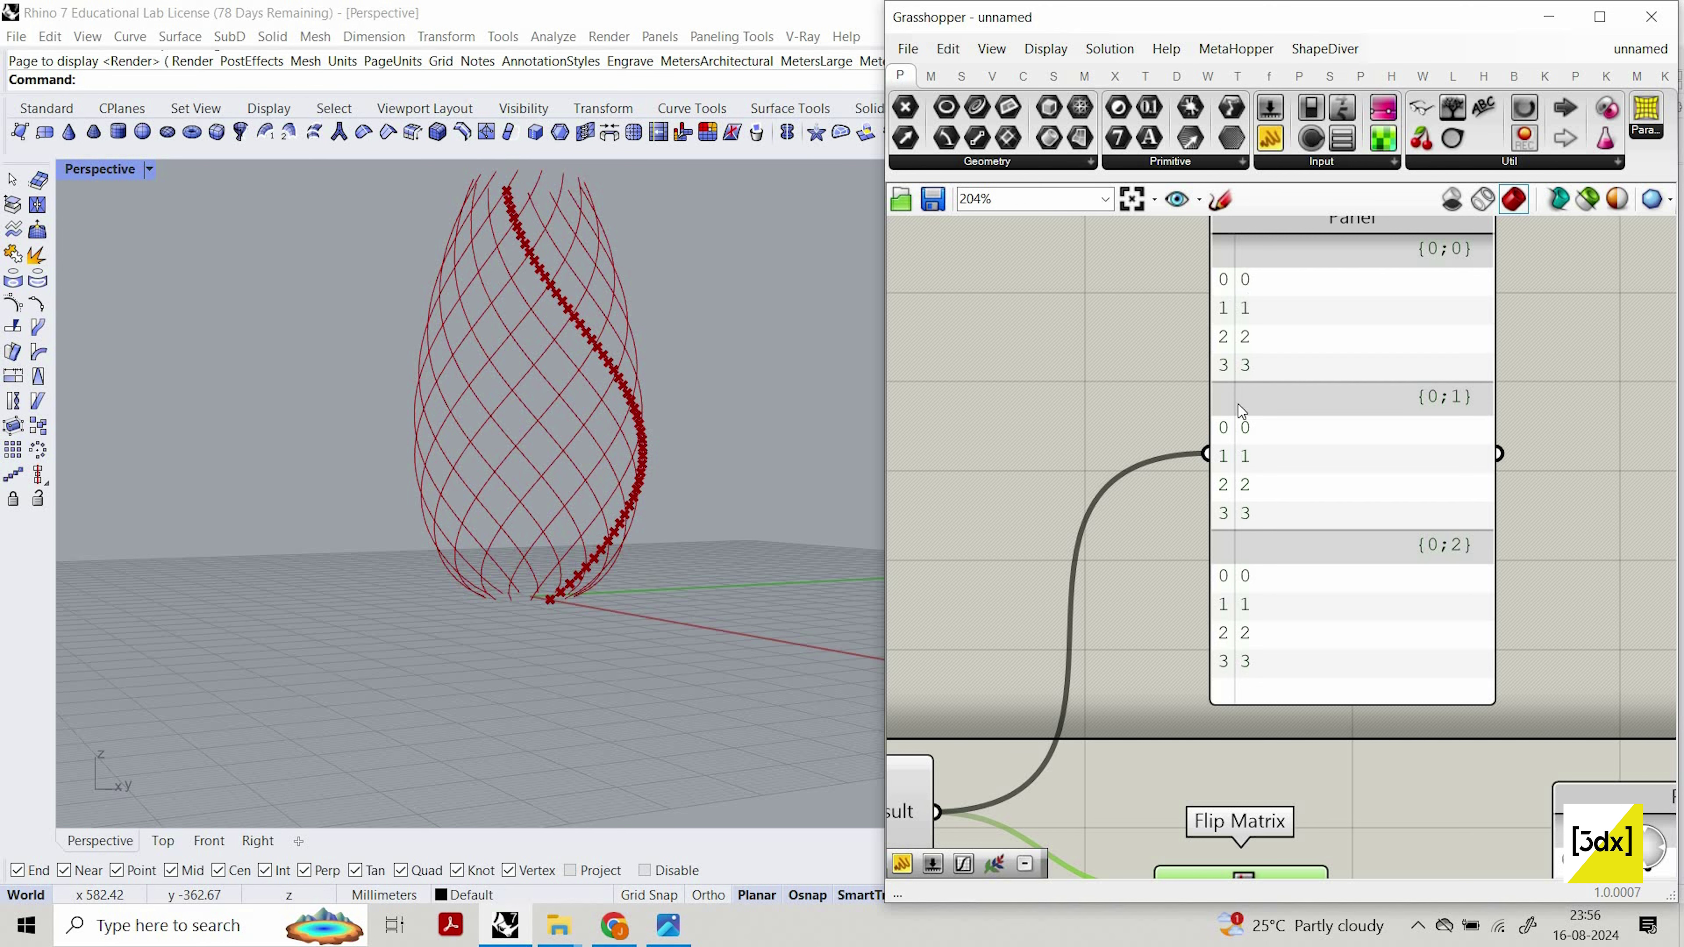
{"action": "scroll", "coordinate": [1345, 363], "scroll_direction": "down", "scroll_amount": 3}
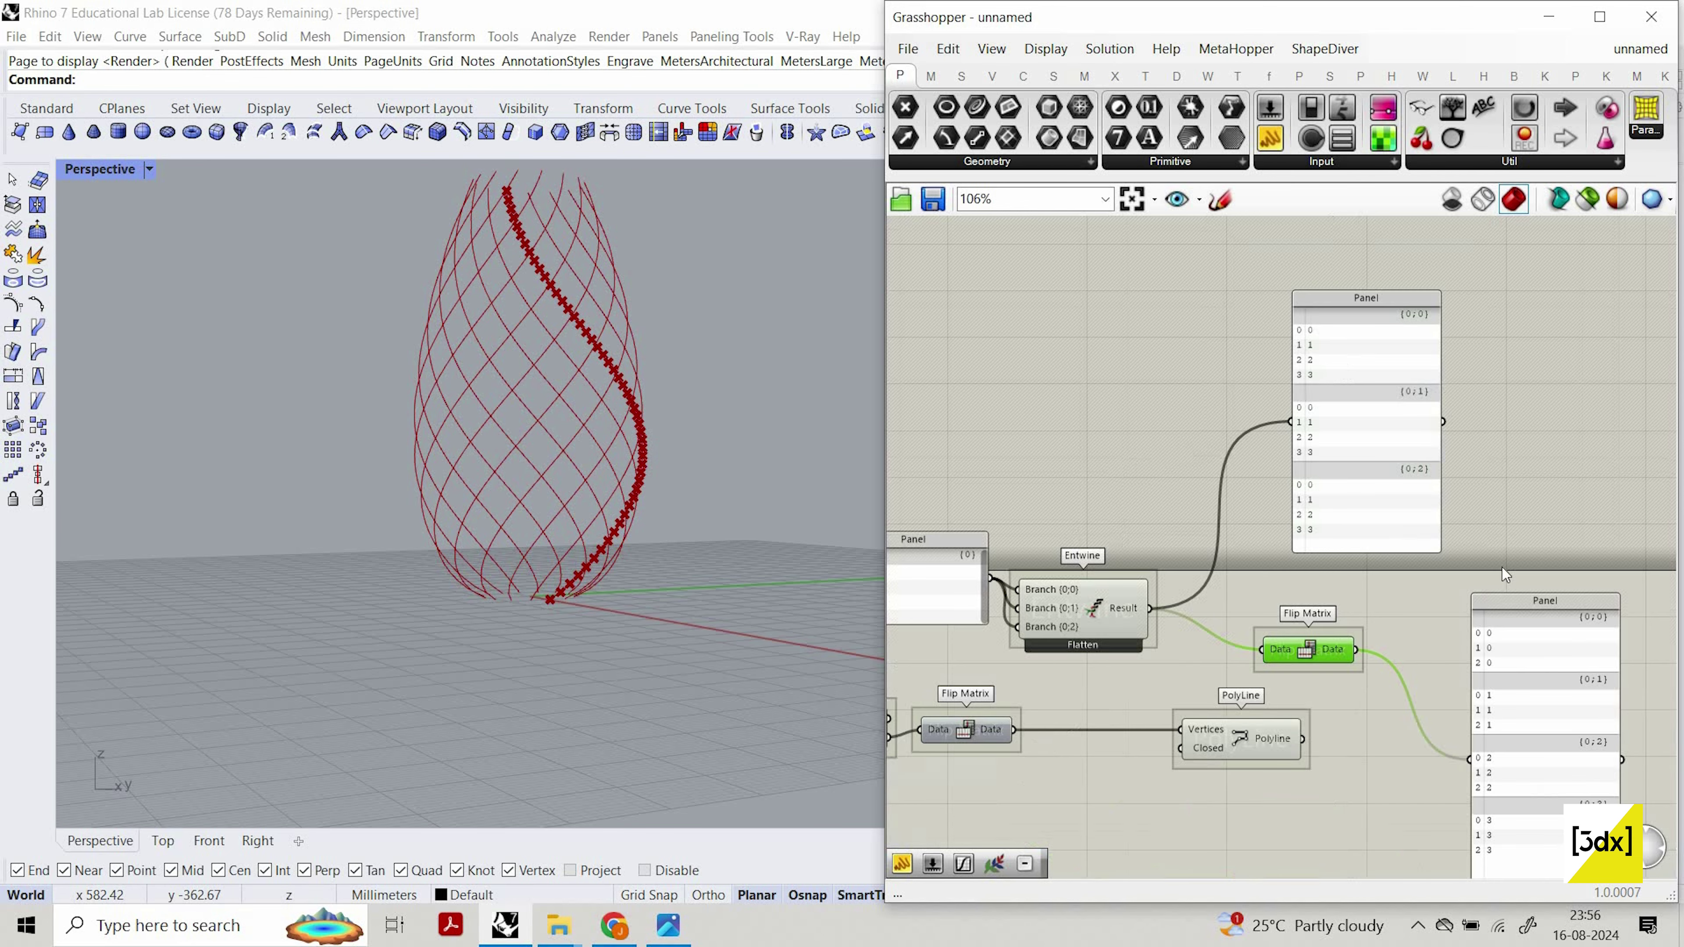
{"action": "scroll", "coordinate": [1413, 484], "scroll_direction": "up", "scroll_amount": 1}
{"action": "right_click_drag", "start_coordinate": [1413, 484], "coordinate": [1240, 266]}
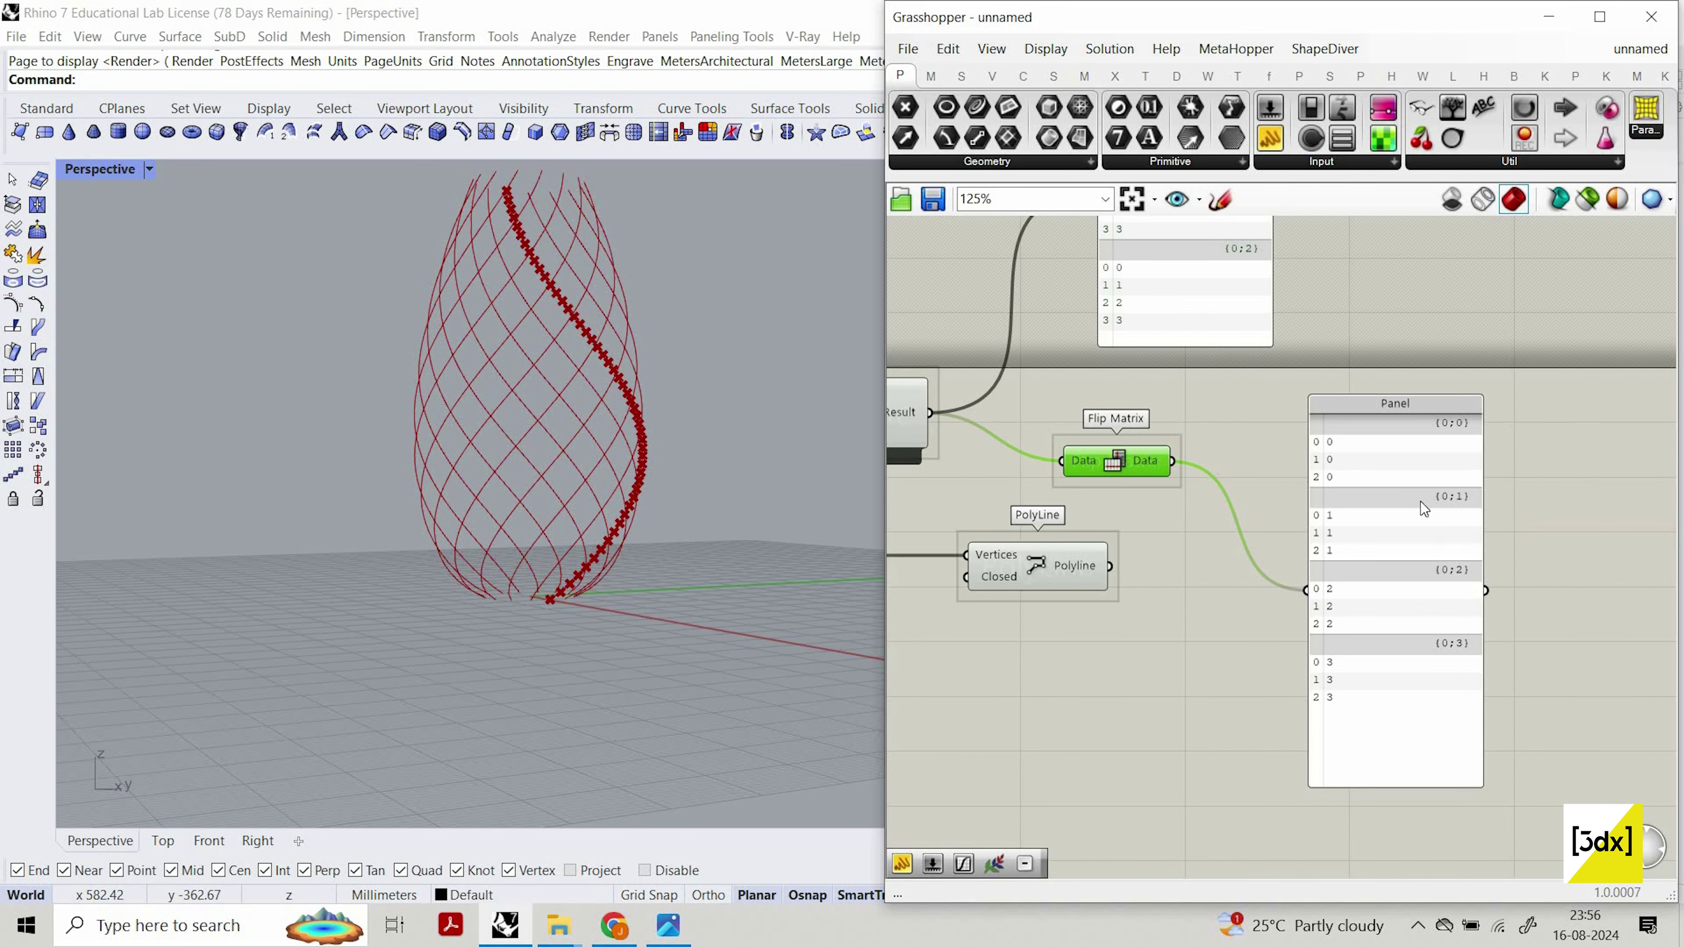
{"action": "scroll", "coordinate": [1255, 466], "scroll_direction": "down", "scroll_amount": 3}
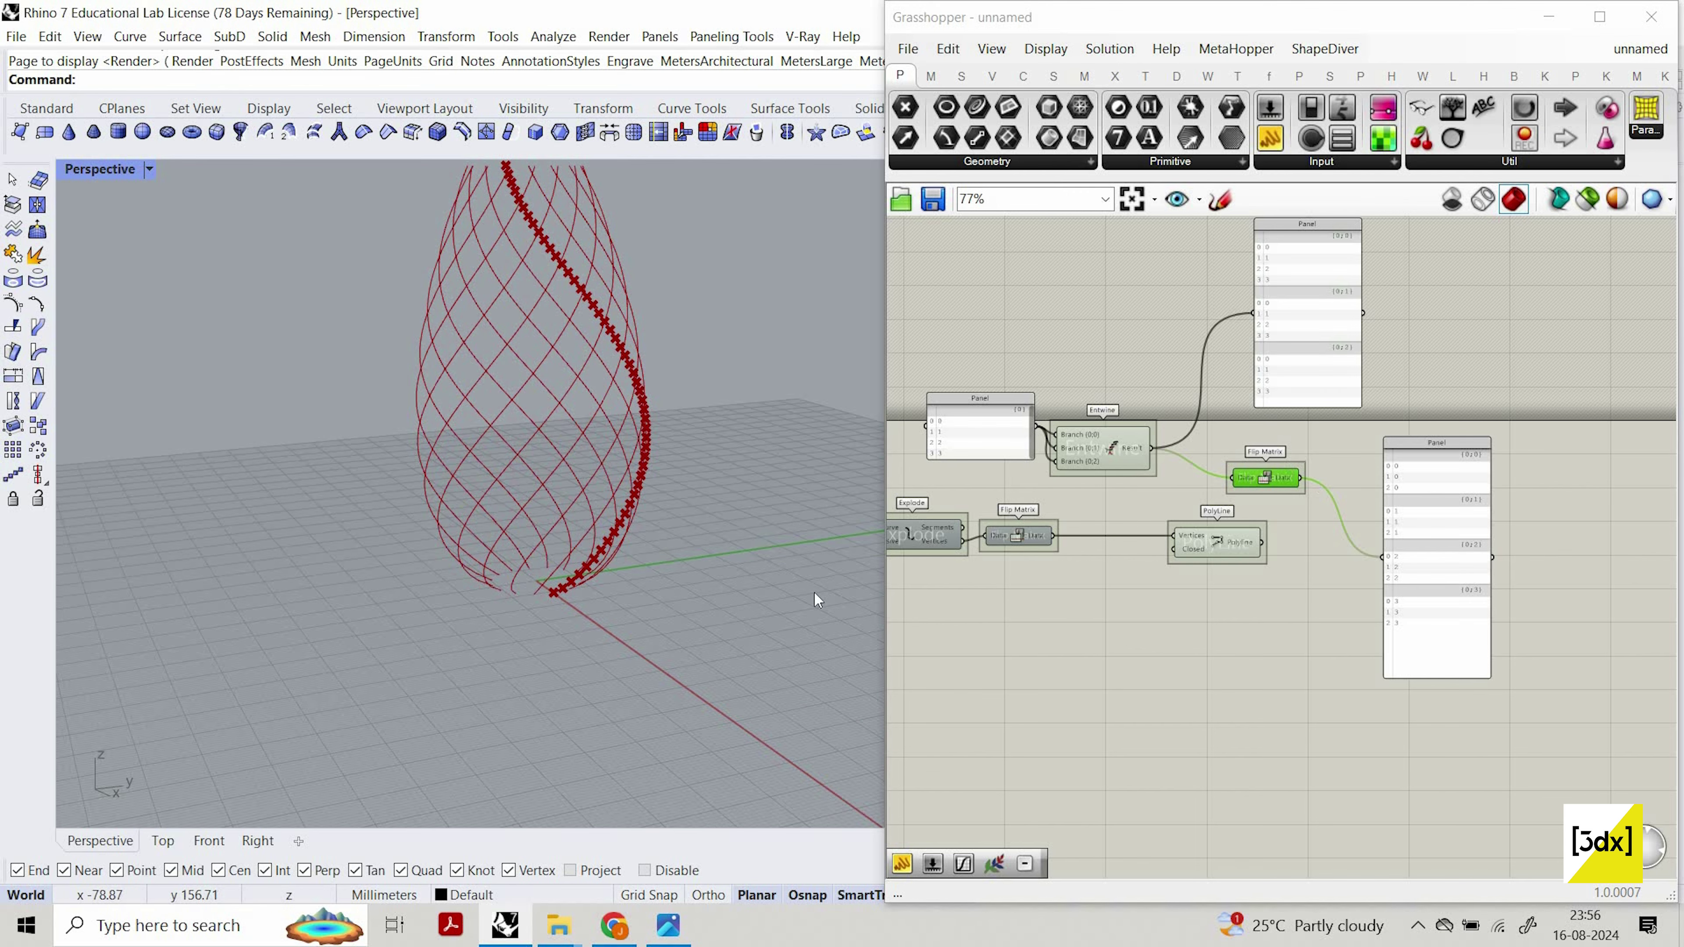
{"action": "scroll", "coordinate": [1217, 453], "scroll_direction": "up", "scroll_amount": 2}
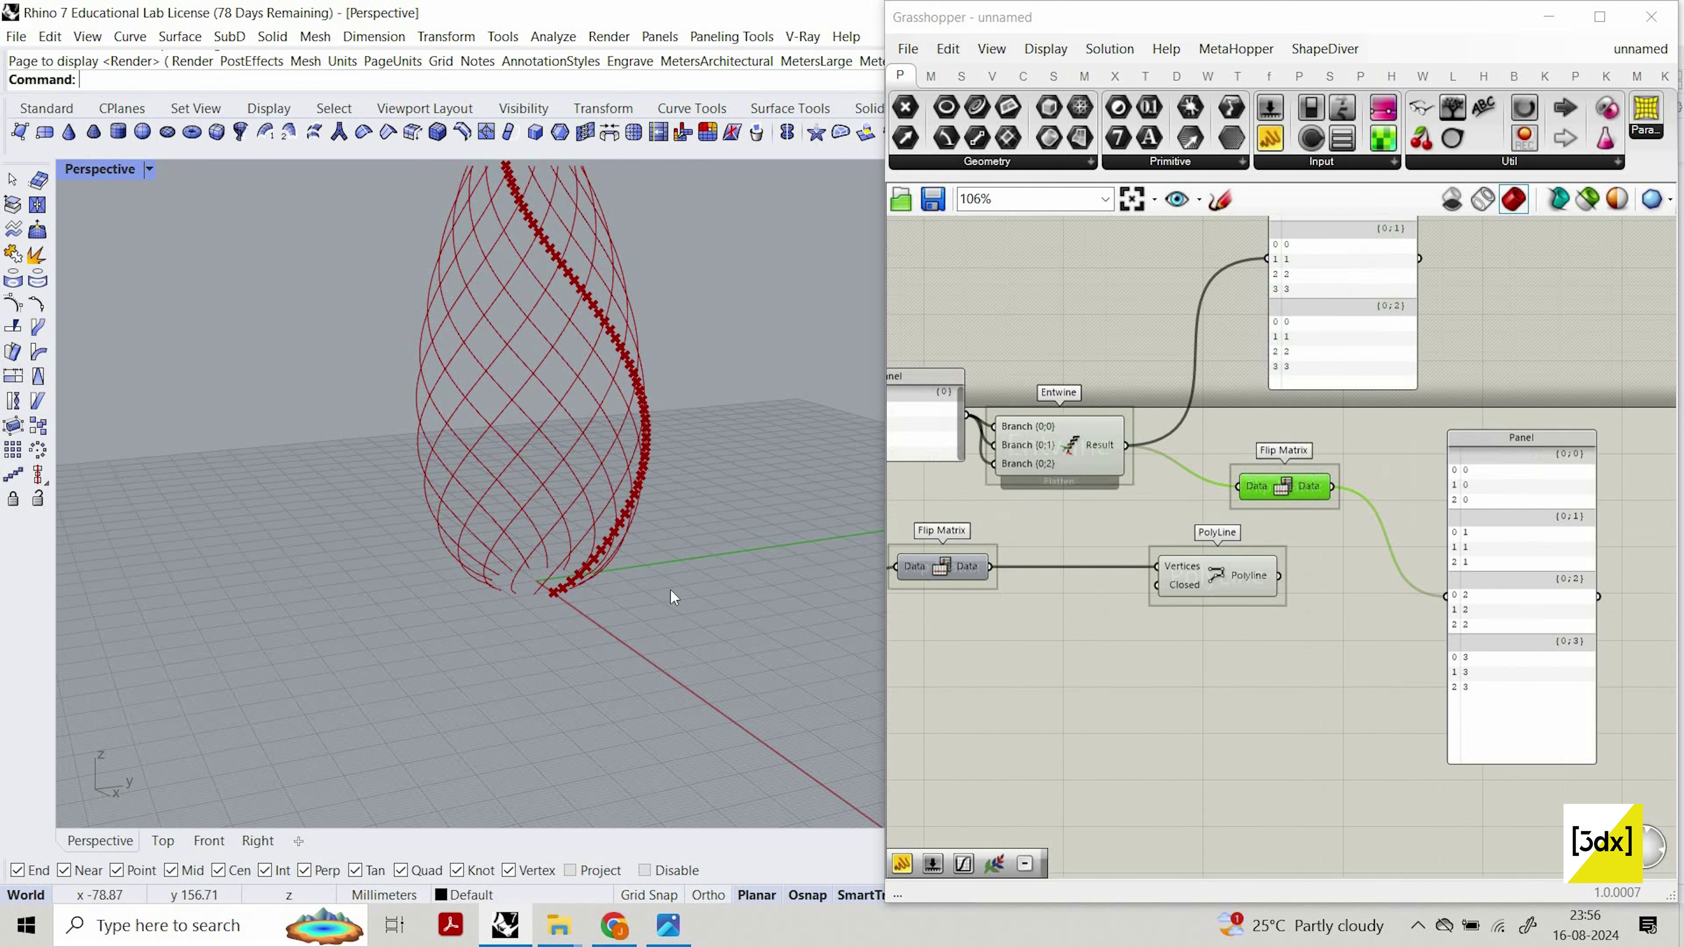
Delete the Entwine demonstration components with their panels and Flip Matrix copy, and move the remaining PolyLine closer to its Flip Matrix.
{"action": "left_click_drag", "start_coordinate": [1588, 302], "coordinate": [939, 484]}
{"action": "key", "text": "Delete"}
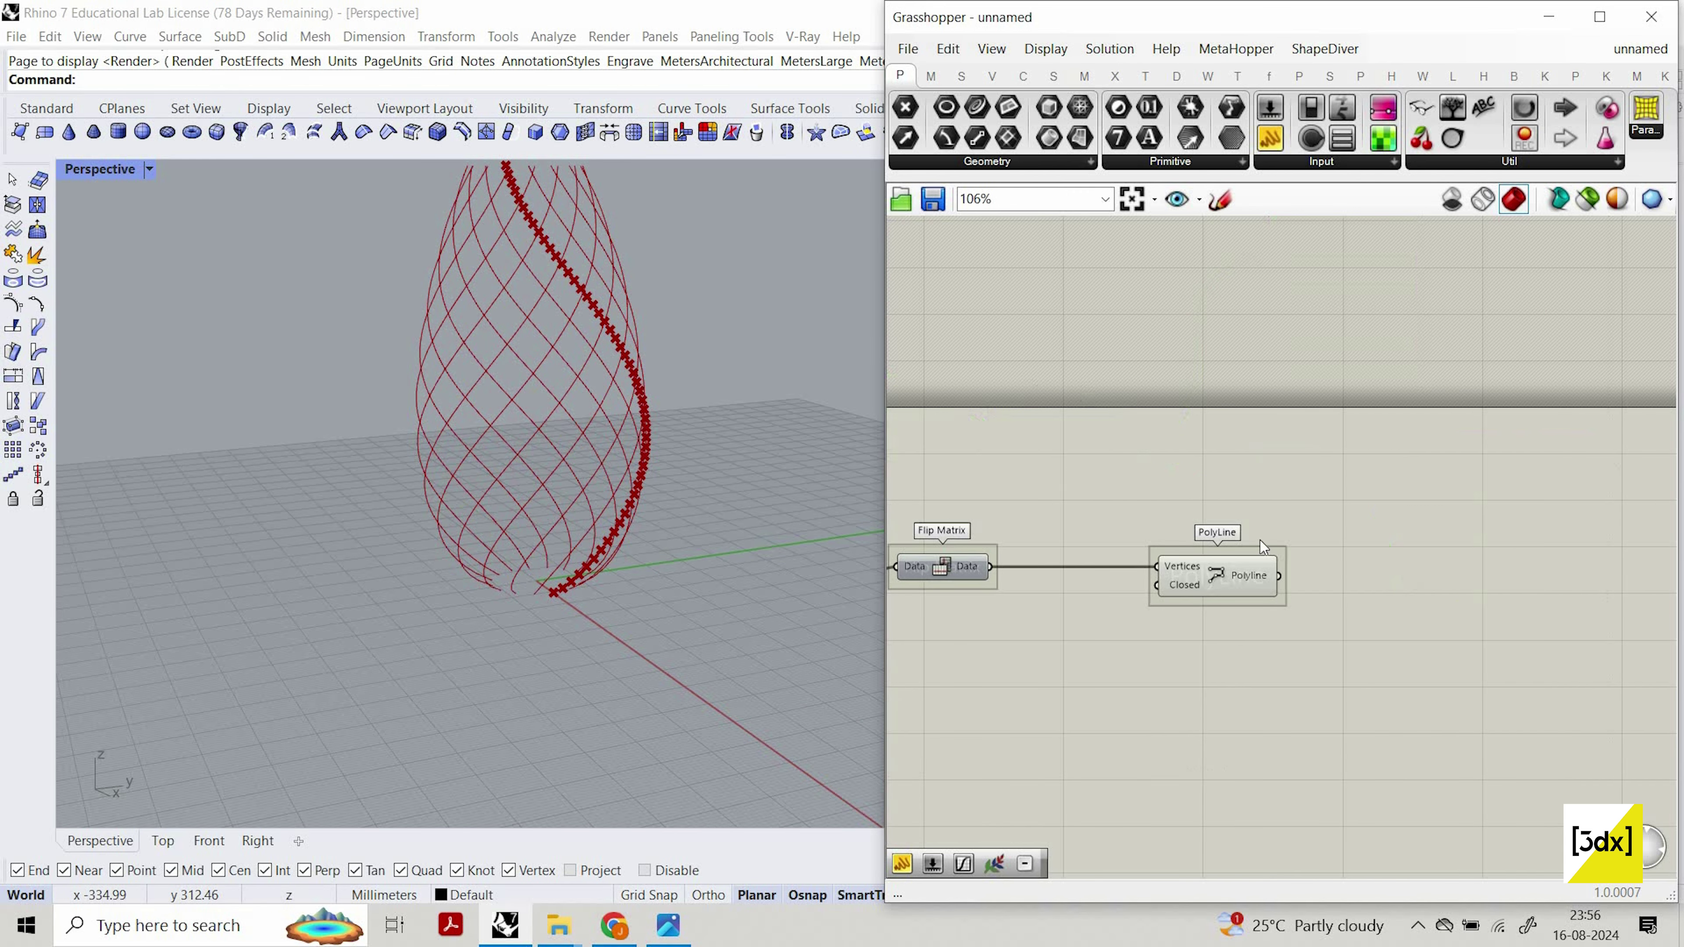
{"action": "scroll", "coordinate": [1247, 548], "scroll_direction": "down", "scroll_amount": 2}
{"action": "scroll", "coordinate": [1192, 563], "scroll_direction": "up", "scroll_amount": 3}
{"action": "left_click_drag", "start_coordinate": [1313, 570], "coordinate": [1135, 559]}
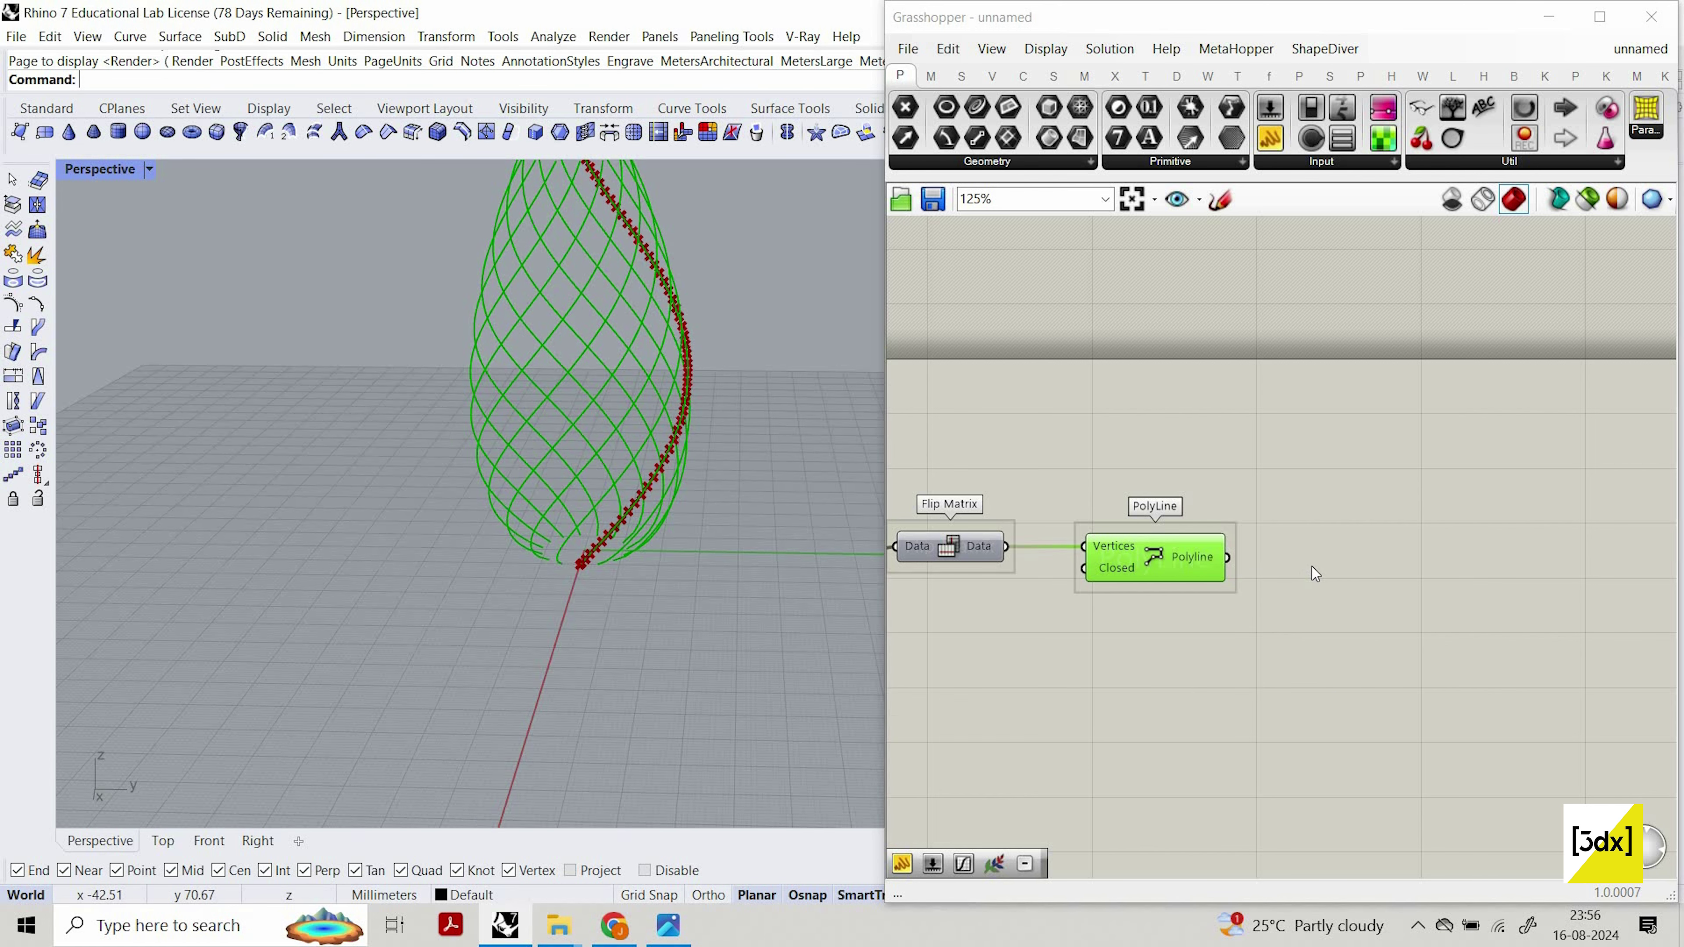
Delete the End Points component fed by Rotate's Geometry output.
{"action": "scroll", "coordinate": [1196, 576], "scroll_direction": "down", "scroll_amount": 5}
{"action": "scroll", "coordinate": [1197, 584], "scroll_direction": "up", "scroll_amount": 5}
{"action": "left_click", "coordinate": [1187, 574]}
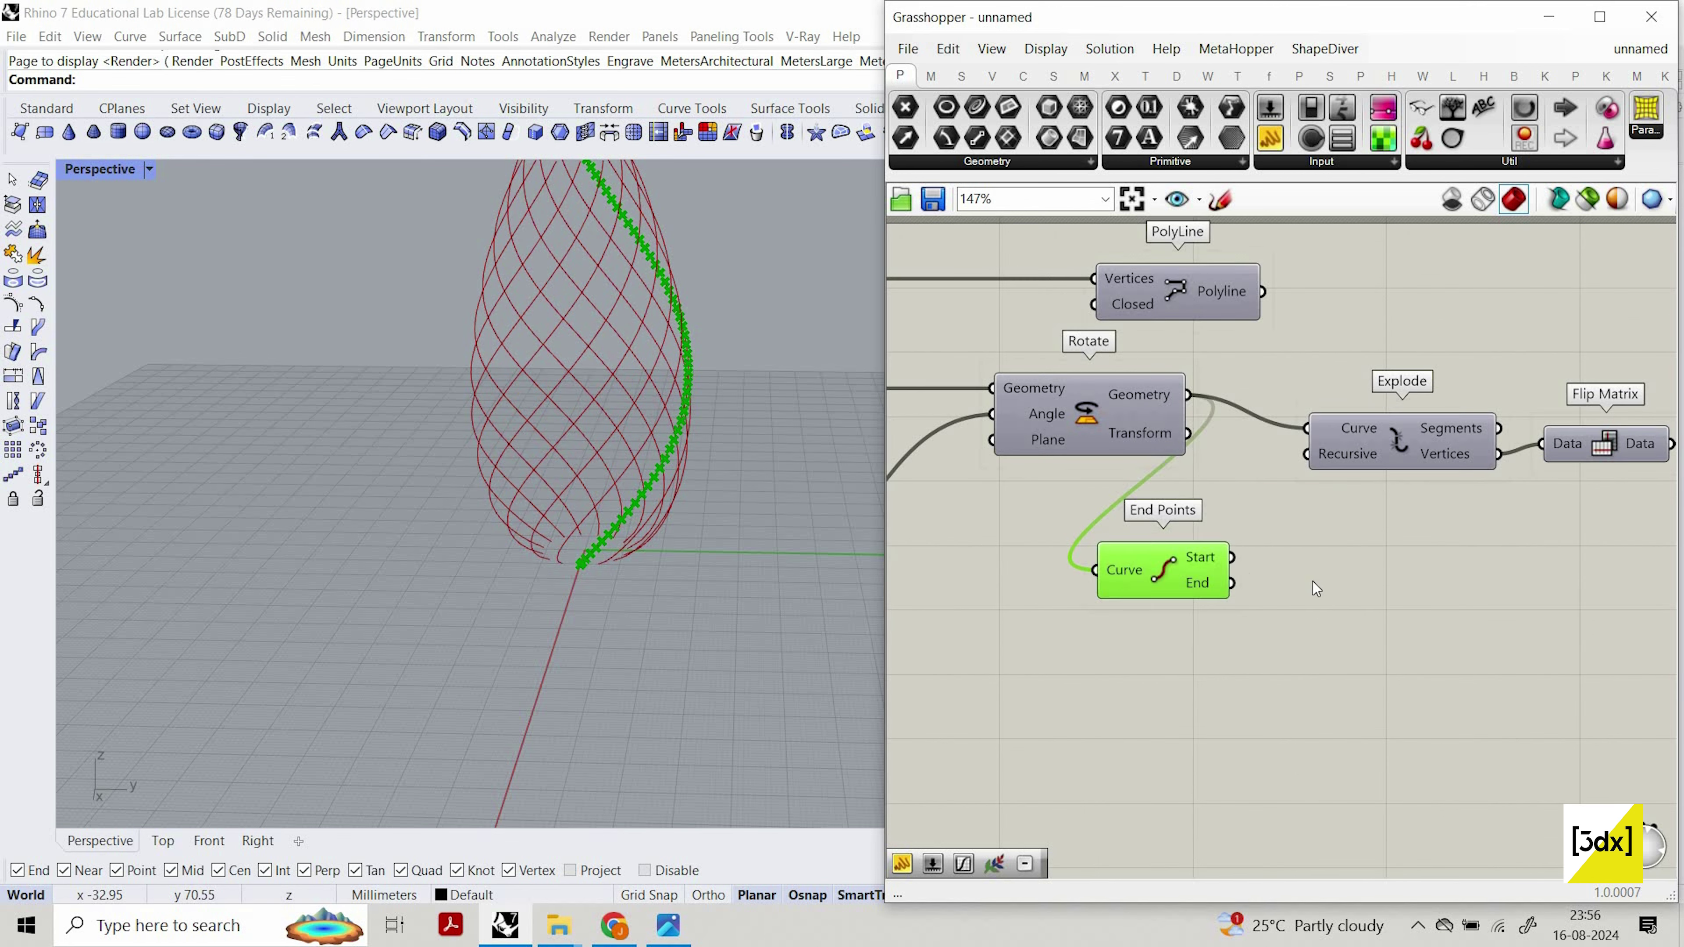
{"action": "key", "text": "Delete"}
{"action": "scroll", "coordinate": [1343, 483], "scroll_direction": "down", "scroll_amount": 4}
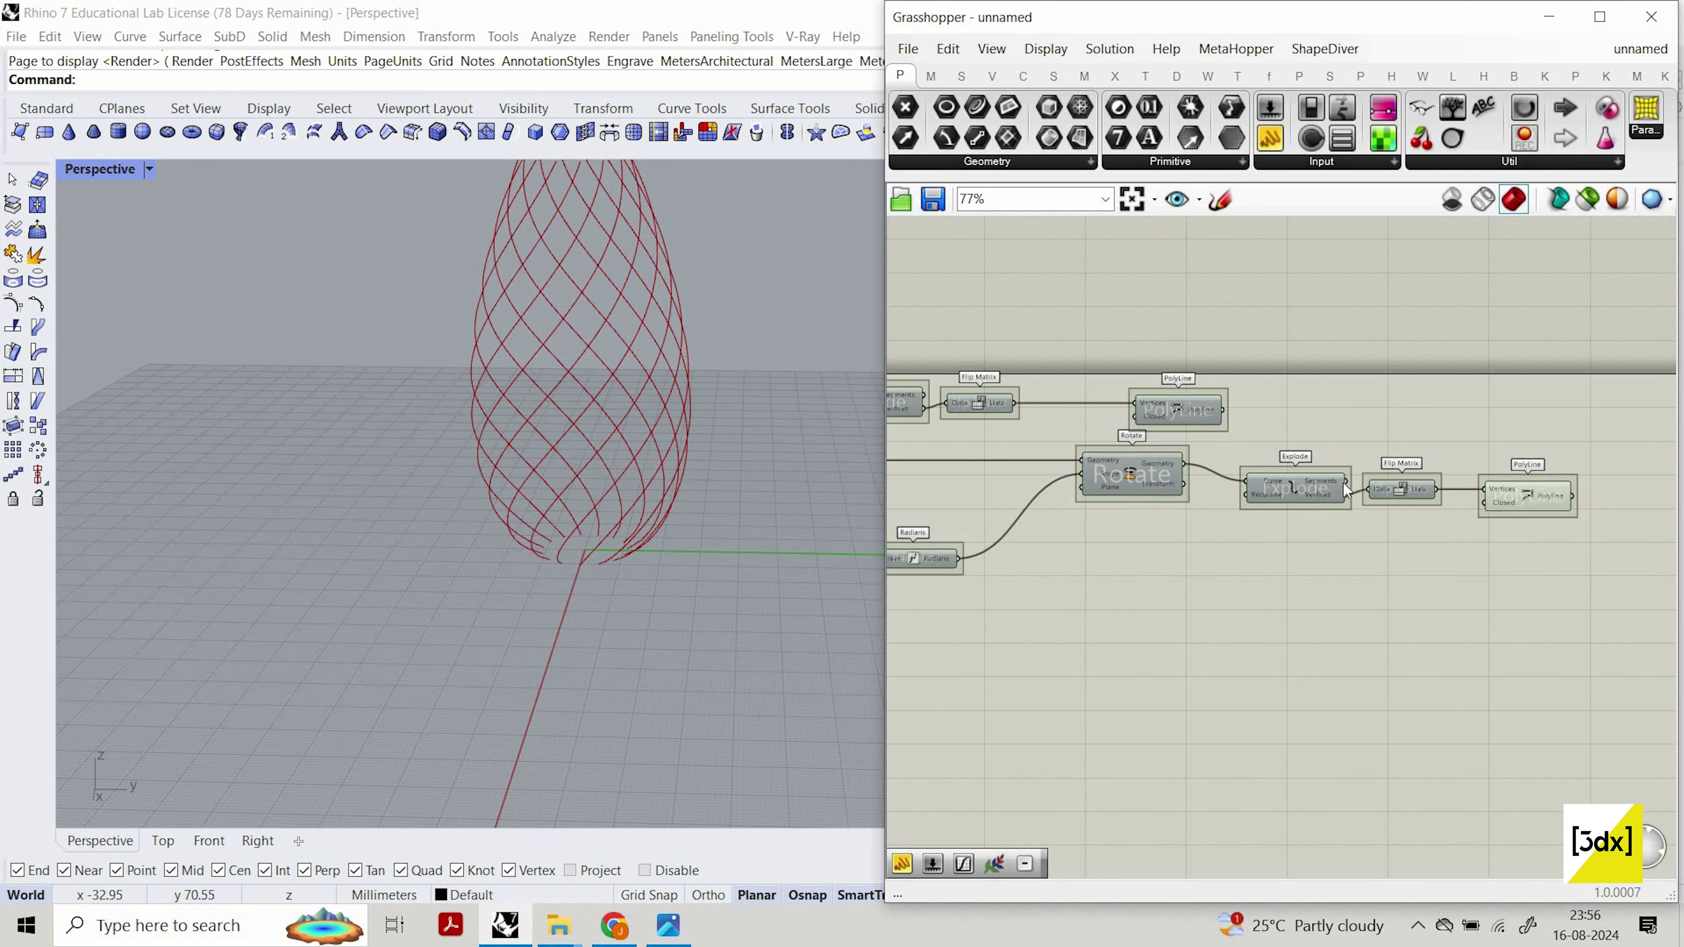
Move the Explode, Flip Matrix and PolyLine fed by Scale above the main definition and group them.
{"action": "left_click_drag", "start_coordinate": [1016, 374], "coordinate": [1382, 484]}
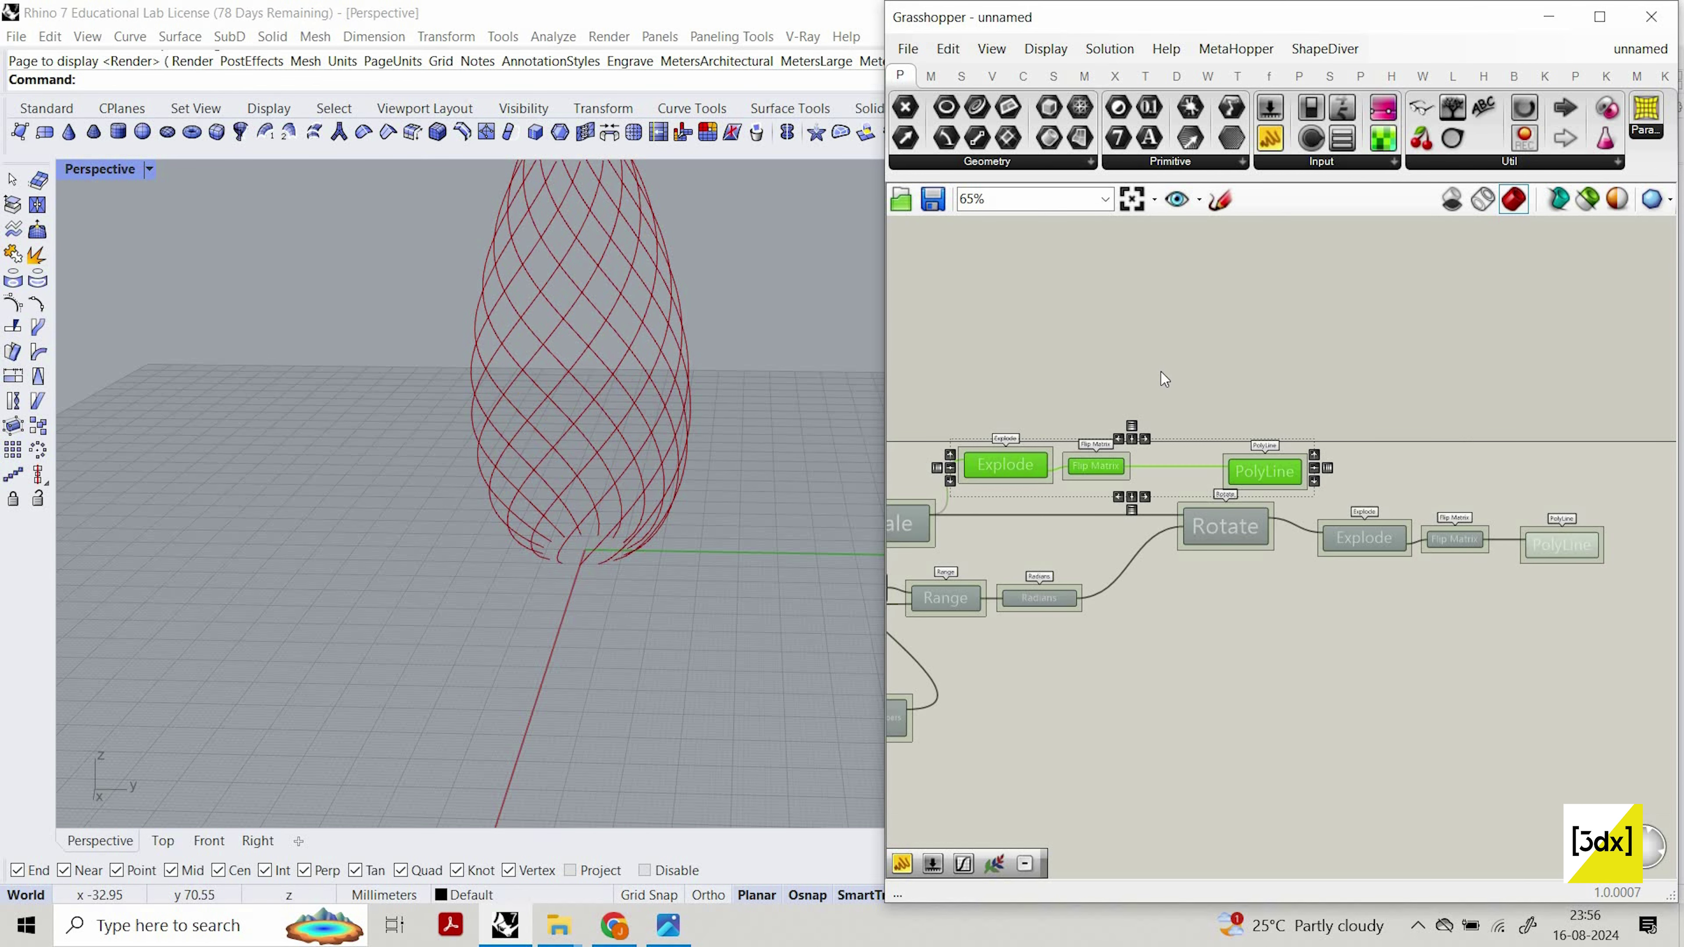
{"action": "left_click_drag", "start_coordinate": [1266, 459], "coordinate": [1336, 359]}
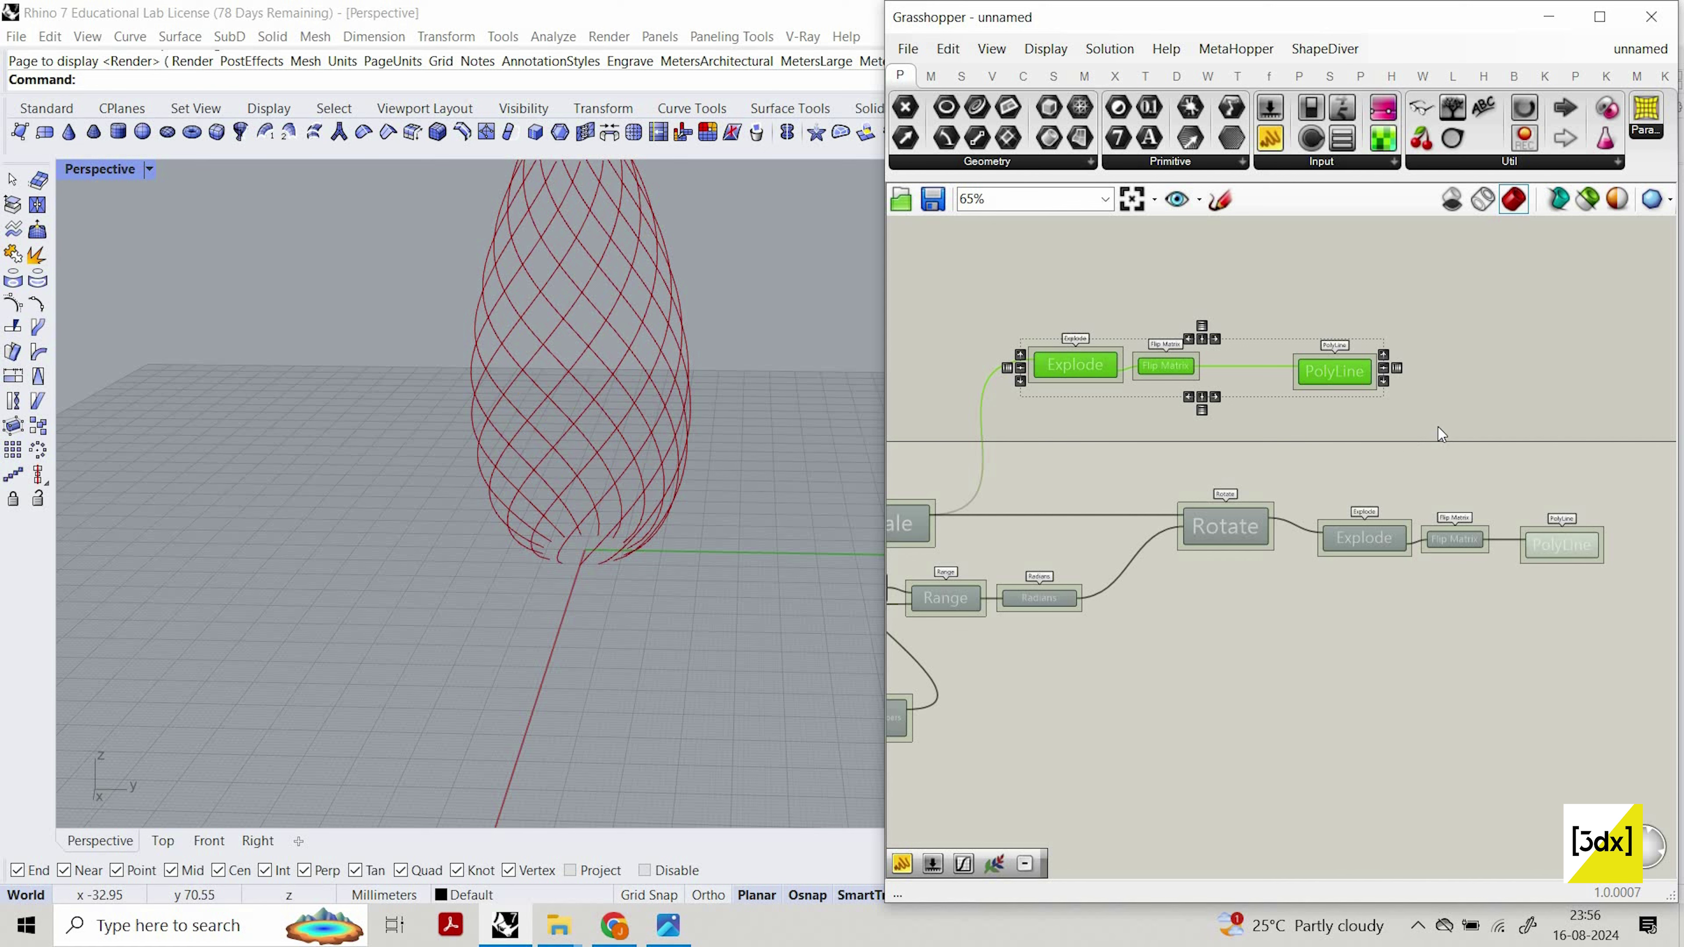
{"action": "key", "text": "ctrl+g"}
{"action": "left_click", "coordinate": [1467, 494]}
{"action": "scroll", "coordinate": [1468, 493], "scroll_direction": "down", "scroll_amount": 2}
{"action": "right_click_drag", "start_coordinate": [1613, 517], "coordinate": [1558, 518]}
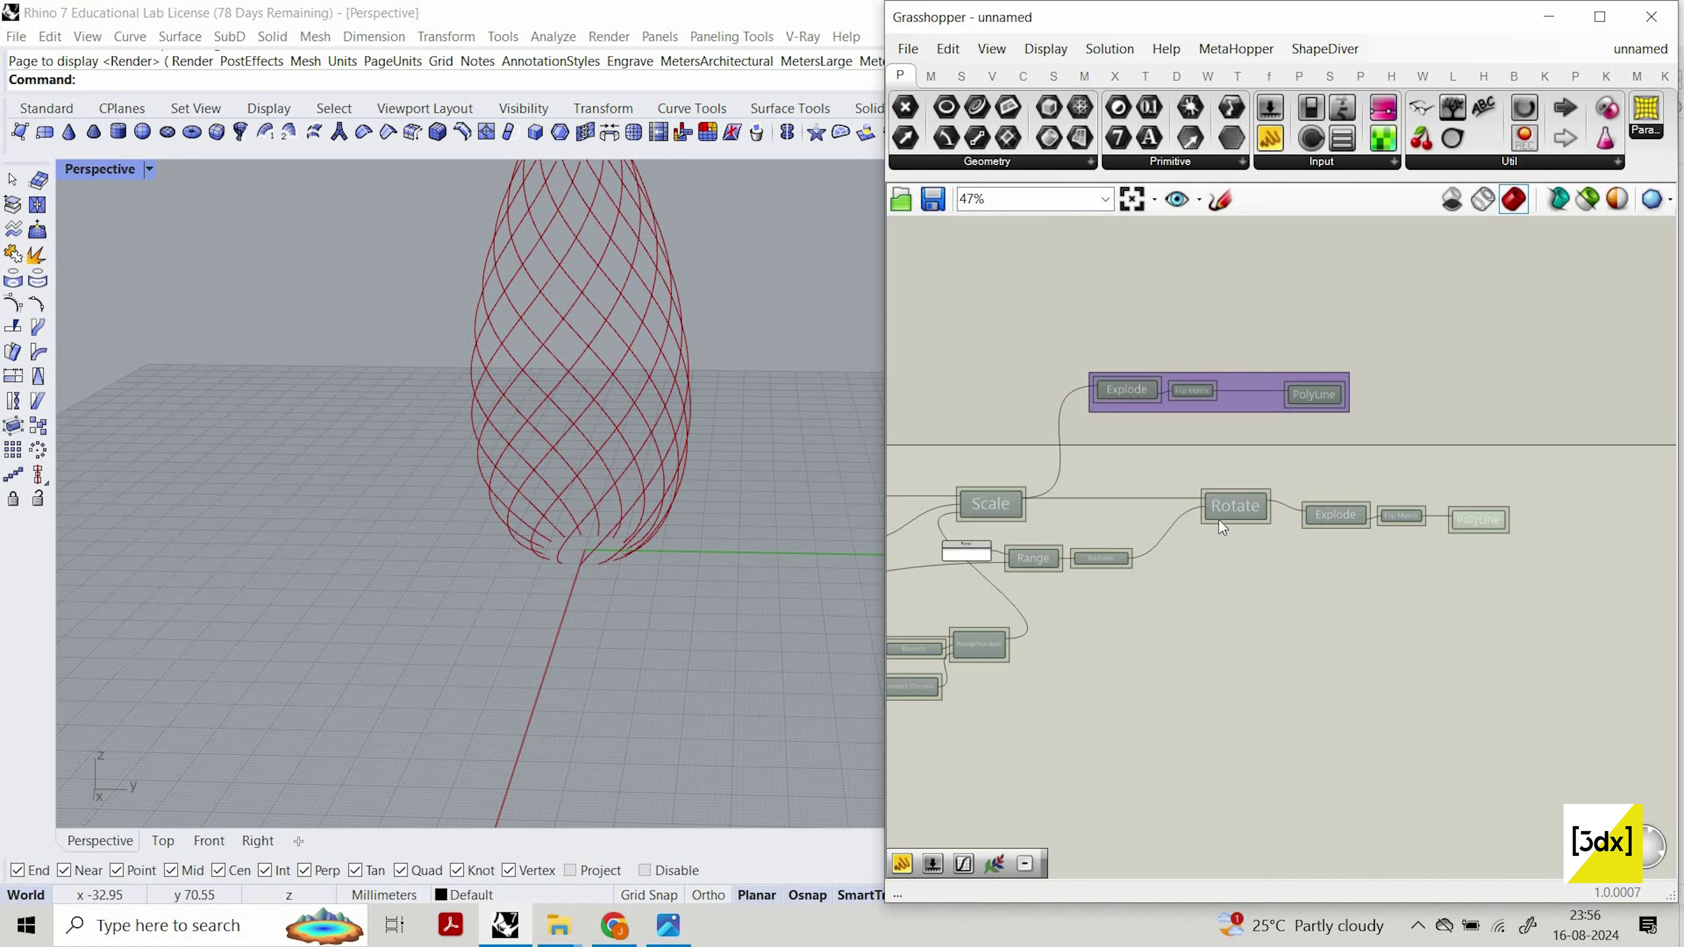
Move the rotated branch's Flip Matrix and PolyLine up and away from Explode, and realign Explode beside Rotate.
{"action": "scroll", "coordinate": [1613, 517], "scroll_direction": "up", "scroll_amount": 7}
{"action": "left_click", "coordinate": [1219, 520]}
{"action": "left_click", "coordinate": [1471, 510]}
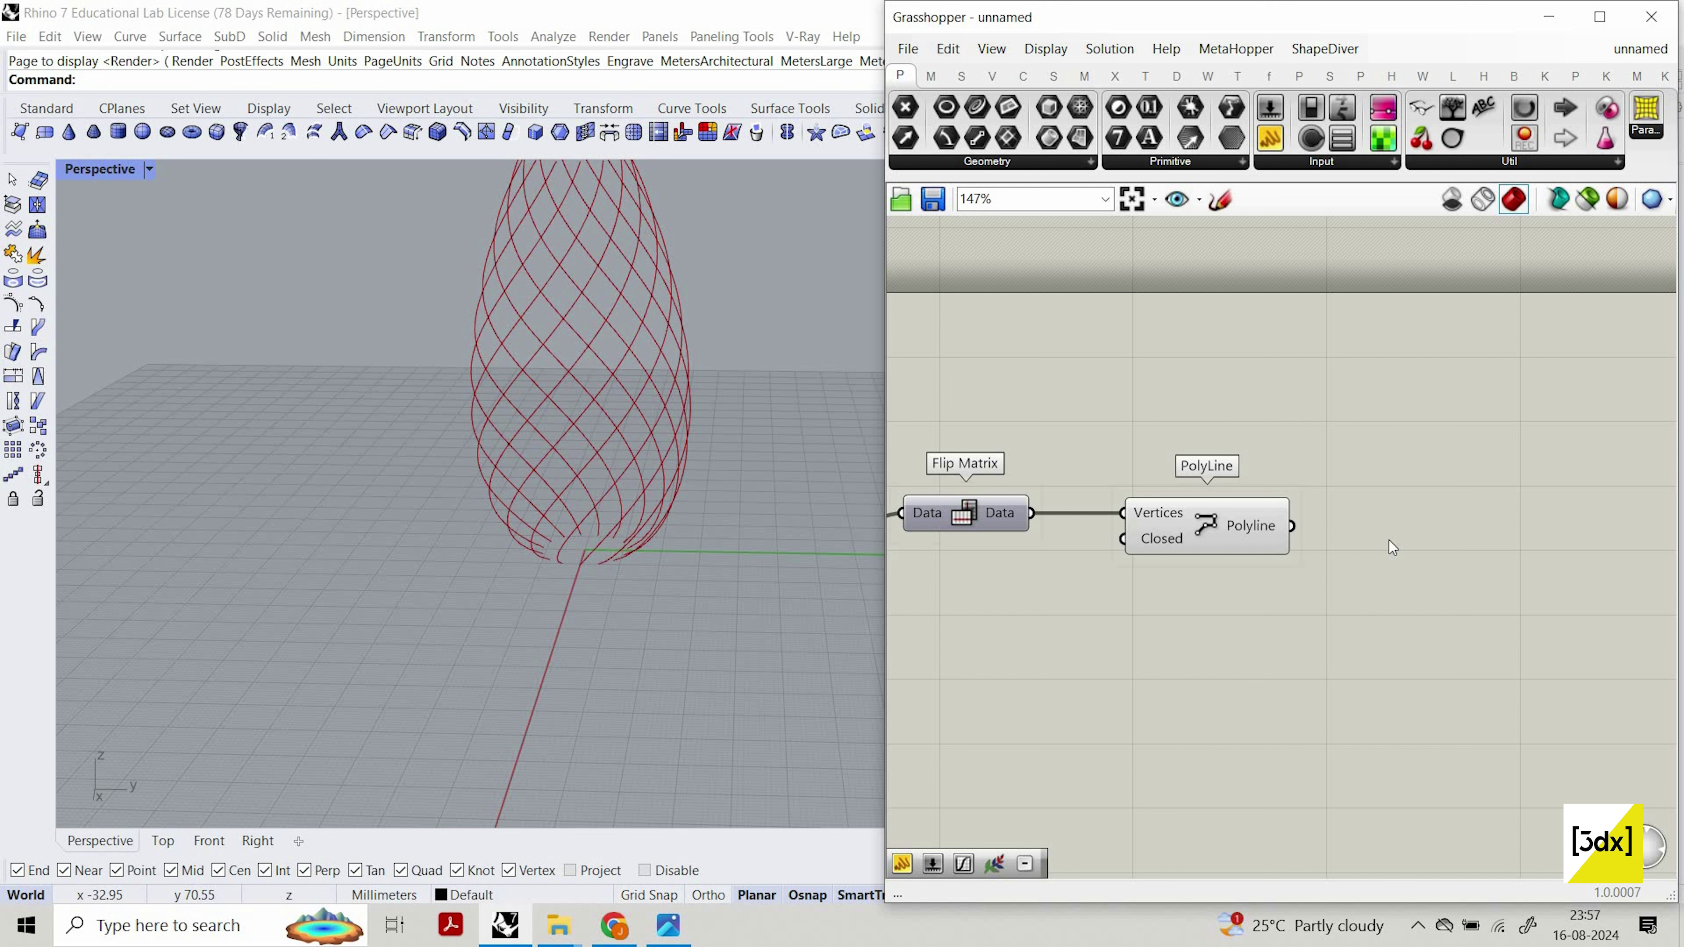
{"action": "scroll", "coordinate": [1387, 541], "scroll_direction": "down", "scroll_amount": 3}
{"action": "left_click_drag", "start_coordinate": [1355, 560], "coordinate": [1365, 371]}
{"action": "scroll", "coordinate": [1024, 500], "scroll_direction": "up", "scroll_amount": 1}
{"action": "left_click_drag", "start_coordinate": [1033, 502], "coordinate": [1042, 477]}
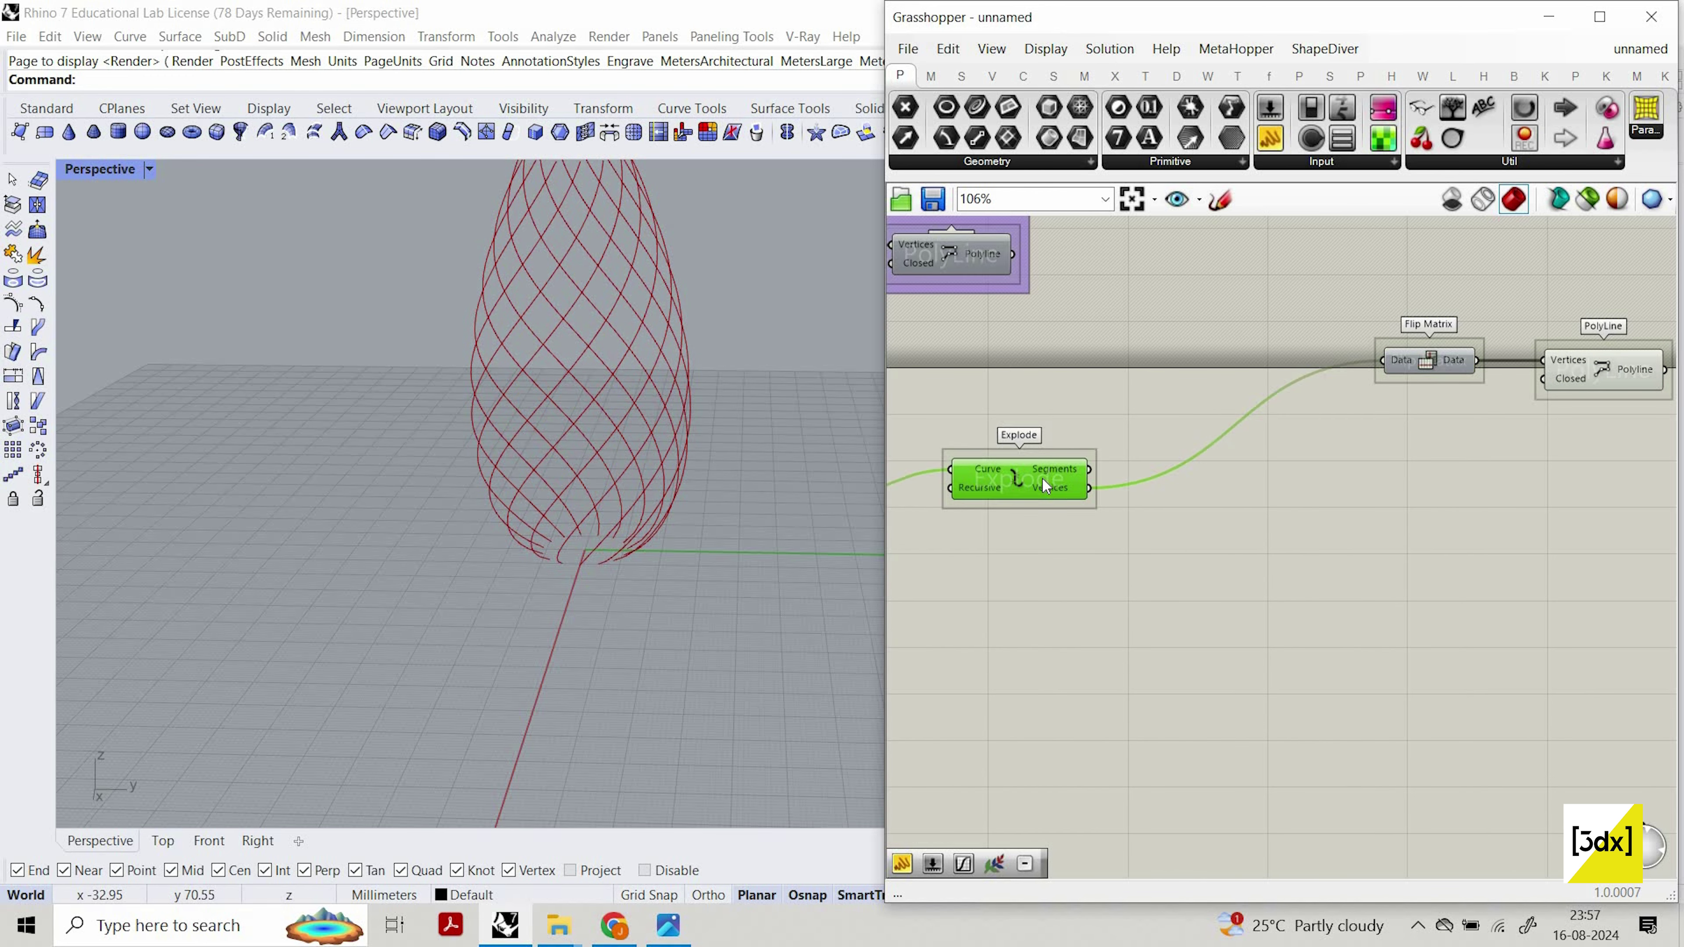
Turn on the preview of the Explode component fed by Rotate.
{"action": "scroll", "coordinate": [1355, 509], "scroll_direction": "down", "scroll_amount": 4}
{"action": "scroll", "coordinate": [1355, 508], "scroll_direction": "up", "scroll_amount": 2}
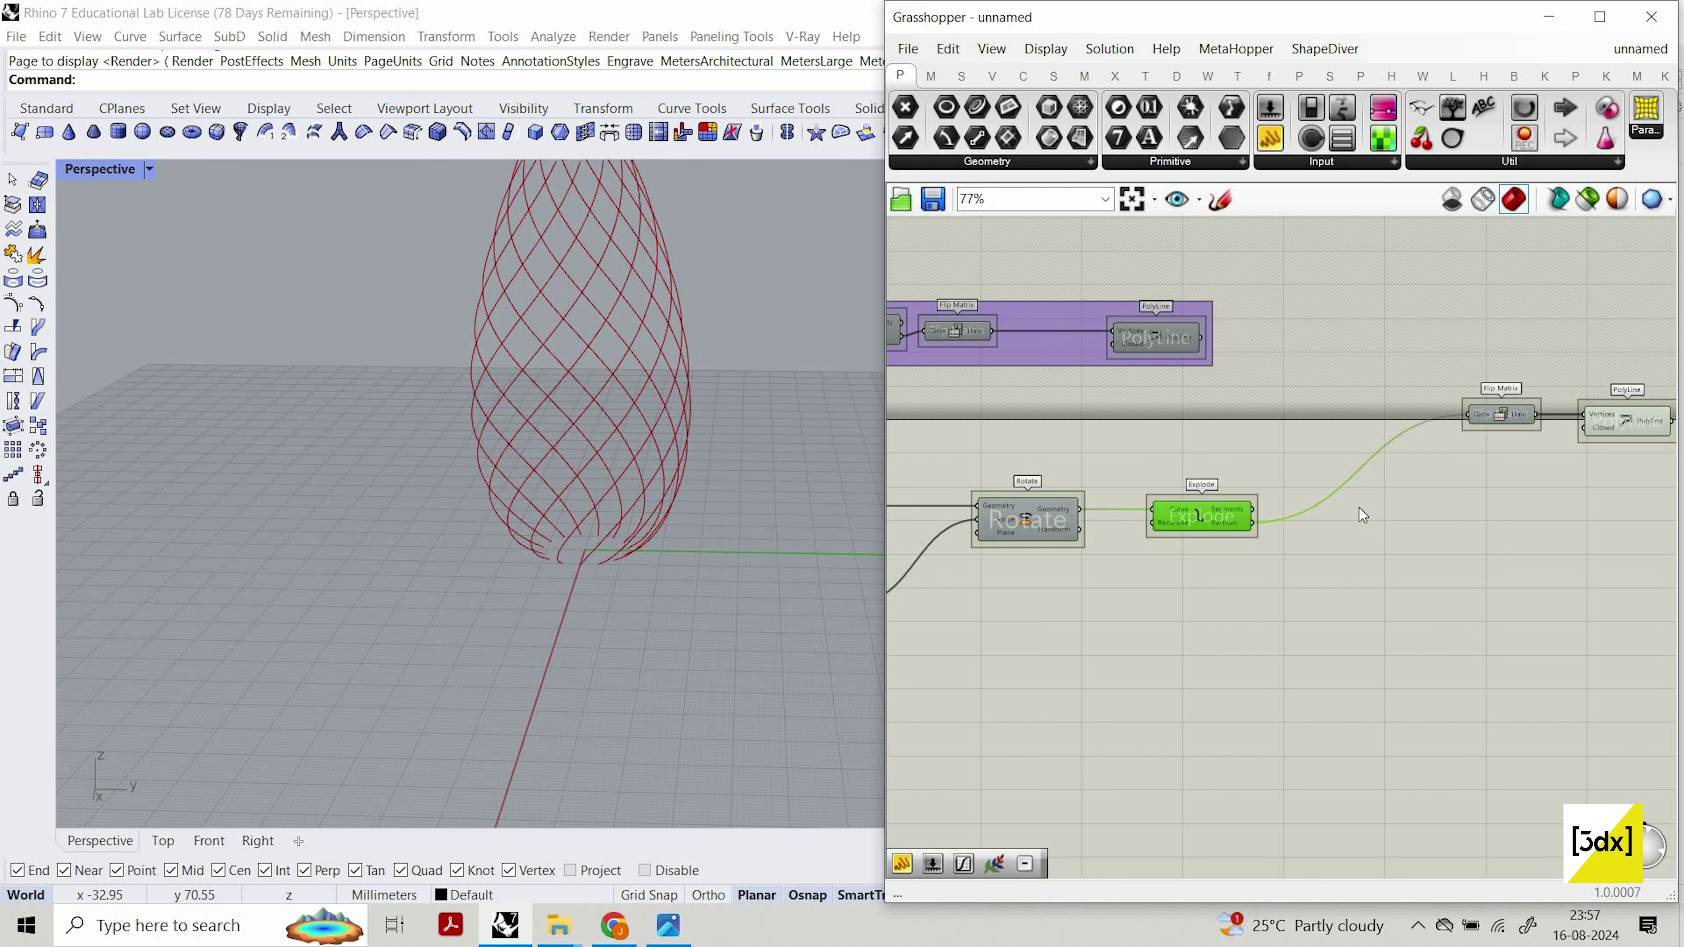
{"action": "scroll", "coordinate": [1214, 460], "scroll_direction": "up", "scroll_amount": 3}
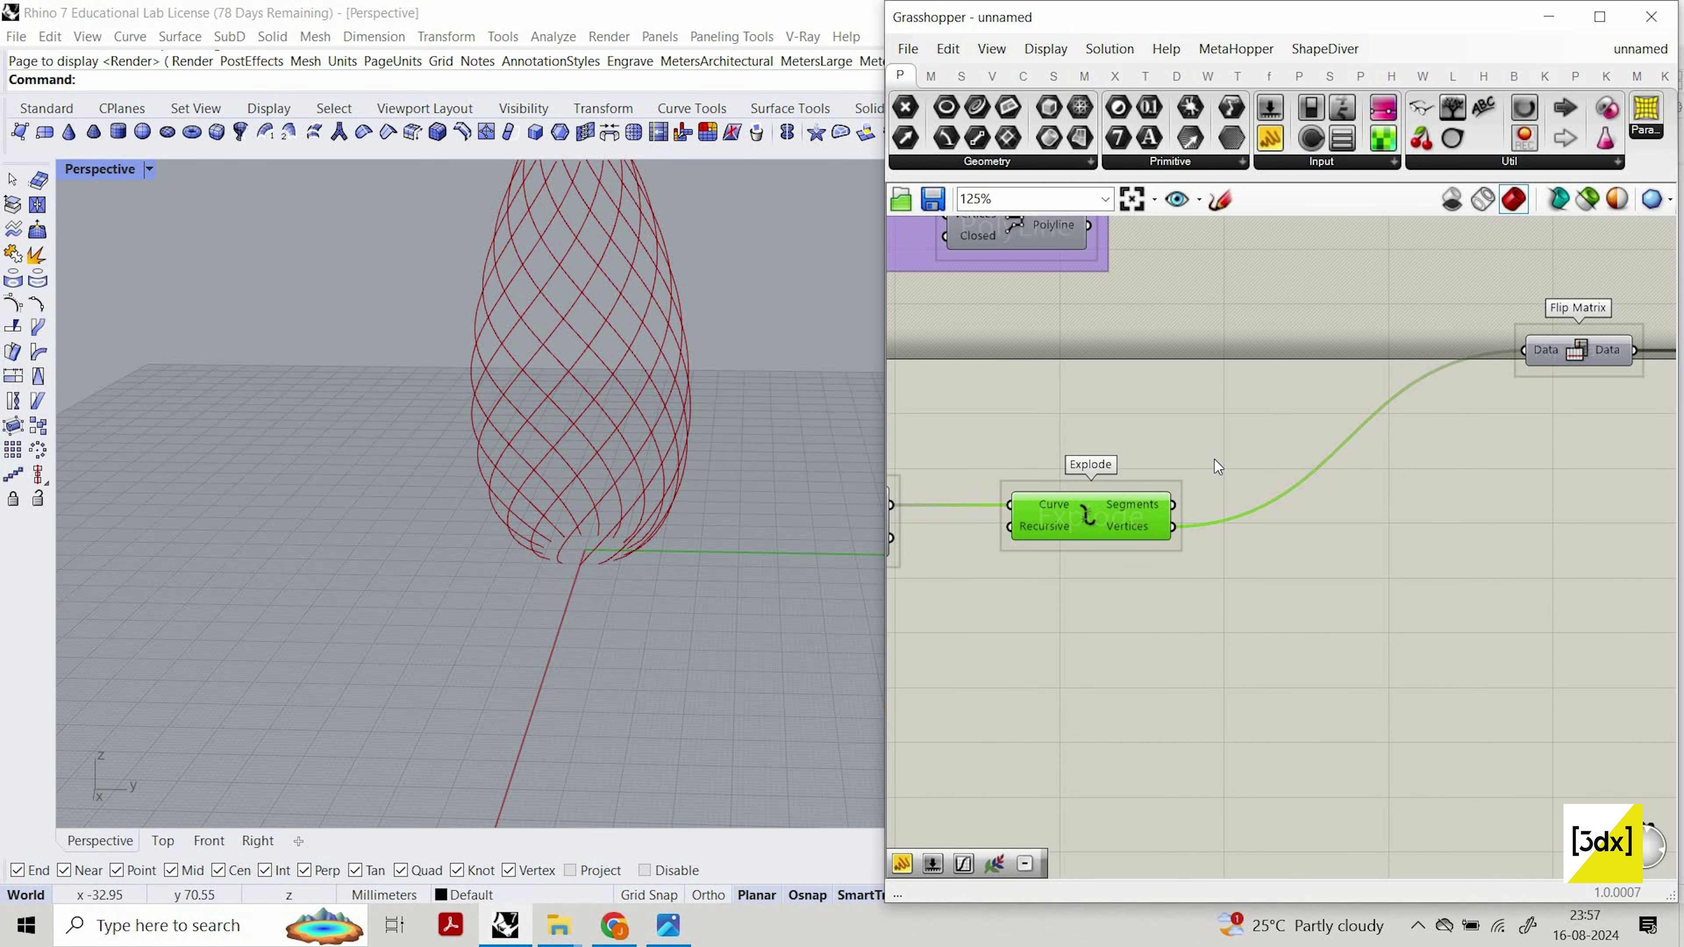
{"action": "right_click", "coordinate": [1216, 459]}
{"action": "left_click", "coordinate": [1221, 459]}
{"action": "left_click", "coordinate": [1266, 548]}
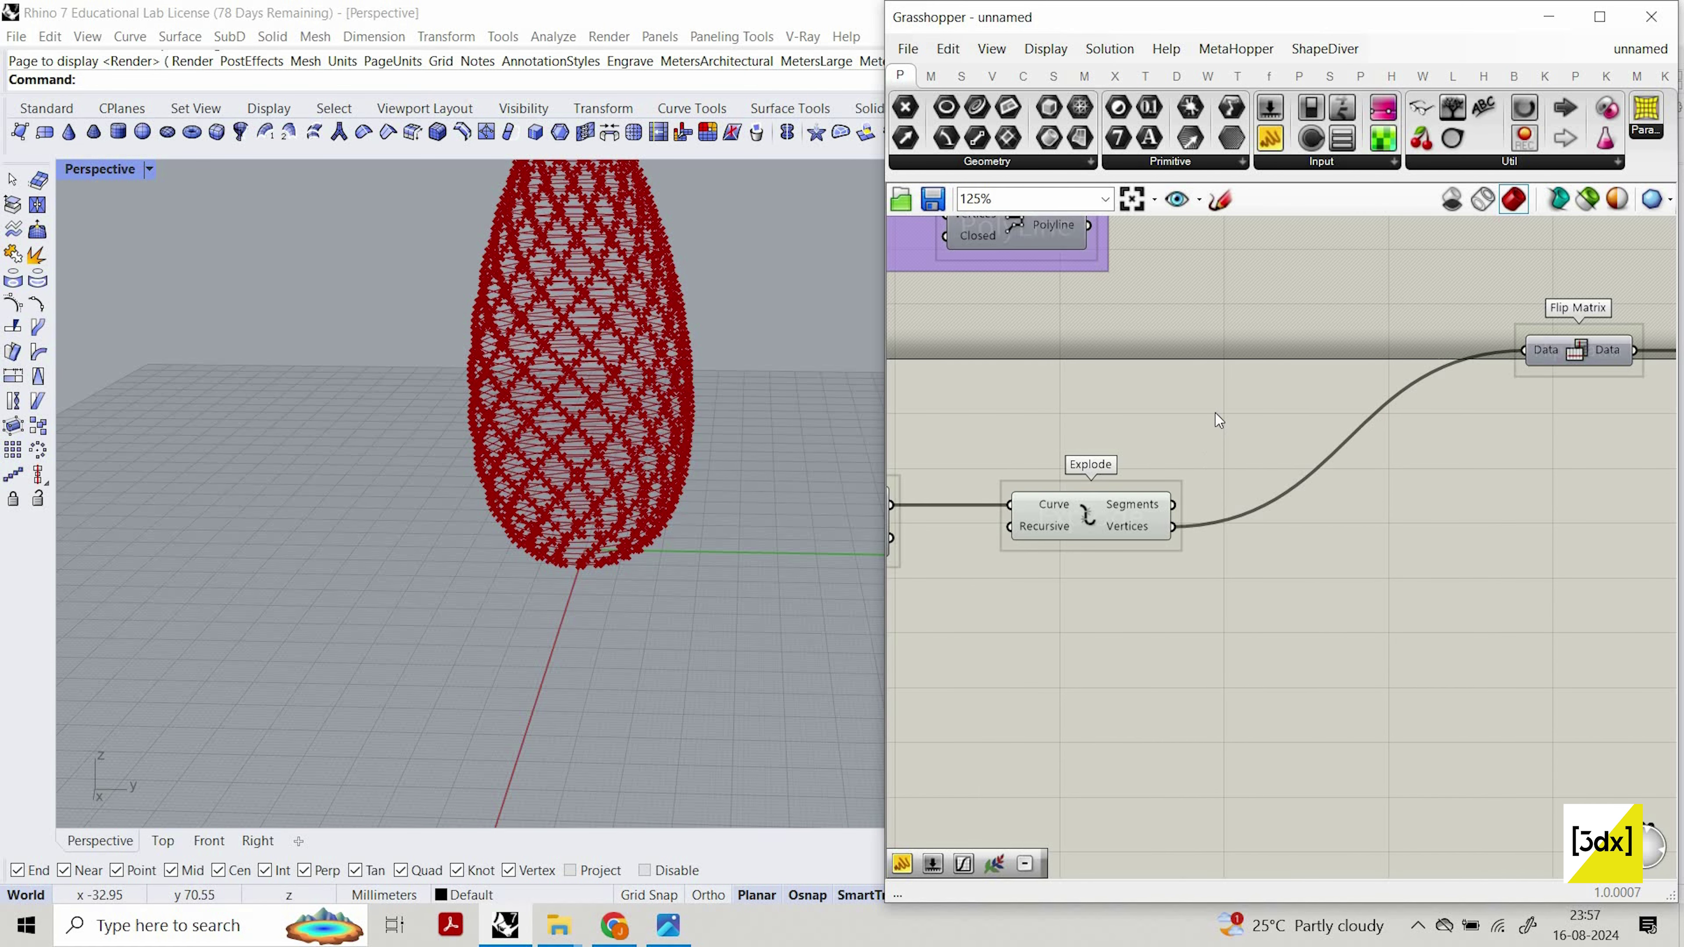
{"action": "scroll", "coordinate": [1200, 441], "scroll_direction": "up", "scroll_amount": 3}
{"action": "scroll", "coordinate": [1249, 486], "scroll_direction": "down", "scroll_amount": 1}
{"action": "scroll", "coordinate": [1273, 451], "scroll_direction": "up", "scroll_amount": 1}
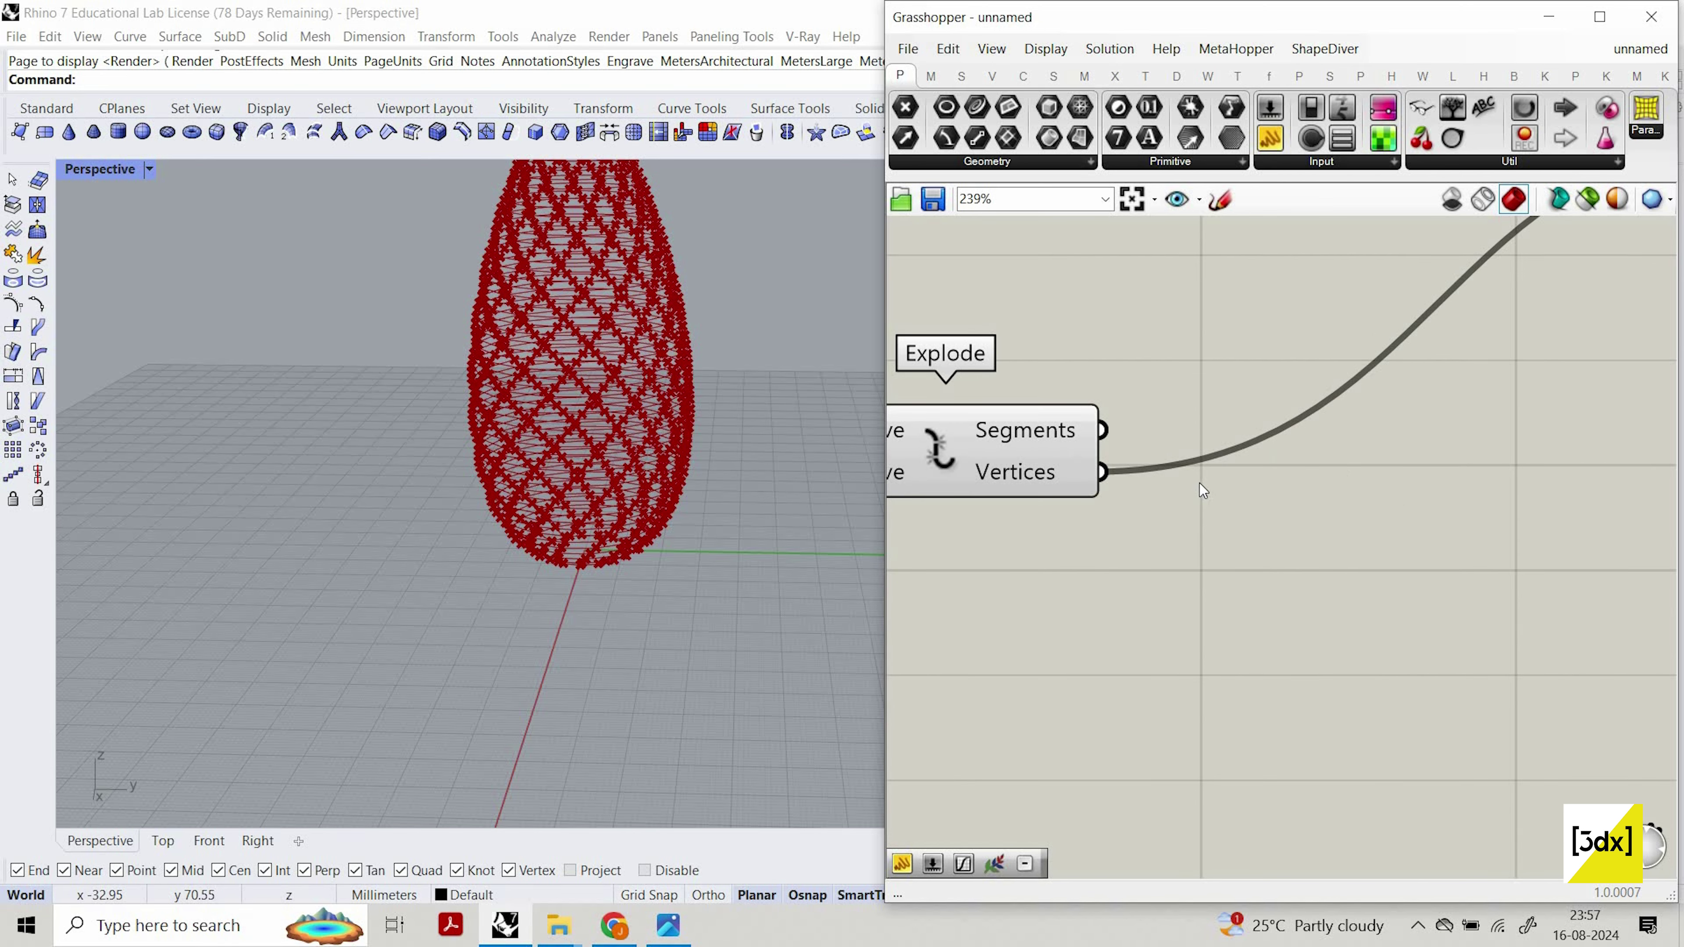
Turn off the preview of the rotated branch's Flip Matrix and PolyLine, and inspect the exploded segments and vertices on the tower.
{"action": "scroll", "coordinate": [1200, 482], "scroll_direction": "down", "scroll_amount": 9}
{"action": "scroll", "coordinate": [1461, 450], "scroll_direction": "up", "scroll_amount": 2}
{"action": "mouse_move", "coordinate": [1677, 350]}
{"action": "left_mouse_down"}
{"action": "mouse_move", "coordinate": [1398, 347]}
{"action": "mouse_move", "coordinate": [1679, 371]}
{"action": "left_mouse_up"}
{"action": "left_click_drag", "start_coordinate": [1449, 516], "coordinate": [1405, 298]}
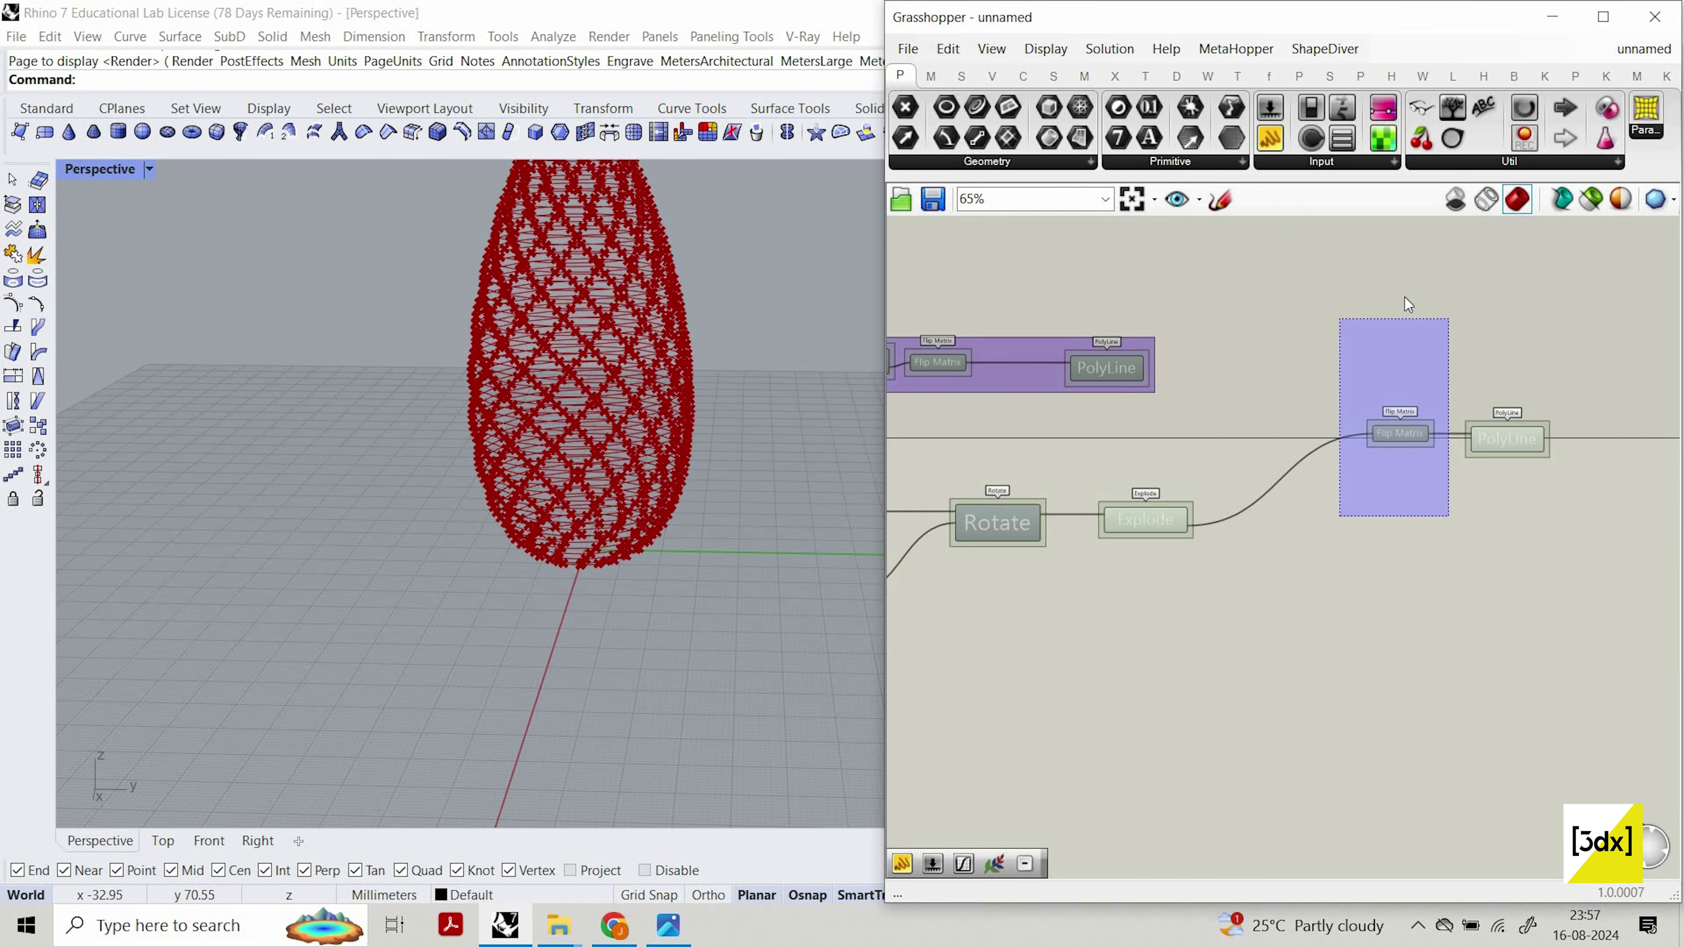
{"action": "left_click_drag", "start_coordinate": [1577, 513], "coordinate": [1394, 311]}
{"action": "right_click", "coordinate": [1464, 356]}
{"action": "left_click", "coordinate": [1501, 390]}
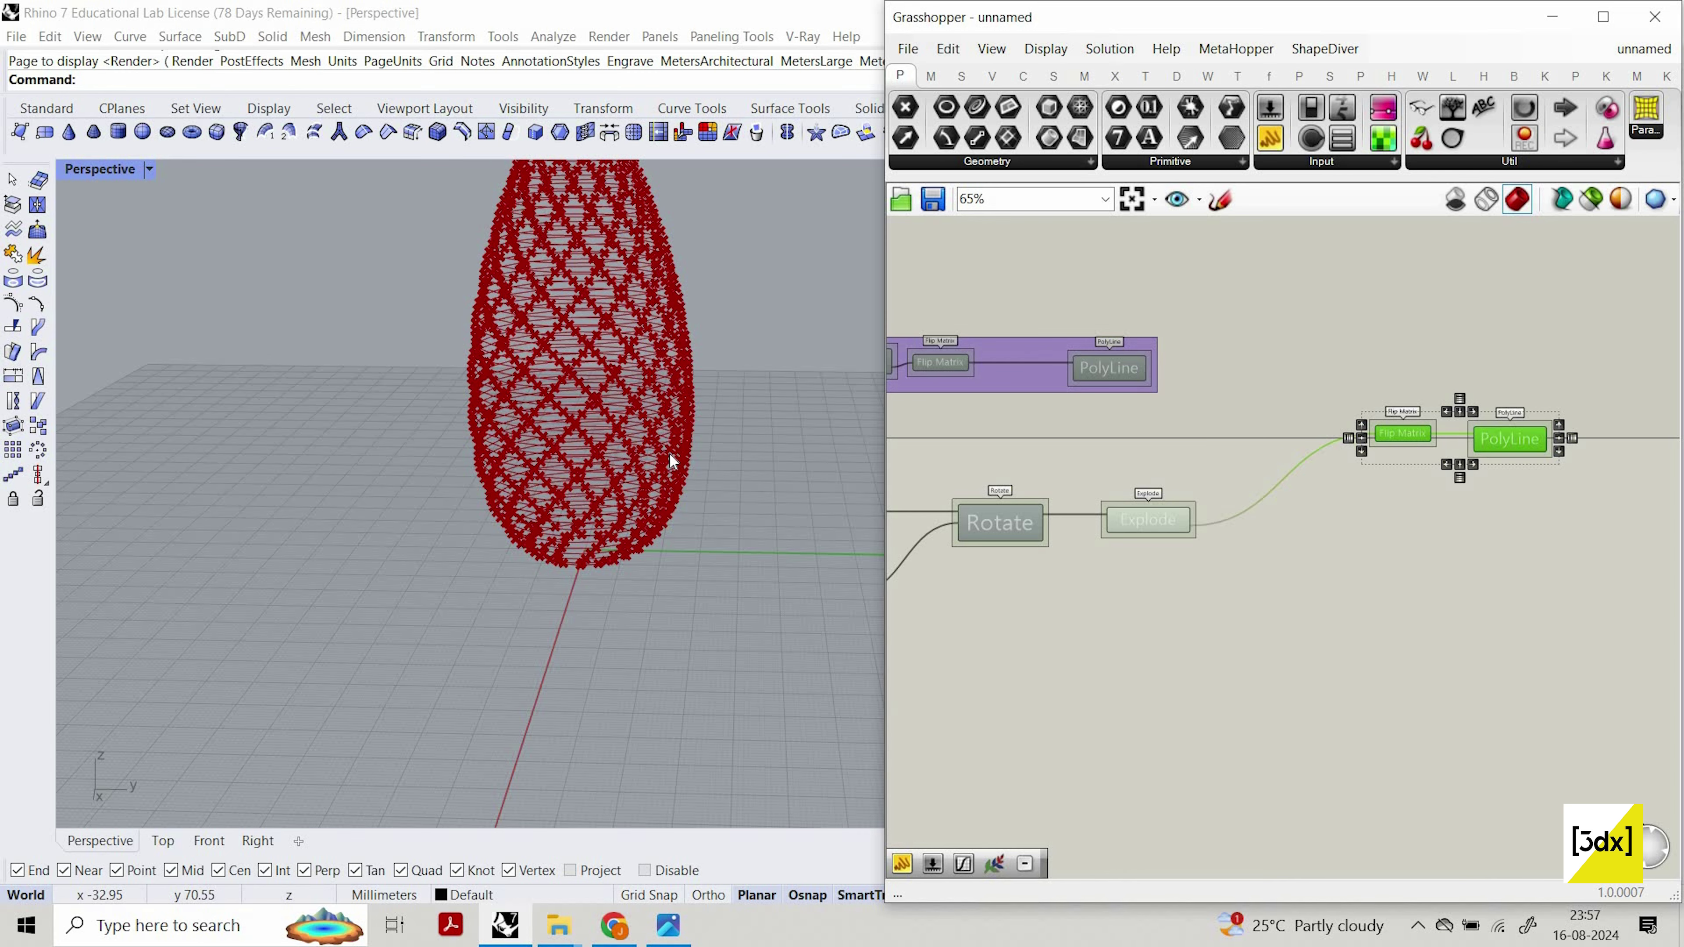
{"action": "scroll", "coordinate": [665, 451], "scroll_direction": "up", "scroll_amount": 8}
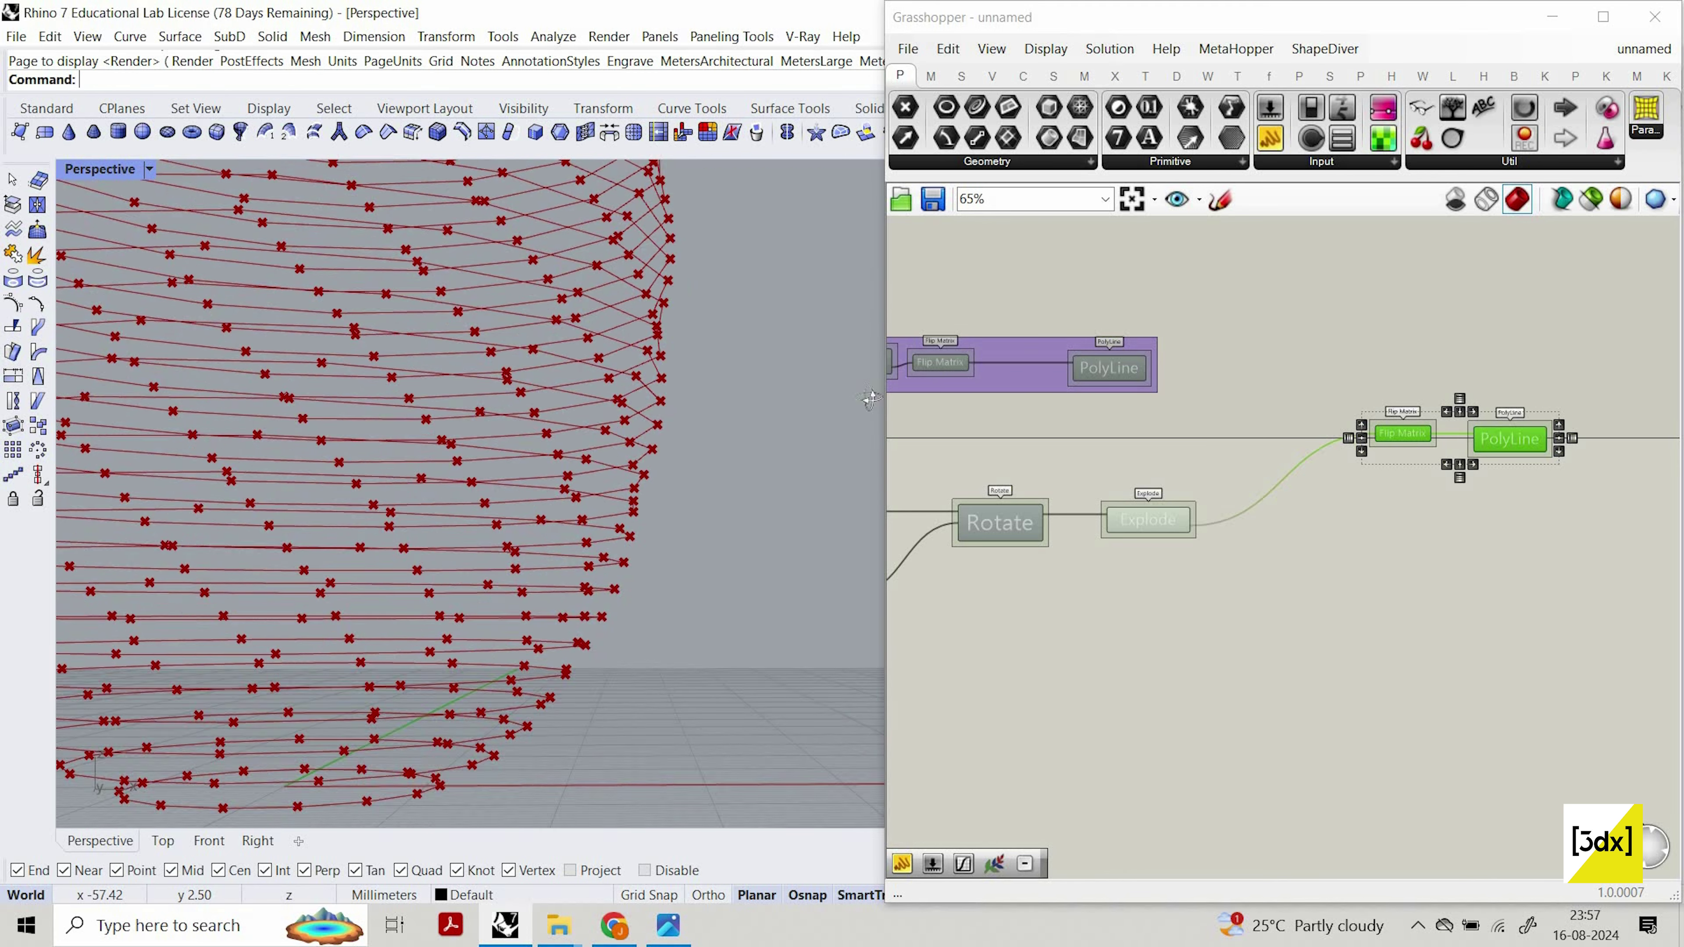
{"action": "scroll", "coordinate": [680, 372], "scroll_direction": "down", "scroll_amount": 8}
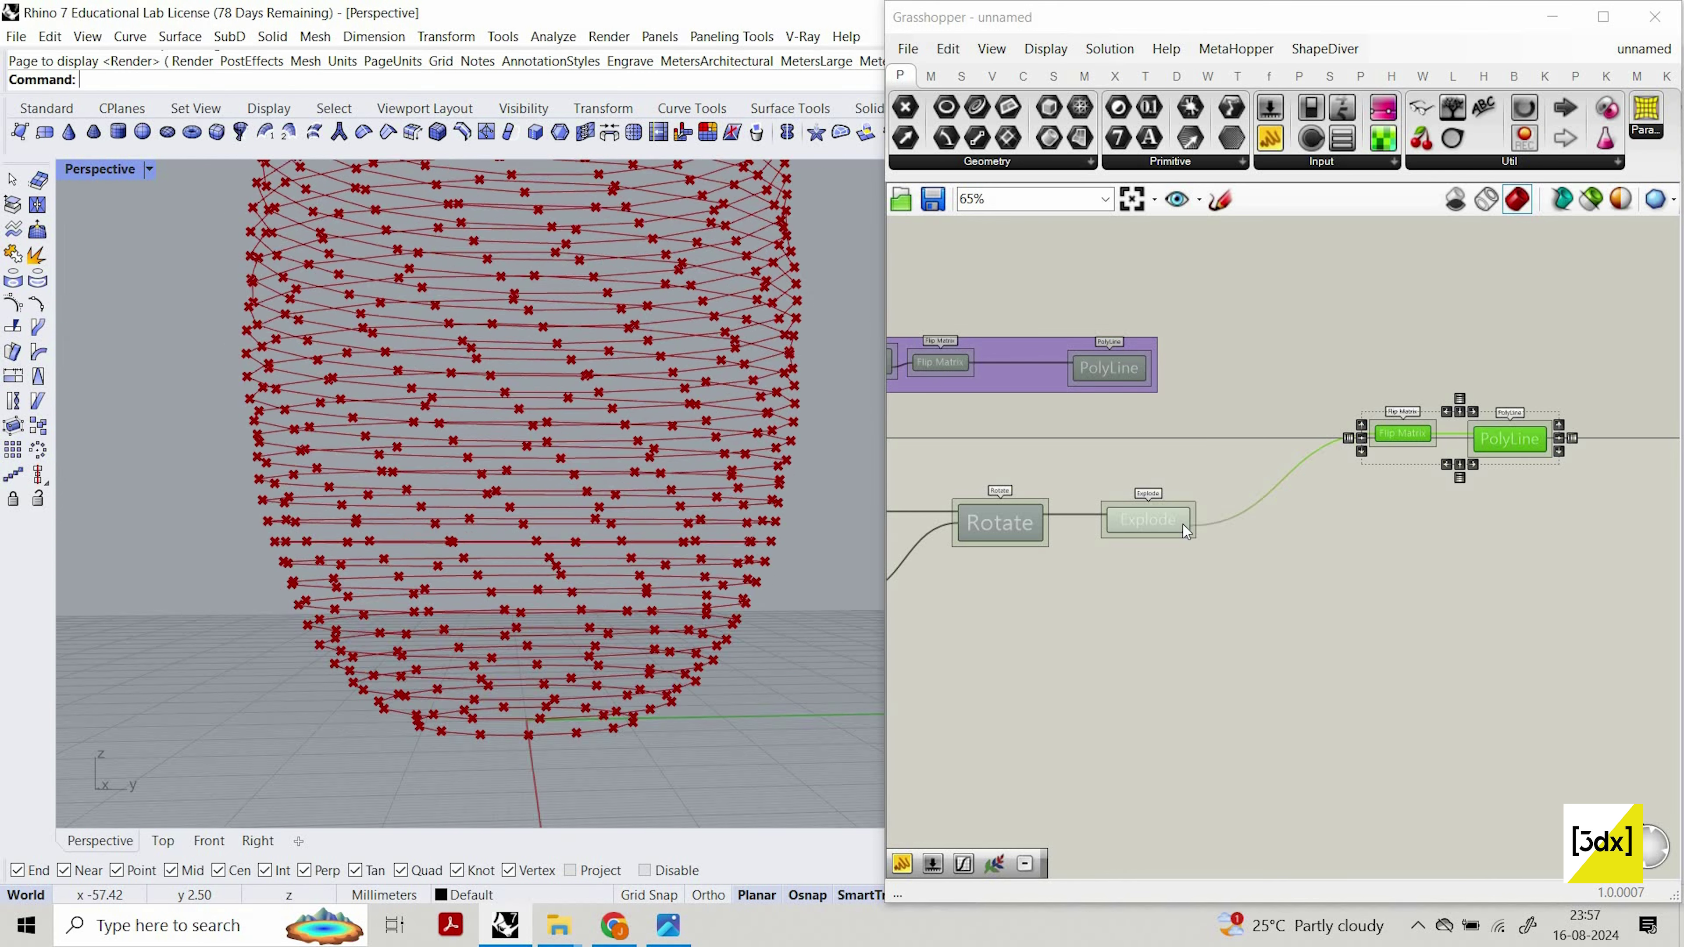
Add a Line SDL component below the rotated branch's Flip Matrix, leaving space beside Explode.
{"action": "scroll", "coordinate": [1259, 545], "scroll_direction": "up", "scroll_amount": 3}
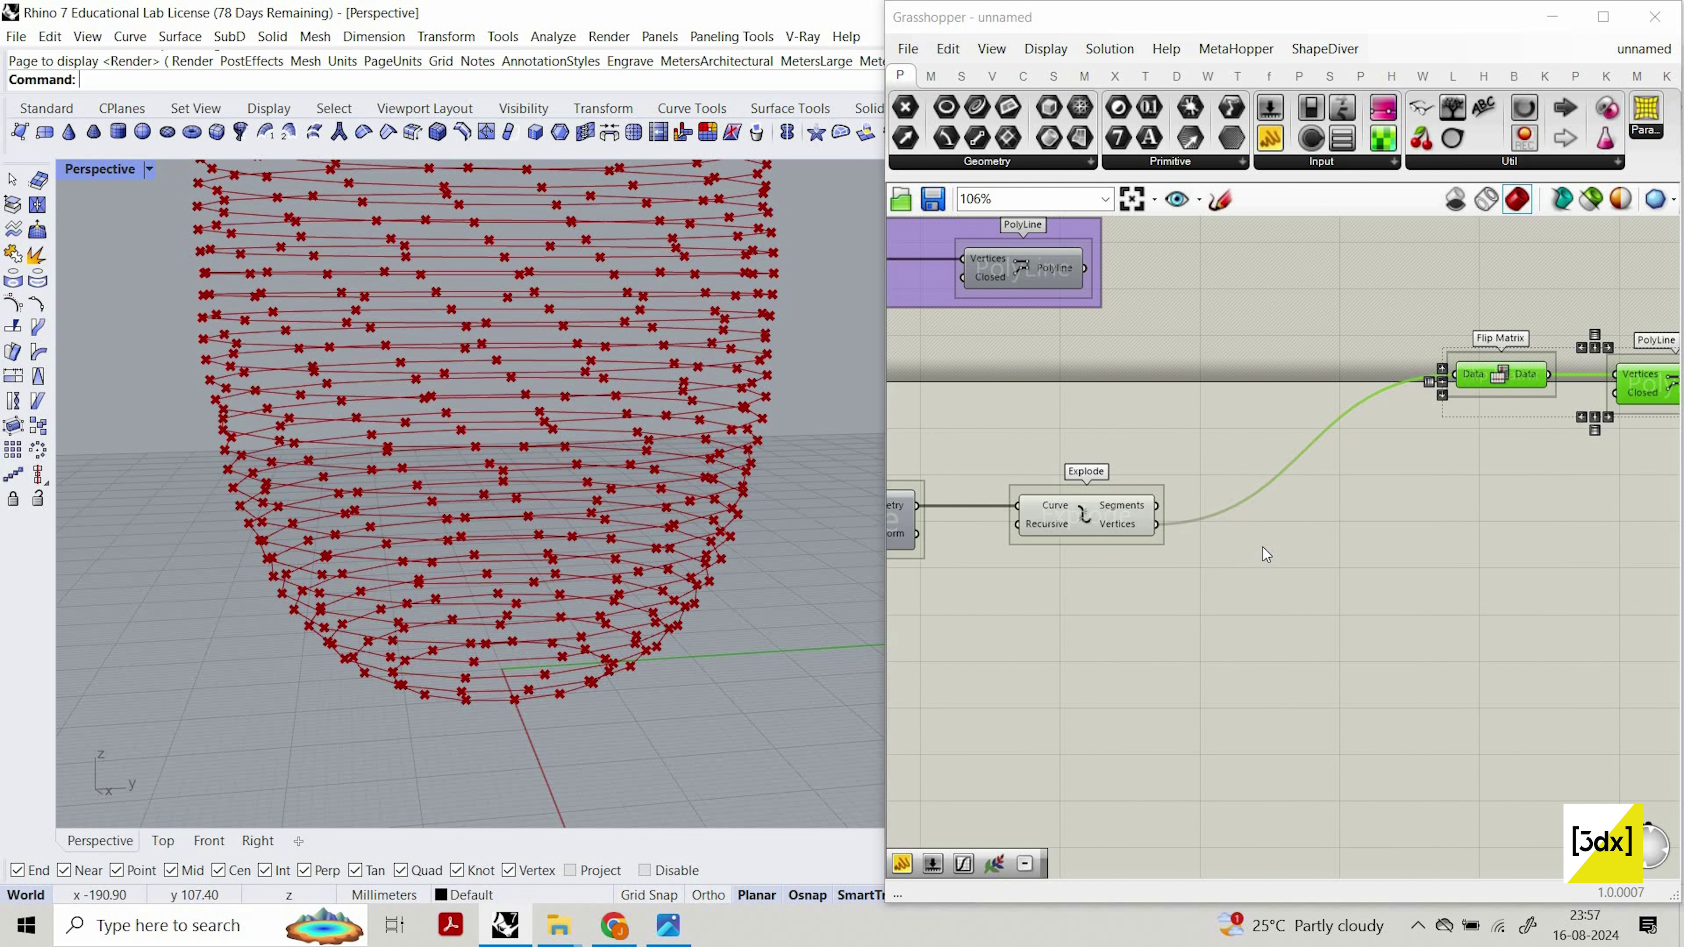
{"action": "scroll", "coordinate": [1203, 607], "scroll_direction": "down", "scroll_amount": 1}
{"action": "double_click", "coordinate": [1203, 604]}
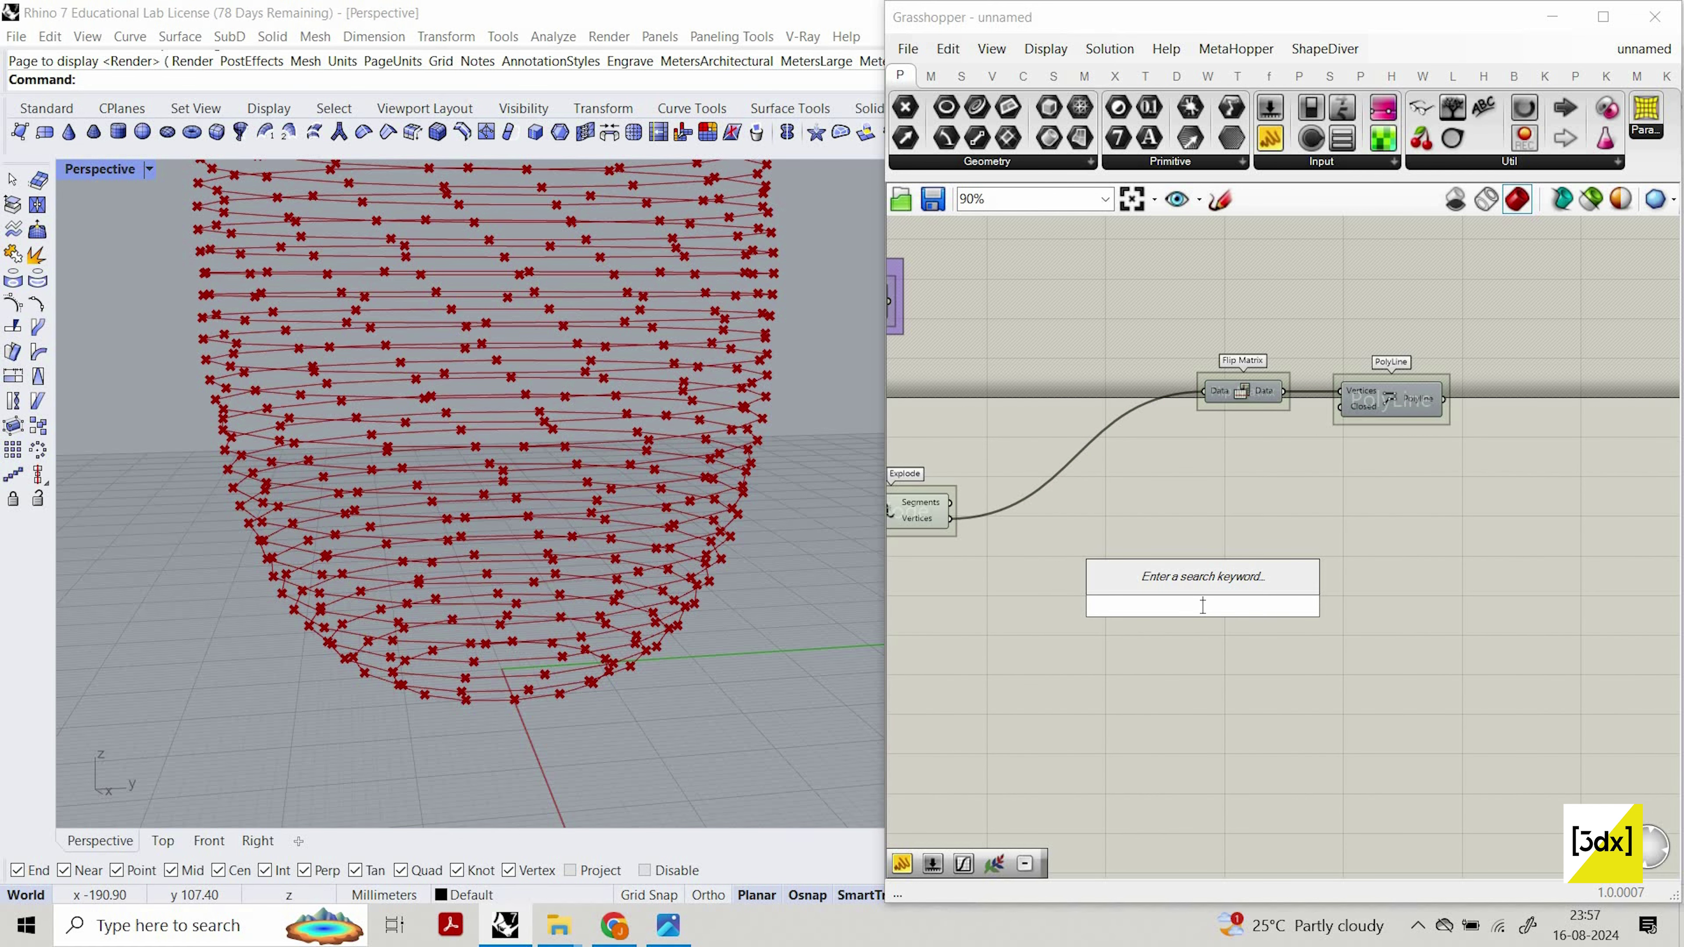
{"action": "type", "text": "li"}
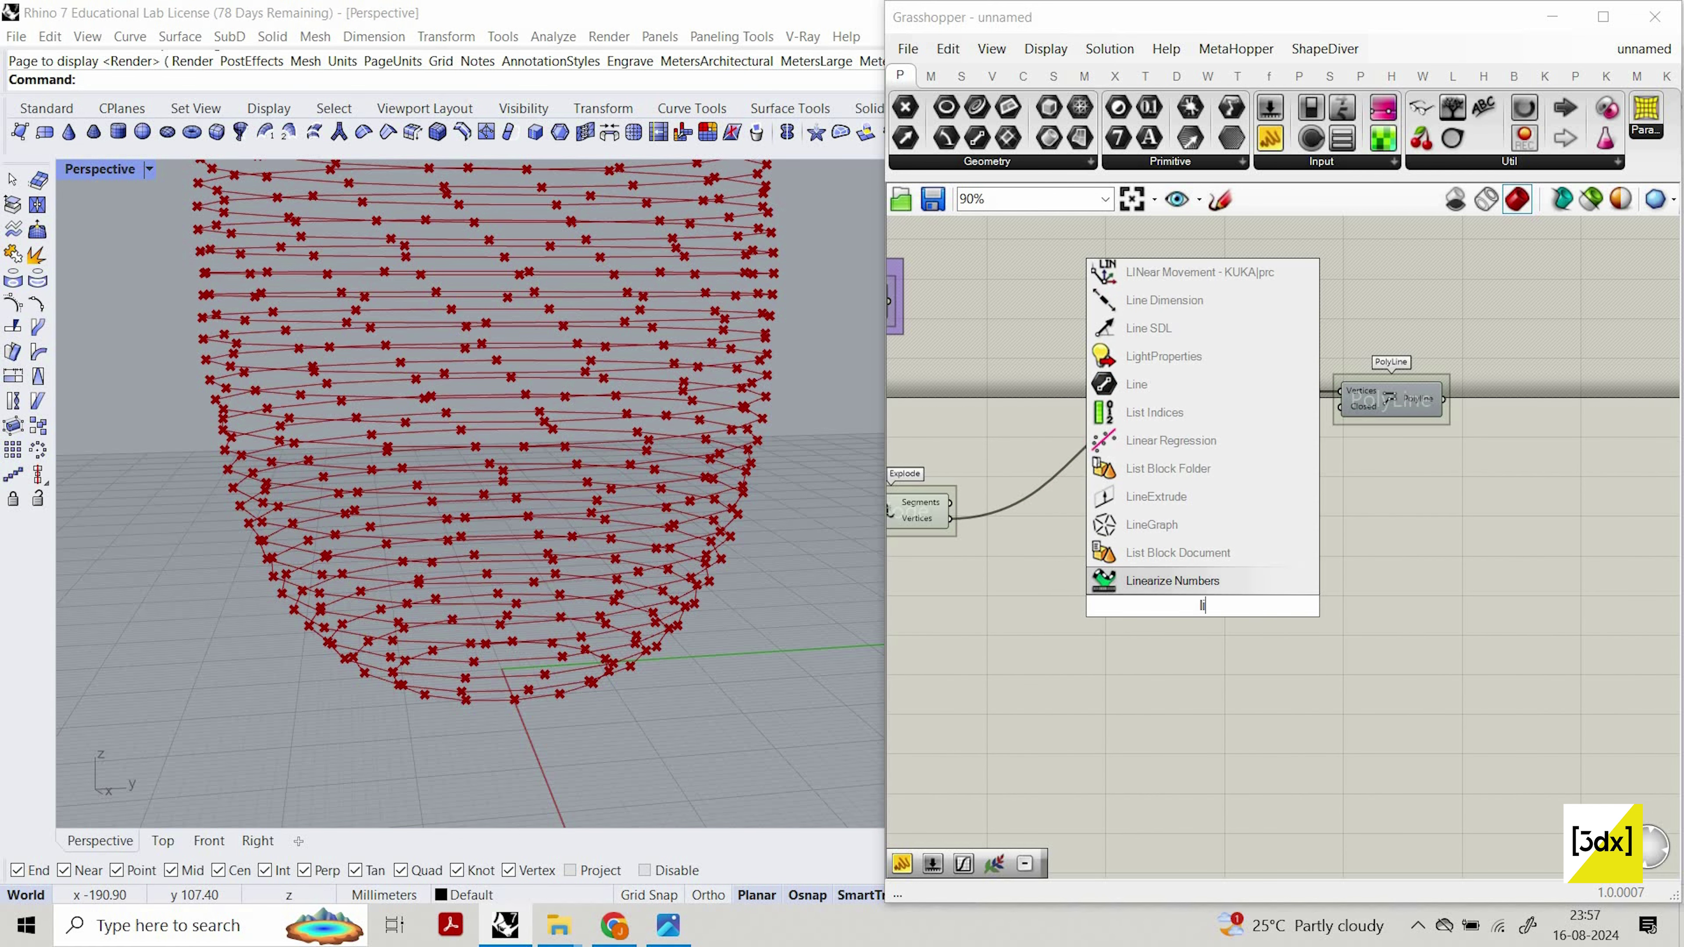
{"action": "type", "text": "ne sdl"}
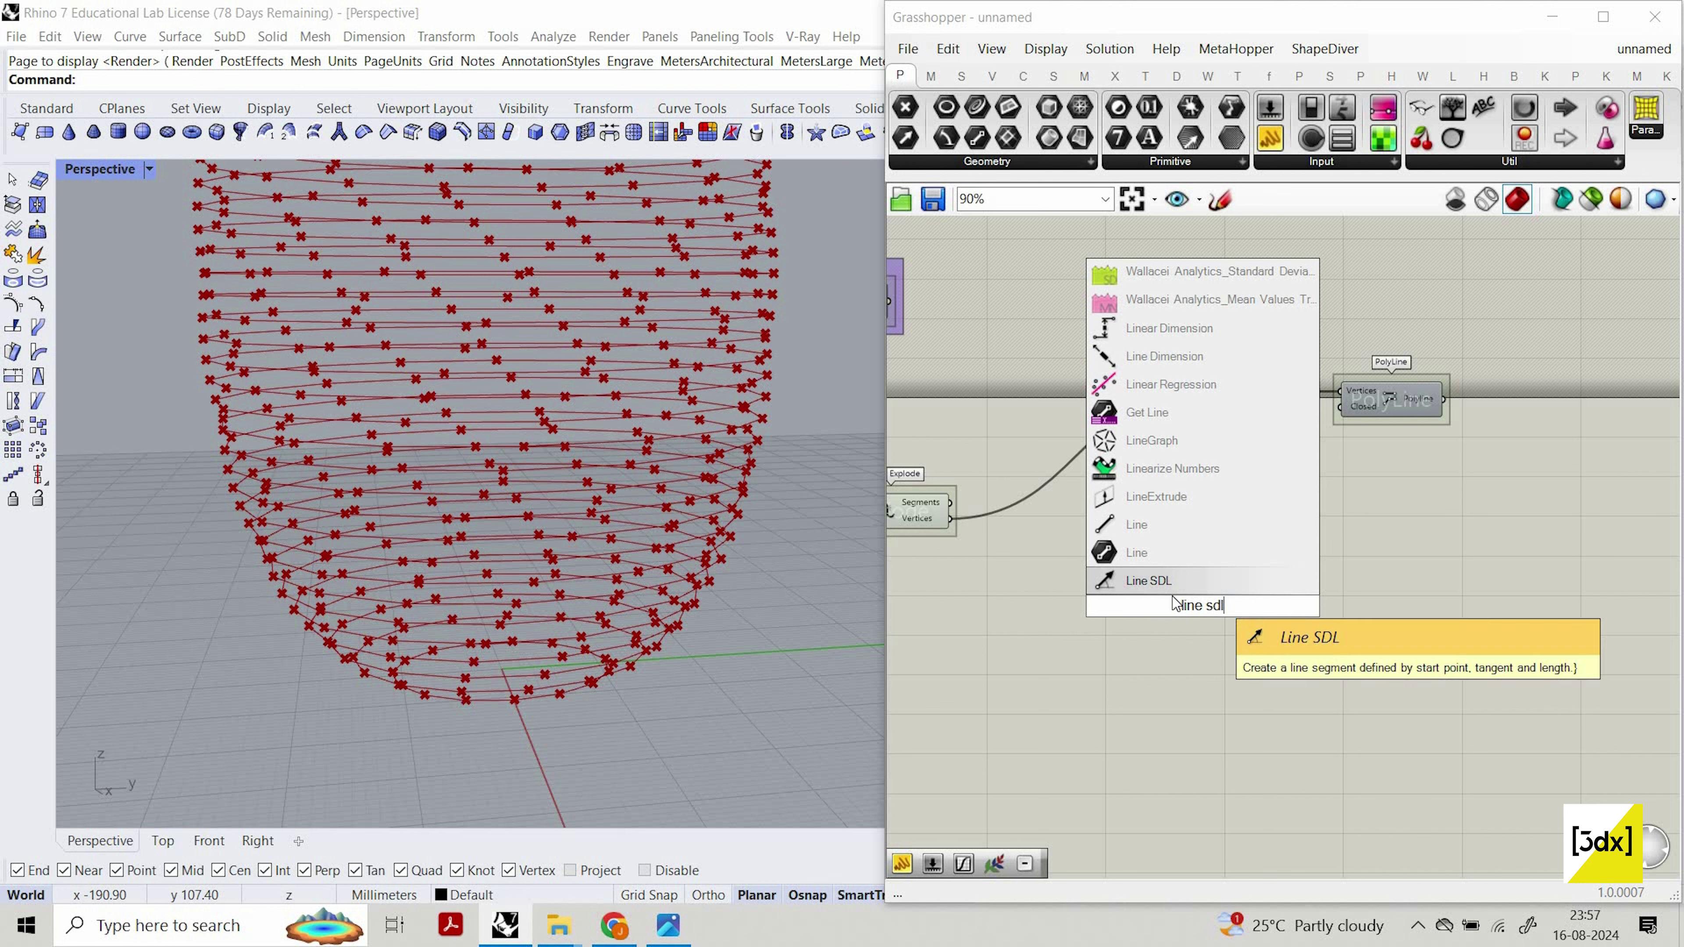
{"action": "left_click", "coordinate": [1211, 576]}
{"action": "left_click_drag", "start_coordinate": [1201, 601], "coordinate": [1243, 592]}
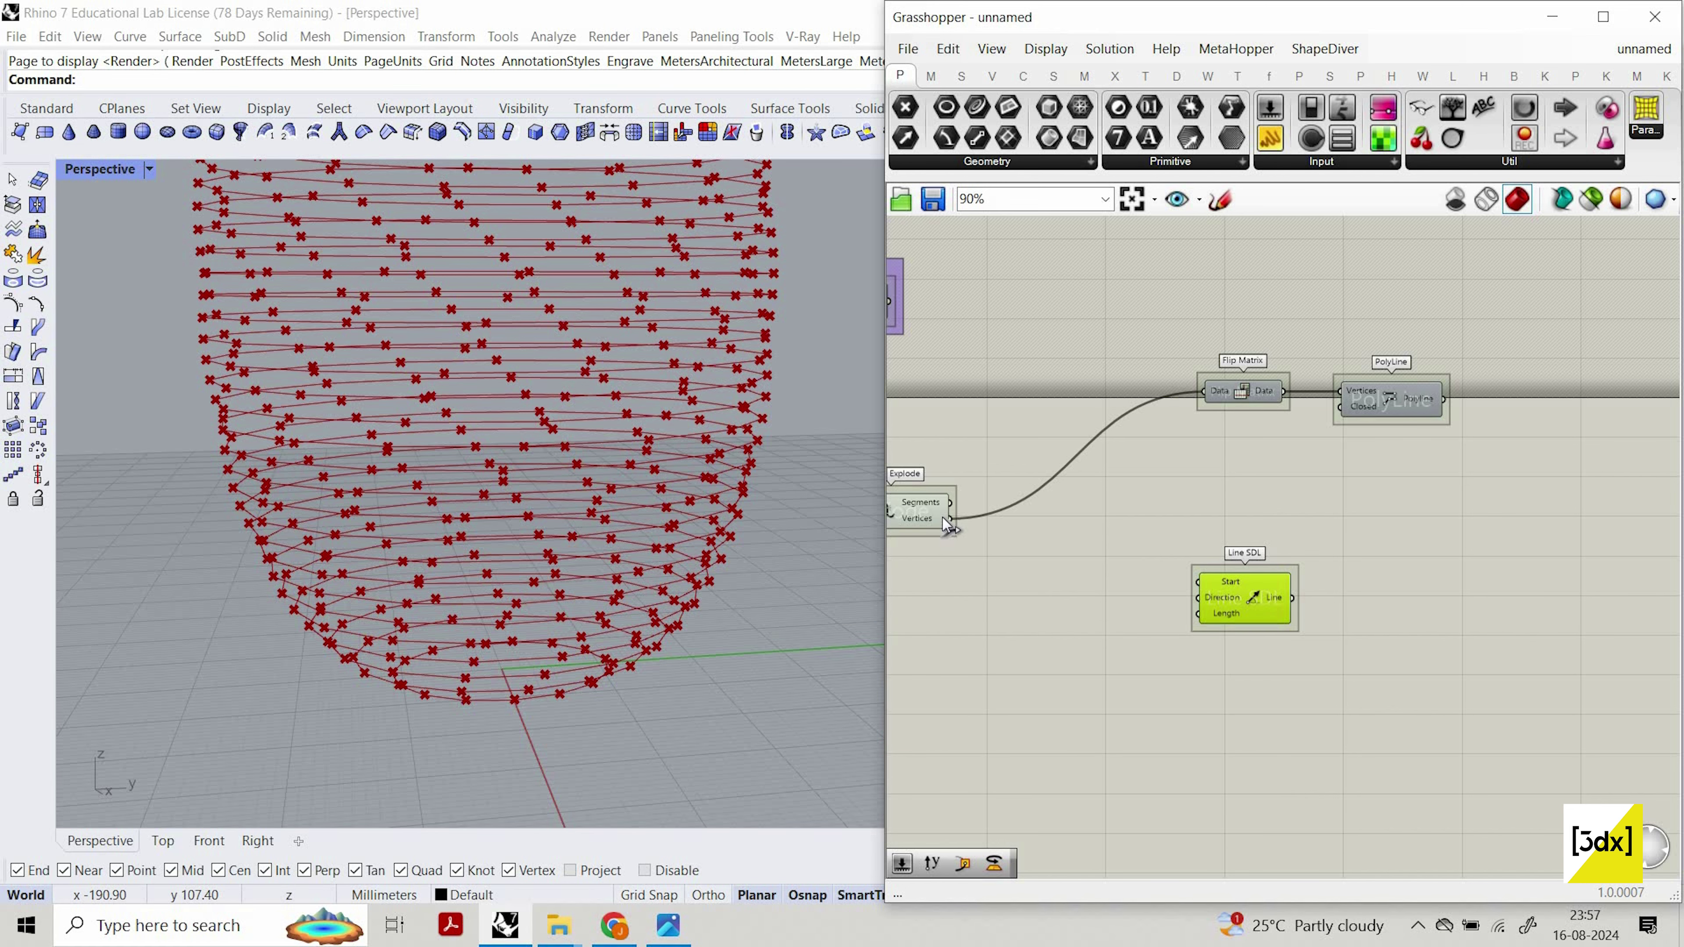
Connect Explode's Vertices output to Line SDL's Start input and inspect the direction of the lines at the tower's vertices.
{"action": "scroll", "coordinate": [942, 517], "scroll_direction": "up", "scroll_amount": 3}
{"action": "left_click_drag", "start_coordinate": [938, 524], "coordinate": [1415, 645]}
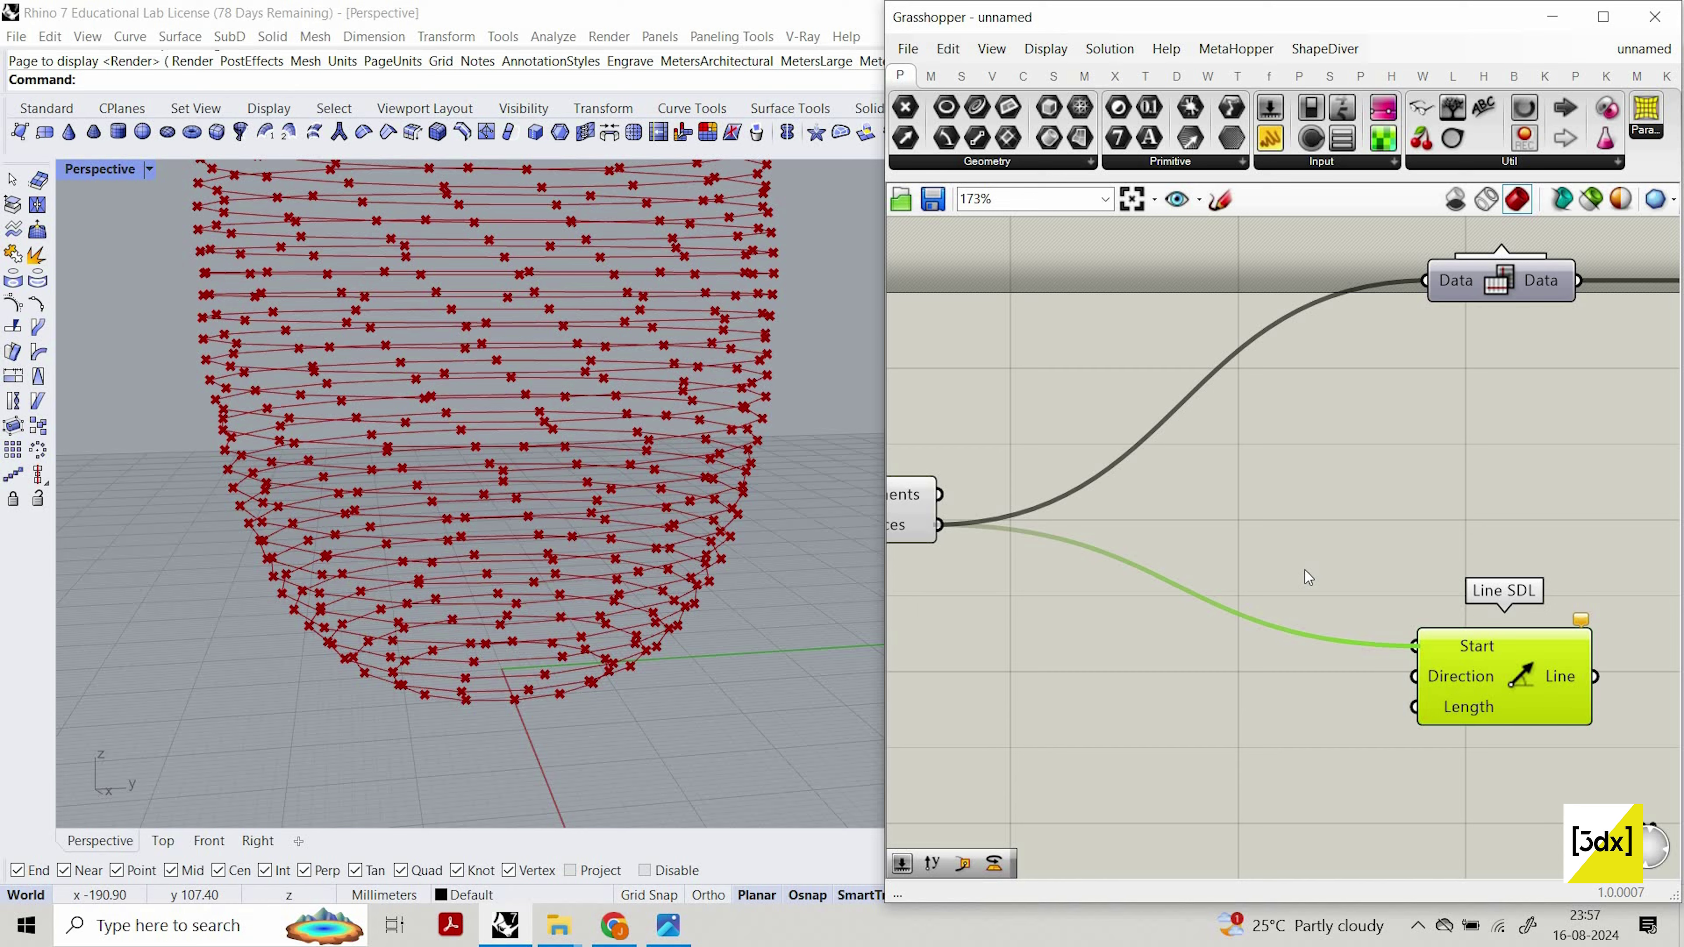
{"action": "scroll", "coordinate": [1306, 571], "scroll_direction": "down", "scroll_amount": 3}
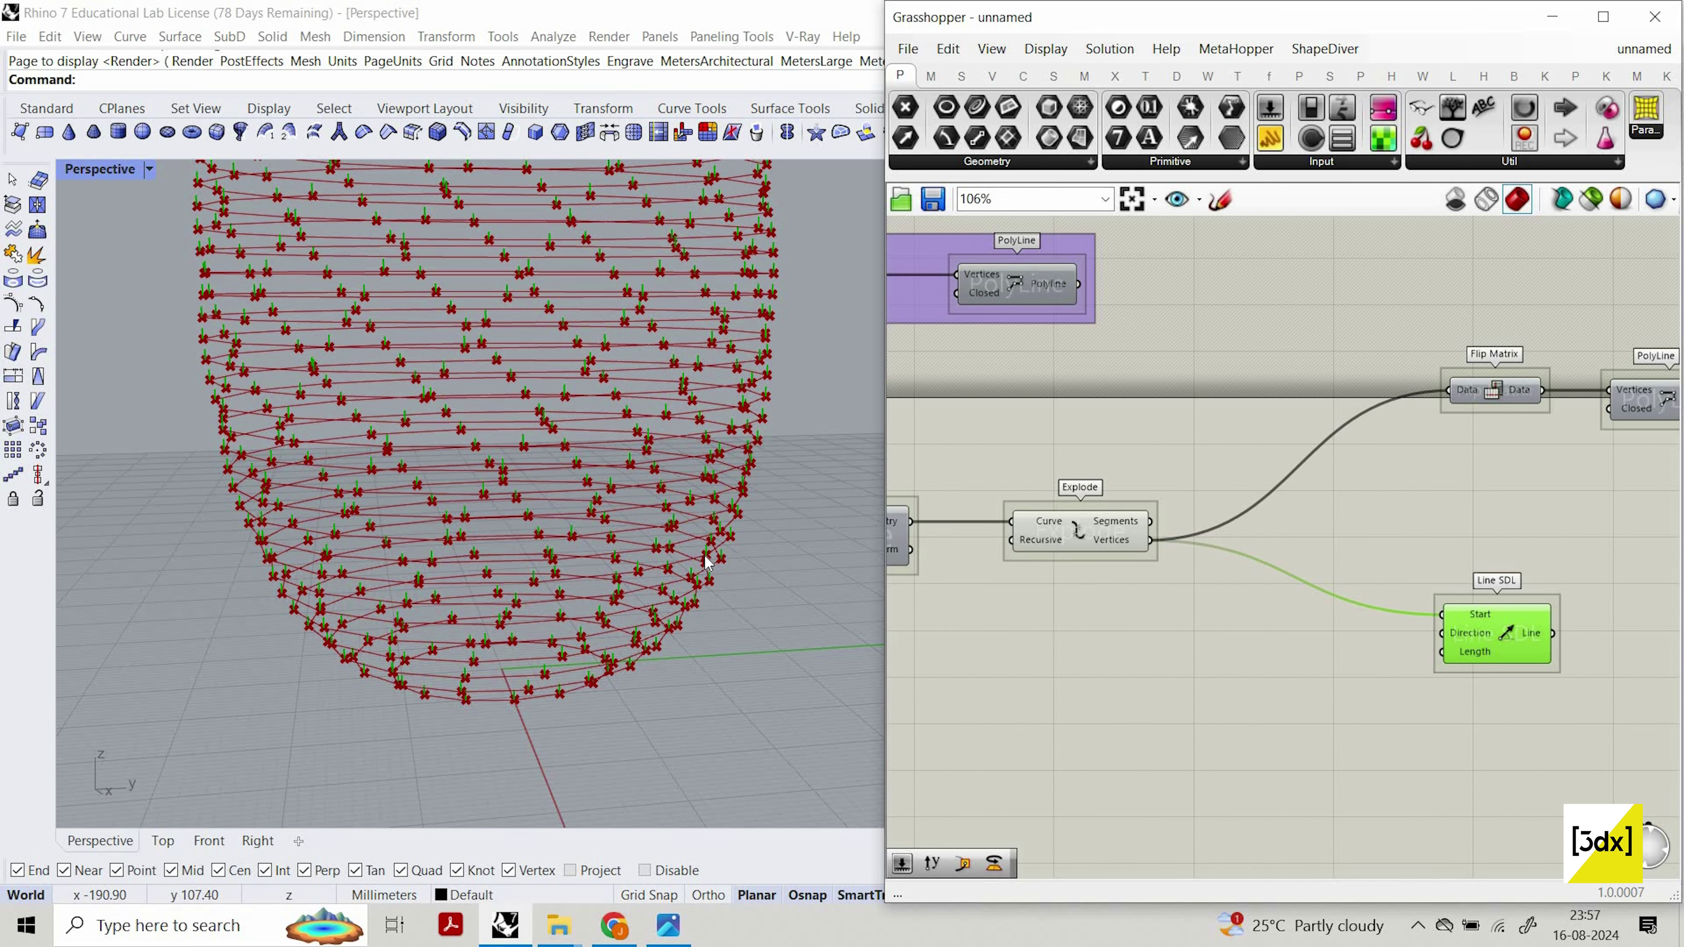
{"action": "right_click_drag", "start_coordinate": [643, 592], "coordinate": [410, 484]}
{"action": "scroll", "coordinate": [409, 484], "scroll_direction": "up", "scroll_amount": 5}
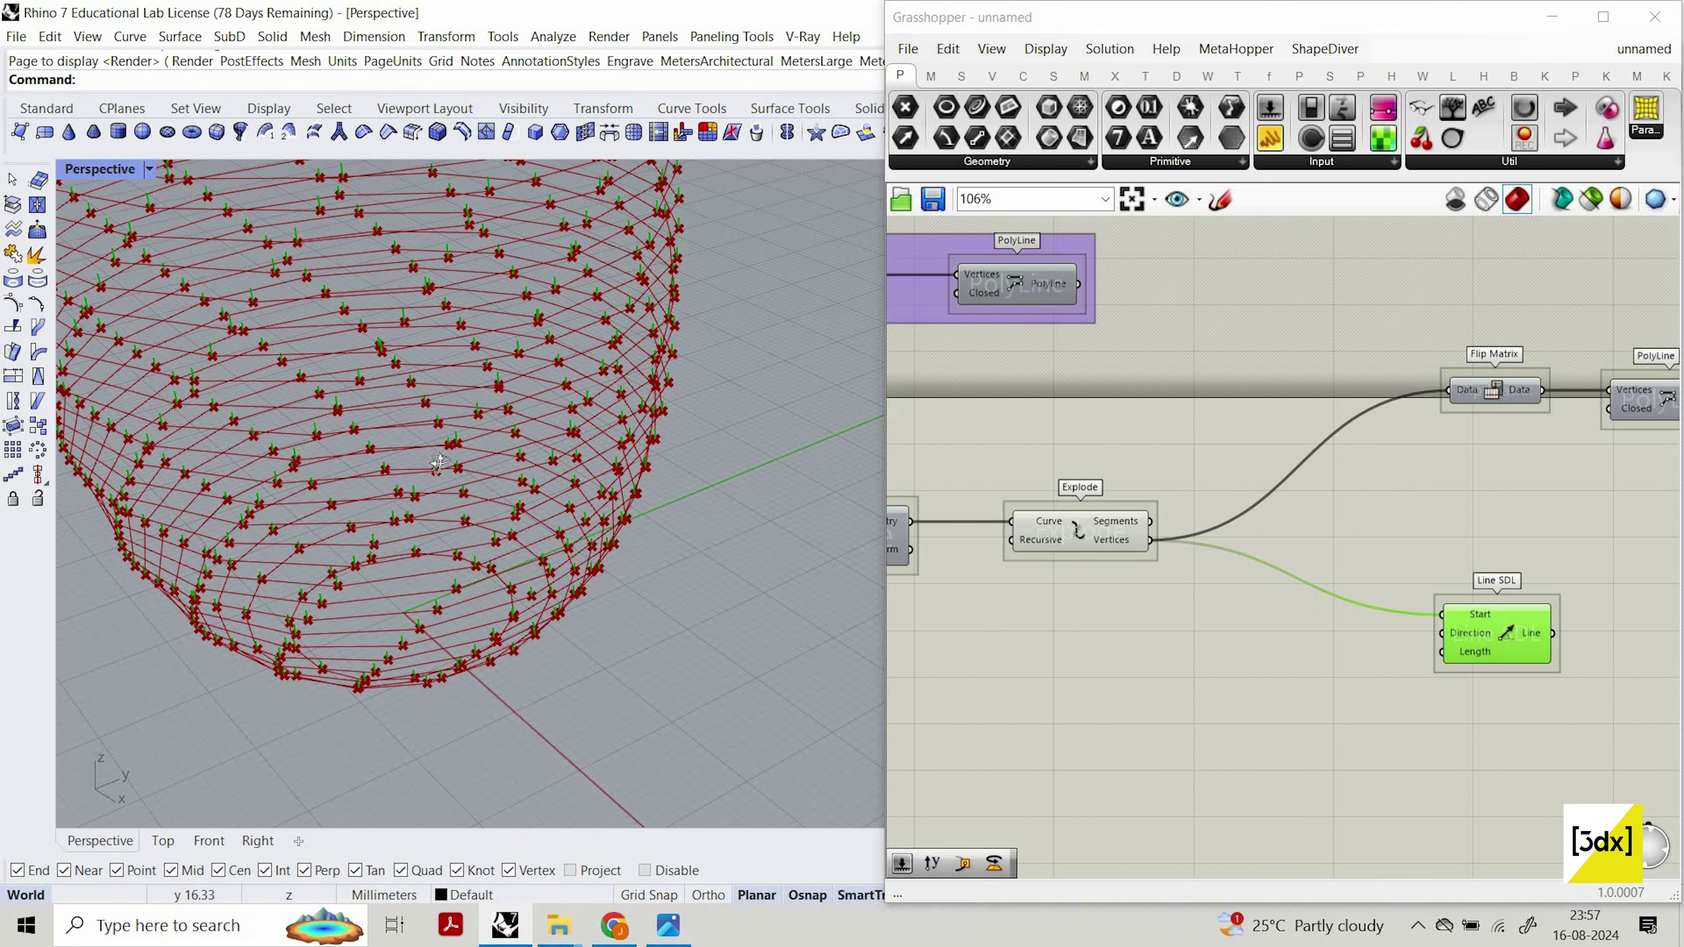
{"action": "scroll", "coordinate": [562, 350], "scroll_direction": "up", "scroll_amount": 3}
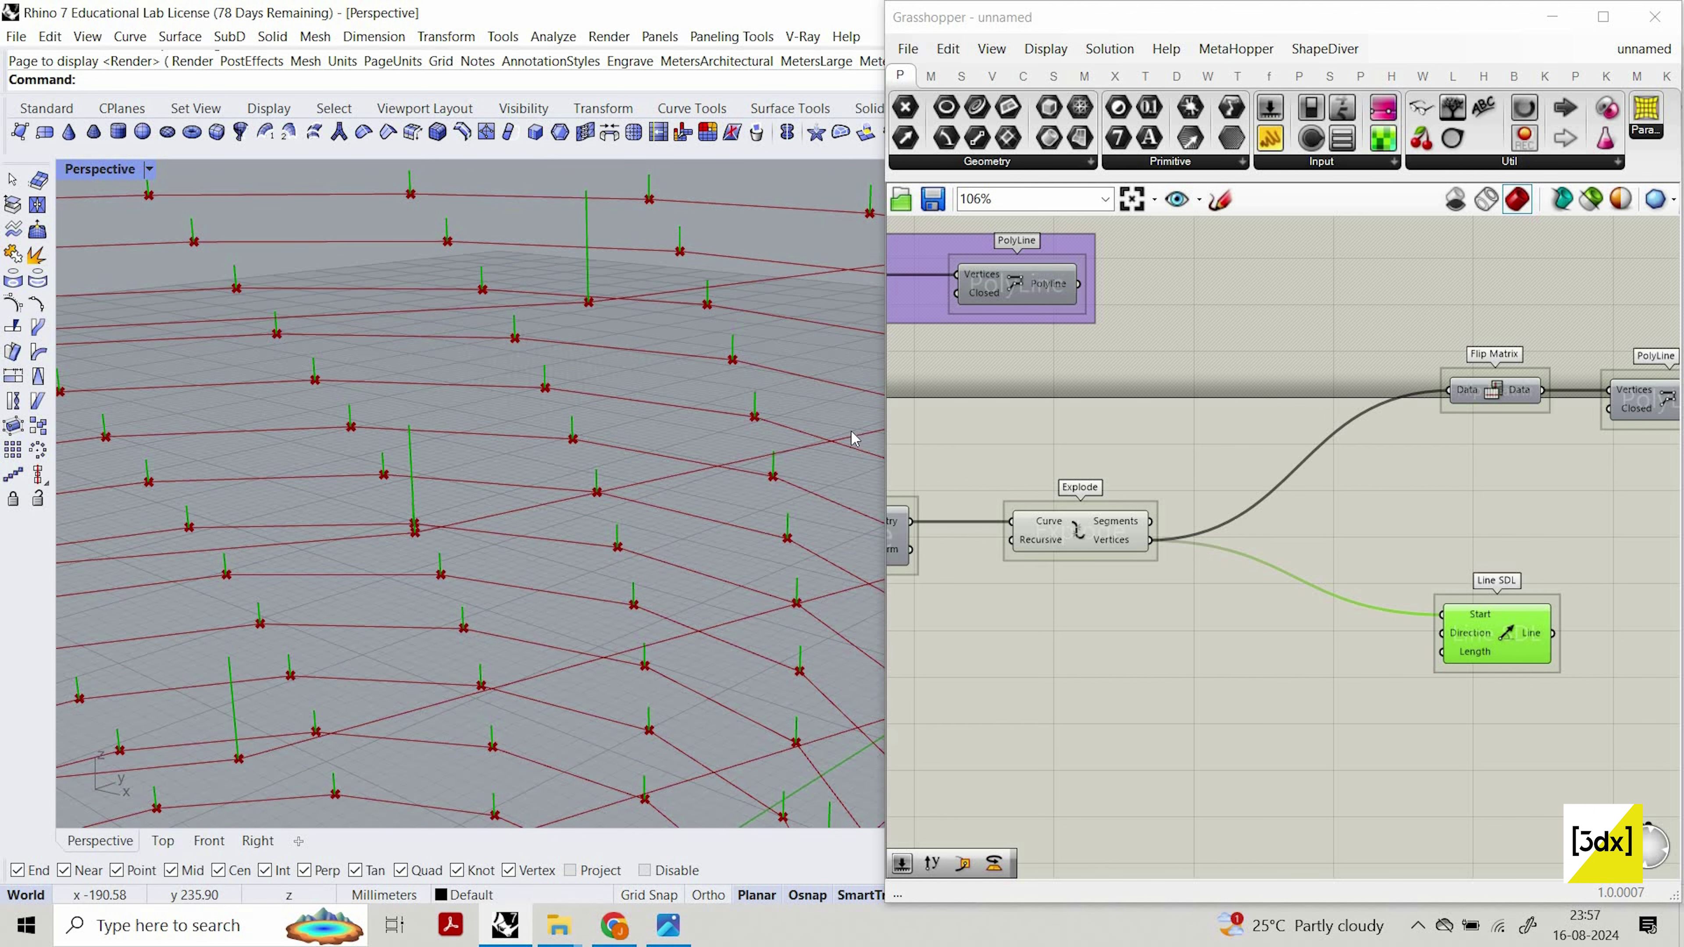
{"action": "scroll", "coordinate": [572, 433], "scroll_direction": "down", "scroll_amount": 6}
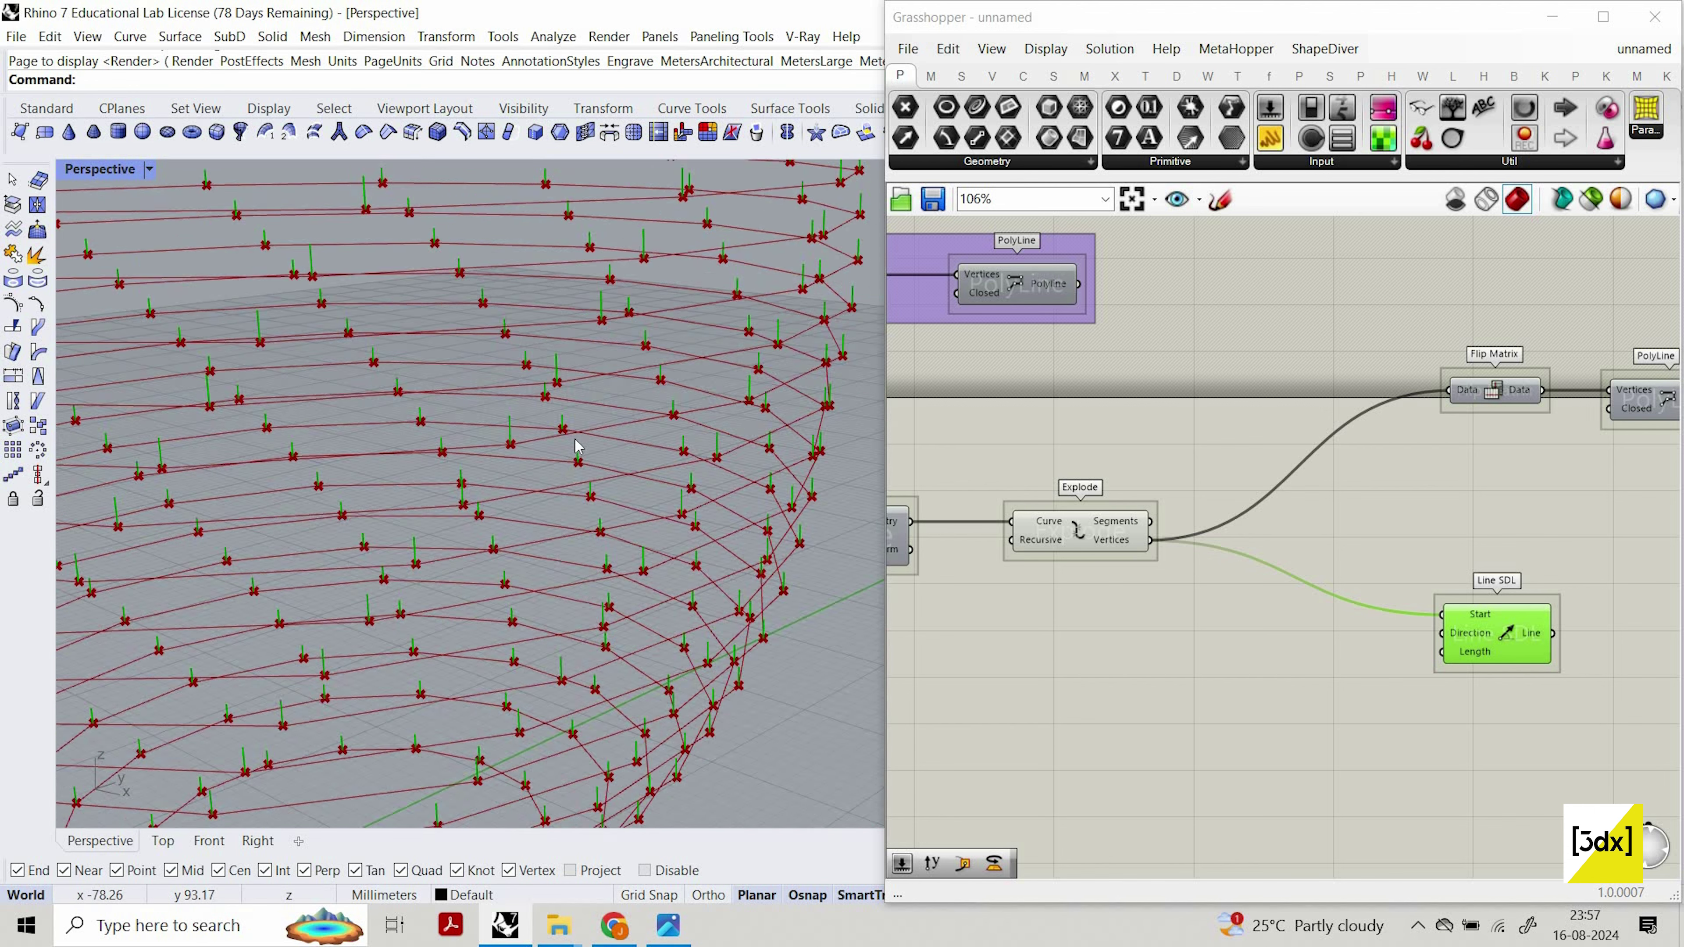
{"action": "scroll", "coordinate": [597, 456], "scroll_direction": "up", "scroll_amount": 3}
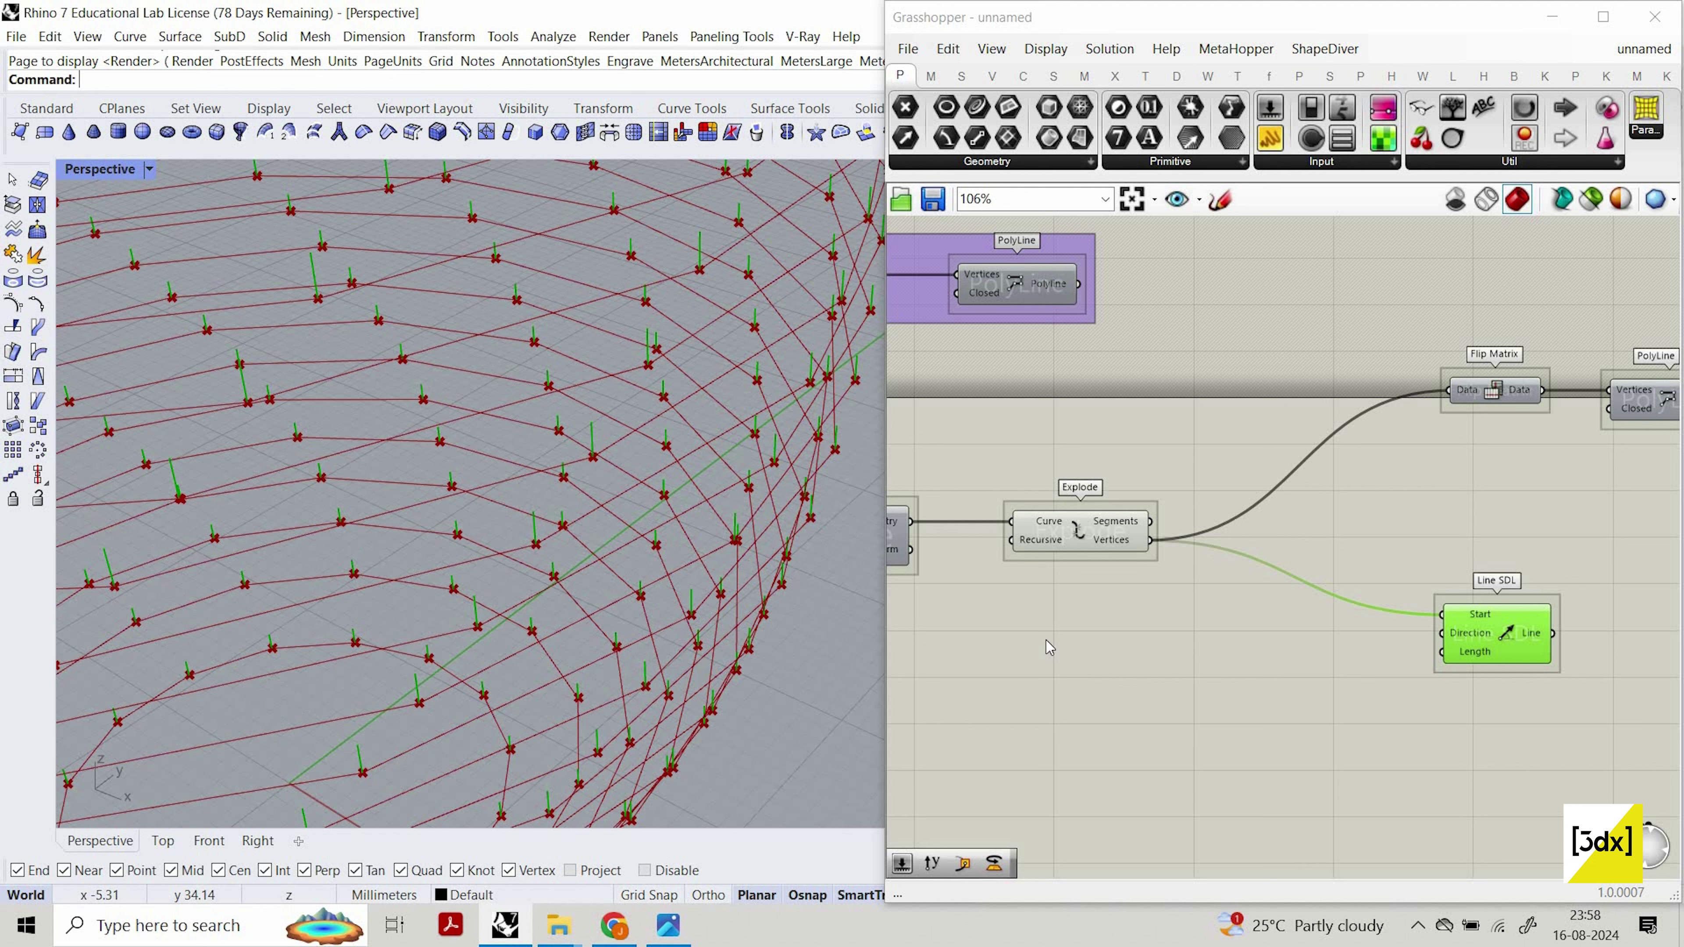
Add a Perp Frame component below Explode and connect Explode's Segments output to its Curve input.
{"action": "double_click", "coordinate": [1154, 634]}
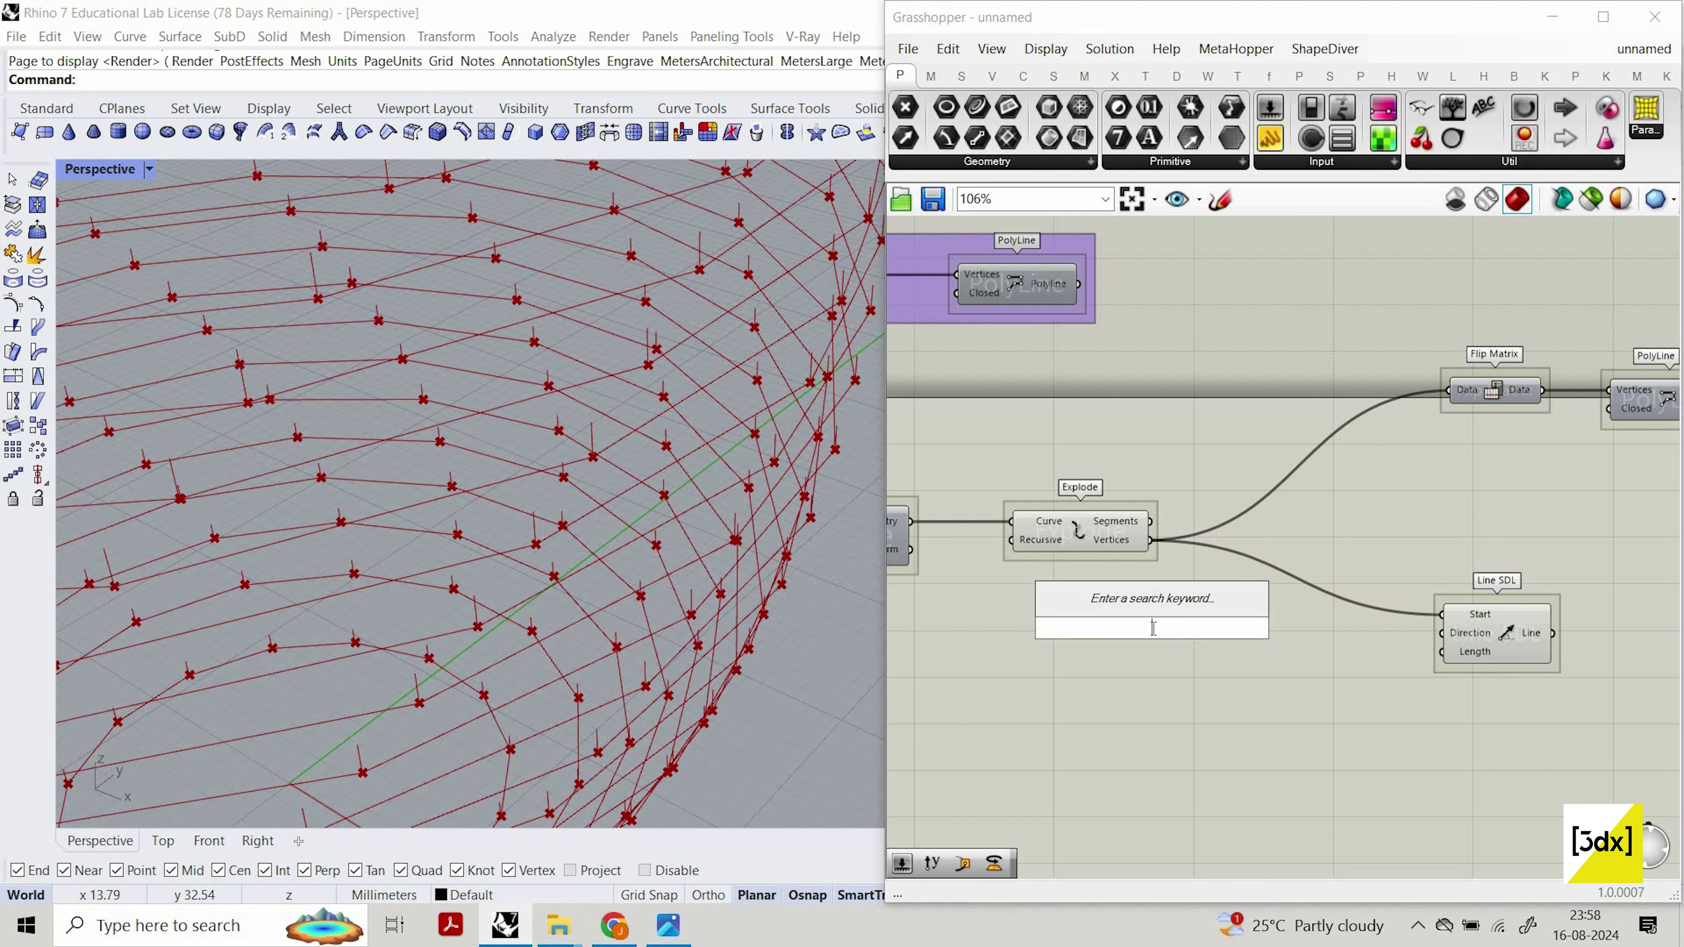
{"action": "type", "text": "per"}
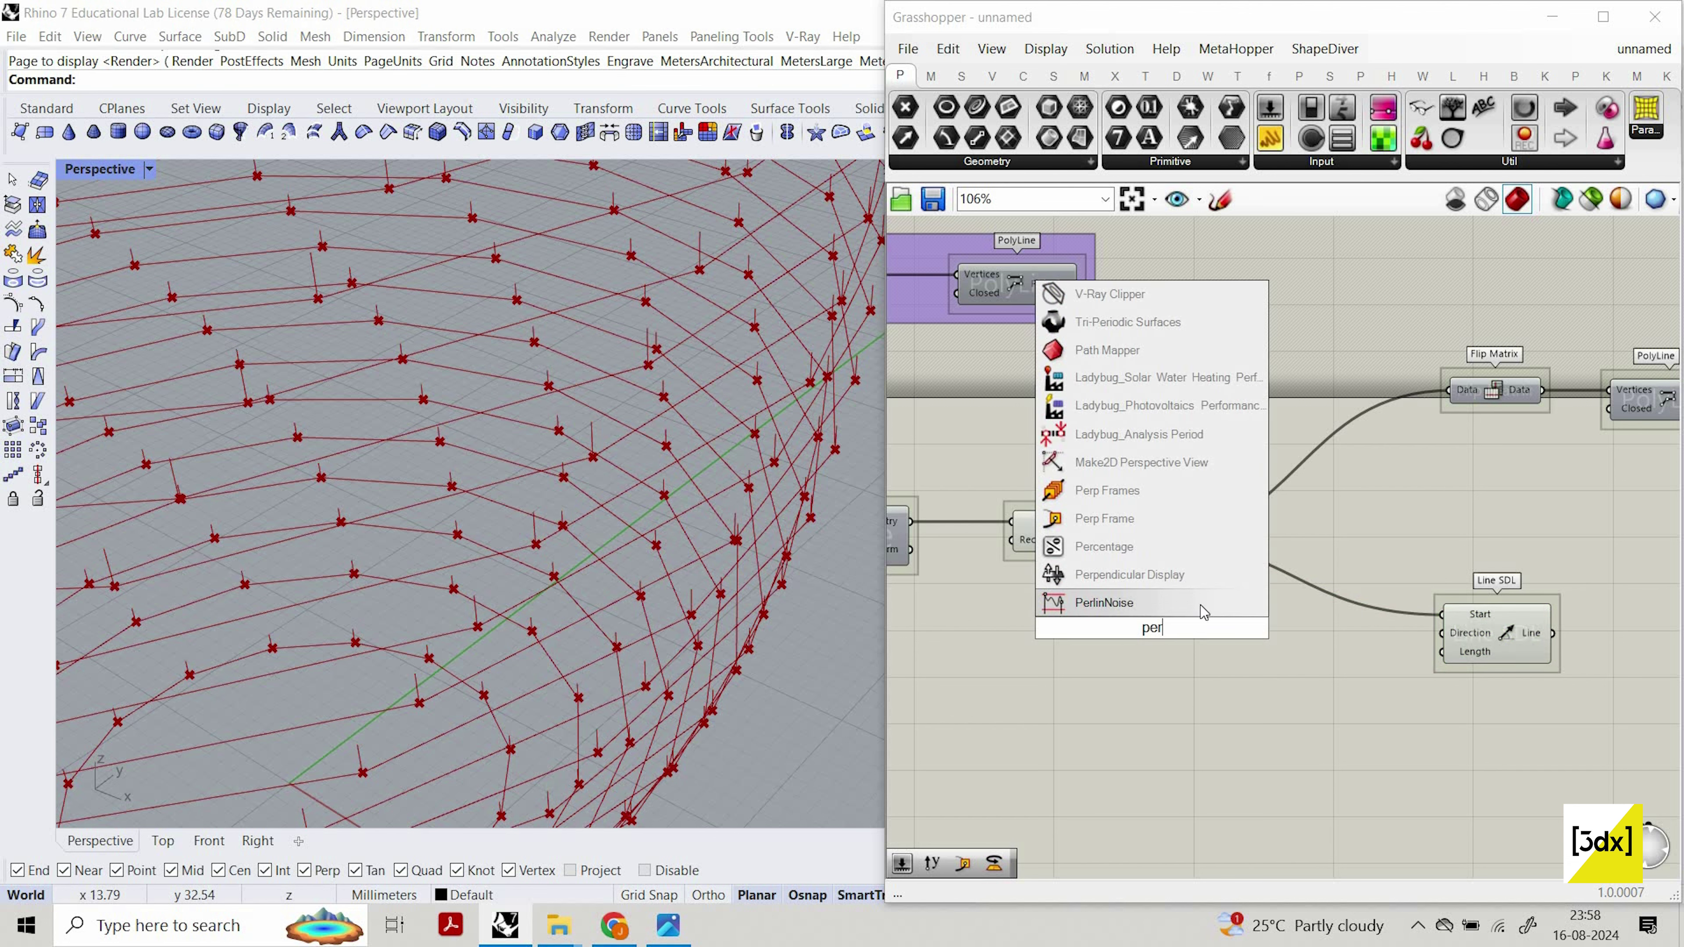
{"action": "type", "text": "p"}
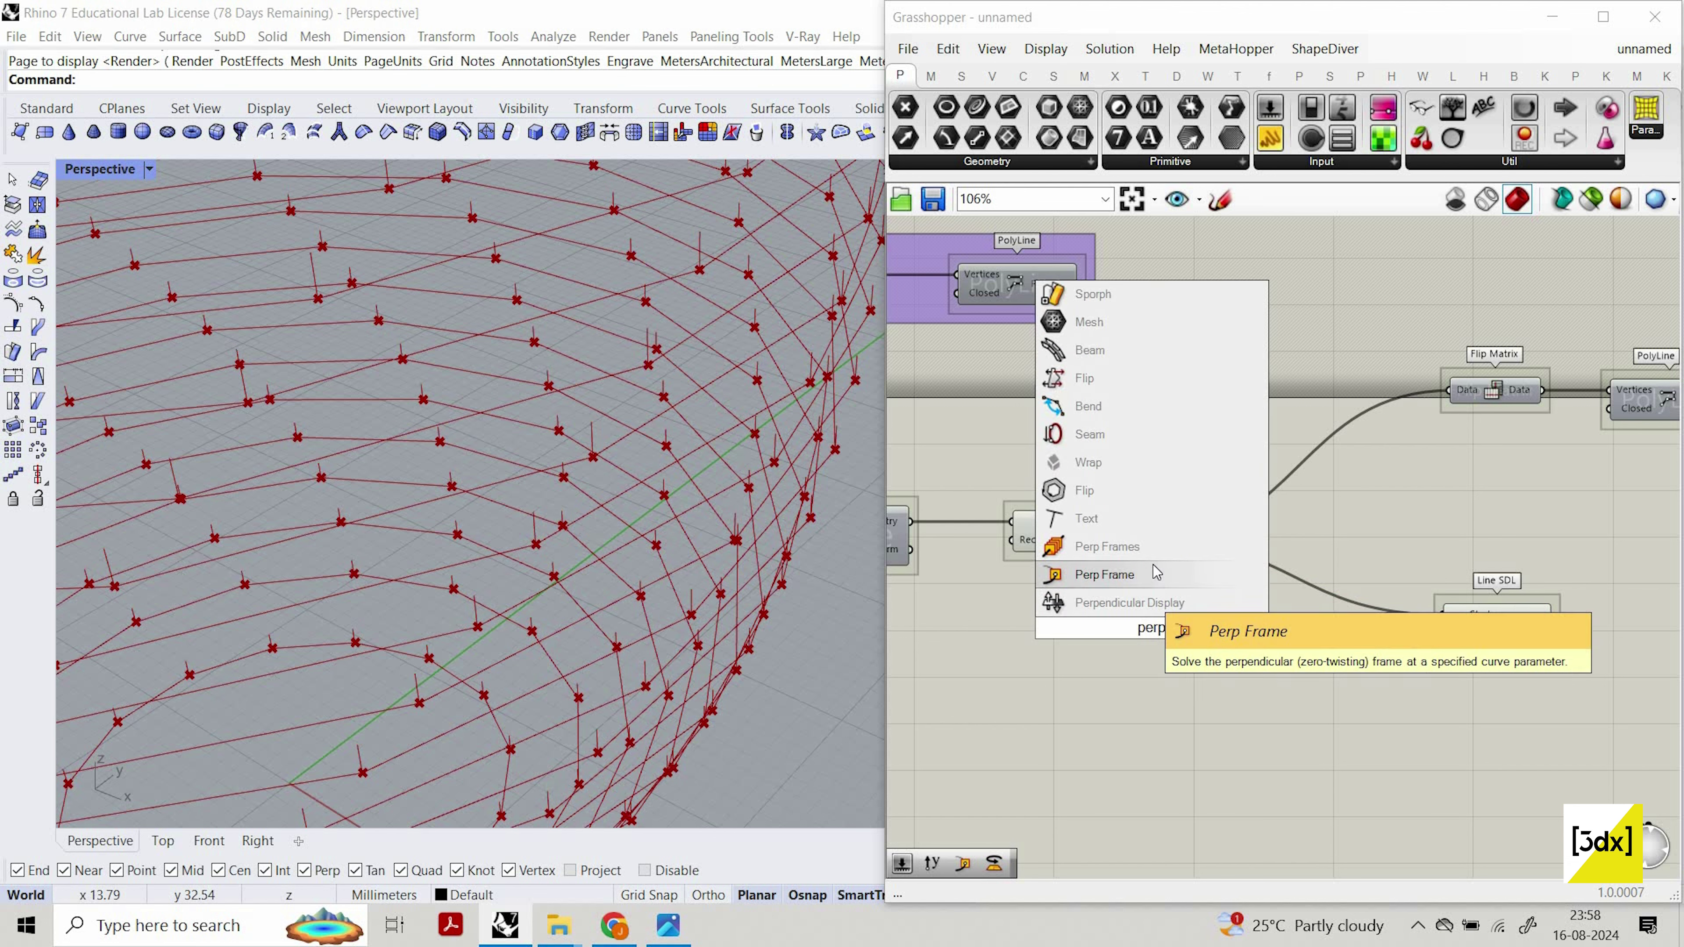
{"action": "left_click", "coordinate": [1182, 572]}
{"action": "scroll", "coordinate": [1180, 664], "scroll_direction": "up", "scroll_amount": 3}
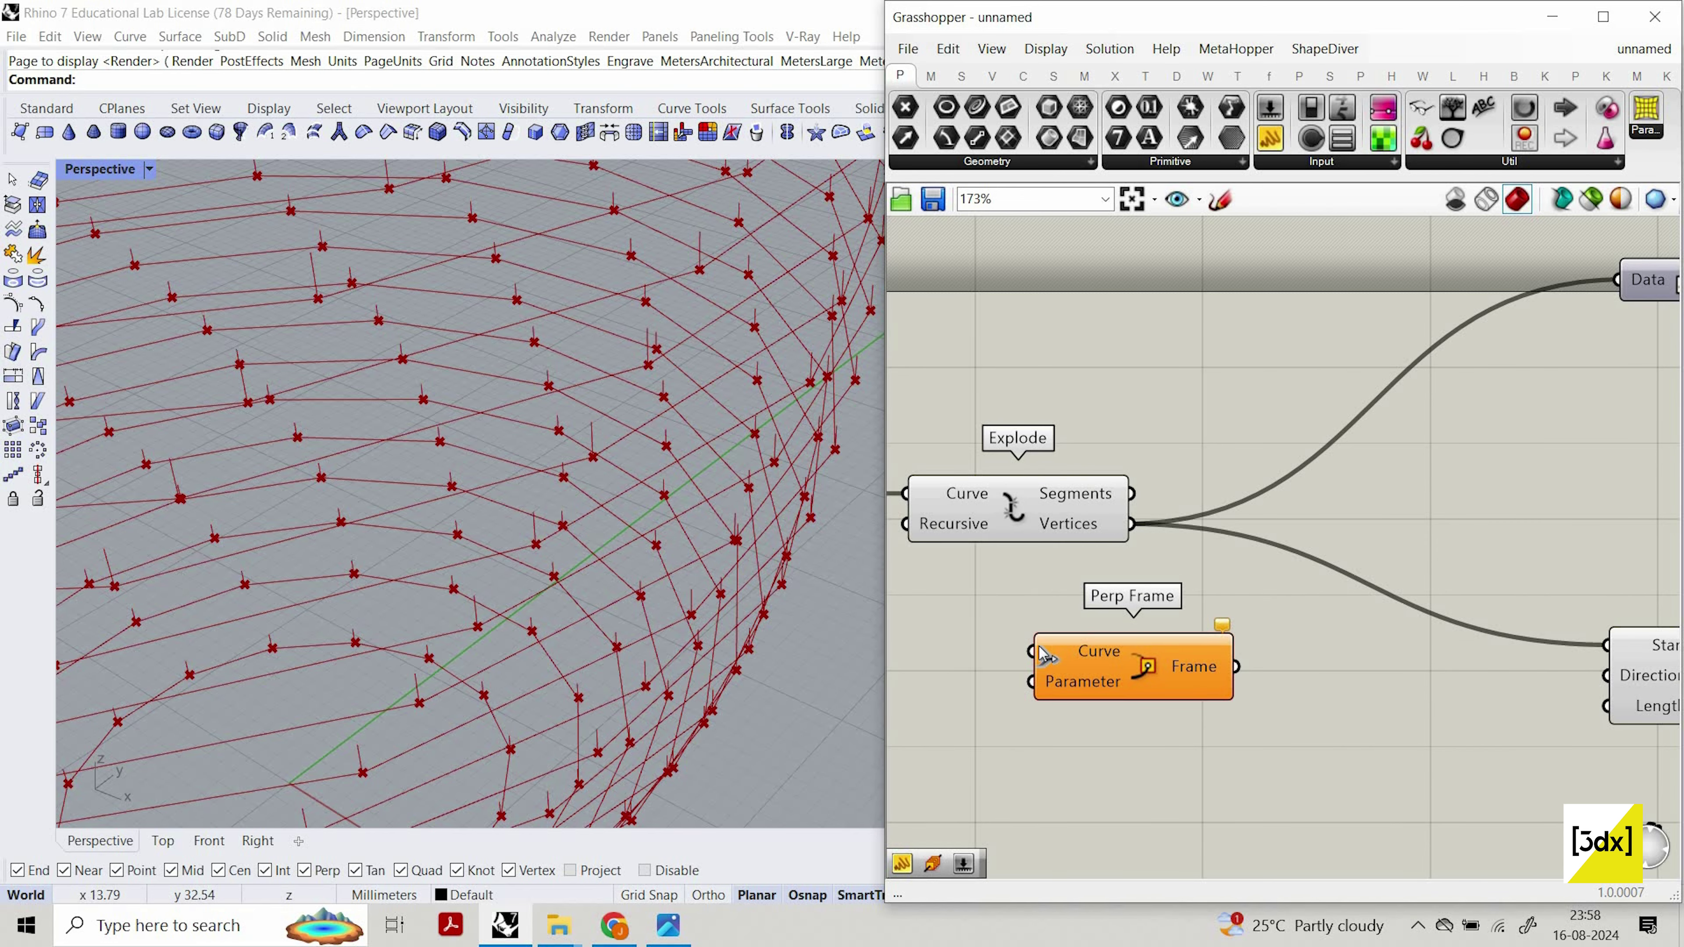
{"action": "left_click_drag", "start_coordinate": [1045, 622], "coordinate": [1032, 652]}
{"action": "left_click_drag", "start_coordinate": [1205, 684], "coordinate": [1274, 730]}
{"action": "scroll", "coordinate": [690, 526], "scroll_direction": "down", "scroll_amount": 7}
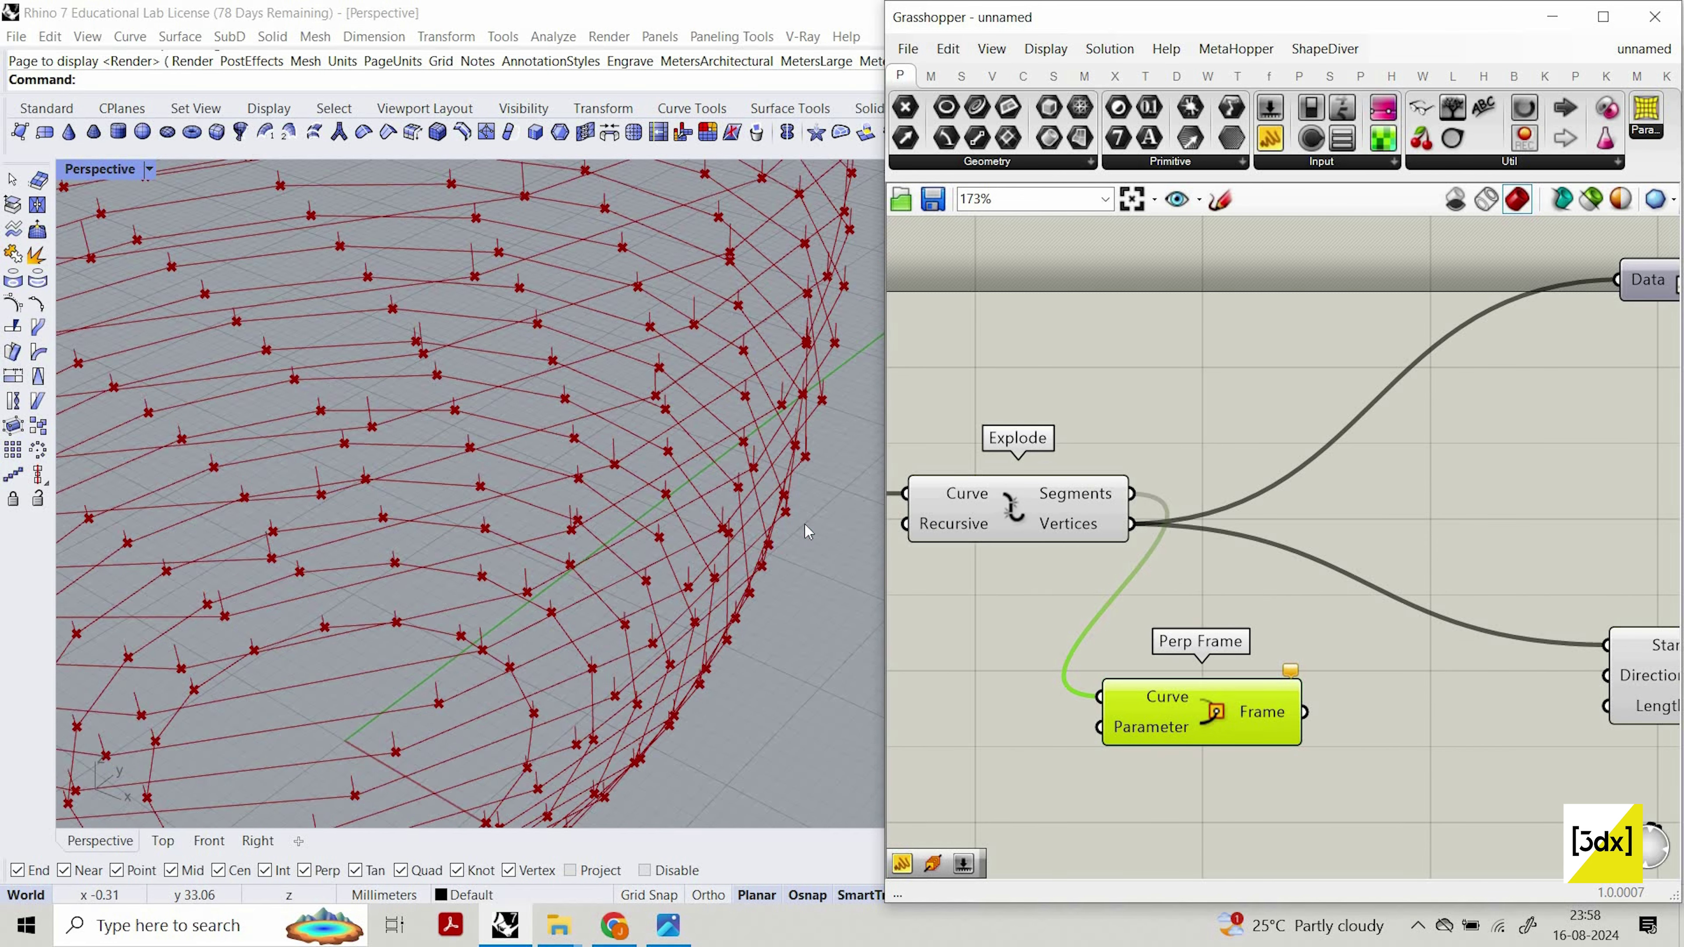
{"action": "right_click_drag", "start_coordinate": [699, 547], "coordinate": [694, 488]}
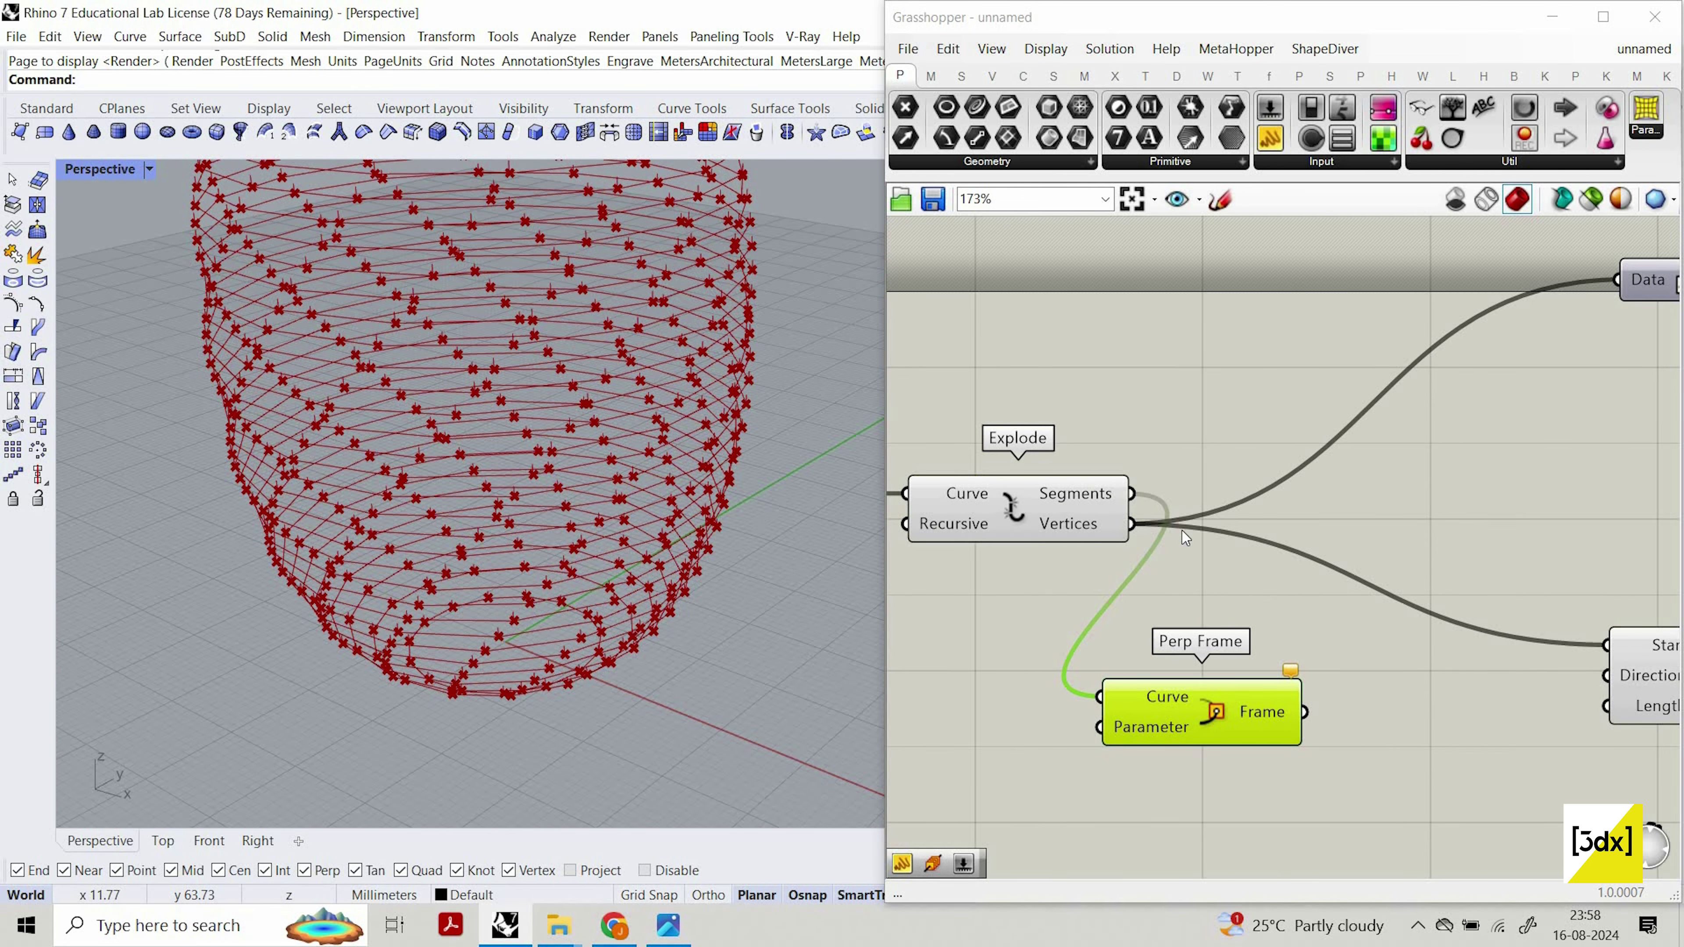
{"action": "scroll", "coordinate": [1155, 635], "scroll_direction": "down", "scroll_amount": 2}
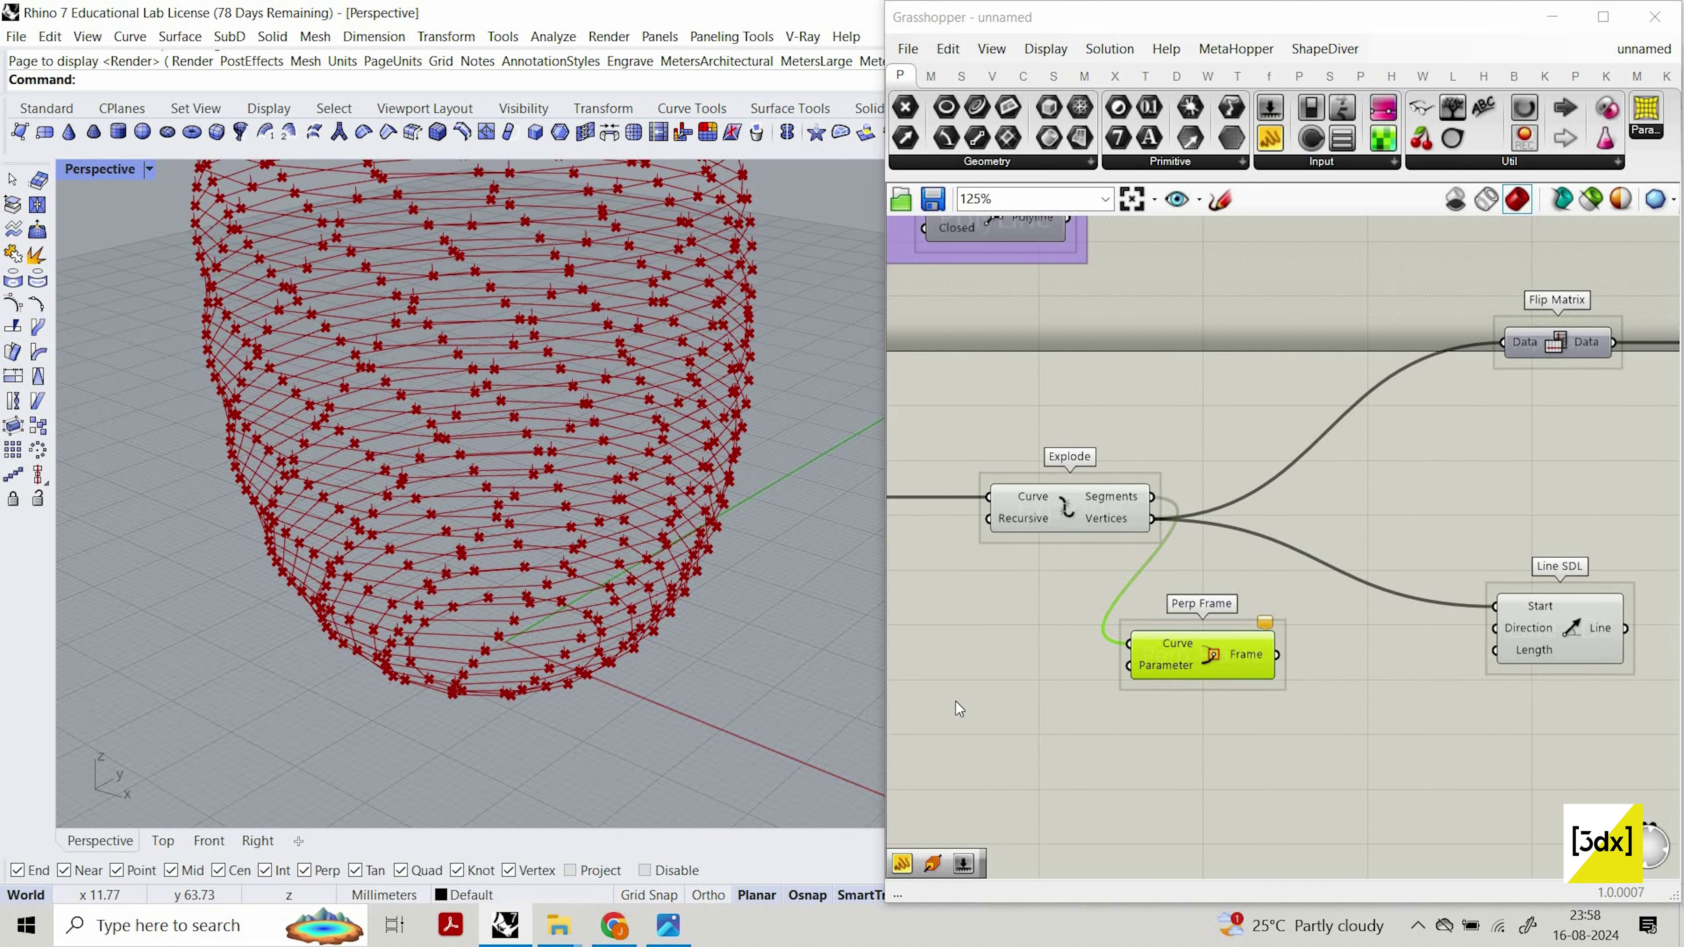
Feed a 0.00 number slider into Perp Frame's Parameter input and reparameterize its Curve input.
{"action": "scroll", "coordinate": [955, 701], "scroll_direction": "up", "scroll_amount": 2}
{"action": "double_click", "coordinate": [955, 700]}
{"action": "type", "text": "0.0"}
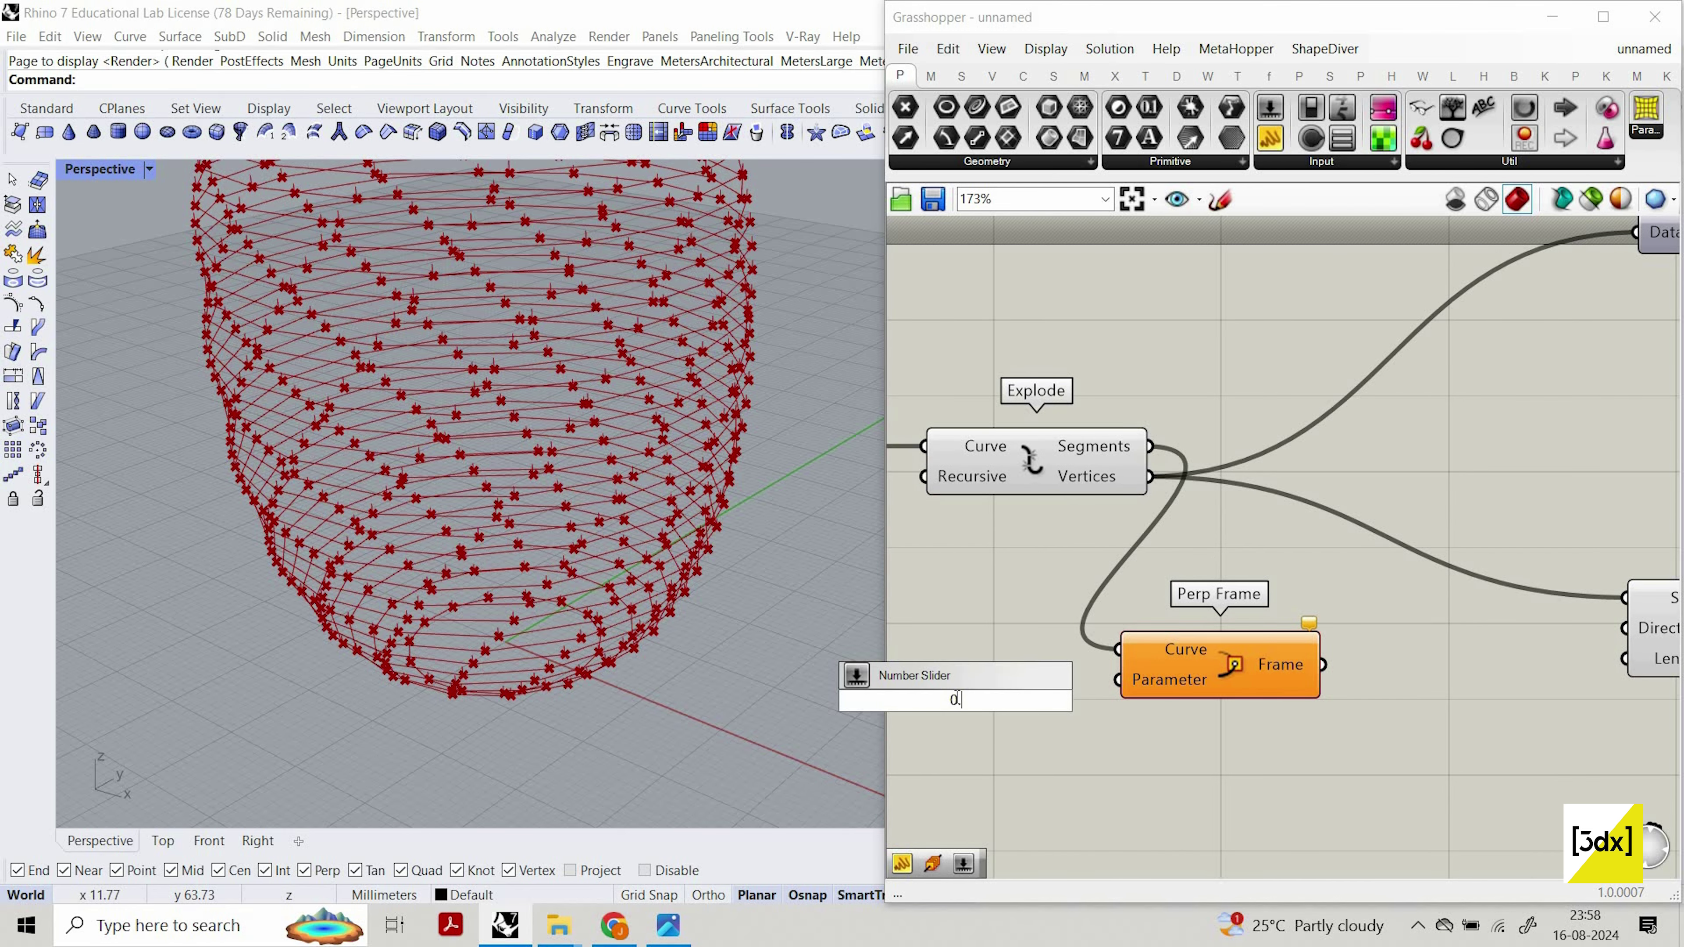
{"action": "key", "text": "Return"}
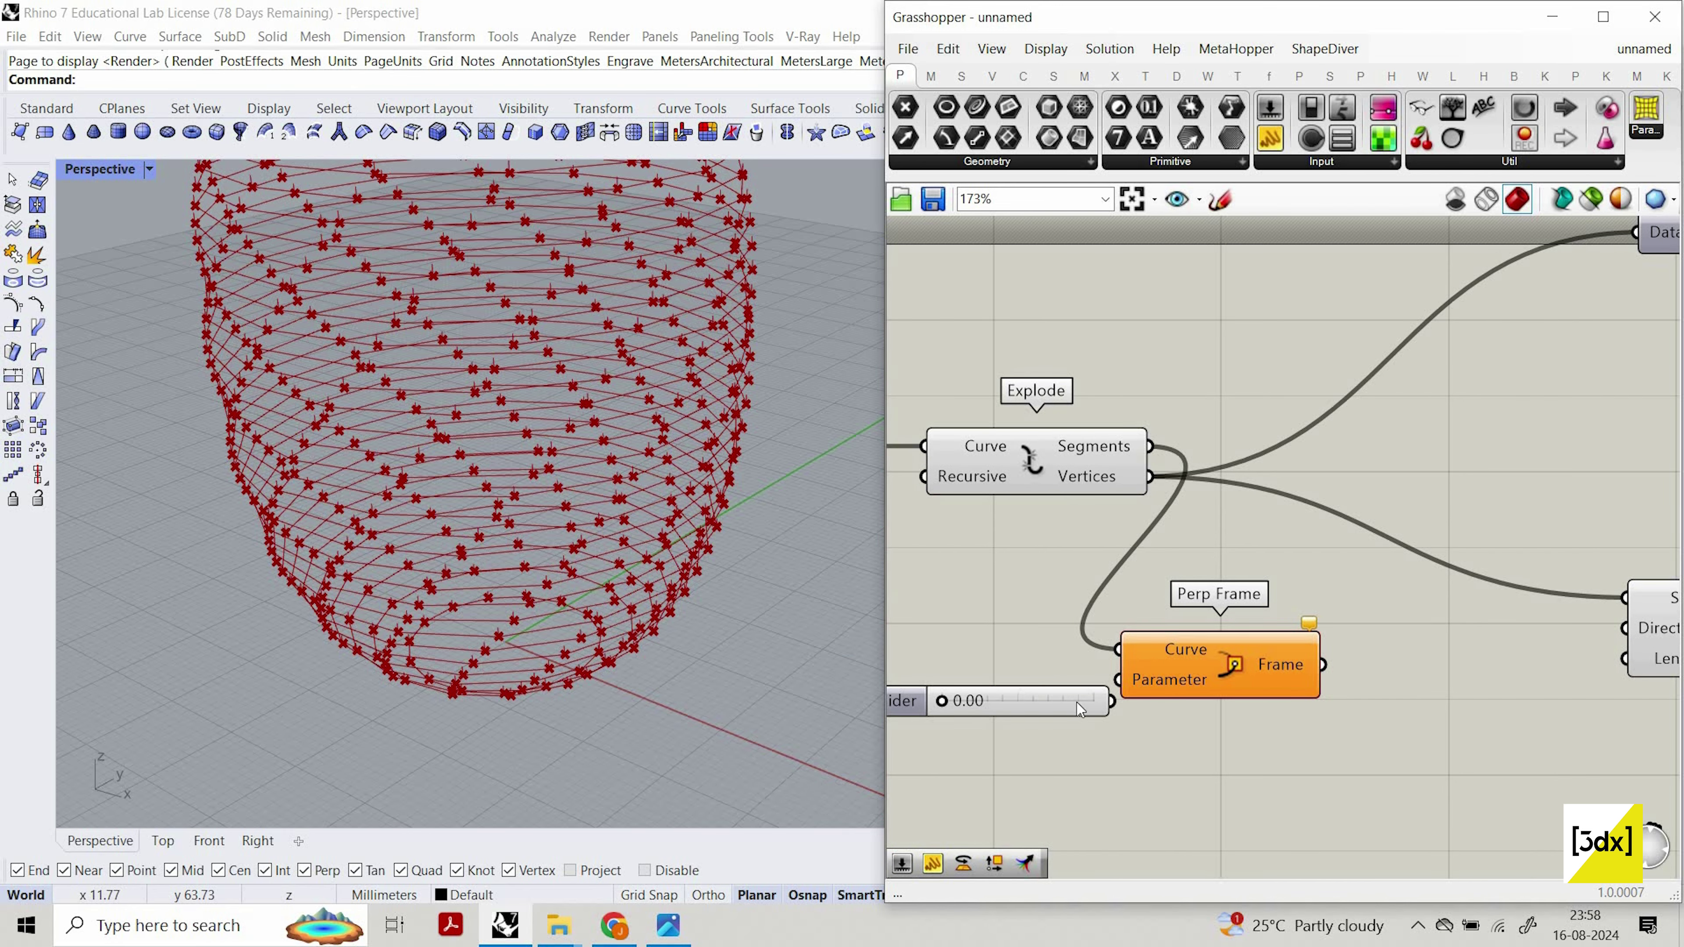
{"action": "left_click_drag", "start_coordinate": [1075, 688], "coordinate": [1118, 680]}
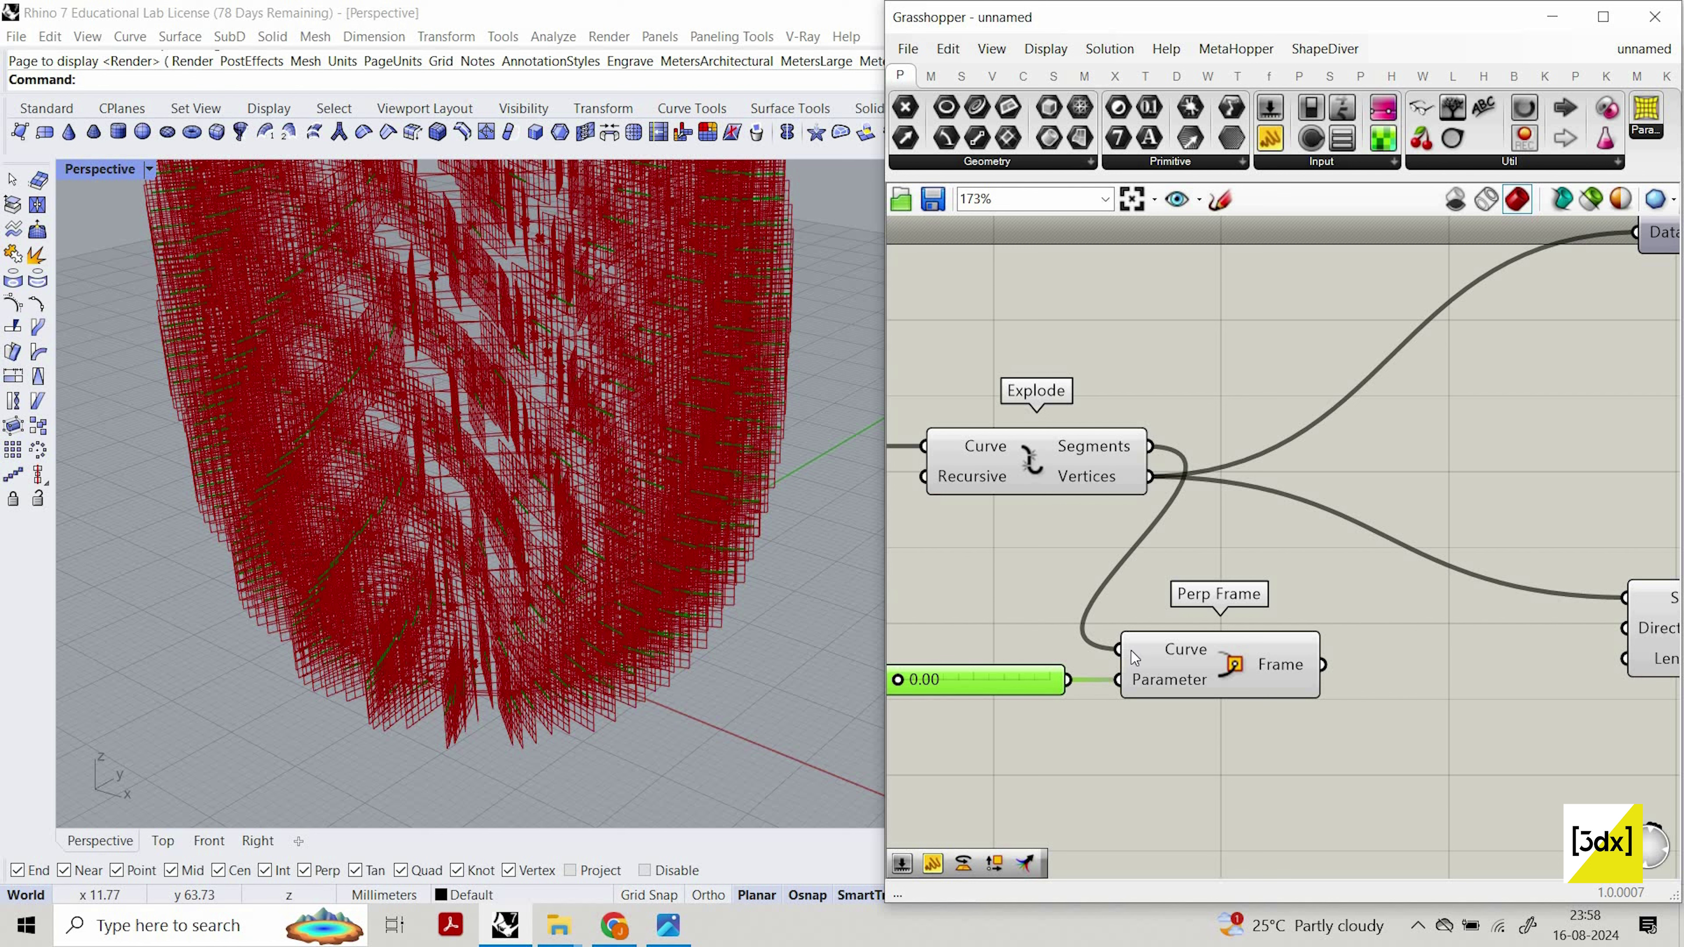
{"action": "right_click", "coordinate": [1170, 649]}
{"action": "left_click", "coordinate": [1196, 711]}
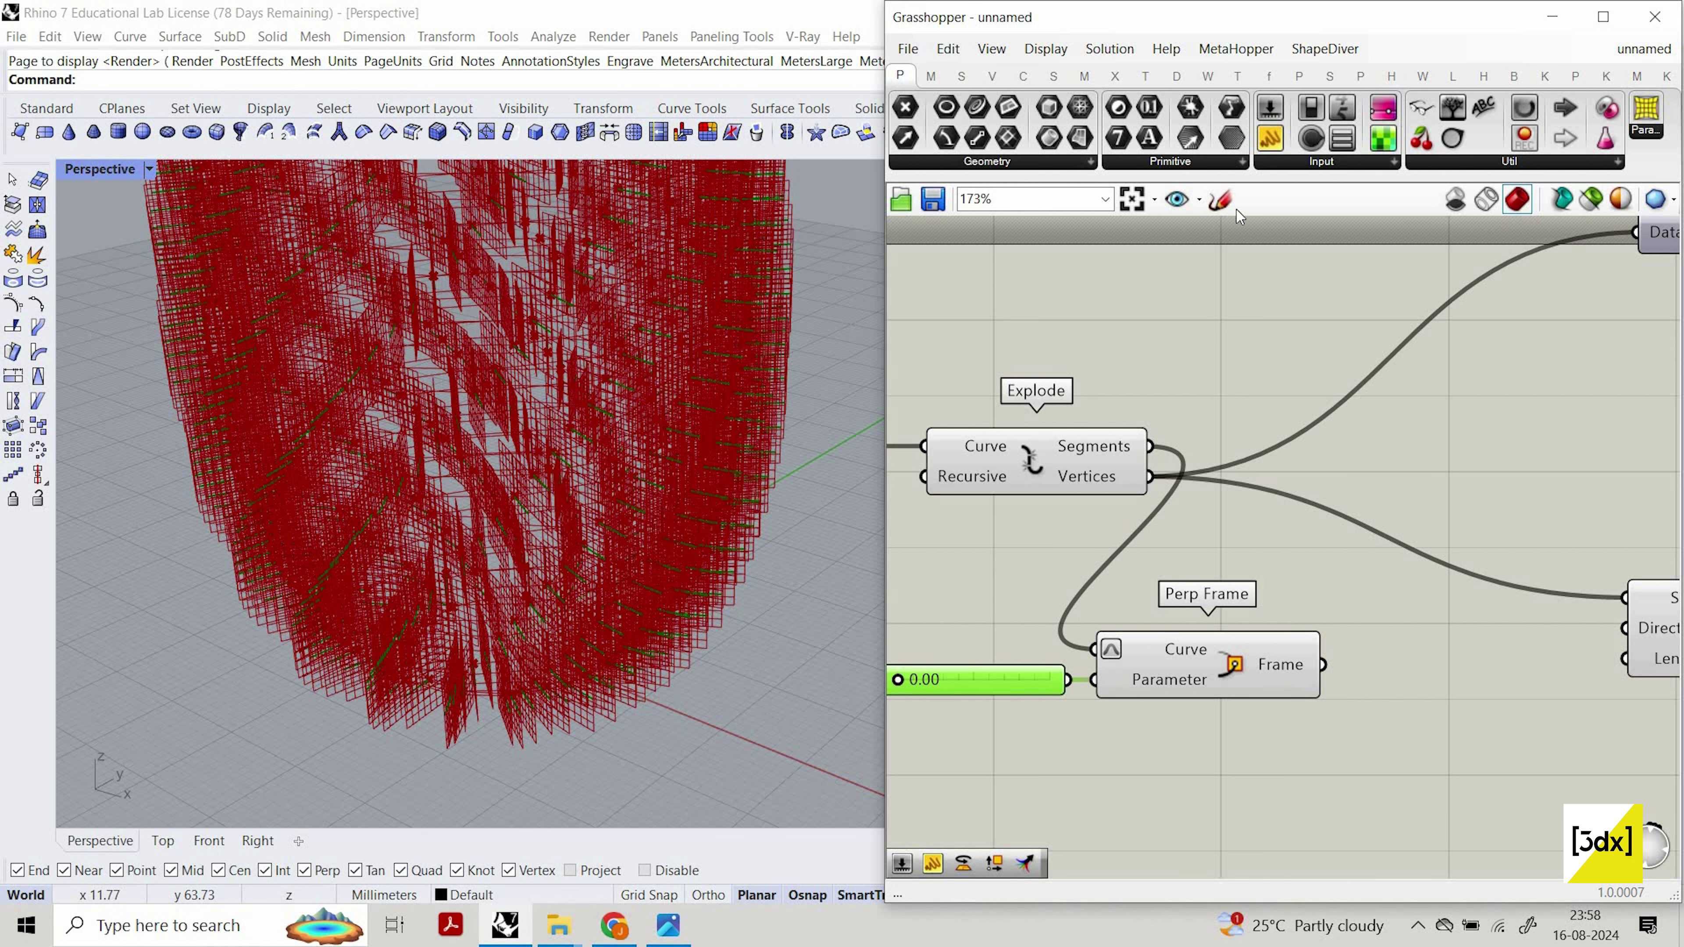
{"action": "left_click", "coordinate": [1221, 199]}
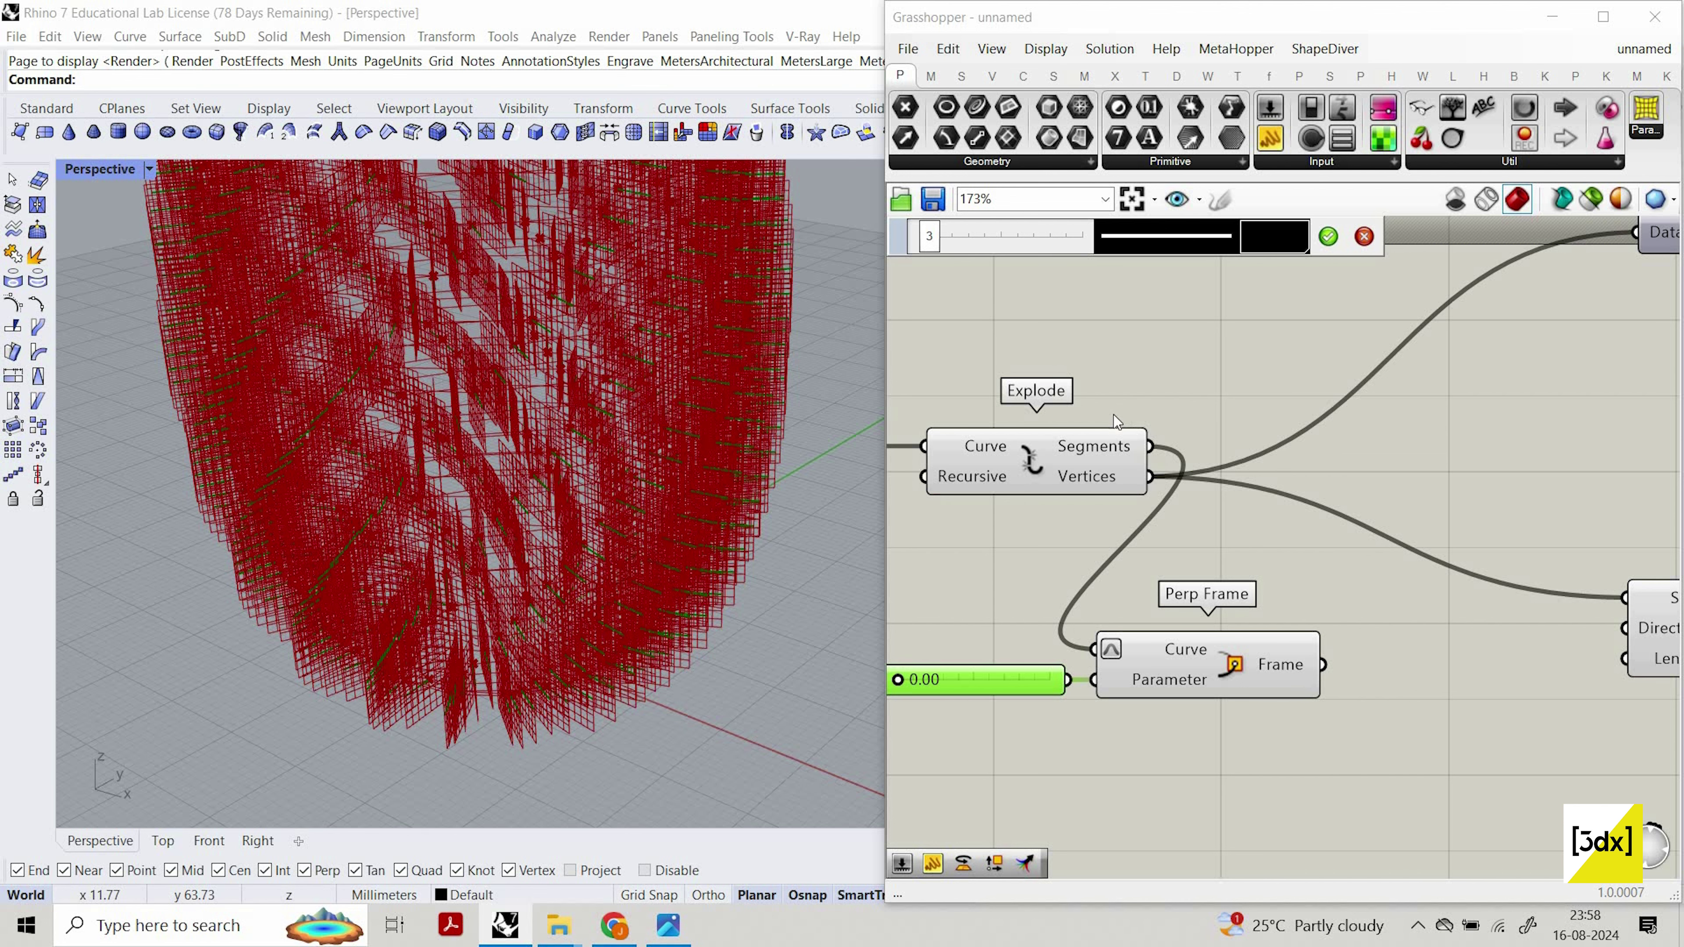
{"action": "key", "text": "Escape"}
Align Line SDL's Start input with Explode's Vertices output, and add a Deconstruct Plane component fed by Perp Frame's Frame output.
{"action": "scroll", "coordinate": [1113, 415], "scroll_direction": "down", "scroll_amount": 2}
{"action": "scroll", "coordinate": [1247, 572], "scroll_direction": "up", "scroll_amount": 1}
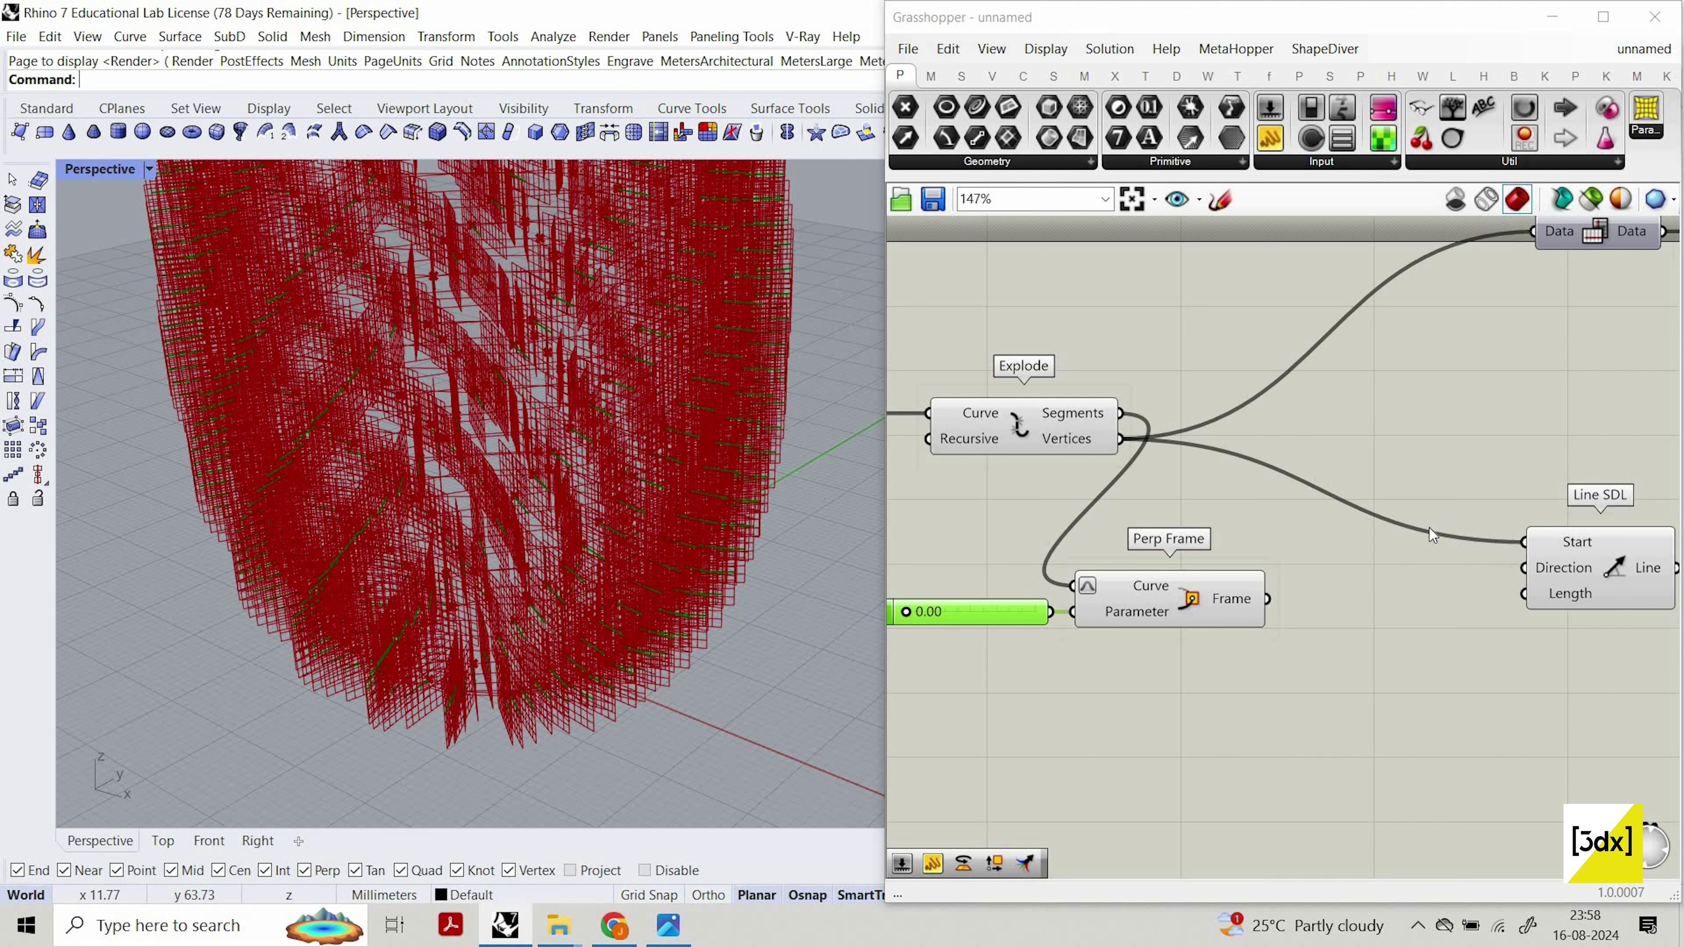
{"action": "scroll", "coordinate": [1429, 528], "scroll_direction": "down", "scroll_amount": 1}
{"action": "left_click_drag", "start_coordinate": [1504, 495], "coordinate": [1525, 408]}
{"action": "double_click", "coordinate": [1324, 592]}
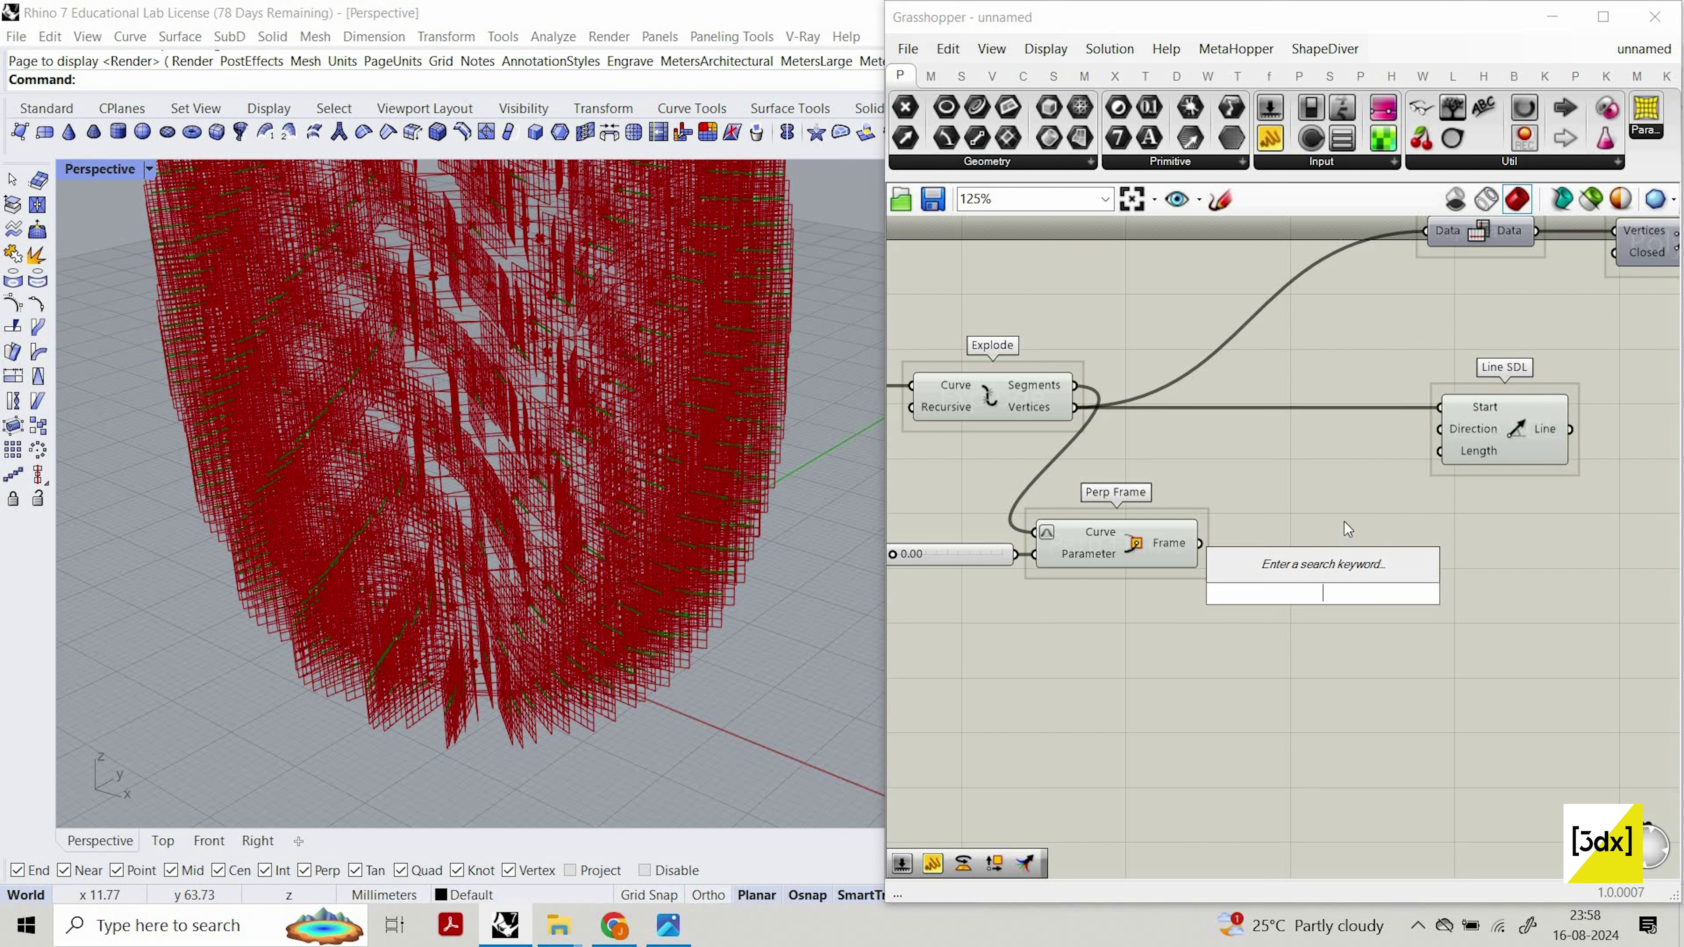
{"action": "double_click", "coordinate": [1364, 517]}
{"action": "type", "text": "deconstruct pl"}
{"action": "left_click", "coordinate": [1364, 464]}
{"action": "scroll", "coordinate": [1350, 492], "scroll_direction": "up", "scroll_amount": 2}
{"action": "mouse_move", "coordinate": [1316, 530]}
{"action": "left_mouse_down"}
{"action": "mouse_move", "coordinate": [1164, 567]}
{"action": "mouse_move", "coordinate": [1202, 582]}
{"action": "mouse_move", "coordinate": [1290, 530]}
{"action": "mouse_move", "coordinate": [1289, 546]}
{"action": "left_mouse_up"}
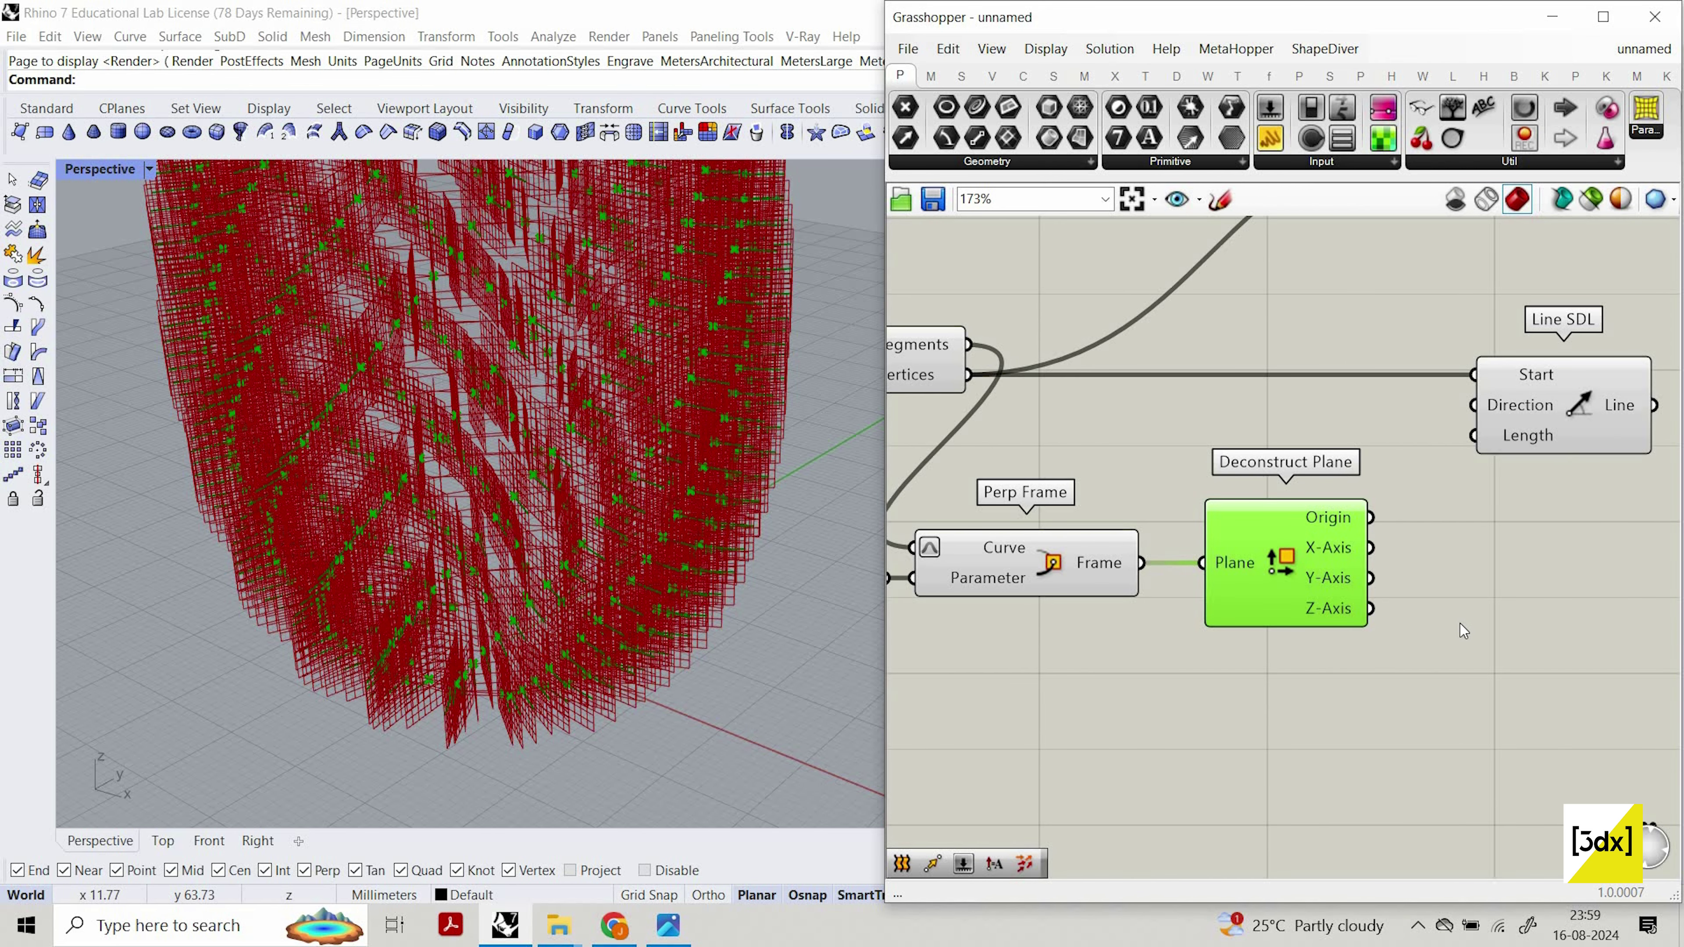
Connect Deconstruct Plane's Y-Axis to Line SDL's Direction and a number slider of 20 to its Length.
{"action": "left_click_drag", "start_coordinate": [1367, 581], "coordinate": [1477, 405]}
{"action": "left_click", "coordinate": [1548, 437]}
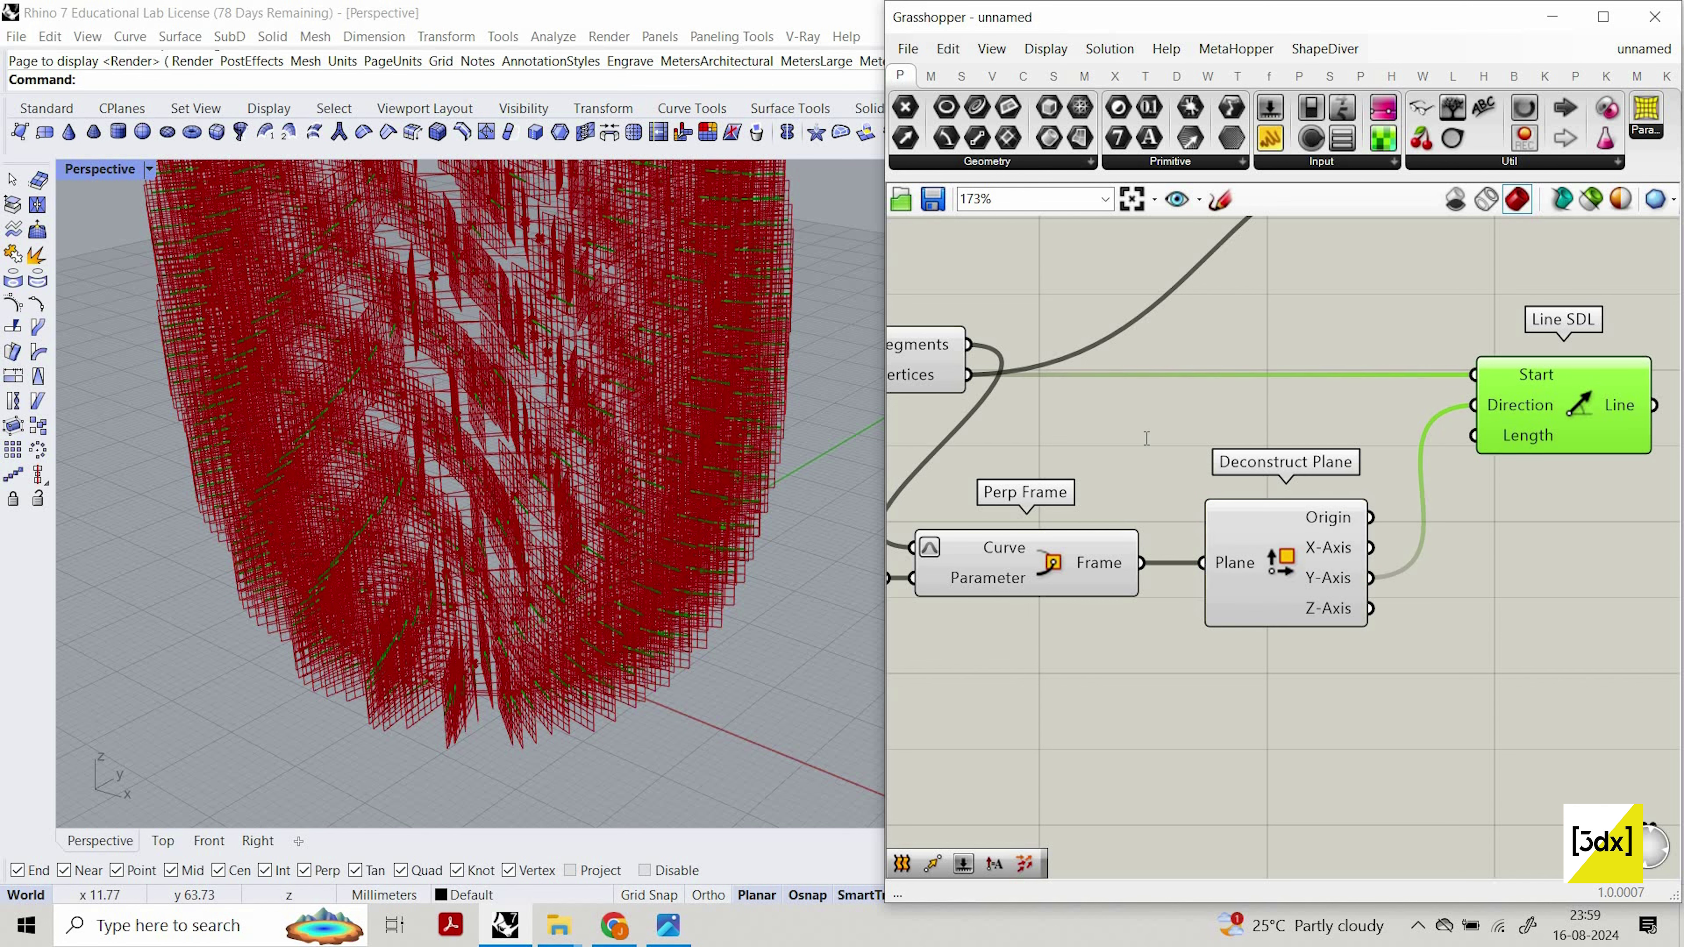
{"action": "double_click", "coordinate": [1144, 438]}
{"action": "type", "text": "20"}
{"action": "key", "text": "Return"}
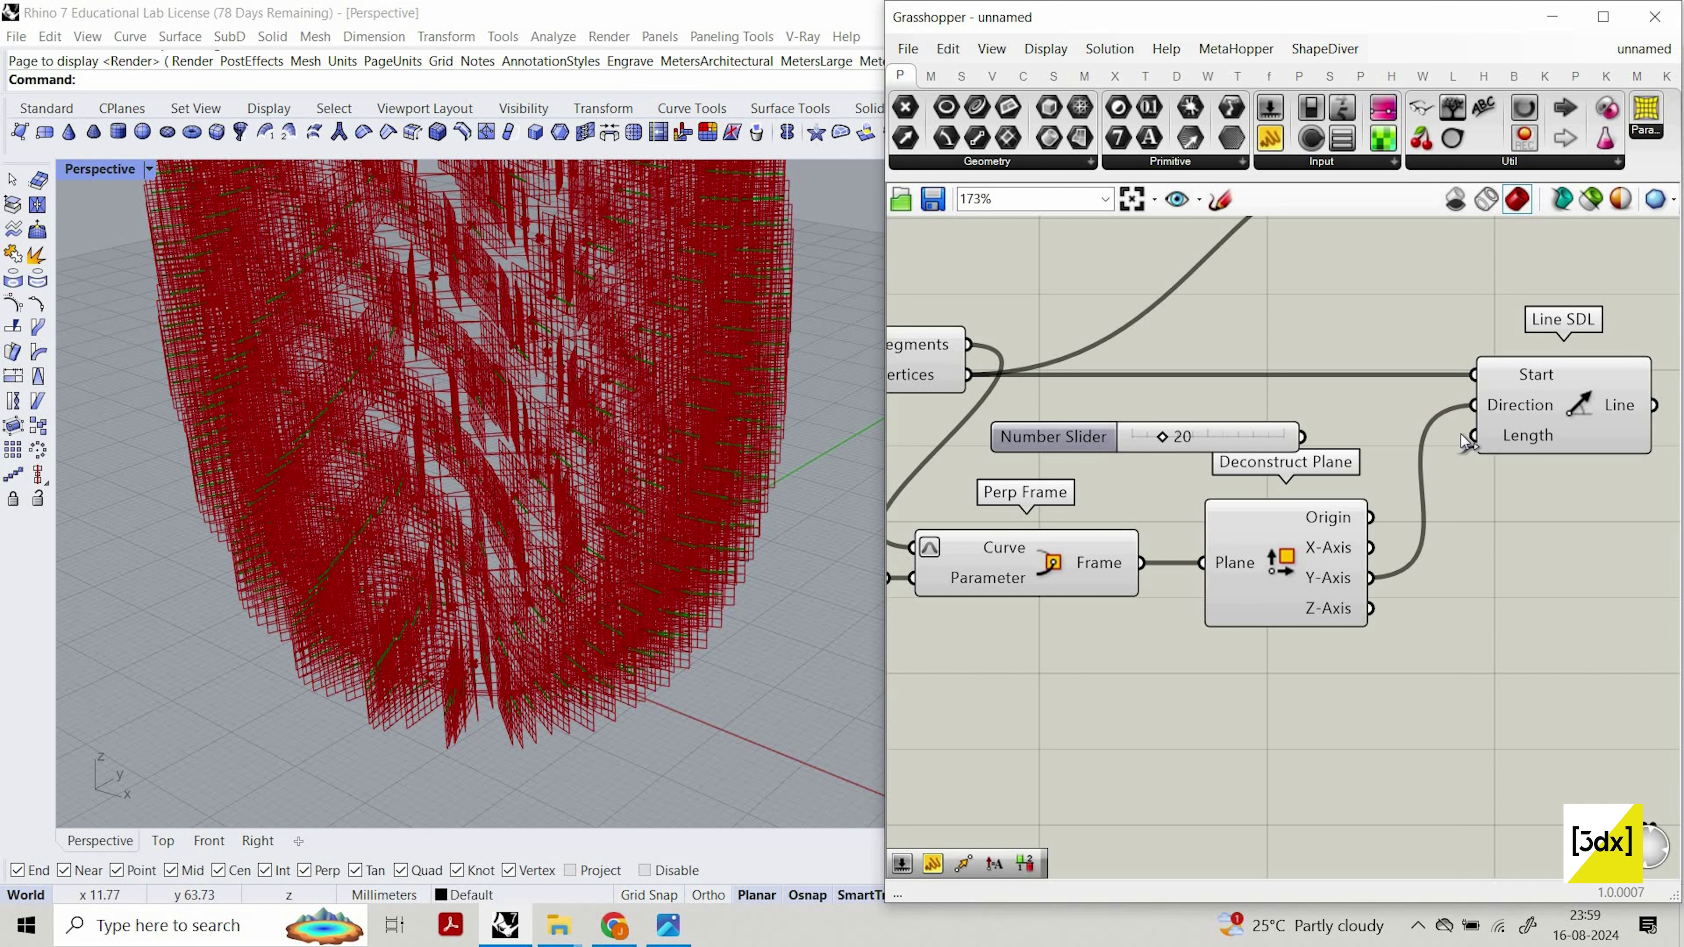
{"action": "left_click_drag", "start_coordinate": [1465, 435], "coordinate": [1303, 437]}
Turn off the preview of Explode, Perp Frame and Deconstruct Plane, and inspect the directed lines alone.
{"action": "left_click_drag", "start_coordinate": [1382, 598], "coordinate": [1092, 374]}
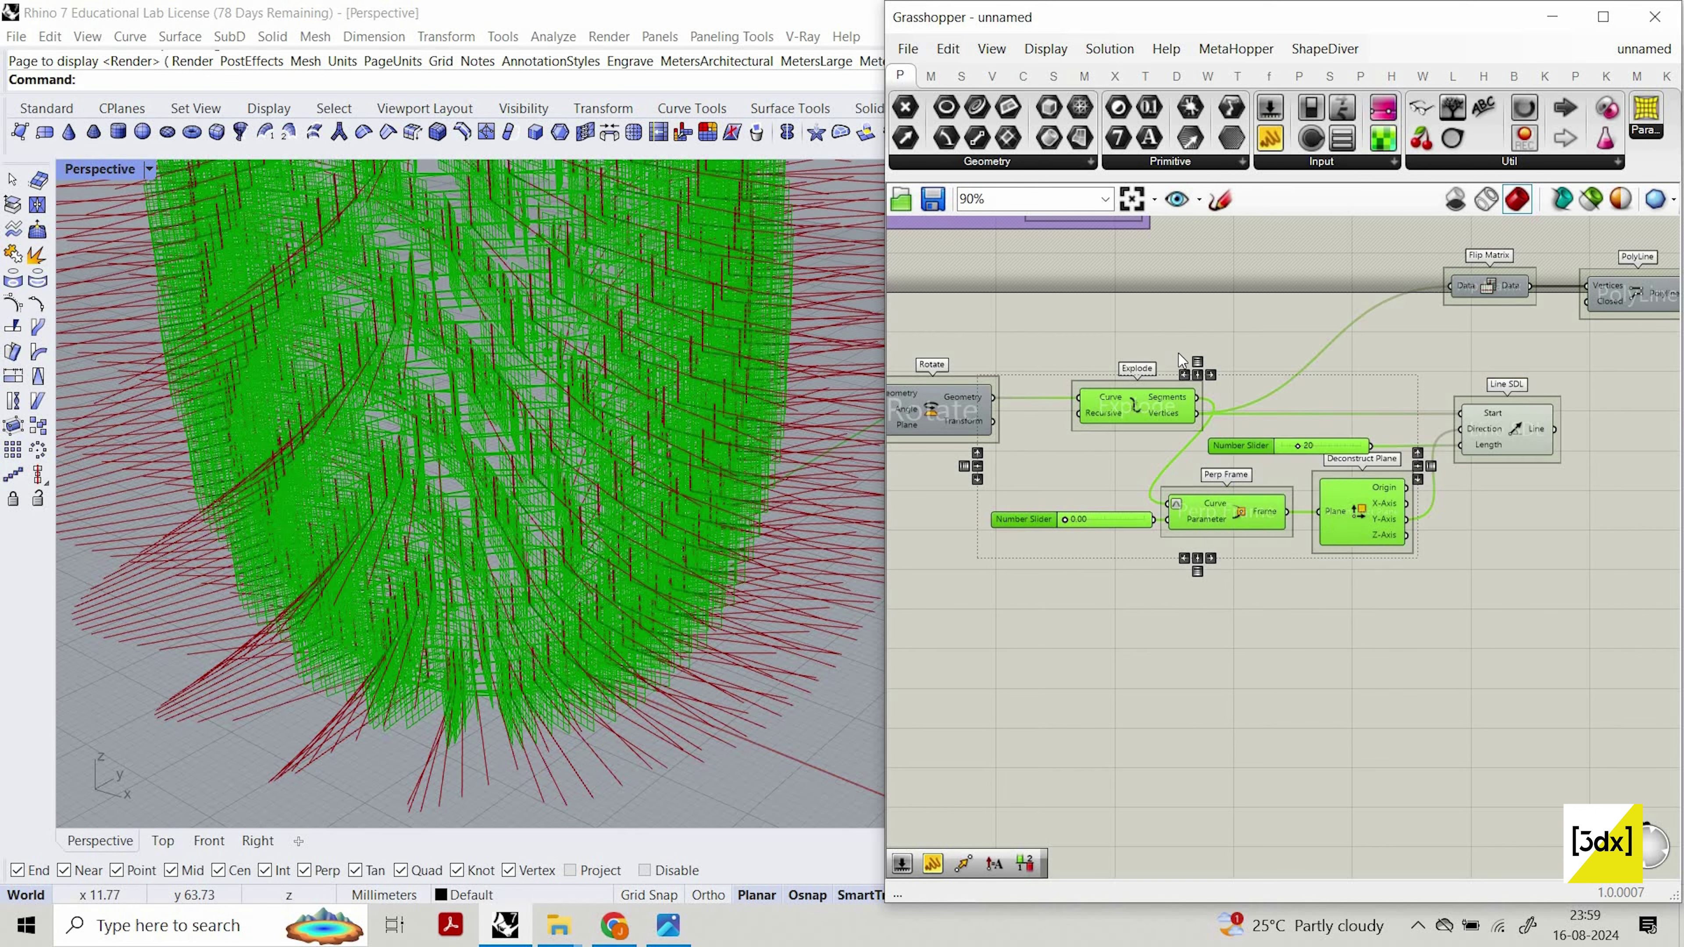
{"action": "right_click", "coordinate": [1208, 313]}
{"action": "left_click", "coordinate": [1253, 347]}
{"action": "right_click_drag", "start_coordinate": [627, 533], "coordinate": [696, 597]}
{"action": "scroll", "coordinate": [1260, 518], "scroll_direction": "up", "scroll_amount": 4}
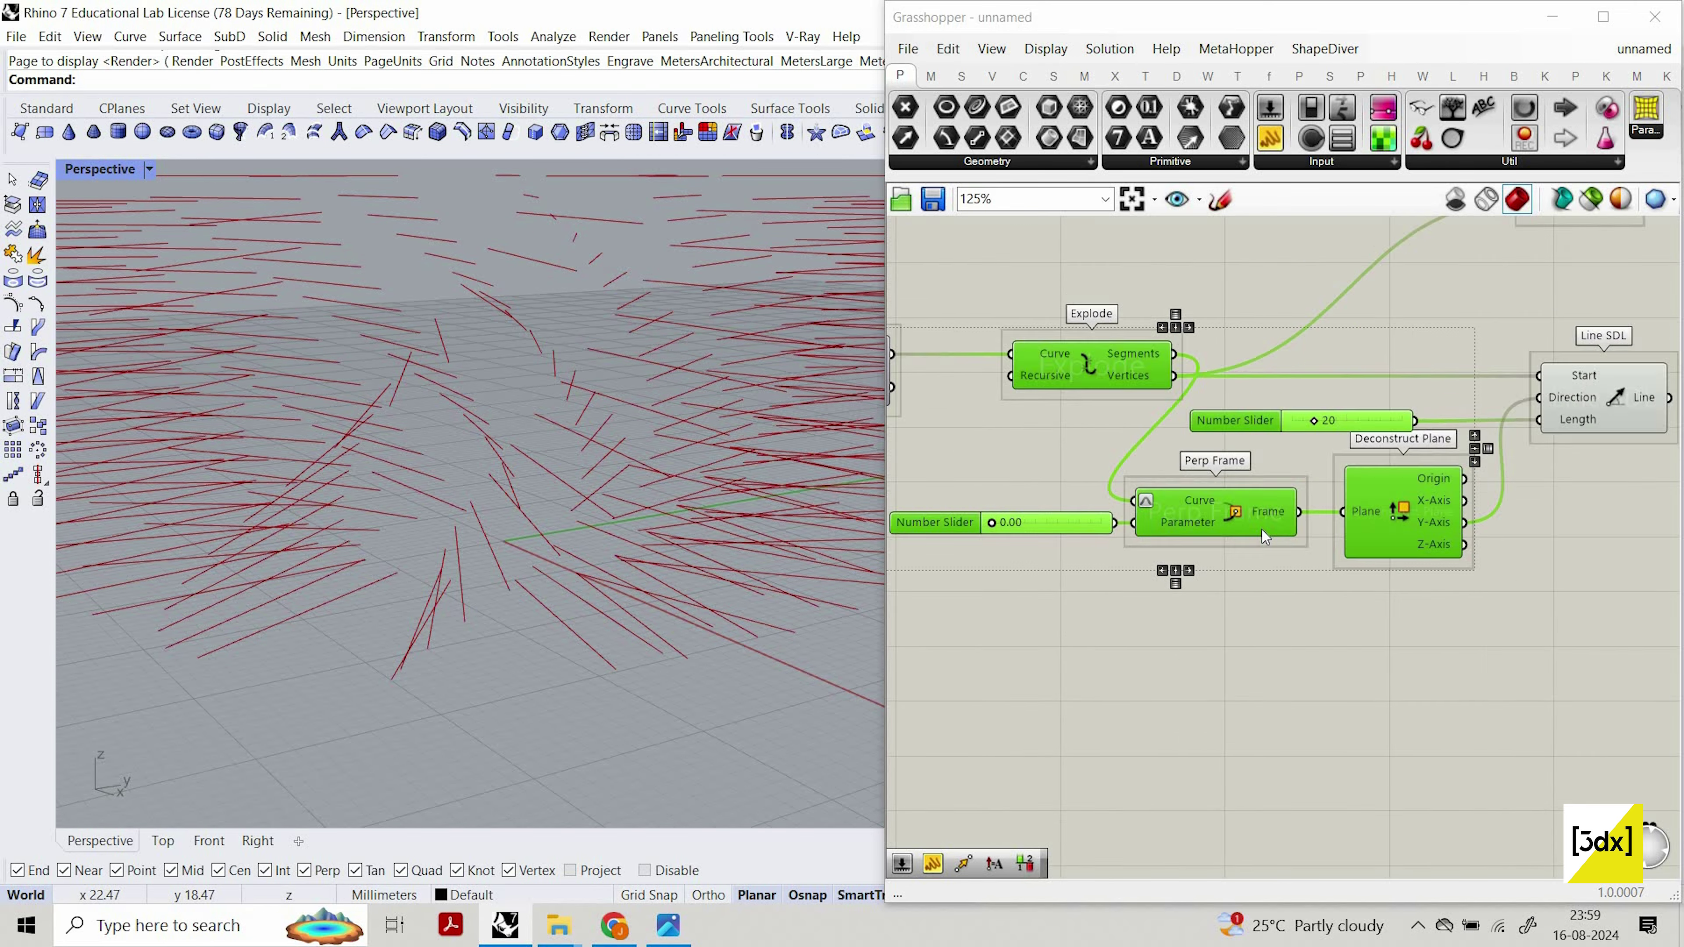
{"action": "scroll", "coordinate": [1507, 526], "scroll_direction": "up", "scroll_amount": 3}
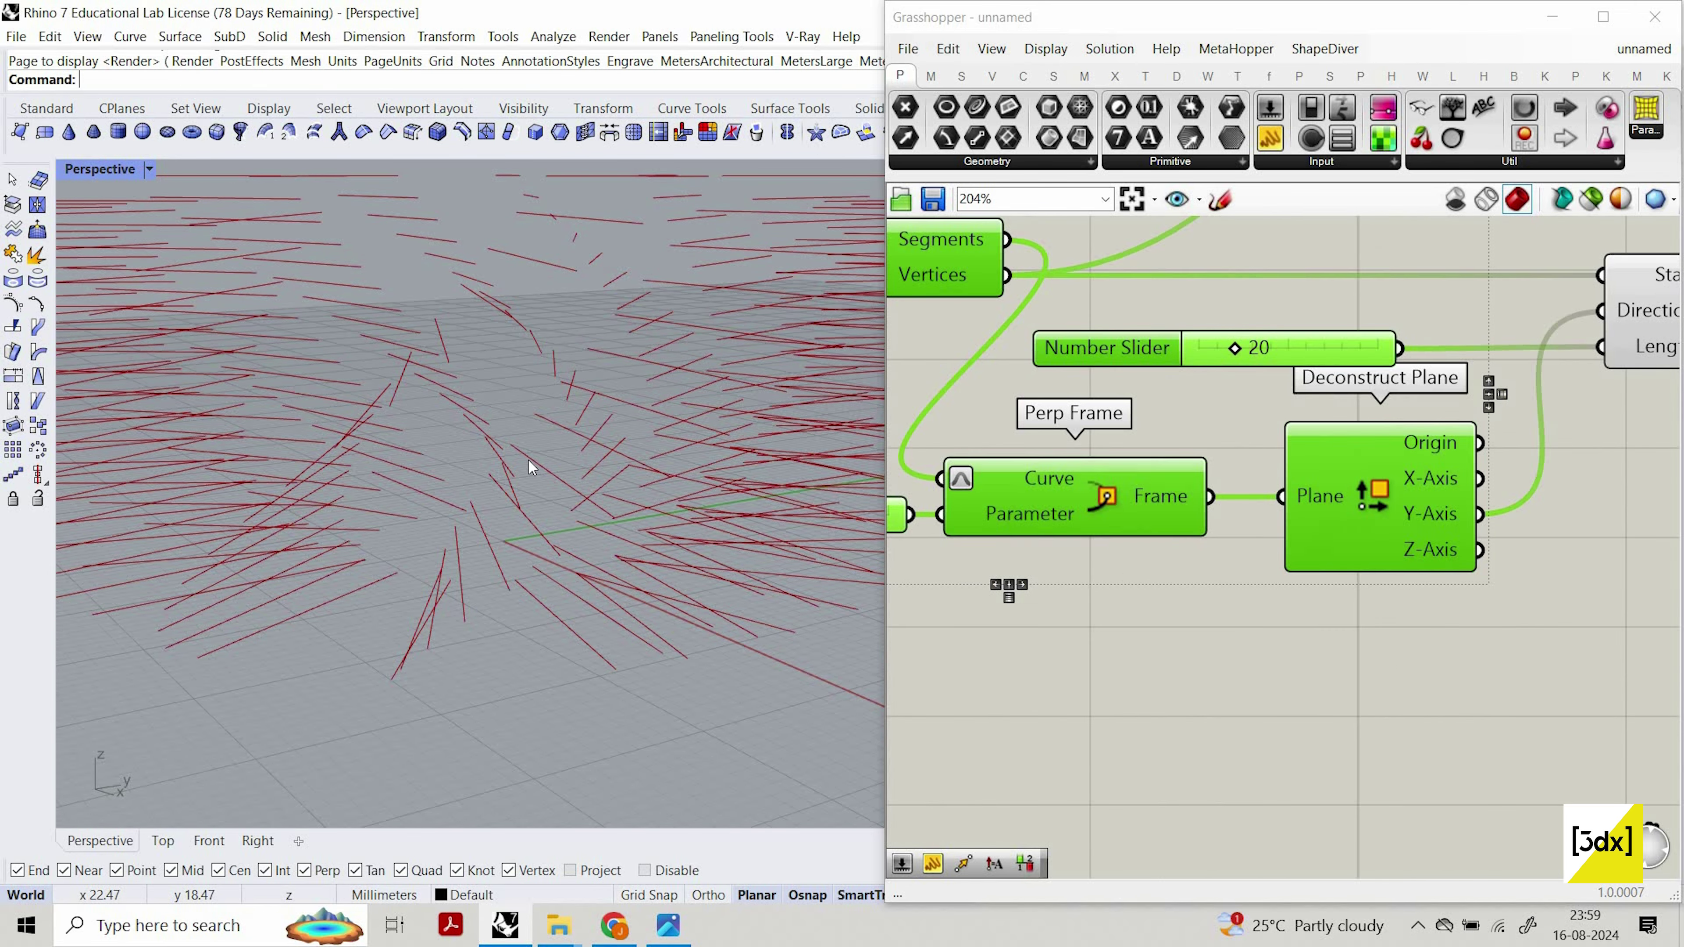
Restore the preview of the selected components and examine how the perpendicular frames relate to the directed lines.
{"action": "left_click", "coordinate": [1165, 445]}
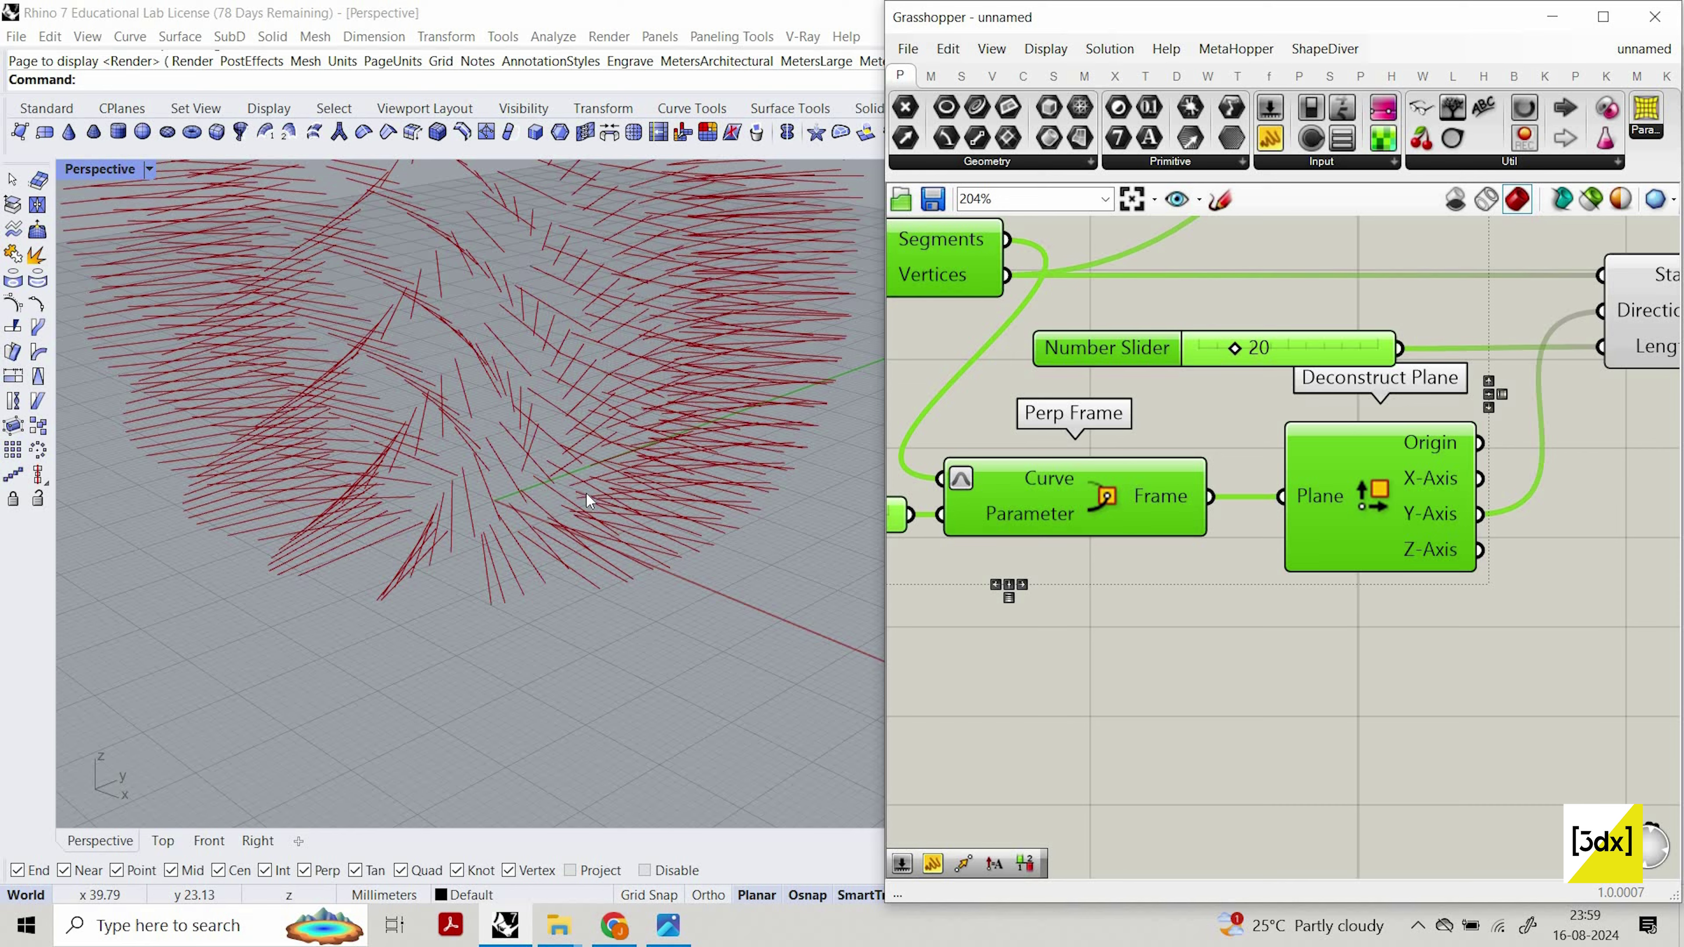
{"action": "scroll", "coordinate": [638, 544], "scroll_direction": "up", "scroll_amount": 10}
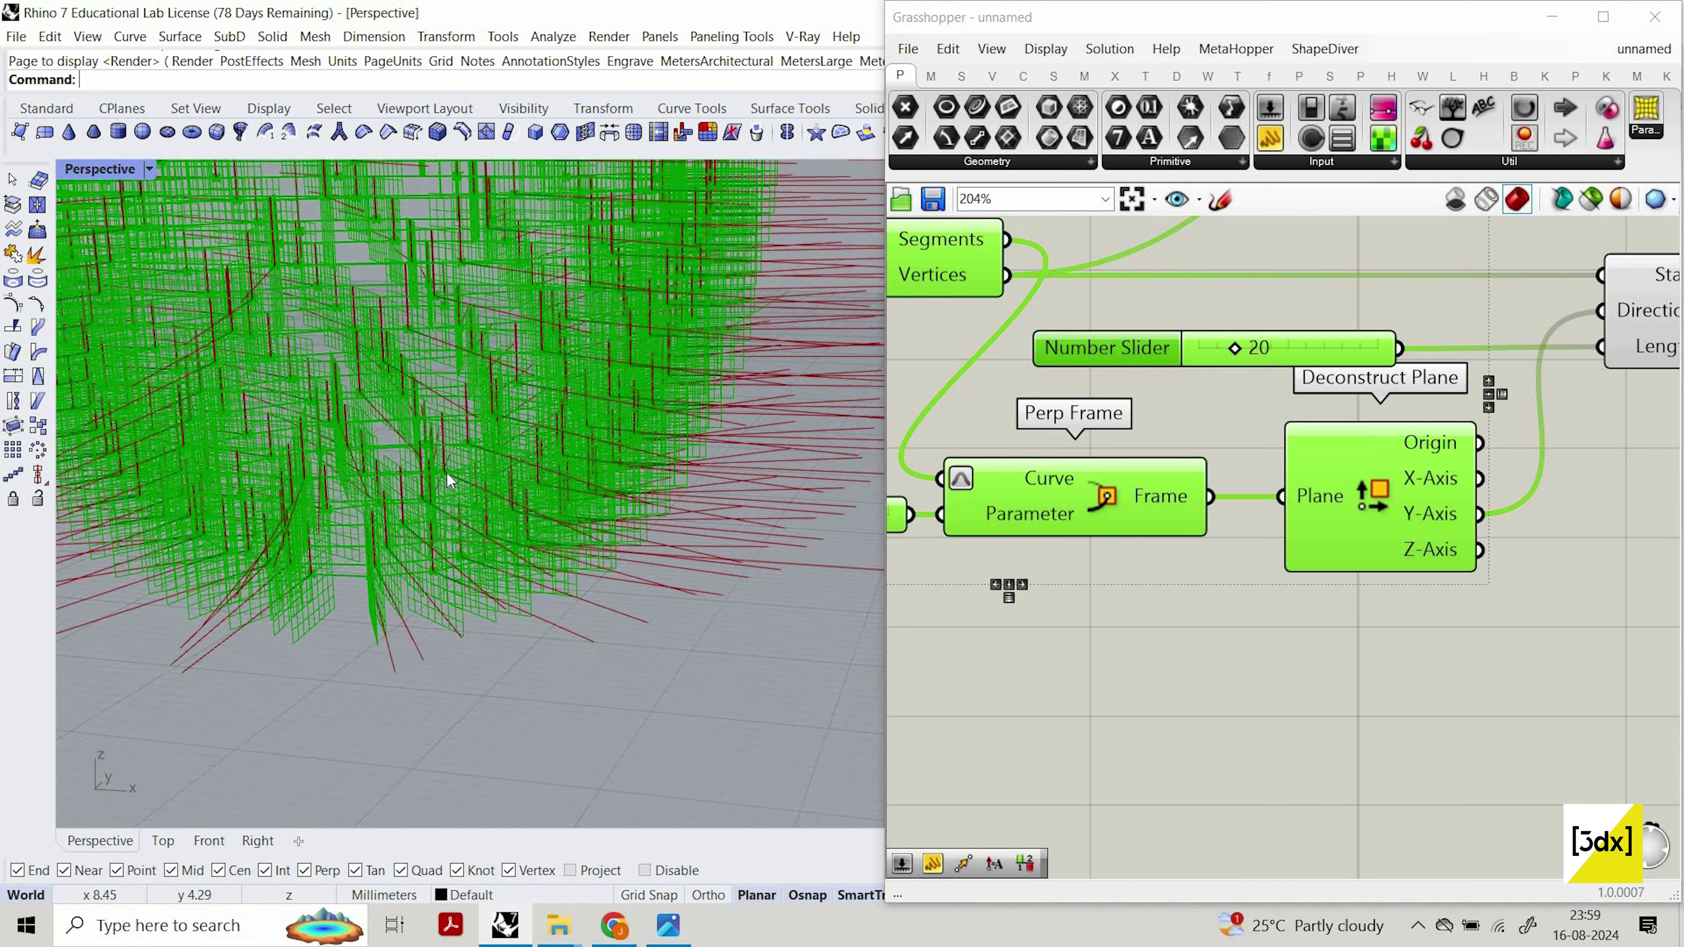
{"action": "right_click_drag", "start_coordinate": [418, 464], "coordinate": [440, 422]}
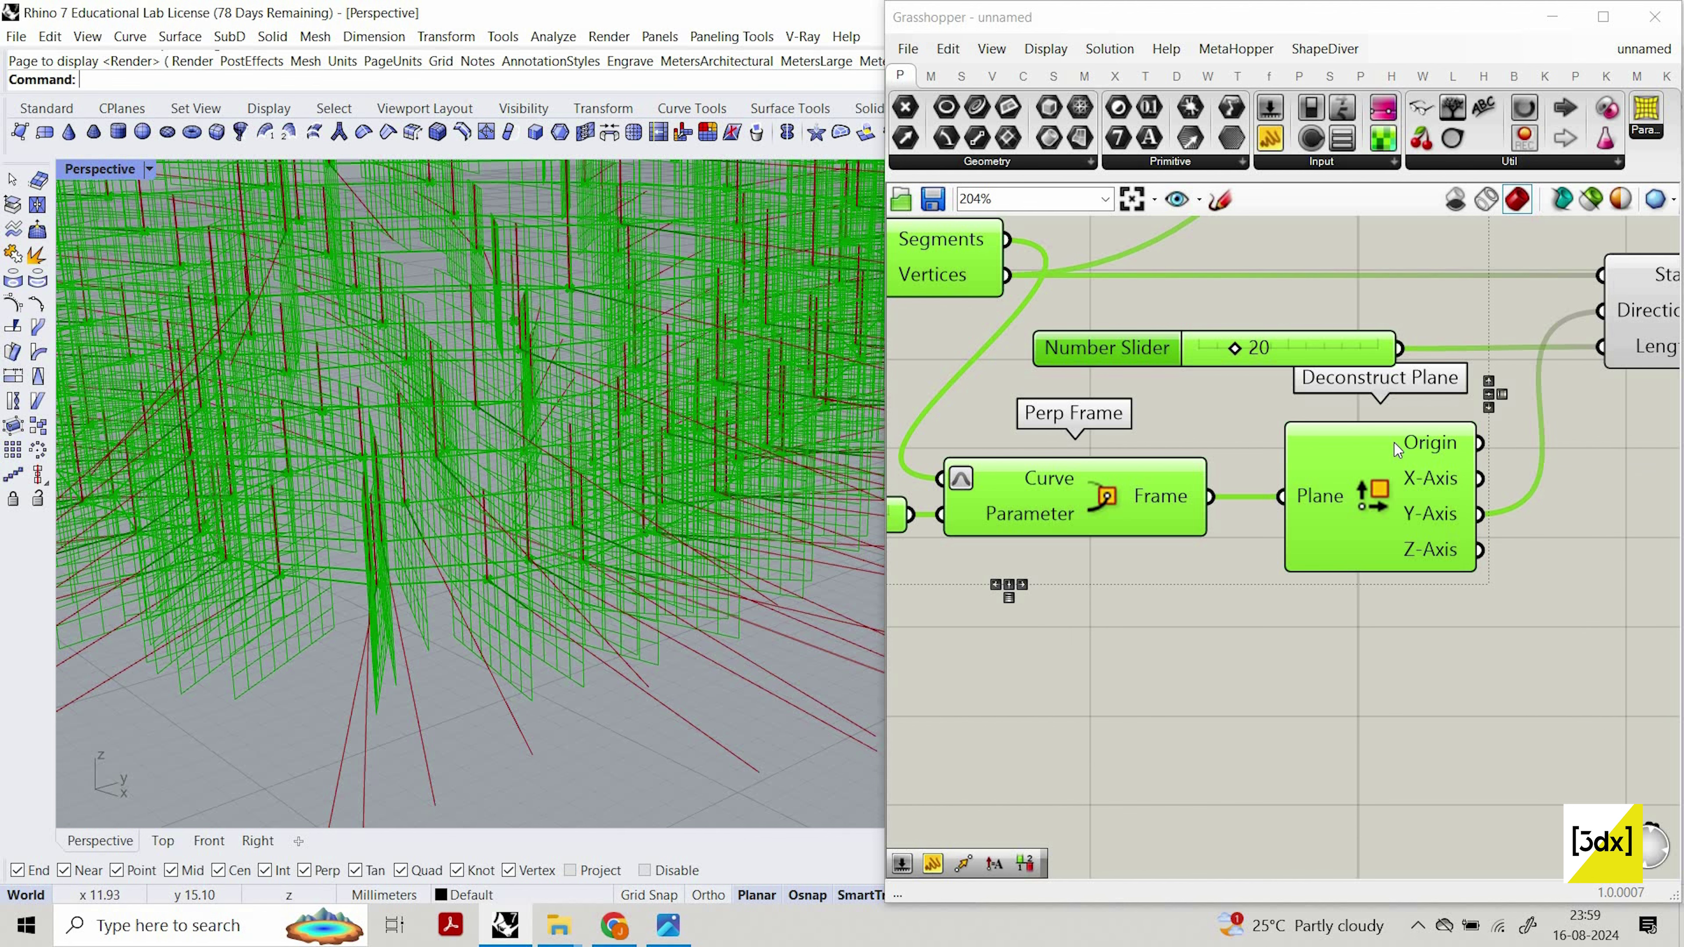
{"action": "scroll", "coordinate": [592, 438], "scroll_direction": "down", "scroll_amount": 5}
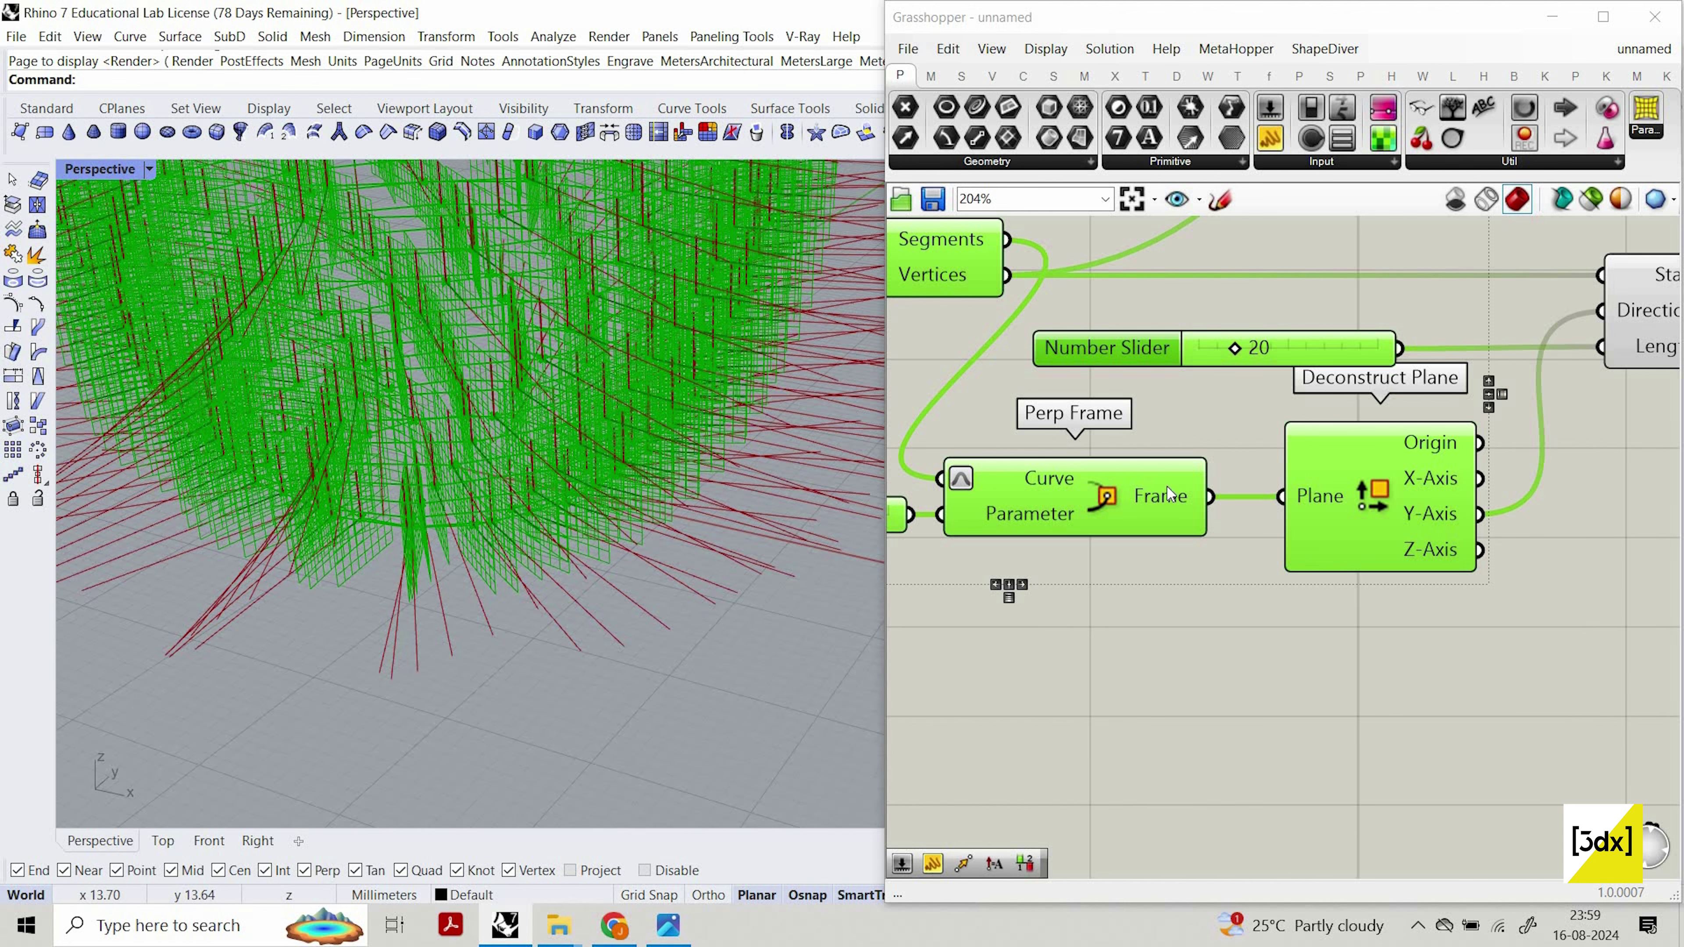
{"action": "right_click_drag", "start_coordinate": [650, 464], "coordinate": [724, 251]}
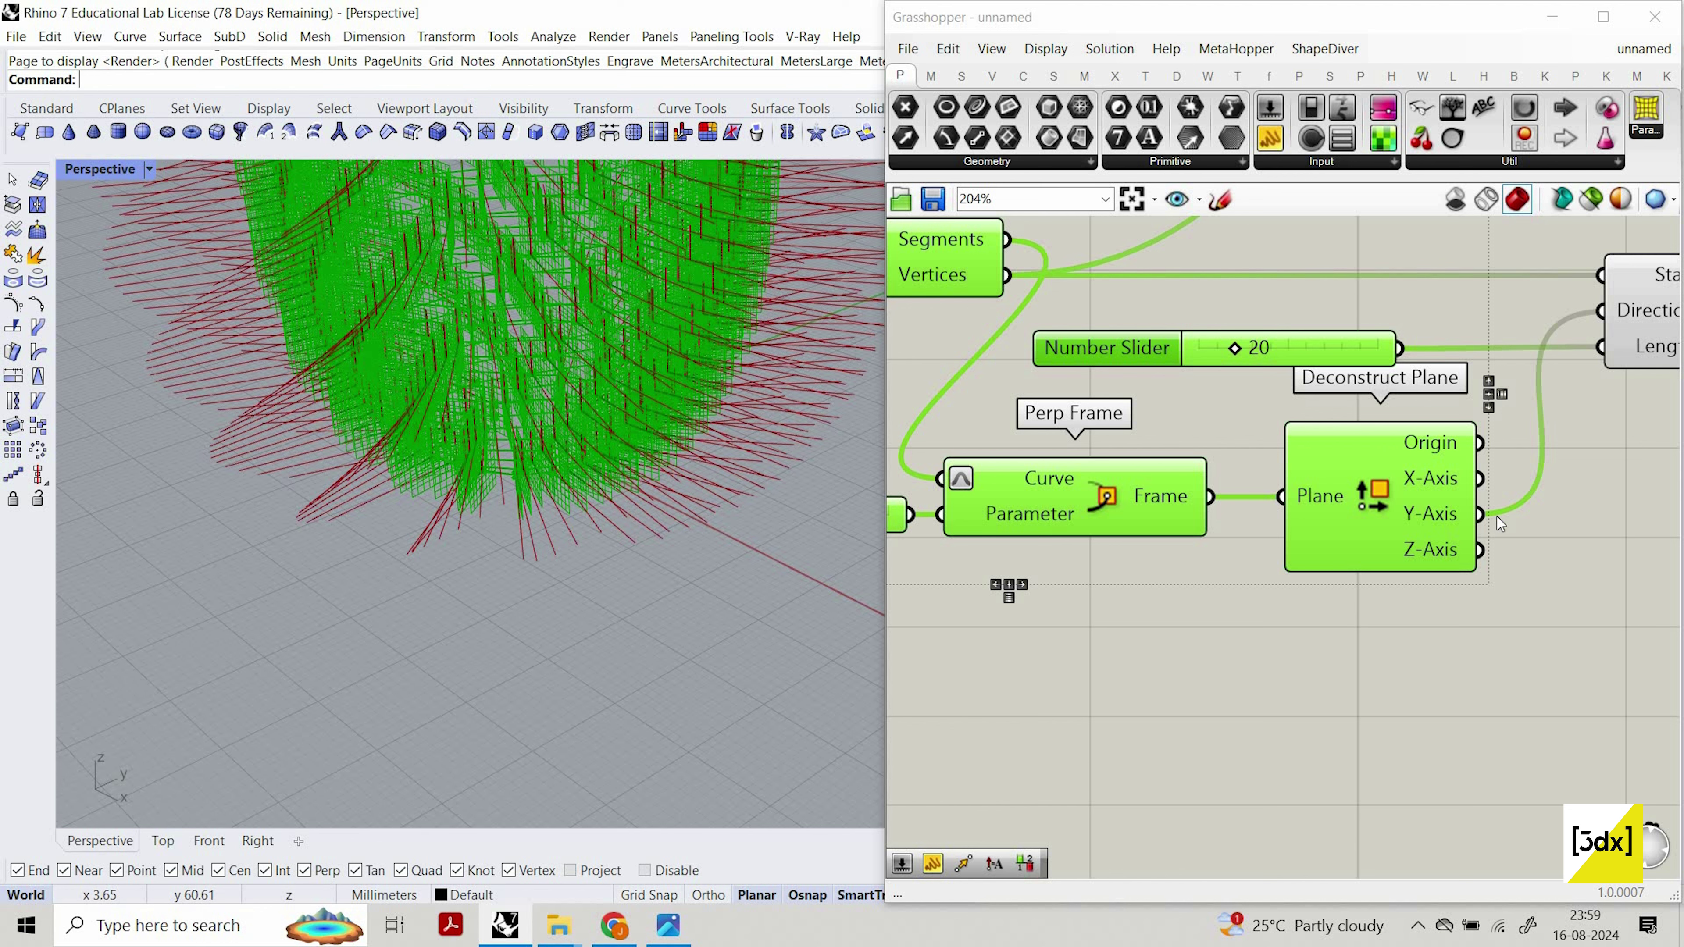
Turn off the preview of only Perp Frame and Deconstruct Plane.
{"action": "scroll", "coordinate": [1405, 537], "scroll_direction": "down", "scroll_amount": 3}
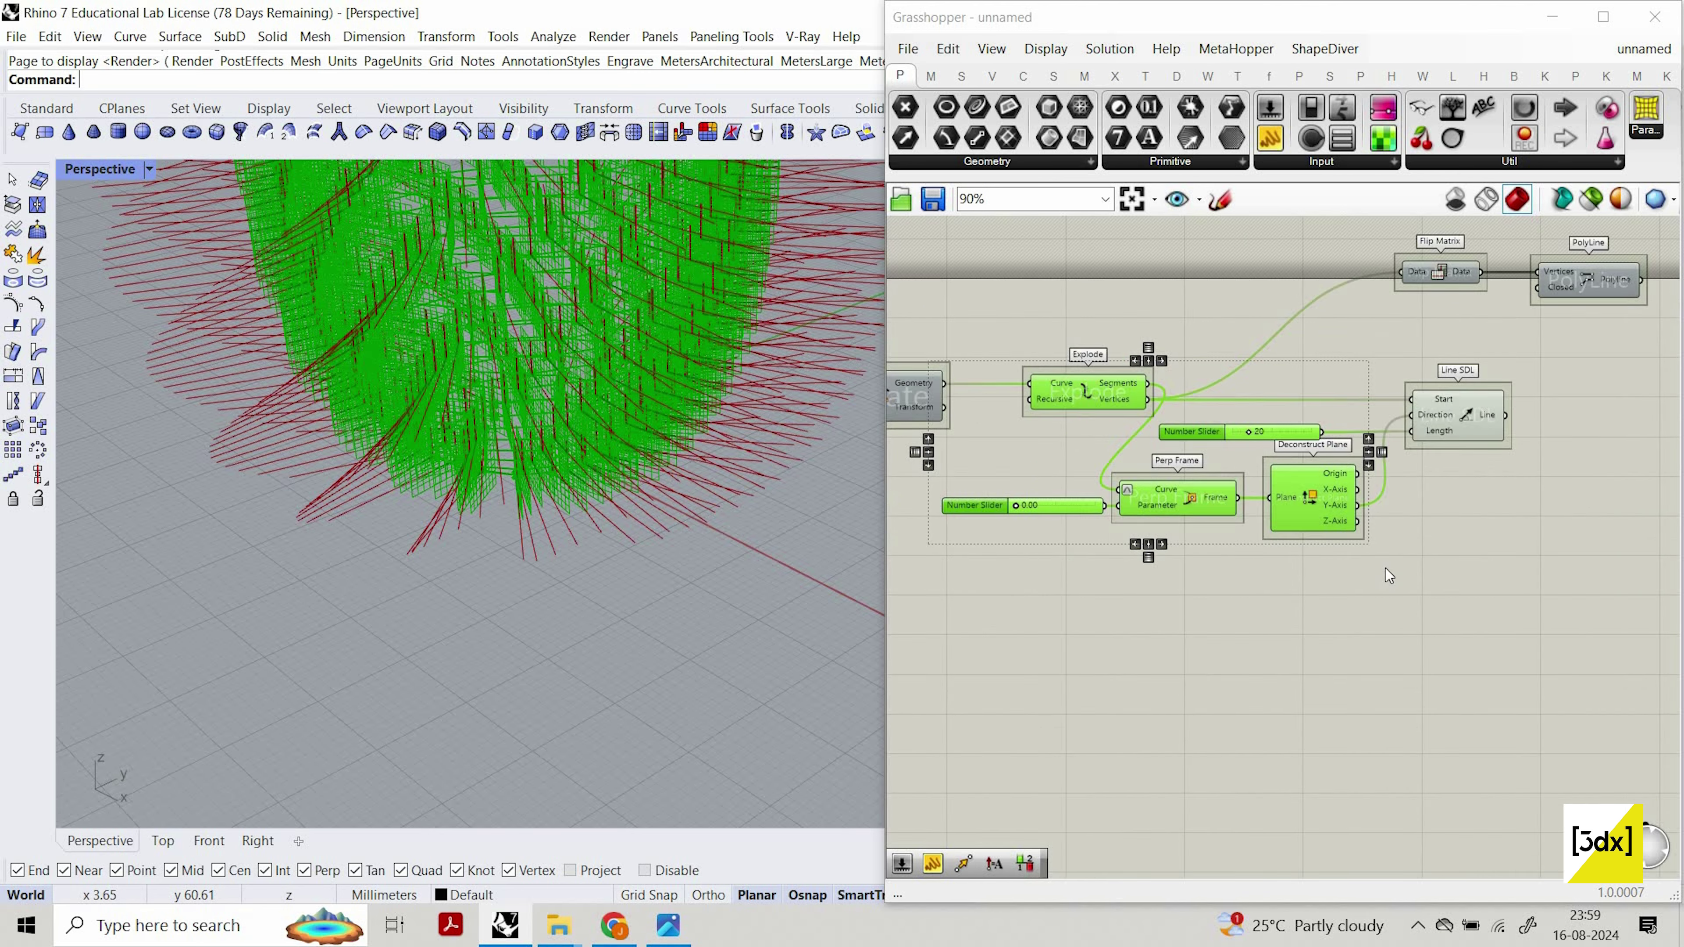
{"action": "left_click_drag", "start_coordinate": [1363, 603], "coordinate": [1031, 468]}
{"action": "right_click", "coordinate": [1176, 492]}
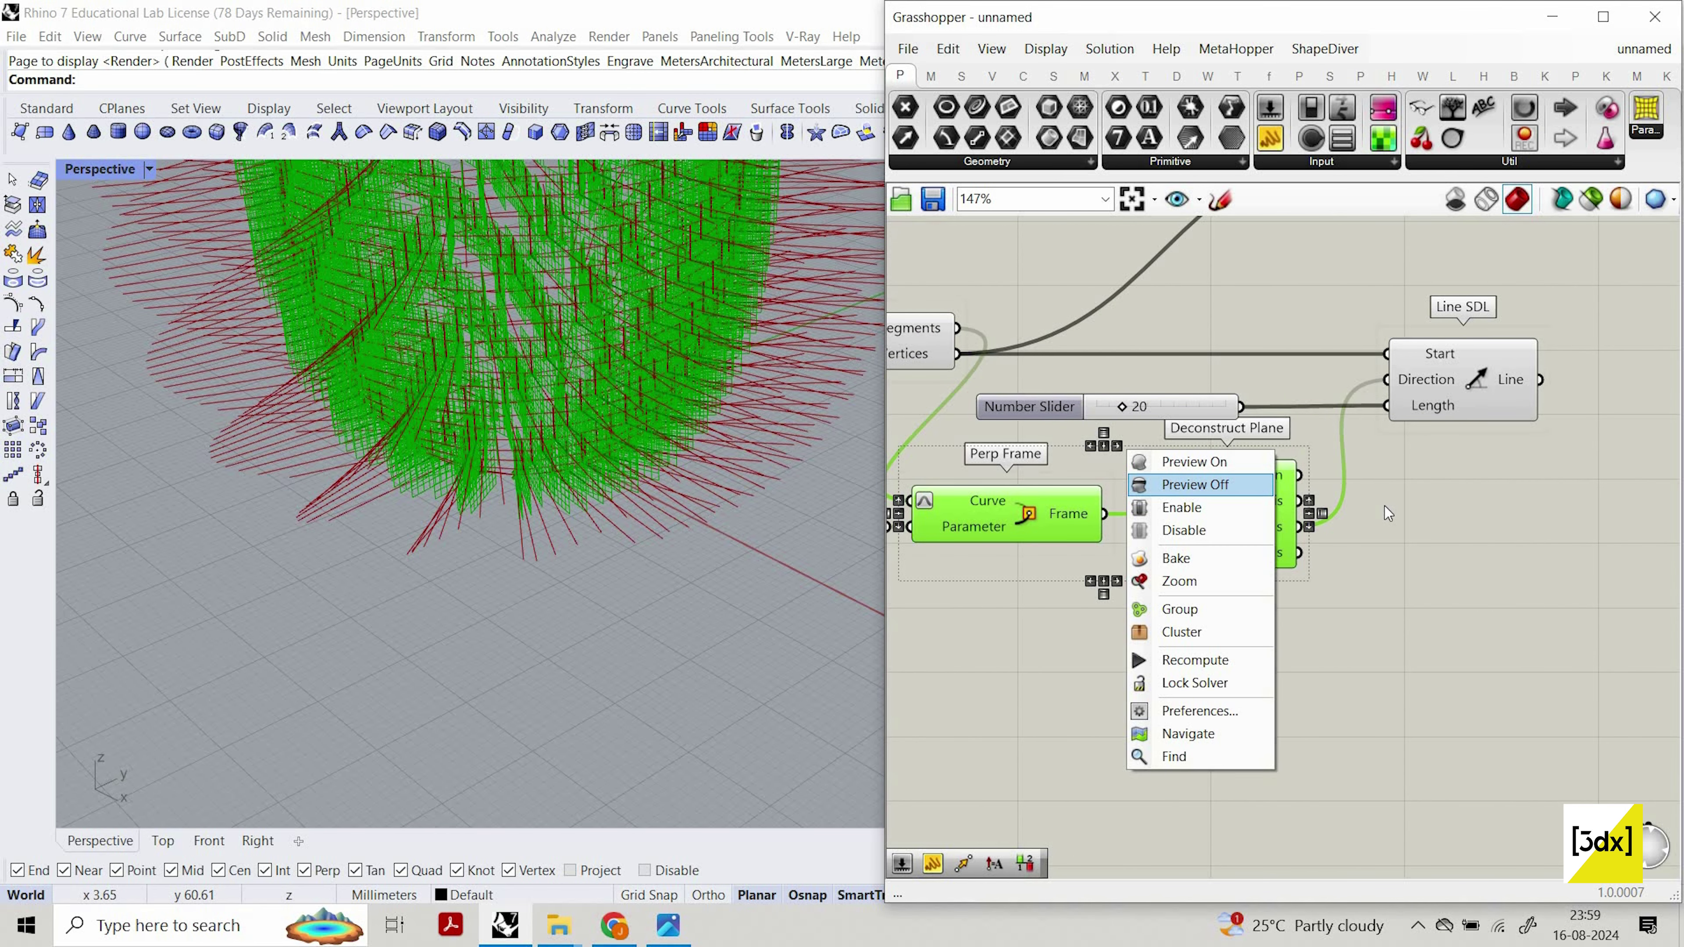
{"action": "left_click", "coordinate": [1199, 485]}
{"action": "scroll", "coordinate": [1385, 506], "scroll_direction": "down", "scroll_amount": 3}
{"action": "scroll", "coordinate": [1384, 506], "scroll_direction": "up", "scroll_amount": 2}
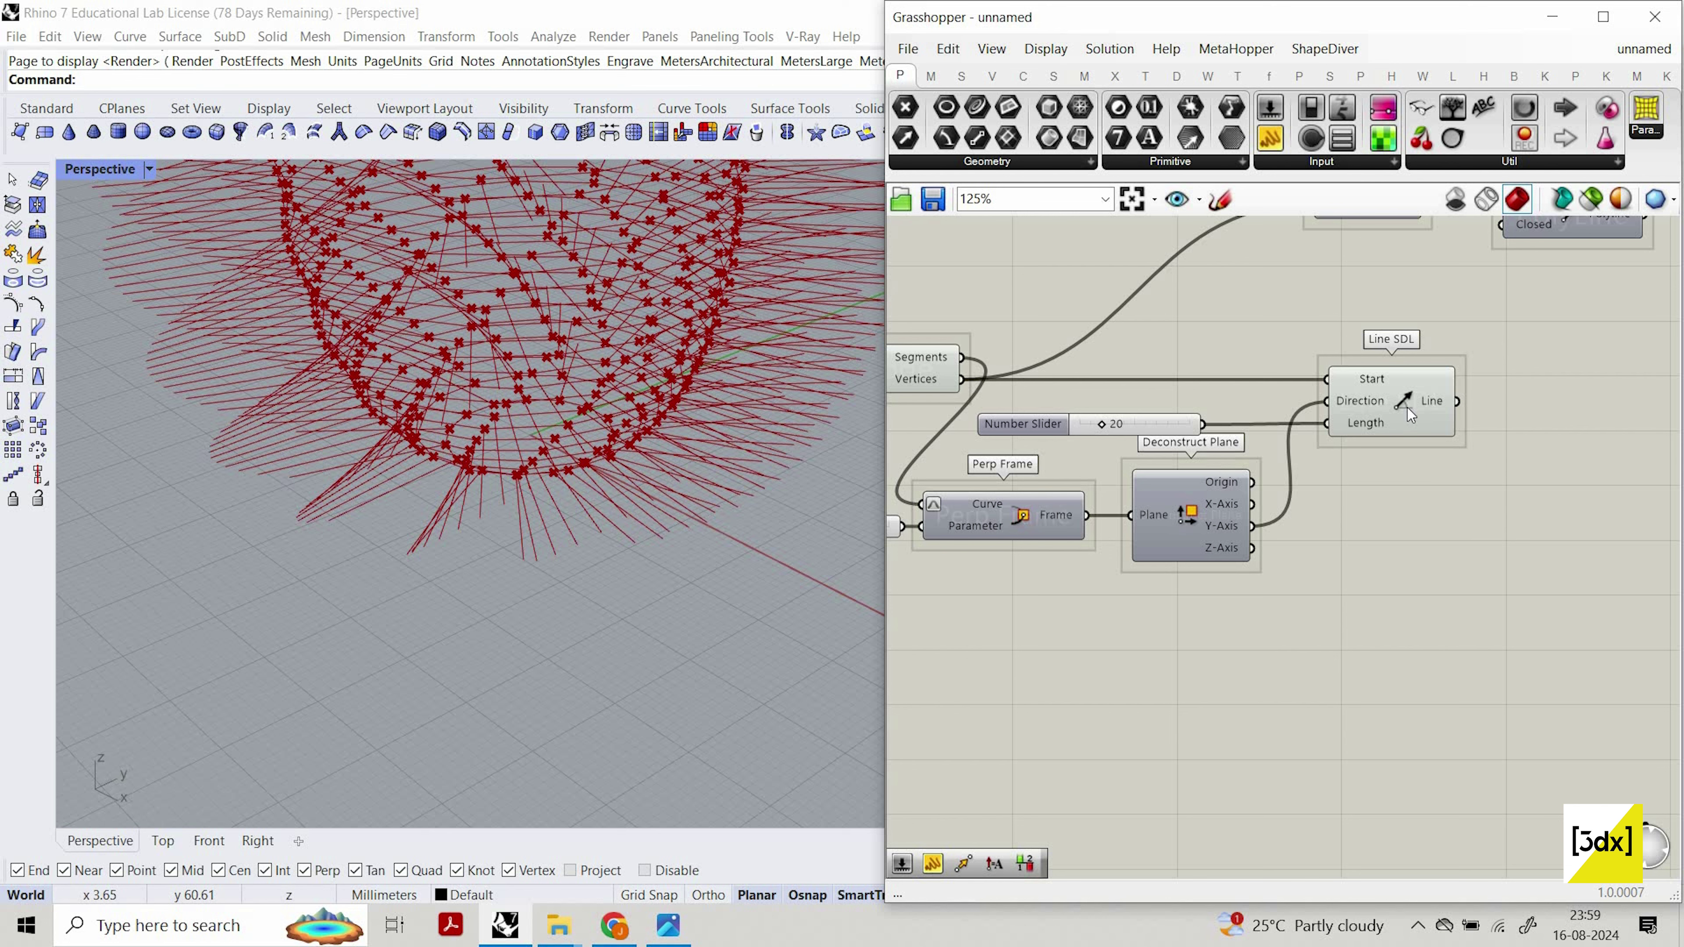
Inspect the lines radiating from the tower's vertices and delete the number slider feeding Line SDL's Length input.
{"action": "scroll", "coordinate": [700, 407], "scroll_direction": "down", "scroll_amount": 5}
{"action": "right_click_drag", "start_coordinate": [680, 605], "coordinate": [608, 569]}
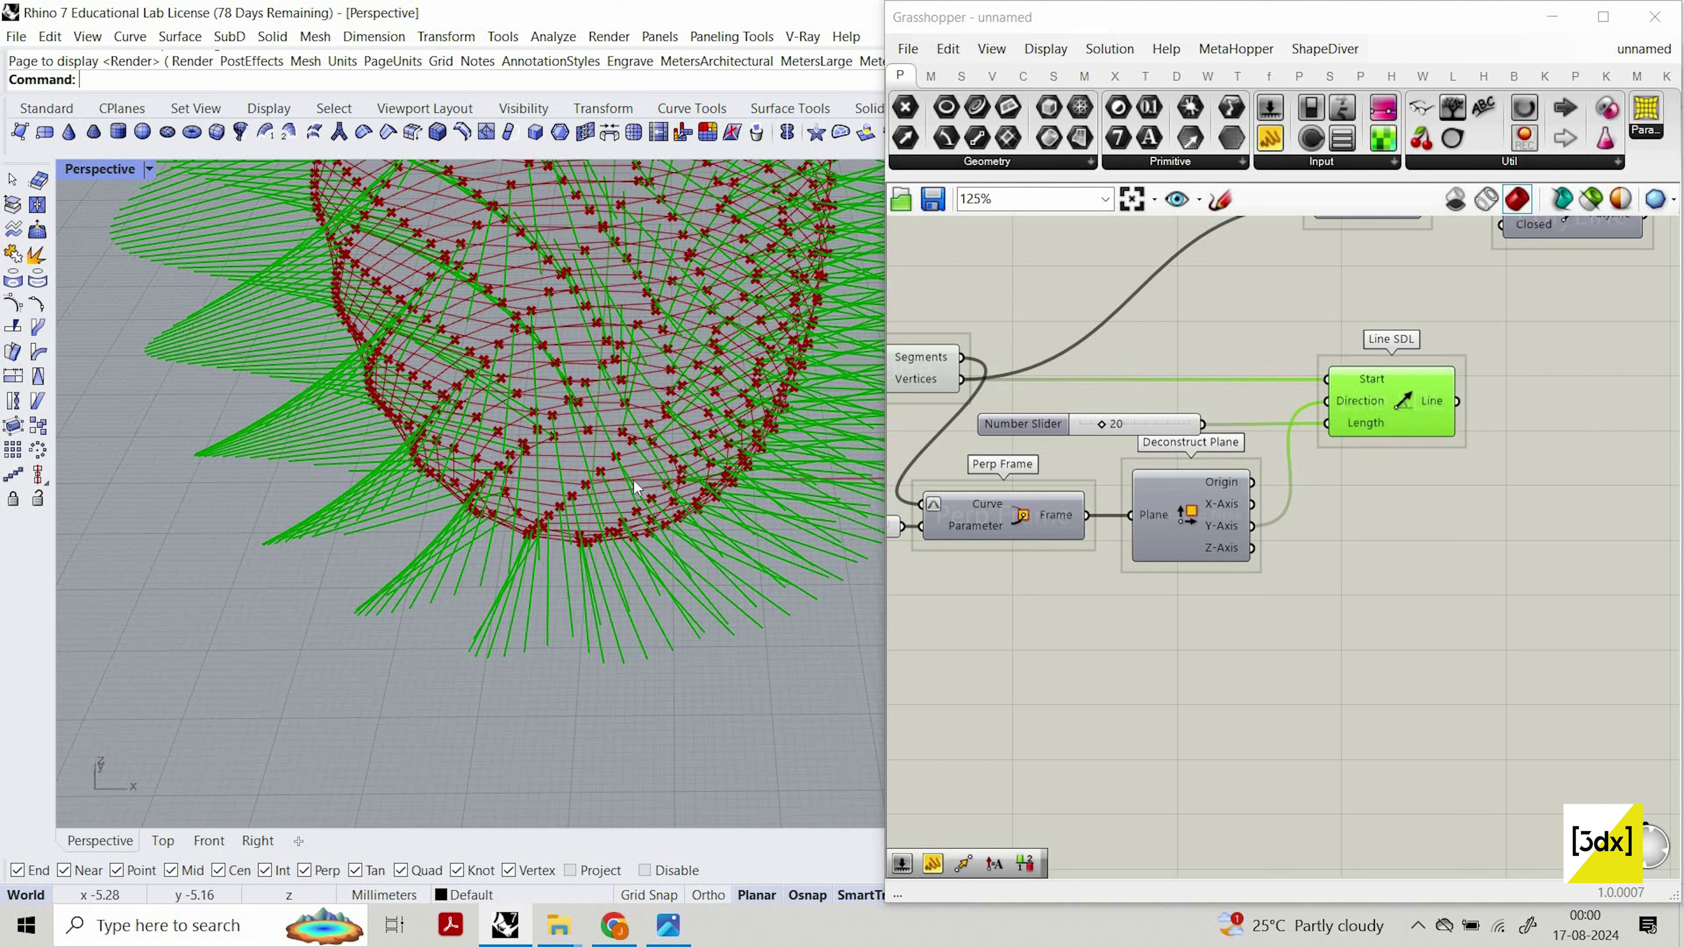
{"action": "left_click", "coordinate": [1179, 428]}
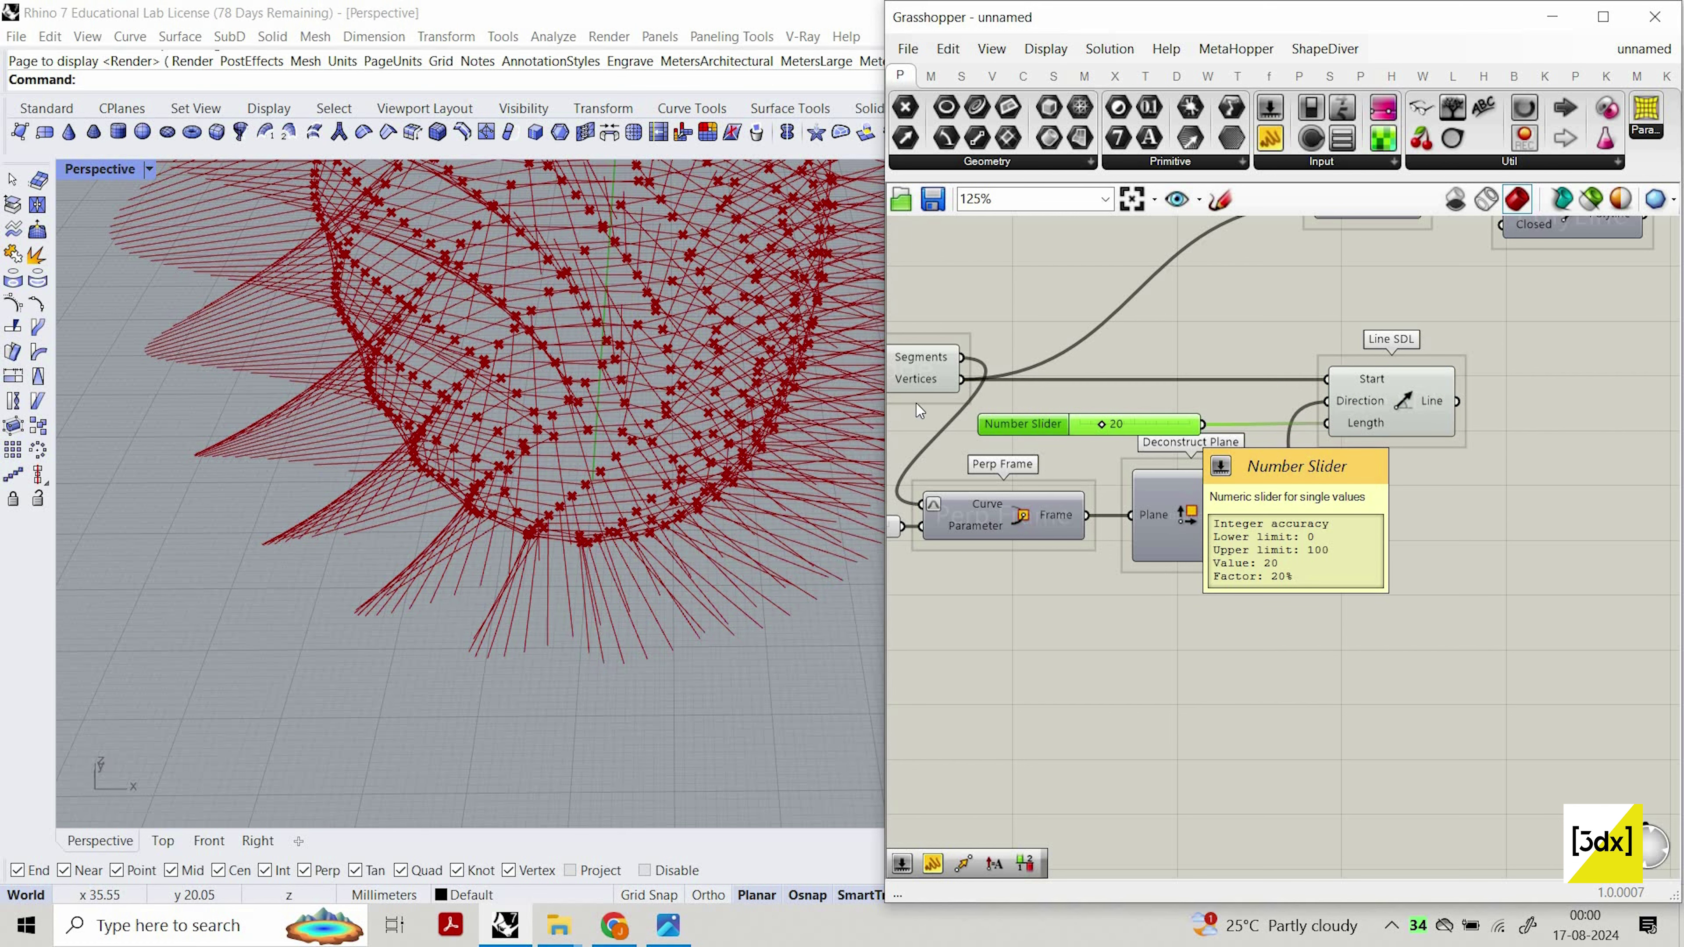
{"action": "key", "text": "Delete"}
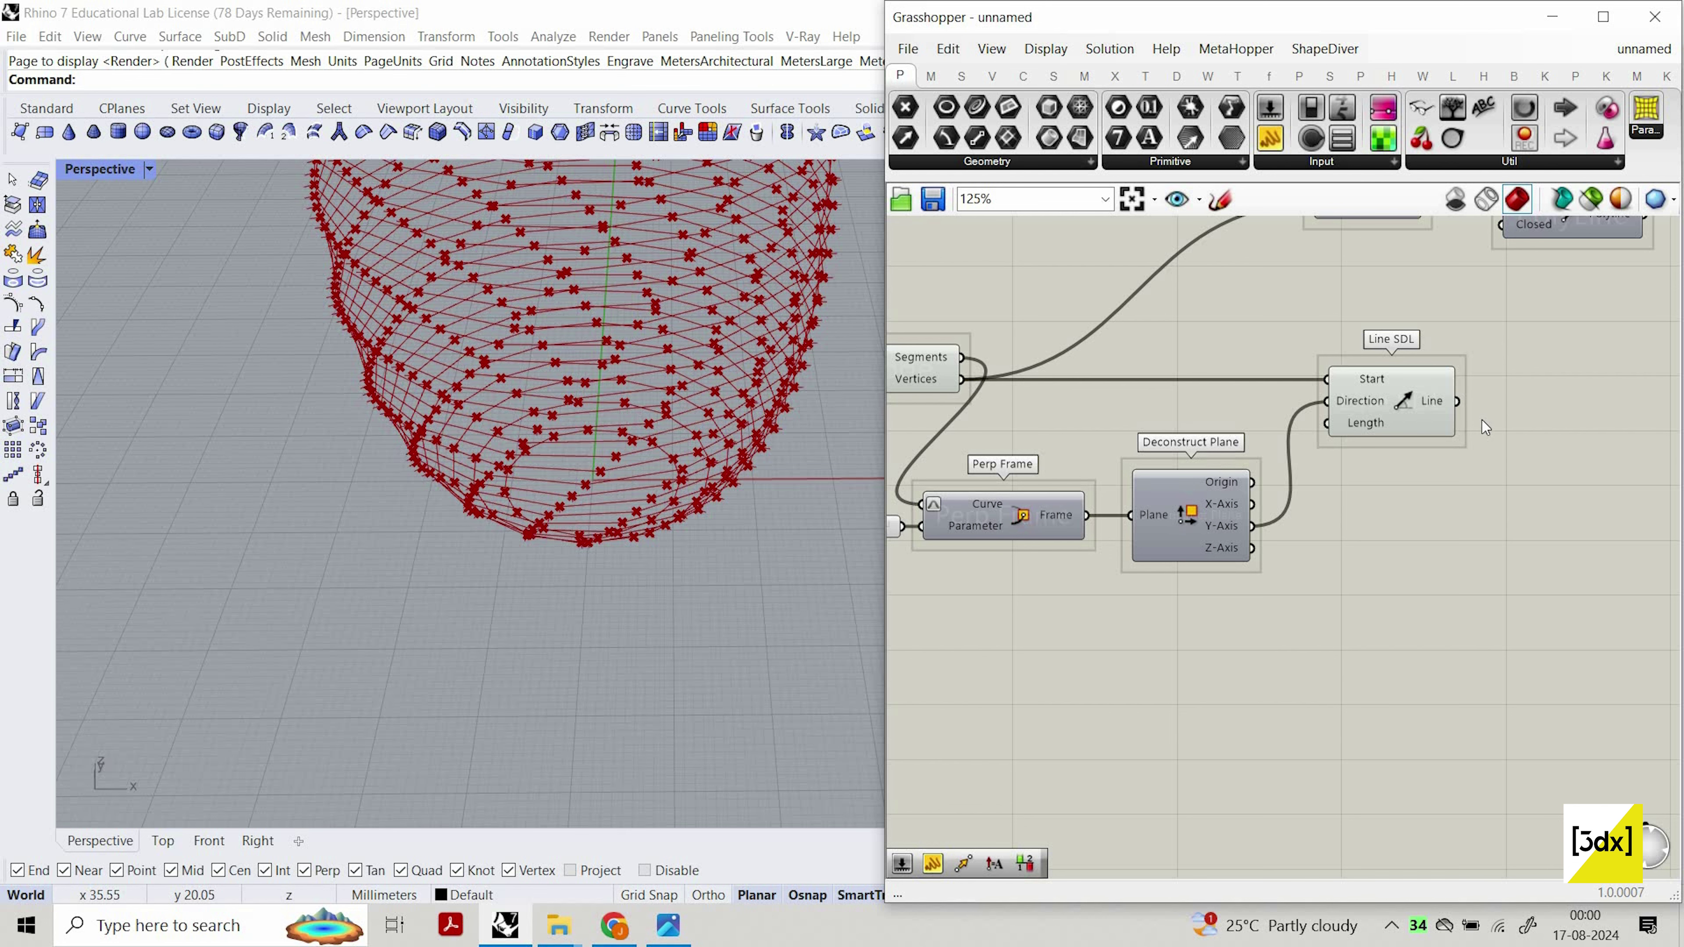
Add a Range component to the empty canvas area below the Deconstruct Plane component.
{"action": "scroll", "coordinate": [1269, 606], "scroll_direction": "up", "scroll_amount": 1}
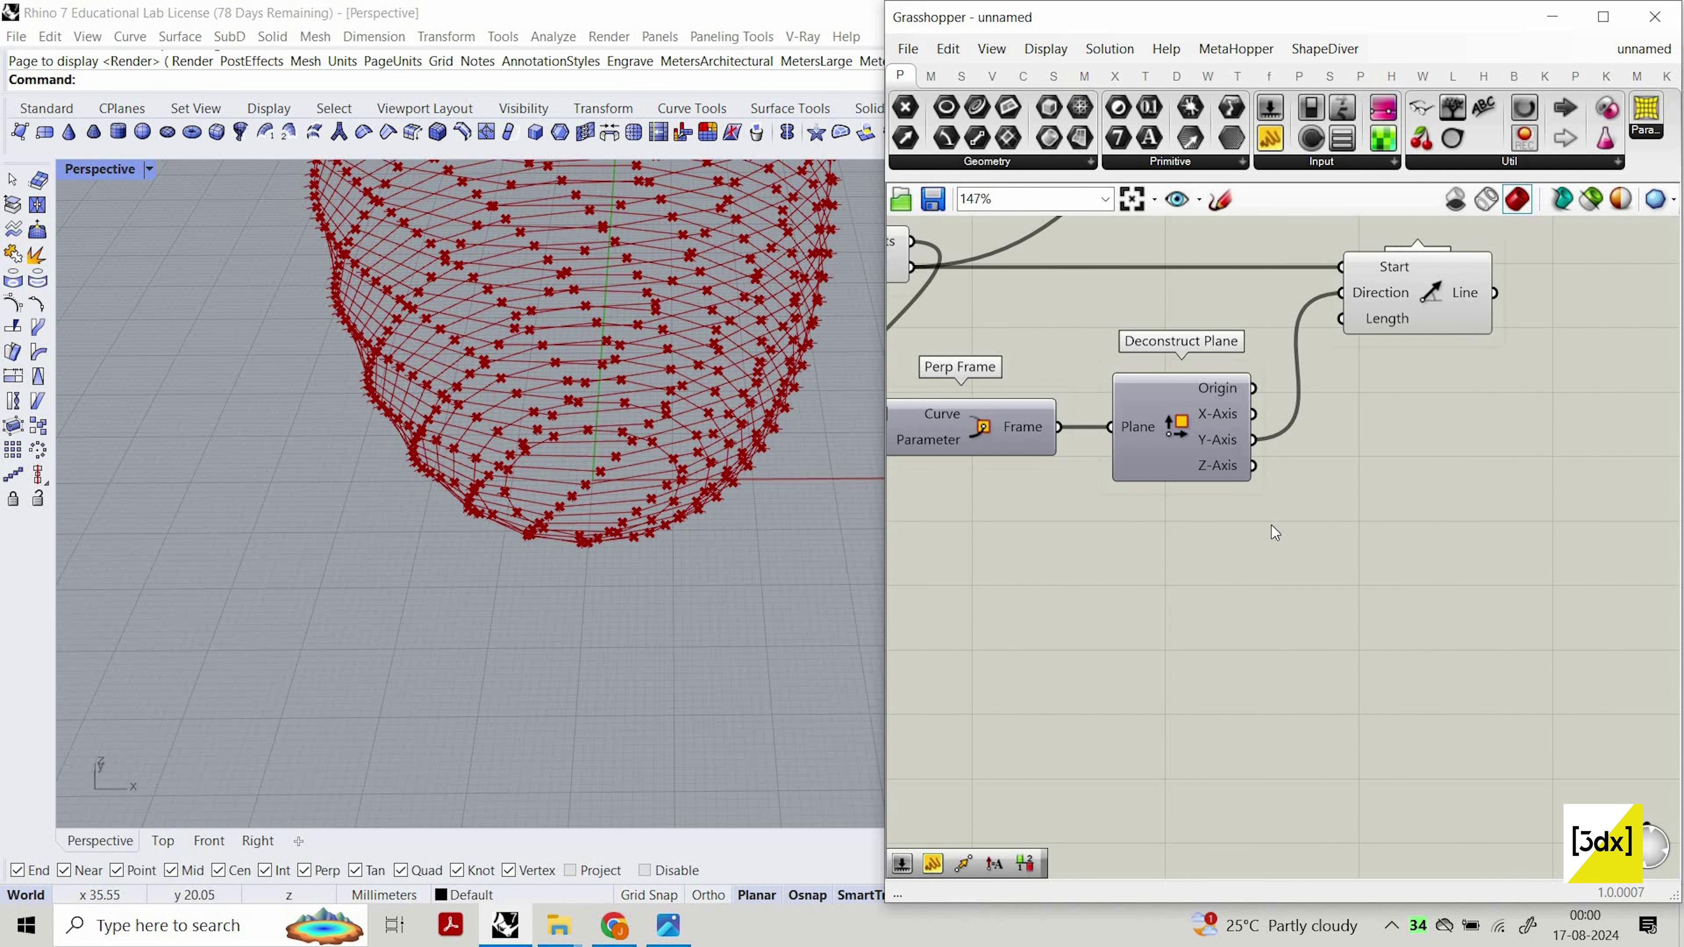
{"action": "scroll", "coordinate": [1300, 622], "scroll_direction": "down", "scroll_amount": 1}
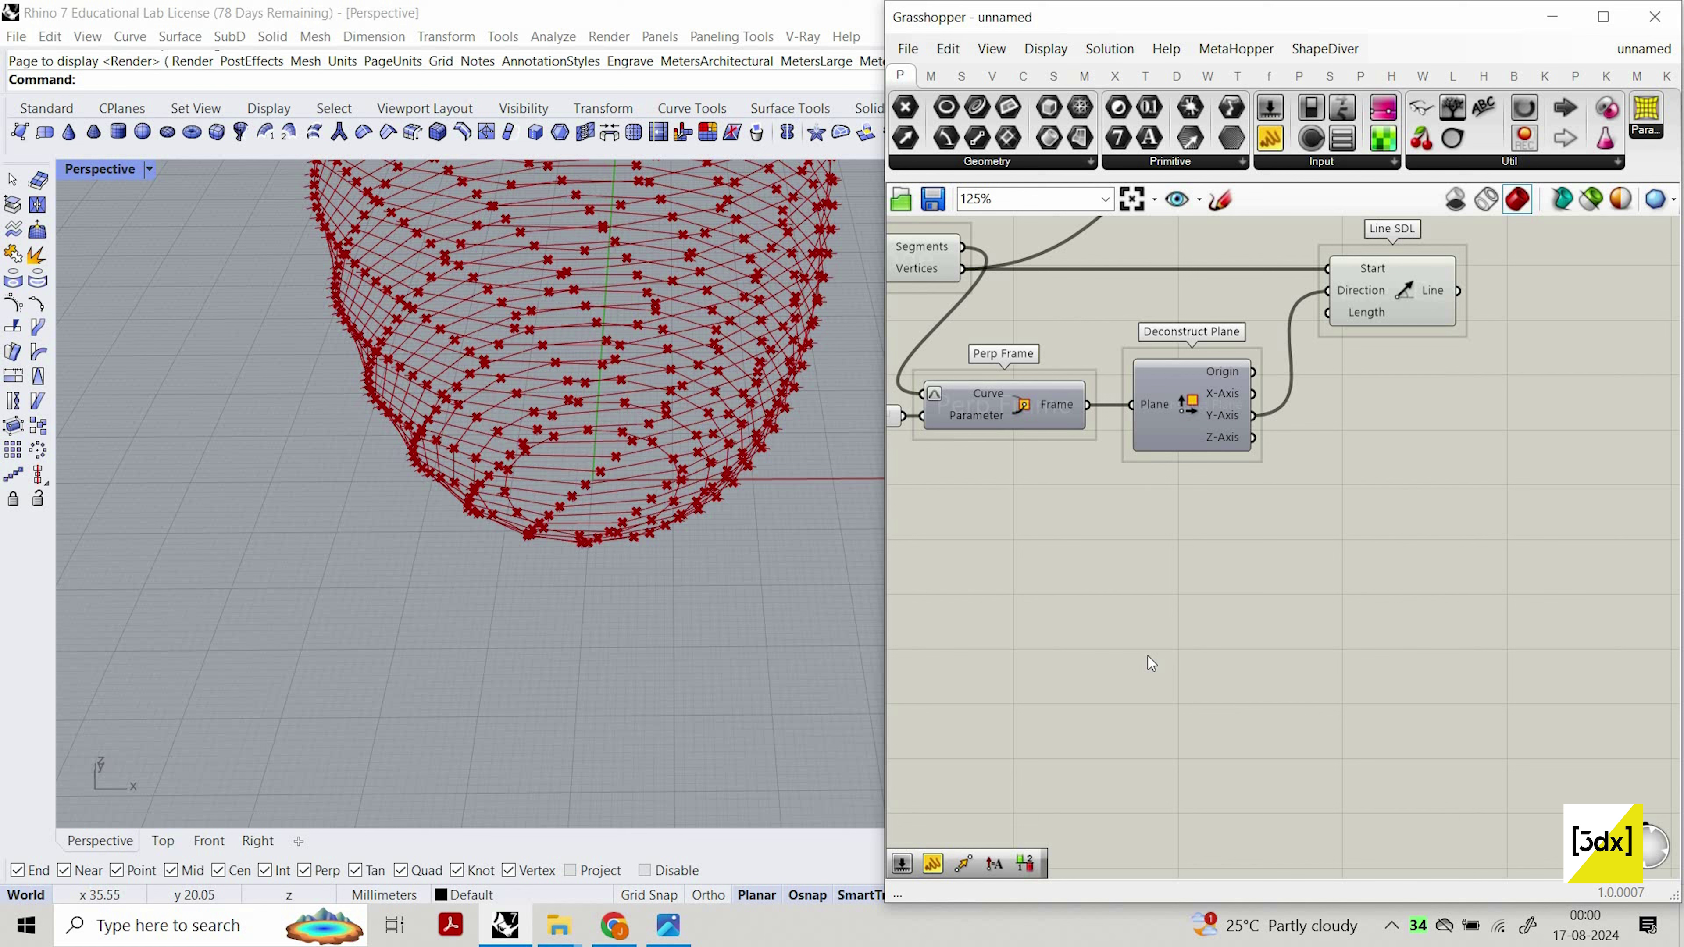
{"action": "double_click", "coordinate": [1149, 655]}
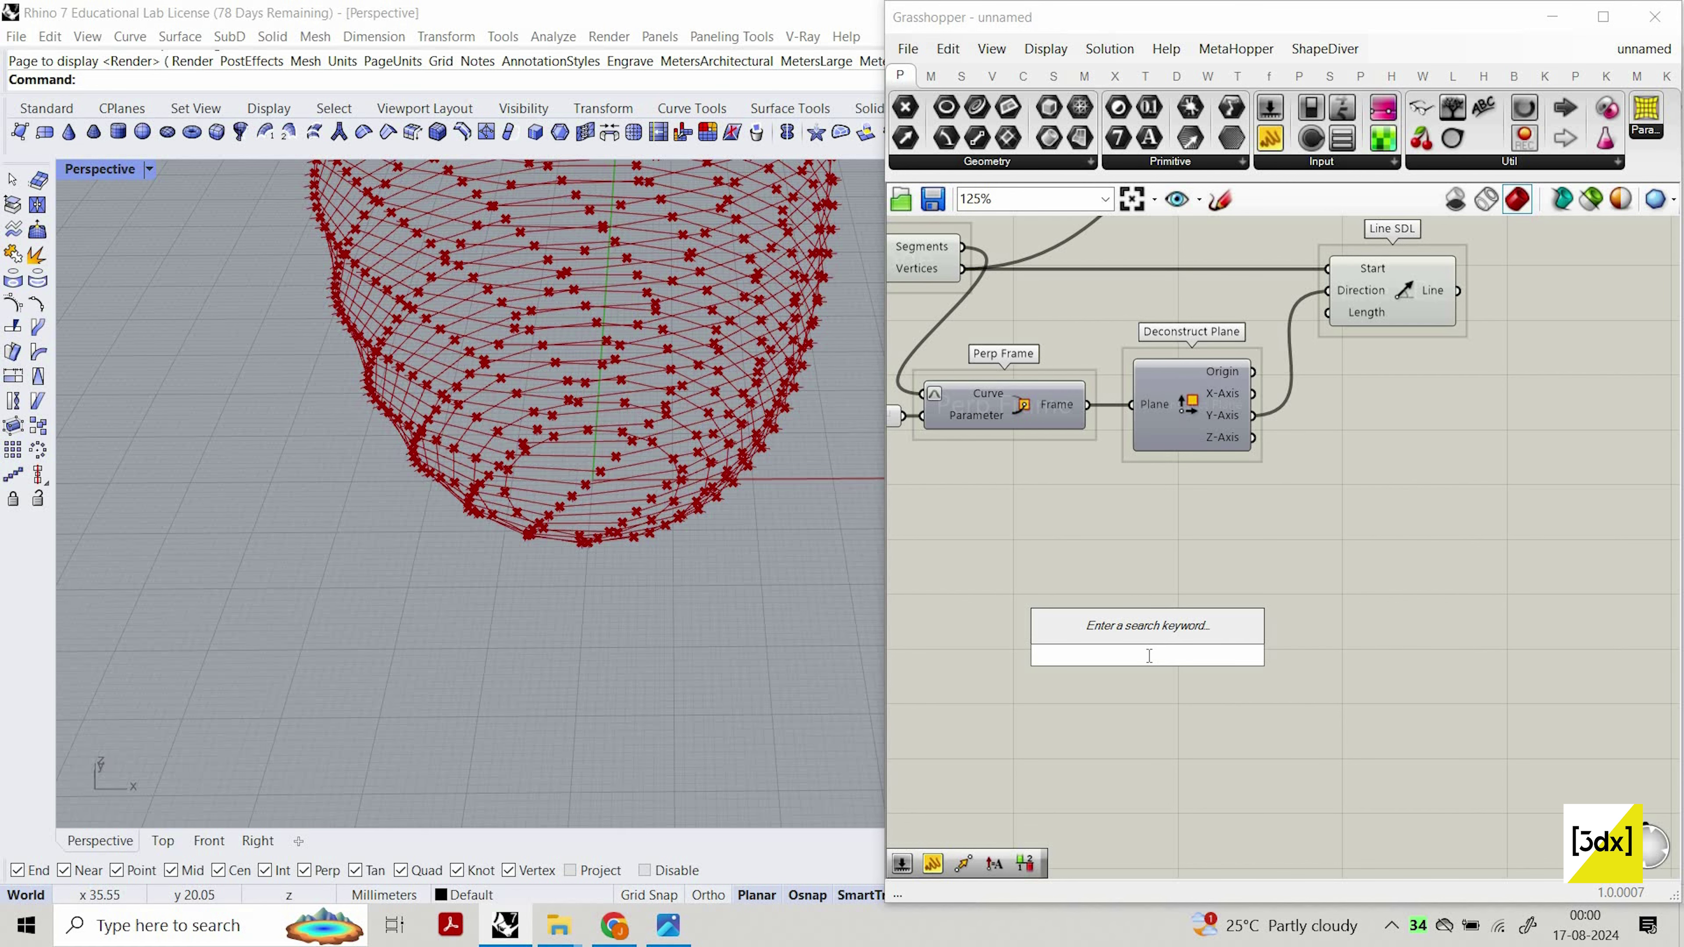
{"action": "type", "text": "range"}
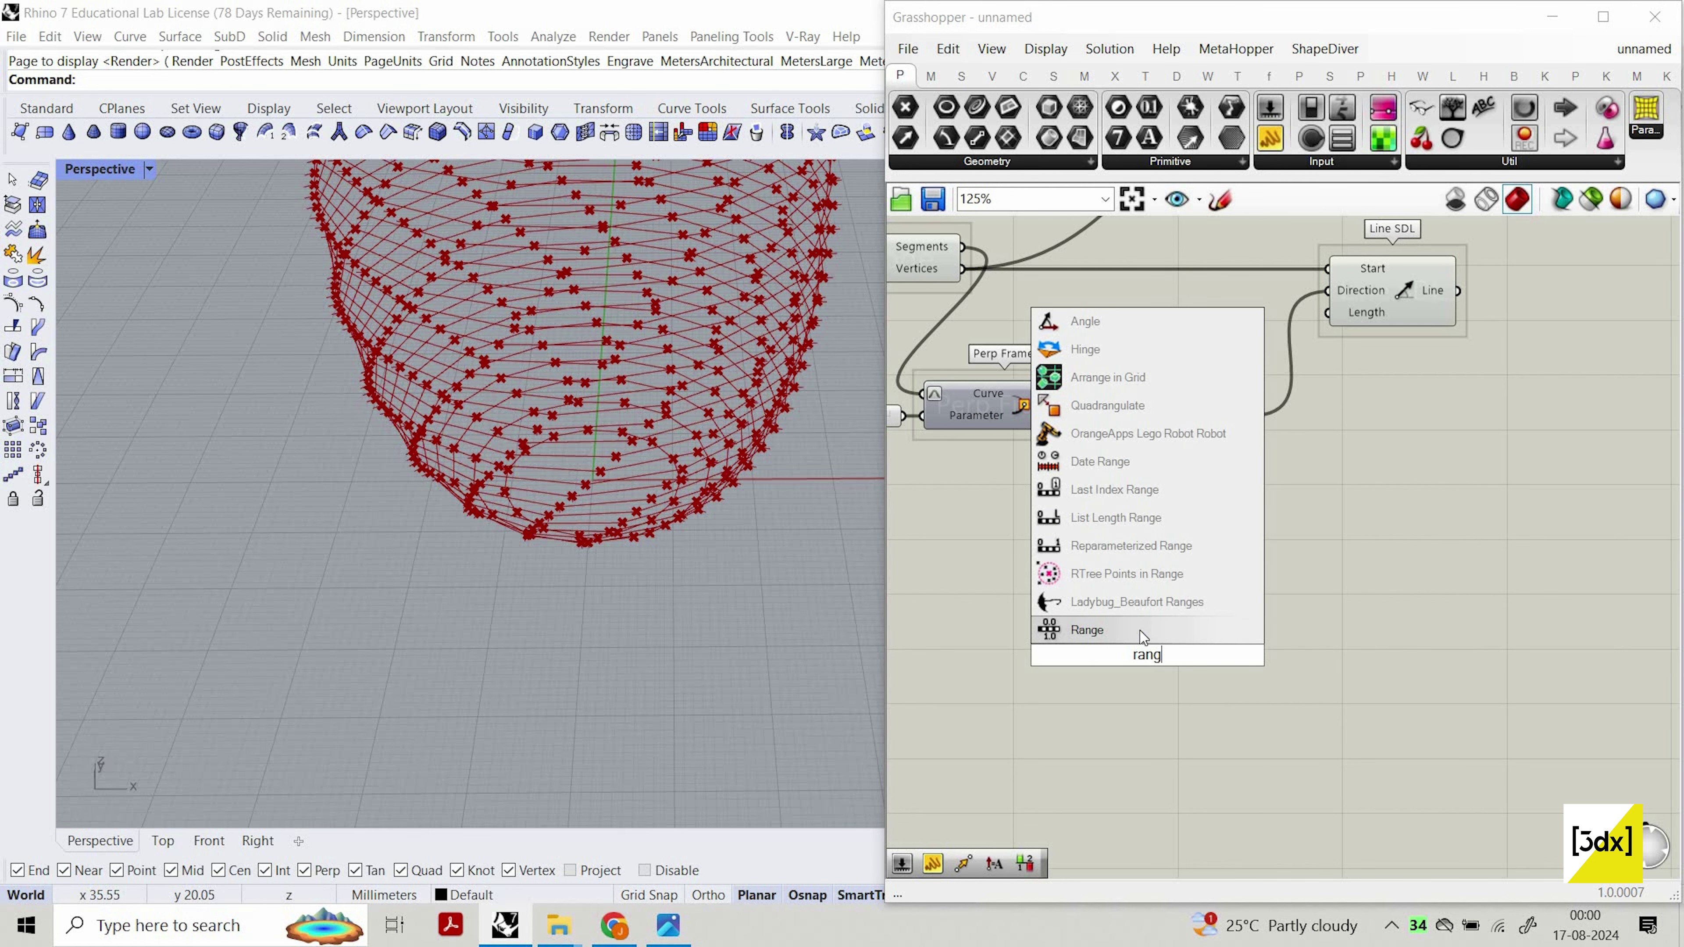
{"action": "key", "text": "Return"}
Connect the new Range's Steps input to the existing number slider of 50 that drives the tower's other ranges.
{"action": "scroll", "coordinate": [1578, 649], "scroll_direction": "down", "scroll_amount": 2}
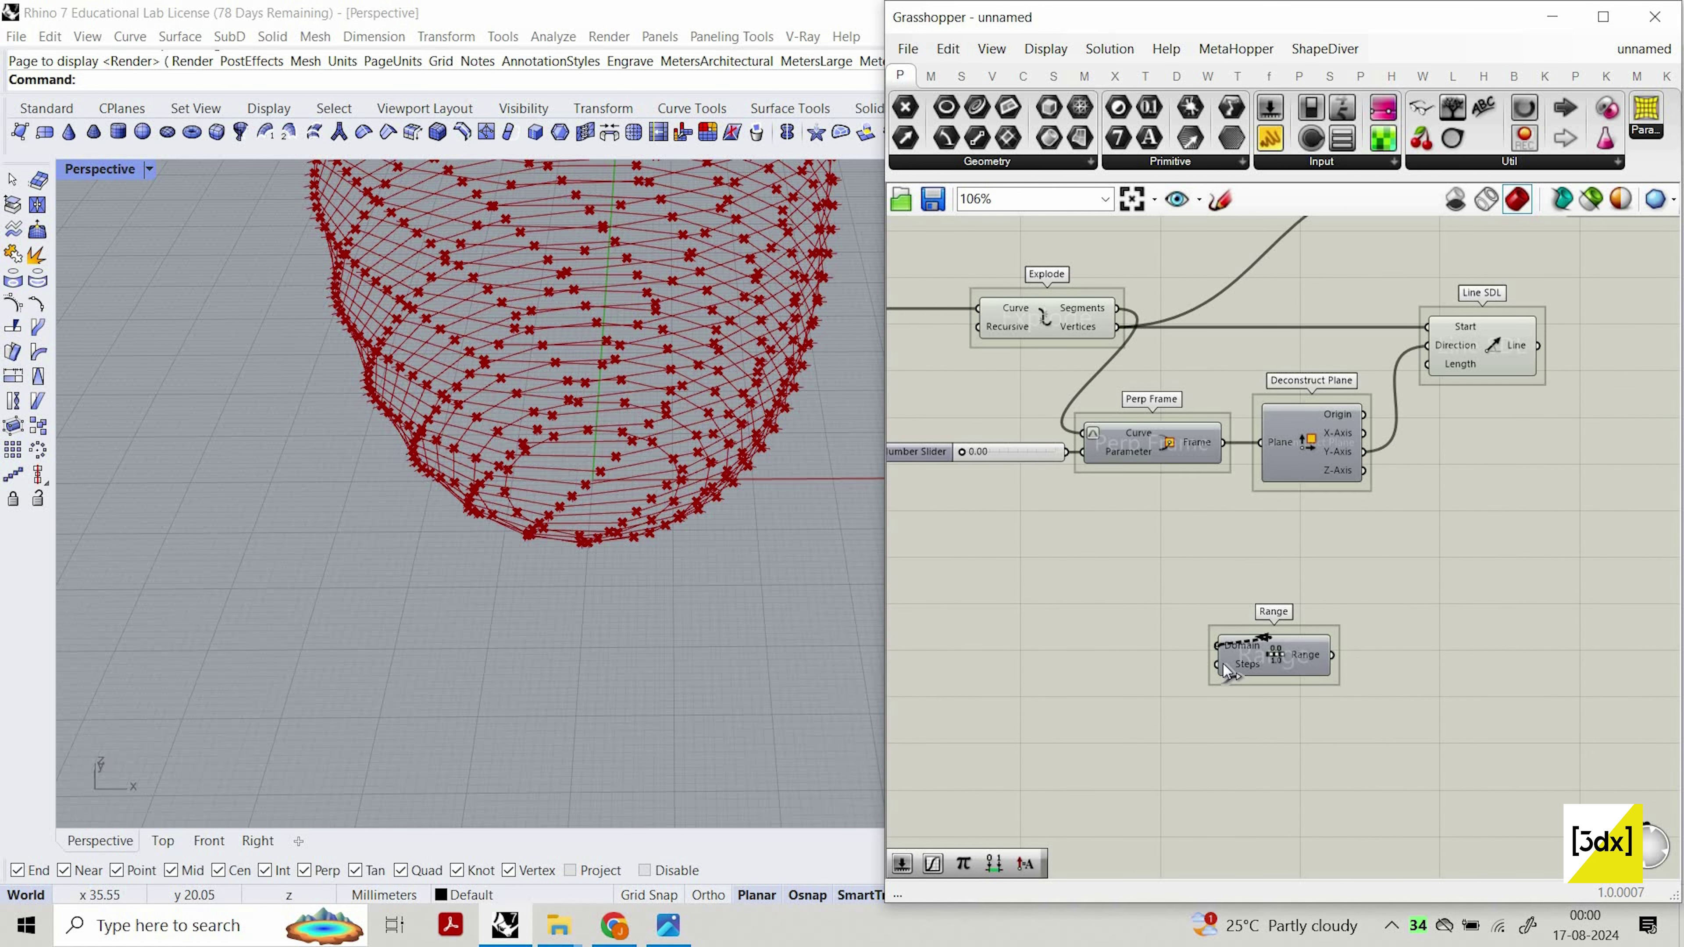
{"action": "scroll", "coordinate": [1501, 613], "scroll_direction": "down", "scroll_amount": 6}
{"action": "left_click_drag", "start_coordinate": [1502, 612], "coordinate": [1220, 638]}
{"action": "scroll", "coordinate": [1064, 560], "scroll_direction": "up", "scroll_amount": 6}
{"action": "scroll", "coordinate": [1599, 630], "scroll_direction": "down", "scroll_amount": 5}
{"action": "scroll", "coordinate": [1020, 660], "scroll_direction": "up", "scroll_amount": 6}
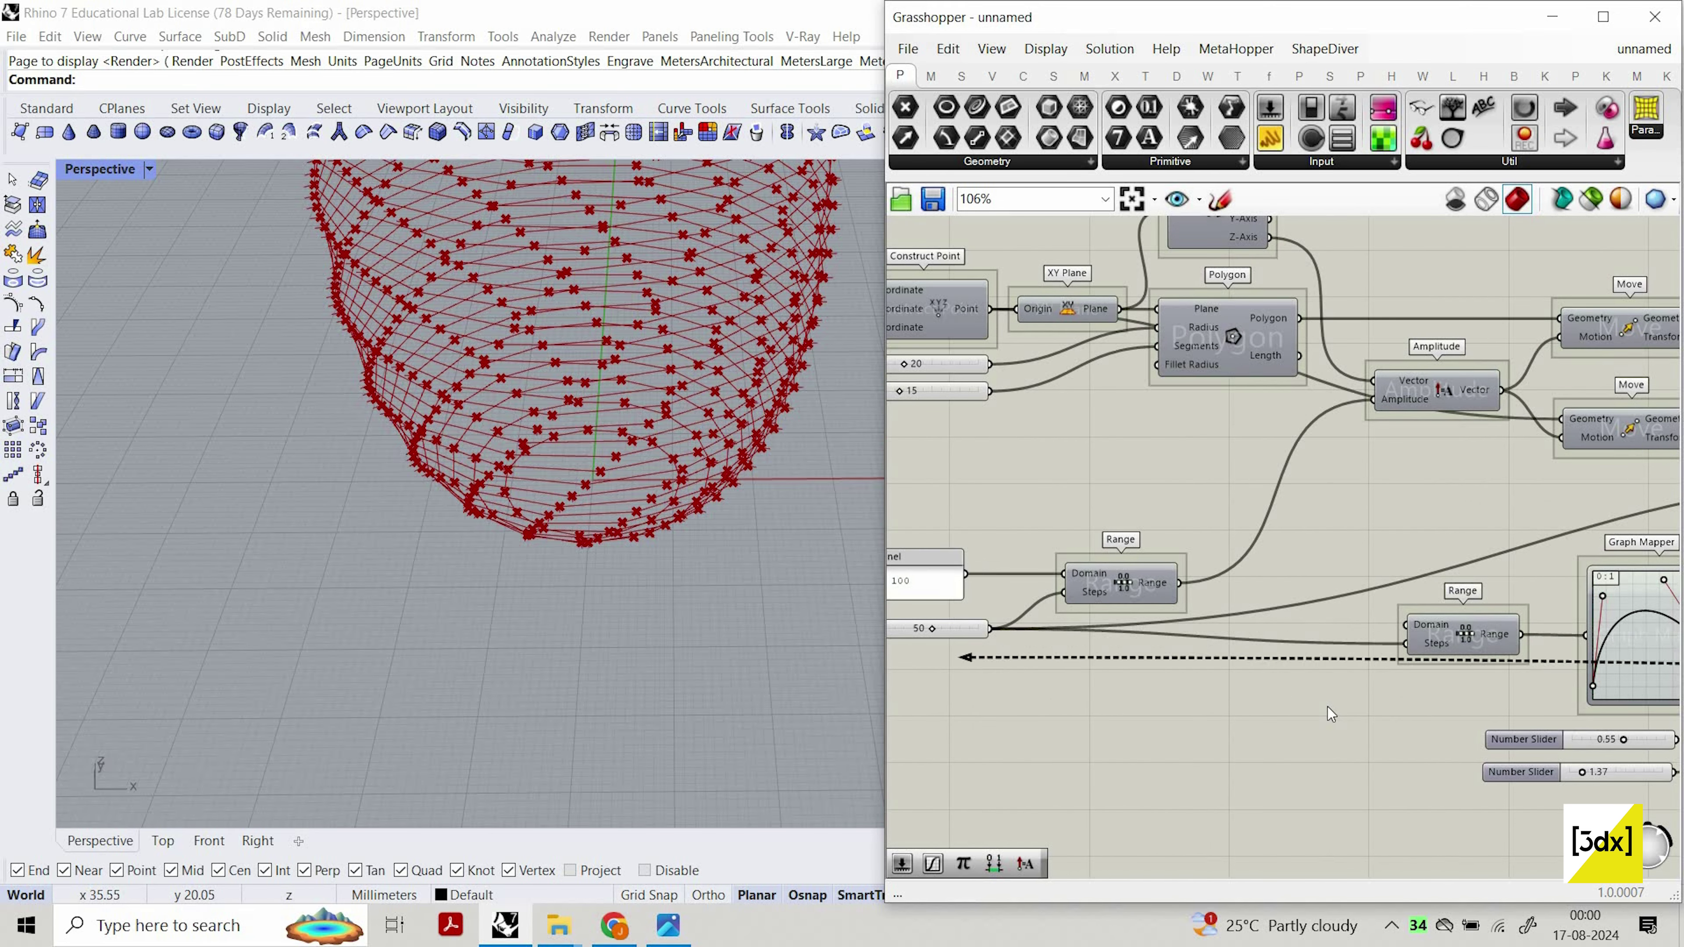
{"action": "right_click_drag", "start_coordinate": [981, 659], "coordinate": [1284, 682]}
{"action": "scroll", "coordinate": [1284, 682], "scroll_direction": "up", "scroll_amount": 4}
{"action": "left_click_drag", "start_coordinate": [1284, 682], "coordinate": [1102, 599]}
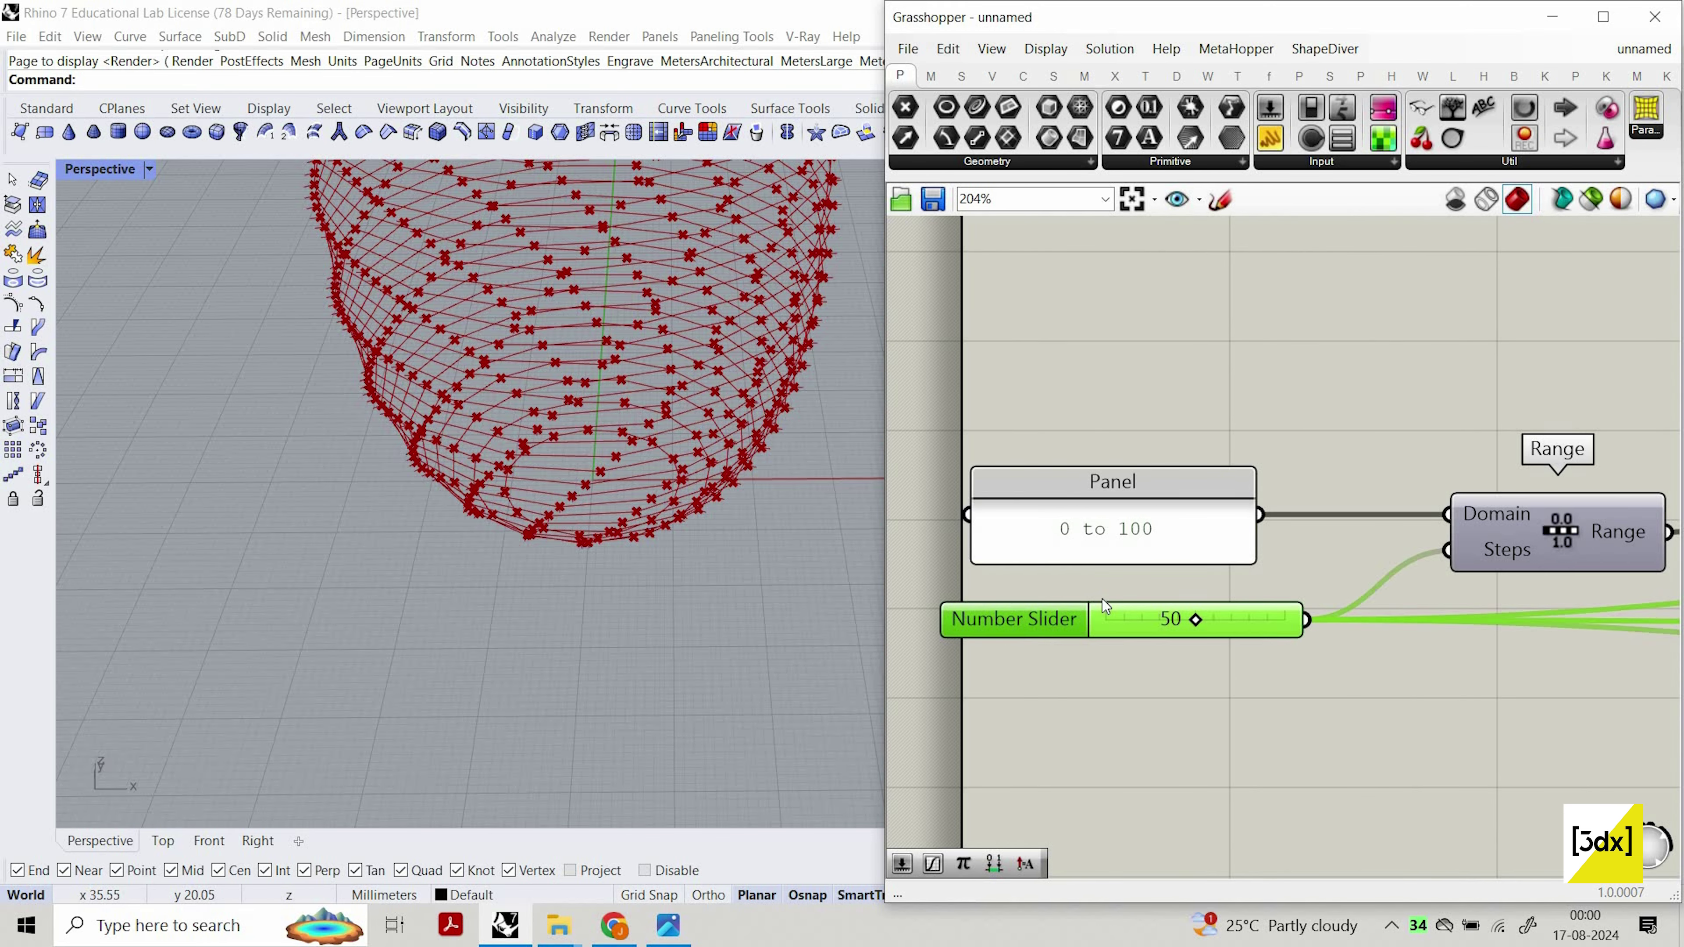
Put the number slider of 50 in its own group.
{"action": "right_click", "coordinate": [1206, 687]}
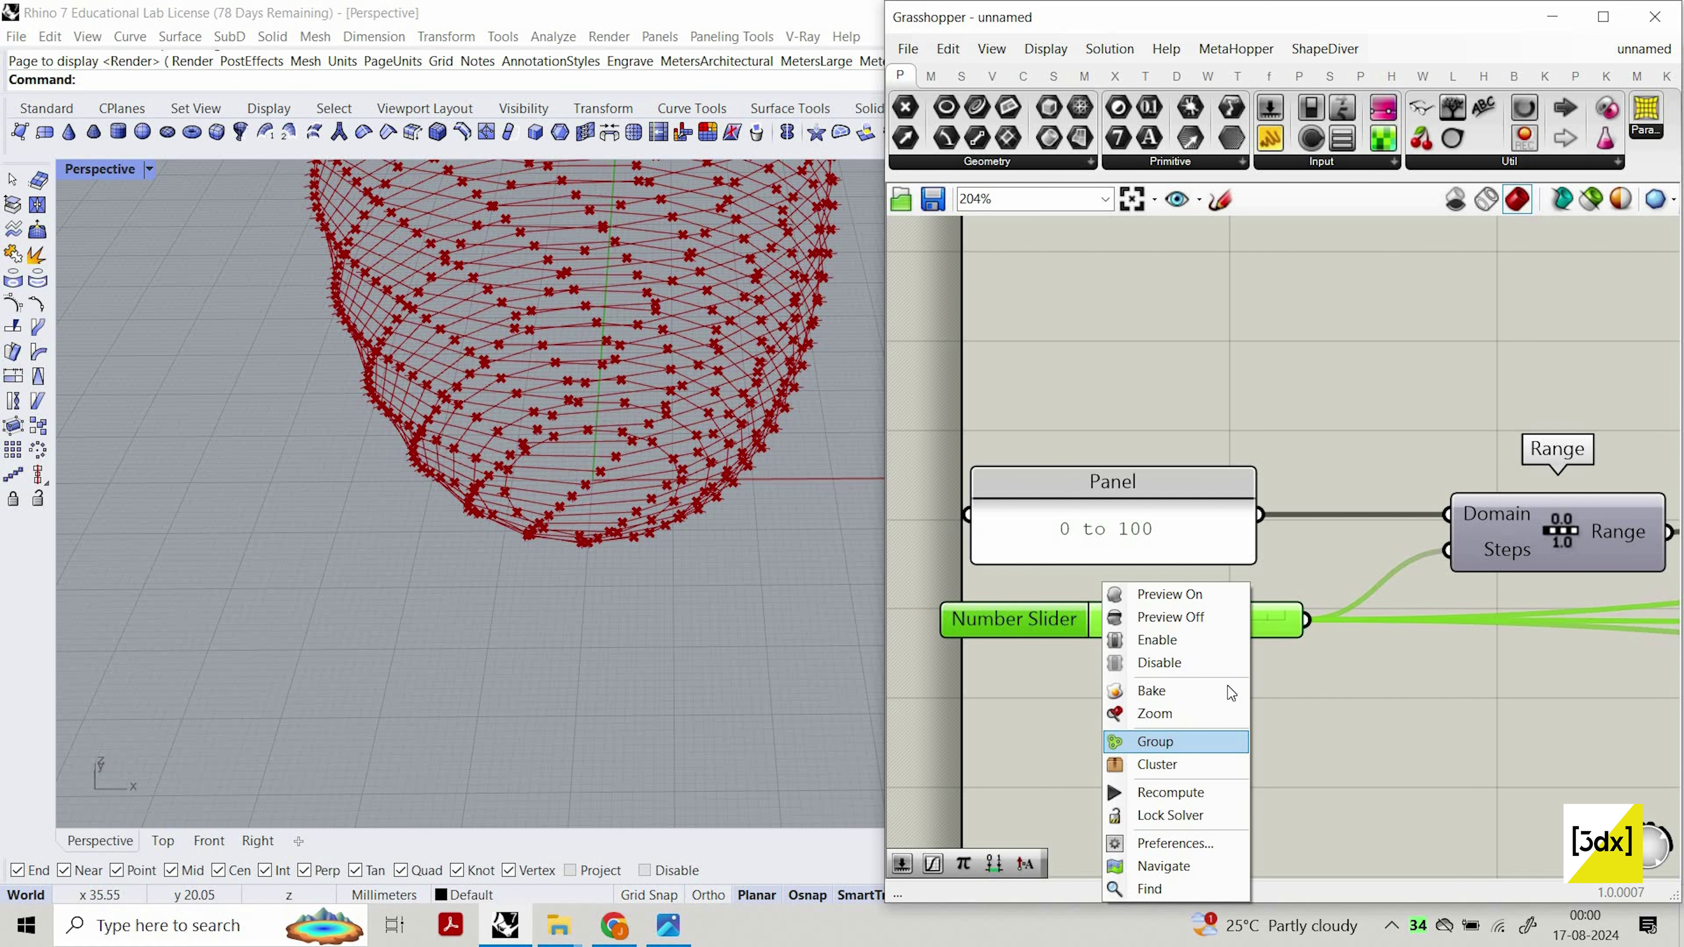
{"action": "left_click", "coordinate": [1192, 745]}
{"action": "left_click", "coordinate": [1353, 630]}
Add a Construct Domain component beside the new, unconnected Domain input of the Range below Perp Frame.
{"action": "scroll", "coordinate": [1101, 617], "scroll_direction": "down", "scroll_amount": 8}
{"action": "scroll", "coordinate": [1316, 614], "scroll_direction": "up", "scroll_amount": 4}
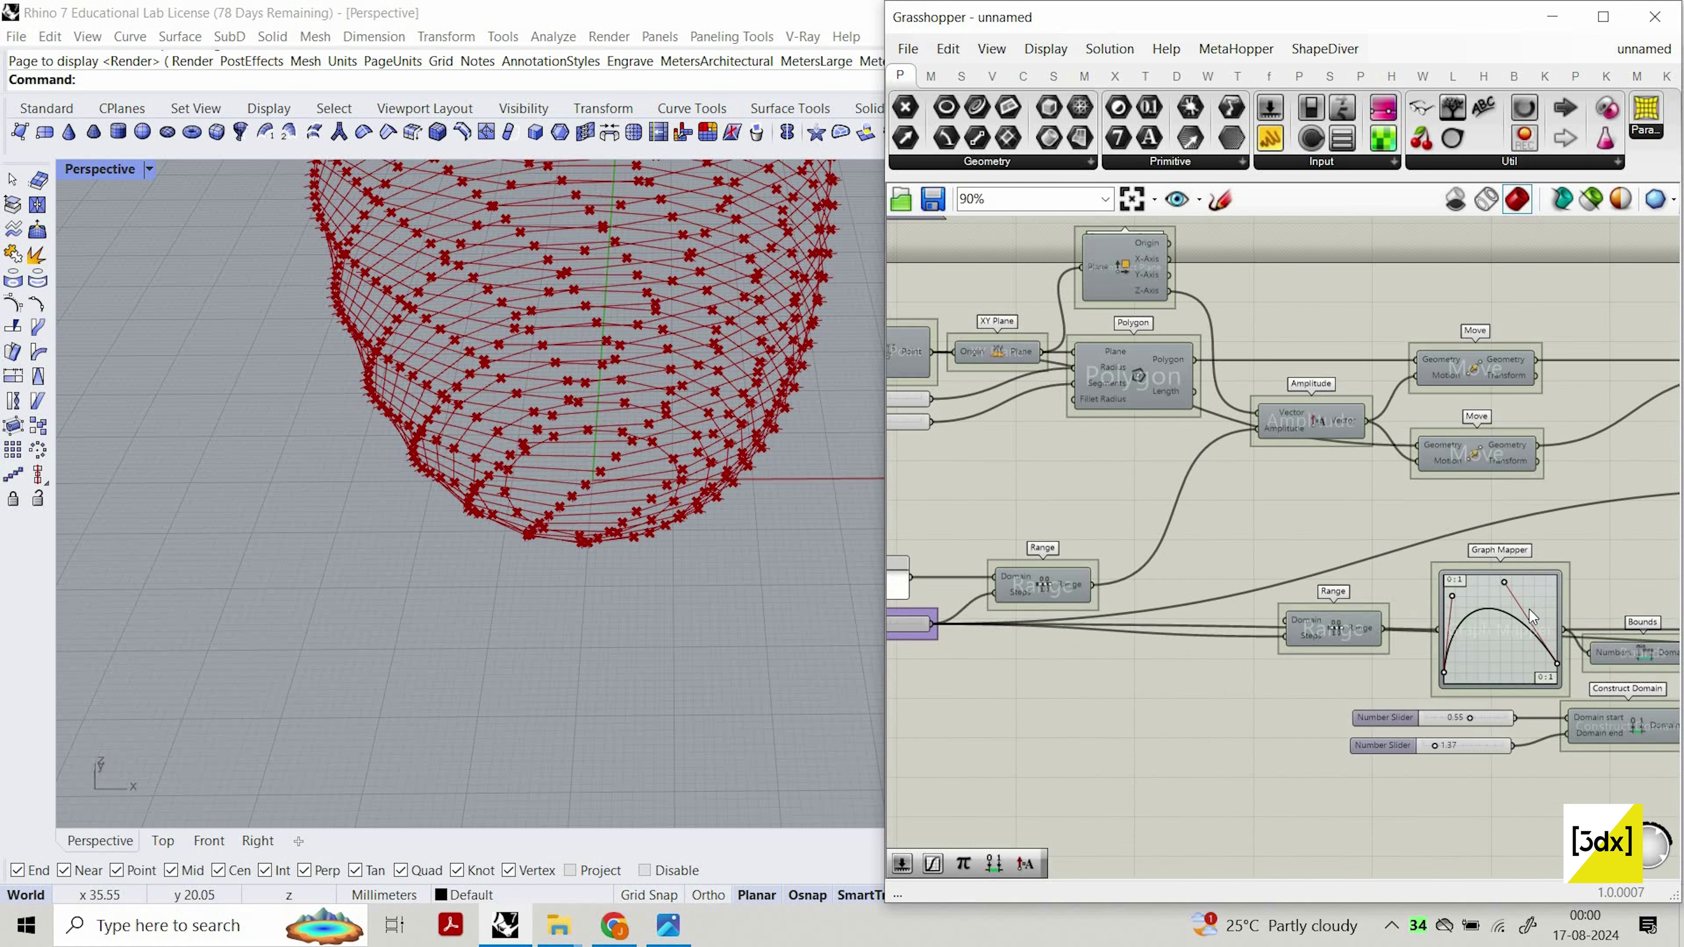
{"action": "scroll", "coordinate": [968, 618], "scroll_direction": "down", "scroll_amount": 7}
{"action": "scroll", "coordinate": [1218, 641], "scroll_direction": "up", "scroll_amount": 10}
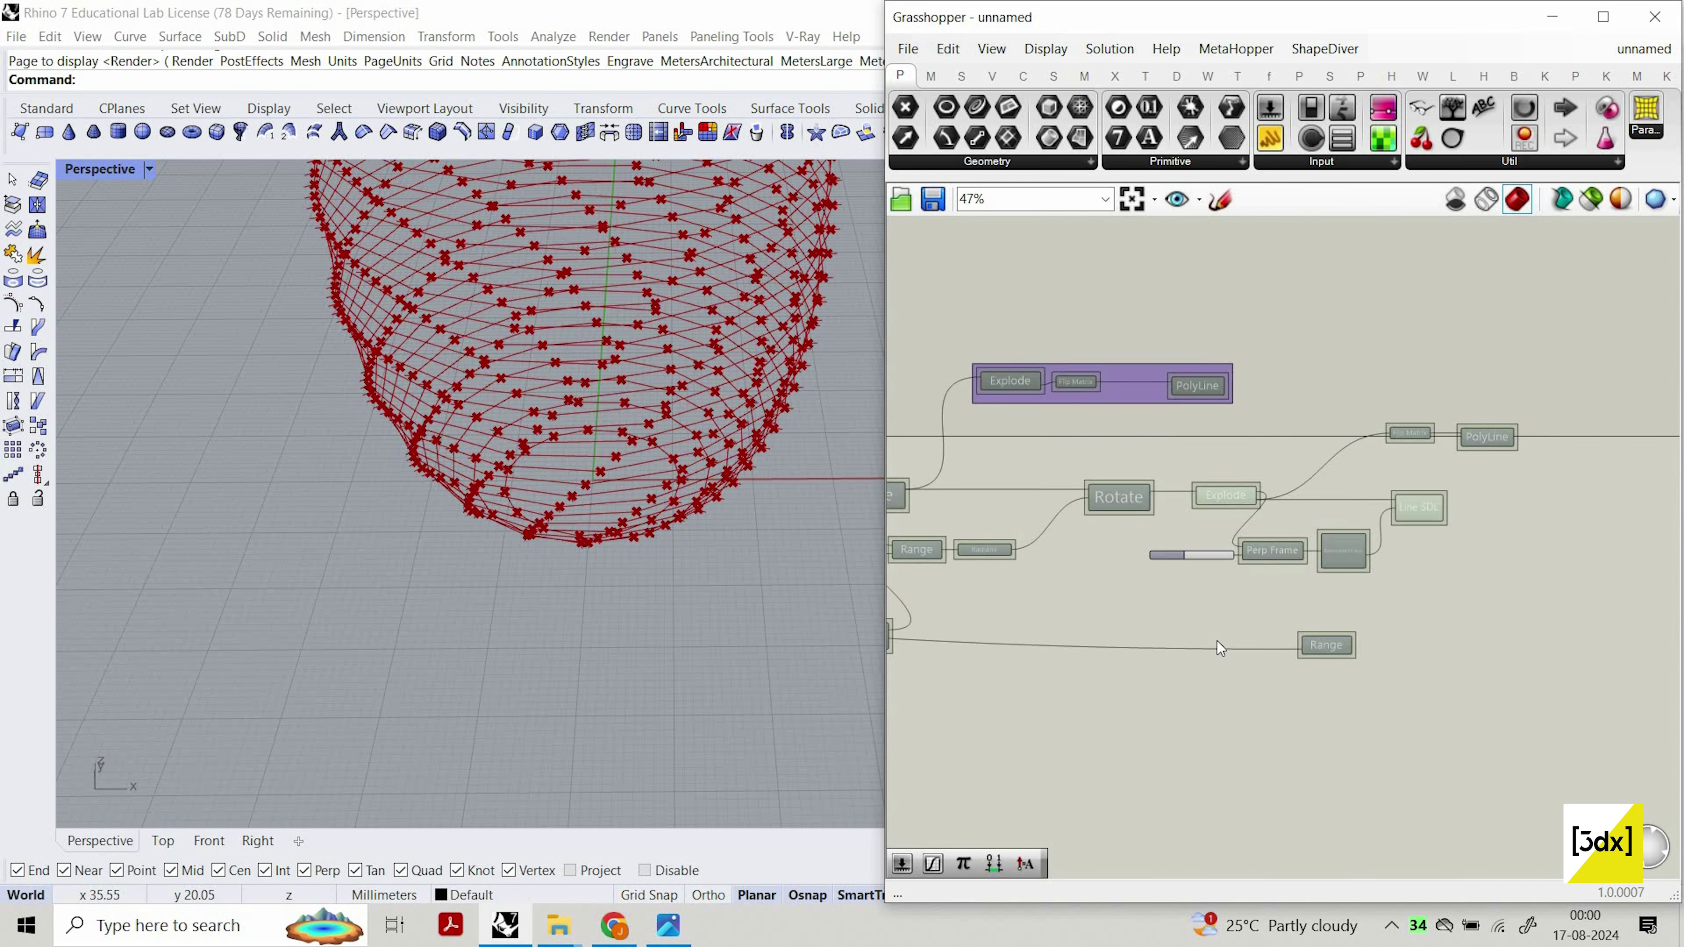
{"action": "scroll", "coordinate": [1105, 567], "scroll_direction": "up", "scroll_amount": 1}
{"action": "double_click", "coordinate": [1105, 567]}
{"action": "type", "text": "c"}
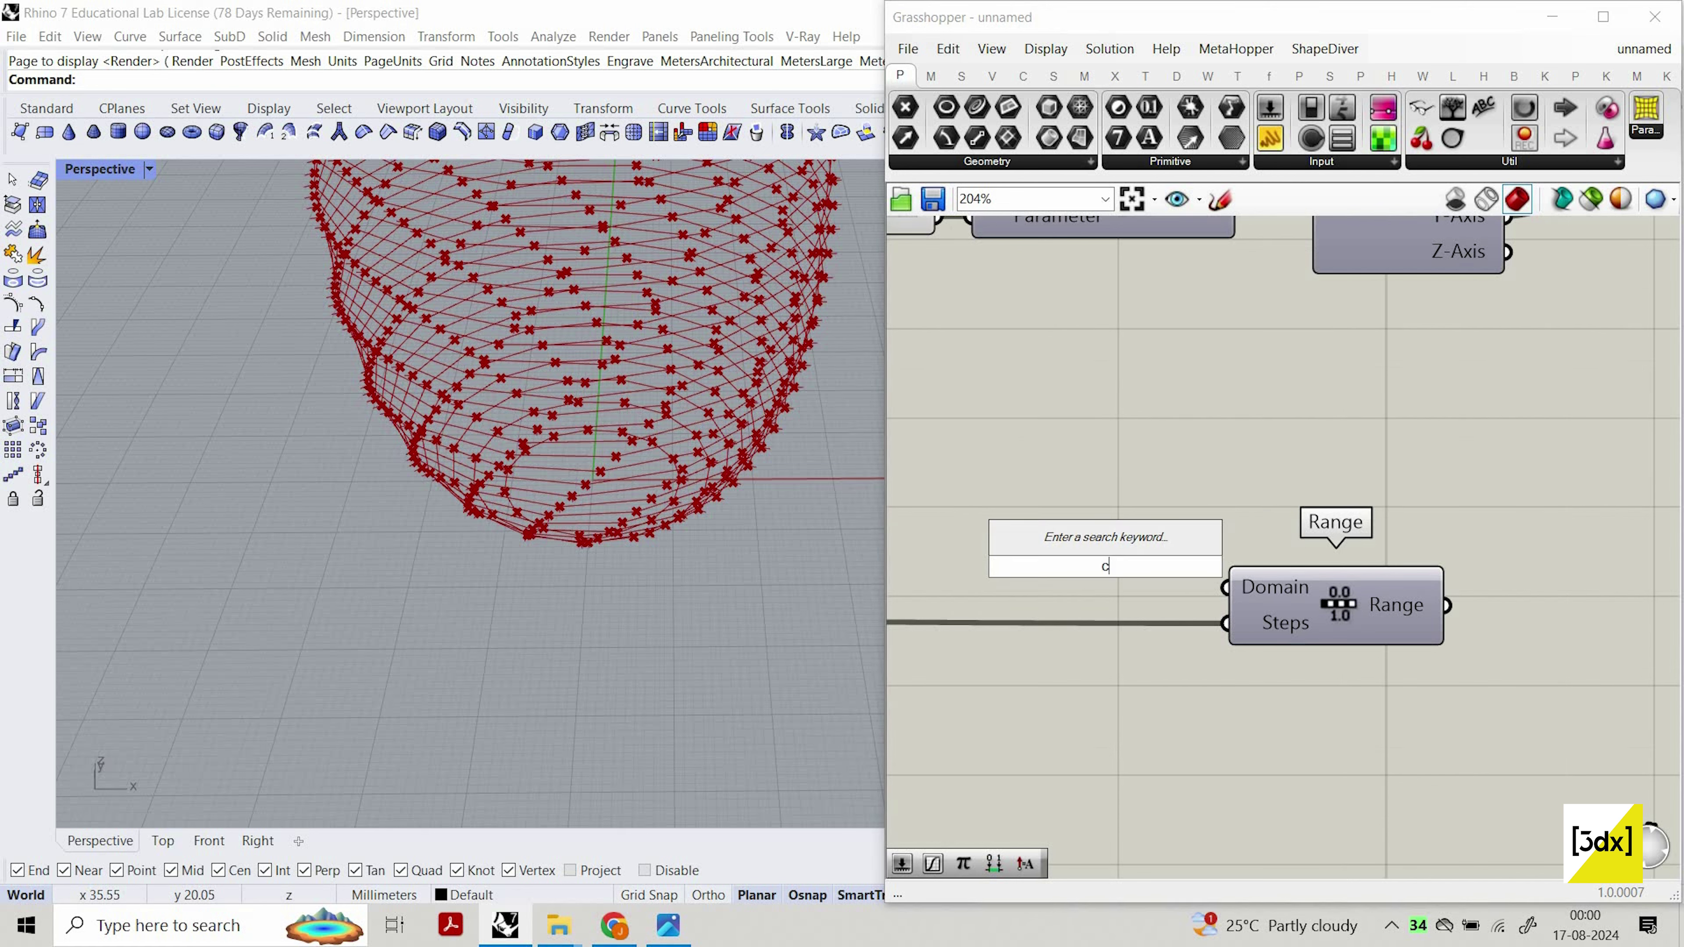
{"action": "type", "text": "onstr"}
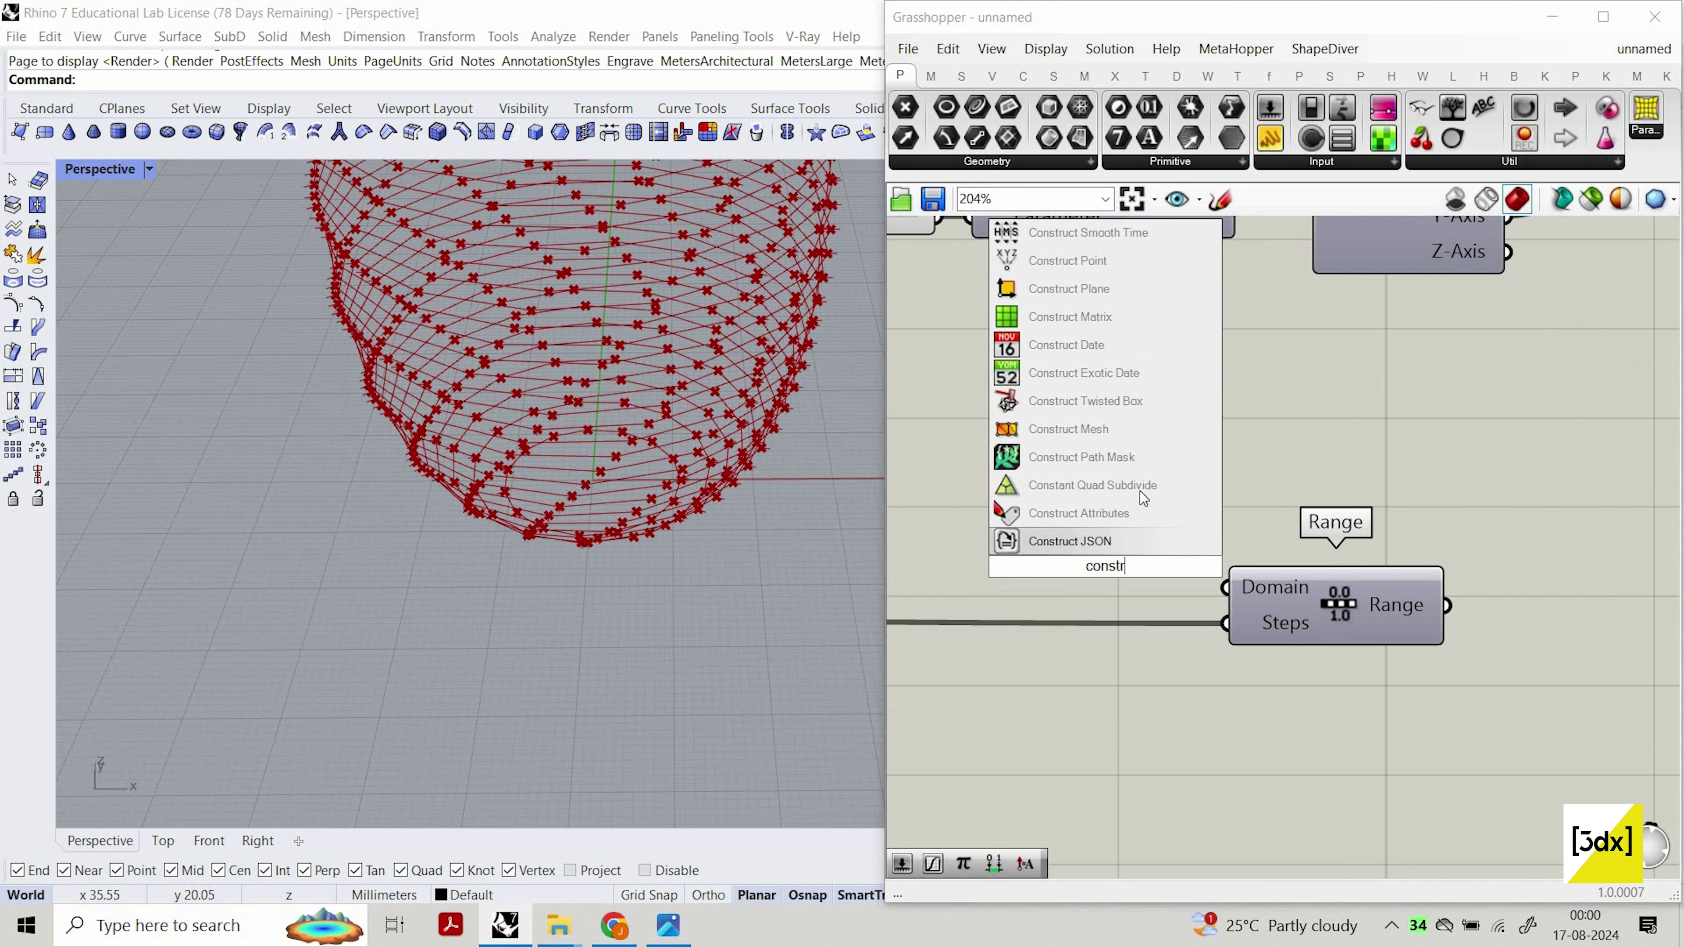
{"action": "type", "text": "u"}
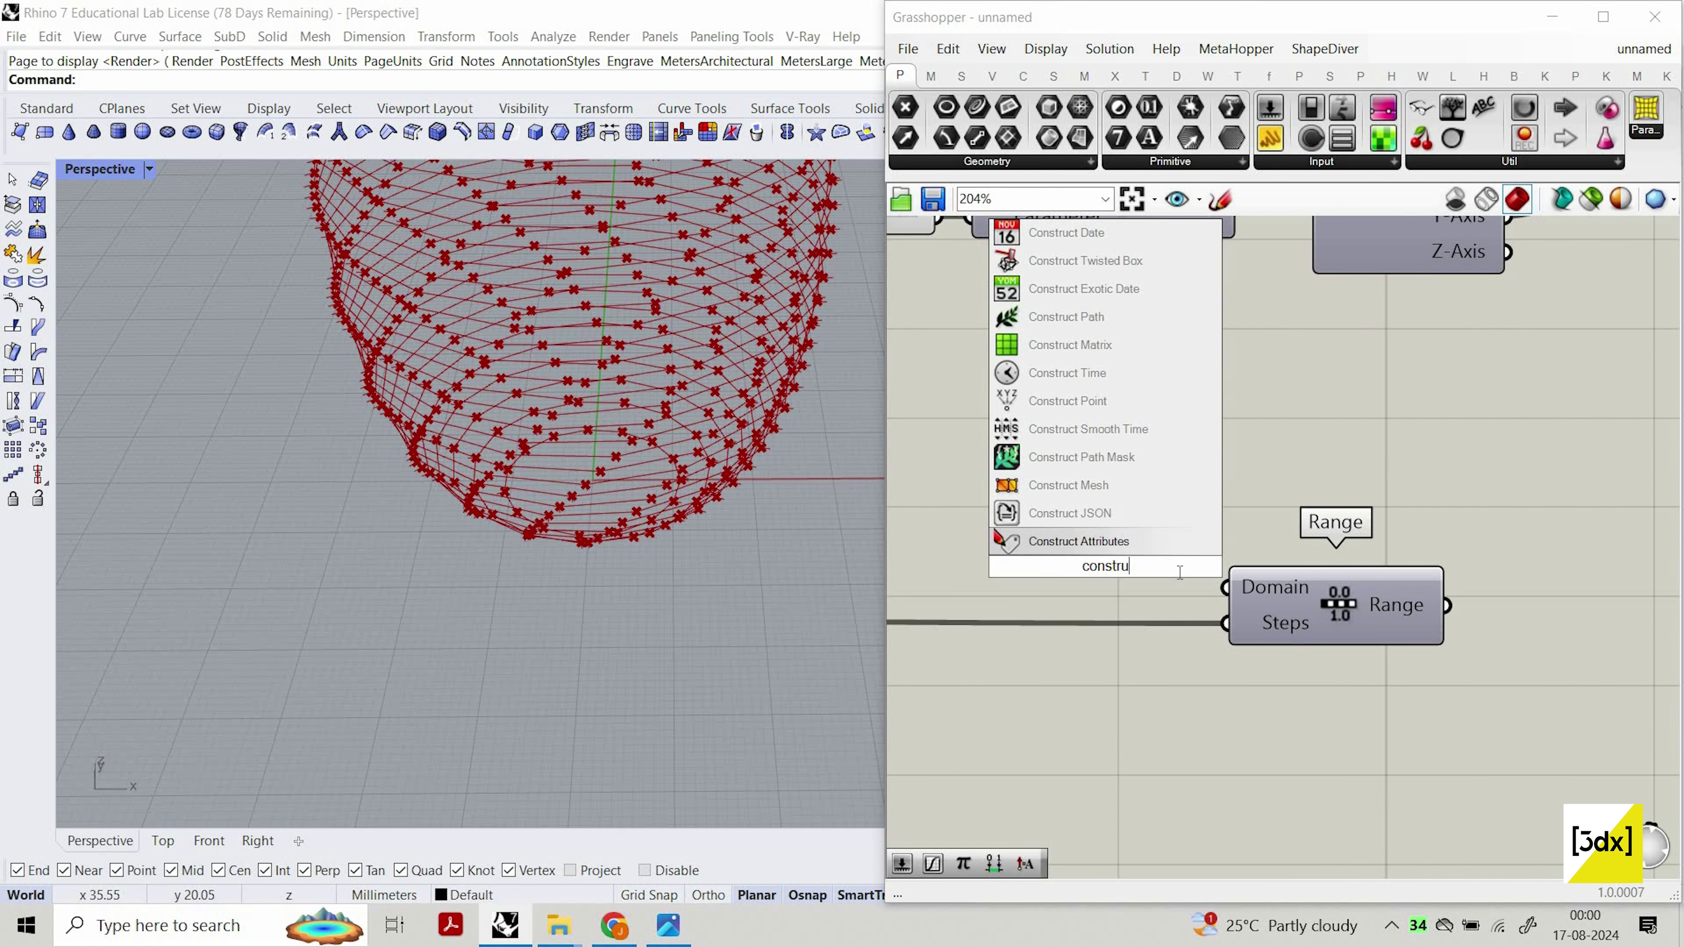
{"action": "type", "text": "ct"}
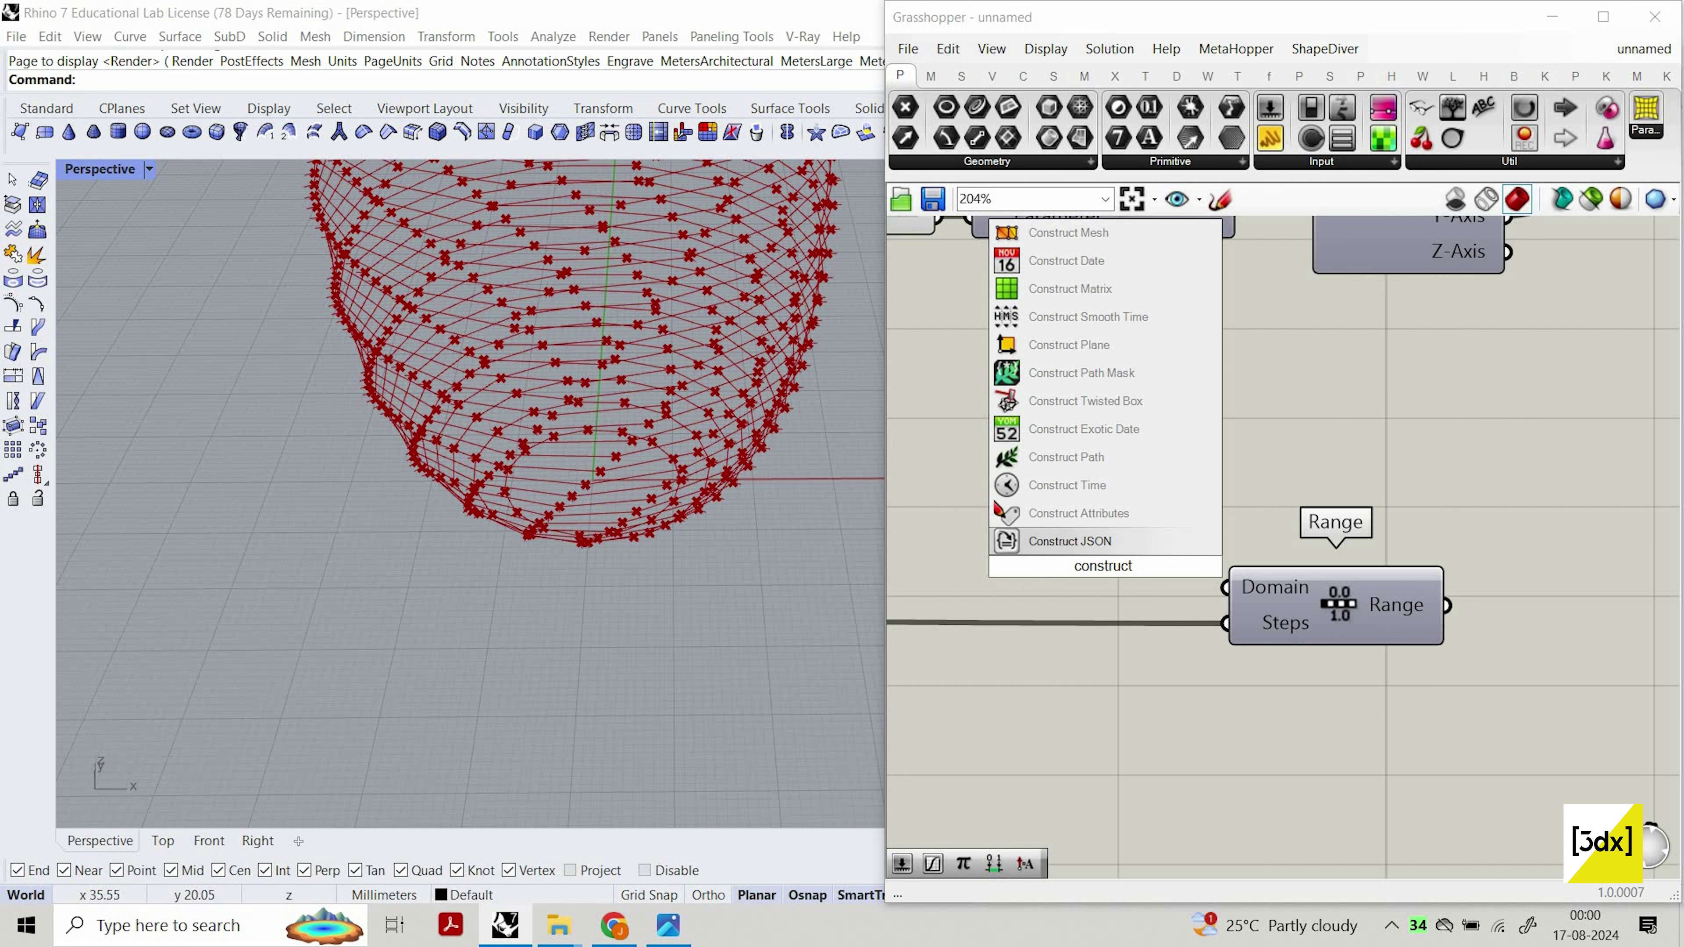
{"action": "type", "text": " dom"}
{"action": "left_click", "coordinate": [1161, 542]}
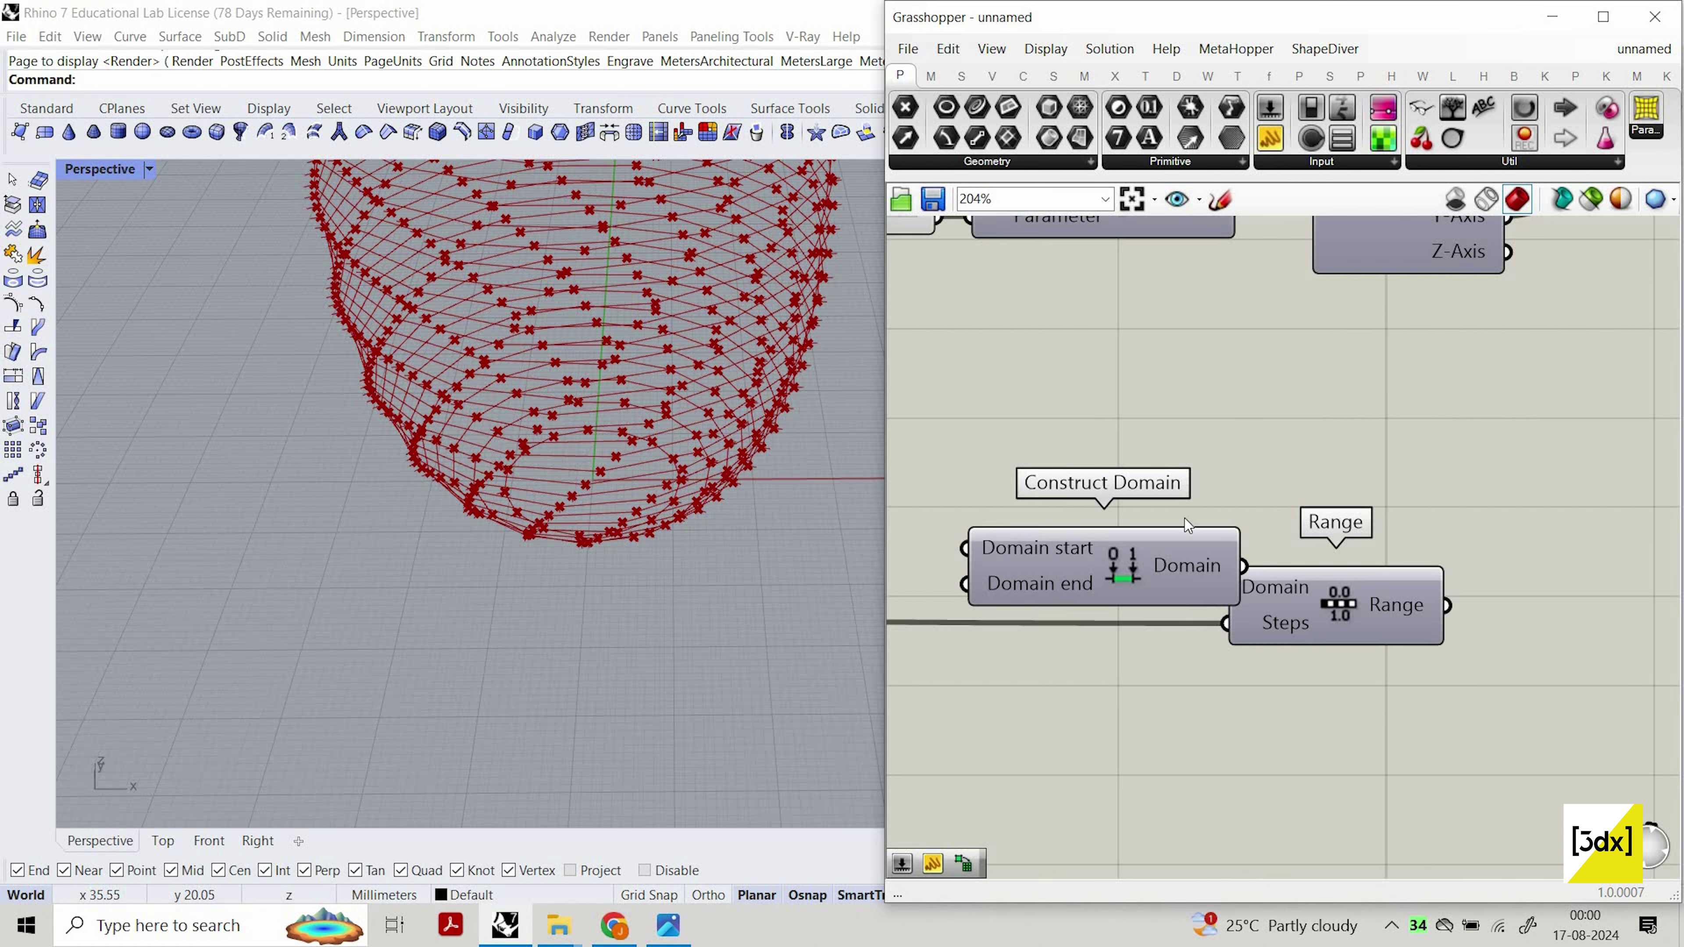
Move Construct Domain clear of the Range and connect its Domain output to the Range's Domain input.
{"action": "left_click_drag", "start_coordinate": [1183, 536], "coordinate": [1063, 494]}
{"action": "scroll", "coordinate": [1237, 526], "scroll_direction": "down", "scroll_amount": 3}
{"action": "scroll", "coordinate": [1134, 518], "scroll_direction": "up", "scroll_amount": 2}
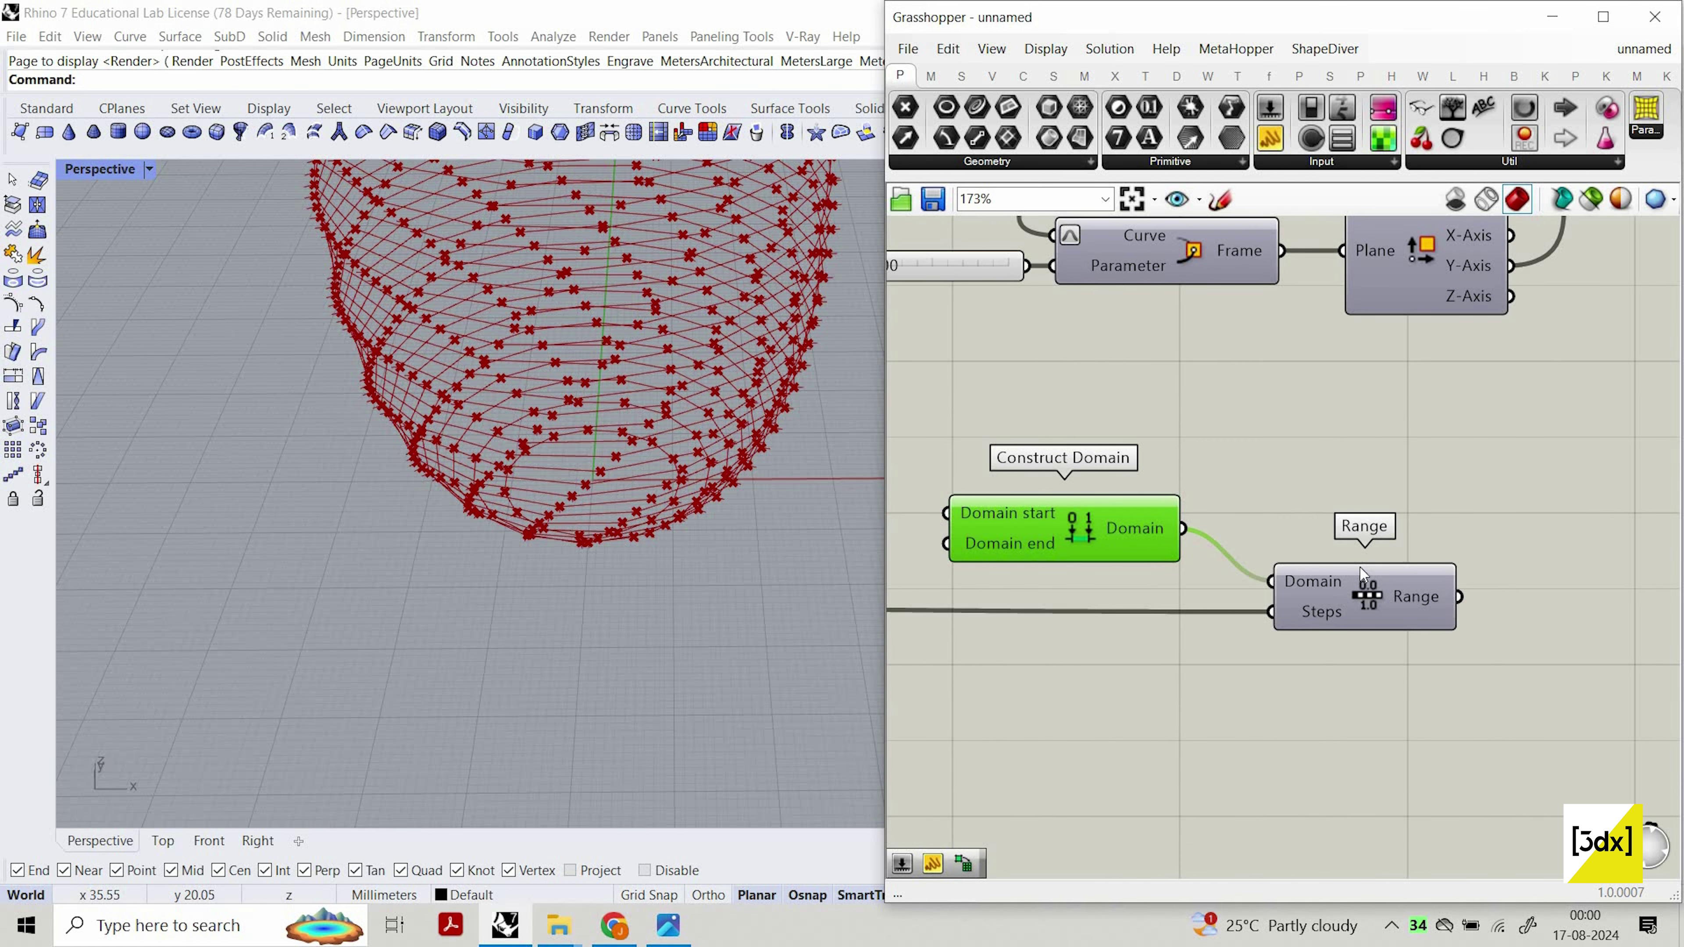
Examine the panel domain used for the rotation and compare it with the new Construct Domain's default output.
{"action": "scroll", "coordinate": [1047, 555], "scroll_direction": "down", "scroll_amount": 6}
{"action": "scroll", "coordinate": [984, 584], "scroll_direction": "up", "scroll_amount": 1}
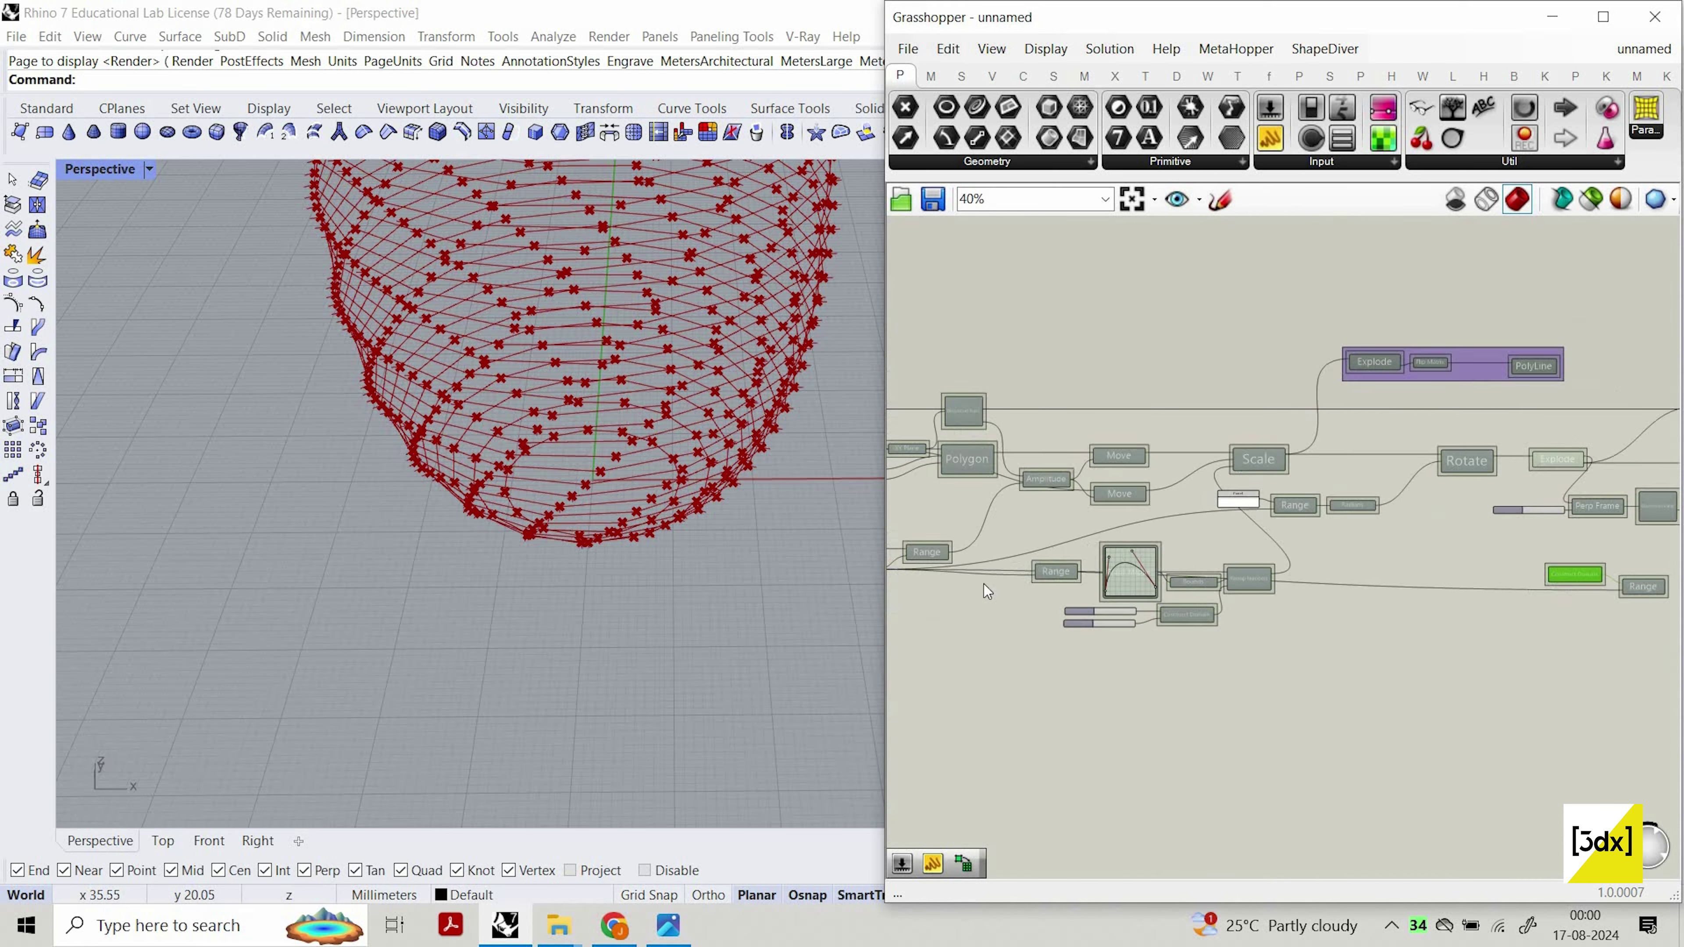
{"action": "scroll", "coordinate": [1305, 537], "scroll_direction": "up", "scroll_amount": 4}
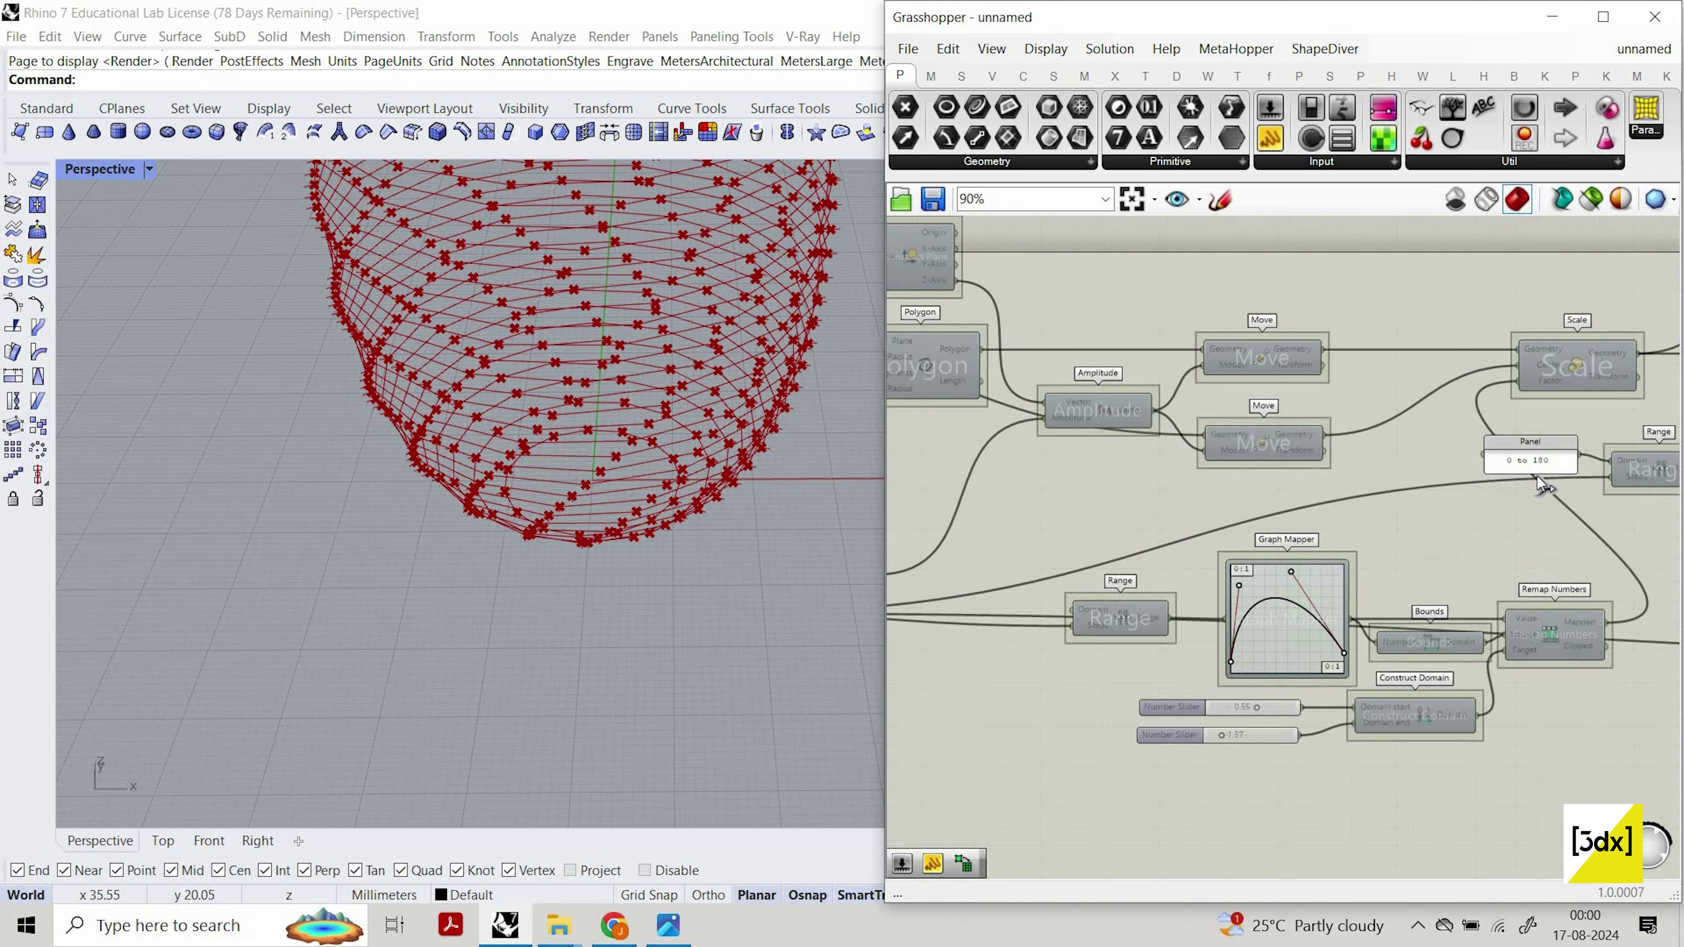
{"action": "scroll", "coordinate": [1536, 477], "scroll_direction": "up", "scroll_amount": 6}
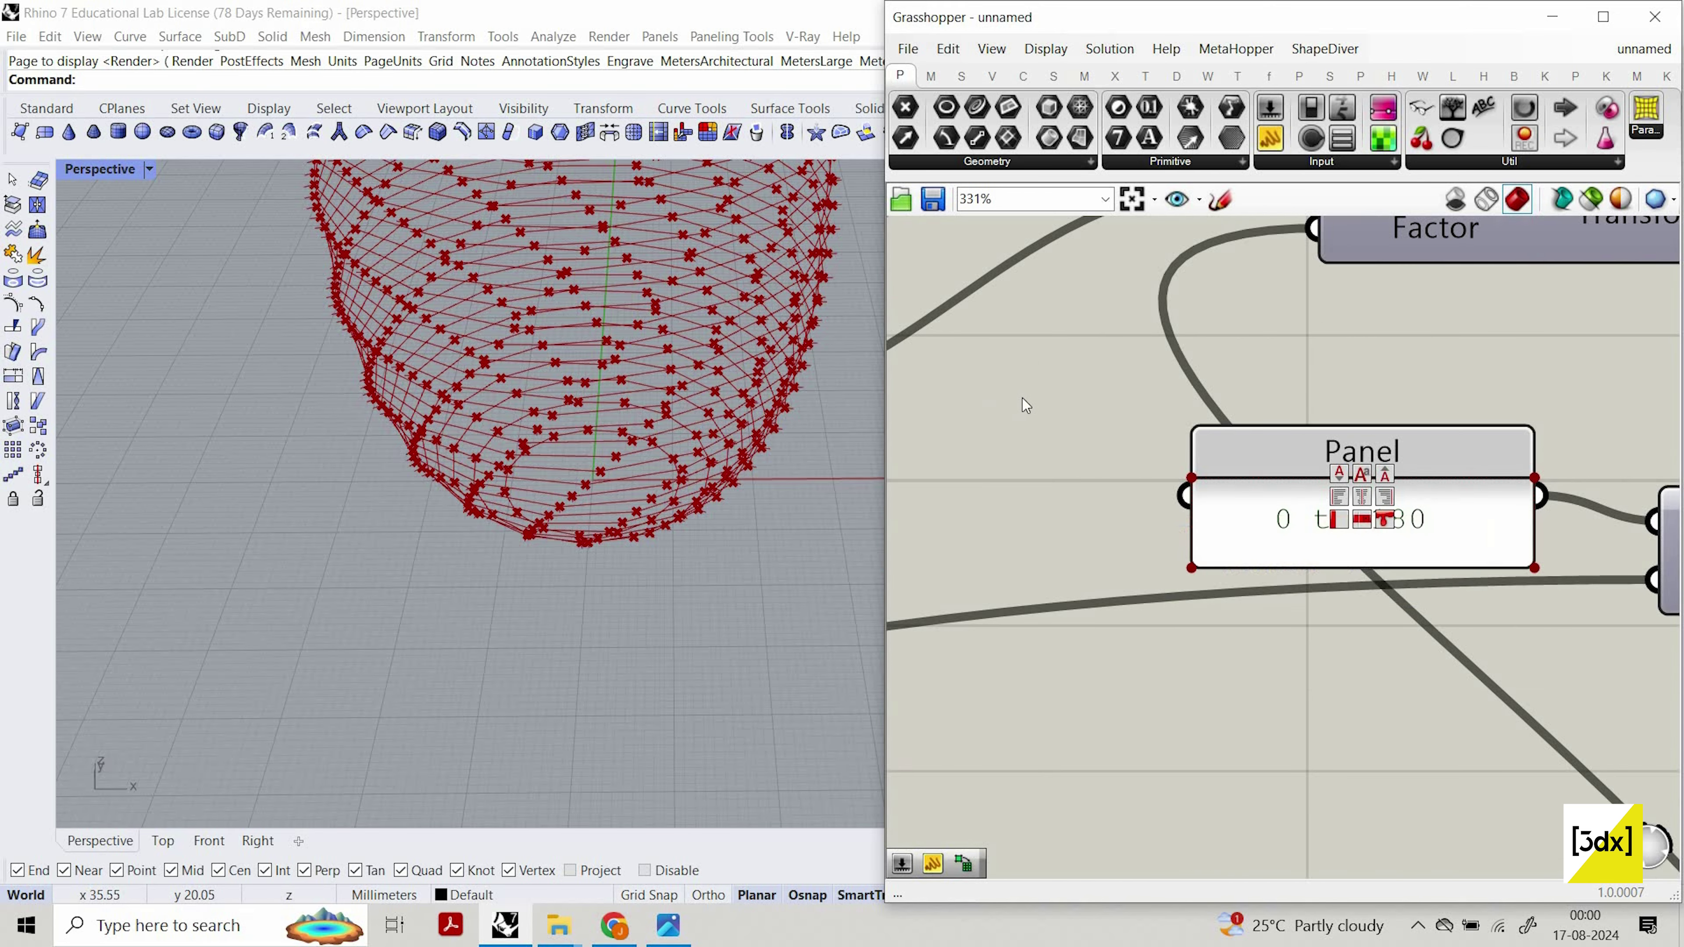
{"action": "scroll", "coordinate": [1022, 406], "scroll_direction": "down", "scroll_amount": 10}
{"action": "scroll", "coordinate": [1592, 524], "scroll_direction": "up", "scroll_amount": 5}
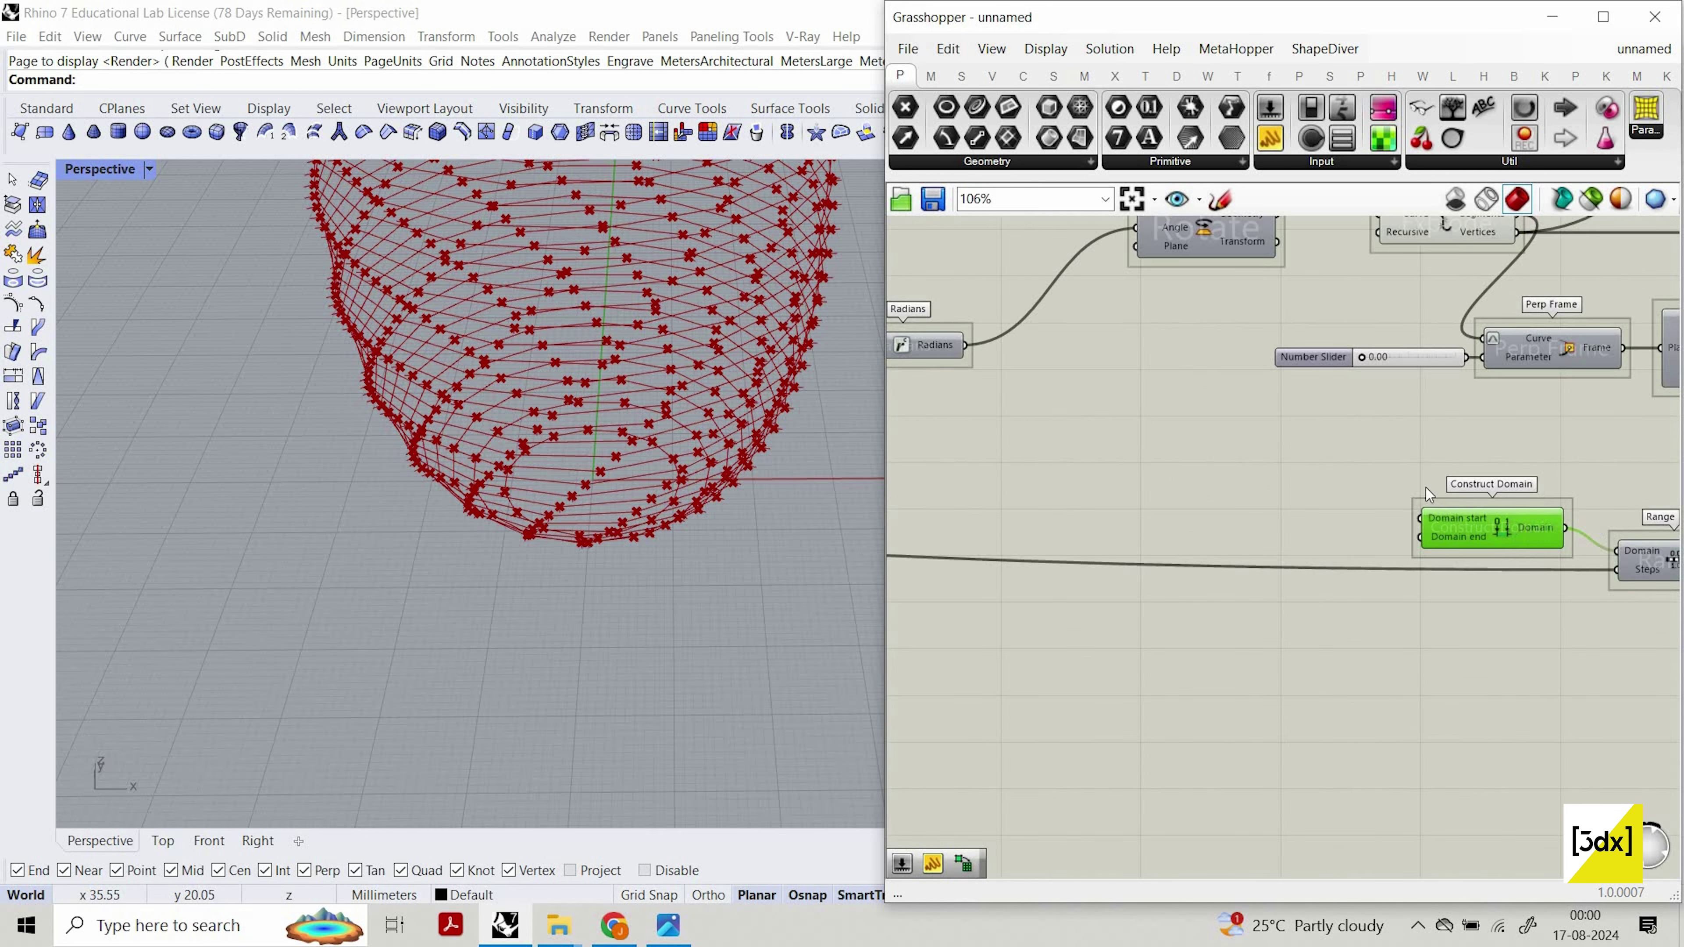
{"action": "scroll", "coordinate": [1184, 442], "scroll_direction": "up", "scroll_amount": 3}
{"action": "scroll", "coordinate": [1184, 424], "scroll_direction": "down", "scroll_amount": 1}
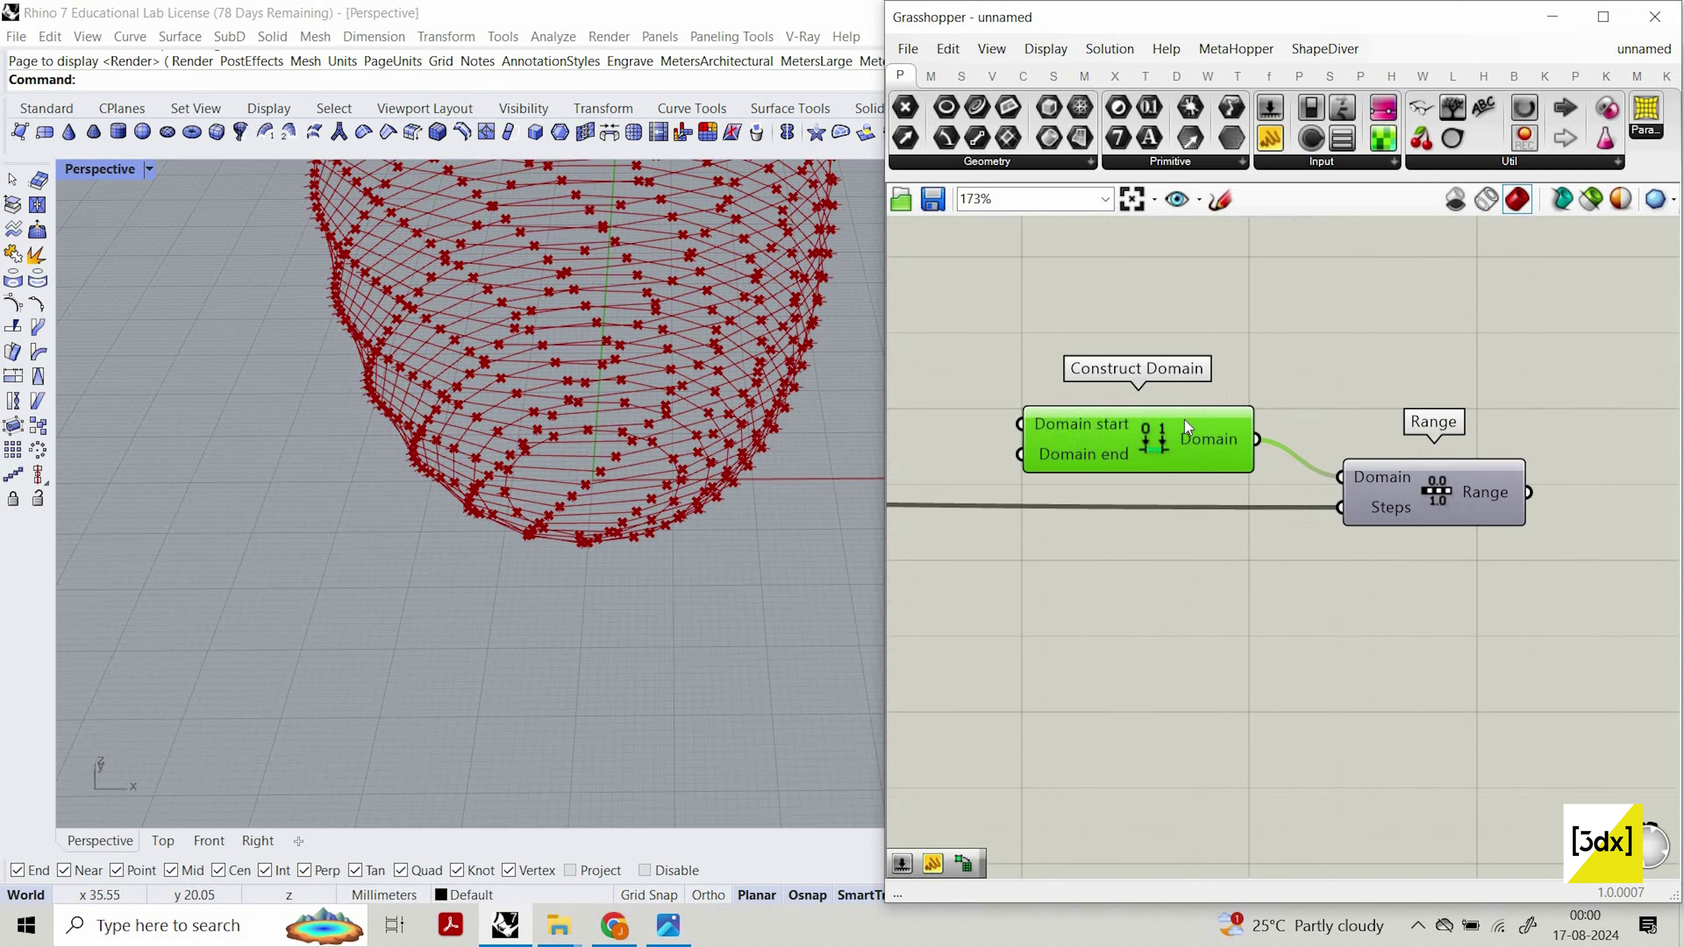
{"action": "mouse_move", "coordinate": [1184, 424]}
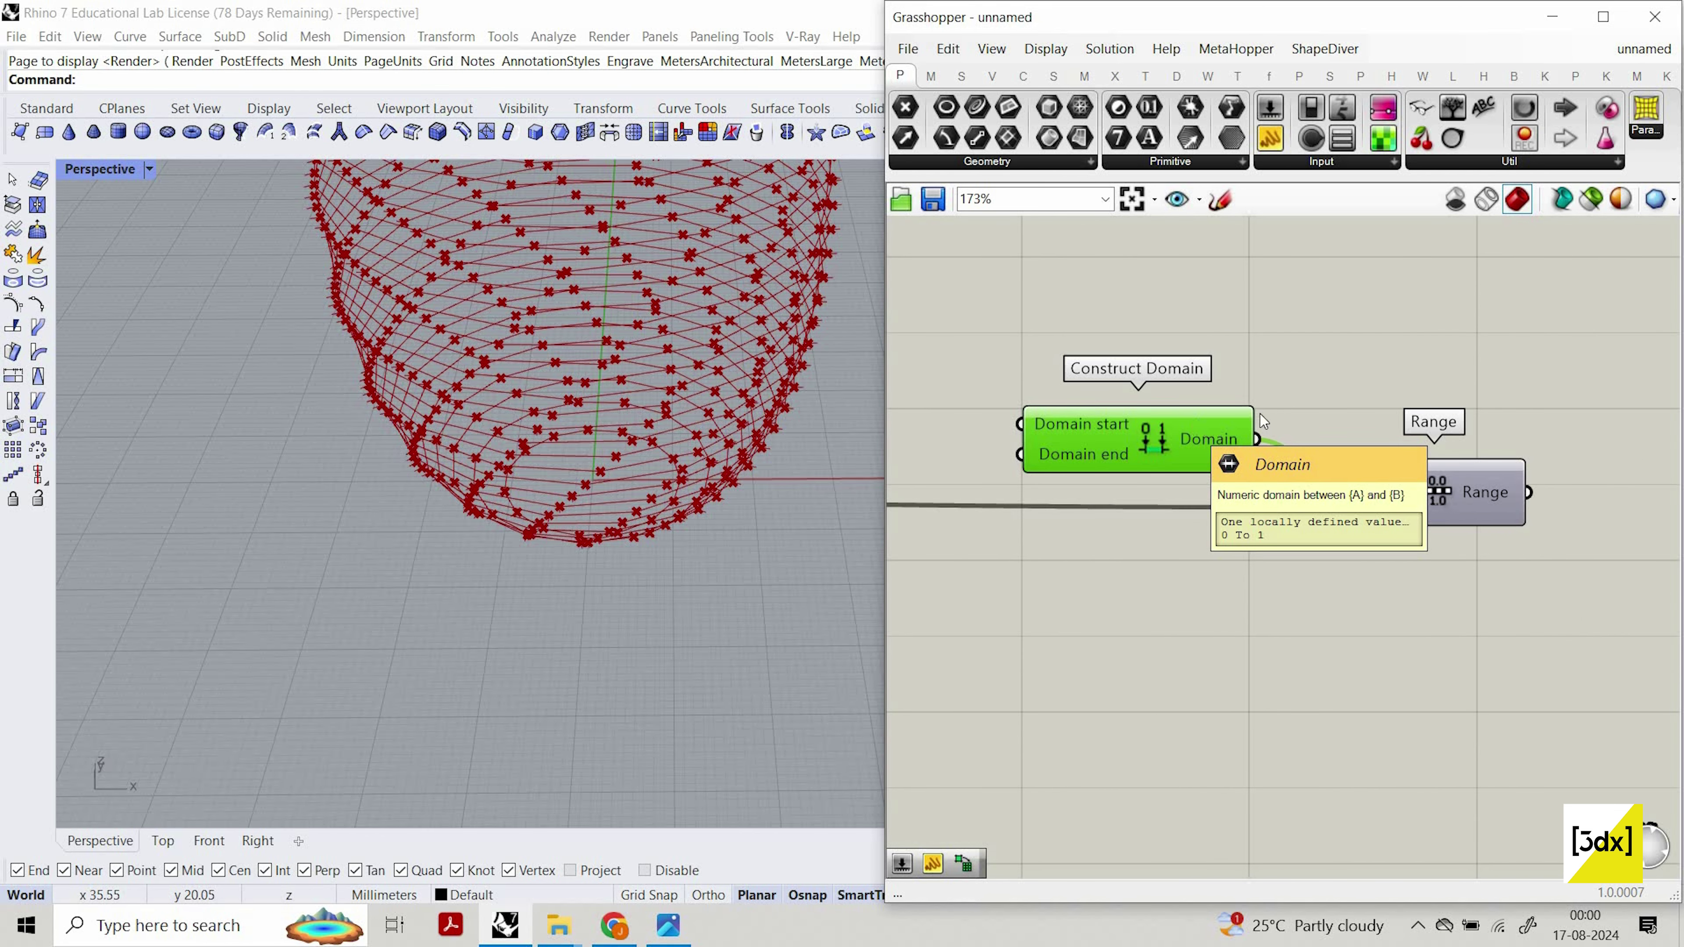
{"action": "scroll", "coordinate": [1459, 479], "scroll_direction": "down", "scroll_amount": 4}
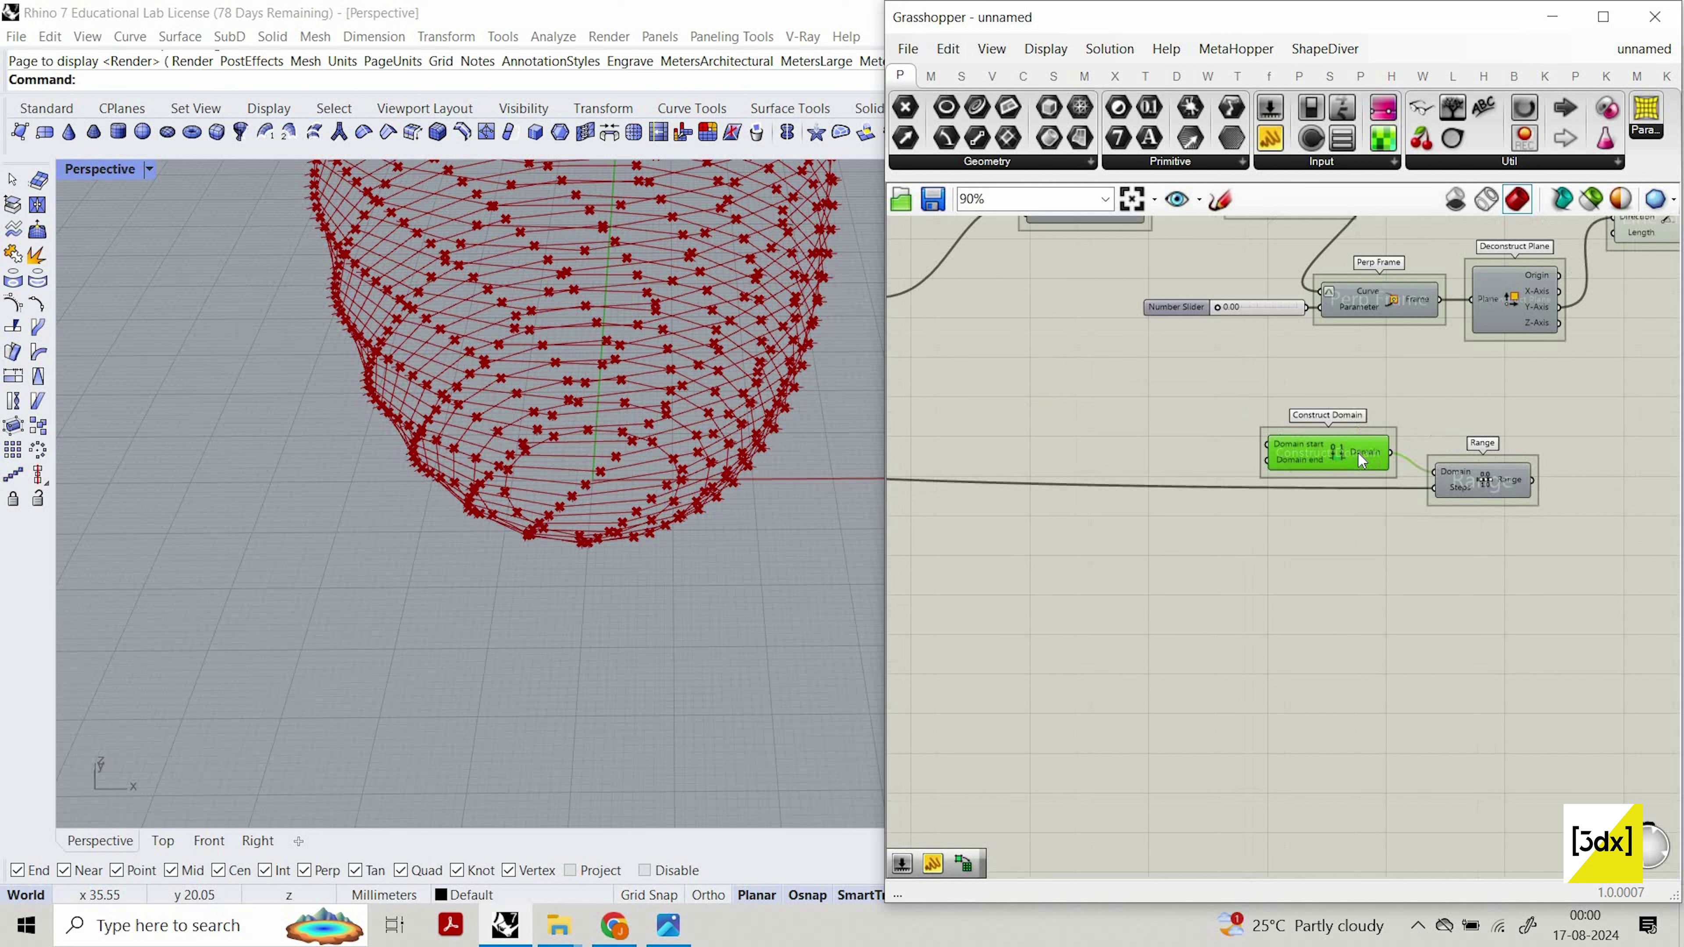
{"action": "scroll", "coordinate": [1288, 428], "scroll_direction": "up", "scroll_amount": 4}
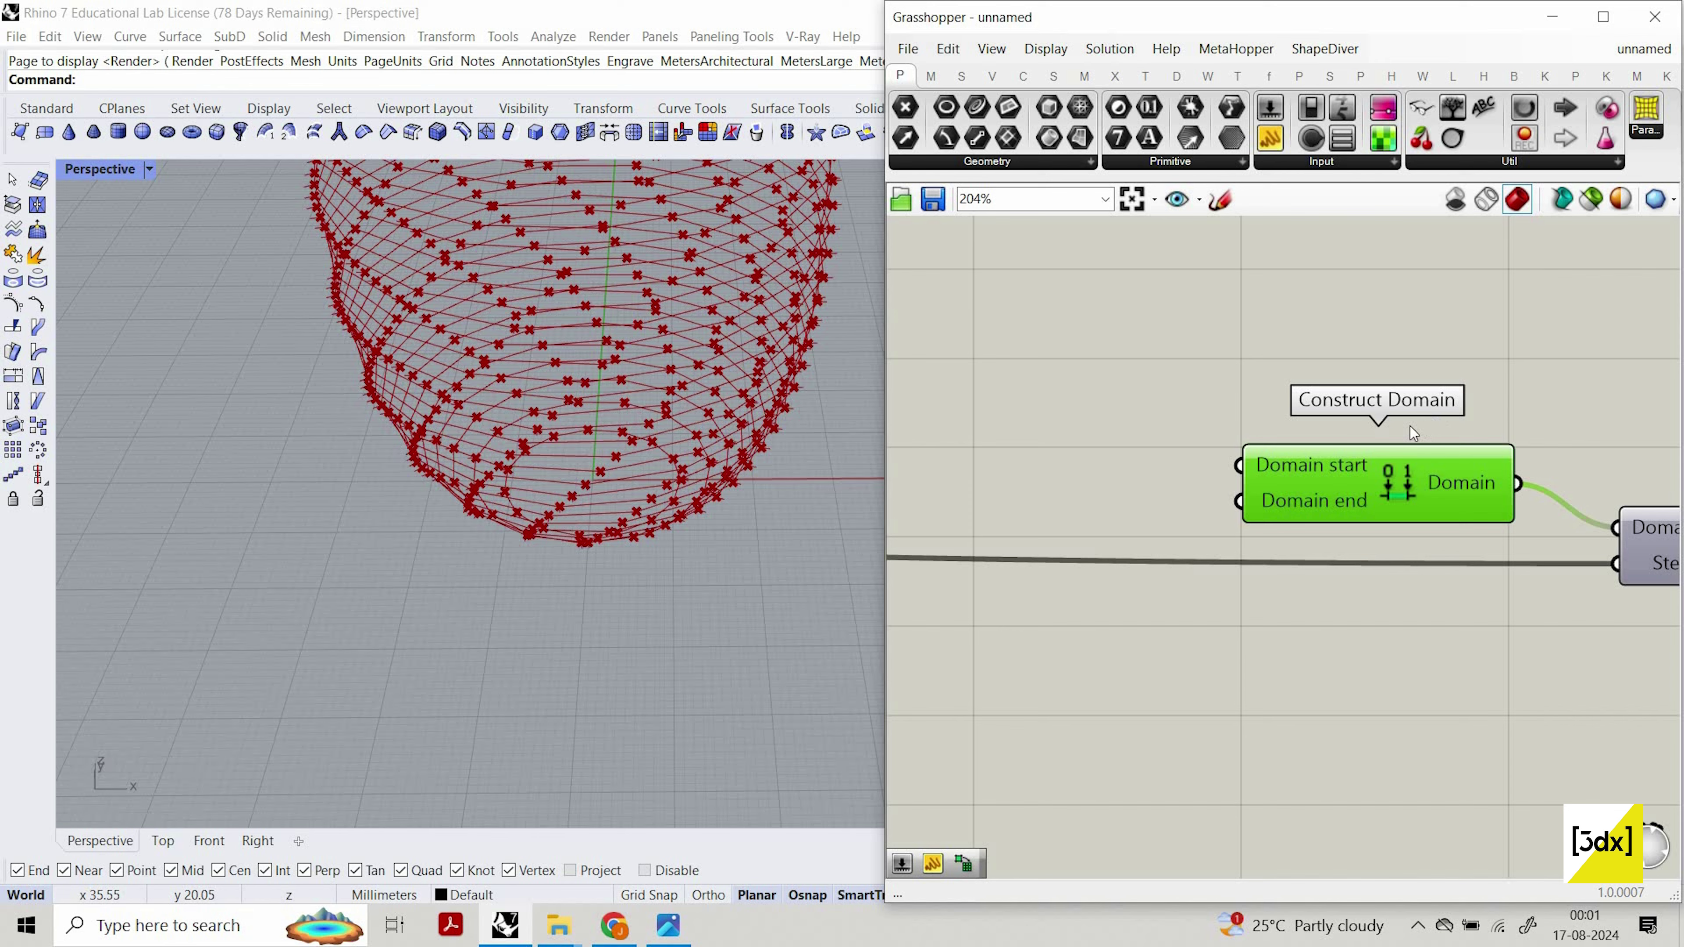
{"action": "scroll", "coordinate": [1410, 427], "scroll_direction": "down", "scroll_amount": 4}
Add number sliders of 0 and 1 and connect them to Construct Domain's Domain start and Domain end inputs.
{"action": "scroll", "coordinate": [1100, 451], "scroll_direction": "up", "scroll_amount": 2}
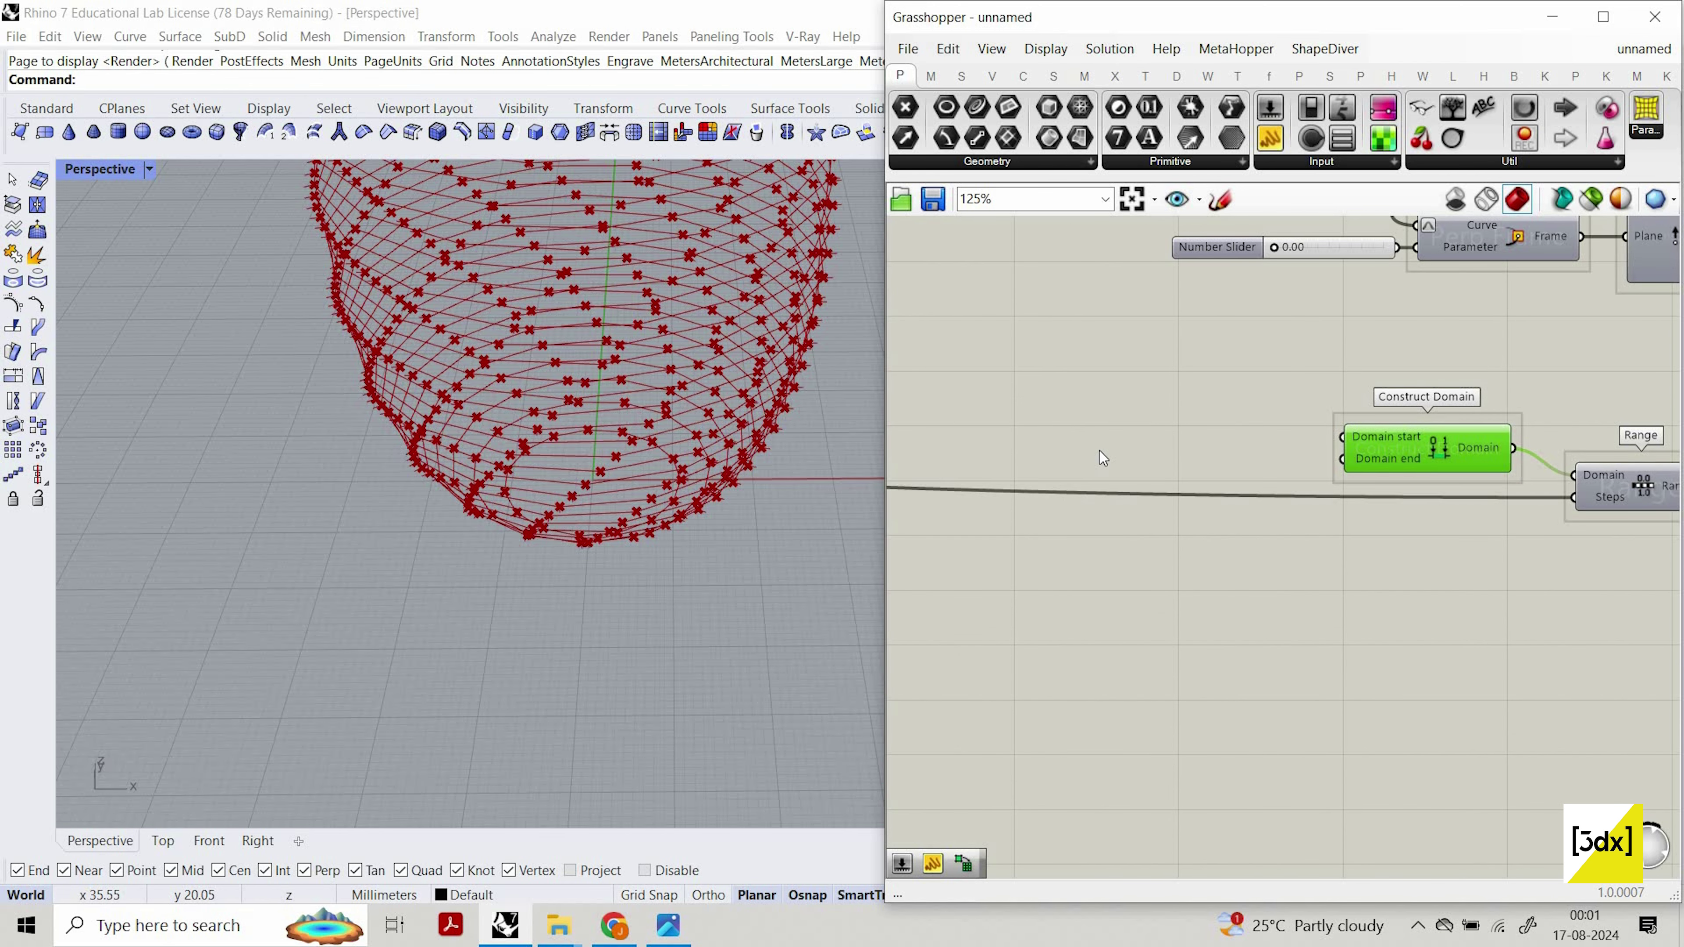
{"action": "scroll", "coordinate": [1245, 445], "scroll_direction": "up", "scroll_amount": 2}
{"action": "double_click", "coordinate": [1244, 445]}
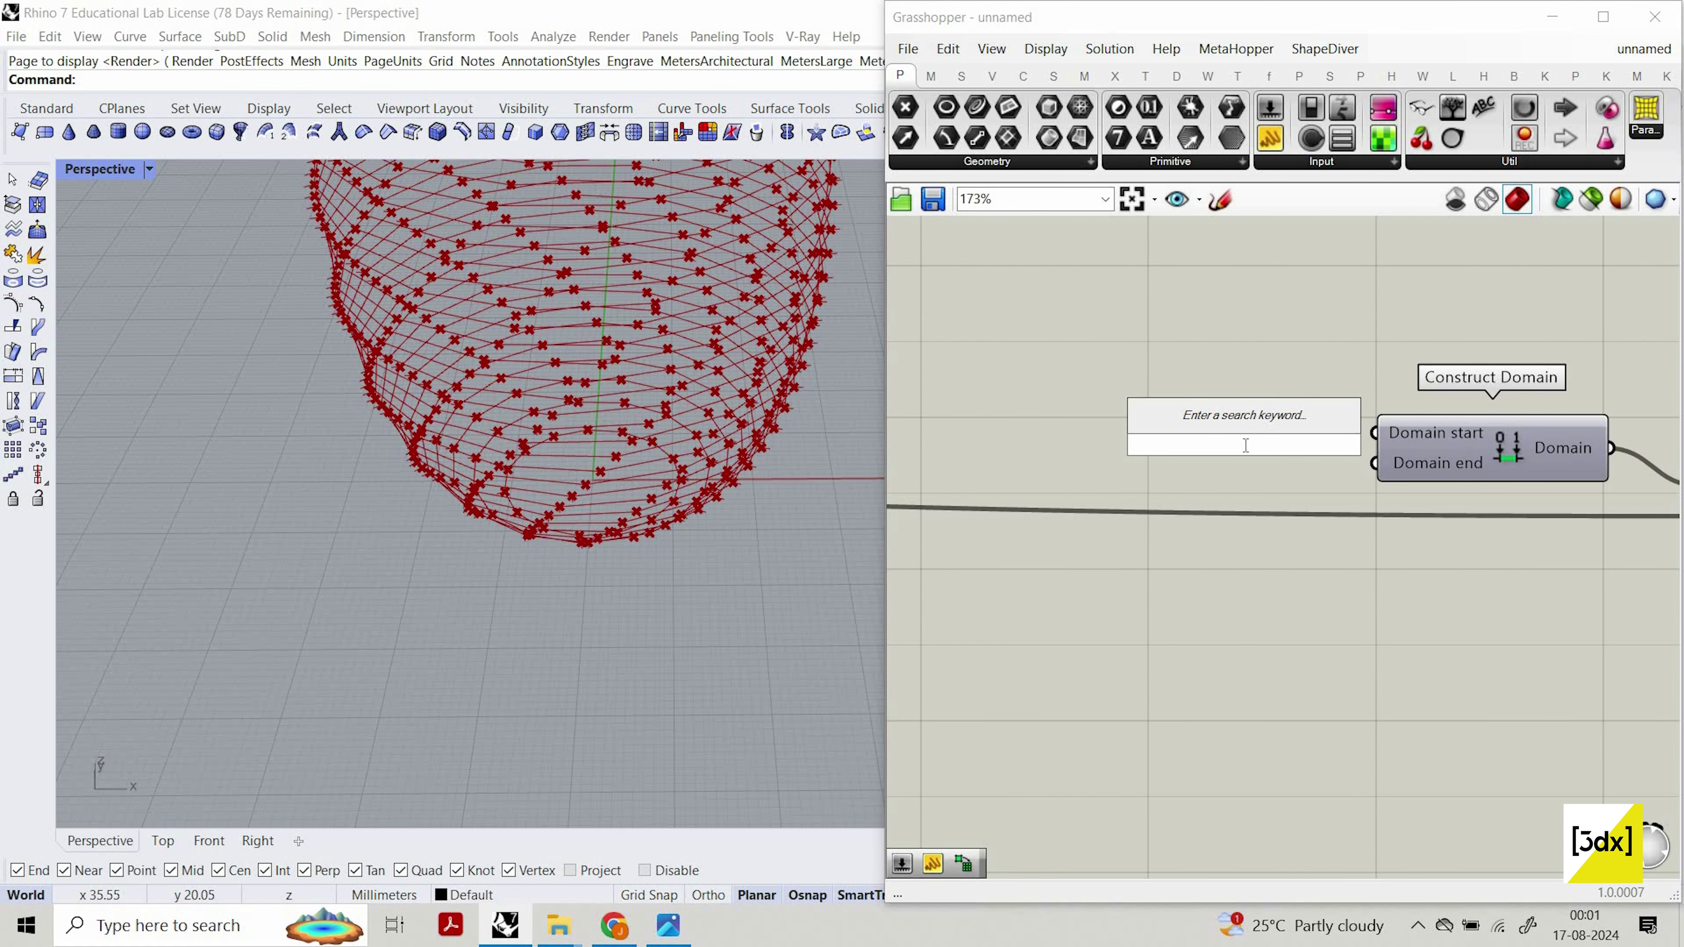
{"action": "type", "text": "0"}
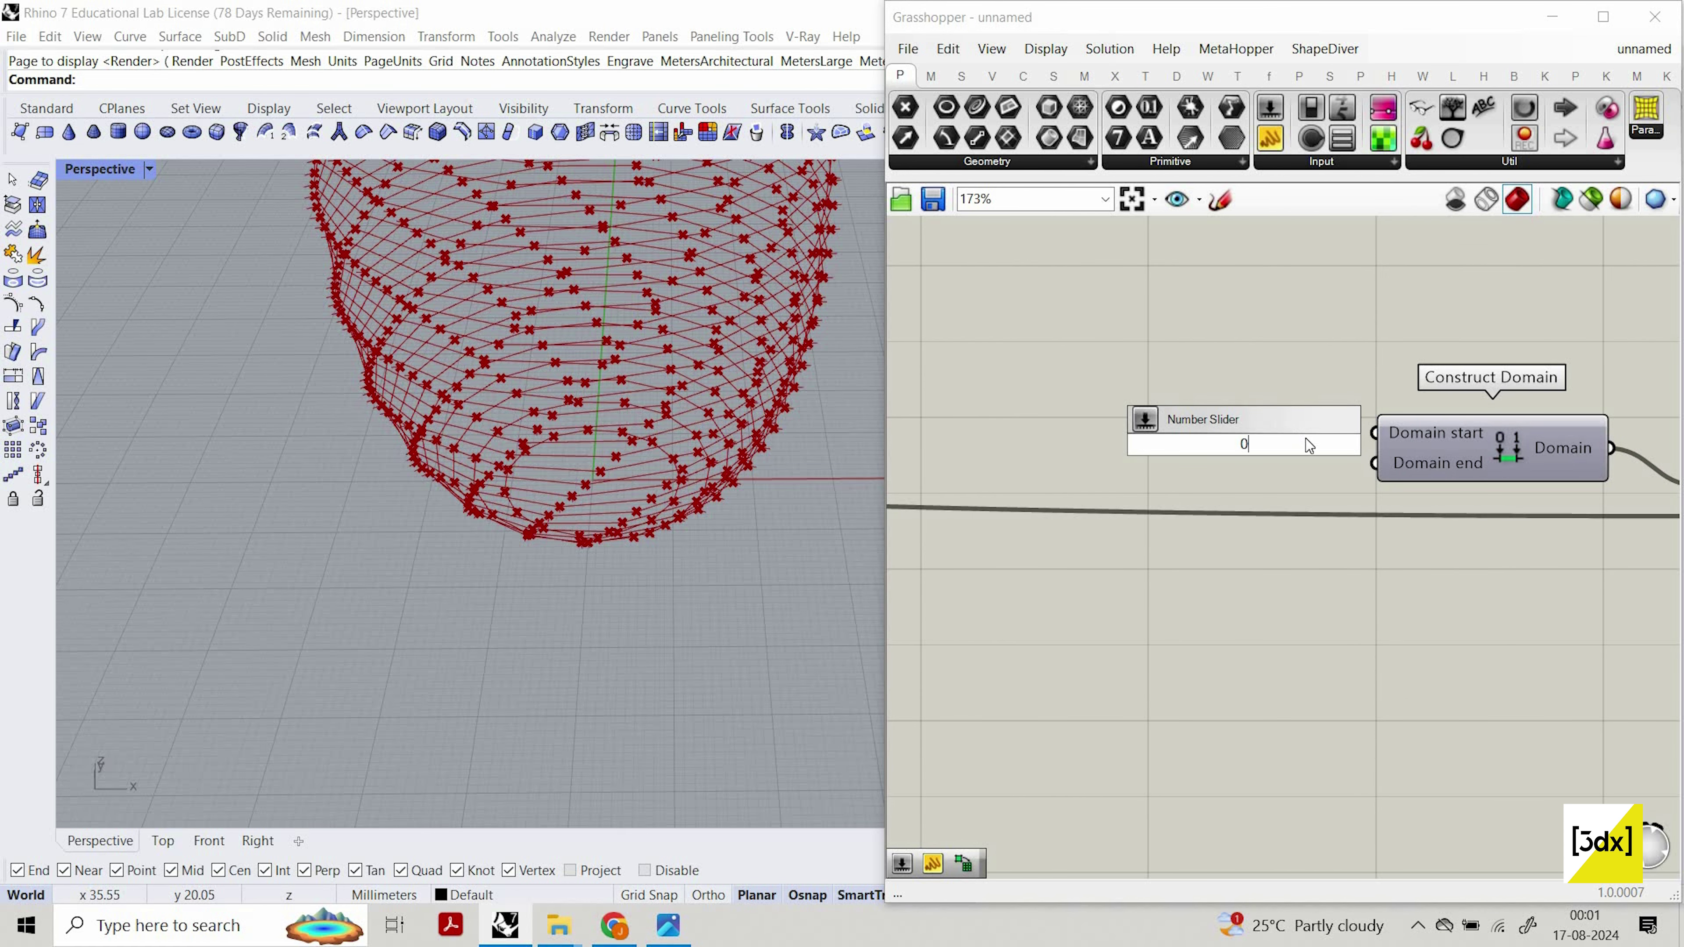
{"action": "left_click", "coordinate": [1289, 430]}
{"action": "left_click_drag", "start_coordinate": [1288, 439], "coordinate": [1159, 423]}
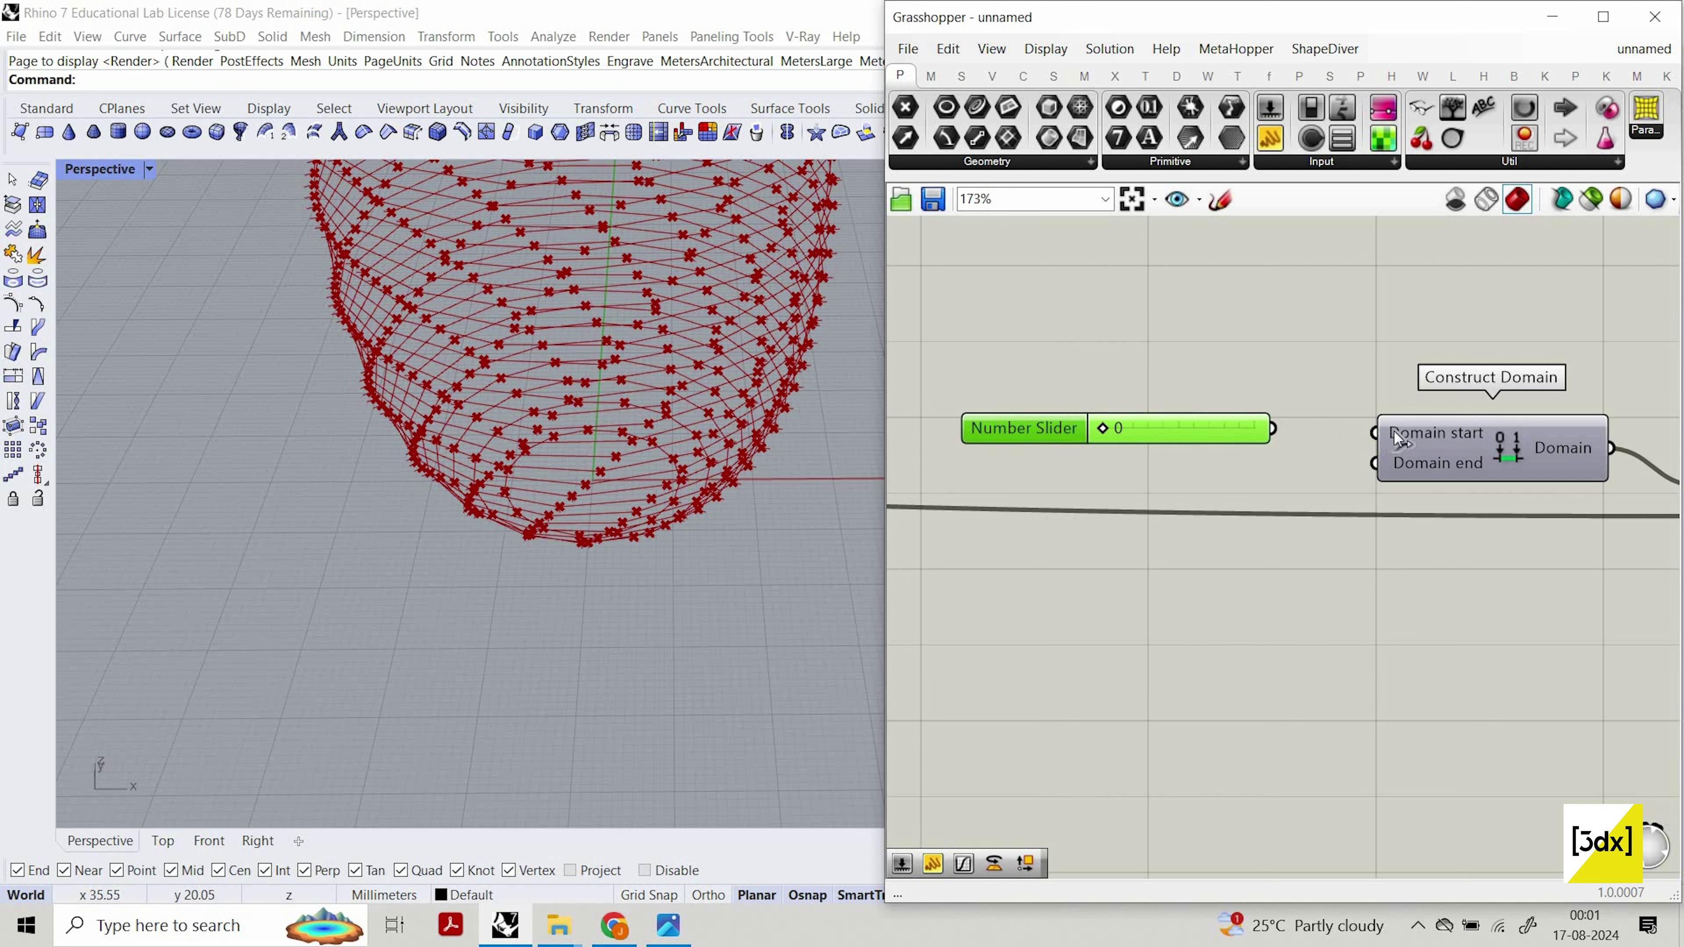
{"action": "double_click", "coordinate": [1240, 458]}
{"action": "type", "text": "1"}
{"action": "key", "text": "Return"}
{"action": "left_click_drag", "start_coordinate": [1283, 467], "coordinate": [1181, 486]}
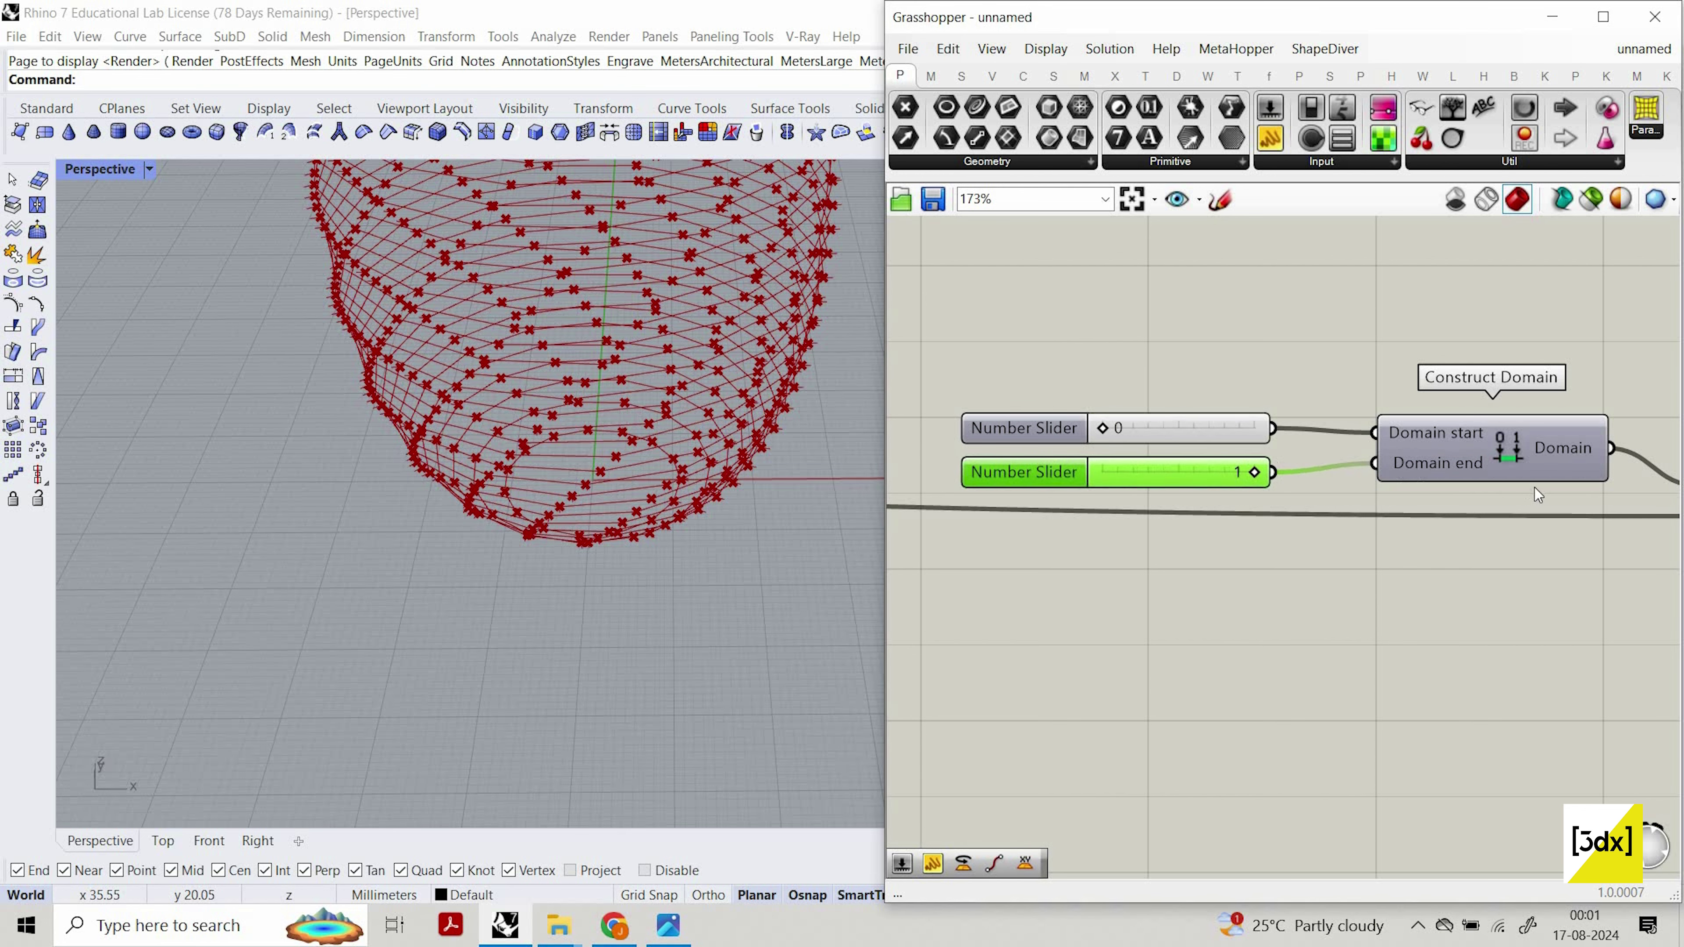
Add a Graph Mapper after the new Range and connect the Range output to it.
{"action": "scroll", "coordinate": [1534, 487], "scroll_direction": "down", "scroll_amount": 3}
{"action": "scroll", "coordinate": [1540, 476], "scroll_direction": "up", "scroll_amount": 1}
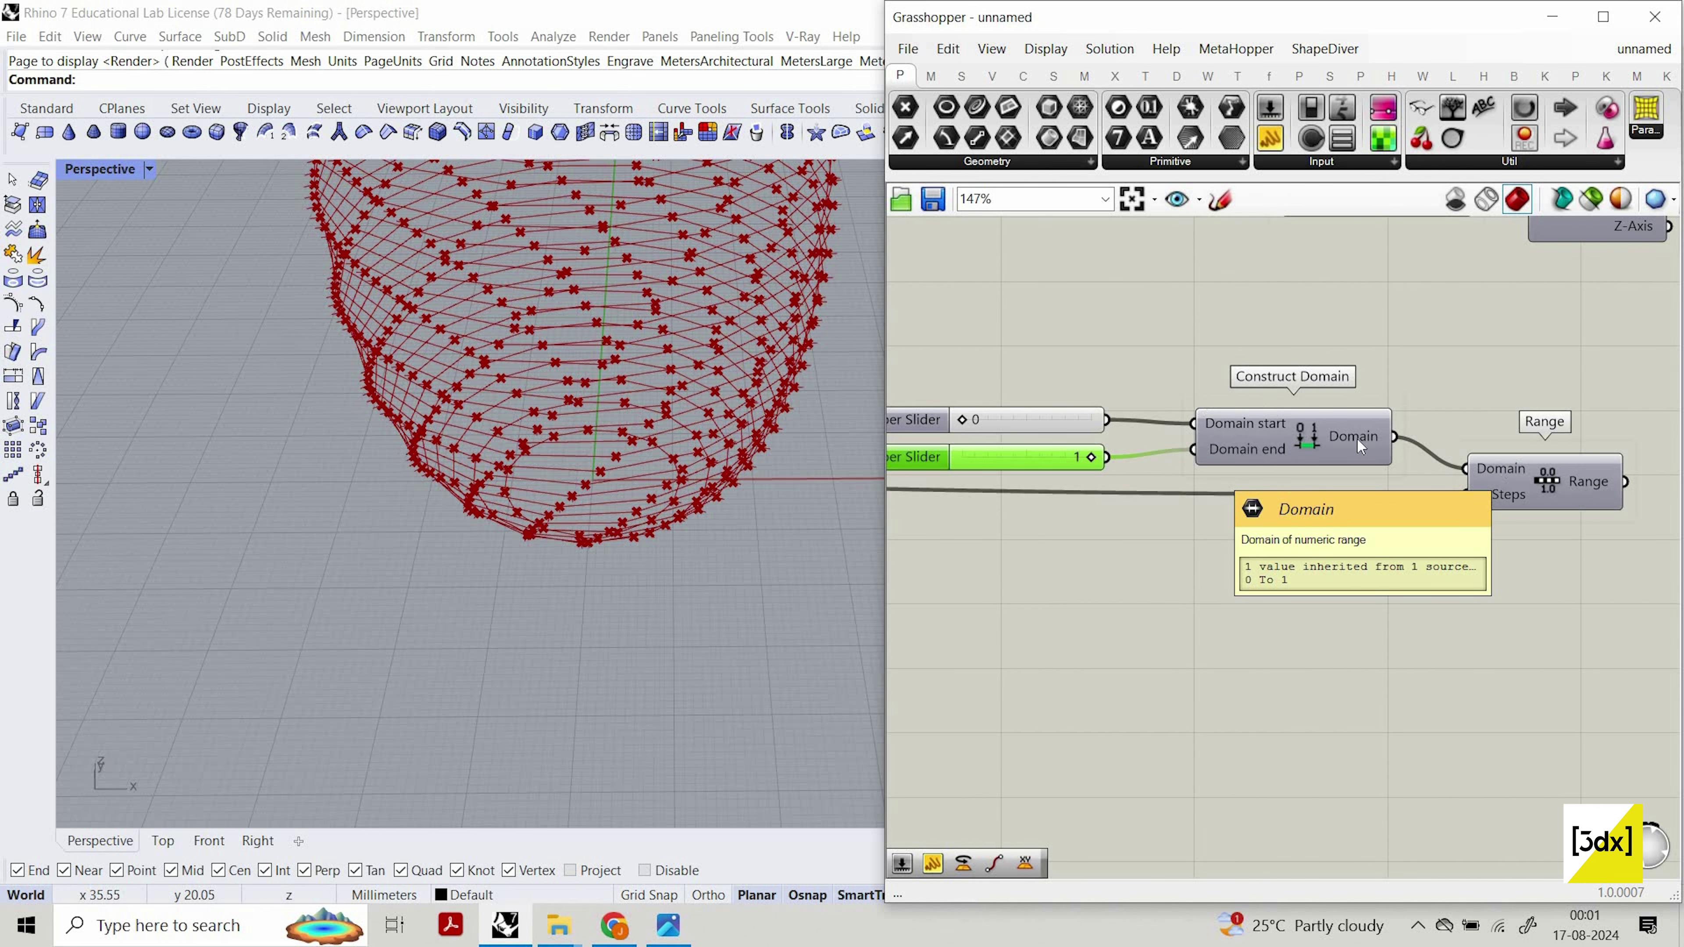
{"action": "scroll", "coordinate": [1358, 440], "scroll_direction": "down", "scroll_amount": 1}
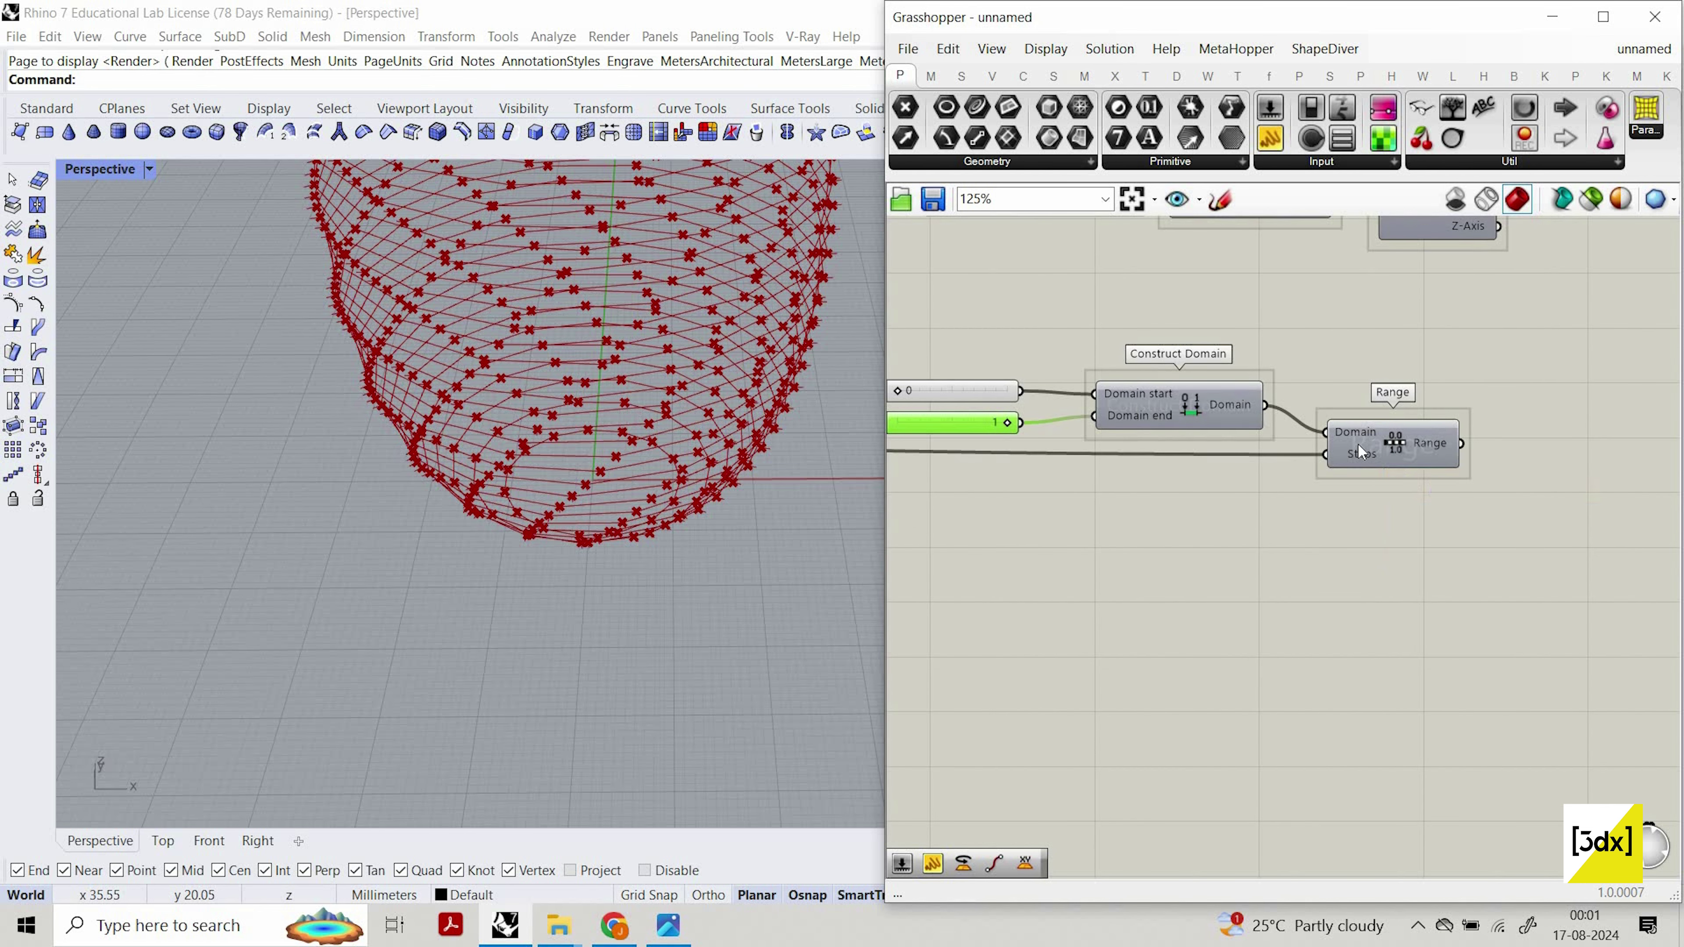
{"action": "scroll", "coordinate": [1442, 478], "scroll_direction": "down", "scroll_amount": 1}
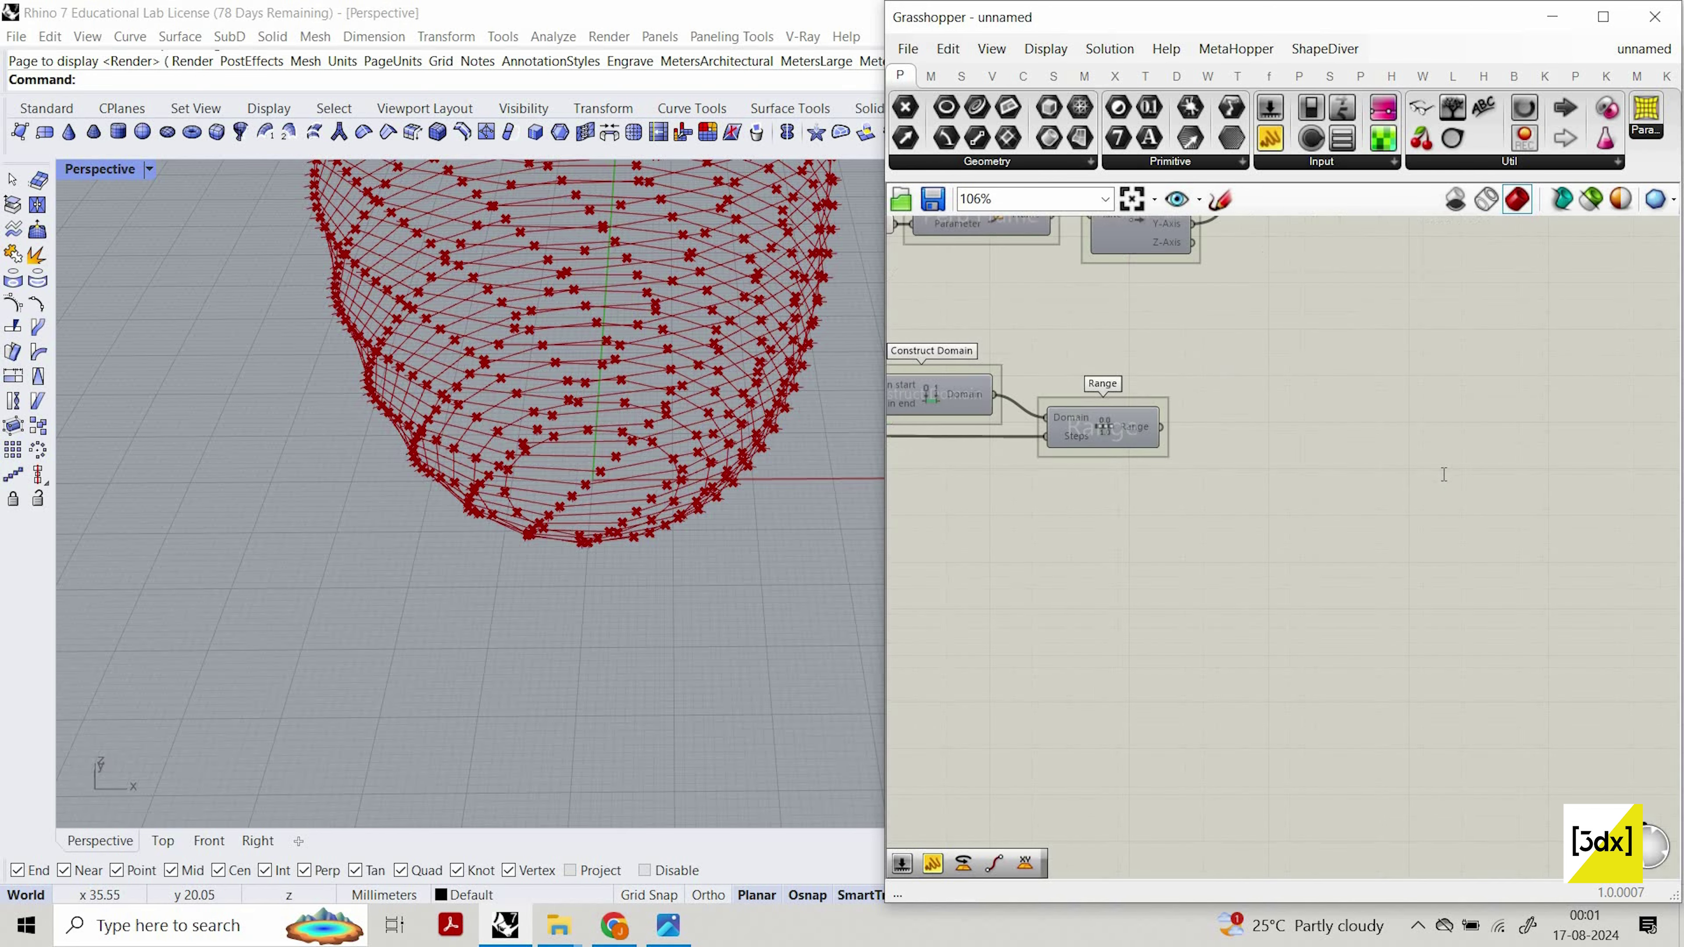
{"action": "double_click", "coordinate": [1442, 472]}
{"action": "type", "text": "gra"}
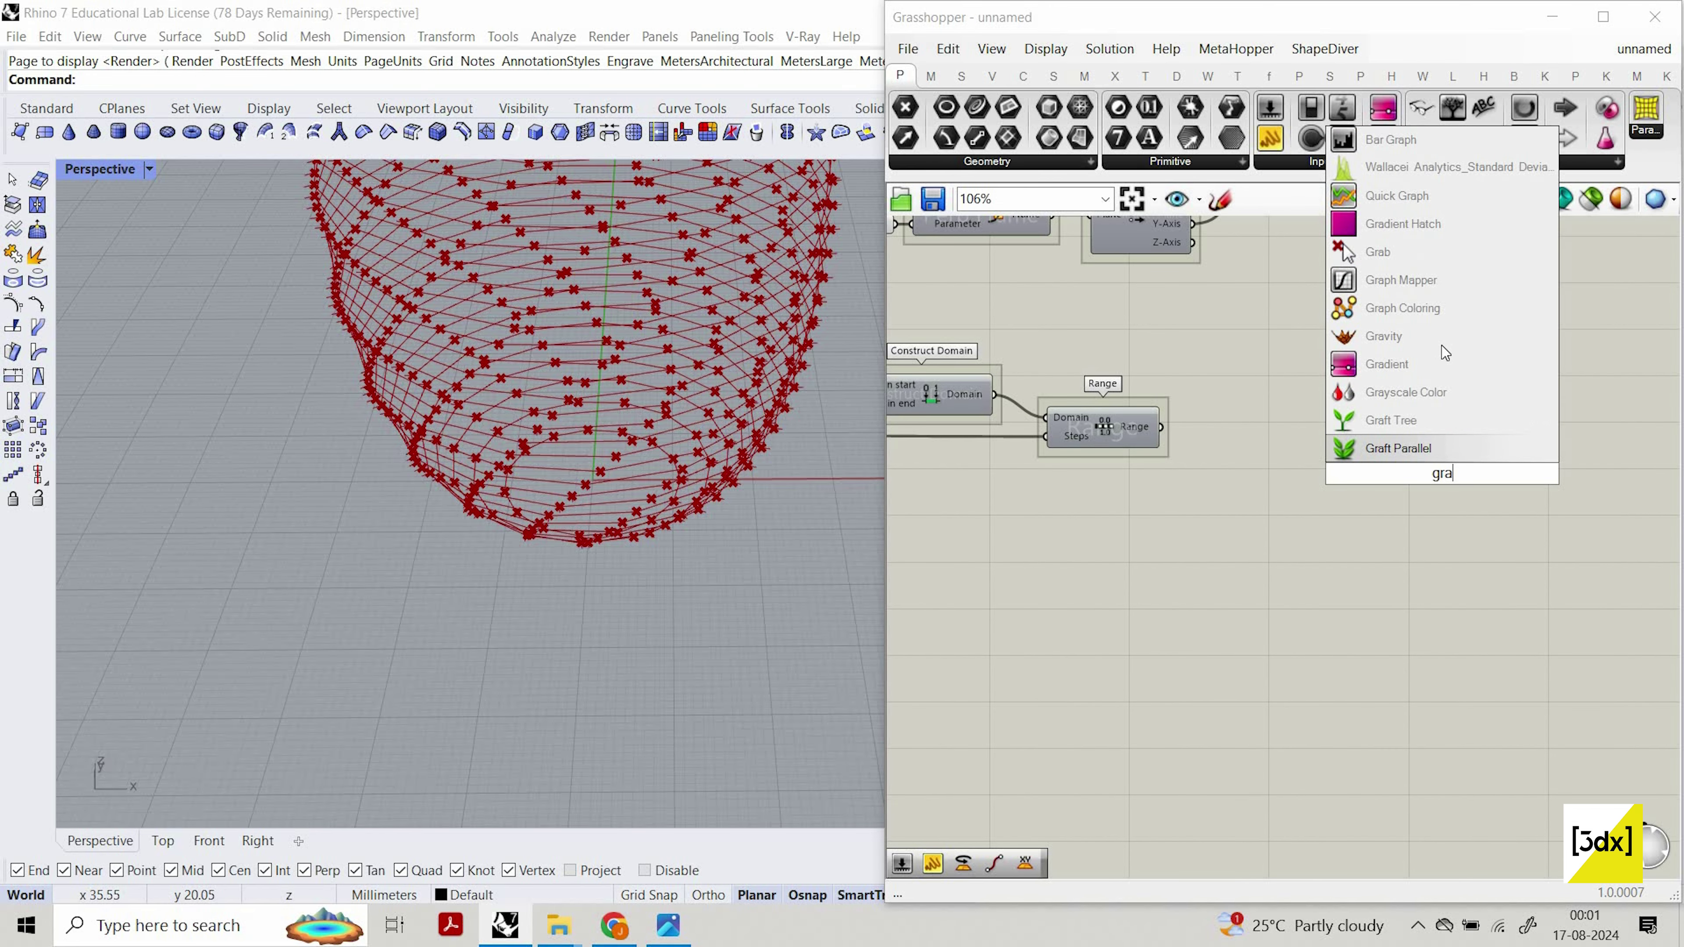
{"action": "left_click", "coordinate": [1437, 285]}
{"action": "left_click_drag", "start_coordinate": [1160, 431], "coordinate": [1347, 428]}
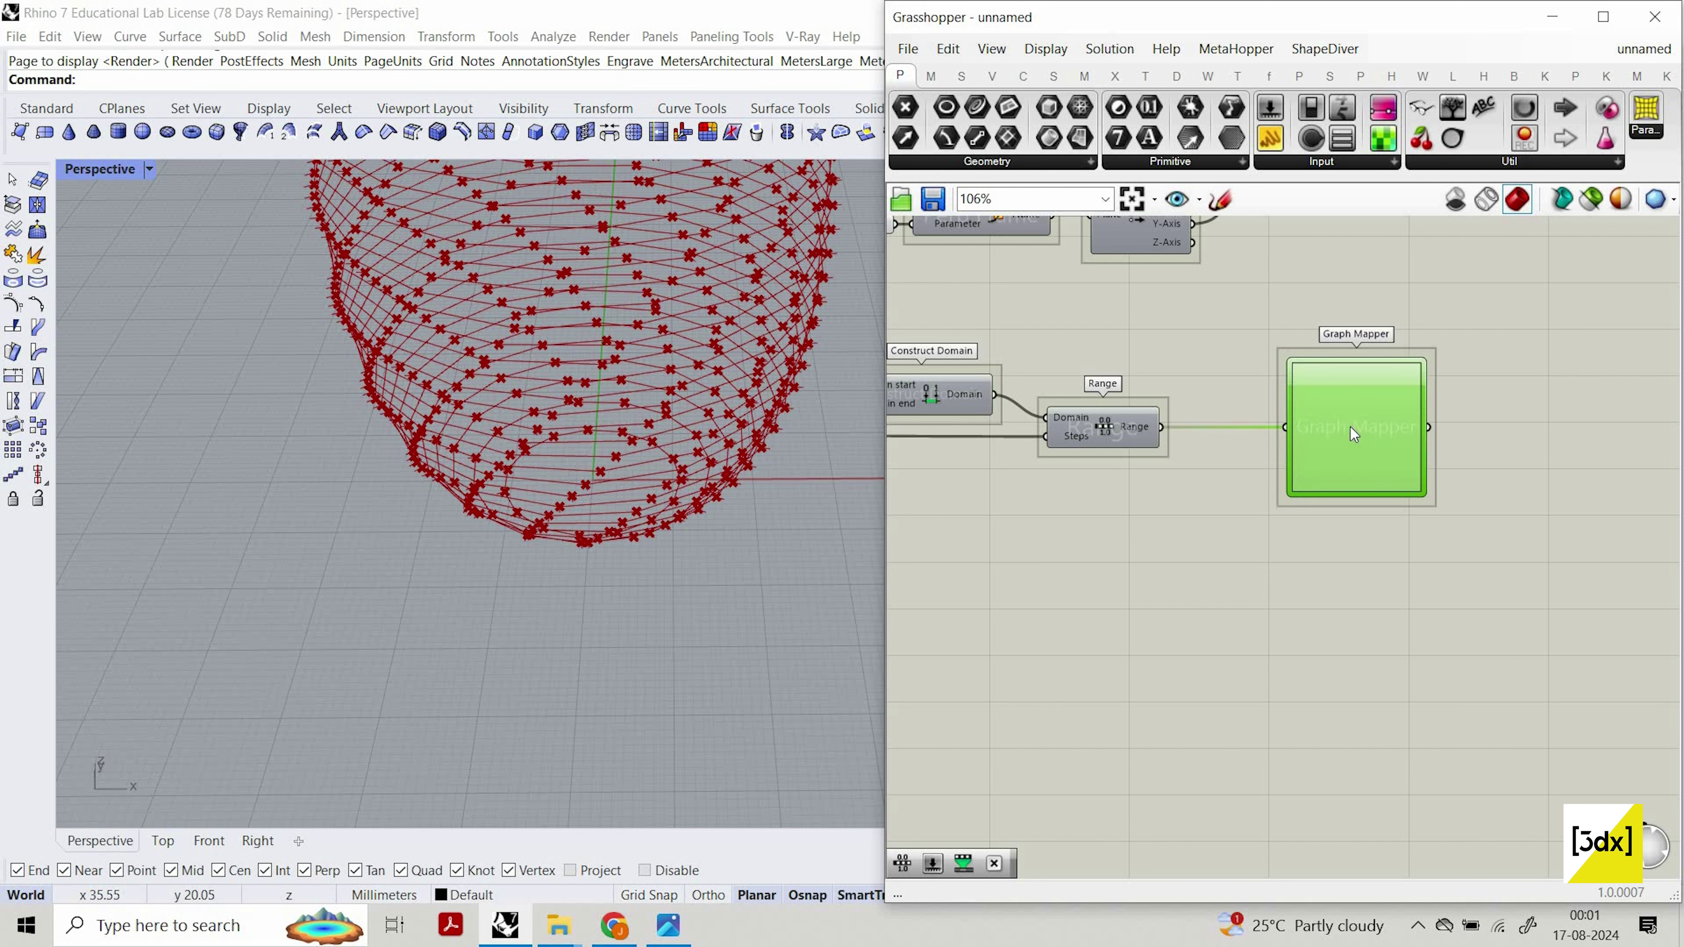
Set the Graph Mapper's graph type to Bezier.
{"action": "right_click", "coordinate": [1350, 428]}
{"action": "mouse_move", "coordinate": [1502, 680]}
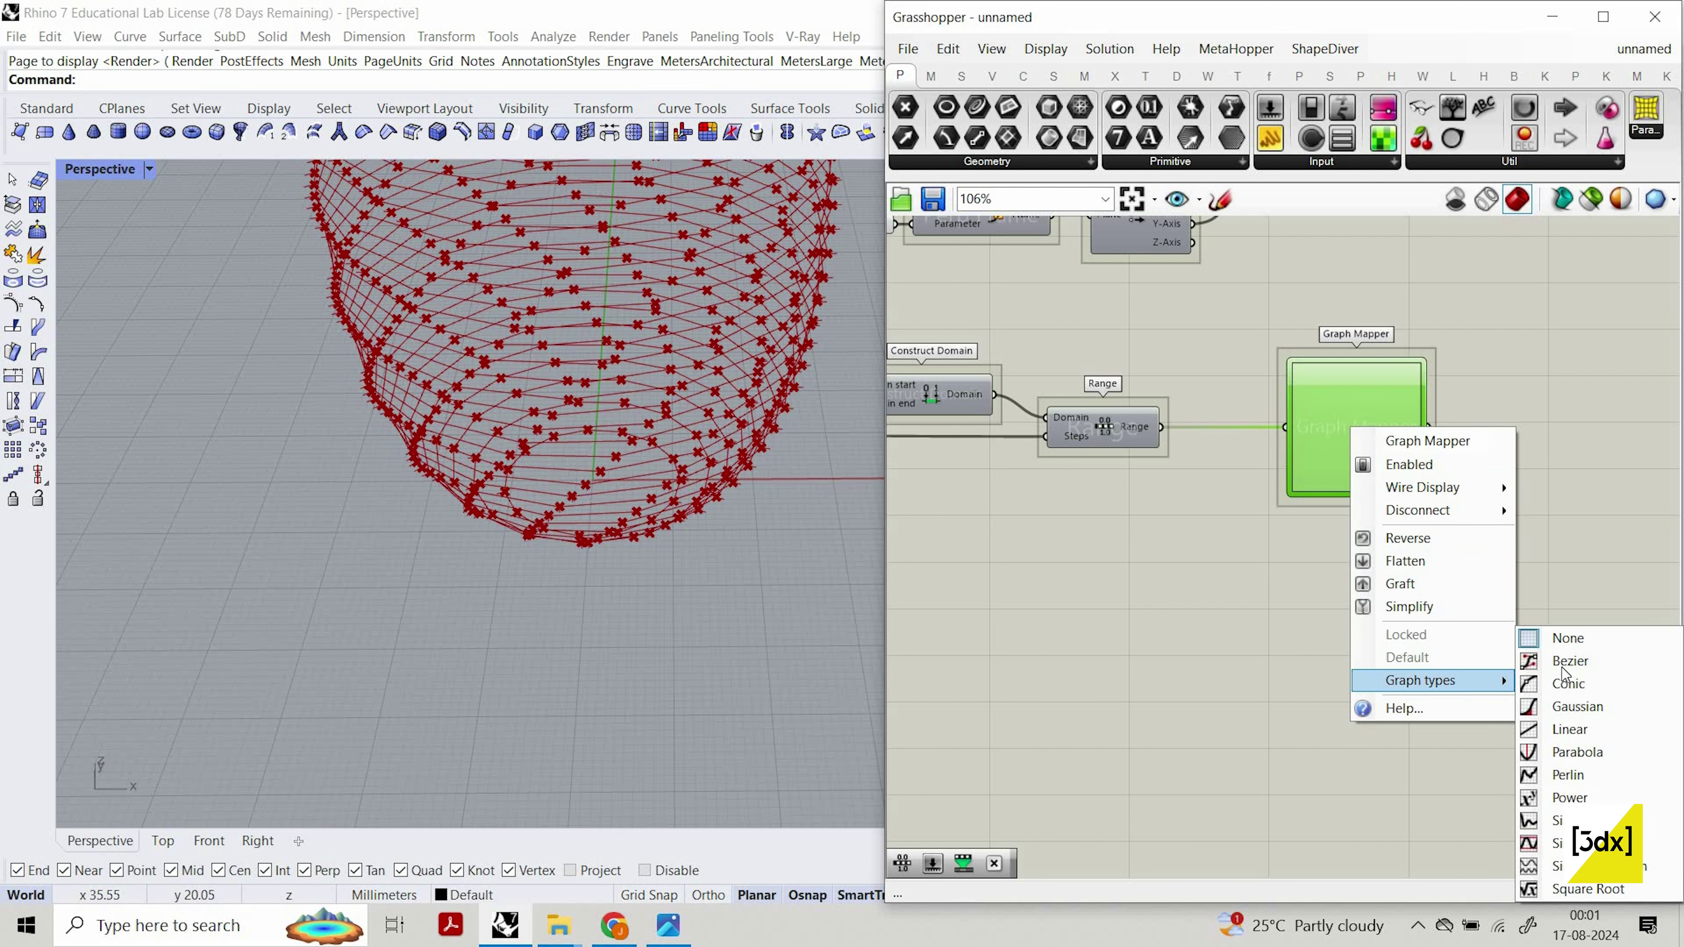
{"action": "left_click", "coordinate": [1565, 663]}
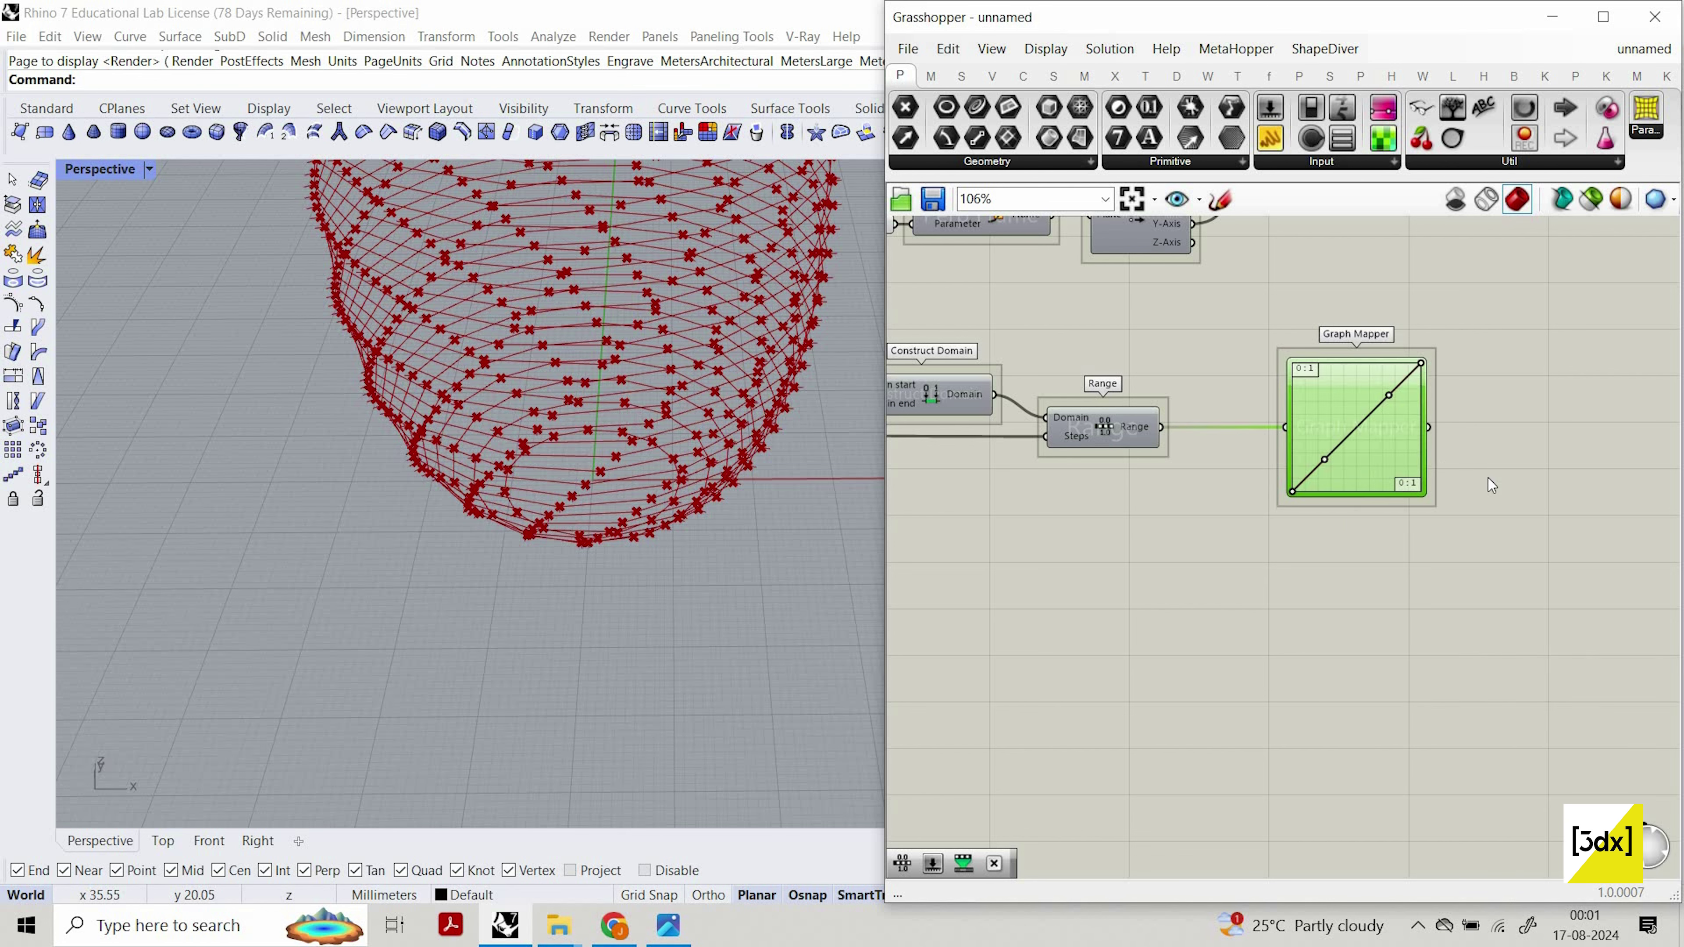
Add a Remap Numbers component after the Graph Mapper and connect the mapper's output to its Value input.
{"action": "scroll", "coordinate": [1203, 451], "scroll_direction": "down", "scroll_amount": 2}
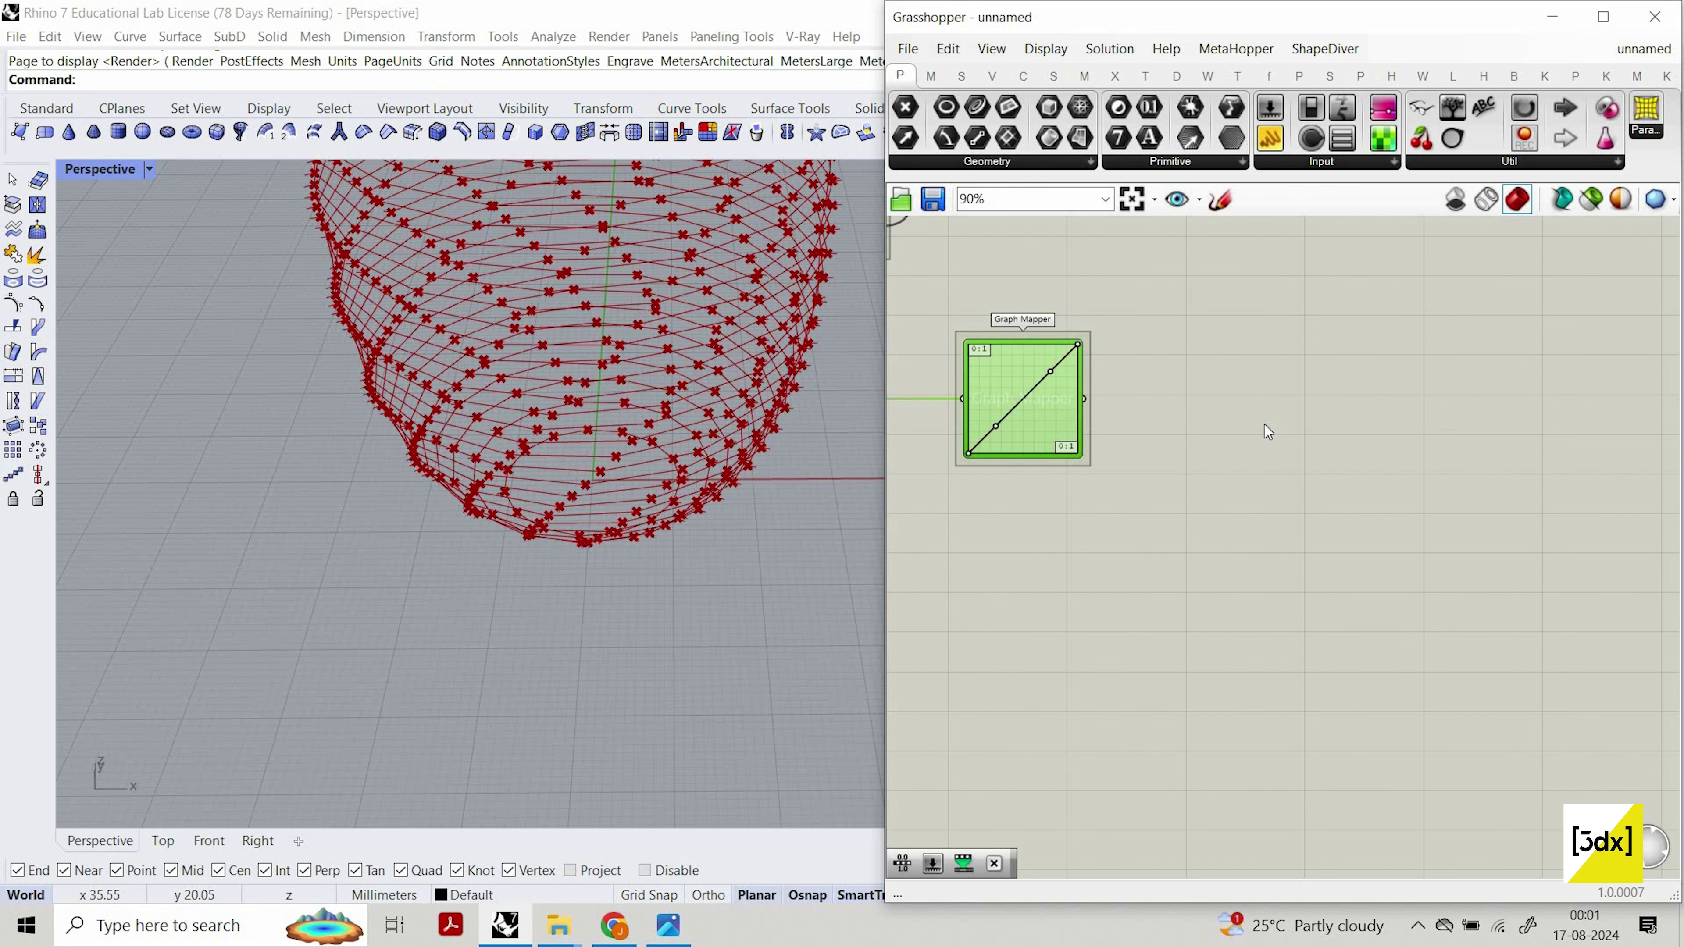
{"action": "scroll", "coordinate": [1265, 424], "scroll_direction": "up", "scroll_amount": 2}
{"action": "double_click", "coordinate": [1264, 424]}
{"action": "type", "text": "rem"}
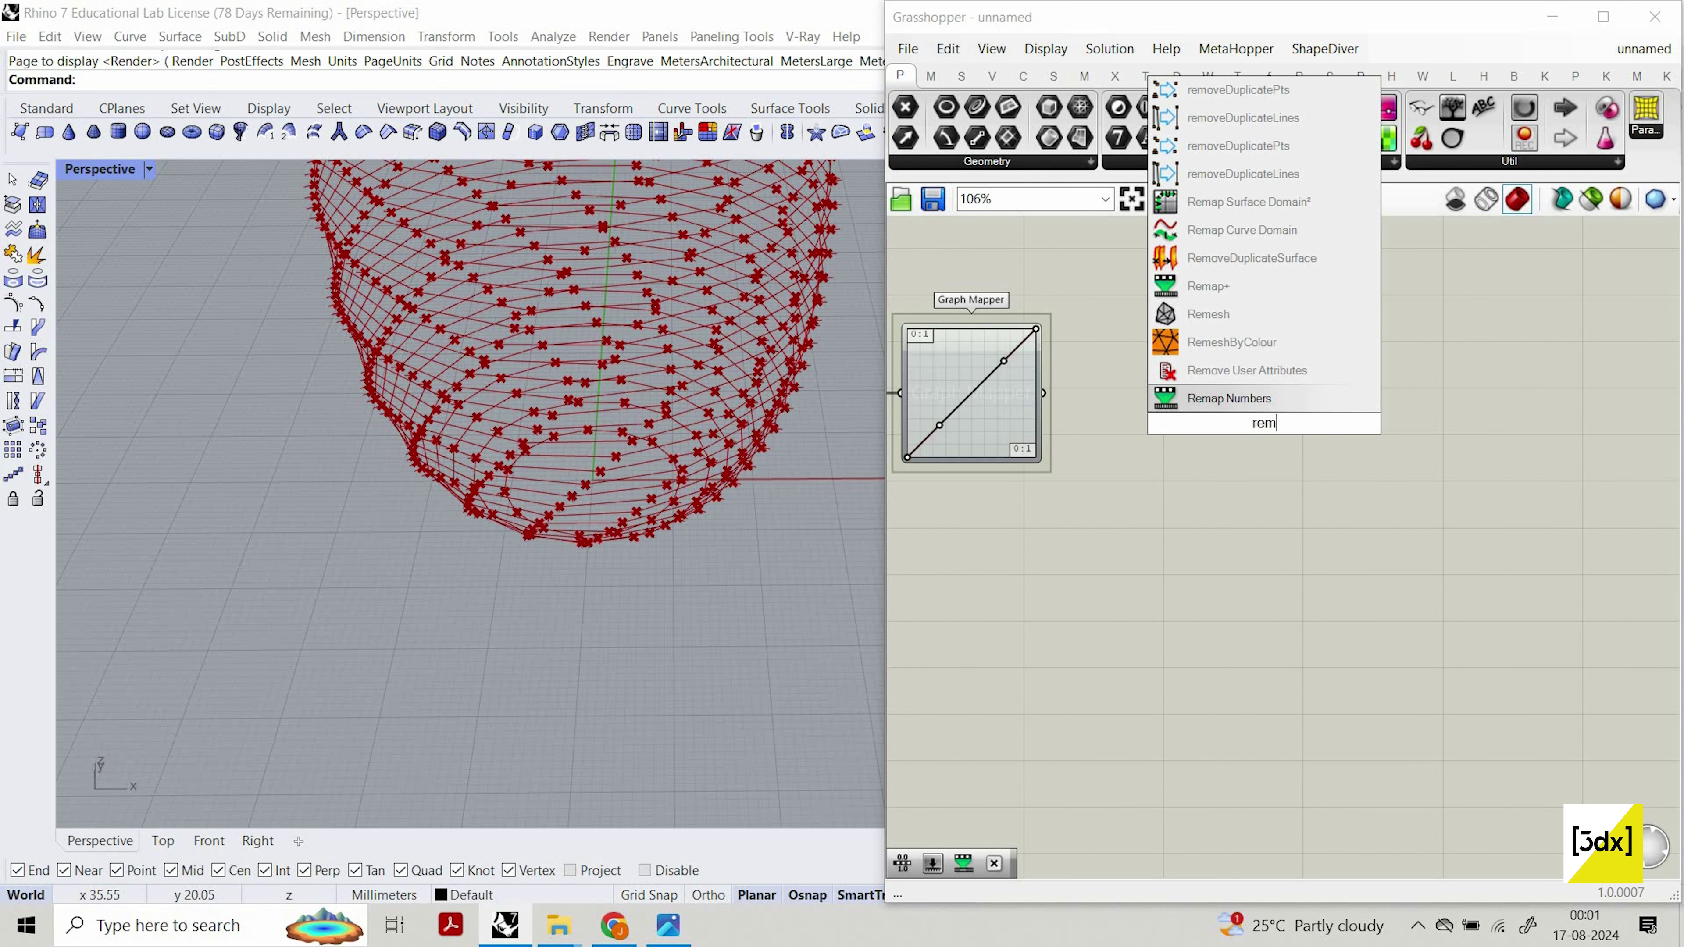
{"action": "type", "text": "ap"}
{"action": "key", "text": "Return"}
{"action": "scroll", "coordinate": [1181, 403], "scroll_direction": "up", "scroll_amount": 2}
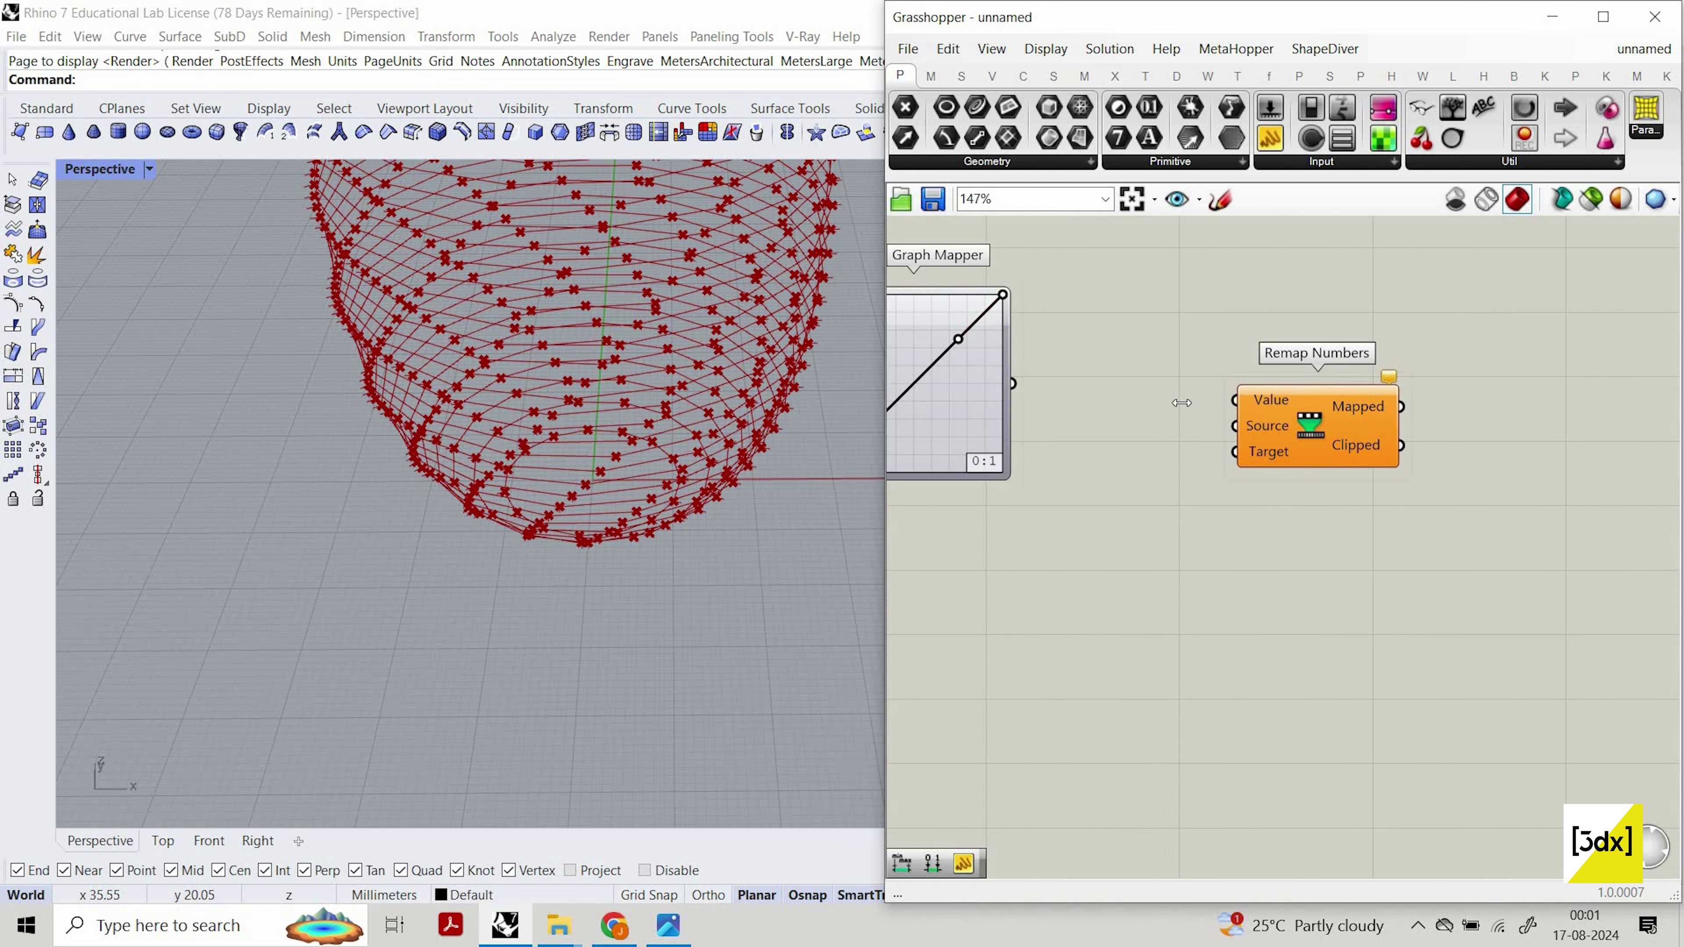
{"action": "left_click_drag", "start_coordinate": [1181, 403], "coordinate": [1467, 397]}
Add a Bounds component, feed it from the Graph Mapper, and connect its Domain output to Remap Numbers' Source input.
{"action": "double_click", "coordinate": [1087, 499]}
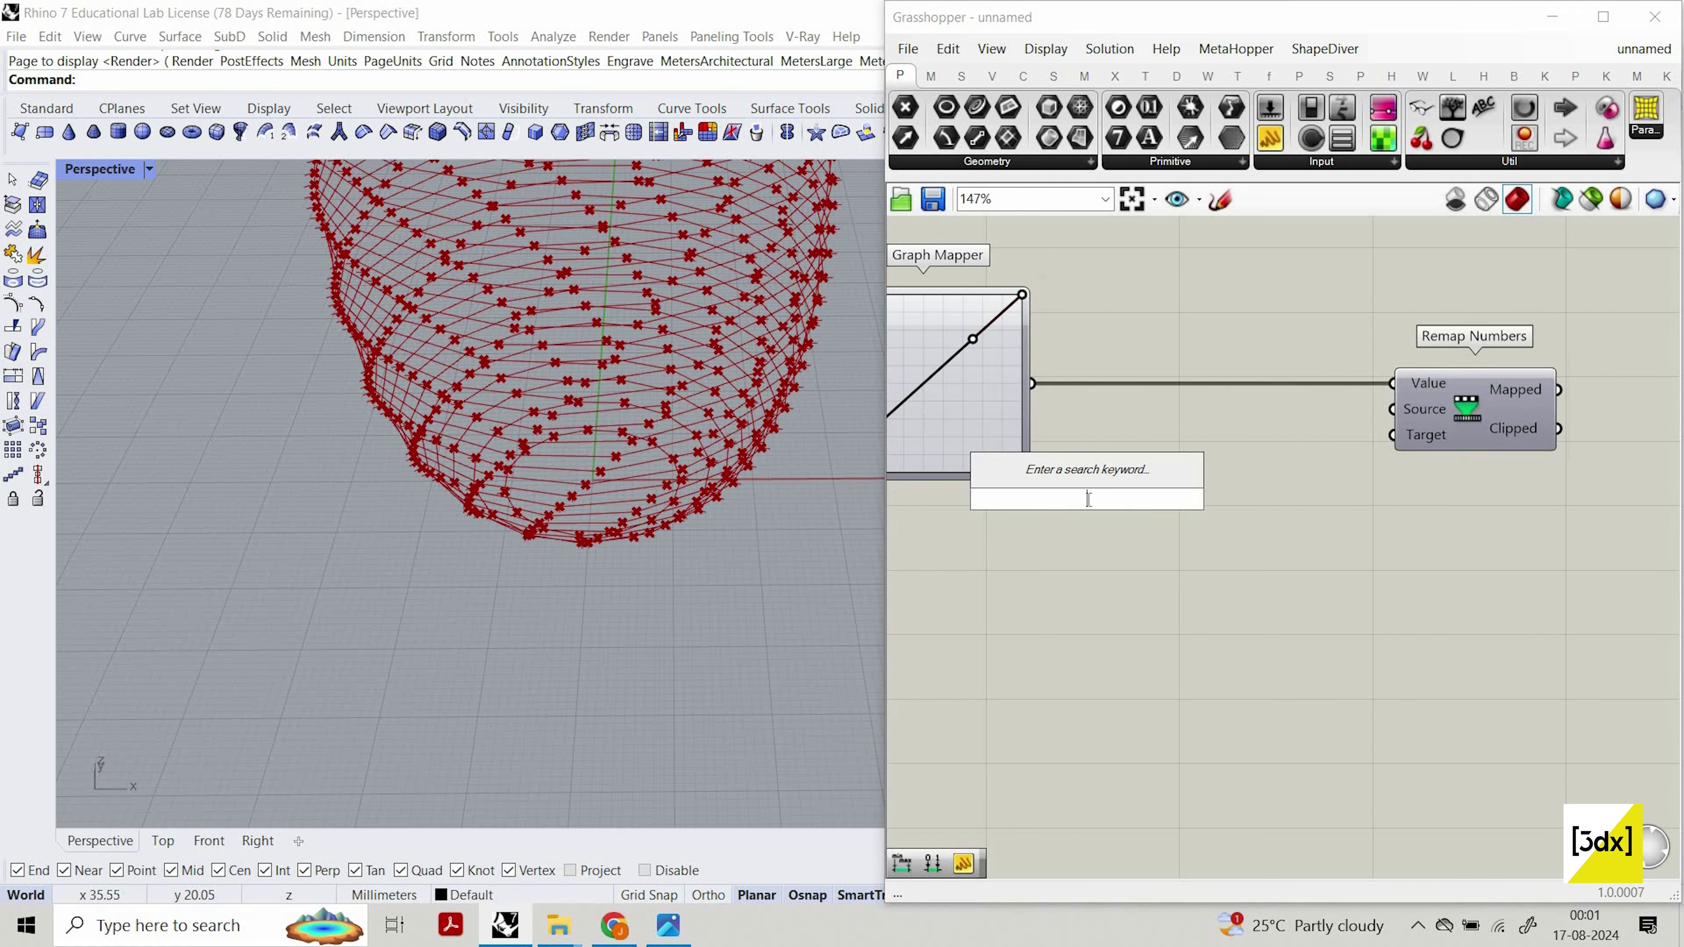
{"action": "type", "text": "boun"}
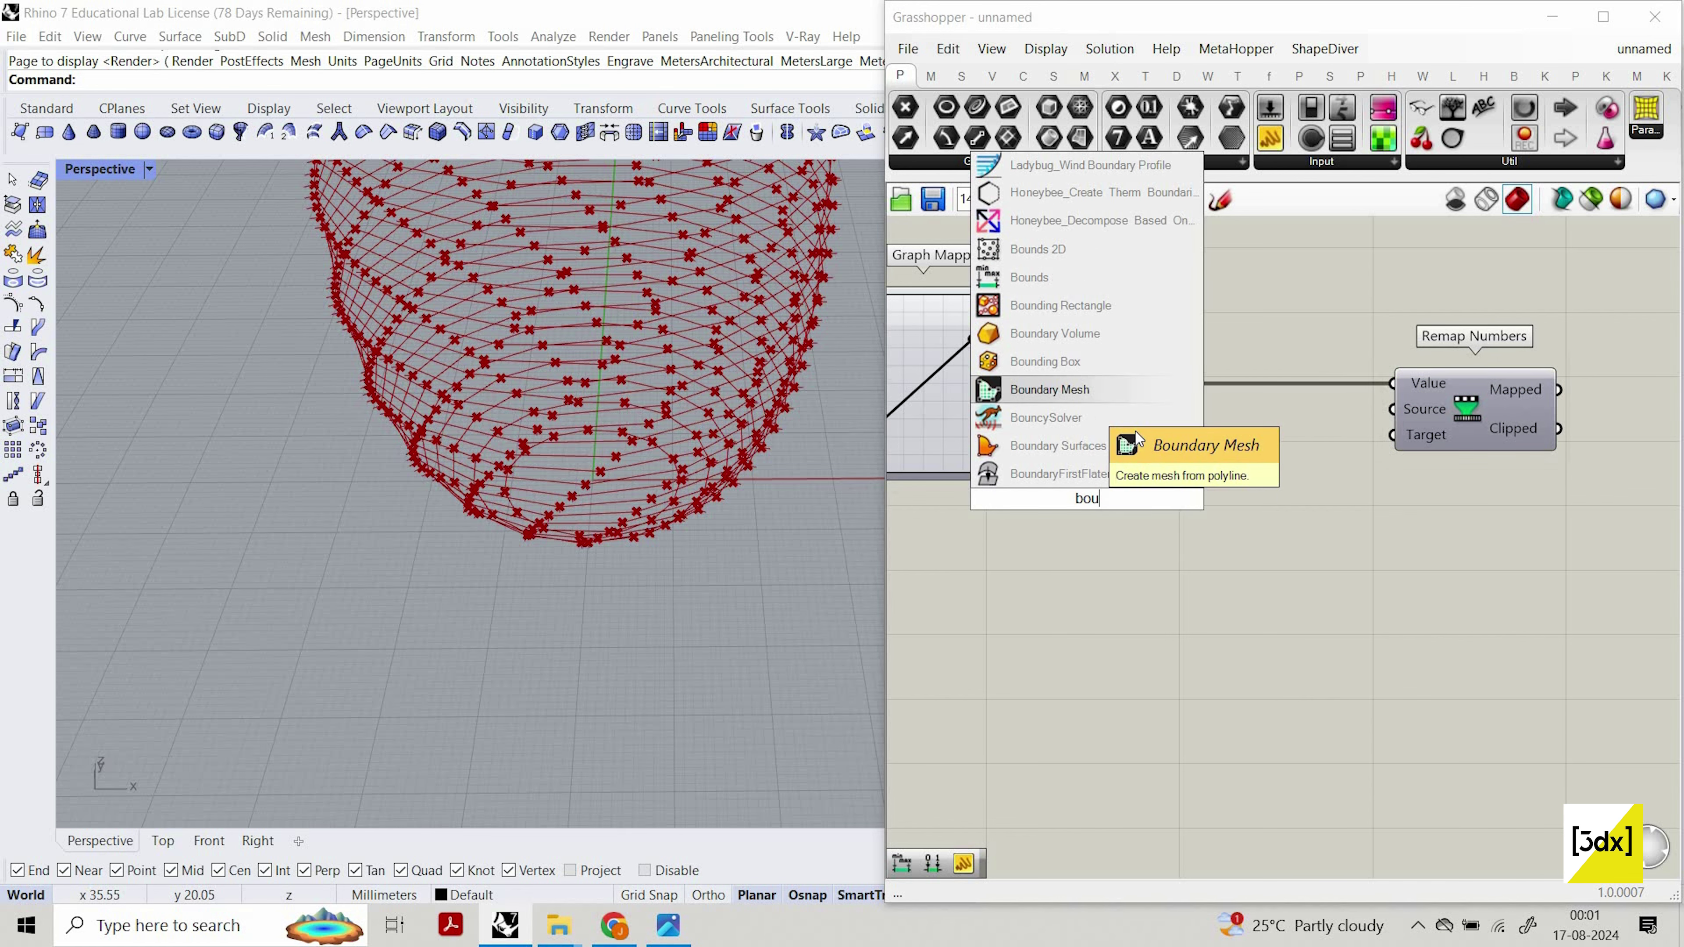
{"action": "left_click", "coordinate": [1106, 276]}
{"action": "left_click_drag", "start_coordinate": [1025, 399], "coordinate": [997, 501]}
{"action": "left_click_drag", "start_coordinate": [1160, 497], "coordinate": [1234, 468]}
{"action": "left_click_drag", "start_coordinate": [1393, 409], "coordinate": [1249, 469]}
{"action": "scroll", "coordinate": [1523, 466], "scroll_direction": "down", "scroll_amount": 5}
{"action": "scroll", "coordinate": [1240, 550], "scroll_direction": "up", "scroll_amount": 3}
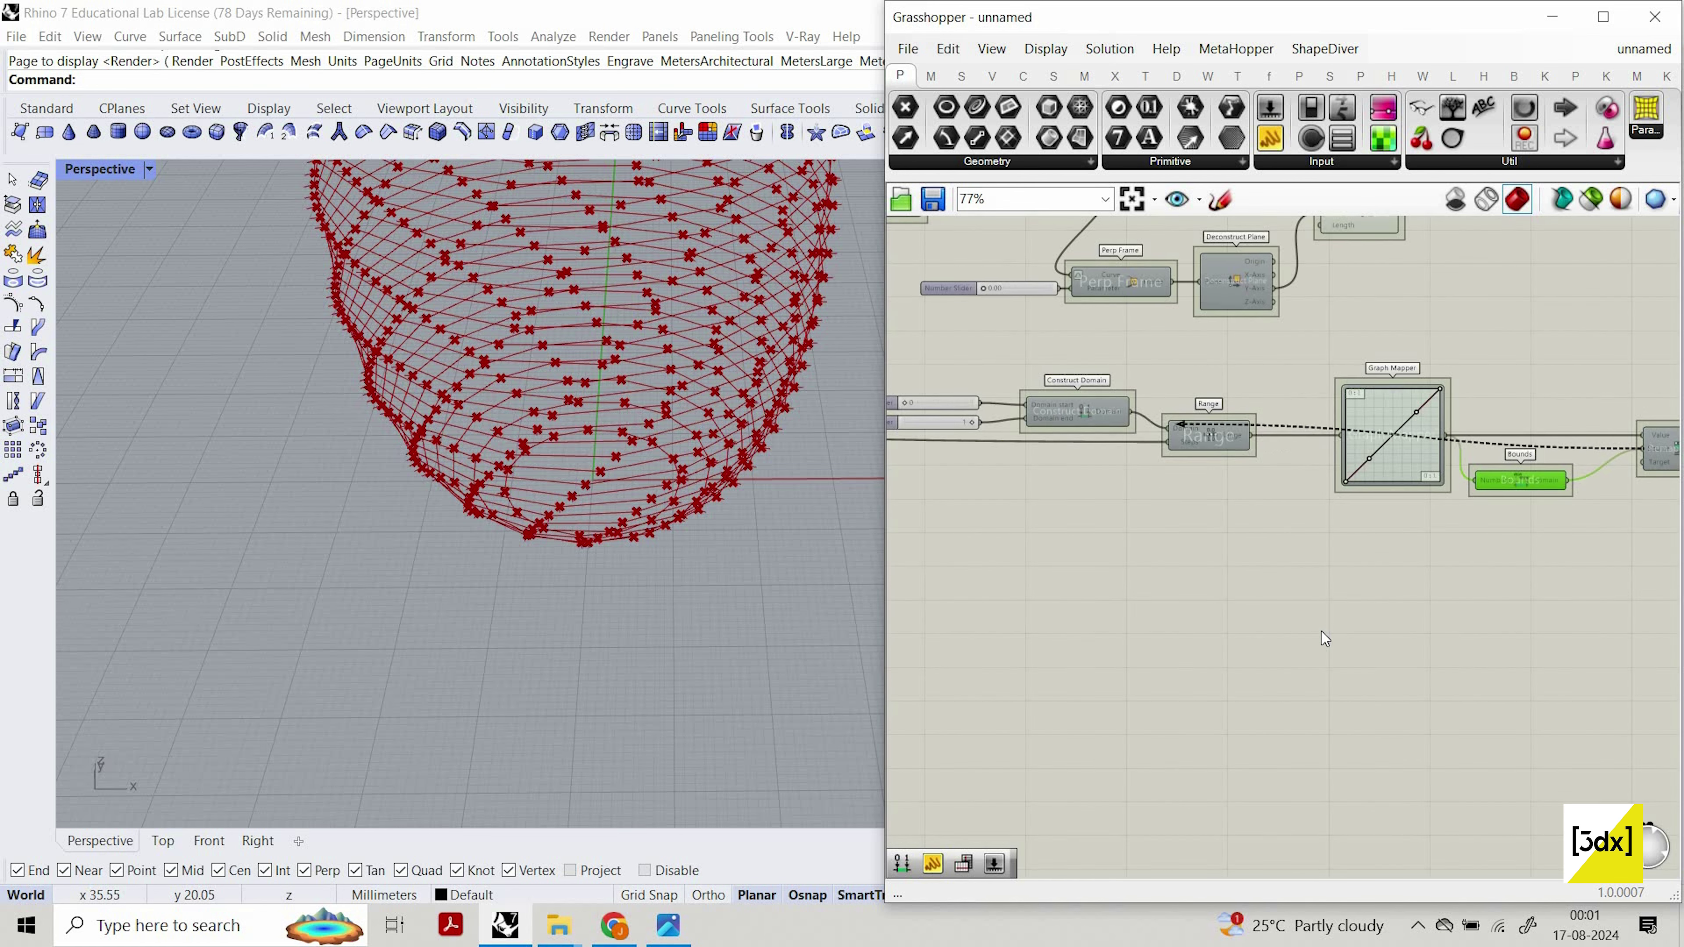
{"action": "scroll", "coordinate": [1394, 646], "scroll_direction": "down", "scroll_amount": 3}
{"action": "scroll", "coordinate": [1394, 647], "scroll_direction": "up", "scroll_amount": 4}
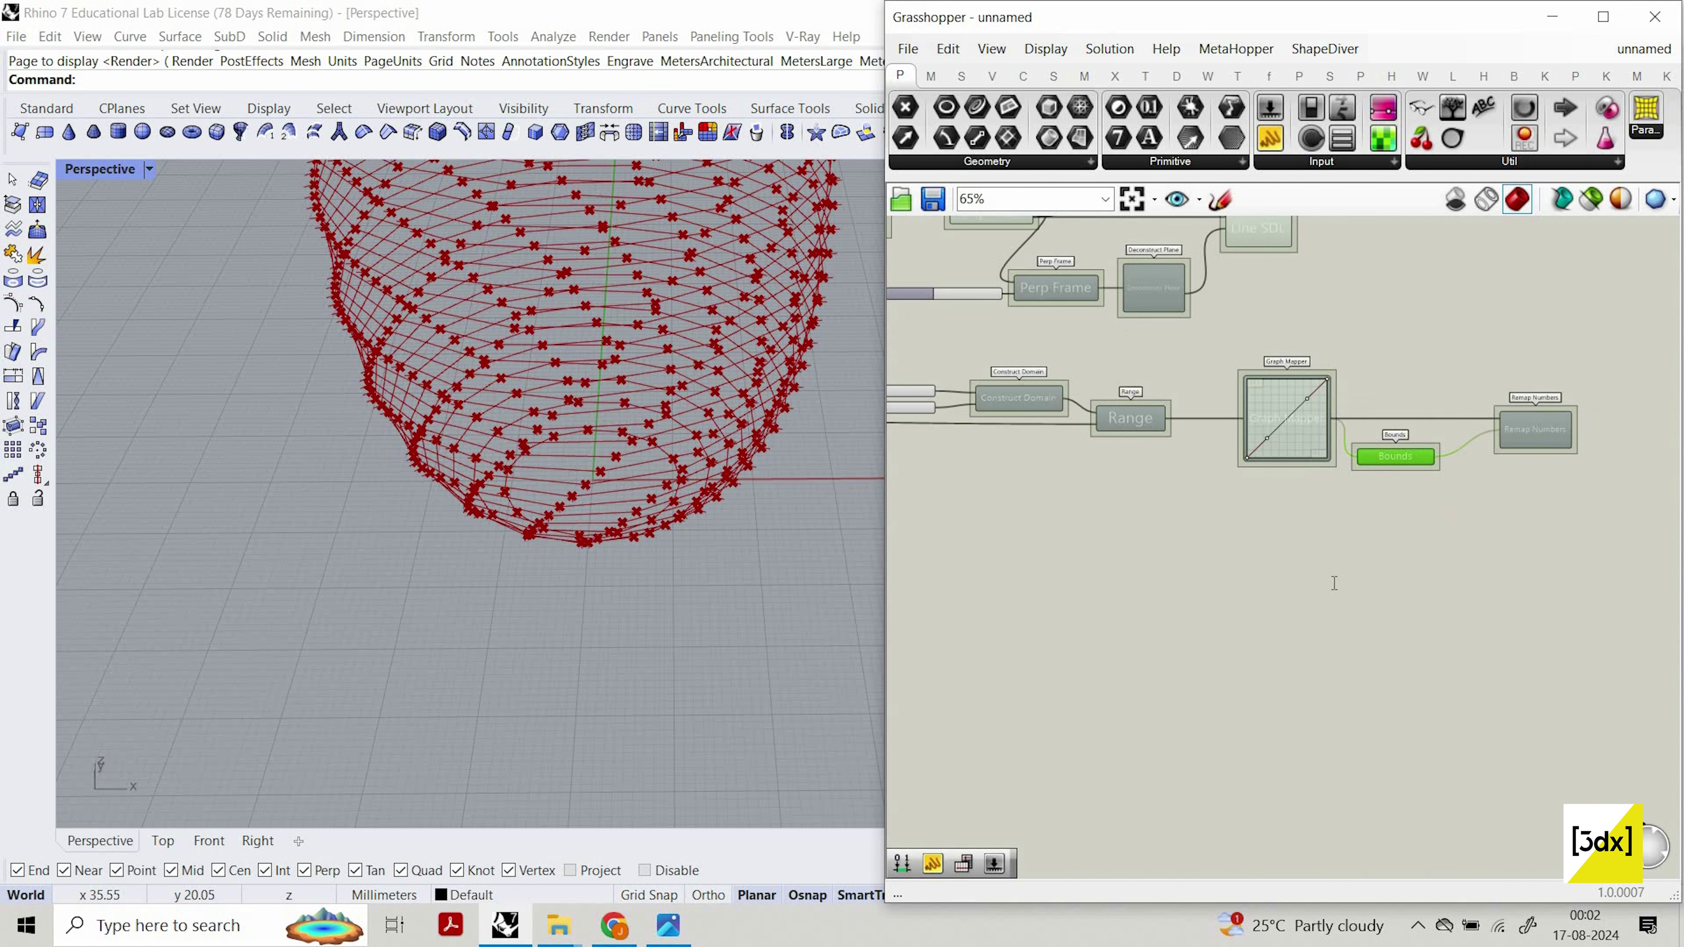
{"action": "double_click", "coordinate": [1335, 582]}
{"action": "type", "text": "co"}
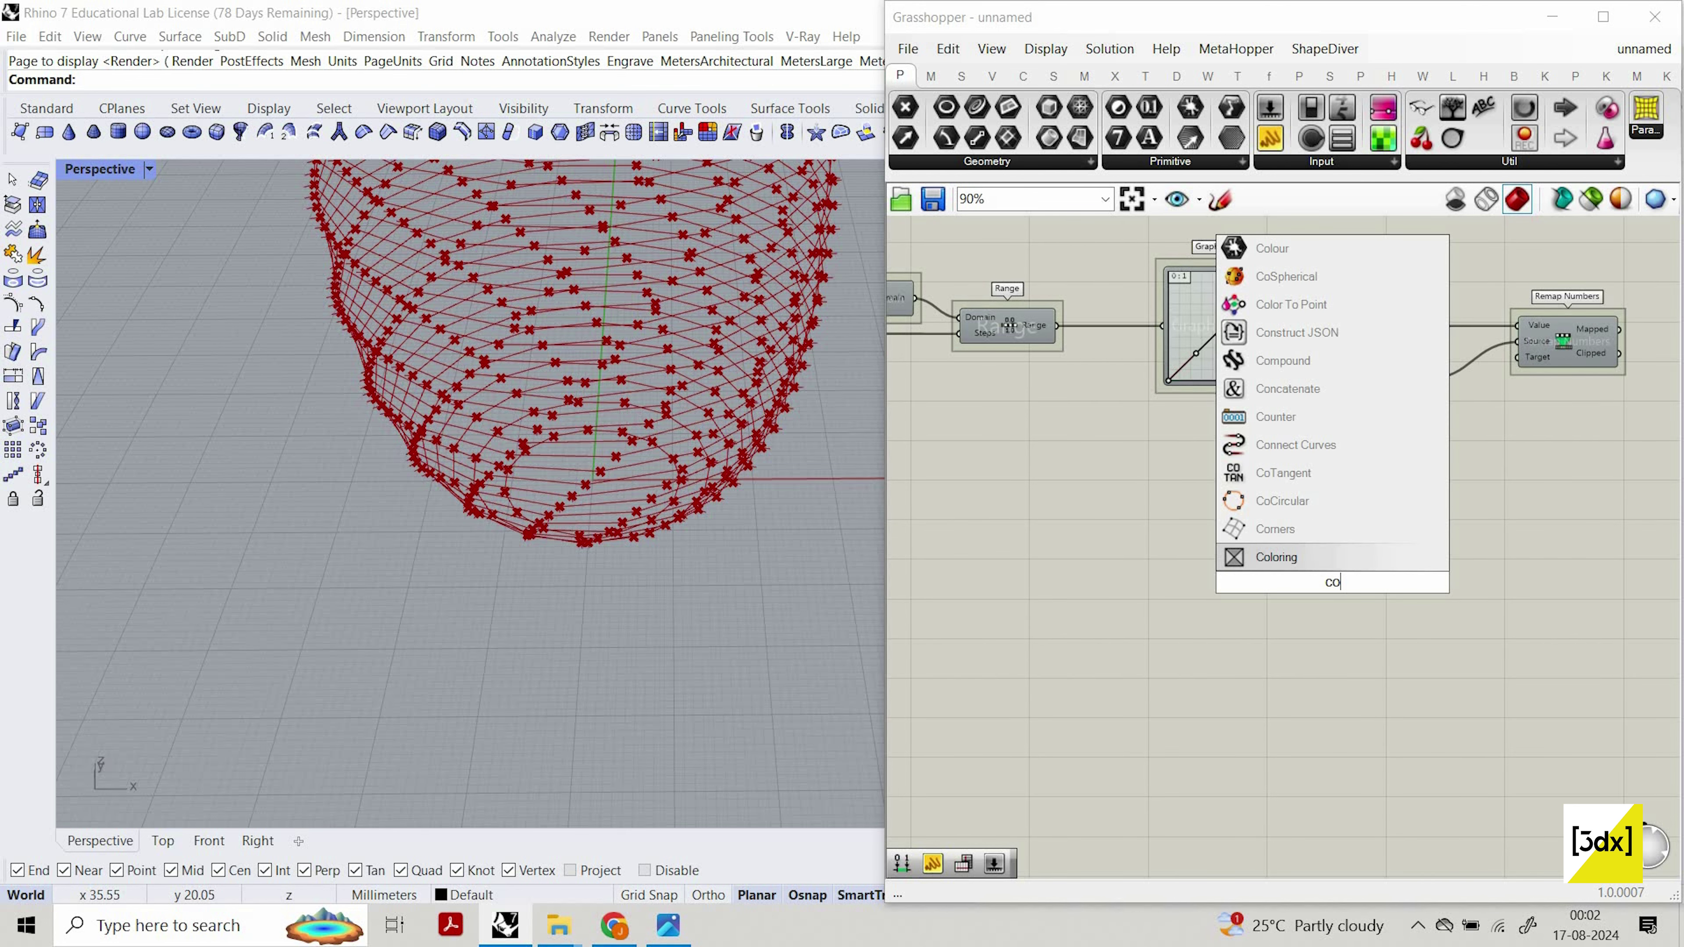
{"action": "type", "text": "nstr"}
{"action": "left_click", "coordinate": [1048, 419]}
Duplicate the Construct Domain below the Graph Mapper, place it under Bounds and connect its Domain output to Remap Numbers' Target input.
{"action": "scroll", "coordinate": [1048, 418], "scroll_direction": "down", "scroll_amount": 2}
{"action": "right_click_drag", "start_coordinate": [910, 343], "coordinate": [1038, 443]}
{"action": "scroll", "coordinate": [1037, 435], "scroll_direction": "up", "scroll_amount": 2}
{"action": "left_click", "coordinate": [1057, 436]}
{"action": "left_click_drag", "start_coordinate": [1057, 436], "coordinate": [1511, 684], "text": "alt"}
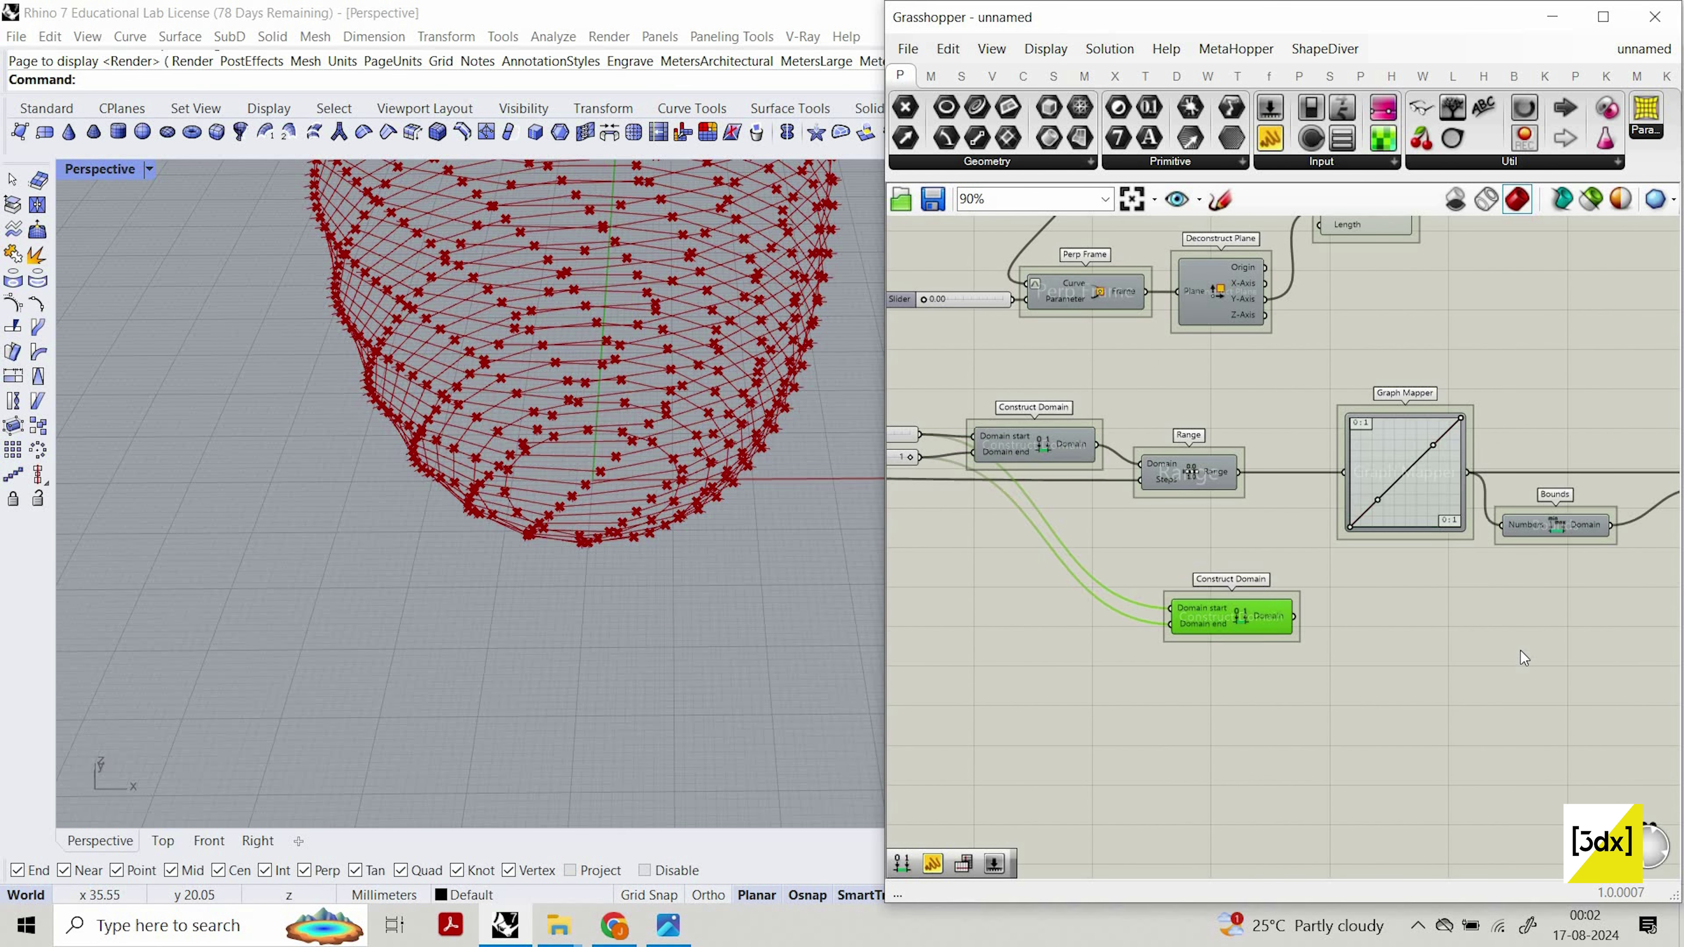
{"action": "scroll", "coordinate": [1240, 558], "scroll_direction": "down", "scroll_amount": 3}
{"action": "scroll", "coordinate": [1522, 653], "scroll_direction": "up", "scroll_amount": 3}
{"action": "scroll", "coordinate": [1407, 530], "scroll_direction": "up", "scroll_amount": 3}
{"action": "left_click_drag", "start_coordinate": [1549, 358], "coordinate": [1382, 492]}
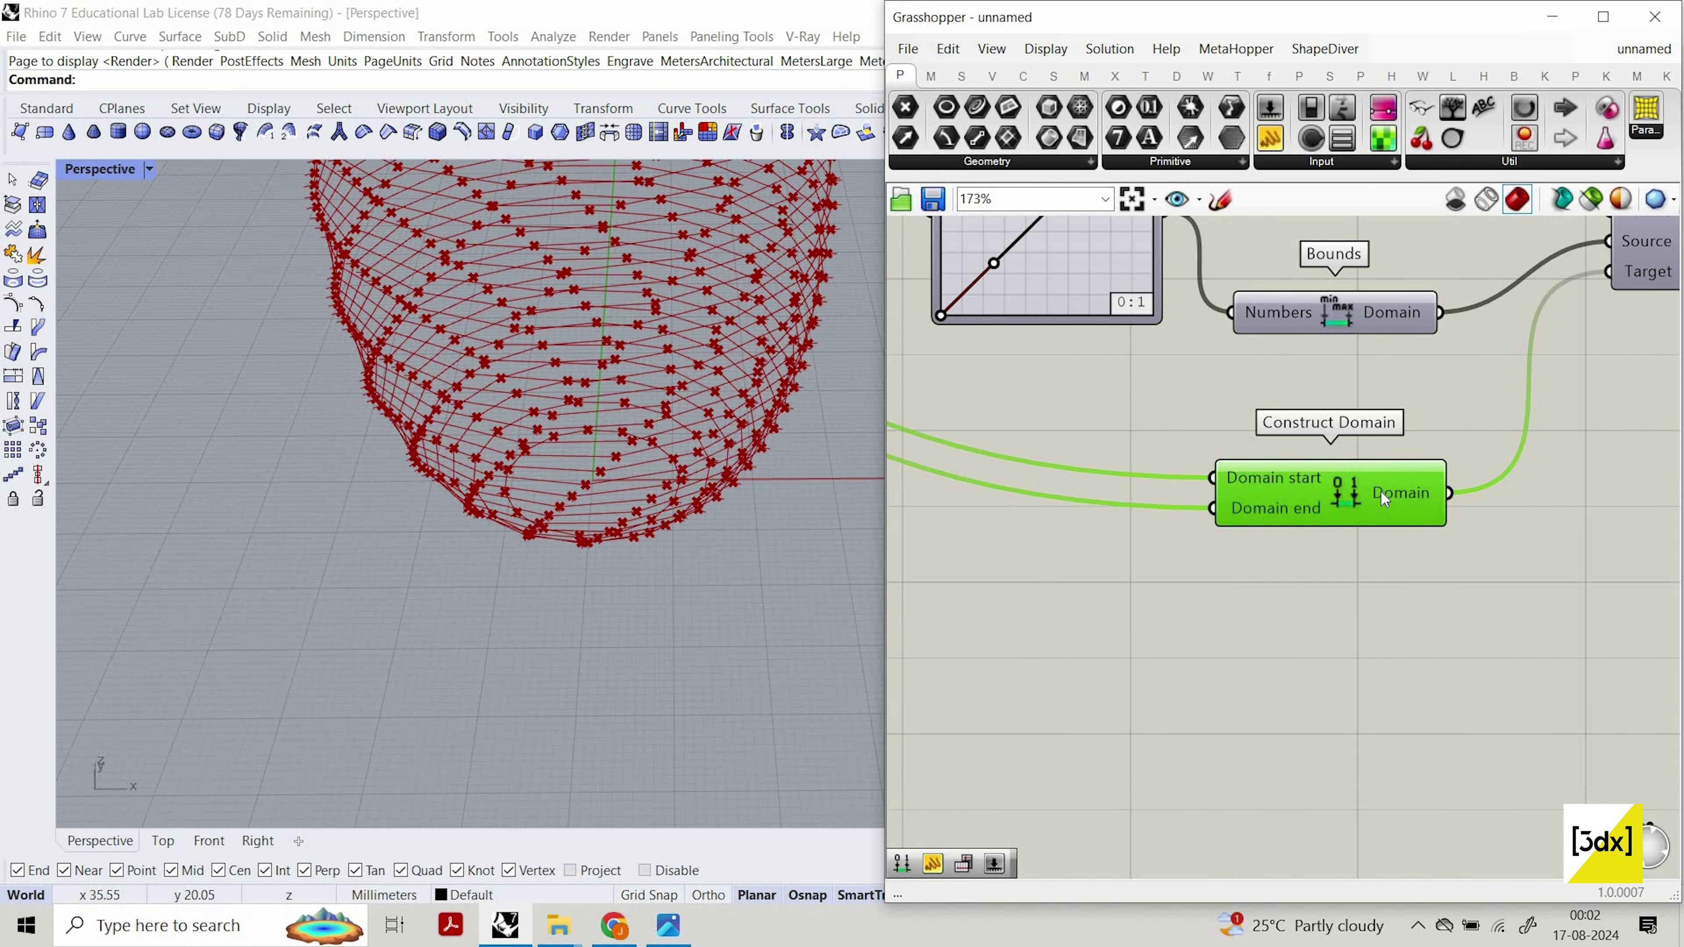
Add number sliders of 0 and 10 and connect them to the copied Construct Domain's Domain start and Domain end inputs.
{"action": "scroll", "coordinate": [1372, 502], "scroll_direction": "down", "scroll_amount": 2}
{"action": "scroll", "coordinate": [972, 512], "scroll_direction": "up", "scroll_amount": 2}
{"action": "double_click", "coordinate": [969, 504]}
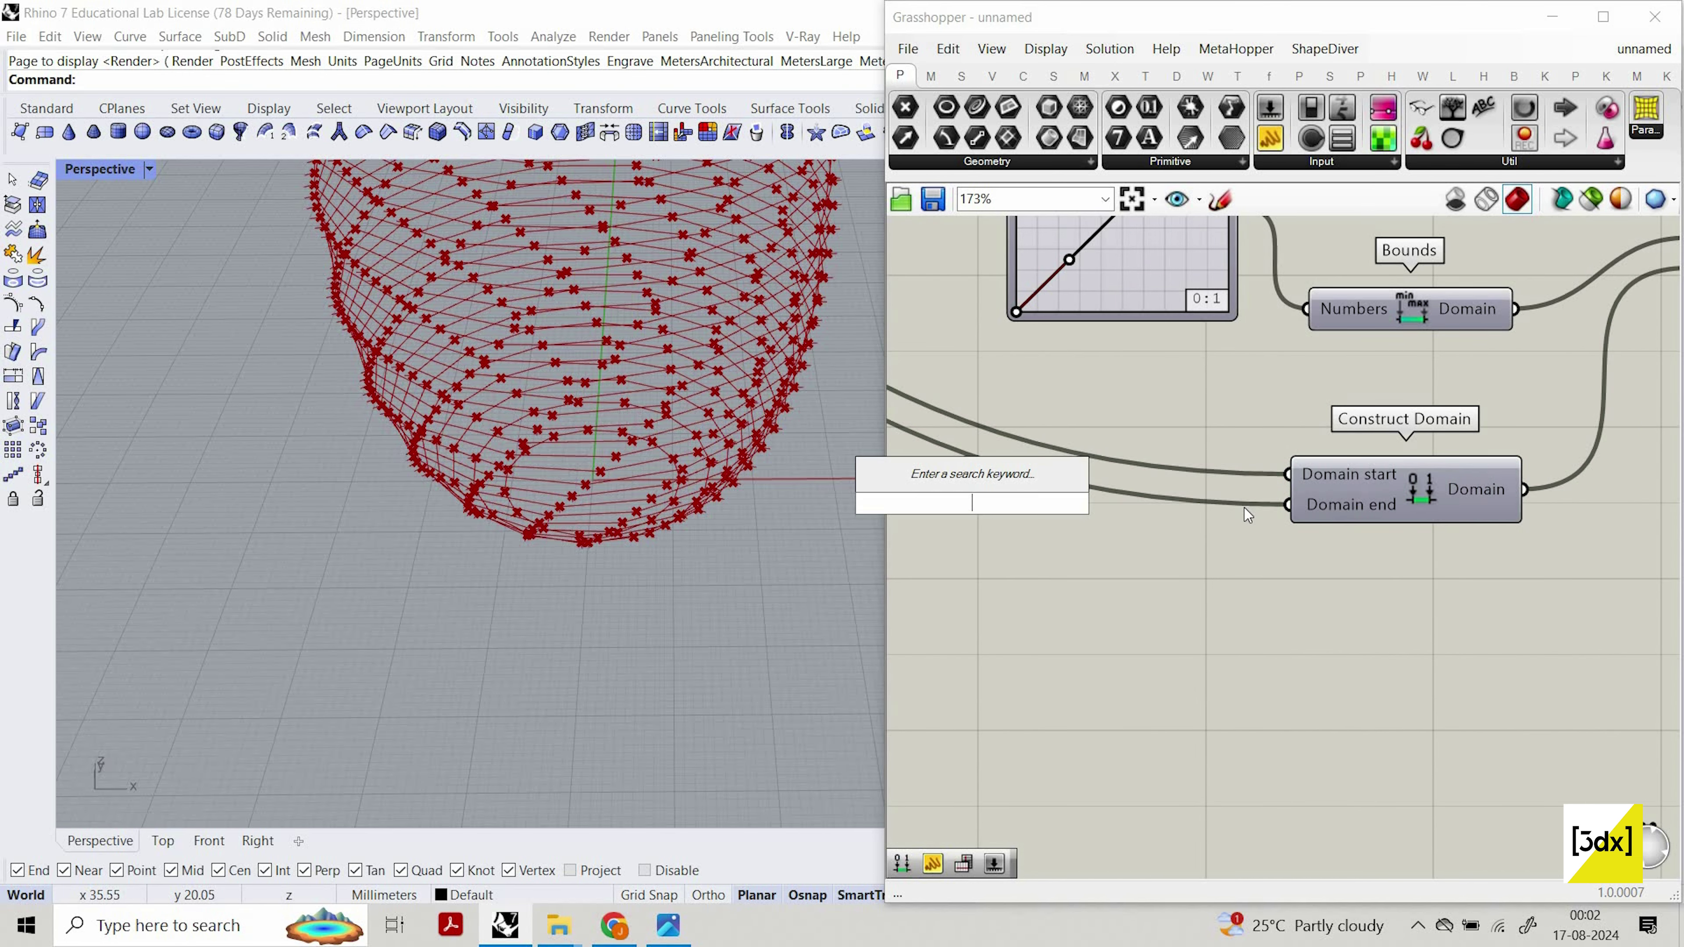
{"action": "type", "text": "0"}
{"action": "key", "text": "Return"}
{"action": "left_click_drag", "start_coordinate": [1130, 503], "coordinate": [1288, 474]}
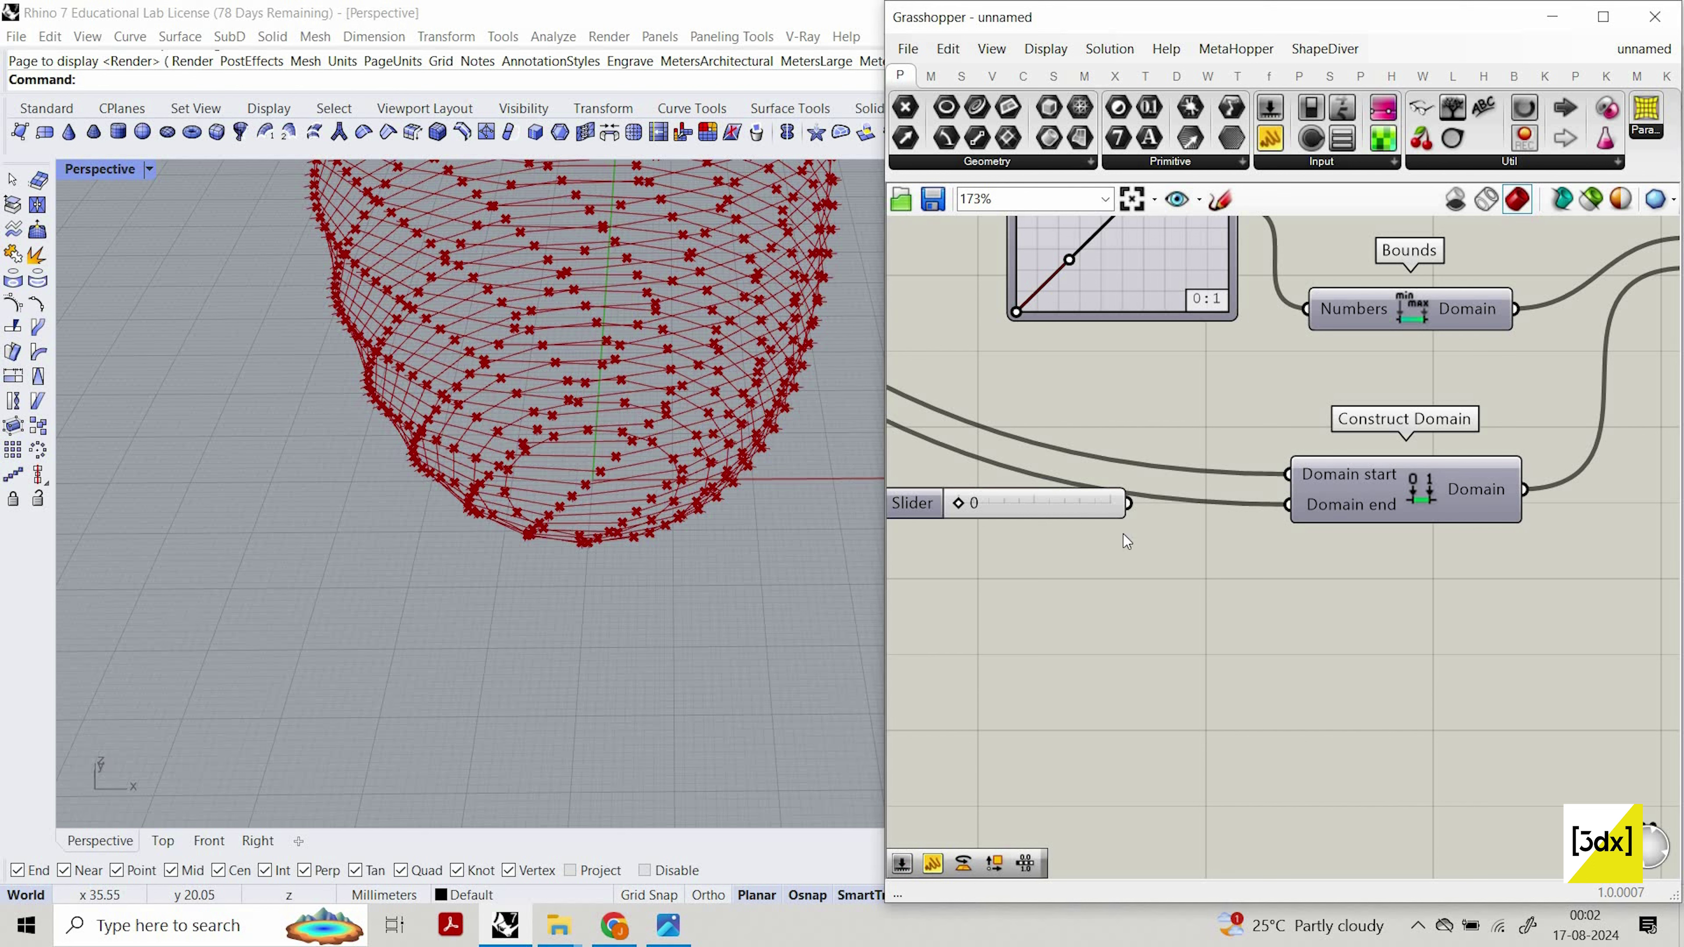
{"action": "double_click", "coordinate": [1050, 550]}
{"action": "type", "text": "10"}
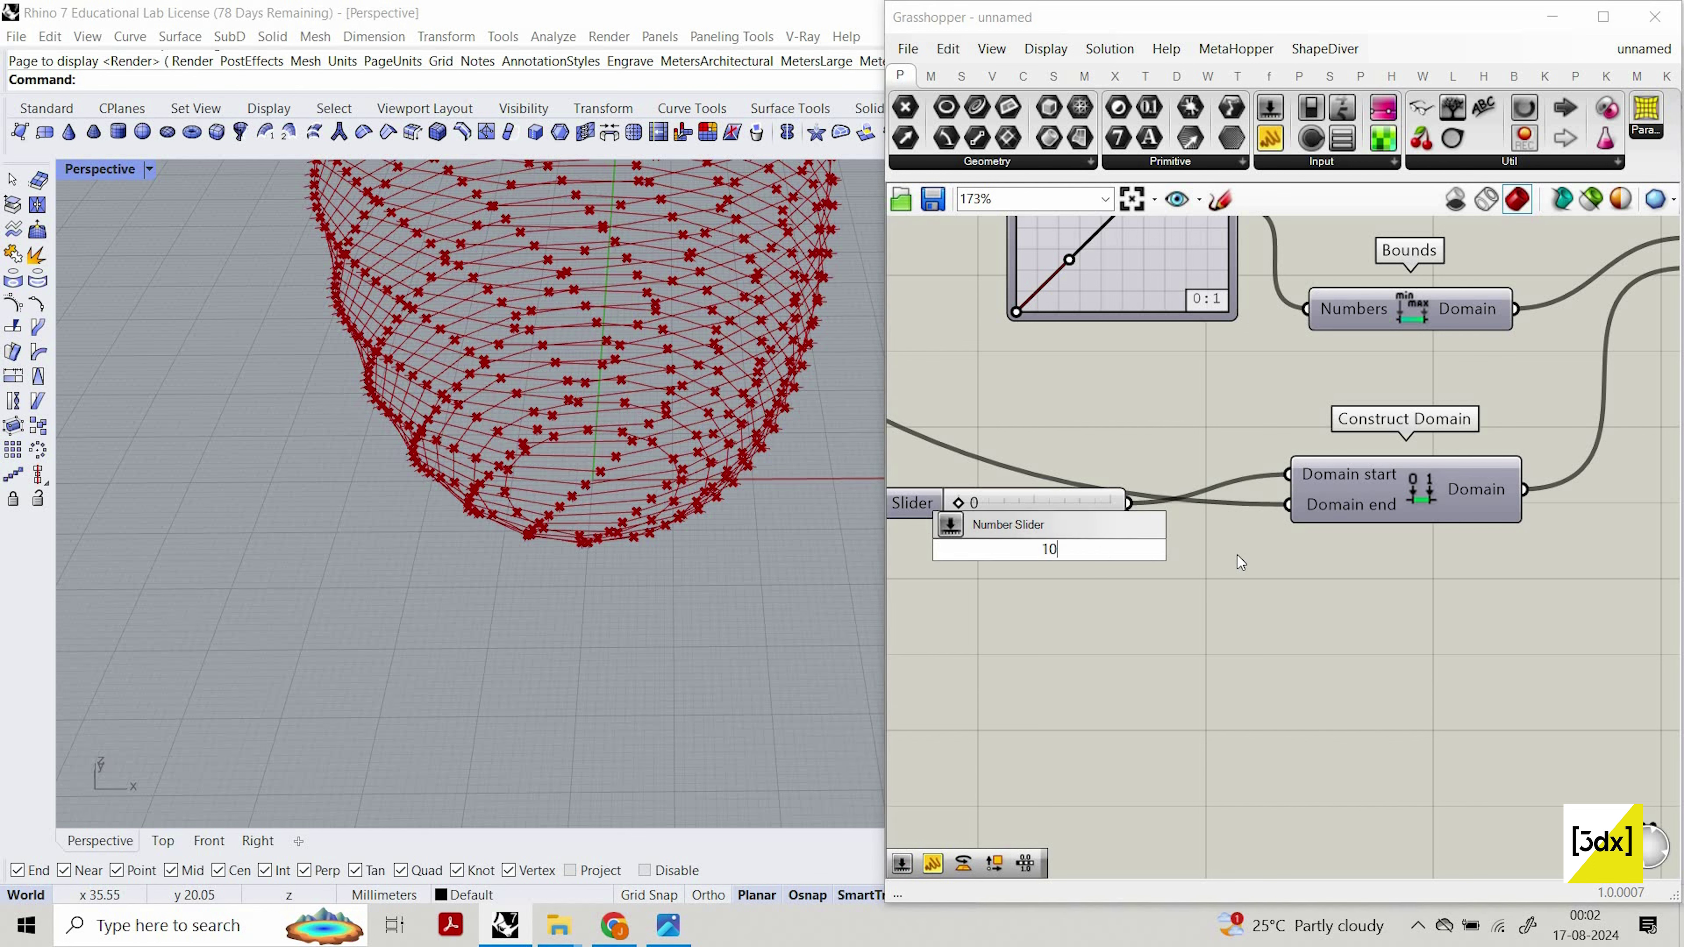
{"action": "key", "text": "Return"}
{"action": "left_click_drag", "start_coordinate": [1205, 549], "coordinate": [1288, 504]}
Arrange the 0 and 10 sliders beside the copied Construct Domain and align them with each other.
{"action": "left_click_drag", "start_coordinate": [1061, 509], "coordinate": [1082, 471]}
{"action": "left_click_drag", "start_coordinate": [1178, 560], "coordinate": [1116, 539]}
{"action": "left_click_drag", "start_coordinate": [1167, 437], "coordinate": [1016, 563]}
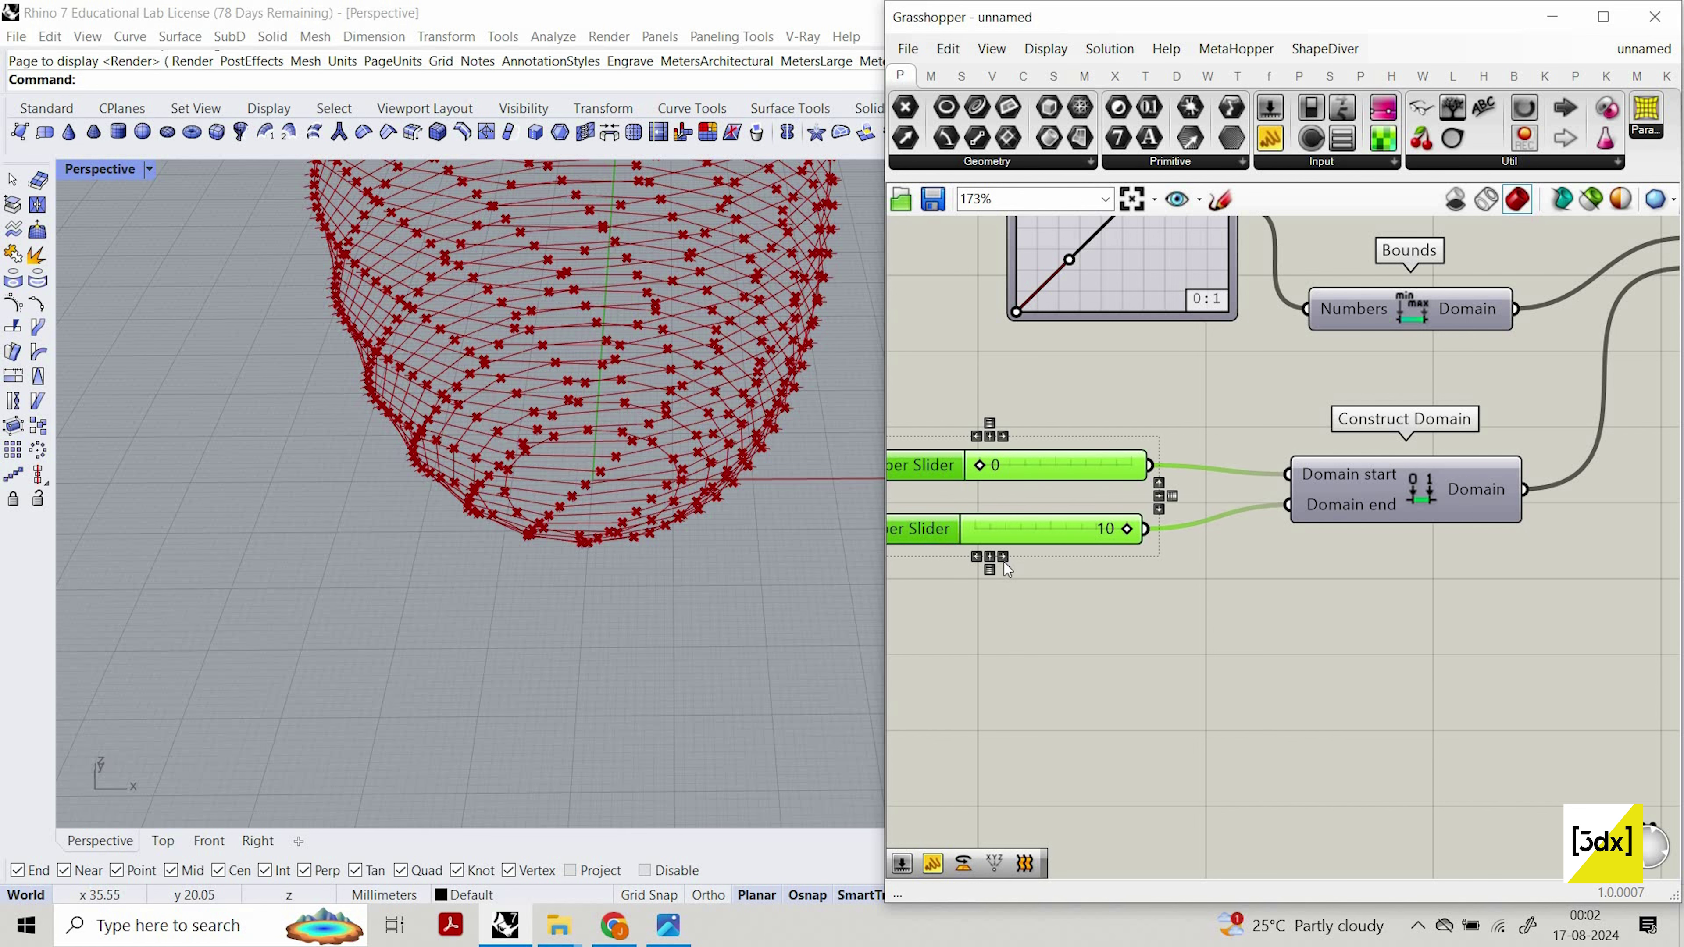
{"action": "left_click", "coordinate": [1003, 559]}
Graft Remap Numbers' Mapped output and connect it to the Length input of Line SDL.
{"action": "scroll", "coordinate": [1258, 519], "scroll_direction": "down", "scroll_amount": 5}
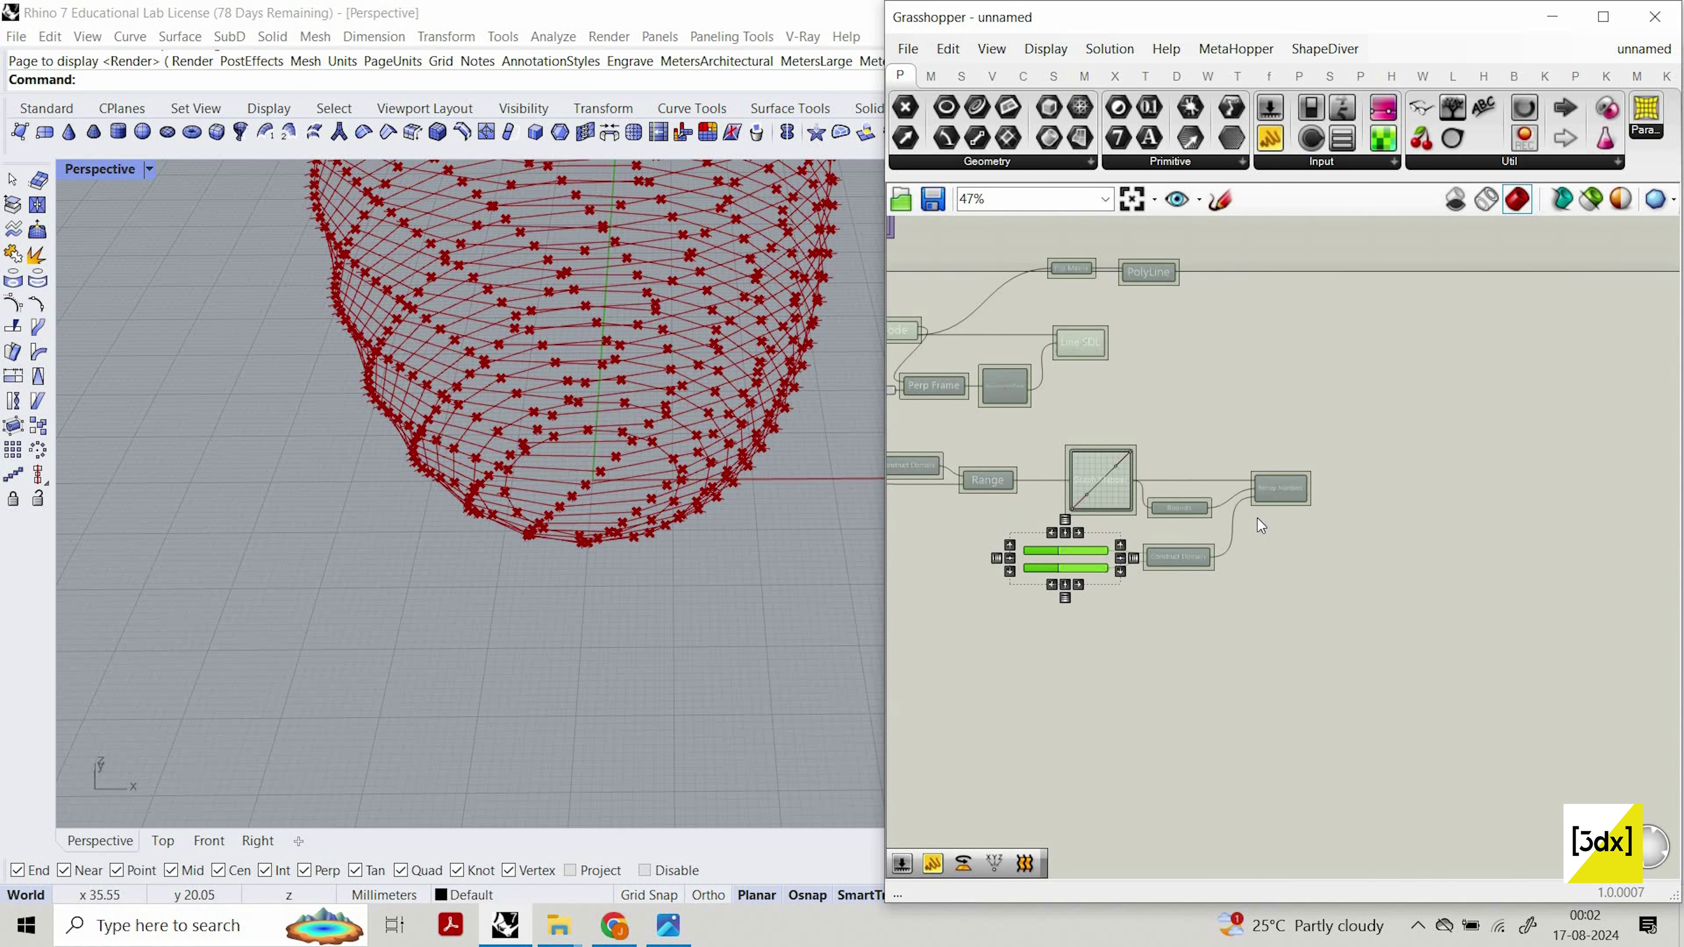
{"action": "scroll", "coordinate": [1194, 527], "scroll_direction": "up", "scroll_amount": 3}
{"action": "mouse_move", "coordinate": [1195, 527]}
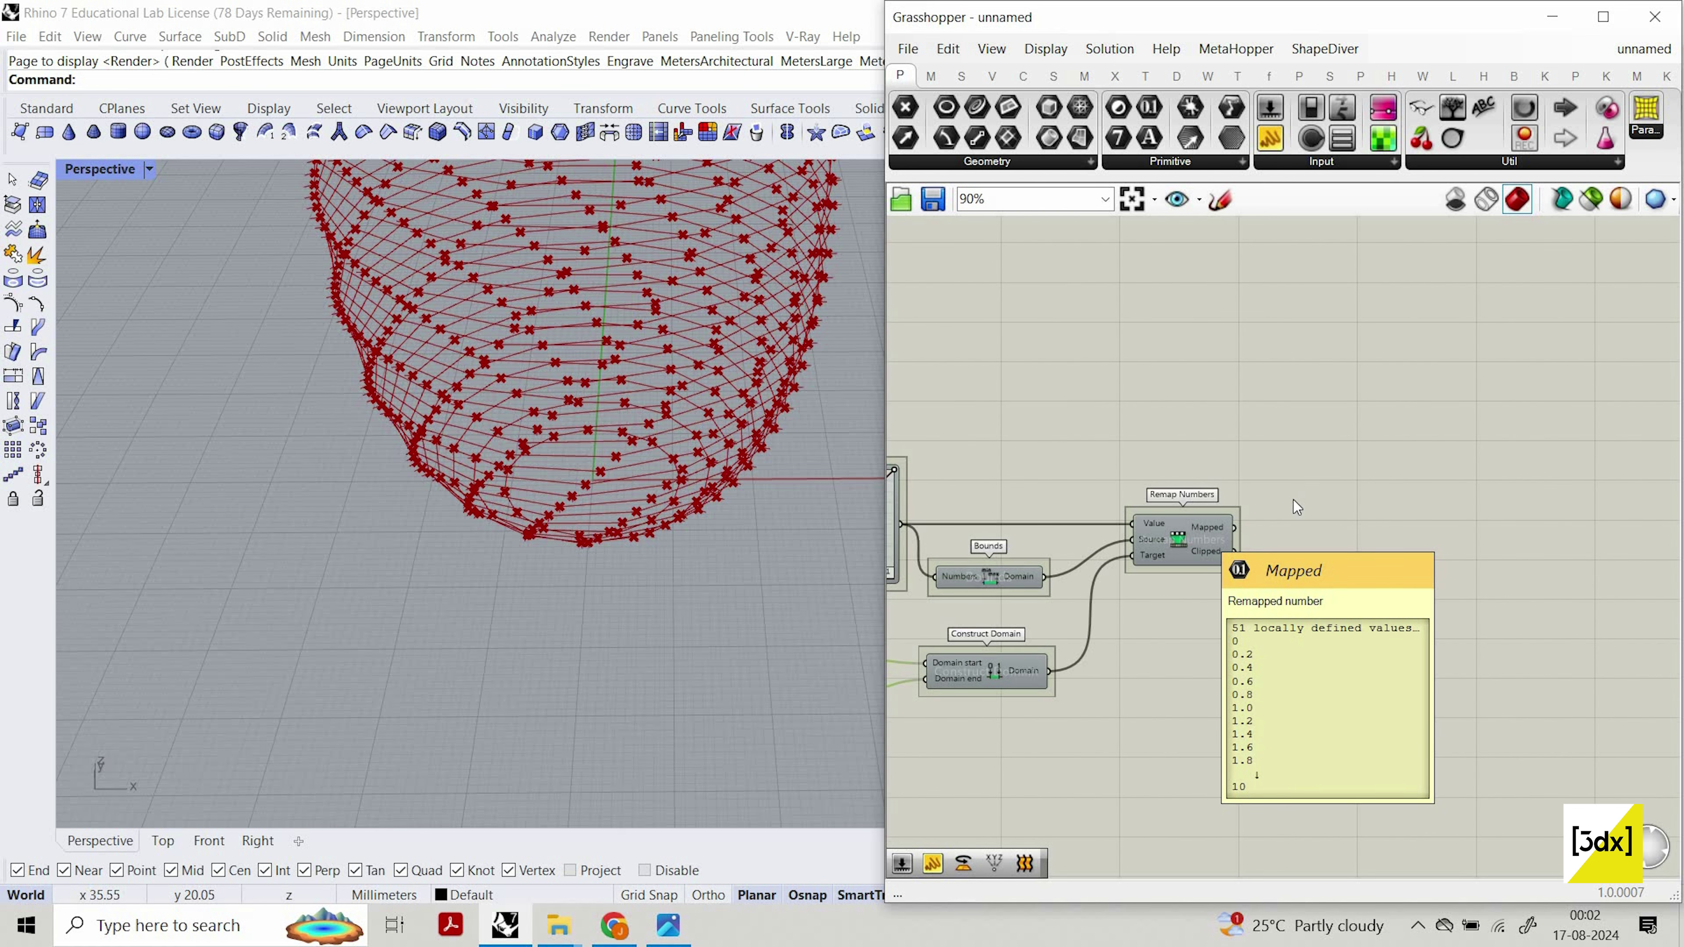
{"action": "scroll", "coordinate": [1224, 538], "scroll_direction": "up", "scroll_amount": 5}
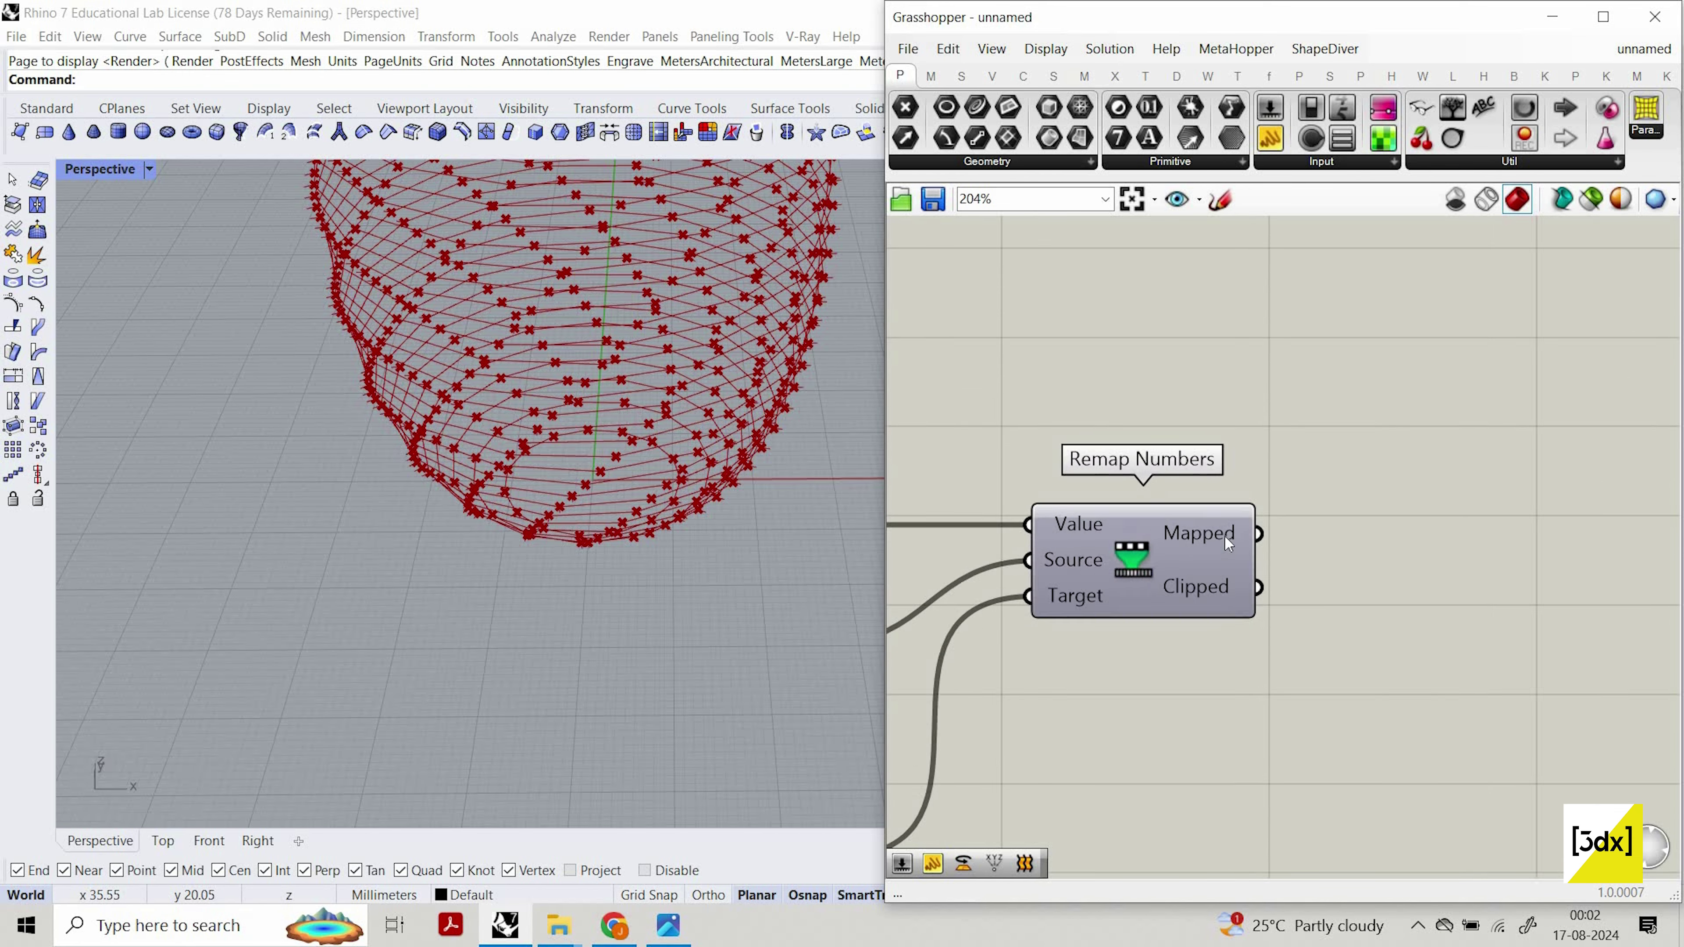
{"action": "right_click", "coordinate": [1226, 538]}
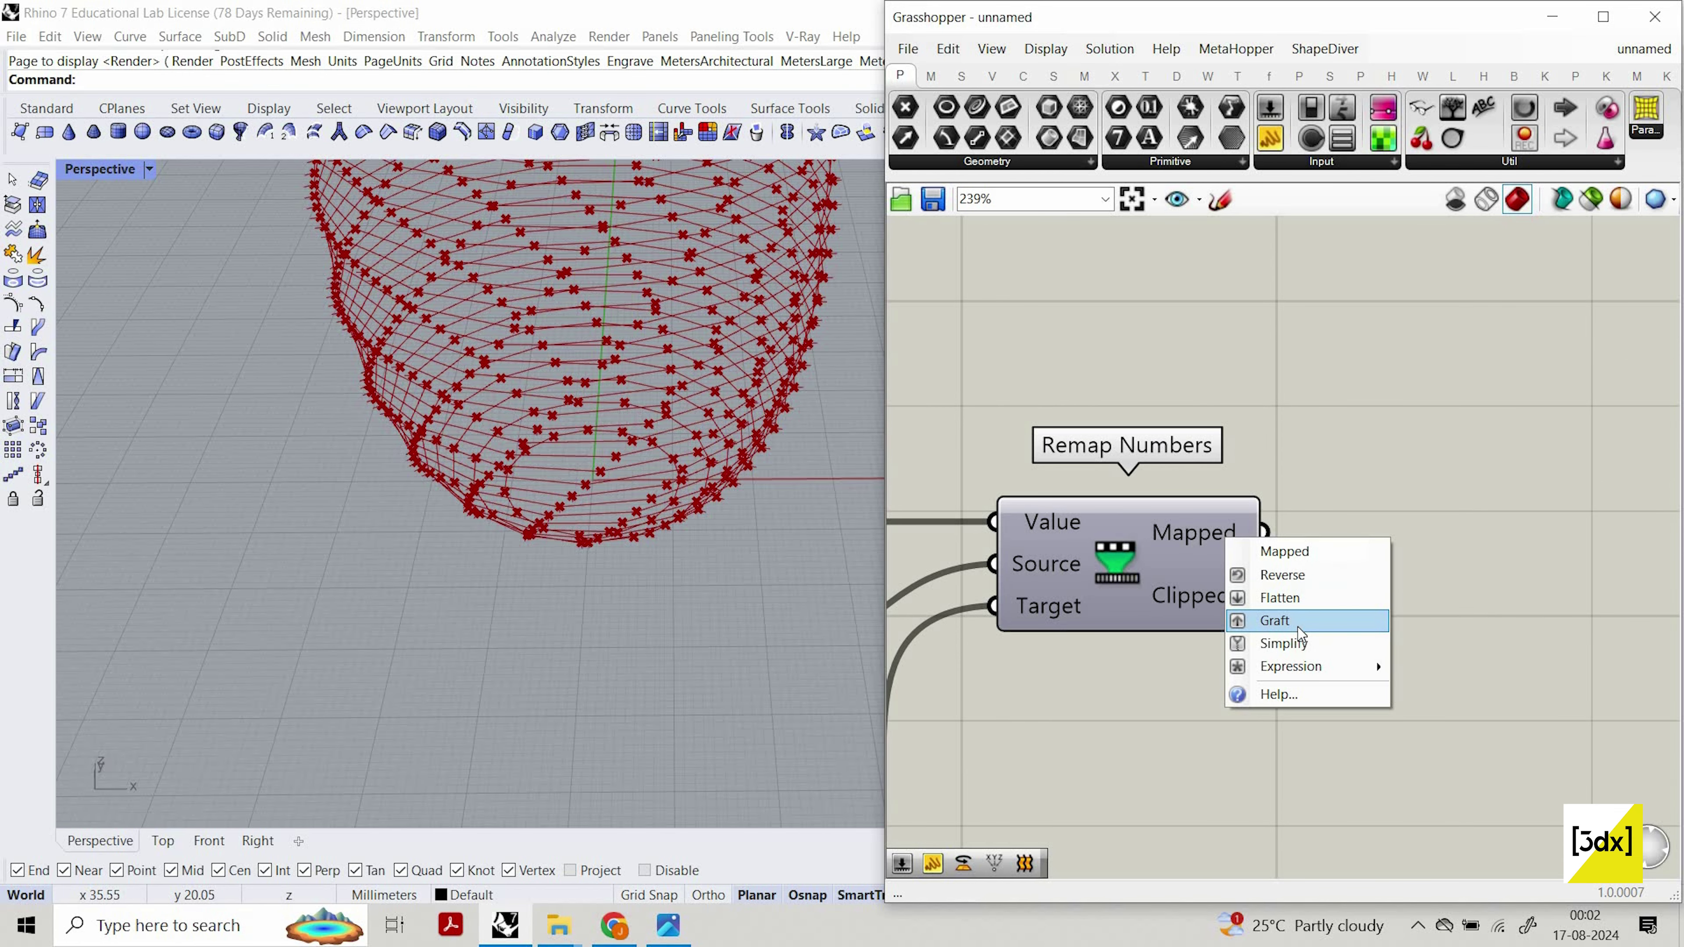
{"action": "left_click", "coordinate": [1298, 621]}
{"action": "left_click_drag", "start_coordinate": [1264, 531], "coordinate": [1208, 426]}
{"action": "scroll", "coordinate": [1359, 587], "scroll_direction": "down", "scroll_amount": 6}
{"action": "scroll", "coordinate": [1209, 432], "scroll_direction": "down", "scroll_amount": 3}
{"action": "left_click_drag", "start_coordinate": [1065, 550], "coordinate": [1097, 525]}
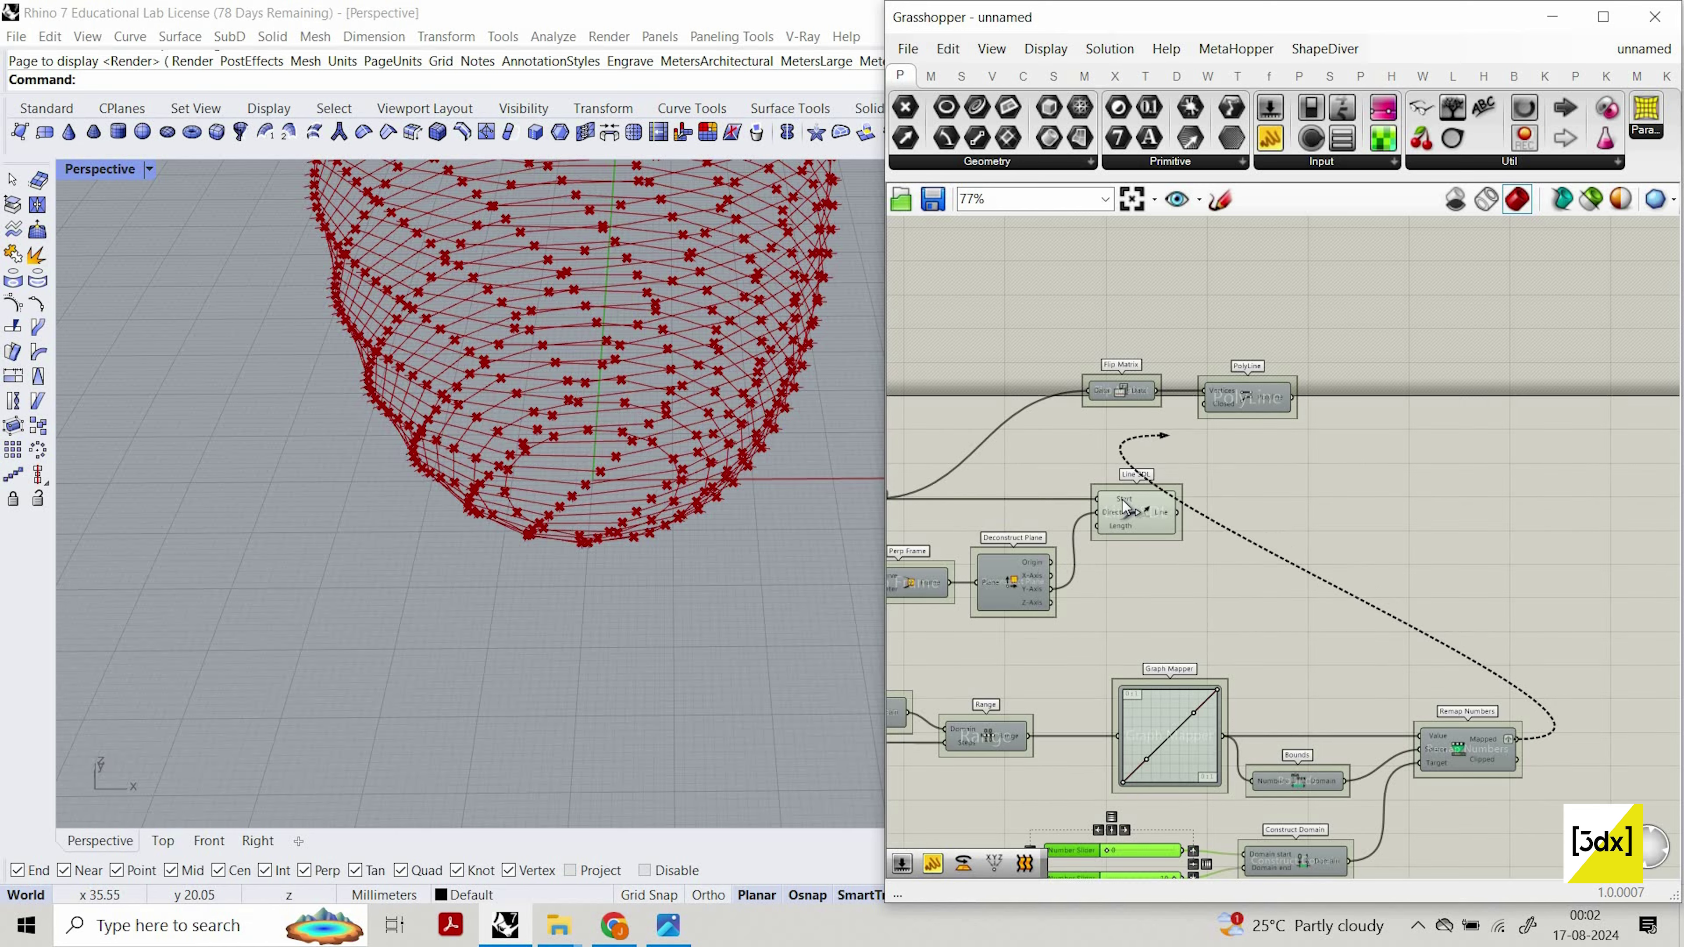
Highlight the Line SDL lines and examine how their lengths vary over the tower in the Perspective viewport.
{"action": "scroll", "coordinate": [1176, 479], "scroll_direction": "up", "scroll_amount": 5}
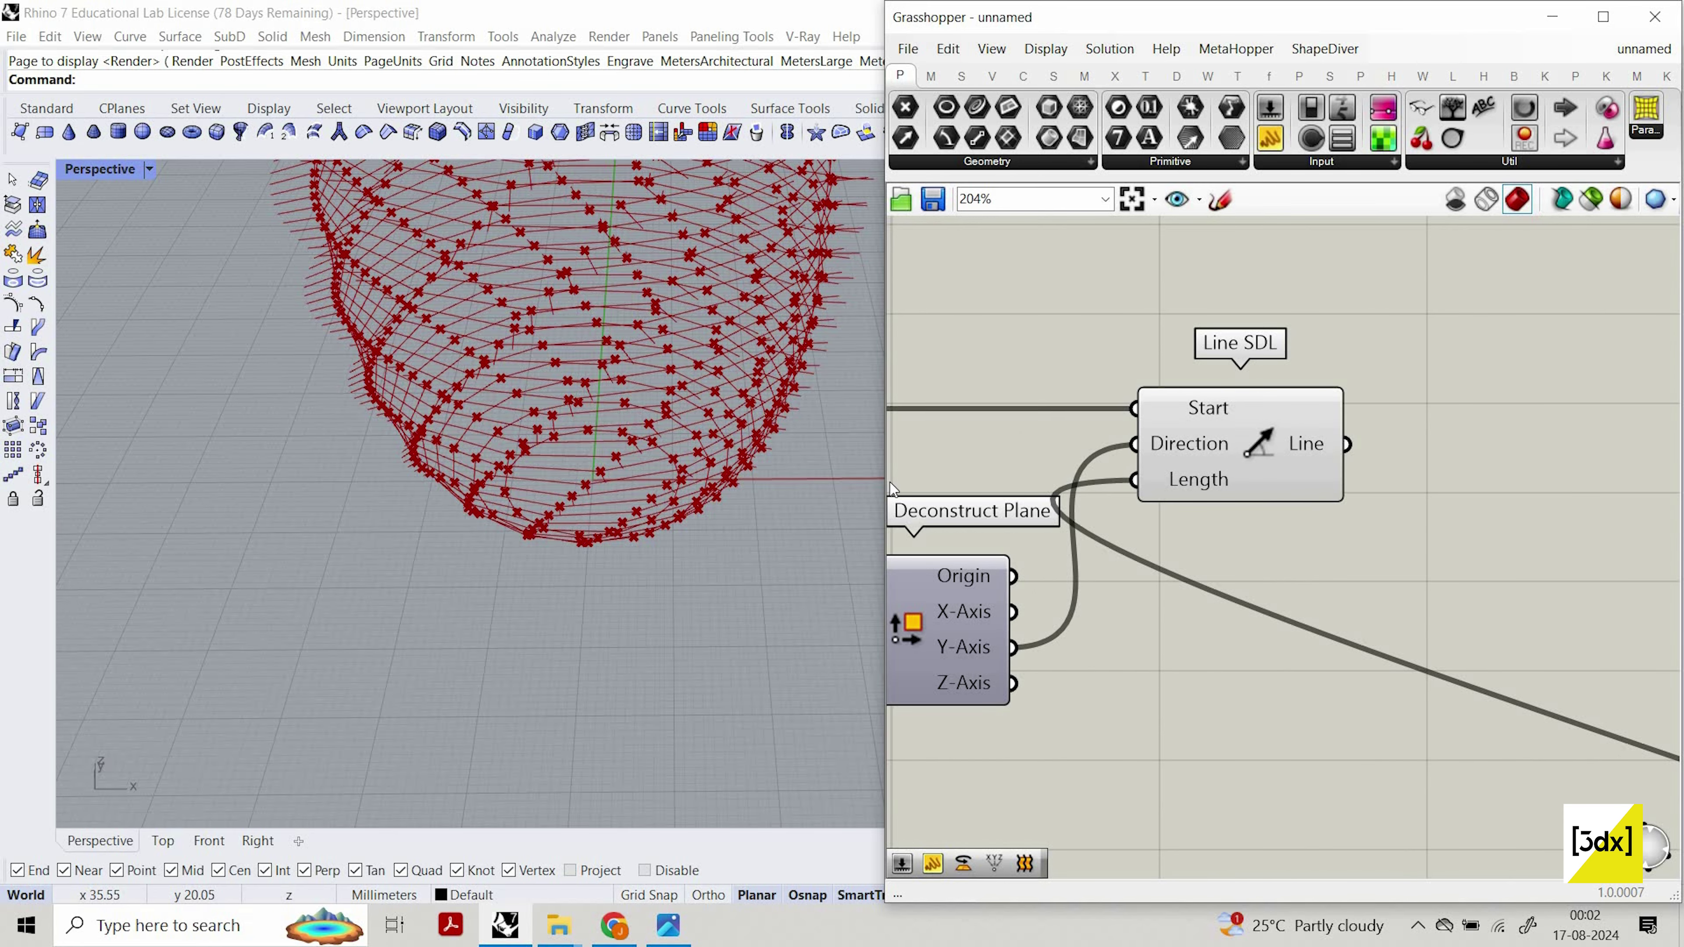
{"action": "left_click", "coordinate": [1239, 443]}
{"action": "right_click_drag", "start_coordinate": [618, 548], "coordinate": [597, 444]}
{"action": "scroll", "coordinate": [1163, 354], "scroll_direction": "down", "scroll_amount": 3}
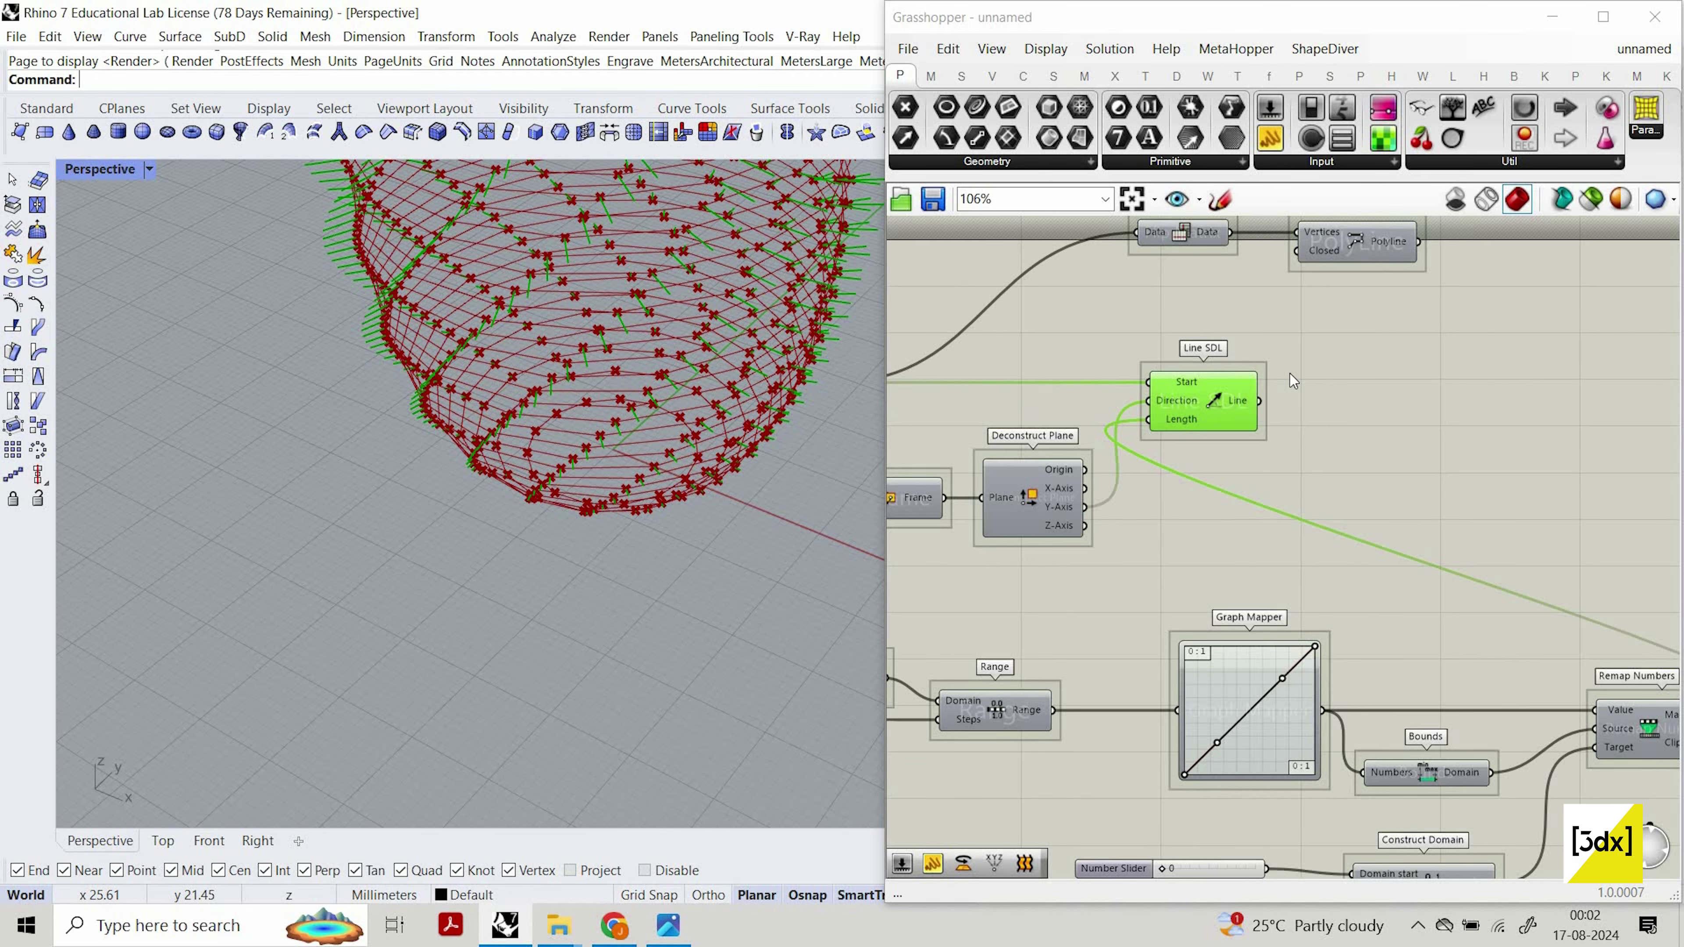
{"action": "scroll", "coordinate": [1439, 431], "scroll_direction": "down", "scroll_amount": 3}
{"action": "scroll", "coordinate": [1279, 378], "scroll_direction": "up", "scroll_amount": 3}
{"action": "right_click_drag", "start_coordinate": [523, 398], "coordinate": [644, 403]}
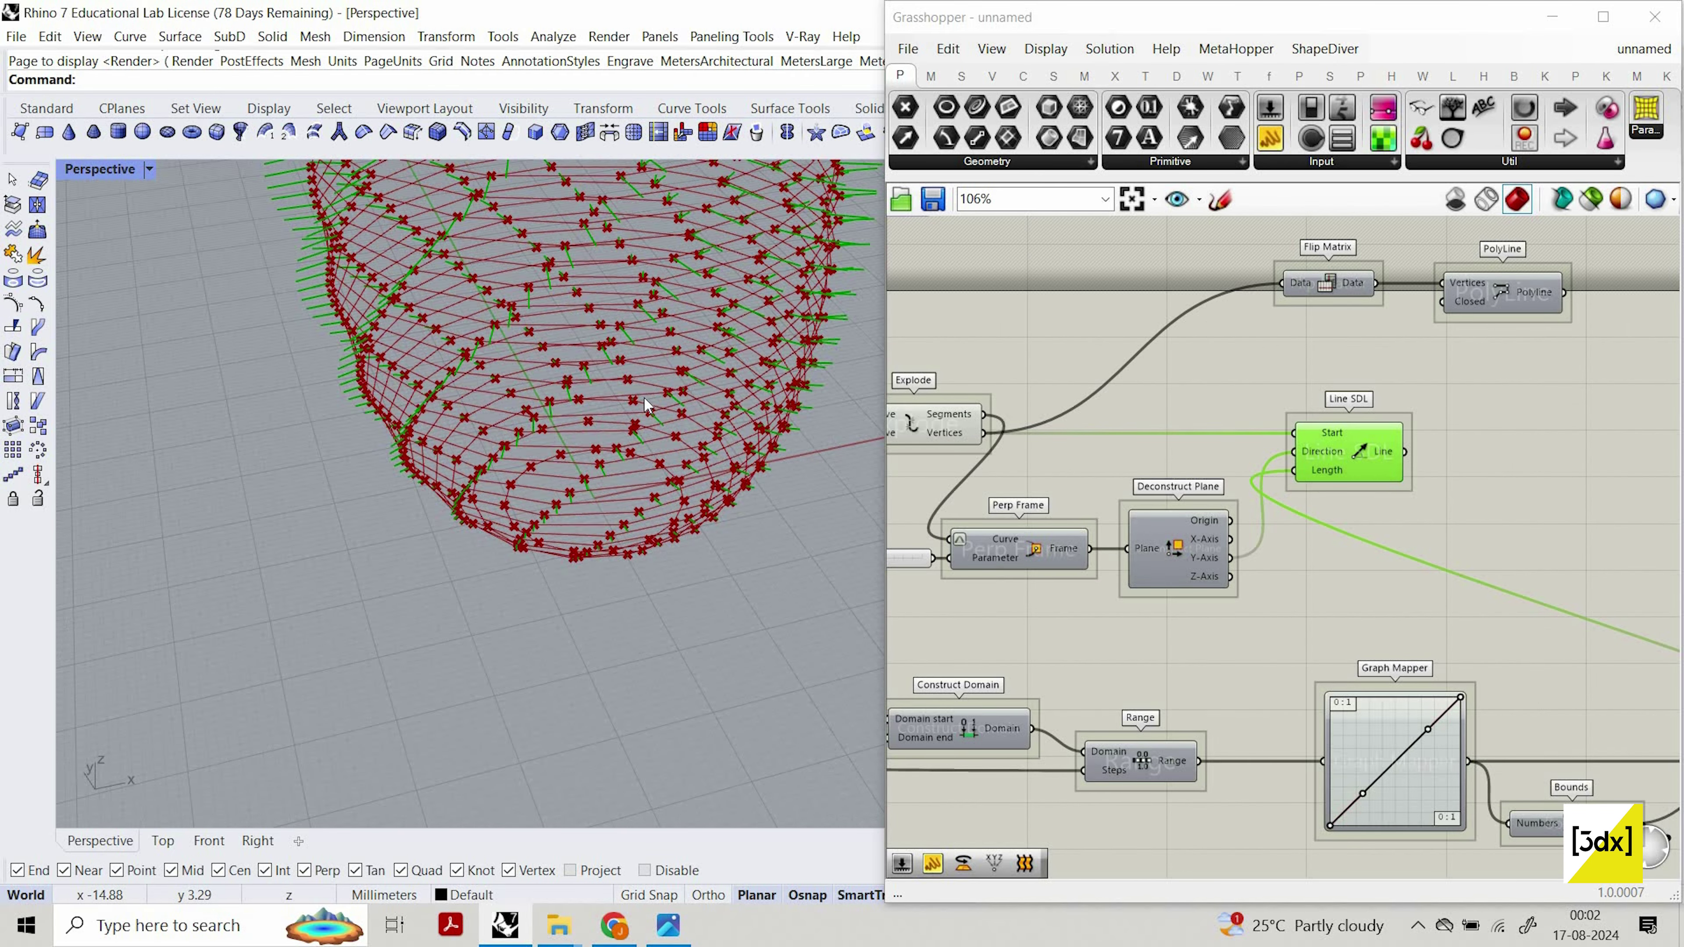
Add a Loft component and connect Line SDL's Line output to its Curves input.
{"action": "scroll", "coordinate": [1556, 455], "scroll_direction": "up", "scroll_amount": 2}
{"action": "double_click", "coordinate": [1585, 483]}
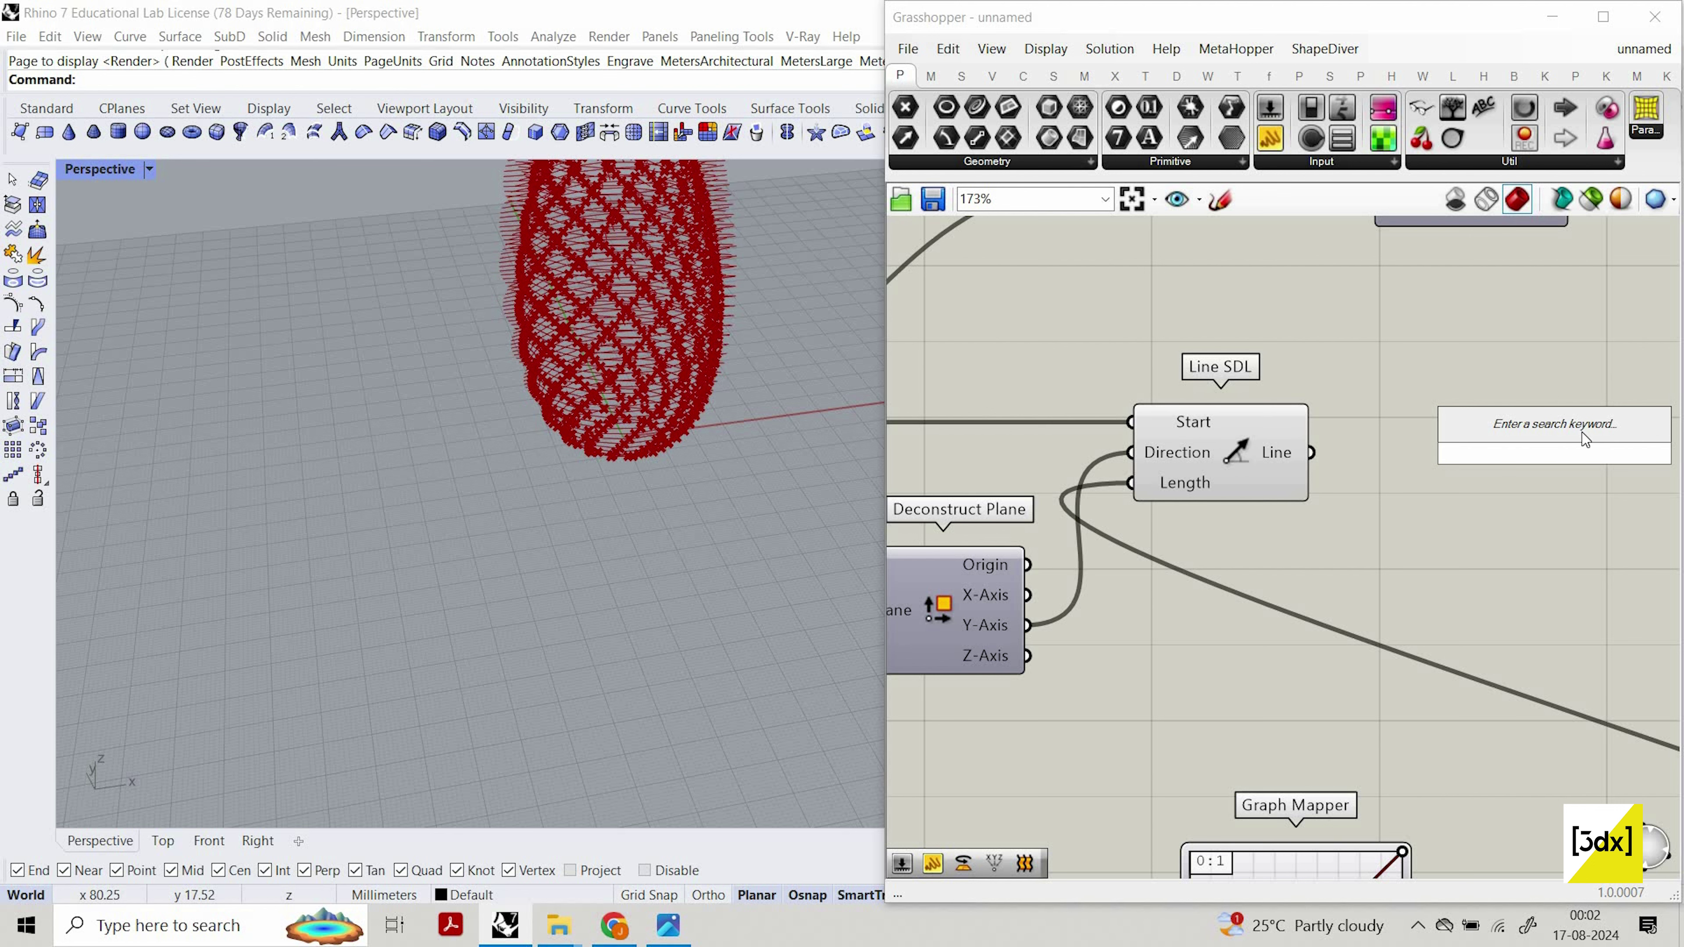
{"action": "type", "text": "loft"}
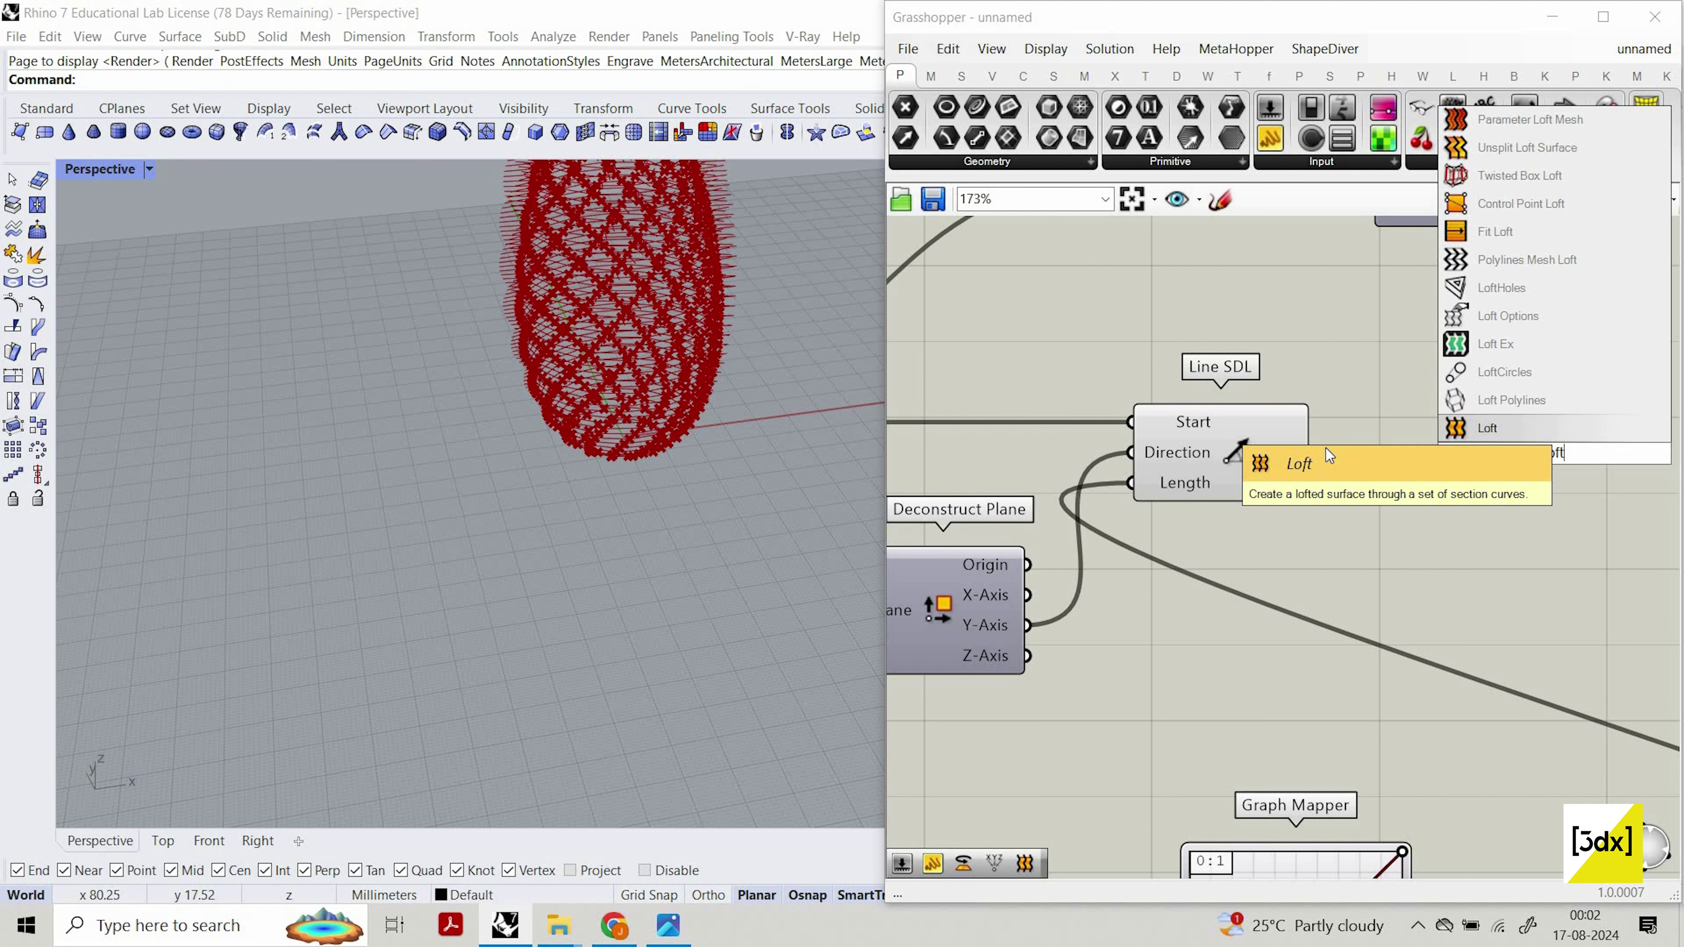
{"action": "left_click", "coordinate": [1455, 428]}
{"action": "left_click_drag", "start_coordinate": [1309, 453], "coordinate": [1596, 476]}
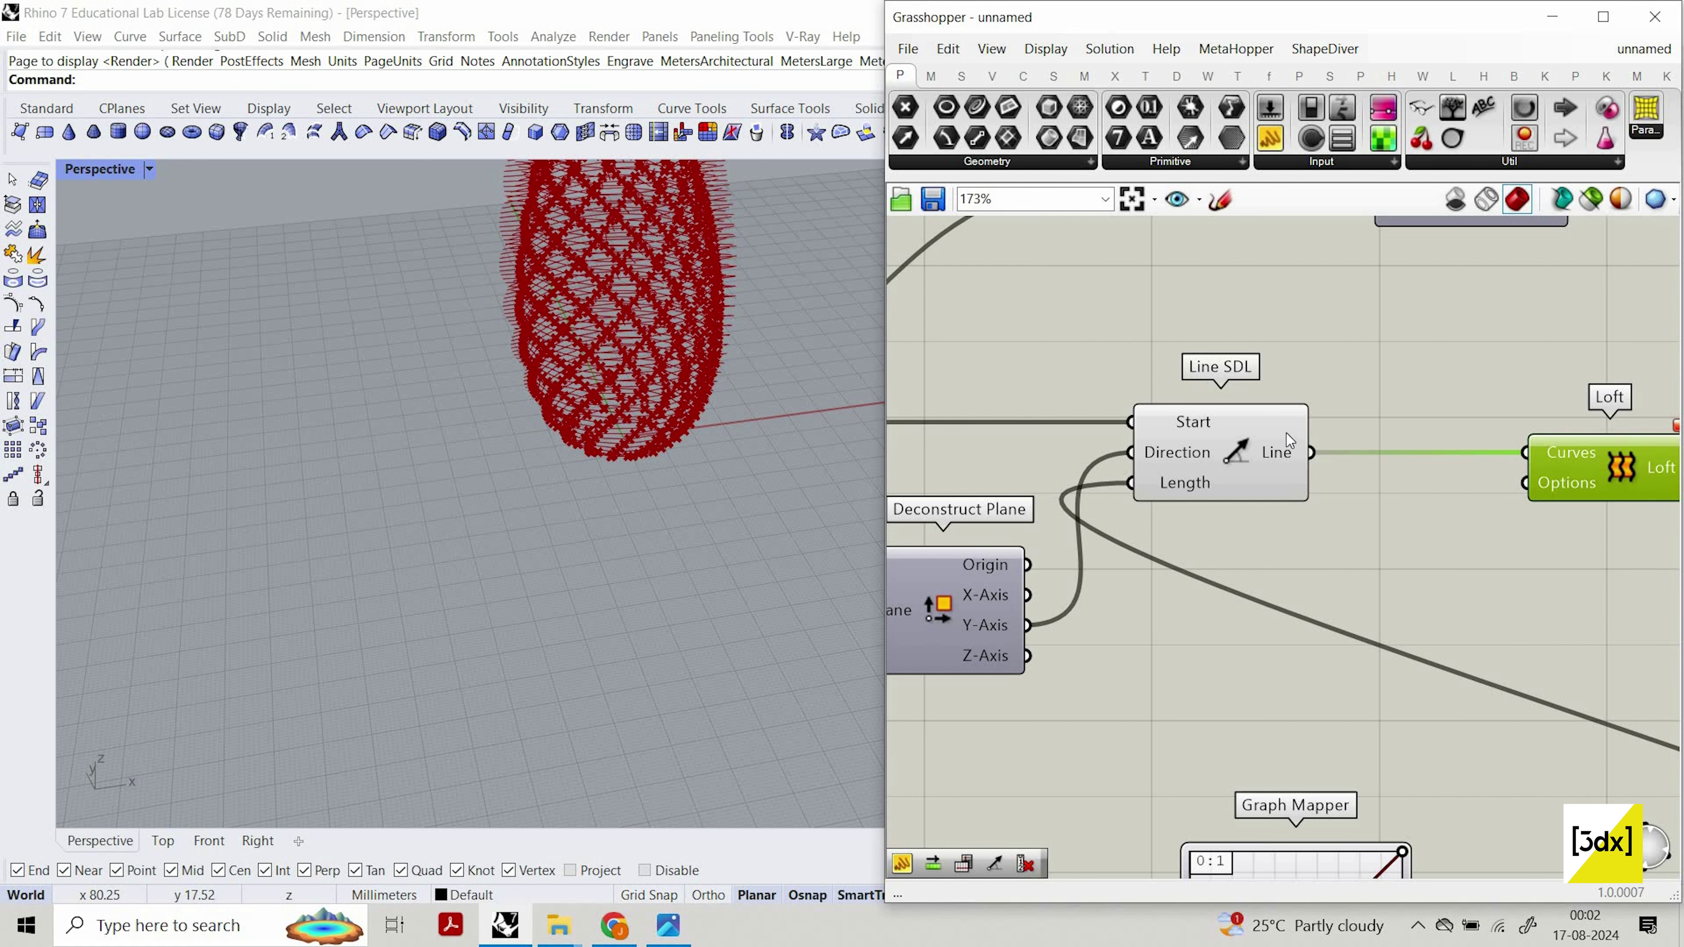
Insert a Flip Matrix component between Line SDL's Line output and Loft's Curves input, replacing the direct connection.
{"action": "scroll", "coordinate": [1268, 417], "scroll_direction": "up", "scroll_amount": 2}
{"action": "double_click", "coordinate": [1269, 416]}
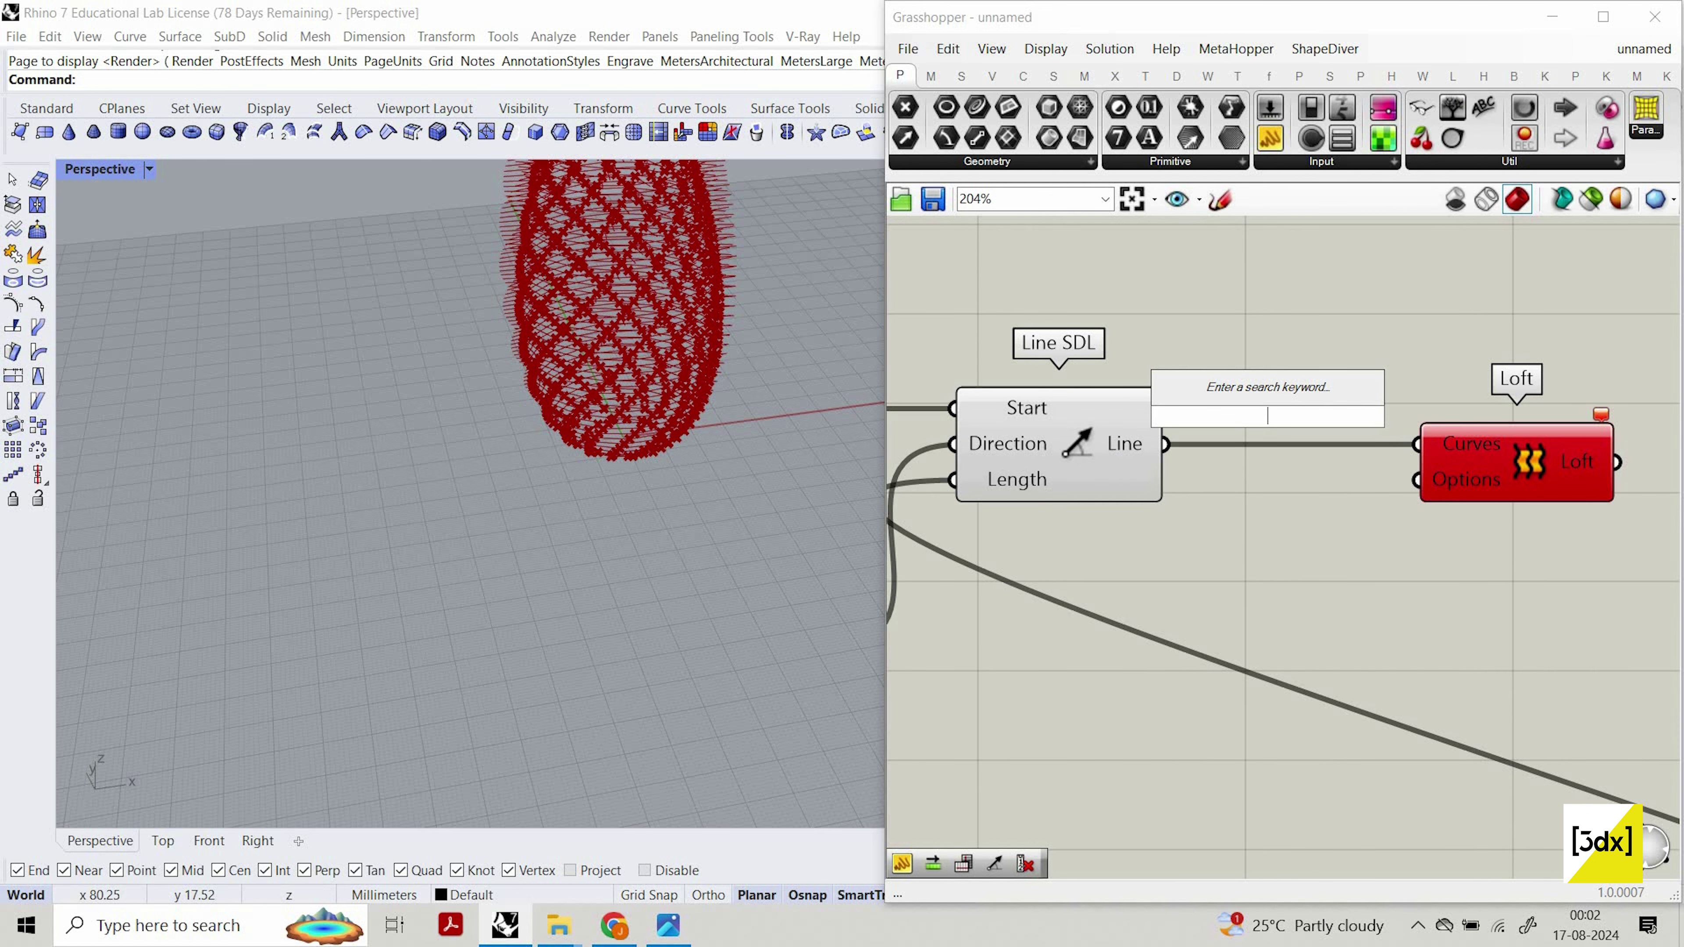
{"action": "type", "text": "flip"}
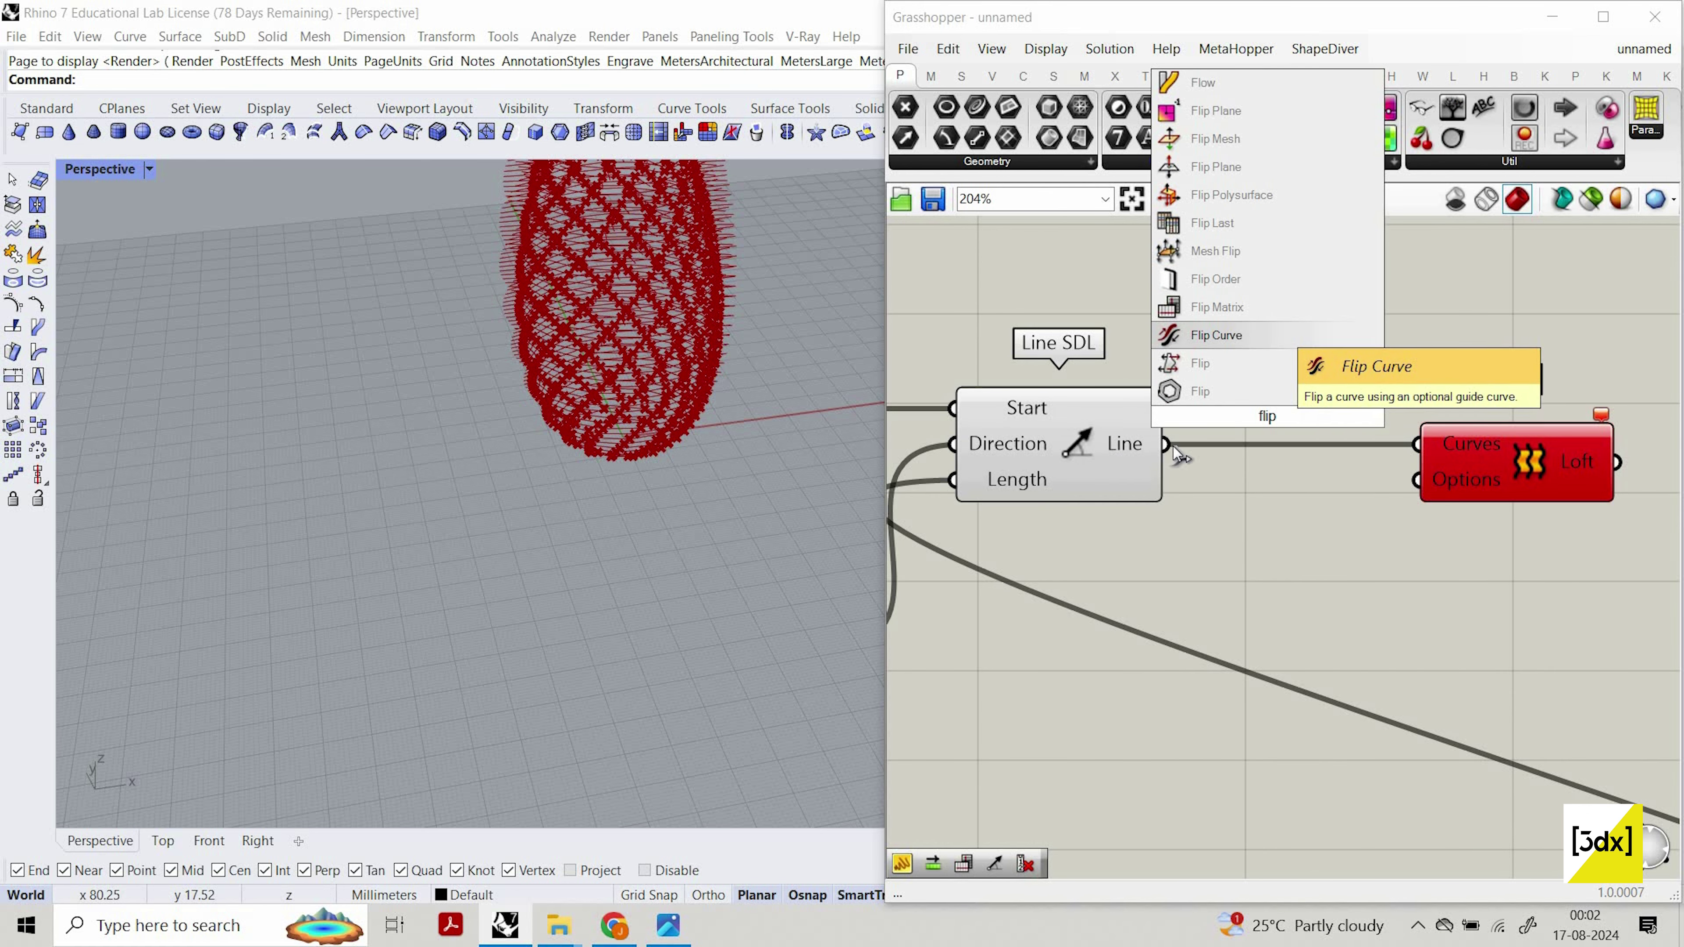
{"action": "left_click", "coordinate": [1273, 309]}
{"action": "left_click_drag", "start_coordinate": [1167, 444], "coordinate": [1179, 416]}
{"action": "left_click_drag", "start_coordinate": [1355, 416], "coordinate": [1489, 450]}
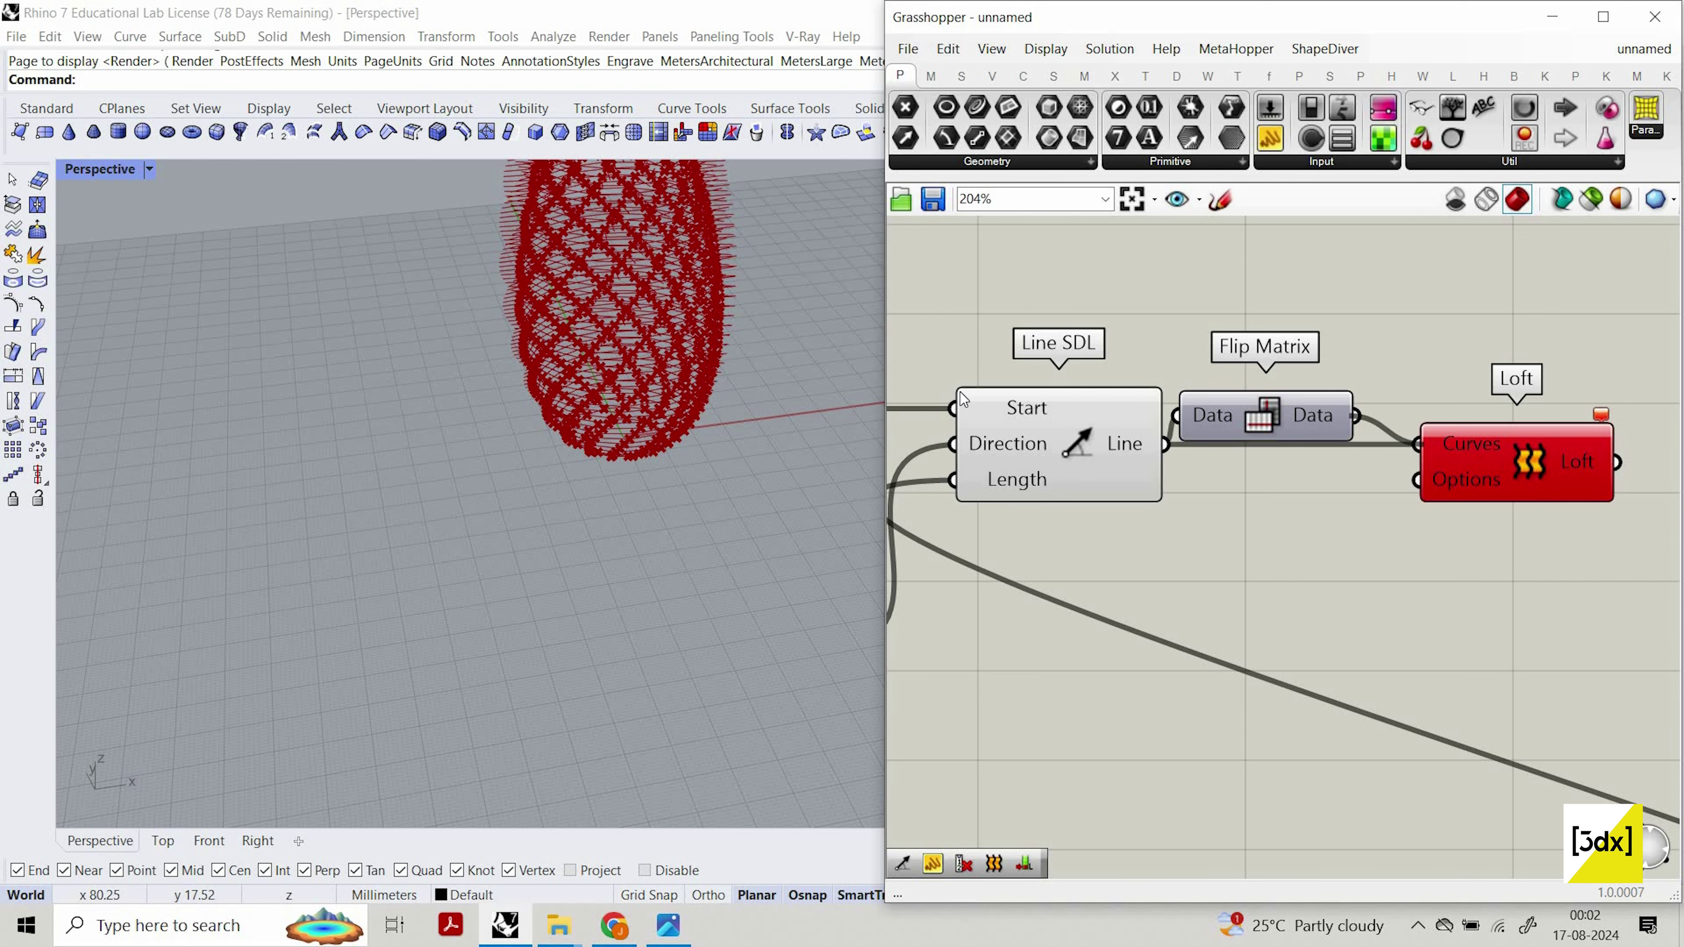
Examine the lofted strips around the vase up close and check the data structure of Line SDL's Start input.
{"action": "scroll", "coordinate": [672, 362], "scroll_direction": "up", "scroll_amount": 8}
{"action": "right_click_drag", "start_coordinate": [749, 252], "coordinate": [837, 305]}
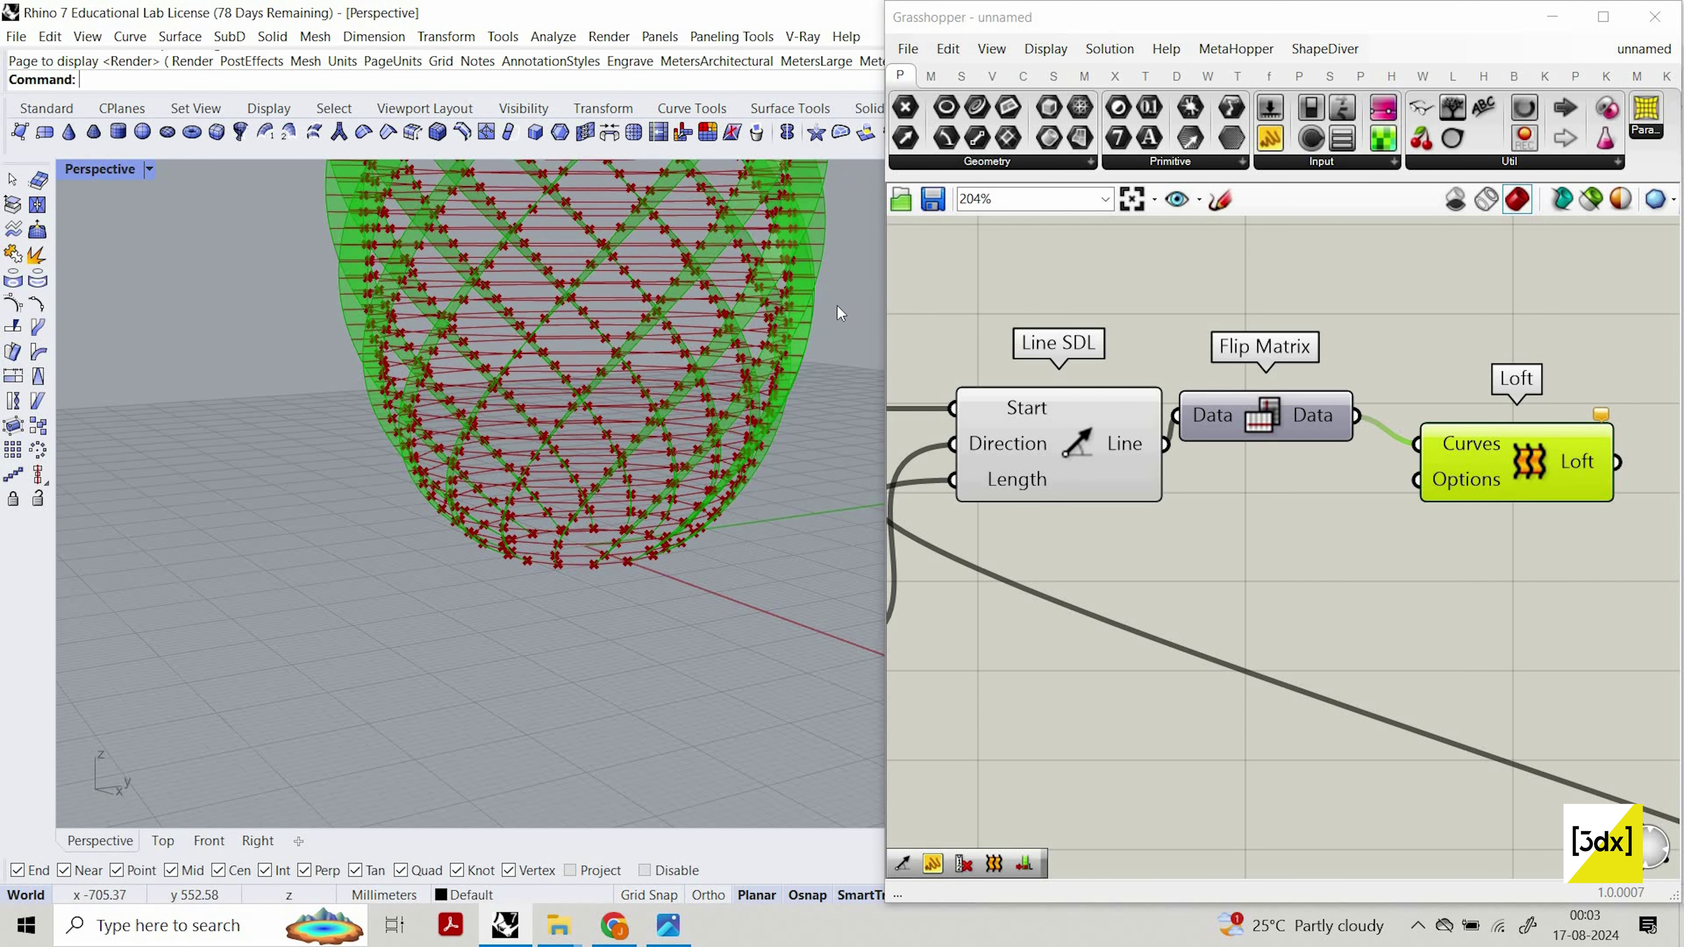
{"action": "right_click_drag", "start_coordinate": [779, 400], "coordinate": [981, 806]}
{"action": "scroll", "coordinate": [776, 267], "scroll_direction": "up", "scroll_amount": 4}
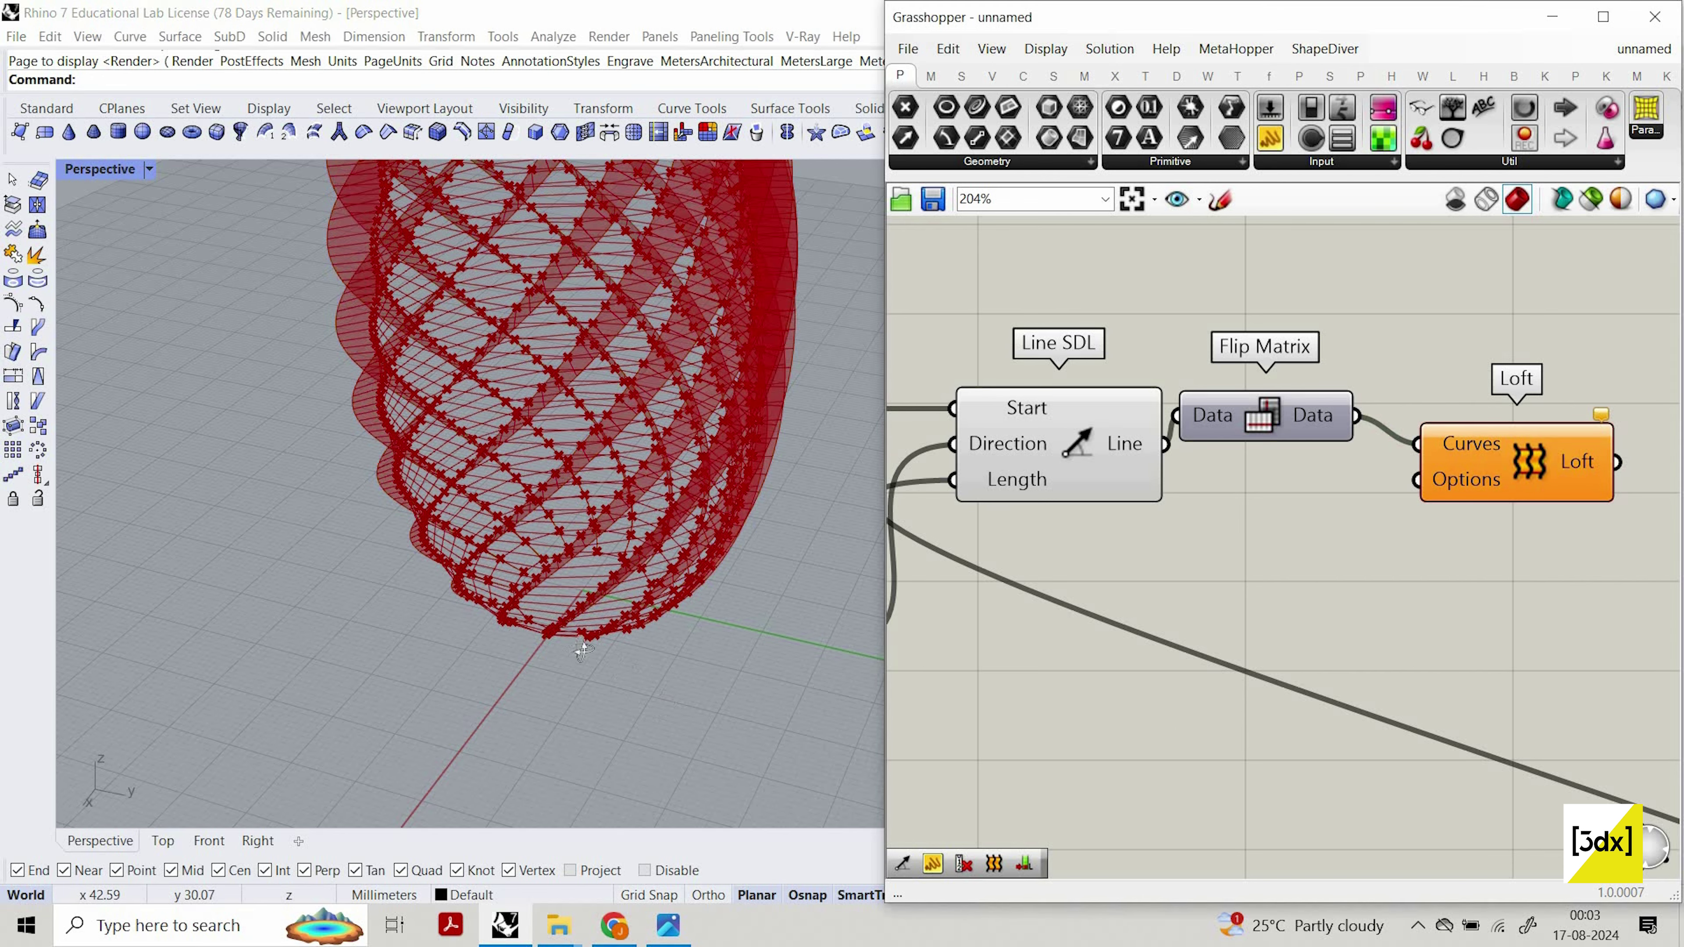
{"action": "right_click_drag", "start_coordinate": [673, 715], "coordinate": [678, 330]}
{"action": "scroll", "coordinate": [678, 330], "scroll_direction": "up", "scroll_amount": 8}
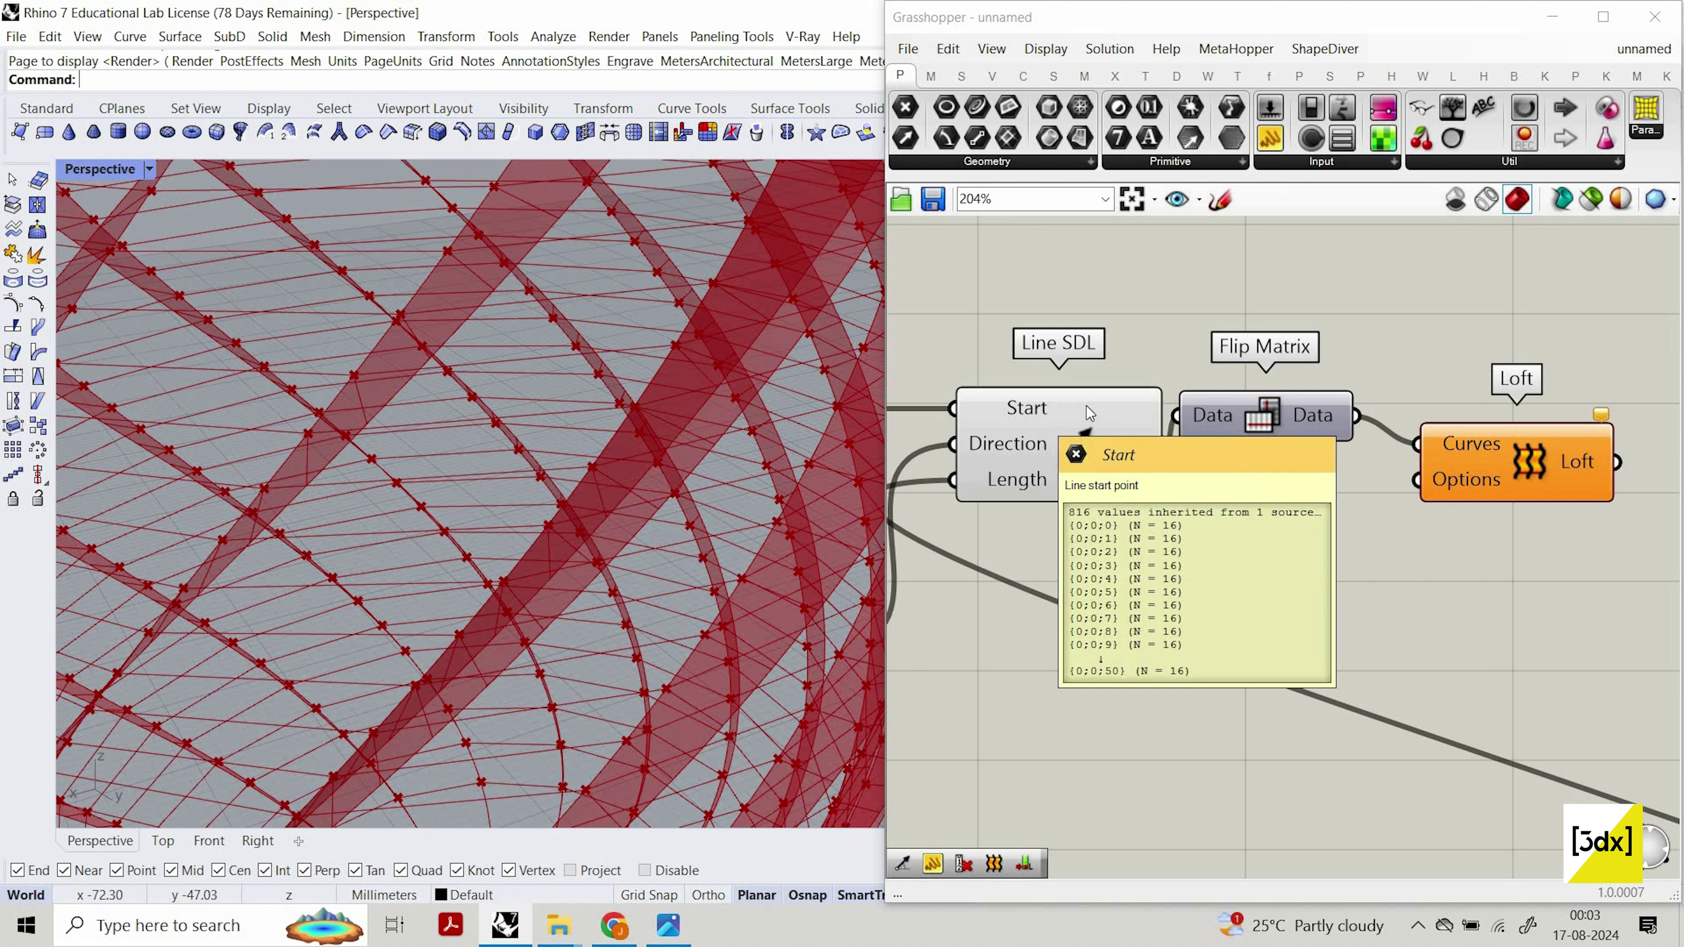
{"action": "mouse_move", "coordinate": [1086, 405]}
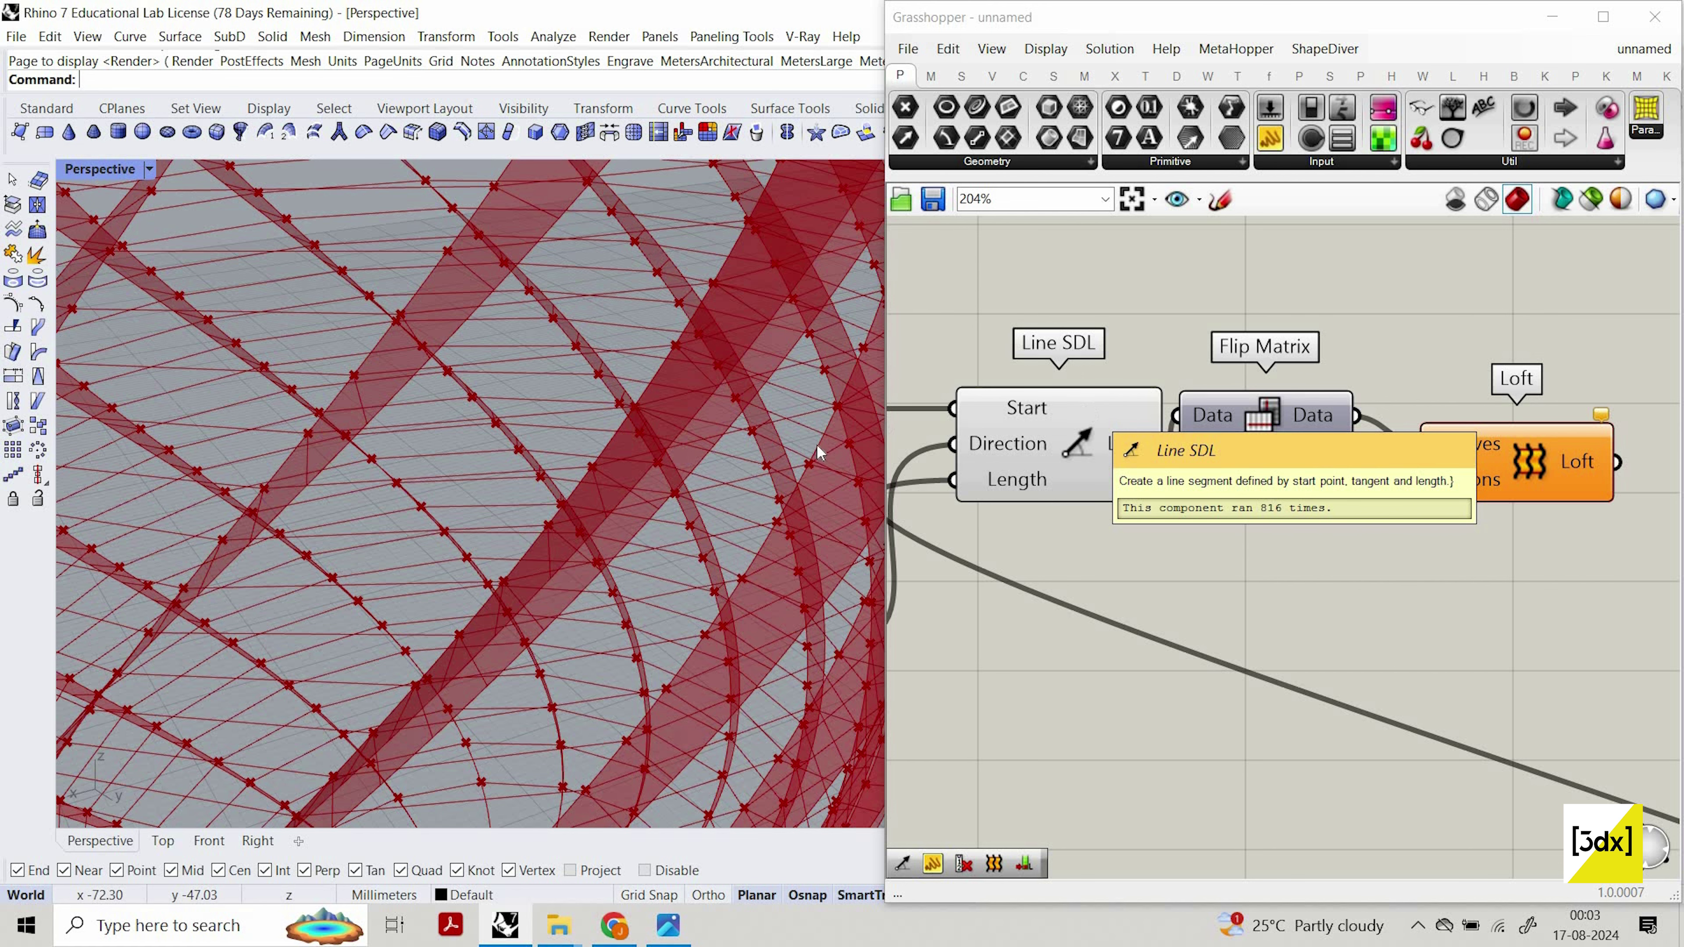
{"action": "scroll", "coordinate": [1303, 496], "scroll_direction": "down", "scroll_amount": 4}
{"action": "scroll", "coordinate": [1304, 496], "scroll_direction": "up", "scroll_amount": 3}
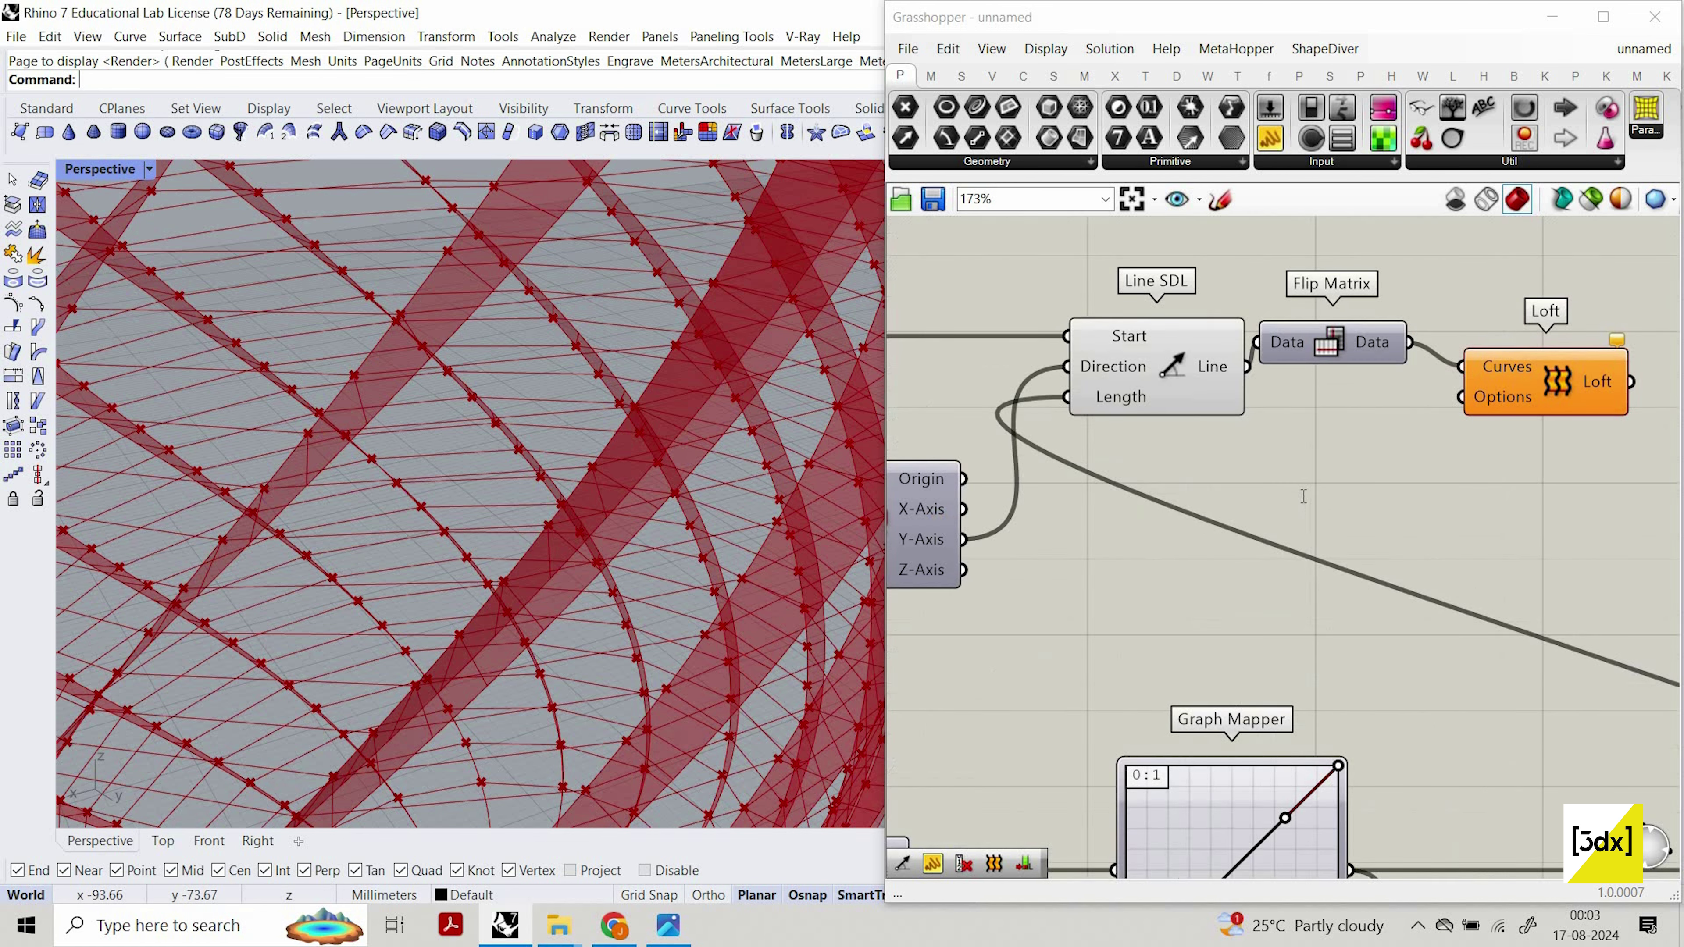
{"action": "double_click", "coordinate": [1303, 496]}
{"action": "type", "text": "sort"}
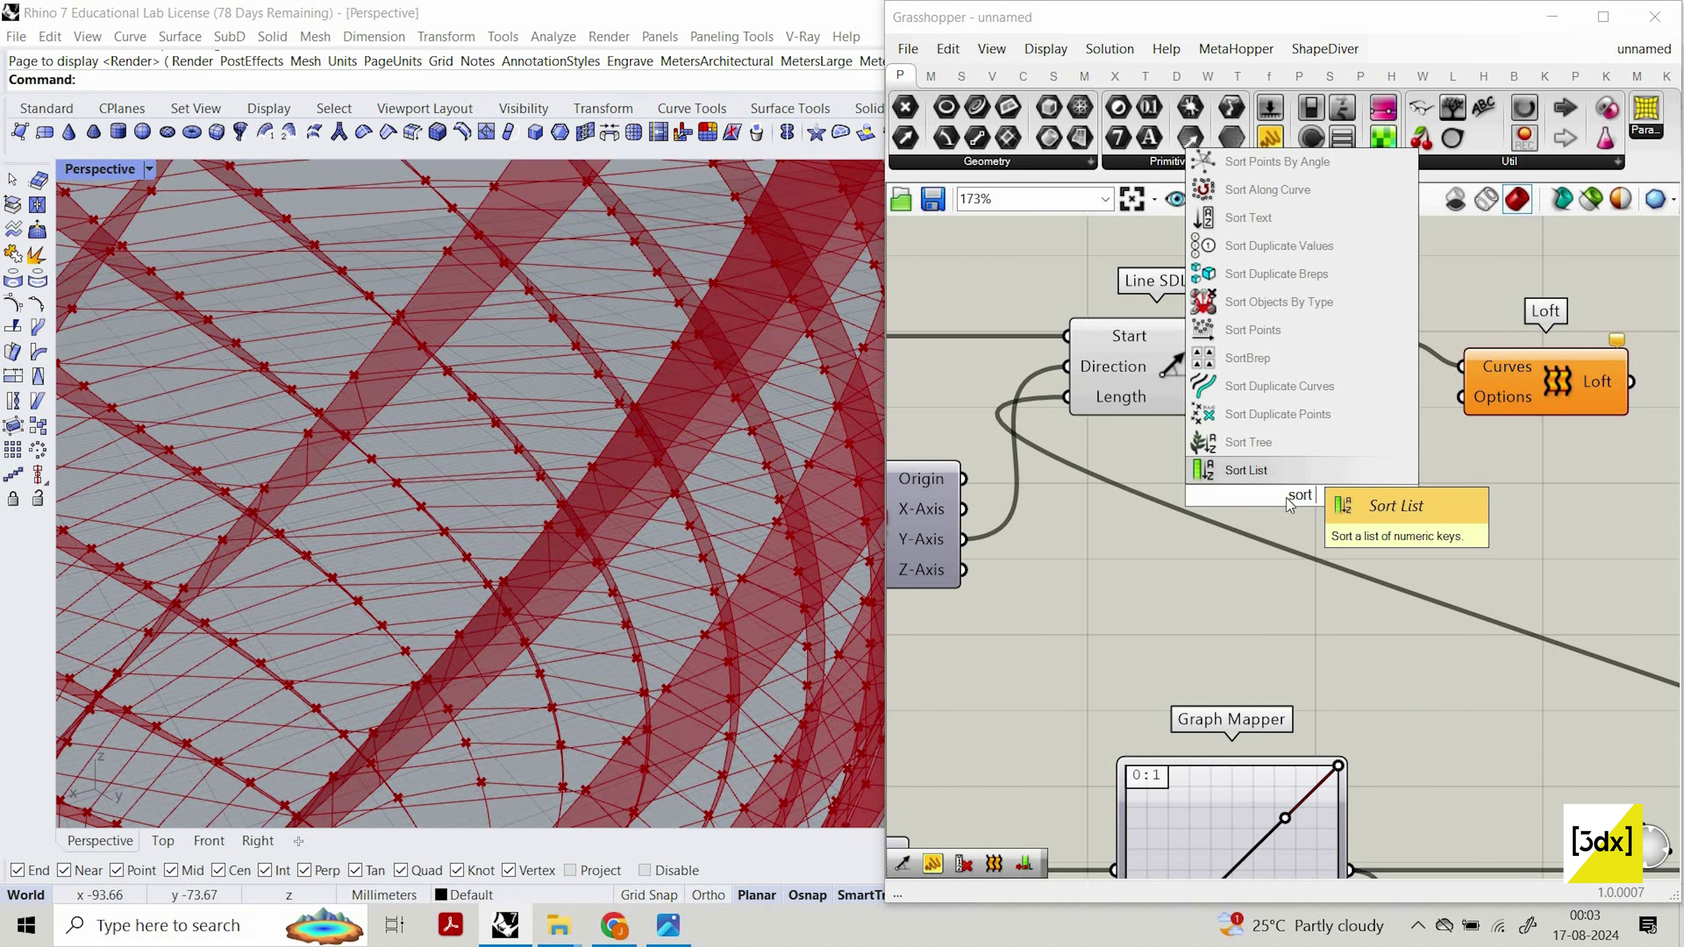
{"action": "key", "text": "Return"}
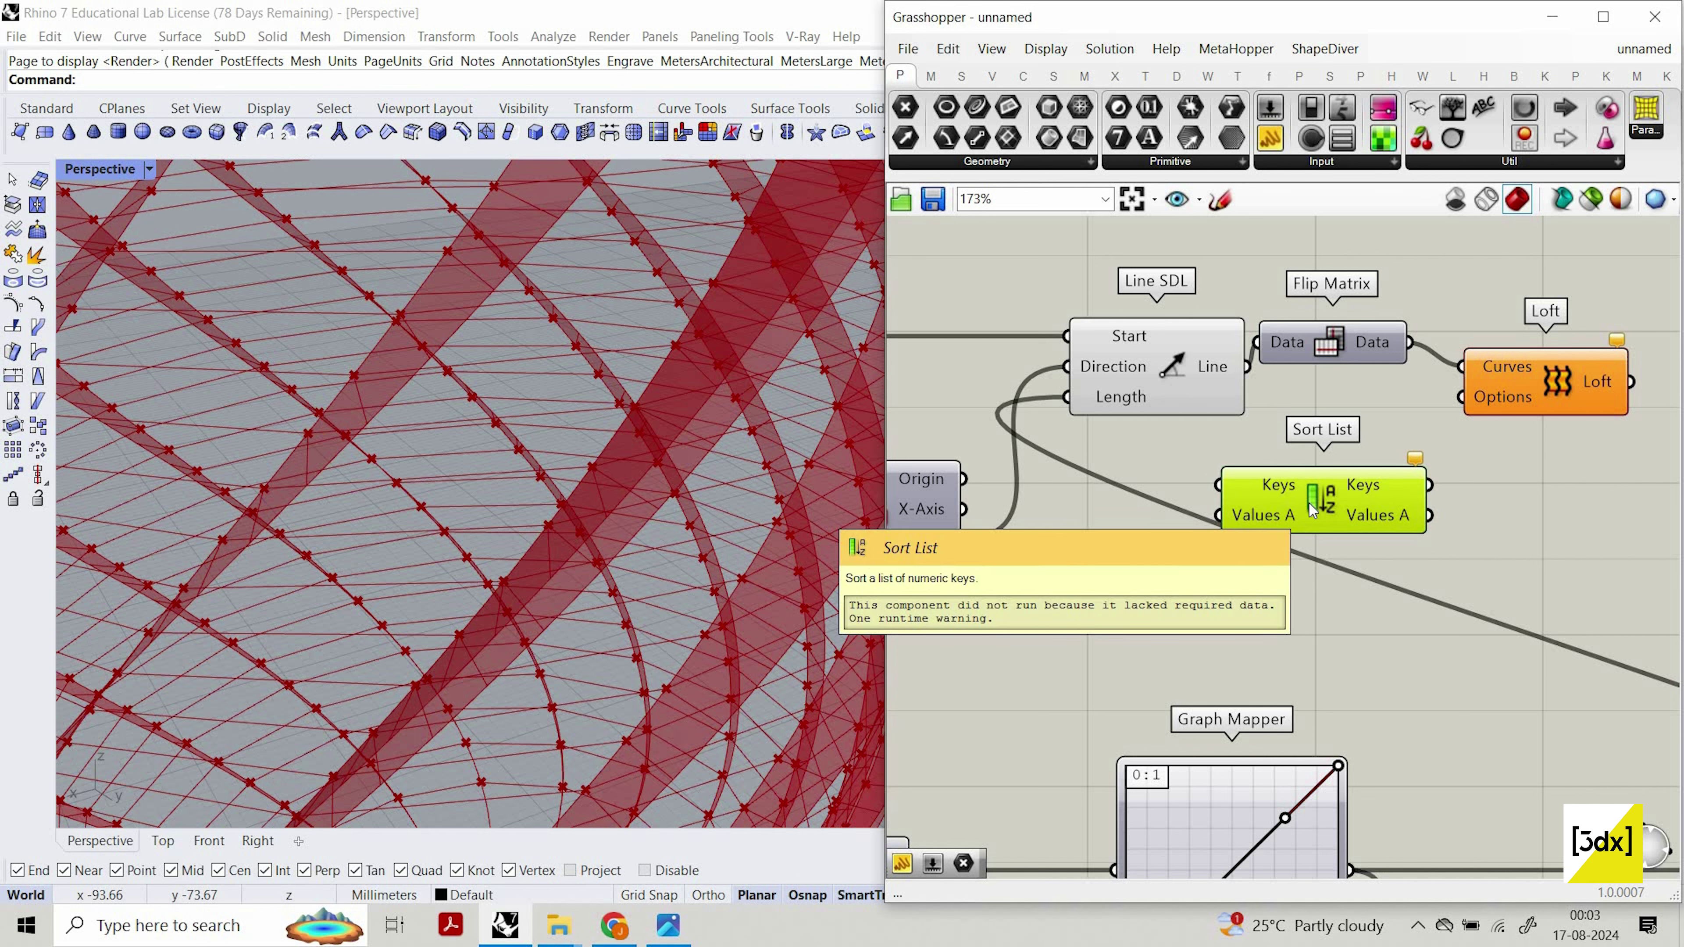
{"action": "key", "text": "Delete"}
Add a Split List component to the canvas near Line SDL.
{"action": "double_click", "coordinate": [1309, 503]}
{"action": "type", "text": "sp"}
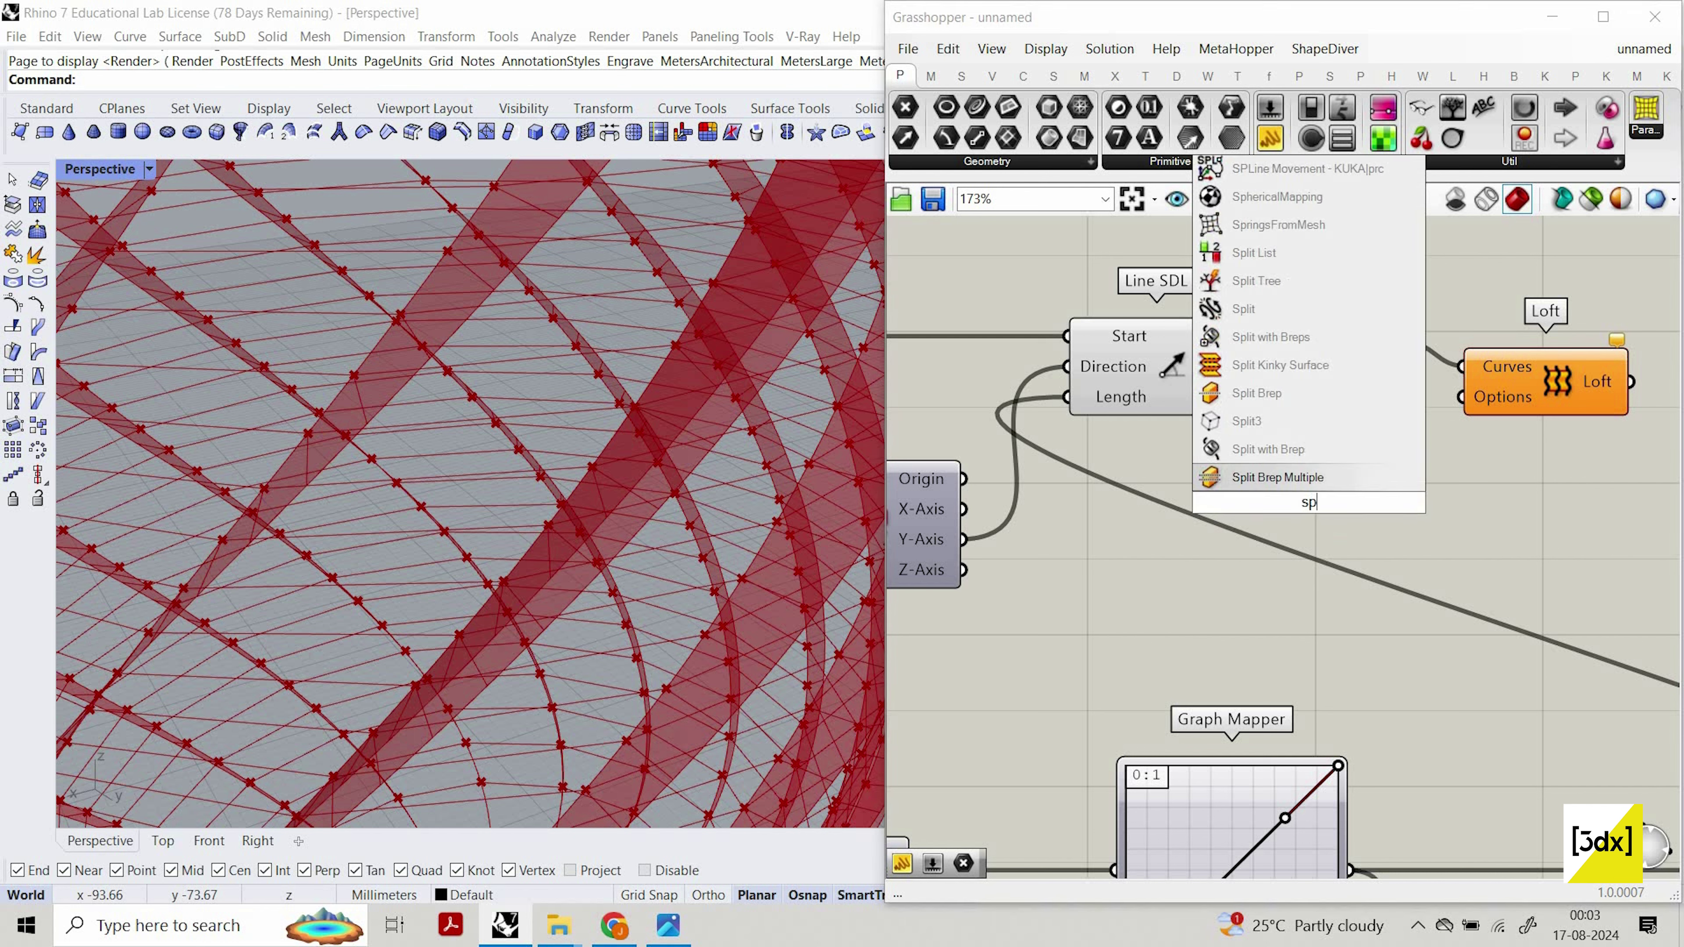
{"action": "type", "text": "lit li"}
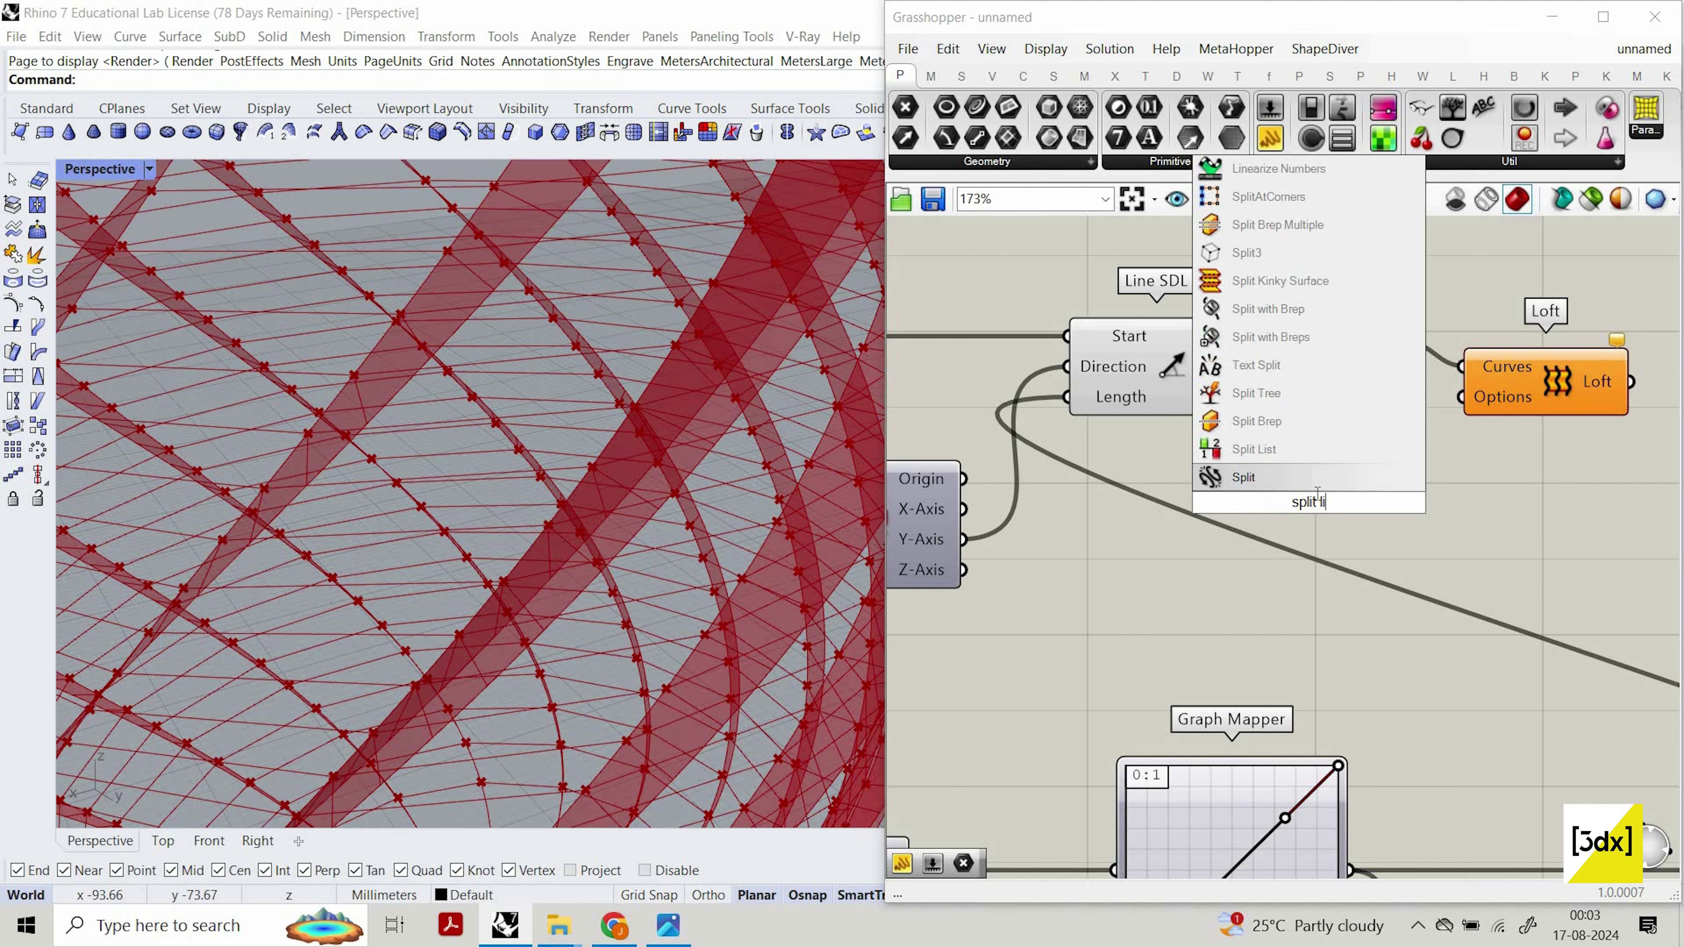
{"action": "left_click", "coordinate": [1321, 451]}
Place Split List ahead of Line SDL and connect Explode's Vertices output to its List input.
{"action": "scroll", "coordinate": [1326, 475], "scroll_direction": "down", "scroll_amount": 3}
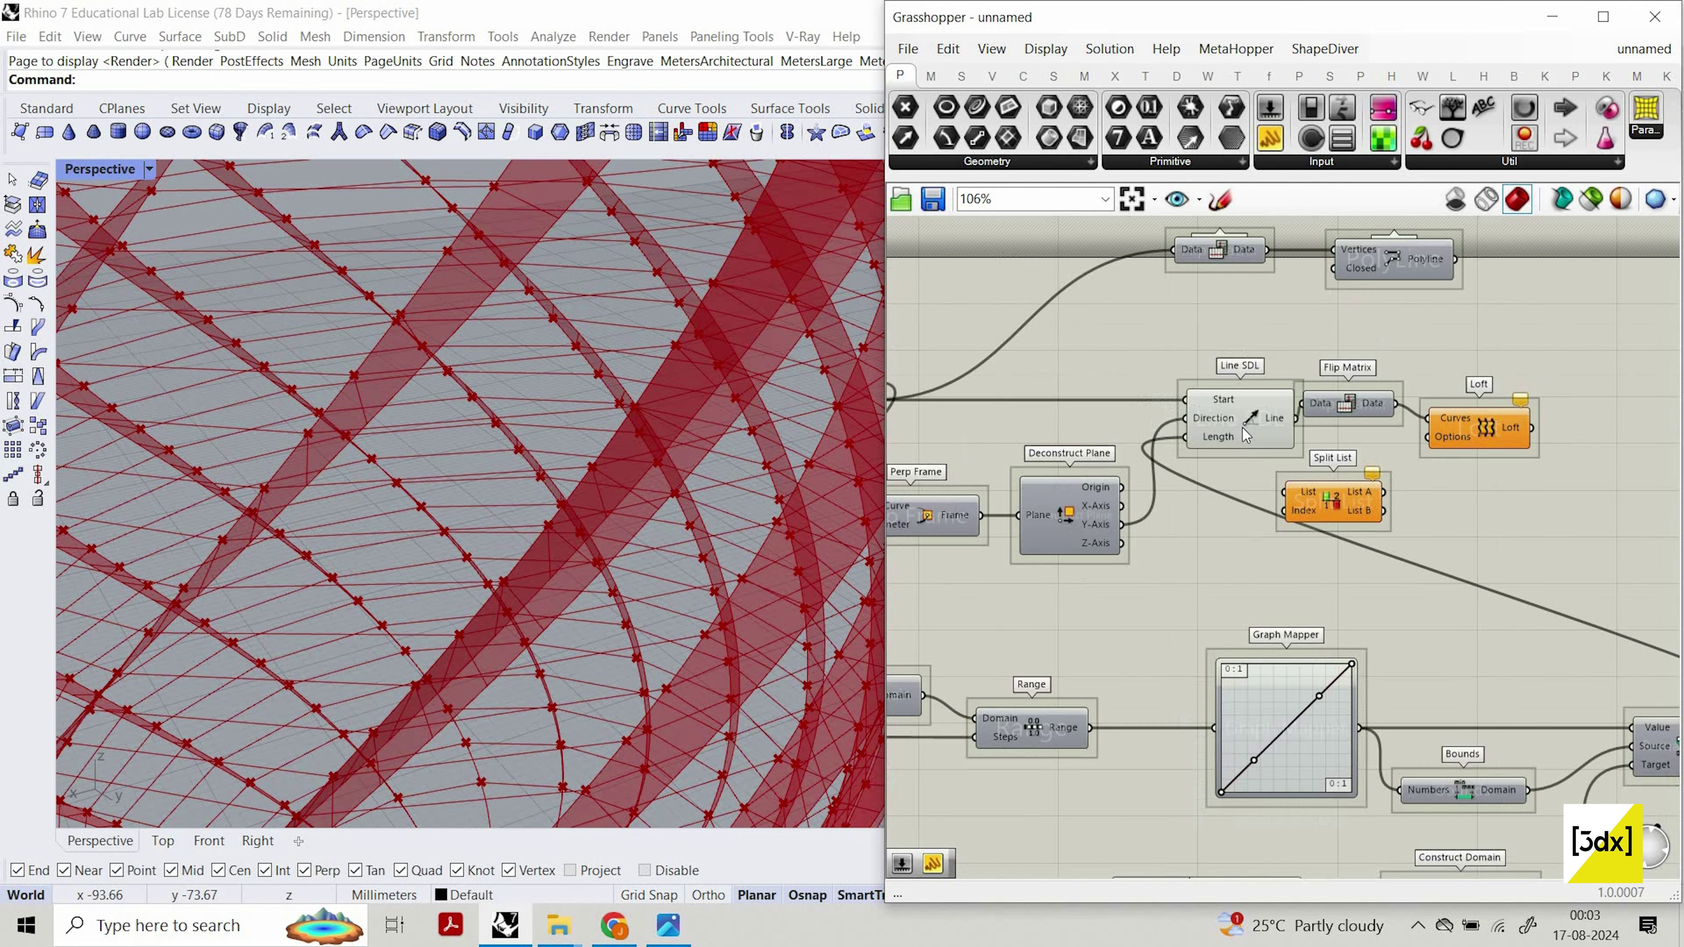
{"action": "scroll", "coordinate": [1425, 623], "scroll_direction": "down", "scroll_amount": 3}
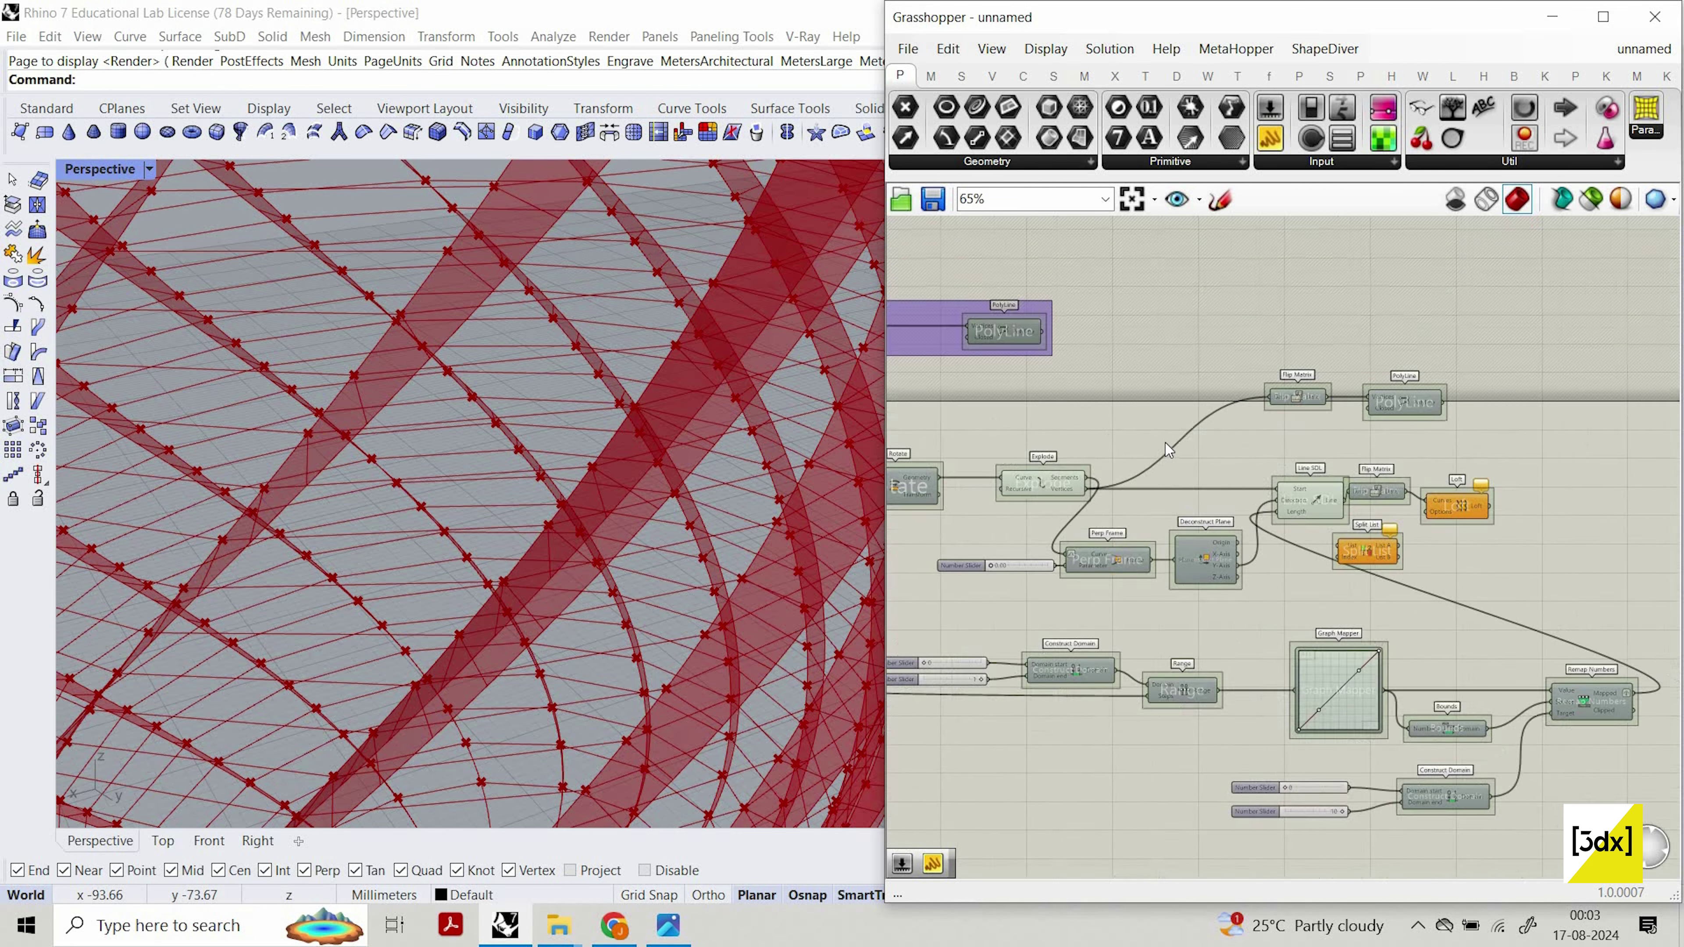
{"action": "scroll", "coordinate": [1374, 536], "scroll_direction": "up", "scroll_amount": 2}
{"action": "left_click_drag", "start_coordinate": [1369, 545], "coordinate": [1212, 466]}
{"action": "scroll", "coordinate": [1121, 435], "scroll_direction": "up", "scroll_amount": 2}
{"action": "left_click_drag", "start_coordinate": [980, 469], "coordinate": [1146, 449]}
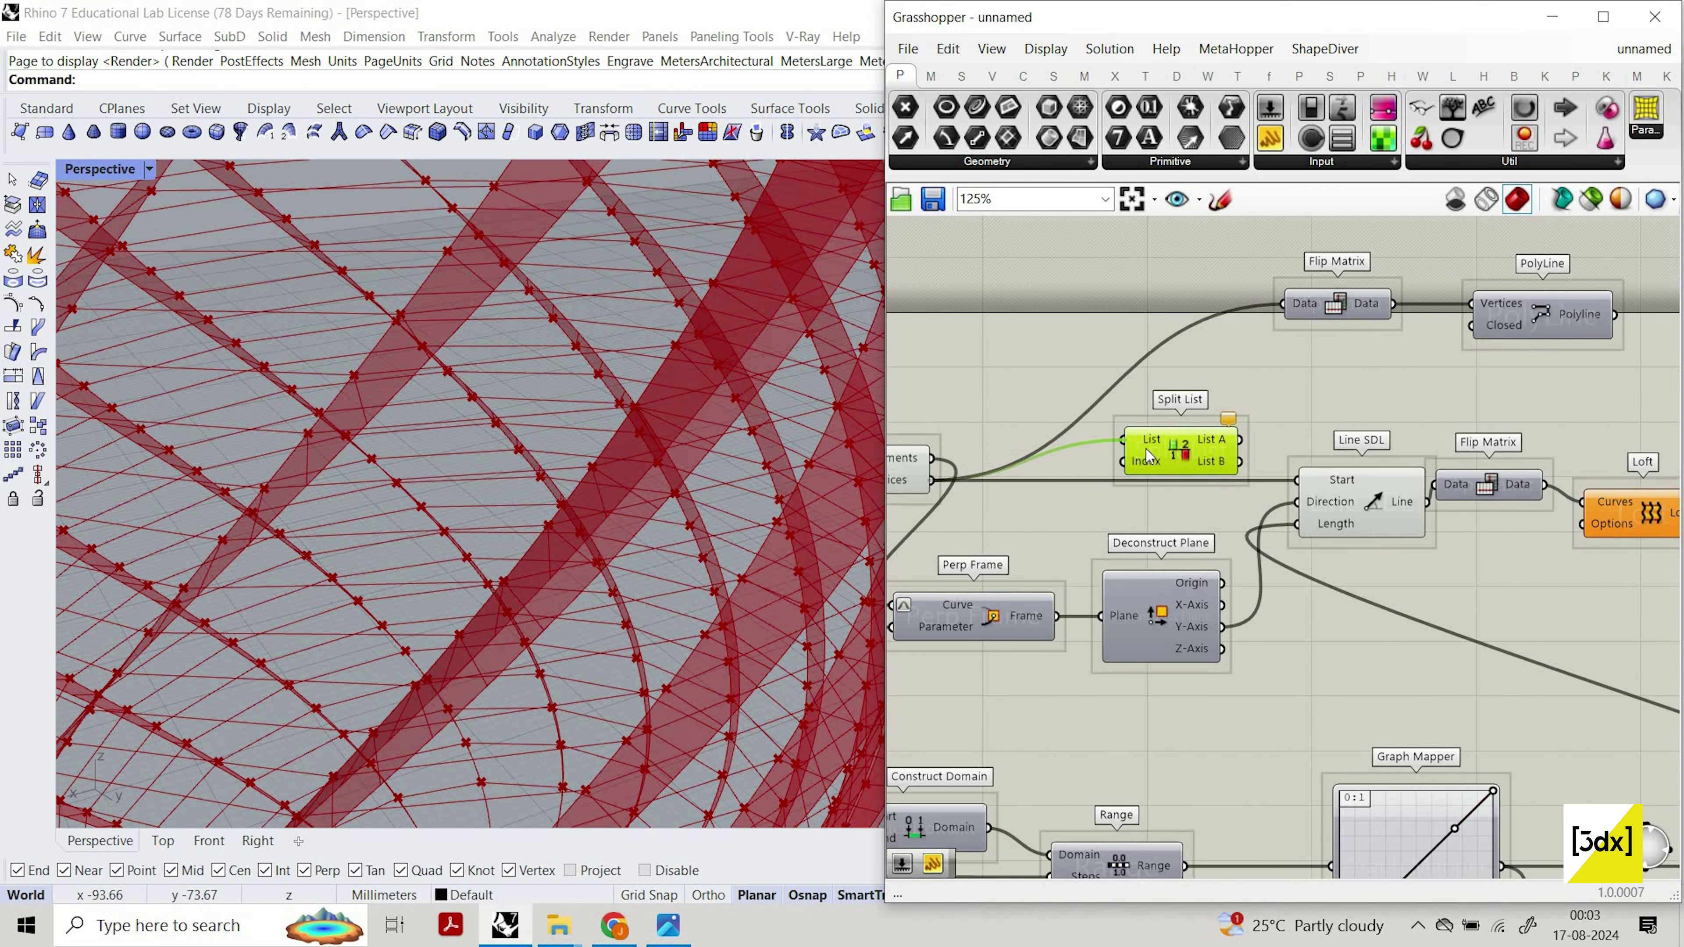
Create a number slider of 15 for Split List's Index input and route List A into Line SDL's Start input.
{"action": "scroll", "coordinate": [1153, 449], "scroll_direction": "up", "scroll_amount": 1}
{"action": "right_click_drag", "start_coordinate": [1034, 517], "coordinate": [1175, 510]}
{"action": "double_click", "coordinate": [966, 519]}
{"action": "type", "text": "15"}
{"action": "key", "text": "Return"}
{"action": "left_click_drag", "start_coordinate": [1293, 443], "coordinate": [1266, 489]}
{"action": "left_click_drag", "start_coordinate": [1231, 505], "coordinate": [1063, 521]}
{"action": "scroll", "coordinate": [1434, 575], "scroll_direction": "down", "scroll_amount": 5}
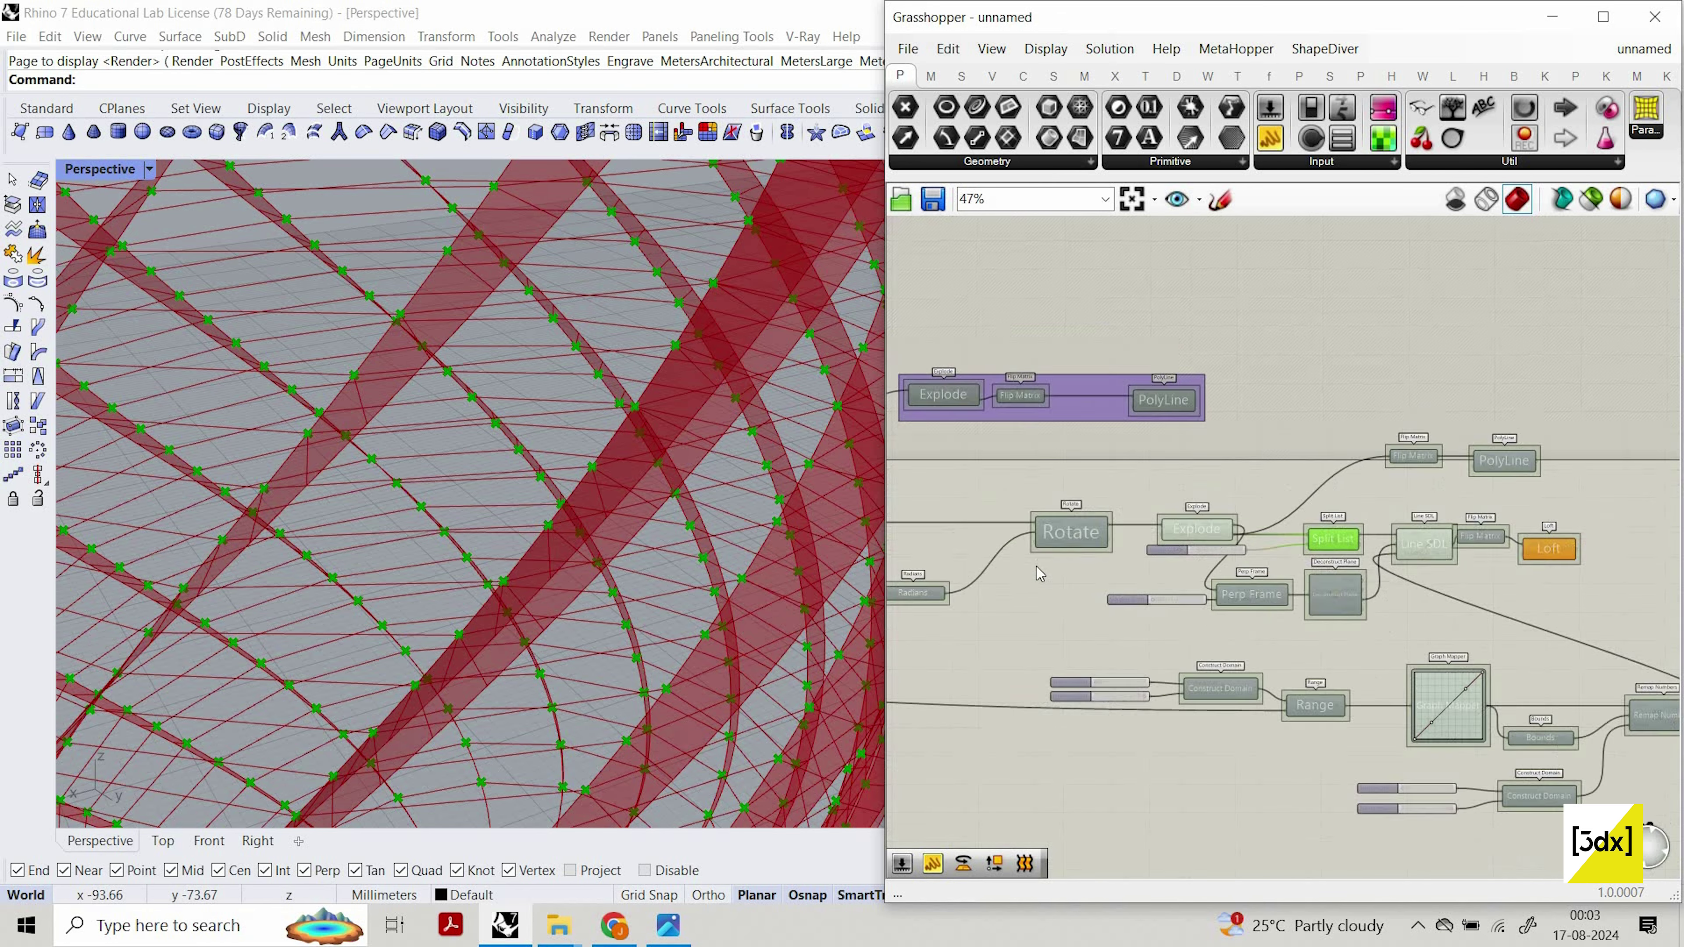
{"action": "scroll", "coordinate": [1072, 590], "scroll_direction": "up", "scroll_amount": 7}
{"action": "scroll", "coordinate": [1007, 595], "scroll_direction": "down", "scroll_amount": 6}
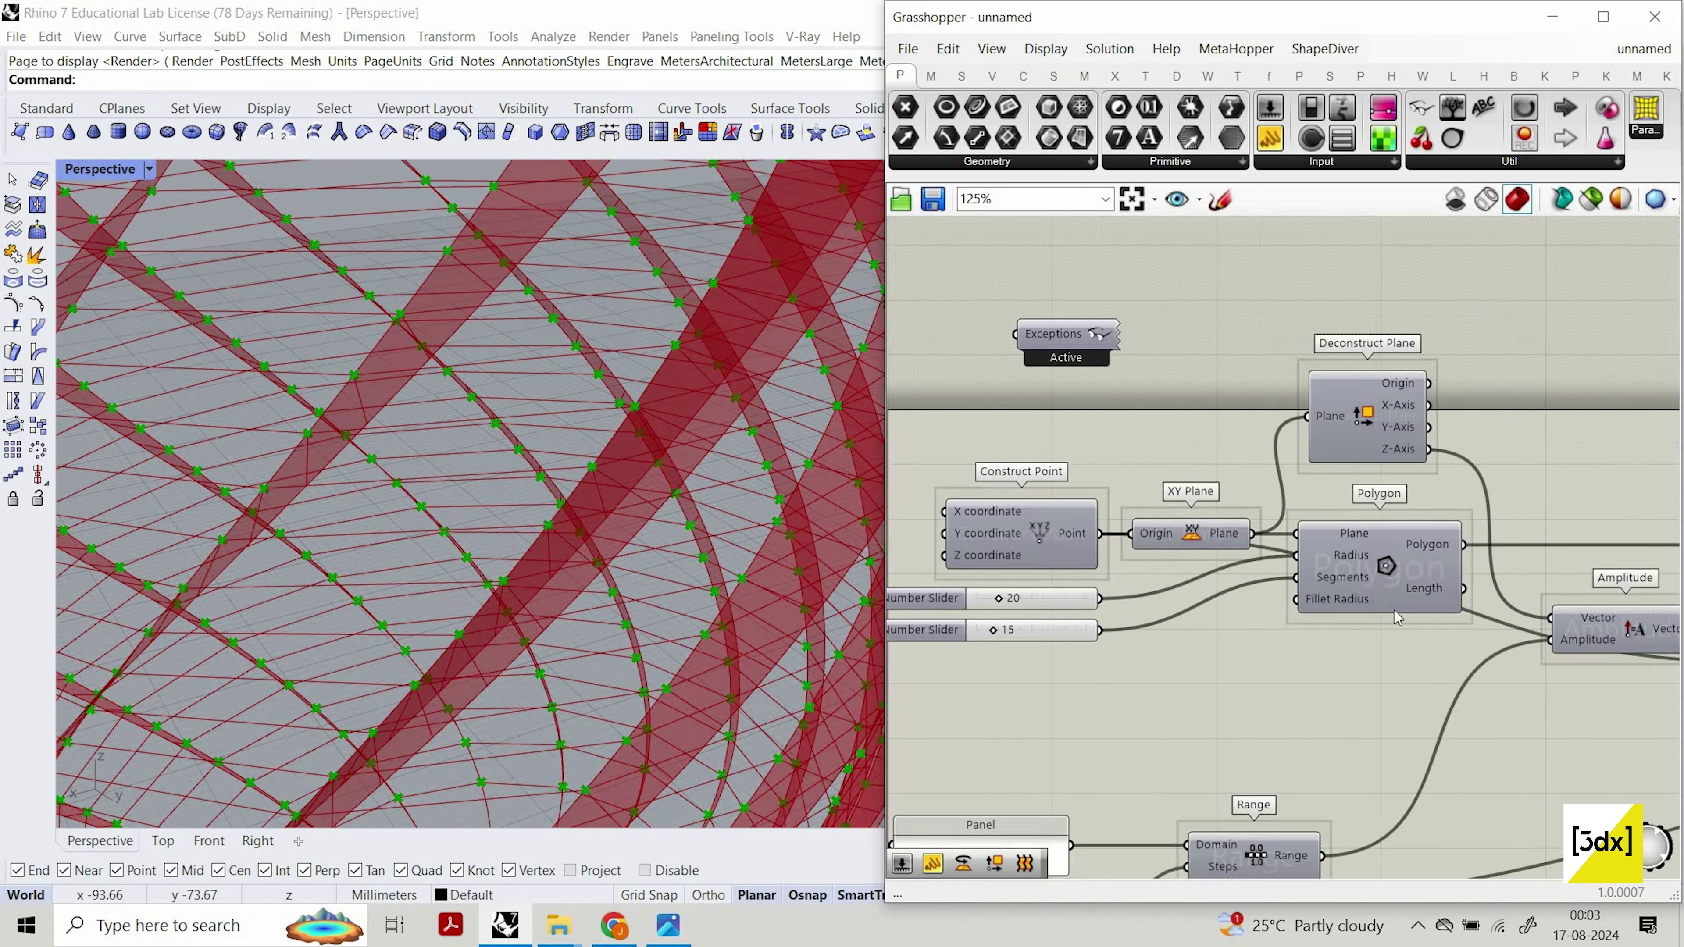
{"action": "scroll", "coordinate": [1274, 556], "scroll_direction": "up", "scroll_amount": 3}
{"action": "scroll", "coordinate": [1274, 556], "scroll_direction": "up", "scroll_amount": 5}
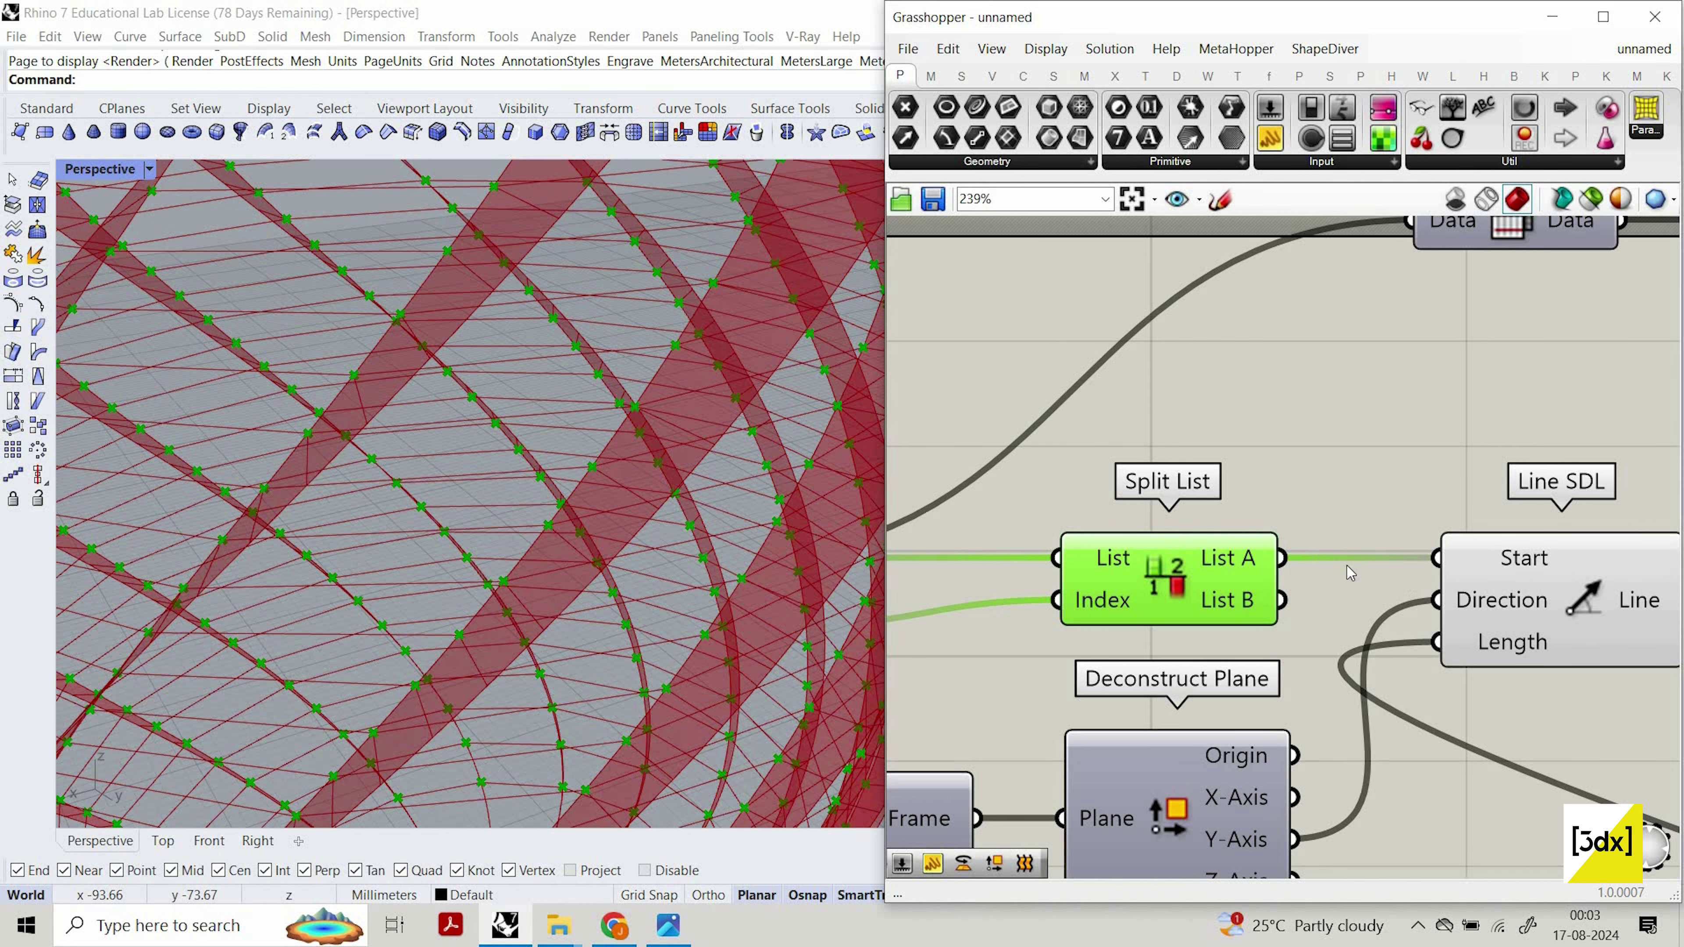
Simplify Split List's List A output and Line SDL's Line output.
{"action": "scroll", "coordinate": [1347, 565], "scroll_direction": "down", "scroll_amount": 4}
{"action": "scroll", "coordinate": [1300, 551], "scroll_direction": "up", "scroll_amount": 5}
{"action": "right_click", "coordinate": [1293, 547]}
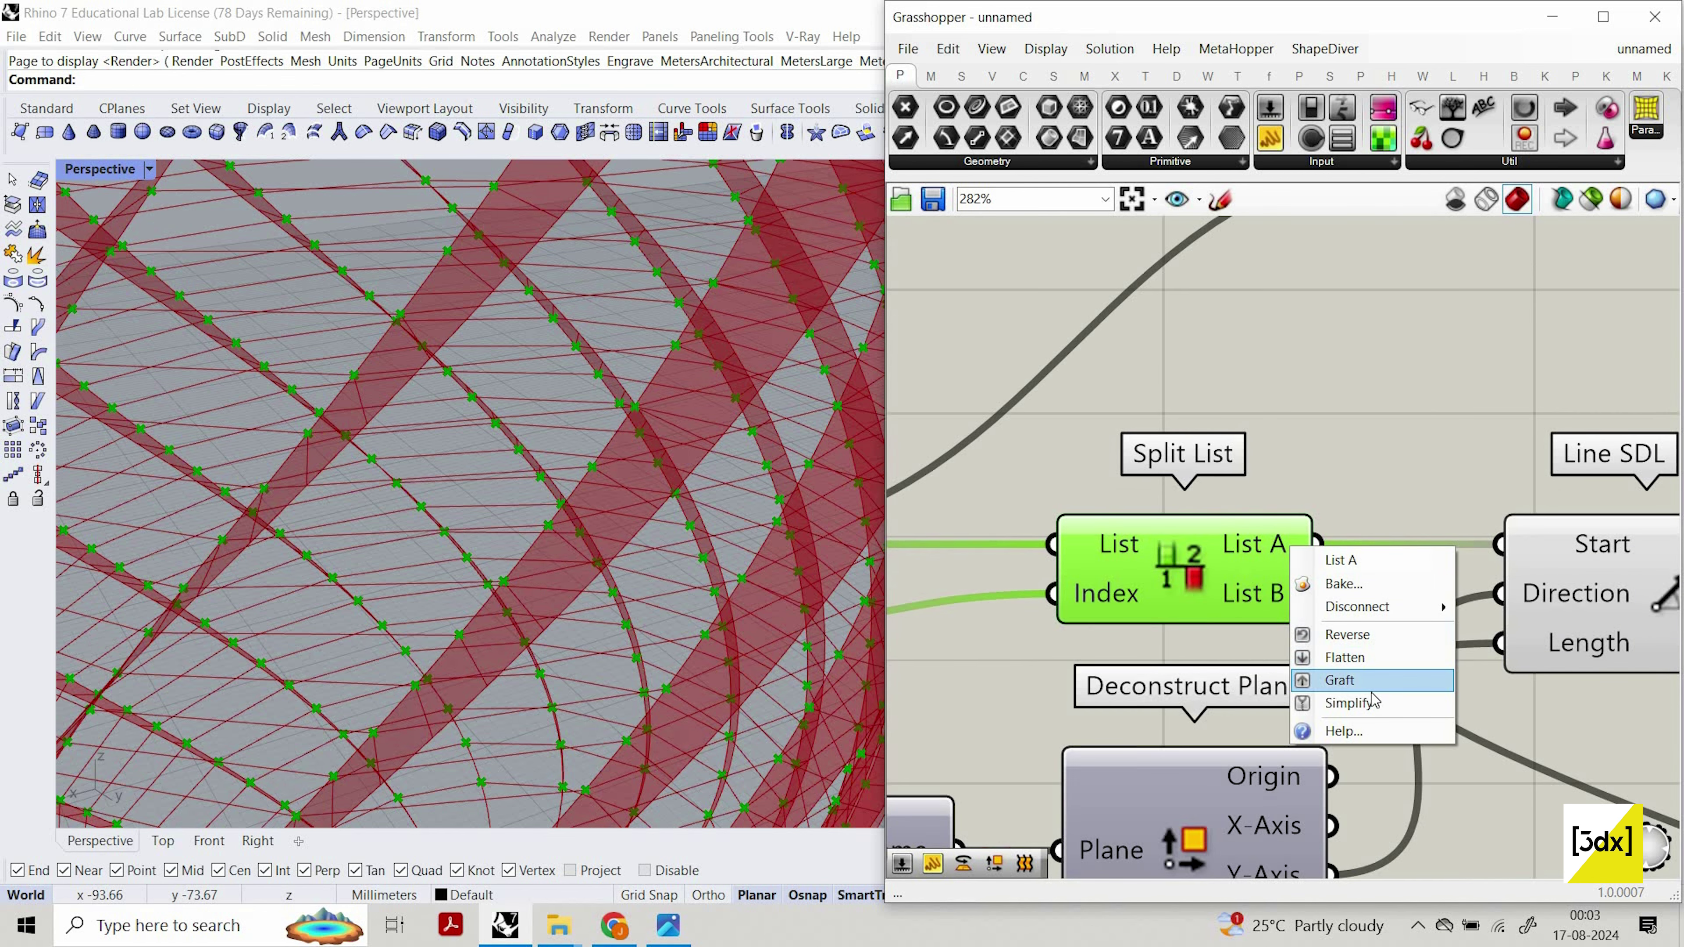
{"action": "left_click", "coordinate": [1352, 703]}
{"action": "scroll", "coordinate": [1136, 477], "scroll_direction": "down", "scroll_amount": 2}
{"action": "scroll", "coordinate": [1243, 627], "scroll_direction": "up", "scroll_amount": 3}
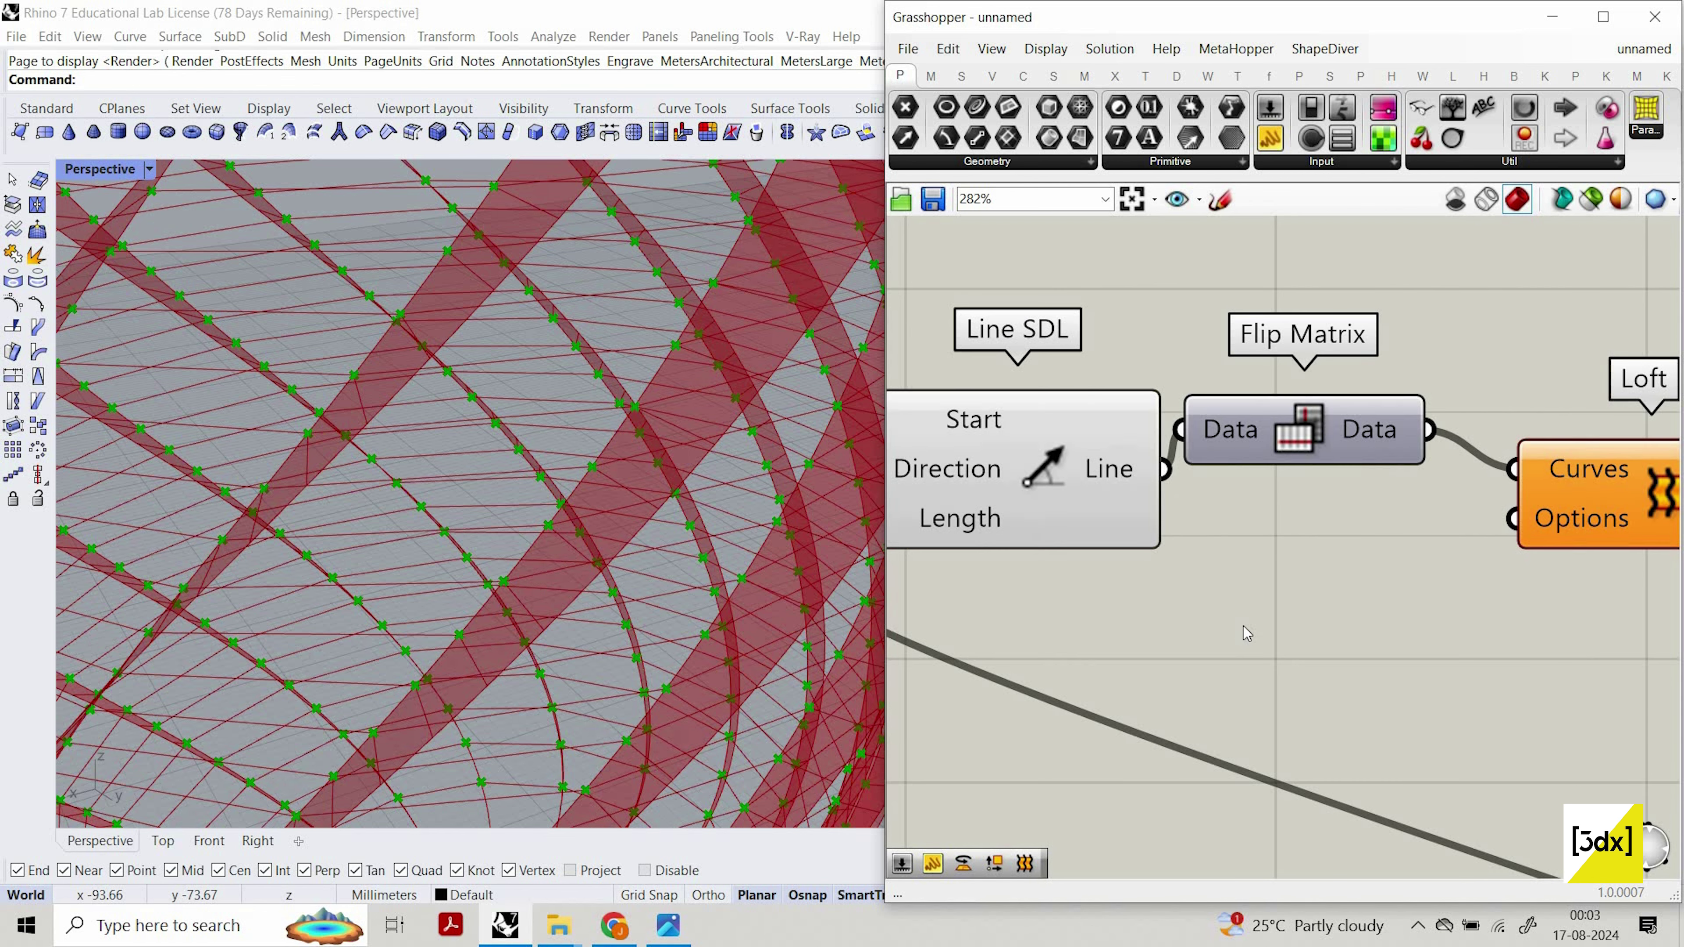
{"action": "right_click", "coordinate": [1100, 491]}
{"action": "left_click", "coordinate": [1187, 628]}
Space out the Flip Matrix and Loft components after Line SDL.
{"action": "scroll", "coordinate": [1464, 469], "scroll_direction": "down", "scroll_amount": 4}
{"action": "scroll", "coordinate": [1352, 488], "scroll_direction": "up", "scroll_amount": 3}
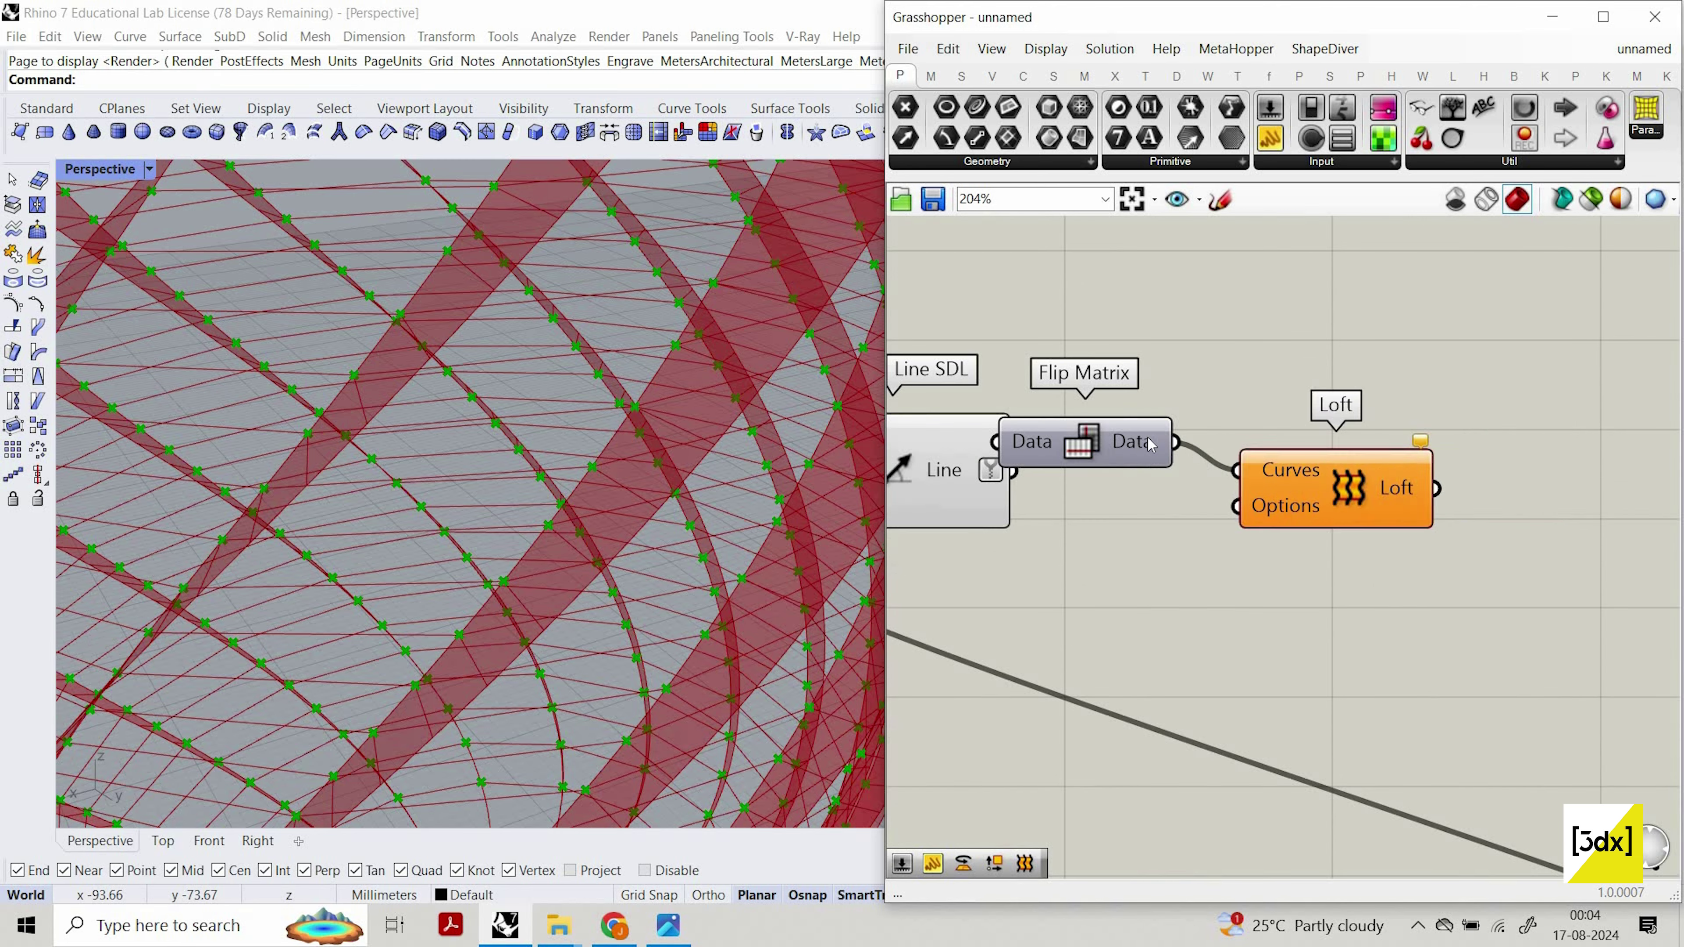
{"action": "left_click_drag", "start_coordinate": [1351, 488], "coordinate": [1546, 470]}
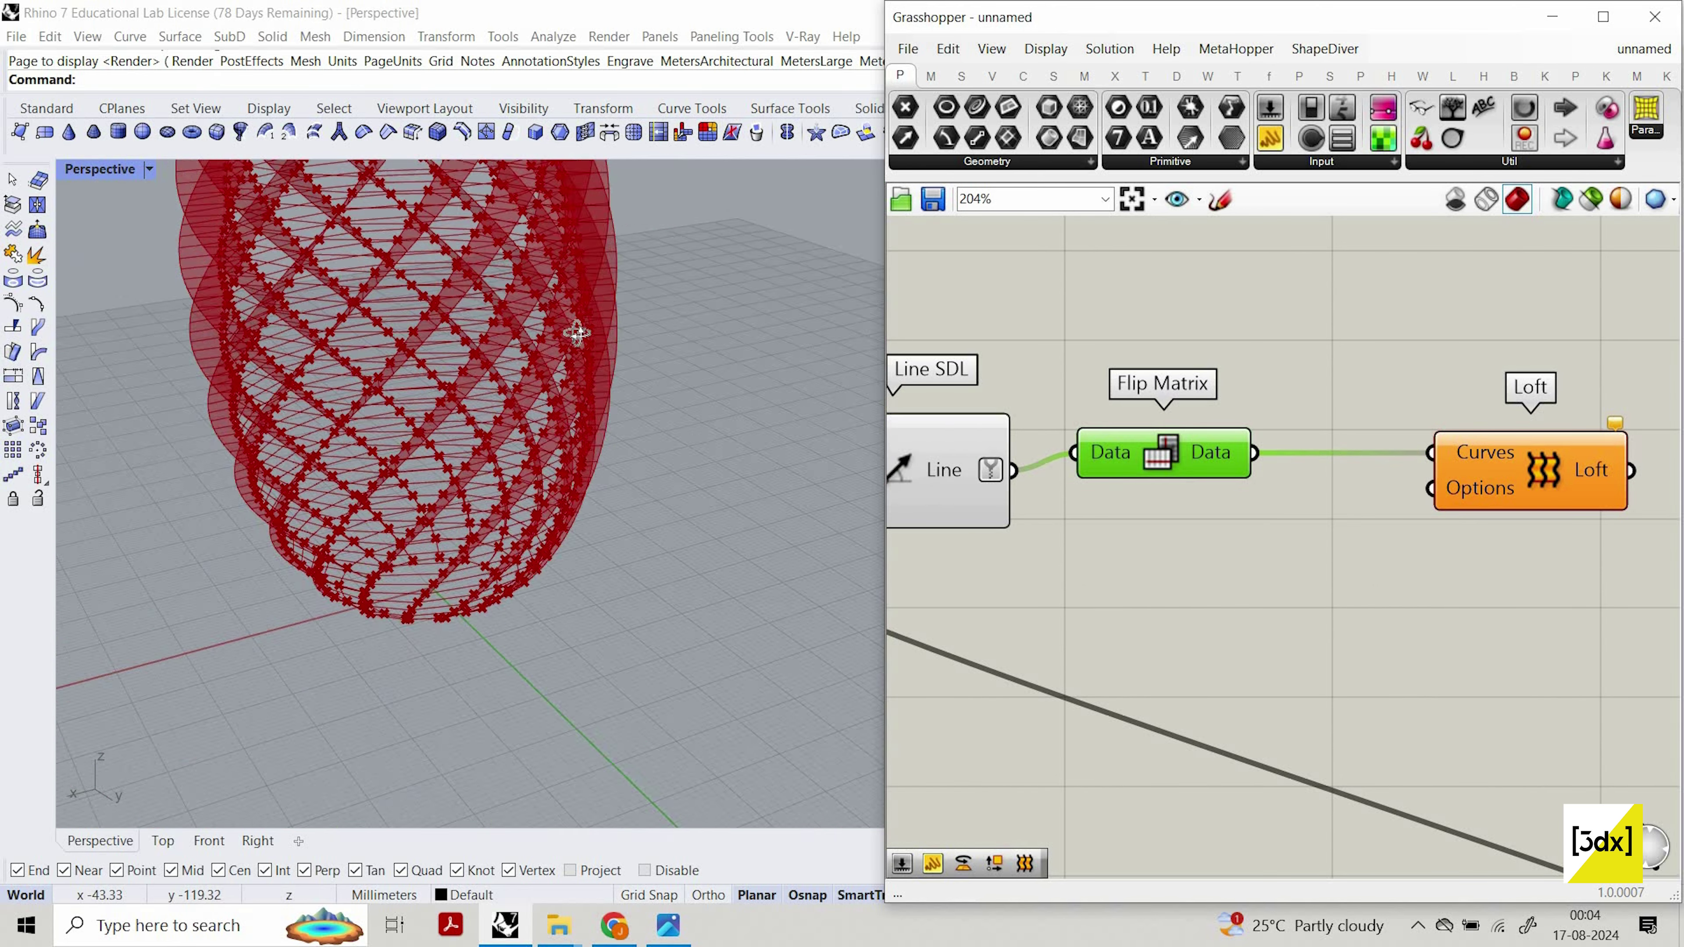
Examine the lofted fins around the vase, especially near its base, from several angles and distances.
{"action": "right_click_drag", "start_coordinate": [577, 331], "coordinate": [552, 298]}
{"action": "scroll", "coordinate": [621, 283], "scroll_direction": "down", "scroll_amount": 3}
{"action": "scroll", "coordinate": [622, 283], "scroll_direction": "up", "scroll_amount": 5}
{"action": "scroll", "coordinate": [552, 299], "scroll_direction": "down", "scroll_amount": 5}
{"action": "right_click_drag", "start_coordinate": [530, 391], "coordinate": [713, 584]}
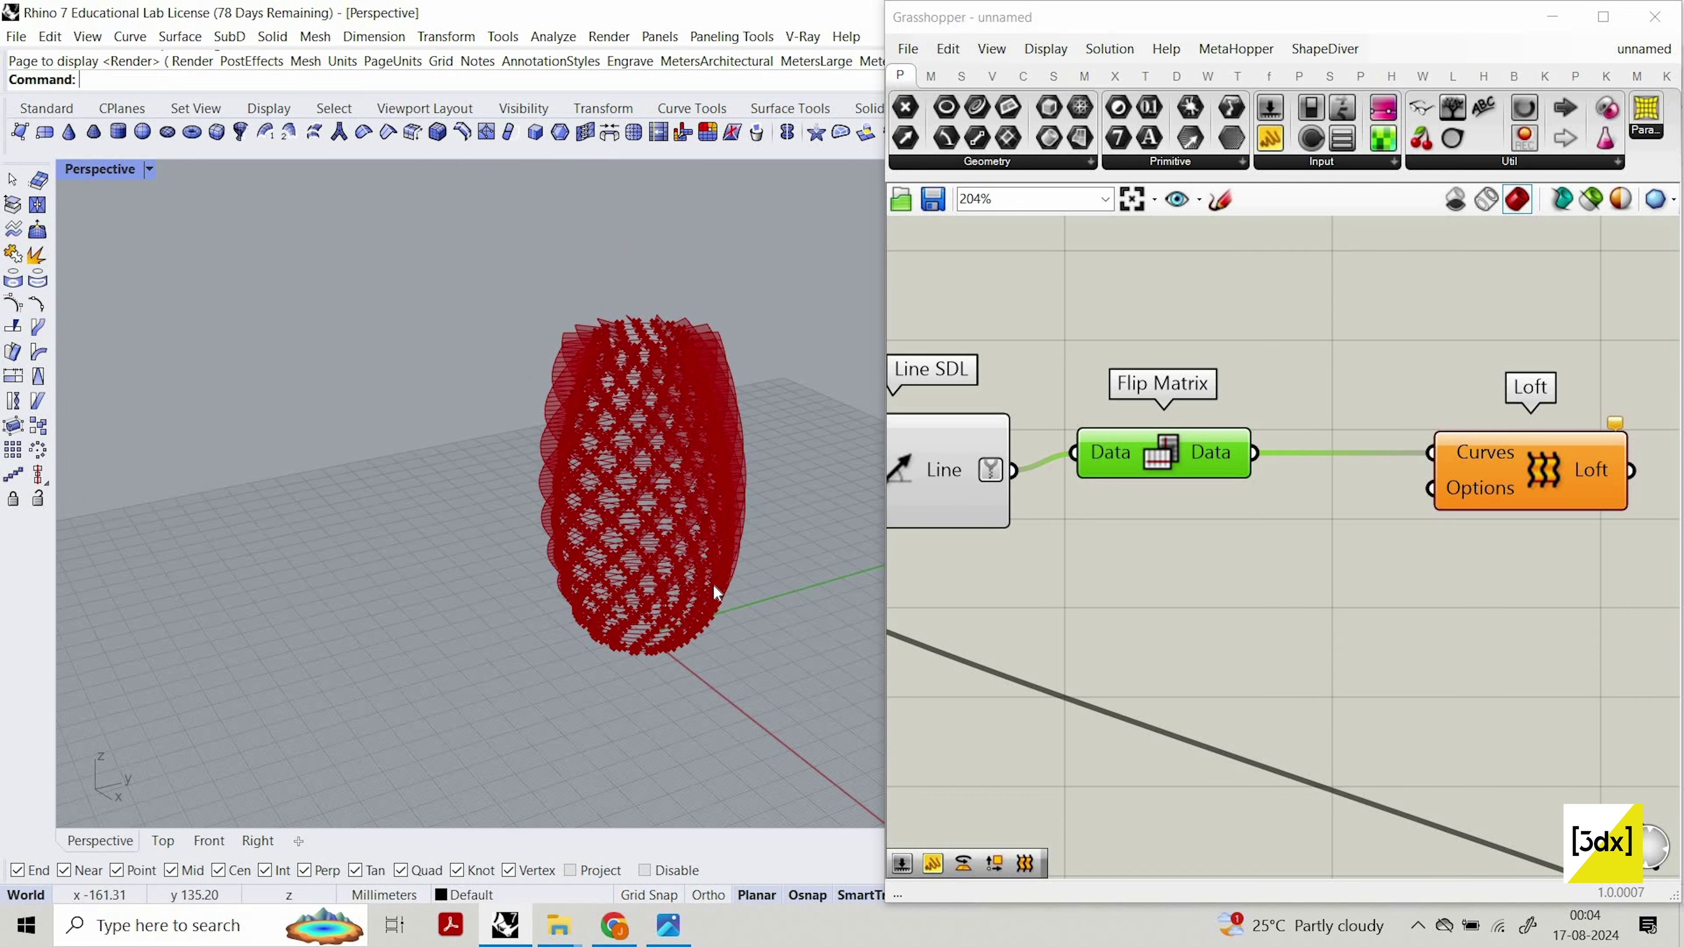
{"action": "scroll", "coordinate": [754, 619], "scroll_direction": "up", "scroll_amount": 5}
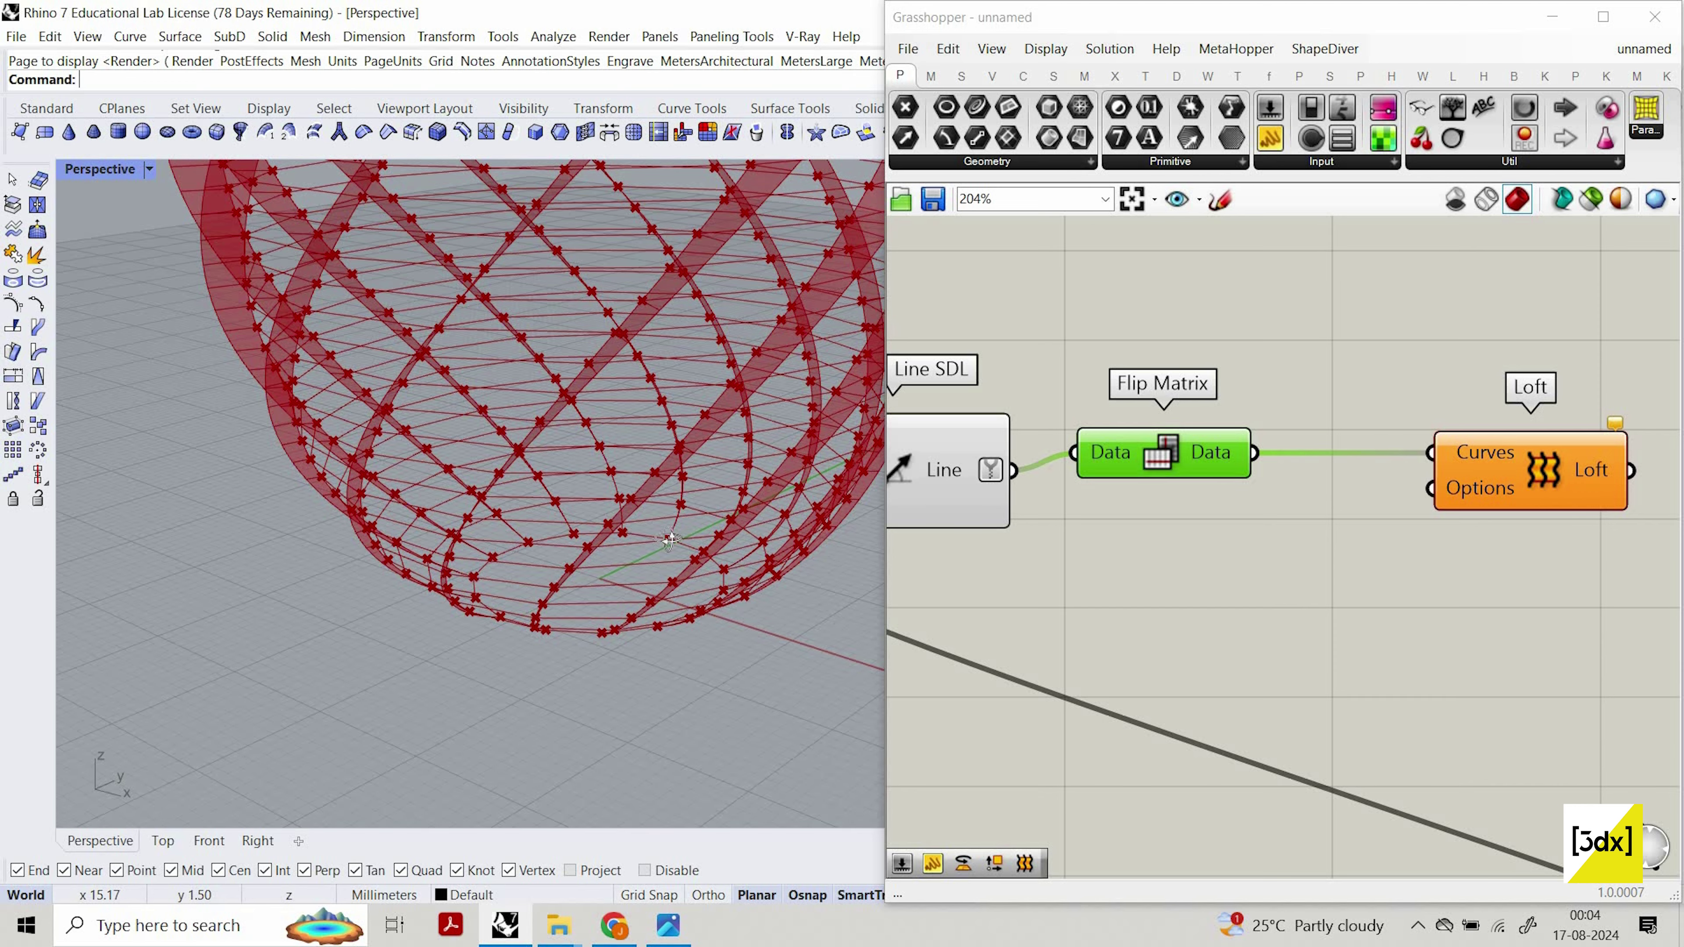
{"action": "scroll", "coordinate": [613, 610], "scroll_direction": "up", "scroll_amount": 5}
{"action": "scroll", "coordinate": [1270, 656], "scroll_direction": "down", "scroll_amount": 5}
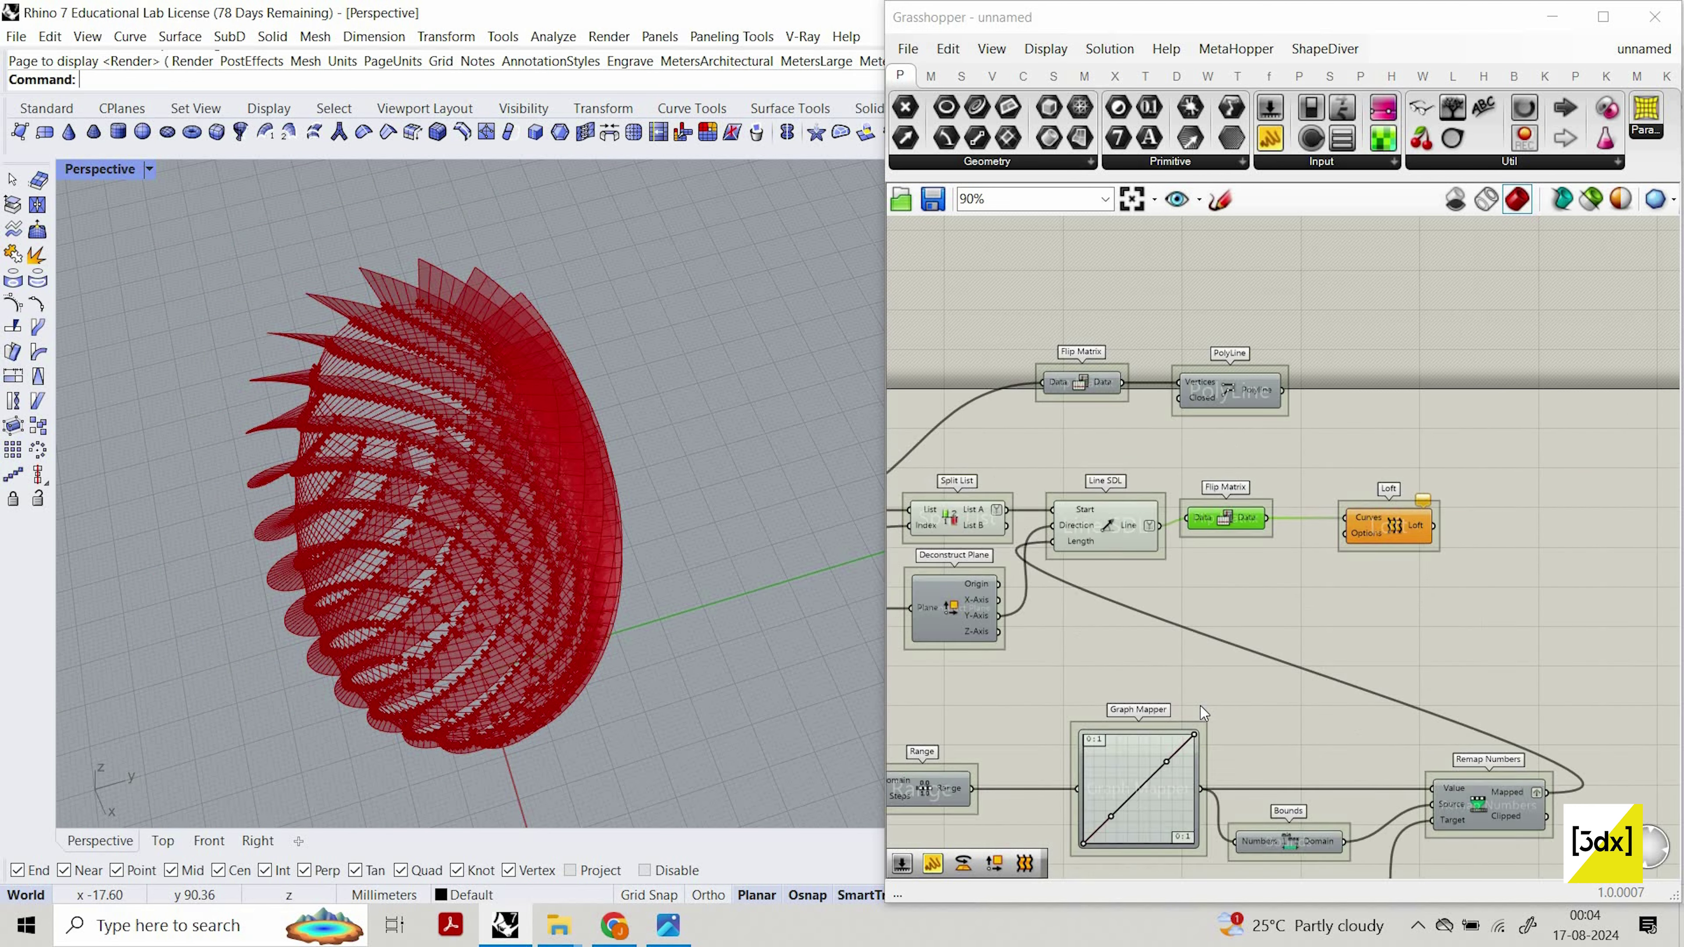
Adjust the Domain start slider of the remap target domain, leaving it at 0.
{"action": "right_click_drag", "start_coordinate": [1200, 706], "coordinate": [1216, 510]}
{"action": "scroll", "coordinate": [981, 663], "scroll_direction": "down", "scroll_amount": 1}
{"action": "scroll", "coordinate": [971, 662], "scroll_direction": "up", "scroll_amount": 5}
{"action": "scroll", "coordinate": [962, 661], "scroll_direction": "up", "scroll_amount": 2}
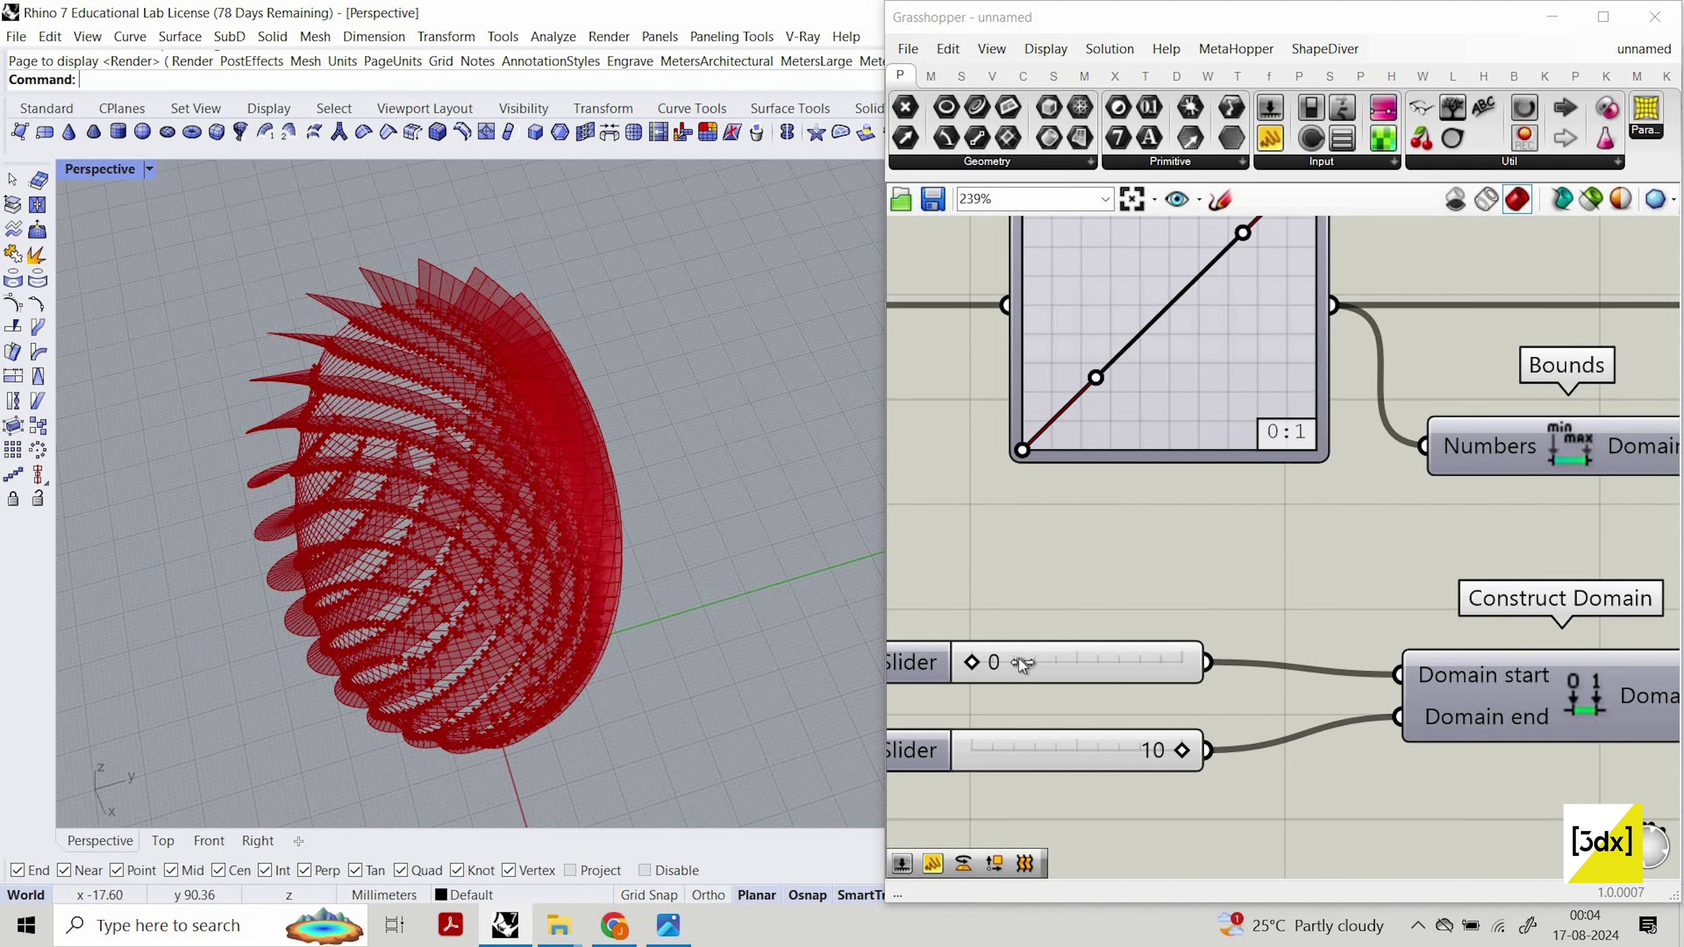
{"action": "left_click_drag", "start_coordinate": [1020, 663], "coordinate": [952, 663]}
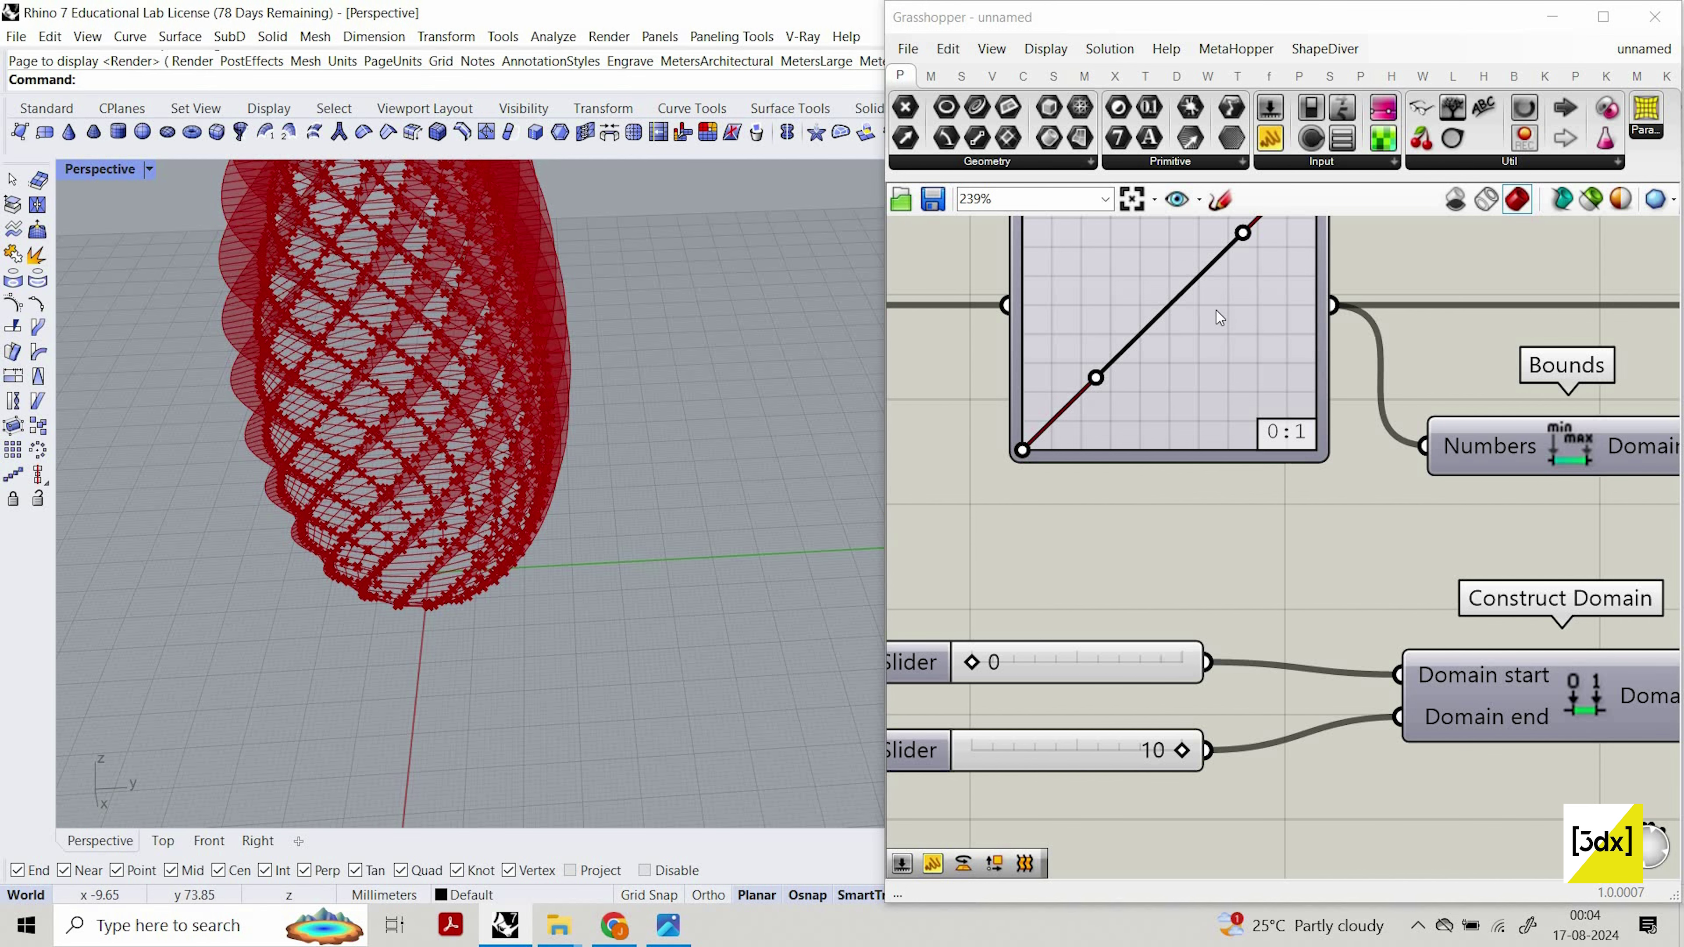
Reshape the Graph Mapper's Bezier curve into an arch, with both end points slightly above the graph's baseline.
{"action": "scroll", "coordinate": [1216, 311], "scroll_direction": "down", "scroll_amount": 2}
{"action": "scroll", "coordinate": [1196, 335], "scroll_direction": "up", "scroll_amount": 3}
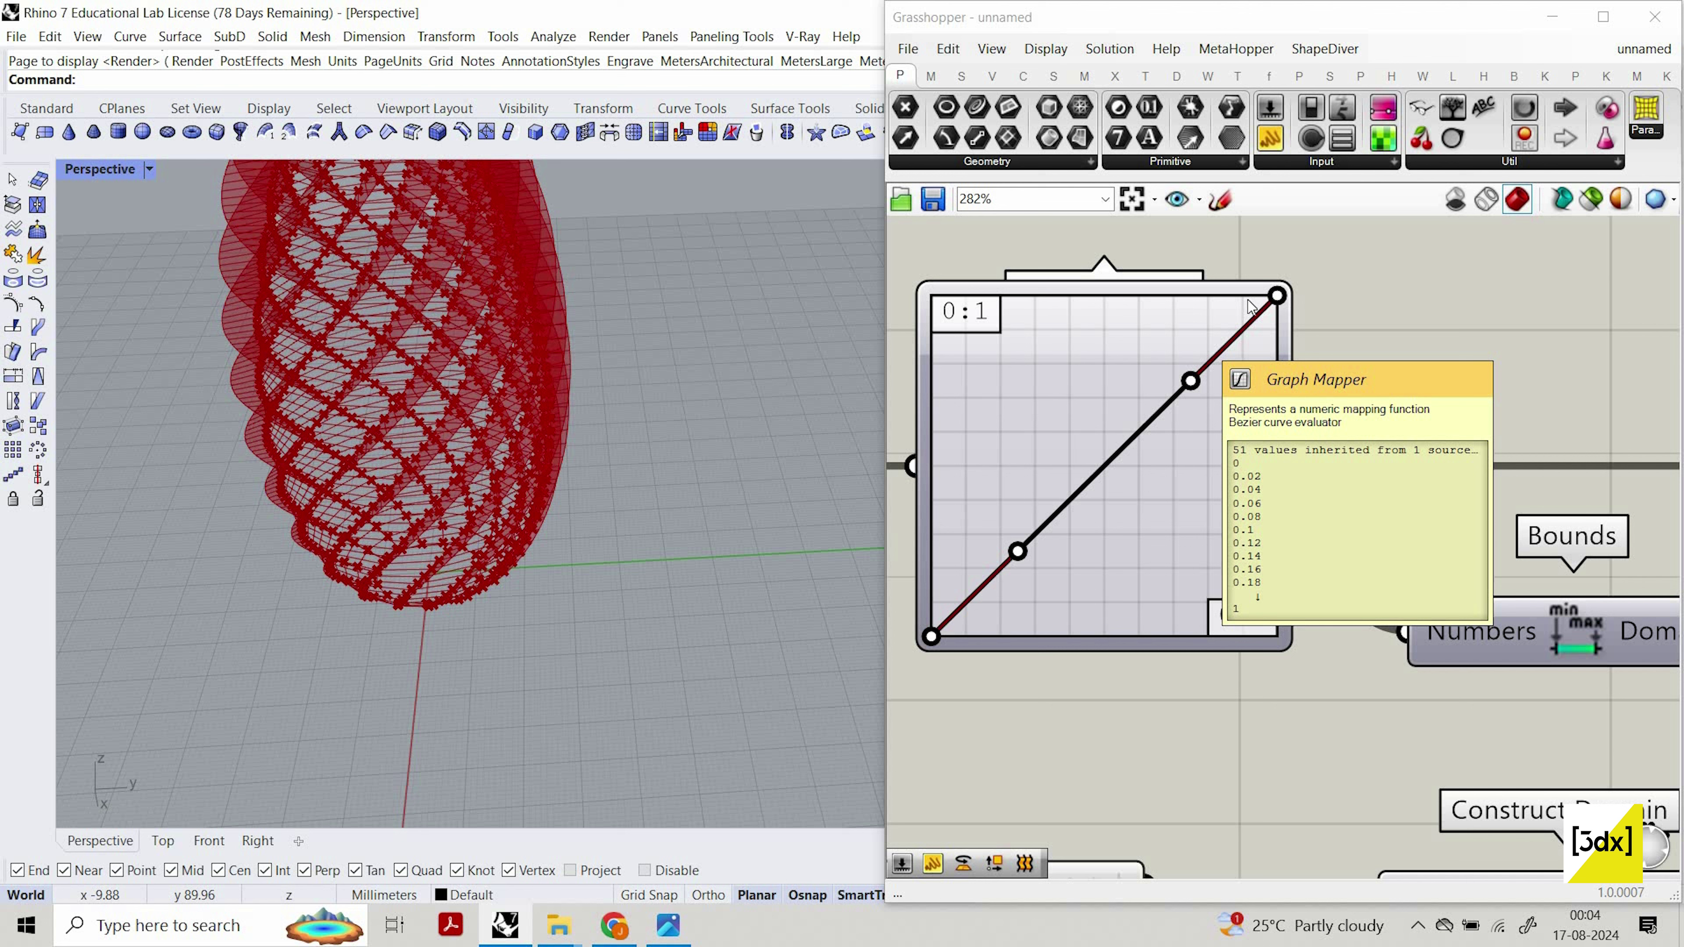
{"action": "left_click_drag", "start_coordinate": [1276, 299], "coordinate": [1259, 670]}
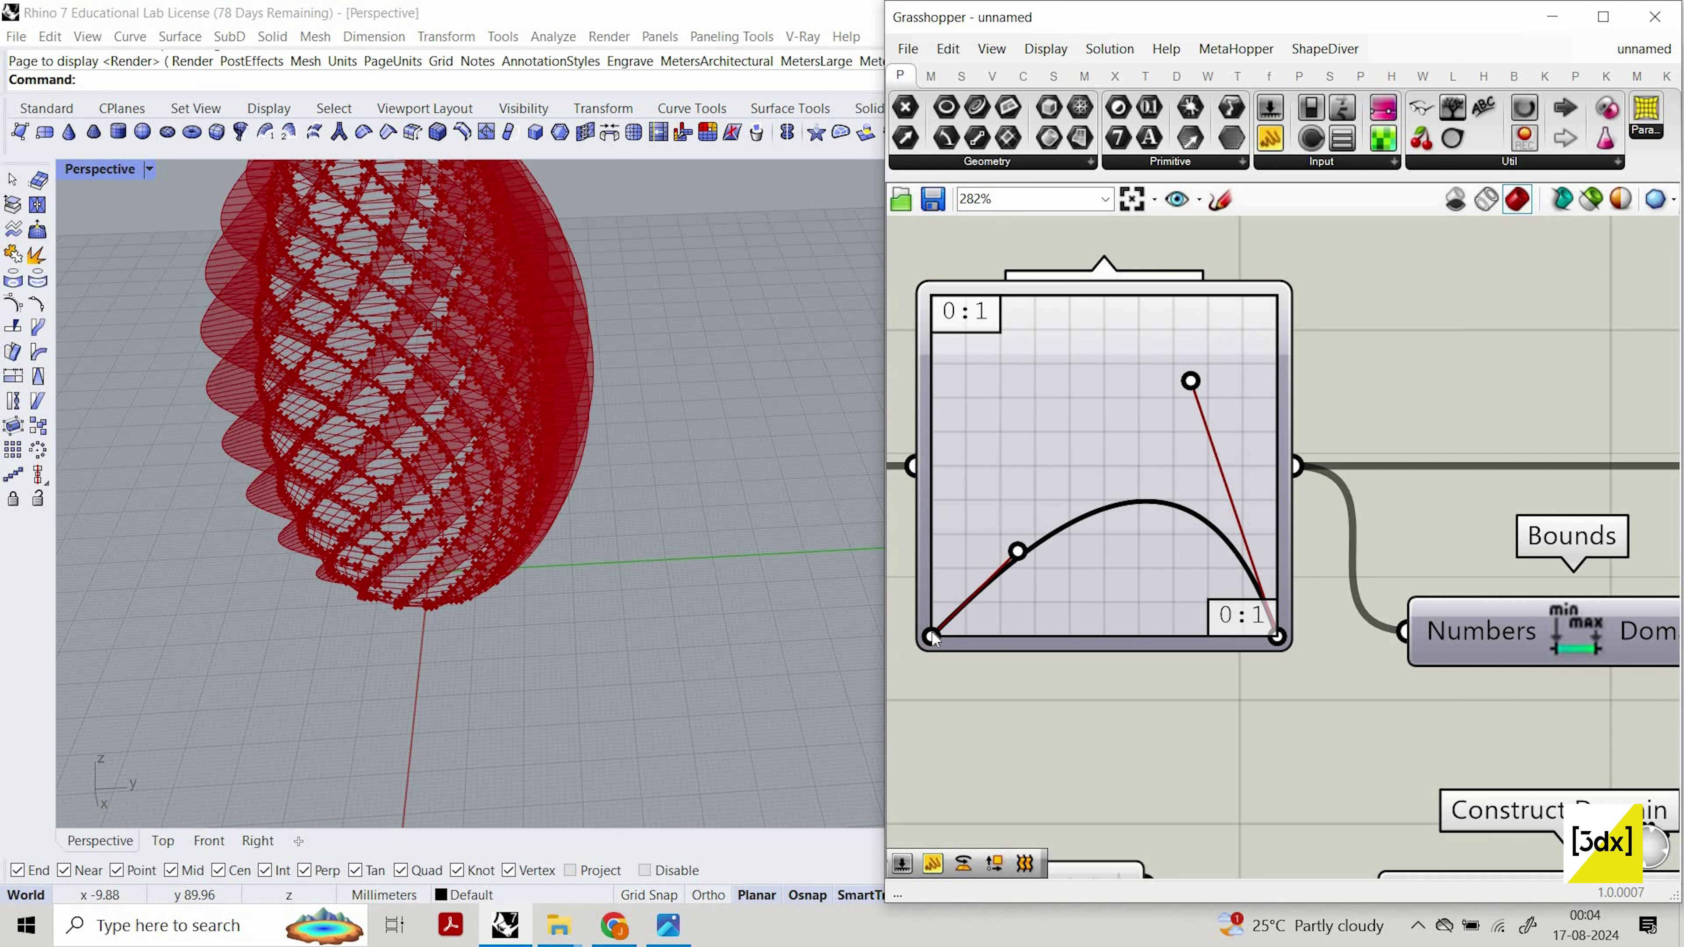
{"action": "left_click_drag", "start_coordinate": [931, 635], "coordinate": [931, 607]}
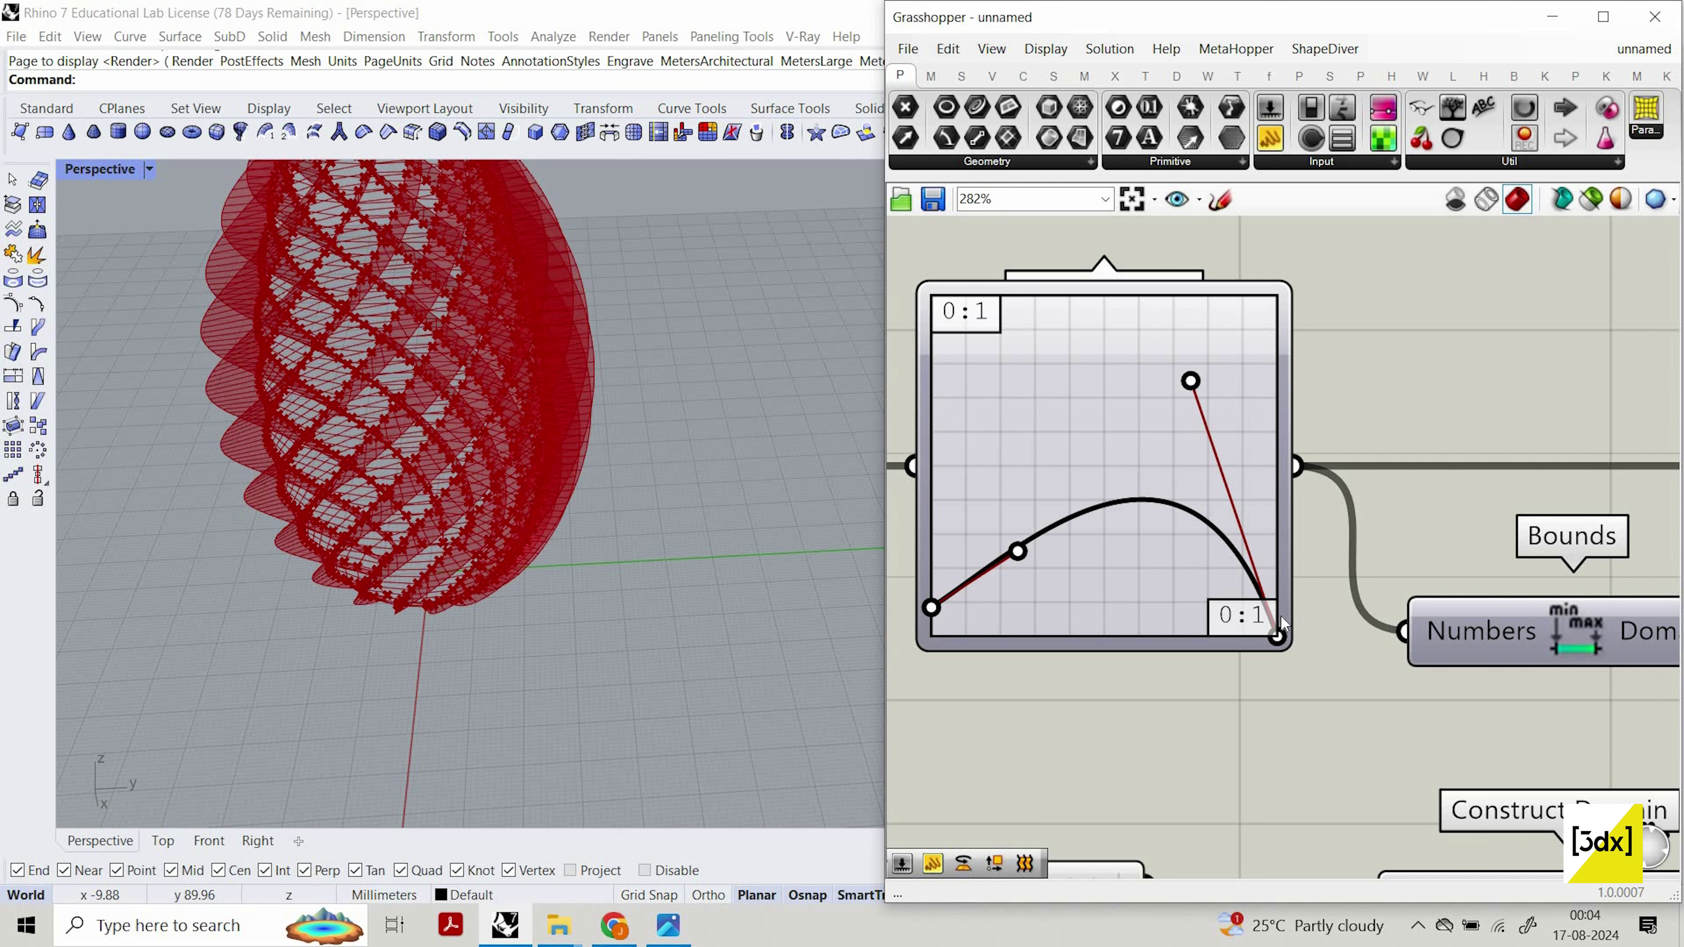
{"action": "left_click_drag", "start_coordinate": [1282, 630], "coordinate": [1278, 611]}
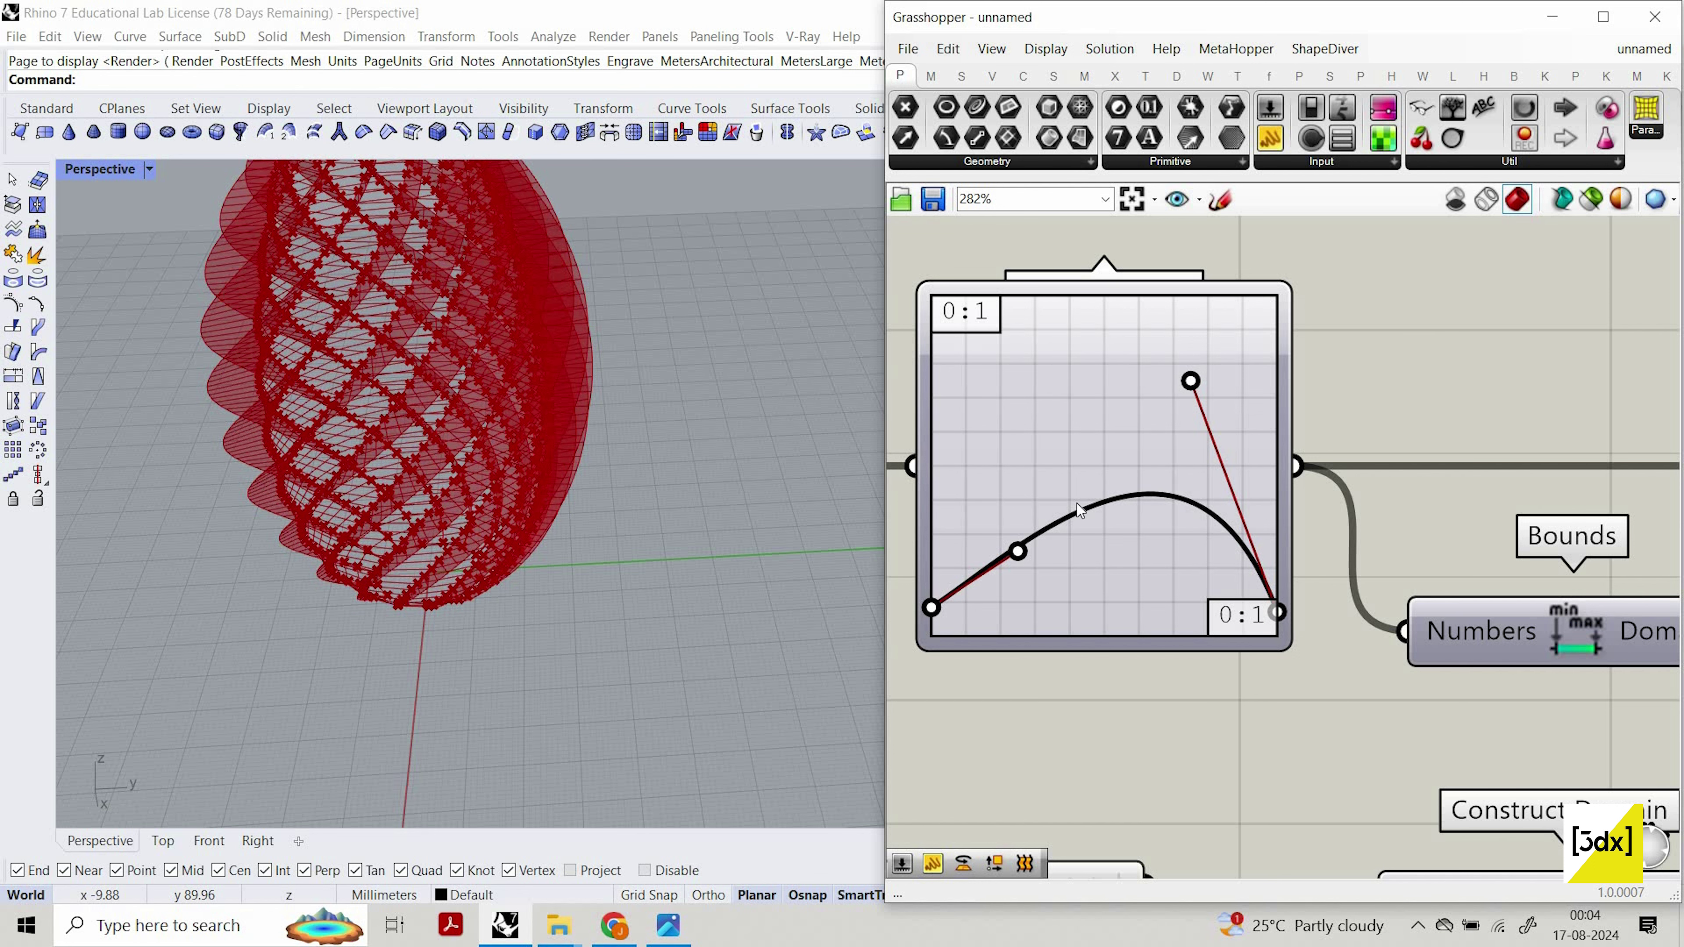
{"action": "scroll", "coordinate": [1233, 514], "scroll_direction": "down", "scroll_amount": 4}
{"action": "scroll", "coordinate": [1184, 535], "scroll_direction": "up", "scroll_amount": 1}
{"action": "scroll", "coordinate": [1184, 534], "scroll_direction": "down", "scroll_amount": 2}
{"action": "right_click_drag", "start_coordinate": [1219, 540], "coordinate": [1384, 573]}
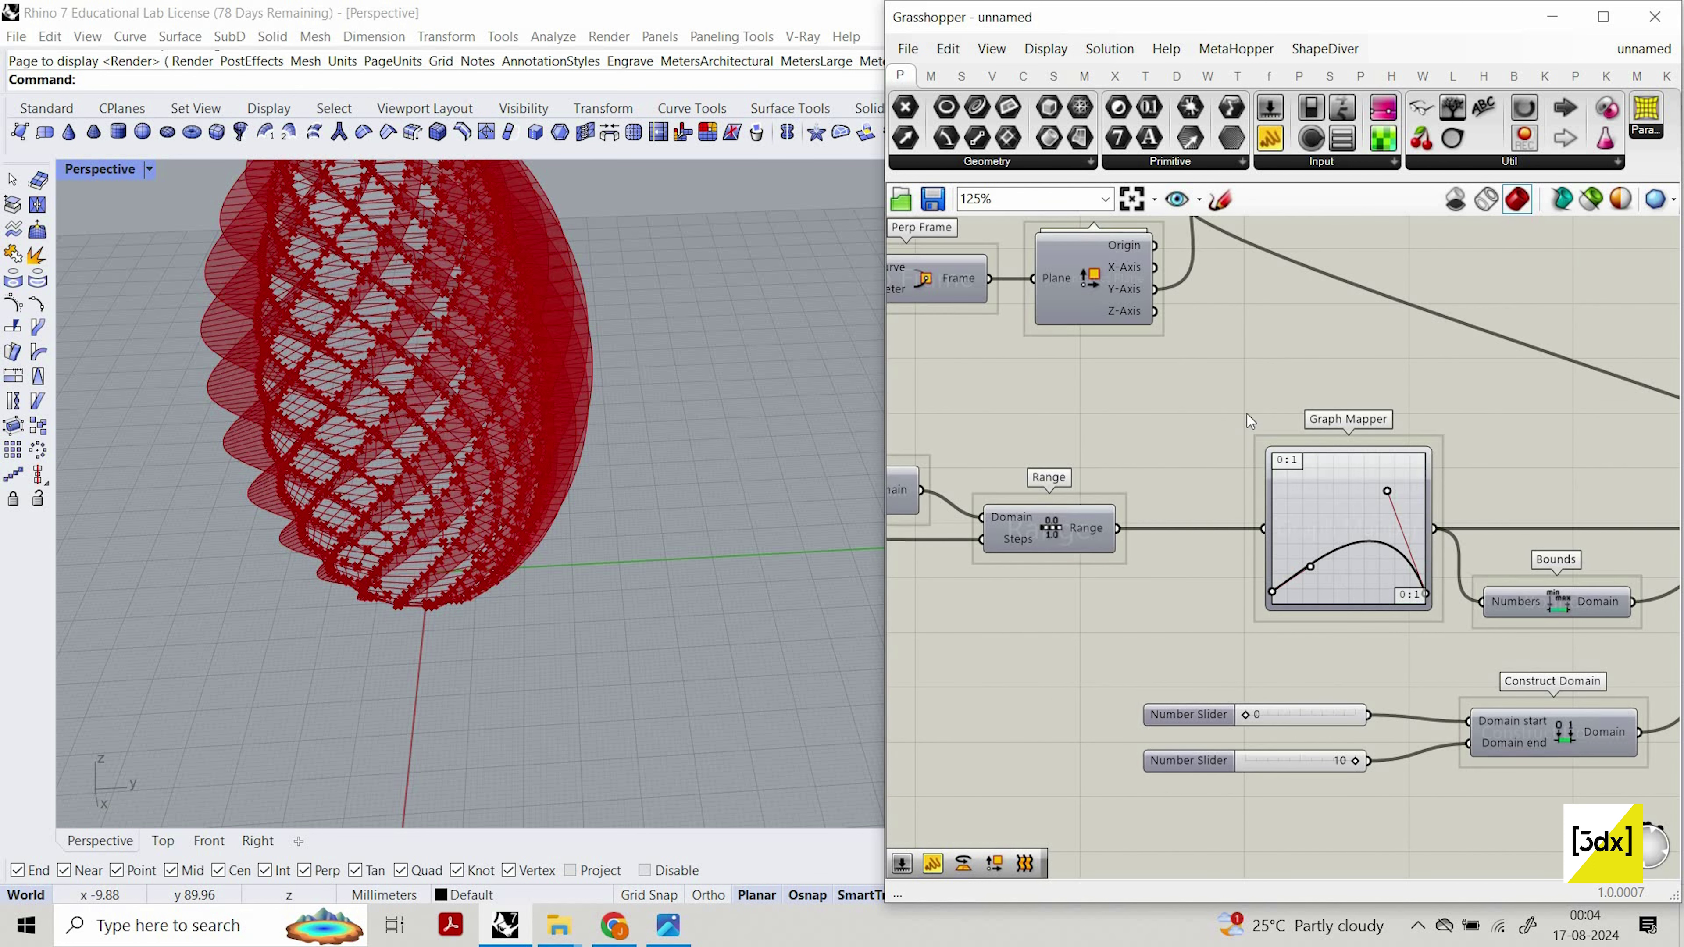
Raise the start handle of the Graph Mapper's Bezier curve along the graph's starting edge to give the arch a steep initial rise.
{"action": "scroll", "coordinate": [1247, 414], "scroll_direction": "up", "scroll_amount": 3}
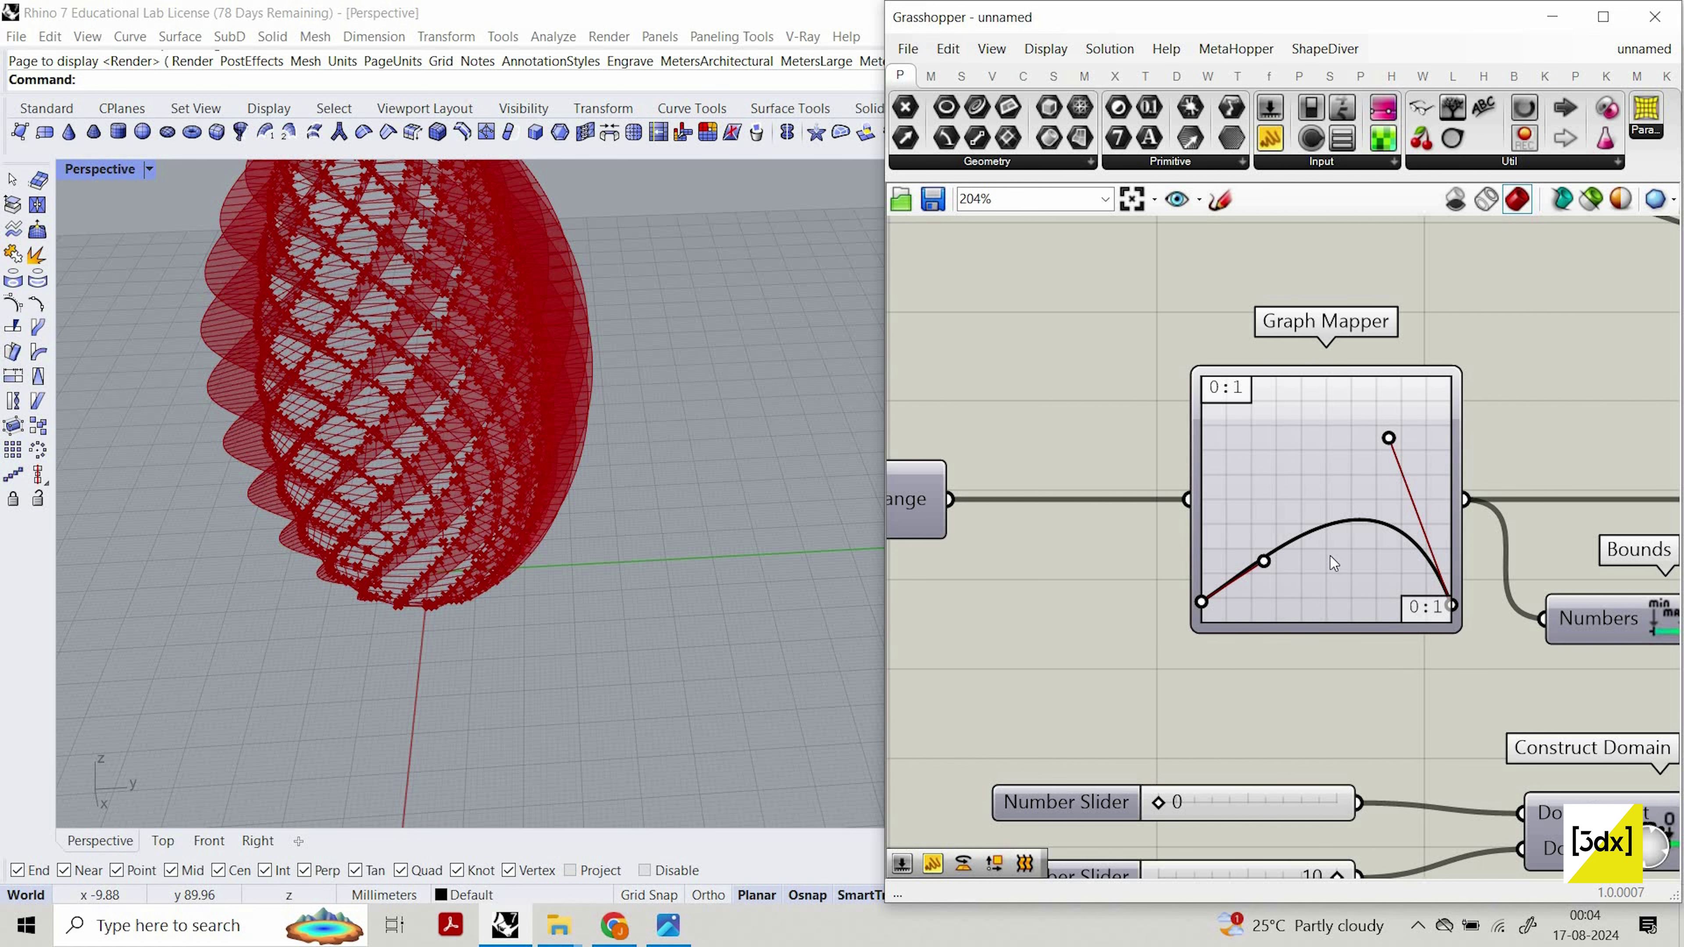
{"action": "left_click_drag", "start_coordinate": [1264, 561], "coordinate": [1155, 464]}
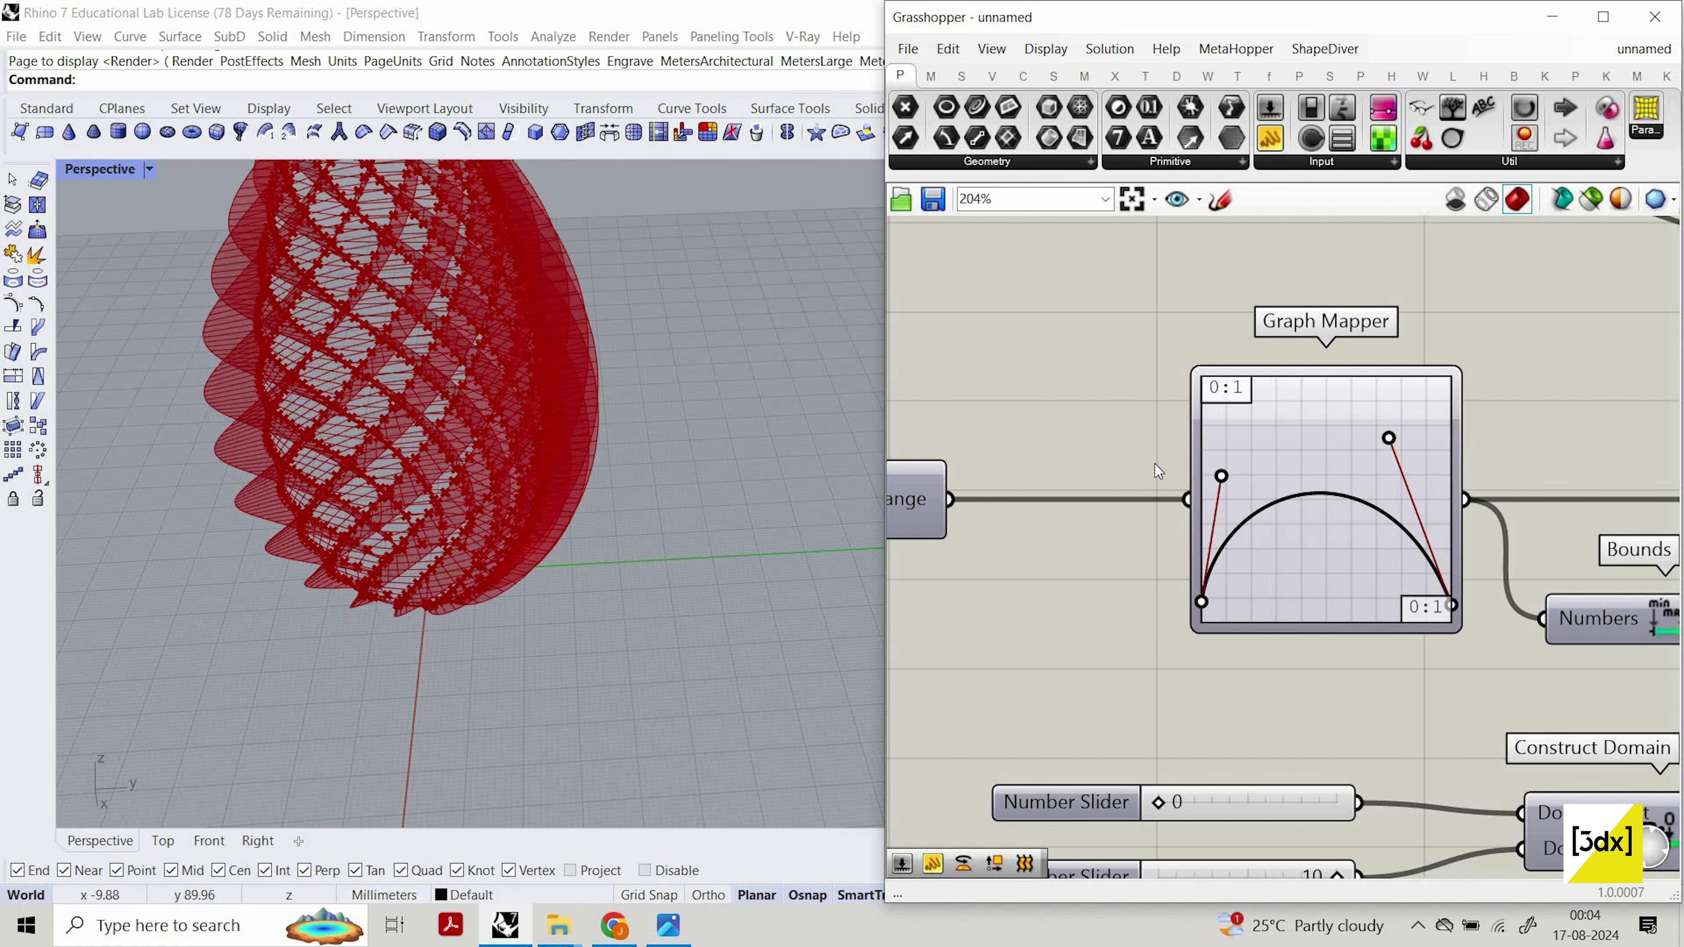
{"action": "right_click_drag", "start_coordinate": [724, 480], "coordinate": [580, 510]}
{"action": "scroll", "coordinate": [517, 267], "scroll_direction": "down", "scroll_amount": 5}
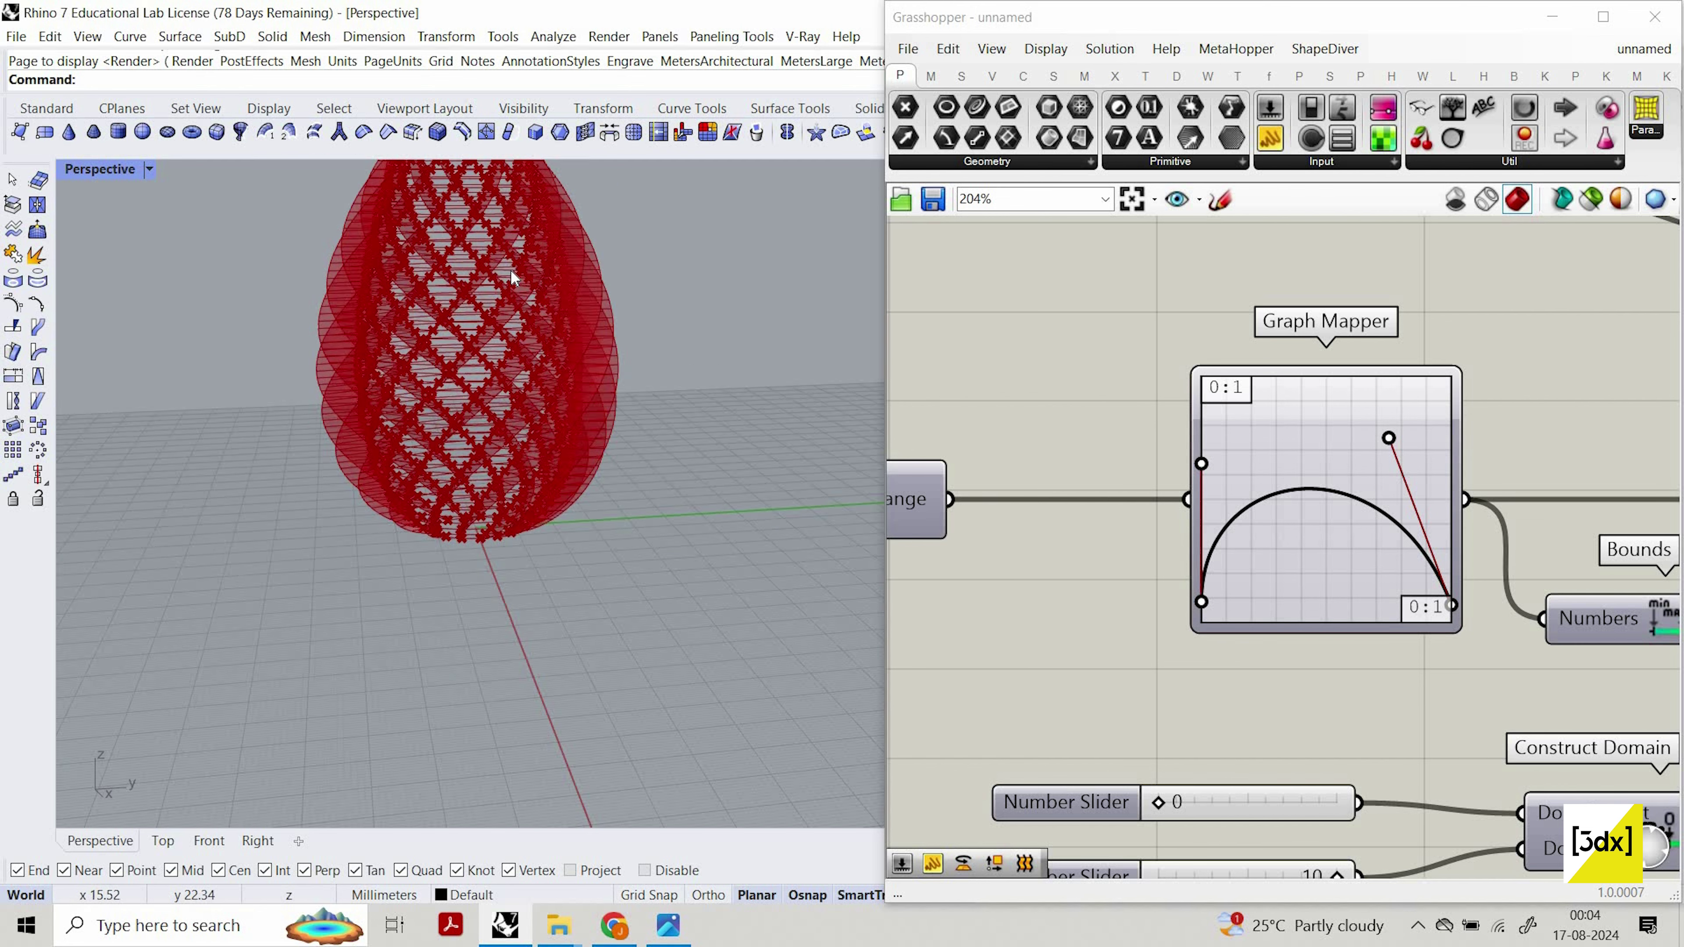
{"action": "scroll", "coordinate": [517, 267], "scroll_direction": "up", "scroll_amount": 5}
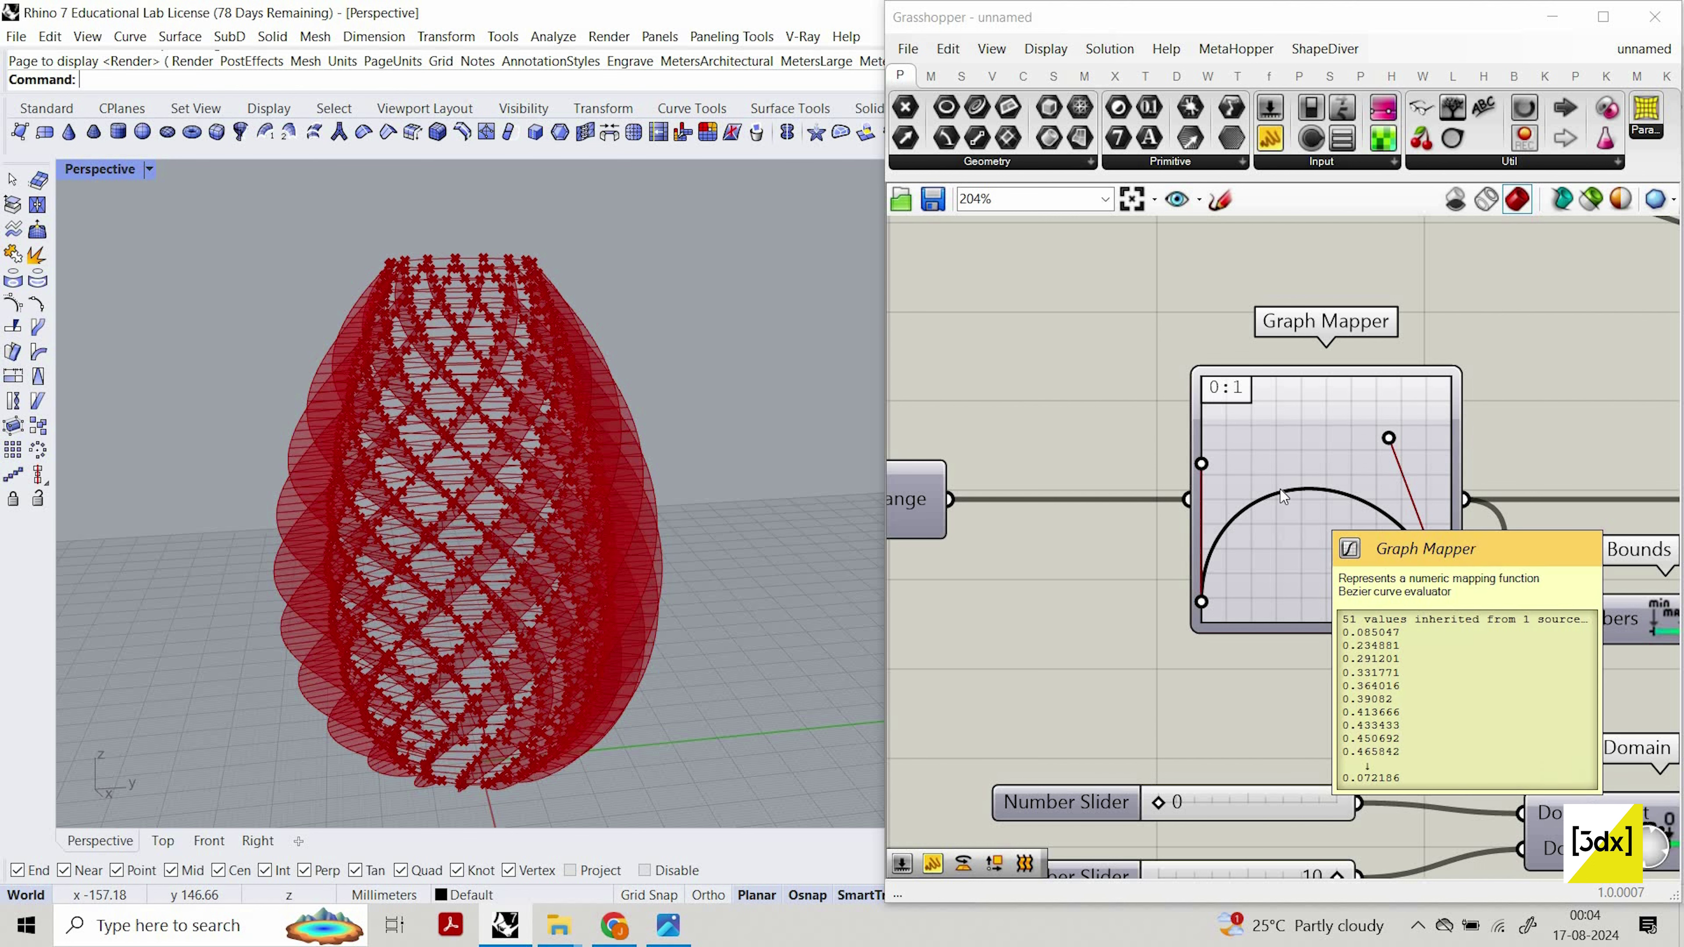
Fine-tune the Graph Mapper's arch by nudging its start handle slightly inward and moving its end handle toward the middle.
{"action": "scroll", "coordinate": [1214, 475], "scroll_direction": "up", "scroll_amount": 1}
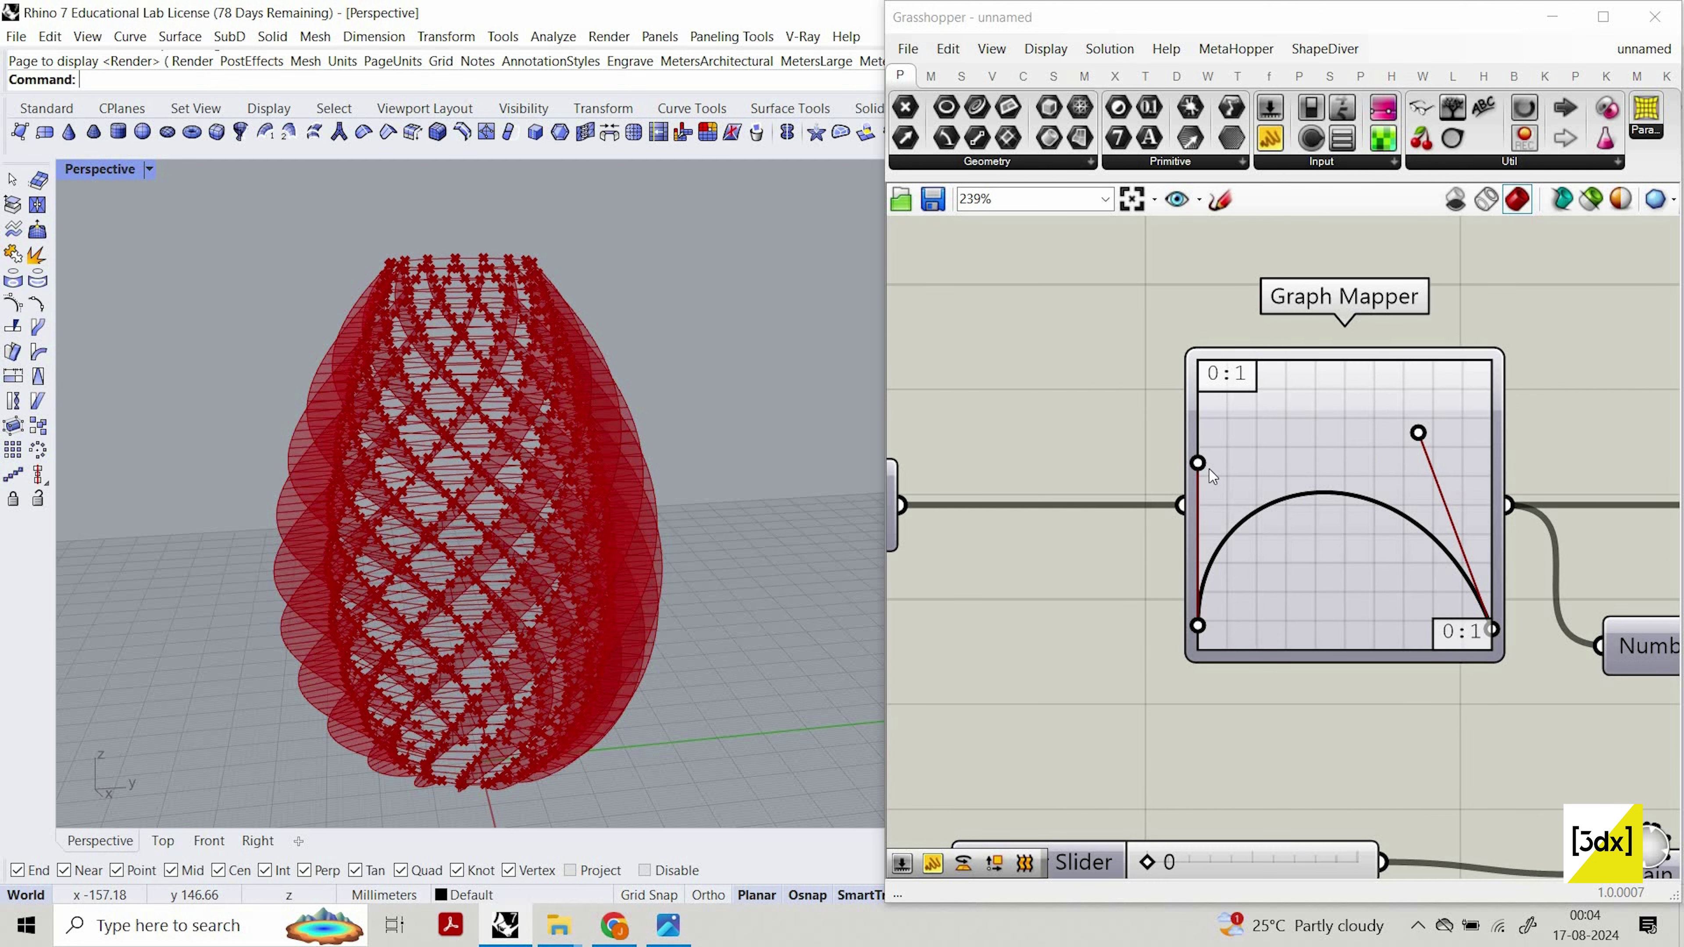
{"action": "left_click_drag", "start_coordinate": [1209, 469], "coordinate": [1209, 469]}
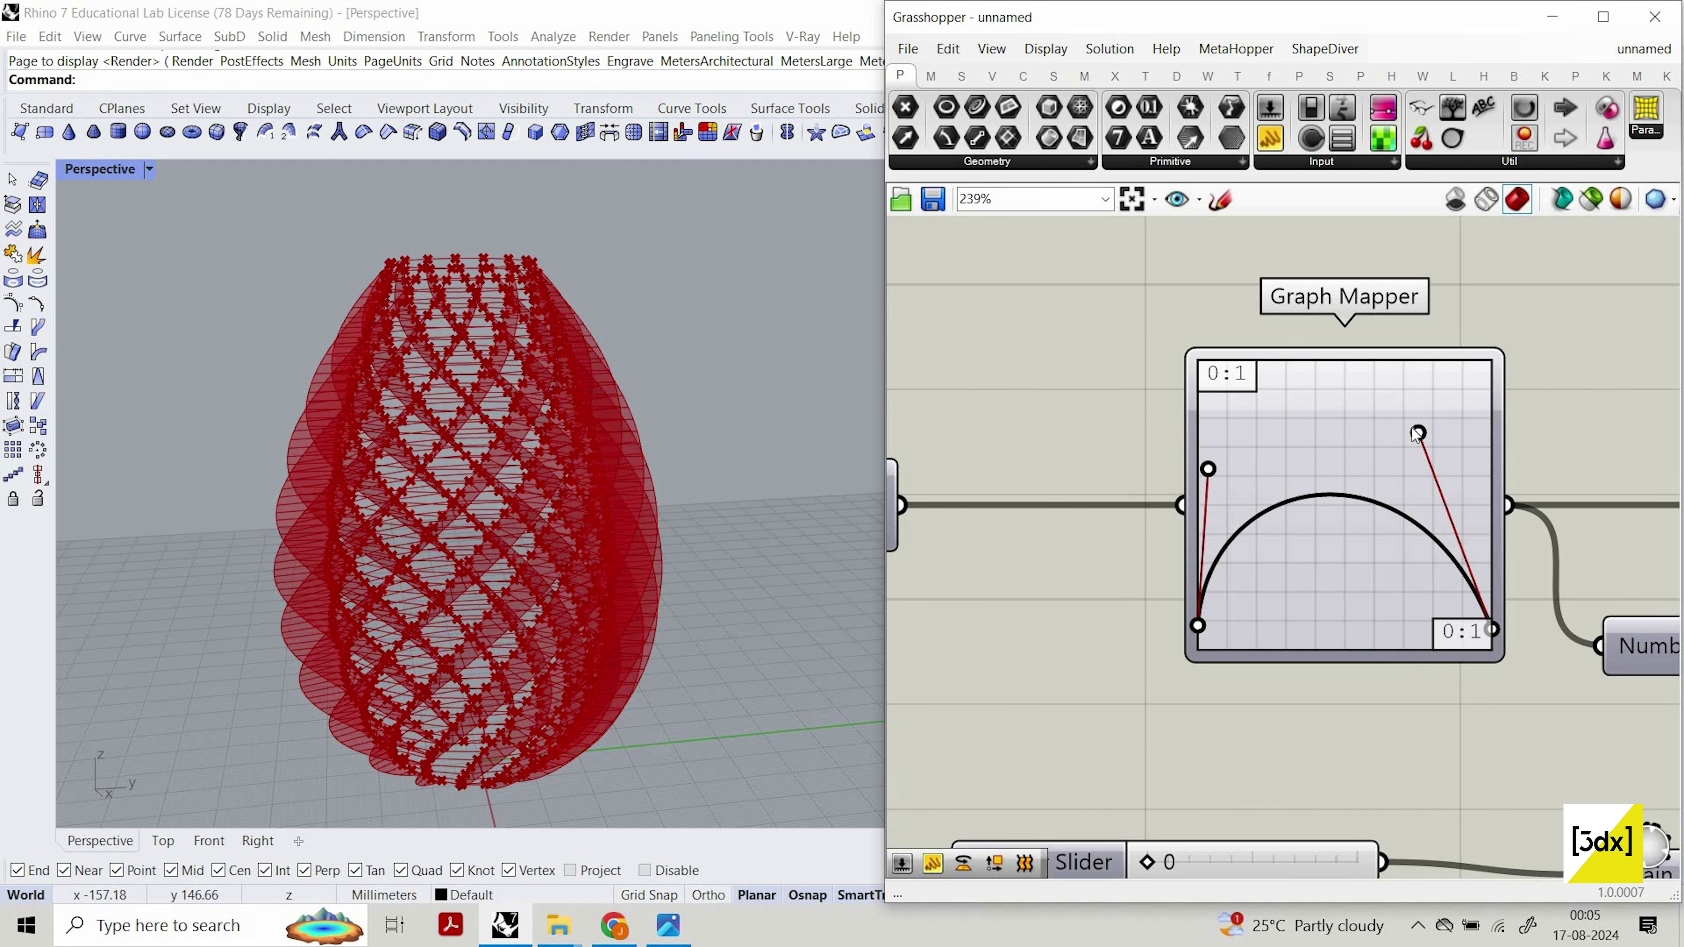
{"action": "left_click_drag", "start_coordinate": [1356, 435], "coordinate": [1363, 431]}
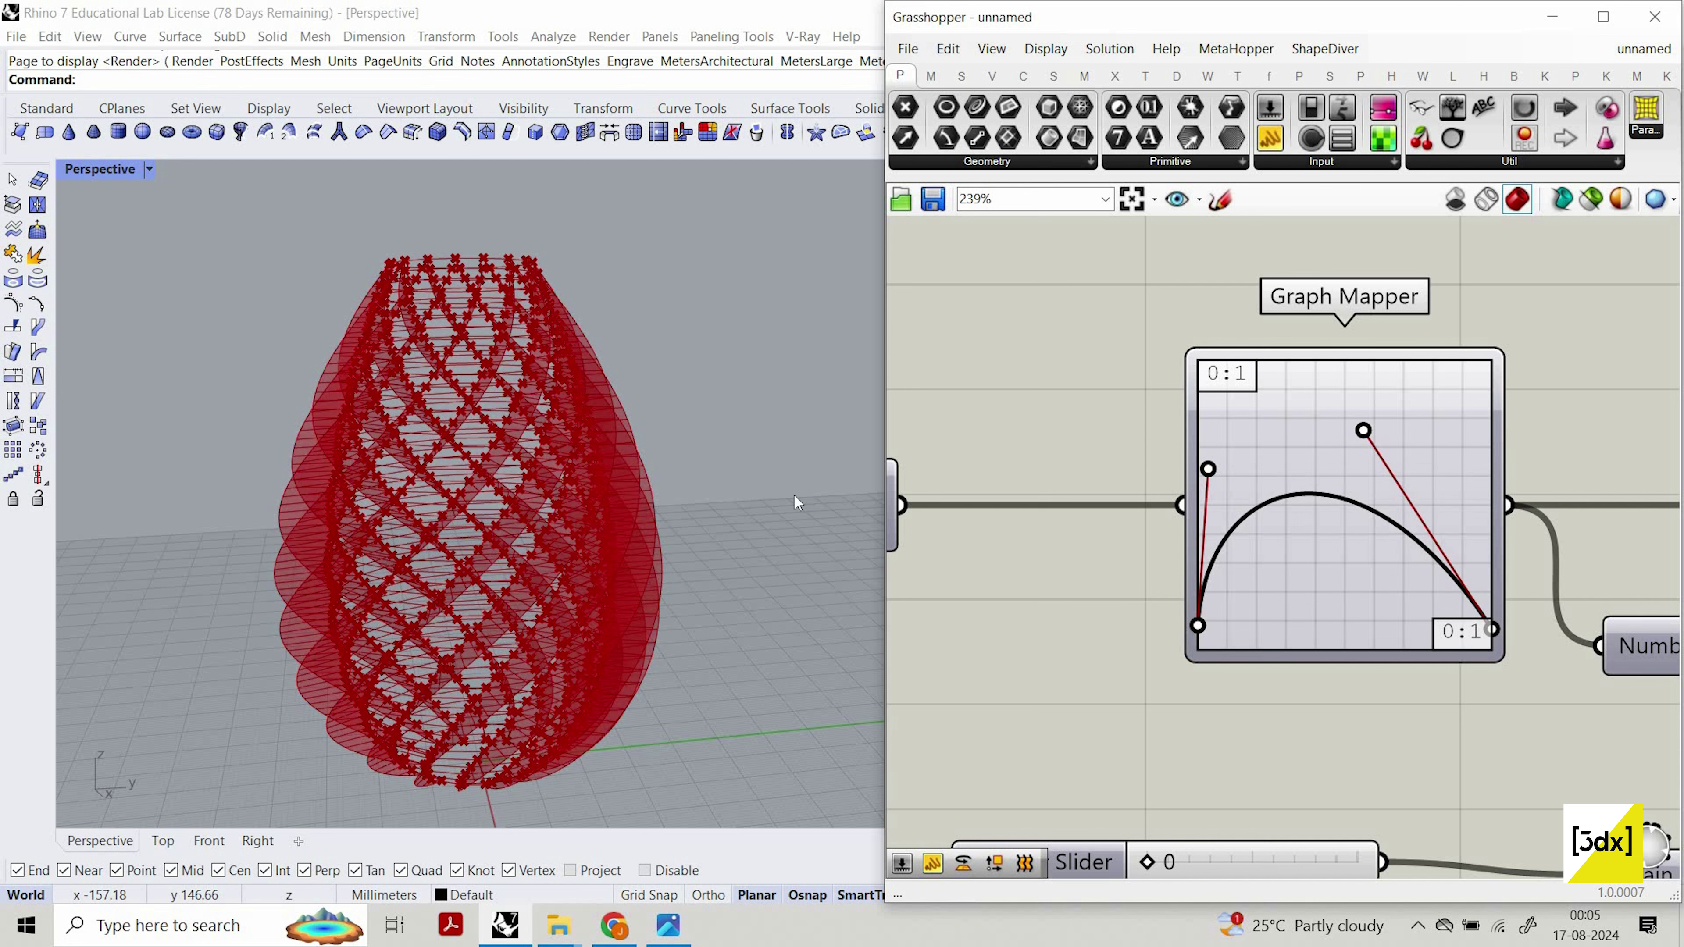
{"action": "right_click_drag", "start_coordinate": [704, 477], "coordinate": [1250, 482]}
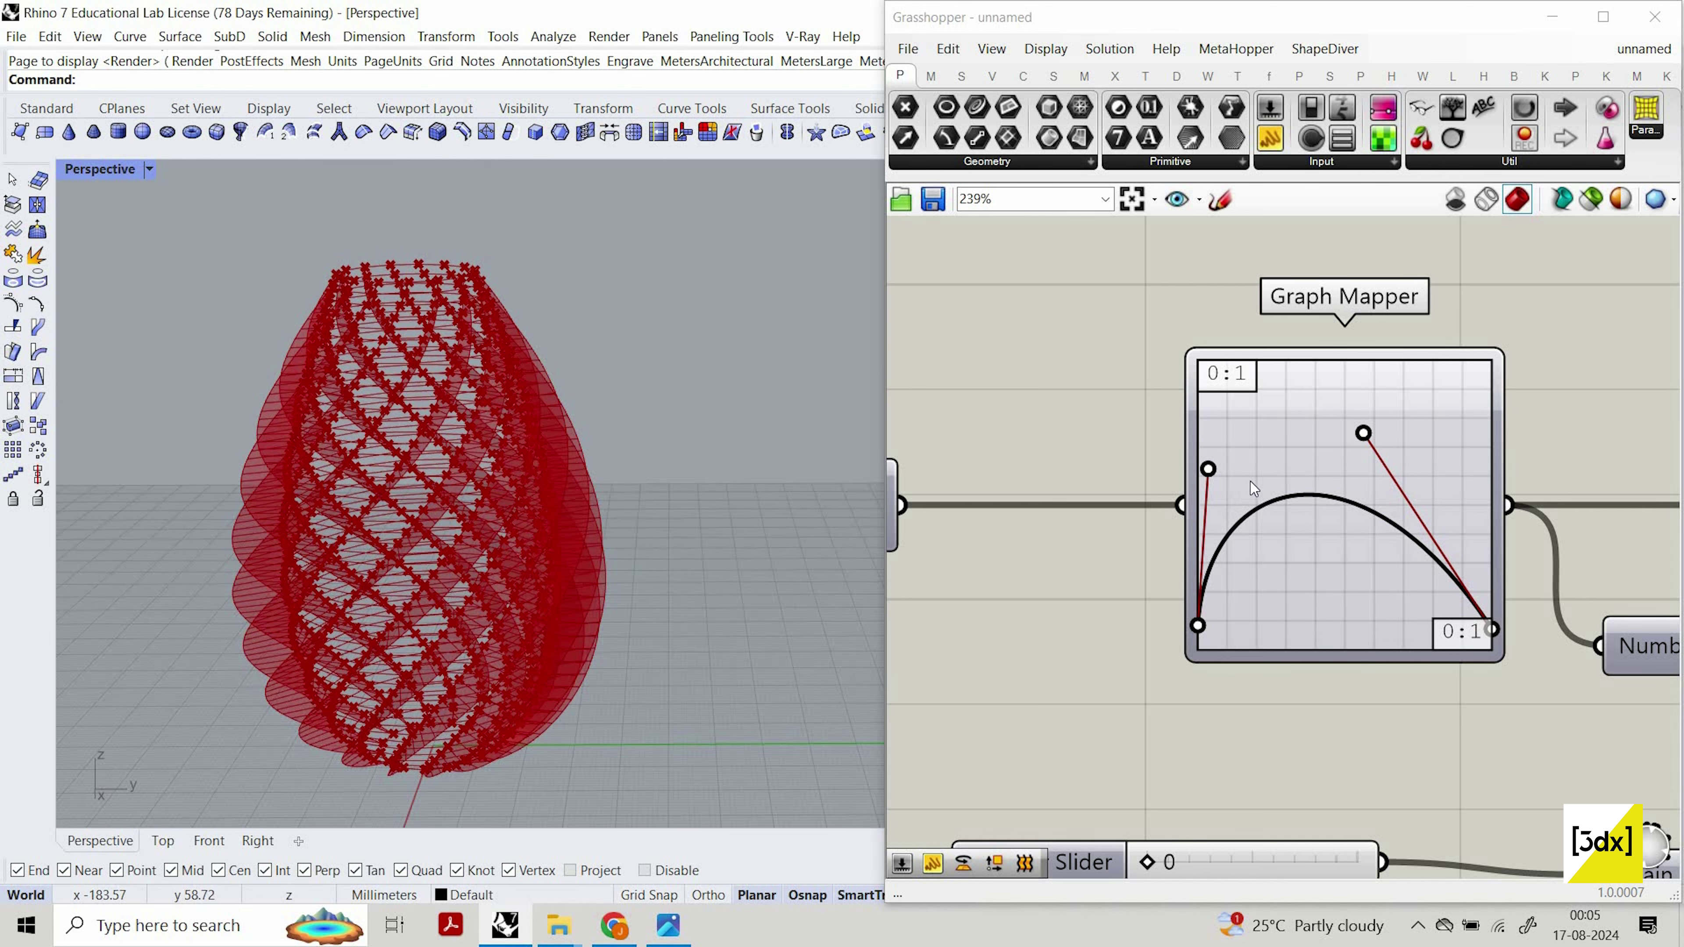
Turn off the preview of Explode, Perp Frame, Deconstruct Plane and the whole Range, Graph Mapper and Remap Numbers chain.
{"action": "scroll", "coordinate": [1250, 481], "scroll_direction": "down", "scroll_amount": 2}
{"action": "scroll", "coordinate": [1189, 502], "scroll_direction": "down", "scroll_amount": 7}
{"action": "scroll", "coordinate": [1320, 466], "scroll_direction": "up", "scroll_amount": 6}
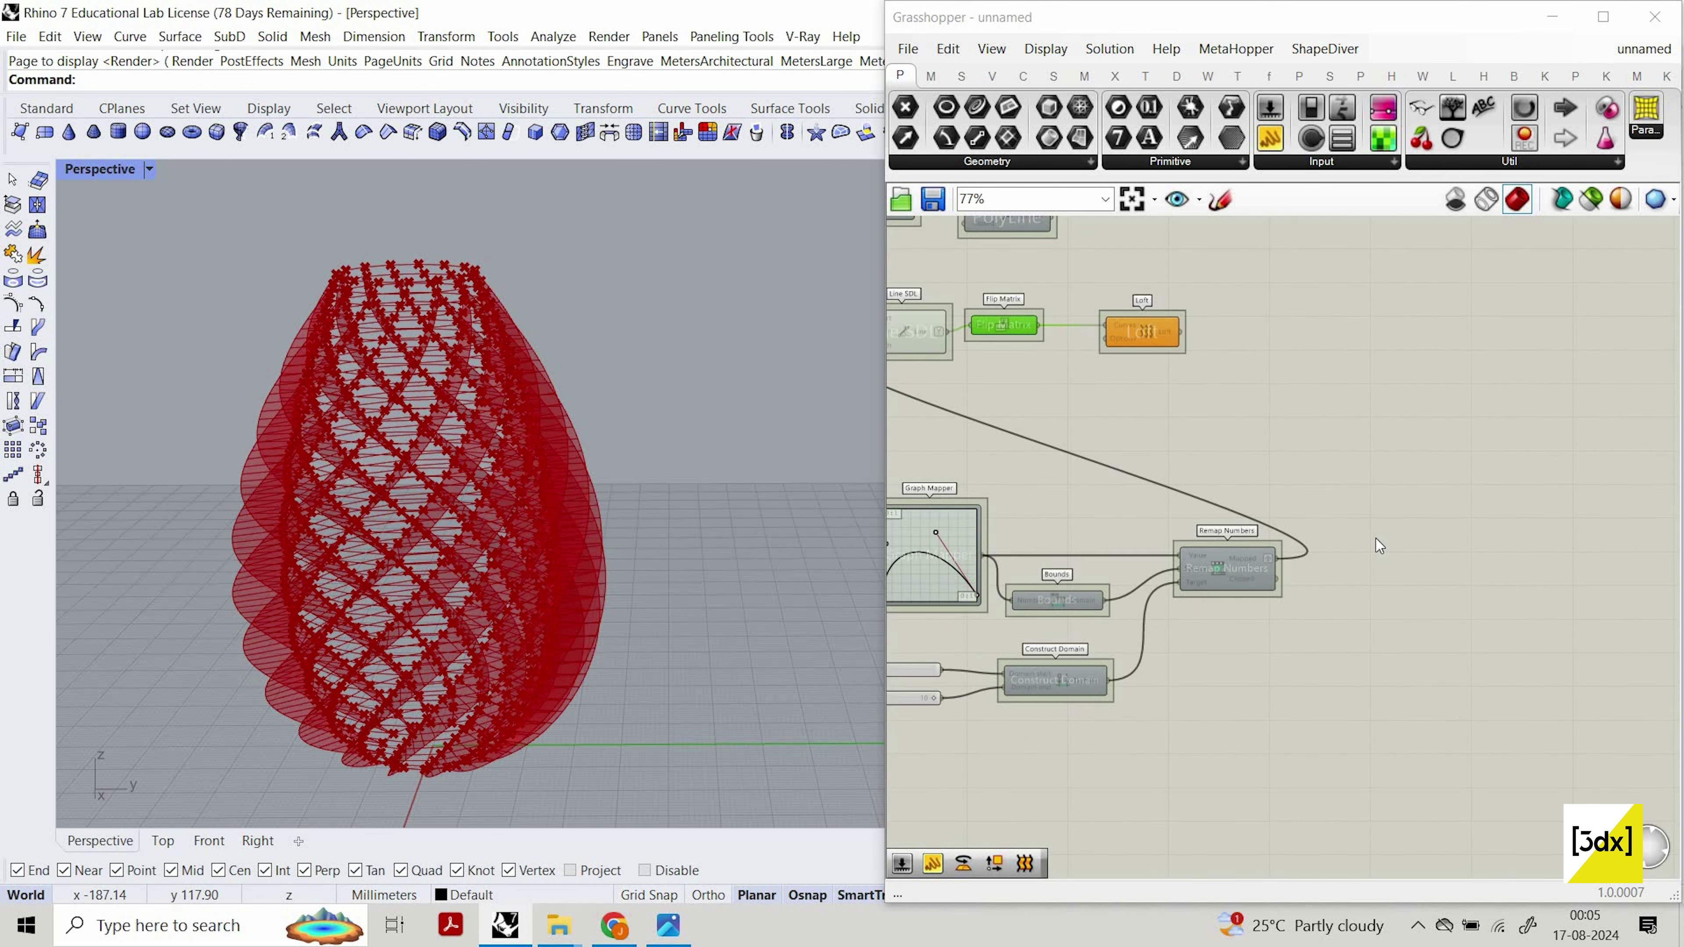
{"action": "scroll", "coordinate": [1411, 637], "scroll_direction": "down", "scroll_amount": 4}
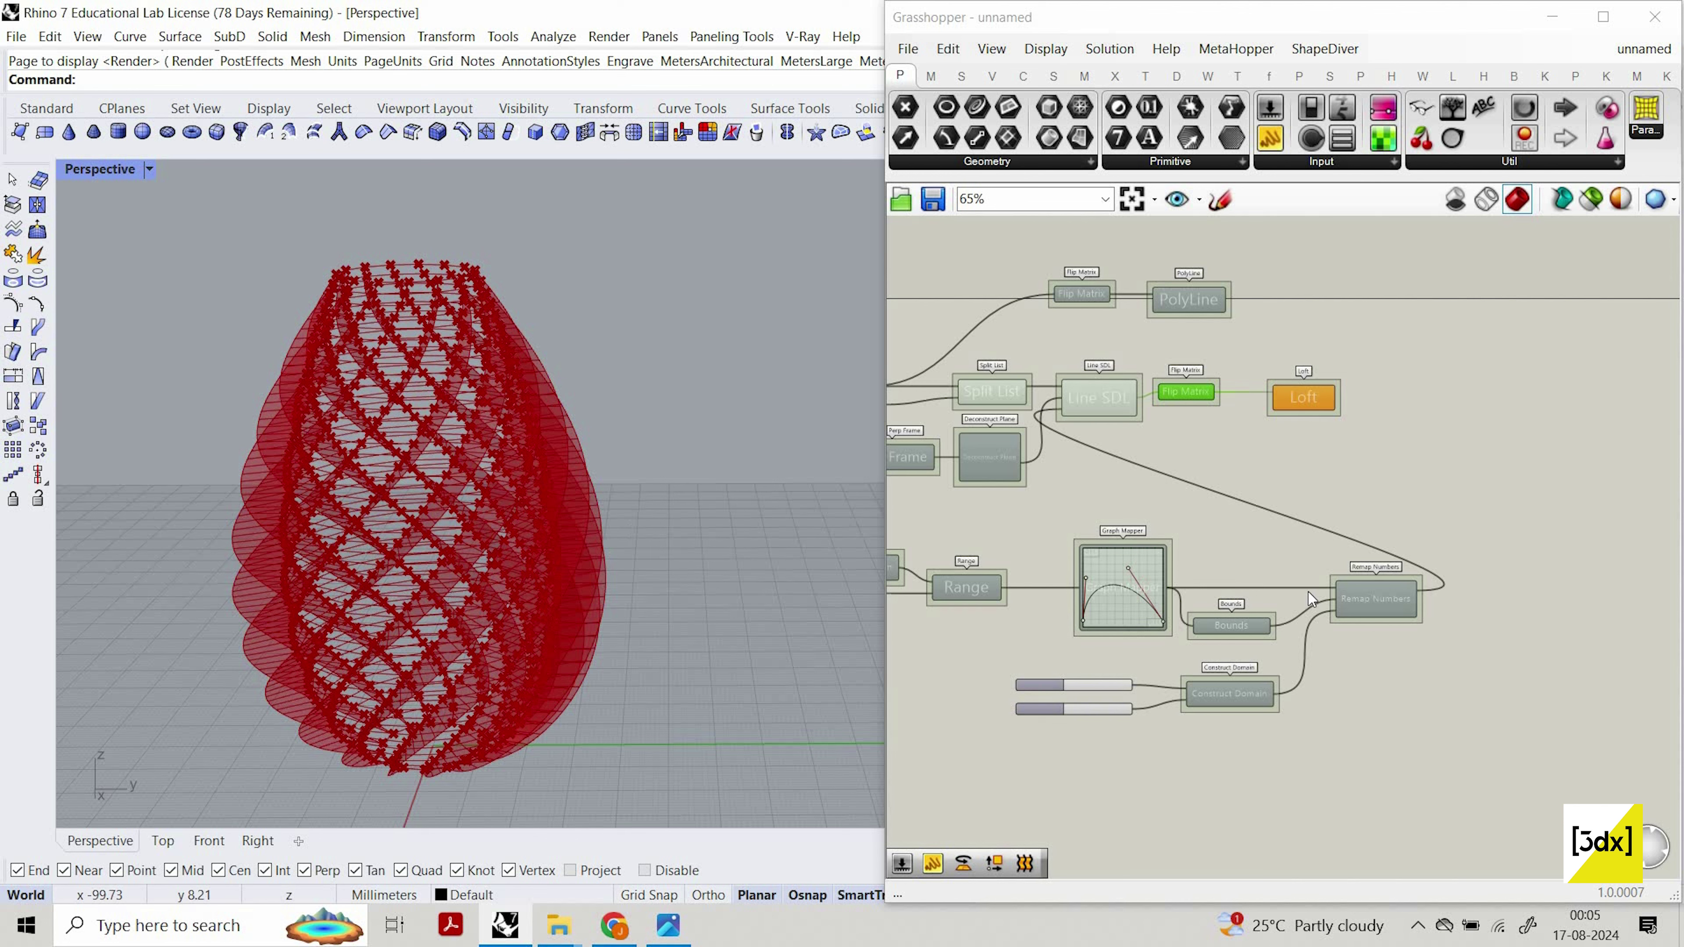
{"action": "scroll", "coordinate": [1421, 698], "scroll_direction": "down", "scroll_amount": 3}
{"action": "left_click_drag", "start_coordinate": [1421, 697], "coordinate": [983, 590]}
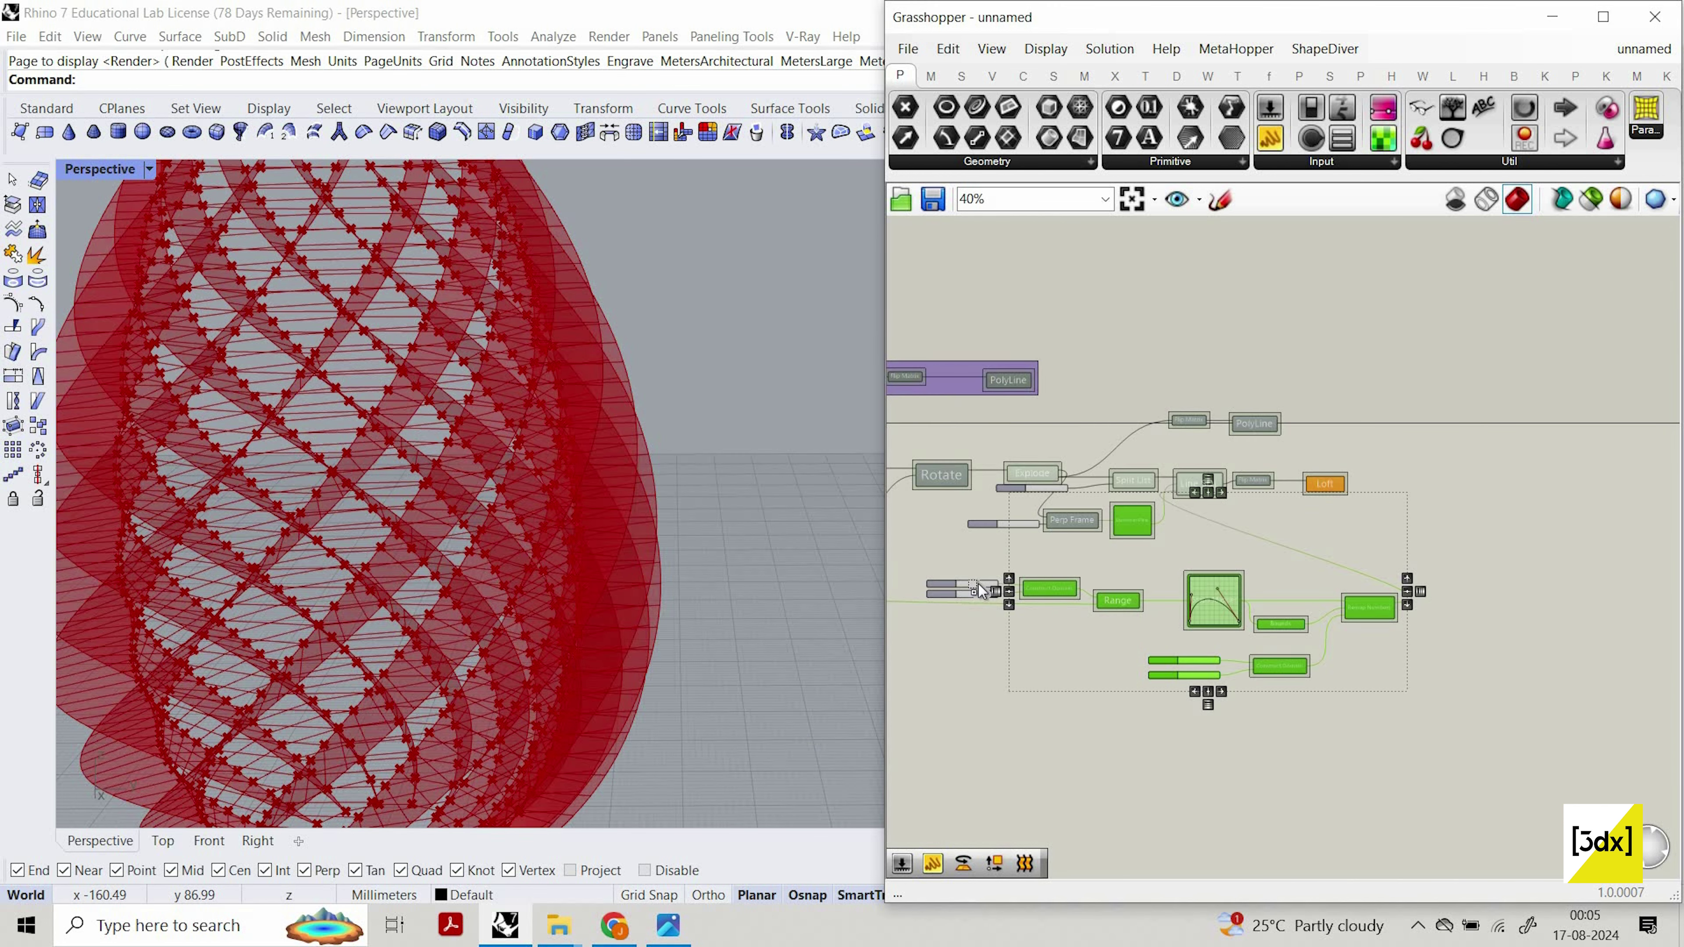
{"action": "right_click", "coordinate": [1075, 419]}
{"action": "left_click", "coordinate": [1139, 451]}
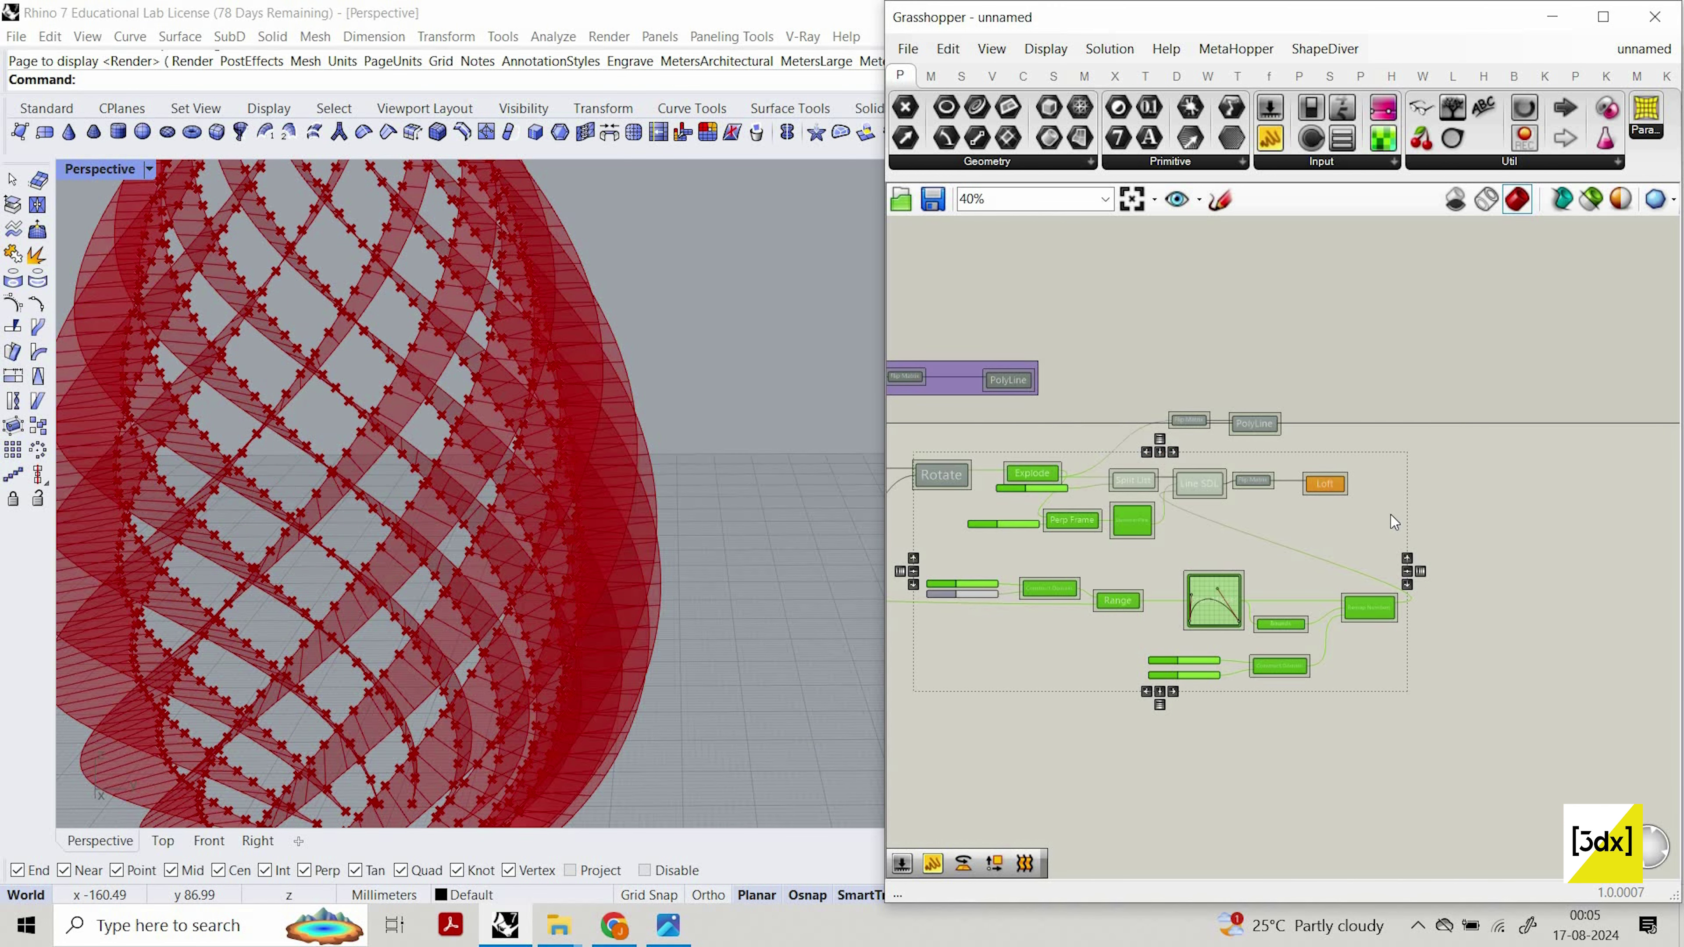
Move Loft farther from Flip Matrix and hide the Split List and Line SDL previews, leaving only the lofted fins displayed.
{"action": "scroll", "coordinate": [1458, 497], "scroll_direction": "up", "scroll_amount": 4}
{"action": "left_click_drag", "start_coordinate": [1386, 492], "coordinate": [1477, 491]}
{"action": "scroll", "coordinate": [1477, 490], "scroll_direction": "down", "scroll_amount": 3}
{"action": "scroll", "coordinate": [1263, 491], "scroll_direction": "up", "scroll_amount": 3}
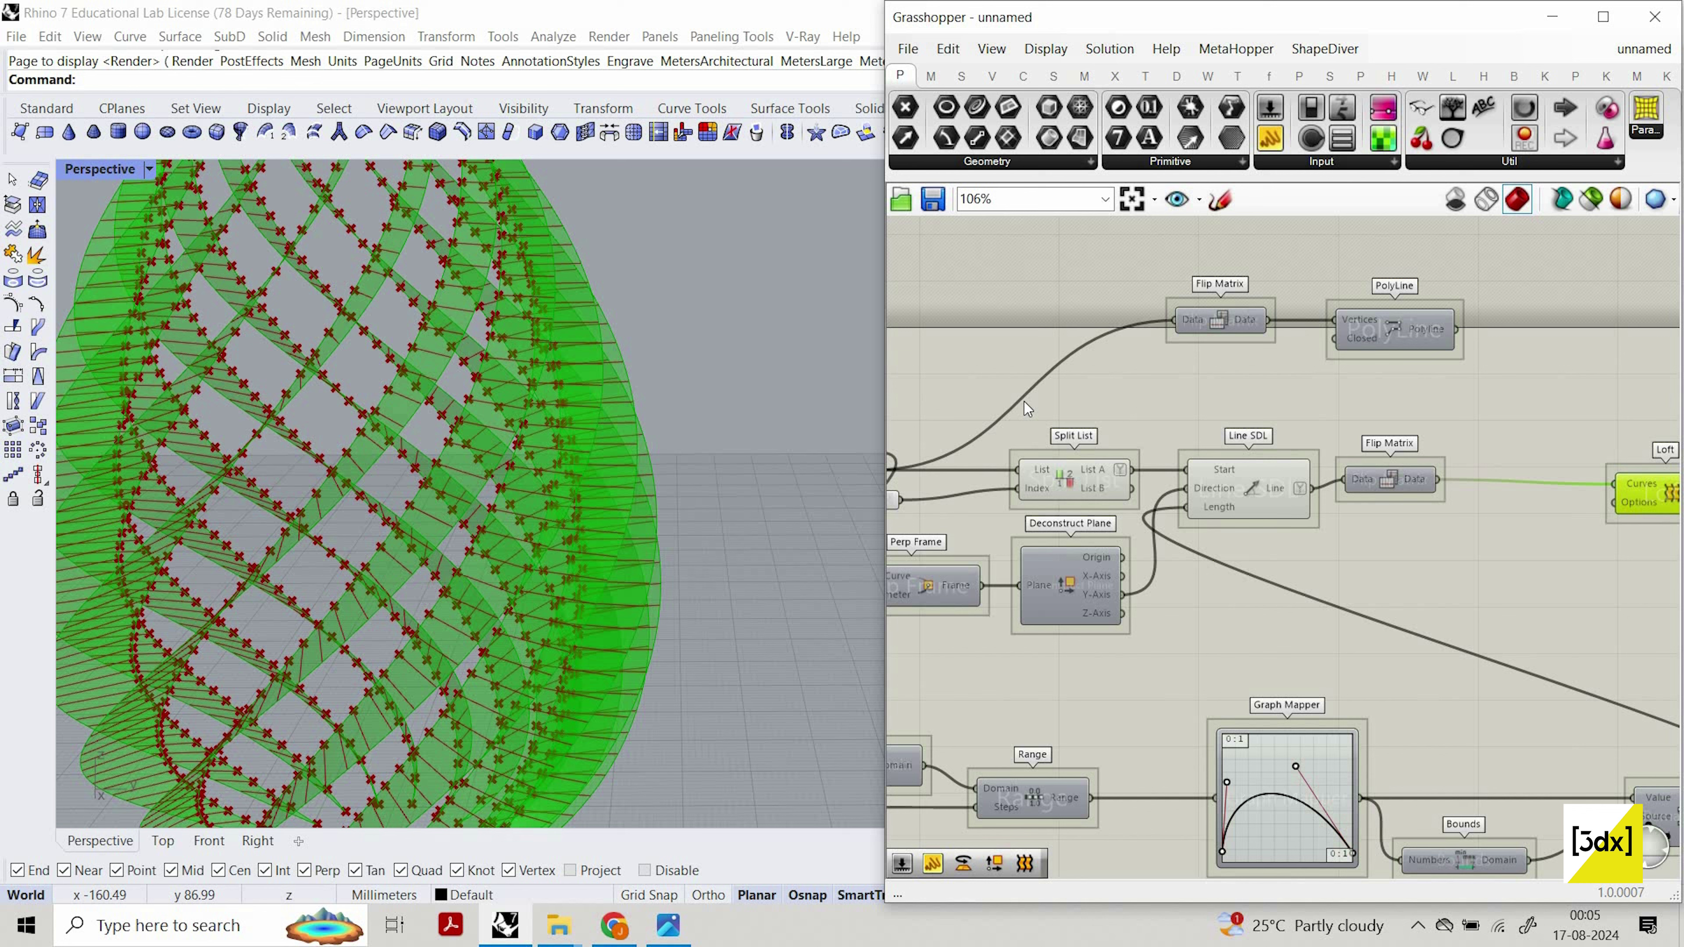
{"action": "mouse_move", "coordinate": [1102, 489]}
{"action": "left_mouse_down"}
{"action": "mouse_move", "coordinate": [1257, 651]}
{"action": "mouse_move", "coordinate": [1021, 403]}
{"action": "left_mouse_up"}
{"action": "right_click", "coordinate": [1172, 398]}
{"action": "left_click", "coordinate": [1221, 439]}
{"action": "right_click_drag", "start_coordinate": [638, 501], "coordinate": [557, 477]}
Switch to the reference image in the photo viewer, examine the tower's twisted fins up close, and minimise the viewer.
{"action": "key", "text": "alt+Tab"}
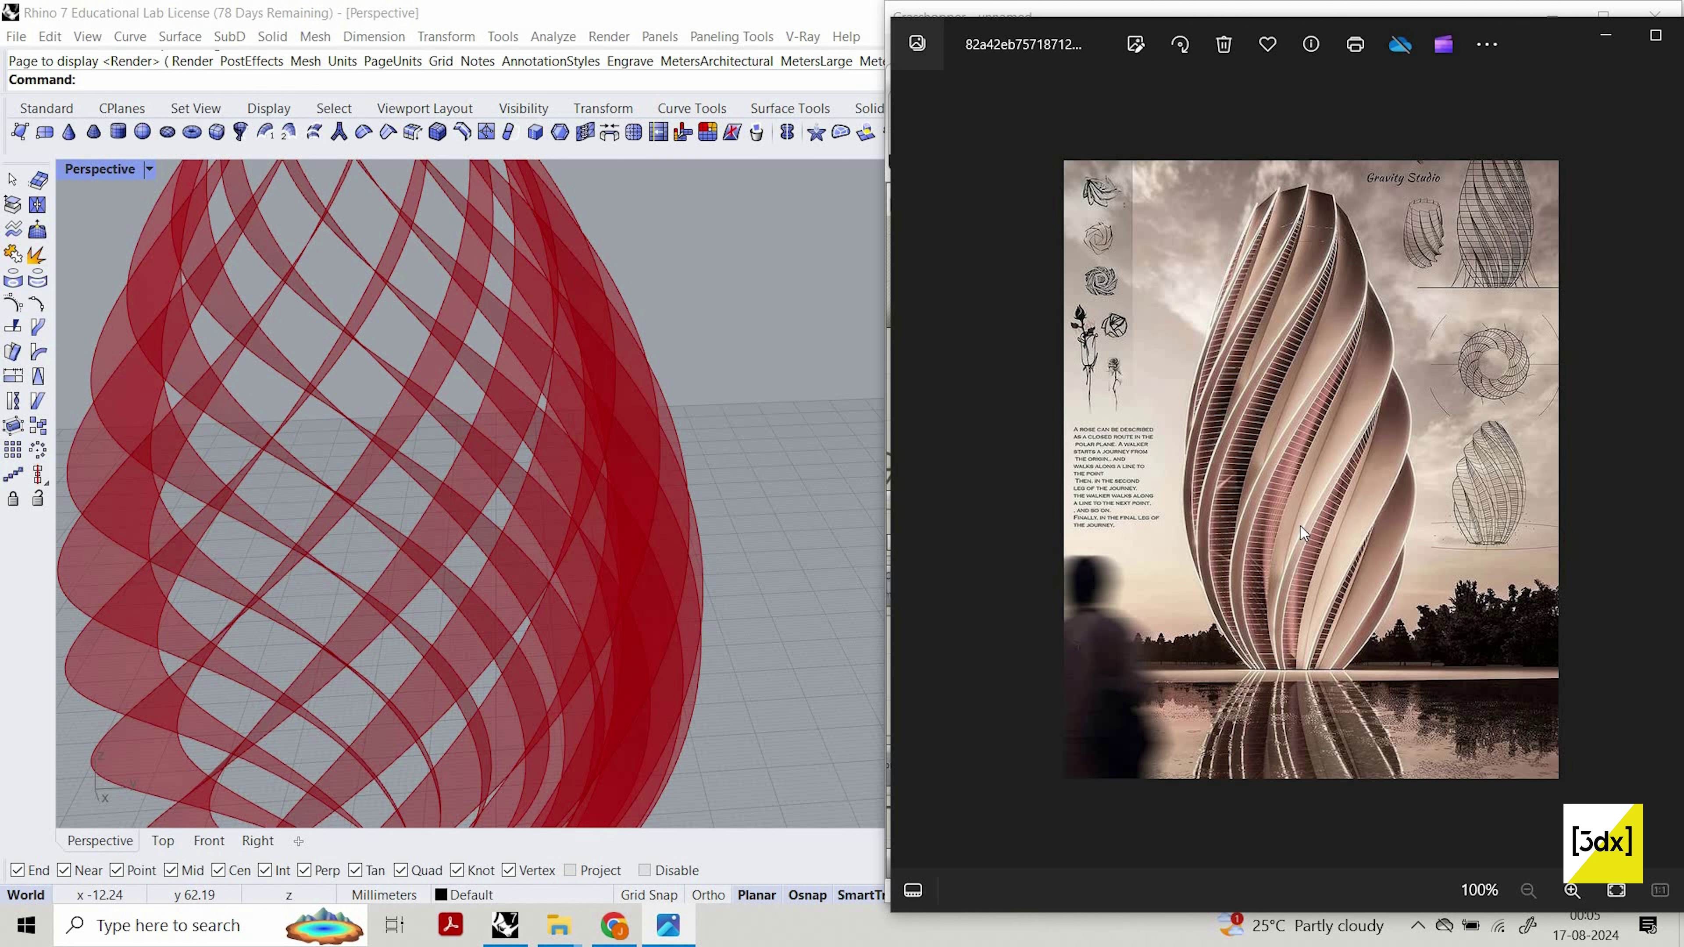
{"action": "scroll", "coordinate": [1259, 401], "scroll_direction": "up", "scroll_amount": 2}
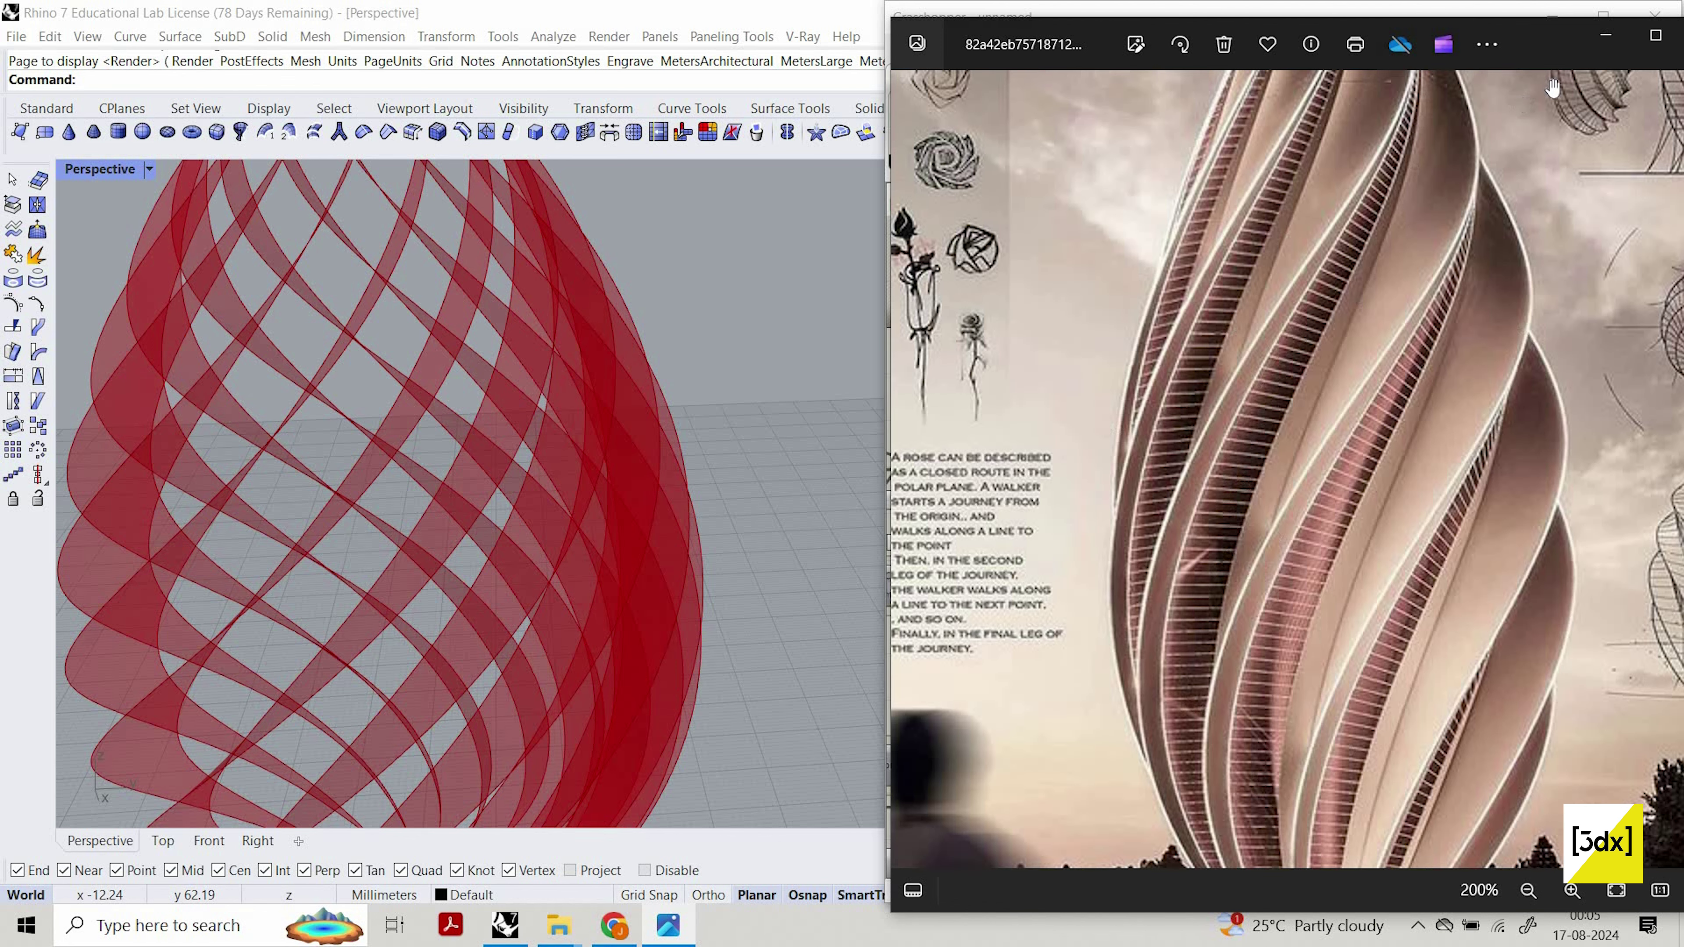
{"action": "left_click", "coordinate": [1597, 36]}
Move Line SDL, Flip Matrix and Loft together farther along the canvas, past the Remap Numbers component.
{"action": "scroll", "coordinate": [1590, 613], "scroll_direction": "down", "scroll_amount": 3}
{"action": "right_click_drag", "start_coordinate": [1590, 614], "coordinate": [1210, 380]}
{"action": "scroll", "coordinate": [1210, 381], "scroll_direction": "up", "scroll_amount": 3}
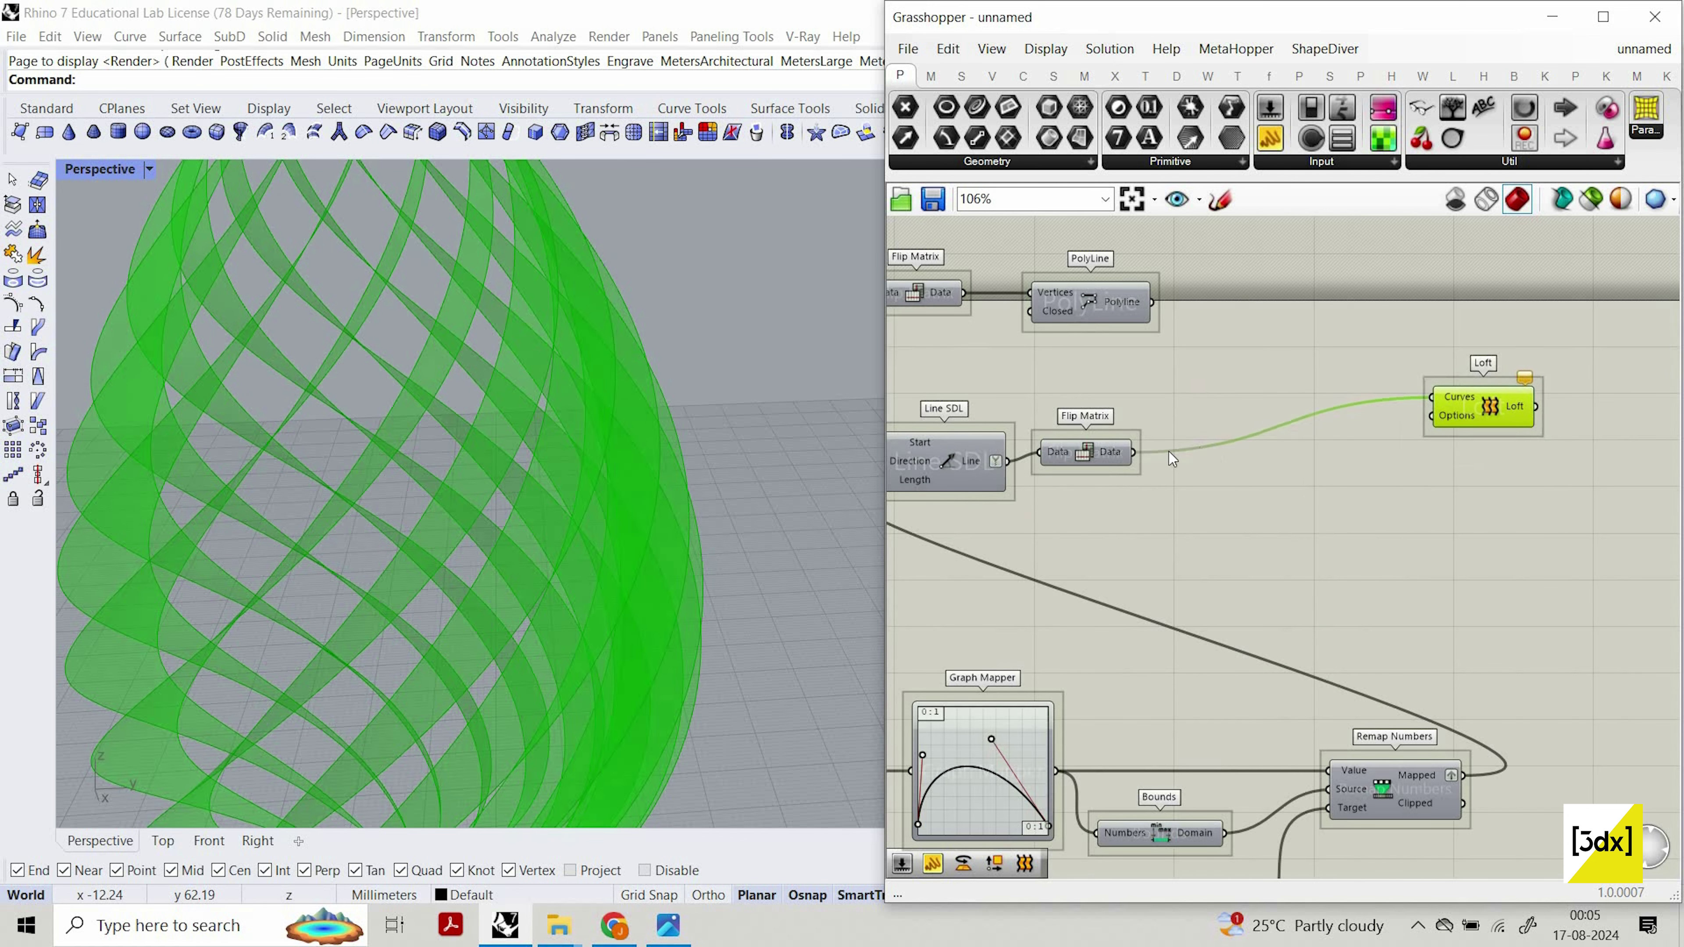
{"action": "scroll", "coordinate": [1558, 458], "scroll_direction": "down", "scroll_amount": 2}
{"action": "left_click_drag", "start_coordinate": [1560, 459], "coordinate": [1127, 409]}
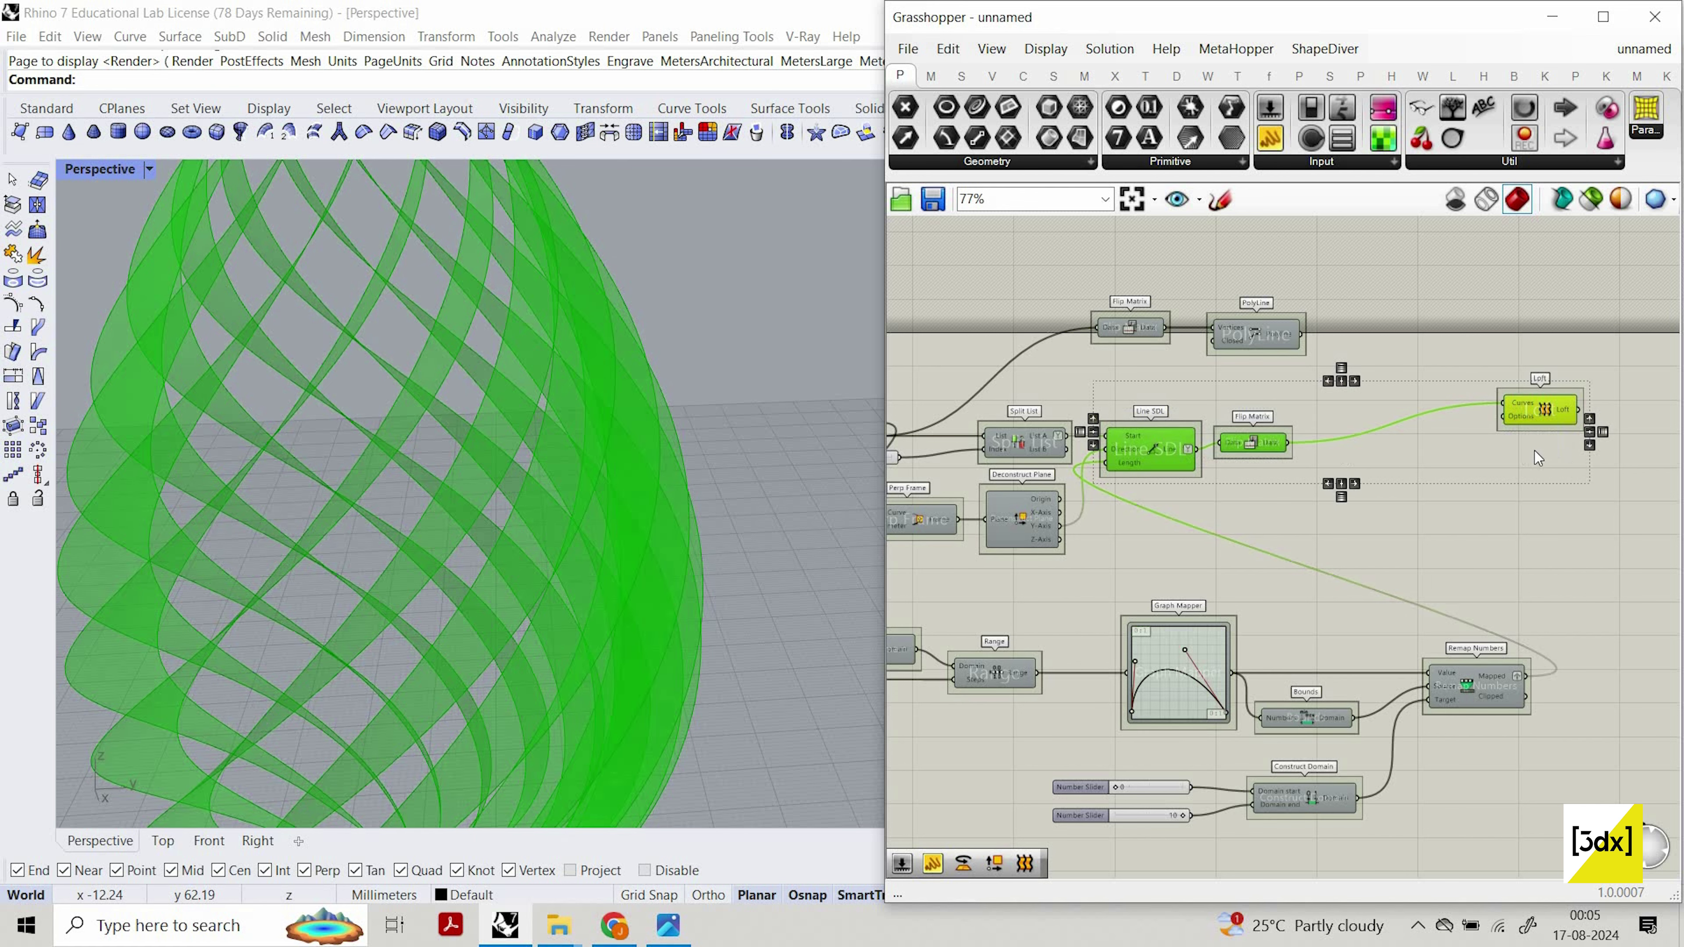
{"action": "left_click_drag", "start_coordinate": [1232, 446], "coordinate": [1601, 449]}
{"action": "scroll", "coordinate": [1571, 466], "scroll_direction": "down", "scroll_amount": 4}
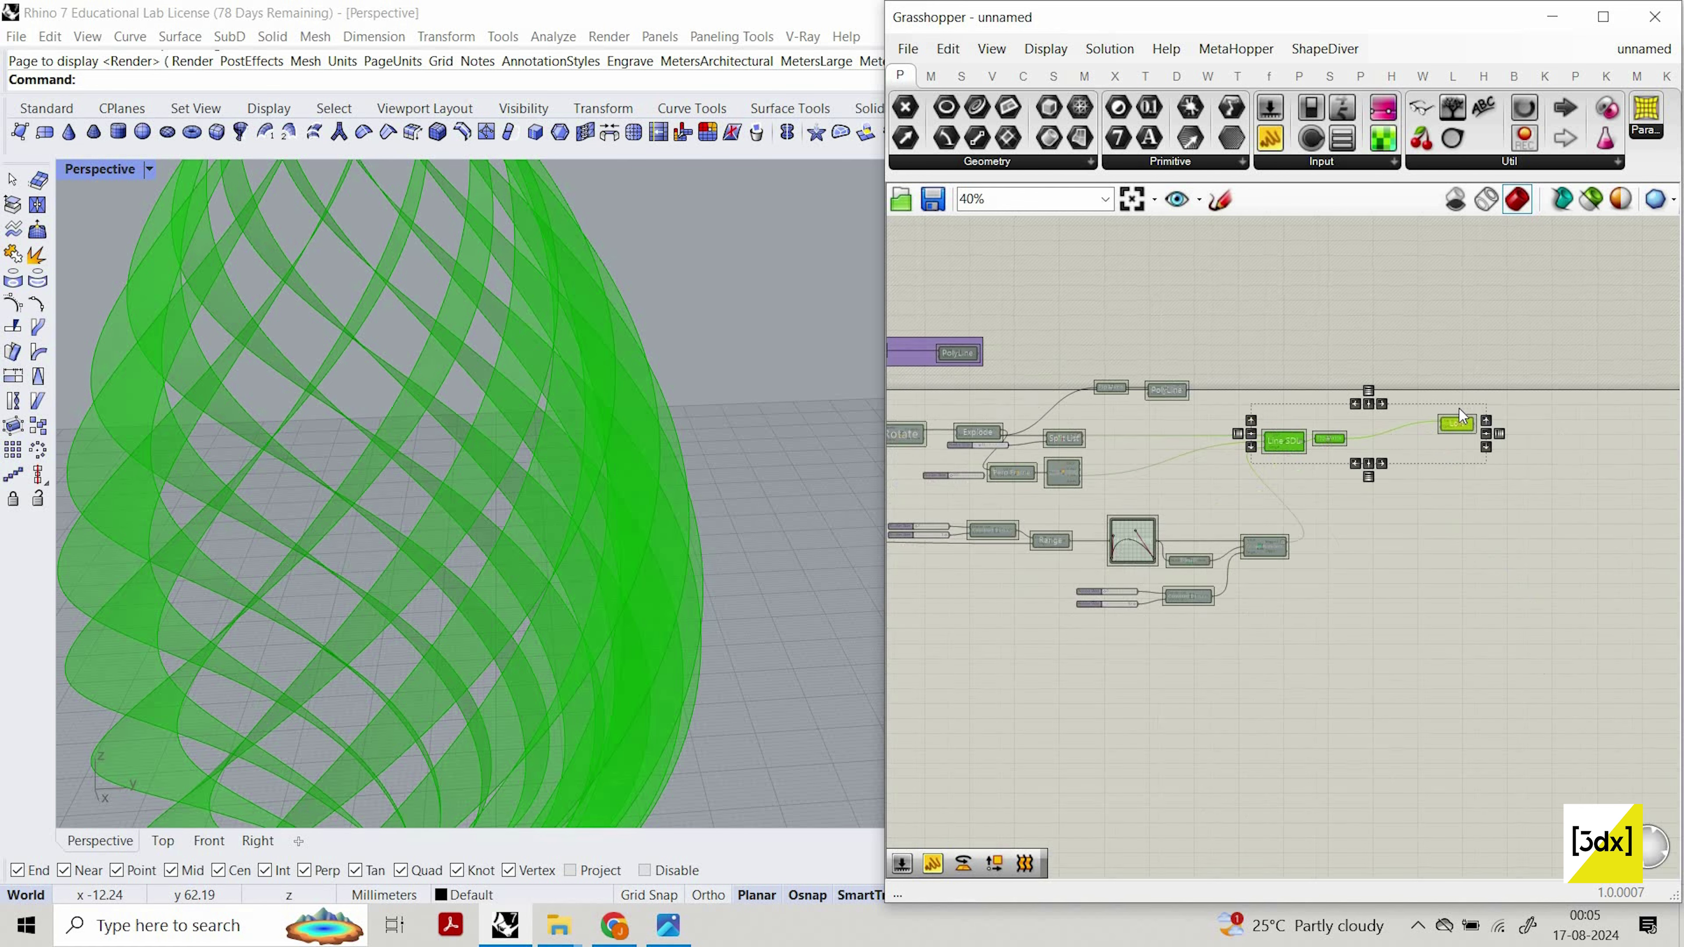
Place Loft and its Flip Matrix side by side above the long wire, clear of Line SDL.
{"action": "left_click", "coordinate": [1443, 437]}
{"action": "scroll", "coordinate": [1441, 436], "scroll_direction": "up", "scroll_amount": 5}
{"action": "left_click_drag", "start_coordinate": [1476, 406], "coordinate": [1495, 286]}
{"action": "left_click", "coordinate": [1212, 437]}
{"action": "scroll", "coordinate": [1215, 430], "scroll_direction": "up", "scroll_amount": 4}
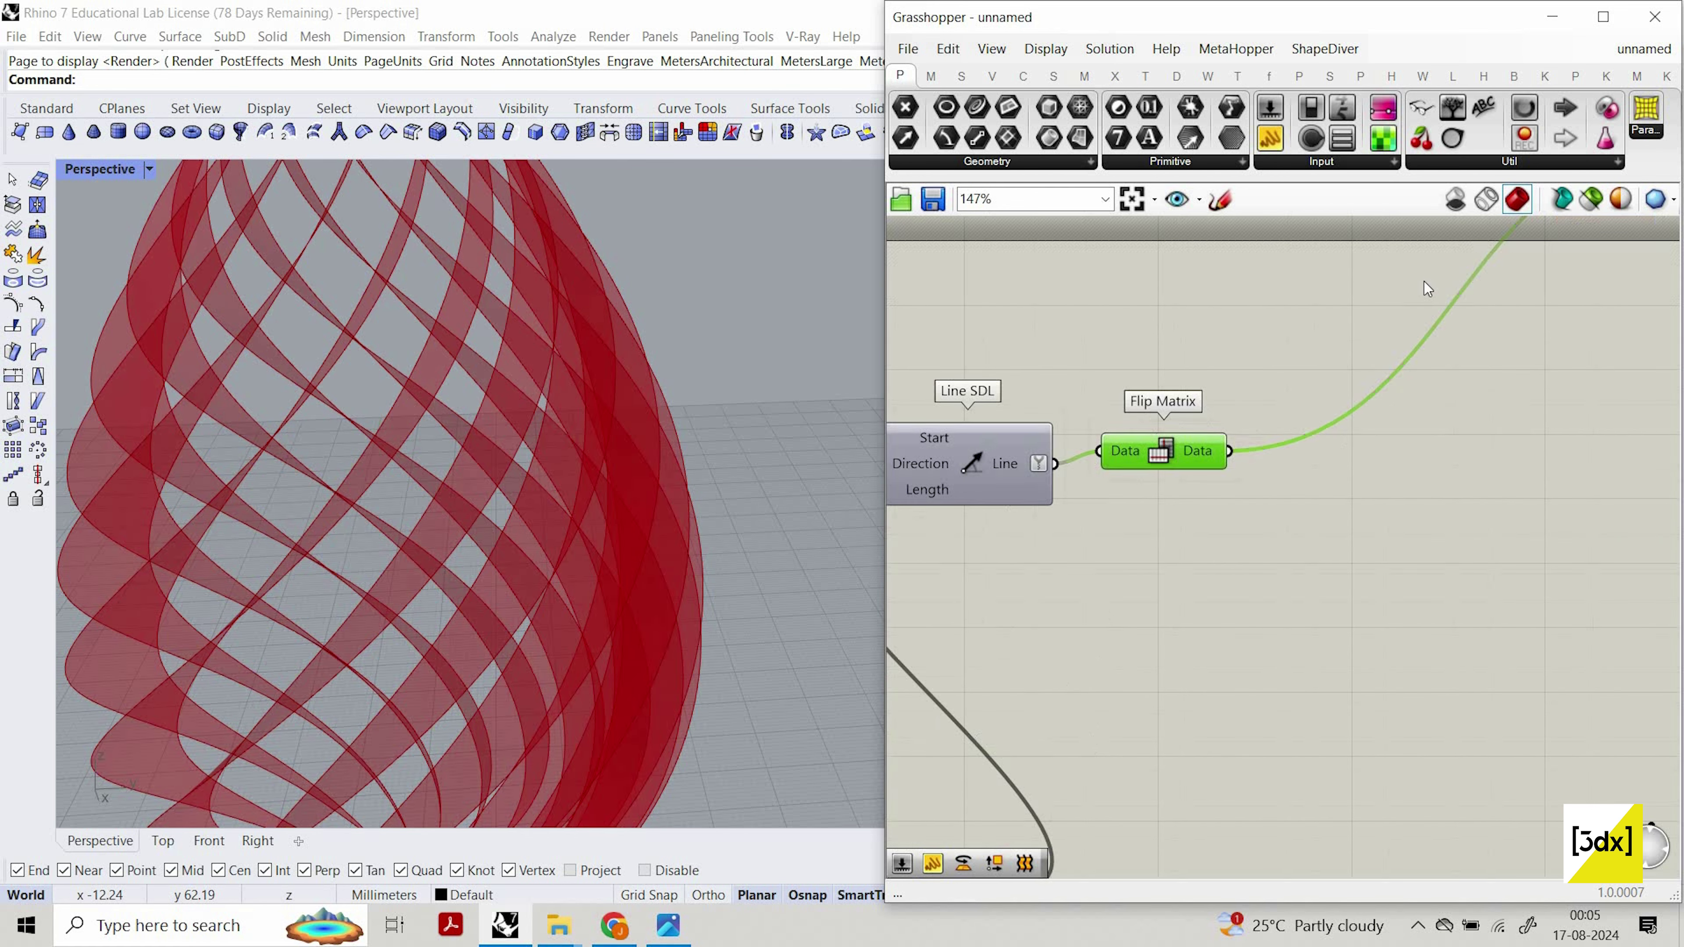
{"action": "scroll", "coordinate": [1423, 285], "scroll_direction": "down", "scroll_amount": 2}
{"action": "left_click_drag", "start_coordinate": [1400, 336], "coordinate": [1421, 325]}
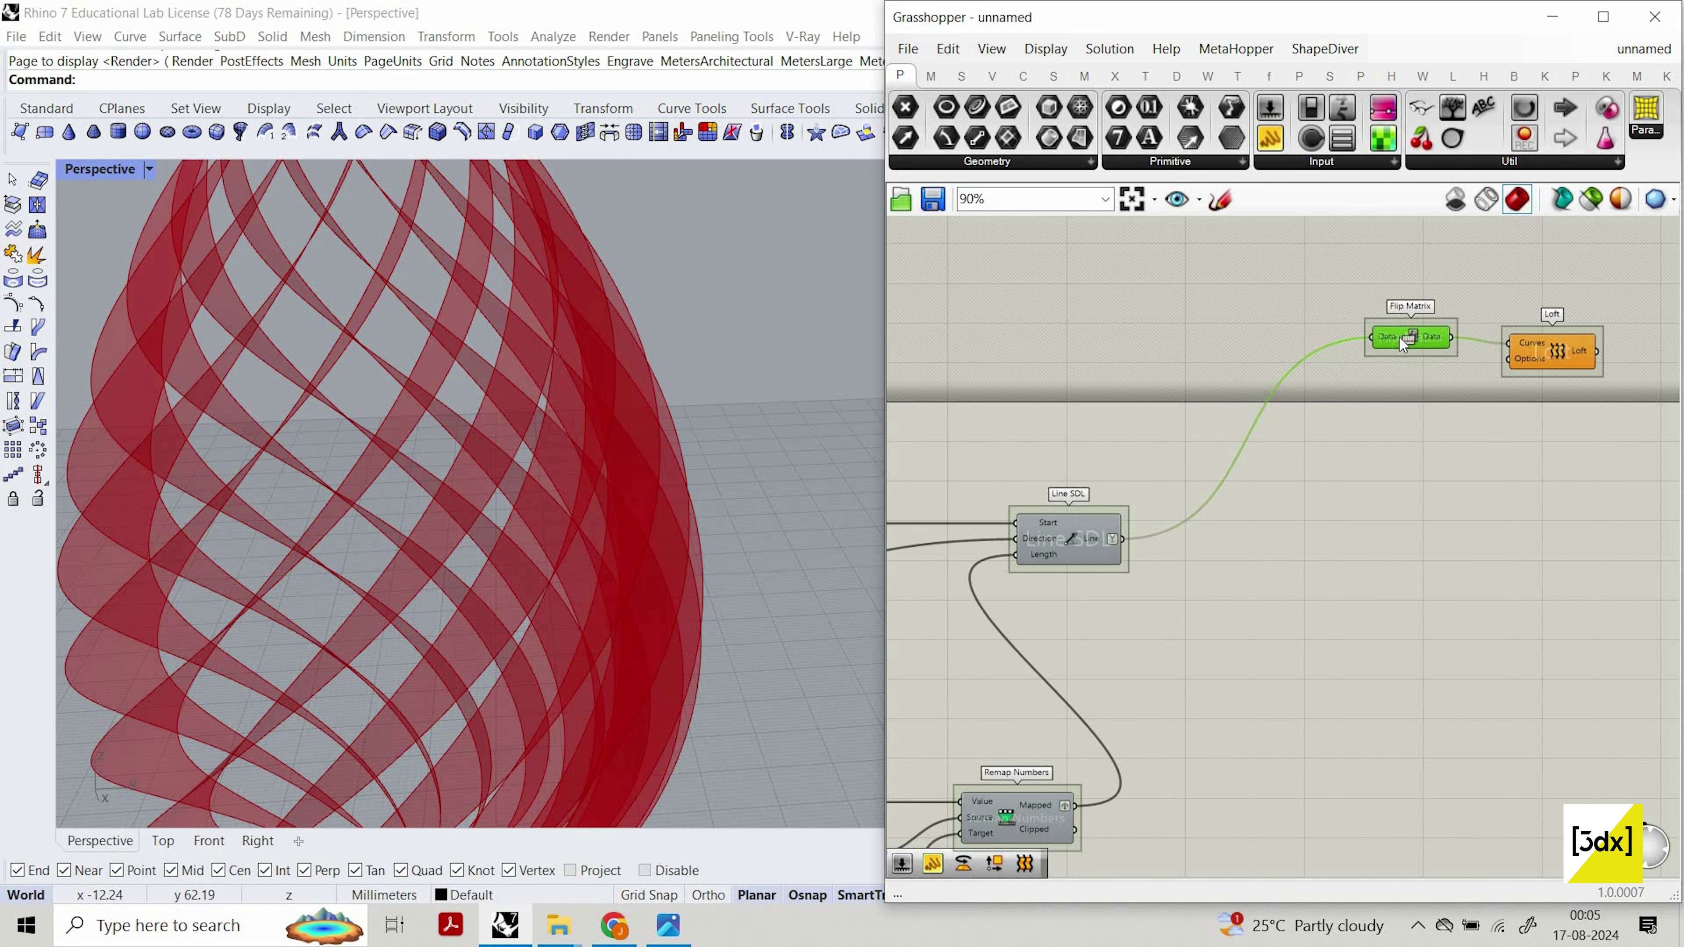
{"action": "scroll", "coordinate": [1255, 457], "scroll_direction": "down", "scroll_amount": 4}
{"action": "scroll", "coordinate": [1270, 441], "scroll_direction": "up", "scroll_amount": 5}
Duplicate the Line SDL component with its input wires and place the copy below the Remap Numbers component.
{"action": "left_click", "coordinate": [1309, 459]}
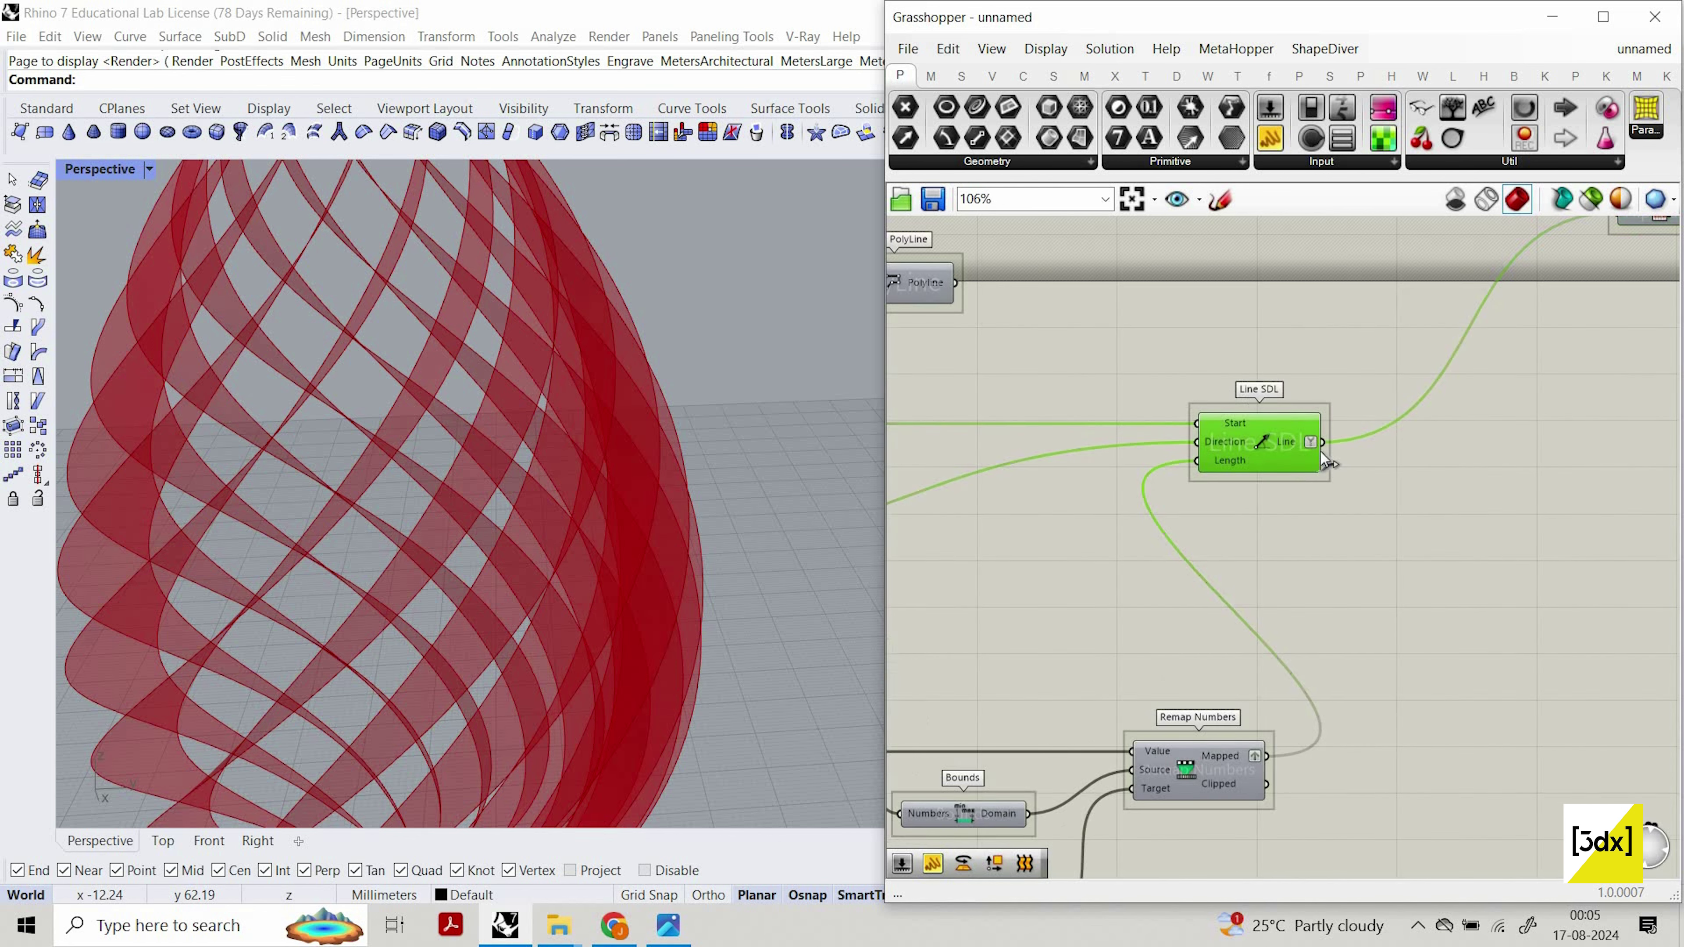
{"action": "scroll", "coordinate": [1318, 443], "scroll_direction": "up", "scroll_amount": 4}
{"action": "scroll", "coordinate": [1332, 372], "scroll_direction": "down", "scroll_amount": 8}
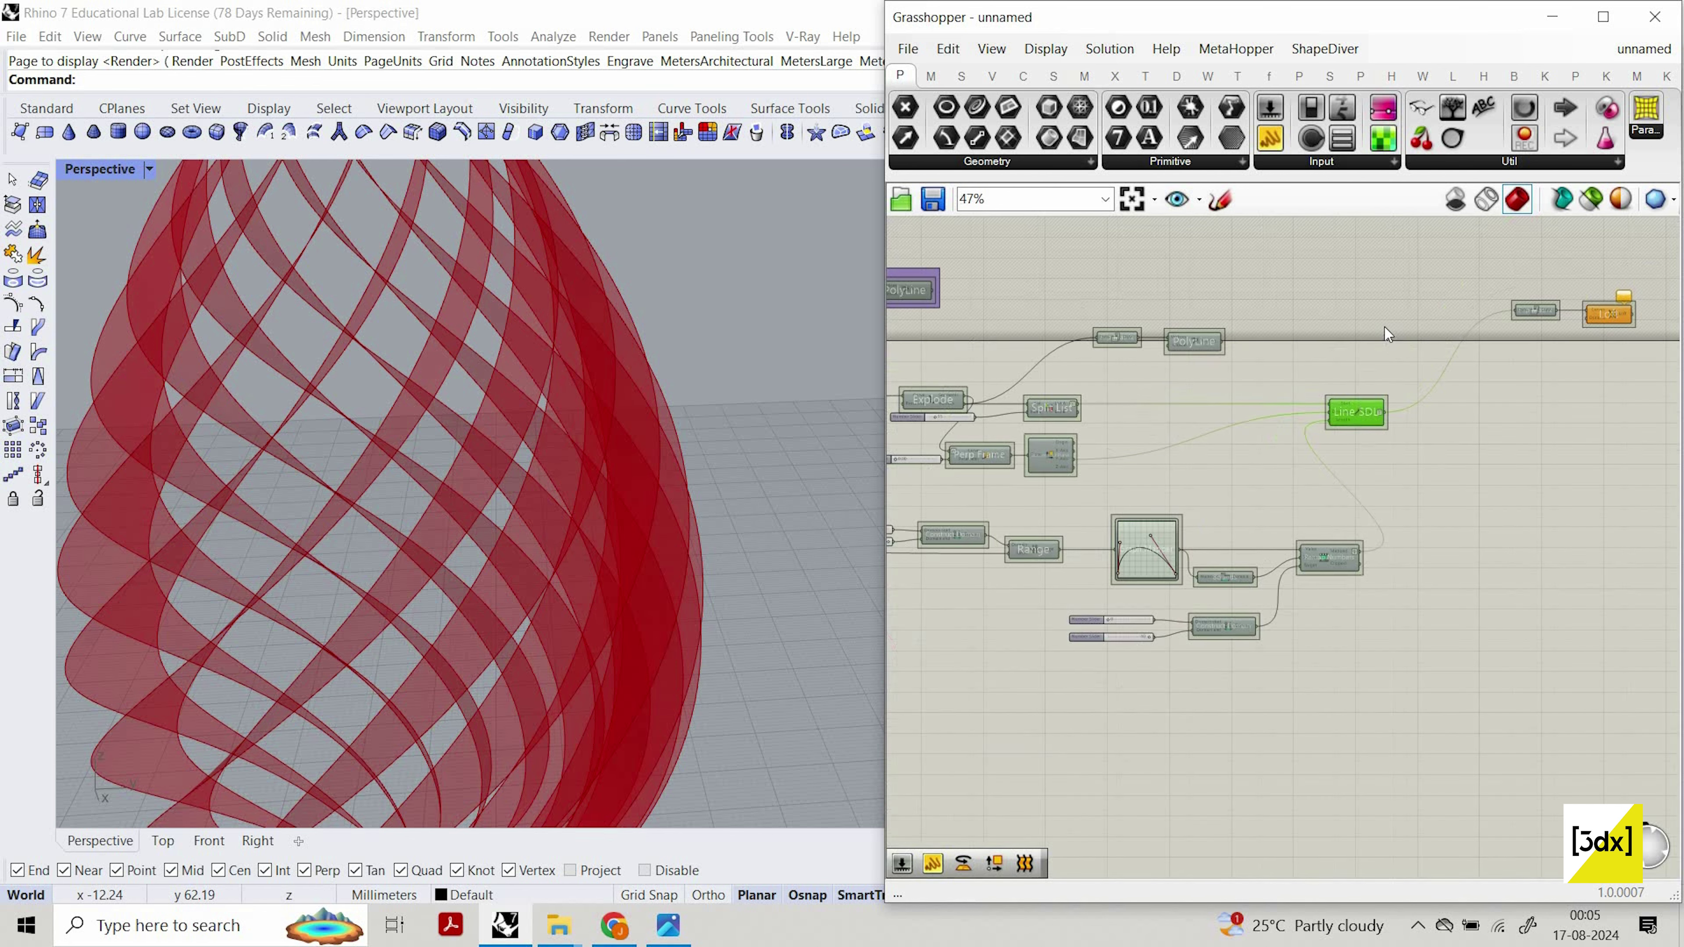
{"action": "scroll", "coordinate": [1344, 418], "scroll_direction": "up", "scroll_amount": 4}
{"action": "left_click_drag", "start_coordinate": [1406, 406], "coordinate": [1467, 743], "text": "alt"}
{"action": "scroll", "coordinate": [473, 506], "scroll_direction": "down", "scroll_amount": 8}
{"action": "scroll", "coordinate": [473, 507], "scroll_direction": "up", "scroll_amount": 5}
{"action": "scroll", "coordinate": [1566, 617], "scroll_direction": "down", "scroll_amount": 3}
{"action": "scroll", "coordinate": [1604, 638], "scroll_direction": "up", "scroll_amount": 4}
{"action": "scroll", "coordinate": [1457, 435], "scroll_direction": "down", "scroll_amount": 4}
{"action": "right_click_drag", "start_coordinate": [1473, 692], "coordinate": [1492, 586]}
{"action": "scroll", "coordinate": [1516, 569], "scroll_direction": "up", "scroll_amount": 2}
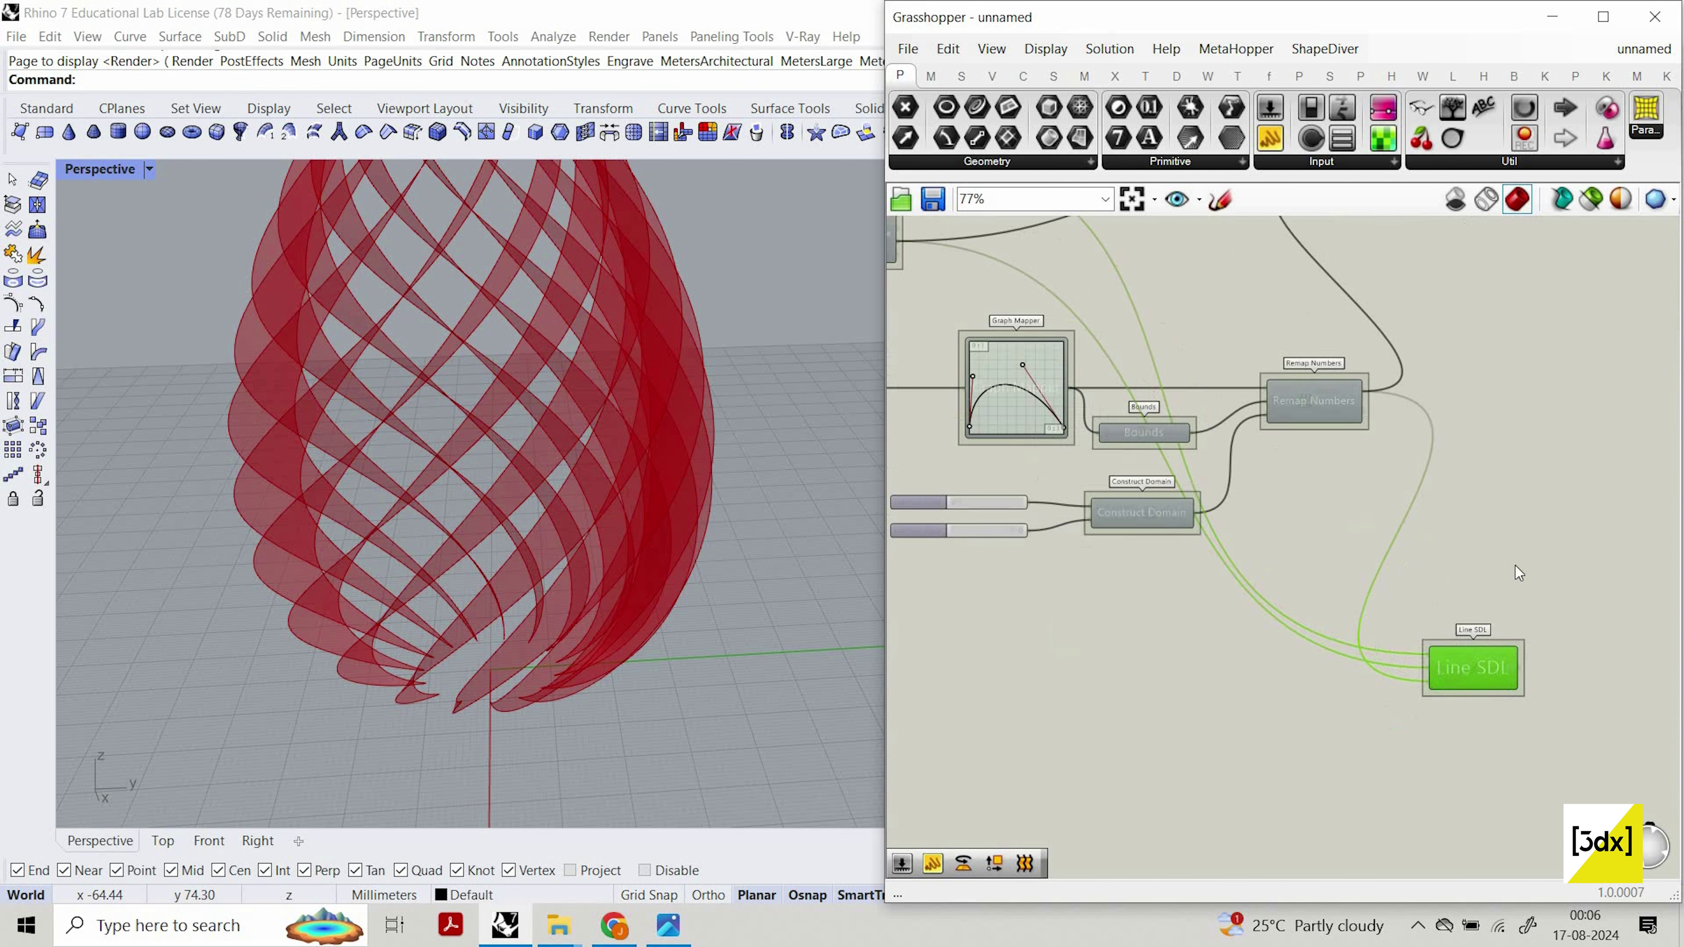
Align the original and duplicated Line SDL components in one vertical column.
{"action": "left_click_drag", "start_coordinate": [1474, 666], "coordinate": [1477, 677]}
{"action": "left_click", "coordinate": [1317, 610]}
{"action": "scroll", "coordinate": [1515, 573], "scroll_direction": "down", "scroll_amount": 4}
{"action": "scroll", "coordinate": [1462, 335], "scroll_direction": "up", "scroll_amount": 2}
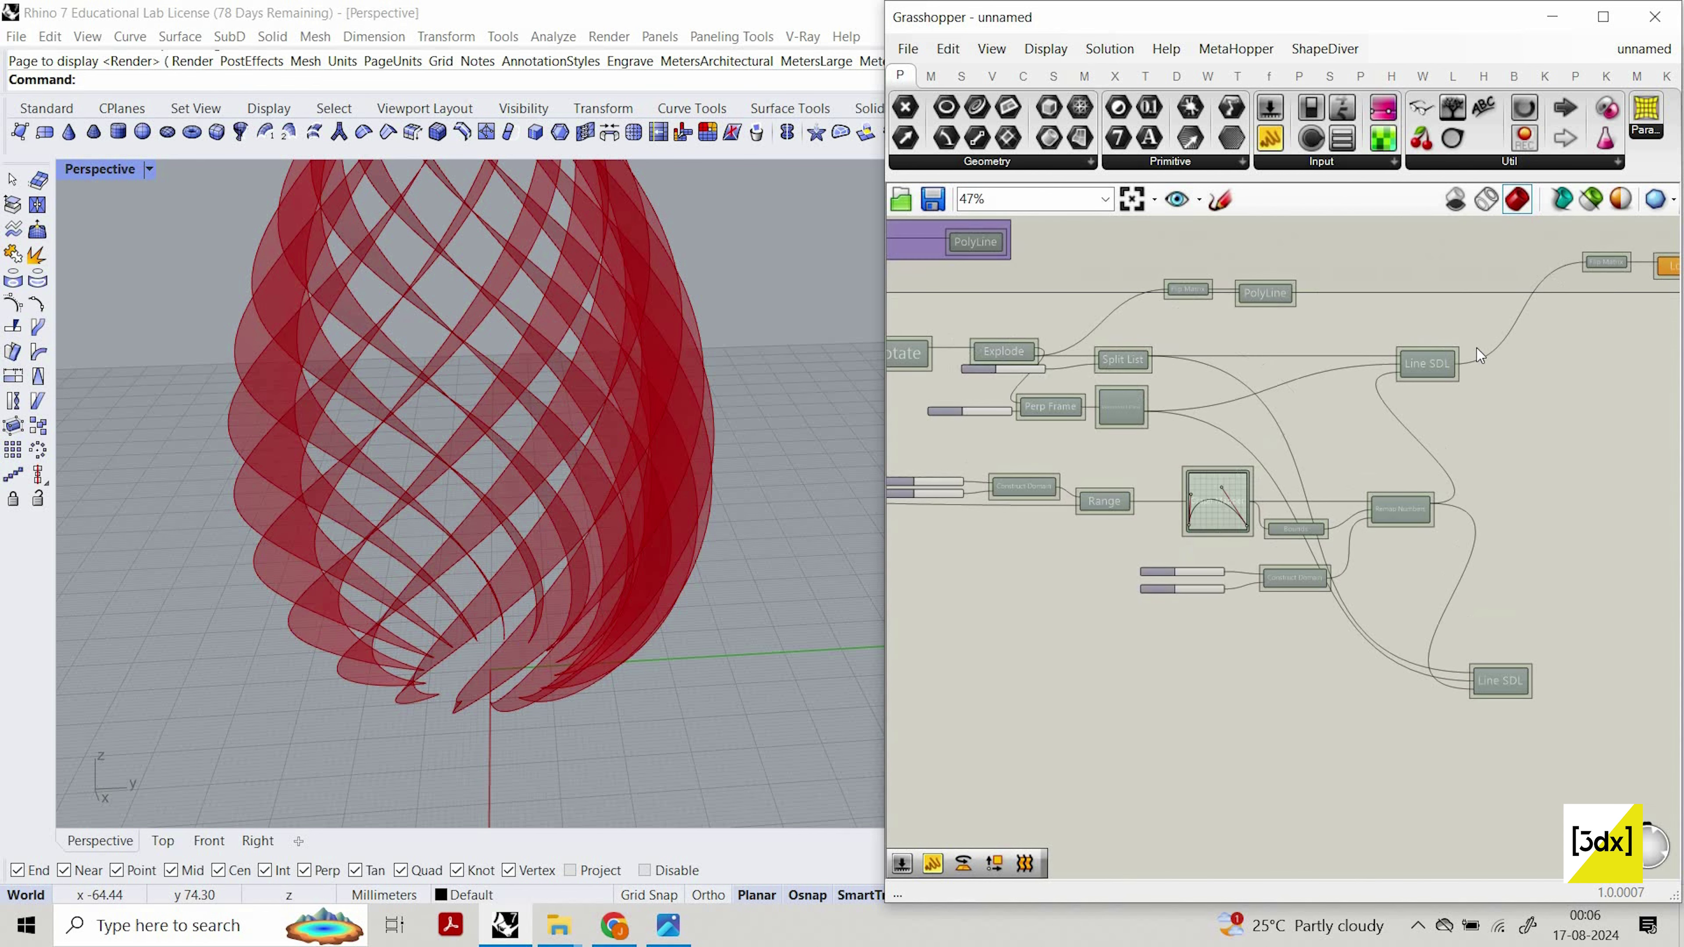
{"action": "left_click_drag", "start_coordinate": [1434, 357], "coordinate": [1482, 357]}
{"action": "left_click", "coordinate": [1413, 345]}
{"action": "left_click_drag", "start_coordinate": [1592, 717], "coordinate": [1440, 320]}
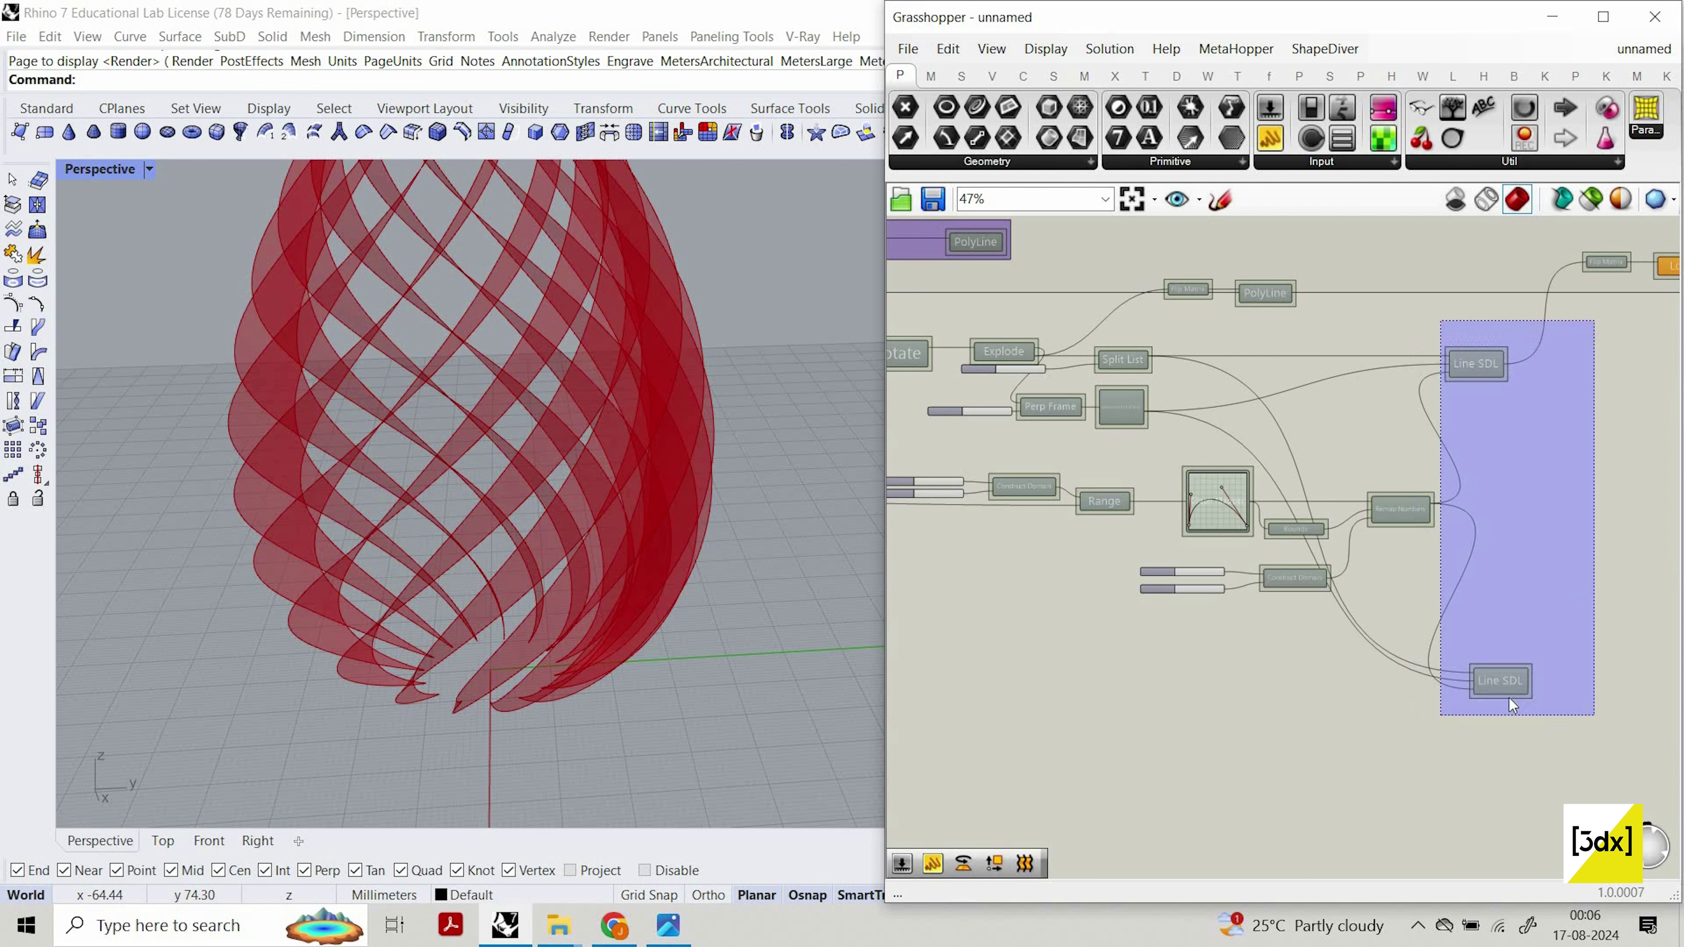
{"action": "left_click", "coordinate": [1506, 702]}
{"action": "left_click", "coordinate": [1586, 650]}
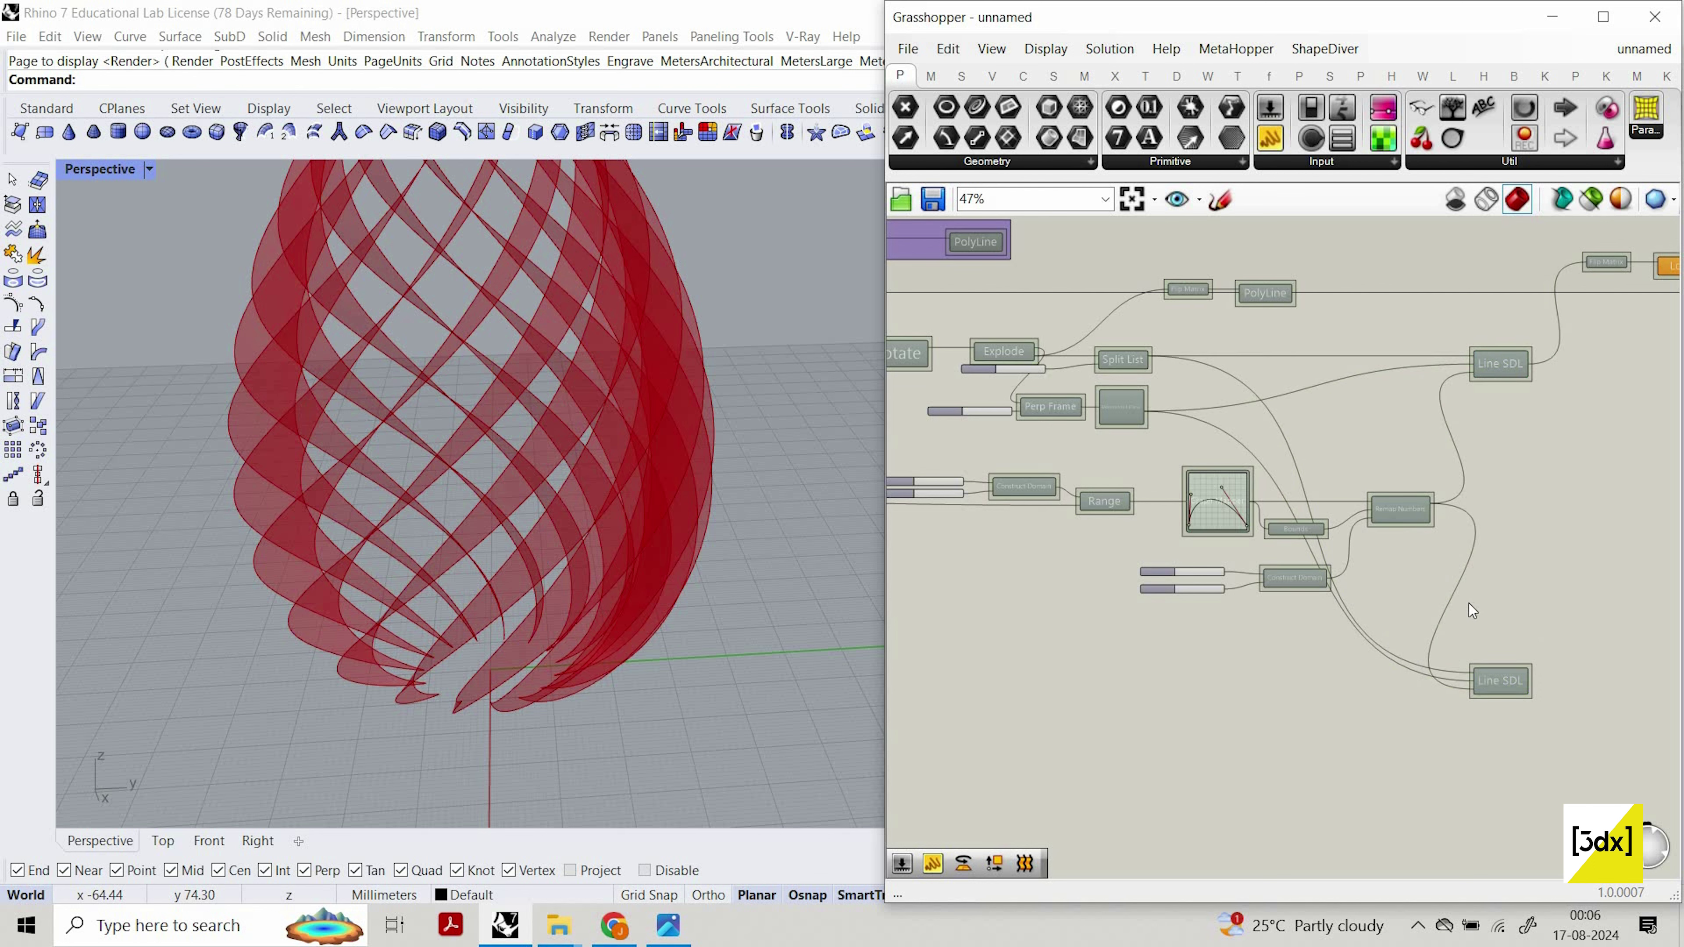
Copy Remap Numbers and its Construct Domain with both sliders, and place the duplicates below the originals, near the second Line SDL.
{"action": "scroll", "coordinate": [1409, 665], "scroll_direction": "up", "scroll_amount": 1}
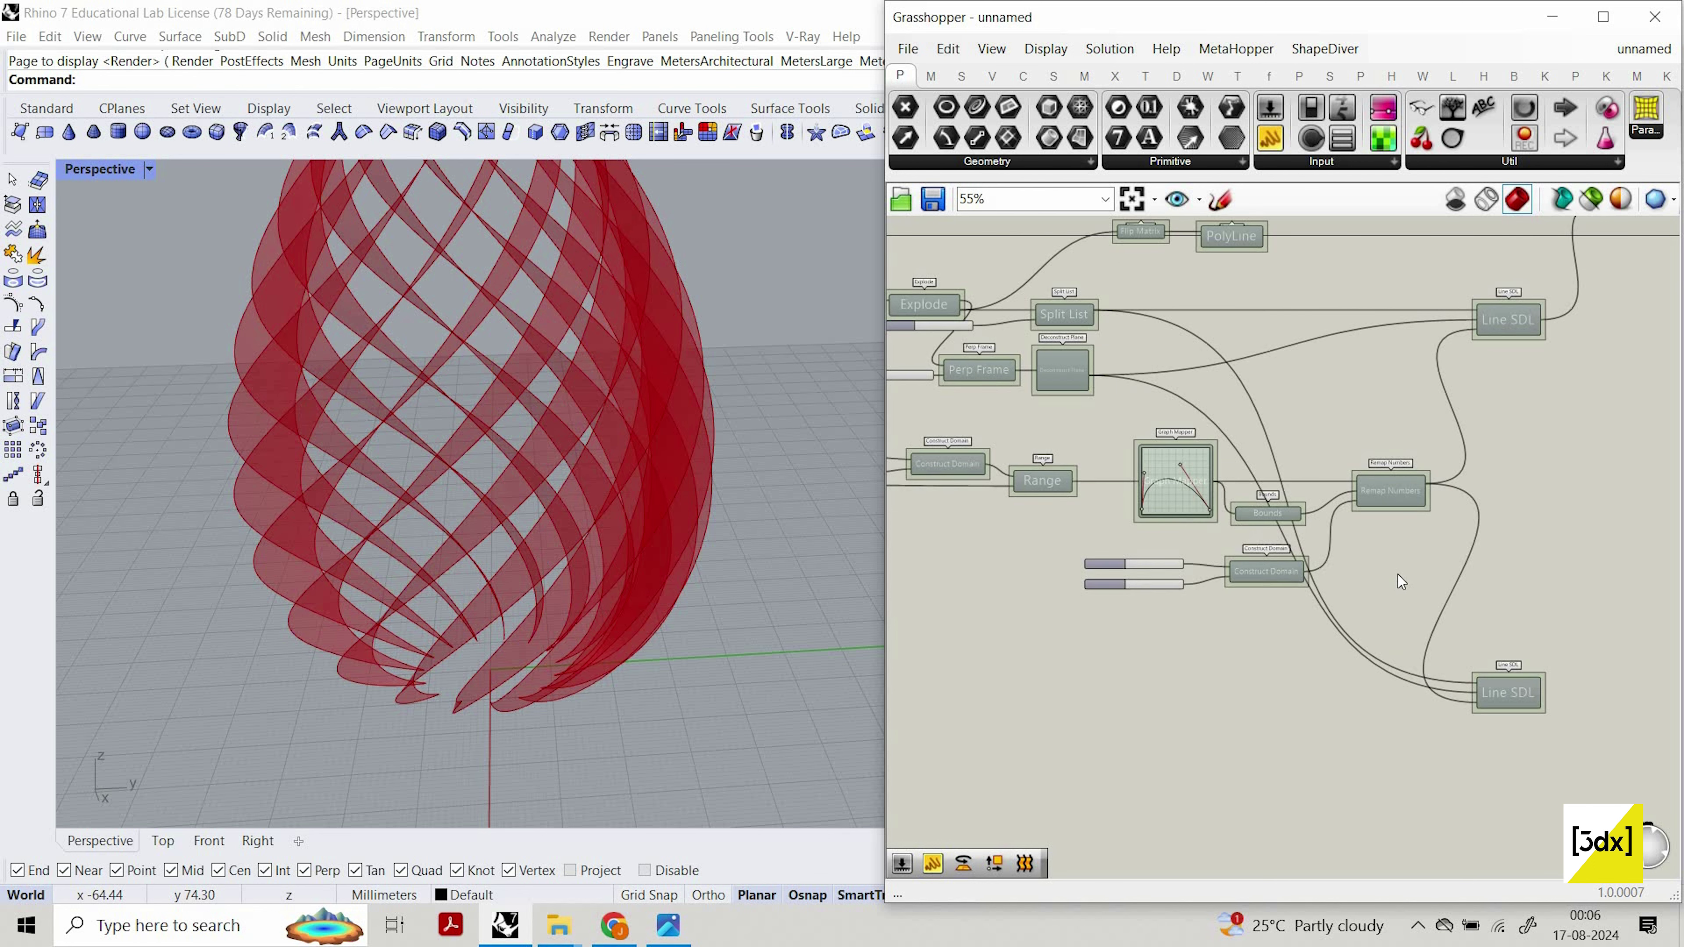
{"action": "scroll", "coordinate": [1397, 577], "scroll_direction": "down", "scroll_amount": 1}
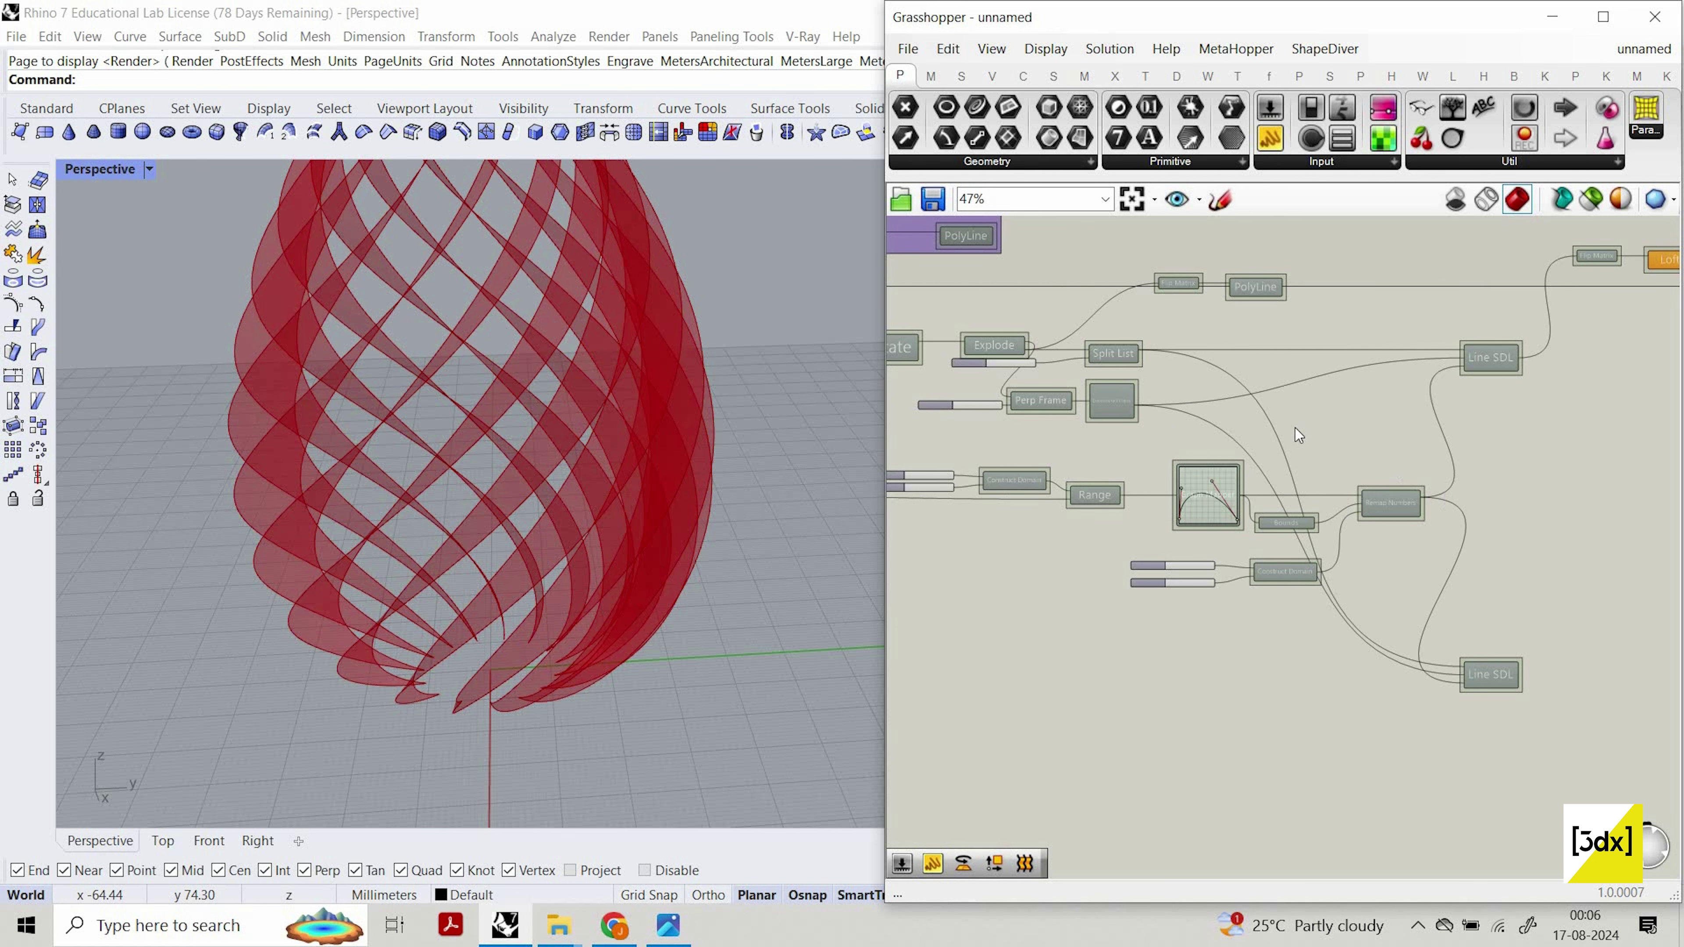
{"action": "scroll", "coordinate": [1296, 428], "scroll_direction": "up", "scroll_amount": 1}
{"action": "scroll", "coordinate": [1353, 506], "scroll_direction": "up", "scroll_amount": 3}
{"action": "scroll", "coordinate": [1512, 516], "scroll_direction": "down", "scroll_amount": 3}
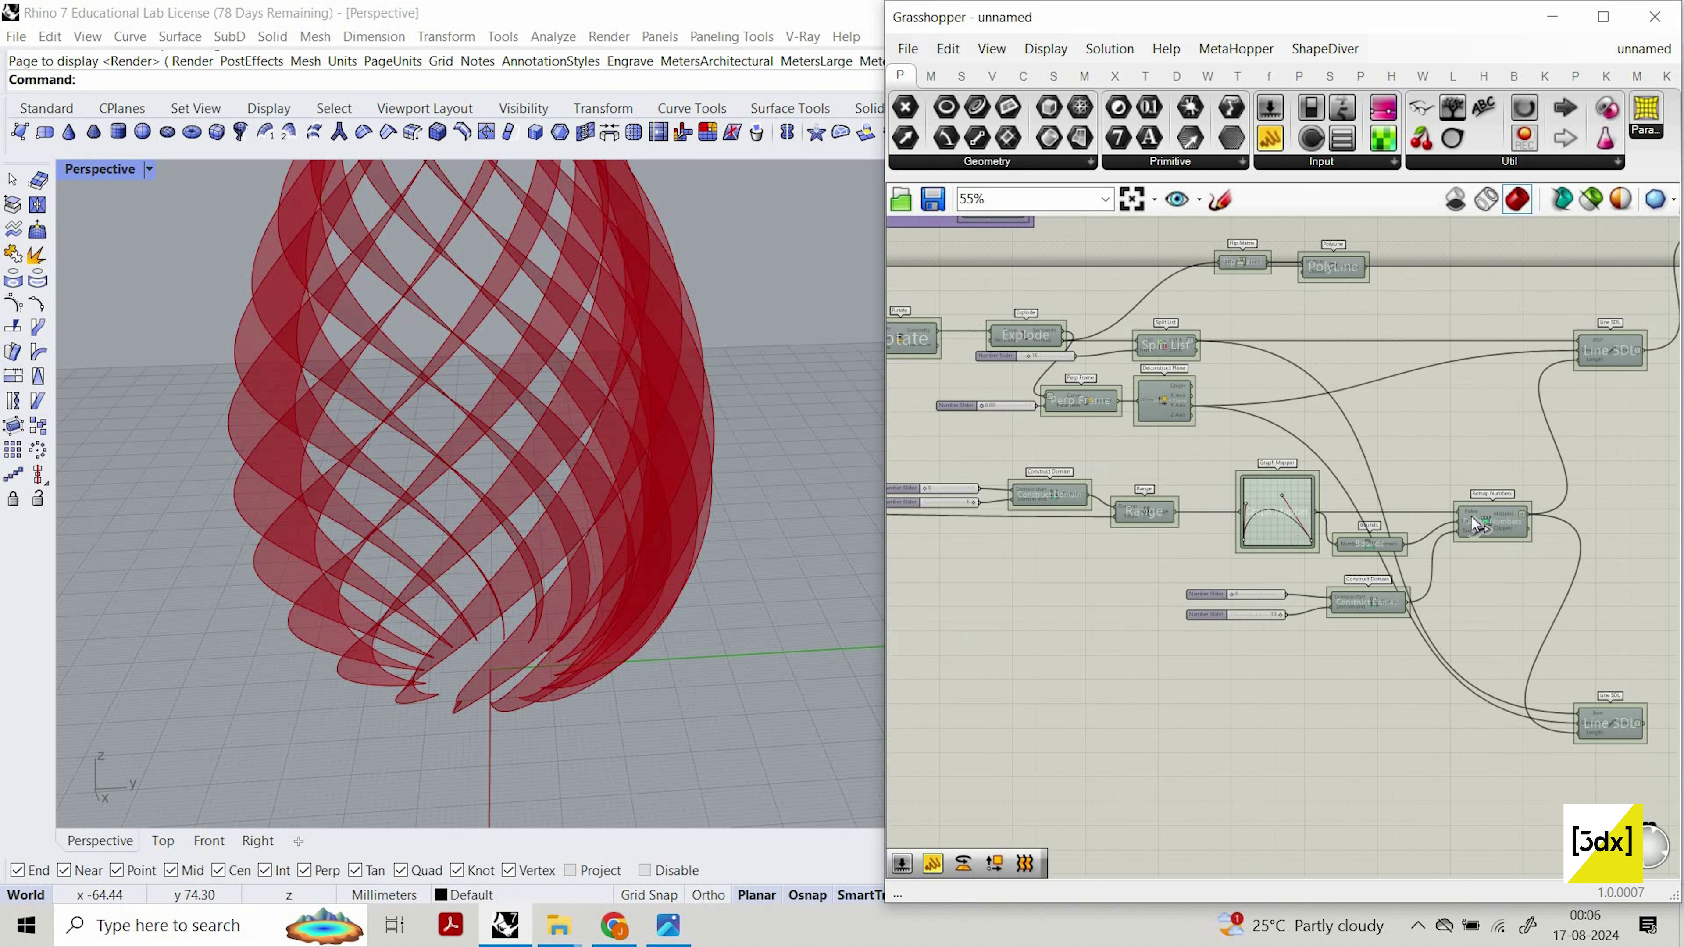
{"action": "scroll", "coordinate": [1425, 520], "scroll_direction": "up", "scroll_amount": 3}
{"action": "scroll", "coordinate": [1506, 516], "scroll_direction": "down", "scroll_amount": 3}
{"action": "scroll", "coordinate": [1270, 527], "scroll_direction": "up", "scroll_amount": 3}
{"action": "right_click_drag", "start_coordinate": [1296, 642], "coordinate": [1136, 582]}
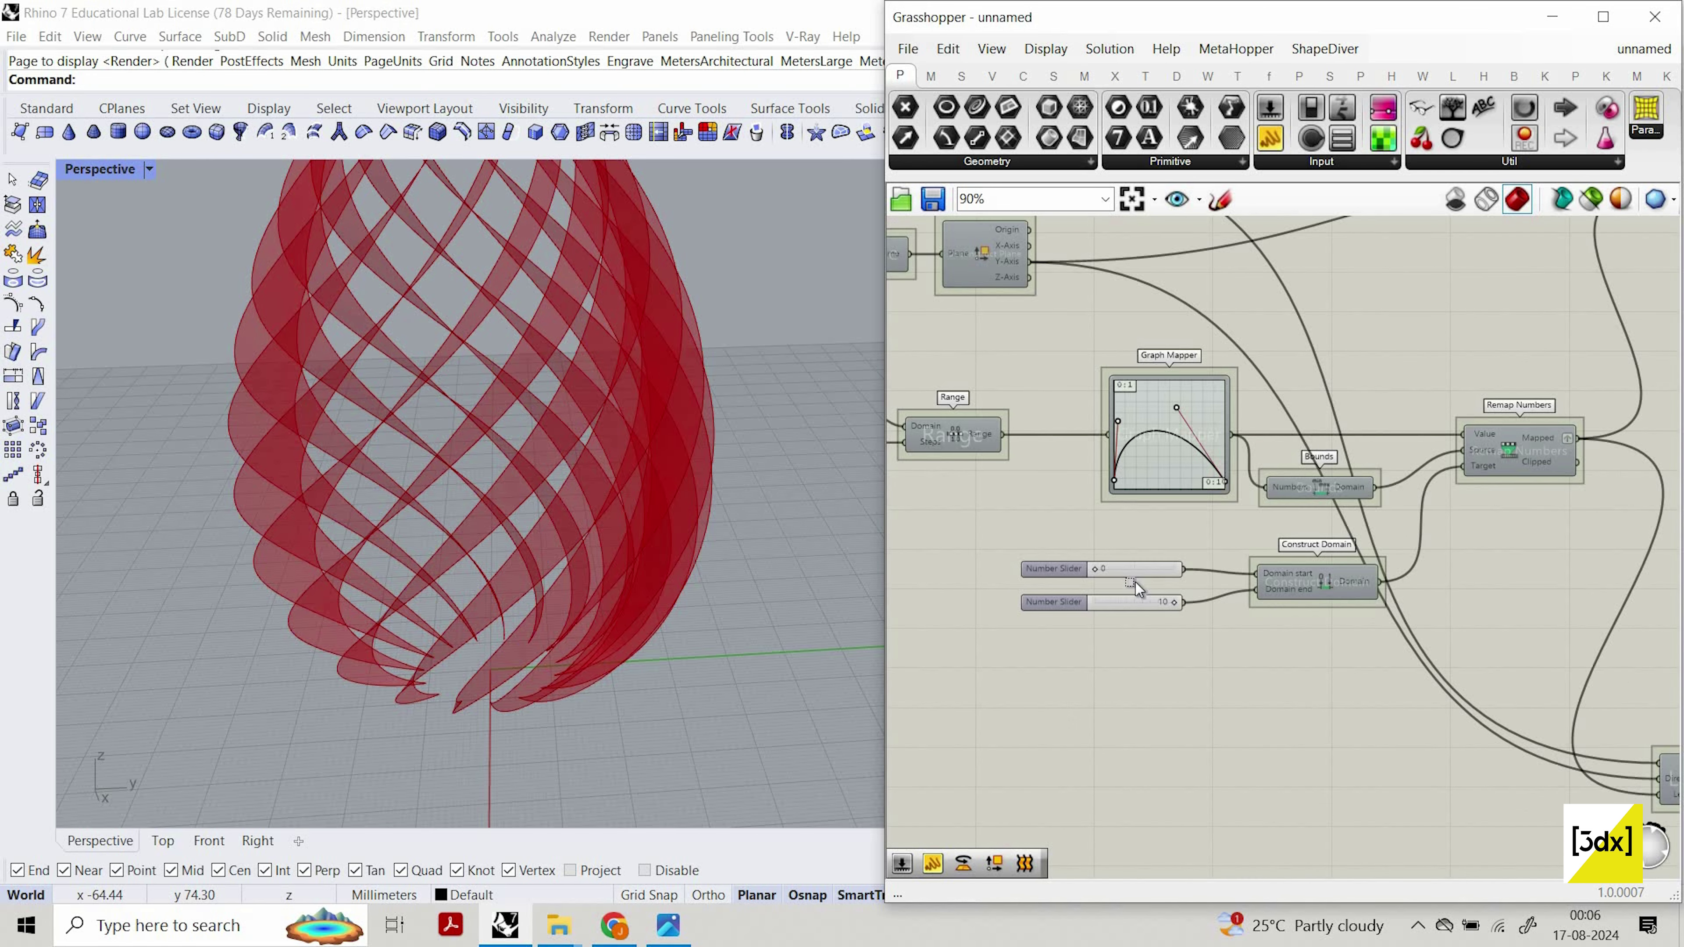
{"action": "left_click_drag", "start_coordinate": [1318, 639], "coordinate": [1131, 565]}
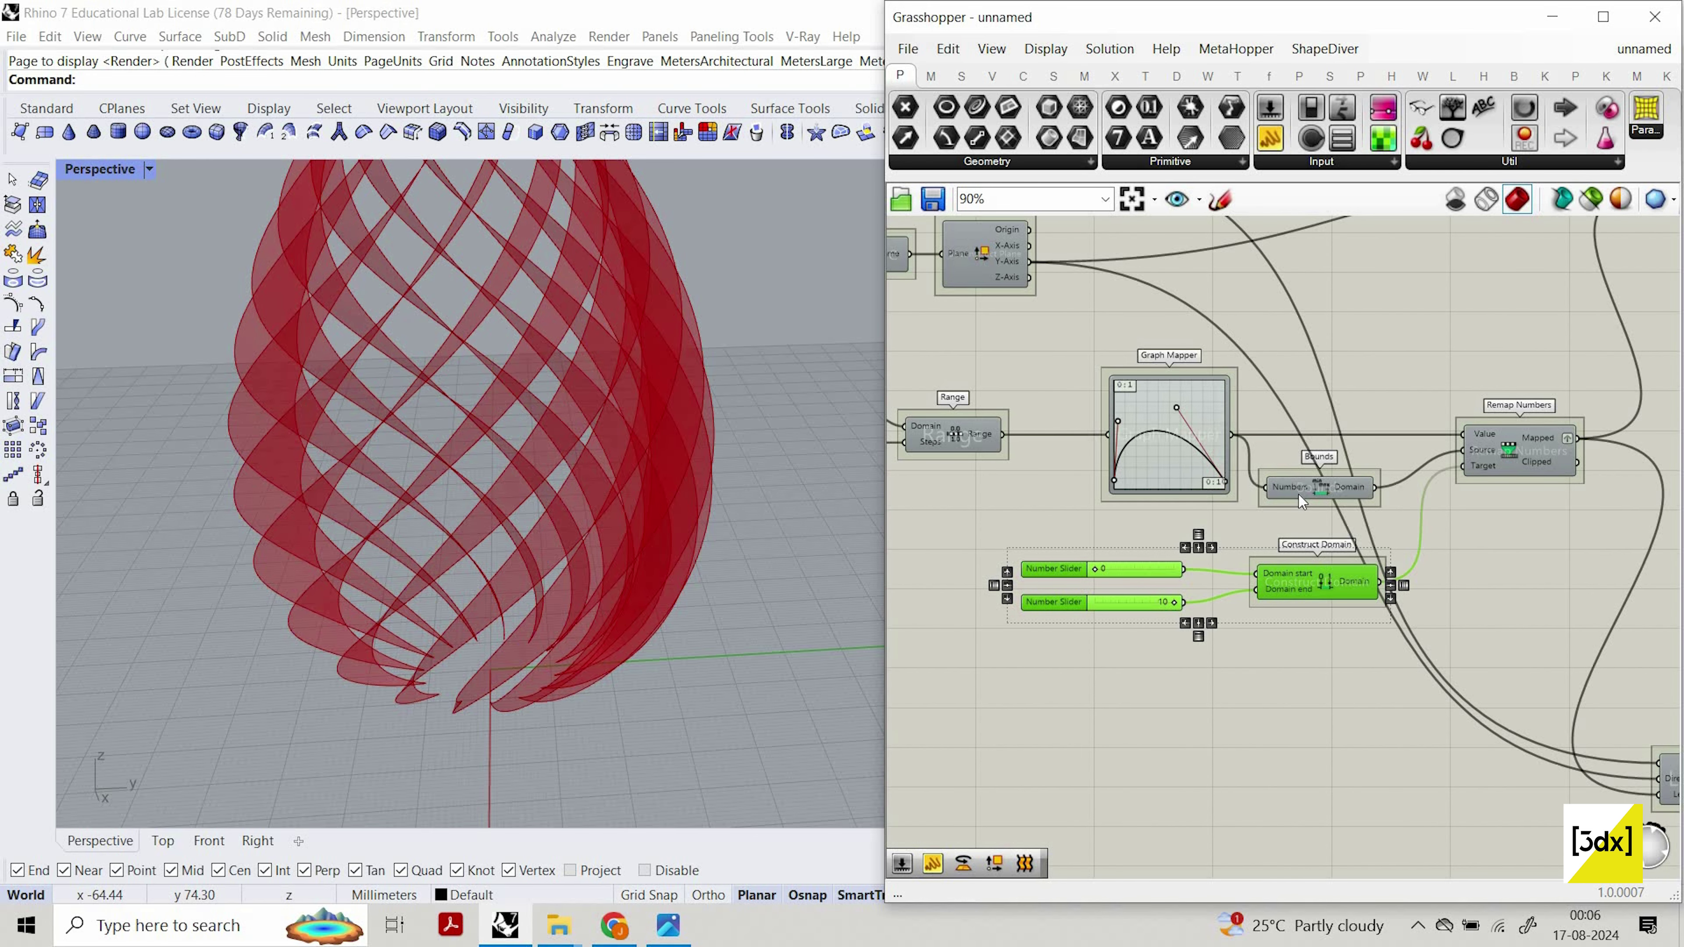
{"action": "left_click", "coordinate": [1528, 462], "text": "shift"}
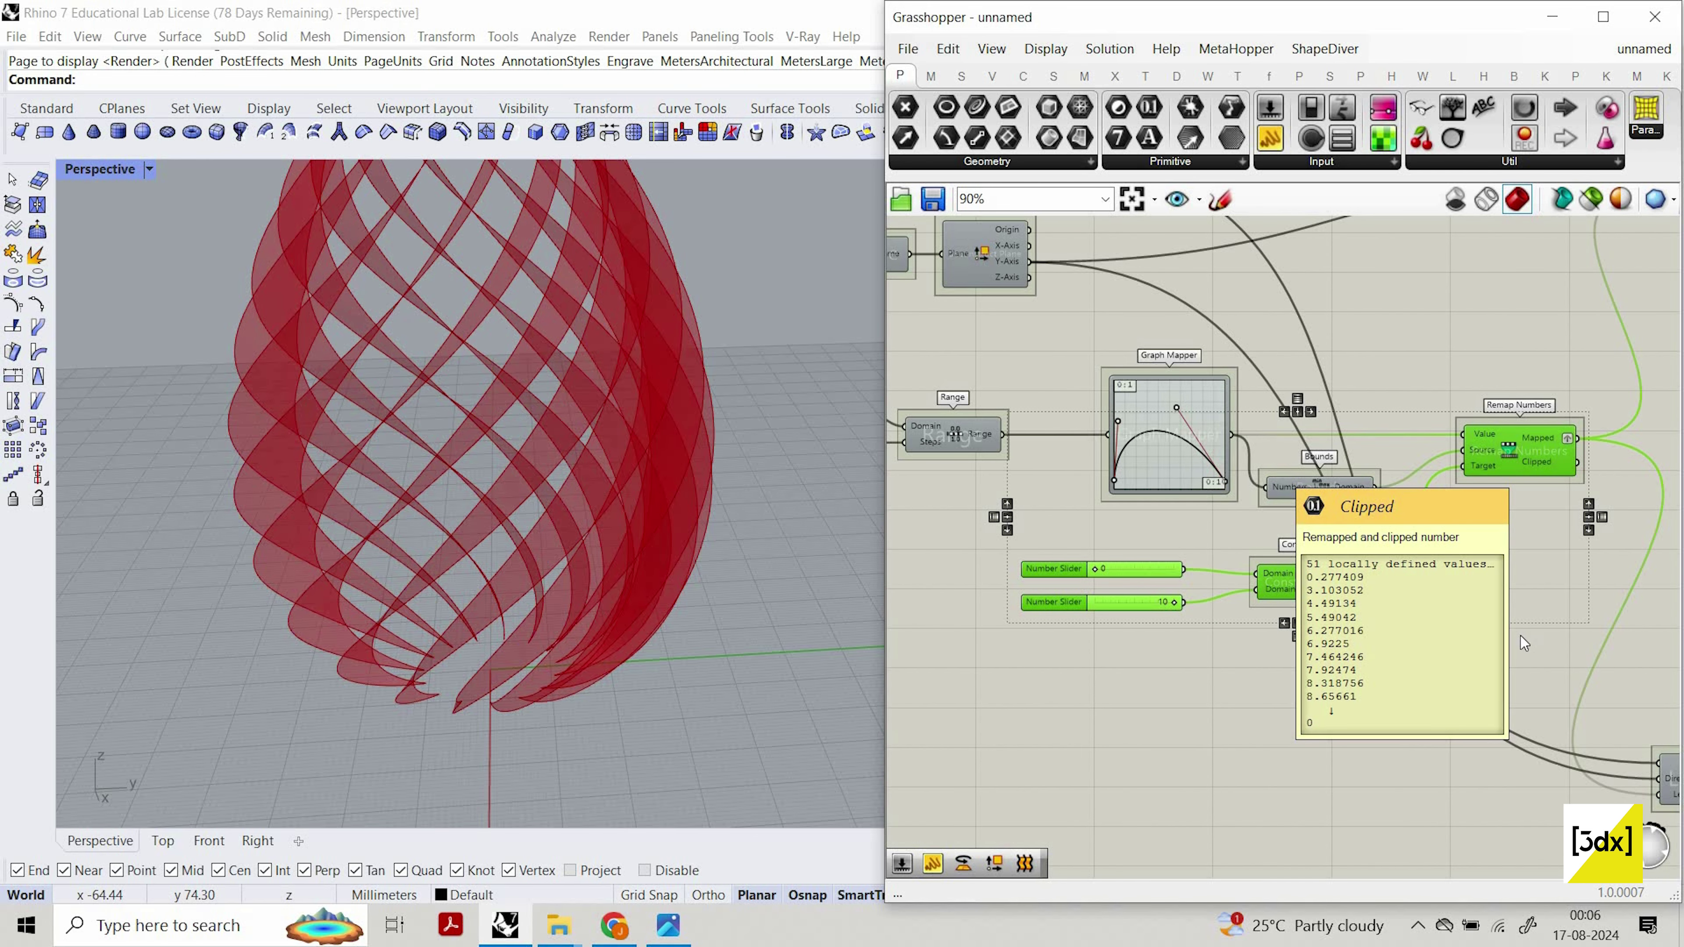
{"action": "key", "text": "ctrl+c"}
{"action": "key", "text": "ctrl+v"}
{"action": "left_click_drag", "start_coordinate": [1477, 445], "coordinate": [1425, 753]}
{"action": "scroll", "coordinate": [1372, 631], "scroll_direction": "down", "scroll_amount": 4}
{"action": "scroll", "coordinate": [1430, 706], "scroll_direction": "up", "scroll_amount": 4}
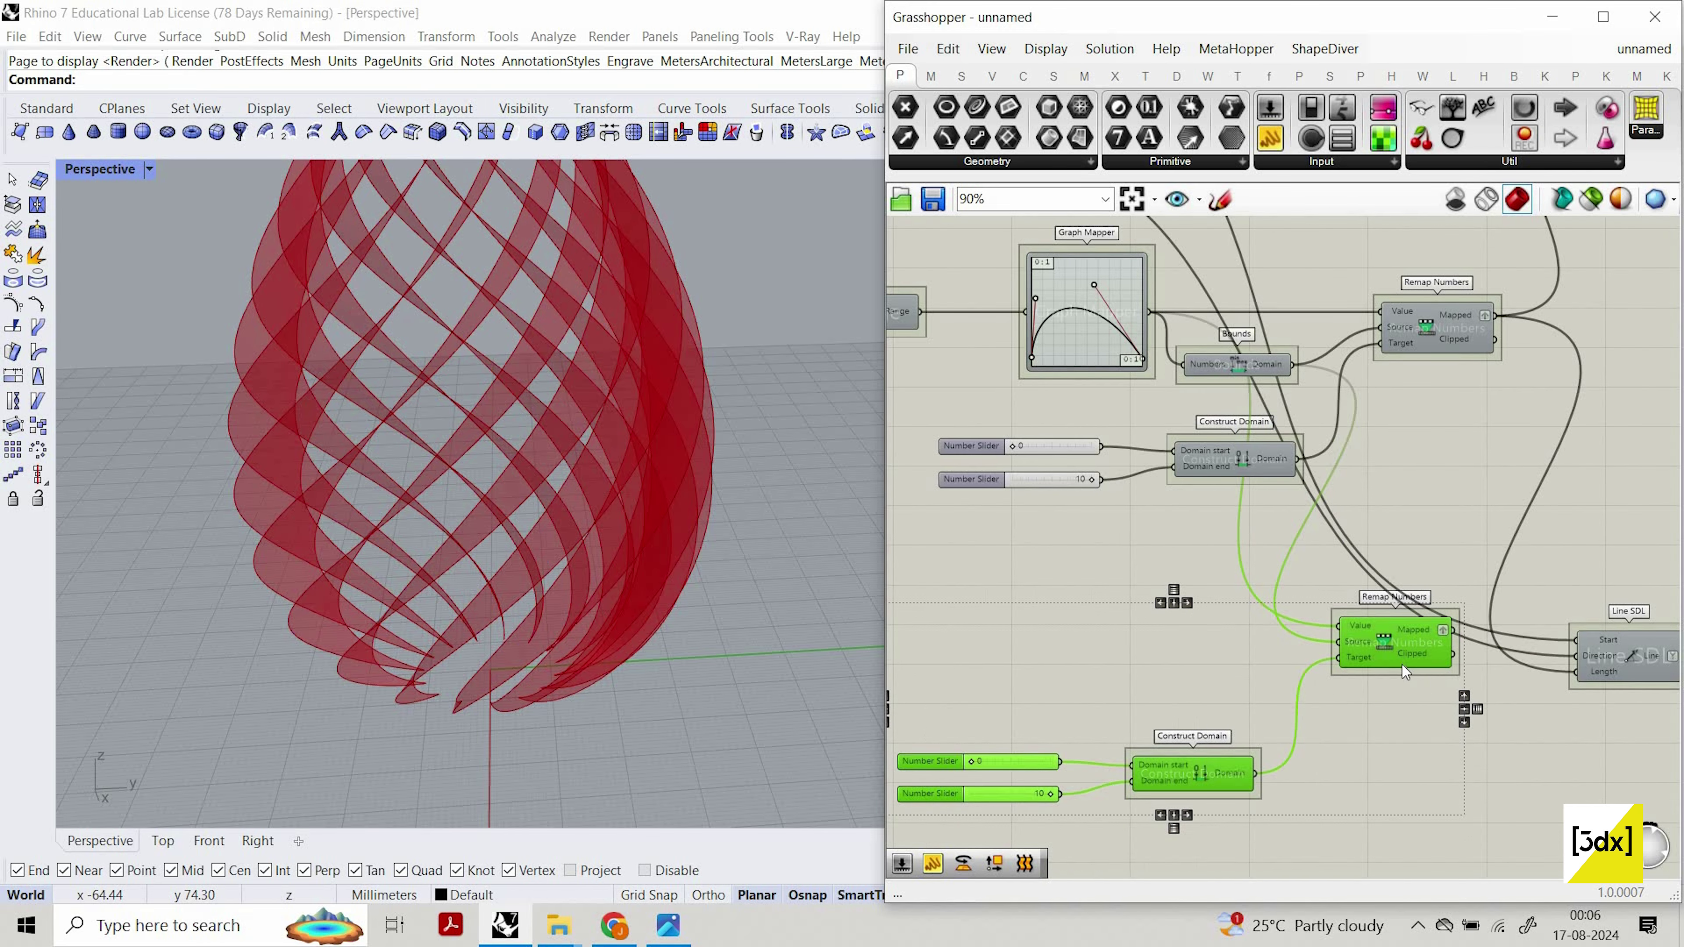
Position the copied Remap Numbers before the second Line SDL, with the copied Construct Domain and sliders level with its Target input.
{"action": "mouse_move", "coordinate": [1402, 665]}
{"action": "left_mouse_down"}
{"action": "mouse_move", "coordinate": [1449, 731]}
{"action": "mouse_move", "coordinate": [1402, 667]}
{"action": "left_mouse_up"}
{"action": "scroll", "coordinate": [1399, 665], "scroll_direction": "down", "scroll_amount": 4}
{"action": "scroll", "coordinate": [1282, 794], "scroll_direction": "up", "scroll_amount": 4}
{"action": "left_click_drag", "start_coordinate": [1391, 806], "coordinate": [1140, 660]}
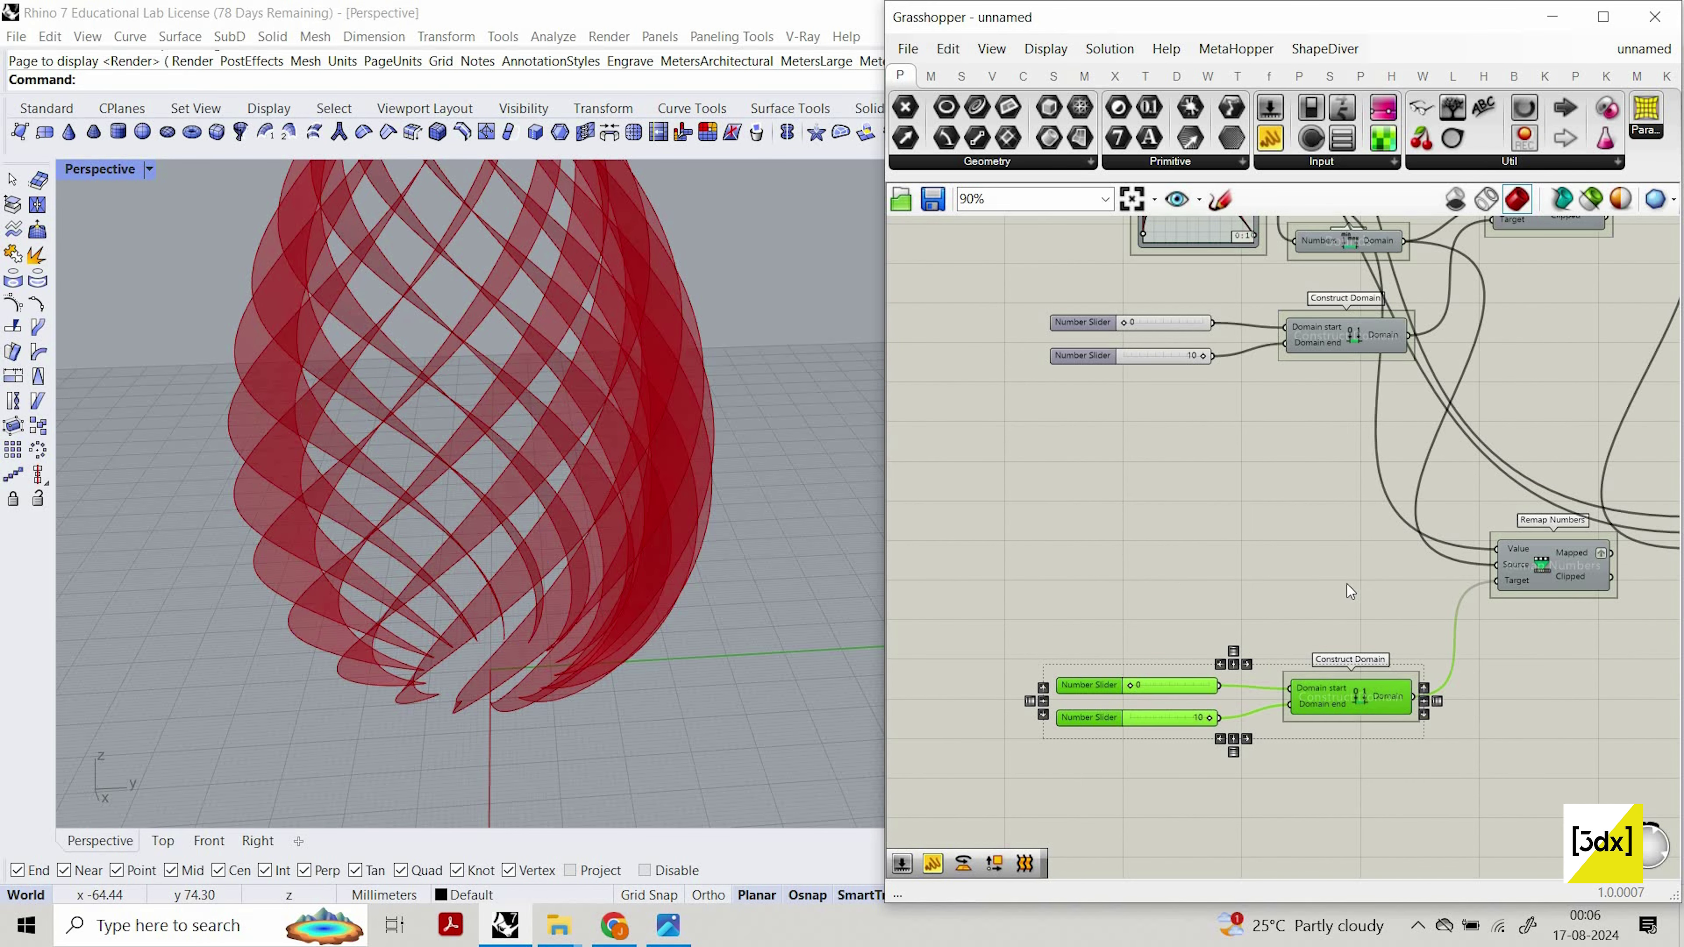
{"action": "left_click_drag", "start_coordinate": [1350, 702], "coordinate": [1358, 586]}
{"action": "scroll", "coordinate": [1436, 558], "scroll_direction": "up", "scroll_amount": 5}
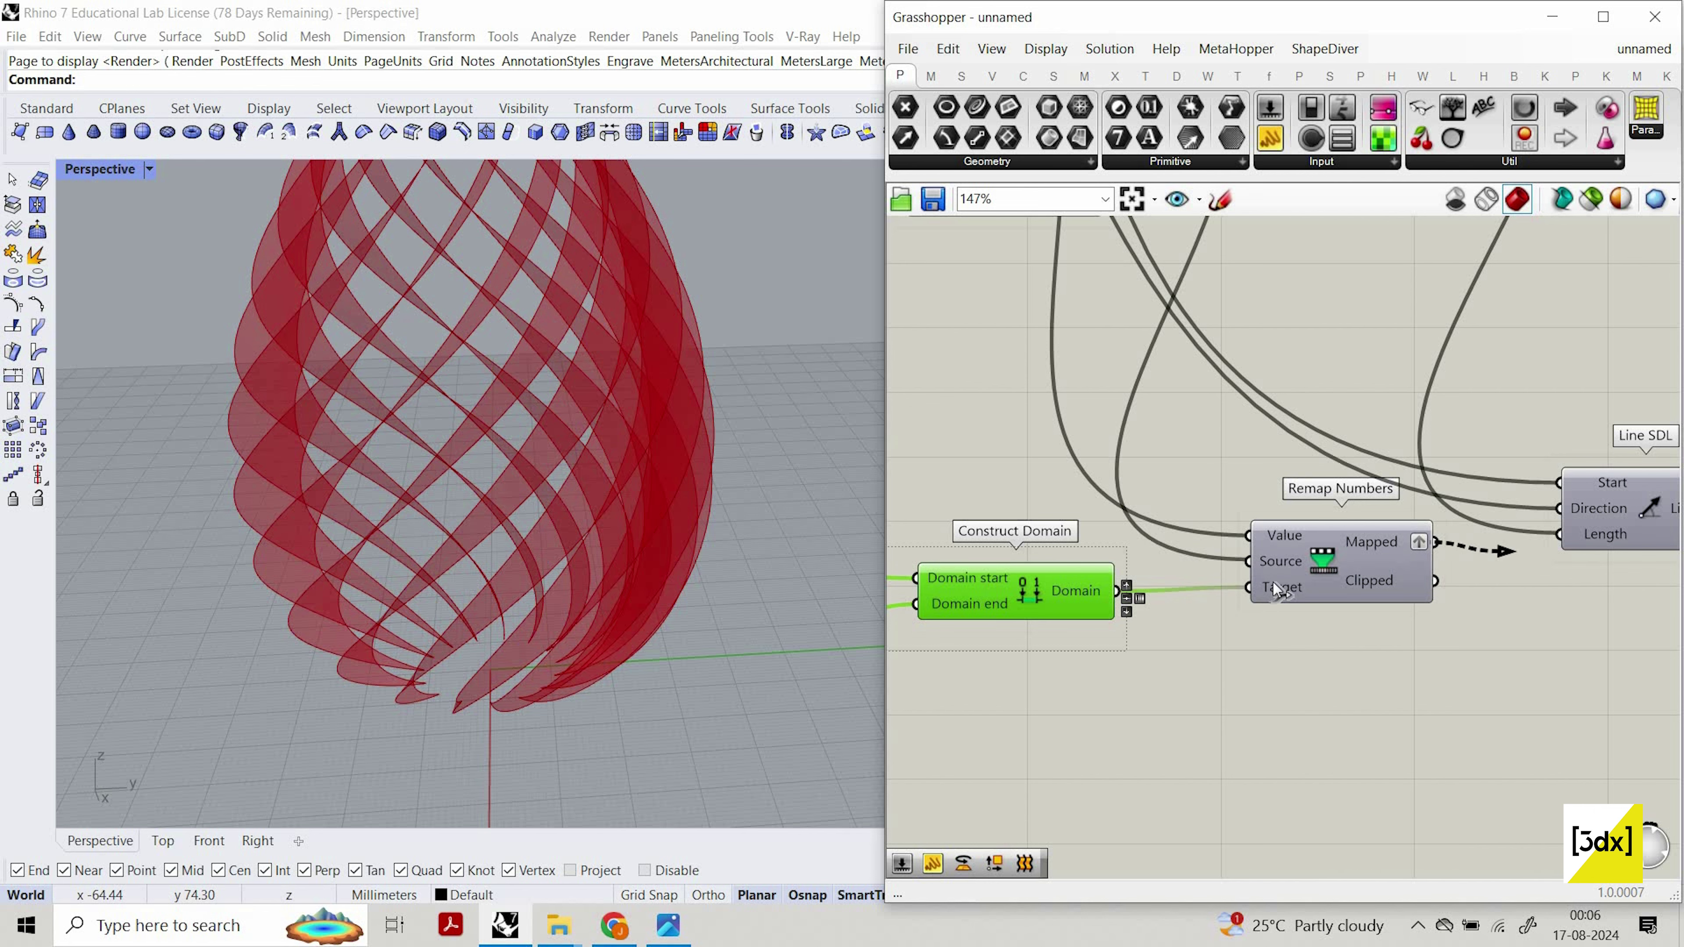
Connect the Mapped output of the copied Remap Numbers to the Length input of the second Line SDL.
{"action": "left_click_drag", "start_coordinate": [1274, 583], "coordinate": [1576, 544]}
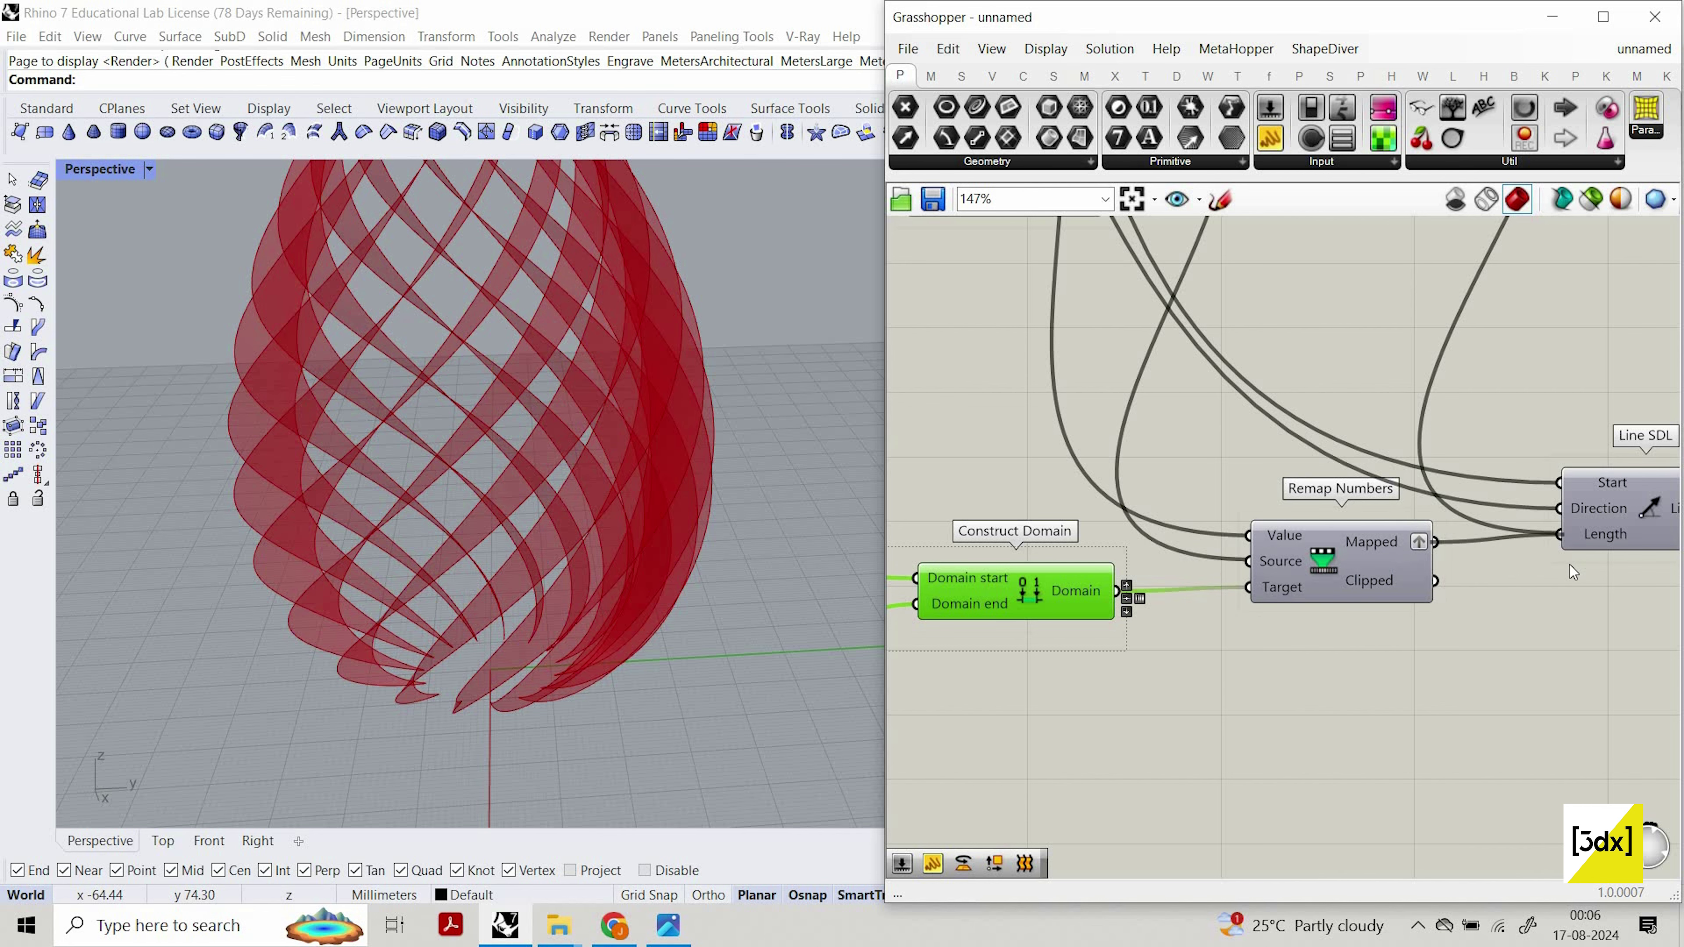
{"action": "left_click", "coordinate": [1543, 634]}
{"action": "scroll", "coordinate": [1544, 634], "scroll_direction": "down", "scroll_amount": 5}
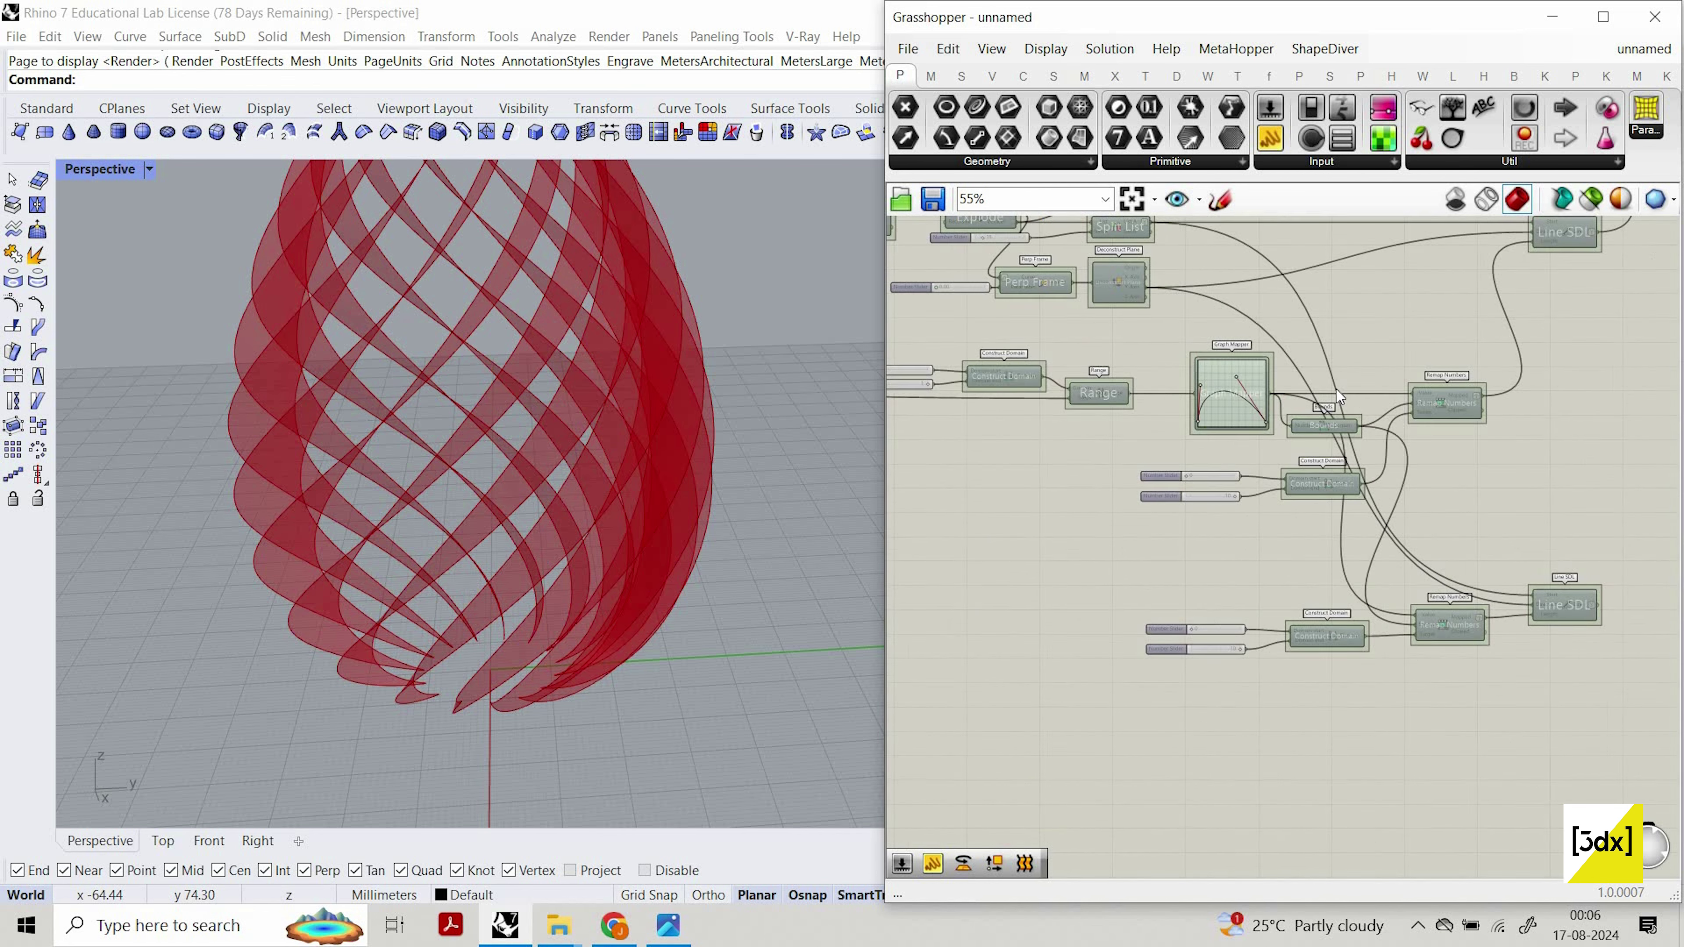
Duplicate Perp Frame with its parameter slider and the Deconstruct Plane attached to it.
{"action": "right_click_drag", "start_coordinate": [1163, 274], "coordinate": [1205, 370]}
{"action": "scroll", "coordinate": [1208, 368], "scroll_direction": "up", "scroll_amount": 4}
{"action": "scroll", "coordinate": [1253, 290], "scroll_direction": "down", "scroll_amount": 2}
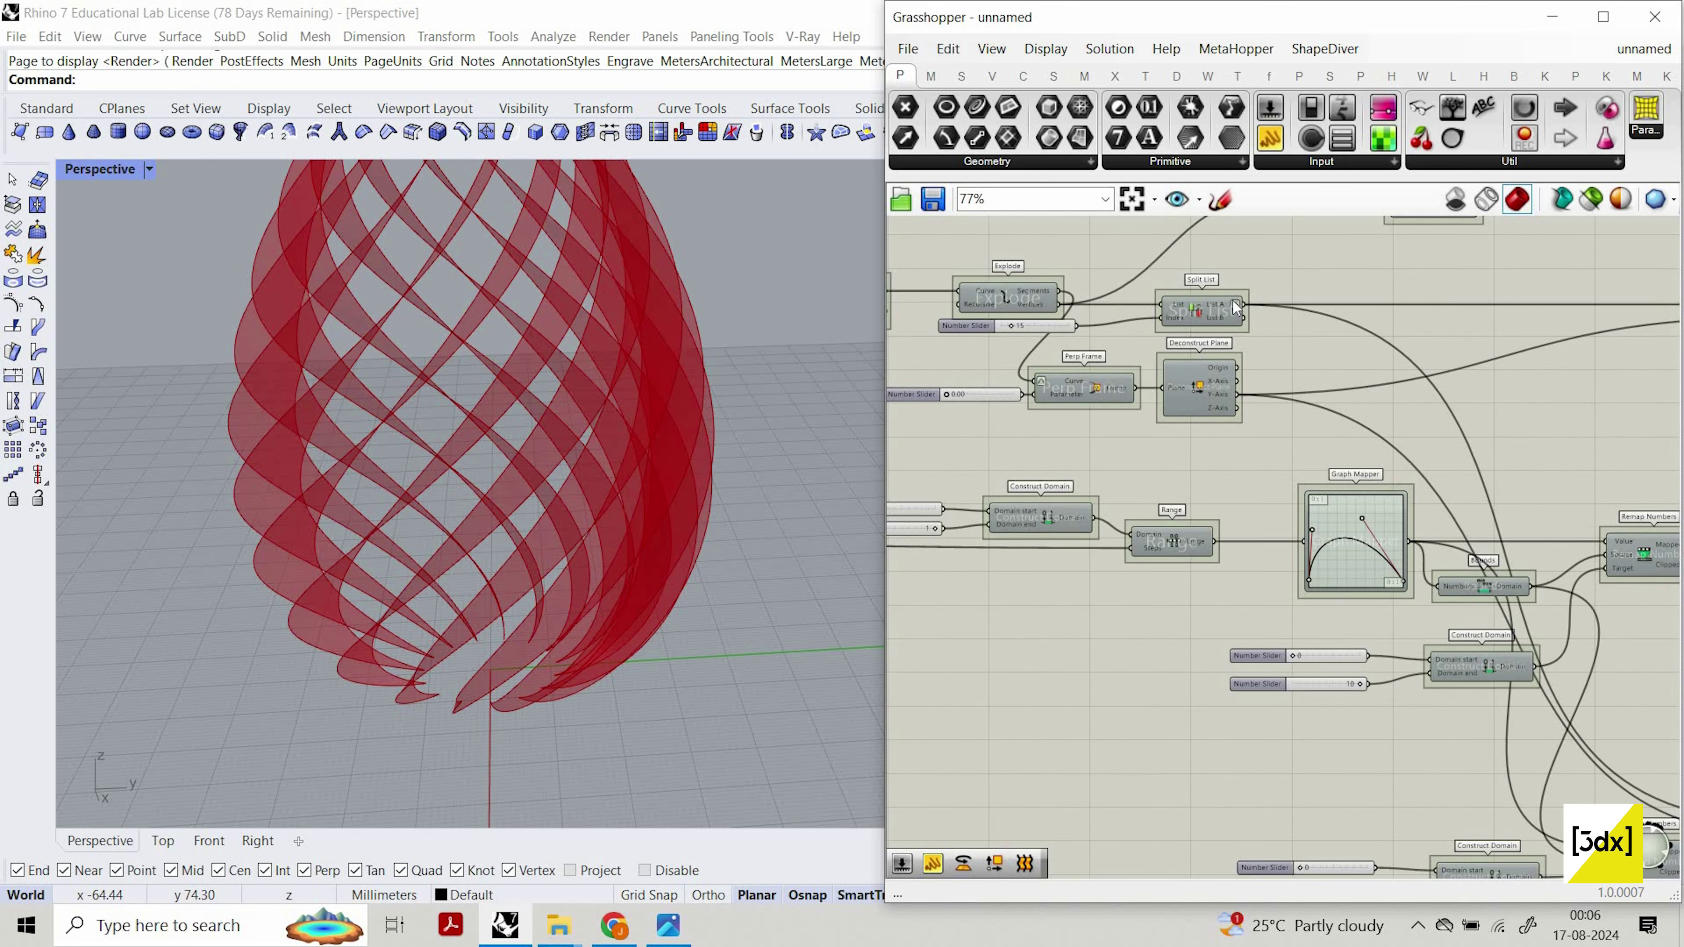
{"action": "scroll", "coordinate": [1233, 299], "scroll_direction": "up", "scroll_amount": 2}
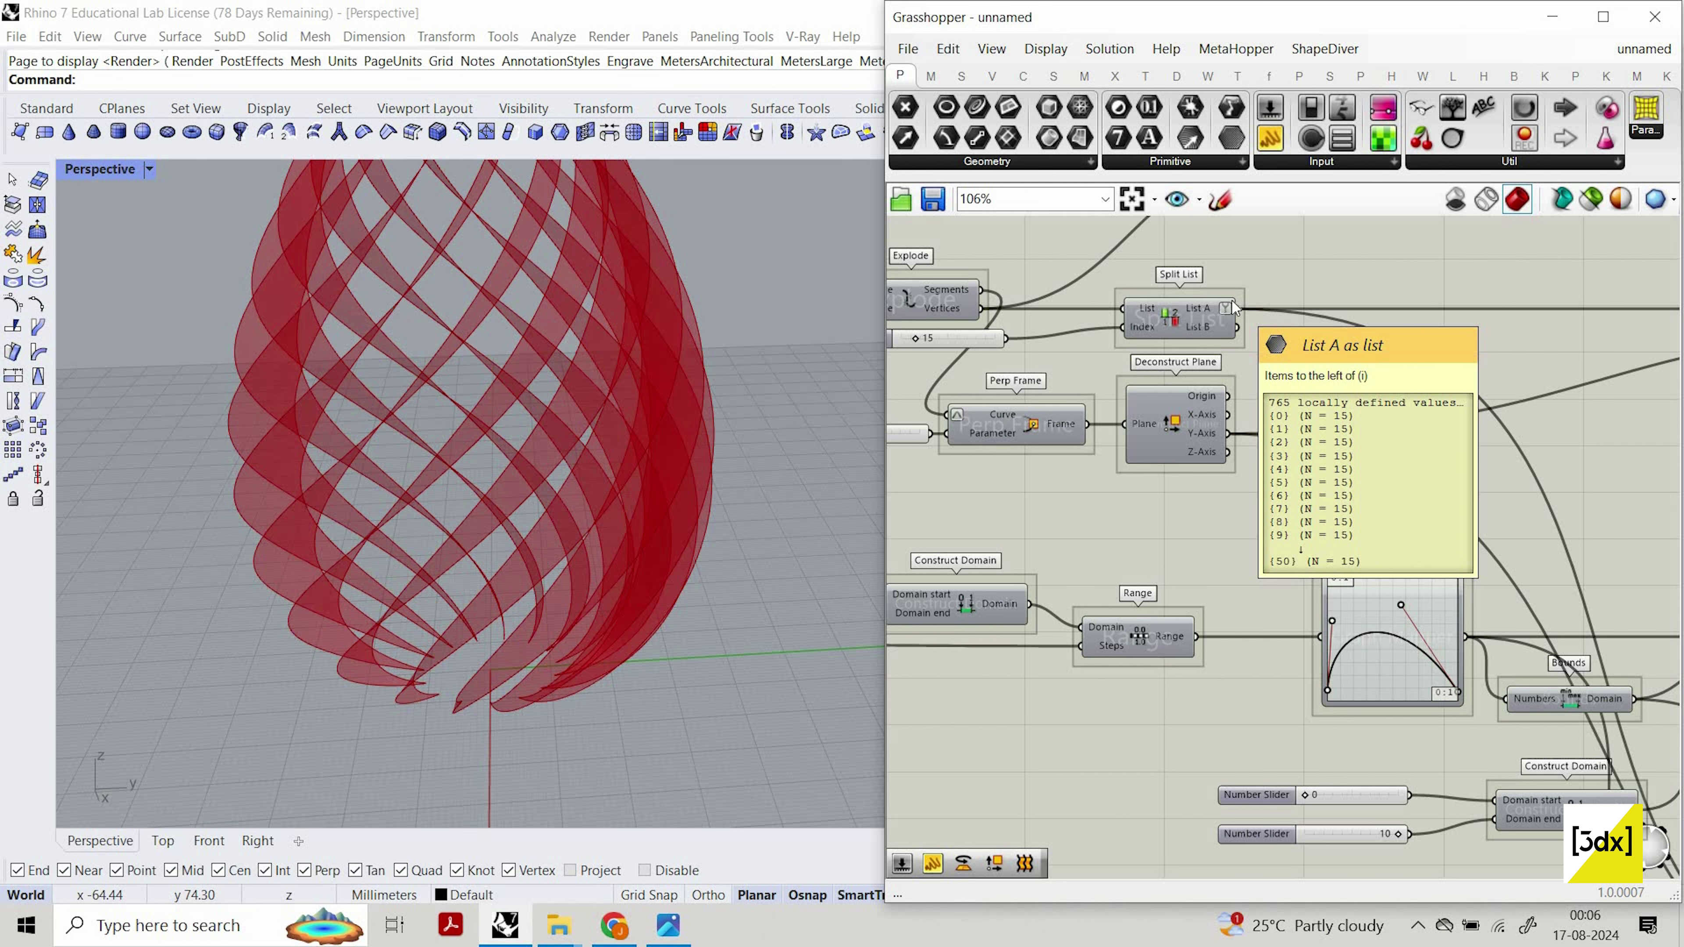
{"action": "scroll", "coordinate": [1301, 478], "scroll_direction": "down", "scroll_amount": 2}
{"action": "scroll", "coordinate": [1034, 463], "scroll_direction": "up", "scroll_amount": 4}
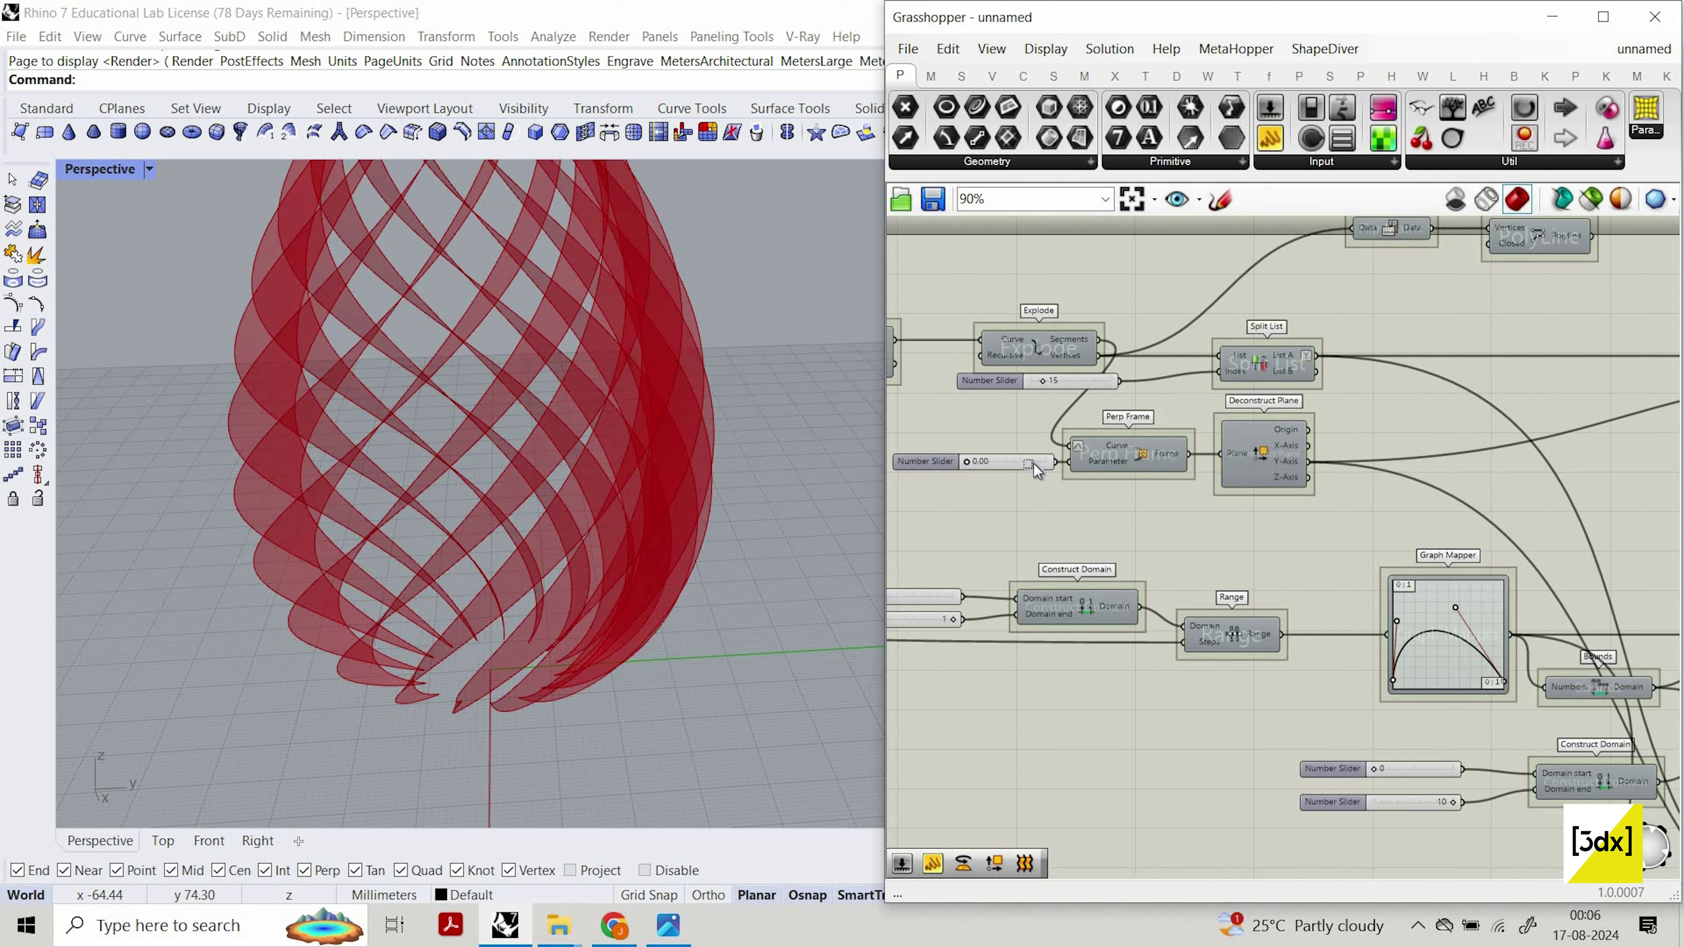
{"action": "left_click_drag", "start_coordinate": [1319, 530], "coordinate": [887, 410]}
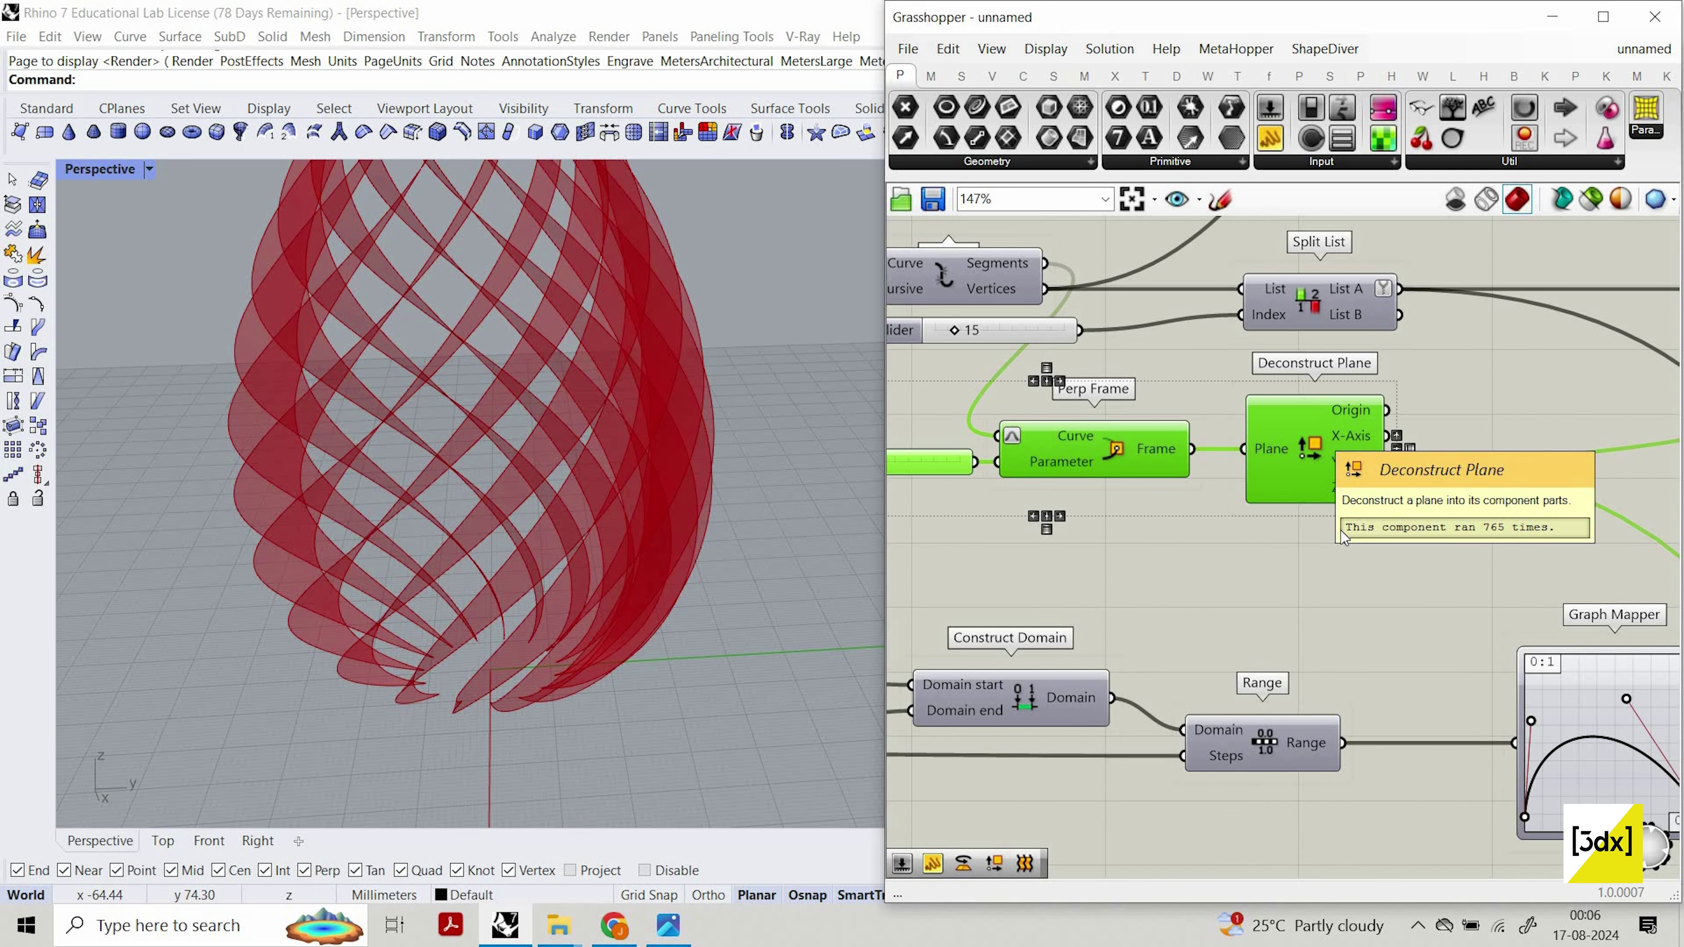
{"action": "key", "text": "ctrl+c"}
{"action": "key", "text": "ctrl+v"}
{"action": "left_click_drag", "start_coordinate": [1318, 521], "coordinate": [1359, 663], "text": "alt"}
Move the copied slider, Perp Frame and Deconstruct Plane below the Range row, between the two 0-to-10 Construct Domain groups.
{"action": "scroll", "coordinate": [1264, 482], "scroll_direction": "down", "scroll_amount": 5}
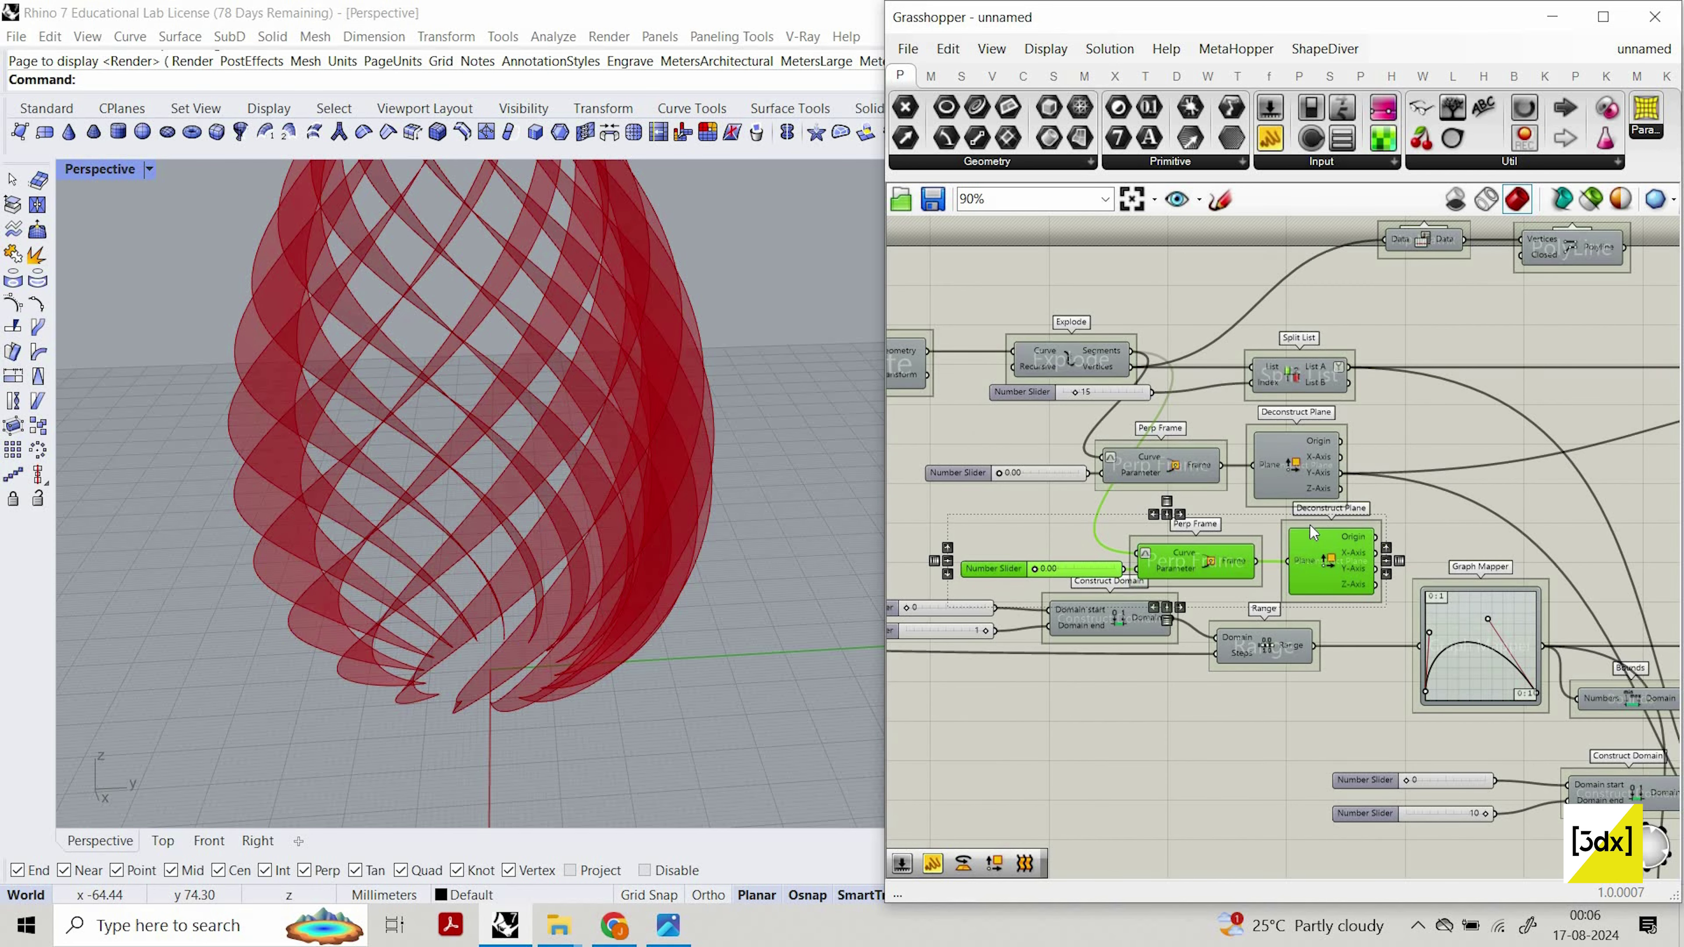
{"action": "scroll", "coordinate": [1320, 541], "scroll_direction": "up", "scroll_amount": 3}
{"action": "left_click_drag", "start_coordinate": [1301, 519], "coordinate": [1325, 824]}
{"action": "right_click_drag", "start_coordinate": [1412, 831], "coordinate": [1416, 713]}
{"action": "scroll", "coordinate": [1415, 713], "scroll_direction": "up", "scroll_amount": 1}
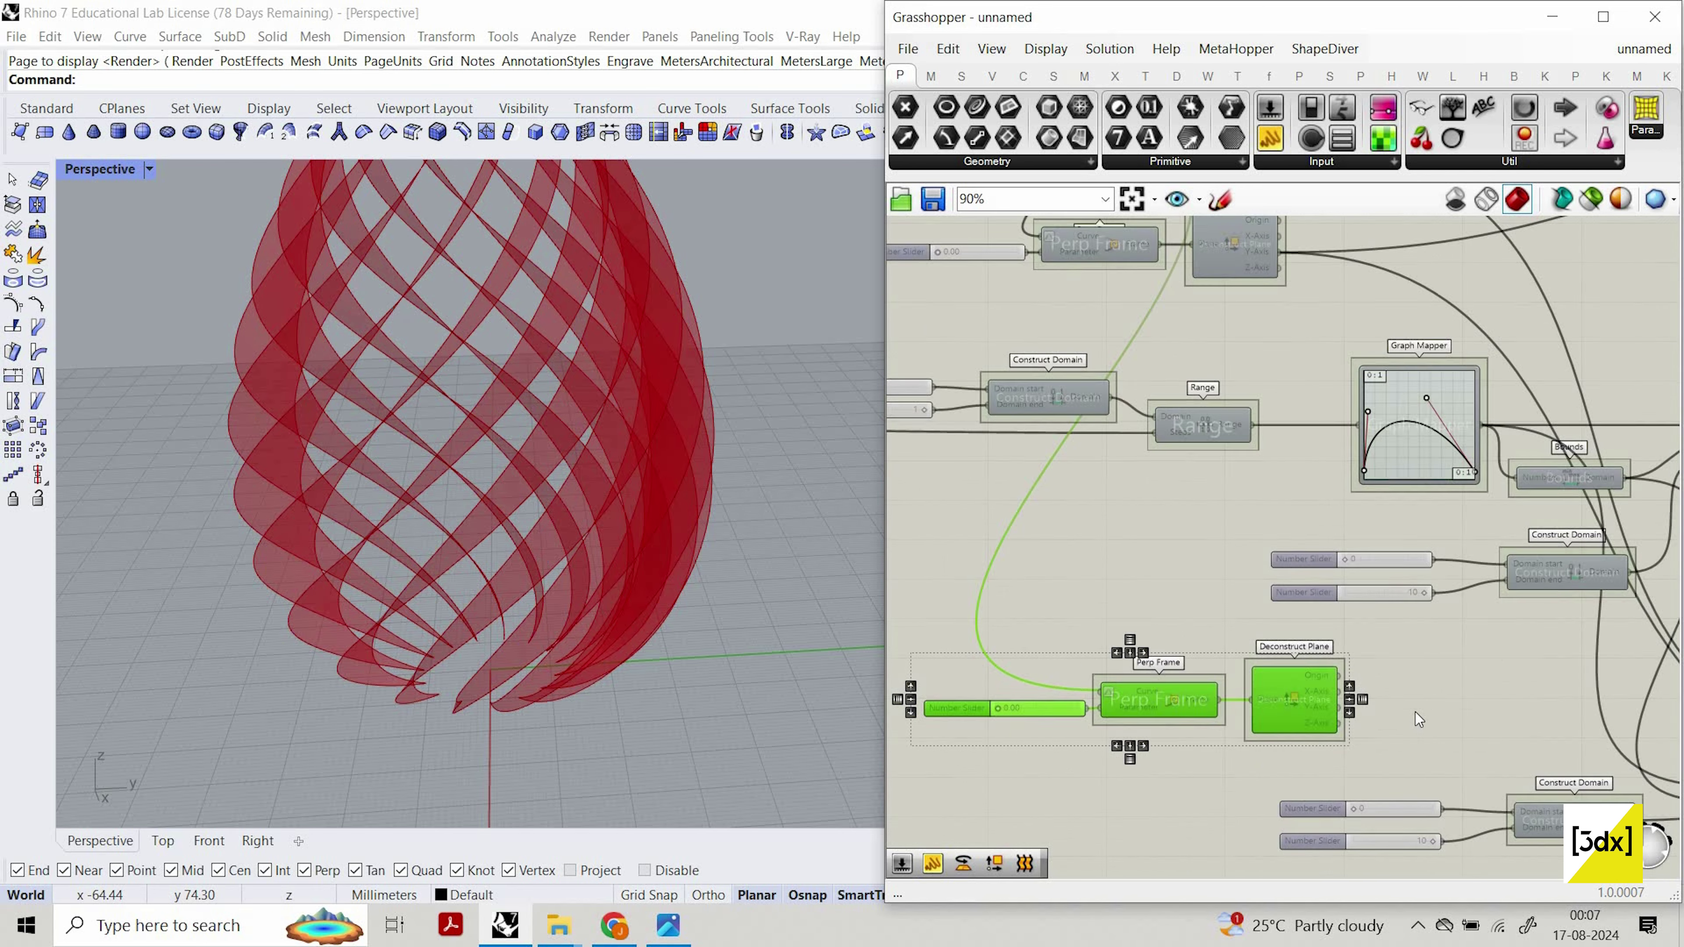
Turn on the preview of the copied Deconstruct Plane.
{"action": "left_click", "coordinate": [1301, 693]}
{"action": "scroll", "coordinate": [1314, 699], "scroll_direction": "up", "scroll_amount": 3}
{"action": "middle_click", "coordinate": [1438, 602]}
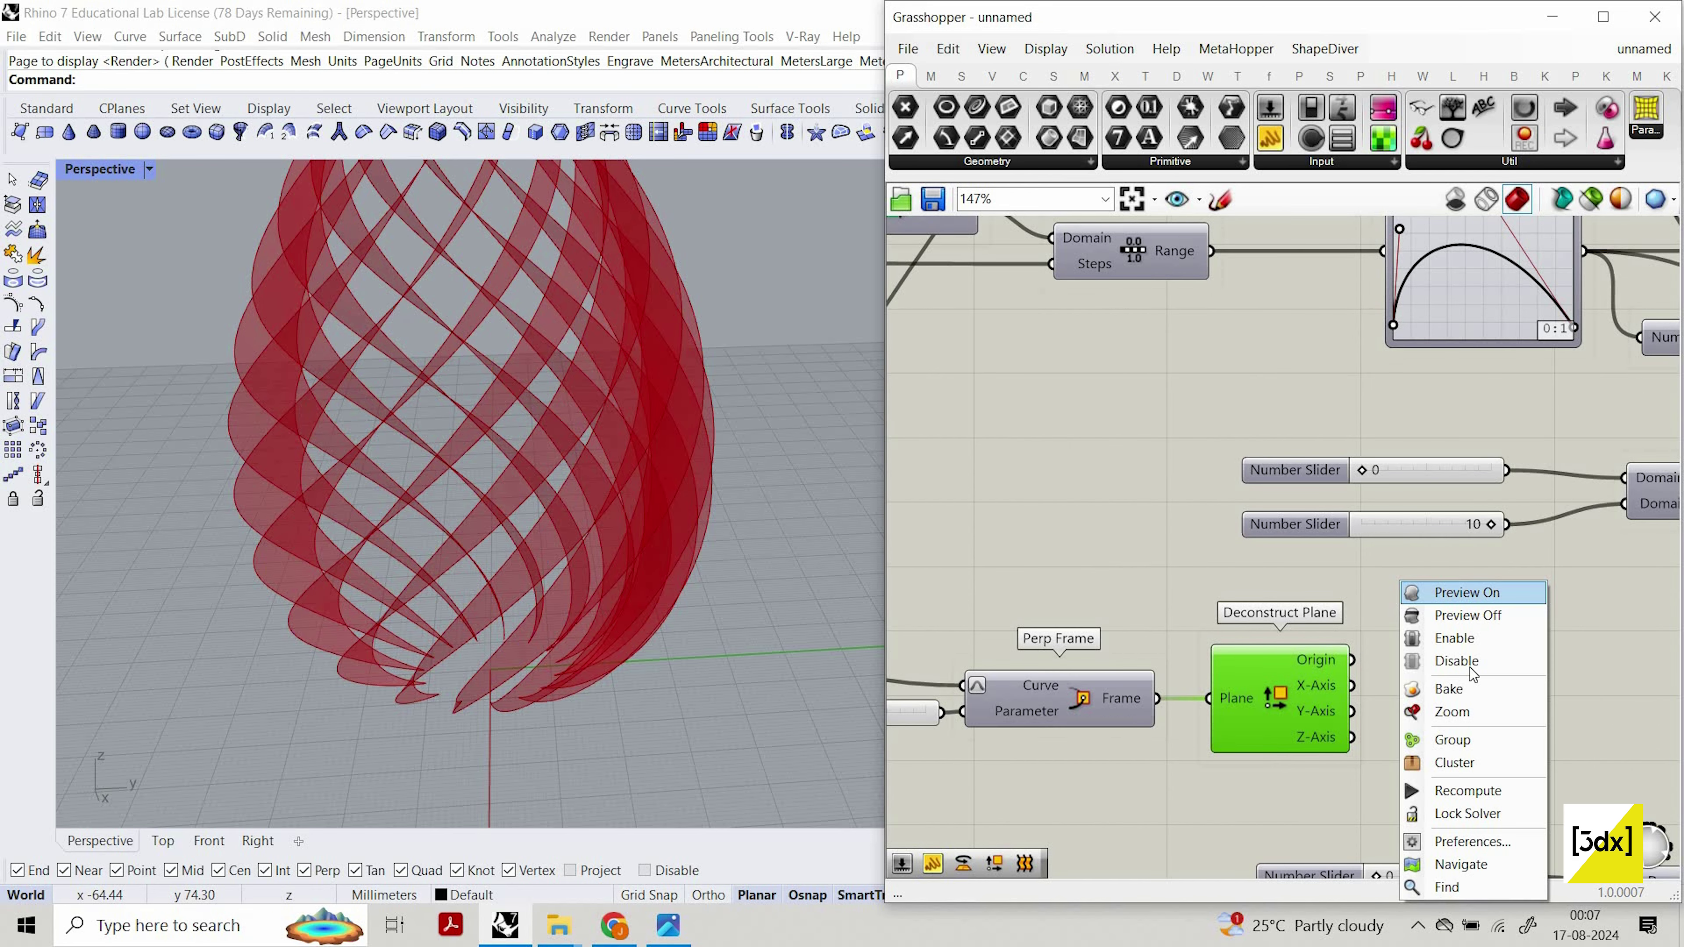
{"action": "left_click", "coordinate": [1440, 596]}
Set the copied Perp Frame's parameter slider to 0.15 and inspect the frame points around the vase's base.
{"action": "scroll", "coordinate": [1119, 674], "scroll_direction": "down", "scroll_amount": 2}
{"action": "right_click_drag", "start_coordinate": [1119, 674], "coordinate": [1367, 646]}
{"action": "scroll", "coordinate": [1051, 700], "scroll_direction": "up", "scroll_amount": 2}
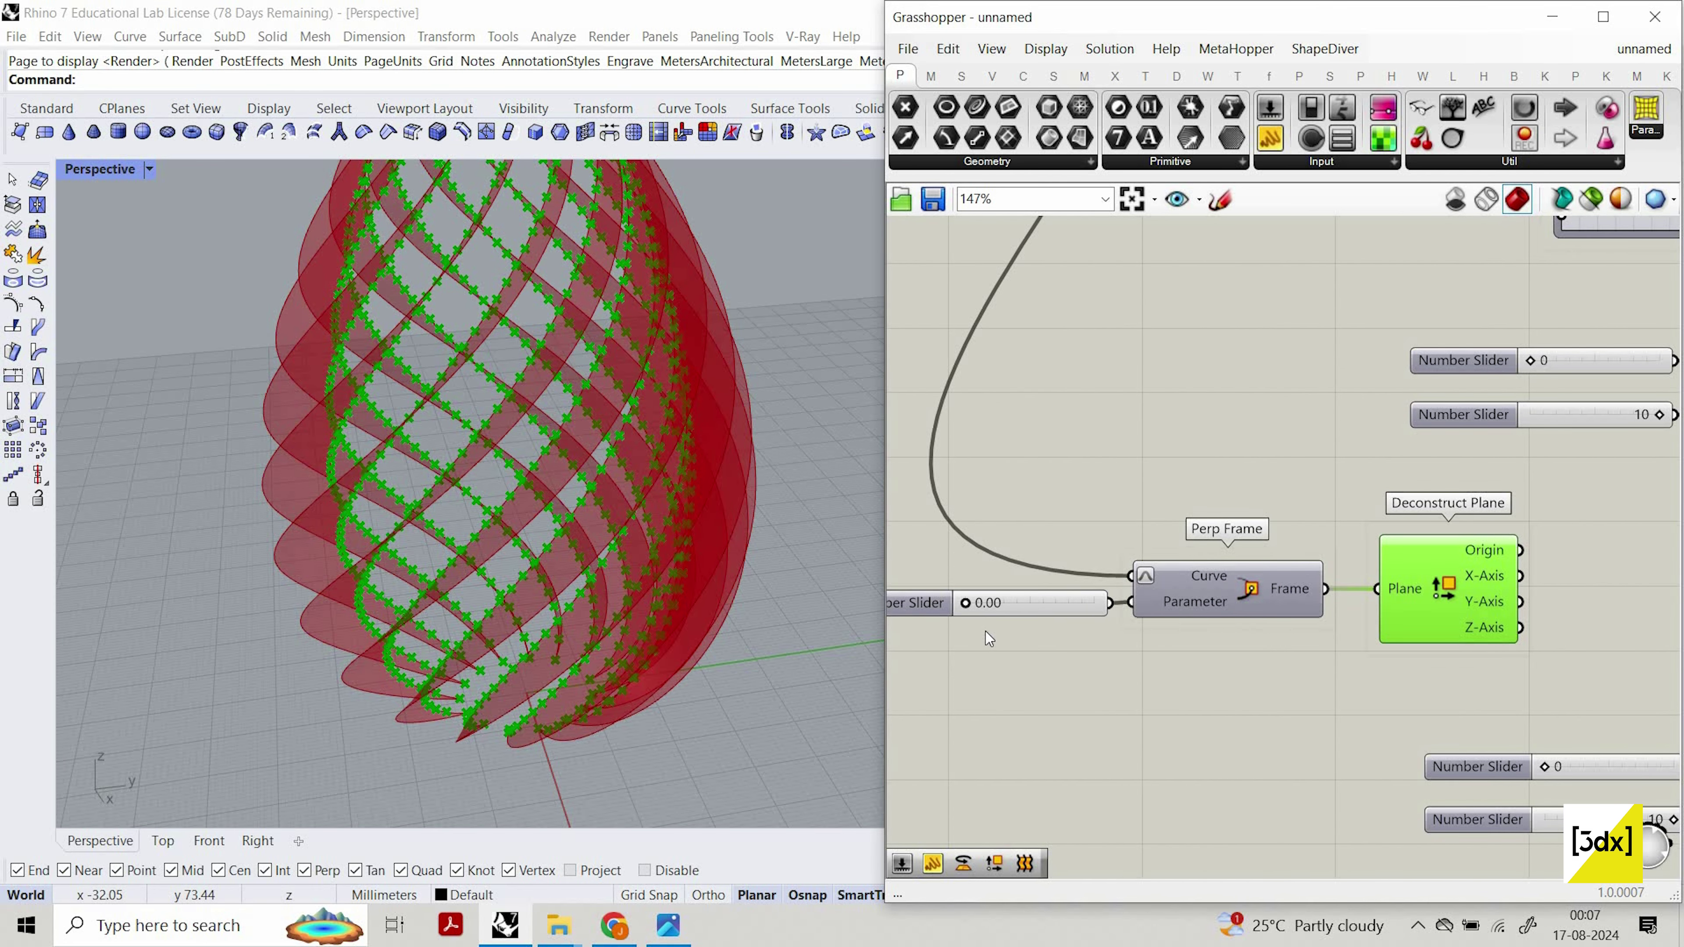
{"action": "scroll", "coordinate": [942, 598], "scroll_direction": "up", "scroll_amount": 3}
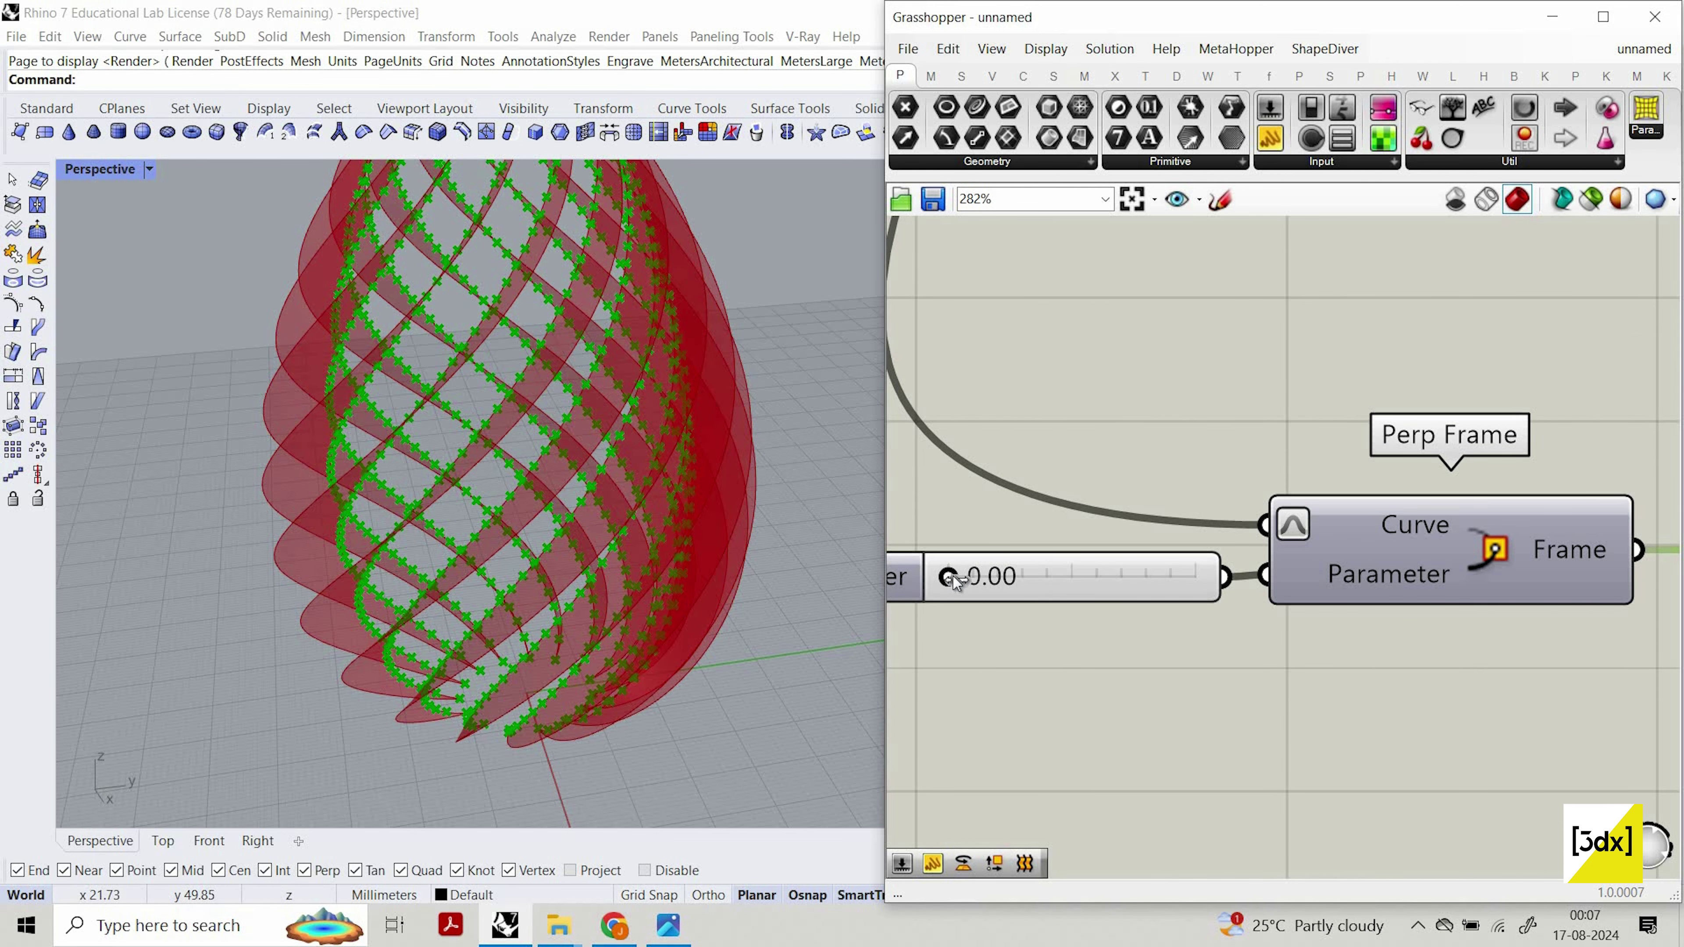
{"action": "scroll", "coordinate": [953, 580], "scroll_direction": "up", "scroll_amount": 2}
{"action": "left_click_drag", "start_coordinate": [945, 573], "coordinate": [1001, 576]}
{"action": "scroll", "coordinate": [514, 718], "scroll_direction": "up", "scroll_amount": 2}
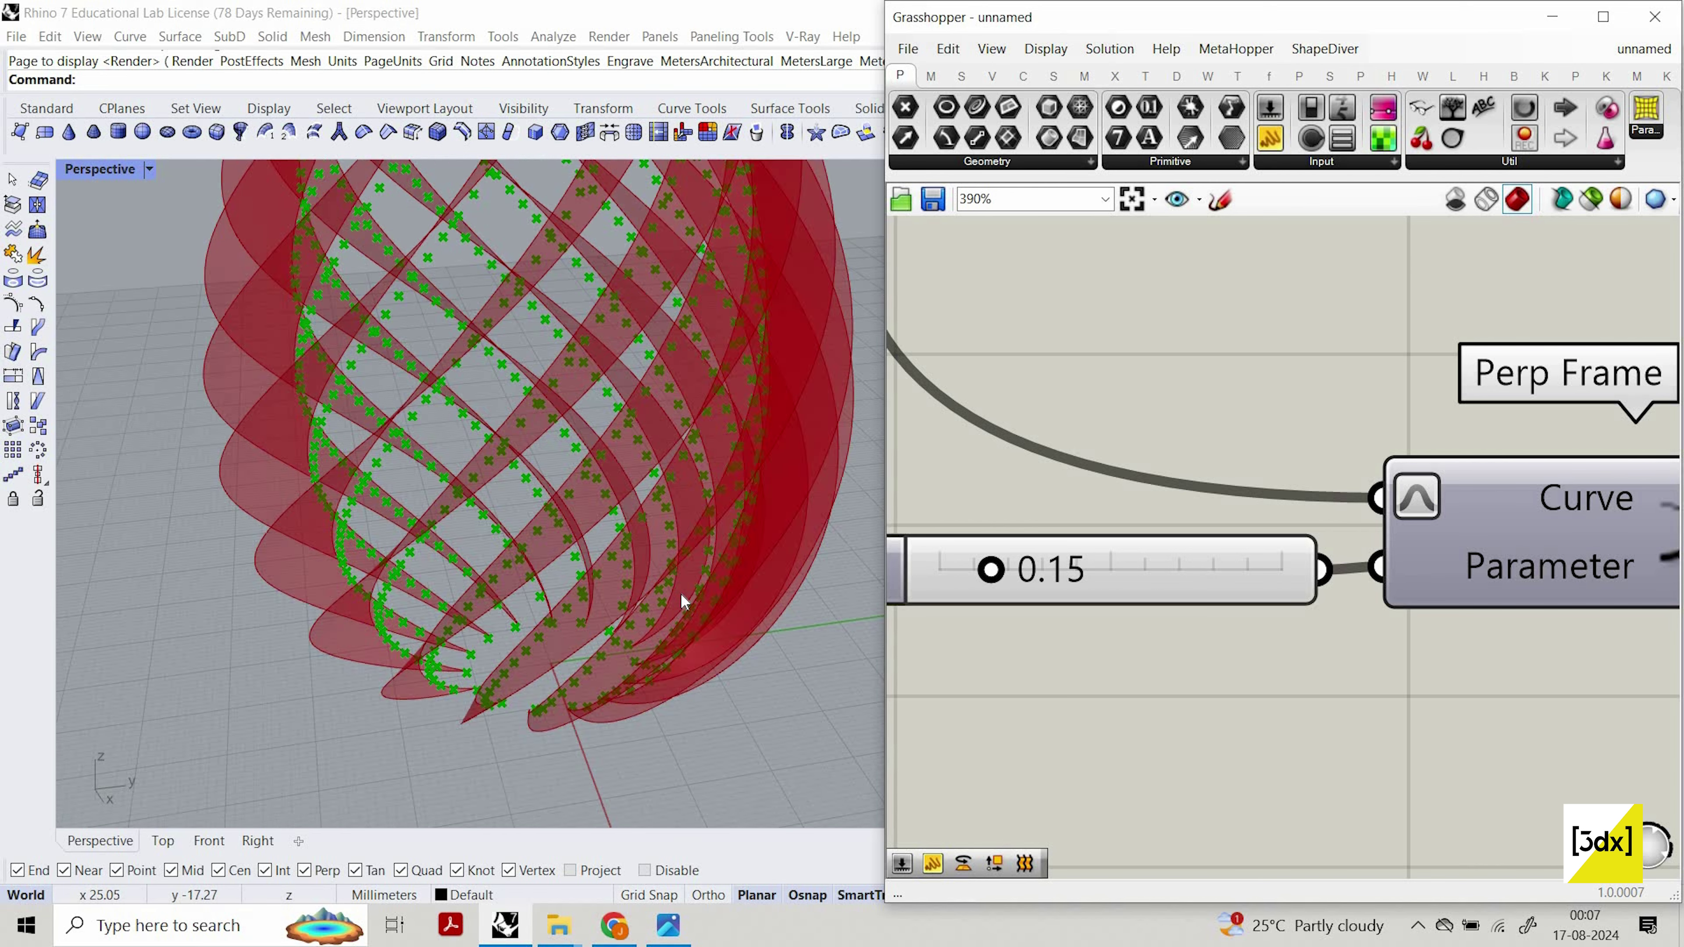
{"action": "right_click_drag", "start_coordinate": [680, 593], "coordinate": [742, 555]}
{"action": "scroll", "coordinate": [676, 567], "scroll_direction": "down", "scroll_amount": 4}
{"action": "scroll", "coordinate": [696, 564], "scroll_direction": "up", "scroll_amount": 6}
{"action": "right_click_drag", "start_coordinate": [603, 584], "coordinate": [557, 577]}
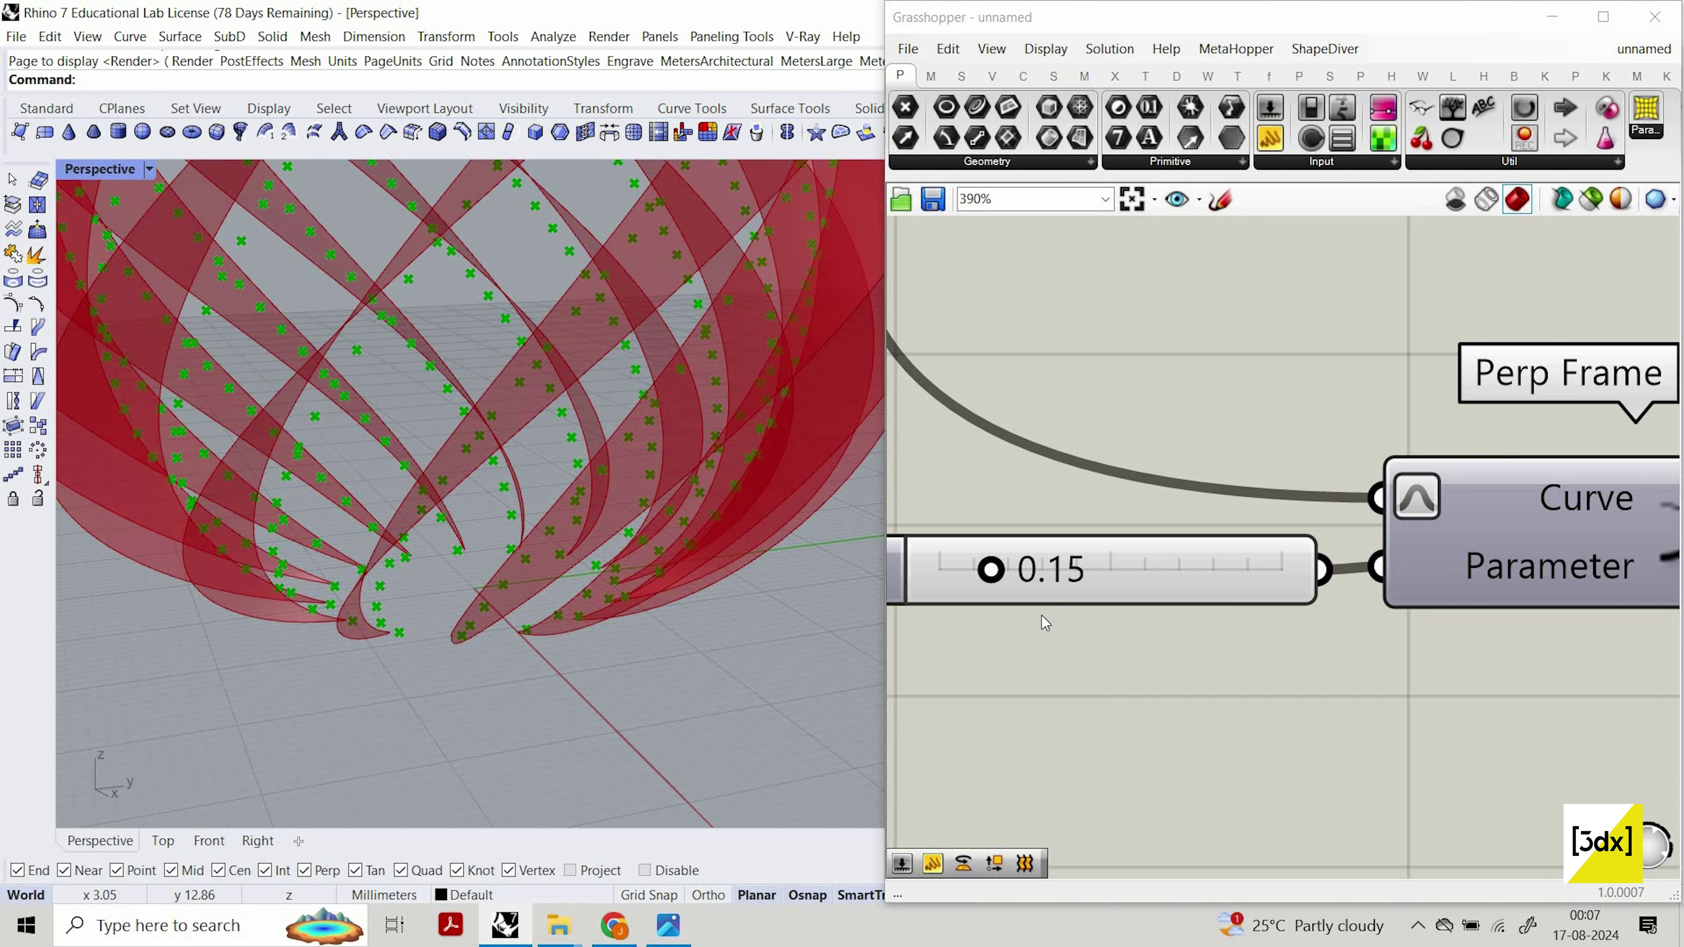
{"action": "scroll", "coordinate": [1251, 223], "scroll_direction": "down", "scroll_amount": 5}
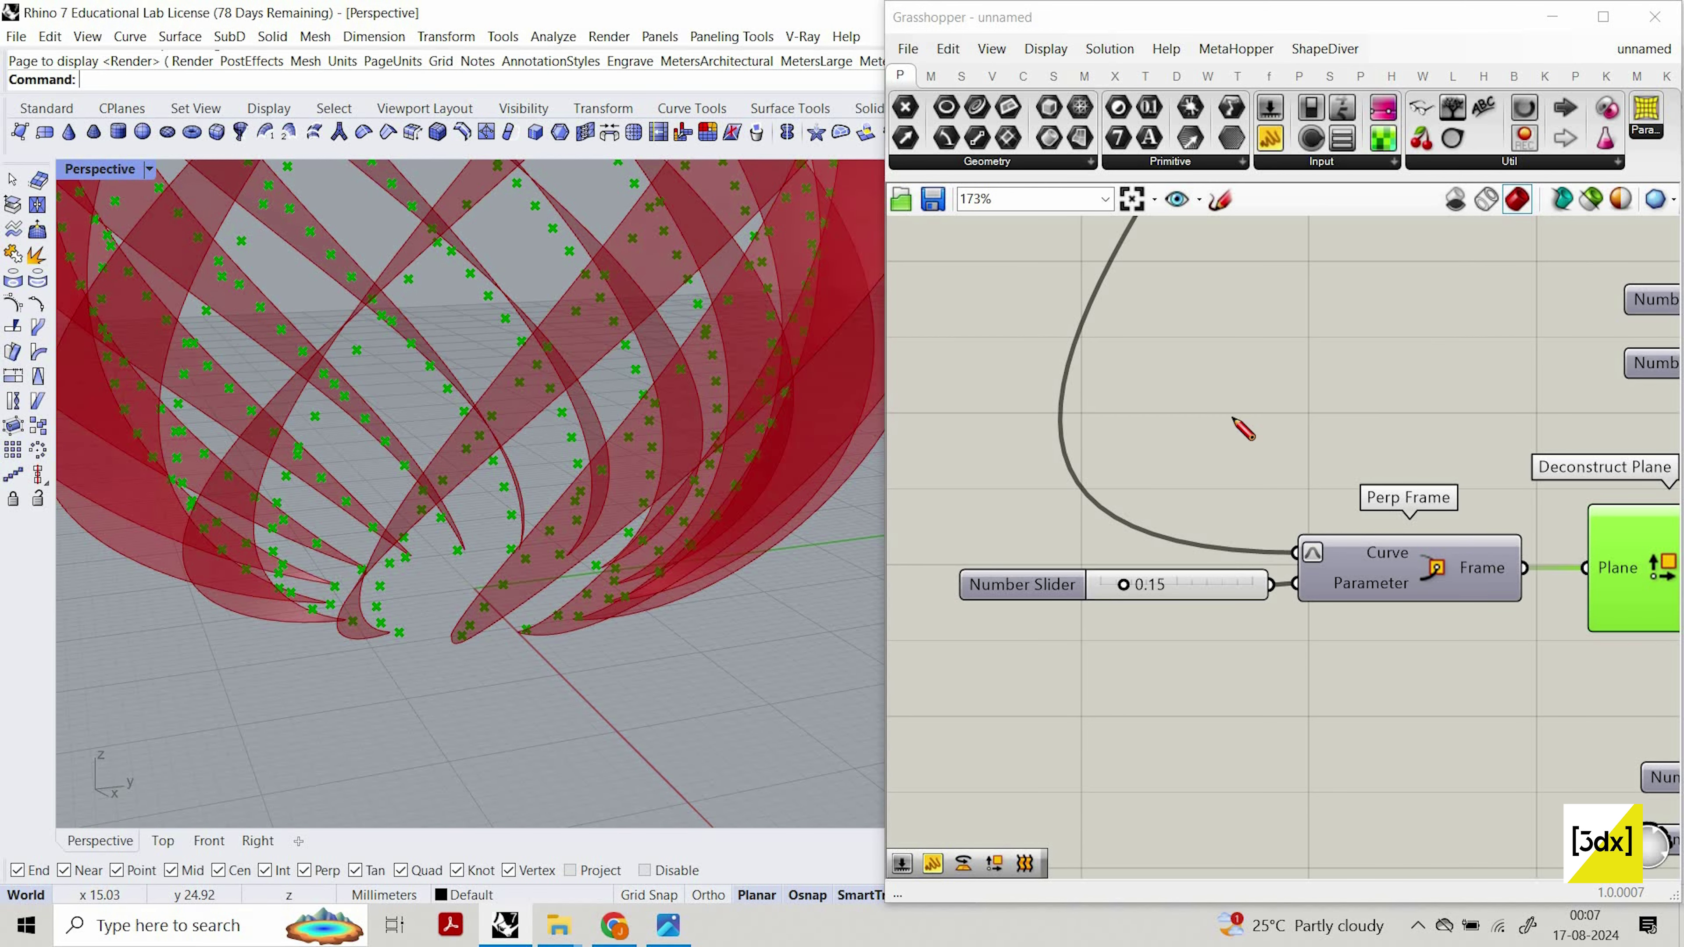
{"action": "scroll", "coordinate": [1220, 478], "scroll_direction": "down", "scroll_amount": 3}
{"action": "left_click_drag", "start_coordinate": [1328, 412], "coordinate": [1093, 724]}
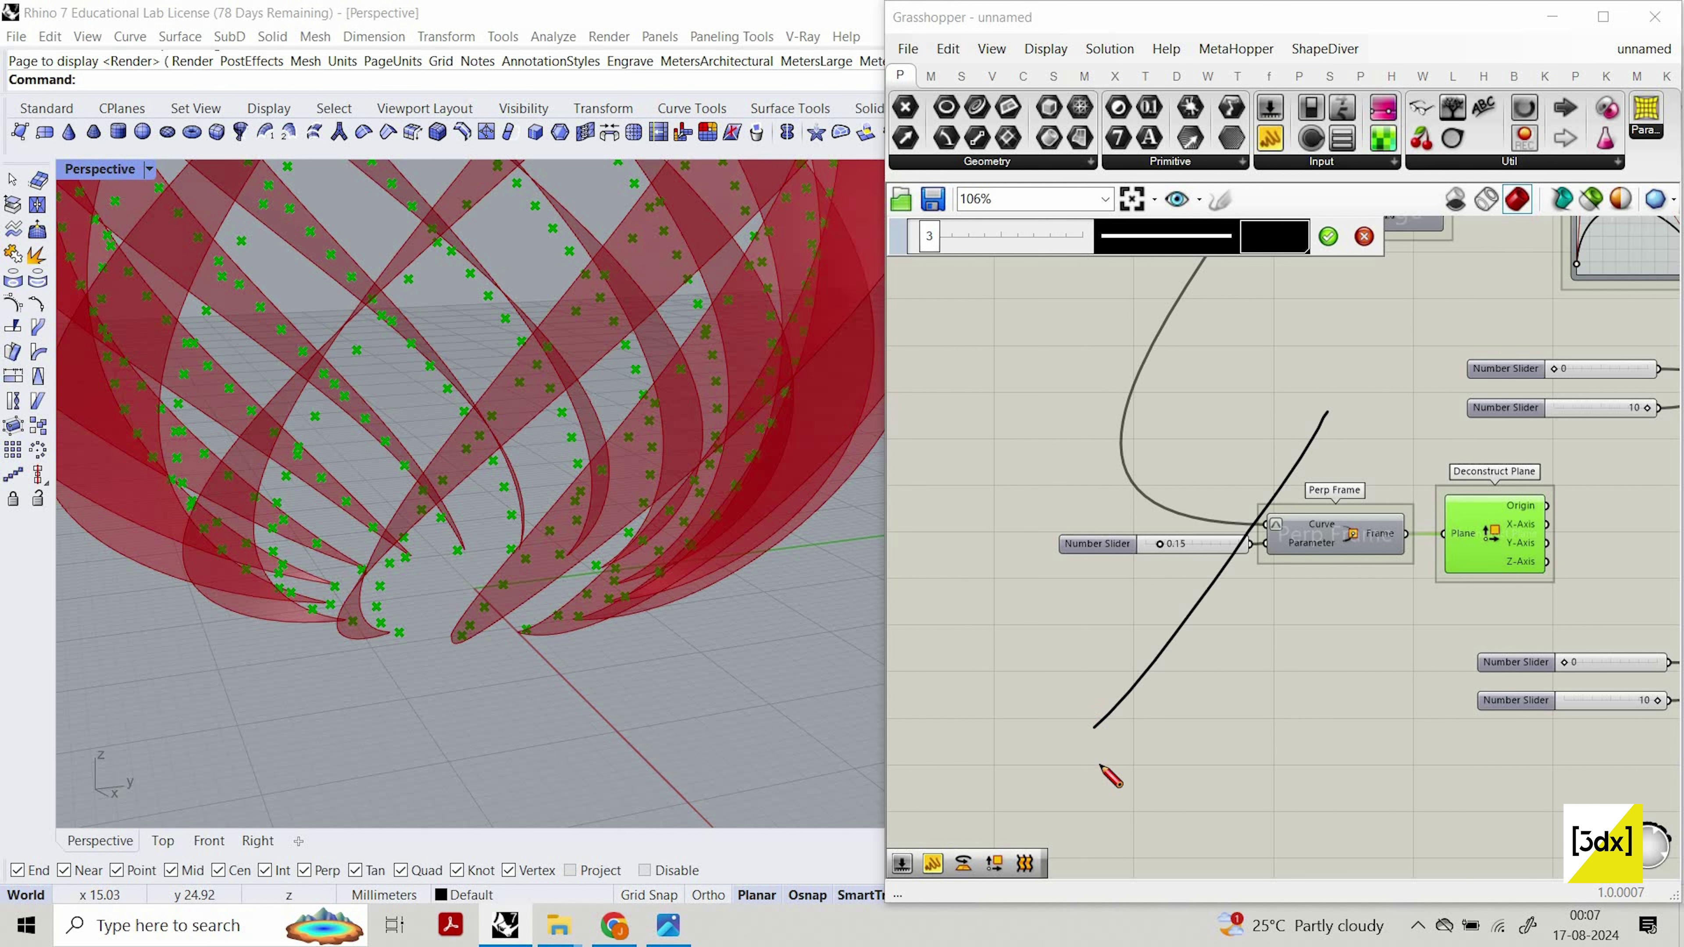
{"action": "left_click_drag", "start_coordinate": [1196, 759], "coordinate": [1214, 760]}
{"action": "left_click_drag", "start_coordinate": [1223, 730], "coordinate": [1253, 748]}
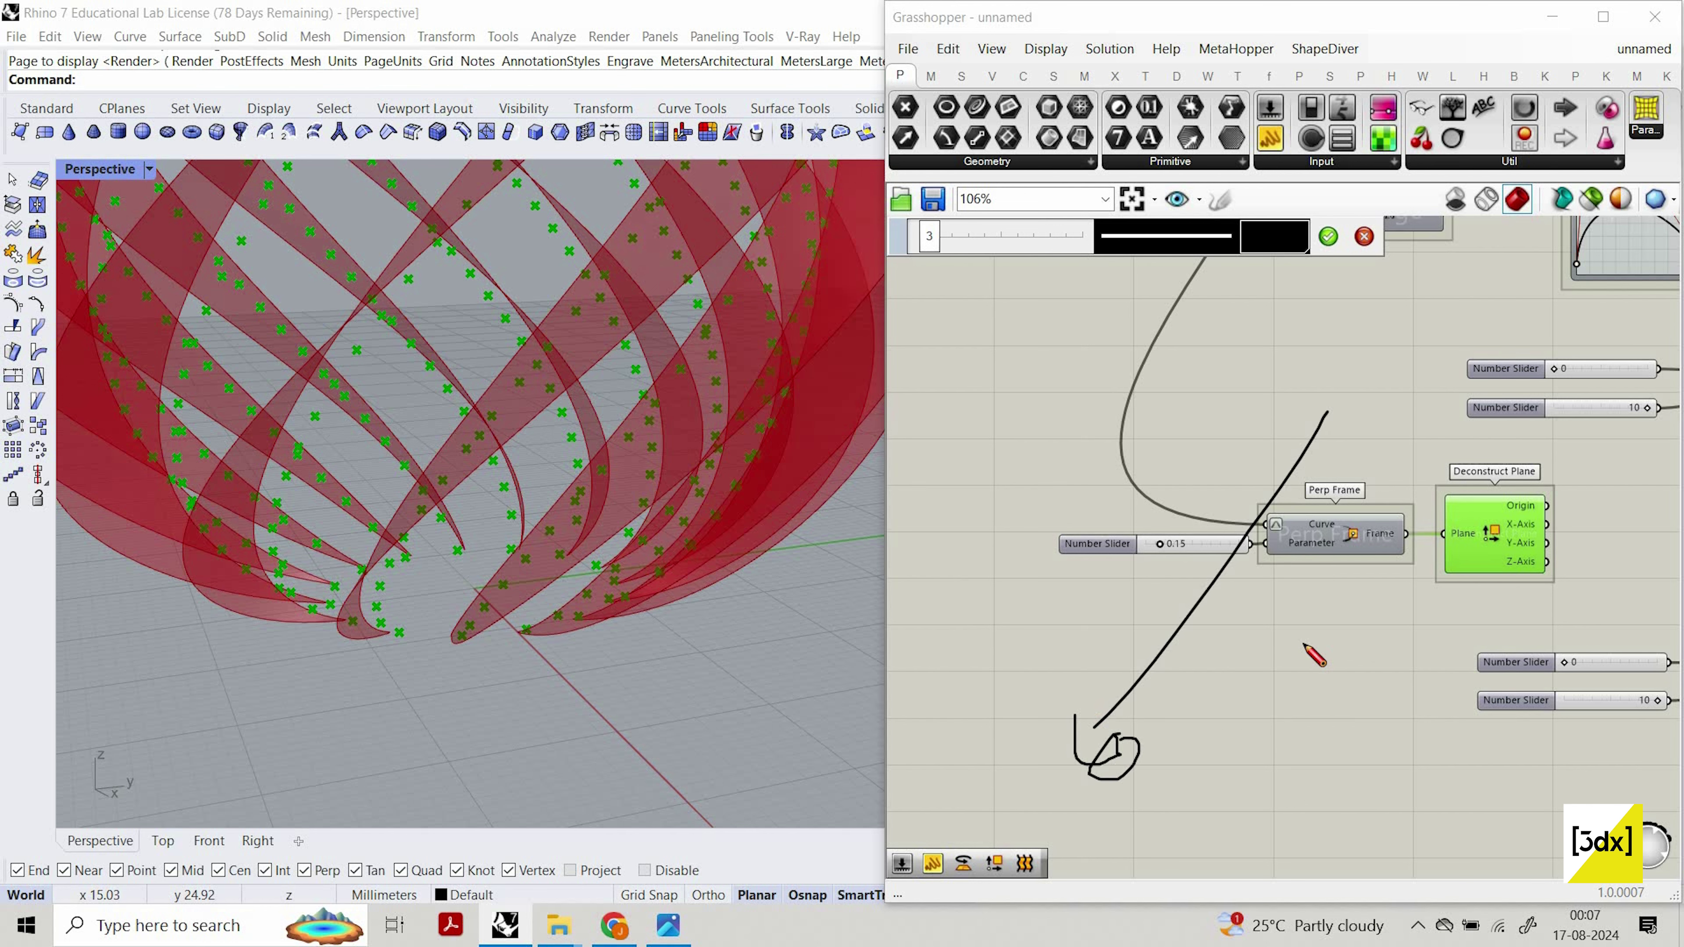
{"action": "left_click_drag", "start_coordinate": [1359, 383], "coordinate": [1377, 445]}
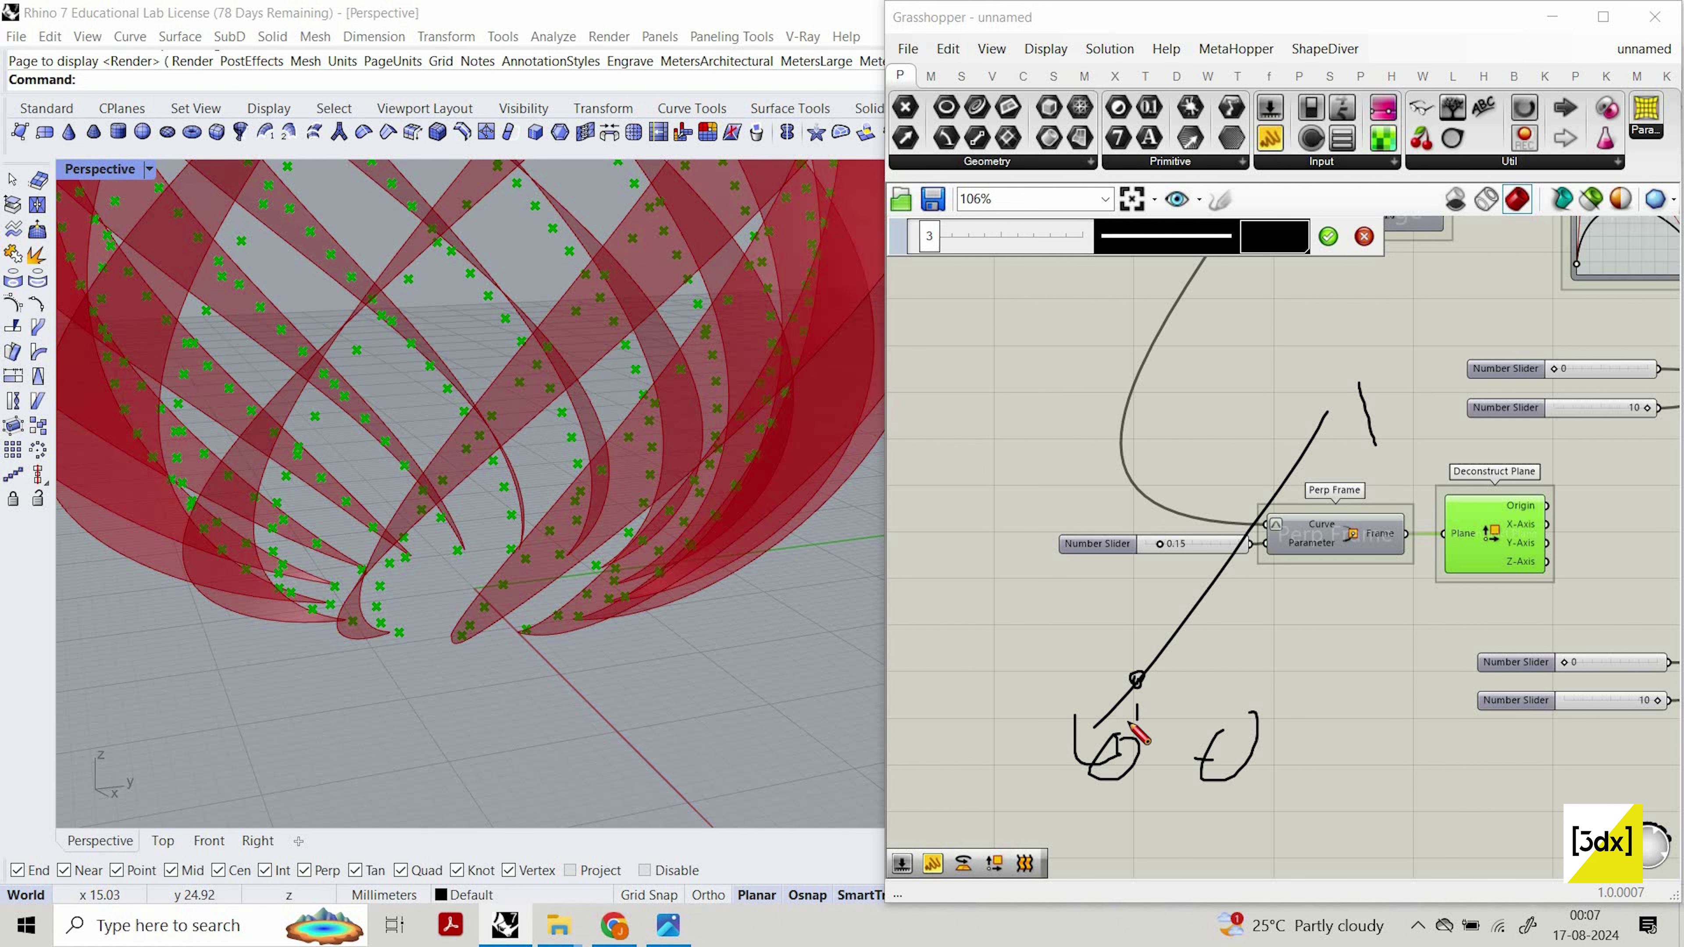
{"action": "key", "text": "Escape"}
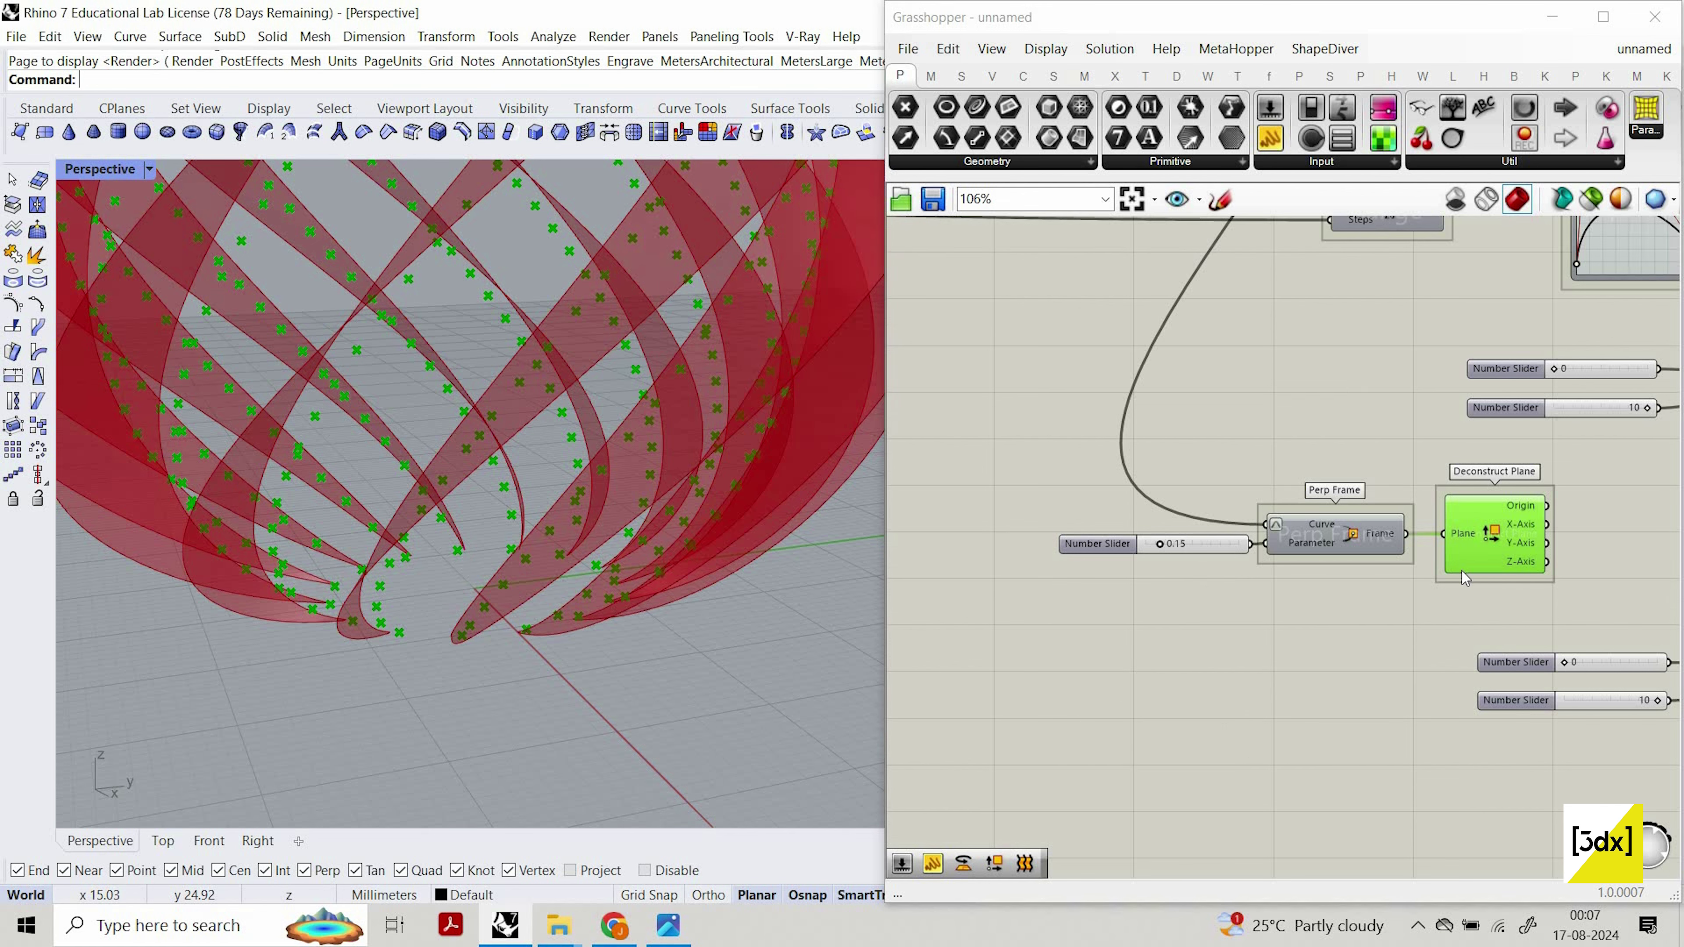
Add a Rotate component beside the copied Deconstruct Plane and feed the plane's Y-Axis into its Geometry input.
{"action": "scroll", "coordinate": [1644, 591], "scroll_direction": "down", "scroll_amount": 2}
{"action": "right_click_drag", "start_coordinate": [1644, 592], "coordinate": [1398, 624]}
{"action": "scroll", "coordinate": [1399, 624], "scroll_direction": "up", "scroll_amount": 3}
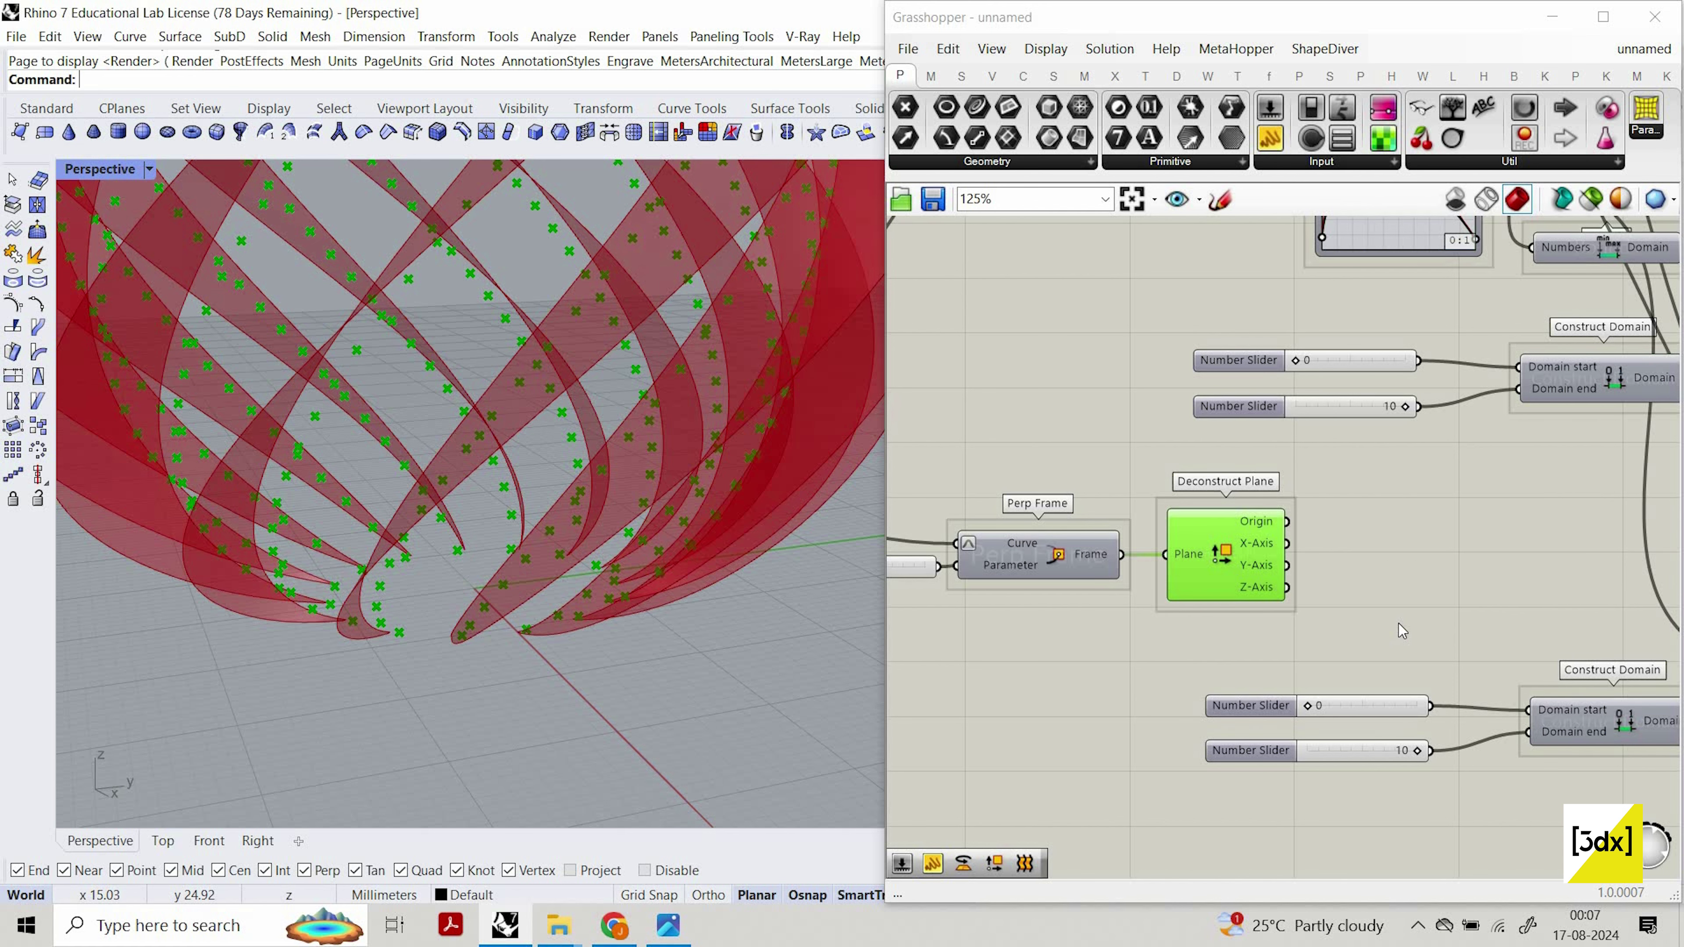
{"action": "scroll", "coordinate": [1264, 541], "scroll_direction": "down", "scroll_amount": 2}
{"action": "scroll", "coordinate": [1265, 540], "scroll_direction": "up", "scroll_amount": 2}
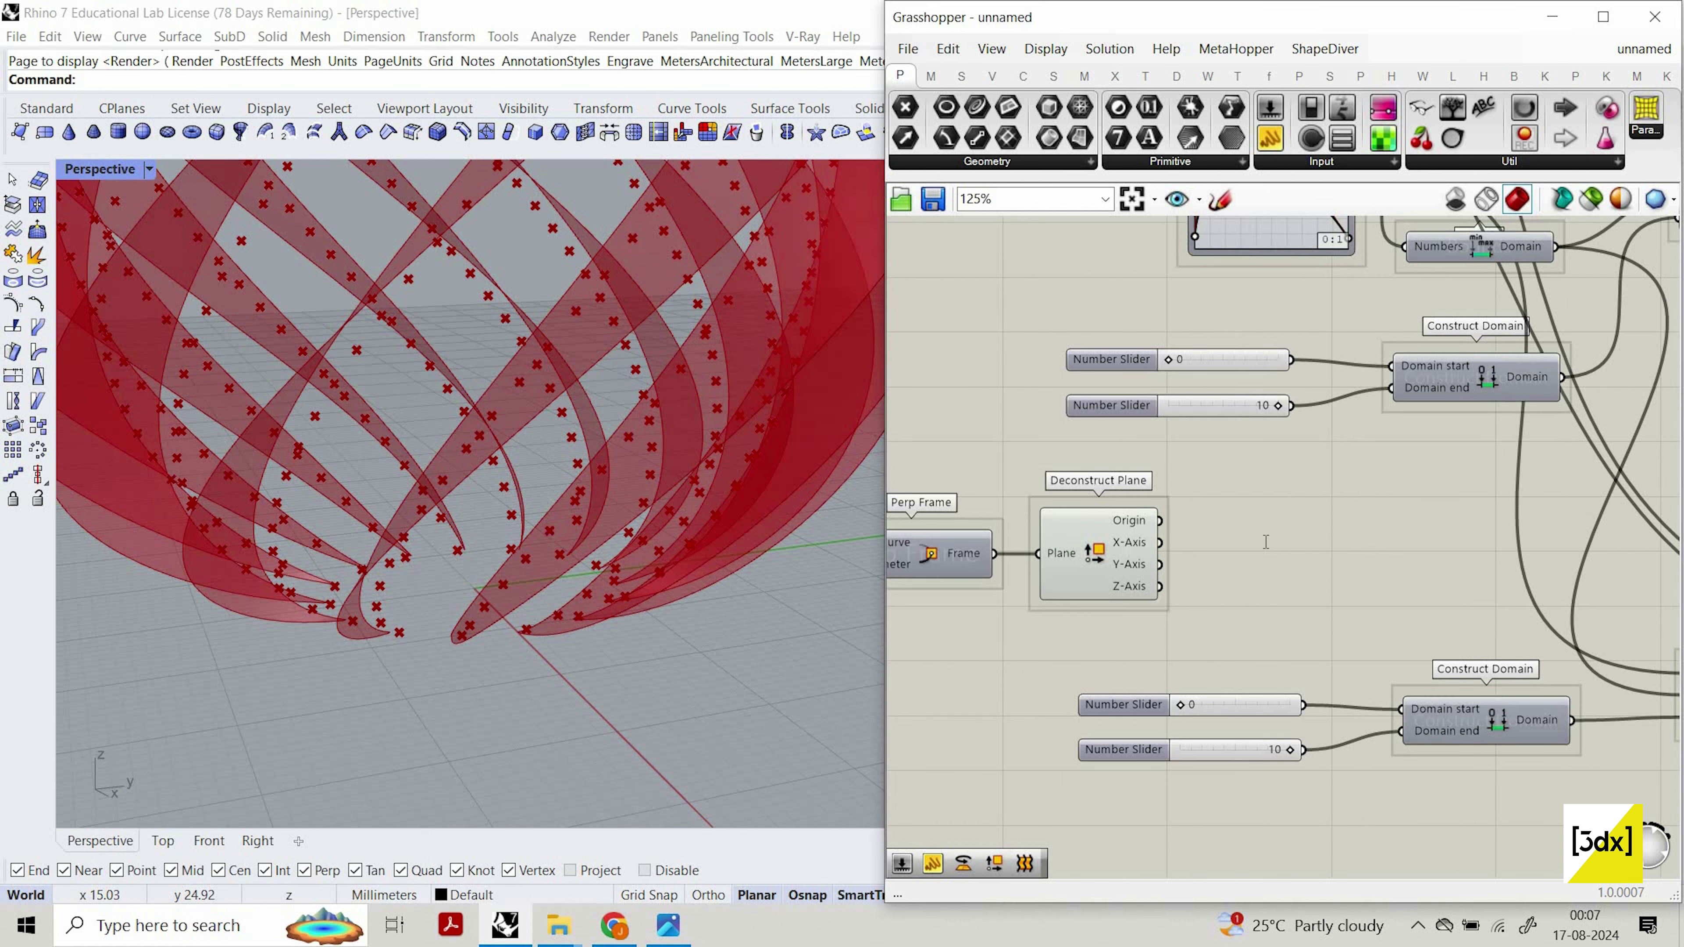
{"action": "double_click", "coordinate": [1265, 540]}
{"action": "type", "text": "ro"}
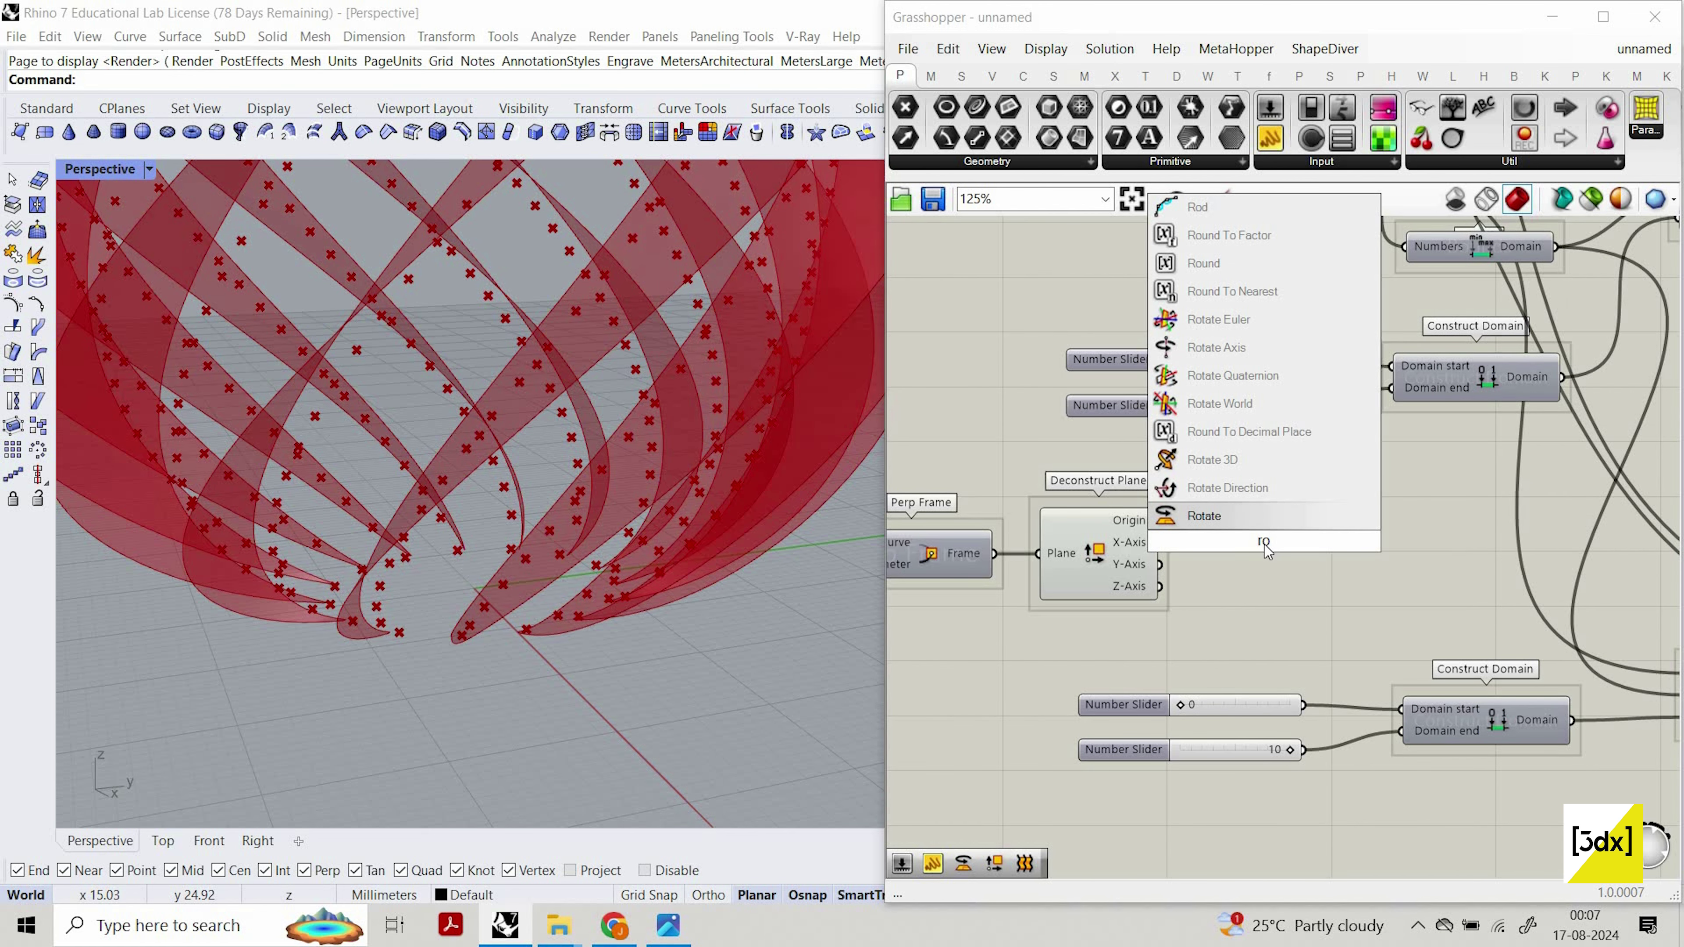
{"action": "key", "text": "Return"}
{"action": "scroll", "coordinate": [1336, 607], "scroll_direction": "up", "scroll_amount": 1}
{"action": "left_click", "coordinate": [1336, 607]}
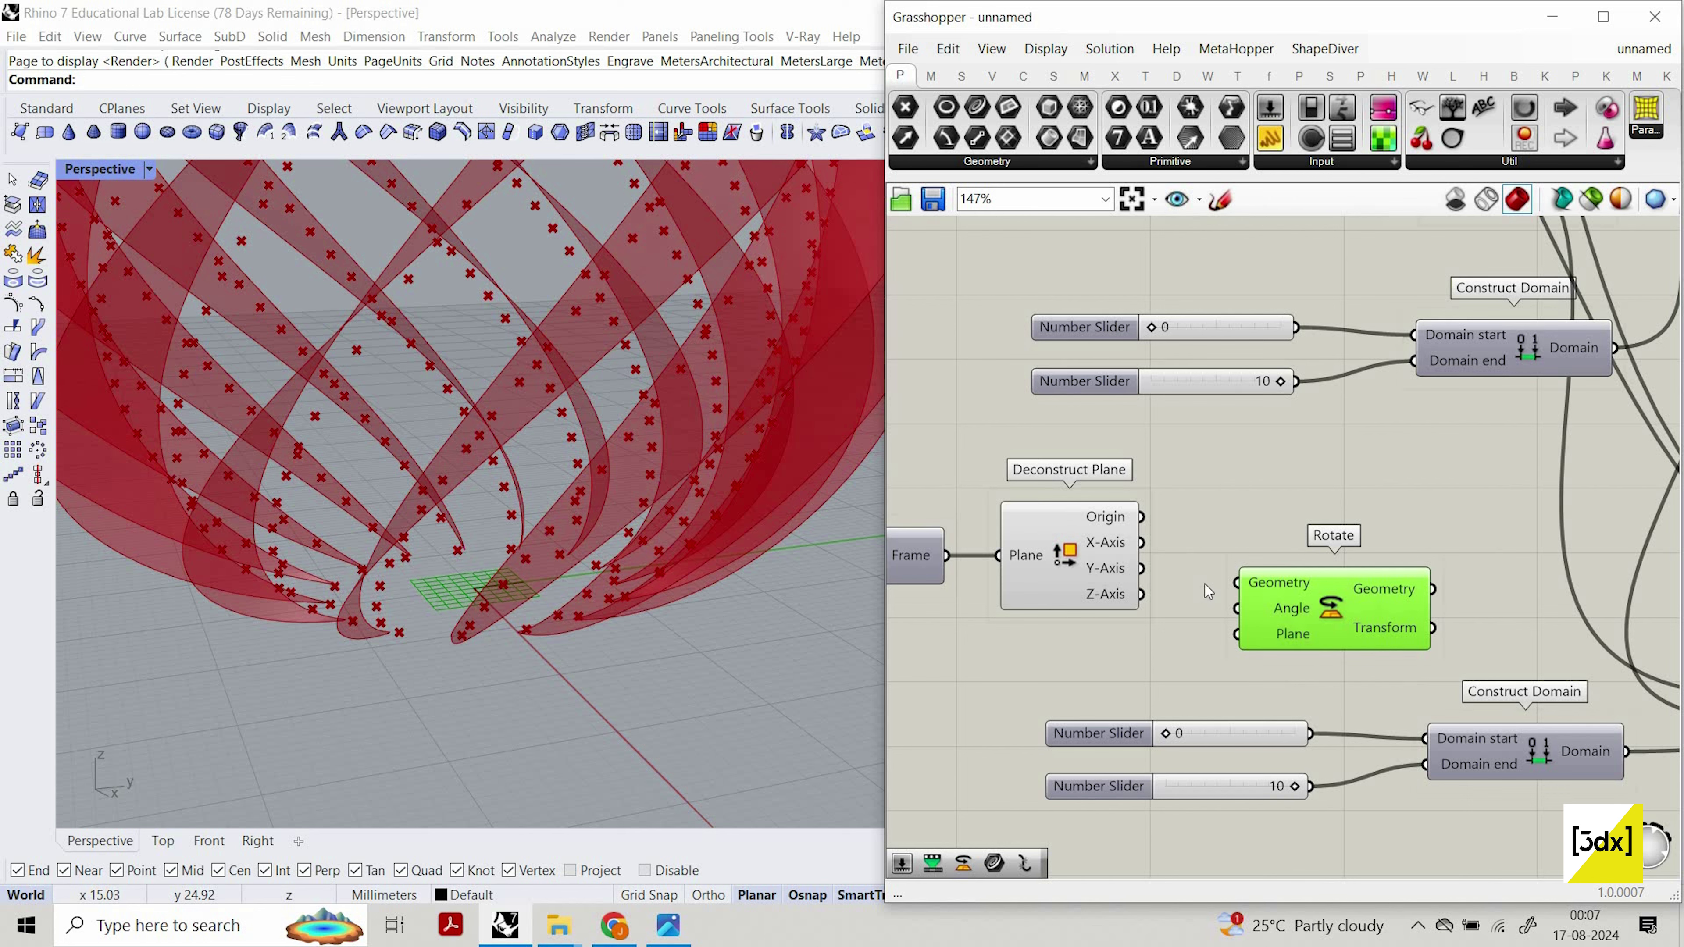
{"action": "scroll", "coordinate": [1205, 585], "scroll_direction": "up", "scroll_amount": 1}
{"action": "left_click_drag", "start_coordinate": [1328, 574], "coordinate": [1352, 558]}
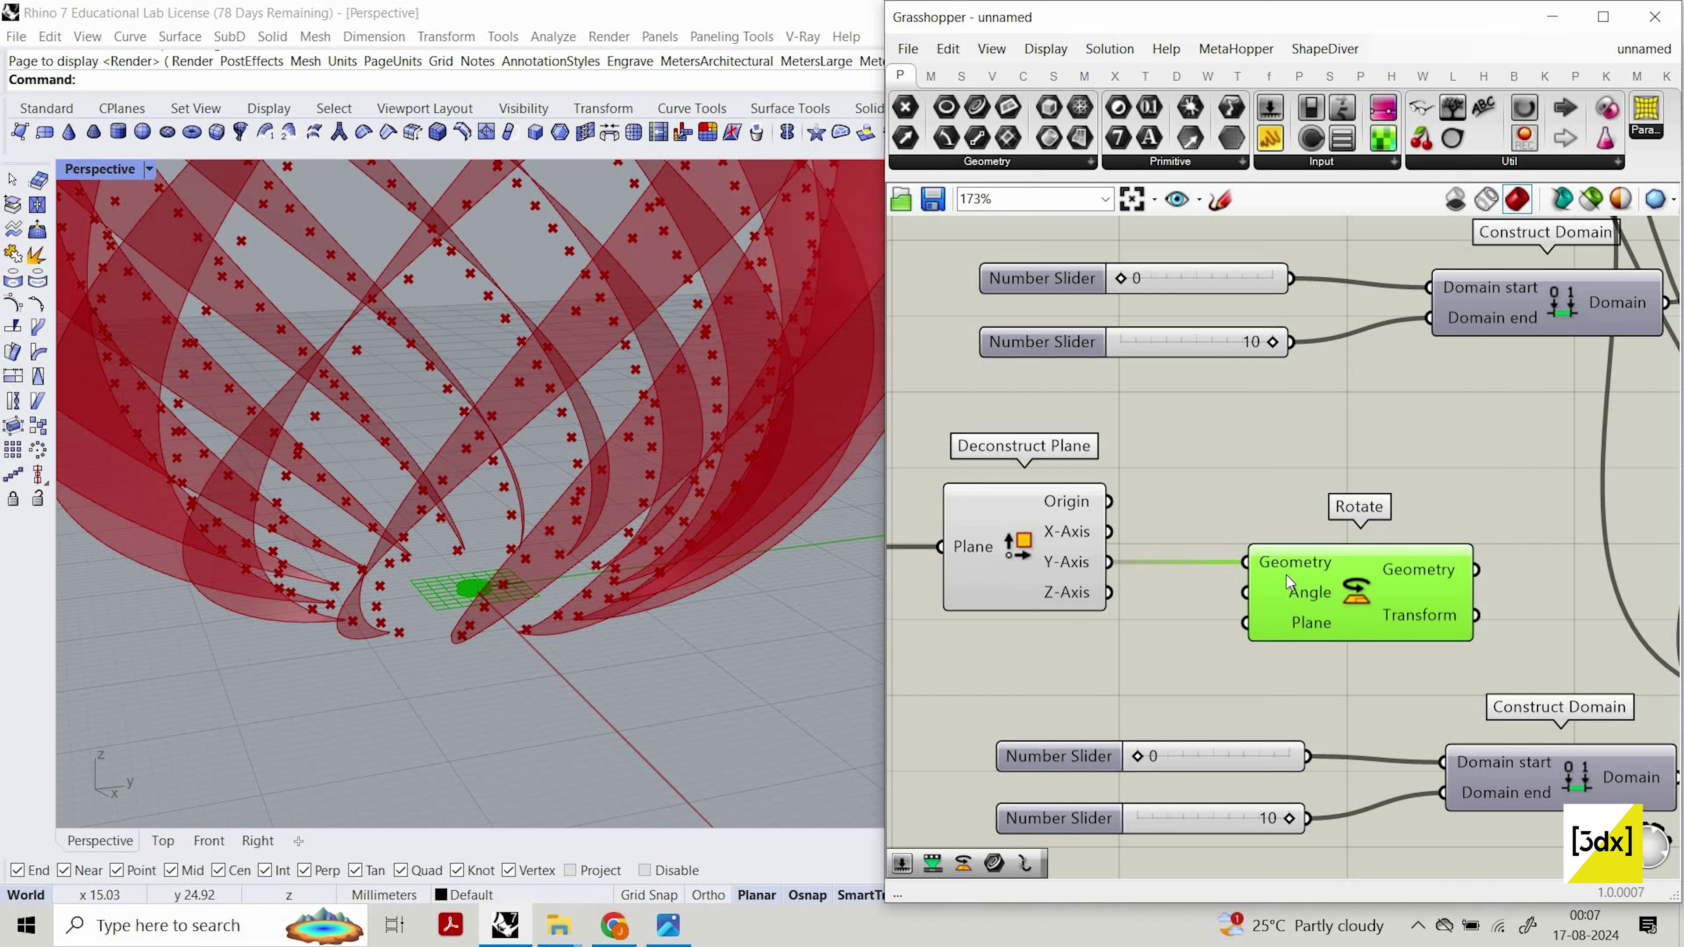
Switch the Rotate component's Angle input to degrees.
{"action": "scroll", "coordinate": [1286, 582], "scroll_direction": "up", "scroll_amount": 4}
{"action": "right_click", "coordinate": [1289, 563]}
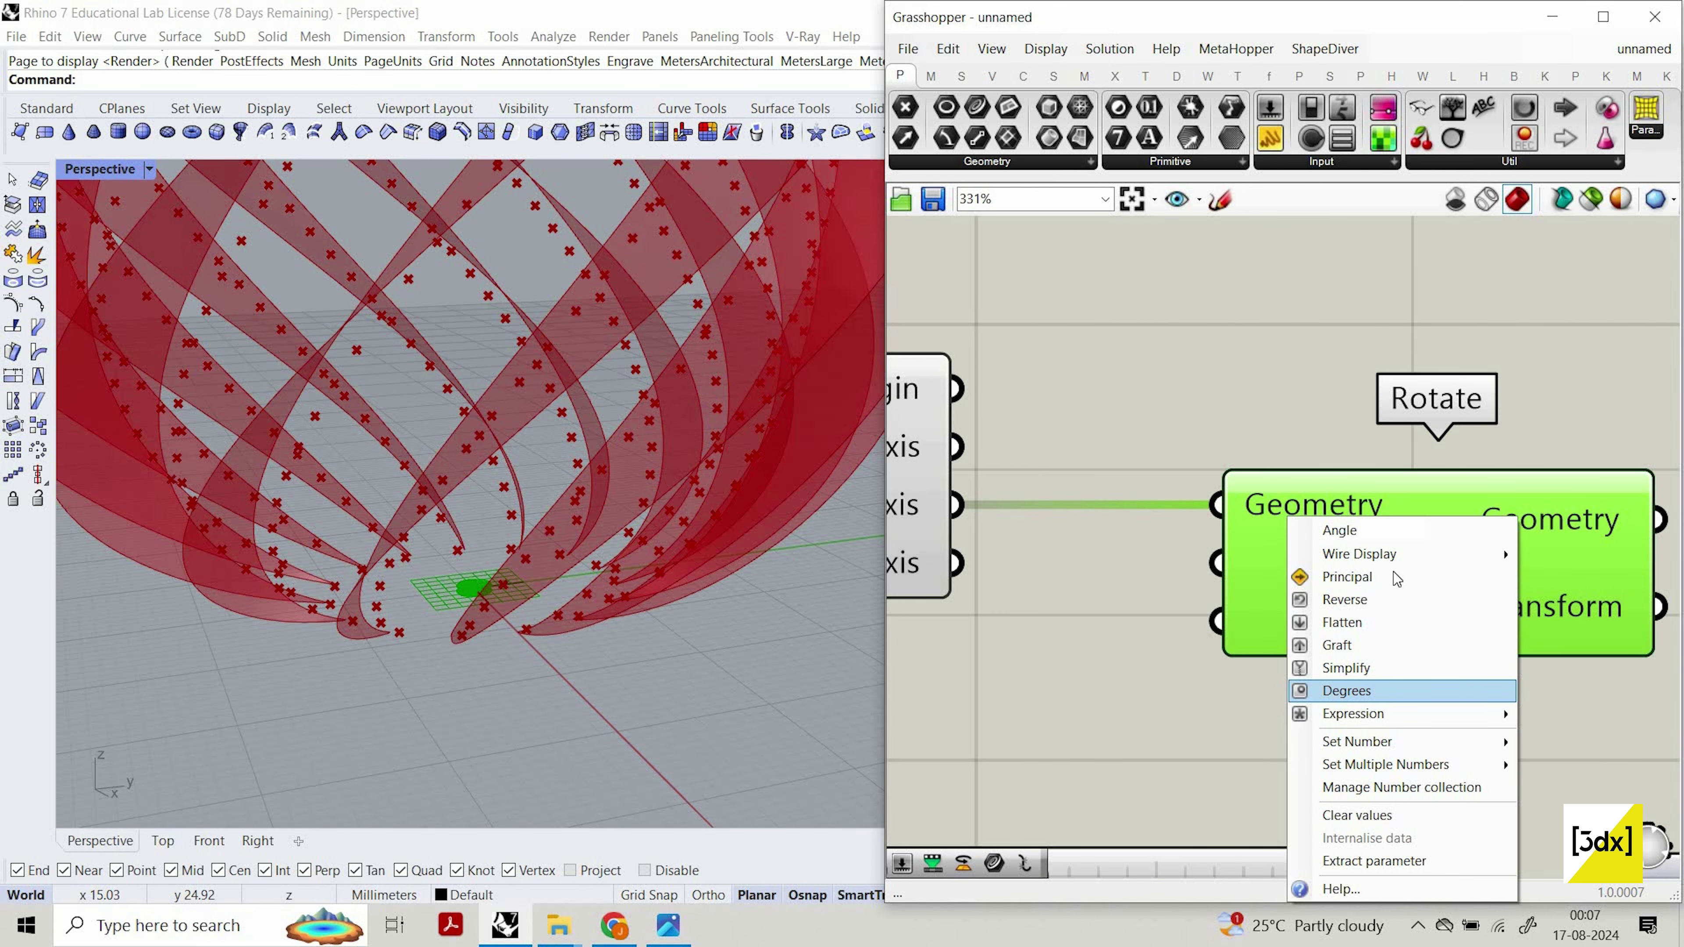
{"action": "left_click", "coordinate": [1346, 690]}
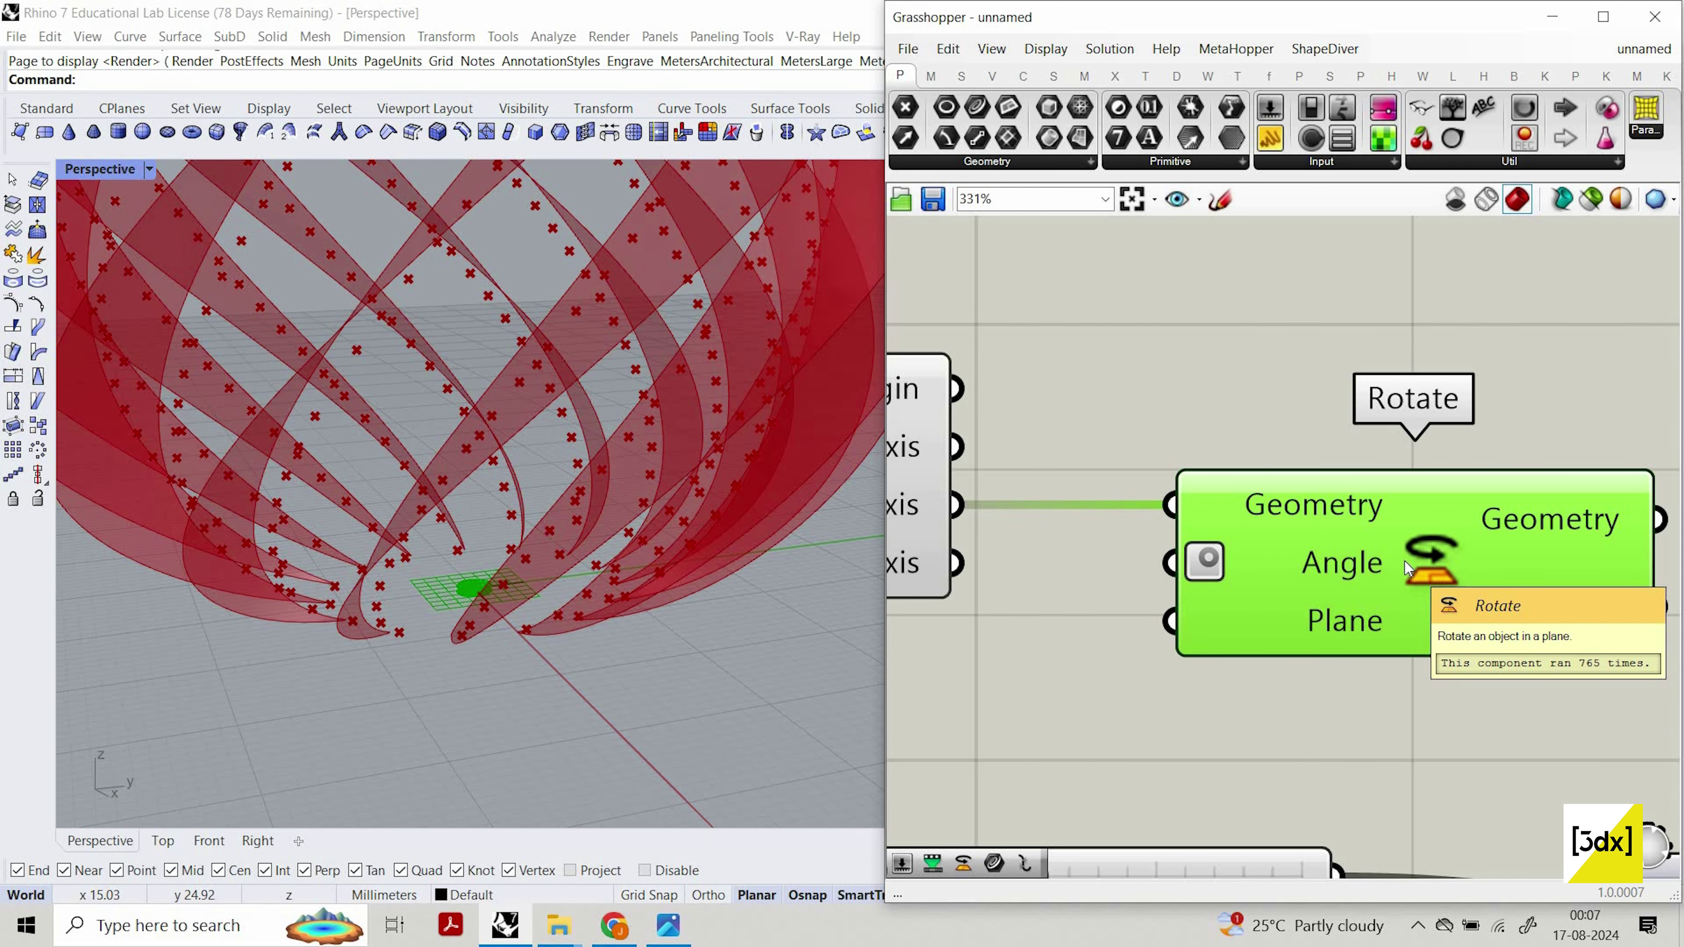
Duplicate the lower Remap Numbers with its Construct Domain and both sliders, and place the copies below the copied Deconstruct Plane.
{"action": "scroll", "coordinate": [1391, 568], "scroll_direction": "down", "scroll_amount": 6}
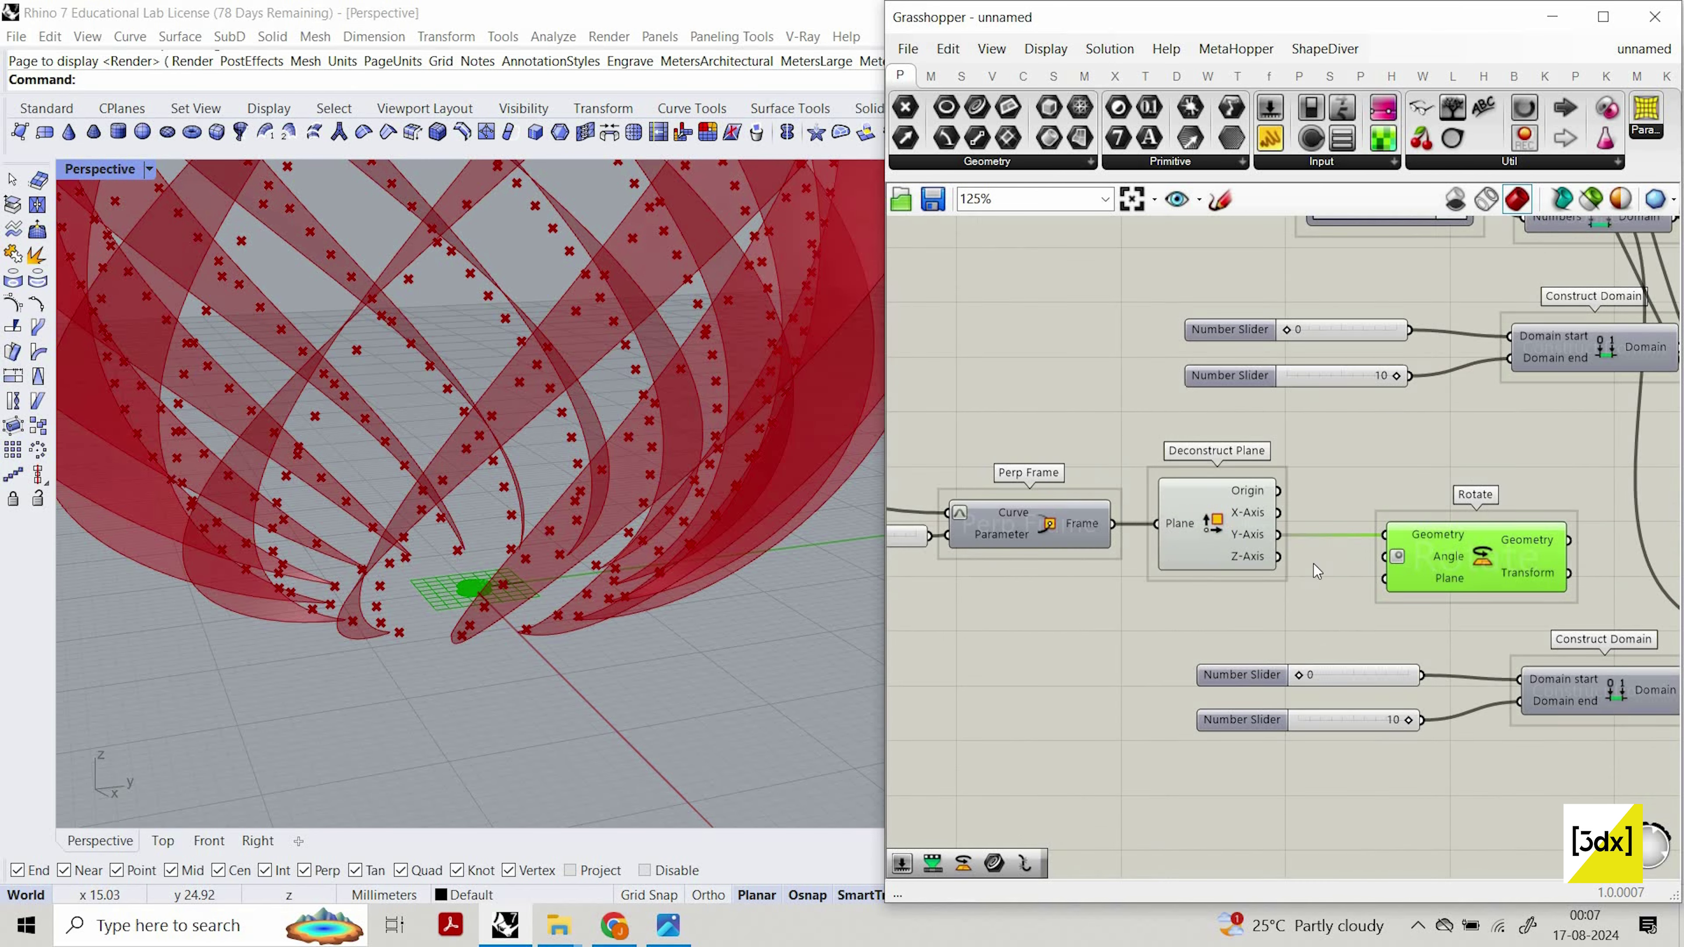
{"action": "scroll", "coordinate": [1500, 601], "scroll_direction": "up", "scroll_amount": 5}
{"action": "left_click_drag", "start_coordinate": [1492, 683], "coordinate": [1001, 567]}
{"action": "left_click_drag", "start_coordinate": [1548, 706], "coordinate": [1338, 631]}
{"action": "scroll", "coordinate": [1338, 631], "scroll_direction": "down", "scroll_amount": 1}
{"action": "scroll", "coordinate": [1339, 633], "scroll_direction": "down", "scroll_amount": 2}
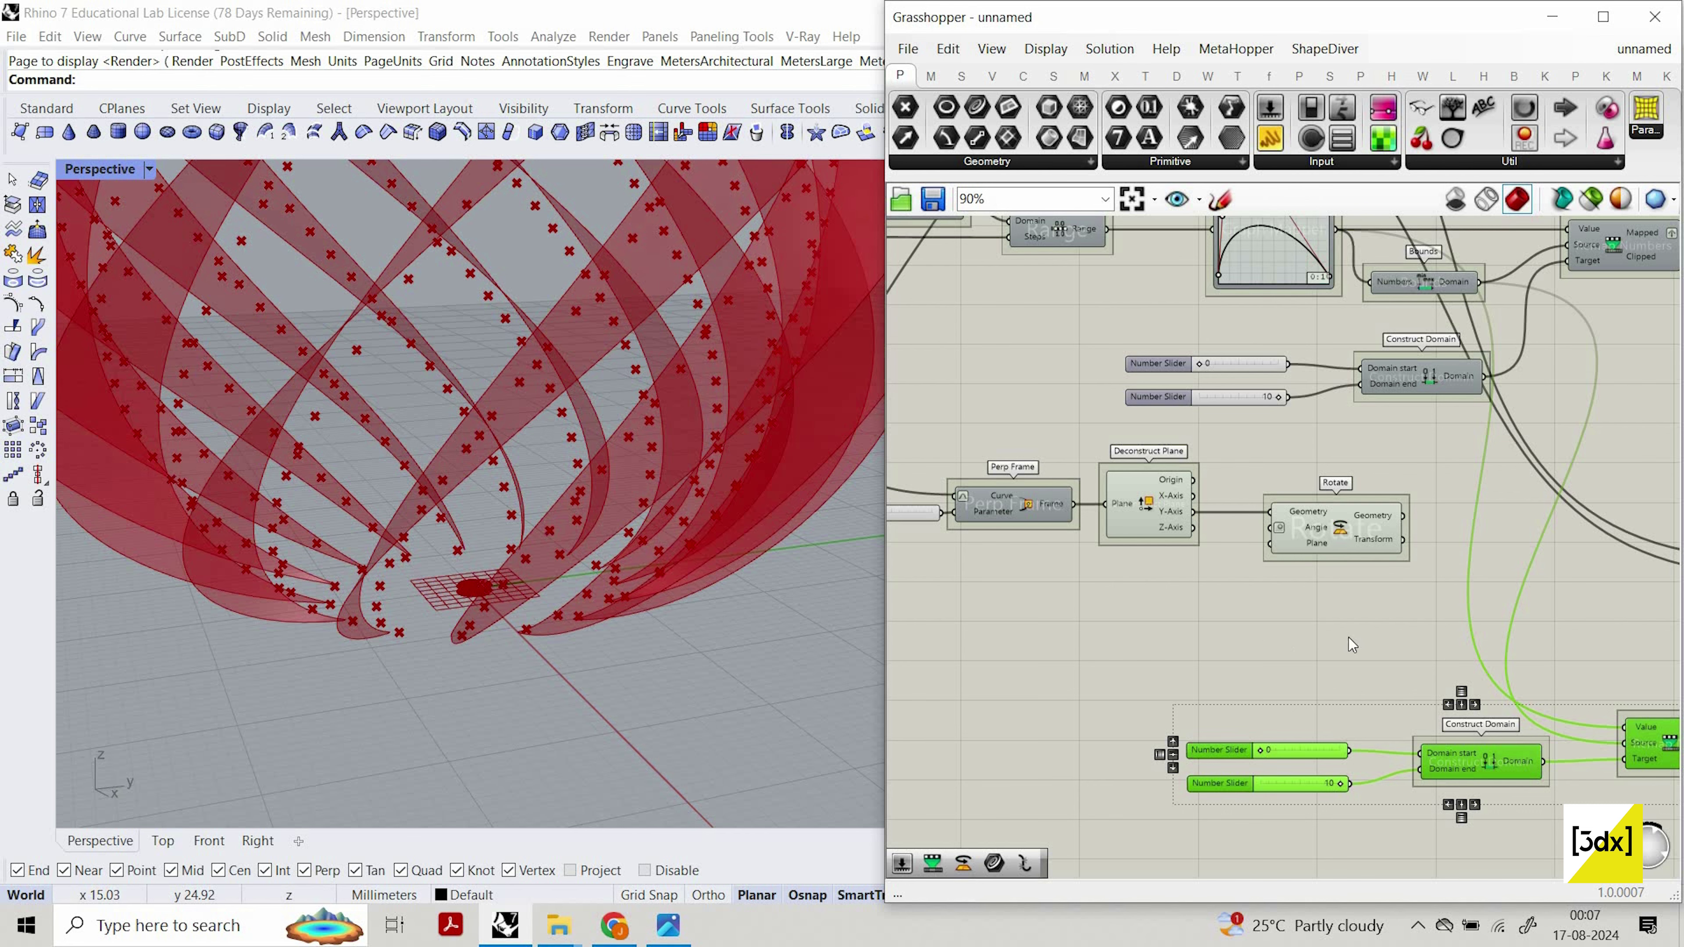
{"action": "scroll", "coordinate": [1348, 637], "scroll_direction": "down", "scroll_amount": 2}
{"action": "left_click_drag", "start_coordinate": [1644, 728], "coordinate": [1258, 654], "text": "alt"}
{"action": "right_click_drag", "start_coordinate": [1322, 647], "coordinate": [1465, 660]}
{"action": "scroll", "coordinate": [1465, 661], "scroll_direction": "down", "scroll_amount": 2}
{"action": "scroll", "coordinate": [1312, 674], "scroll_direction": "up", "scroll_amount": 2}
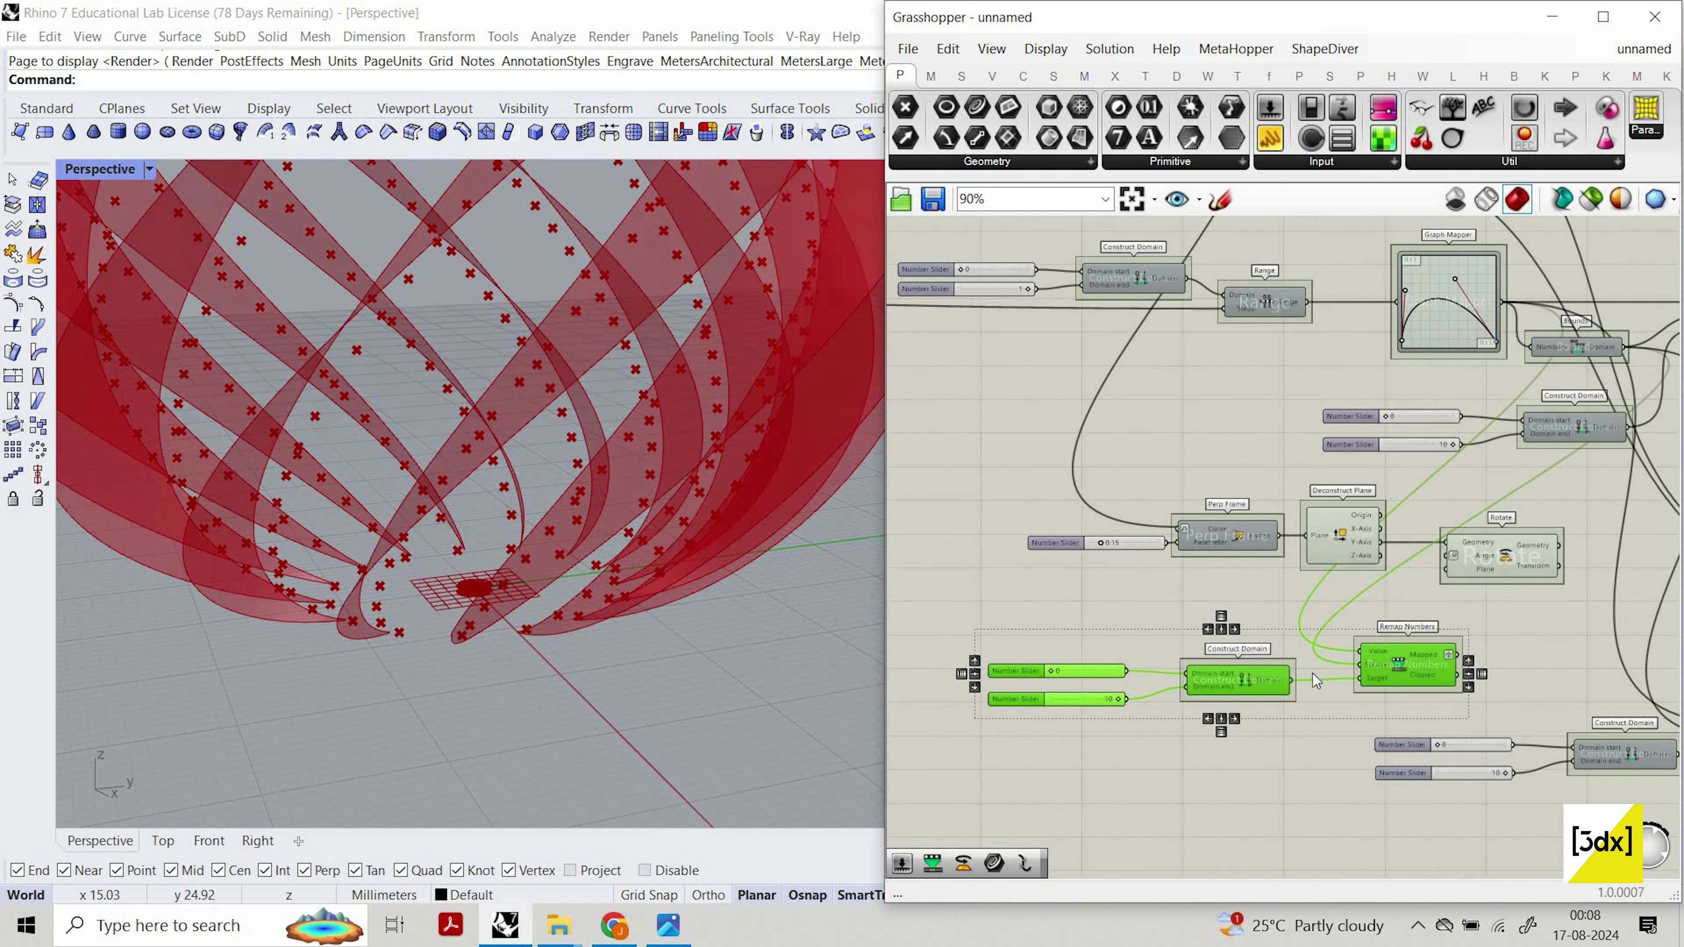
Replace the Source of the new Remap Numbers with the Domain output of the Construct Domain that feeds Range.
{"action": "scroll", "coordinate": [1236, 697], "scroll_direction": "up", "scroll_amount": 2}
{"action": "scroll", "coordinate": [1237, 699], "scroll_direction": "up", "scroll_amount": 3}
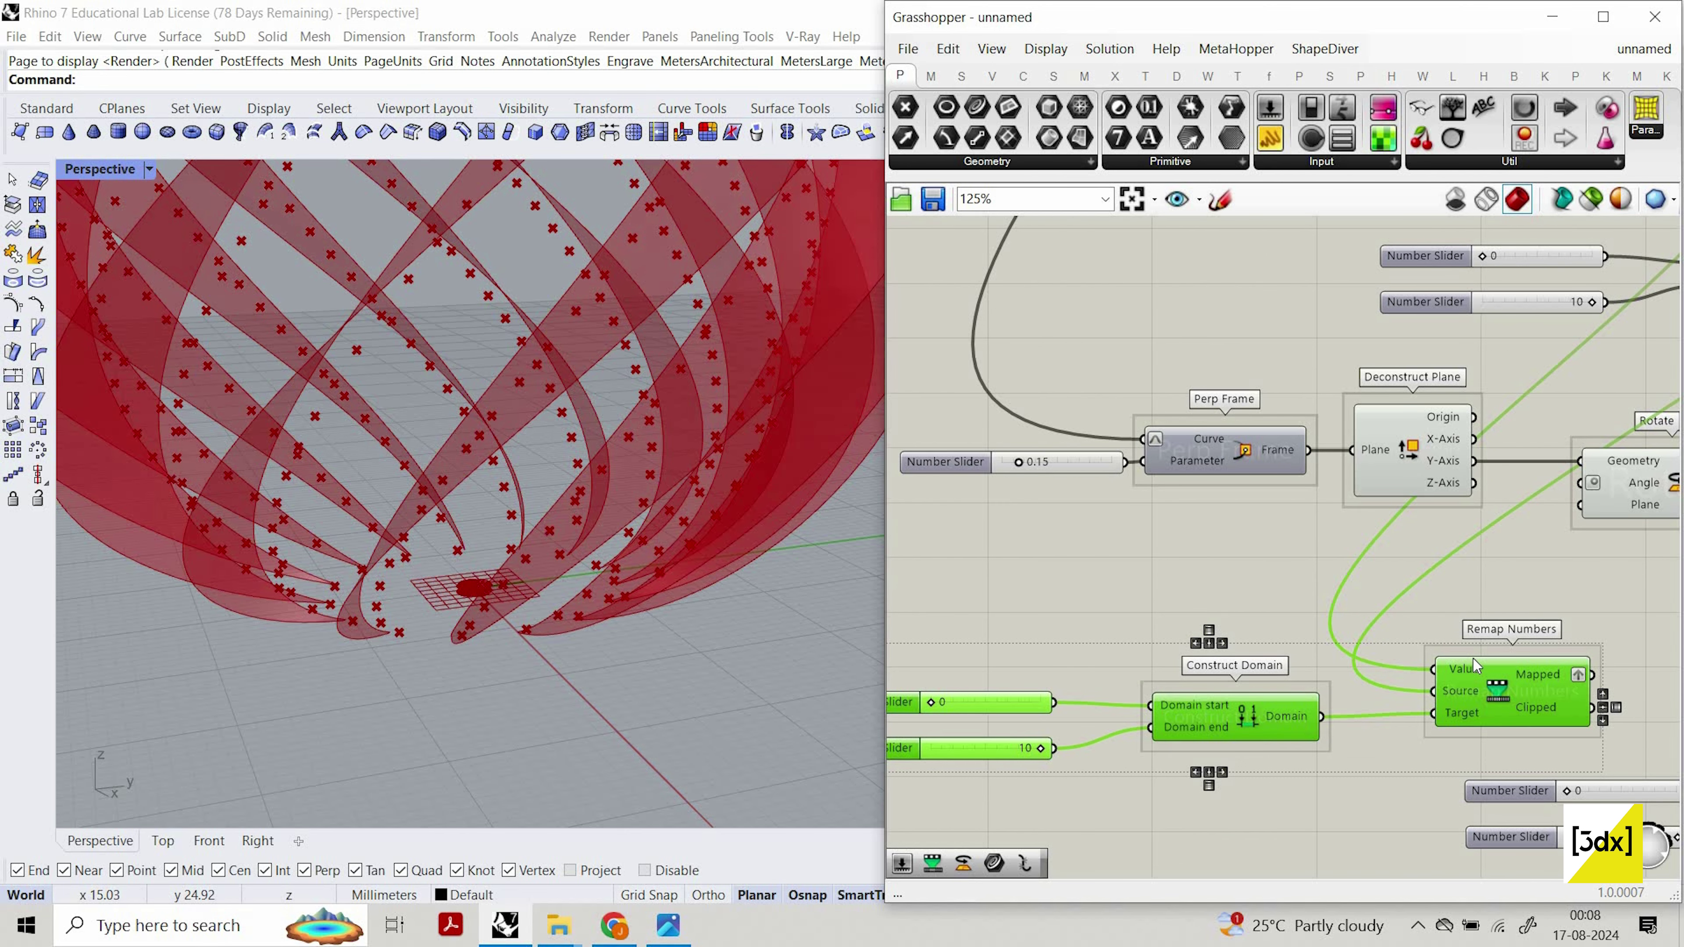
{"action": "scroll", "coordinate": [1368, 679], "scroll_direction": "up", "scroll_amount": 2}
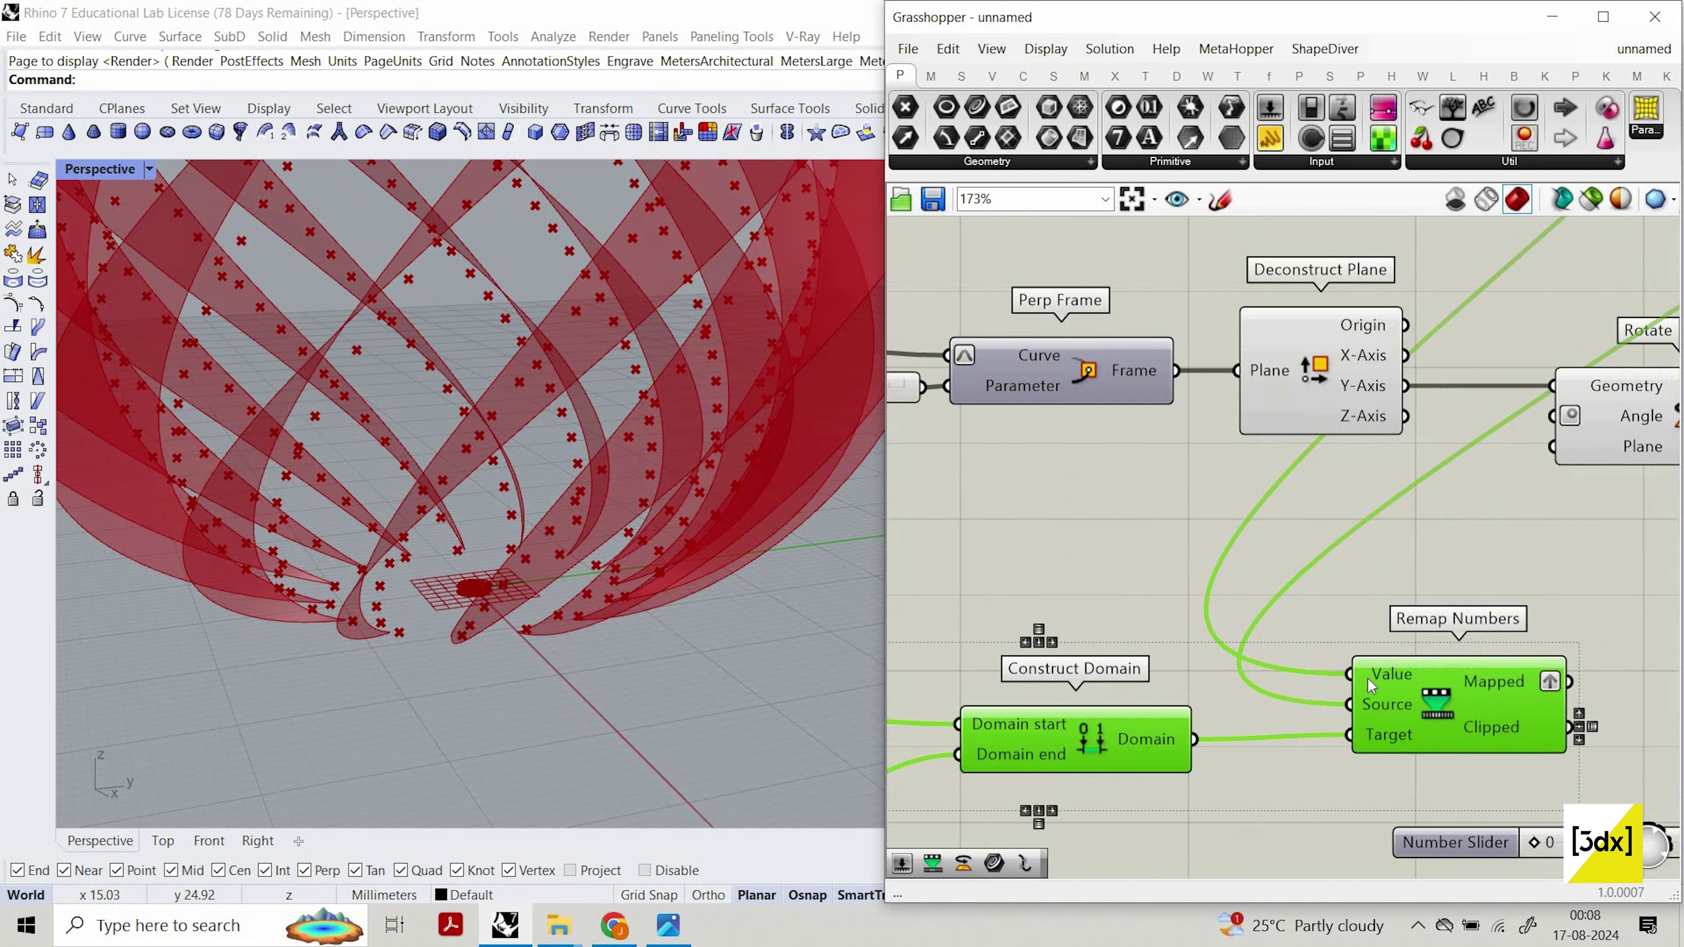
{"action": "left_click_drag", "start_coordinate": [1273, 611], "coordinate": [1413, 319]}
{"action": "scroll", "coordinate": [1274, 611], "scroll_direction": "down", "scroll_amount": 6}
{"action": "scroll", "coordinate": [1469, 326], "scroll_direction": "up", "scroll_amount": 2}
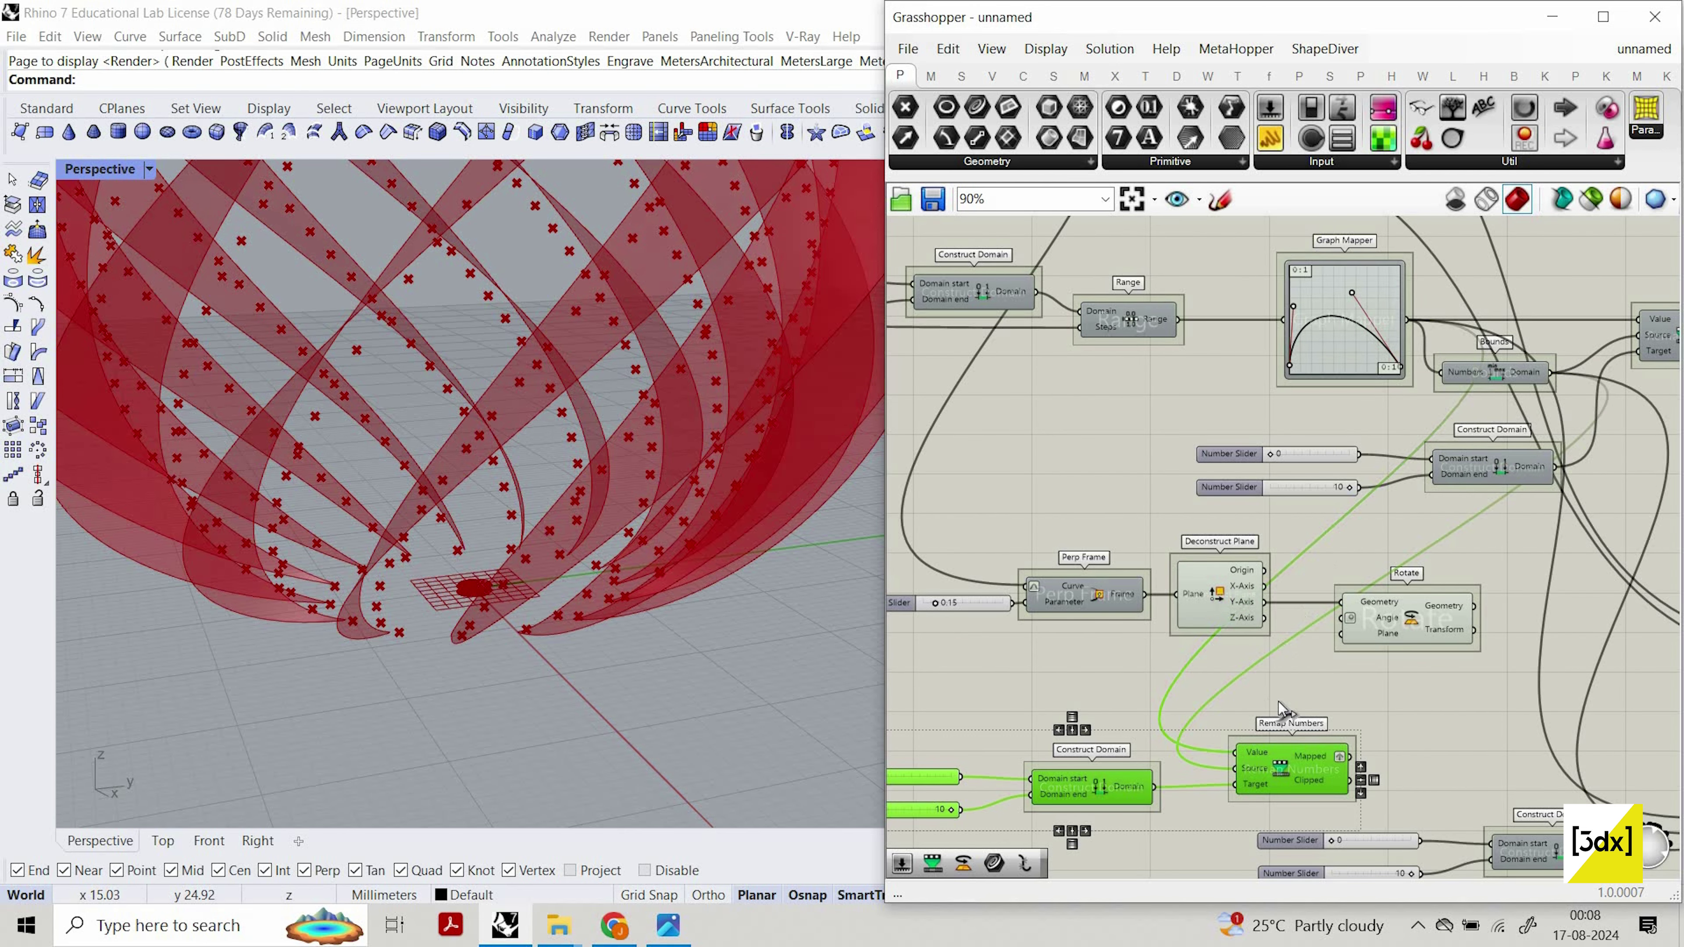
{"action": "scroll", "coordinate": [1368, 632], "scroll_direction": "down", "scroll_amount": 1}
{"action": "scroll", "coordinate": [1368, 632], "scroll_direction": "up", "scroll_amount": 4}
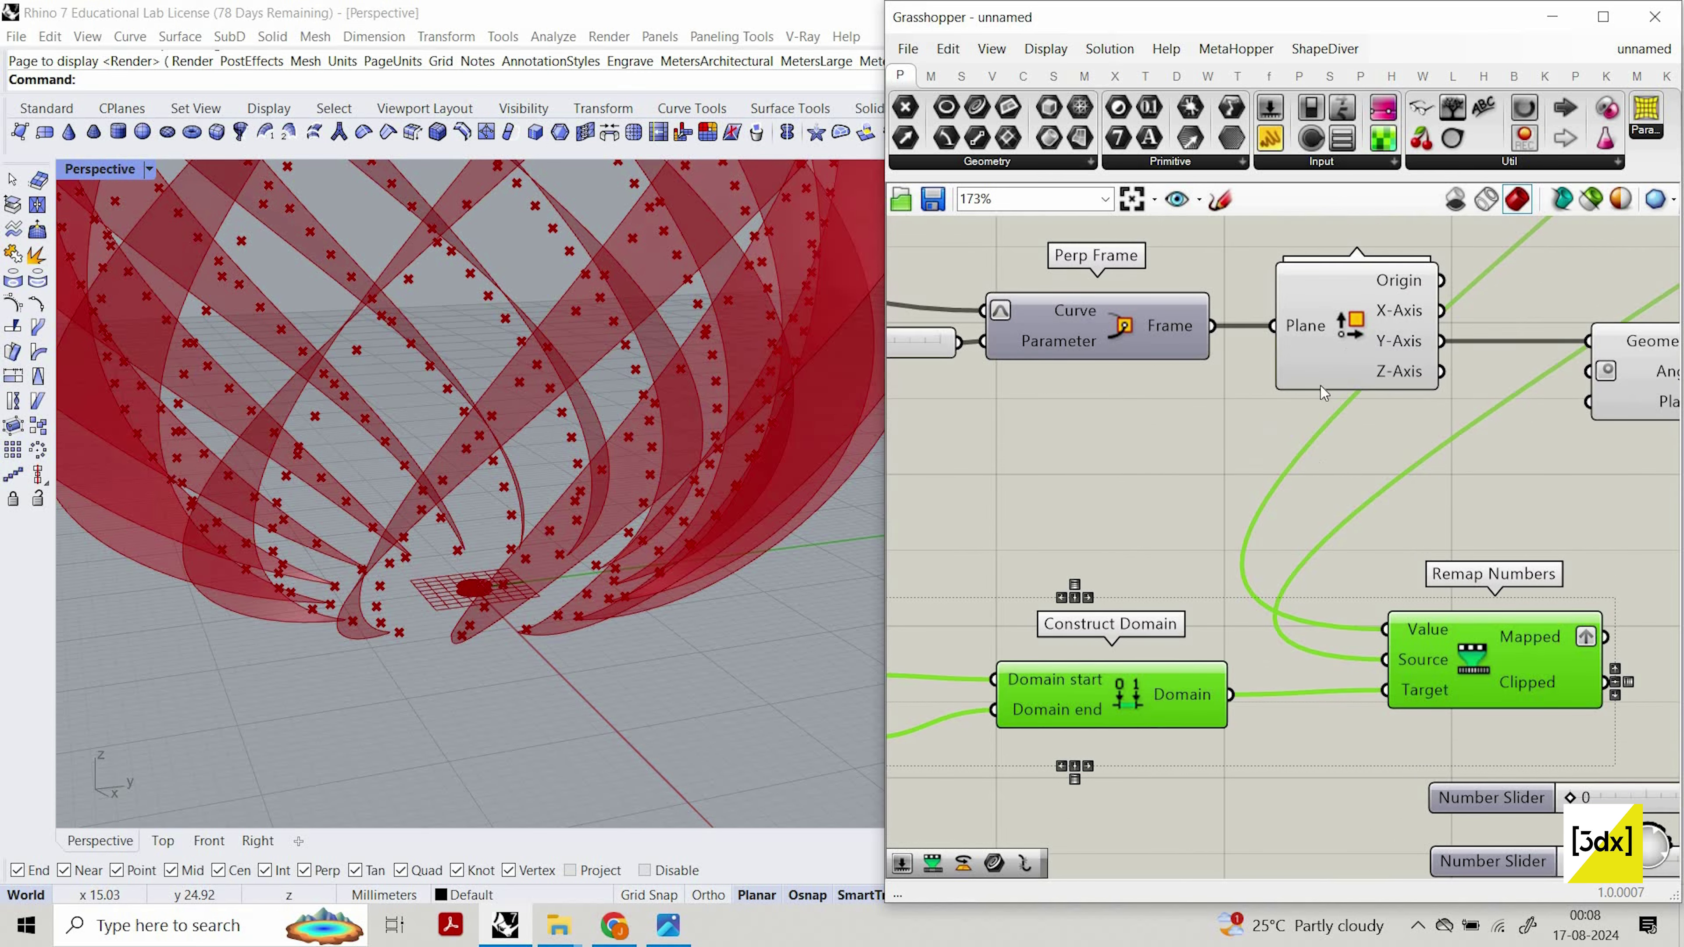
{"action": "scroll", "coordinate": [1305, 453], "scroll_direction": "down", "scroll_amount": 8}
{"action": "scroll", "coordinate": [1363, 260], "scroll_direction": "up", "scroll_amount": 6}
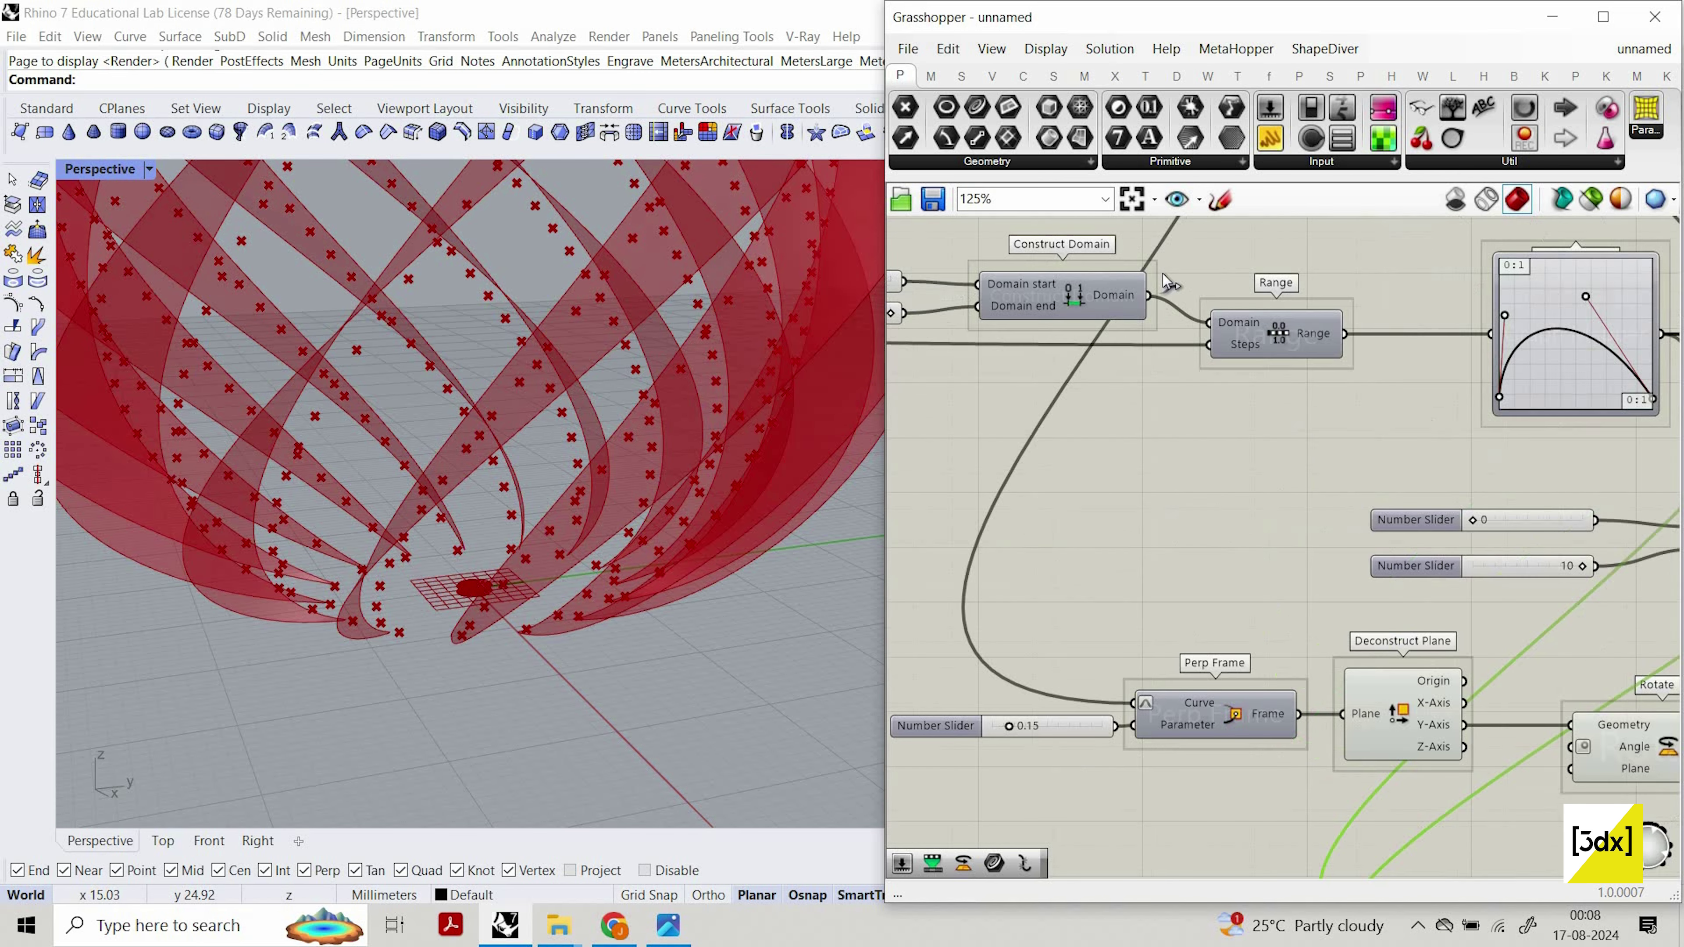
{"action": "scroll", "coordinate": [1166, 278], "scroll_direction": "down", "scroll_amount": 4}
{"action": "scroll", "coordinate": [1328, 600], "scroll_direction": "up", "scroll_amount": 7}
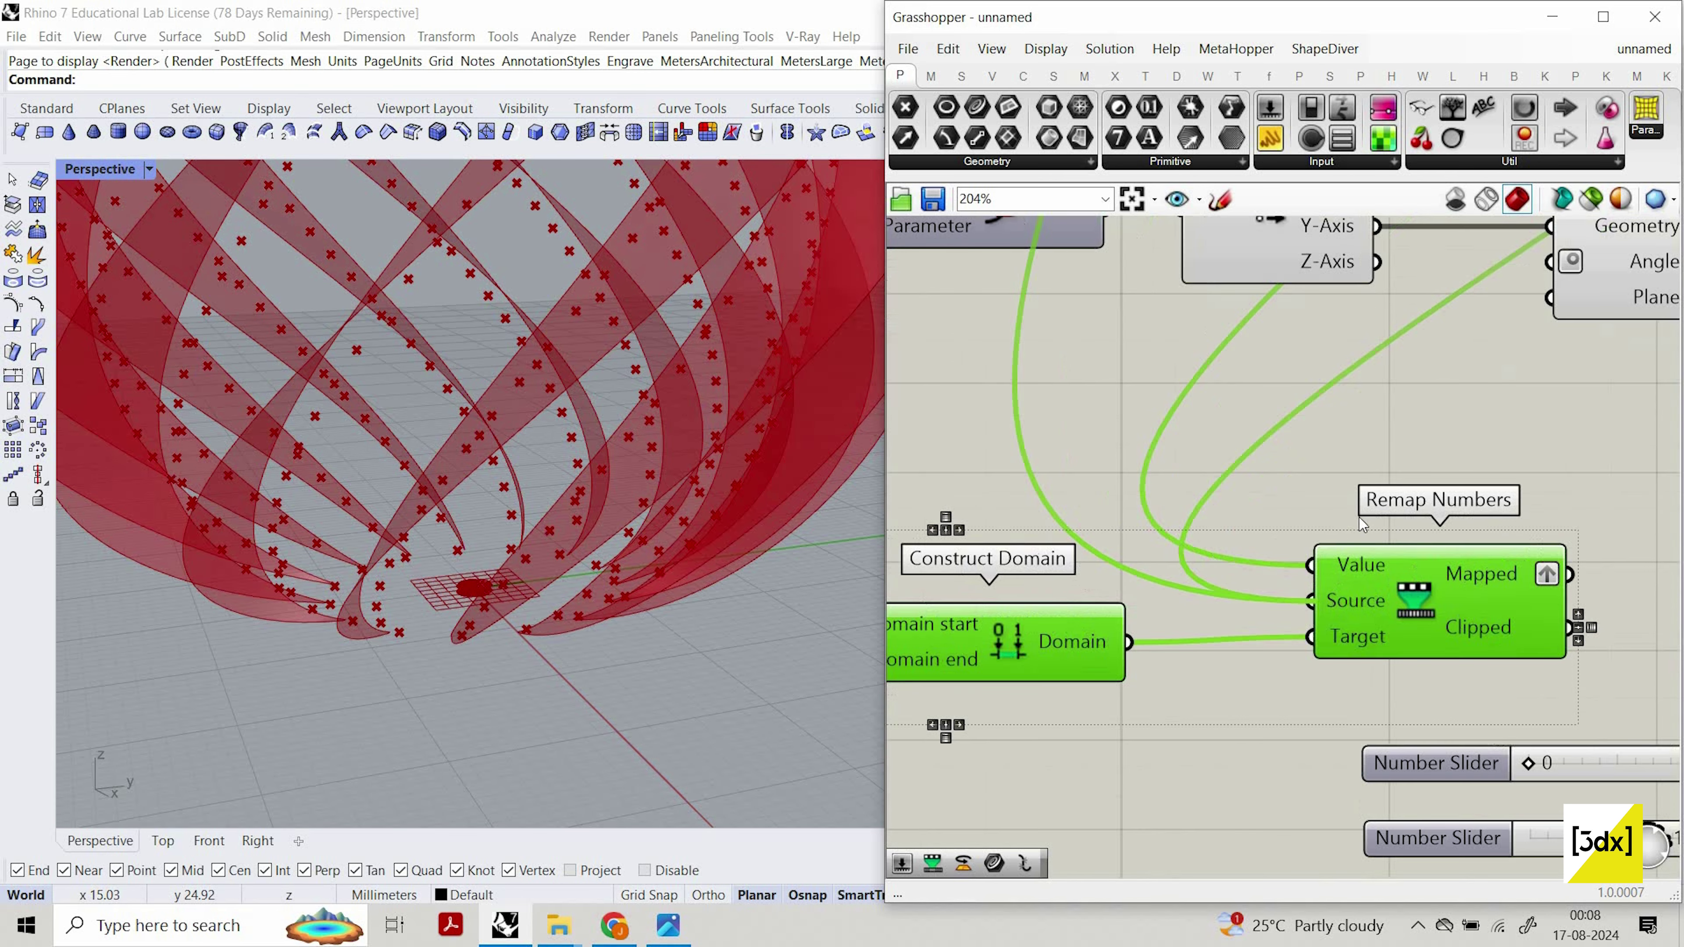
{"action": "scroll", "coordinate": [1307, 535], "scroll_direction": "down", "scroll_amount": 5}
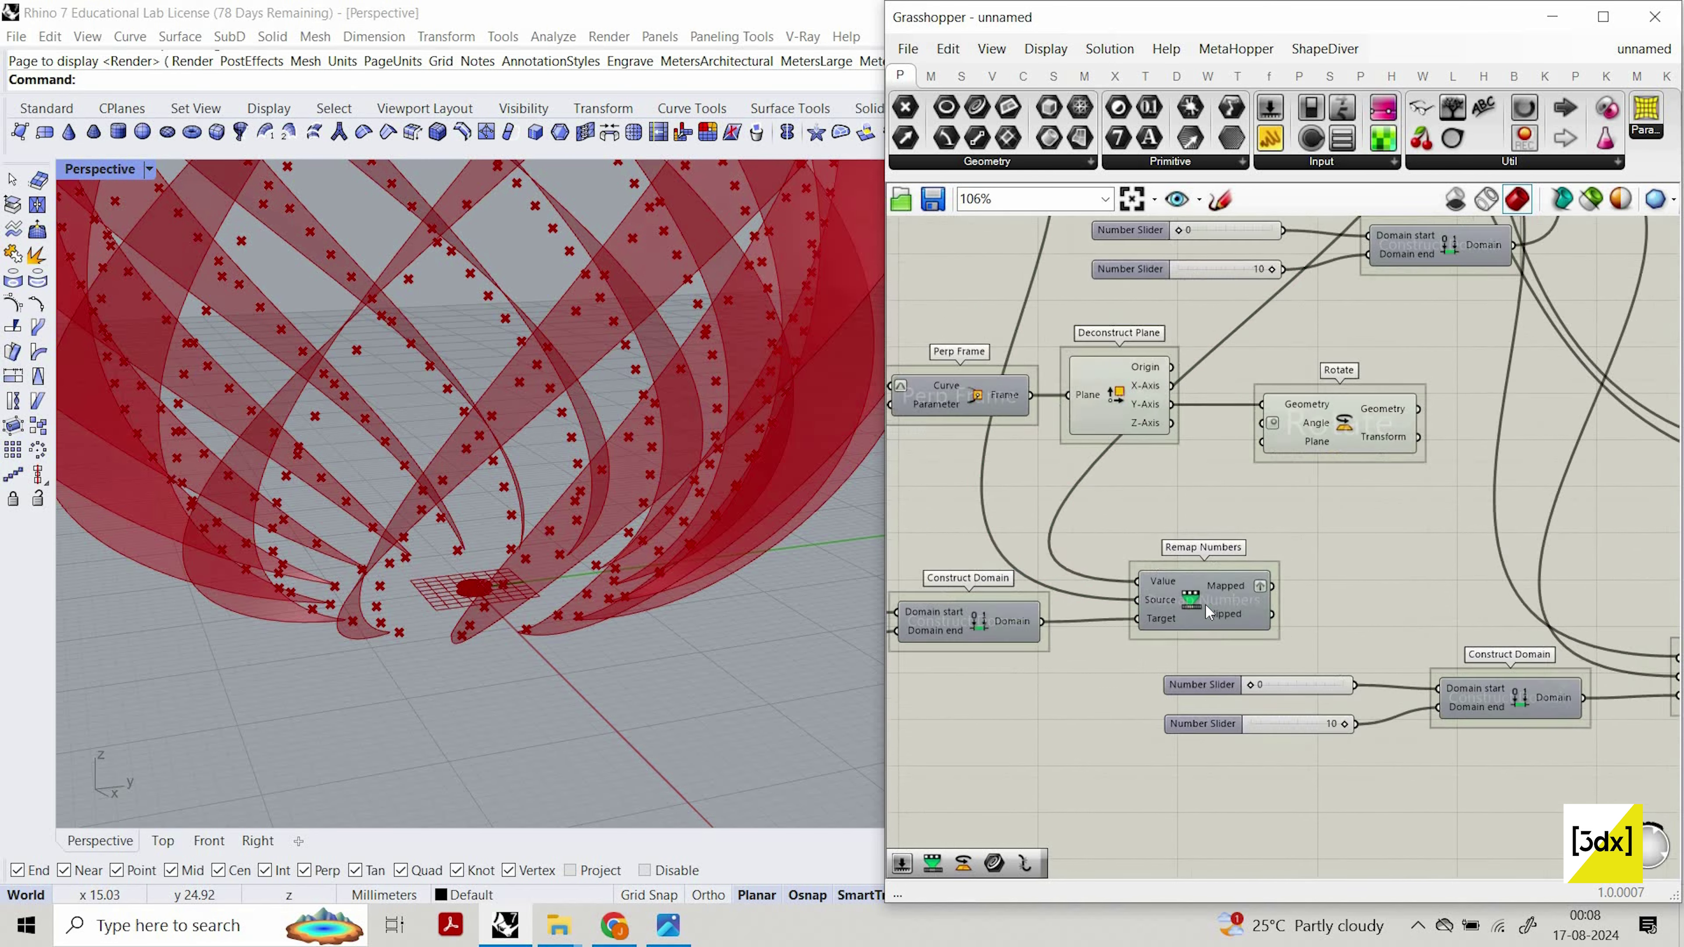
Feed the Mapped output of the new Remap Numbers into the Rotate component's Angle input.
{"action": "scroll", "coordinate": [1205, 604], "scroll_direction": "up", "scroll_amount": 1}
{"action": "left_click", "coordinate": [1220, 603]}
{"action": "left_click", "coordinate": [1240, 505]}
{"action": "scroll", "coordinate": [1090, 517], "scroll_direction": "down", "scroll_amount": 5}
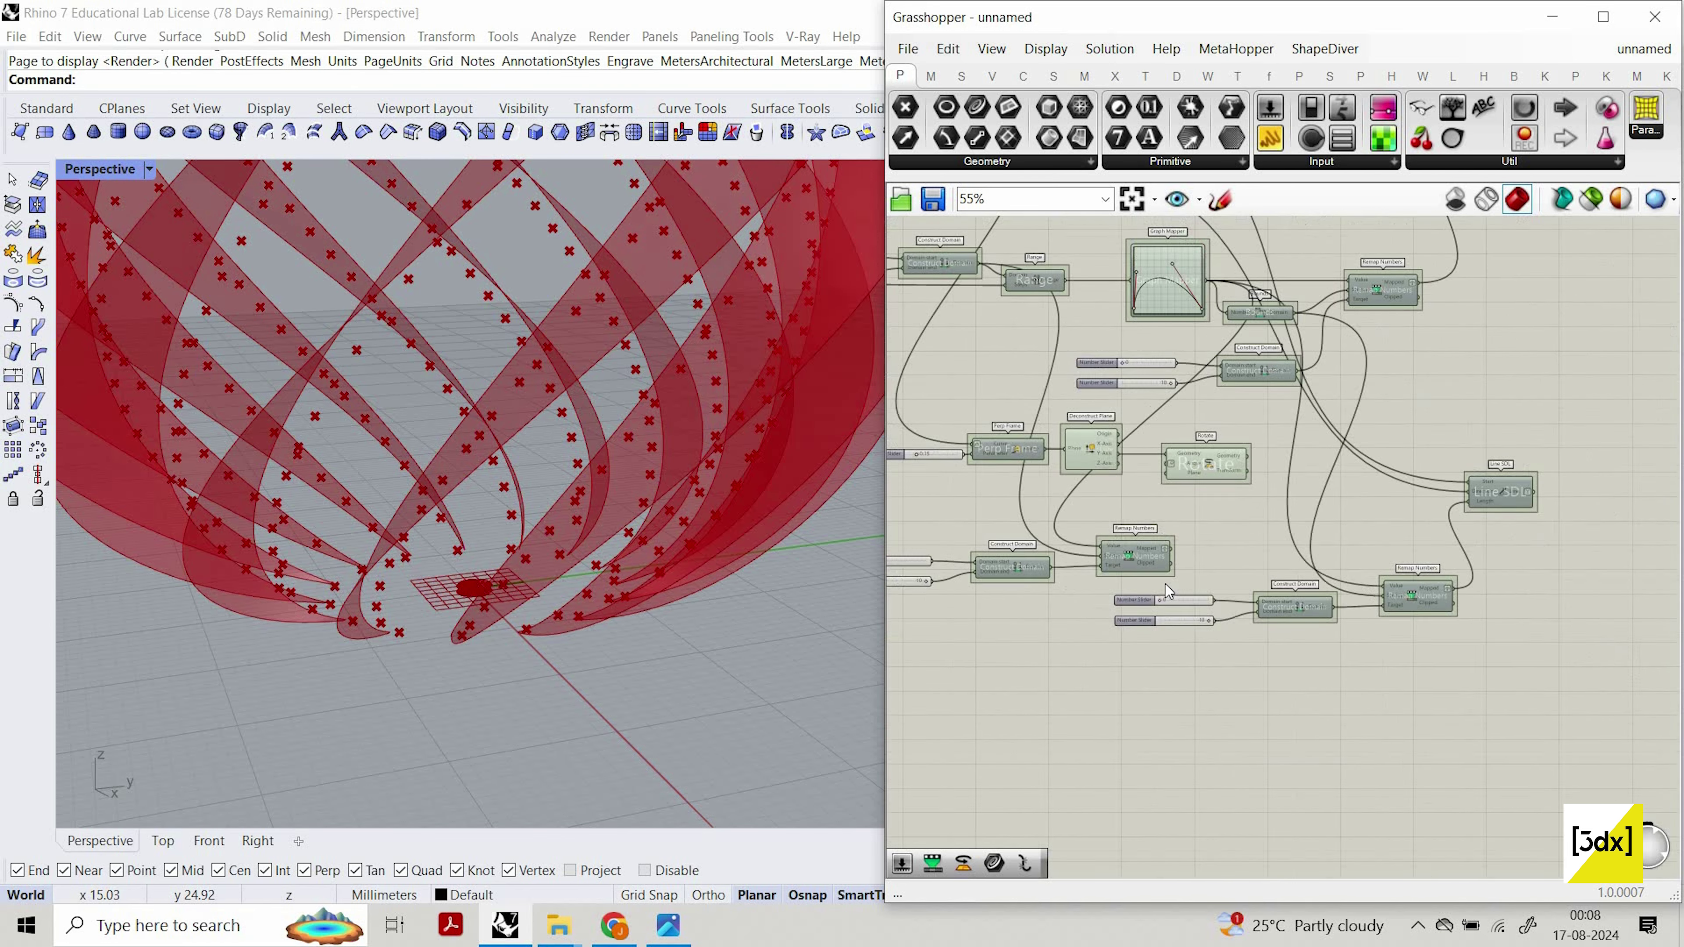
{"action": "scroll", "coordinate": [1202, 548], "scroll_direction": "up", "scroll_amount": 3}
{"action": "left_click", "coordinate": [1149, 557]}
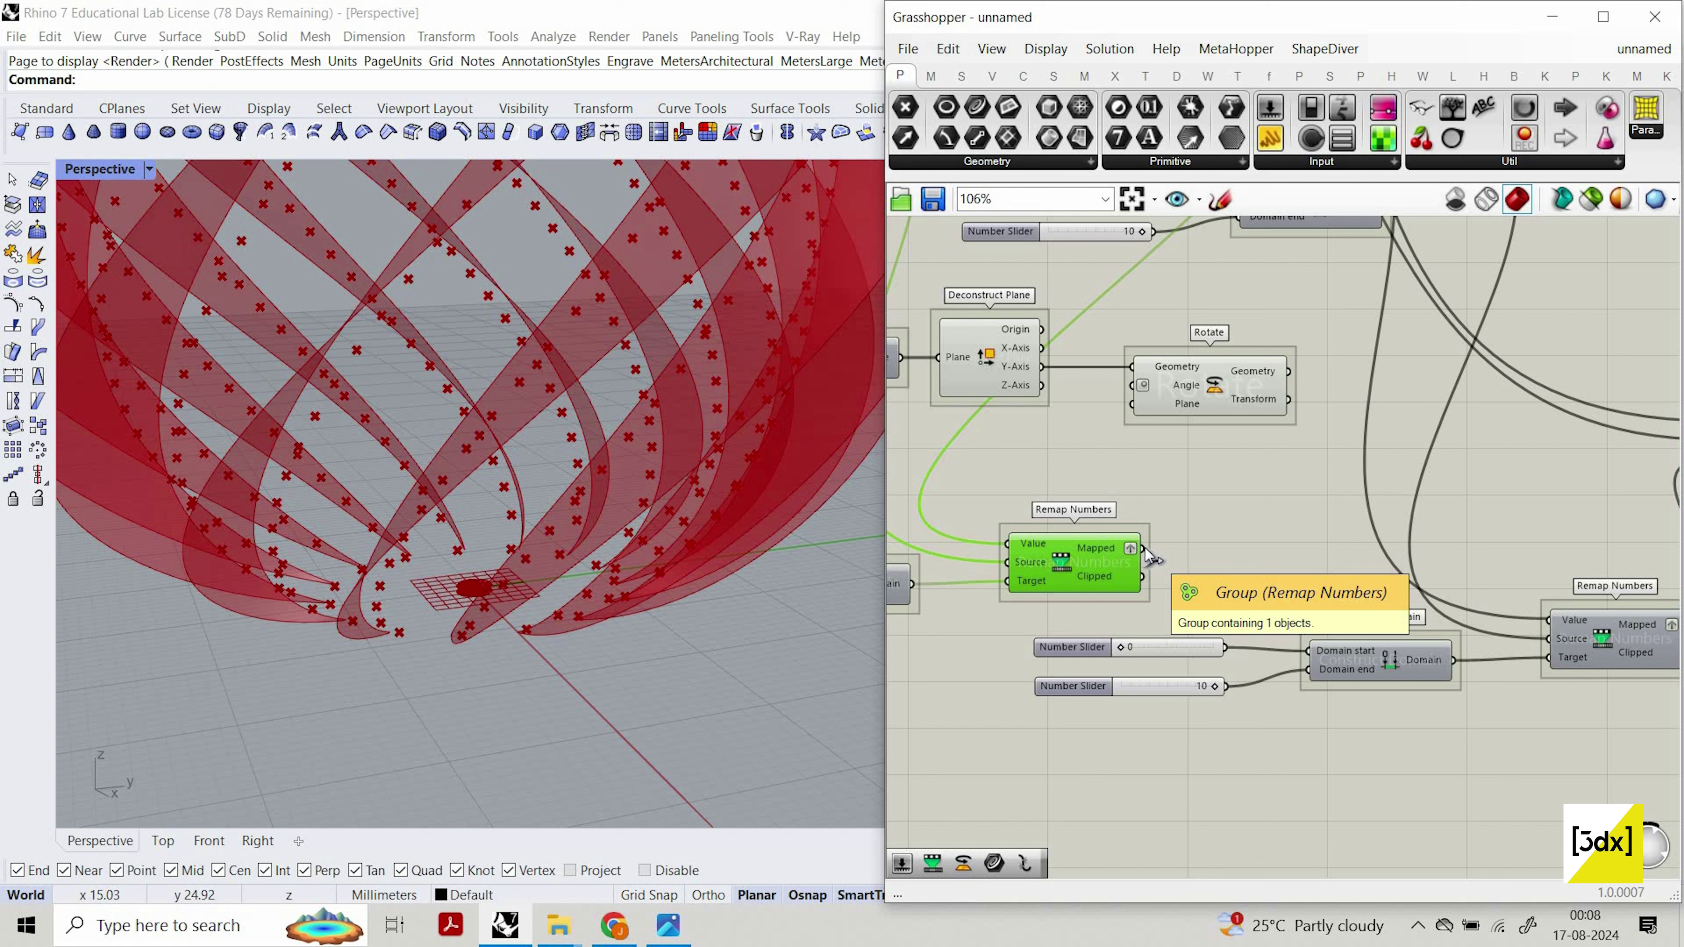
{"action": "left_click_drag", "start_coordinate": [1142, 547], "coordinate": [1132, 386]}
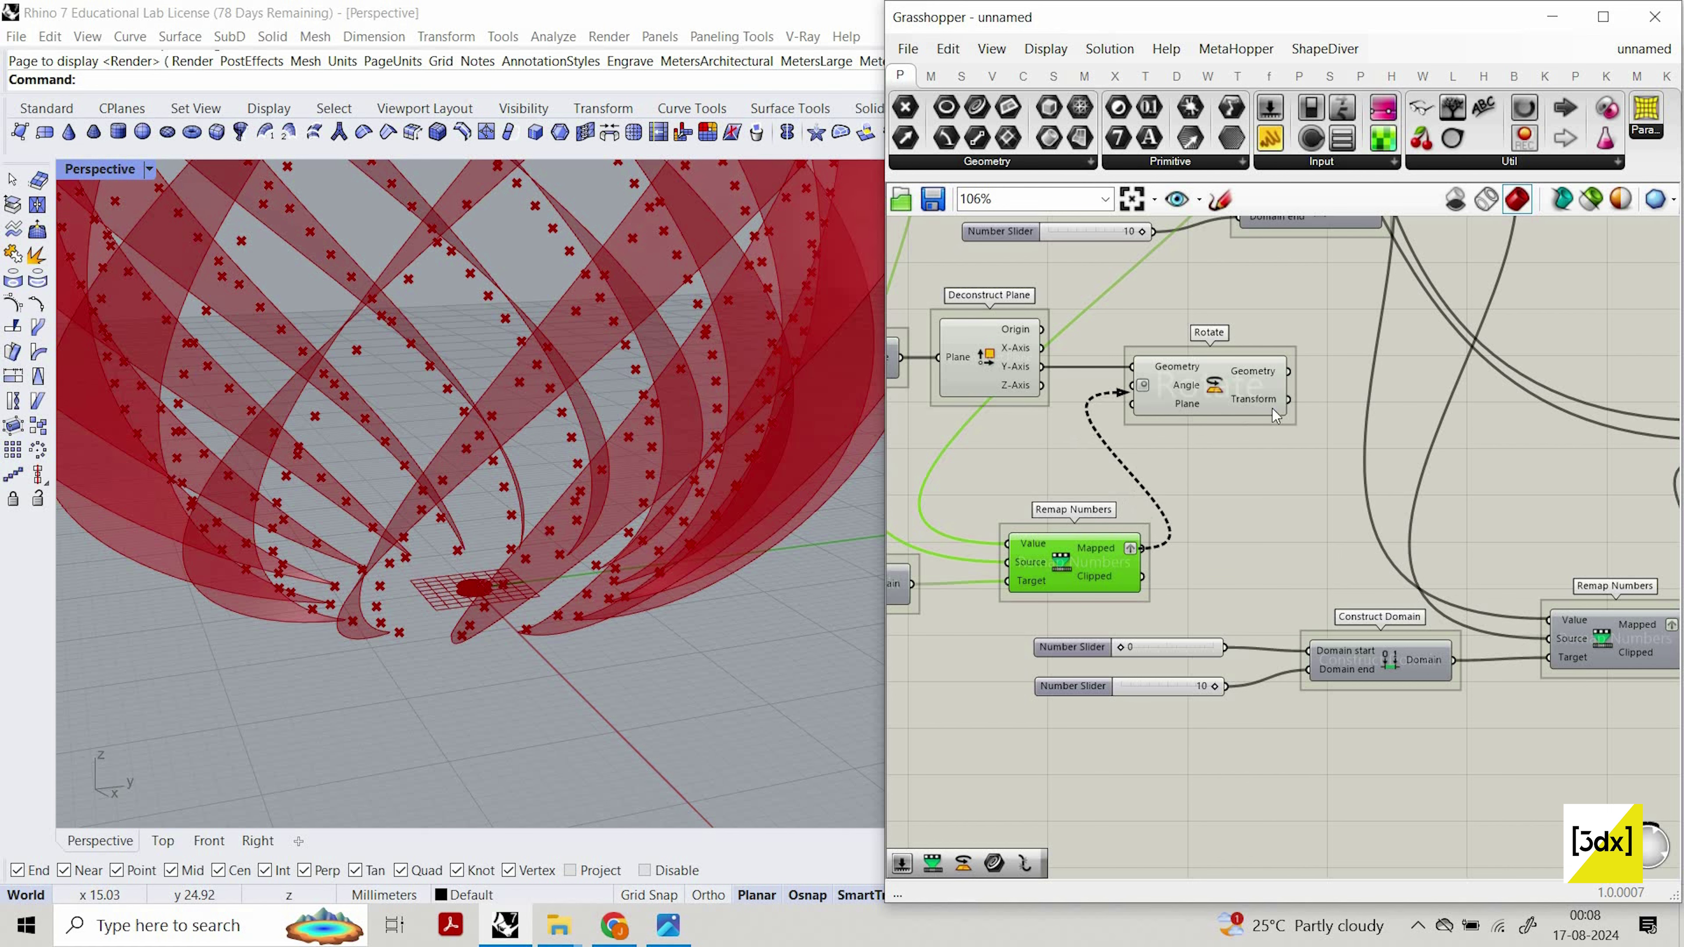
{"action": "scroll", "coordinate": [1150, 545], "scroll_direction": "up", "scroll_amount": 2}
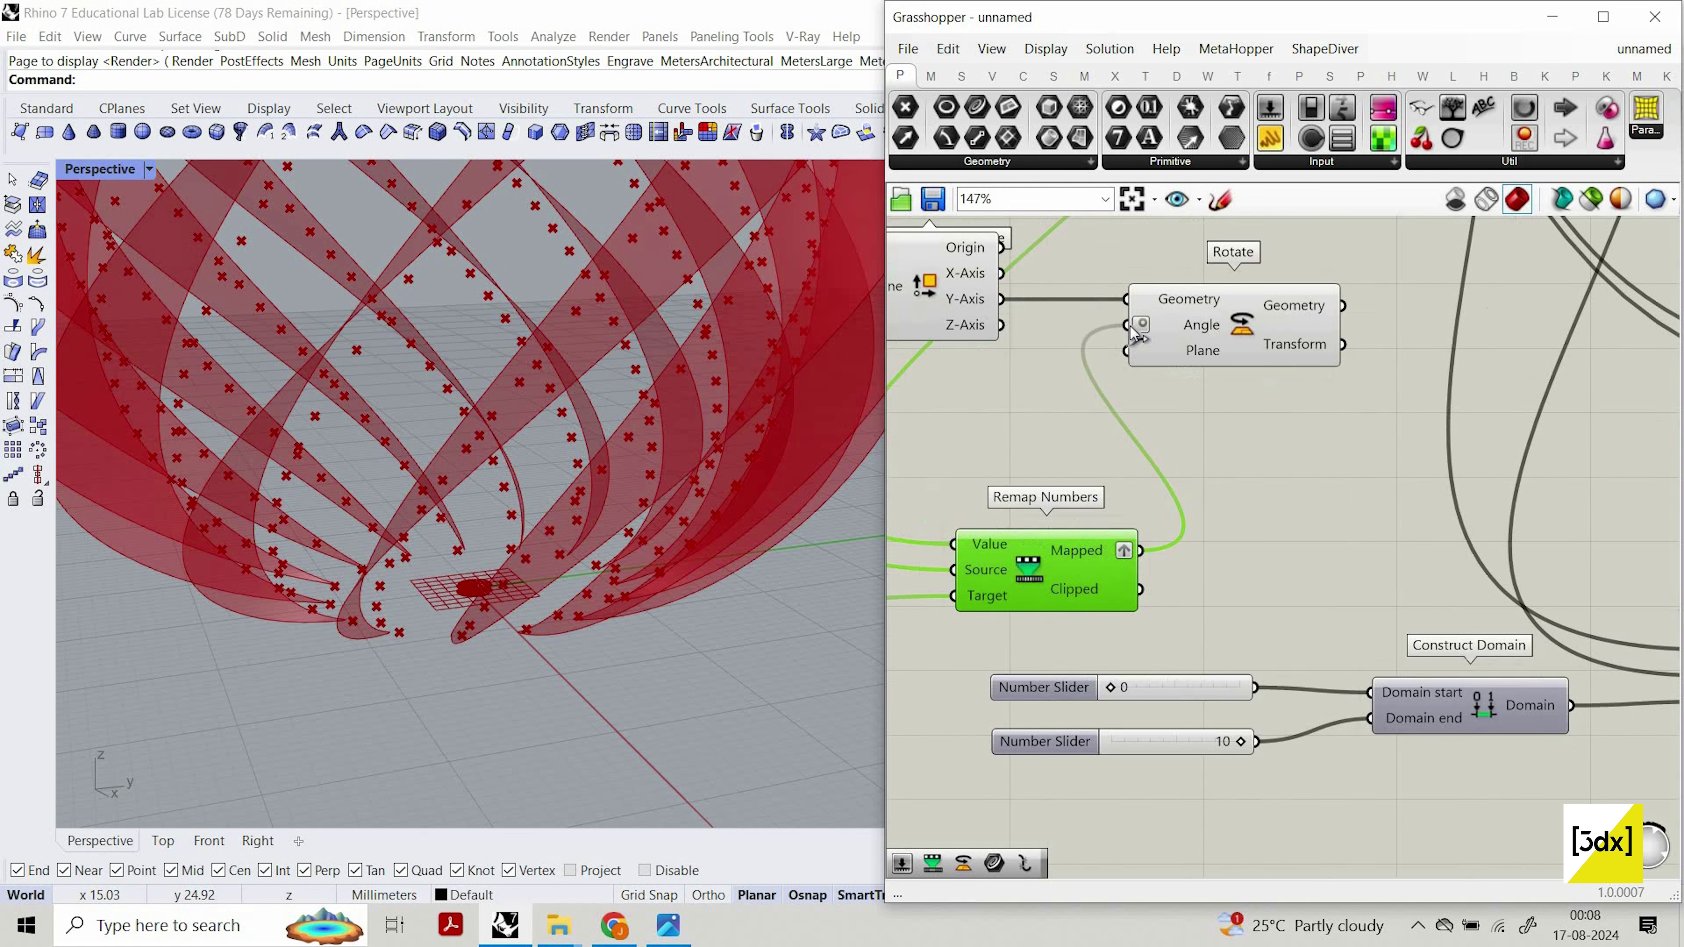
Feed the Rotate component's Geometry output into the lower Line SDL's Direction input and turn on that Line SDL's preview.
{"action": "scroll", "coordinate": [1184, 385], "scroll_direction": "down", "scroll_amount": 4}
{"action": "scroll", "coordinate": [1269, 399], "scroll_direction": "up", "scroll_amount": 2}
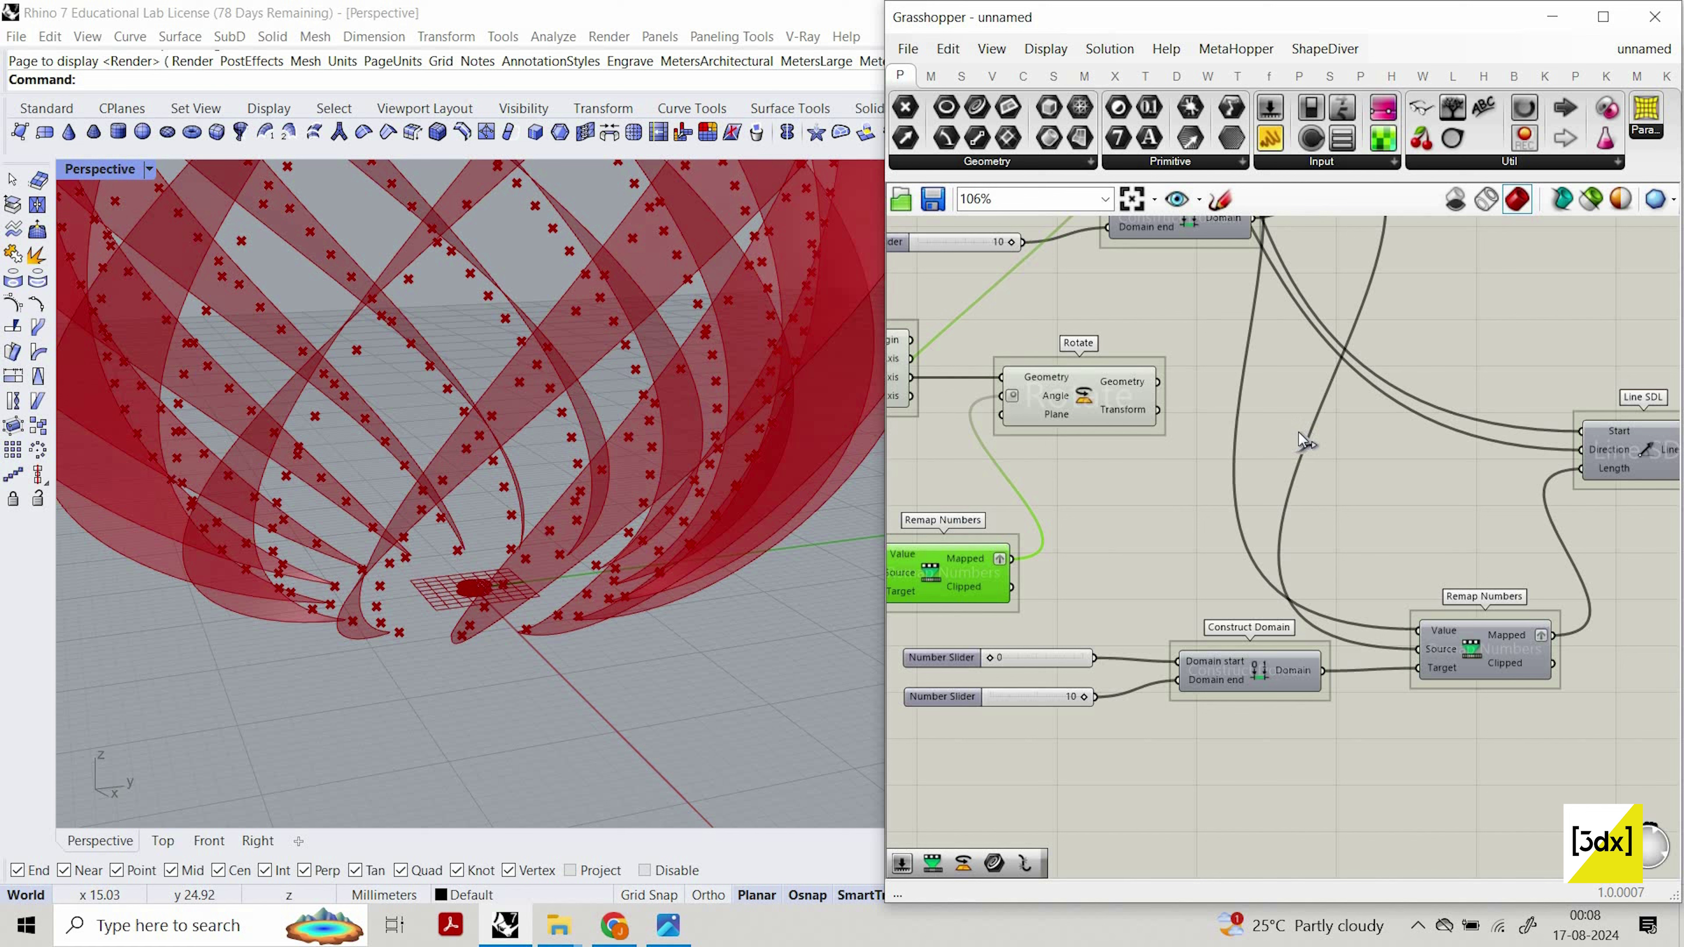
{"action": "left_click_drag", "start_coordinate": [1156, 382], "coordinate": [1497, 456]}
{"action": "right_click_drag", "start_coordinate": [1557, 364], "coordinate": [1557, 362]}
{"action": "left_click", "coordinate": [1582, 438]}
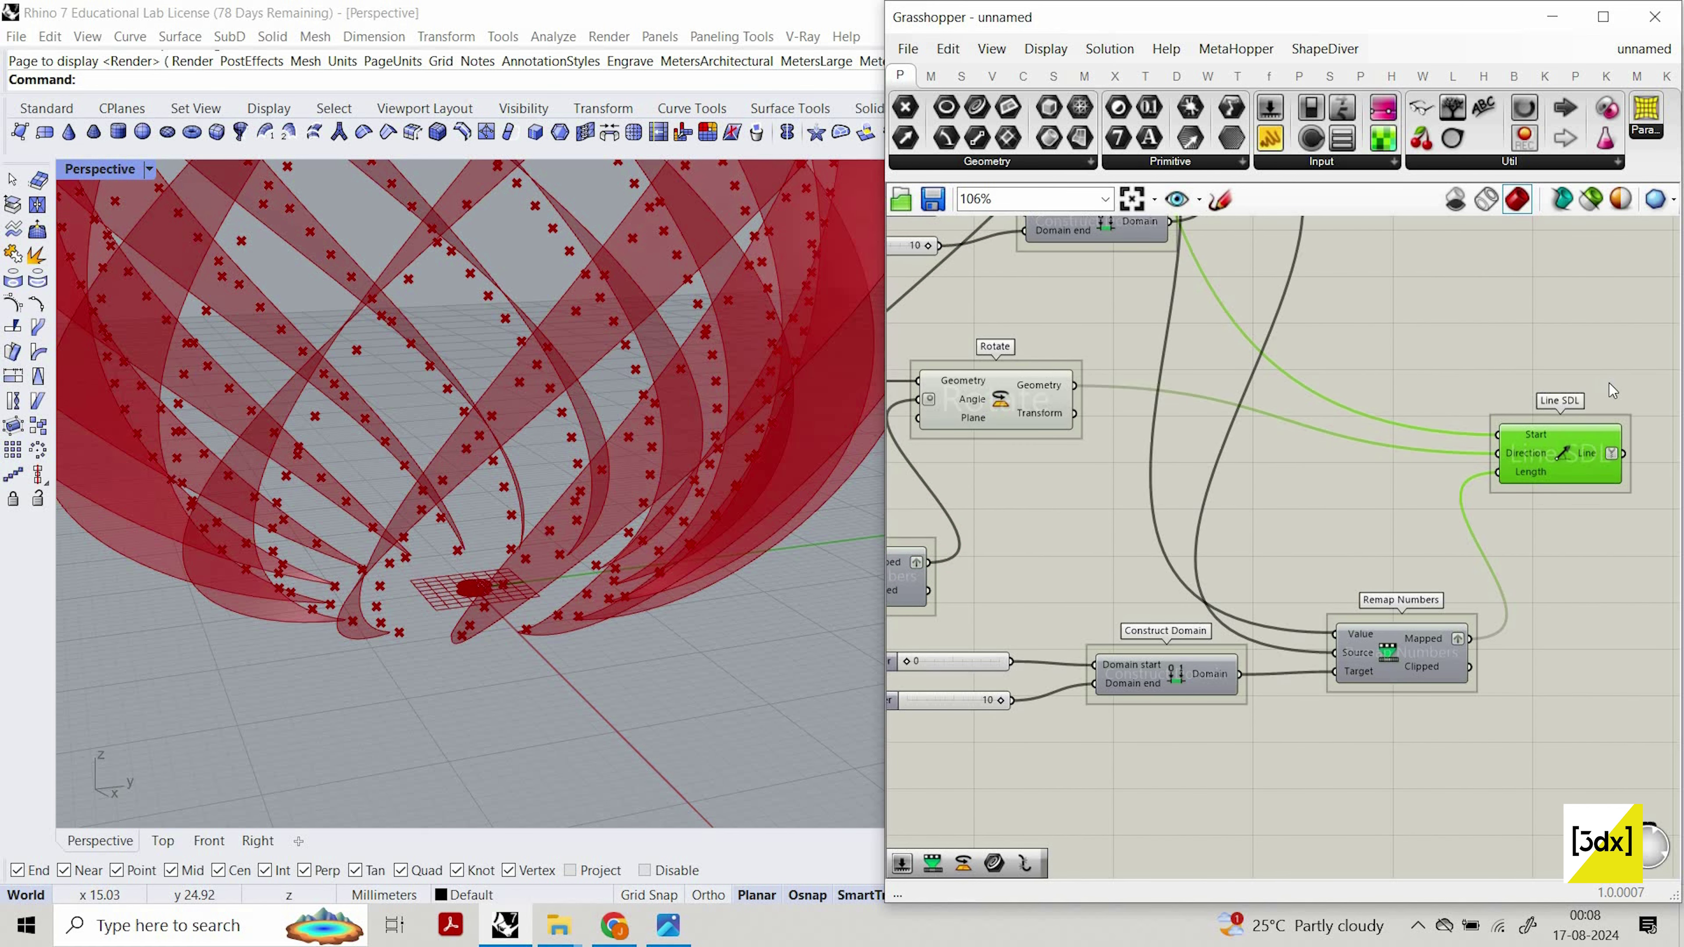
{"action": "middle_click", "coordinate": [1609, 383]}
{"action": "left_click", "coordinate": [1617, 385]}
{"action": "right_click_drag", "start_coordinate": [475, 605], "coordinate": [497, 593]}
{"action": "scroll", "coordinate": [497, 593], "scroll_direction": "up", "scroll_amount": 8}
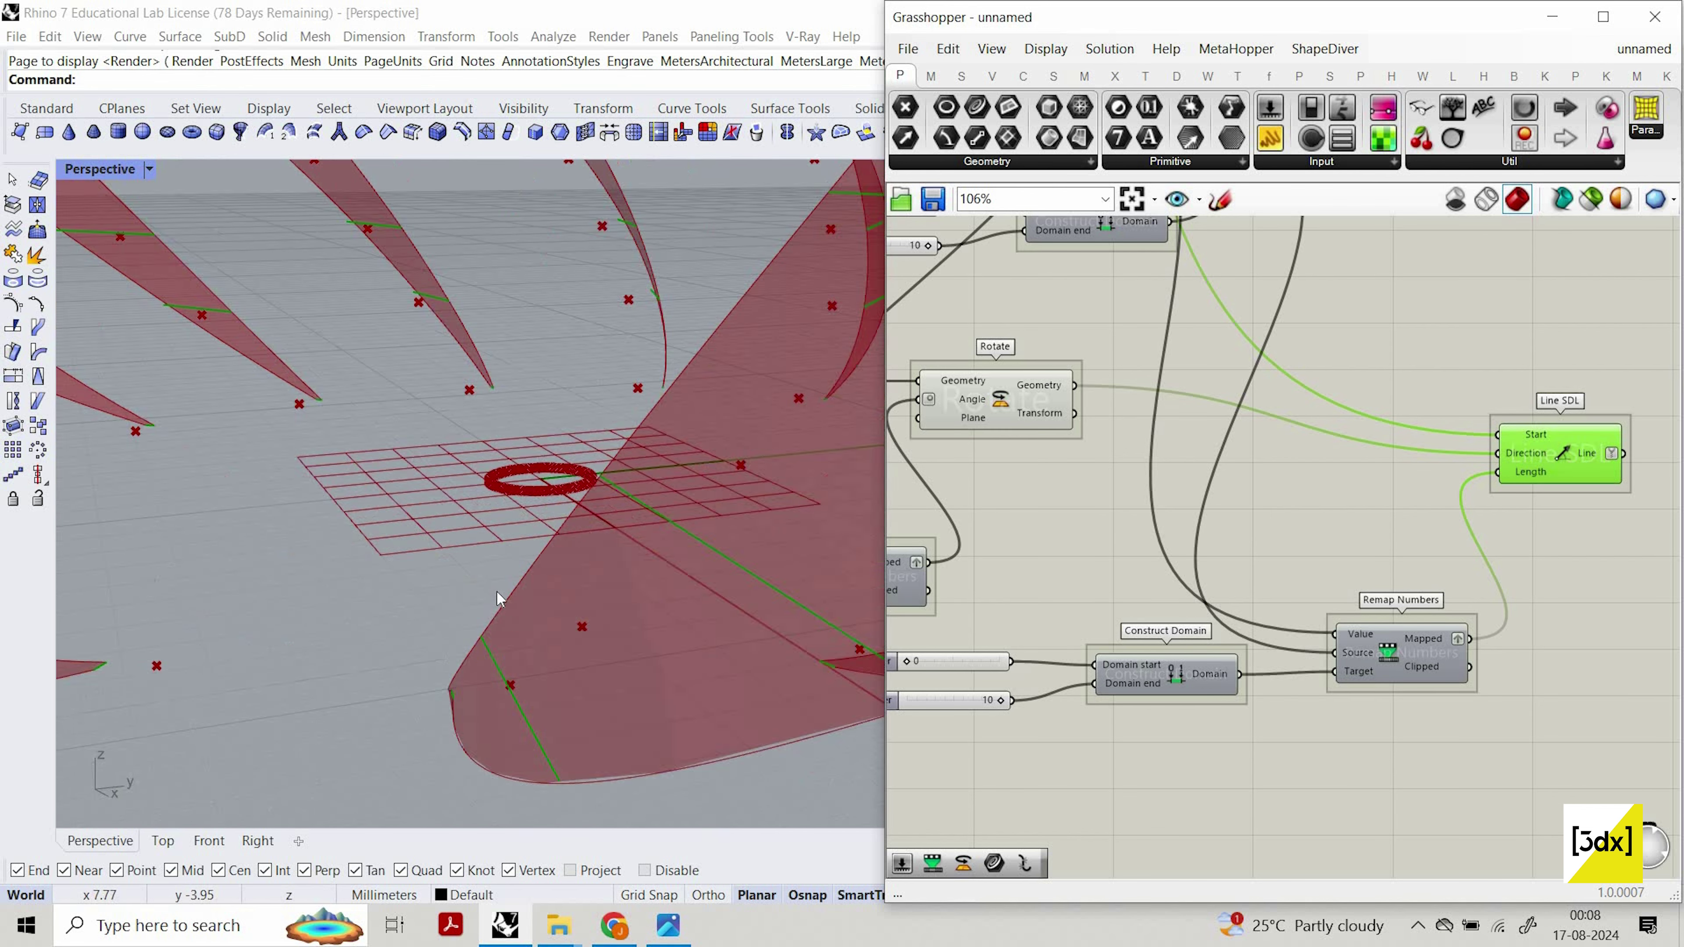
{"action": "scroll", "coordinate": [397, 634], "scroll_direction": "down", "scroll_amount": 6}
{"action": "scroll", "coordinate": [417, 564], "scroll_direction": "up", "scroll_amount": 3}
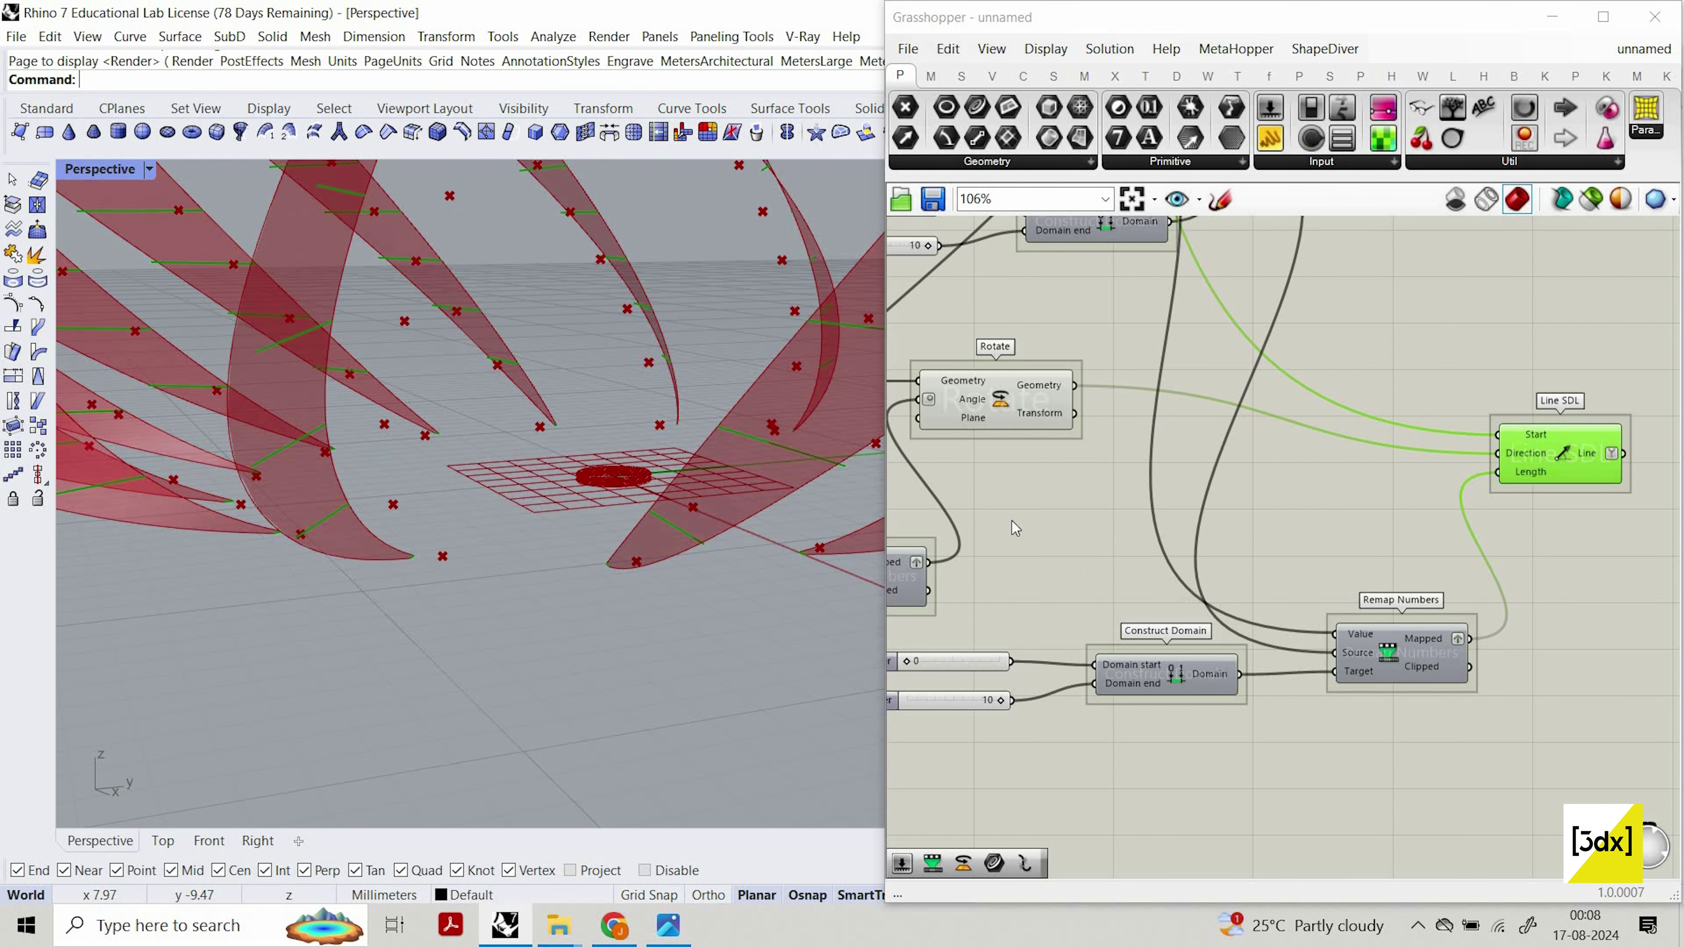
Try the end slider of the rotation angle's Construct Domain at 8, then return it to 10.
{"action": "right_click_drag", "start_coordinate": [1263, 613], "coordinate": [1559, 660]}
{"action": "right_click_drag", "start_coordinate": [1041, 651], "coordinate": [1378, 651]}
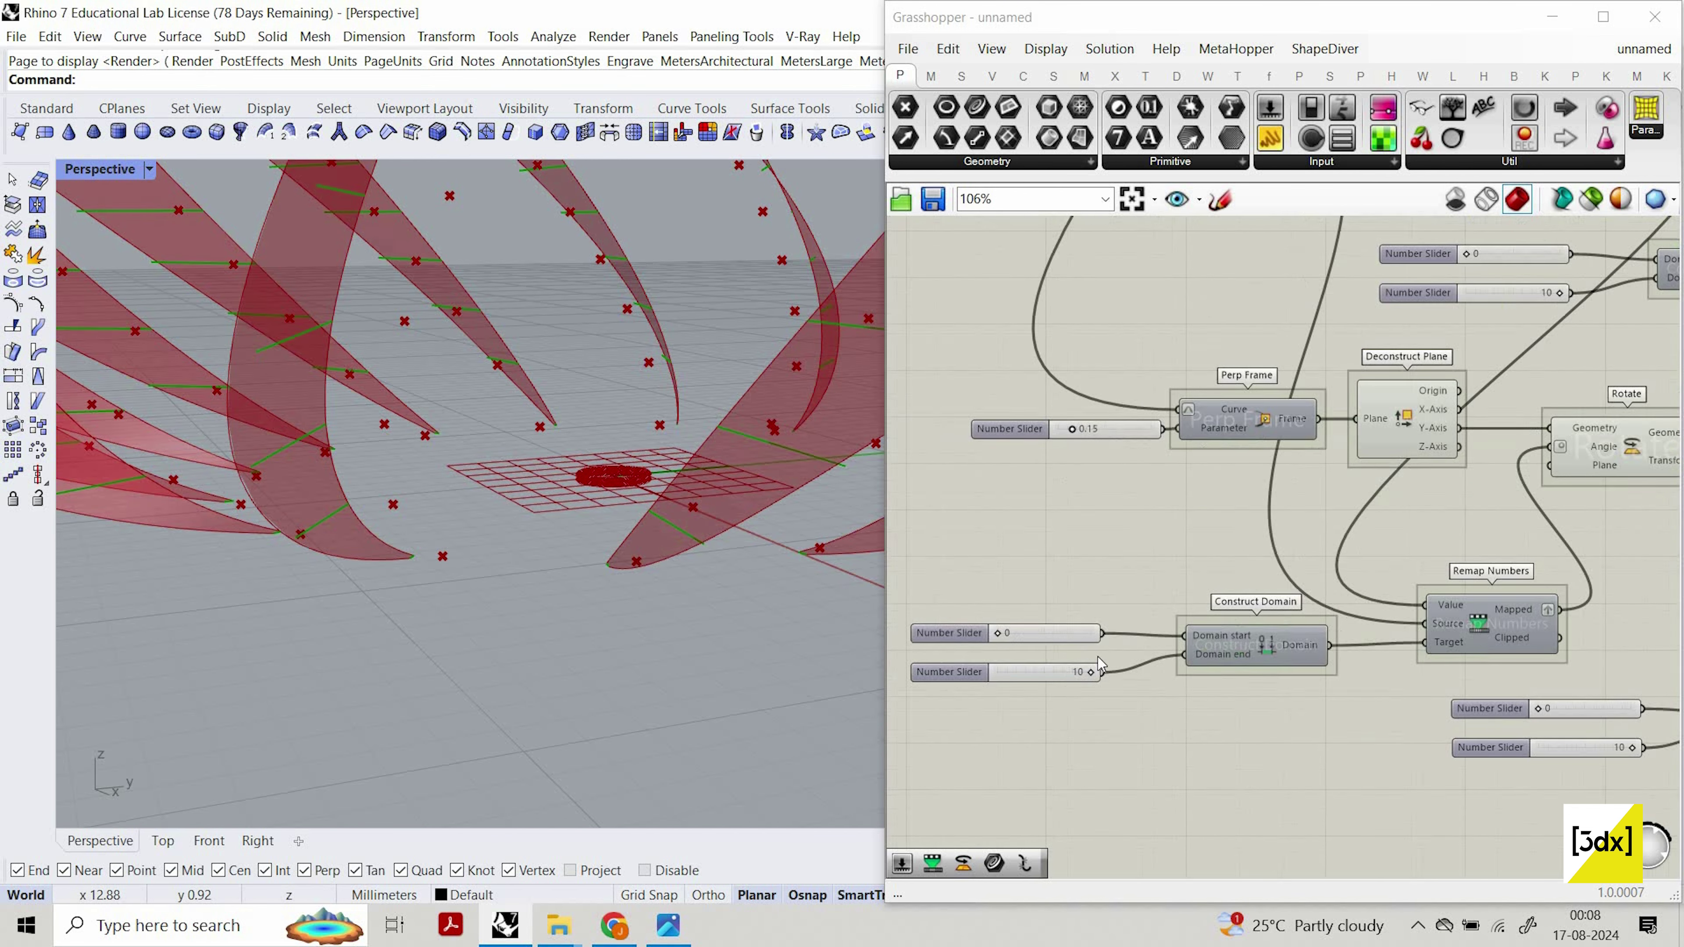
{"action": "scroll", "coordinate": [1103, 689], "scroll_direction": "up", "scroll_amount": 3}
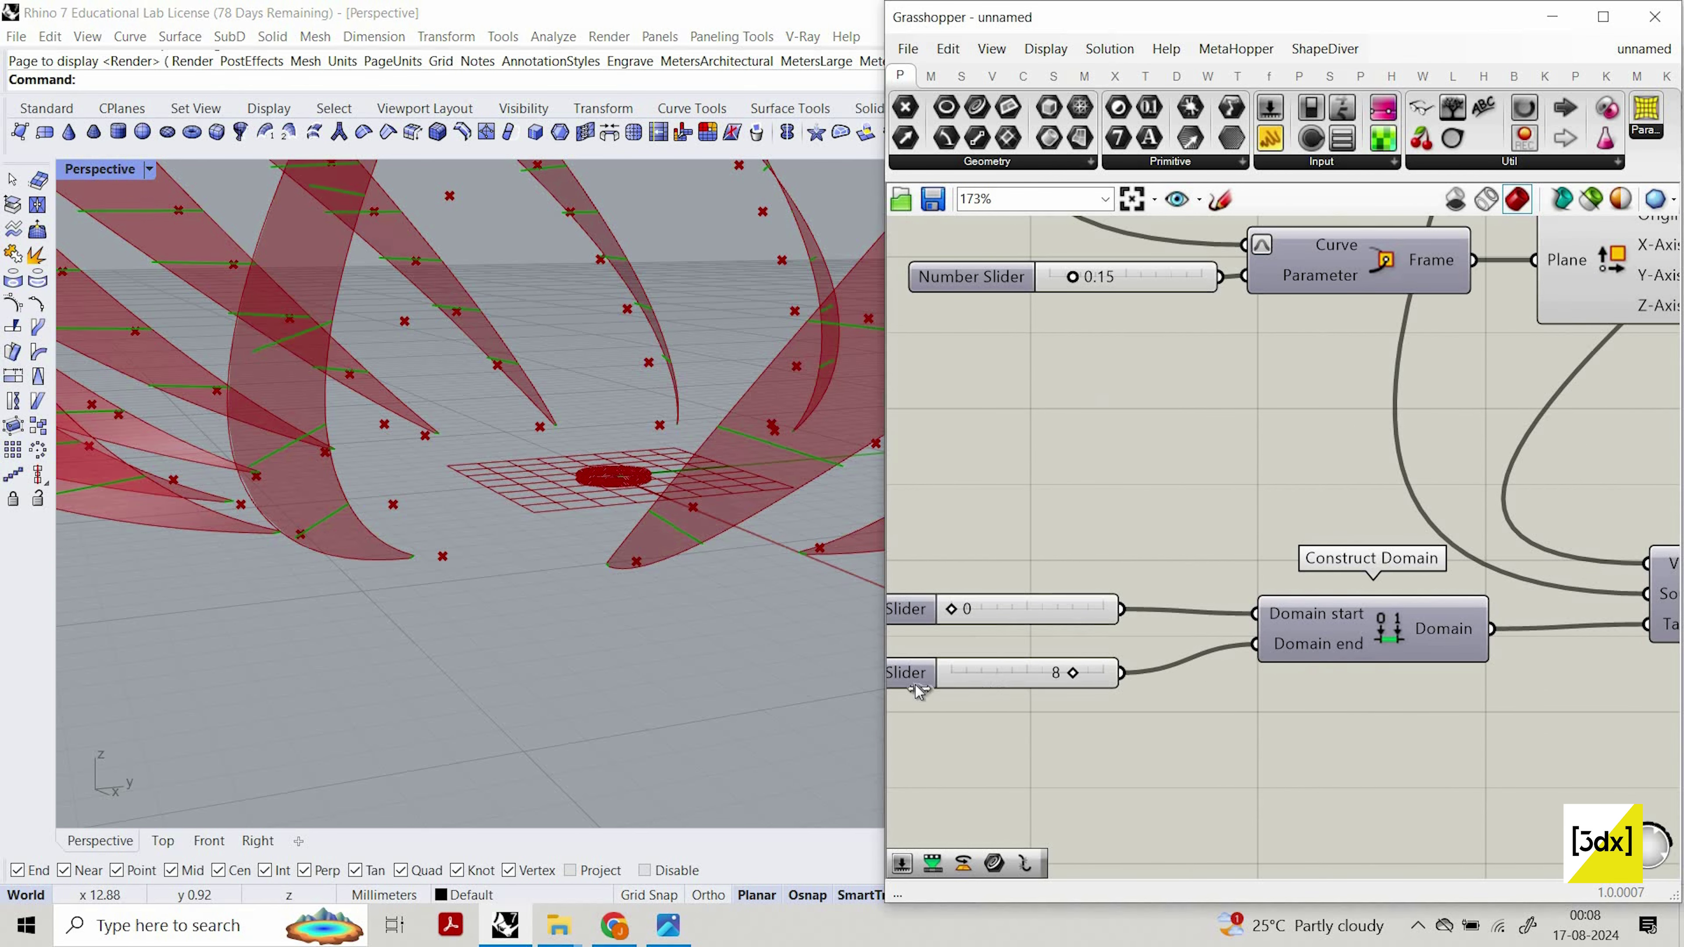
{"action": "left_click_drag", "start_coordinate": [1460, 681], "coordinate": [967, 673]}
{"action": "scroll", "coordinate": [579, 562], "scroll_direction": "down", "scroll_amount": 5}
{"action": "right_click_drag", "start_coordinate": [579, 562], "coordinate": [504, 565]}
{"action": "scroll", "coordinate": [508, 569], "scroll_direction": "up", "scroll_amount": 6}
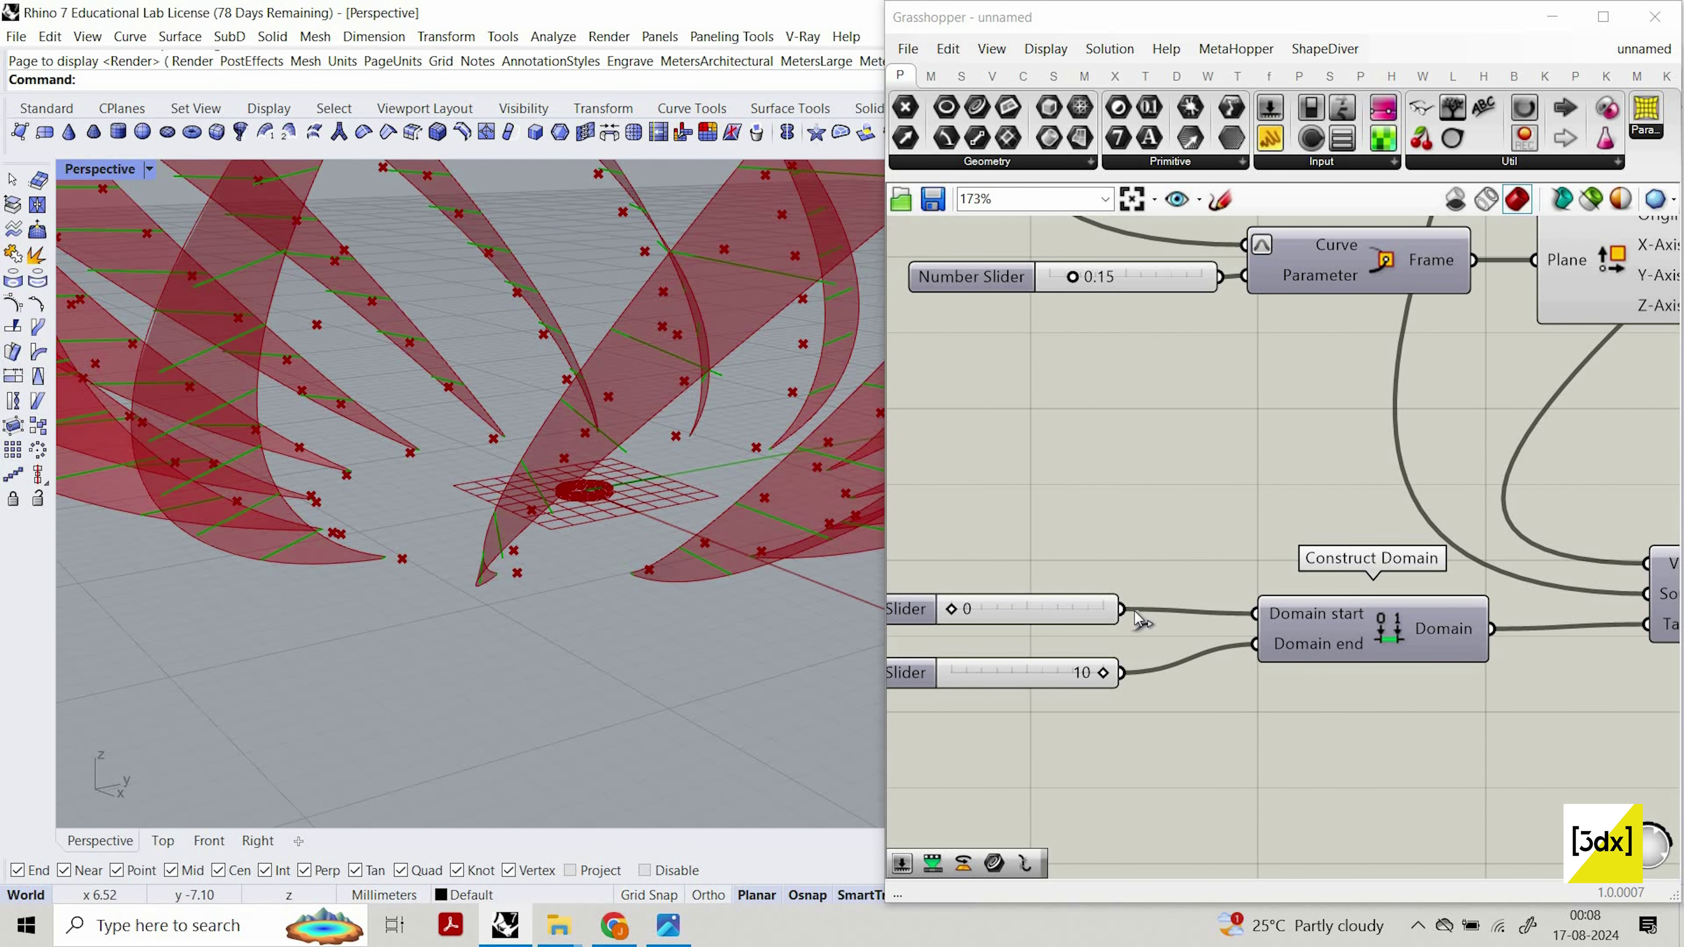
Add a number slider from the value 20, feed it into the rotation domain's Domain end, and set it to 52.
{"action": "double_click", "coordinate": [1040, 732]}
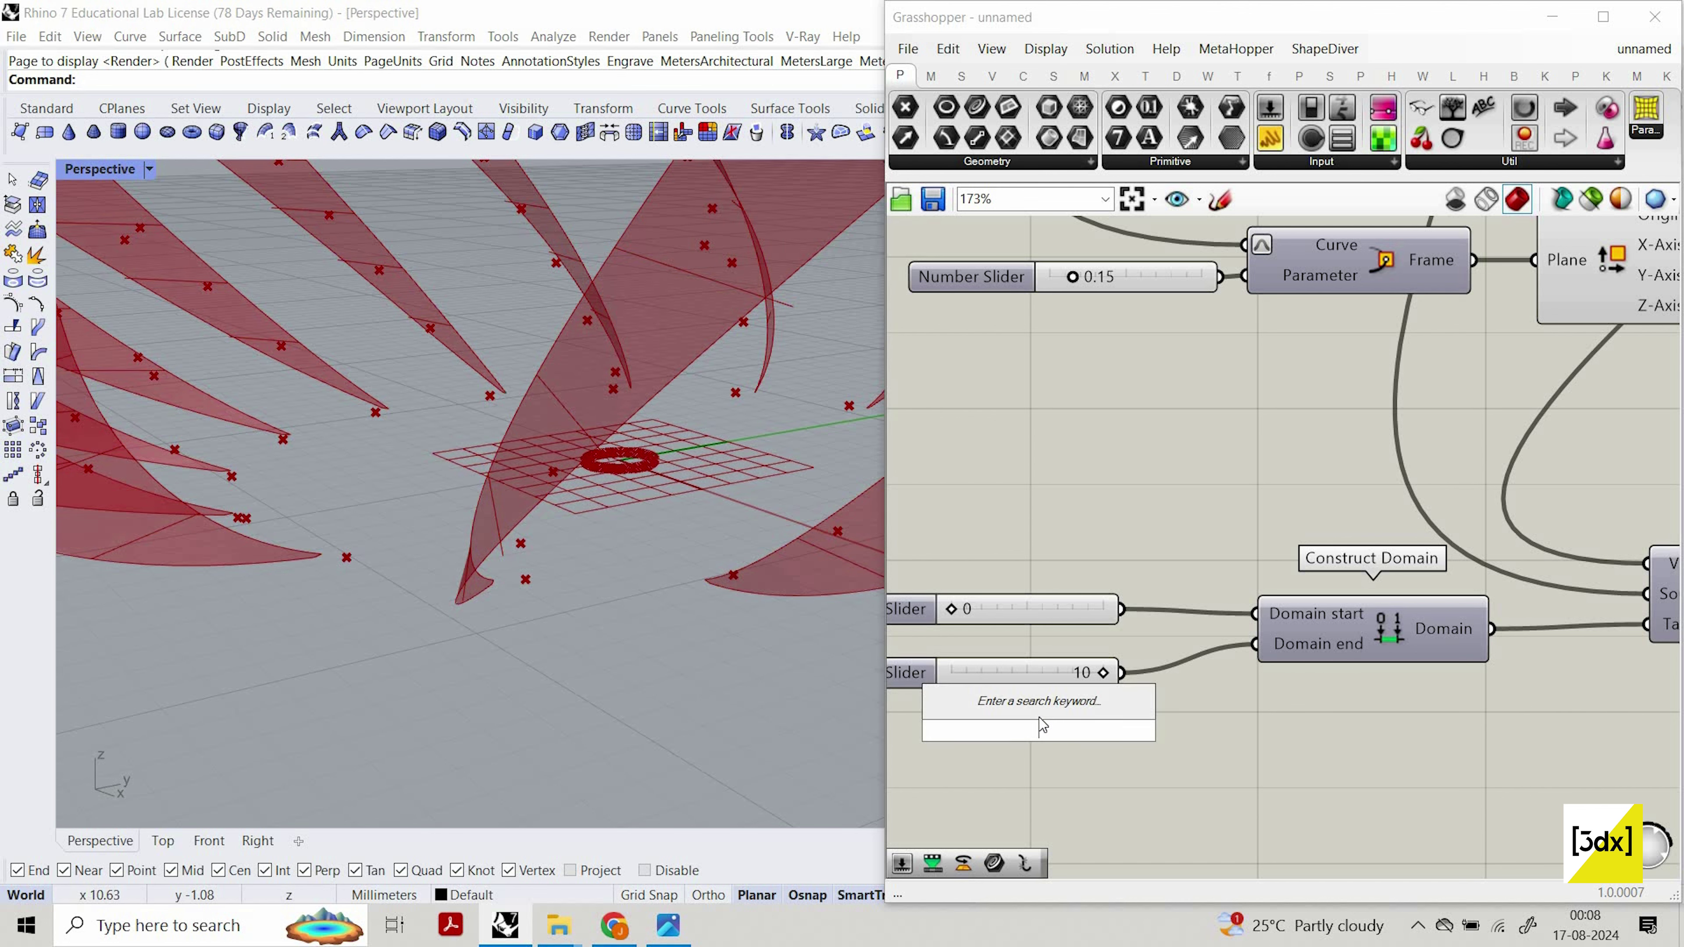
{"action": "type", "text": "20"}
{"action": "key", "text": "Return"}
{"action": "left_click_drag", "start_coordinate": [1255, 643], "coordinate": [1105, 707]}
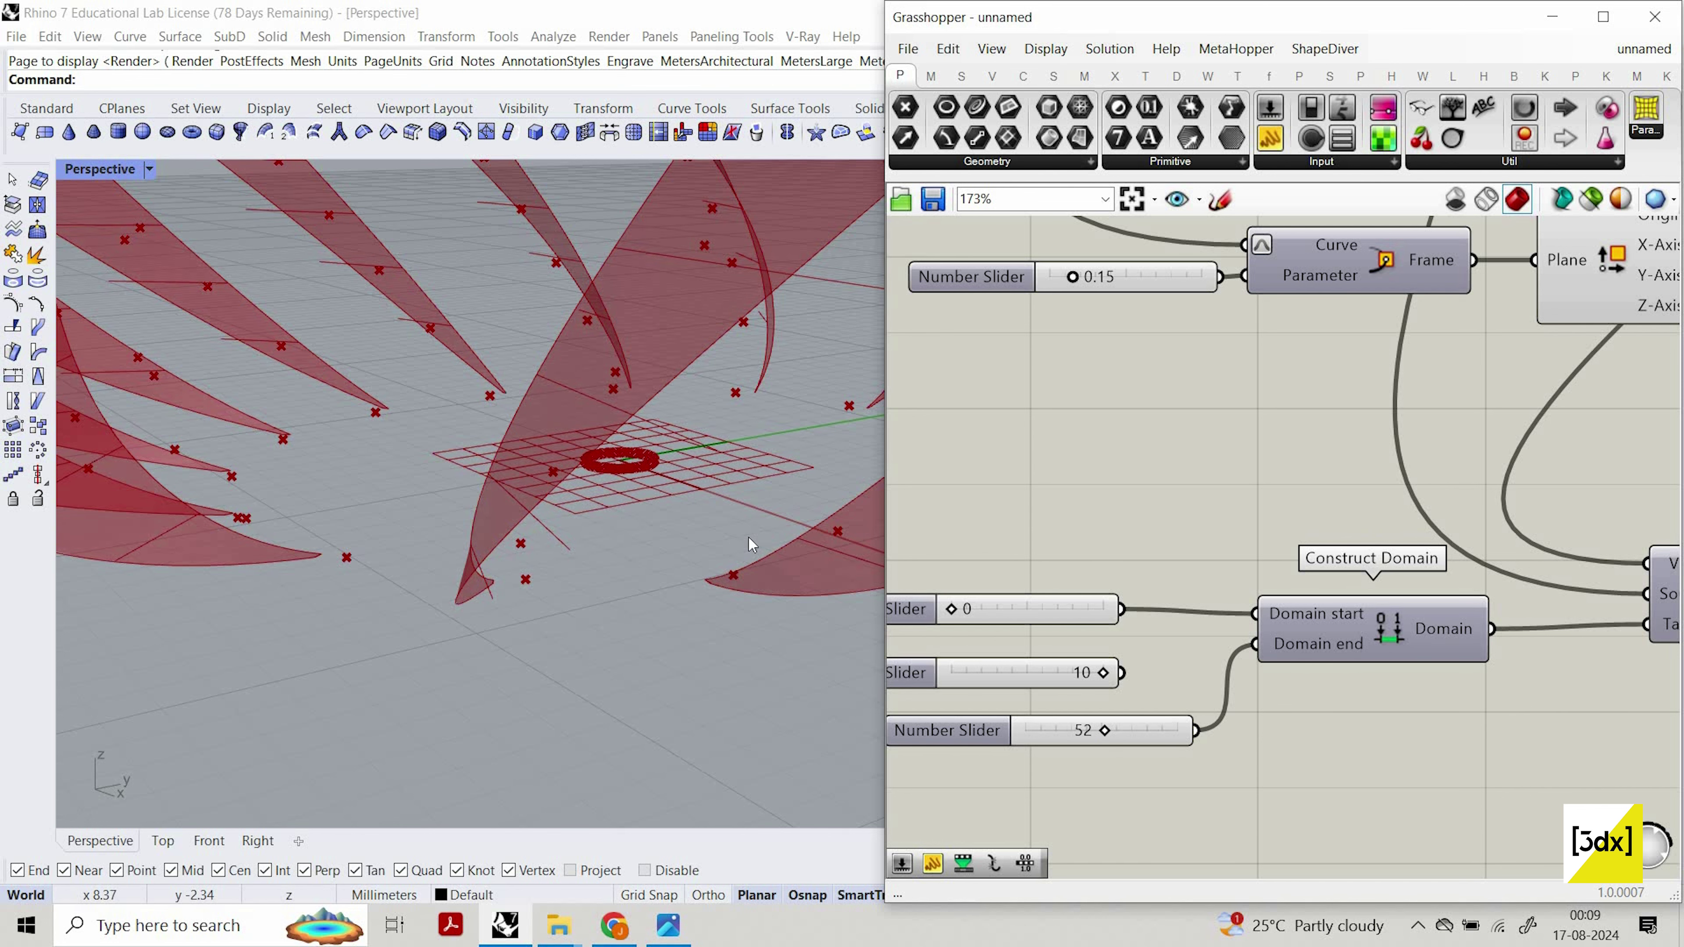
{"action": "scroll", "coordinate": [1100, 443], "scroll_direction": "down", "scroll_amount": 3}
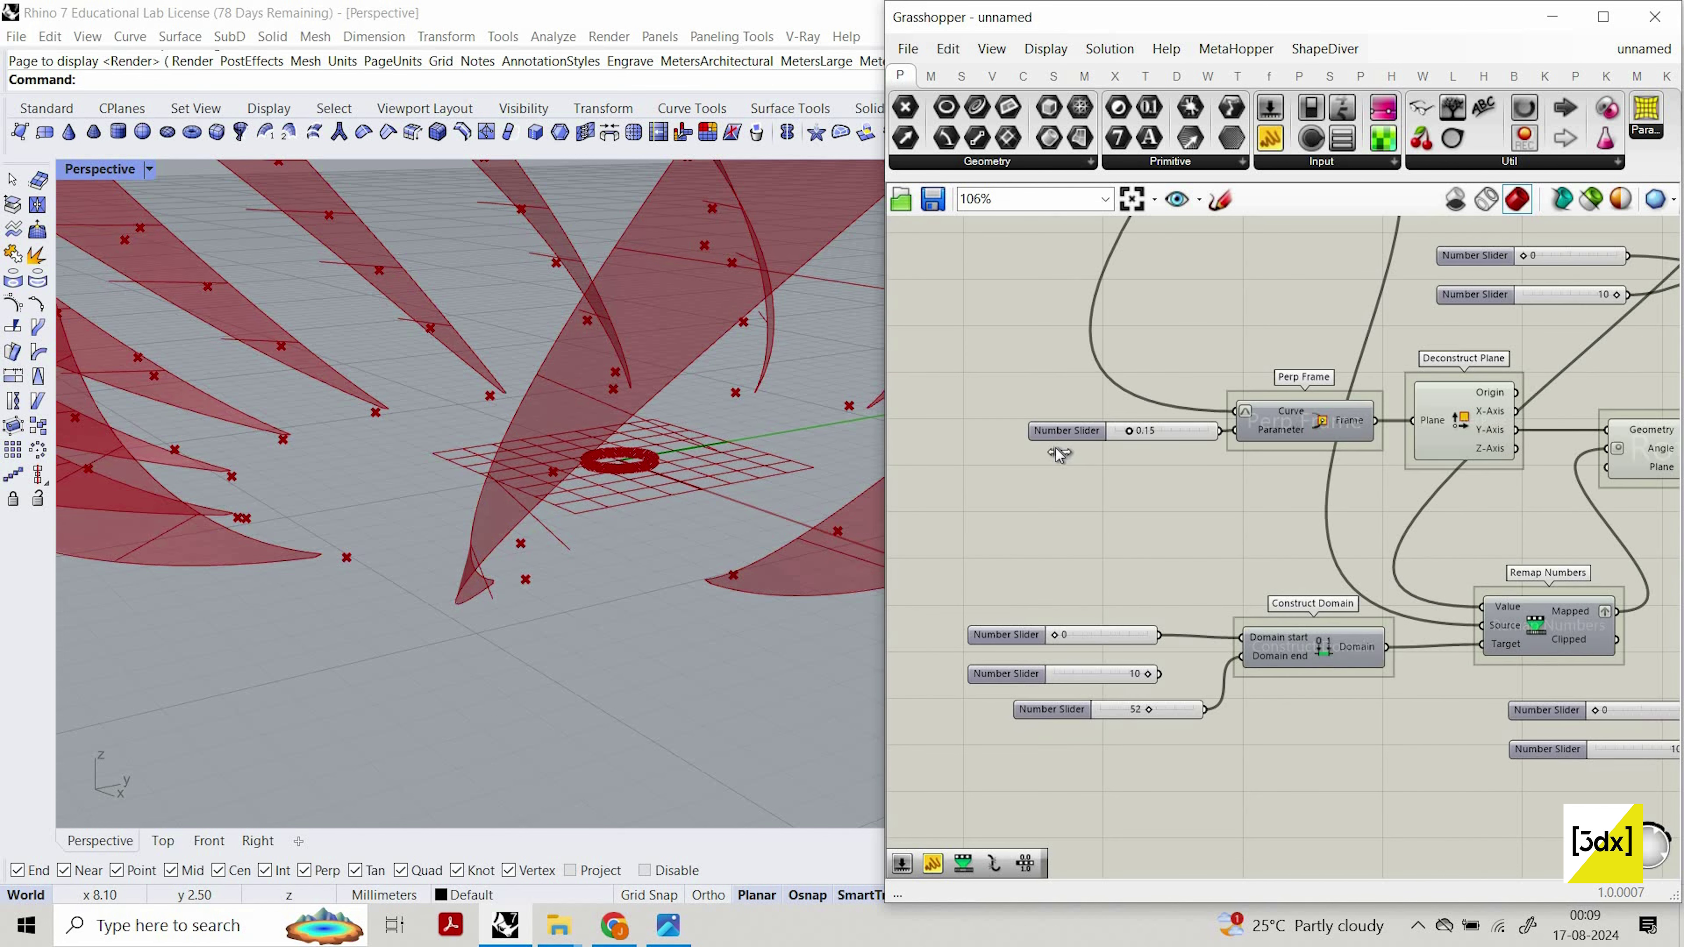
{"action": "scroll", "coordinate": [1078, 450], "scroll_direction": "up", "scroll_amount": 4}
{"action": "left_click_drag", "start_coordinate": [1050, 447], "coordinate": [1092, 447]}
{"action": "key", "text": "ctrl+z"}
{"action": "scroll", "coordinate": [1040, 534], "scroll_direction": "down", "scroll_amount": 5}
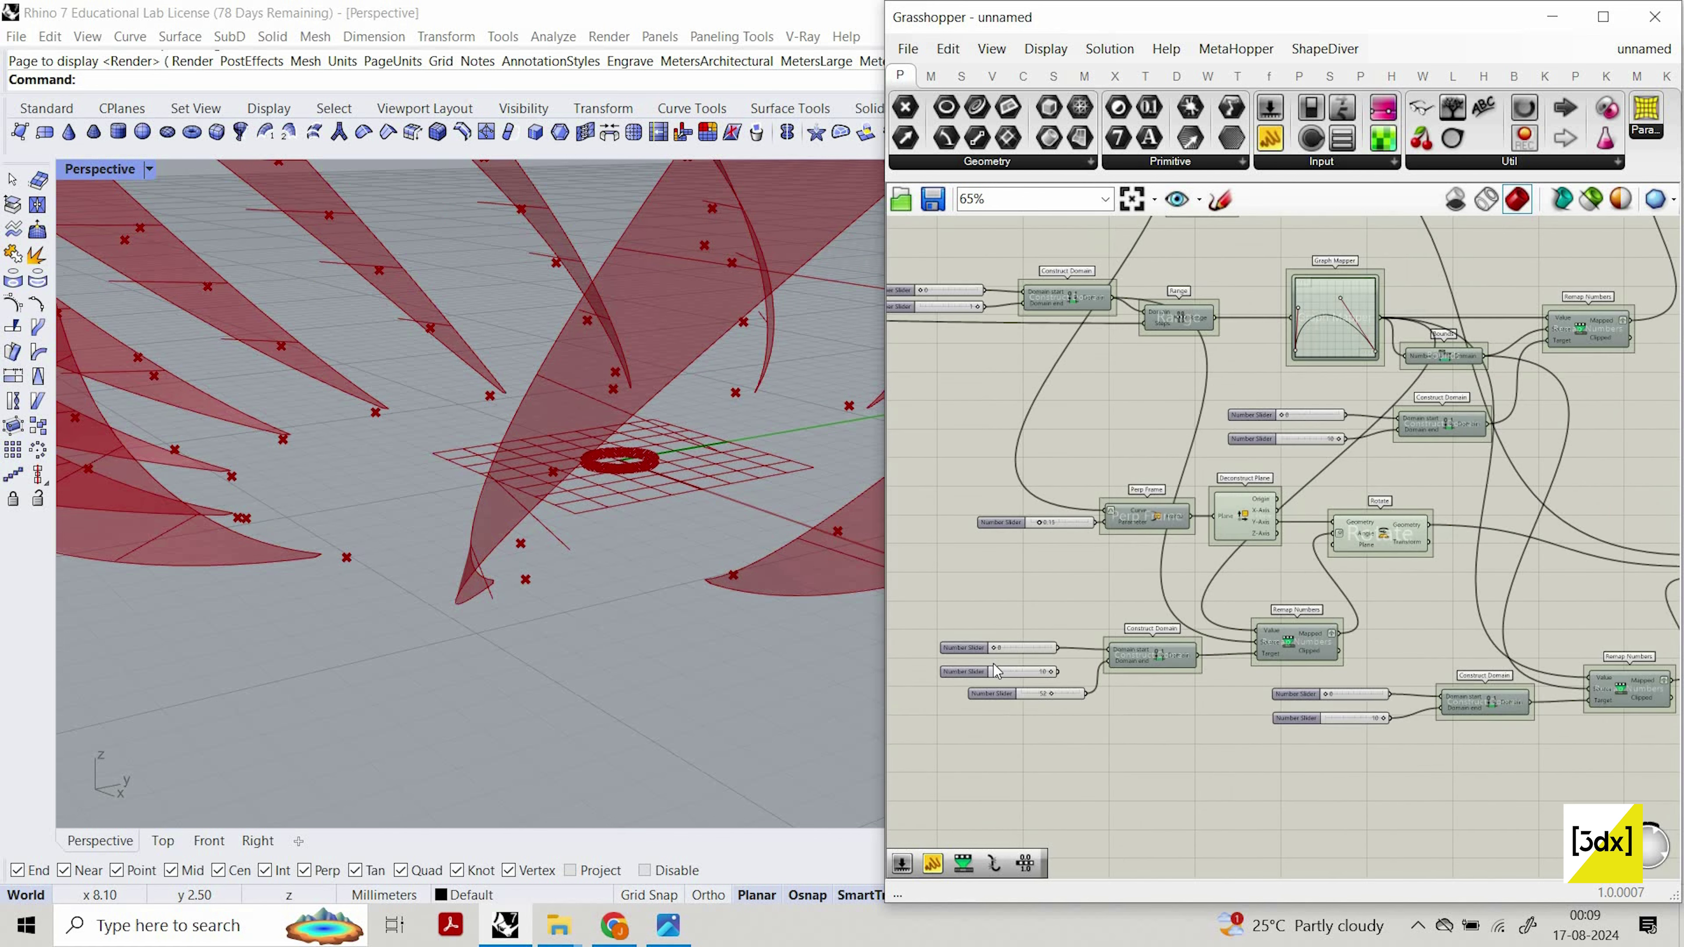
Feed the lower Deconstruct Plane's Origin into the Line SDL's Start input and move the Line SDL level with it.
{"action": "scroll", "coordinate": [1538, 569], "scroll_direction": "up", "scroll_amount": 4}
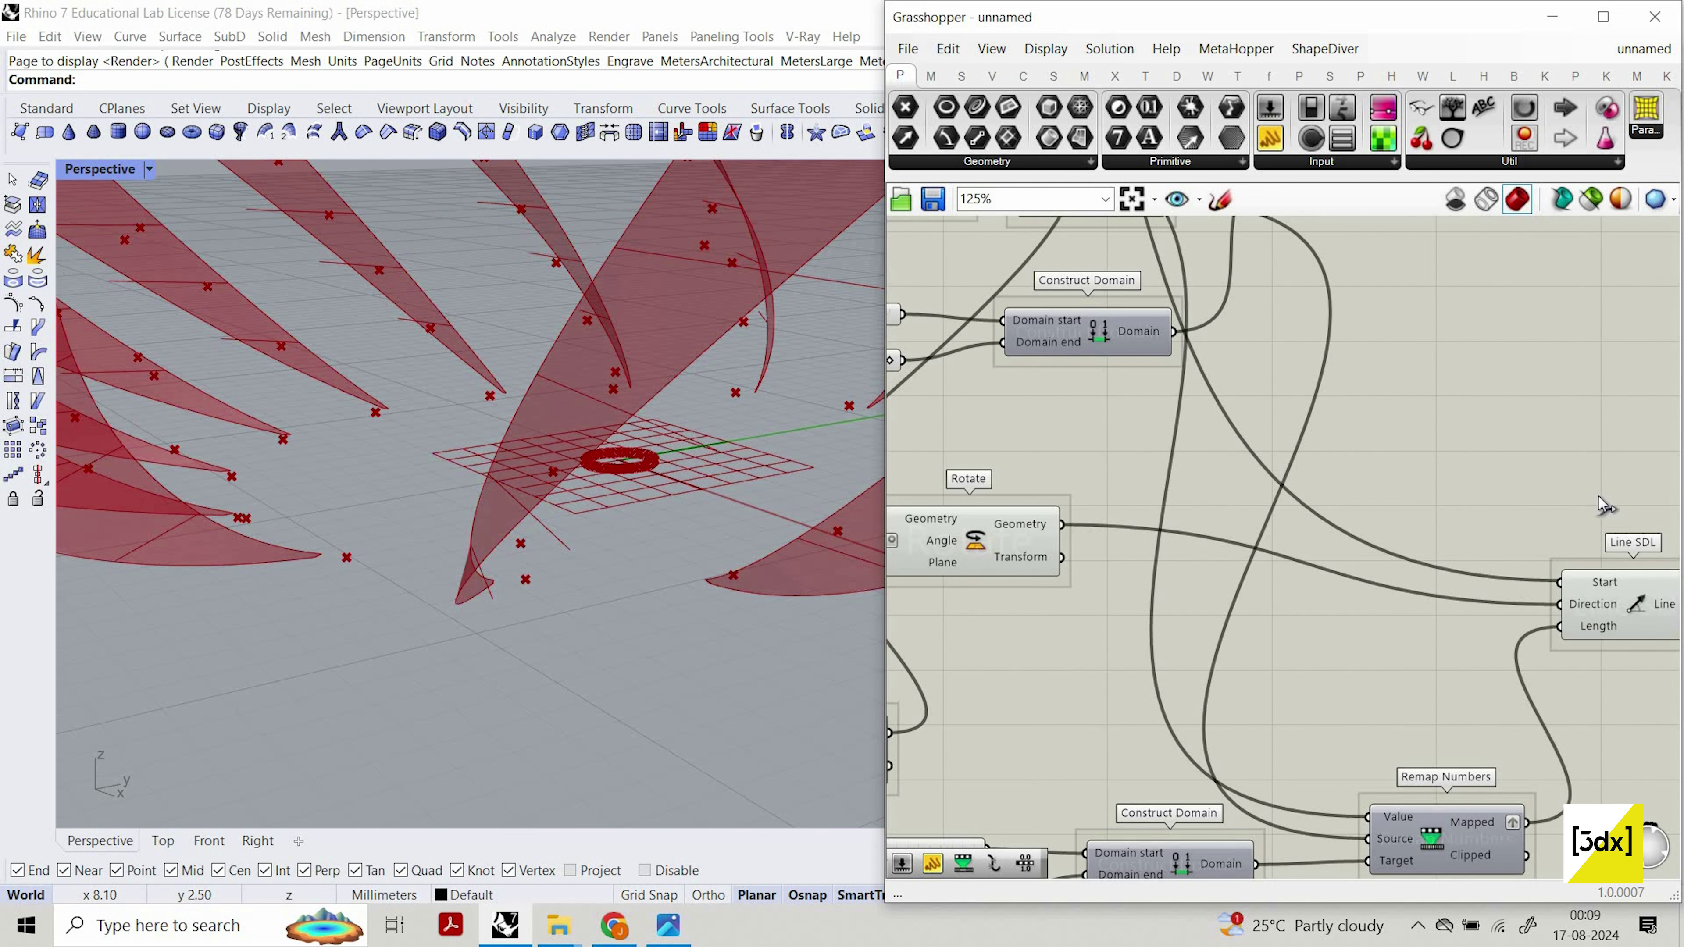
{"action": "scroll", "coordinate": [1172, 485], "scroll_direction": "down", "scroll_amount": 3}
{"action": "left_click_drag", "start_coordinate": [1138, 481], "coordinate": [1137, 482]}
{"action": "scroll", "coordinate": [1138, 481], "scroll_direction": "up", "scroll_amount": 1}
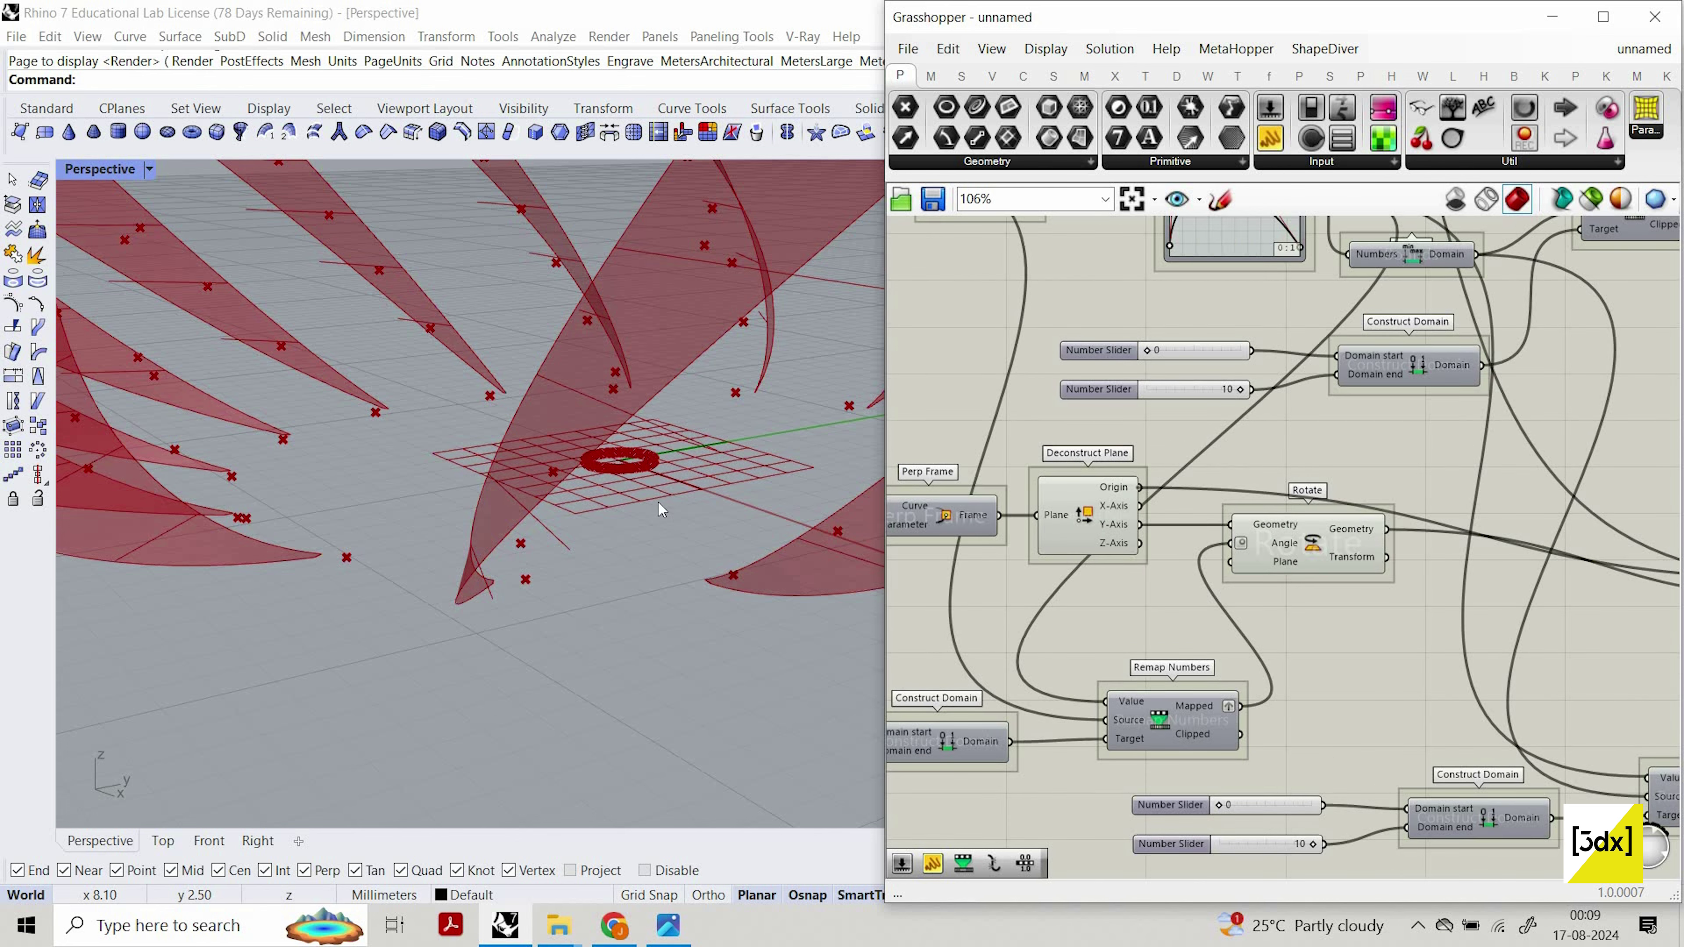
{"action": "scroll", "coordinate": [1137, 481], "scroll_direction": "down", "scroll_amount": 3}
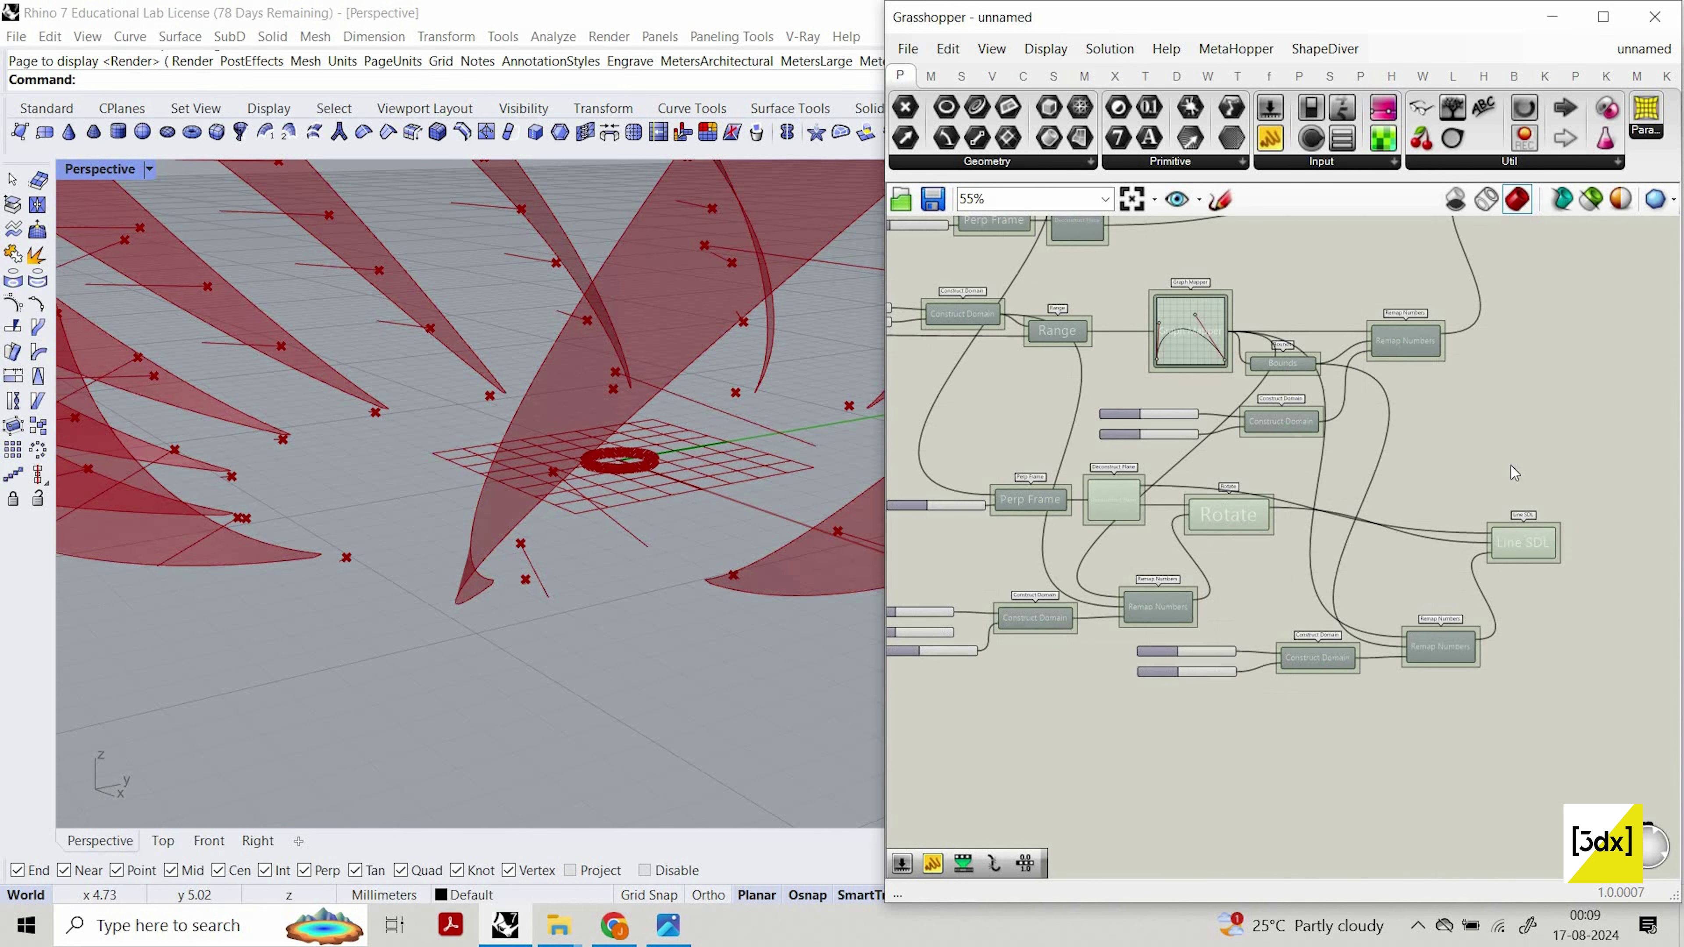
{"action": "scroll", "coordinate": [1497, 544], "scroll_direction": "up", "scroll_amount": 4}
{"action": "left_click_drag", "start_coordinate": [1522, 551], "coordinate": [1533, 461]}
{"action": "scroll", "coordinate": [1495, 482], "scroll_direction": "down", "scroll_amount": 3}
{"action": "scroll", "coordinate": [1082, 511], "scroll_direction": "up", "scroll_amount": 2}
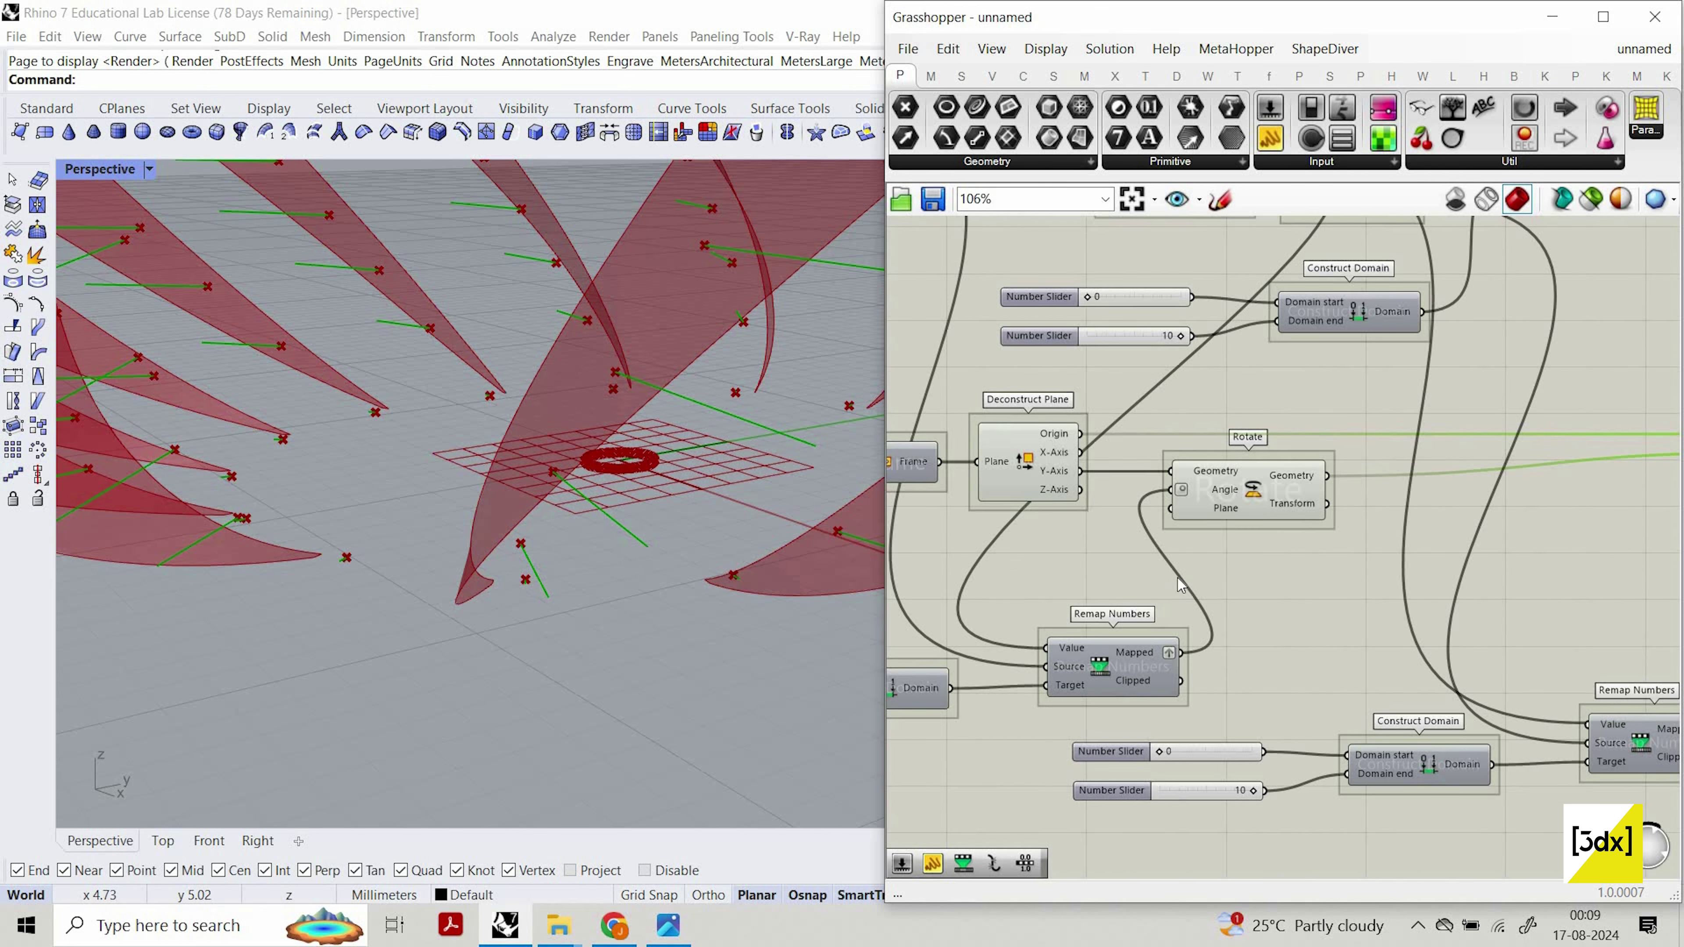
Set the new end slider of the rotation angle domain to 40.
{"action": "scroll", "coordinate": [1465, 438], "scroll_direction": "down", "scroll_amount": 2}
{"action": "scroll", "coordinate": [1087, 597], "scroll_direction": "up", "scroll_amount": 2}
{"action": "scroll", "coordinate": [1366, 664], "scroll_direction": "down", "scroll_amount": 2}
{"action": "scroll", "coordinate": [1090, 660], "scroll_direction": "up", "scroll_amount": 6}
{"action": "left_click_drag", "start_coordinate": [1167, 664], "coordinate": [1144, 634]}
{"action": "scroll", "coordinate": [1399, 550], "scroll_direction": "down", "scroll_amount": 6}
{"action": "right_click_drag", "start_coordinate": [1510, 502], "coordinate": [1328, 517]}
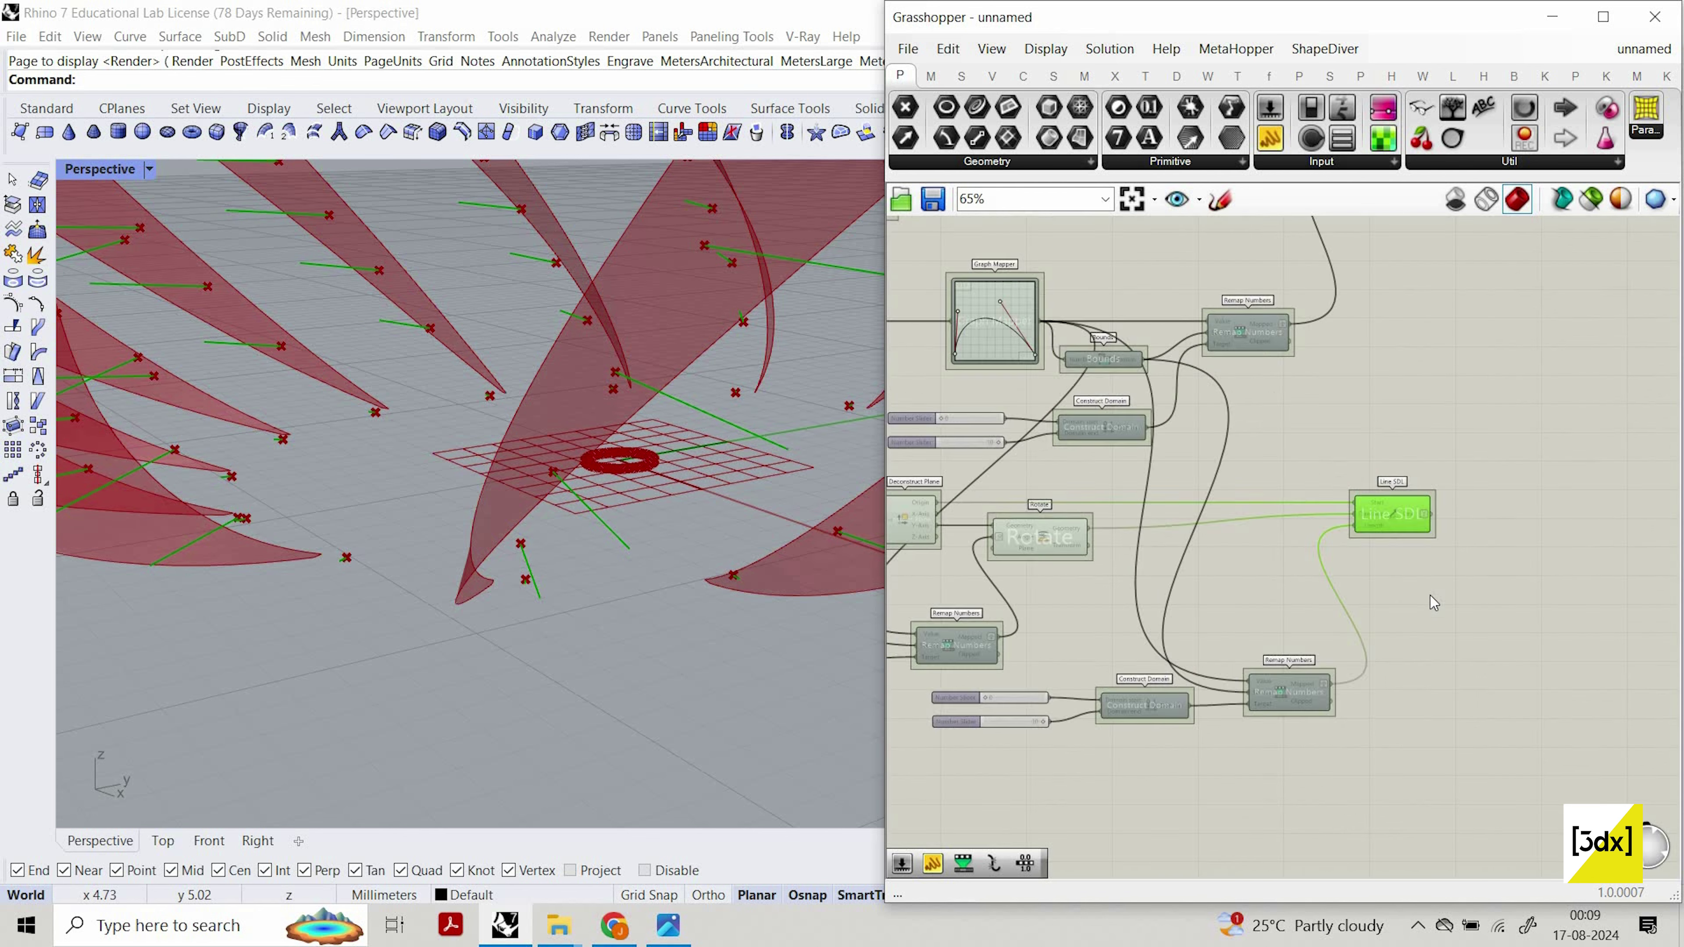
Duplicate the Flip Matrix and Loft components and place the copies together beside the lower Line SDL.
{"action": "scroll", "coordinate": [1556, 501], "scroll_direction": "up", "scroll_amount": 6}
{"action": "scroll", "coordinate": [1419, 584], "scroll_direction": "down", "scroll_amount": 6}
{"action": "scroll", "coordinate": [1437, 436], "scroll_direction": "up", "scroll_amount": 1}
{"action": "right_click_drag", "start_coordinate": [1436, 437], "coordinate": [1339, 620]}
{"action": "left_click_drag", "start_coordinate": [1213, 260], "coordinate": [1217, 260]}
{"action": "right_click_drag", "start_coordinate": [1217, 260], "coordinate": [1126, 405]}
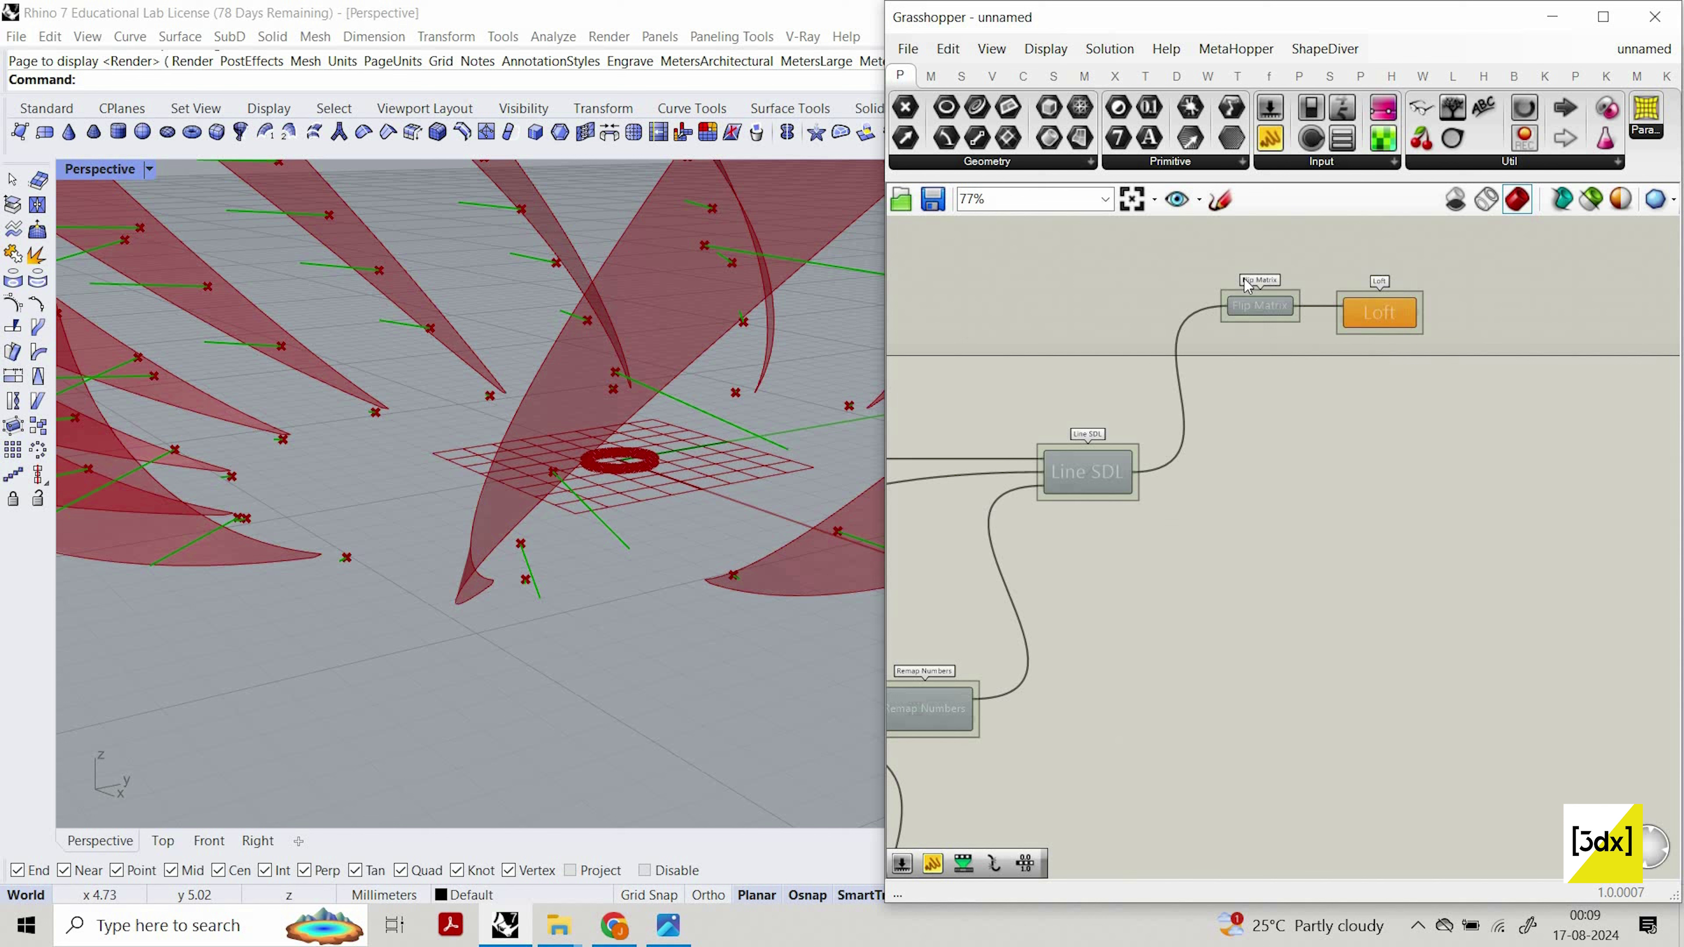
{"action": "left_click_drag", "start_coordinate": [1194, 265], "coordinate": [1439, 352]}
{"action": "key", "text": "ctrl+c"}
{"action": "key", "text": "ctrl+v"}
{"action": "left_click_drag", "start_coordinate": [1282, 301], "coordinate": [1334, 381]}
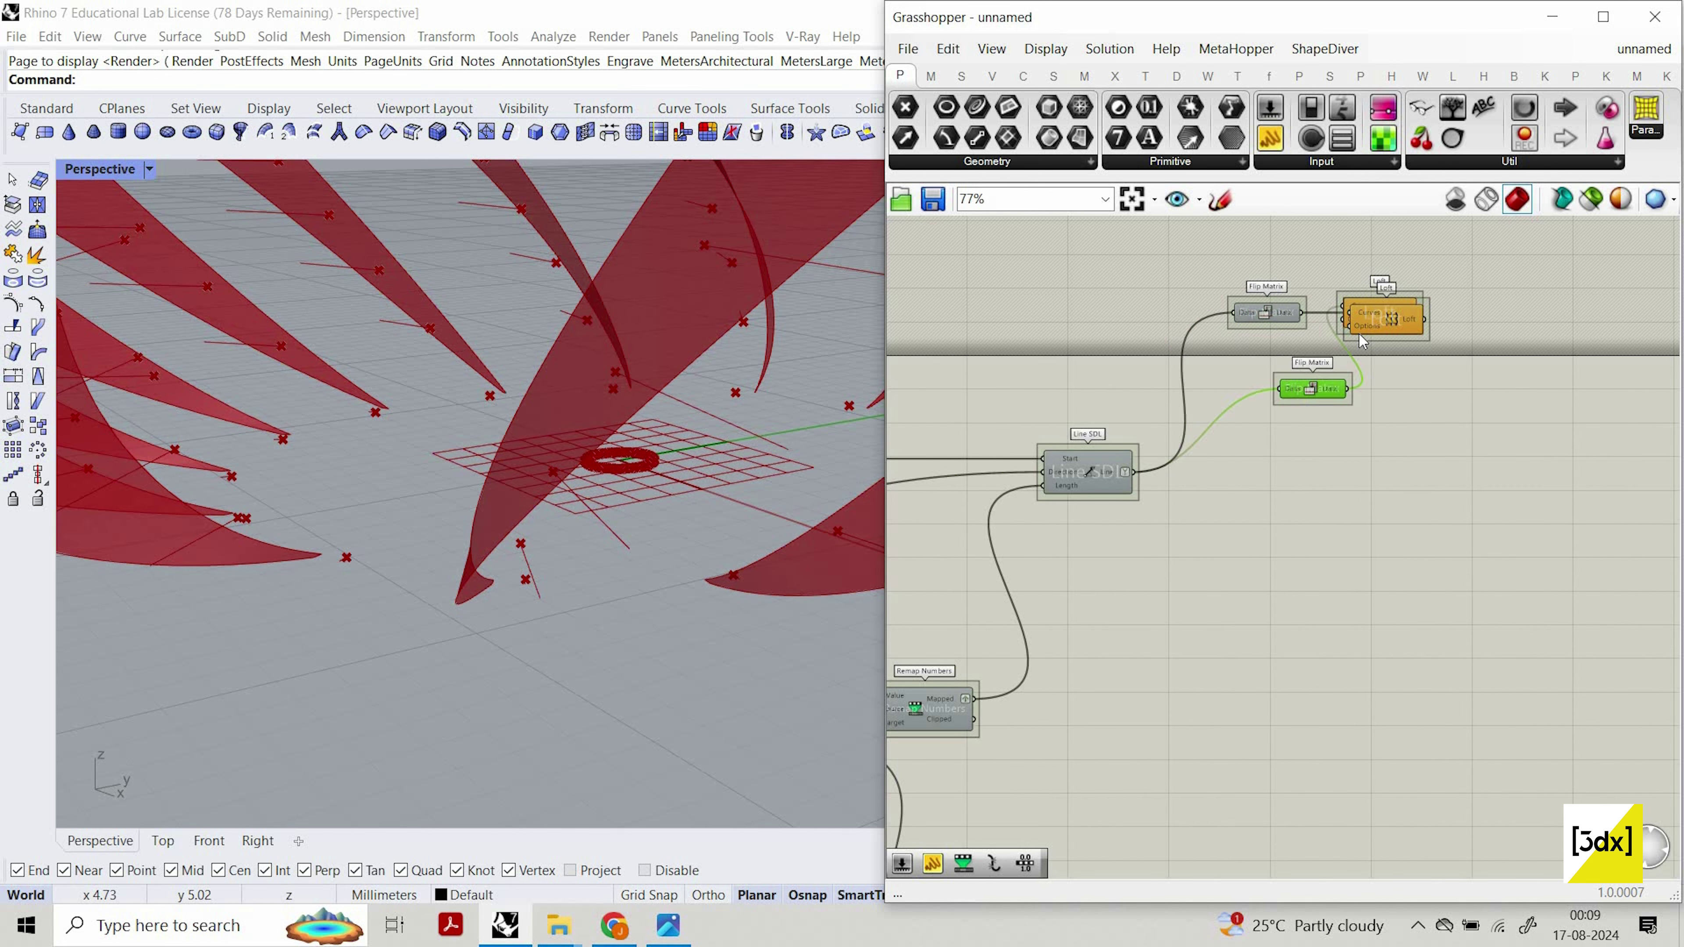
{"action": "key", "text": "ctrl+z"}
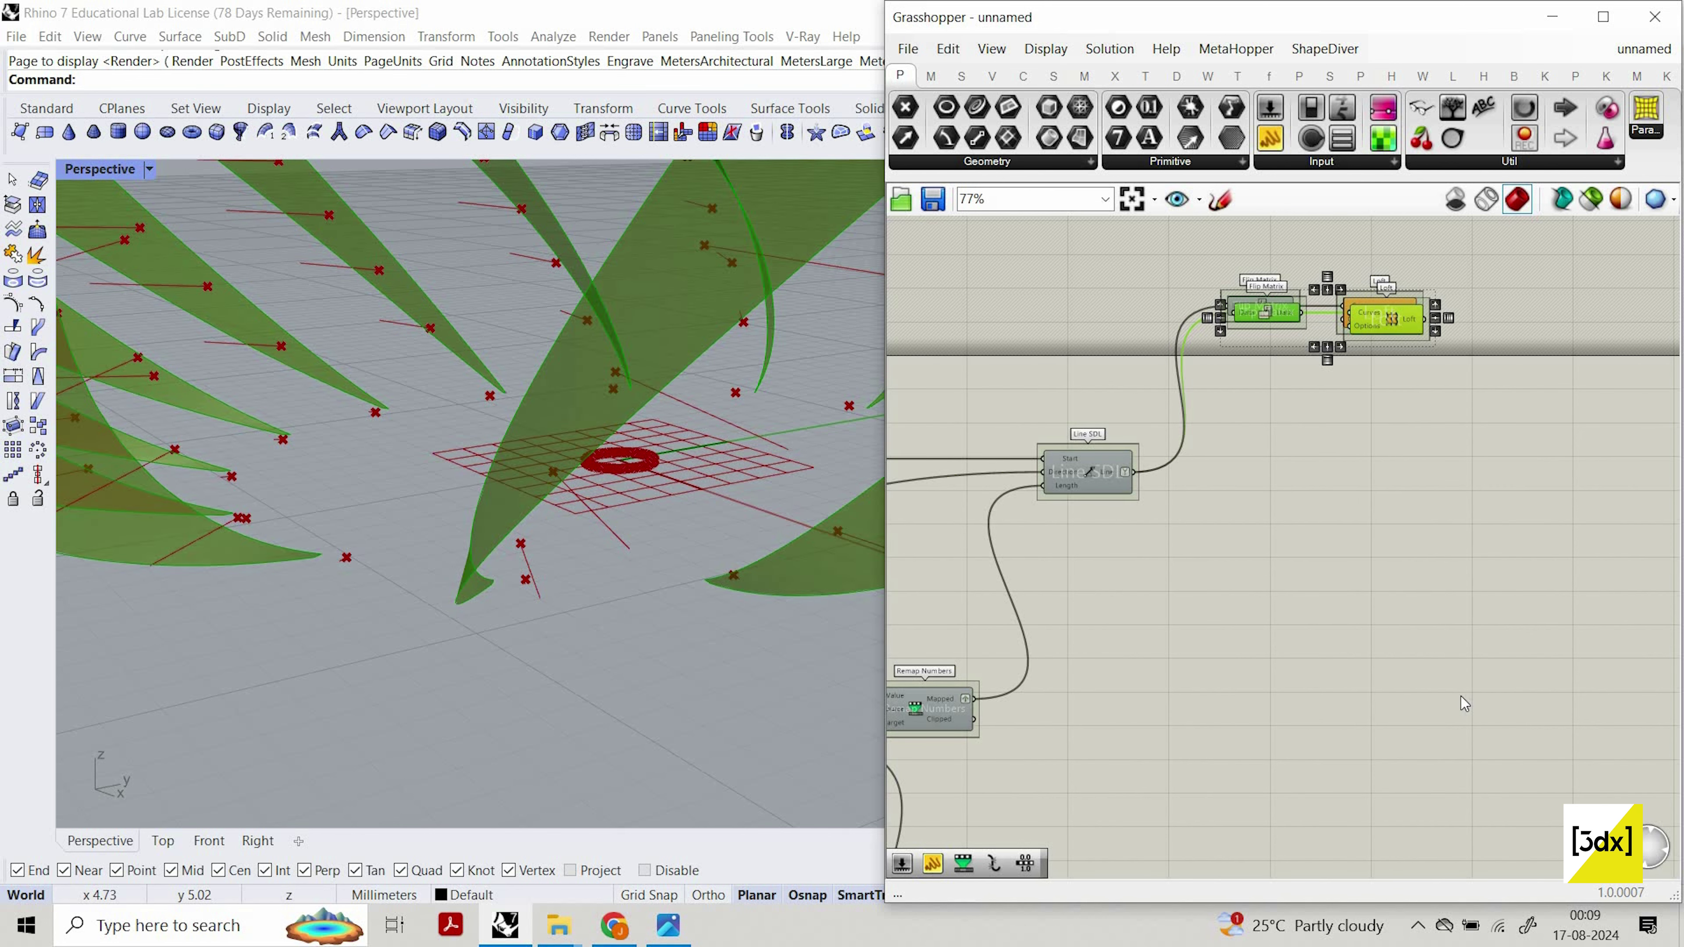
{"action": "left_click_drag", "start_coordinate": [1267, 313], "coordinate": [1323, 729]}
Feed the lower Line SDL's Line output into the copied Flip Matrix to loft the second set of fins.
{"action": "right_click_drag", "start_coordinate": [1197, 701], "coordinate": [1253, 490]}
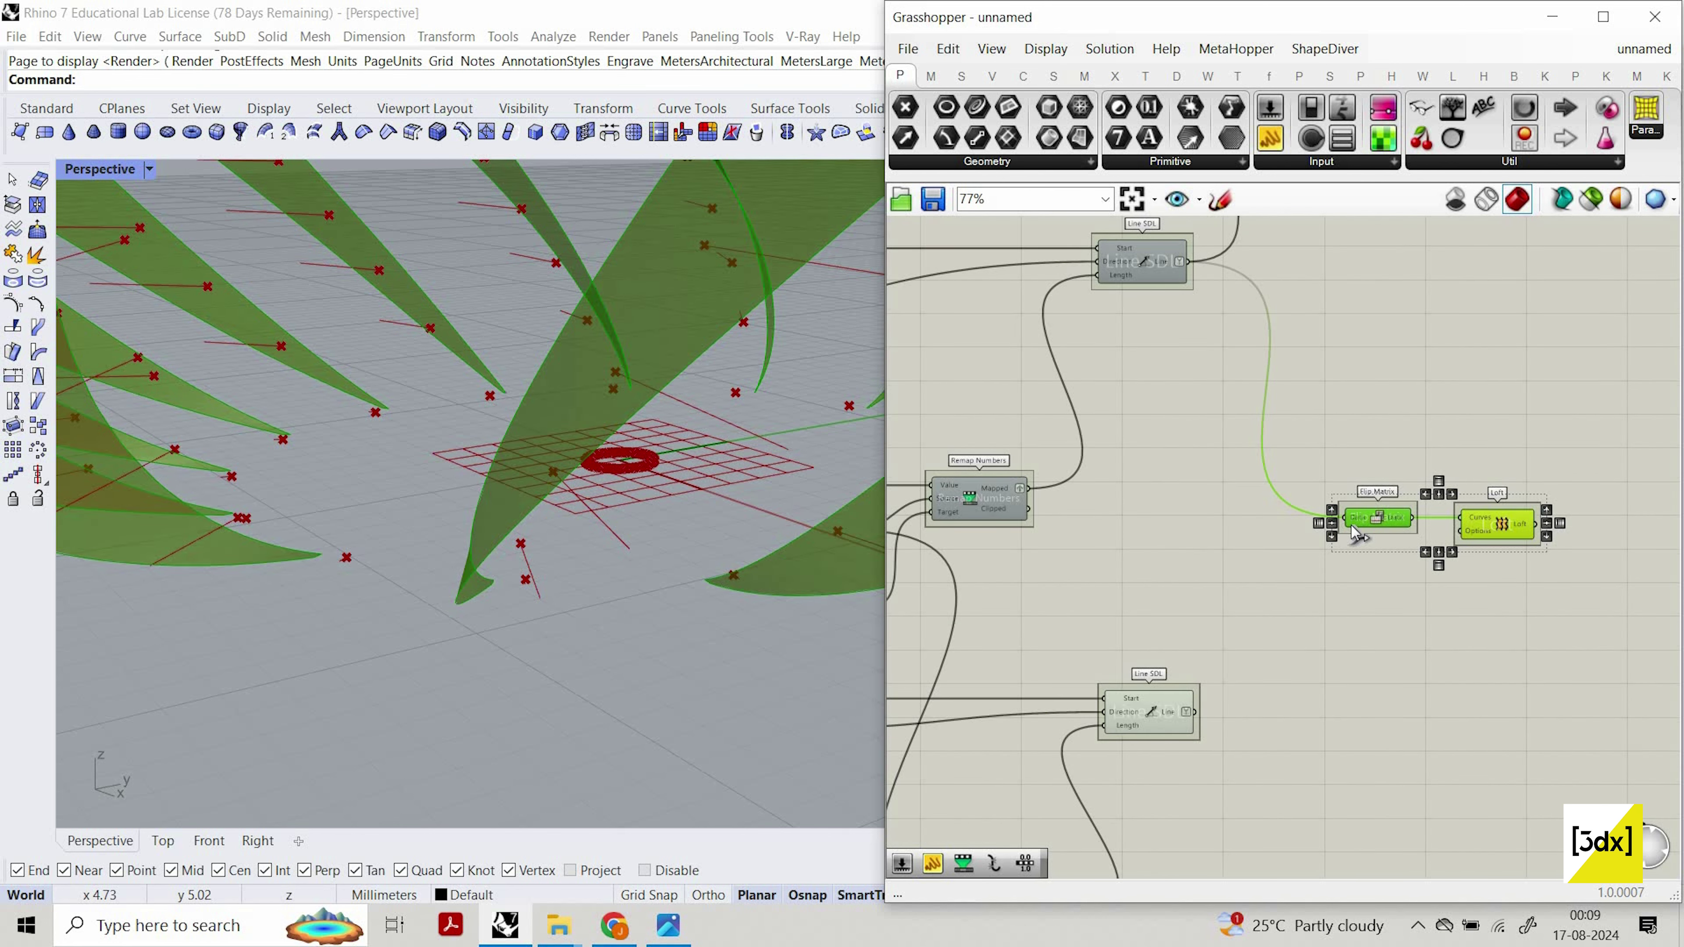
{"action": "left_click_drag", "start_coordinate": [1195, 712], "coordinate": [1359, 748]}
{"action": "scroll", "coordinate": [650, 521], "scroll_direction": "down", "scroll_amount": 12}
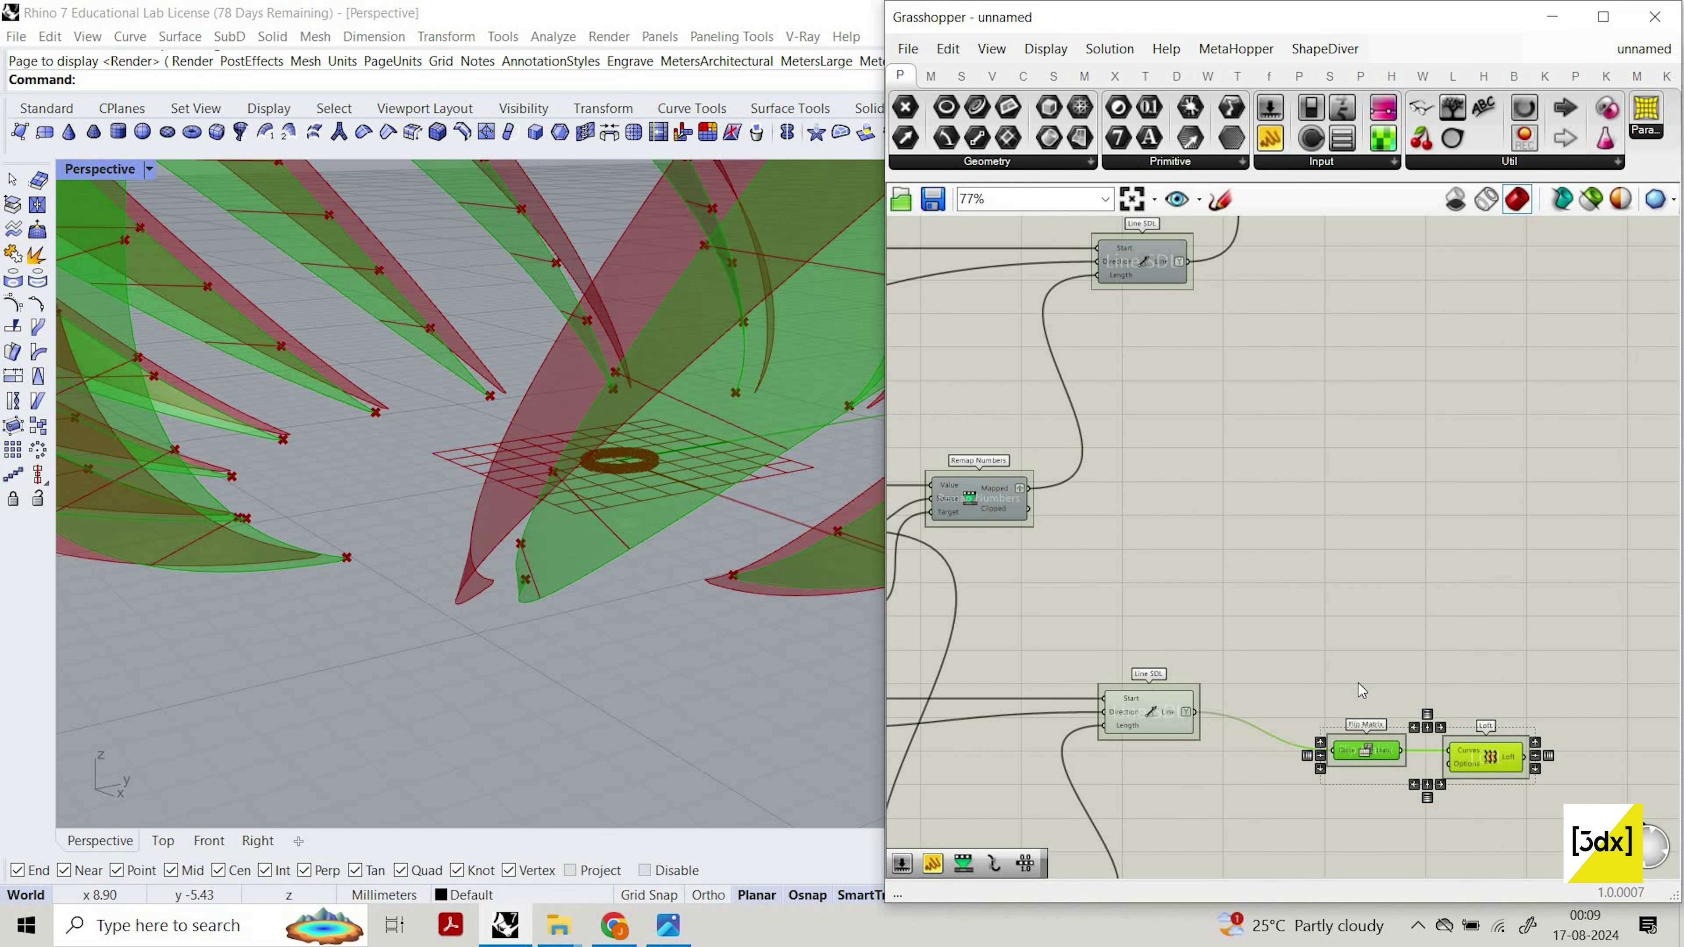
{"action": "right_click_drag", "start_coordinate": [1373, 805], "coordinate": [1350, 727]}
{"action": "left_click_drag", "start_coordinate": [1346, 674], "coordinate": [1352, 652]}
{"action": "scroll", "coordinate": [1400, 663], "scroll_direction": "down", "scroll_amount": 4}
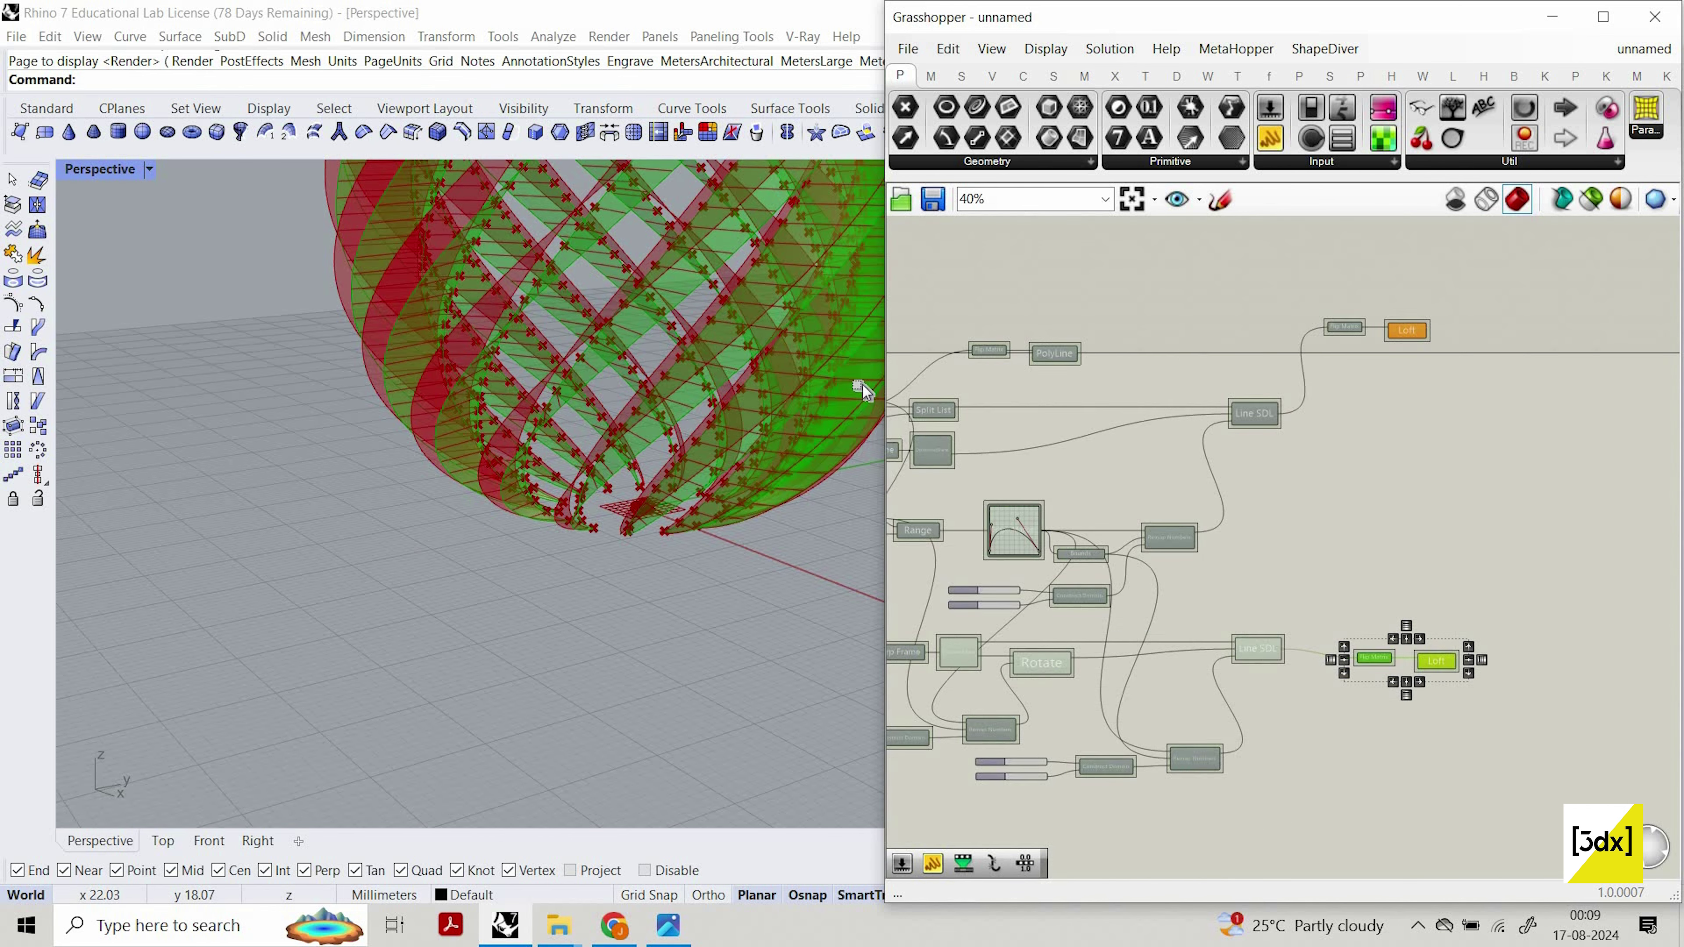
Turn off the preview of all components that precede the two Flip Matrix and Loft pairs.
{"action": "left_click_drag", "start_coordinate": [978, 520], "coordinate": [1286, 824]}
{"action": "middle_click", "coordinate": [1168, 349]}
{"action": "left_click", "coordinate": [1213, 383]}
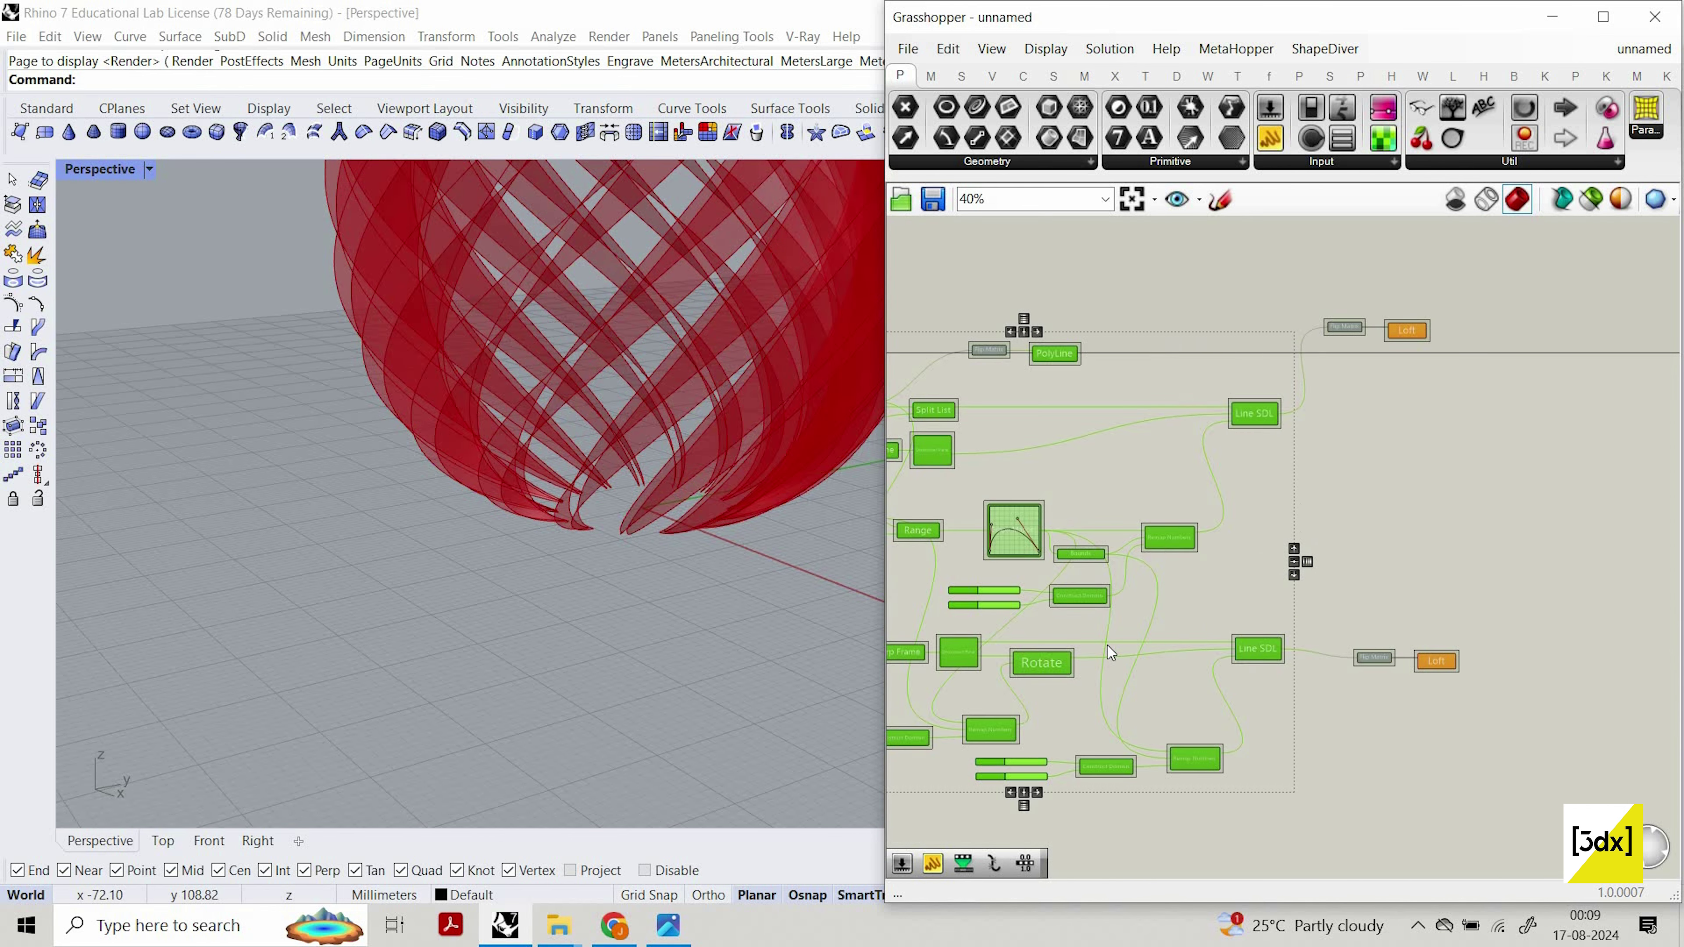
{"action": "right_click_drag", "start_coordinate": [1108, 645], "coordinate": [1372, 544]}
{"action": "scroll", "coordinate": [1372, 509], "scroll_direction": "up", "scroll_amount": 2}
{"action": "left_click", "coordinate": [1372, 510]}
{"action": "scroll", "coordinate": [947, 512], "scroll_direction": "down", "scroll_amount": 5}
{"action": "scroll", "coordinate": [1482, 362], "scroll_direction": "up", "scroll_amount": 2}
{"action": "left_click_drag", "start_coordinate": [1371, 484], "coordinate": [1220, 287]}
{"action": "middle_click", "coordinate": [1217, 261]}
{"action": "left_click", "coordinate": [1277, 294]}
{"action": "scroll", "coordinate": [1476, 368], "scroll_direction": "down", "scroll_amount": 2}
{"action": "scroll", "coordinate": [1087, 585], "scroll_direction": "up", "scroll_amount": 7}
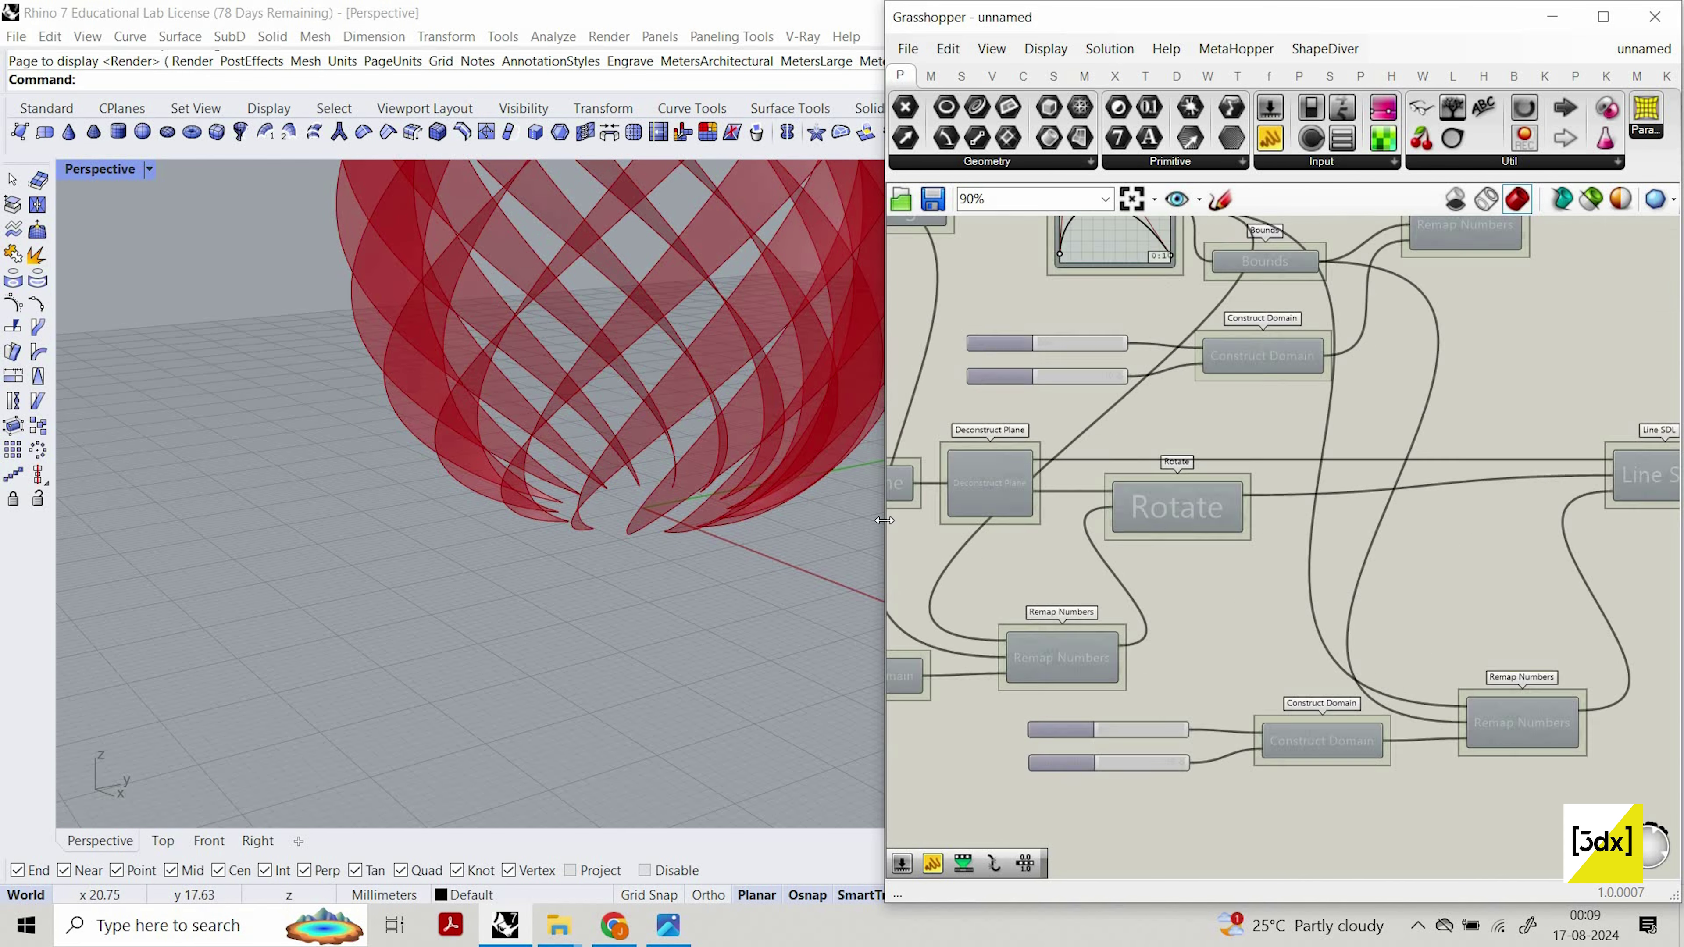
Try the rotation domain's new end slider at 26, then feed the original slider of 10 back into Domain end.
{"action": "scroll", "coordinate": [1293, 465], "scroll_direction": "down", "scroll_amount": 3}
{"action": "scroll", "coordinate": [975, 471], "scroll_direction": "up", "scroll_amount": 3}
{"action": "scroll", "coordinate": [574, 449], "scroll_direction": "up", "scroll_amount": 1}
{"action": "right_click_drag", "start_coordinate": [574, 449], "coordinate": [322, 447]}
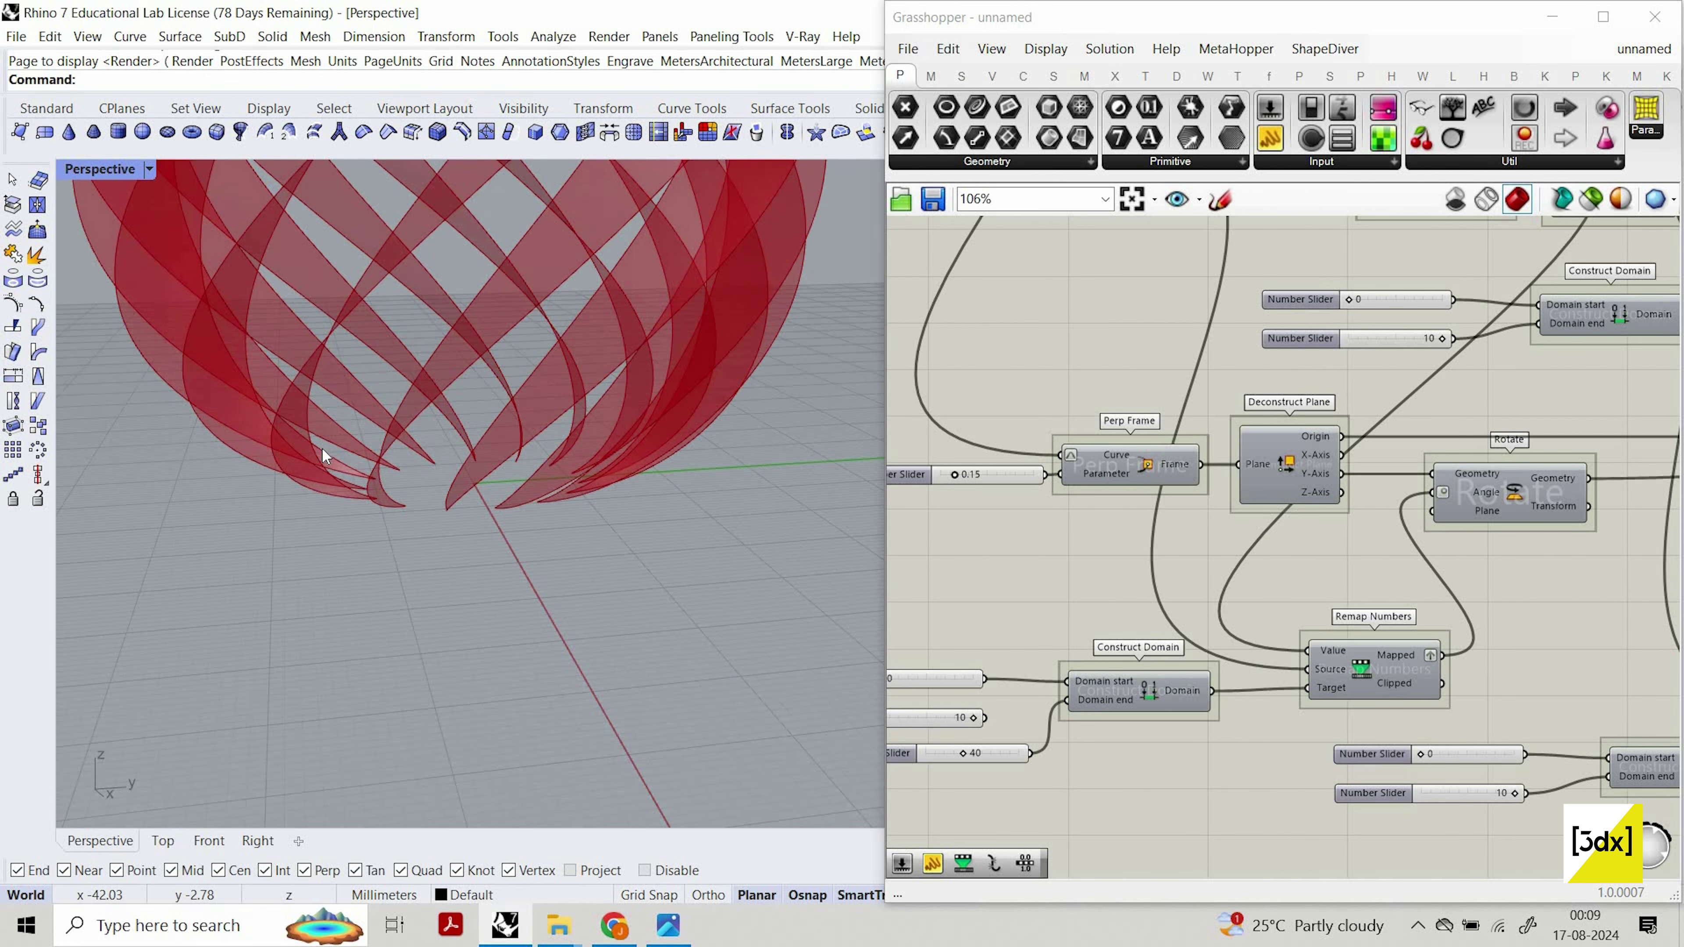
{"action": "scroll", "coordinate": [321, 448], "scroll_direction": "up", "scroll_amount": 2}
{"action": "scroll", "coordinate": [342, 432], "scroll_direction": "up", "scroll_amount": 2}
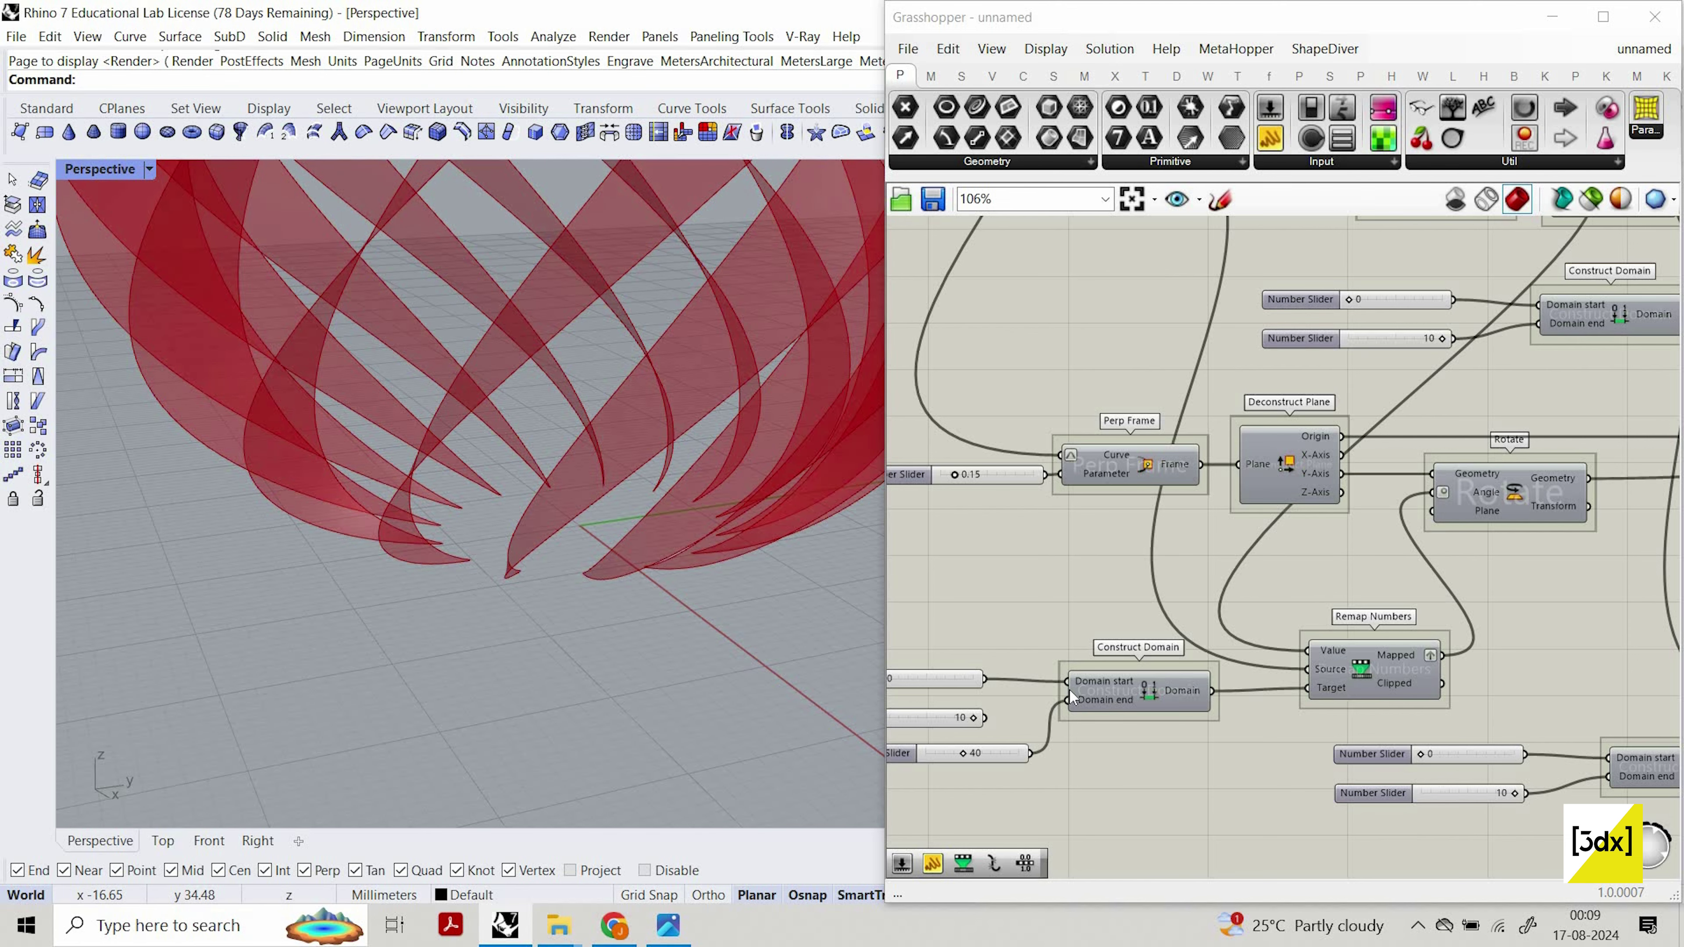
{"action": "scroll", "coordinate": [1030, 701], "scroll_direction": "down", "scroll_amount": 2}
{"action": "scroll", "coordinate": [1030, 701], "scroll_direction": "up", "scroll_amount": 5}
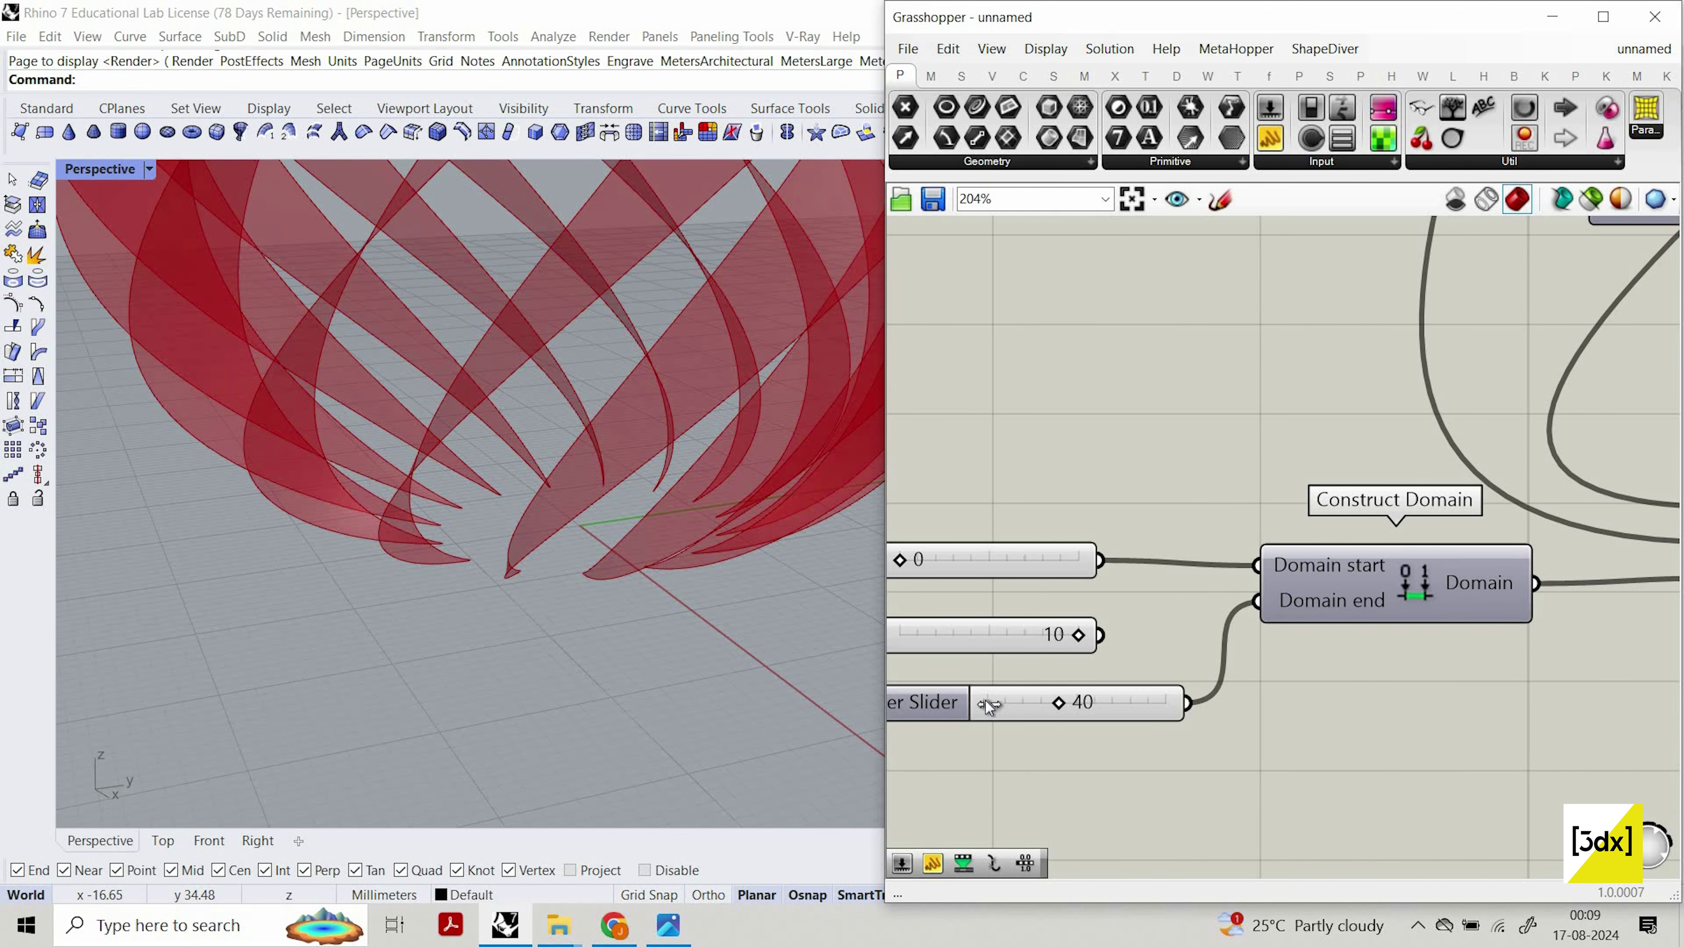
{"action": "mouse_move", "coordinate": [1061, 702]}
{"action": "left_mouse_down"}
{"action": "mouse_move", "coordinate": [1004, 702]}
{"action": "mouse_move", "coordinate": [1270, 701]}
{"action": "mouse_move", "coordinate": [876, 665]}
{"action": "mouse_move", "coordinate": [1226, 669]}
{"action": "mouse_move", "coordinate": [1006, 661]}
{"action": "mouse_move", "coordinate": [995, 690]}
{"action": "mouse_move", "coordinate": [1402, 655]}
{"action": "mouse_move", "coordinate": [987, 685]}
{"action": "mouse_move", "coordinate": [1037, 693]}
{"action": "left_mouse_up"}
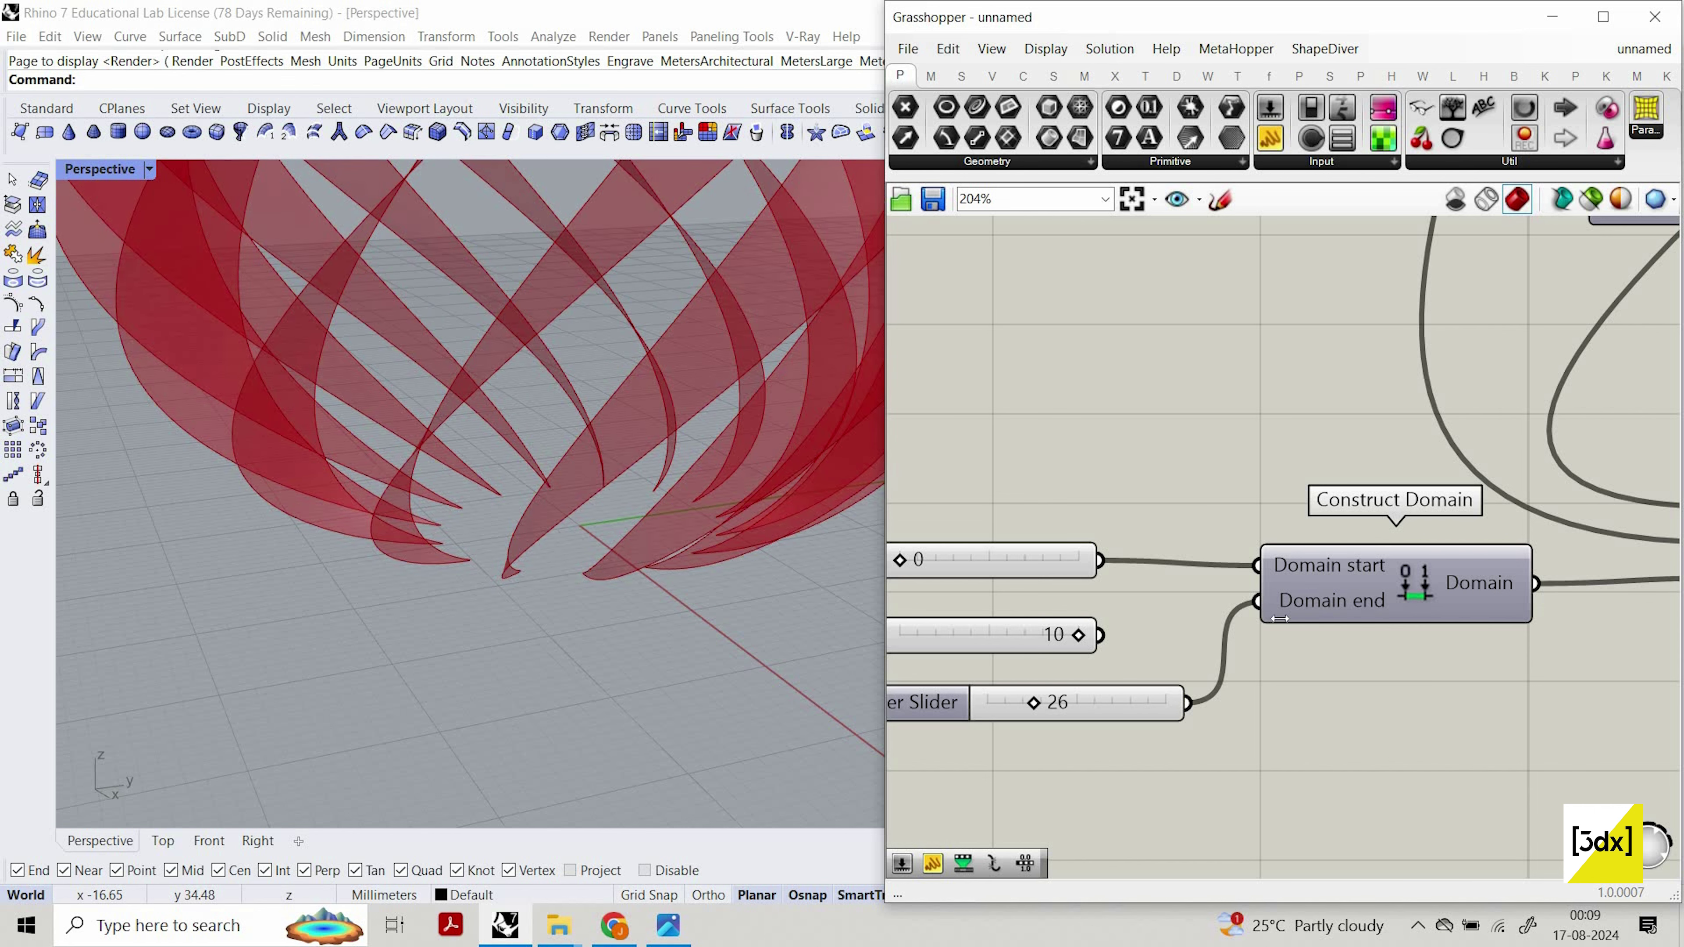
{"action": "left_click_drag", "start_coordinate": [1239, 635], "coordinate": [1258, 602]}
Try the Perp Frame's parameter slider at 1.00, then return it to 0.15.
{"action": "scroll", "coordinate": [1309, 450], "scroll_direction": "down", "scroll_amount": 4}
{"action": "right_click_drag", "start_coordinate": [1174, 332], "coordinate": [1023, 469]}
{"action": "scroll", "coordinate": [1023, 468], "scroll_direction": "up", "scroll_amount": 5}
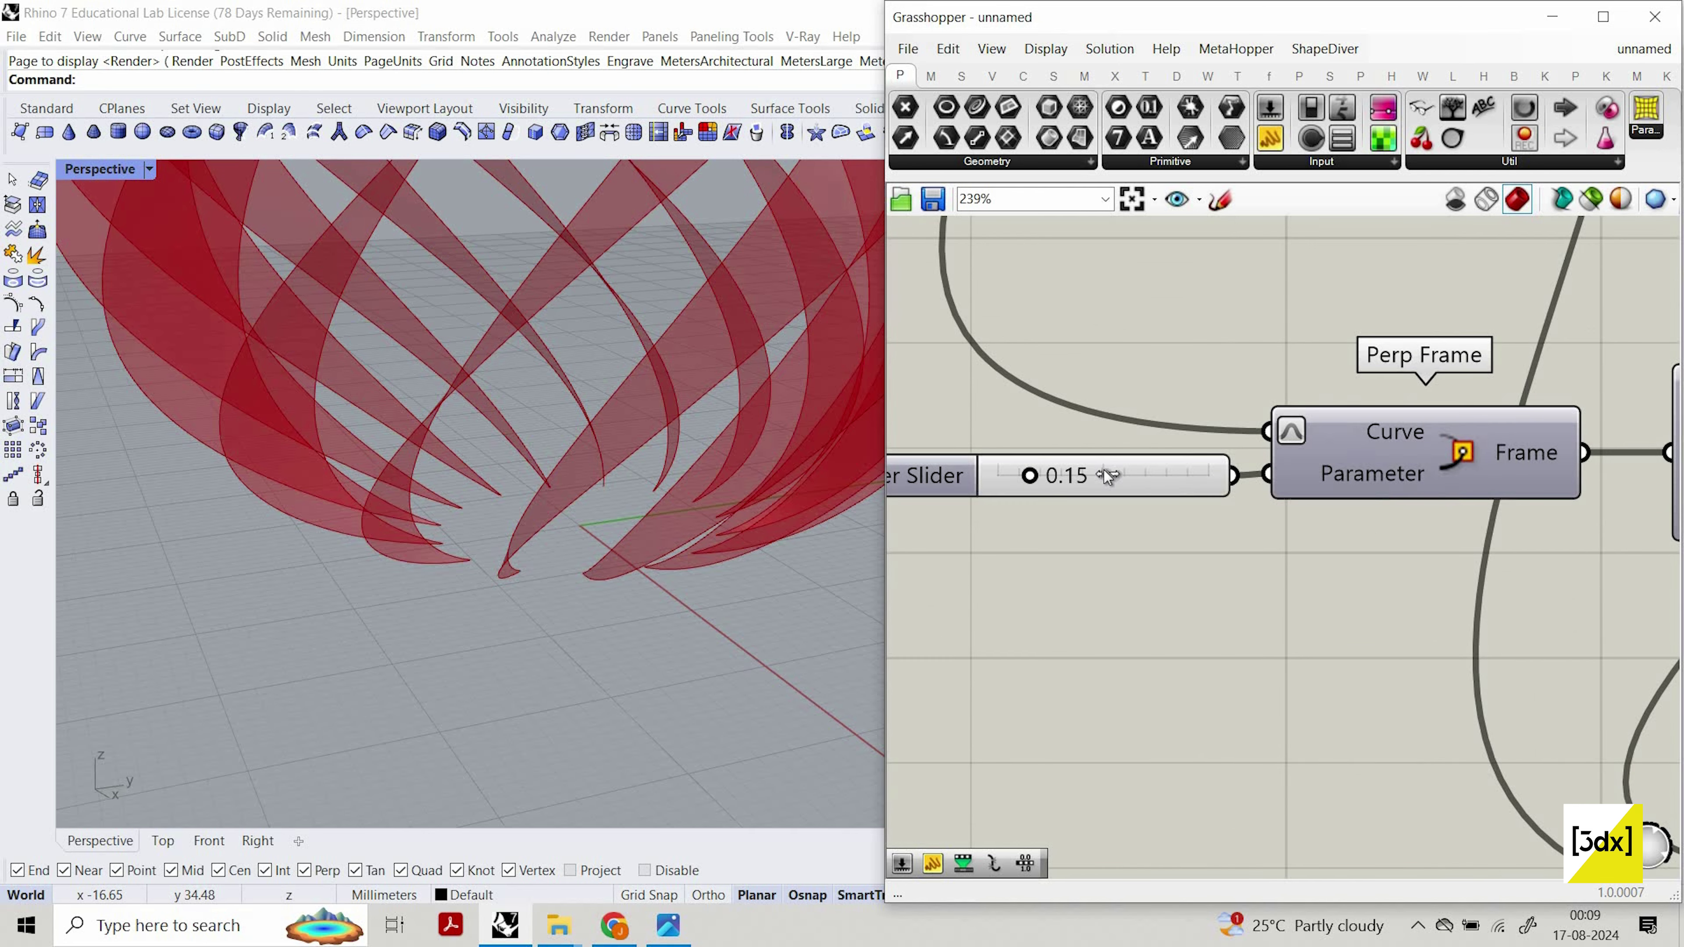
{"action": "left_click_drag", "start_coordinate": [1104, 470], "coordinate": [1208, 475]}
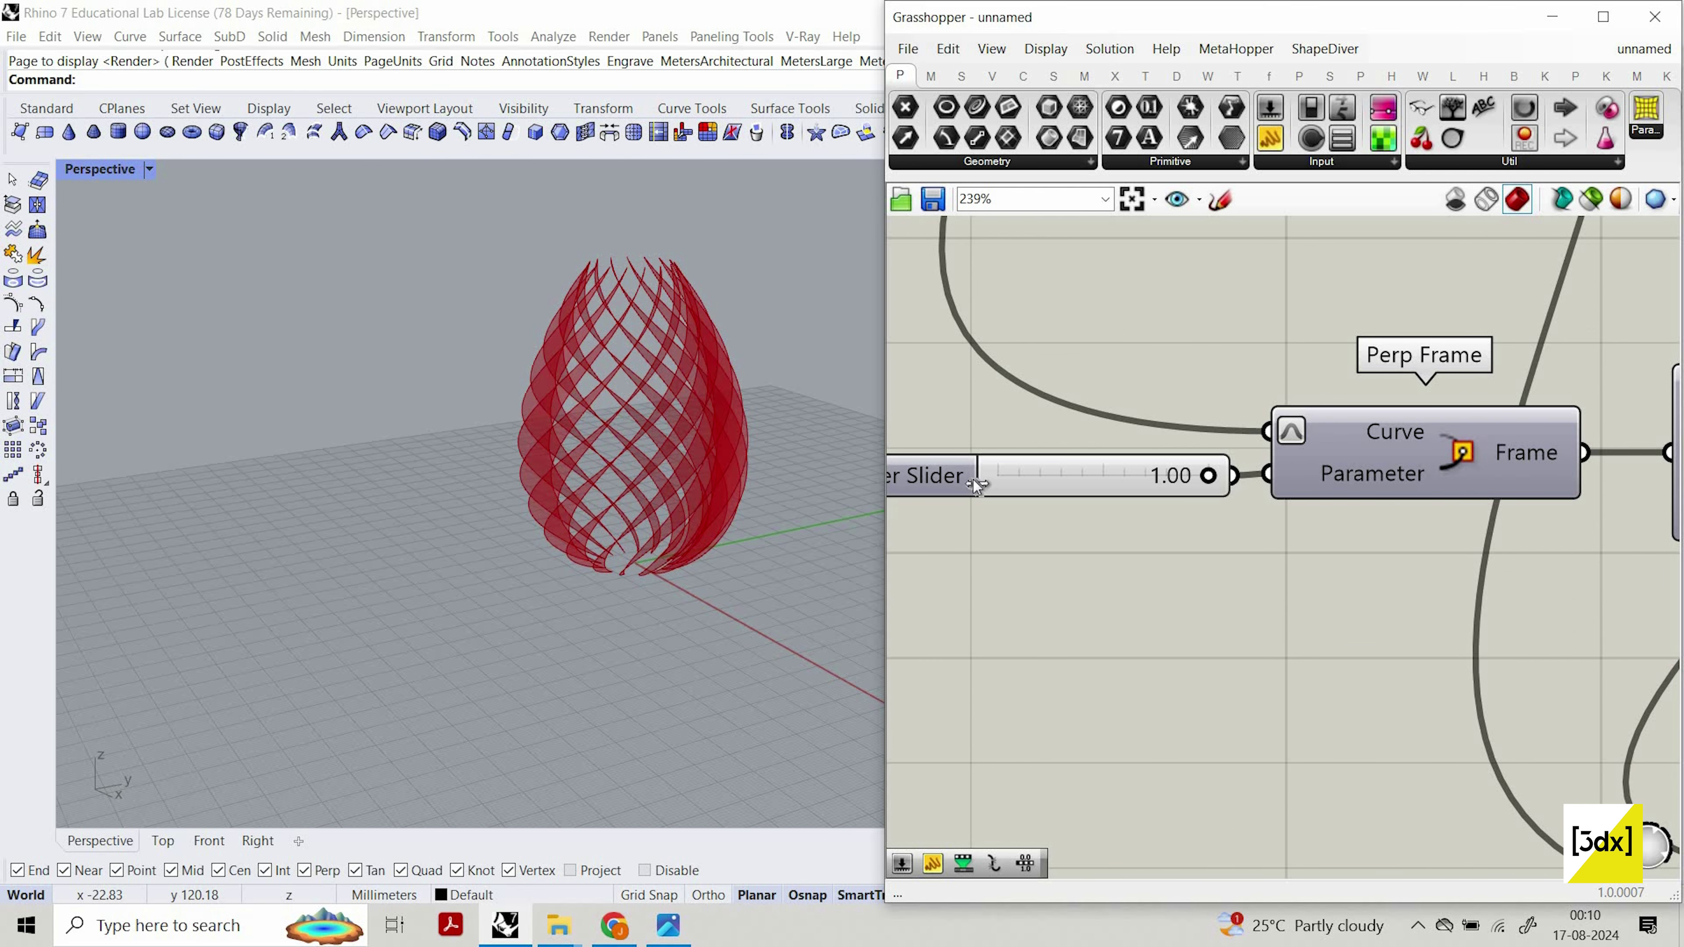
{"action": "left_click_drag", "start_coordinate": [1208, 475], "coordinate": [1036, 477]}
{"action": "scroll", "coordinate": [1259, 601], "scroll_direction": "down", "scroll_amount": 8}
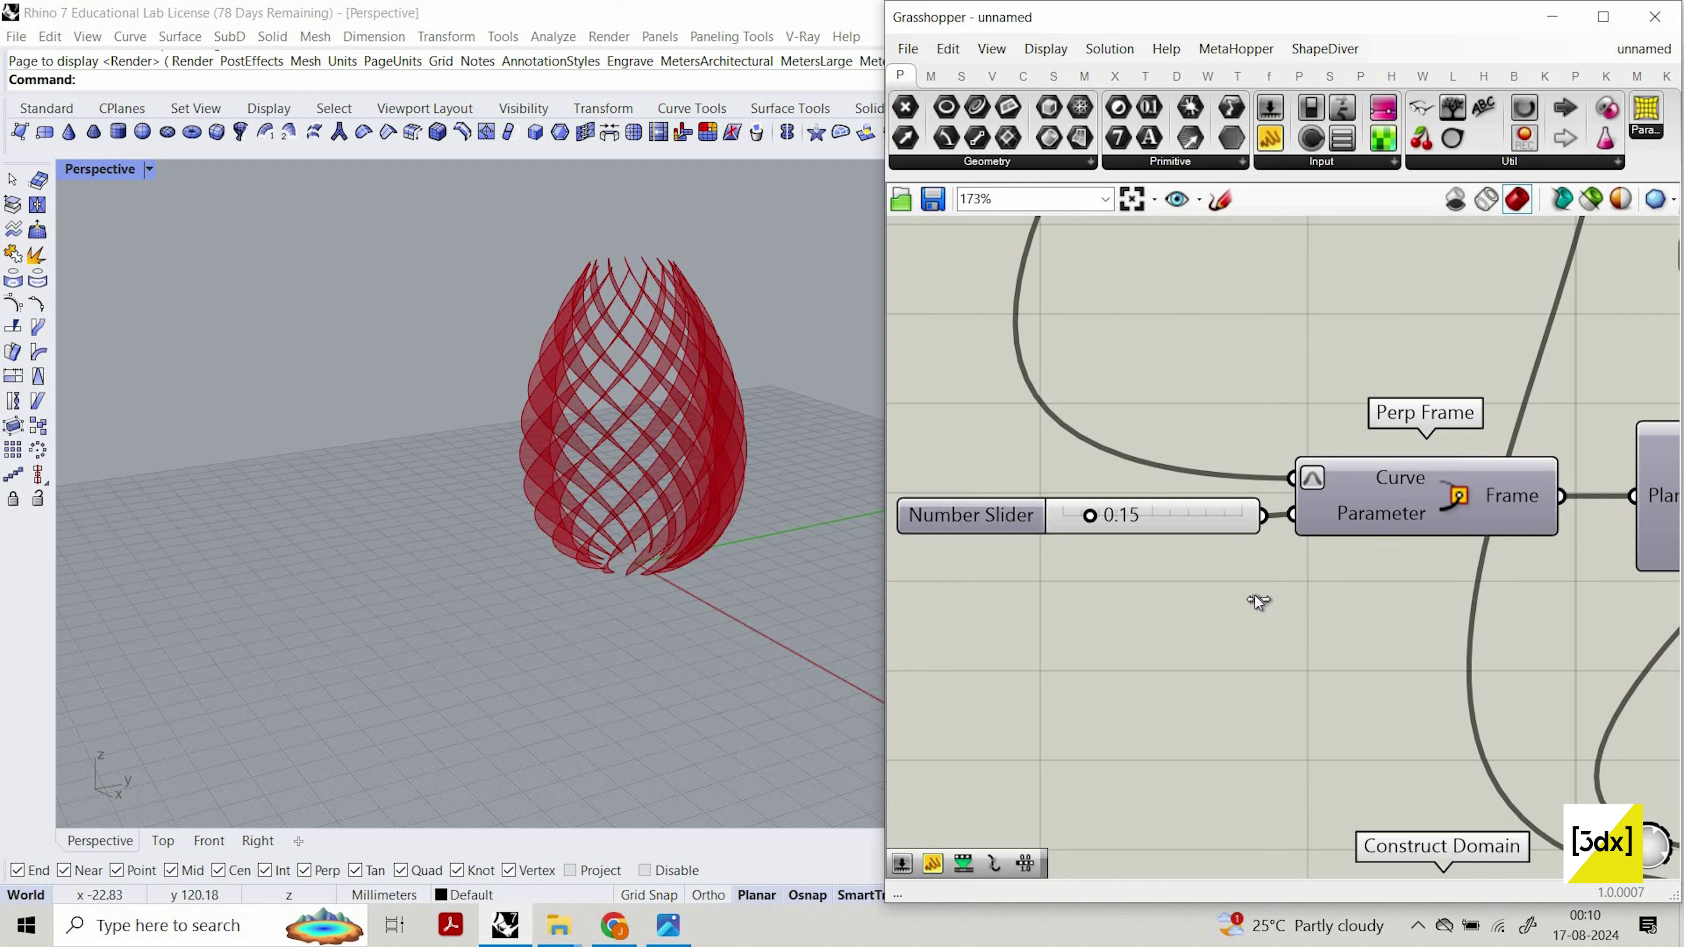
Move the upper Flip Matrix and Loft pair level with the upper Line SDL.
{"action": "scroll", "coordinate": [1617, 541], "scroll_direction": "down", "scroll_amount": 4}
{"action": "scroll", "coordinate": [1440, 710], "scroll_direction": "up", "scroll_amount": 7}
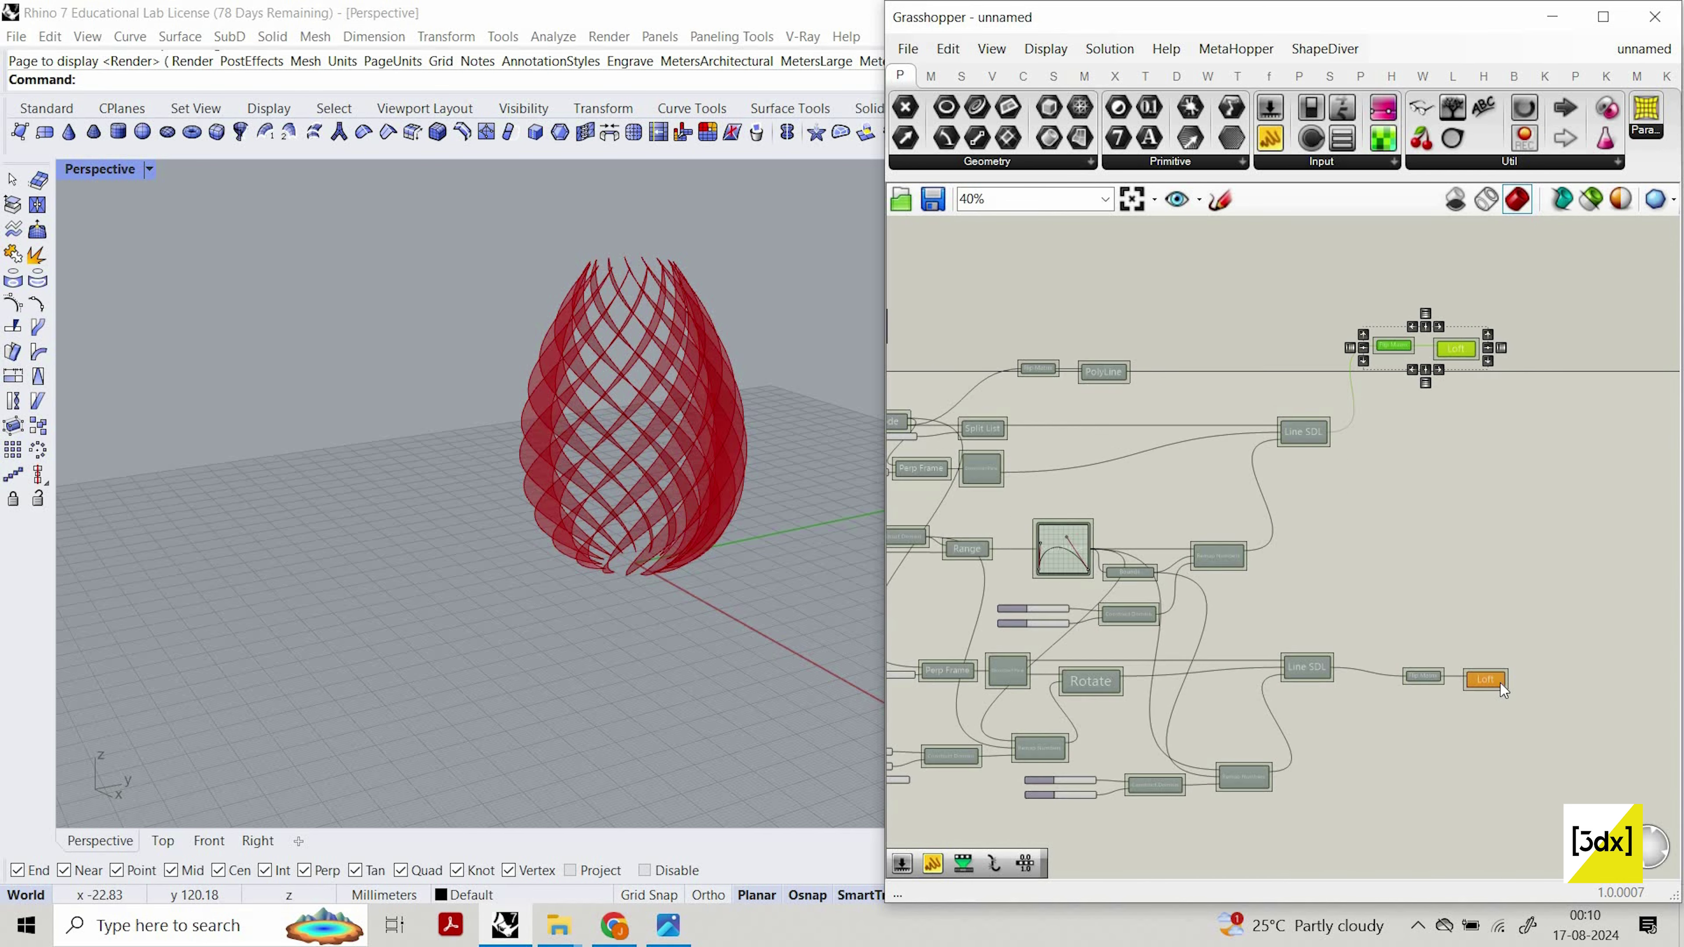
{"action": "scroll", "coordinate": [1366, 309], "scroll_direction": "down", "scroll_amount": 2}
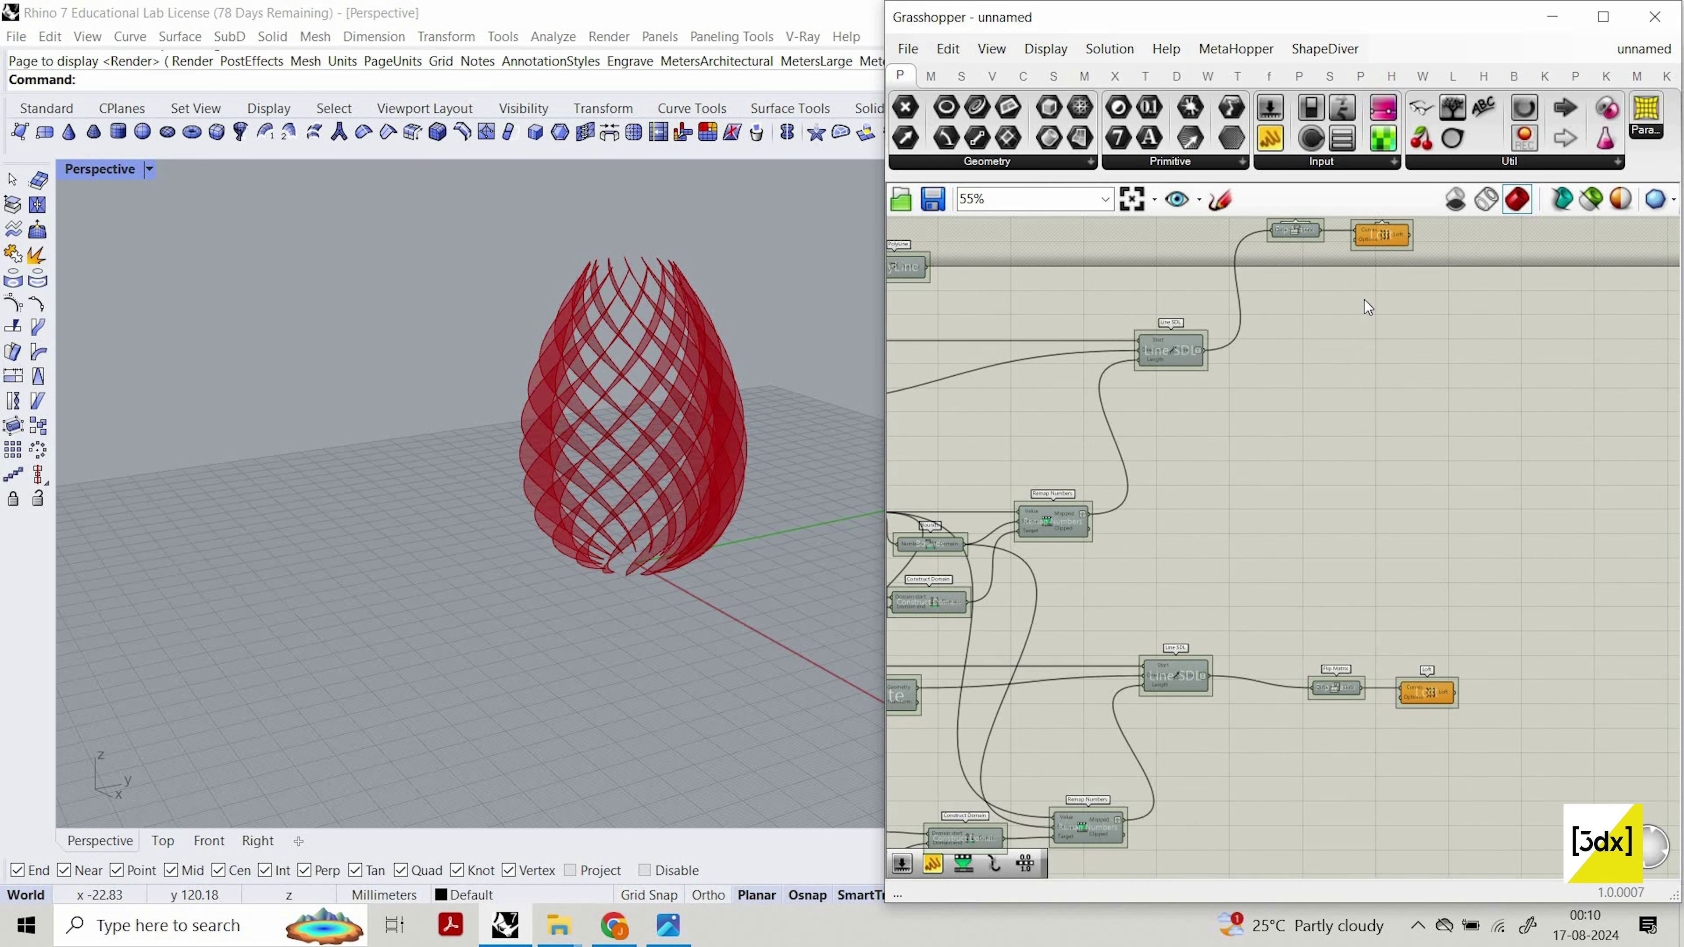
{"action": "left_click_drag", "start_coordinate": [1379, 289], "coordinate": [1346, 352]}
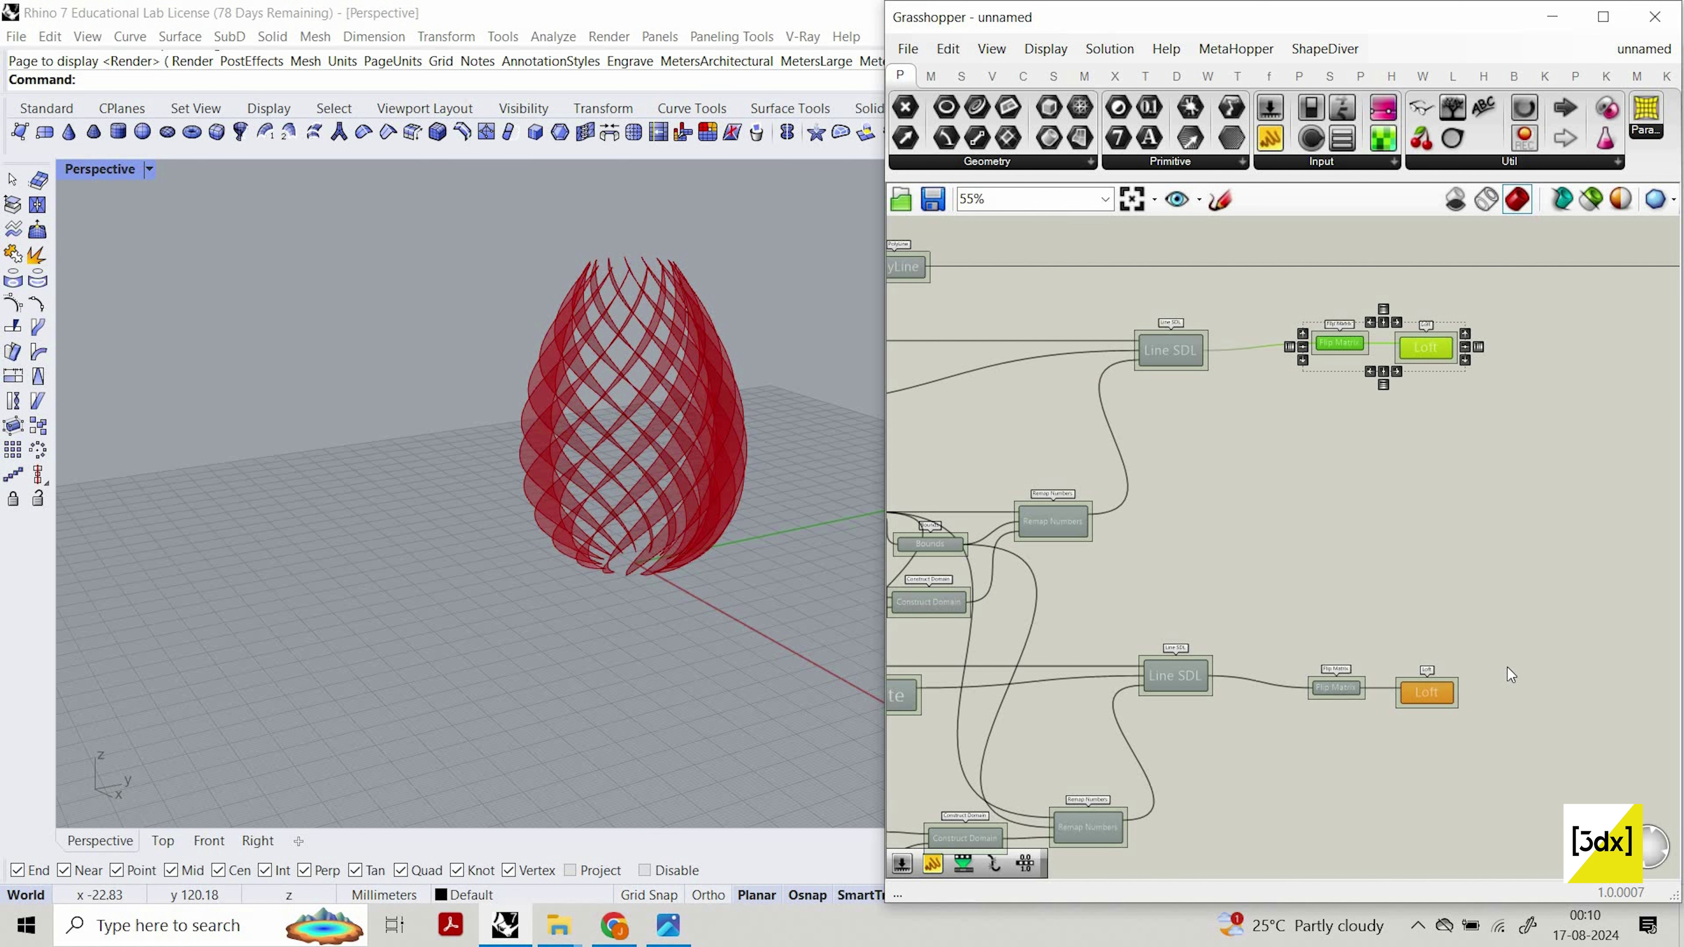
{"action": "scroll", "coordinate": [1430, 718], "scroll_direction": "up", "scroll_amount": 4}
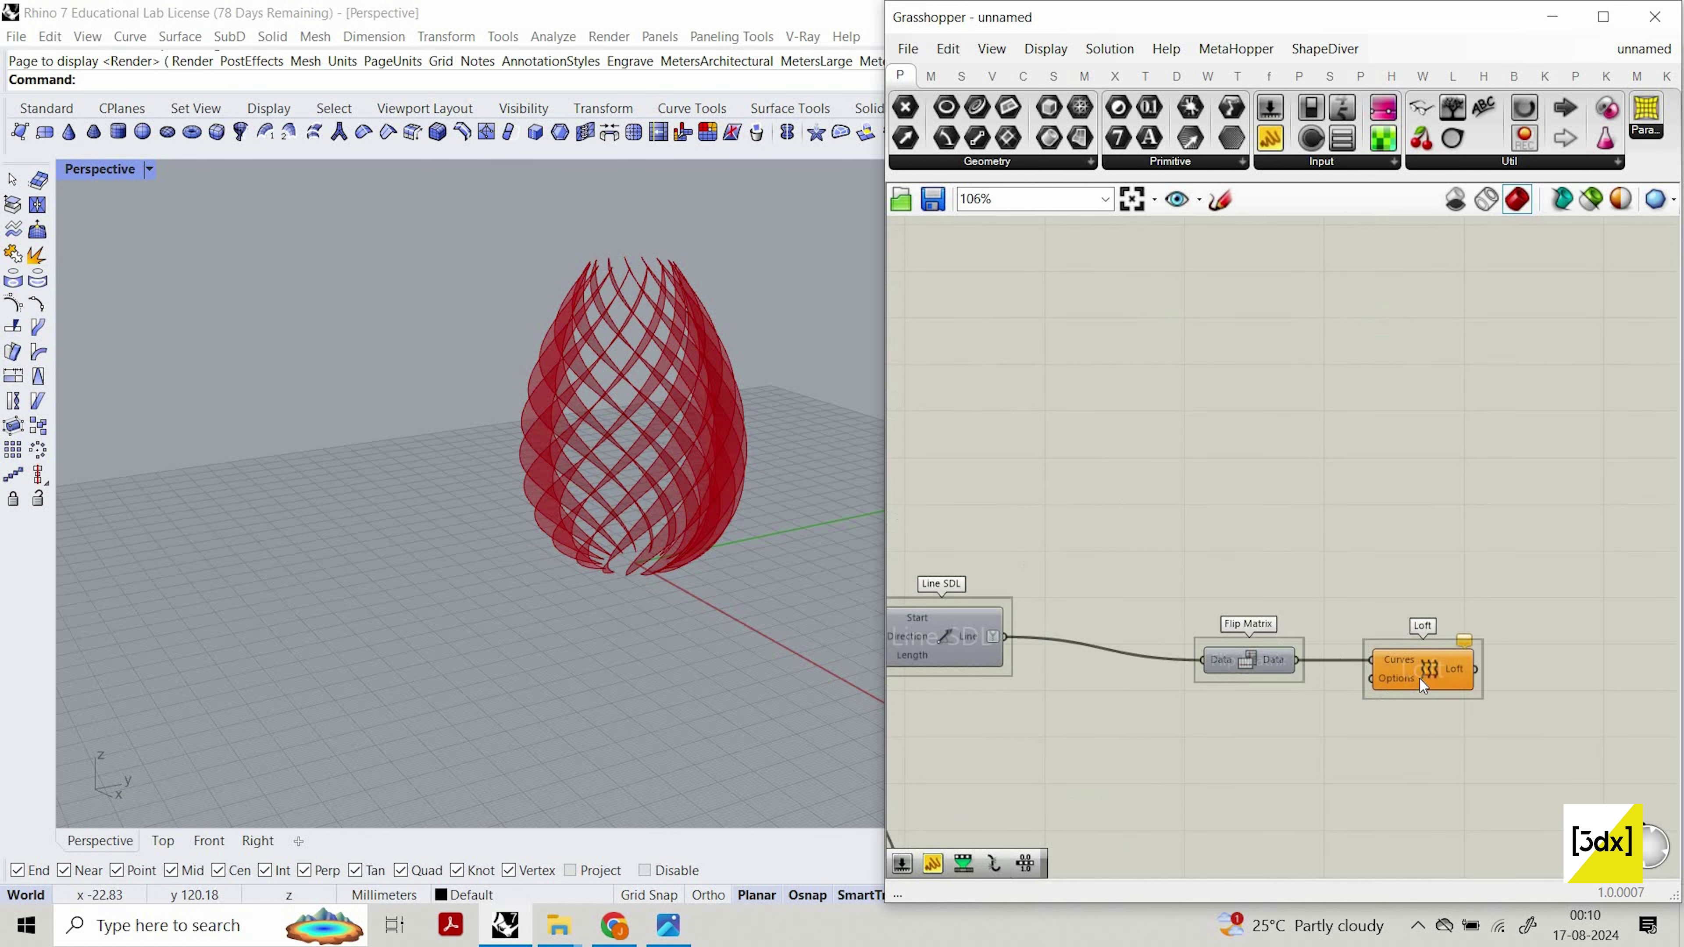
Move the lower Flip Matrix and Loft pair level with the lower Line SDL.
{"action": "left_click_drag", "start_coordinate": [1479, 750], "coordinate": [1236, 575]}
{"action": "left_click_drag", "start_coordinate": [1412, 667], "coordinate": [1422, 637]}
{"action": "scroll", "coordinate": [1422, 641], "scroll_direction": "down", "scroll_amount": 1}
{"action": "scroll", "coordinate": [1419, 641], "scroll_direction": "up", "scroll_amount": 2}
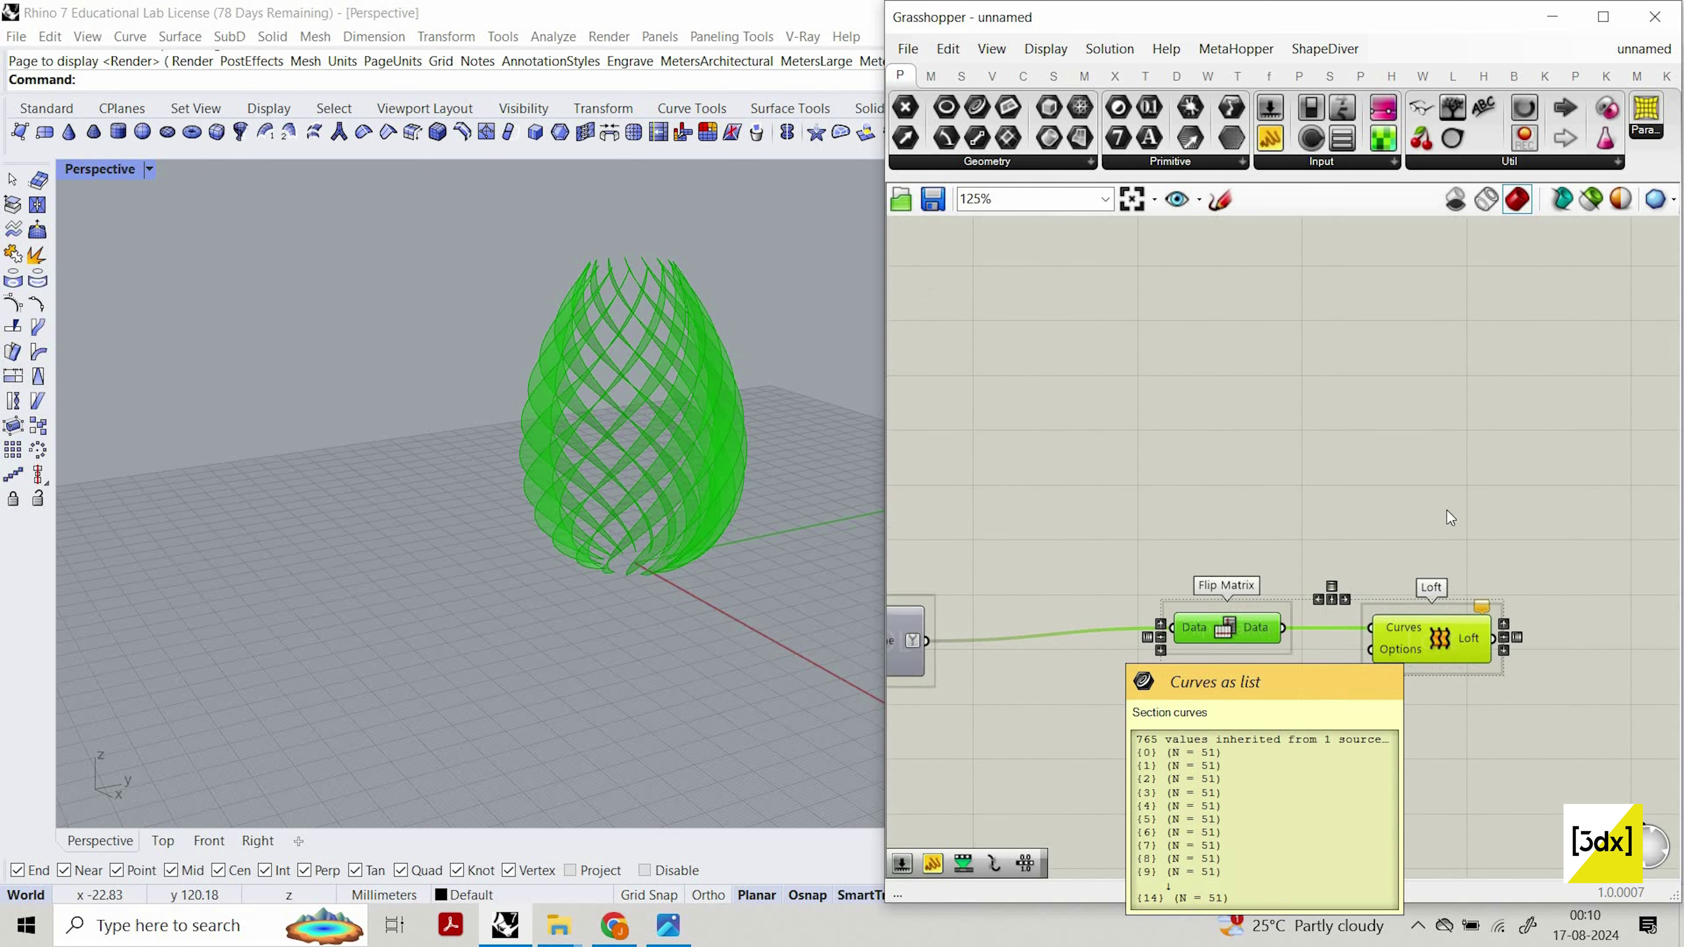
{"action": "scroll", "coordinate": [1412, 643], "scroll_direction": "down", "scroll_amount": 1}
{"action": "scroll", "coordinate": [1409, 666], "scroll_direction": "down", "scroll_amount": 4}
Align the two Loft components vertically and shift both Flip Matrix components closer to their Line SDLs.
{"action": "left_click", "coordinate": [1436, 350]}
{"action": "left_click", "coordinate": [1428, 321]}
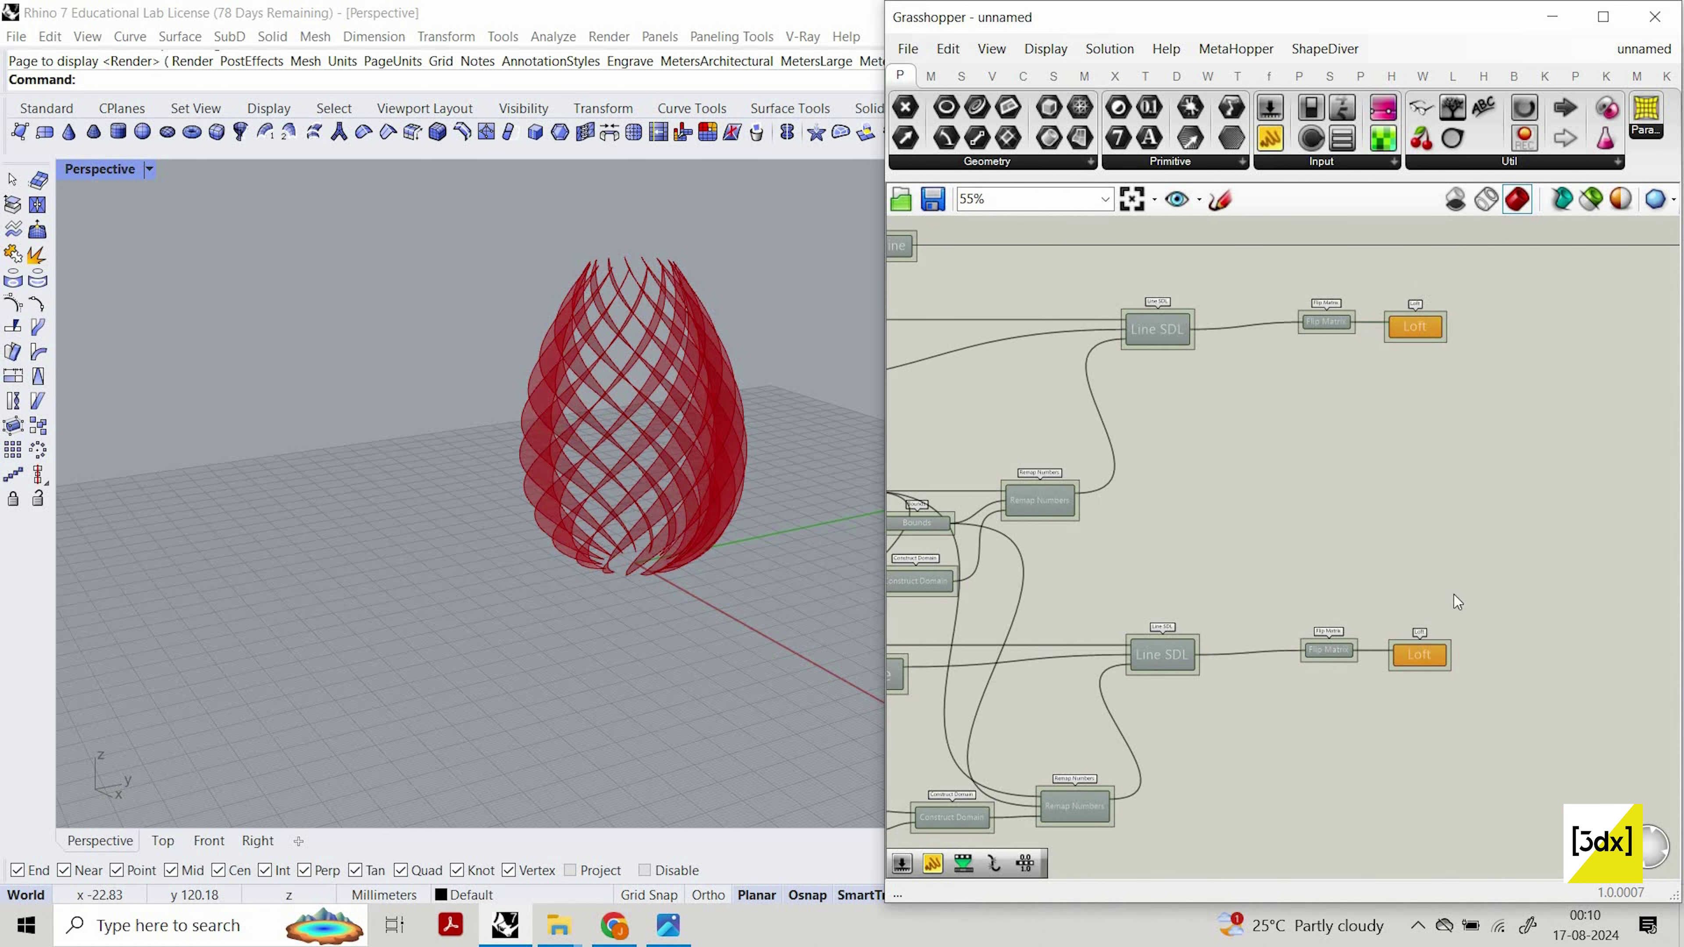
{"action": "left_click_drag", "start_coordinate": [1552, 760], "coordinate": [1425, 318]}
{"action": "left_click", "coordinate": [1432, 684]}
{"action": "left_click_drag", "start_coordinate": [1267, 303], "coordinate": [1356, 717]}
{"action": "left_click_drag", "start_coordinate": [1325, 326], "coordinate": [1303, 322]}
{"action": "left_click", "coordinate": [1422, 490]}
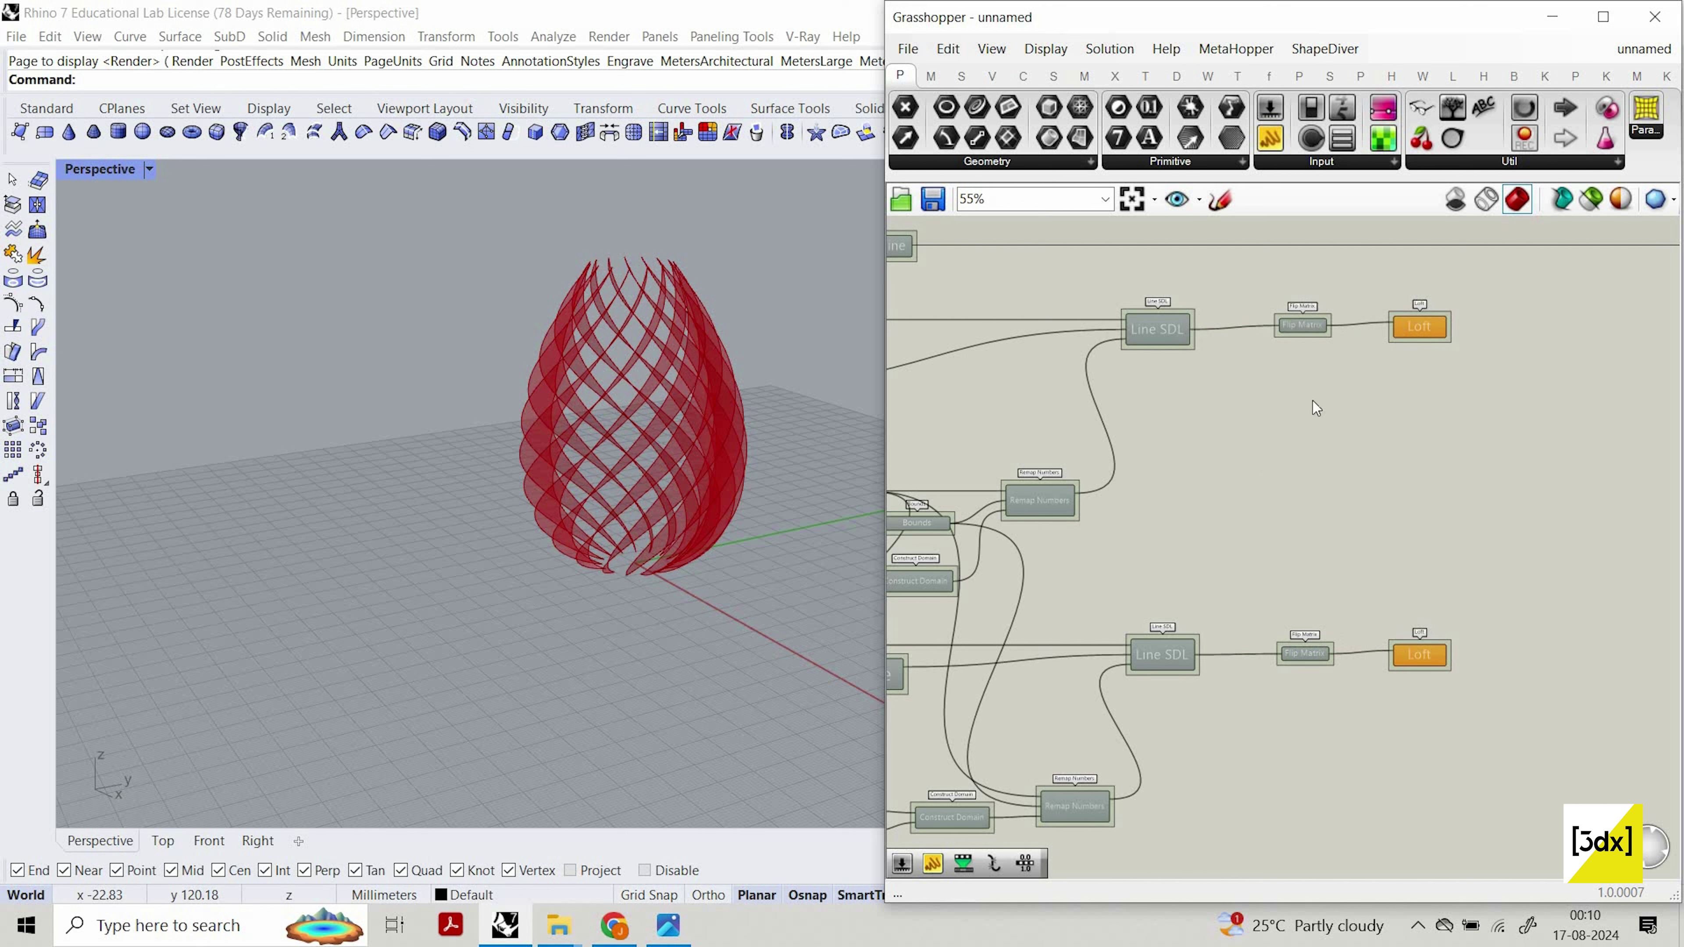
Add an End Points component below the upper Line SDL and feed the Line output into its Curve input.
{"action": "scroll", "coordinate": [1482, 312], "scroll_direction": "up", "scroll_amount": 5}
{"action": "scroll", "coordinate": [592, 463], "scroll_direction": "up", "scroll_amount": 6}
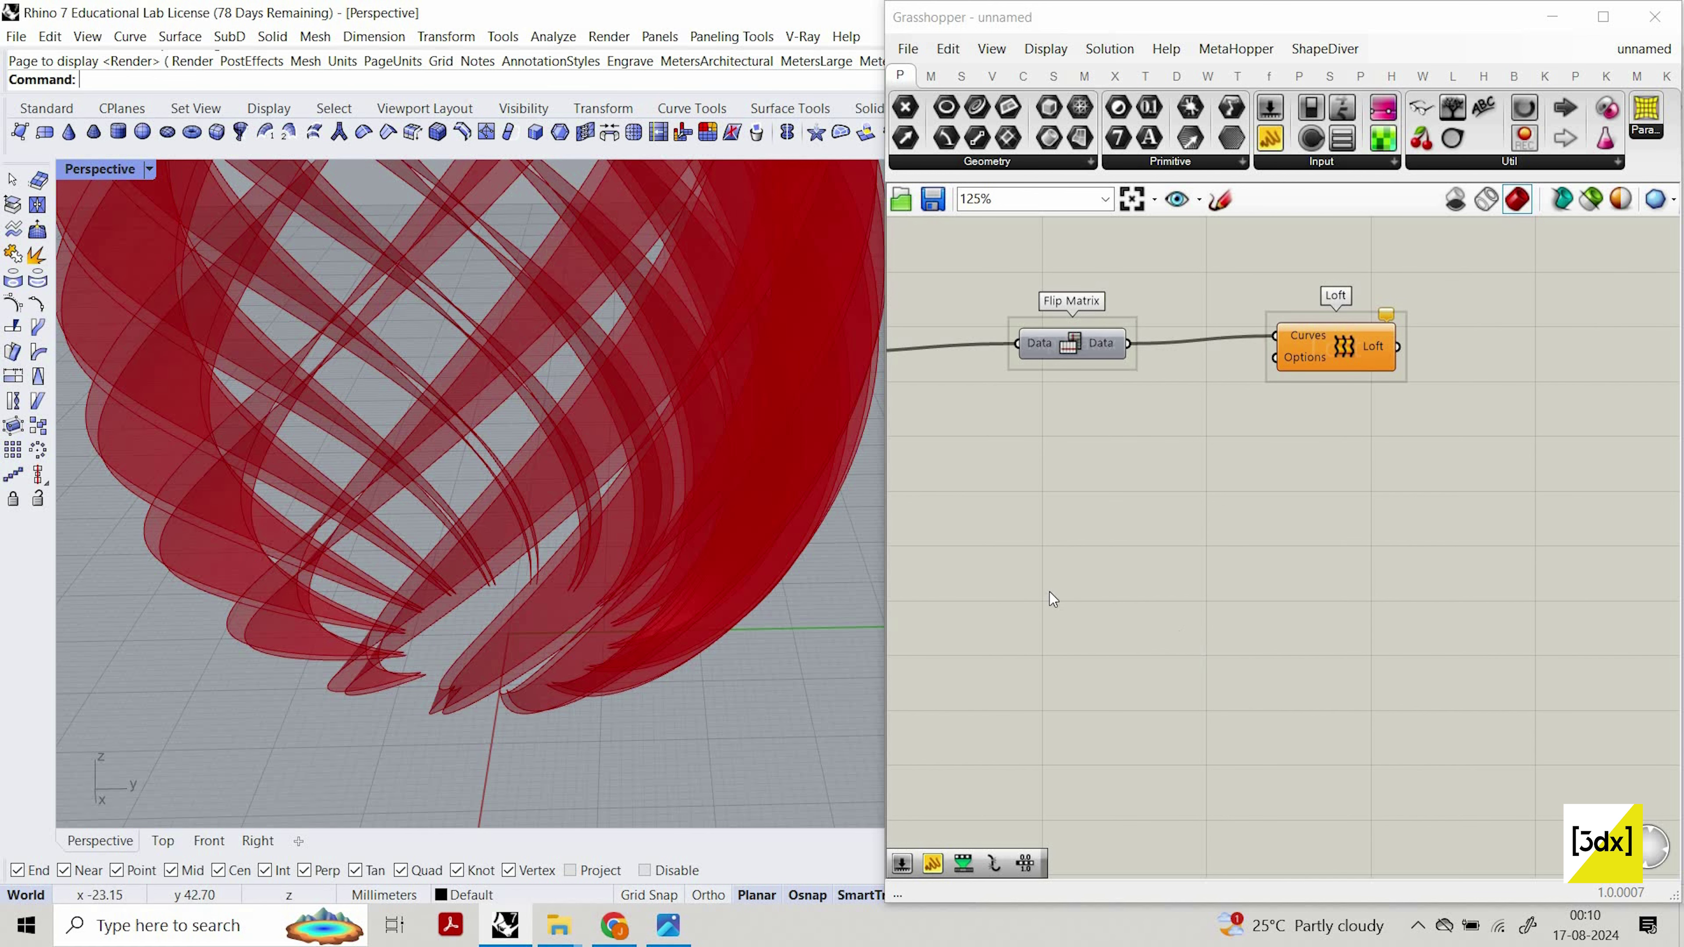
{"action": "scroll", "coordinate": [1068, 589], "scroll_direction": "down", "scroll_amount": 2}
{"action": "double_click", "coordinate": [1069, 588]}
{"action": "type", "text": "end"}
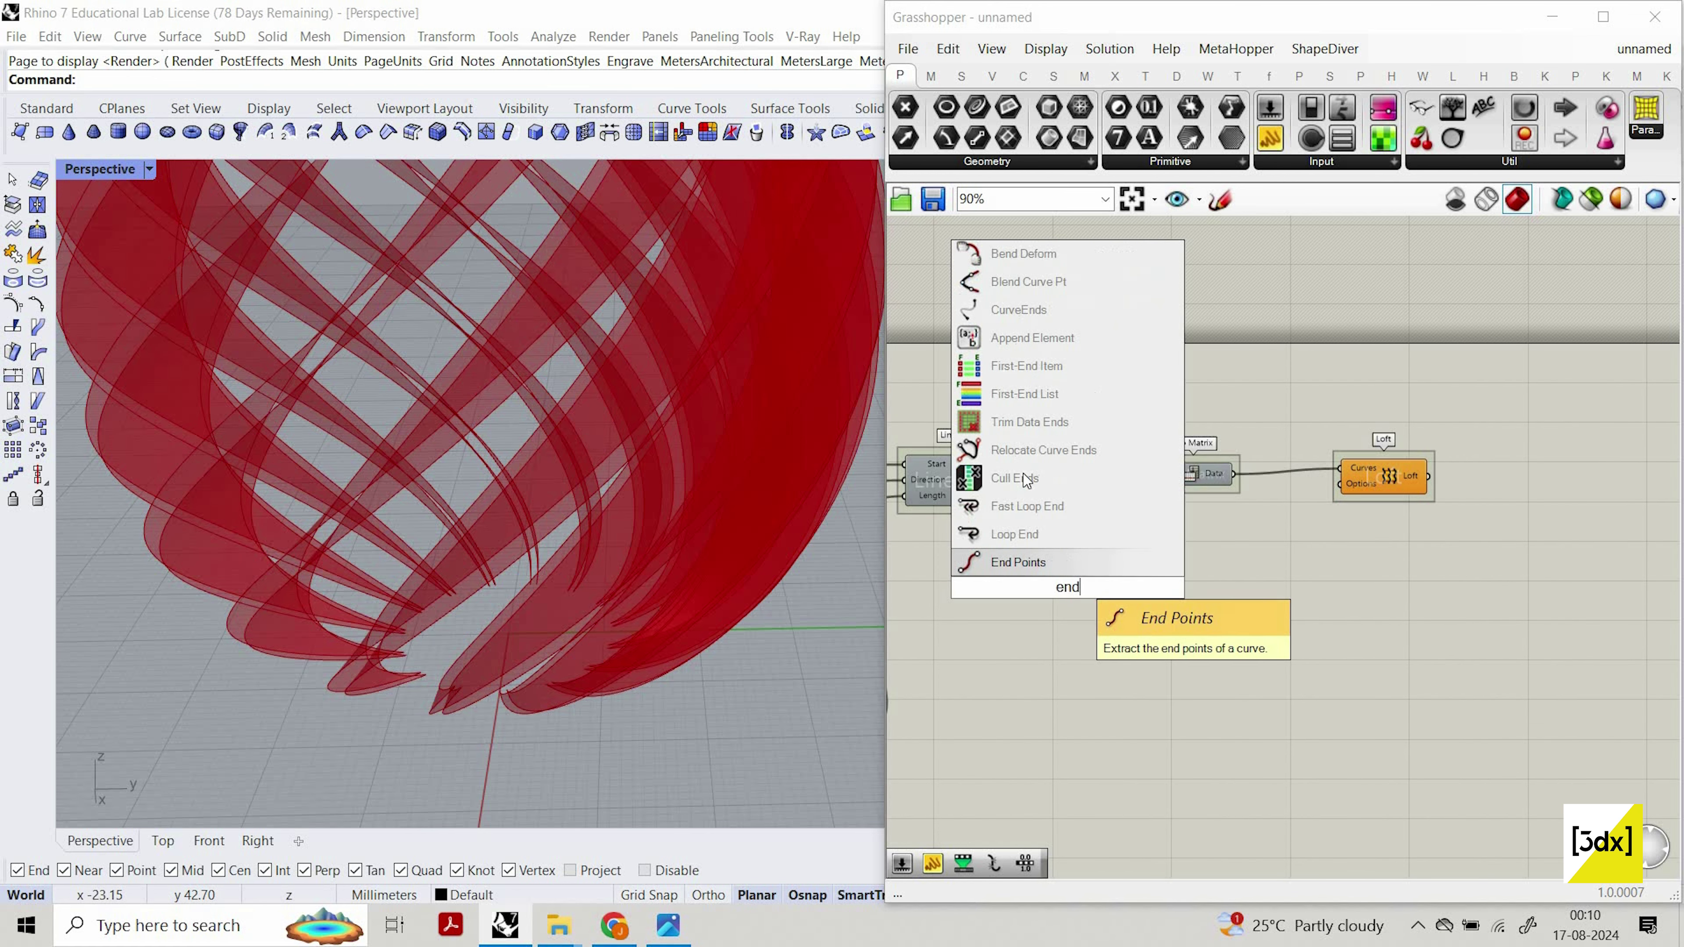
{"action": "left_click", "coordinate": [1068, 563]}
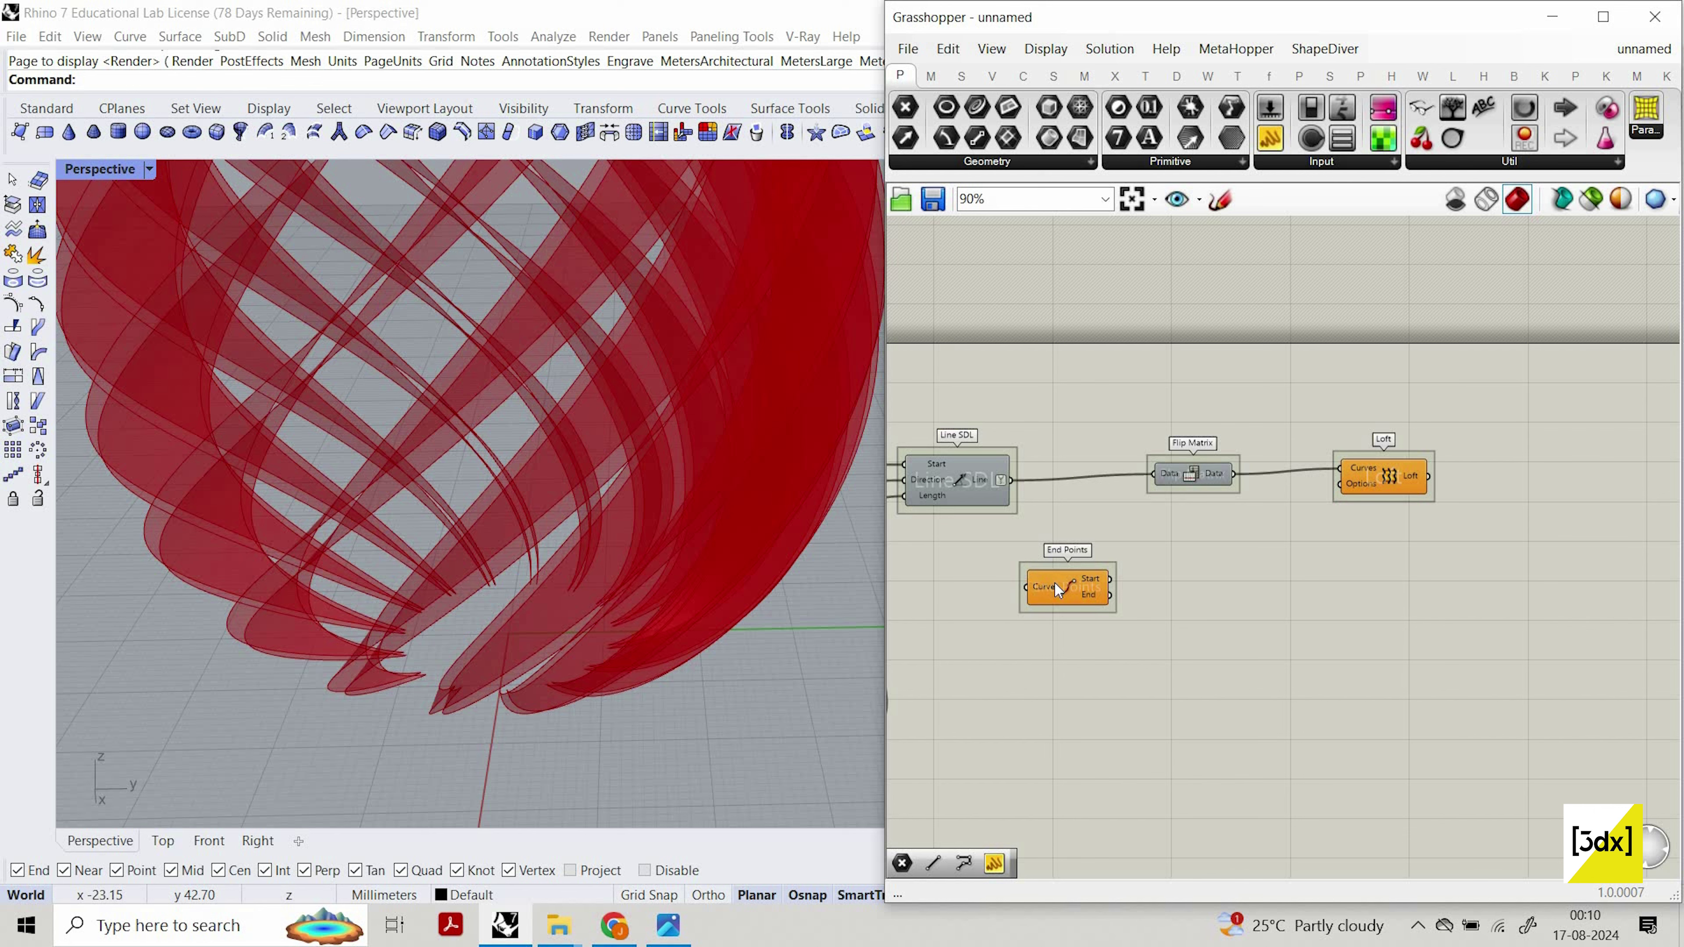
{"action": "left_click_drag", "start_coordinate": [1027, 586], "coordinate": [1010, 480]}
{"action": "right_click_drag", "start_coordinate": [333, 583], "coordinate": [692, 635]}
{"action": "scroll", "coordinate": [411, 573], "scroll_direction": "up", "scroll_amount": 3}
{"action": "scroll", "coordinate": [1223, 637], "scroll_direction": "up", "scroll_amount": 2}
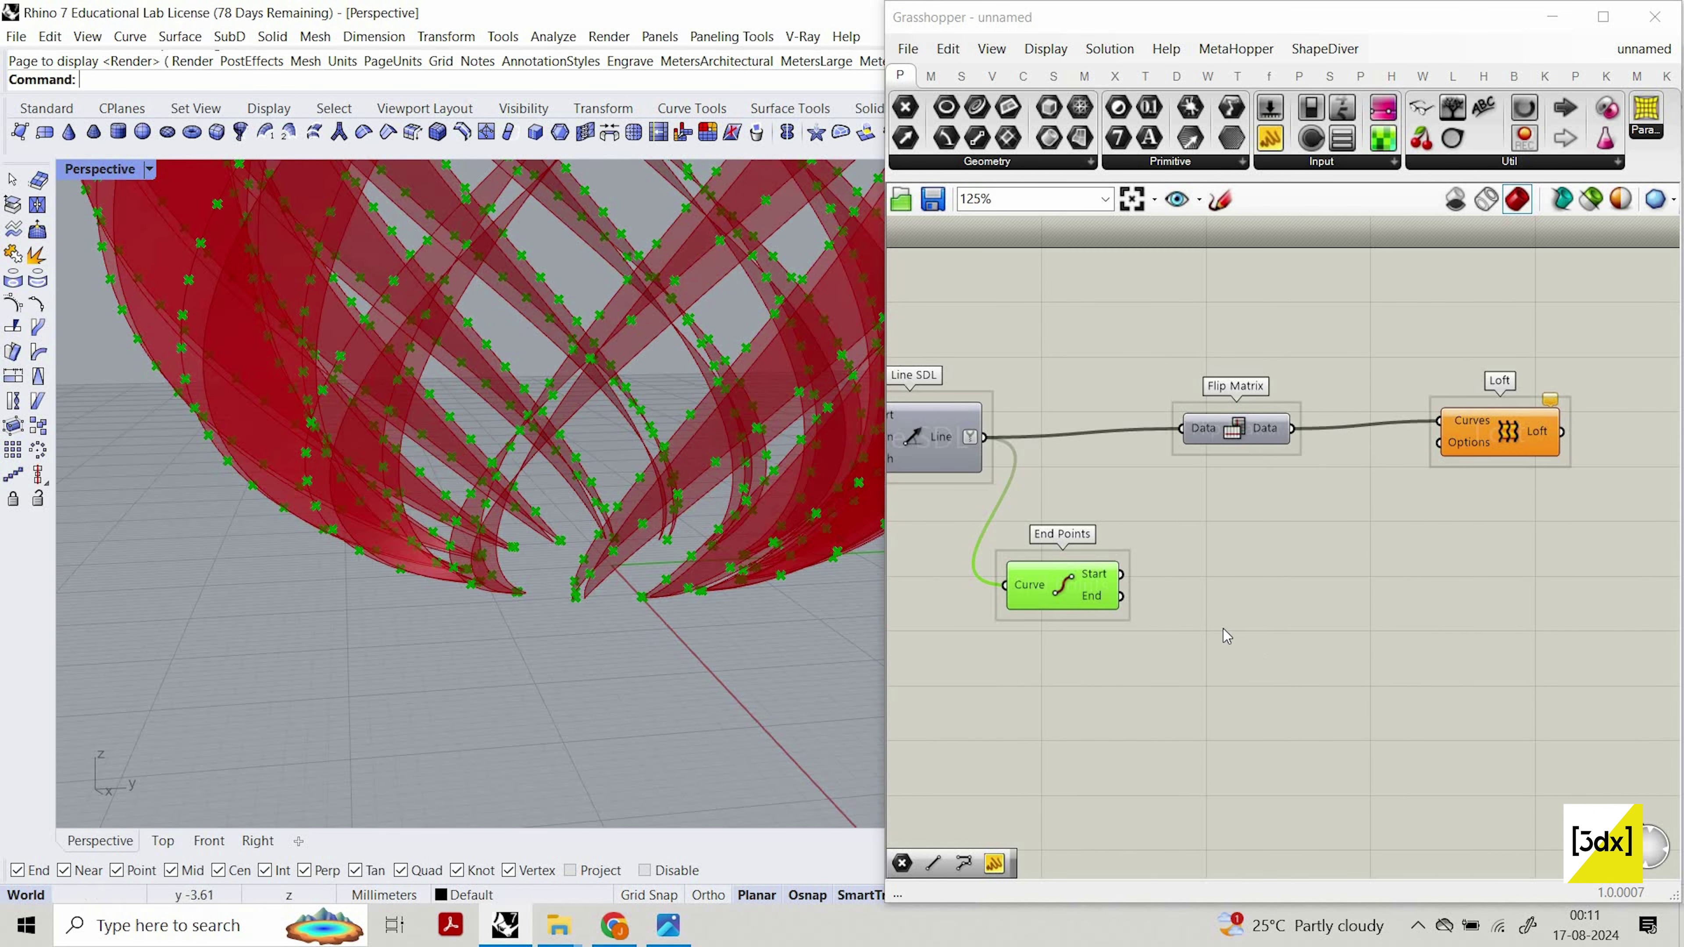
Add a Flip Matrix after End Points and feed the End output into its Data input.
{"action": "double_click", "coordinate": [1227, 624]}
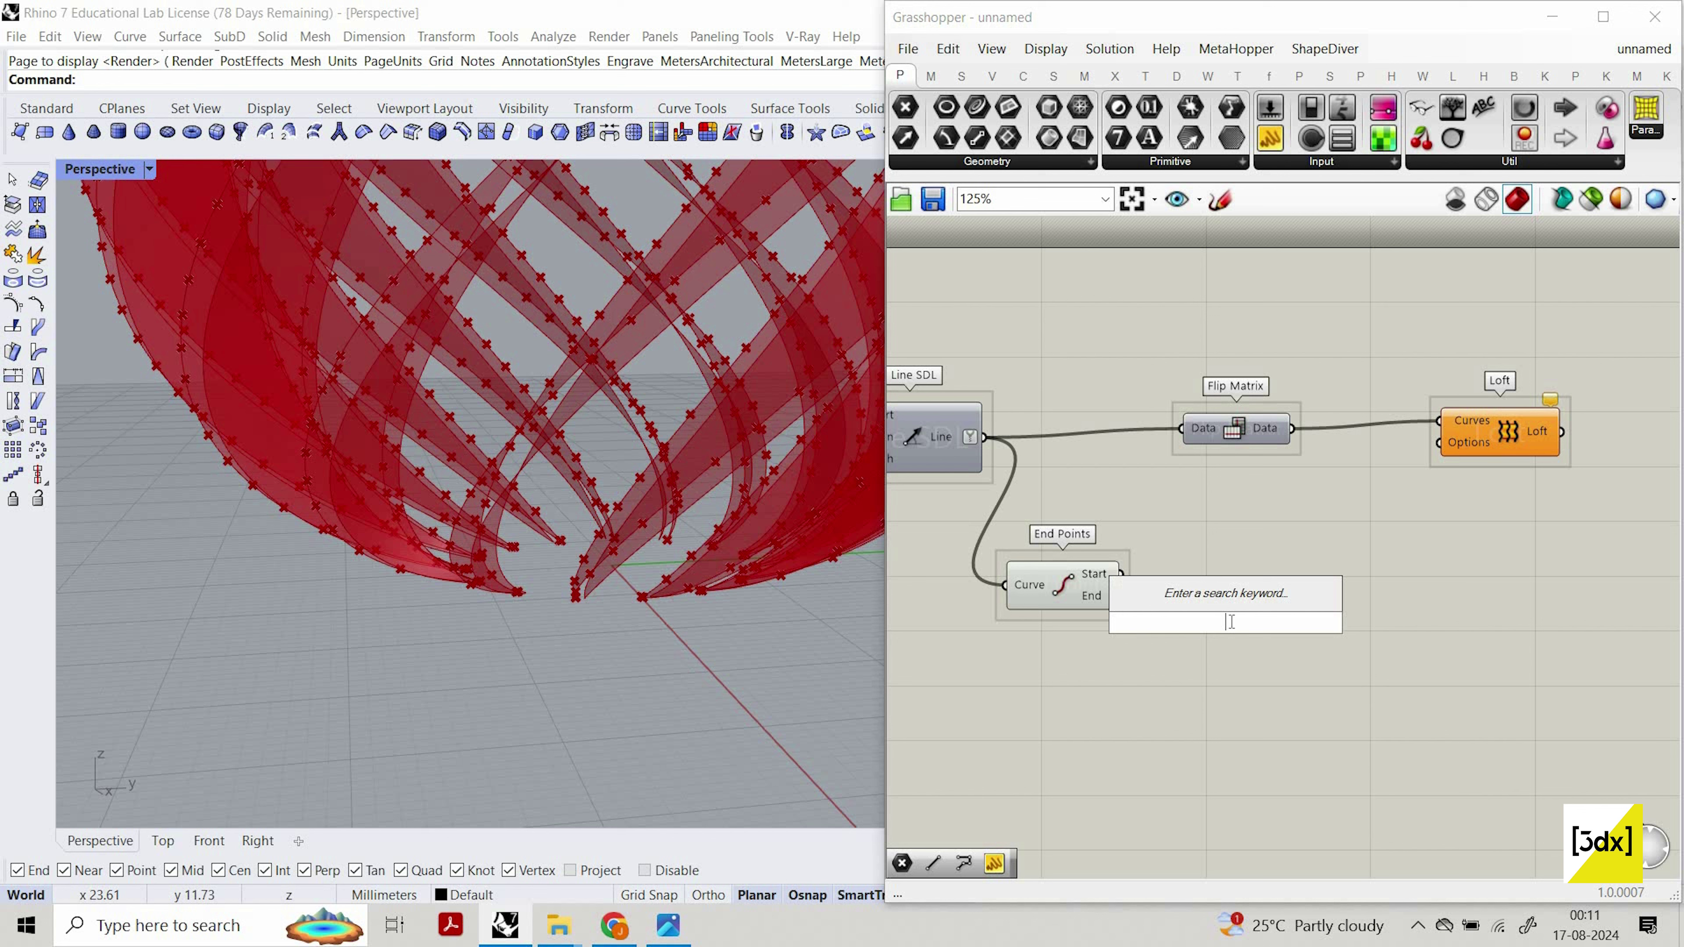
{"action": "type", "text": "flip"}
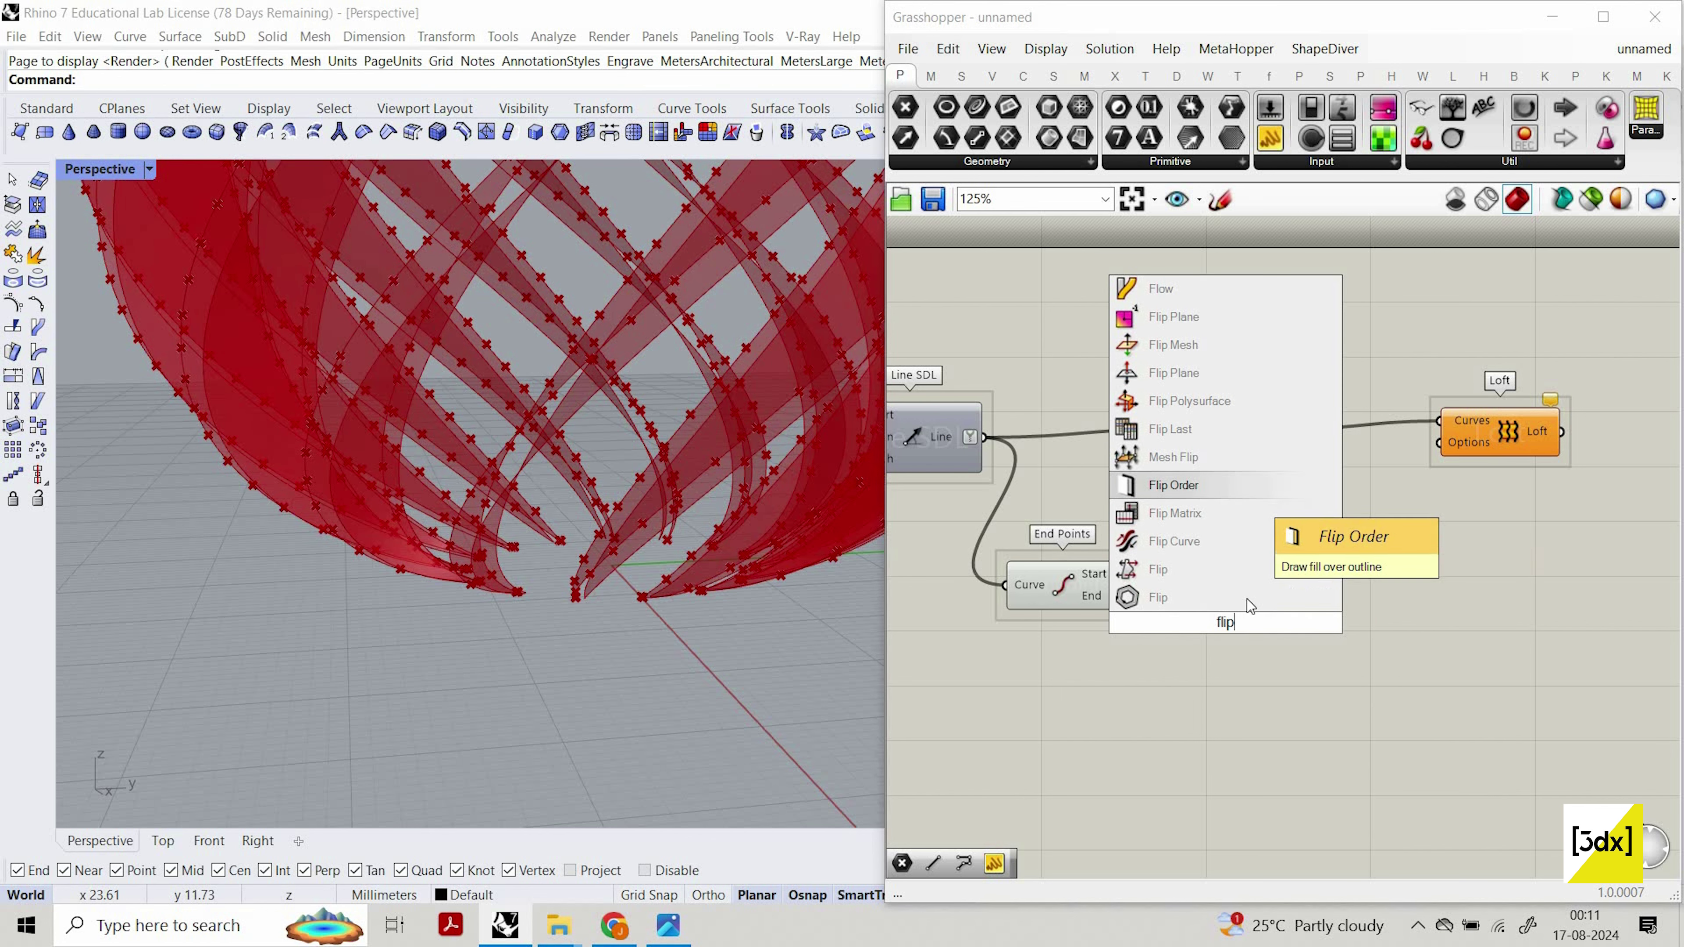
{"action": "type", "text": " mat"}
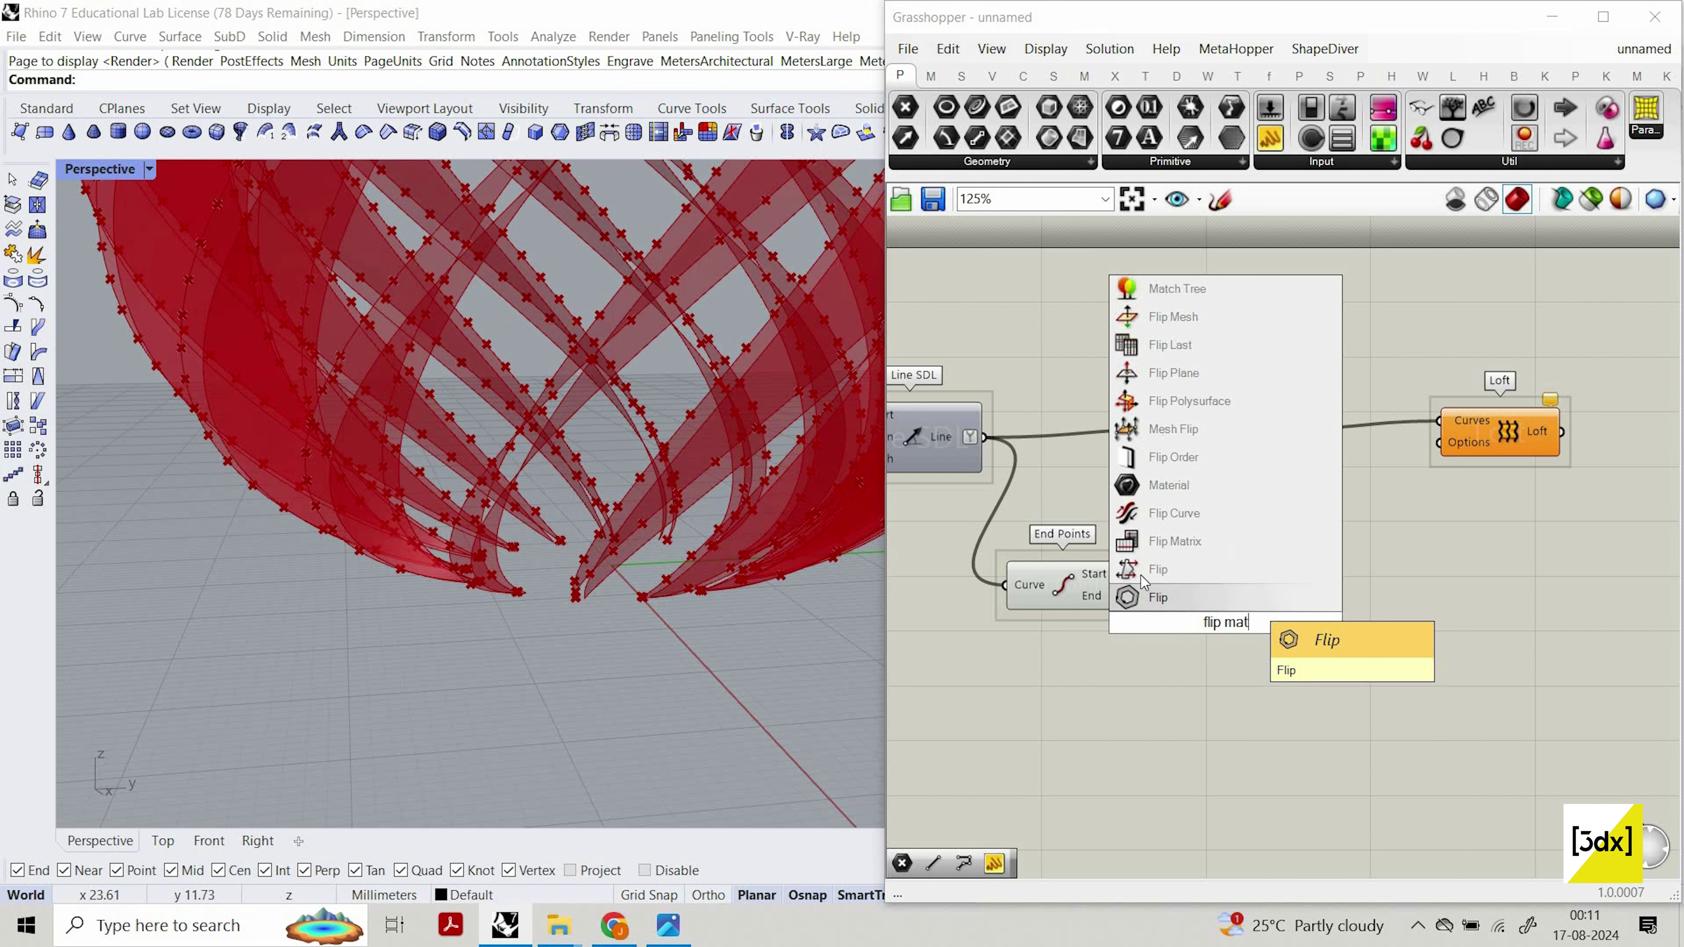
{"action": "key", "text": "Return"}
{"action": "left_click_drag", "start_coordinate": [1121, 595], "coordinate": [1234, 605]}
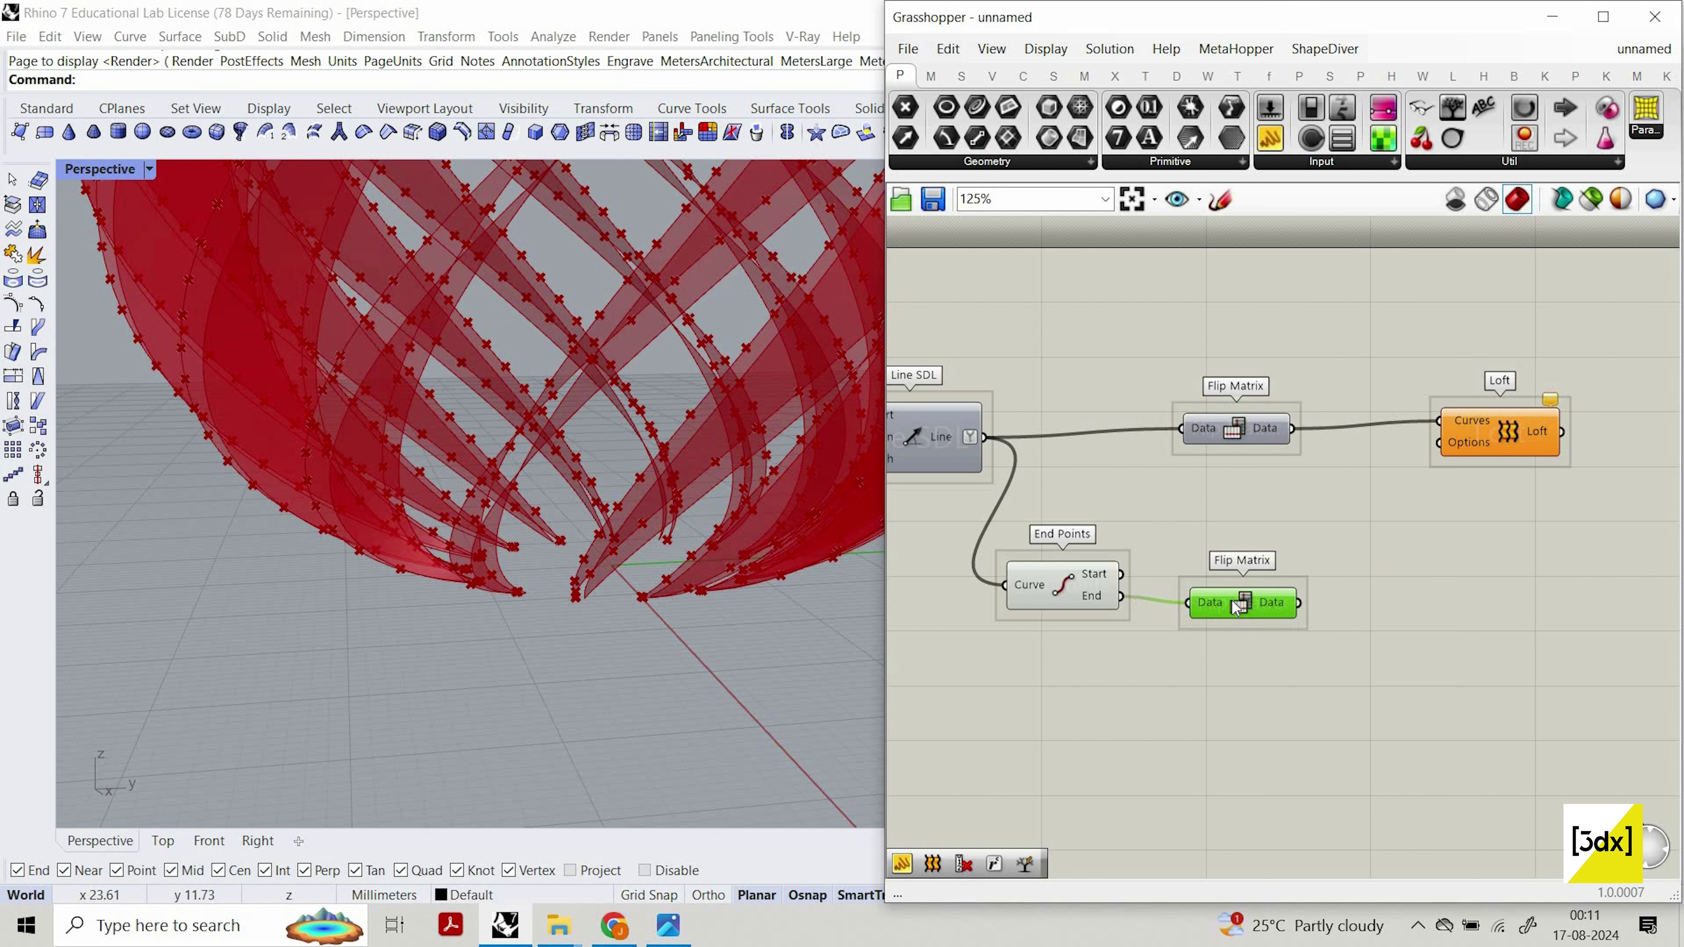
Add a PolyLine component and feed the new Flip Matrix's Data output into its Vertices input.
{"action": "right_click_drag", "start_coordinate": [1329, 607], "coordinate": [1206, 604]}
{"action": "double_click", "coordinate": [1328, 606]}
{"action": "type", "text": "polyli"}
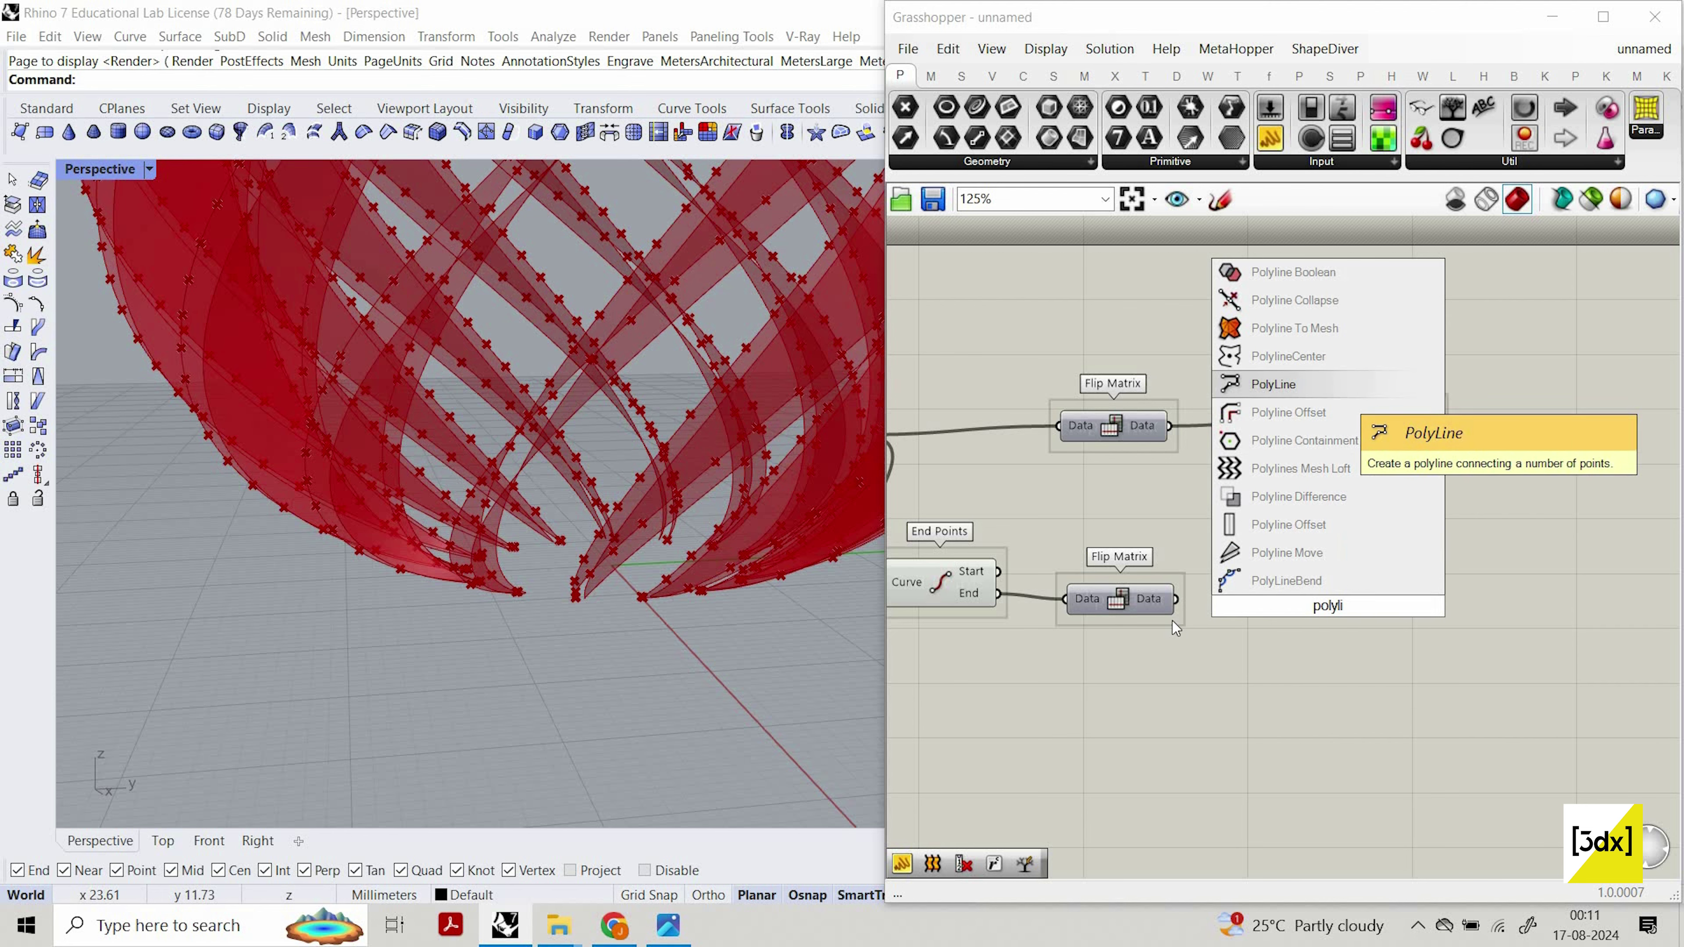
{"action": "left_click", "coordinate": [1326, 386]}
{"action": "scroll", "coordinate": [1309, 594], "scroll_direction": "up", "scroll_amount": 2}
{"action": "left_click_drag", "start_coordinate": [1123, 600], "coordinate": [1314, 620]}
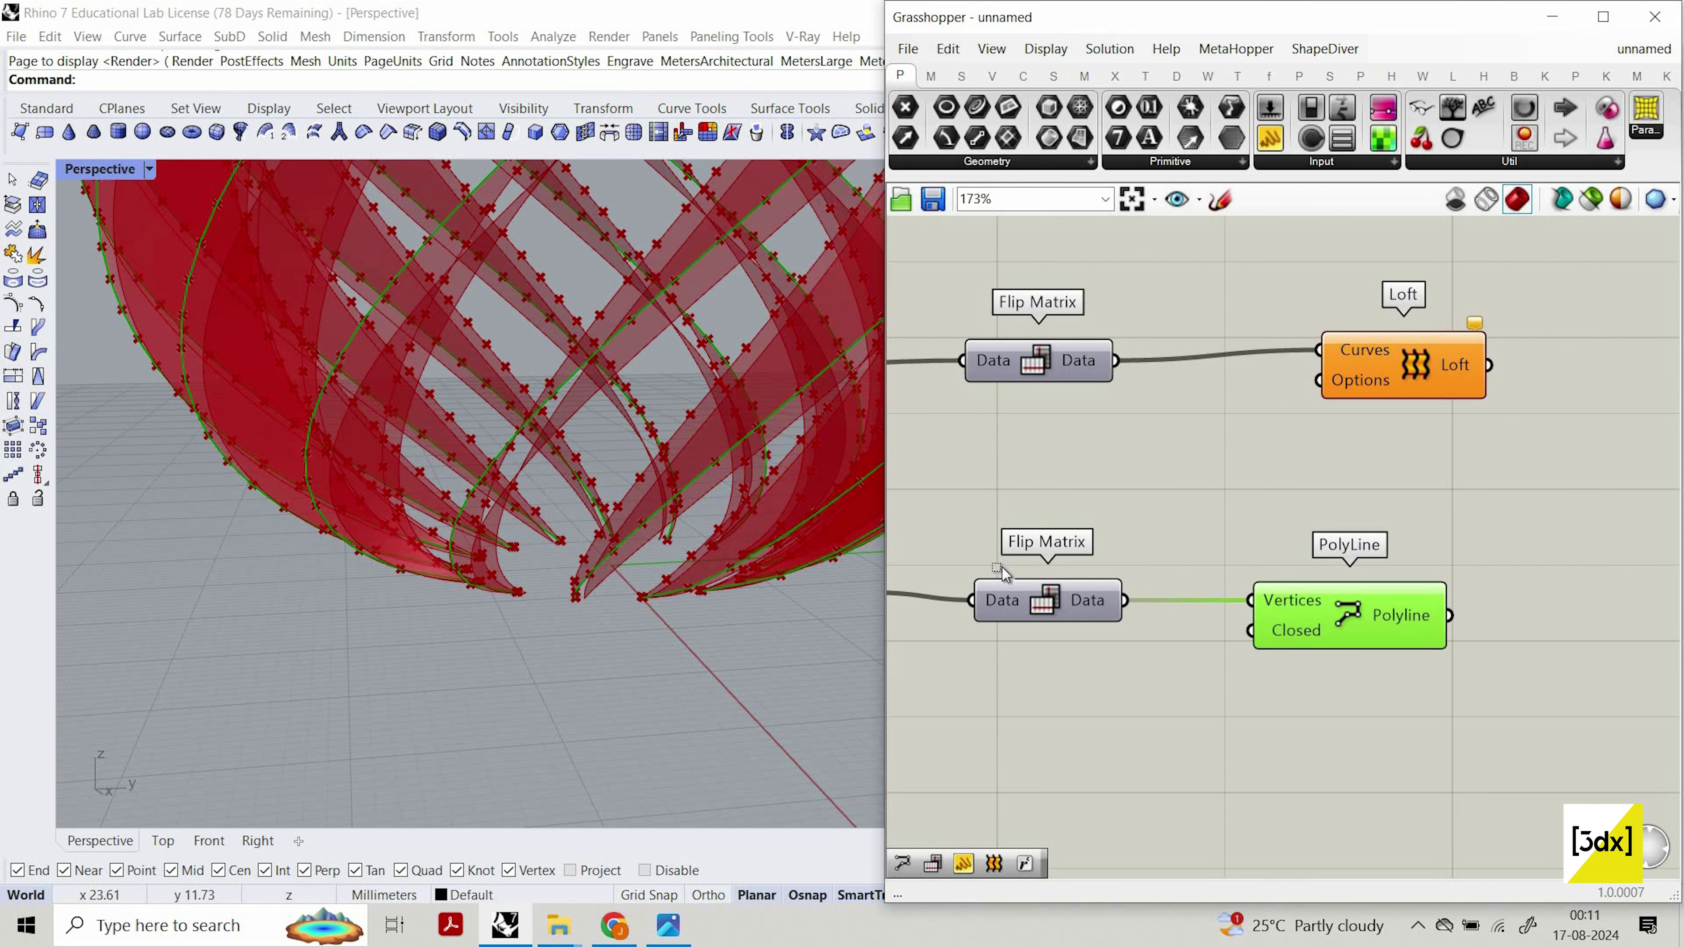
Turn off the preview of End Points and its Flip Matrix, and inspect the polylines along the fins' outer edges.
{"action": "scroll", "coordinate": [1297, 612], "scroll_direction": "down", "scroll_amount": 3}
{"action": "left_click_drag", "start_coordinate": [1246, 678], "coordinate": [1014, 572]}
{"action": "right_click", "coordinate": [1066, 534]}
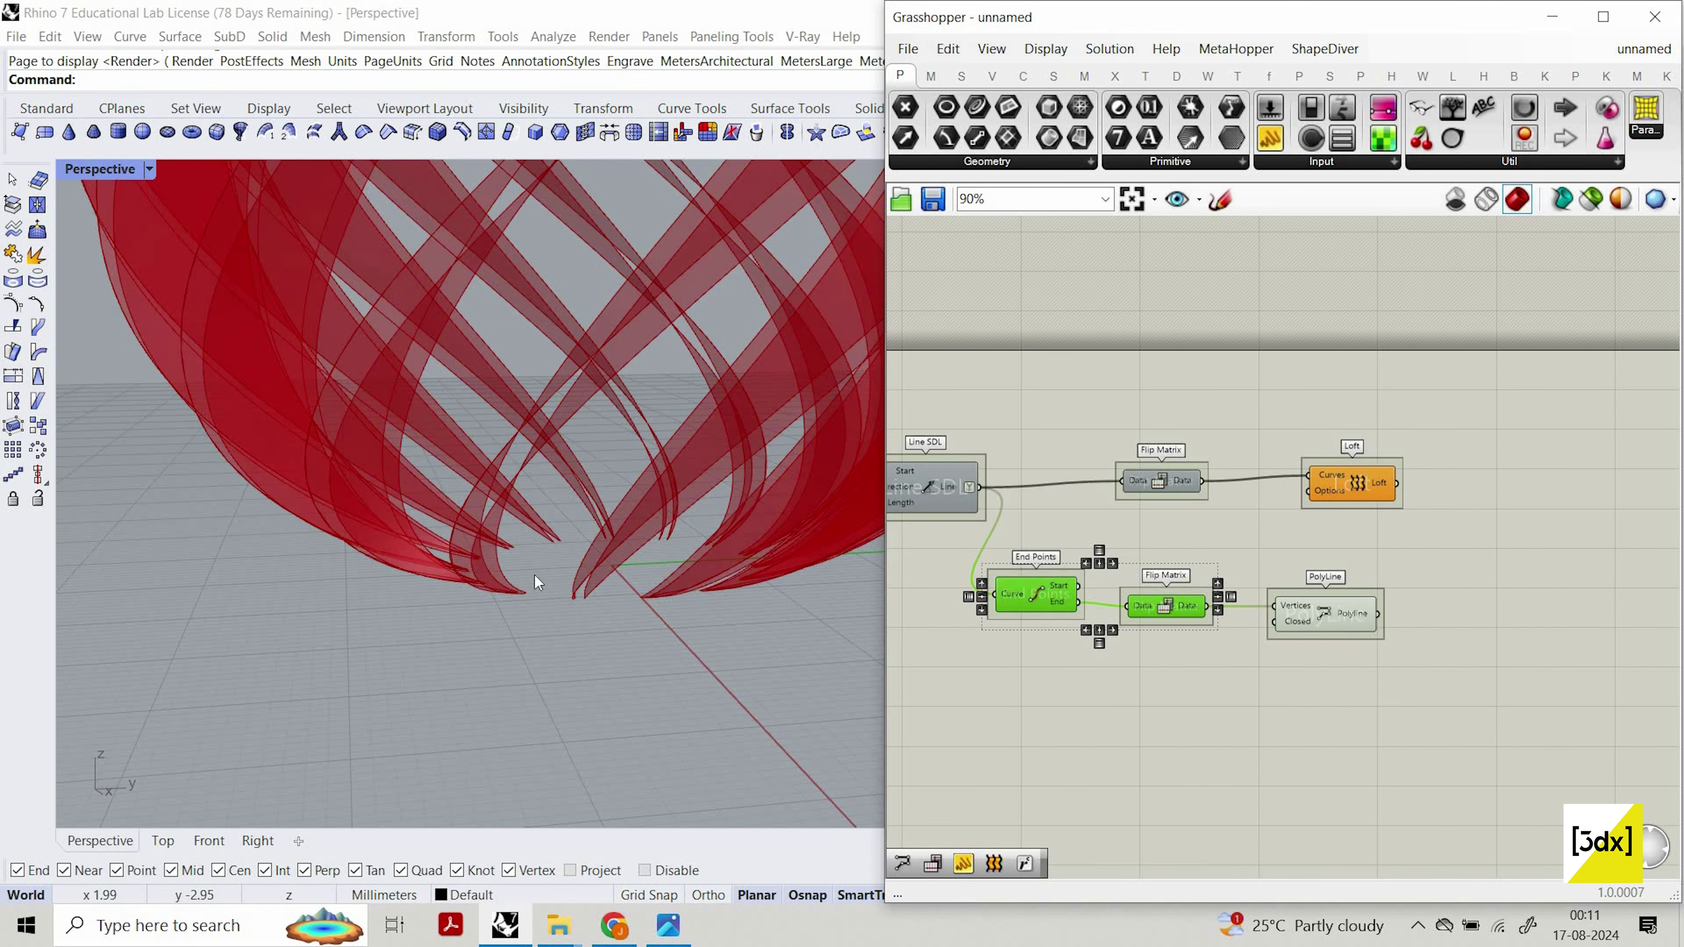
{"action": "right_click_drag", "start_coordinate": [535, 578], "coordinate": [471, 620]}
{"action": "scroll", "coordinate": [541, 622], "scroll_direction": "down", "scroll_amount": 5}
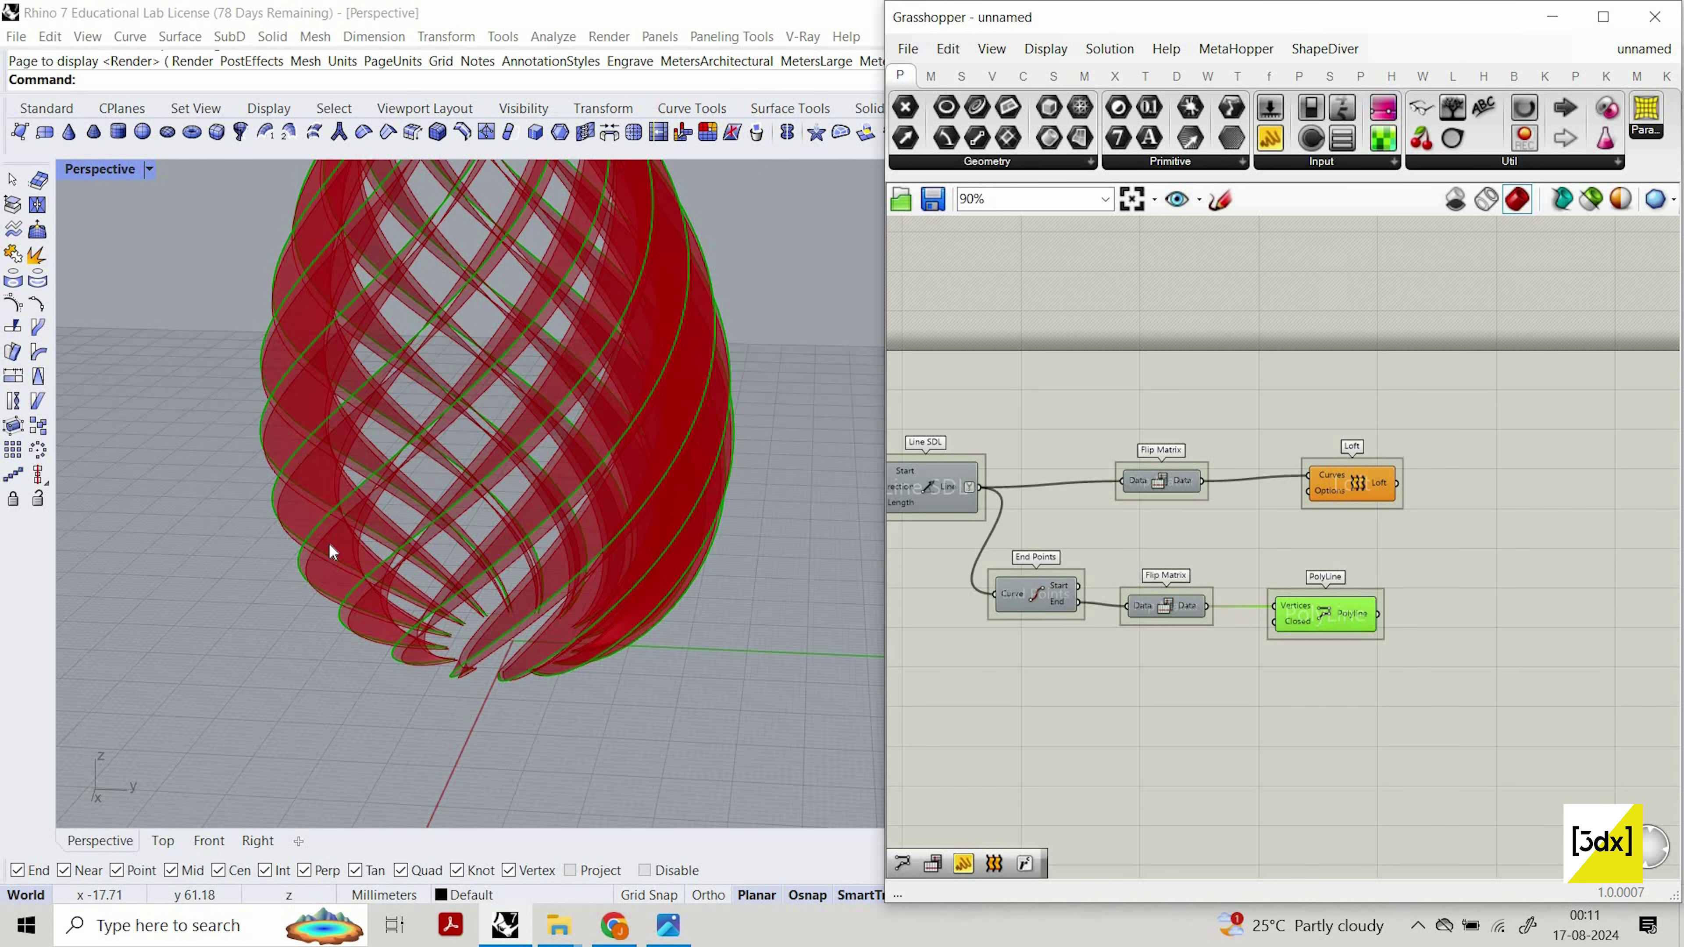
{"action": "scroll", "coordinate": [478, 532], "scroll_direction": "up", "scroll_amount": 5}
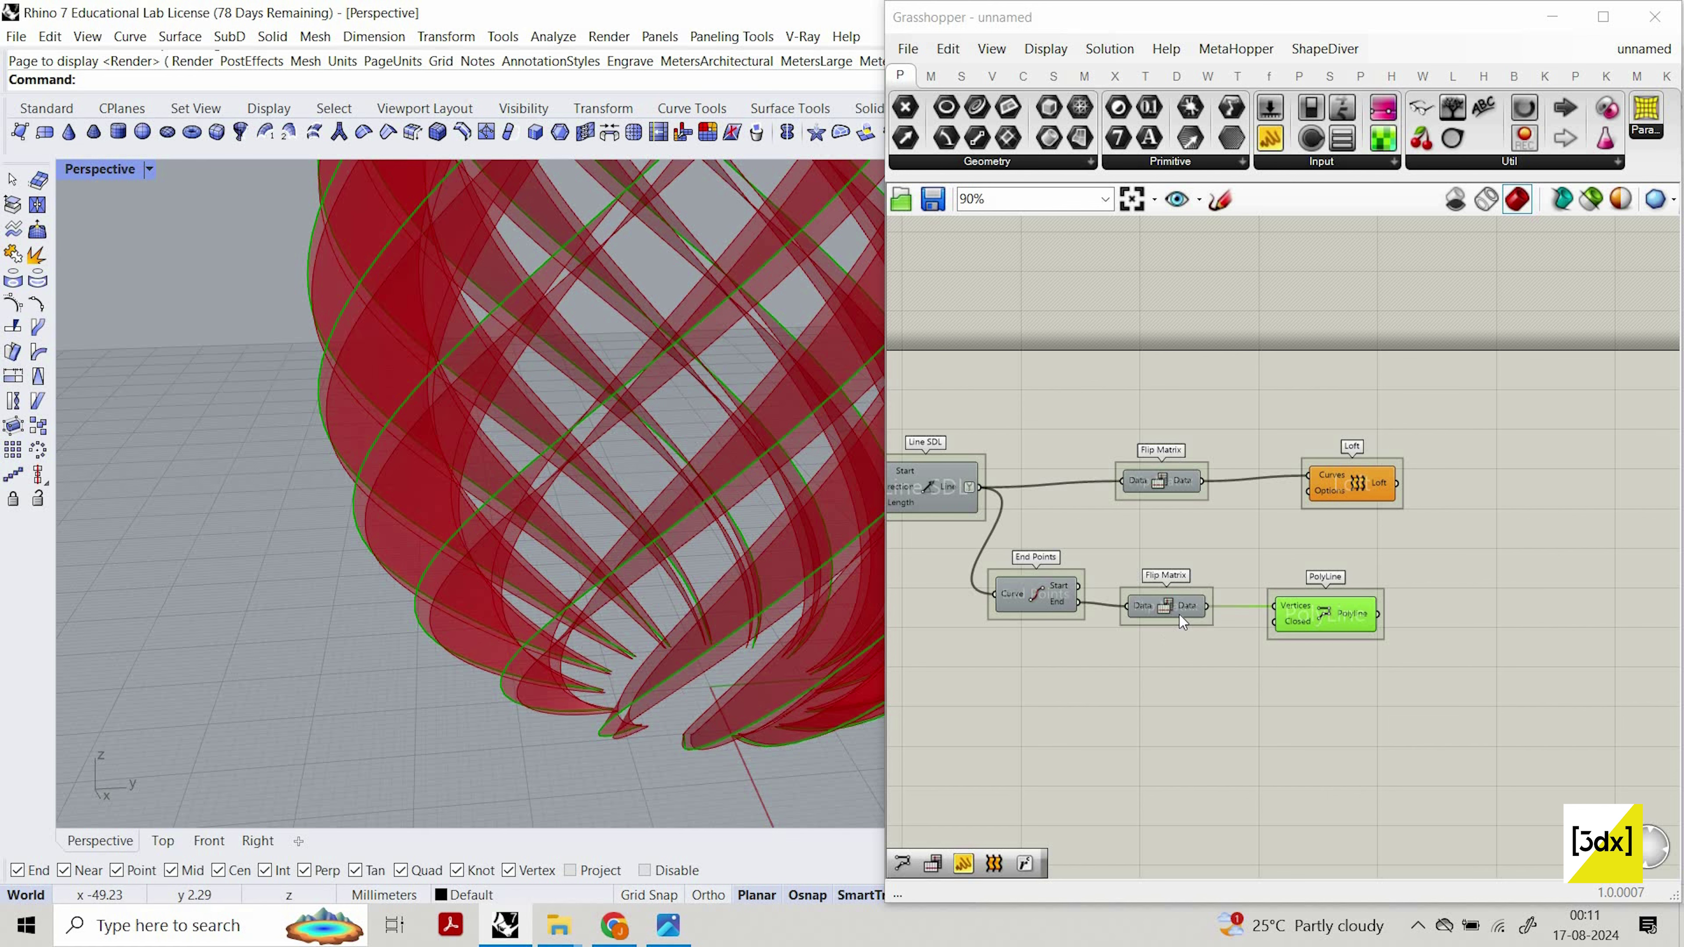
Copy the End Points, Flip Matrix and PolyLine chain and place the copy below the lower Flip Matrix and Loft pair.
{"action": "scroll", "coordinate": [1206, 577], "scroll_direction": "down", "scroll_amount": 4}
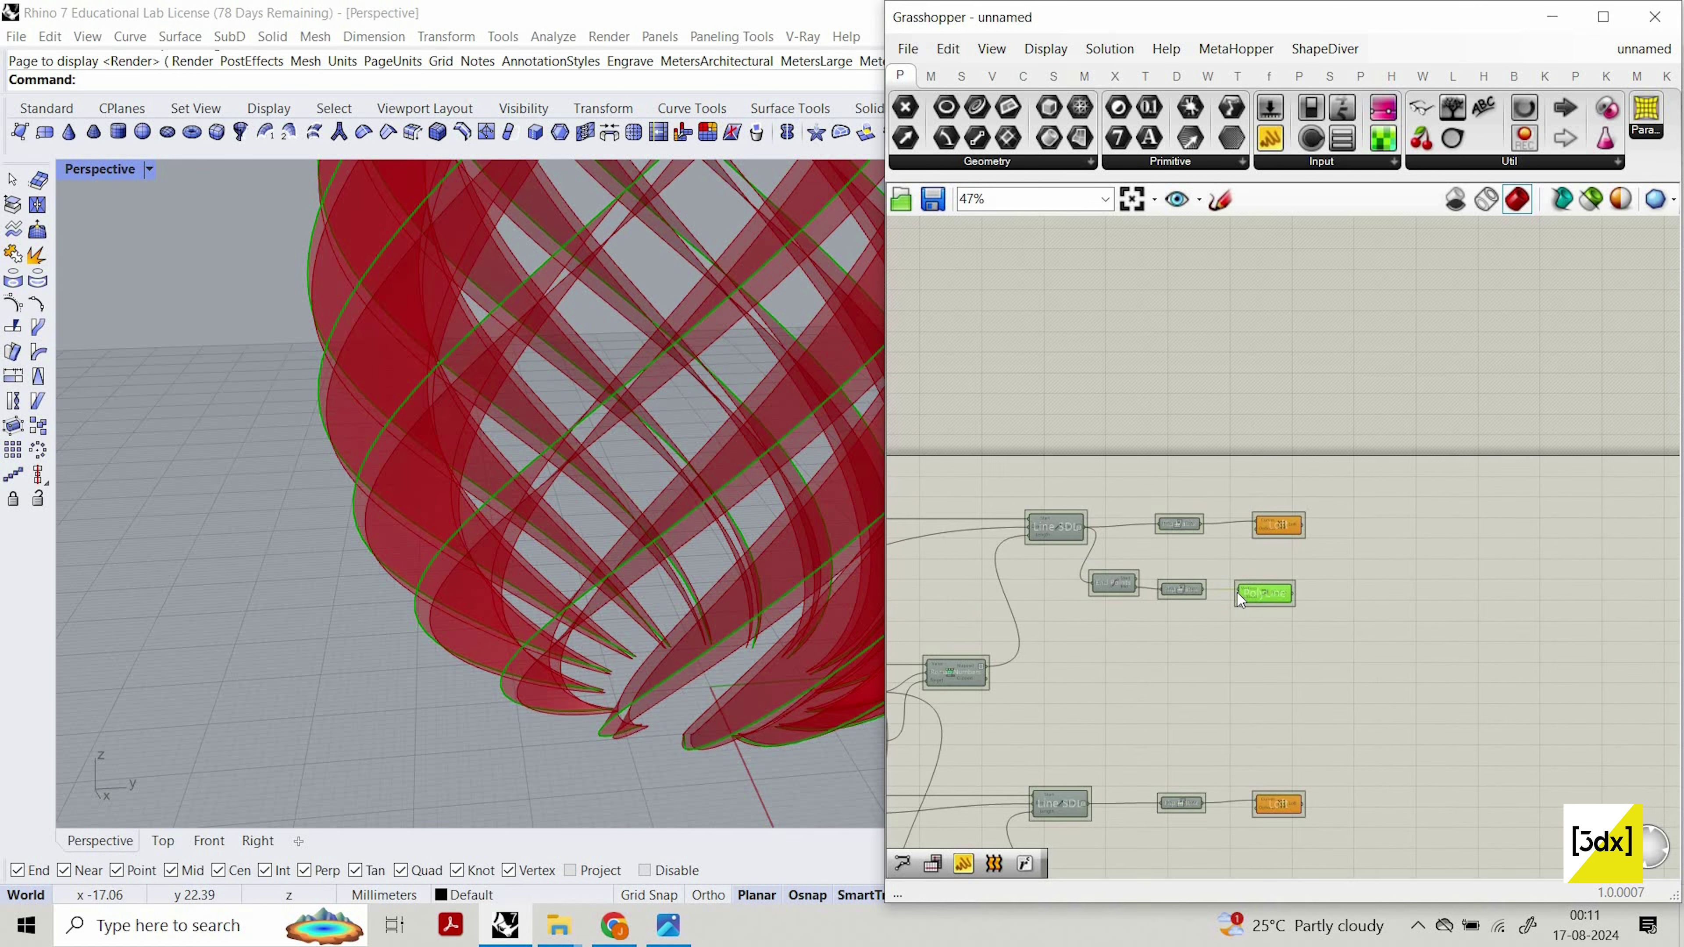
{"action": "scroll", "coordinate": [1372, 666], "scroll_direction": "up", "scroll_amount": 4}
{"action": "left_click_drag", "start_coordinate": [1353, 670], "coordinate": [985, 524]}
{"action": "scroll", "coordinate": [1234, 607], "scroll_direction": "down", "scroll_amount": 3}
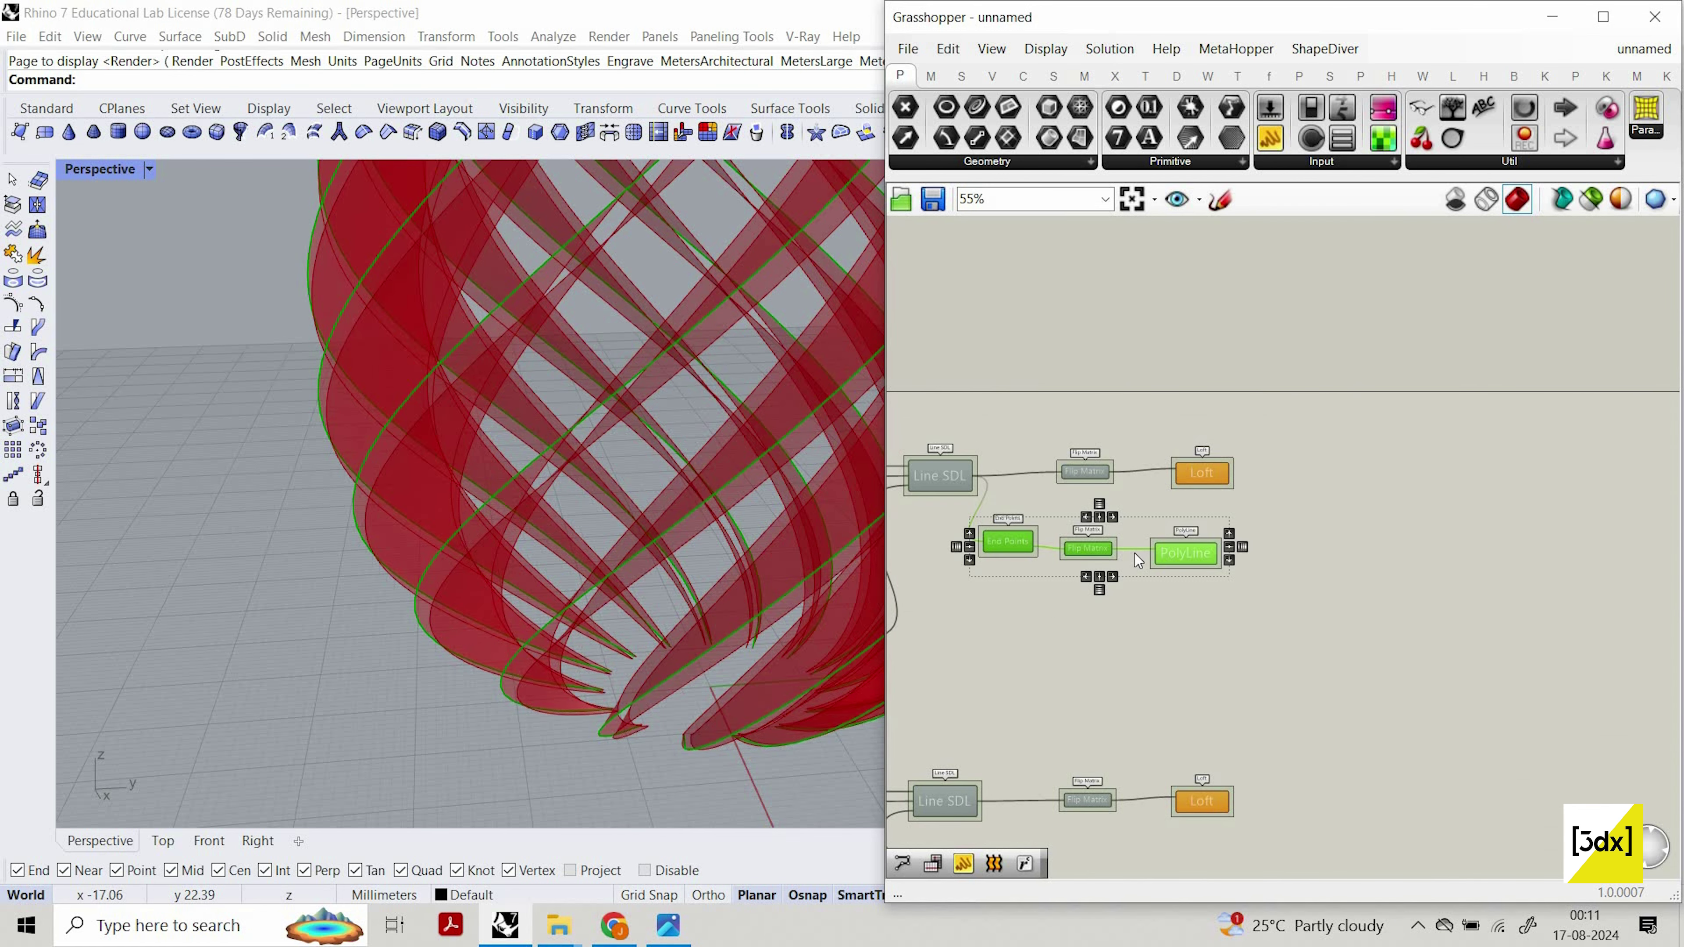
{"action": "key", "text": "ctrl+c"}
{"action": "key", "text": "ctrl+v"}
{"action": "scroll", "coordinate": [1177, 539], "scroll_direction": "down", "scroll_amount": 4}
{"action": "left_click_drag", "start_coordinate": [1182, 516], "coordinate": [1155, 755]}
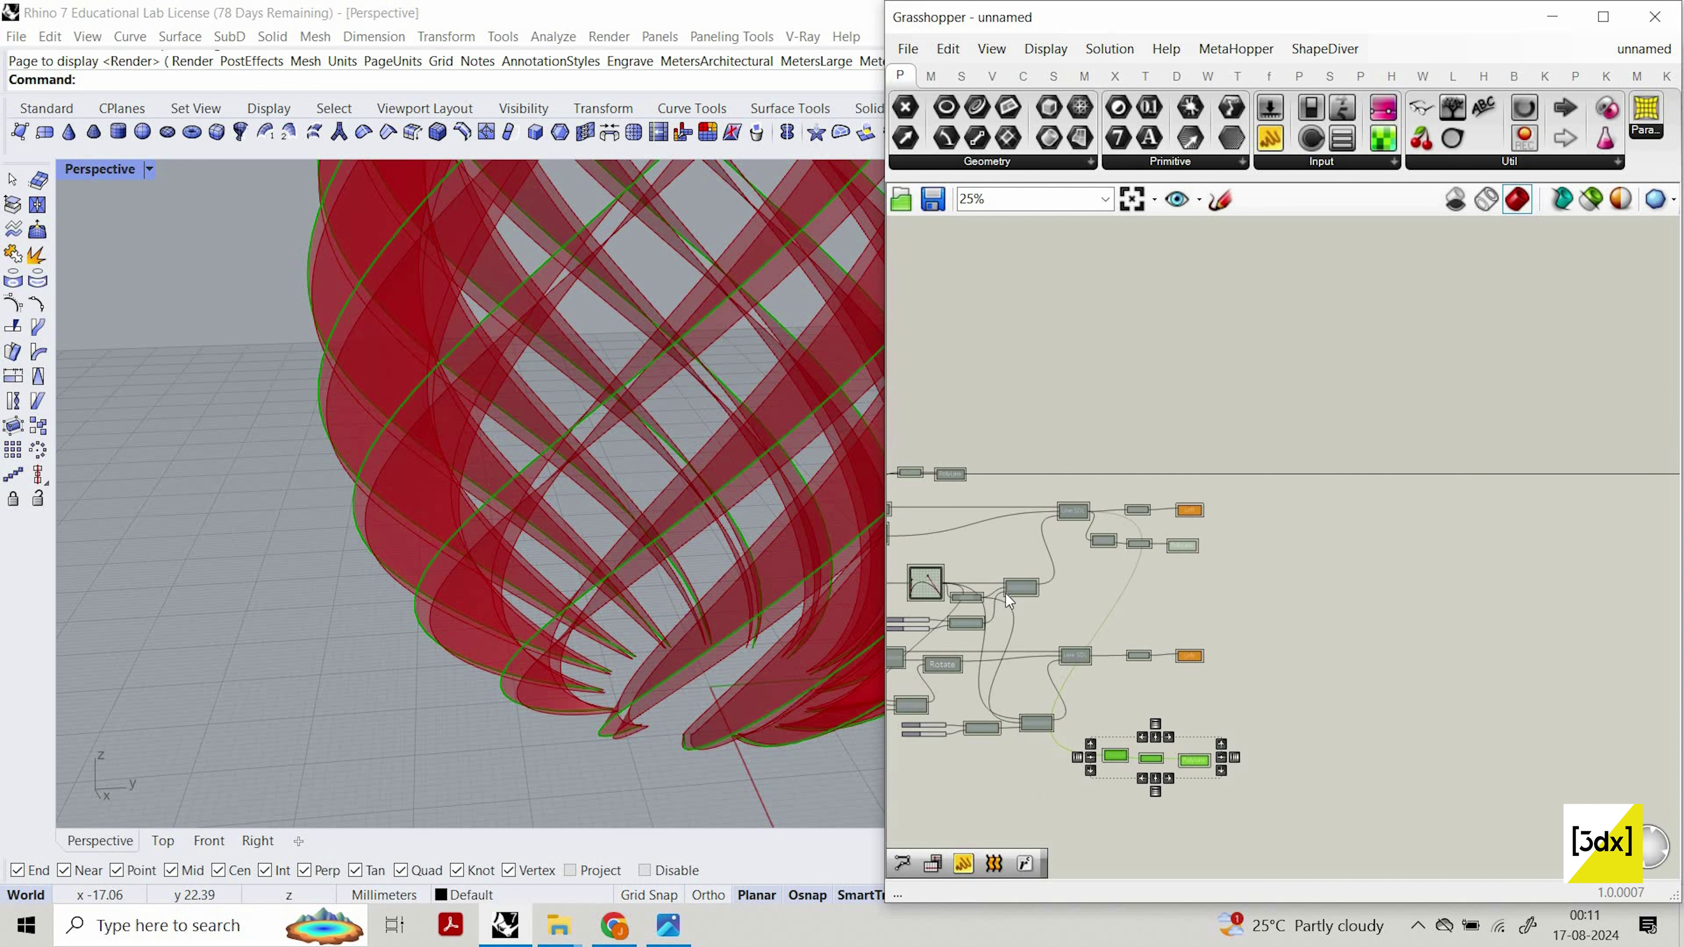
Feed the lower Line SDL's Line output into the copied End Points and move the copied chain closer beneath the lower Loft.
{"action": "scroll", "coordinate": [1172, 722], "scroll_direction": "up", "scroll_amount": 4}
{"action": "scroll", "coordinate": [1014, 583], "scroll_direction": "up", "scroll_amount": 3}
{"action": "left_click_drag", "start_coordinate": [972, 567], "coordinate": [1025, 705]}
{"action": "scroll", "coordinate": [1028, 535], "scroll_direction": "down", "scroll_amount": 4}
{"action": "scroll", "coordinate": [1232, 740], "scroll_direction": "up", "scroll_amount": 2}
{"action": "left_click_drag", "start_coordinate": [1216, 769], "coordinate": [916, 682]}
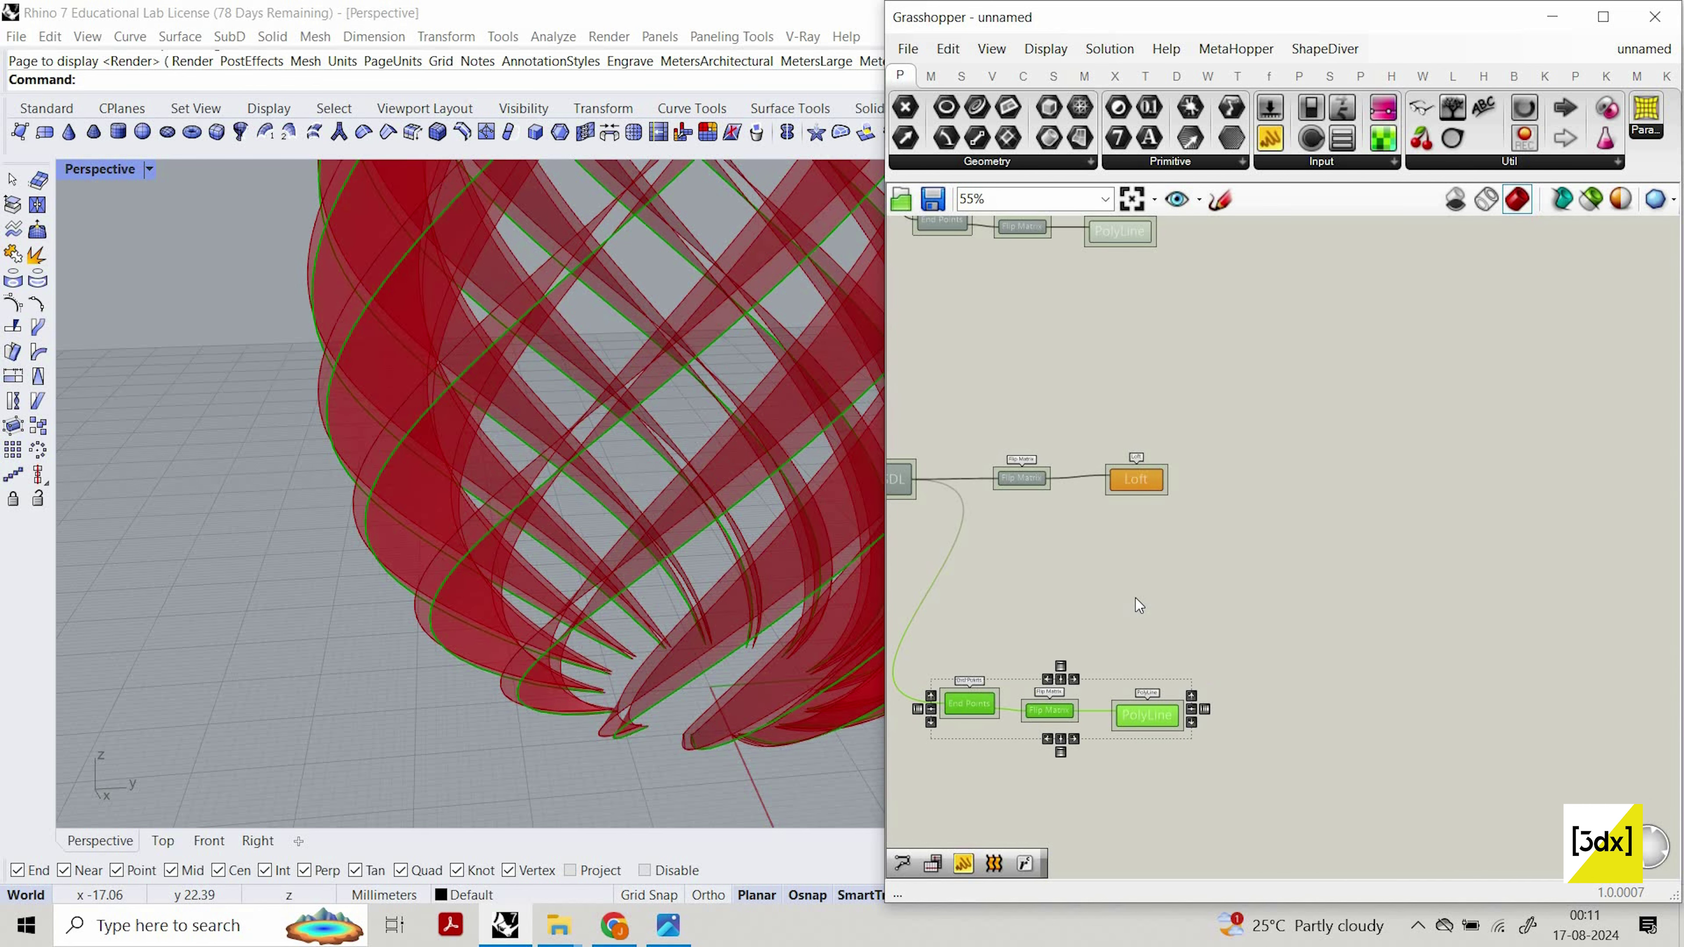
{"action": "left_click_drag", "start_coordinate": [1122, 712], "coordinate": [1136, 598]}
{"action": "scroll", "coordinate": [1208, 537], "scroll_direction": "down", "scroll_amount": 1}
Add a Ruled Surface with the upper PolyLine feeding Curve A and the lower PolyLine feeding Curve B.
{"action": "double_click", "coordinate": [1208, 537]}
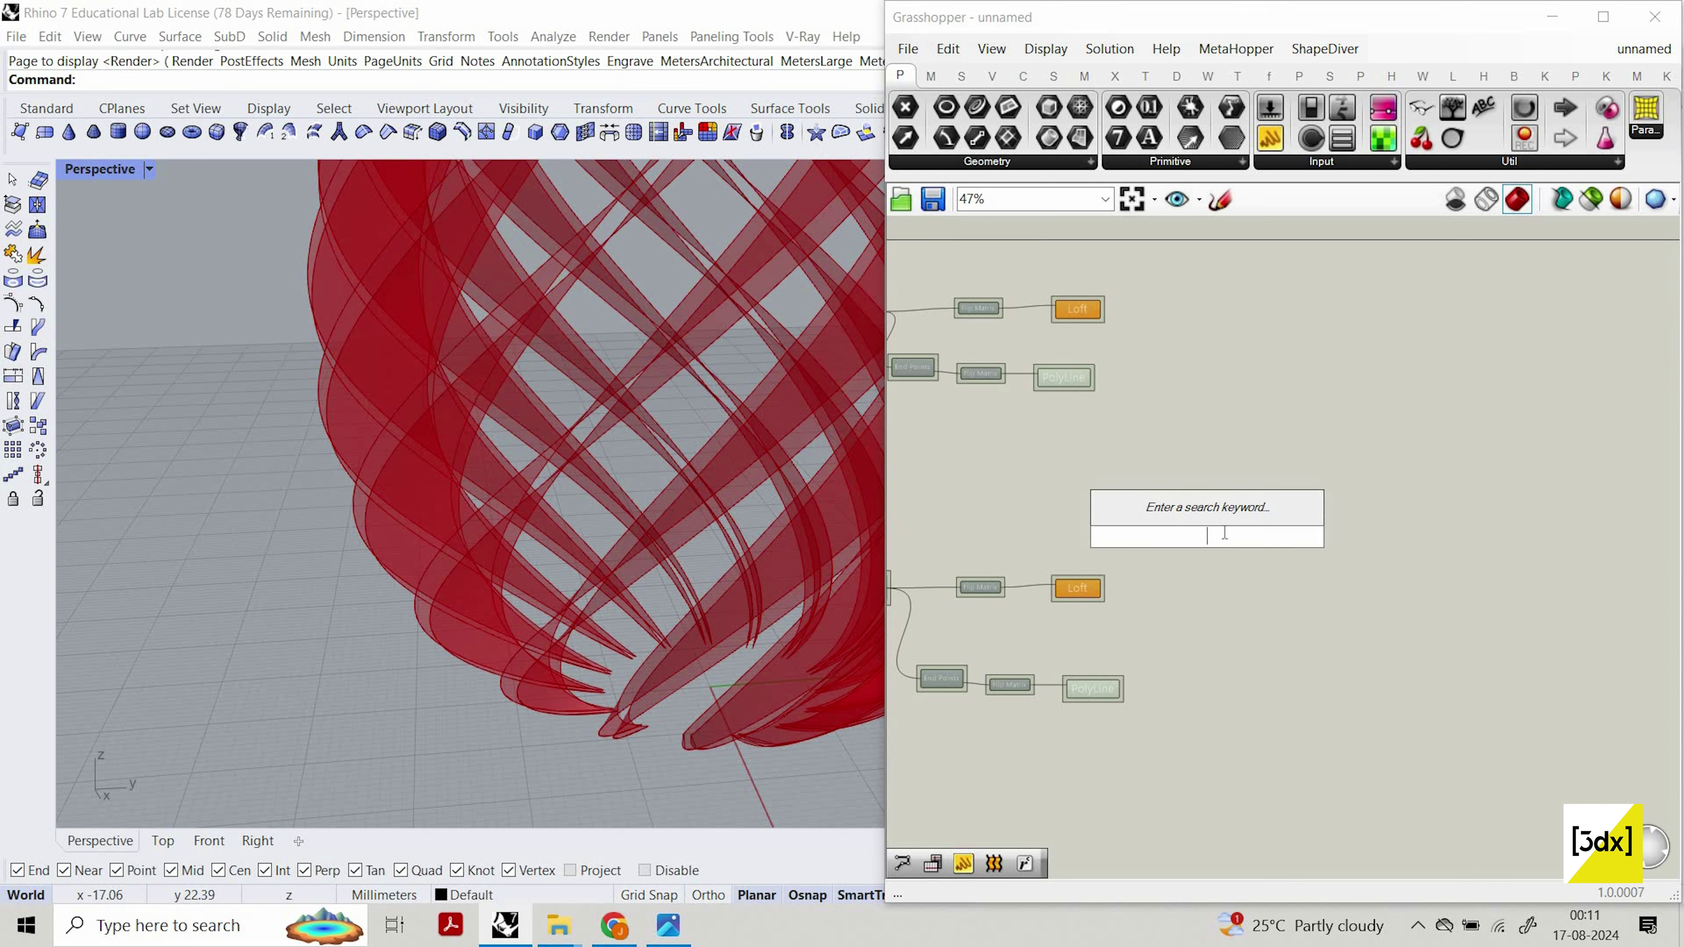
{"action": "type", "text": "rul"}
{"action": "left_click", "coordinate": [1218, 510]}
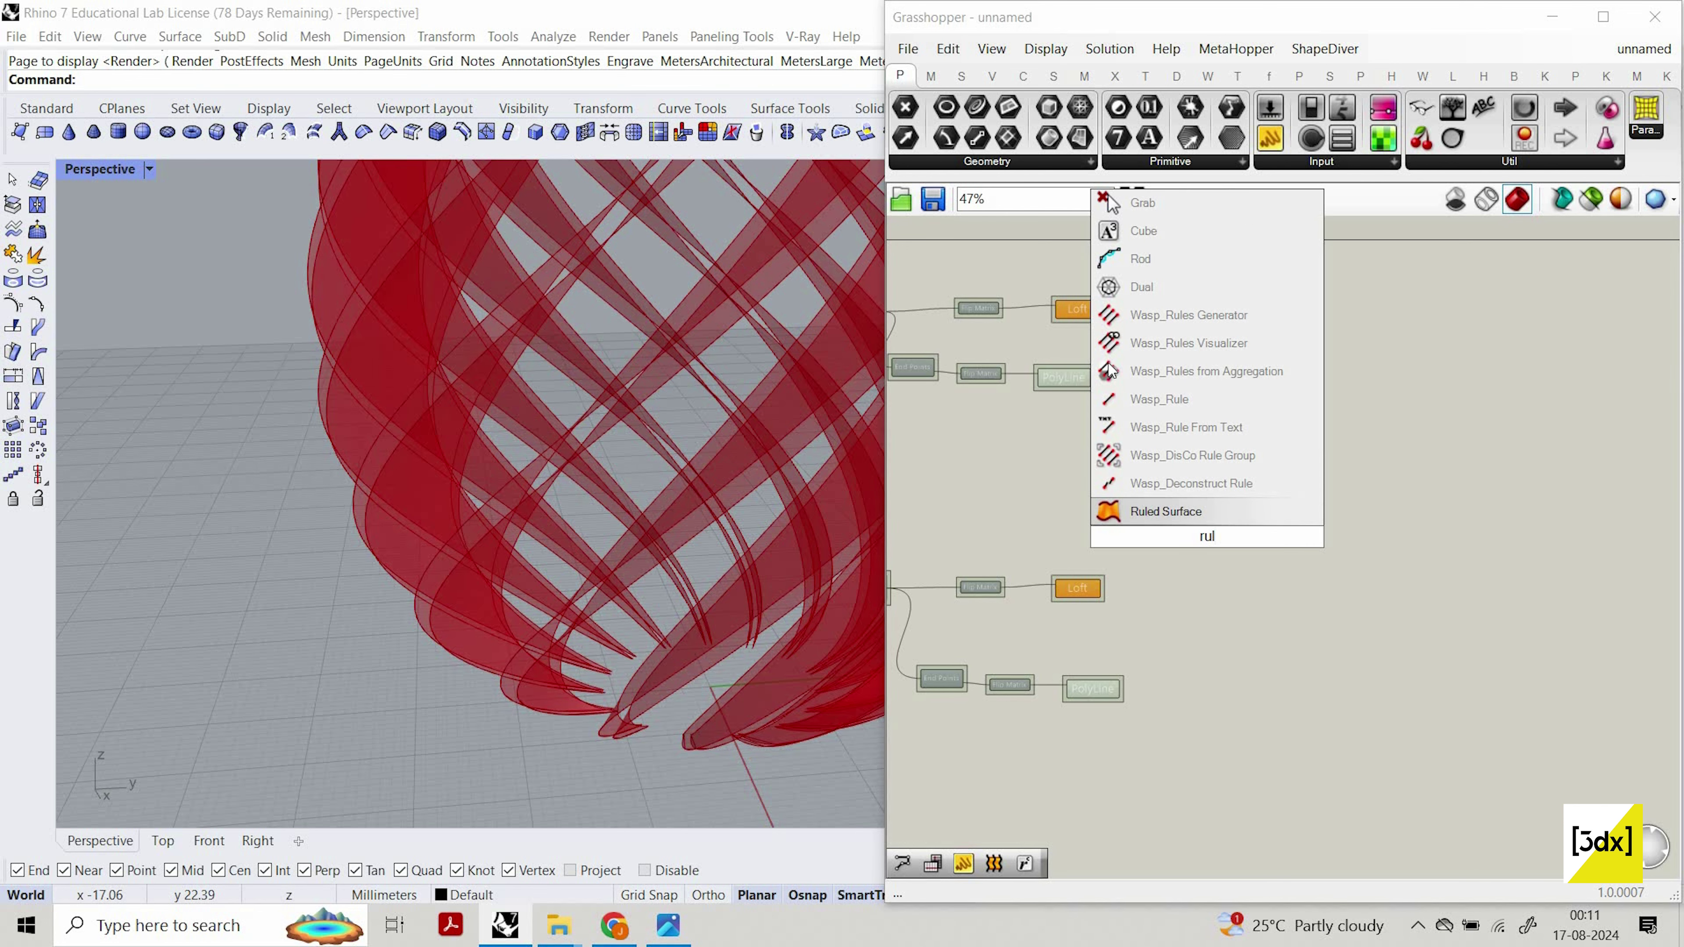
{"action": "scroll", "coordinate": [1143, 450], "scroll_direction": "up", "scroll_amount": 3}
{"action": "left_click_drag", "start_coordinate": [1038, 344], "coordinate": [1190, 585]}
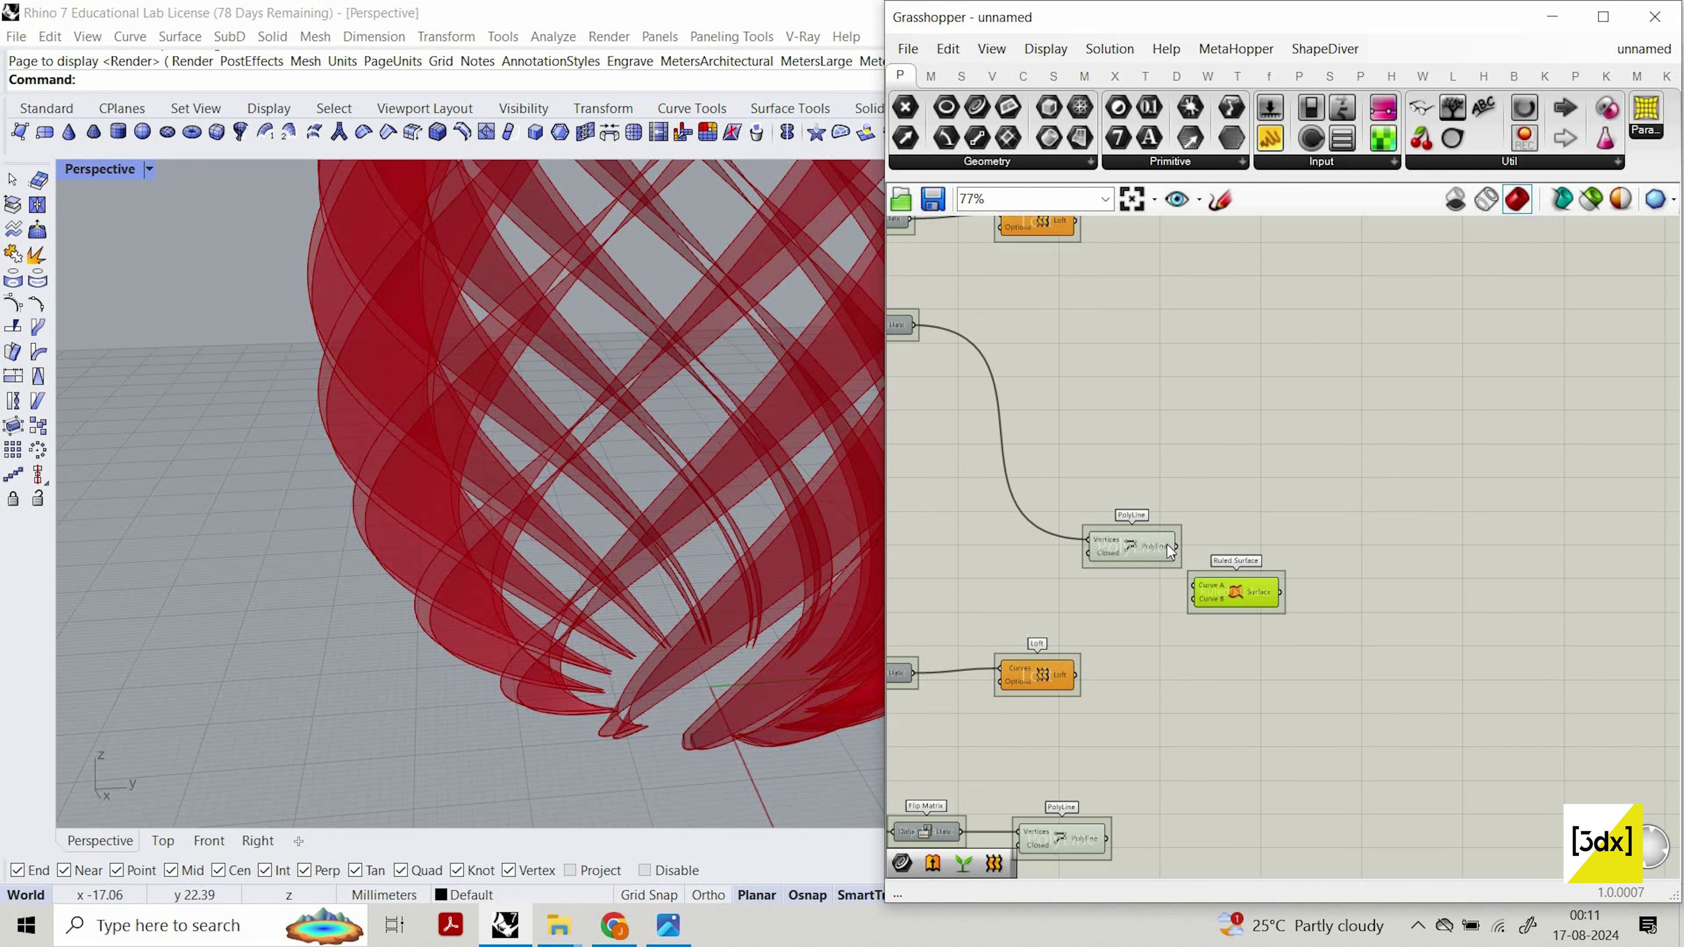
{"action": "left_click", "coordinate": [1169, 546]}
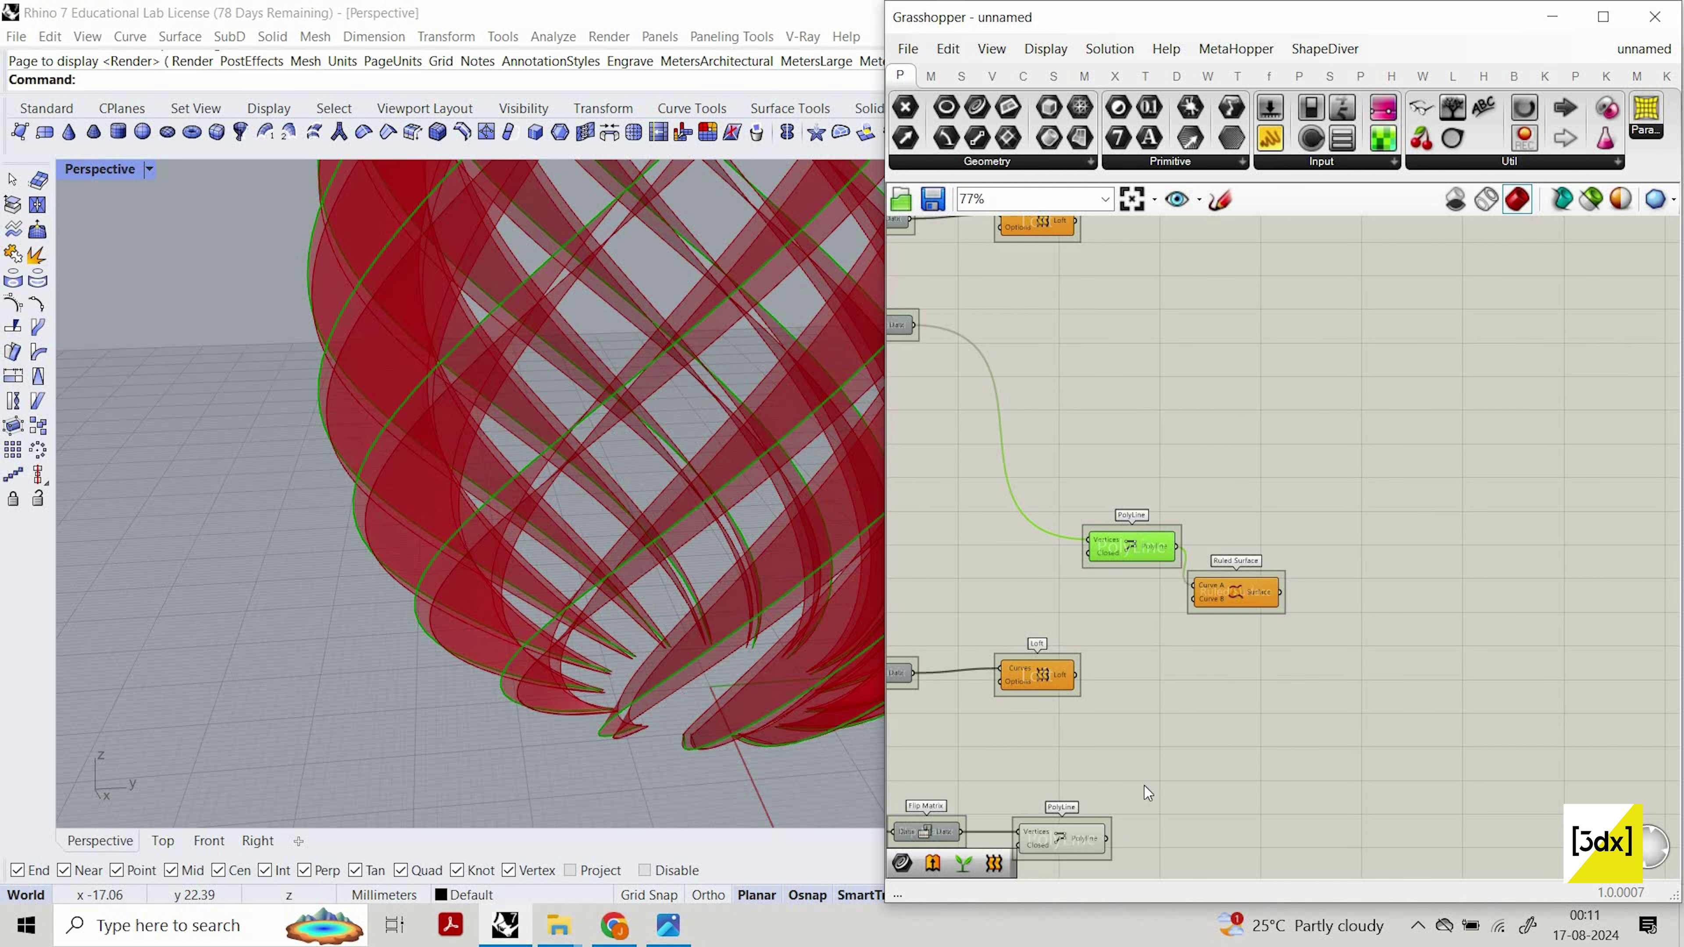
{"action": "left_click_drag", "start_coordinate": [1106, 838], "coordinate": [1192, 599]}
{"action": "left_click", "coordinate": [1227, 592]}
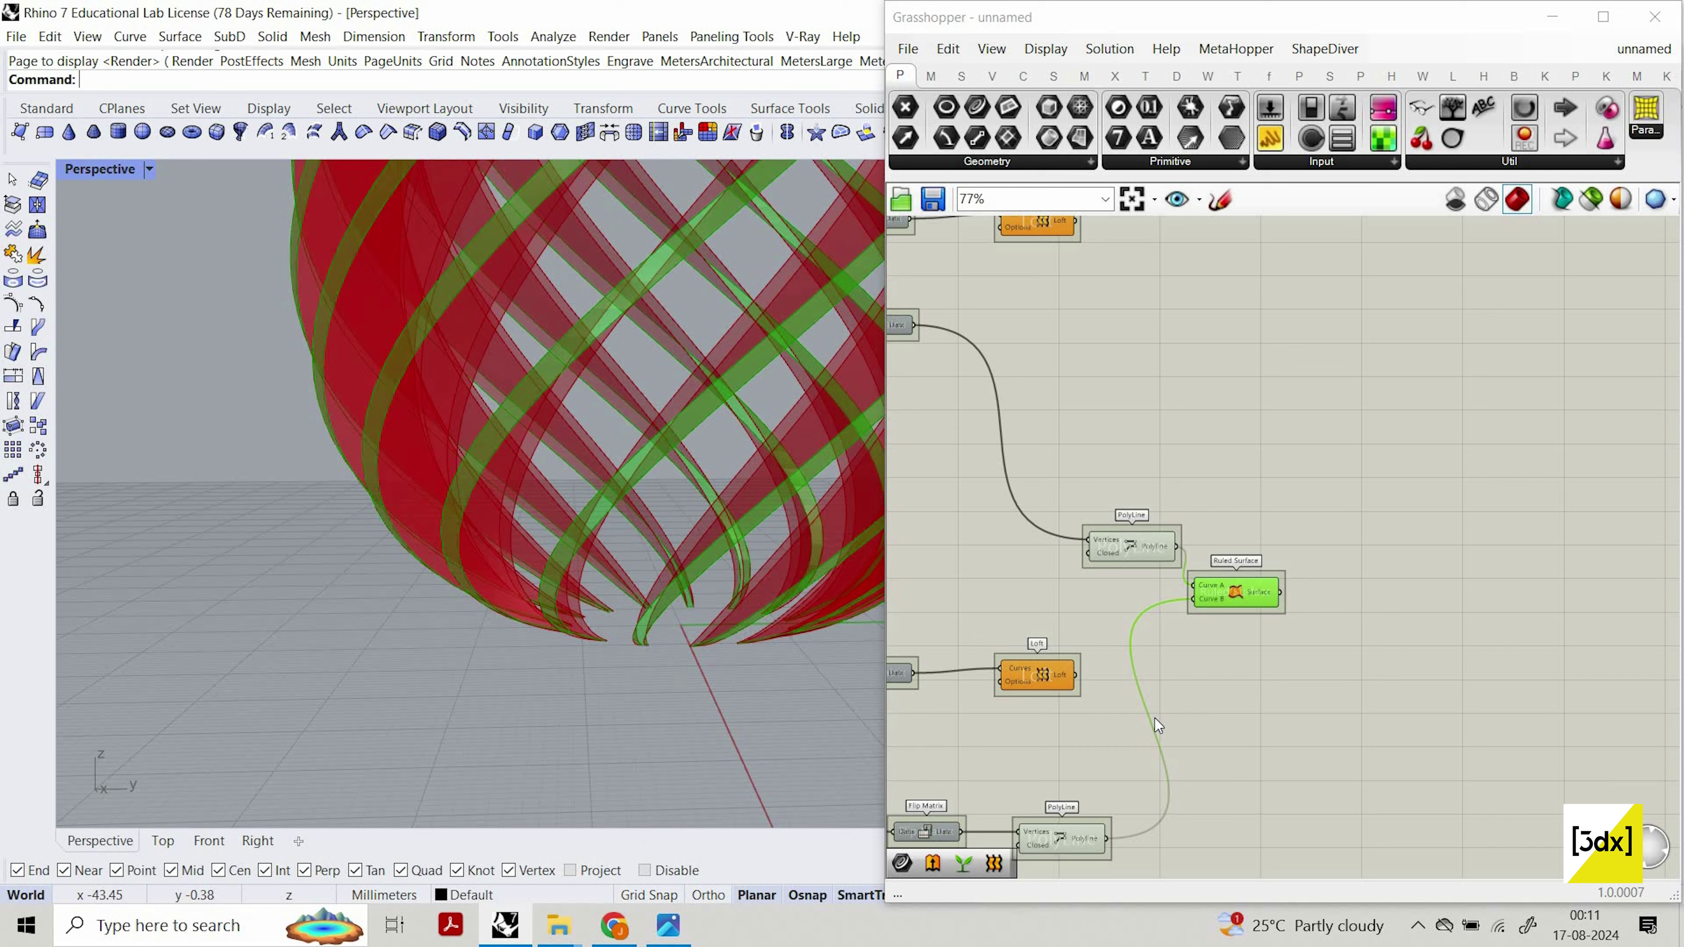
Turn off the preview of the two PolyLine components feeding the Ruled Surface.
{"action": "scroll", "coordinate": [1240, 622], "scroll_direction": "down", "scroll_amount": 4}
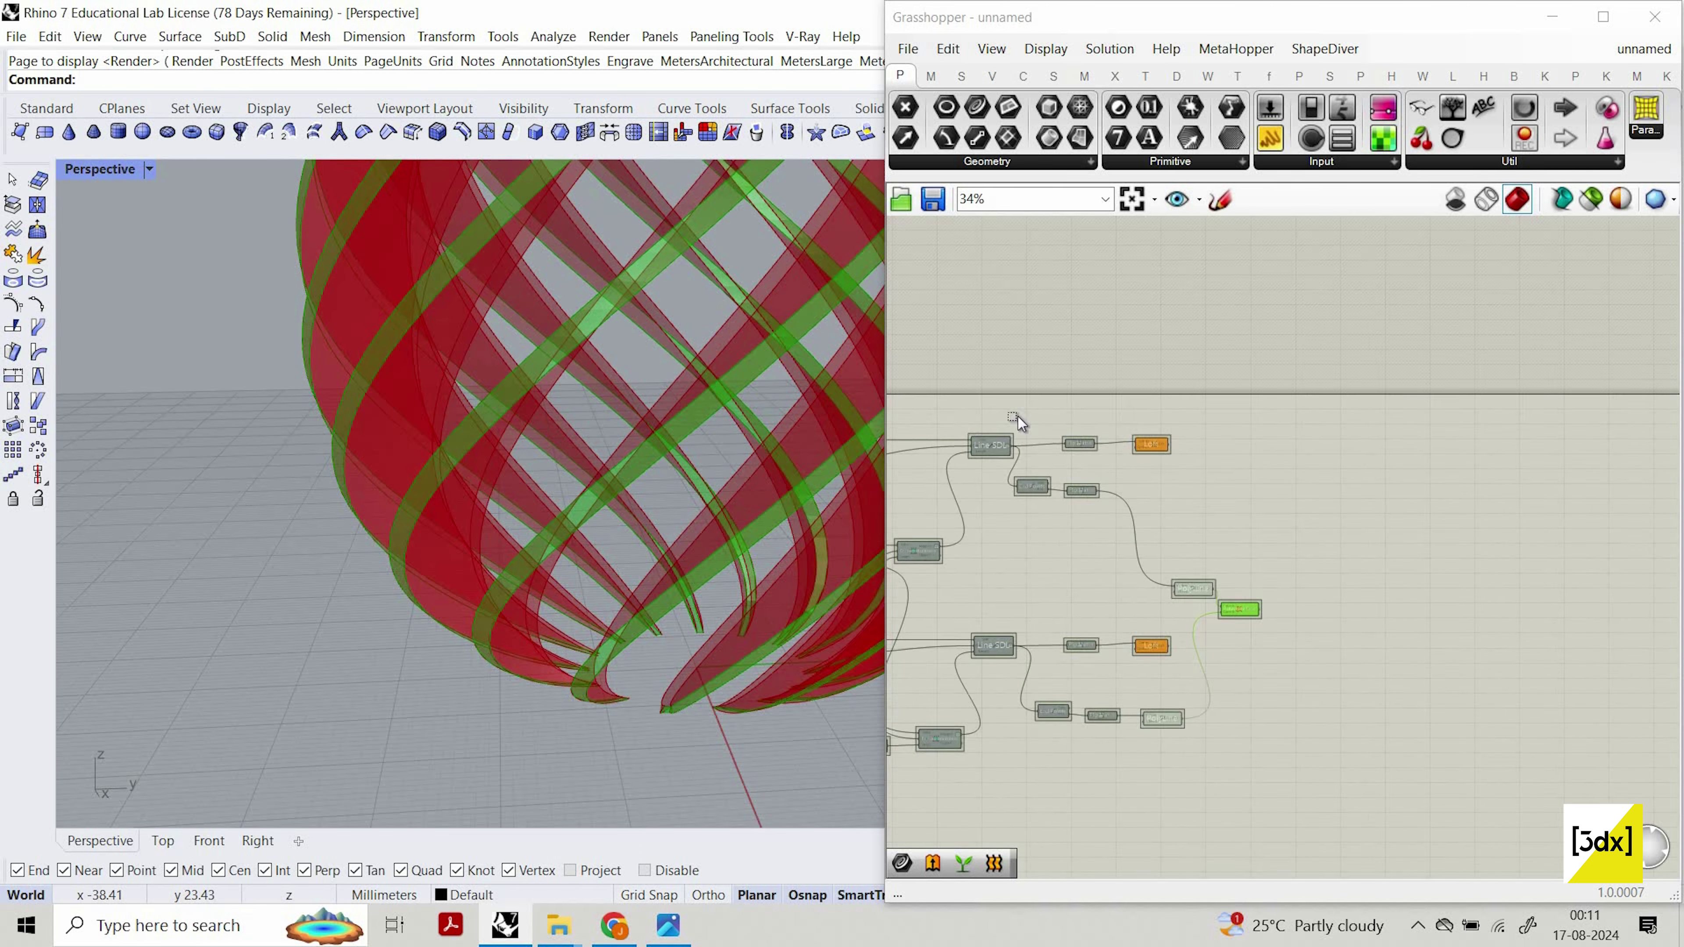
{"action": "scroll", "coordinate": [1169, 740], "scroll_direction": "up", "scroll_amount": 2}
{"action": "left_click_drag", "start_coordinate": [1209, 785], "coordinate": [947, 335]}
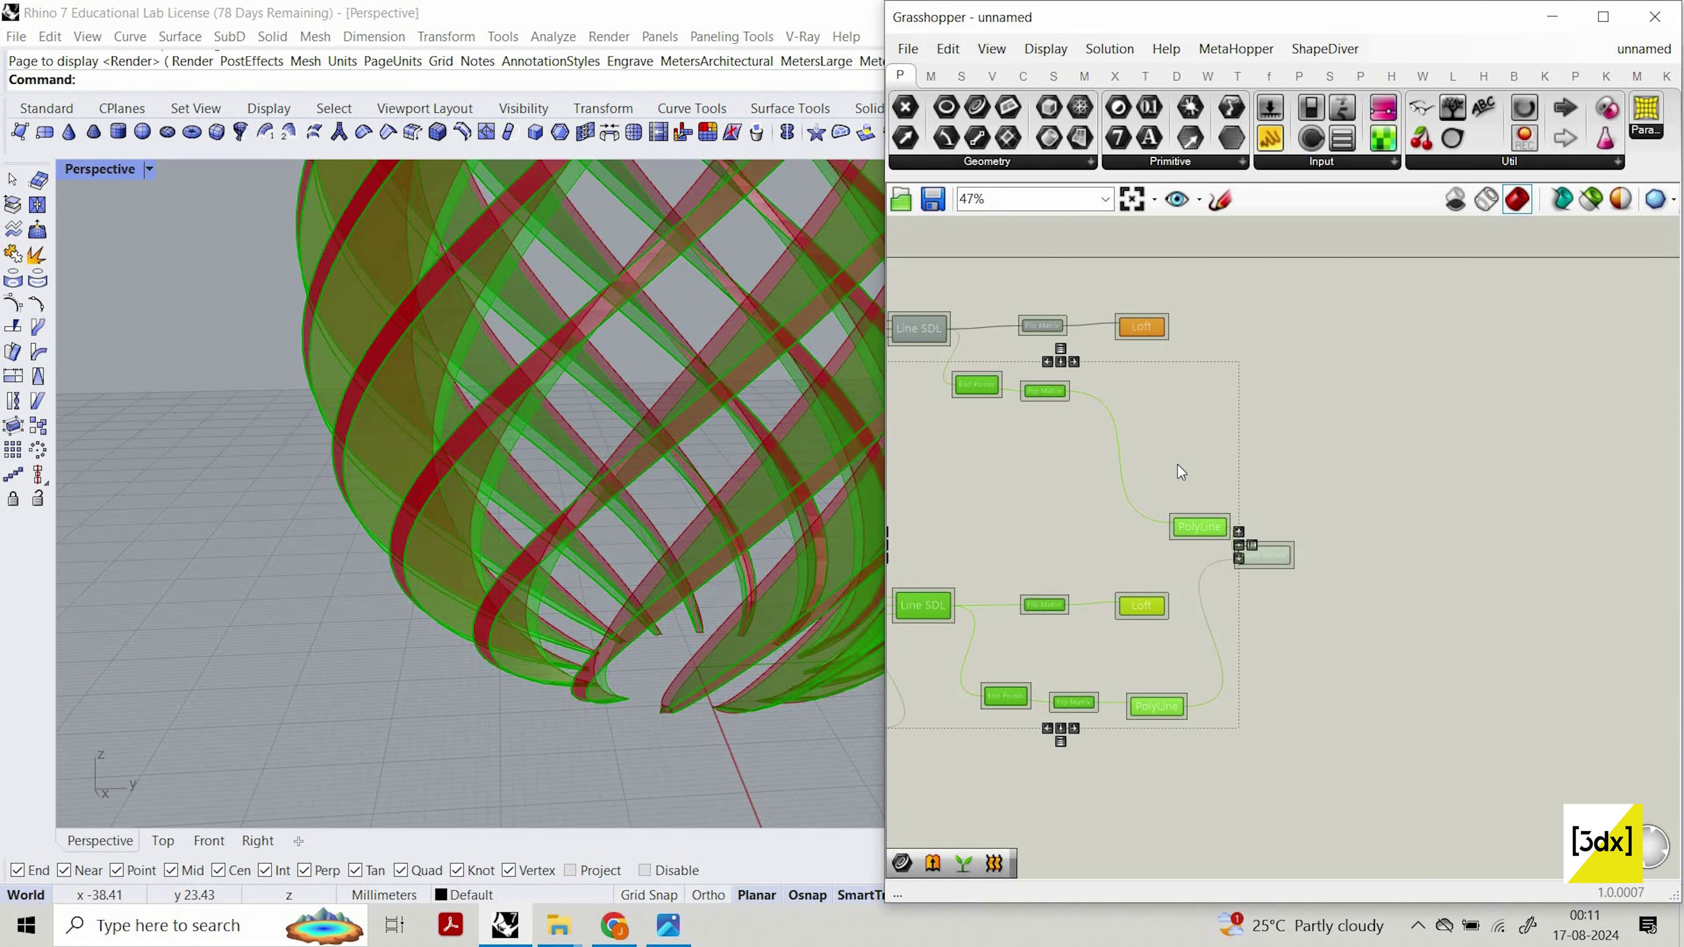
{"action": "right_click", "coordinate": [1179, 464]}
{"action": "left_click", "coordinate": [1203, 451]}
Add a Merge component beyond the Ruled Surface and feed the upper Loft's output into Data 1.
{"action": "double_click", "coordinate": [1381, 412]}
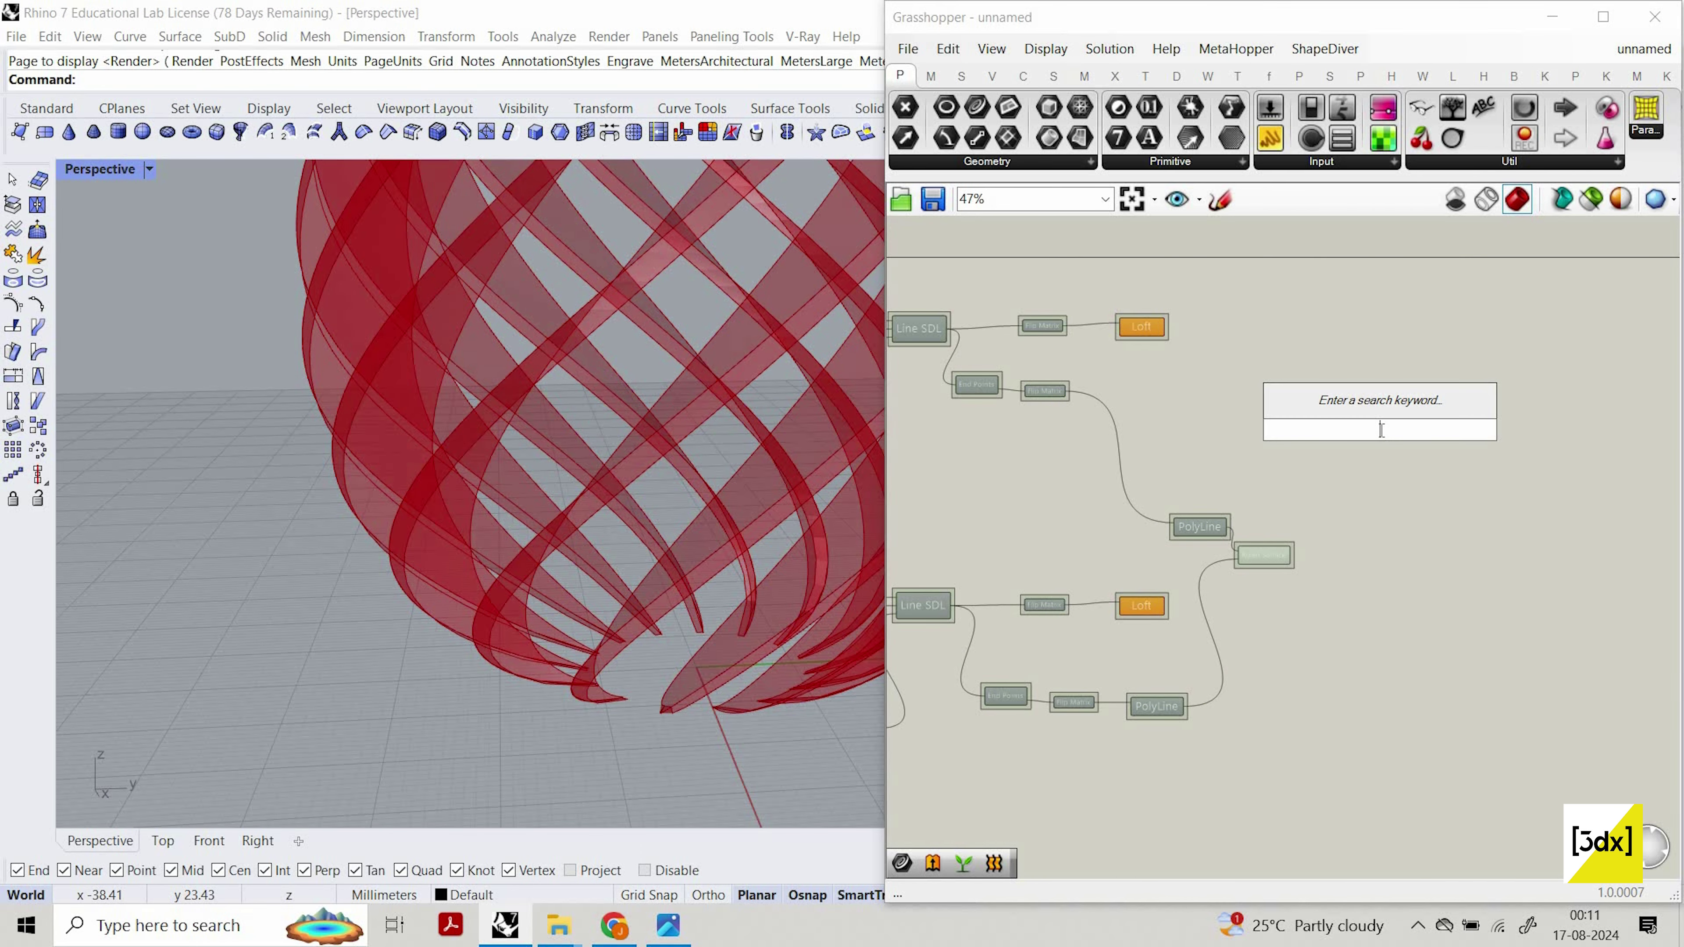
{"action": "type", "text": "me"}
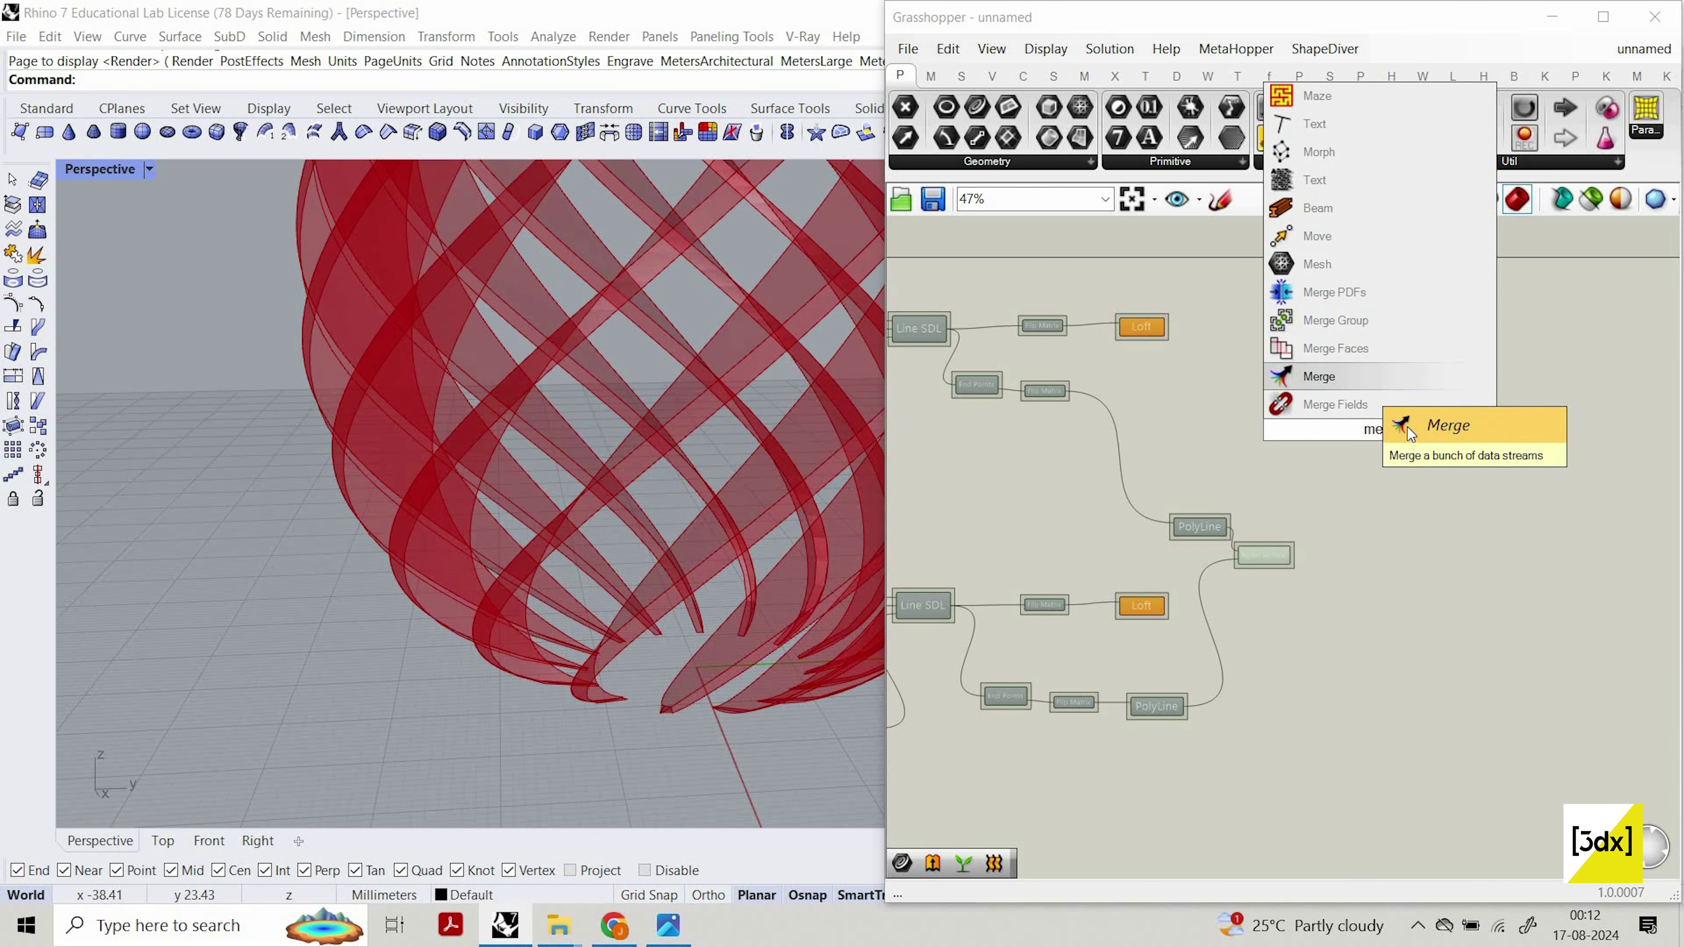
{"action": "left_click", "coordinate": [1358, 380]}
{"action": "scroll", "coordinate": [1361, 398], "scroll_direction": "up", "scroll_amount": 3}
{"action": "left_click_drag", "start_coordinate": [1402, 459], "coordinate": [1464, 323]}
{"action": "left_click_drag", "start_coordinate": [988, 261], "coordinate": [1425, 316]}
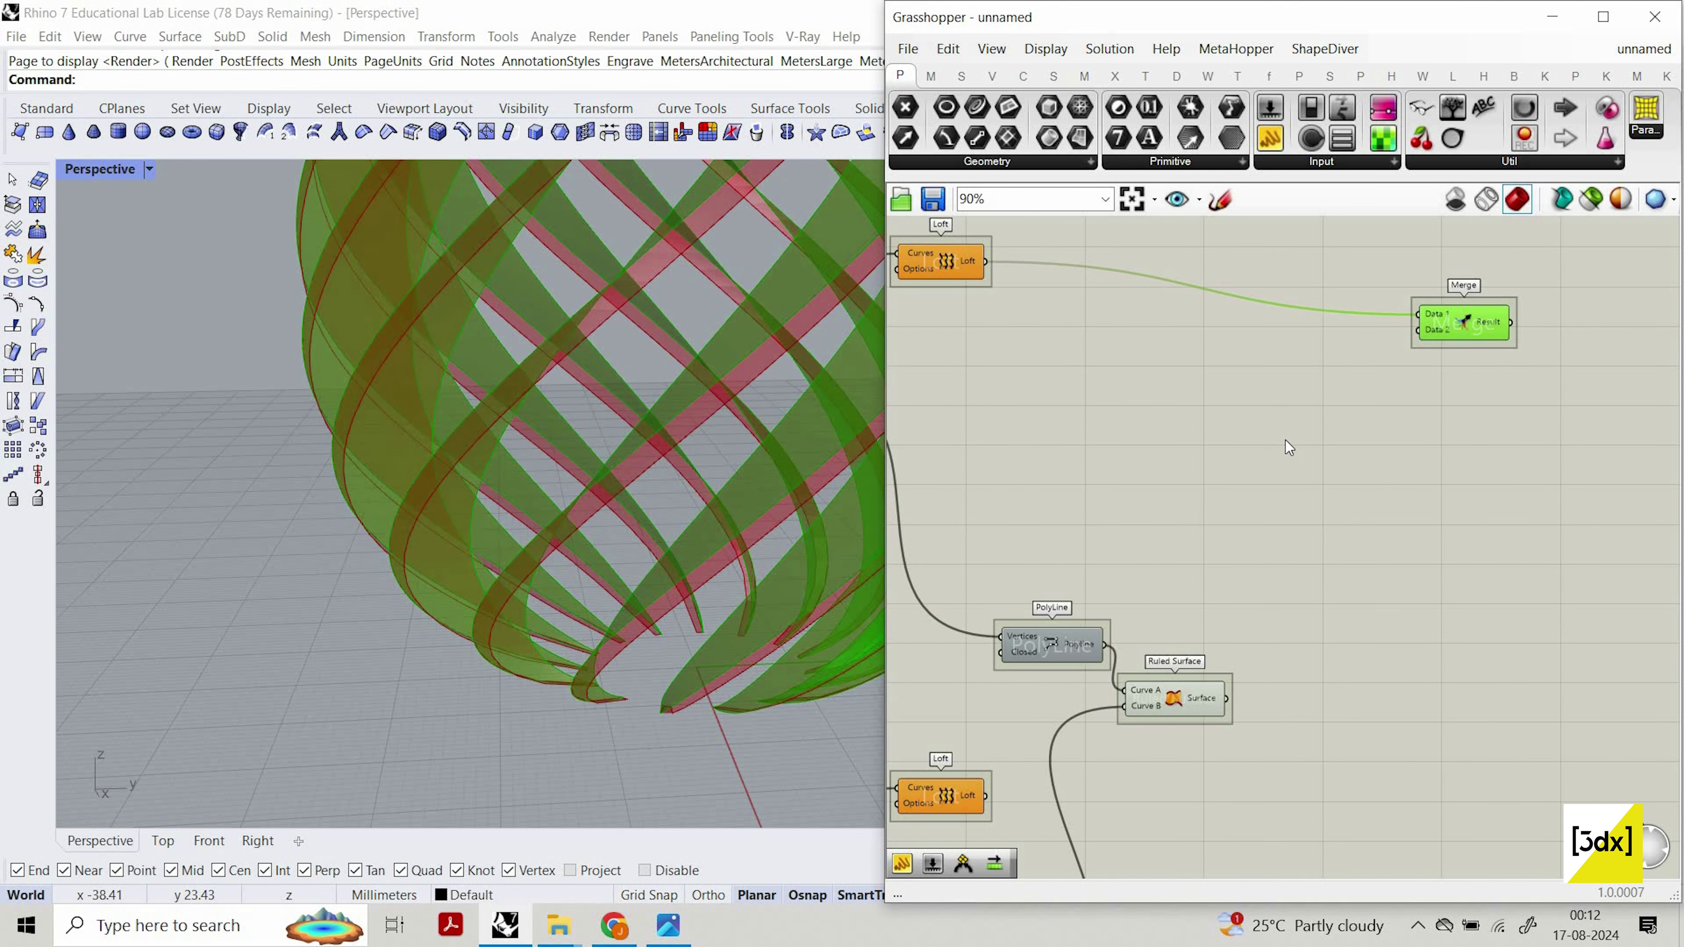
Feed the Ruled Surface's Surface output into the Merge component's second data input.
{"action": "scroll", "coordinate": [1233, 607], "scroll_direction": "down", "scroll_amount": 2}
{"action": "left_click_drag", "start_coordinate": [1235, 600], "coordinate": [1397, 287]}
{"action": "scroll", "coordinate": [363, 496], "scroll_direction": "down", "scroll_amount": 6}
{"action": "mouse_move", "coordinate": [484, 577]}
{"action": "right_mouse_down"}
{"action": "mouse_move", "coordinate": [504, 584]}
{"action": "mouse_move", "coordinate": [463, 586]}
{"action": "right_mouse_up"}
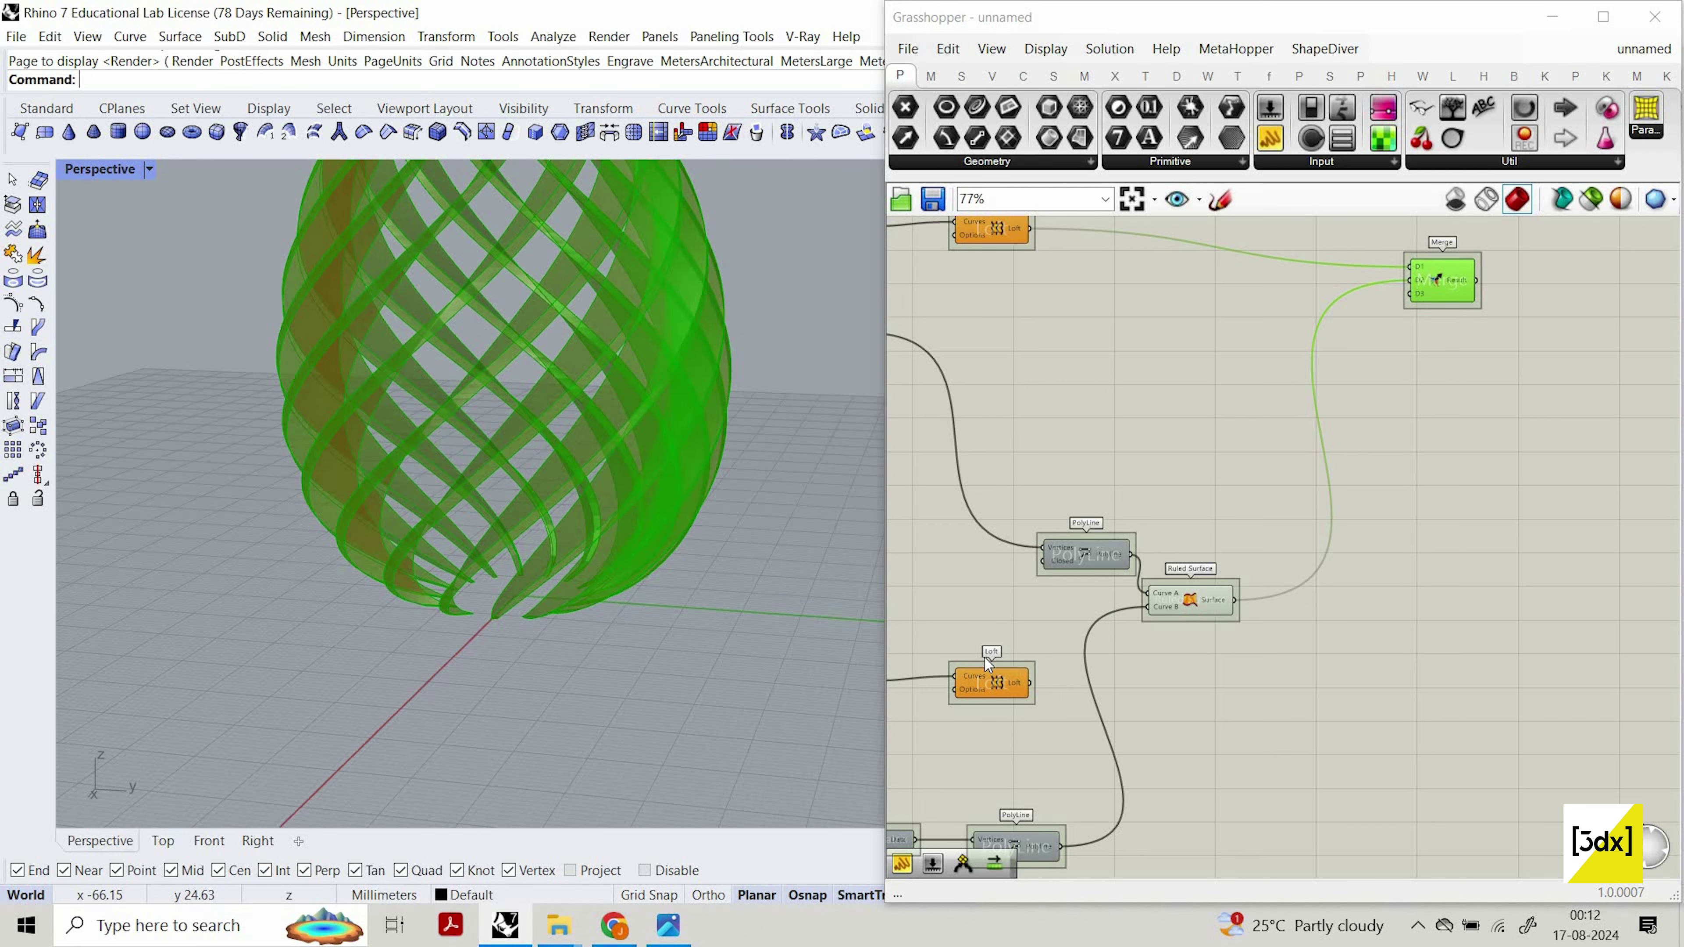
Preview the lower Loft to inspect its fin surfaces on the vase, and hide its preview again.
{"action": "left_click", "coordinate": [980, 661]}
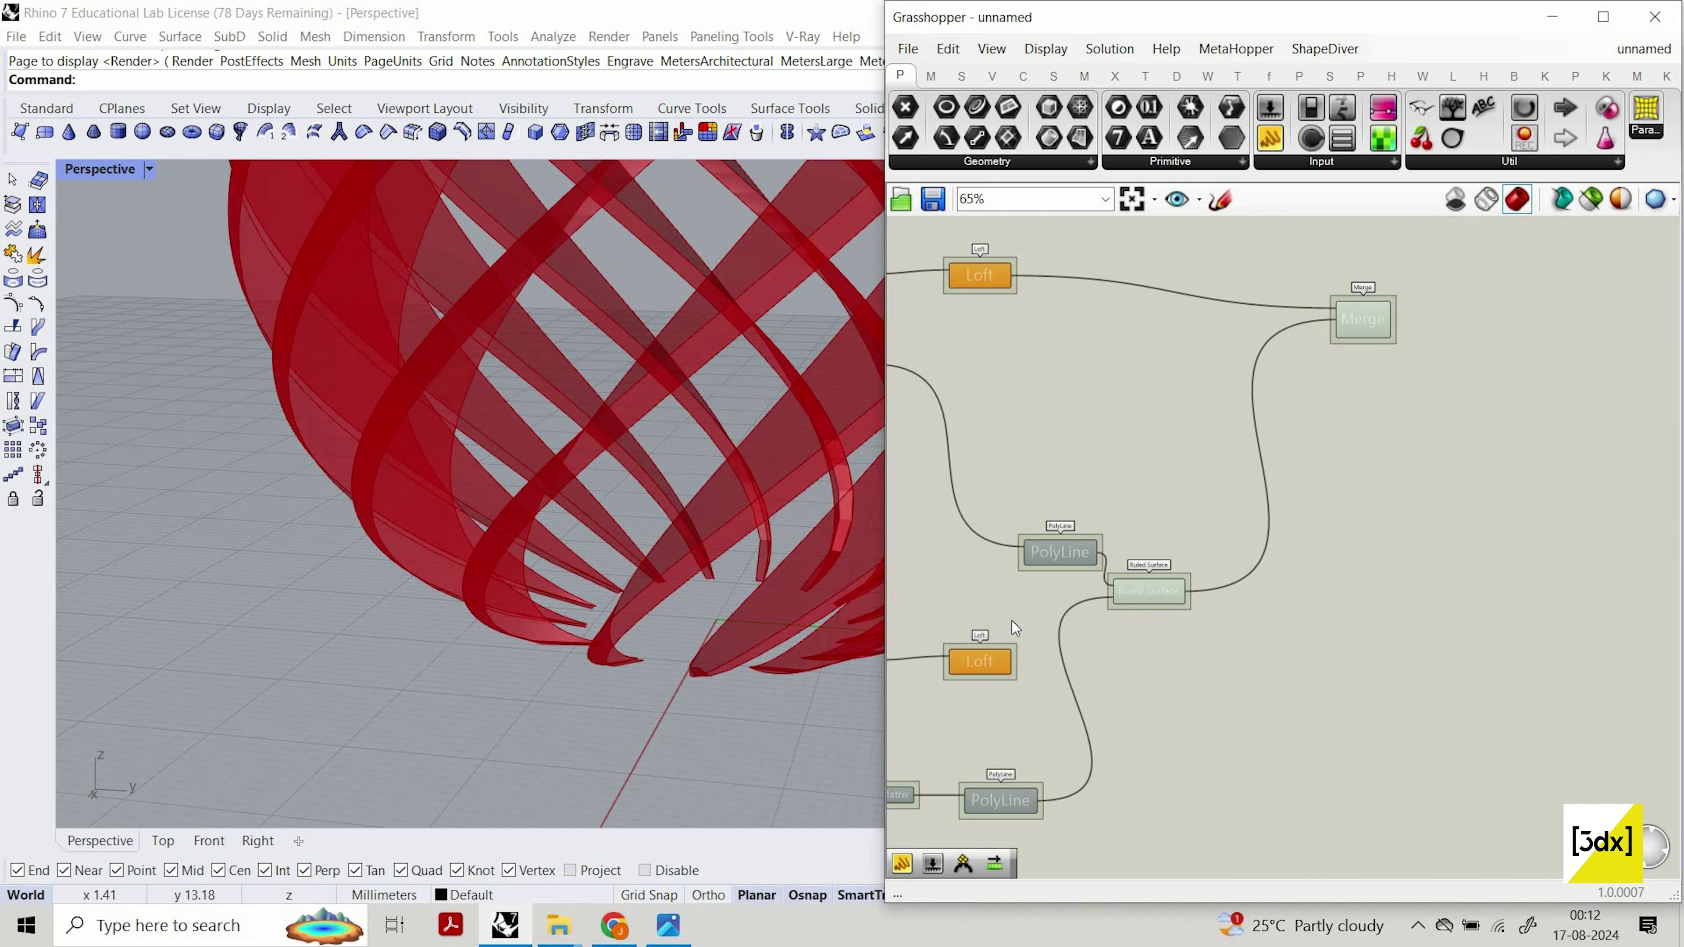
{"action": "right_click", "coordinate": [973, 589]}
{"action": "left_click", "coordinate": [1009, 593]}
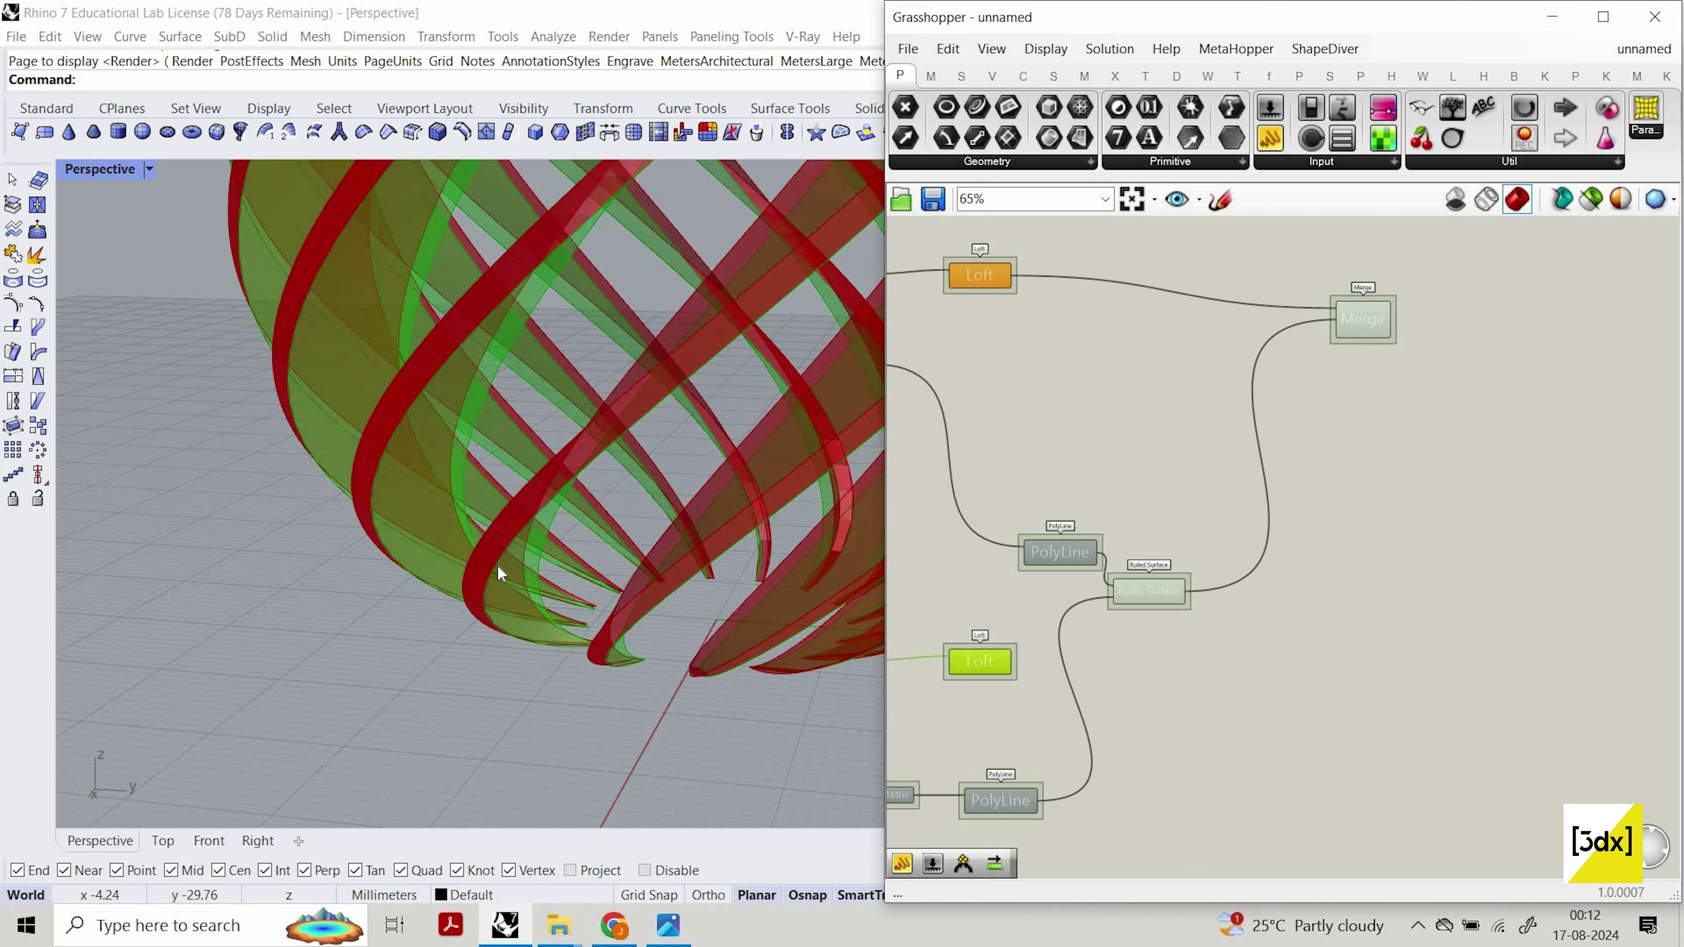
{"action": "scroll", "coordinate": [516, 574], "scroll_direction": "down", "scroll_amount": 5}
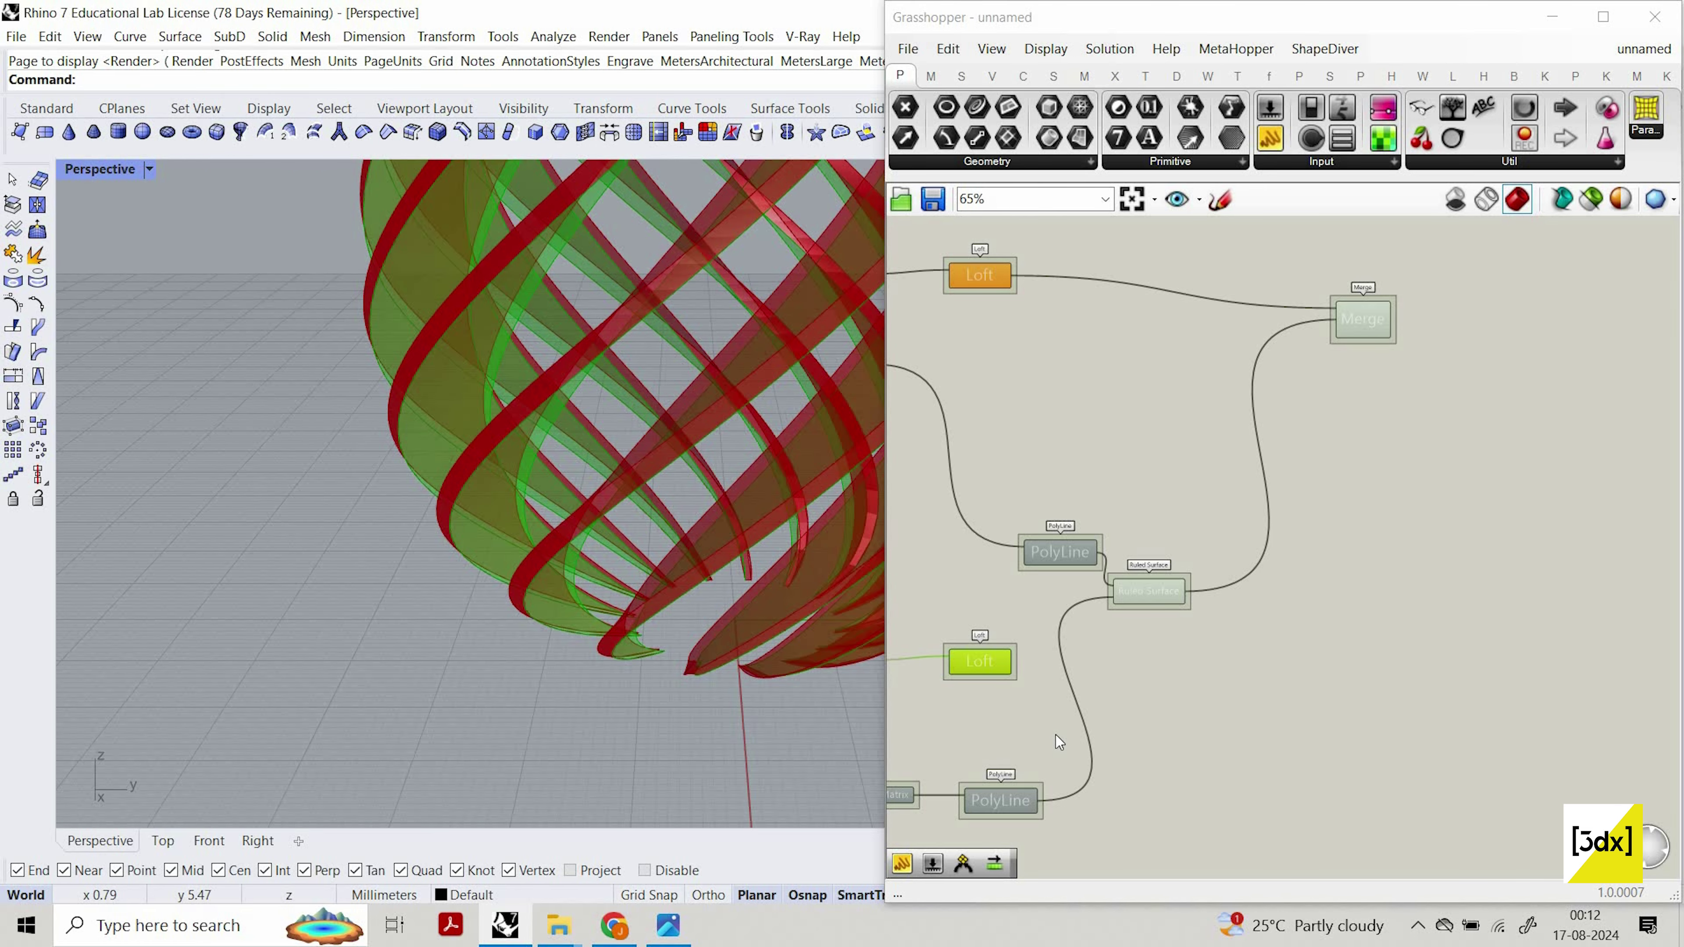
{"action": "scroll", "coordinate": [994, 542], "scroll_direction": "up", "scroll_amount": 2}
{"action": "scroll", "coordinate": [994, 540], "scroll_direction": "up", "scroll_amount": 1}
{"action": "right_click", "coordinate": [992, 539]}
{"action": "left_click", "coordinate": [1034, 571]}
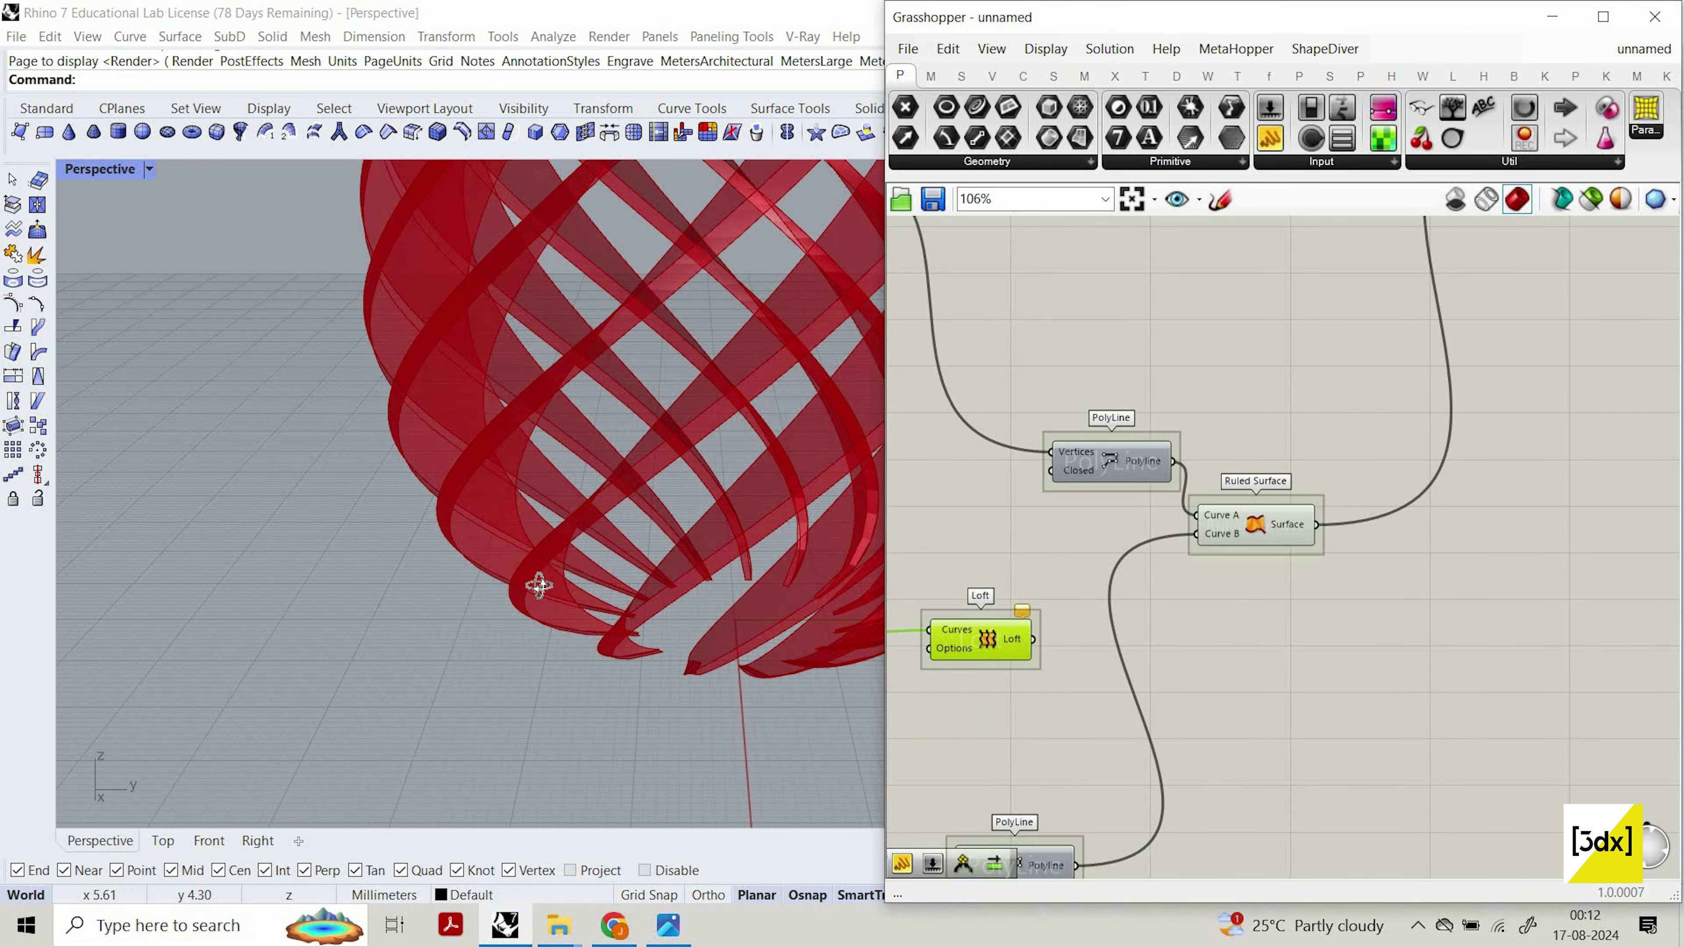
Examine the gap between the paired fin surfaces around the vase's base.
{"action": "scroll", "coordinate": [464, 530], "scroll_direction": "down", "scroll_amount": 3}
{"action": "scroll", "coordinate": [523, 619], "scroll_direction": "up", "scroll_amount": 8}
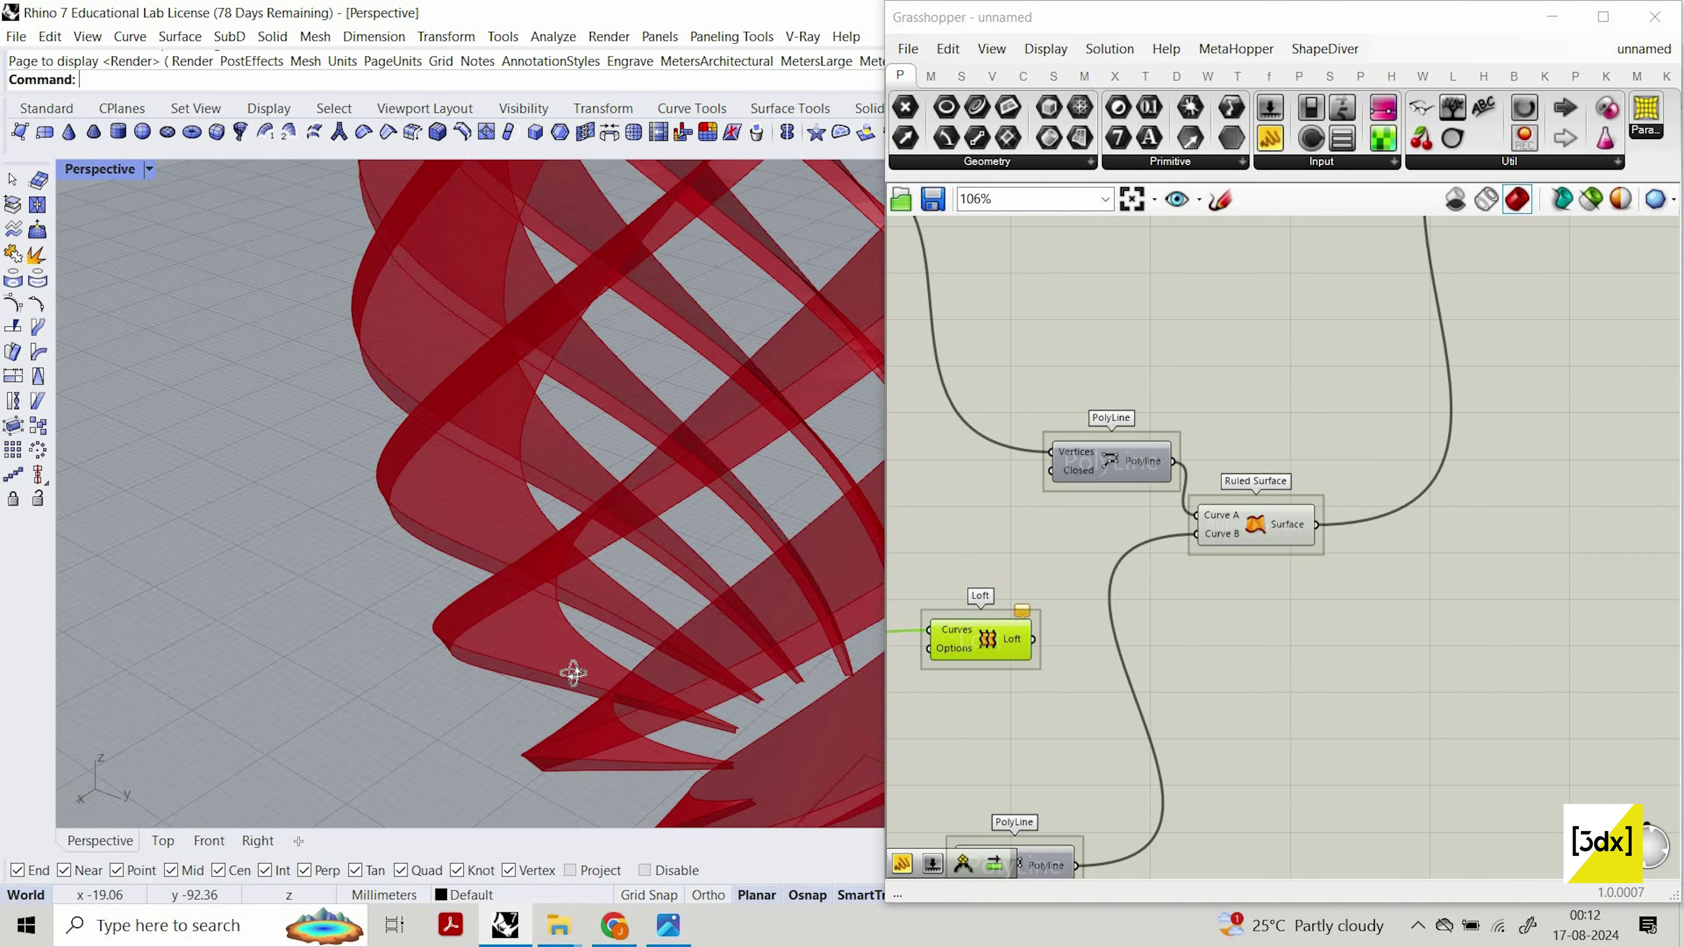
{"action": "scroll", "coordinate": [623, 668], "scroll_direction": "down", "scroll_amount": 7}
{"action": "scroll", "coordinate": [625, 672], "scroll_direction": "up", "scroll_amount": 3}
{"action": "right_click_drag", "start_coordinate": [568, 606], "coordinate": [878, 713]}
{"action": "scroll", "coordinate": [569, 632], "scroll_direction": "up", "scroll_amount": 2}
{"action": "right_click_drag", "start_coordinate": [570, 633], "coordinate": [617, 564]}
{"action": "scroll", "coordinate": [618, 565], "scroll_direction": "up", "scroll_amount": 2}
{"action": "scroll", "coordinate": [1152, 388], "scroll_direction": "down", "scroll_amount": 4}
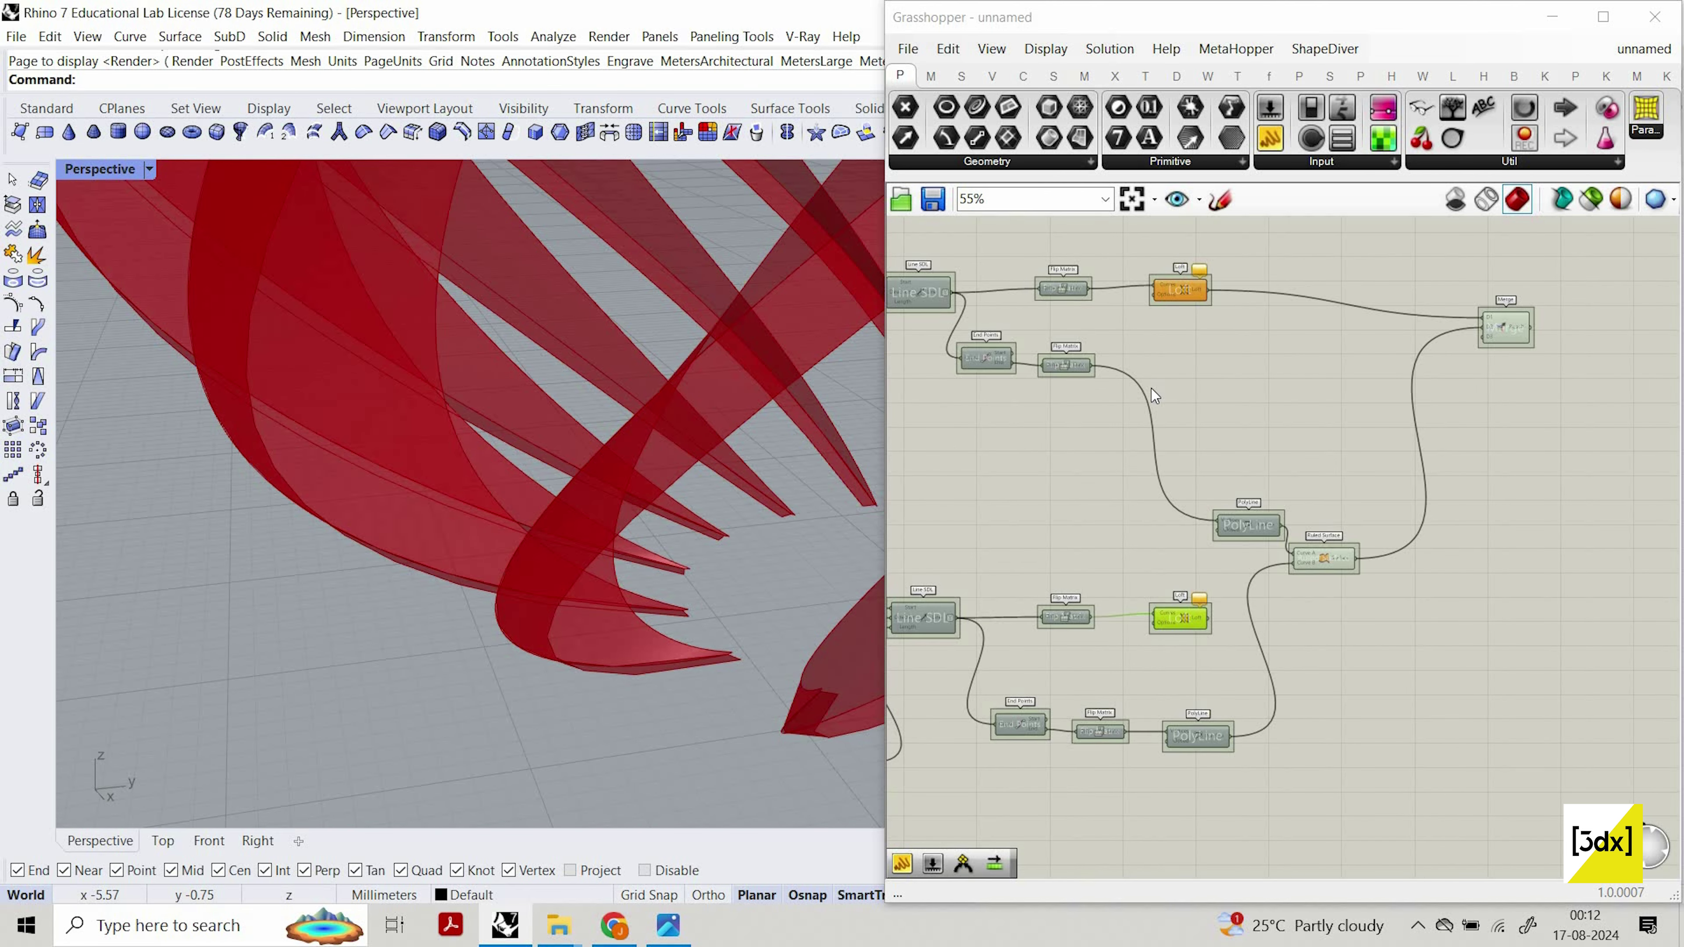
Toggle the preview of the upper PolyLine feeding the Ruled Surface to check its edge curves.
{"action": "scroll", "coordinate": [1114, 491], "scroll_direction": "up", "scroll_amount": 5}
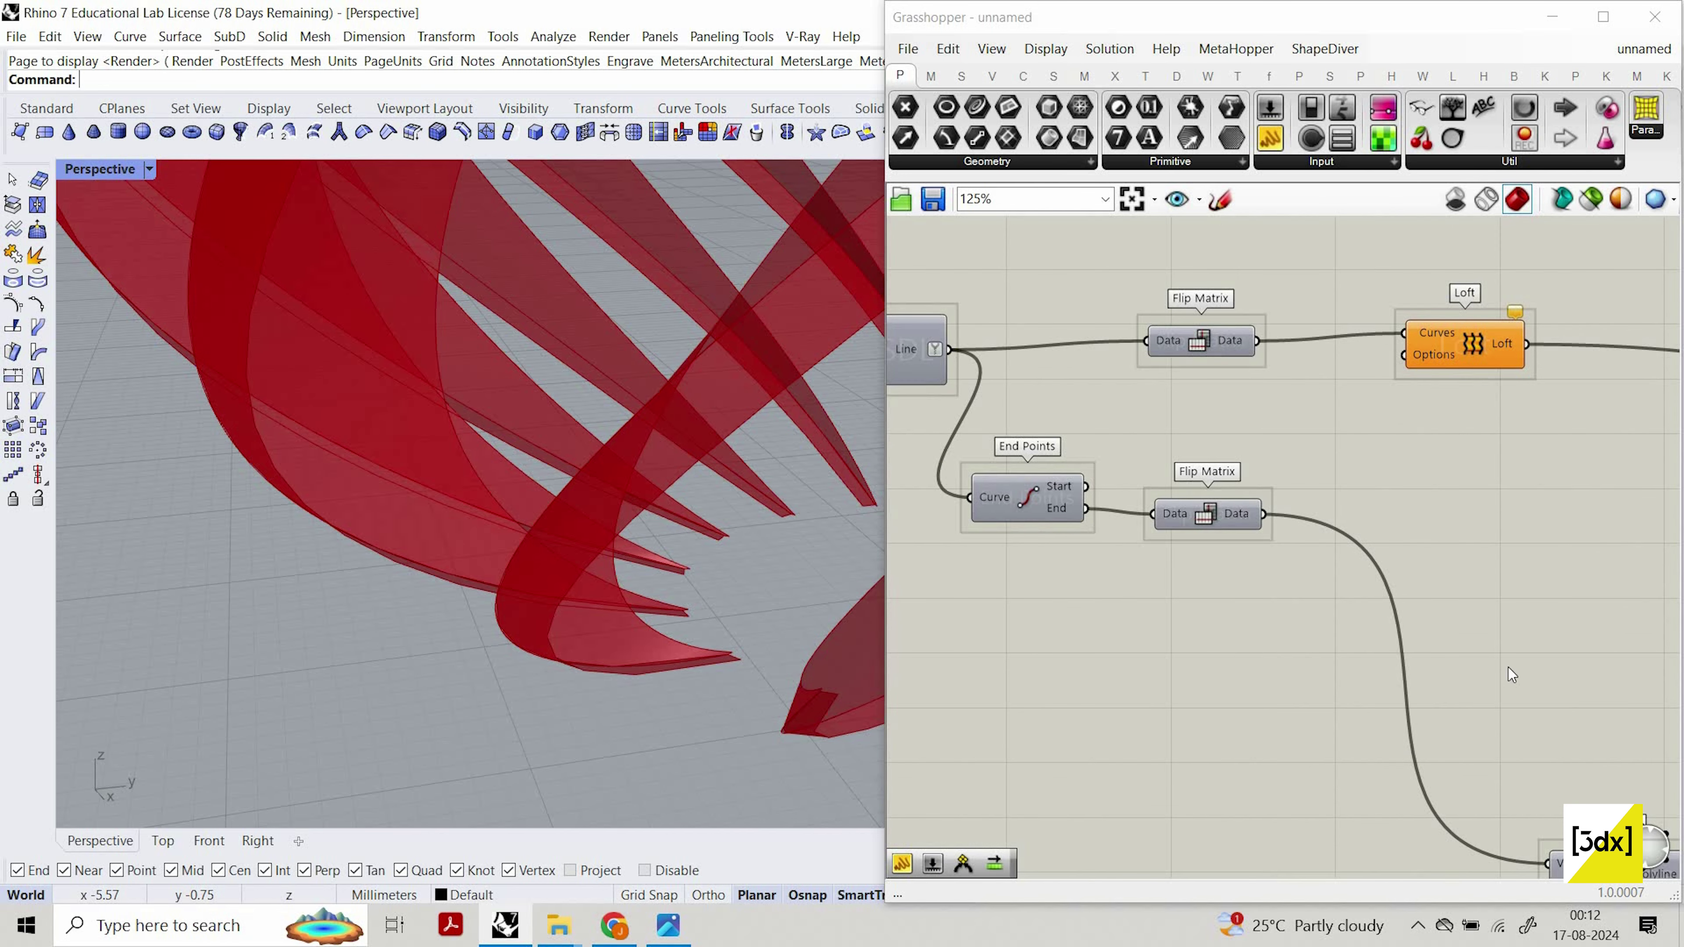
{"action": "scroll", "coordinate": [1313, 650], "scroll_direction": "down", "scroll_amount": 2}
{"action": "scroll", "coordinate": [1343, 544], "scroll_direction": "up", "scroll_amount": 1}
{"action": "left_click", "coordinate": [1346, 645]}
{"action": "middle_click", "coordinate": [1343, 544]}
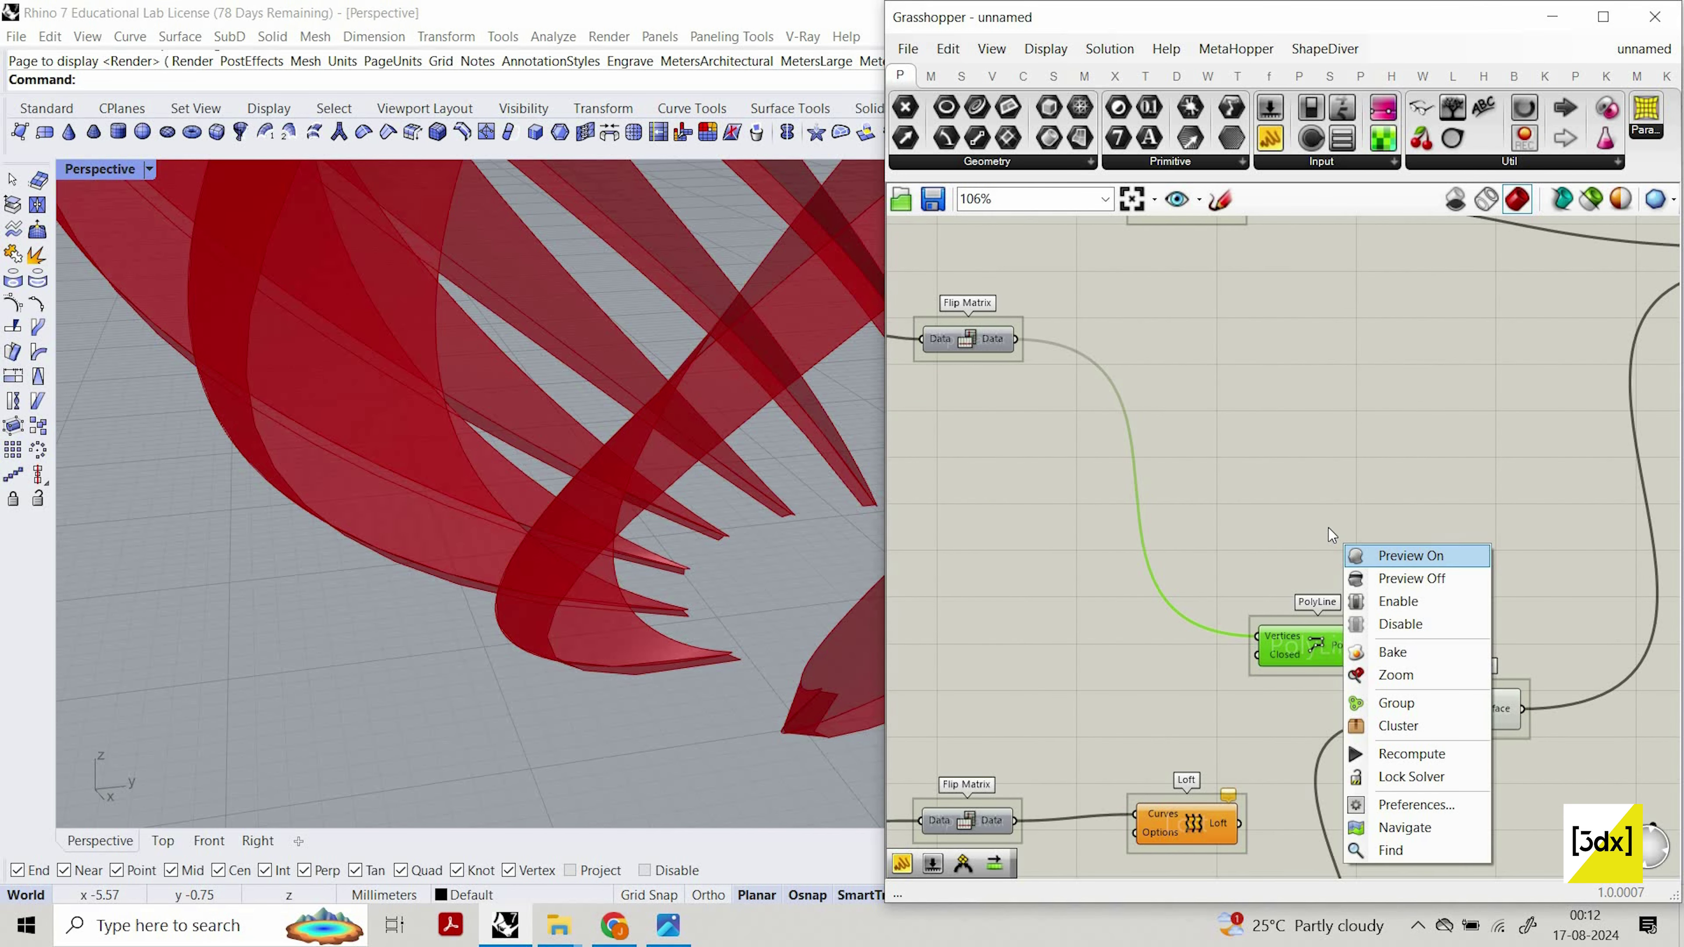
{"action": "left_click", "coordinate": [1370, 555]}
{"action": "middle_click", "coordinate": [1368, 545]}
{"action": "left_click", "coordinate": [1368, 556]}
Turn on the preview of the lower PolyLine and inspect its edge curves on the fins.
{"action": "scroll", "coordinate": [1256, 450], "scroll_direction": "down", "scroll_amount": 2}
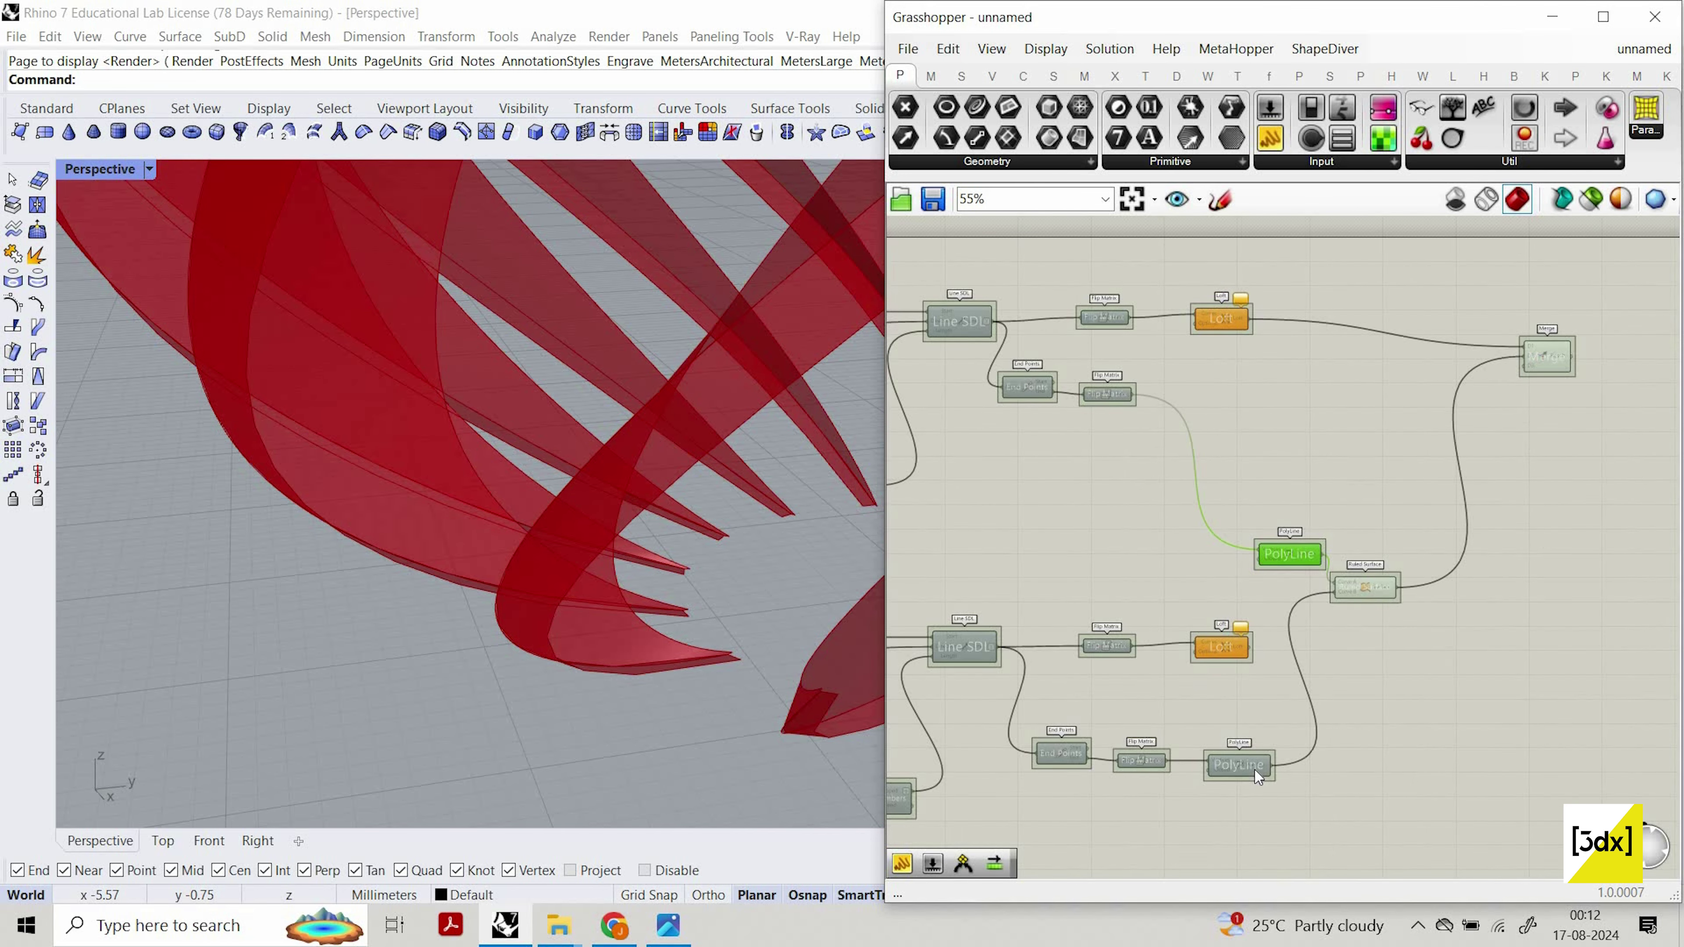
{"action": "scroll", "coordinate": [1256, 769], "scroll_direction": "up", "scroll_amount": 1}
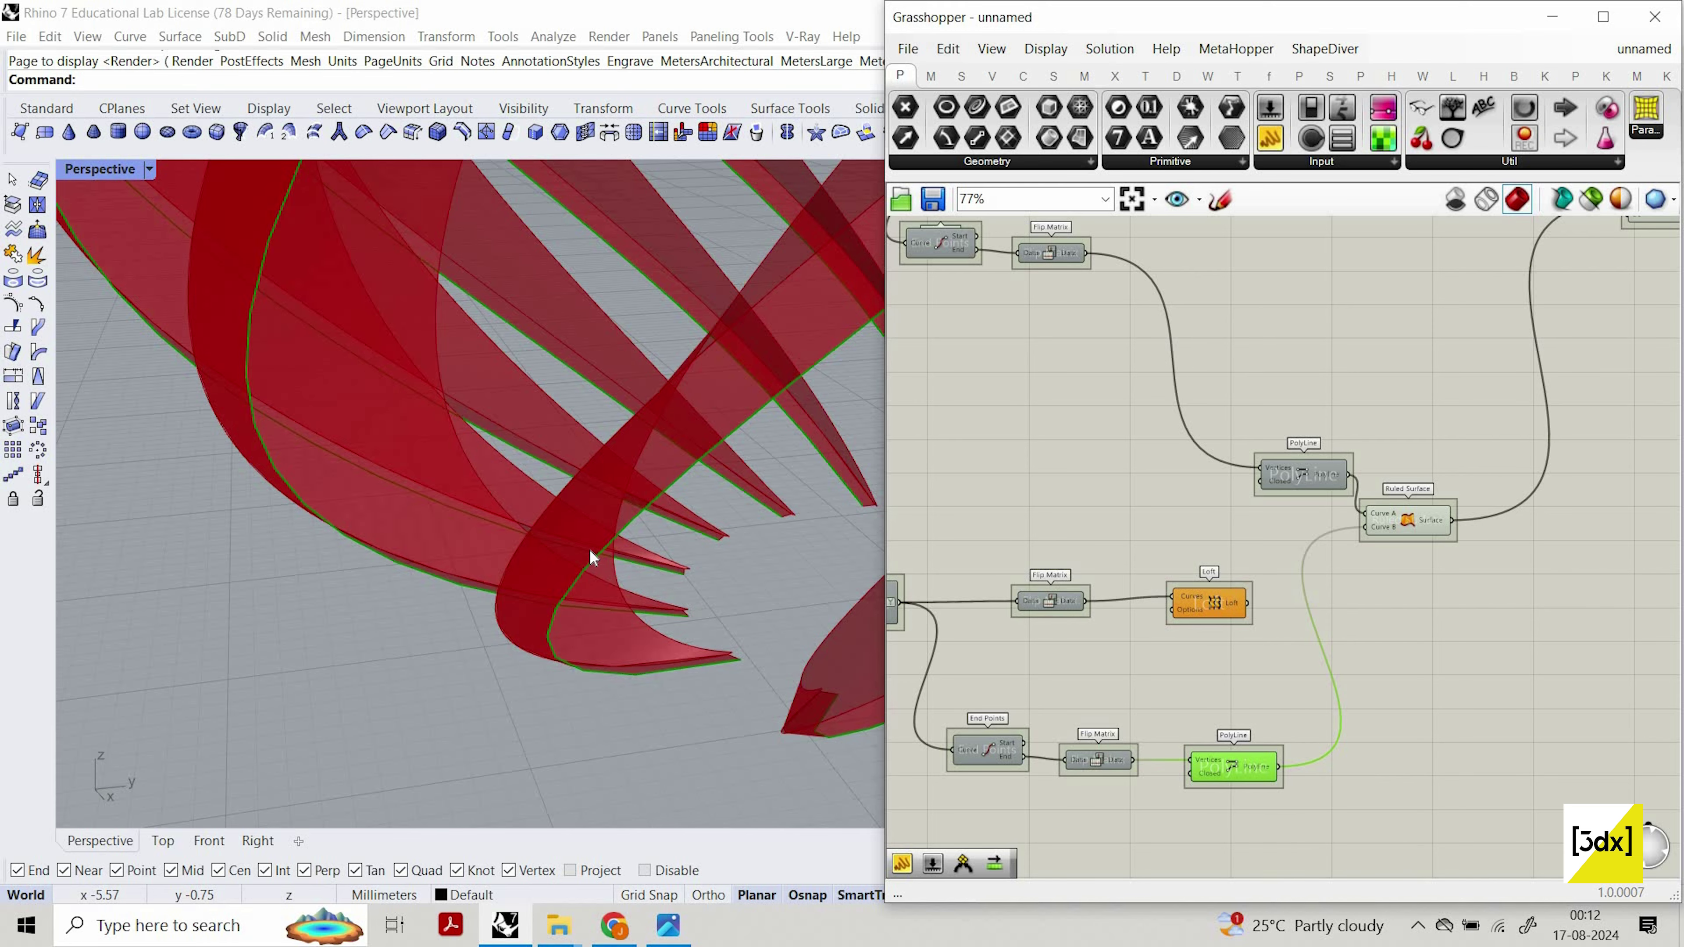
{"action": "right_click_drag", "start_coordinate": [589, 548], "coordinate": [728, 536]}
{"action": "scroll", "coordinate": [729, 543], "scroll_direction": "down", "scroll_amount": 4}
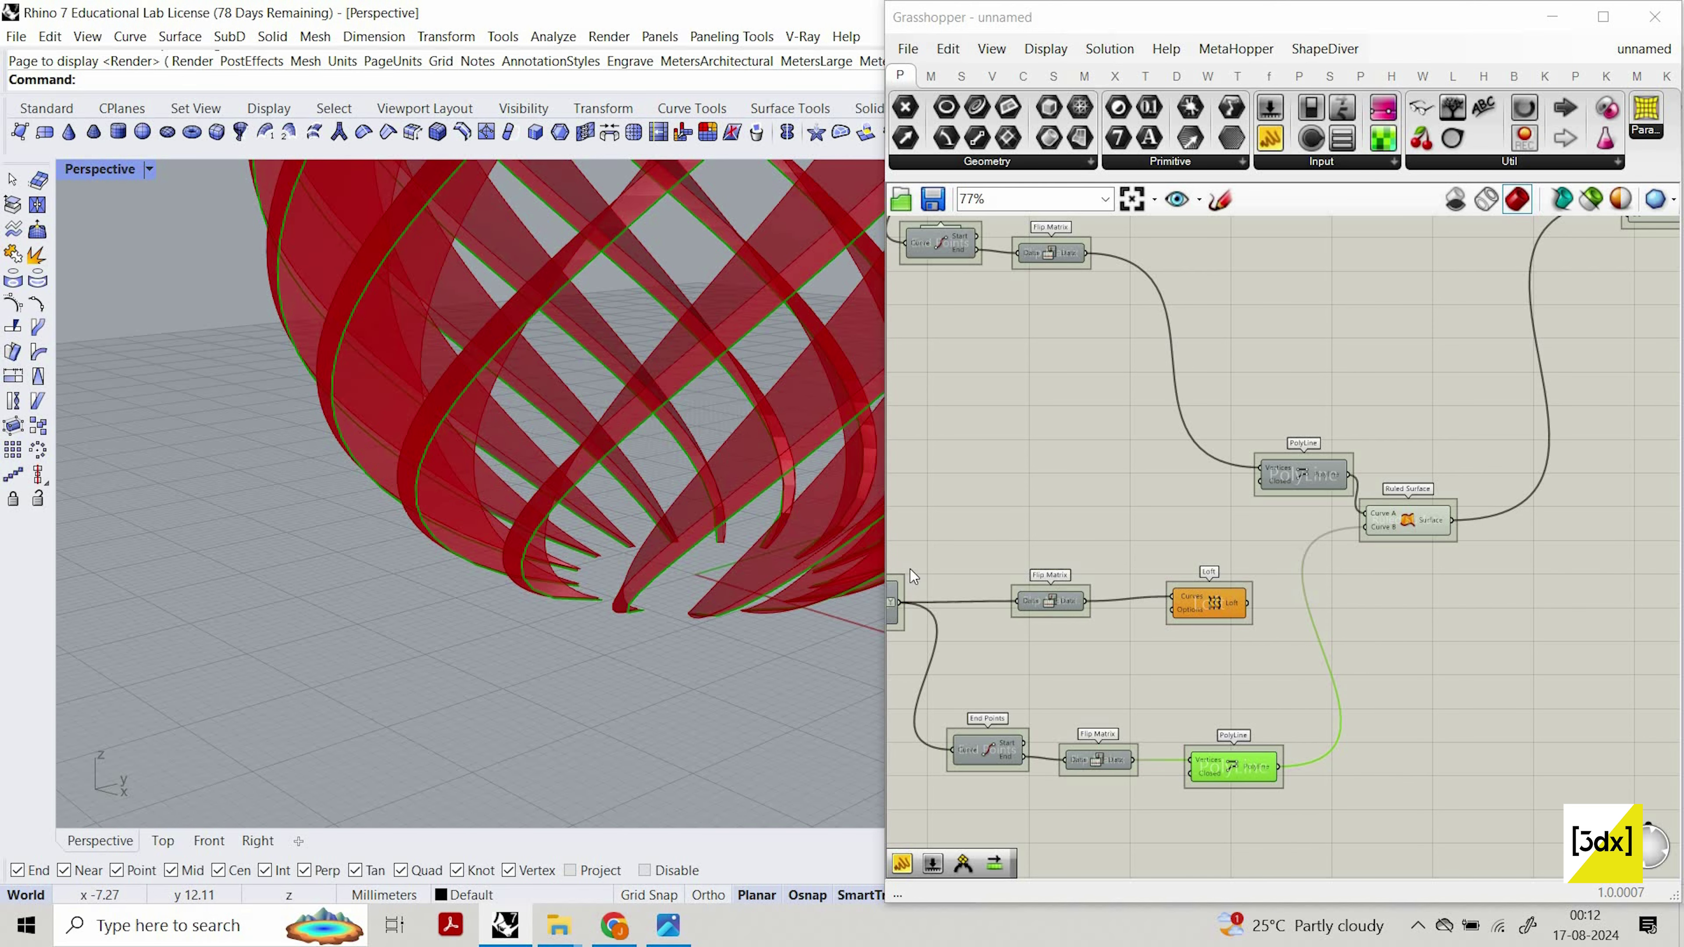
{"action": "scroll", "coordinate": [773, 582], "scroll_direction": "up", "scroll_amount": 8}
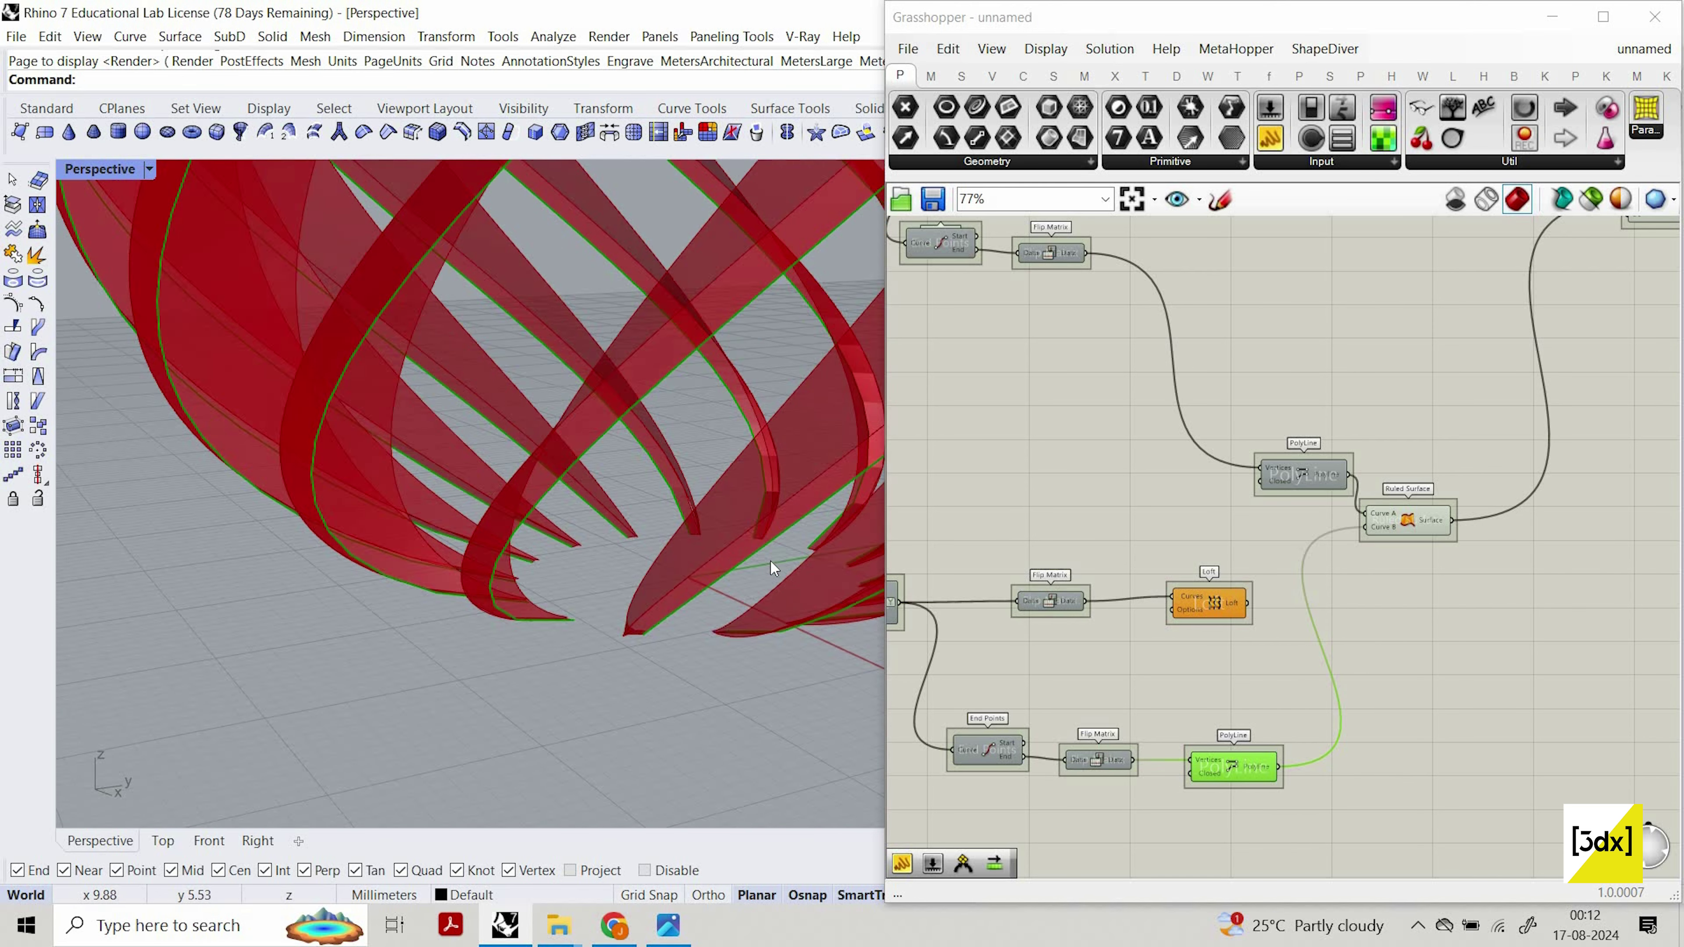
Trace the definition through the upper Remap Numbers, the lower Line SDL and the lower PolyLine to examine how the fin edges are generated.
{"action": "right_click_drag", "start_coordinate": [1056, 633], "coordinate": [1246, 348]}
{"action": "left_click", "coordinate": [1053, 515]}
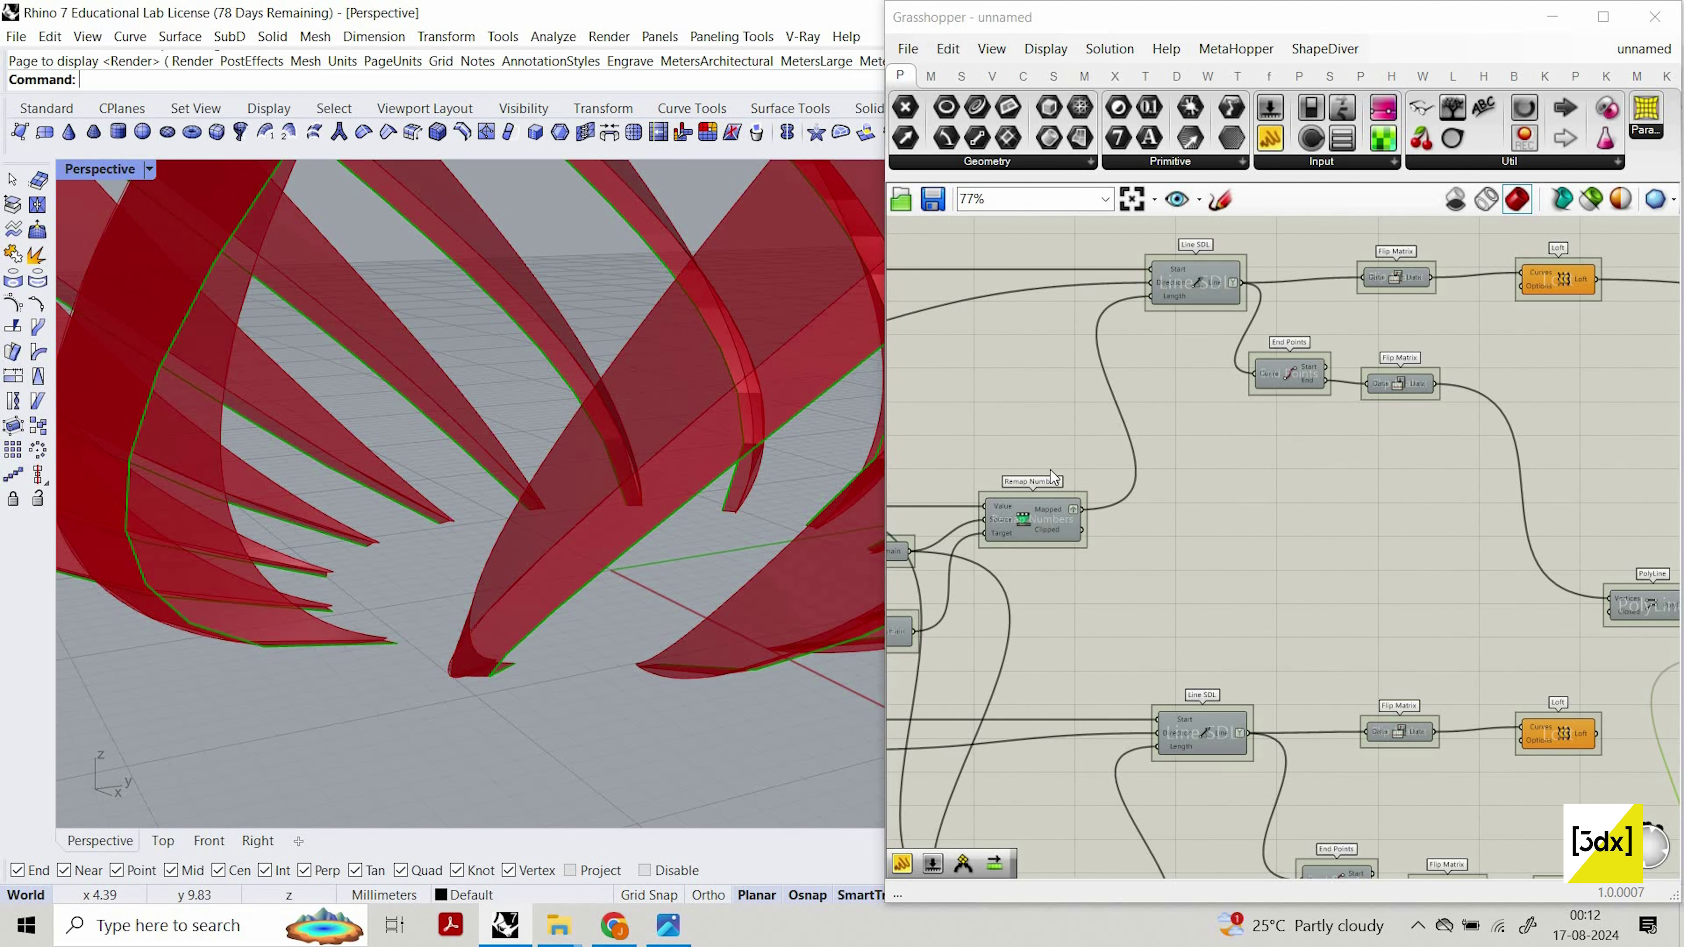
{"action": "scroll", "coordinate": [1426, 411], "scroll_direction": "down", "scroll_amount": 2}
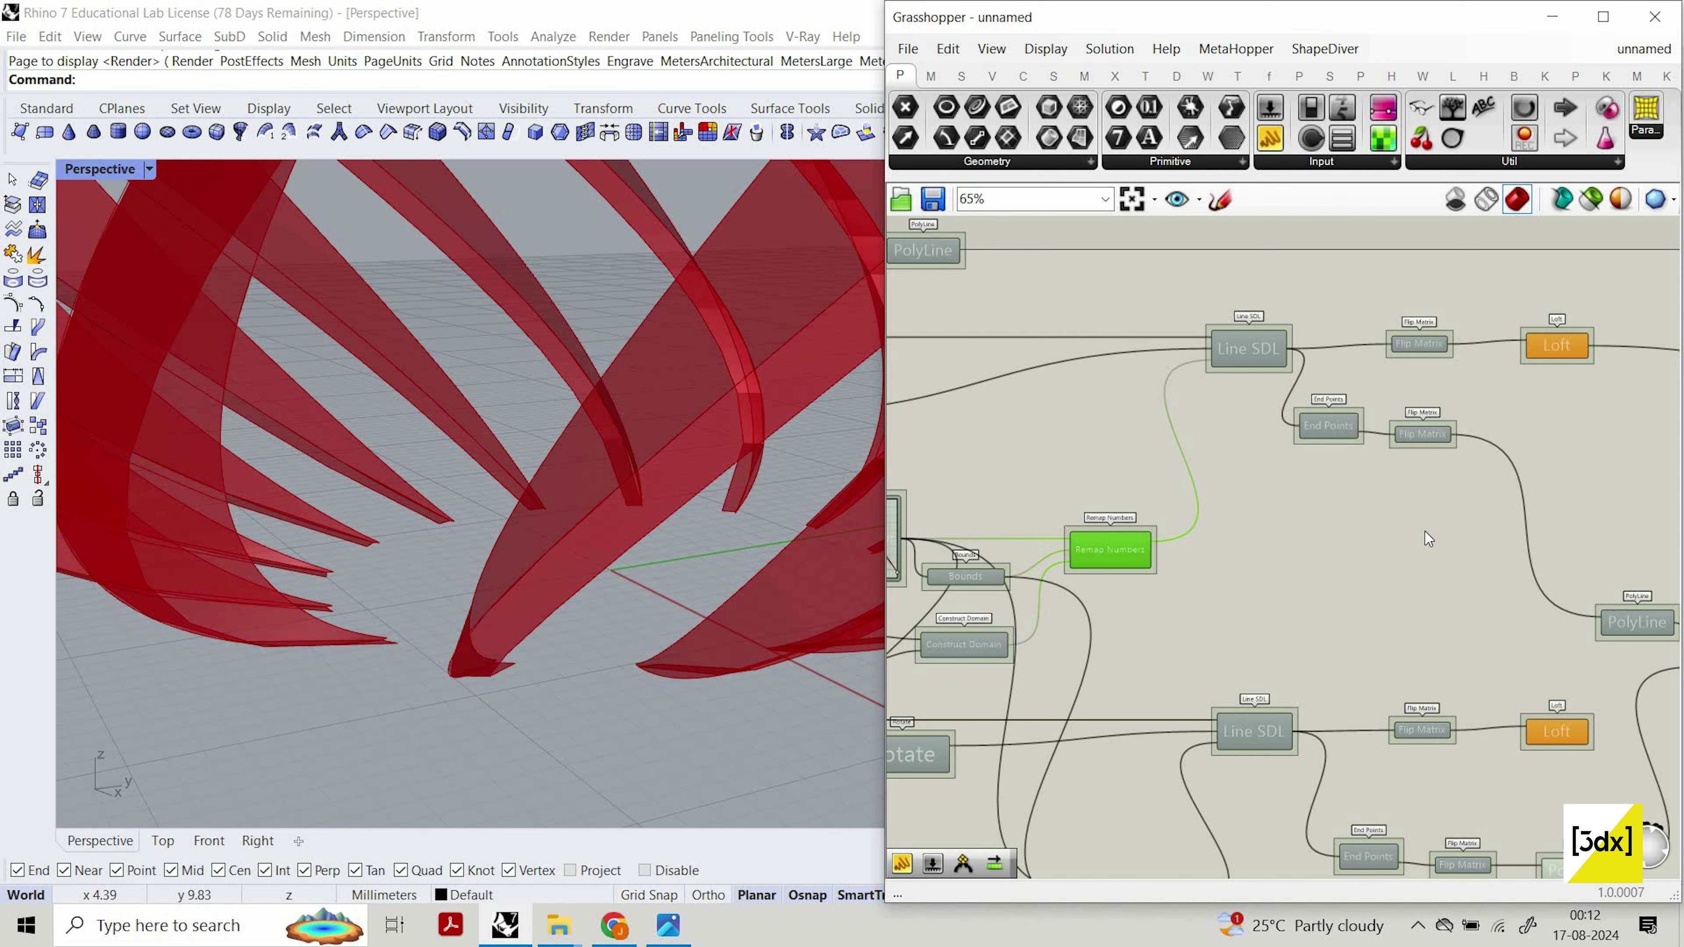
{"action": "scroll", "coordinate": [1401, 716], "scroll_direction": "down", "scroll_amount": 2}
{"action": "scroll", "coordinate": [1395, 711], "scroll_direction": "up", "scroll_amount": 3}
{"action": "left_click", "coordinate": [1394, 711]}
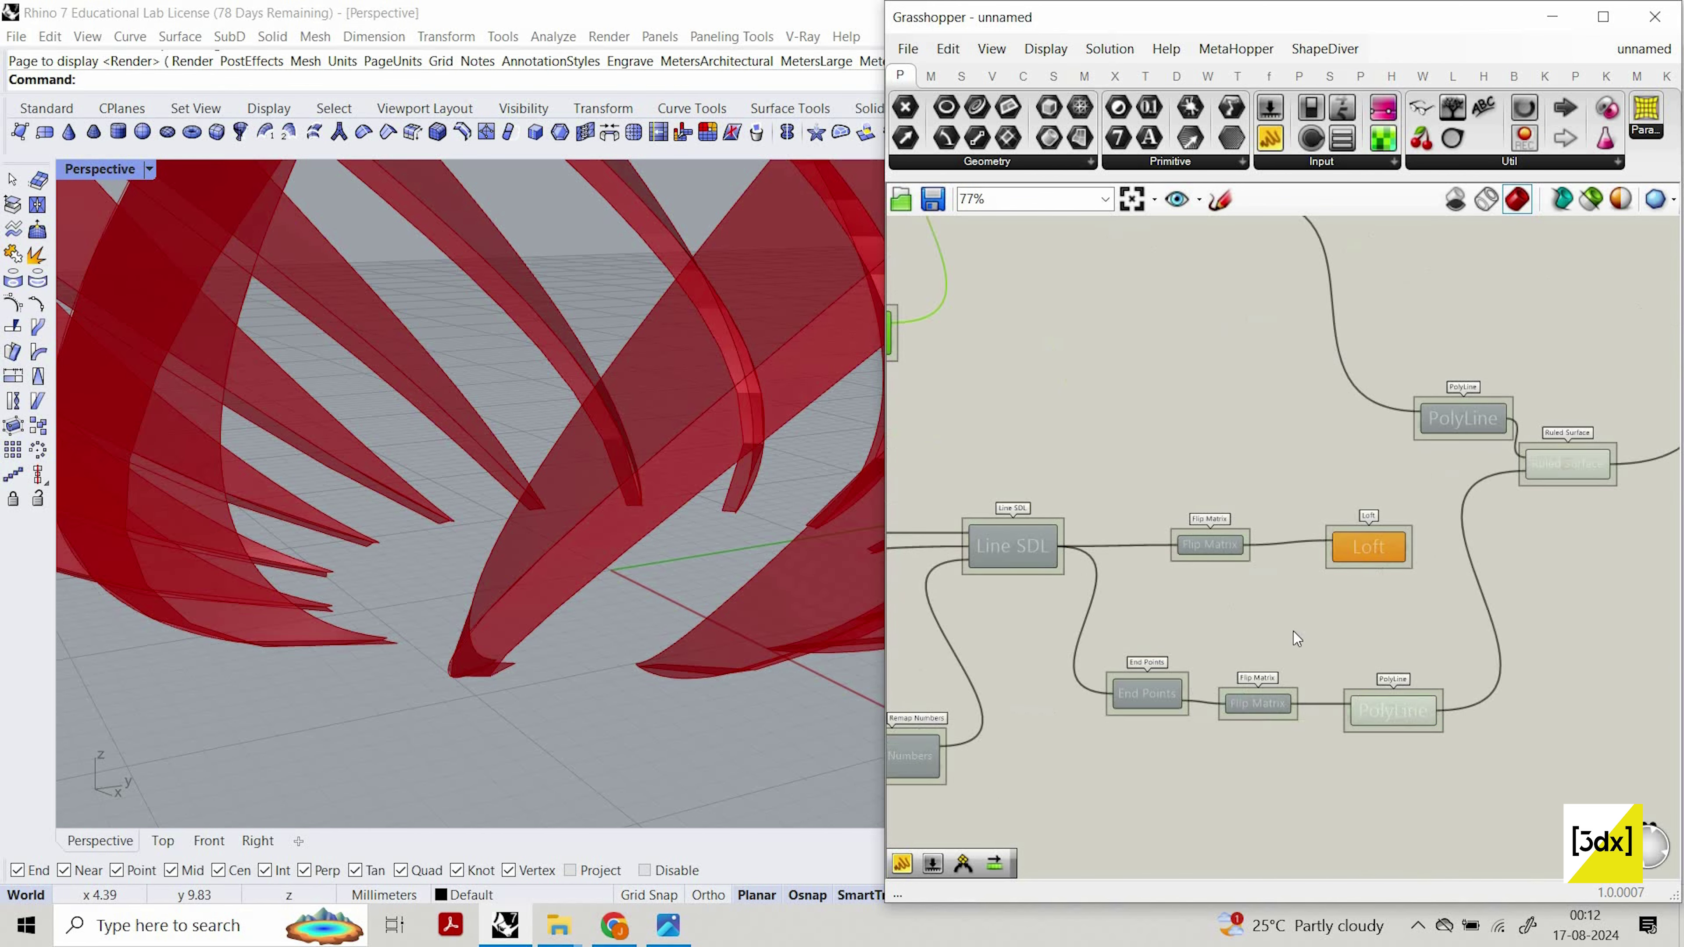
{"action": "scroll", "coordinate": [1132, 557], "scroll_direction": "down", "scroll_amount": 4}
{"action": "scroll", "coordinate": [1194, 458], "scroll_direction": "up", "scroll_amount": 3}
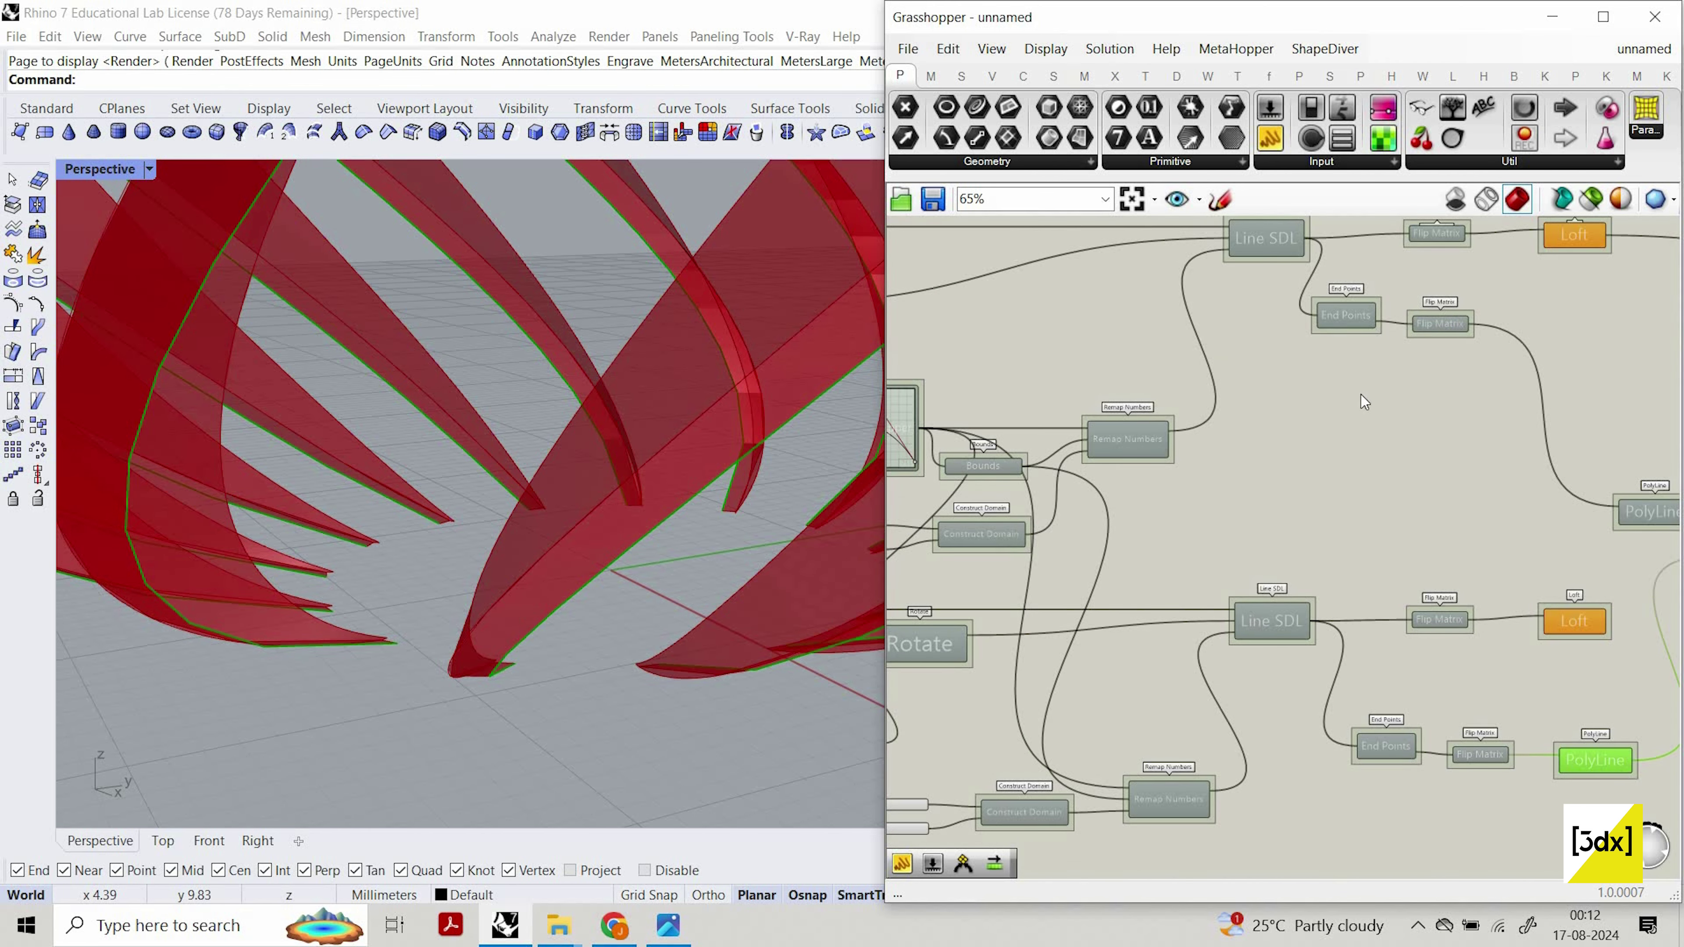
{"action": "scroll", "coordinate": [1191, 582], "scroll_direction": "down", "scroll_amount": 3}
{"action": "scroll", "coordinate": [1191, 582], "scroll_direction": "up", "scroll_amount": 6}
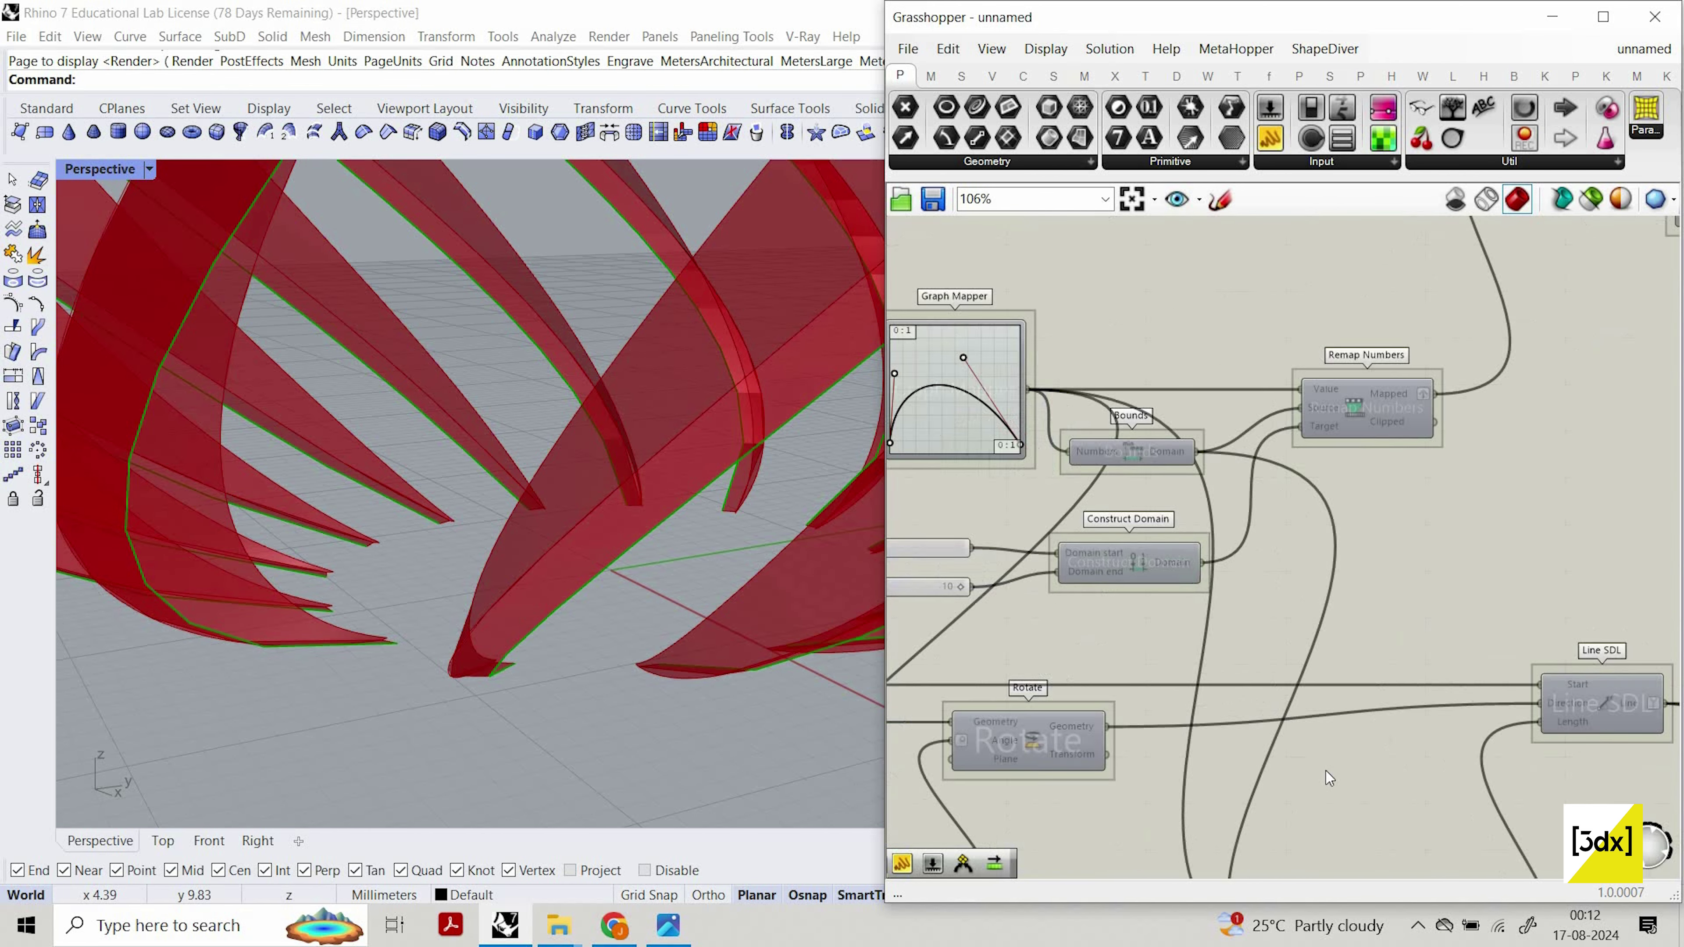
{"action": "scroll", "coordinate": [1304, 658], "scroll_direction": "down", "scroll_amount": 5}
{"action": "scroll", "coordinate": [1259, 647], "scroll_direction": "up", "scroll_amount": 3}
{"action": "scroll", "coordinate": [1235, 634], "scroll_direction": "down", "scroll_amount": 3}
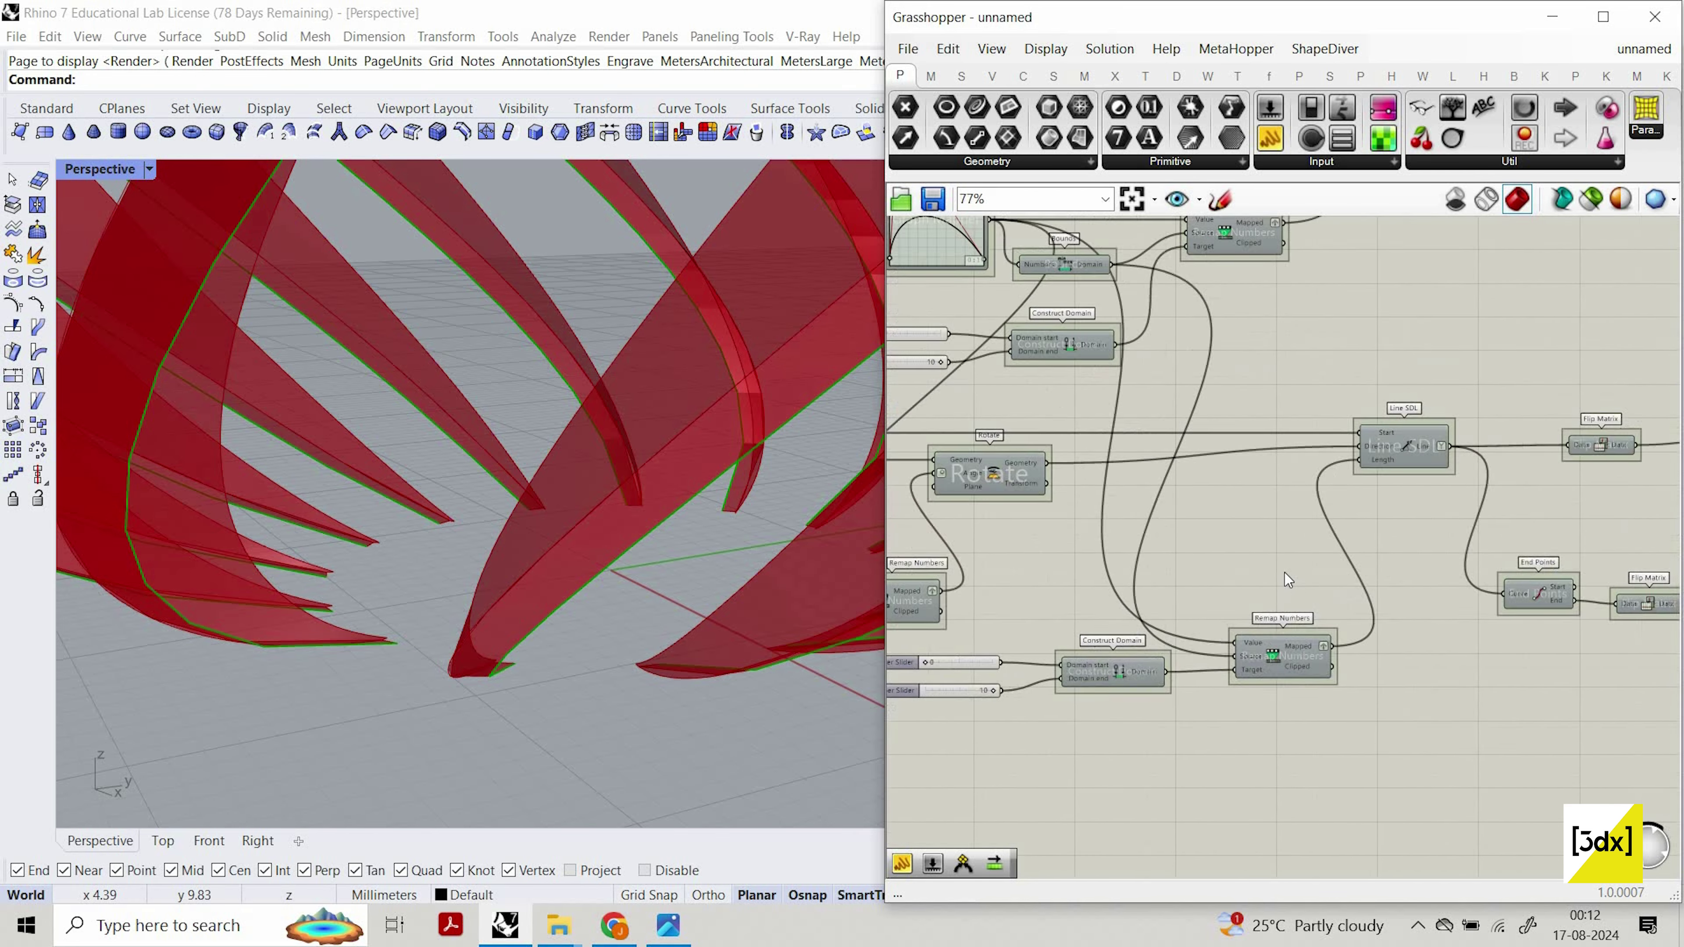
{"action": "scroll", "coordinate": [1284, 573], "scroll_direction": "up", "scroll_amount": 2}
{"action": "scroll", "coordinate": [1267, 549], "scroll_direction": "up", "scroll_amount": 1}
{"action": "left_click", "coordinate": [1267, 548]}
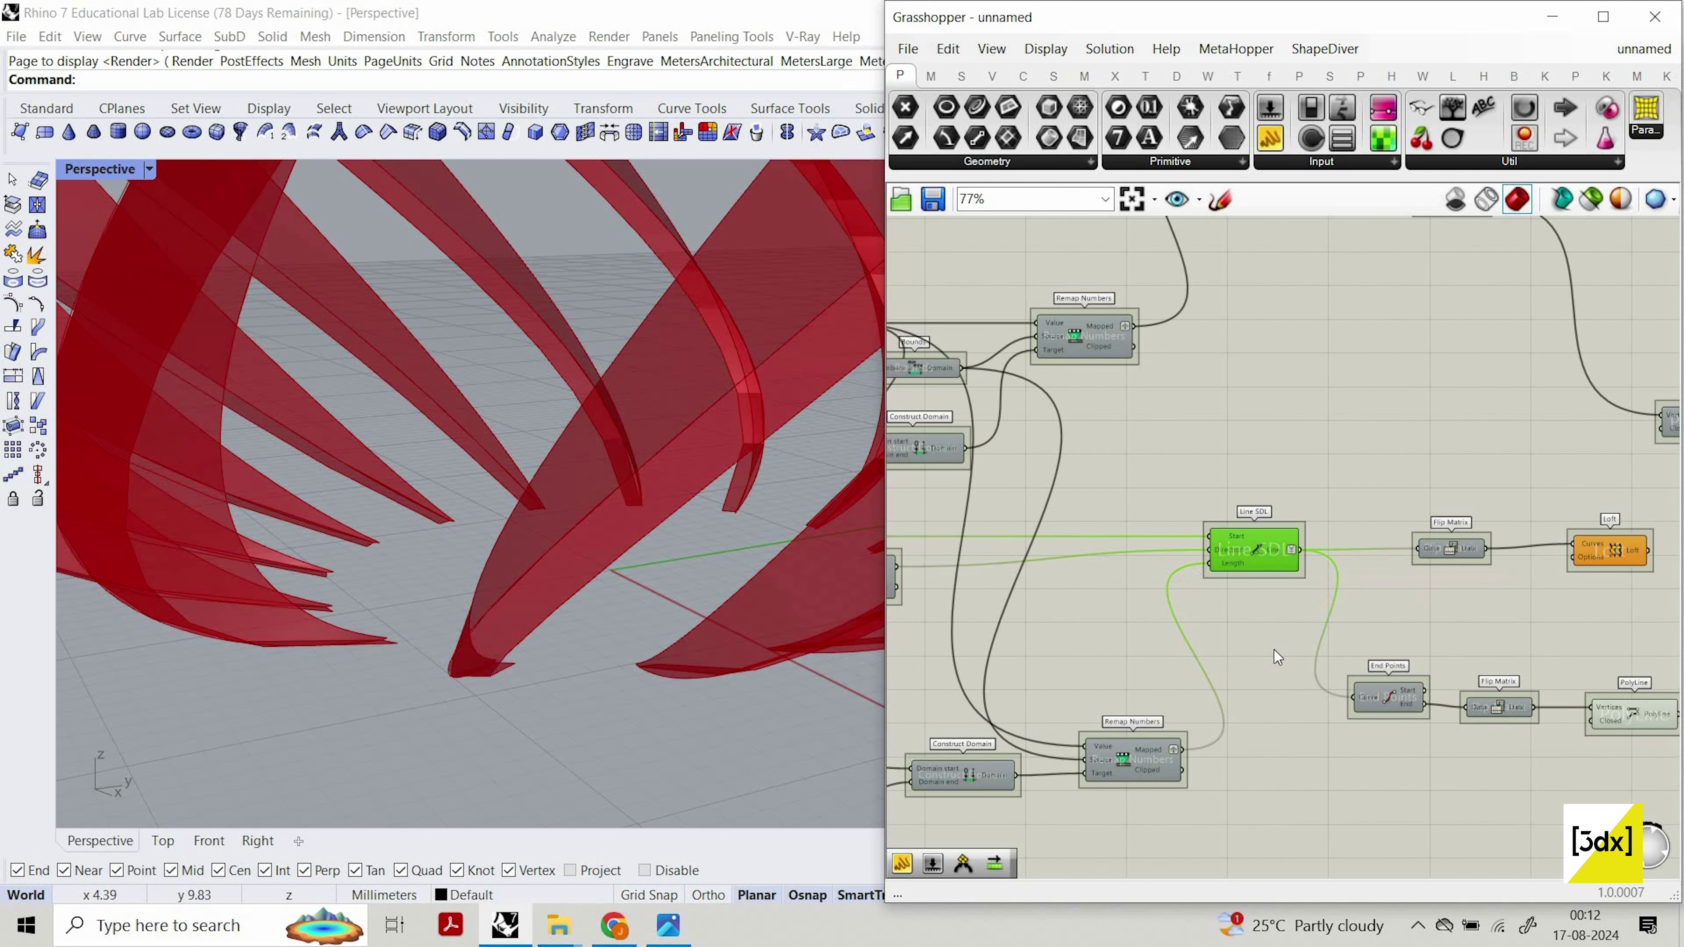
{"action": "scroll", "coordinate": [1415, 682], "scroll_direction": "down", "scroll_amount": 2}
{"action": "scroll", "coordinate": [1416, 682], "scroll_direction": "up", "scroll_amount": 3}
{"action": "left_click", "coordinate": [1415, 682]}
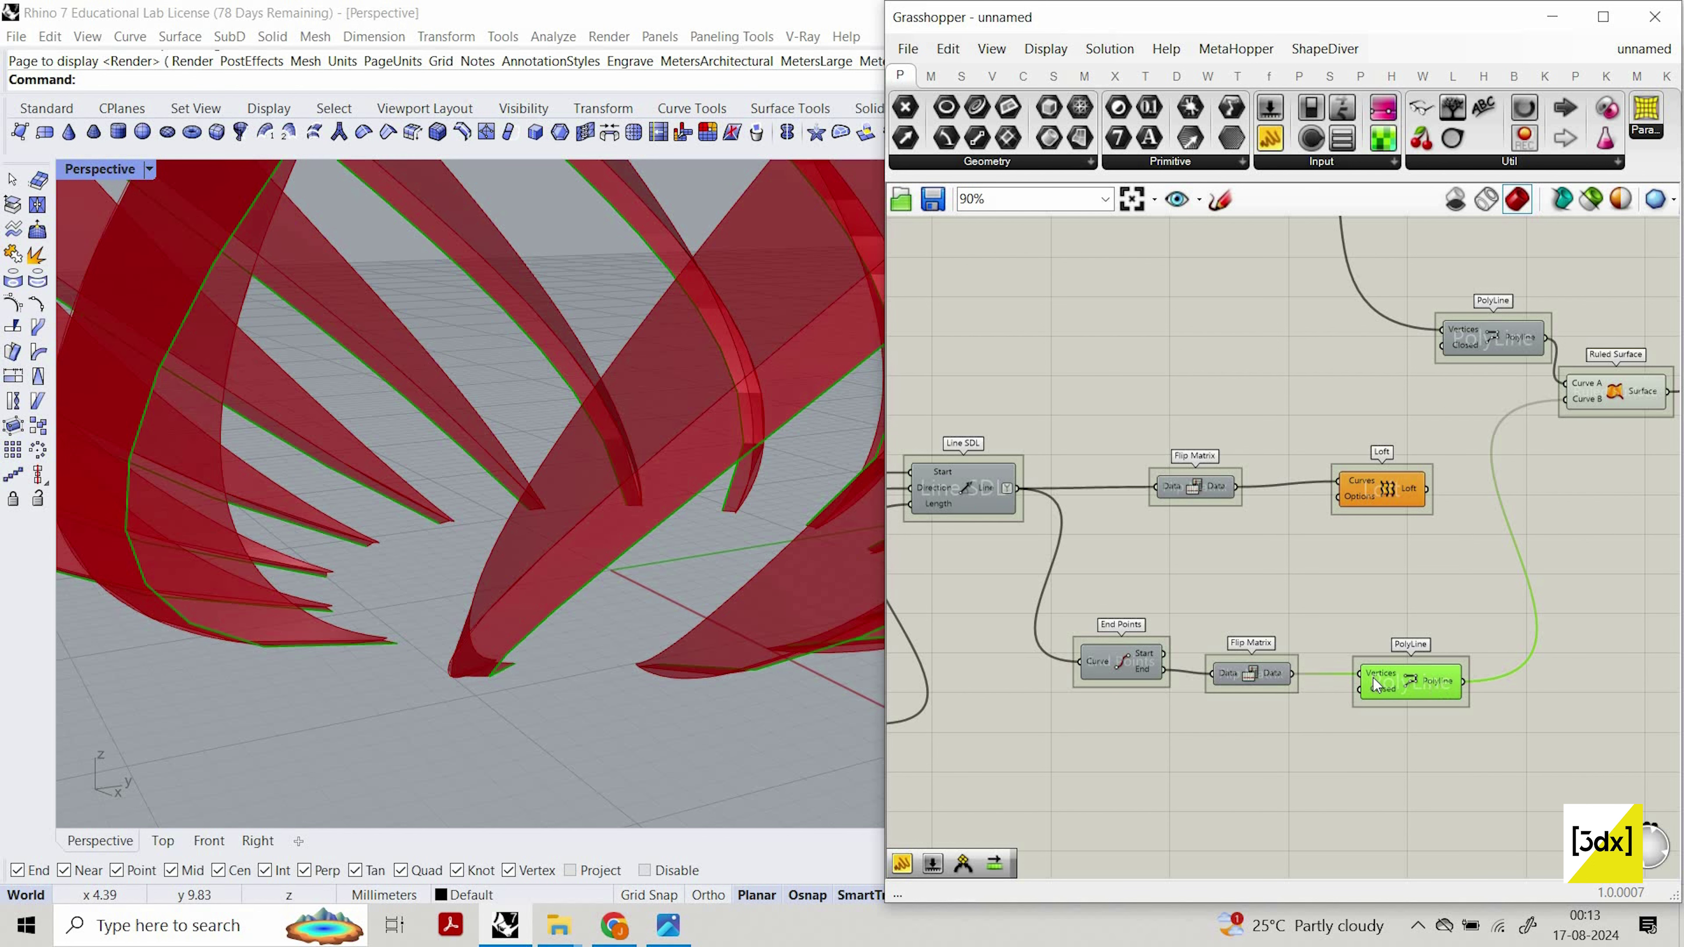
Preview the upper End Points component to inspect the points along the fin edges, and hide its preview again.
{"action": "scroll", "coordinate": [1427, 552], "scroll_direction": "down", "scroll_amount": 5}
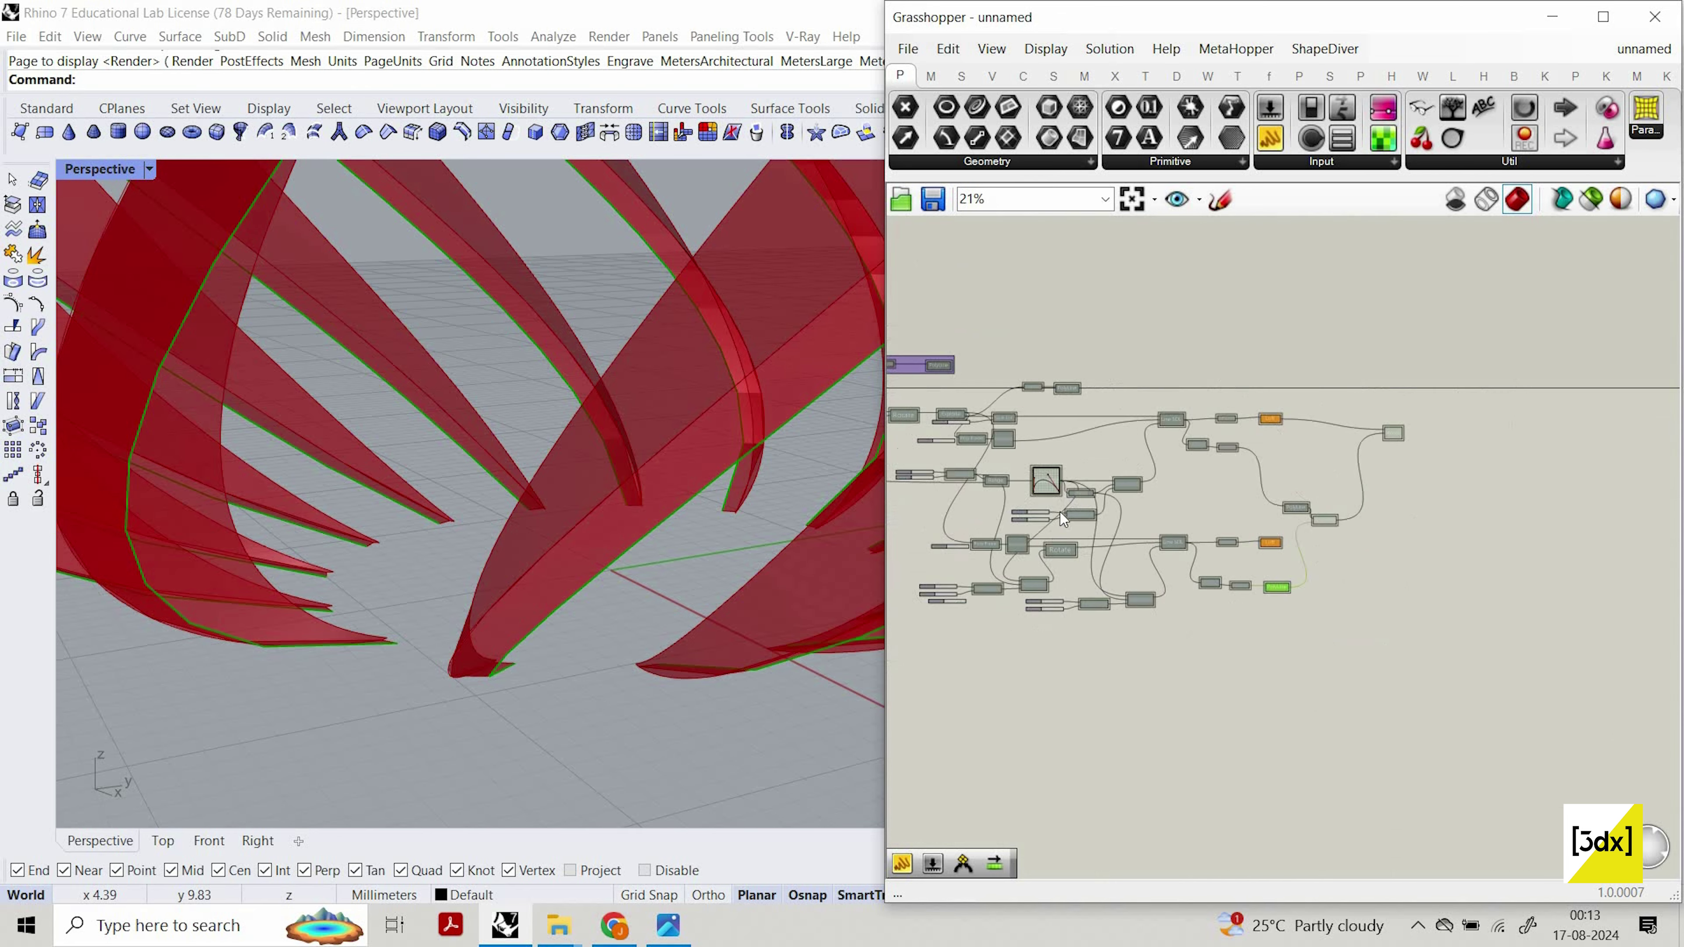
{"action": "scroll", "coordinate": [1060, 512], "scroll_direction": "up", "scroll_amount": 5}
{"action": "scroll", "coordinate": [571, 547], "scroll_direction": "down", "scroll_amount": 3}
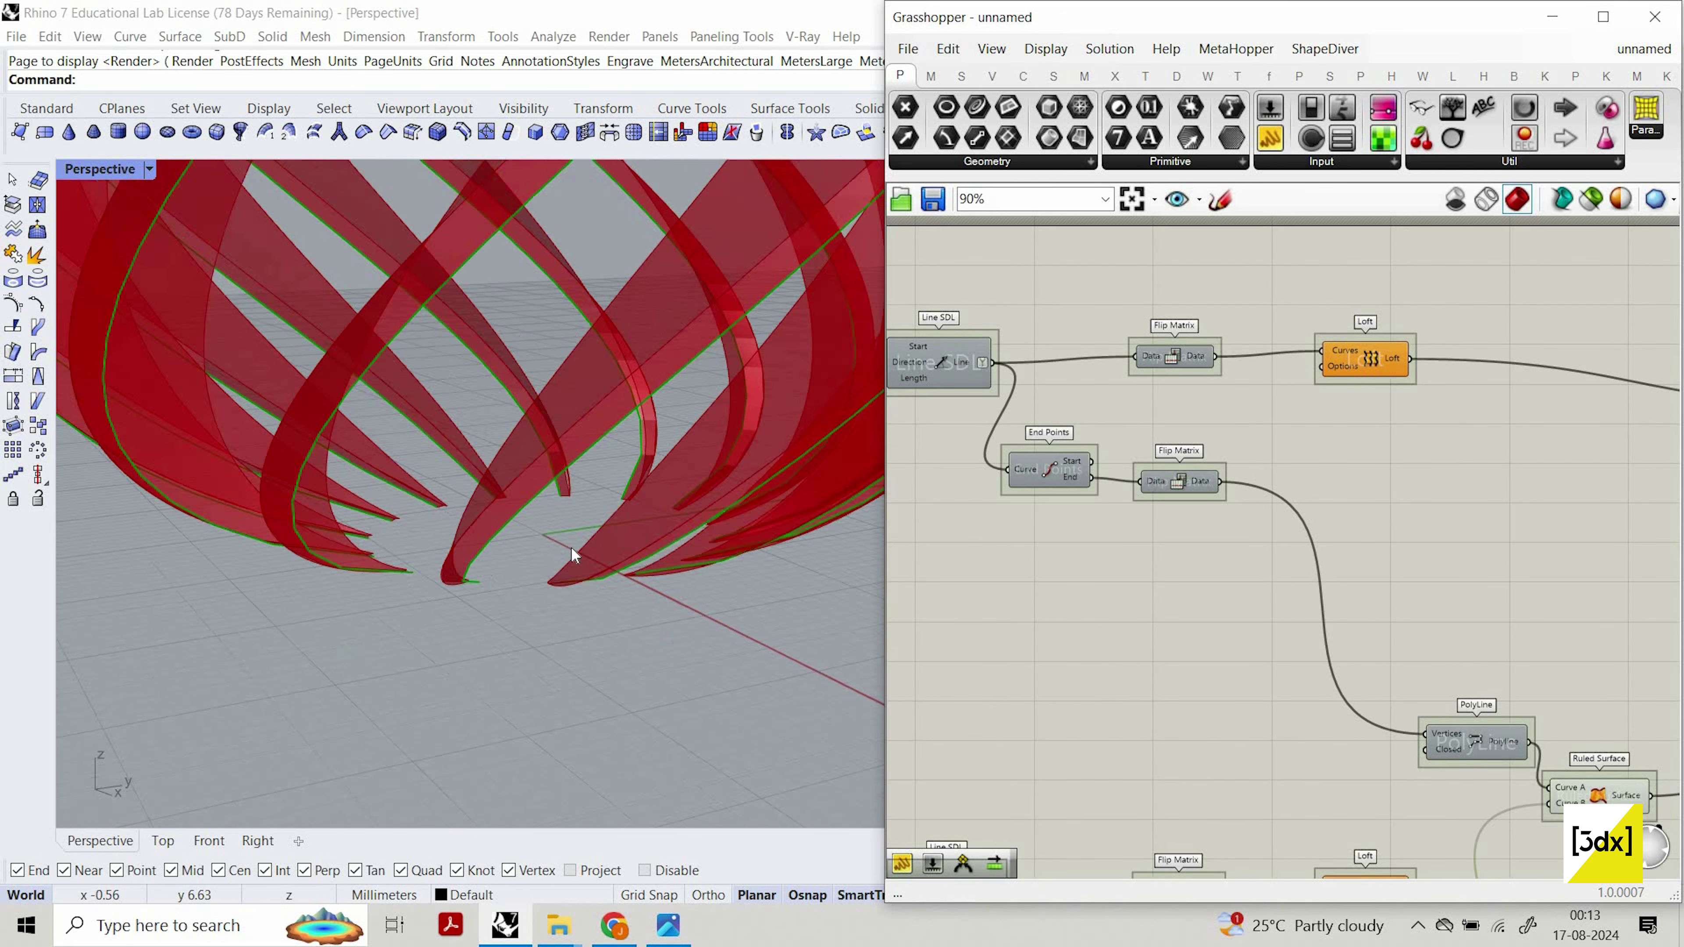
{"action": "scroll", "coordinate": [571, 546], "scroll_direction": "up", "scroll_amount": 2}
{"action": "mouse_move", "coordinate": [571, 546]}
{"action": "right_mouse_down"}
{"action": "mouse_move", "coordinate": [583, 538]}
{"action": "mouse_move", "coordinate": [566, 570]}
{"action": "mouse_move", "coordinate": [600, 531]}
{"action": "right_mouse_up"}
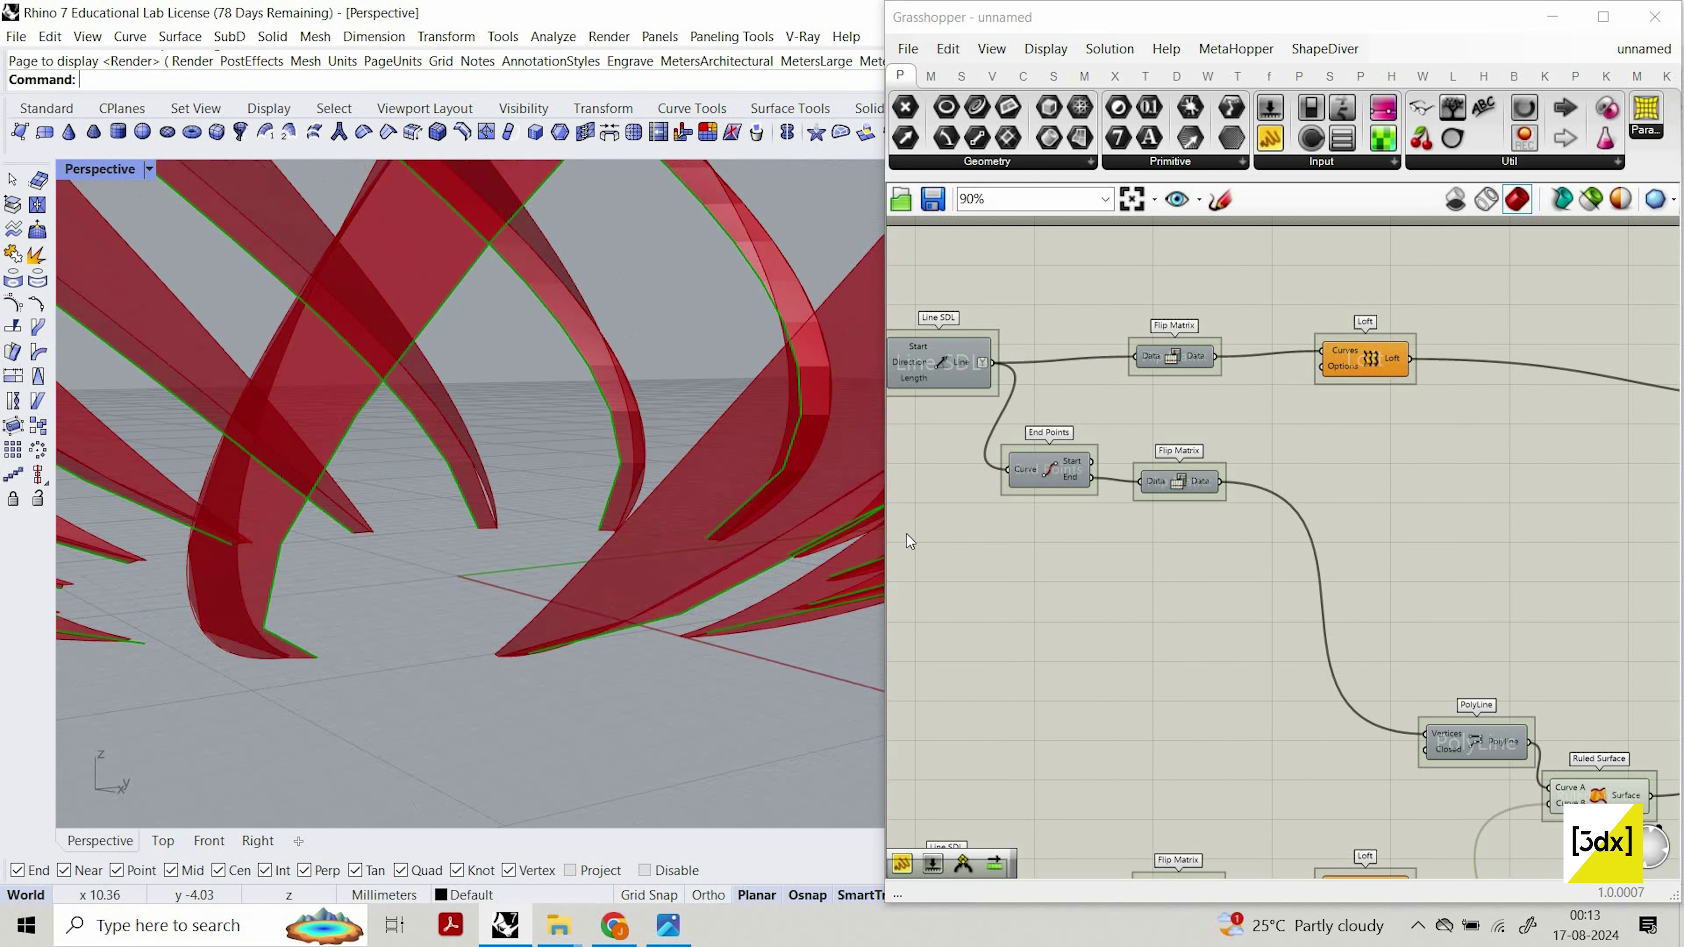
{"action": "scroll", "coordinate": [1237, 489], "scroll_direction": "down", "scroll_amount": 5}
{"action": "scroll", "coordinate": [1204, 481], "scroll_direction": "up", "scroll_amount": 5}
{"action": "left_click", "coordinate": [1245, 495]}
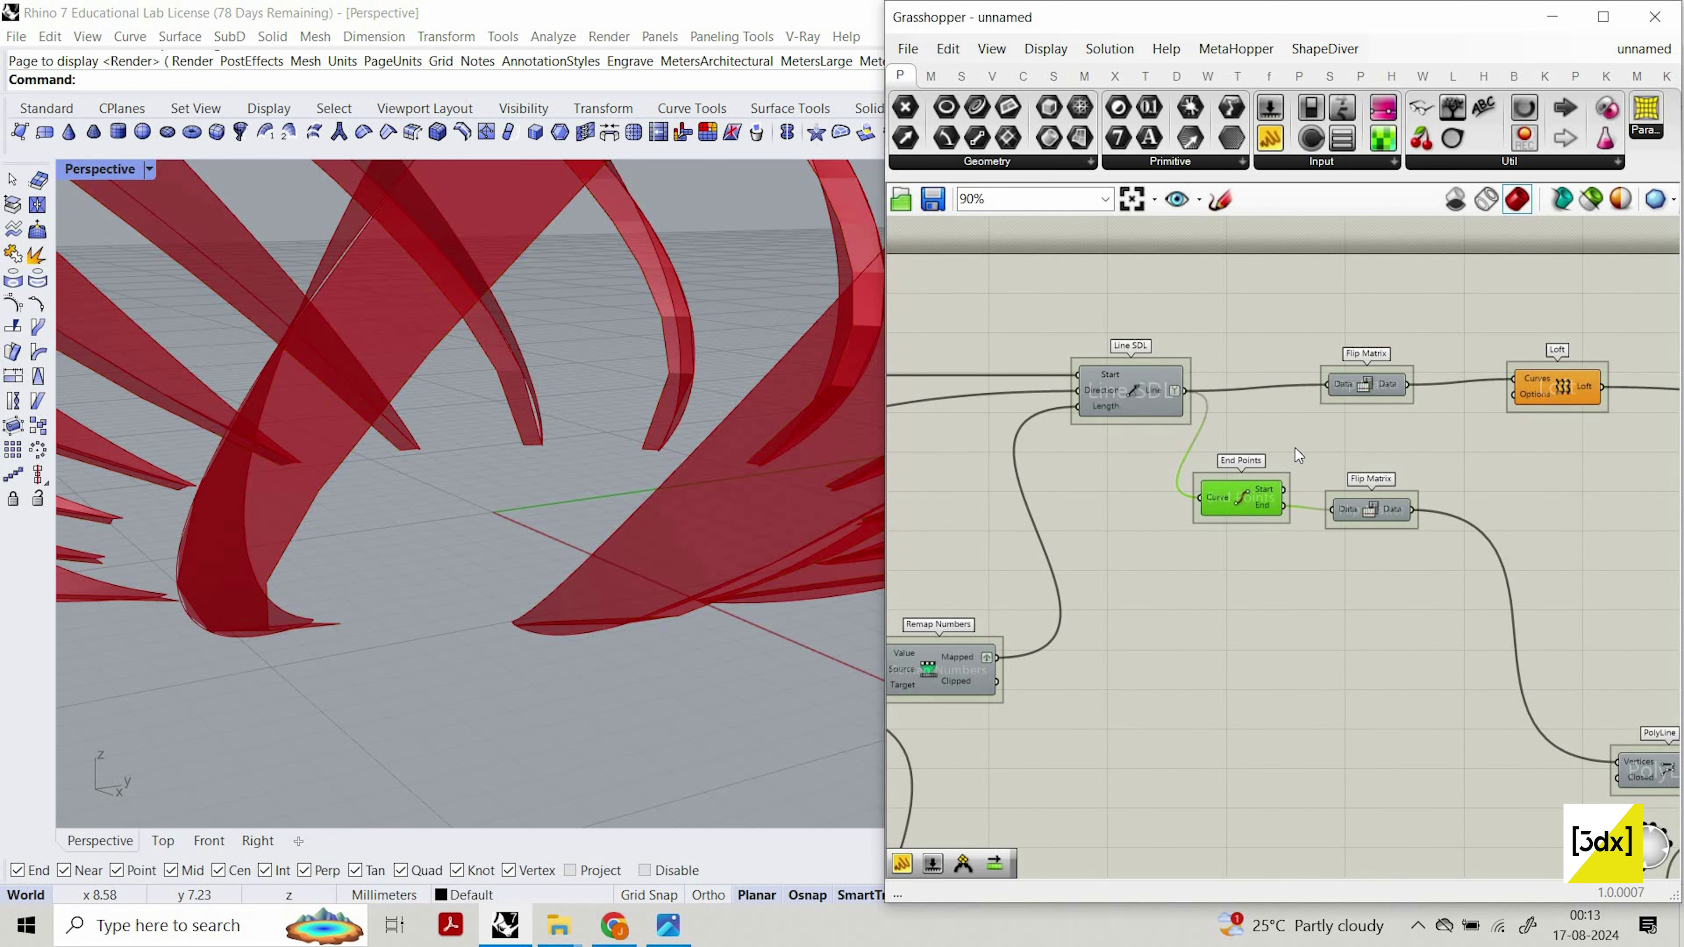
{"action": "middle_click", "coordinate": [1295, 447]}
{"action": "left_click", "coordinate": [1295, 453]}
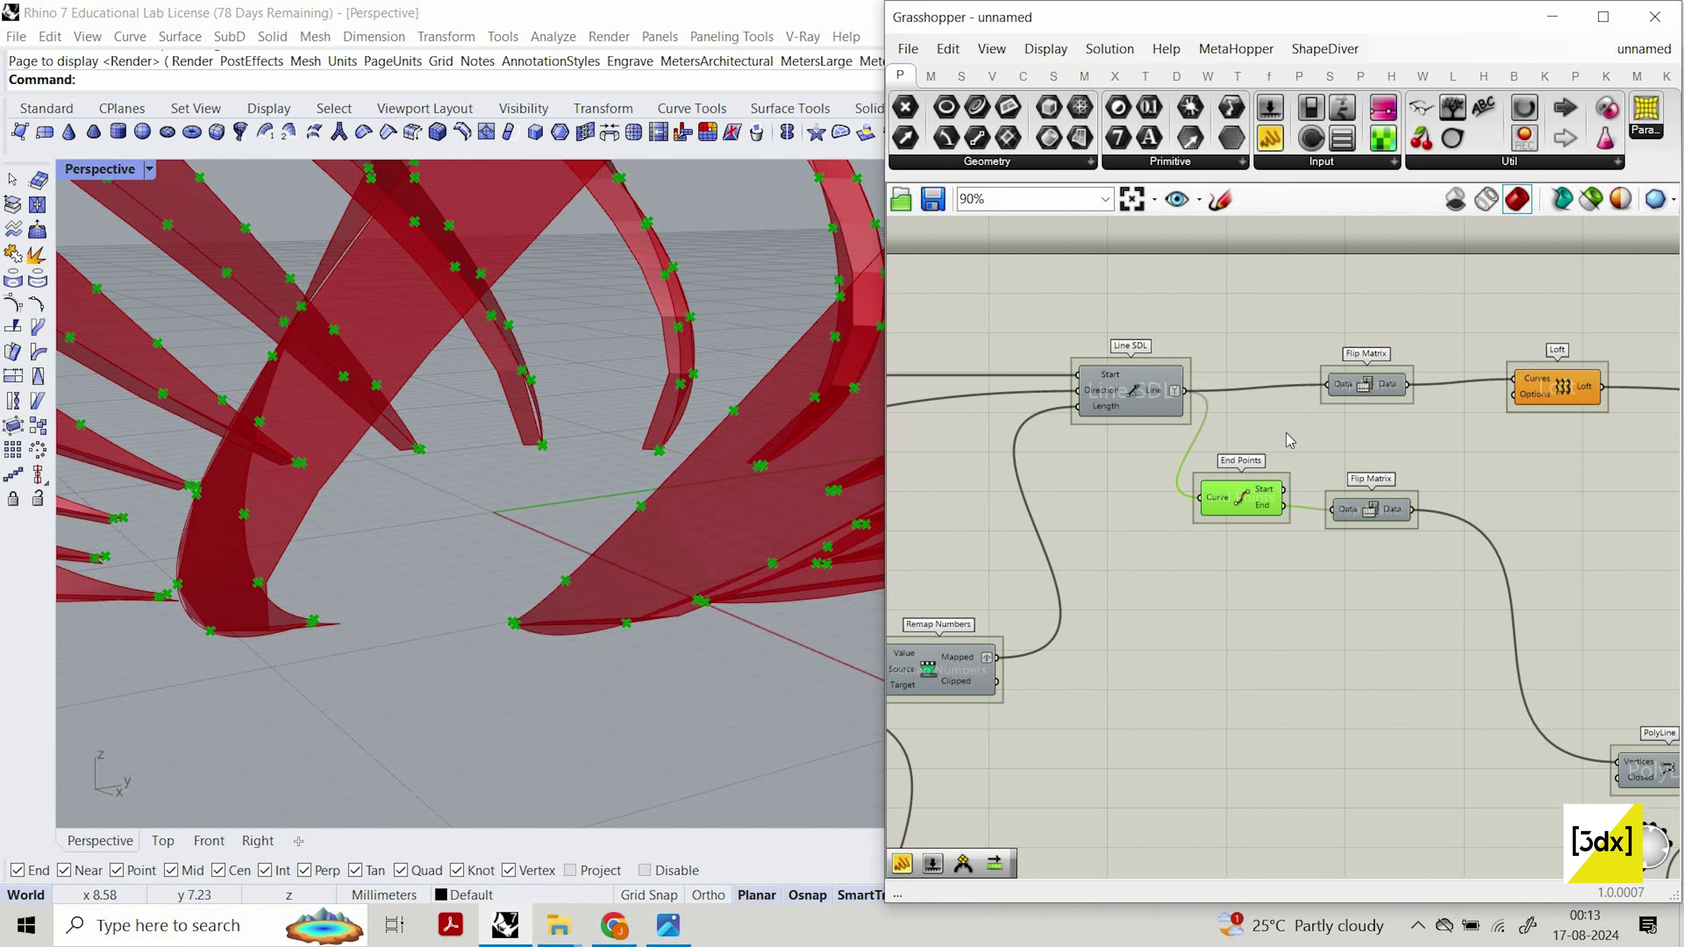
{"action": "right_click", "coordinate": [1280, 464]}
{"action": "left_click", "coordinate": [1326, 493]}
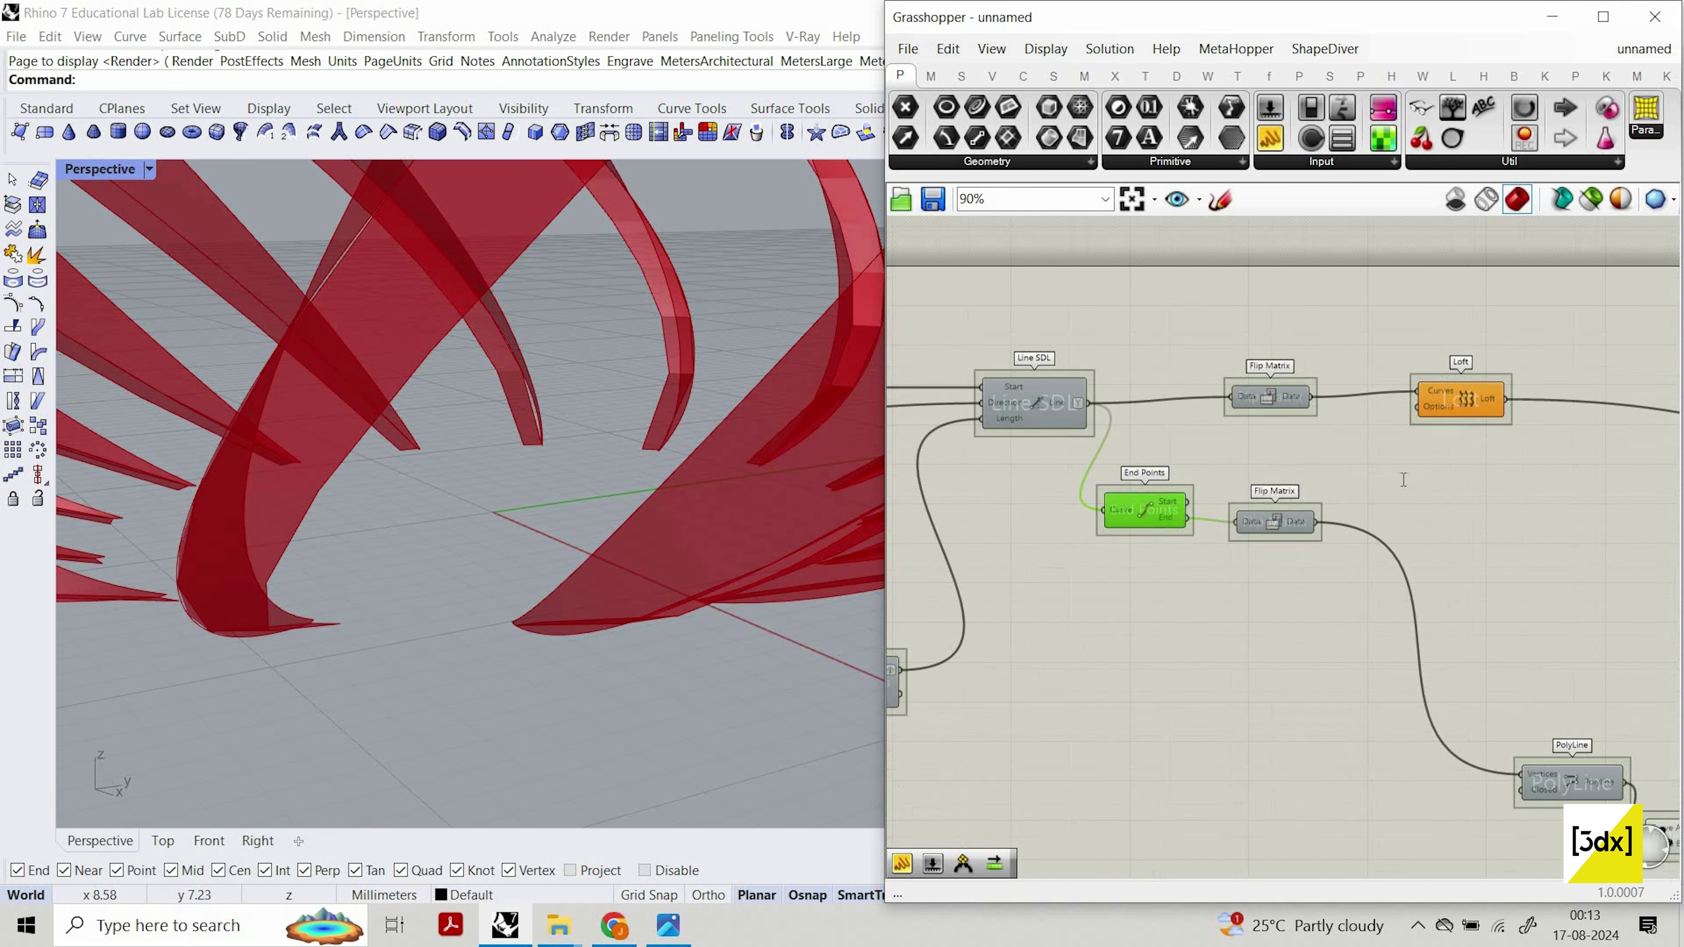
Add a PolyLine component beneath the upper Loft and feed the upper End Points' Start output into its Vertices input.
{"action": "double_click", "coordinate": [1403, 479]}
{"action": "type", "text": "polt"}
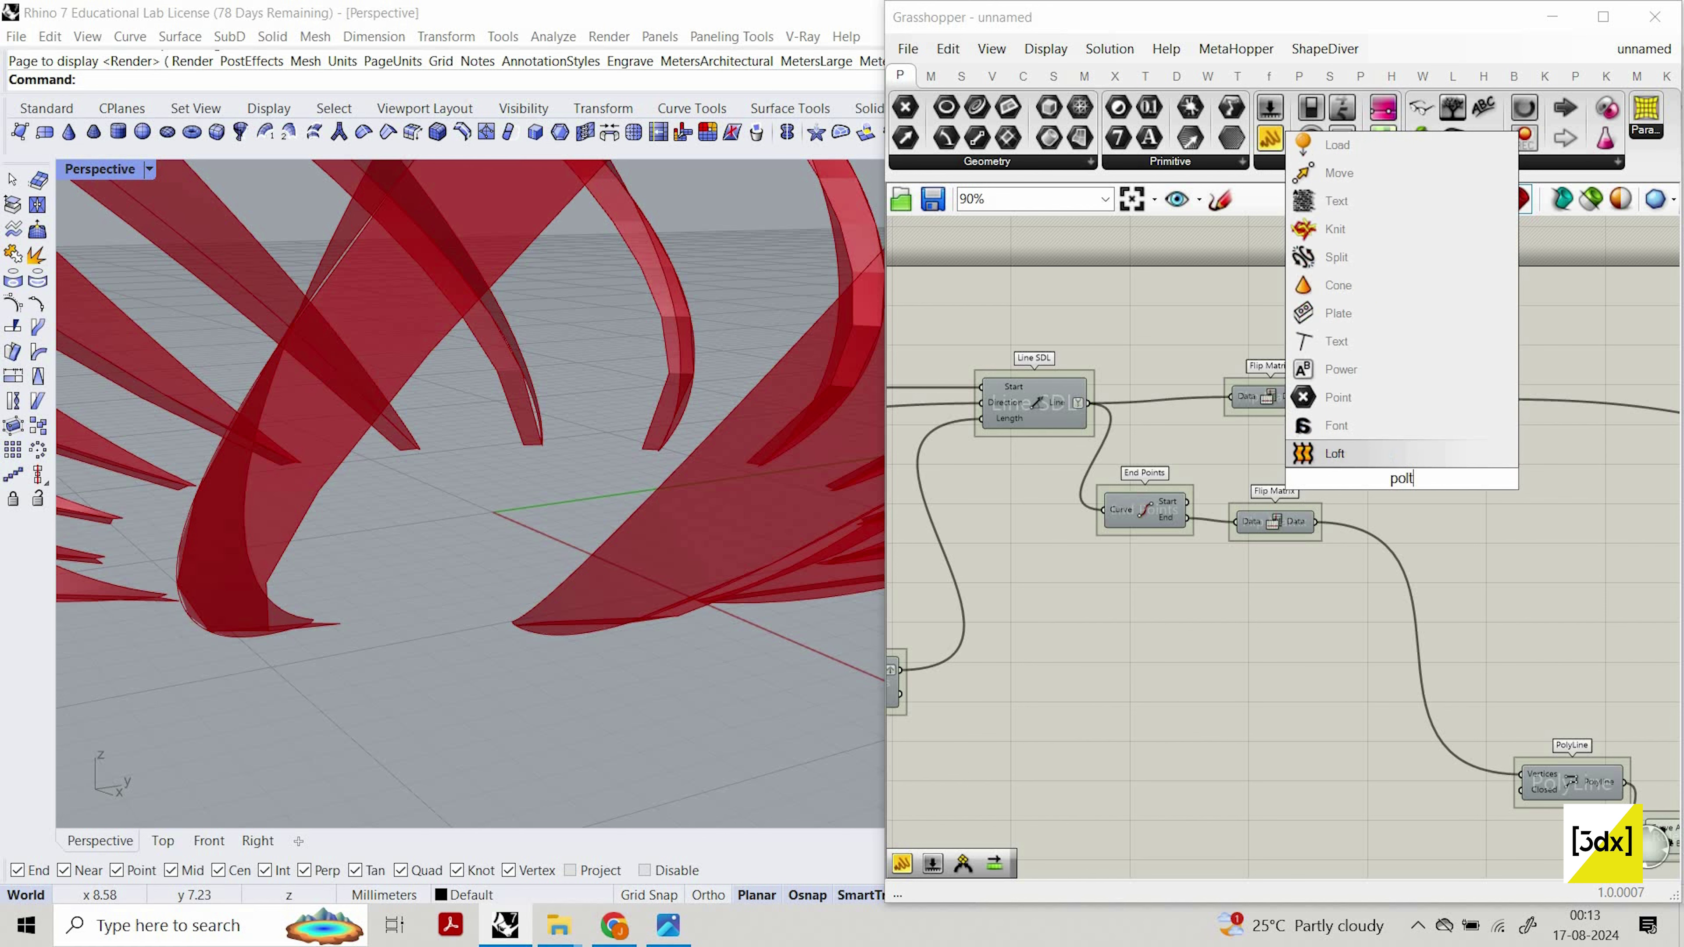
{"action": "key", "text": "BackSpace"}
{"action": "type", "text": "ylin"}
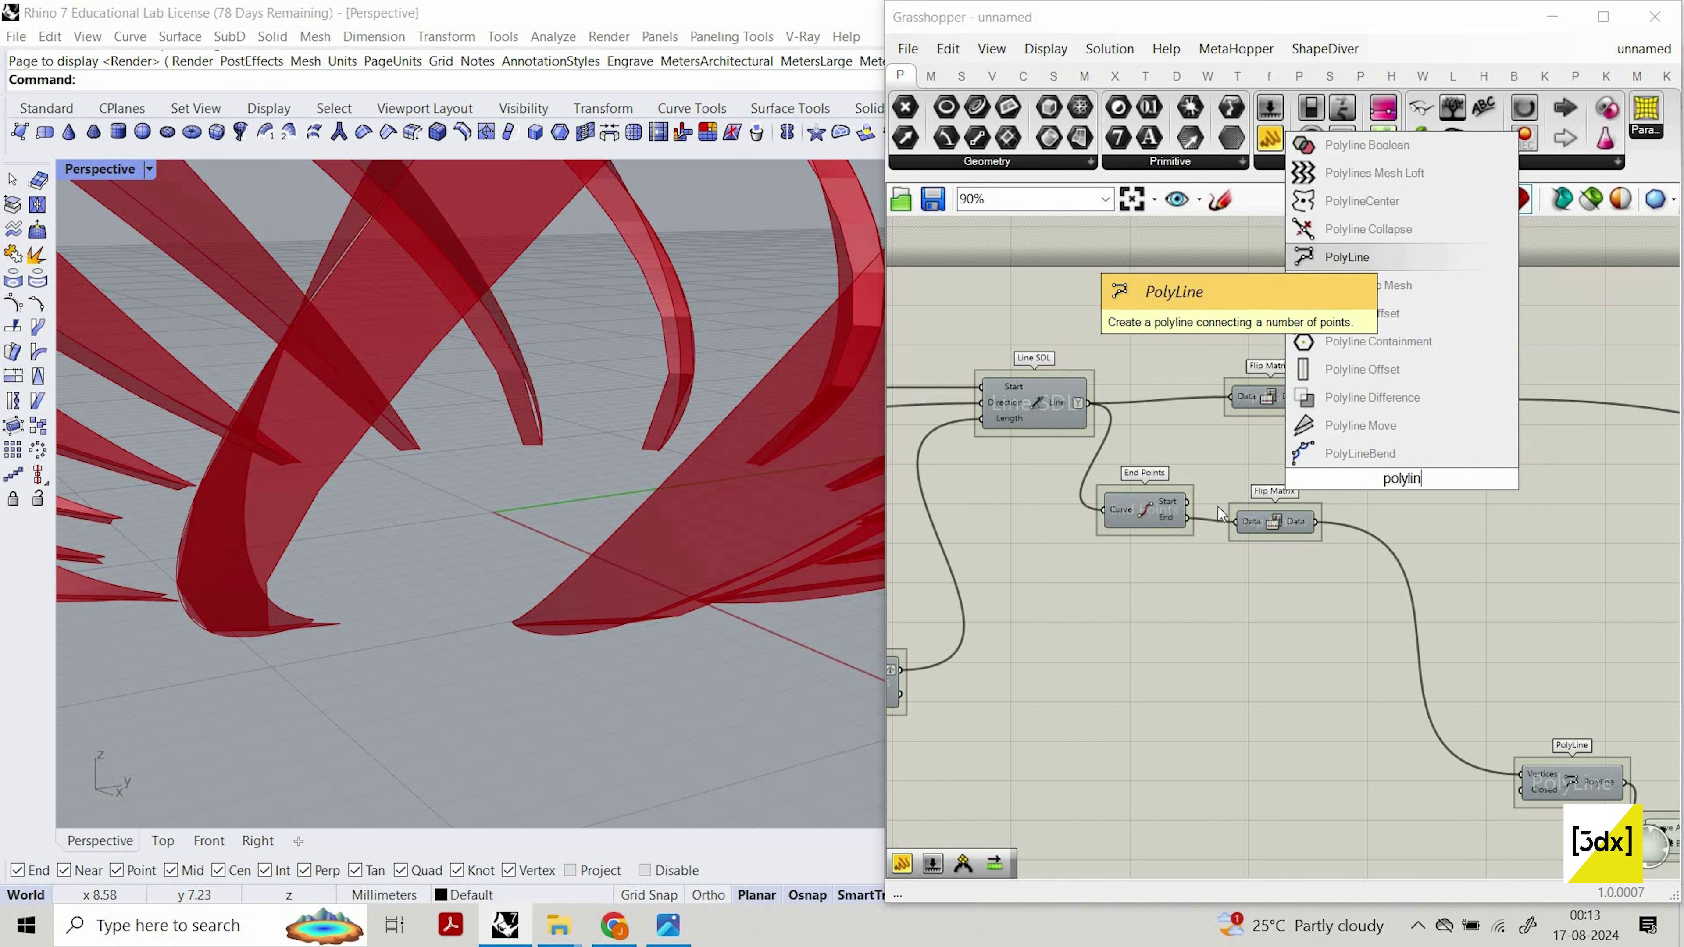
{"action": "left_click", "coordinate": [1392, 256]}
{"action": "scroll", "coordinate": [1327, 471], "scroll_direction": "up", "scroll_amount": 3}
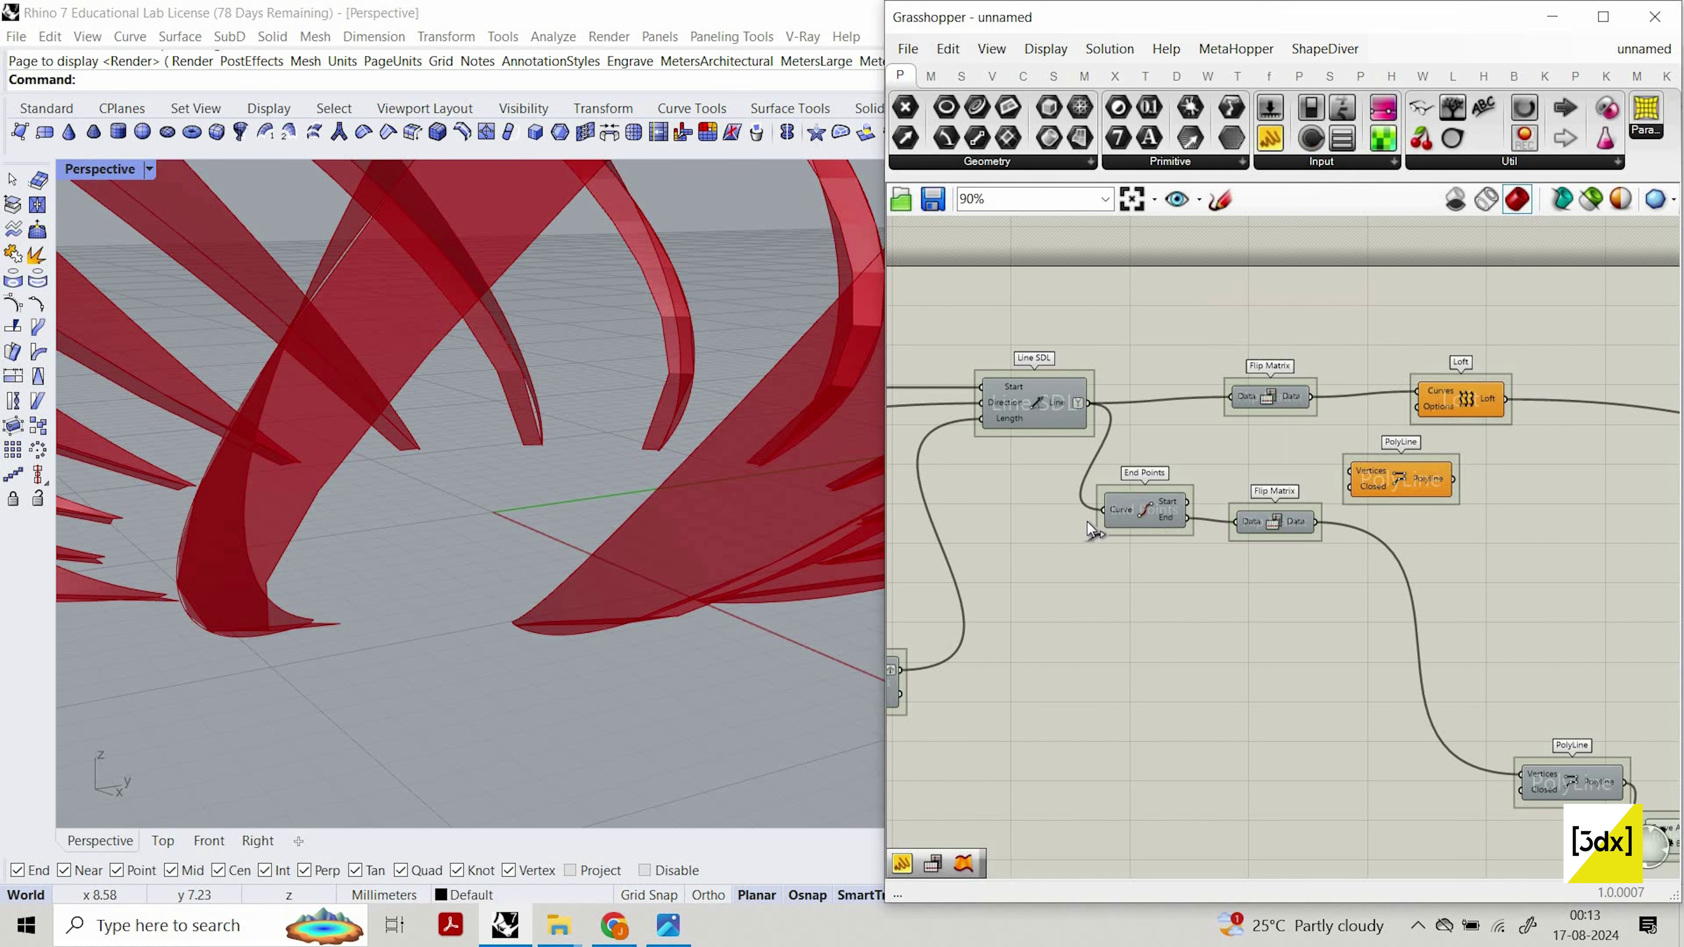
{"action": "left_click_drag", "start_coordinate": [1078, 520], "coordinate": [1342, 470]}
{"action": "left_click_drag", "start_coordinate": [1473, 508], "coordinate": [1578, 520]}
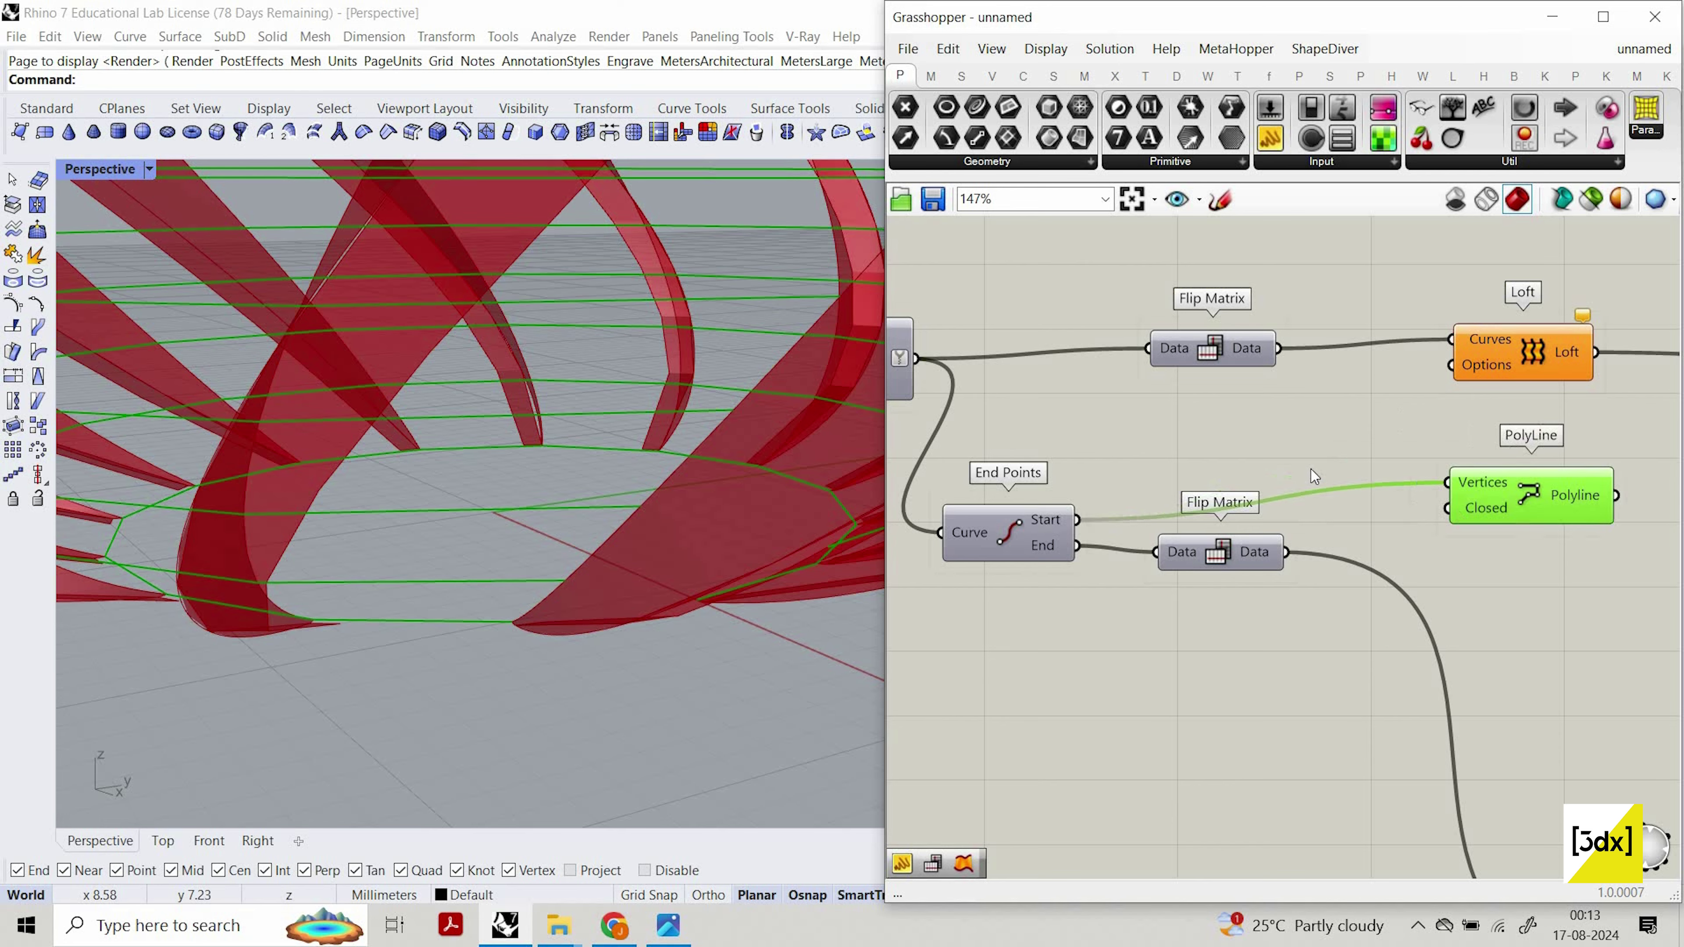
Duplicate the Flip Matrix beside the upper End Points, feed it from the Start output, and place the copy above the original.
{"action": "right_click_drag", "start_coordinate": [1294, 480], "coordinate": [1273, 476]}
{"action": "left_click", "coordinate": [1273, 477]}
{"action": "left_click", "coordinate": [1222, 550]}
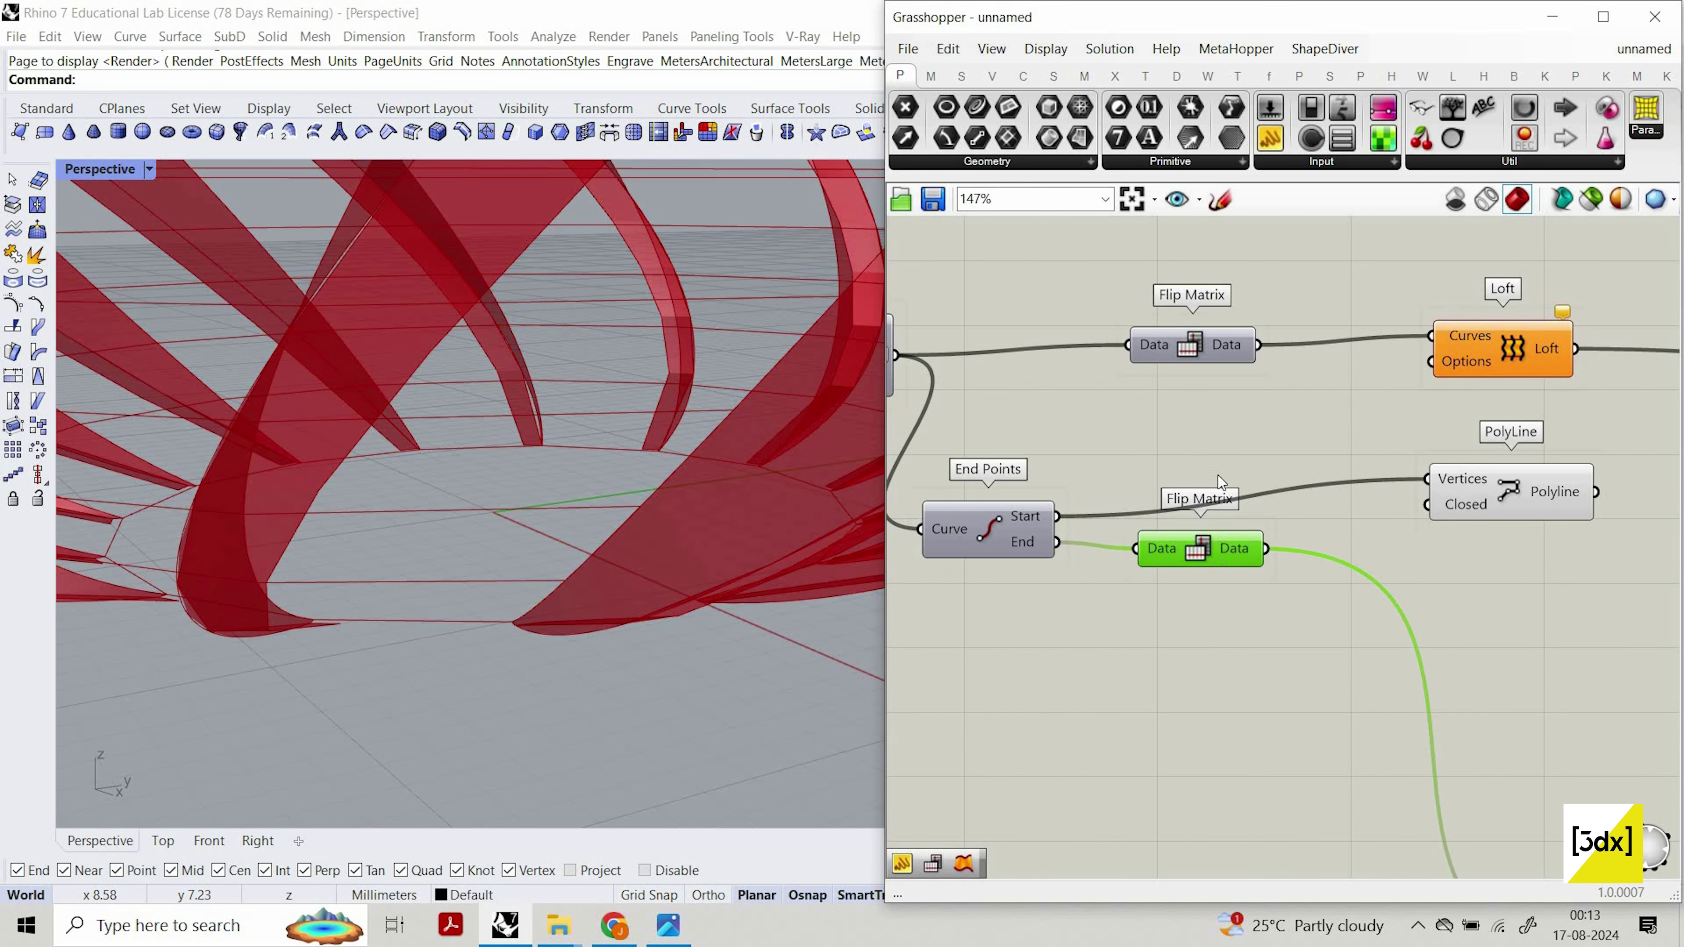
{"action": "key", "text": "ctrl+c"}
{"action": "key", "text": "ctrl+v"}
{"action": "left_click_drag", "start_coordinate": [1058, 517], "coordinate": [1148, 561]}
{"action": "left_click_drag", "start_coordinate": [1171, 567], "coordinate": [1171, 474]}
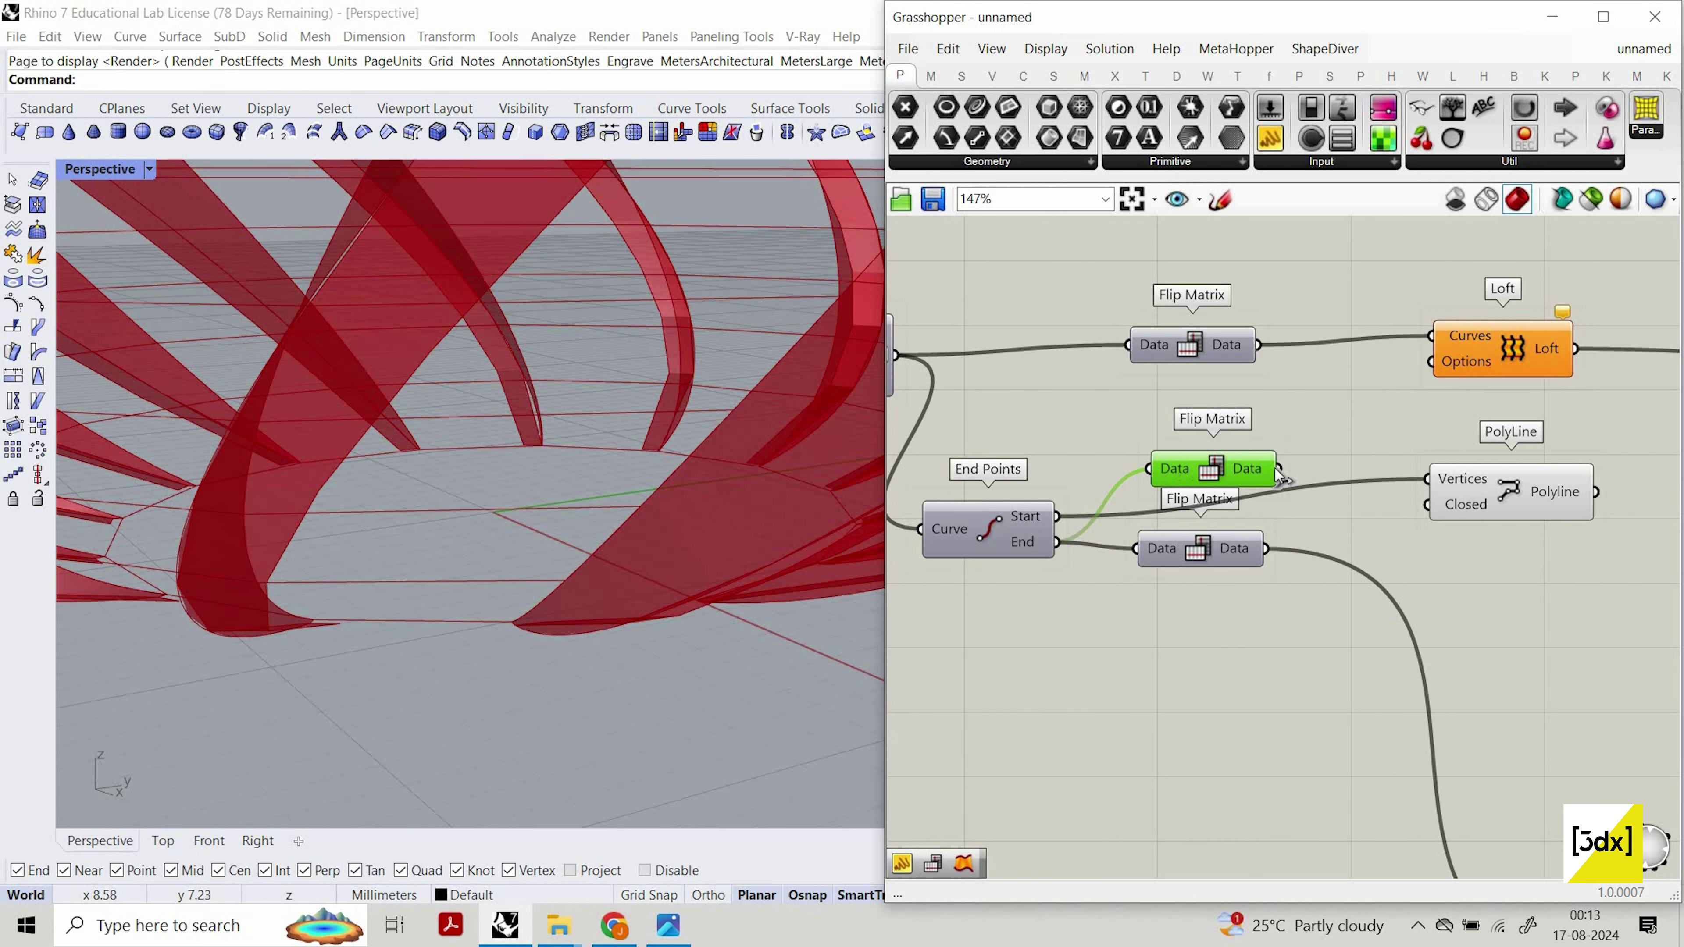
Replace the new PolyLine's Vertices input with the duplicated Flip Matrix's Data output and inspect the resulting fin edge curves.
{"action": "left_click", "coordinate": [1466, 487]}
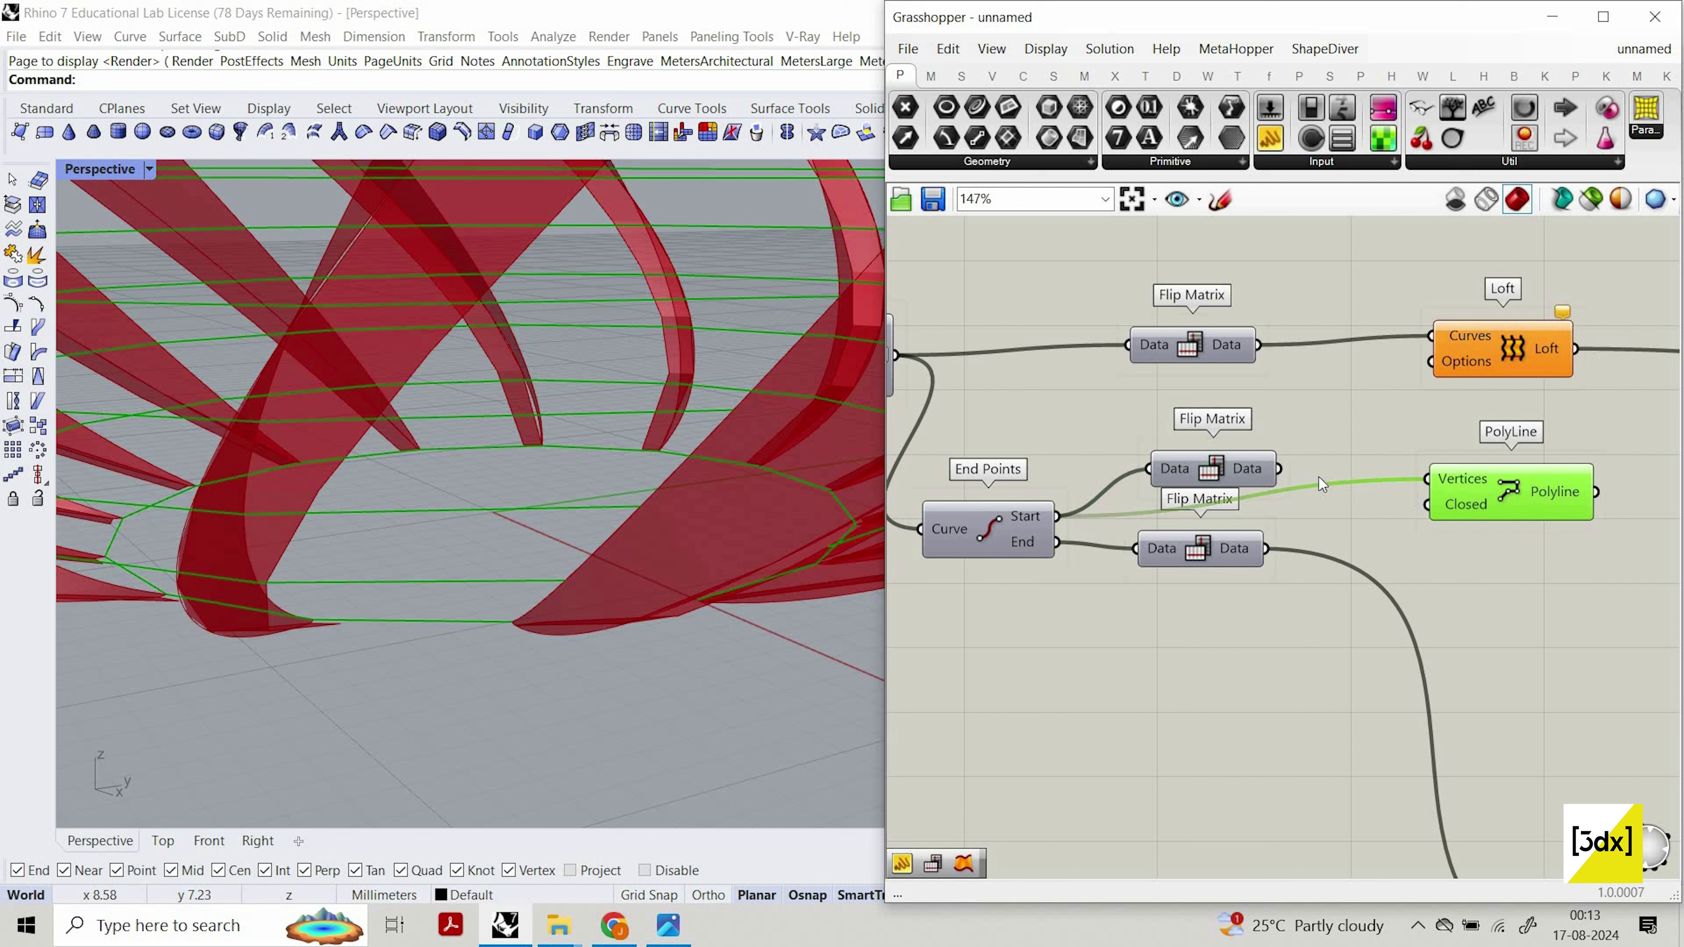
{"action": "left_click_drag", "start_coordinate": [1427, 478], "coordinate": [1278, 469]}
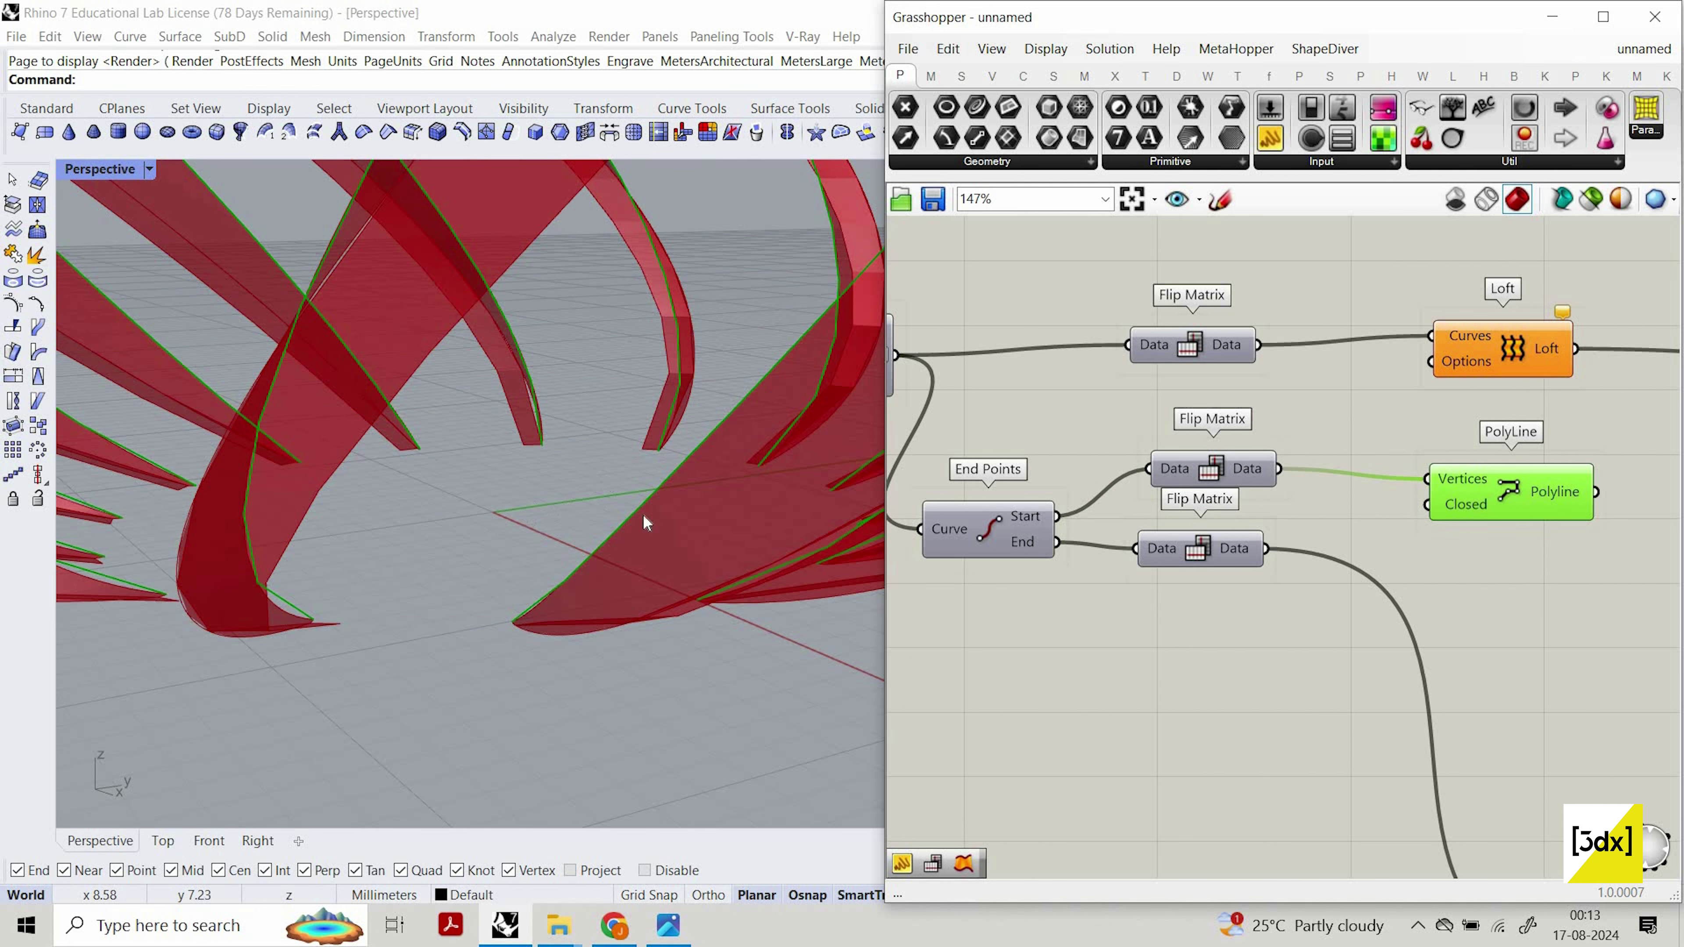
{"action": "scroll", "coordinate": [643, 519], "scroll_direction": "down", "scroll_amount": 5}
{"action": "right_click_drag", "start_coordinate": [643, 519], "coordinate": [623, 564]}
{"action": "scroll", "coordinate": [1355, 669], "scroll_direction": "down", "scroll_amount": 5}
{"action": "scroll", "coordinate": [1240, 760], "scroll_direction": "up", "scroll_amount": 3}
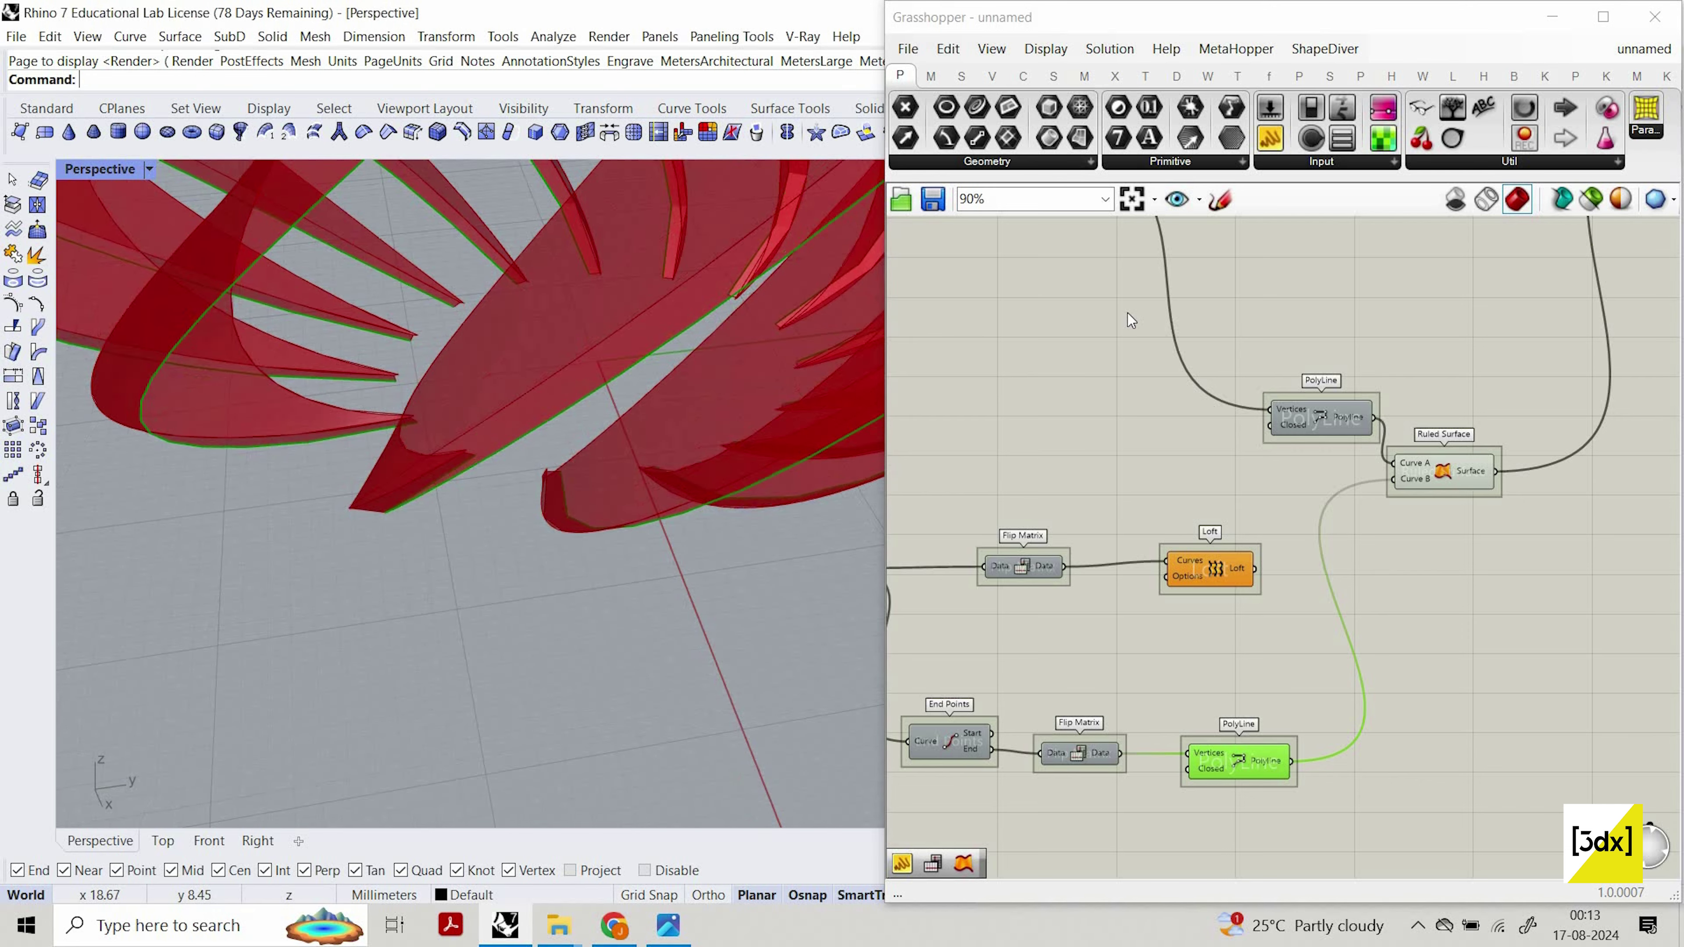
Delete the Merge component that combines the upper Loft with the Ruled Surface.
{"action": "scroll", "coordinate": [1365, 225], "scroll_direction": "down", "scroll_amount": 1}
{"action": "right_click_drag", "start_coordinate": [1366, 225], "coordinate": [1202, 375]}
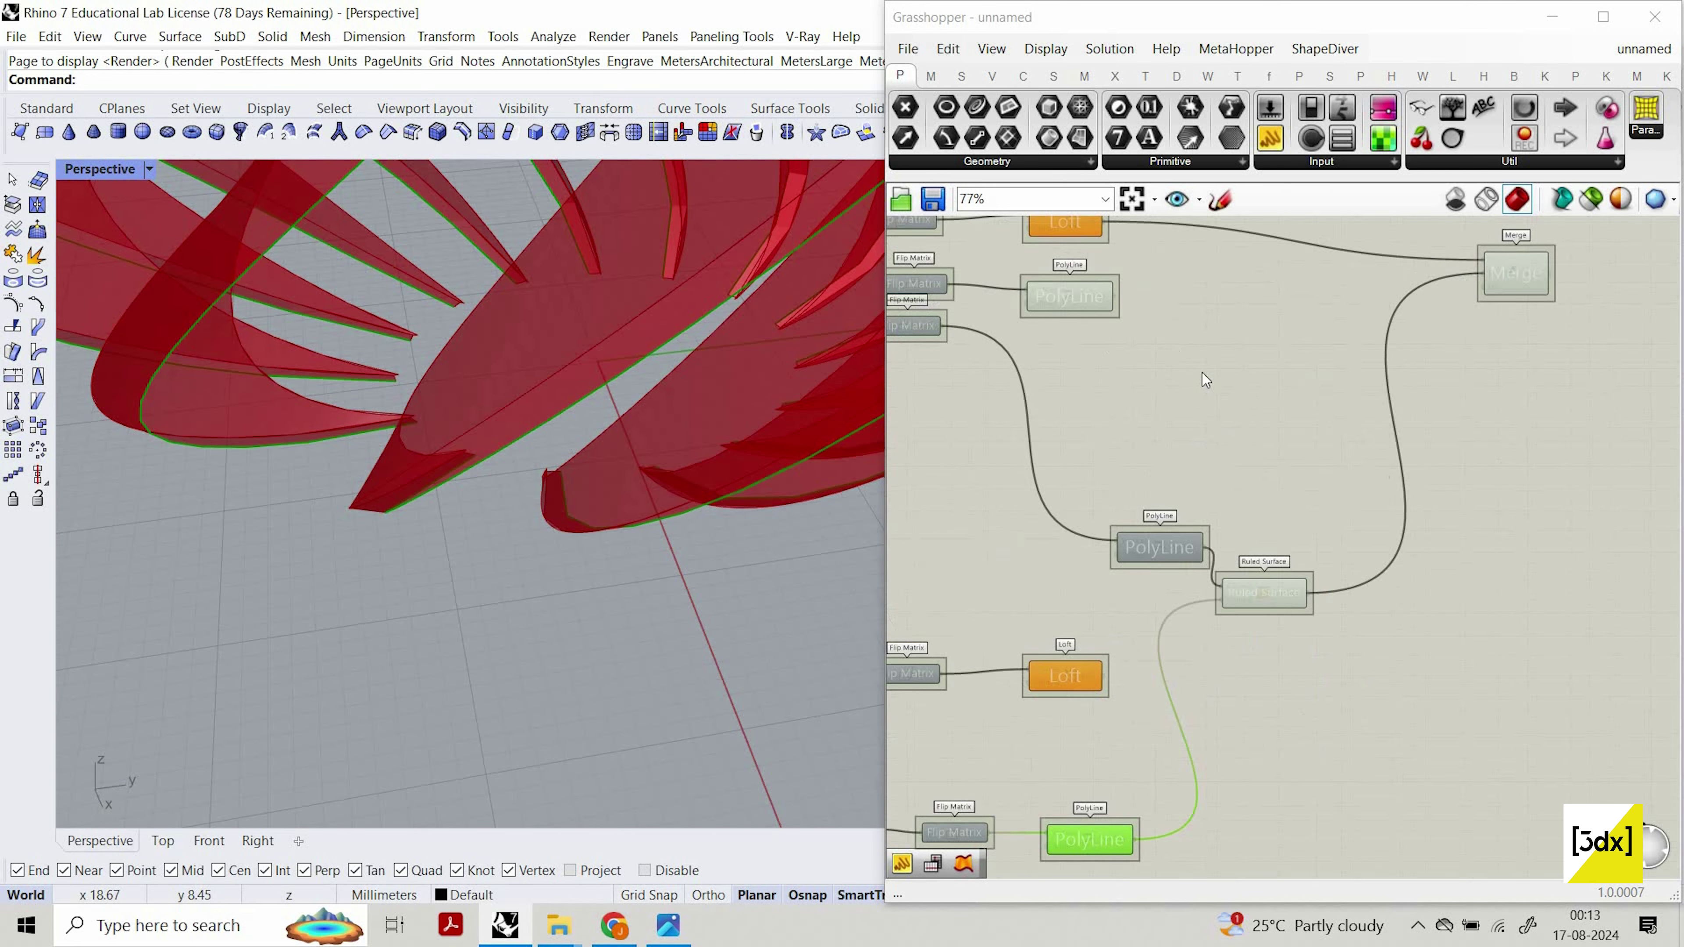
{"action": "left_click", "coordinate": [1252, 401]}
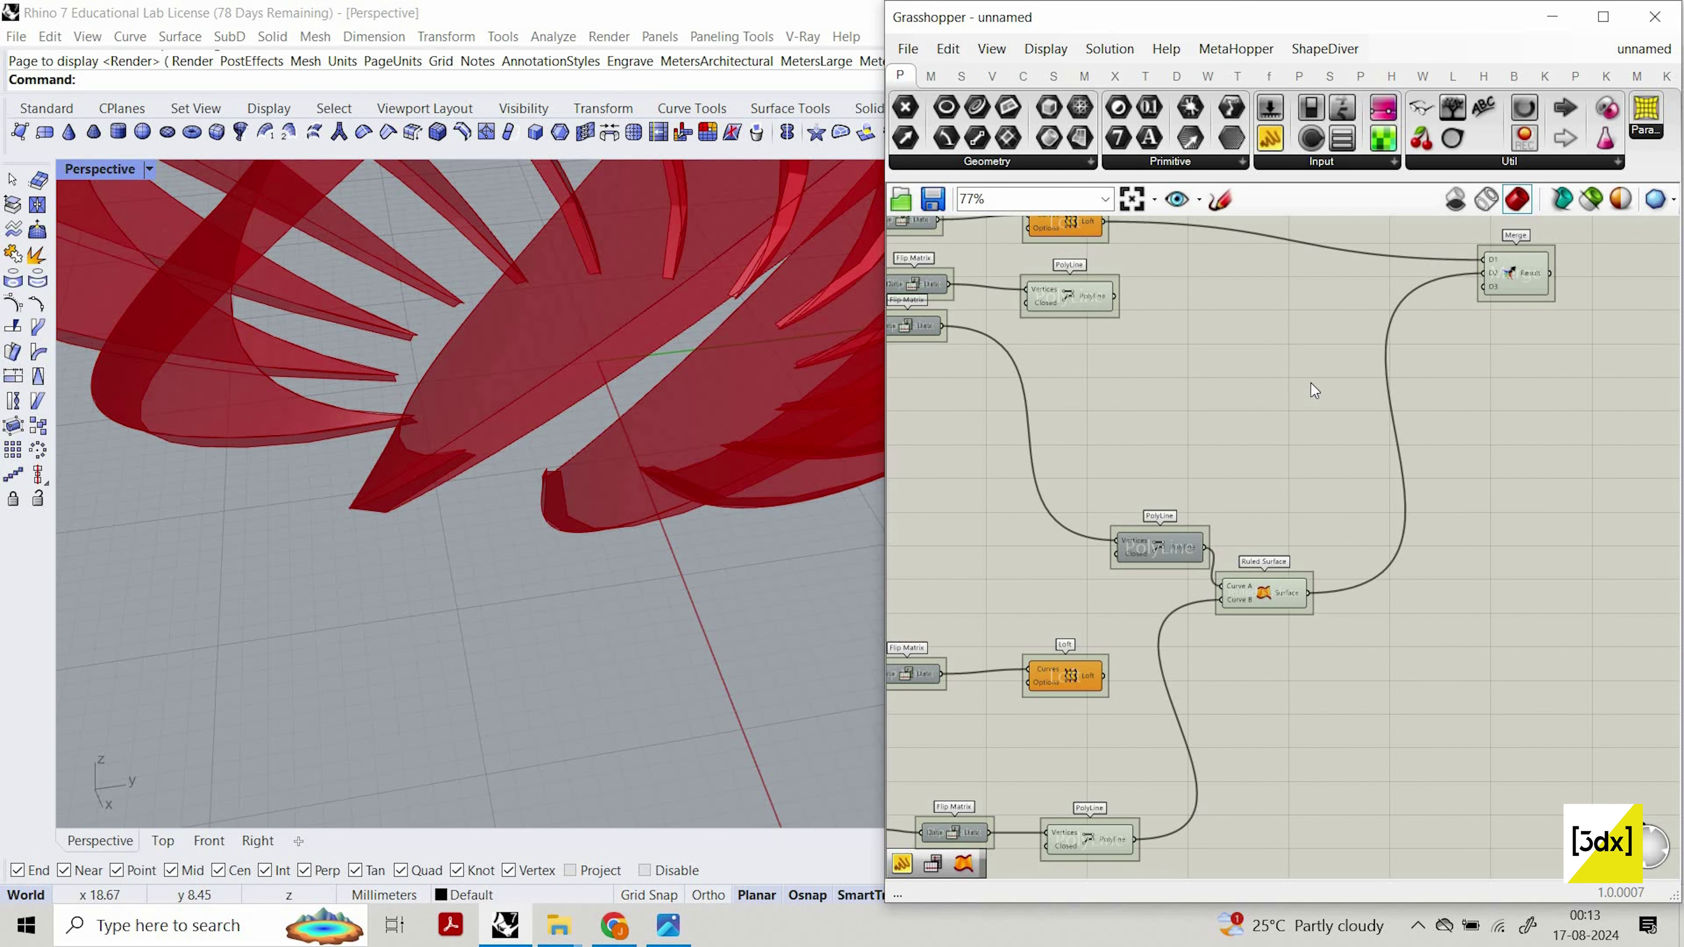
{"action": "scroll", "coordinate": [1113, 412], "scroll_direction": "down", "scroll_amount": 4}
{"action": "scroll", "coordinate": [1113, 412], "scroll_direction": "up", "scroll_amount": 5}
{"action": "double_click", "coordinate": [1113, 412]}
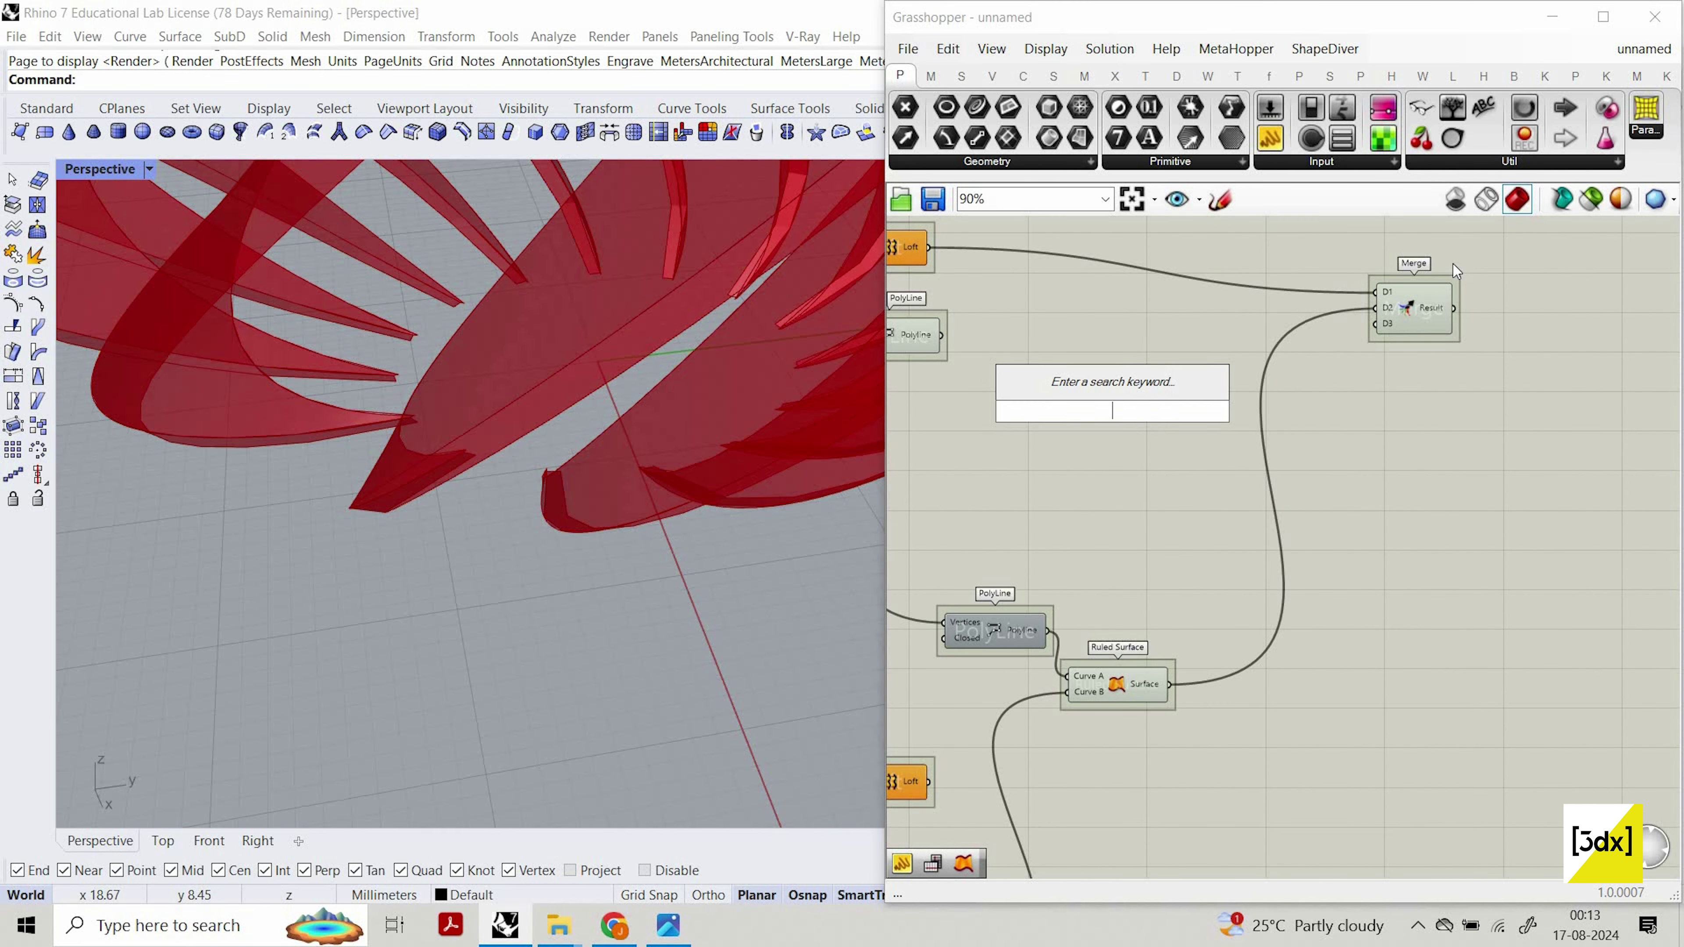
{"action": "left_click_drag", "start_coordinate": [1416, 307], "coordinate": [1458, 243]}
{"action": "scroll", "coordinate": [1339, 439], "scroll_direction": "down", "scroll_amount": 3}
{"action": "scroll", "coordinate": [1227, 408], "scroll_direction": "up", "scroll_amount": 3}
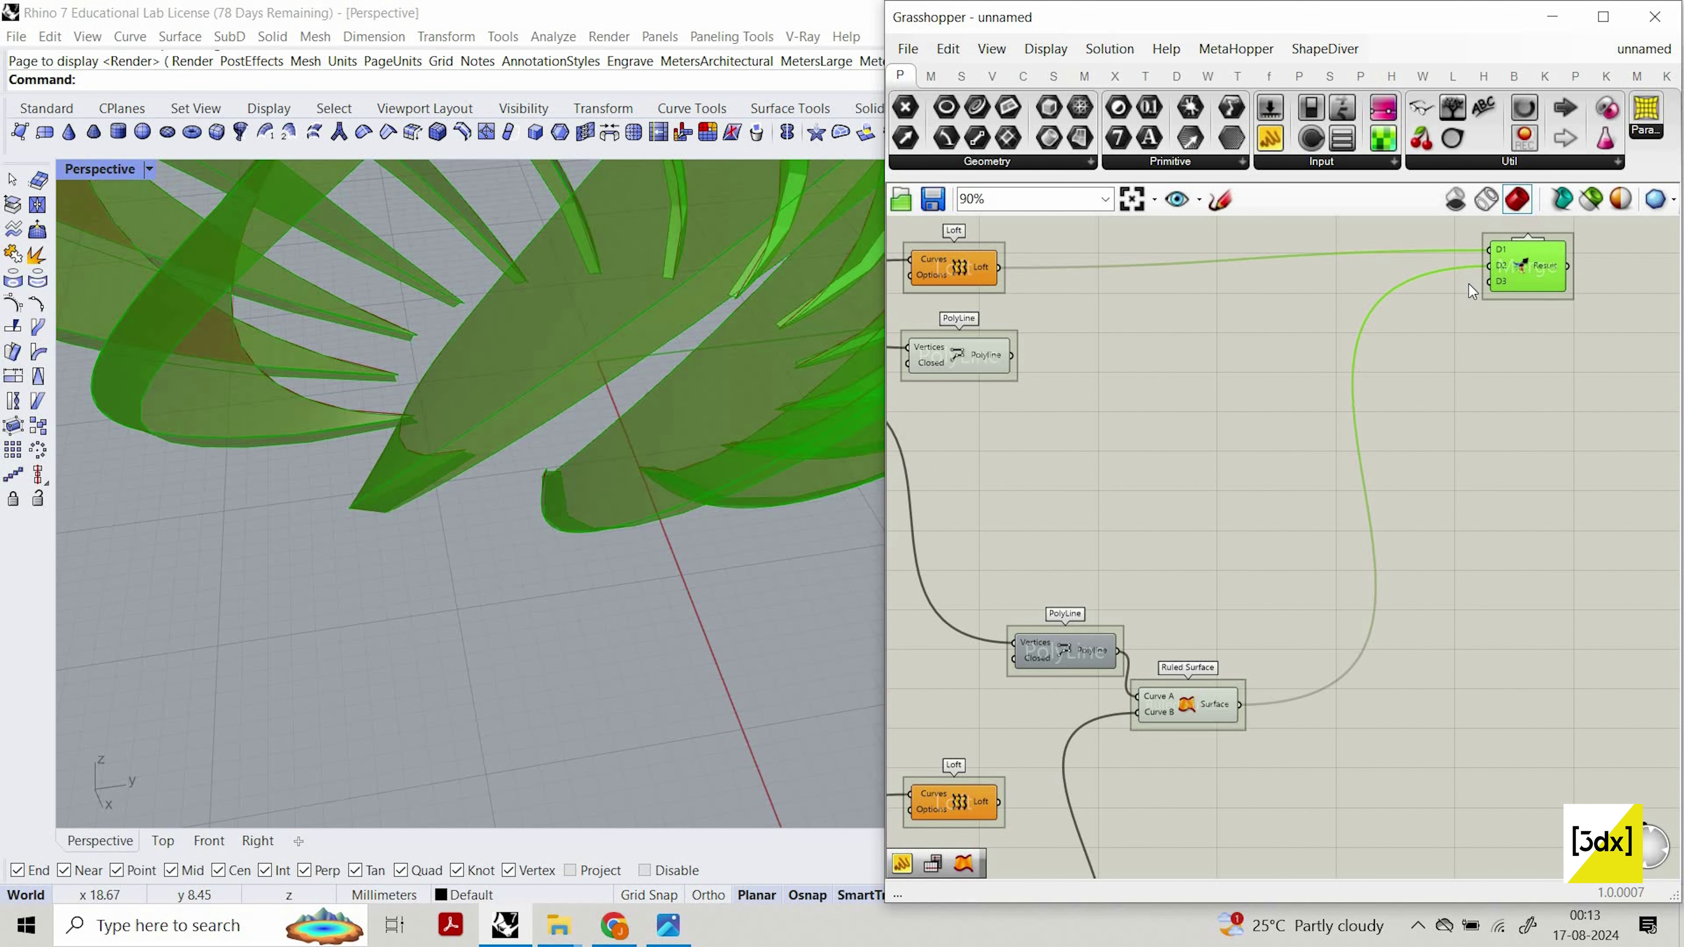
{"action": "key", "text": "Delete"}
Add a new two-input Merge component in the empty canvas area beside the upper PolyLine.
{"action": "double_click", "coordinate": [1352, 342]}
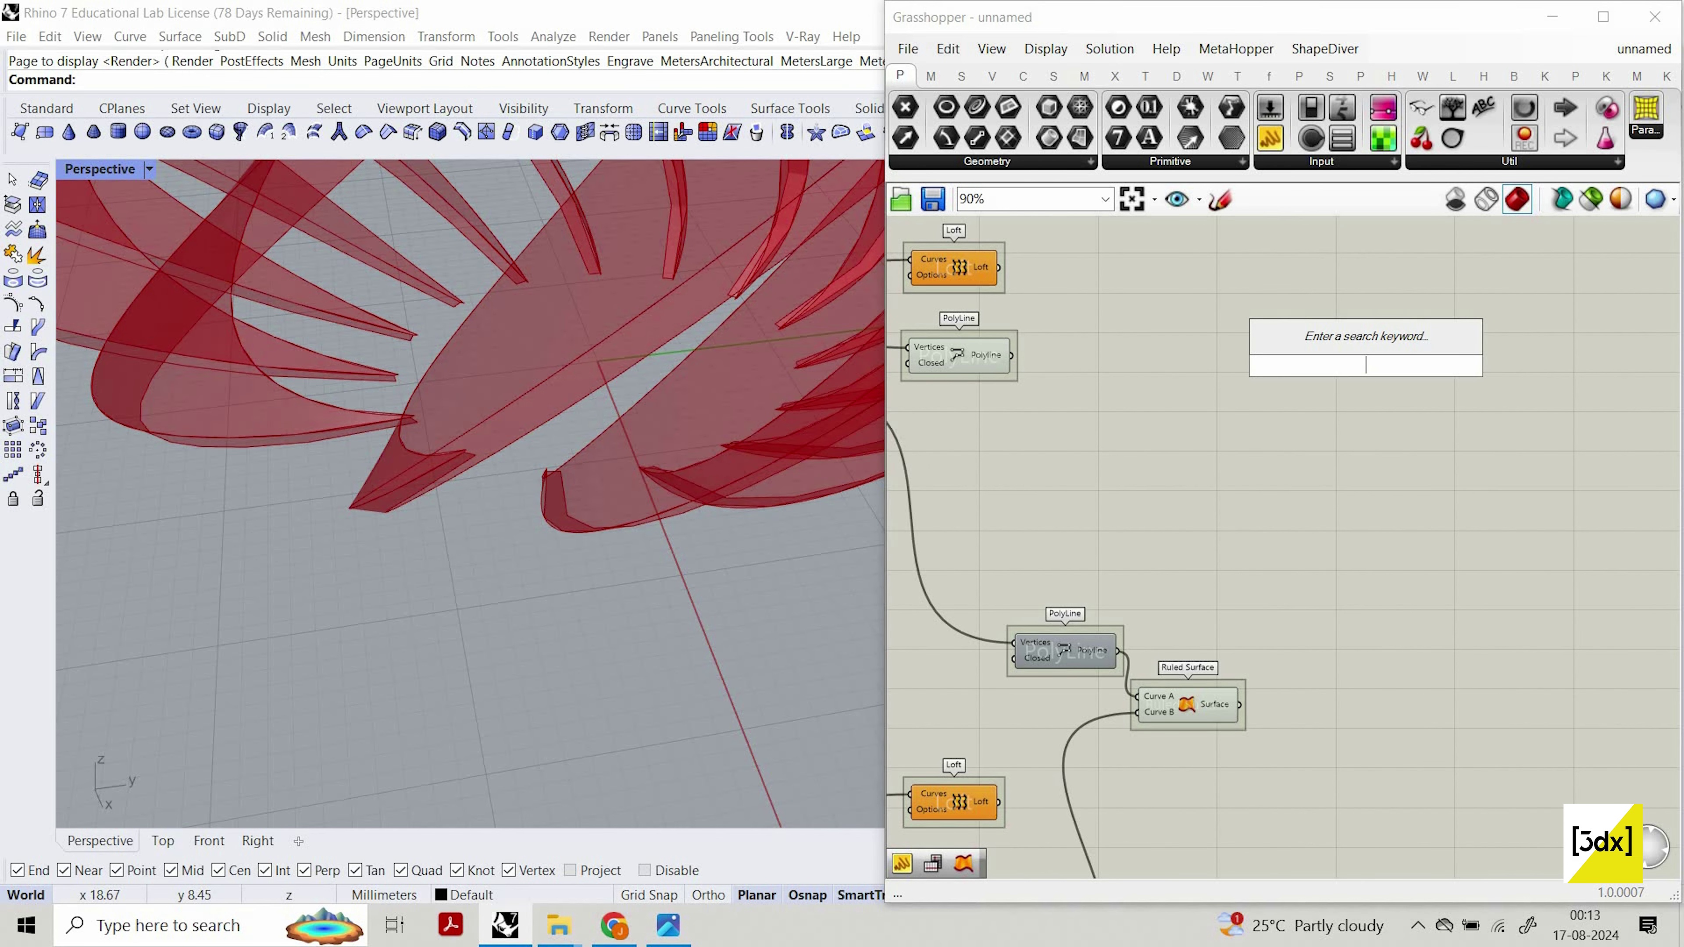
{"action": "type", "text": "merge"}
{"action": "key", "text": "Return"}
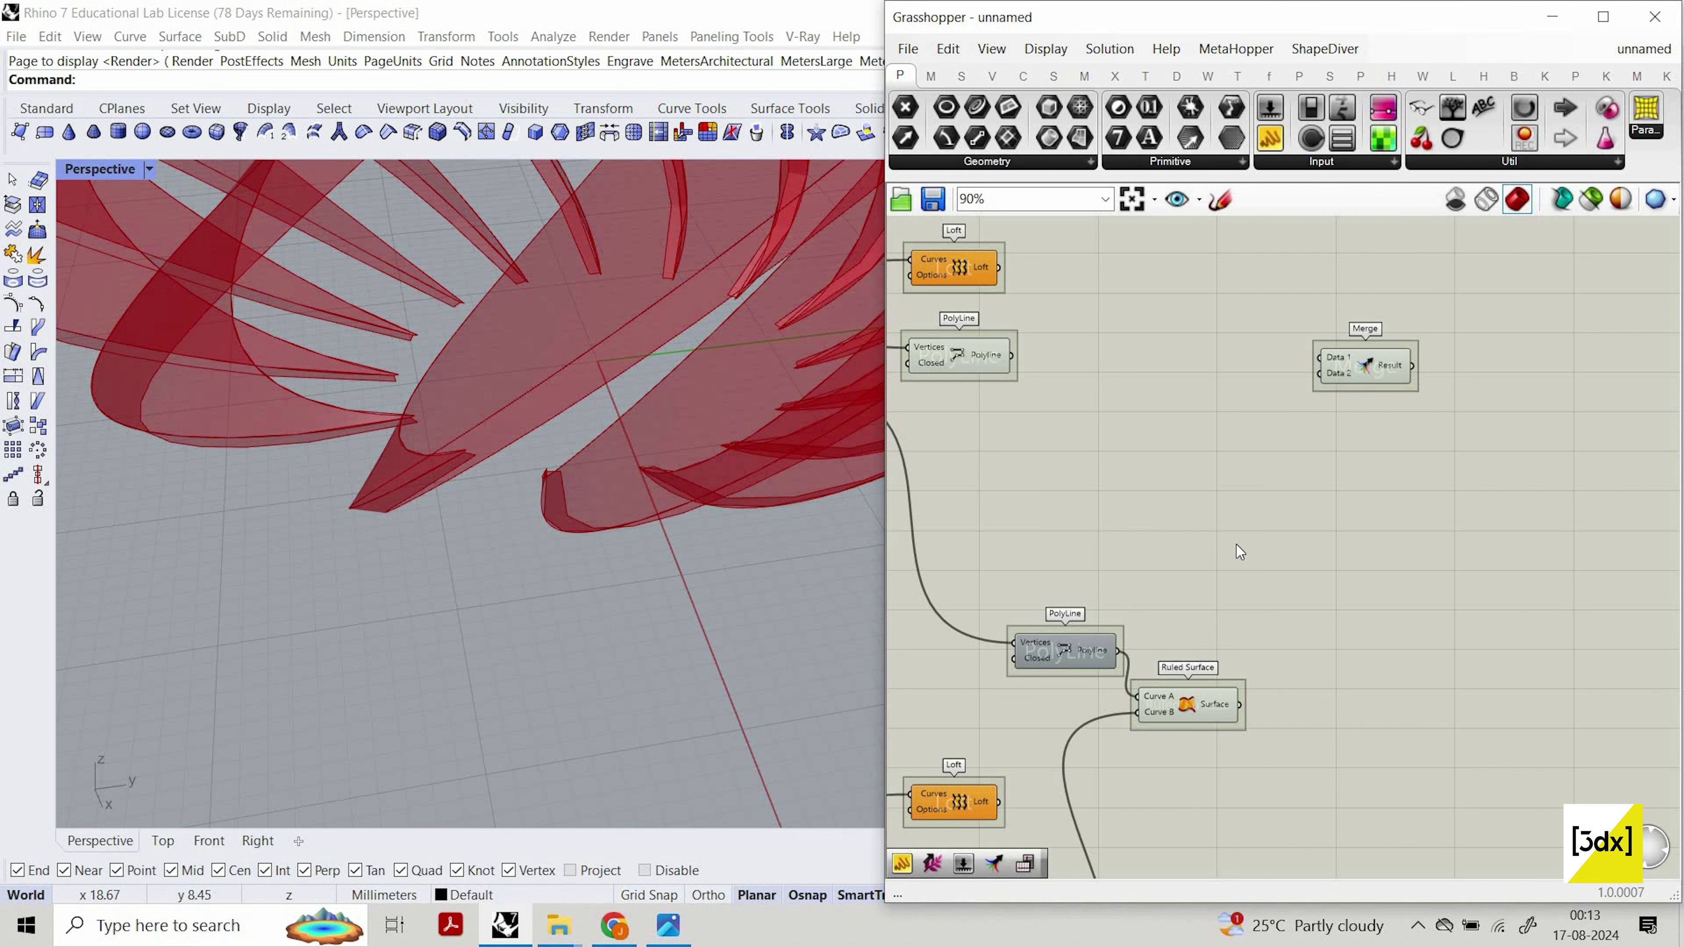
Add a Curve parameter fed by the lowest PolyLine's output and place it beneath the upper PolyLine, adjusting the upper PolyLine's position.
{"action": "scroll", "coordinate": [1263, 517], "scroll_direction": "down", "scroll_amount": 3}
{"action": "scroll", "coordinate": [1124, 759], "scroll_direction": "up", "scroll_amount": 3}
{"action": "double_click", "coordinate": [1292, 810]}
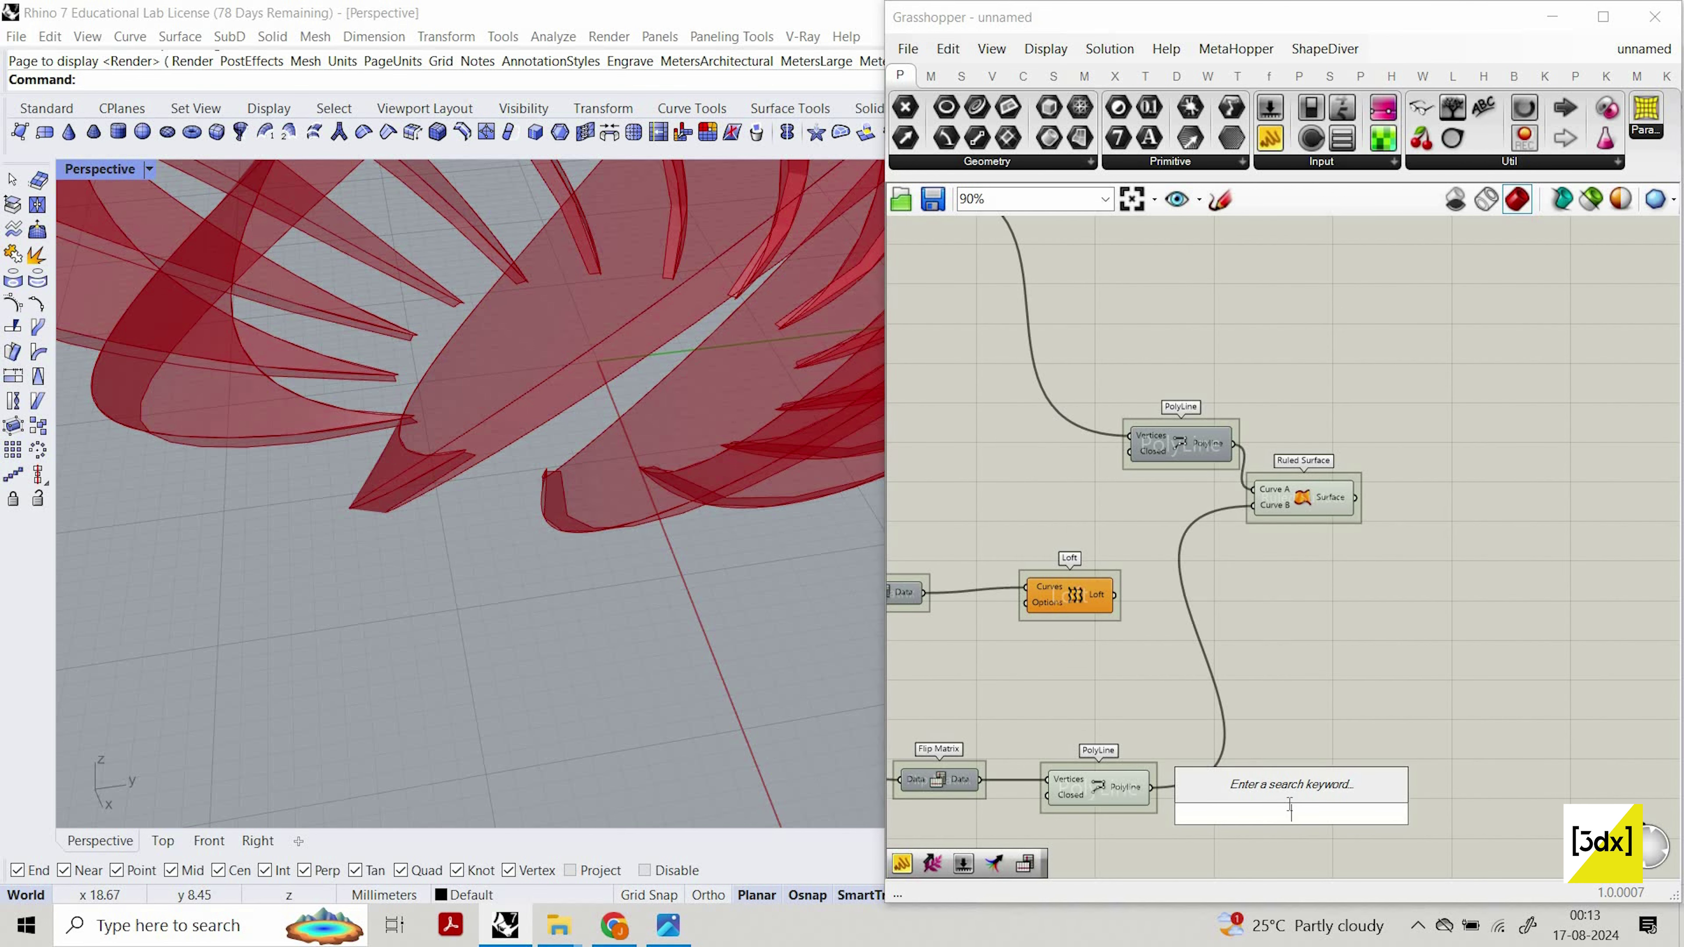
{"action": "type", "text": "crv"}
{"action": "key", "text": "Return"}
{"action": "left_click_drag", "start_coordinate": [1151, 787], "coordinate": [1151, 493]}
{"action": "scroll", "coordinate": [1283, 694], "scroll_direction": "down", "scroll_amount": 3}
{"action": "scroll", "coordinate": [1247, 450], "scroll_direction": "up", "scroll_amount": 5}
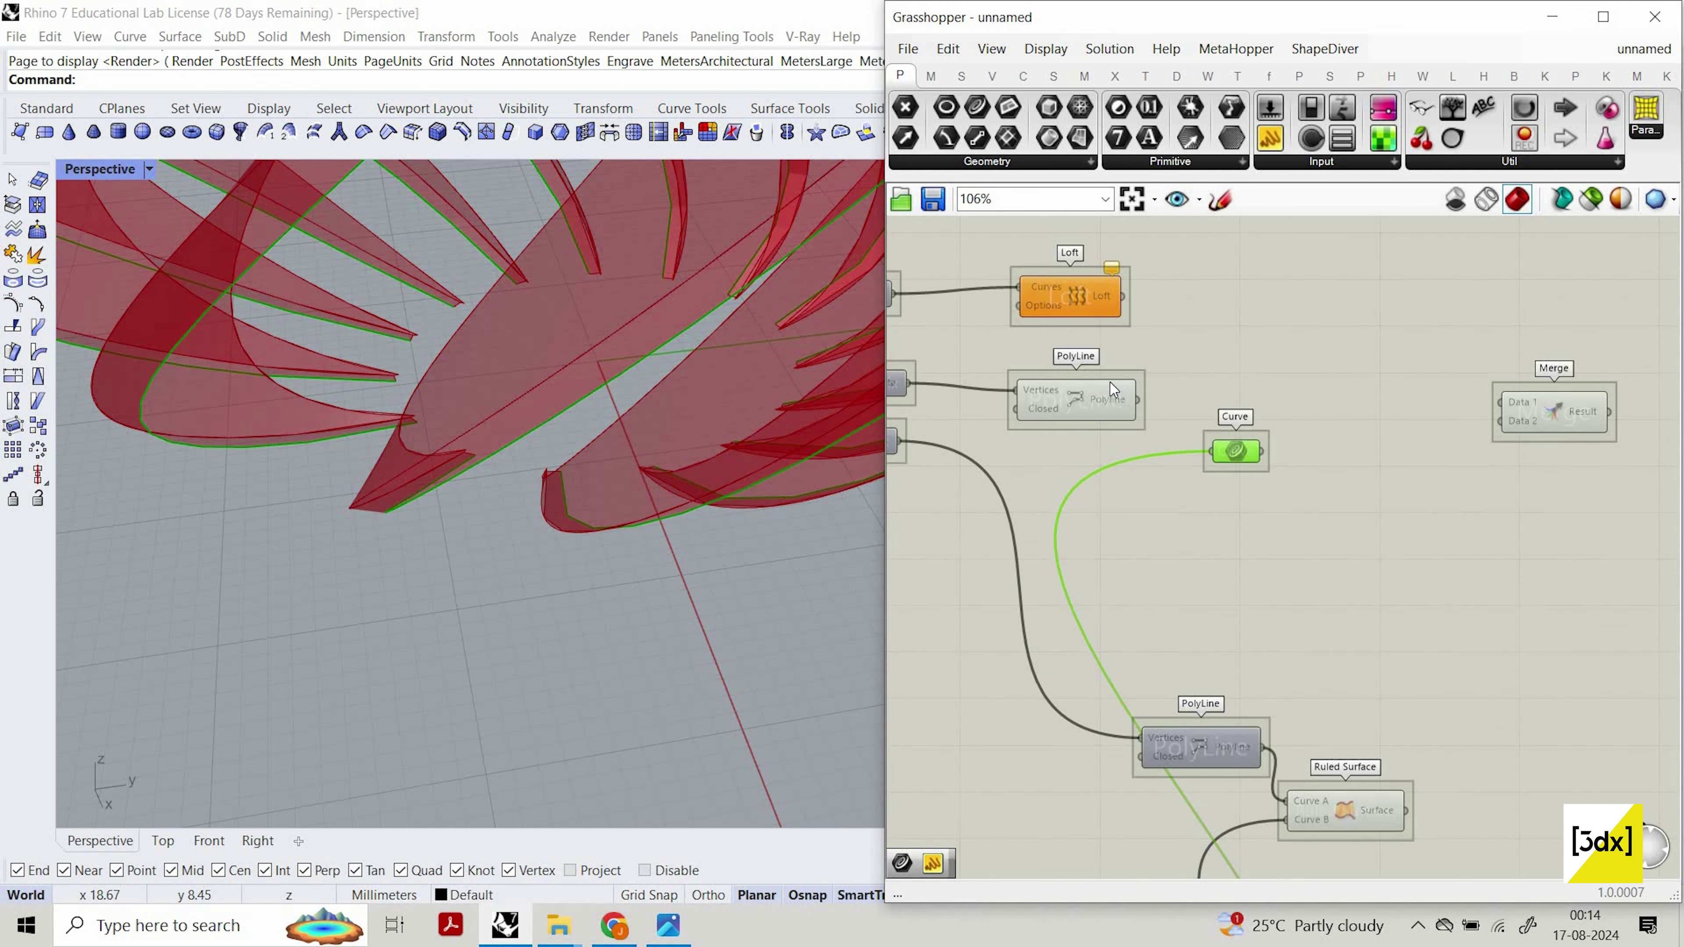
{"action": "scroll", "coordinate": [1128, 420], "scroll_direction": "up", "scroll_amount": 1}
{"action": "left_click_drag", "start_coordinate": [1101, 383], "coordinate": [1221, 375]}
{"action": "left_click", "coordinate": [1318, 442]}
Flatten the upper PolyLine's Polyline output and the Curve parameter.
{"action": "right_click", "coordinate": [1237, 381]}
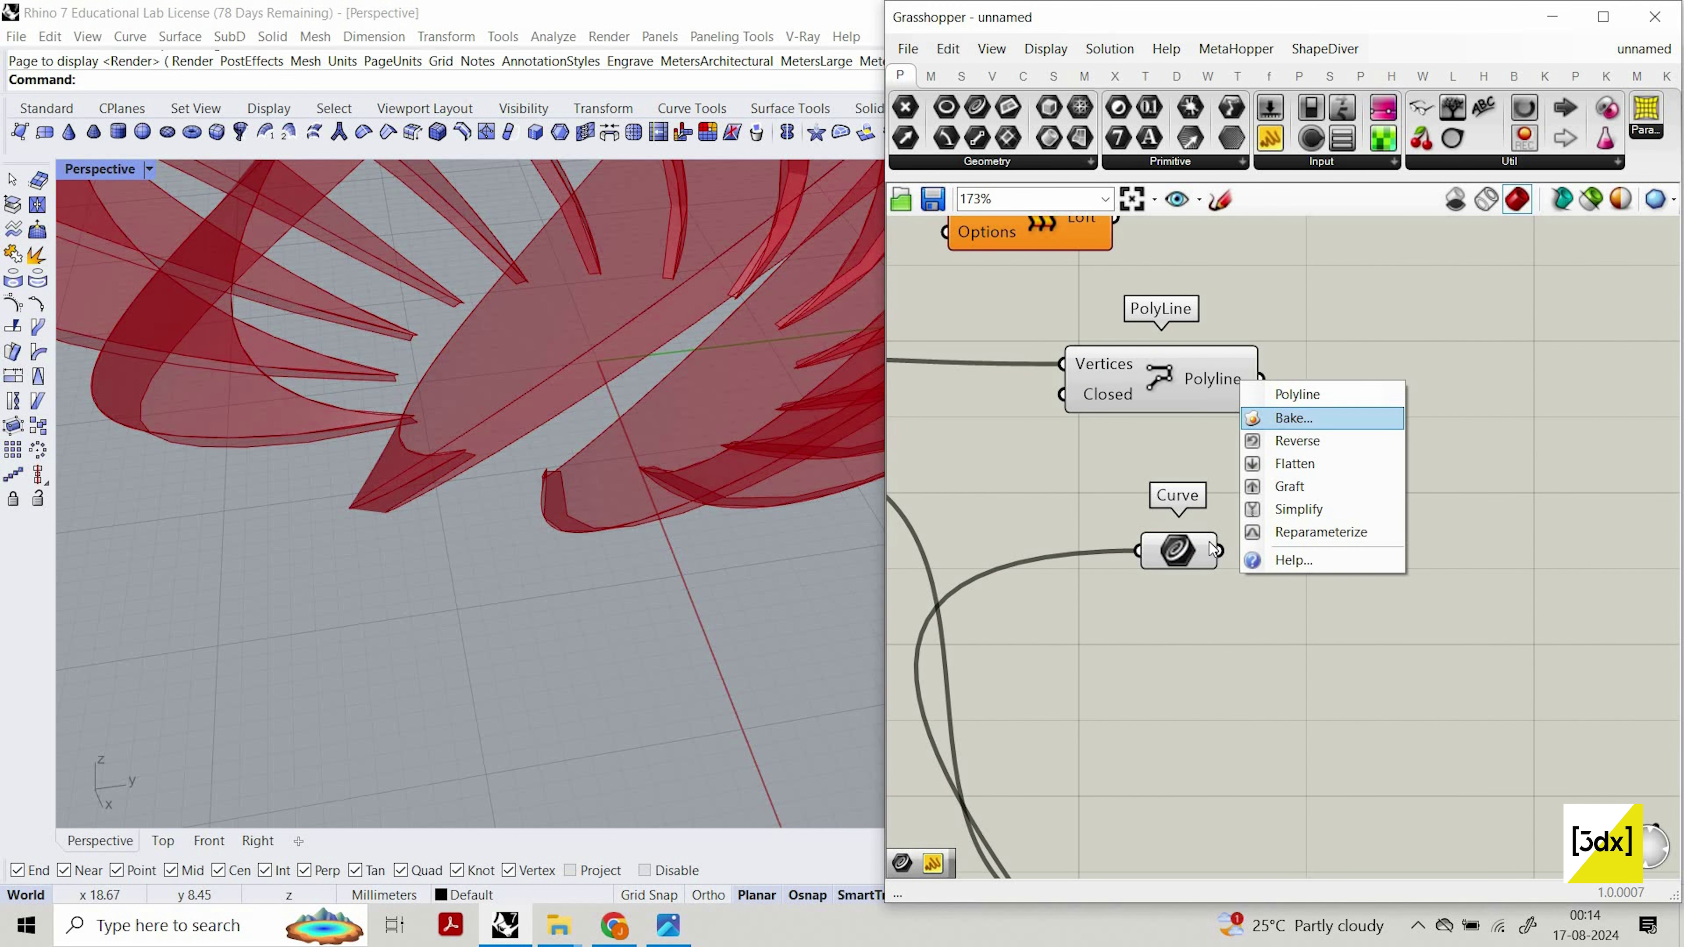
{"action": "left_click_drag", "start_coordinate": [1178, 550], "coordinate": [1203, 551]}
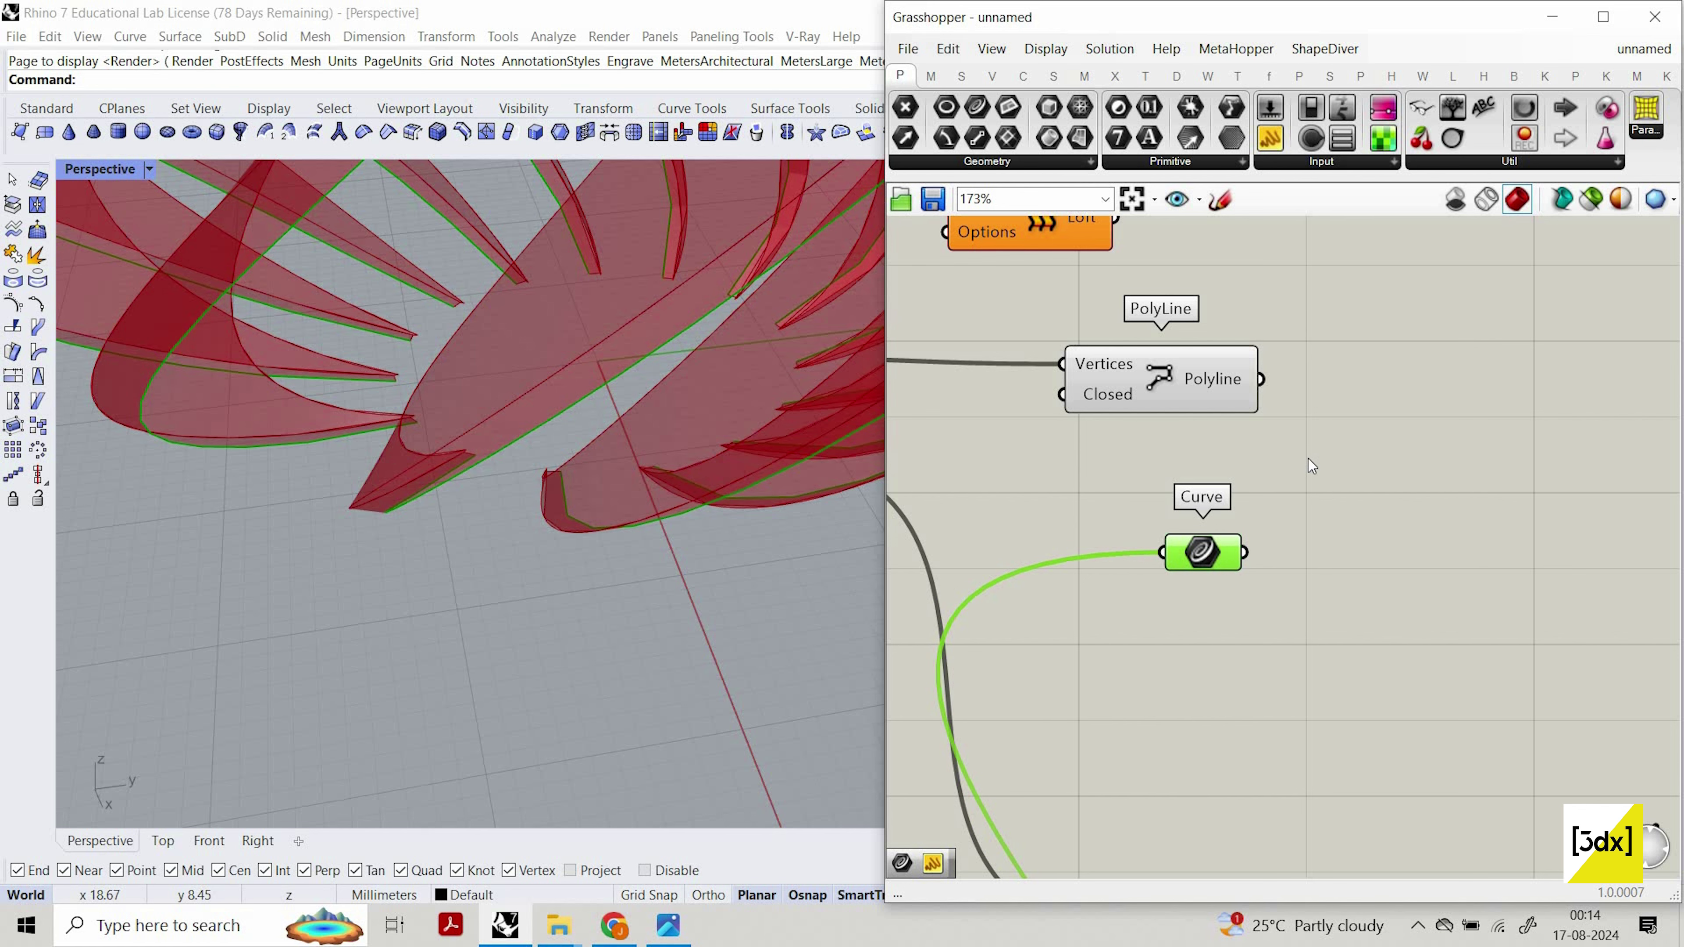
{"action": "right_click", "coordinate": [1225, 375]}
{"action": "left_click", "coordinate": [1256, 456]}
{"action": "right_click", "coordinate": [1226, 552]}
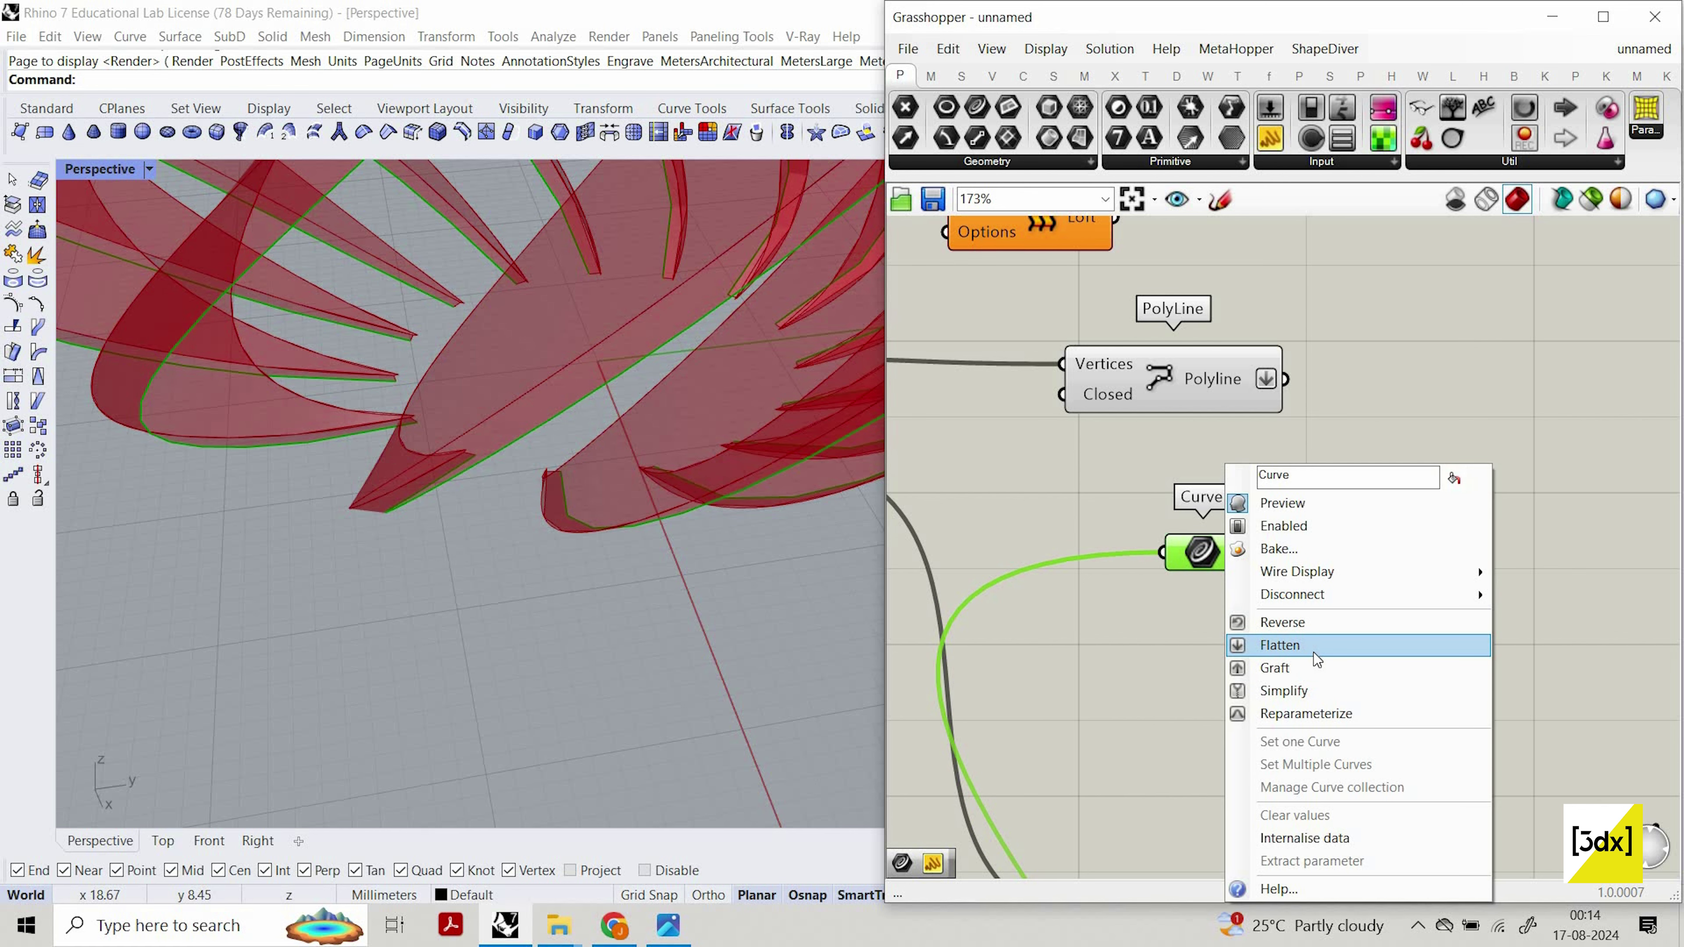
{"action": "left_click", "coordinate": [1300, 644]}
{"action": "left_click", "coordinate": [1370, 482]}
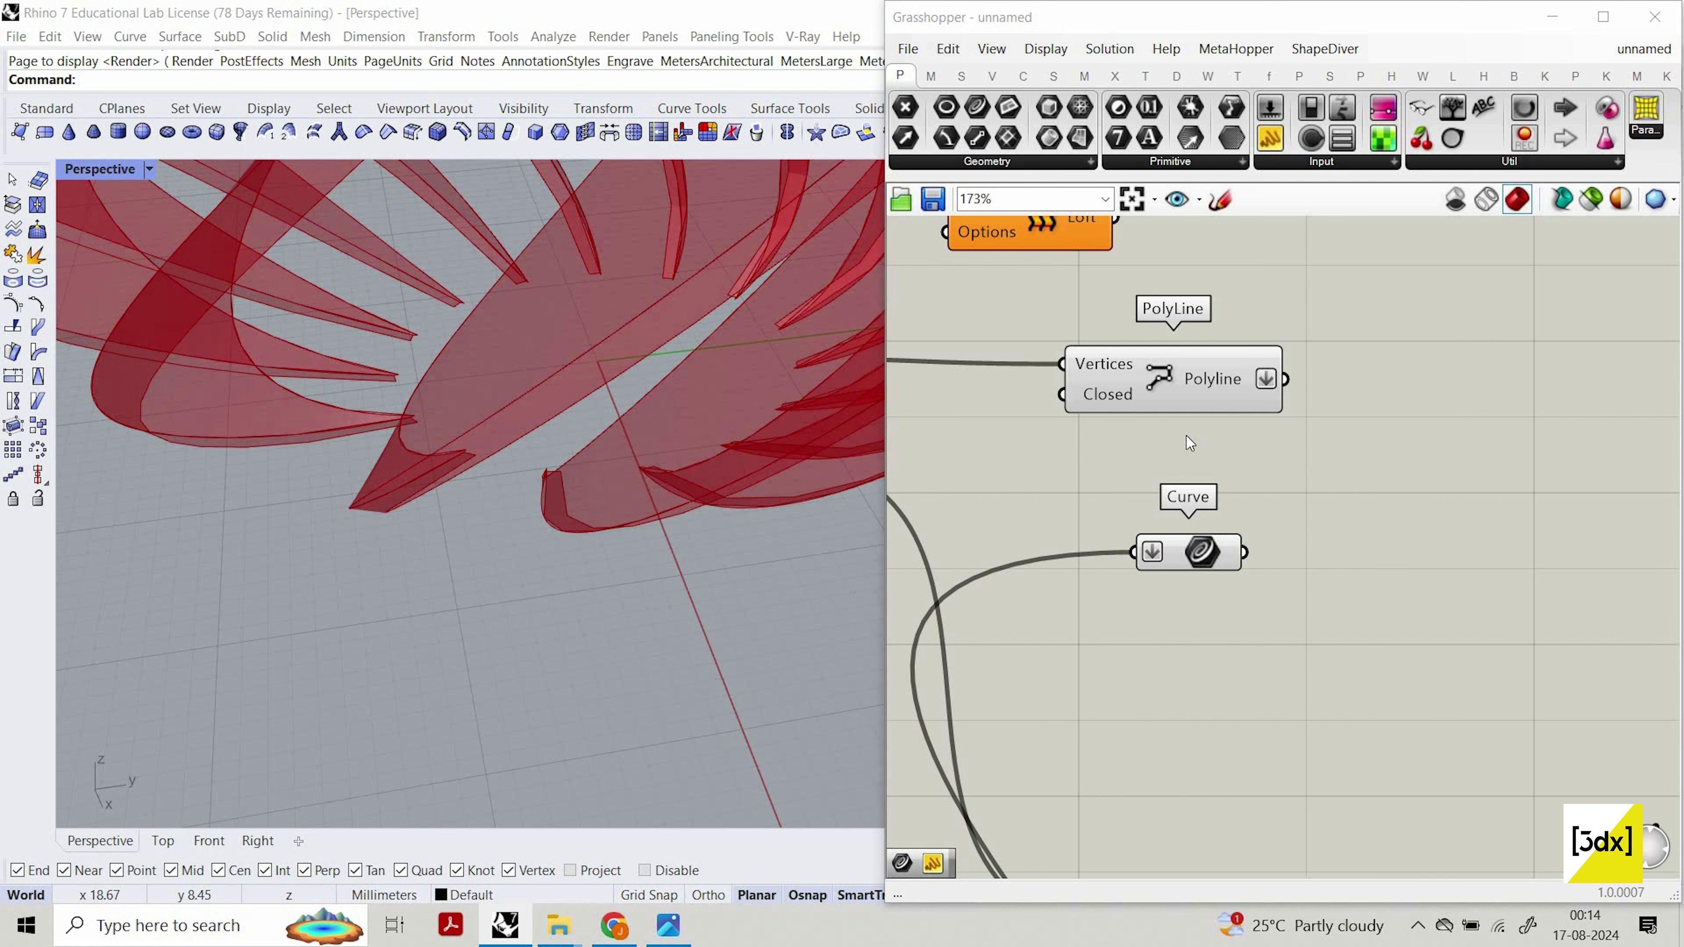
{"action": "scroll", "coordinate": [1187, 436], "scroll_direction": "down", "scroll_amount": 2}
{"action": "right_click", "coordinate": [1128, 554]}
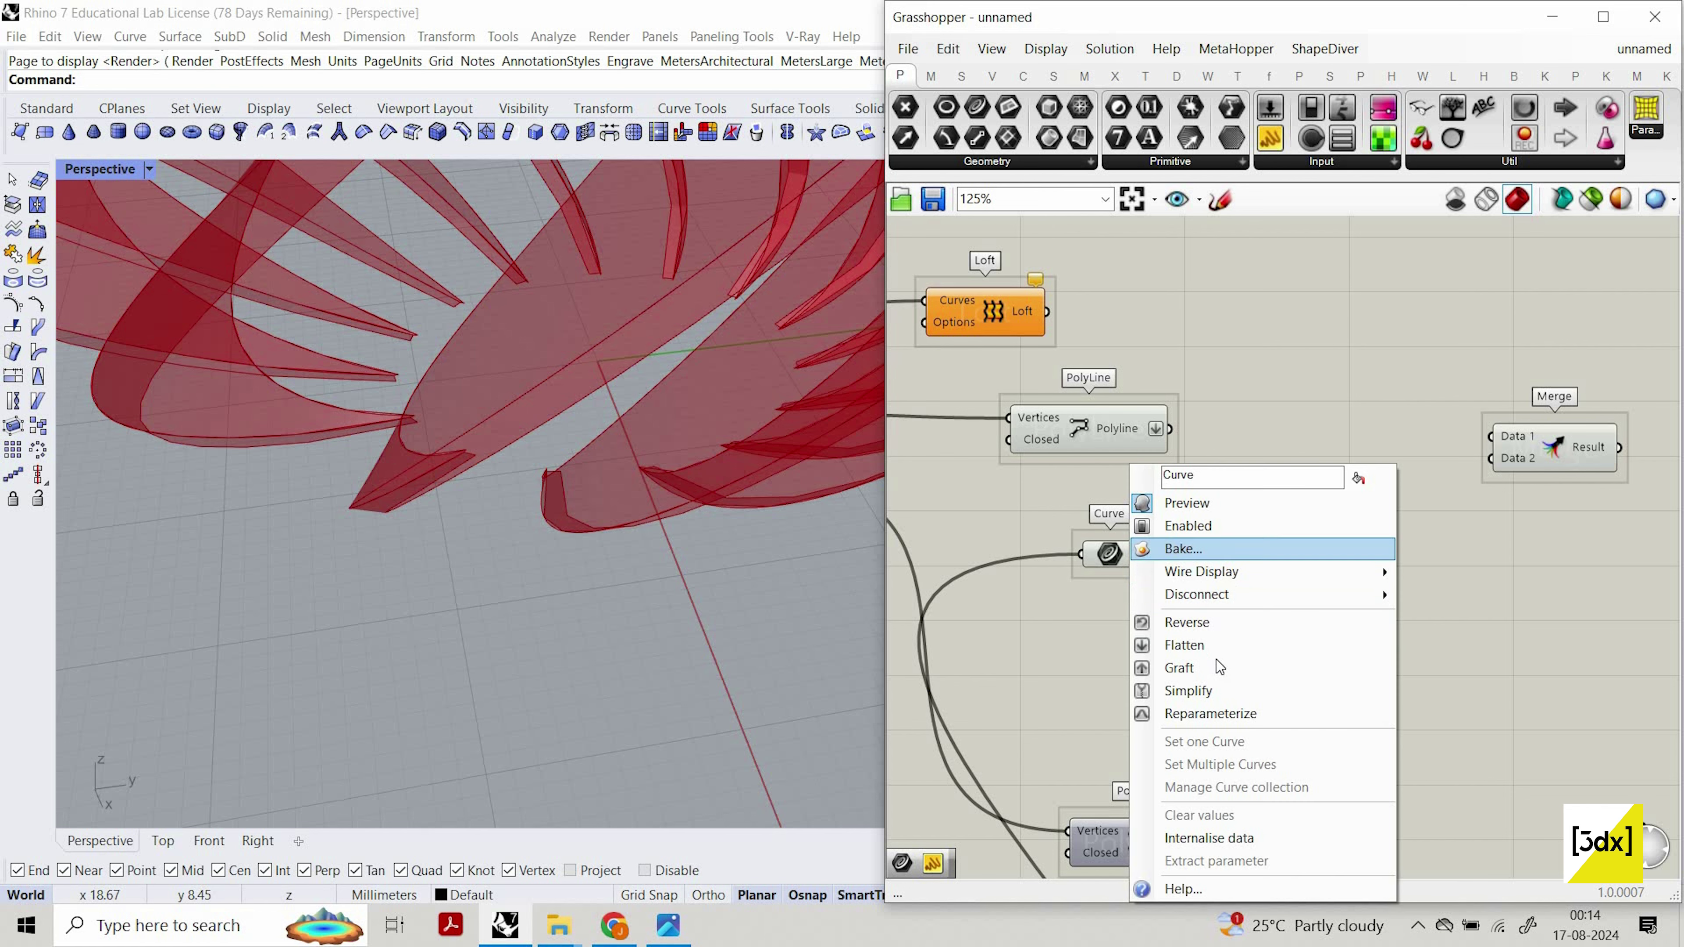
{"action": "left_click", "coordinate": [1184, 454]}
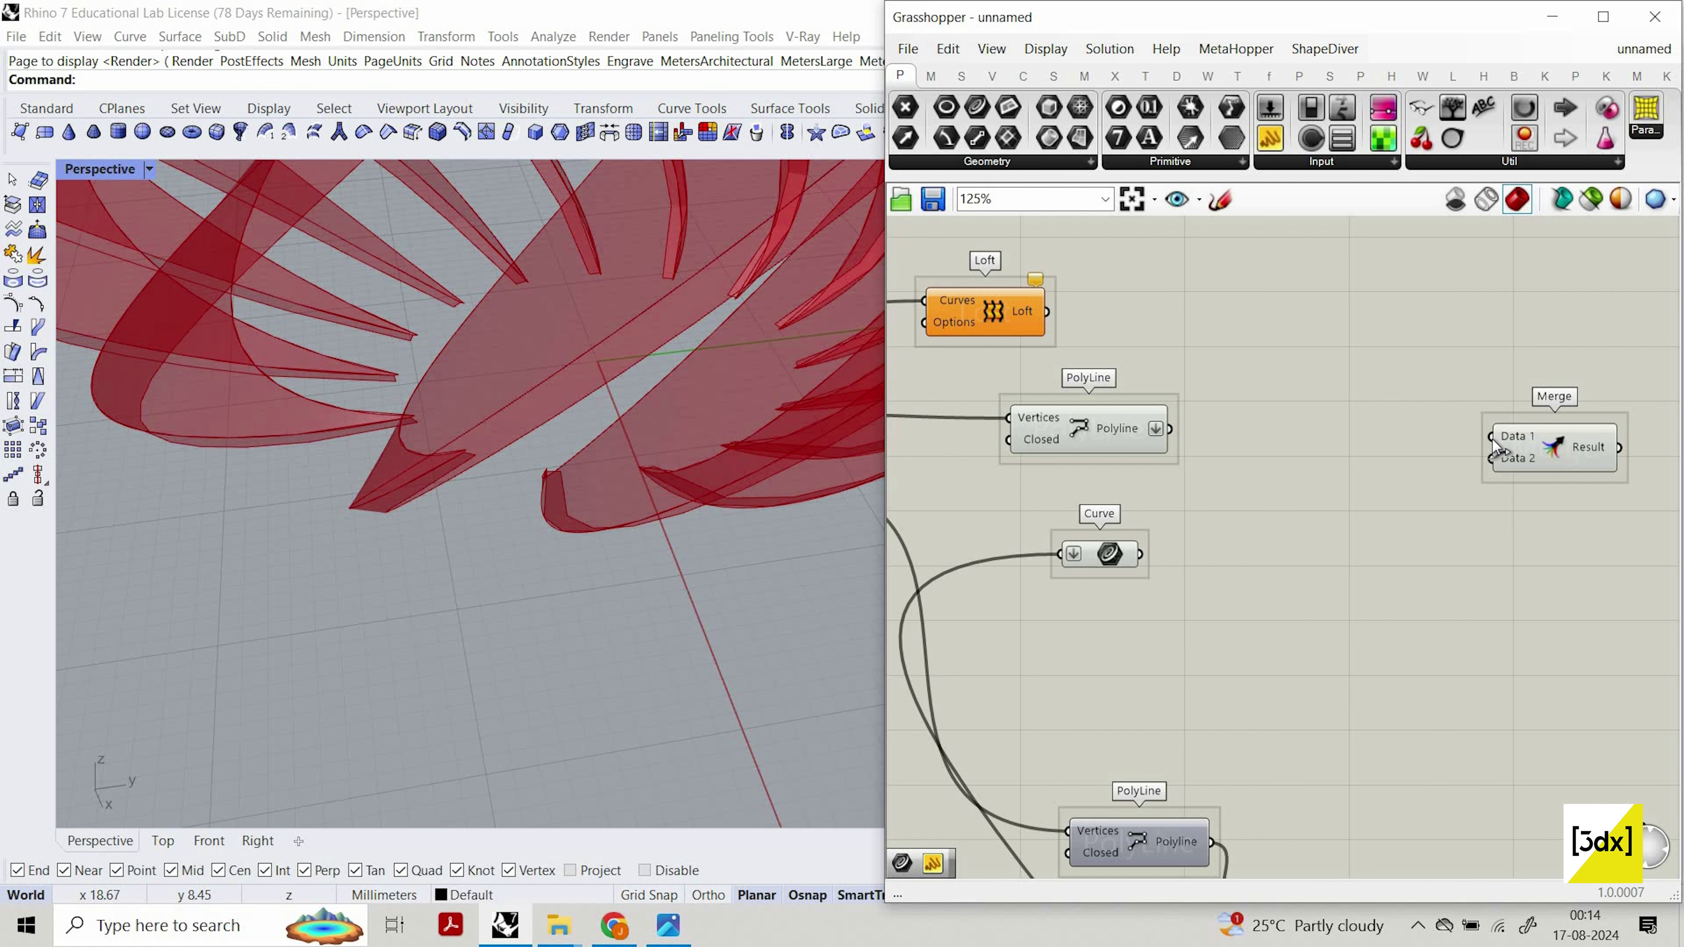
Connect the upper PolyLine's output to the Merge's Data 1 input and the Curve parameter to Data 2.
{"action": "left_click_drag", "start_coordinate": [1492, 436], "coordinate": [1170, 428]}
{"action": "left_click_drag", "start_coordinate": [1141, 554], "coordinate": [1492, 457]}
{"action": "scroll", "coordinate": [1097, 499], "scroll_direction": "down", "scroll_amount": 2}
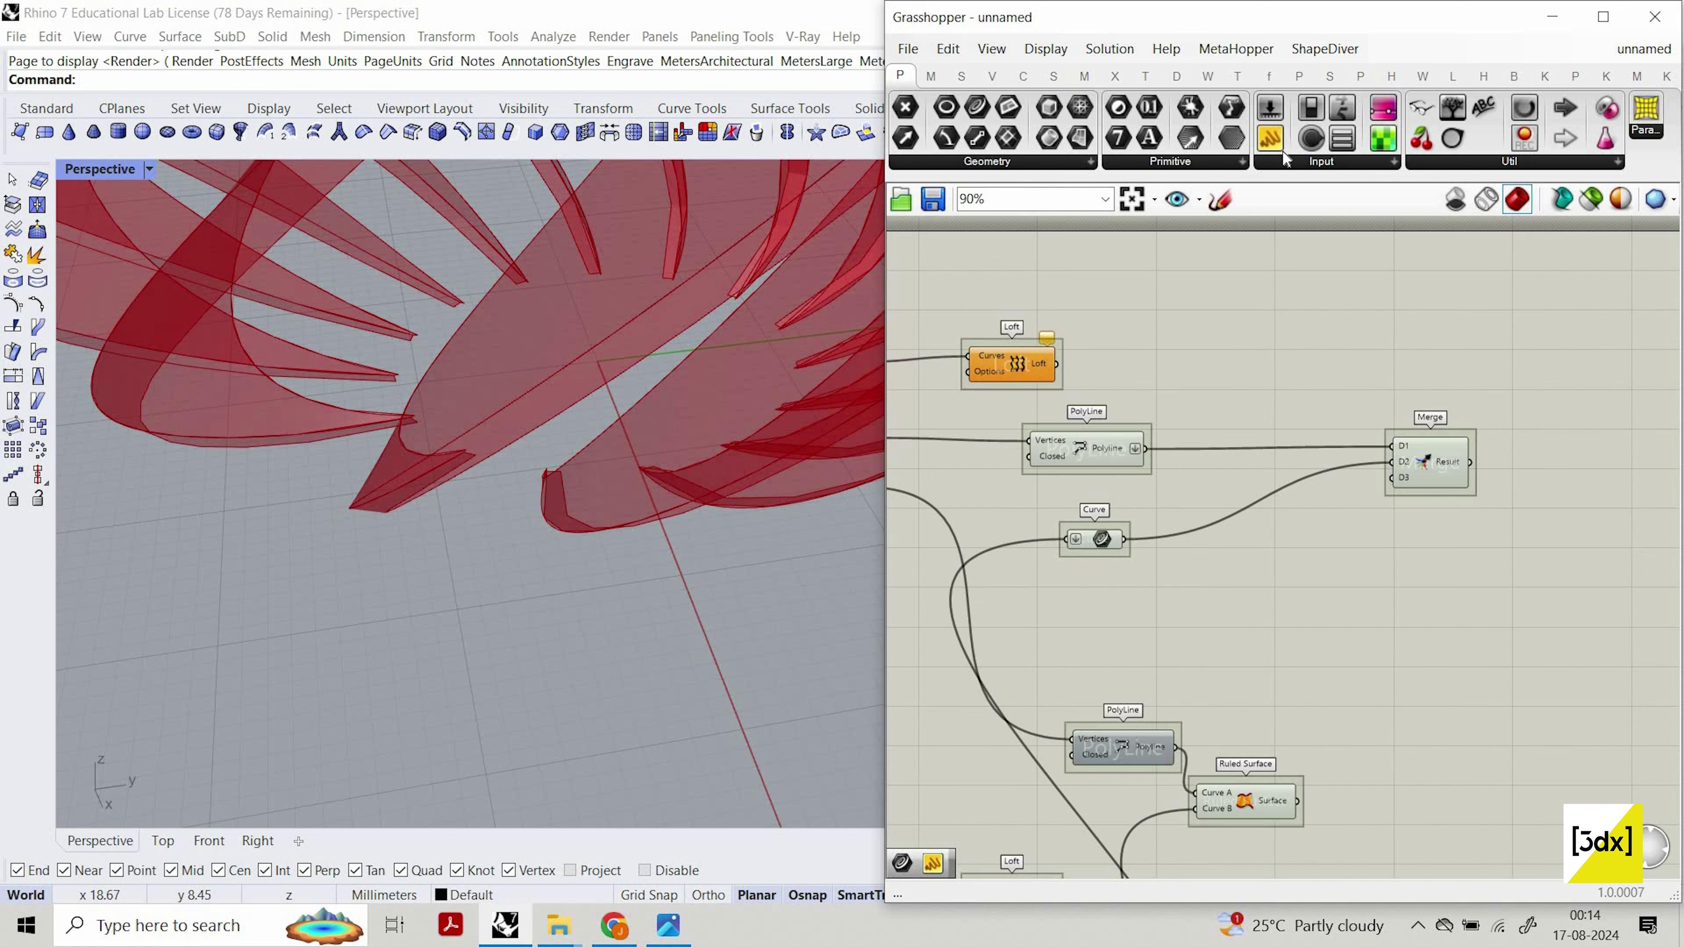
Attach a panel to the upper PolyLine's output and another to the Curve parameter, and compare their data structures.
{"action": "scroll", "coordinate": [1253, 239], "scroll_direction": "up", "scroll_amount": 2}
{"action": "left_click", "coordinate": [1250, 231]}
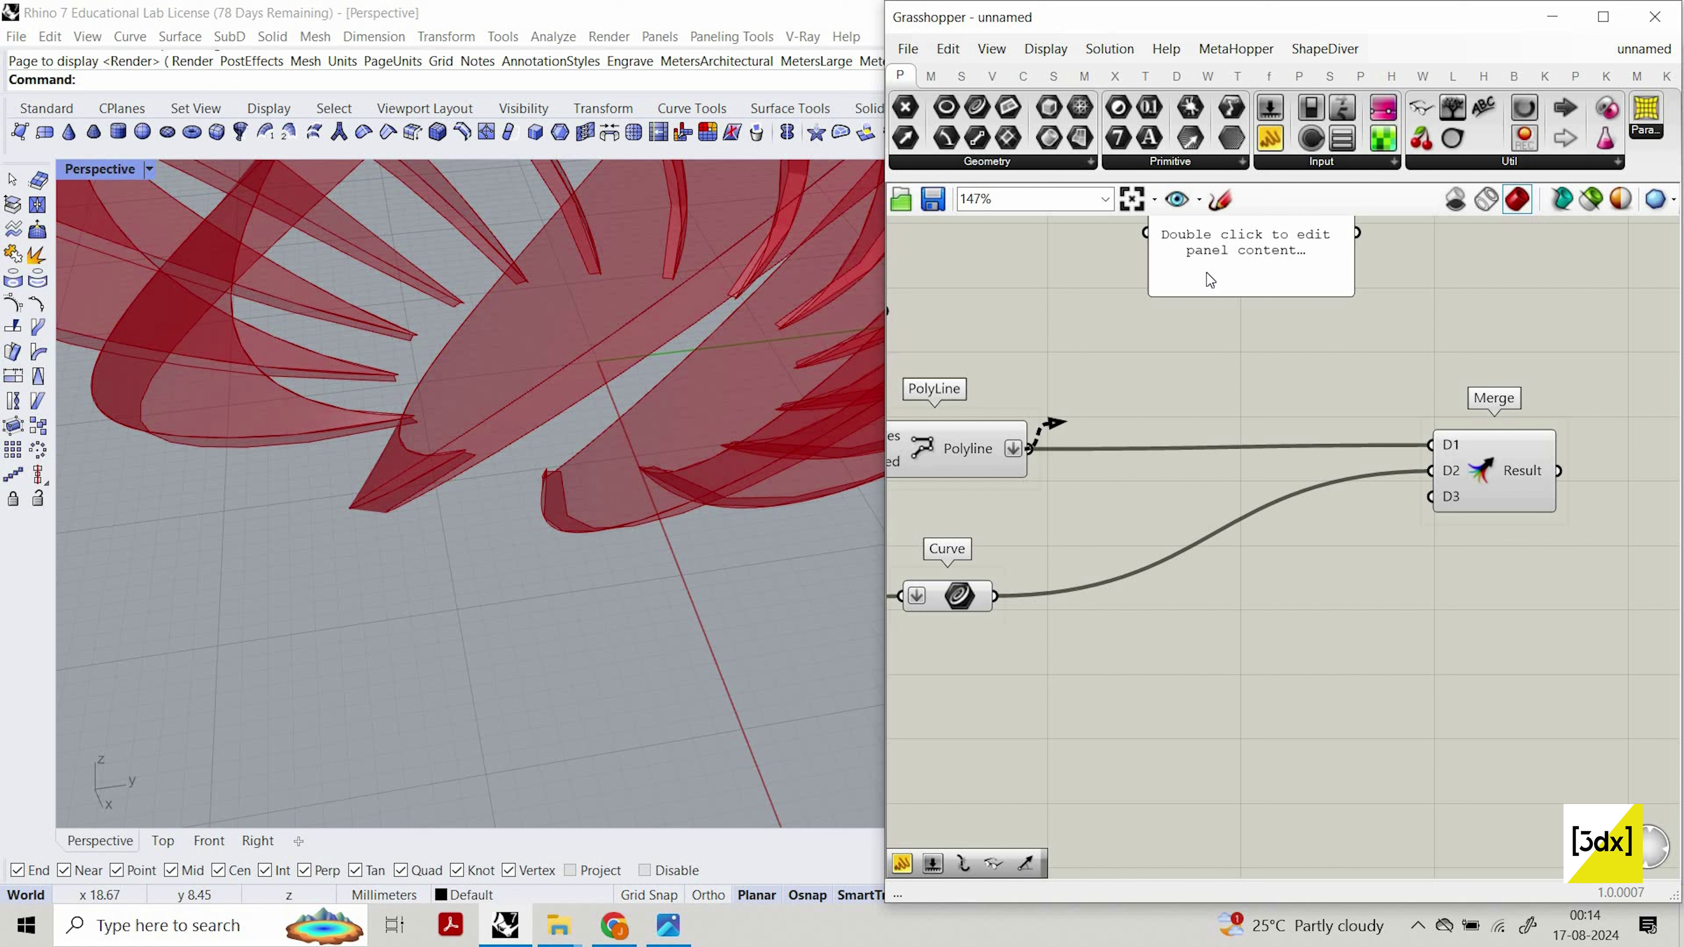
{"action": "left_click_drag", "start_coordinate": [1030, 449], "coordinate": [1207, 273]}
{"action": "left_click_drag", "start_coordinate": [1241, 285], "coordinate": [1256, 349]}
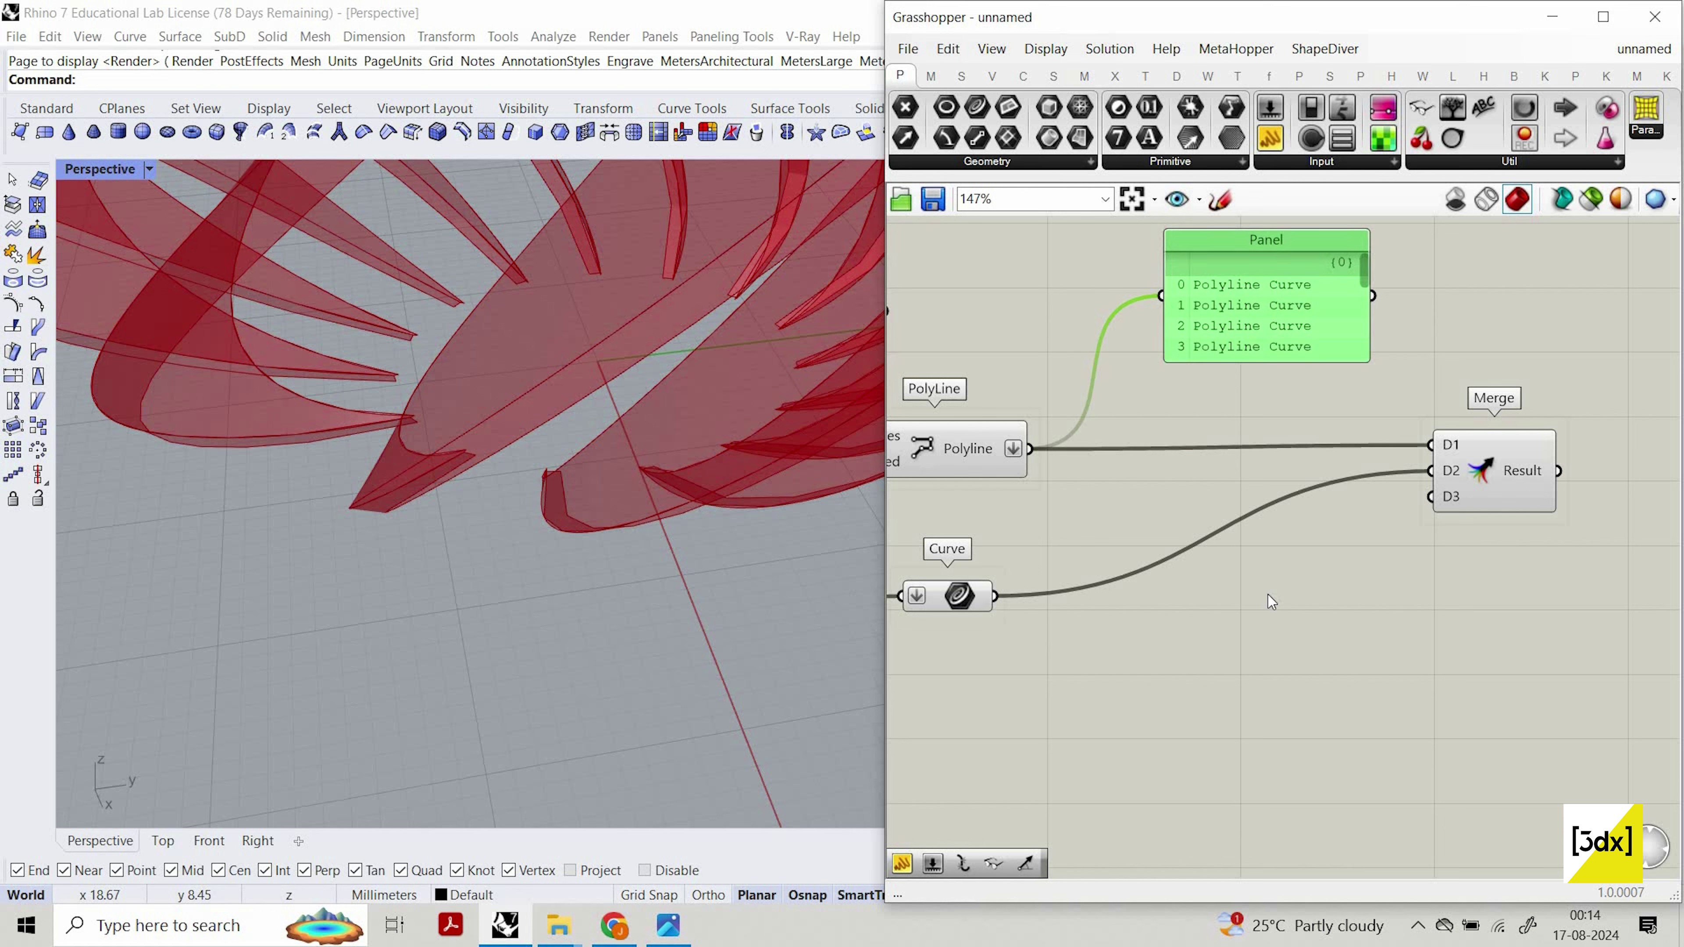
{"action": "left_click_drag", "start_coordinate": [1268, 595], "coordinate": [1267, 765]}
{"action": "left_click_drag", "start_coordinate": [1268, 630], "coordinate": [1334, 731]}
{"action": "mouse_move", "coordinate": [994, 596]}
{"action": "left_mouse_down"}
{"action": "mouse_move", "coordinate": [1136, 621]}
{"action": "mouse_move", "coordinate": [970, 590]}
{"action": "mouse_move", "coordinate": [994, 595]}
{"action": "left_mouse_up"}
{"action": "scroll", "coordinate": [1270, 648], "scroll_direction": "down", "scroll_amount": 3}
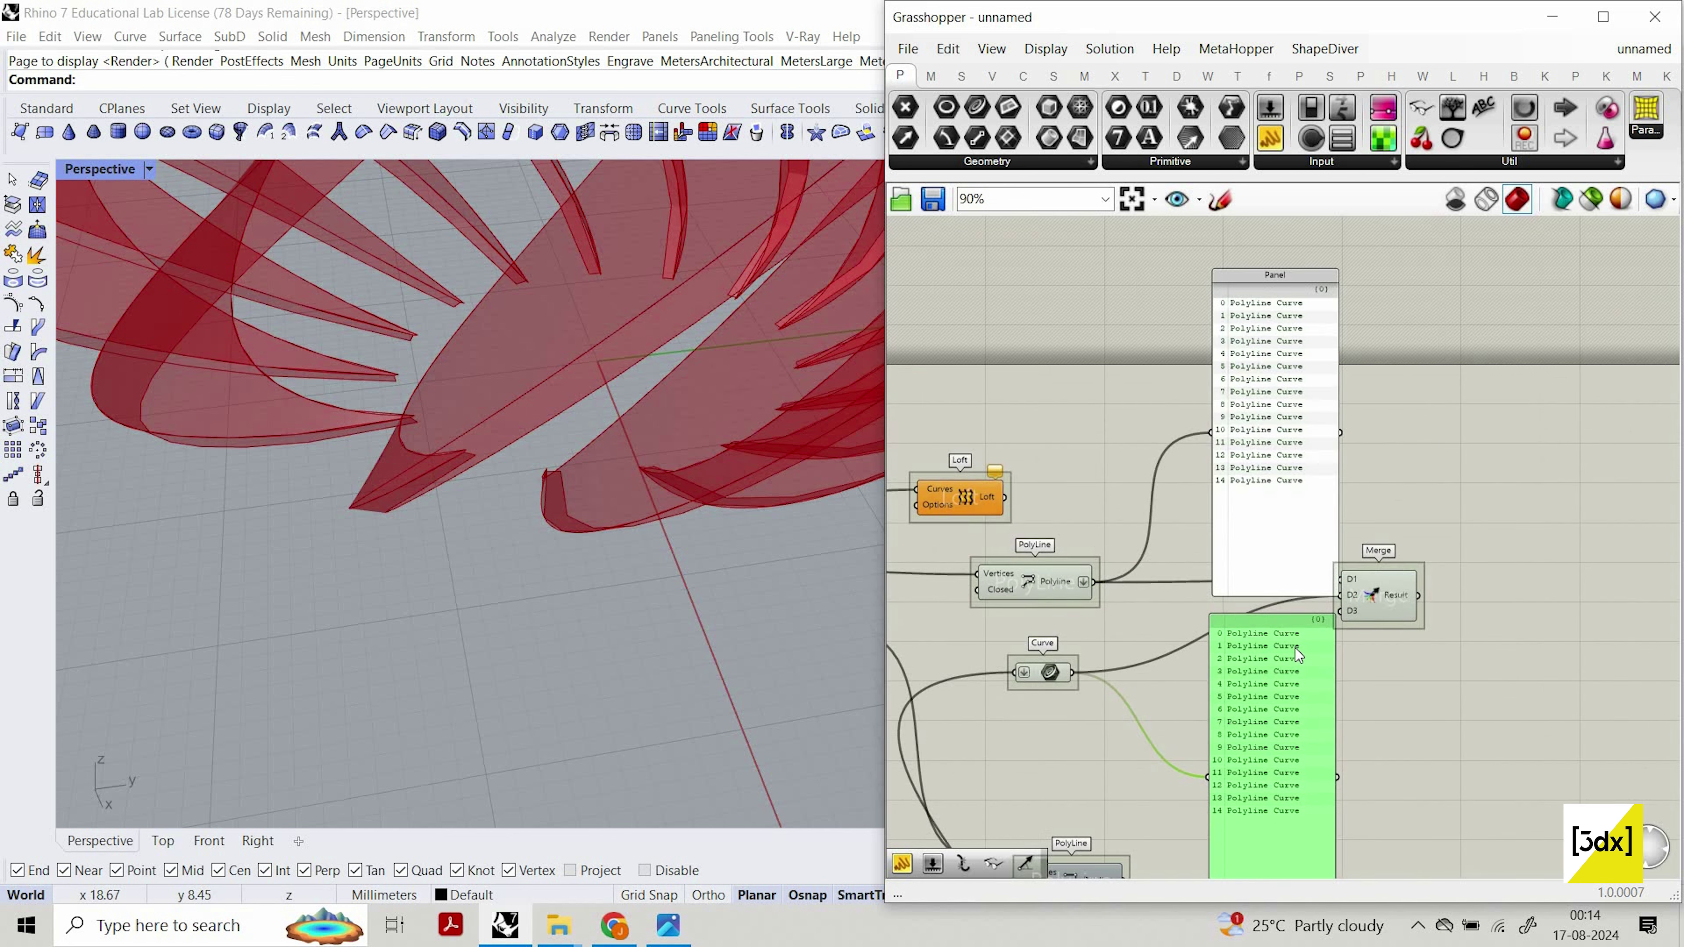
{"action": "scroll", "coordinate": [1247, 626], "scroll_direction": "up", "scroll_amount": 1}
{"action": "scroll", "coordinate": [1241, 599], "scroll_direction": "down", "scroll_amount": 1}
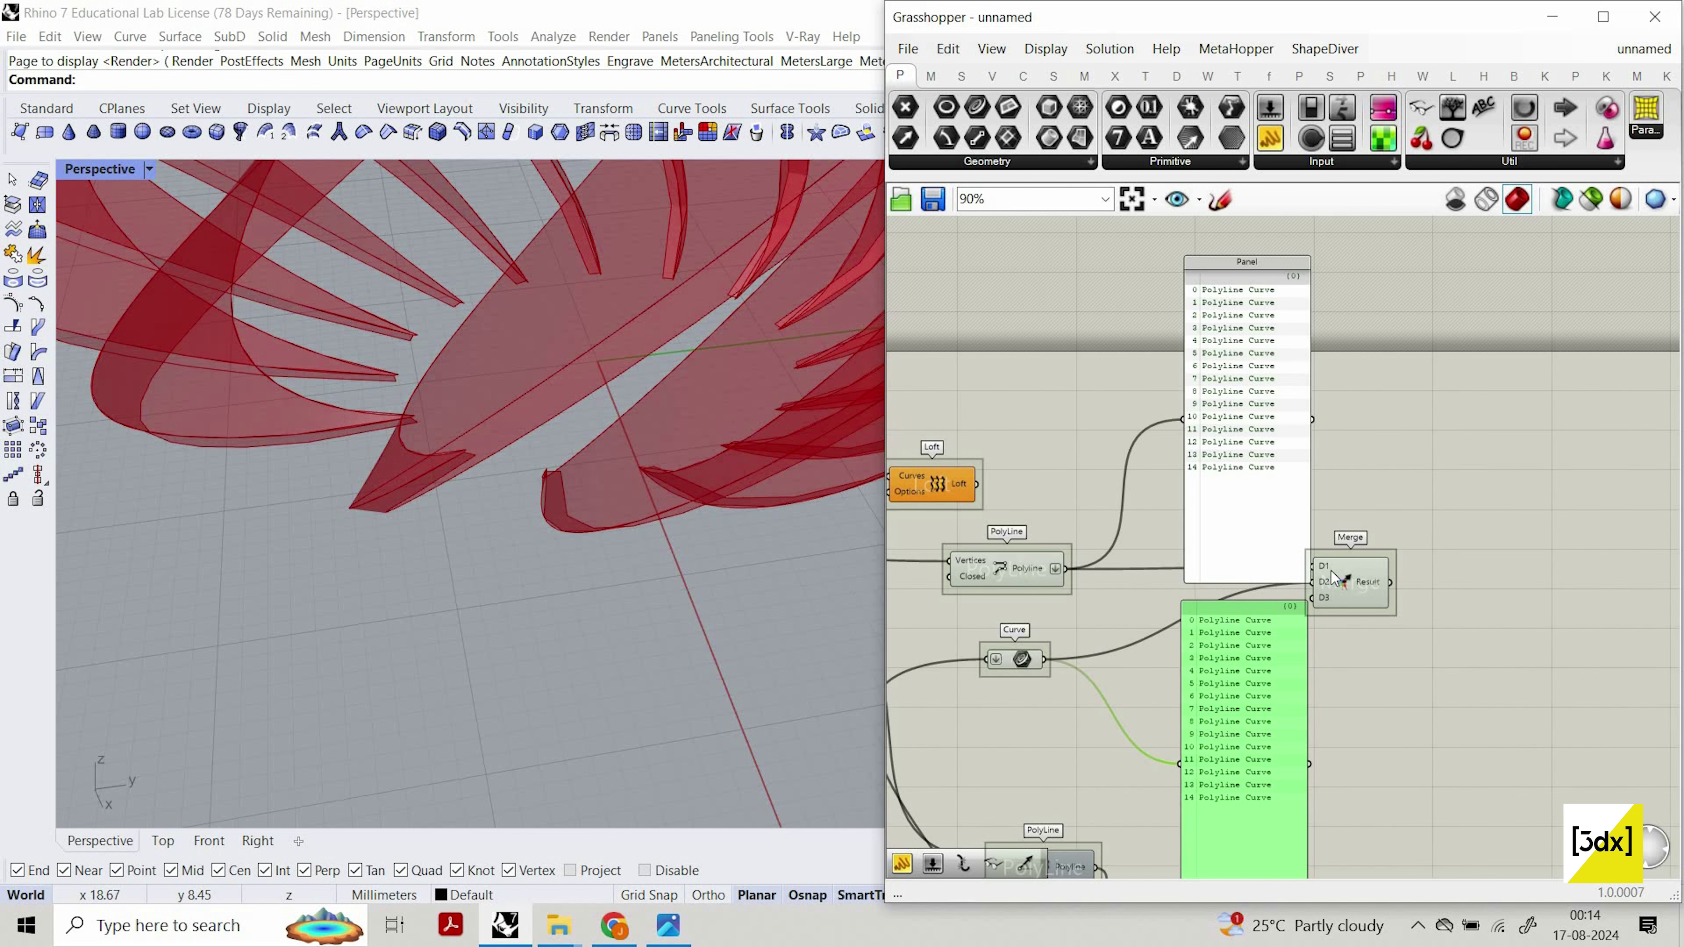
Graft the Merge's D1 and D2 inputs.
{"action": "scroll", "coordinate": [1335, 577], "scroll_direction": "up", "scroll_amount": 5}
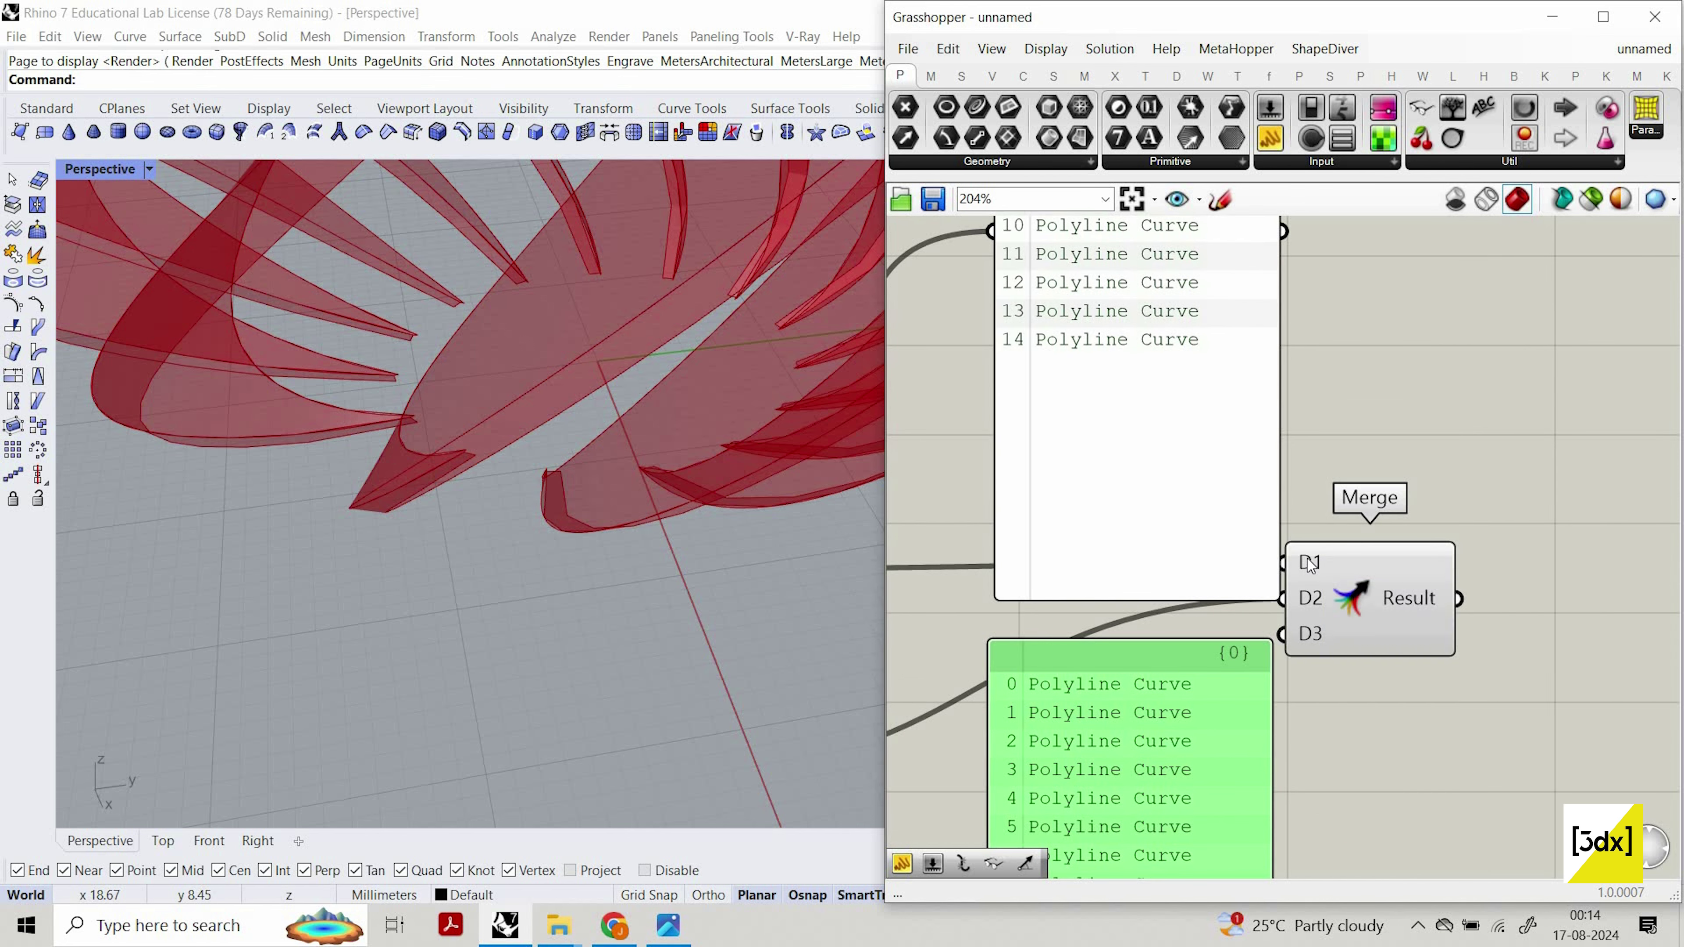
{"action": "right_click", "coordinate": [1309, 563]}
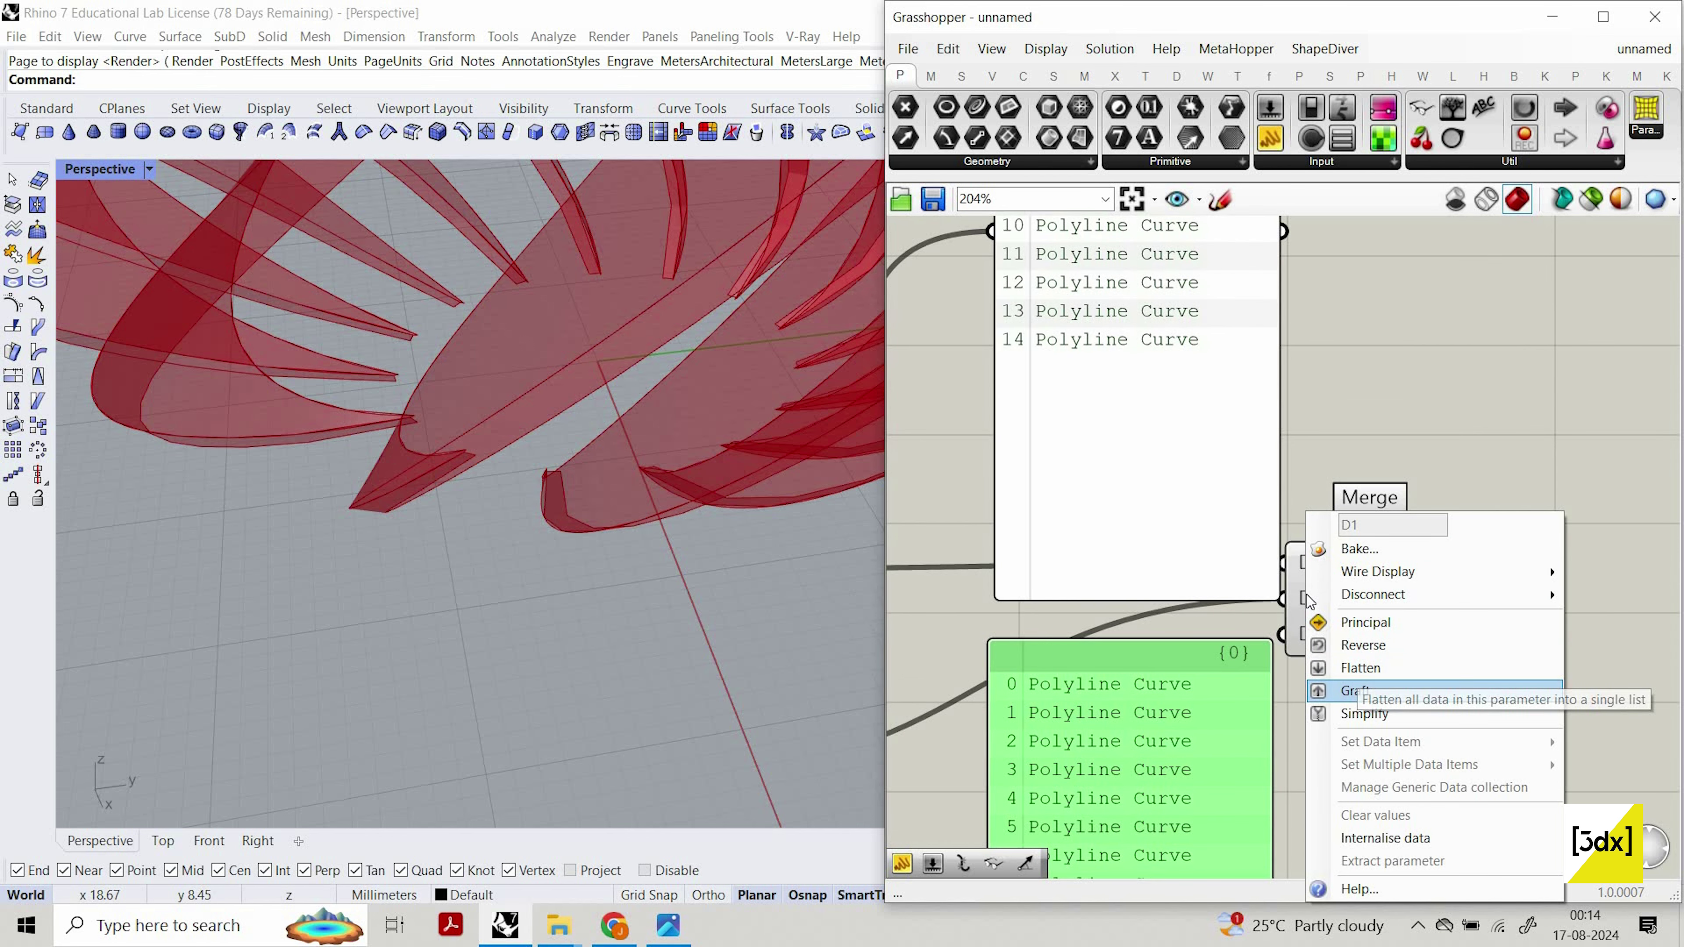
{"action": "left_click", "coordinate": [1359, 690]}
{"action": "right_click", "coordinate": [1310, 598]}
{"action": "left_click", "coordinate": [1359, 691]}
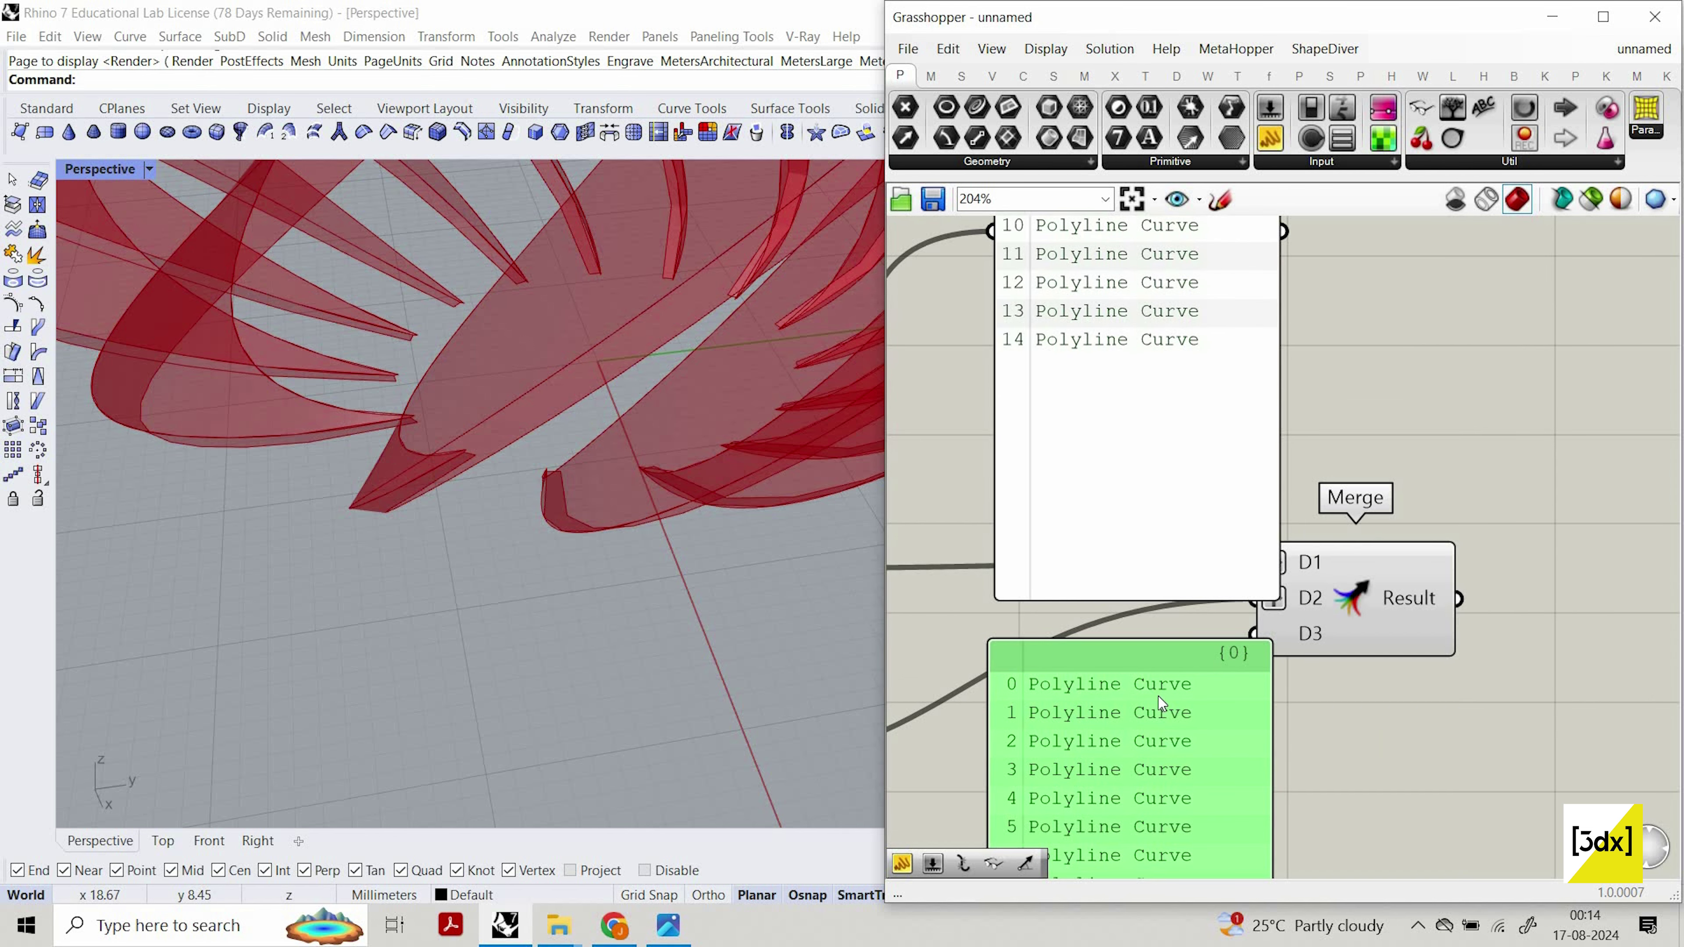
Delete the two panels attached to the upper PolyLine and the Curve parameter.
{"action": "key", "text": "Delete"}
{"action": "left_click", "coordinate": [1133, 553]}
{"action": "key", "text": "Delete"}
Add a panel above the Merge and connect the Merge's Result output to it to check the branches.
{"action": "scroll", "coordinate": [1327, 230], "scroll_direction": "down", "scroll_amount": 3}
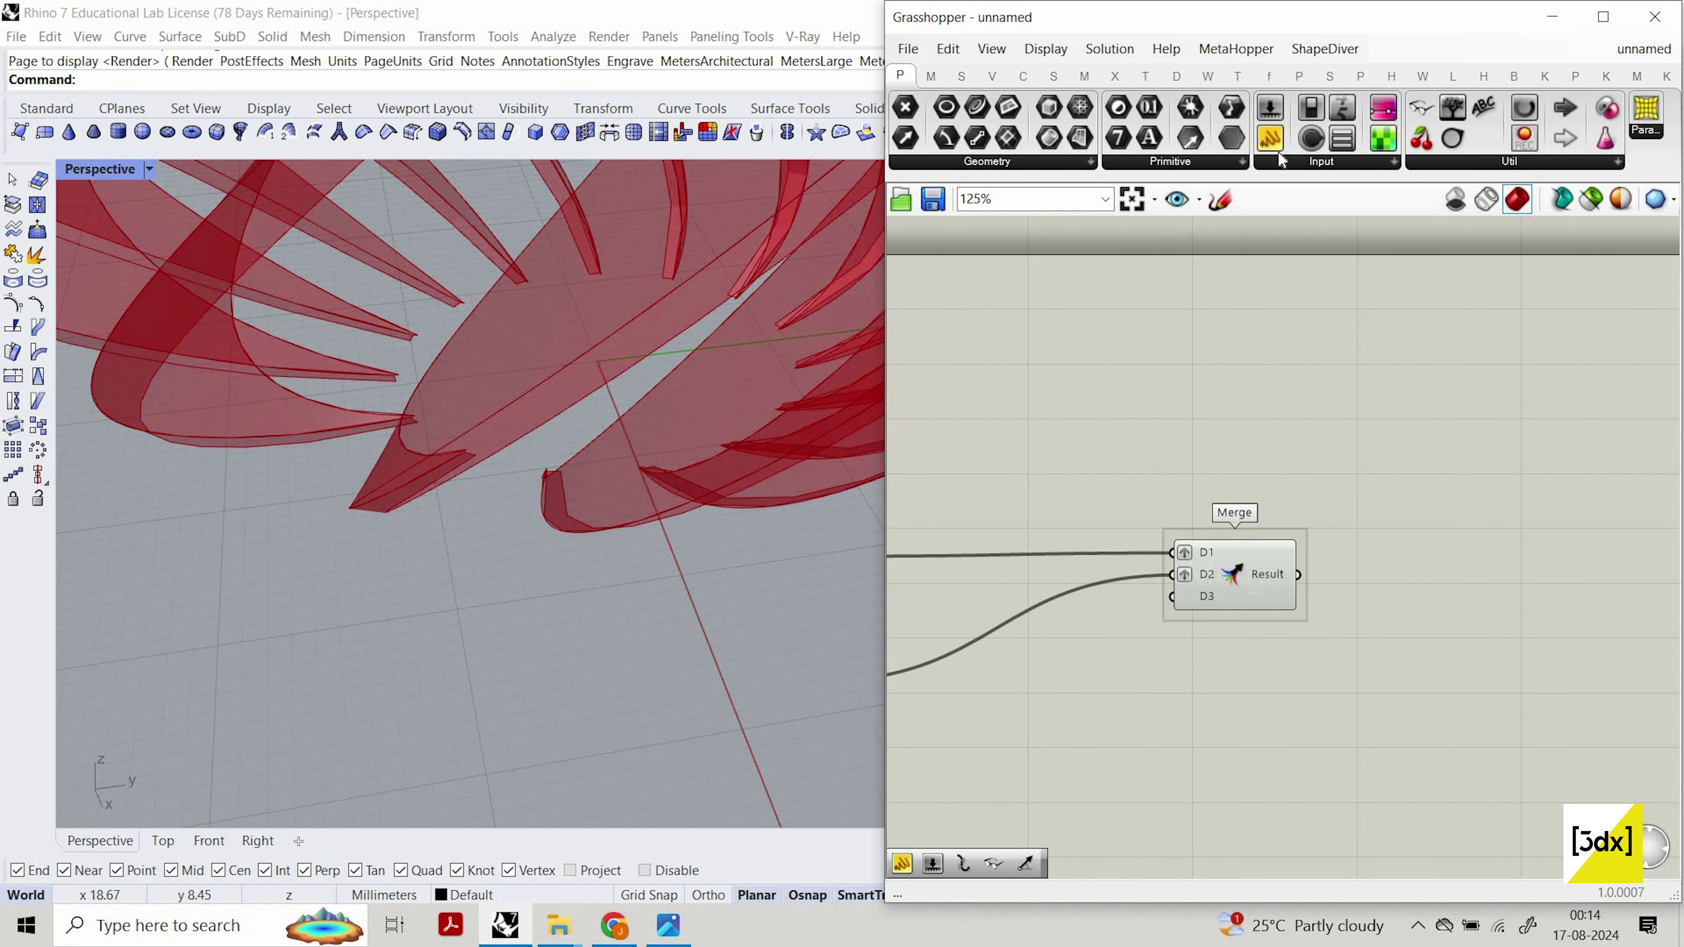
{"action": "left_click_drag", "start_coordinate": [1275, 144], "coordinate": [1449, 360]}
{"action": "left_click_drag", "start_coordinate": [1298, 574], "coordinate": [1372, 362]}
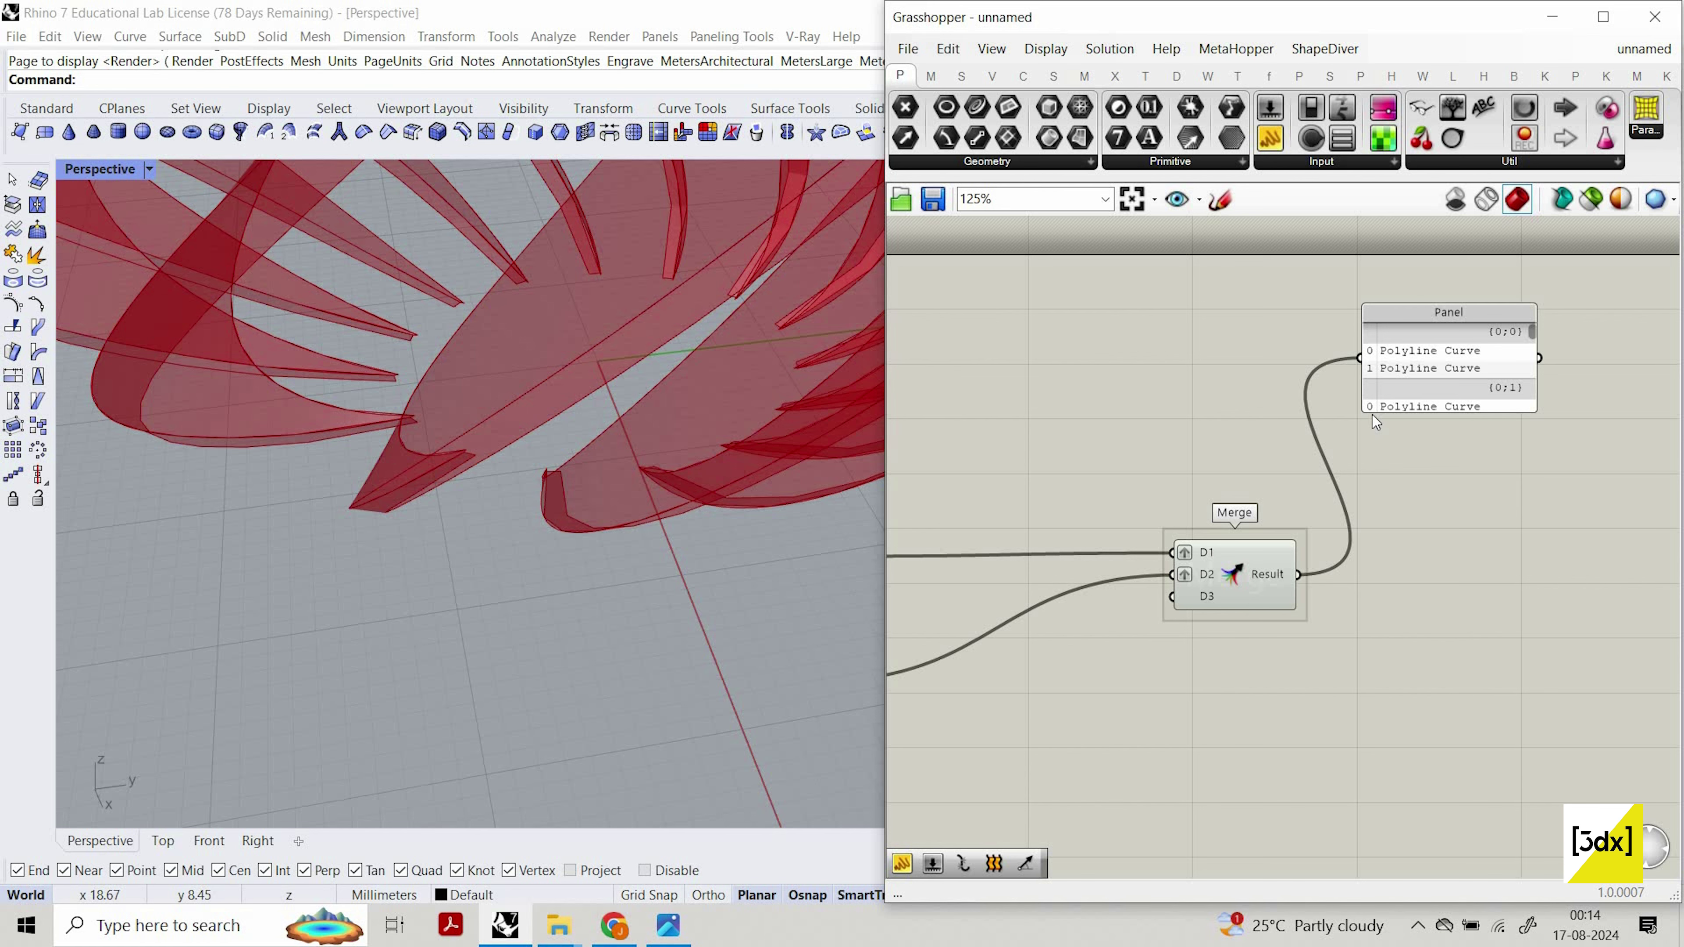
Add a Loft component beside the Merge and feed the merged Result into its Curves input.
{"action": "scroll", "coordinate": [1397, 648], "scroll_direction": "up", "scroll_amount": 1}
{"action": "double_click", "coordinate": [1396, 649]}
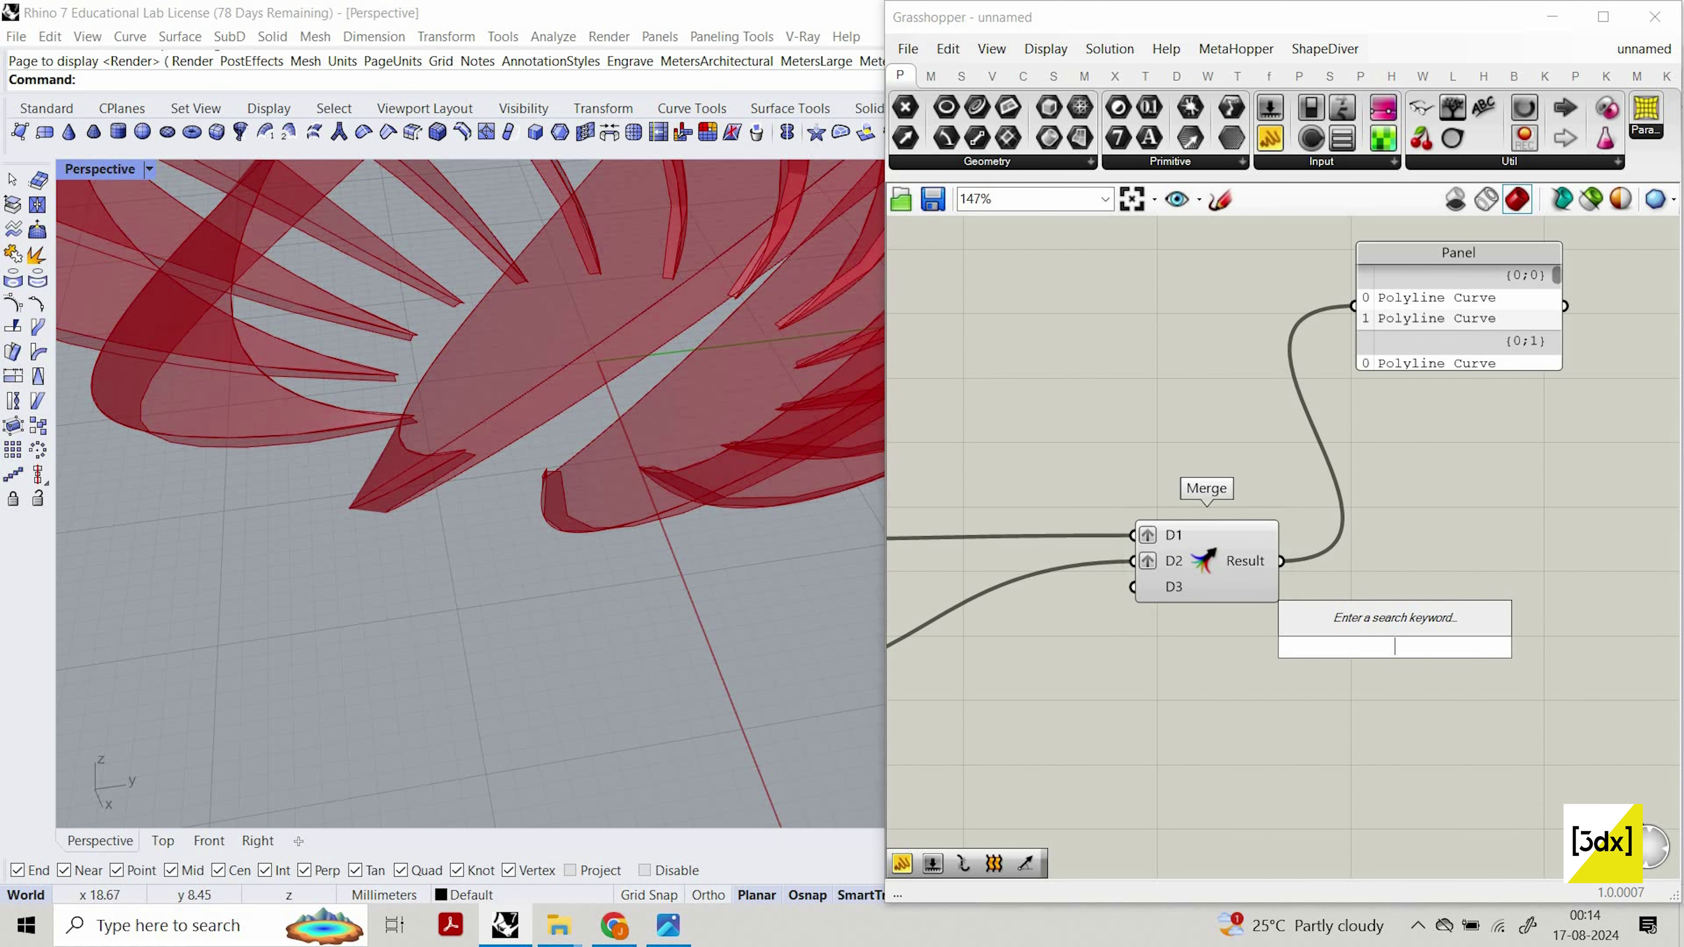
{"action": "type", "text": "loft"}
{"action": "key", "text": "Return"}
{"action": "left_click_drag", "start_coordinate": [1280, 560], "coordinate": [1451, 586]}
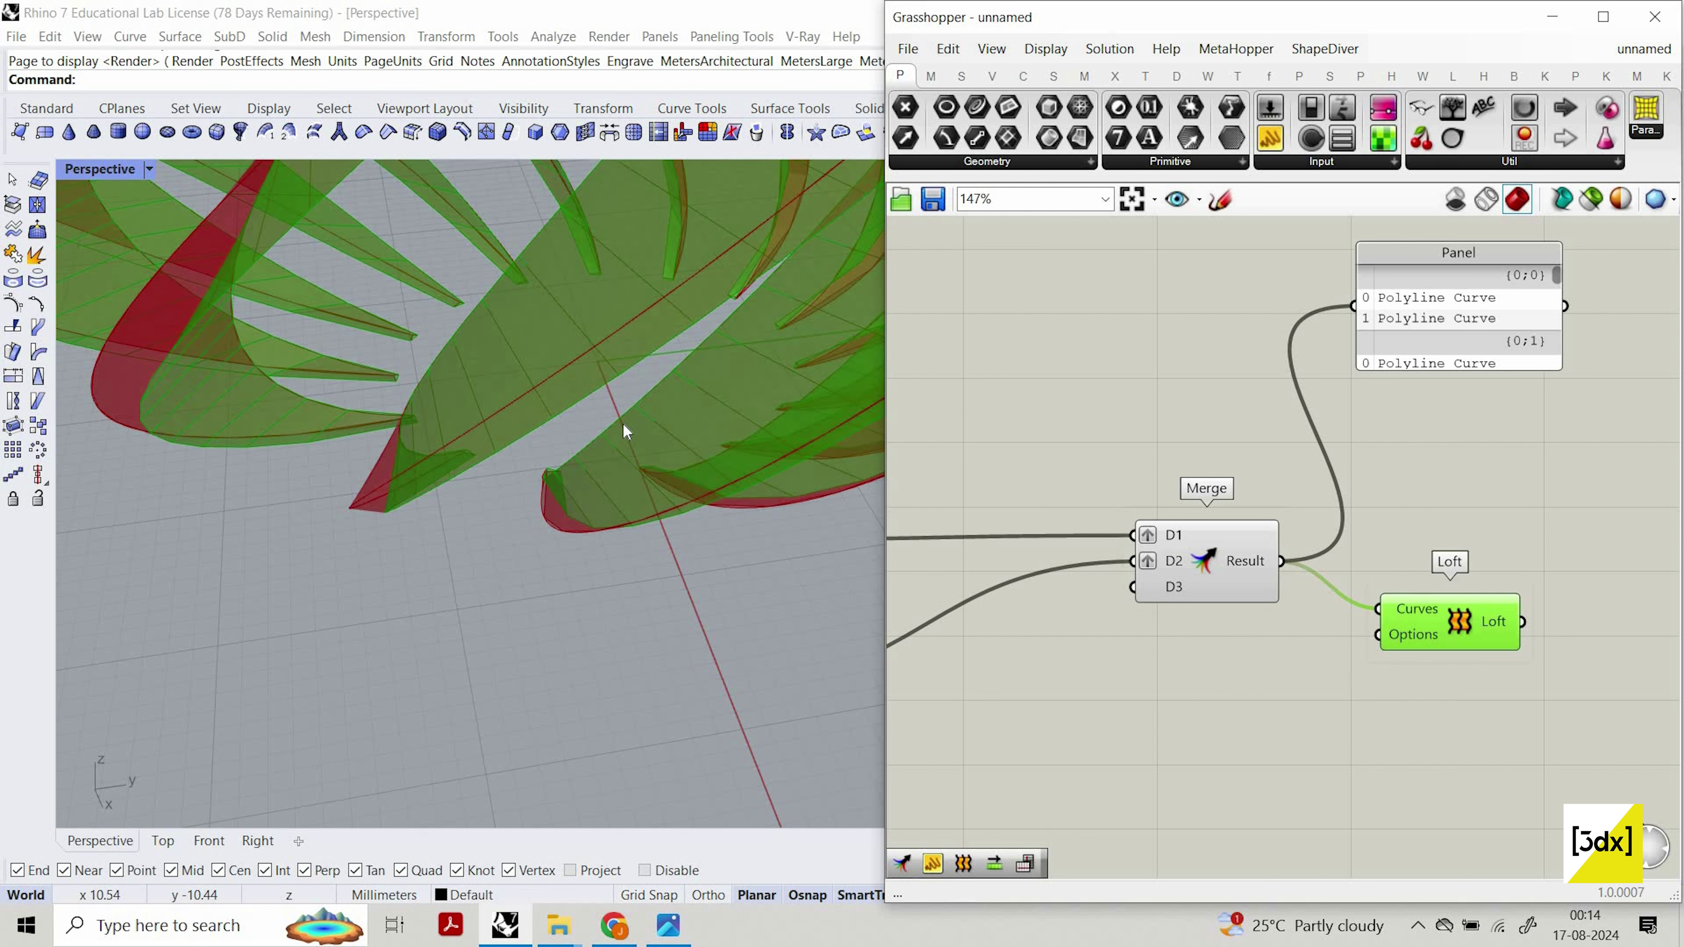
Add a Shift List component between the Curve parameter and the Merge, and feed the Curve parameter into its List input.
{"action": "scroll", "coordinate": [1065, 656], "scroll_direction": "down", "scroll_amount": 1}
{"action": "right_click_drag", "start_coordinate": [907, 718], "coordinate": [1076, 677]}
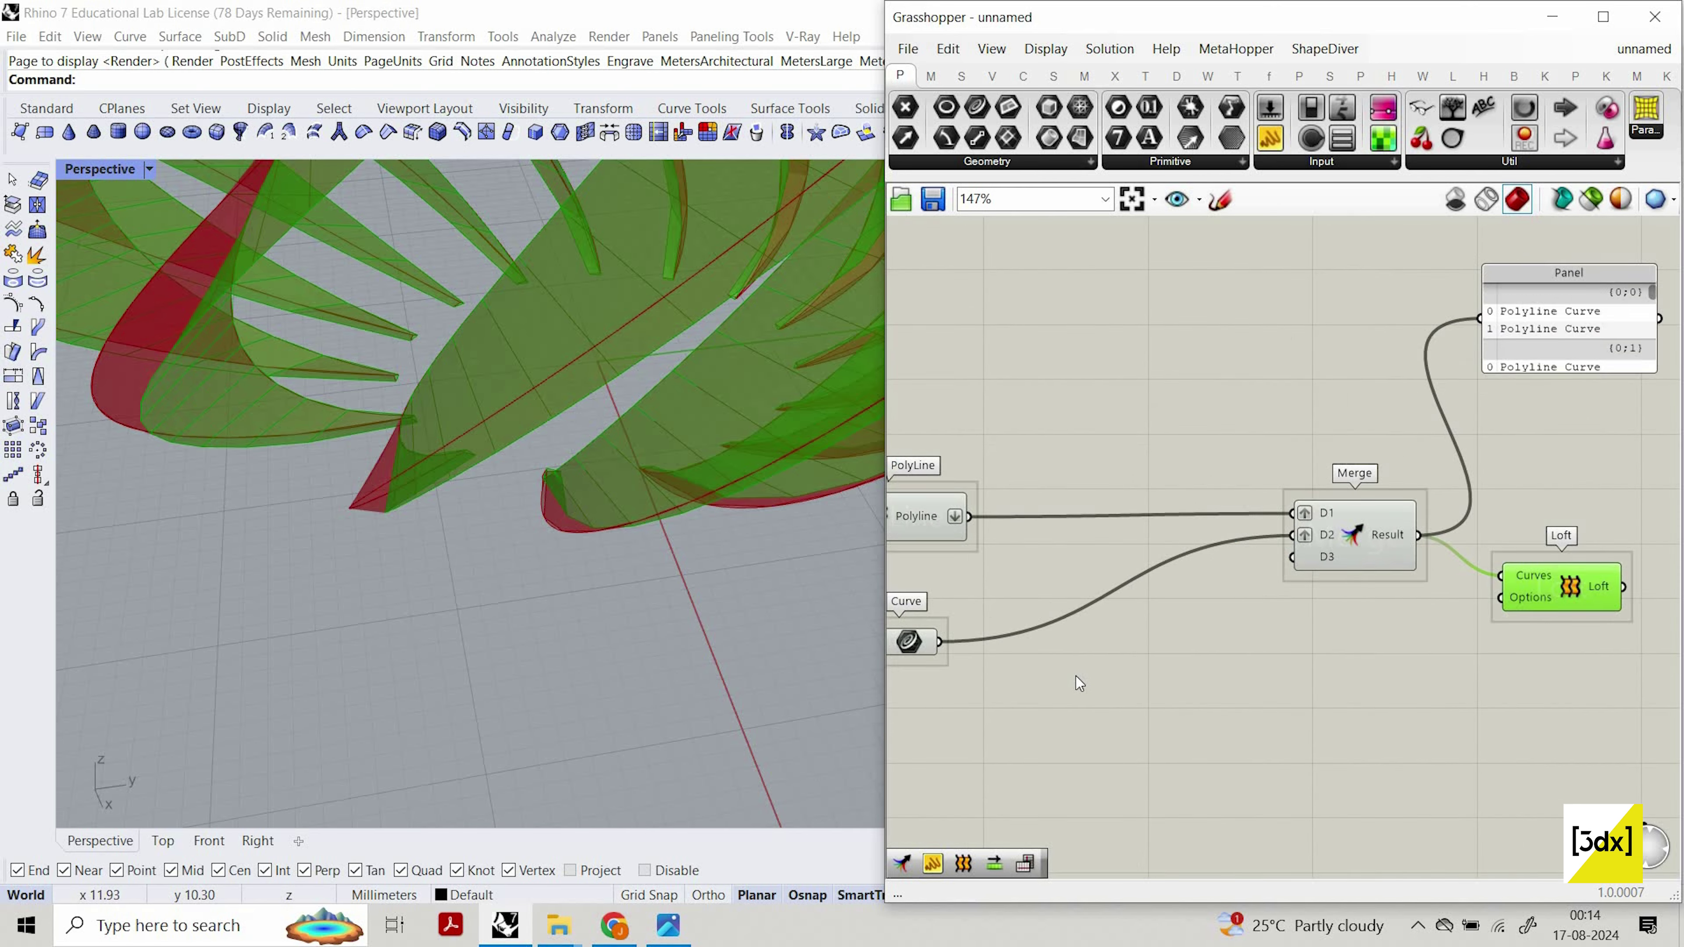
{"action": "scroll", "coordinate": [1079, 683], "scroll_direction": "up", "scroll_amount": 1}
{"action": "double_click", "coordinate": [1078, 679]}
{"action": "type", "text": "s"}
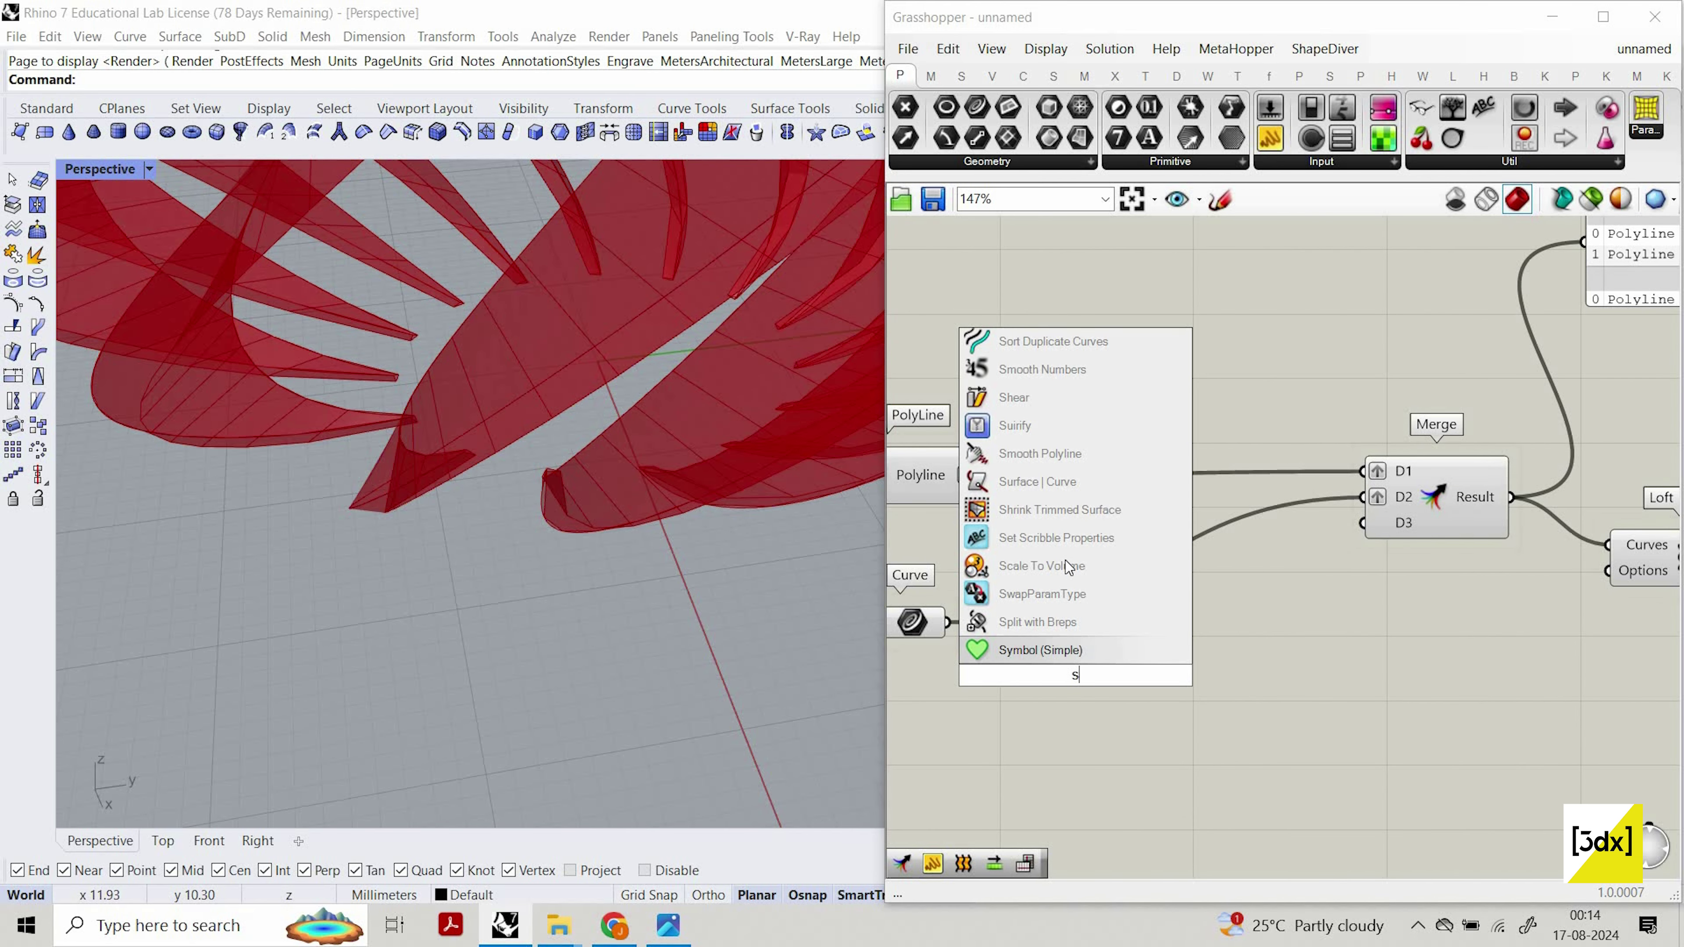
{"action": "type", "text": "hift"}
{"action": "left_click", "coordinate": [1076, 660]}
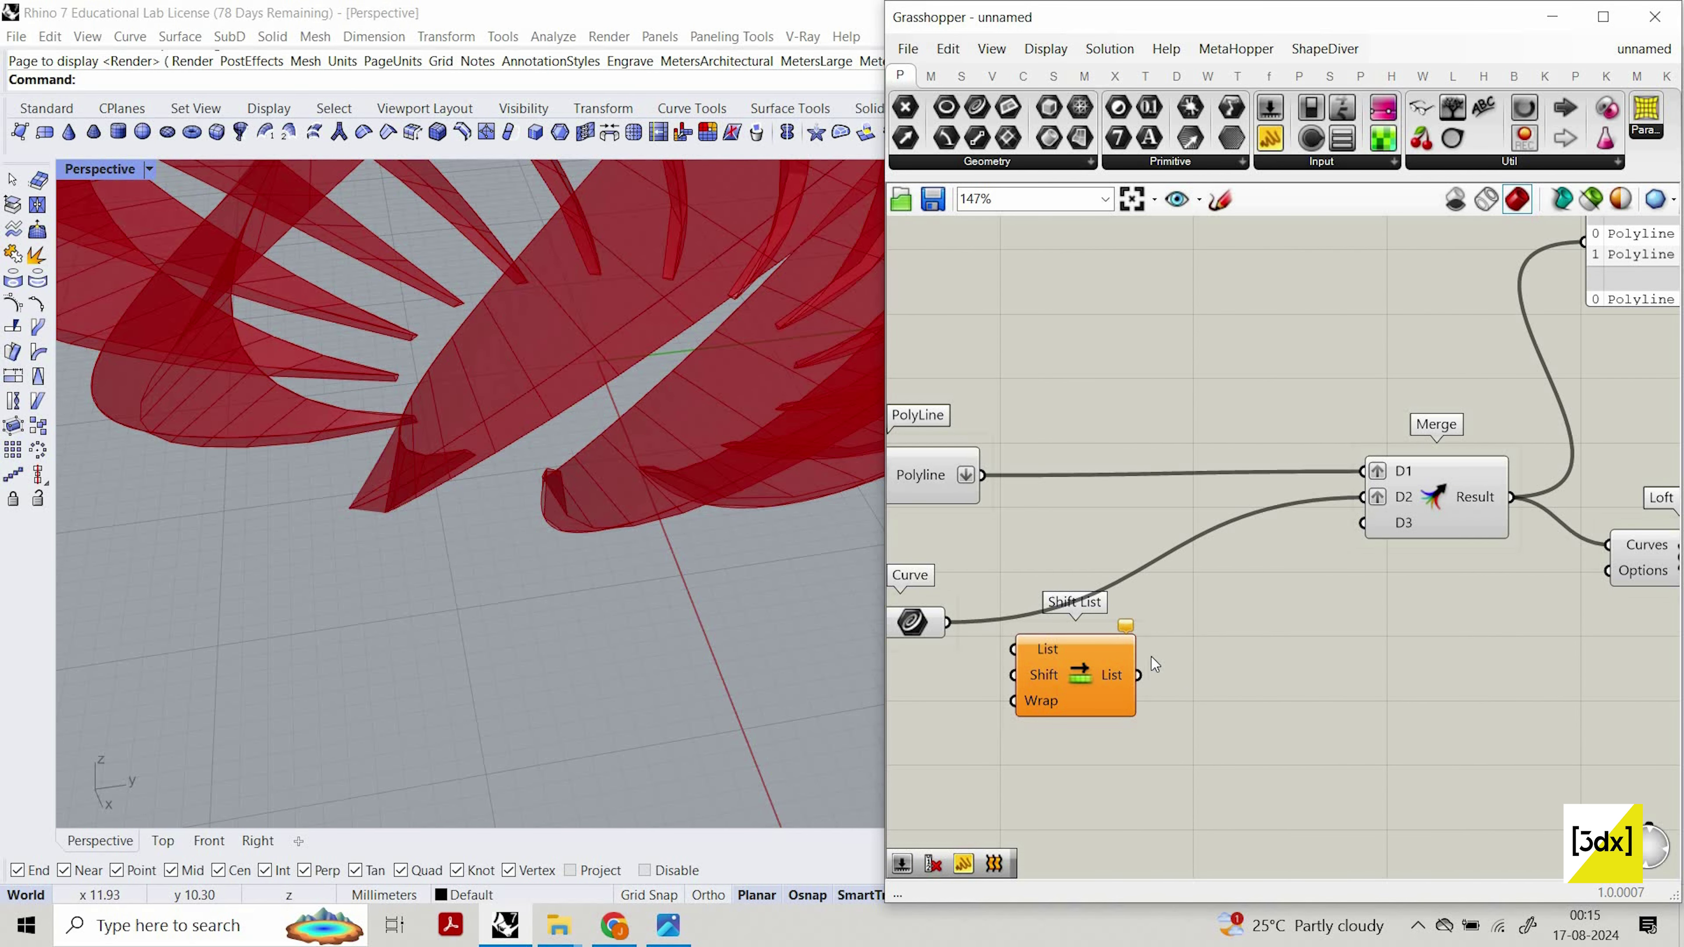
{"action": "left_click_drag", "start_coordinate": [1085, 663], "coordinate": [1151, 656]}
{"action": "scroll", "coordinate": [942, 625], "scroll_direction": "up", "scroll_amount": 1}
{"action": "mouse_move", "coordinate": [945, 623]}
{"action": "left_mouse_down"}
{"action": "mouse_move", "coordinate": [1120, 641]}
{"action": "mouse_move", "coordinate": [948, 621]}
{"action": "left_mouse_up"}
Drive the Shift input with a number slider set to 1, and replace the Merge's D2 source with the shifted list.
{"action": "double_click", "coordinate": [896, 763]}
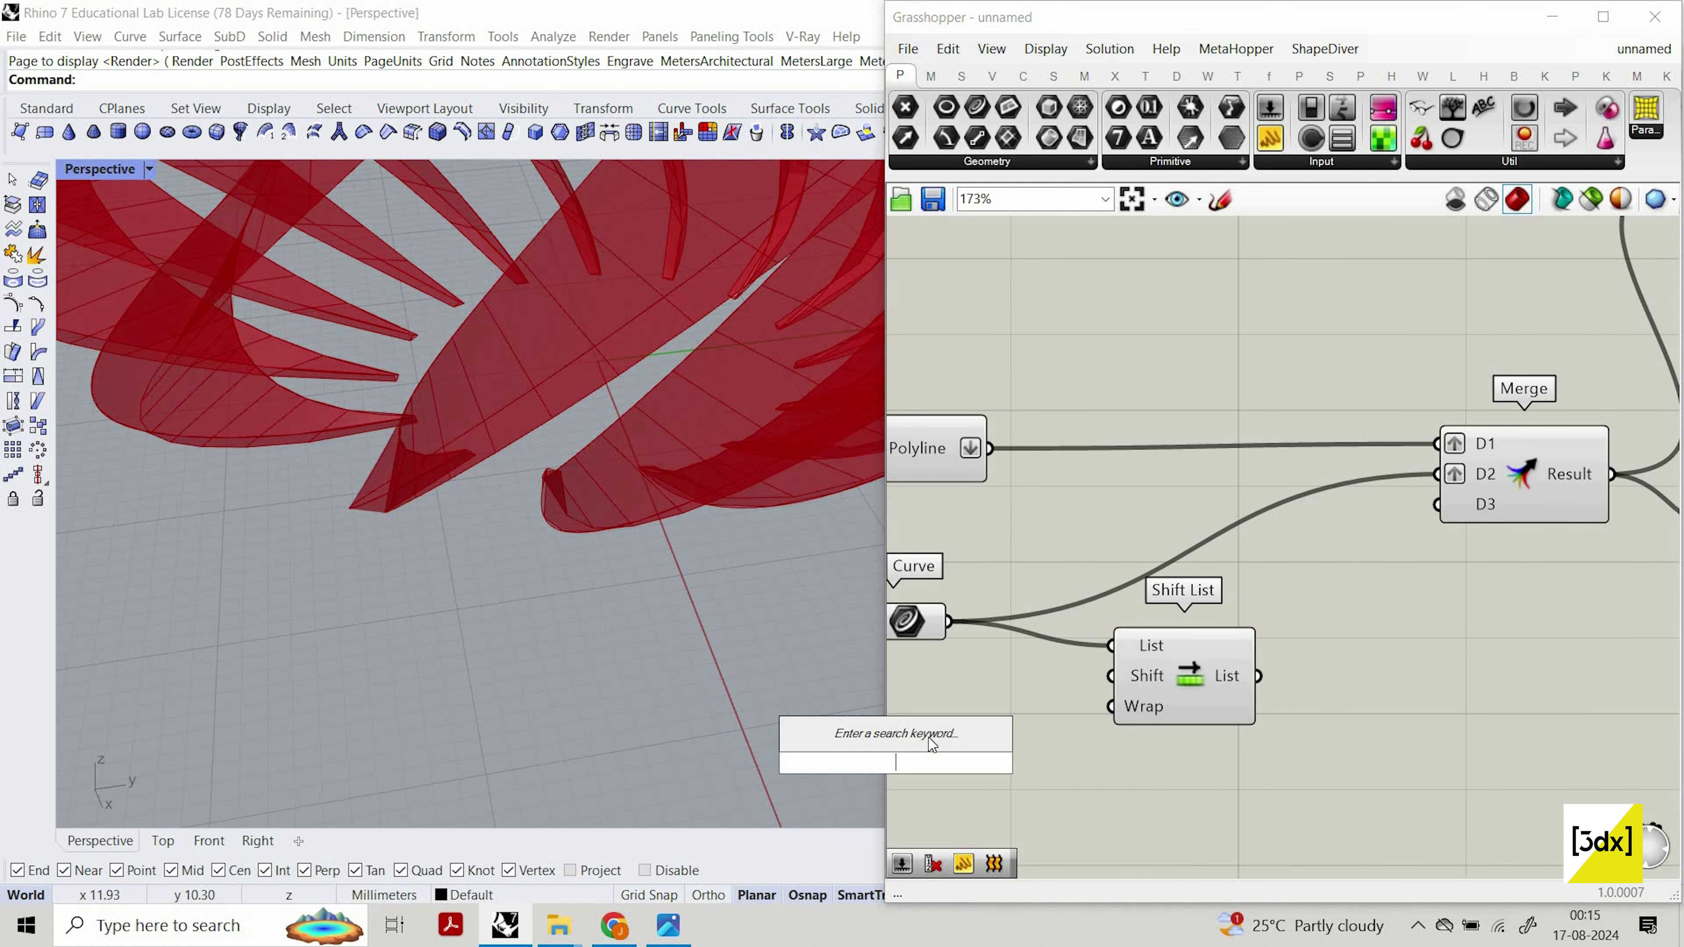
{"action": "type", "text": "1"}
{"action": "key", "text": "Return"}
{"action": "left_click_drag", "start_coordinate": [1052, 762], "coordinate": [1112, 676]}
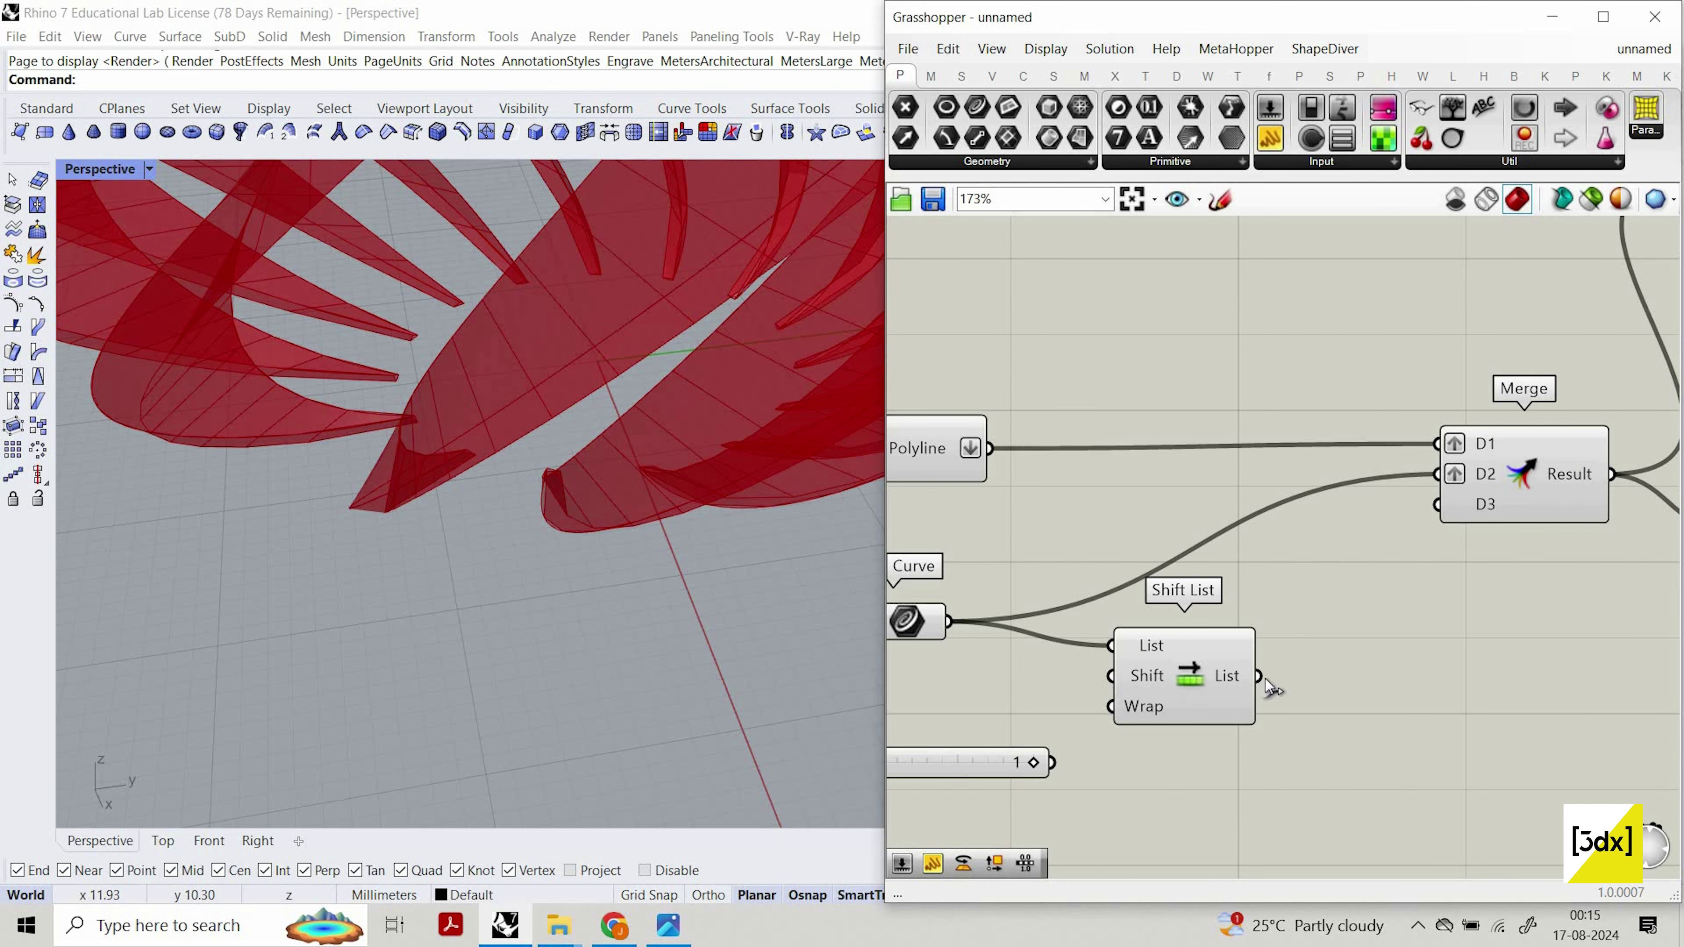
{"action": "left_click_drag", "start_coordinate": [1258, 676], "coordinate": [1437, 474]}
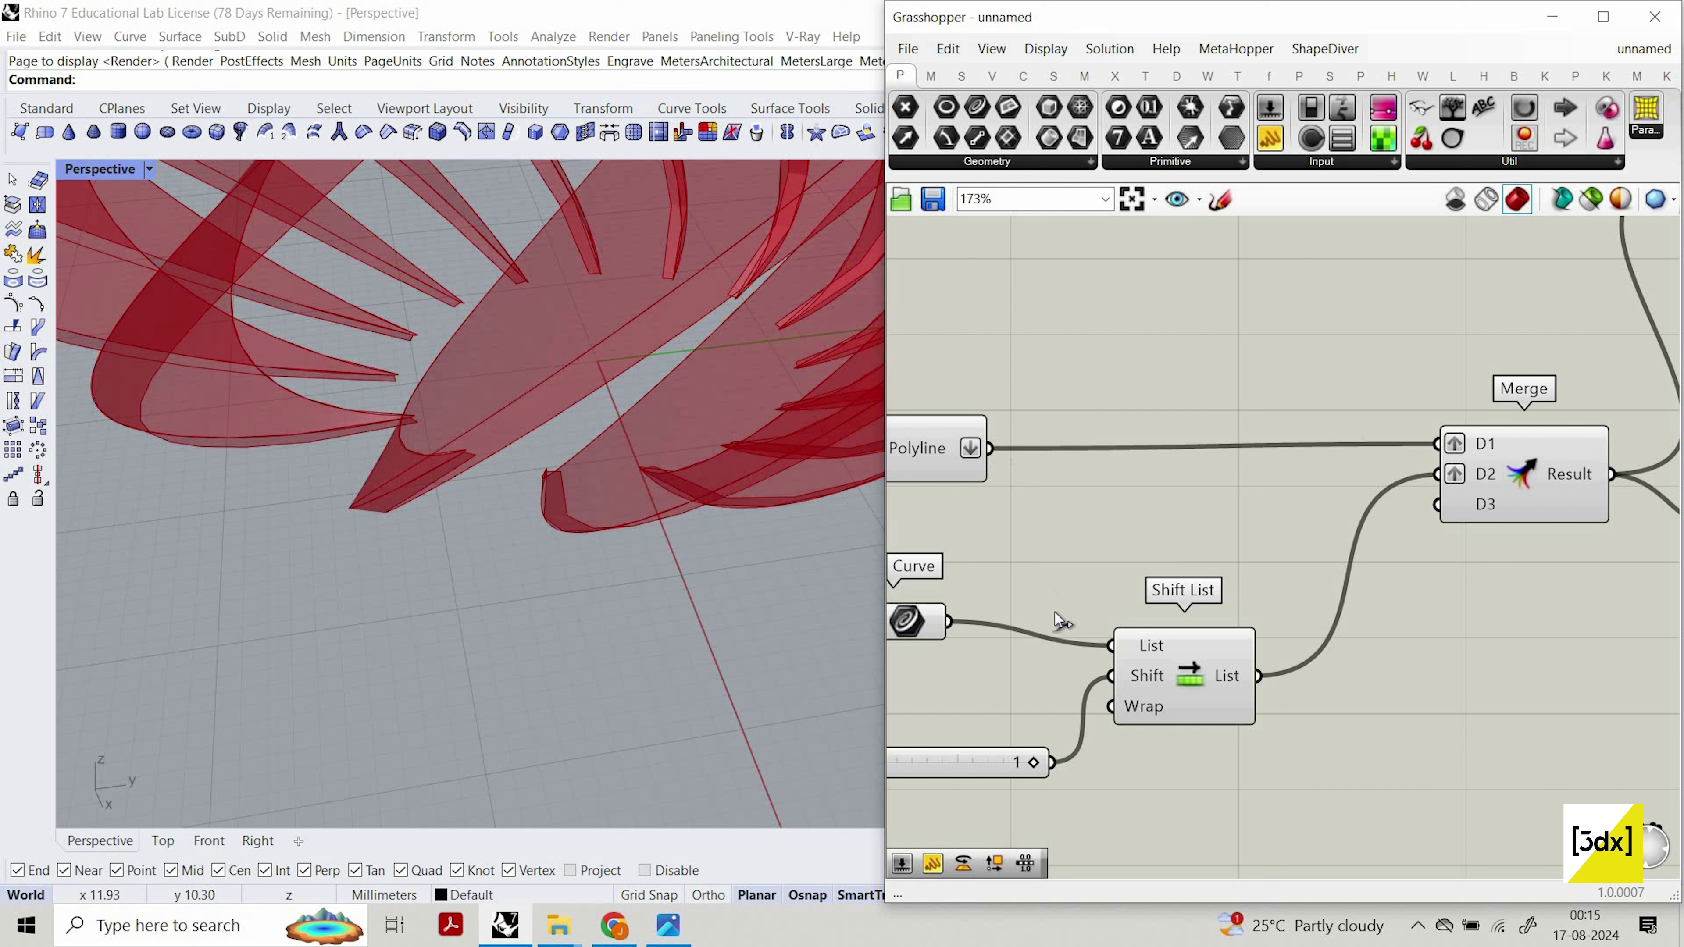
Feed the upper PolyLine into Shift List's List input, and rewire the Merge with Shift List's output in D1 and the Curve parameter in D2.
{"action": "left_click_drag", "start_coordinate": [990, 448], "coordinate": [1111, 645]}
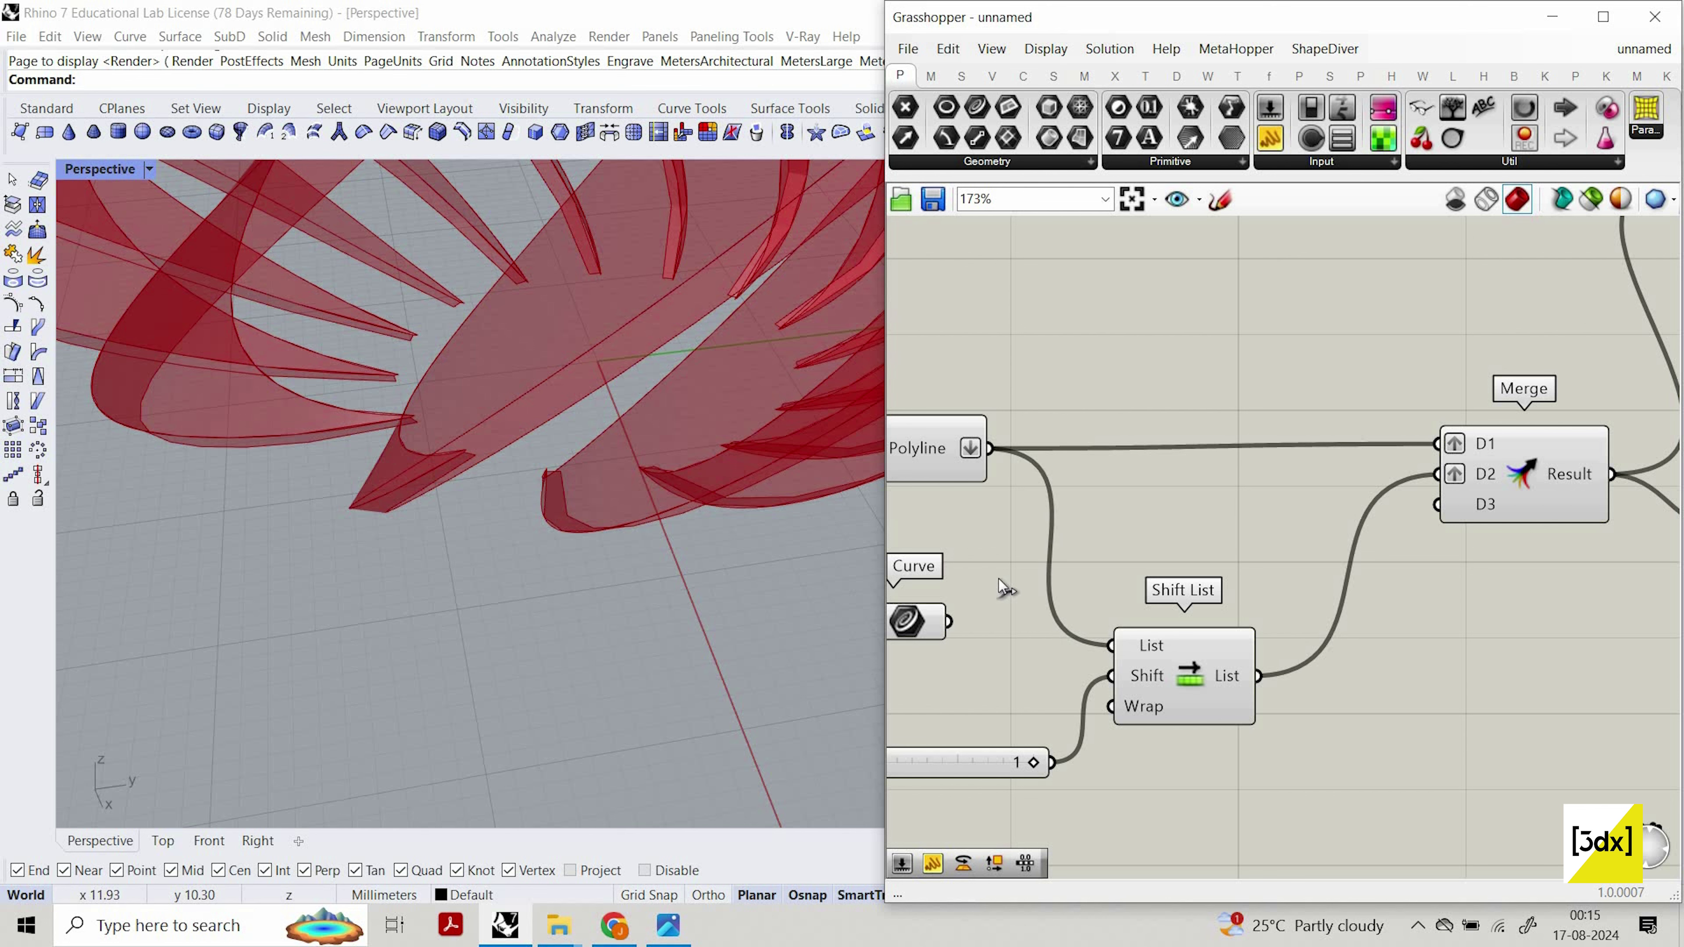
{"action": "left_click_drag", "start_coordinate": [1427, 448], "coordinate": [949, 621]}
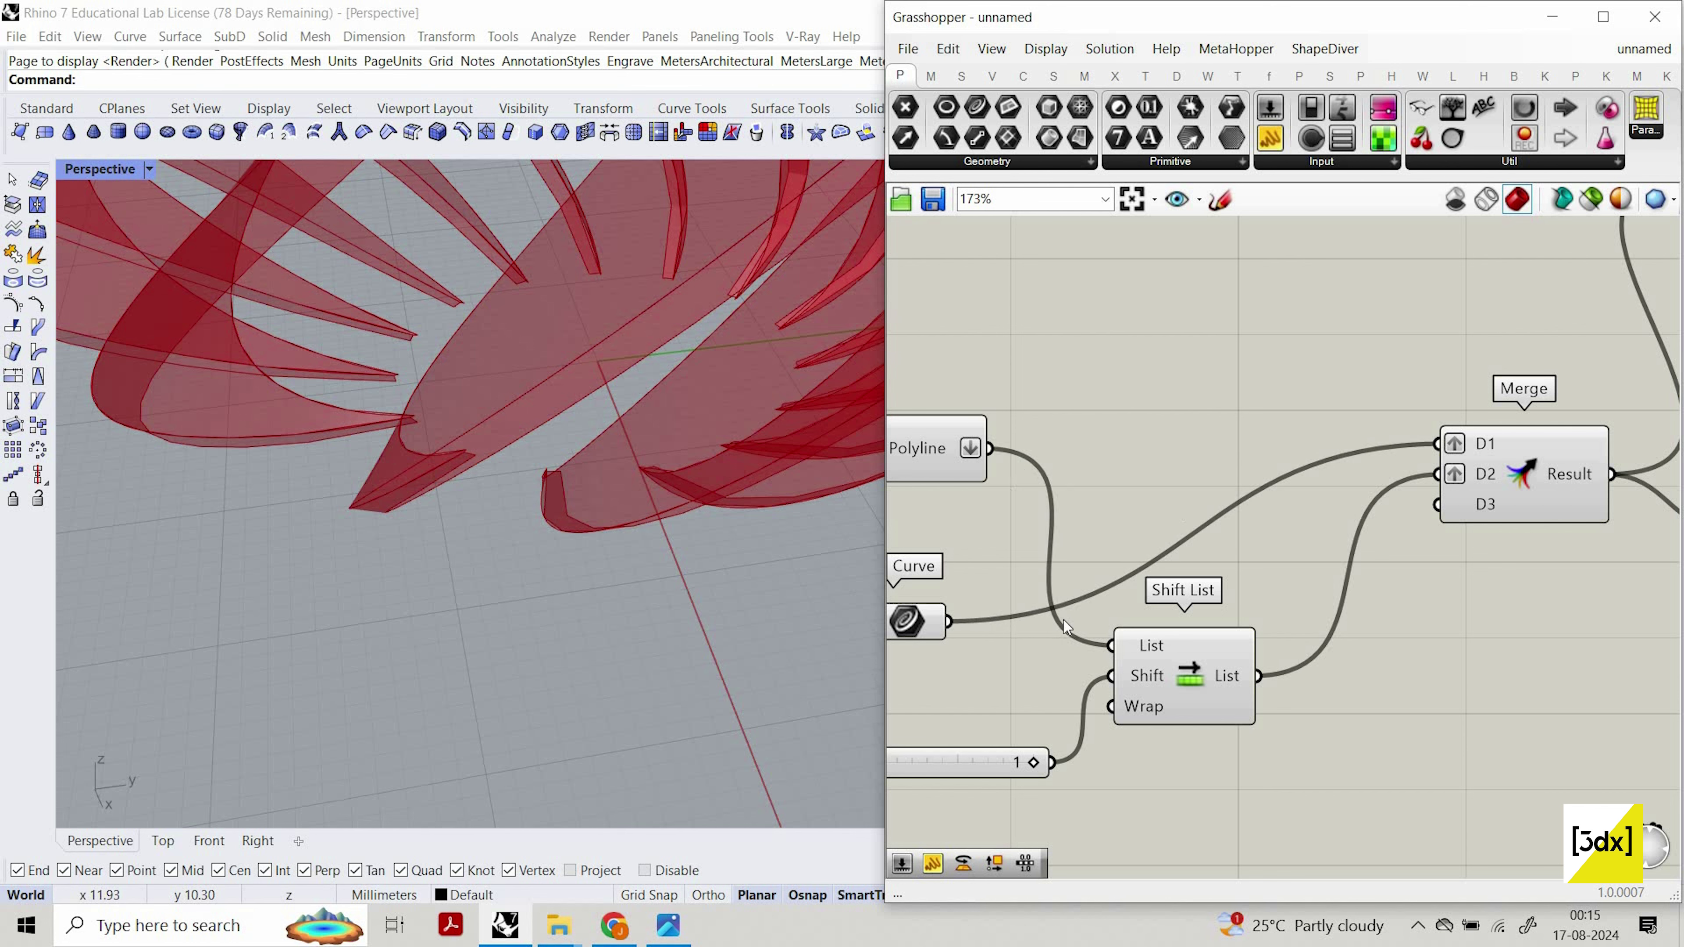
{"action": "left_click_drag", "start_coordinate": [1437, 443], "coordinate": [1258, 675], "text": "shift"}
{"action": "left_click_drag", "start_coordinate": [1184, 496], "coordinate": [949, 621]}
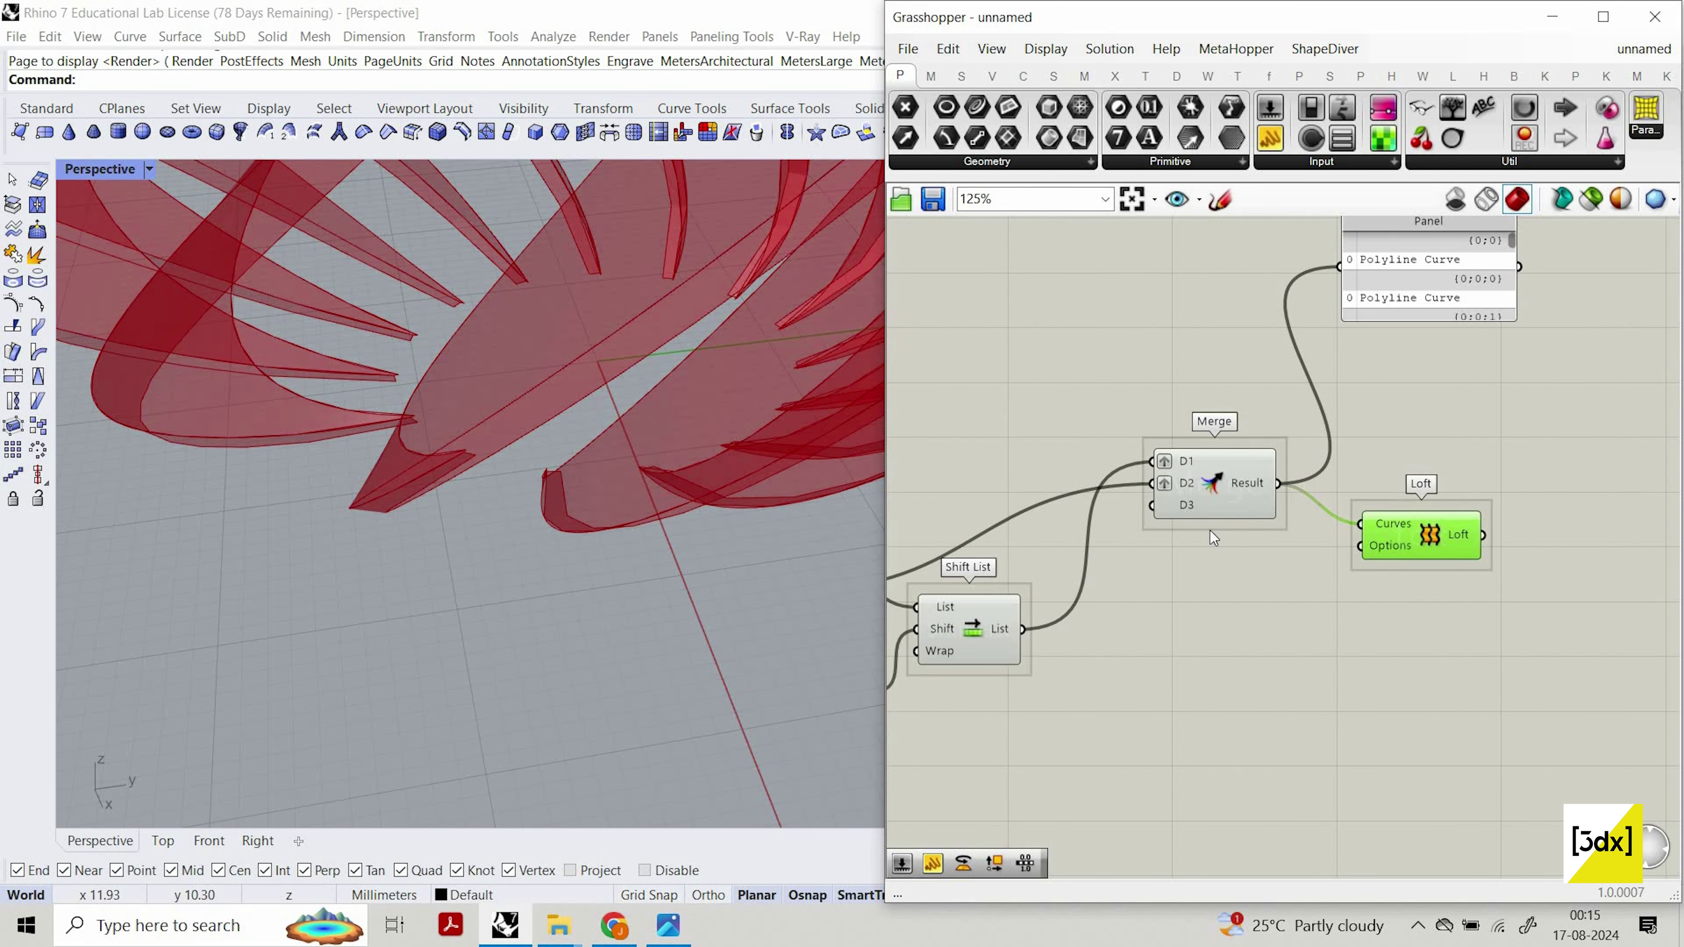
Examine where the Loft, Merge and upper PolyLine geometry sits among the fins by highlighting each component's preview.
{"action": "mouse_move", "coordinate": [552, 355]}
{"action": "right_mouse_down"}
{"action": "mouse_move", "coordinate": [508, 358]}
{"action": "mouse_move", "coordinate": [530, 352]}
{"action": "right_mouse_up"}
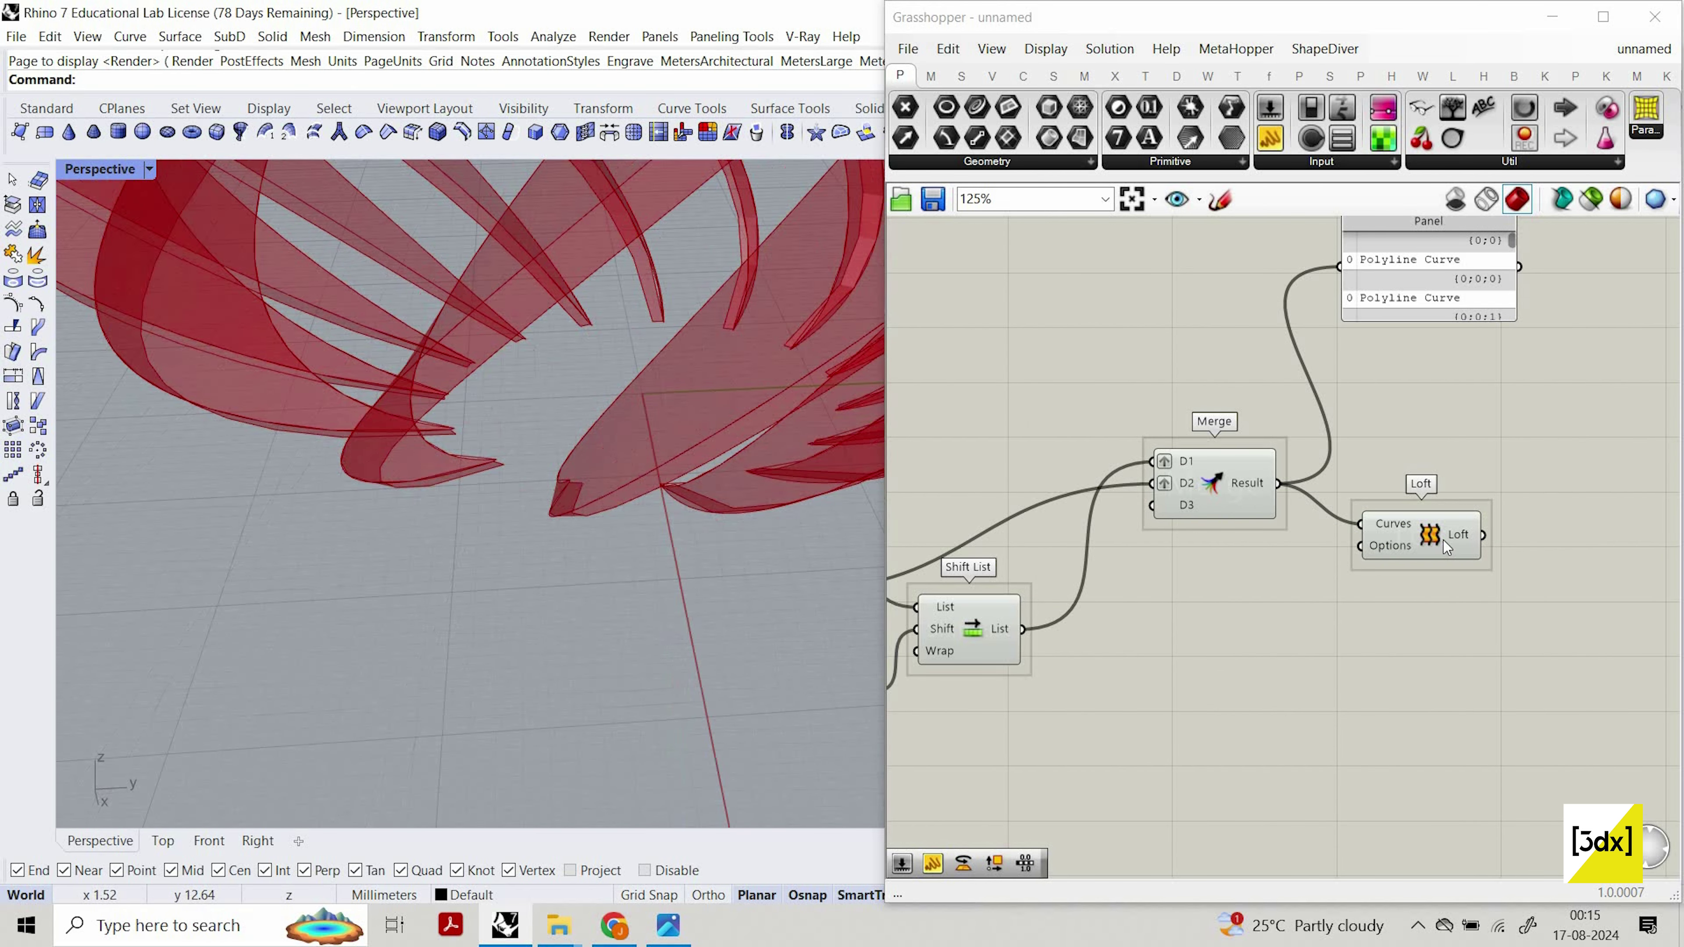
{"action": "left_click", "coordinate": [1443, 540]}
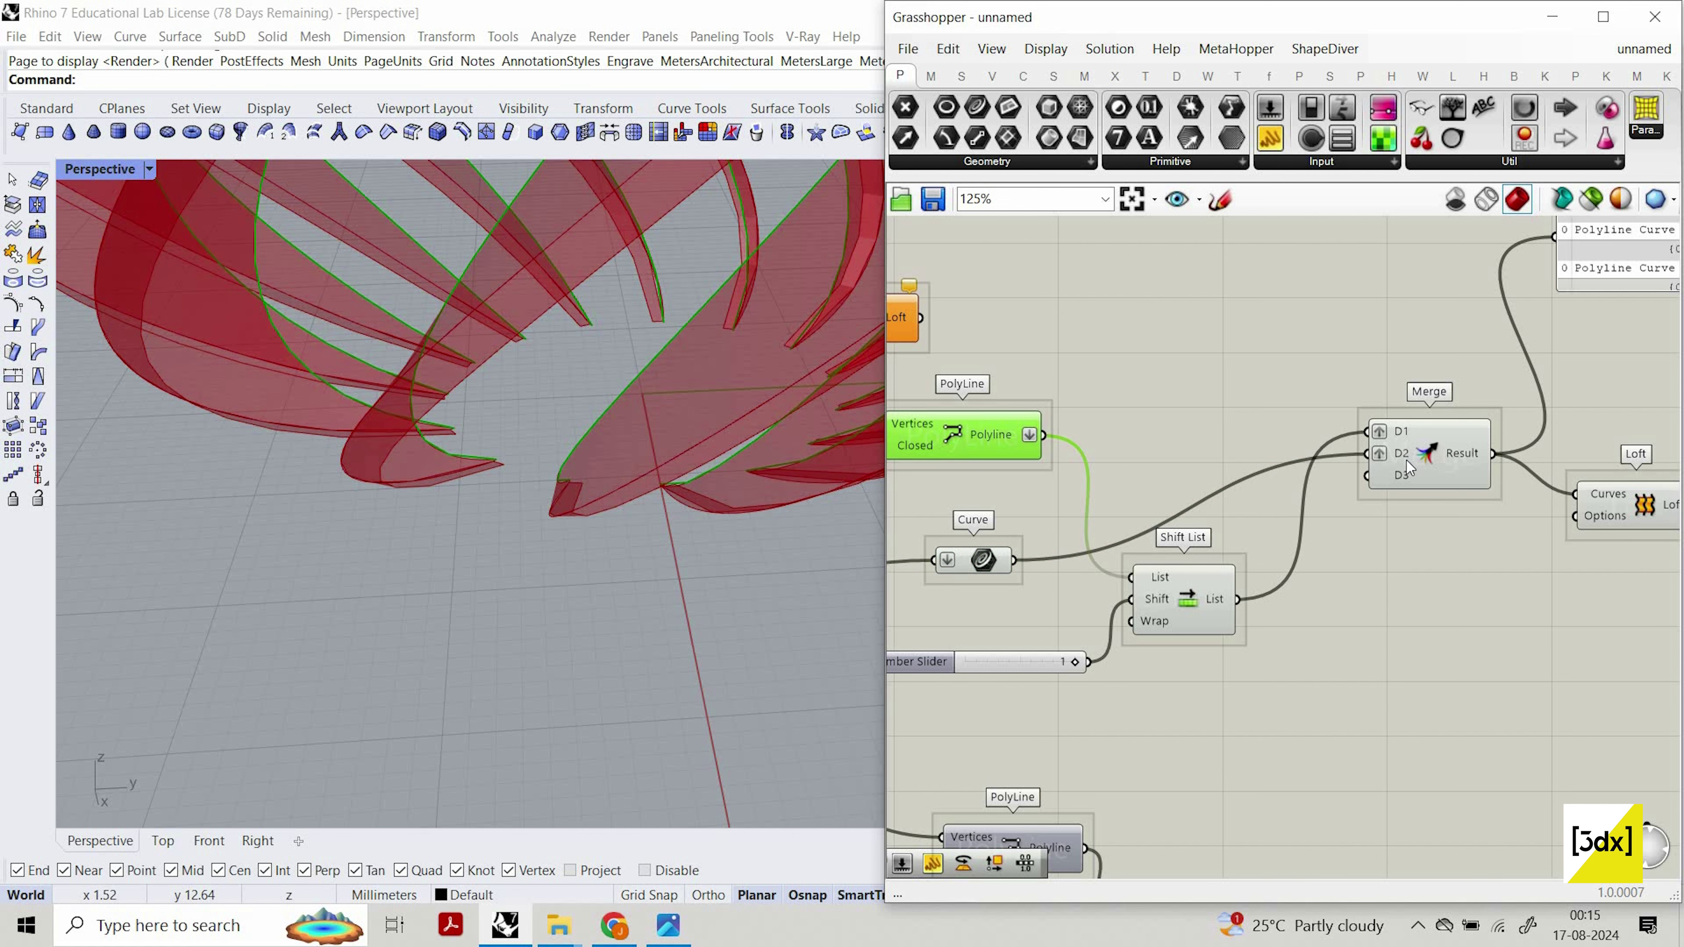
{"action": "left_click", "coordinate": [1406, 461]}
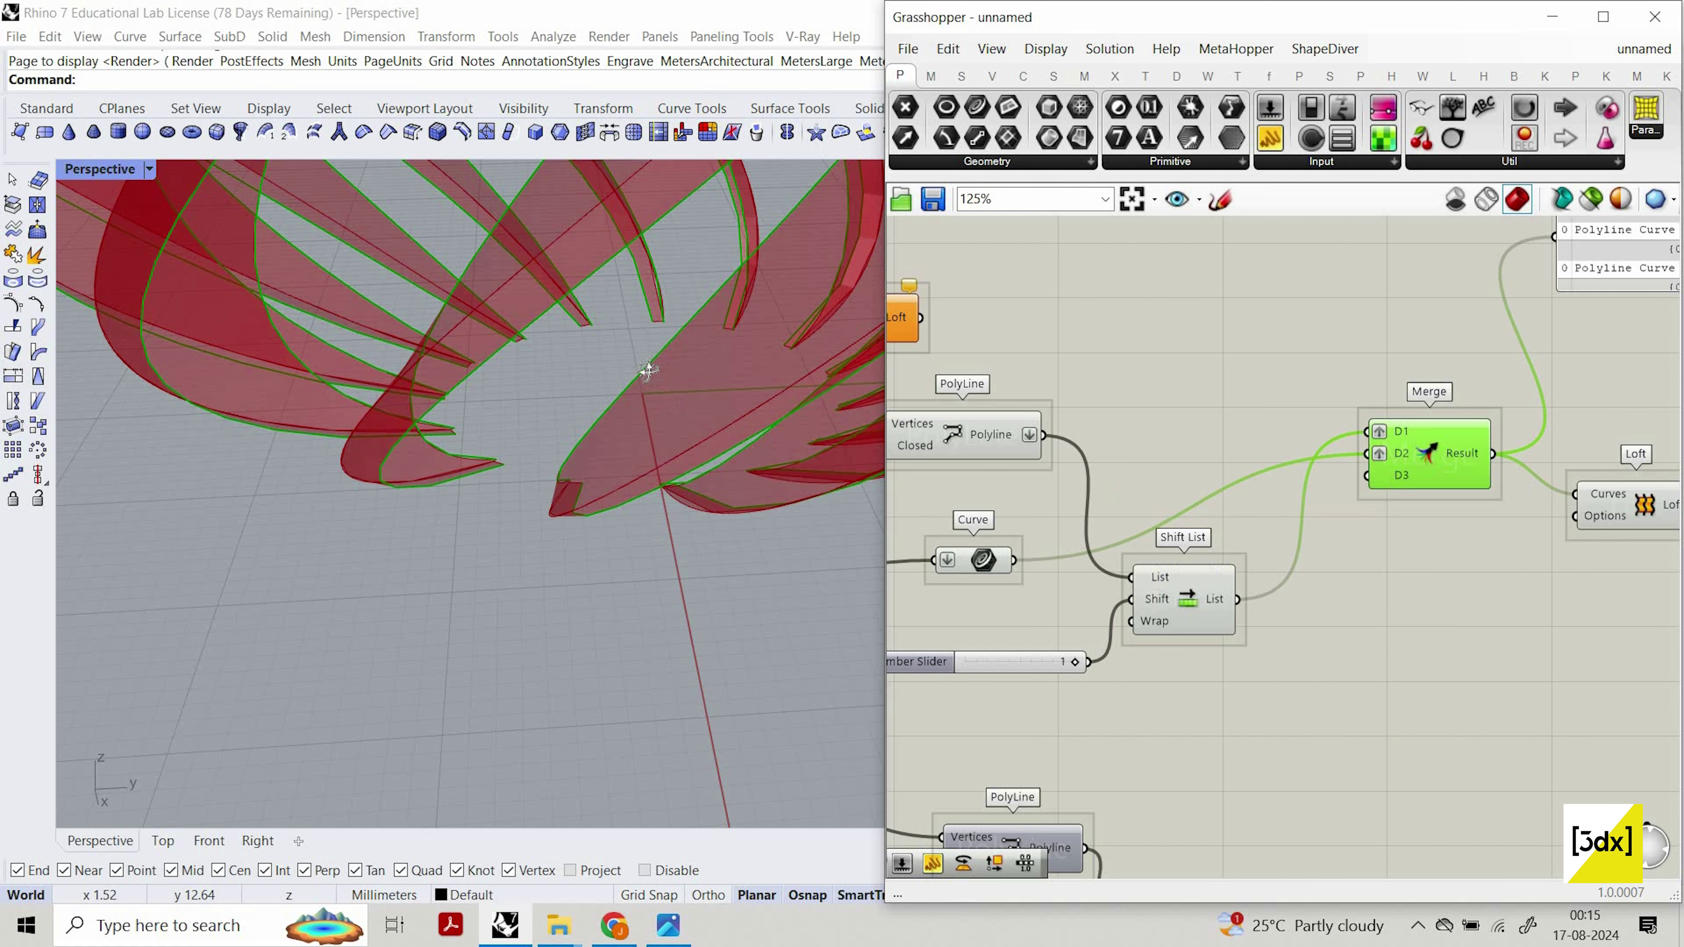
{"action": "right_click_drag", "start_coordinate": [684, 400], "coordinate": [647, 368]}
{"action": "scroll", "coordinate": [1329, 511], "scroll_direction": "down", "scroll_amount": 1}
{"action": "right_click_drag", "start_coordinate": [1573, 508], "coordinate": [1295, 500]}
{"action": "scroll", "coordinate": [1295, 501], "scroll_direction": "up", "scroll_amount": 1}
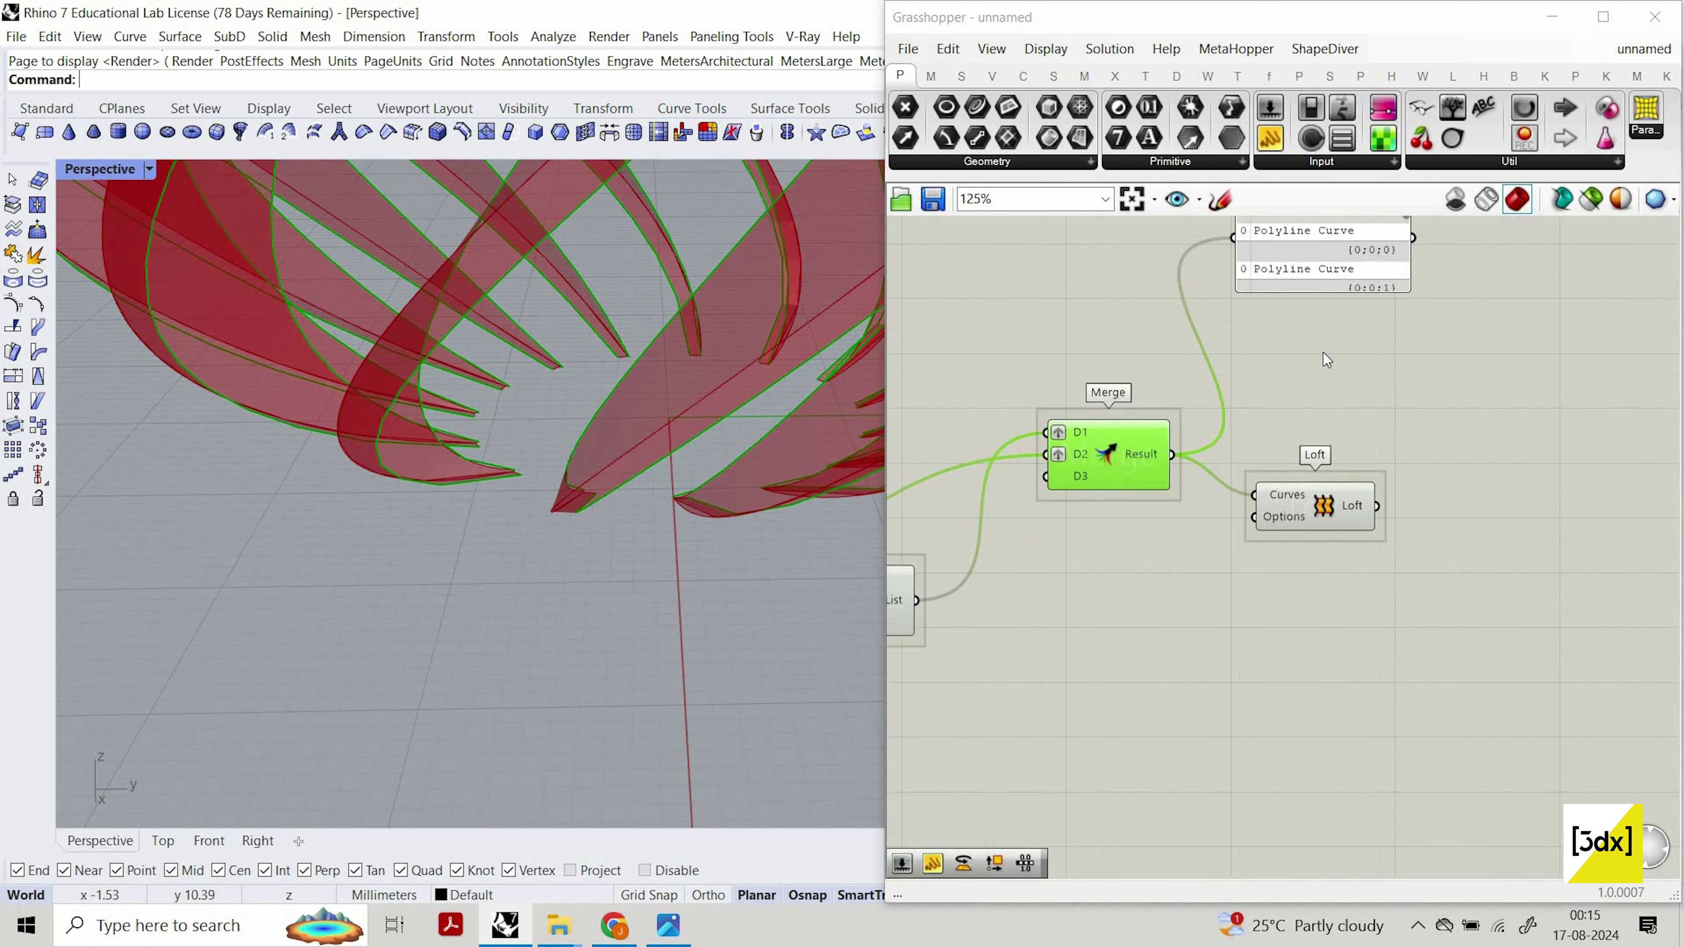
{"action": "left_click", "coordinate": [1340, 496]}
{"action": "scroll", "coordinate": [1061, 511], "scroll_direction": "down", "scroll_amount": 1}
{"action": "right_click_drag", "start_coordinate": [922, 561], "coordinate": [1127, 598]}
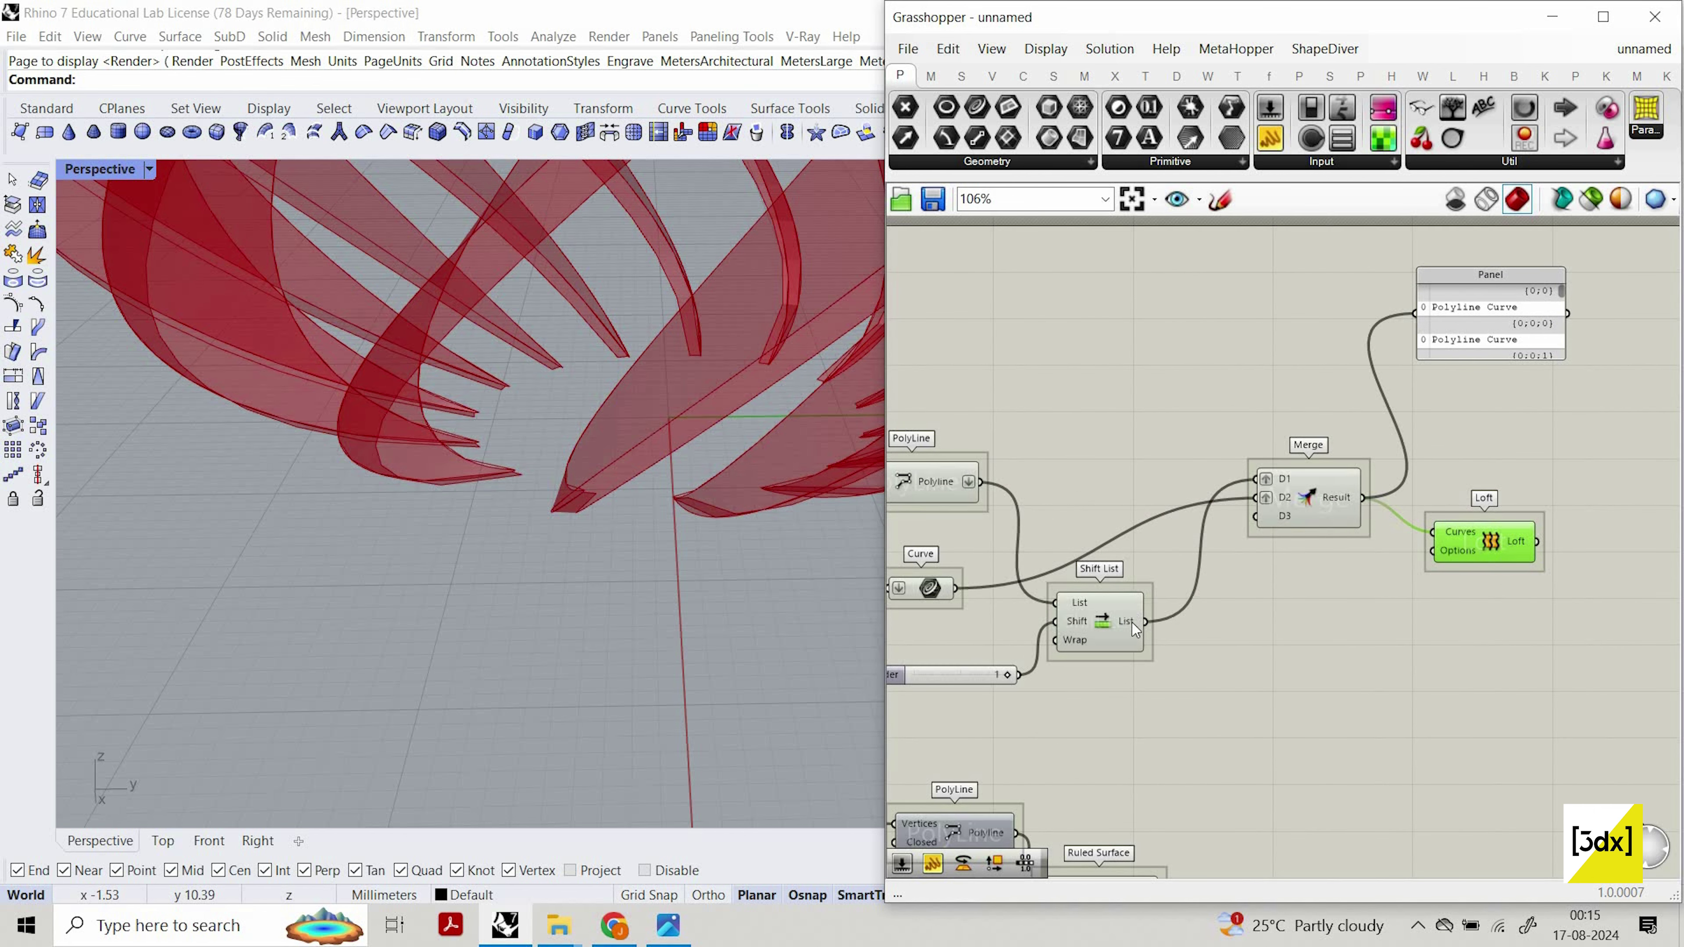
Try simplifying and grafting Shift List's List output, then switch Simplify off and keep Graft.
{"action": "right_click", "coordinate": [1145, 622]}
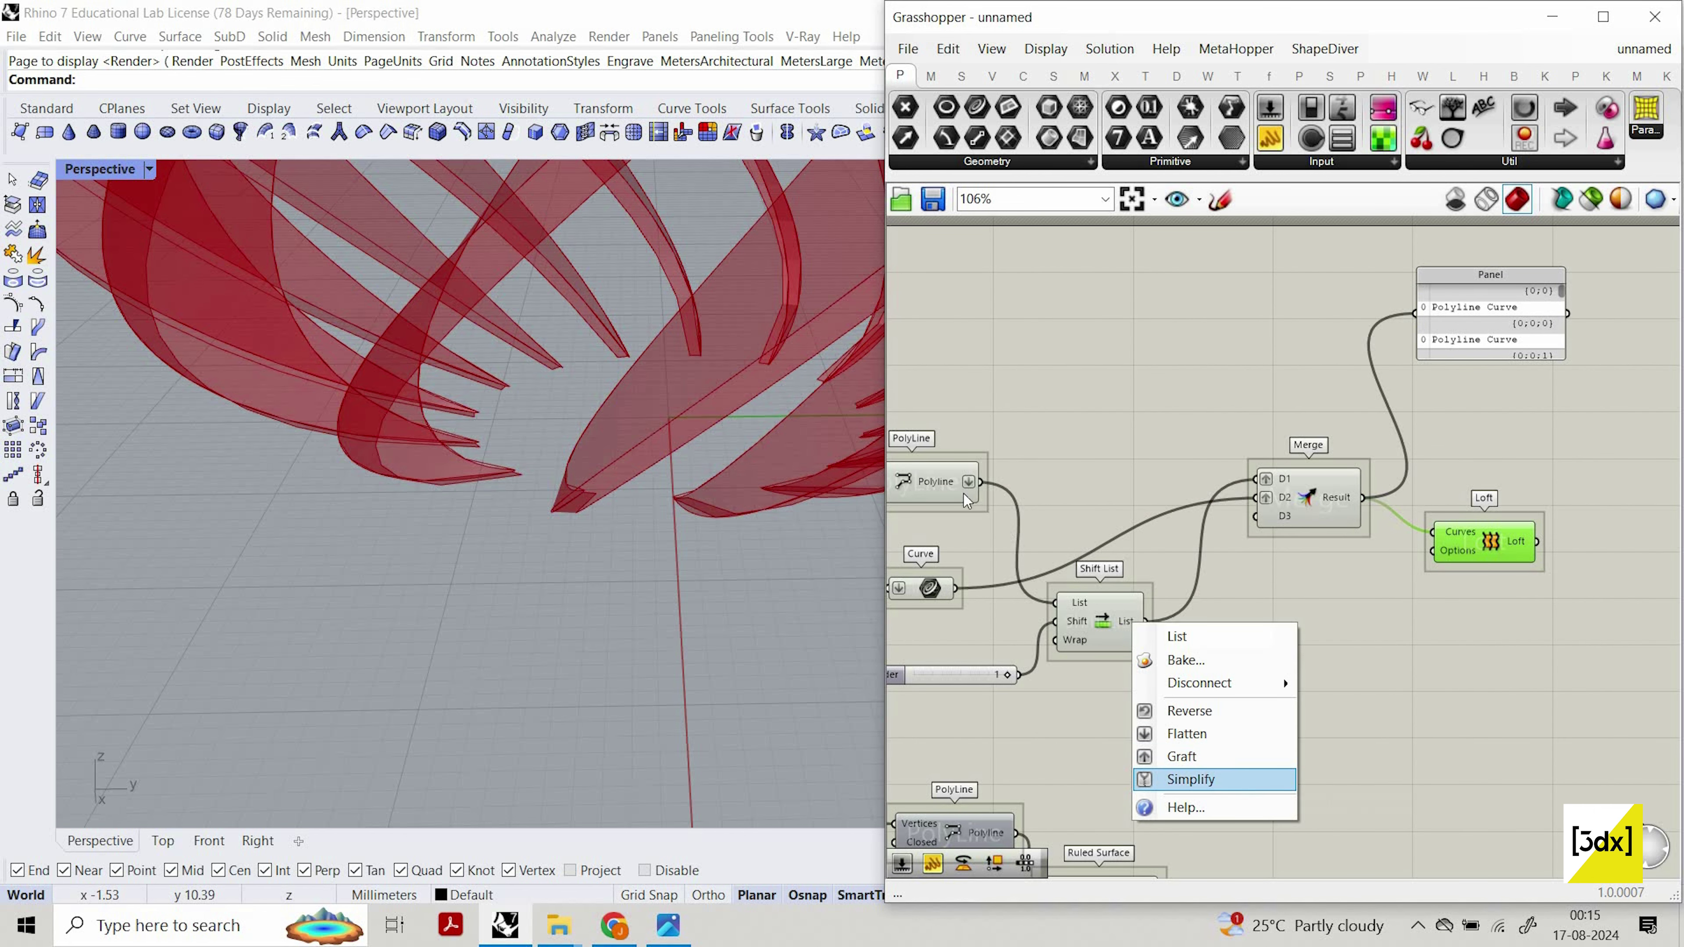
{"action": "left_click", "coordinate": [1167, 757]}
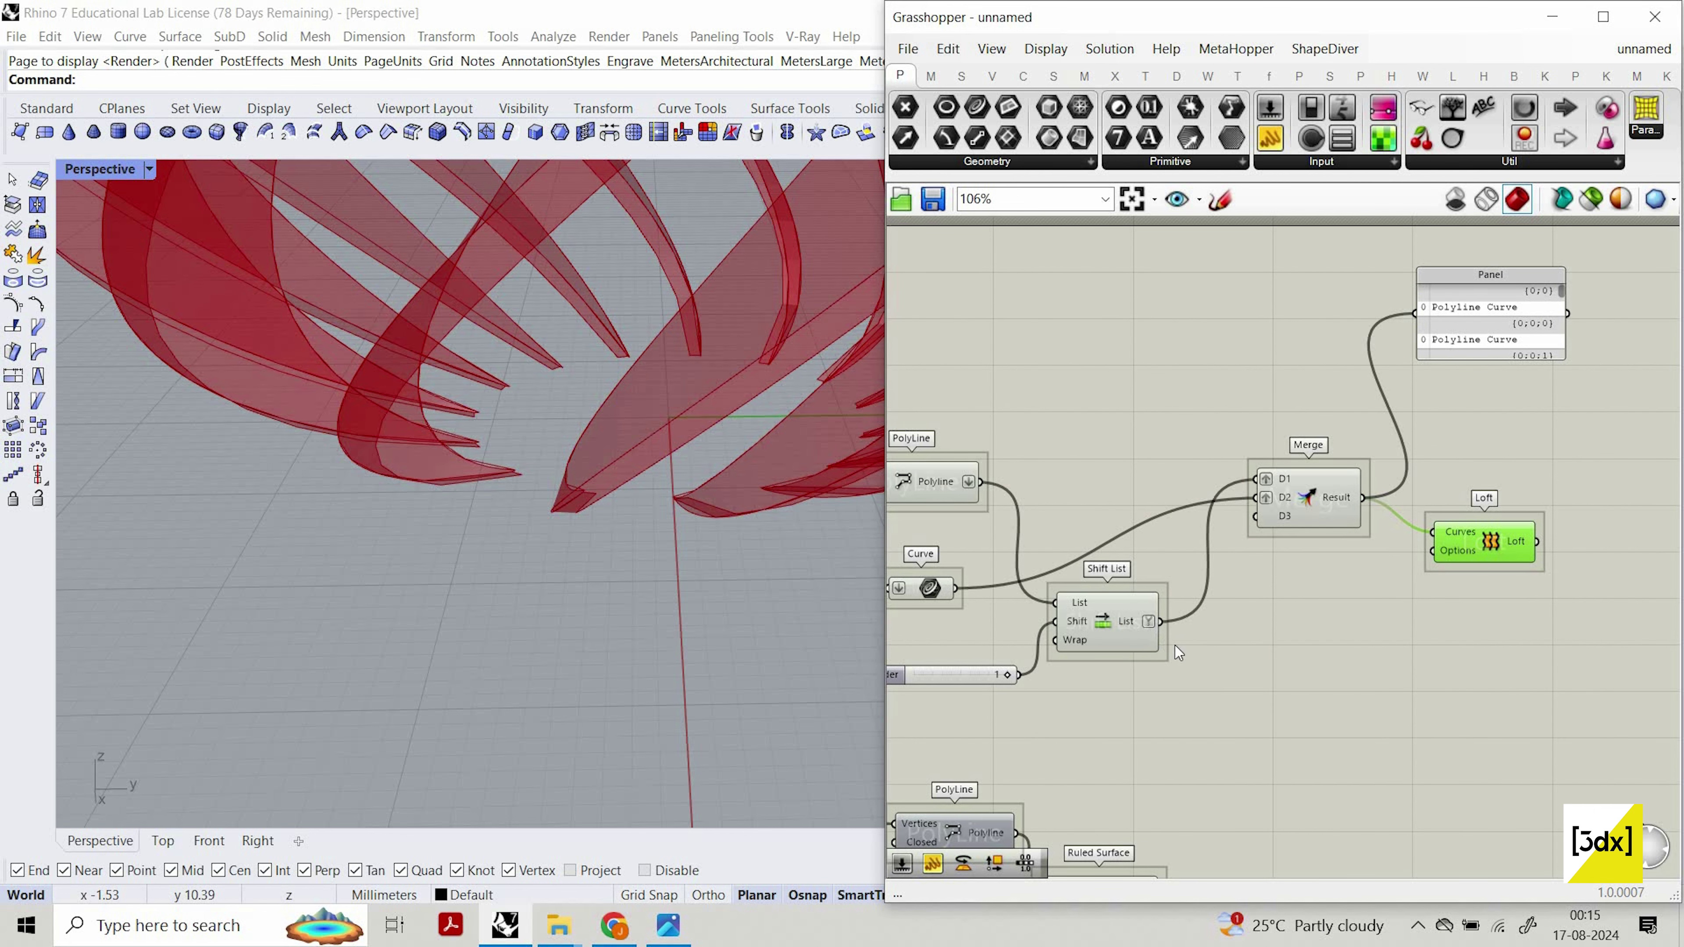
{"action": "right_click", "coordinate": [1149, 621]}
{"action": "left_click", "coordinate": [1200, 754]}
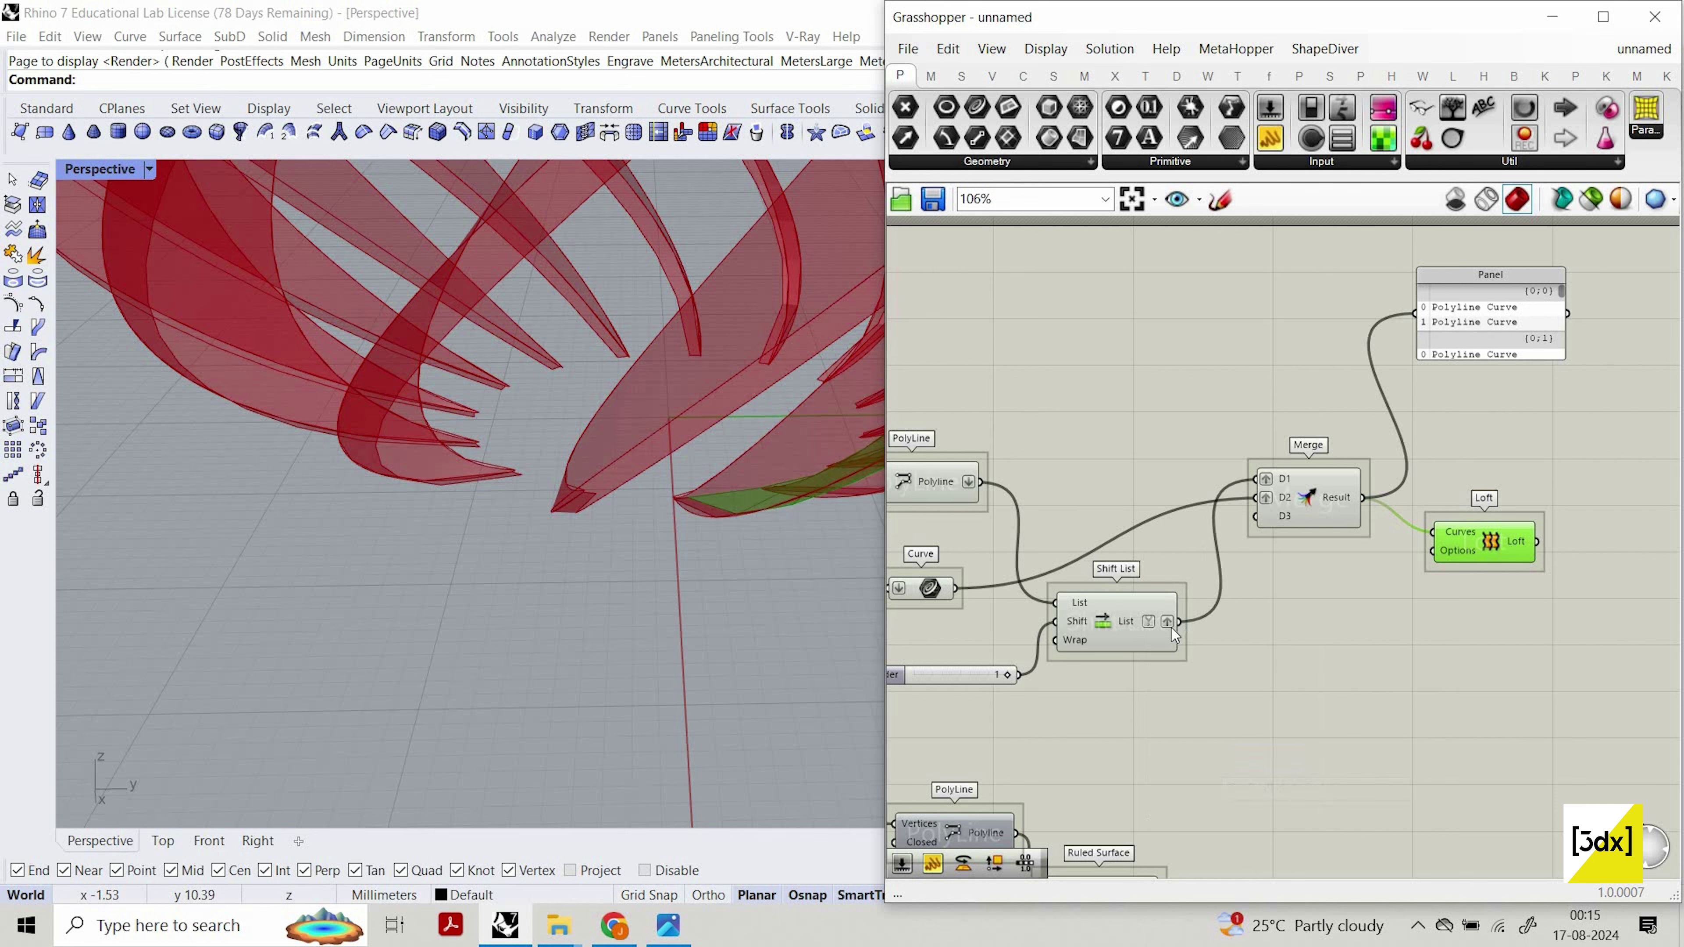
{"action": "scroll", "coordinate": [1138, 627], "scroll_direction": "up", "scroll_amount": 3}
{"action": "right_click", "coordinate": [1134, 621]}
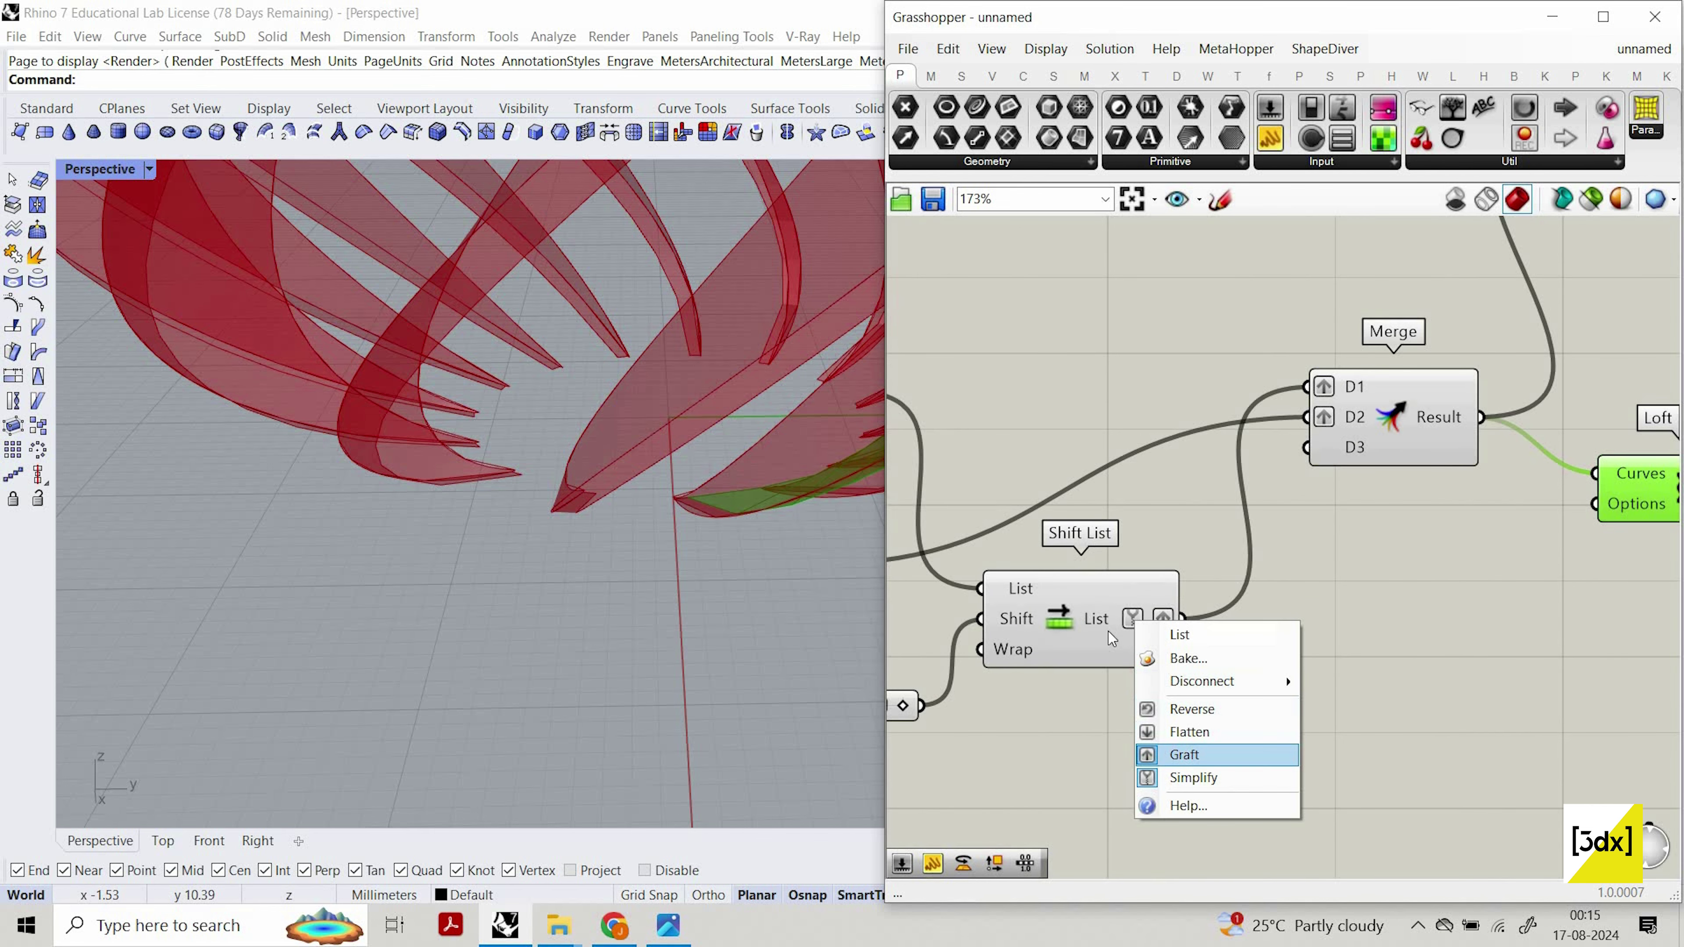
Feed Shift List's List output into the Panel in place of the Merge result to inspect its data paths.
{"action": "scroll", "coordinate": [1394, 356], "scroll_direction": "down", "scroll_amount": 4}
{"action": "scroll", "coordinate": [1379, 372], "scroll_direction": "up", "scroll_amount": 2}
{"action": "left_click_drag", "start_coordinate": [1441, 348], "coordinate": [1406, 353]}
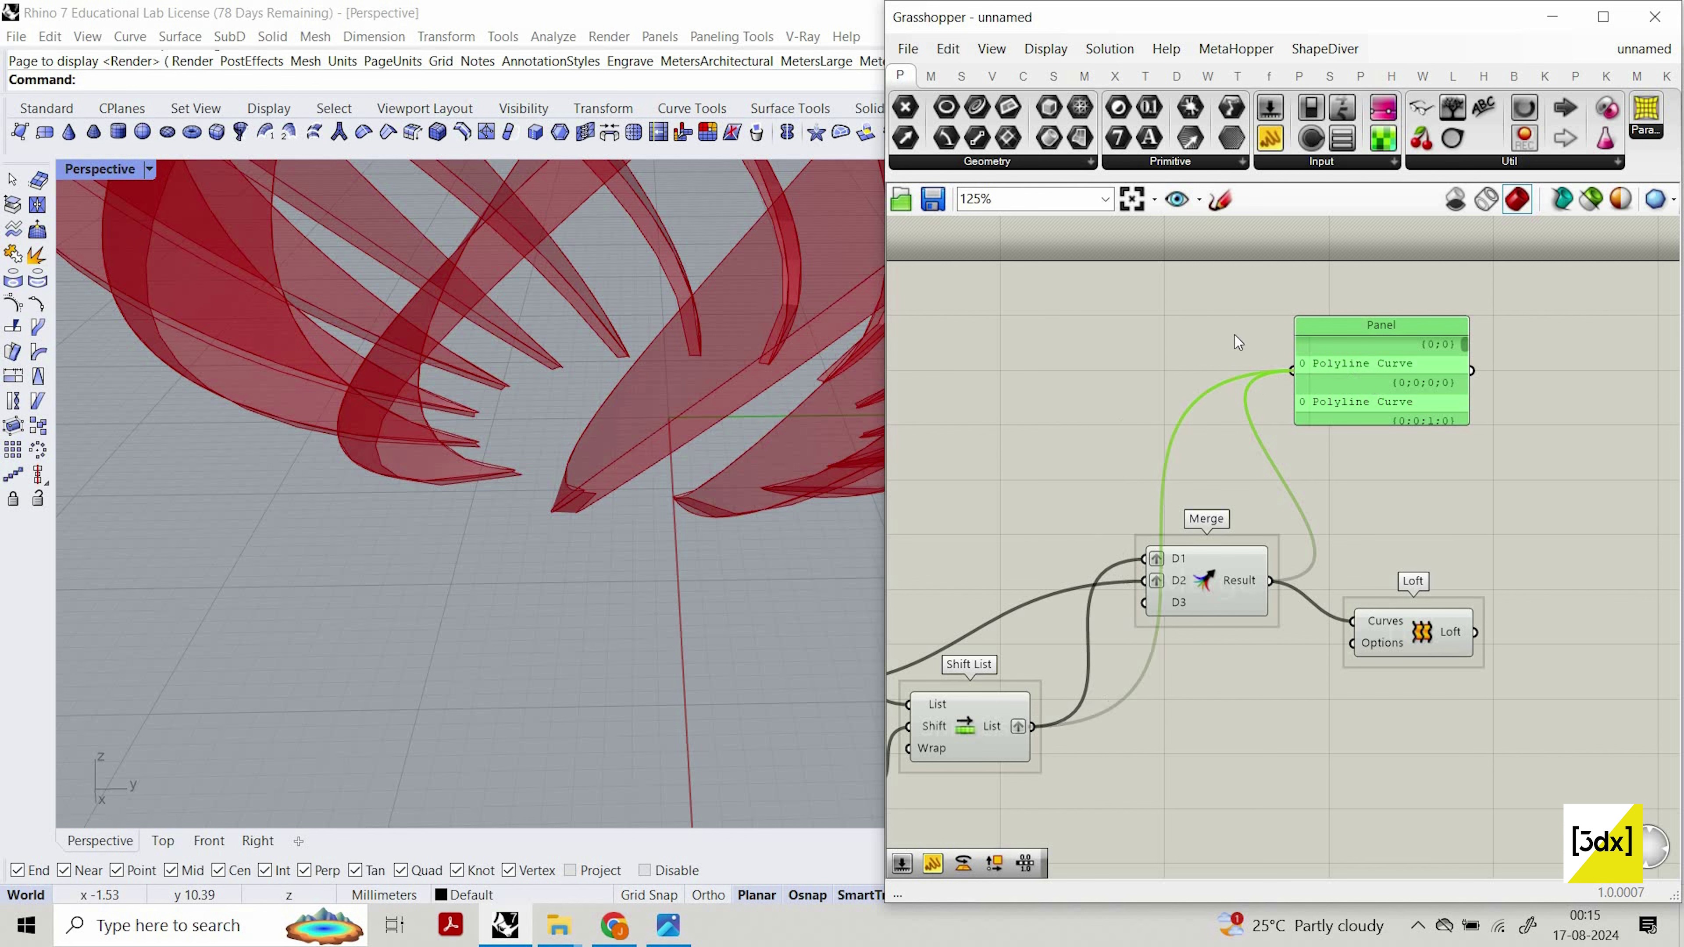
{"action": "key", "text": "ctrl+z"}
{"action": "key", "text": "ctrl+z"}
{"action": "key", "text": "ctrl+z"}
{"action": "scroll", "coordinate": [1338, 424], "scroll_direction": "down", "scroll_amount": 3}
{"action": "scroll", "coordinate": [1079, 536], "scroll_direction": "up", "scroll_amount": 3}
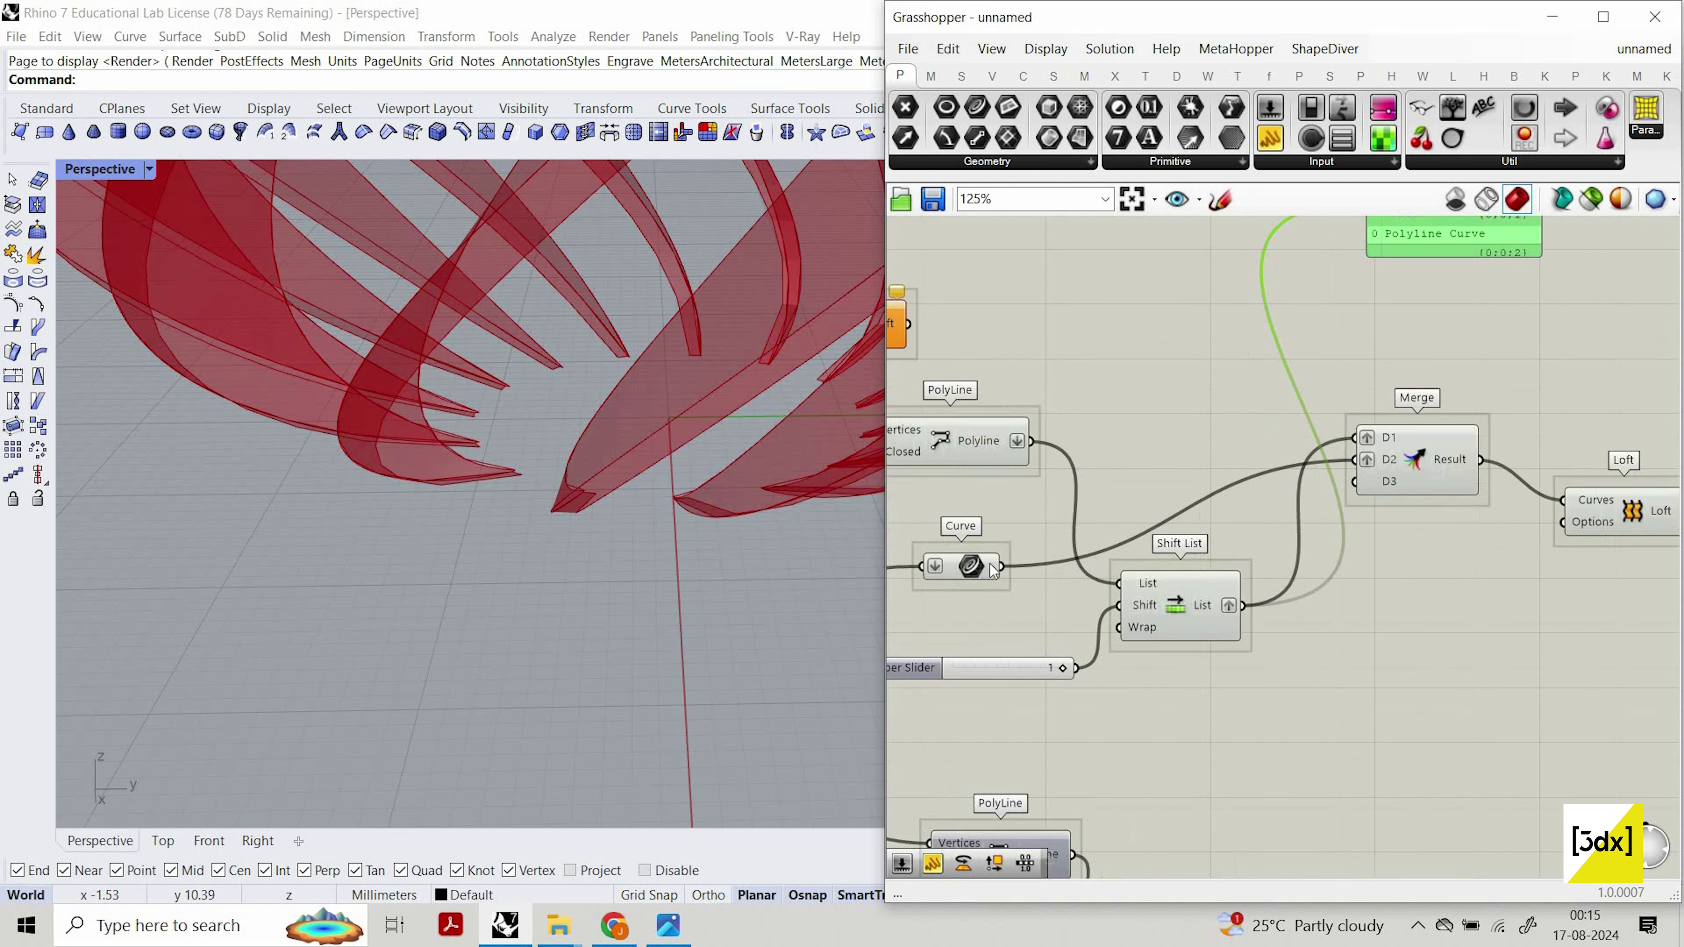
{"action": "key", "text": "ctrl+z"}
{"action": "key", "text": "ctrl+z"}
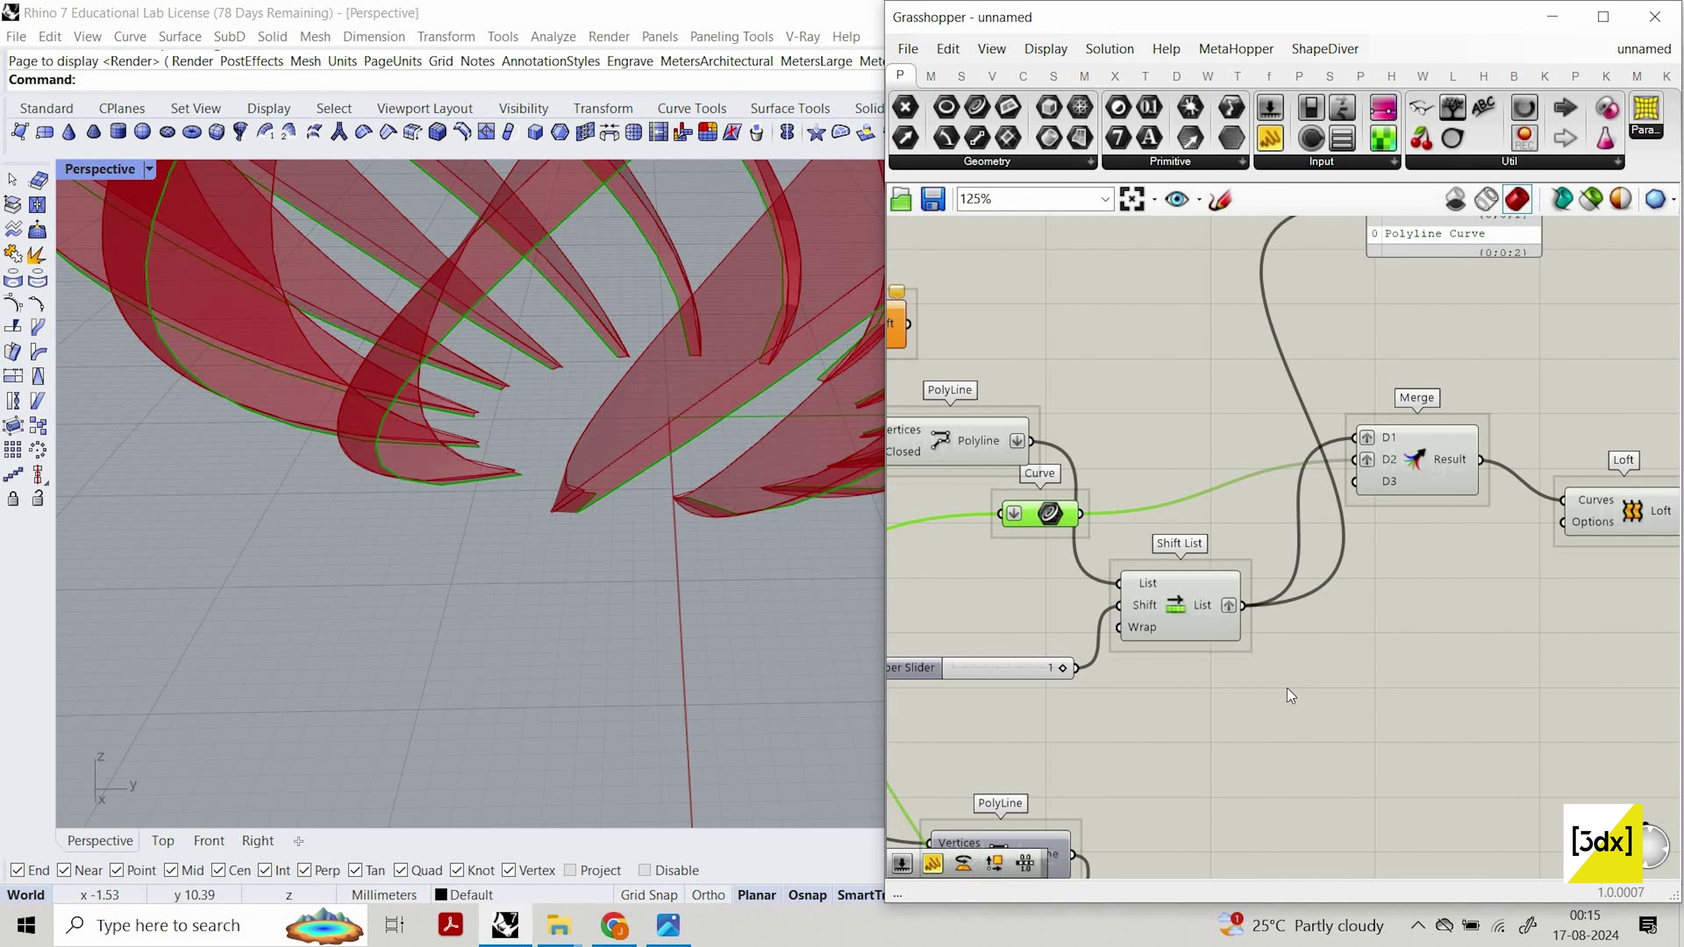
Flatten Shift List's List output and check the lofted surfaces around the vase base.
{"action": "right_click", "coordinate": [1227, 607]}
{"action": "left_click", "coordinate": [1280, 720]}
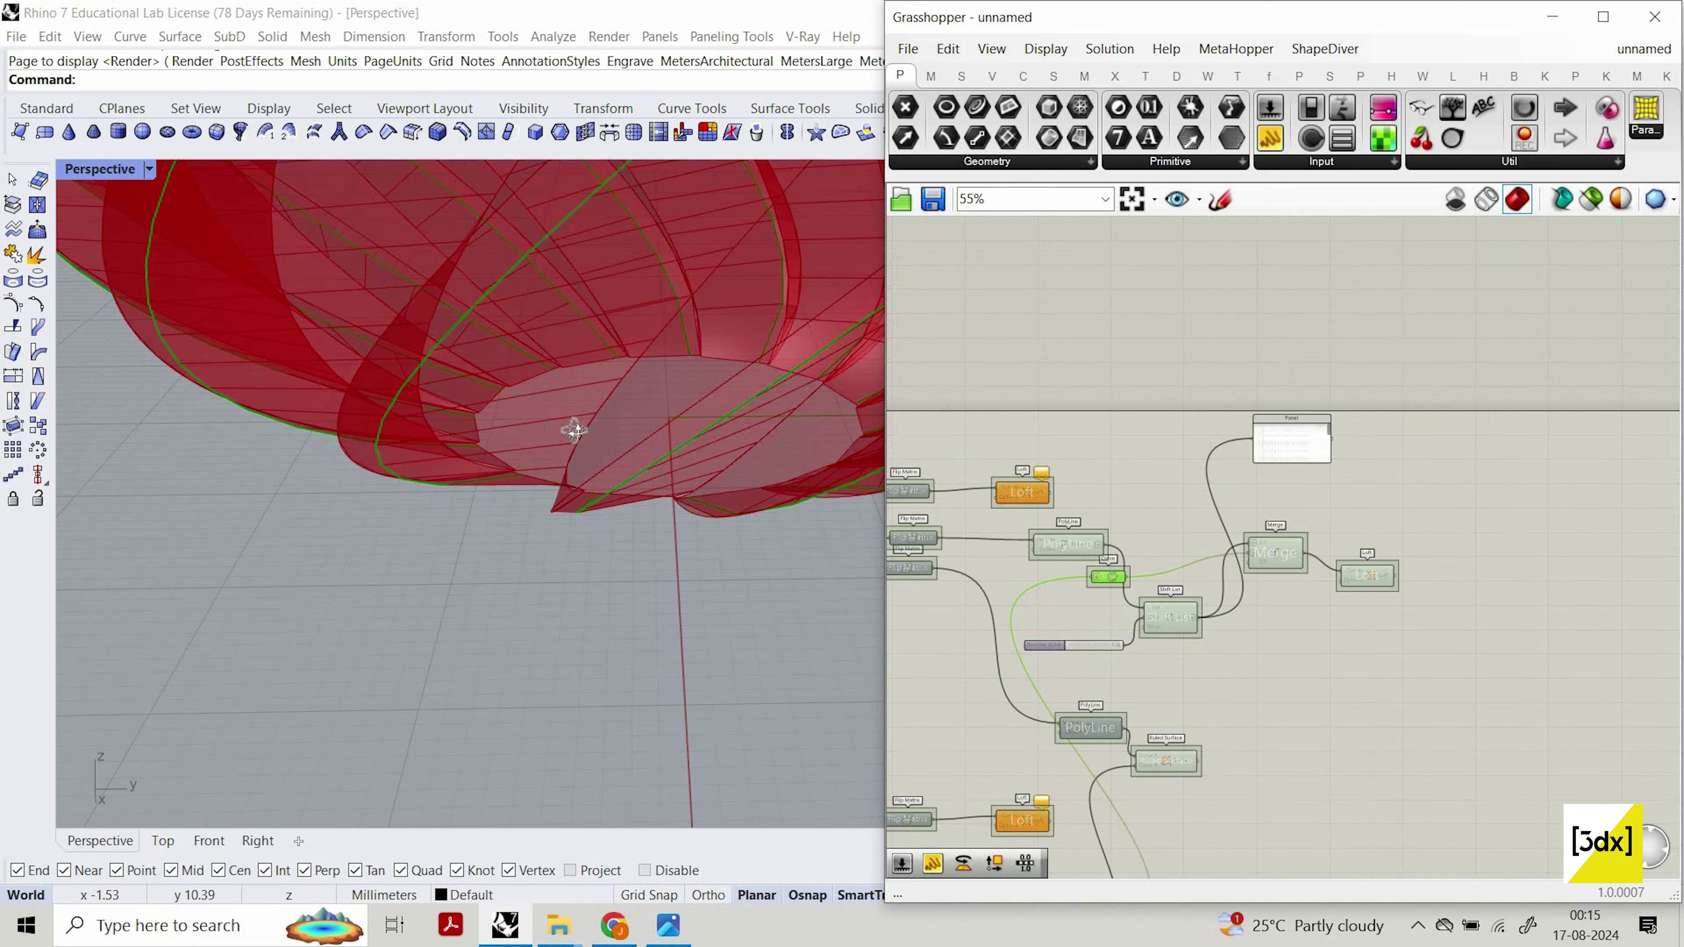
{"action": "right_click_drag", "start_coordinate": [574, 430], "coordinate": [676, 358]}
{"action": "scroll", "coordinate": [1387, 368], "scroll_direction": "up", "scroll_amount": 2}
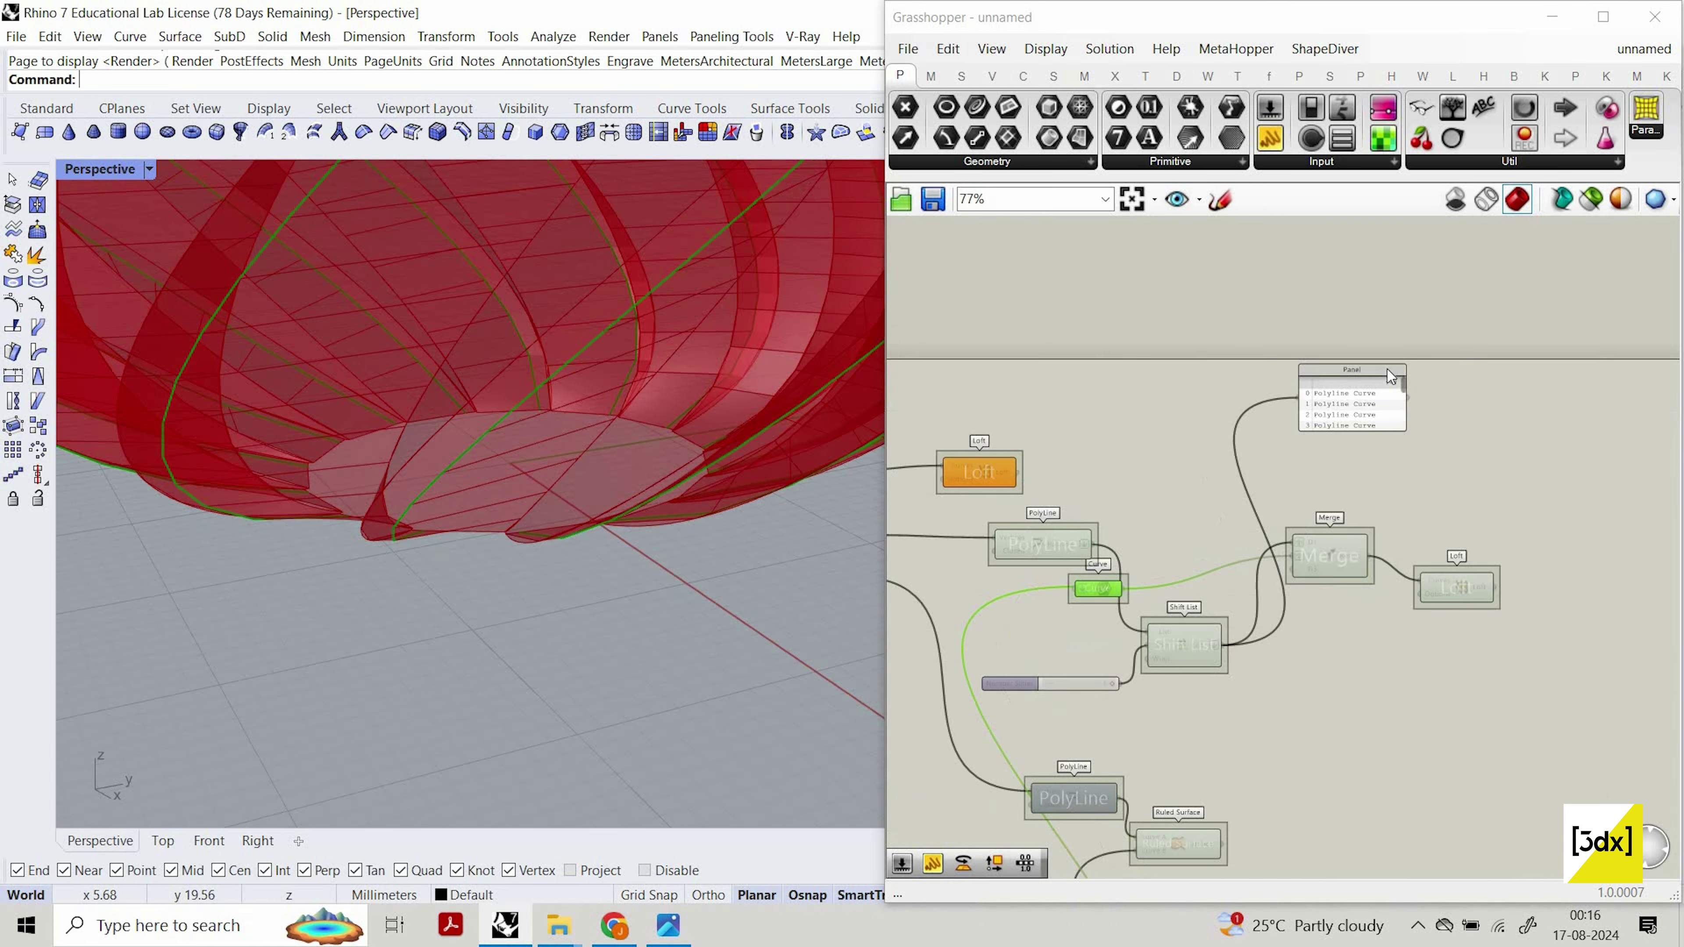
{"action": "scroll", "coordinate": [1387, 368], "scroll_direction": "up", "scroll_amount": 4}
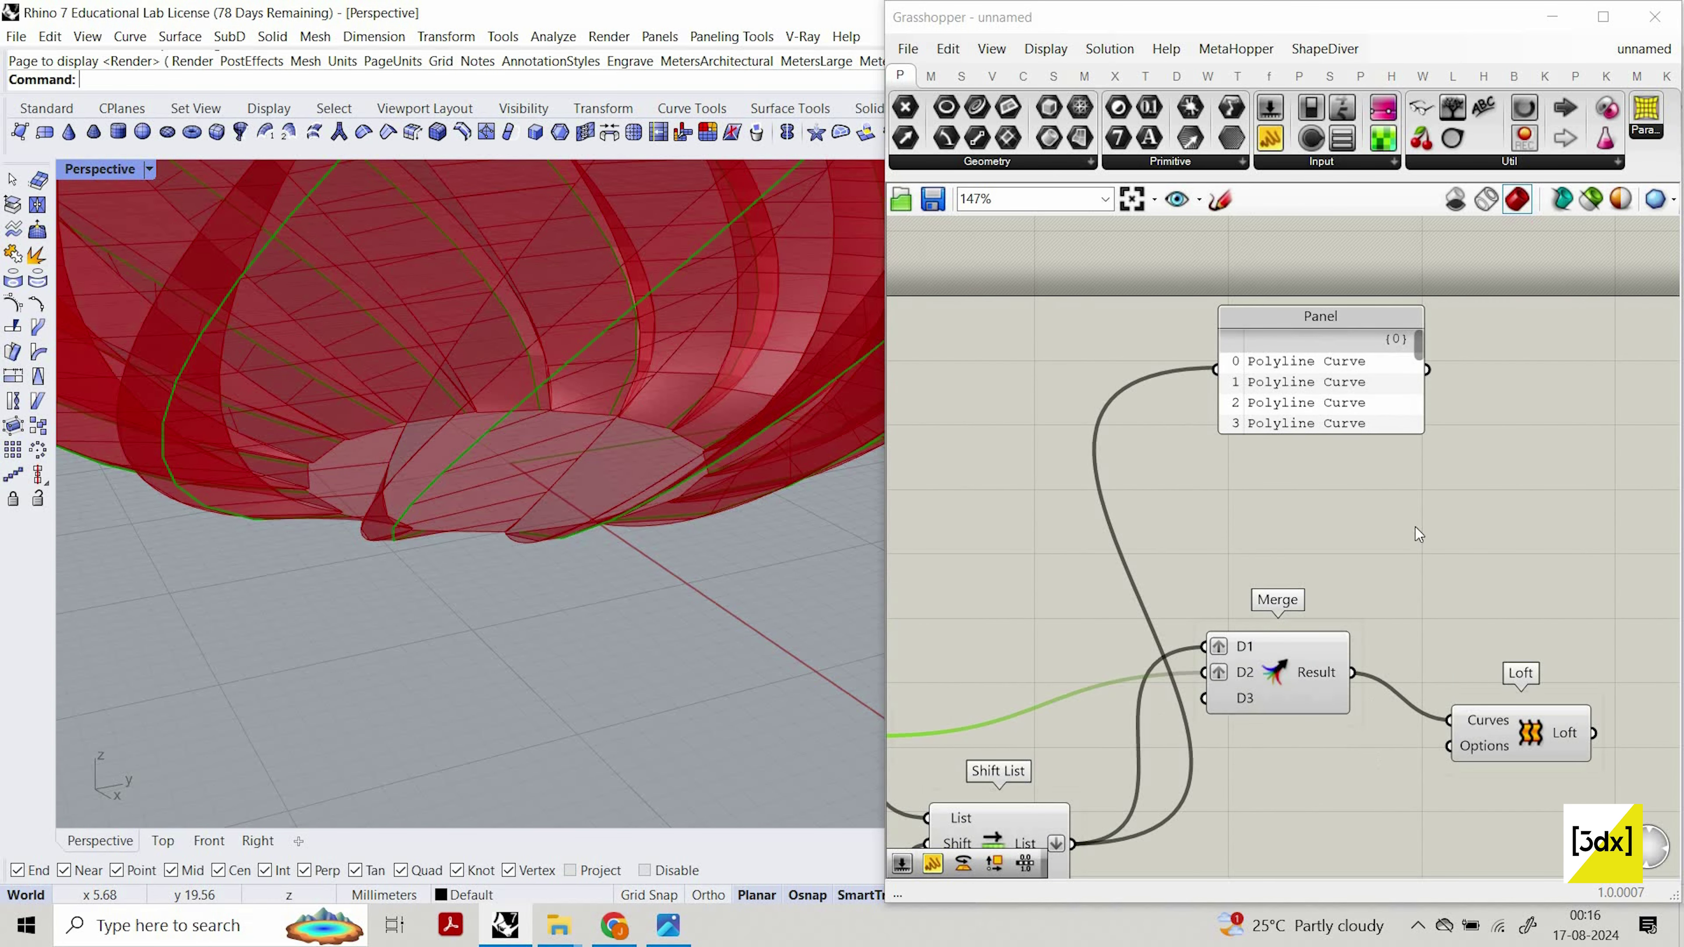
Enlarge the Panel to list all the shifted polylines and place it above the Merge.
{"action": "left_click_drag", "start_coordinate": [1409, 433], "coordinate": [1409, 765]}
{"action": "left_click_drag", "start_coordinate": [1367, 475], "coordinate": [1483, 293]}
{"action": "right_click_drag", "start_coordinate": [1337, 443], "coordinate": [1339, 532]}
{"action": "scroll", "coordinate": [1339, 532], "scroll_direction": "down", "scroll_amount": 1}
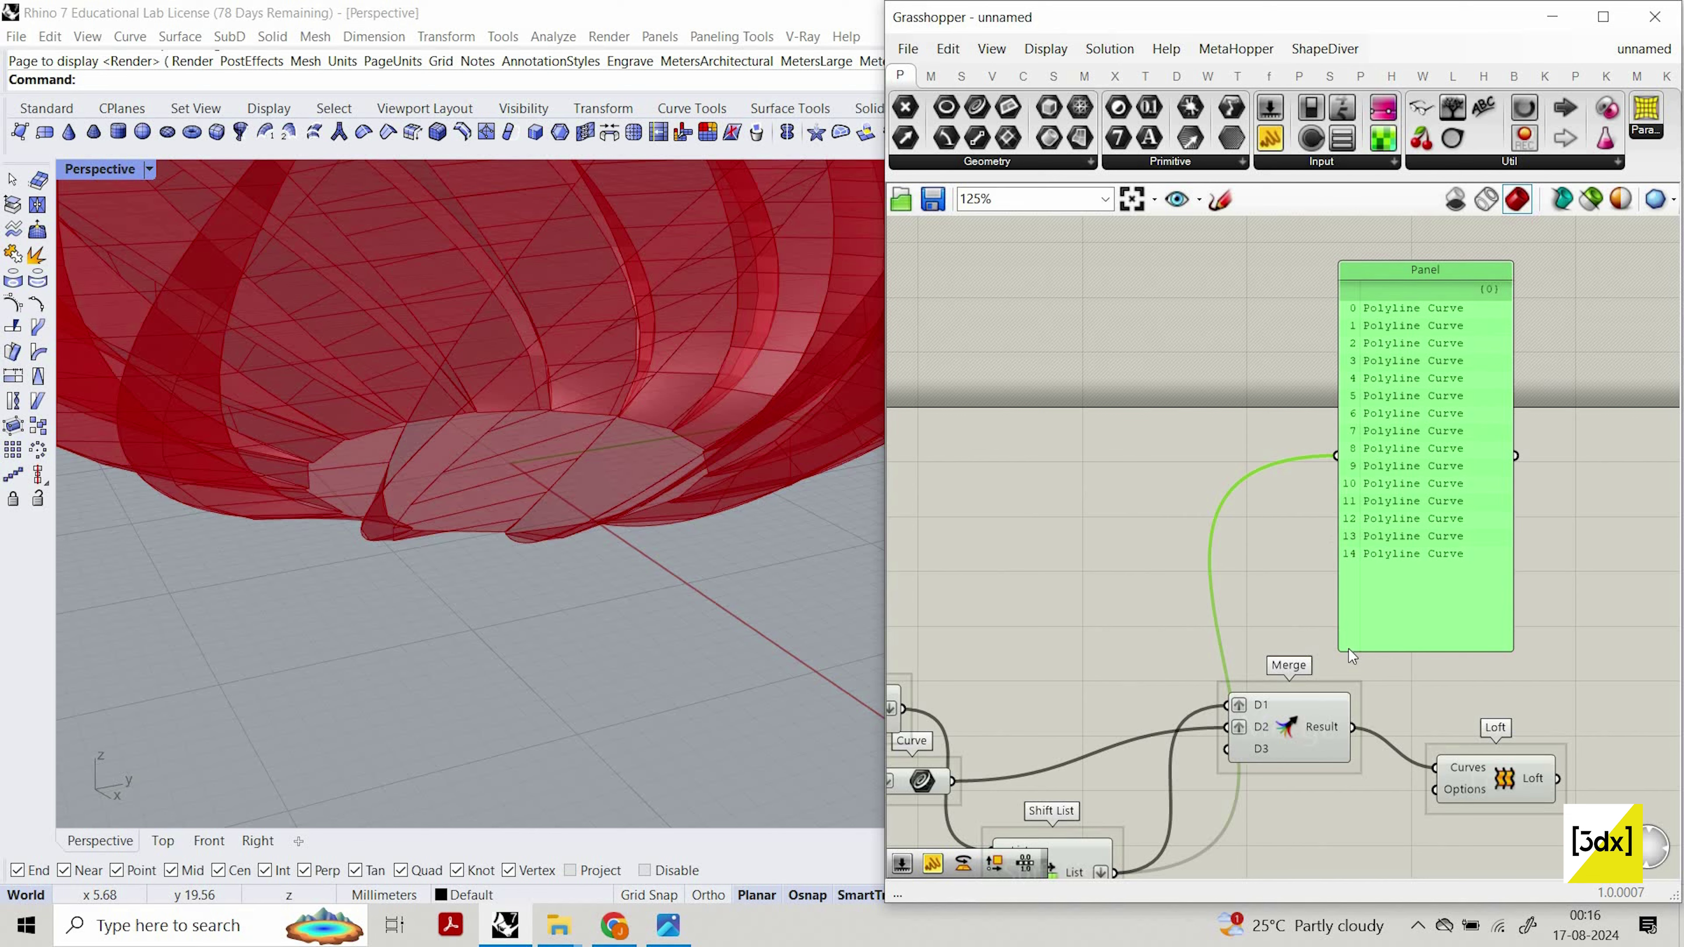
{"action": "scroll", "coordinate": [1349, 649], "scroll_direction": "down", "scroll_amount": 1}
Undo the Panel's repositioning and enlargement and the flattening of Shift List's output.
{"action": "key", "text": "ctrl+z"}
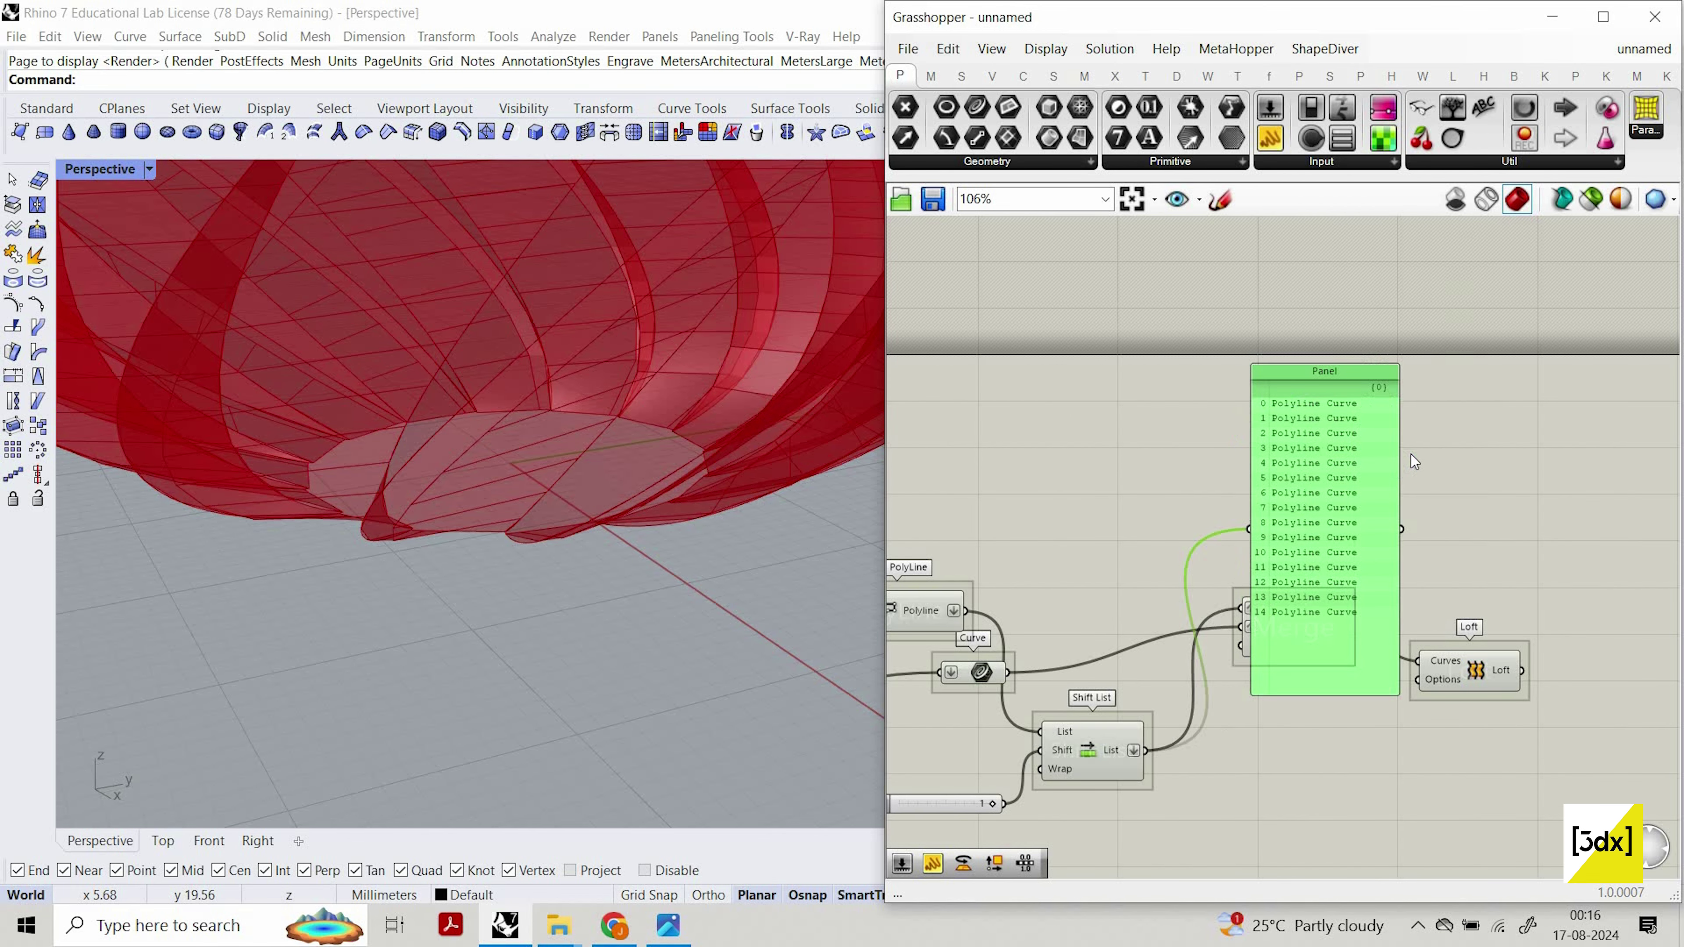
{"action": "key", "text": "ctrl+z"}
{"action": "key", "text": "ctrl+z"}
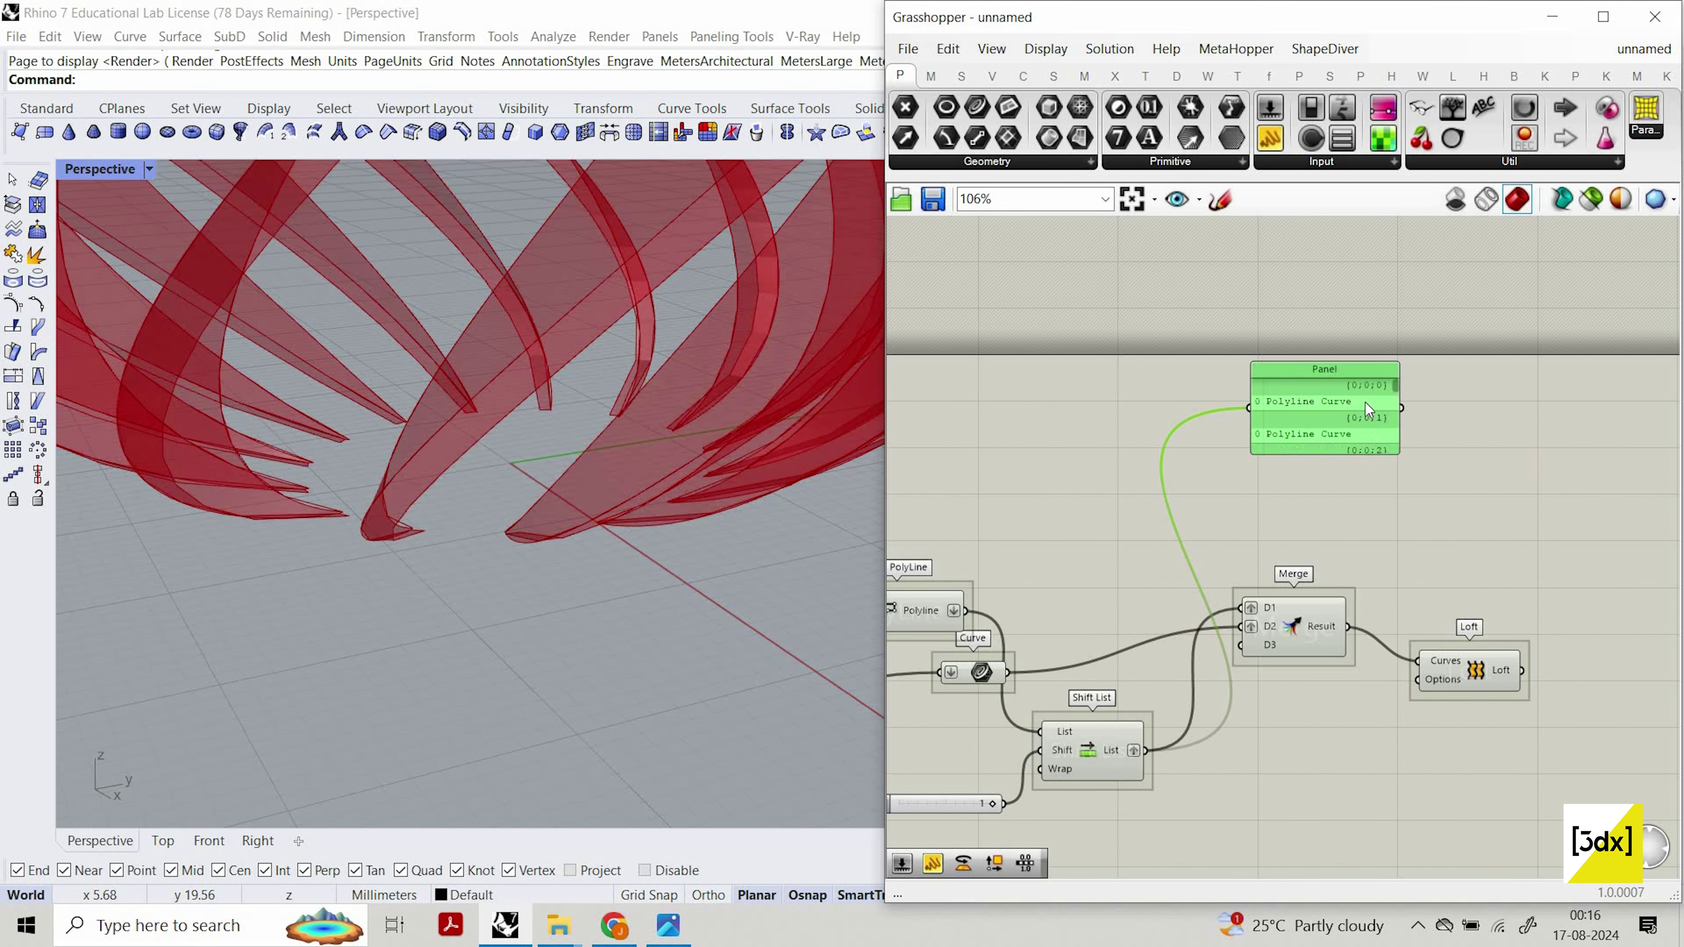
Enlarge the Shift List Panel and add a second, taller Panel fed by the Curve parameter to compare both data structures.
{"action": "left_click_drag", "start_coordinate": [1366, 455], "coordinate": [1366, 725]}
{"action": "left_click_drag", "start_coordinate": [1345, 582], "coordinate": [1443, 493]}
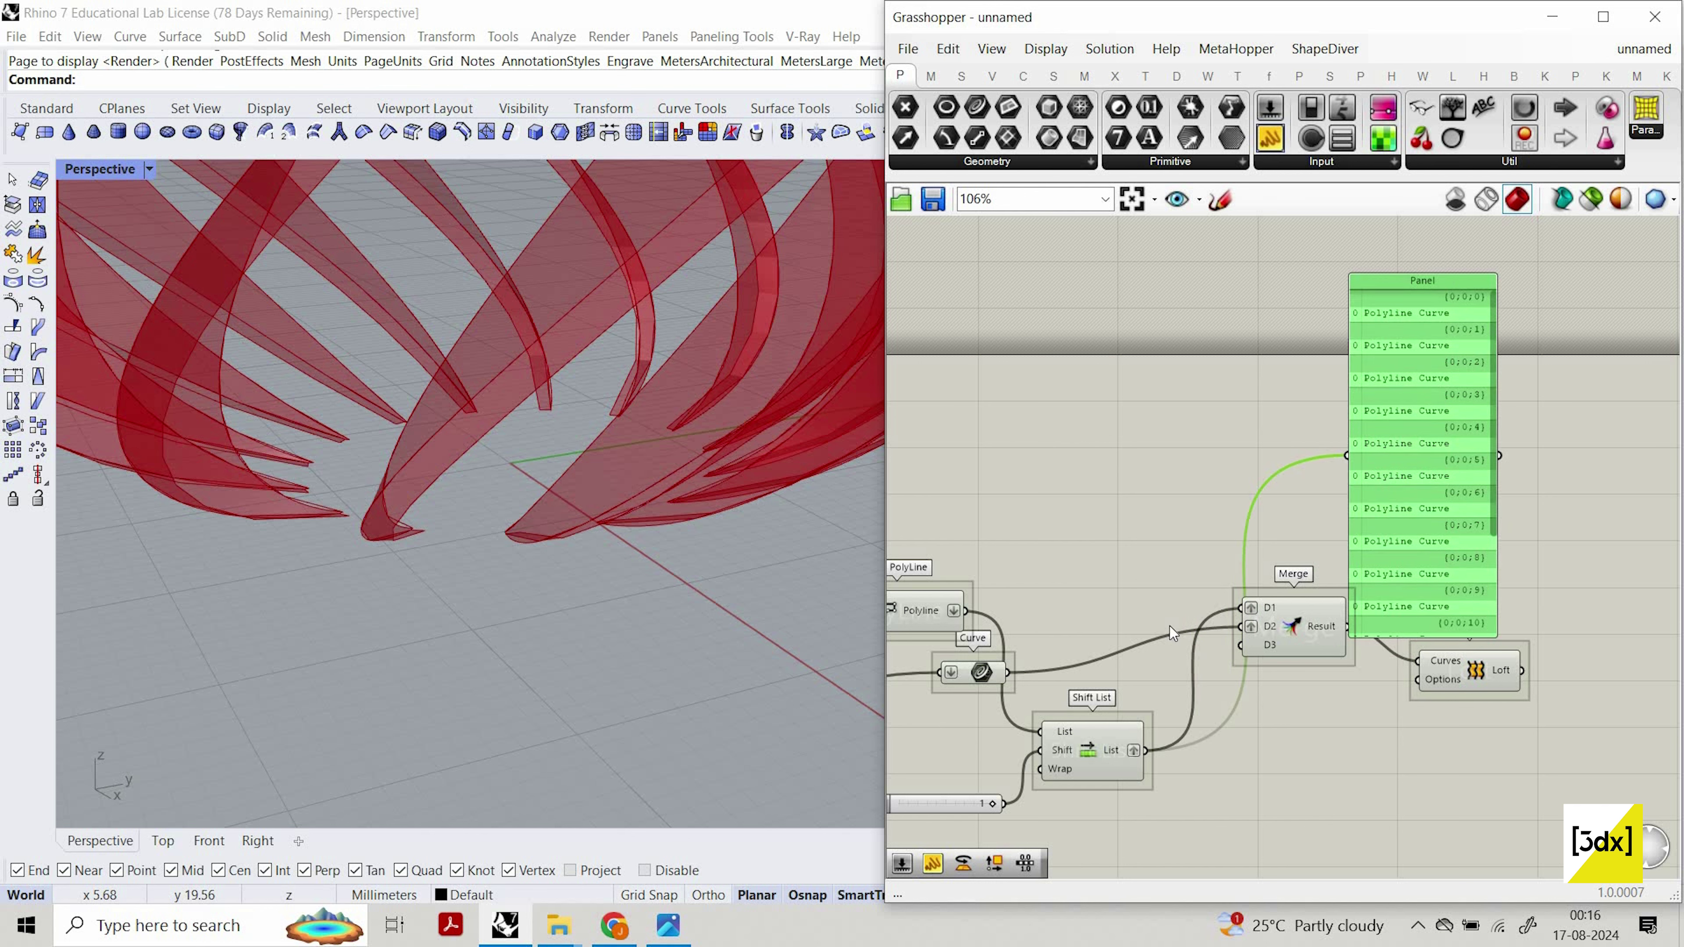
{"action": "left_click_drag", "start_coordinate": [1010, 683], "coordinate": [1072, 490]}
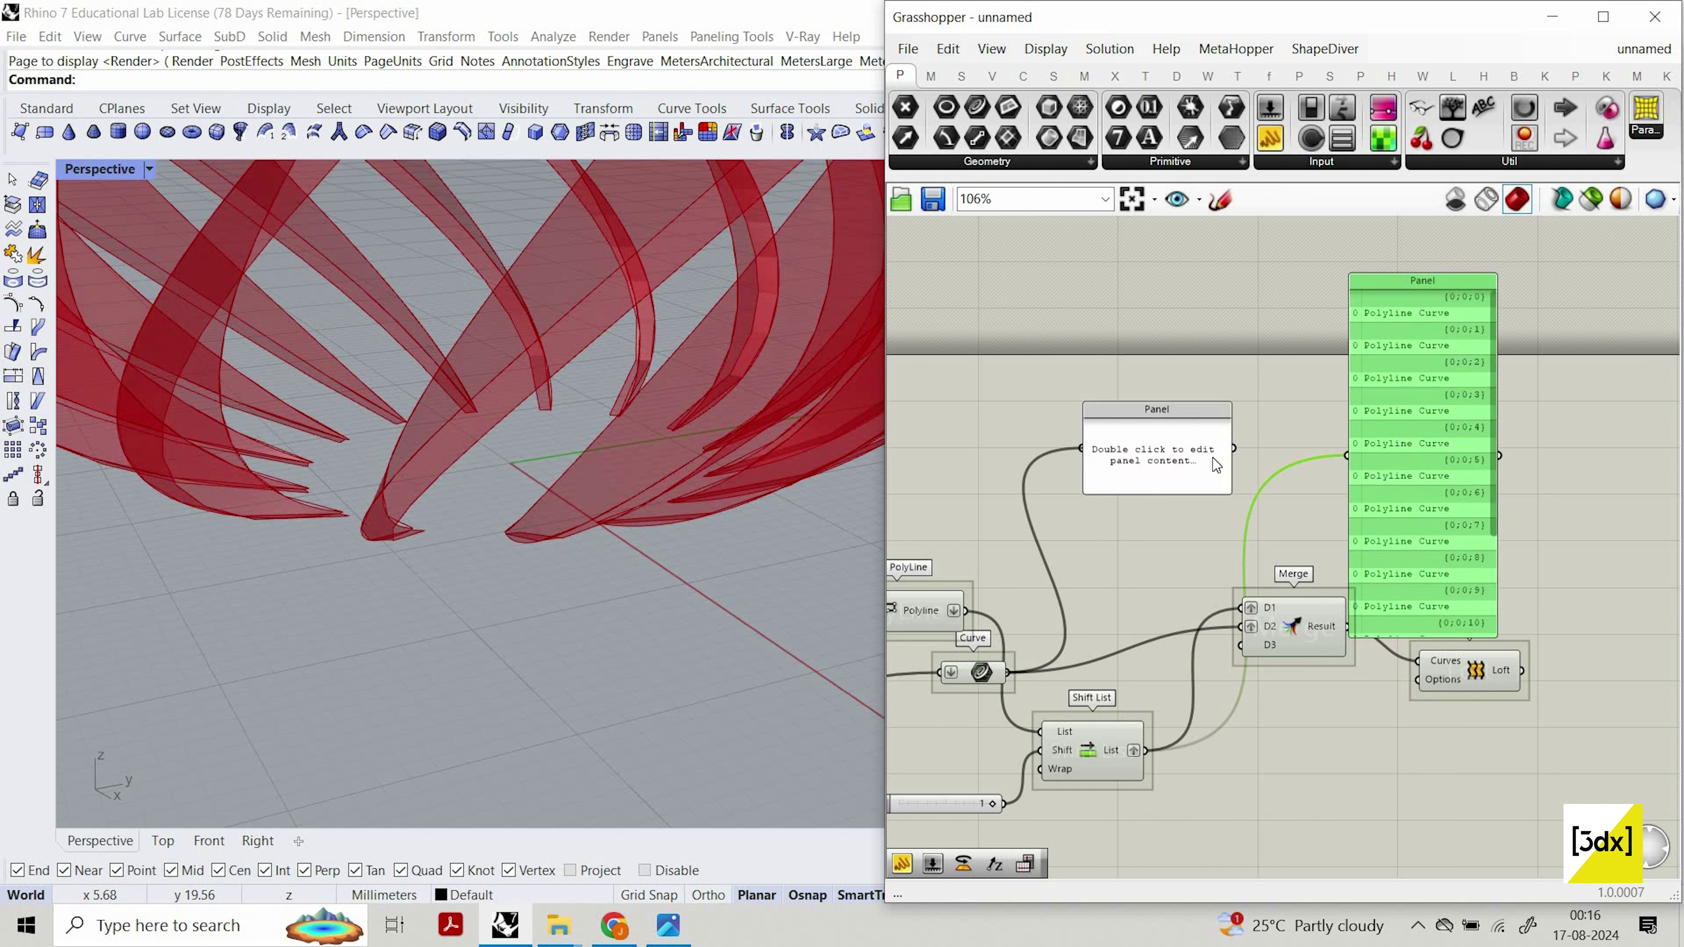
{"action": "left_click_drag", "start_coordinate": [1194, 493], "coordinate": [1223, 542]}
Flatten Shift List's List output and shift its Panel aside to free space beside the Merge.
{"action": "right_click", "coordinate": [1135, 751]}
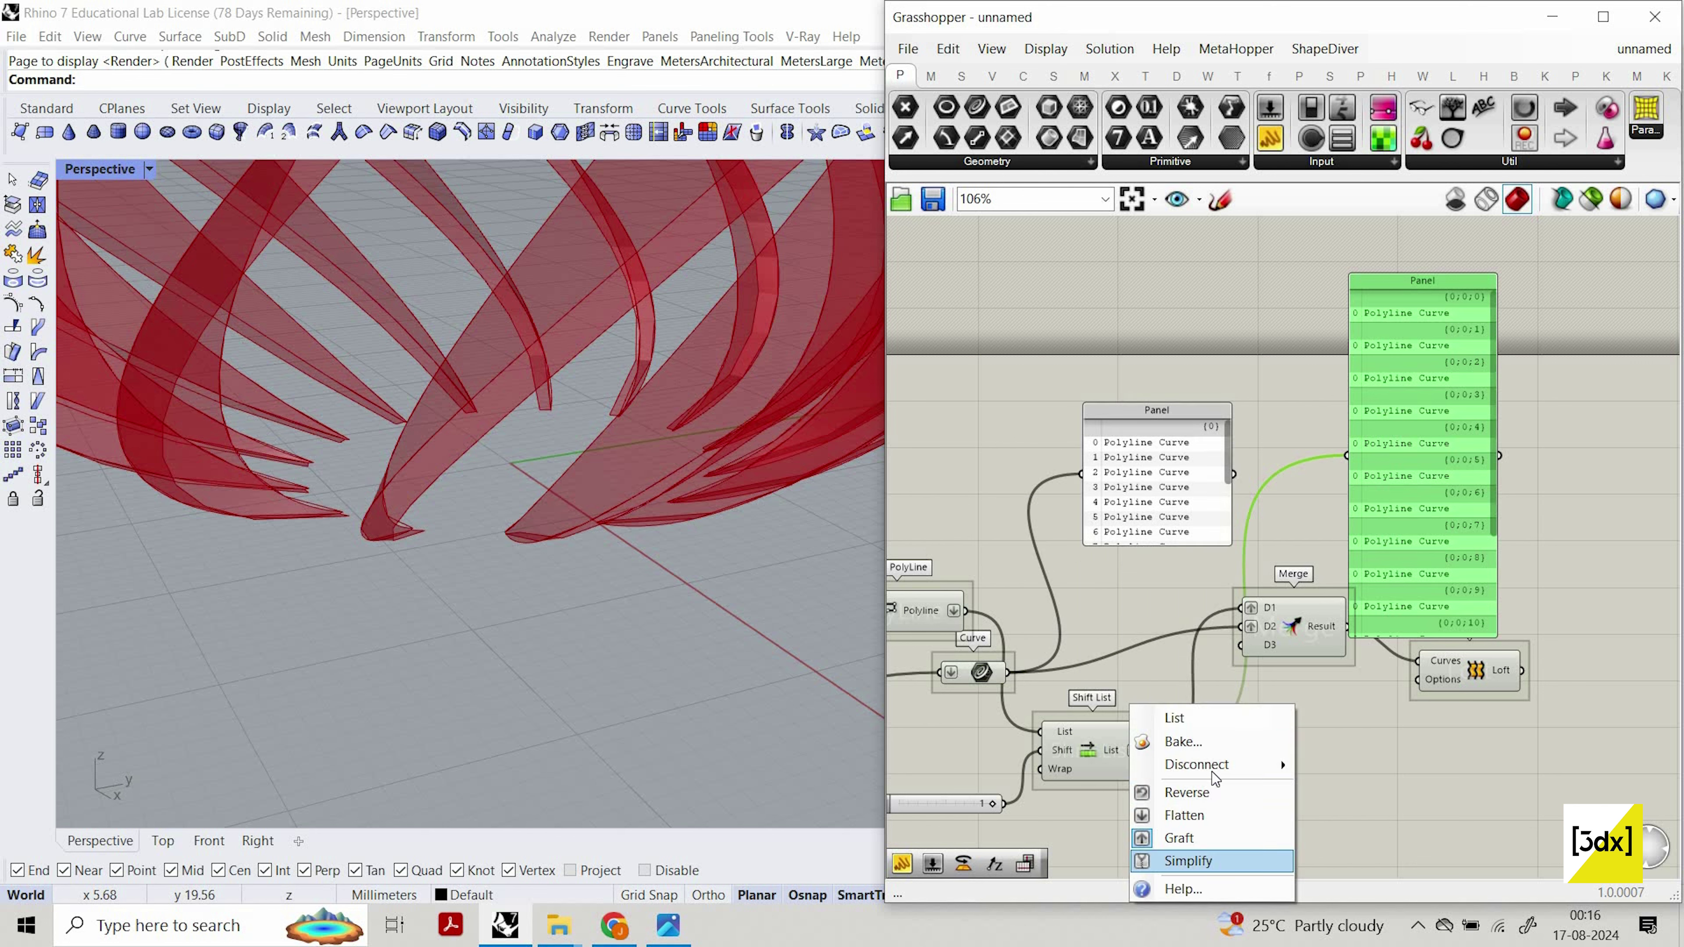
{"action": "left_click", "coordinate": [1184, 802]}
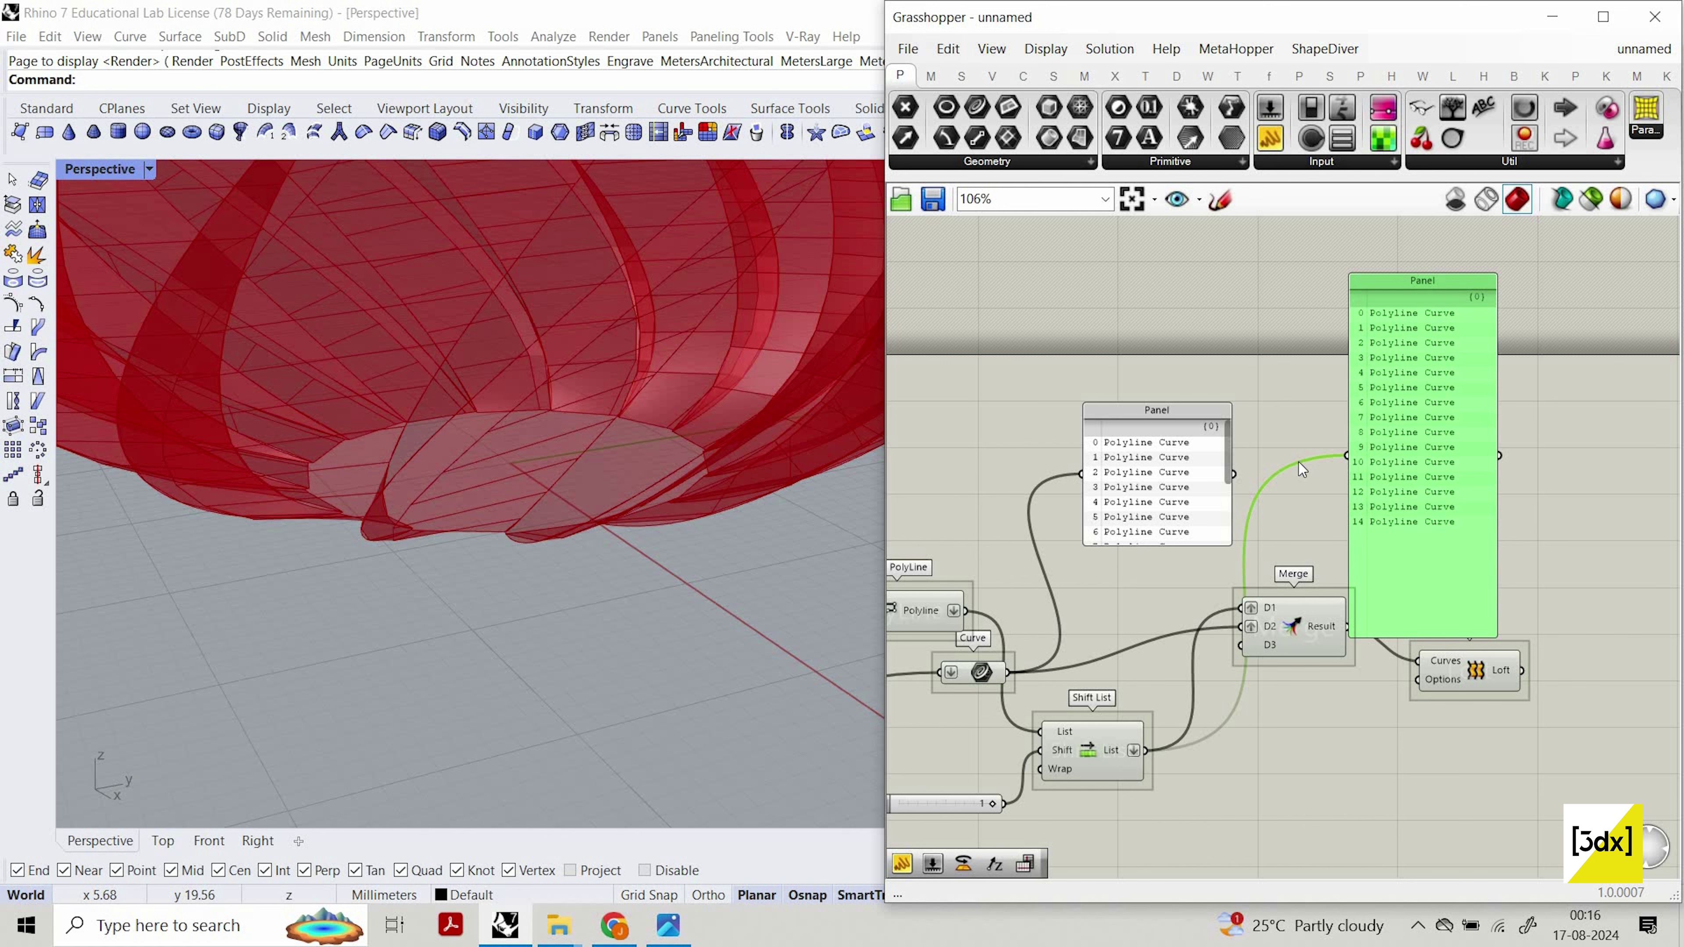
{"action": "left_click_drag", "start_coordinate": [1353, 359], "coordinate": [1262, 327]}
Add a third Panel above the Loft, feed it the Merge's Result, and enlarge it to read the curve pairs.
{"action": "left_click", "coordinate": [1465, 486]}
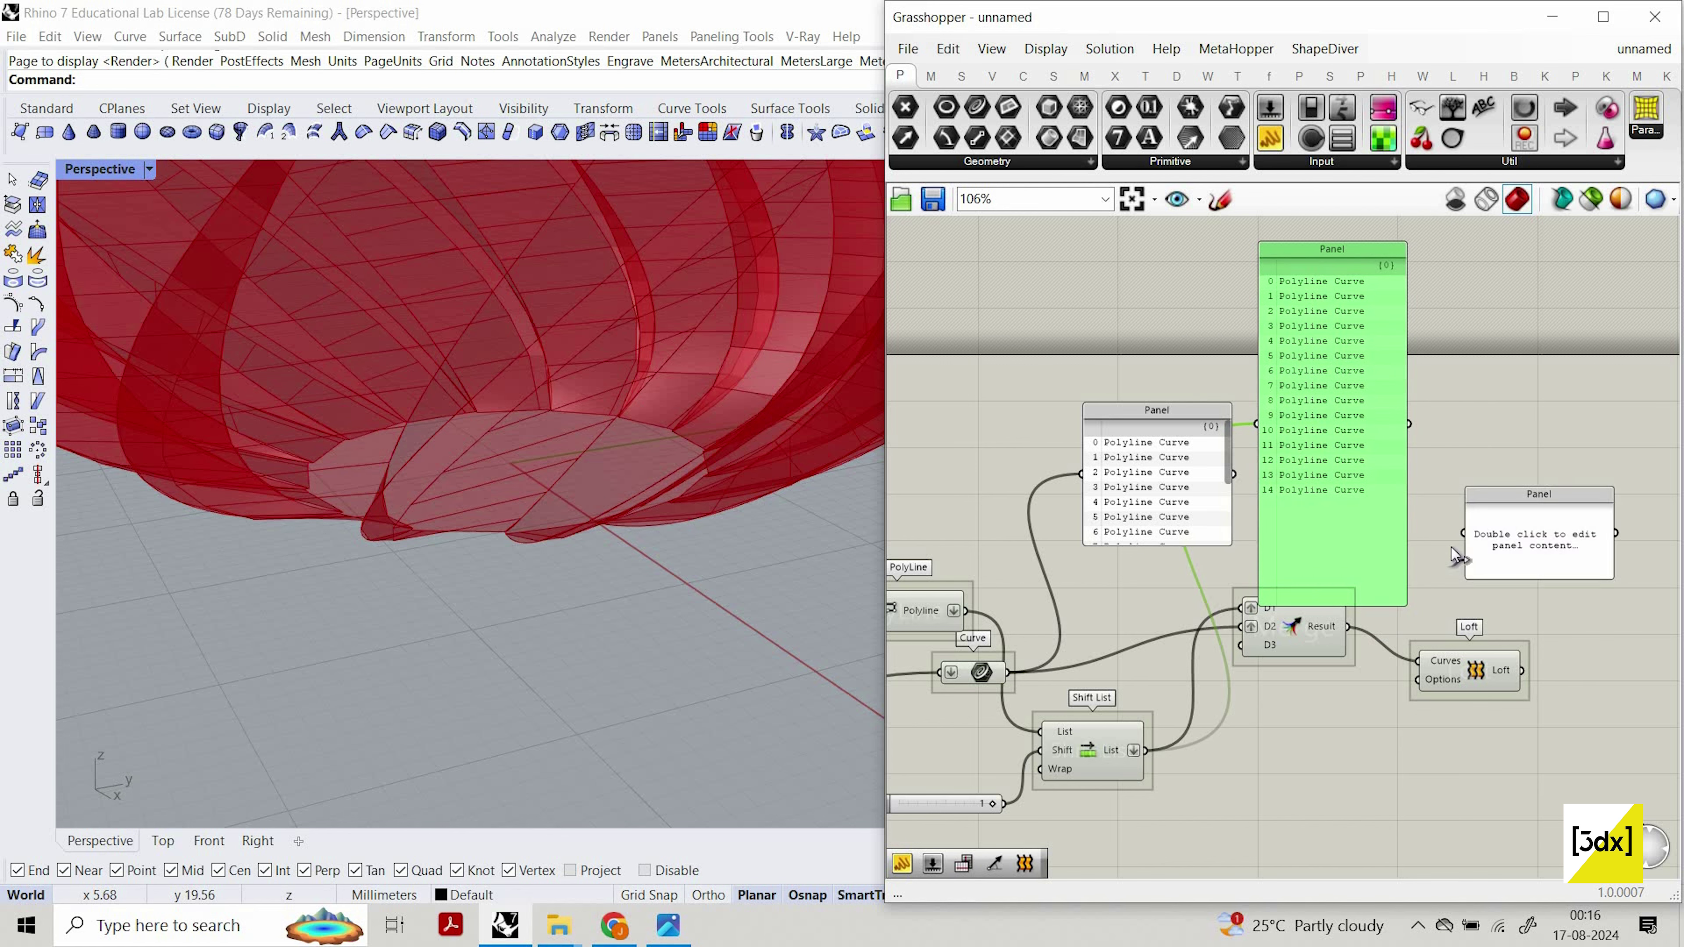
{"action": "left_click_drag", "start_coordinate": [1537, 505], "coordinate": [1554, 375]}
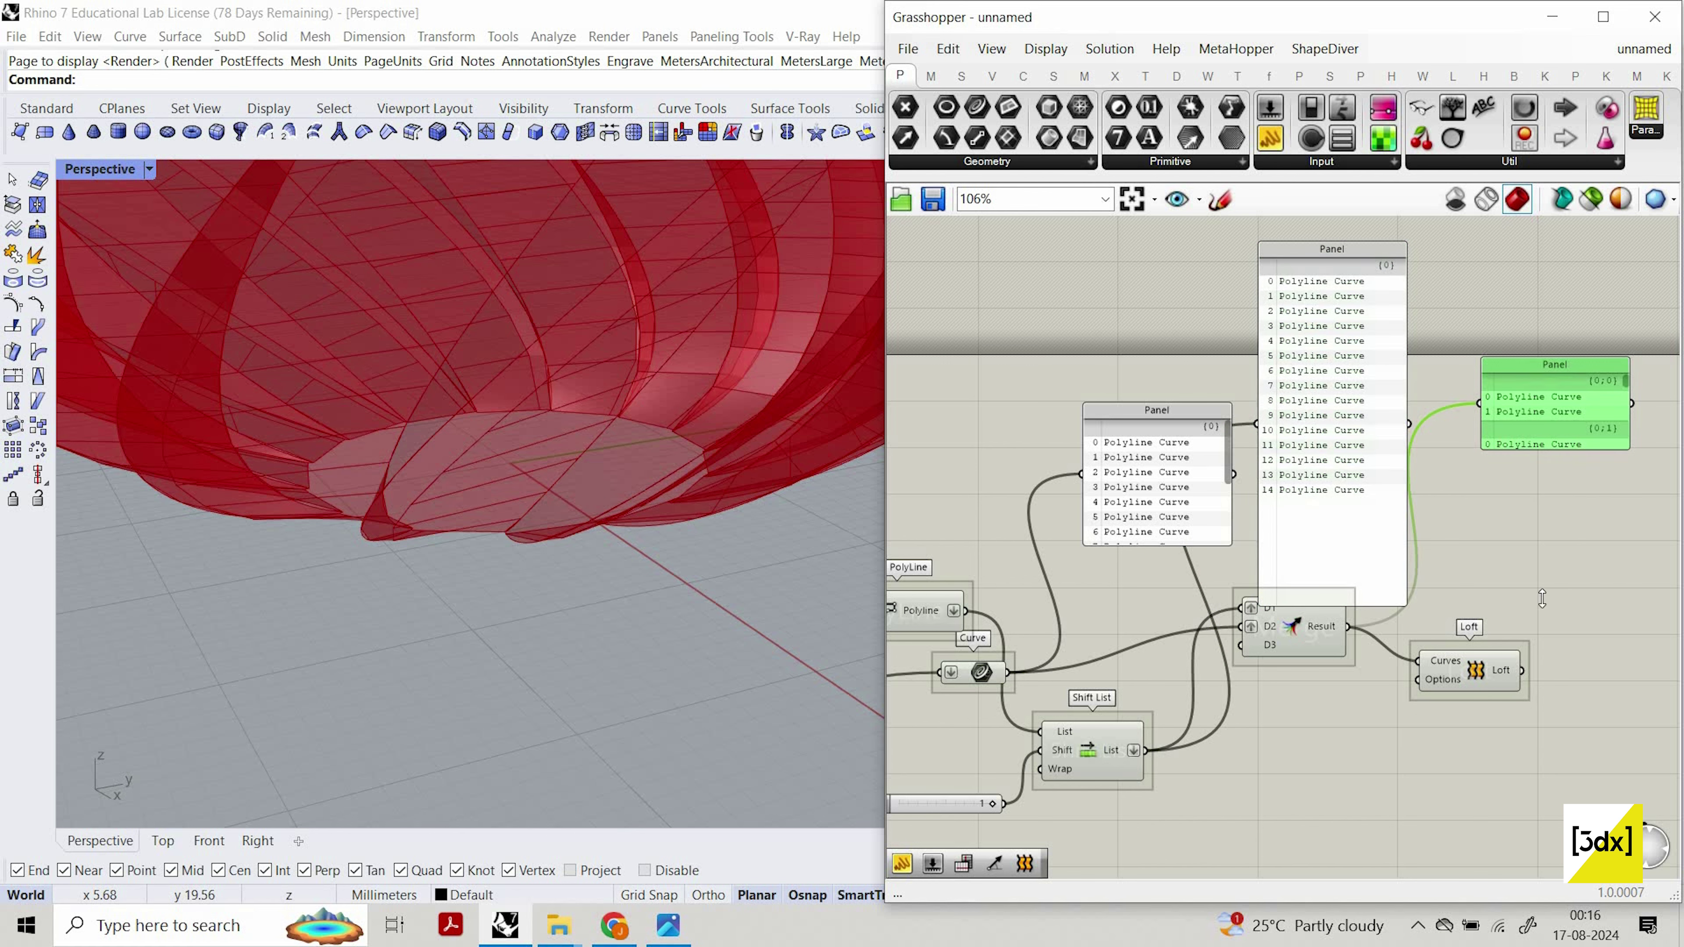
{"action": "left_click_drag", "start_coordinate": [1496, 449], "coordinate": [1497, 606]}
{"action": "left_click_drag", "start_coordinate": [1502, 479], "coordinate": [1508, 410]}
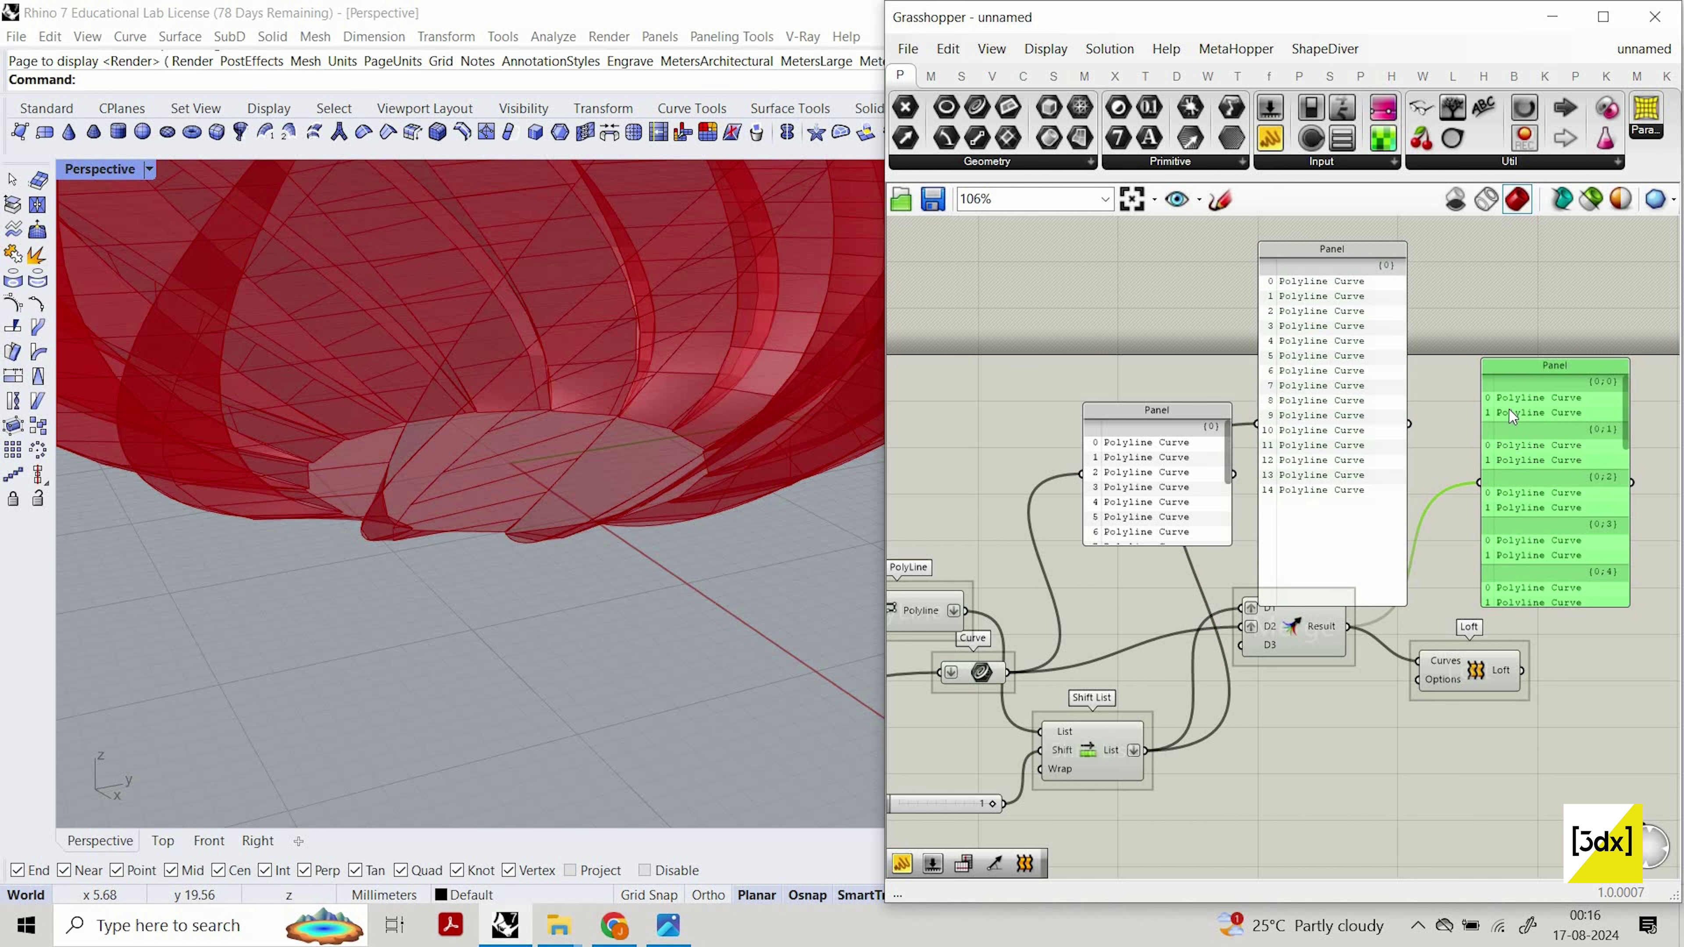
Delete the three Panels reading the Curve, Shift List and Merge outputs.
{"action": "left_click", "coordinate": [1477, 689]}
{"action": "scroll", "coordinate": [1525, 597], "scroll_direction": "down", "scroll_amount": 3}
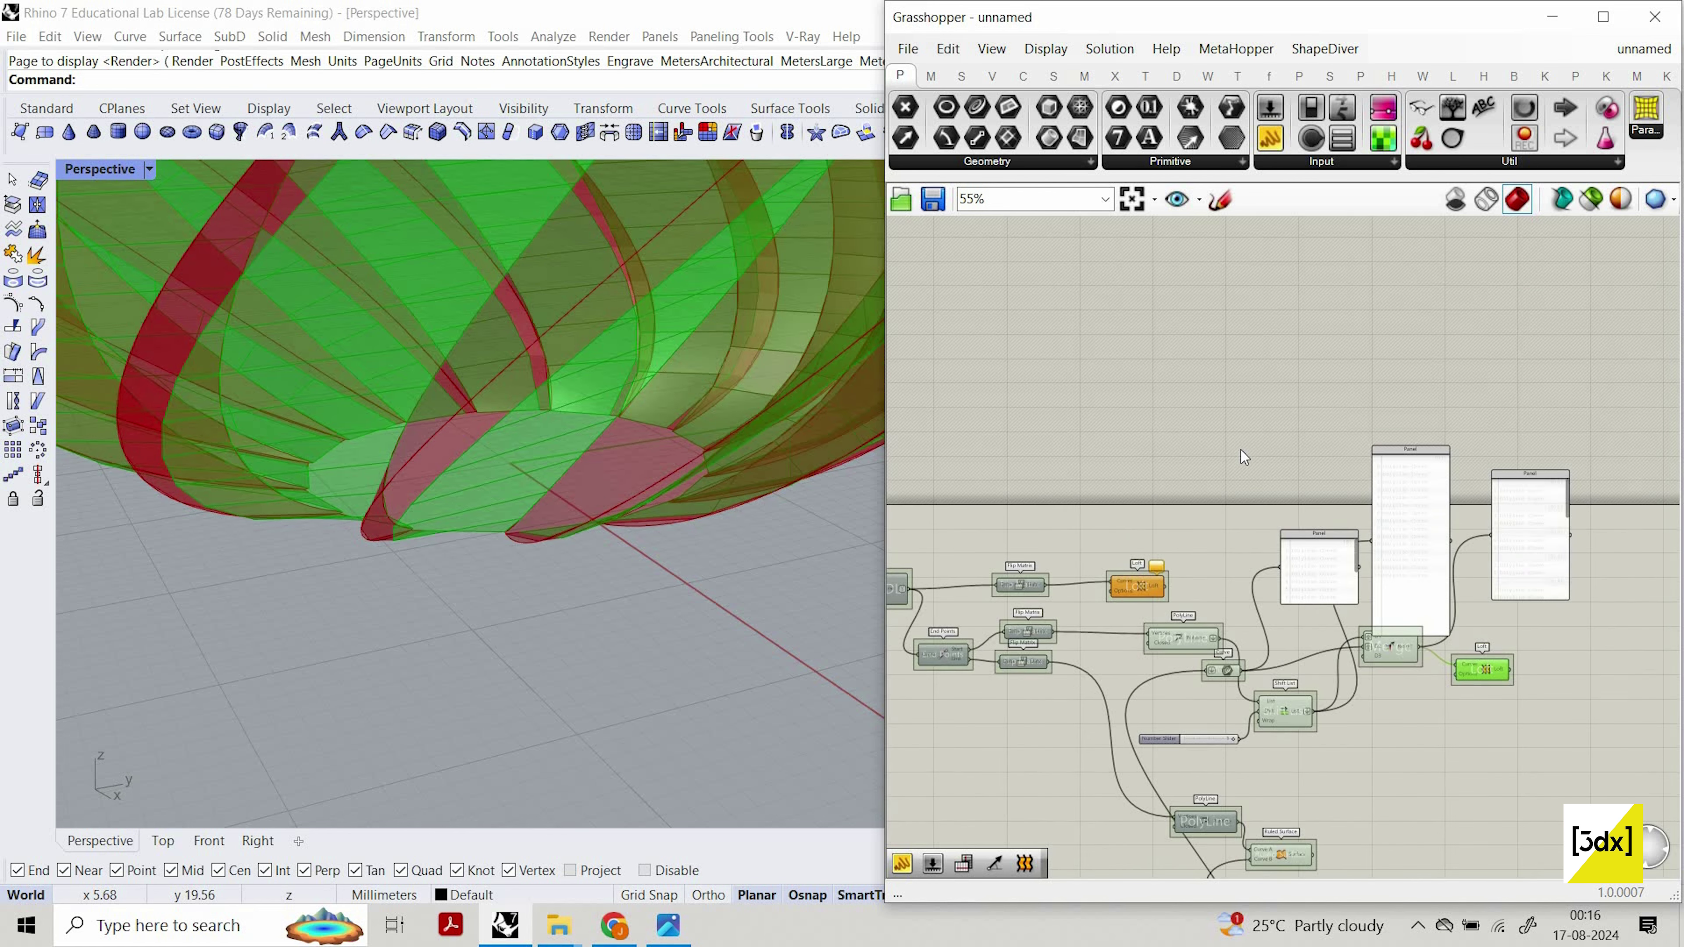
{"action": "left_click_drag", "start_coordinate": [1242, 449], "coordinate": [1618, 657]}
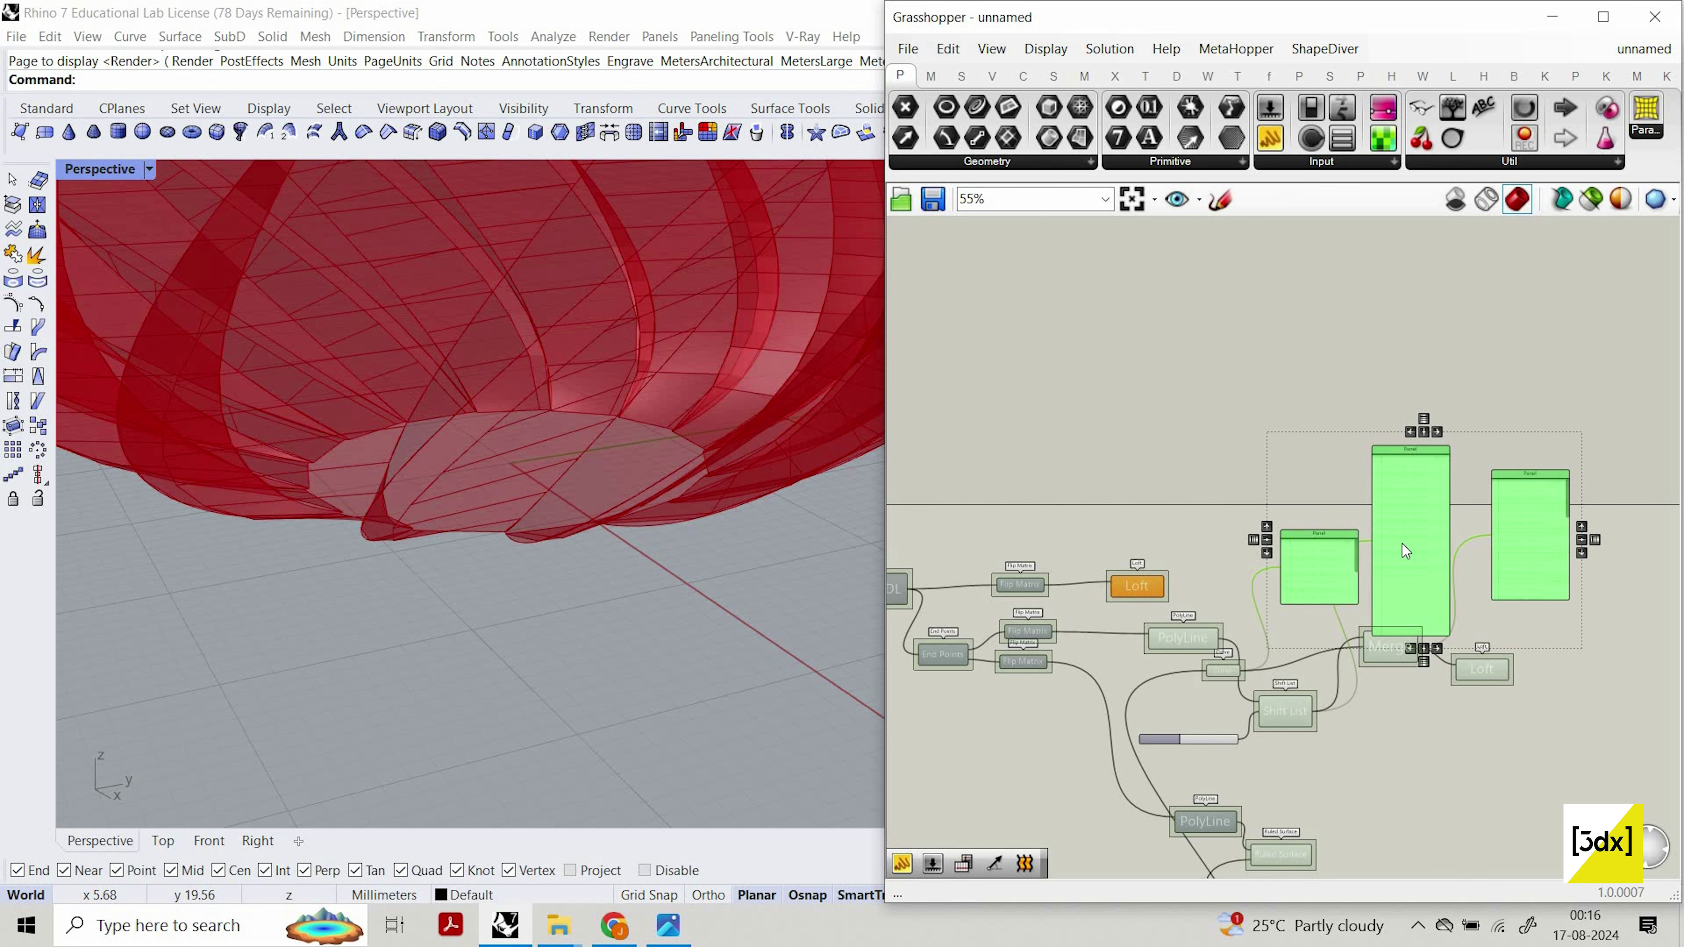
{"action": "key", "text": "Delete"}
Examine the Loft surfaces spanning between the fins over the whole vase, from base to rim.
{"action": "scroll", "coordinate": [1469, 642], "scroll_direction": "up", "scroll_amount": 4}
{"action": "left_click", "coordinate": [1491, 565]}
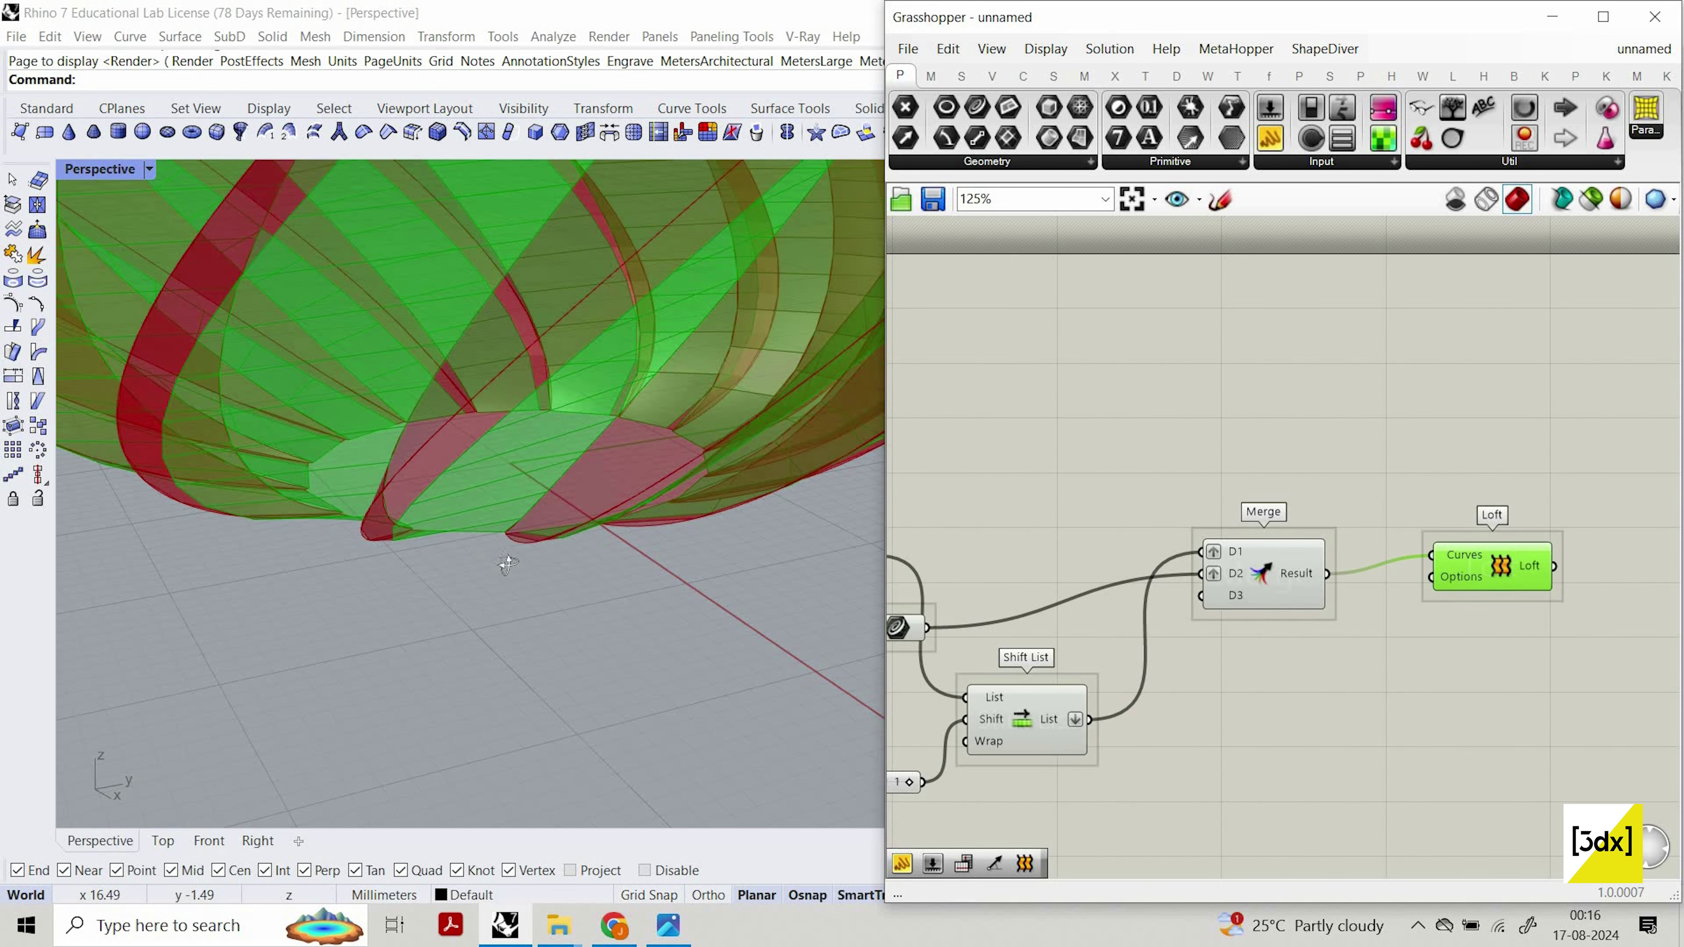
{"action": "scroll", "coordinate": [571, 639], "scroll_direction": "down", "scroll_amount": 4}
{"action": "right_click_drag", "start_coordinate": [505, 564], "coordinate": [692, 609]}
{"action": "scroll", "coordinate": [692, 609], "scroll_direction": "down", "scroll_amount": 4}
{"action": "scroll", "coordinate": [627, 375], "scroll_direction": "up", "scroll_amount": 5}
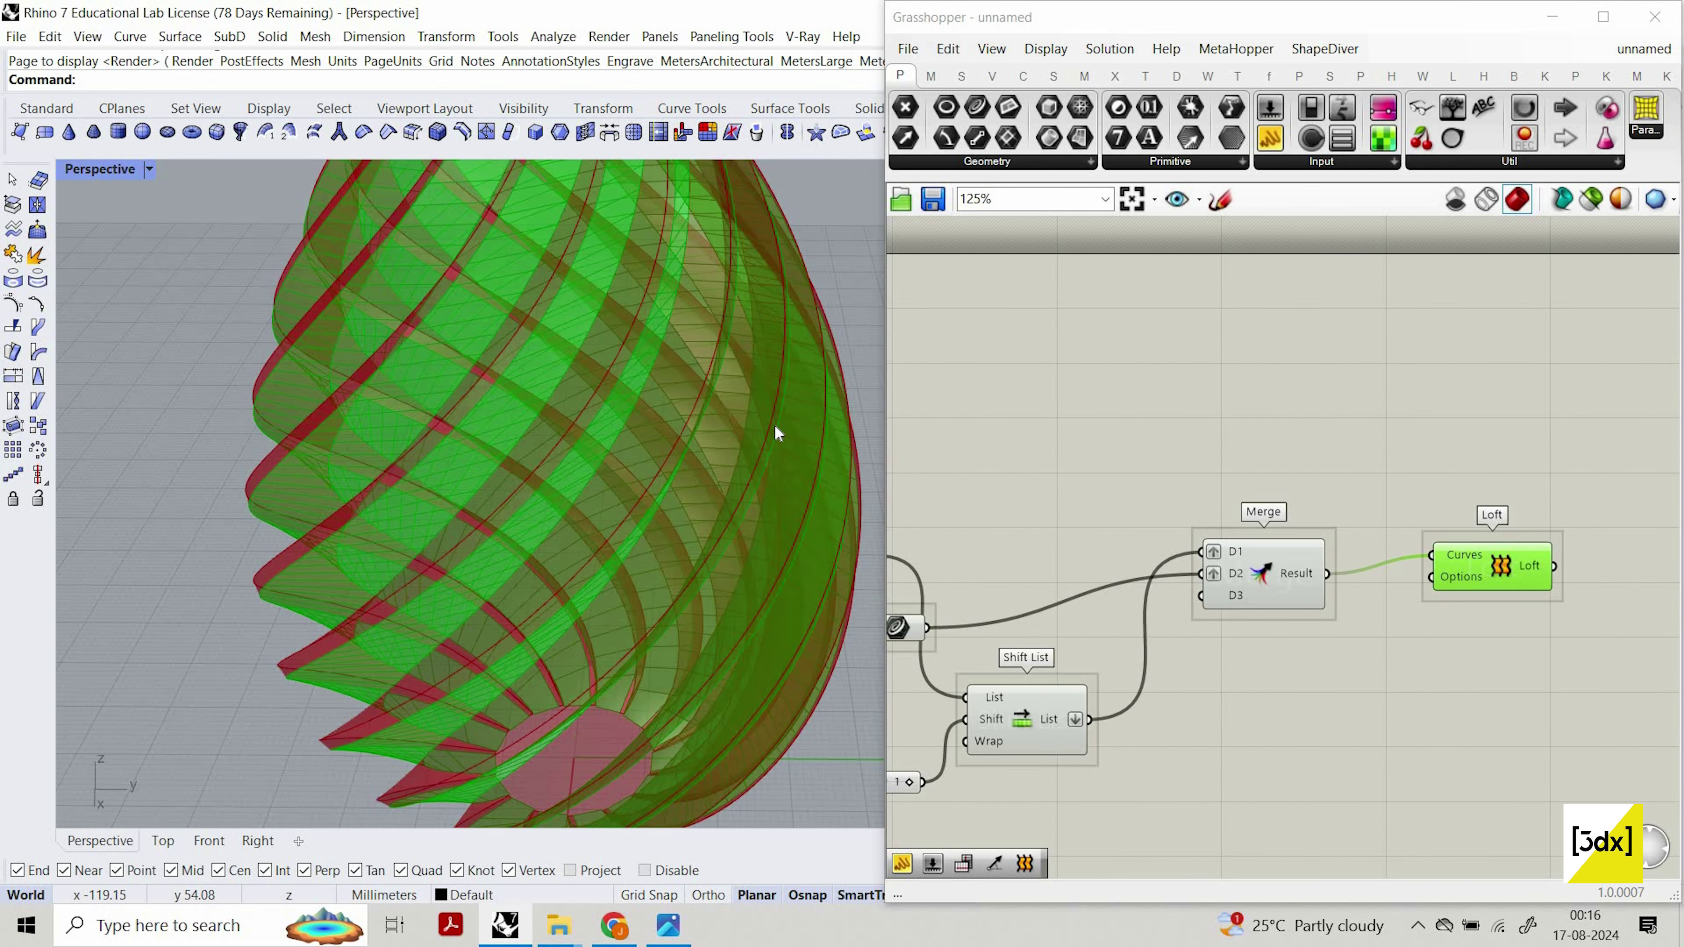
{"action": "scroll", "coordinate": [778, 433], "scroll_direction": "down", "scroll_amount": 3}
{"action": "left_click", "coordinate": [1127, 475]}
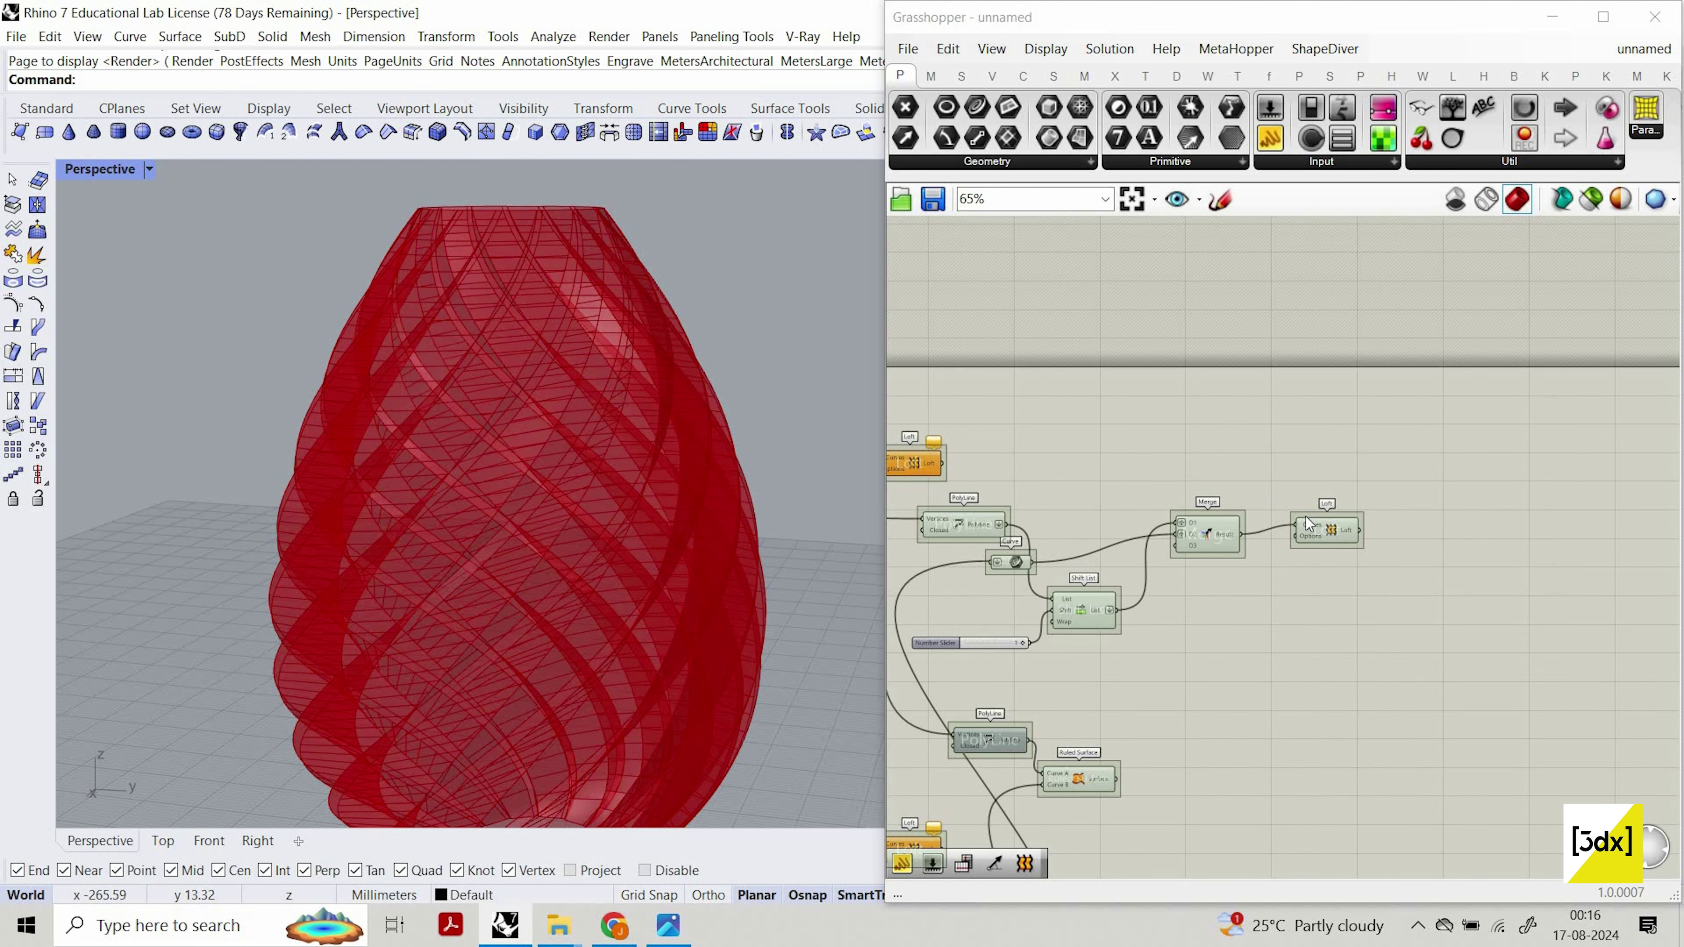
{"action": "scroll", "coordinate": [1142, 489], "scroll_direction": "down", "scroll_amount": 3}
{"action": "scroll", "coordinate": [1338, 524], "scroll_direction": "up", "scroll_amount": 3}
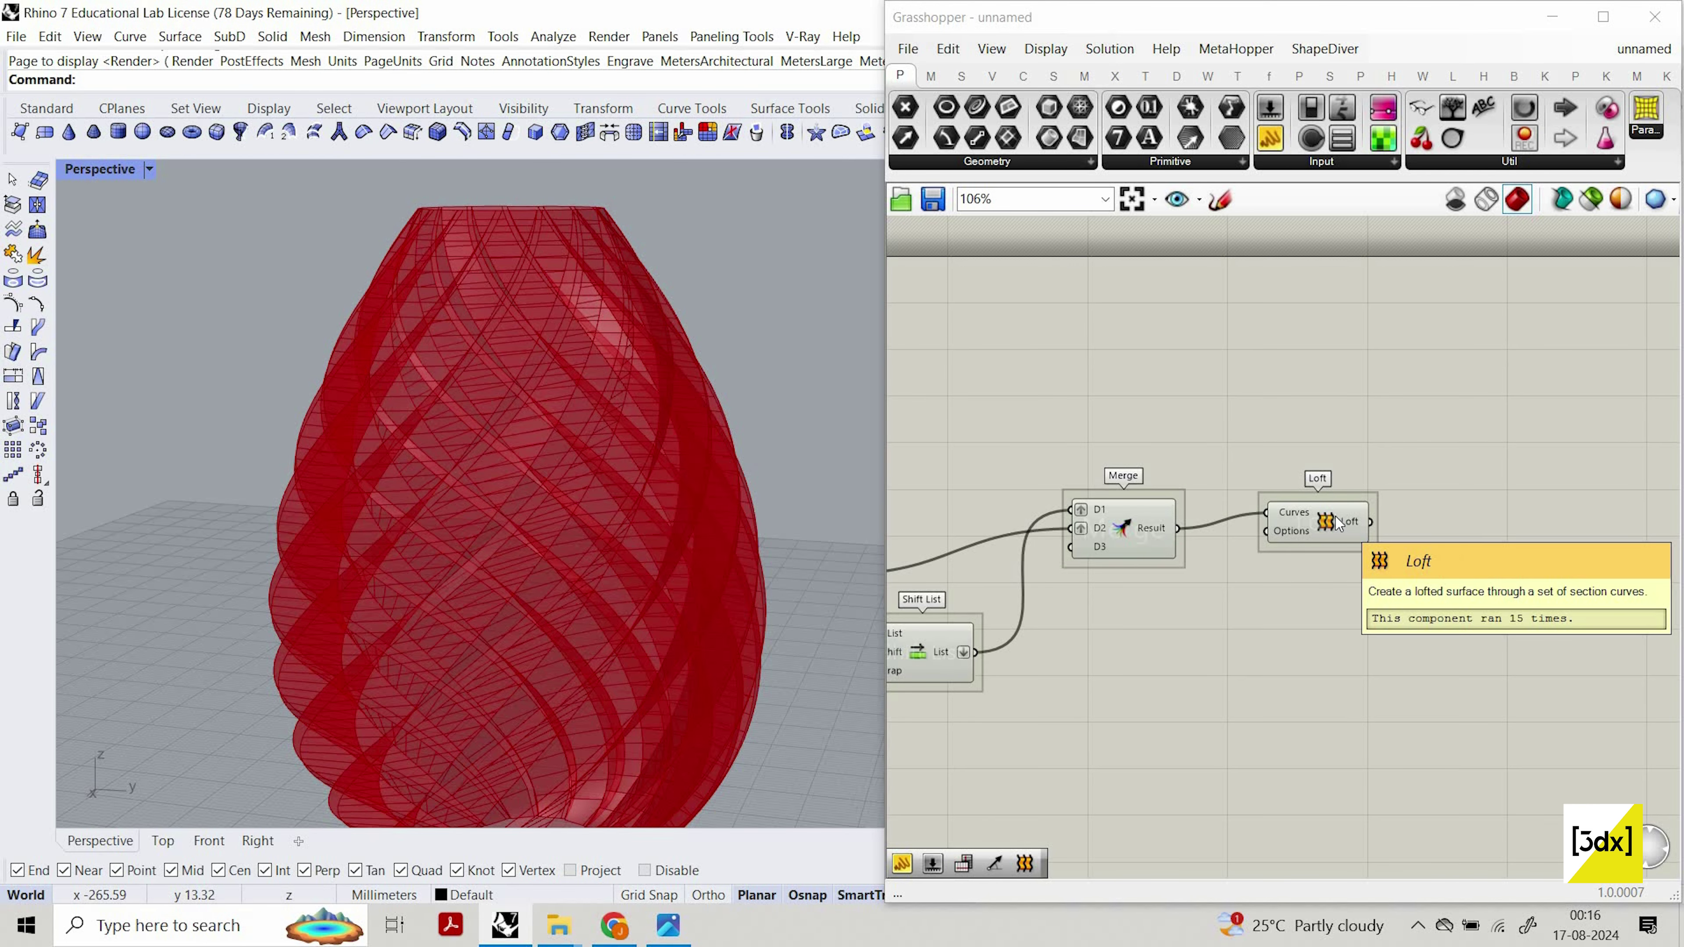
{"action": "scroll", "coordinate": [1113, 730], "scroll_direction": "down", "scroll_amount": 3}
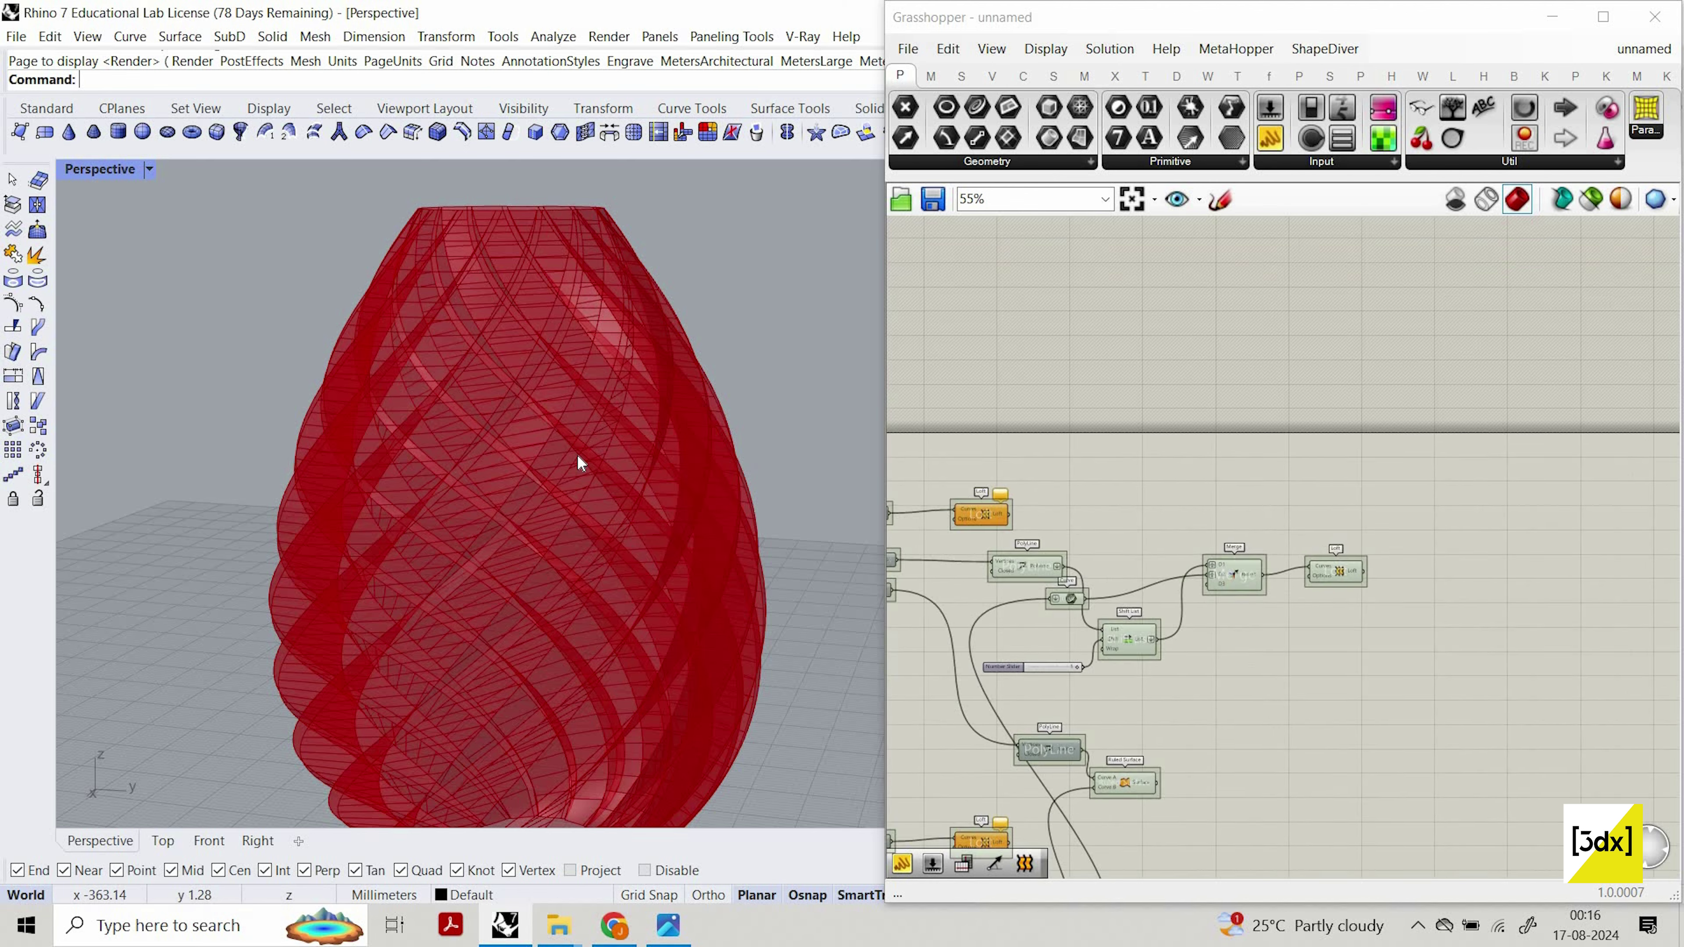
{"action": "scroll", "coordinate": [1129, 739], "scroll_direction": "down", "scroll_amount": 3}
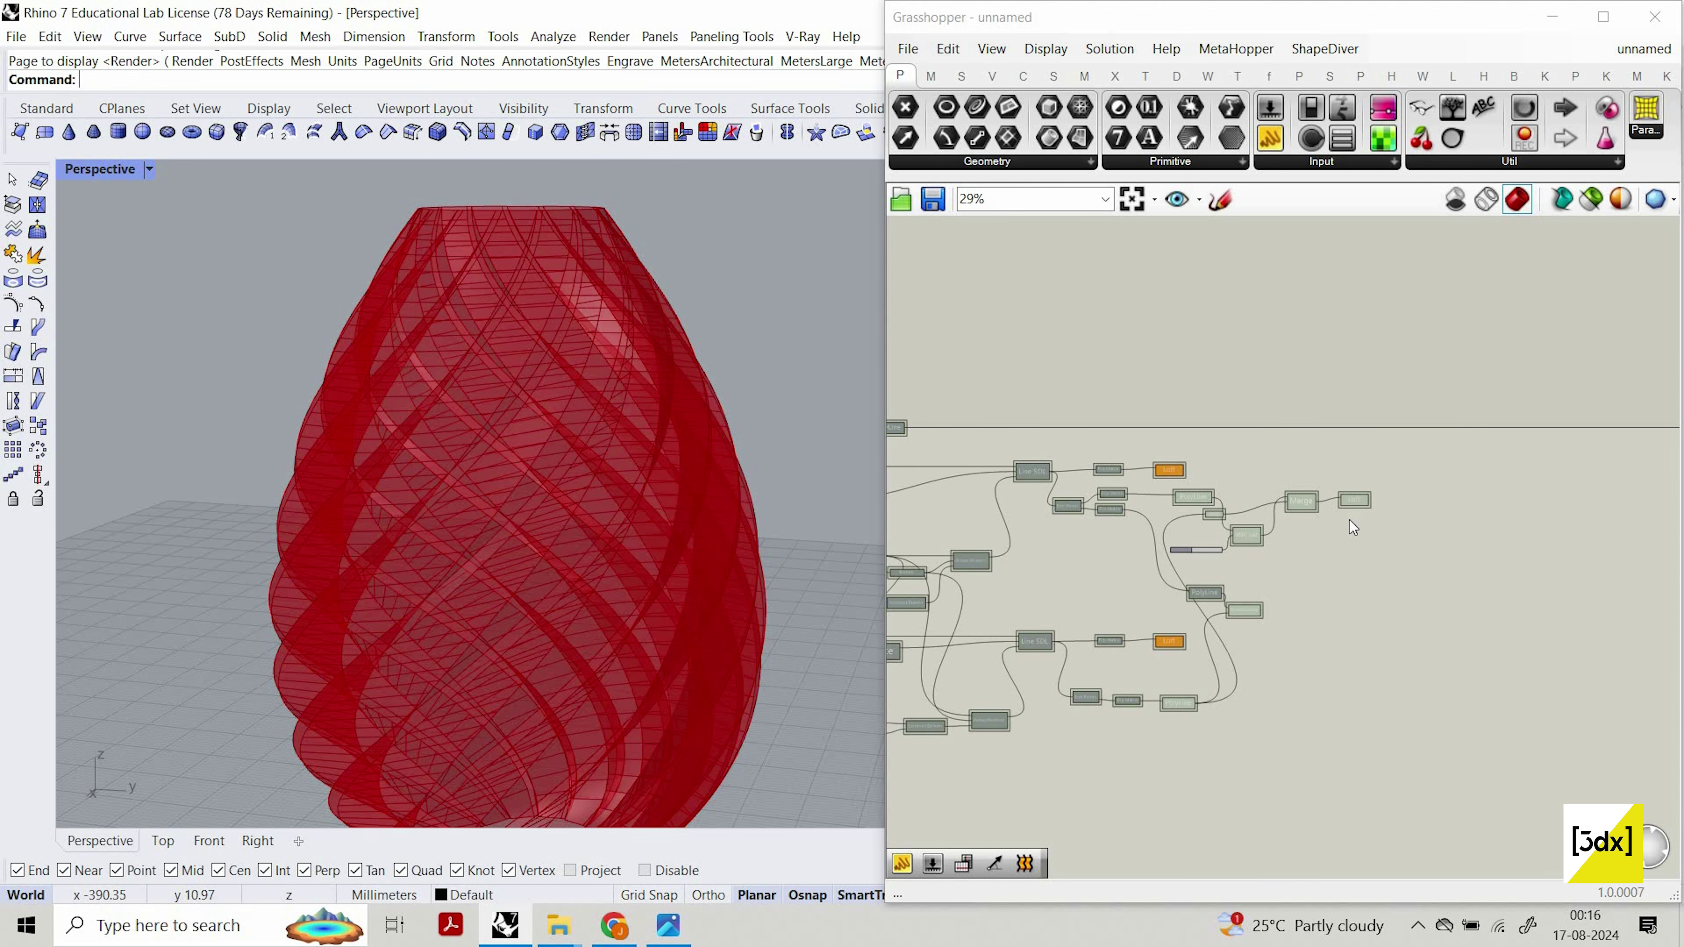
Hide the preview of the upper PolyLine, Curve, Shift List, Merge and Loft components.
{"action": "scroll", "coordinate": [1219, 585], "scroll_direction": "up", "scroll_amount": 1}
{"action": "left_click_drag", "start_coordinate": [1190, 418], "coordinate": [1379, 575]}
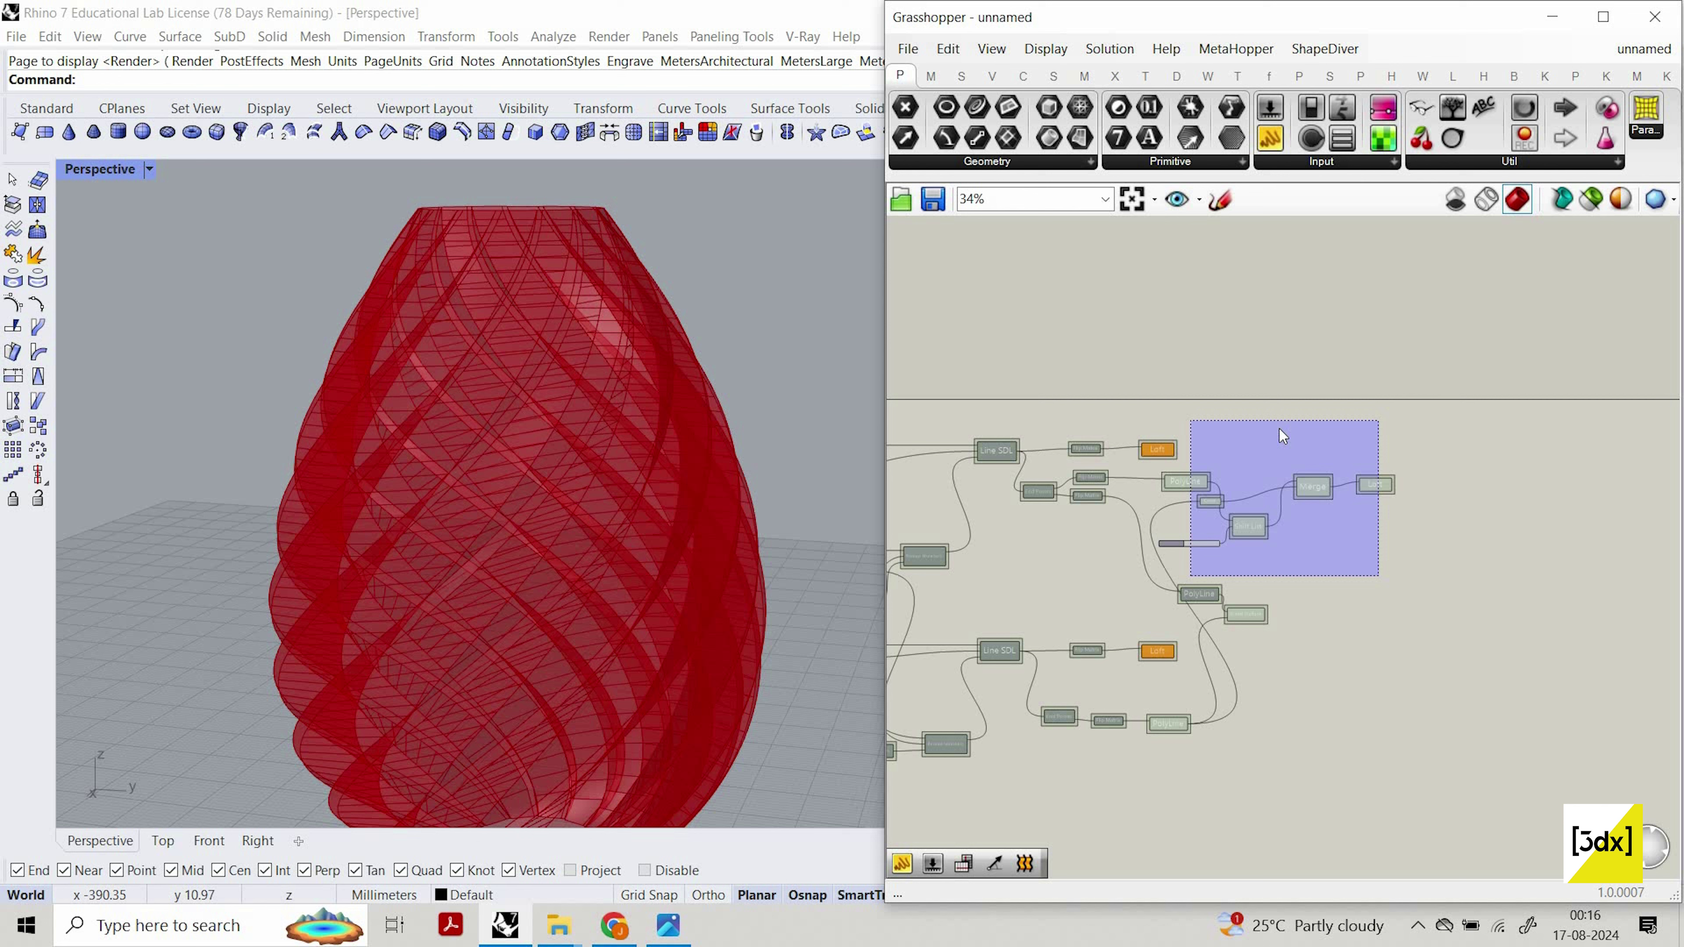
{"action": "right_click", "coordinate": [1327, 453]}
{"action": "left_click", "coordinate": [1326, 456]}
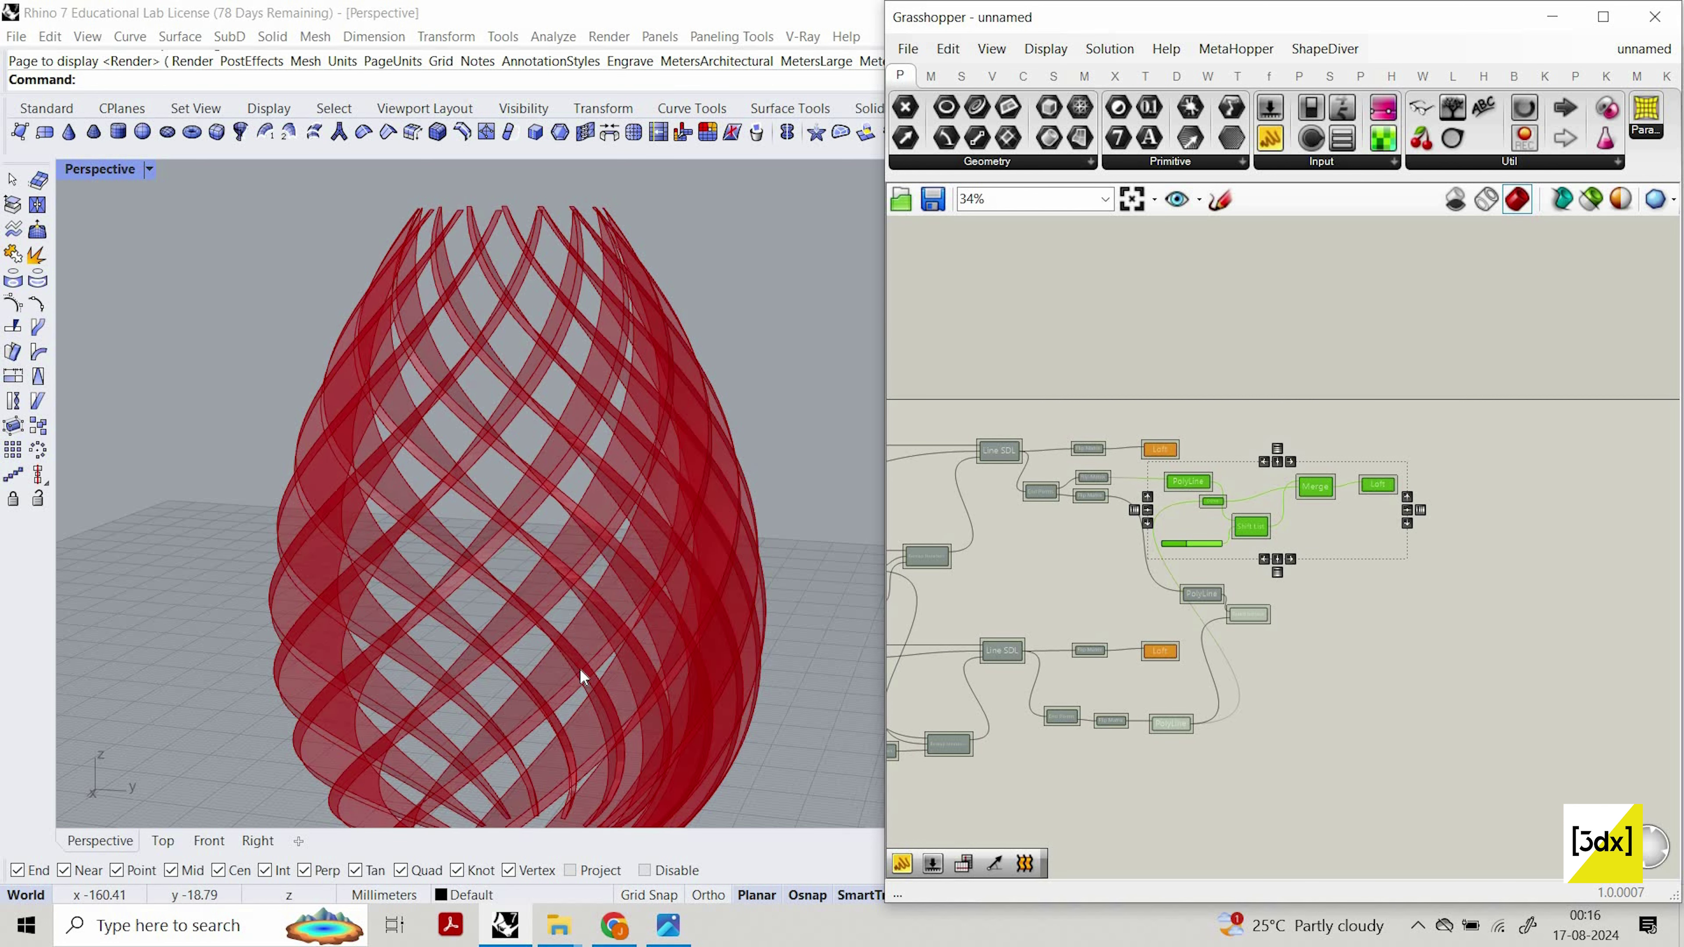
Add a Line component for two-point lines below the lower End Points and Flip Matrix components.
{"action": "scroll", "coordinate": [583, 683], "scroll_direction": "down", "scroll_amount": 5}
{"action": "scroll", "coordinate": [597, 679], "scroll_direction": "up", "scroll_amount": 7}
{"action": "right_click_drag", "start_coordinate": [594, 670], "coordinate": [657, 697]}
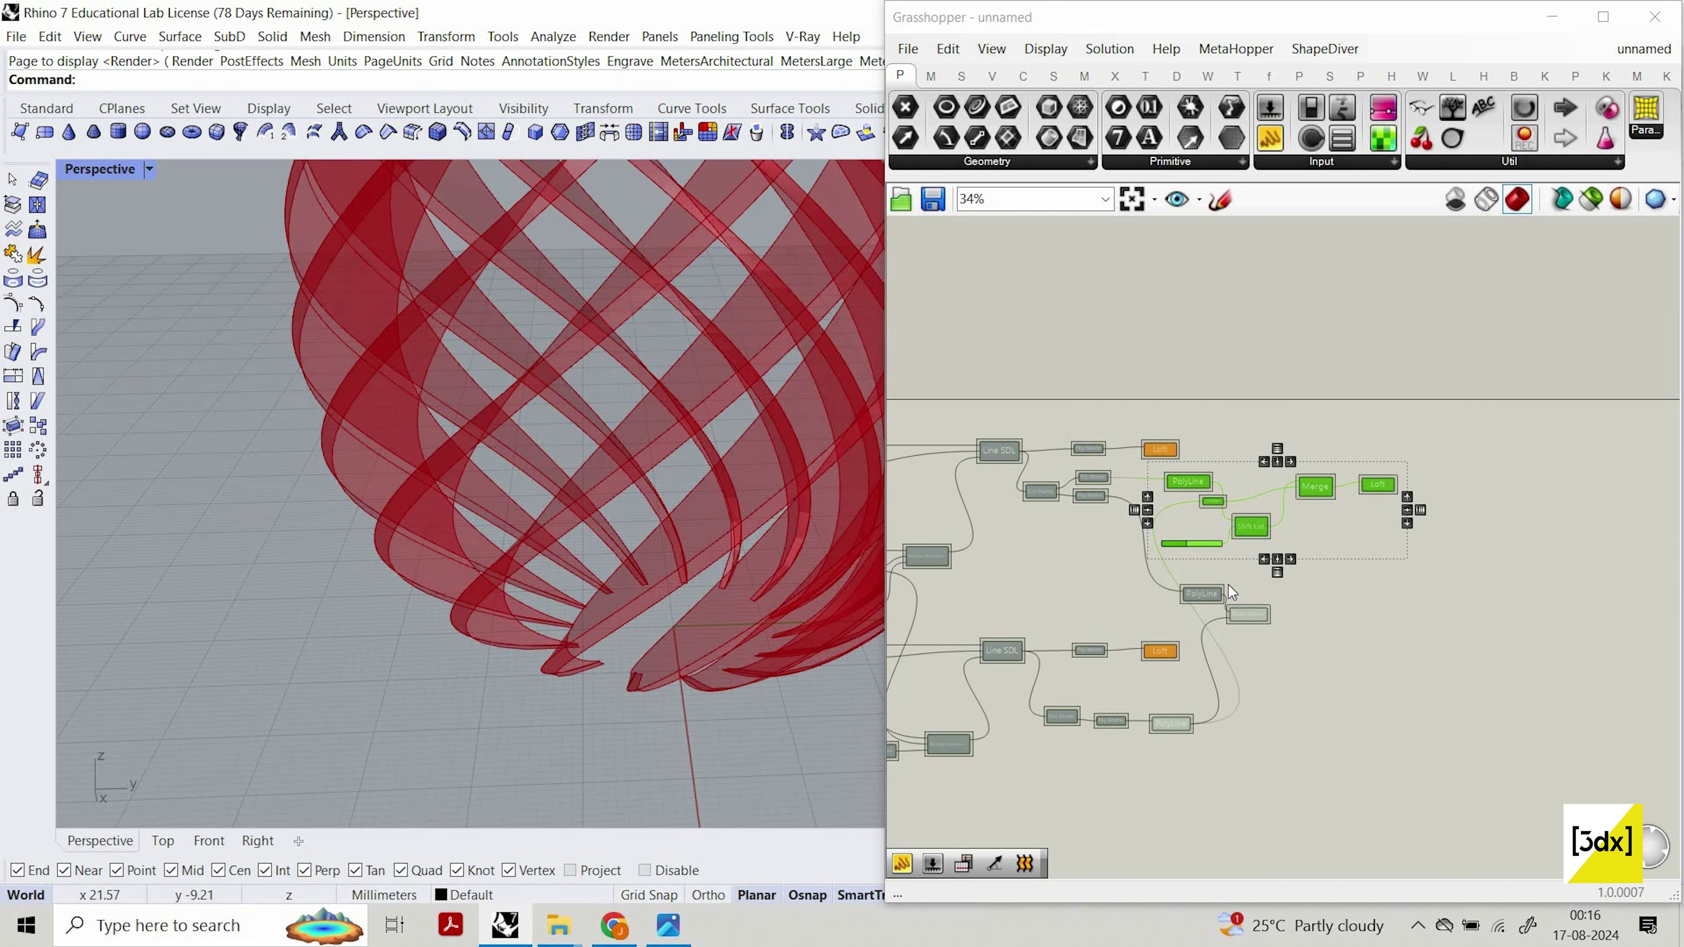
{"action": "scroll", "coordinate": [1076, 668], "scroll_direction": "down", "scroll_amount": 2}
{"action": "scroll", "coordinate": [1081, 670], "scroll_direction": "up", "scroll_amount": 6}
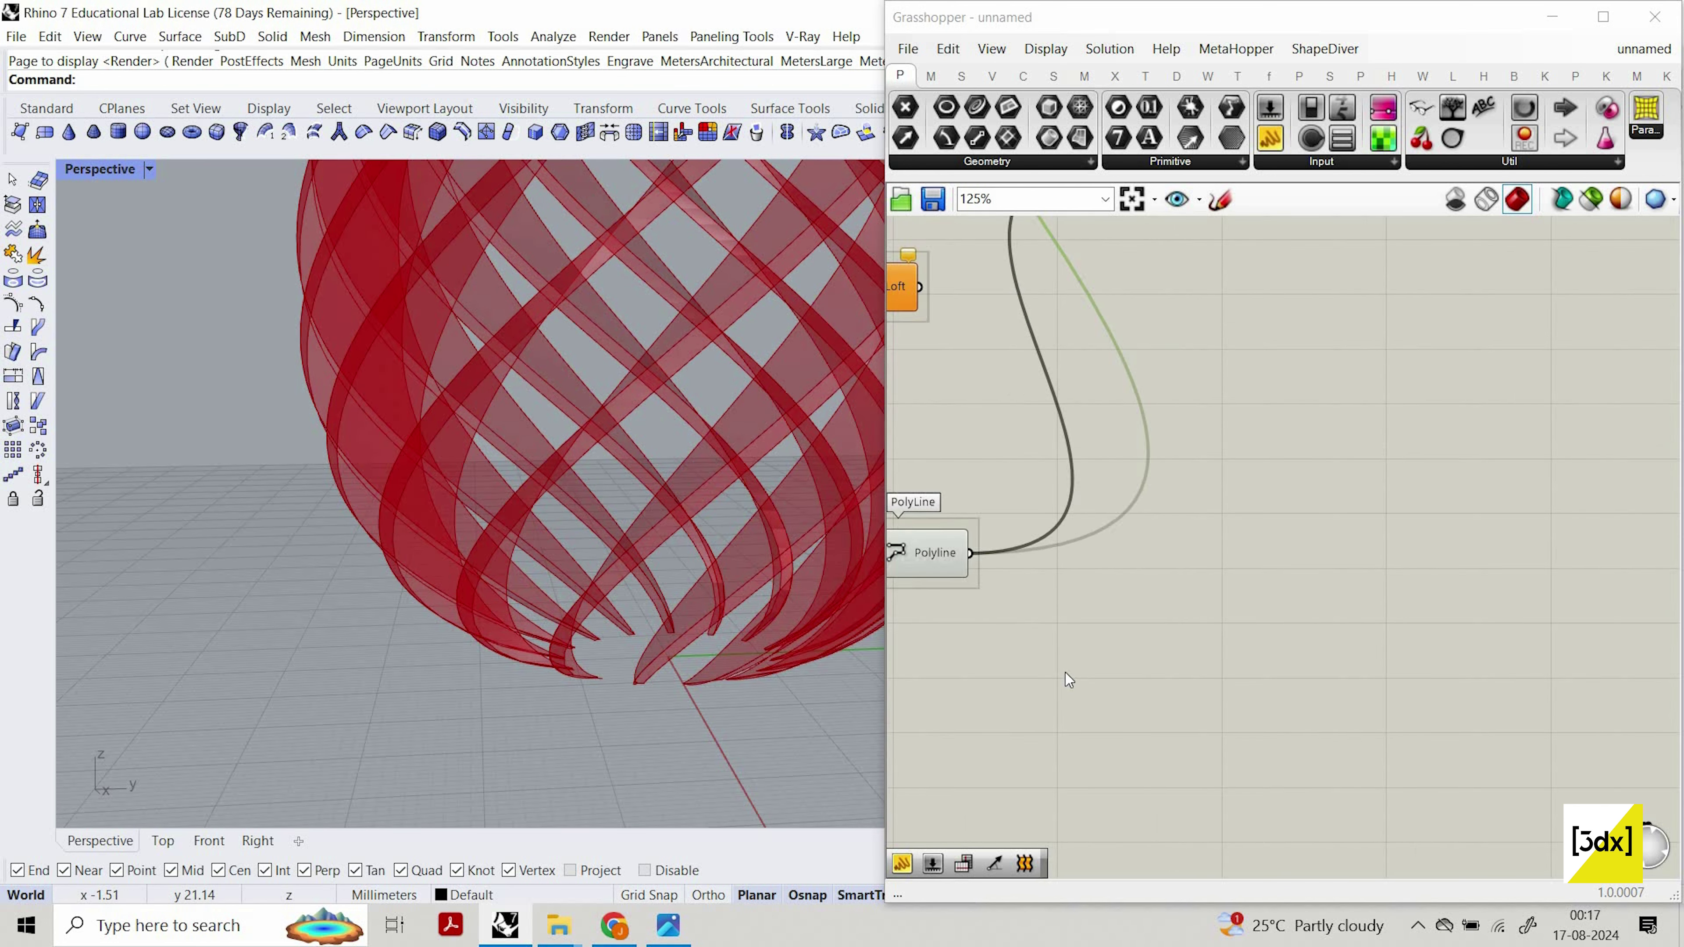
{"action": "left_click", "coordinate": [1066, 673]}
{"action": "scroll", "coordinate": [1087, 690], "scroll_direction": "down", "scroll_amount": 4}
{"action": "scroll", "coordinate": [1087, 690], "scroll_direction": "up", "scroll_amount": 4}
{"action": "double_click", "coordinate": [1087, 688]}
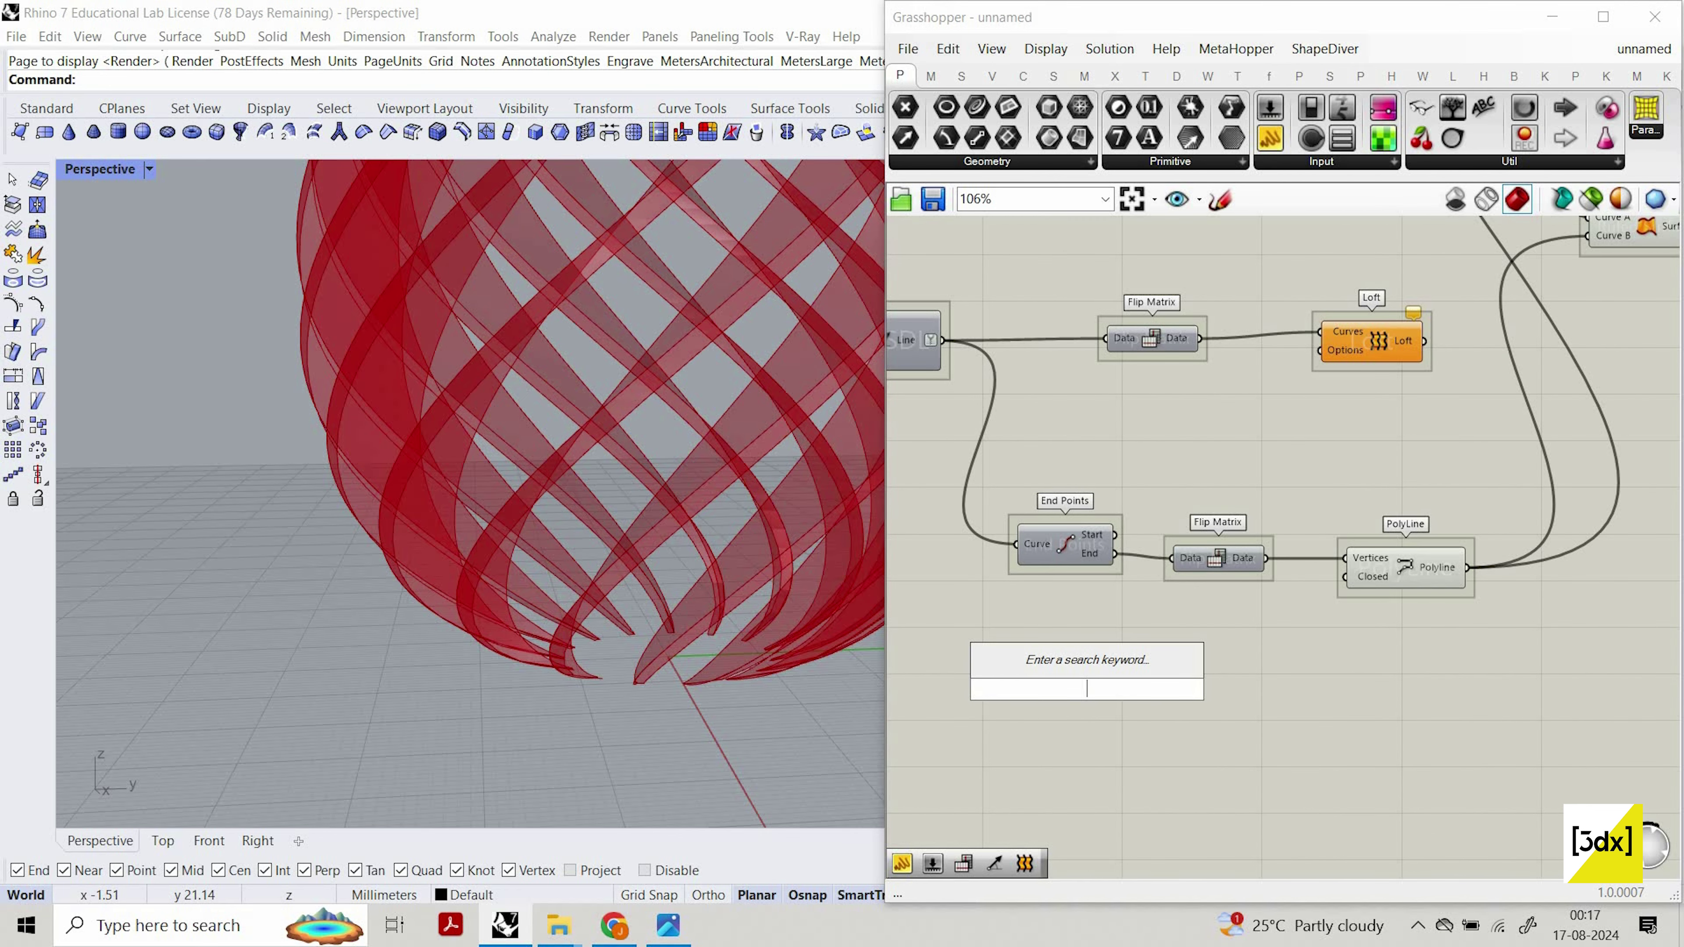
{"action": "type", "text": "line"}
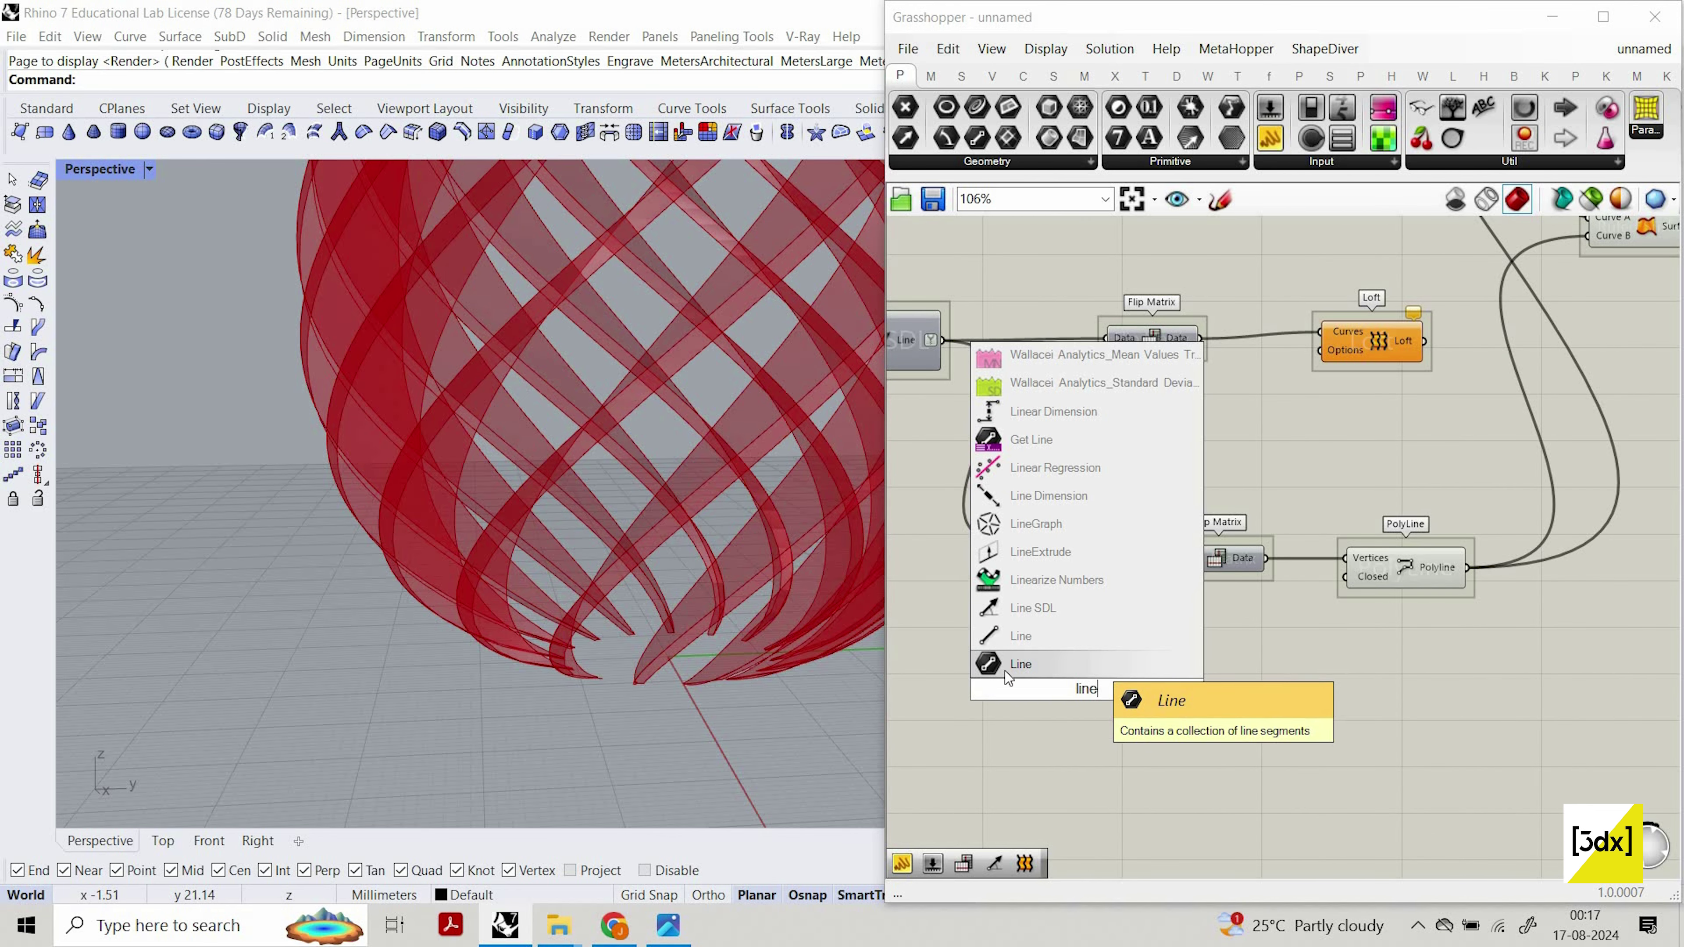
{"action": "left_click", "coordinate": [1007, 670]}
{"action": "scroll", "coordinate": [1163, 425], "scroll_direction": "down", "scroll_amount": 4}
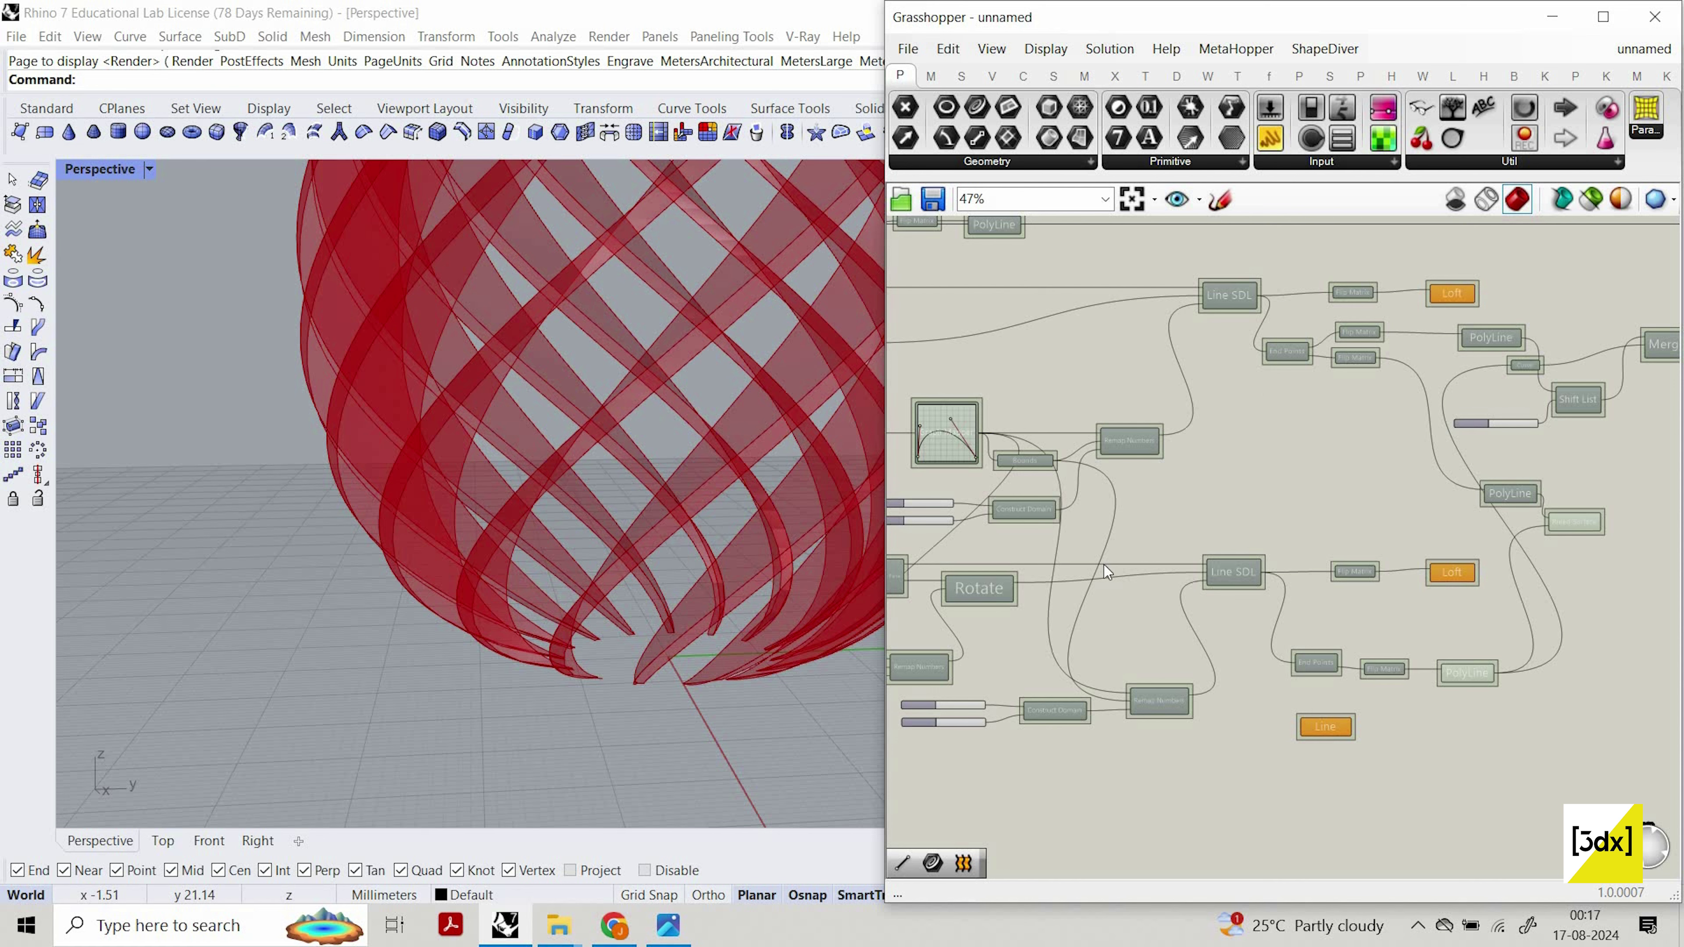
Turn on the lower End Points preview, feed its End output into the Line's Start Point, and place the Line further along.
{"action": "right_click_drag", "start_coordinate": [1273, 608], "coordinate": [1104, 564]}
{"action": "scroll", "coordinate": [1106, 565], "scroll_direction": "up", "scroll_amount": 4}
{"action": "scroll", "coordinate": [1293, 579], "scroll_direction": "down", "scroll_amount": 3}
{"action": "scroll", "coordinate": [1273, 655], "scroll_direction": "up", "scroll_amount": 3}
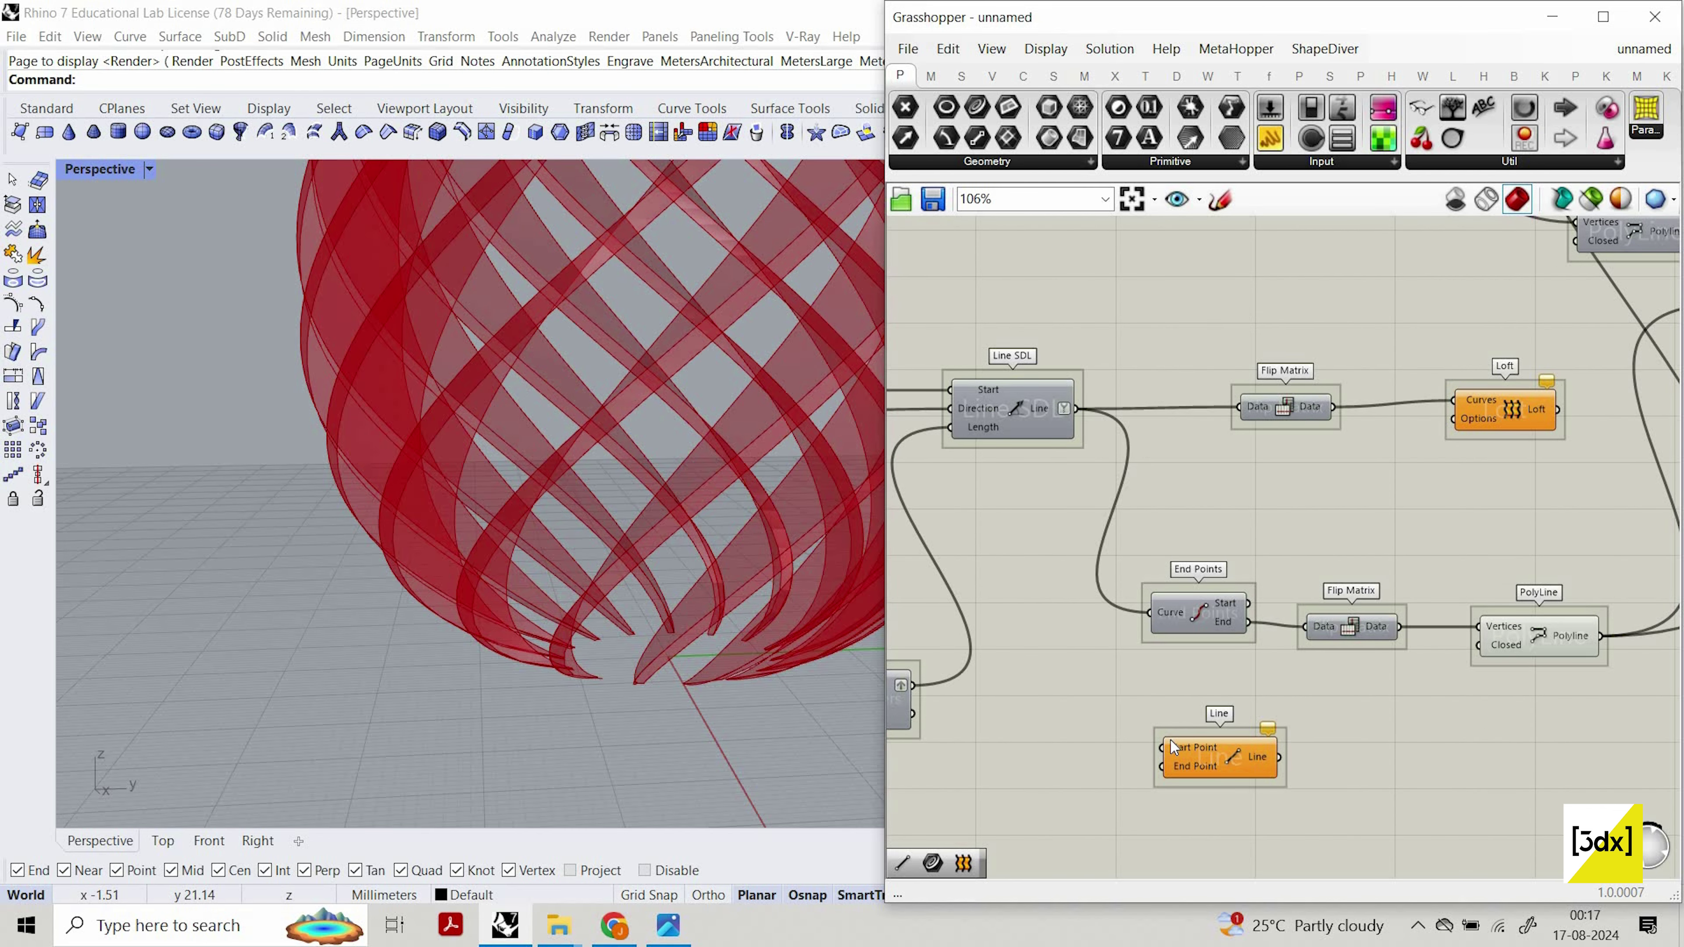
{"action": "right_click", "coordinate": [1230, 517]}
{"action": "left_click", "coordinate": [1259, 549]}
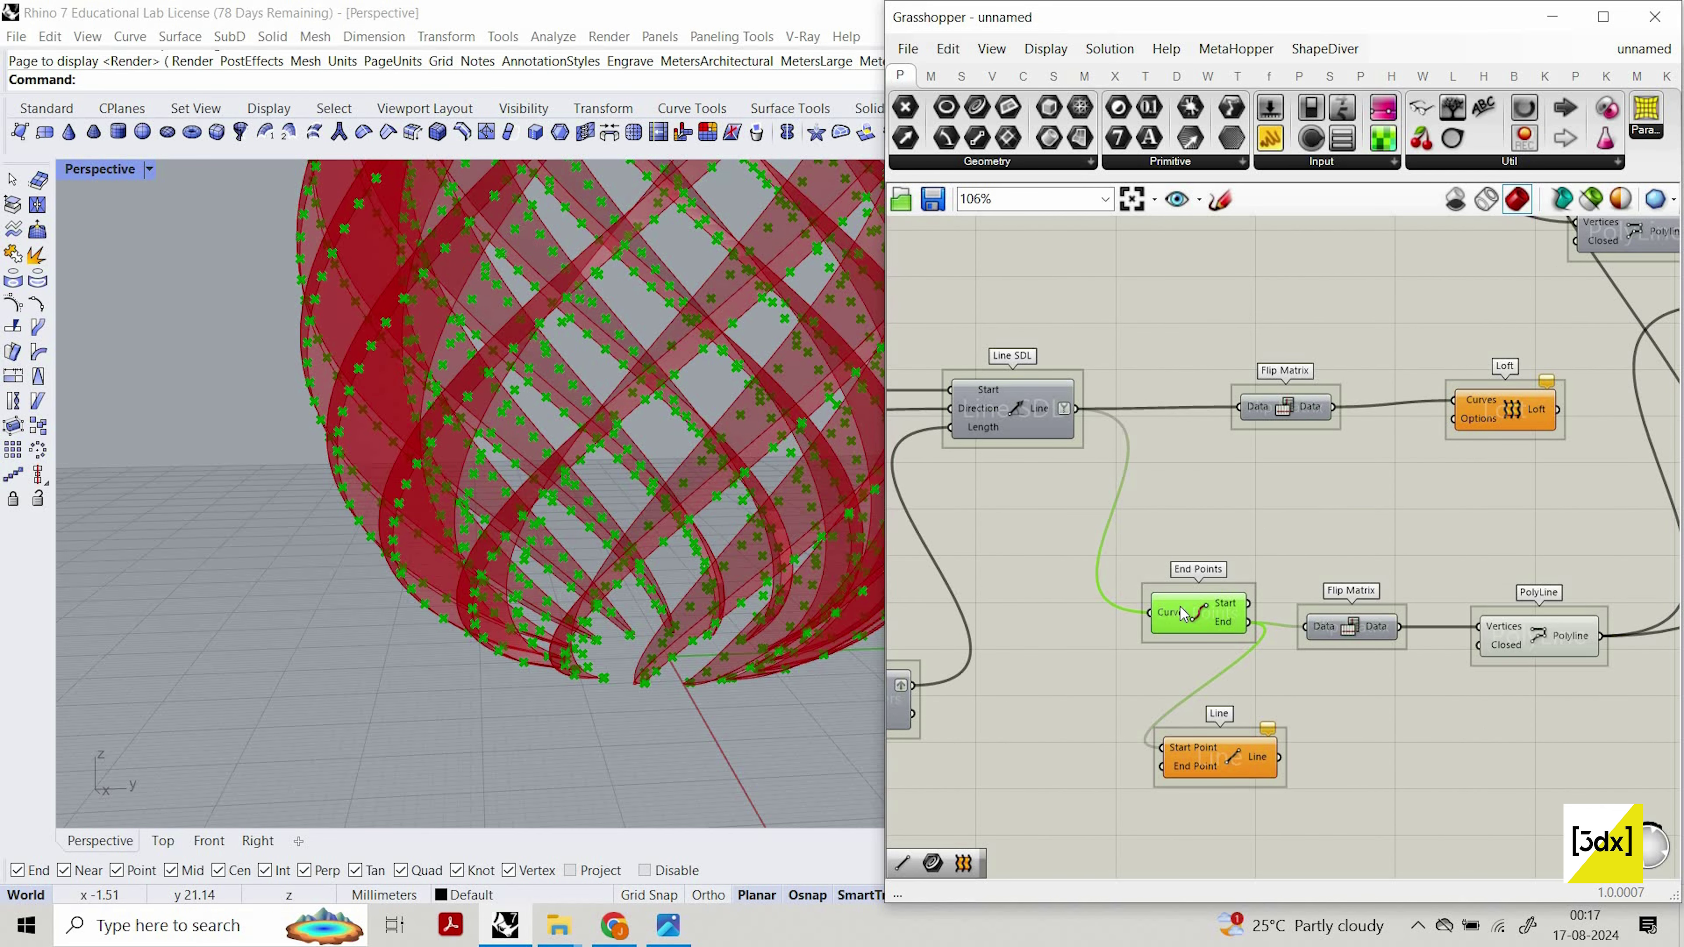
{"action": "left_click", "coordinate": [1206, 721]}
{"action": "left_click", "coordinate": [1213, 612]}
{"action": "right_click_drag", "start_coordinate": [1280, 789], "coordinate": [1321, 618]}
{"action": "left_click_drag", "start_coordinate": [1320, 614], "coordinate": [1446, 637]}
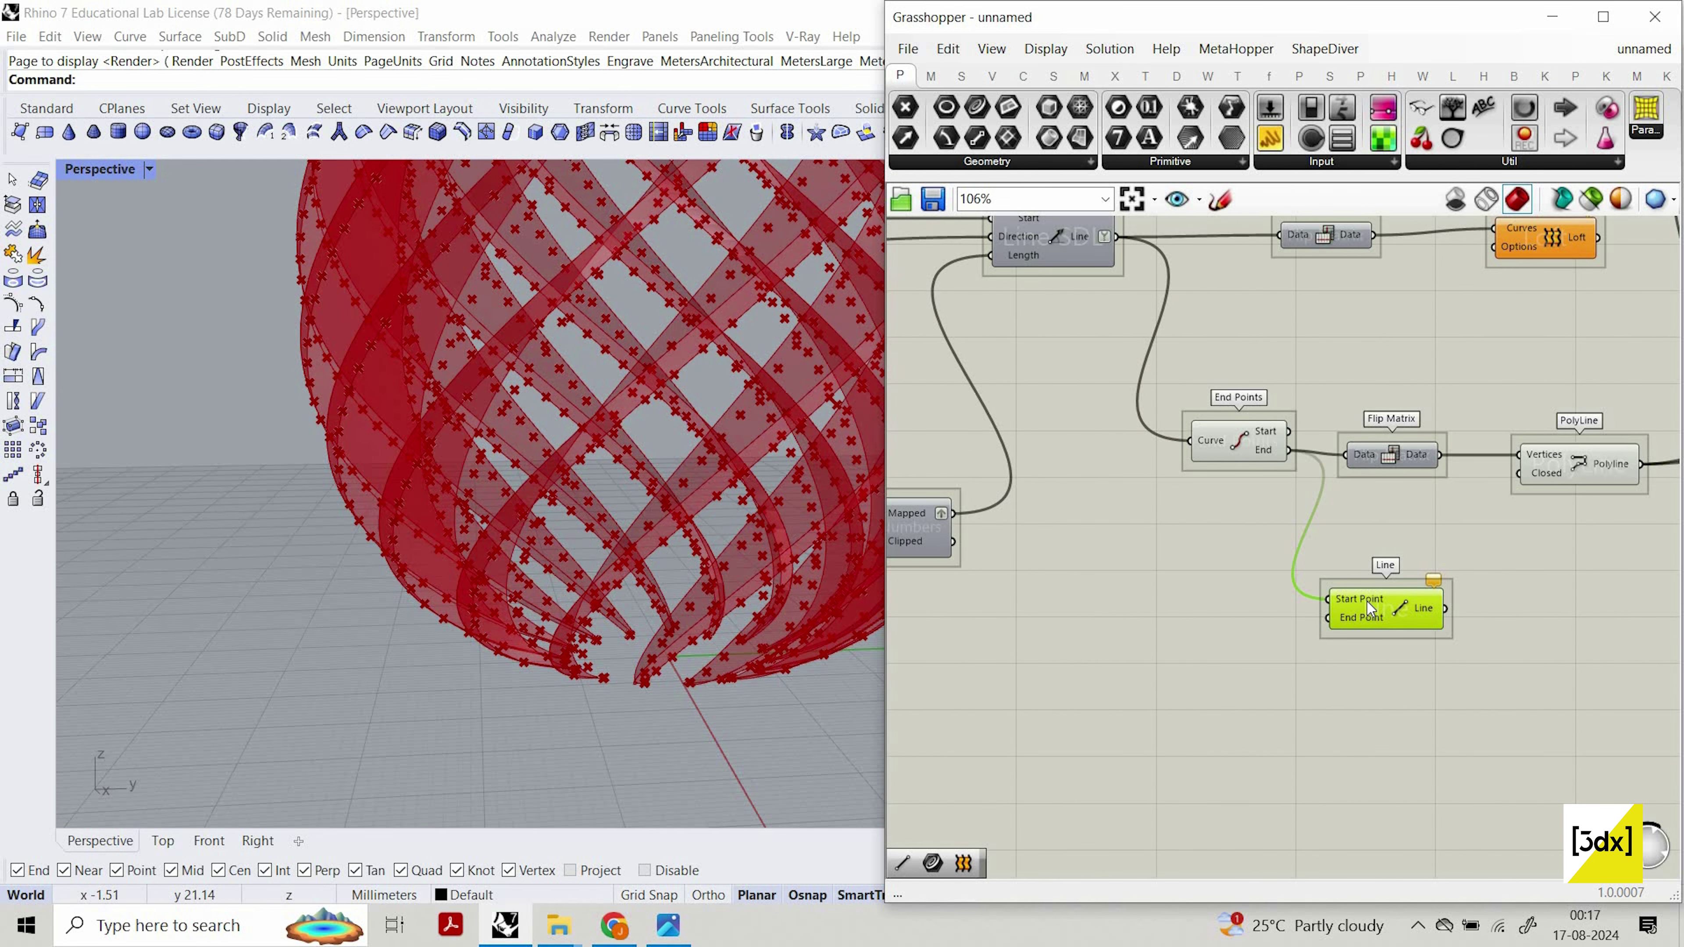
Add a Shift List beside the upper Deconstruct Plane and feed the plane's Origin output into its List input.
{"action": "mouse_move", "coordinate": [1355, 606]}
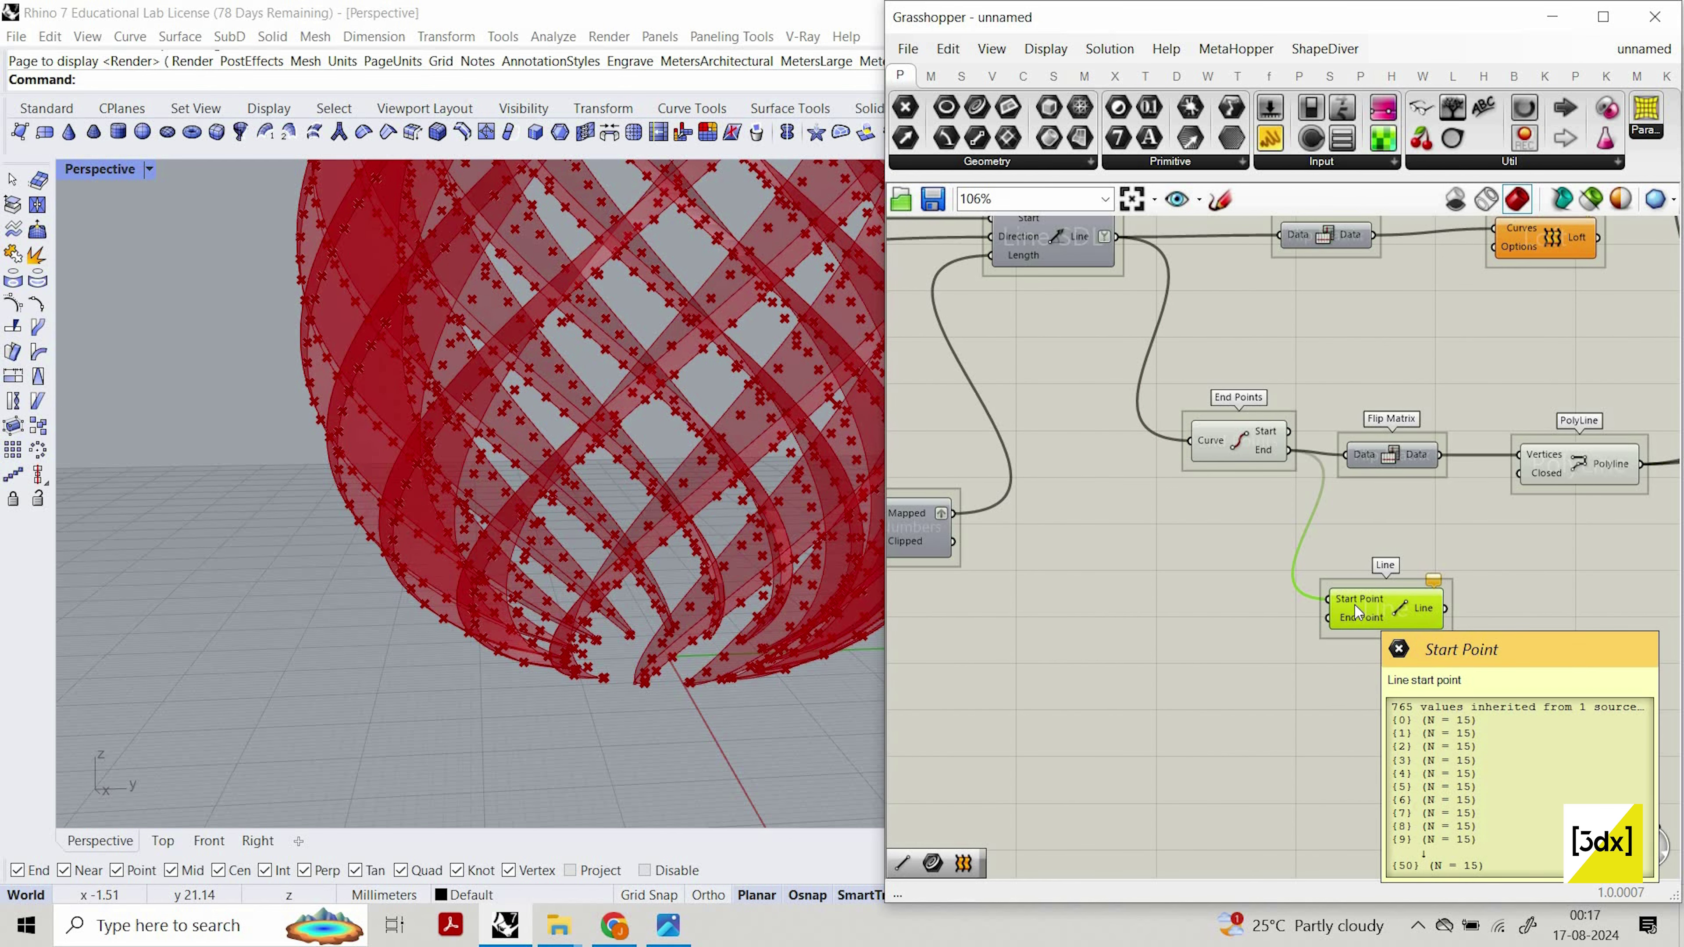
{"action": "scroll", "coordinate": [1448, 668], "scroll_direction": "down", "scroll_amount": 3}
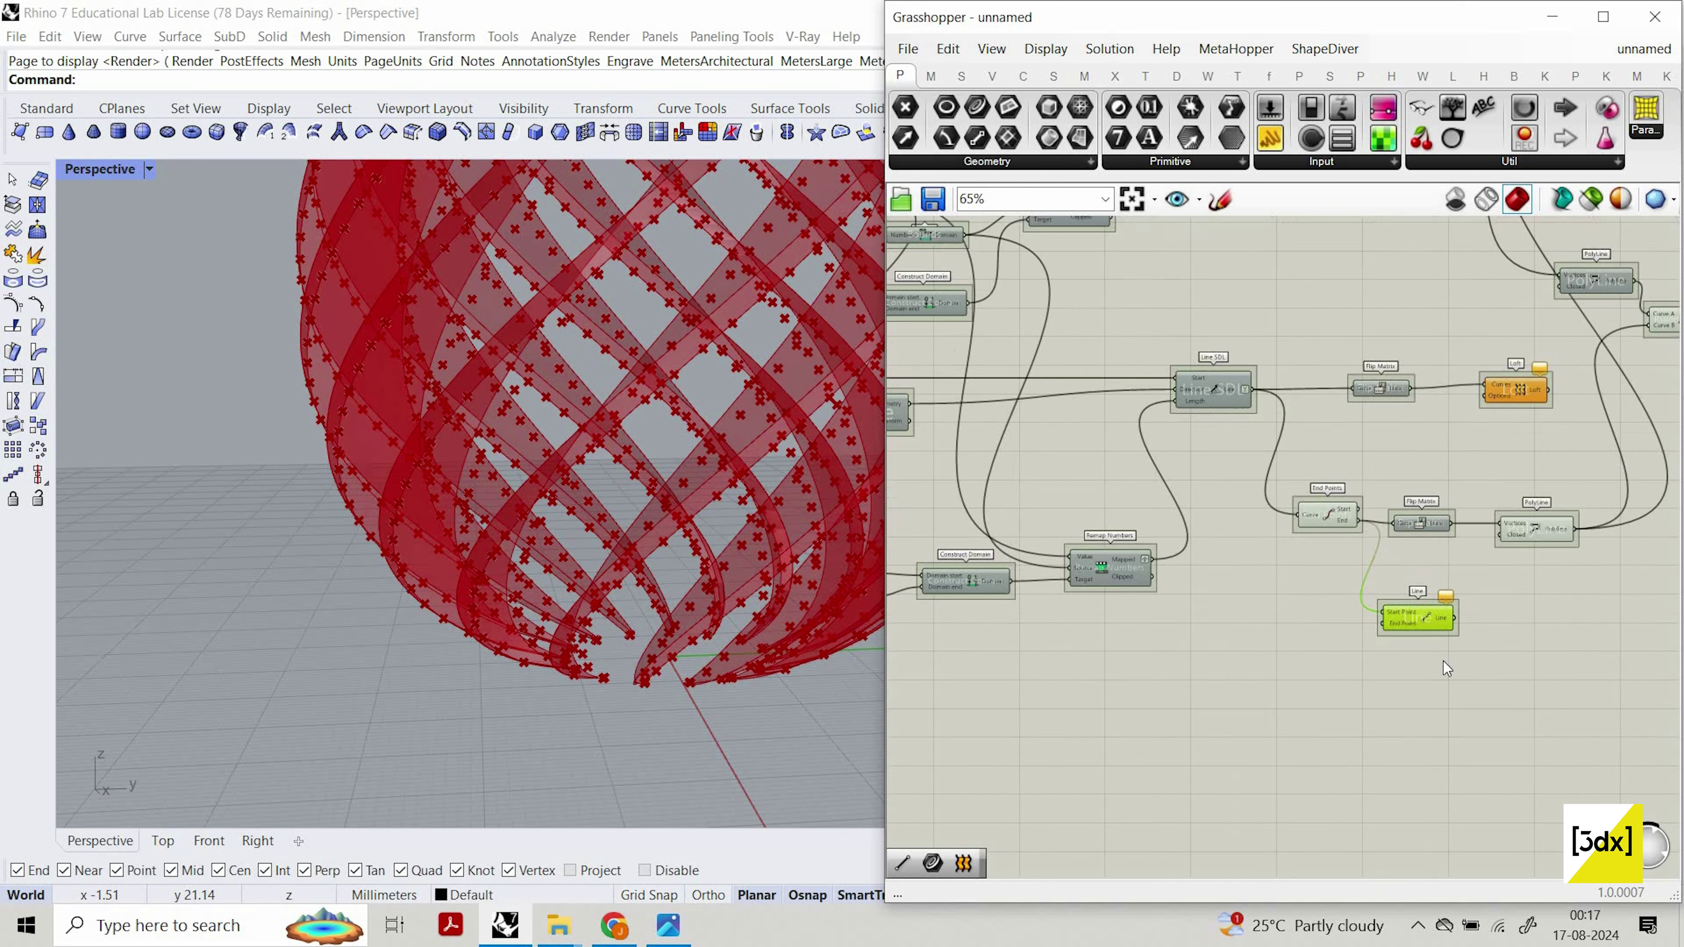
{"action": "scroll", "coordinate": [1005, 378], "scroll_direction": "up", "scroll_amount": 1}
{"action": "scroll", "coordinate": [1428, 436], "scroll_direction": "down", "scroll_amount": 4}
{"action": "scroll", "coordinate": [1288, 246], "scroll_direction": "up", "scroll_amount": 3}
{"action": "scroll", "coordinate": [1012, 380], "scroll_direction": "up", "scroll_amount": 4}
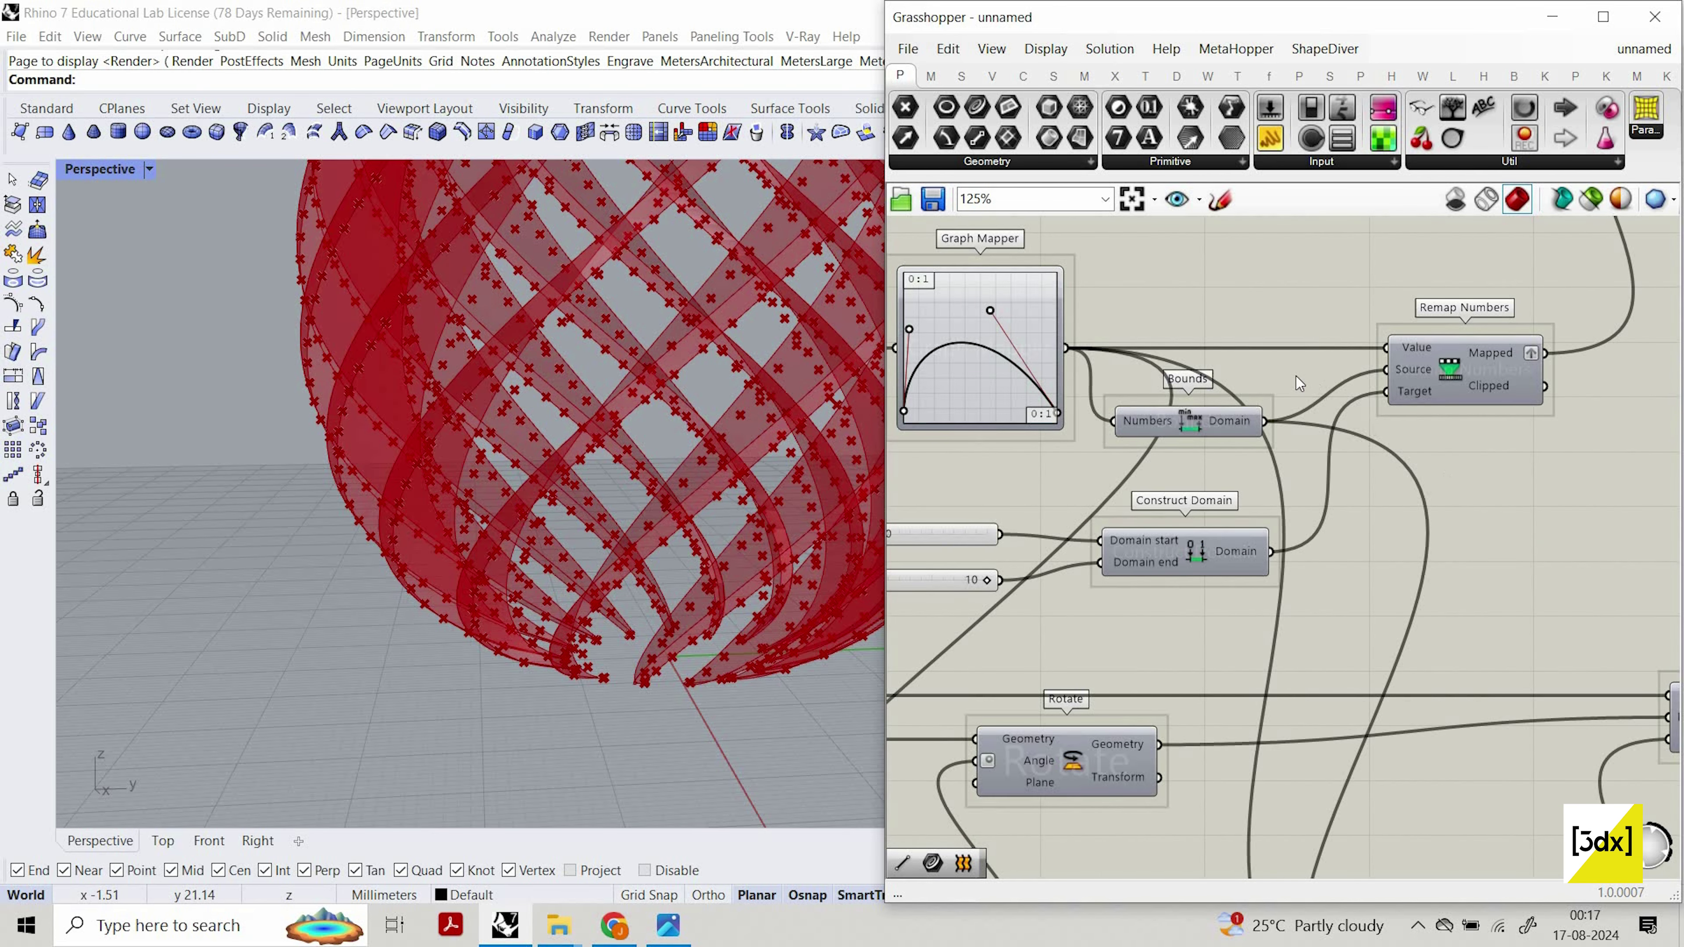
{"action": "scroll", "coordinate": [1561, 643], "scroll_direction": "down", "scroll_amount": 5}
{"action": "scroll", "coordinate": [1222, 370], "scroll_direction": "up", "scroll_amount": 4}
{"action": "left_click", "coordinate": [1221, 370]}
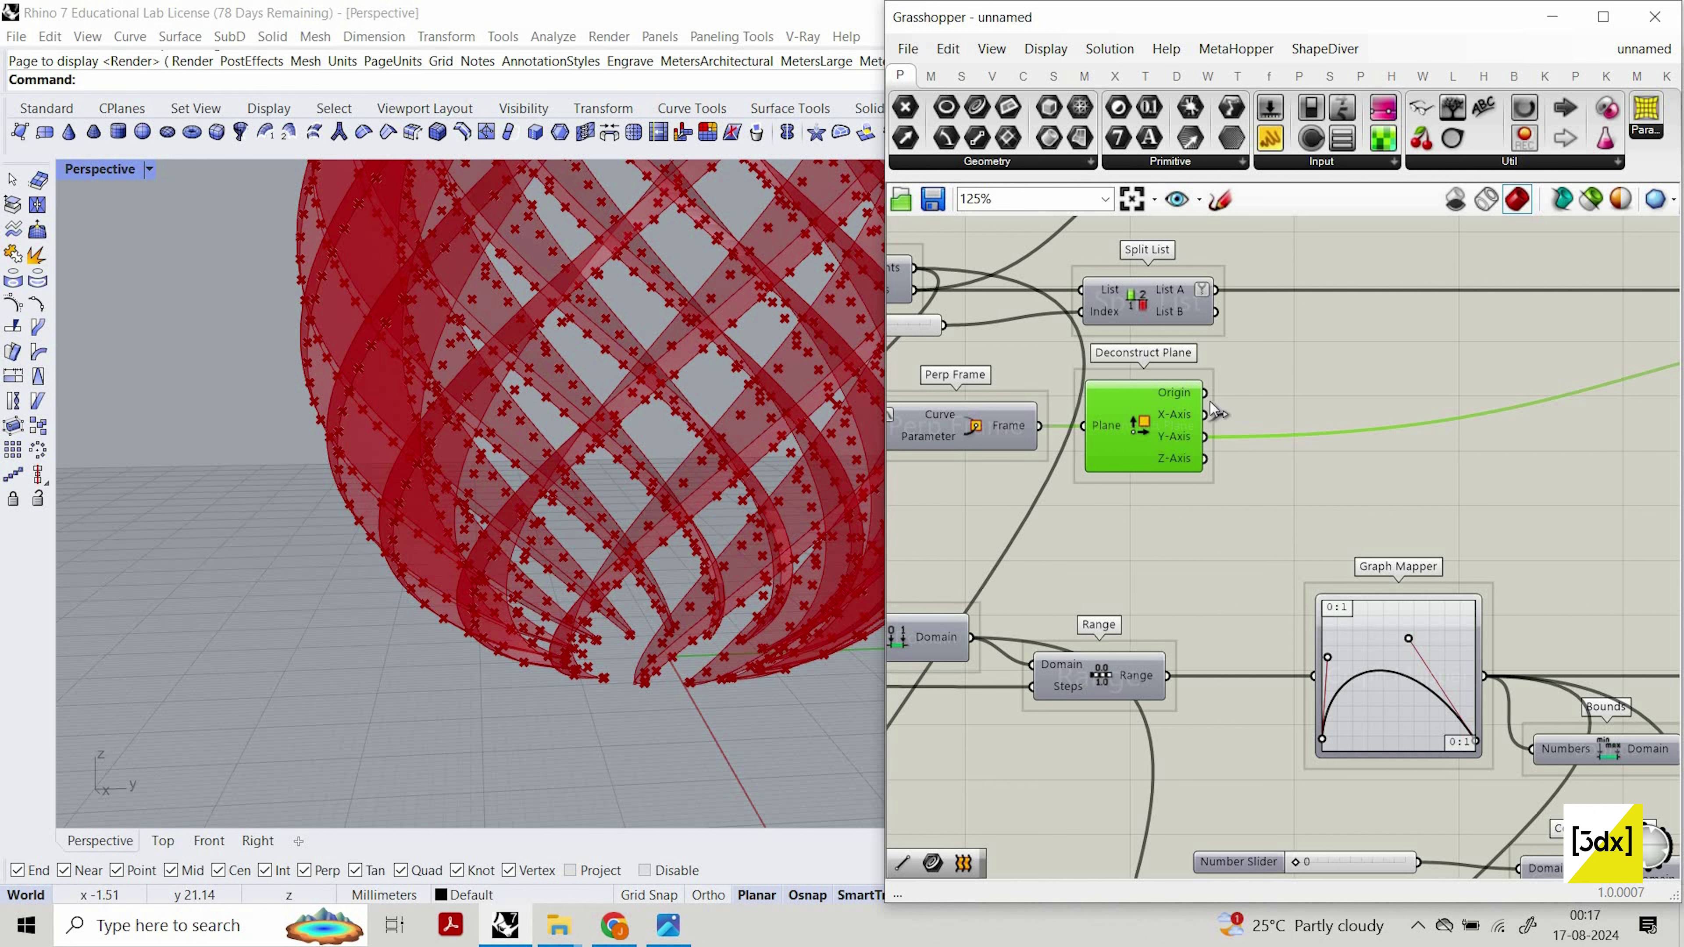
{"action": "scroll", "coordinate": [1347, 542], "scroll_direction": "up", "scroll_amount": 3}
{"action": "double_click", "coordinate": [1348, 541]}
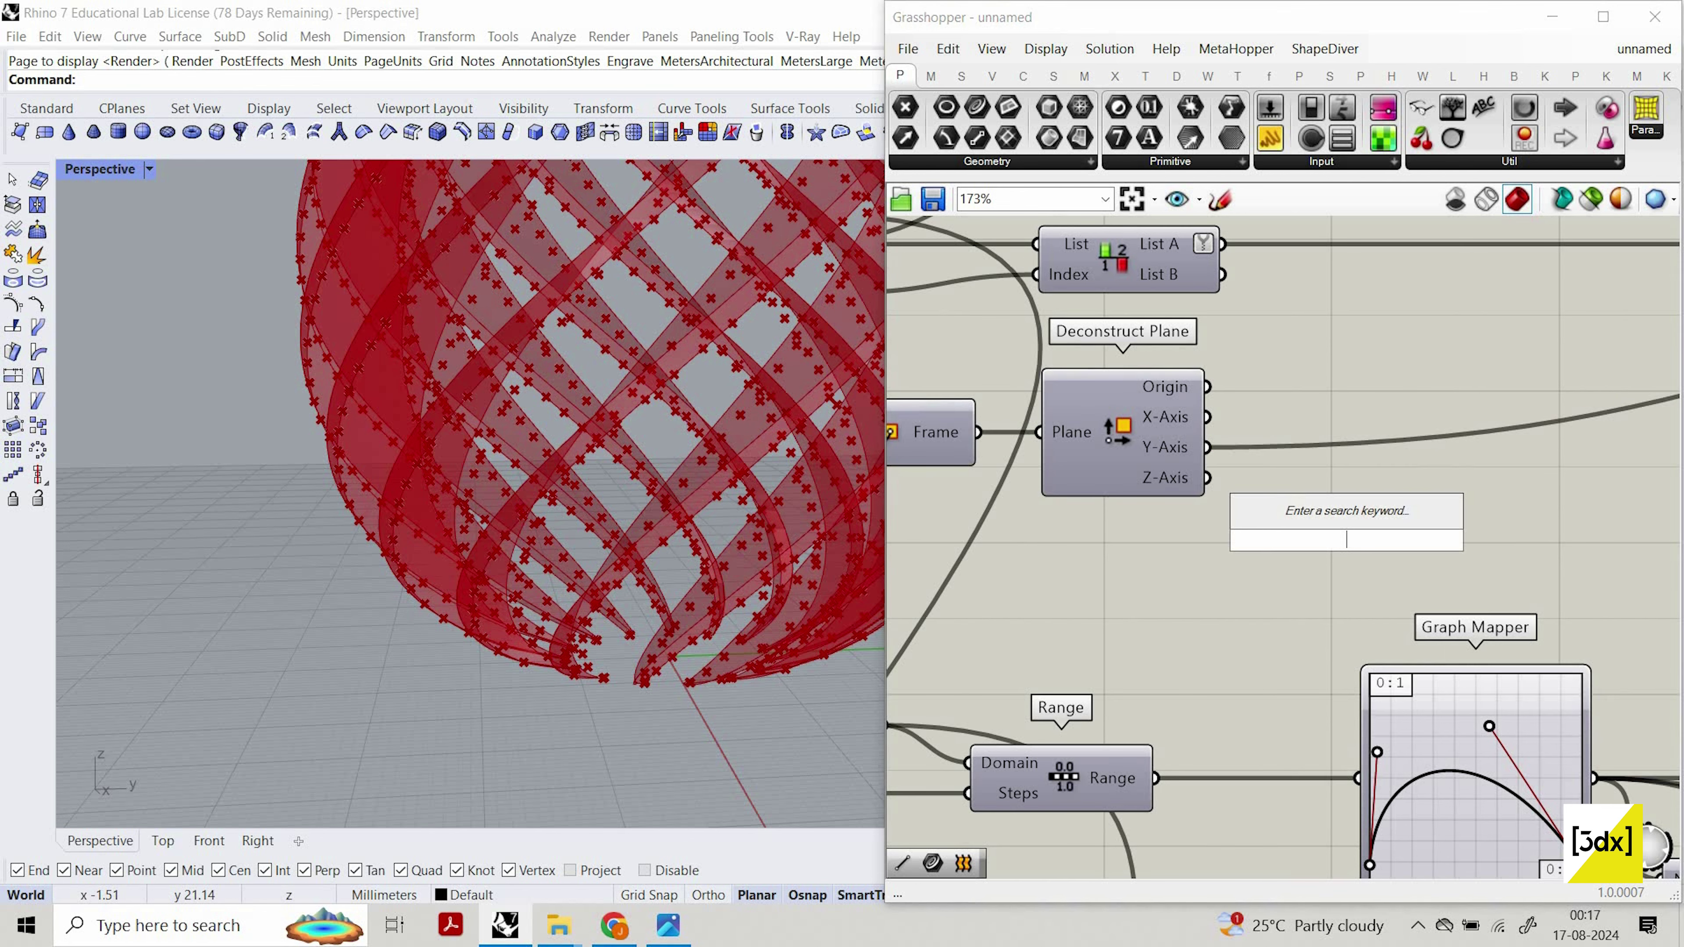
{"action": "type", "text": "shift"}
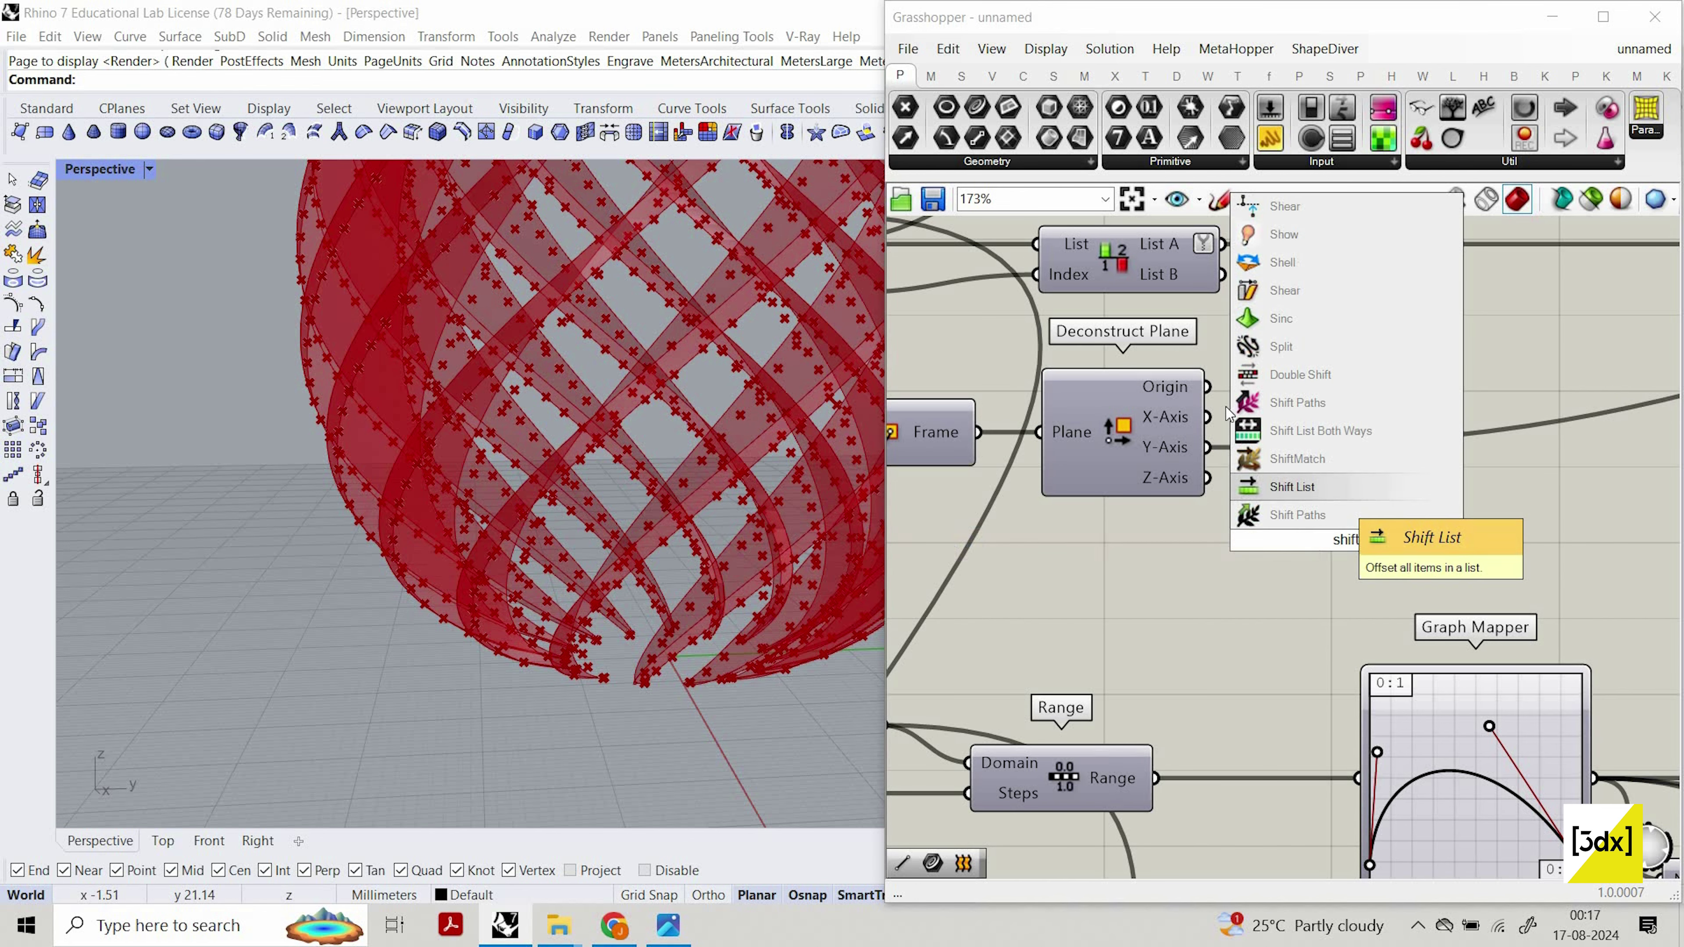
{"action": "left_click", "coordinate": [1260, 430]}
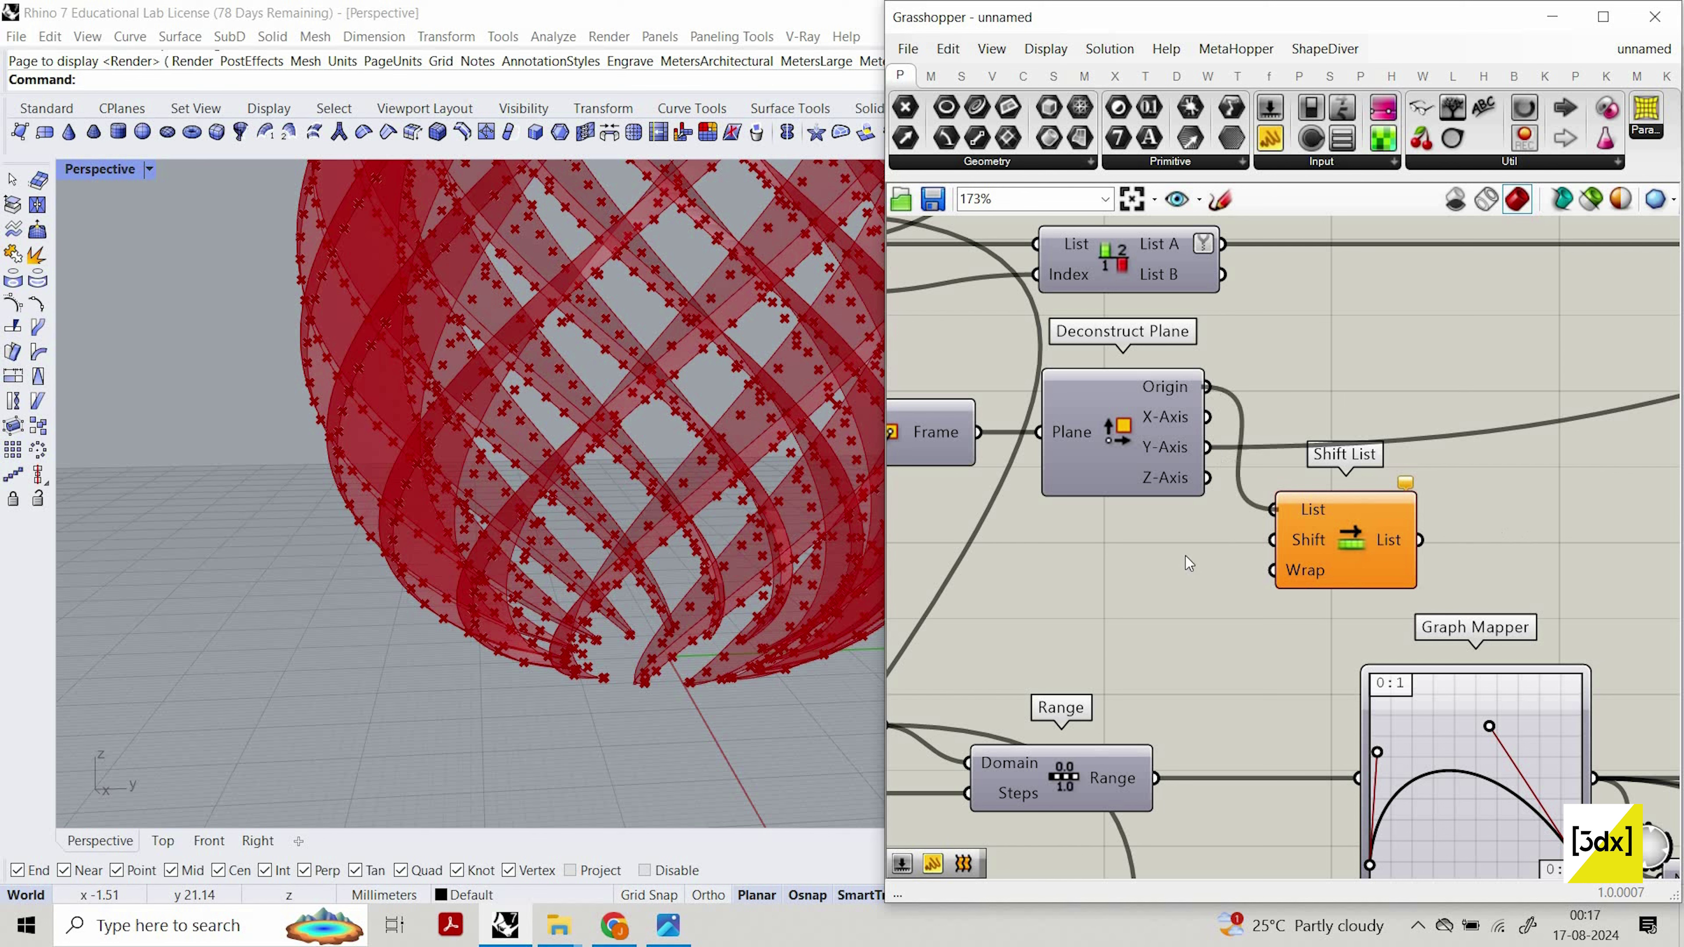
{"action": "left_click_drag", "start_coordinate": [1346, 541], "coordinate": [1545, 542]}
Add a Number Slider with value 1 for the Shift List's Shift input and move the Shift List closer to Deconstruct Plane.
{"action": "double_click", "coordinate": [1169, 557]}
{"action": "type", "text": "1"}
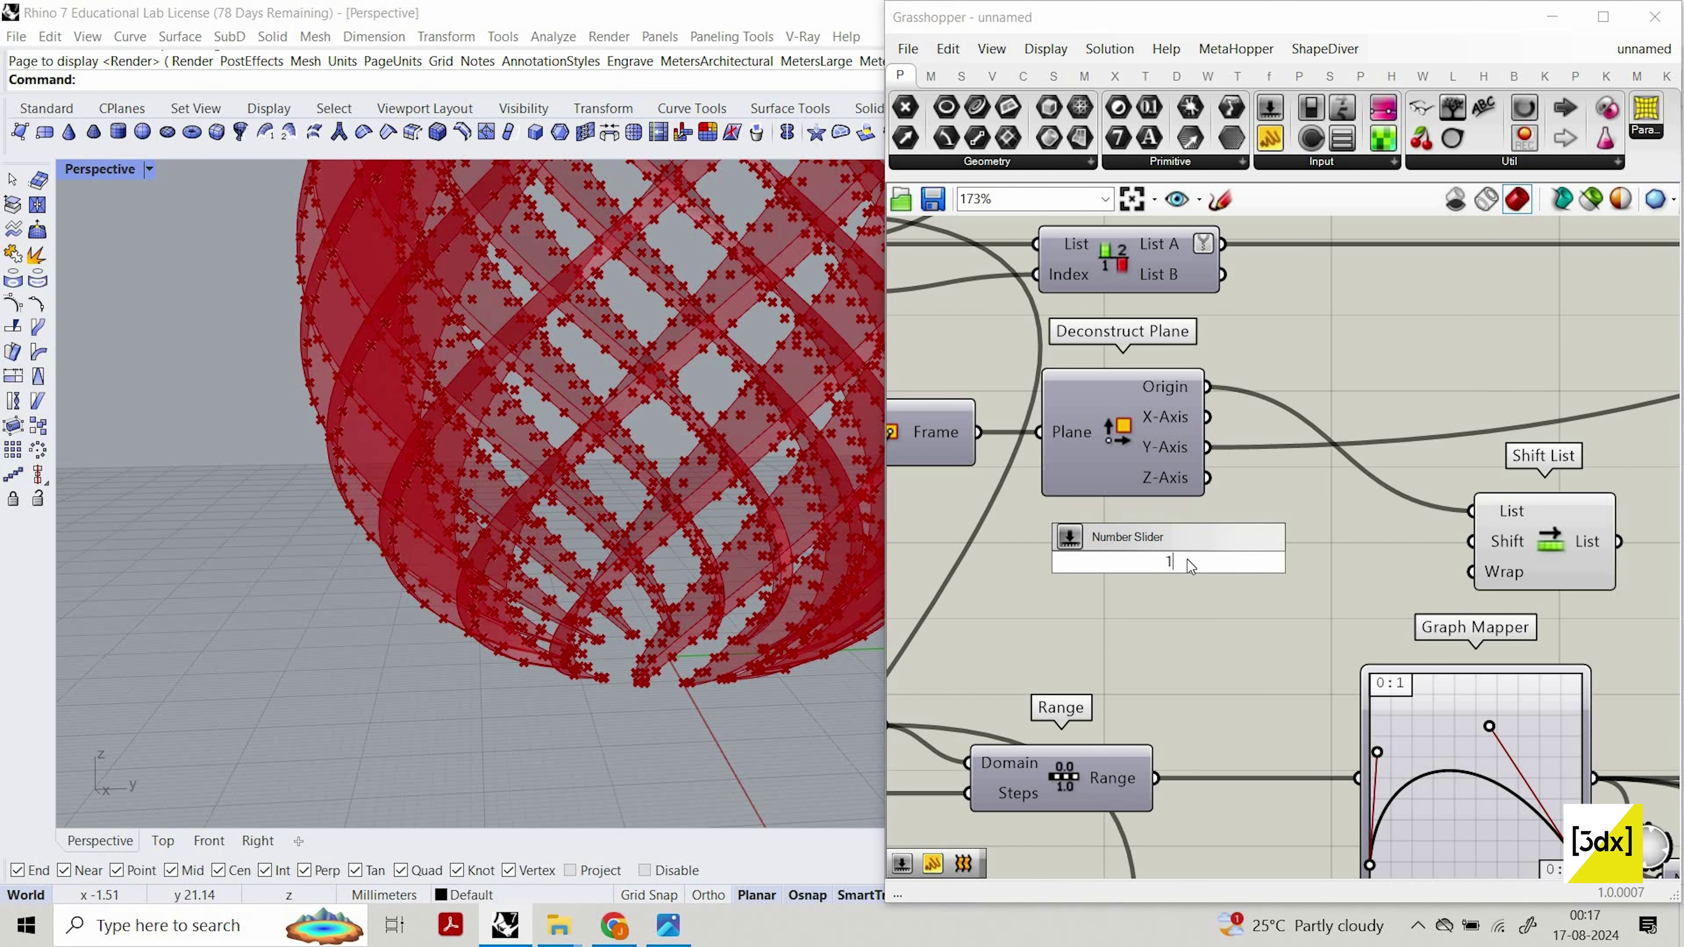
{"action": "key", "text": "Return"}
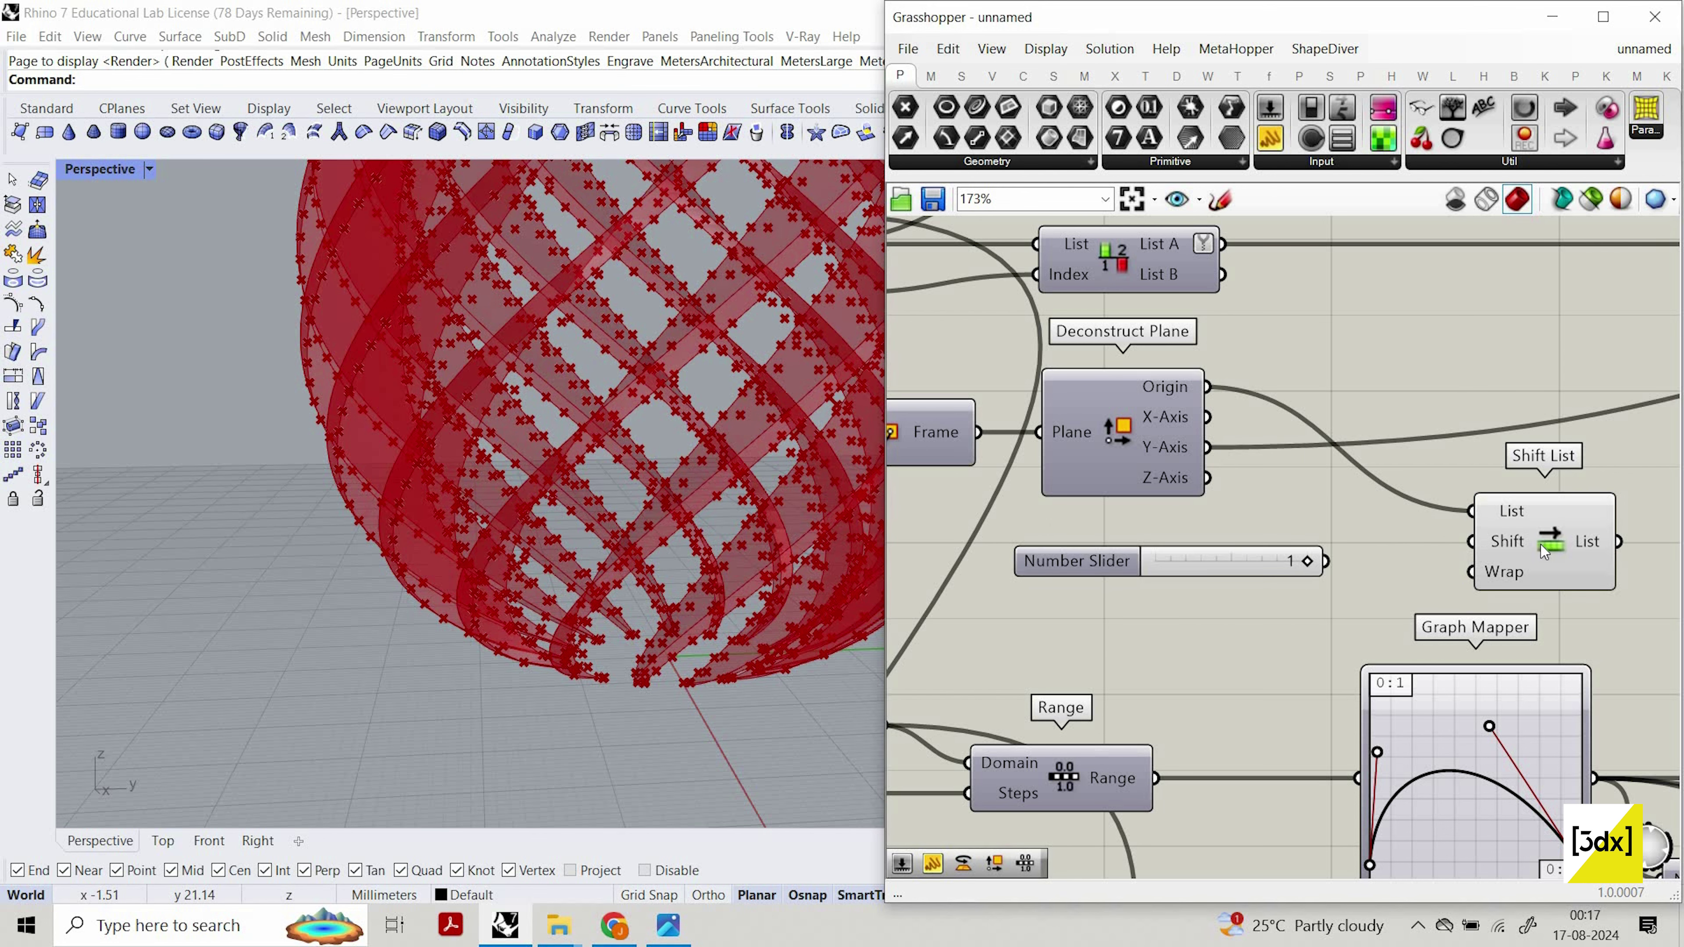
{"action": "left_click_drag", "start_coordinate": [1508, 537], "coordinate": [1349, 432]}
Add a Point container fed by the shifted origins, place it beside the Line, and connect it to the Line's End Point.
{"action": "scroll", "coordinate": [1266, 410], "scroll_direction": "down", "scroll_amount": 8}
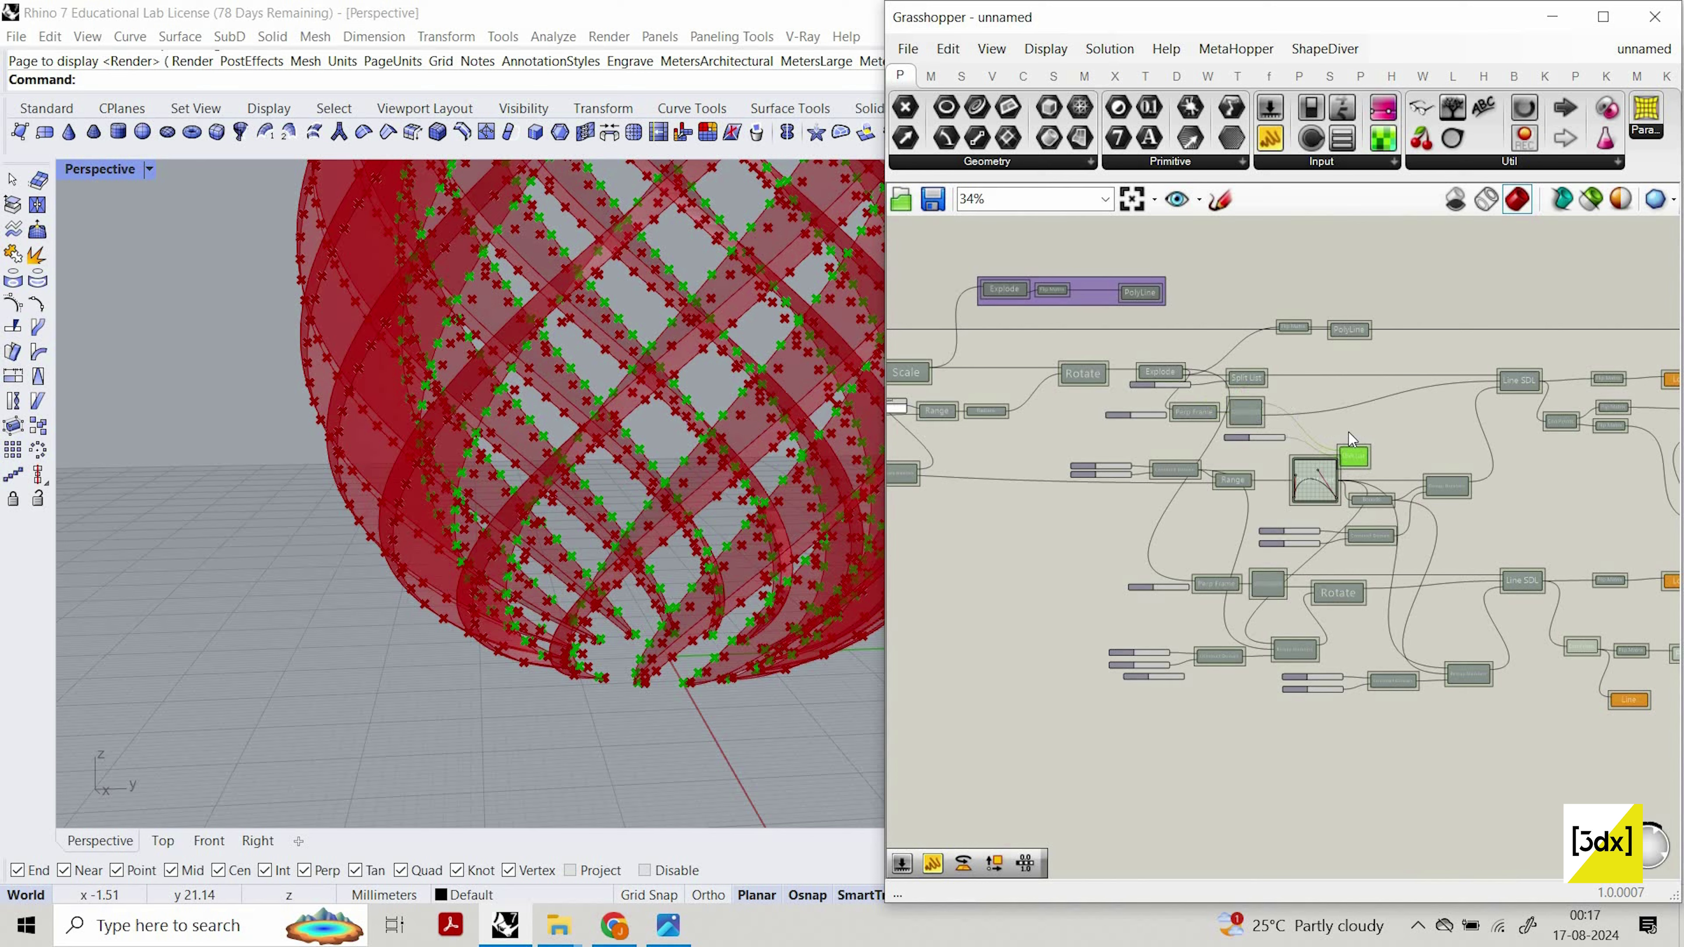
{"action": "scroll", "coordinate": [1257, 410], "scroll_direction": "down", "scroll_amount": 3}
{"action": "scroll", "coordinate": [1246, 407], "scroll_direction": "up", "scroll_amount": 5}
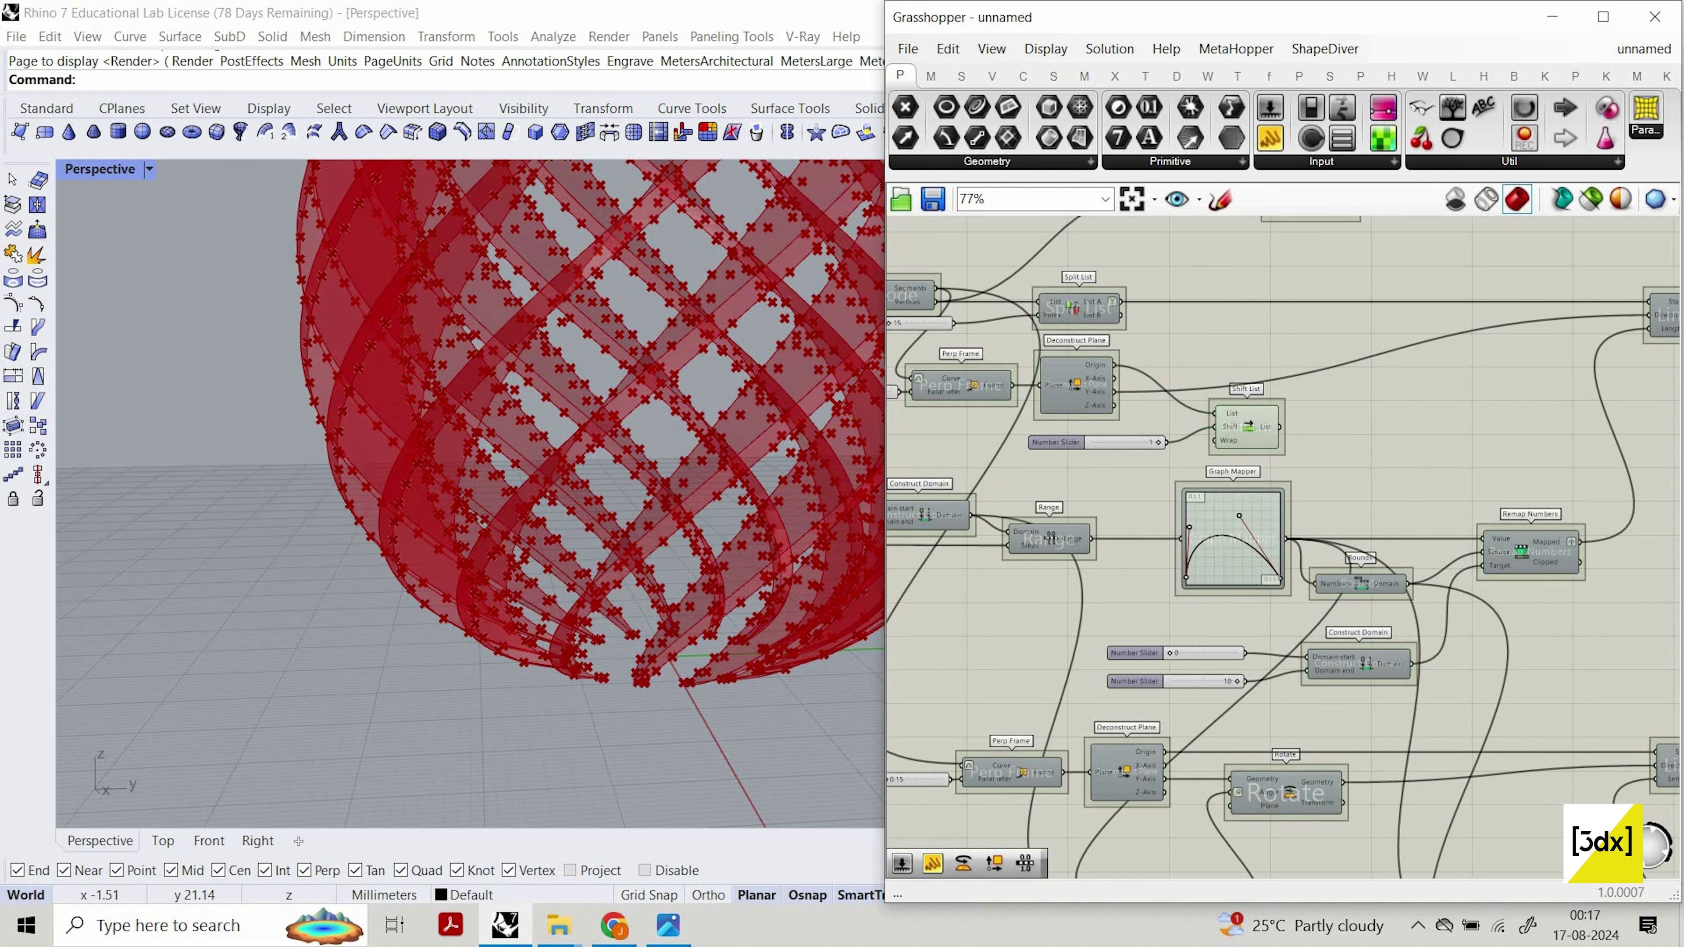
{"action": "double_click", "coordinate": [1346, 418]}
{"action": "type", "text": "point"}
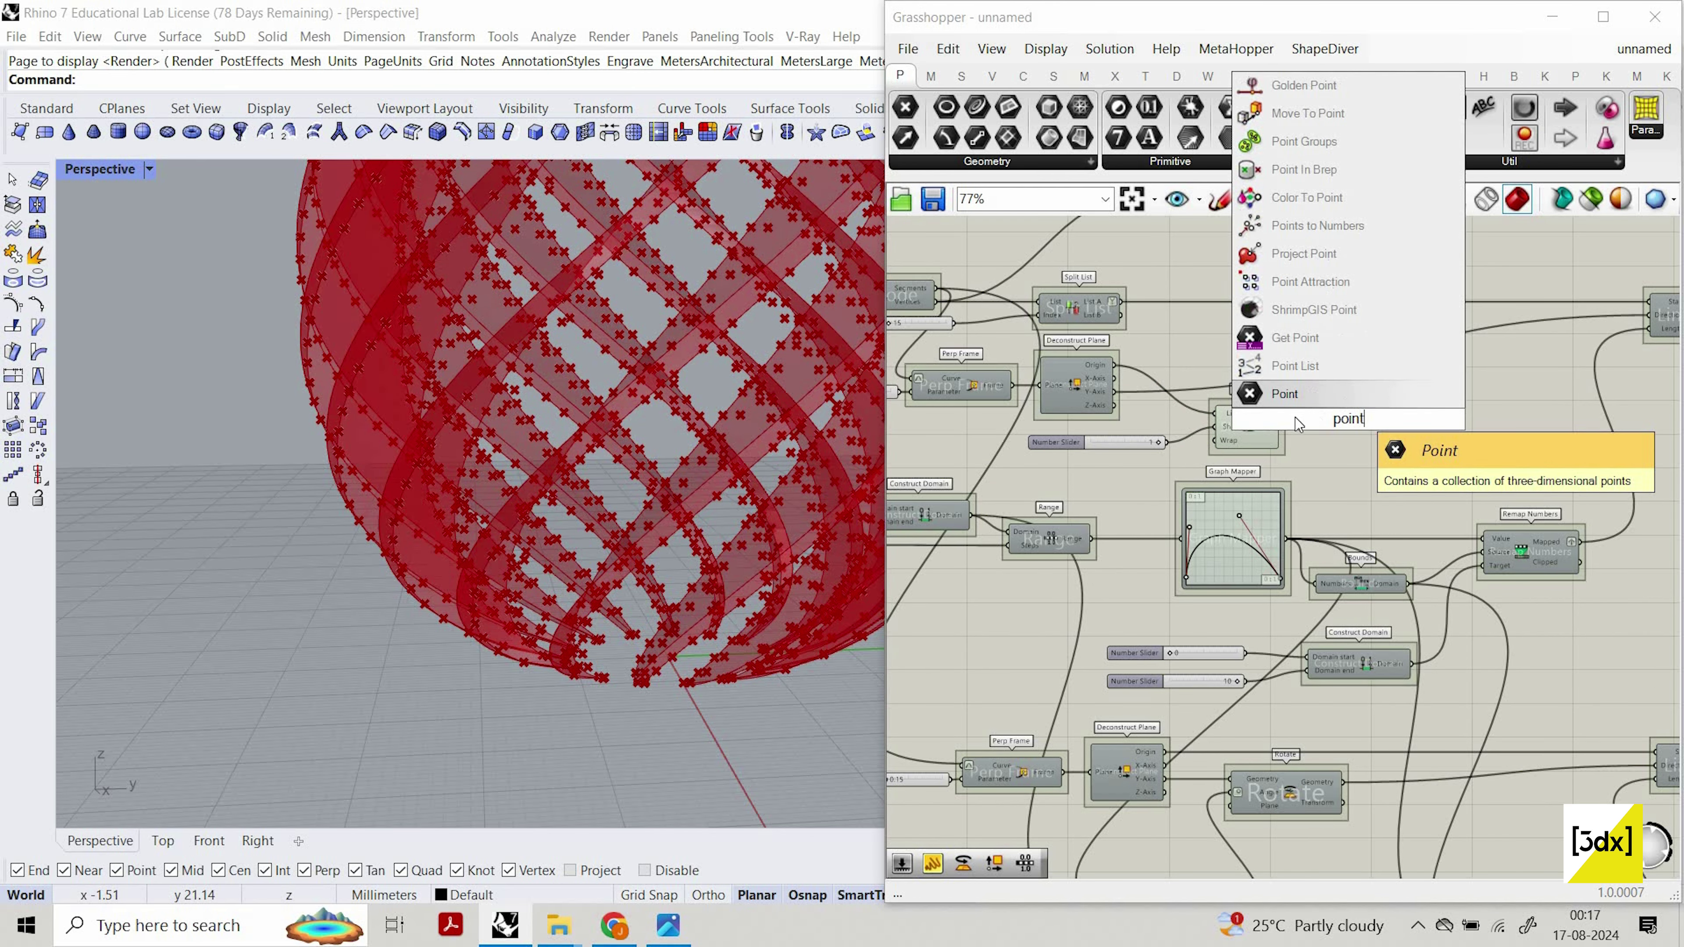
{"action": "key", "text": "Return"}
{"action": "scroll", "coordinate": [1315, 429], "scroll_direction": "up", "scroll_amount": 1}
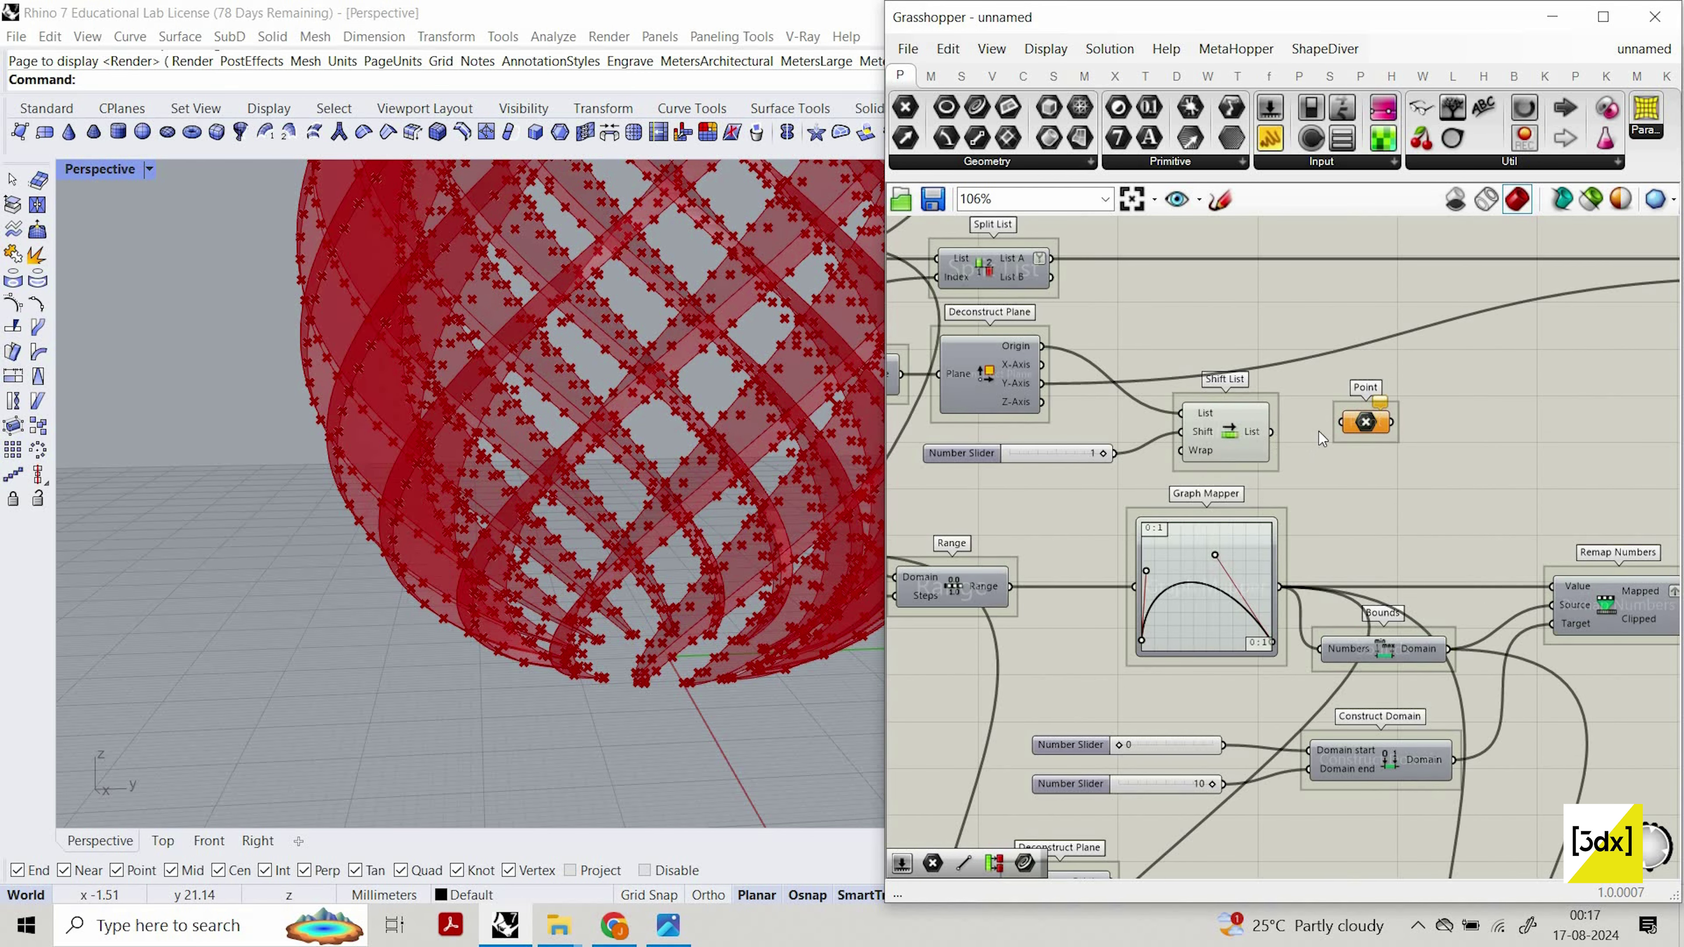
{"action": "scroll", "coordinate": [1225, 311], "scroll_direction": "down", "scroll_amount": 5}
{"action": "left_click_drag", "start_coordinate": [1364, 422], "coordinate": [1047, 451]}
{"action": "scroll", "coordinate": [1492, 521], "scroll_direction": "up", "scroll_amount": 6}
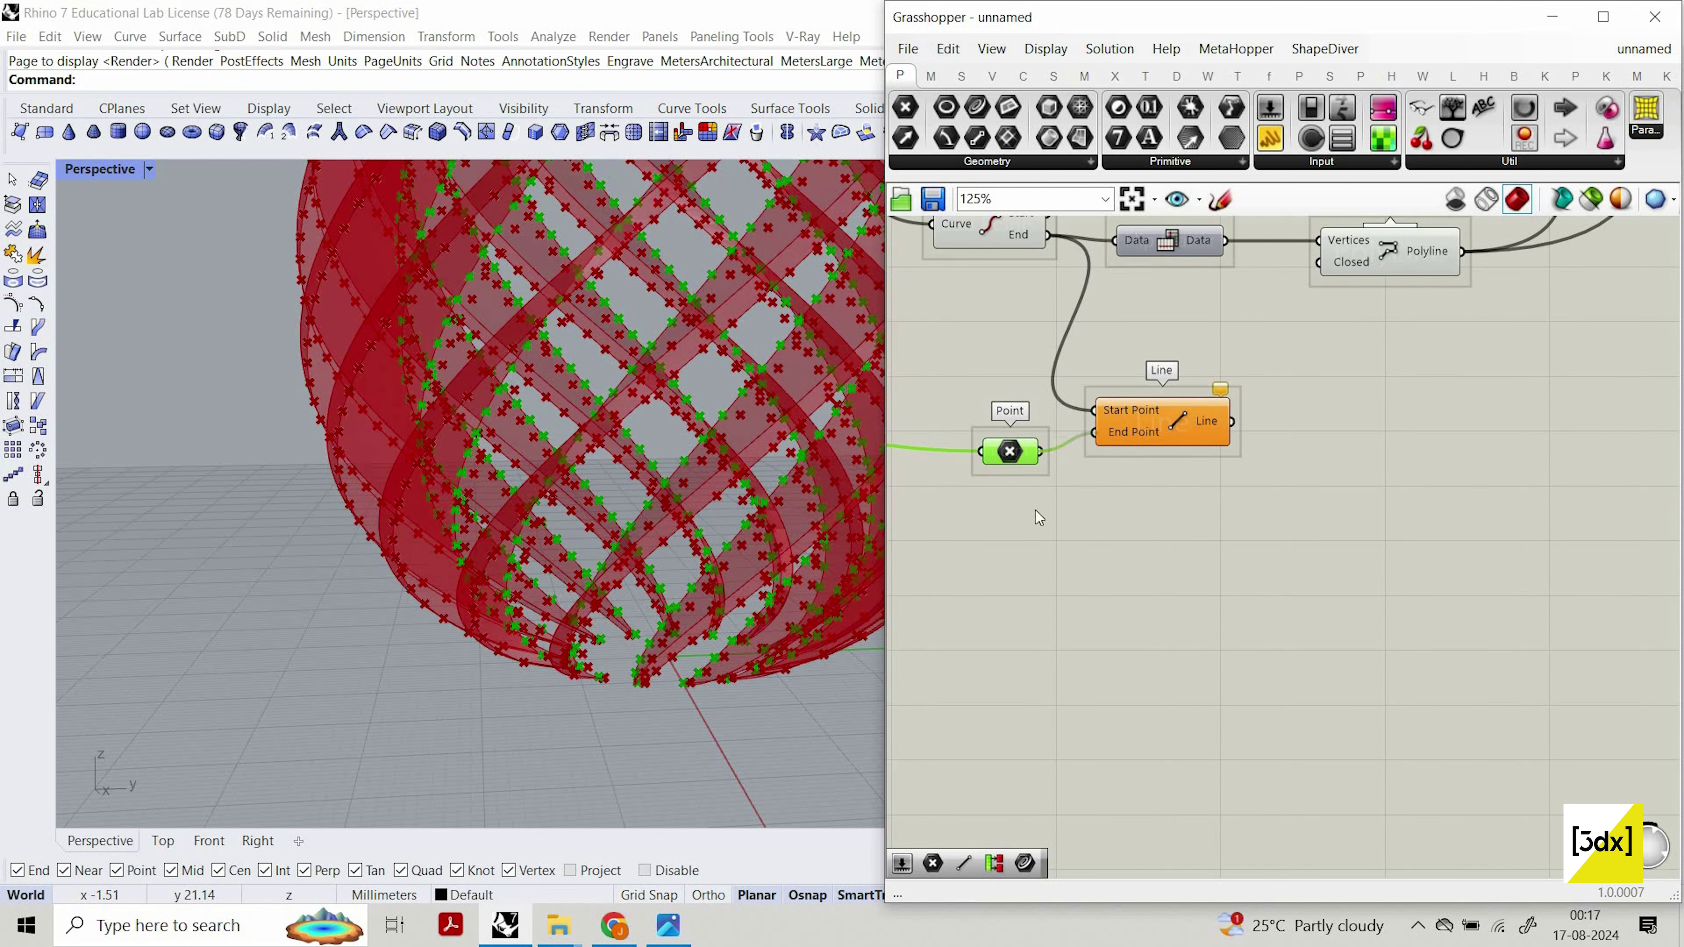
Hide the preview of the Line and all the components before it, including the Shift List, Point and End Points.
{"action": "scroll", "coordinate": [1211, 345], "scroll_direction": "down", "scroll_amount": 8}
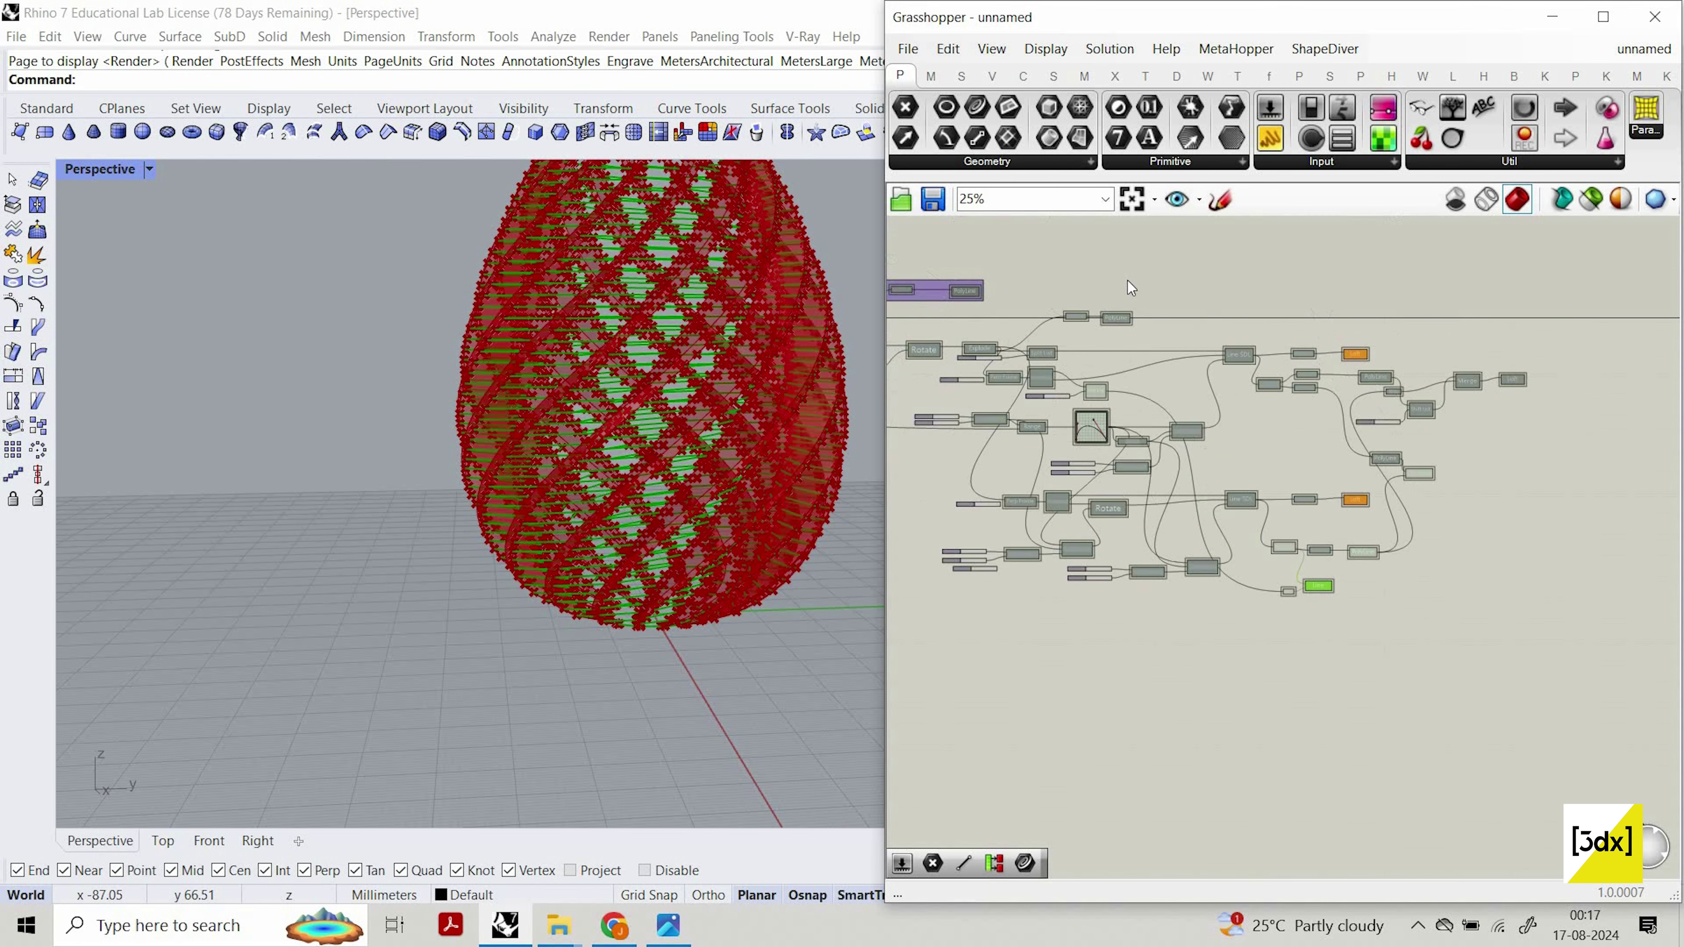
{"action": "left_click_drag", "start_coordinate": [1130, 285], "coordinate": [1452, 600]}
{"action": "right_click", "coordinate": [1332, 345]}
{"action": "left_click", "coordinate": [1319, 353]}
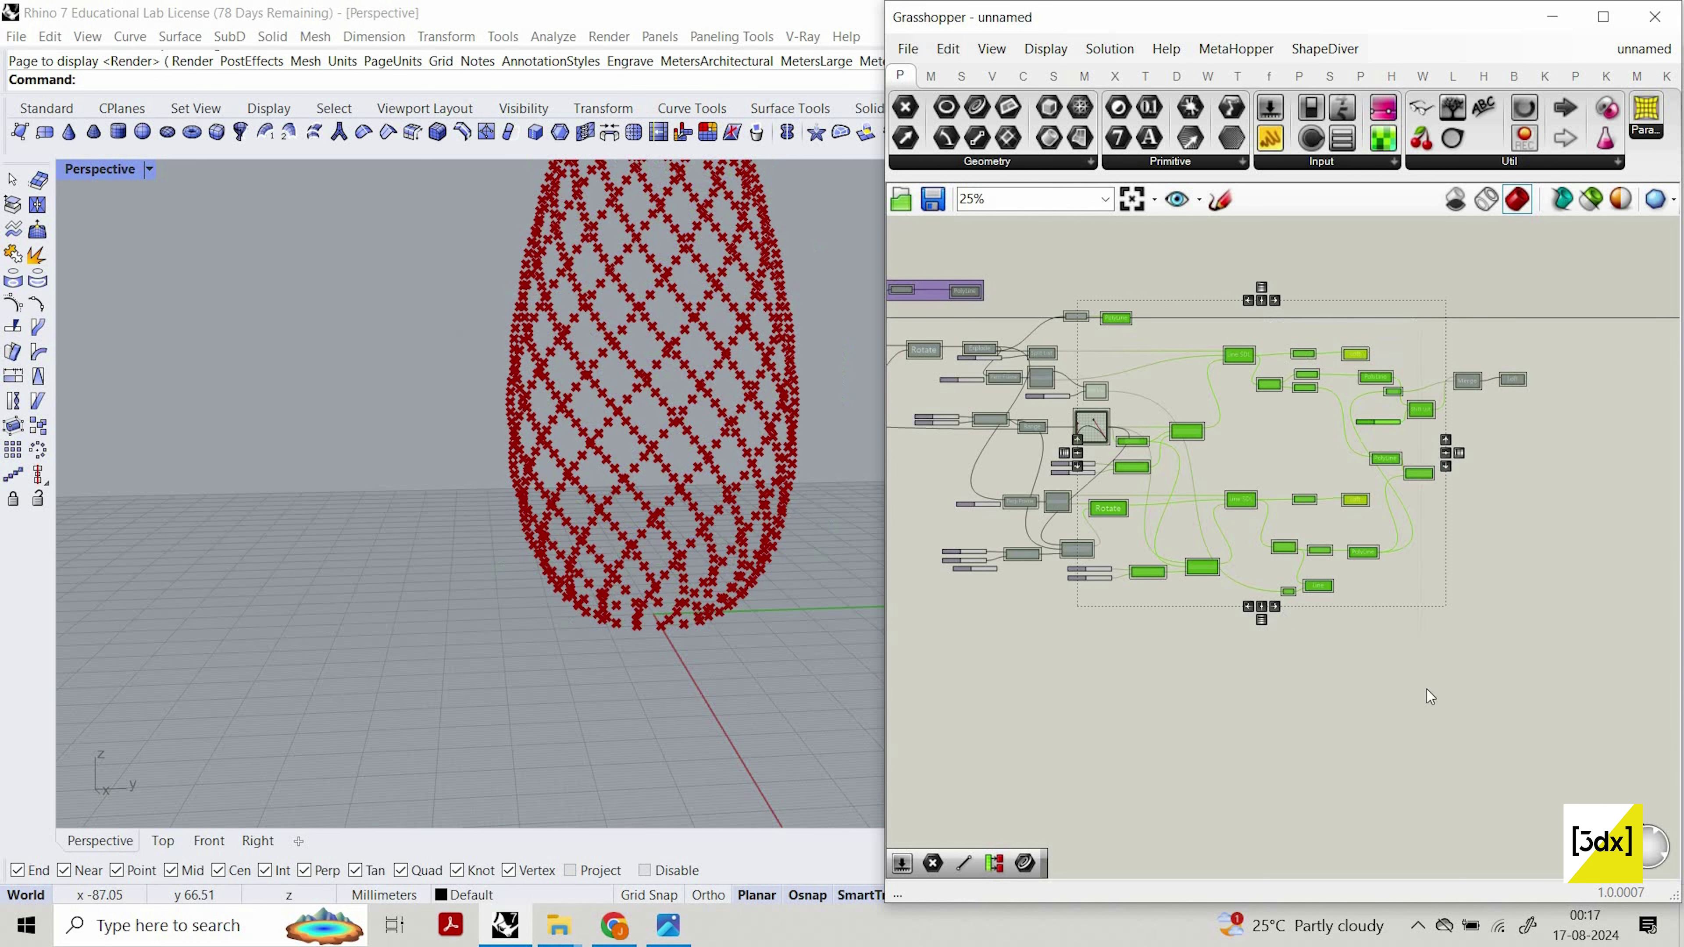
{"action": "left_click", "coordinate": [1426, 690]}
{"action": "scroll", "coordinate": [1370, 552], "scroll_direction": "up", "scroll_amount": 5}
{"action": "scroll", "coordinate": [1428, 692], "scroll_direction": "down", "scroll_amount": 3}
{"action": "left_click_drag", "start_coordinate": [1242, 766], "coordinate": [862, 258]}
{"action": "middle_click", "coordinate": [1135, 274]}
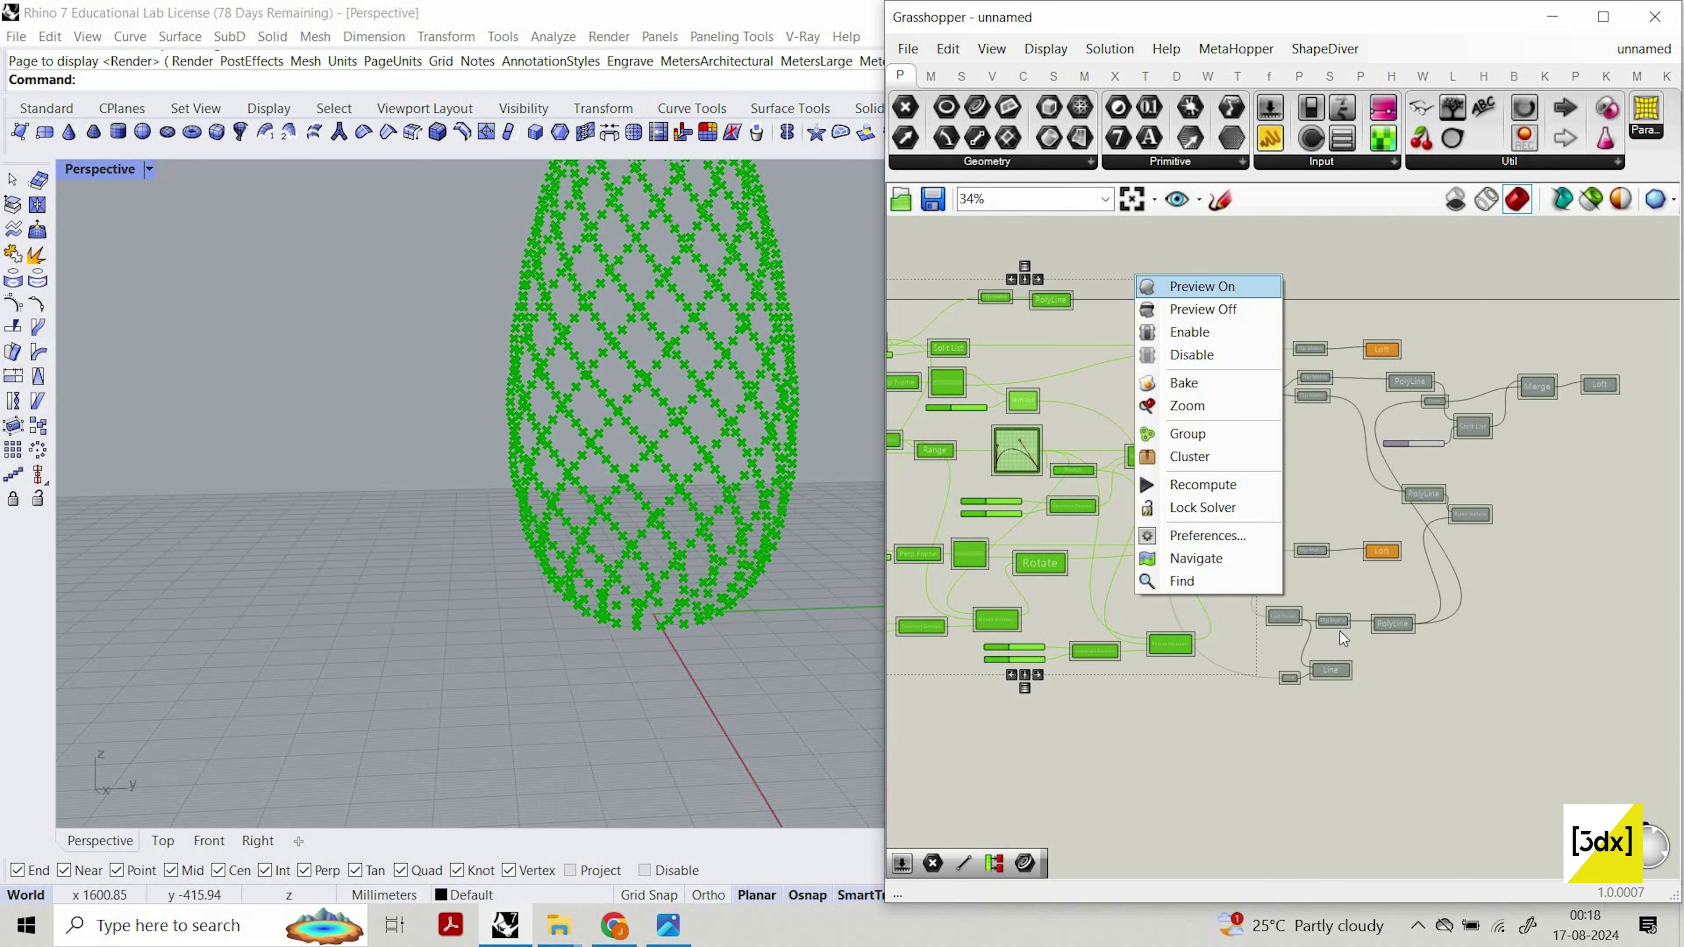
{"action": "left_click", "coordinate": [1203, 309]}
Show the preview of the Line component alone and examine the lines spanning between the fins near the vase base.
{"action": "scroll", "coordinate": [1340, 634], "scroll_direction": "up", "scroll_amount": 7}
{"action": "left_click", "coordinate": [1316, 662]}
{"action": "middle_click", "coordinate": [1501, 604]}
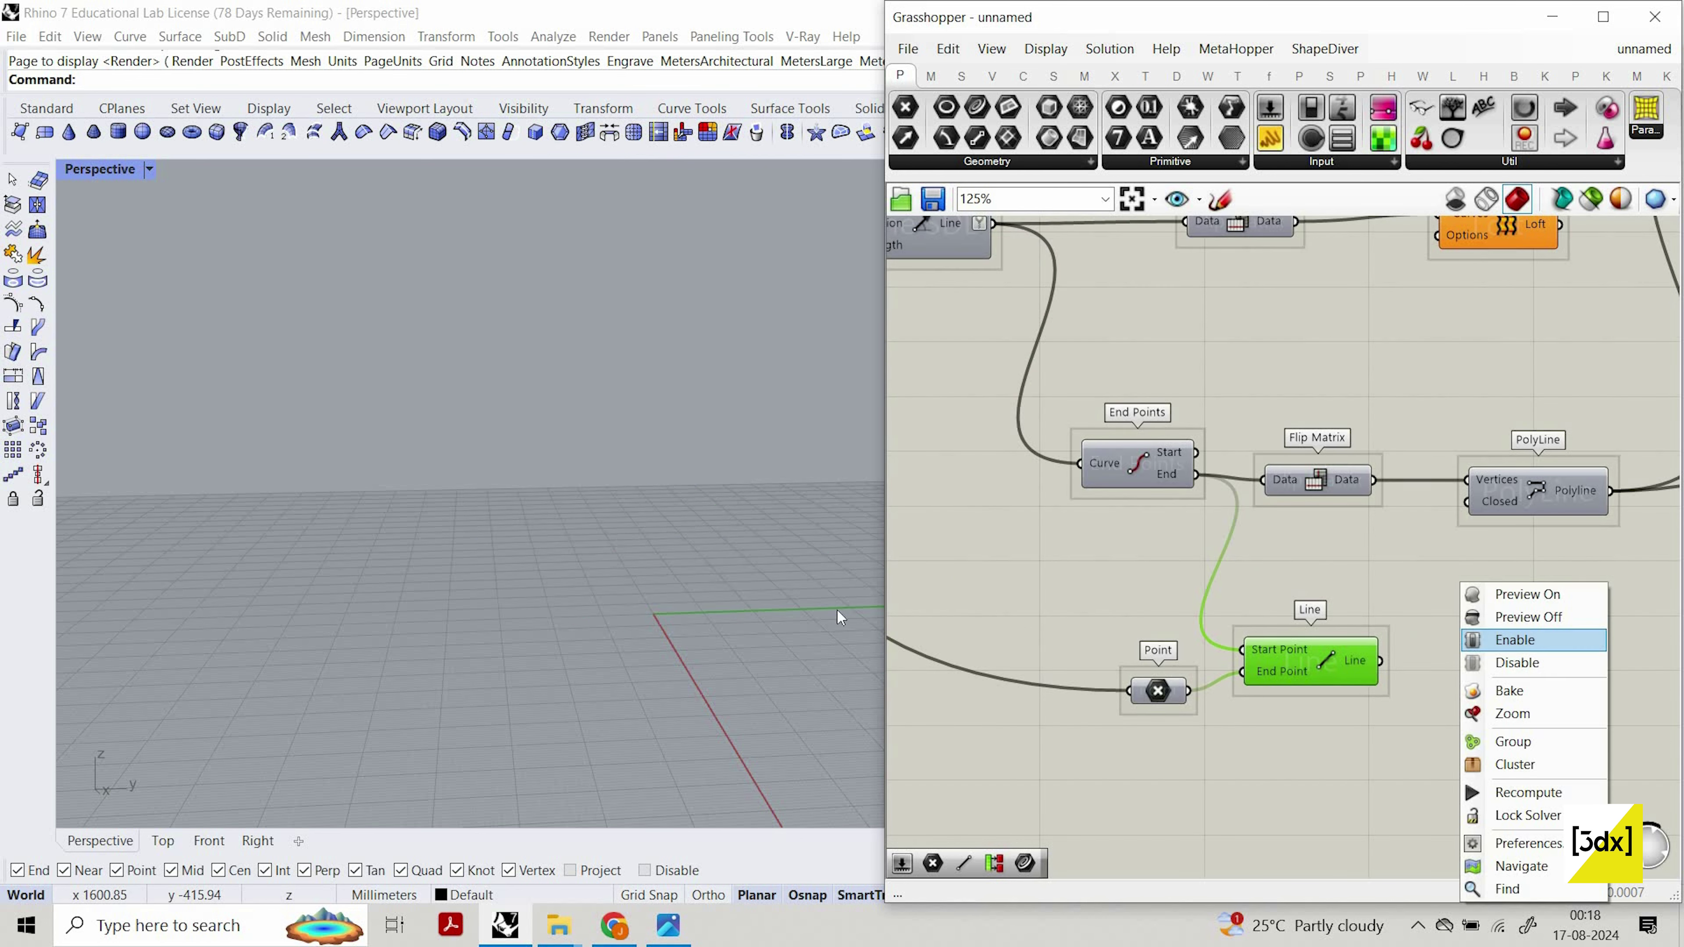
{"action": "left_click", "coordinate": [1525, 593]}
{"action": "scroll", "coordinate": [781, 531], "scroll_direction": "up", "scroll_amount": 5}
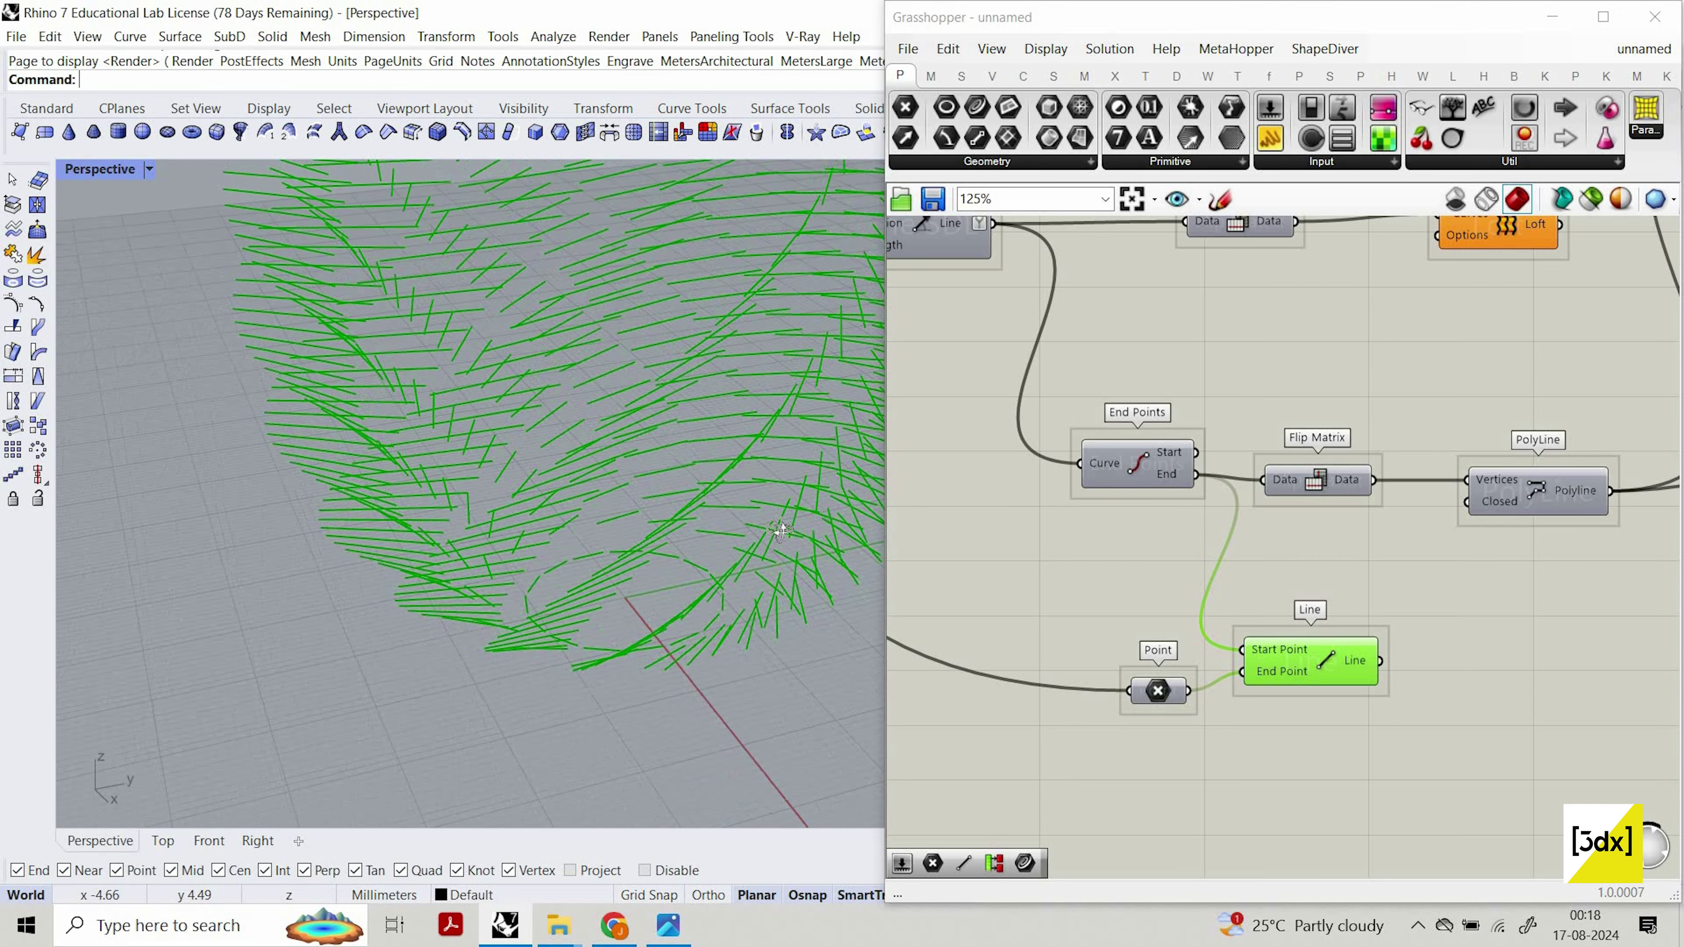
{"action": "right_click_drag", "start_coordinate": [781, 531], "coordinate": [833, 504]}
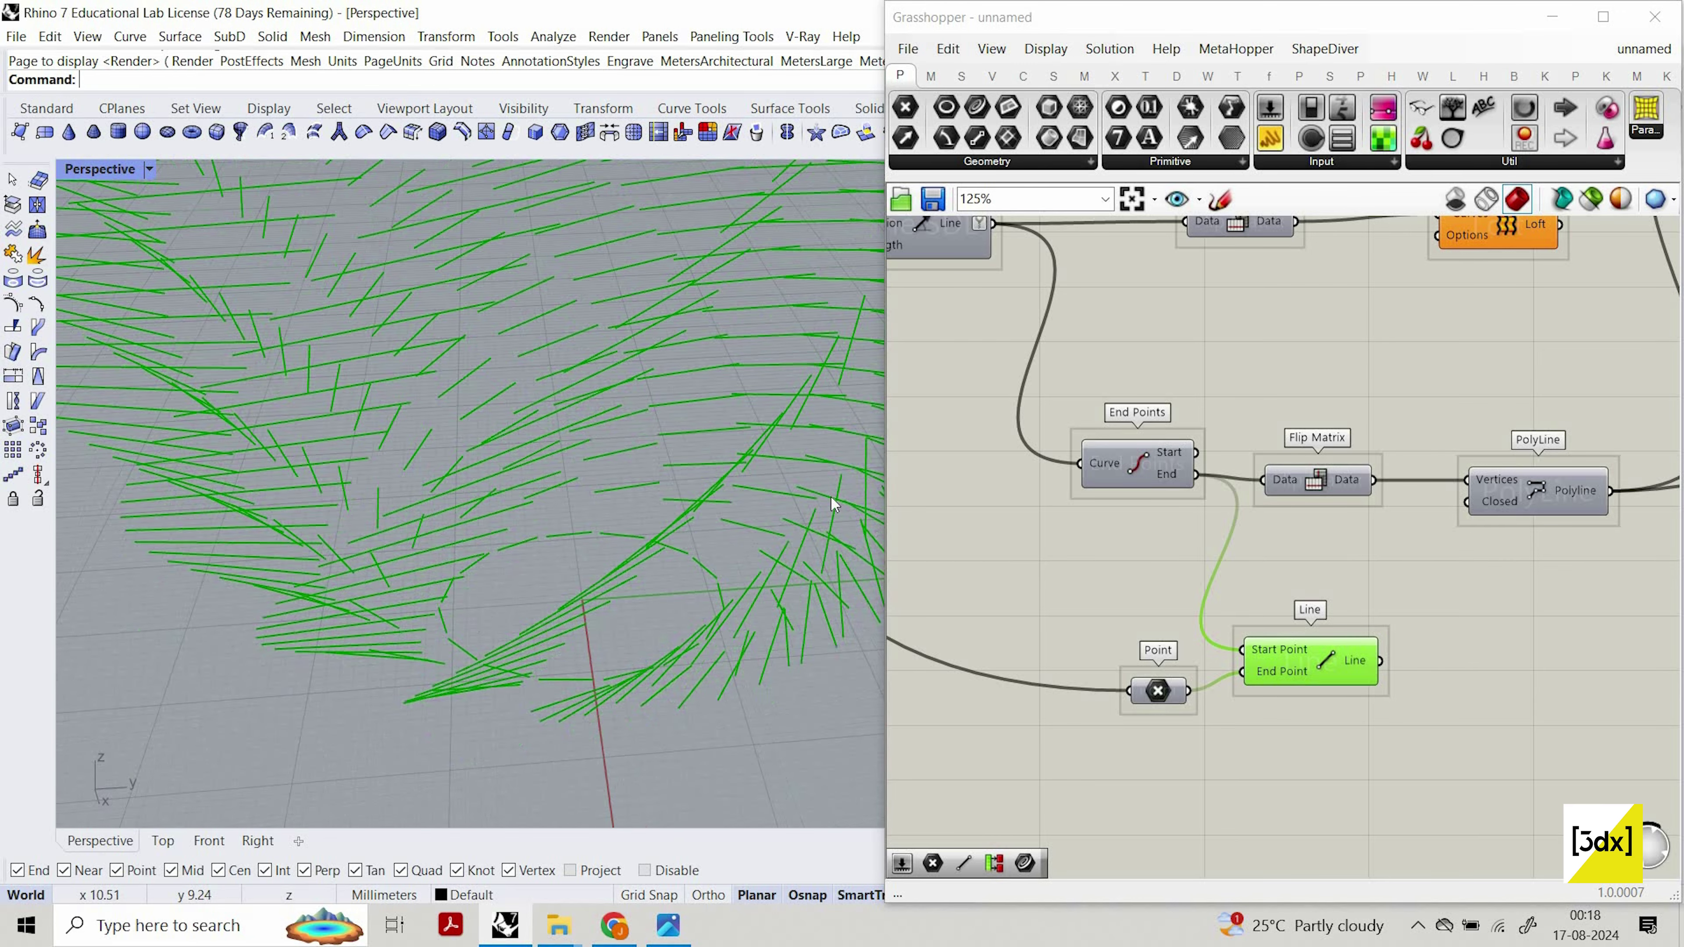
Add a Loft component after the new Line component.
{"action": "double_click", "coordinate": [1542, 732]}
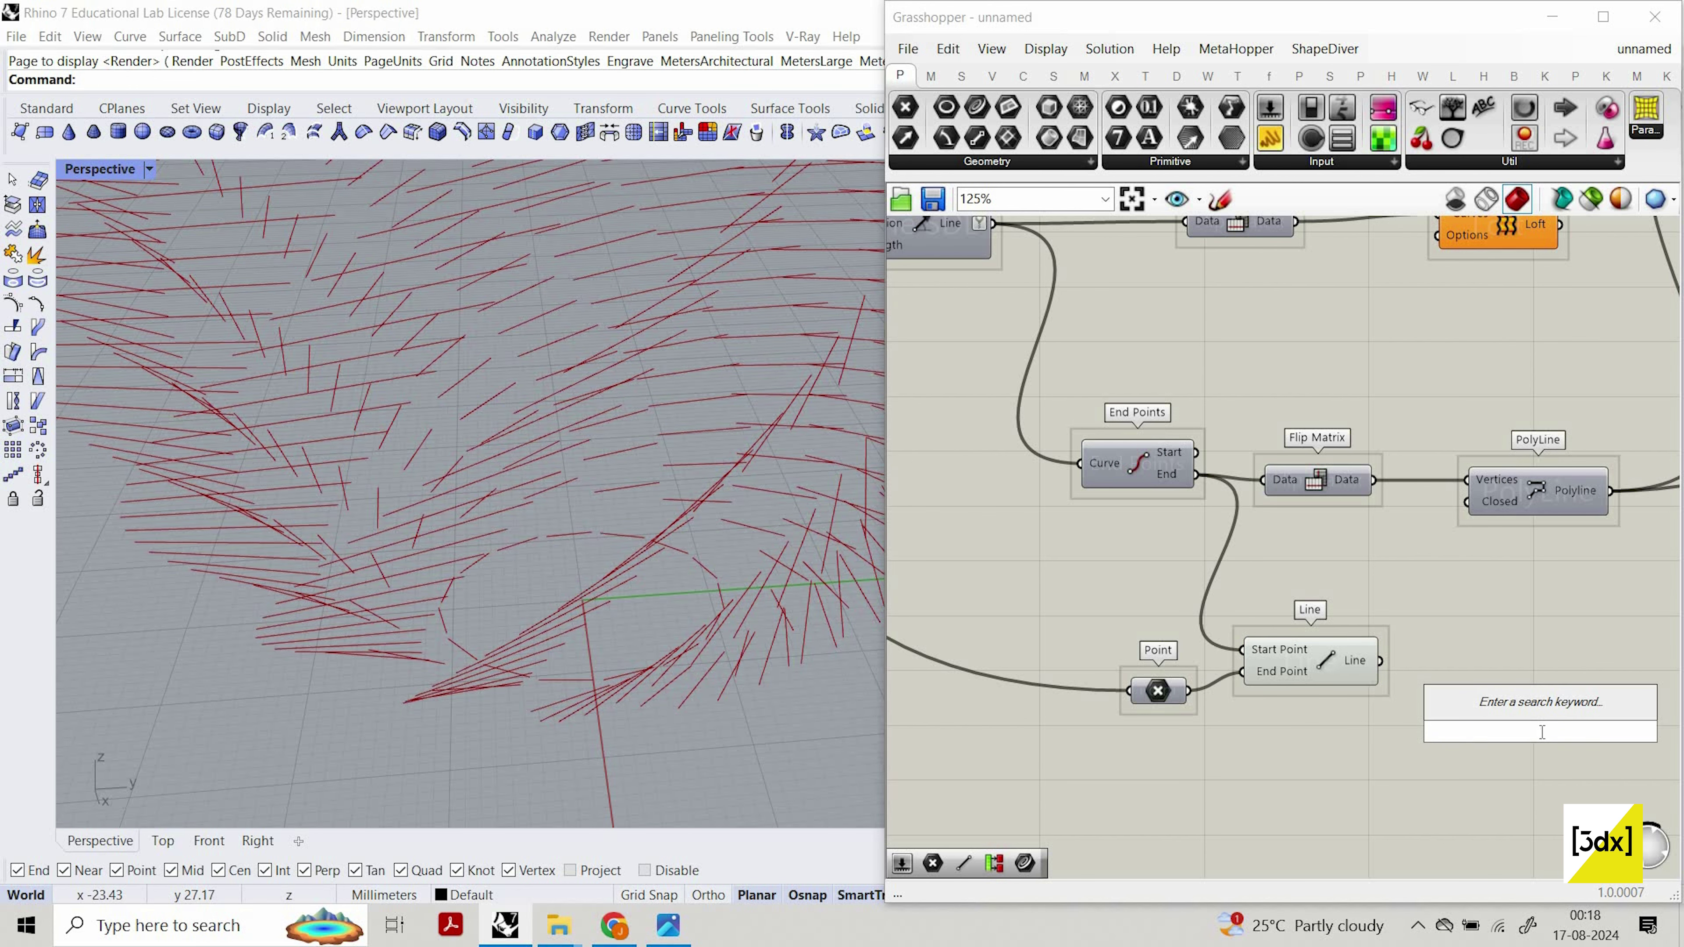
{"action": "type", "text": "lo"}
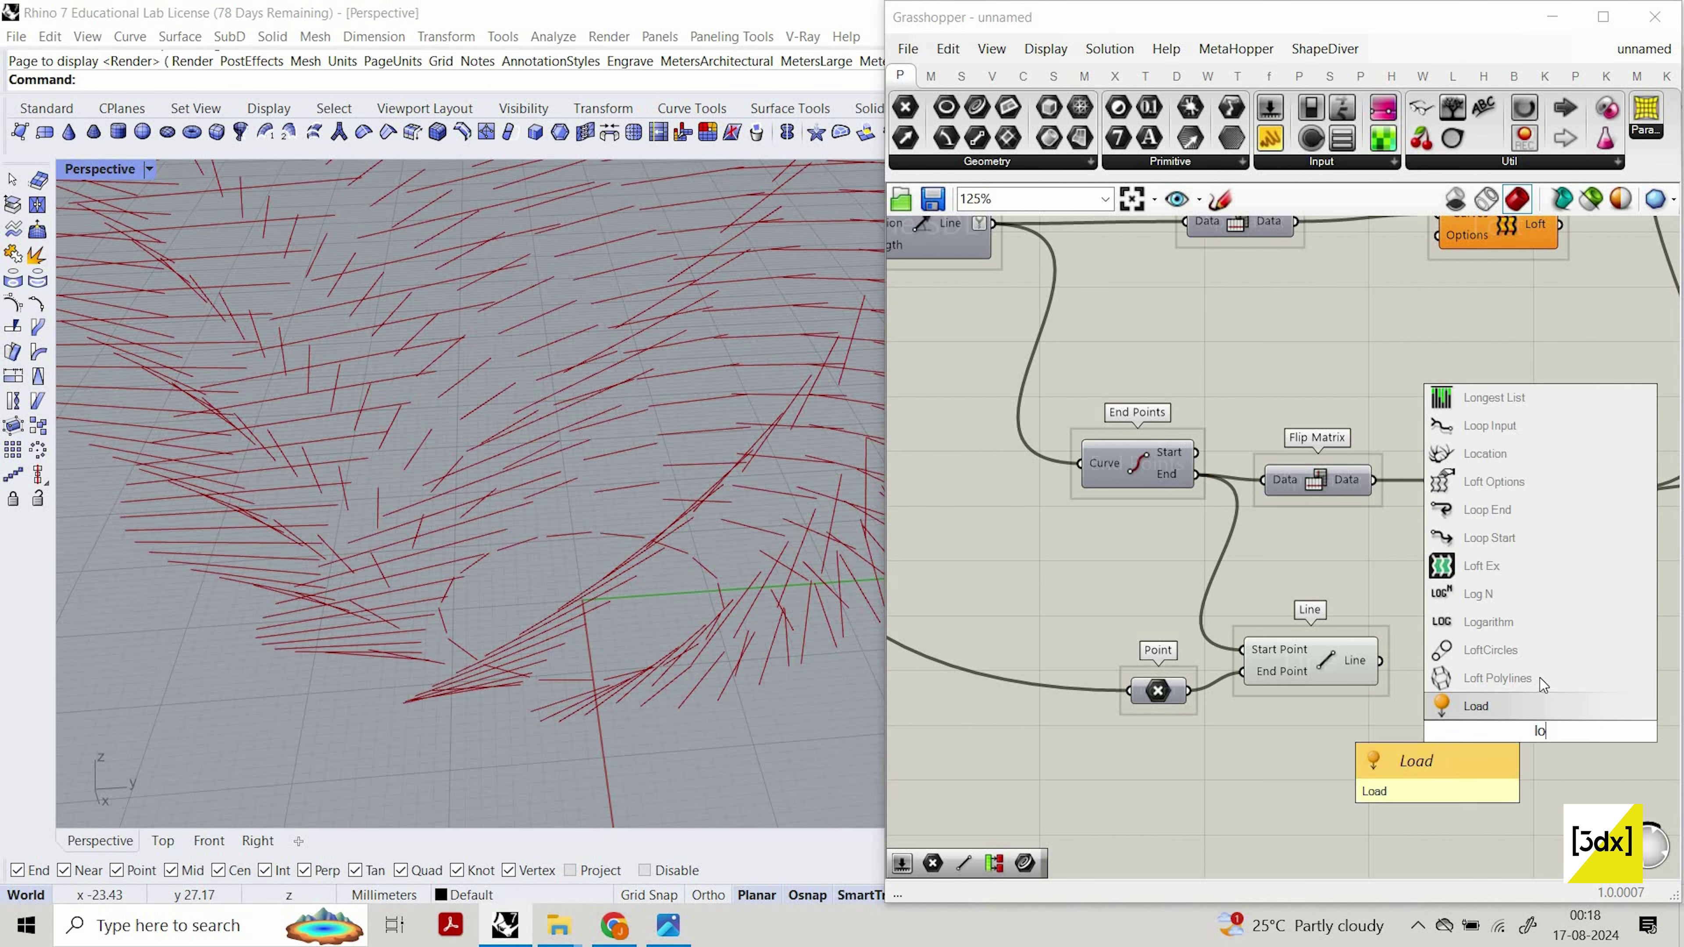
{"action": "type", "text": "ft"}
{"action": "key", "text": "Return"}
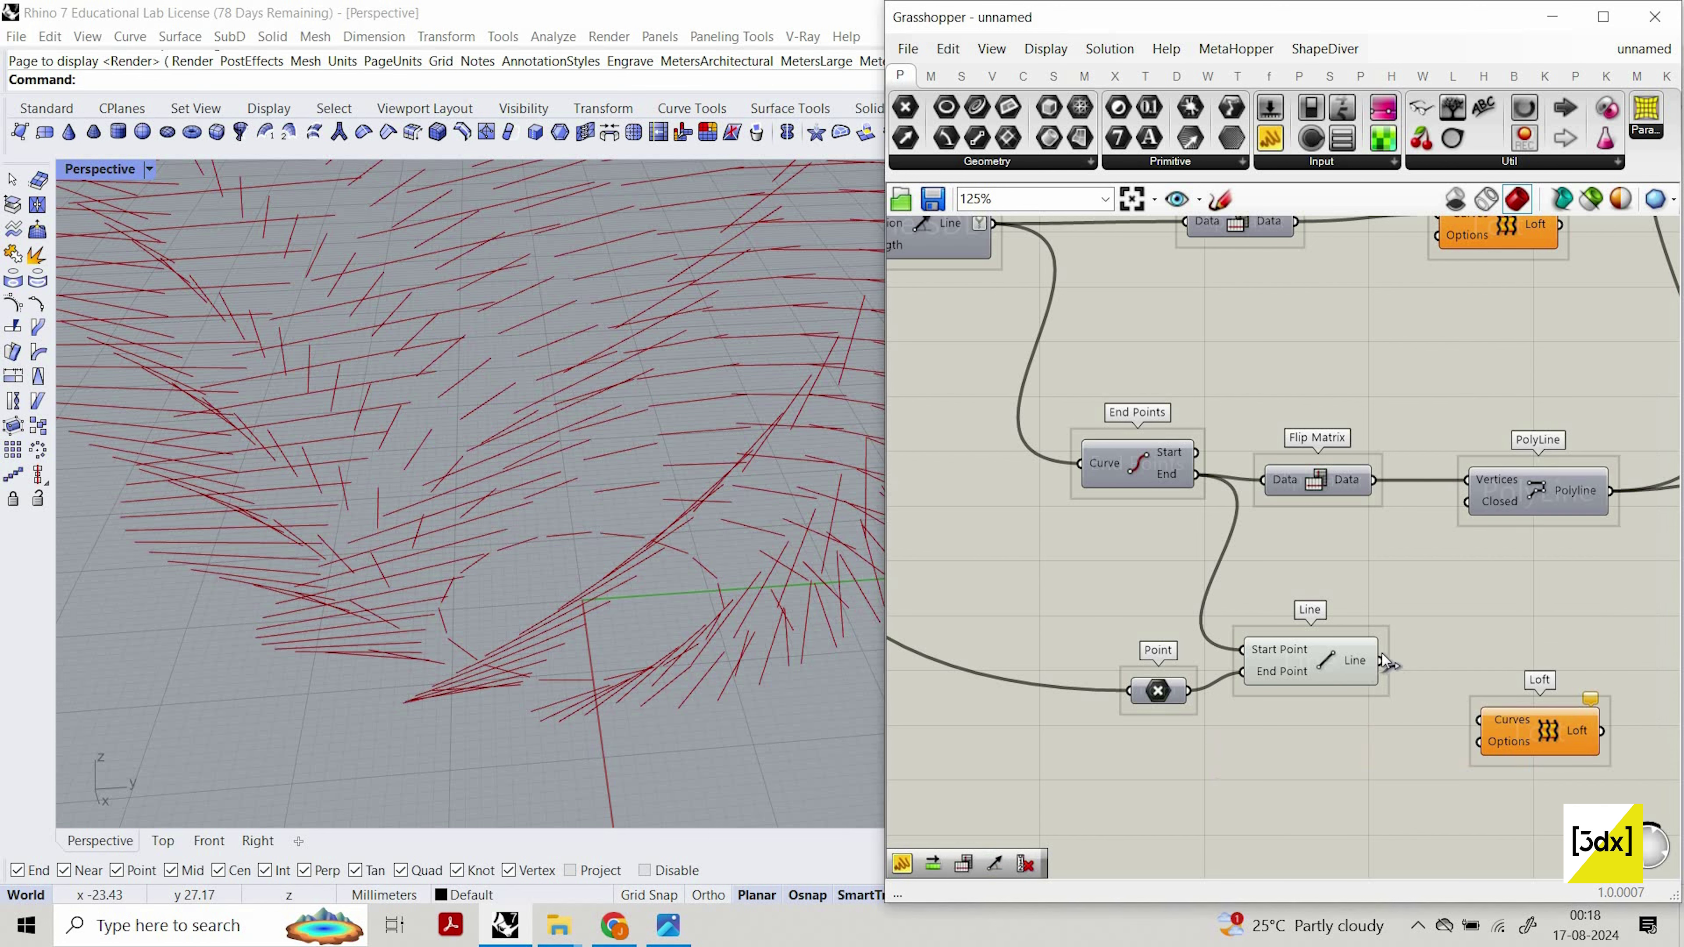
Insert a Flip Matrix between the Line and the new Loft, connecting the flipped lines to the Loft's Curves input.
{"action": "double_click", "coordinate": [1442, 629]}
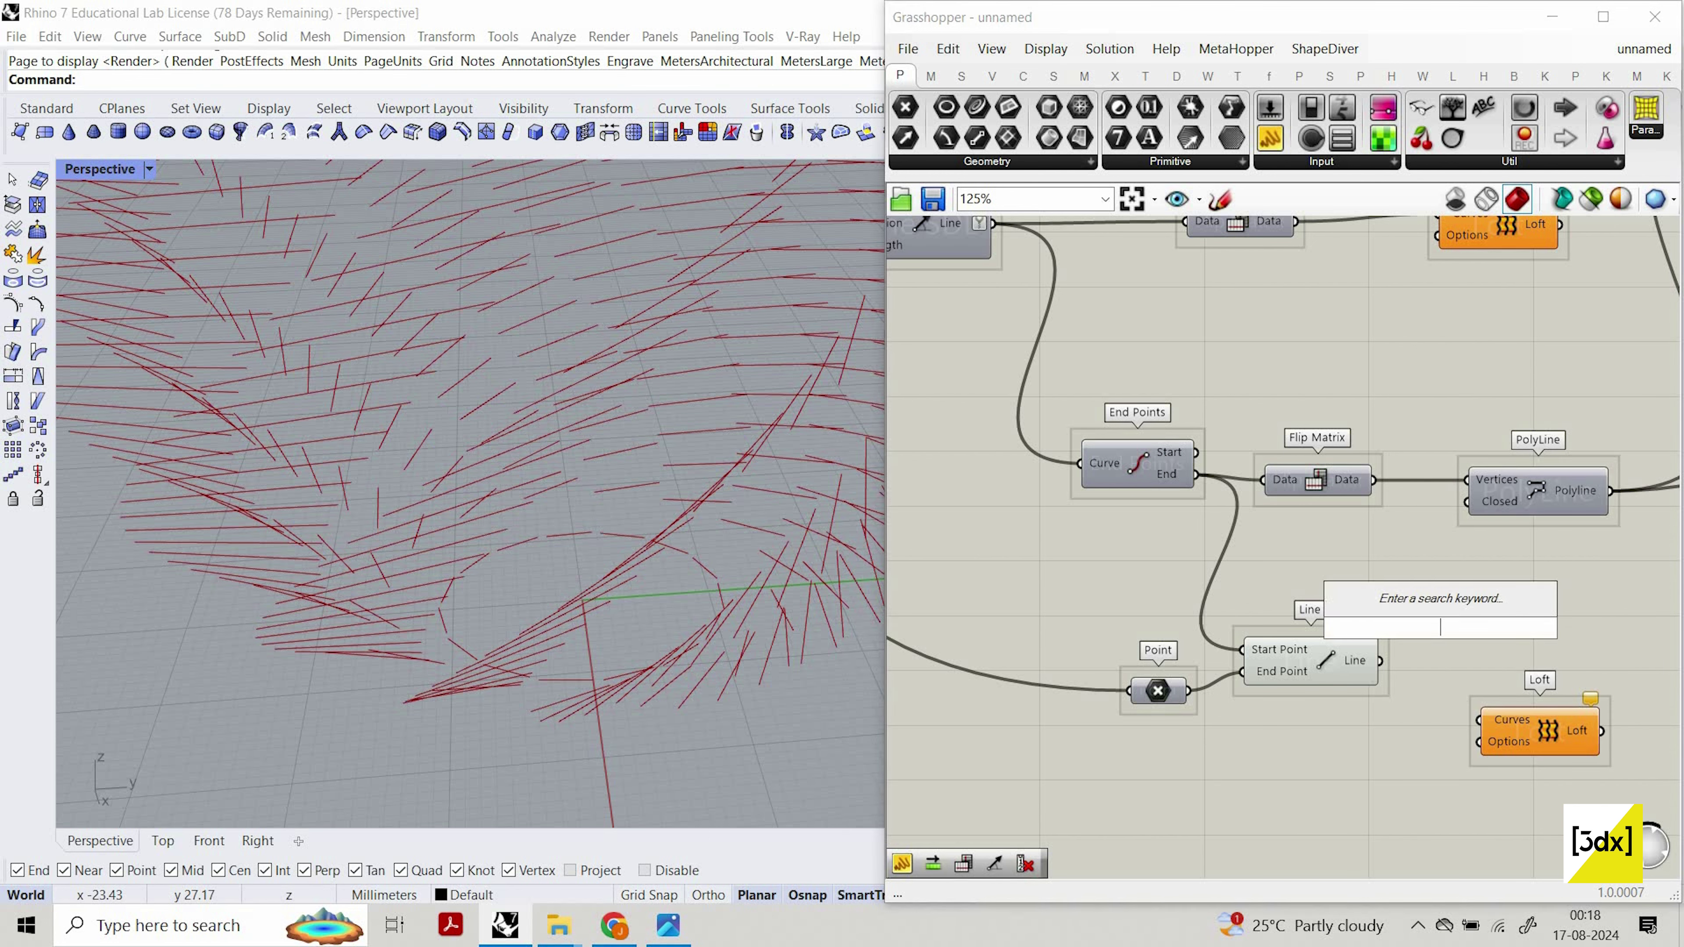
{"action": "type", "text": "flip"}
{"action": "key", "text": "Up"}
{"action": "key", "text": "Up"}
{"action": "key", "text": "Up"}
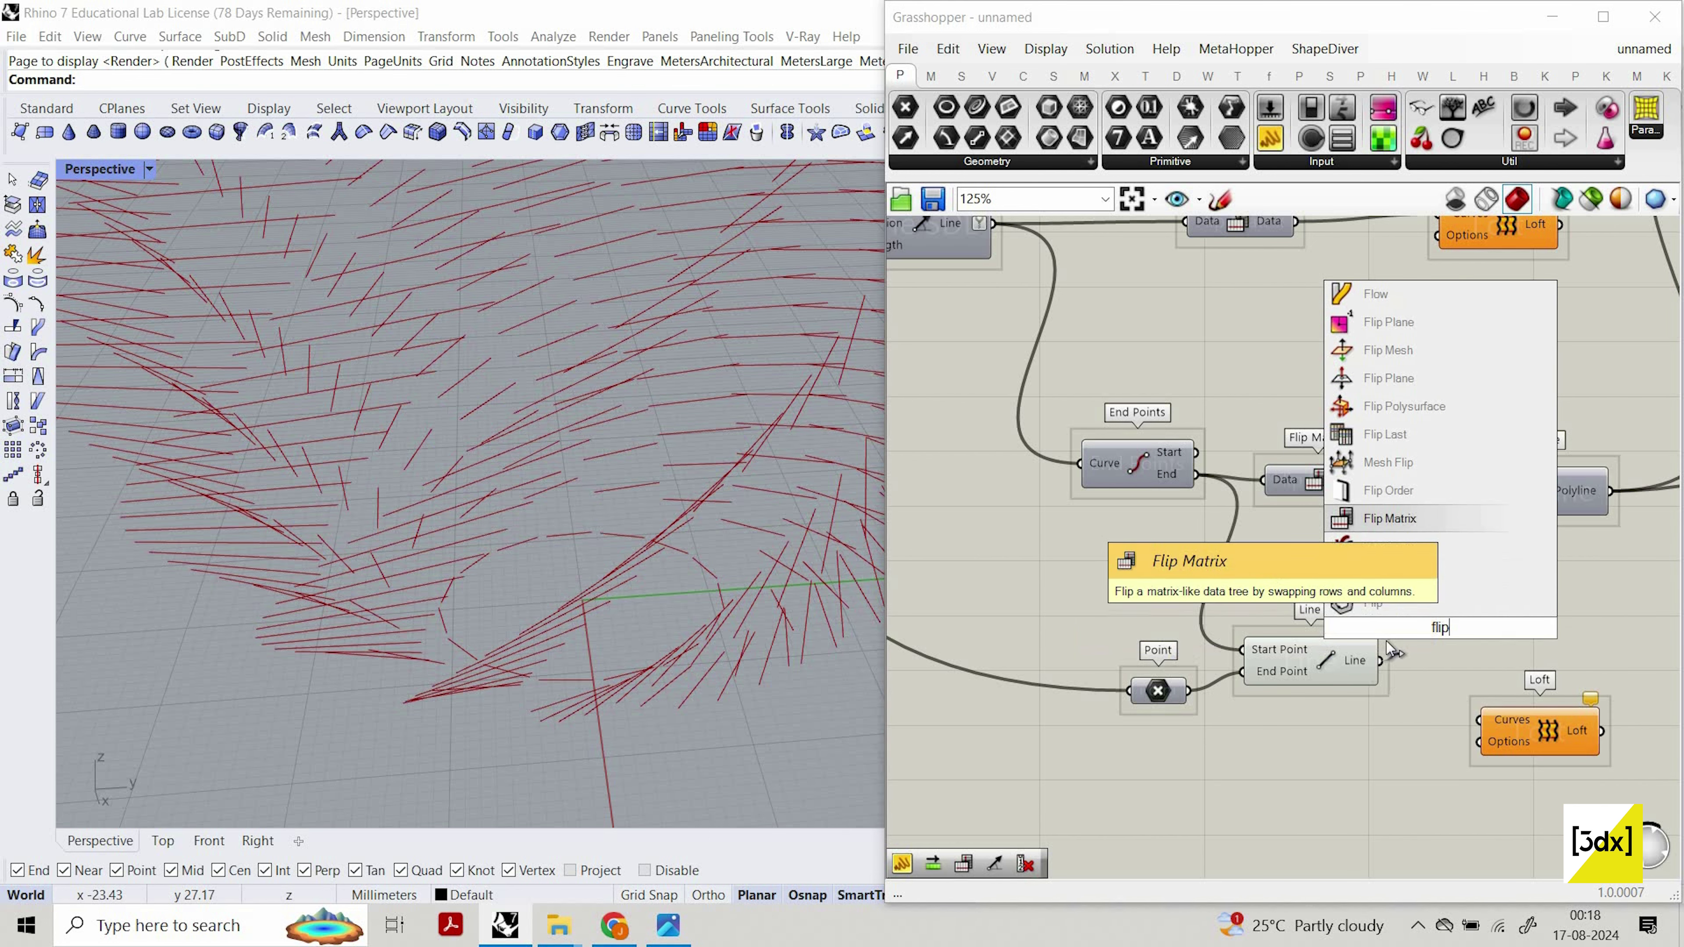
{"action": "key", "text": "Return"}
{"action": "left_click_drag", "start_coordinate": [1502, 674], "coordinate": [1591, 690]}
Hide the preview of the Point, Line and Flip Matrix feeding the new Loft, and view the lofted surfaces over the whole vase.
{"action": "right_click_drag", "start_coordinate": [669, 535], "coordinate": [683, 431]}
{"action": "scroll", "coordinate": [1156, 576], "scroll_direction": "down", "scroll_amount": 1}
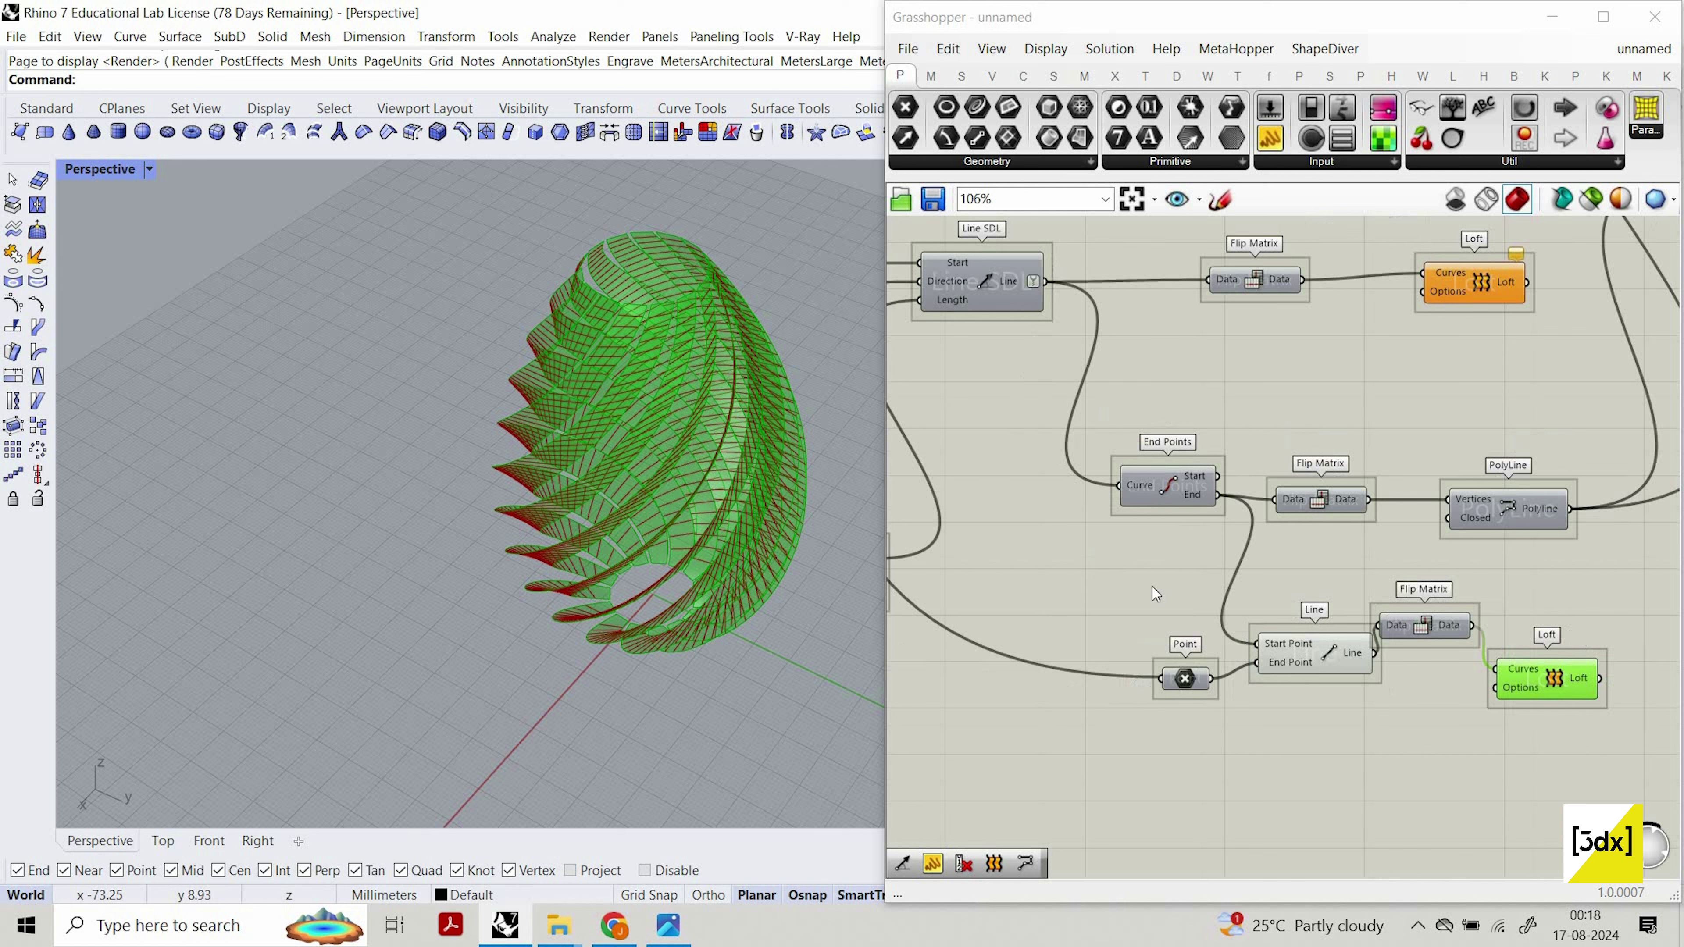
{"action": "left_click_drag", "start_coordinate": [1156, 588], "coordinate": [1479, 763]}
{"action": "middle_click", "coordinate": [1106, 549]}
{"action": "left_click", "coordinate": [1143, 579]}
{"action": "right_click_drag", "start_coordinate": [638, 405], "coordinate": [650, 484]}
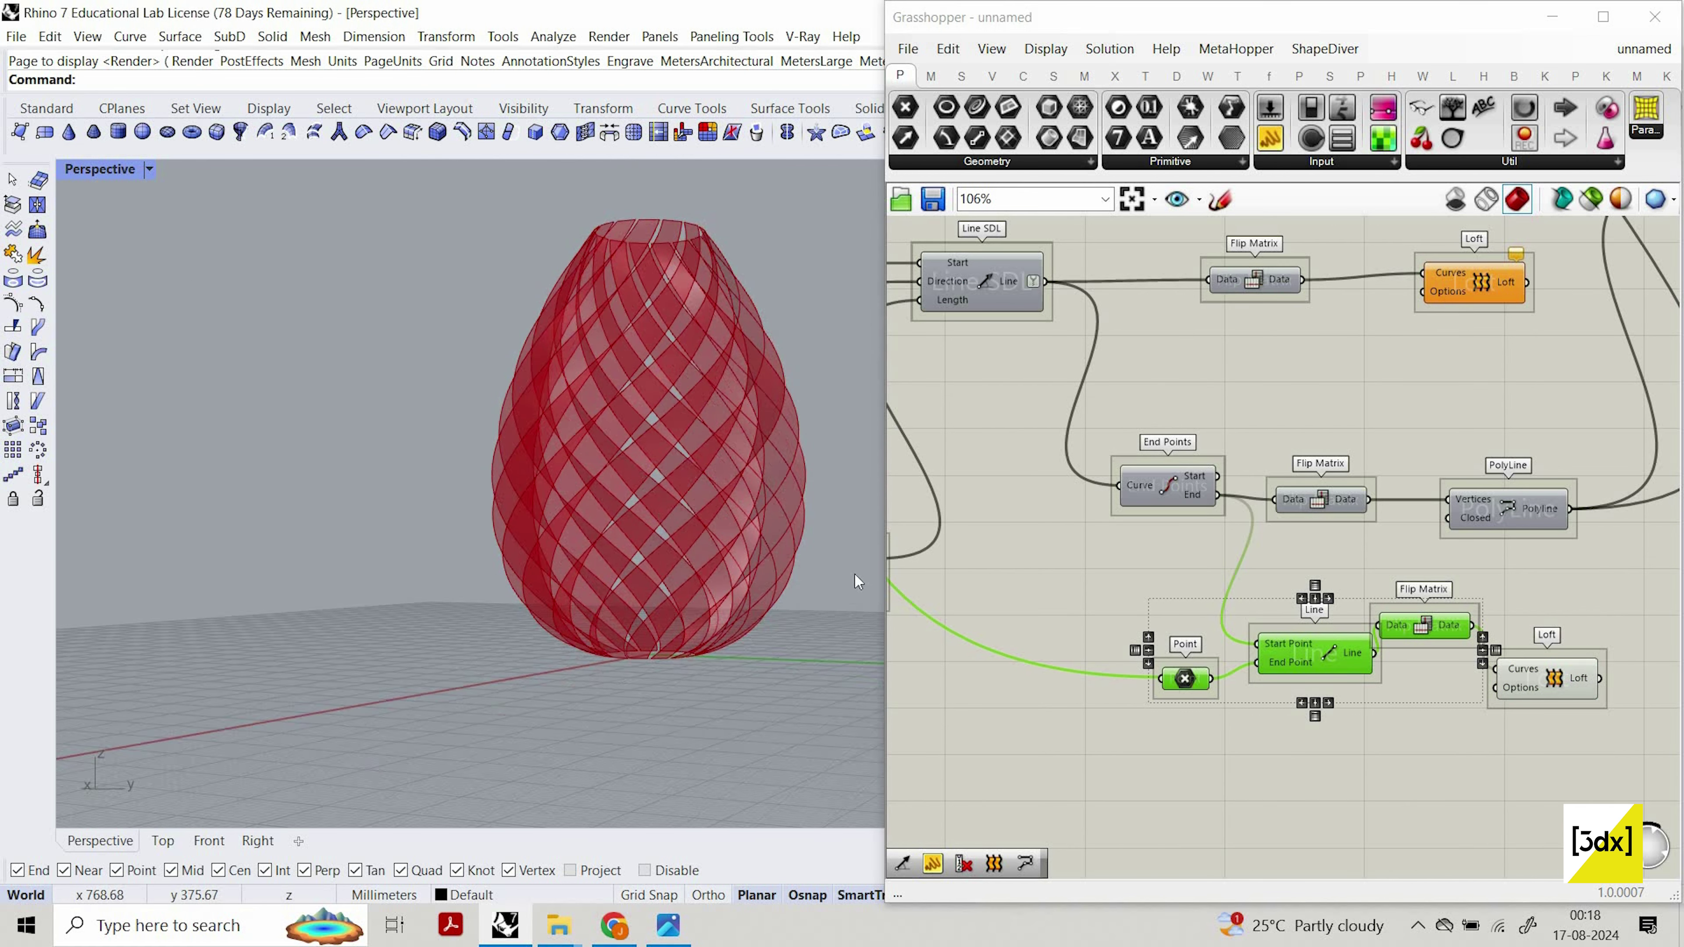
Turn on the preview of the Loft fed by the Merge component and examine its surfaces around the vase base.
{"action": "right_click_drag", "start_coordinate": [857, 582], "coordinate": [822, 538]}
{"action": "scroll", "coordinate": [1176, 551], "scroll_direction": "down", "scroll_amount": 7}
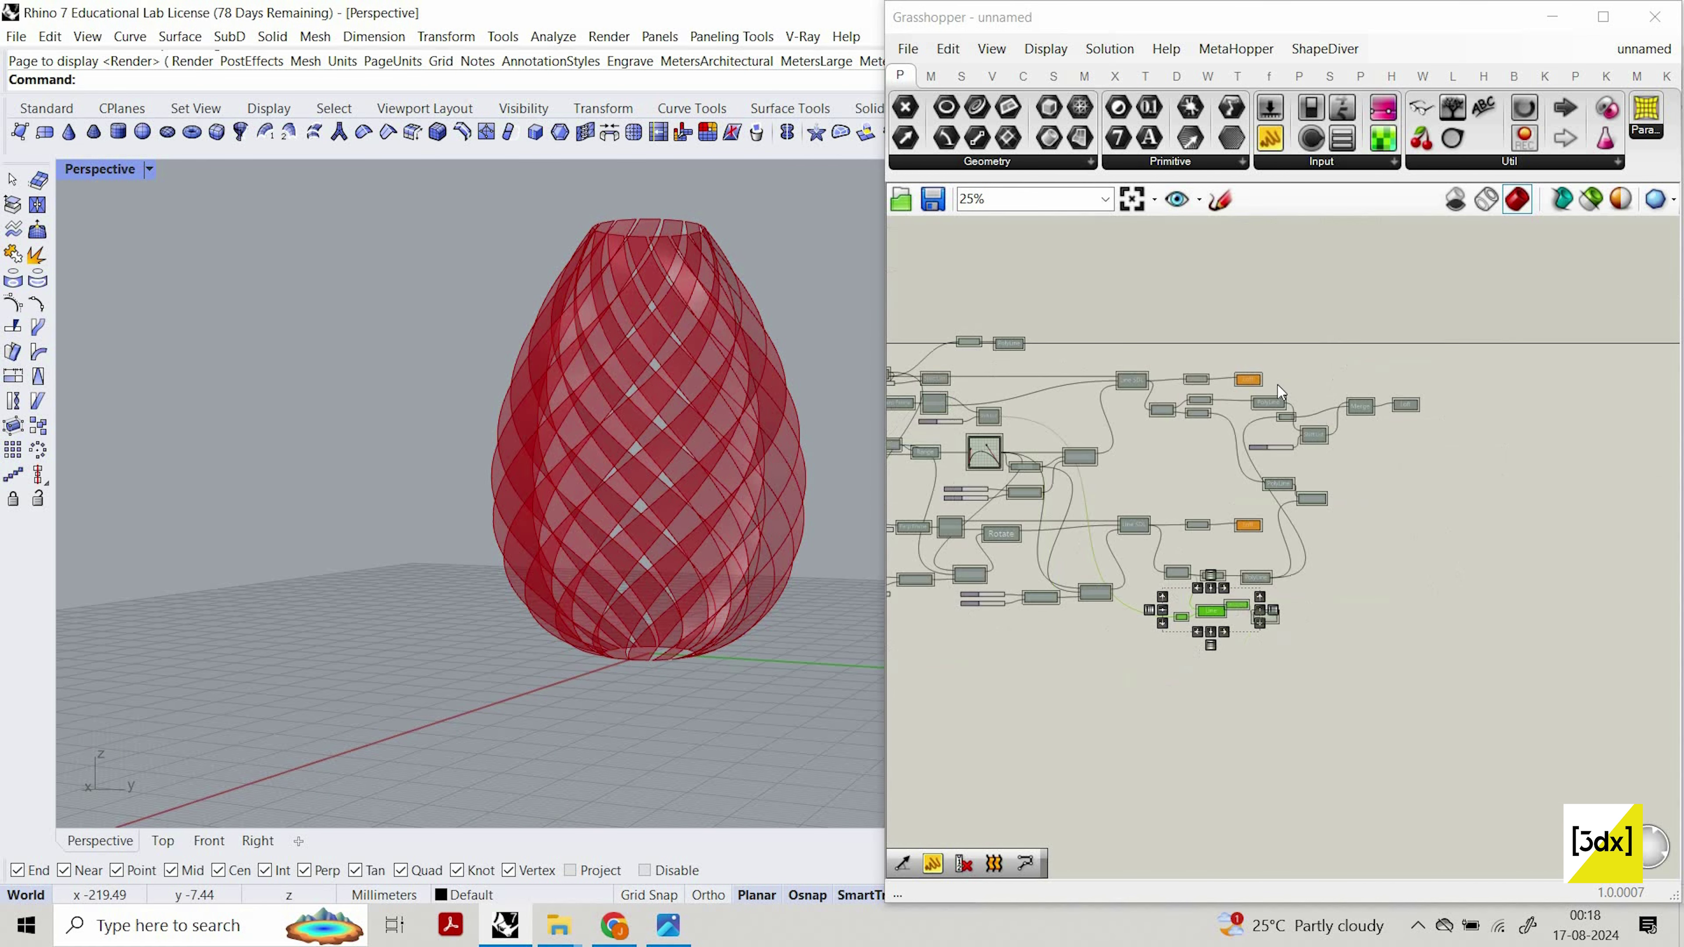
{"action": "scroll", "coordinate": [1277, 384], "scroll_direction": "up", "scroll_amount": 9}
{"action": "left_click", "coordinate": [1286, 376]}
{"action": "right_click", "coordinate": [1375, 299]}
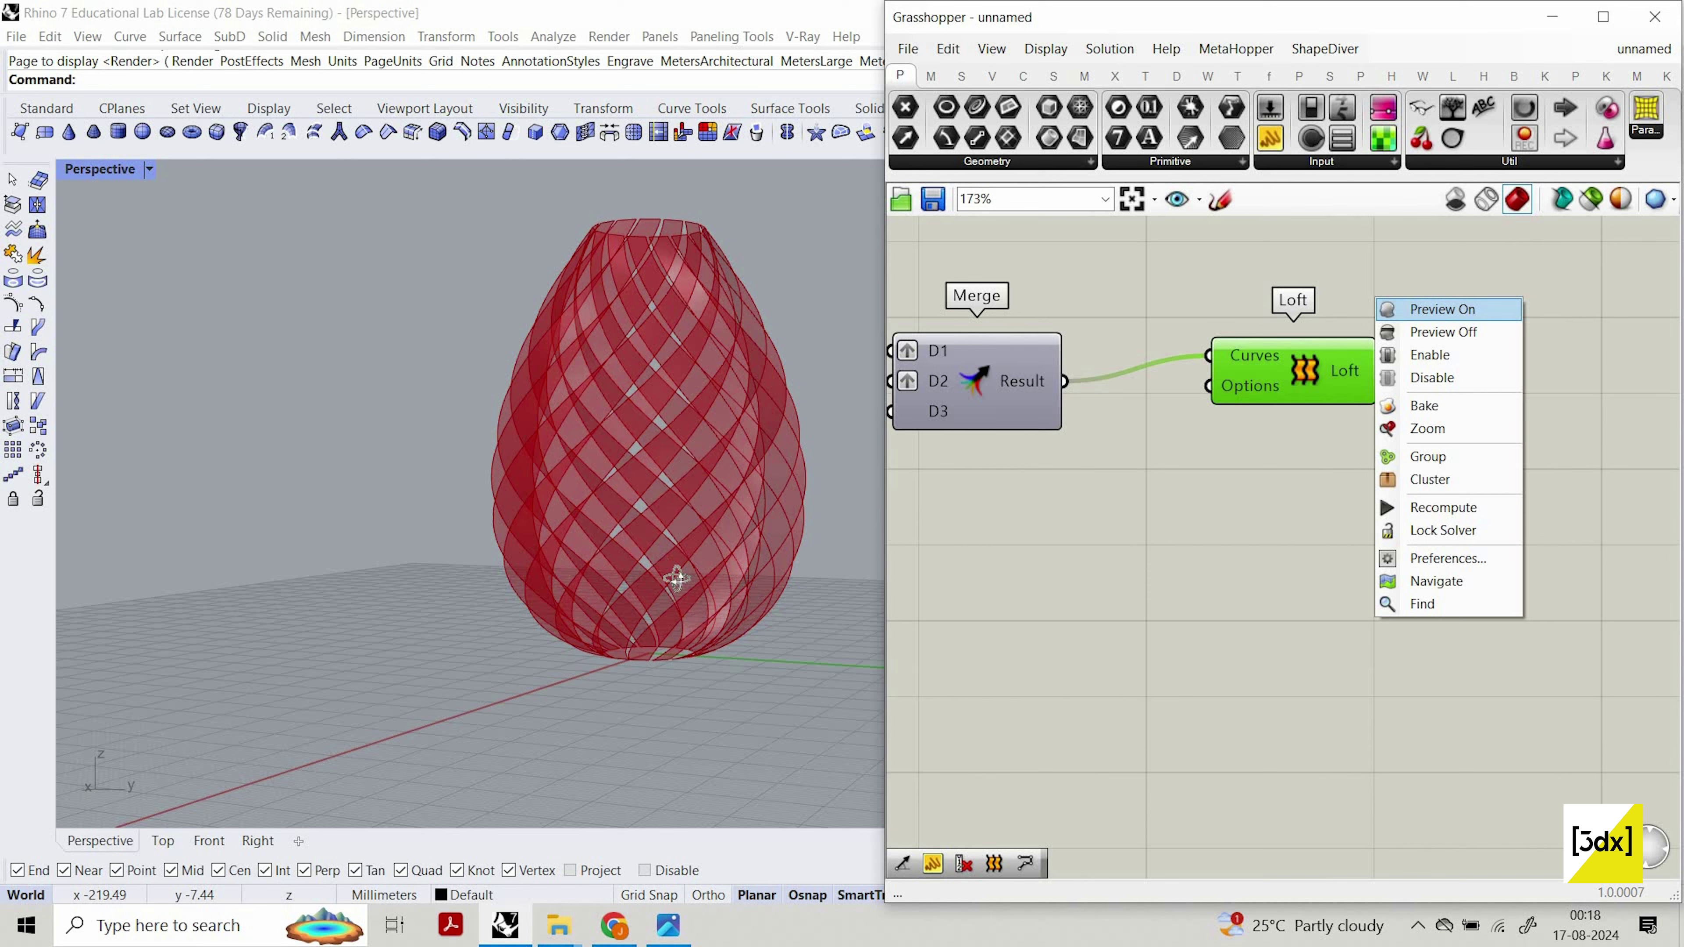
{"action": "left_click", "coordinate": [1418, 309]}
{"action": "left_click", "coordinate": [942, 584]}
{"action": "right_click_drag", "start_coordinate": [673, 586], "coordinate": [663, 657]}
{"action": "scroll", "coordinate": [698, 659], "scroll_direction": "up", "scroll_amount": 5}
{"action": "scroll", "coordinate": [761, 696], "scroll_direction": "up", "scroll_amount": 6}
Hide the preview of the Loft fed by the Merge component.
{"action": "left_click_drag", "start_coordinate": [1221, 299], "coordinate": [1308, 473]}
{"action": "right_click", "coordinate": [1212, 262]}
{"action": "left_click", "coordinate": [1253, 298]}
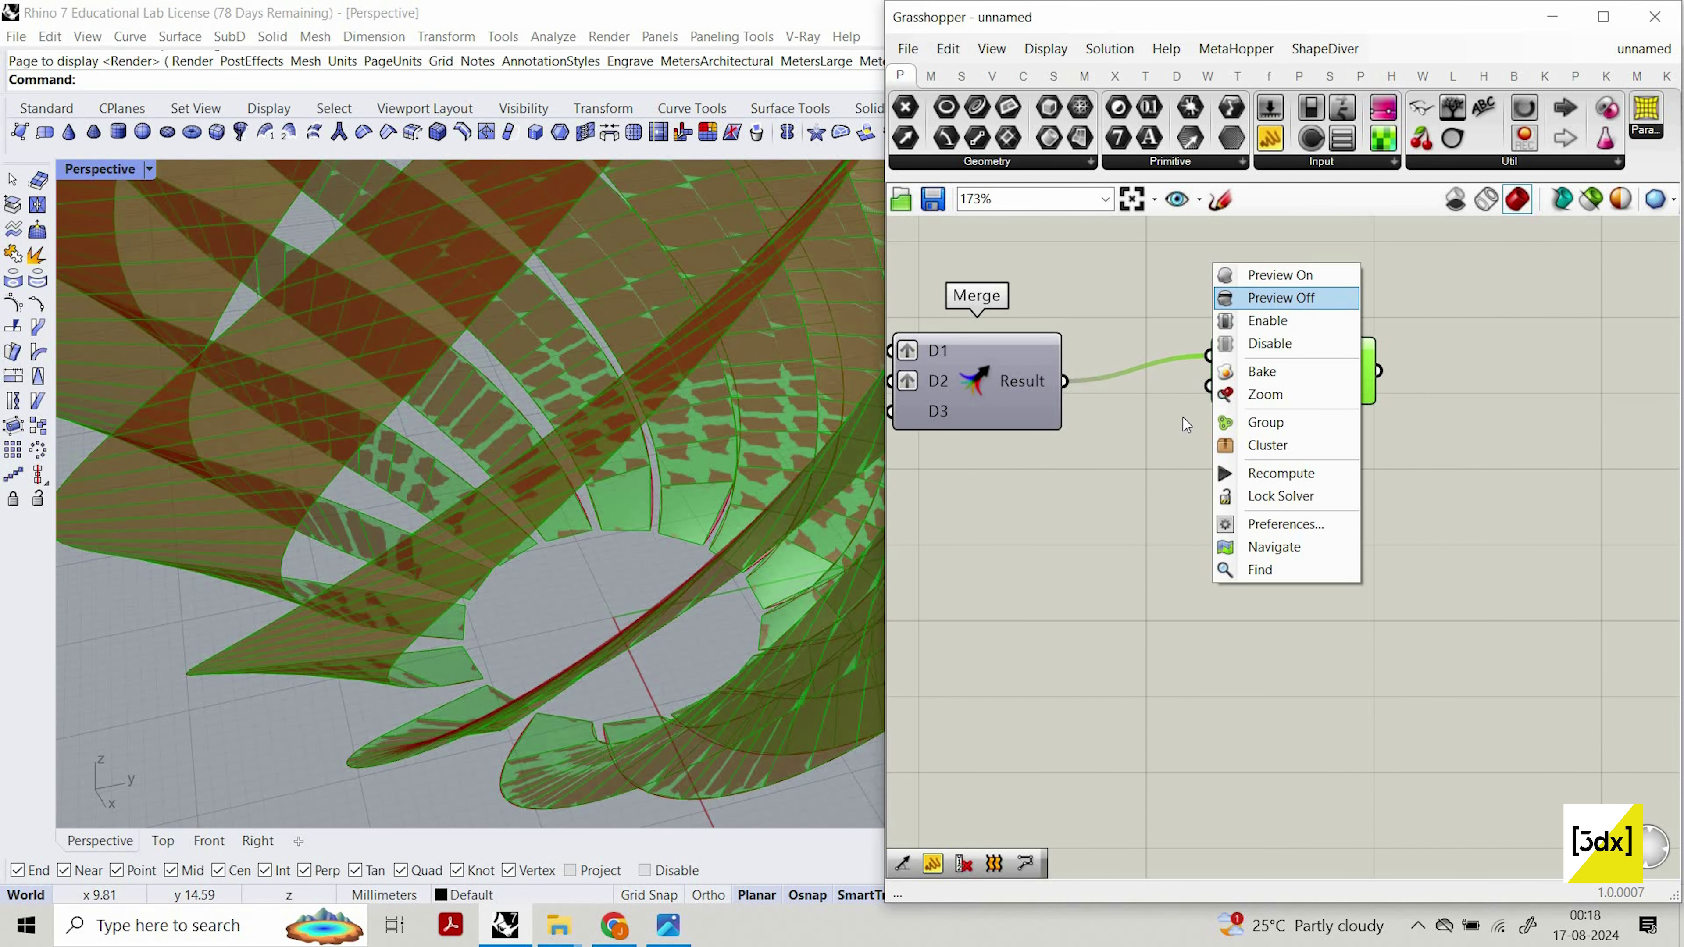
{"action": "right_click_drag", "start_coordinate": [849, 607], "coordinate": [646, 571]}
{"action": "scroll", "coordinate": [831, 541], "scroll_direction": "down", "scroll_amount": 5}
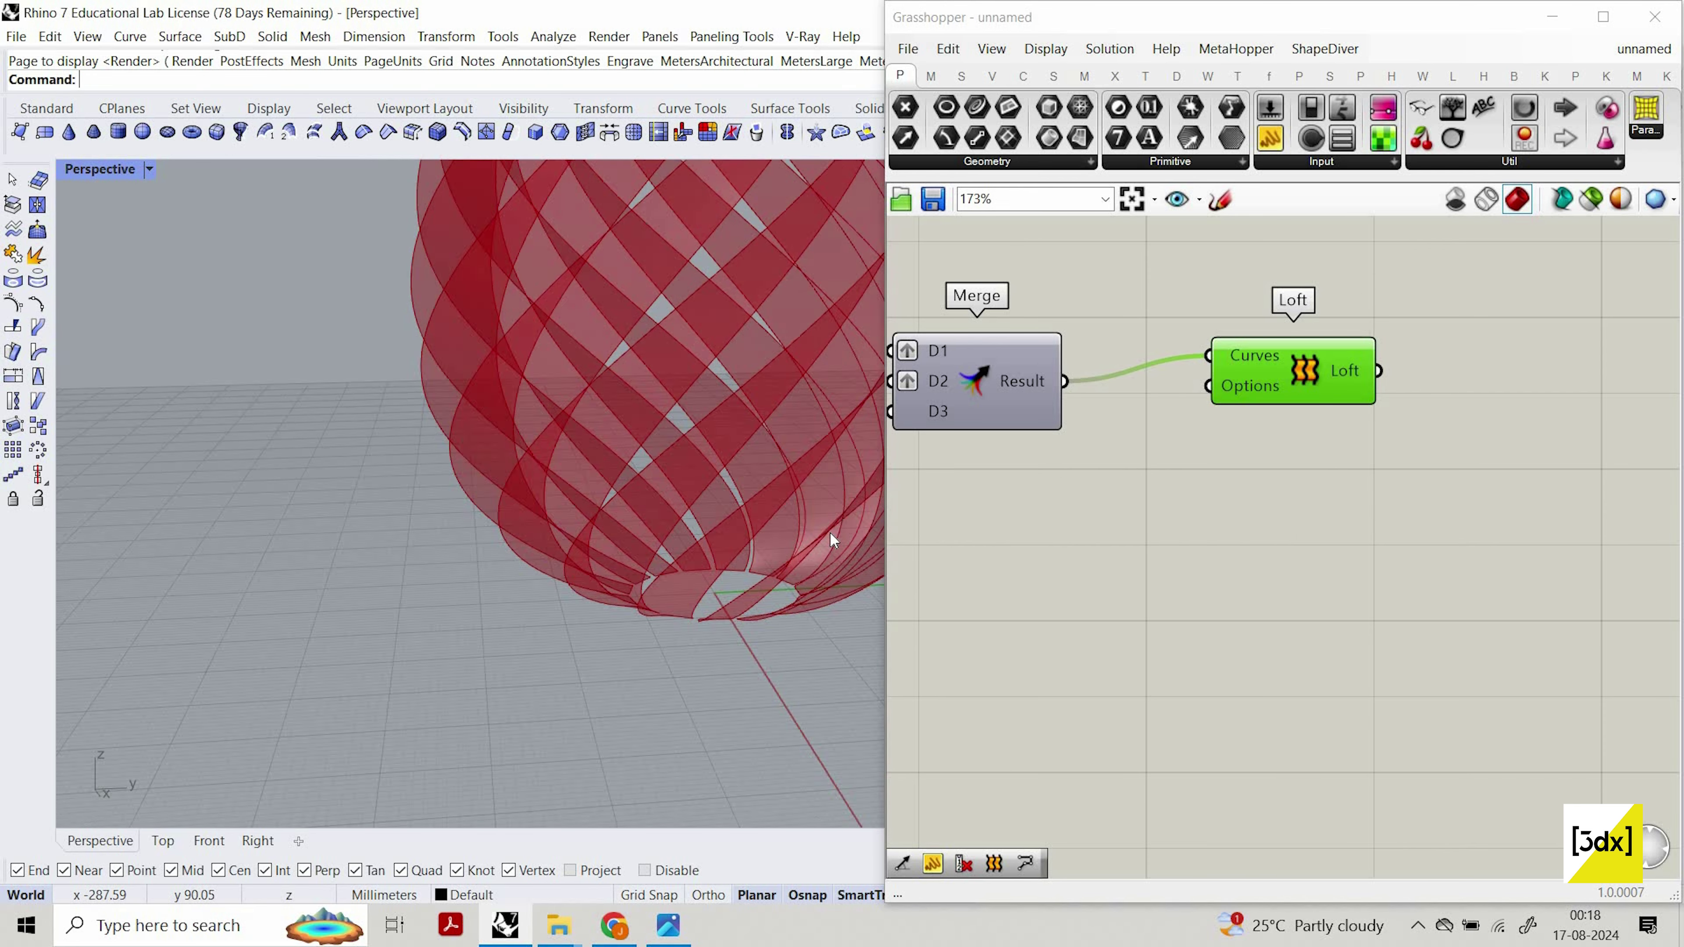
{"action": "right_click_drag", "start_coordinate": [831, 541], "coordinate": [984, 503]}
{"action": "scroll", "coordinate": [729, 530], "scroll_direction": "down", "scroll_amount": 4}
Highlight the Loft built from the flipped lines and check its output list and surfaces around the vase.
{"action": "scroll", "coordinate": [1359, 557], "scroll_direction": "down", "scroll_amount": 6}
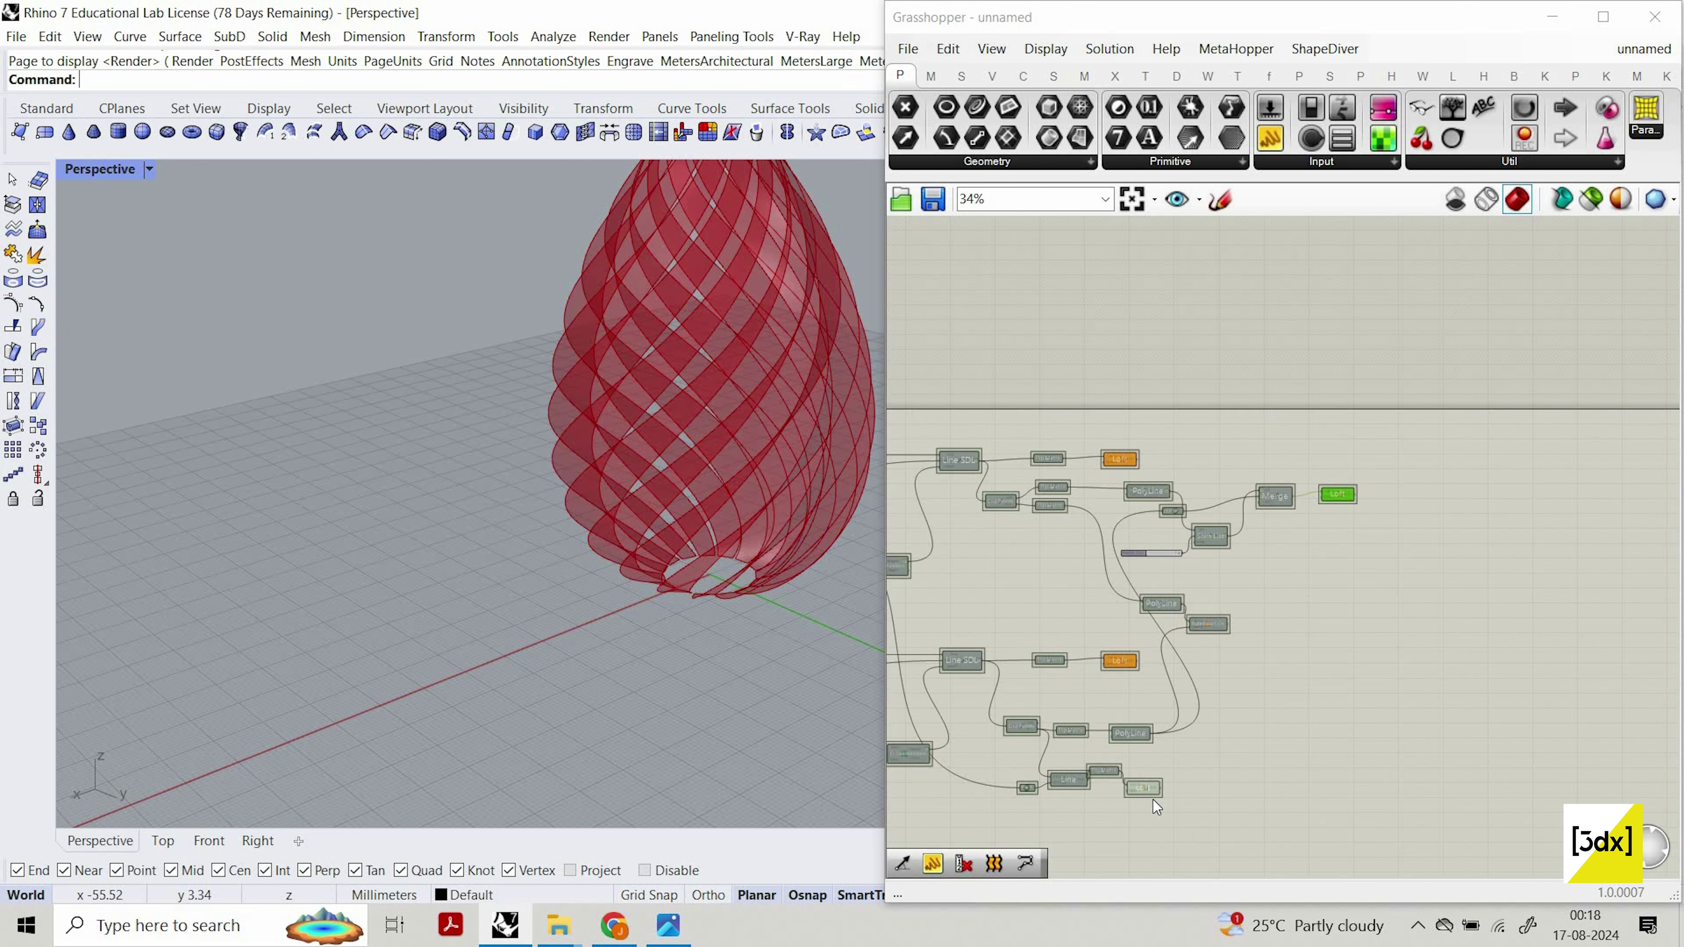
{"action": "scroll", "coordinate": [1174, 796], "scroll_direction": "up", "scroll_amount": 3}
{"action": "left_click", "coordinate": [1204, 789]}
{"action": "scroll", "coordinate": [1206, 790], "scroll_direction": "up", "scroll_amount": 3}
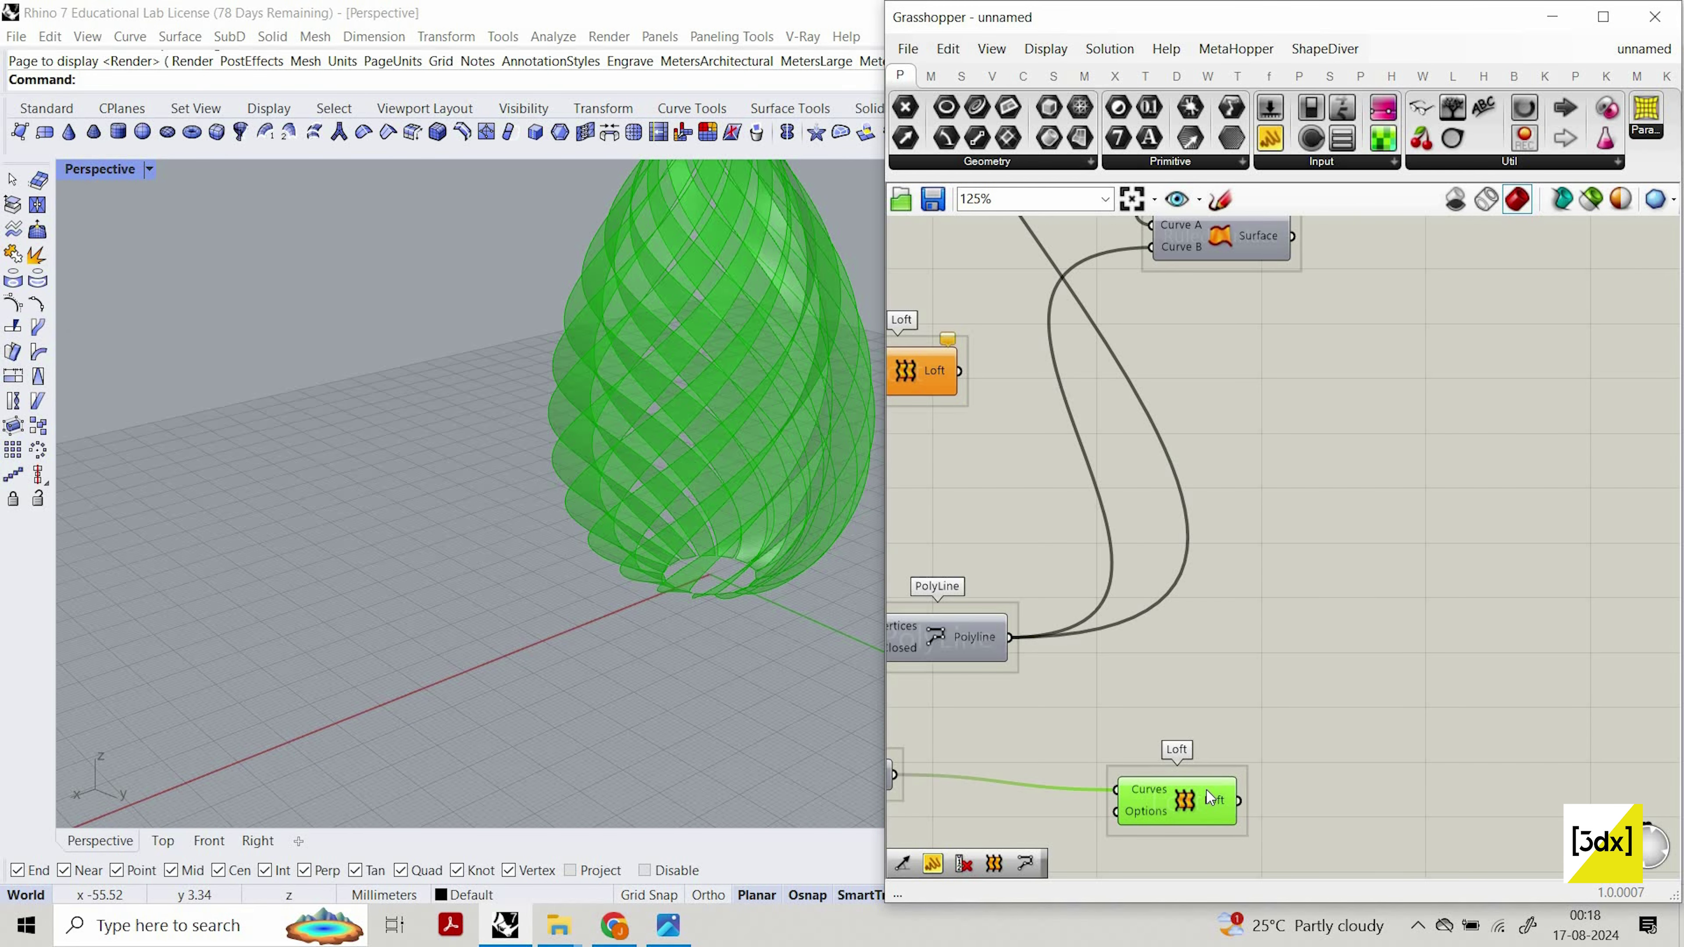
{"action": "mouse_move", "coordinate": [1209, 787]}
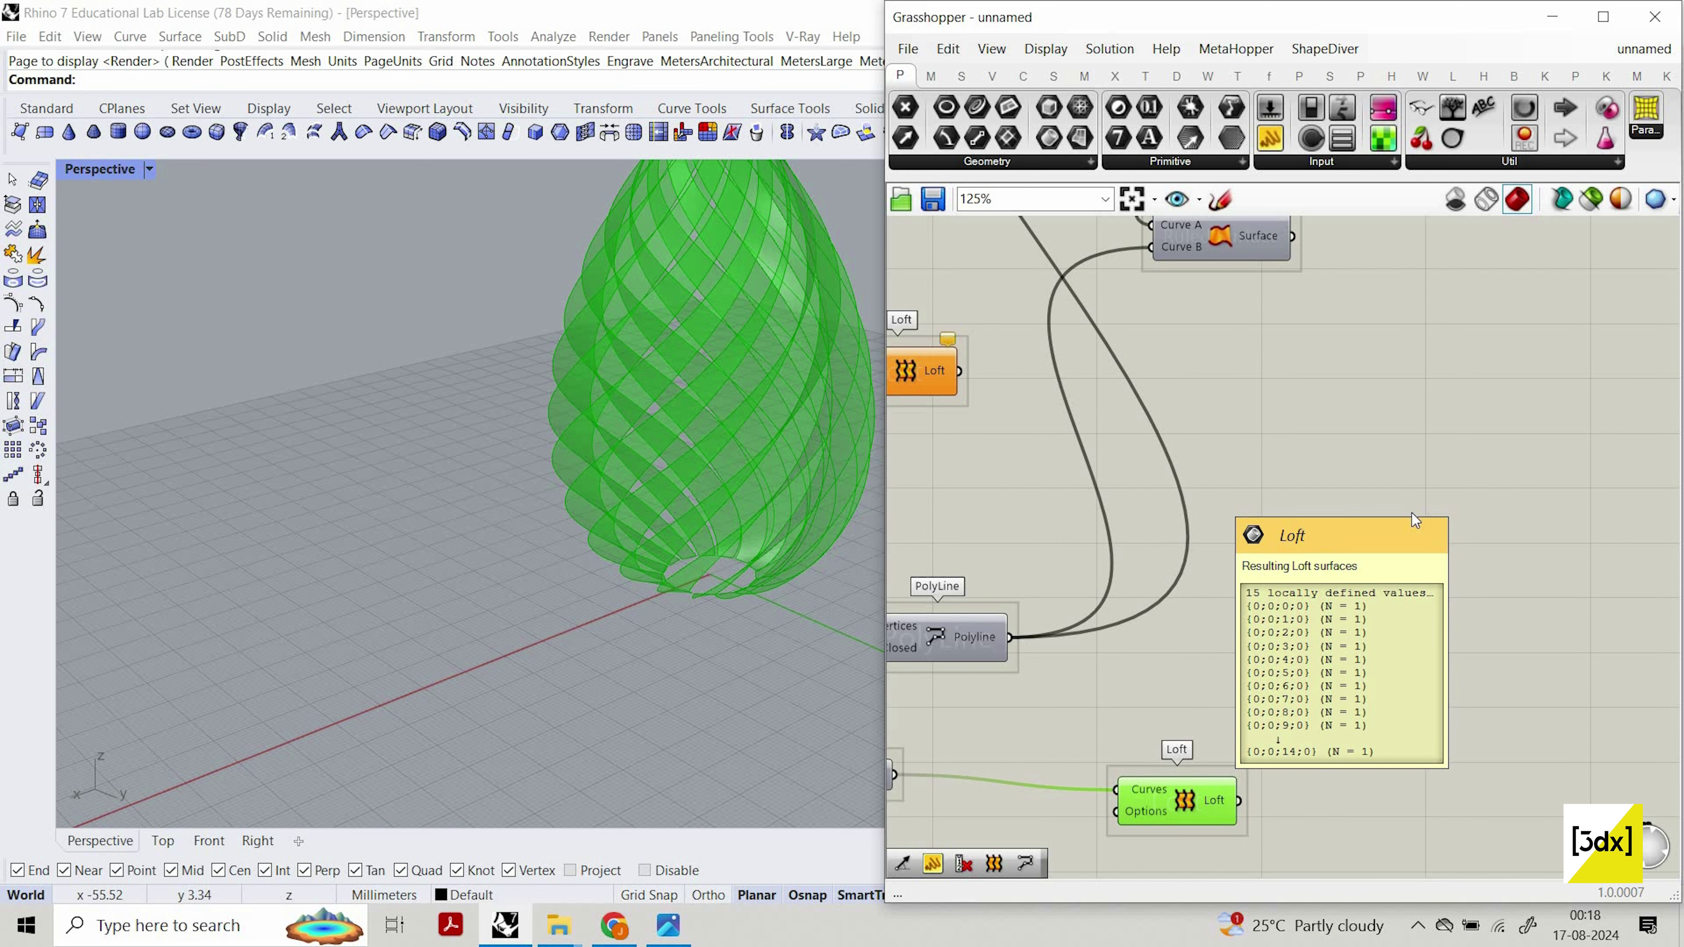
{"action": "left_click", "coordinate": [1422, 506]}
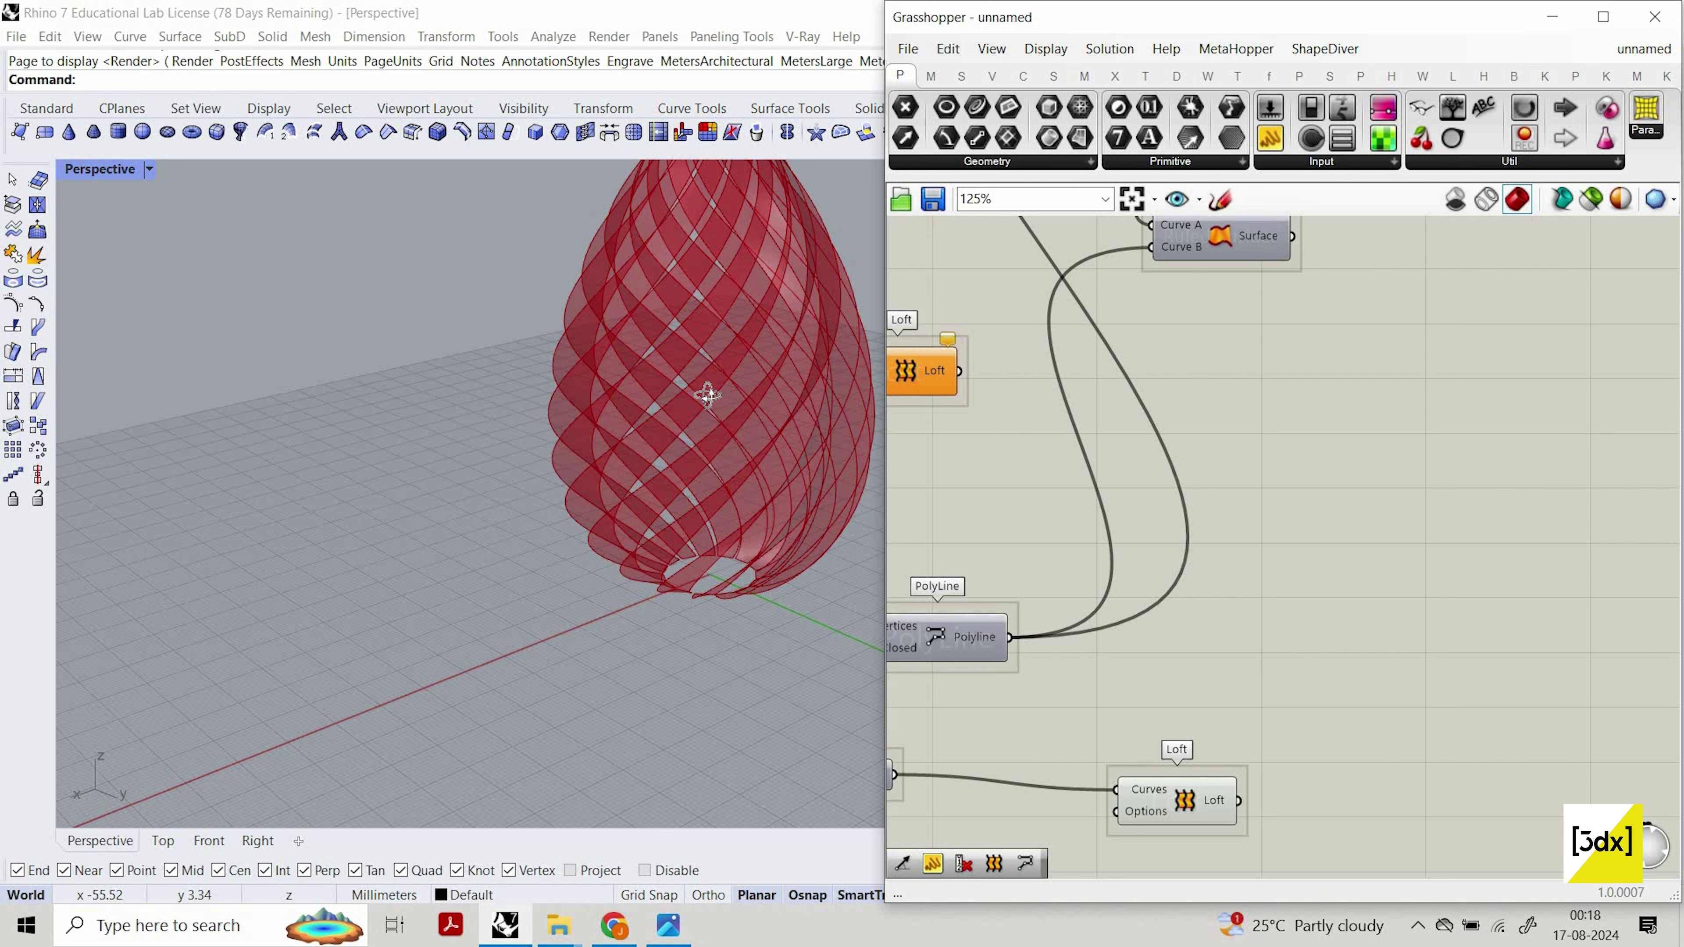
{"action": "right_click_drag", "start_coordinate": [579, 366], "coordinate": [1346, 518]}
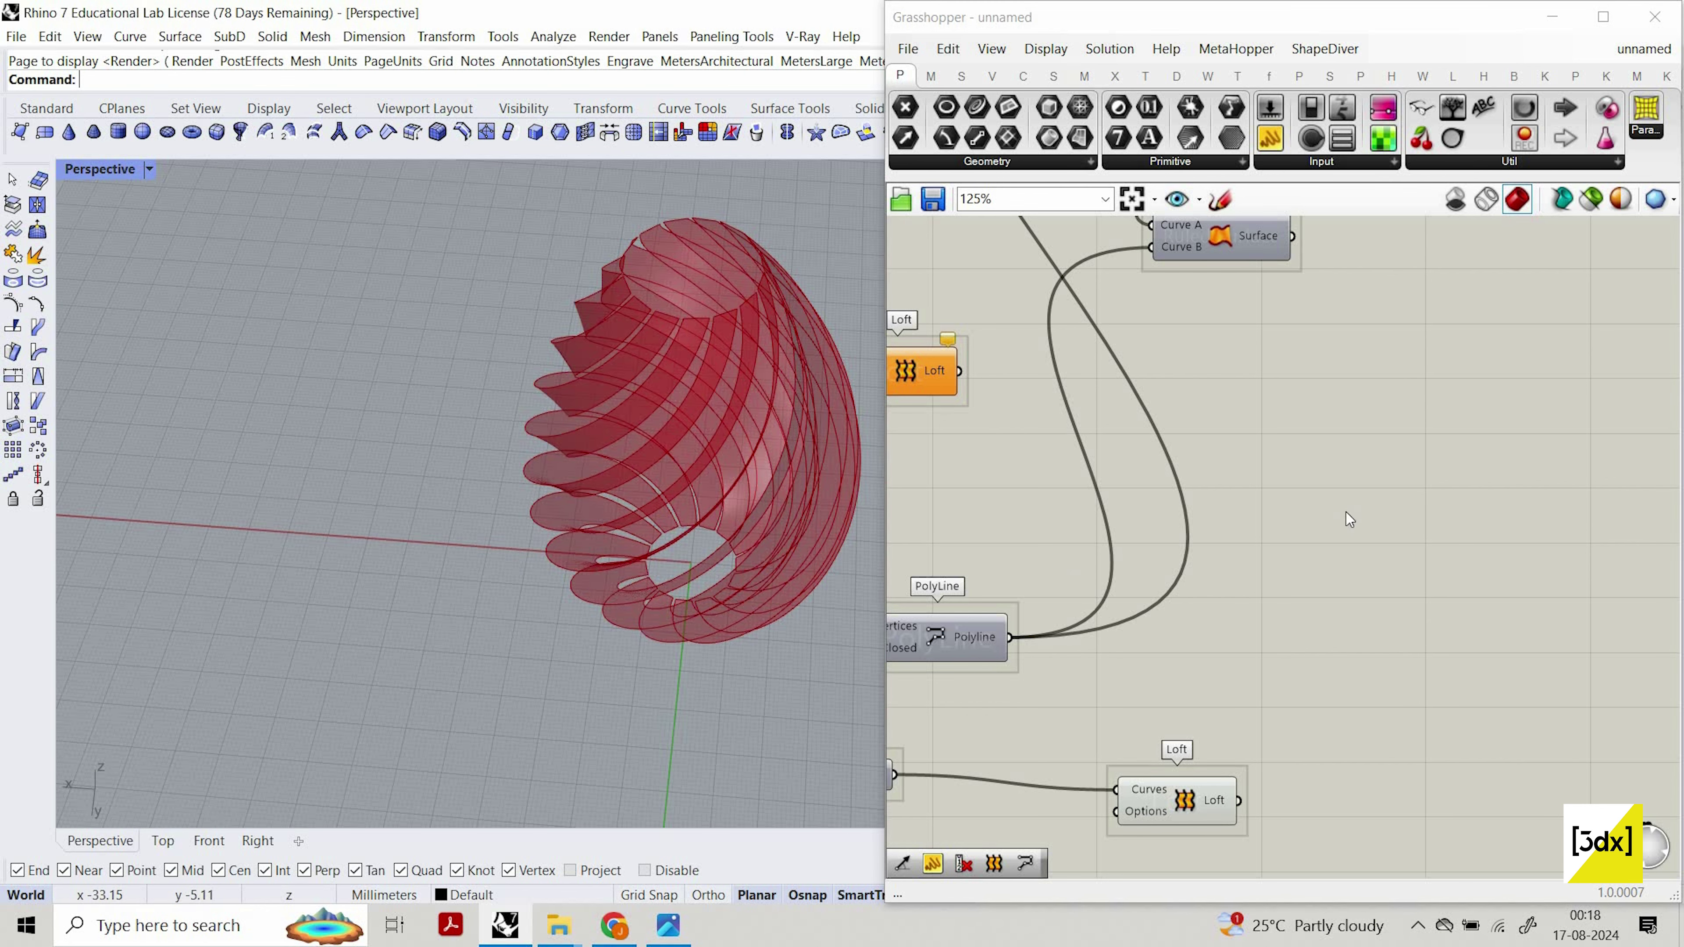
Highlight the upper Line SDL branch's Loft and examine its fin surfaces near the vase base.
{"action": "scroll", "coordinate": [1021, 597], "scroll_direction": "down", "scroll_amount": 5}
{"action": "scroll", "coordinate": [1240, 472], "scroll_direction": "up", "scroll_amount": 4}
{"action": "left_click", "coordinate": [1197, 460]}
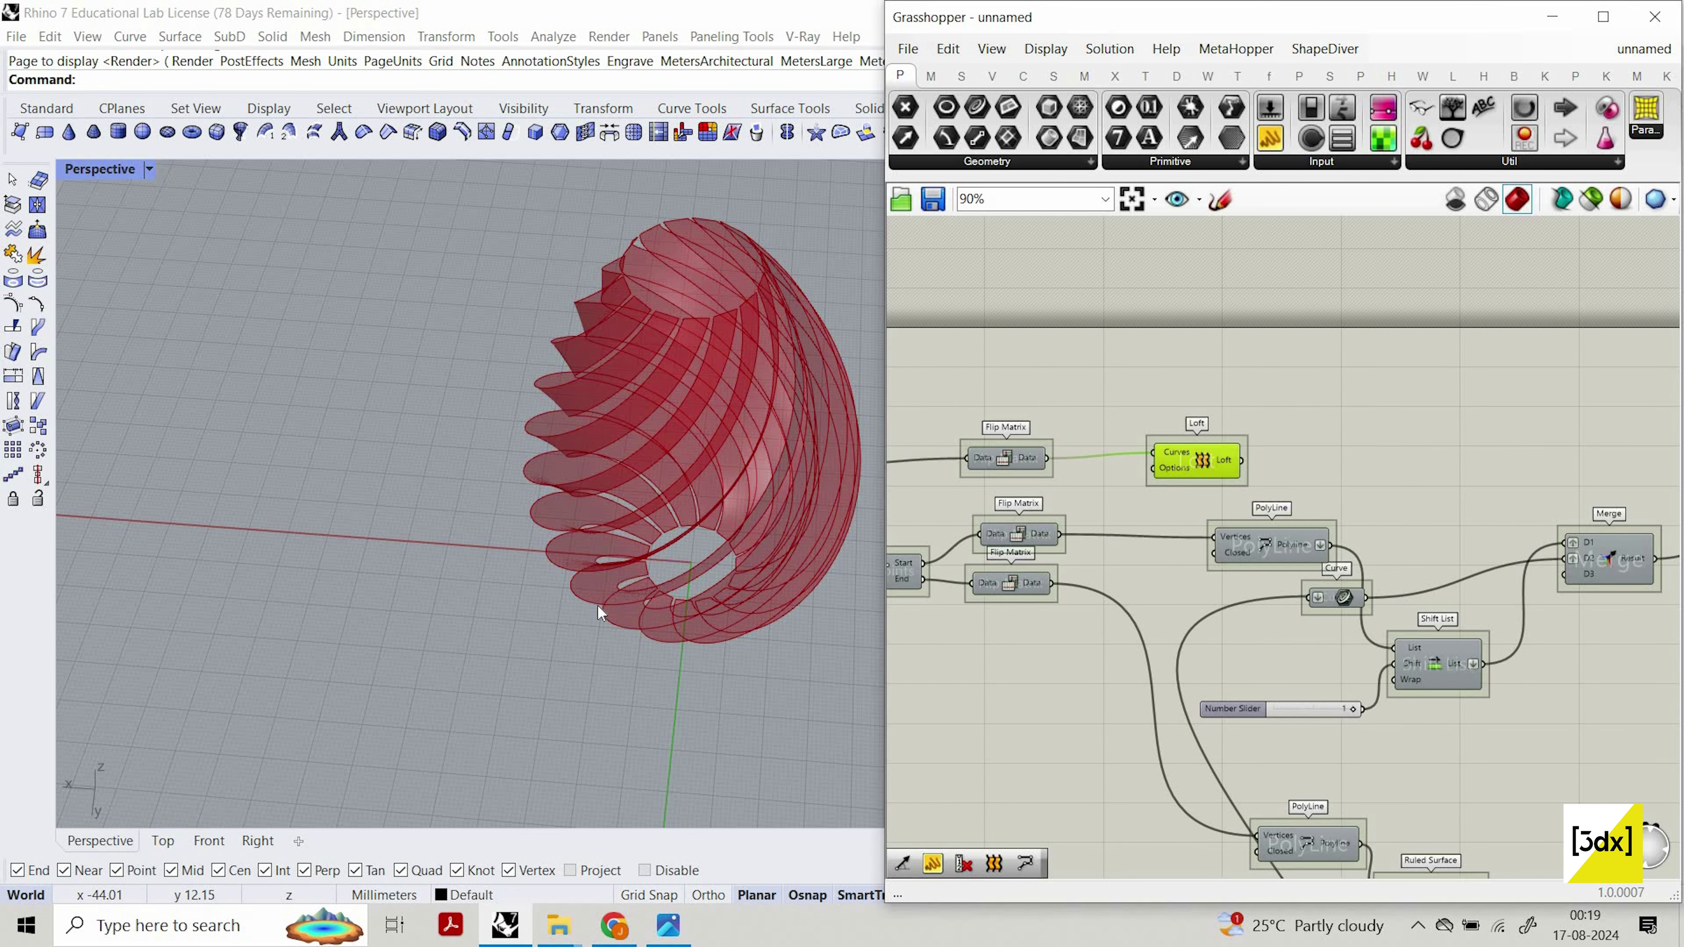
{"action": "scroll", "coordinate": [694, 564], "scroll_direction": "up", "scroll_amount": 5}
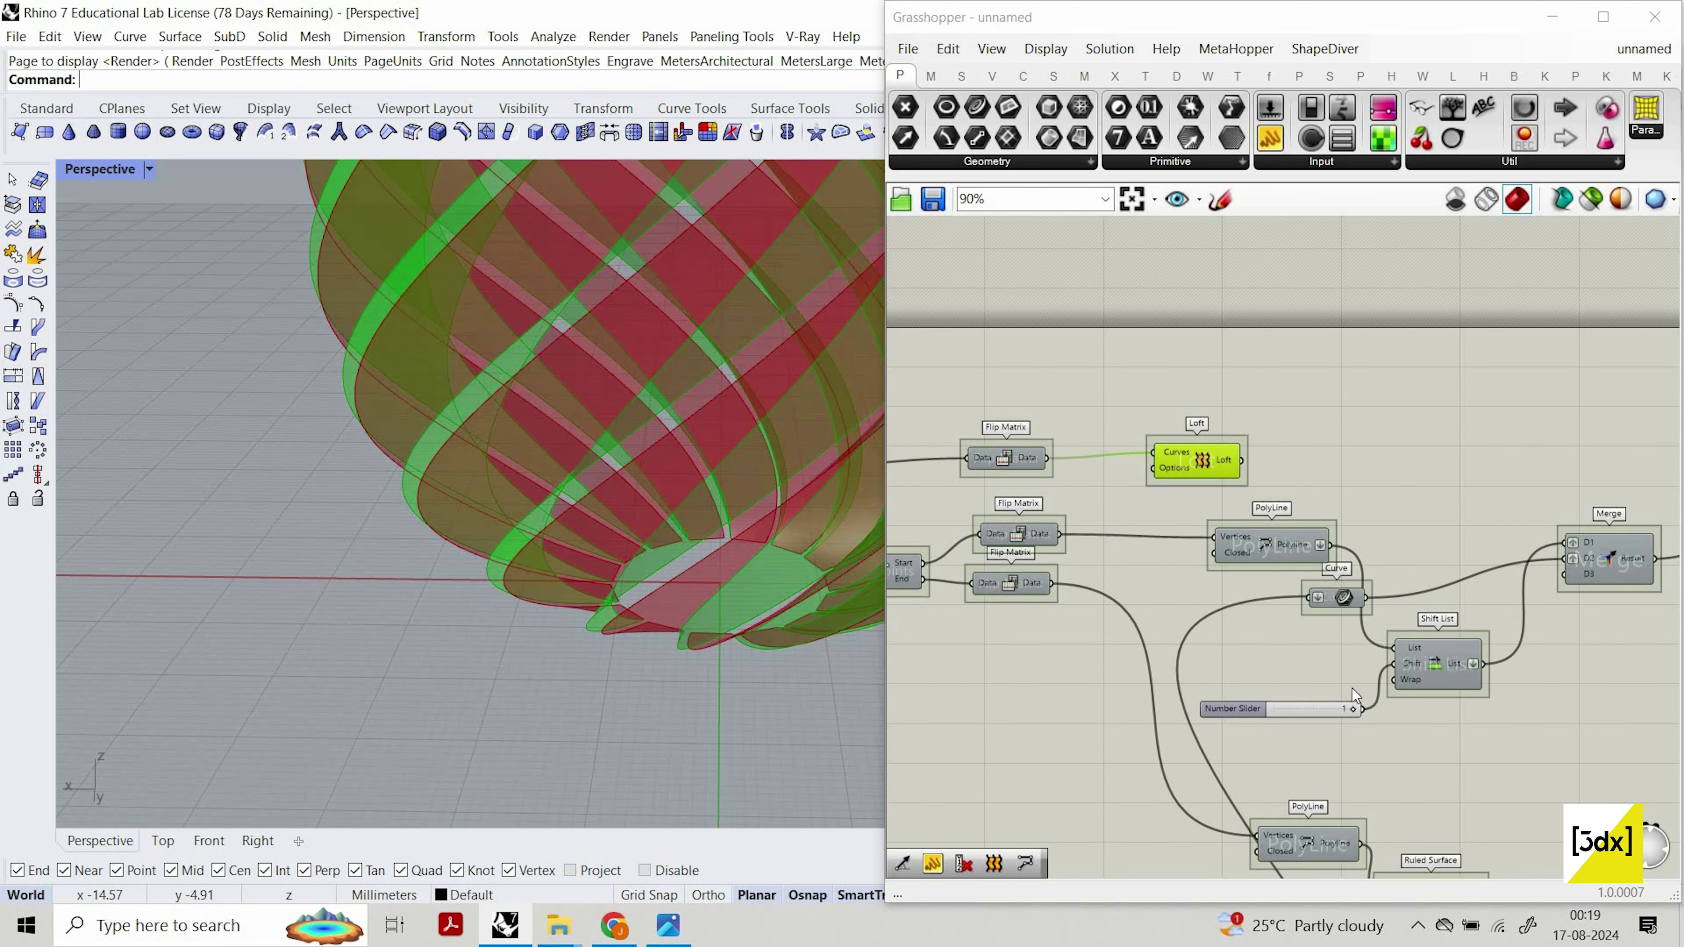
{"action": "scroll", "coordinate": [1353, 530], "scroll_direction": "up", "scroll_amount": 5}
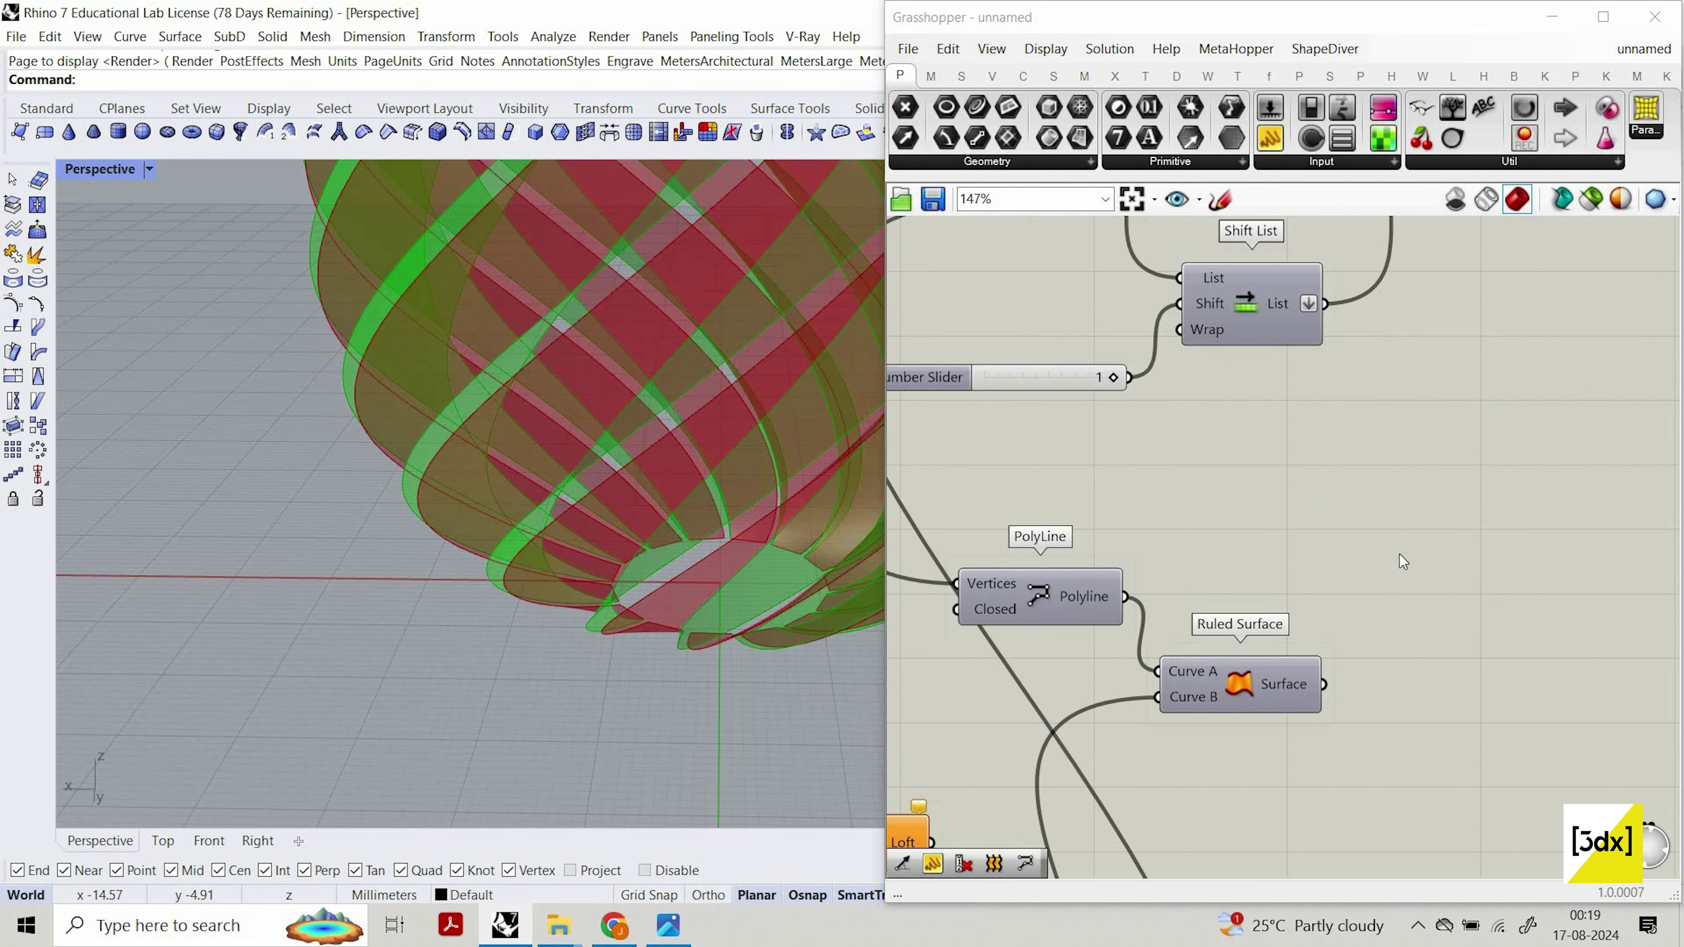
Turn on the preview of the Ruled Surface between the two polylines.
{"action": "left_click", "coordinate": [1283, 667]}
{"action": "right_click", "coordinate": [1363, 544]}
{"action": "left_click", "coordinate": [1399, 554]}
{"action": "right_click_drag", "start_coordinate": [789, 620], "coordinate": [756, 604]}
{"action": "scroll", "coordinate": [1216, 685], "scroll_direction": "down", "scroll_amount": 6}
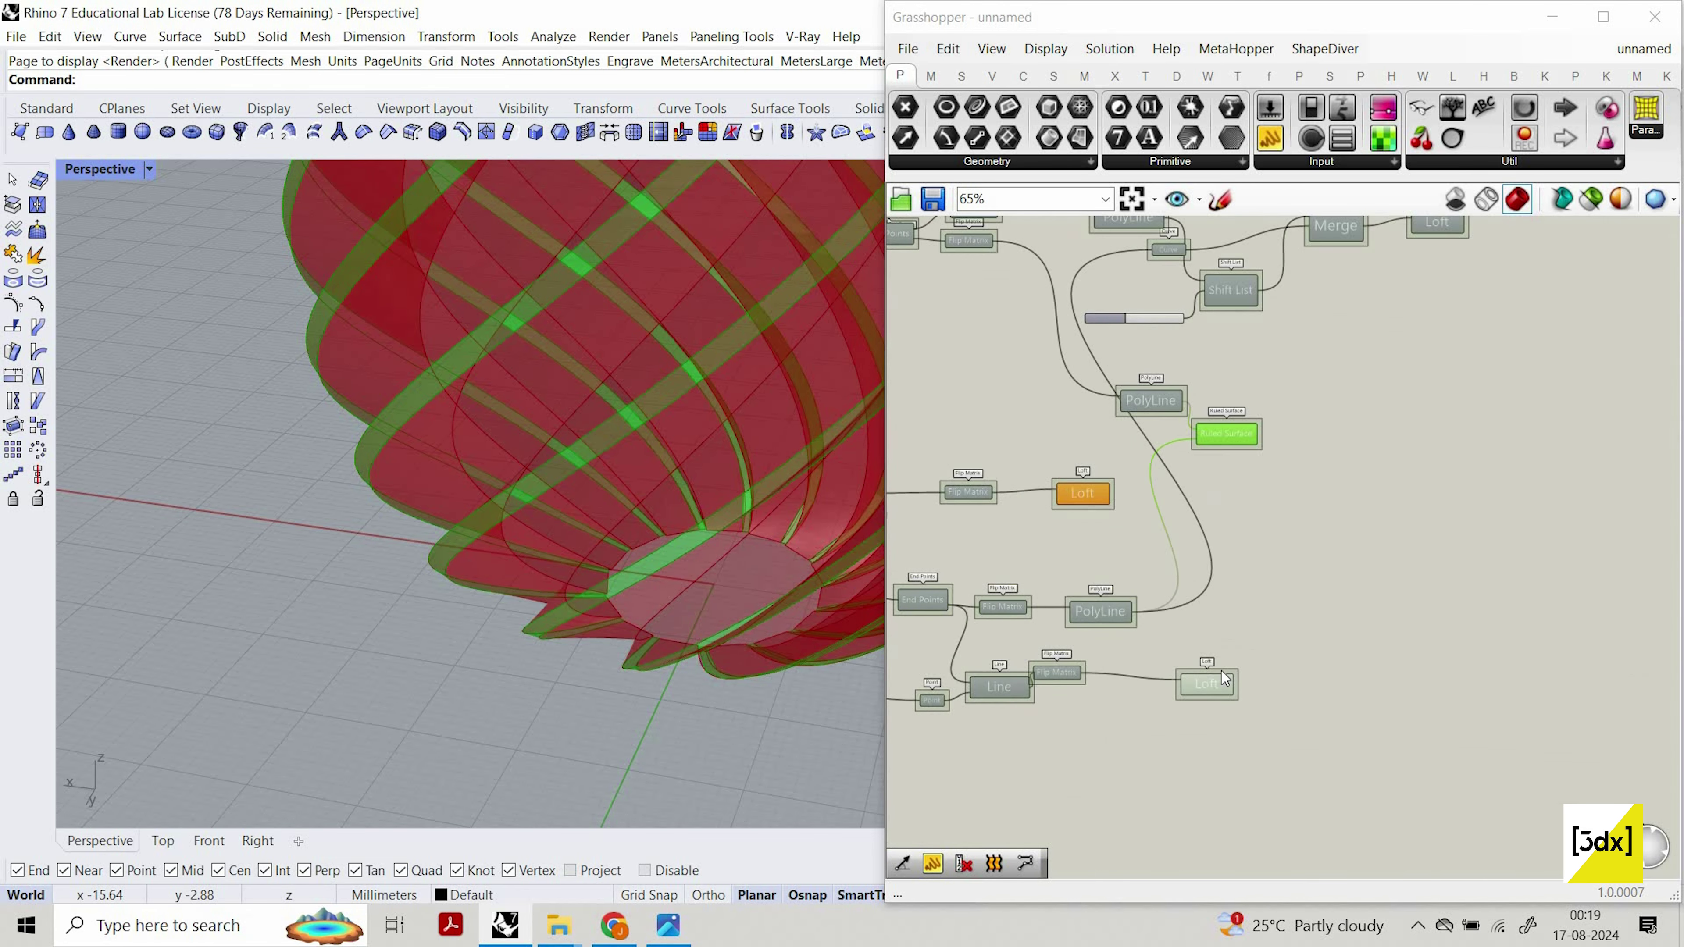
Highlight the Loft made from the flipped lines to compare it with the ruled edge surfaces.
{"action": "scroll", "coordinate": [1219, 680], "scroll_direction": "up", "scroll_amount": 5}
{"action": "left_click", "coordinate": [1220, 674]}
{"action": "left_click", "coordinate": [1239, 600]}
{"action": "left_click", "coordinate": [1194, 663]}
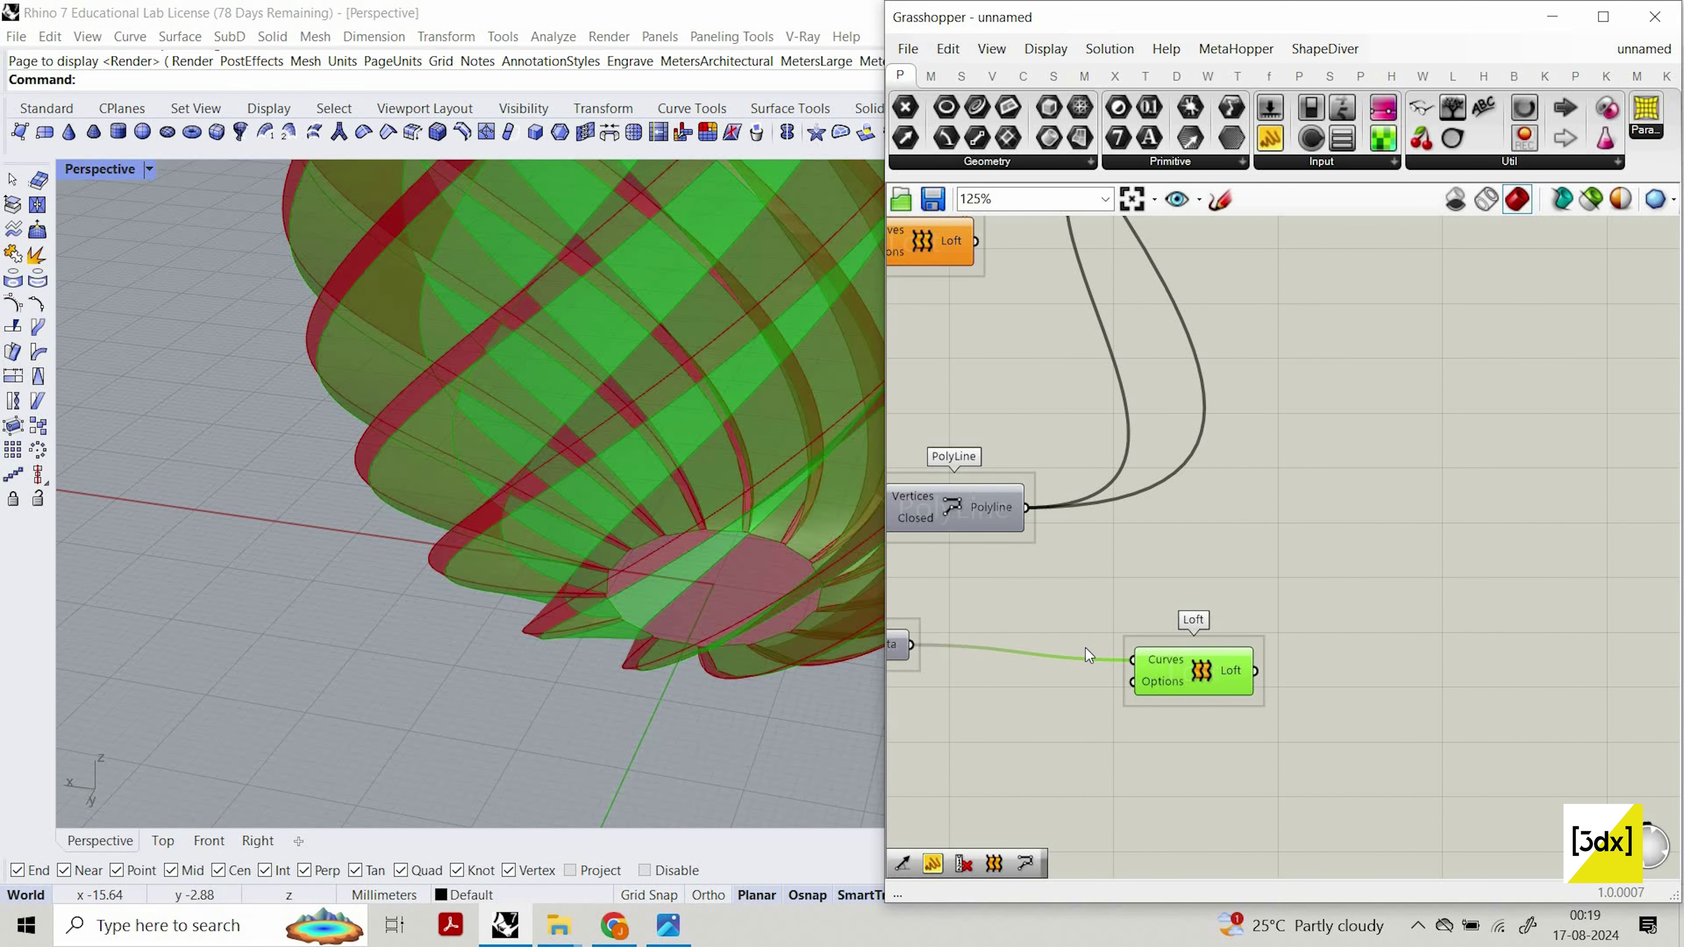
Add a Pipe component below the Flip Matrix and connect the Line output to its Curve input.
{"action": "double_click", "coordinate": [1097, 684]}
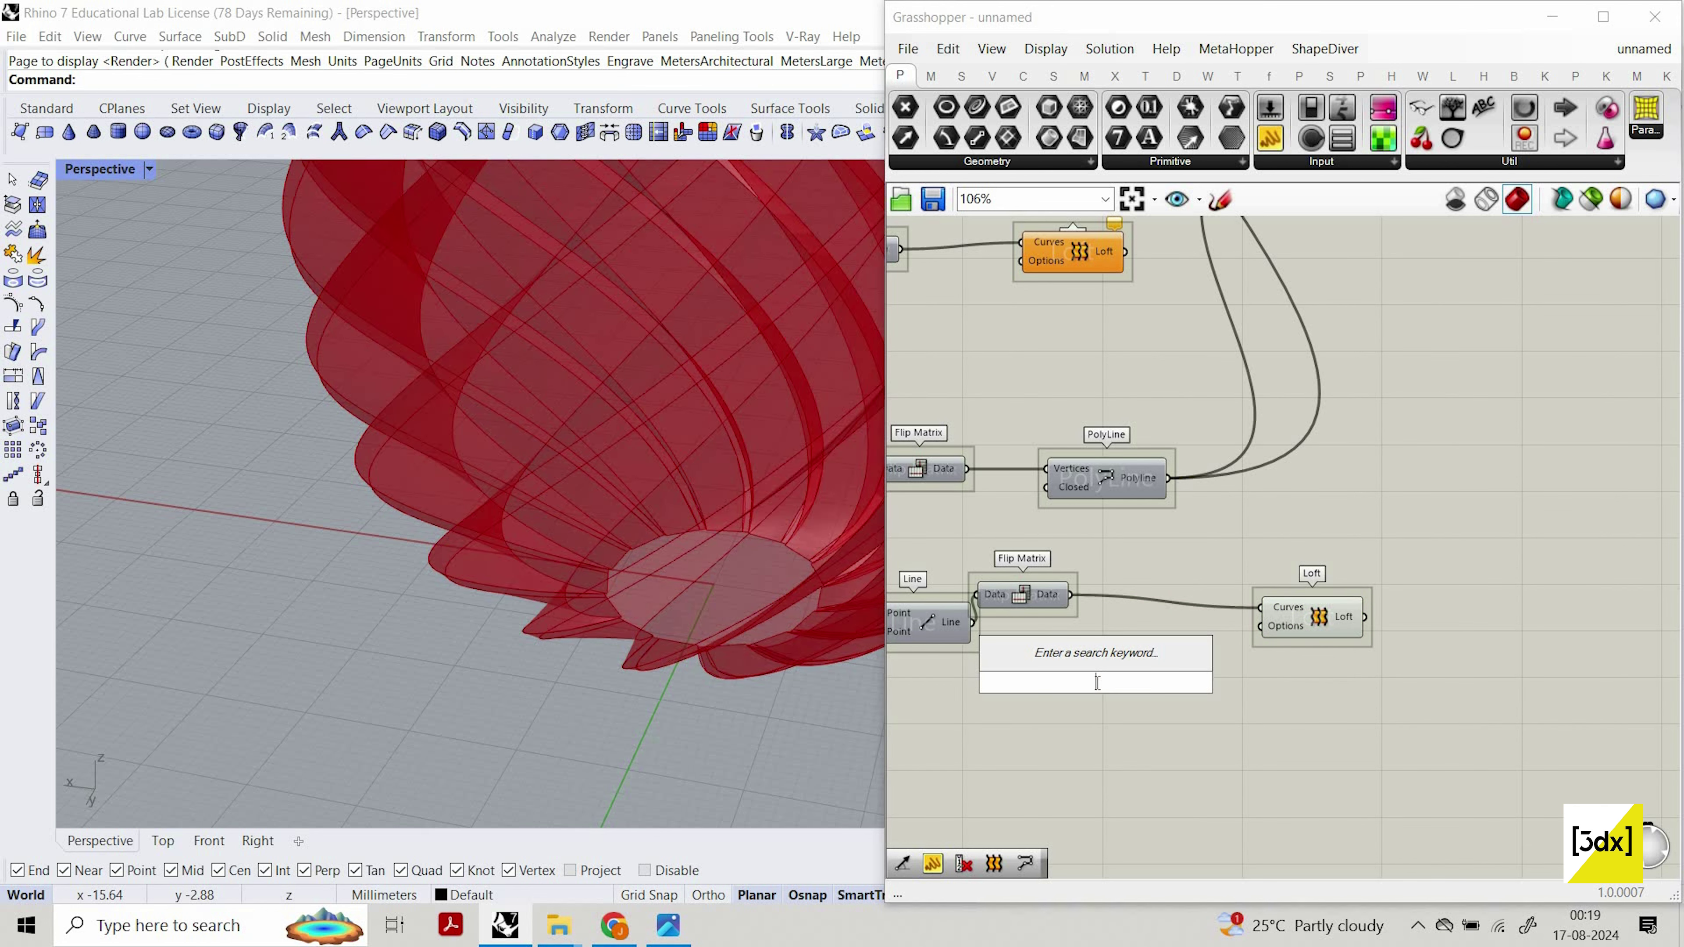
{"action": "type", "text": "pip"}
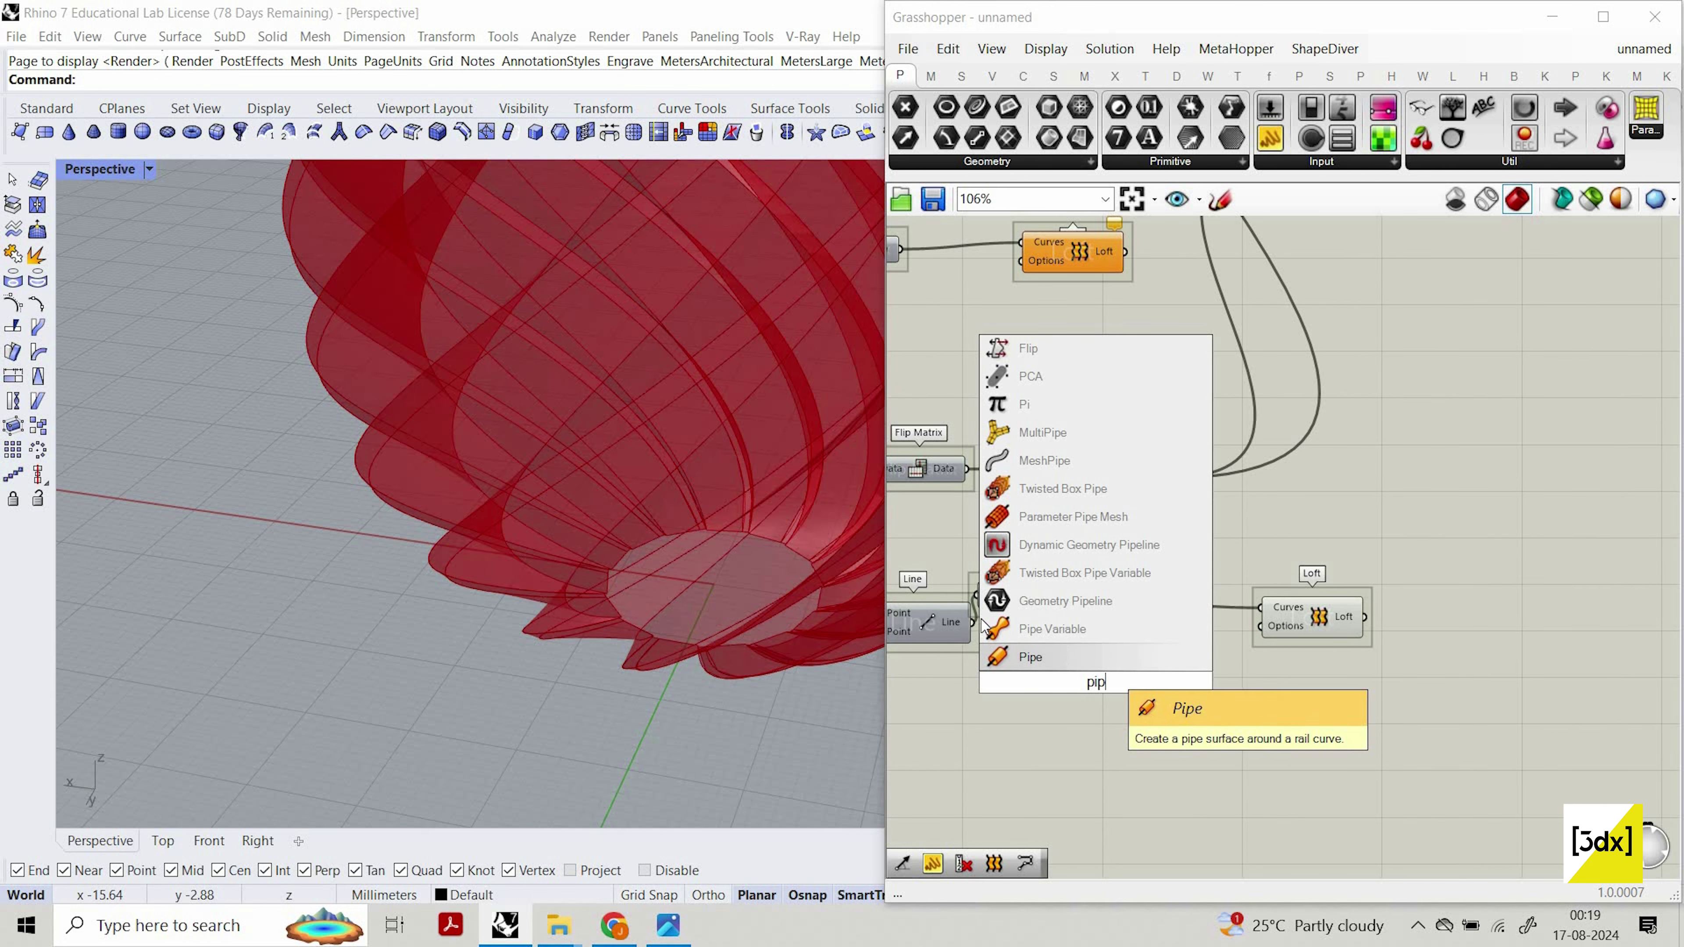
{"action": "left_click", "coordinate": [1062, 651]}
{"action": "left_click_drag", "start_coordinate": [1015, 646], "coordinate": [1161, 696]}
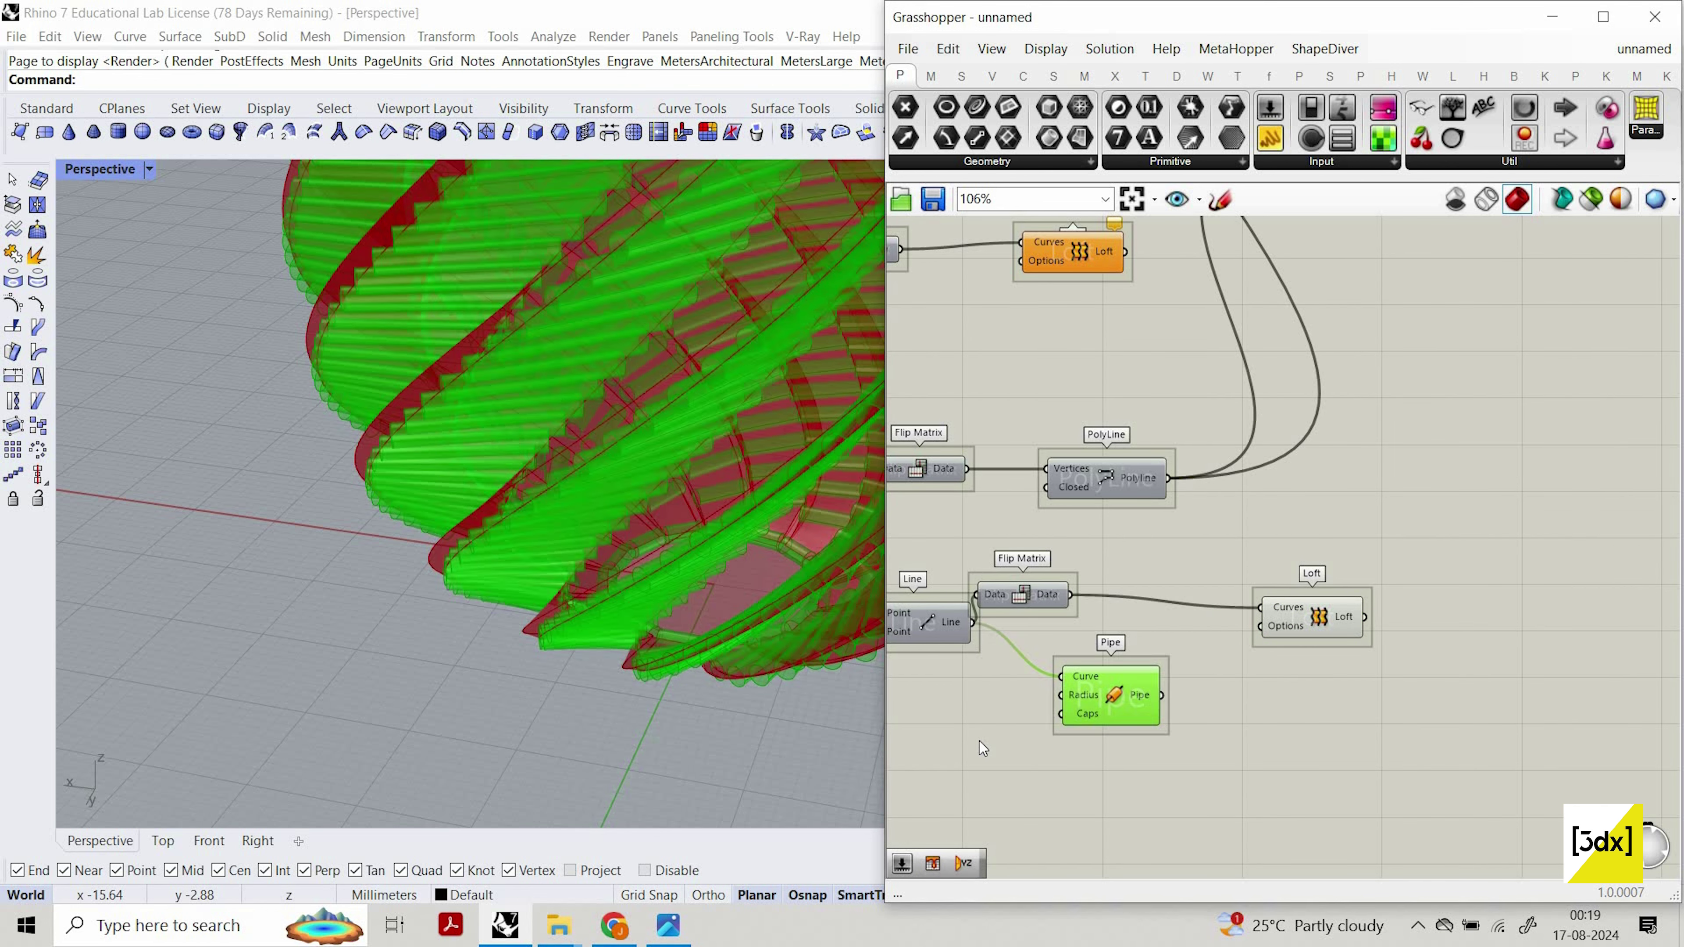
Add a Number Slider with value 1, connect it to the Pipe's Radius and inspect the resulting pipes.
{"action": "double_click", "coordinate": [982, 741]}
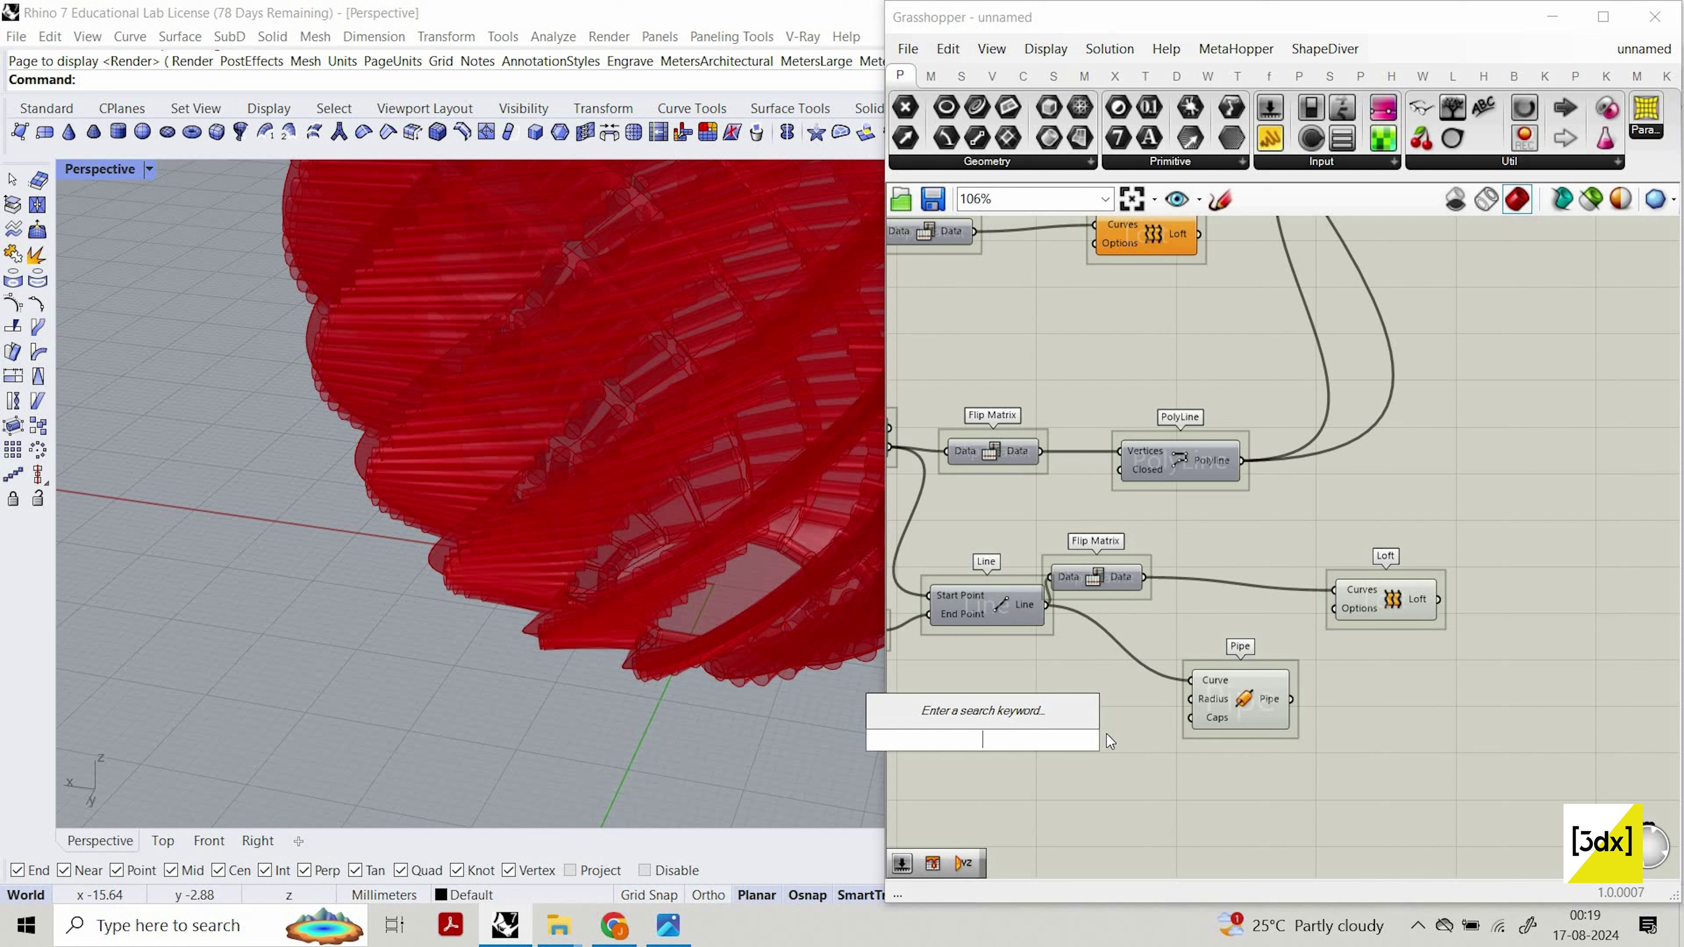
{"action": "type", "text": "1"}
{"action": "key", "text": "Return"}
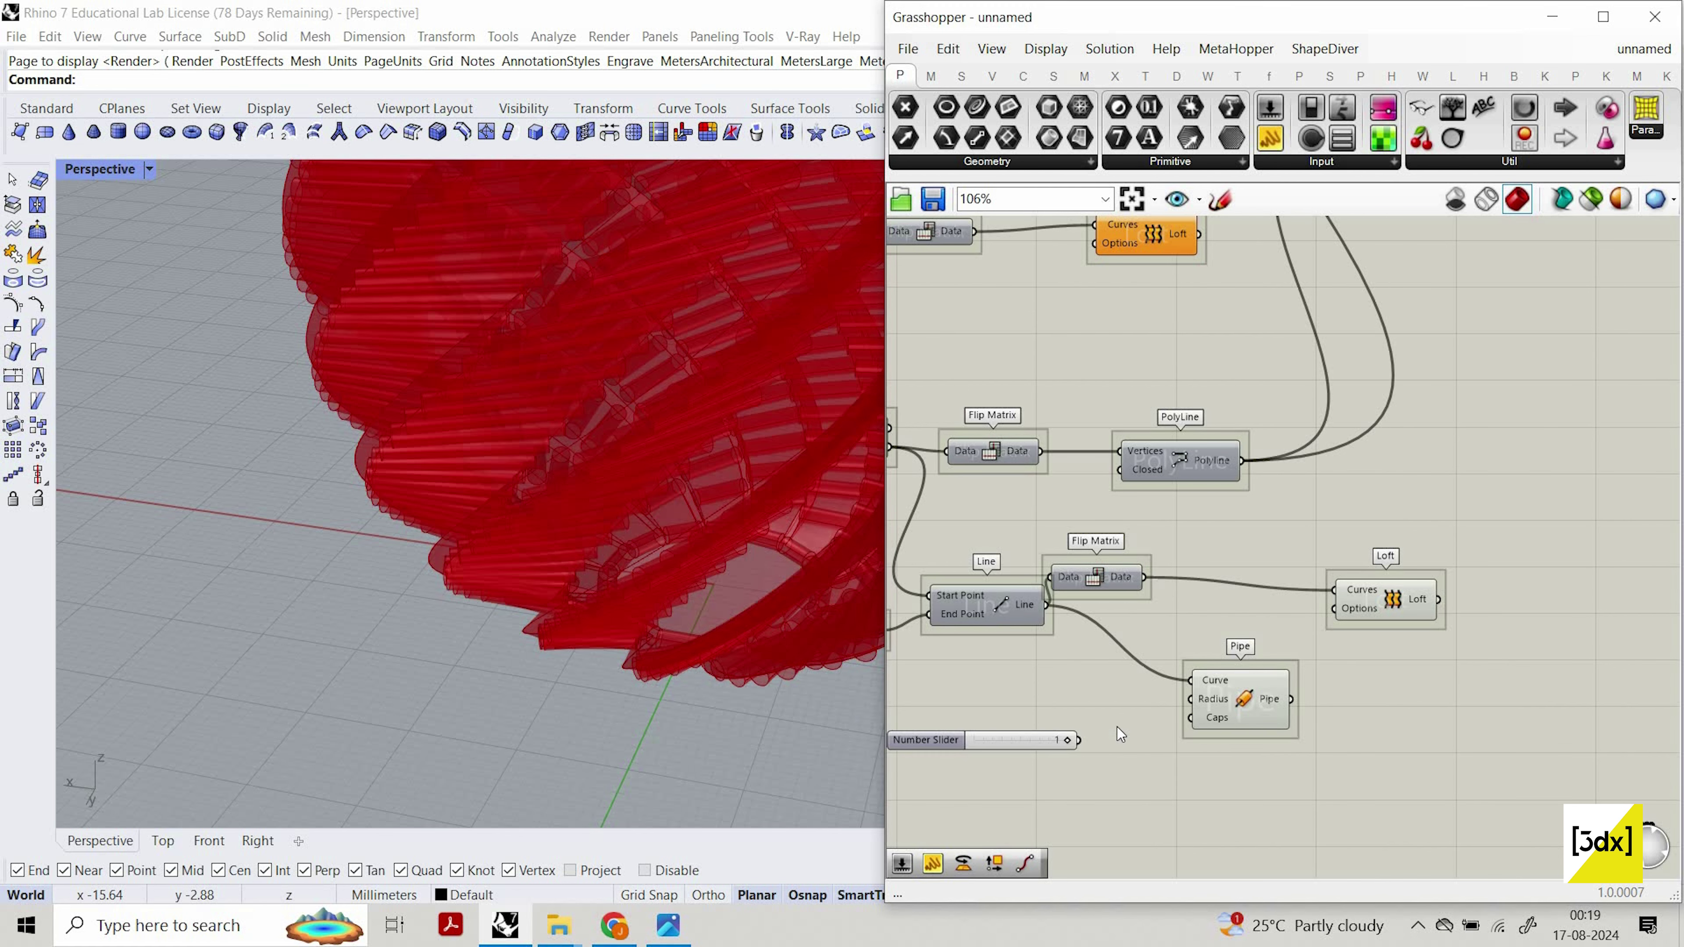
{"action": "left_click_drag", "start_coordinate": [1078, 740], "coordinate": [1190, 699]}
{"action": "left_click", "coordinate": [1227, 705]}
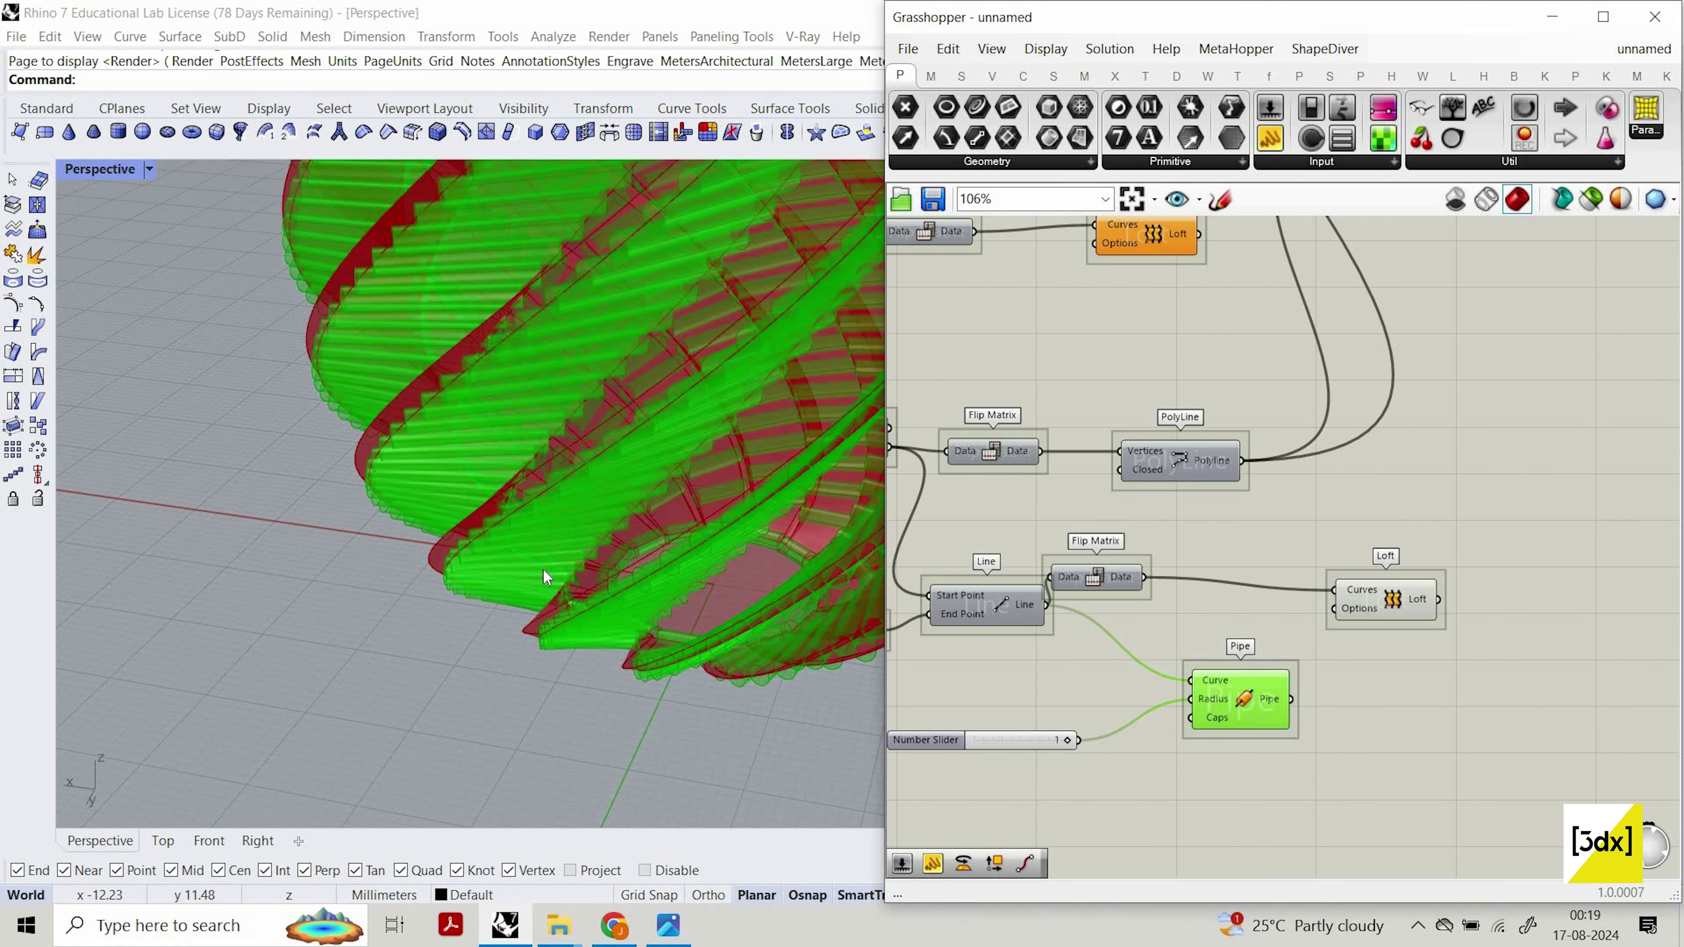
{"action": "scroll", "coordinate": [544, 573], "scroll_direction": "up", "scroll_amount": 5}
Add a decimal Number Slider, connect it to the Pipe's Radius in place of the existing slider, and set it to 0.2.
{"action": "left_click", "coordinate": [1034, 700]}
{"action": "scroll", "coordinate": [1033, 700], "scroll_direction": "up", "scroll_amount": 2}
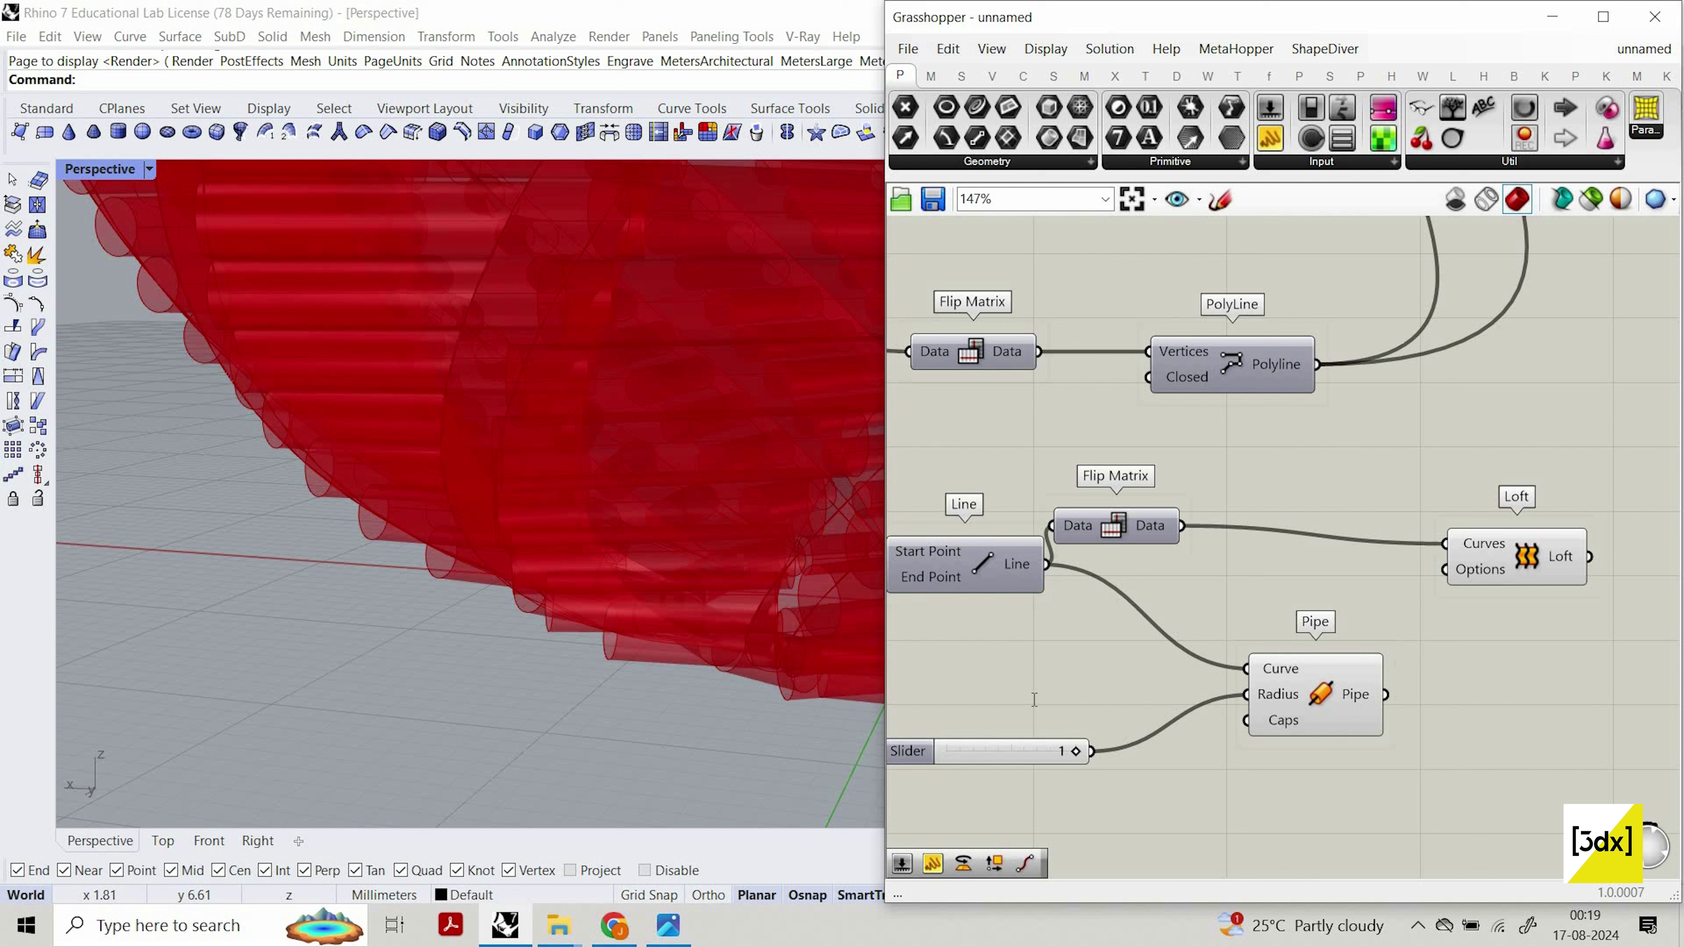
{"action": "double_click", "coordinate": [1033, 700]}
{"action": "type", "text": "number slider"}
{"action": "key", "text": "Return"}
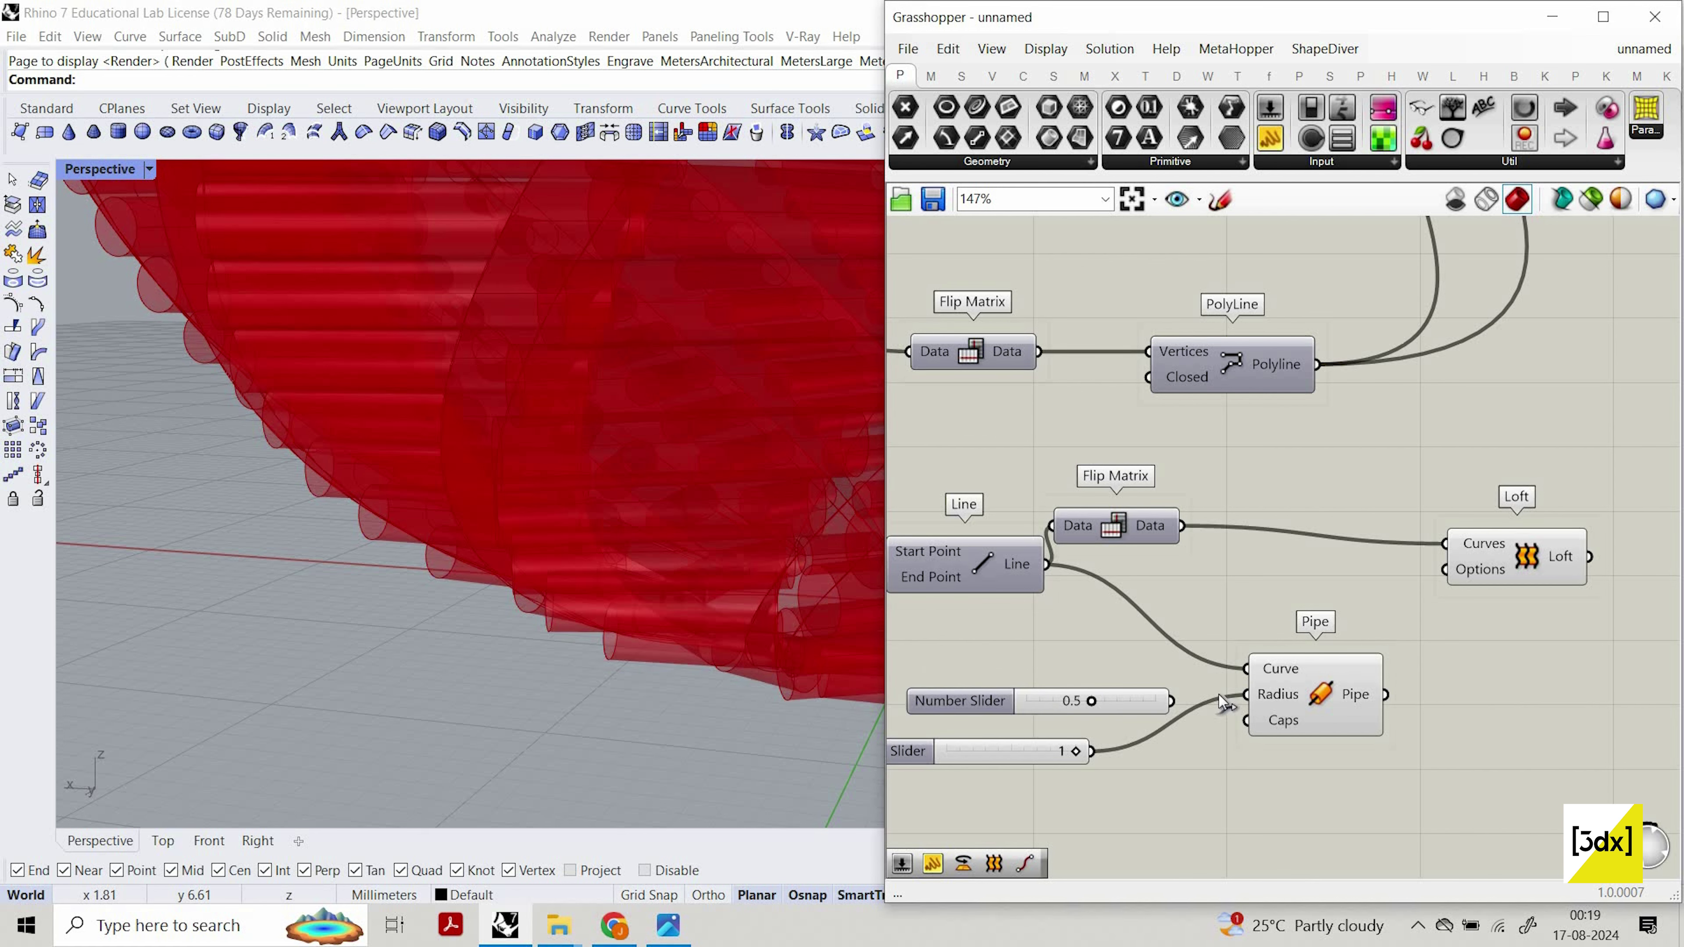
{"action": "left_click_drag", "start_coordinate": [1246, 695], "coordinate": [1052, 701]}
{"action": "left_click", "coordinate": [1316, 695]}
{"action": "scroll", "coordinate": [613, 591], "scroll_direction": "down", "scroll_amount": 5}
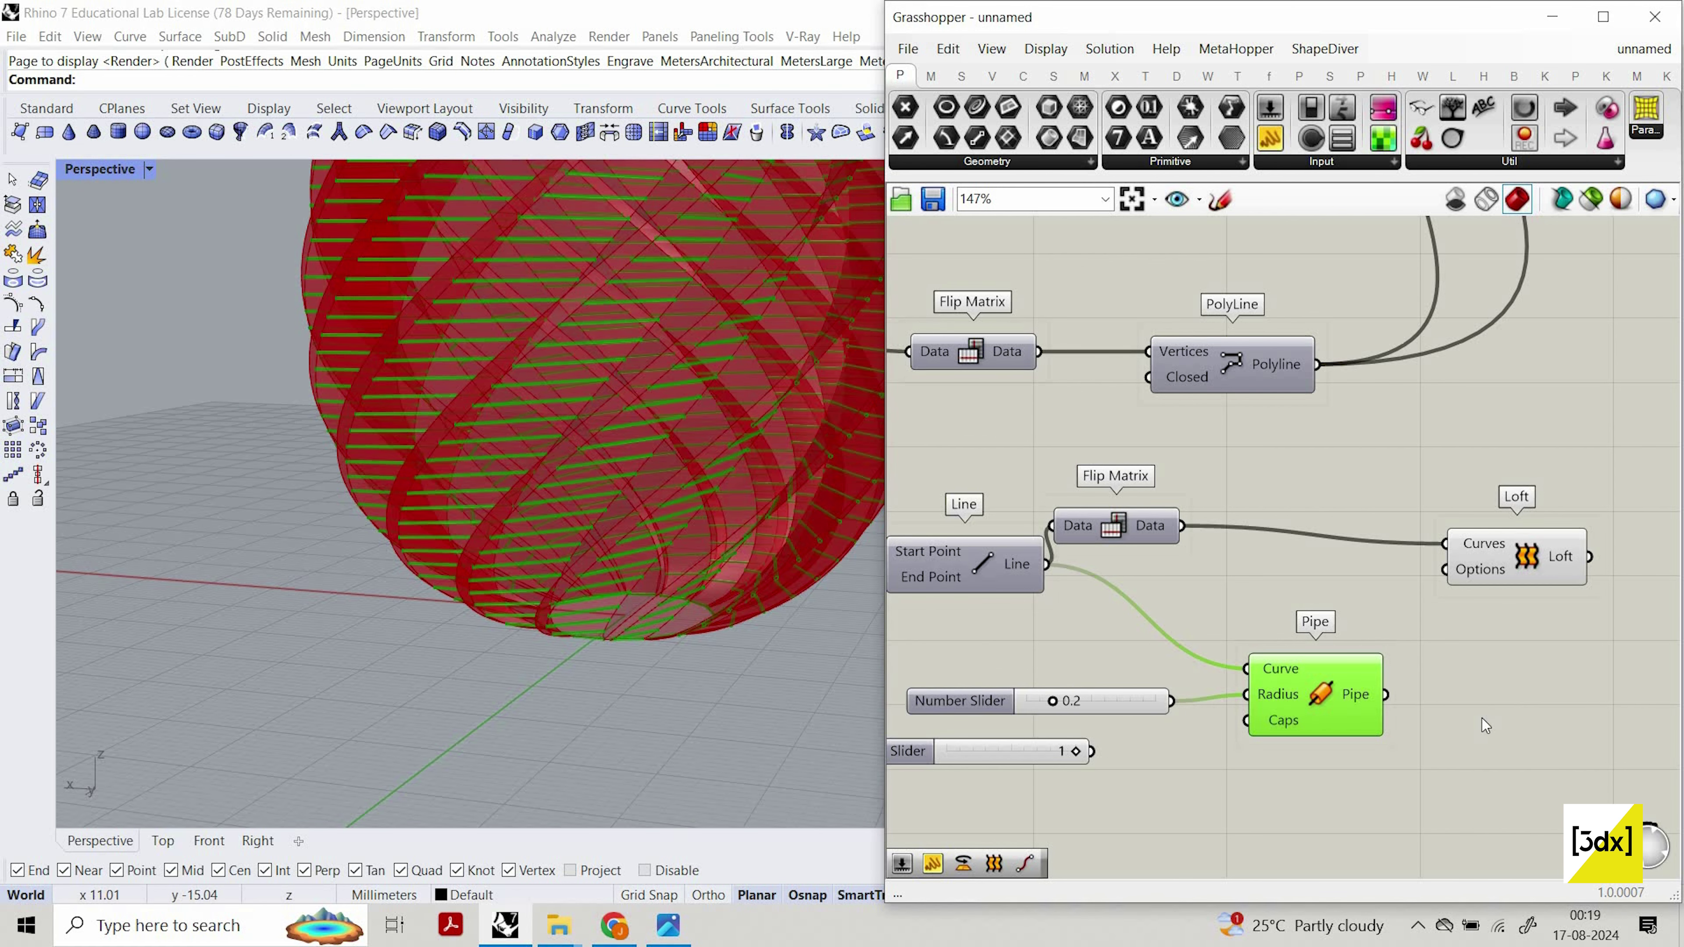
{"action": "left_click", "coordinate": [571, 535]}
{"action": "scroll", "coordinate": [586, 564], "scroll_direction": "down", "scroll_amount": 5}
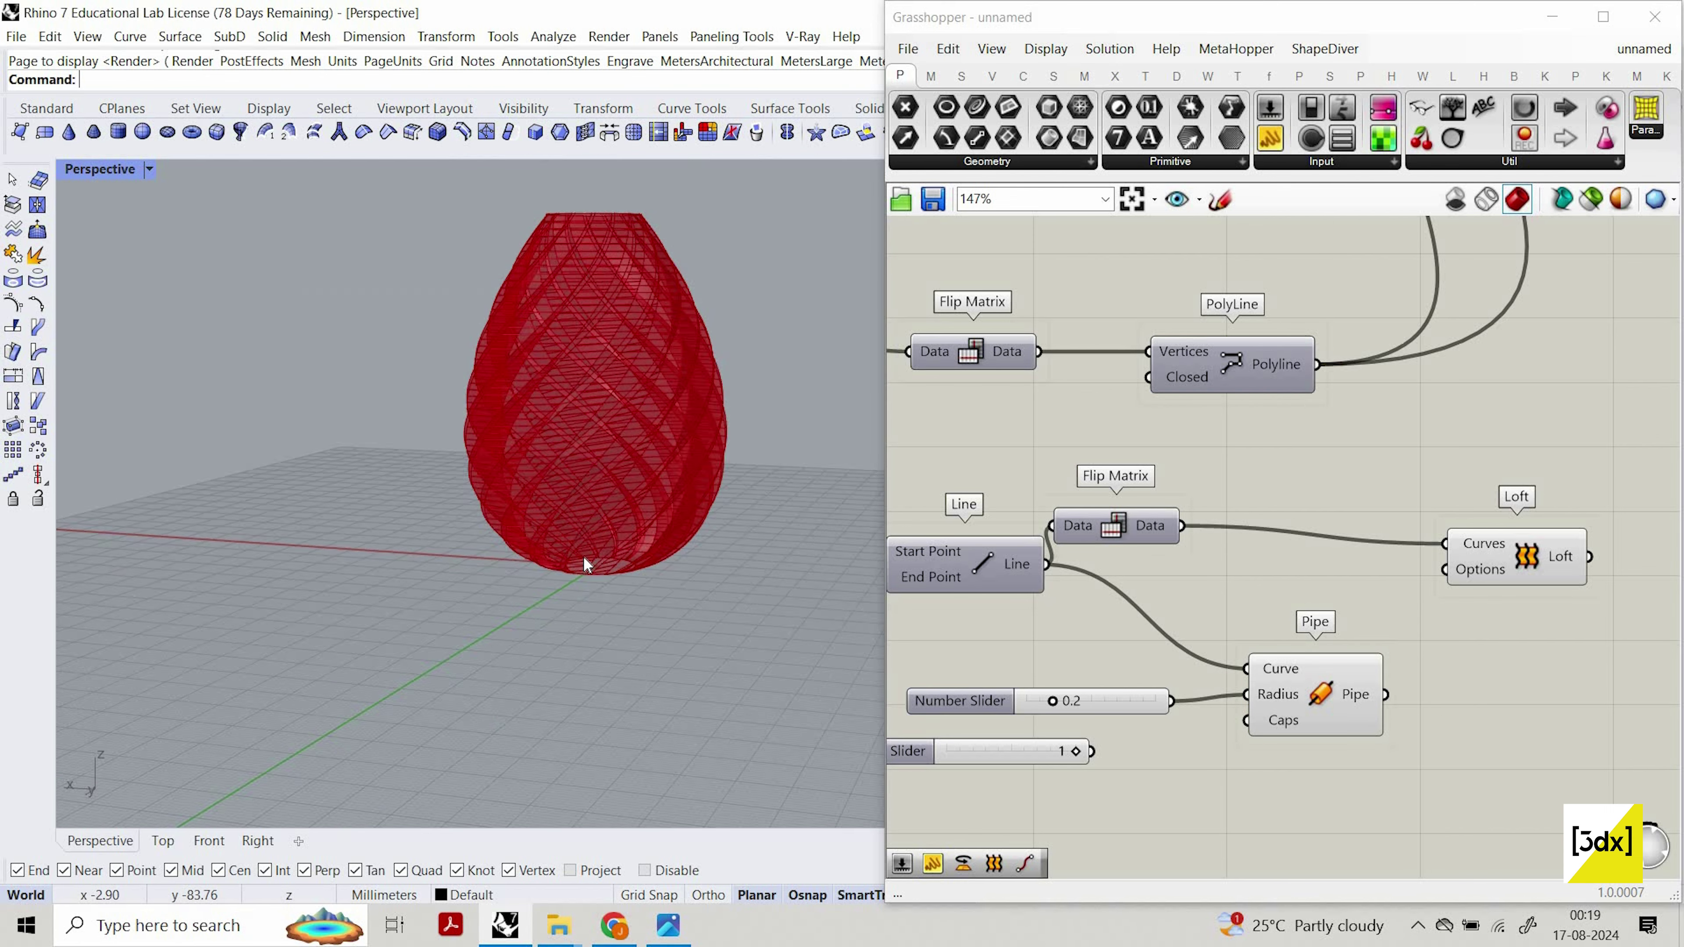
Compare the thin pipes between the fins with the ribs in the reference photo.
{"action": "scroll", "coordinate": [586, 564], "scroll_direction": "up", "scroll_amount": 6}
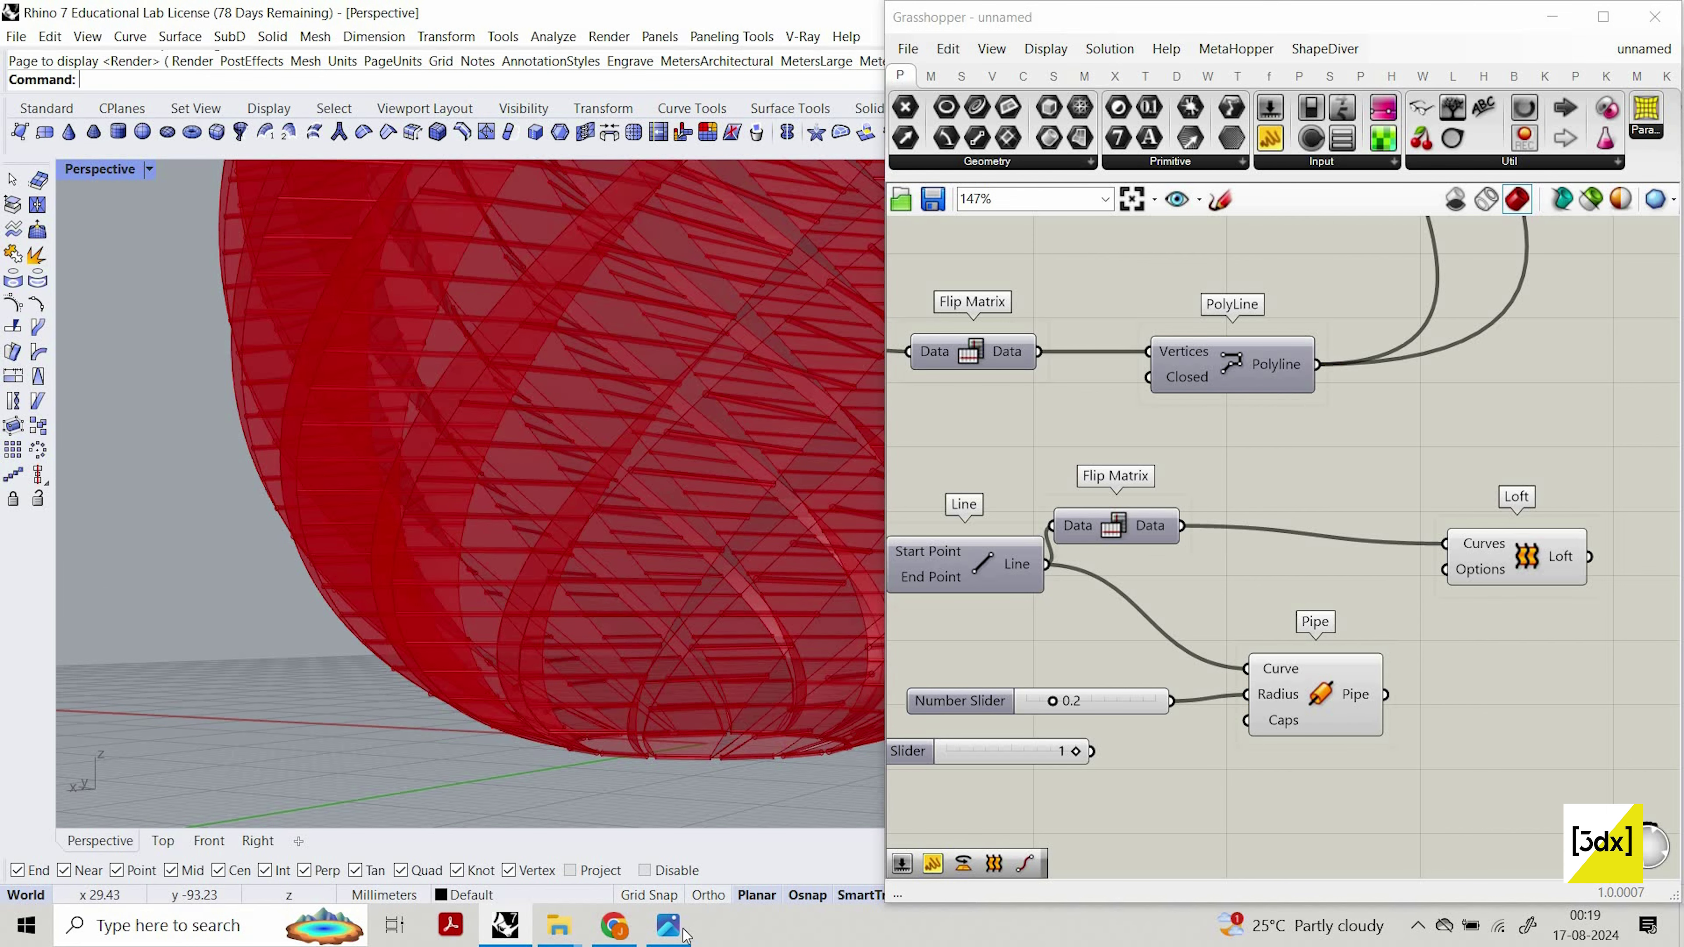
{"action": "left_click", "coordinate": [682, 932]}
{"action": "scroll", "coordinate": [1529, 164], "scroll_direction": "up", "scroll_amount": 5}
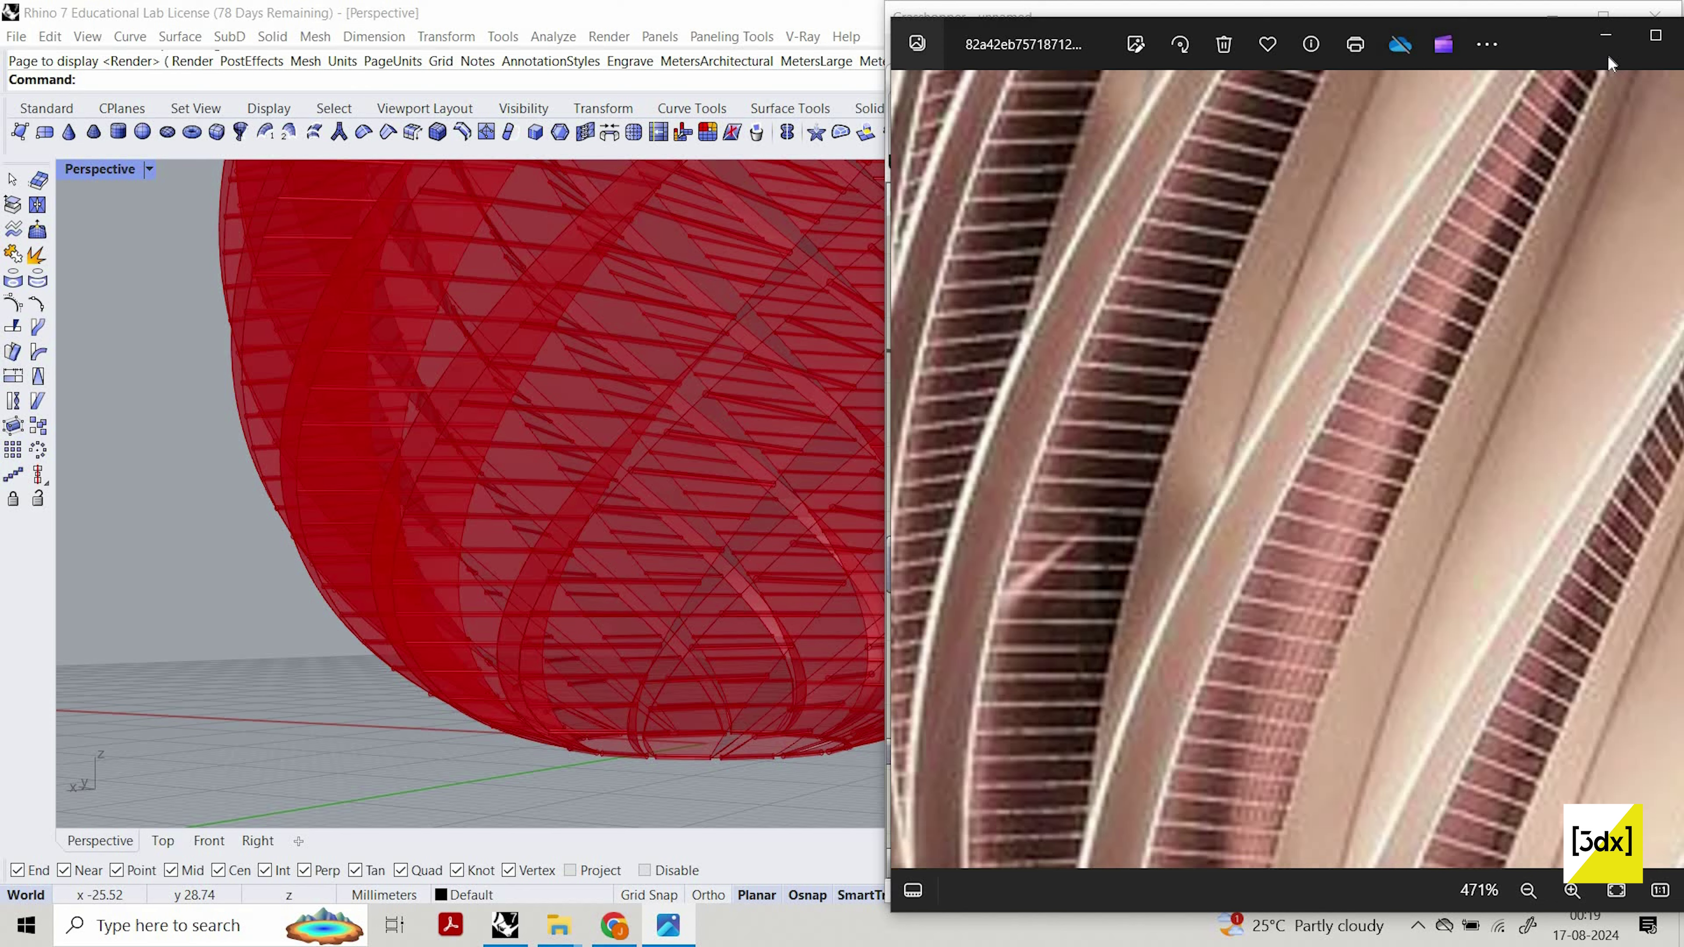
{"action": "left_click", "coordinate": [1606, 46]}
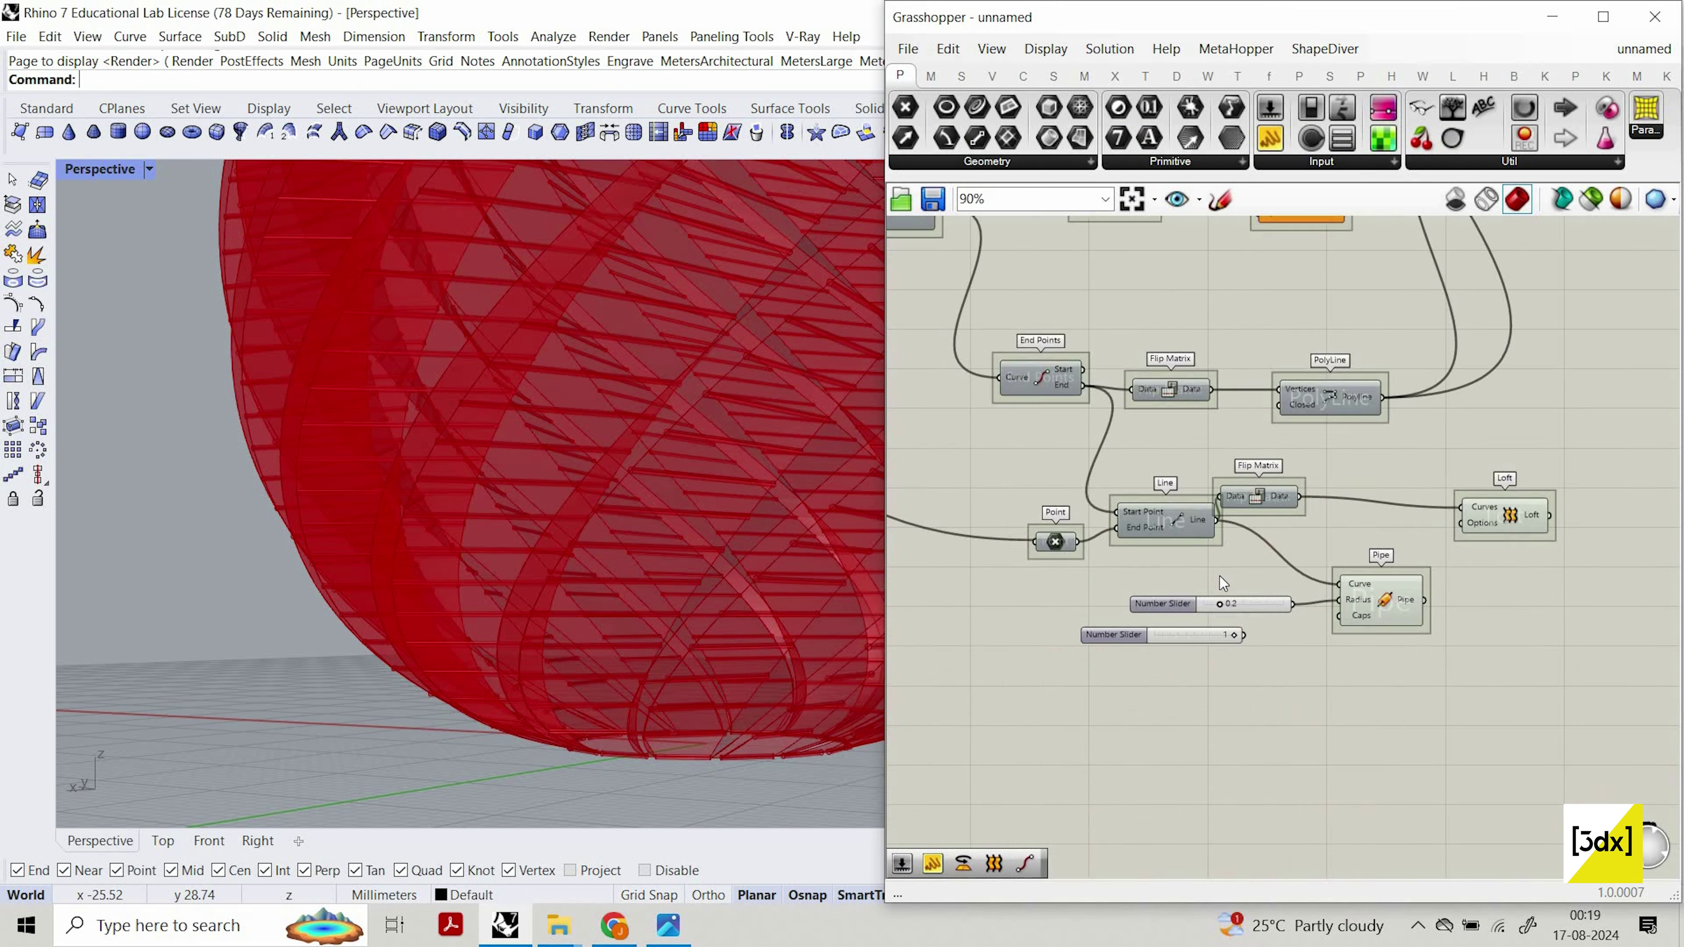
Set the pipe radius slider to 0.1 and view the whole vase.
{"action": "scroll", "coordinate": [1207, 571], "scroll_direction": "up", "scroll_amount": 6}
{"action": "left_click_drag", "start_coordinate": [1193, 554], "coordinate": [1185, 555]}
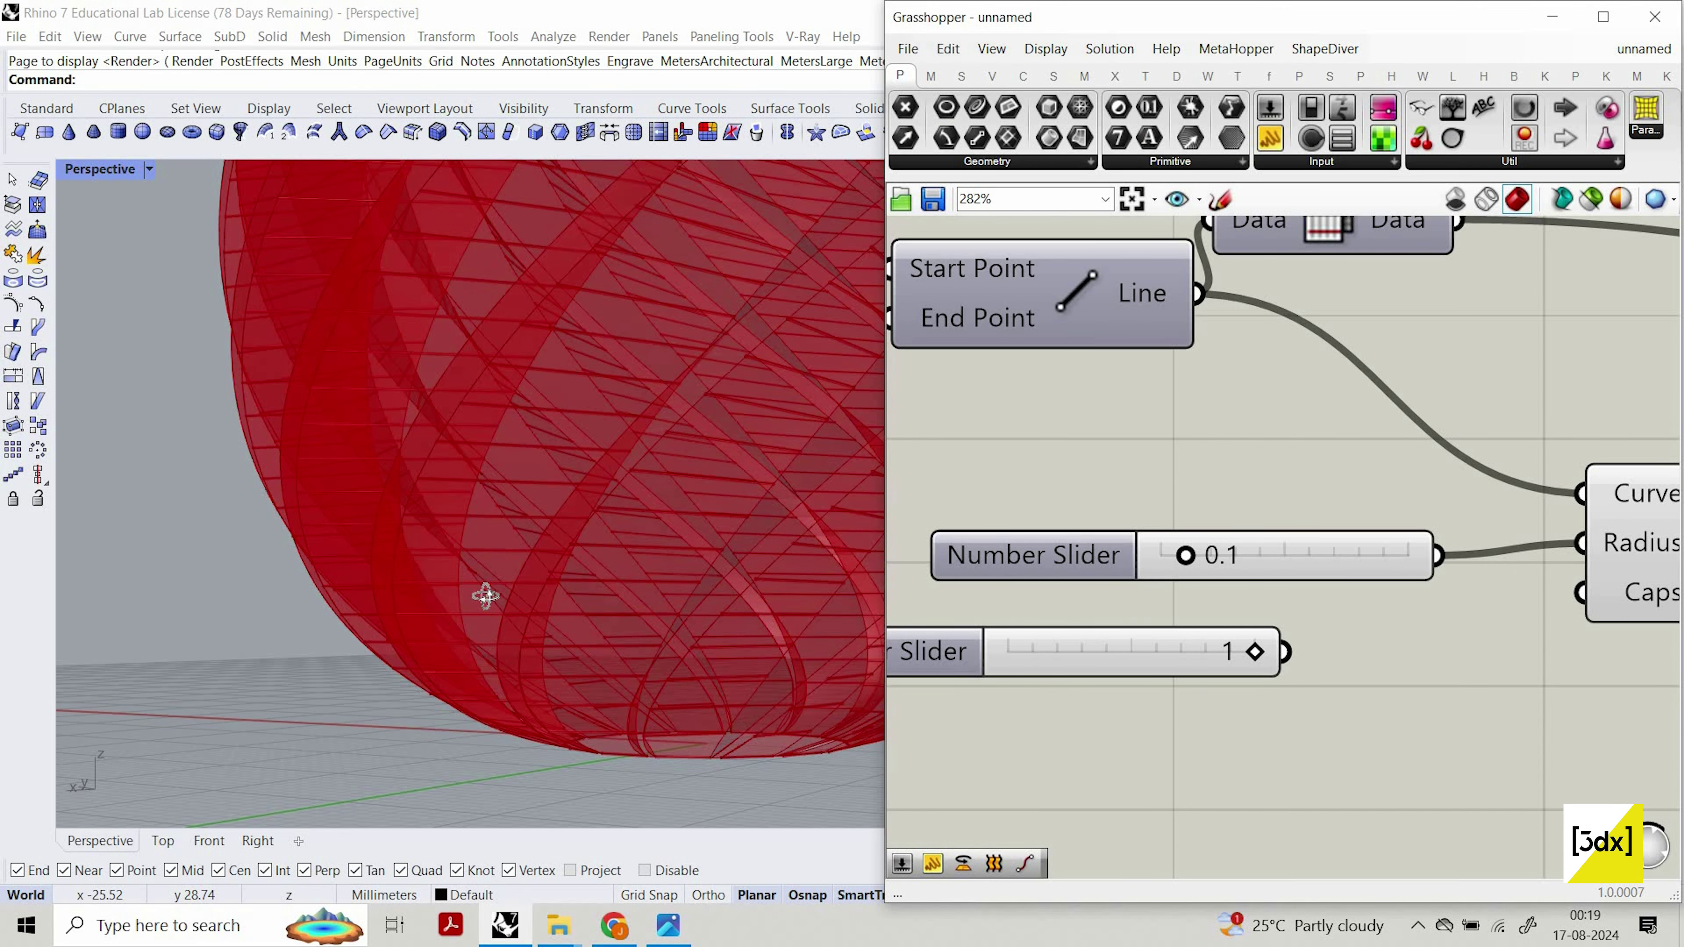
{"action": "scroll", "coordinate": [448, 630], "scroll_direction": "down", "scroll_amount": 4}
{"action": "right_click_drag", "start_coordinate": [486, 595], "coordinate": [656, 299]}
{"action": "scroll", "coordinate": [650, 302], "scroll_direction": "down", "scroll_amount": 3}
{"action": "scroll", "coordinate": [650, 302], "scroll_direction": "up", "scroll_amount": 2}
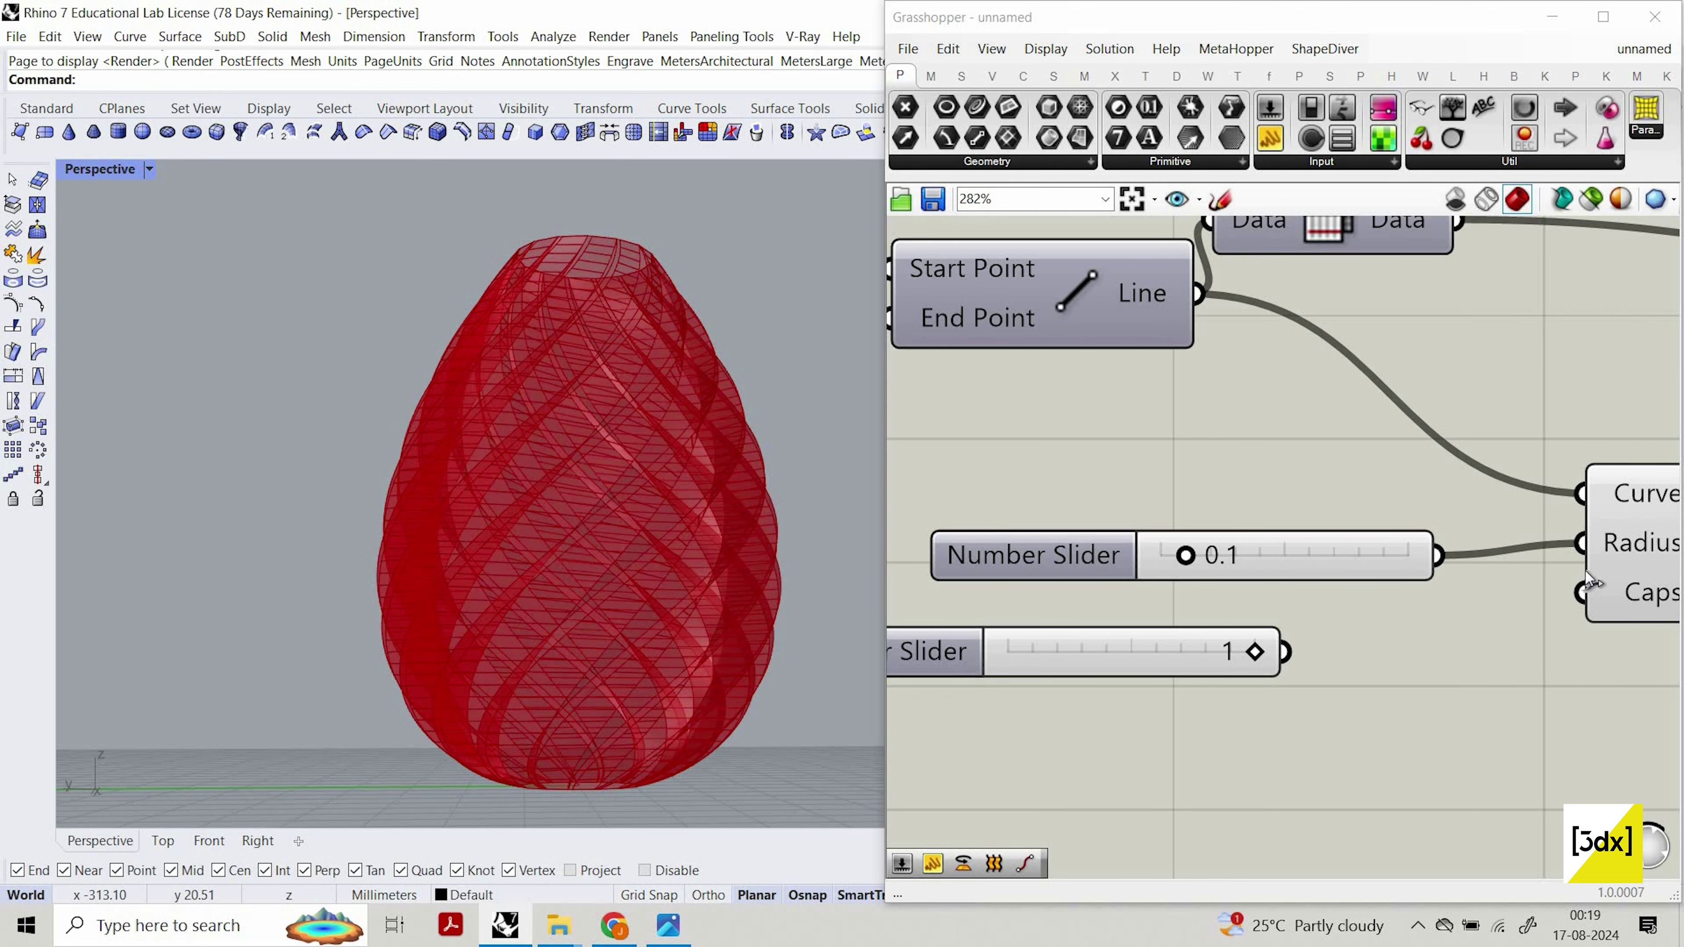
Try raising the end point of the Graph Mapper curve that scales the vase profile, and undo the change.
{"action": "scroll", "coordinate": [1591, 574], "scroll_direction": "down", "scroll_amount": 10}
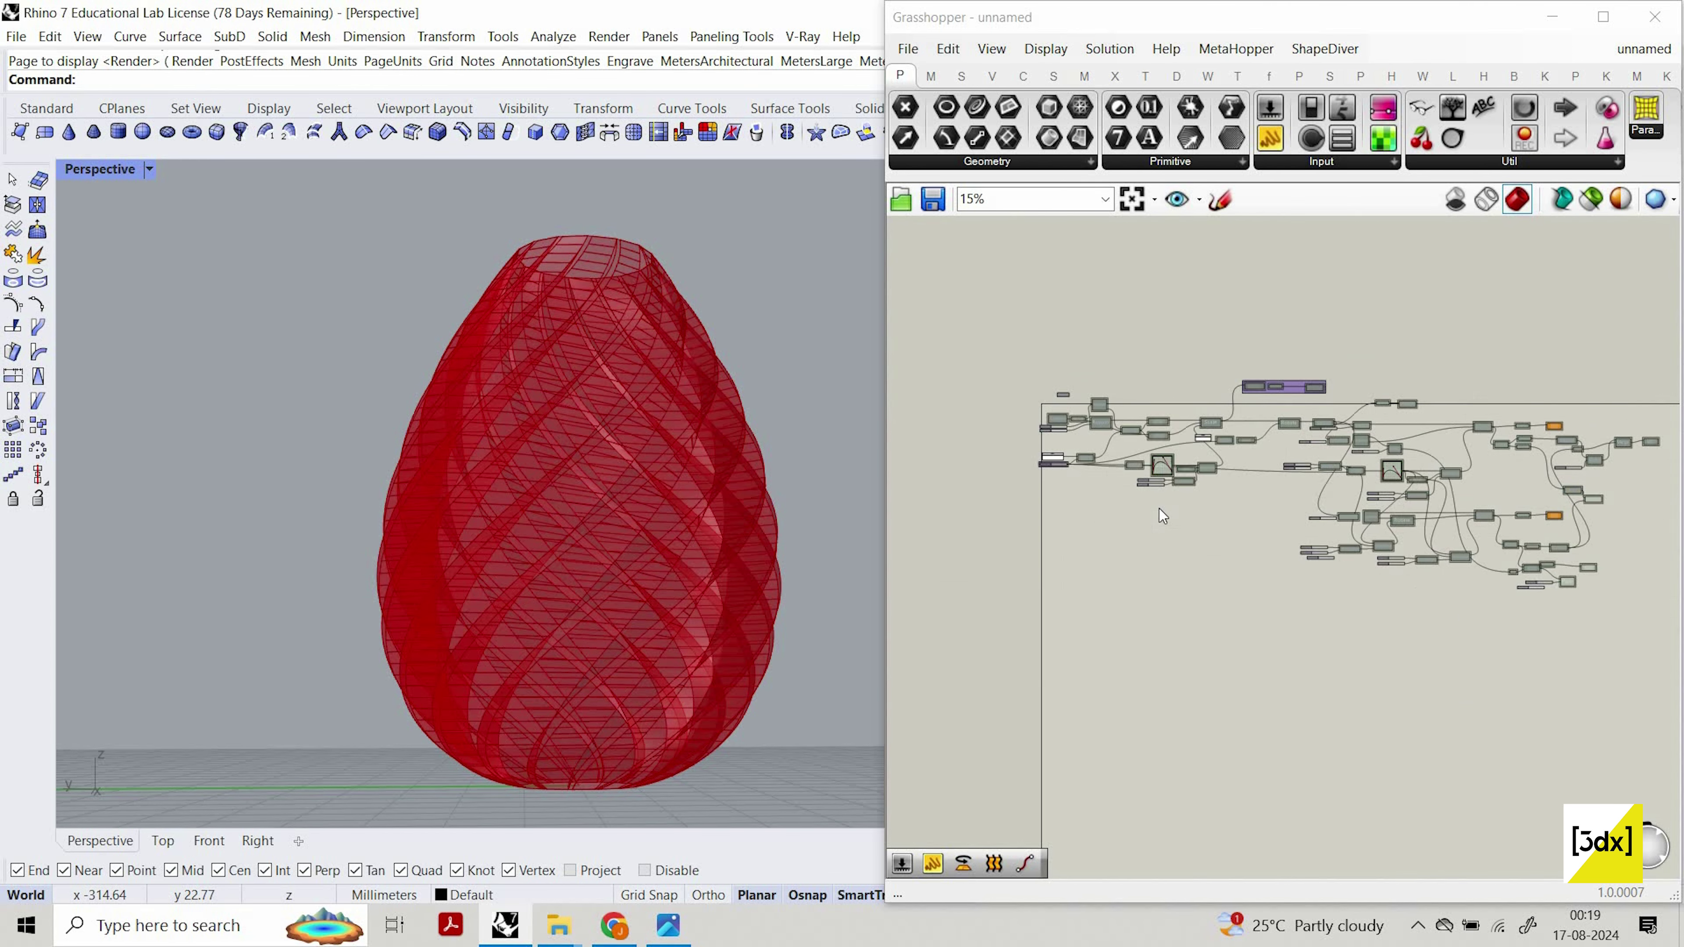
{"action": "scroll", "coordinate": [1170, 503], "scroll_direction": "up", "scroll_amount": 8}
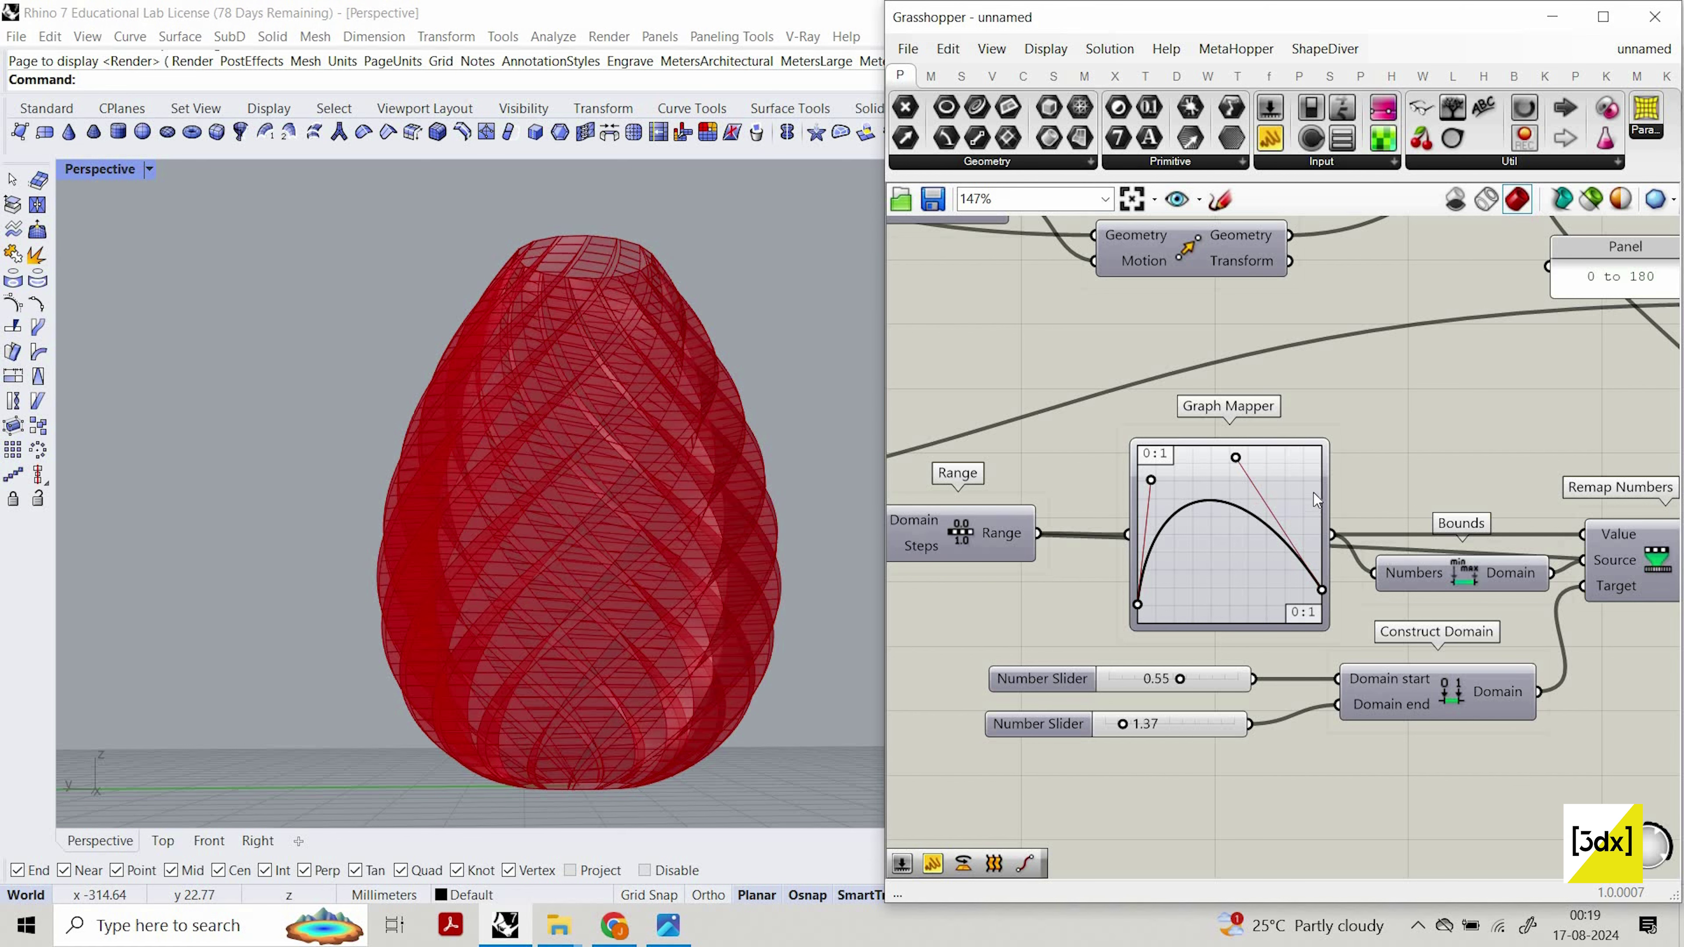
{"action": "left_click_drag", "start_coordinate": [1312, 492], "coordinate": [1321, 565]}
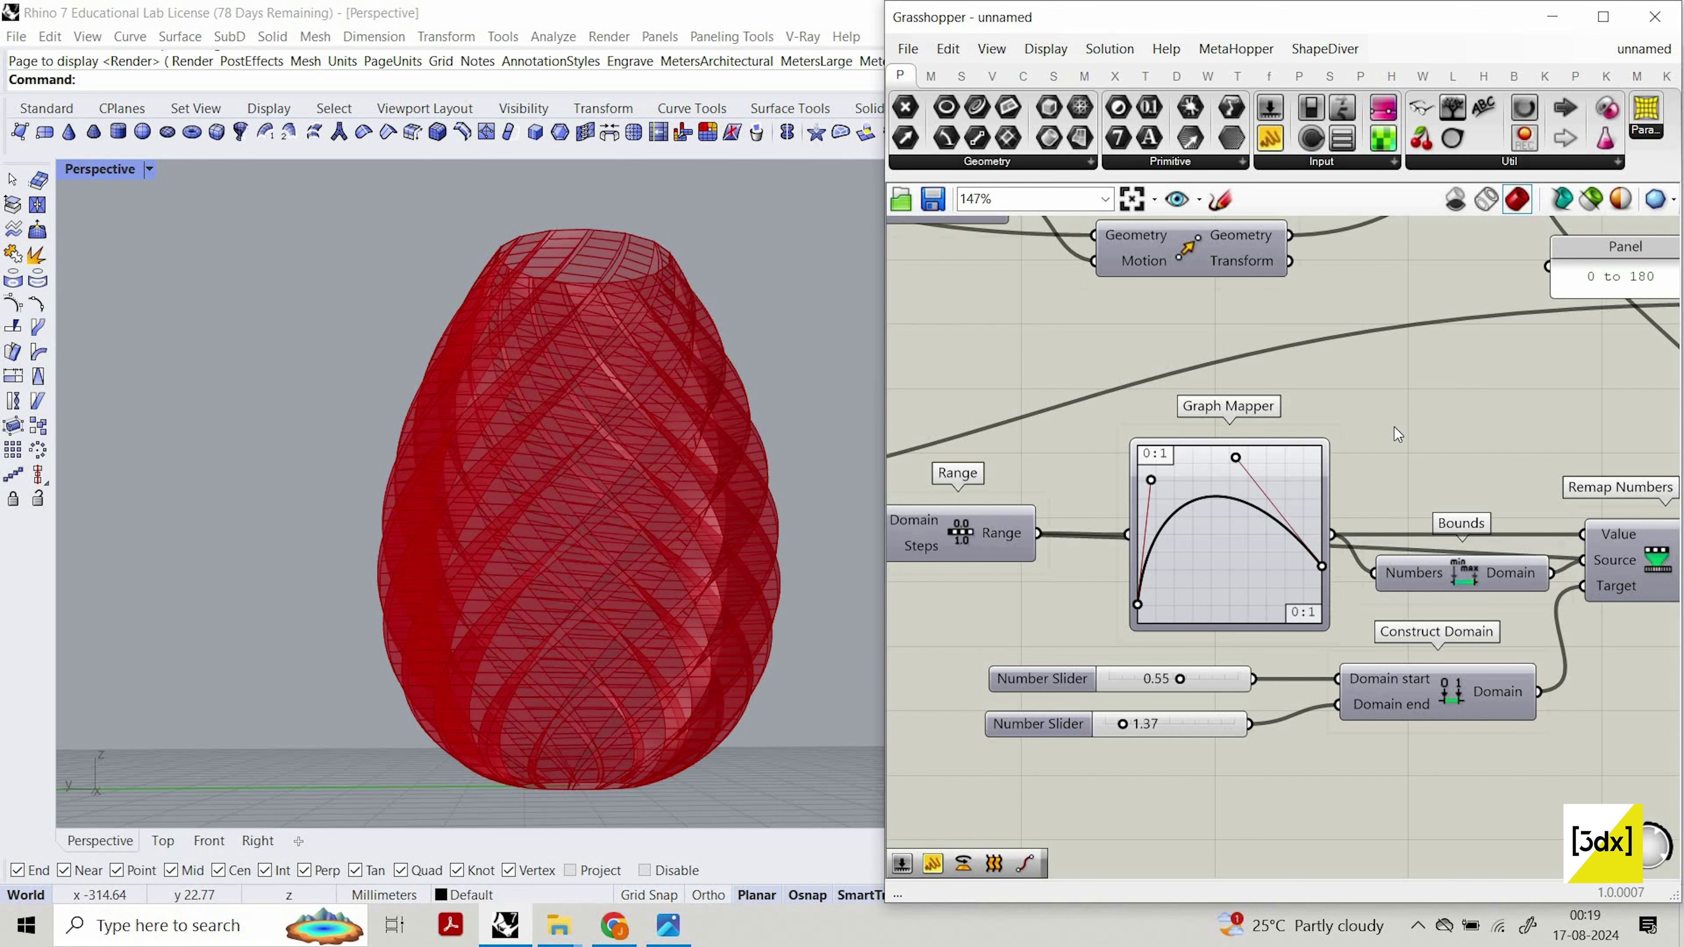
{"action": "key", "text": "ctrl+z"}
{"action": "key", "text": "ctrl+z"}
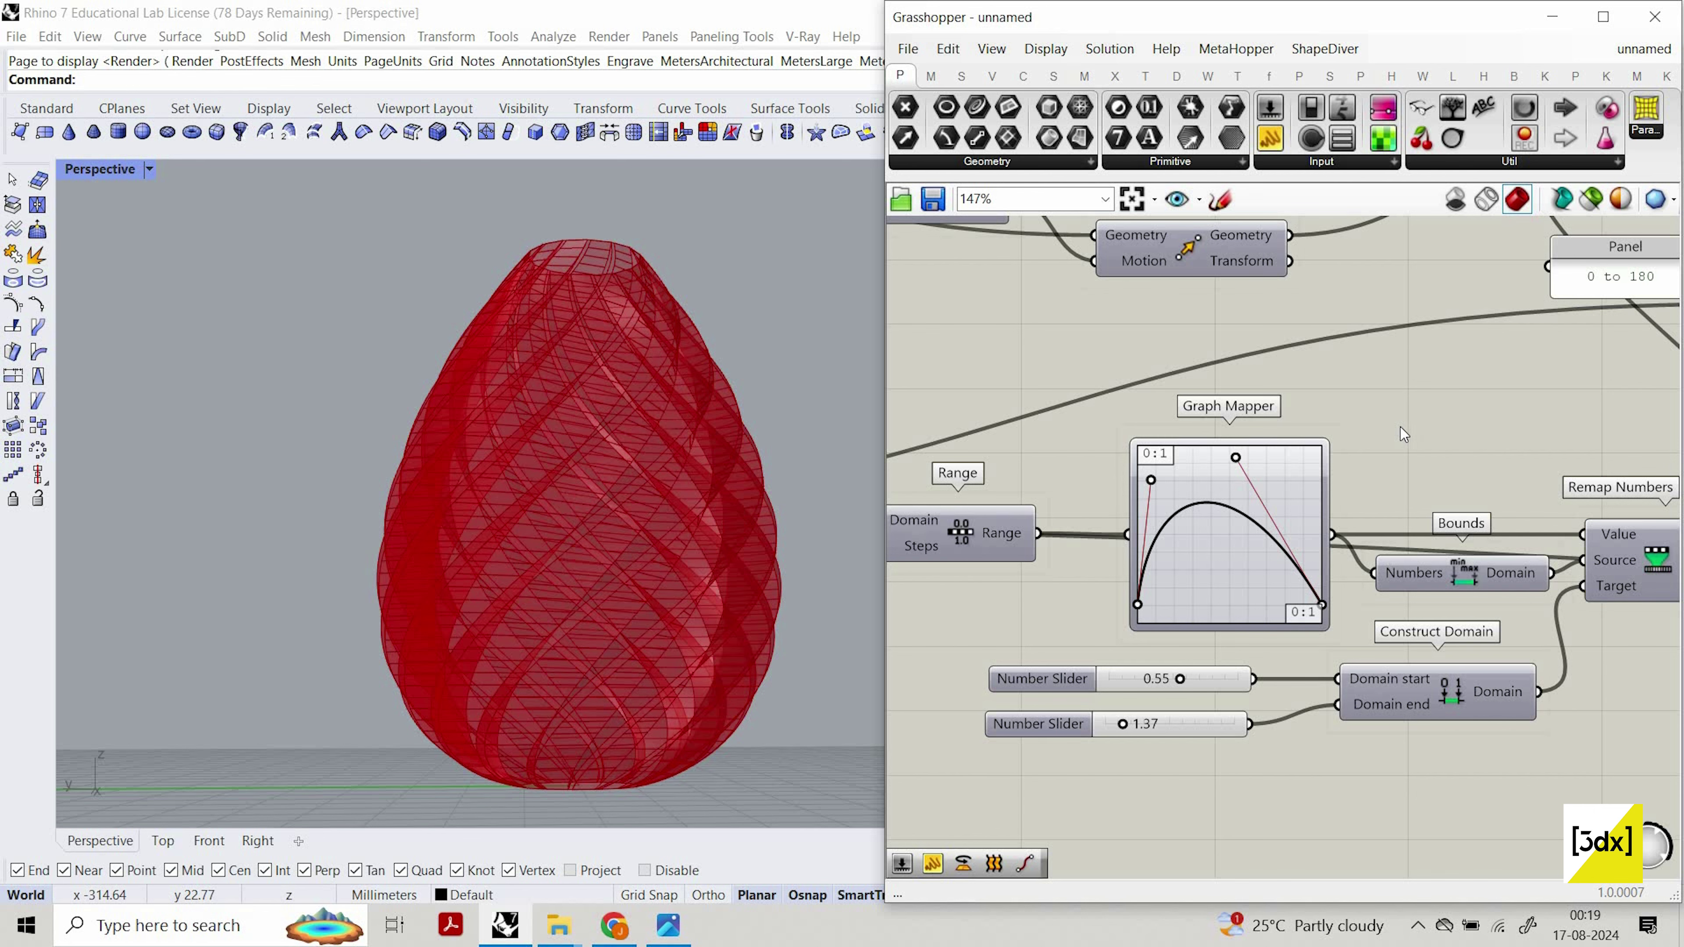
Set the domain panel feeding the vase's height Range to 0 to 200 and view the stretched form.
{"action": "scroll", "coordinate": [1456, 548], "scroll_direction": "down", "scroll_amount": 4}
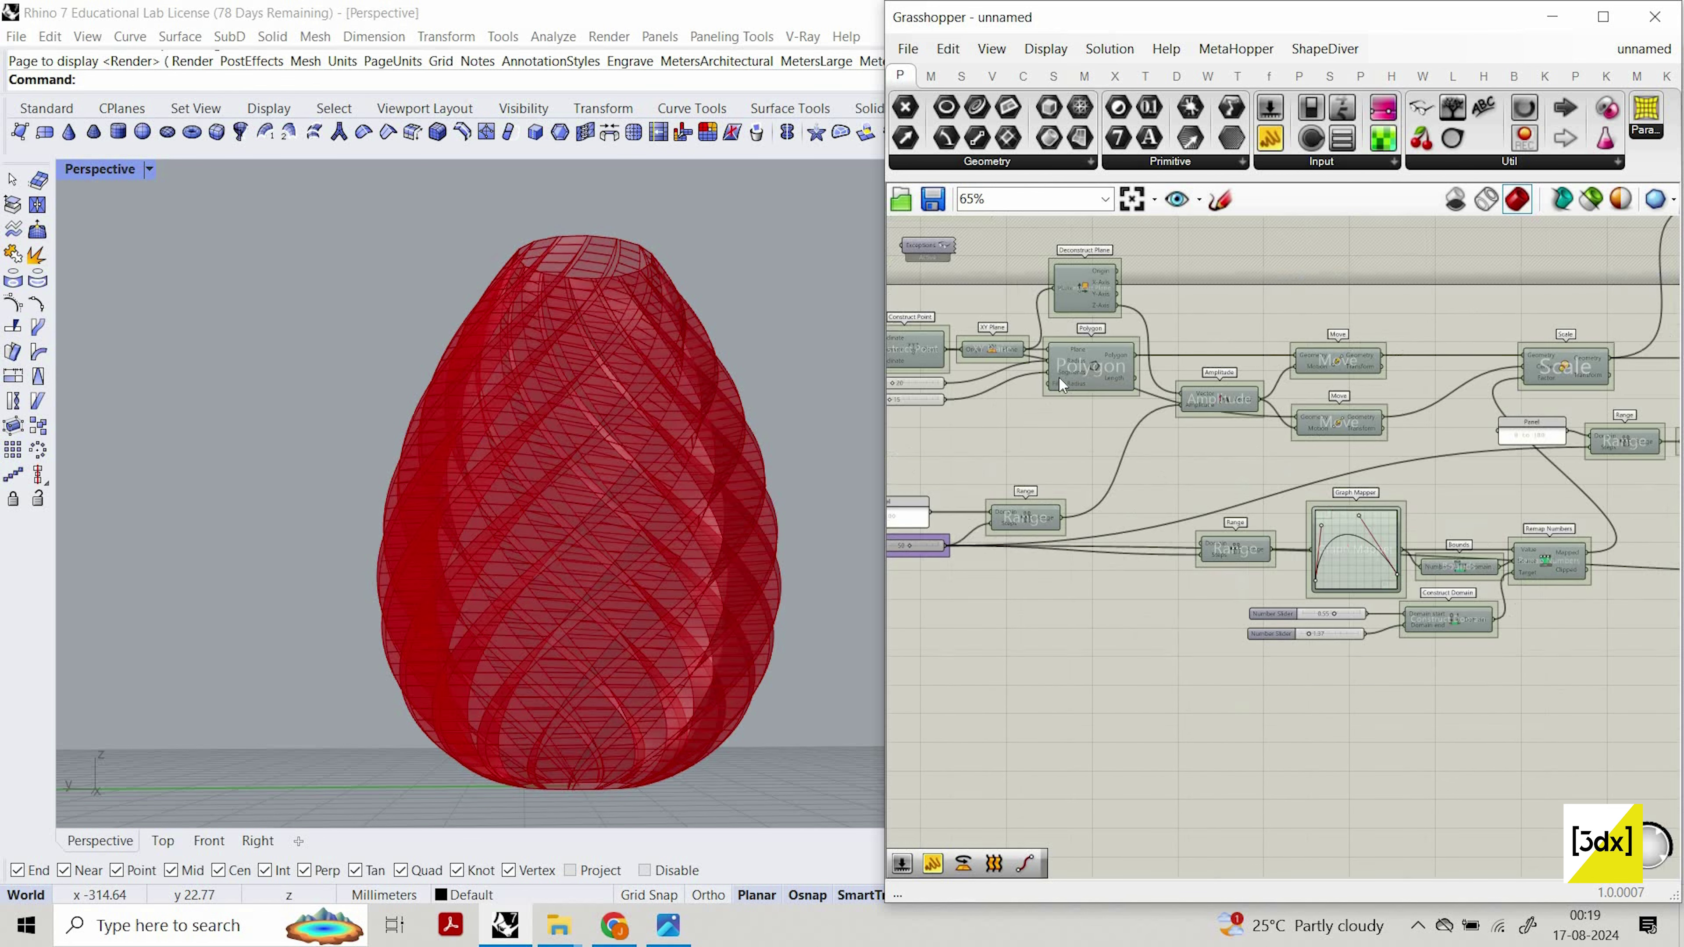
{"action": "scroll", "coordinate": [1198, 423], "scroll_direction": "up", "scroll_amount": 4}
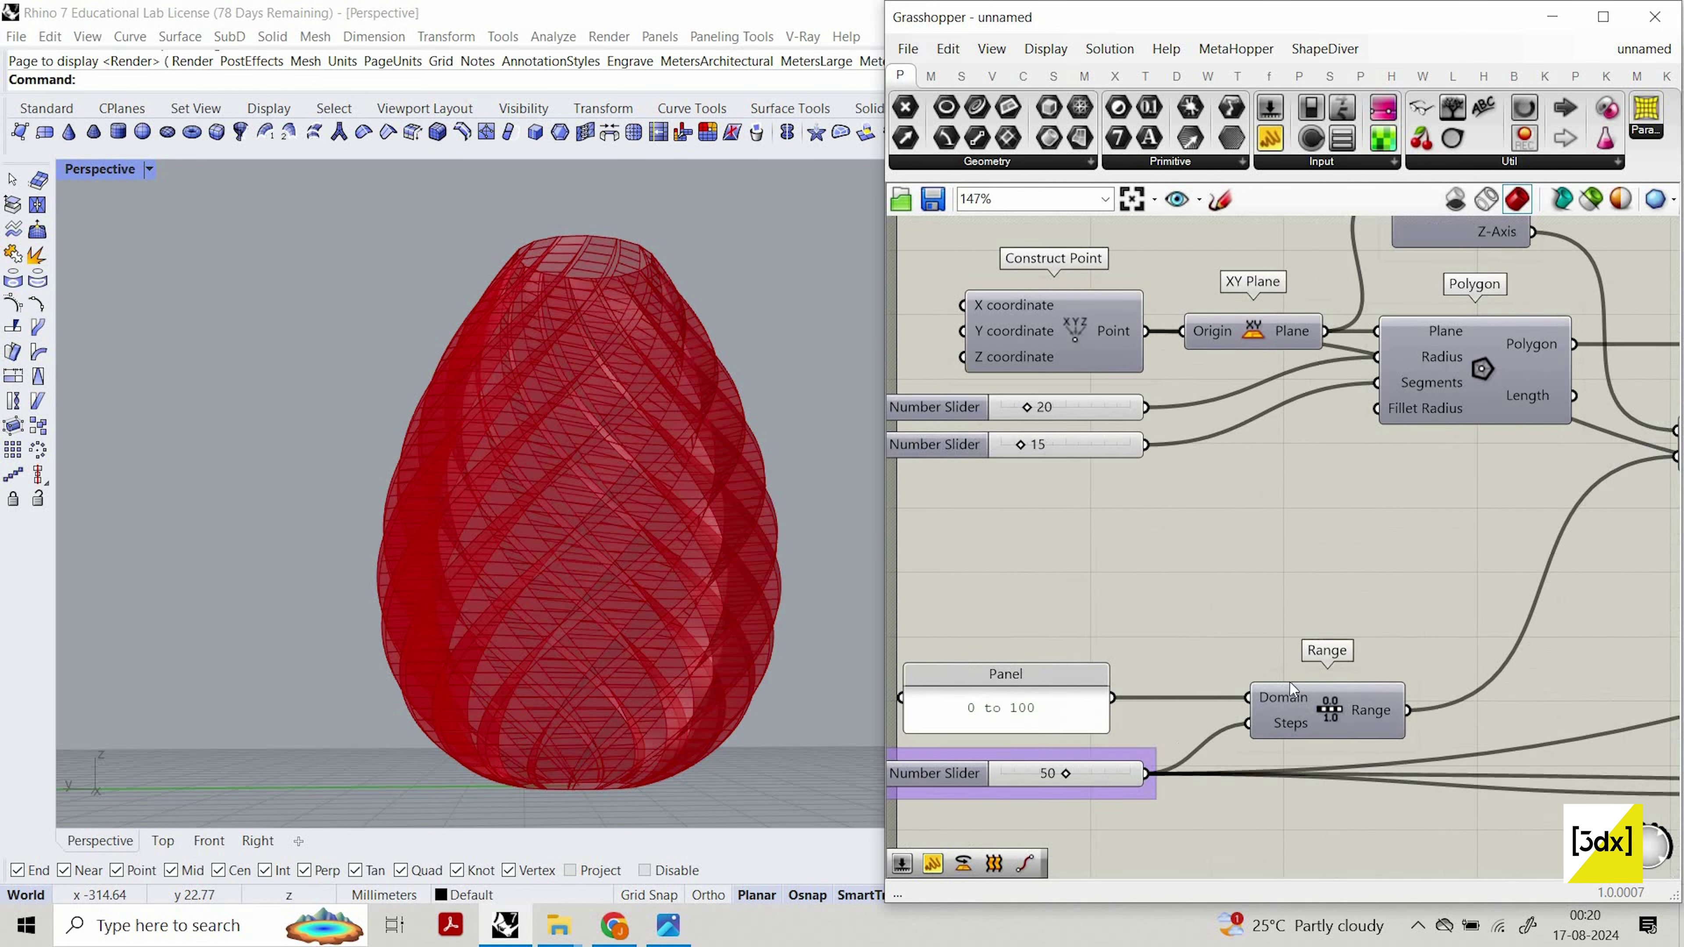
{"action": "scroll", "coordinate": [1289, 682], "scroll_direction": "down", "scroll_amount": 2}
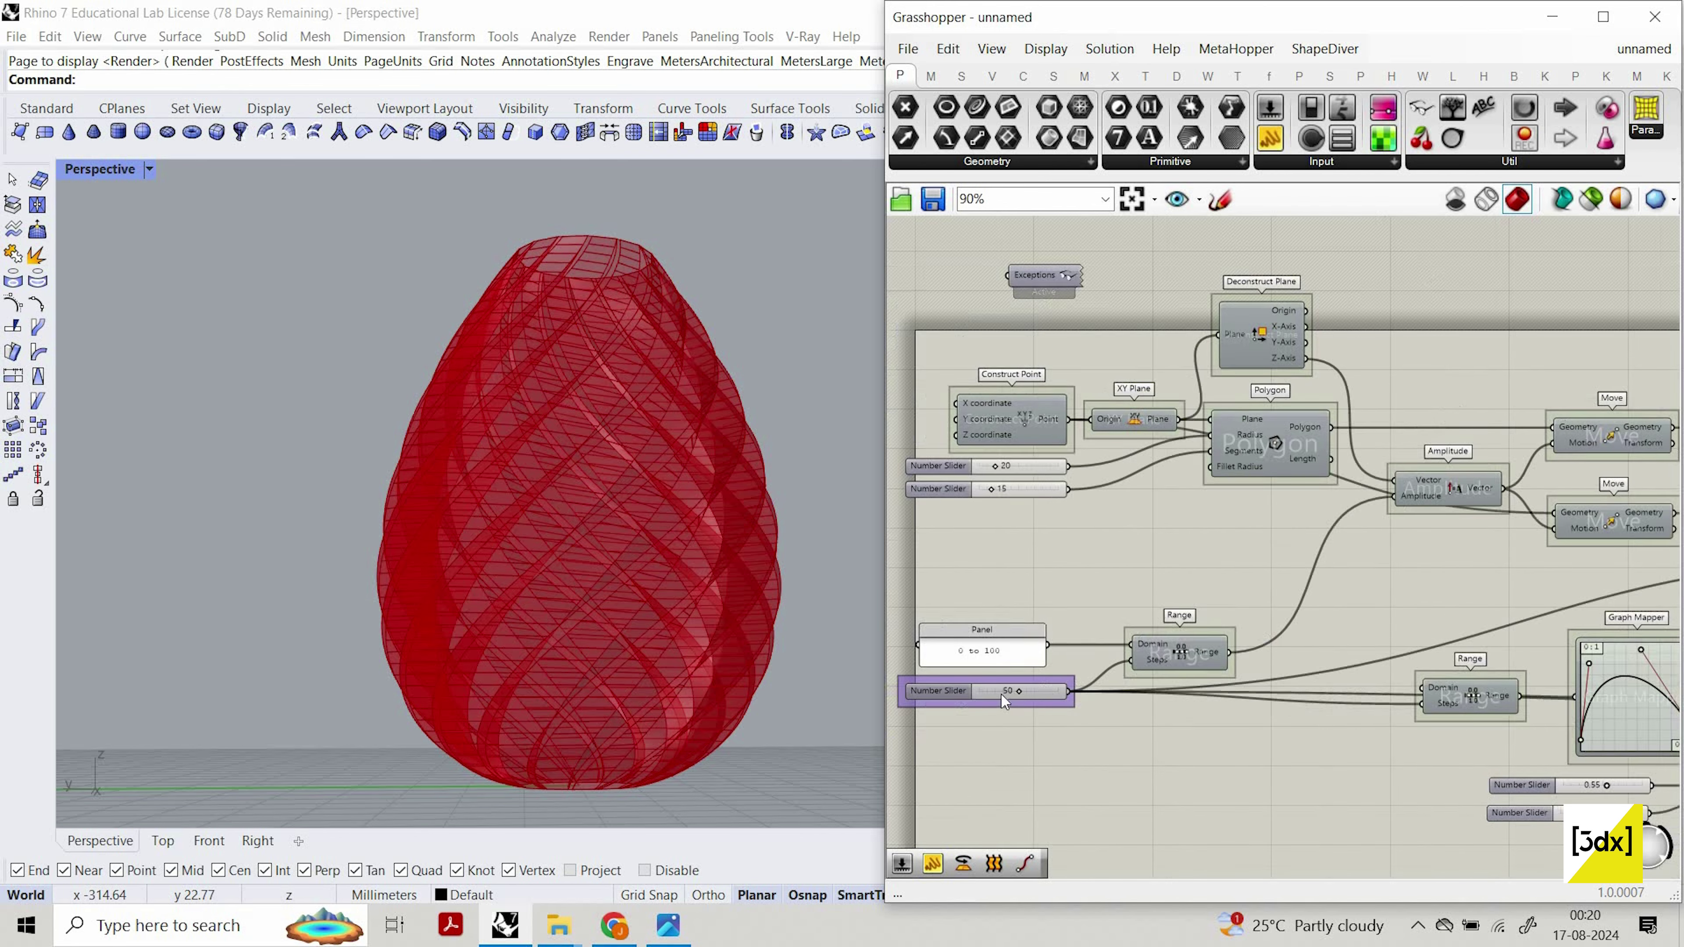
{"action": "scroll", "coordinate": [1018, 687], "scroll_direction": "up", "scroll_amount": 1}
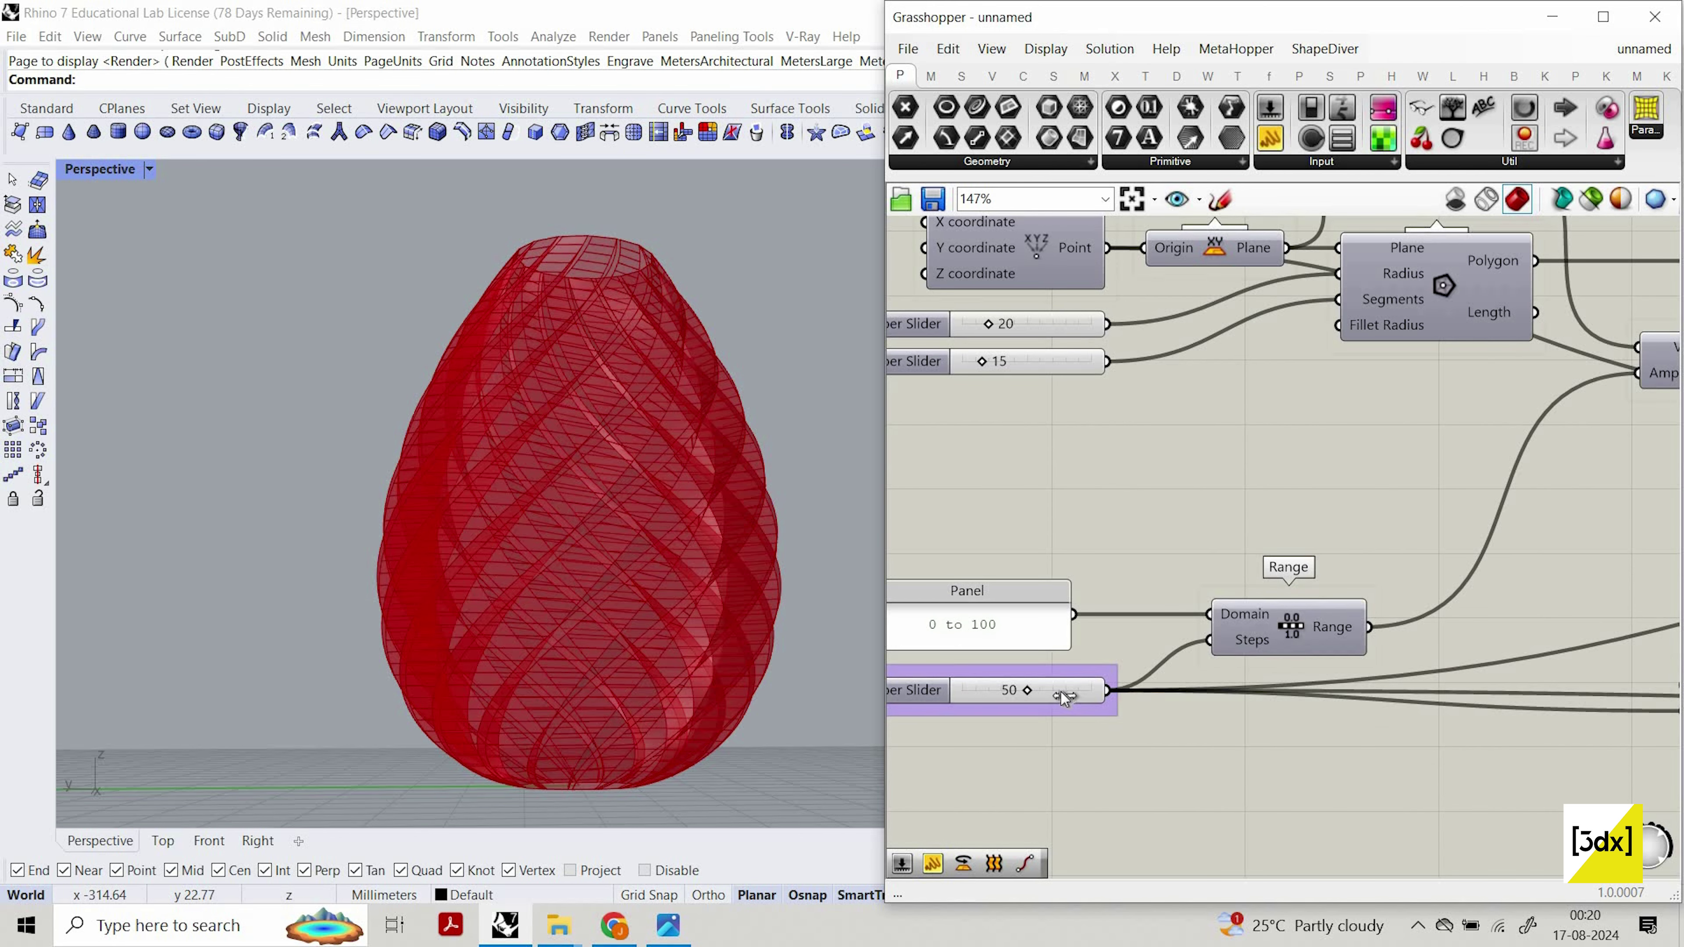
{"action": "left_click_drag", "start_coordinate": [1060, 693], "coordinate": [1008, 691]}
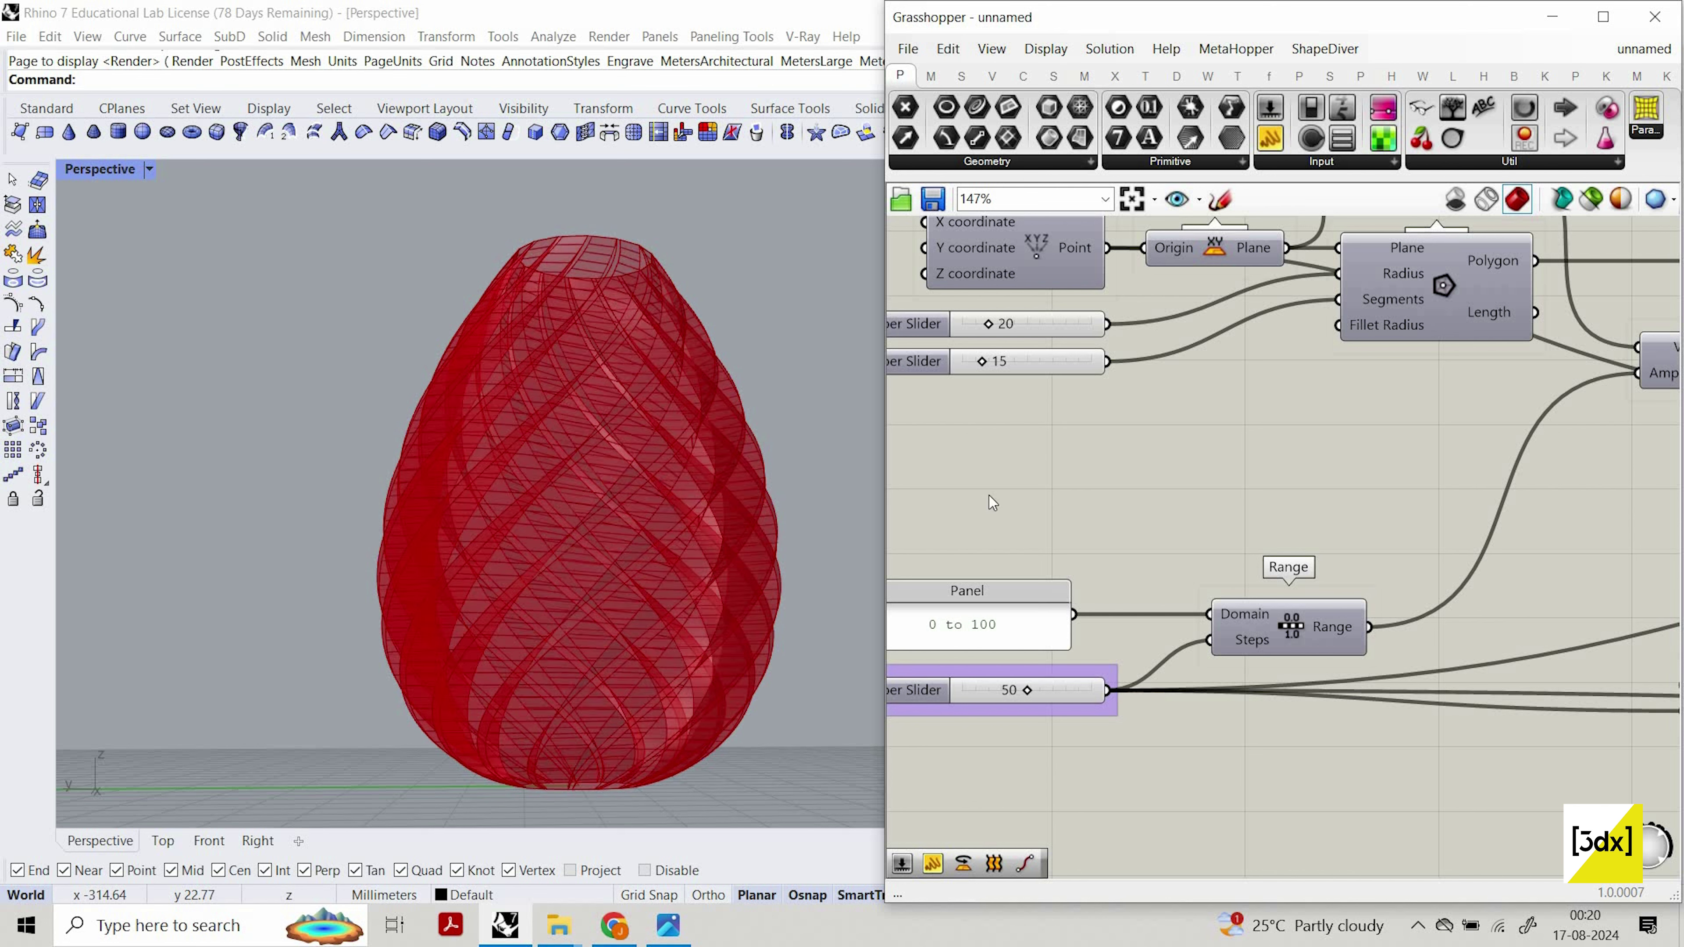
{"action": "right_click_drag", "start_coordinate": [765, 464], "coordinate": [716, 503]}
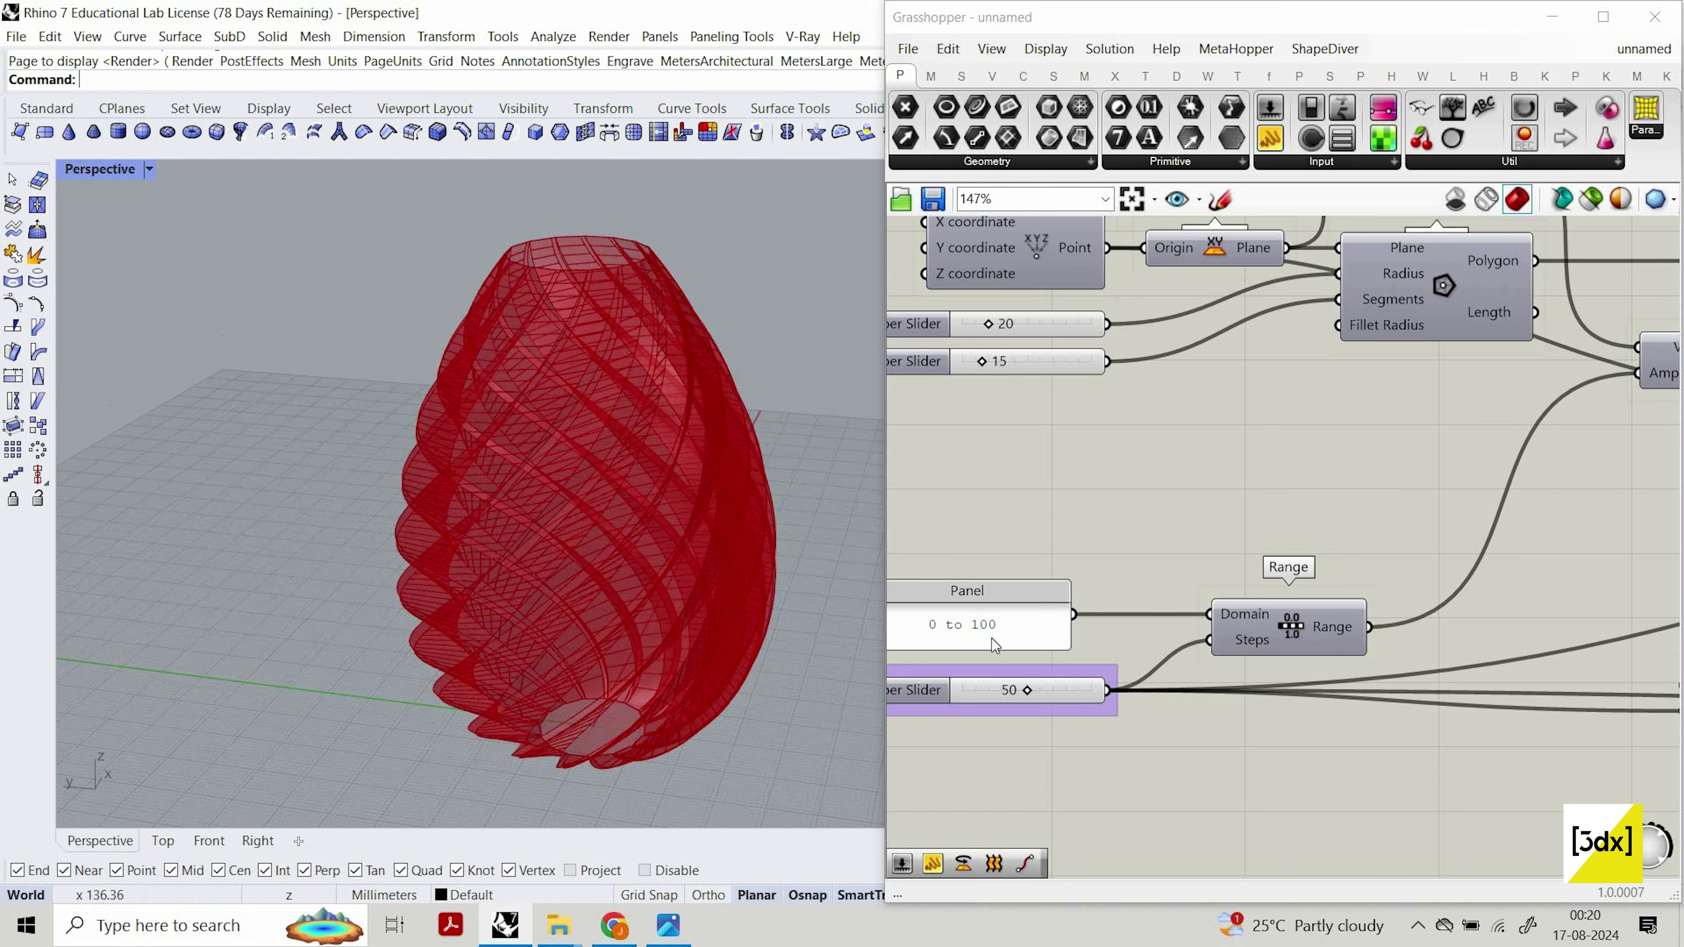
{"action": "scroll", "coordinate": [992, 638], "scroll_direction": "up", "scroll_amount": 3}
{"action": "double_click", "coordinate": [1008, 626]}
{"action": "left_click_drag", "start_coordinate": [1034, 581], "coordinate": [999, 581]}
{"action": "type", "text": "200"}
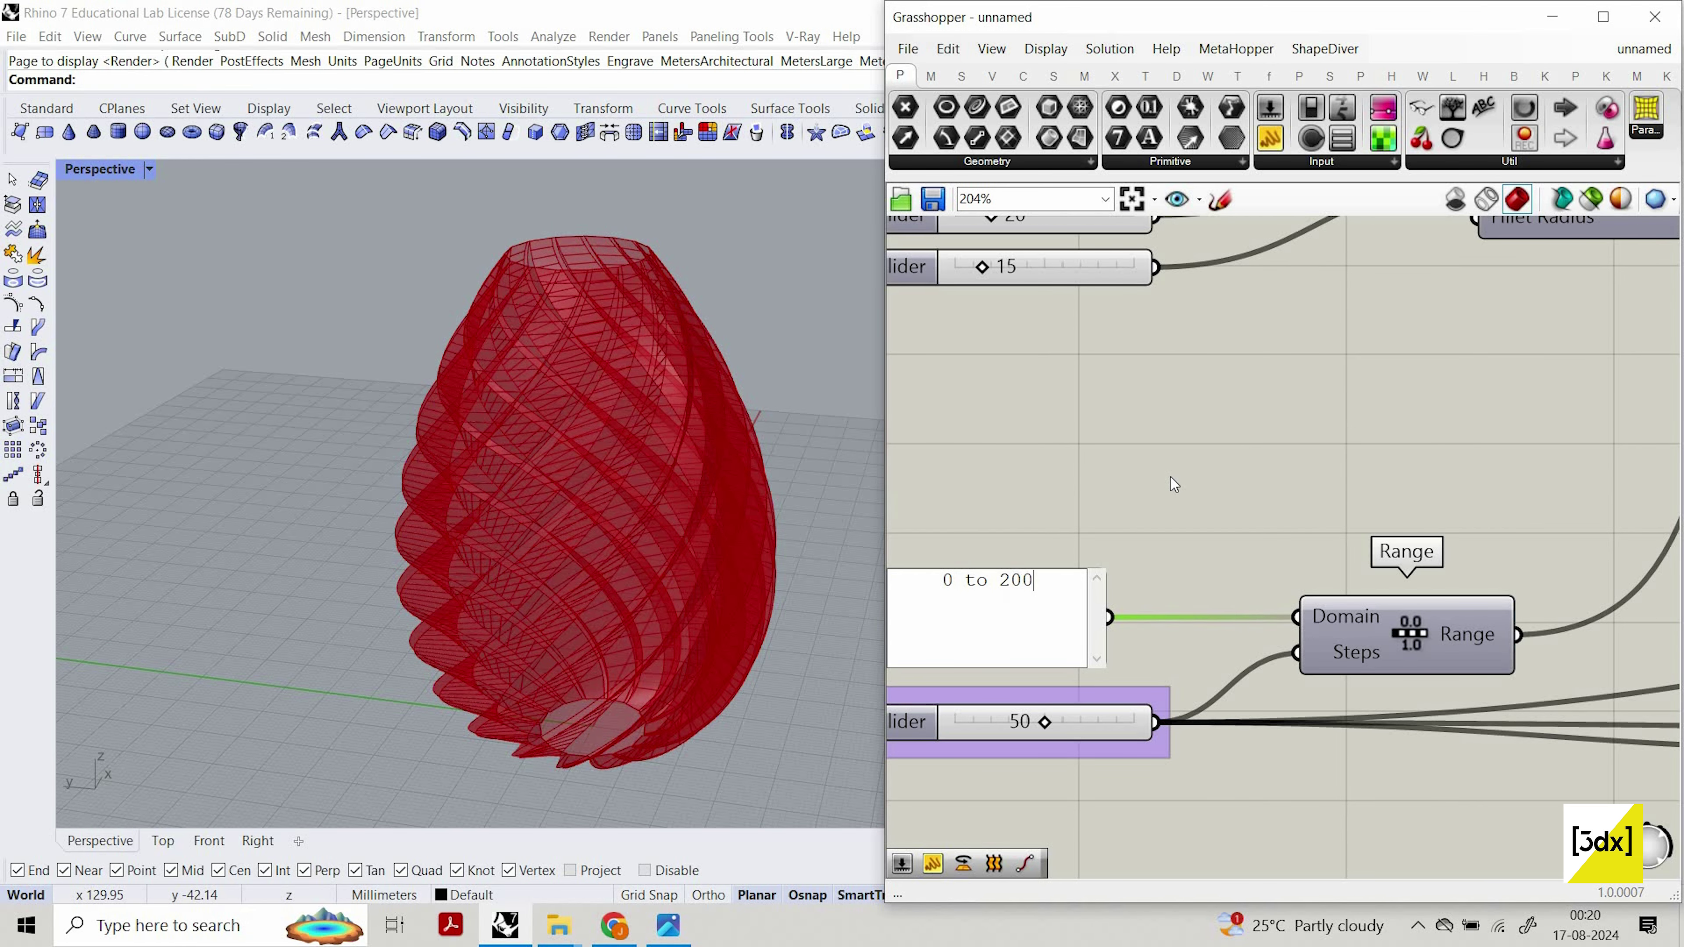
{"action": "scroll", "coordinate": [609, 530], "scroll_direction": "down", "scroll_amount": 7}
{"action": "right_click_drag", "start_coordinate": [778, 496], "coordinate": [1011, 652]}
Set the domain panel feeding the vase's height Range to 0 to 150 and view the vase.
{"action": "scroll", "coordinate": [1013, 642], "scroll_direction": "up", "scroll_amount": 1}
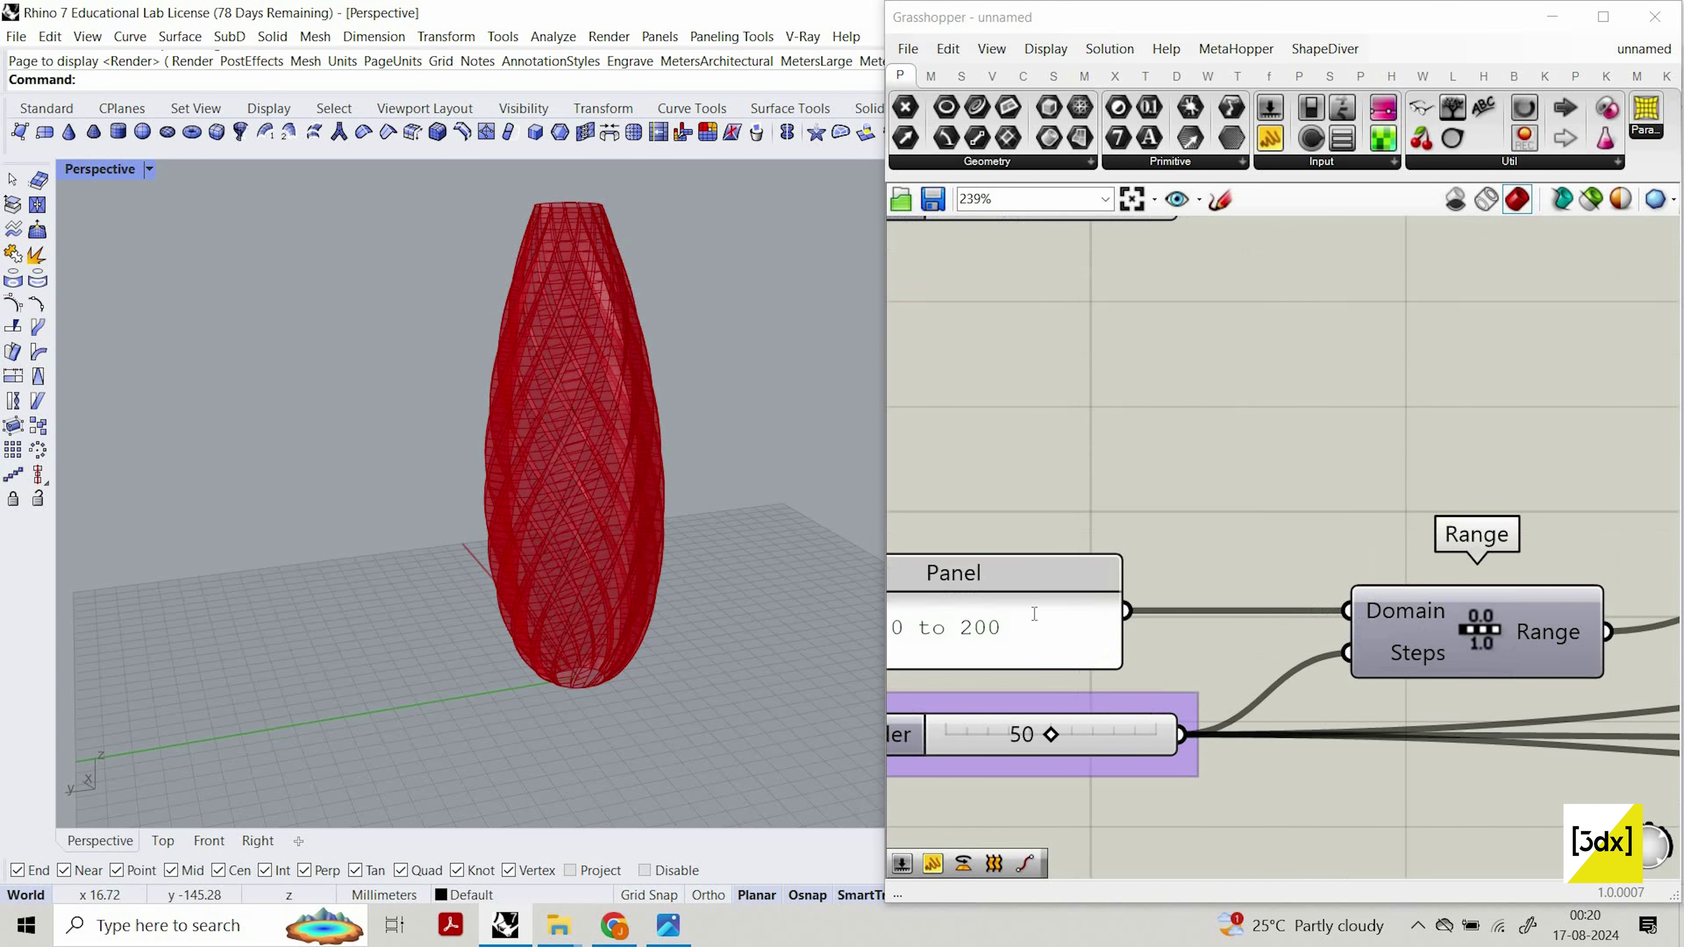
{"action": "double_click", "coordinate": [1017, 568]}
{"action": "double_click", "coordinate": [1021, 568]}
{"action": "type", "text": "150"}
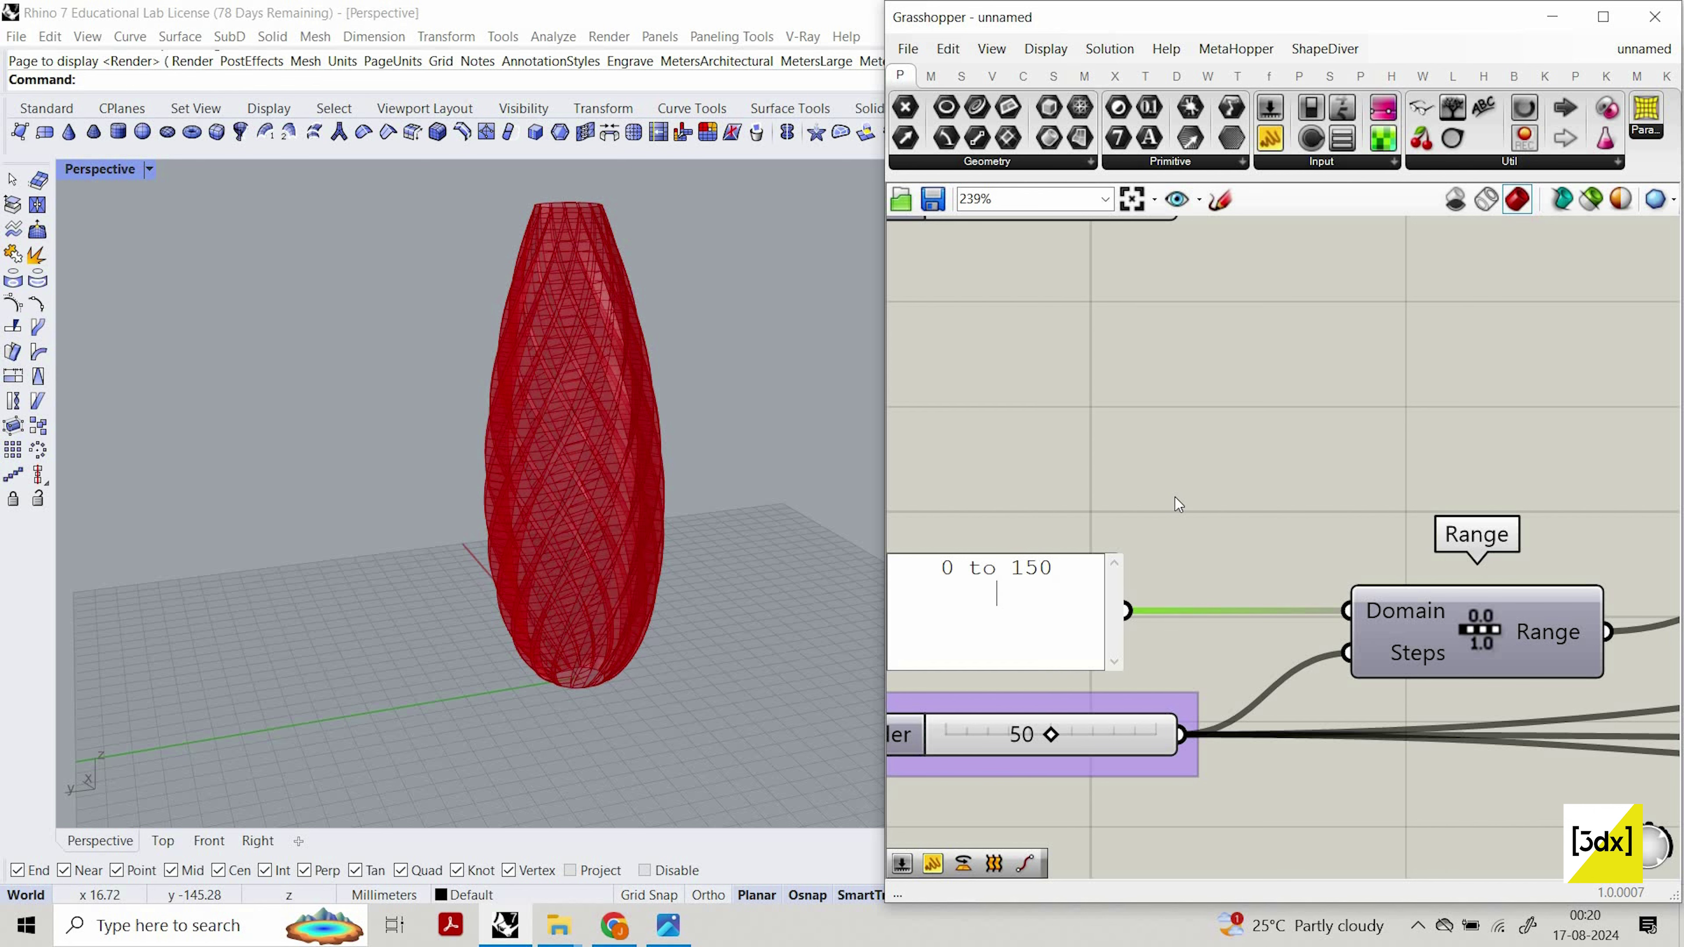
{"action": "left_click", "coordinate": [701, 507]}
{"action": "right_click_drag", "start_coordinate": [620, 496], "coordinate": [627, 564]}
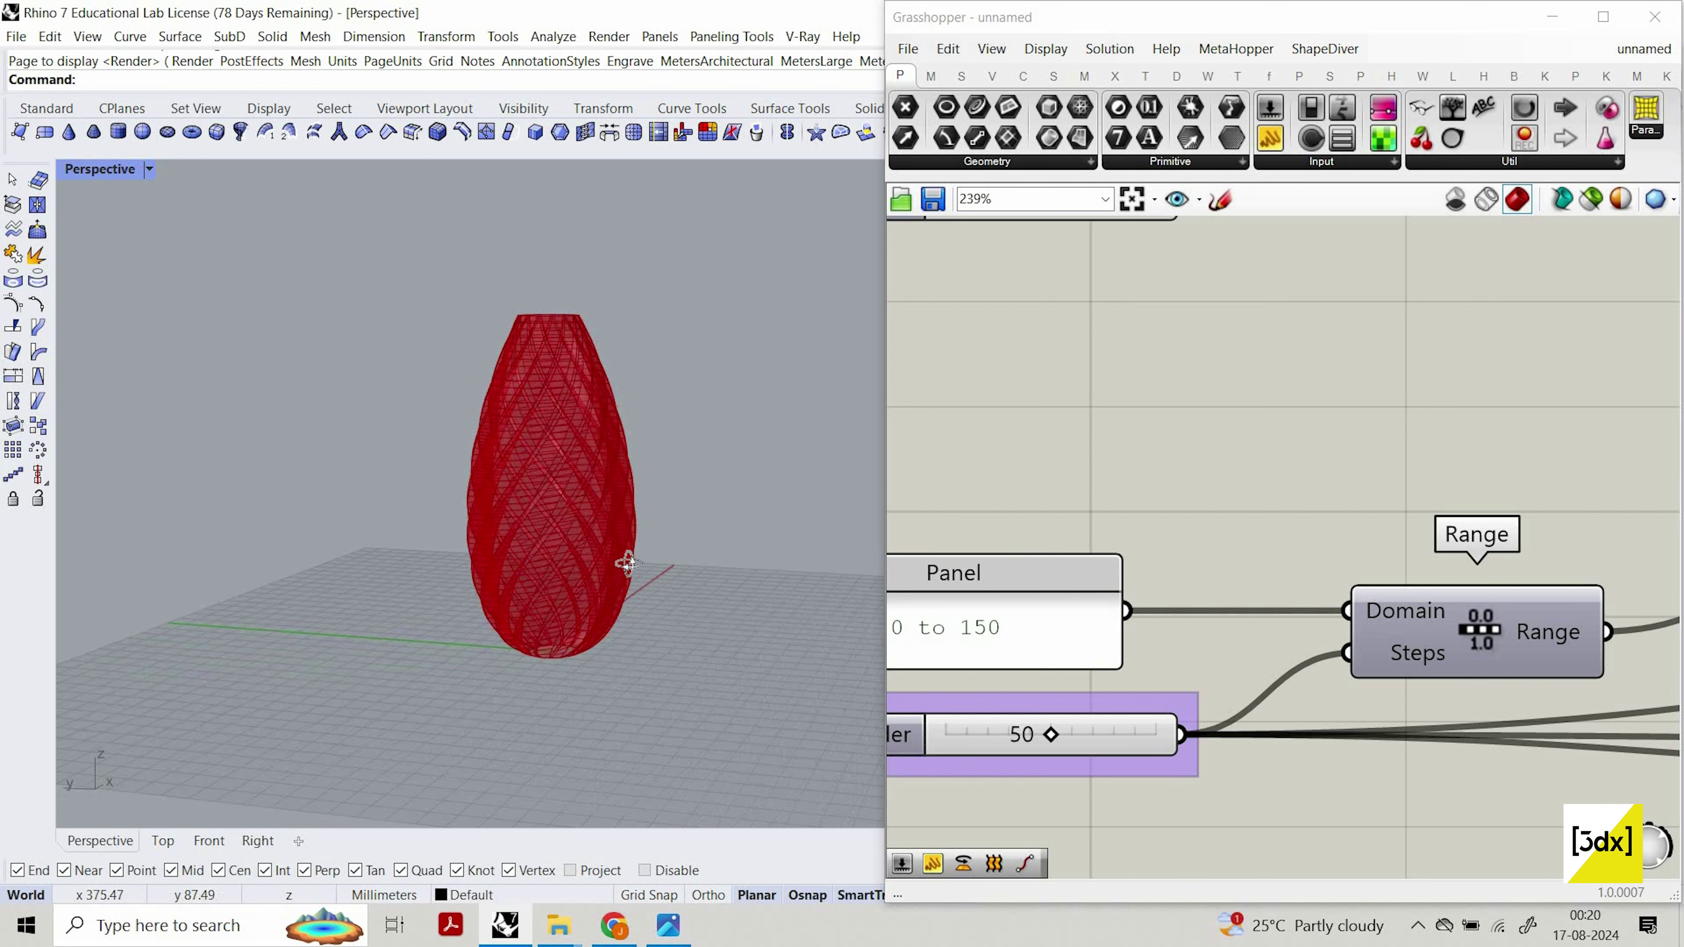
{"action": "scroll", "coordinate": [627, 564], "scroll_direction": "up", "scroll_amount": 5}
Set the Number Slider for the base Polygon's Radius to 40.
{"action": "scroll", "coordinate": [1160, 413], "scroll_direction": "down", "scroll_amount": 3}
{"action": "scroll", "coordinate": [1189, 471], "scroll_direction": "up", "scroll_amount": 1}
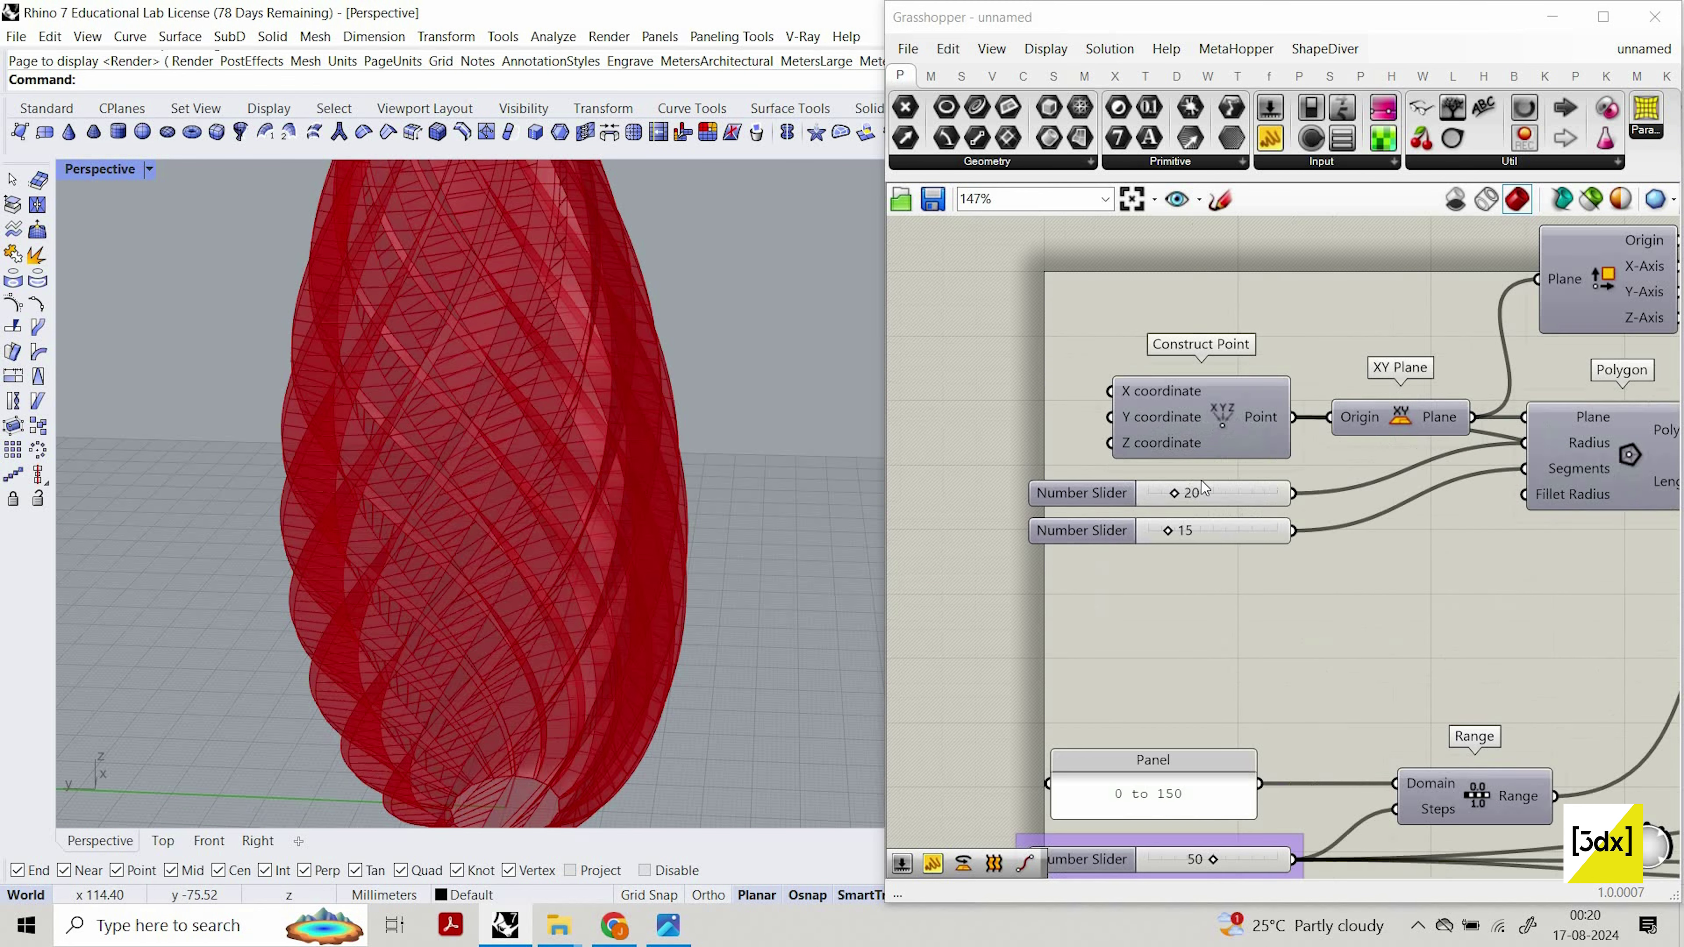
{"action": "scroll", "coordinate": [1213, 497], "scroll_direction": "up", "scroll_amount": 3}
{"action": "double_click", "coordinate": [1213, 497]}
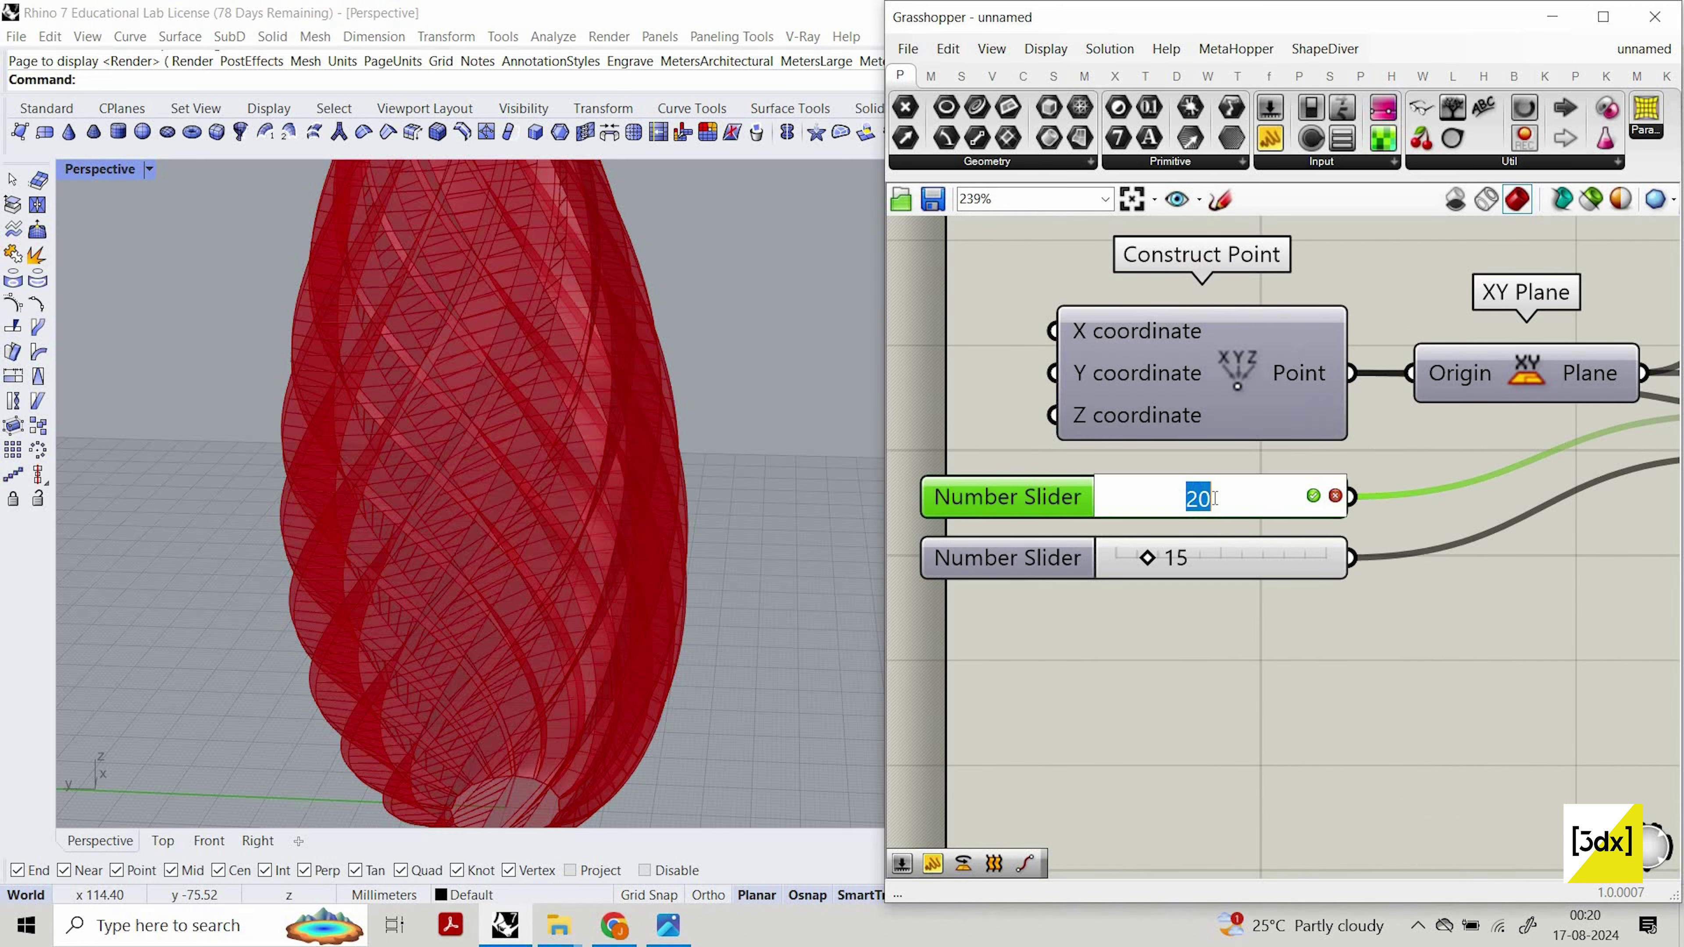
{"action": "type", "text": "40"}
{"action": "key", "text": "Return"}
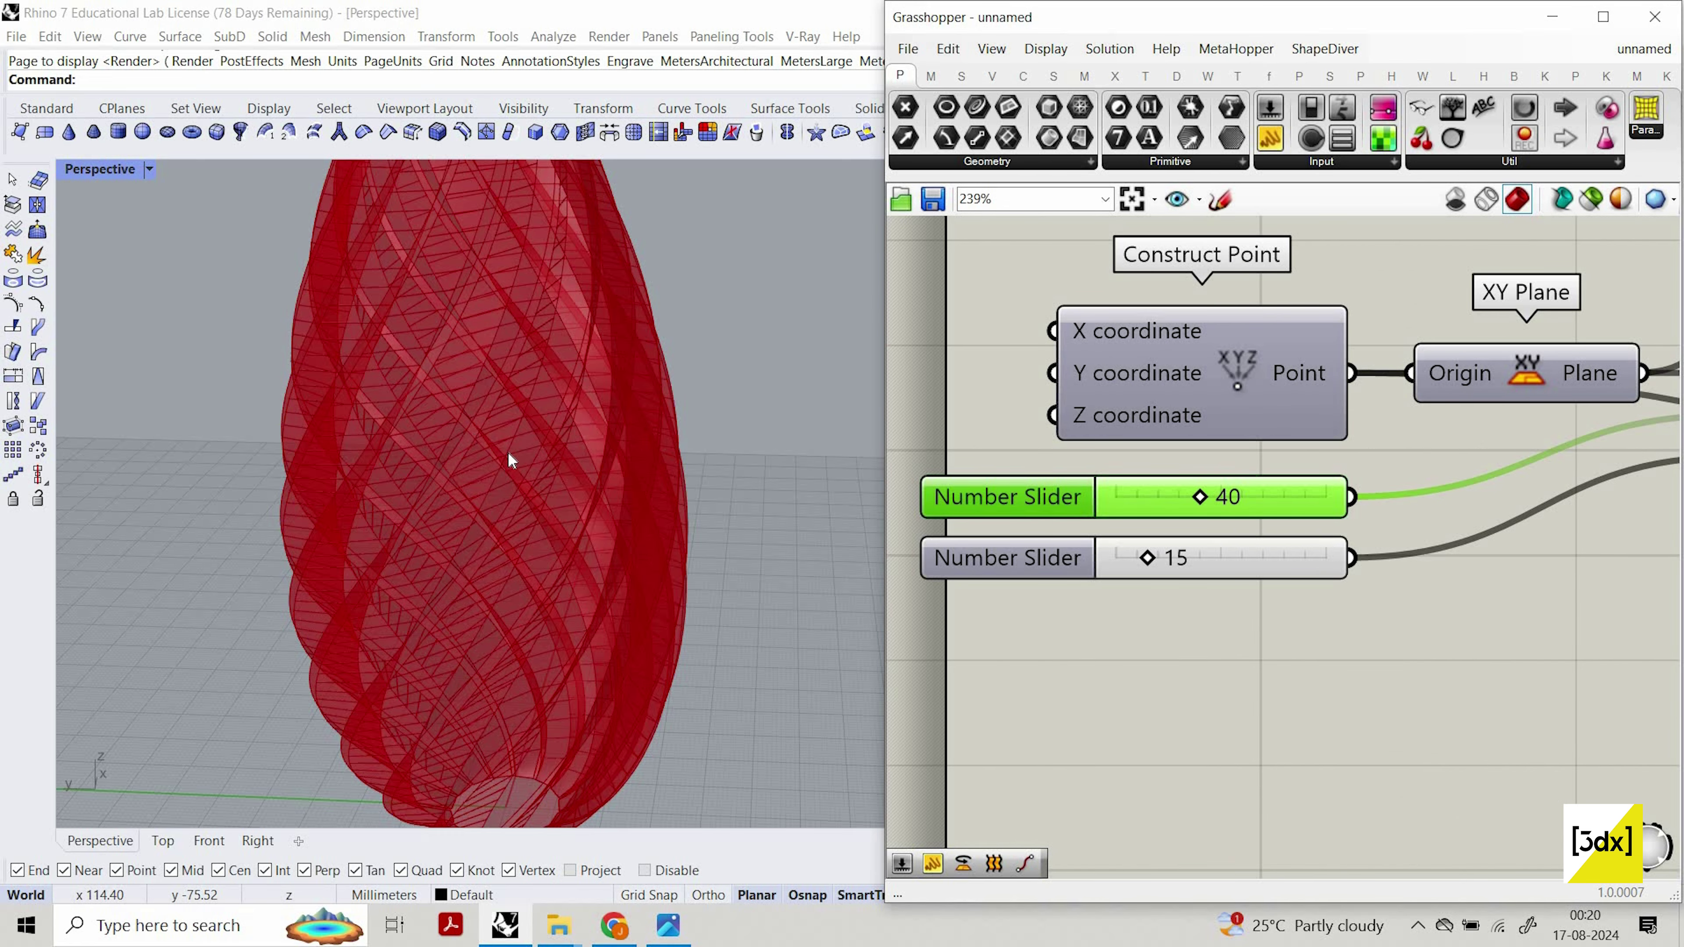
Examine the proportions of the widened vase from several angles and its base up close.
{"action": "scroll", "coordinate": [626, 384], "scroll_direction": "down", "scroll_amount": 6}
{"action": "right_click_drag", "start_coordinate": [626, 383], "coordinate": [519, 290]}
{"action": "scroll", "coordinate": [594, 477], "scroll_direction": "up", "scroll_amount": 5}
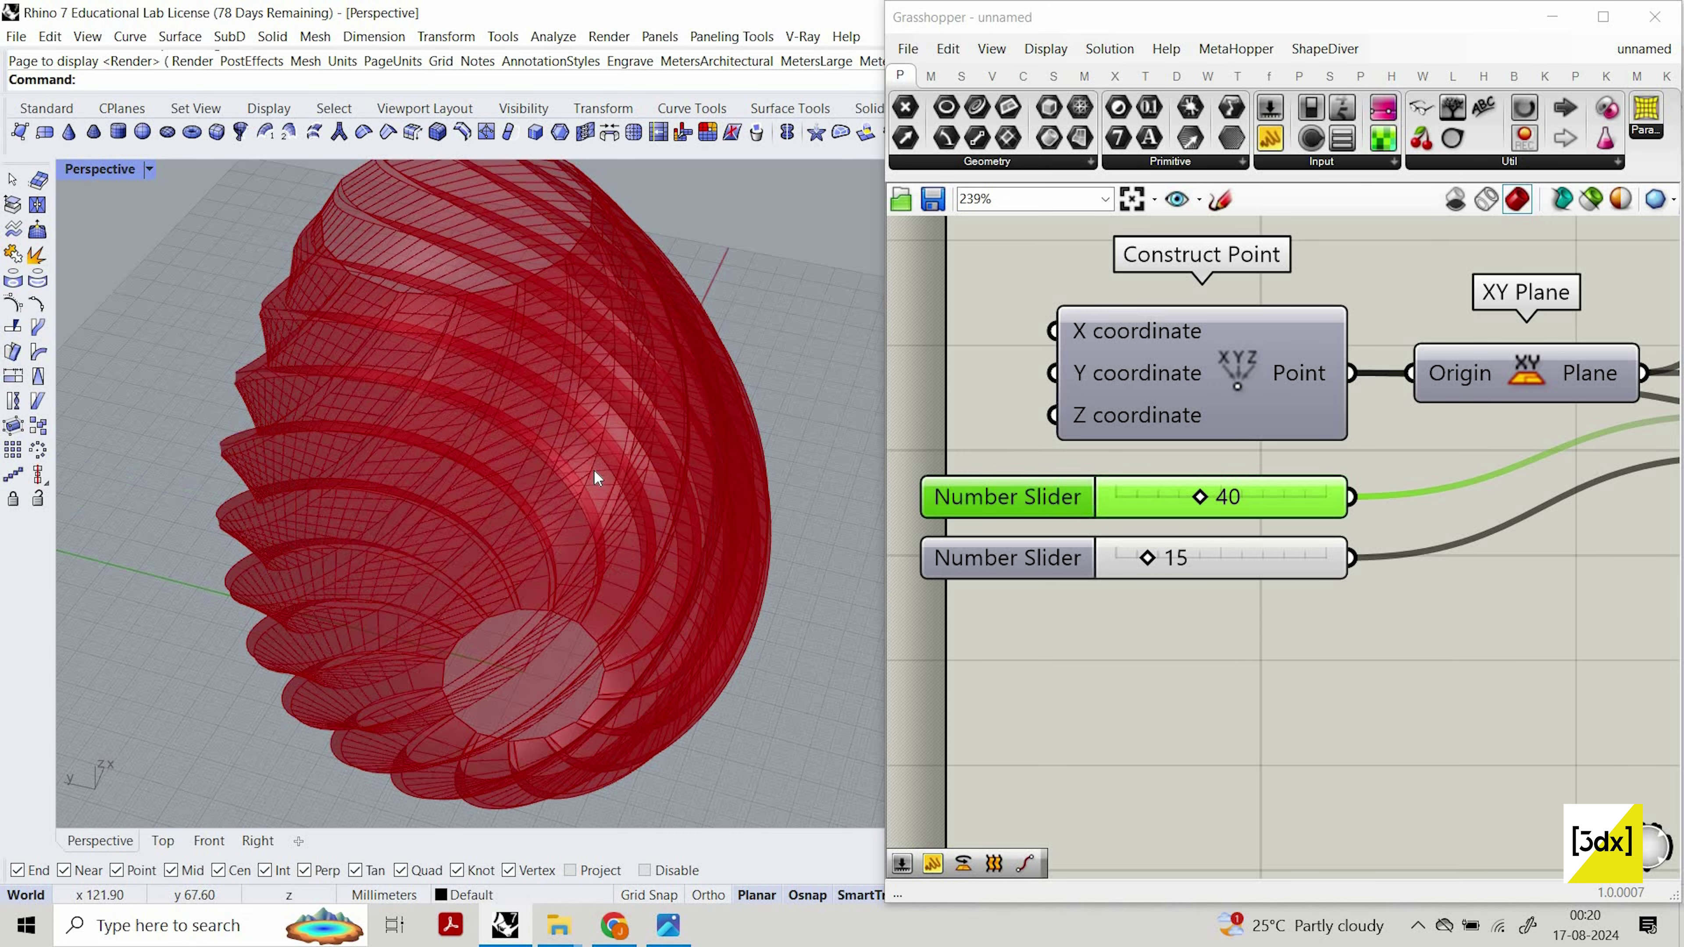
{"action": "scroll", "coordinate": [558, 410], "scroll_direction": "down", "scroll_amount": 5}
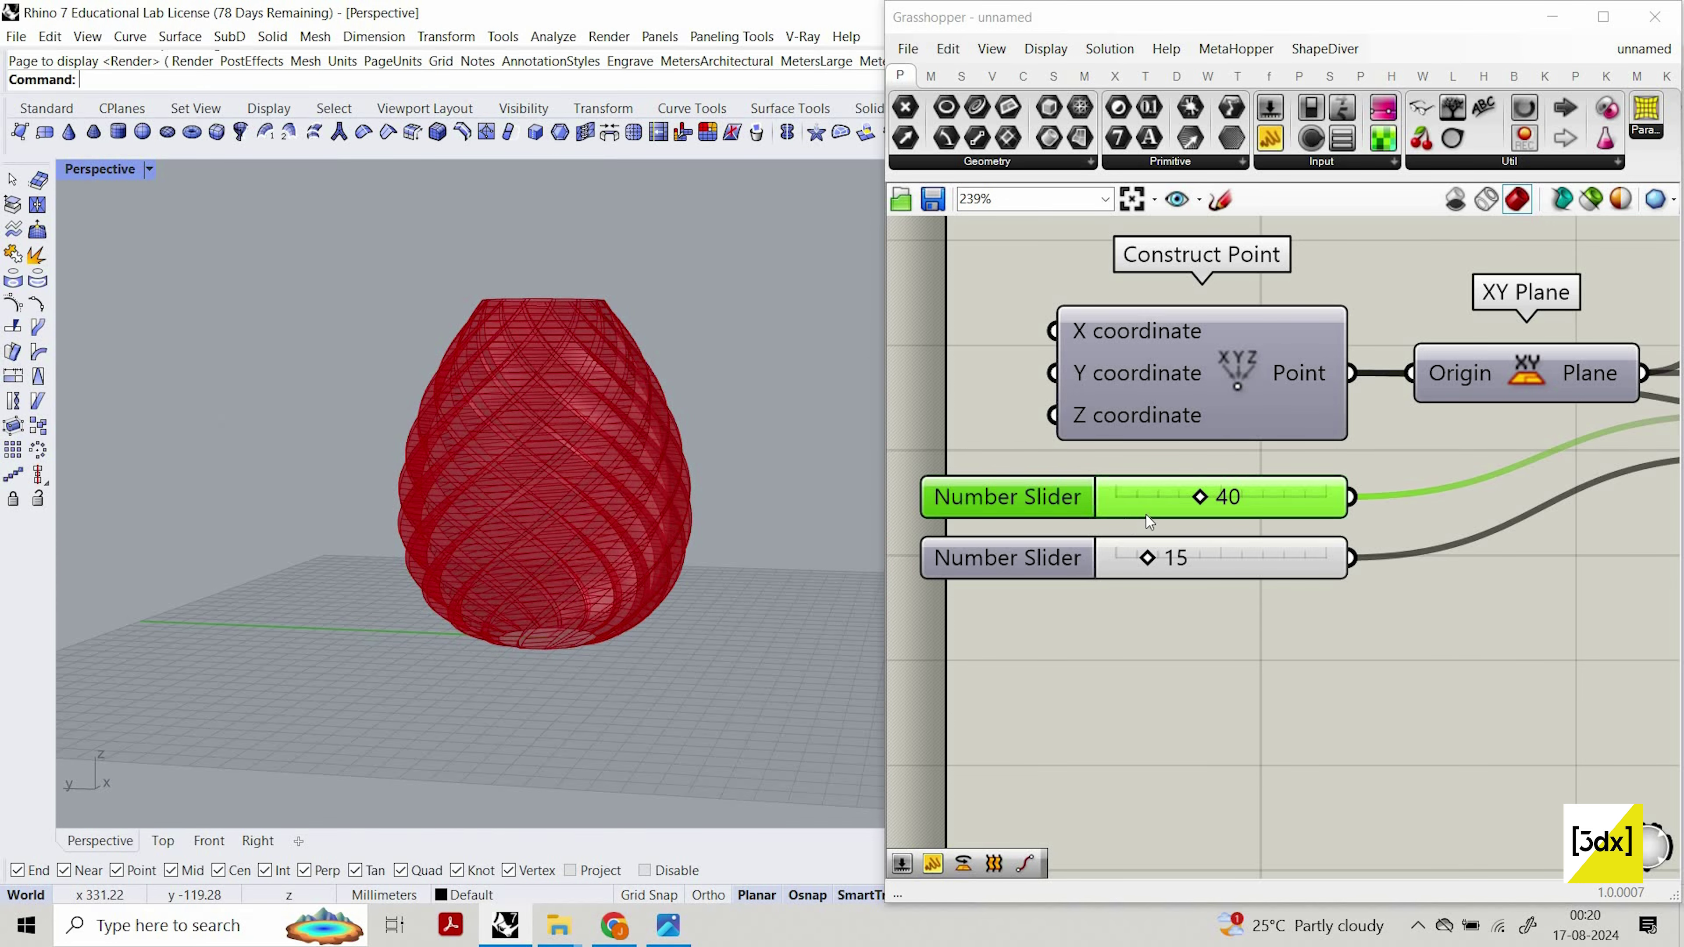
{"action": "scroll", "coordinate": [1372, 548], "scroll_direction": "down", "scroll_amount": 5}
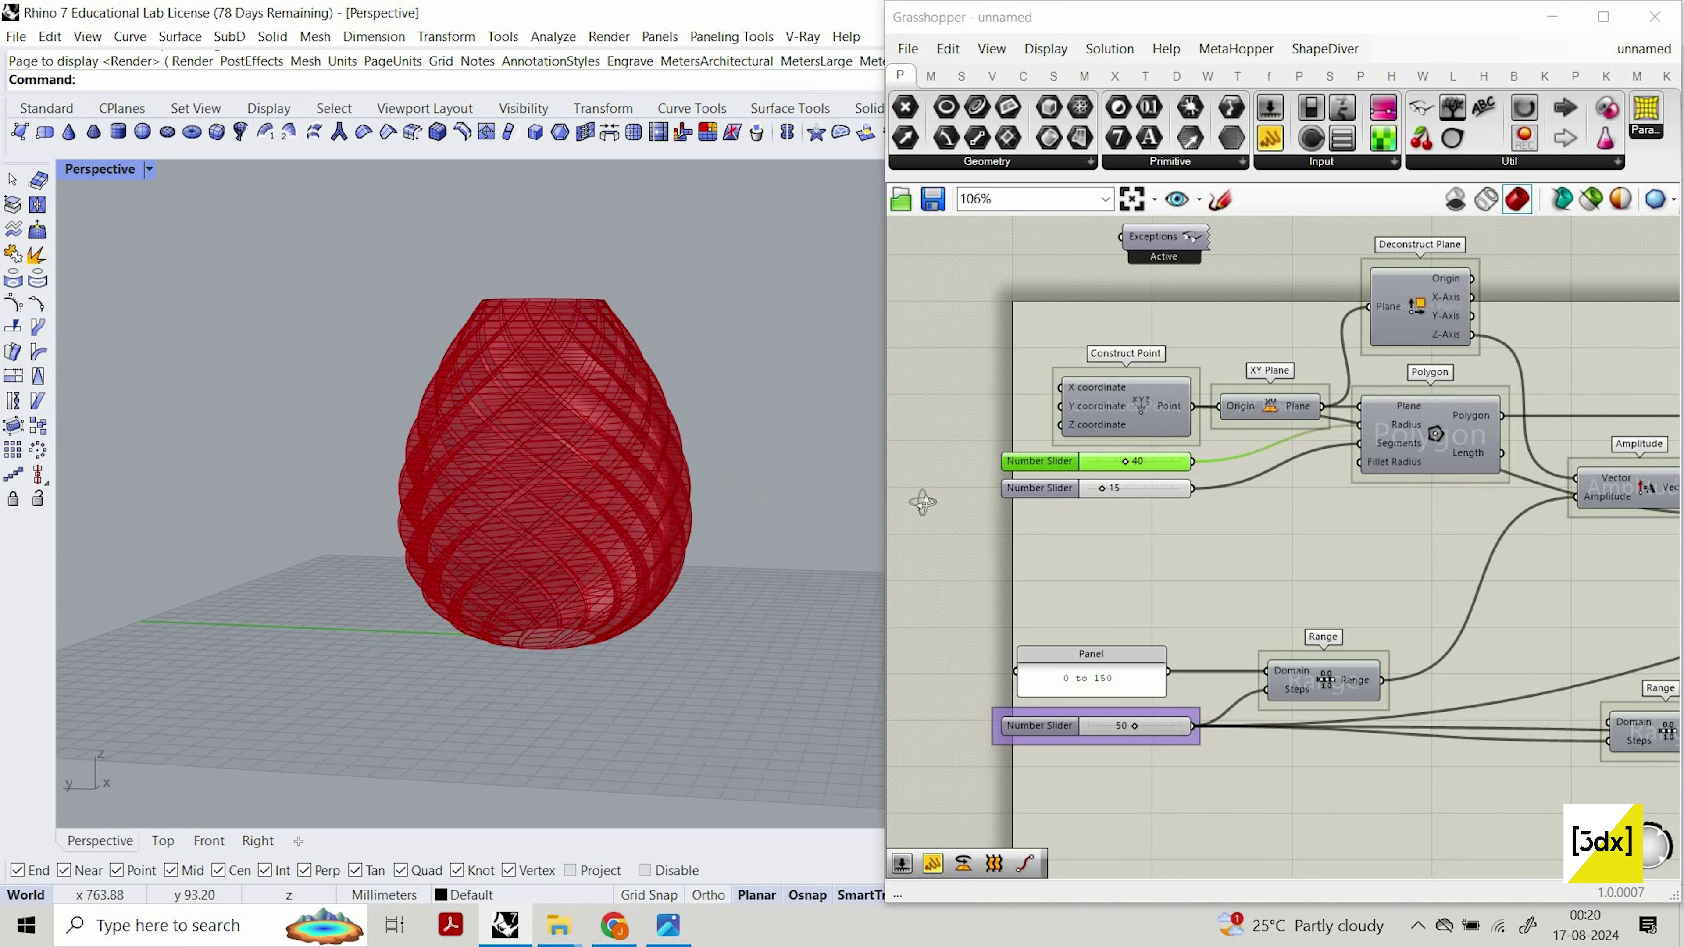
{"action": "right_click_drag", "start_coordinate": [855, 504], "coordinate": [547, 613]}
{"action": "scroll", "coordinate": [668, 539], "scroll_direction": "up", "scroll_amount": 5}
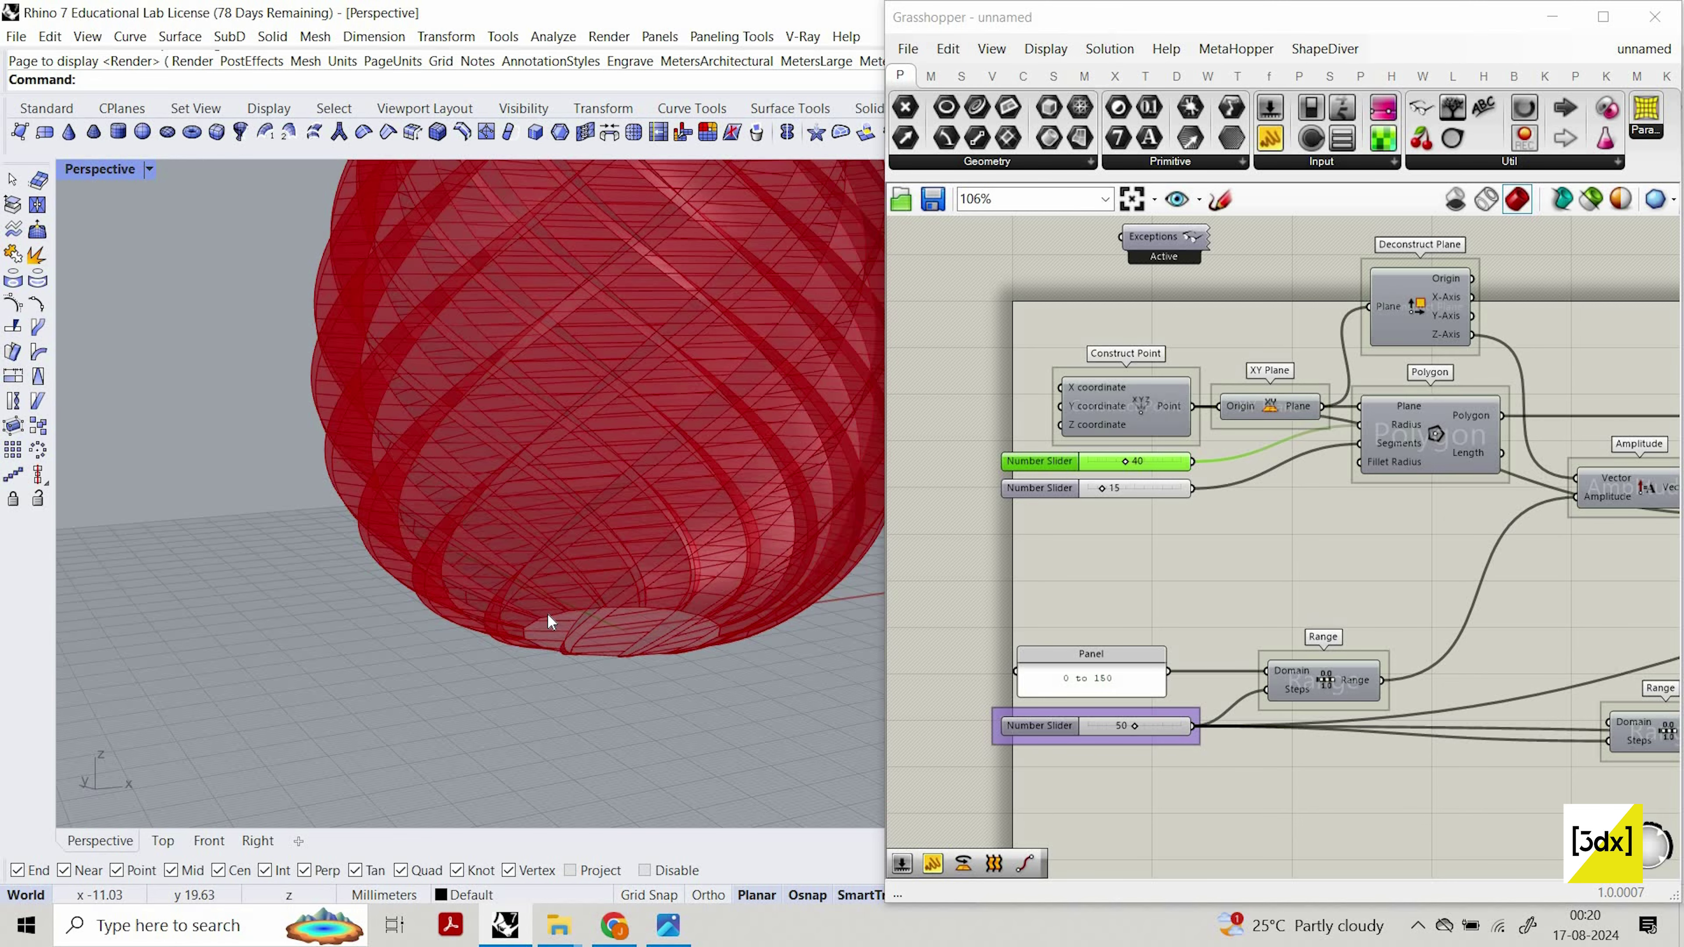